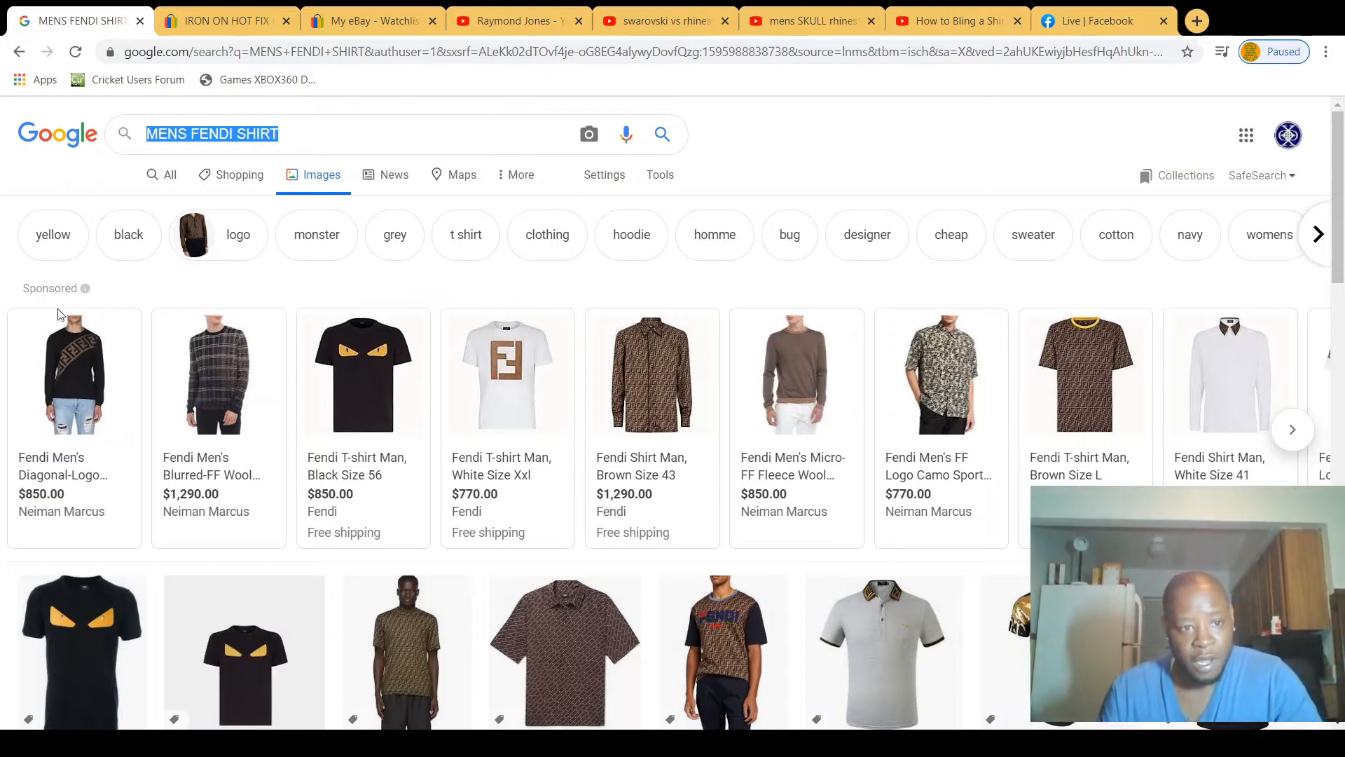
Step: Open the Fendi Men's Diagonal-Logo sweater listing from the sponsored results and scan the other Fendi shirt images
click(104, 361)
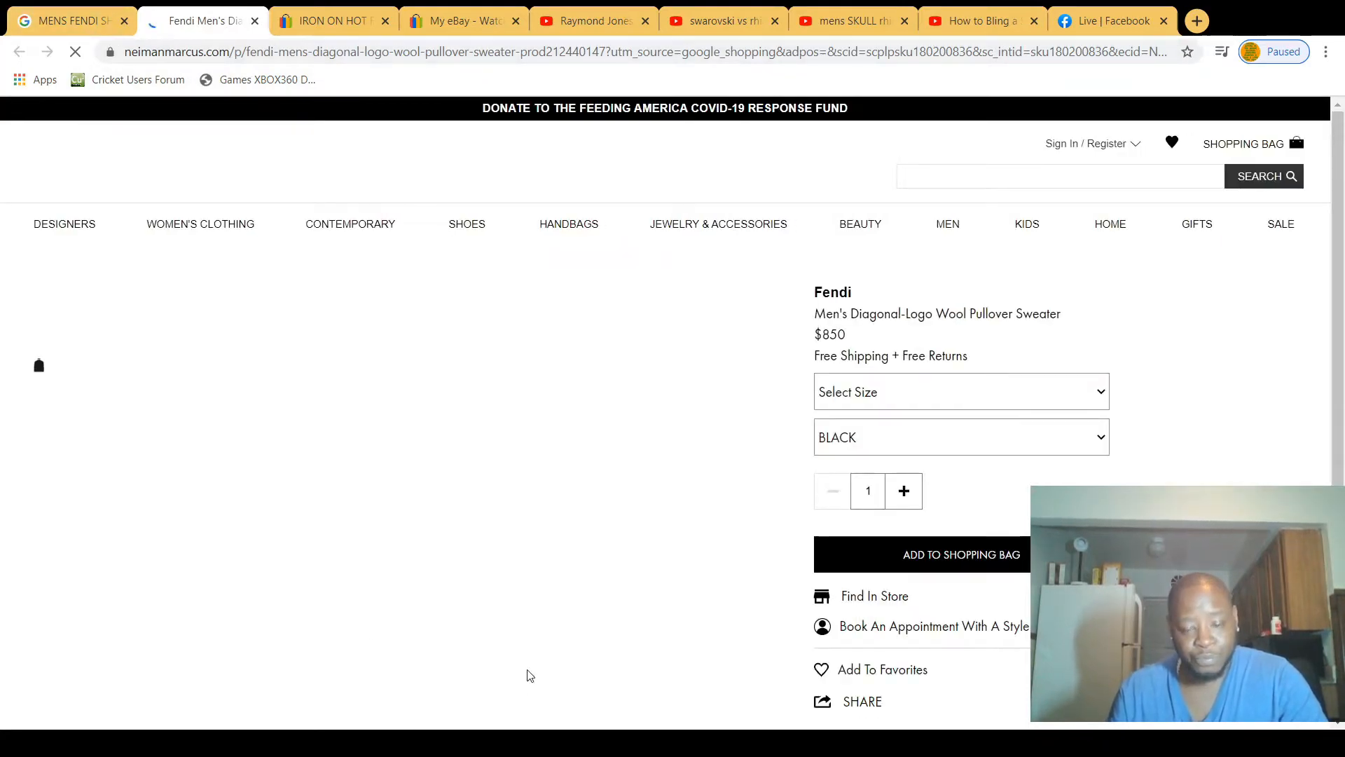
click(98, 24)
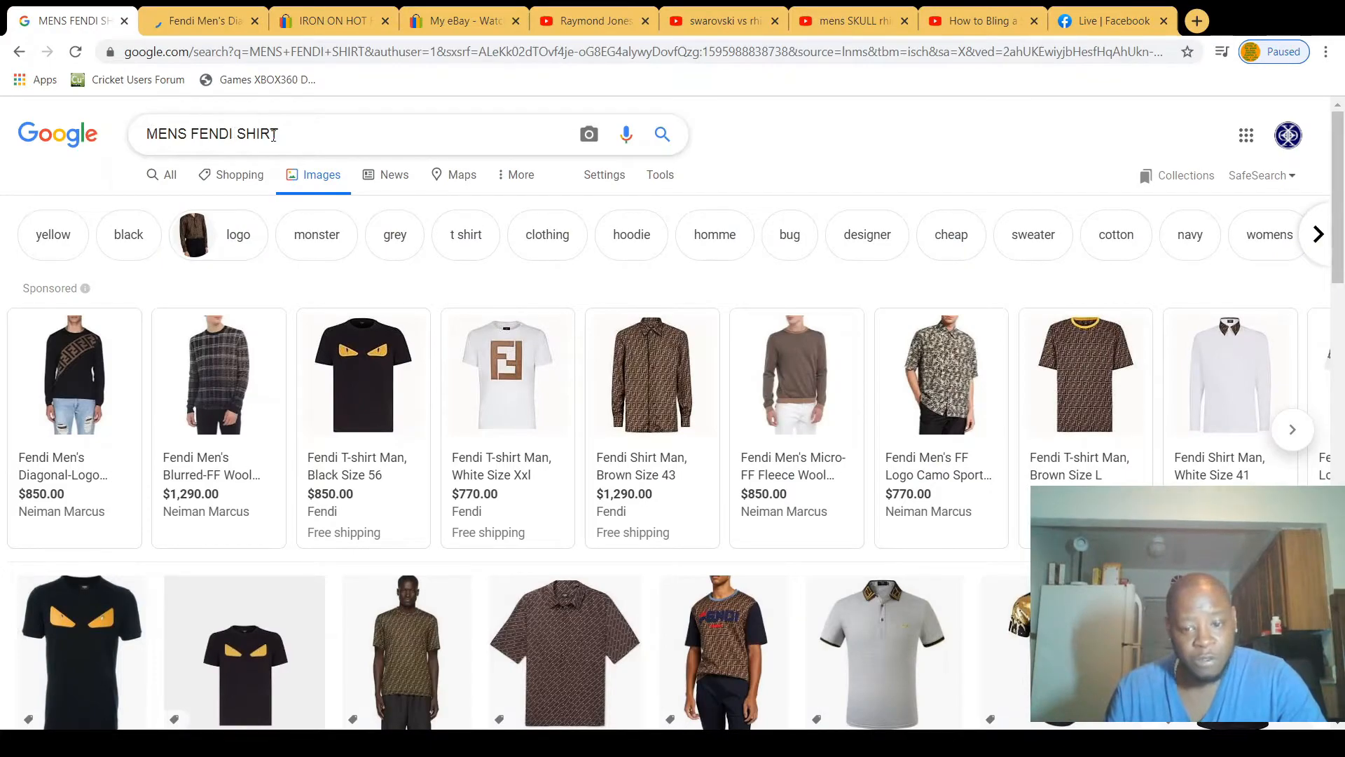
scroll(804, 603, down, 6)
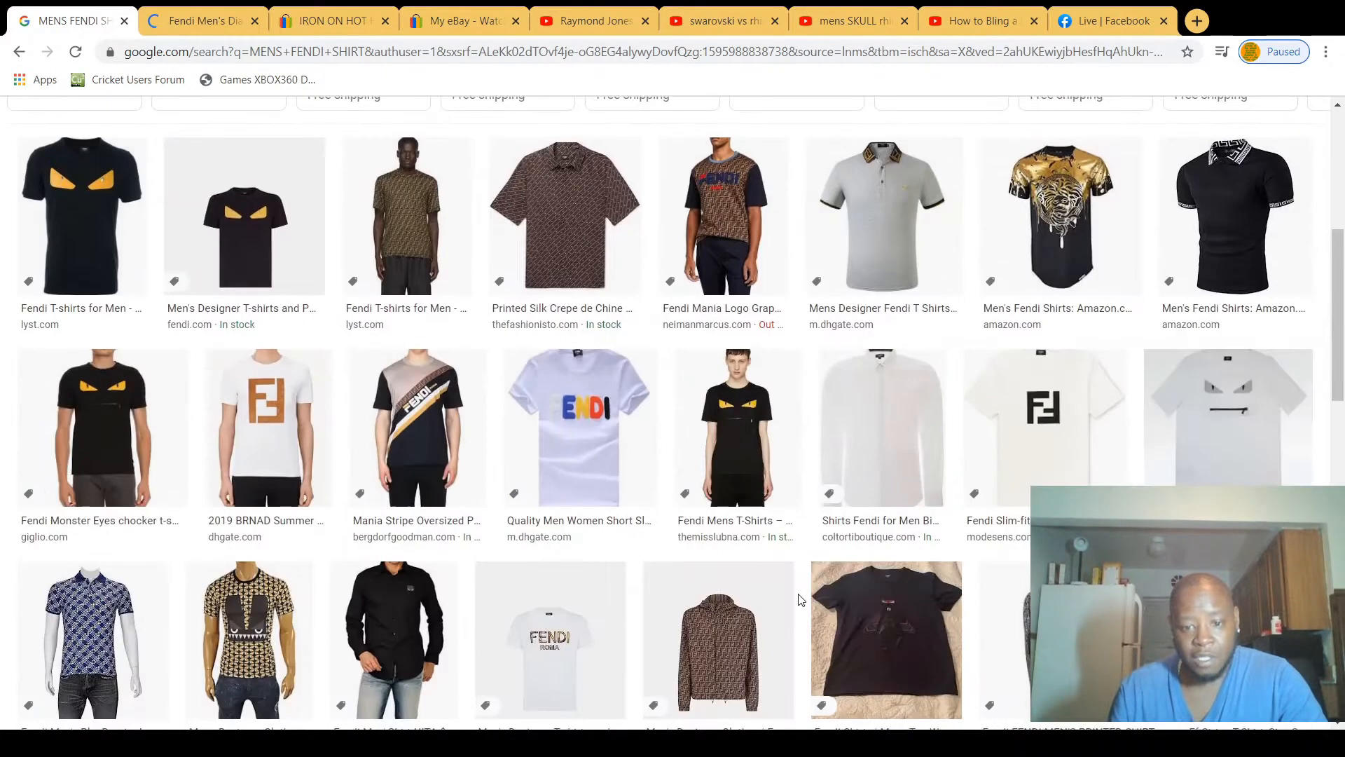
scroll(804, 589, down, 4)
scroll(684, 505, down, 3)
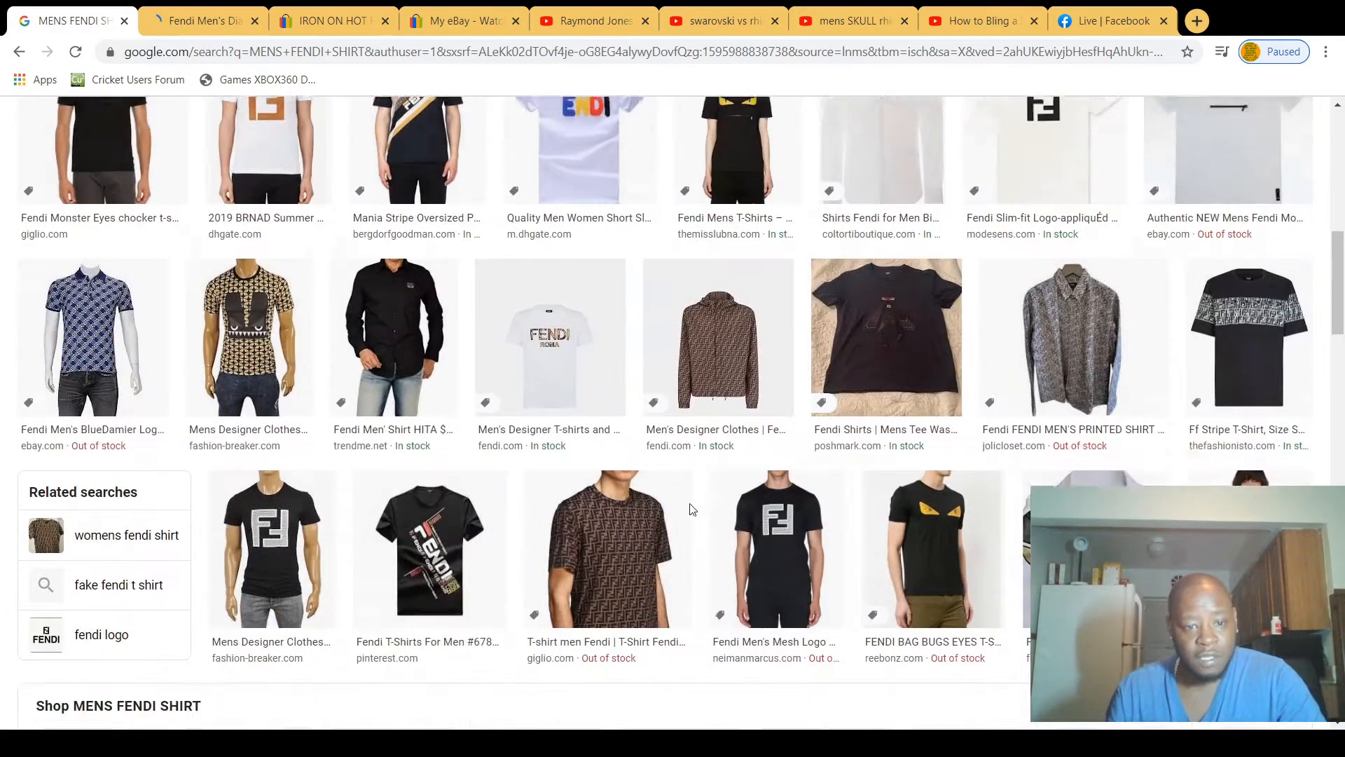
scroll(685, 503, down, 3)
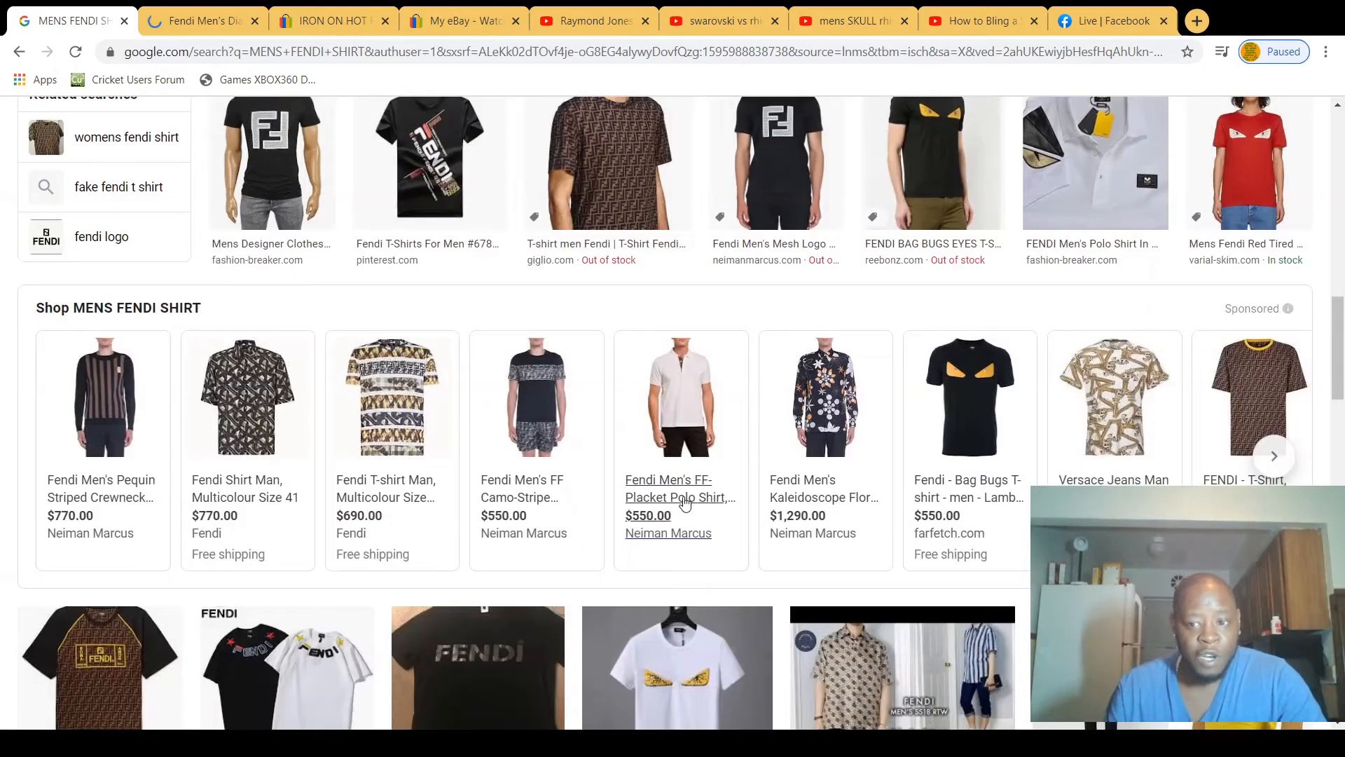
scroll(684, 497, up, 8)
scroll(685, 495, up, 3)
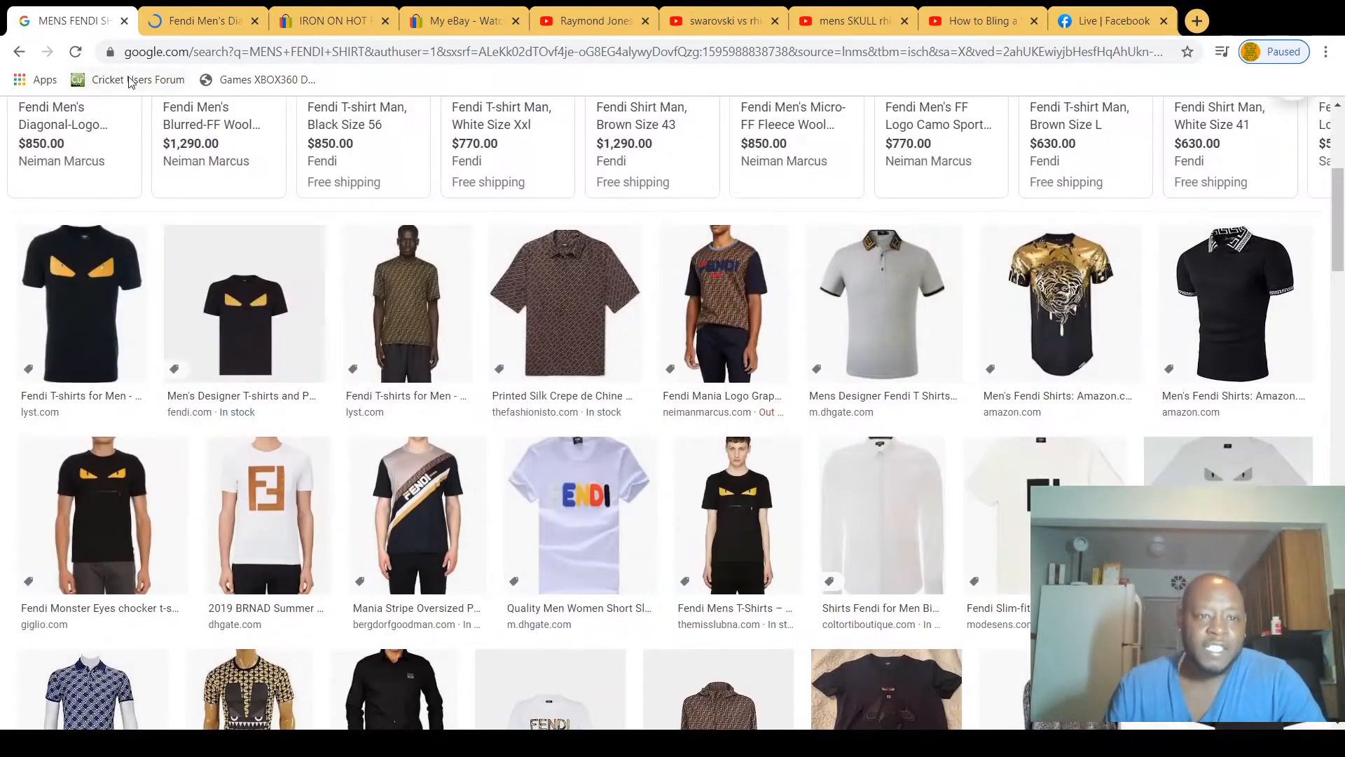
Step: Review the diagonal-logo sweater's photos and purchase details on the Neiman Marcus page and close that page
click(177, 27)
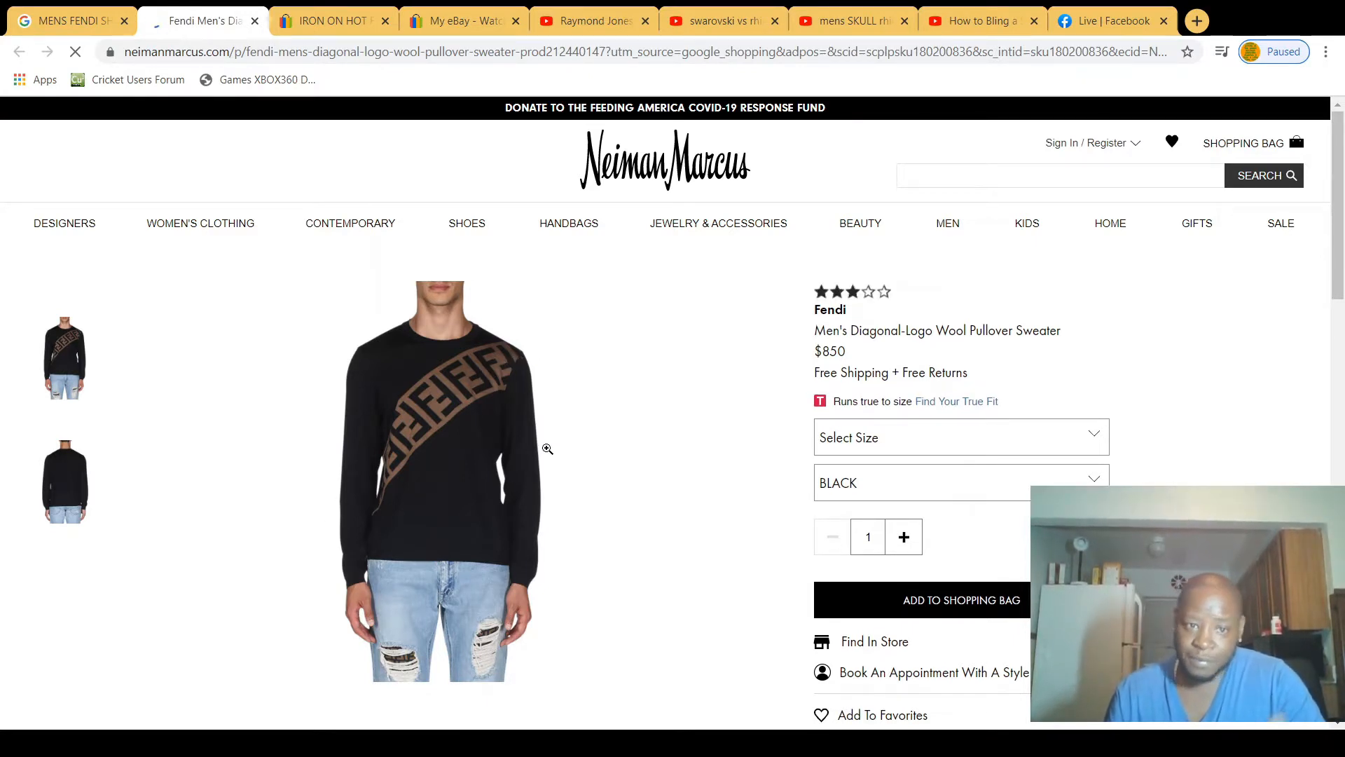
scroll(539, 434, down, 7)
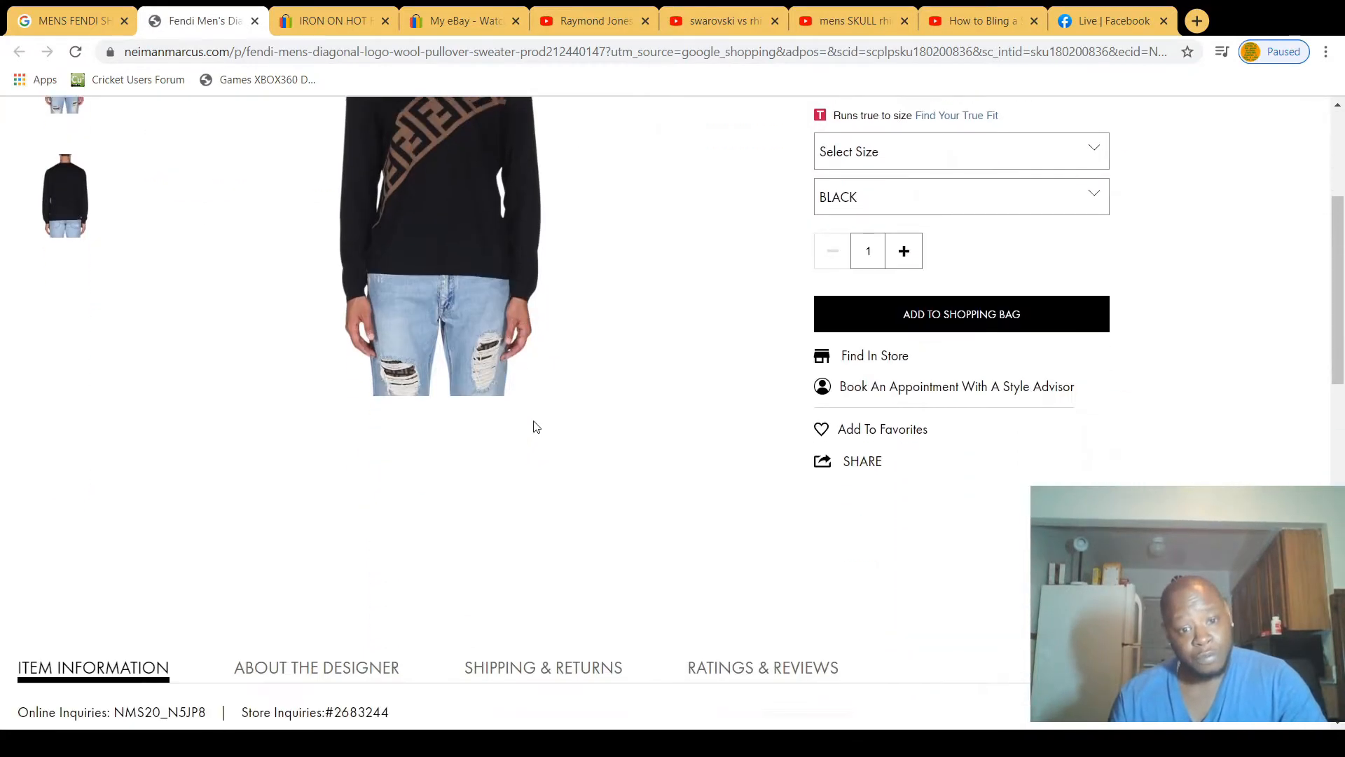
scroll(536, 428, up, 8)
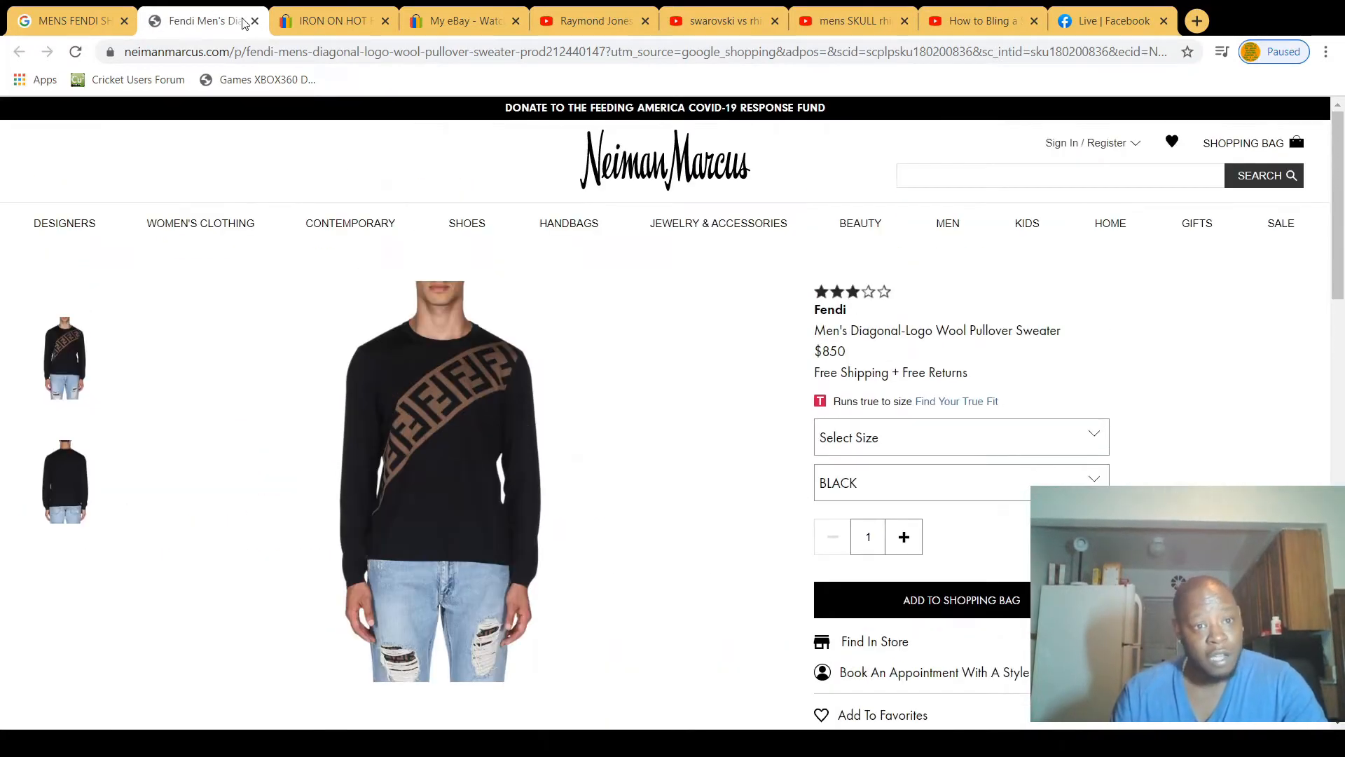
click(256, 21)
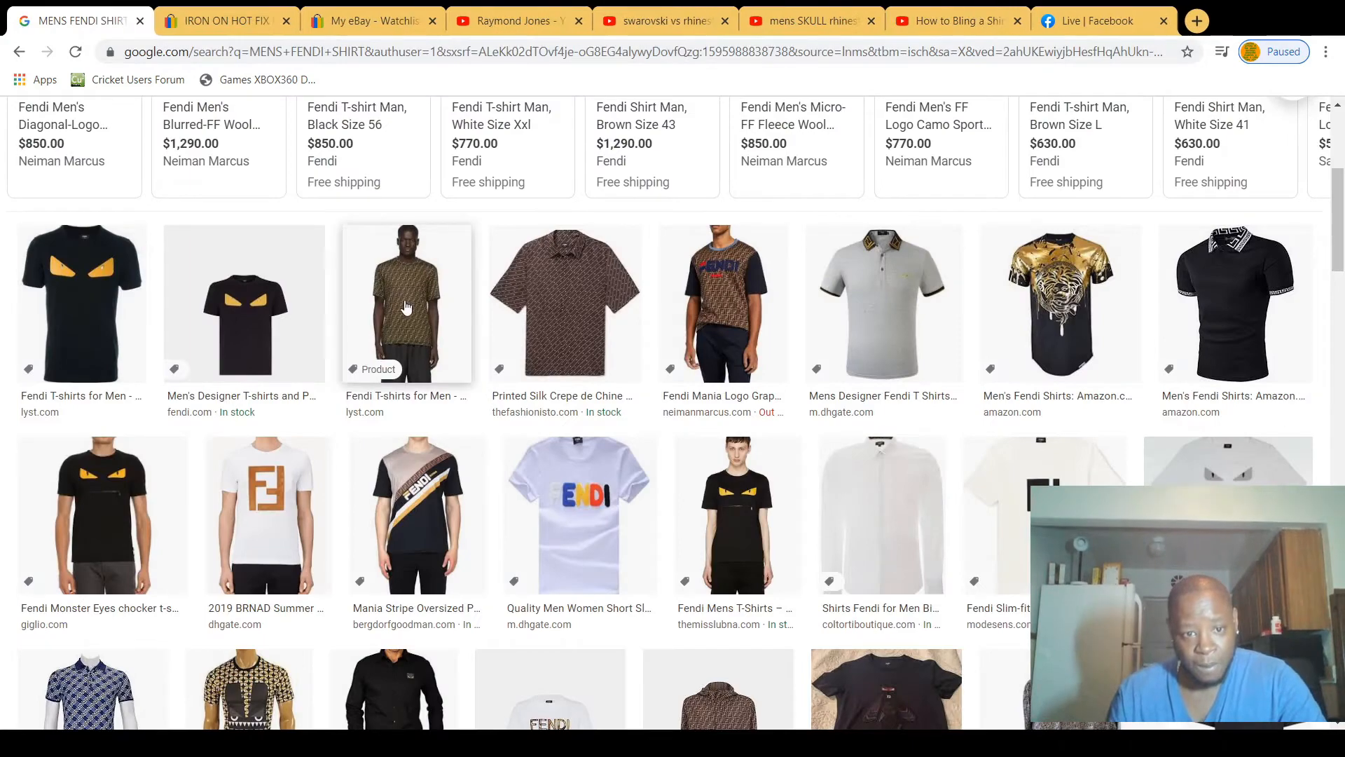
Step: Open the sponsored brown size L Fendi T-shirt listing and examine its product photos and details
scroll(561, 315, up, 3)
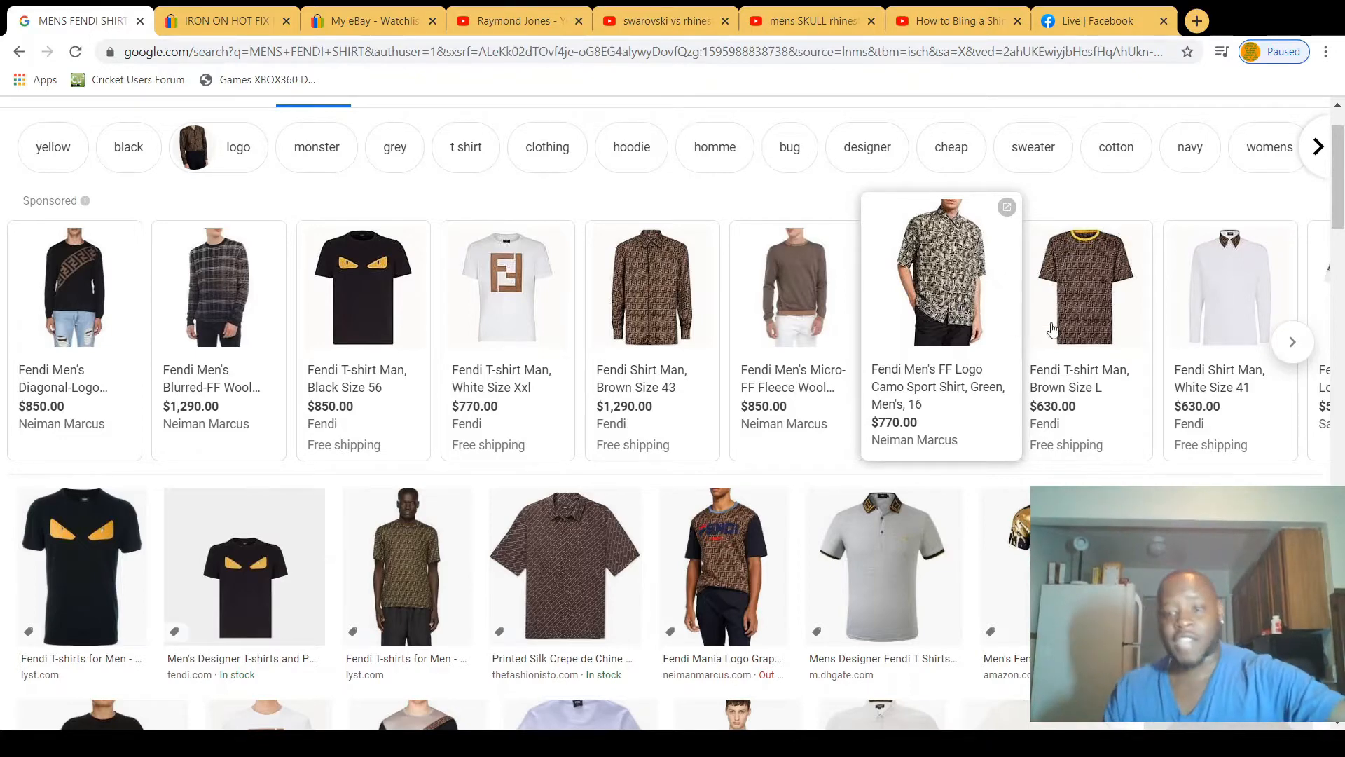
middle_click(1131, 331)
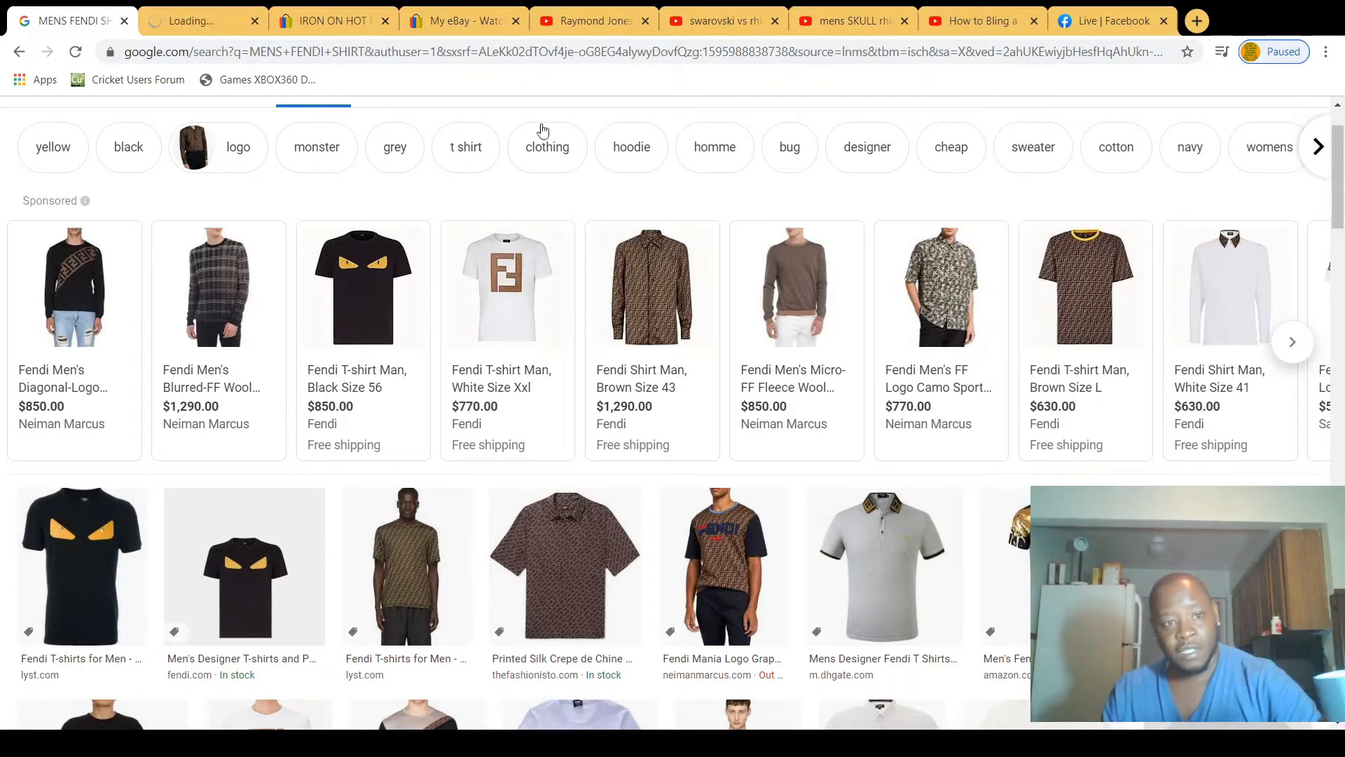
click(196, 23)
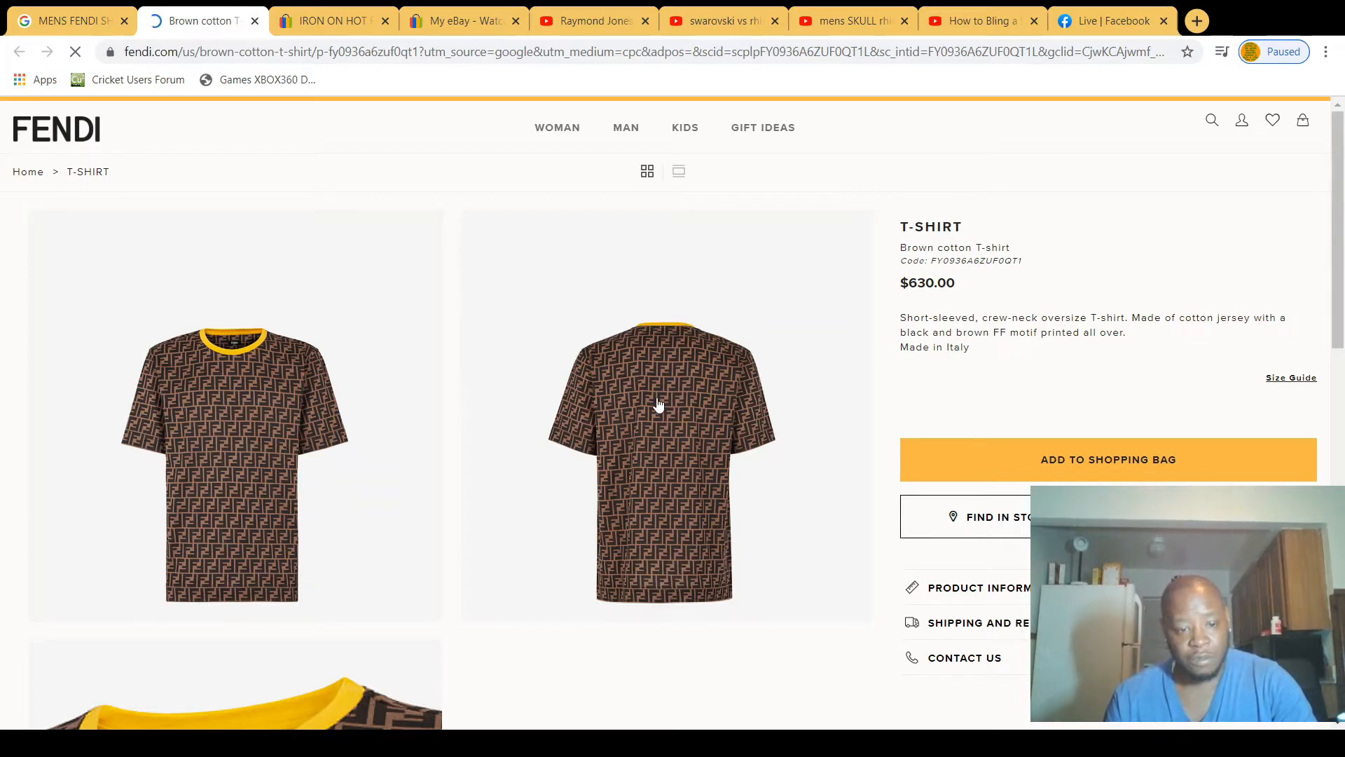
scroll(658, 405, down, 6)
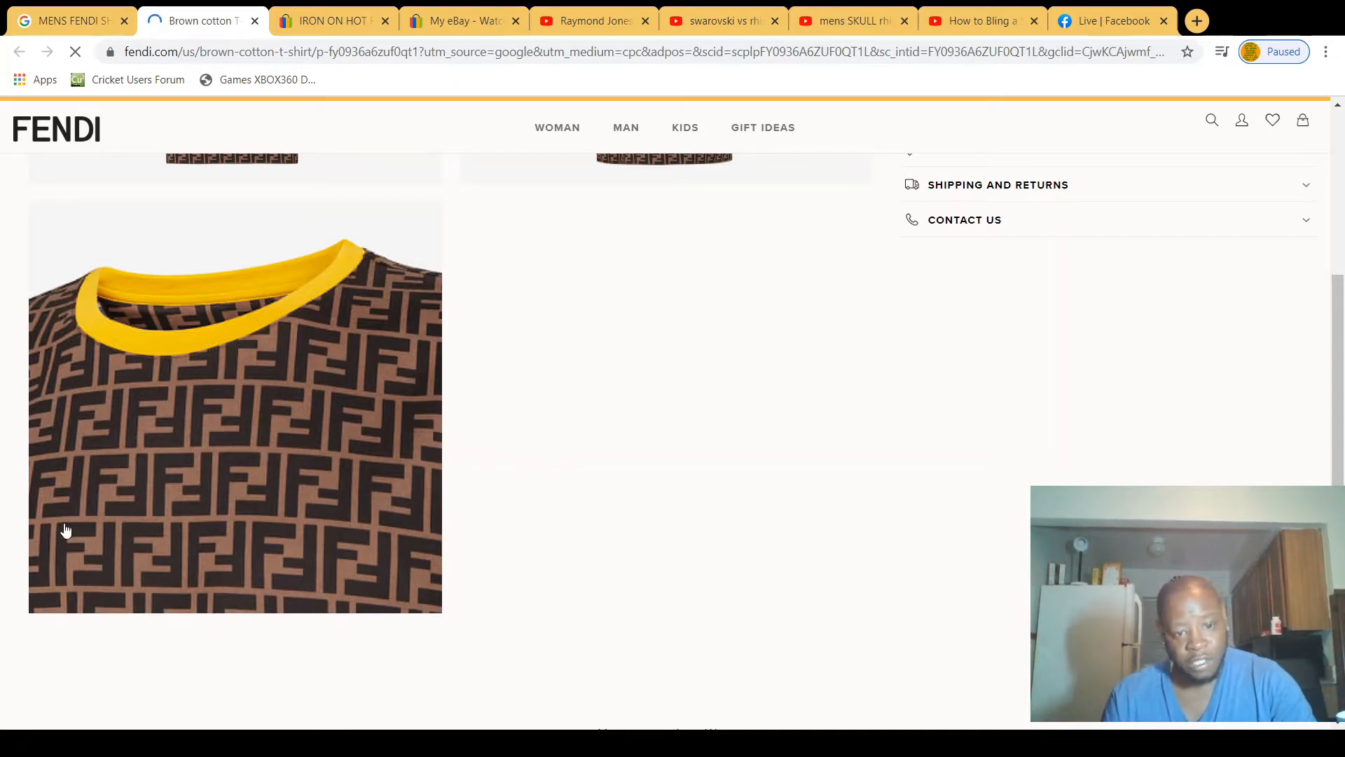
scroll(400, 480, down, 6)
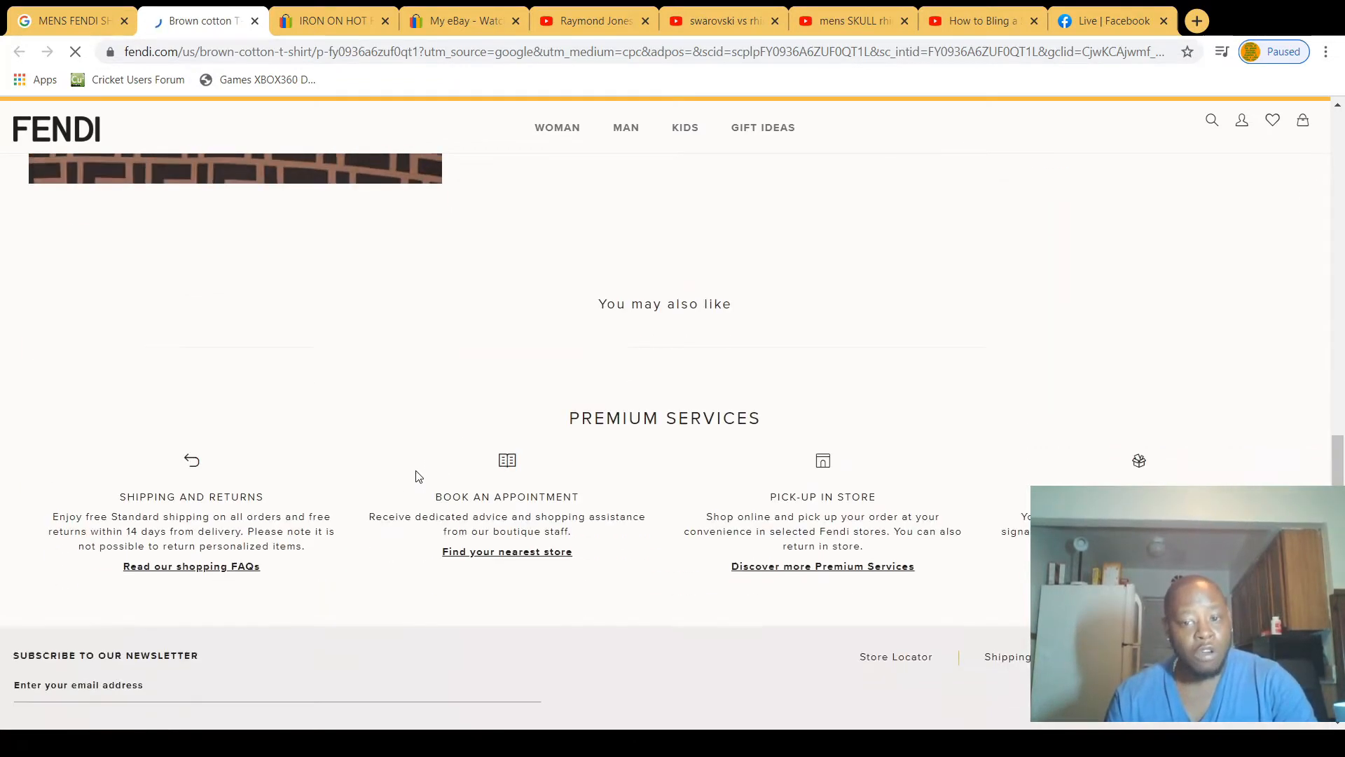
scroll(414, 465, up, 5)
scroll(414, 465, up, 8)
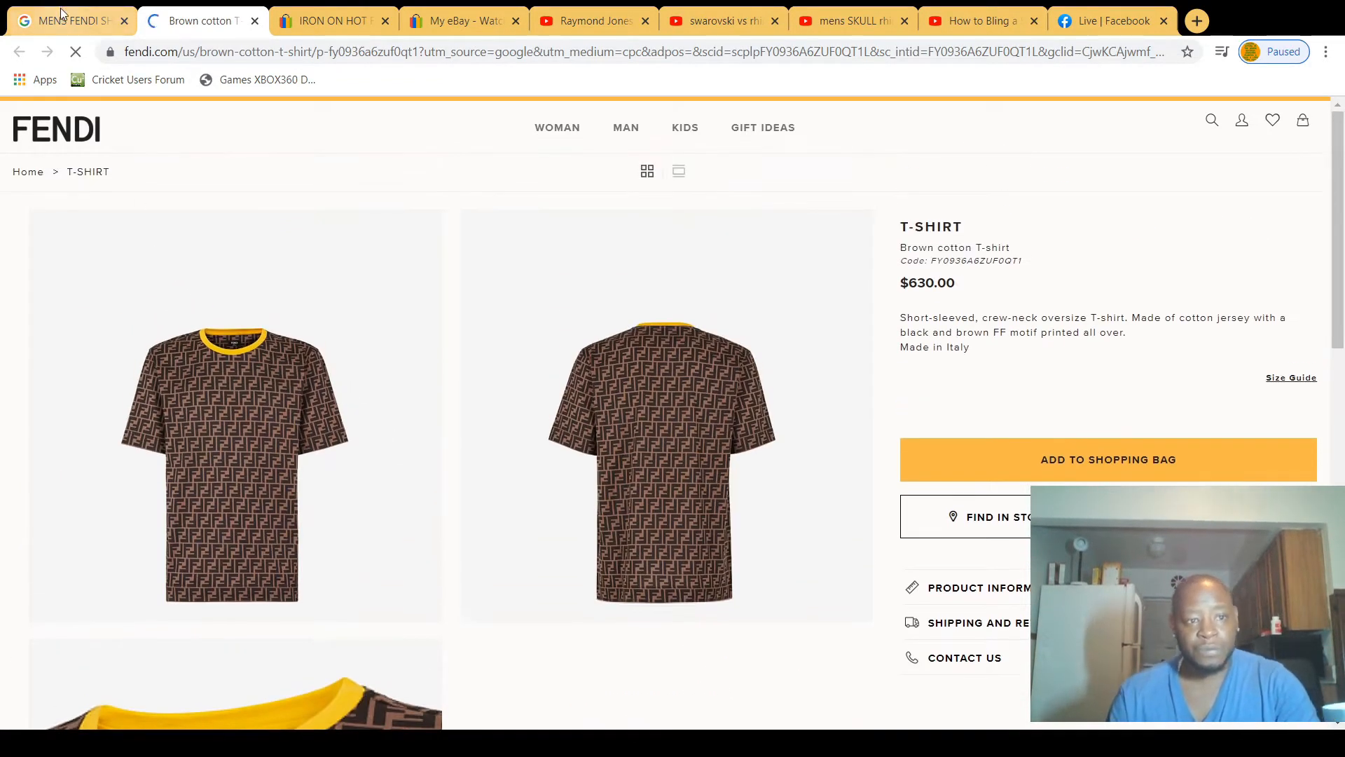
Step: Return to the MENS FENDI SHIRT image results and compare the shirt designs down to the second sponsored row
click(61, 26)
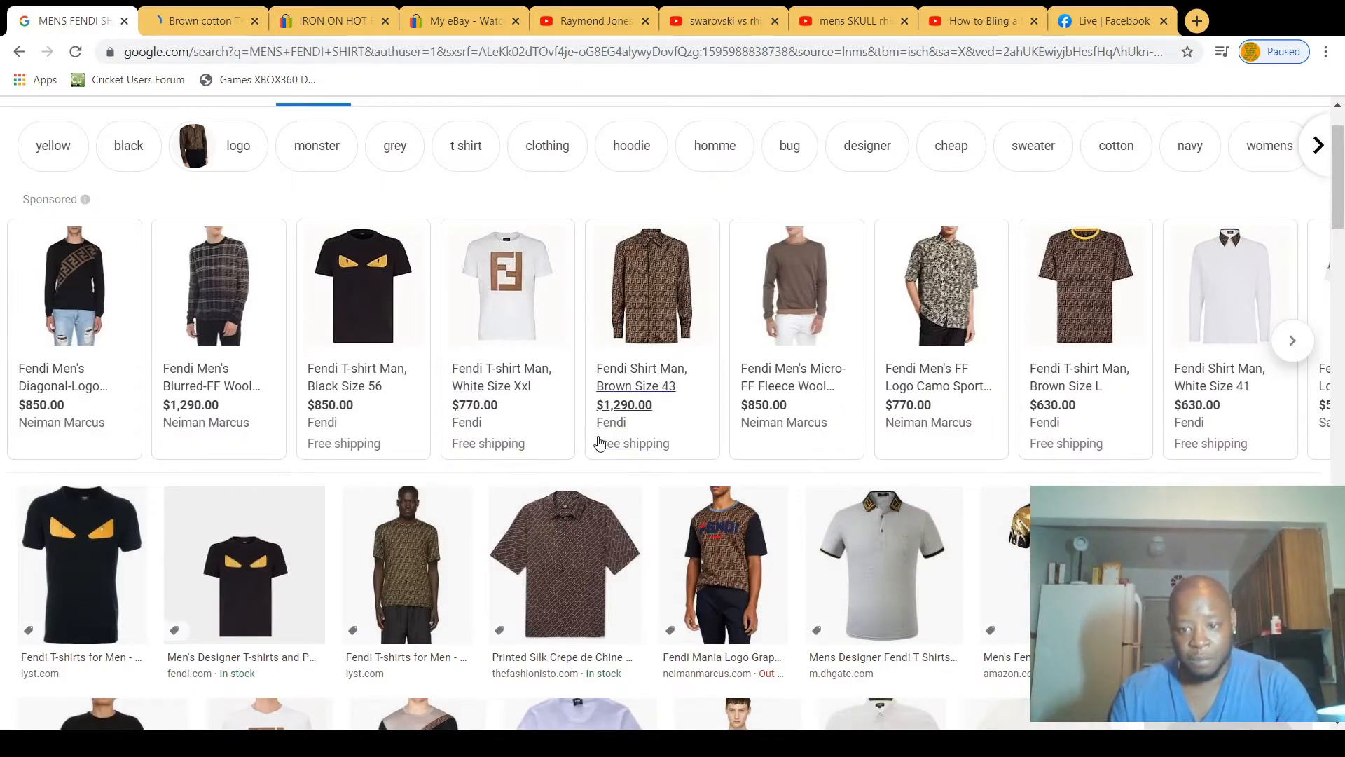
scroll(599, 445, down, 1)
scroll(599, 445, down, 2)
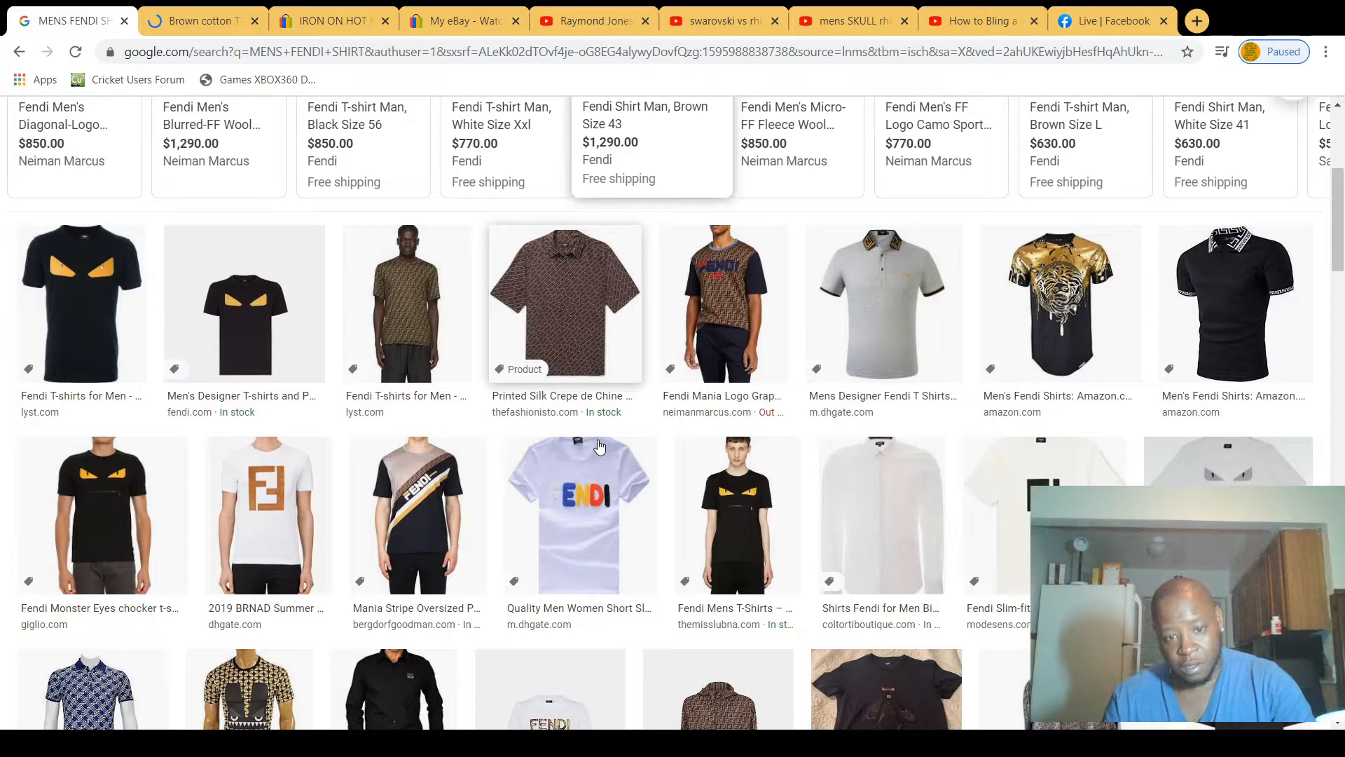
scroll(599, 447, down, 1)
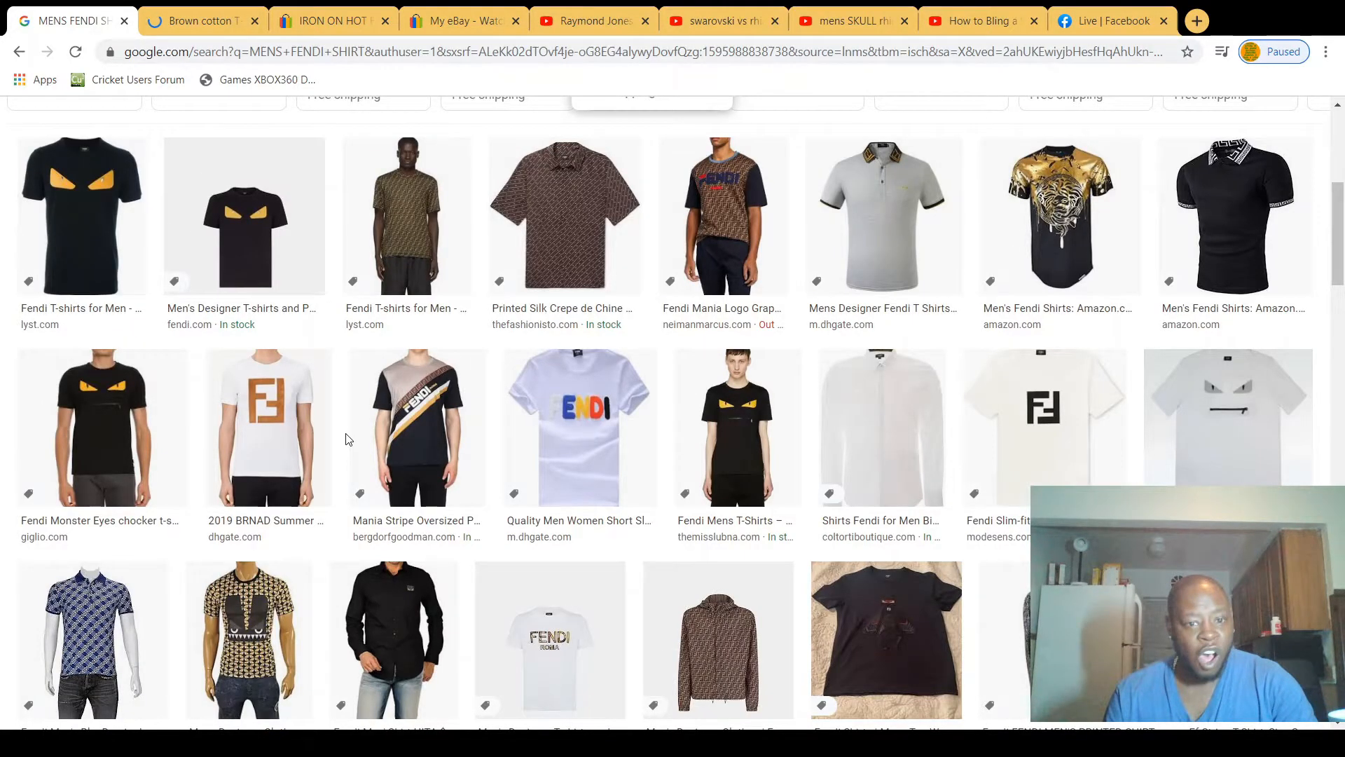
scroll(348, 439, up, 5)
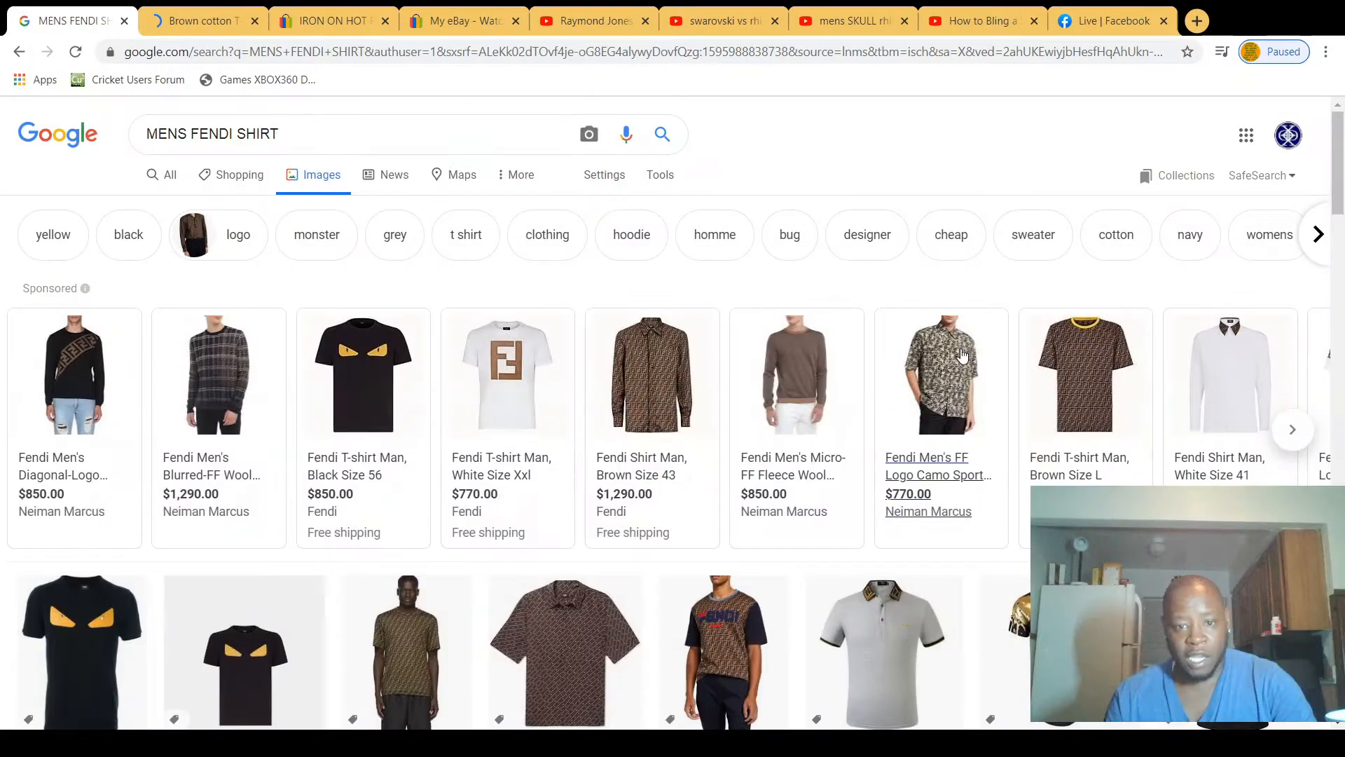
scroll(517, 297, down, 1)
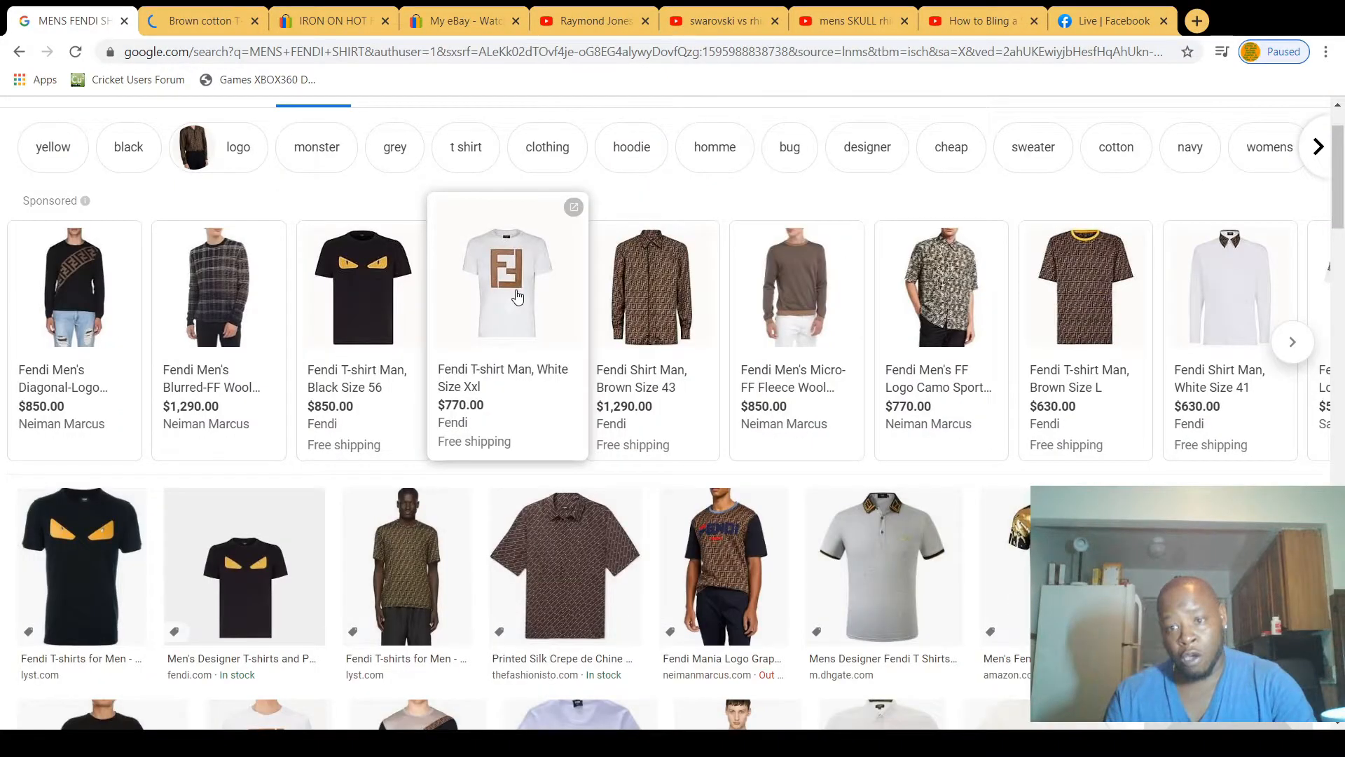
scroll(517, 297, down, 3)
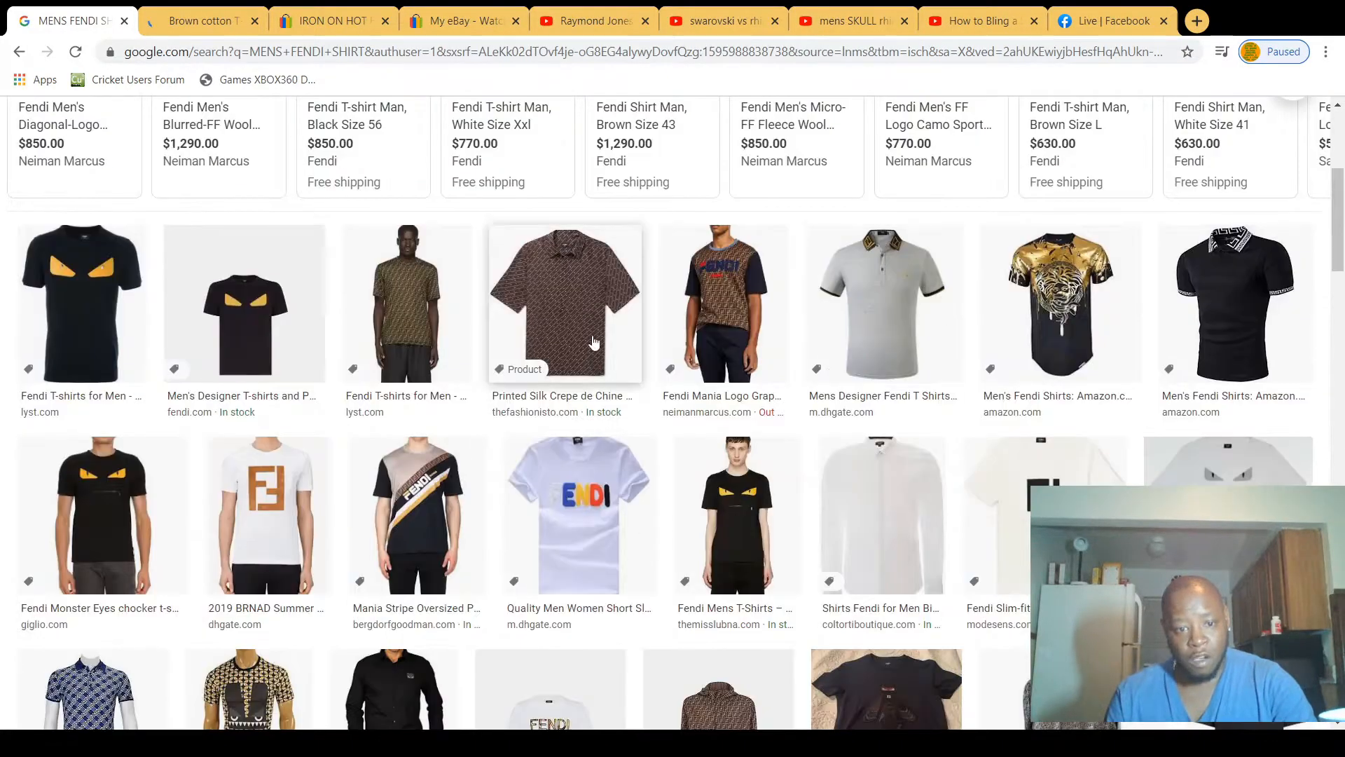
scroll(539, 343, down, 2)
scroll(540, 351, down, 3)
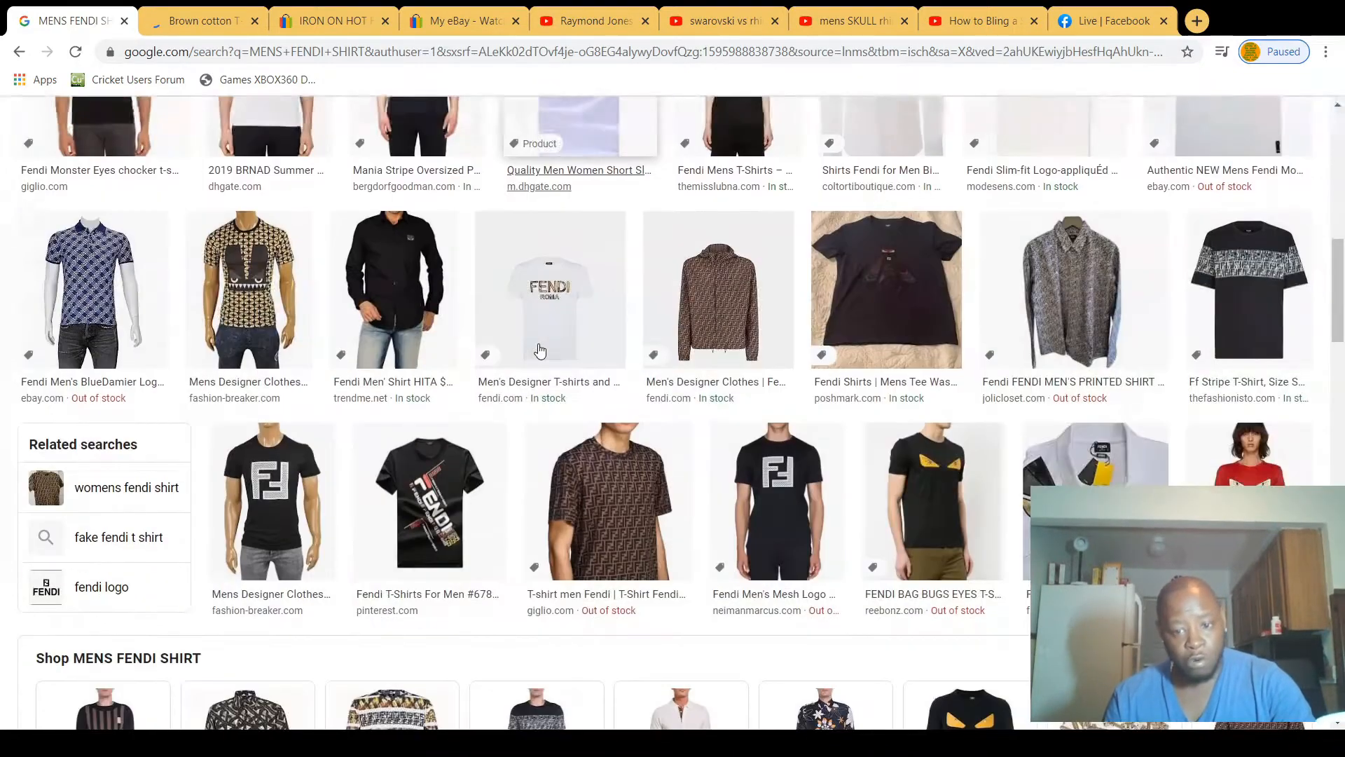
scroll(539, 350, down, 3)
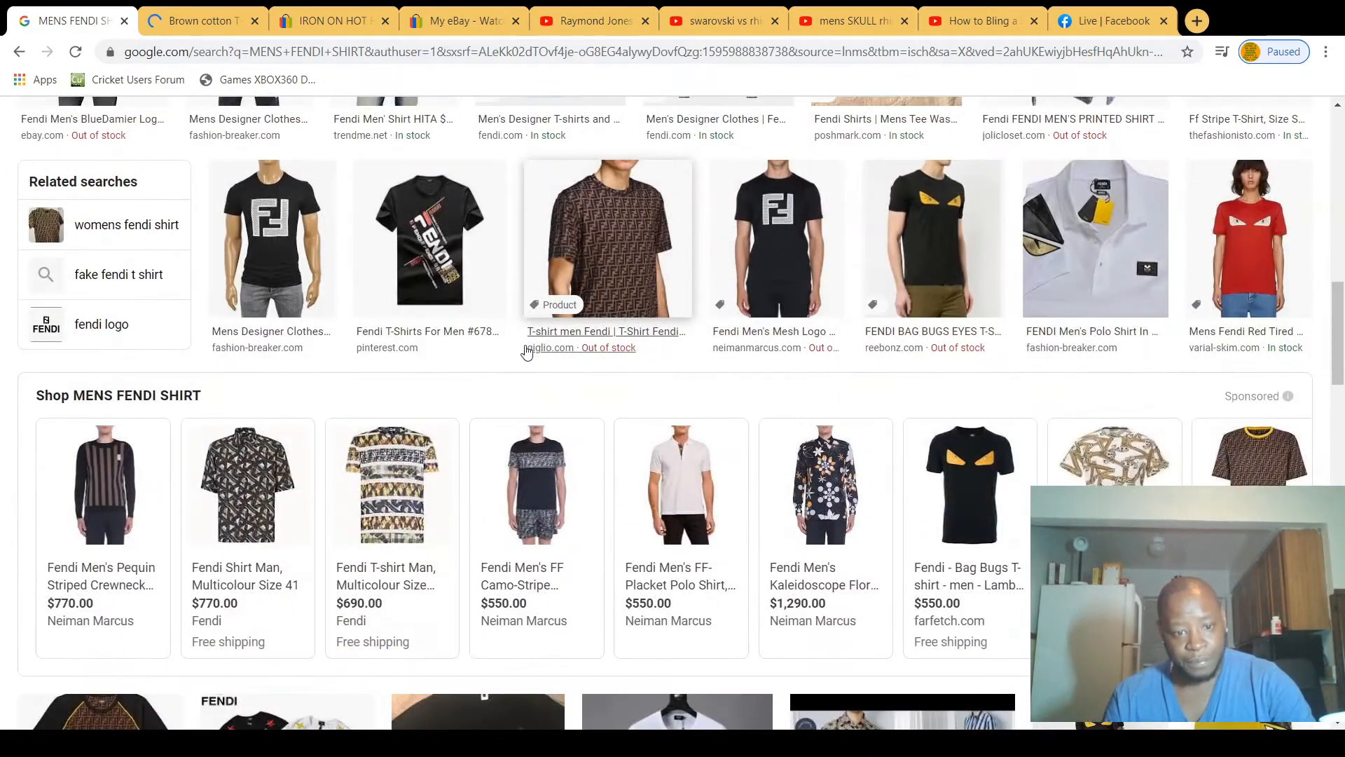
Step: Open the sponsored multicolour size XXXL Fendi T-shirt listing and examine its product photos and description
mouse_move(400, 498)
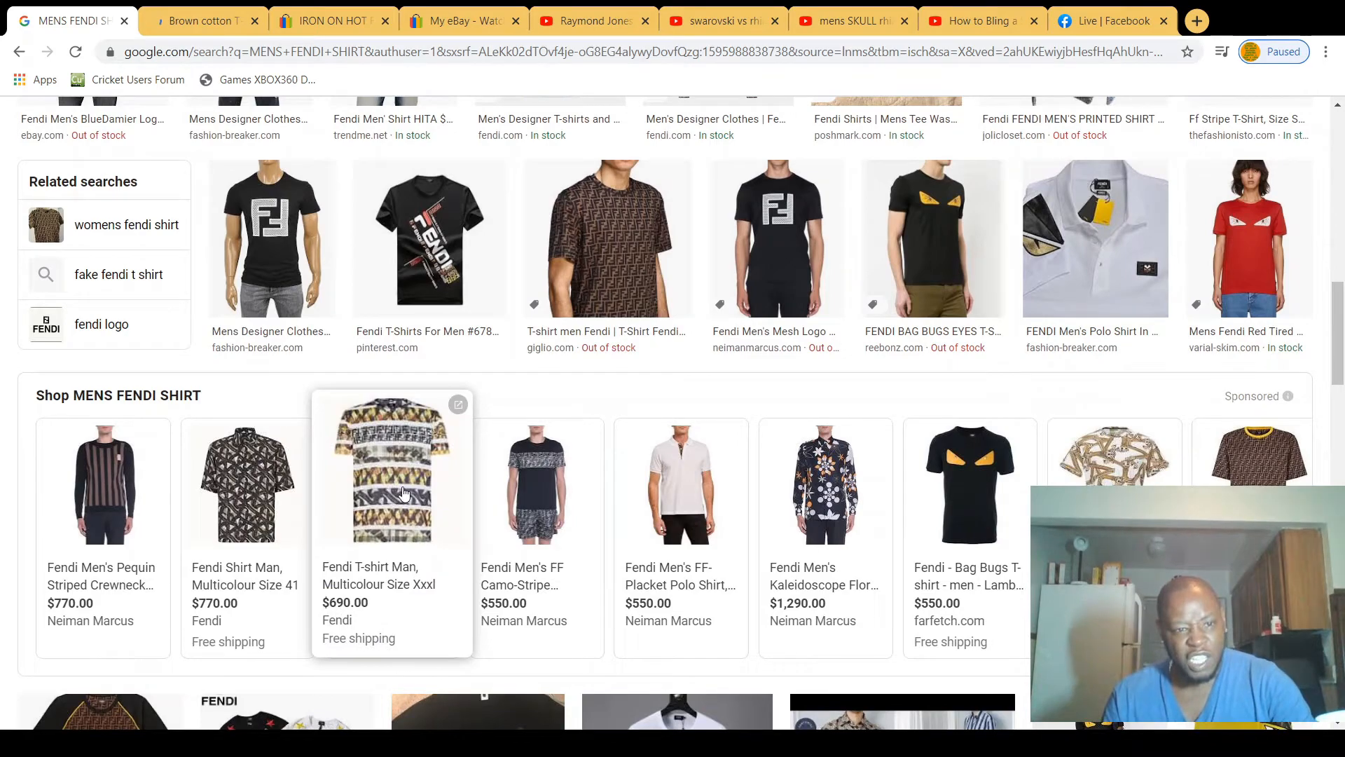
click(459, 405)
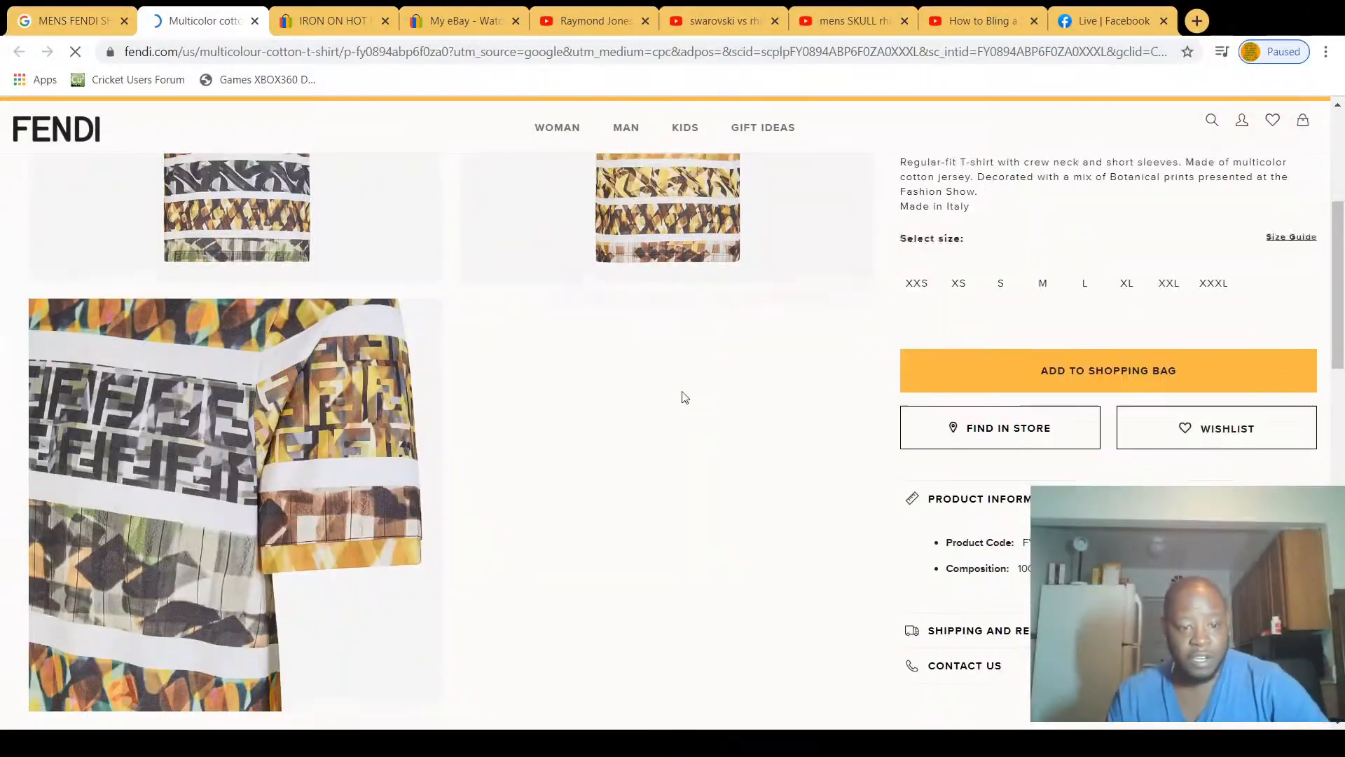
scroll(605, 443, down, 5)
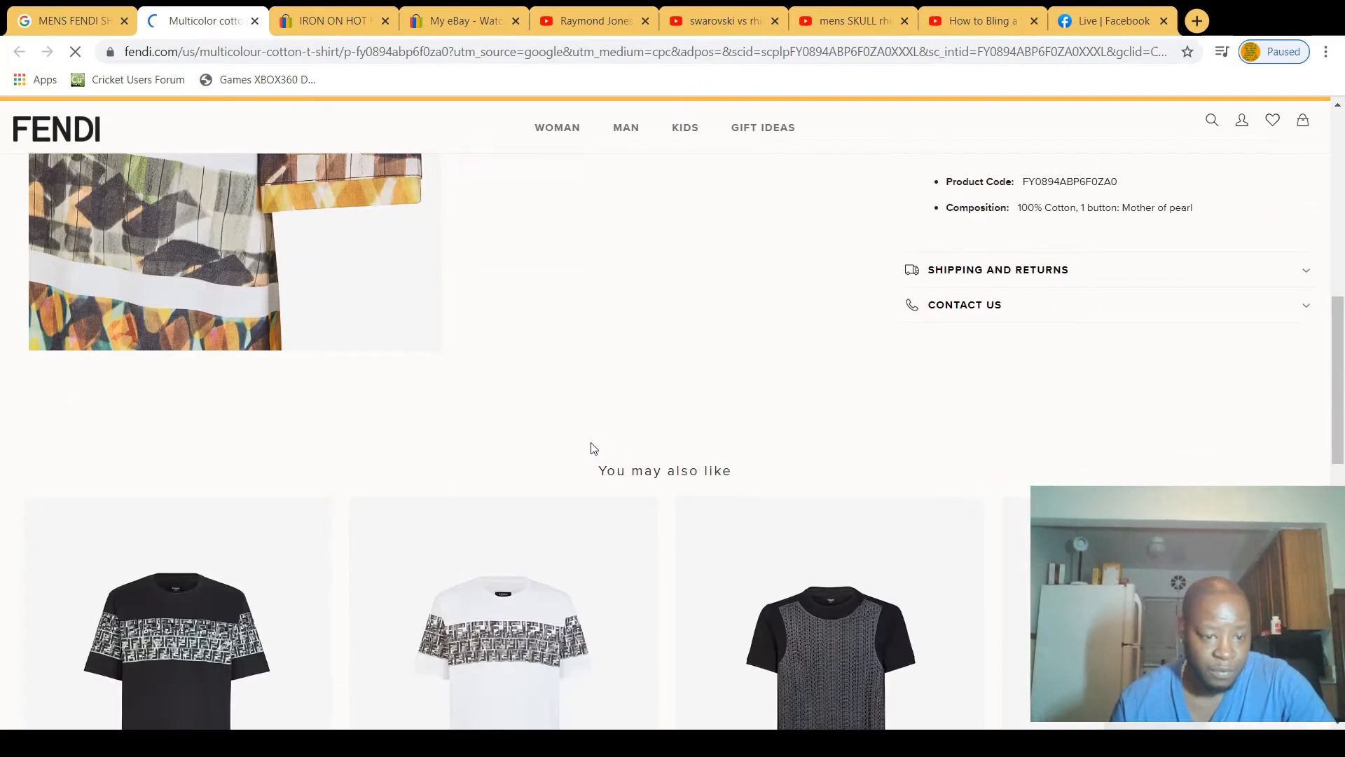
scroll(587, 438, up, 7)
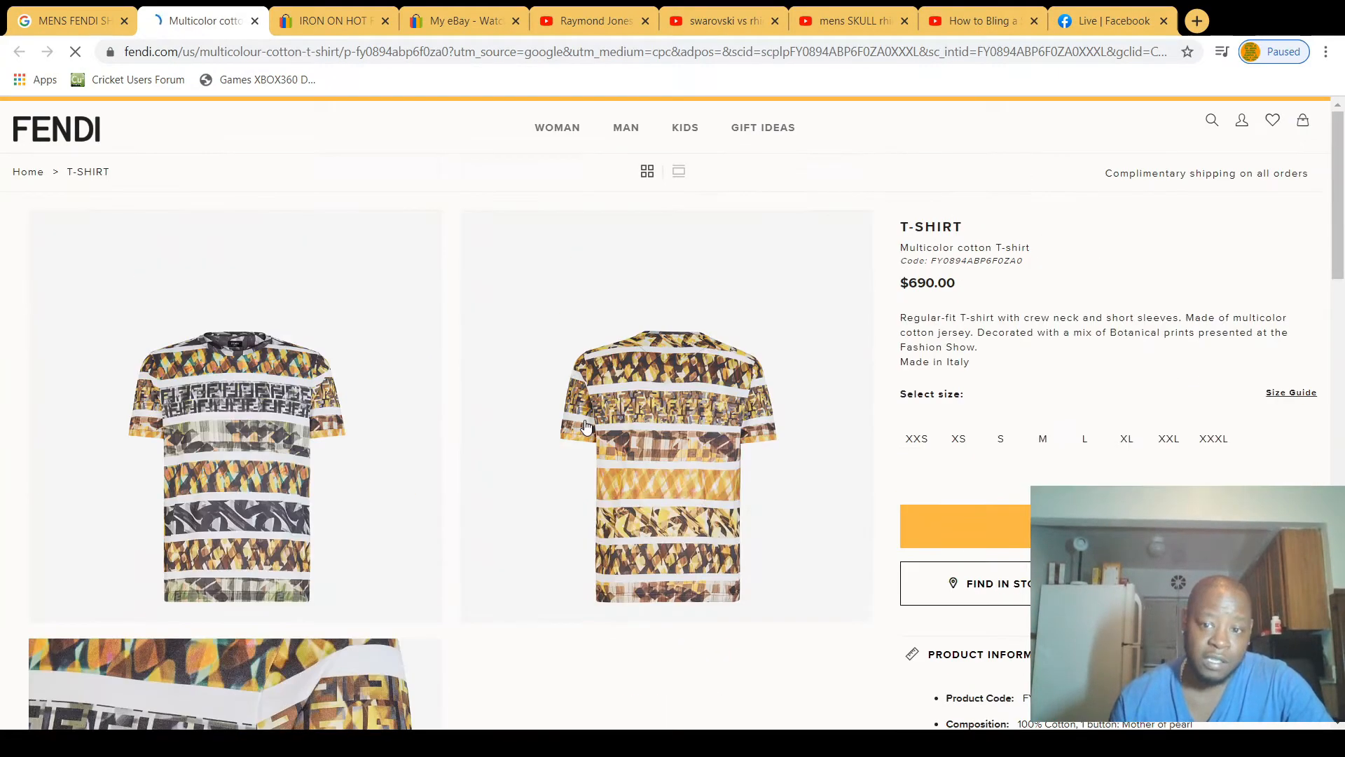
scroll(587, 427, down, 3)
scroll(586, 429, up, 4)
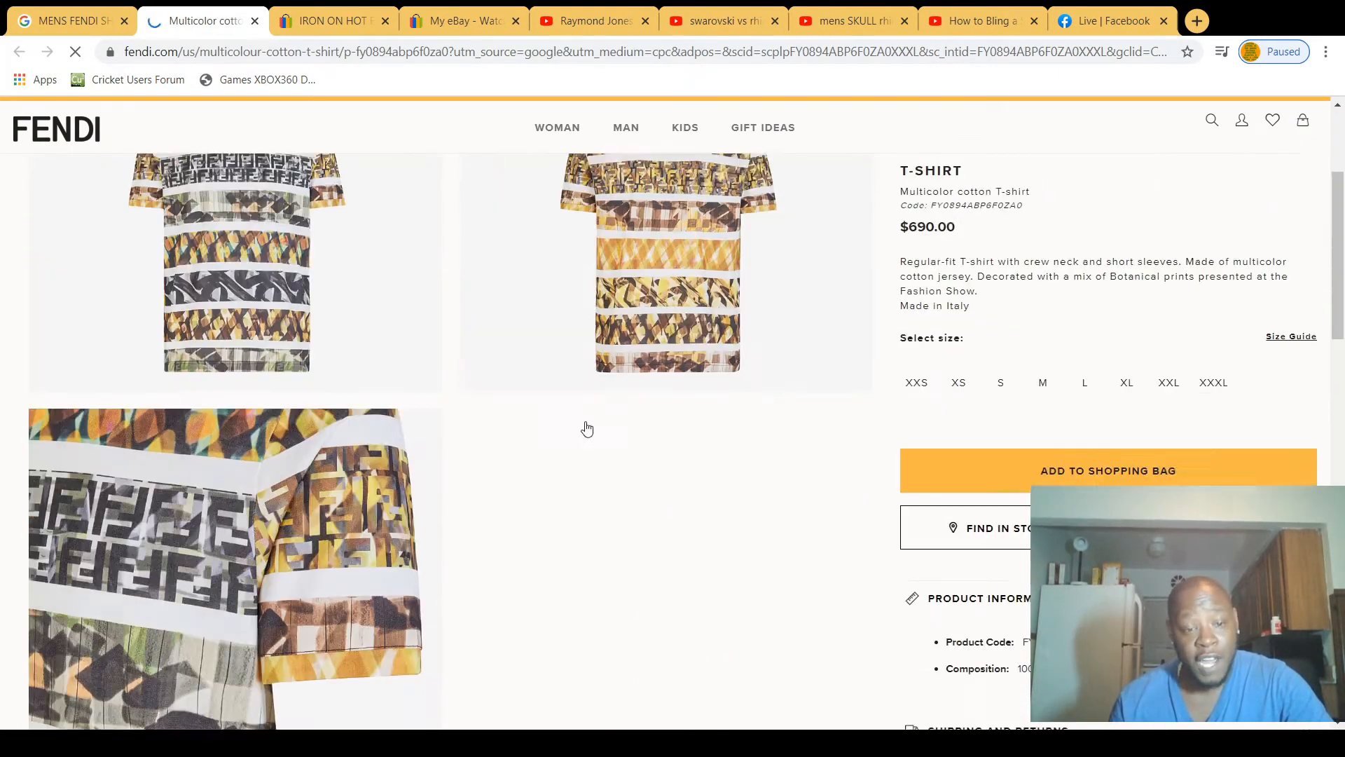
scroll(667, 401, down, 18)
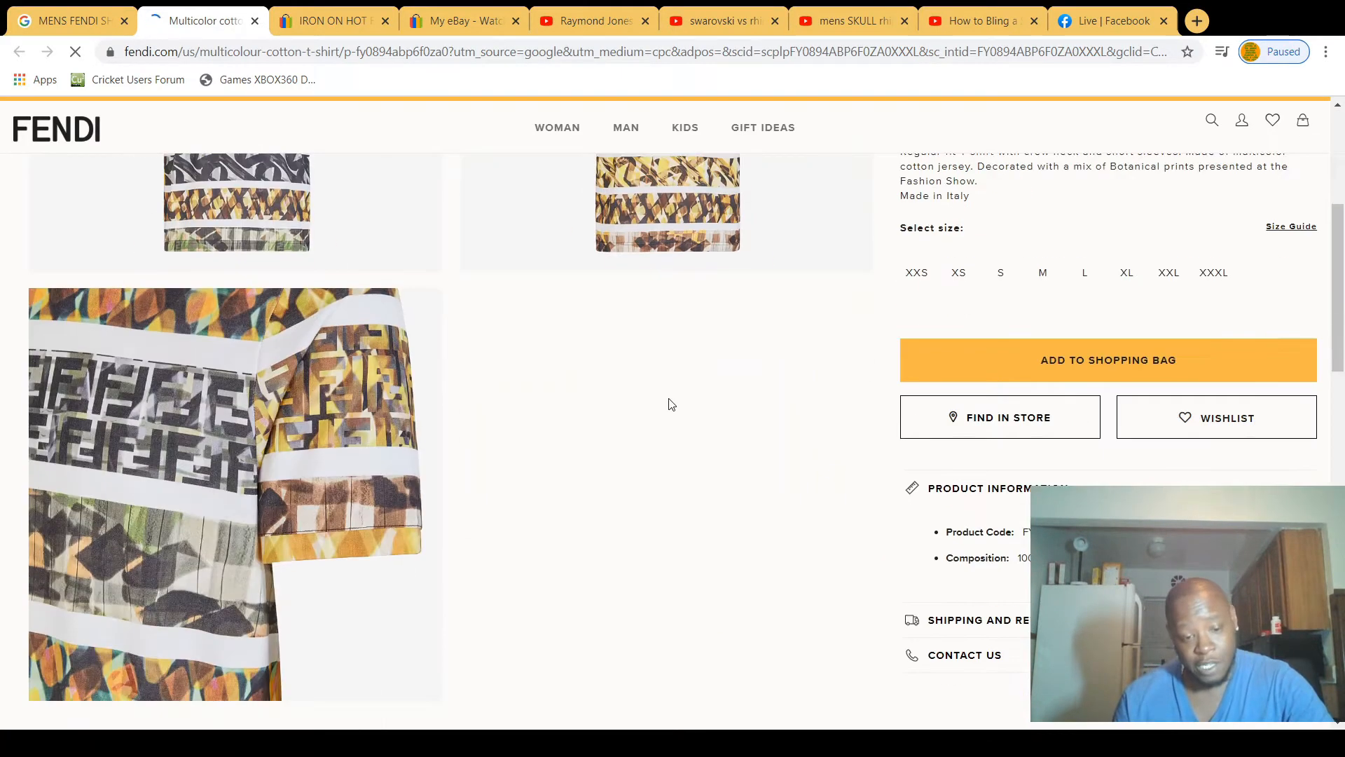
scroll(662, 406, up, 18)
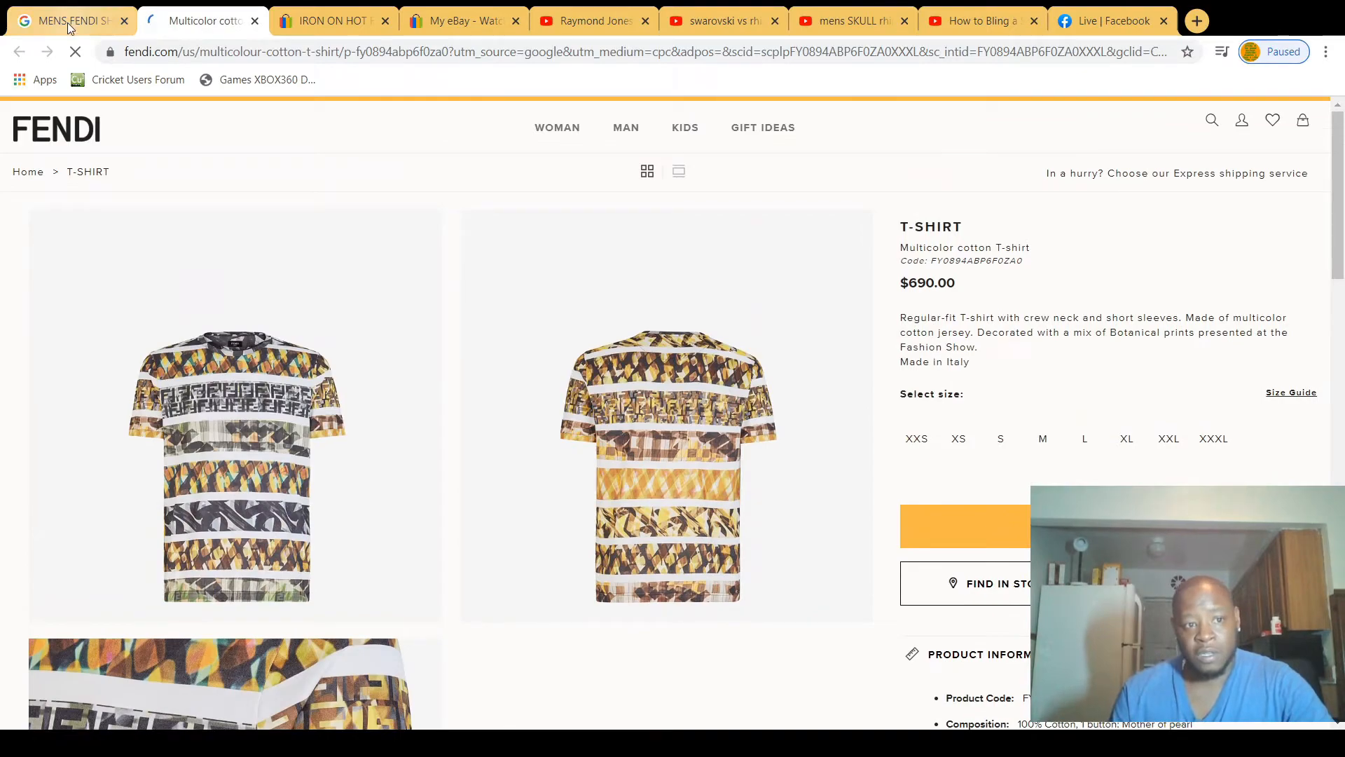
Step: Go back to the image results and look through the Fendi shirts further down the page
click(67, 21)
scroll(823, 571, down, 6)
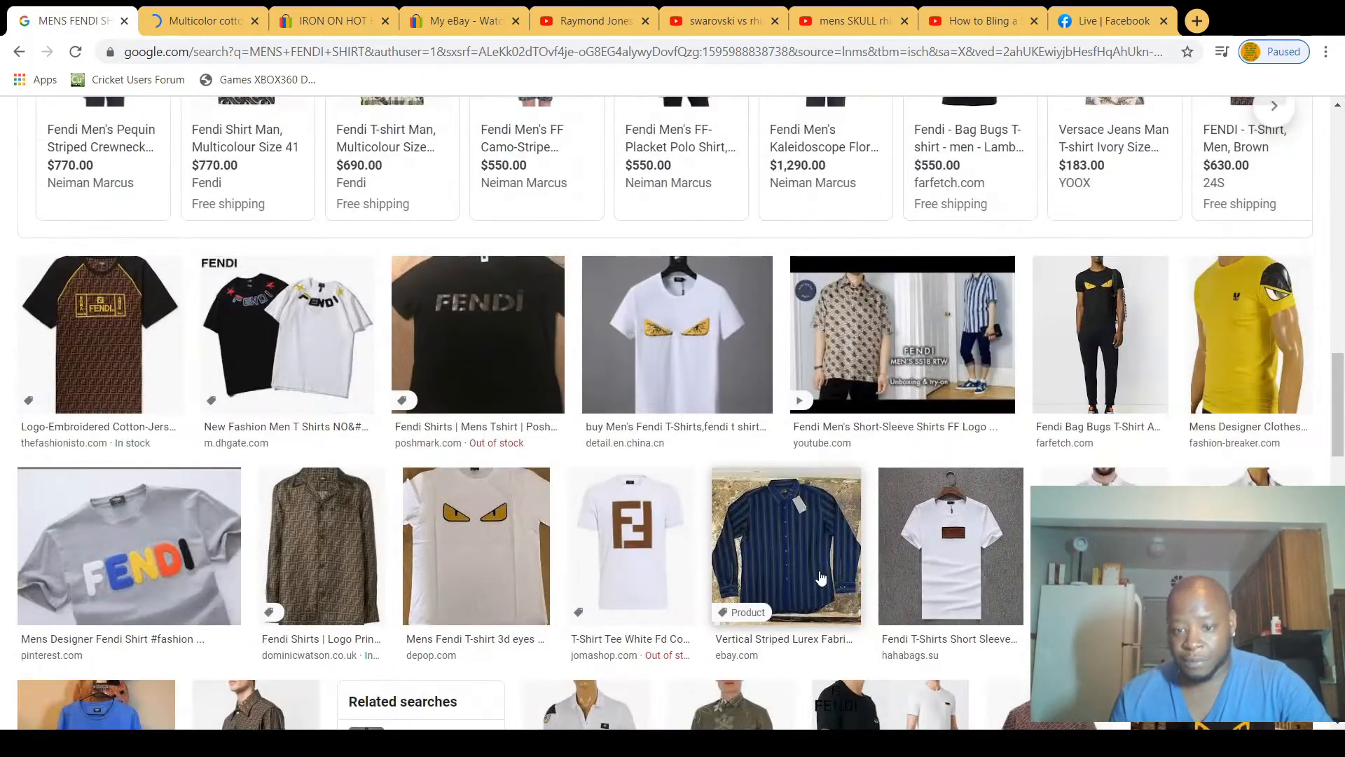
scroll(825, 567, down, 4)
scroll(826, 558, down, 6)
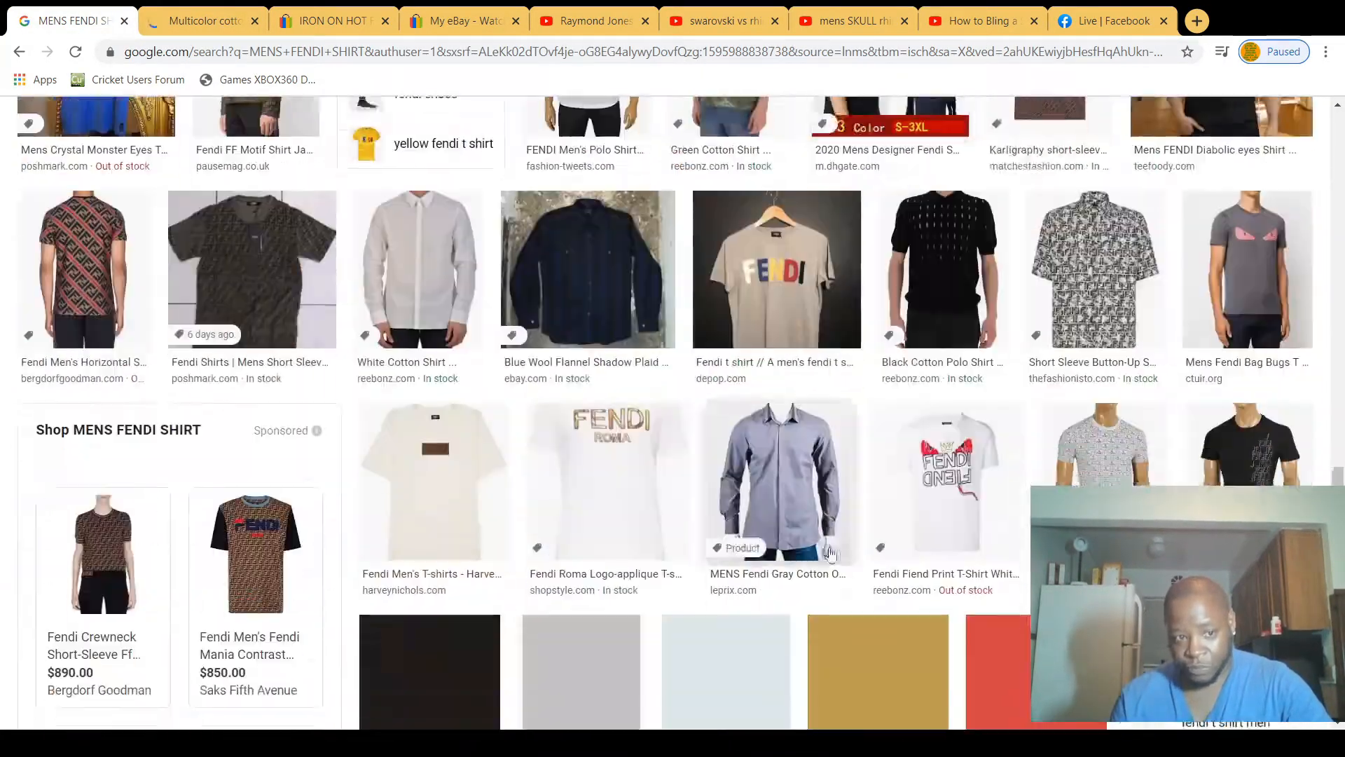
scroll(889, 541, down, 3)
scroll(958, 518, down, 3)
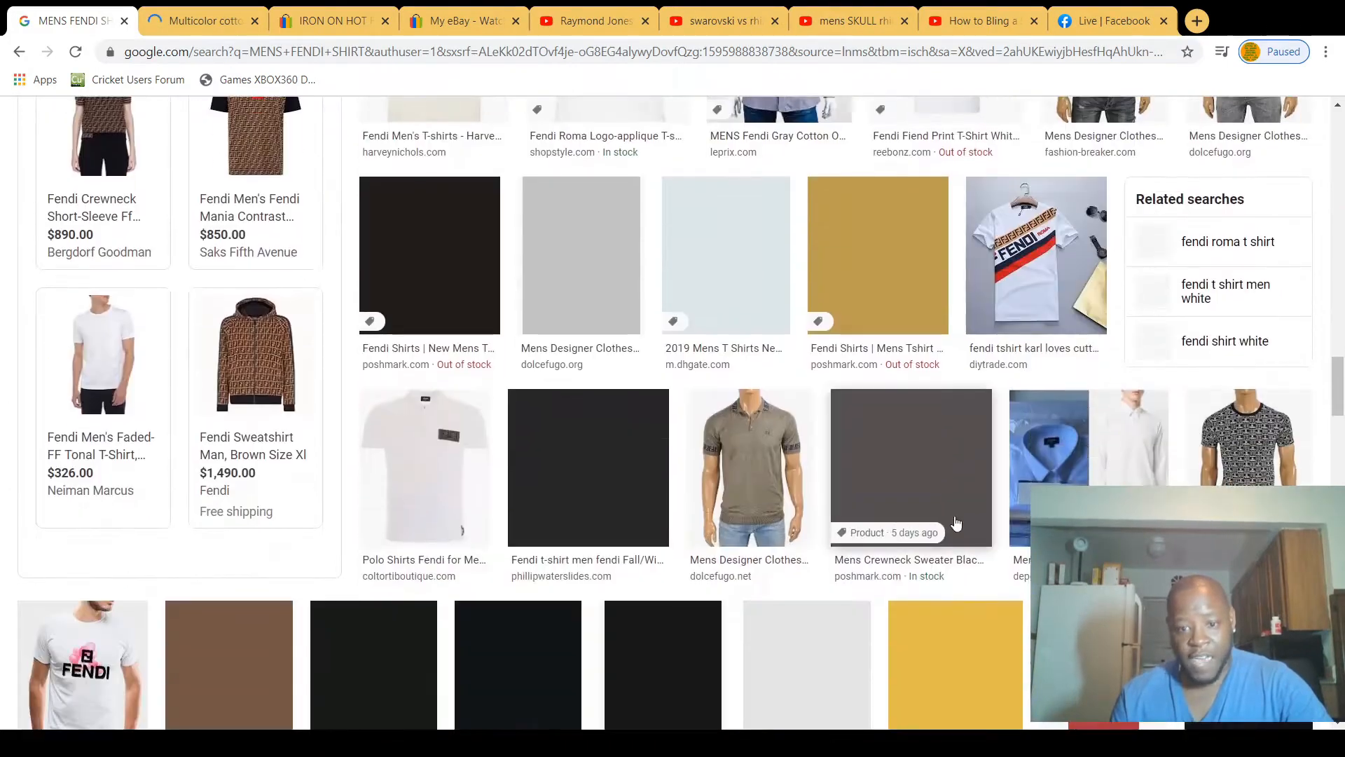
Step: Select the whole search query "MENS FENDI SHIRT" at the start of the image results
drag(1339, 392, 1335, 126)
drag(276, 129, 1, 94)
drag(298, 133, 90, 106)
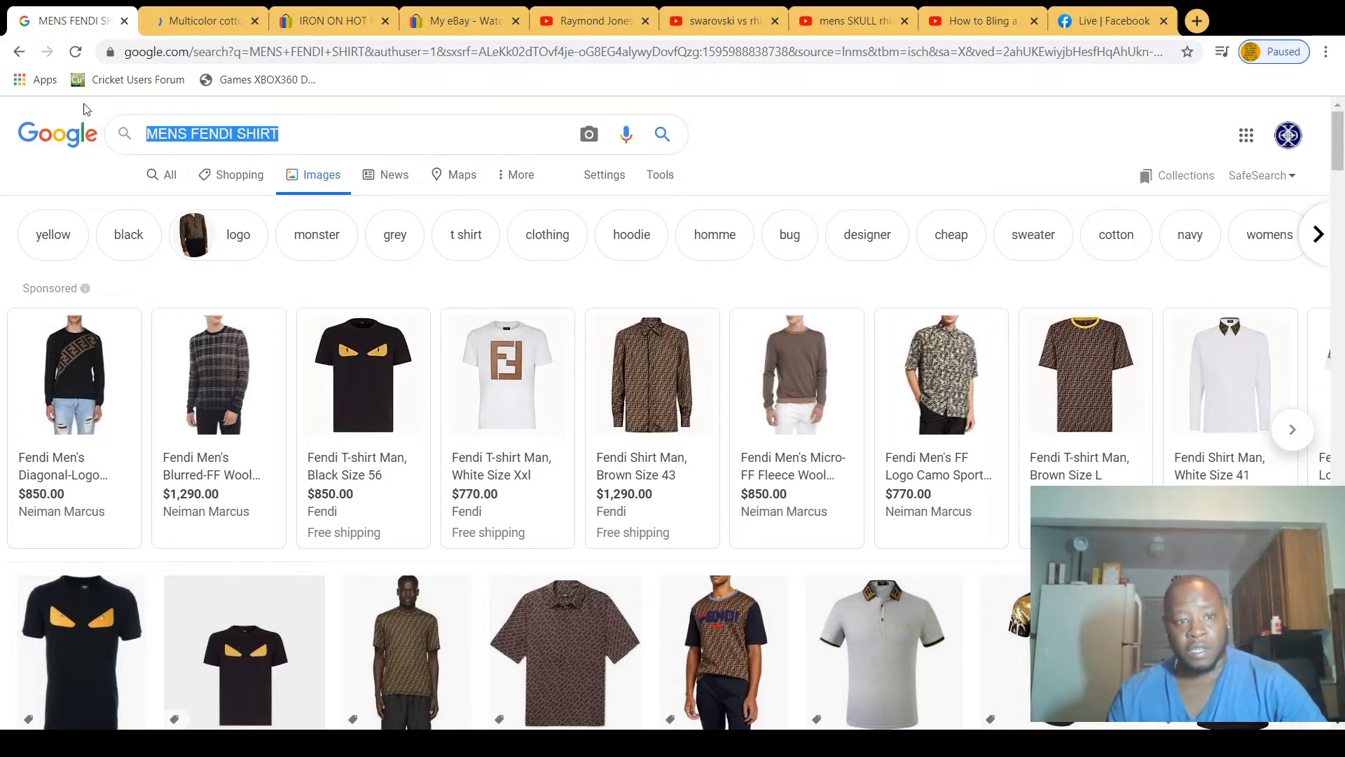
Step: Replace the image search query with "FENDI LOGOS" and run the search
text(FENDI)
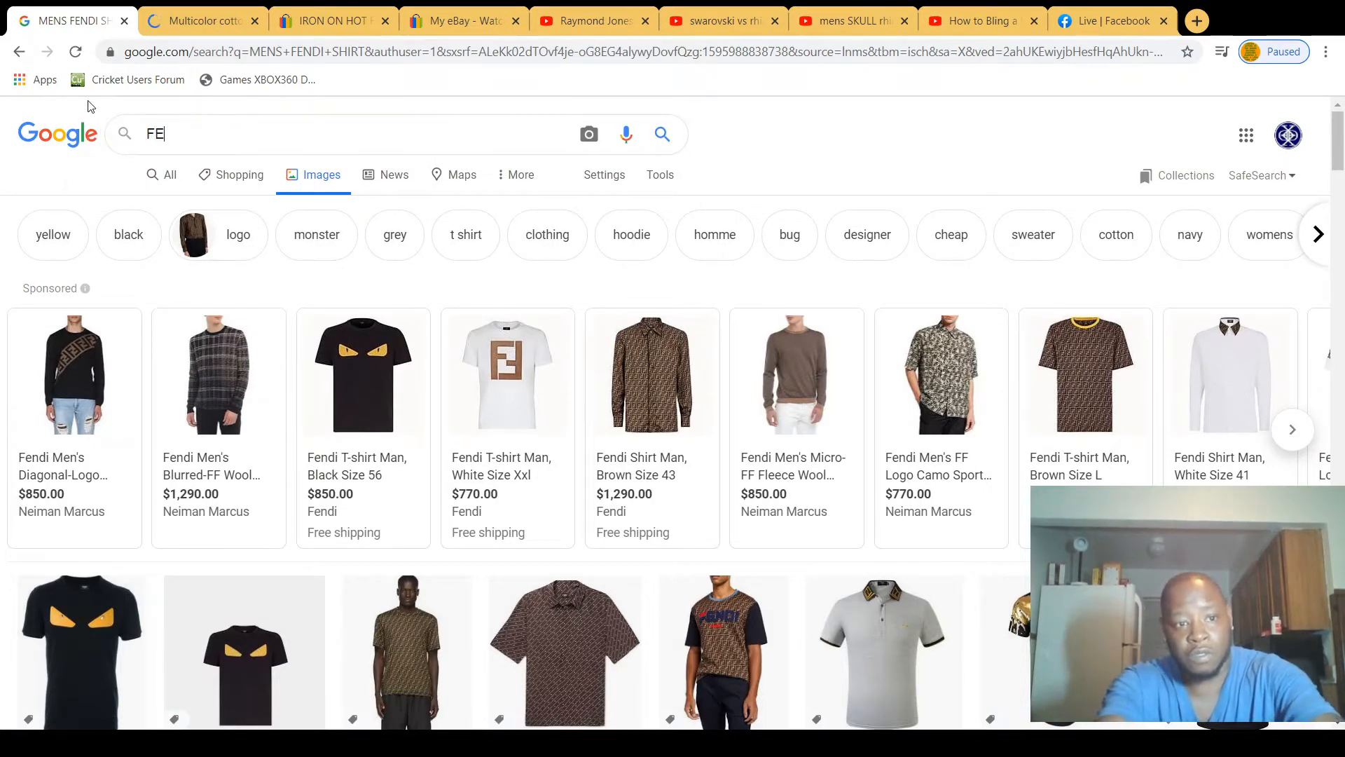
key(BackSpace)
key(BackSpace)
key(BackSpace)
text(NDI LOGOS)
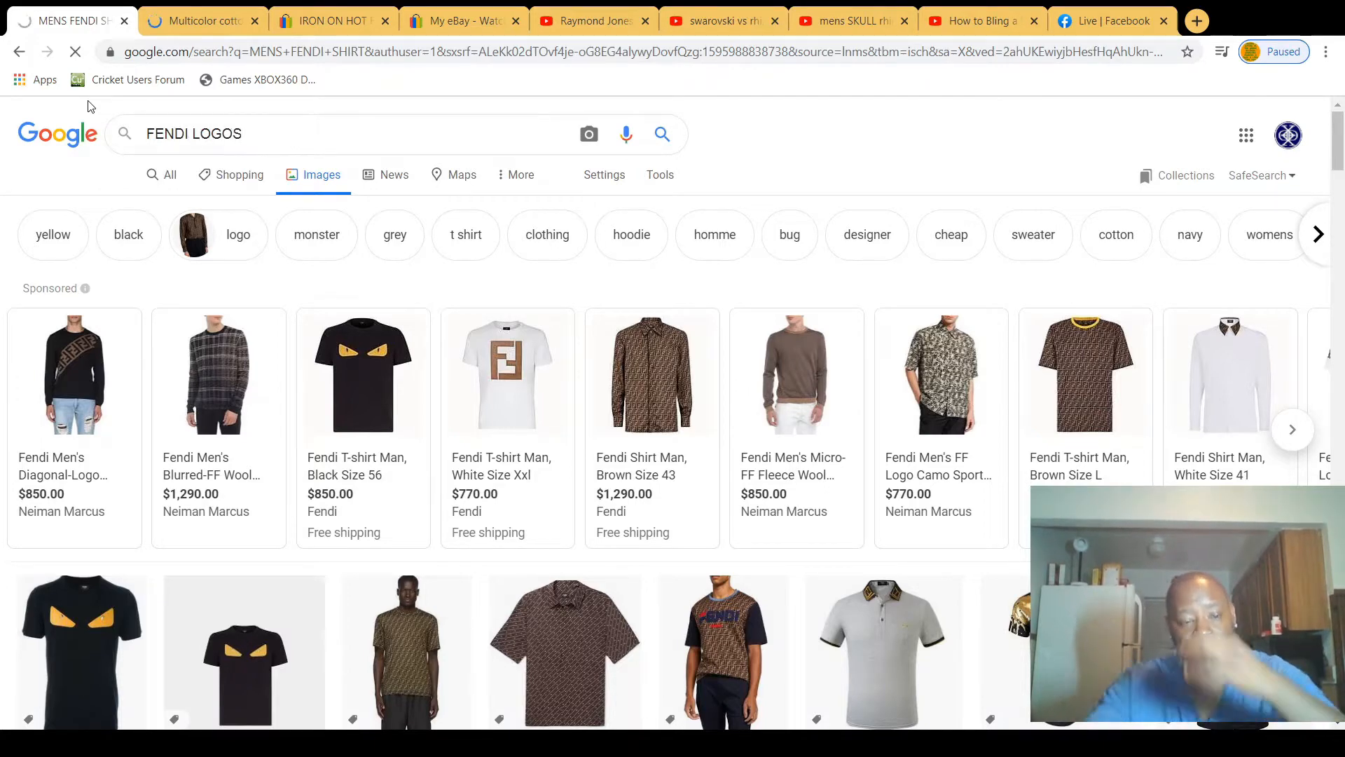
key(Return)
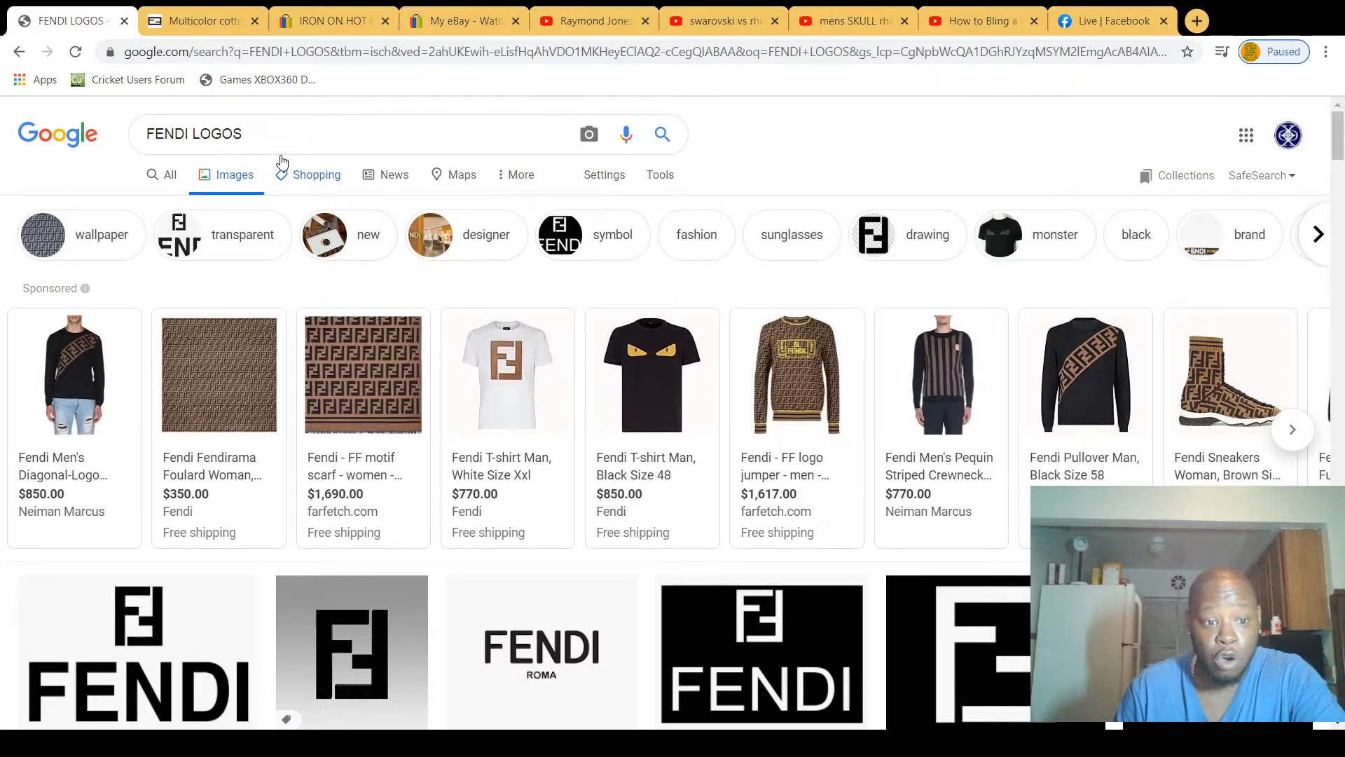
Step: Look through the Fendi logo image results, examining the FF monograms, patterns, round badges and wordmarks far down the page
scroll(352, 287, down, 5)
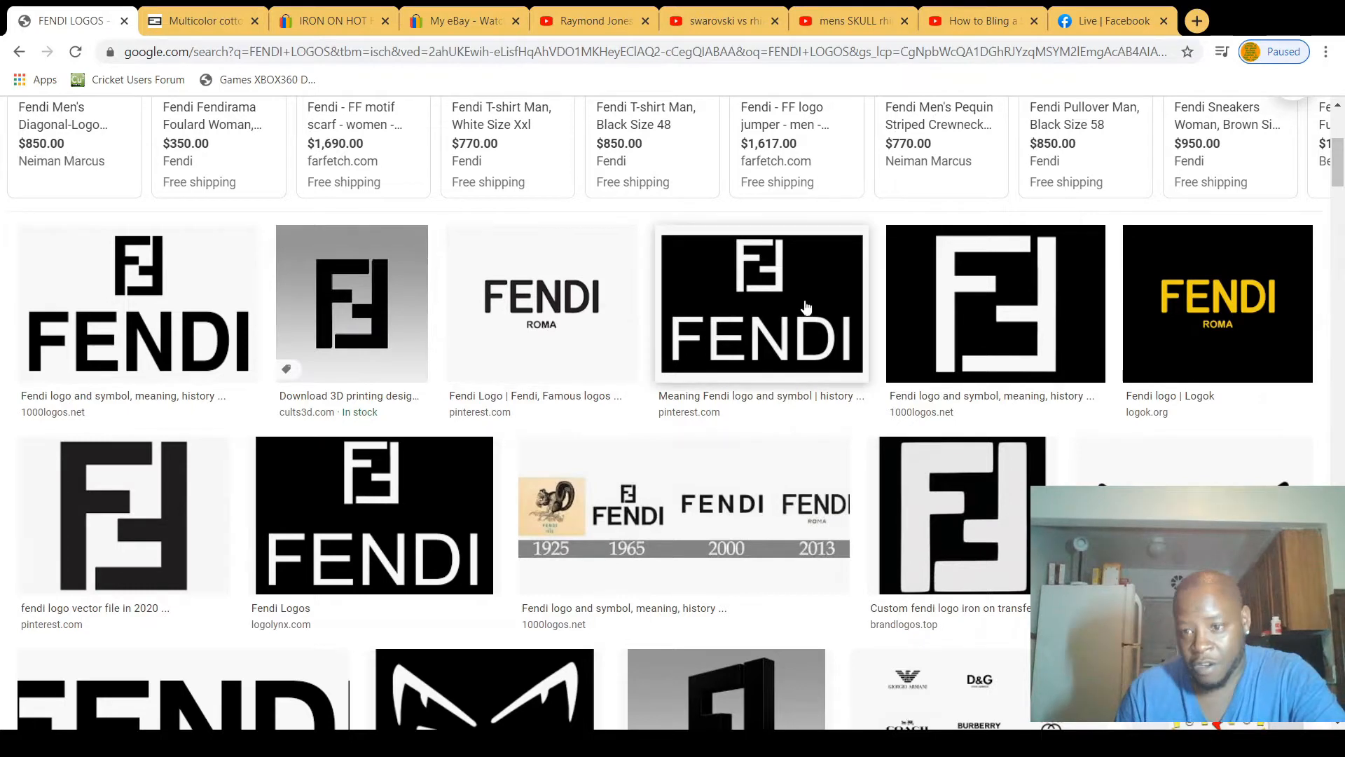
scroll(780, 351, down, 3)
scroll(779, 350, down, 3)
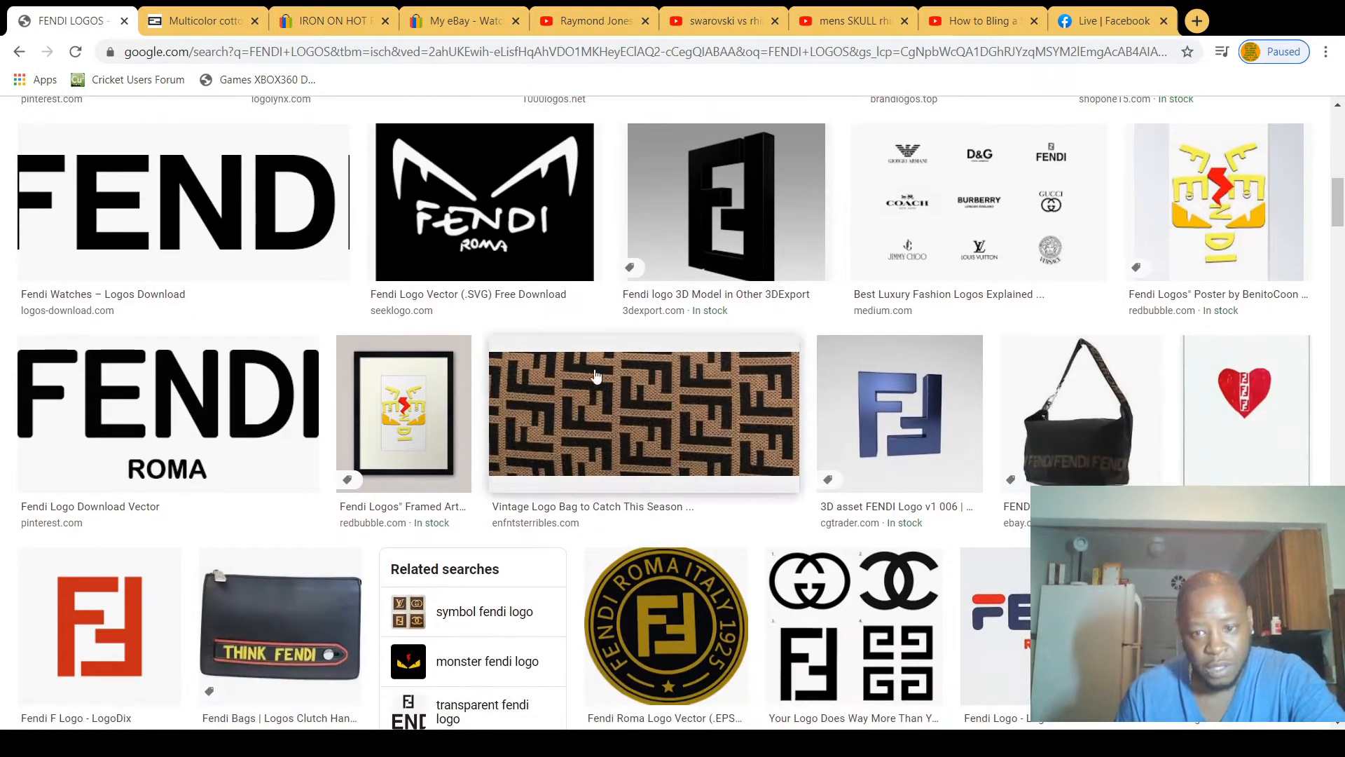
scroll(585, 410, down, 2)
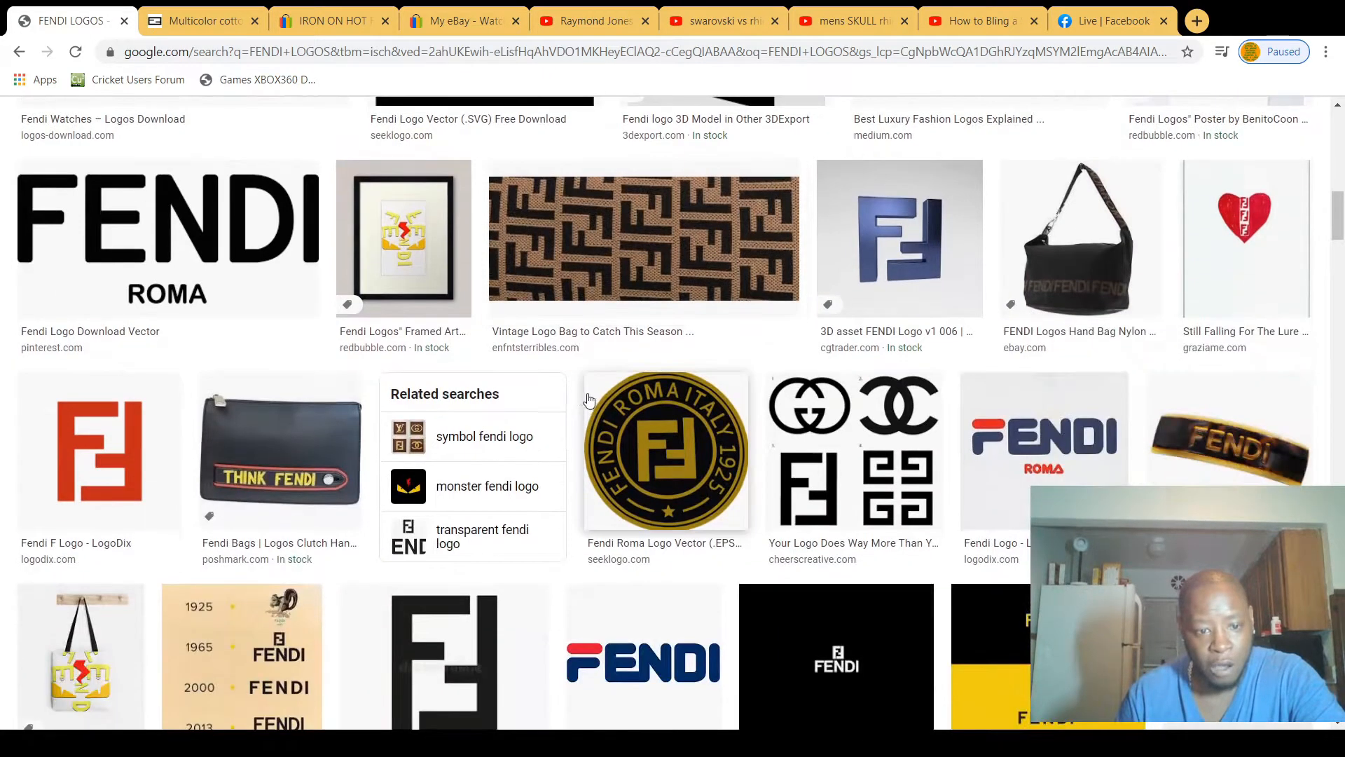
scroll(742, 405, down, 1)
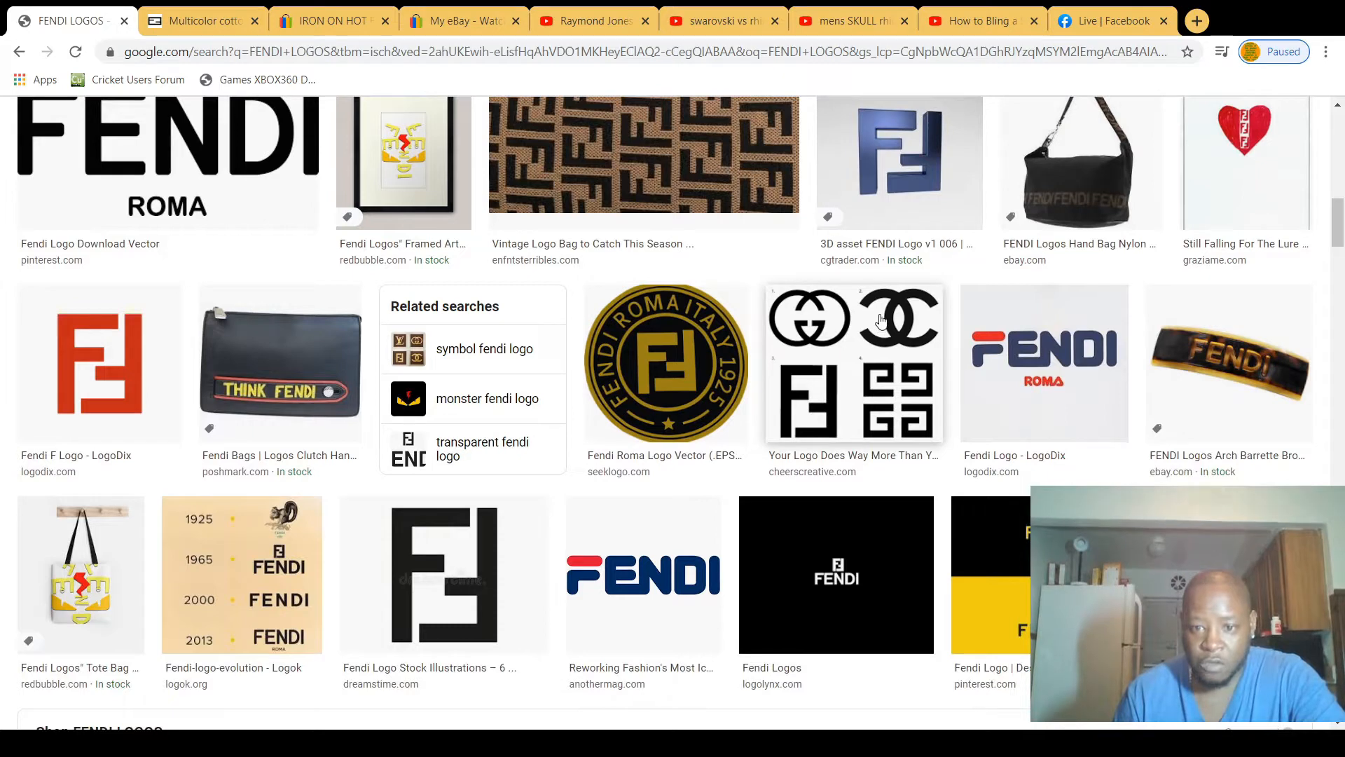
scroll(901, 333, down, 2)
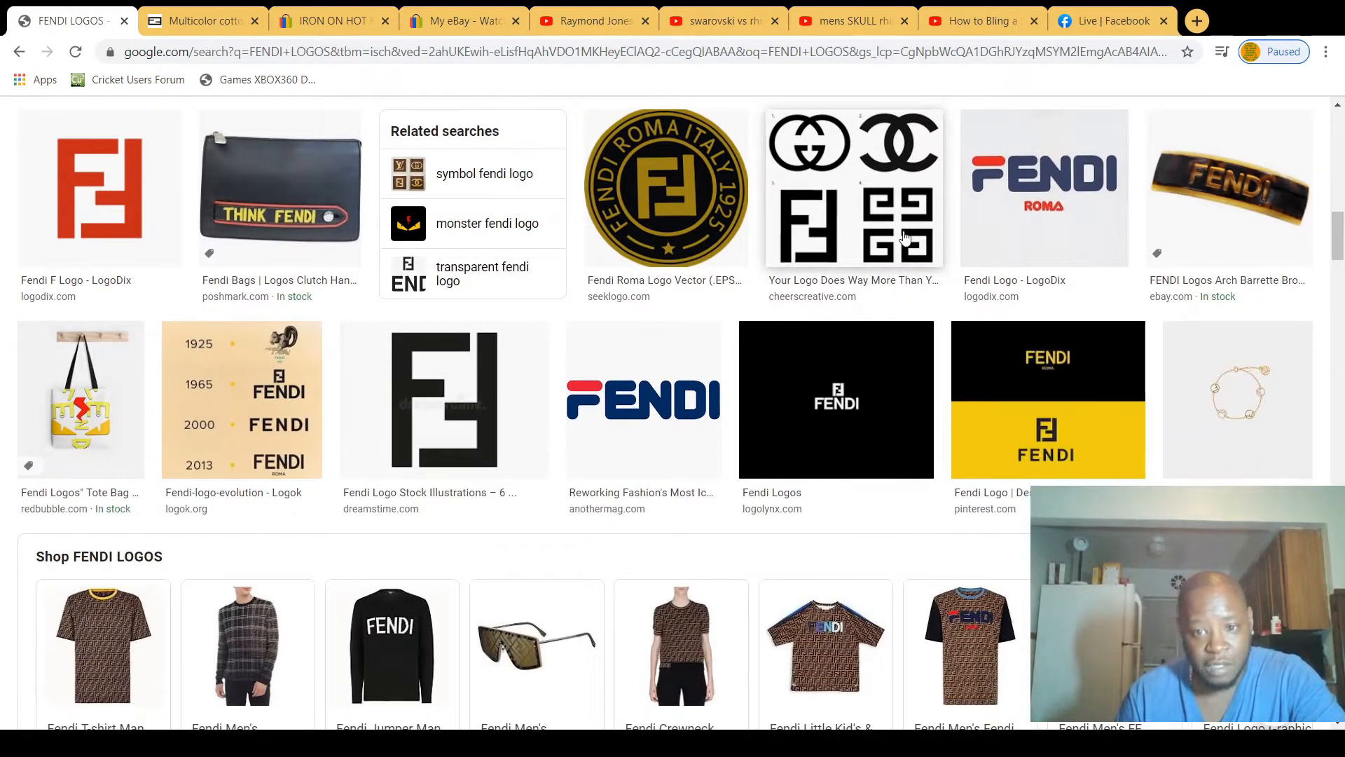
scroll(544, 279, down, 3)
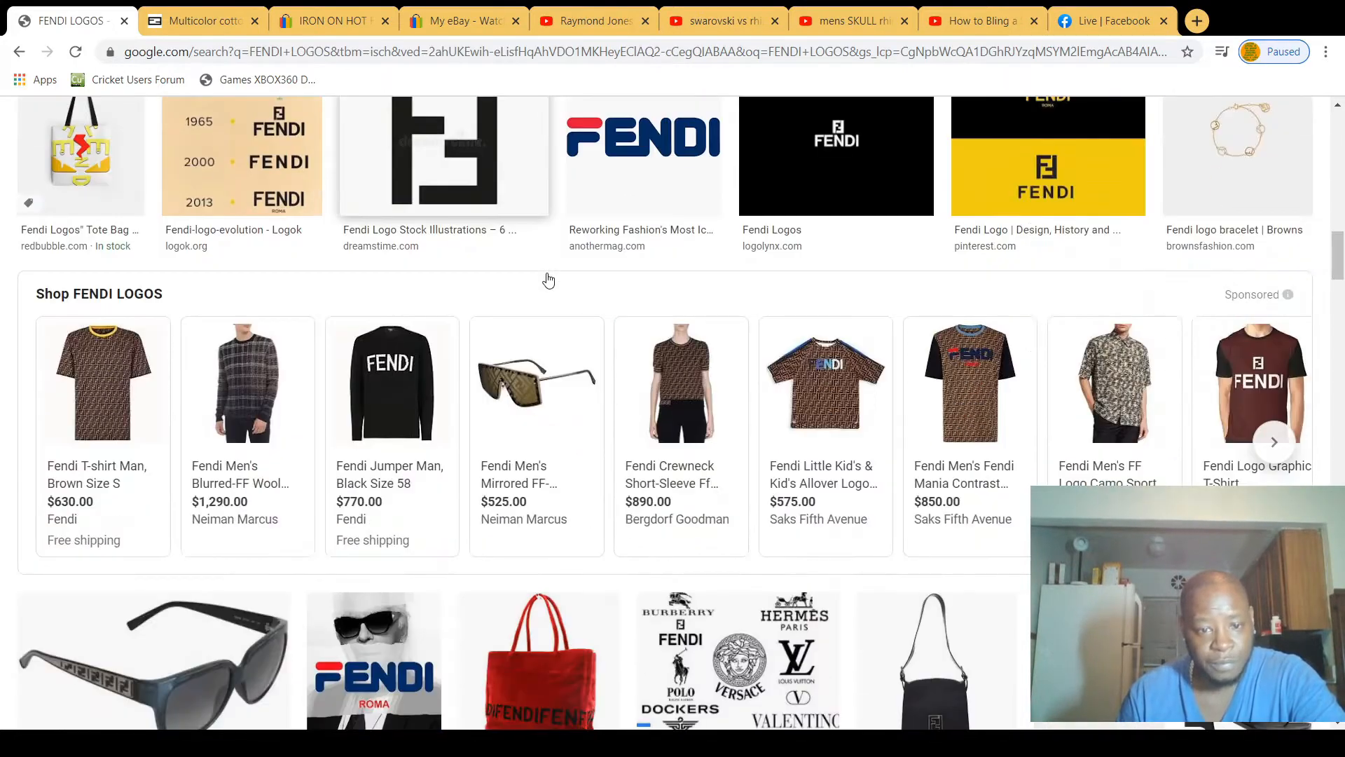
scroll(554, 279, down, 2)
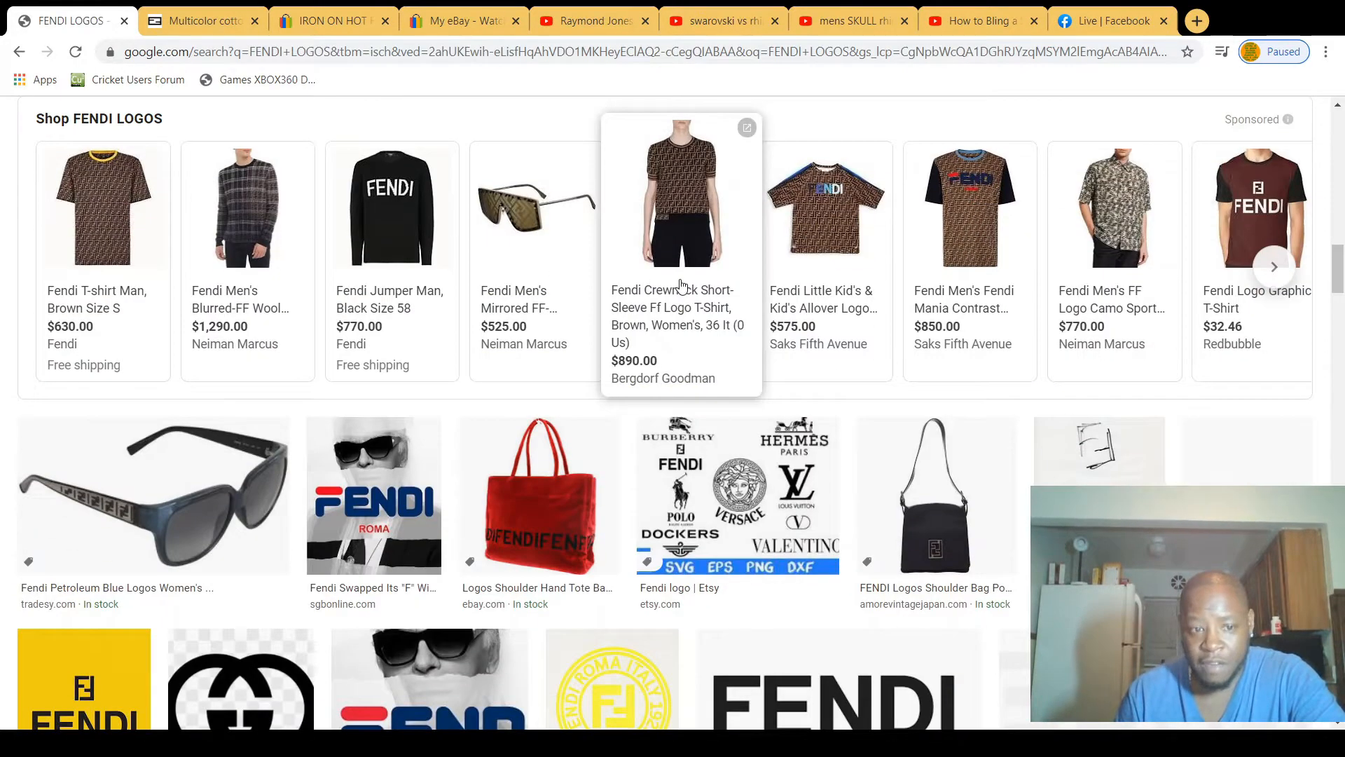
scroll(684, 287, down, 1)
scroll(683, 284, down, 7)
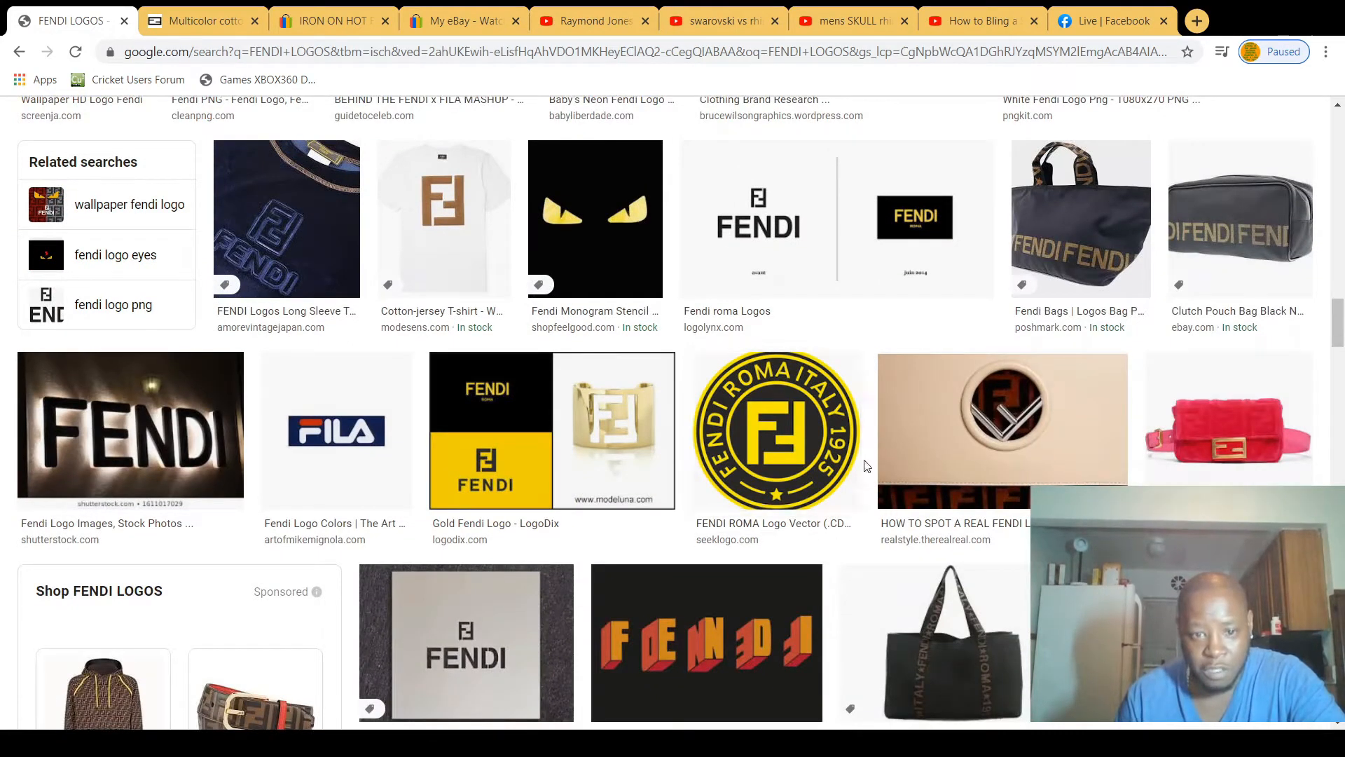
scroll(796, 396, down, 1)
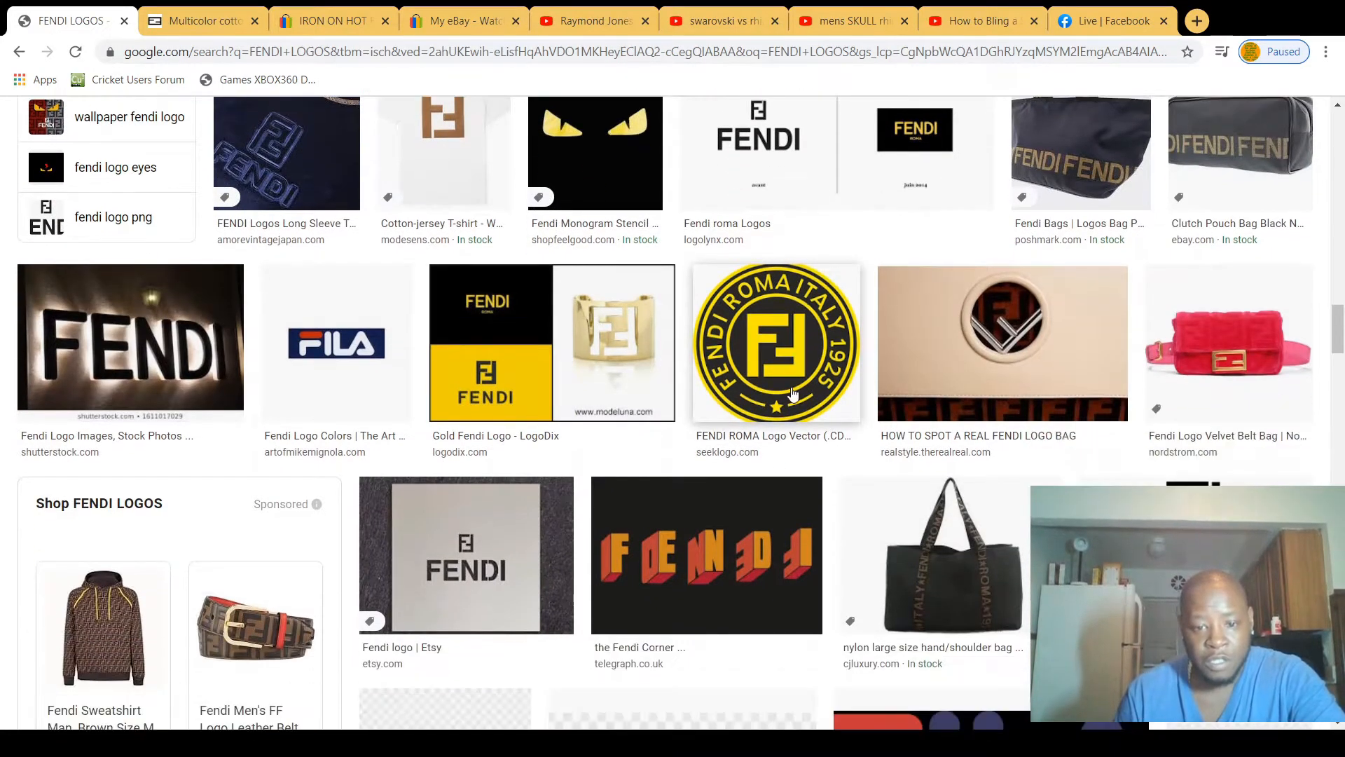
scroll(794, 395, down, 1)
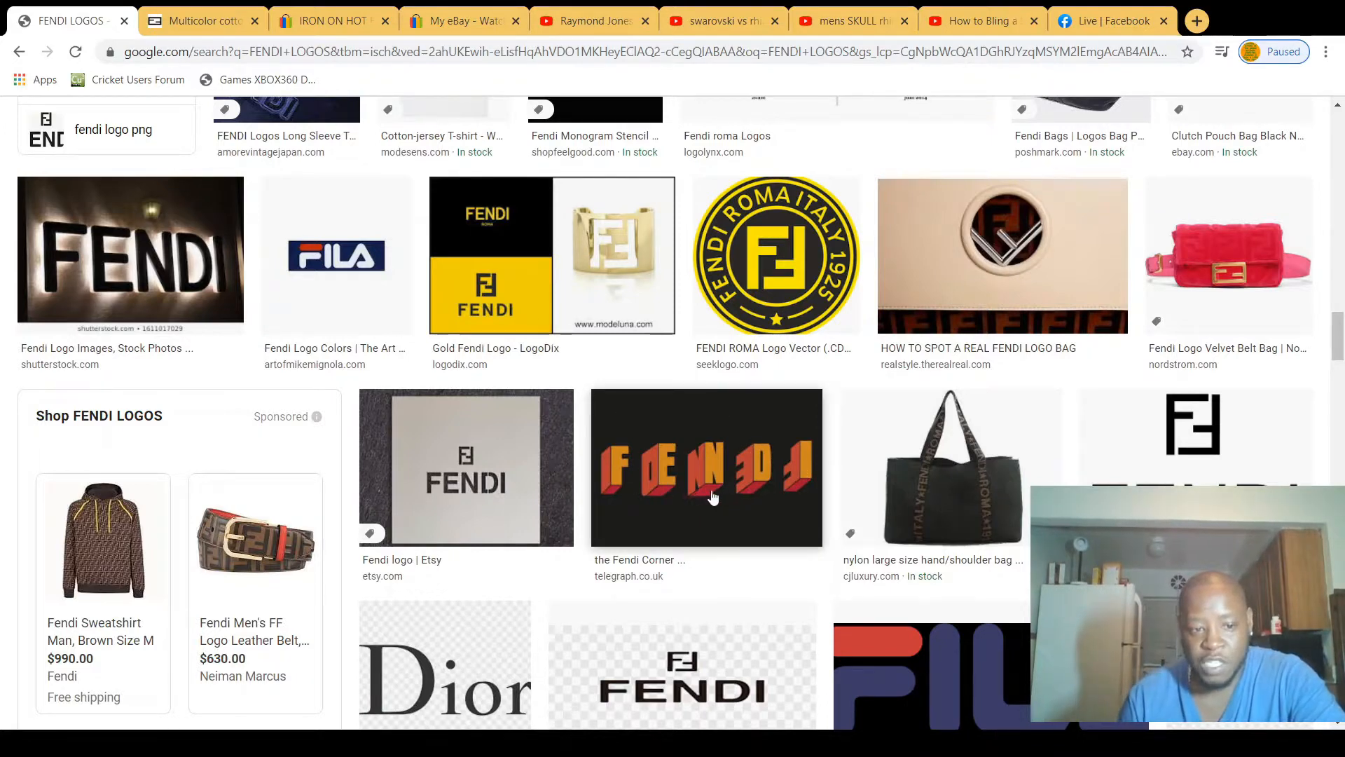
scroll(664, 474, down, 2)
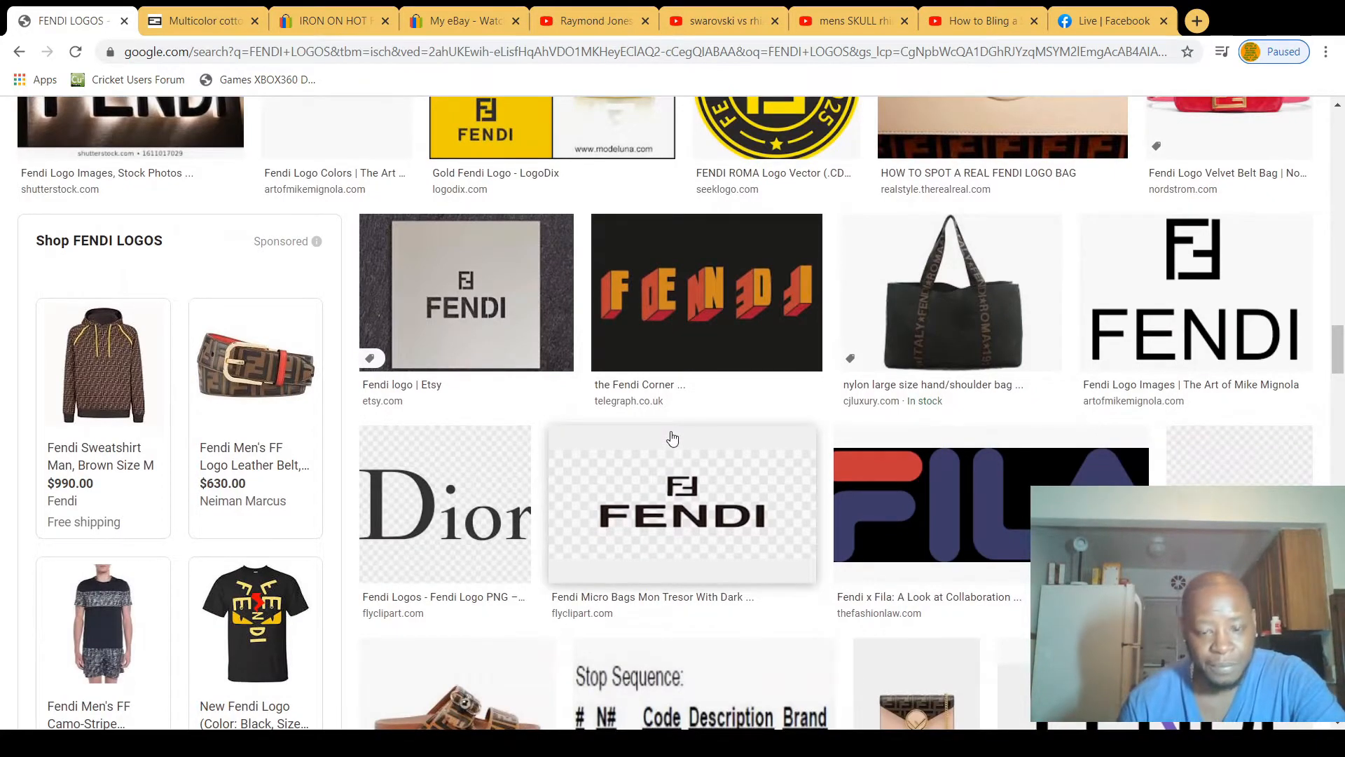
scroll(668, 443, down, 7)
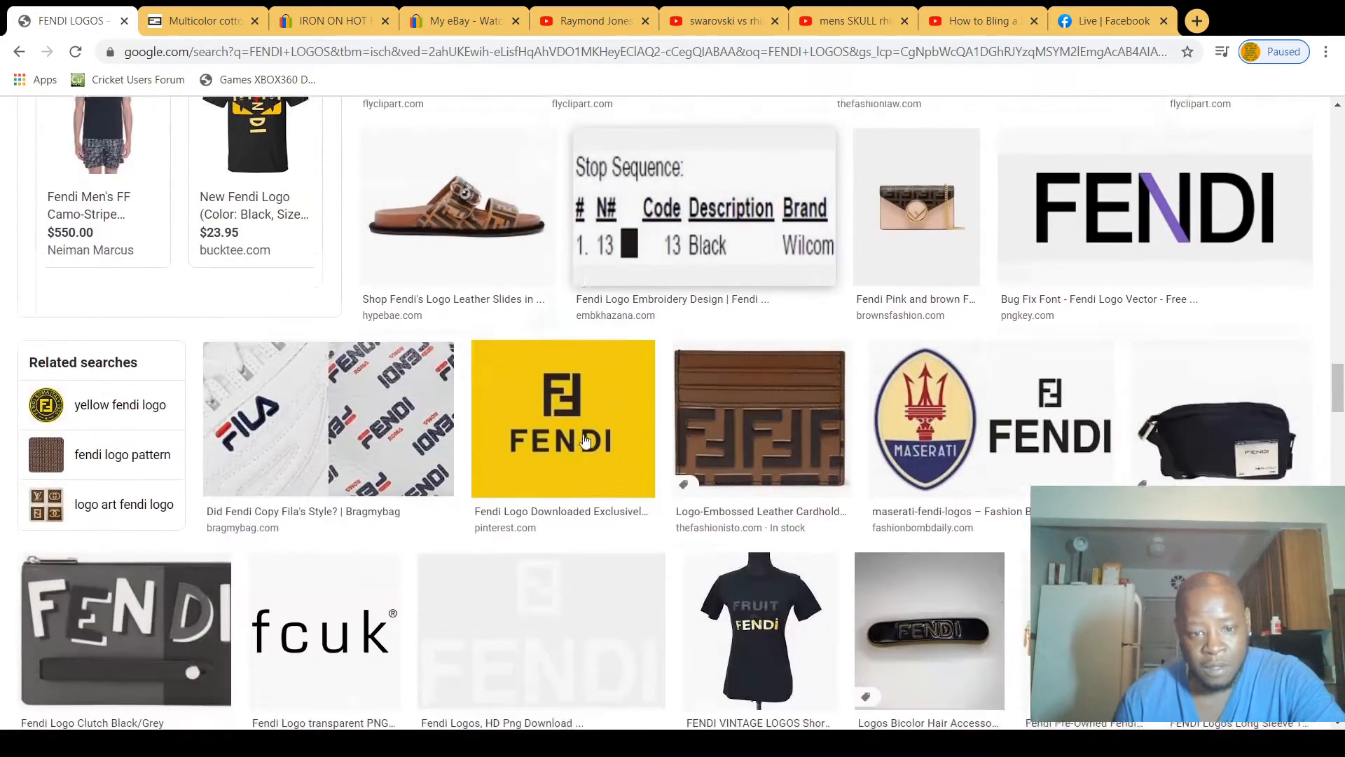
scroll(421, 434, down, 2)
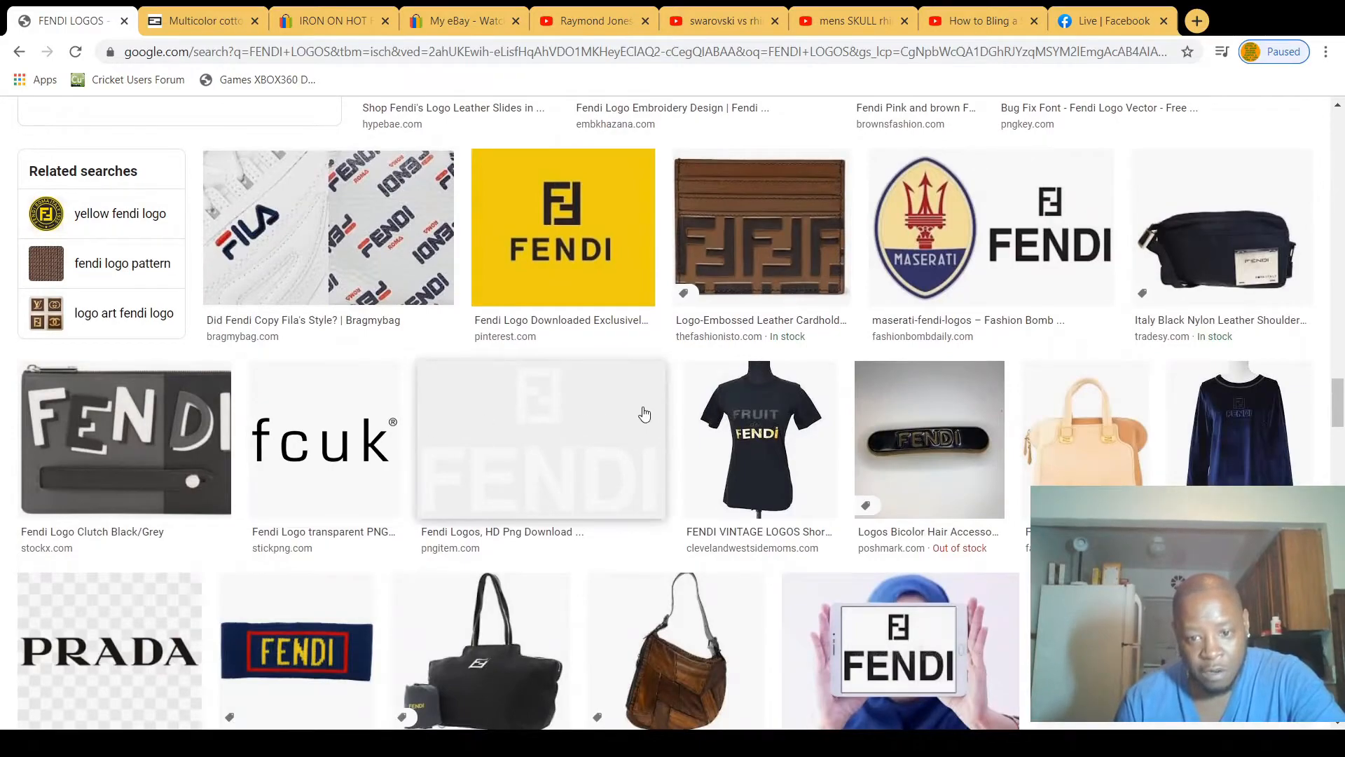
Step: Return to the start of the logo results and re-examine the first rows of Fendi logo designs
scroll(653, 414, up, 4)
scroll(653, 414, up, 5)
scroll(653, 414, up, 5)
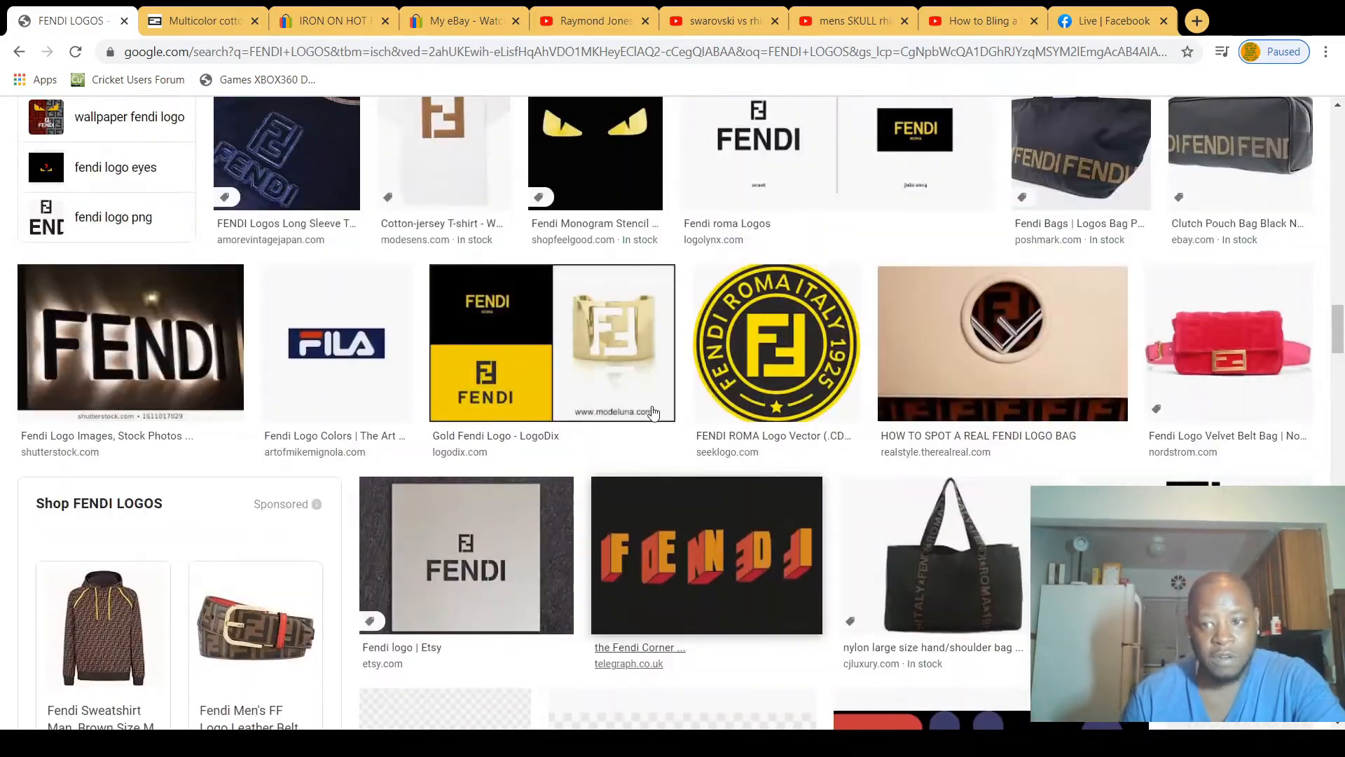
scroll(652, 412, up, 20)
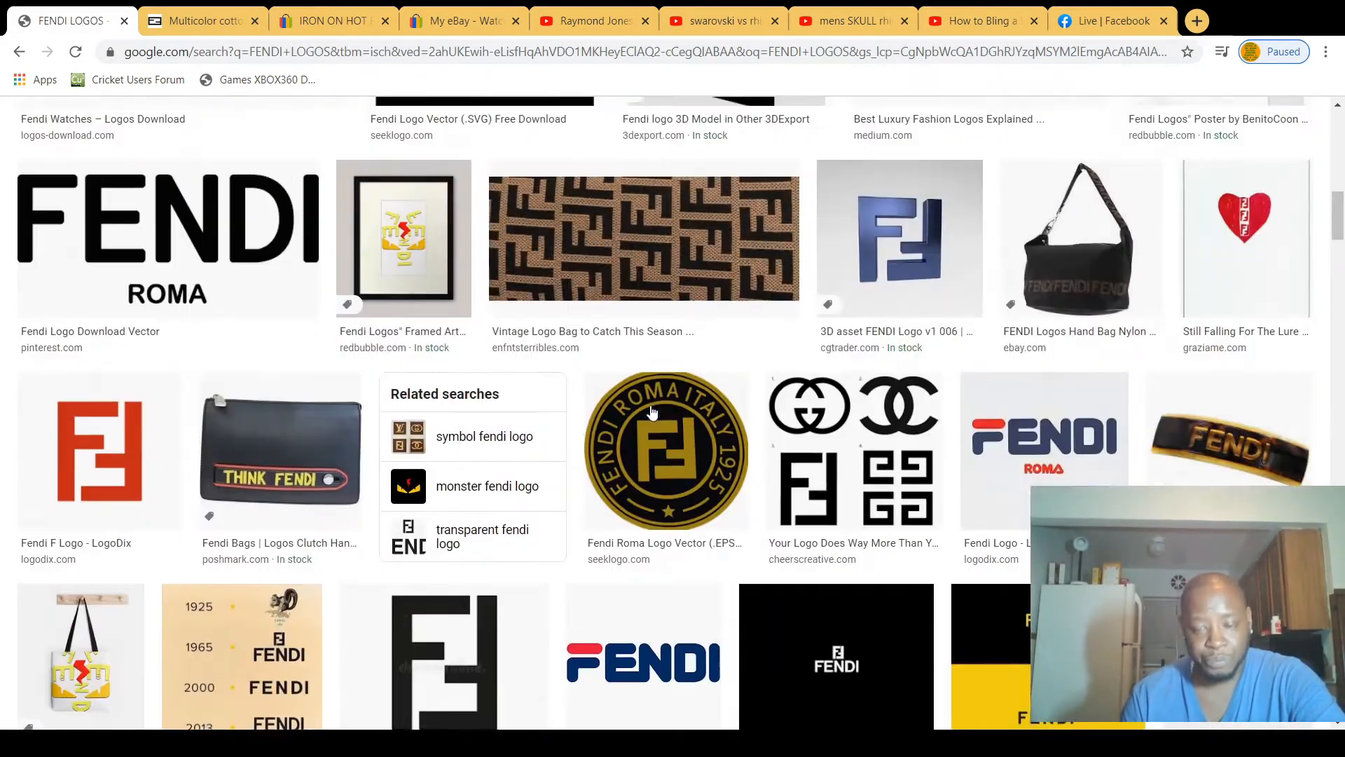
scroll(651, 407, up, 8)
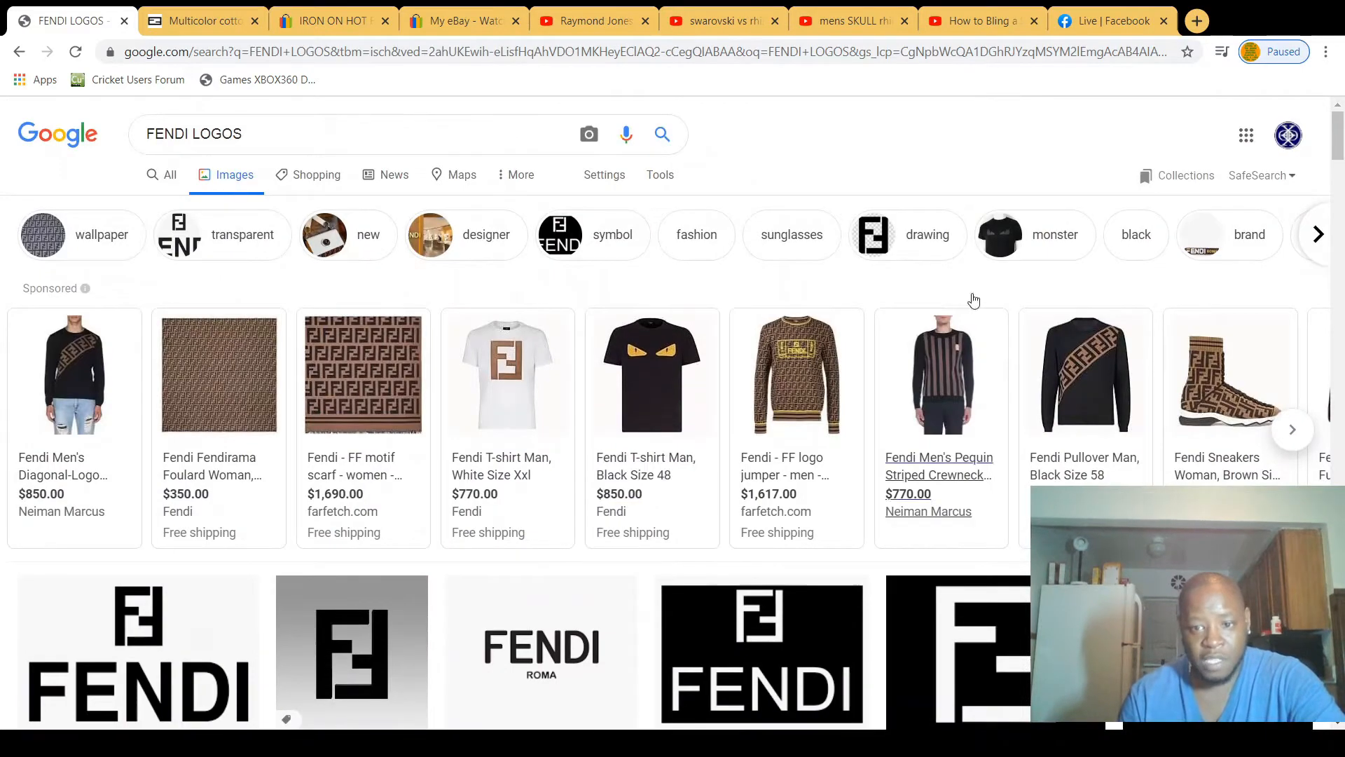
scroll(371, 308, down, 6)
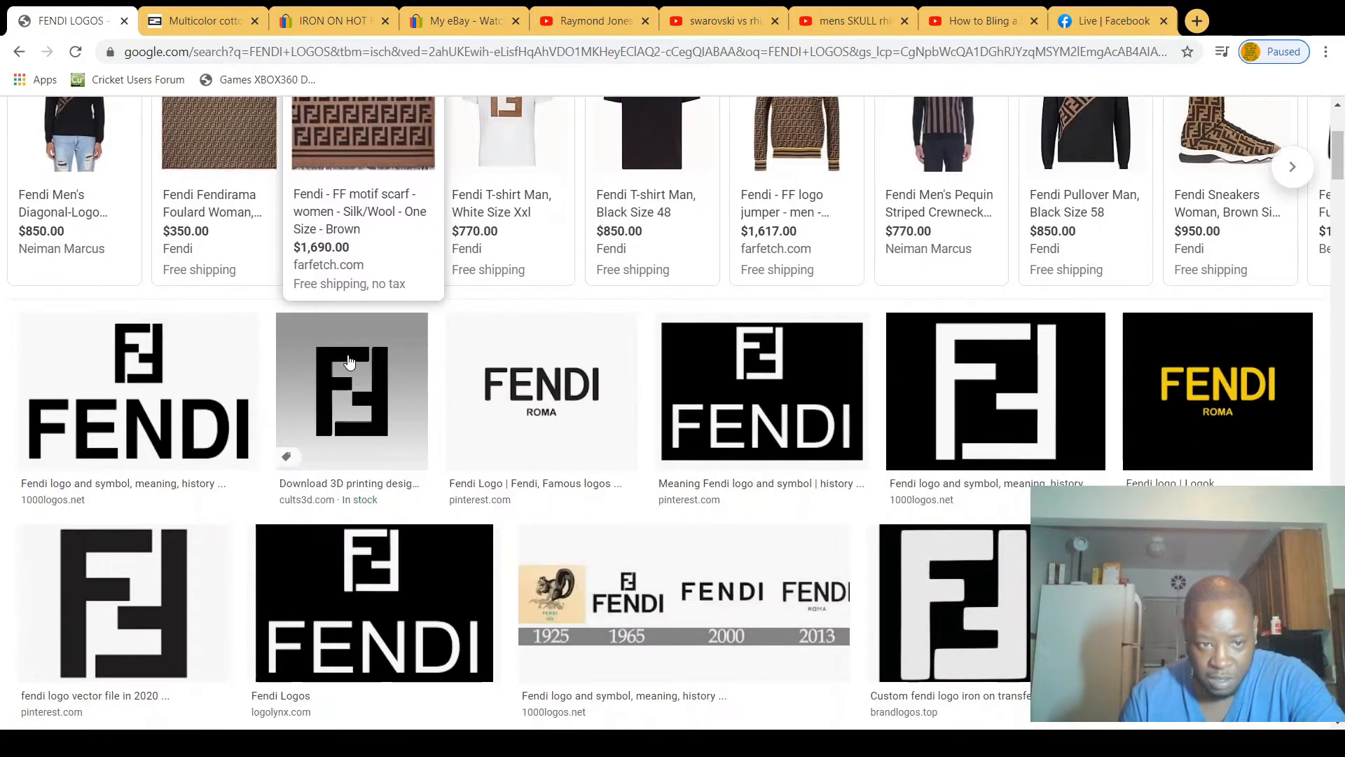
scroll(396, 360, down, 3)
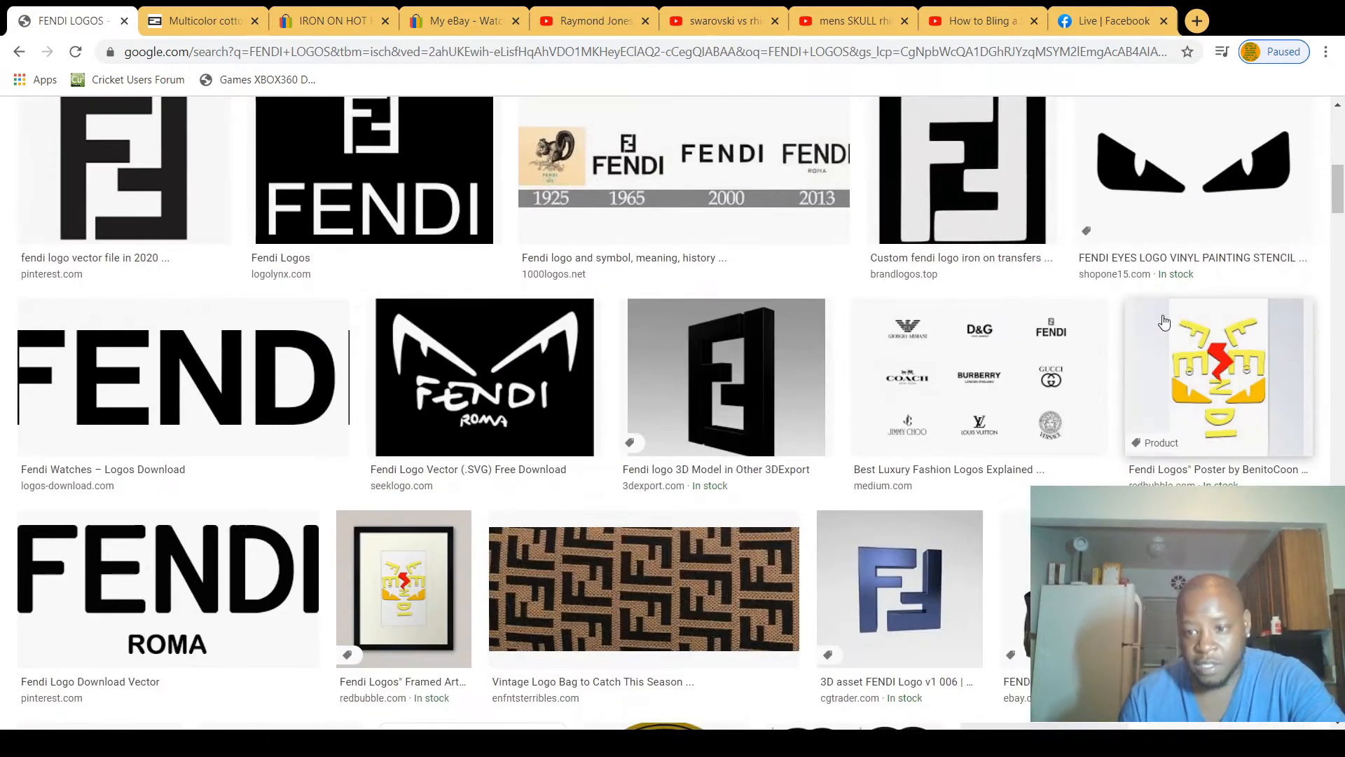
scroll(1201, 217, down, 1)
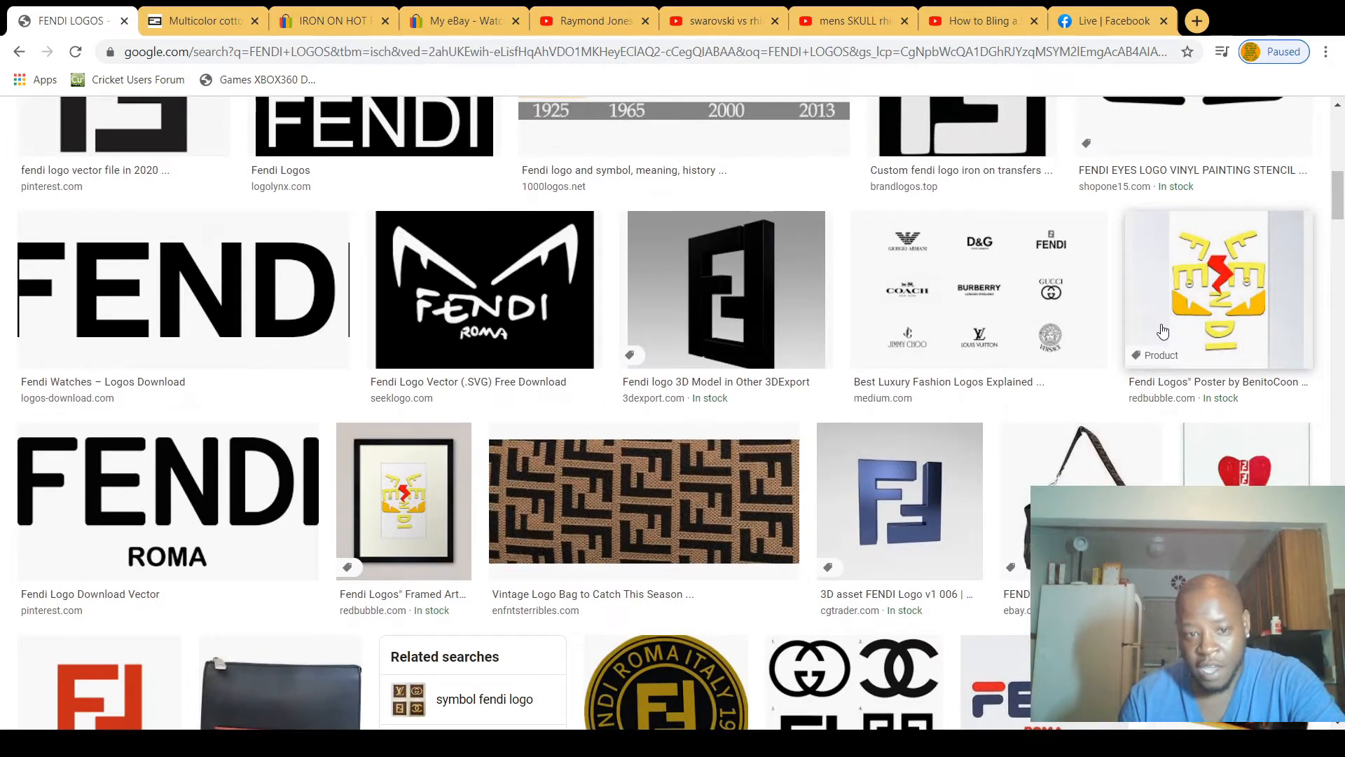
Step: Switch to CorelDRAW and inspect the small-scale FF pattern next to the large FF pattern up close
click(1264, 16)
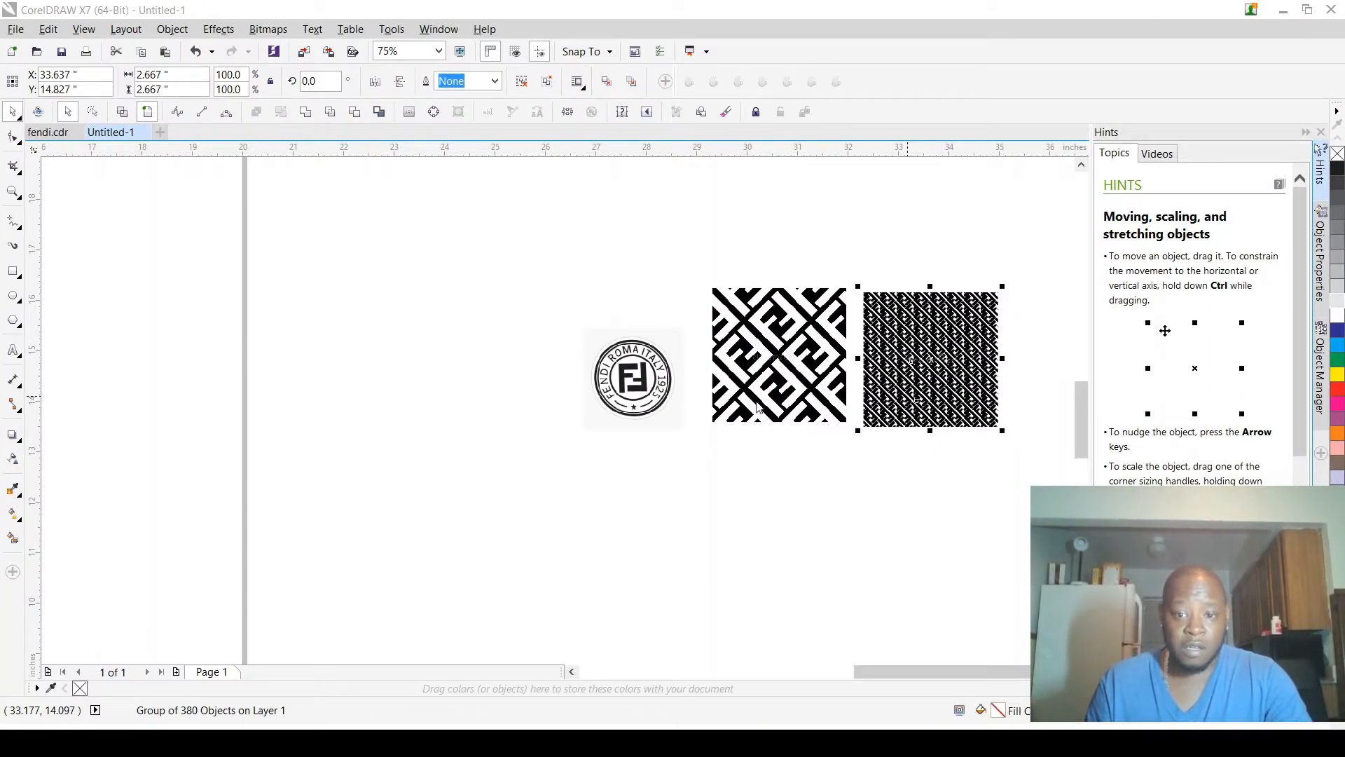
scroll(707, 409, down, 2)
scroll(848, 379, up, 4)
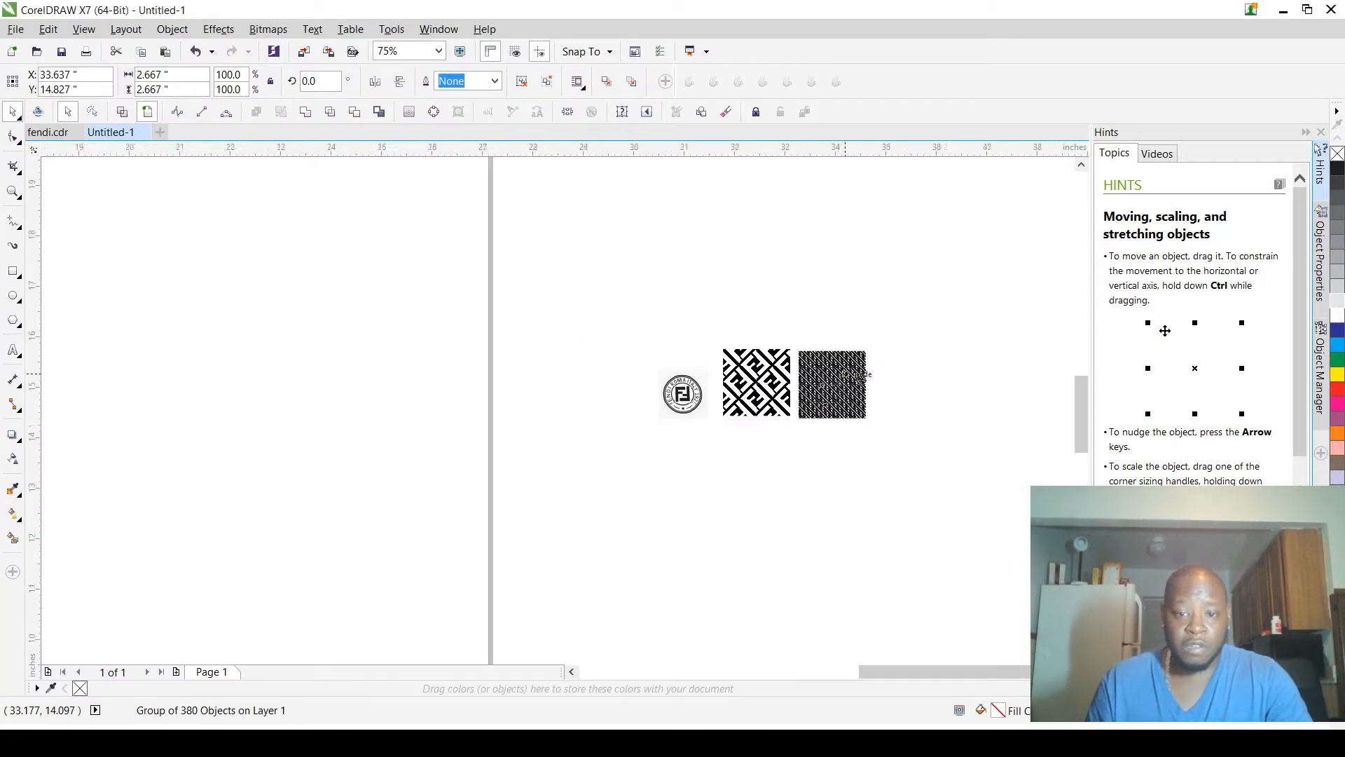
scroll(881, 414, up, 6)
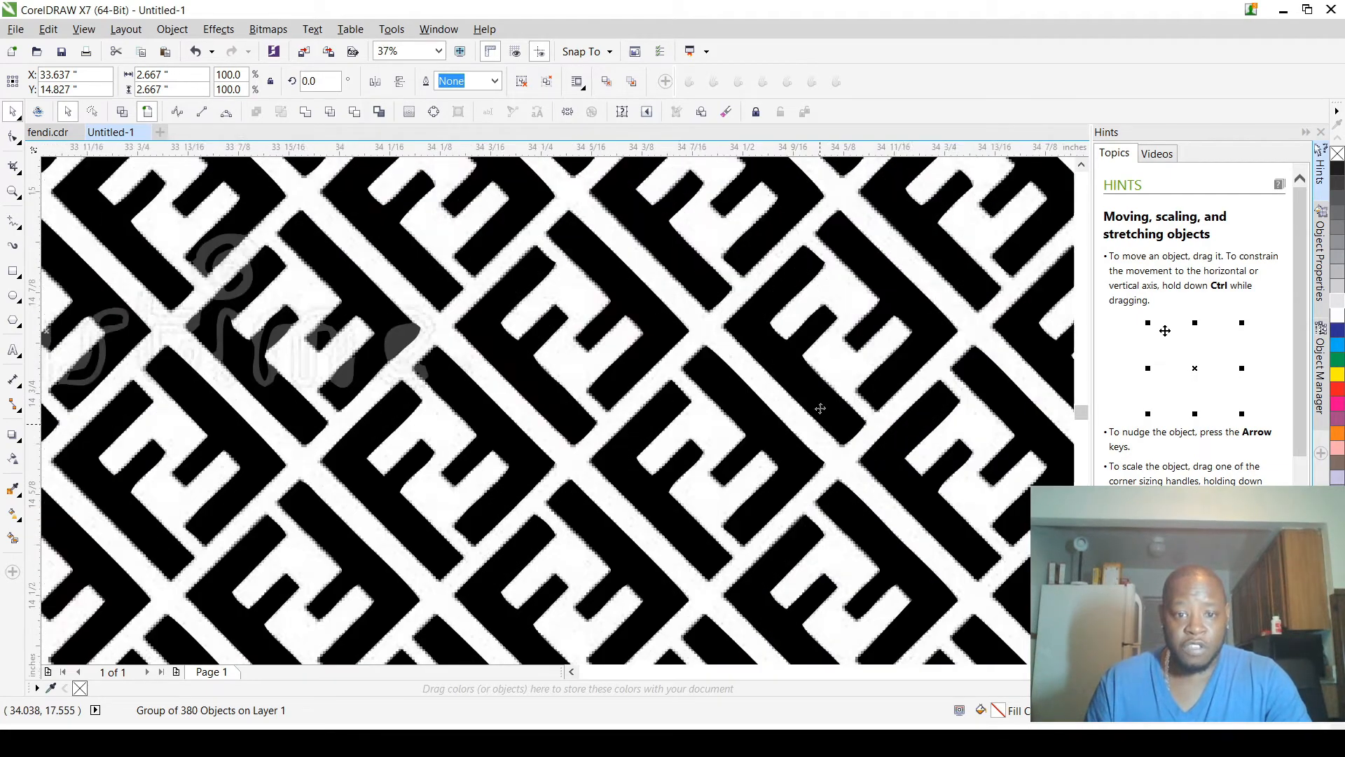
scroll(815, 403, down, 4)
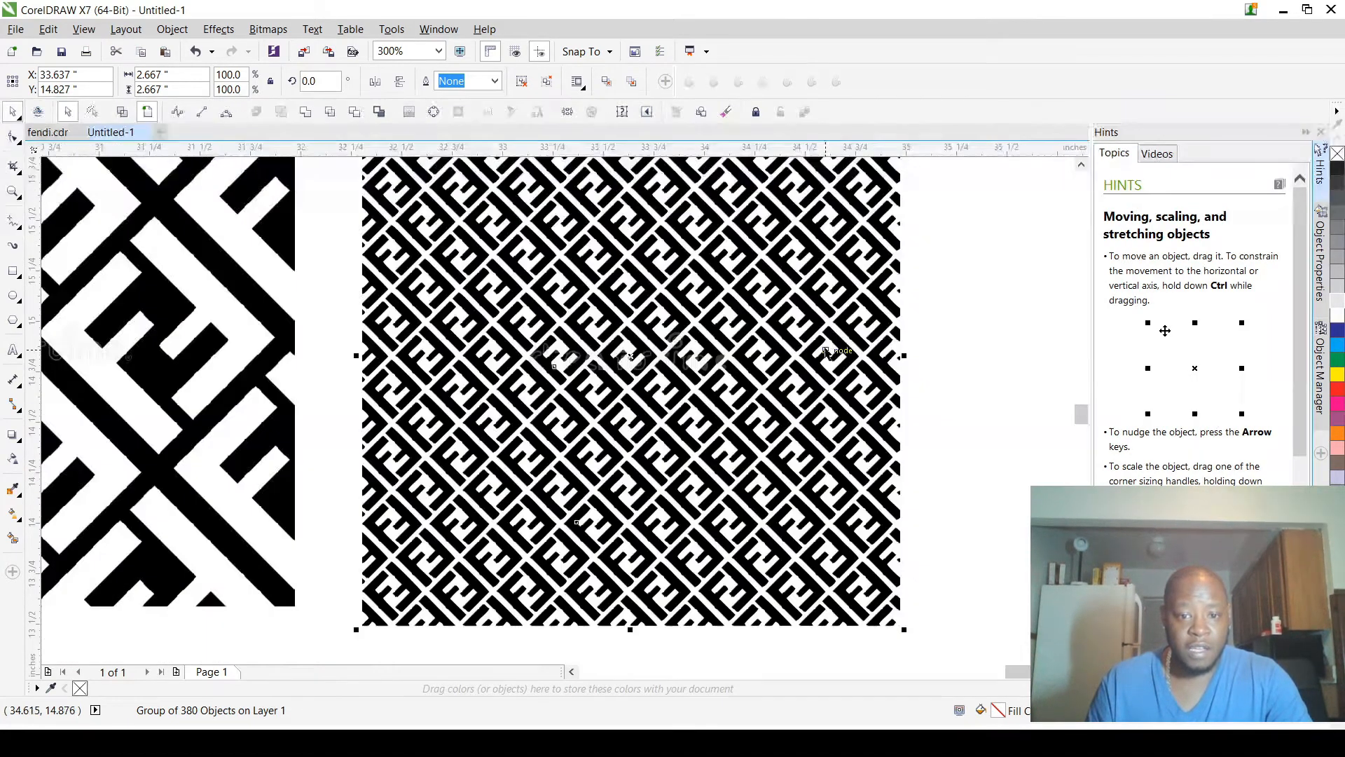
scroll(811, 354, down, 1)
scroll(832, 348, up, 1)
scroll(832, 348, down, 2)
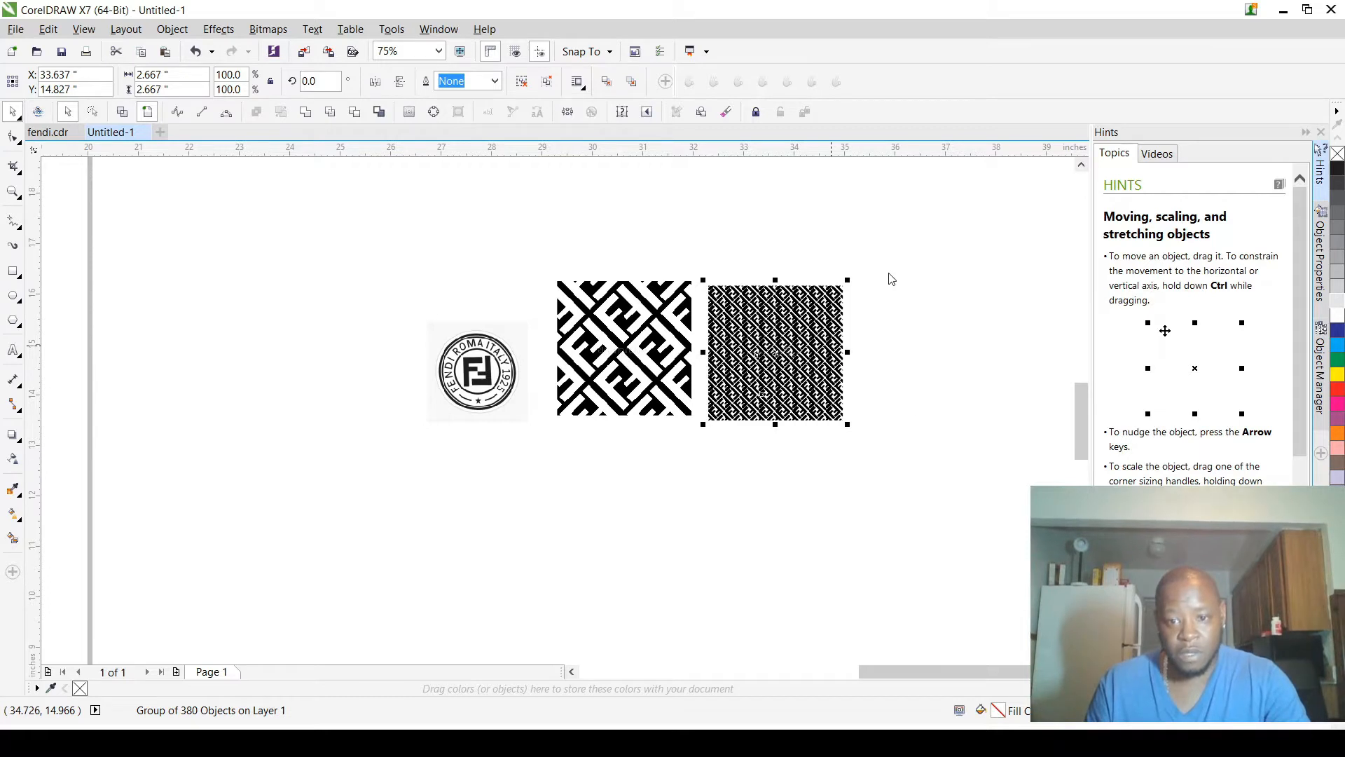
Step: Move the small-scale FF pattern group onto the page at about X 9.9, Y 16.6 in, and its bitmap beside it at about X 12.9, Y 16.6 in
scroll(878, 335, down, 2)
drag(857, 342, 573, 321)
scroll(573, 321, up, 2)
scroll(573, 321, down, 1)
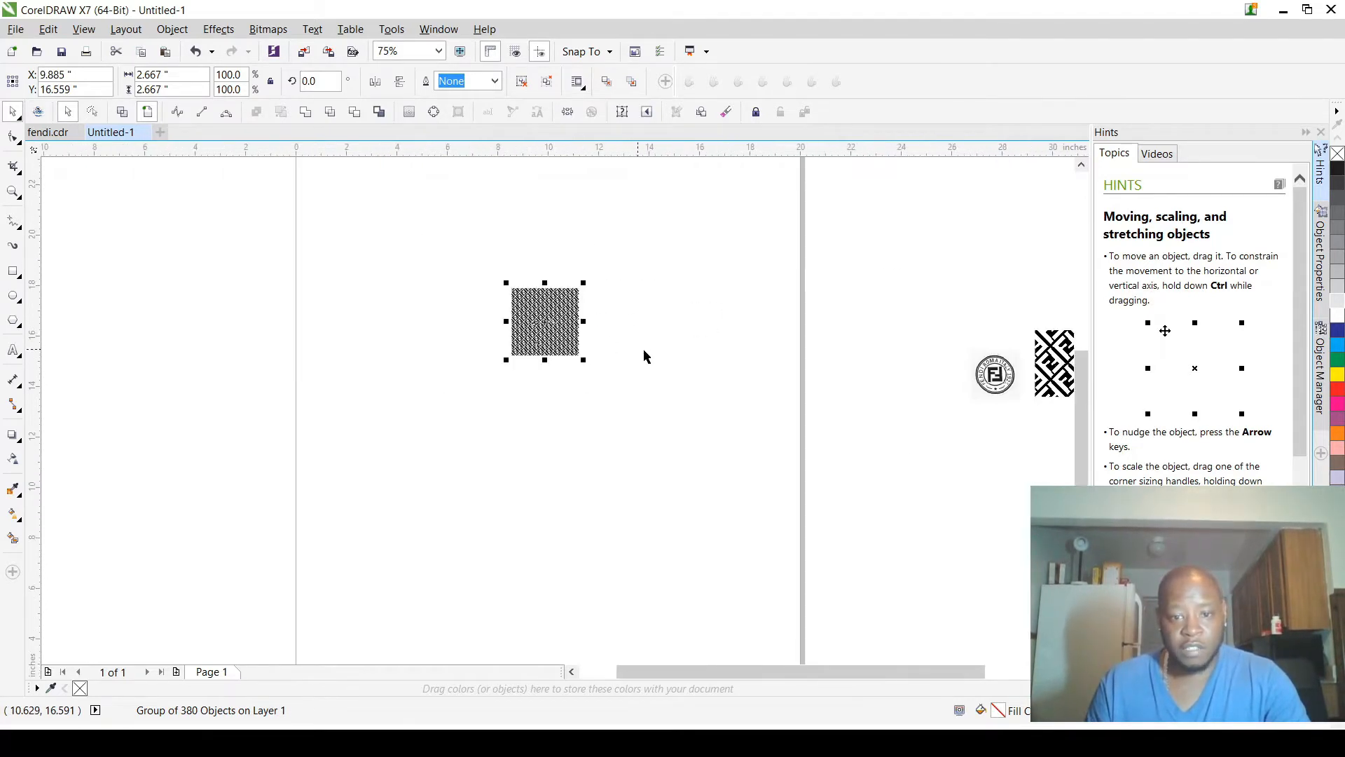
scroll(726, 359, down, 1)
drag(939, 369, 673, 342)
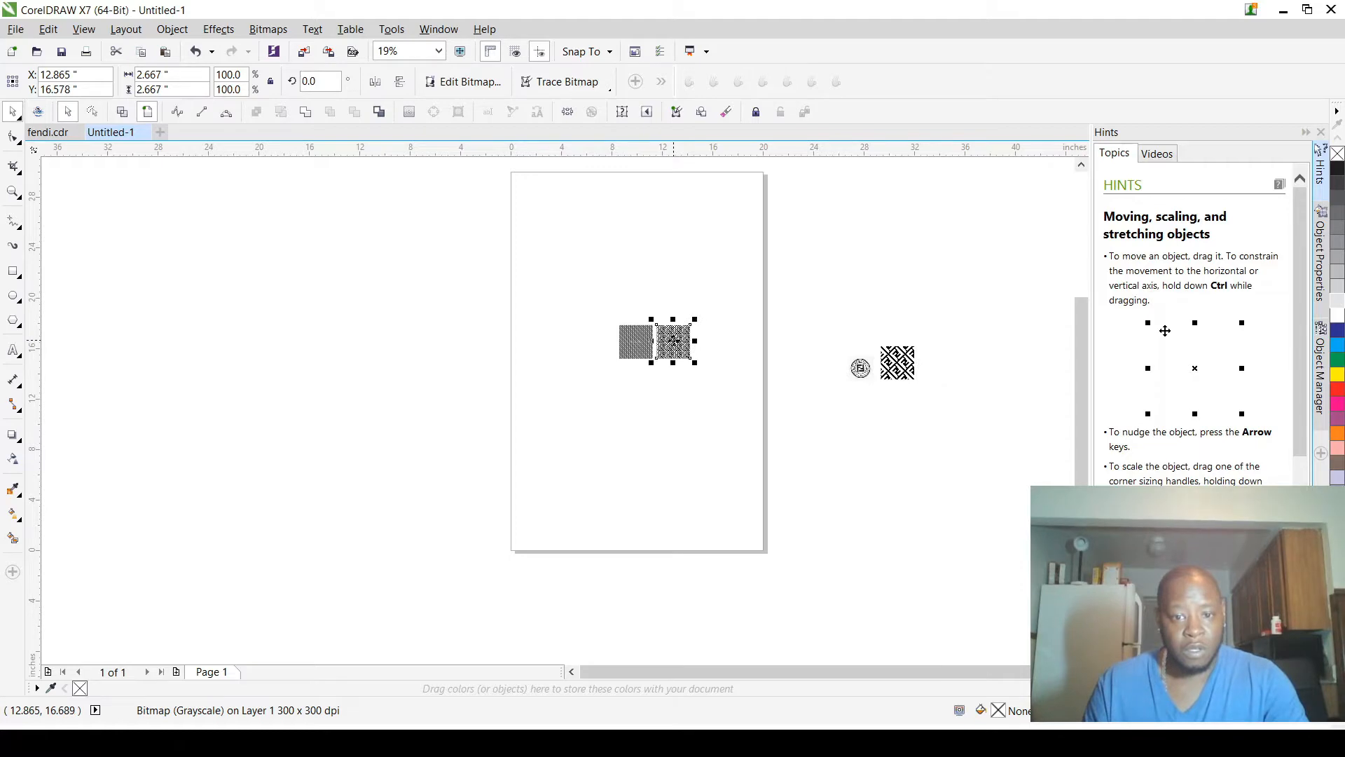
Step: Compare the edge quality of the vector FF pattern with the grayscale bitmap version at high magnification
scroll(674, 342, up, 3)
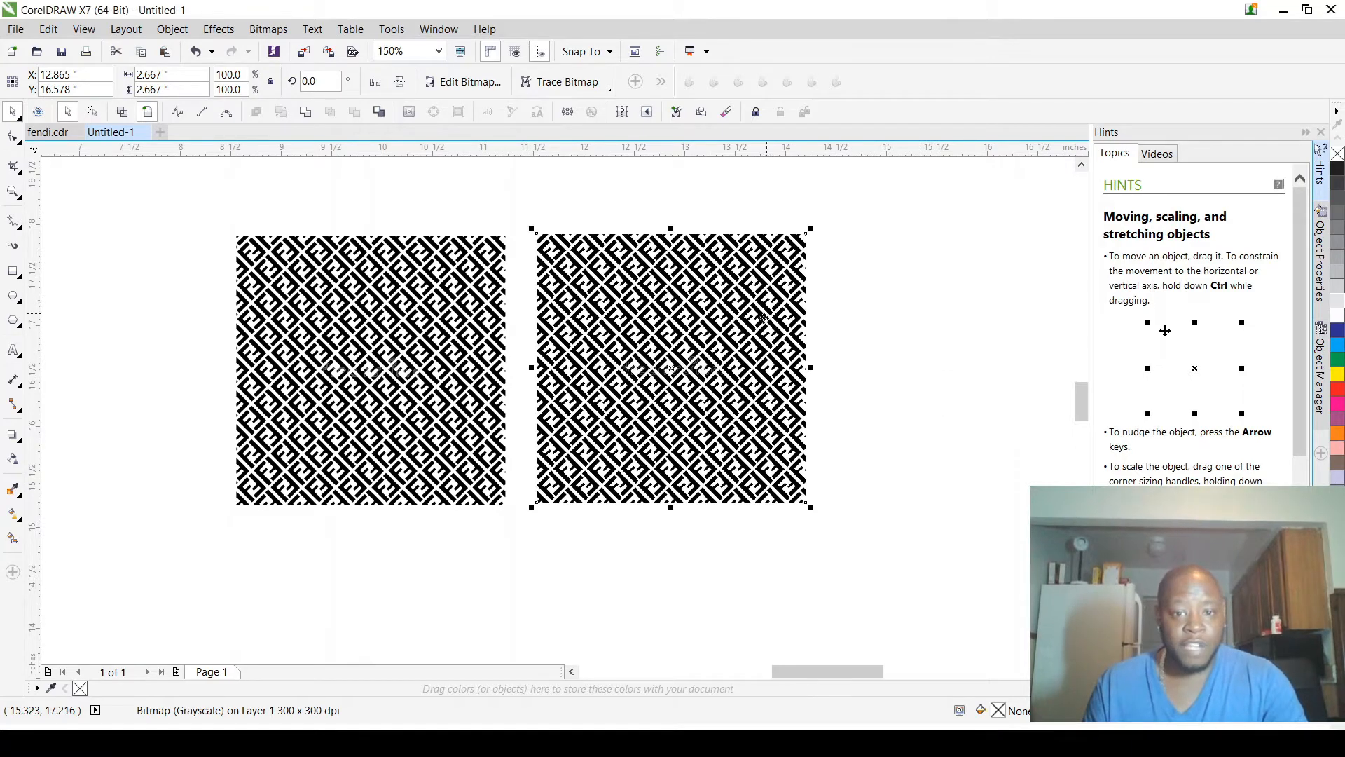
scroll(801, 335, down, 1)
scroll(642, 323, up, 2)
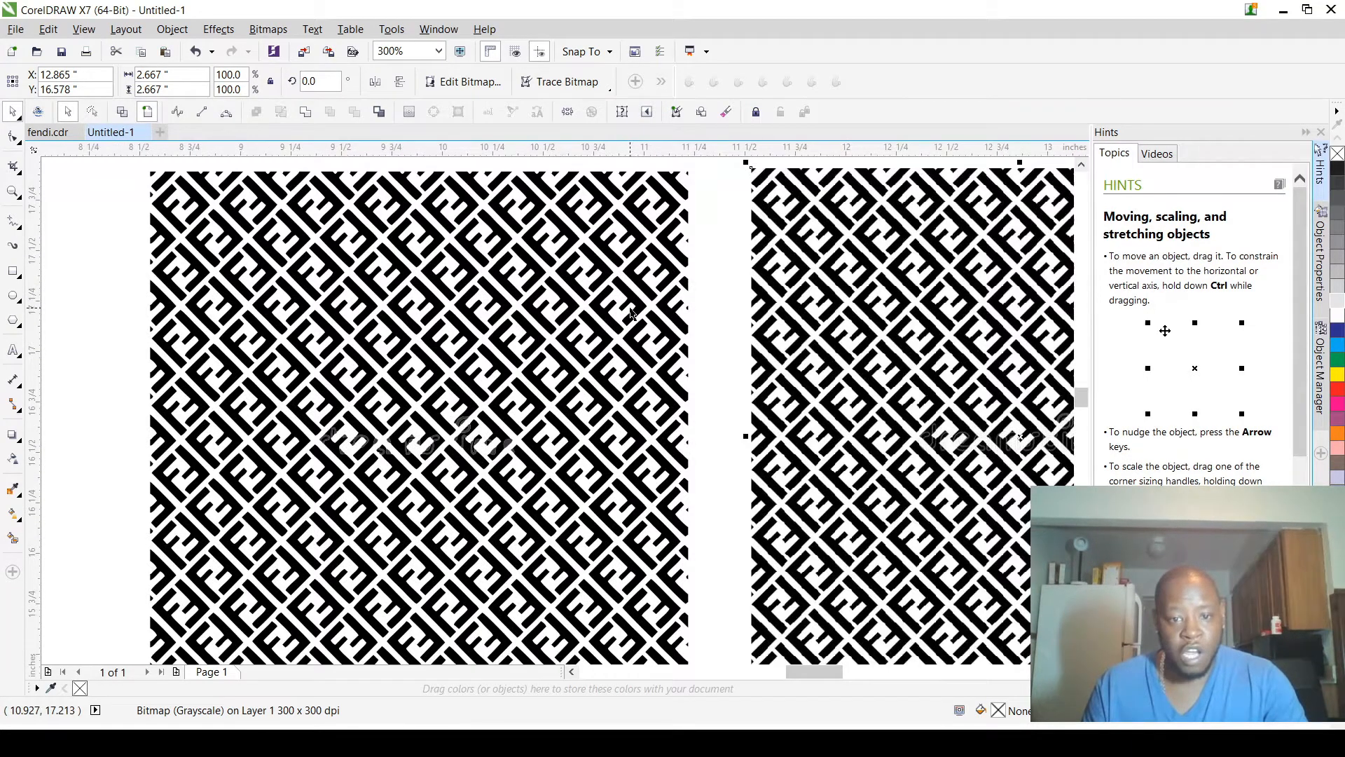
scroll(616, 329, up, 2)
scroll(618, 351, down, 1)
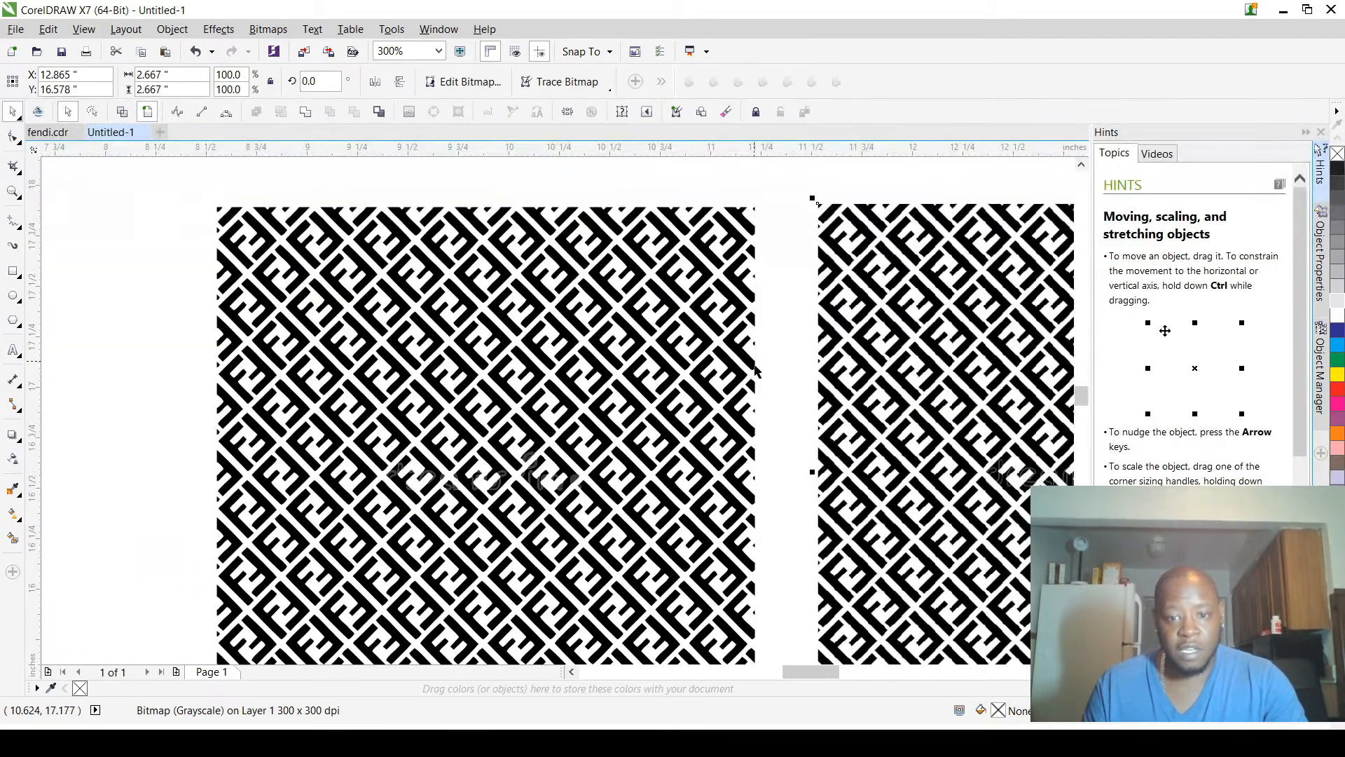
scroll(884, 386, up, 3)
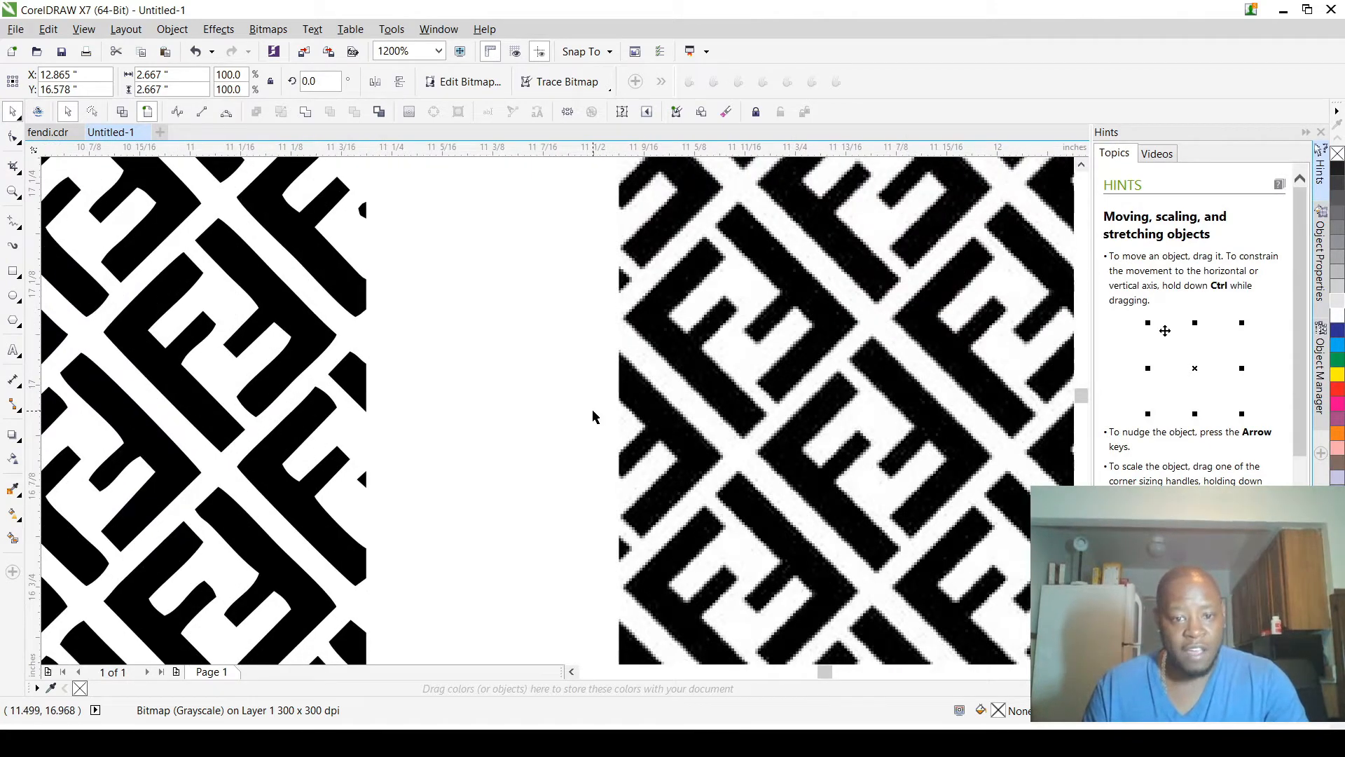
scroll(603, 412, up, 1)
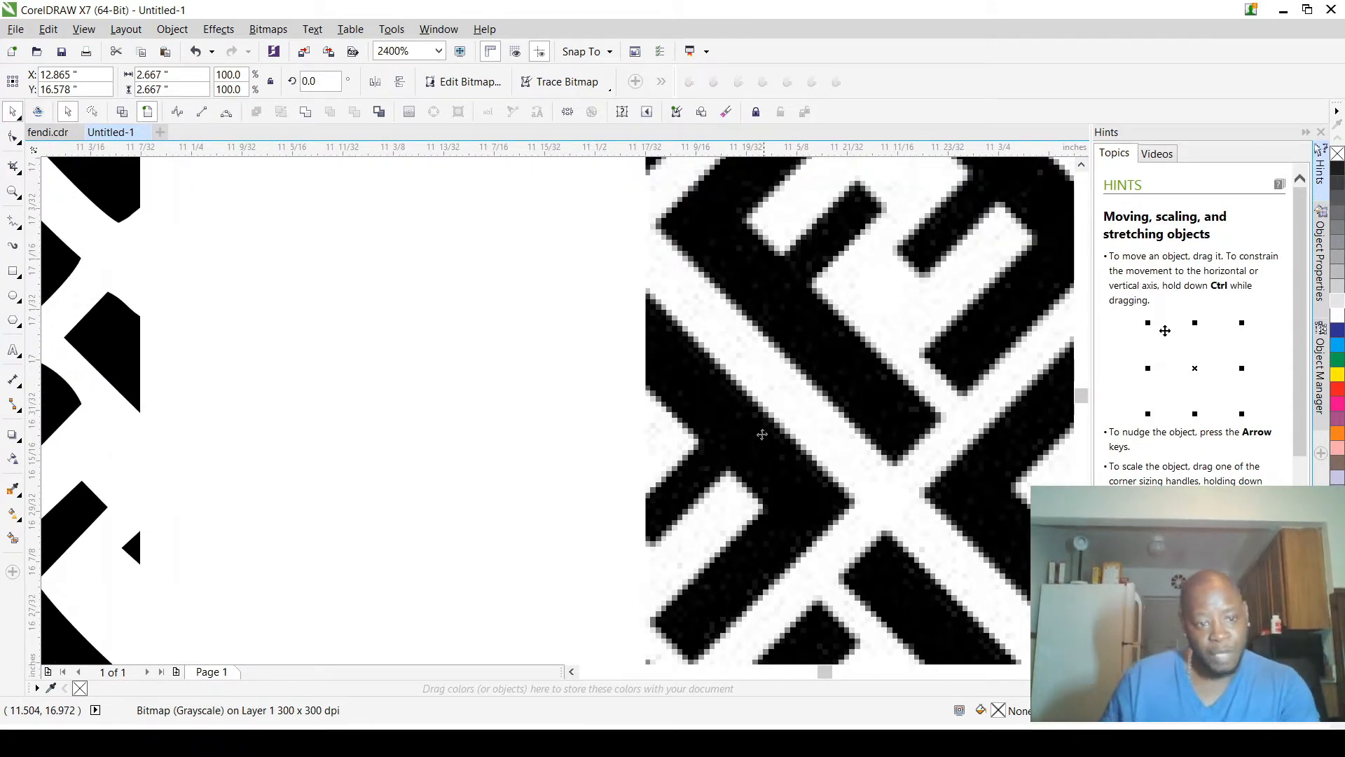
scroll(164, 350, down, 2)
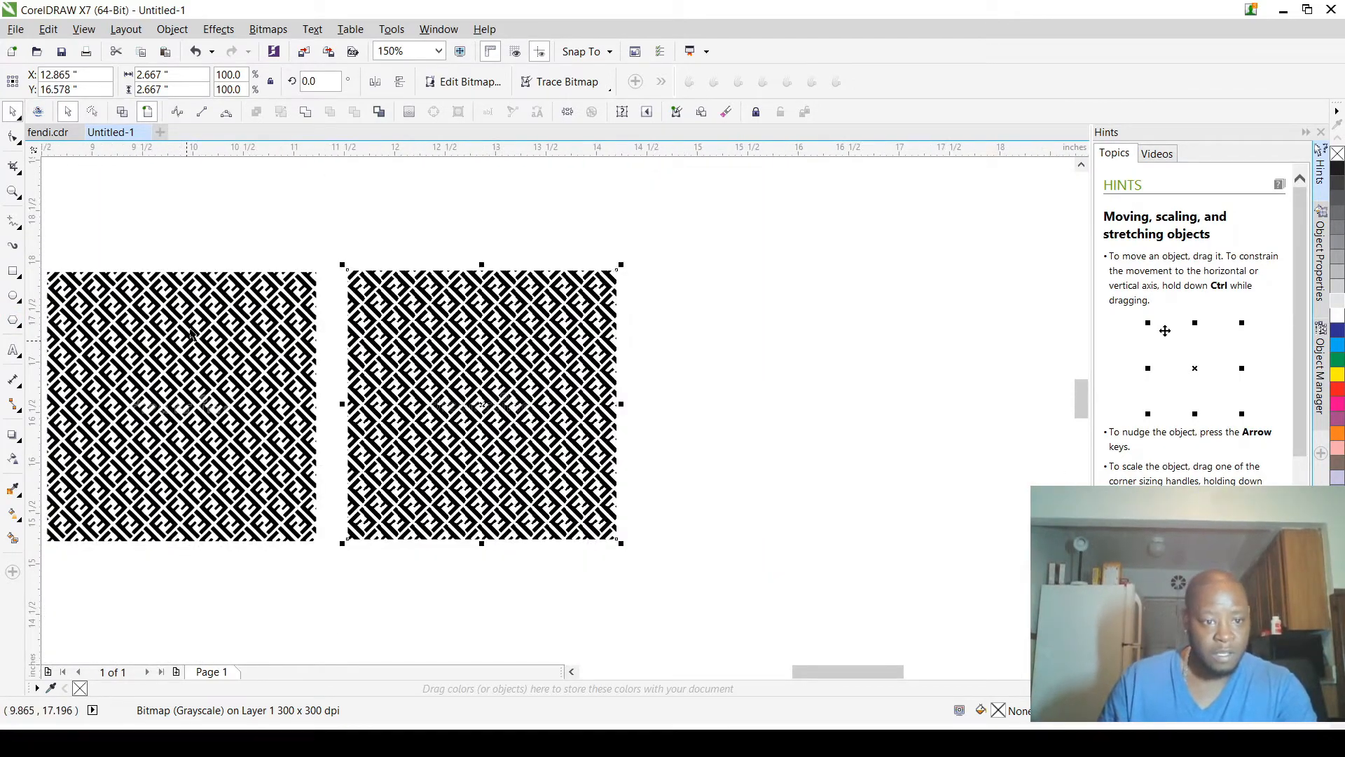
Step: Delete the grayscale bitmap copy of the small-scale FF pattern, keeping only the vector group beside it
click(204, 219)
scroll(211, 274, down, 2)
scroll(184, 330, up, 3)
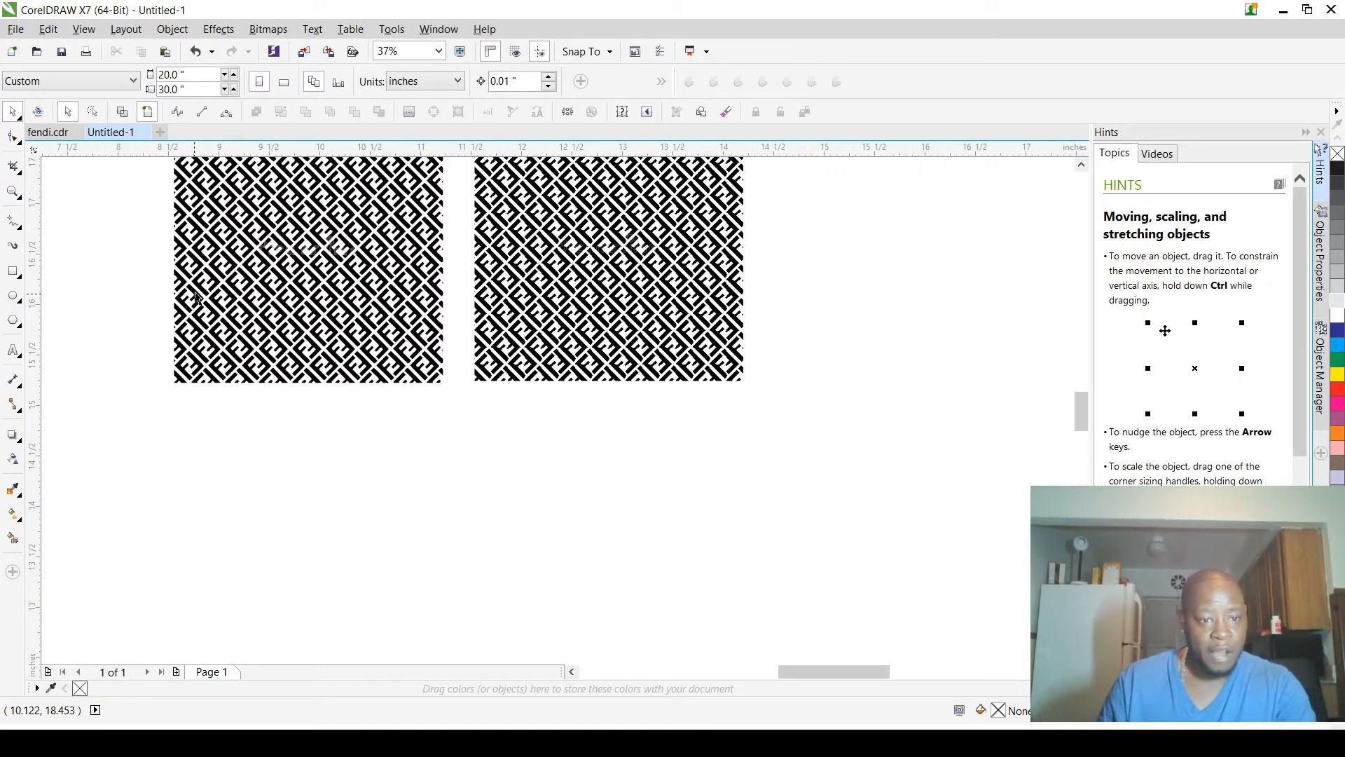
scroll(210, 253, down, 3)
scroll(219, 257, up, 1)
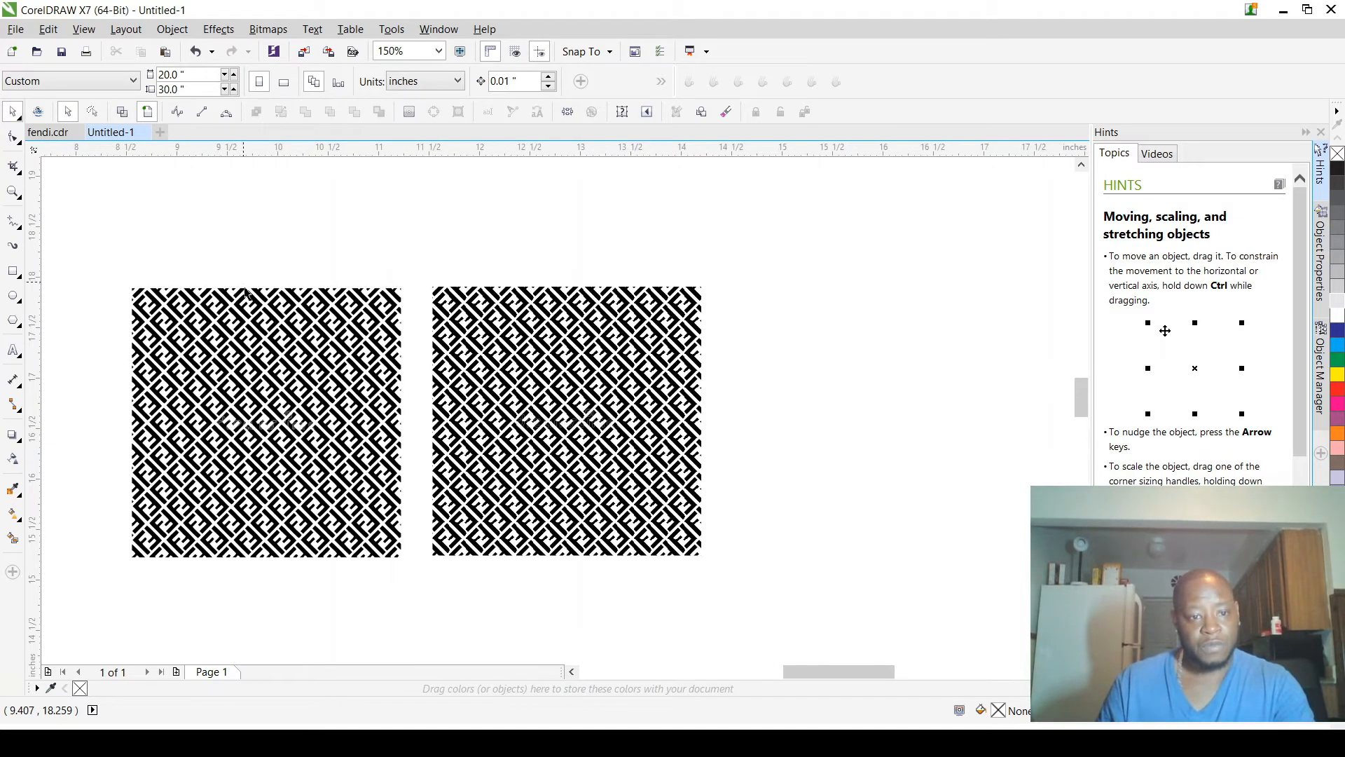
drag(429, 252, 763, 633)
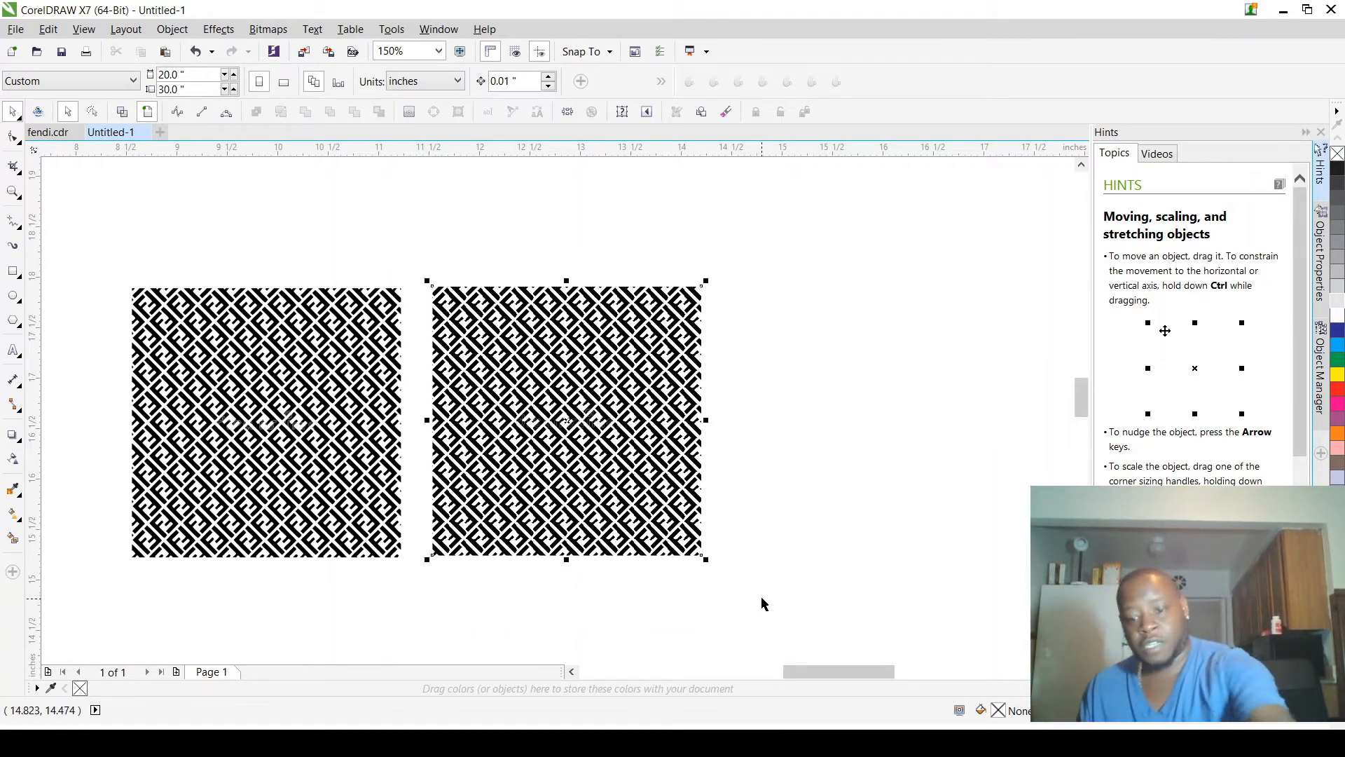
key(Delete)
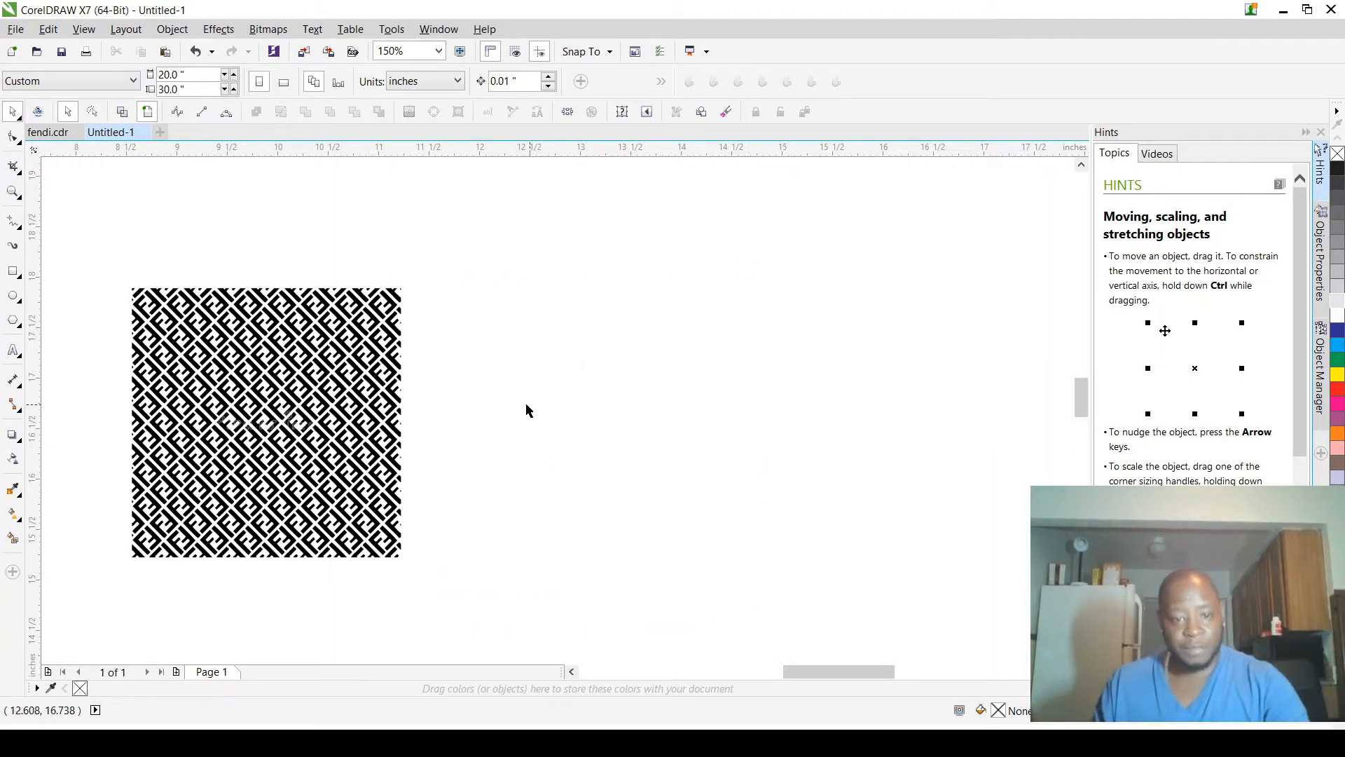
Step: Move the vector Fendi logo group off its bitmap to about X 21.9, Y 15.7 in, just beyond the page's right edge
scroll(526, 406, down, 3)
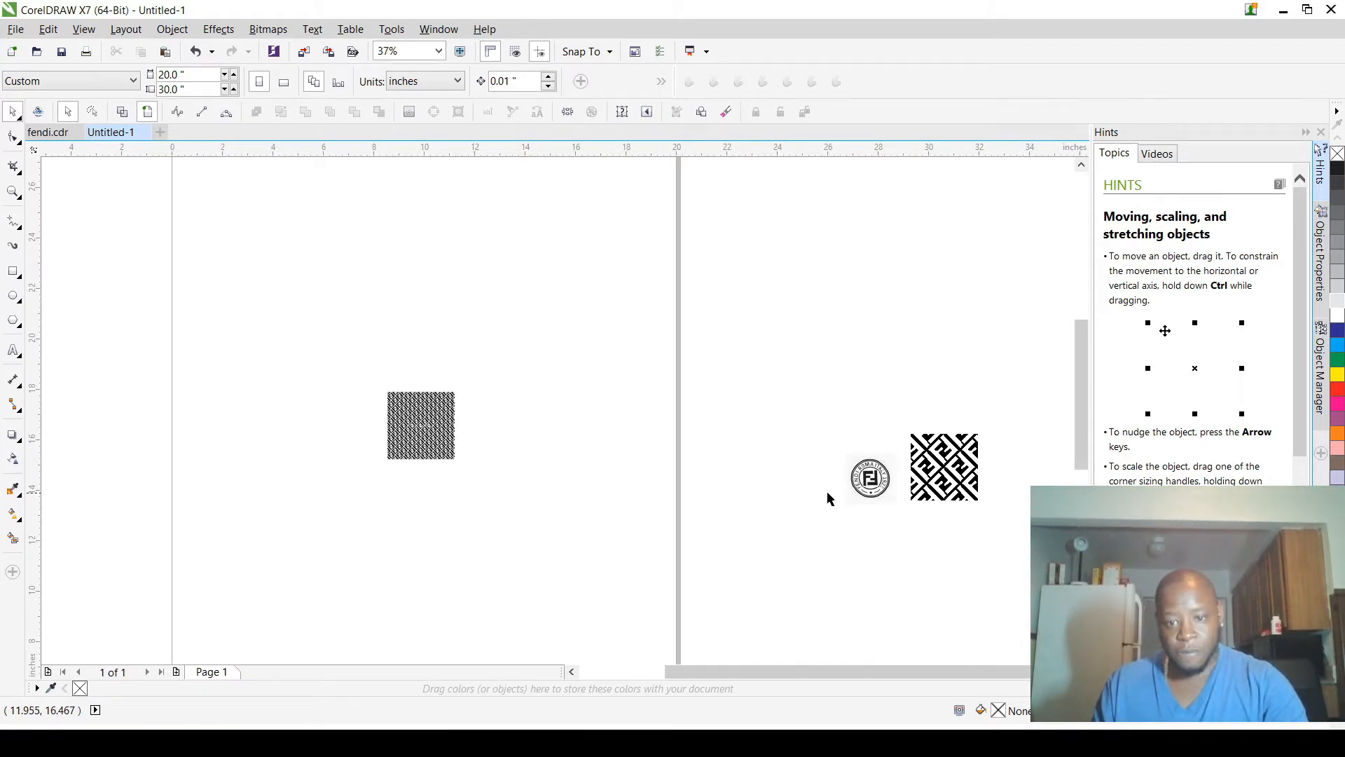
scroll(828, 498, up, 3)
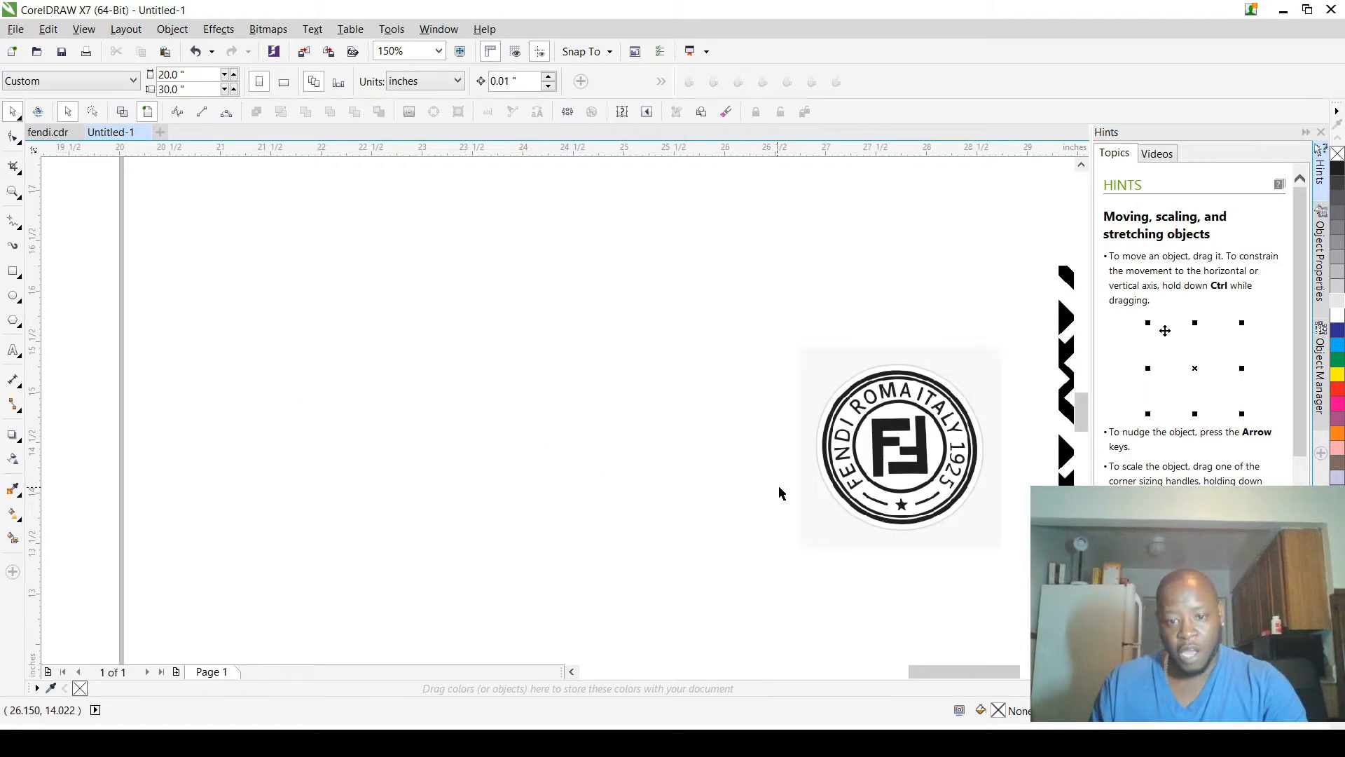
scroll(782, 494, down, 3)
scroll(795, 465, up, 5)
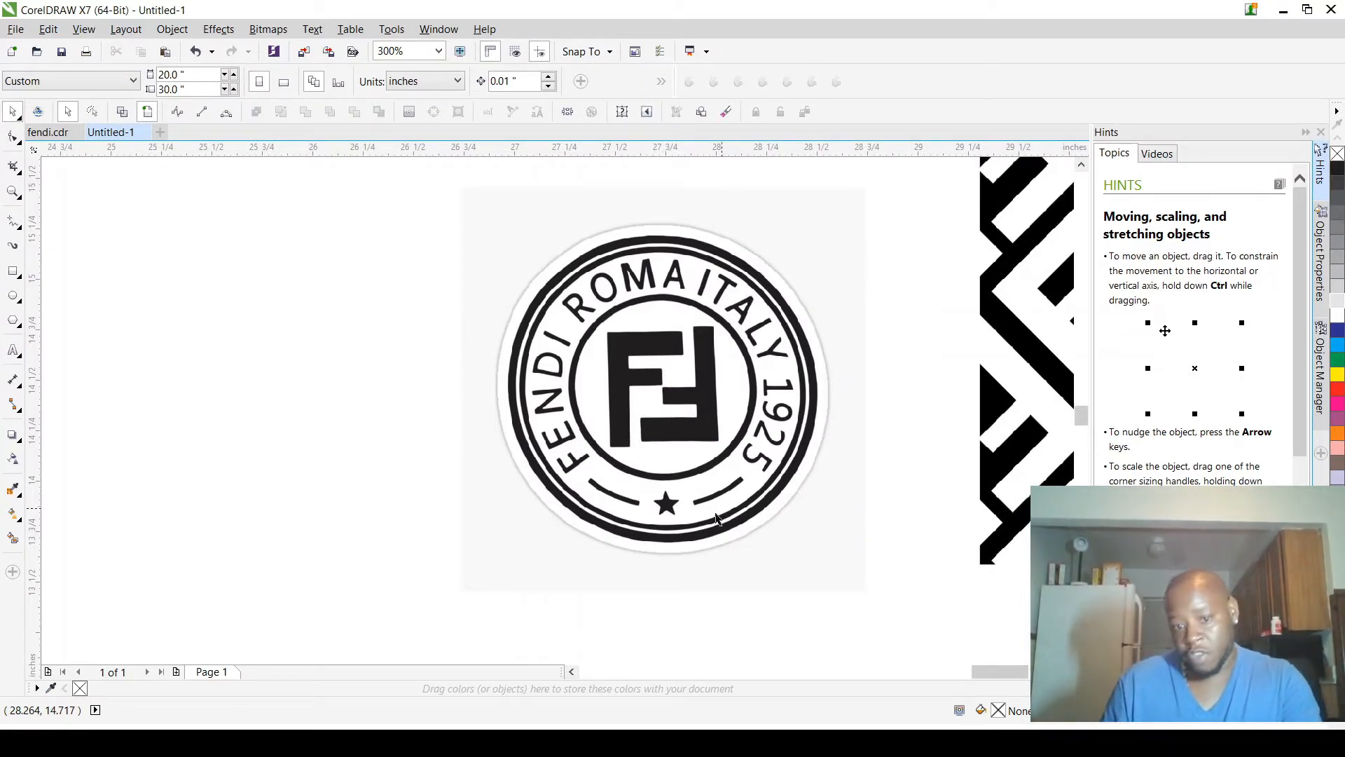
click(727, 413)
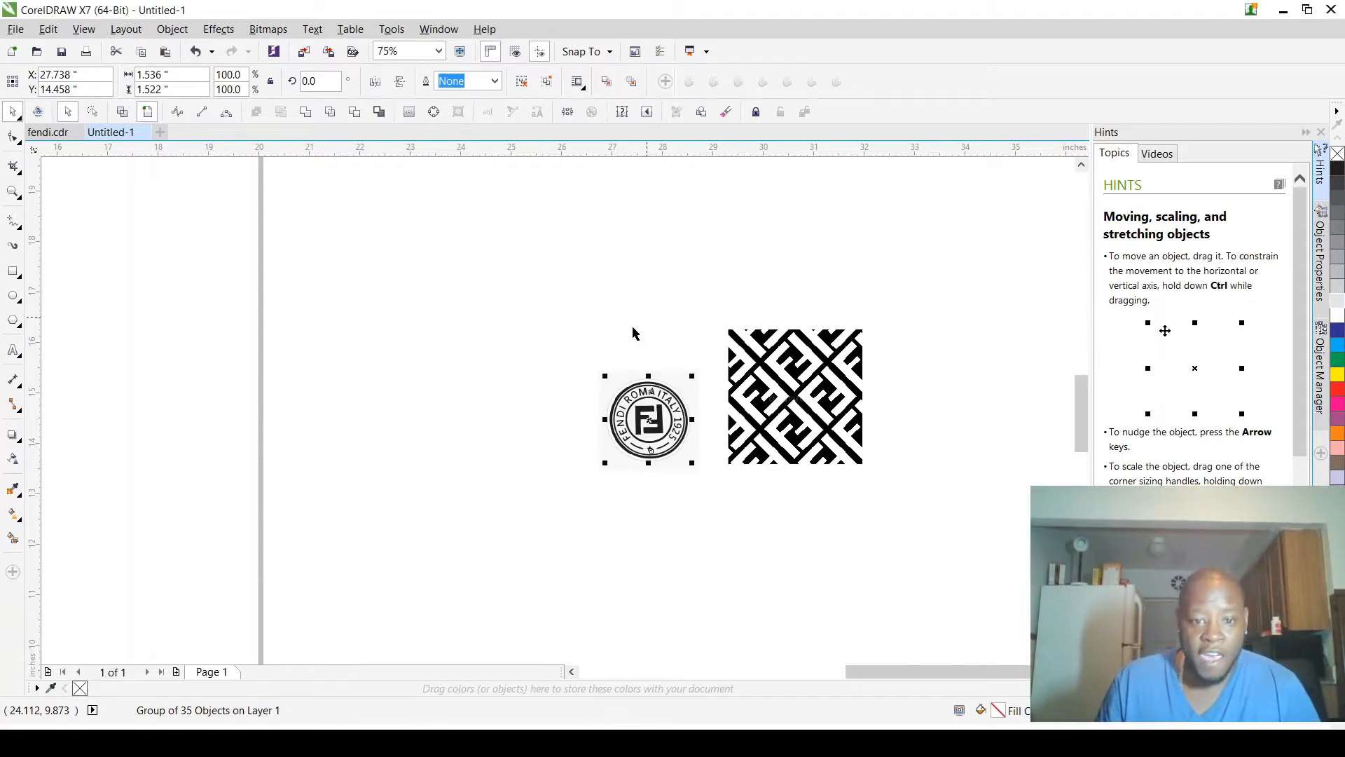
scroll(663, 406, up, 2)
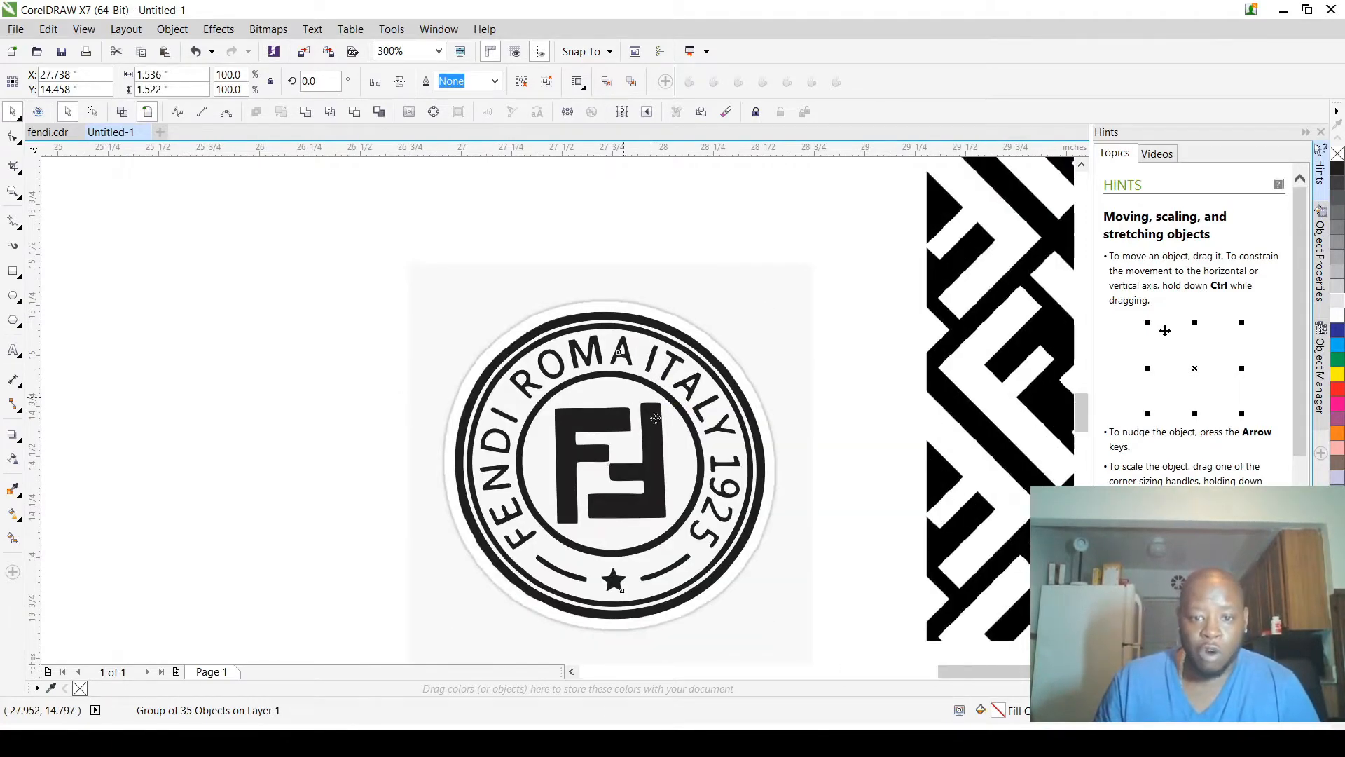
scroll(655, 418, down, 1)
scroll(703, 431, down, 1)
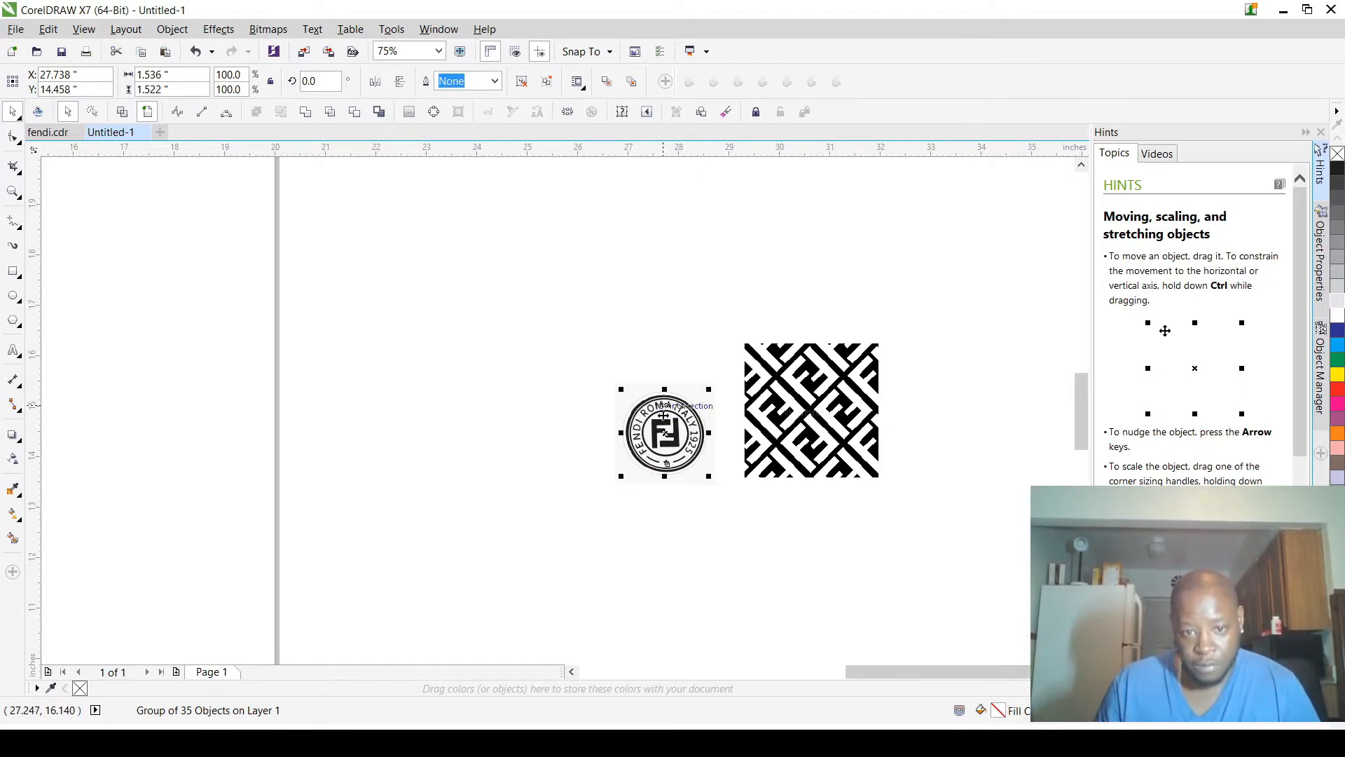
drag(663, 418, 369, 355)
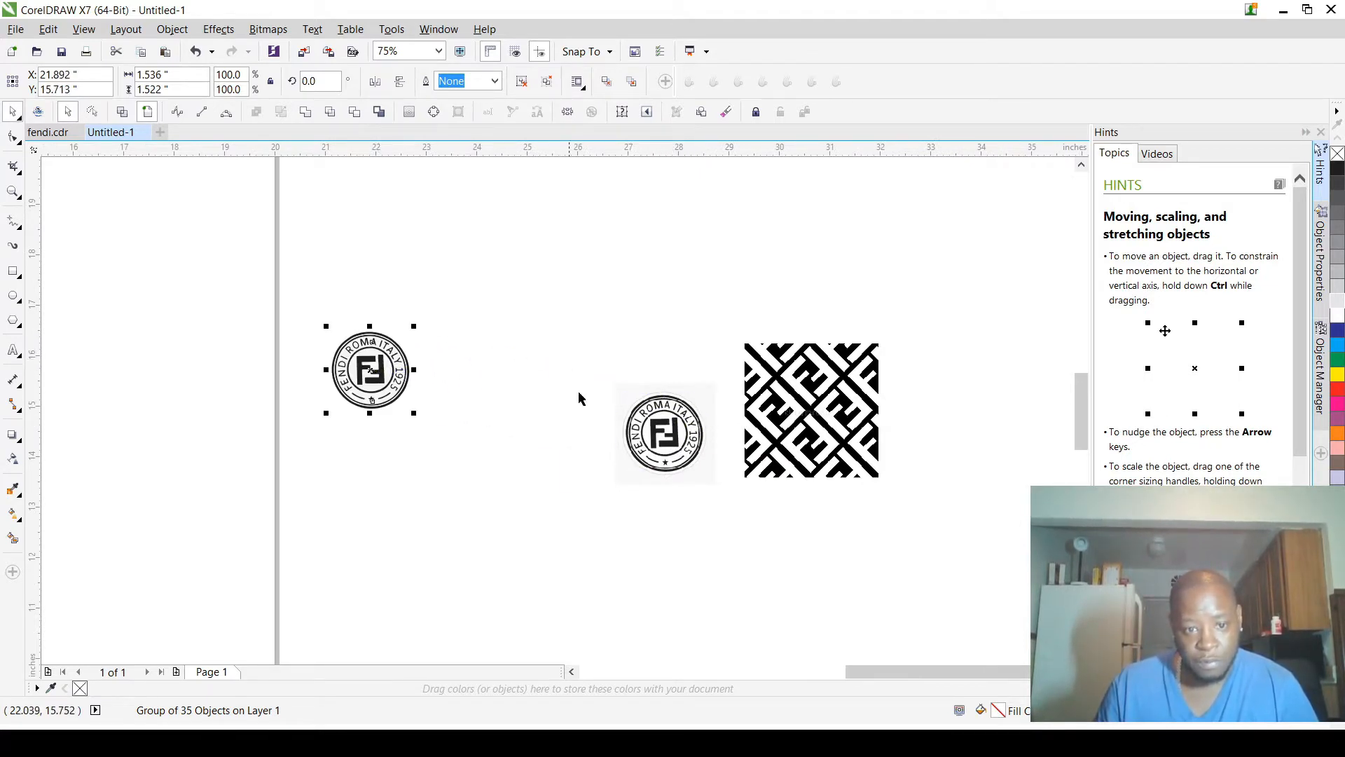
Step: Delete the bitmap of the round Fendi logo with the light gray background
click(666, 413)
scroll(665, 413, up, 1)
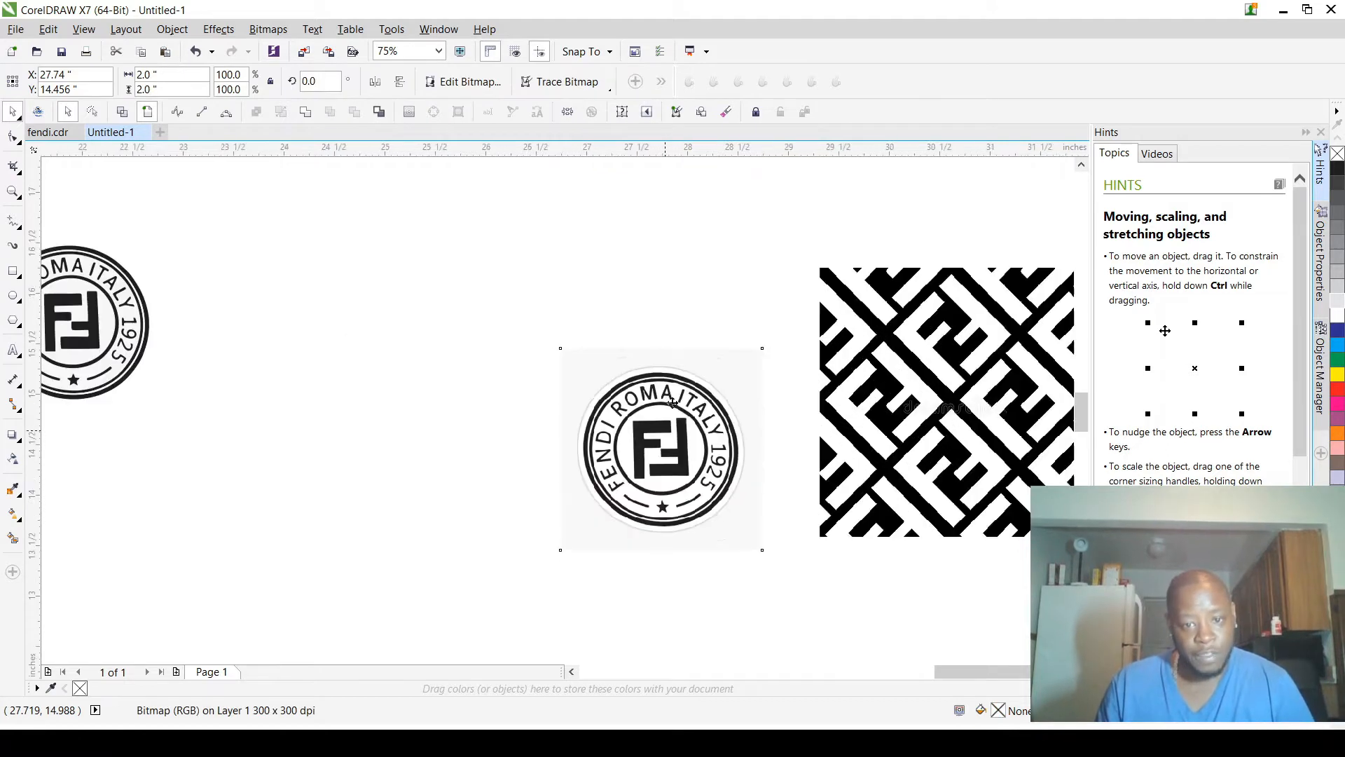
key(Delete)
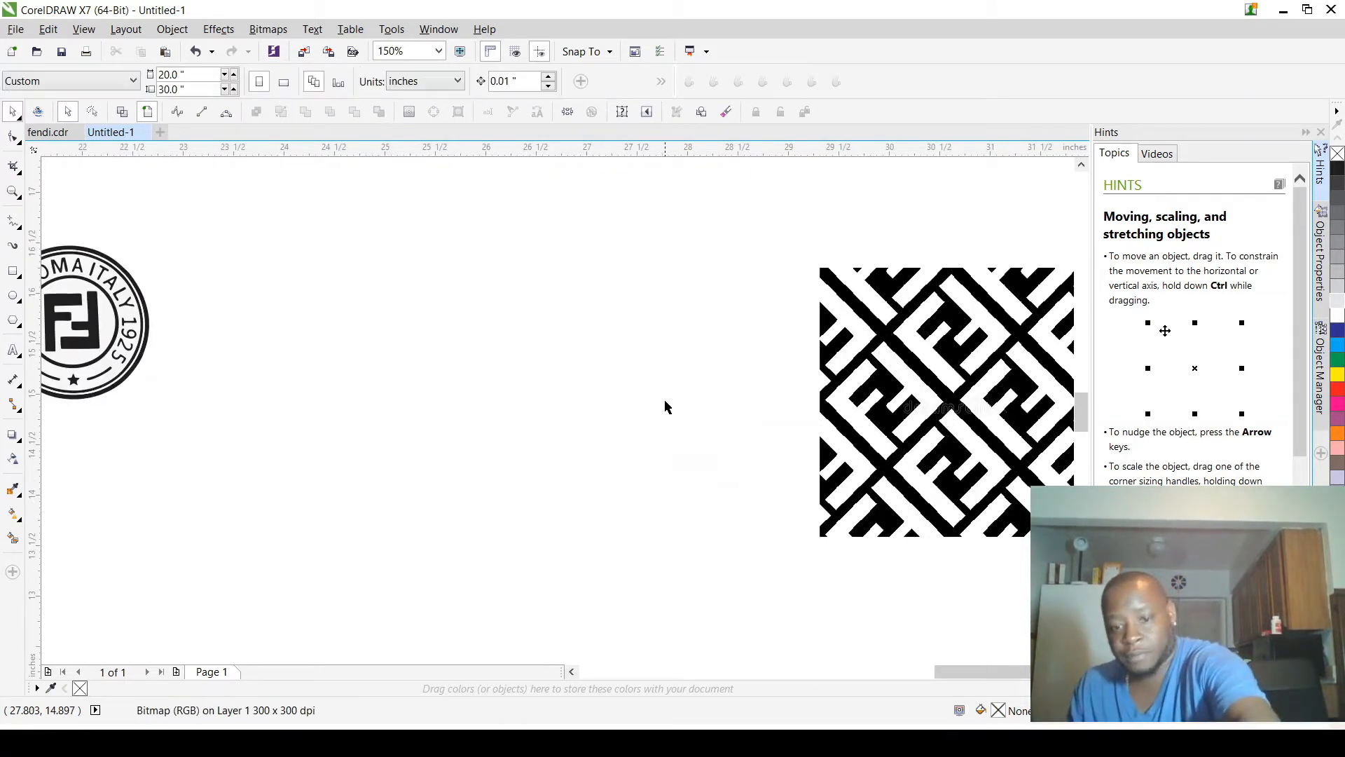
Step: Examine the large-scale FF pattern to the right of the page up close and delete it
scroll(685, 428, down, 1)
scroll(693, 422, down, 1)
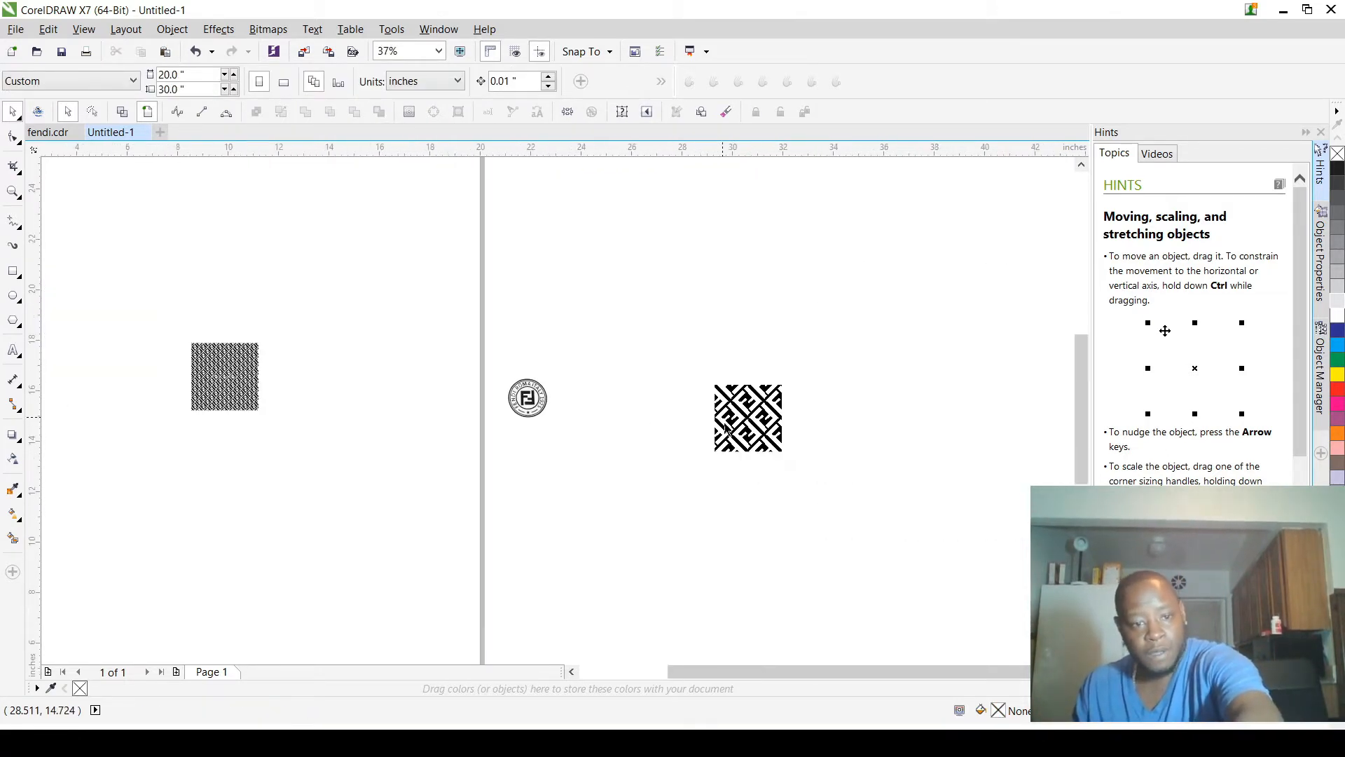
scroll(694, 422, up, 1)
scroll(753, 391, up, 5)
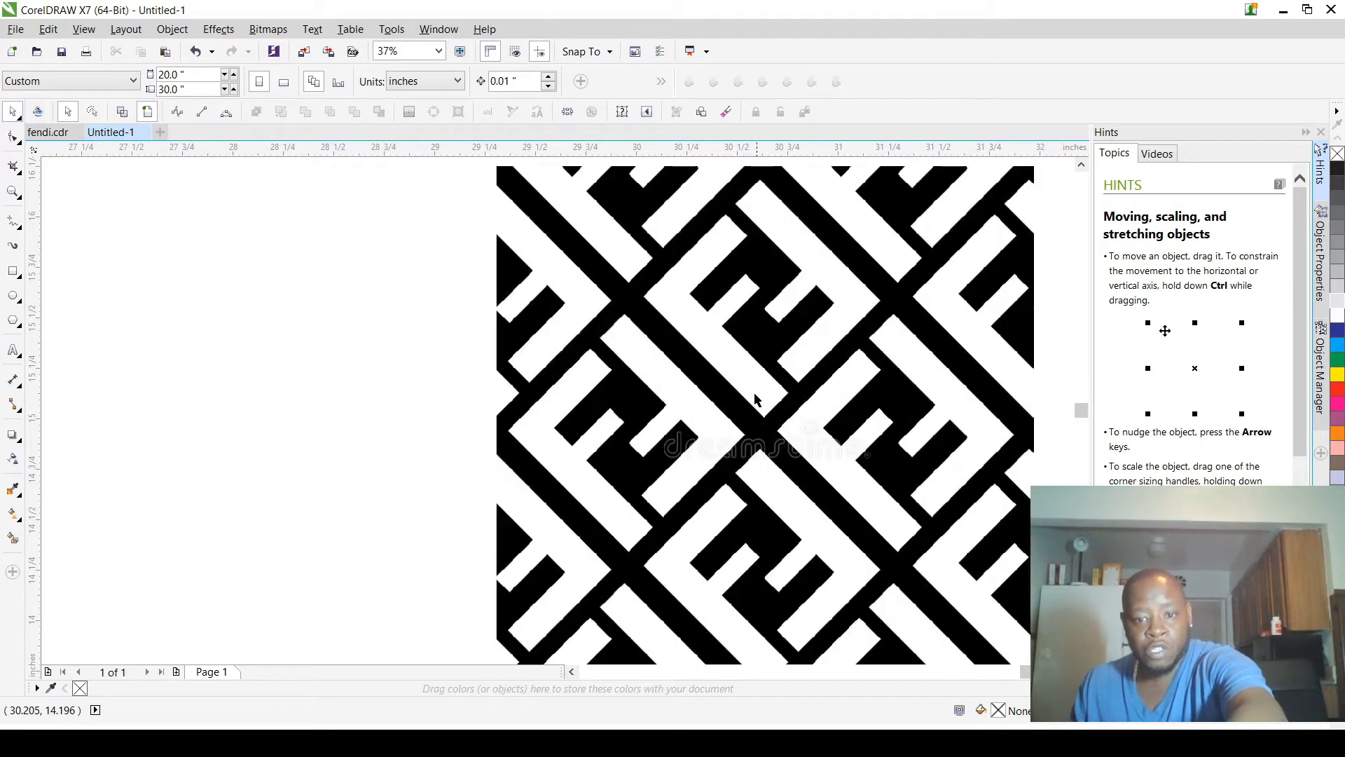
scroll(746, 391, down, 4)
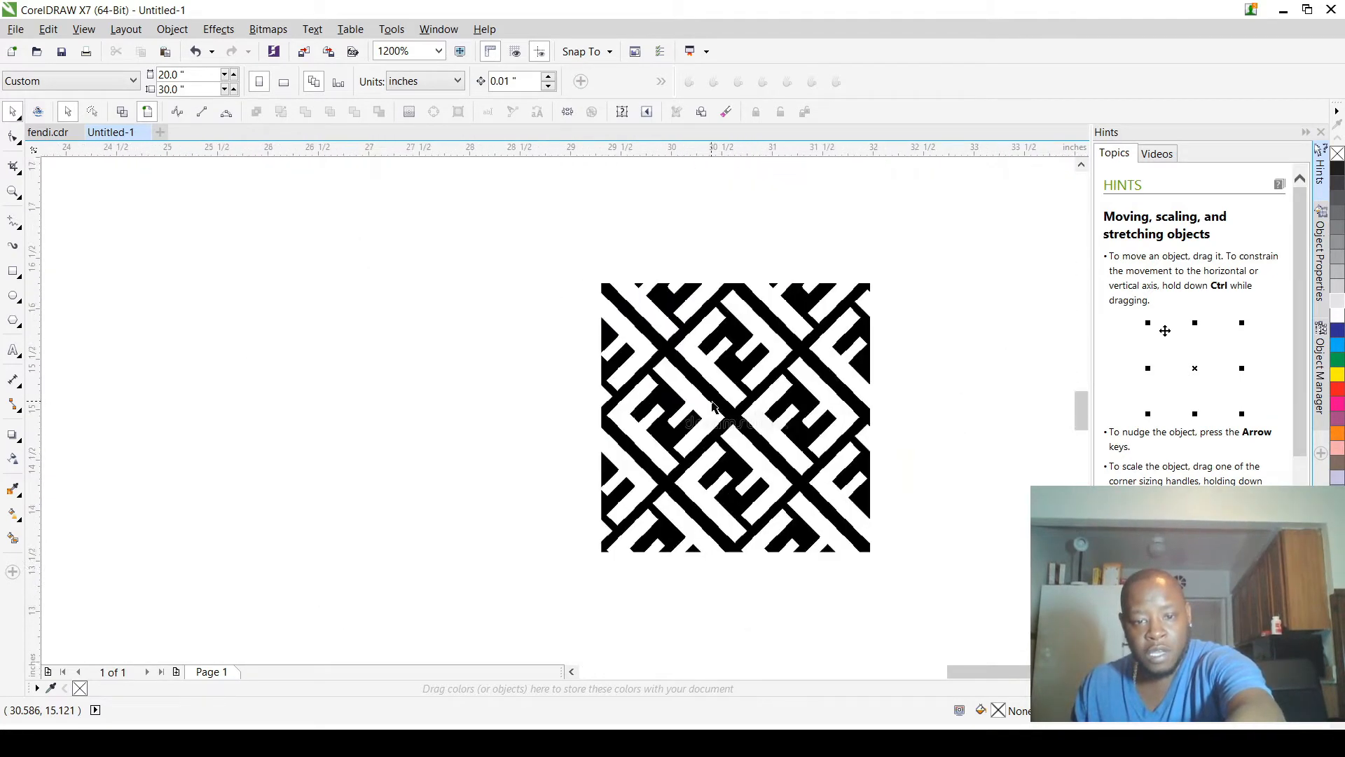
click(746, 392)
key(Delete)
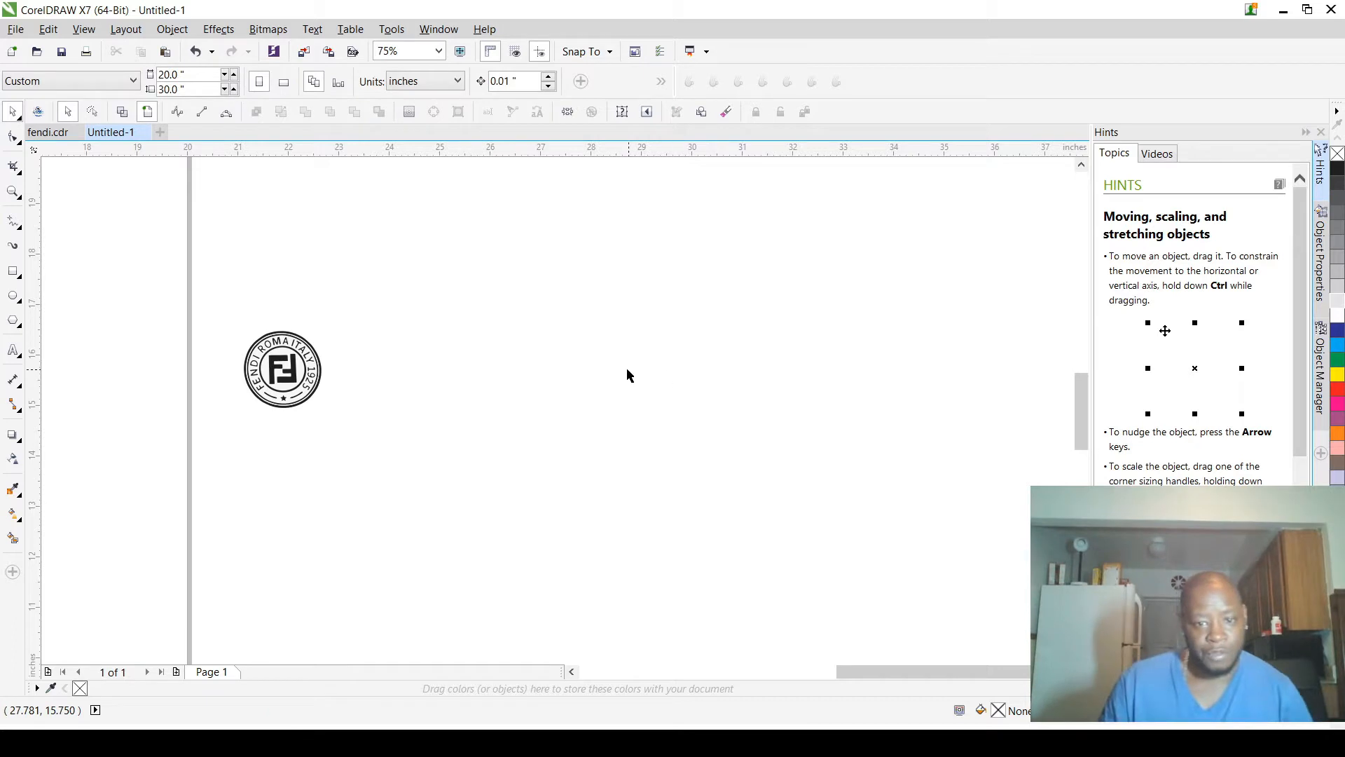
Step: Move the Fendi logo onto the page beside the FF pattern and enlarge it to about 2.94 by 2.91 in
scroll(592, 390, down, 1)
scroll(313, 371, down, 1)
drag(344, 343, 260, 375)
scroll(260, 375, up, 5)
drag(360, 328, 553, 193)
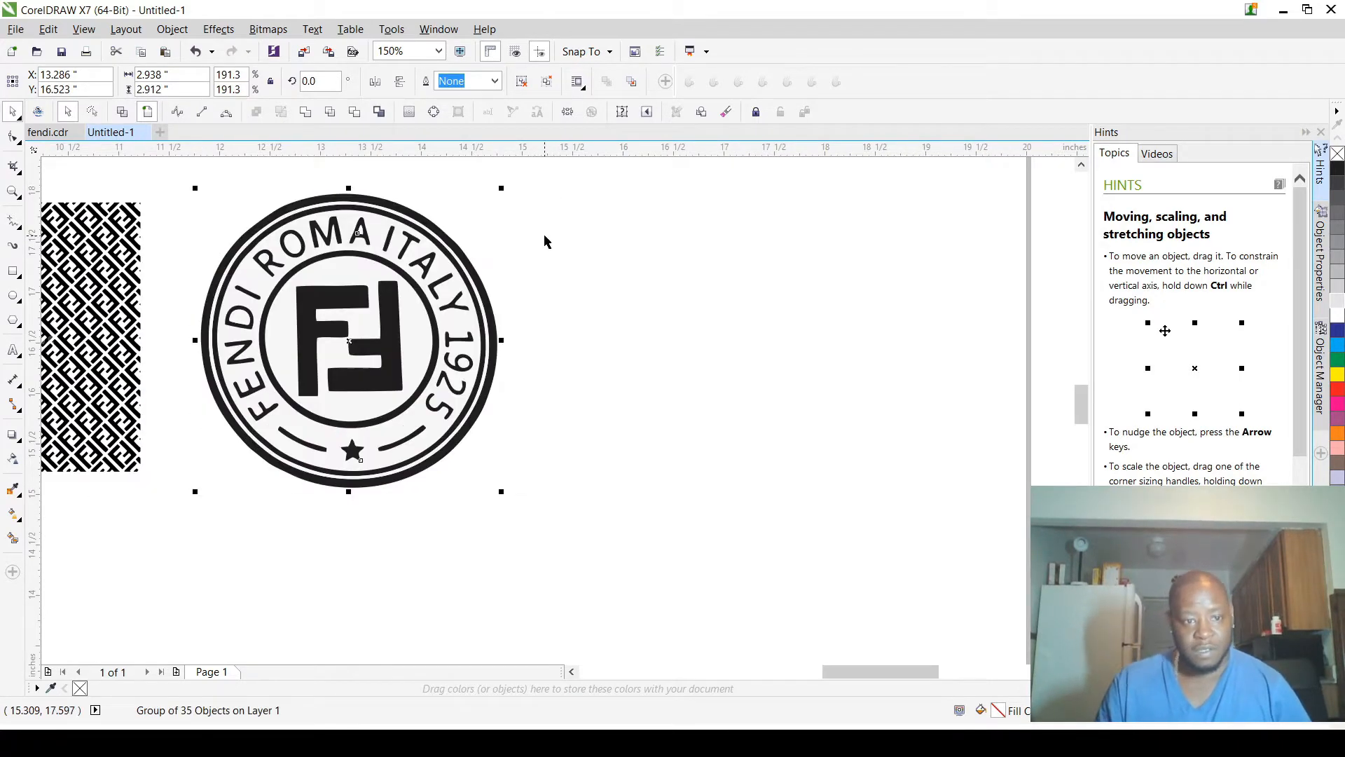
scroll(547, 254, down, 2)
click(597, 459)
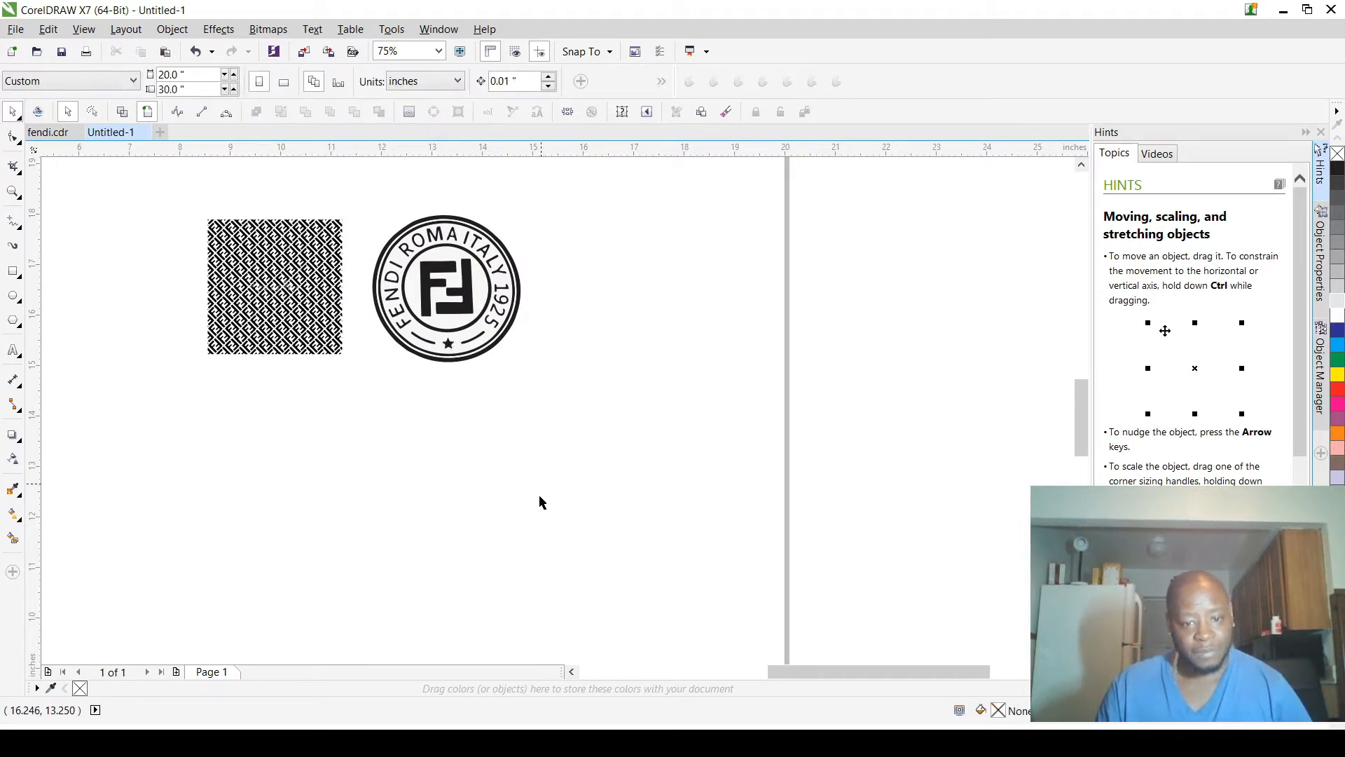
Step: Move the round Fendi logo off the page into the empty area beyond the page's left edge
scroll(544, 490, down, 5)
scroll(372, 305, up, 1)
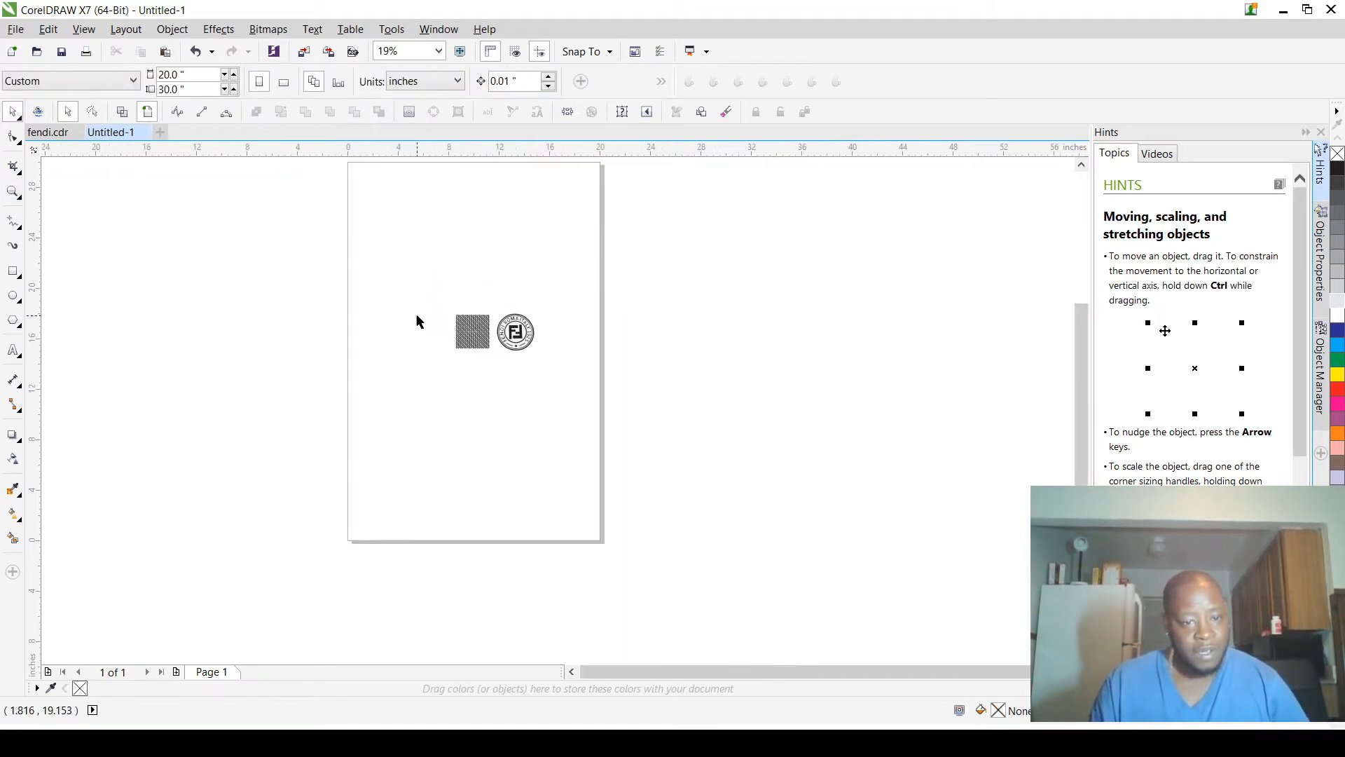
scroll(531, 362, up, 1)
drag(440, 243, 575, 405)
scroll(607, 372, down, 1)
drag(548, 340, 215, 350)
Step: Enlarge the small-scale FF pattern group proportionally to about 19.6 in square so it spans the page width
drag(429, 272, 576, 409)
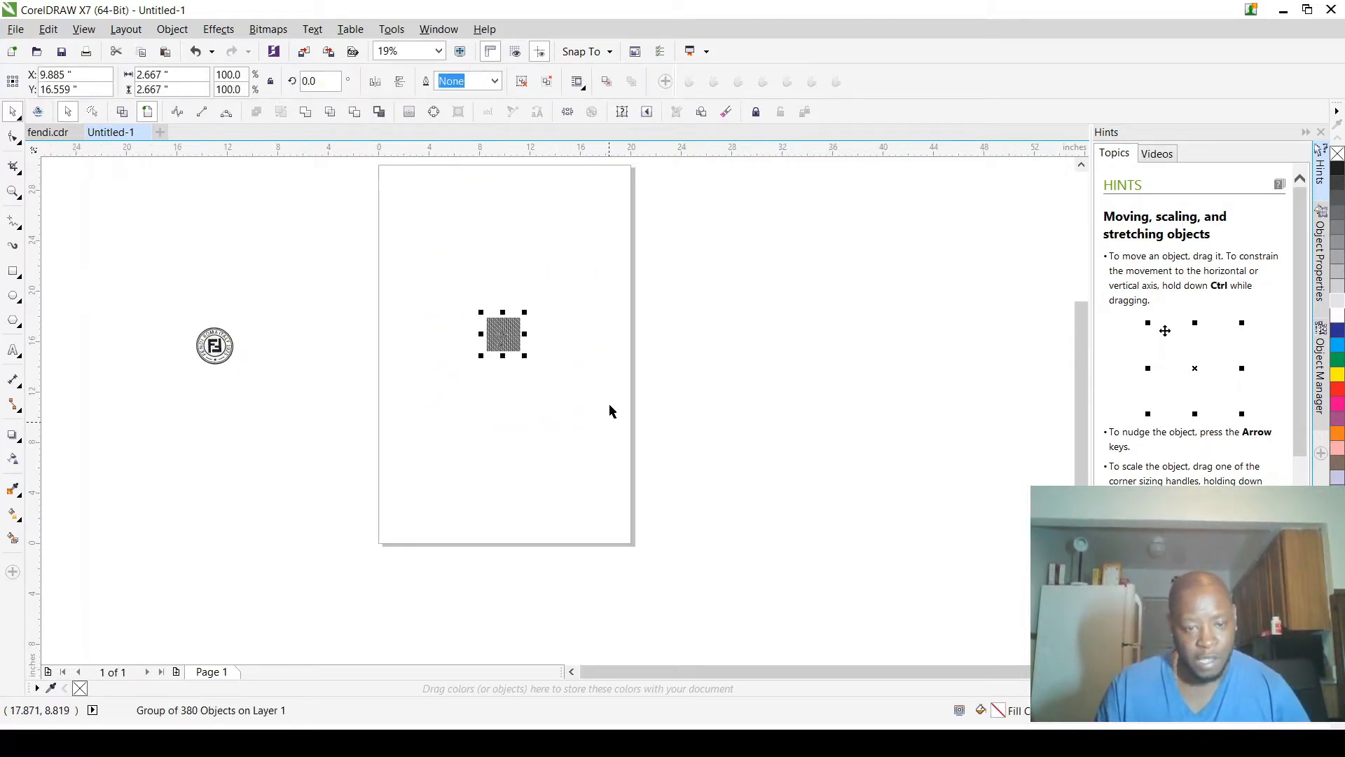
click(515, 324)
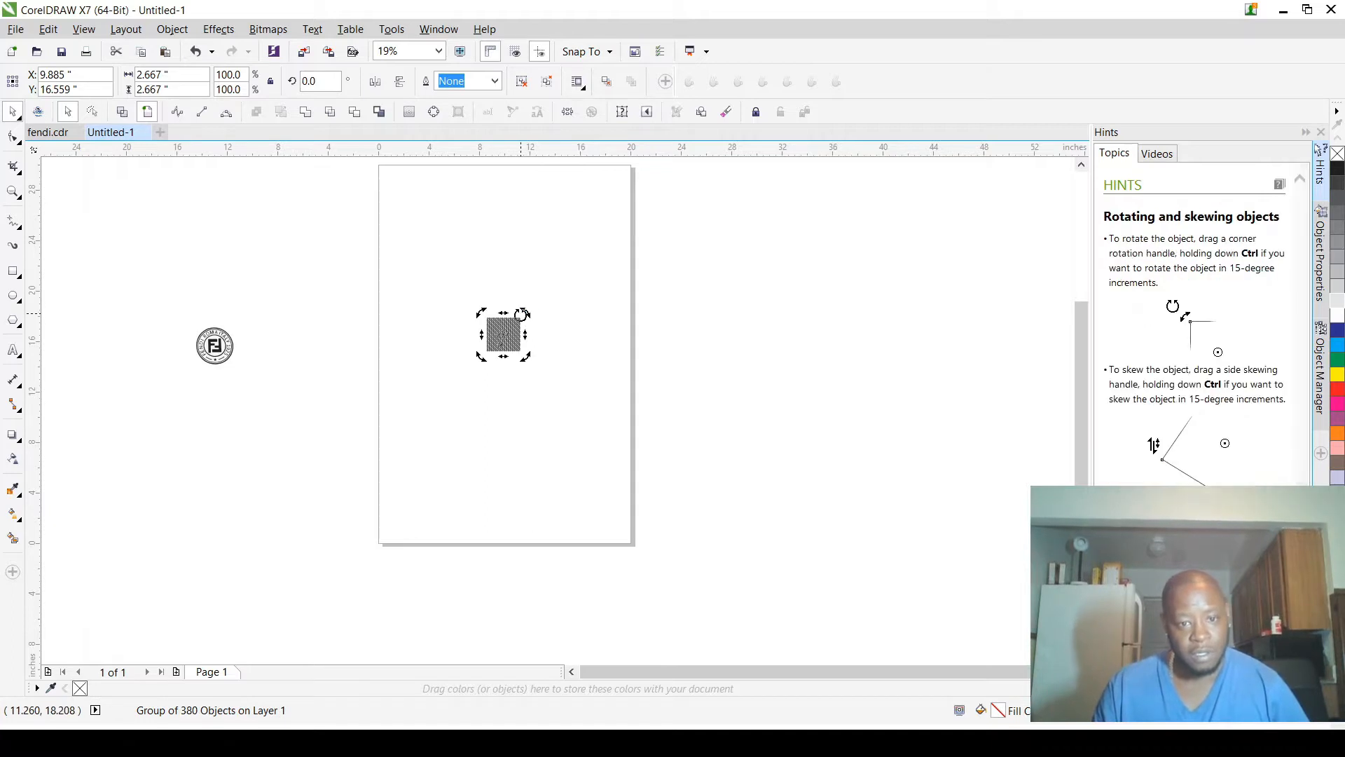
drag(447, 276, 616, 446)
drag(527, 308, 674, 210)
drag(481, 356, 391, 466)
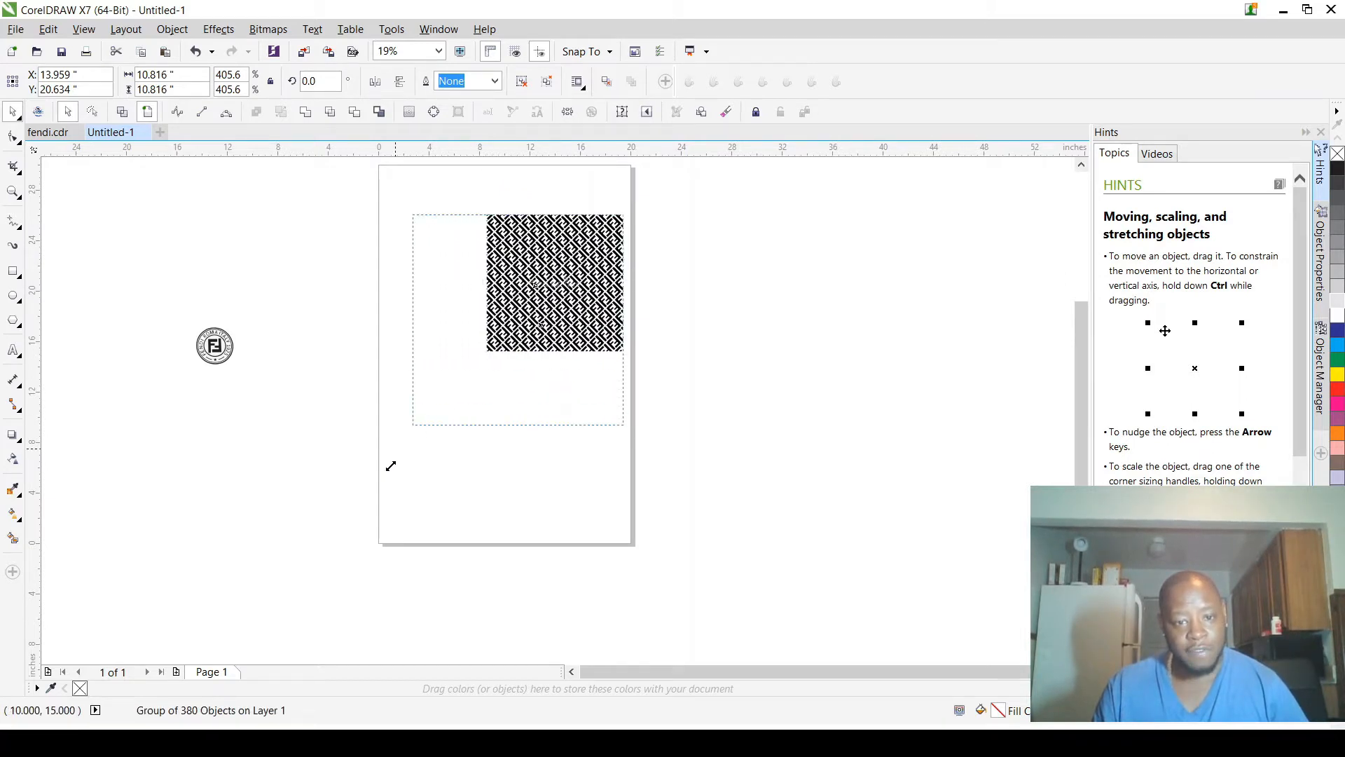
drag(391, 466, 391, 466)
scroll(618, 445, up, 4)
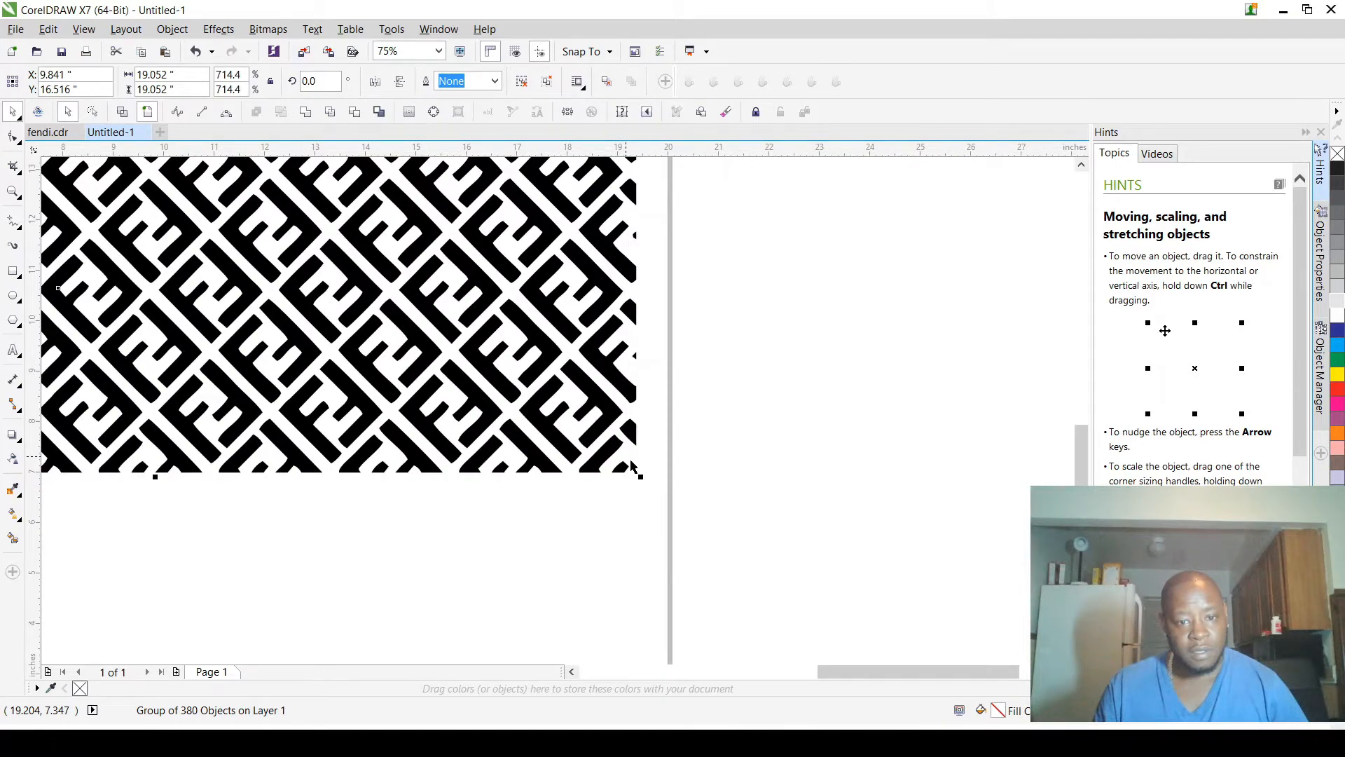
click(610, 585)
scroll(610, 585, down, 4)
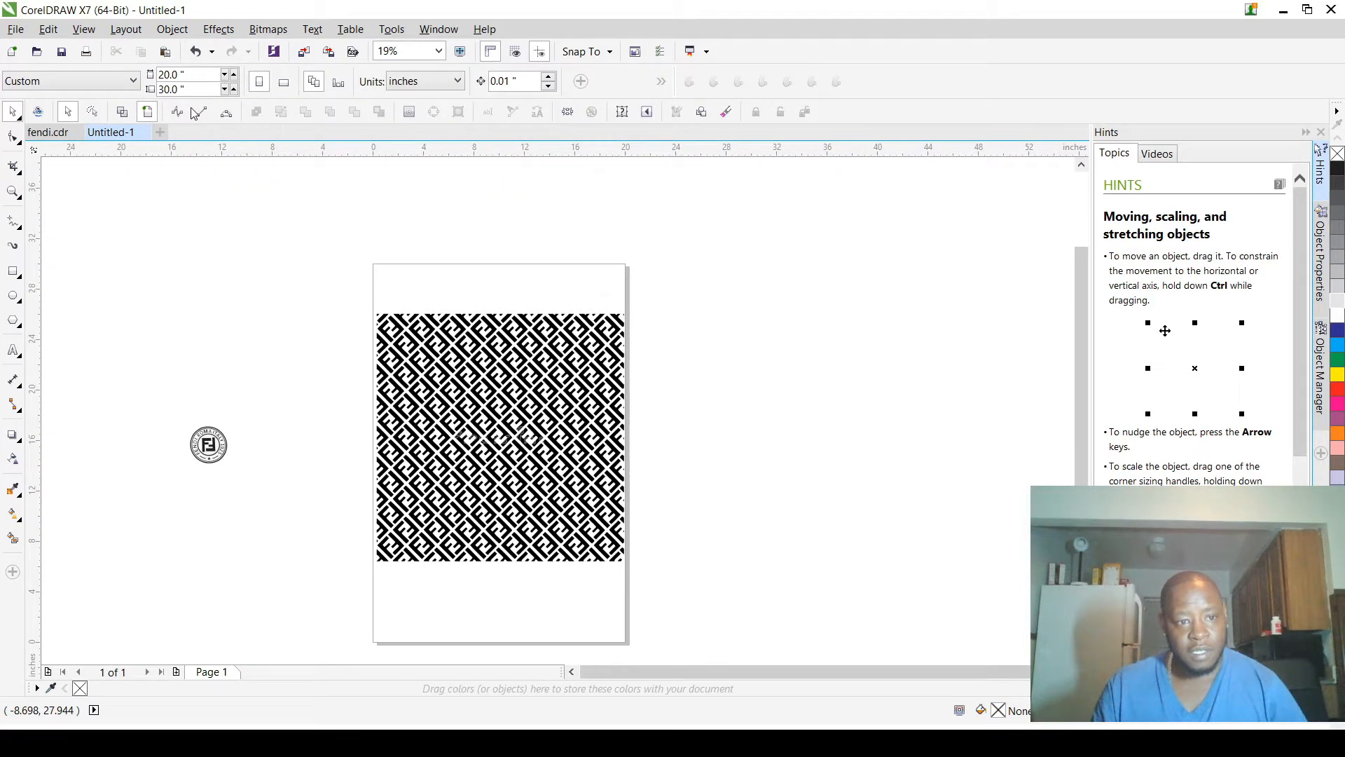
Step: Set the page size to 30 in wide by 40 in high
double_click(171, 75)
text(30)
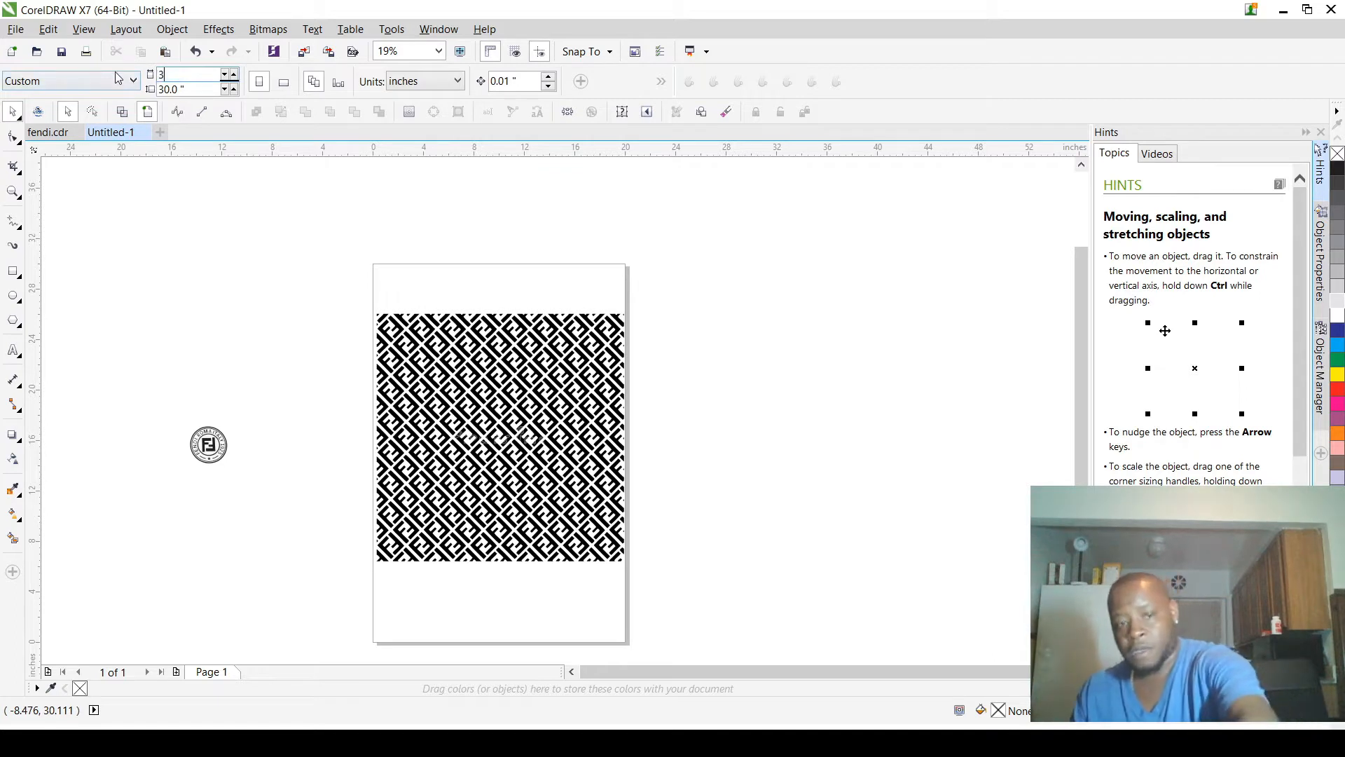
double_click(203, 92)
text(40)
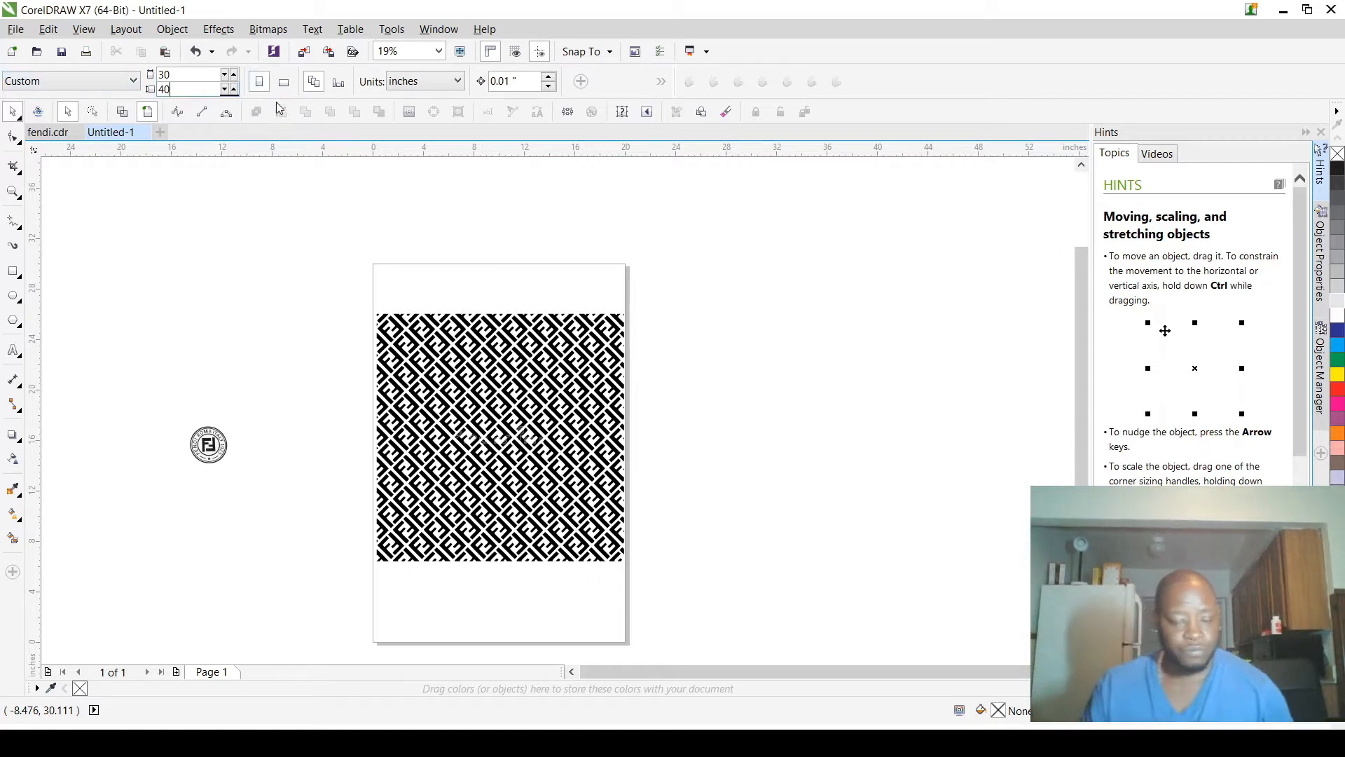
key(Return)
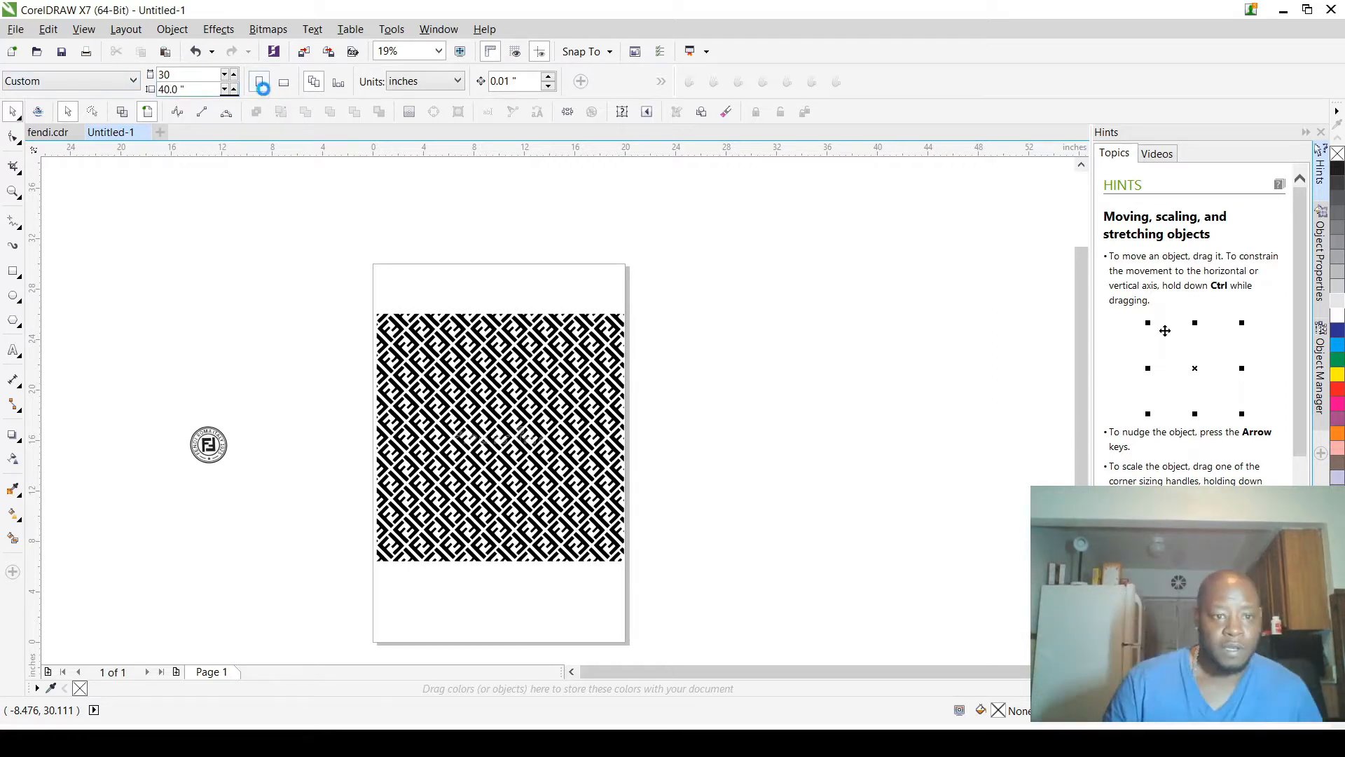
Step: Scale the FF pattern group up toward the page's upper-left area to about 24.7 in square, meeting the left page edge
drag(363, 282, 674, 599)
scroll(658, 510, down, 3)
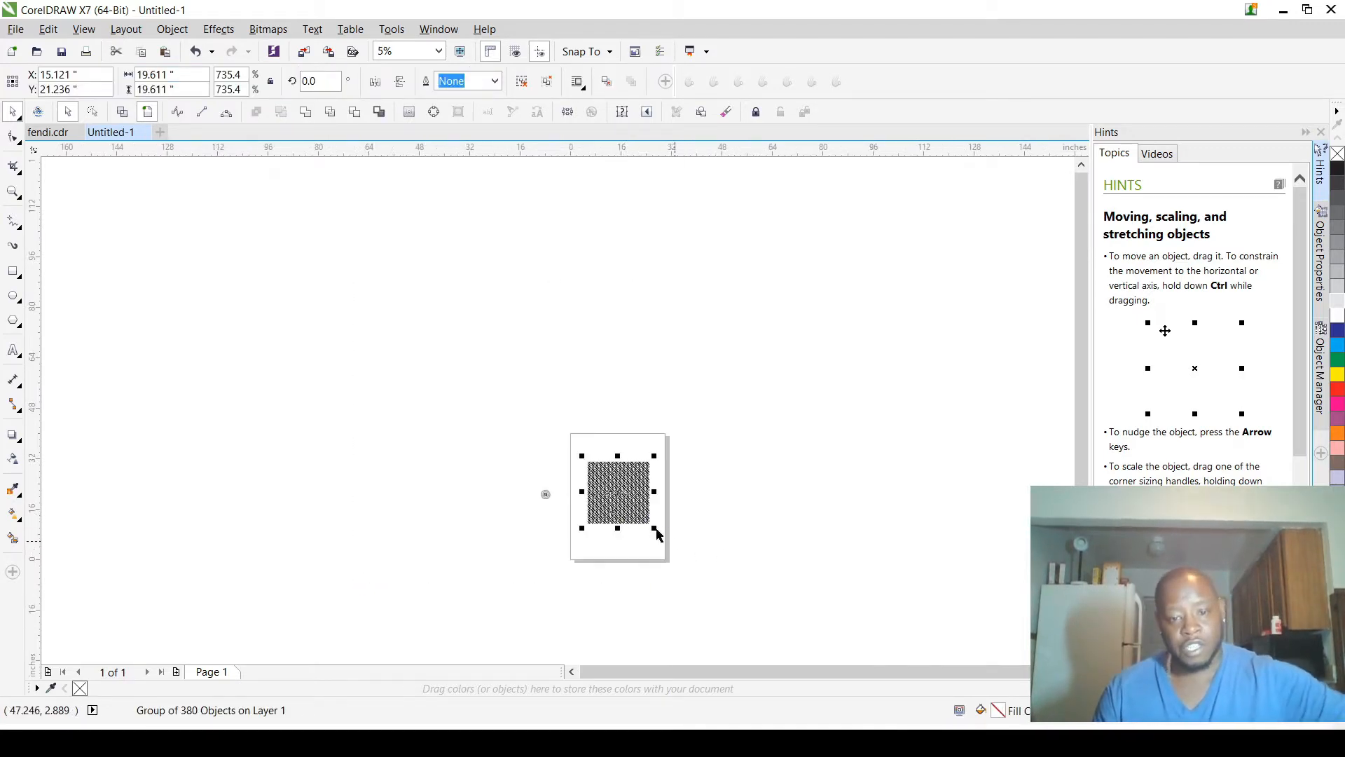
scroll(654, 535, up, 3)
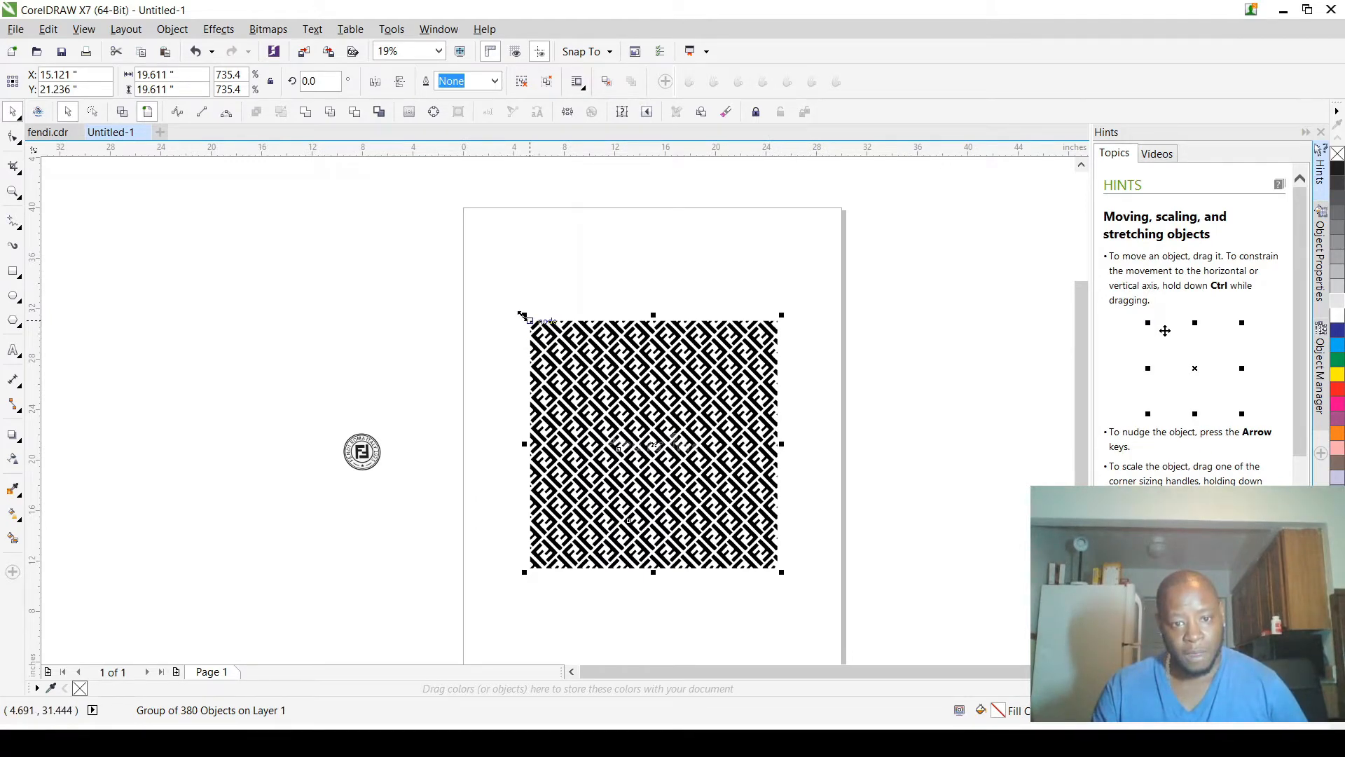
drag(523, 316, 459, 252)
scroll(463, 251, down, 1)
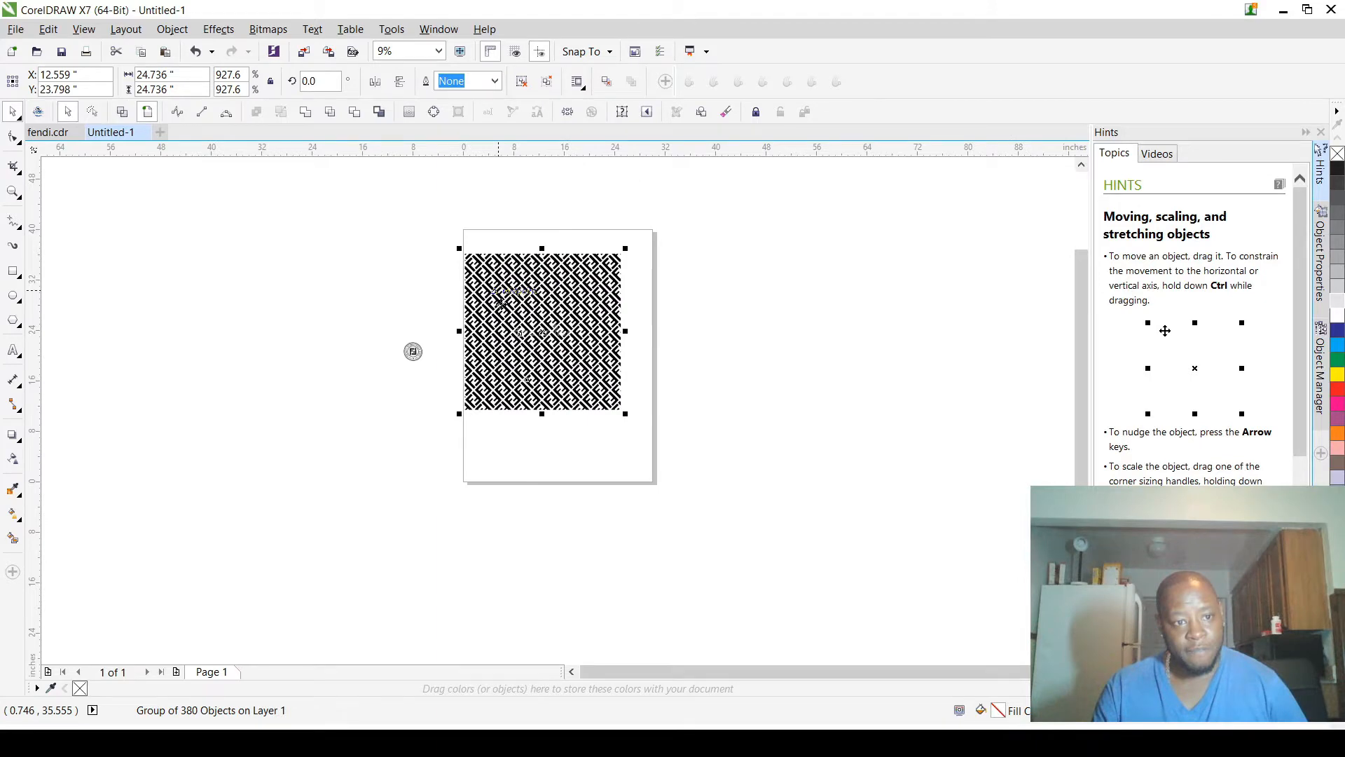
Step: Enlarge the FF pattern group from its lower-right corner to about 29.8 in square, aligned with the right page edge
scroll(617, 417, up, 2)
drag(636, 402, 694, 489)
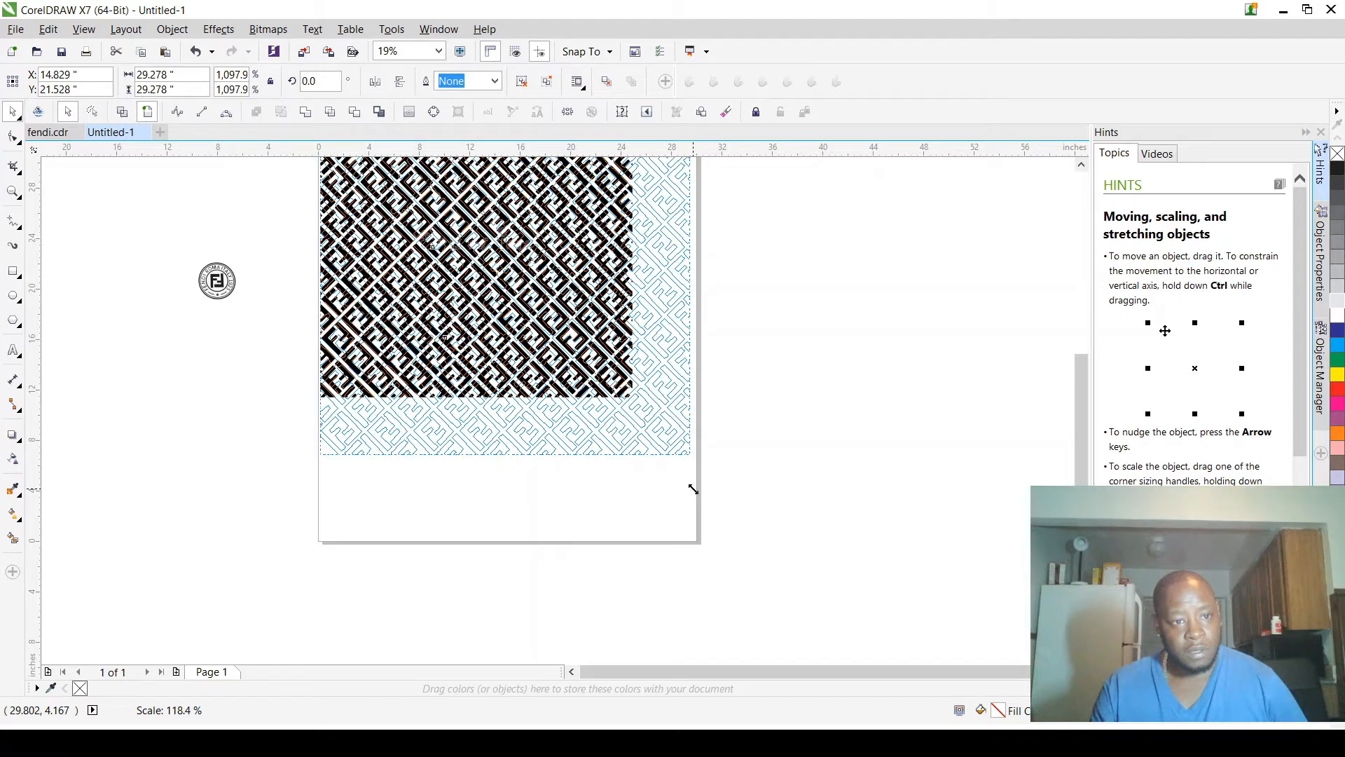
drag(693, 489, 702, 497)
scroll(688, 481, up, 3)
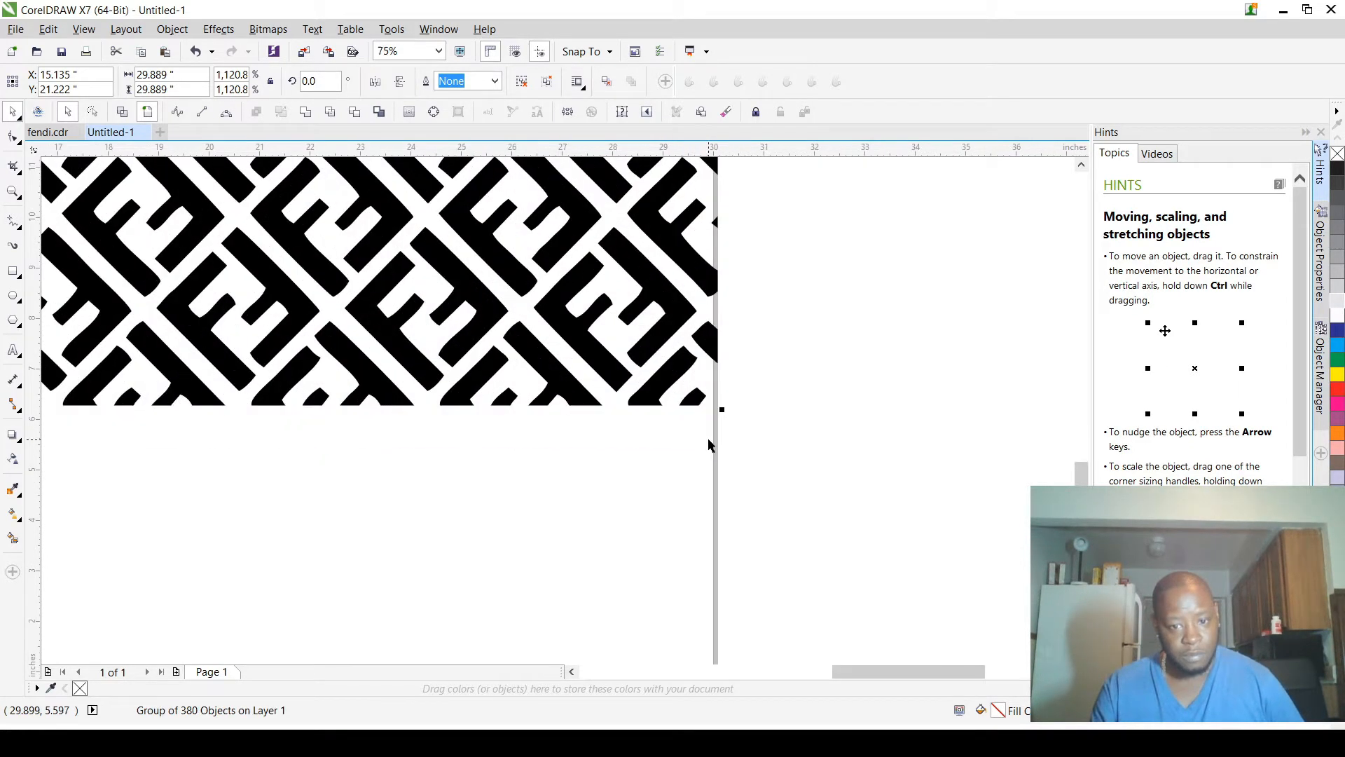
scroll(730, 385, up, 1)
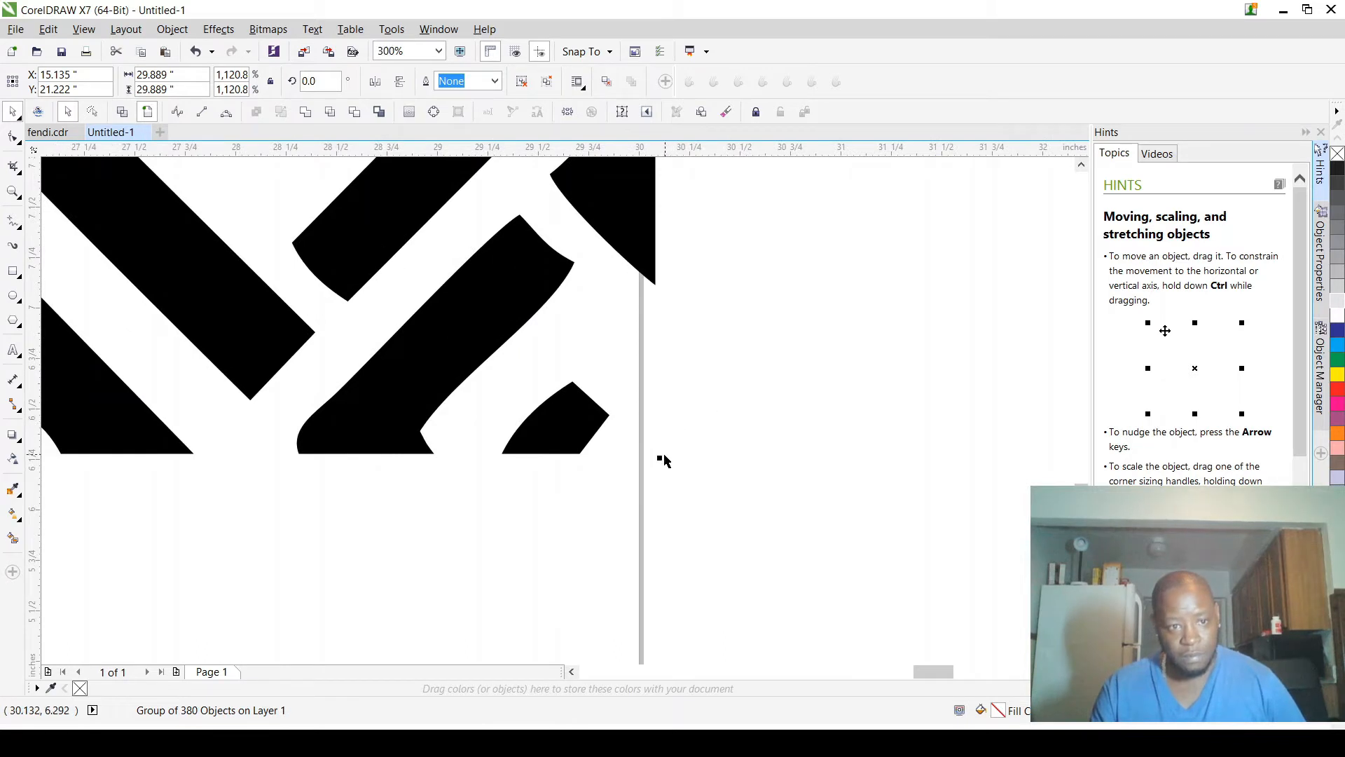
drag(661, 461, 641, 446)
scroll(646, 459, down, 7)
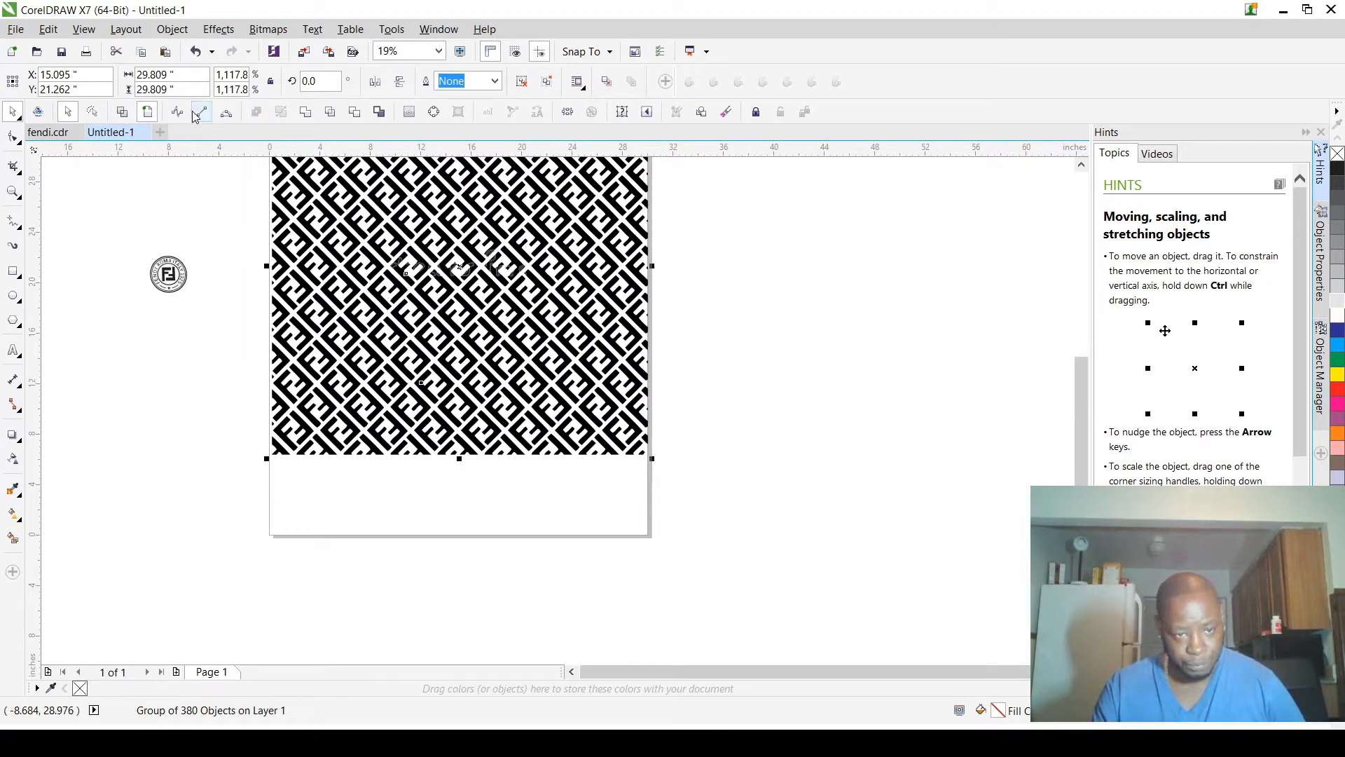
Step: Deselect the FF pattern group and set the page width to 35 in
click(325, 483)
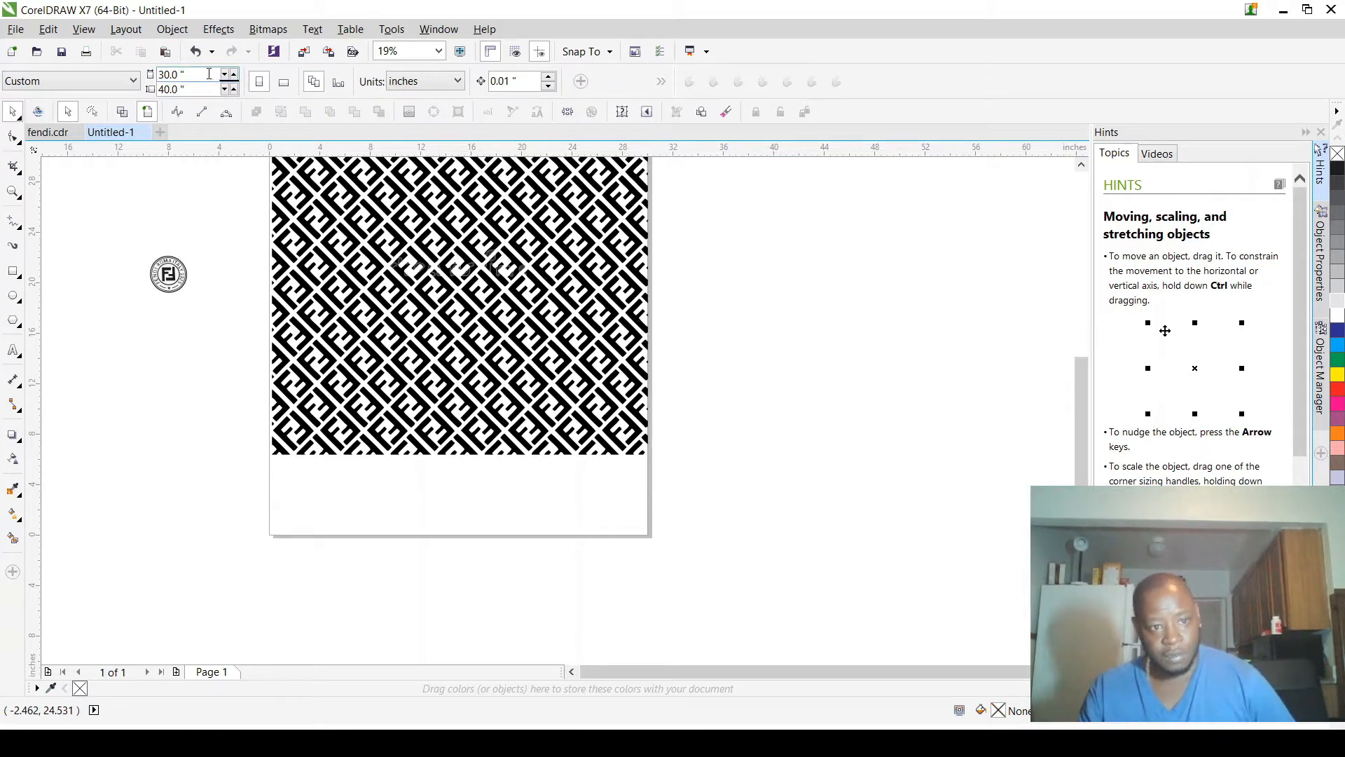
text(35)
key(Return)
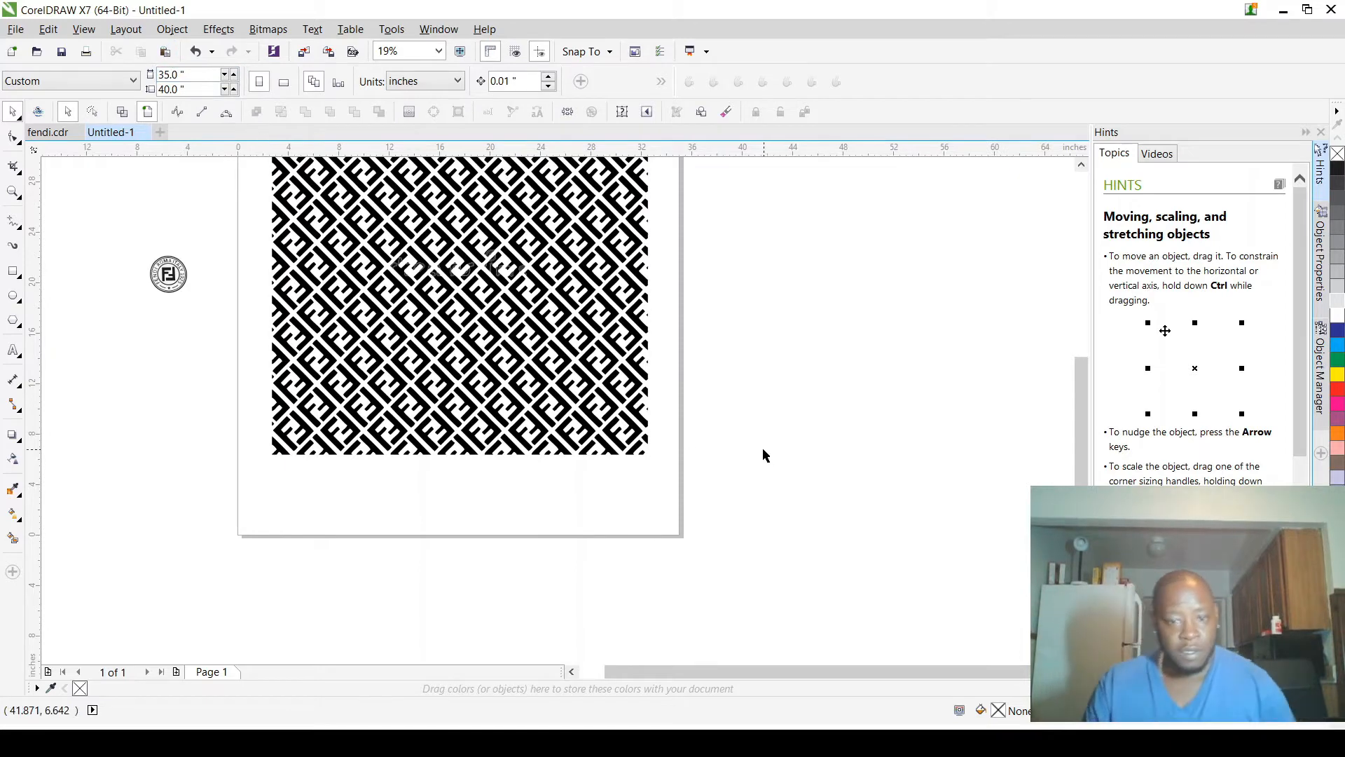
Step: Select the FF pattern group and enlarge it slightly and proportionally from its upper-right corner
scroll(737, 532, down, 2)
scroll(613, 399, up, 2)
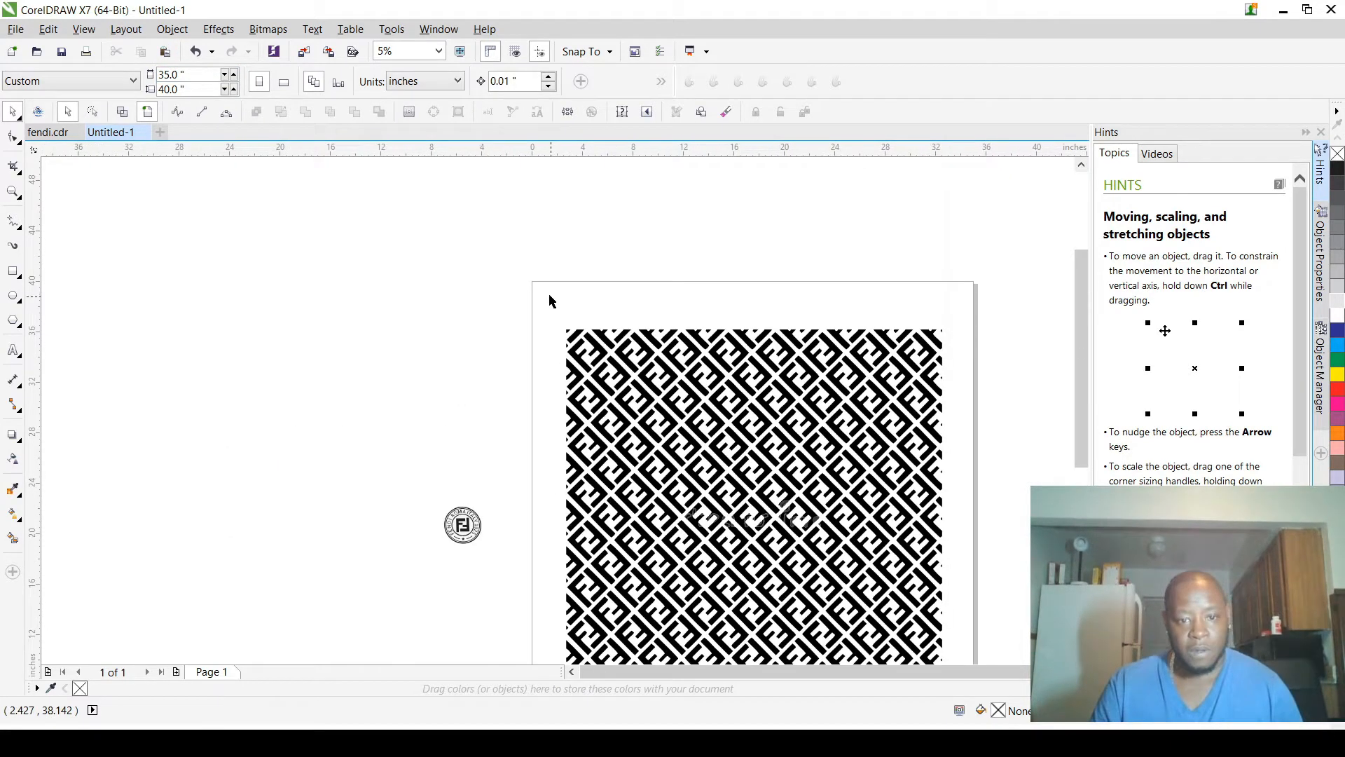
scroll(549, 302, down, 2)
drag(545, 285, 782, 552)
scroll(713, 387, up, 4)
scroll(713, 388, down, 1)
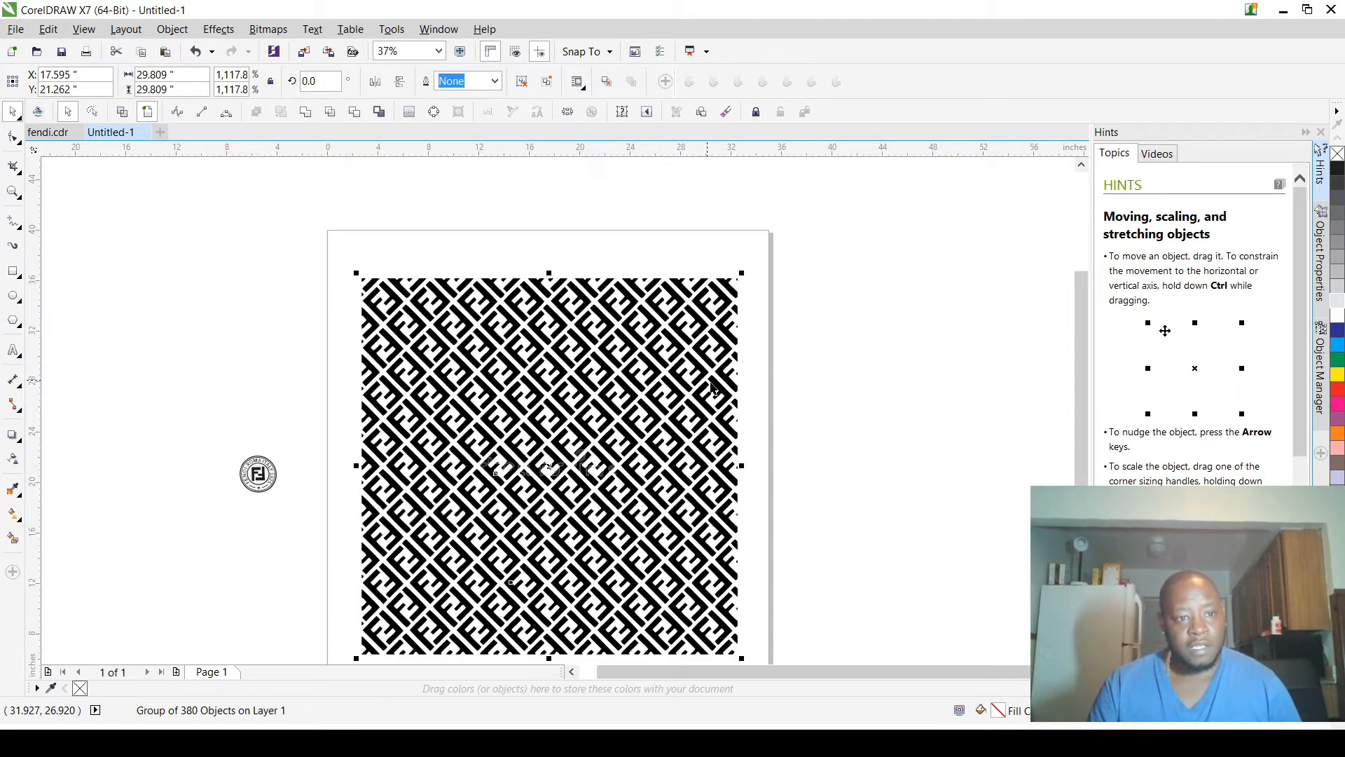
scroll(701, 322, up, 2)
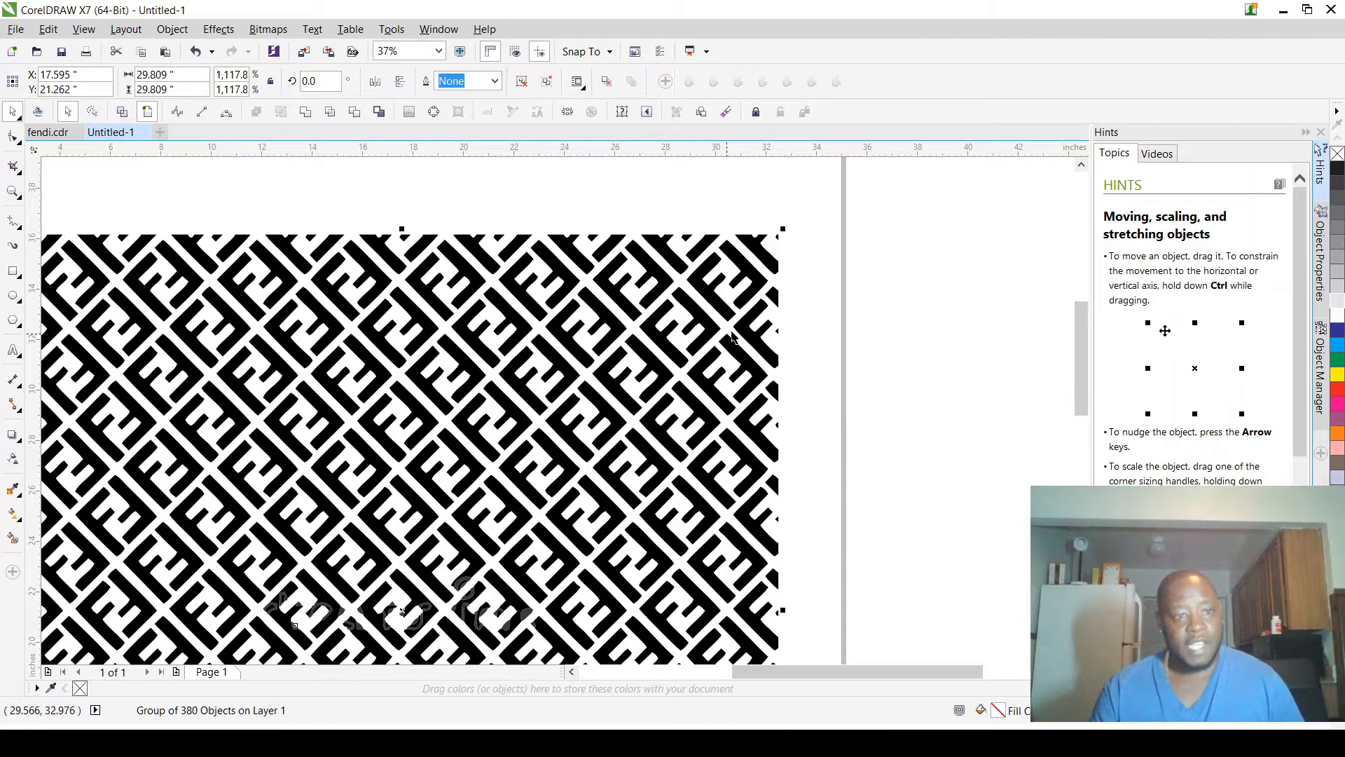
drag(781, 231, 808, 217)
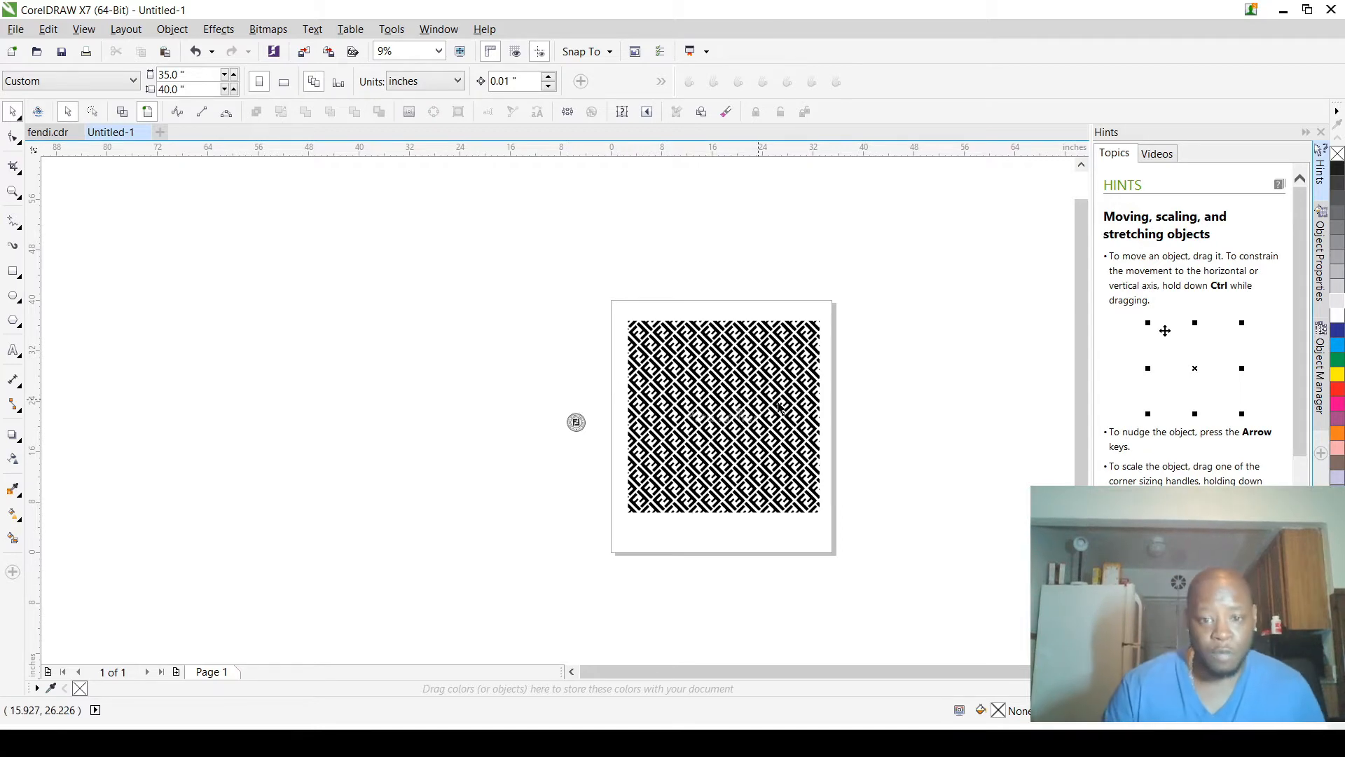
Step: Examine the edges and corners of individual FF shapes in the enlarged pattern up close
scroll(802, 393, up, 1)
scroll(796, 343, up, 6)
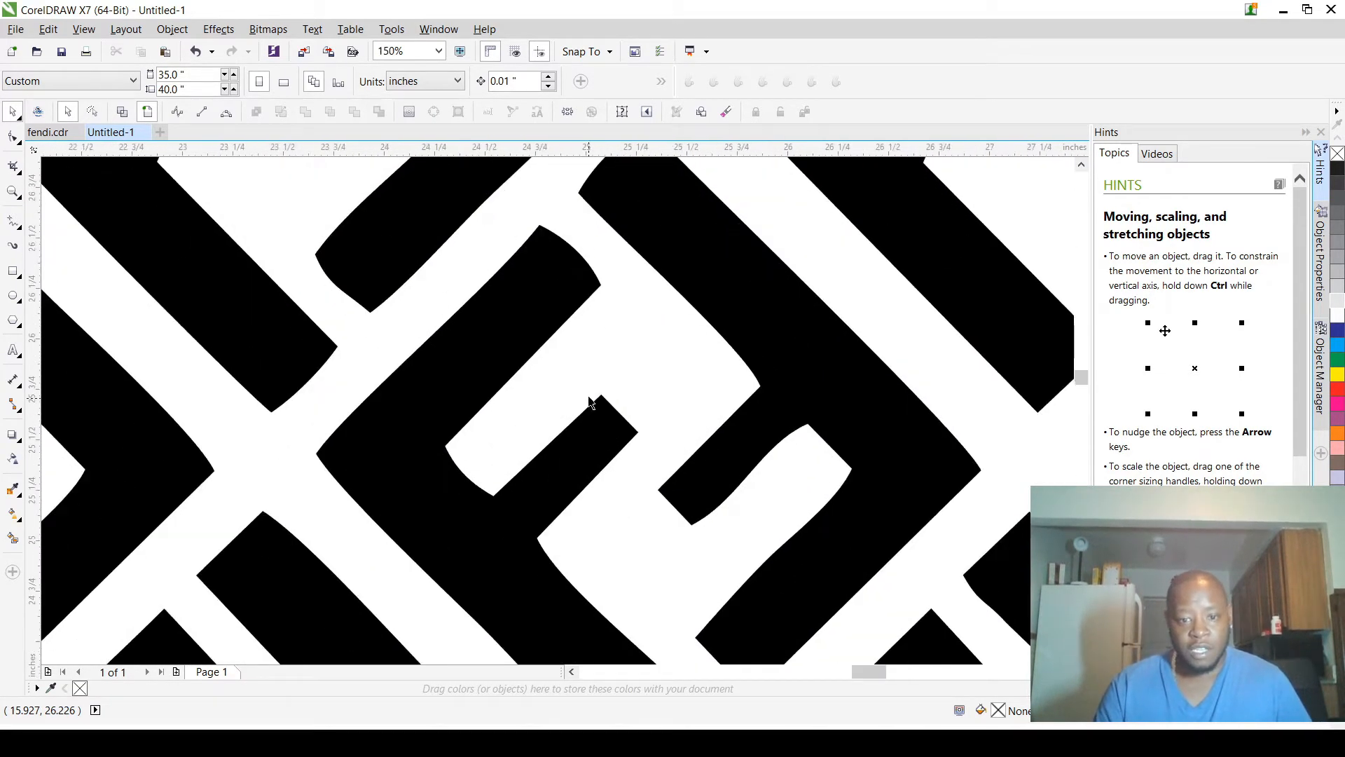
scroll(560, 433, down, 5)
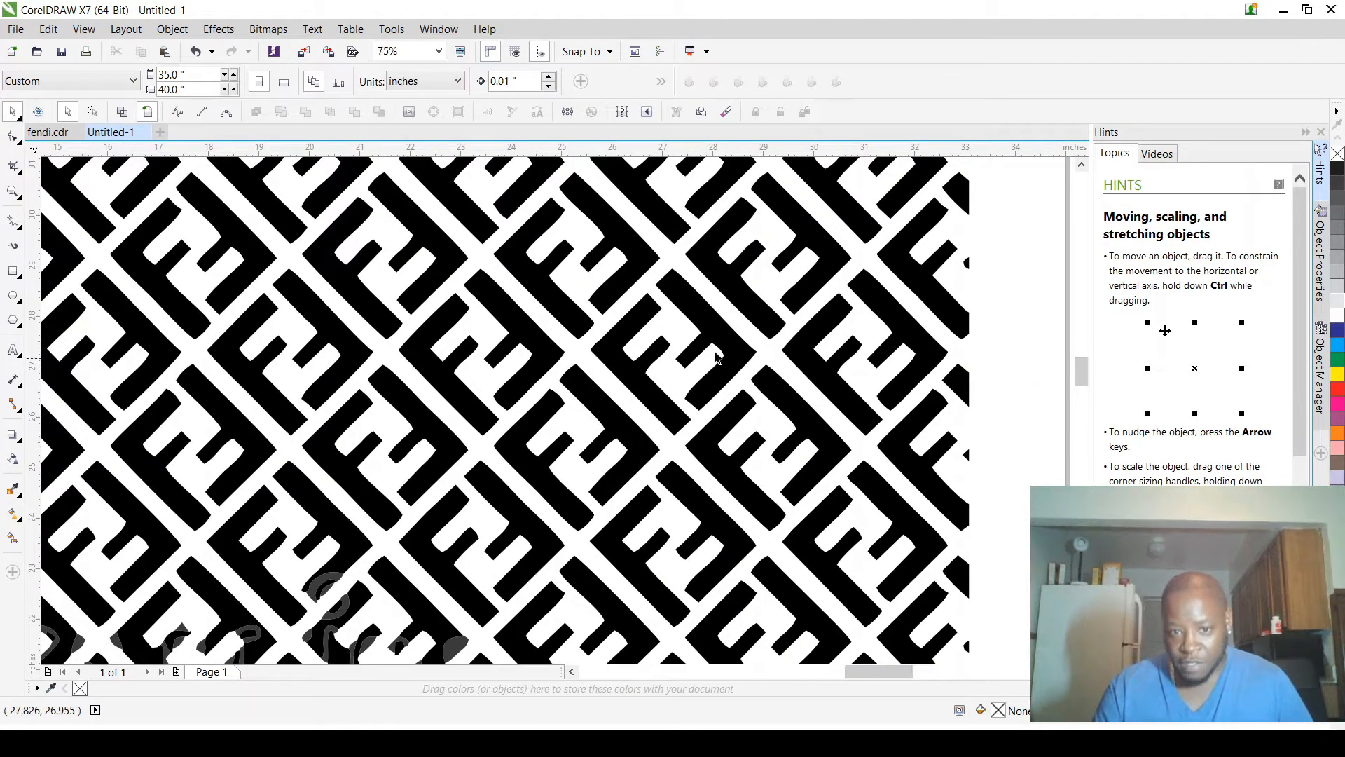
scroll(738, 350, up, 5)
scroll(738, 351, up, 1)
scroll(739, 353, down, 4)
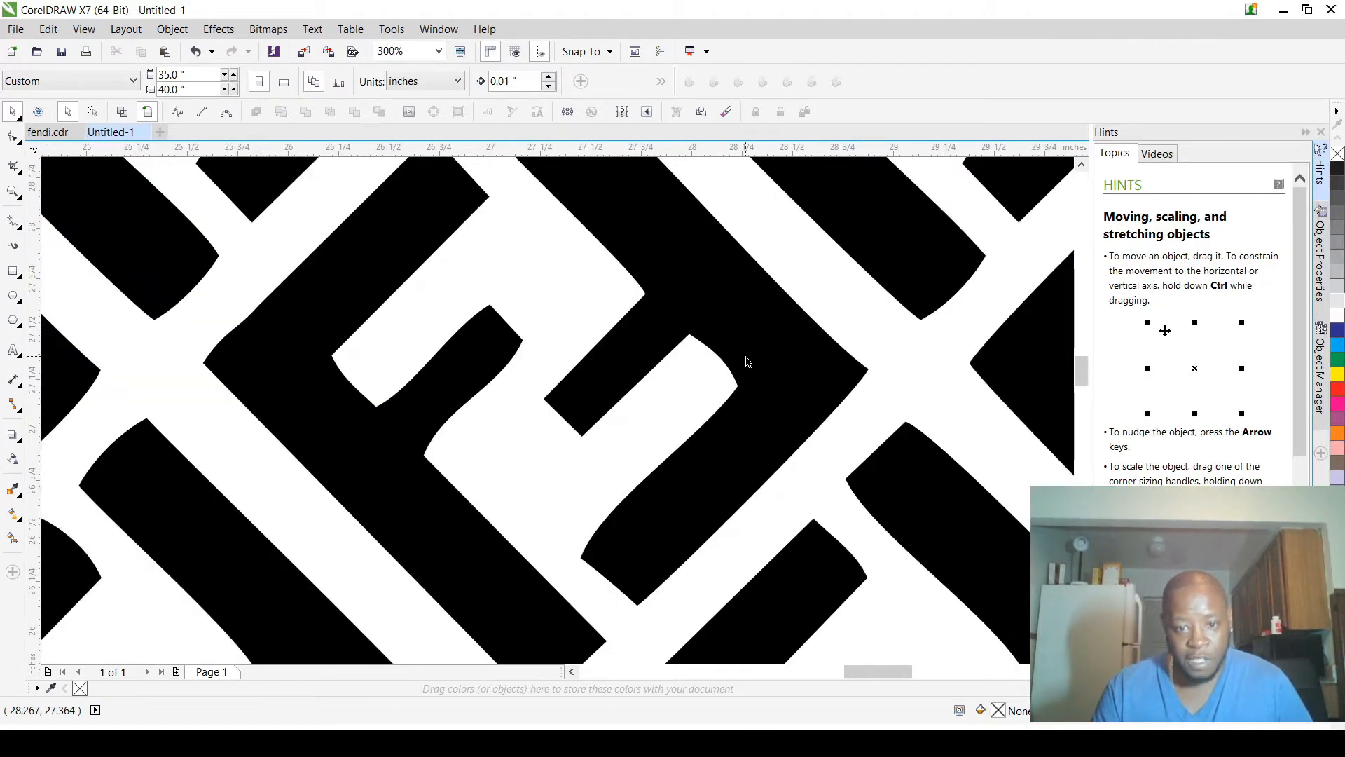
scroll(751, 361, down, 3)
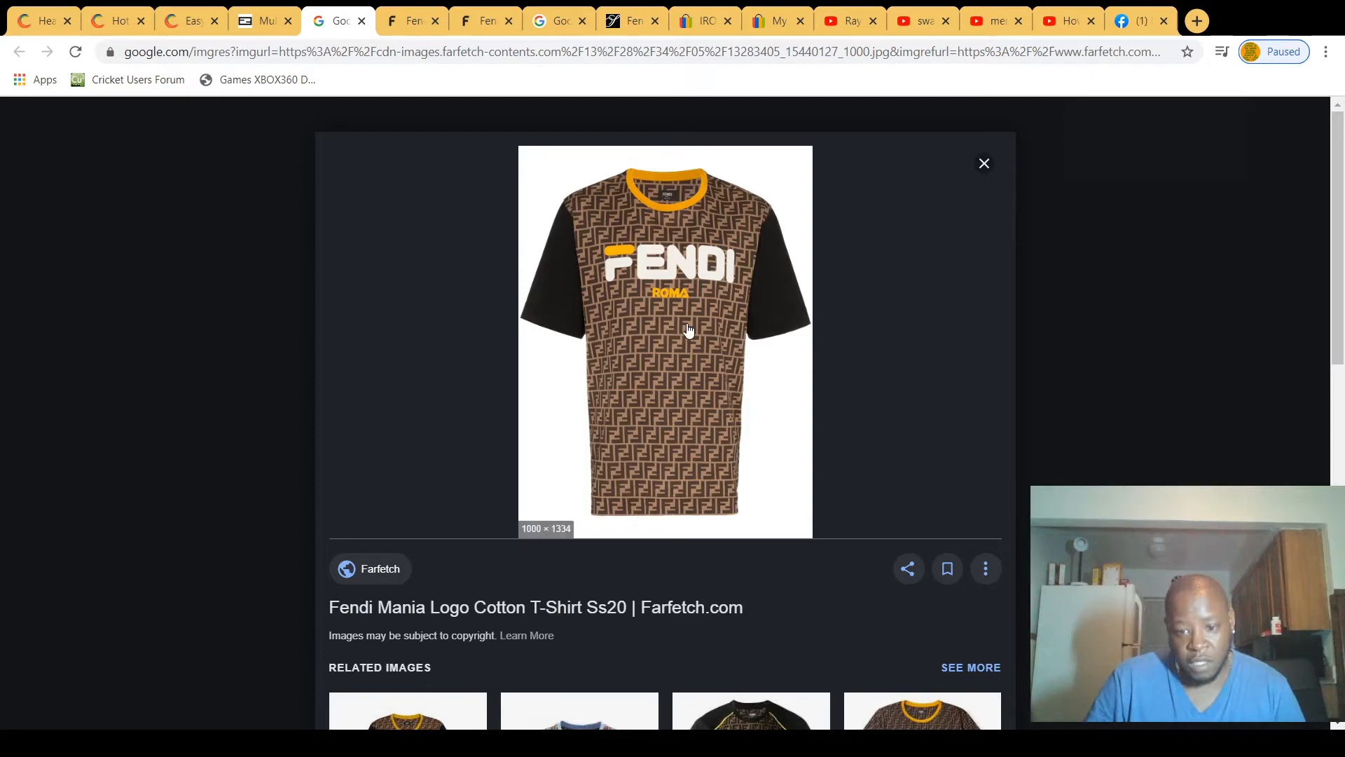
Step: In Chrome, browse the related images of the Fendi Mania Logo Cotton T-Shirt and return to the main picture
scroll(642, 359, down, 7)
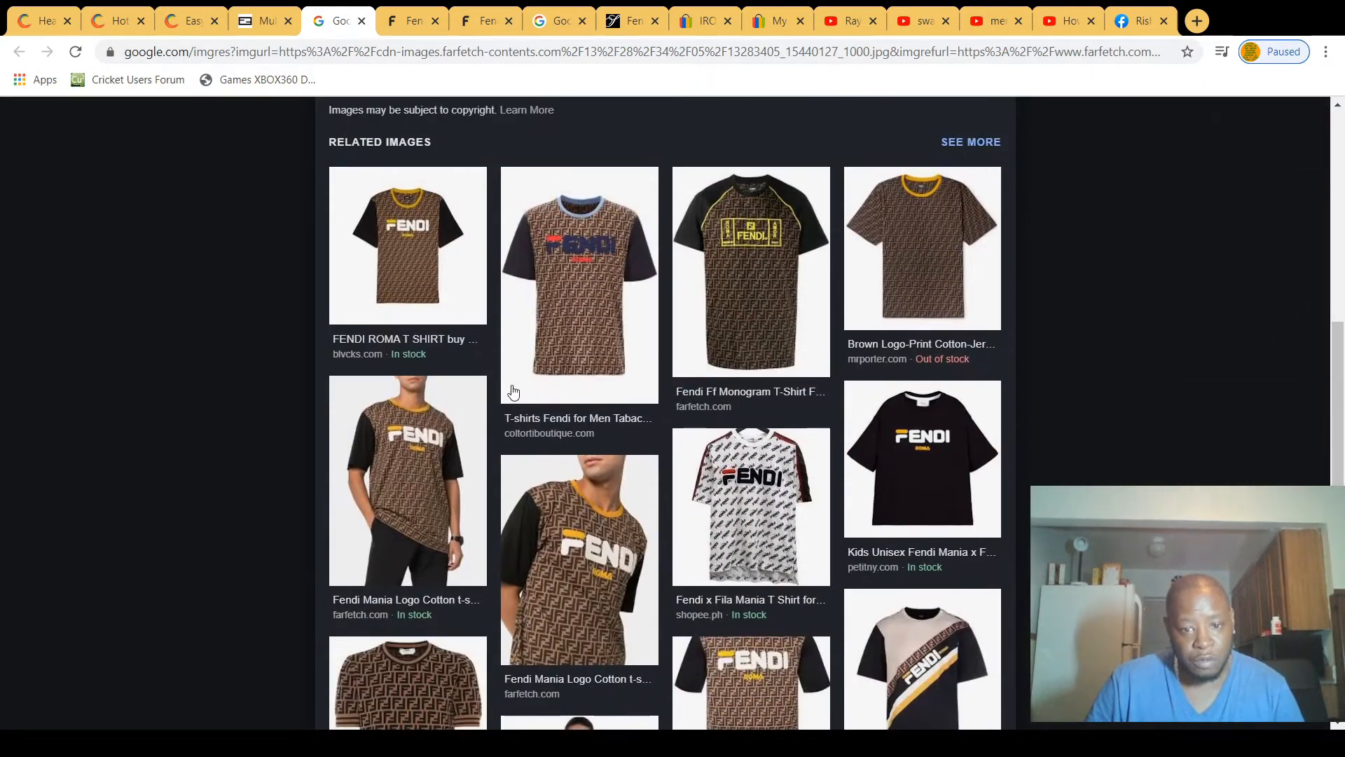
scroll(546, 392, down, 5)
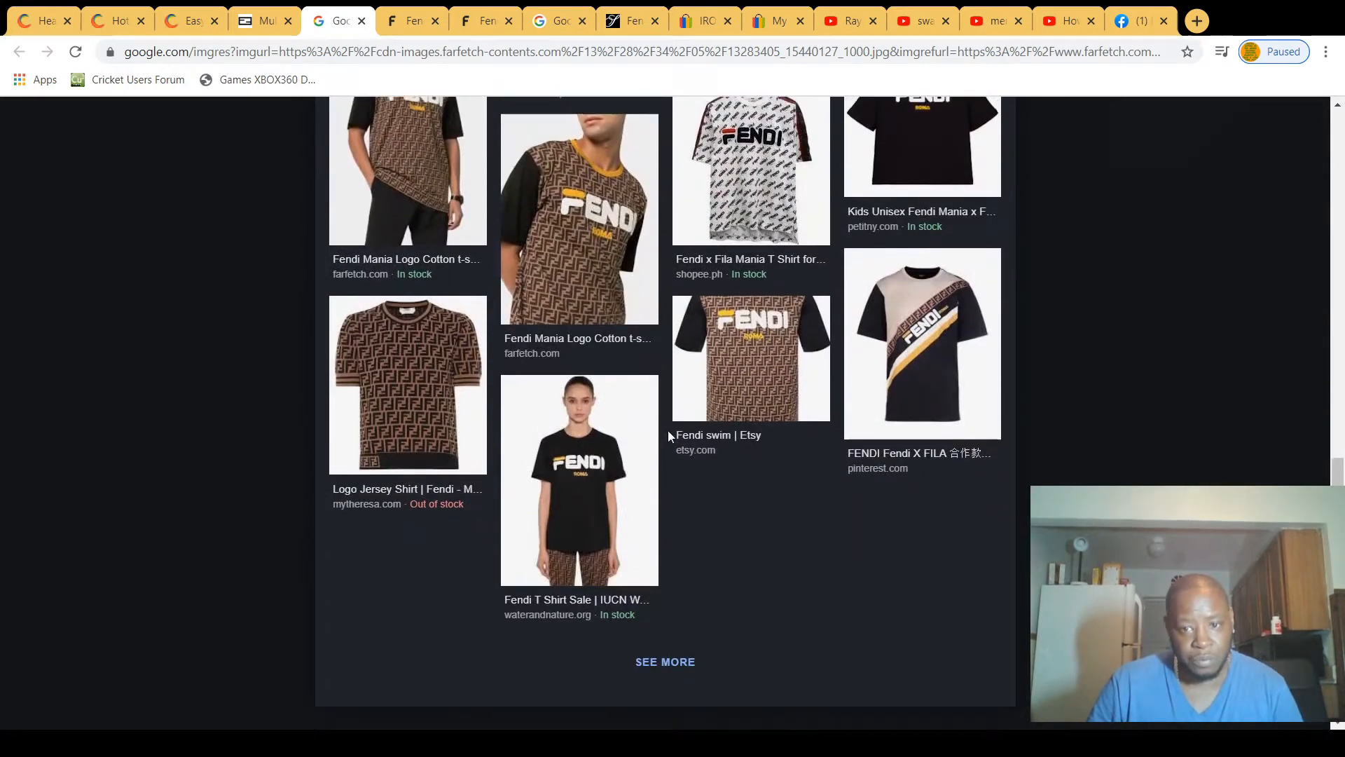
scroll(669, 435, up, 2)
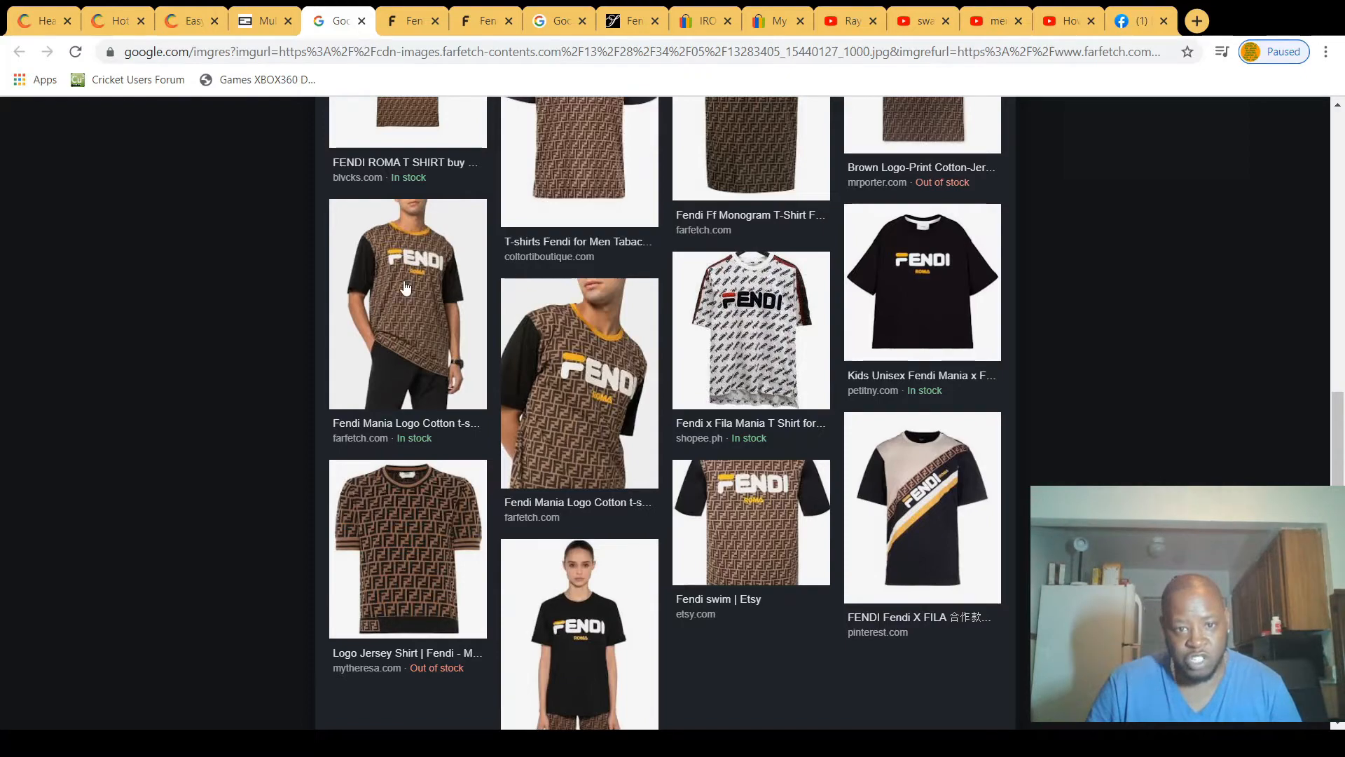
scroll(441, 290, up, 2)
scroll(585, 274, up, 4)
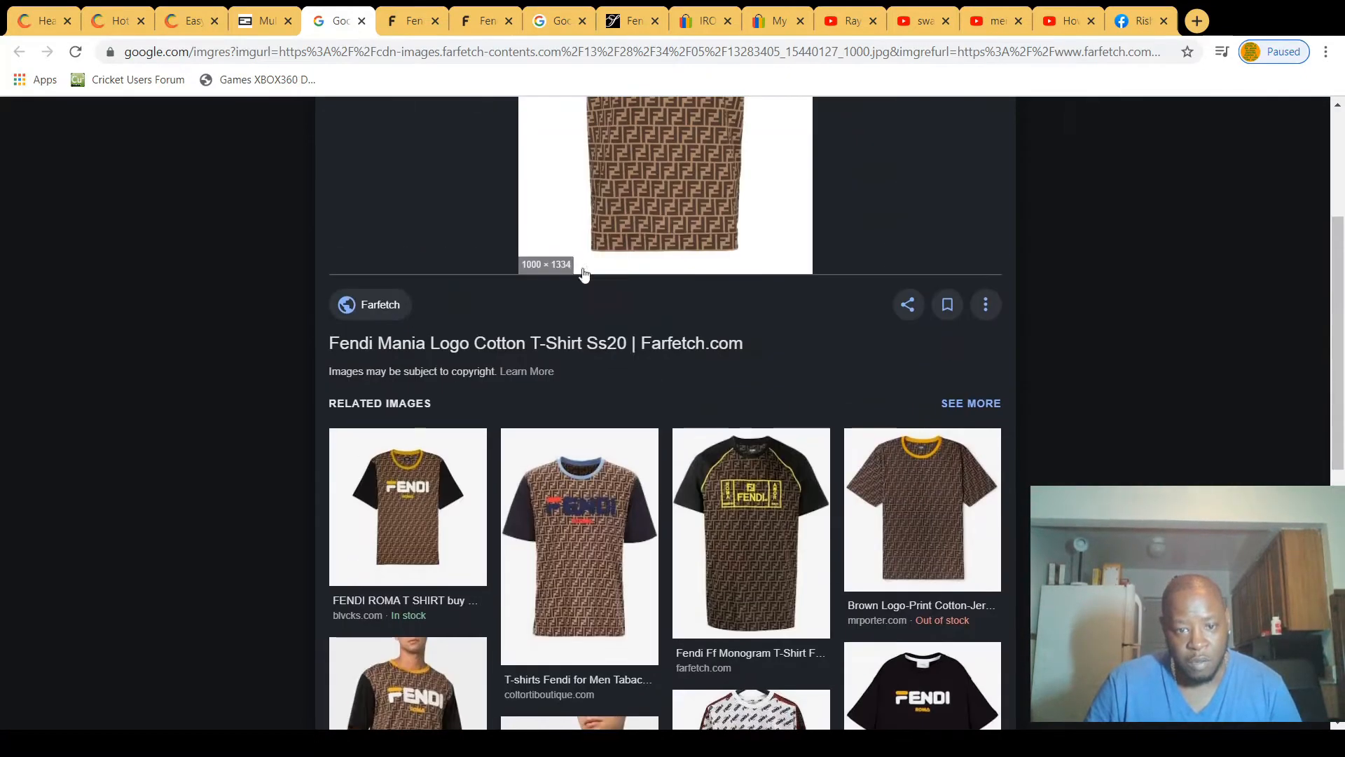
scroll(584, 274, down, 2)
scroll(601, 309, up, 5)
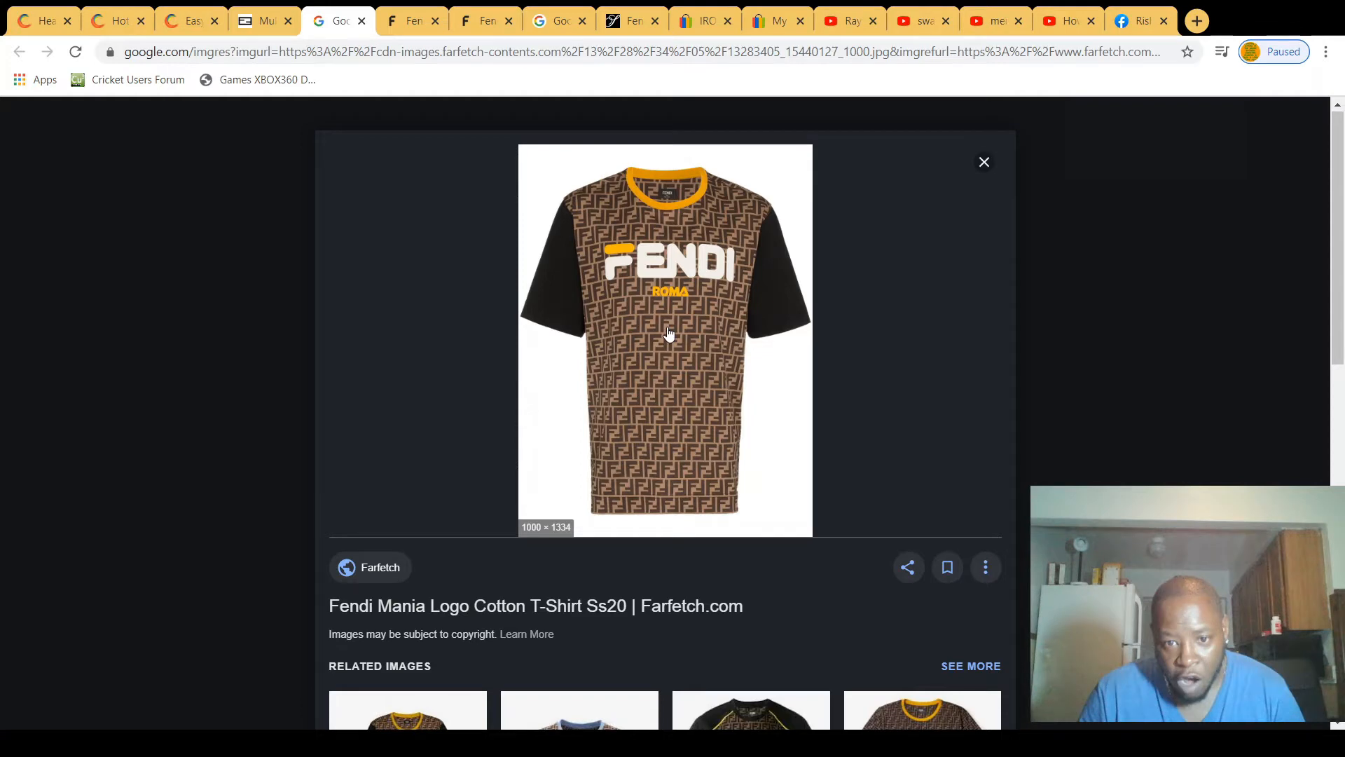
Step: View the Farfetch product photos of the Fendi FF logo-patch T-shirt and the FF motif puffer jacket
click(412, 21)
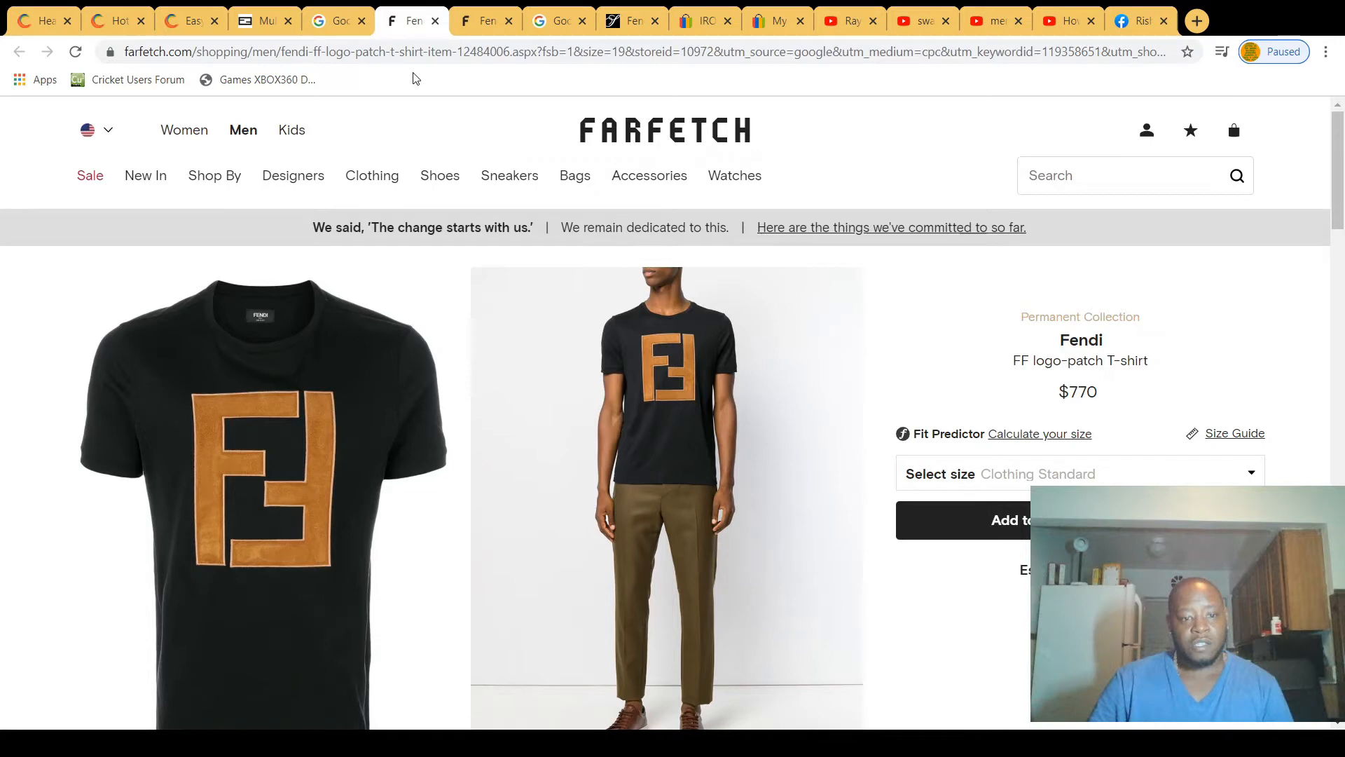
scroll(260, 515, down, 7)
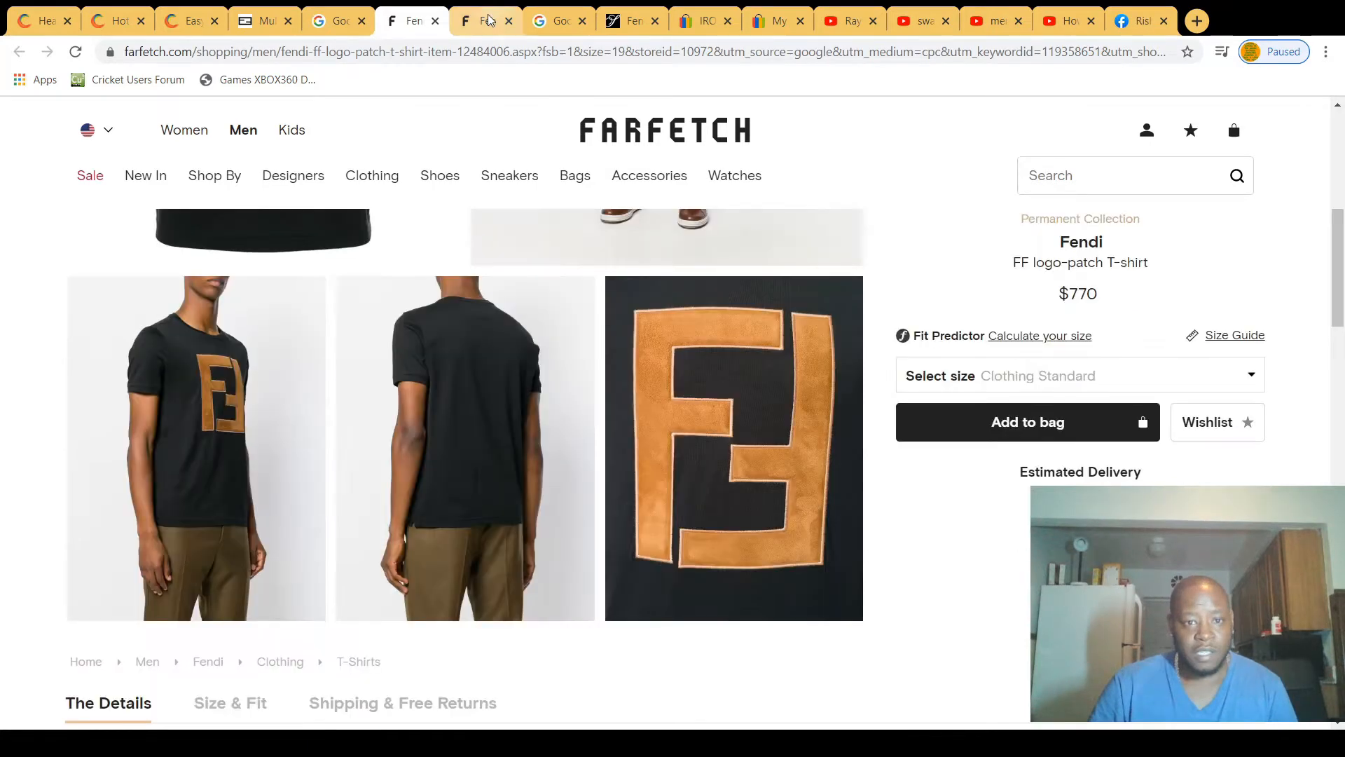
click(489, 20)
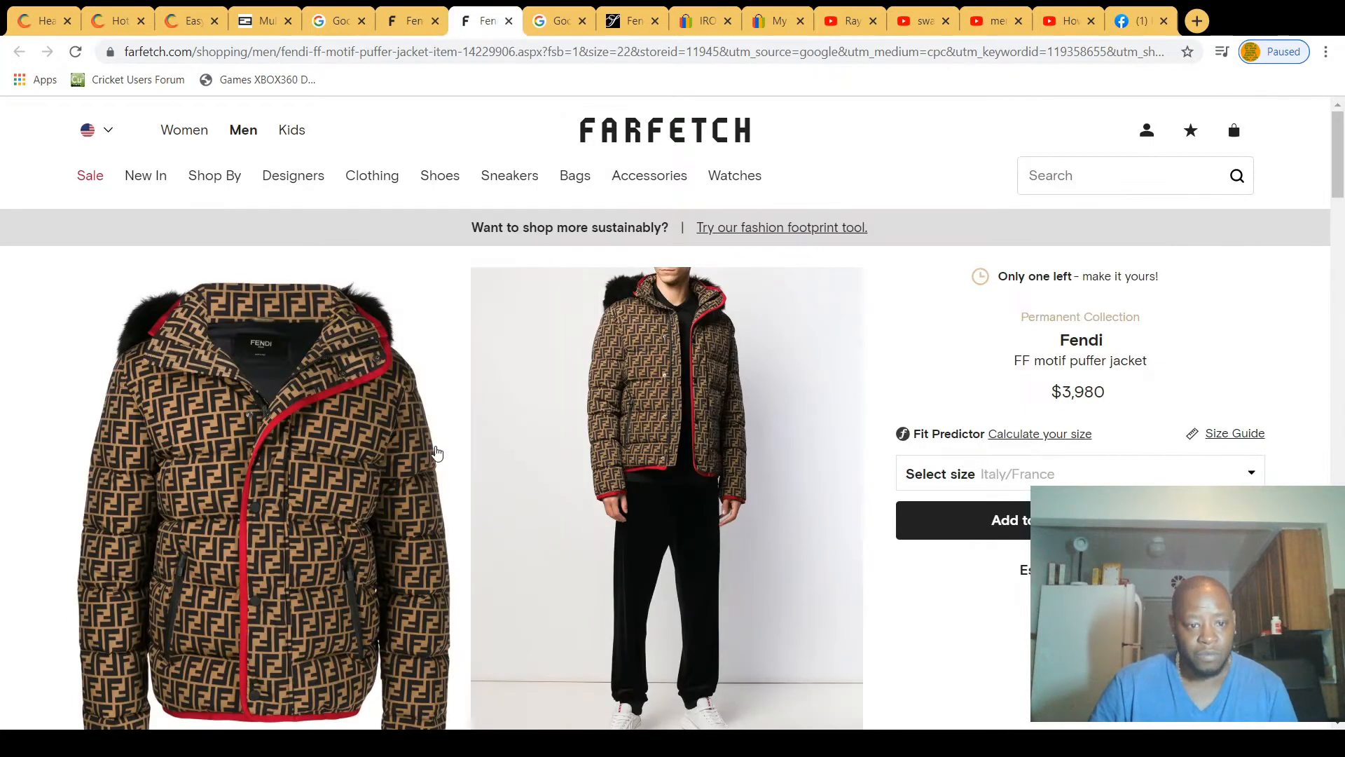
scroll(428, 449, down, 1)
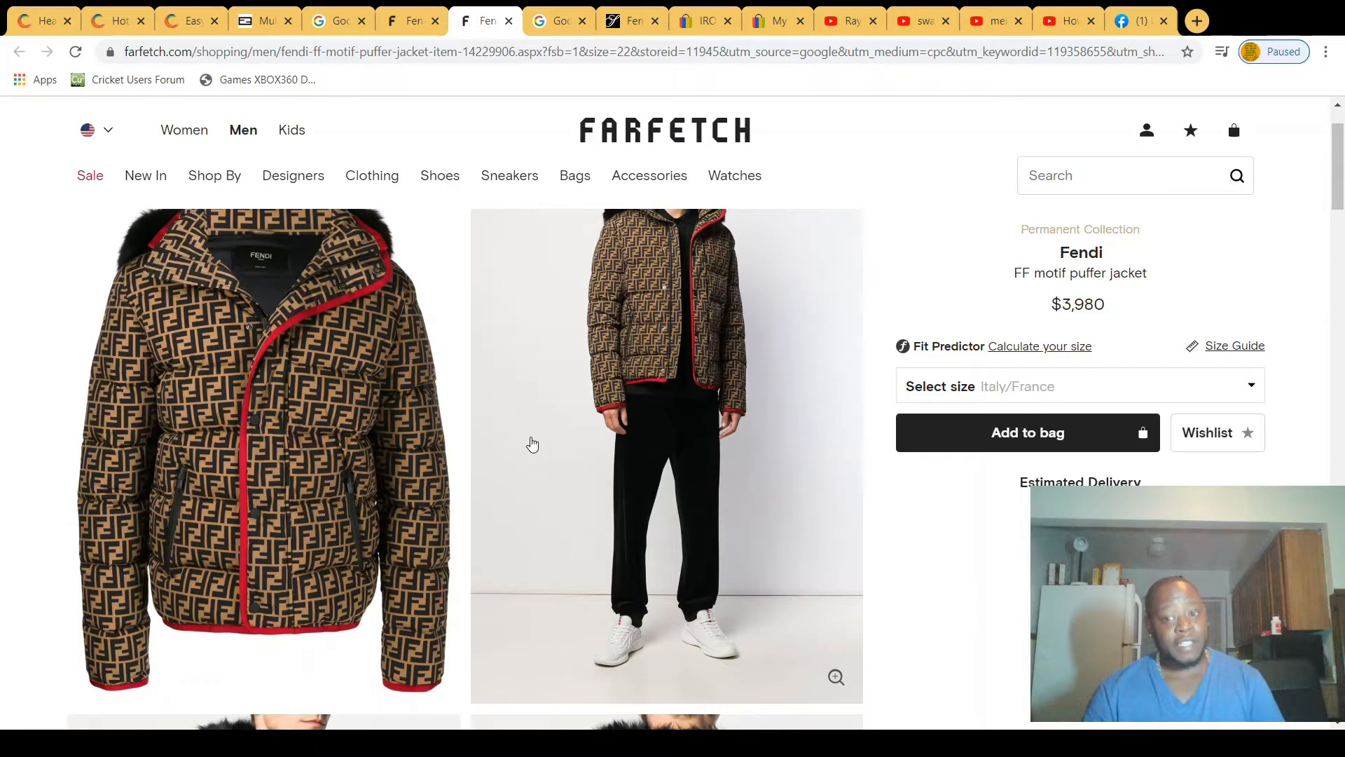
scroll(532, 444, down, 5)
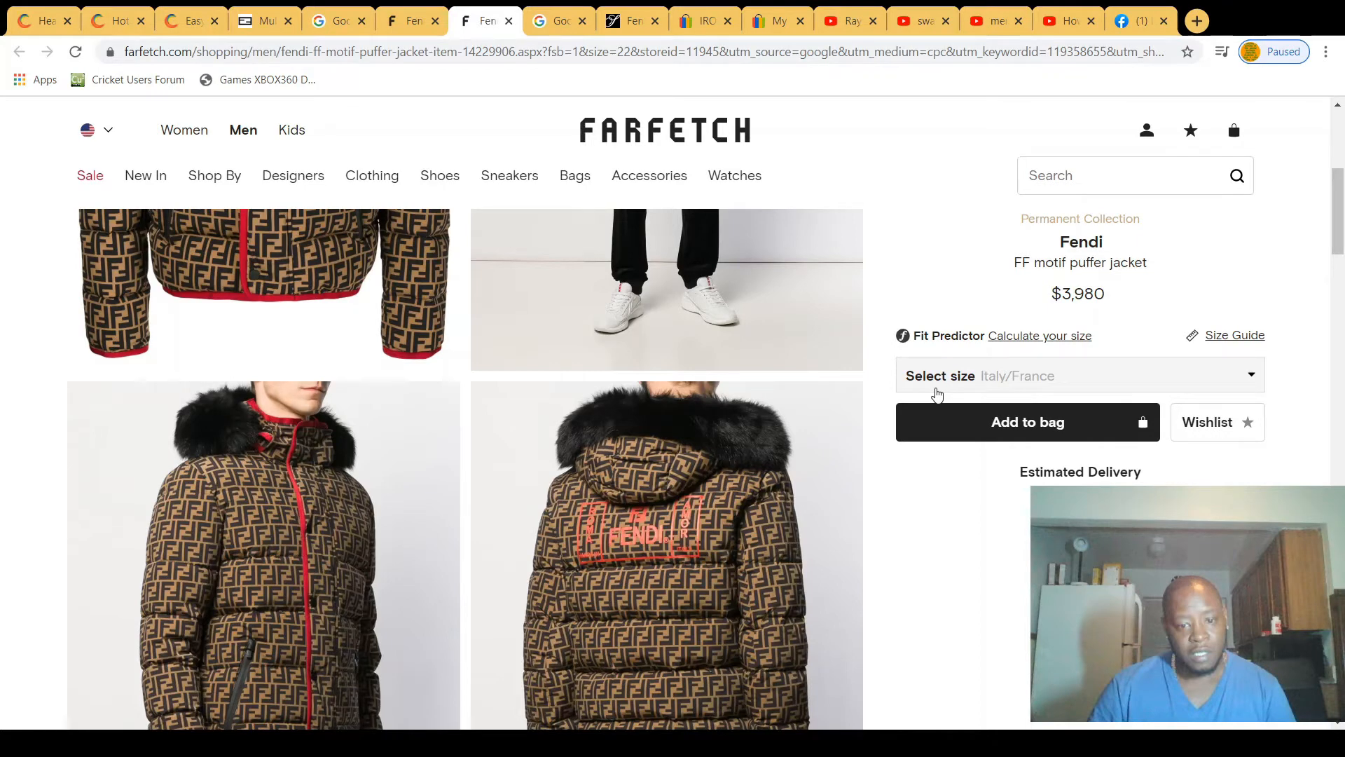
Step: Review the white and fuchsia Fendi Roma T-shirt image result and browse its related shirt designs
key(ctrl+Tab)
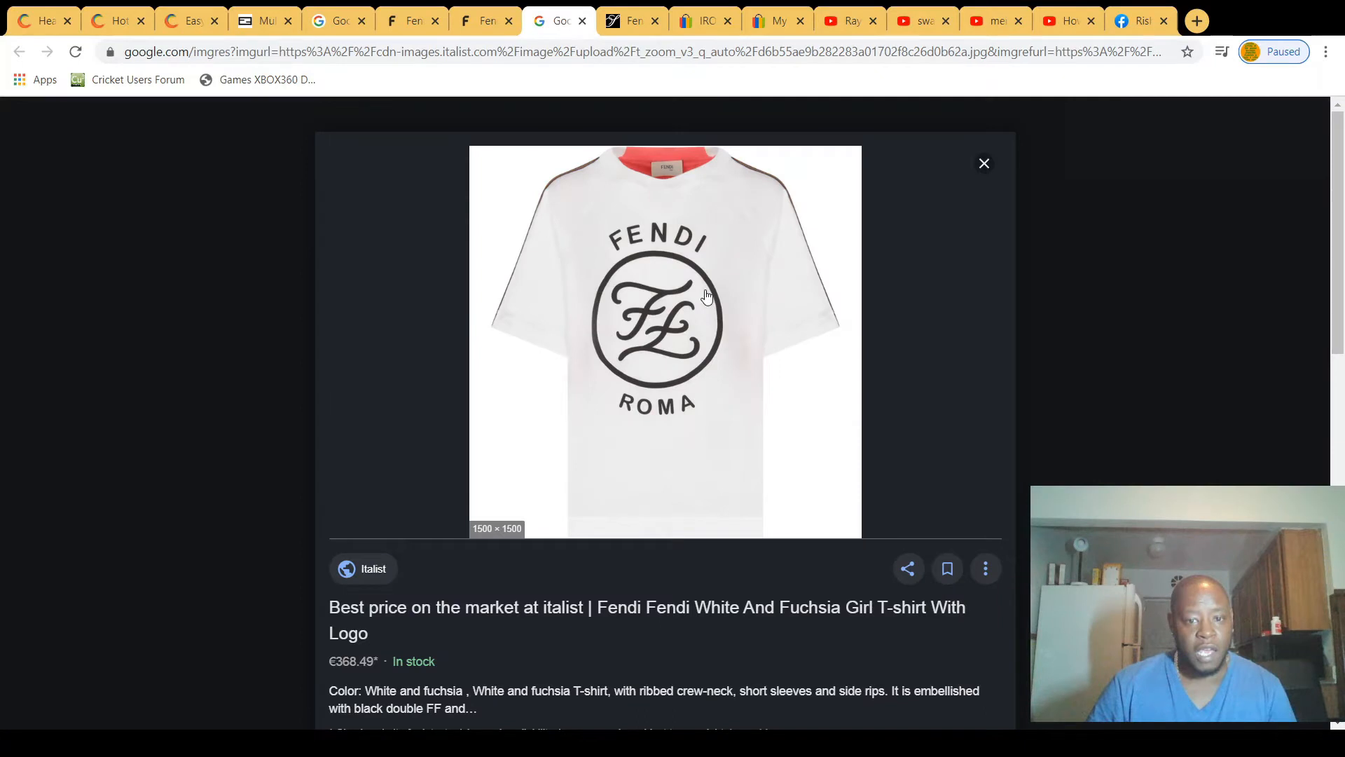
scroll(359, 492, down, 3)
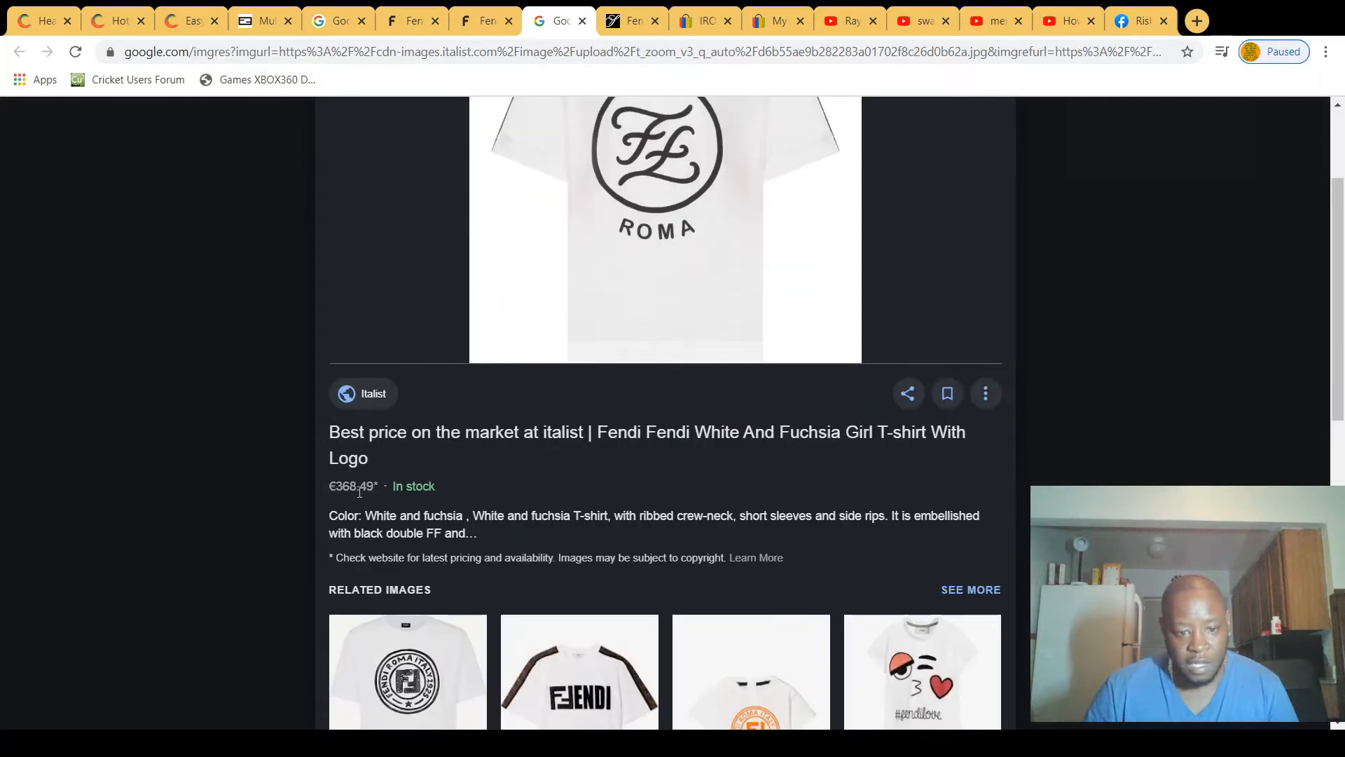
scroll(360, 492, down, 3)
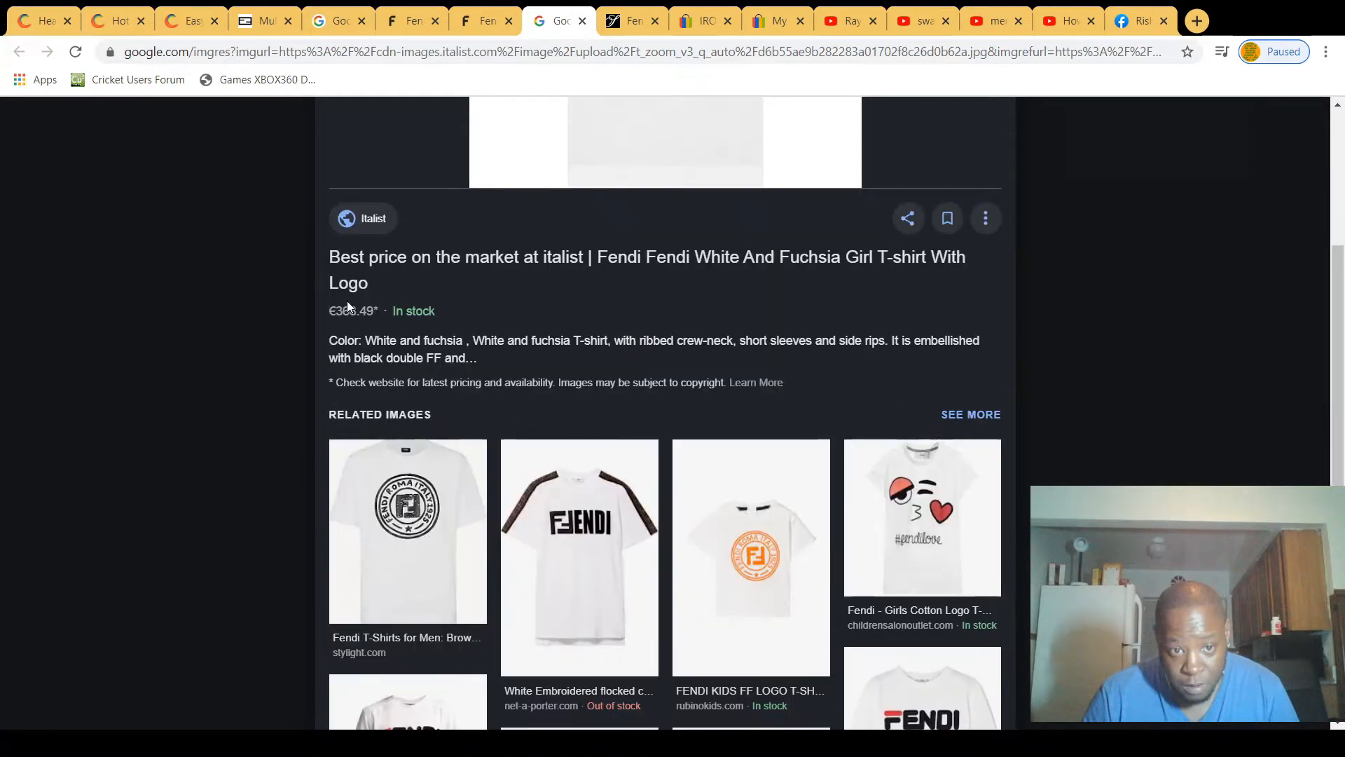
scroll(348, 306, down, 4)
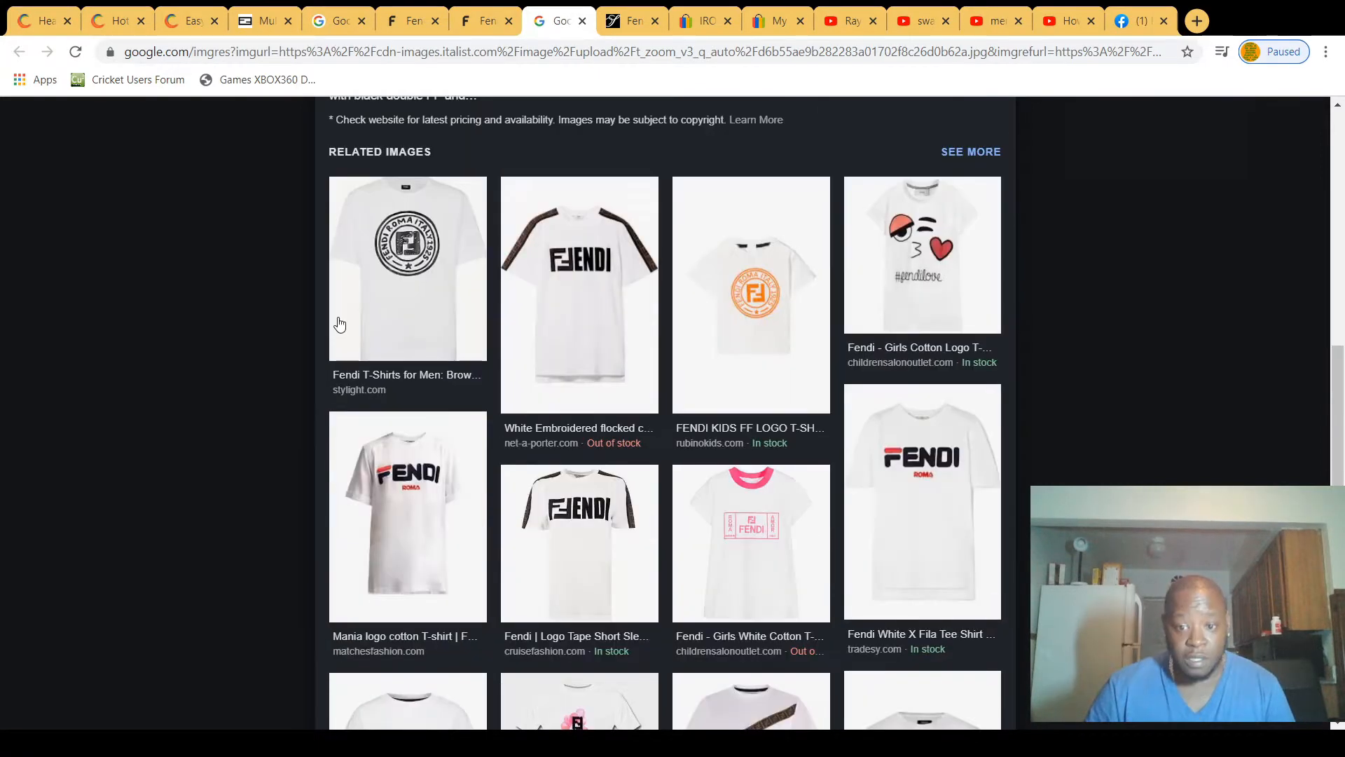
scroll(340, 323, down, 3)
scroll(662, 527, up, 4)
scroll(662, 527, up, 5)
Step: View the kids' allover logo T-shirt page at Saks Fifth Avenue and dismiss its pop-up
click(632, 22)
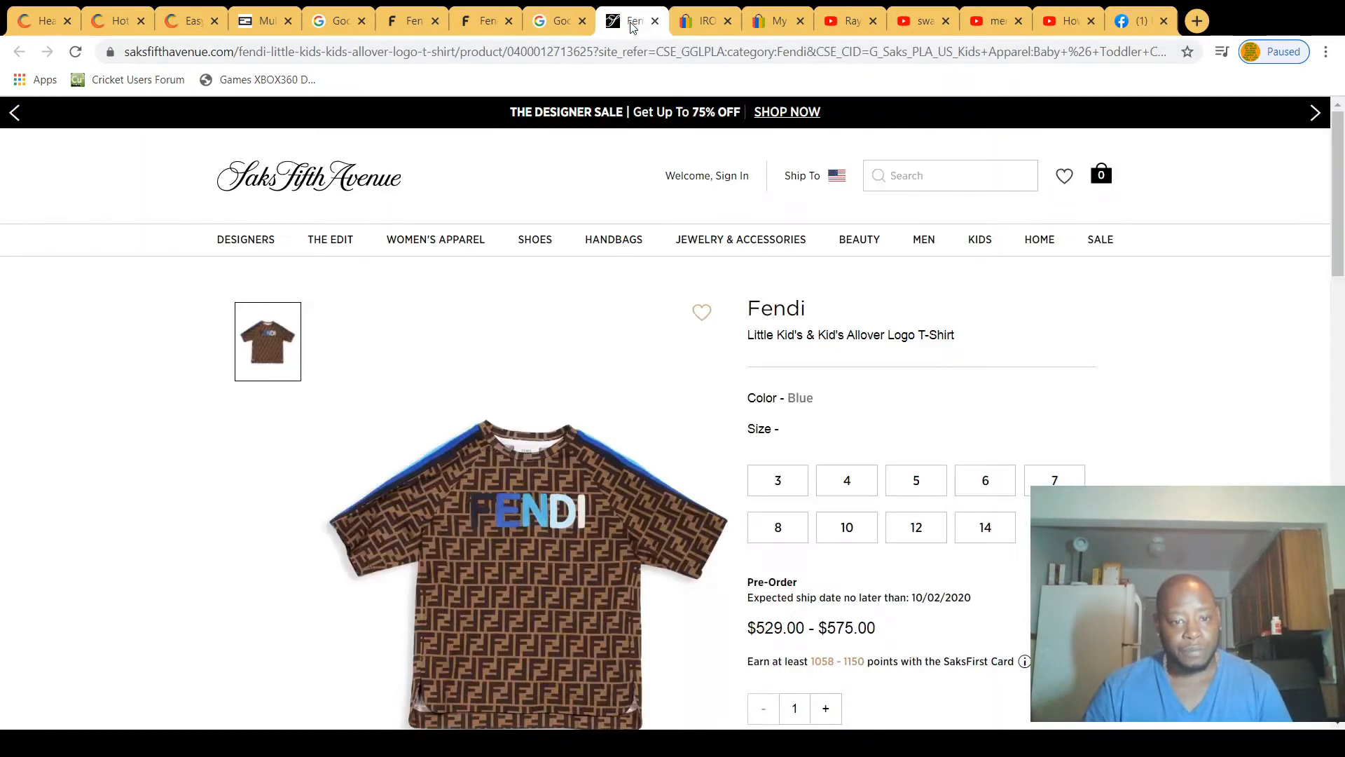
scroll(582, 252, down, 3)
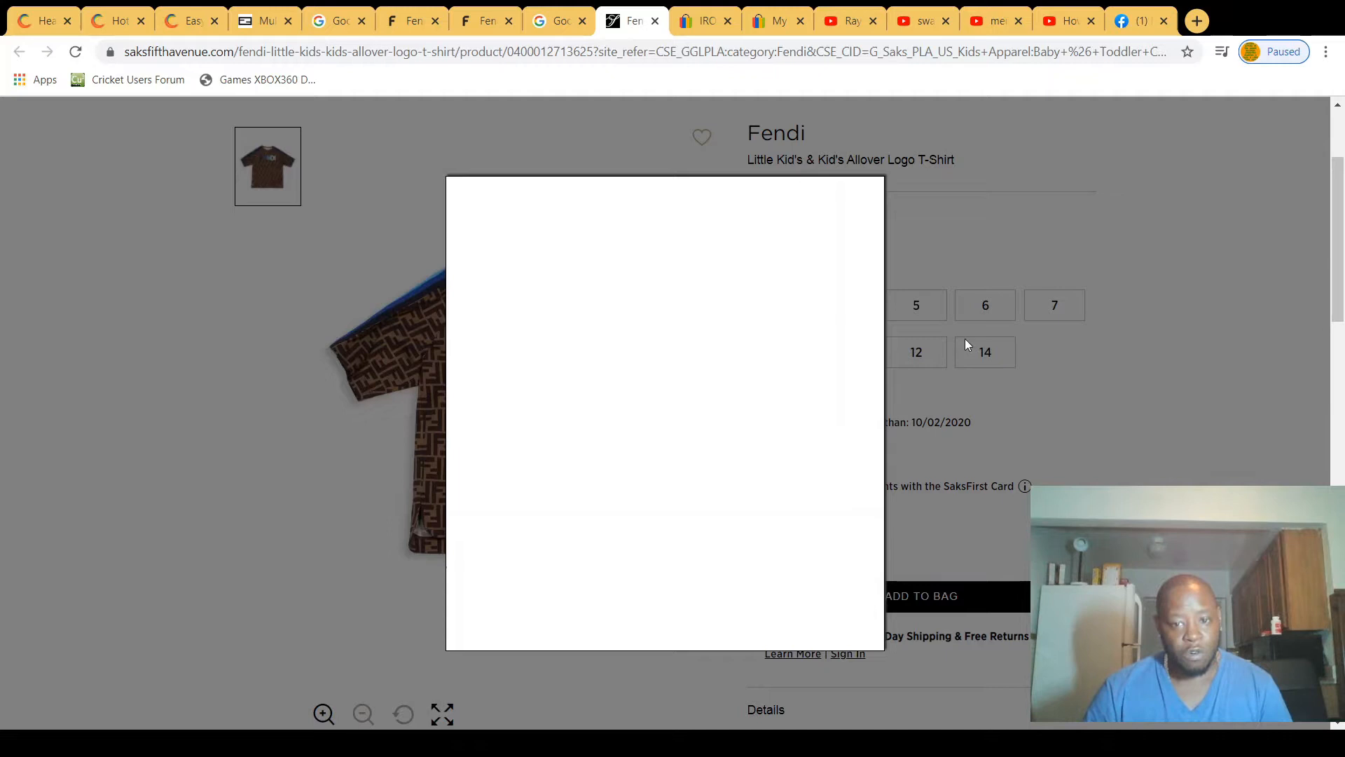
click(856, 206)
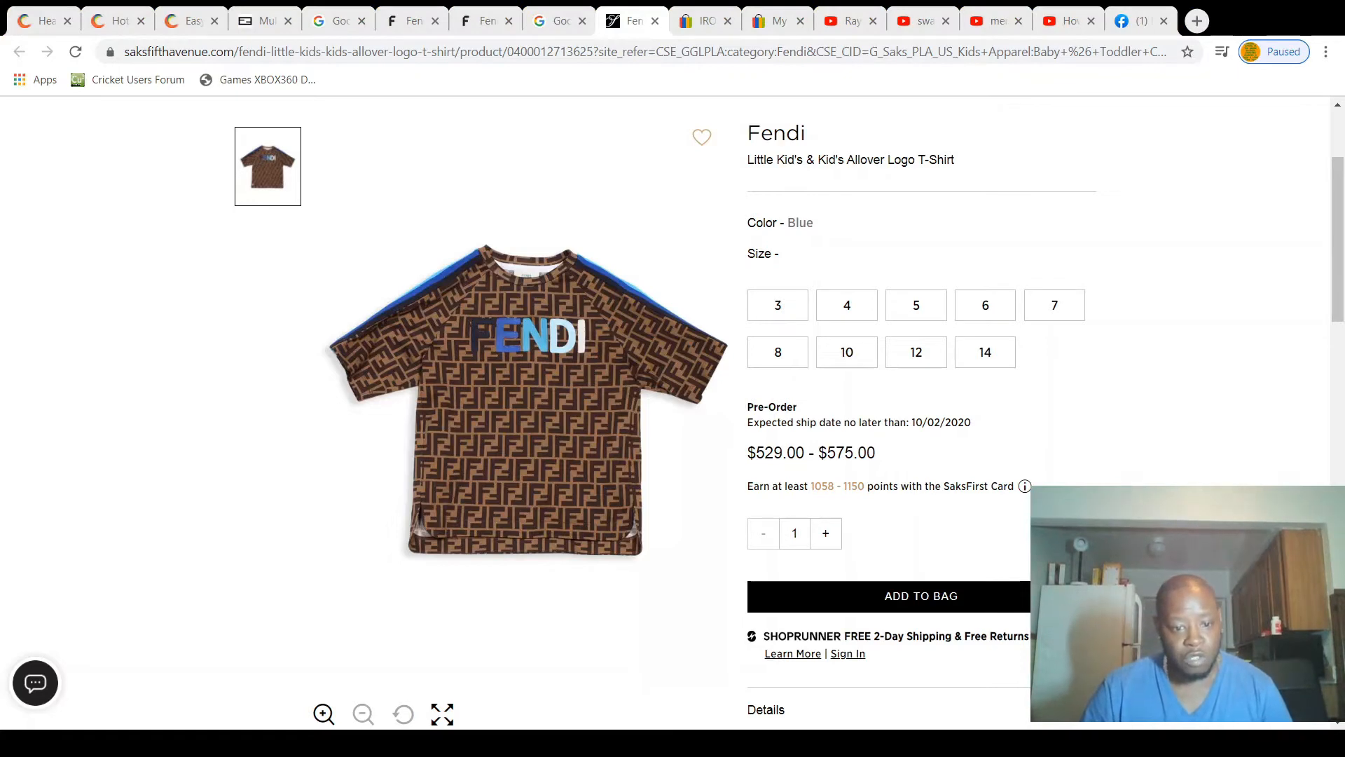
Step: Switch back to CorelDRAW, deselect the small pattern group and inspect fine details inside the large FF pattern in FENDI 2.cdr
key(alt+Tab)
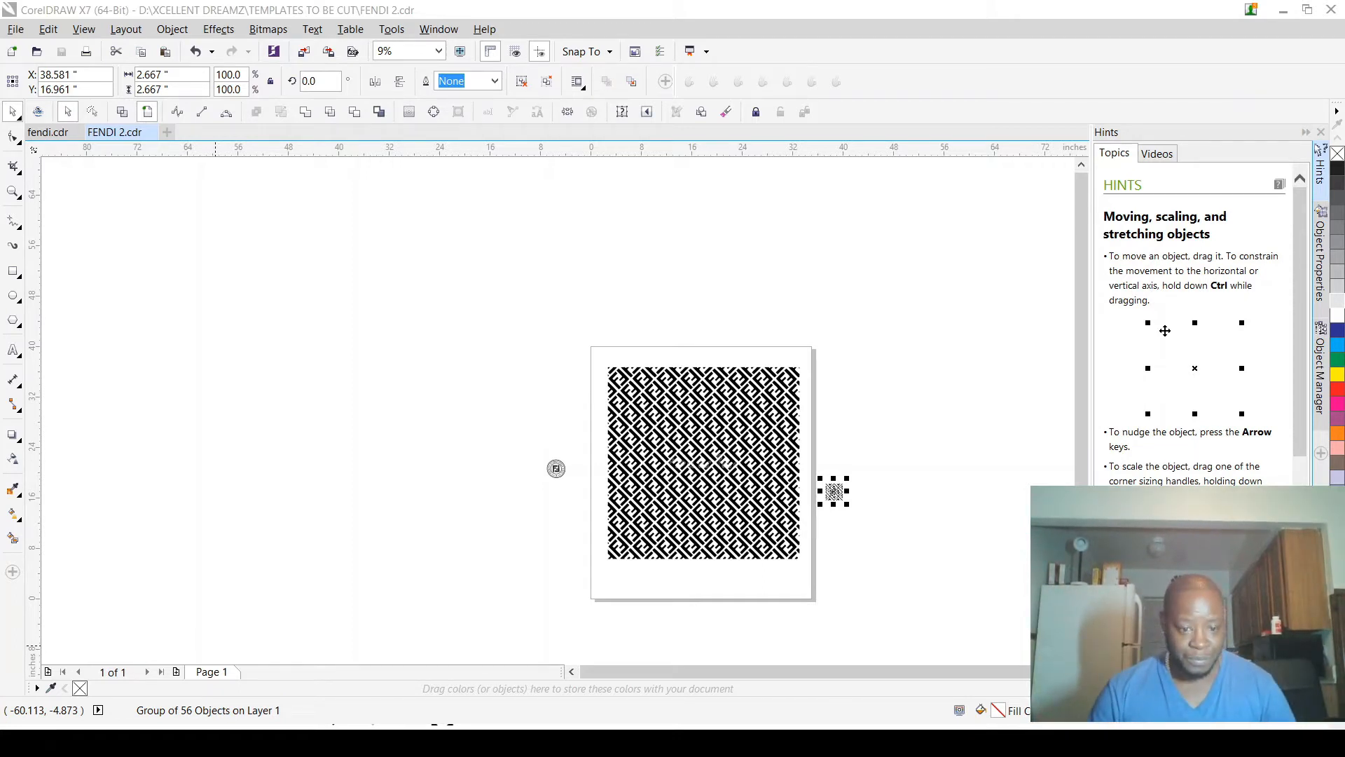
click(672, 339)
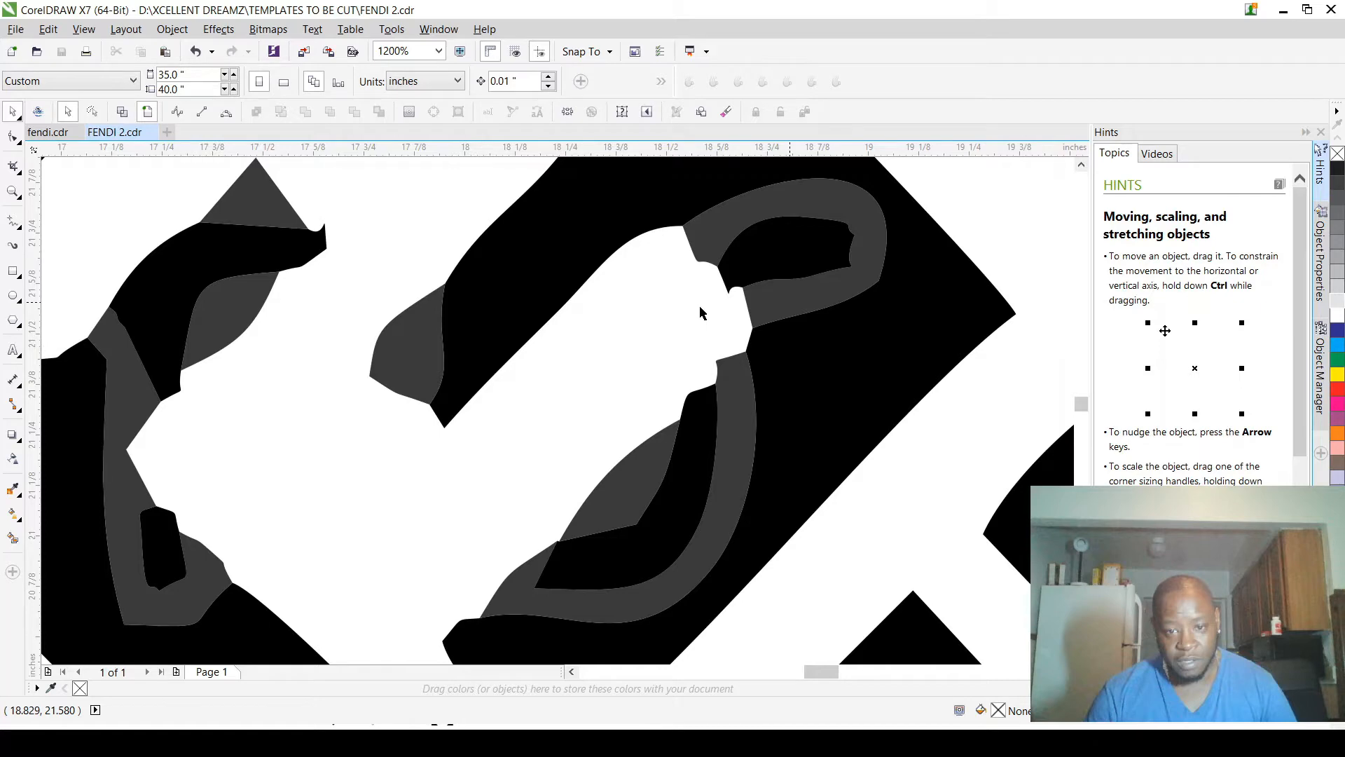
scroll(699, 305, down, 5)
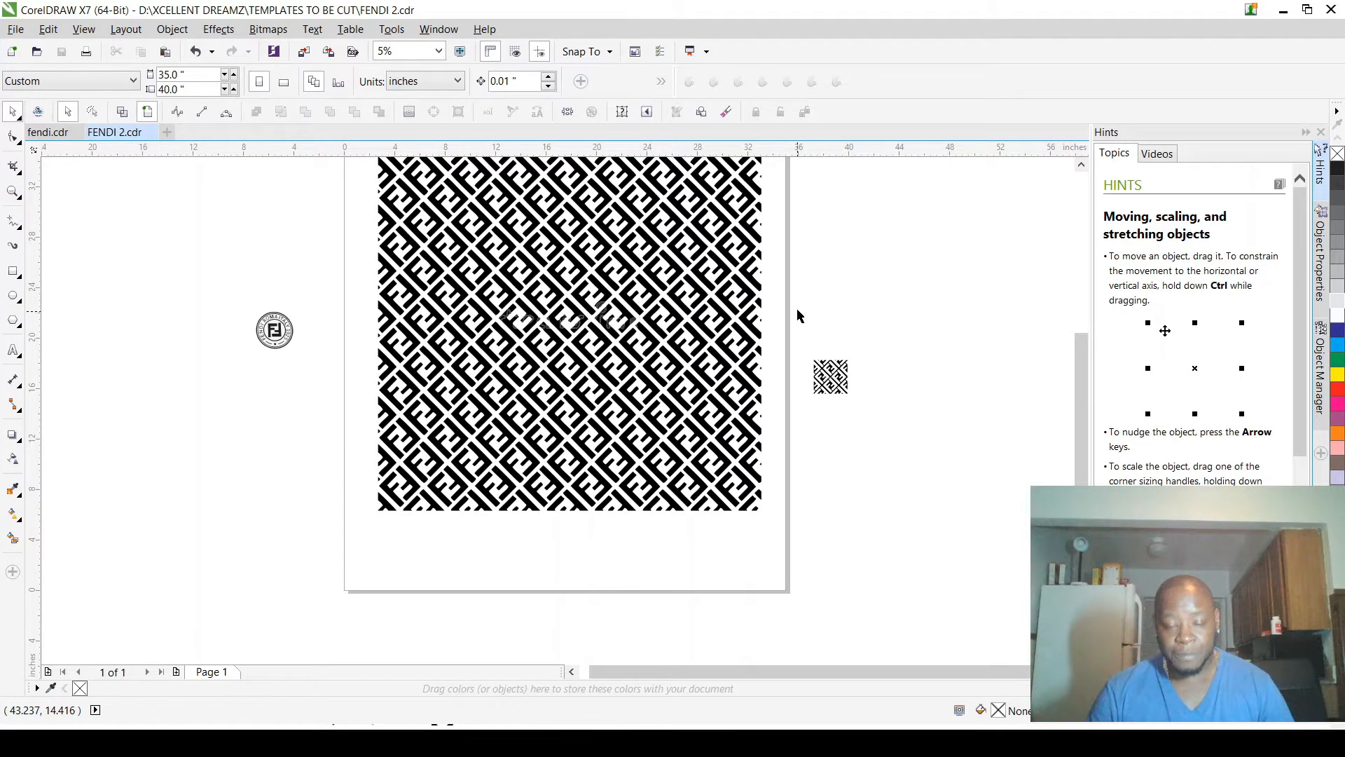
Step: Inspect the edge quality of the small FF pattern beside the page and compare it with the large pattern
scroll(831, 378, up, 5)
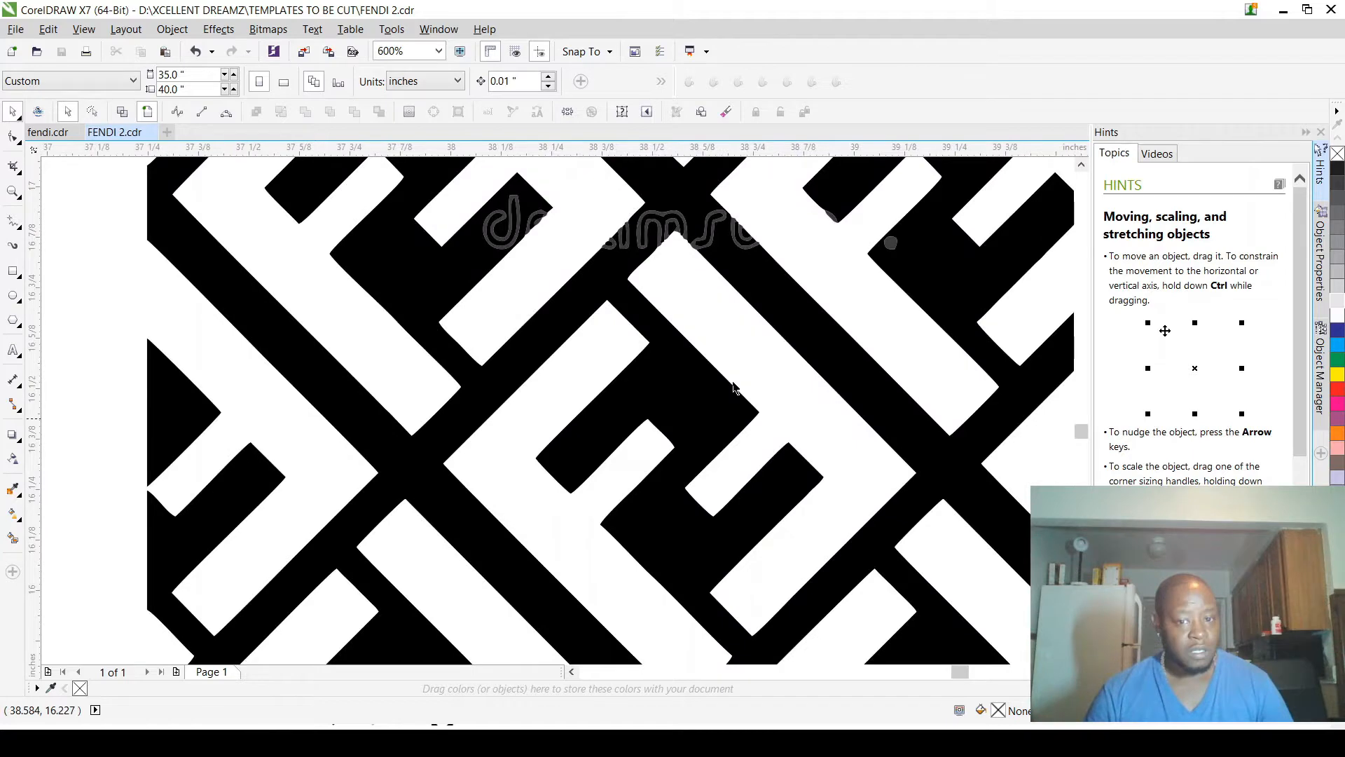
scroll(733, 388, down, 2)
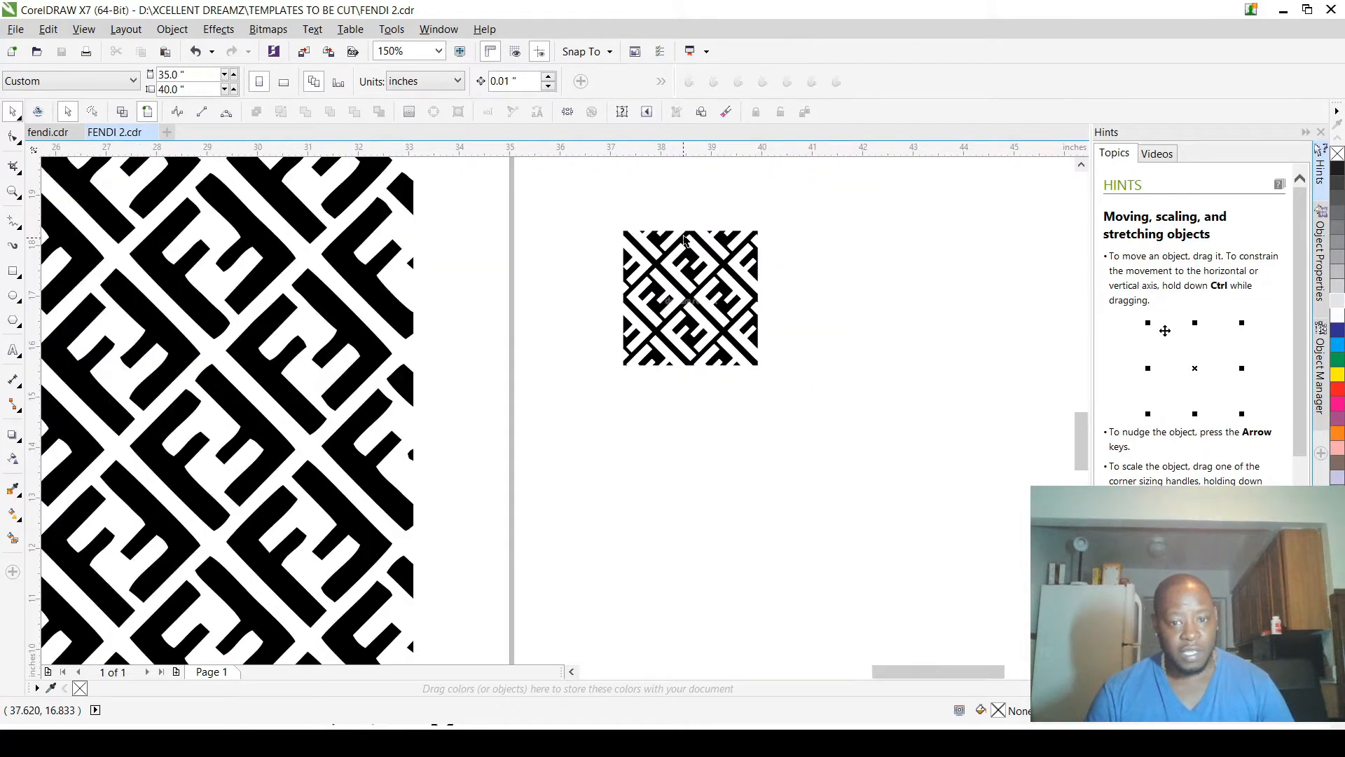
scroll(685, 240, up, 2)
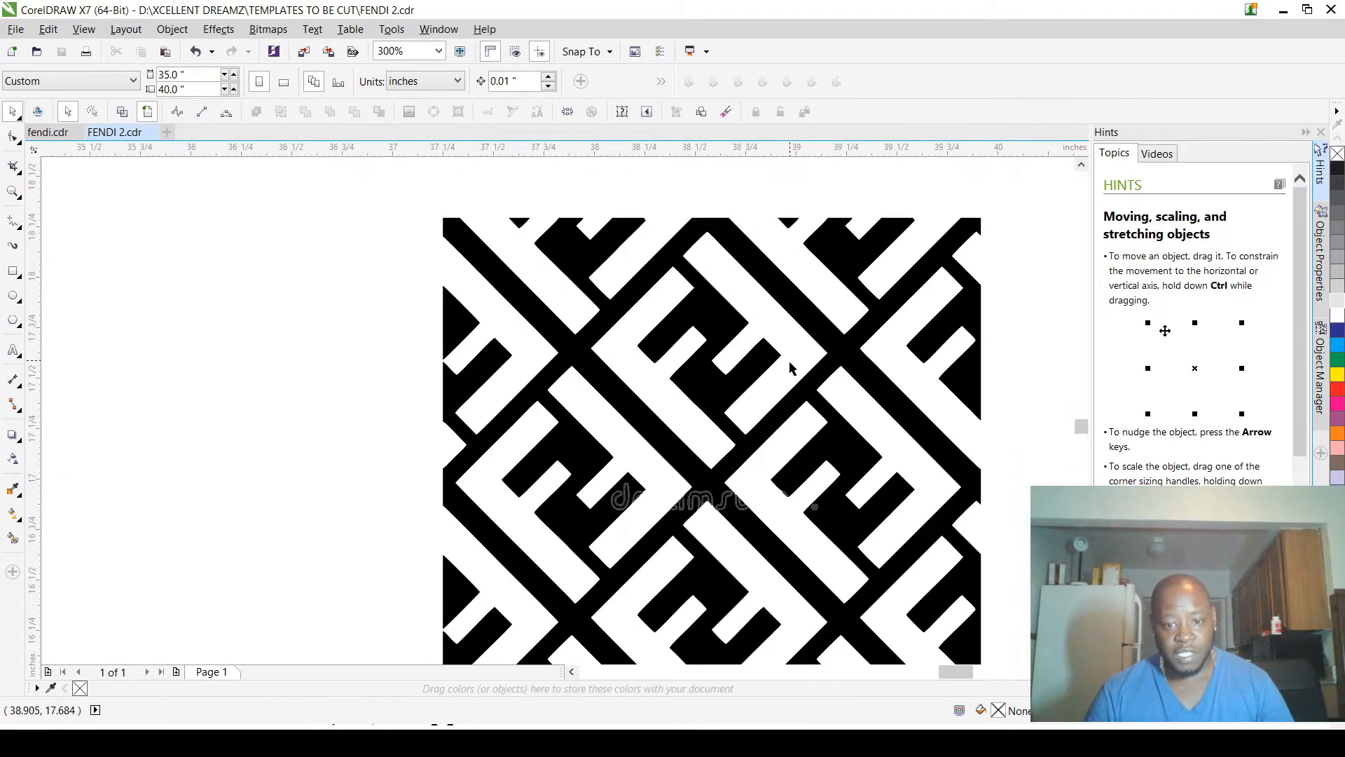
scroll(764, 410, up, 2)
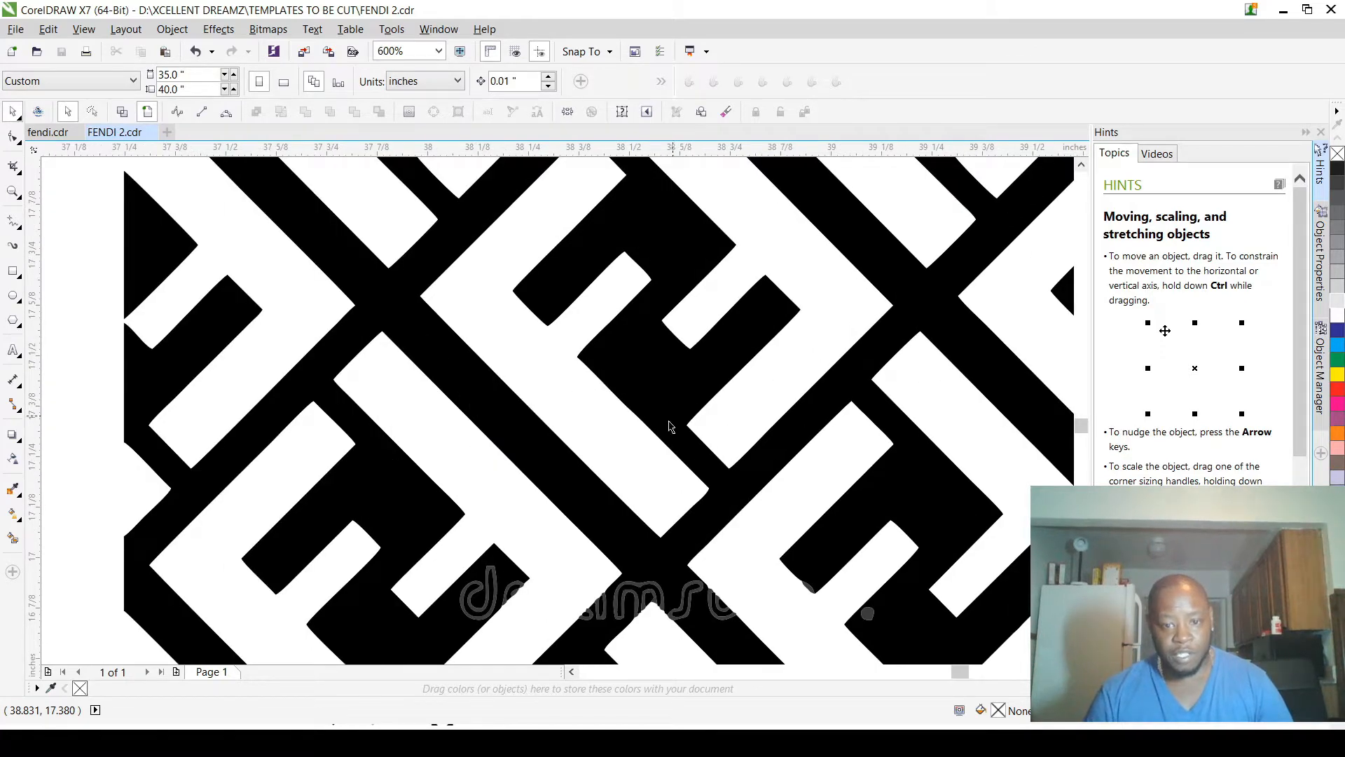
scroll(729, 420, down, 3)
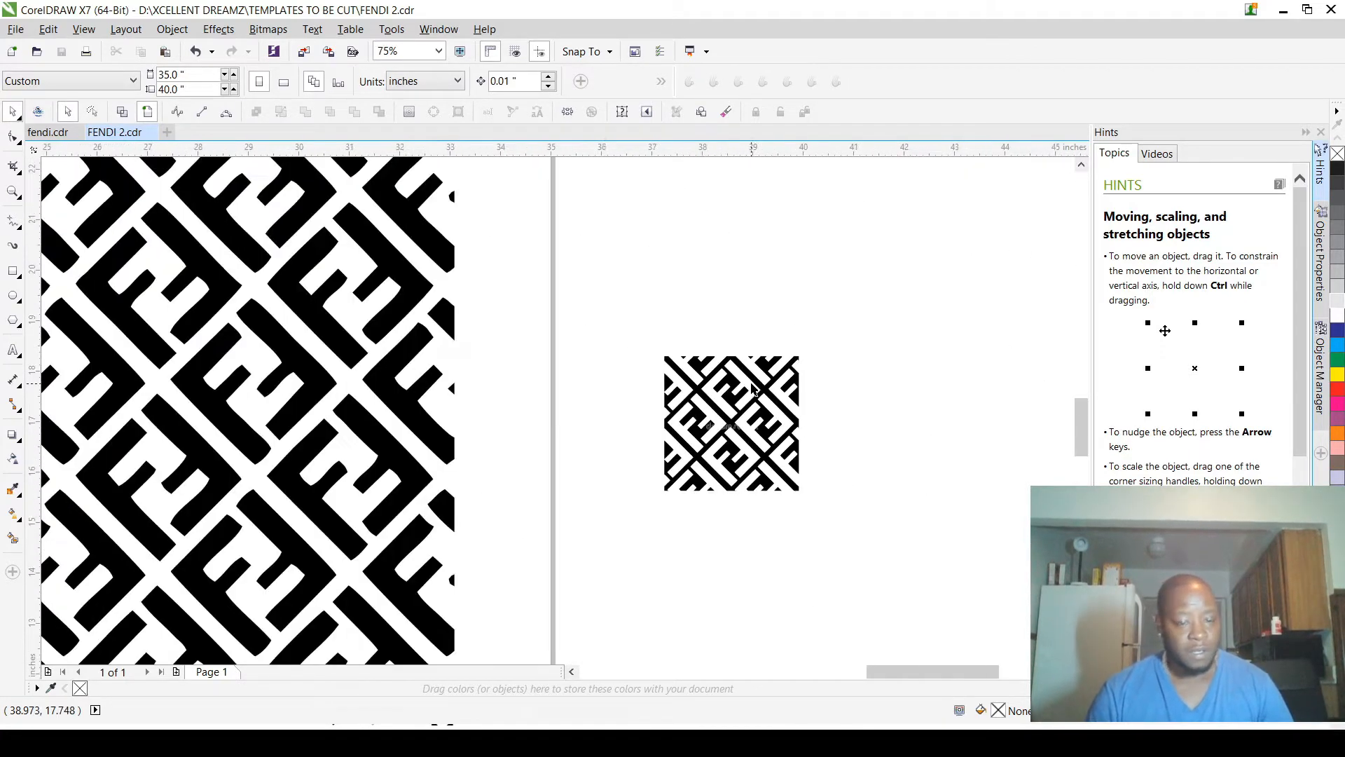
Step: Add a vertical guideline at the large FF pattern's left edge and rotate it to about 45 degrees across the pattern
scroll(751, 388, down, 3)
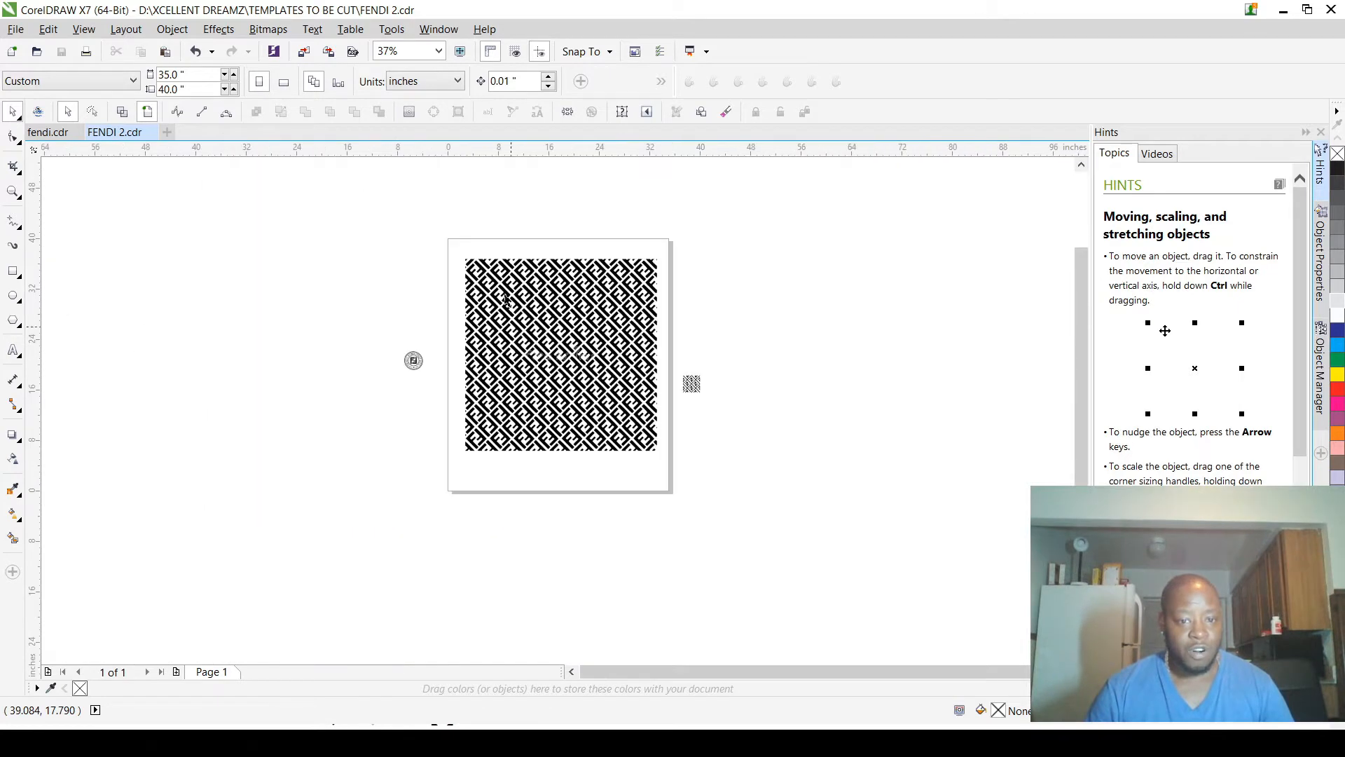
scroll(501, 266, up, 2)
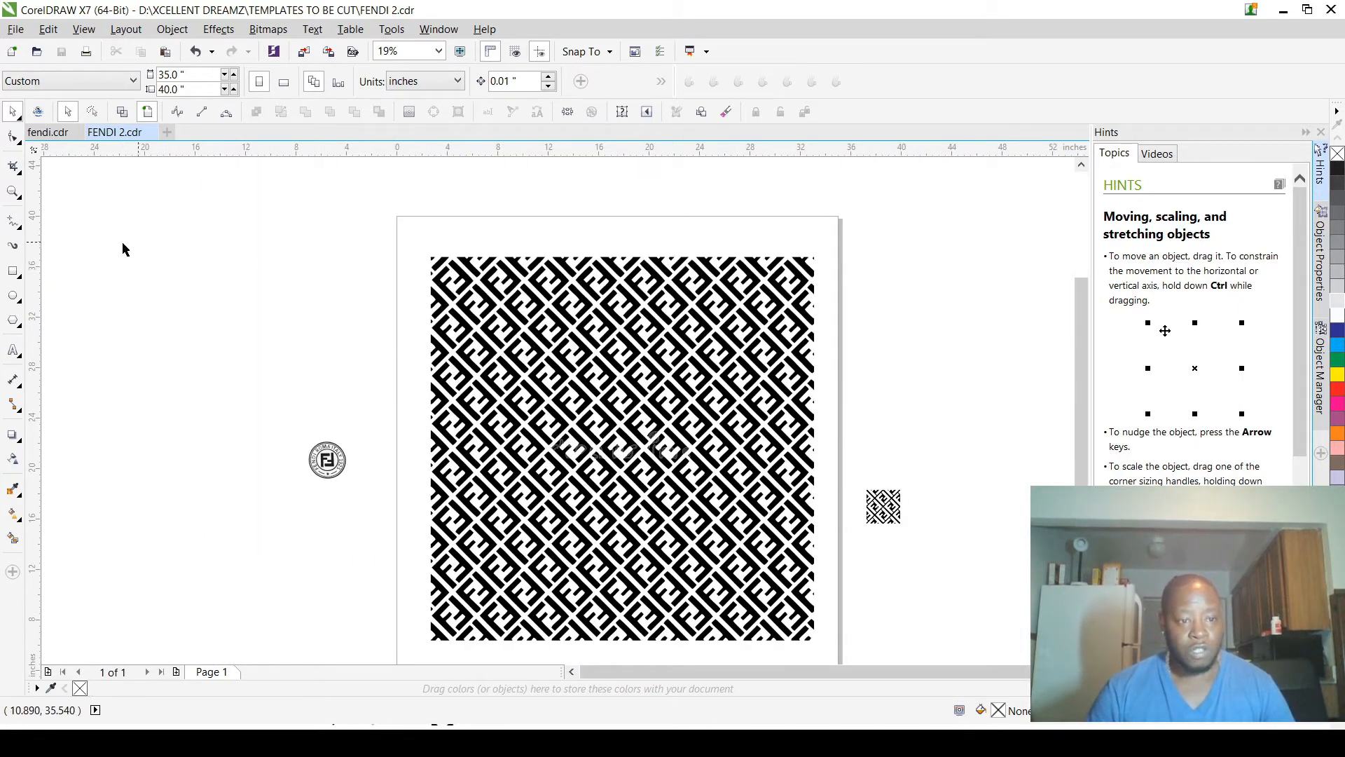
drag(32, 279, 430, 331)
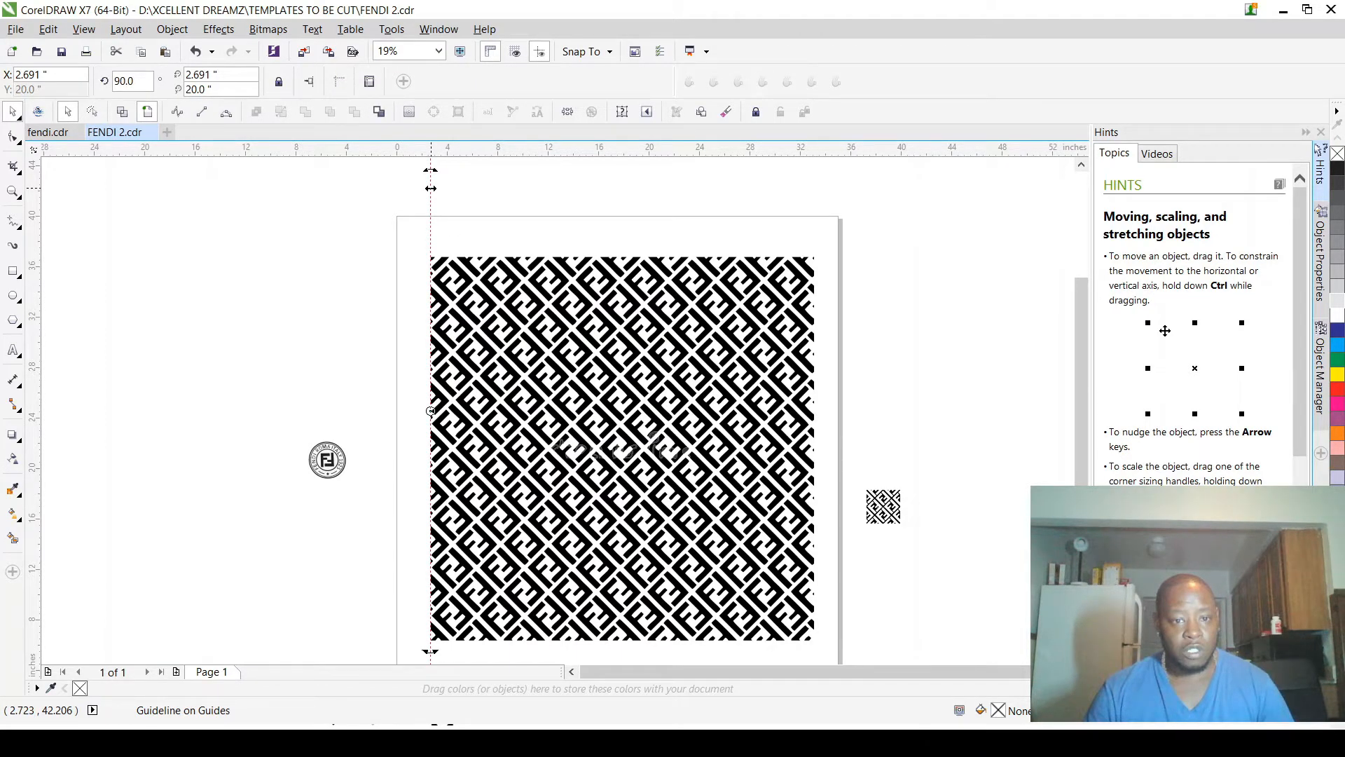
drag(431, 187, 623, 274)
Step: Examine how closely the diagonal guideline follows the gap between the FF motifs from the pattern's upper edge to its left edge
scroll(624, 274, up, 5)
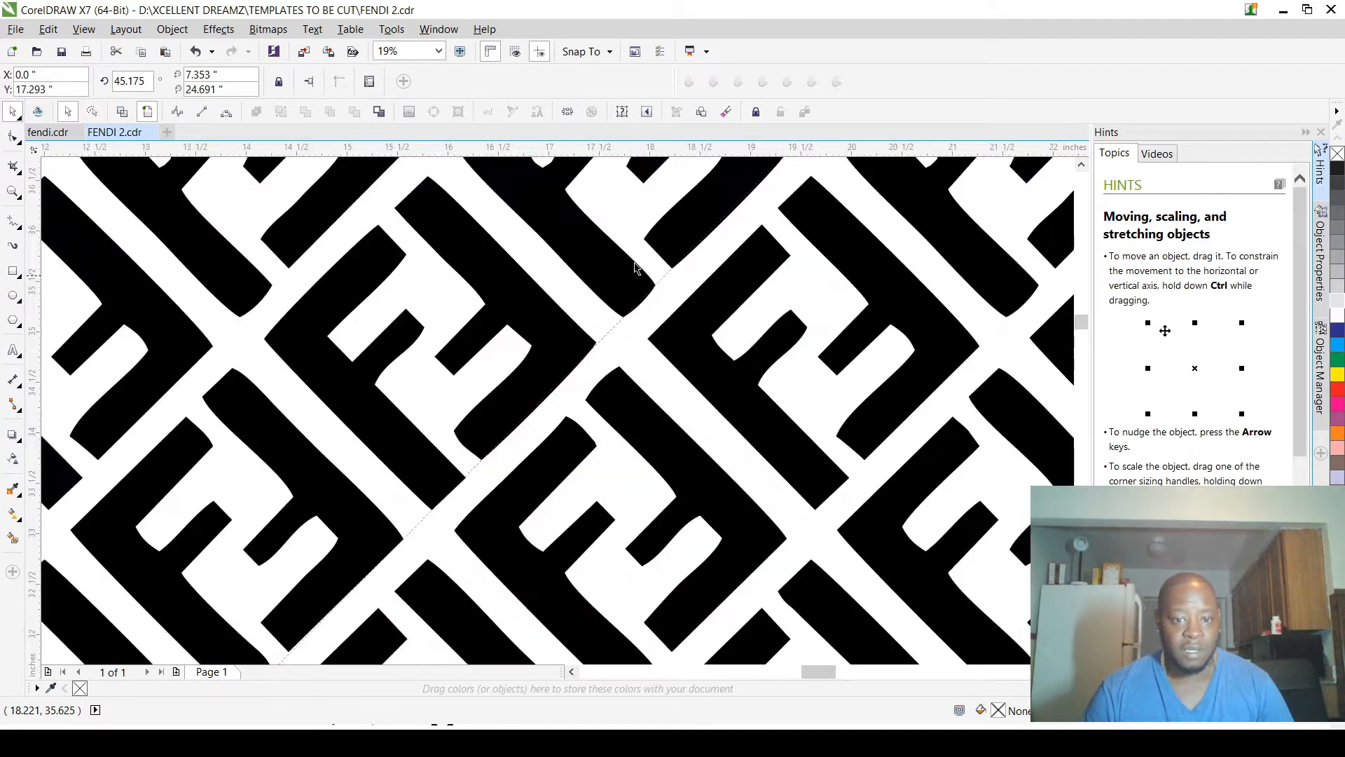
scroll(803, 266, up, 1)
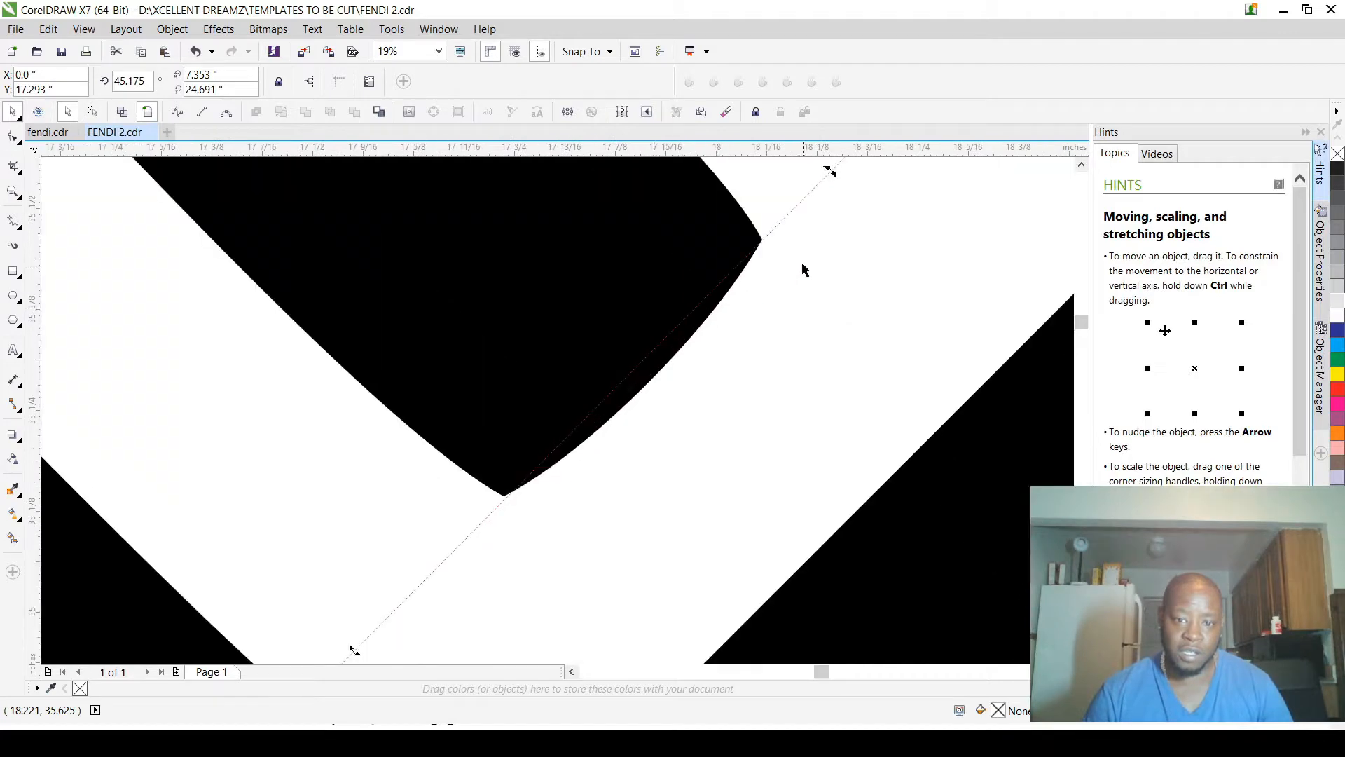
scroll(847, 209, down, 2)
scroll(846, 207, down, 1)
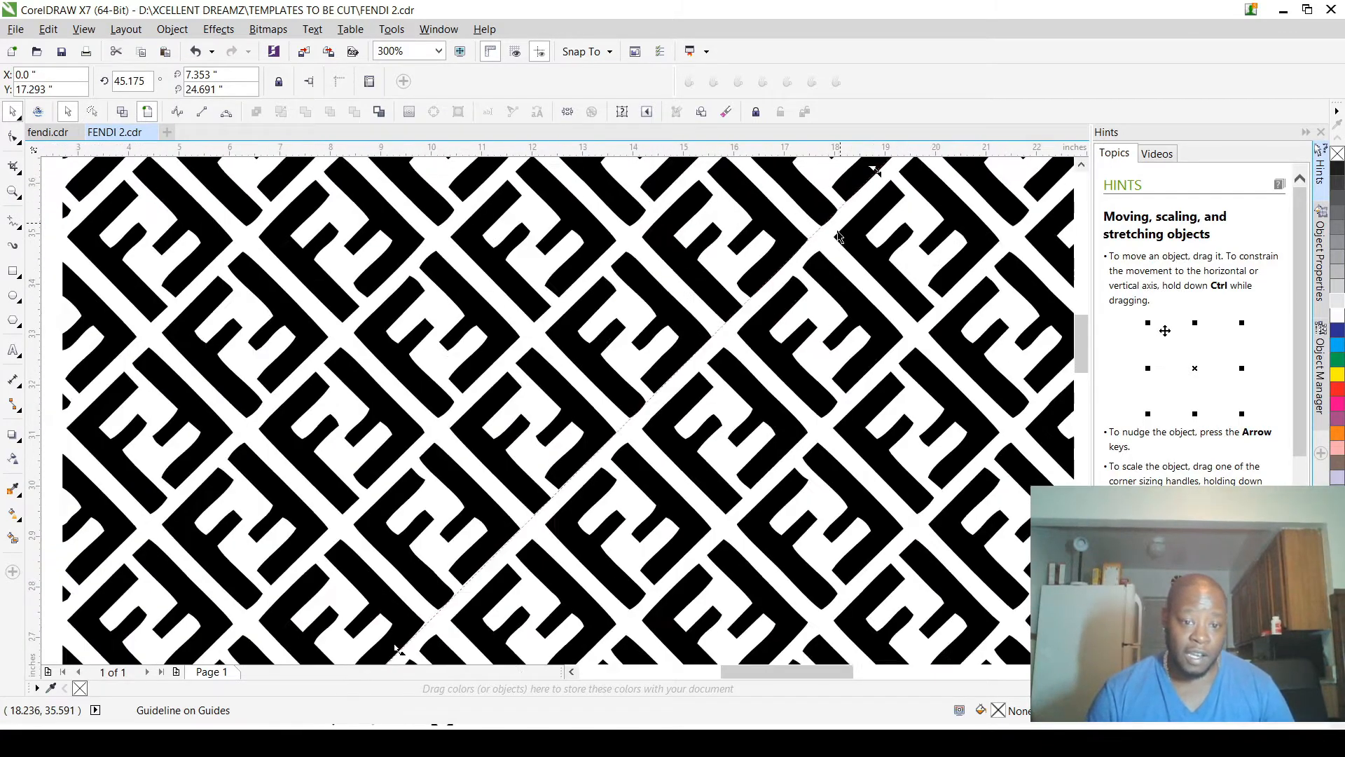
scroll(701, 441, down, 1)
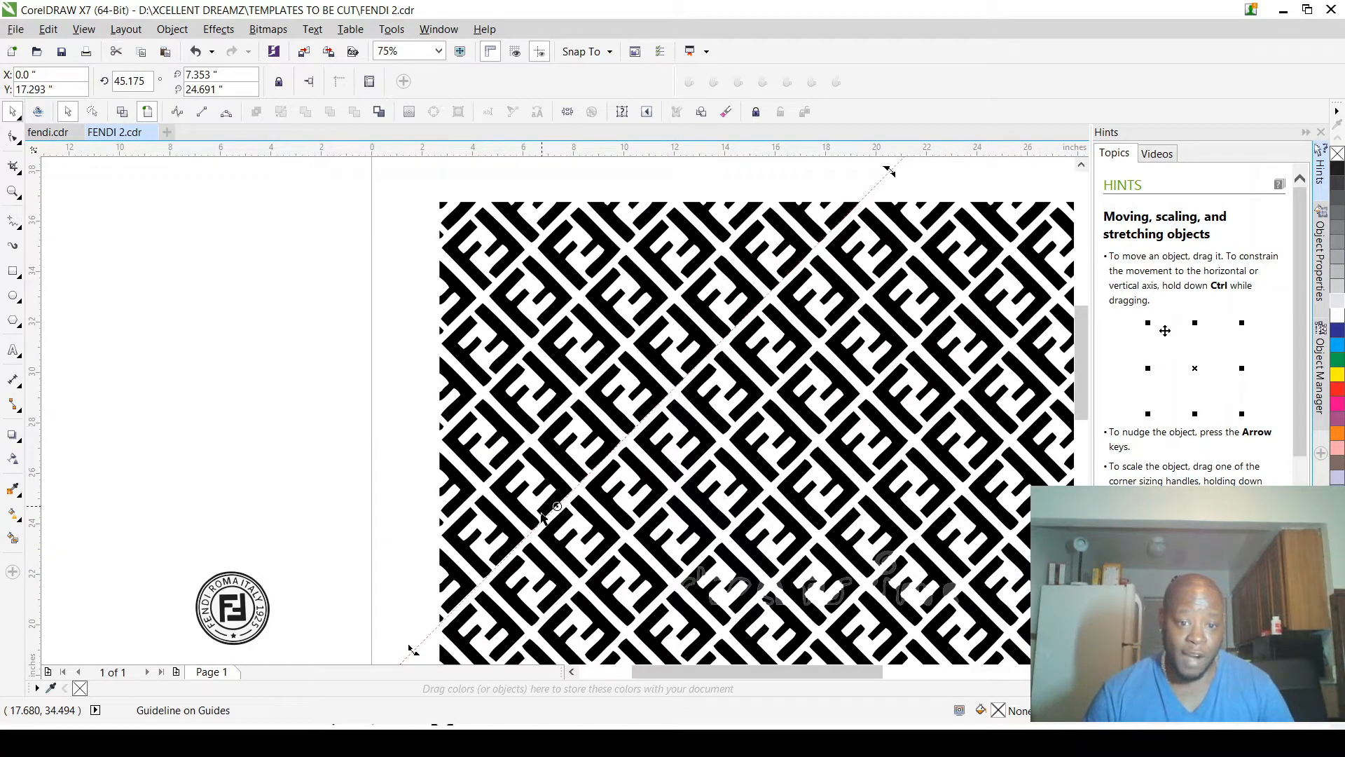
scroll(574, 446, up, 2)
scroll(575, 446, down, 2)
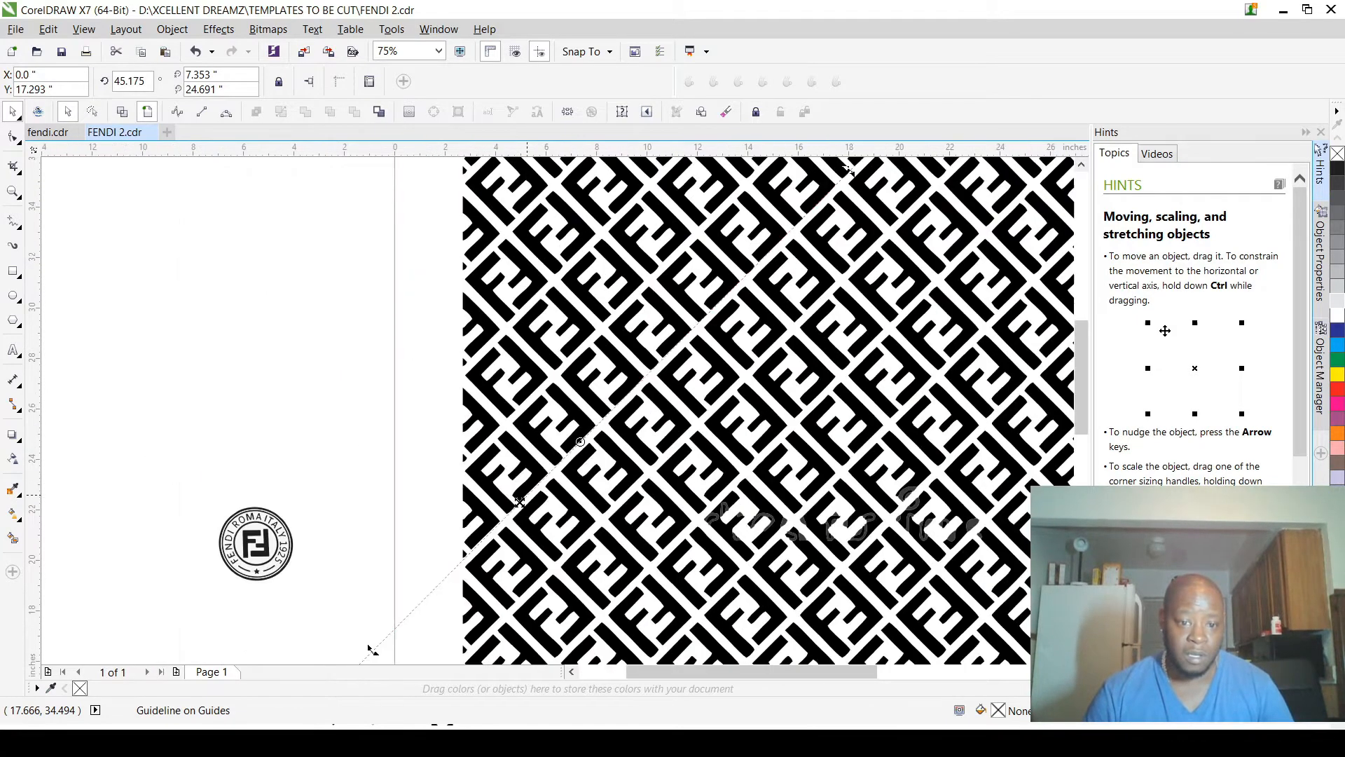
scroll(520, 505, up, 2)
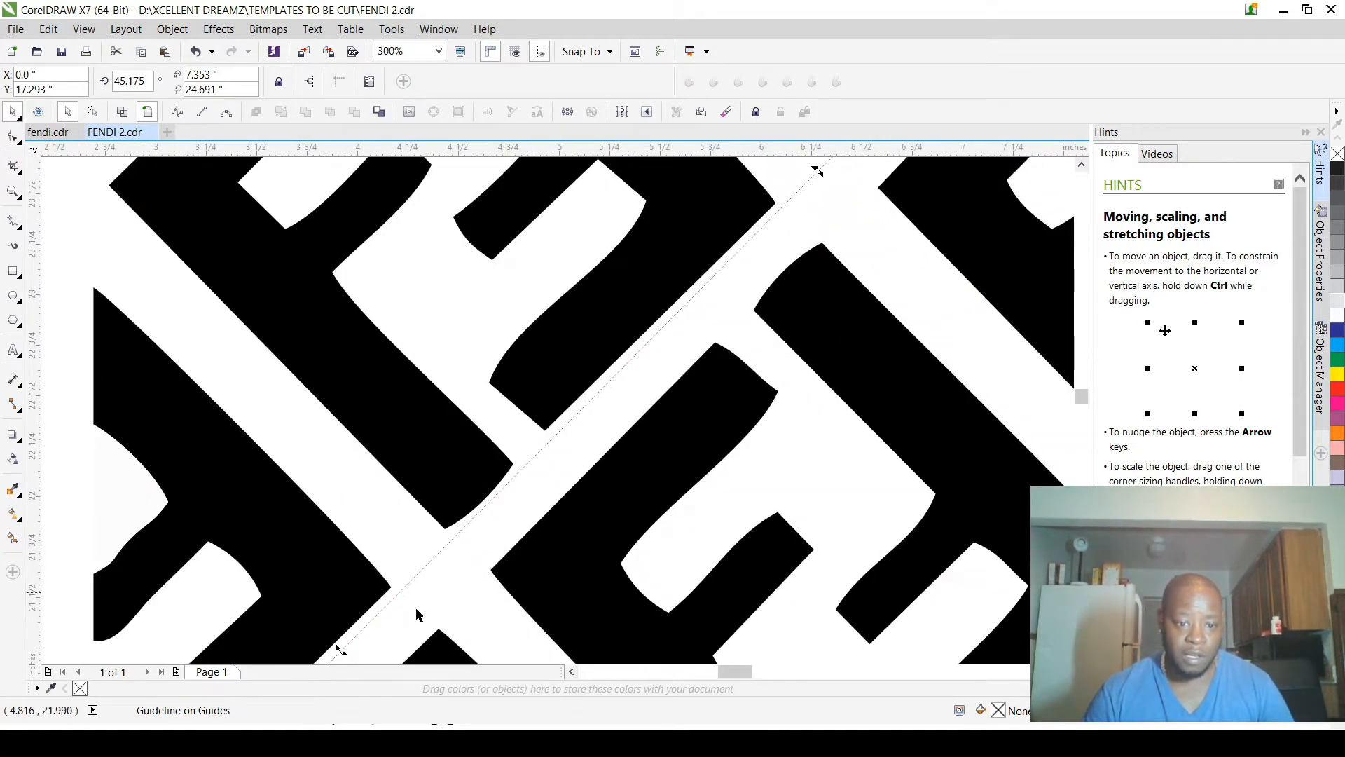
scroll(340, 646, up, 1)
Step: Fine-tune the guideline's rotation to about 46.3 degrees so it runs parallel to the pattern's diagonal gap
drag(341, 647, 334, 640)
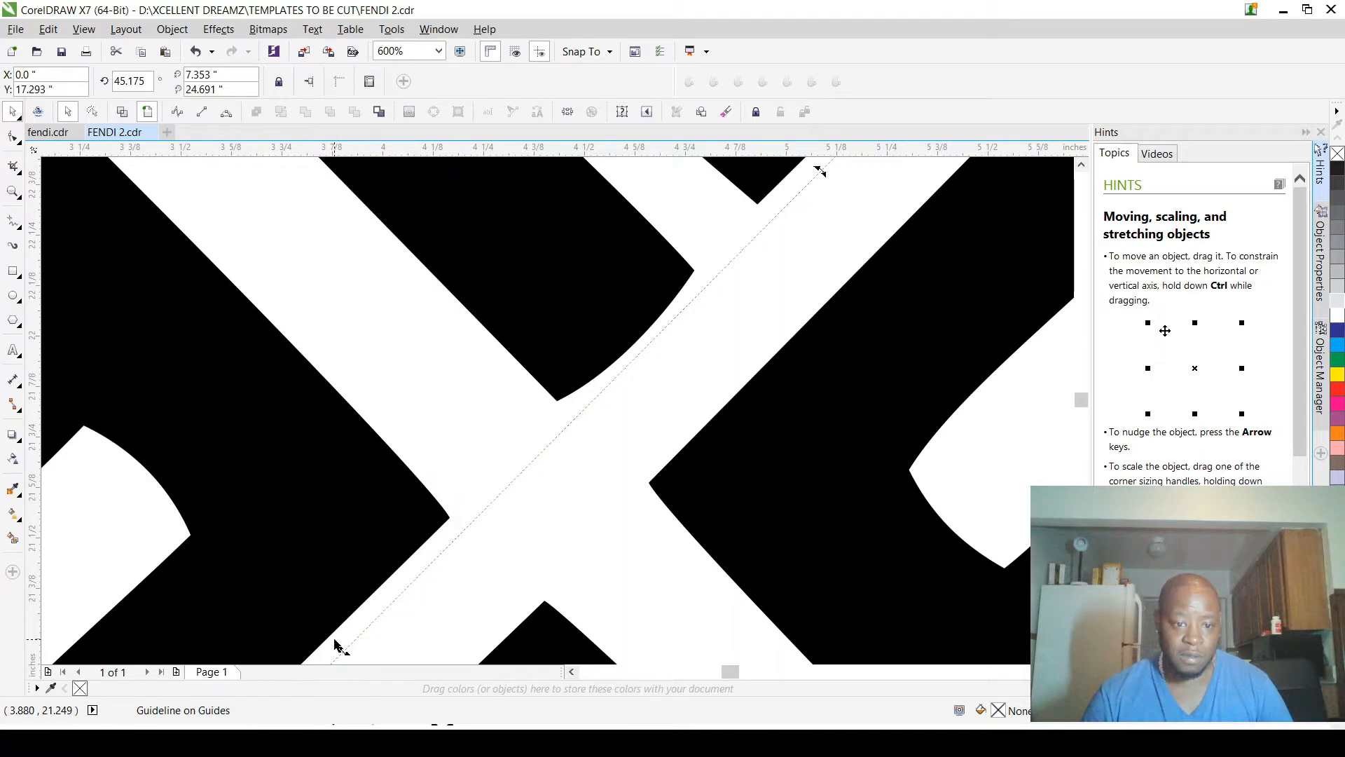
drag(335, 640, 386, 543)
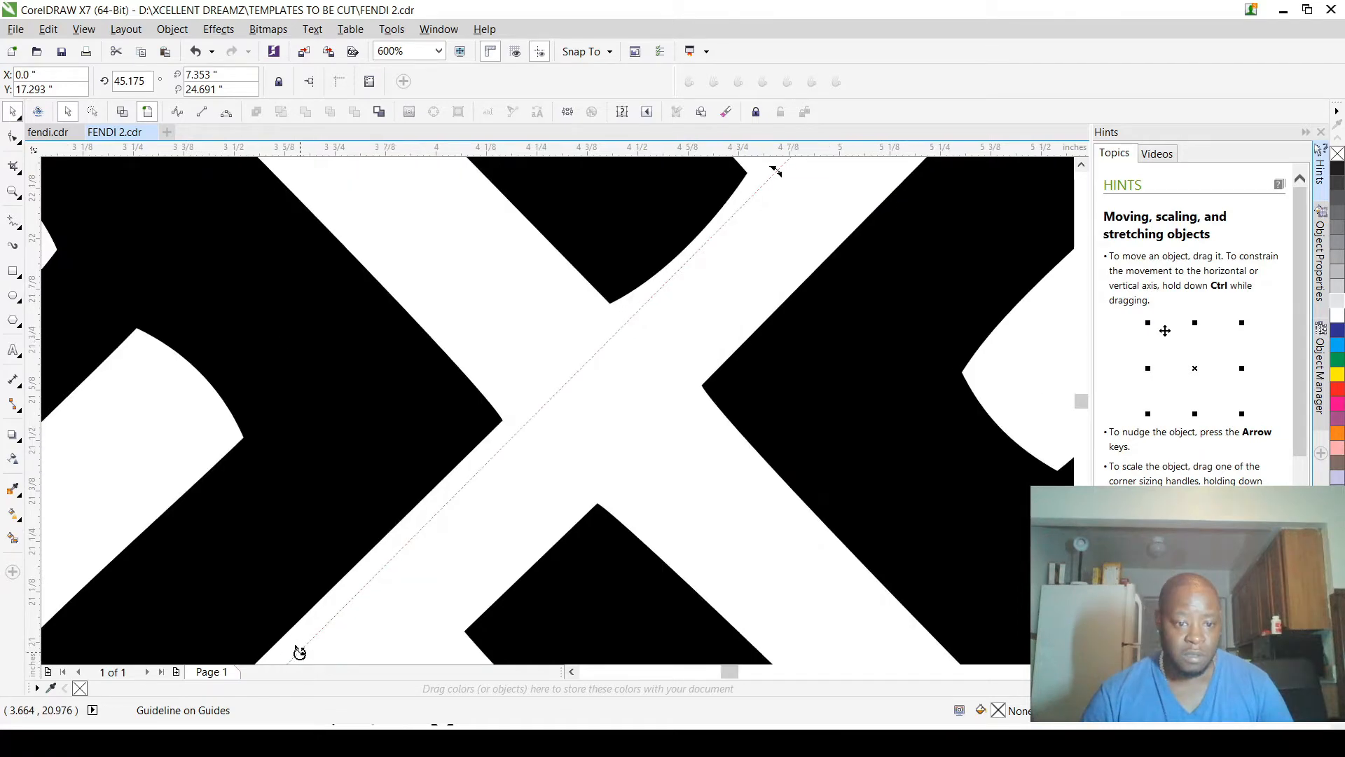
drag(300, 651, 300, 638)
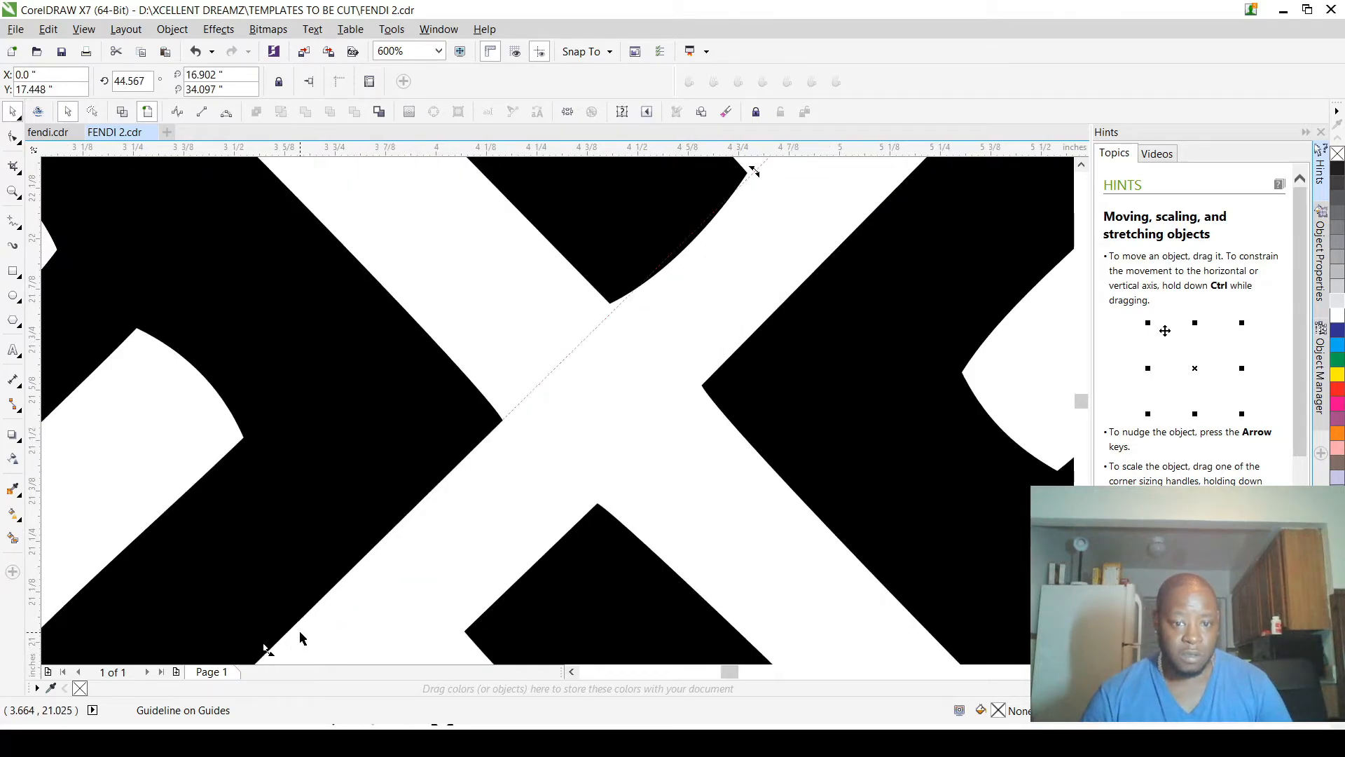
scroll(300, 629, down, 3)
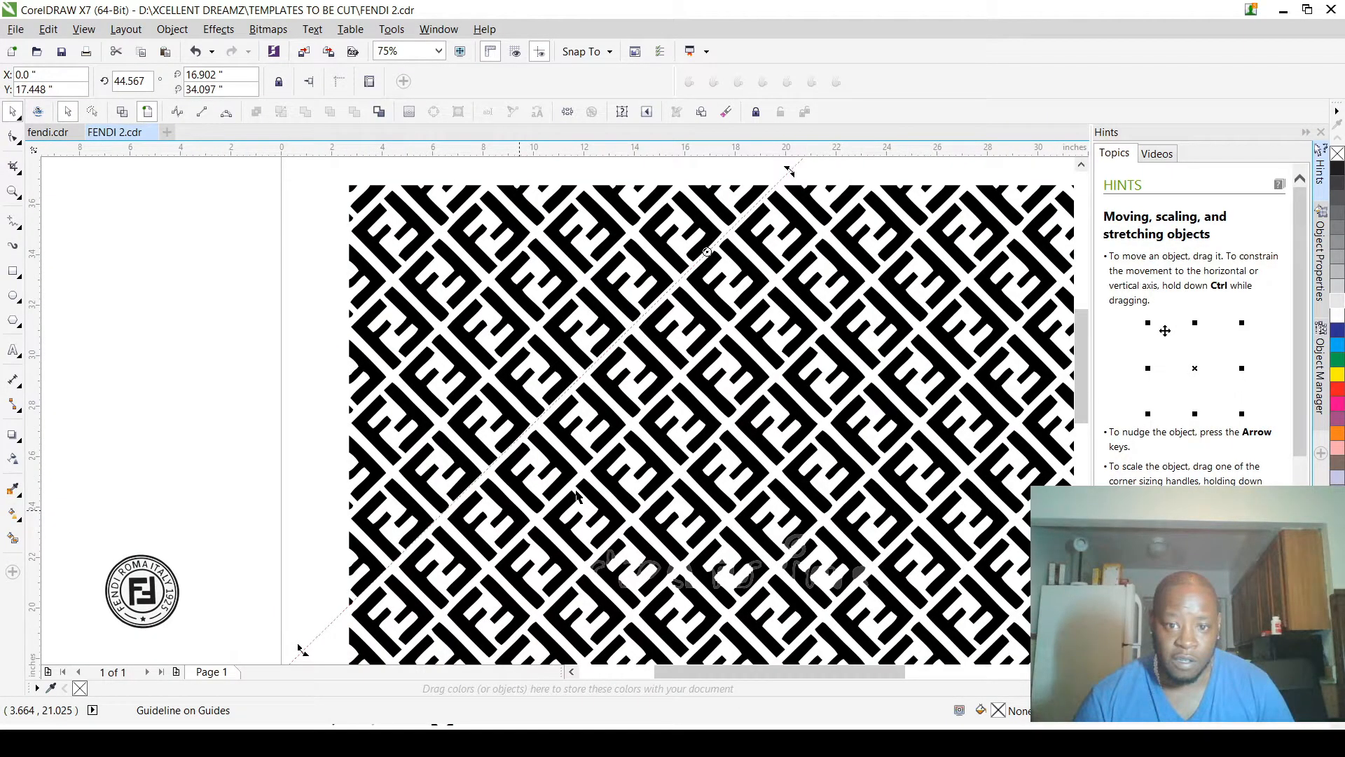
scroll(771, 175, up, 3)
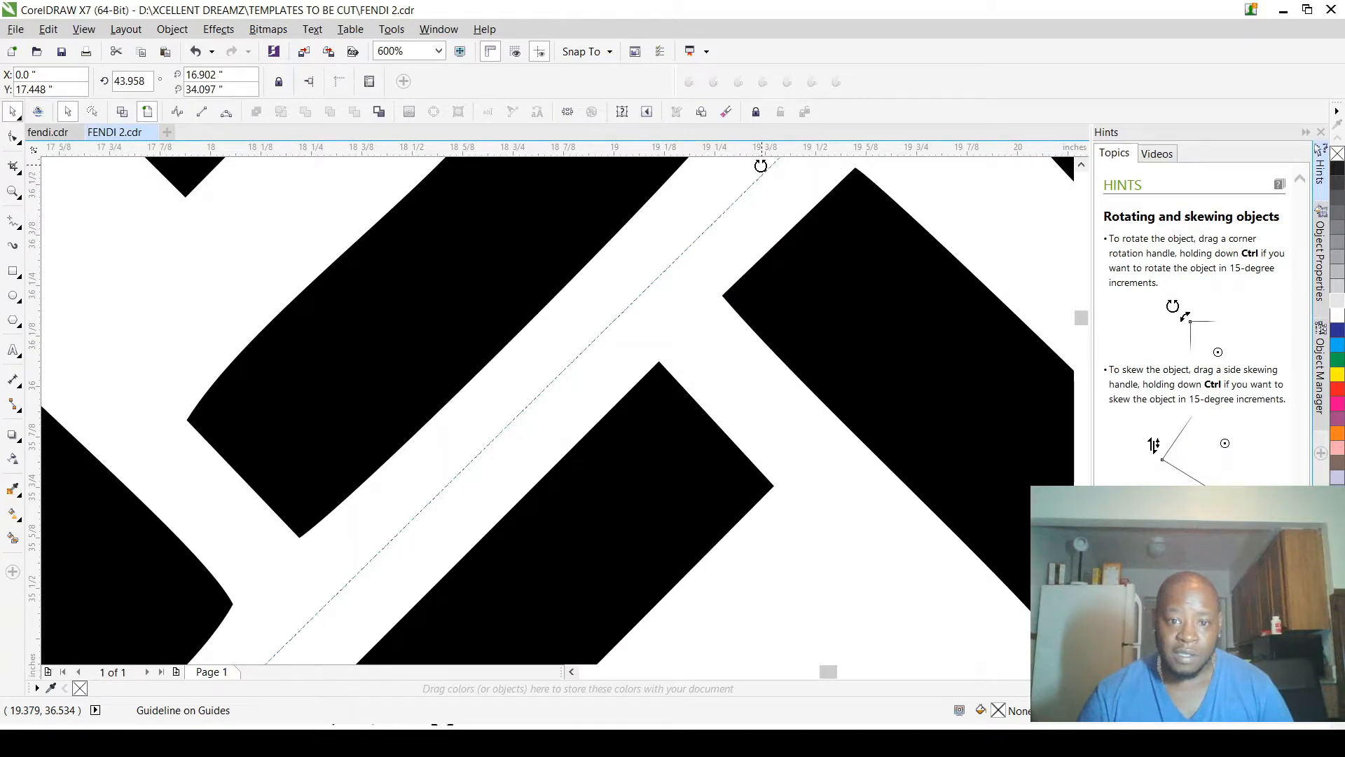
drag(761, 165, 773, 205)
scroll(772, 201, down, 4)
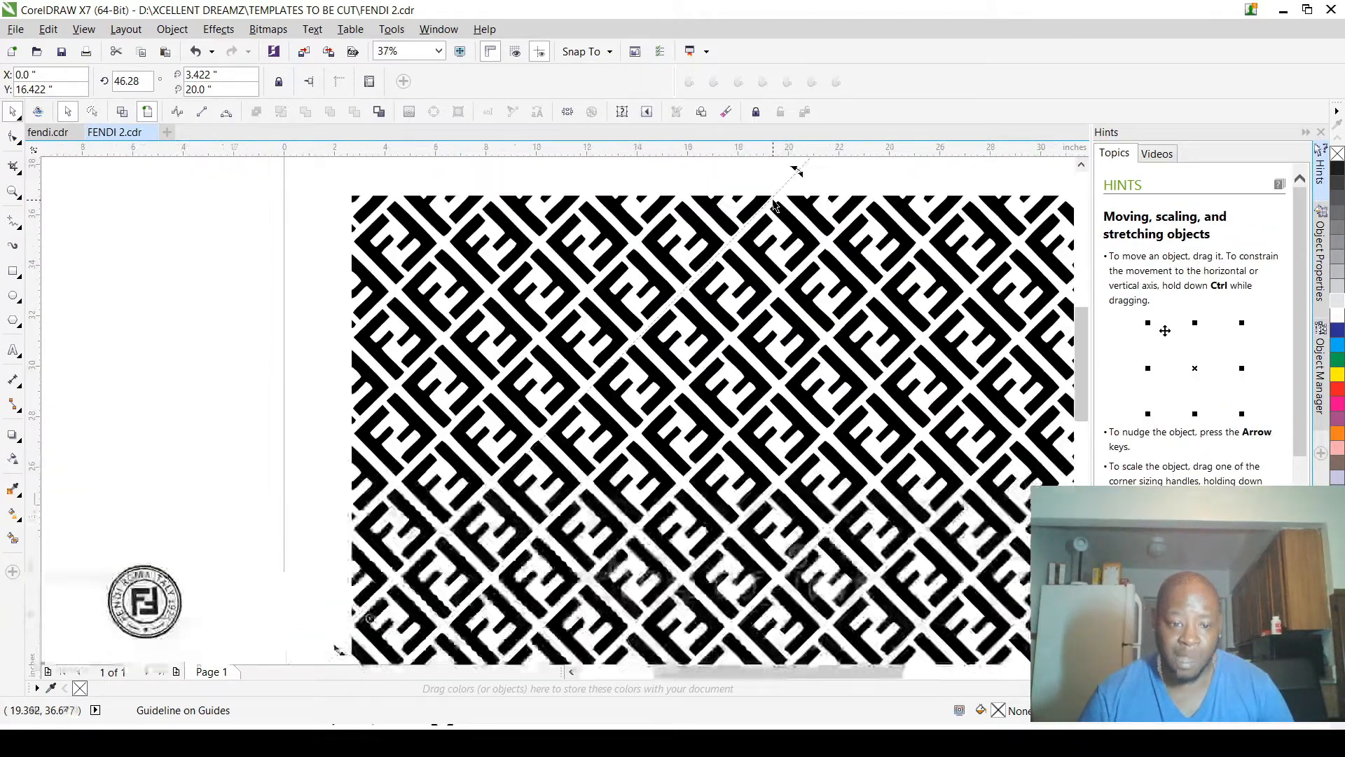
scroll(780, 214, down, 1)
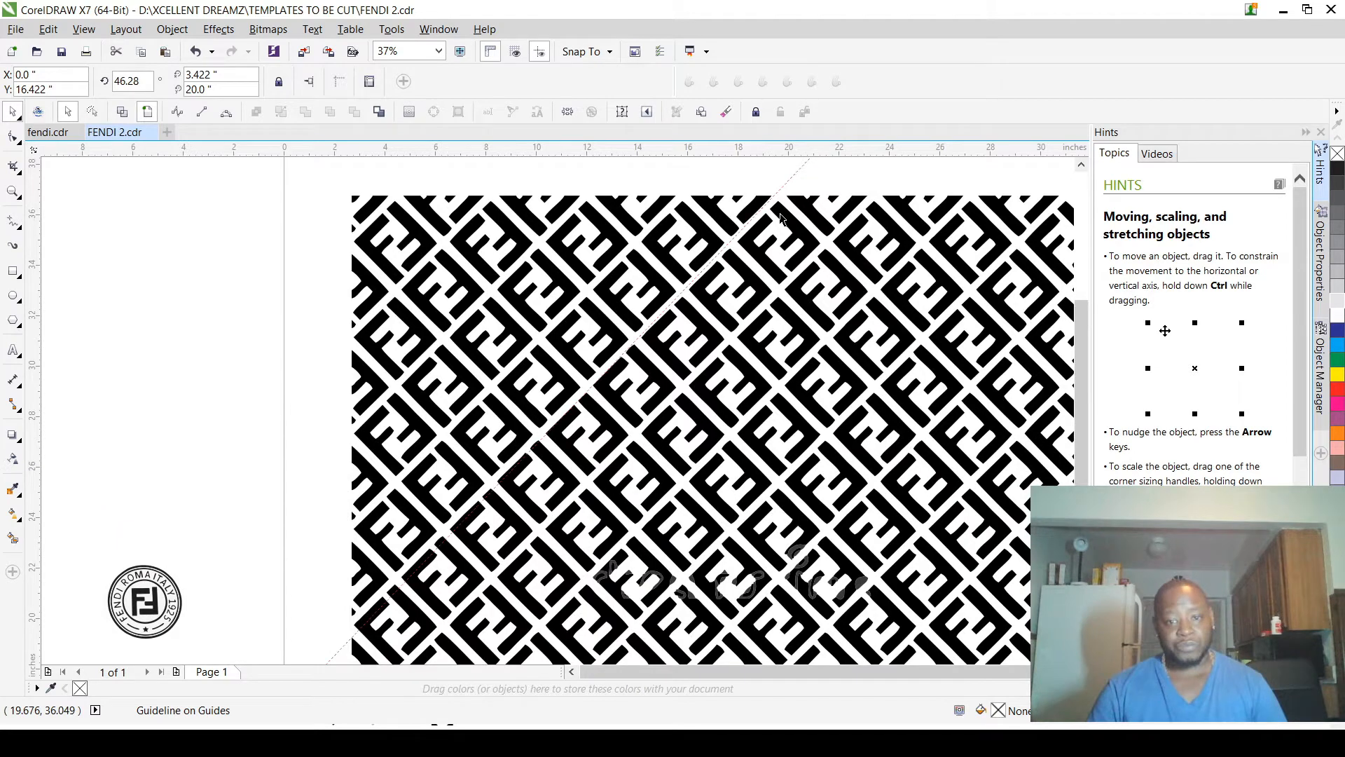
Step: Move the diagonal guideline onto the edge of the F stroke beside the gap at the pattern's upper edge
click(651, 188)
scroll(637, 227, down, 1)
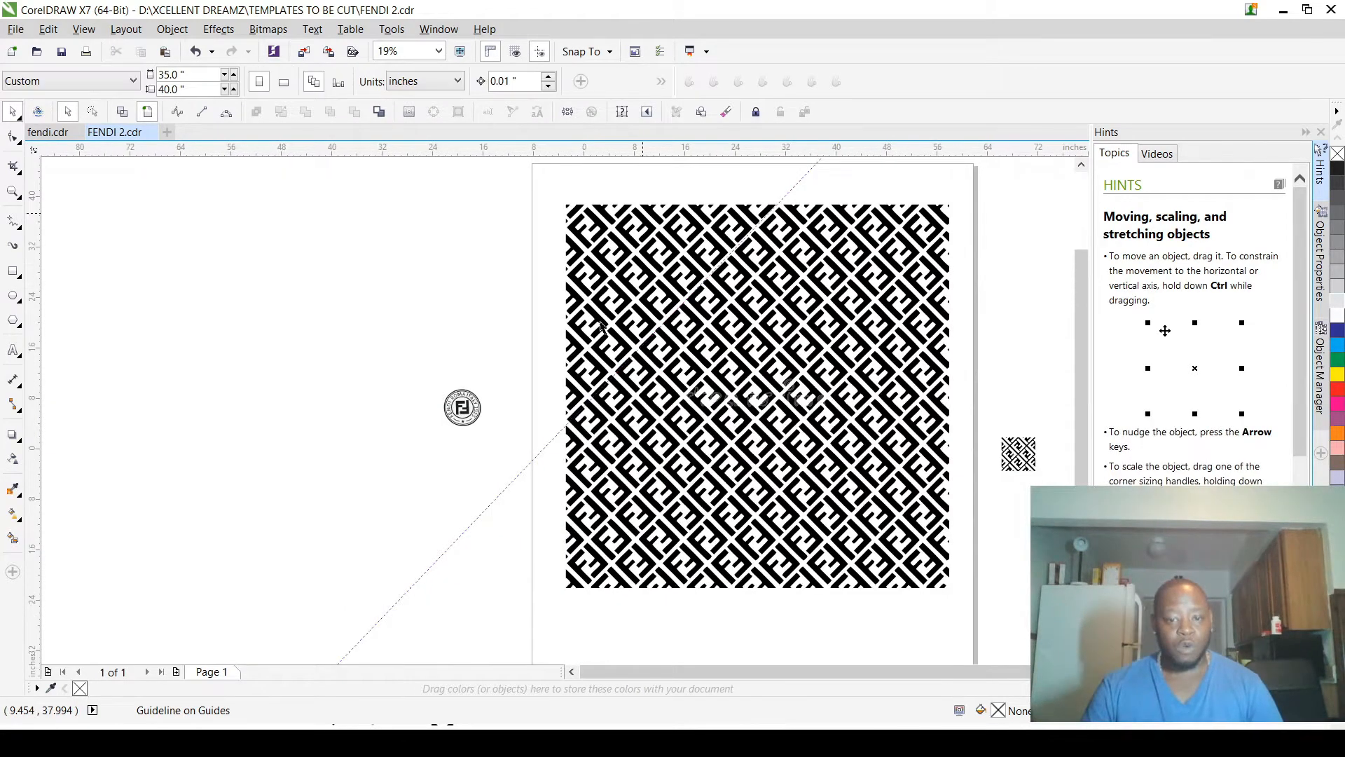
scroll(671, 280, up, 2)
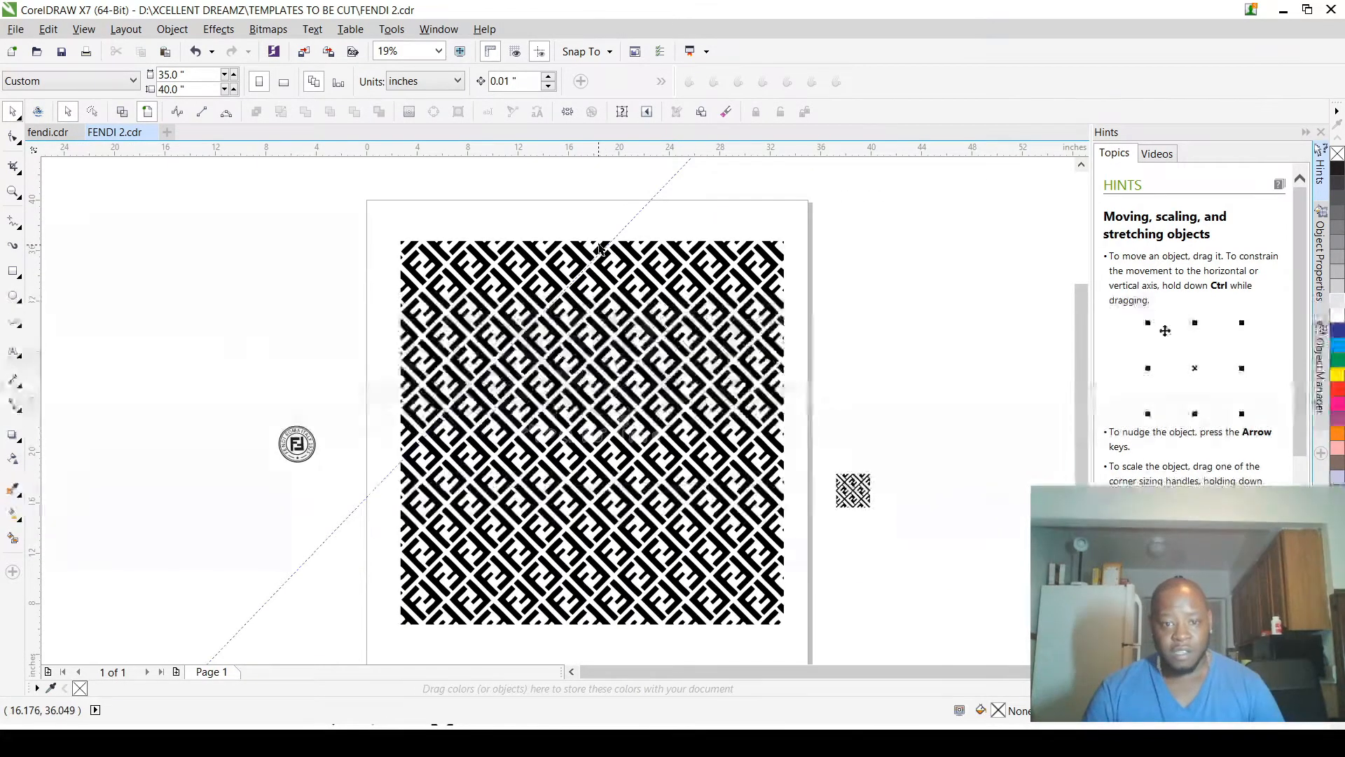
scroll(601, 248, up, 10)
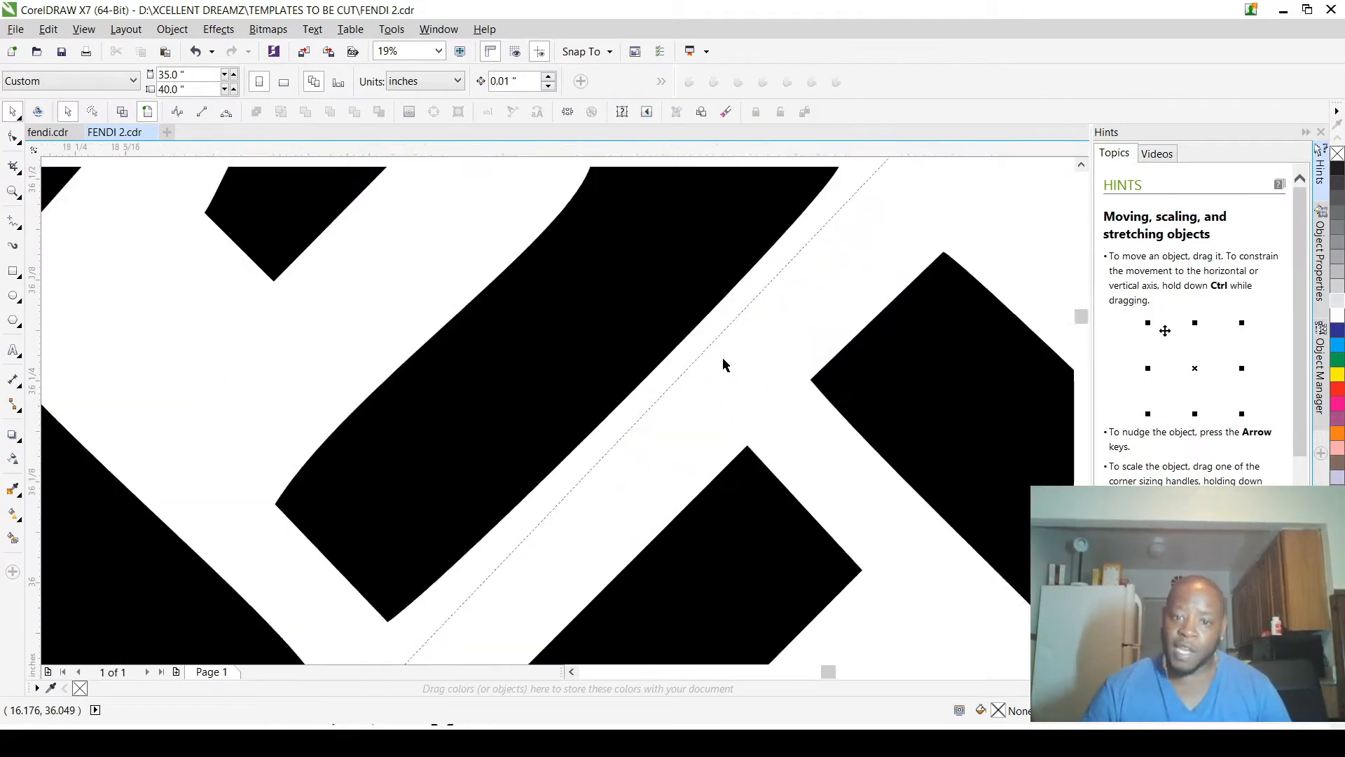
drag(693, 335, 654, 309)
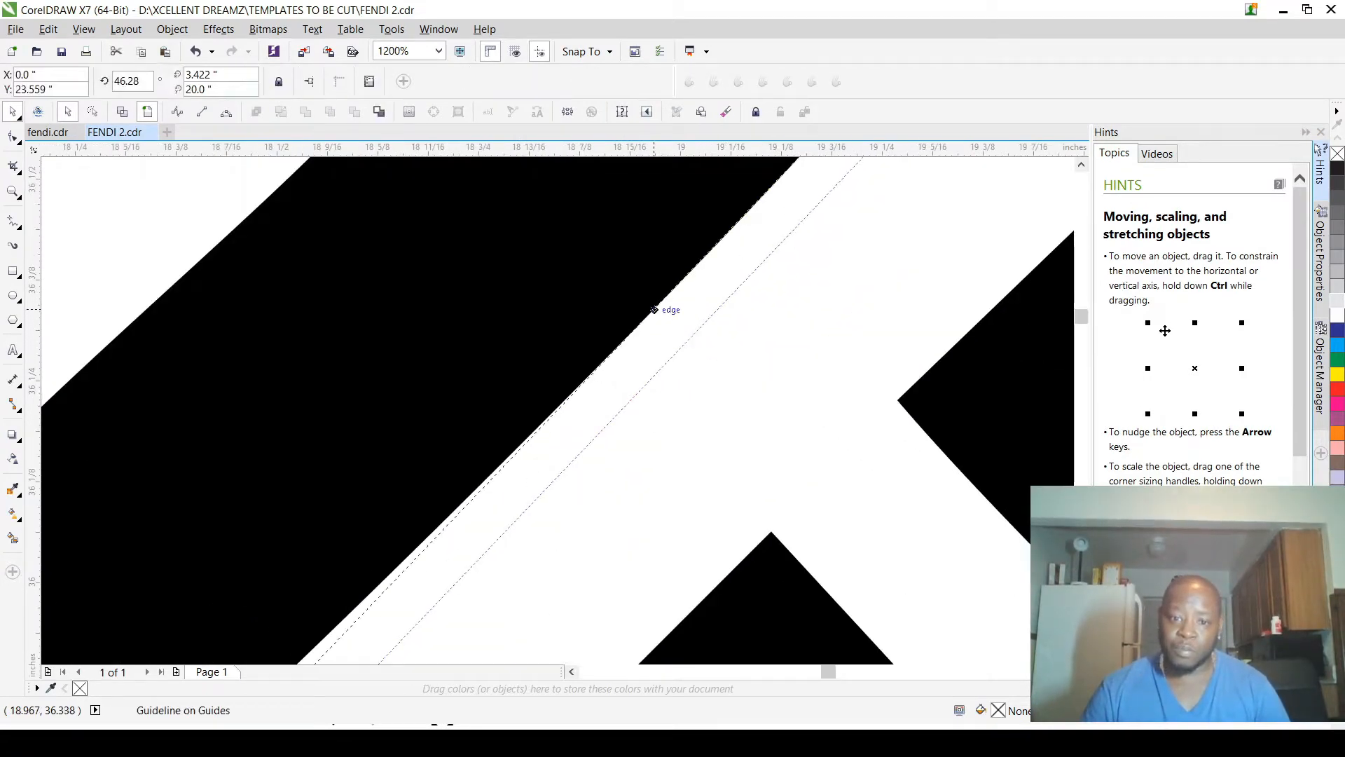
scroll(805, 354, down, 8)
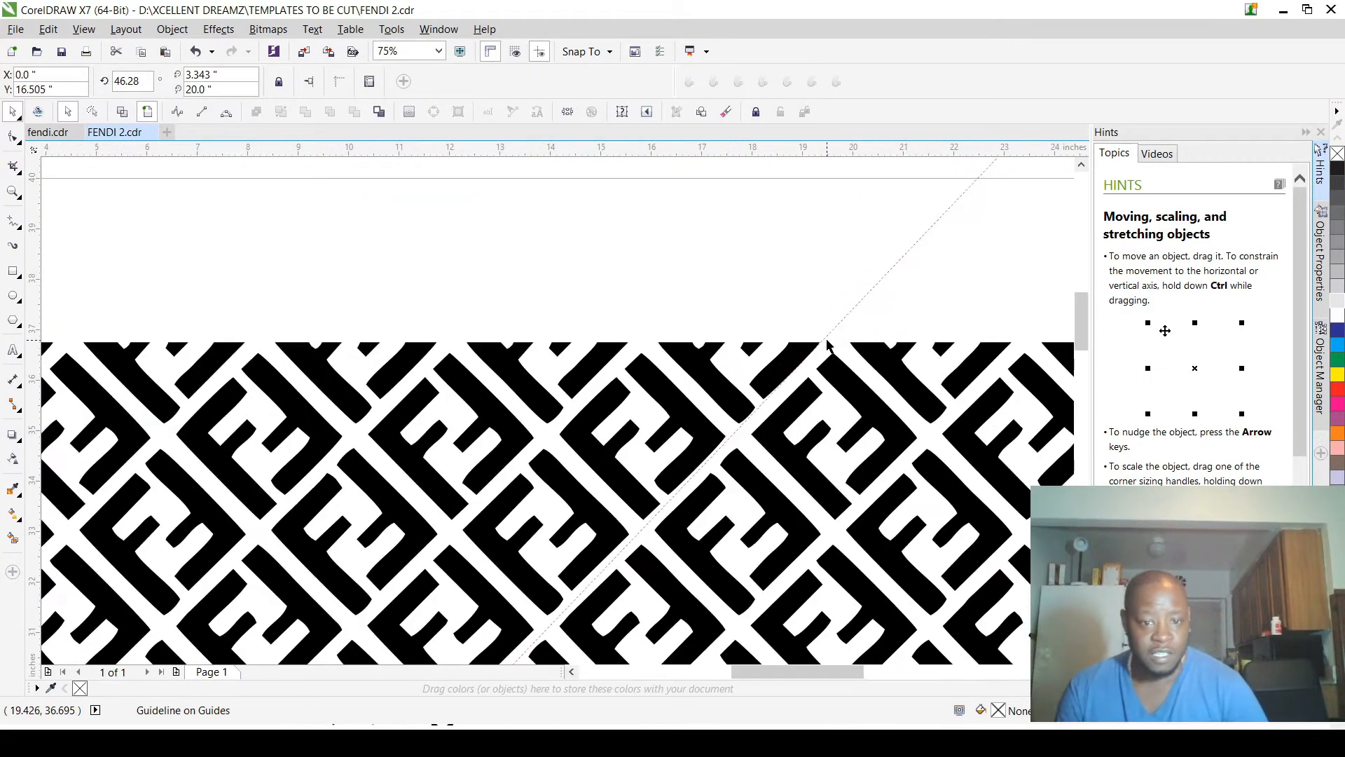
Step: Place parallel copies of the diagonal guideline along the successive gaps toward the large pattern's upper-left corner
drag(689, 482, 429, 351)
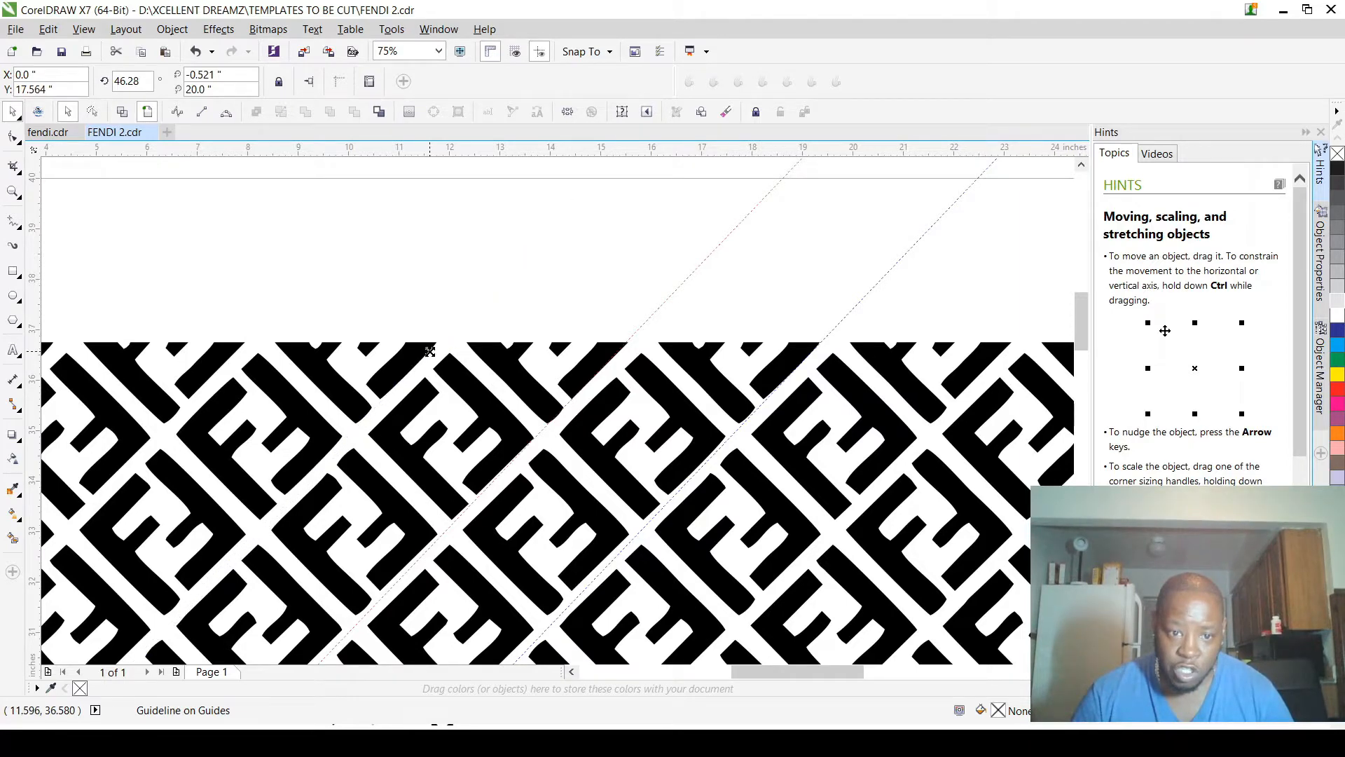
scroll(637, 457, down, 1)
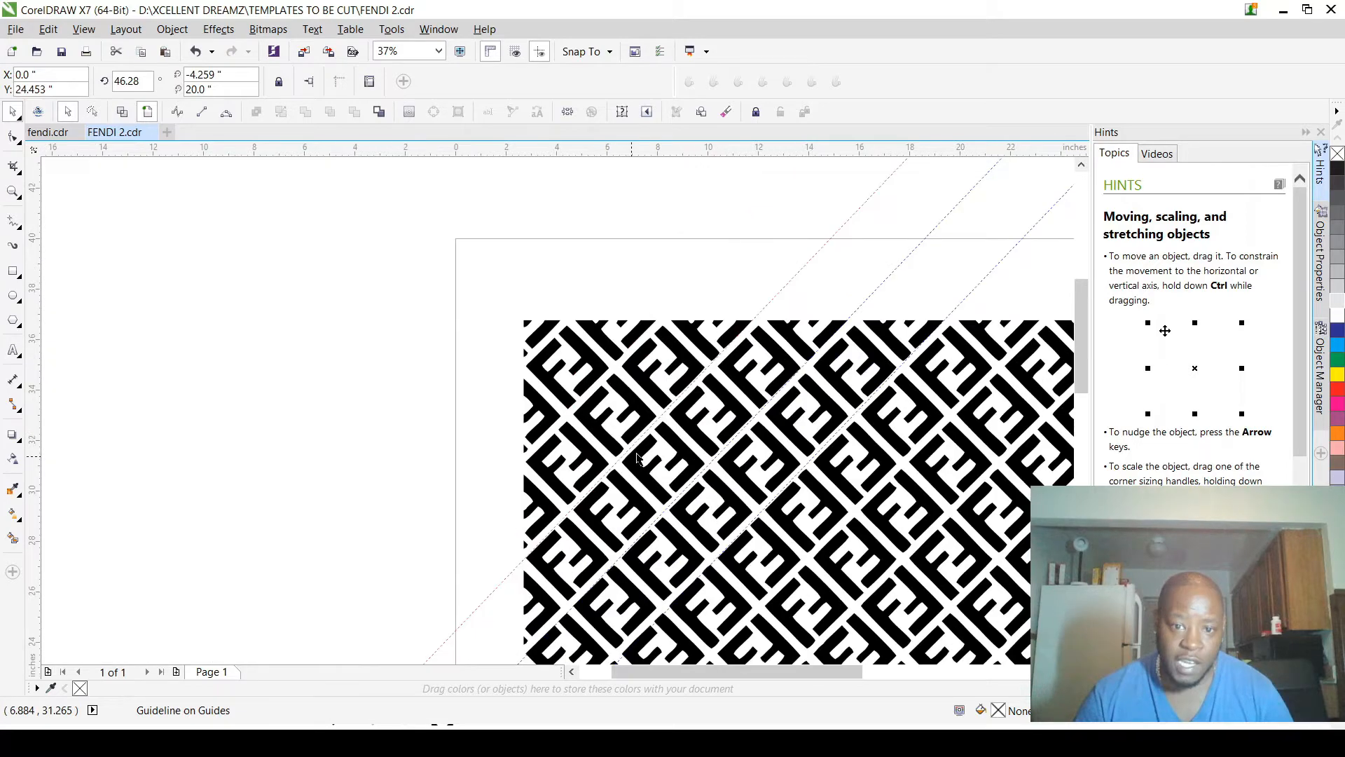
scroll(637, 457, up, 1)
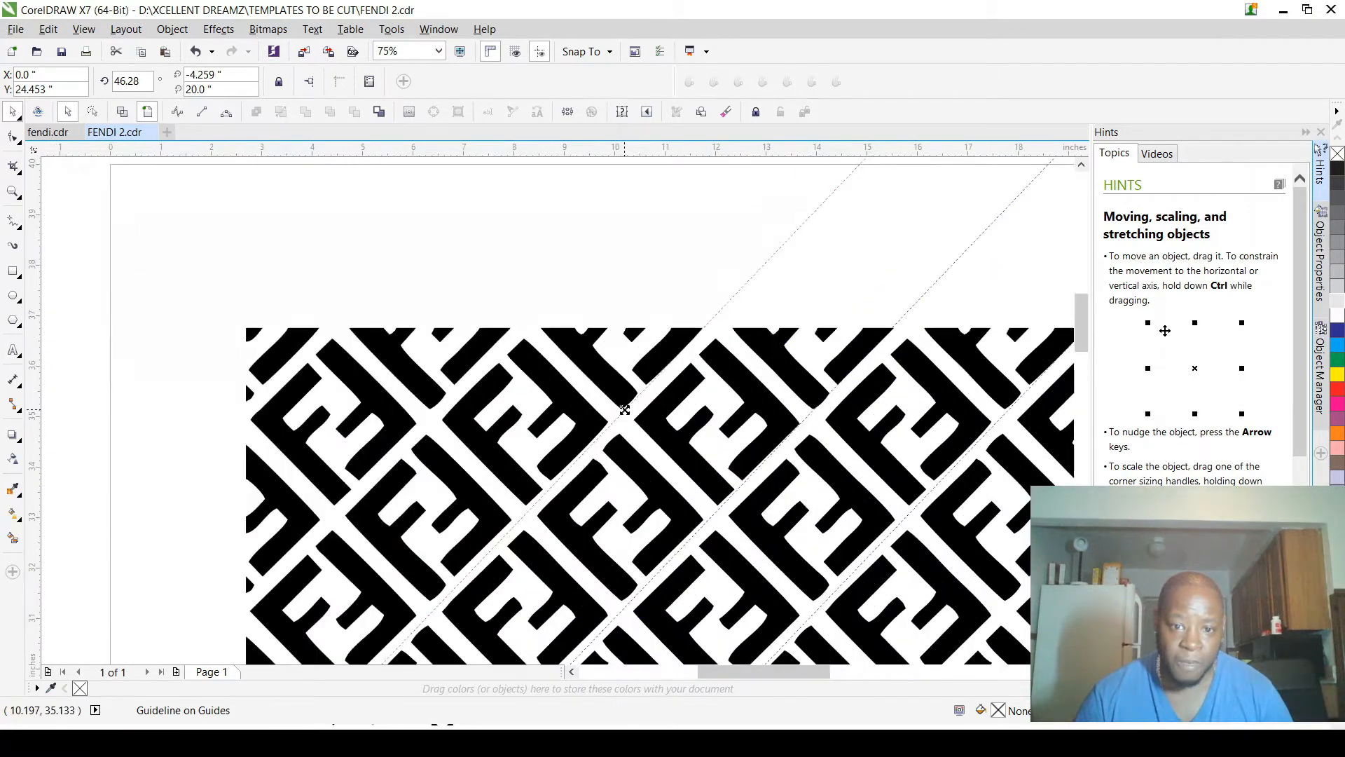
mouse_move(625, 410)
mouse_down()
mouse_move(481, 359)
mouse_move(302, 359)
mouse_move(312, 353)
mouse_up()
scroll(312, 353, down, 4)
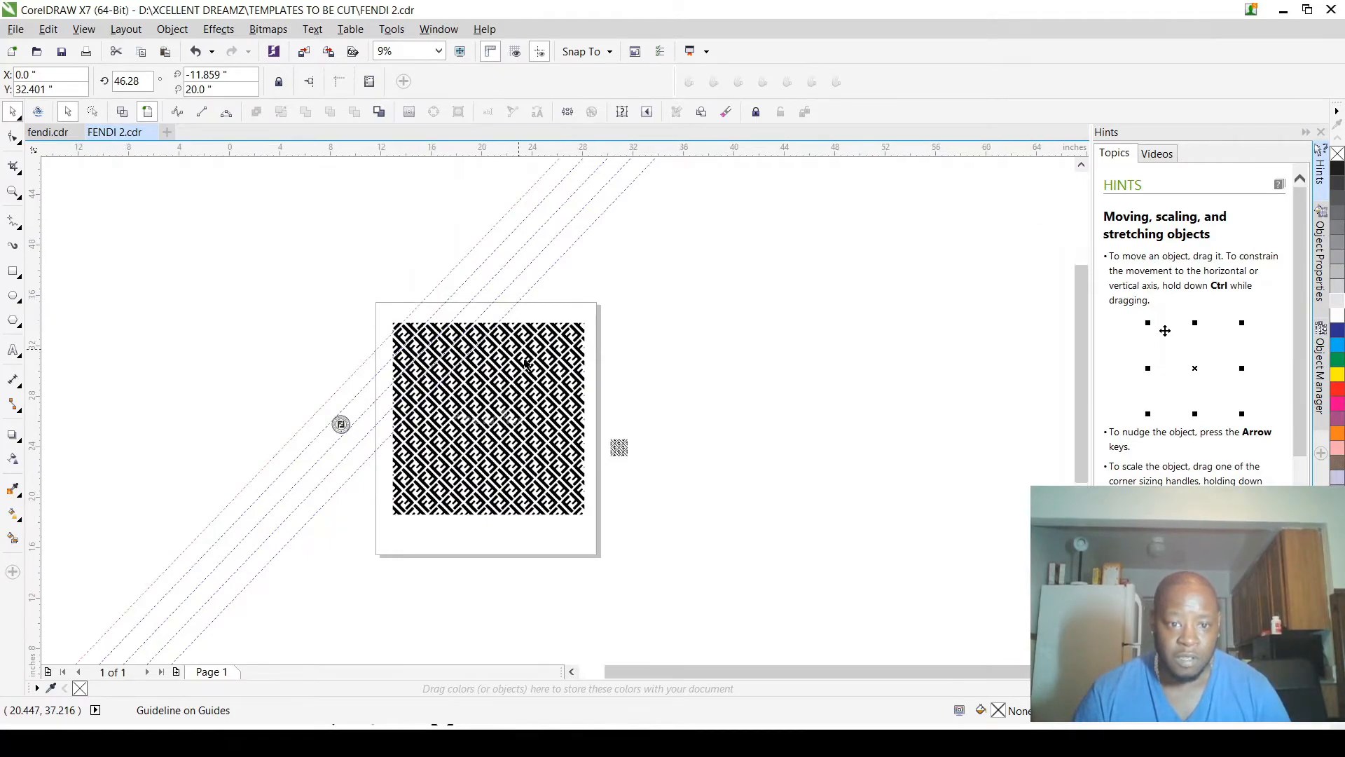
Step: Place further parallel guideline copies along the diagonal gaps from the first guideline toward the large pattern's right edge
scroll(546, 334, up, 2)
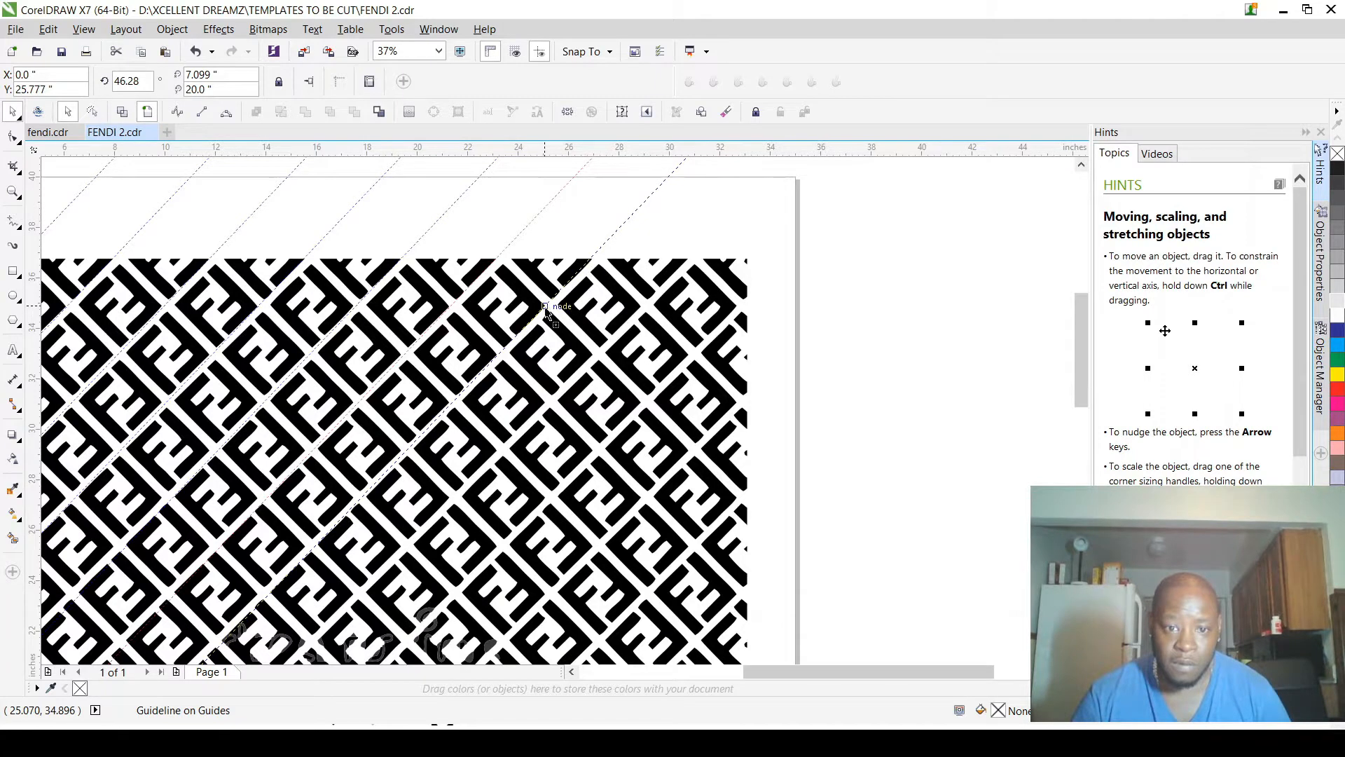
drag(545, 308, 546, 309)
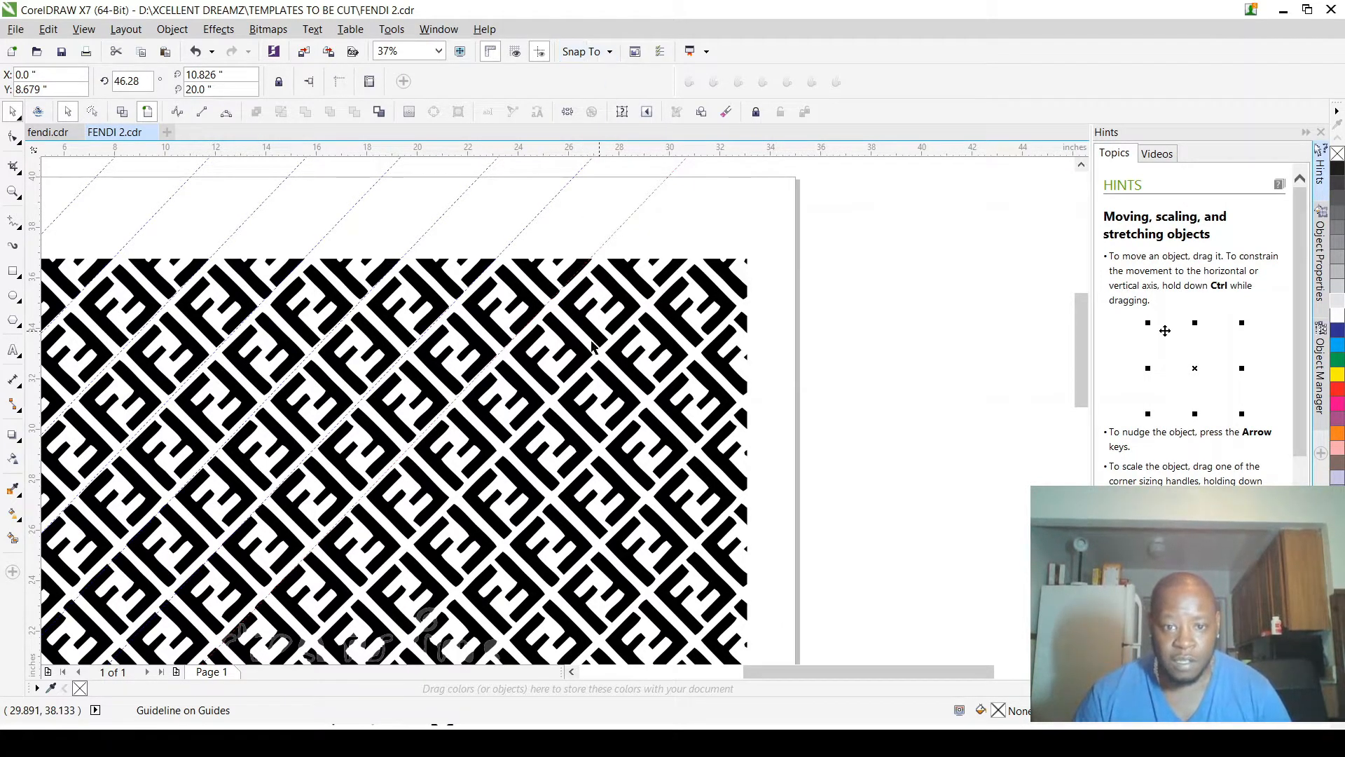
scroll(603, 365, up, 4)
scroll(508, 269, down, 2)
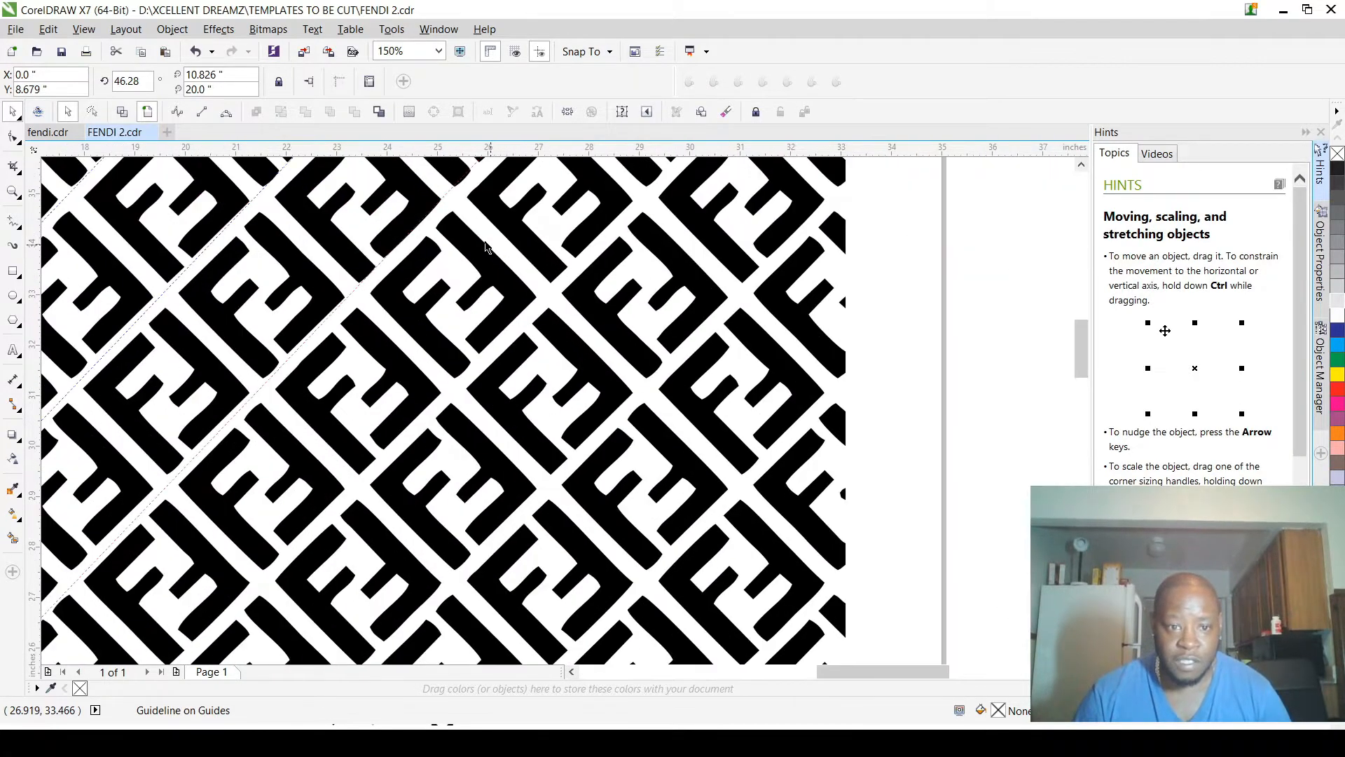
mouse_move(451, 190)
mouse_down()
mouse_move(543, 294)
mouse_move(534, 308)
mouse_move(627, 400)
mouse_move(641, 387)
mouse_move(676, 459)
mouse_move(740, 519)
mouse_move(721, 496)
mouse_up()
scroll(721, 497, down, 2)
scroll(762, 449, down, 1)
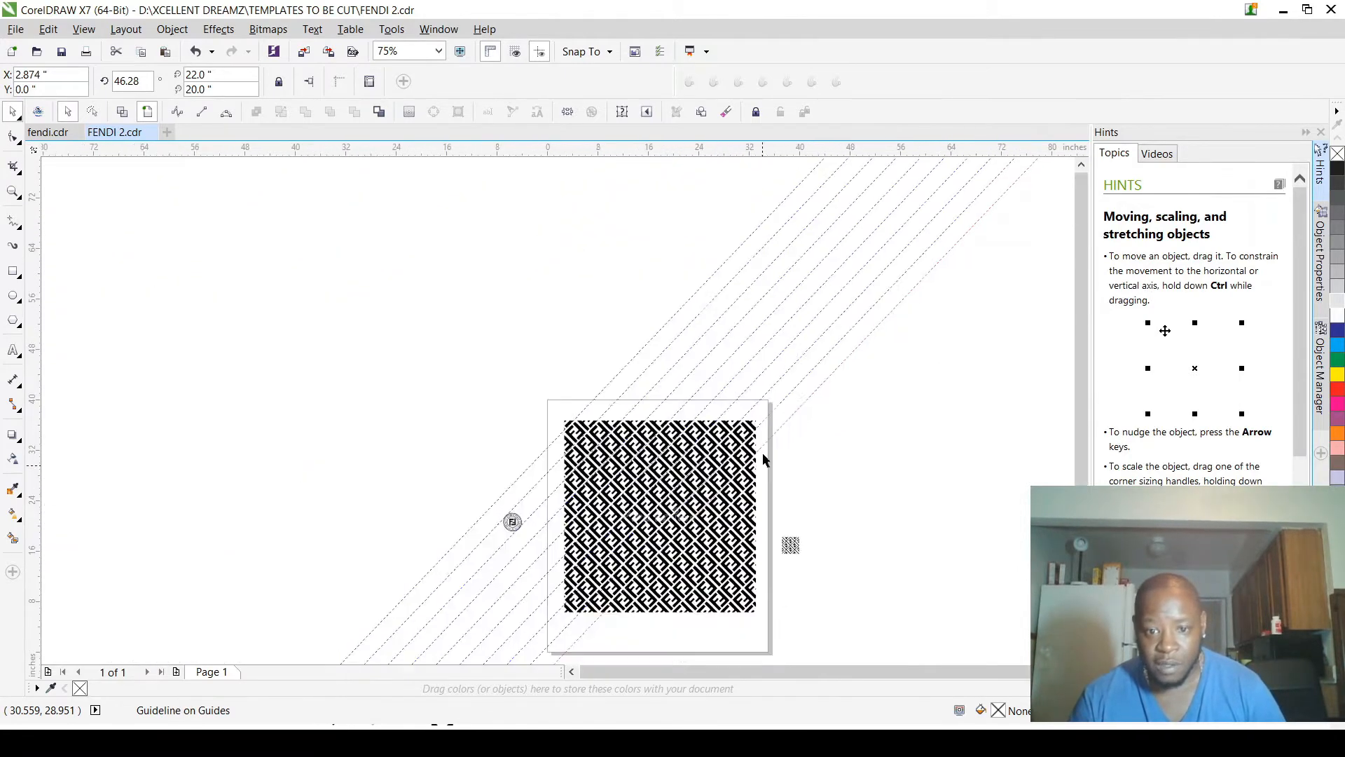
Step: Place parallel copies of the 46.28-degree guideline along the next diagonal gaps through the middle of the large pattern
scroll(744, 594, up, 1)
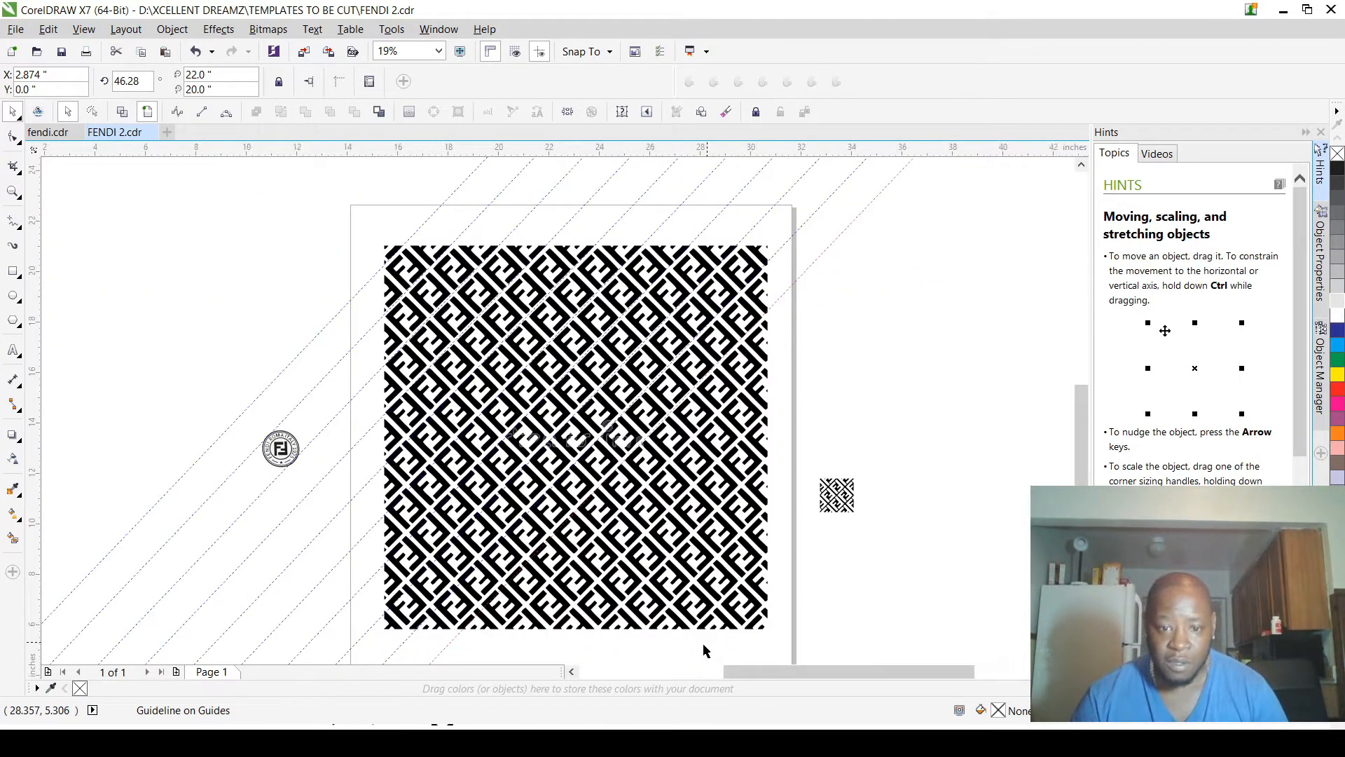
scroll(703, 642, up, 2)
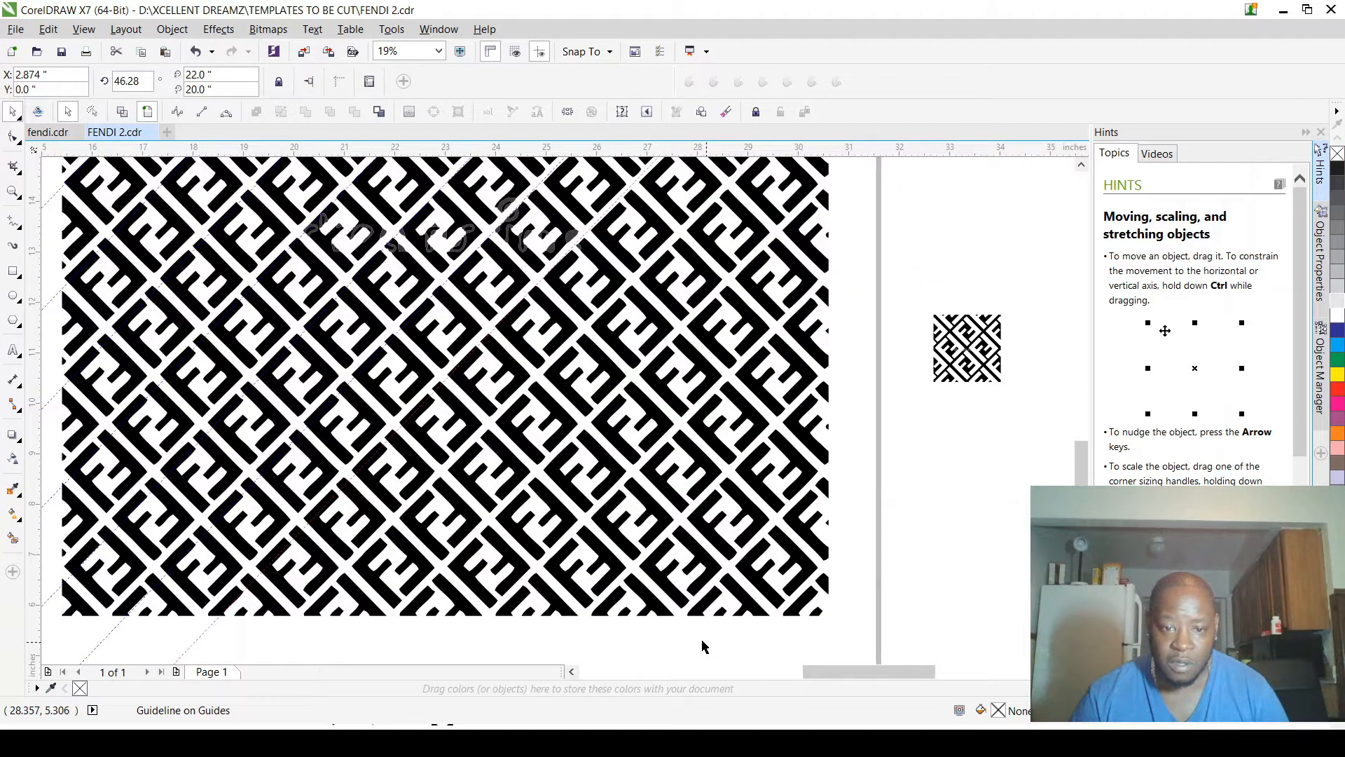
scroll(702, 639, up, 3)
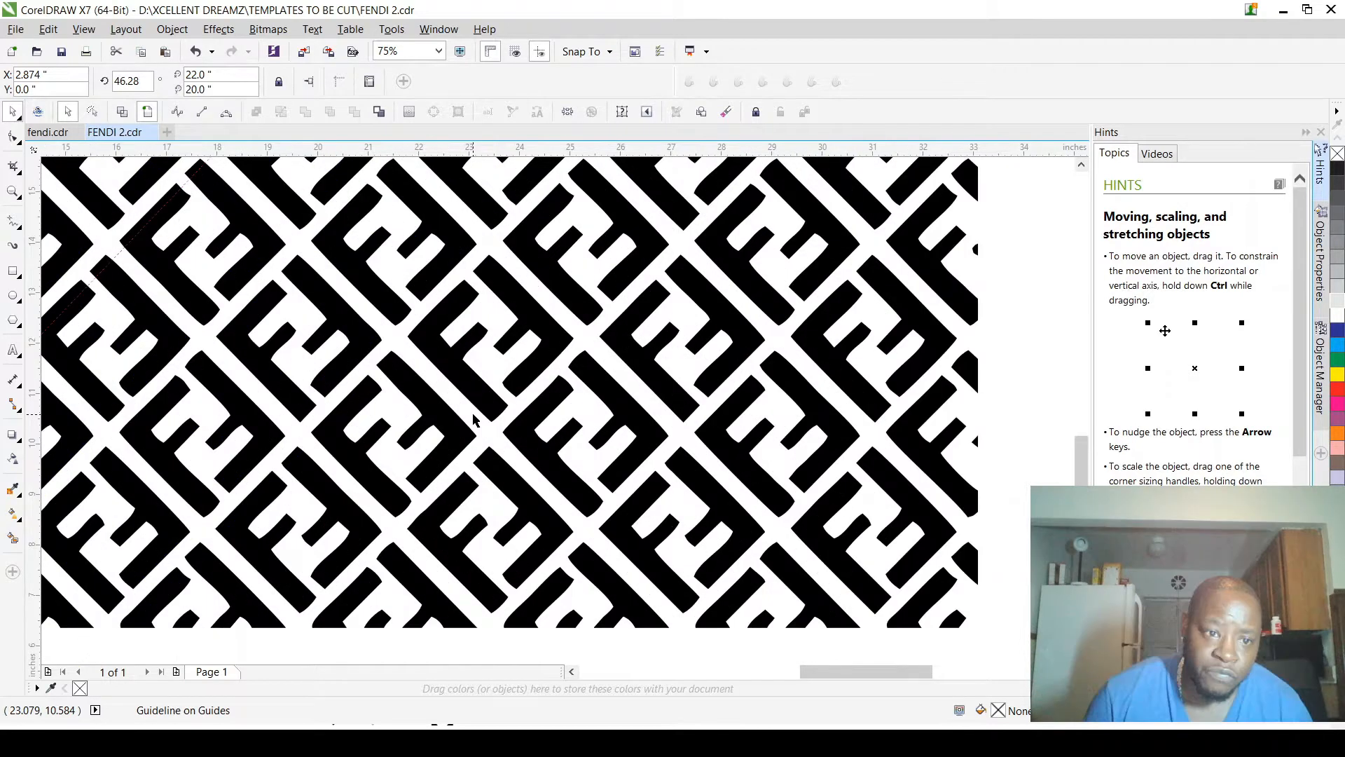
click(243, 294)
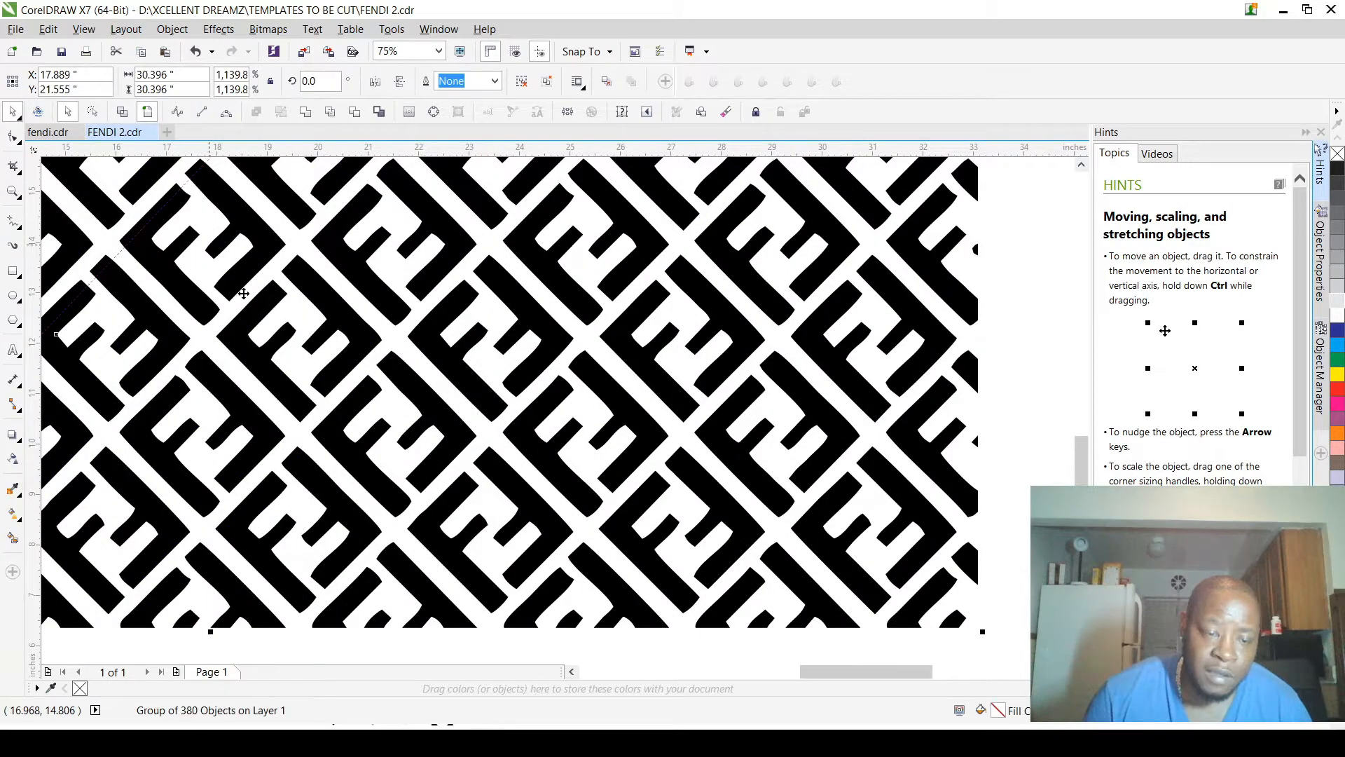
scroll(243, 293, down, 2)
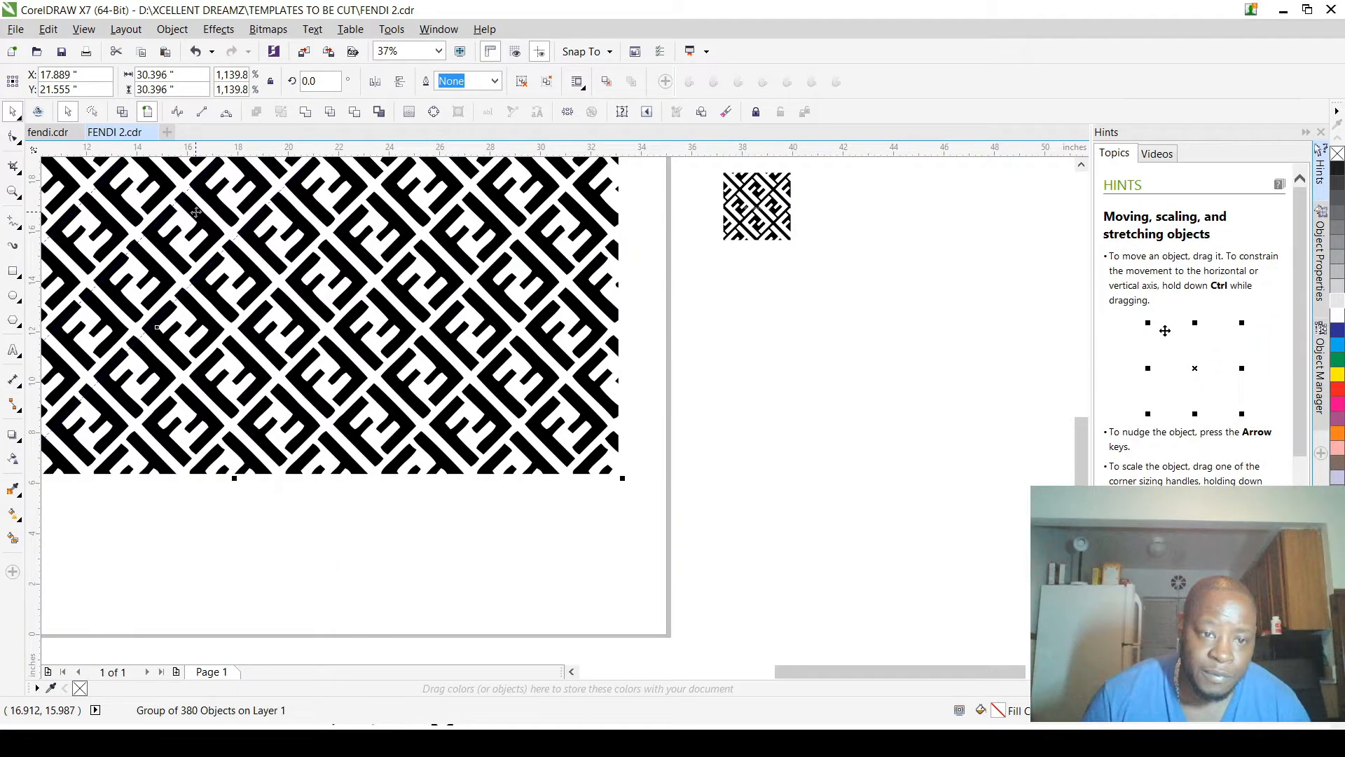
scroll(155, 187, up, 1)
click(223, 191)
drag(223, 192, 294, 283)
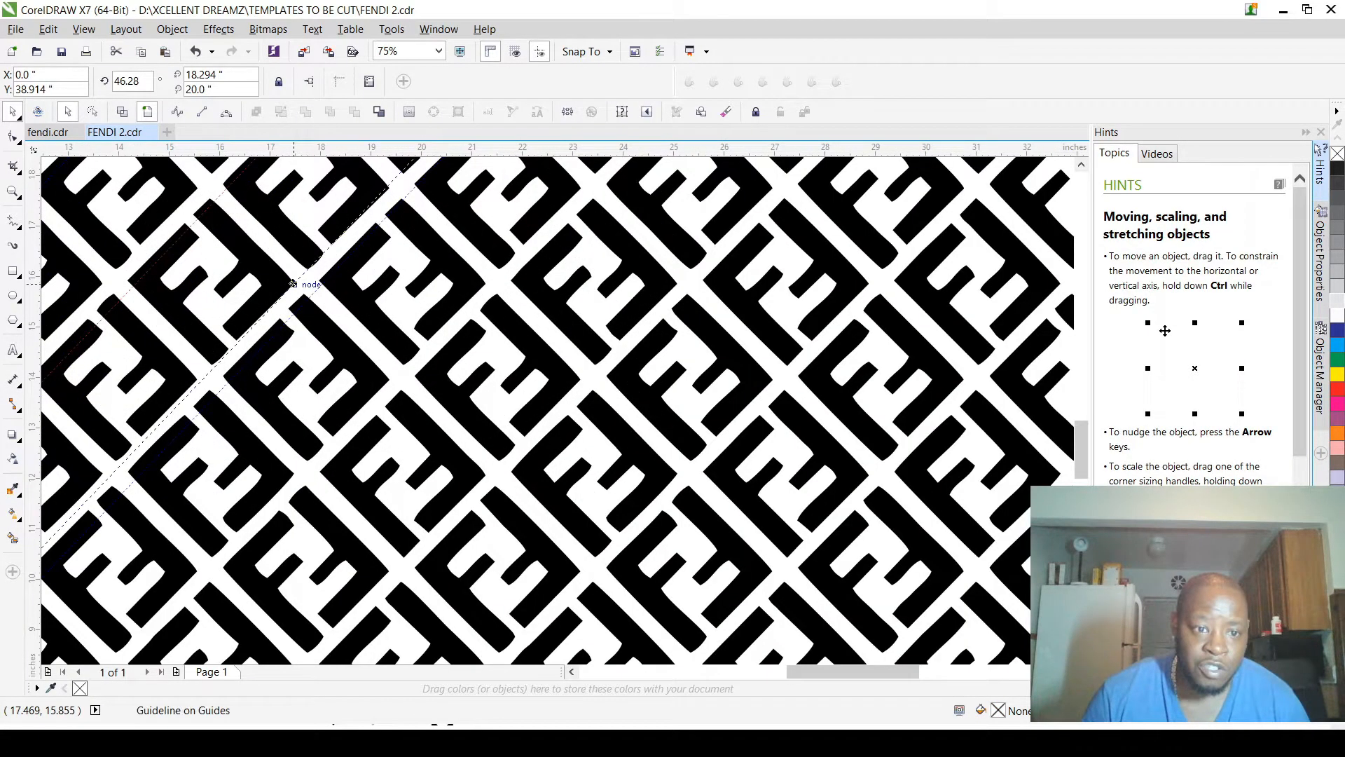
drag(294, 284, 397, 373)
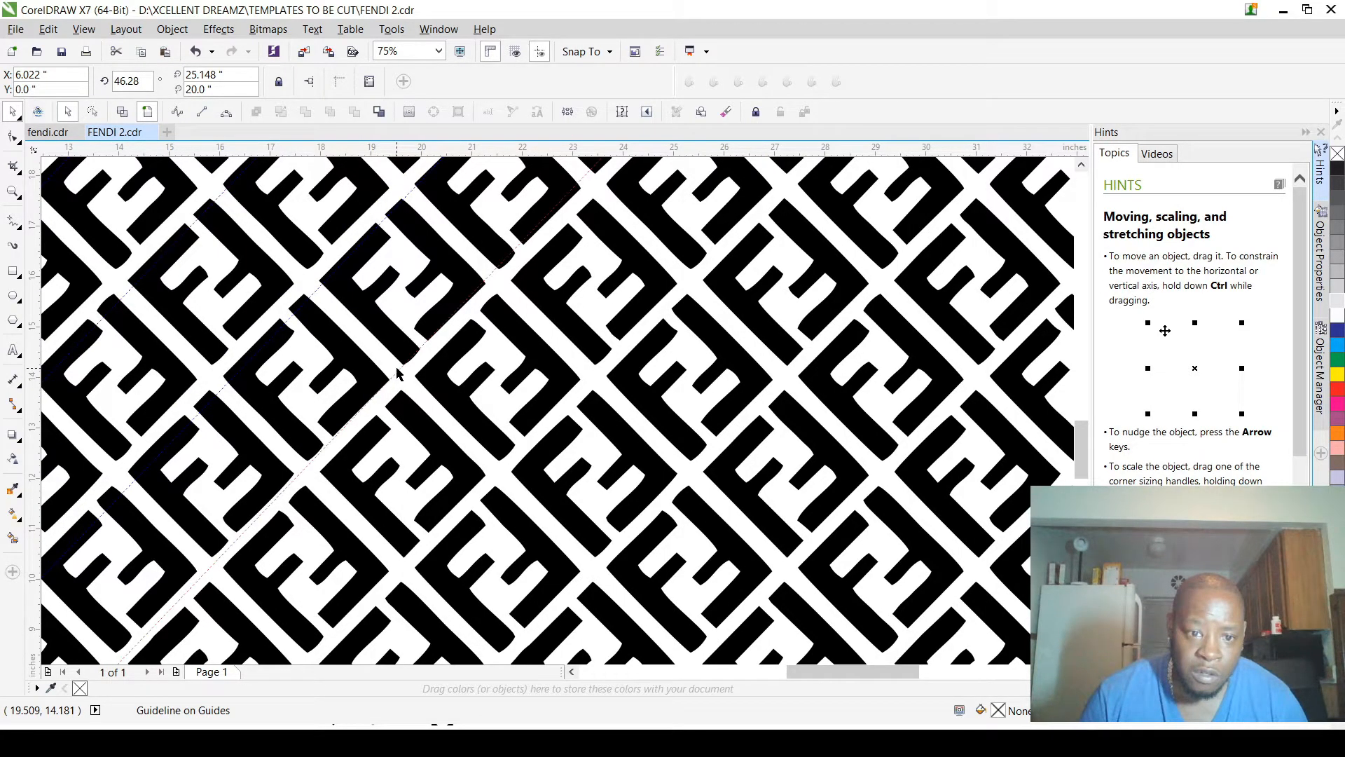
Step: Continue the parallel guideline copies along the remaining diagonal gaps to the large pattern's lower-right corner
drag(397, 373, 608, 551)
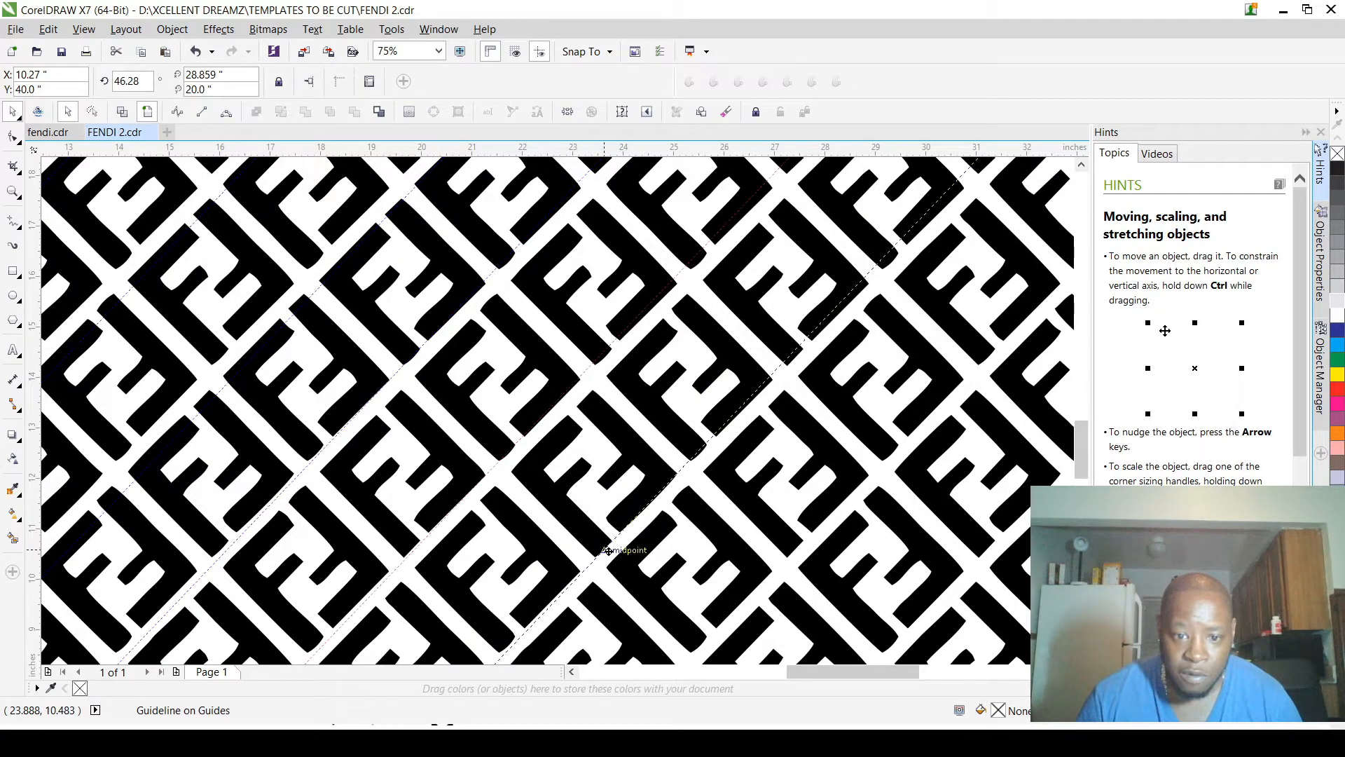
drag(608, 551, 608, 551)
right_click(608, 550)
scroll(608, 551, down, 2)
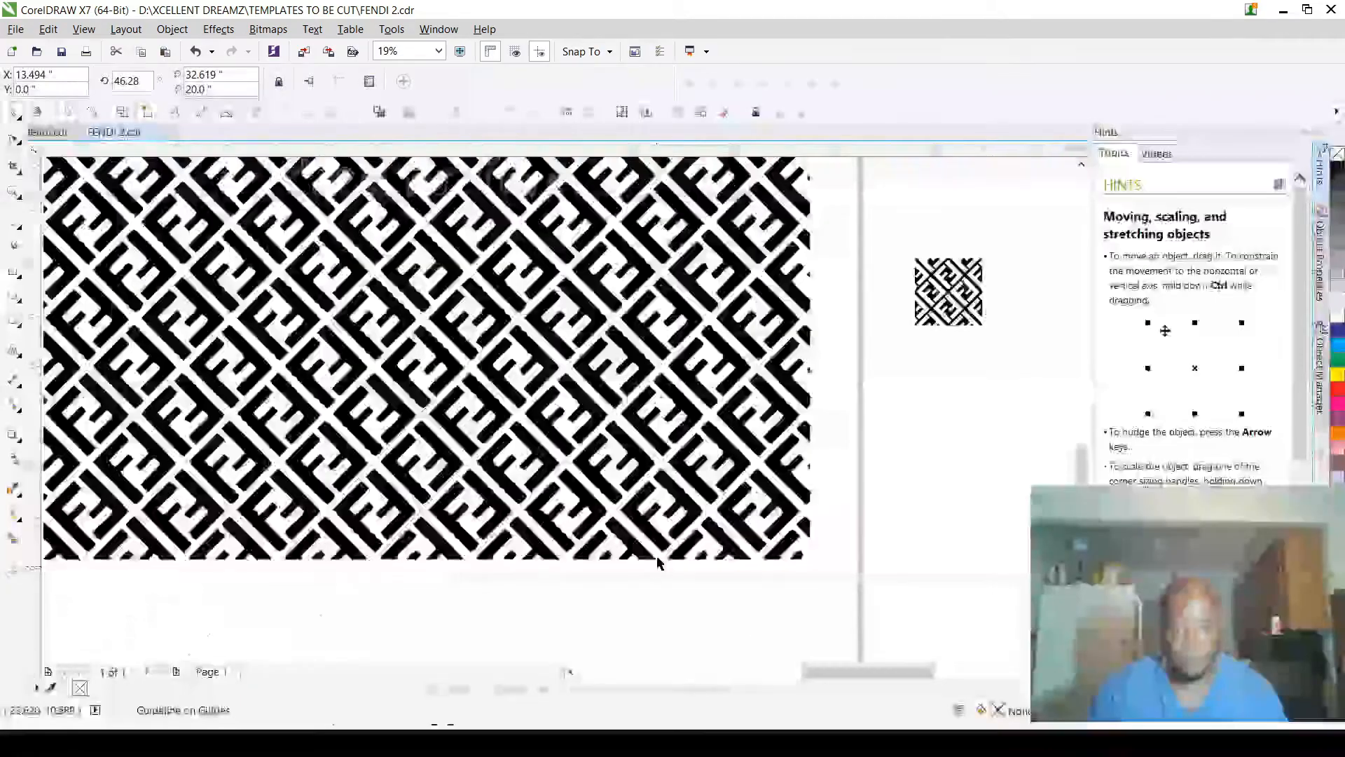
scroll(658, 562, up, 2)
drag(627, 537, 801, 614)
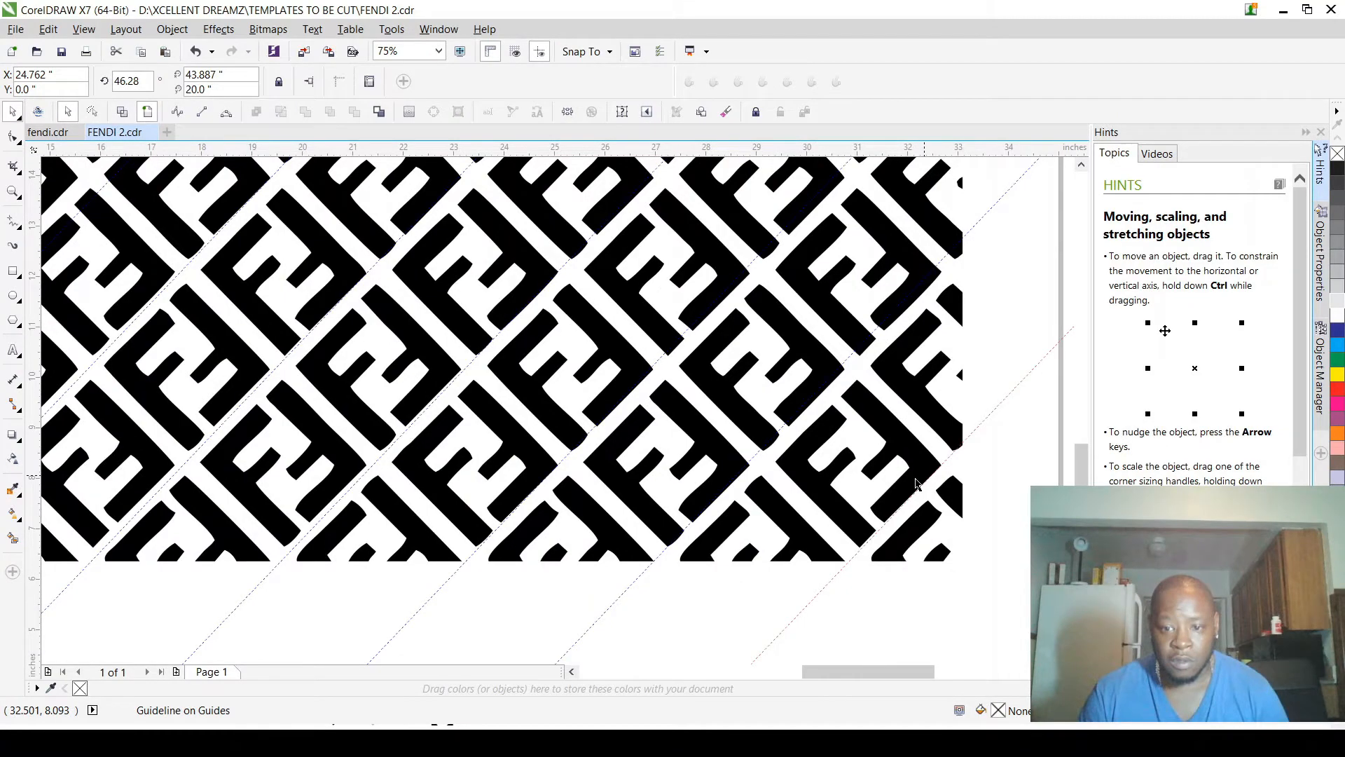
Step: Add a vertical guideline near the large pattern's left edge and rotate it to about 131 degrees, opposing the existing diagonals
scroll(816, 554, down, 2)
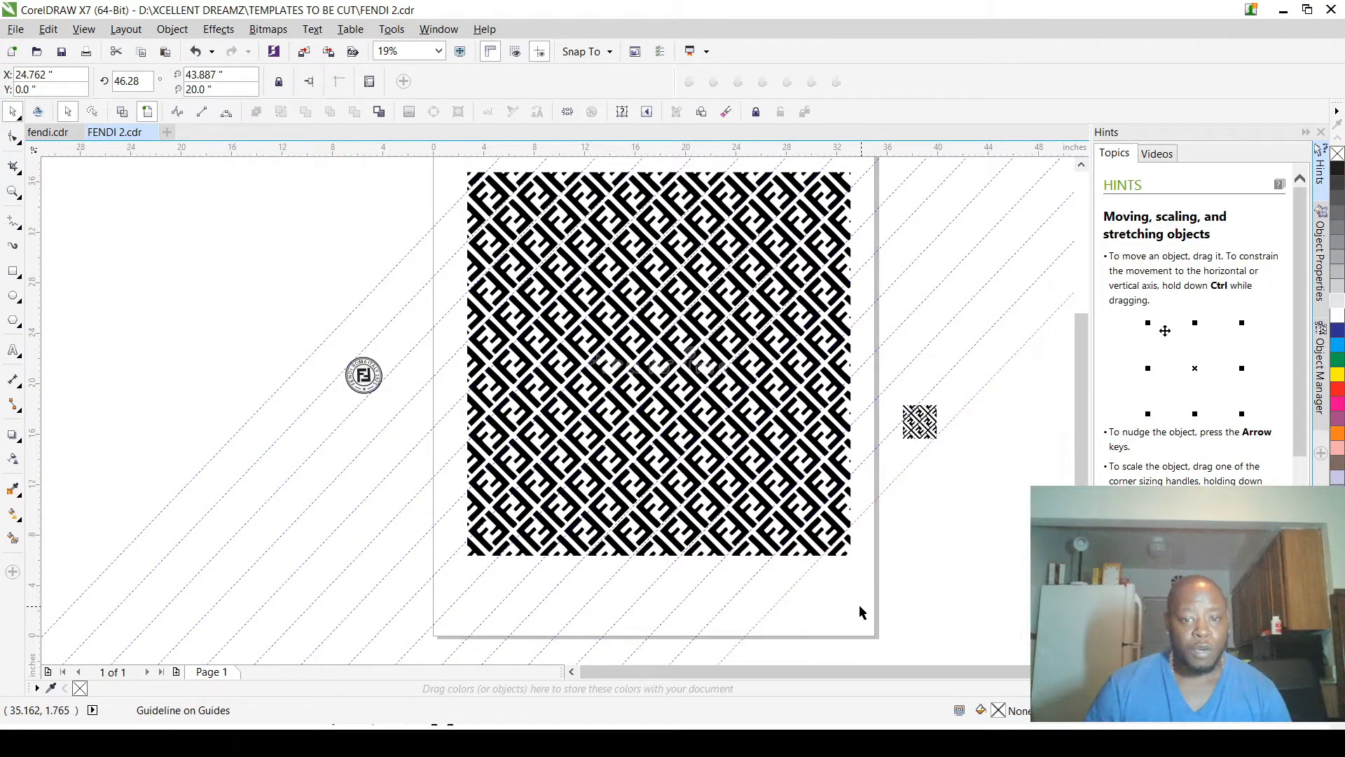
scroll(859, 604, up, 3)
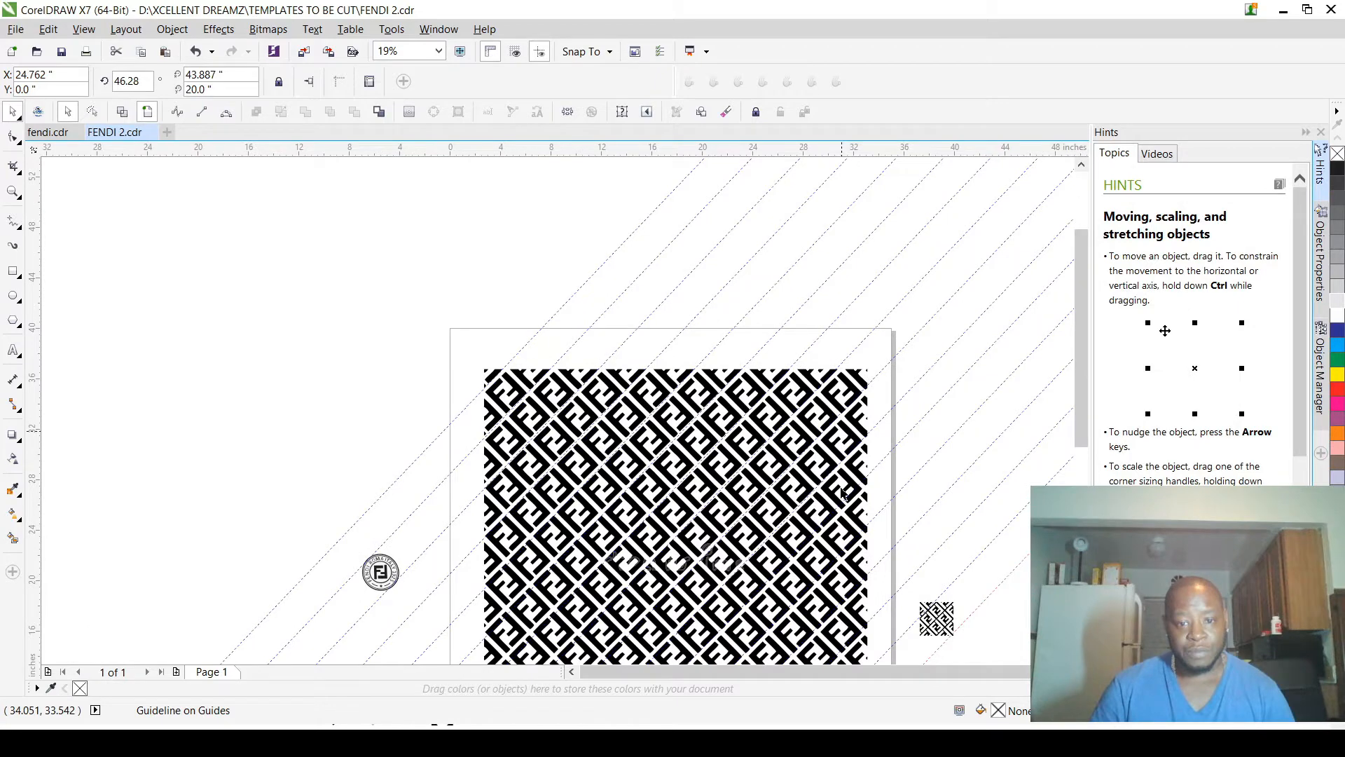
scroll(843, 493, up, 2)
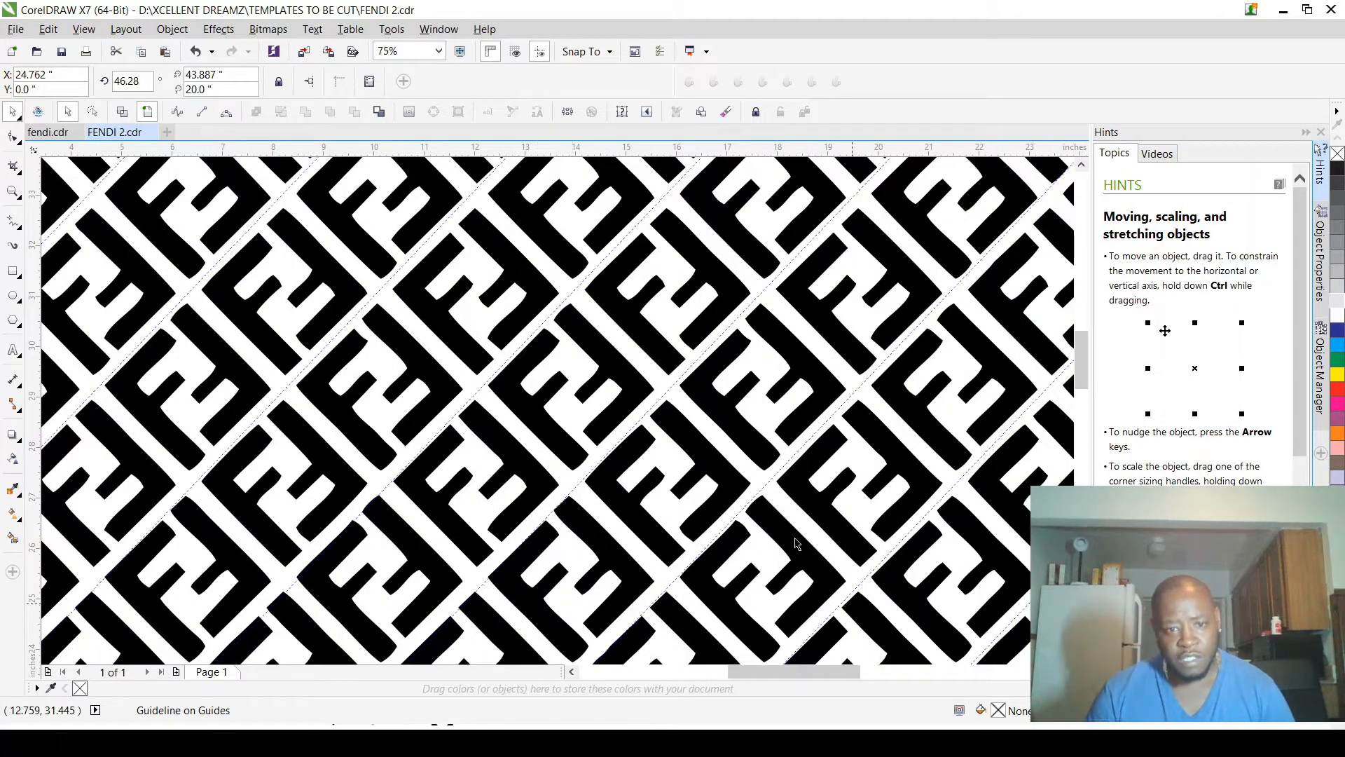
scroll(440, 469, down, 2)
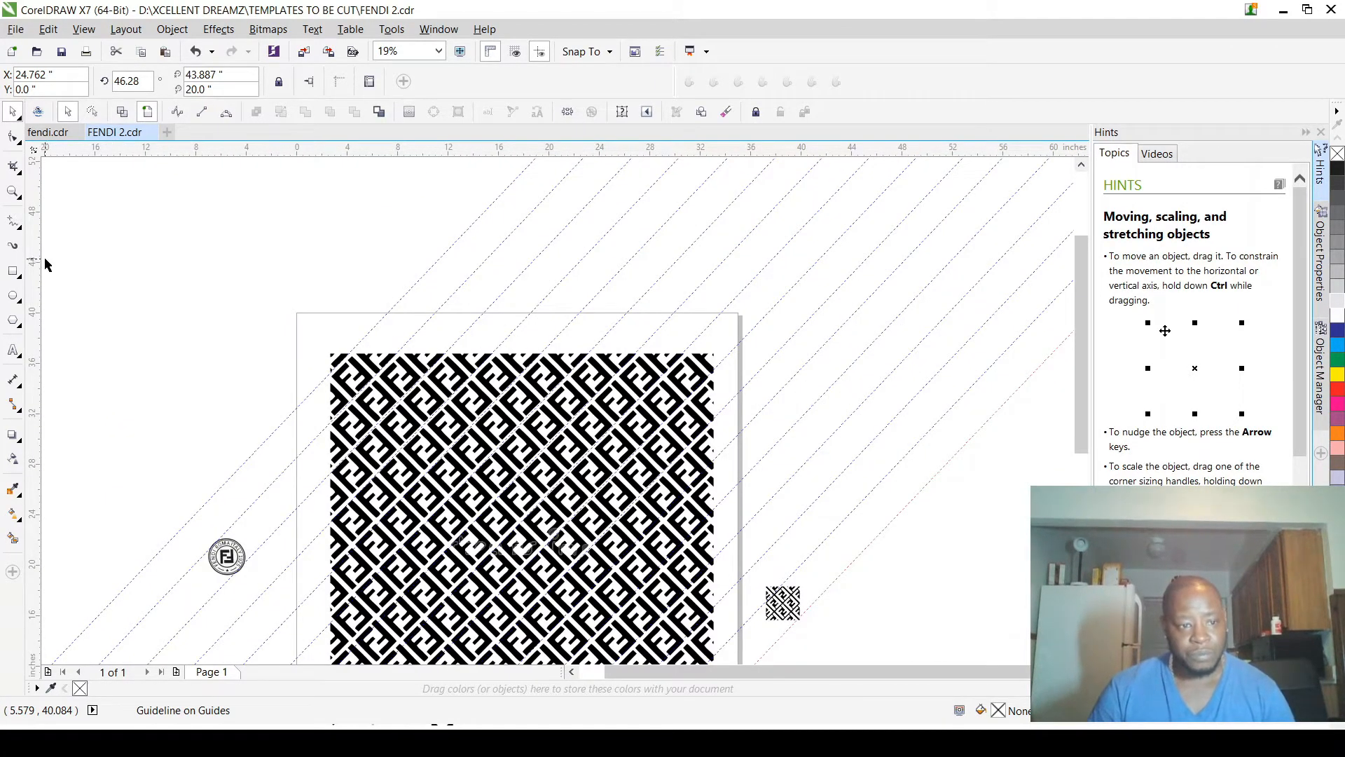
drag(38, 273, 343, 303)
click(343, 186)
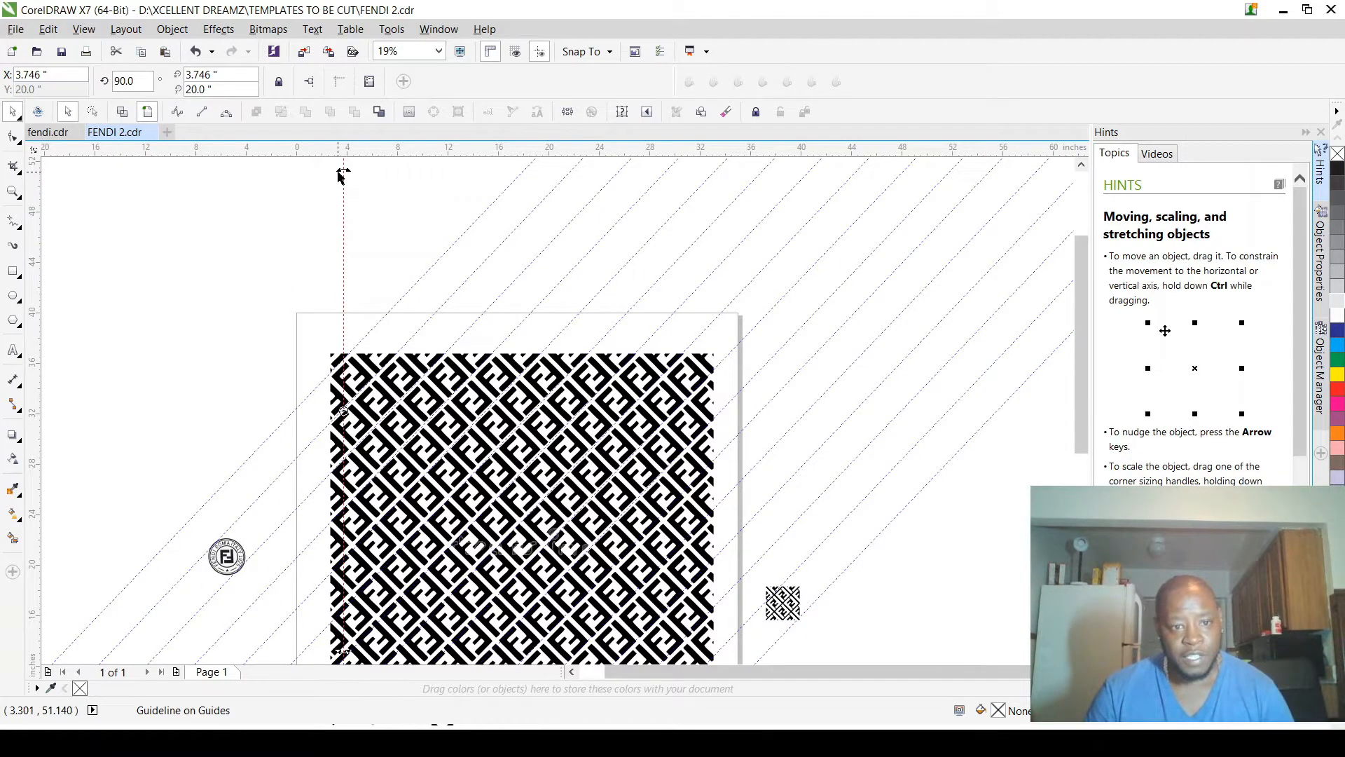
drag(339, 173, 223, 262)
Step: Move the opposing diagonal guideline onto the outer corner of the F beside the pattern's left edge
scroll(495, 607, up, 2)
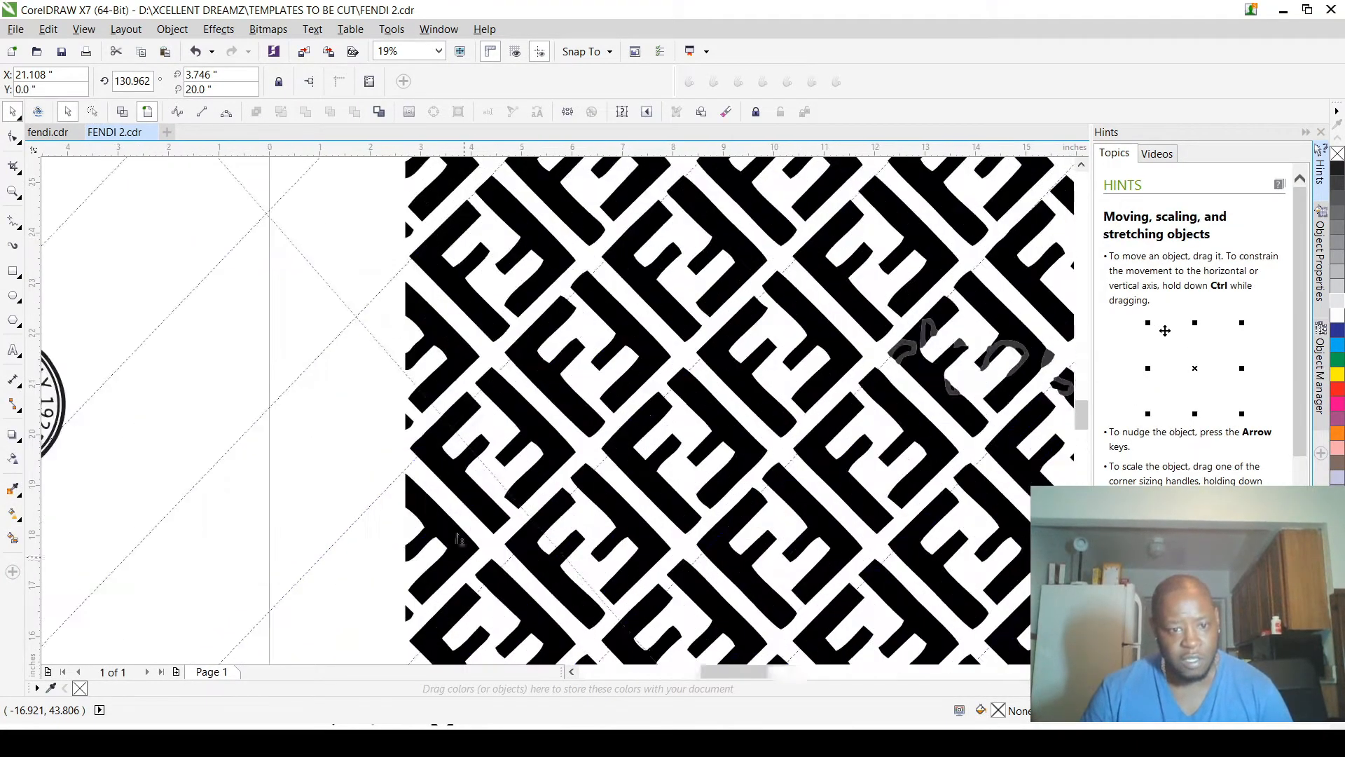
scroll(459, 538, up, 2)
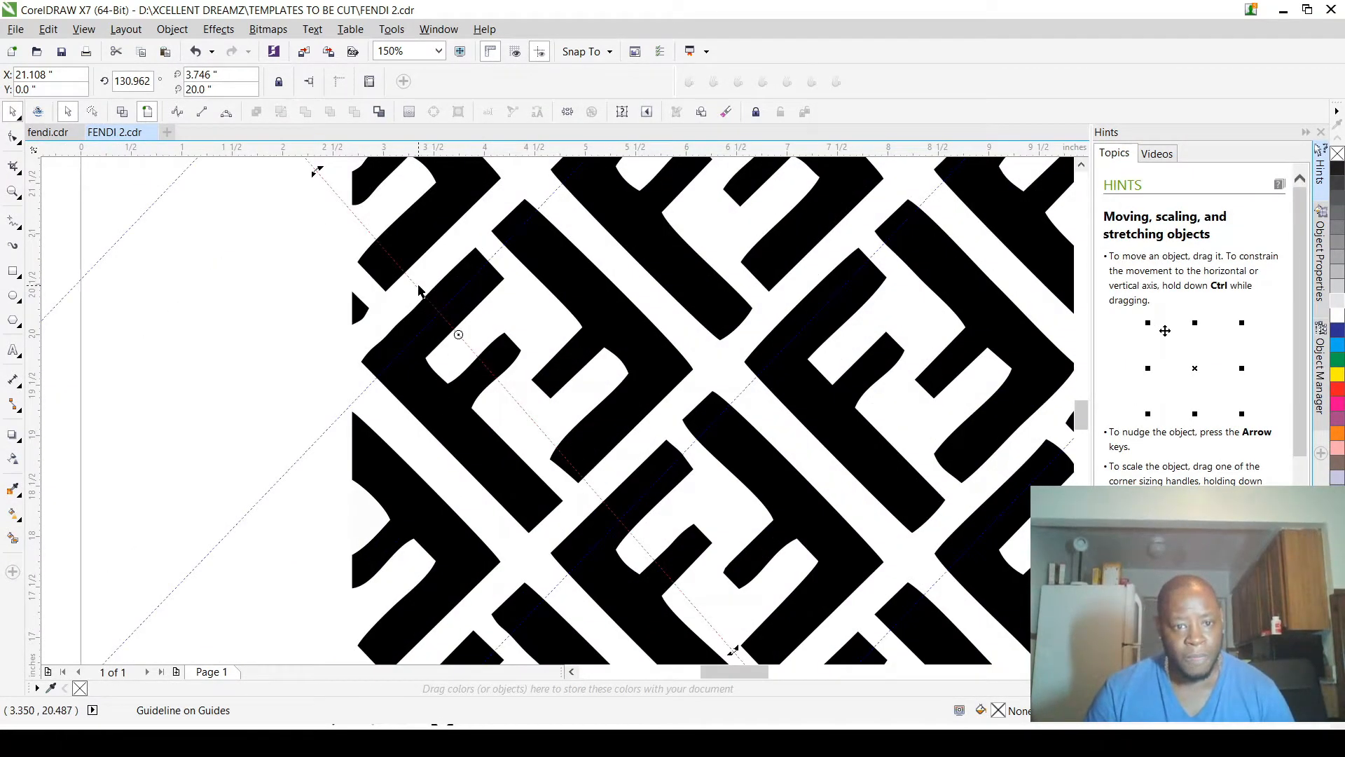
drag(412, 288, 369, 370)
Step: Rotate the opposing guideline to about 133.7 degrees, judging its alignment at the pattern's bottom edge
scroll(592, 392, down, 5)
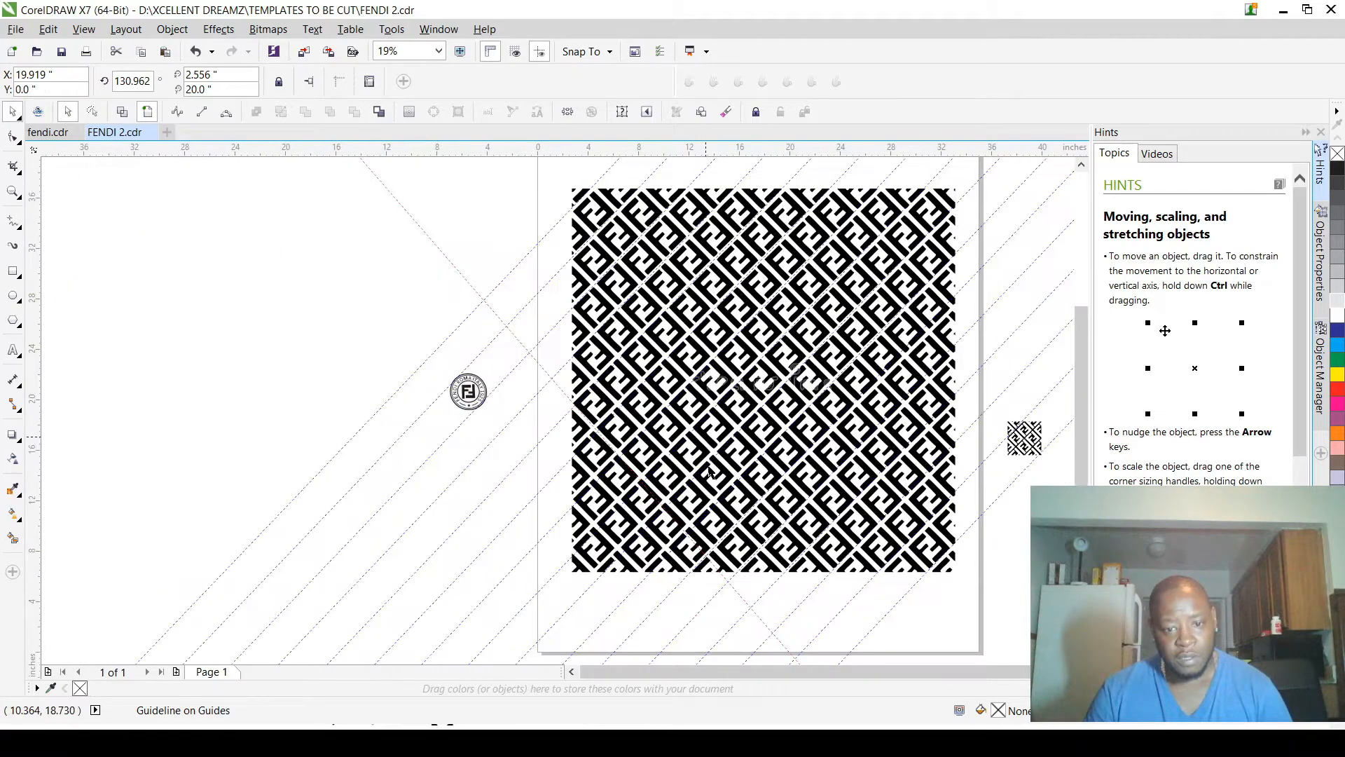
scroll(775, 625, up, 3)
scroll(728, 597, up, 4)
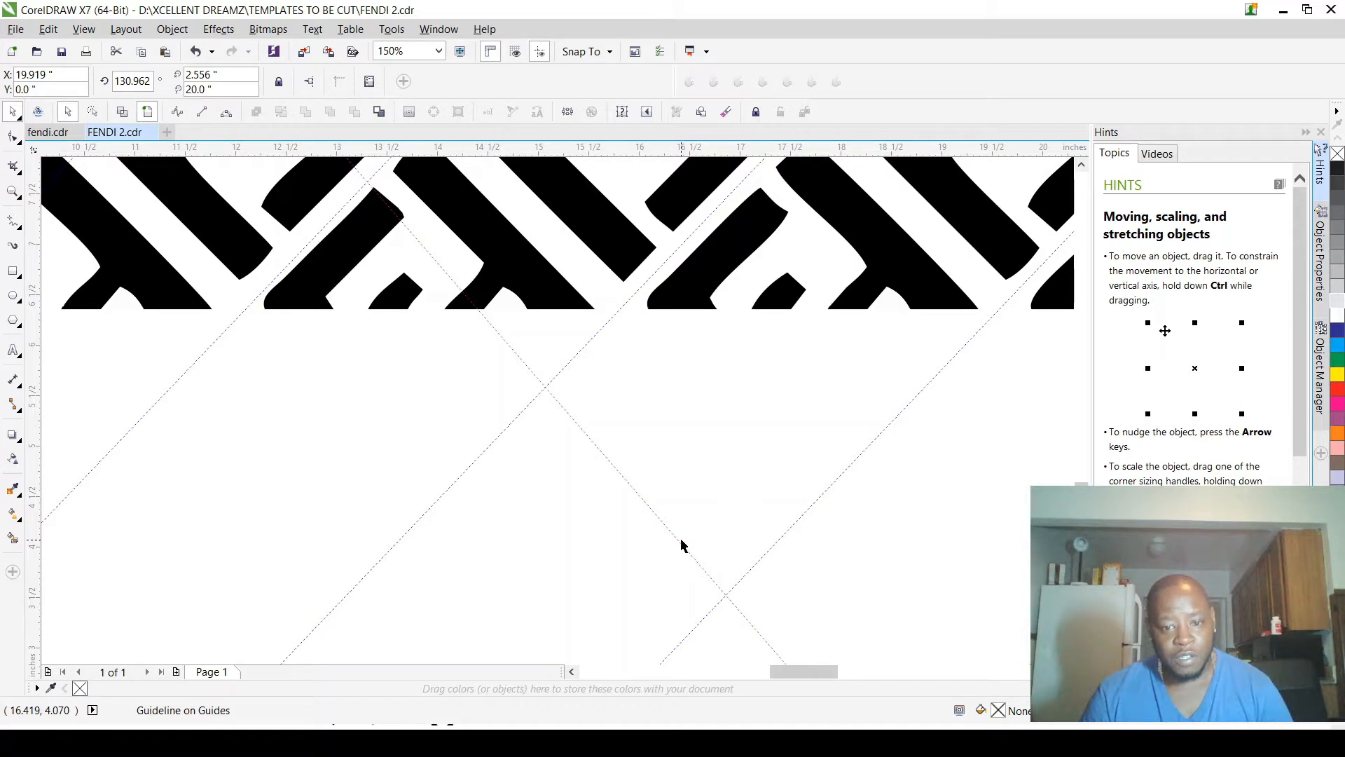
drag(773, 650, 773, 652)
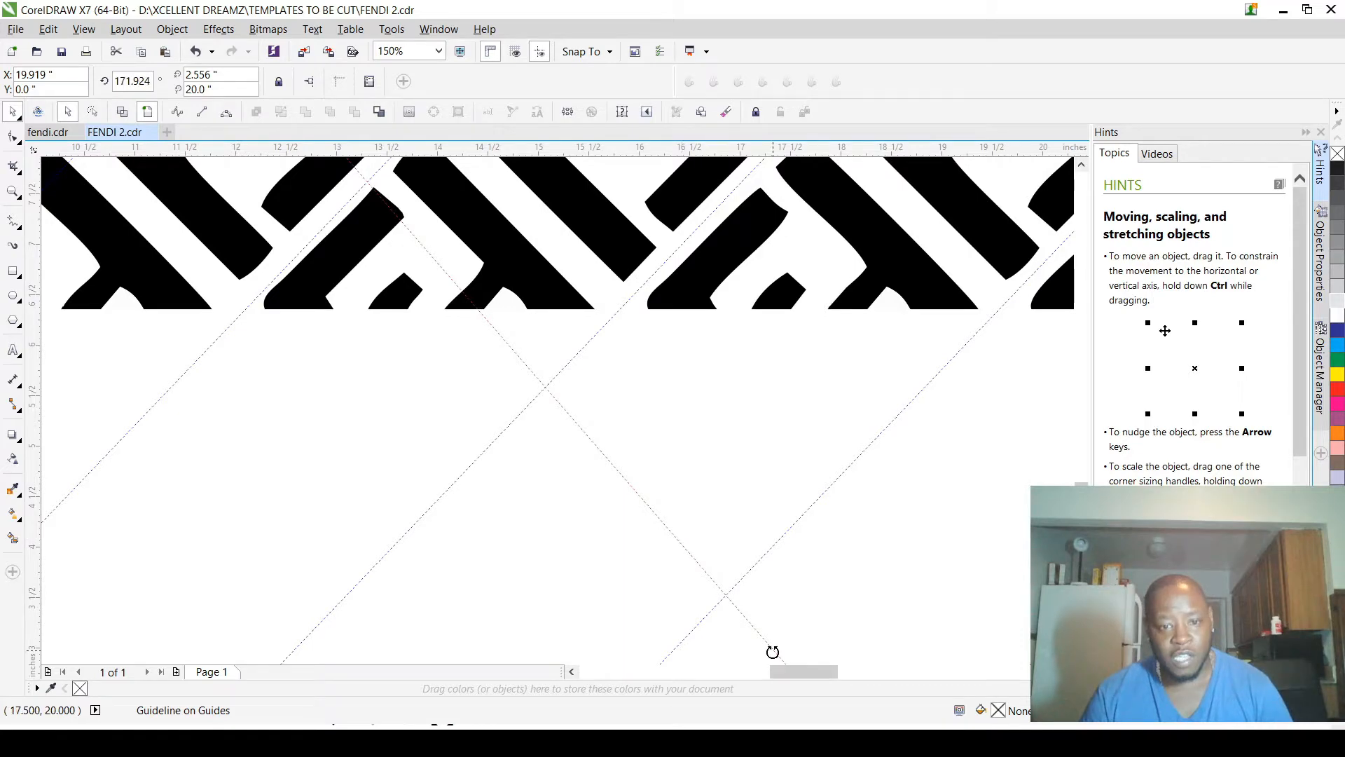
drag(773, 652, 841, 567)
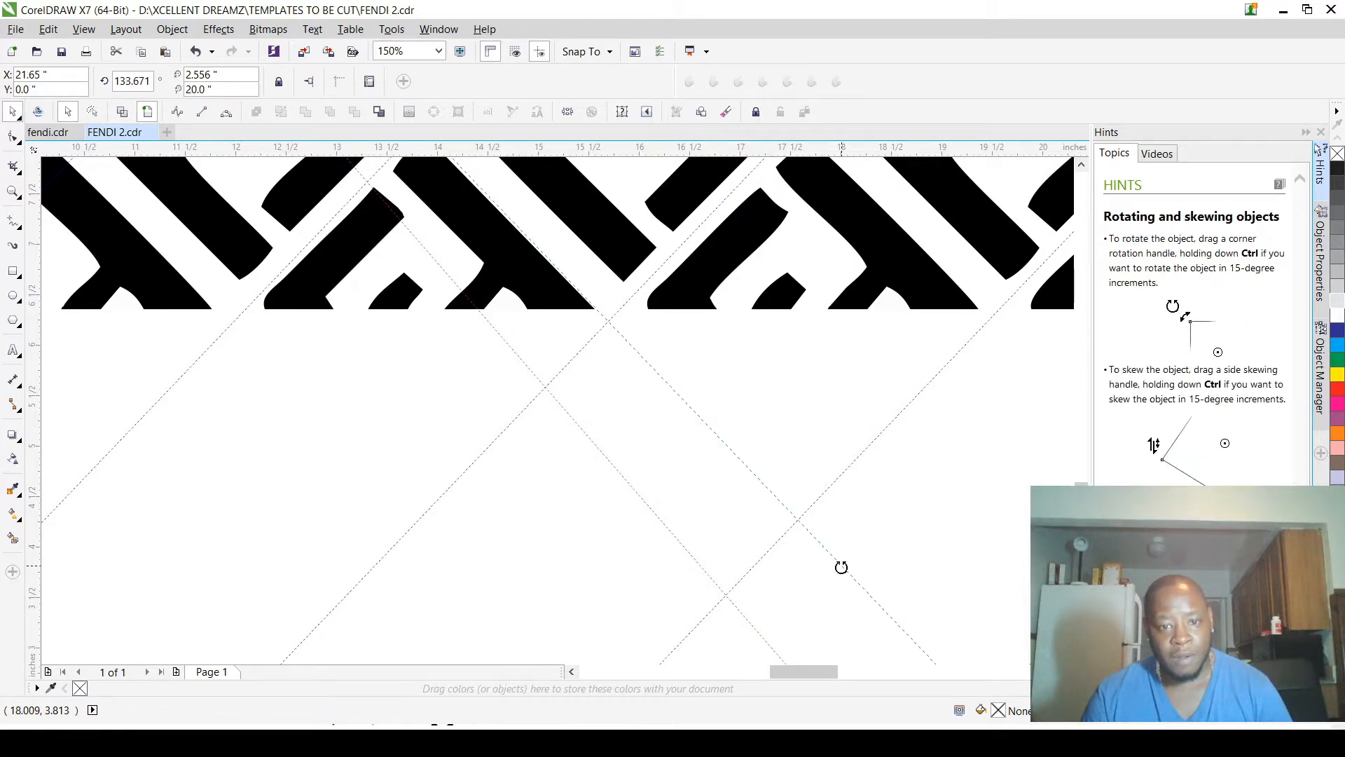
Step: Fine-tune the opposing guideline's rotation to about 134.8 degrees so it follows the pattern's descending diagonal gap
scroll(842, 567, down, 4)
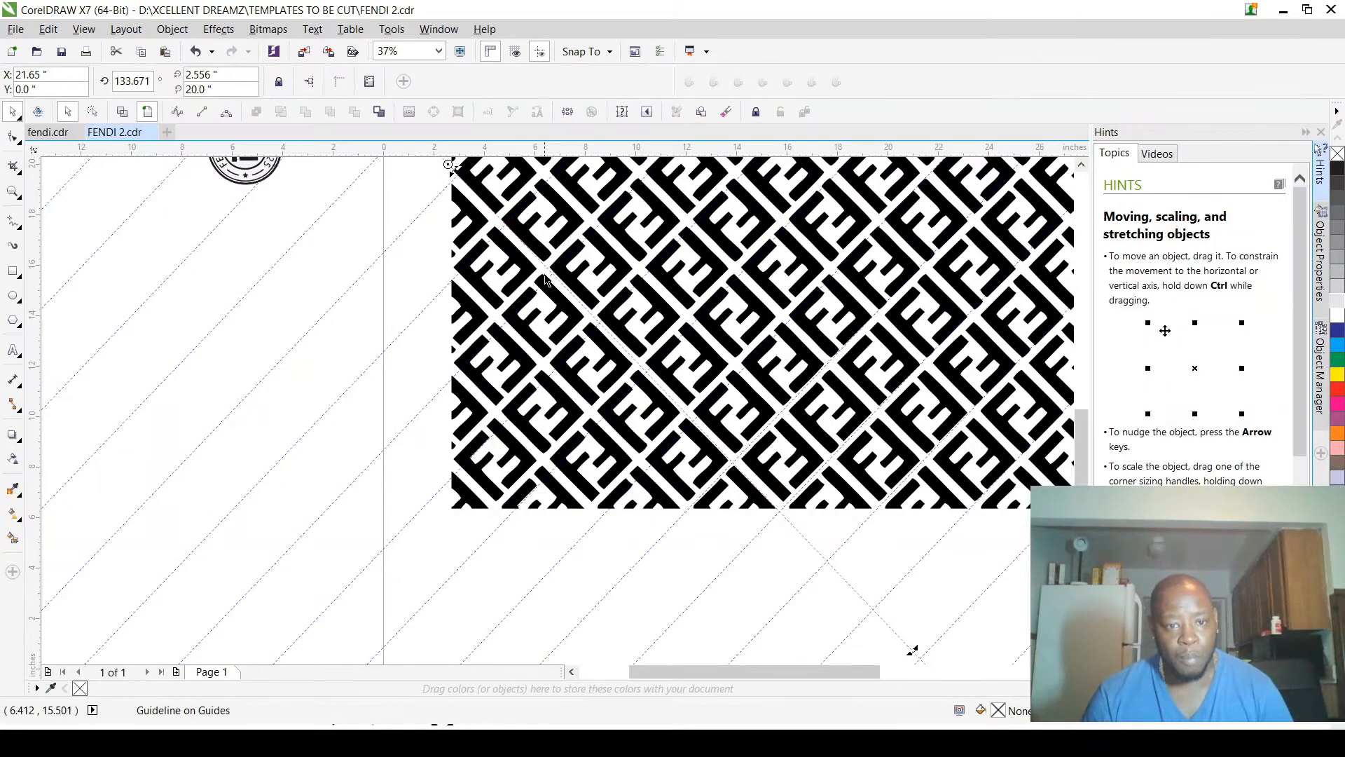
scroll(498, 258, down, 2)
scroll(487, 226, up, 2)
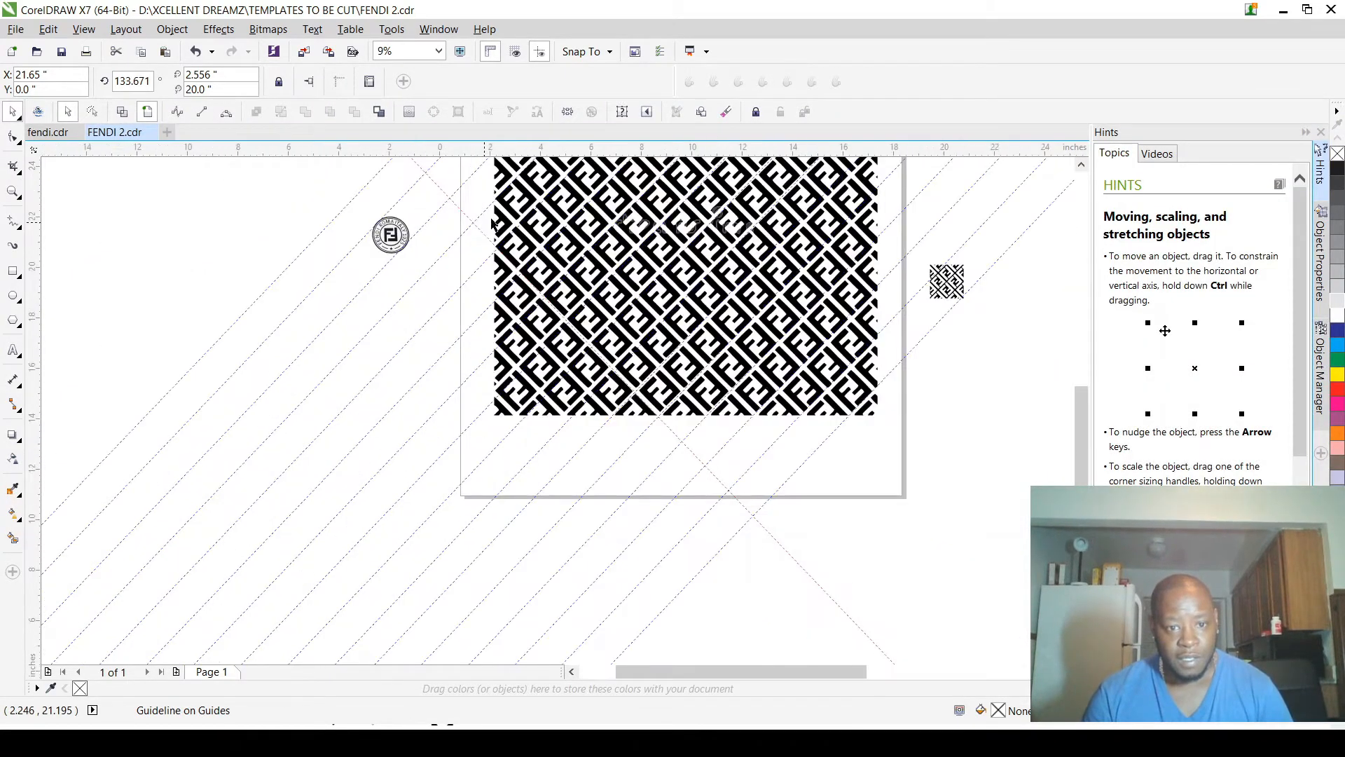
scroll(529, 269, up, 2)
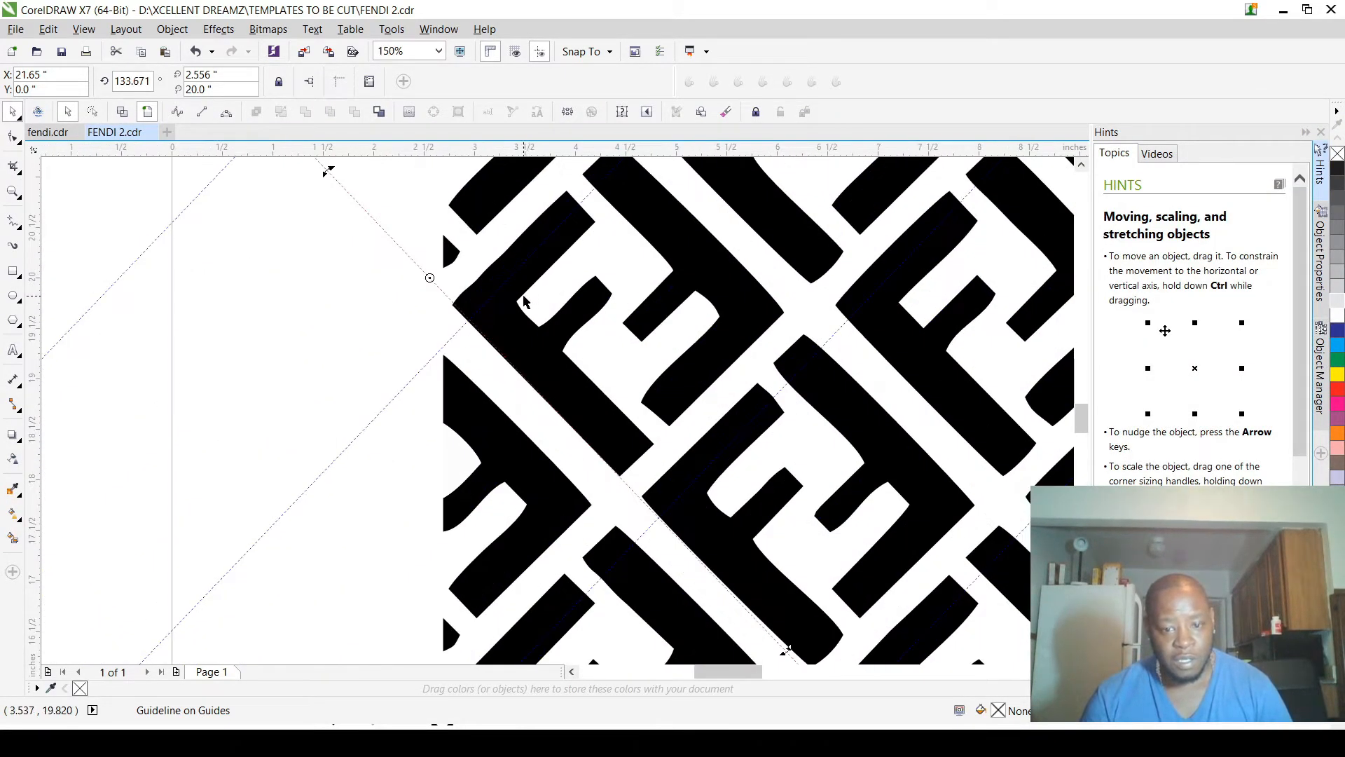
scroll(522, 301, down, 3)
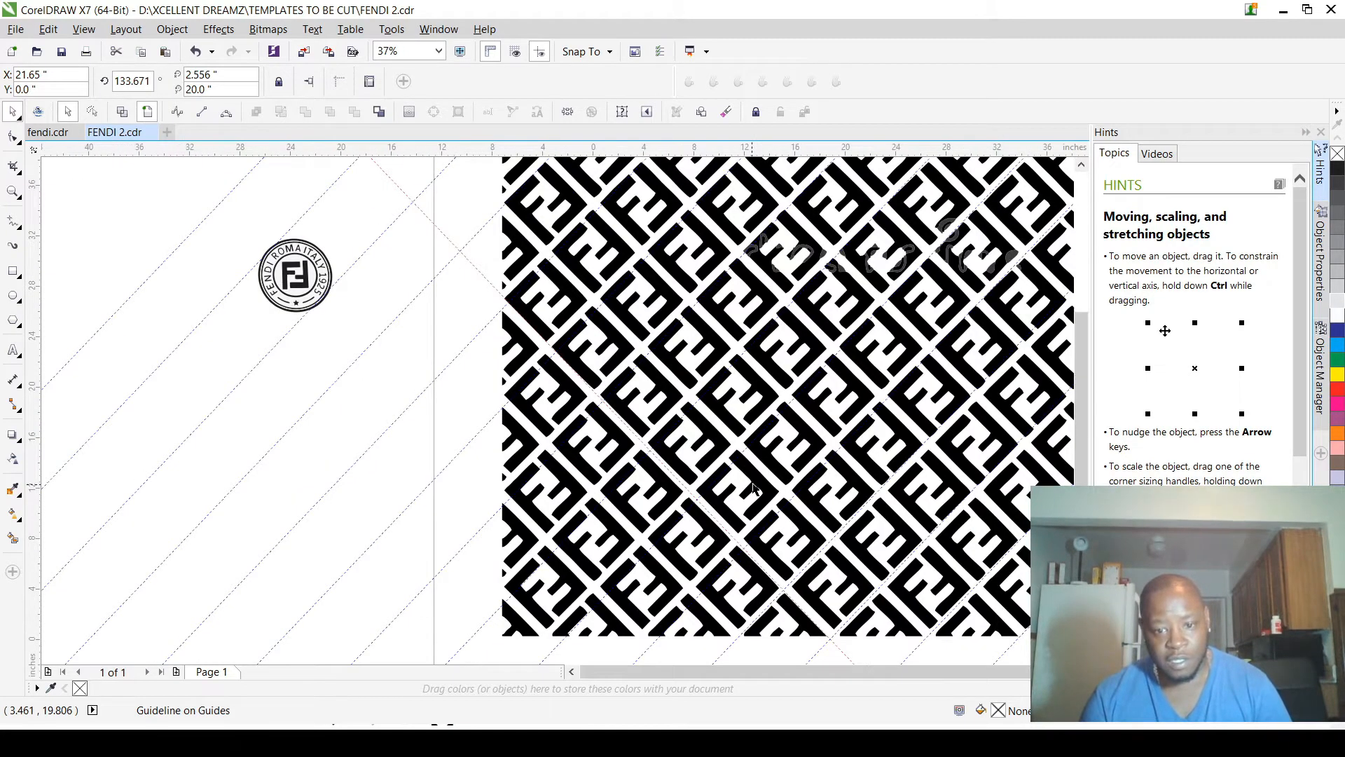
scroll(765, 517, down, 1)
scroll(766, 517, up, 1)
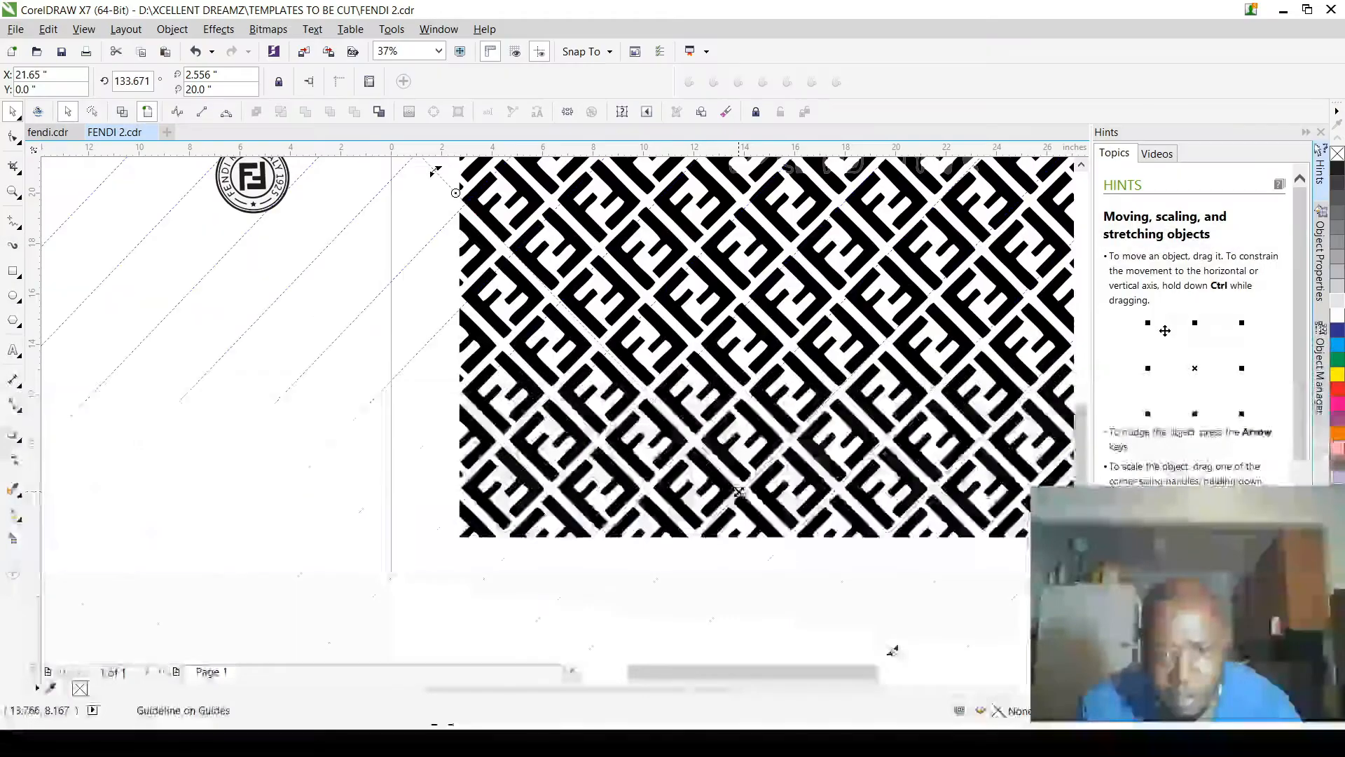
scroll(746, 494, up, 1)
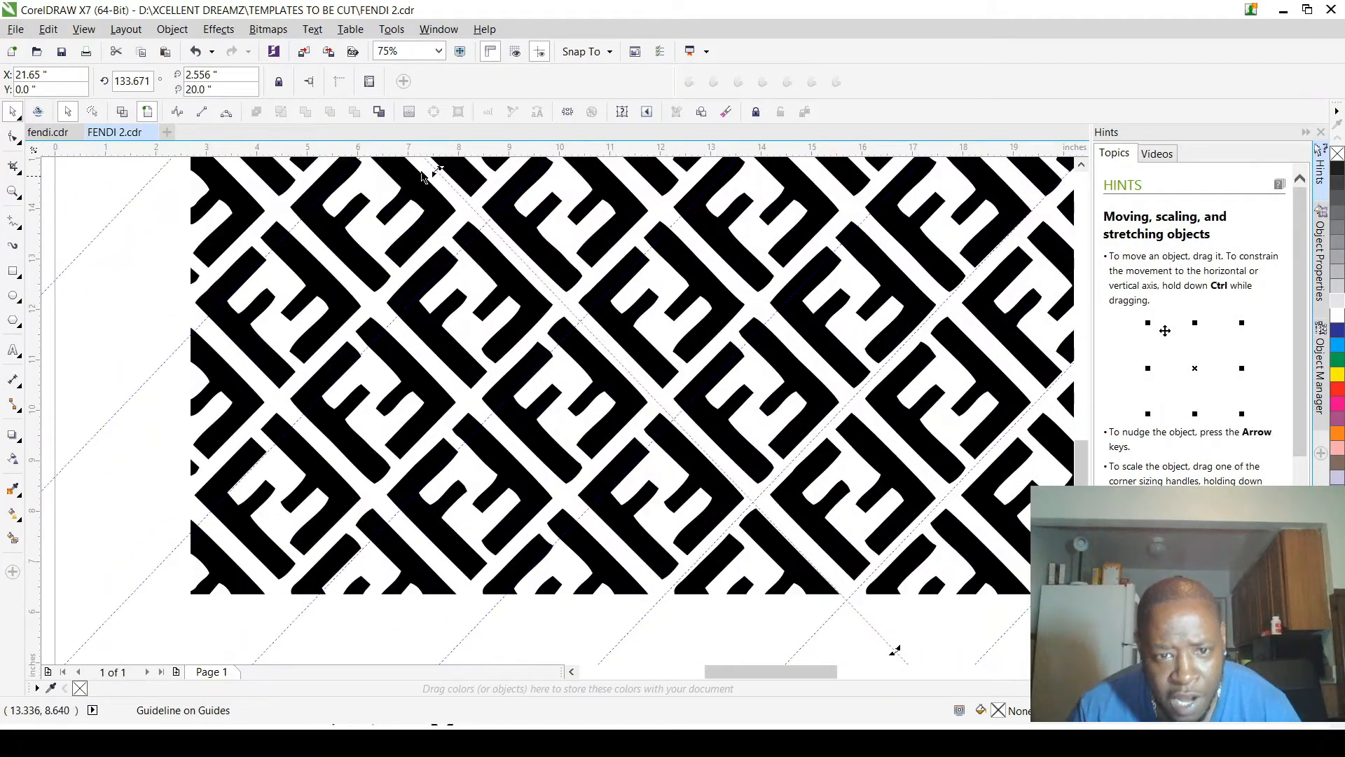
drag(895, 651, 916, 640)
Step: Place parallel copies of the 134.785-degree guideline along the descending gaps across the whole pattern to complete the diagonal grid
scroll(895, 637, down, 3)
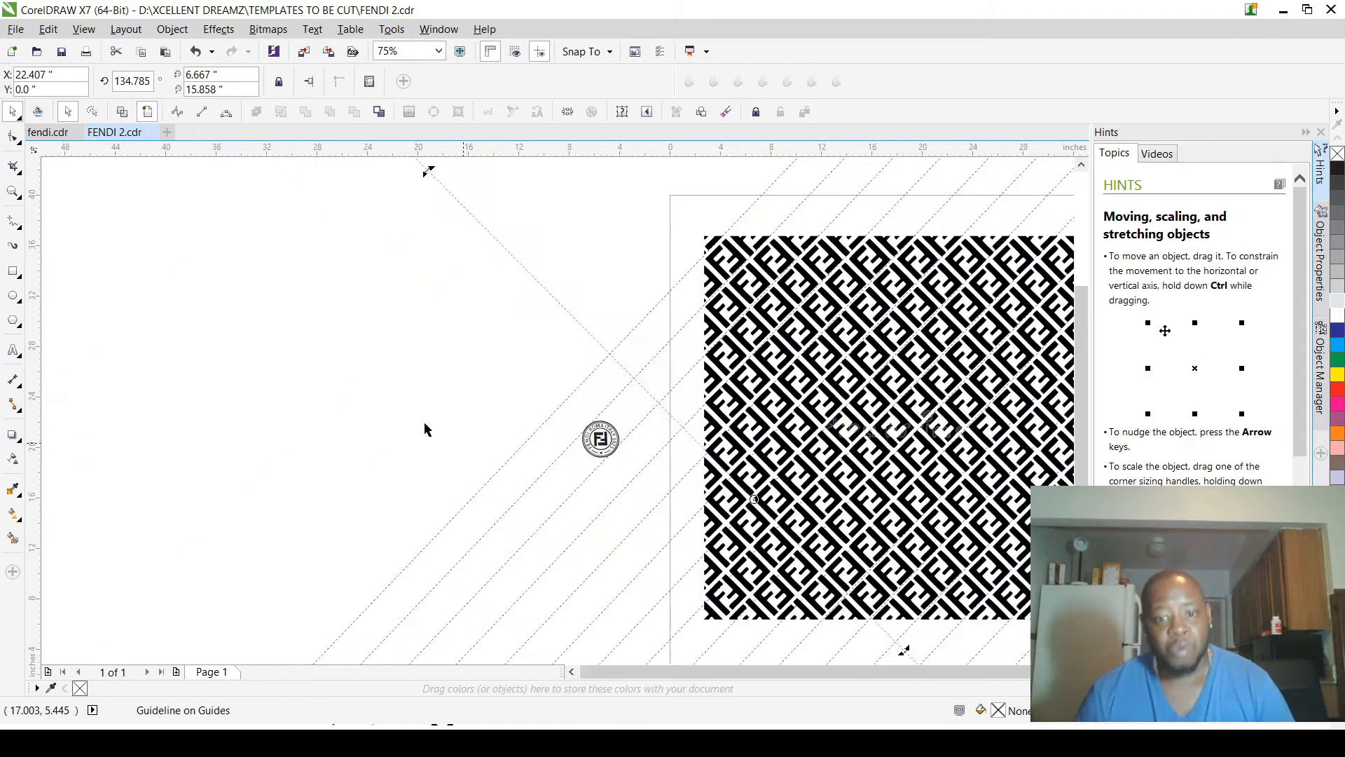
scroll(441, 412, down, 3)
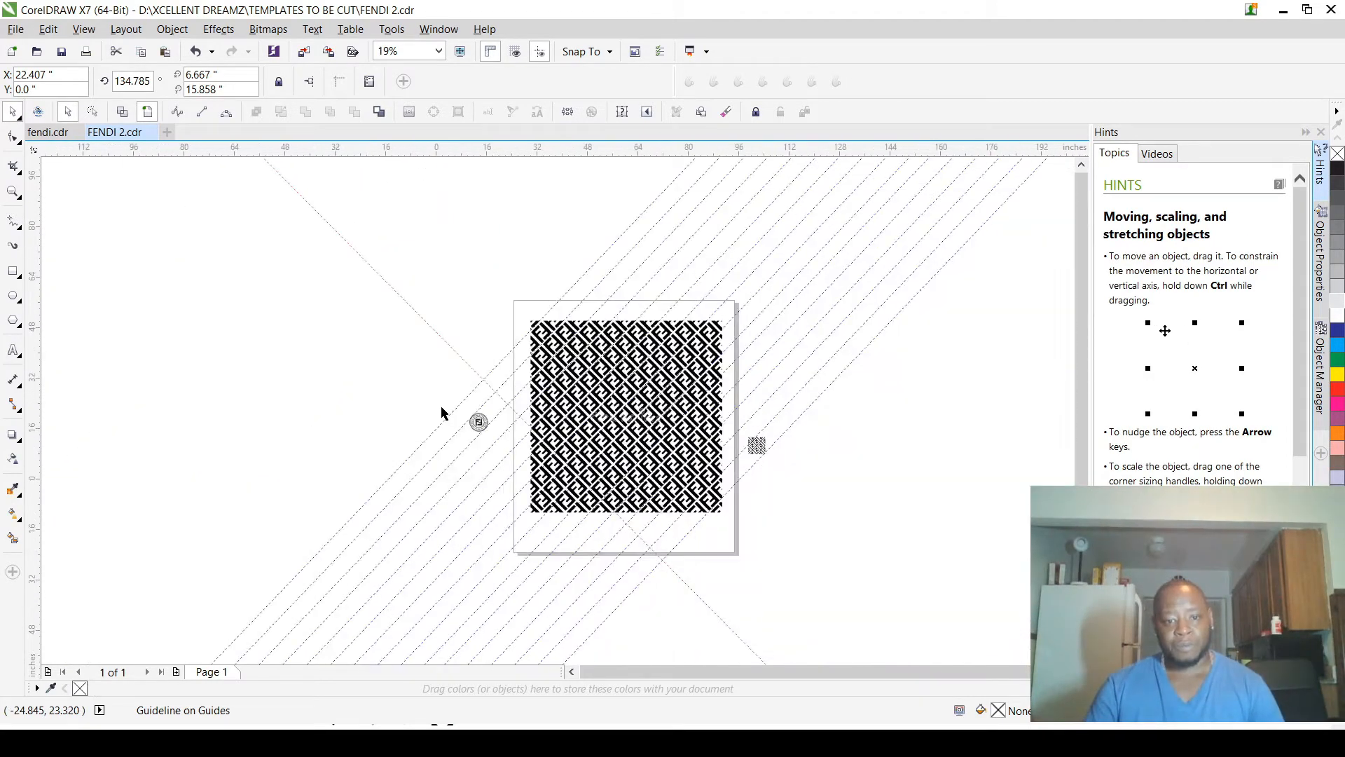
click(472, 229)
scroll(480, 443, up, 4)
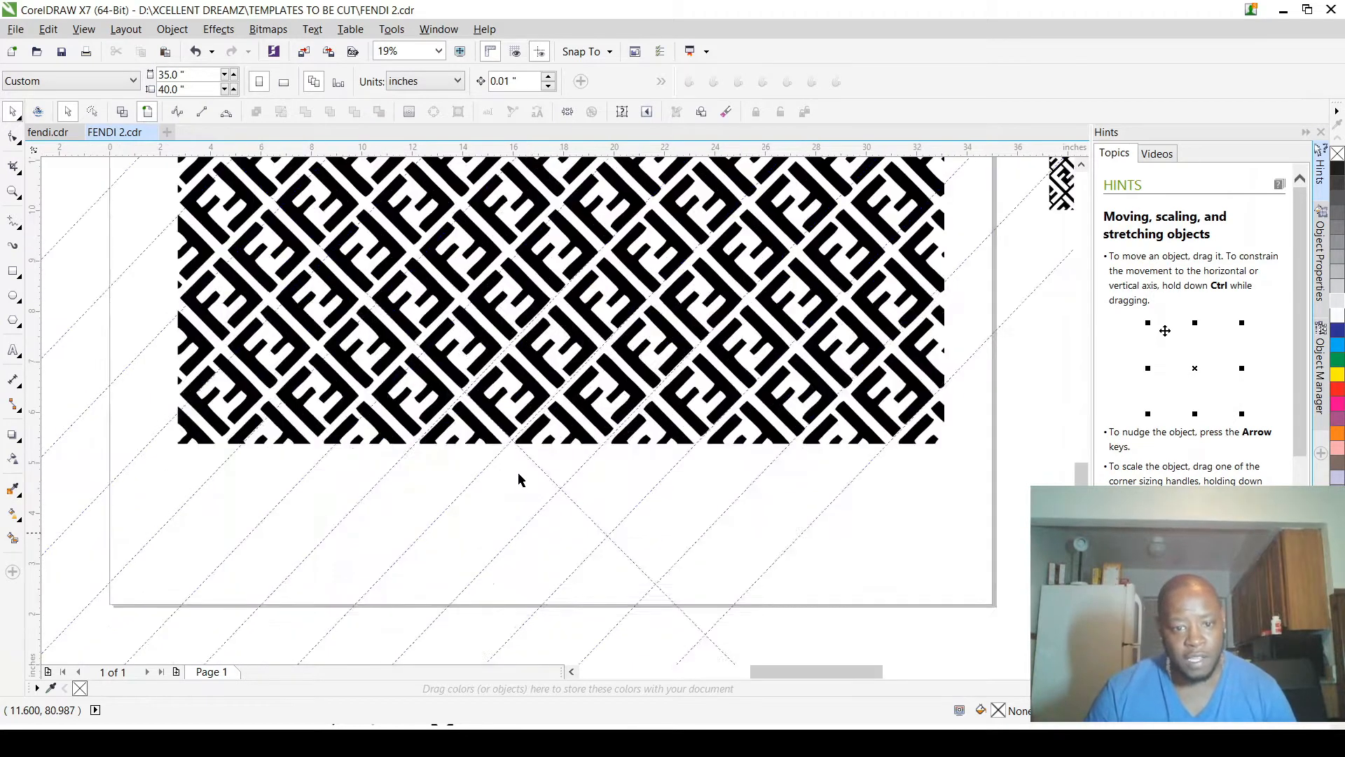
drag(555, 433, 721, 300)
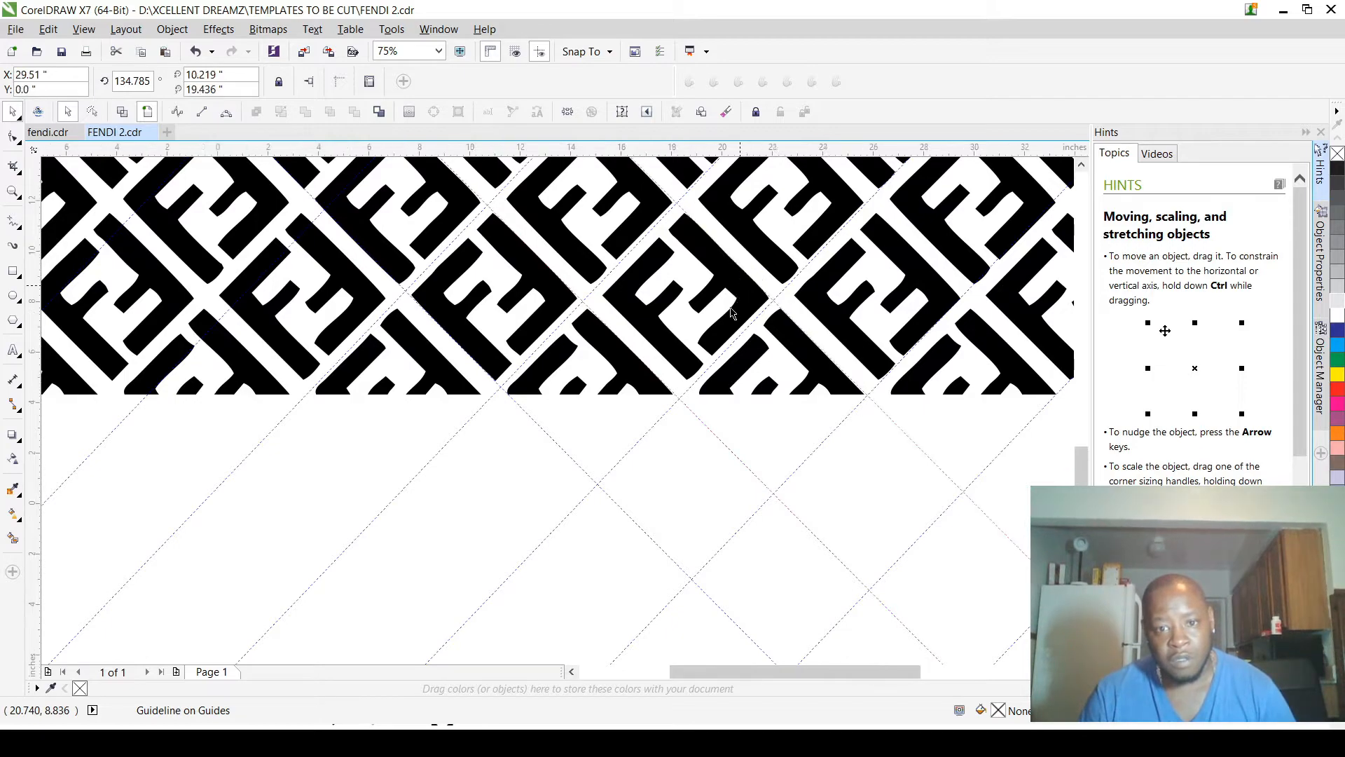
scroll(723, 312, down, 4)
scroll(723, 323, down, 3)
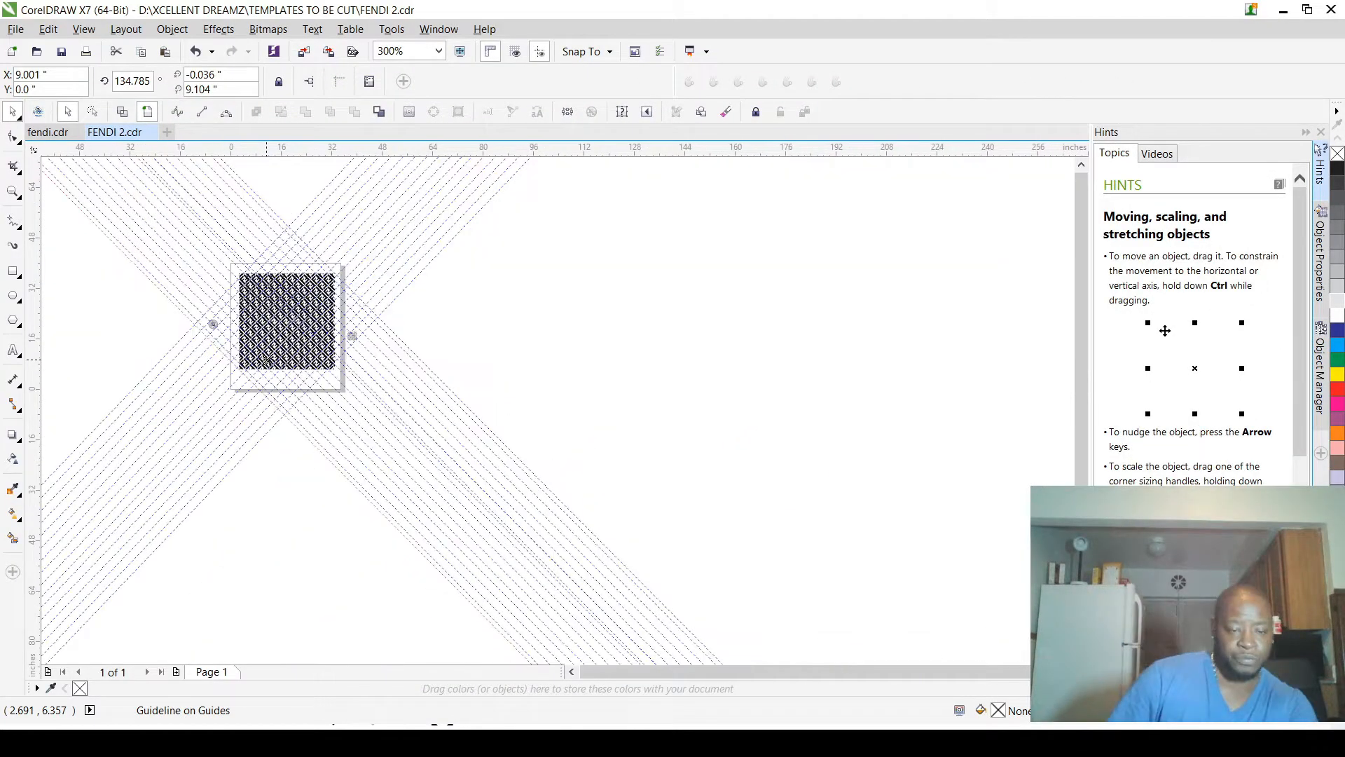
click(549, 361)
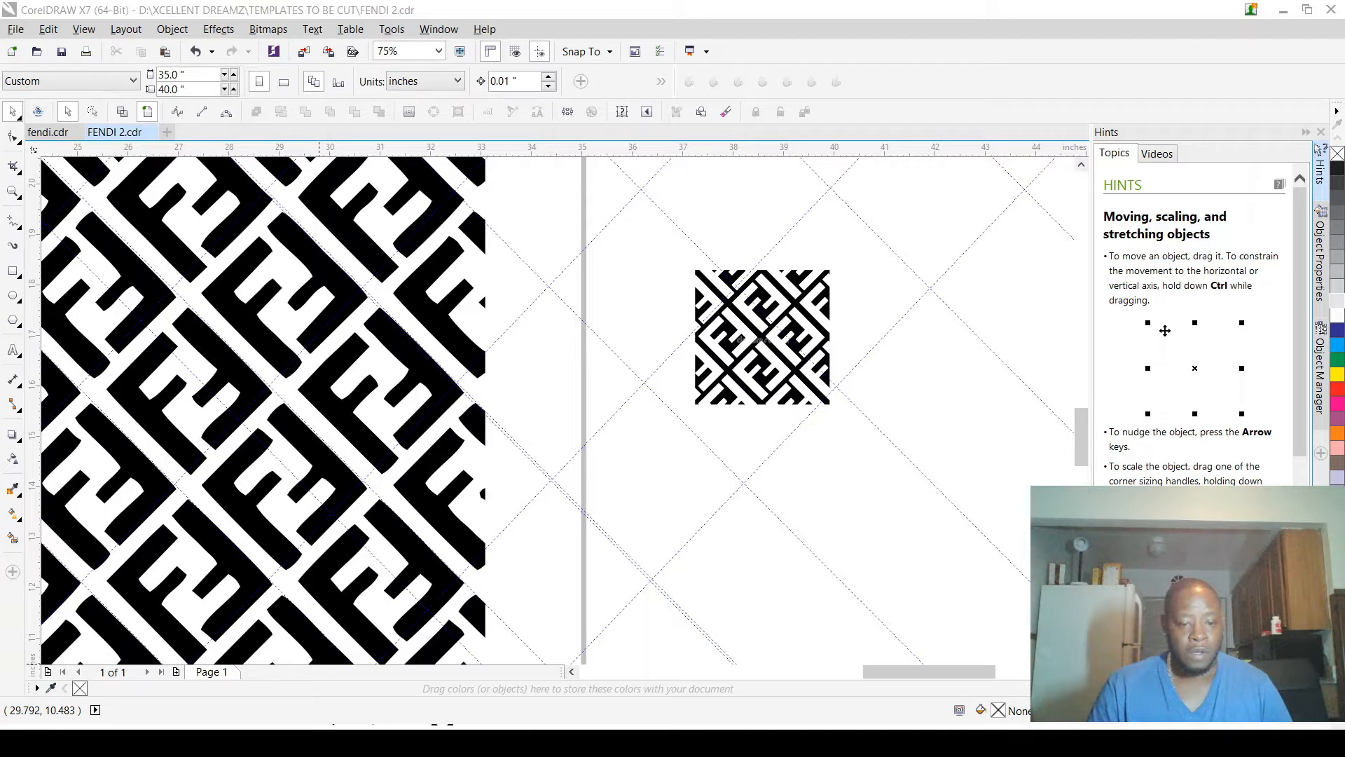
Step: Delete the stray node along the end edge of the upper arm on the red FF emblem's left F
scroll(770, 285, up, 4)
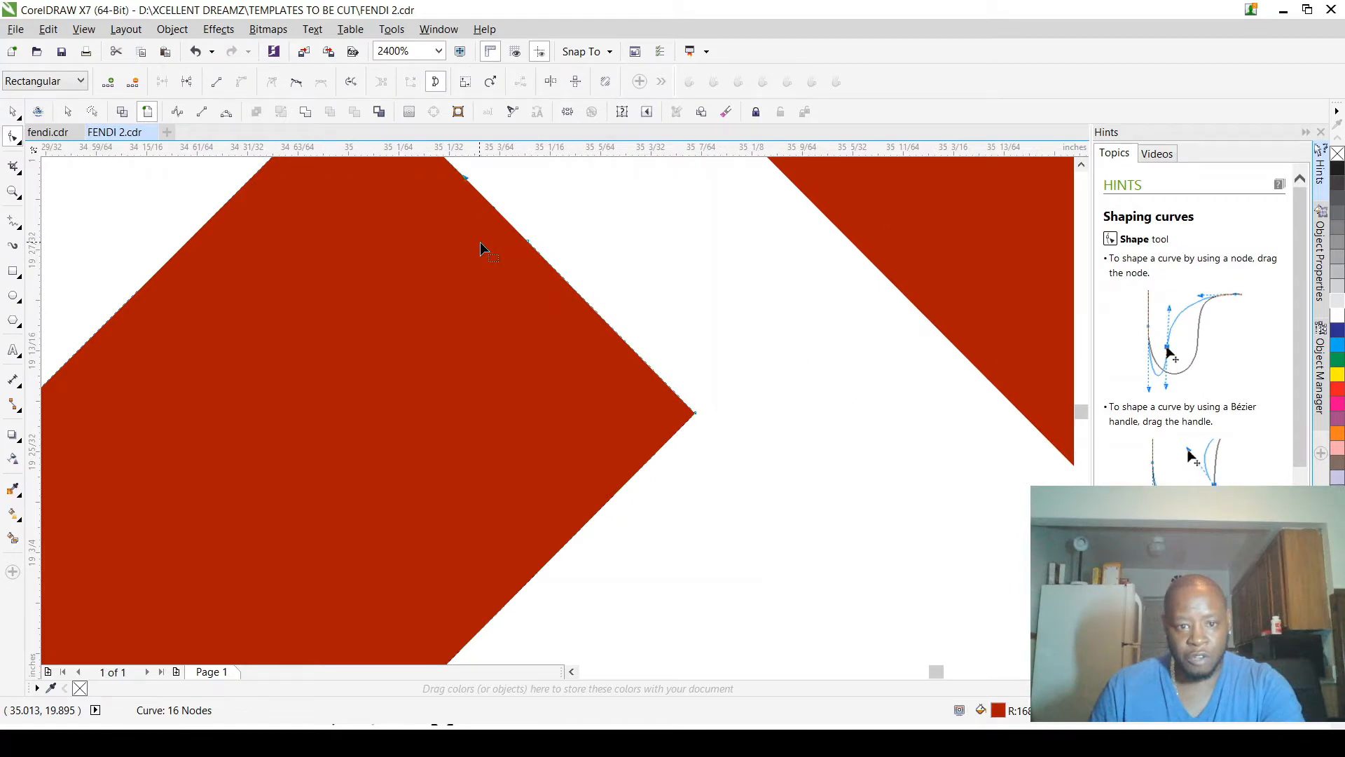
scroll(471, 216, up, 1)
drag(472, 216, 555, 283)
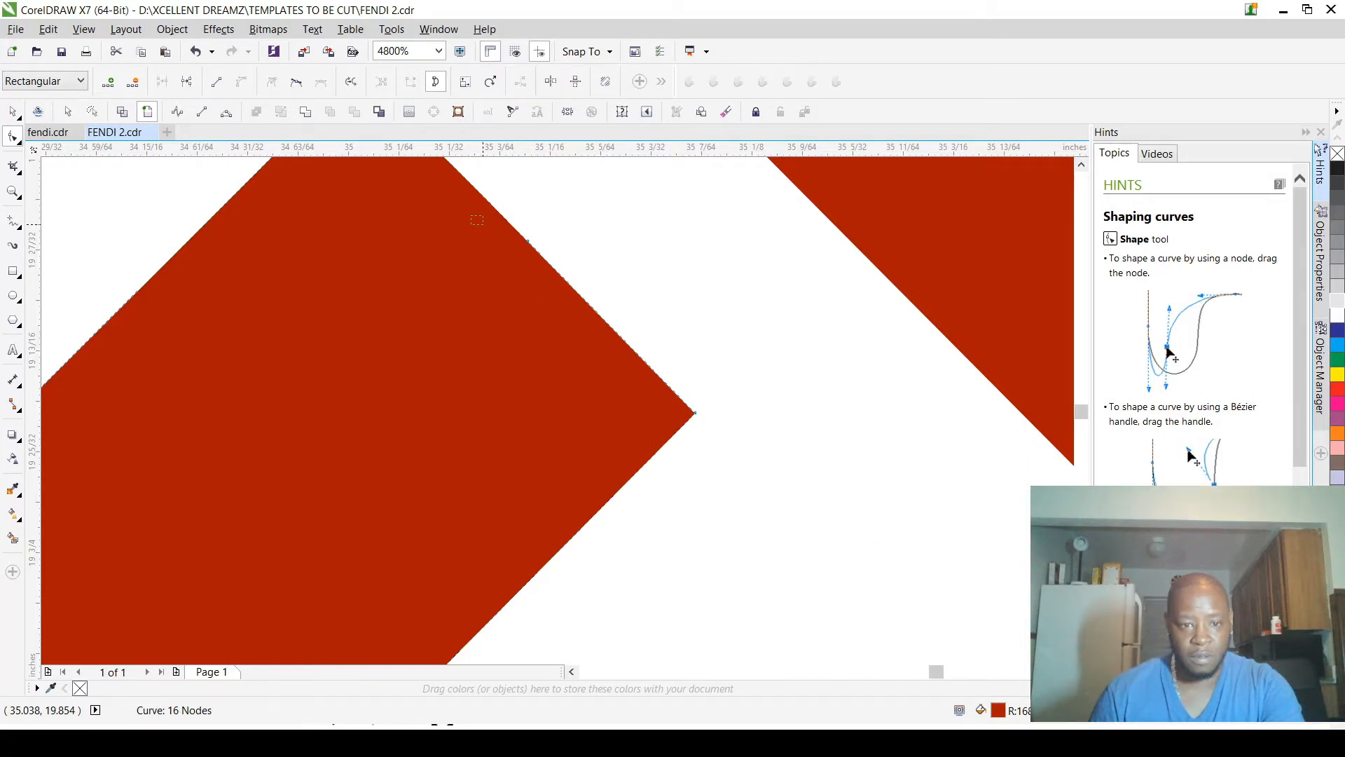
click(527, 241)
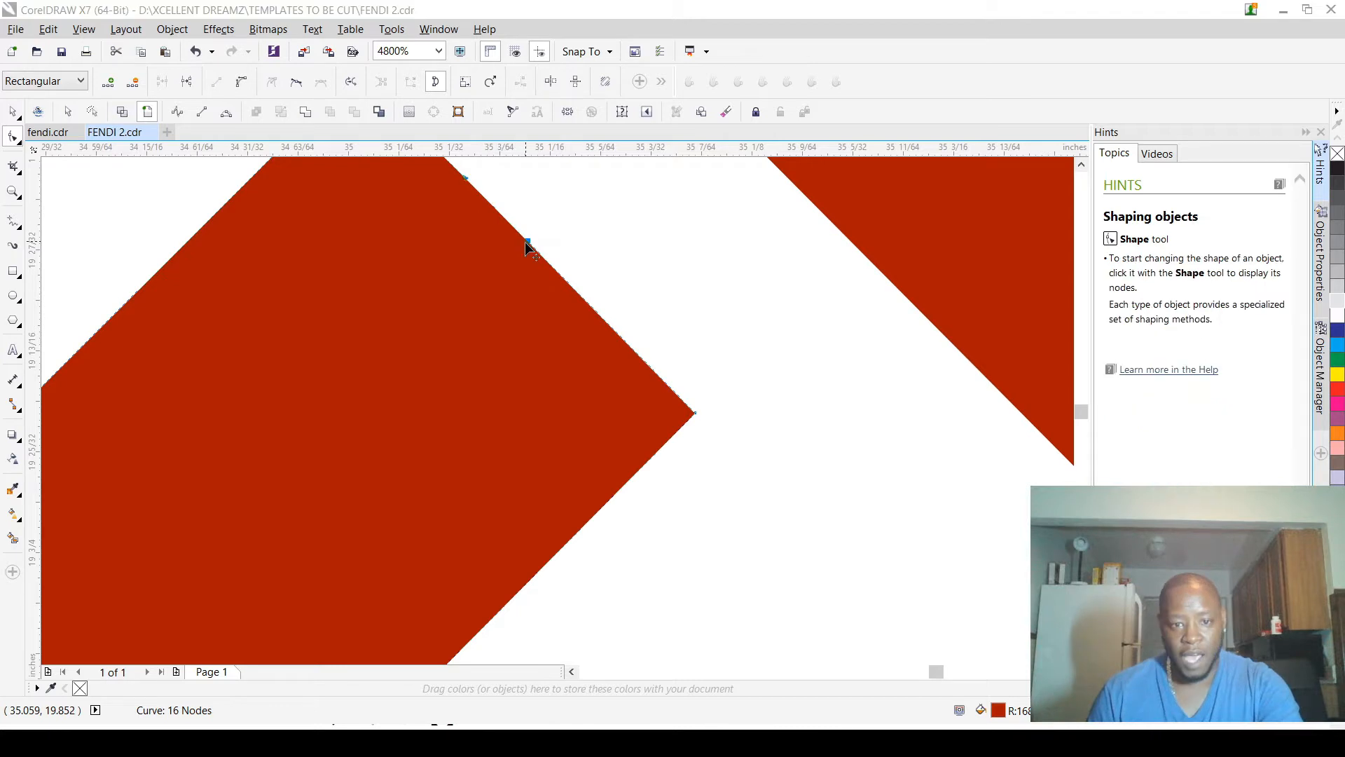
scroll(544, 245, up, 3)
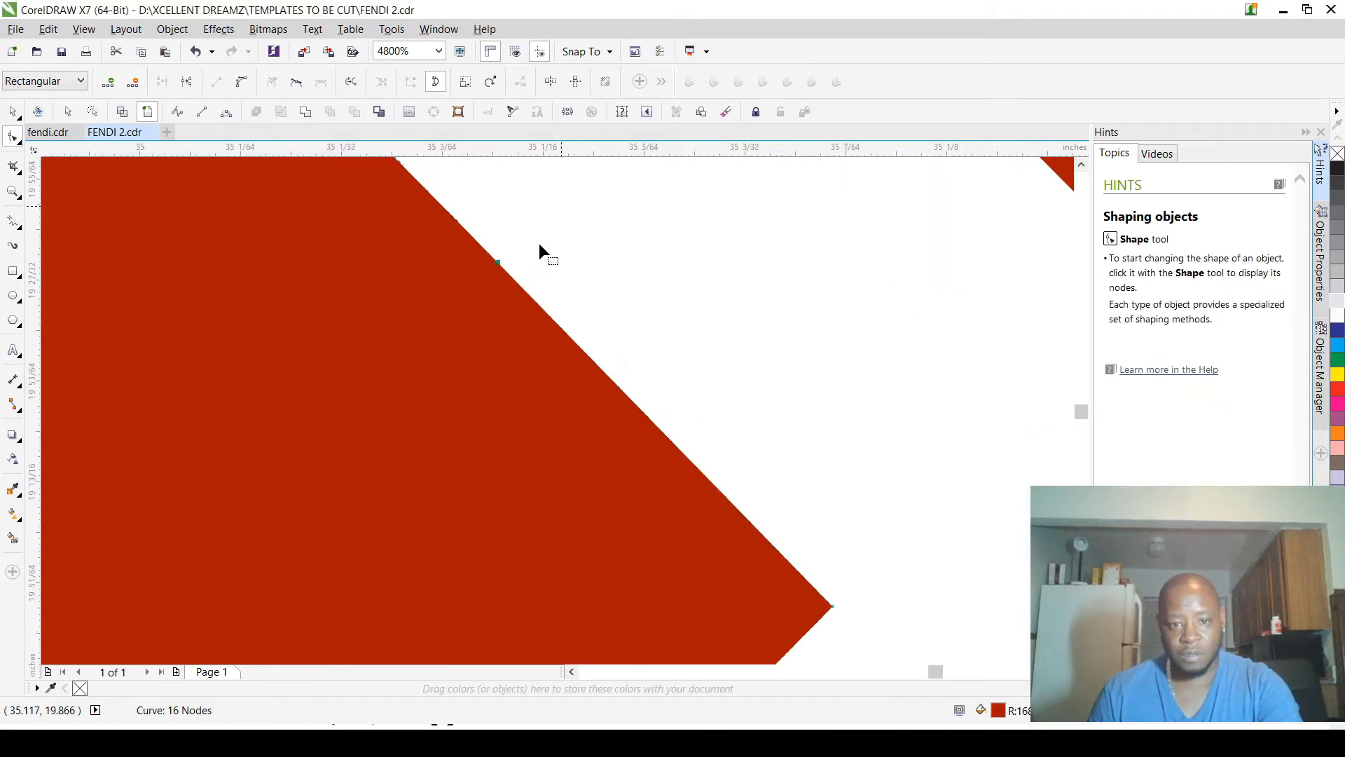
scroll(468, 257, up, 2)
scroll(535, 392, down, 4)
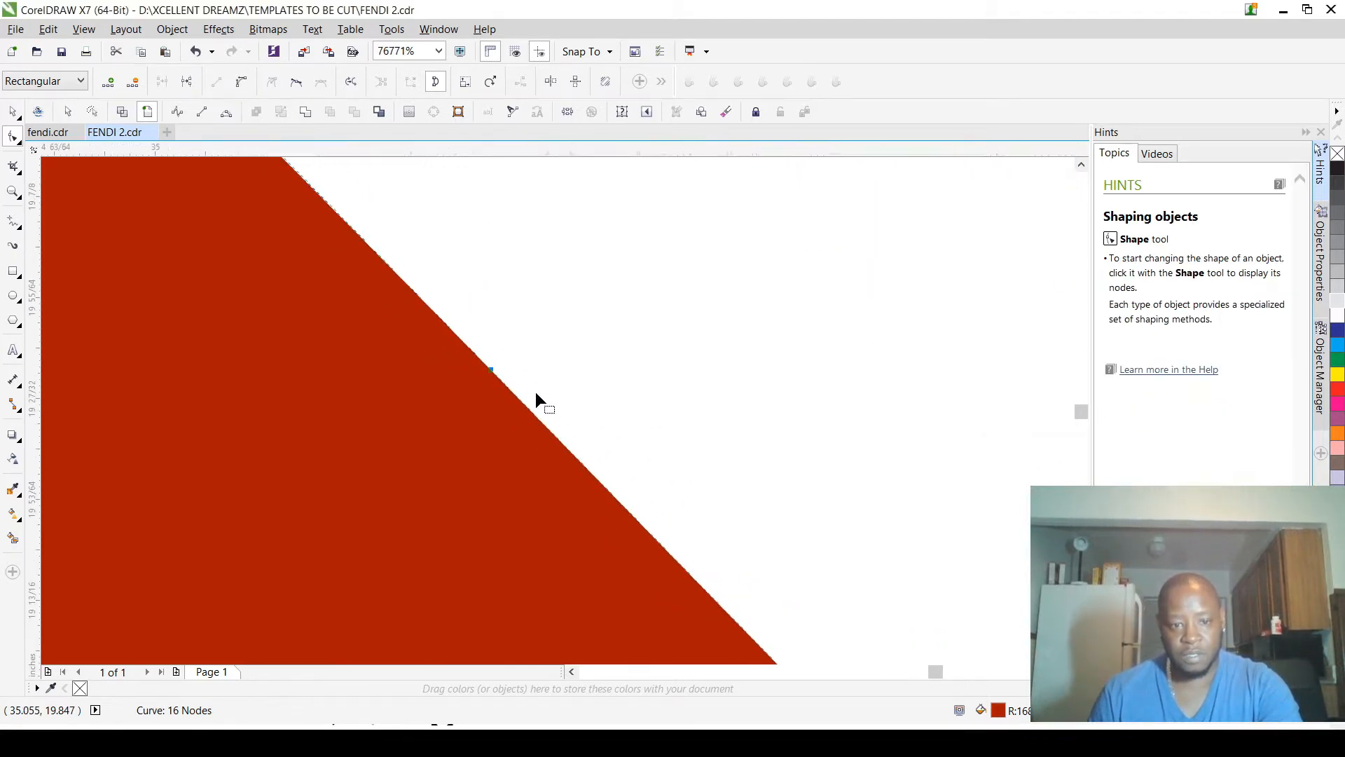
scroll(541, 400, down, 6)
scroll(537, 396, up, 5)
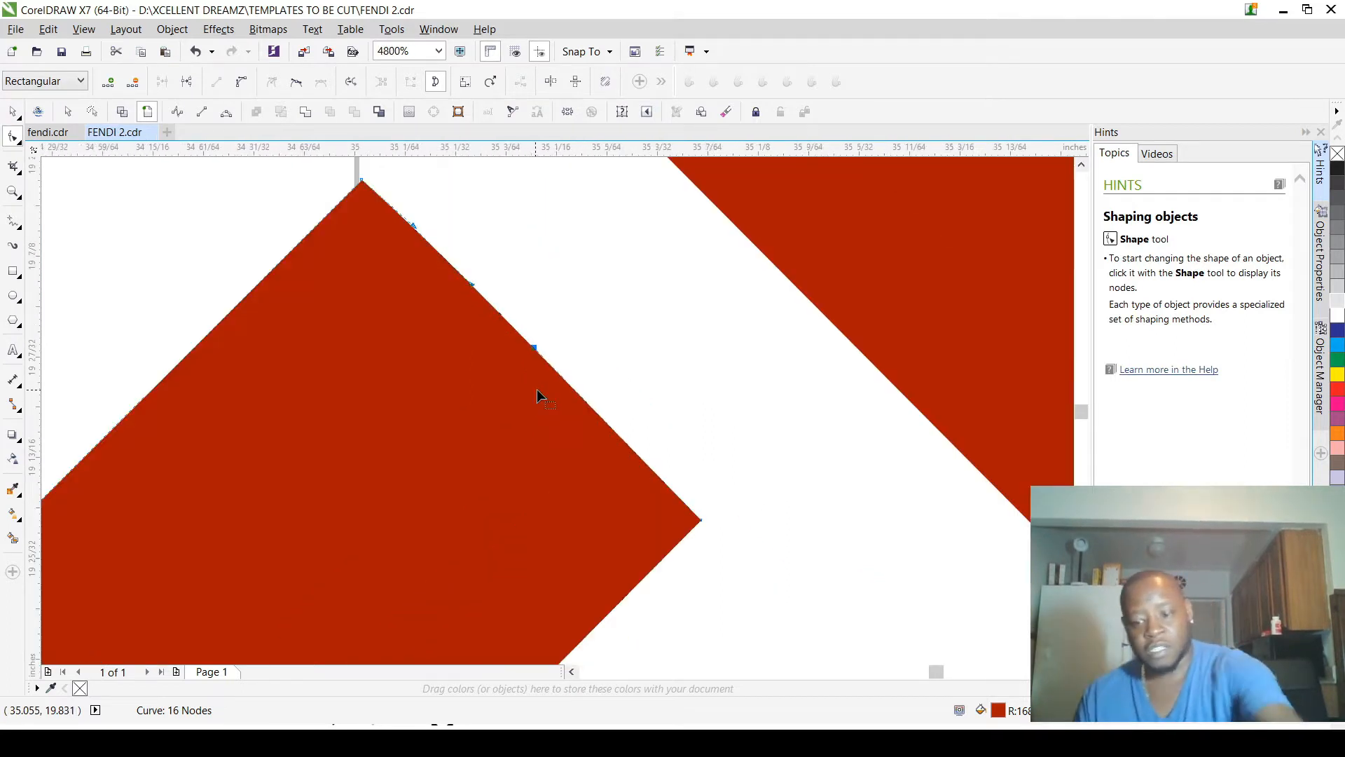
key(Delete)
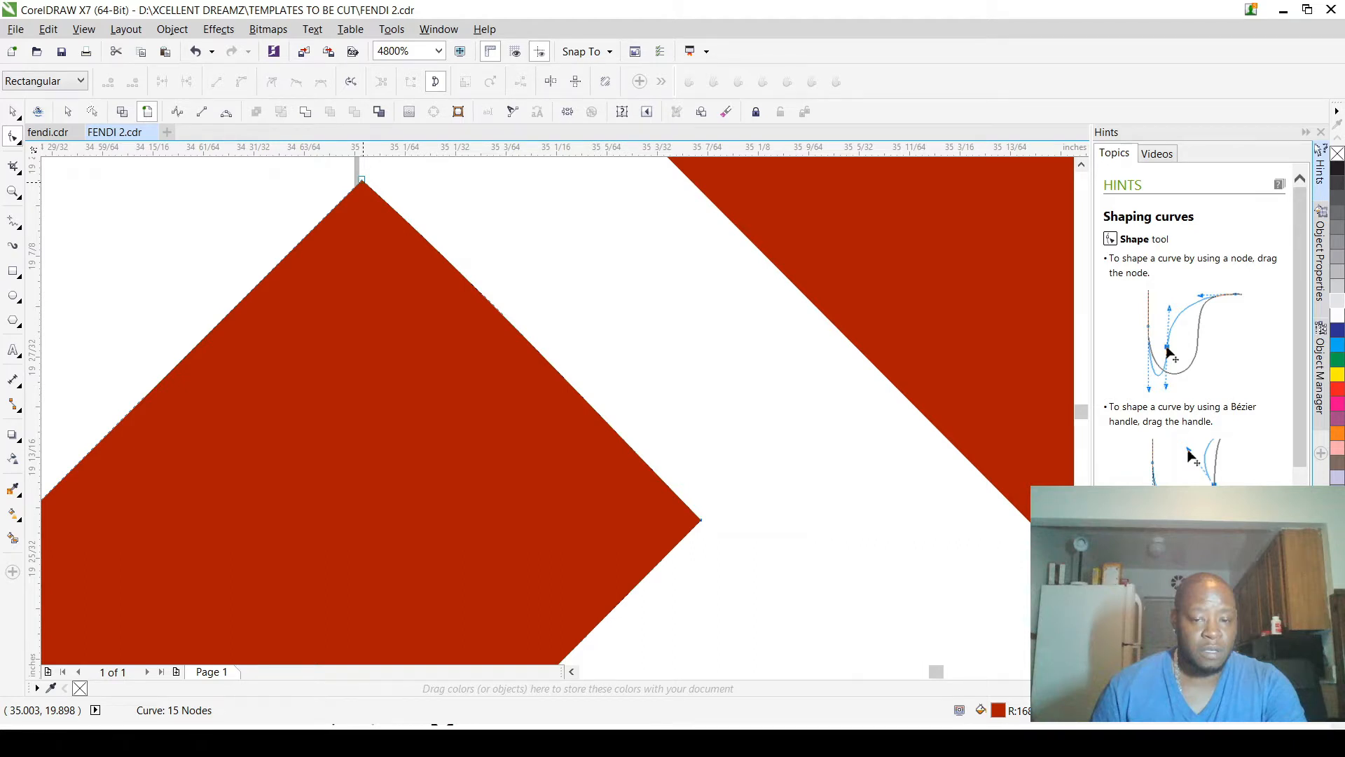
Step: Straighten the end edge of the left F's upper arm by moving its curve handles onto the opposite corner nodes
scroll(363, 182, down, 1)
scroll(363, 191, up, 1)
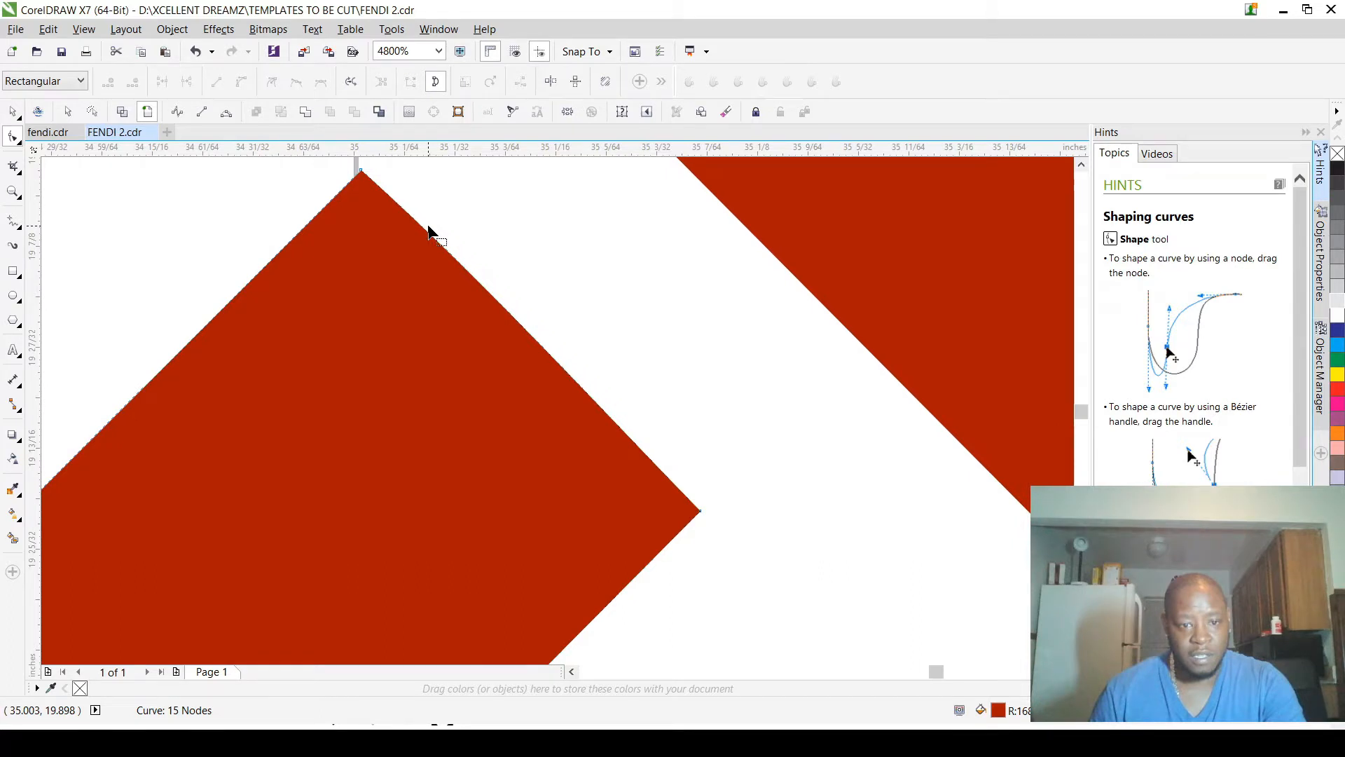
scroll(709, 314, down, 1)
scroll(705, 413, up, 1)
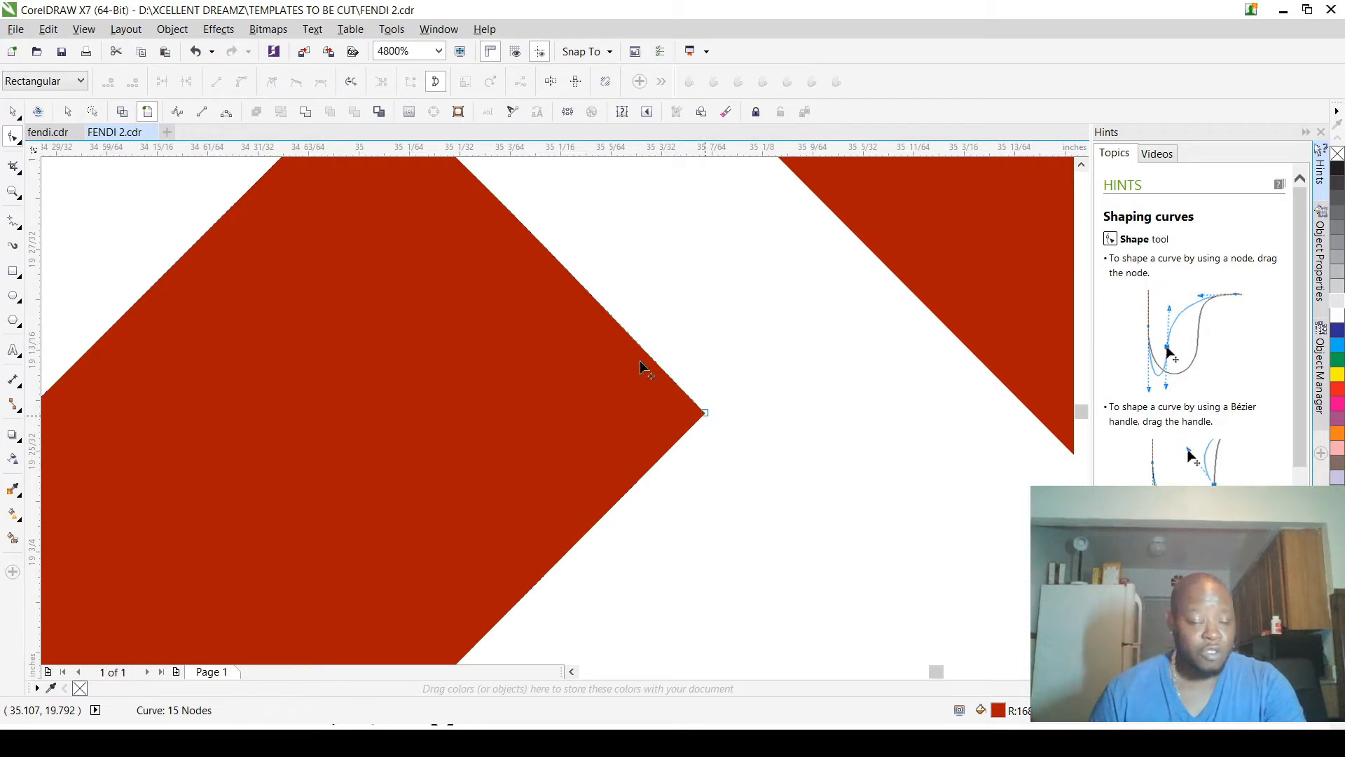
scroll(562, 284, down, 1)
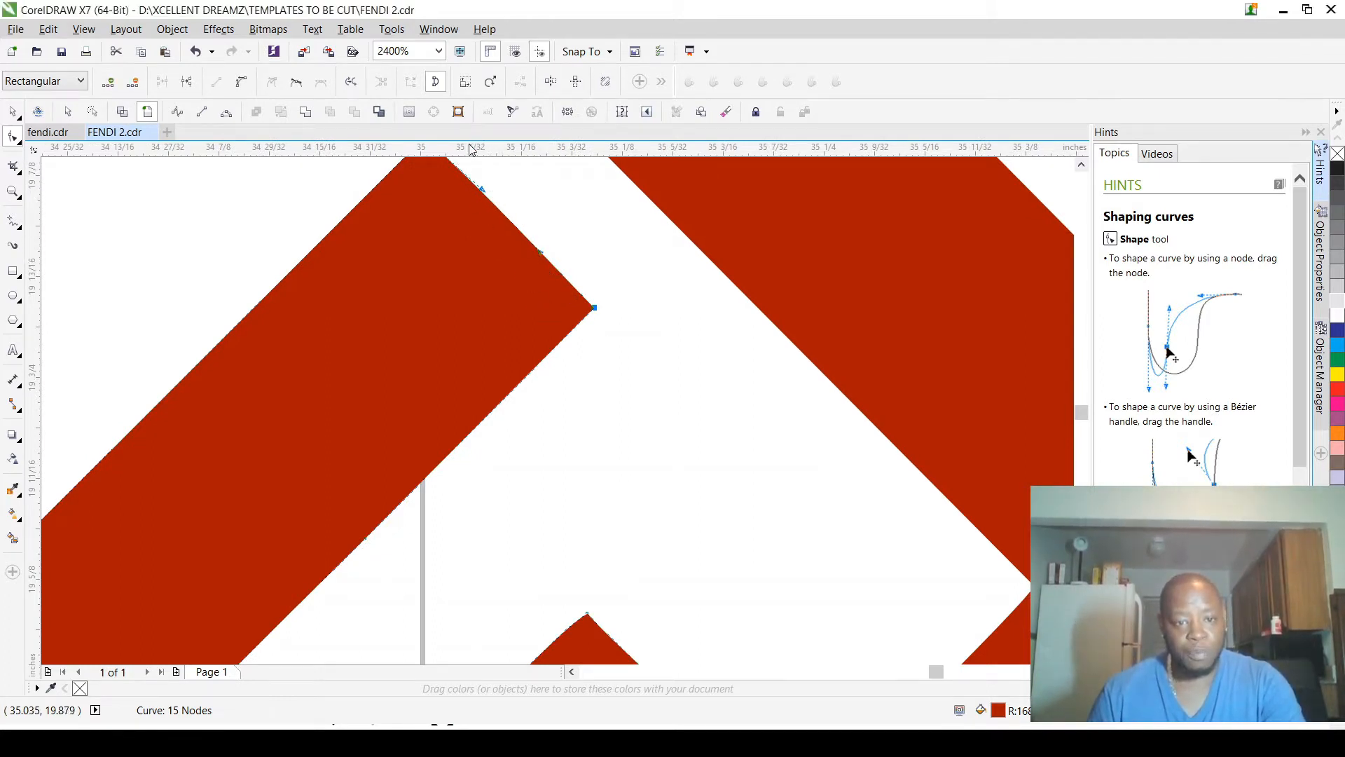
scroll(471, 180, up, 2)
scroll(519, 247, down, 1)
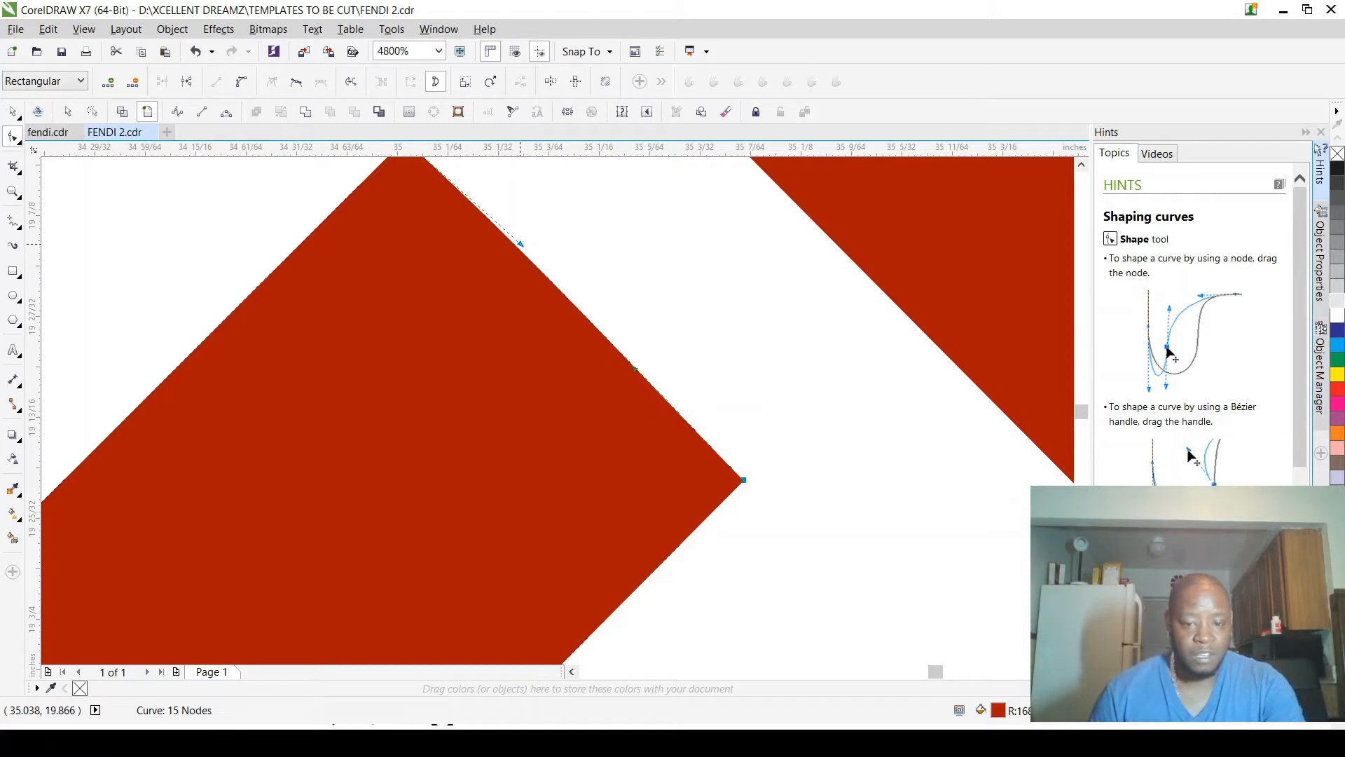
drag(520, 243, 737, 473)
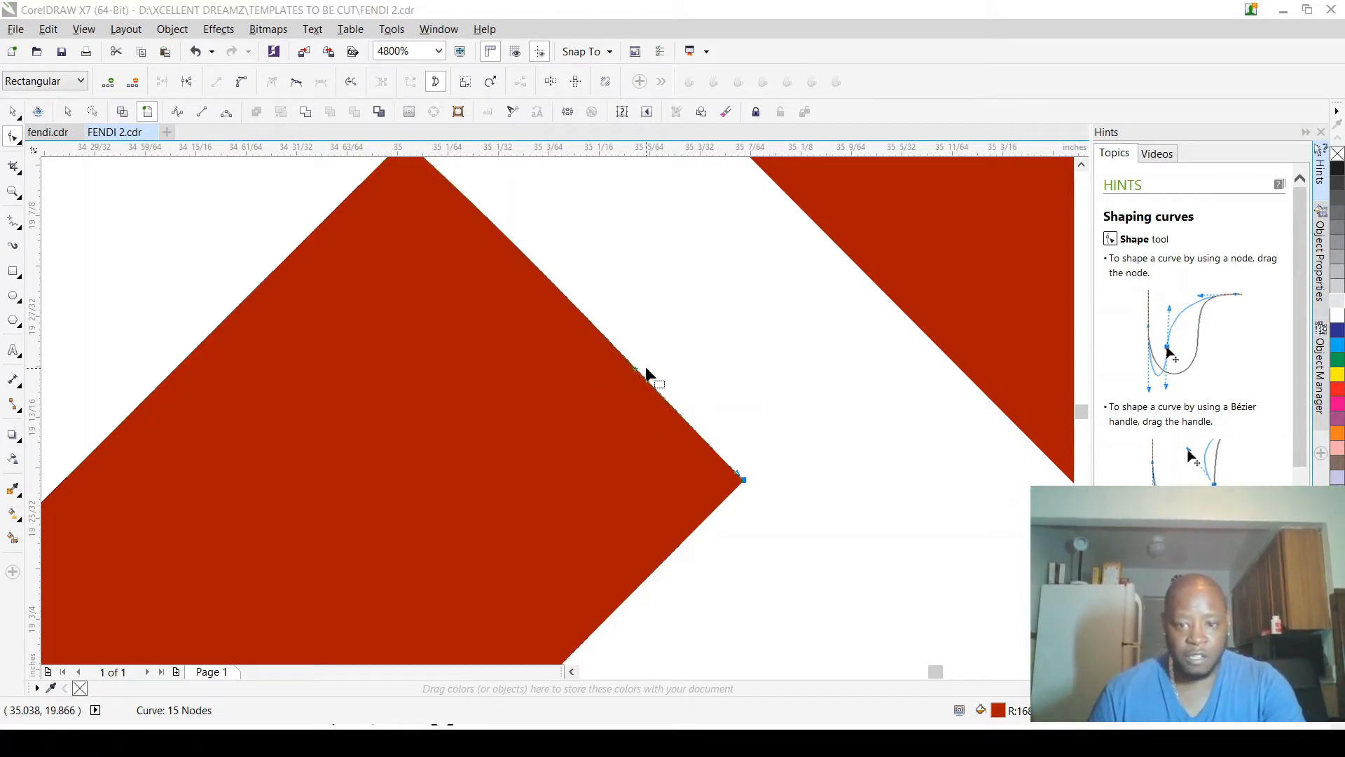
click(636, 369)
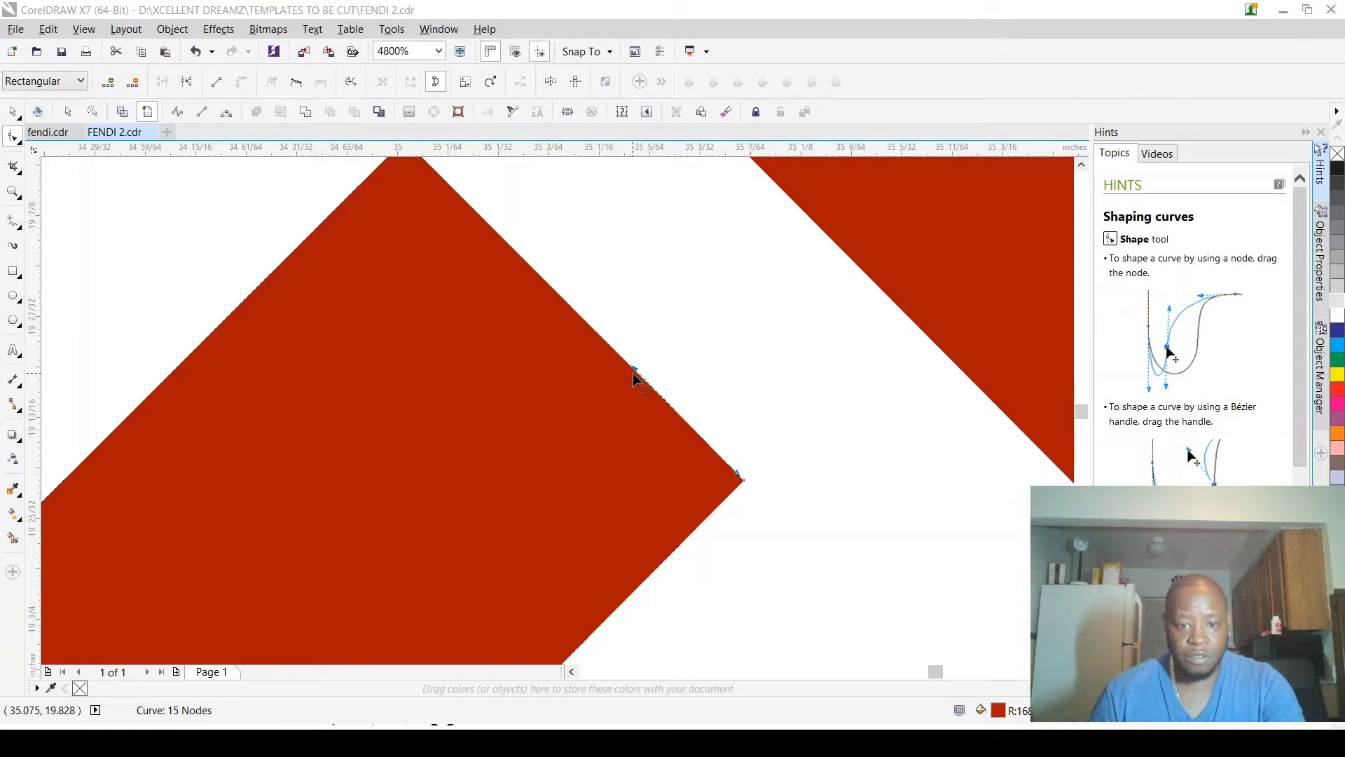
scroll(574, 276, up, 1)
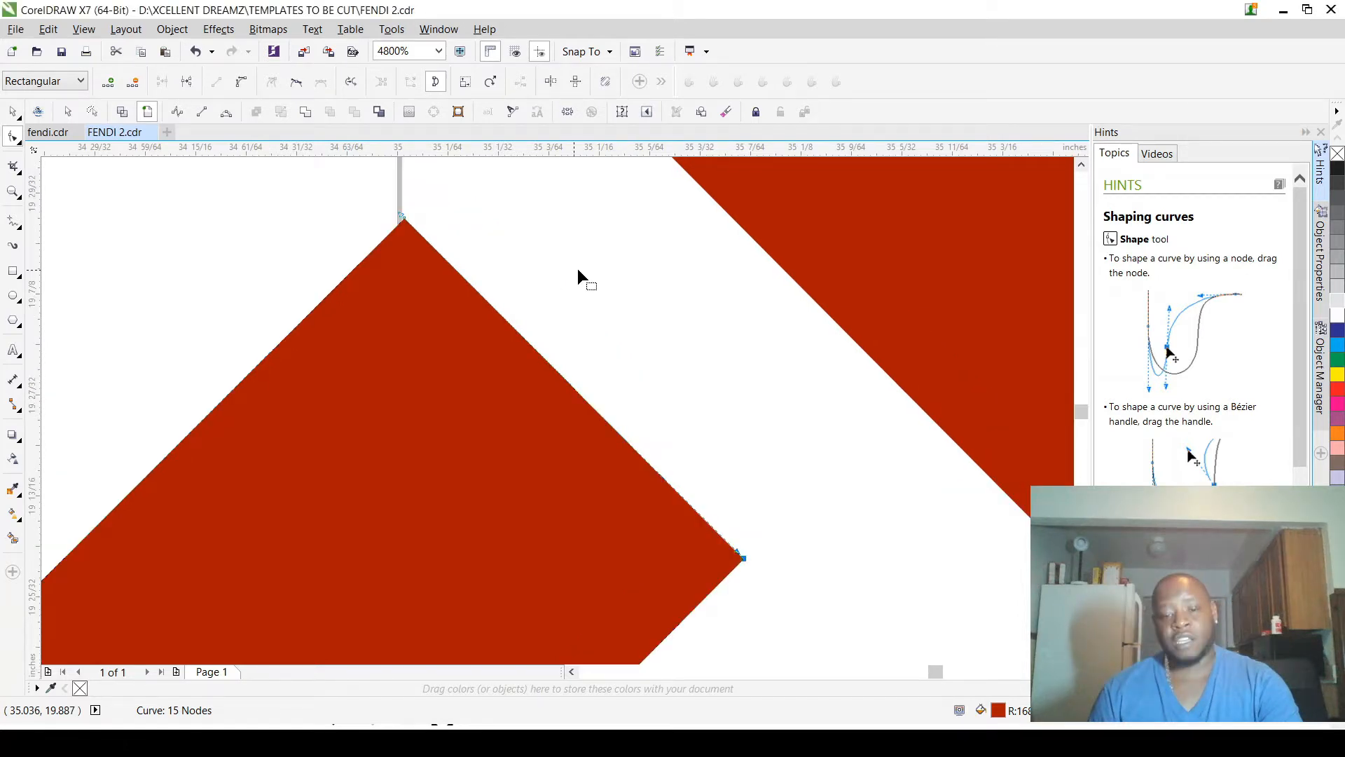
Step: Align the curve handles of the left F's upper arm with its corners so the long outer edge runs straight
scroll(578, 268, down, 3)
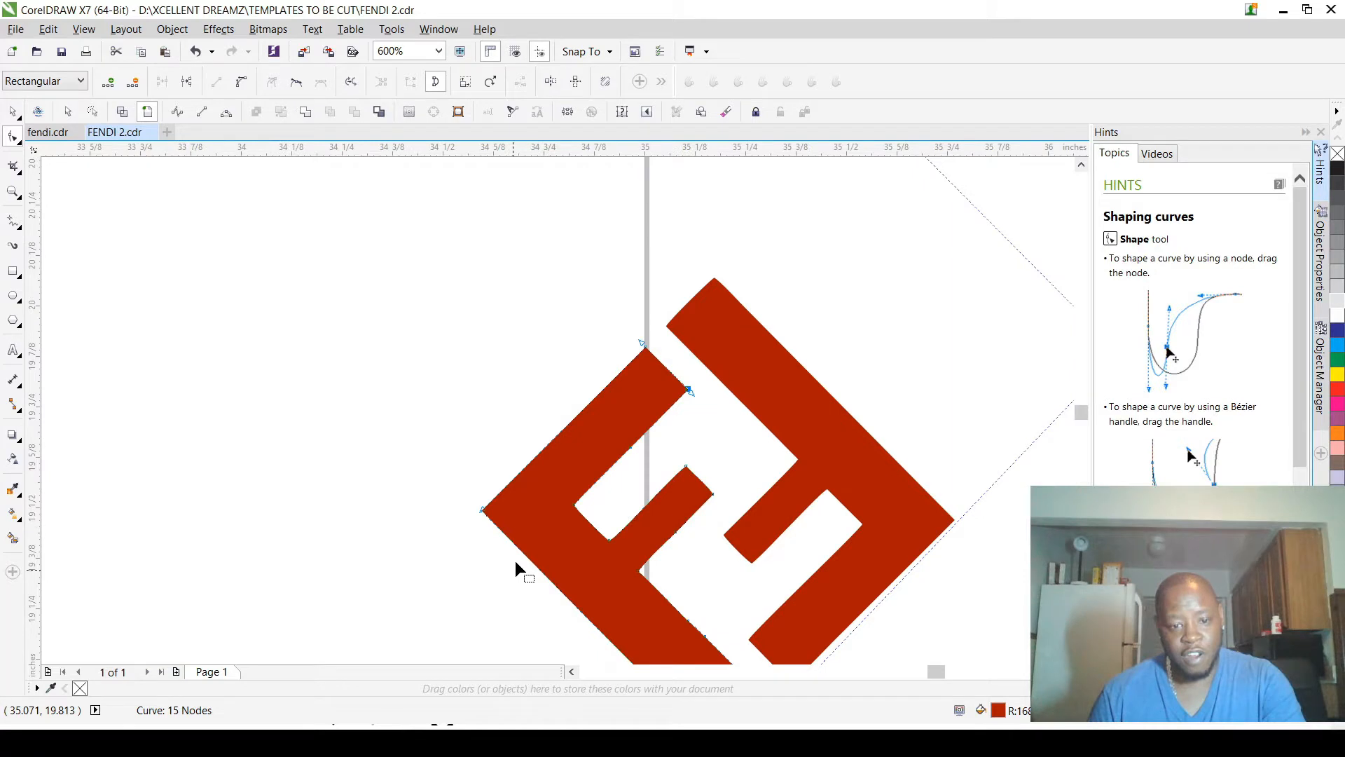
scroll(515, 561, up, 1)
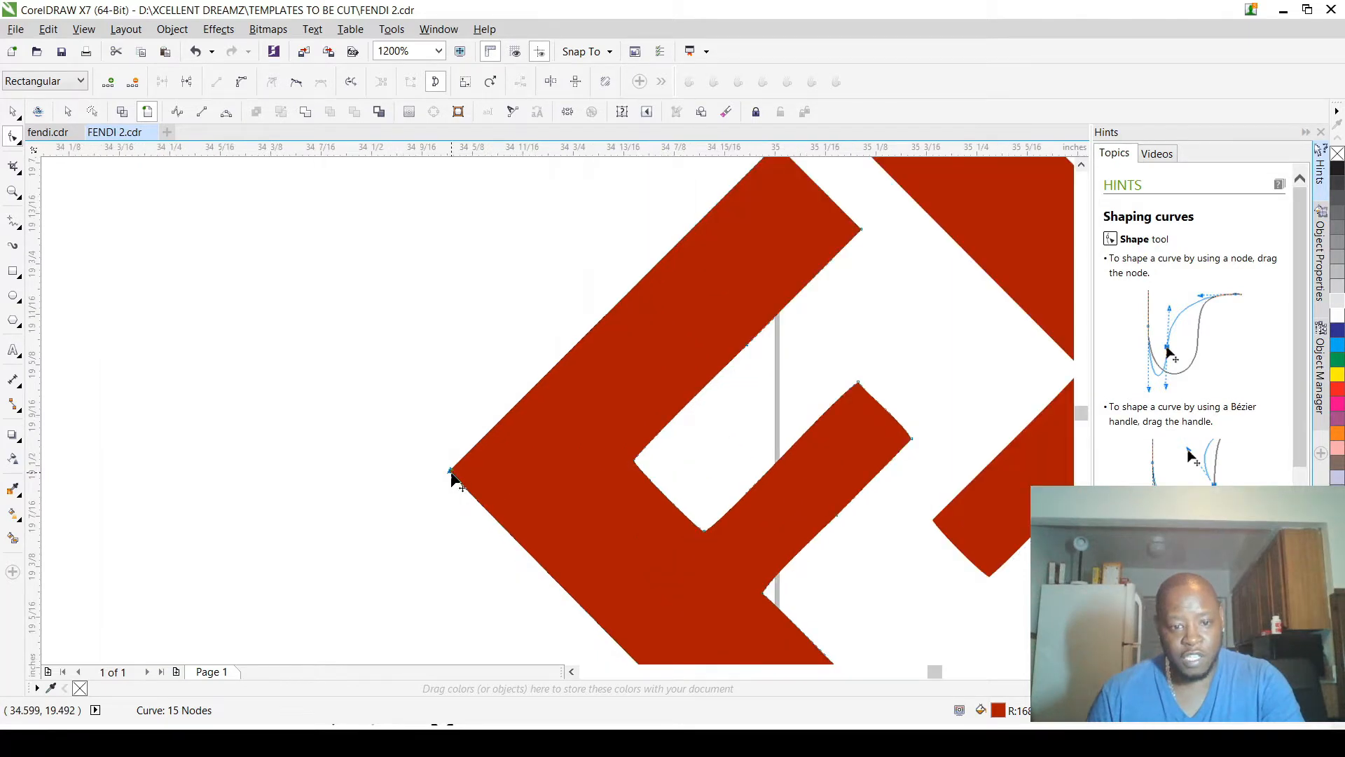
scroll(721, 265, down, 2)
scroll(687, 339, up, 3)
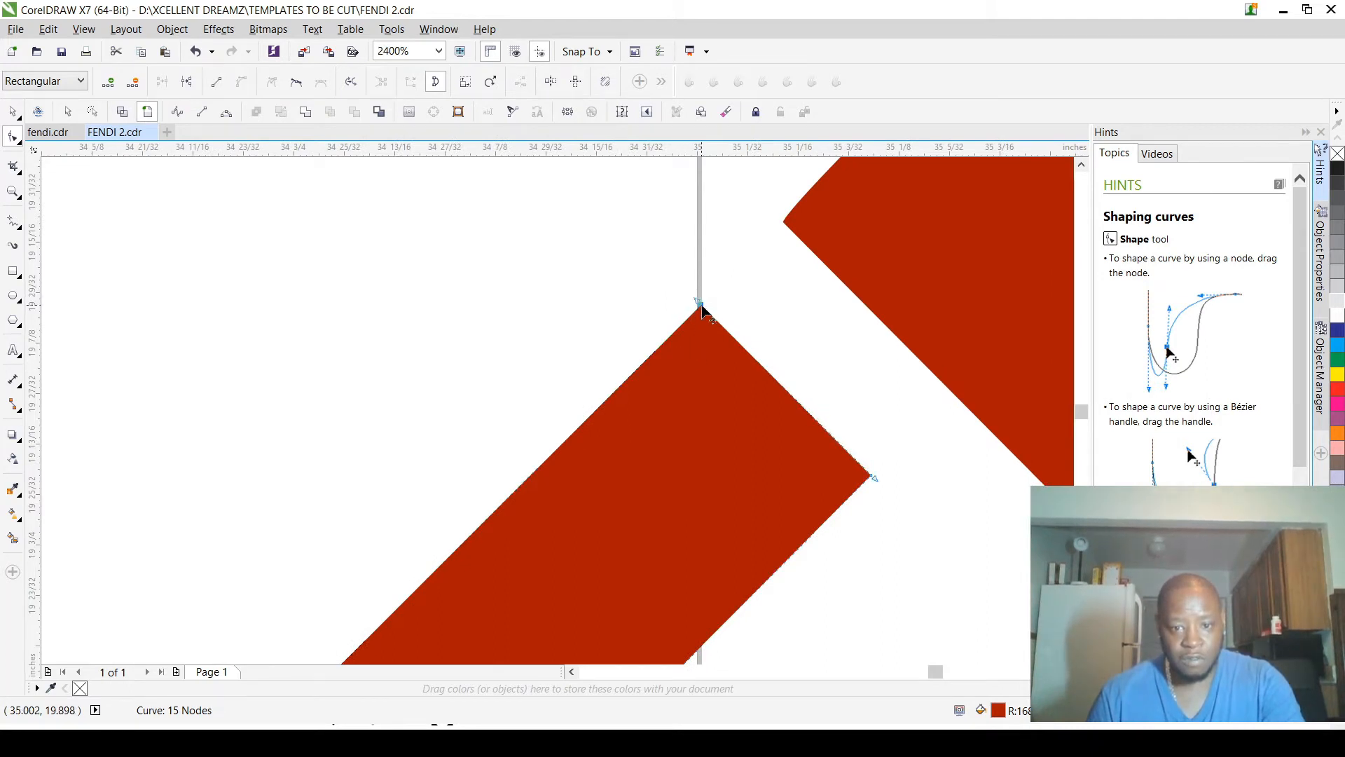
scroll(703, 305, up, 3)
scroll(734, 289, down, 2)
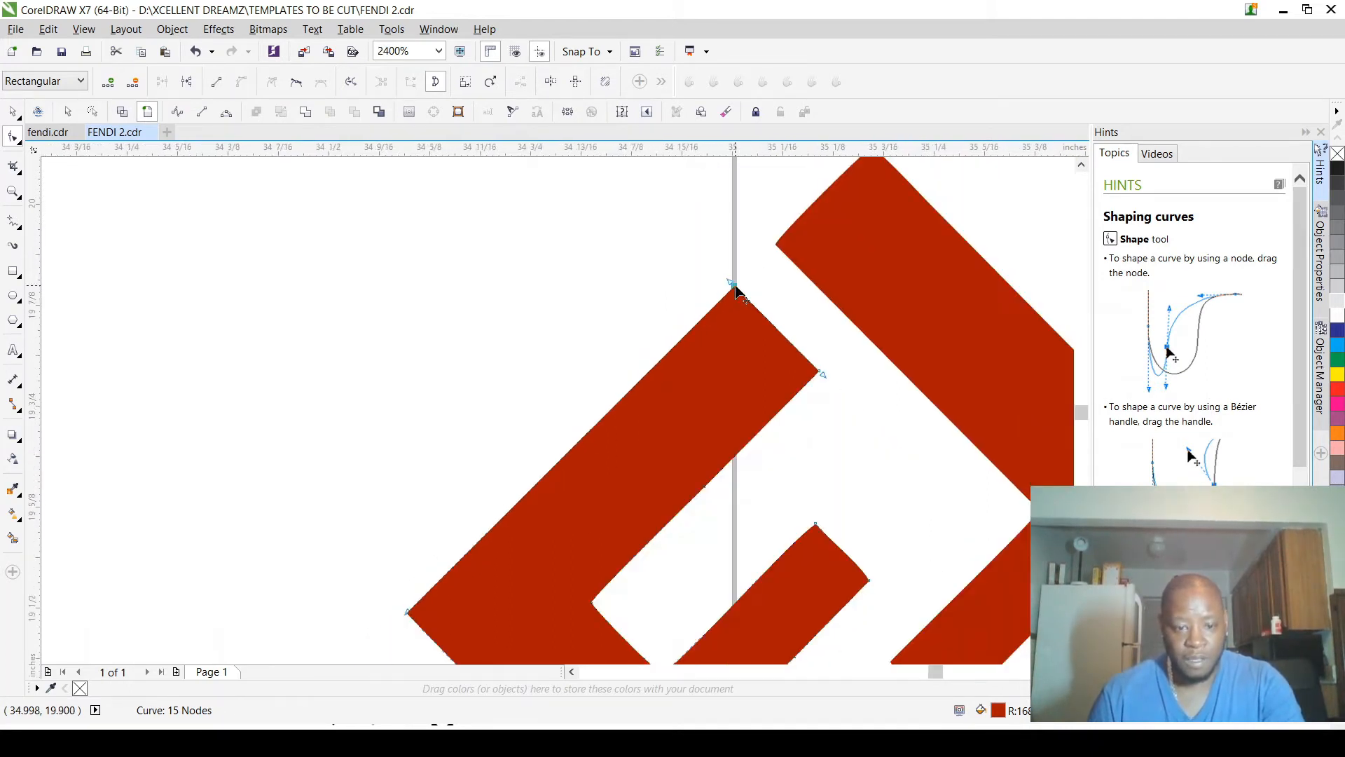
scroll(426, 607, up, 1)
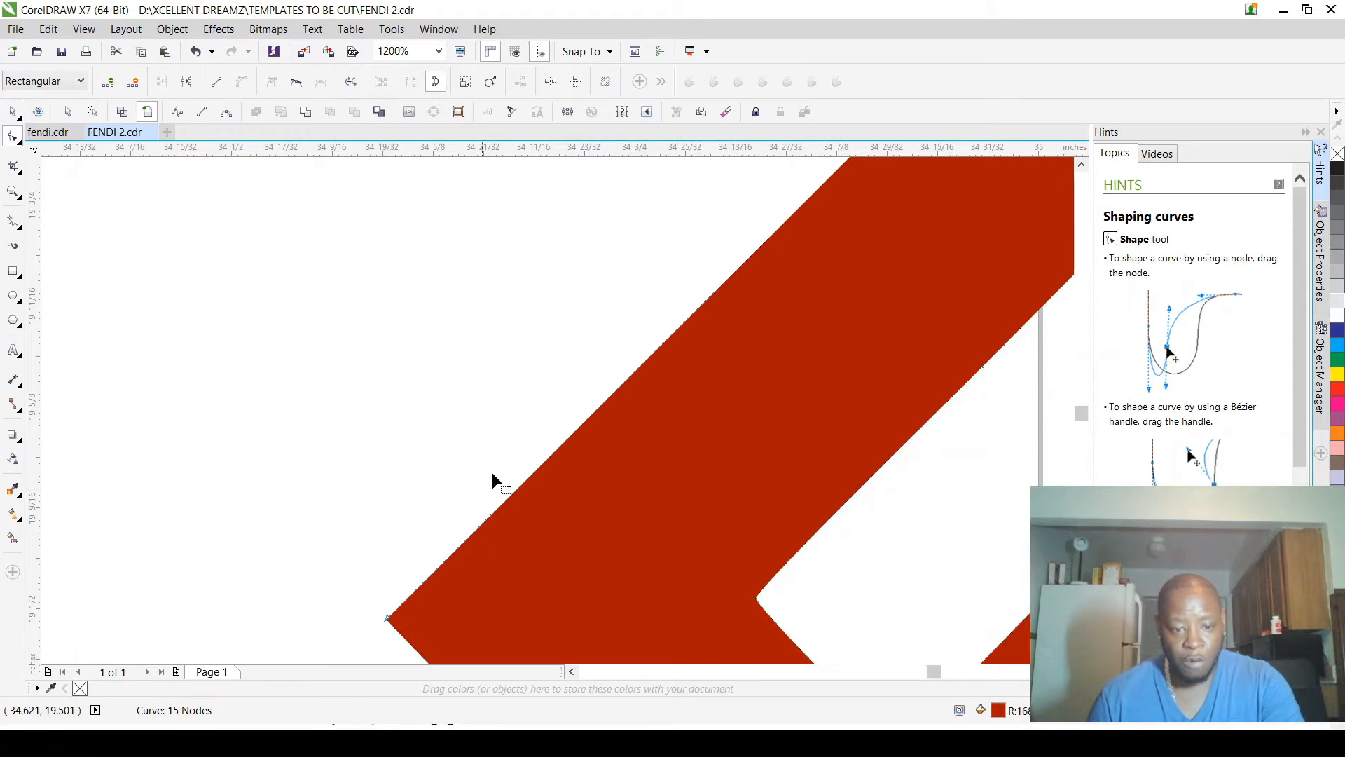
scroll(497, 466, down, 2)
scroll(566, 483, down, 5)
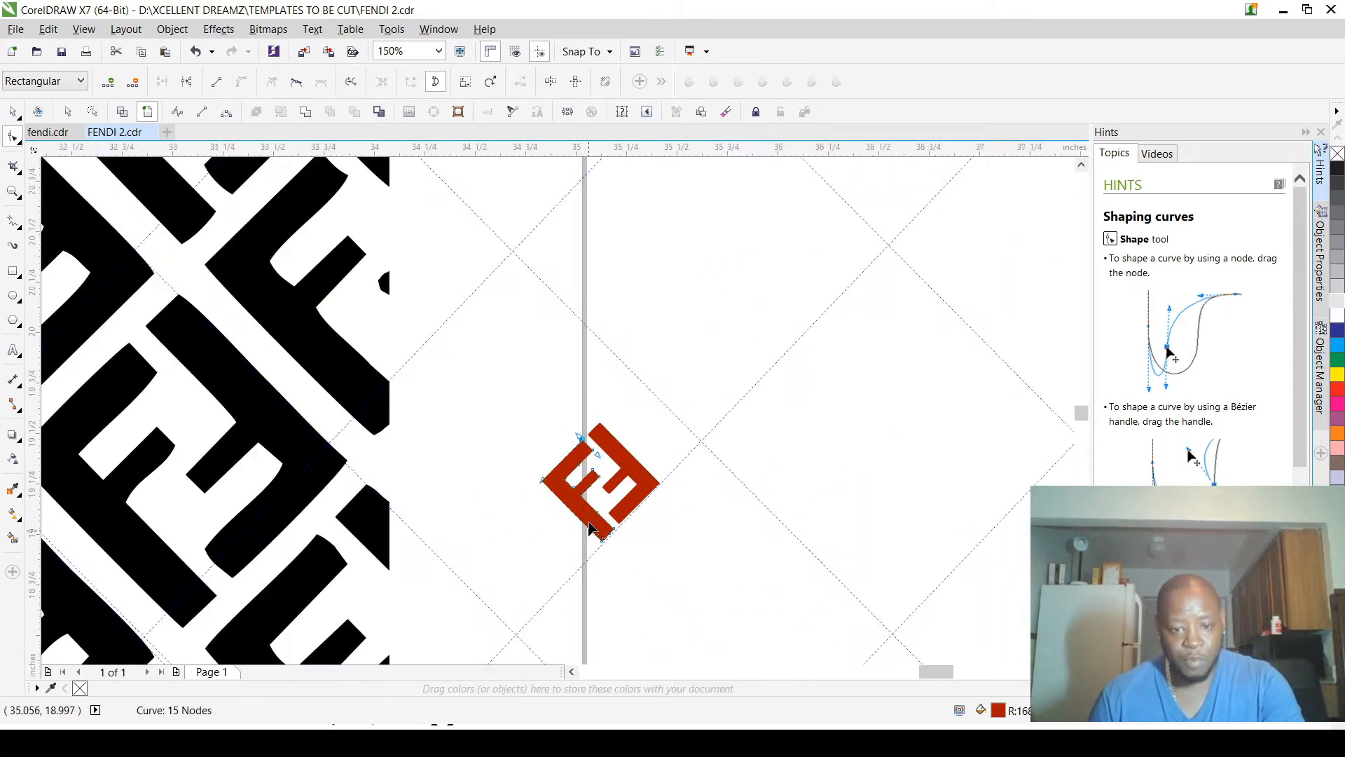
Step: Straighten the long outer edge of the left F's stem by placing each end node's handle on the opposite corner
scroll(610, 561, up, 7)
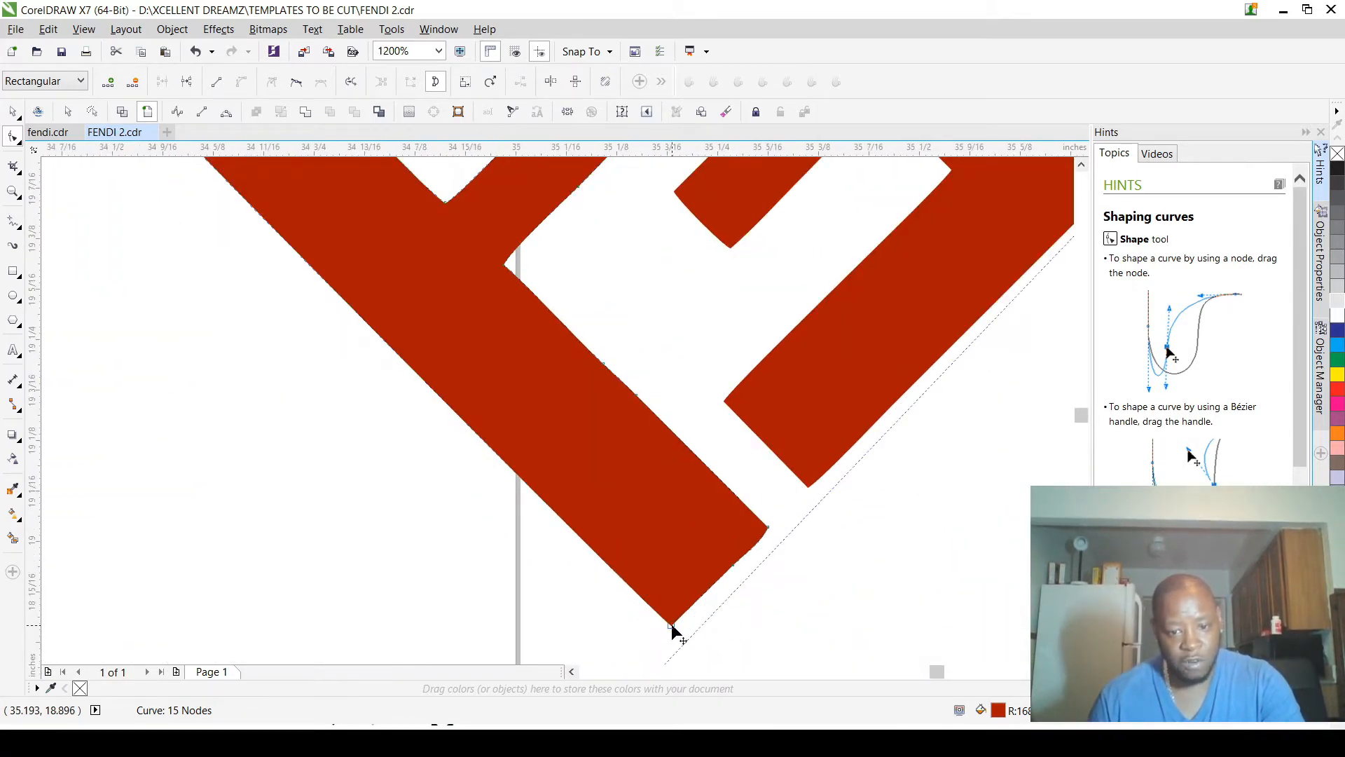
scroll(650, 617, down, 1)
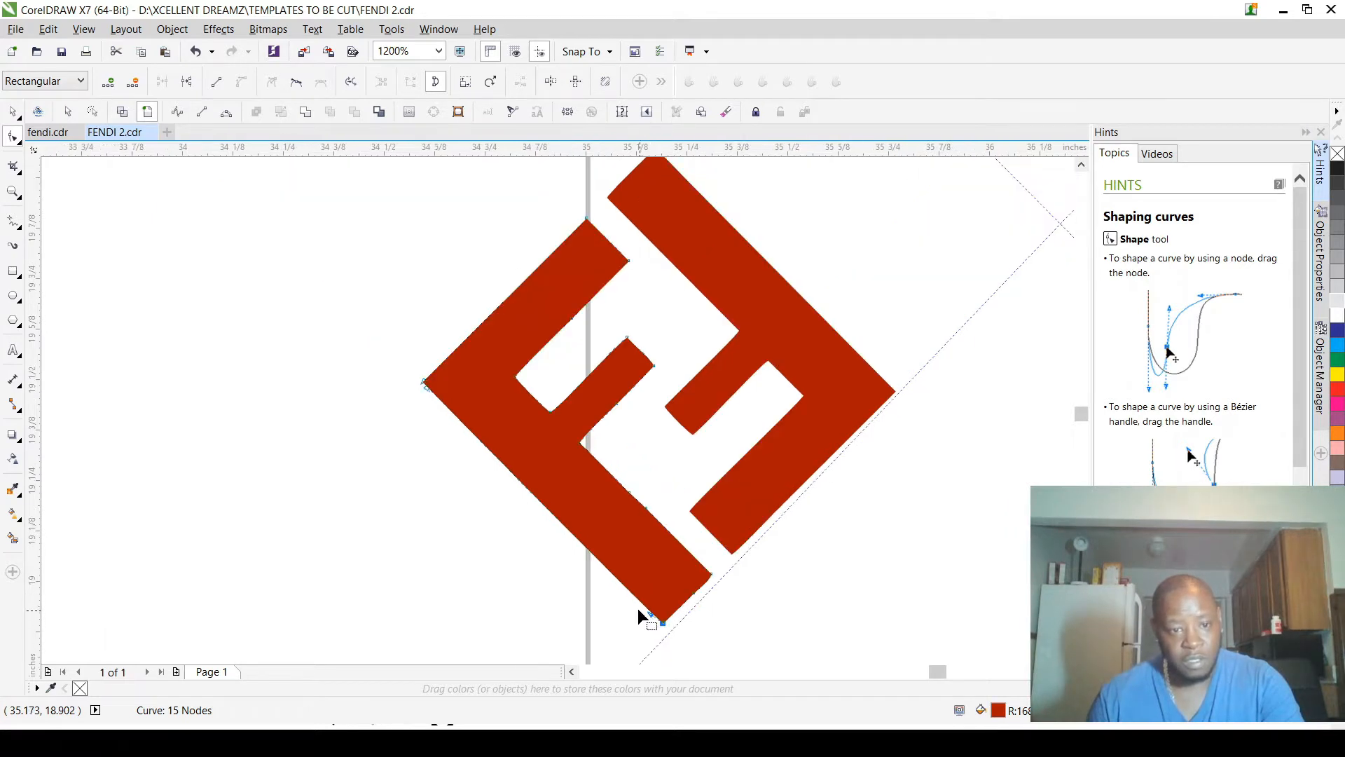
scroll(544, 539, up, 1)
scroll(541, 530, down, 1)
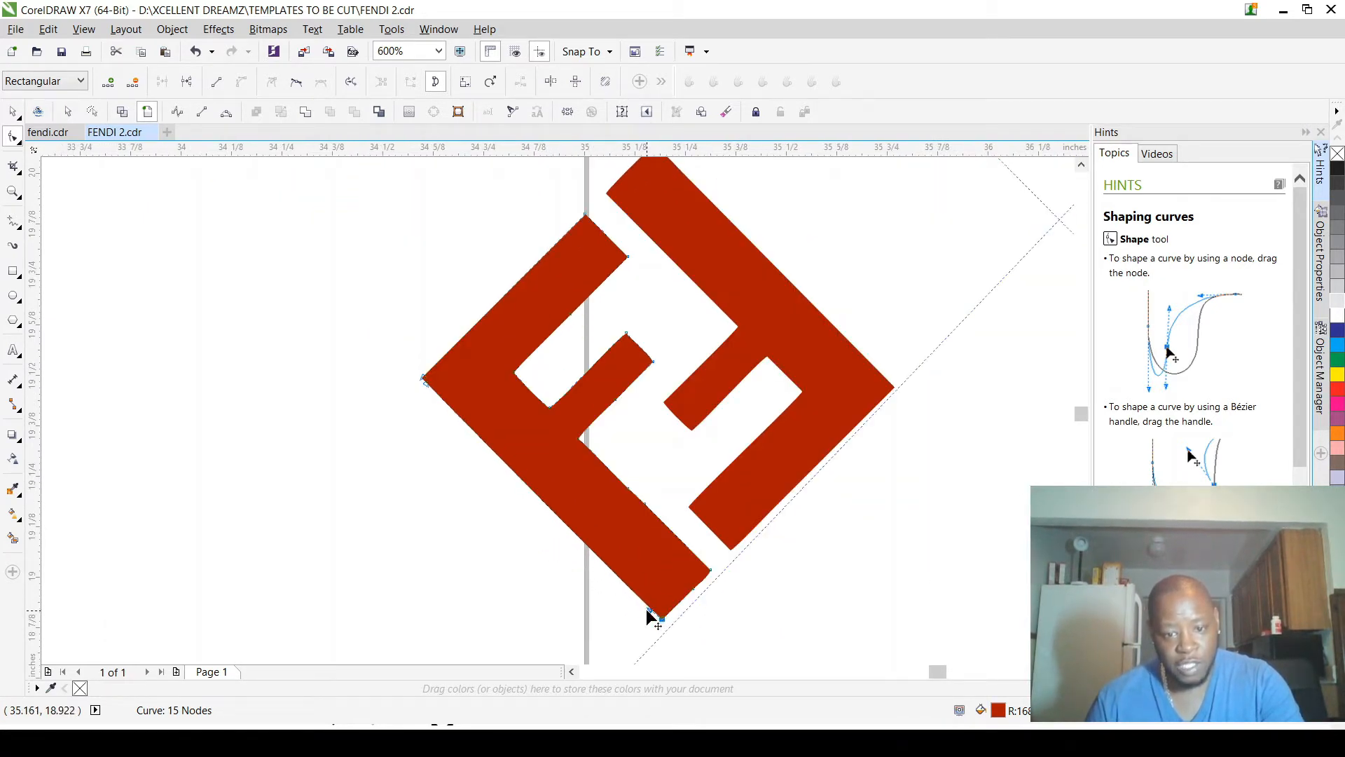
drag(656, 617, 424, 377)
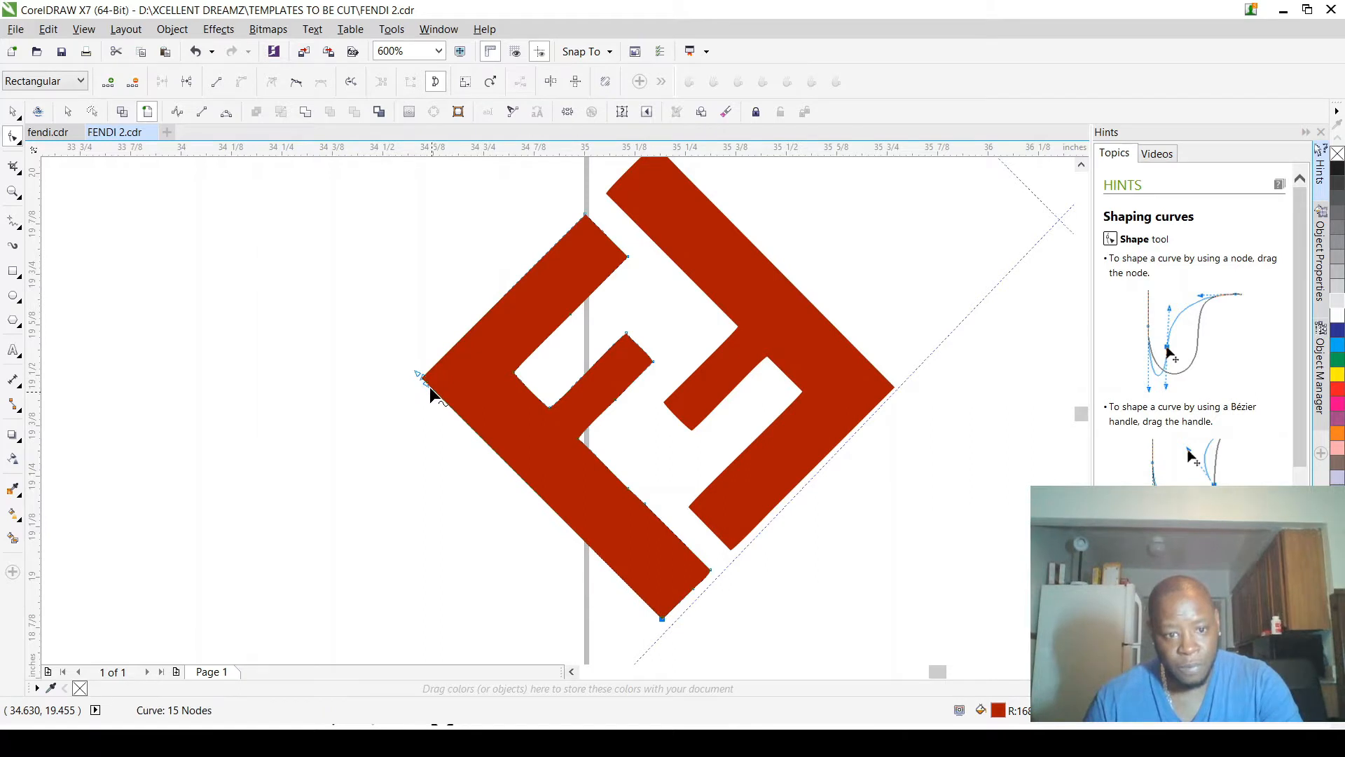
scroll(434, 393, up, 4)
drag(419, 368, 761, 600)
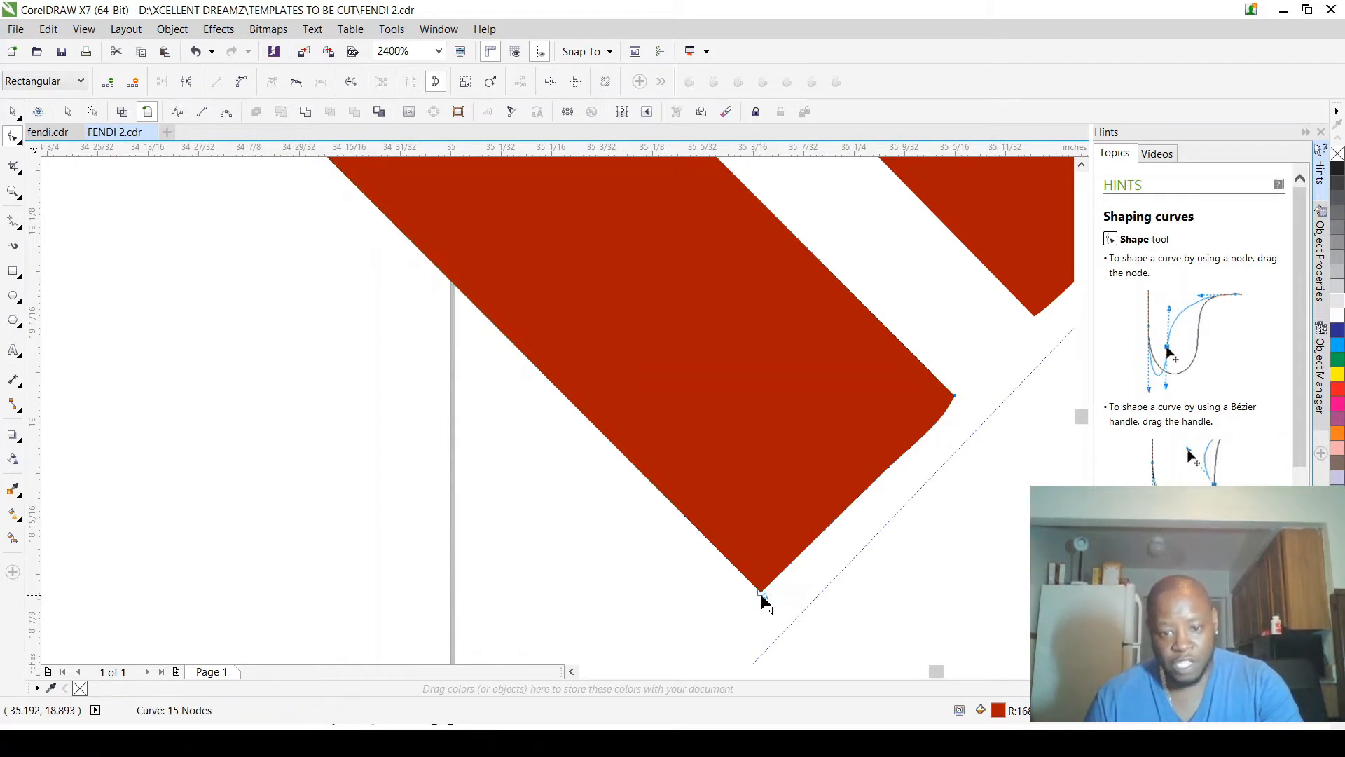
Step: Delete the surplus nodes along the inner edge of the left F's stem, below the middle arm
scroll(787, 577, down, 3)
scroll(810, 556, up, 2)
click(654, 452)
drag(599, 349, 736, 456)
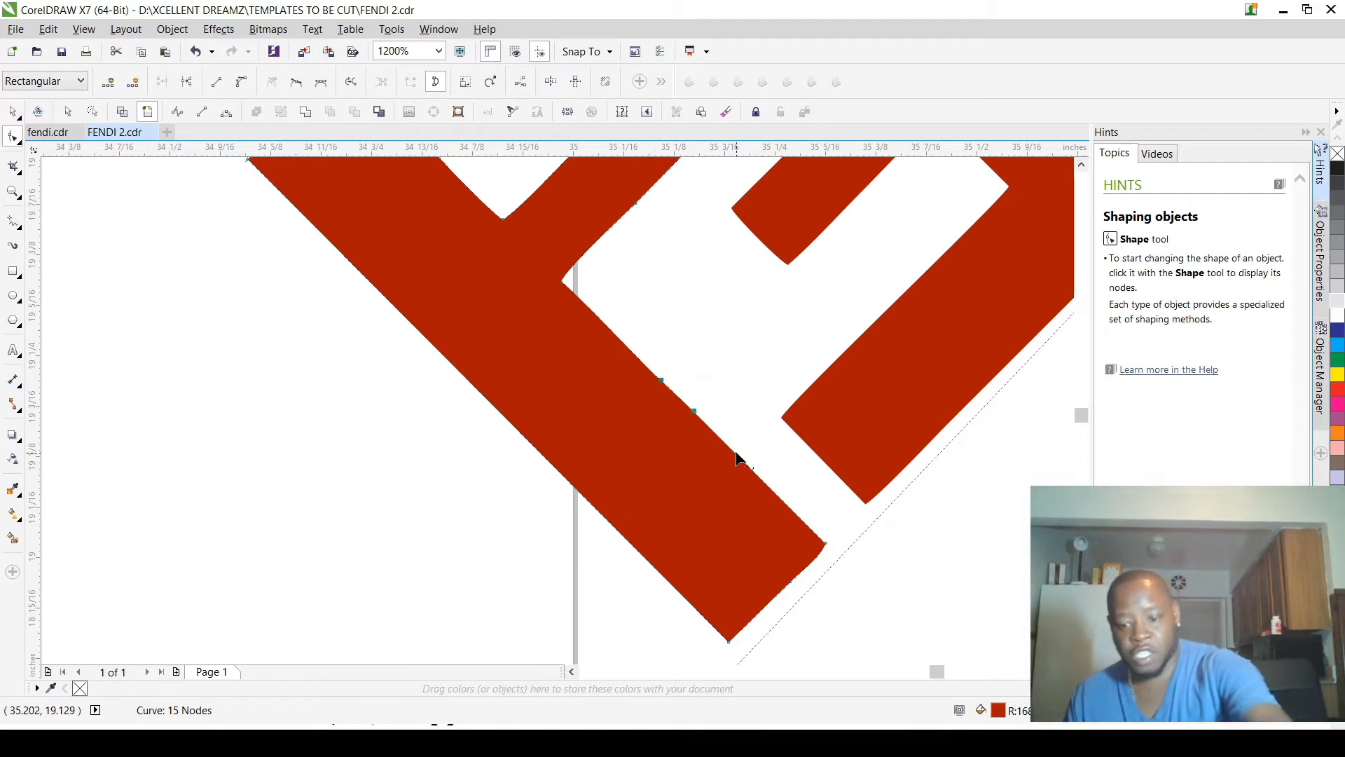
key(Delete)
Step: Straighten the stem's inner edge by aligning its curve handles between the middle arm's inner corner and the stem's end corner
click(569, 286)
drag(625, 330, 826, 545)
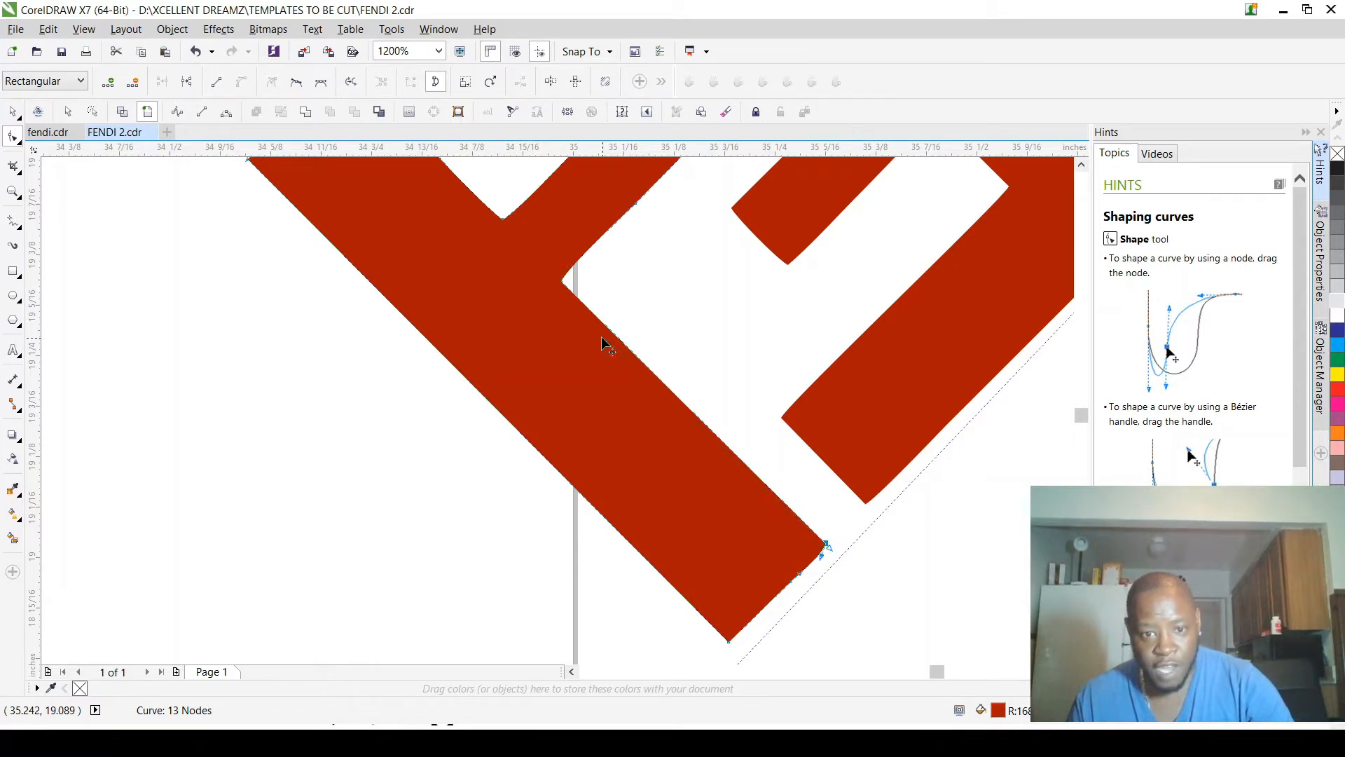
drag(569, 294, 565, 287)
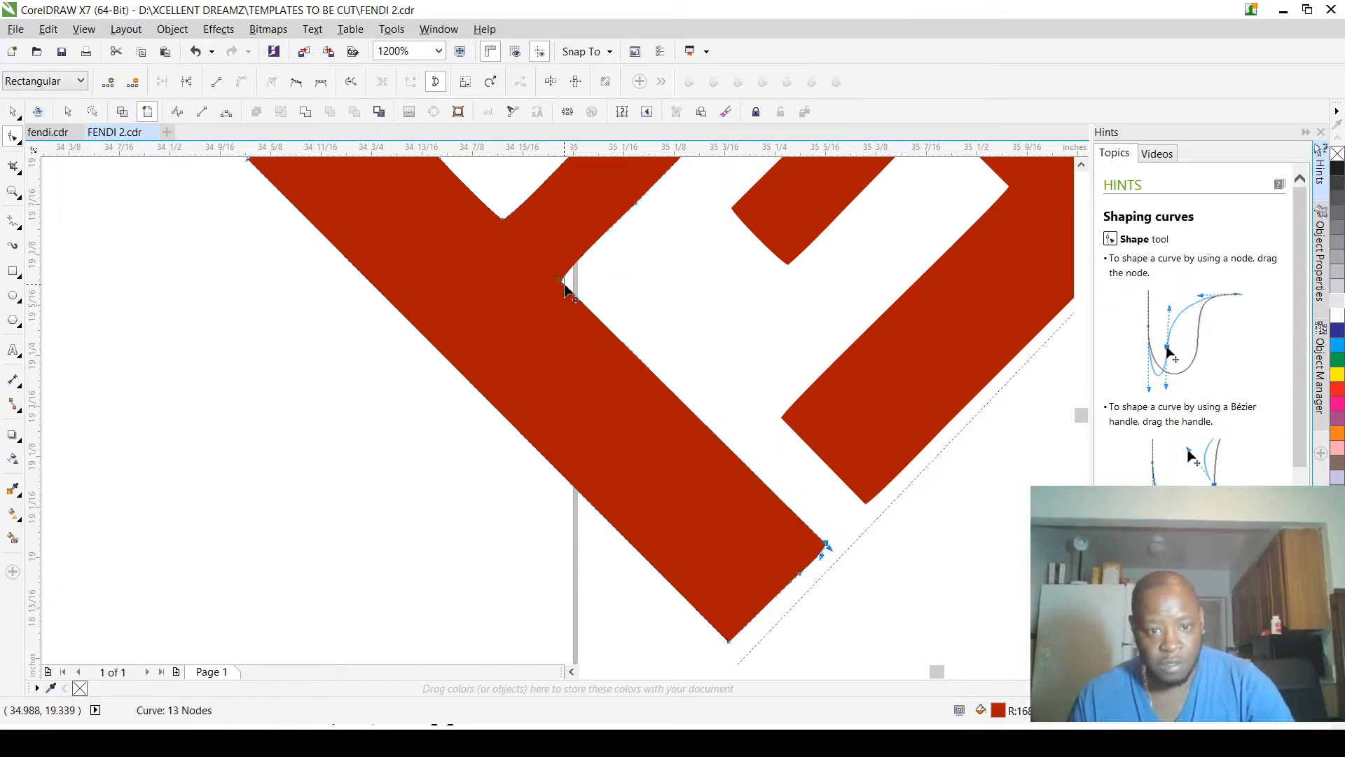
scroll(567, 289, down, 5)
scroll(569, 292, up, 3)
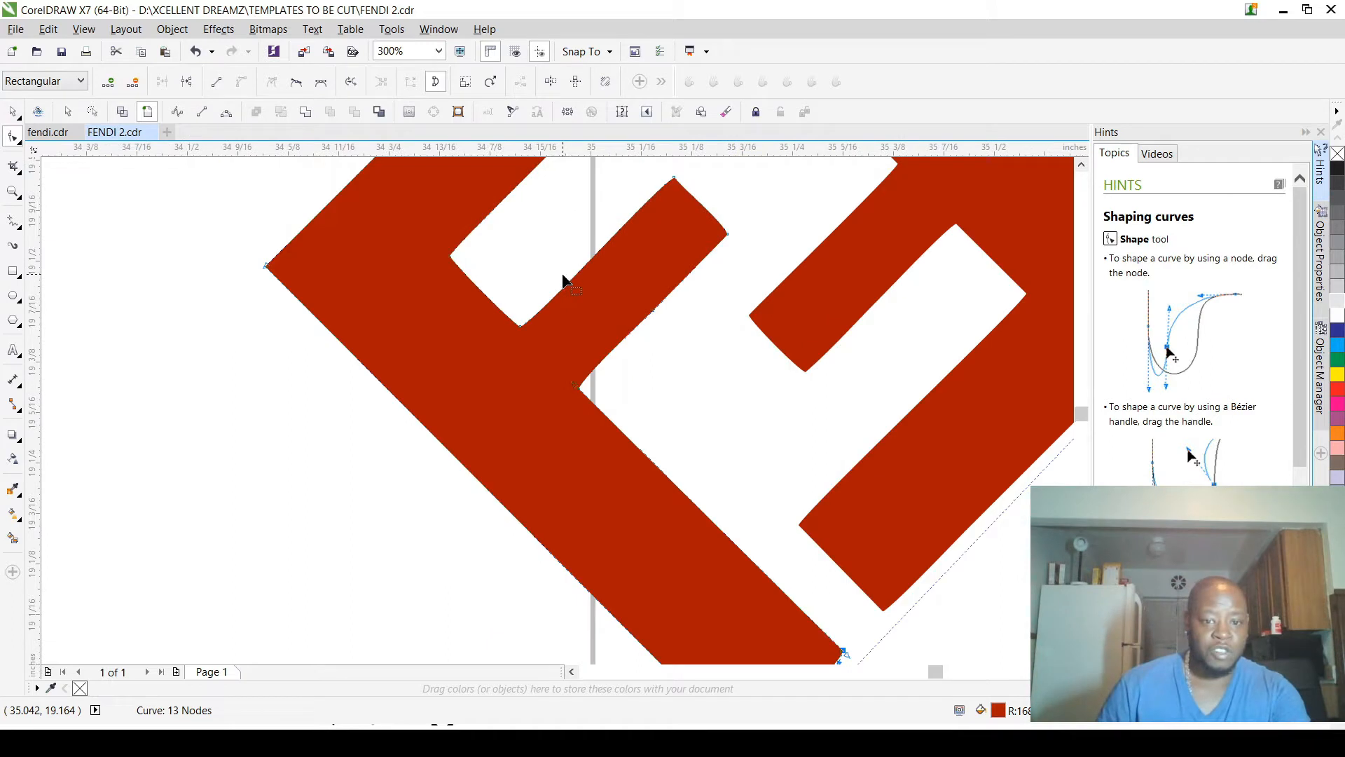
scroll(574, 314, down, 3)
scroll(574, 314, up, 3)
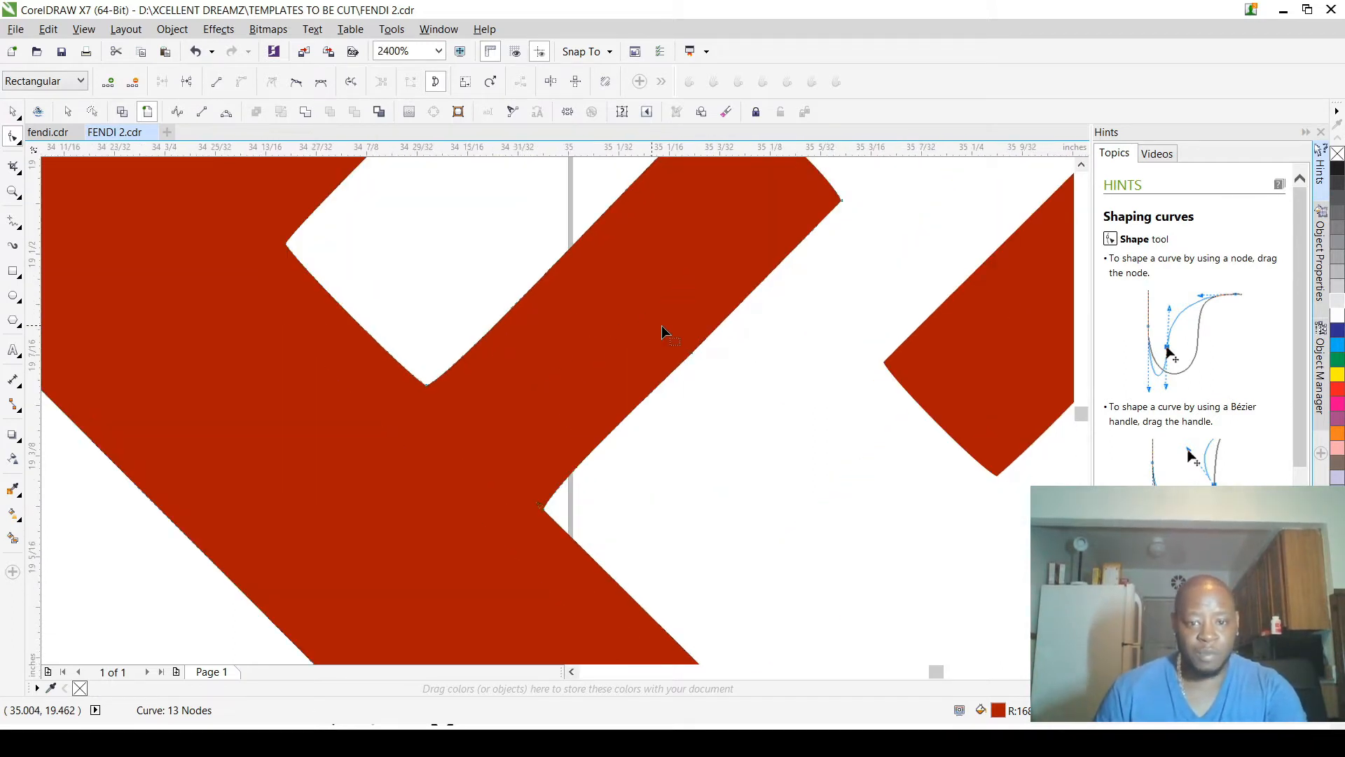
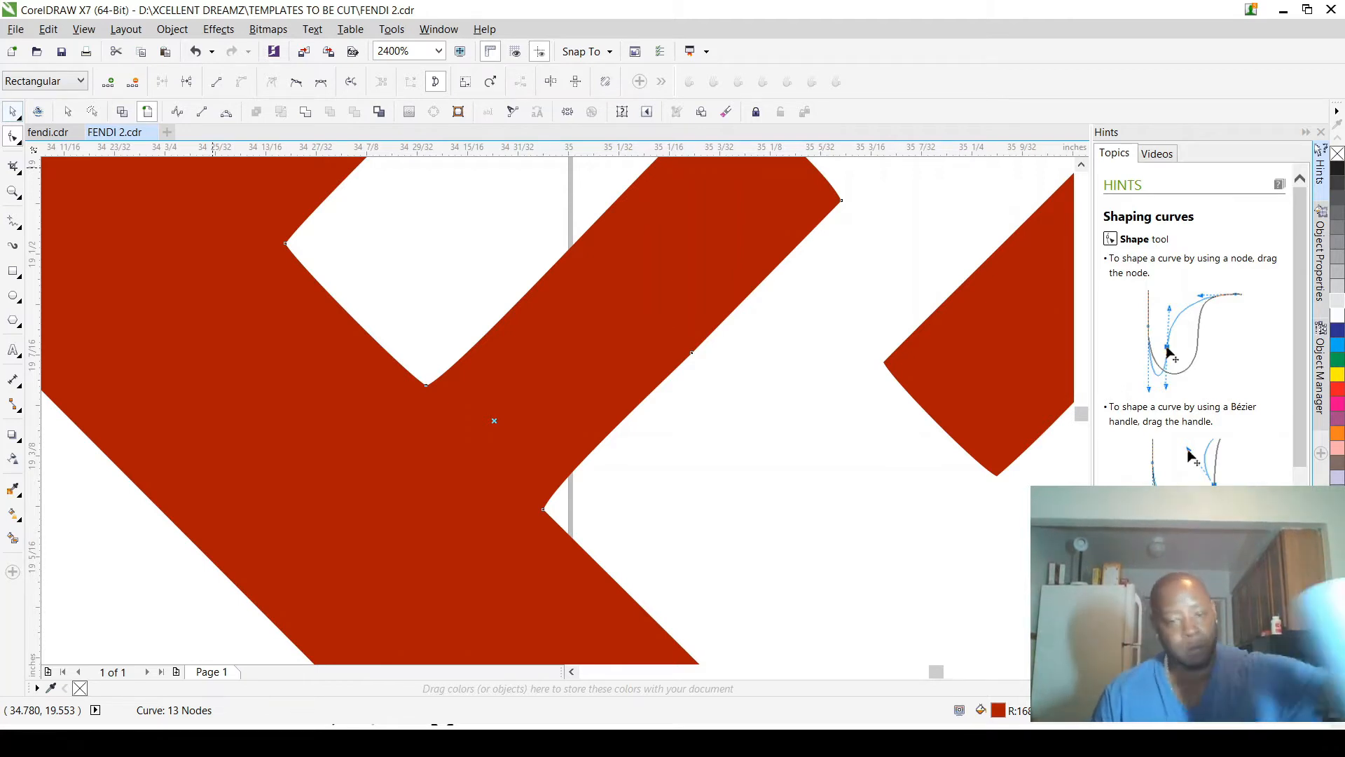
Step: Delete the surplus node on the lower-right edge of the left F's middle arm and straighten that edge with its curve handles
click(12, 136)
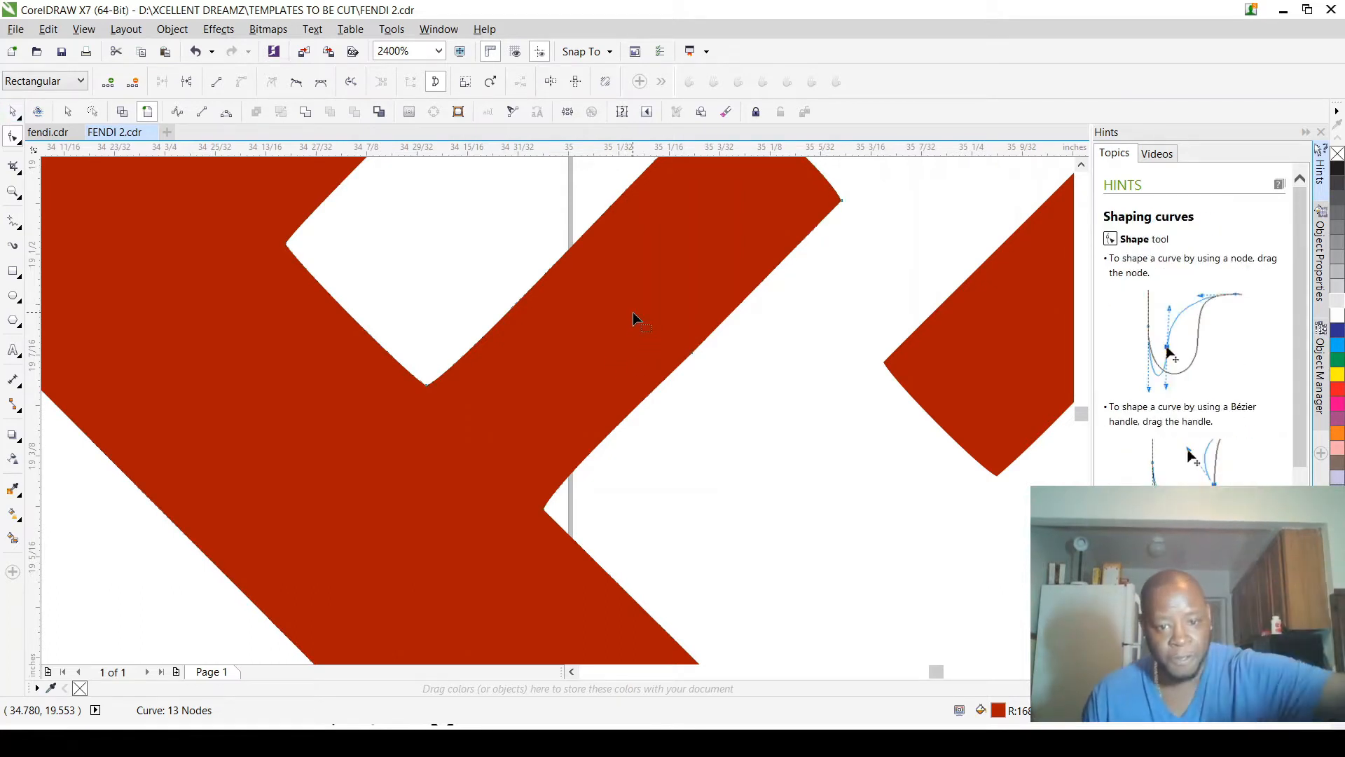
drag(632, 312, 755, 414)
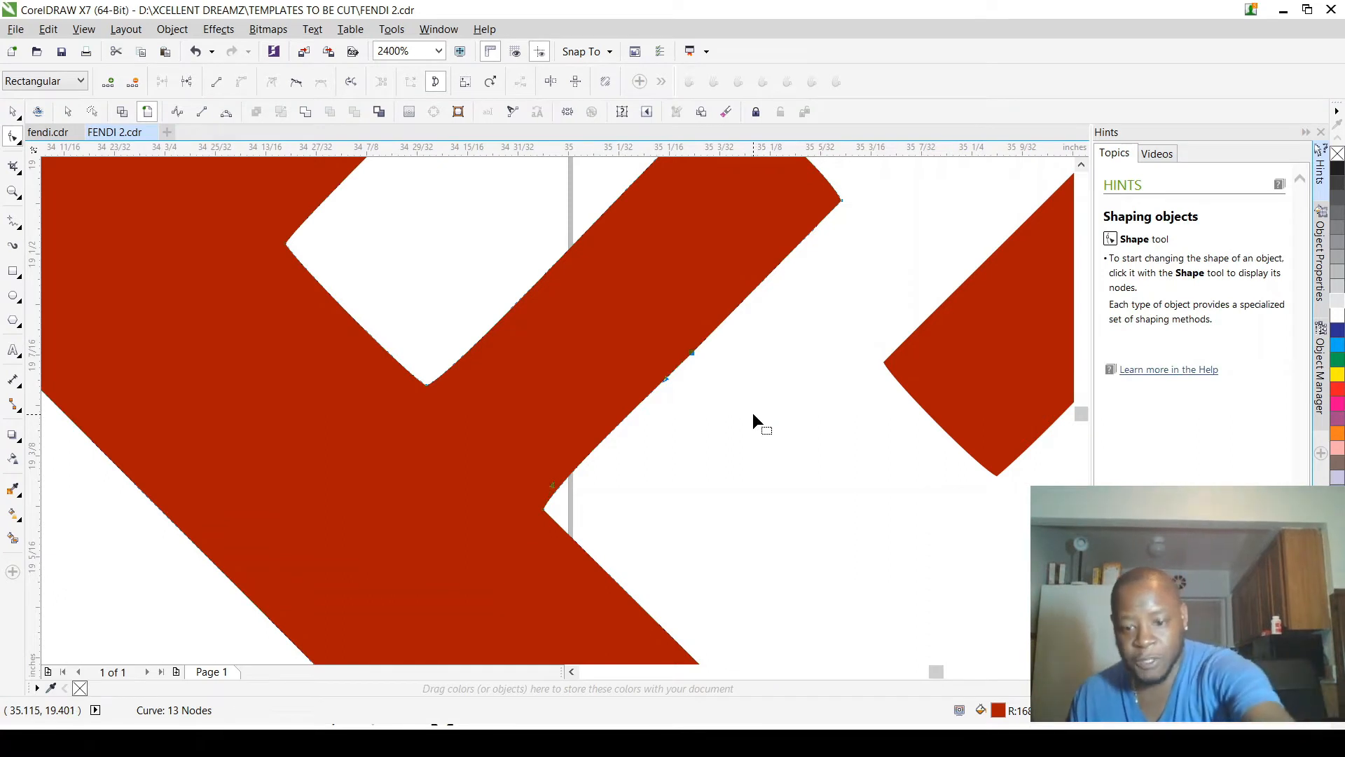
key(Delete)
click(546, 511)
drag(576, 484, 799, 273)
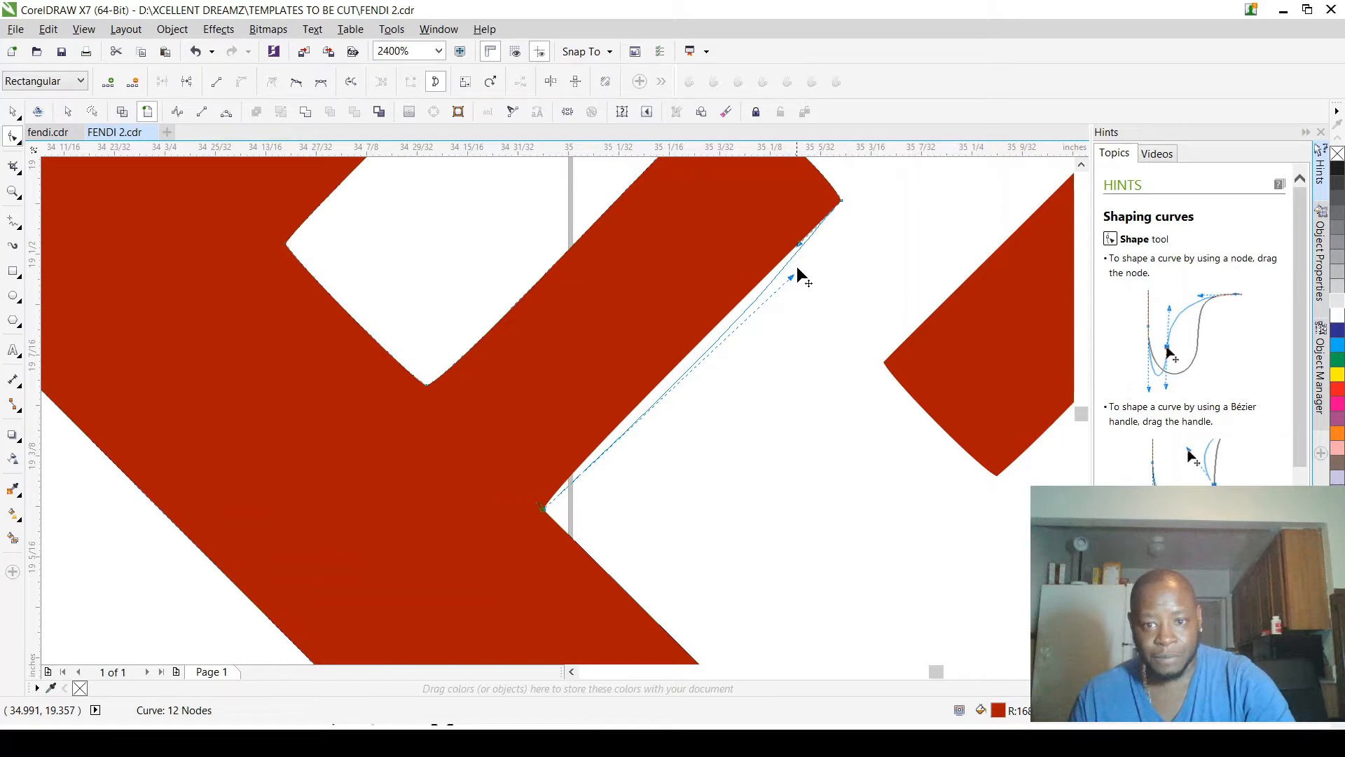
drag(797, 268, 796, 267)
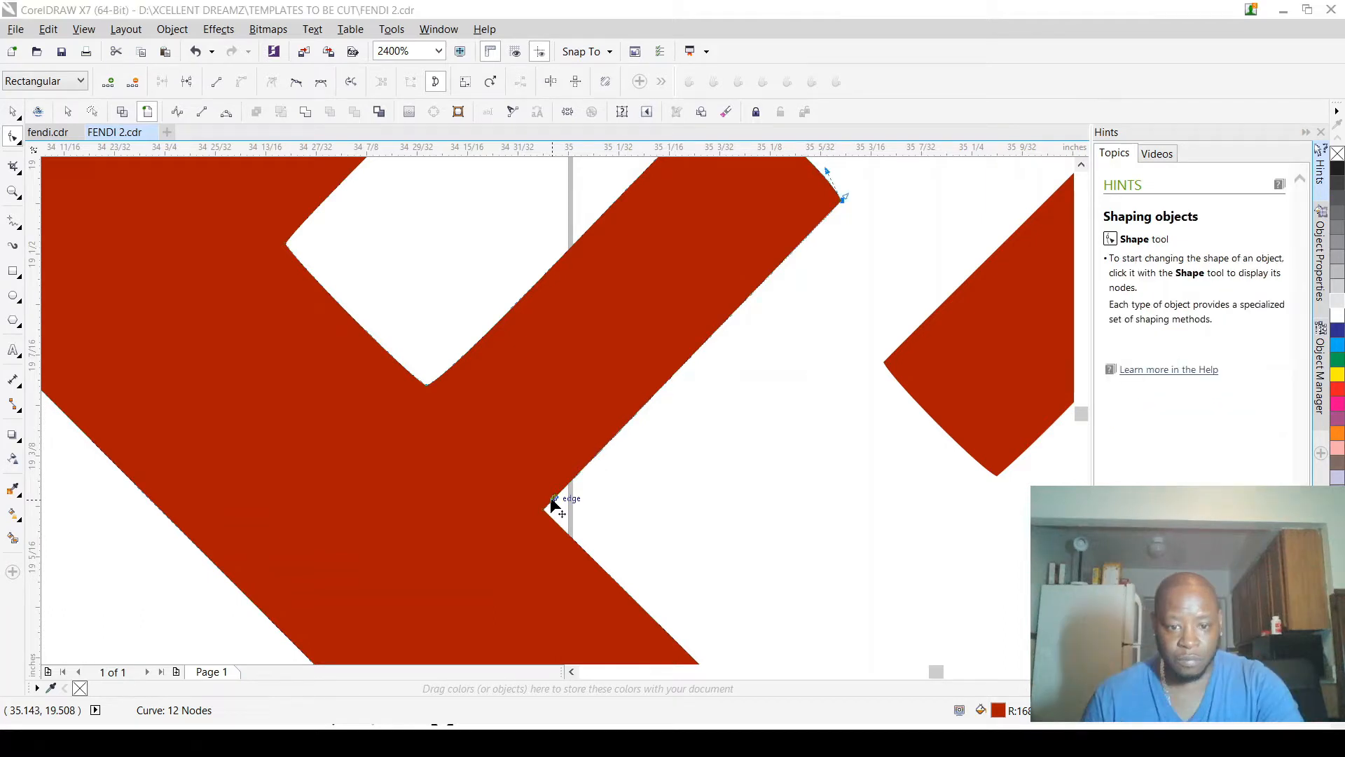
Step: Straighten the end edge of the left F's middle arm by aligning its curve handles with the two end corners
scroll(711, 291, up, 3)
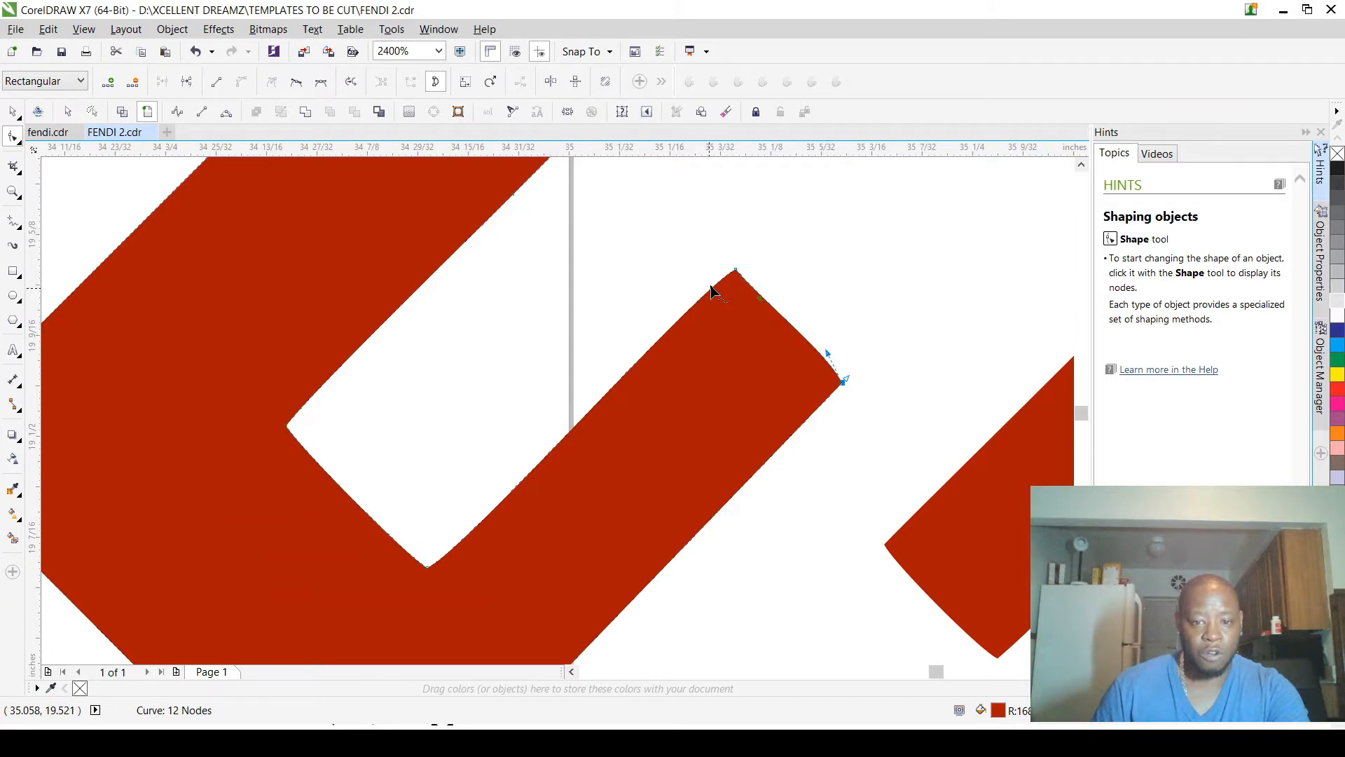
scroll(712, 291, up, 2)
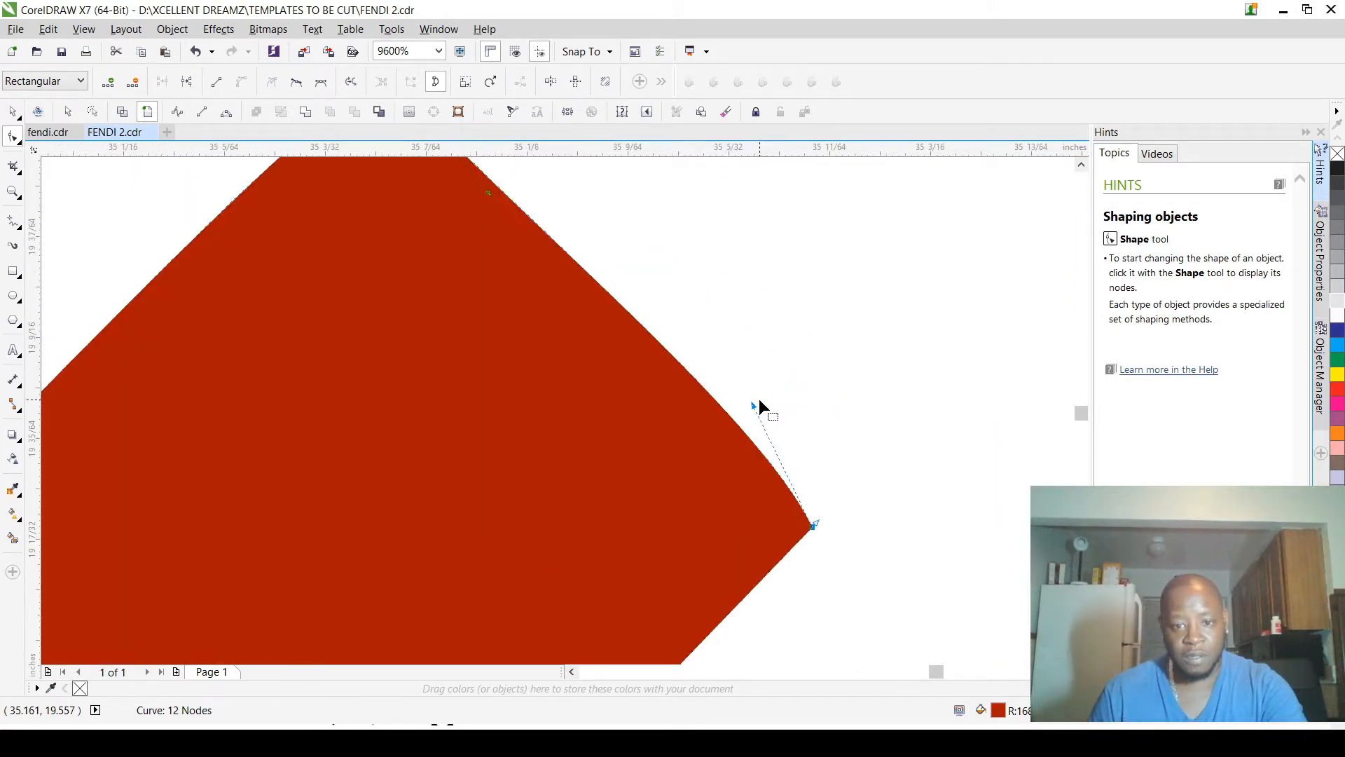
scroll(758, 397, down, 1)
drag(756, 403, 572, 240)
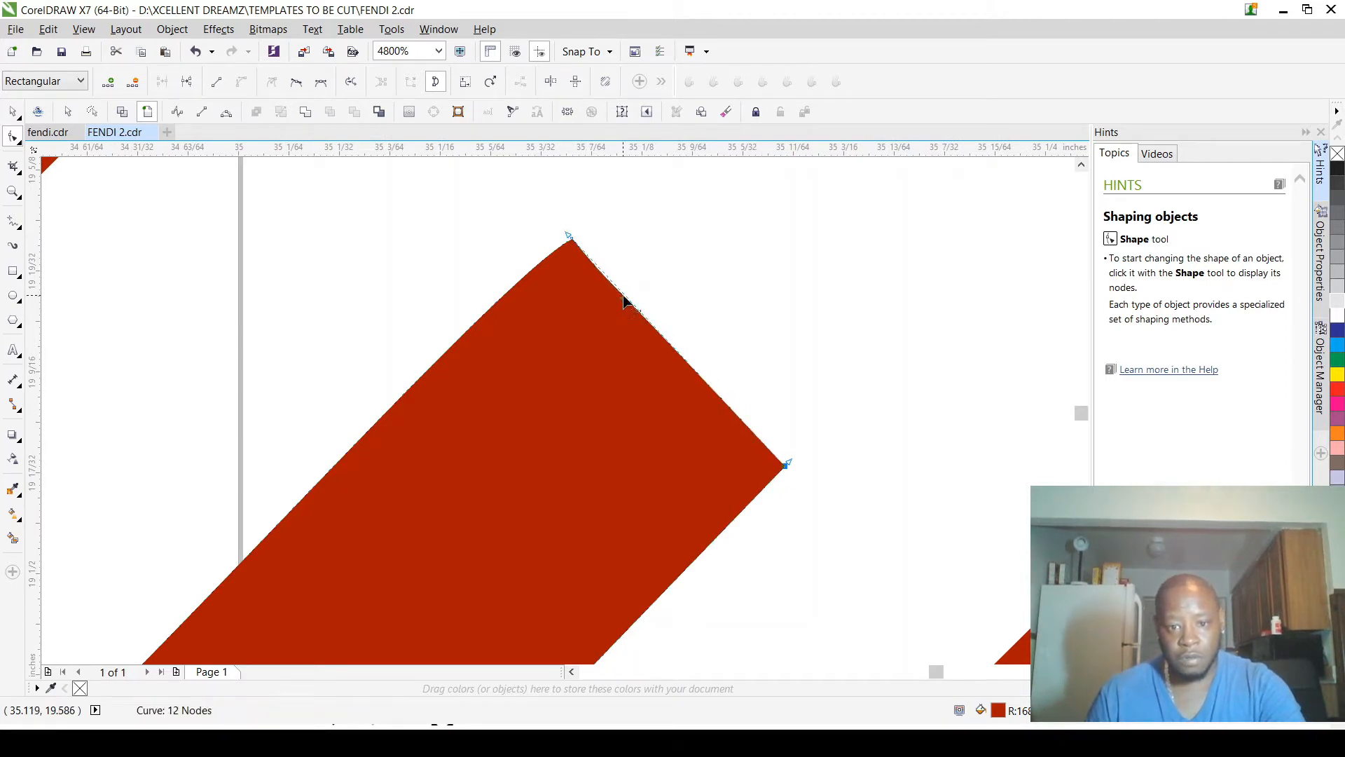
drag(624, 297, 790, 467)
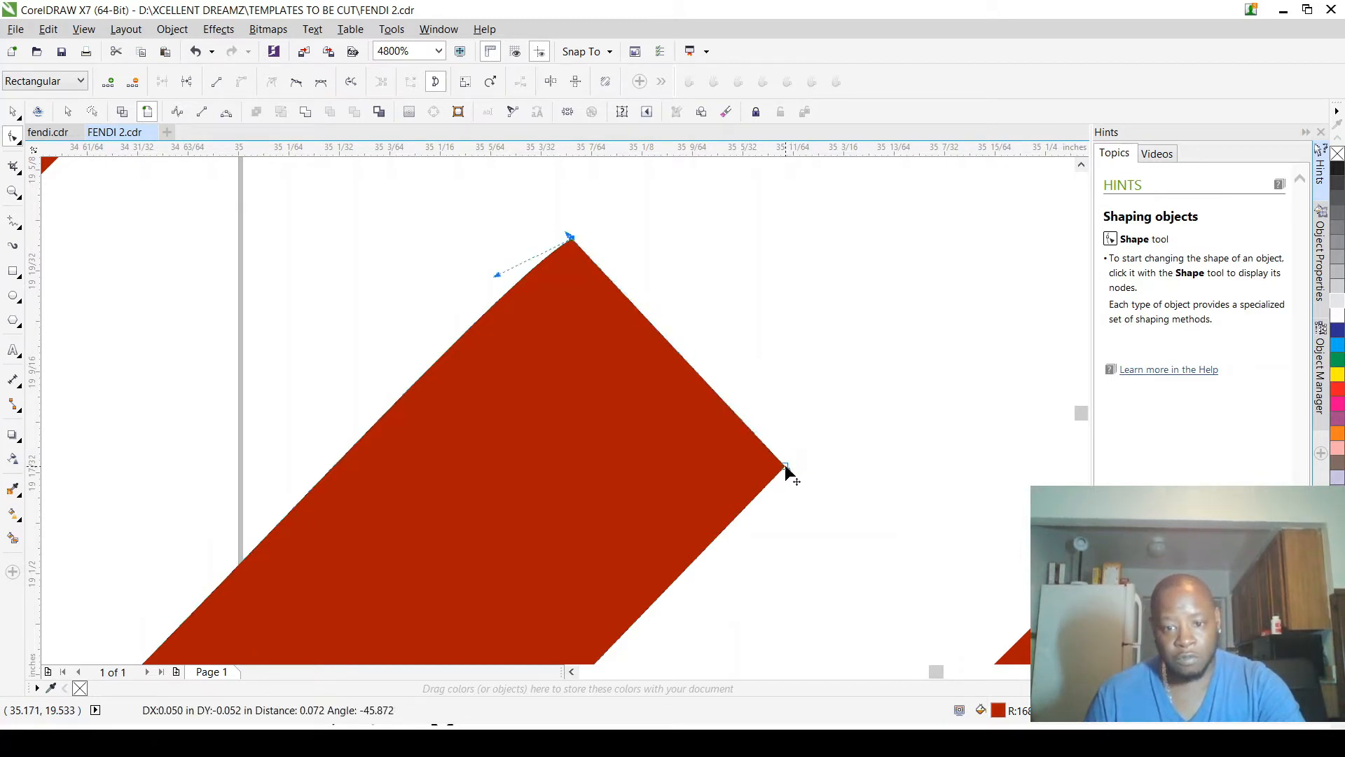
Step: Straighten the middle arm's upper-left edge and the short stem edge between the two arms by moving their curve handles onto the corners
scroll(785, 378, down, 2)
scroll(652, 471, up, 1)
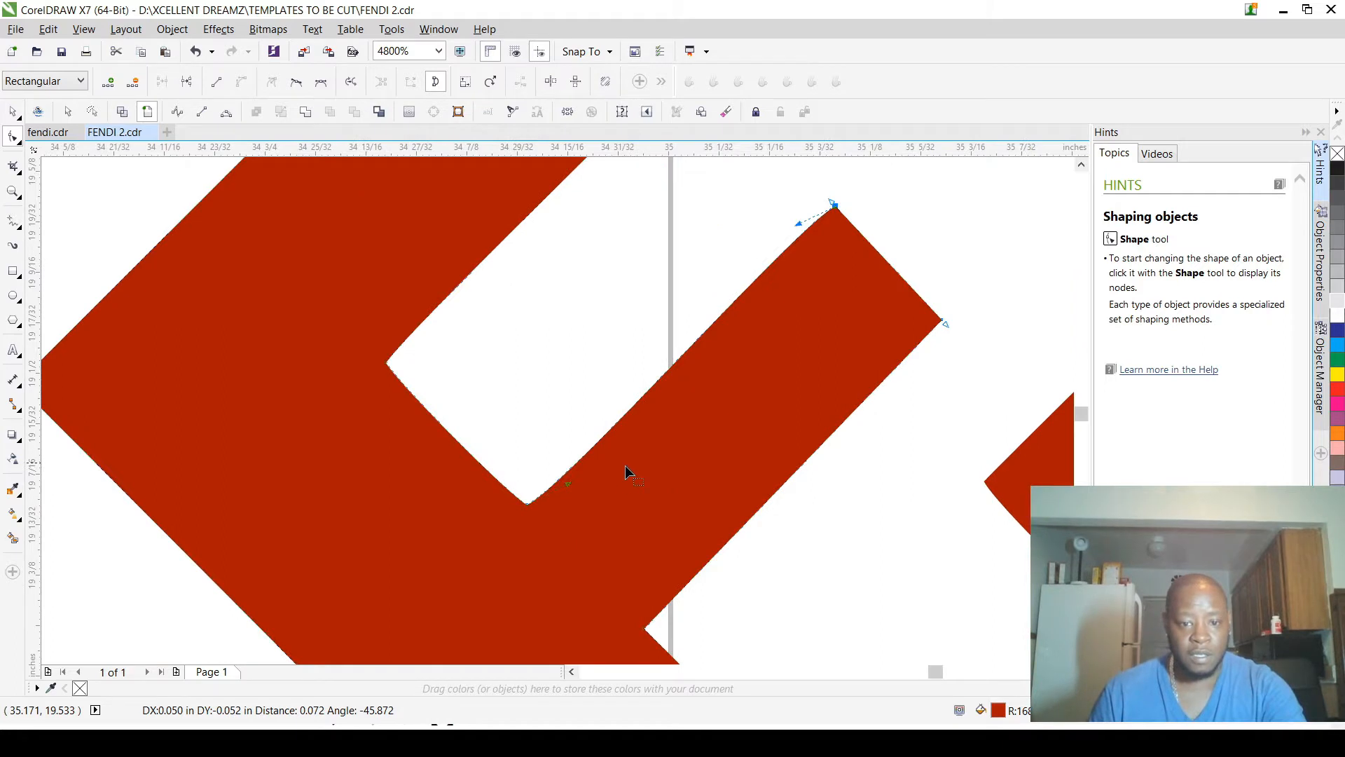
drag(568, 490, 531, 504)
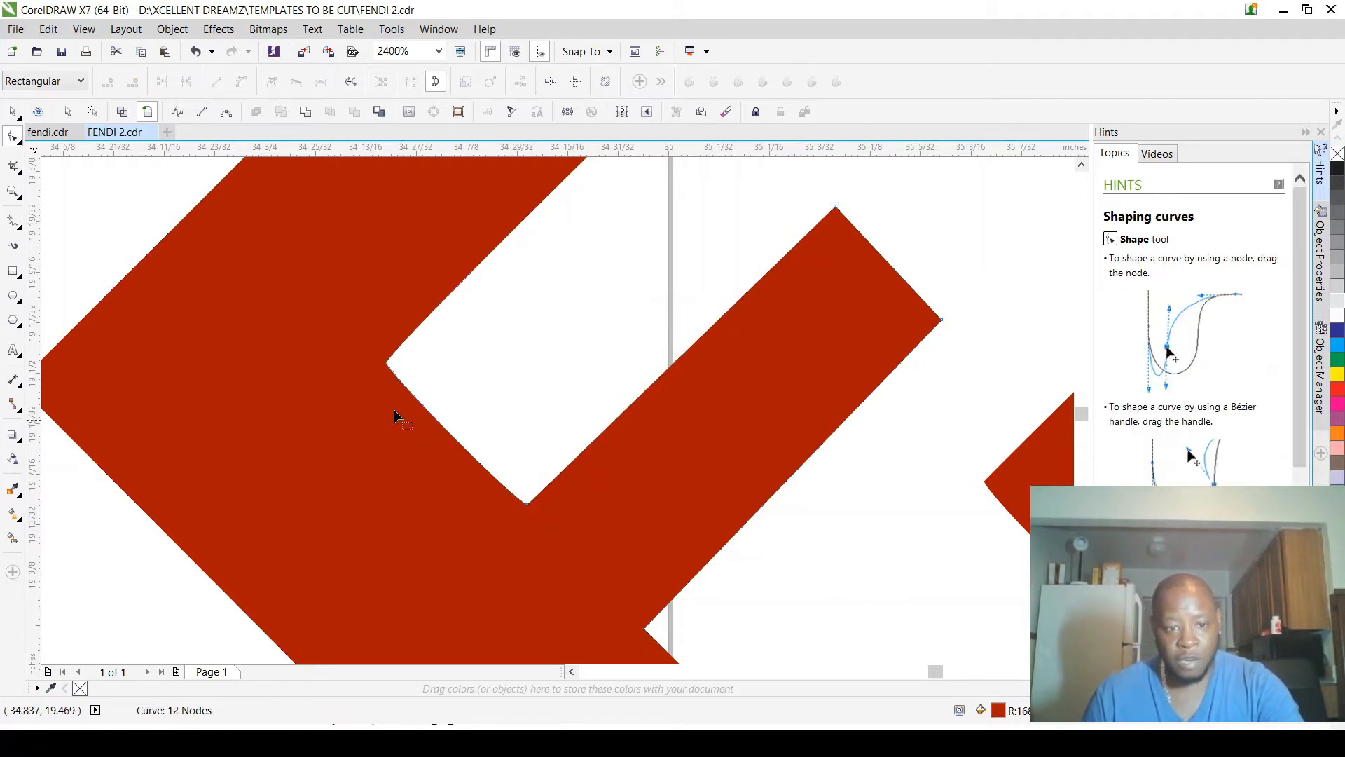
click(388, 363)
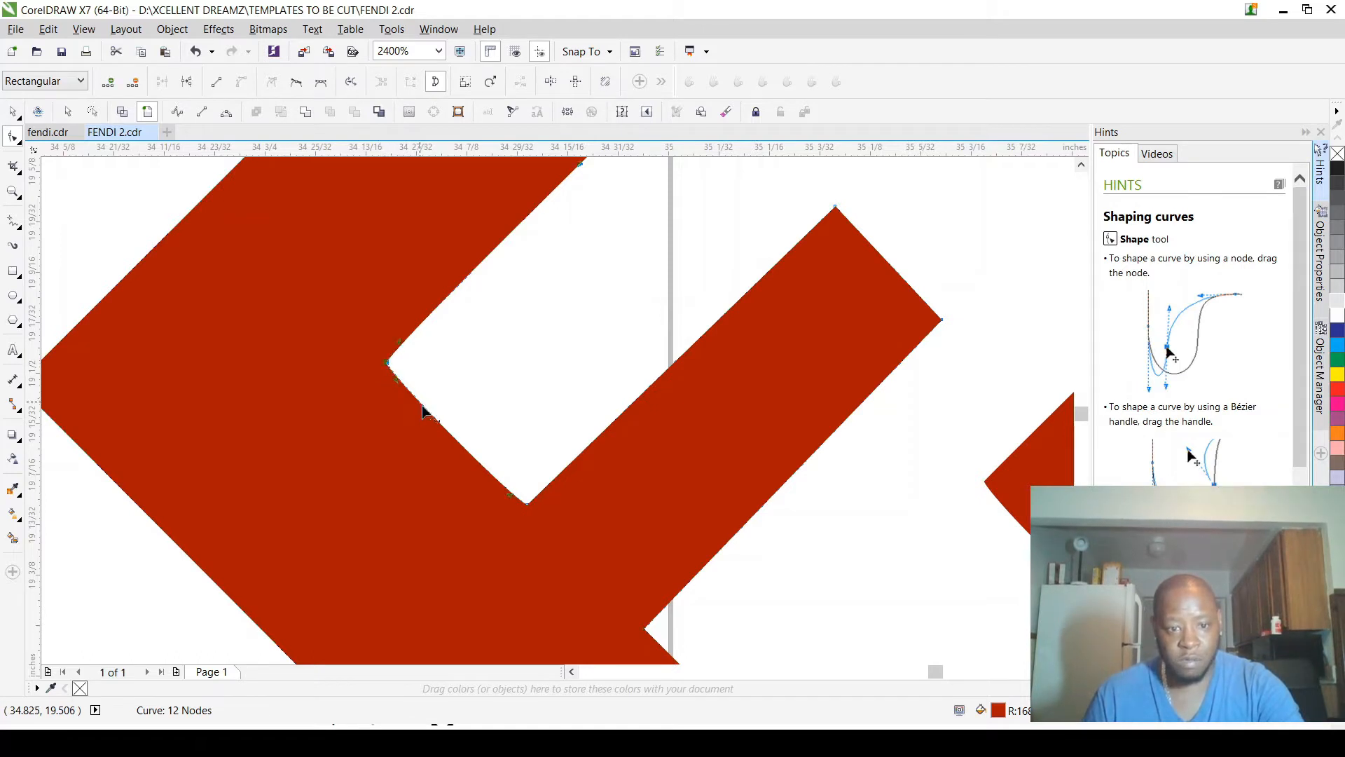
mouse_move(397, 380)
mouse_down()
mouse_move(529, 506)
mouse_move(390, 370)
mouse_up()
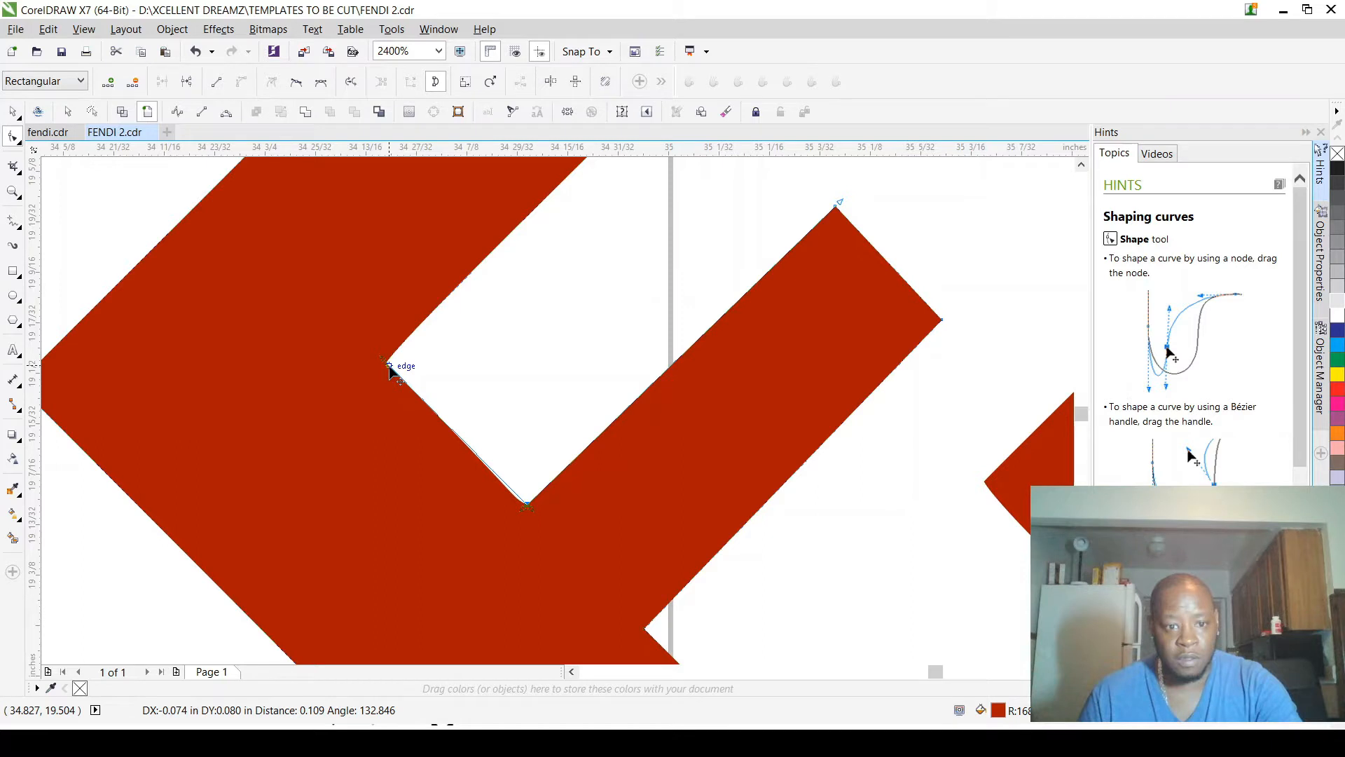
drag(389, 365, 389, 365)
Step: Delete the surplus node on the inner edge of the left F's upper arm and align the edge's handles with its corners
scroll(406, 361, down, 2)
scroll(429, 336, up, 2)
drag(475, 280, 614, 379)
key(Delete)
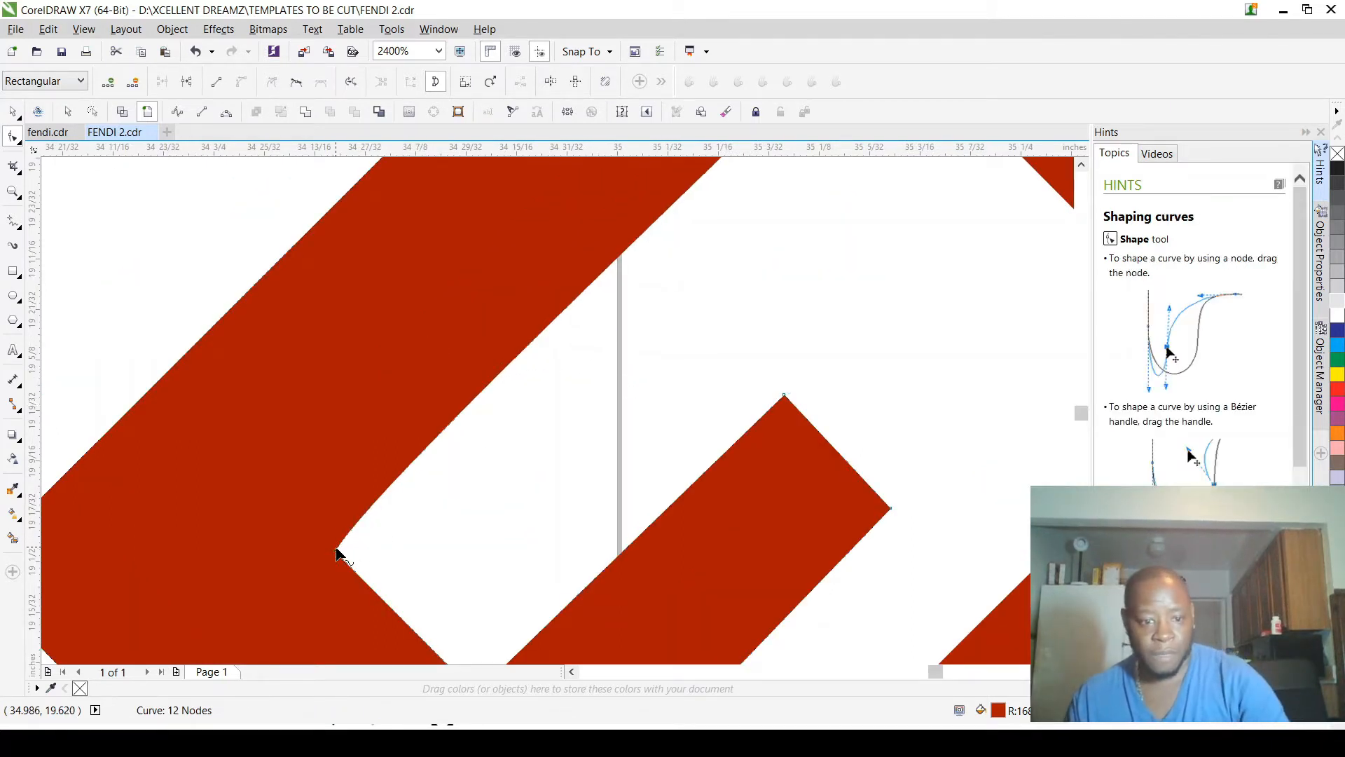
scroll(336, 554, down, 3)
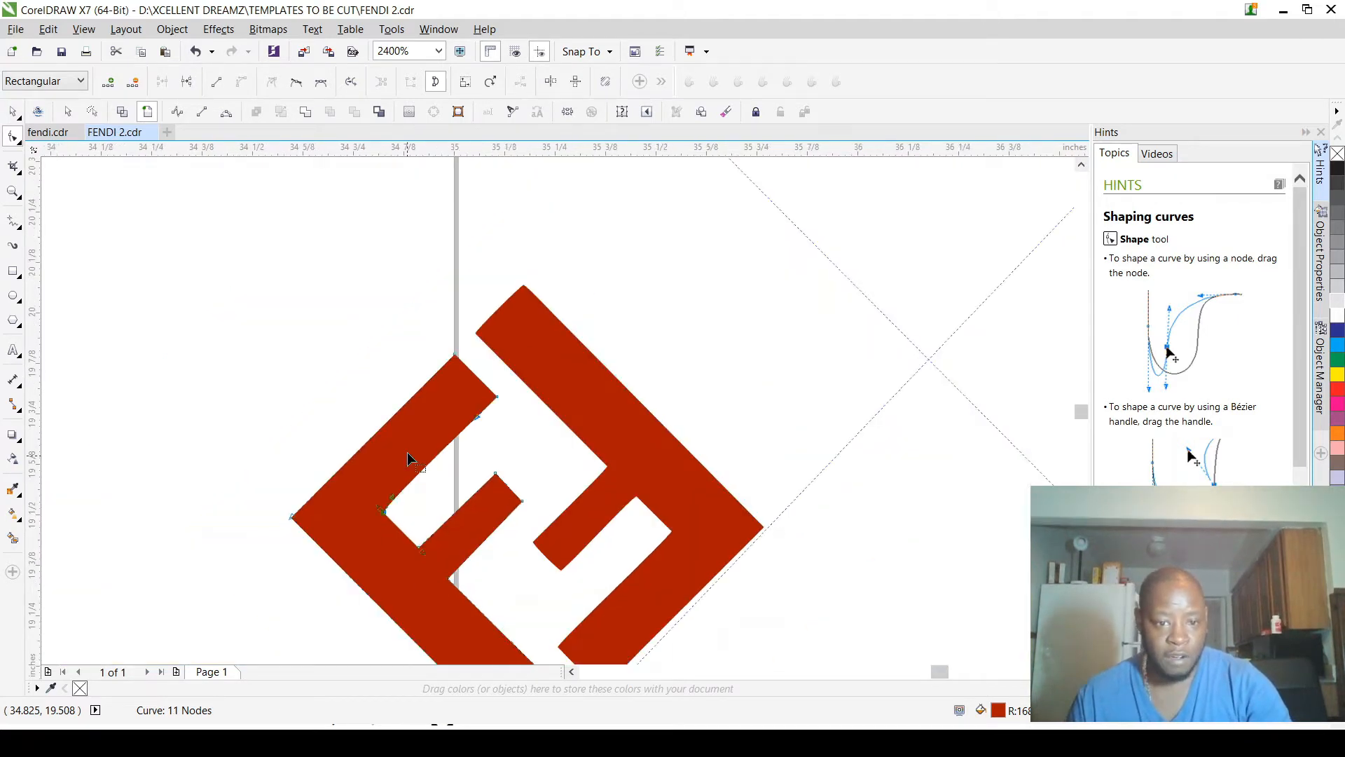
scroll(409, 459, up, 2)
drag(384, 546, 590, 345)
drag(547, 386, 359, 575)
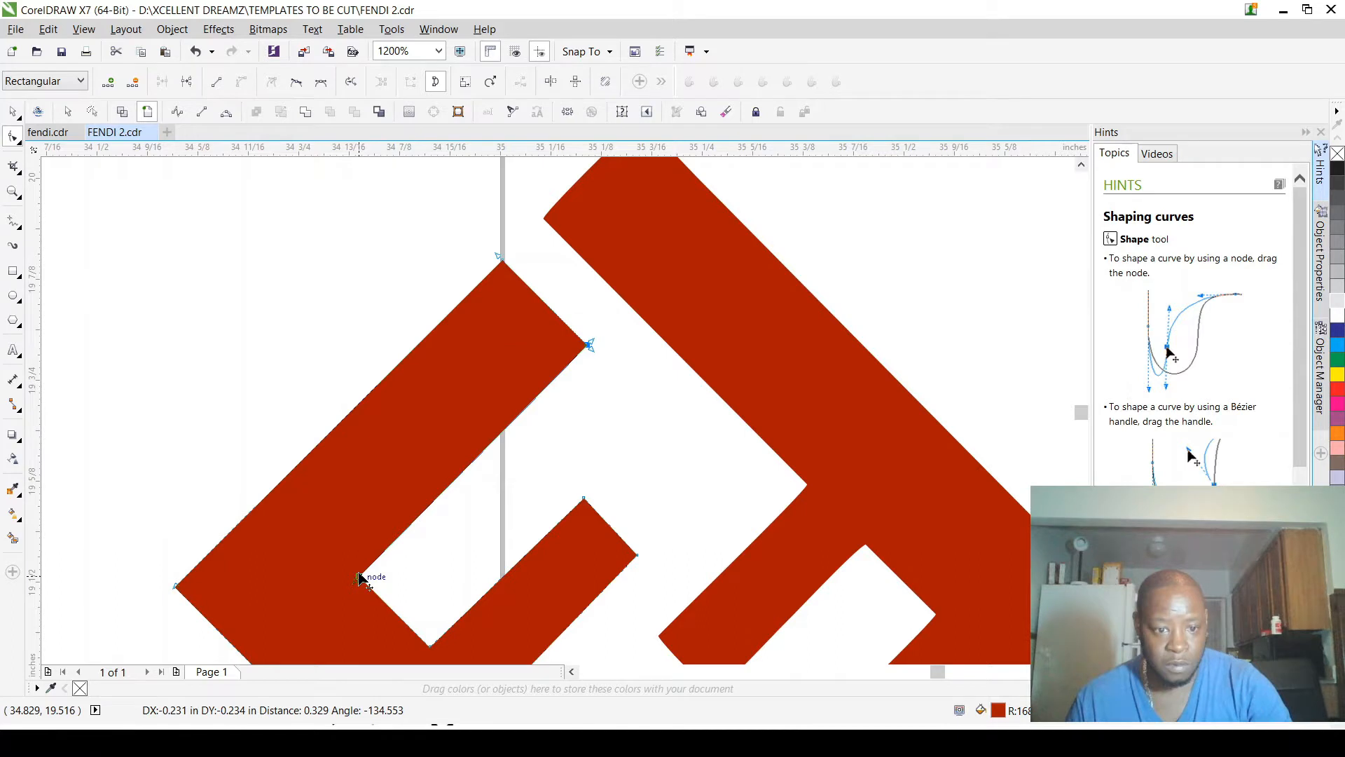
drag(358, 574, 359, 574)
Step: Save the document and deselect the finished left F
scroll(447, 486, down, 2)
click(14, 113)
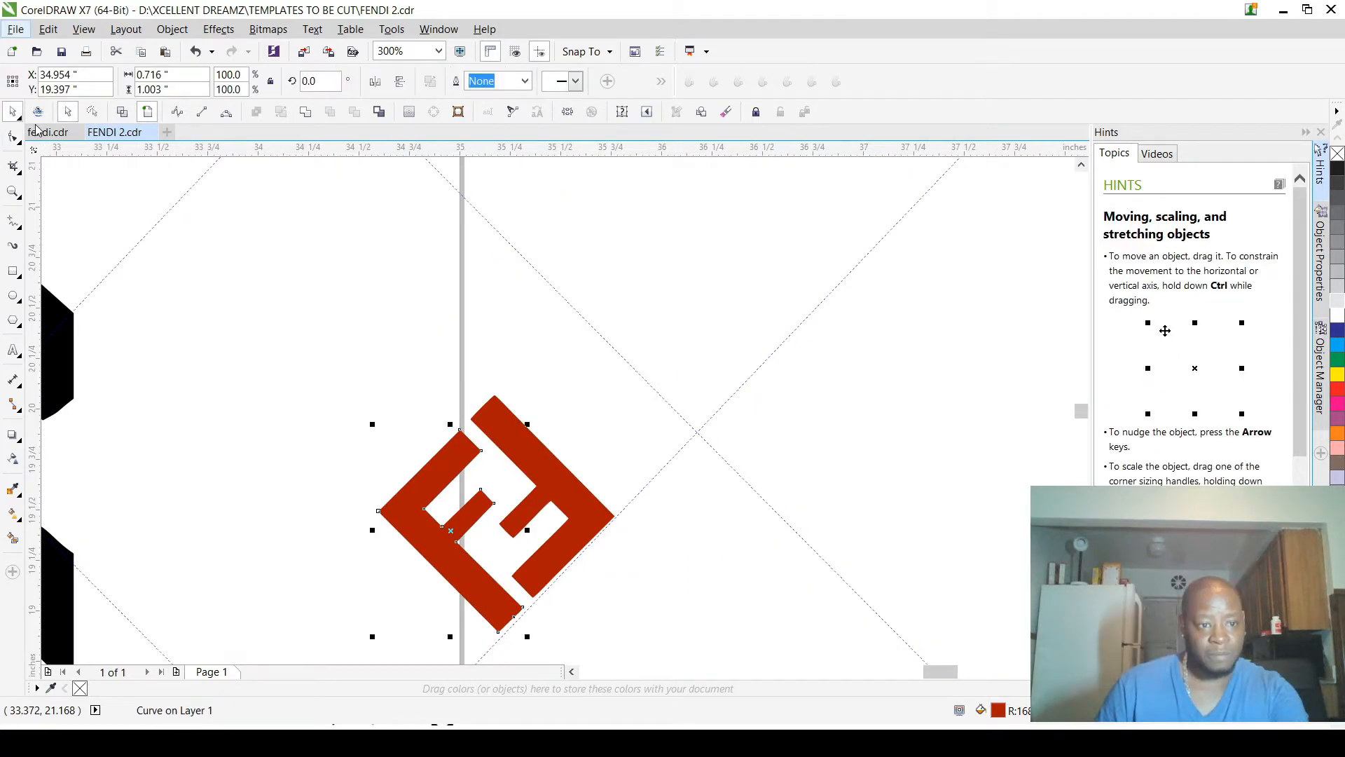
key(ctrl+s)
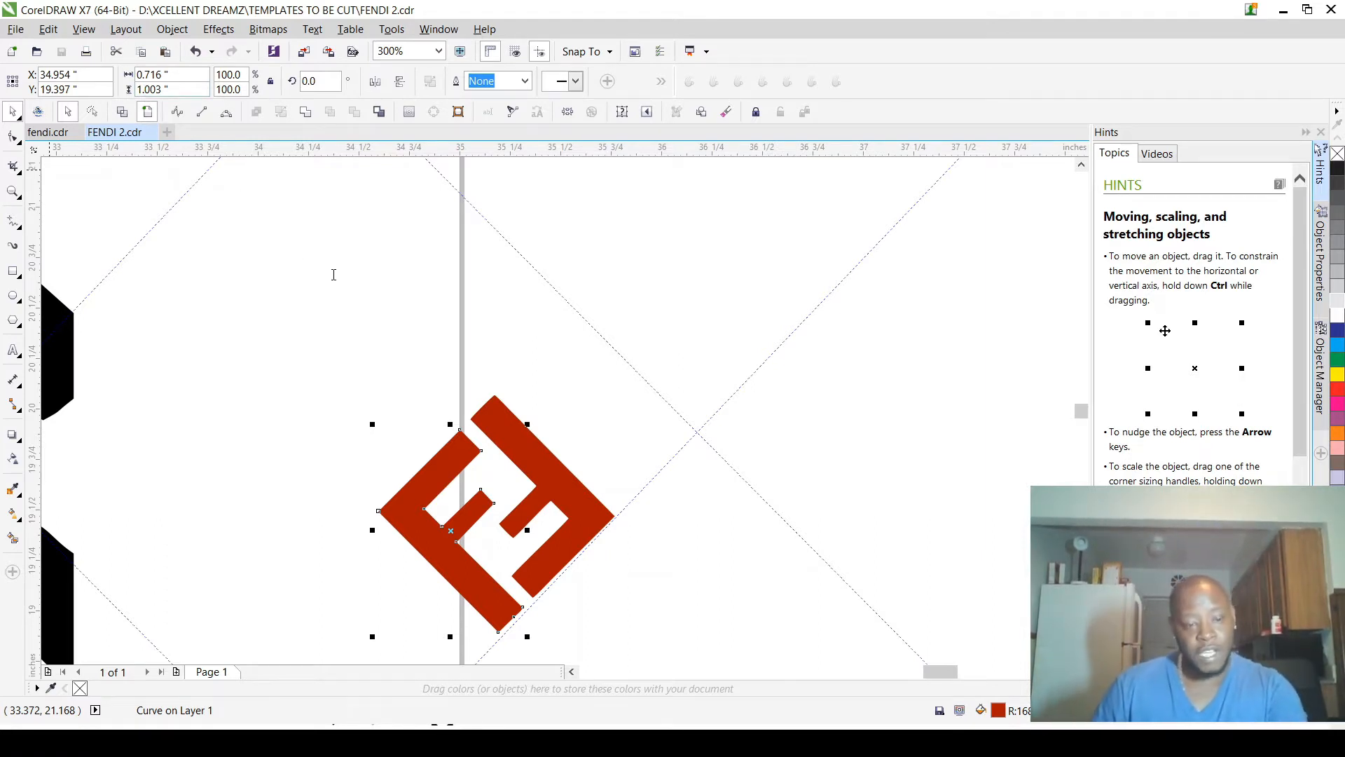
click(368, 244)
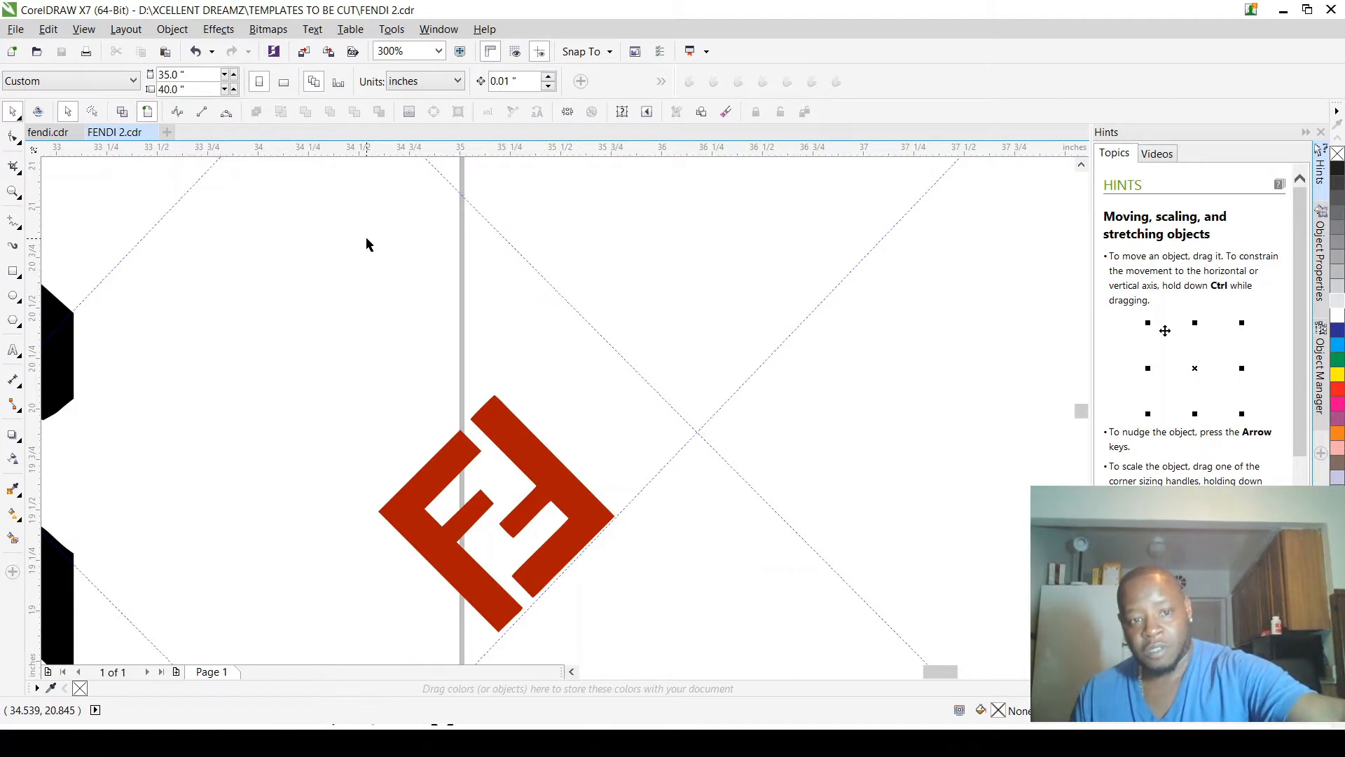
scroll(419, 519, up, 2)
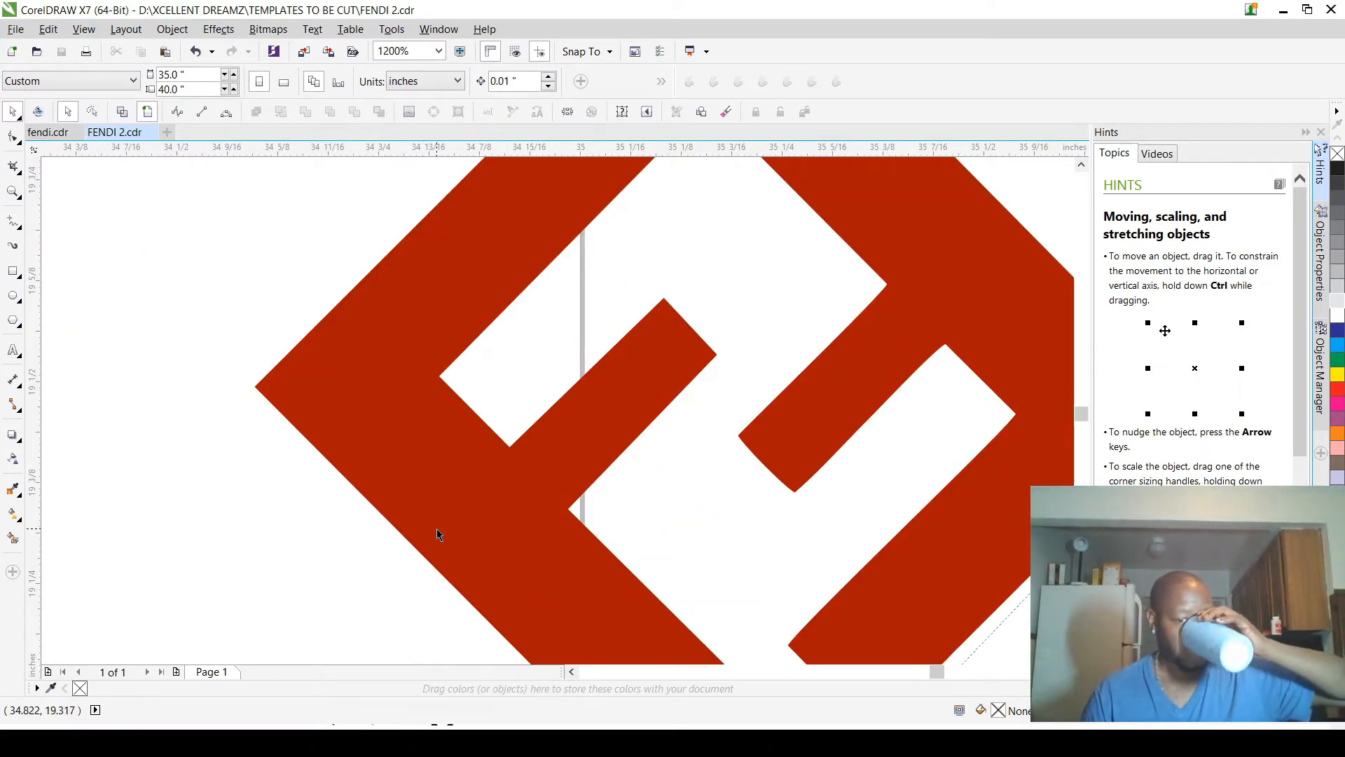
click(435, 530)
scroll(435, 530, down, 2)
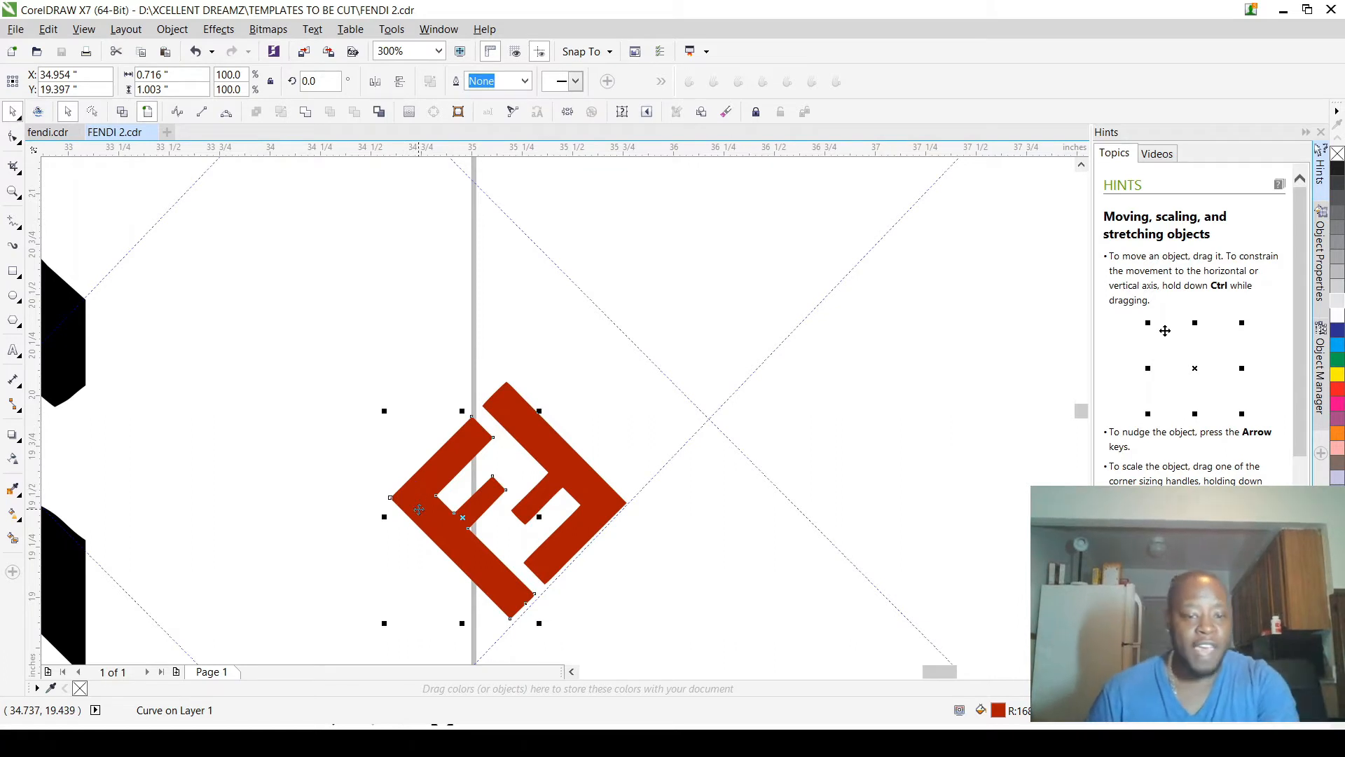
drag(419, 509, 571, 410)
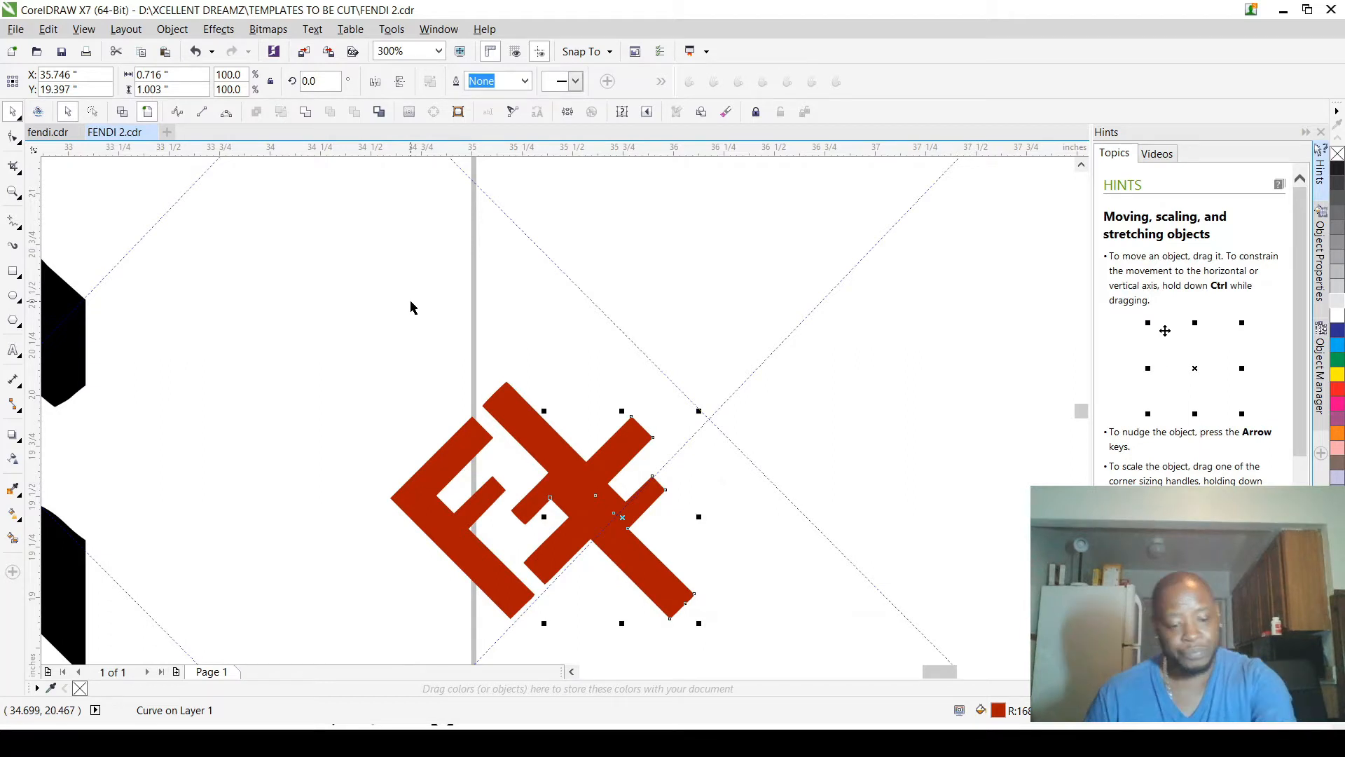
key(ctrl+z)
key(Escape)
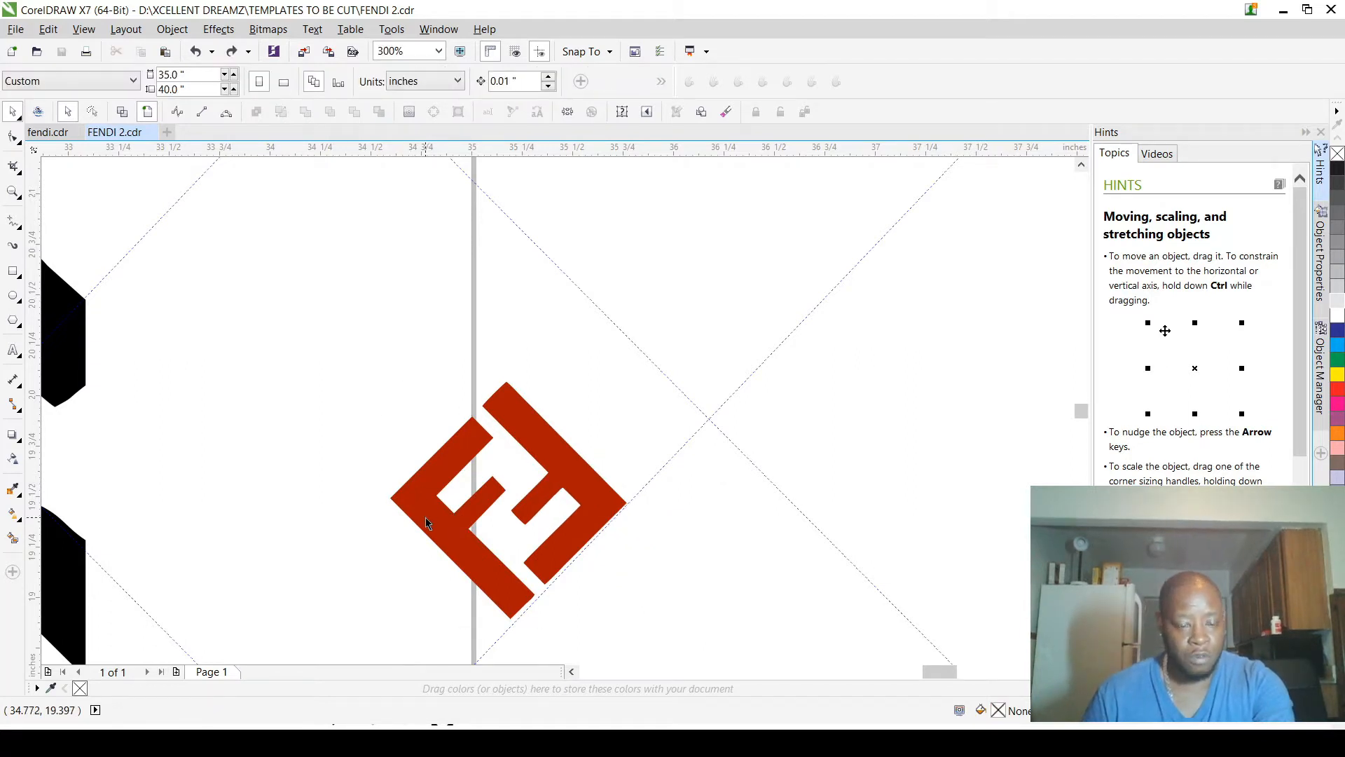
Step: Copy the left F about 0.81 in horizontally to the right and fill the copy with bright cyan
click(426, 518)
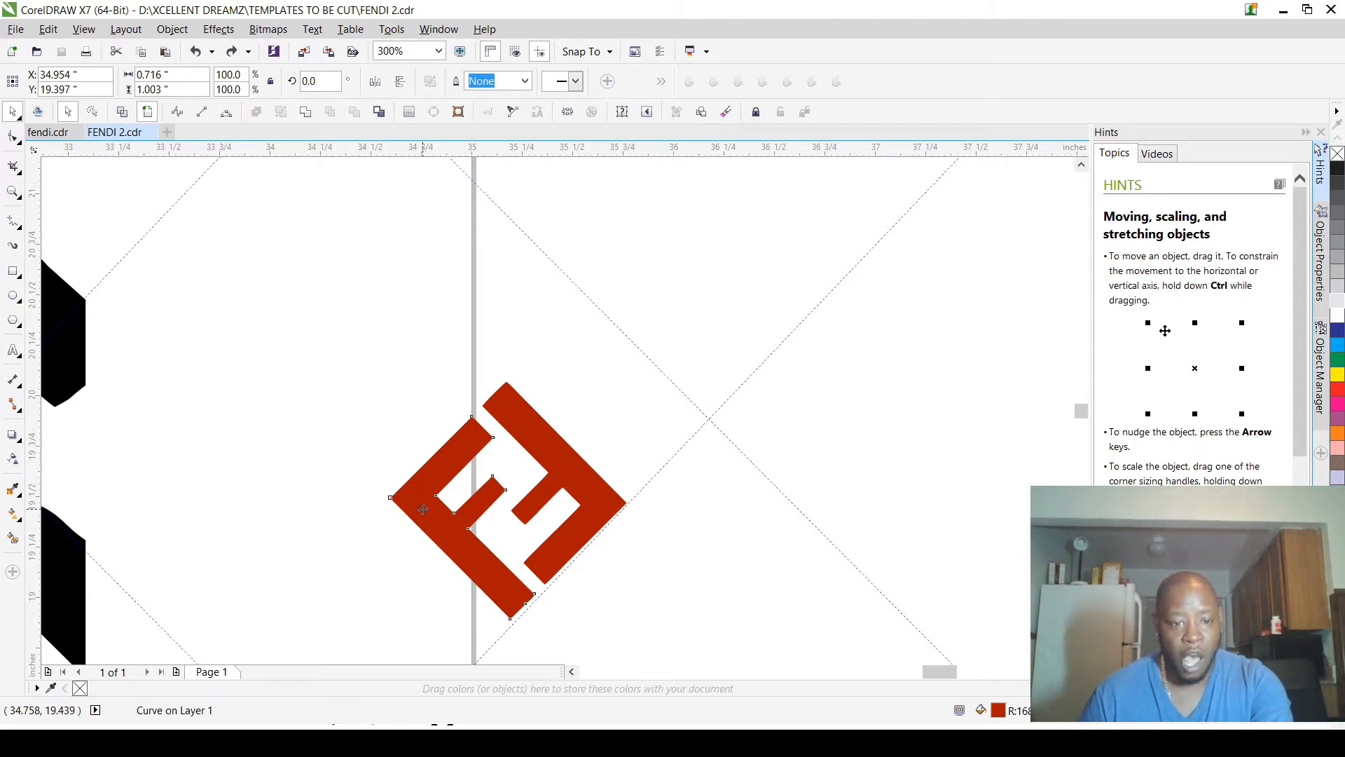
click(424, 510)
click(397, 442)
click(412, 502)
drag(412, 502, 579, 505)
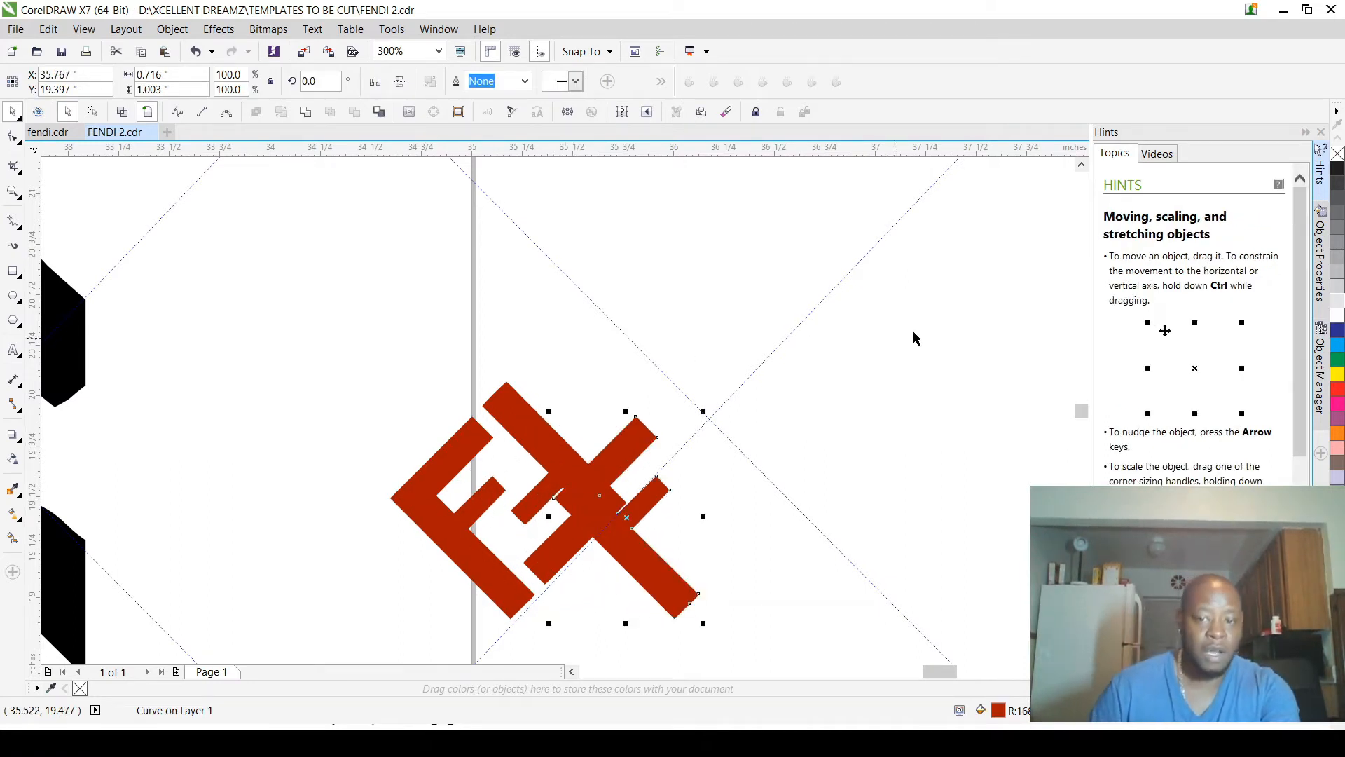
key(shift+F11)
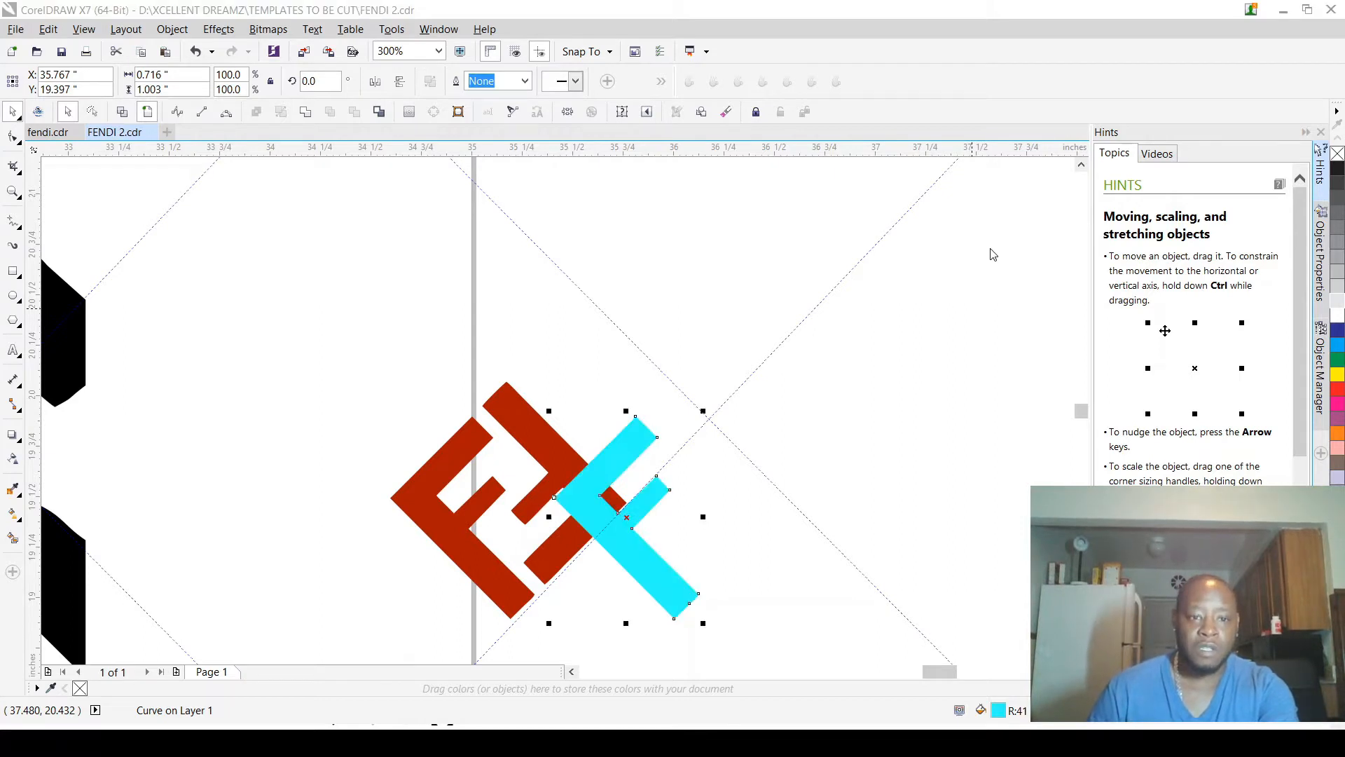
Step: Mirror the cyan F horizontally and vertically and place it over the right red F, centred at about X 35.41 in, Y 19.57 in
click(377, 83)
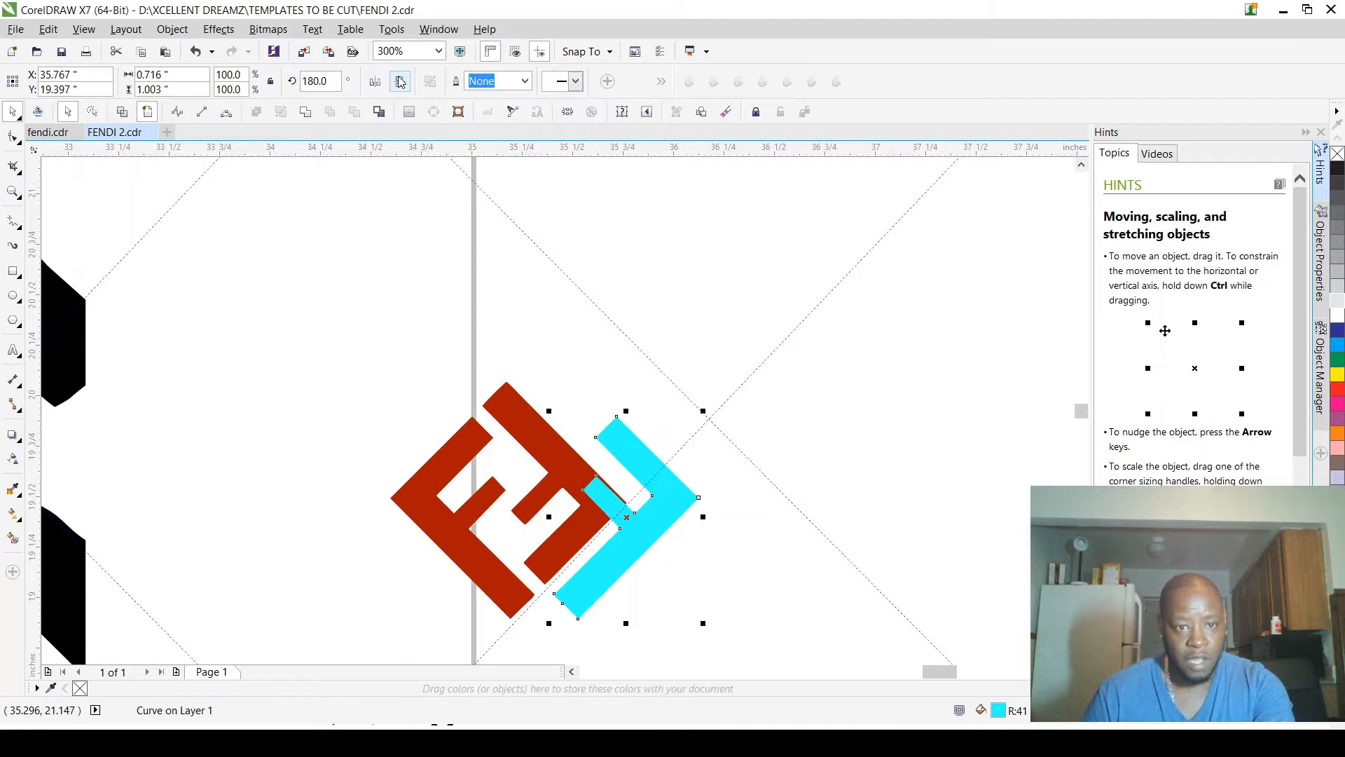
click(400, 82)
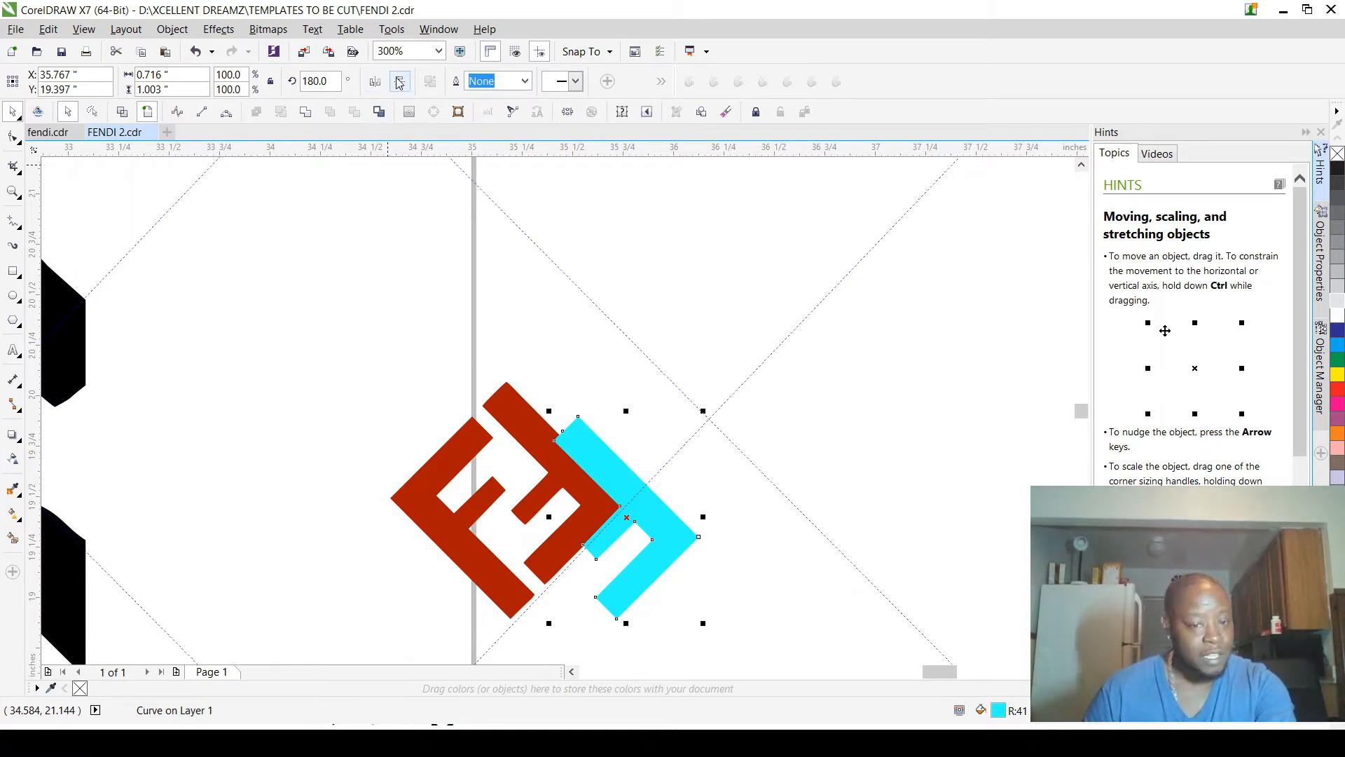
drag(613, 477, 543, 443)
scroll(589, 498, up, 5)
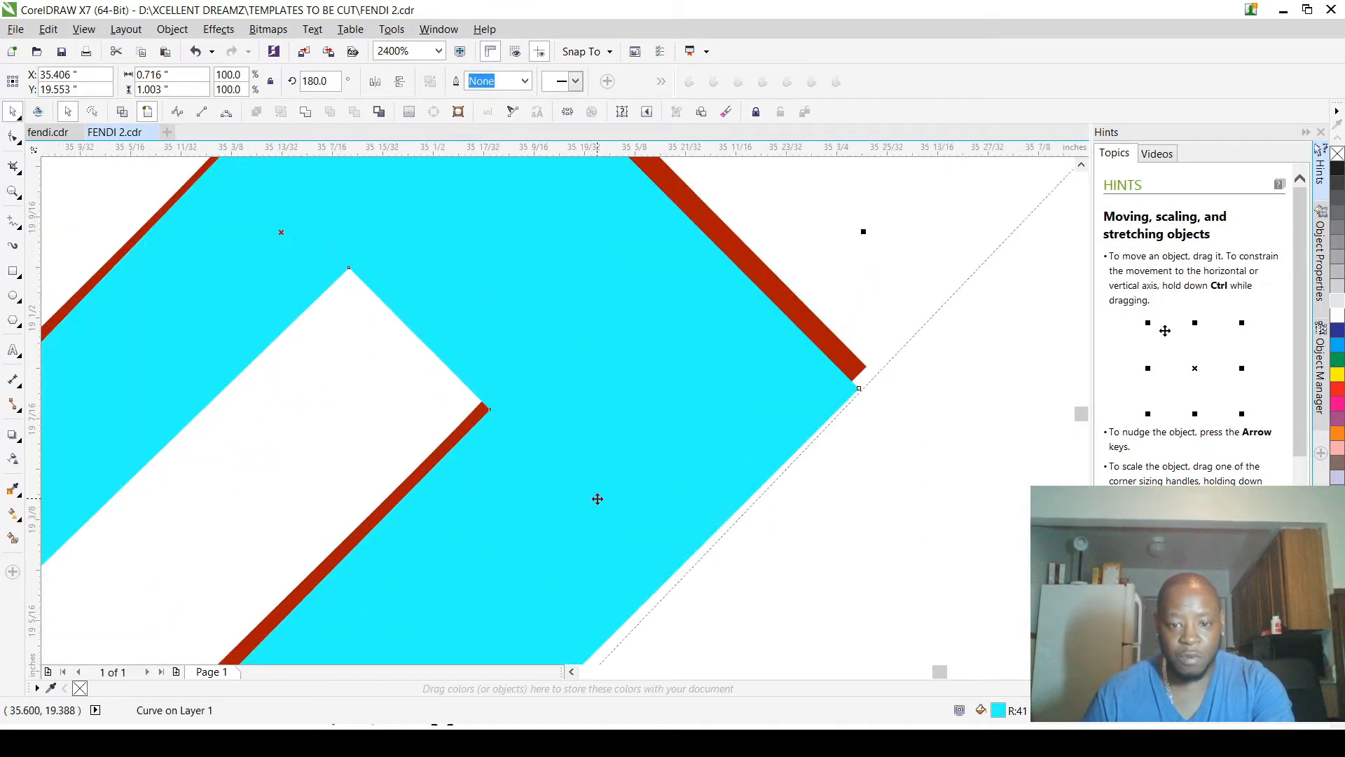
drag(726, 439, 733, 417)
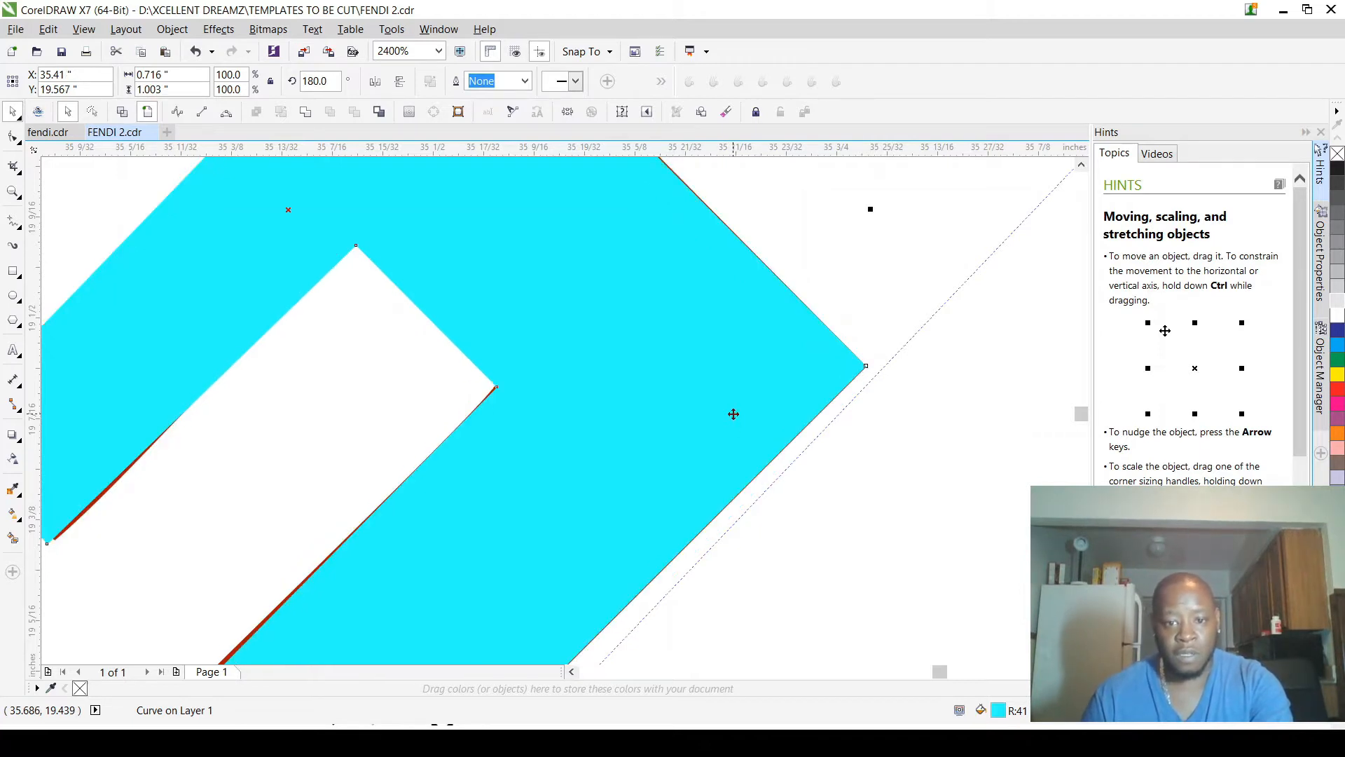
Step: Examine how closely the cyan F covers the red F along its edges and upper end, and select the cyan F
scroll(785, 420, down, 4)
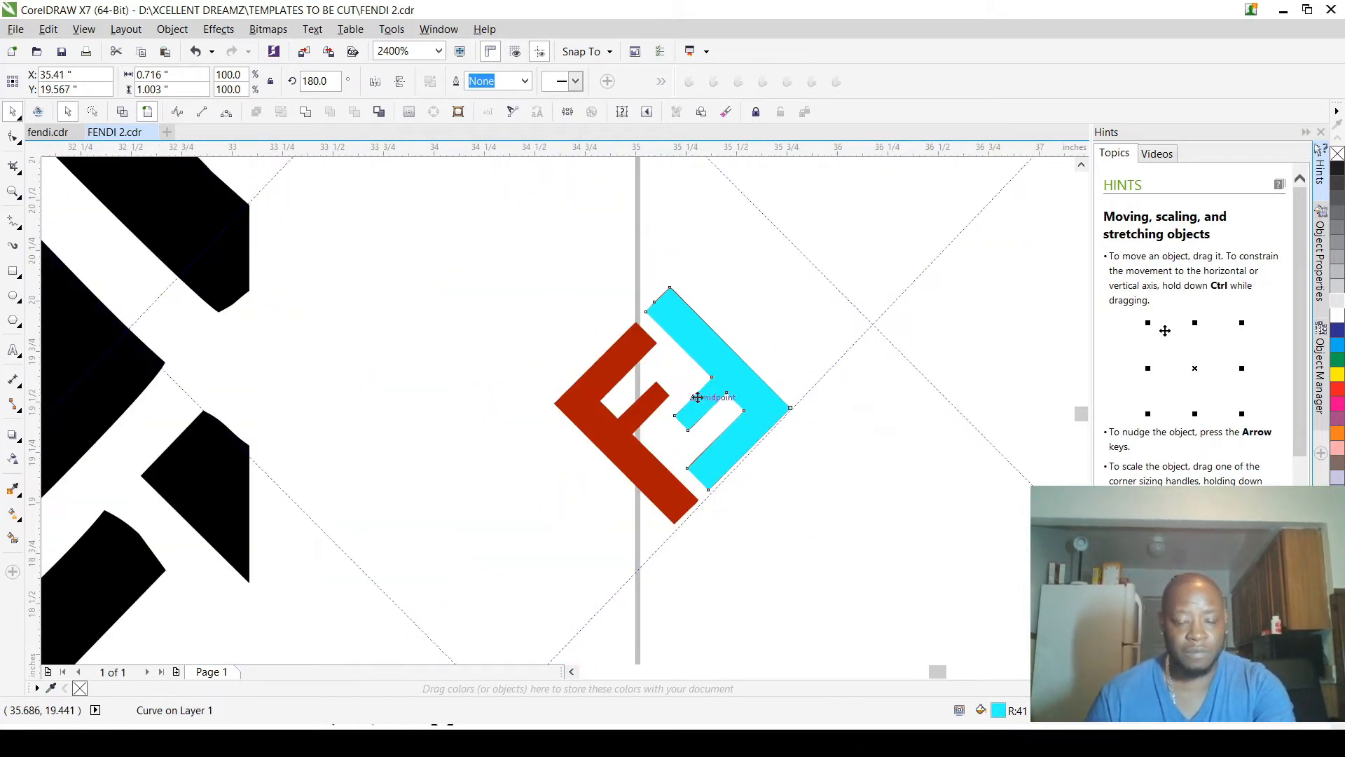
scroll(645, 328, up, 2)
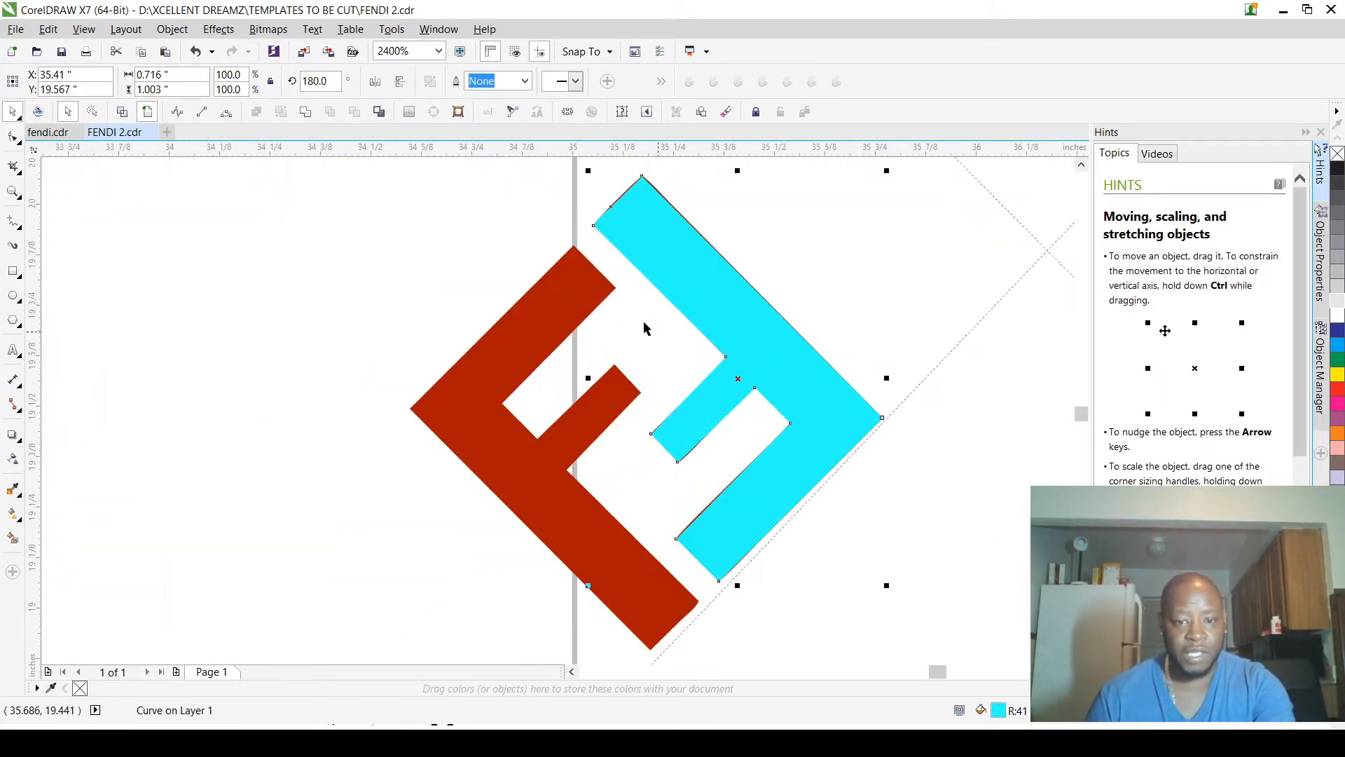
click(534, 214)
scroll(653, 186, up, 2)
scroll(631, 385, down, 2)
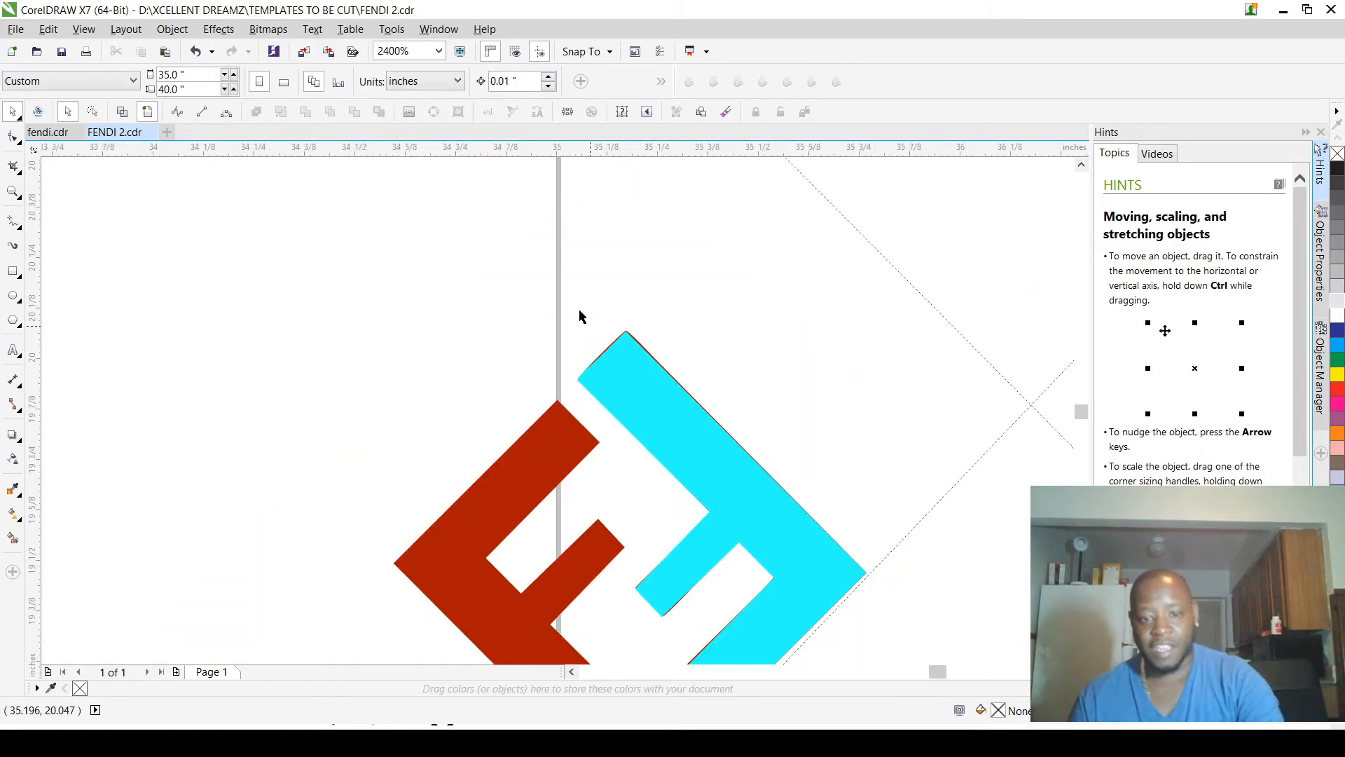
scroll(633, 376, up, 2)
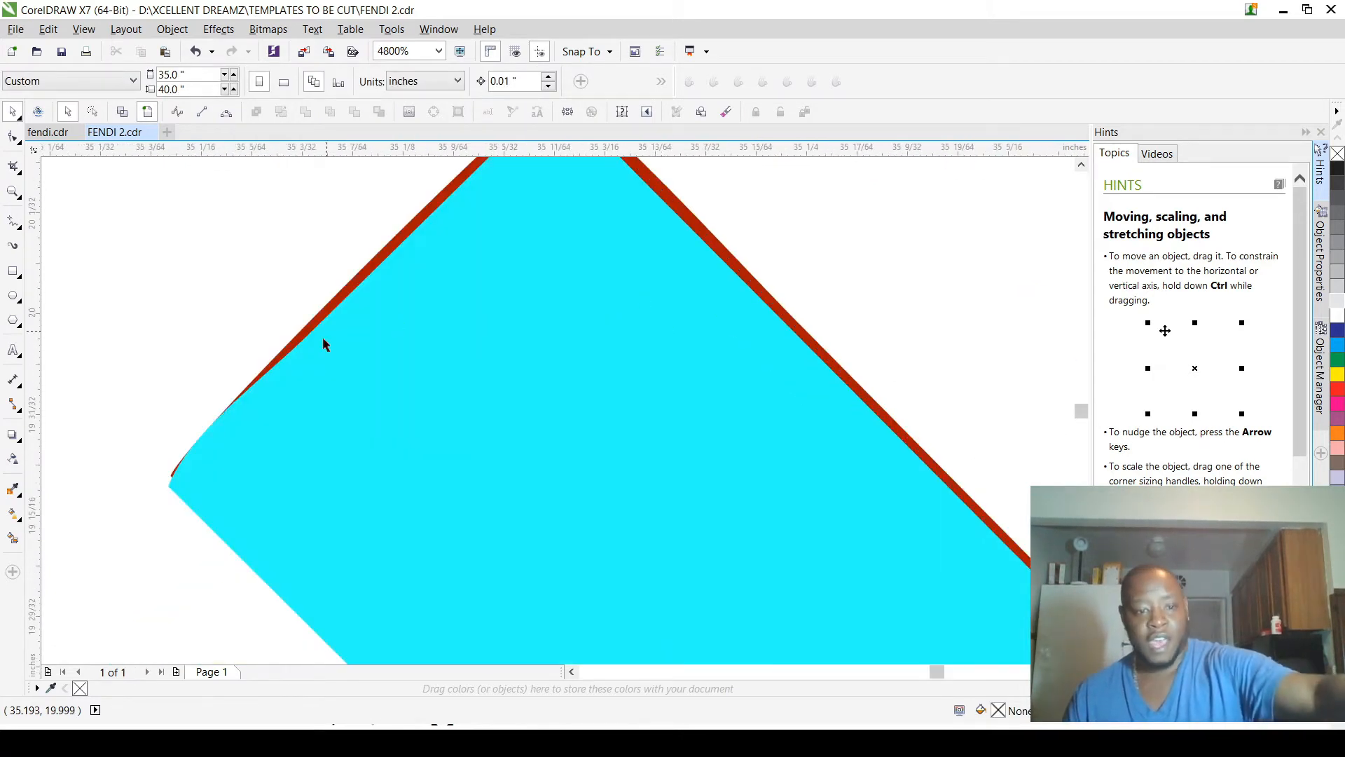
scroll(343, 379, down, 2)
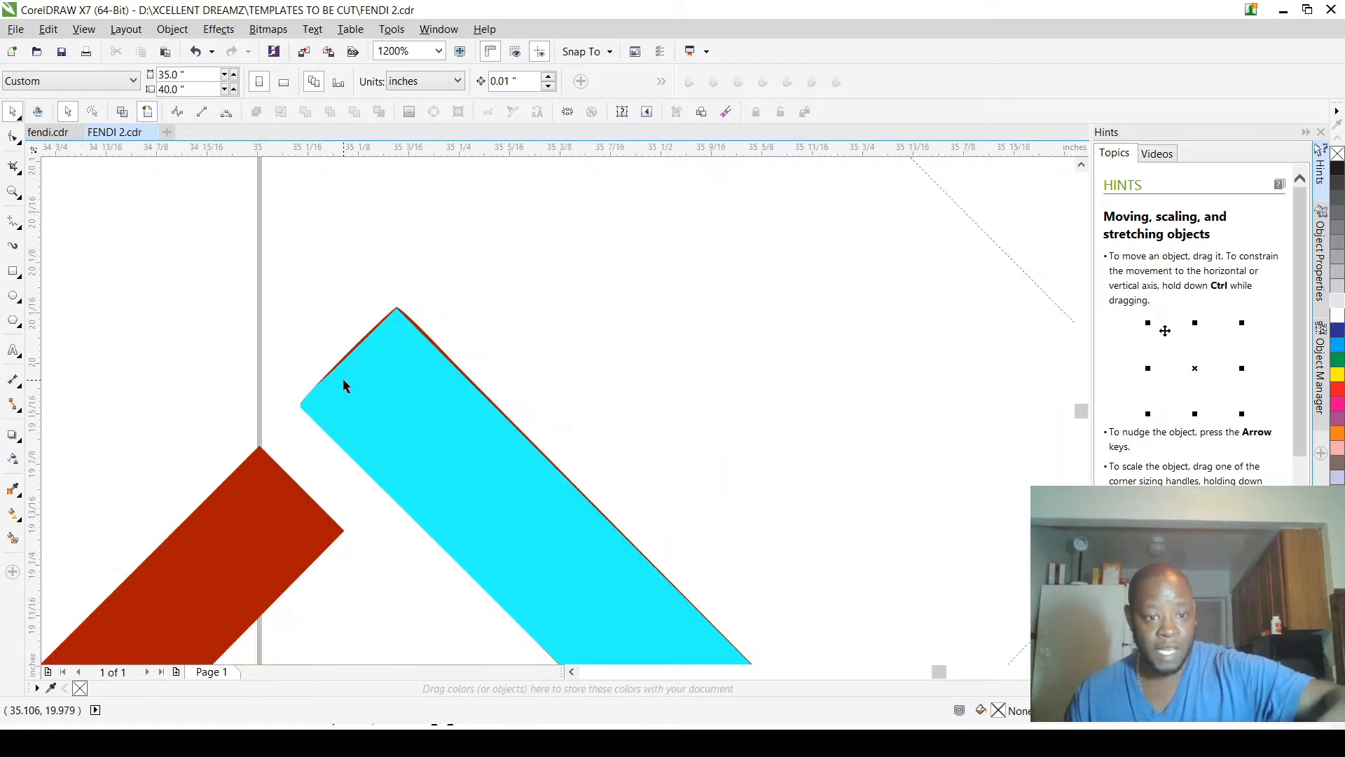
scroll(343, 383, down, 2)
click(370, 398)
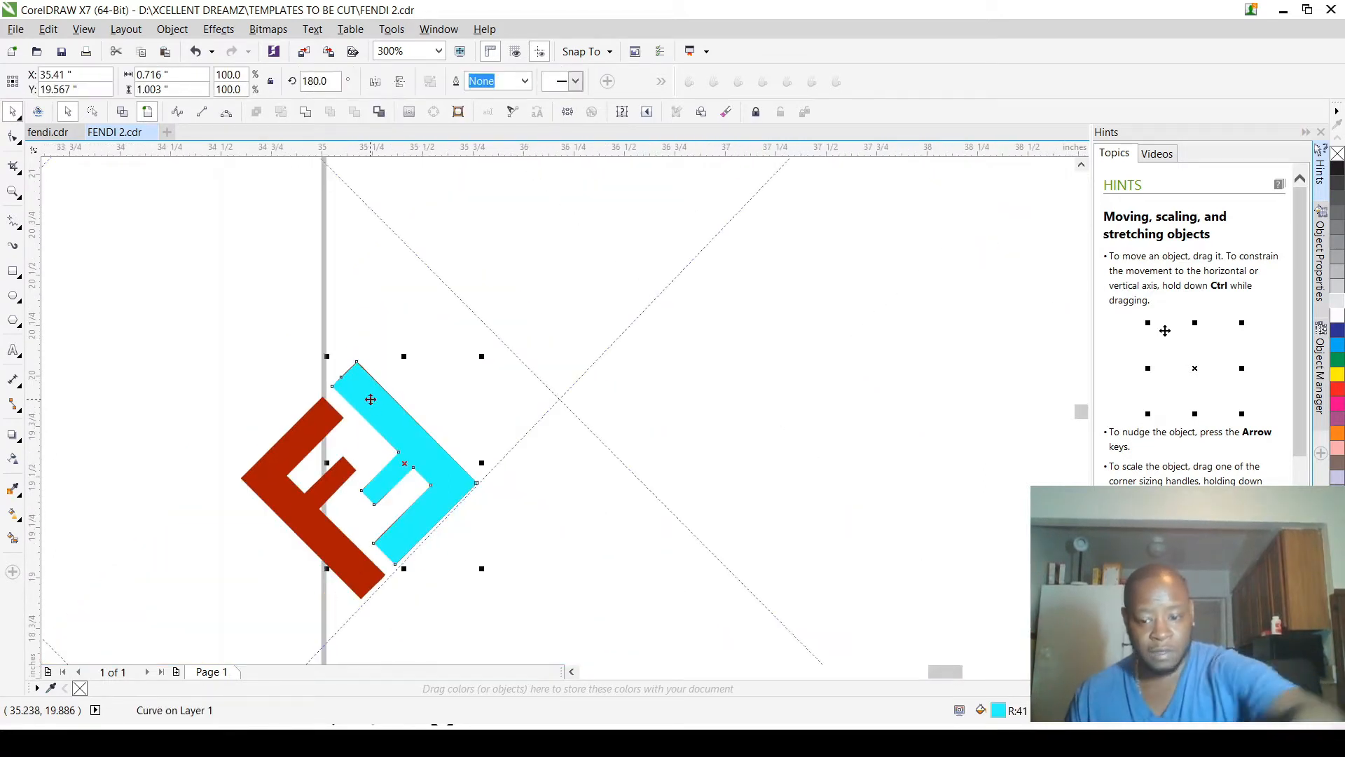
Step: Delete the cyan F that covers the right red F
key(Delete)
scroll(315, 403, up, 2)
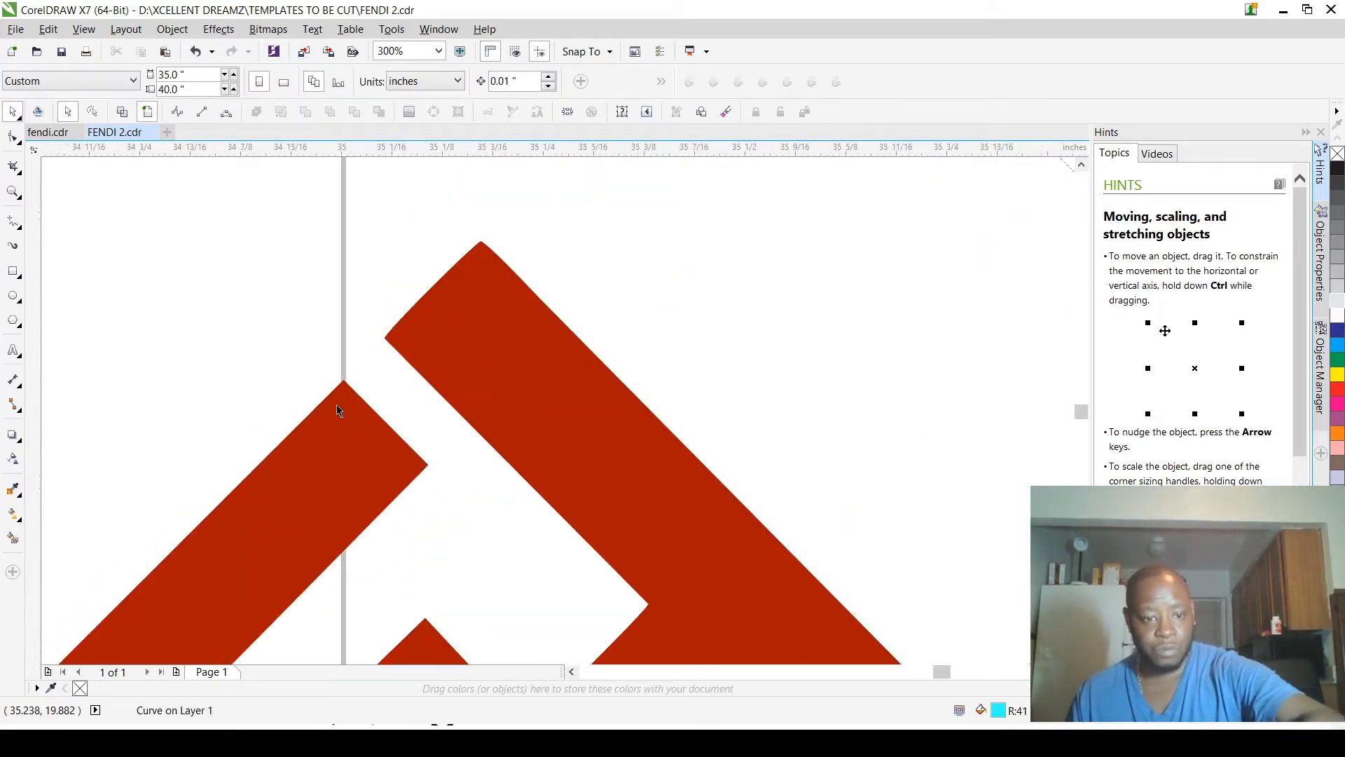
scroll(338, 407, down, 2)
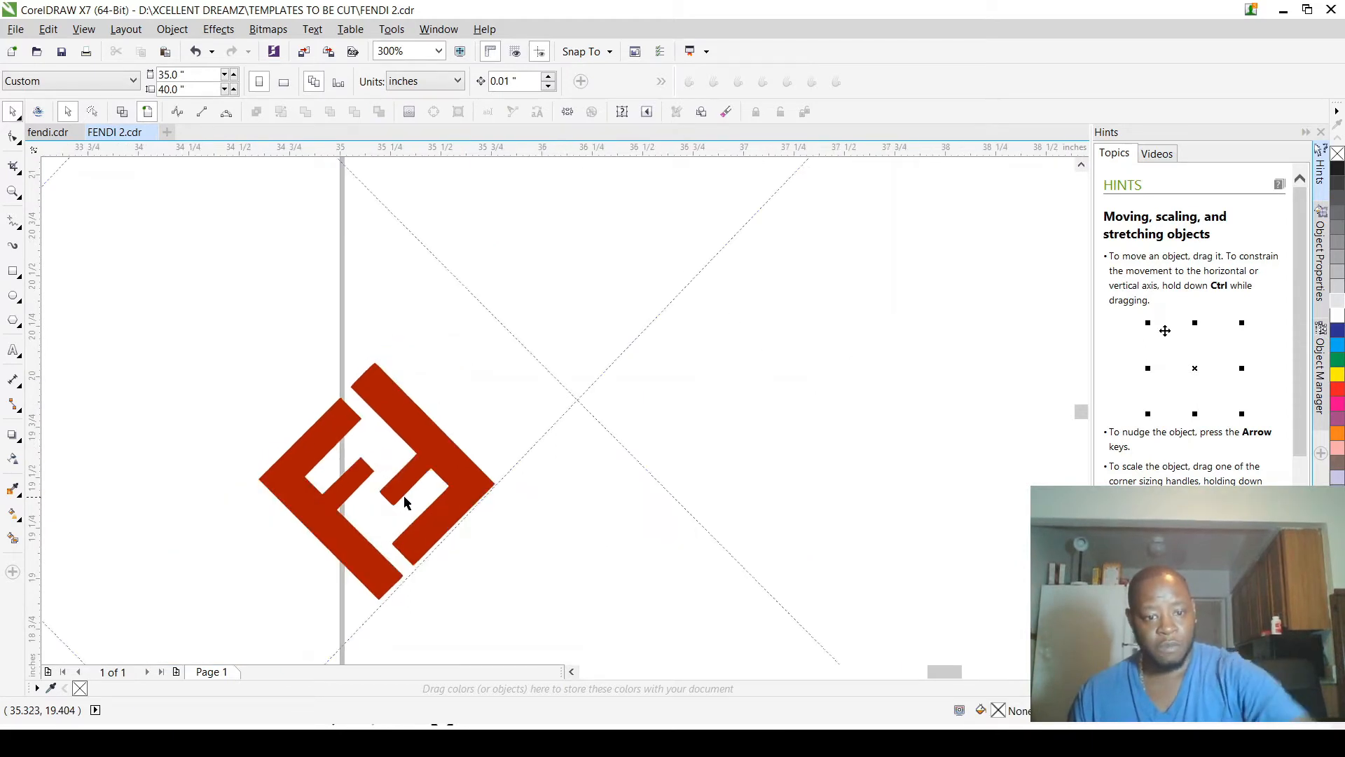
Step: Straighten the curved lower end of the left F by removing its extra node and retracting the corner node's curve handle
scroll(404, 502, up, 4)
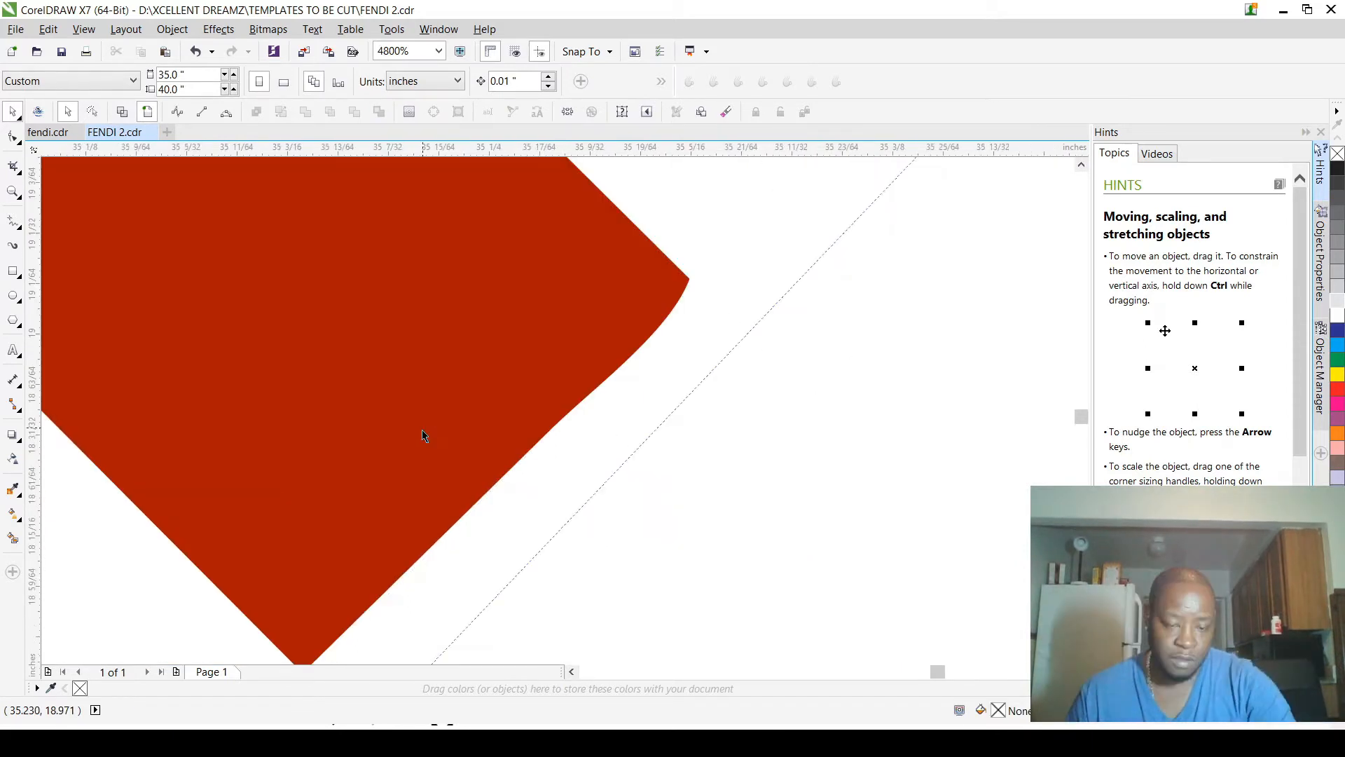
scroll(424, 436, down, 2)
scroll(426, 466, up, 1)
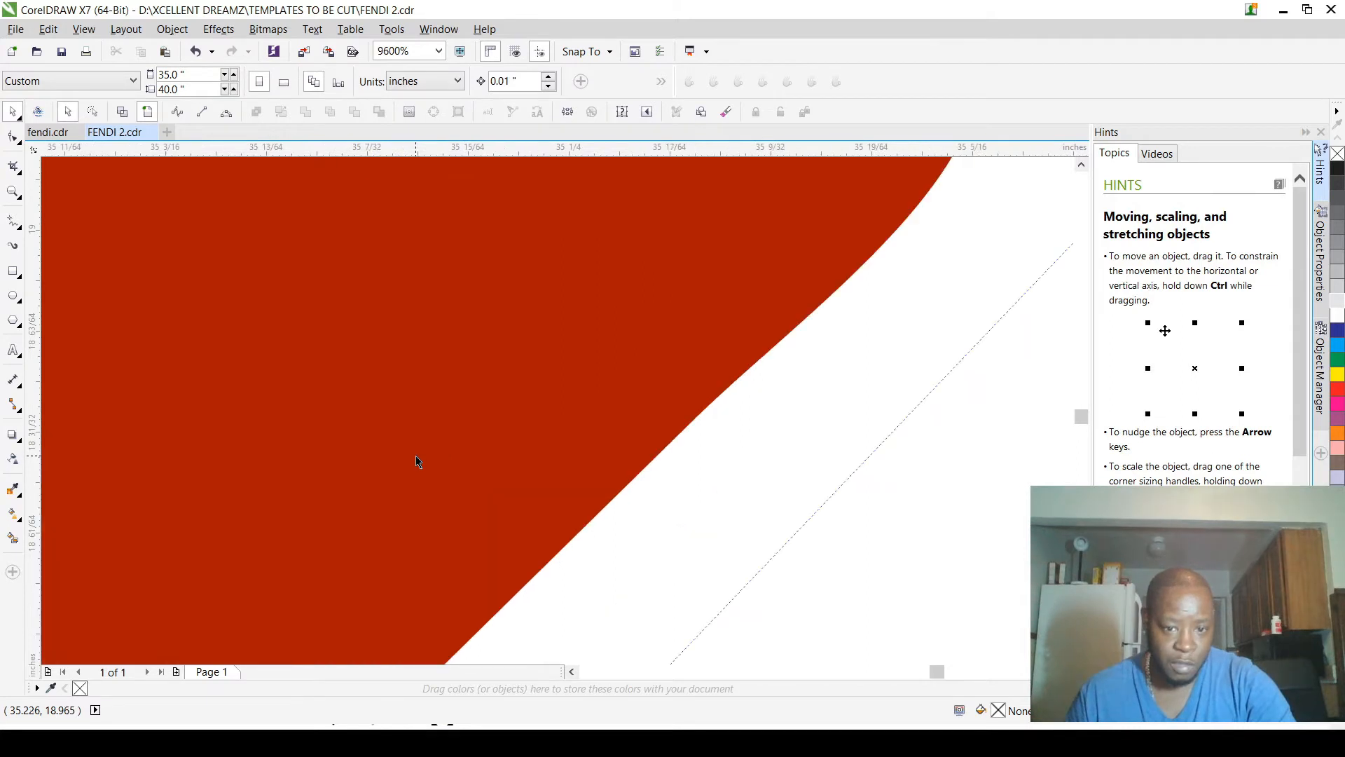
click(422, 457)
key(F10)
scroll(426, 455, down, 2)
drag(433, 433, 544, 502)
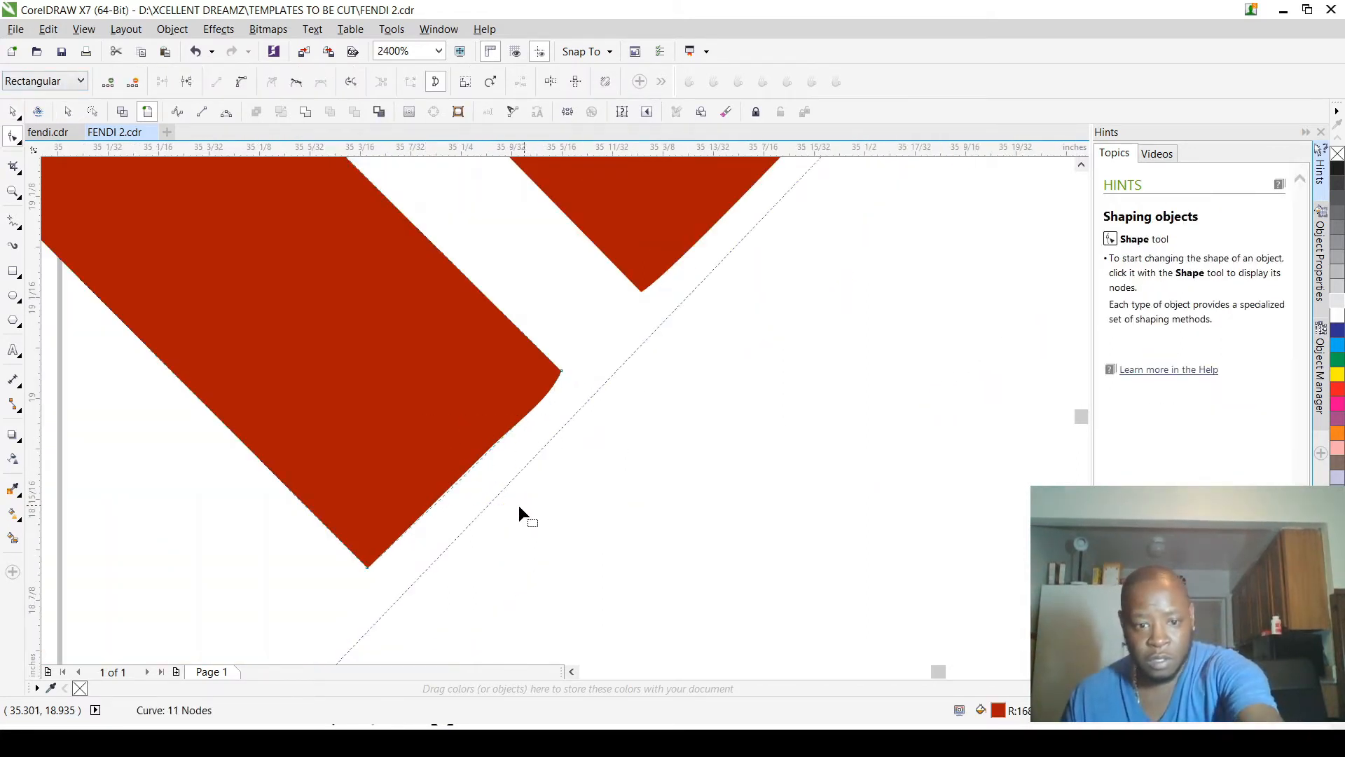
key(Delete)
click(368, 566)
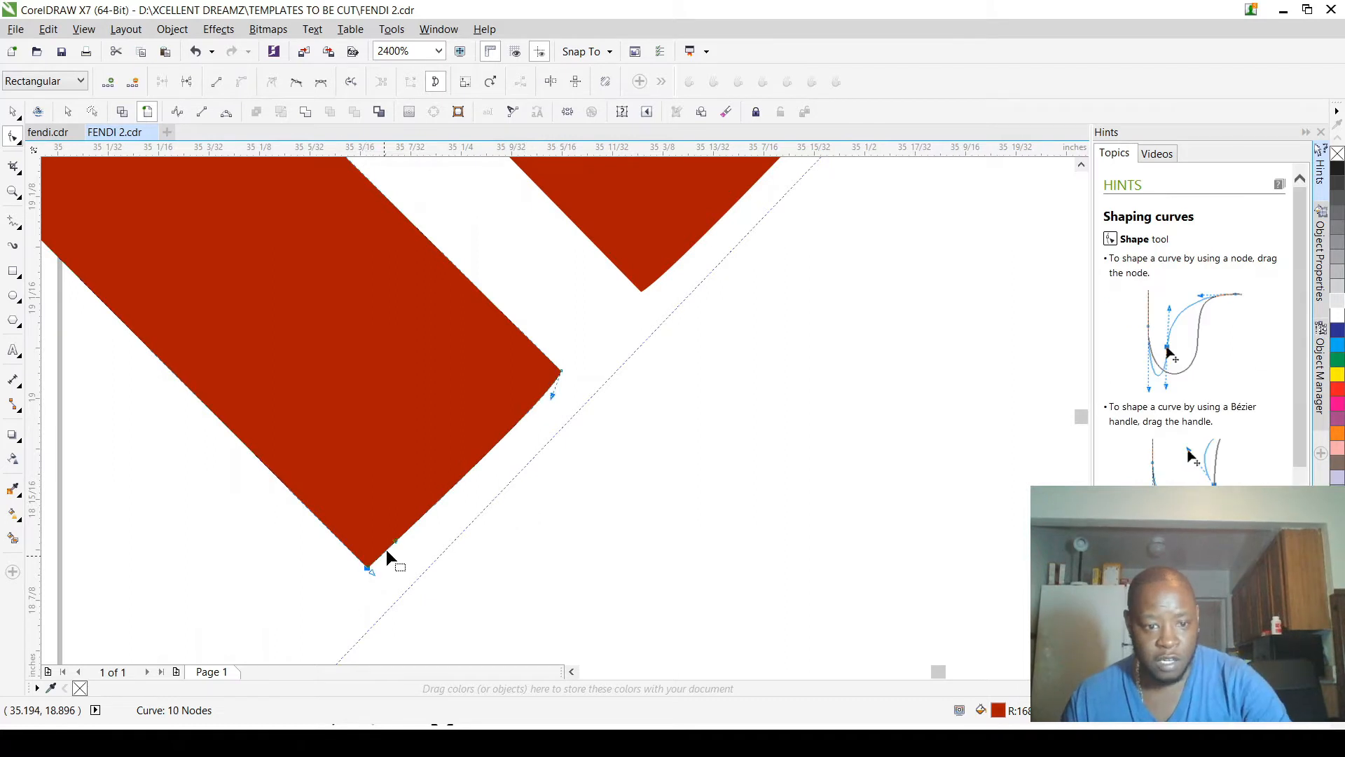
drag(396, 539, 366, 567)
scroll(475, 504, down, 5)
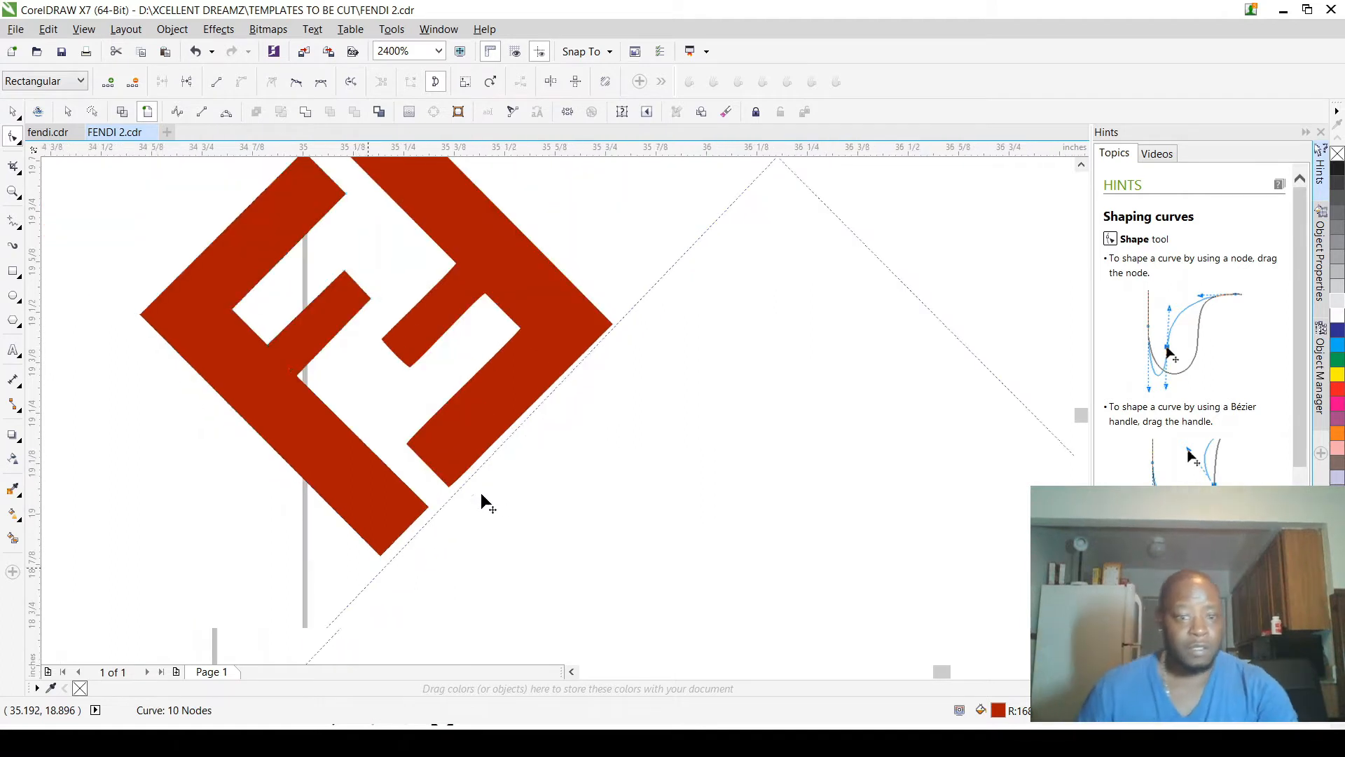
Step: Copy the left F about 0.81 in horizontally to the right in bright cyan, mirrored horizontally and vertically
click(12, 112)
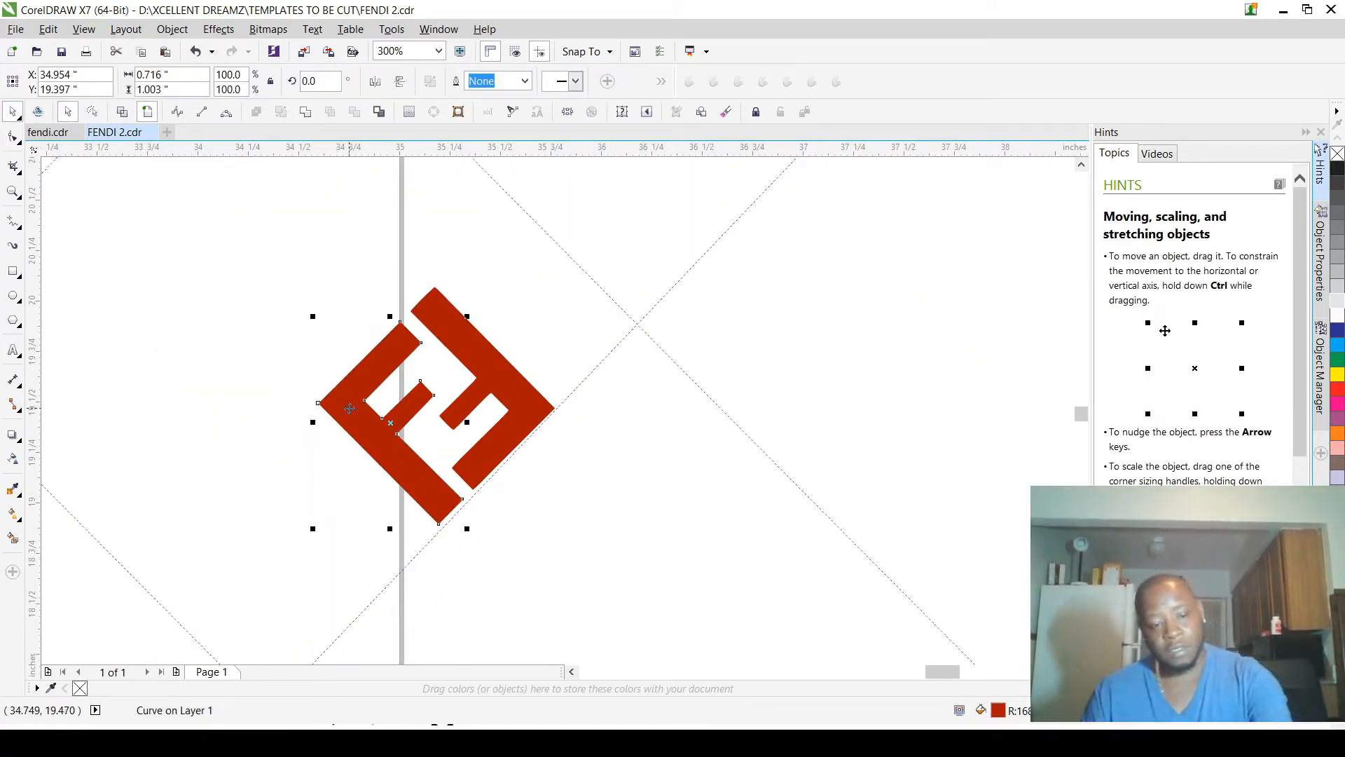
drag(345, 411, 508, 413)
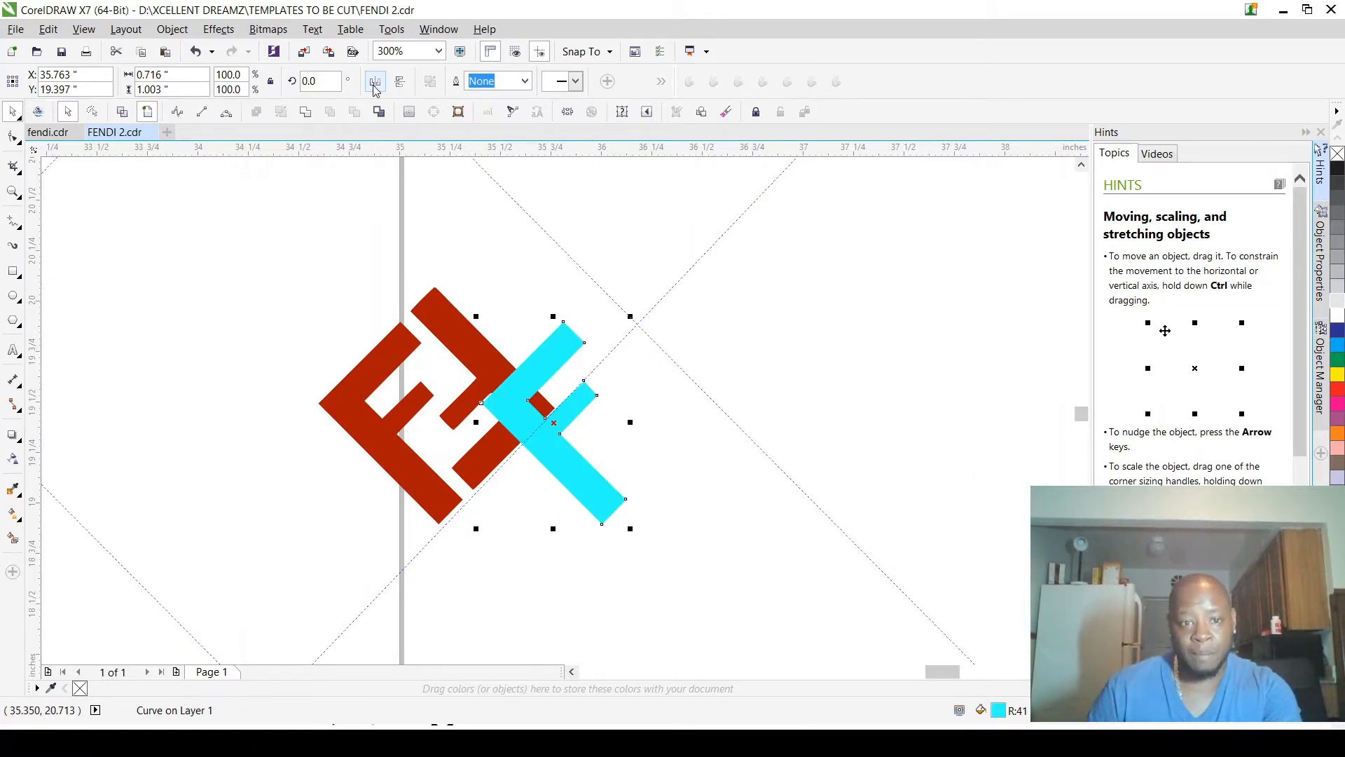
click(375, 82)
click(400, 81)
Step: Place the mirrored cyan F over the right red F with their outer corners aligned, centred at about X 35.411 in, Y 19.567 in
drag(614, 443, 544, 408)
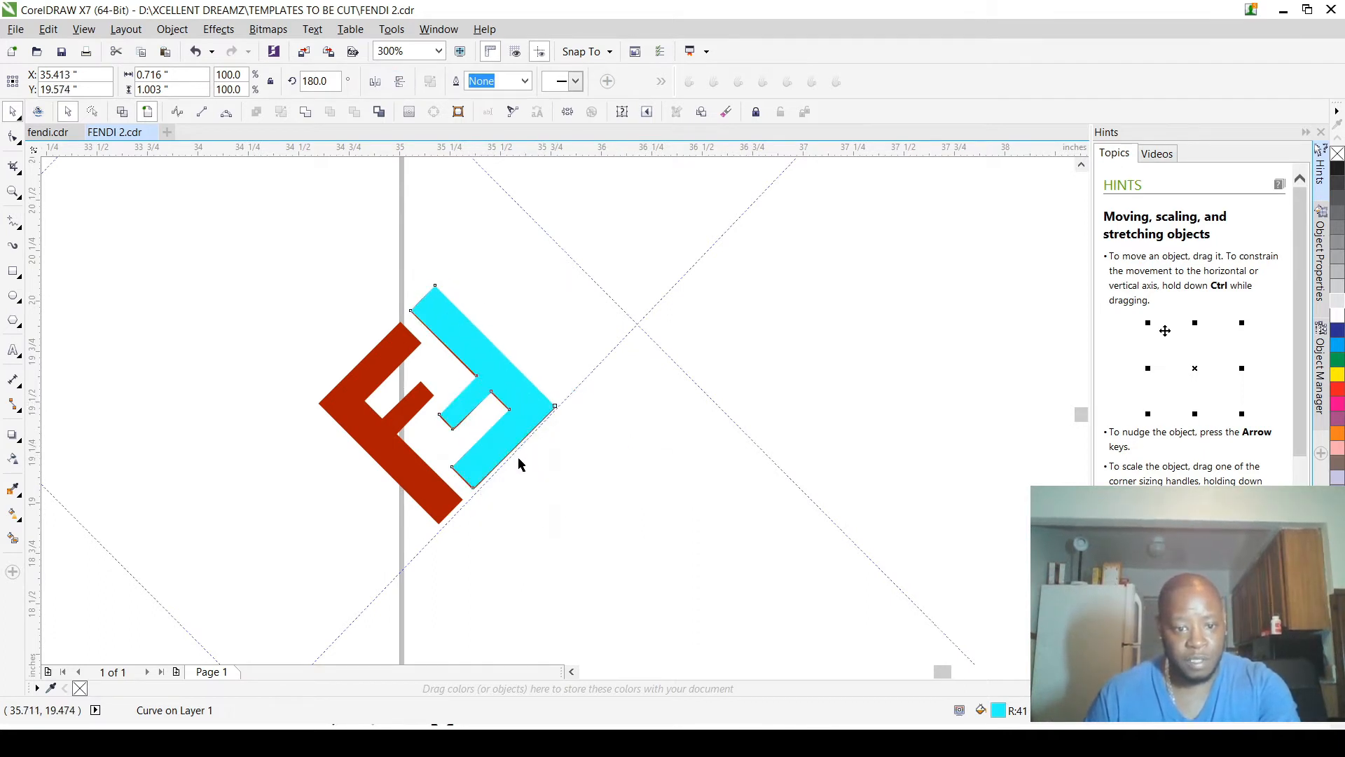
scroll(518, 463, up, 4)
scroll(666, 280, down, 2)
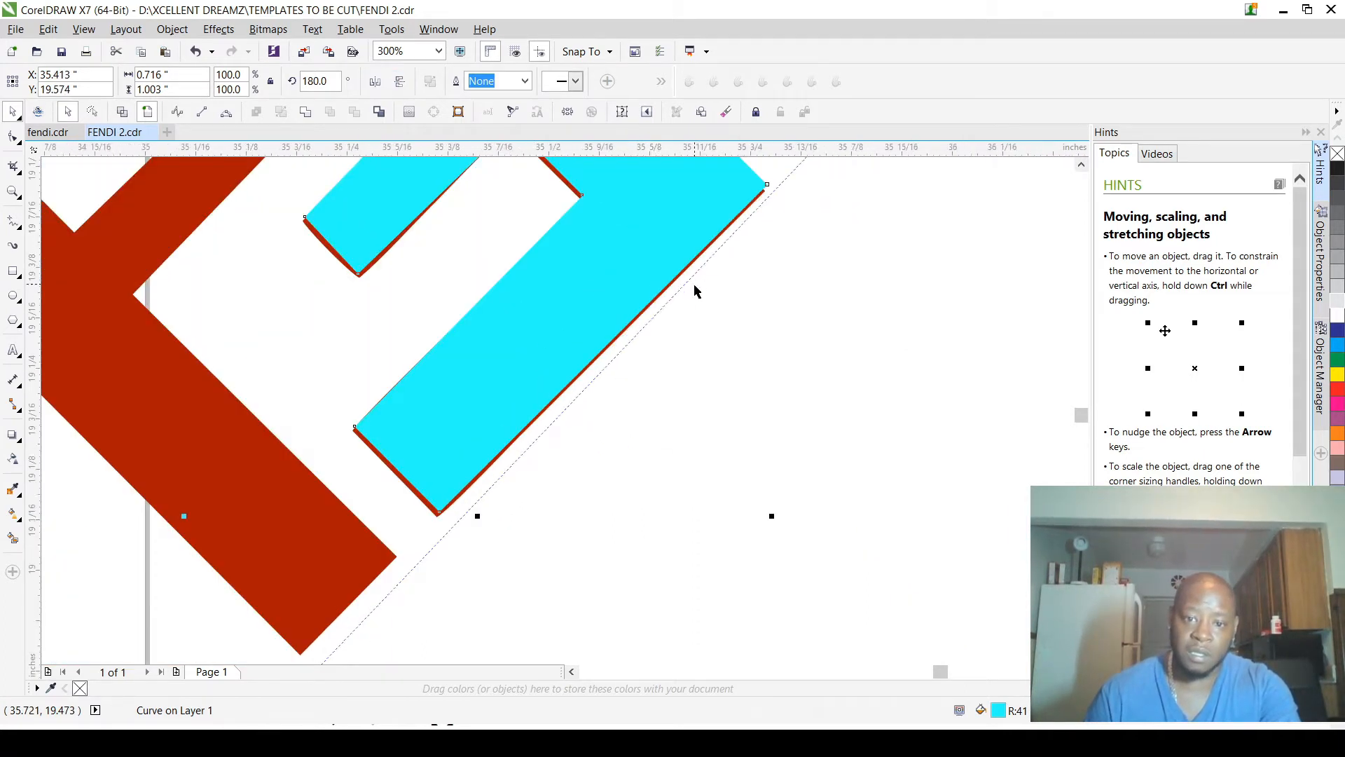
scroll(743, 197, up, 4)
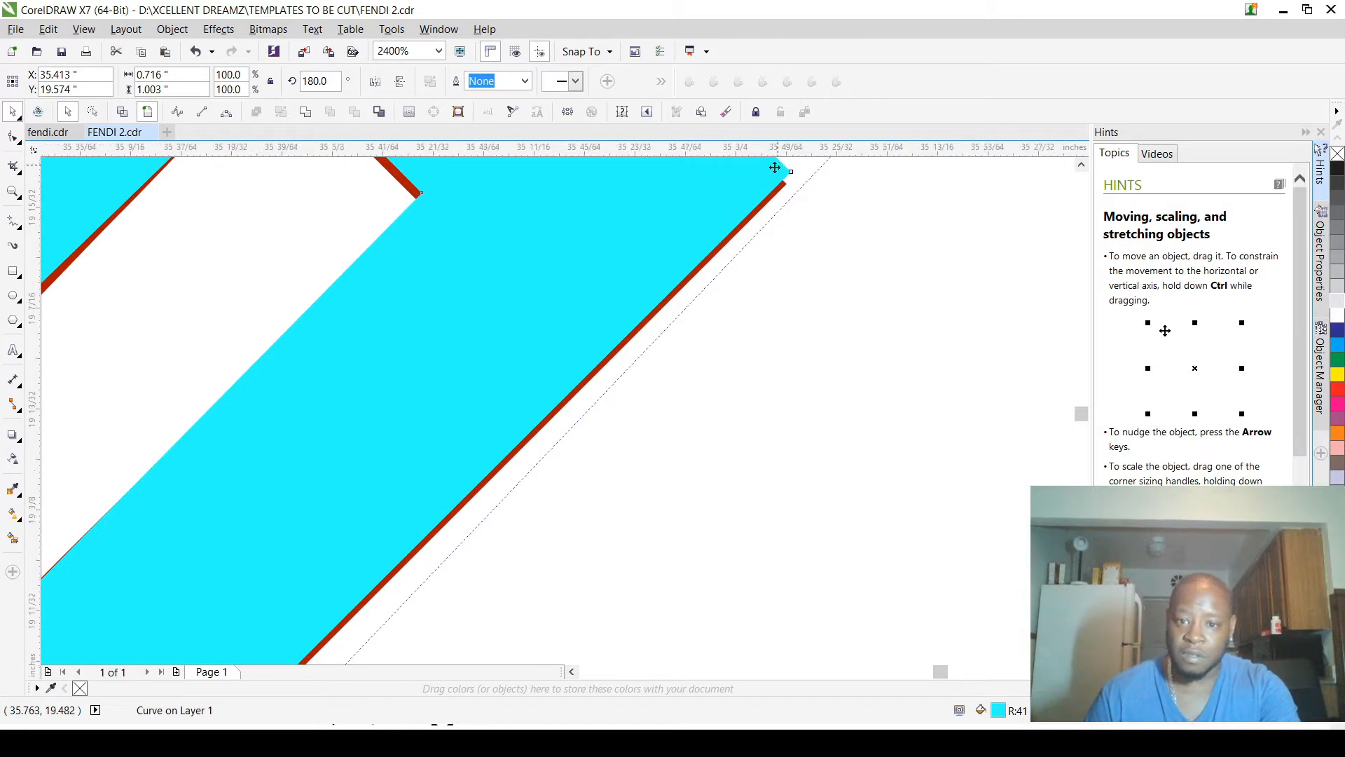
scroll(763, 179, up, 1)
drag(764, 179, 754, 200)
scroll(759, 207, up, 3)
drag(749, 216, 753, 222)
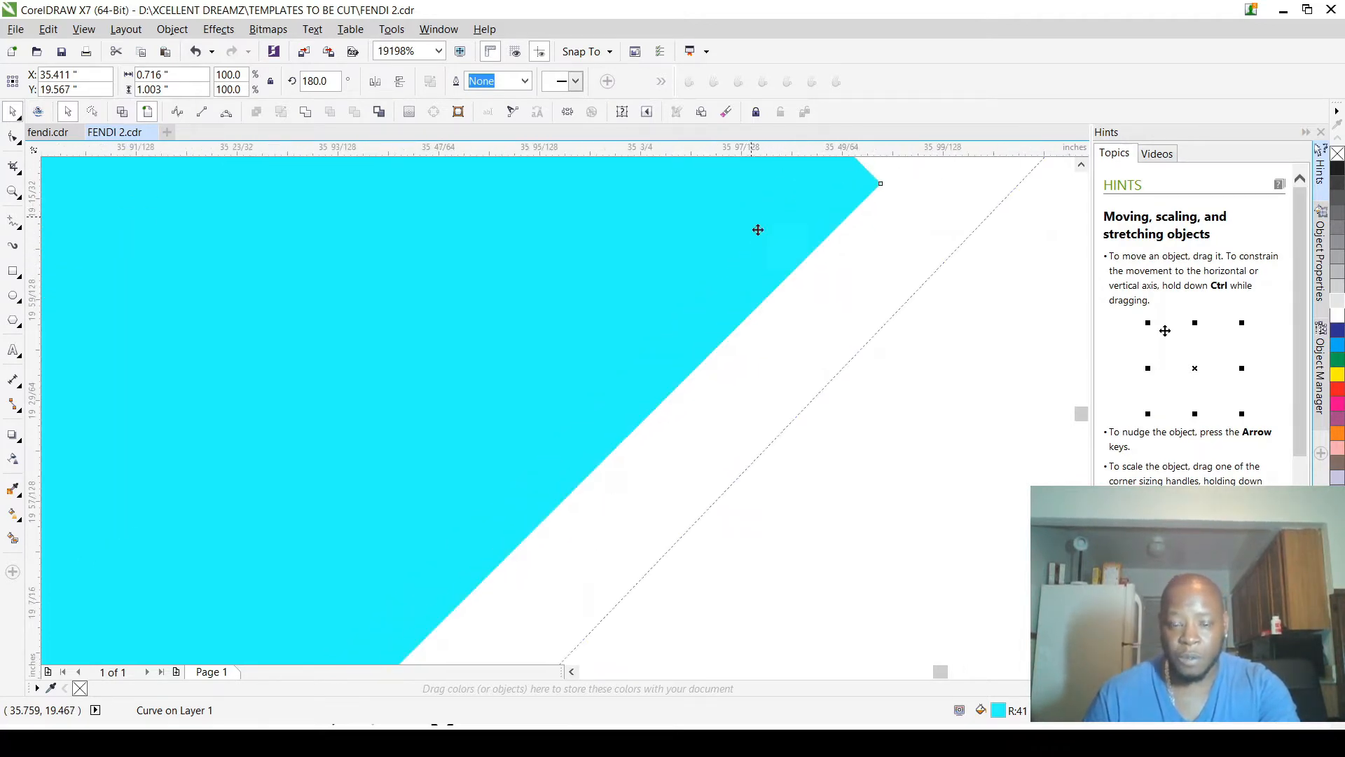
Step: Delete the old right red F lying beneath the cyan F
scroll(817, 321, down, 8)
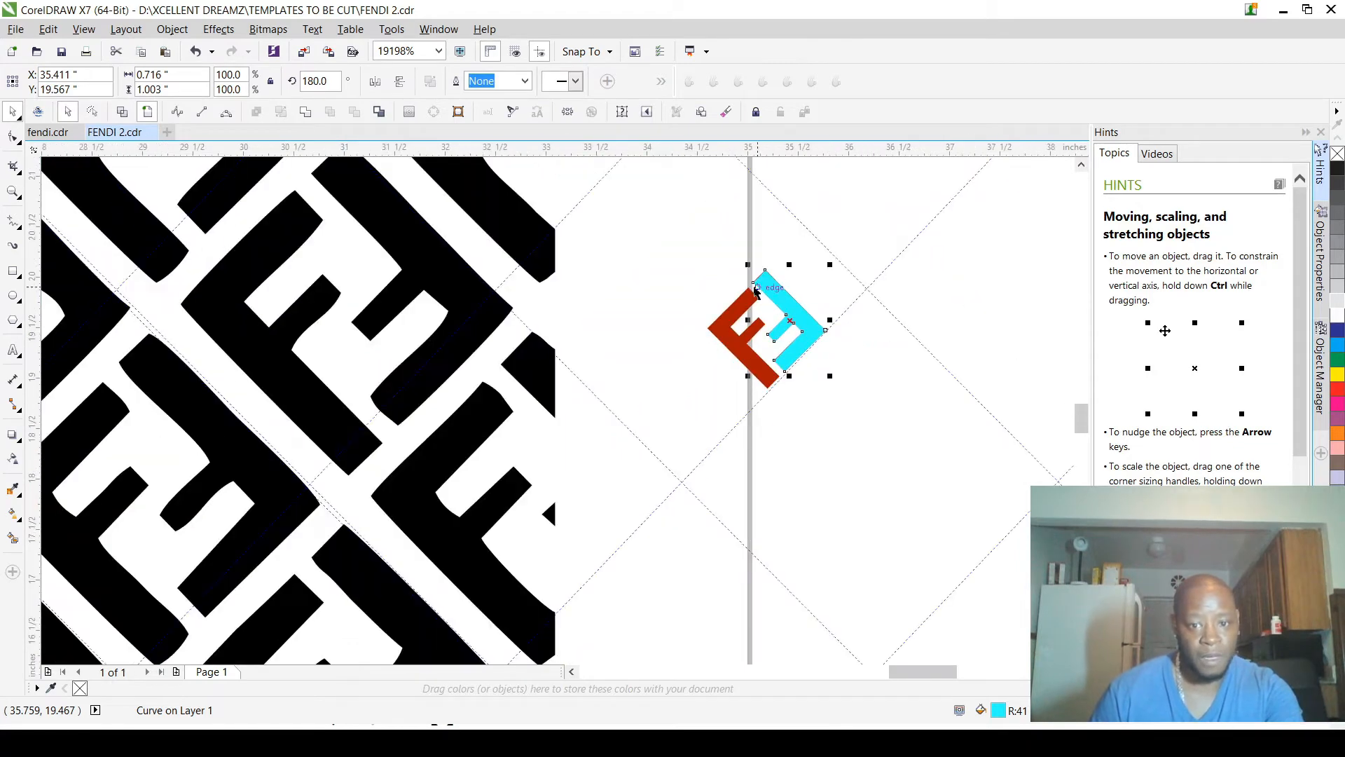
scroll(756, 293, up, 8)
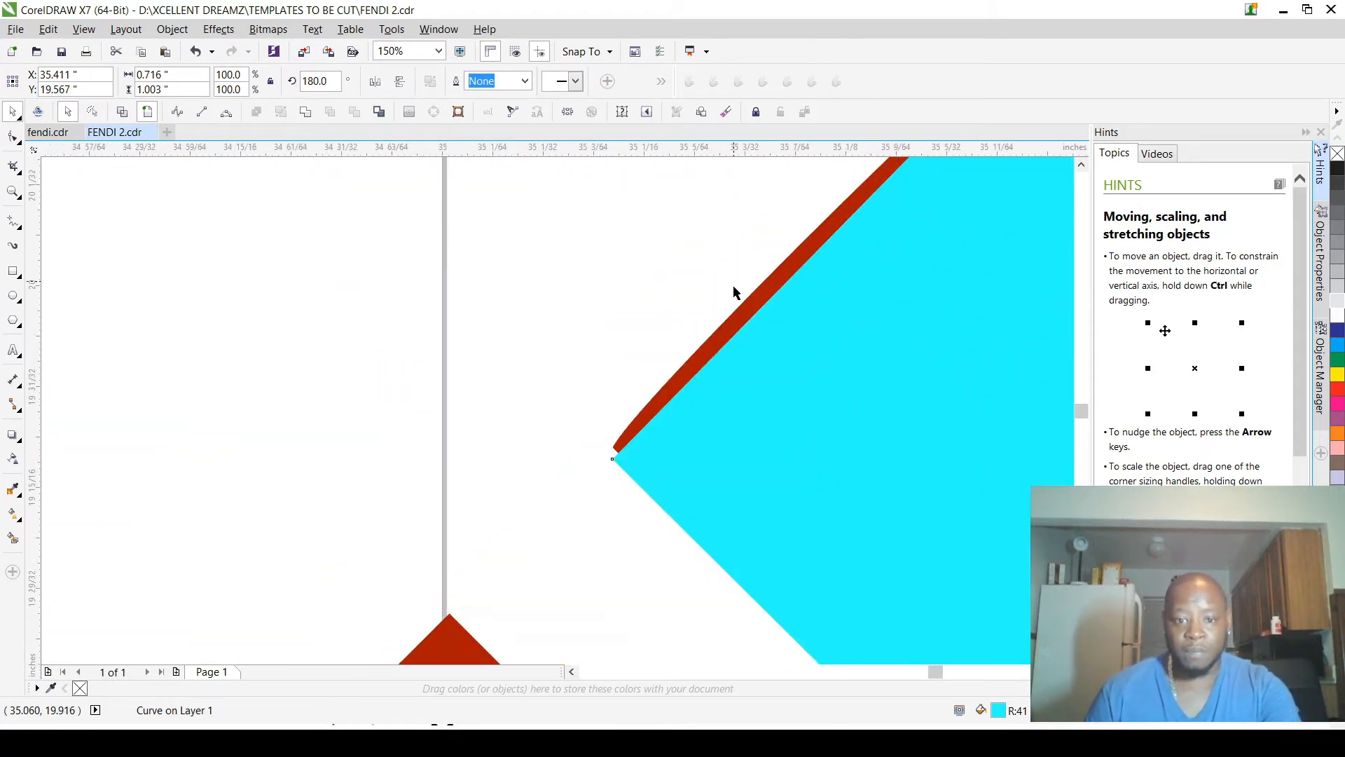
click(744, 314)
scroll(699, 343, down, 2)
scroll(630, 335, down, 1)
key(Delete)
scroll(637, 360, down, 2)
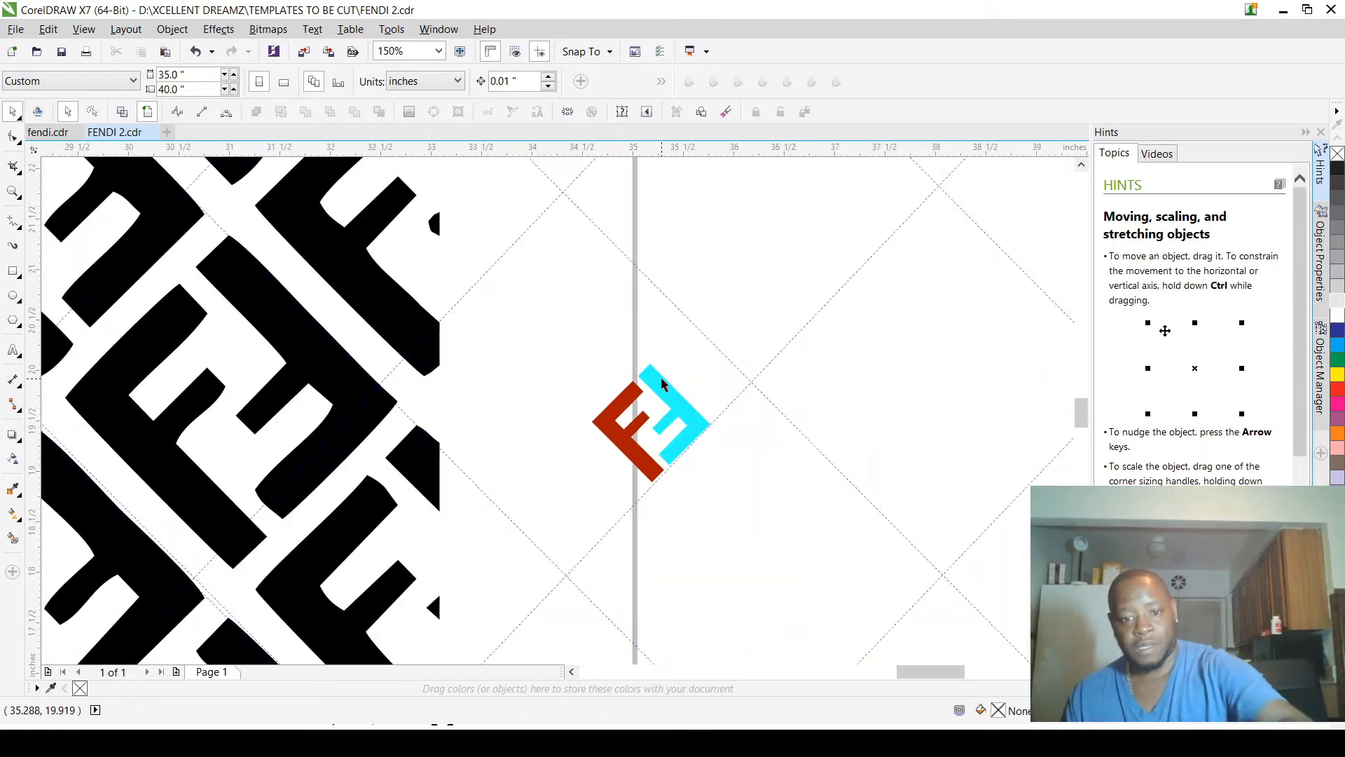
Step: Fill the cyan F with the same dark red as the left F and deselect it
click(661, 376)
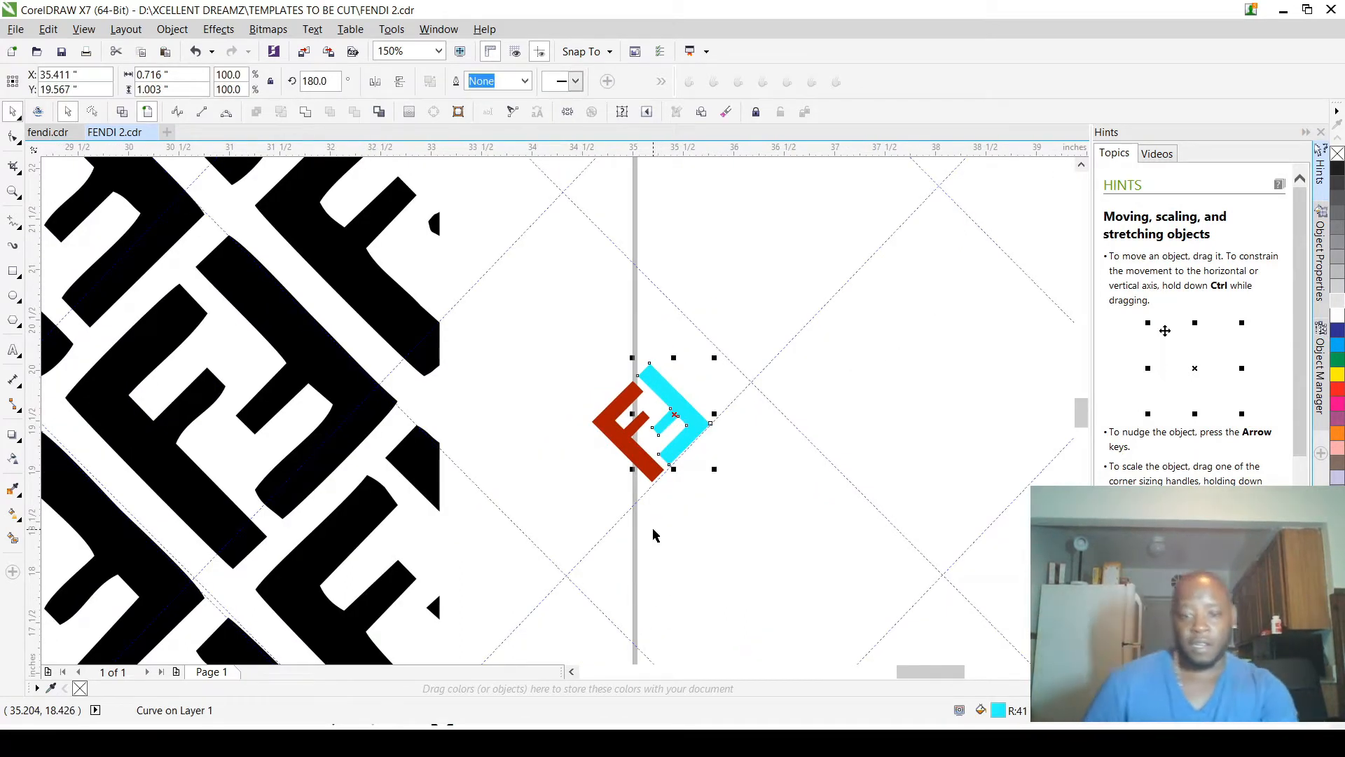
scroll(648, 495, up, 2)
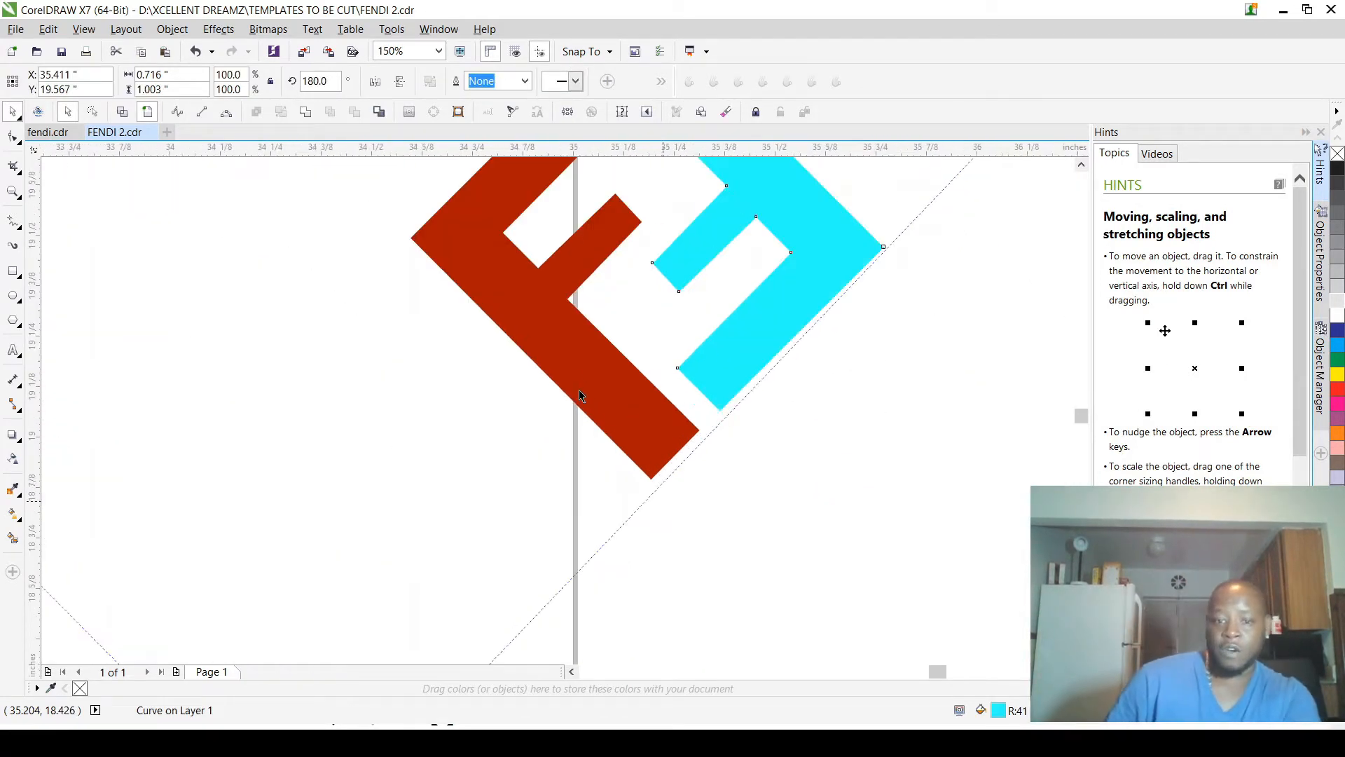
shift+click(558, 351)
scroll(569, 410, down, 2)
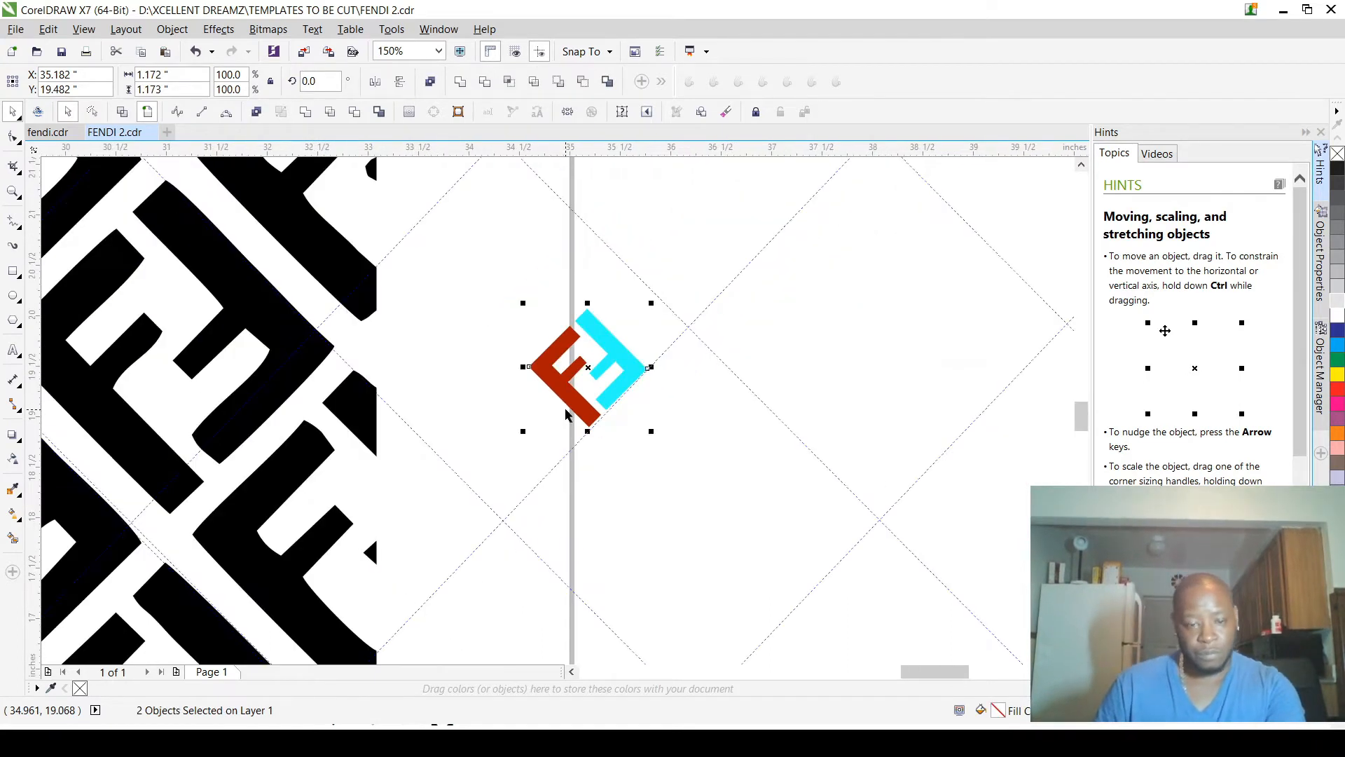
click(655, 282)
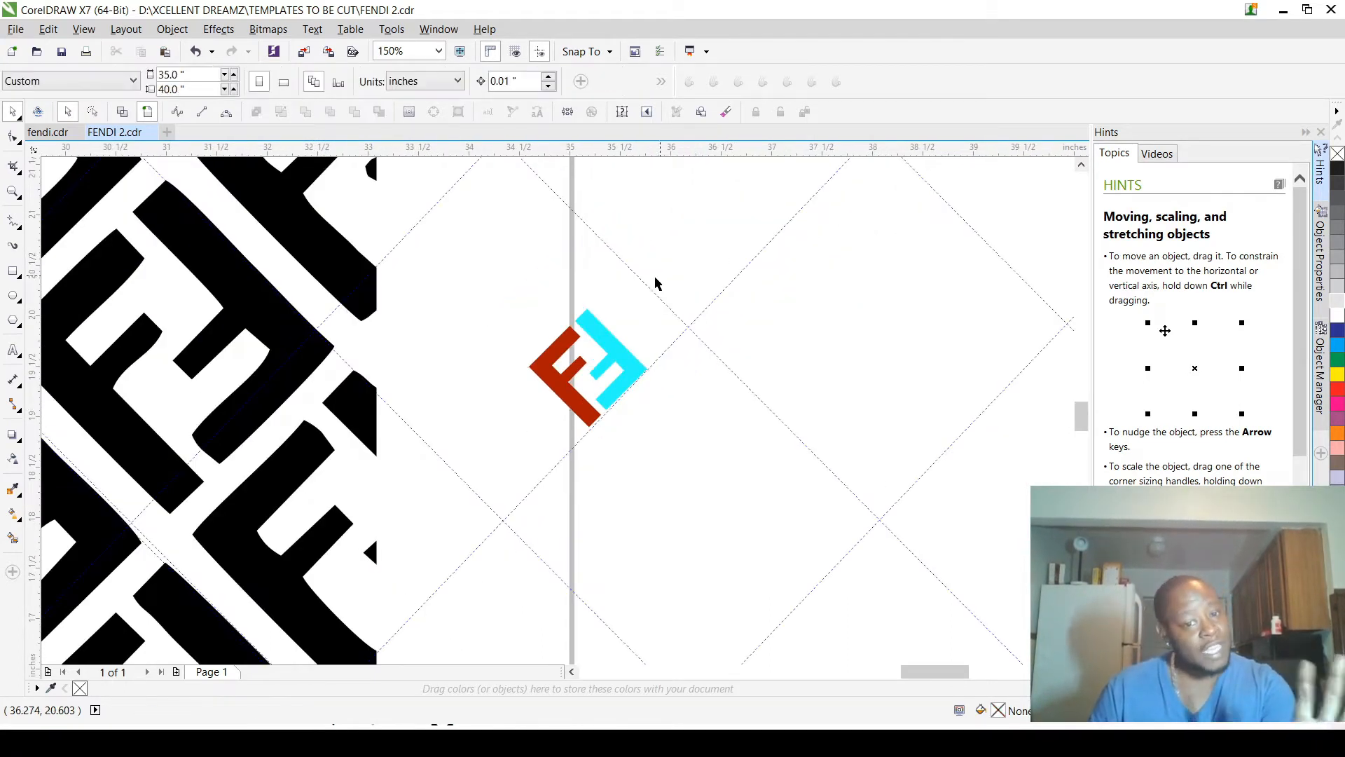
click(628, 354)
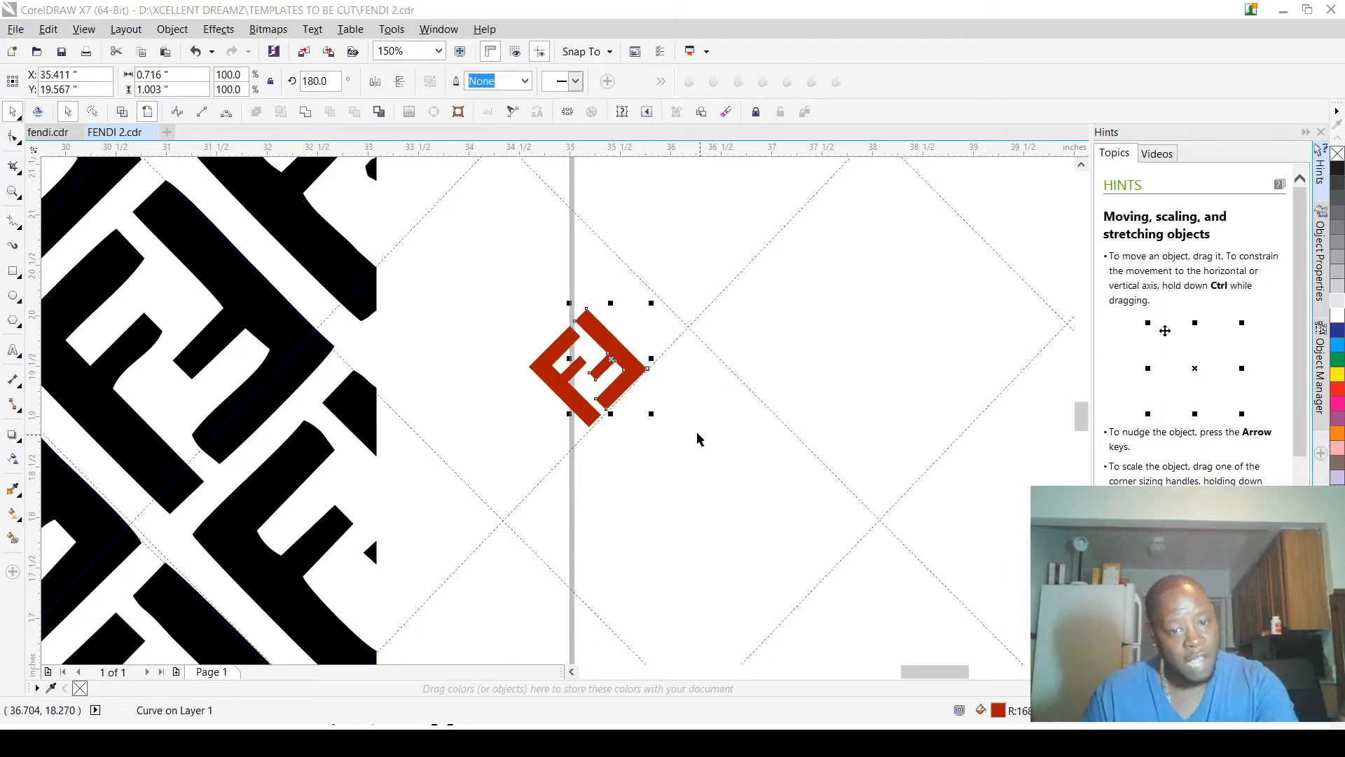
click(634, 227)
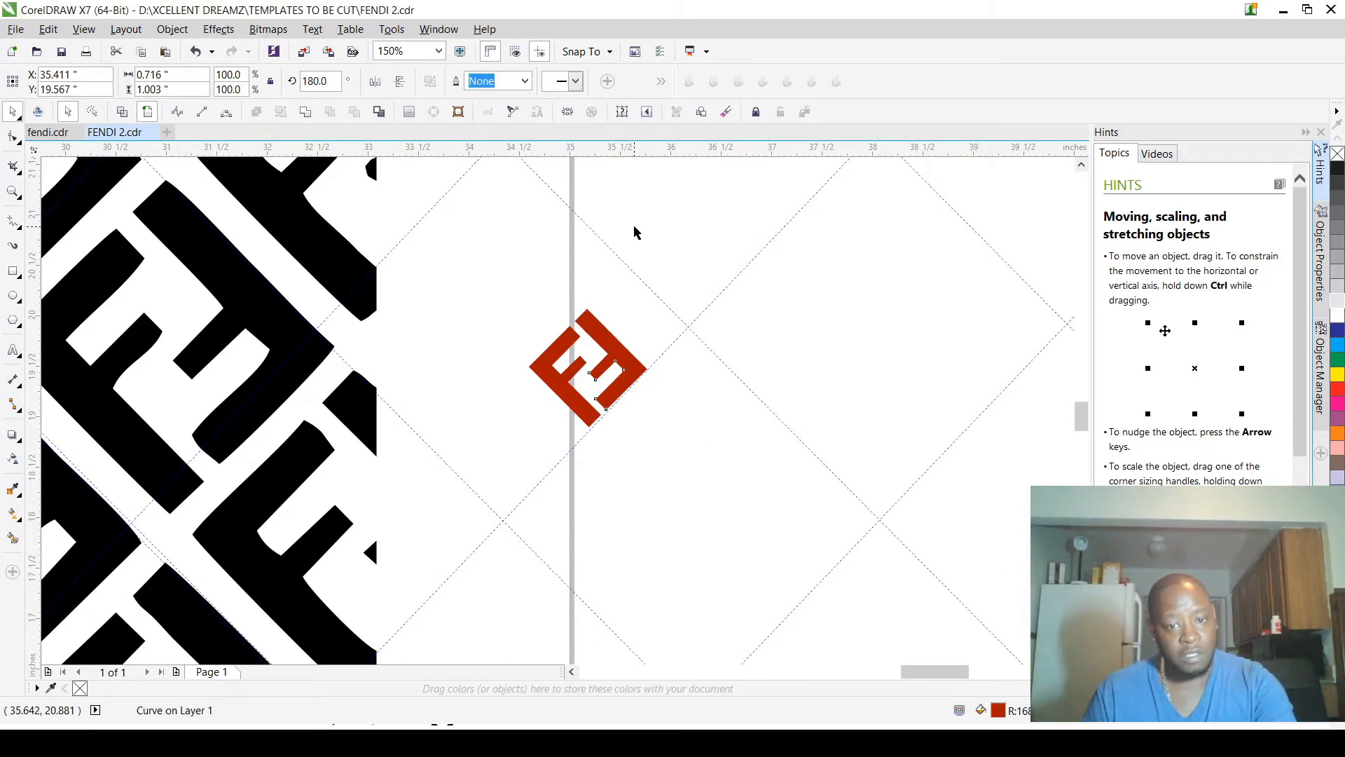
Step: Select both red Fs and group them into one emblem
shift+click(515, 301)
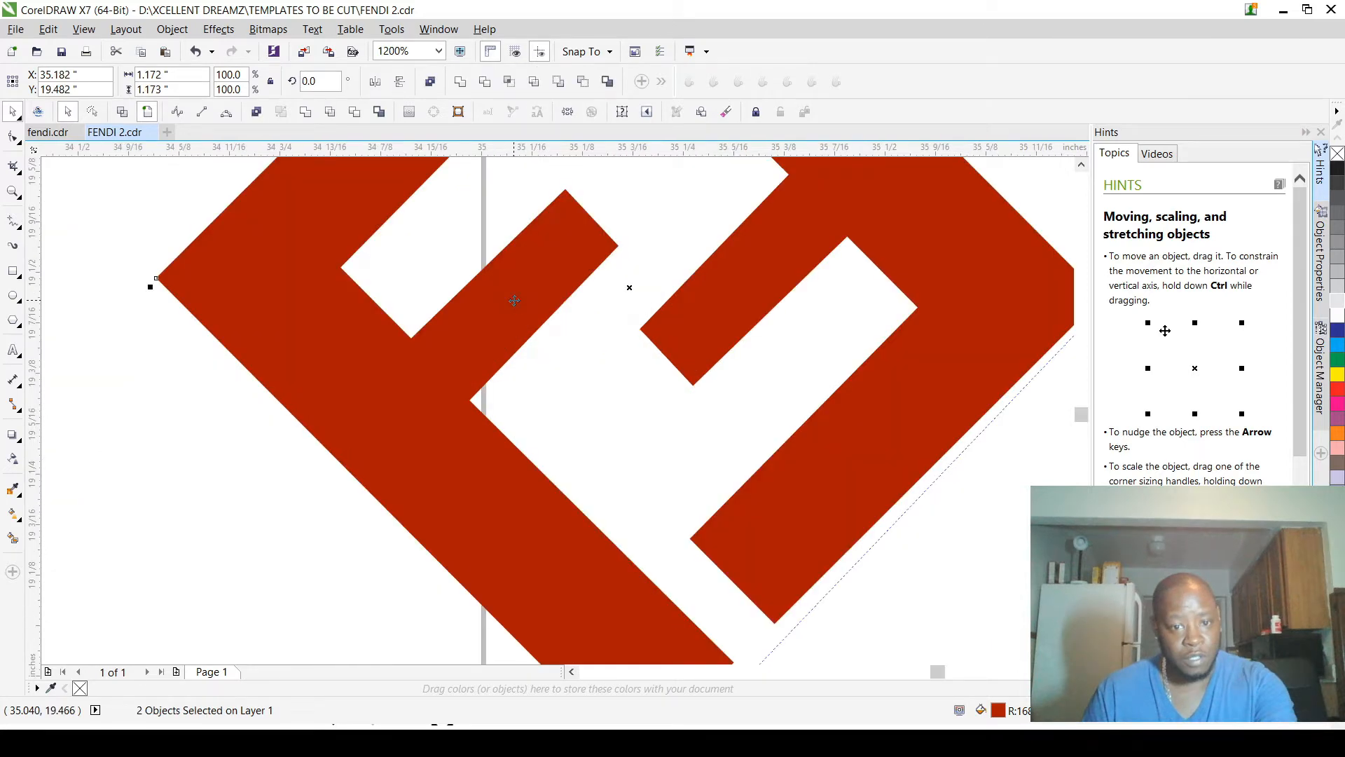
key(ctrl+g)
scroll(543, 329, down, 3)
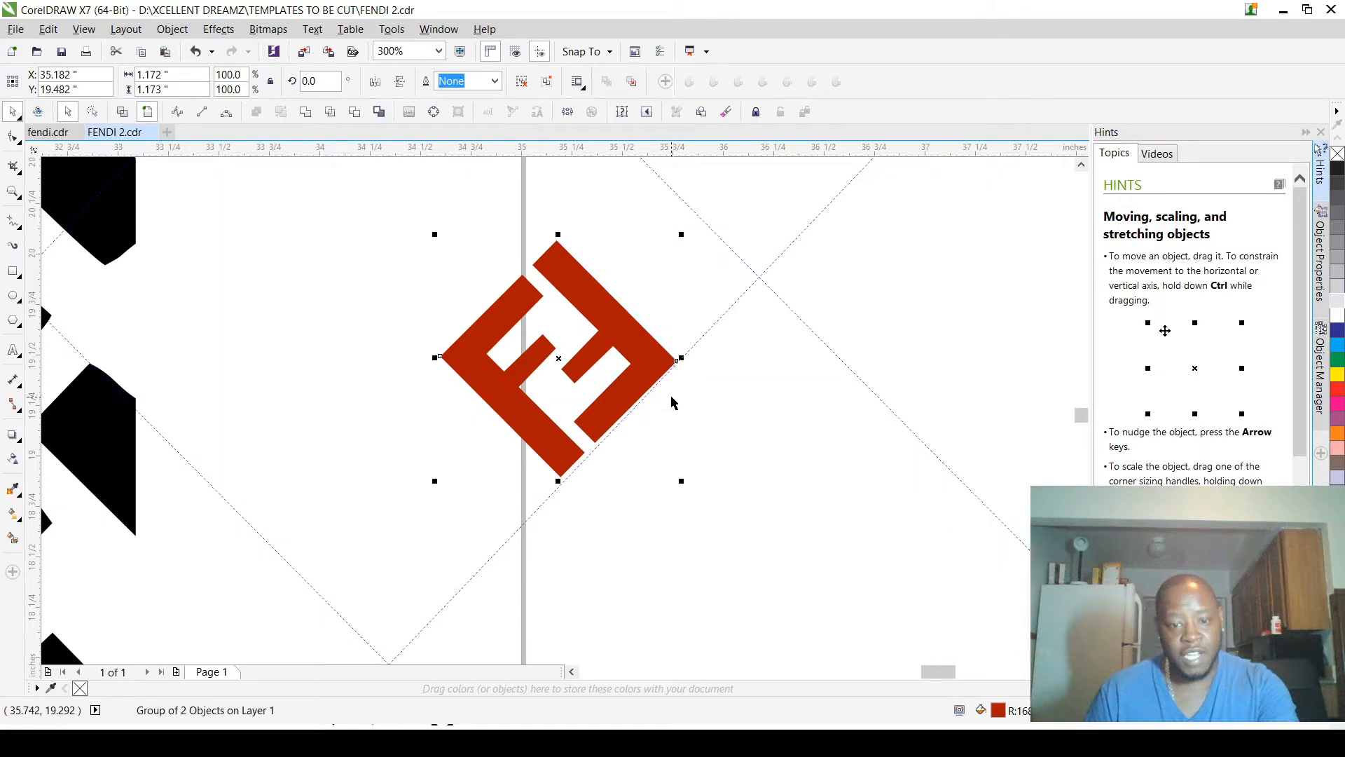
Step: Enlarge the grouped emblem to 276.4 %, about 3.24 in wide, and place a copy over the pattern's upper-left FF motif
scroll(800, 438, down, 4)
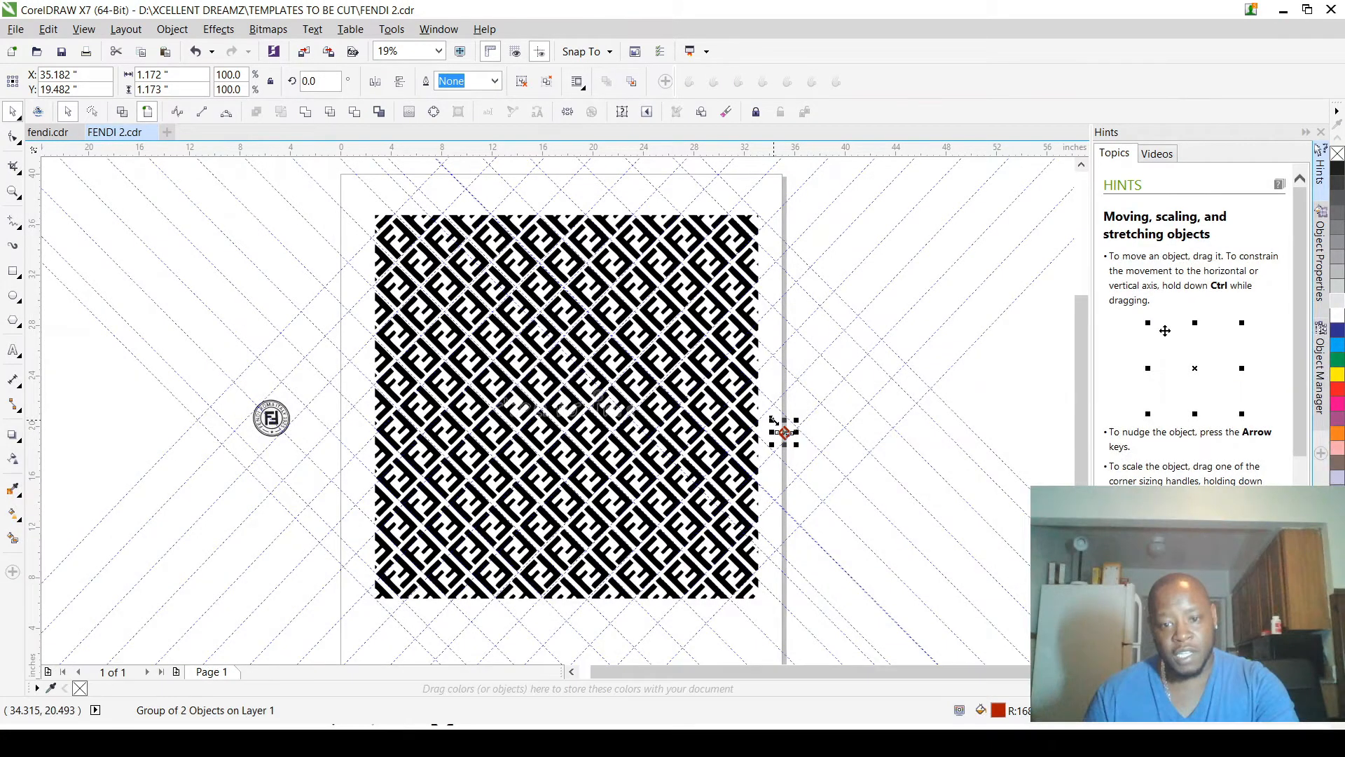
drag(773, 419, 748, 389)
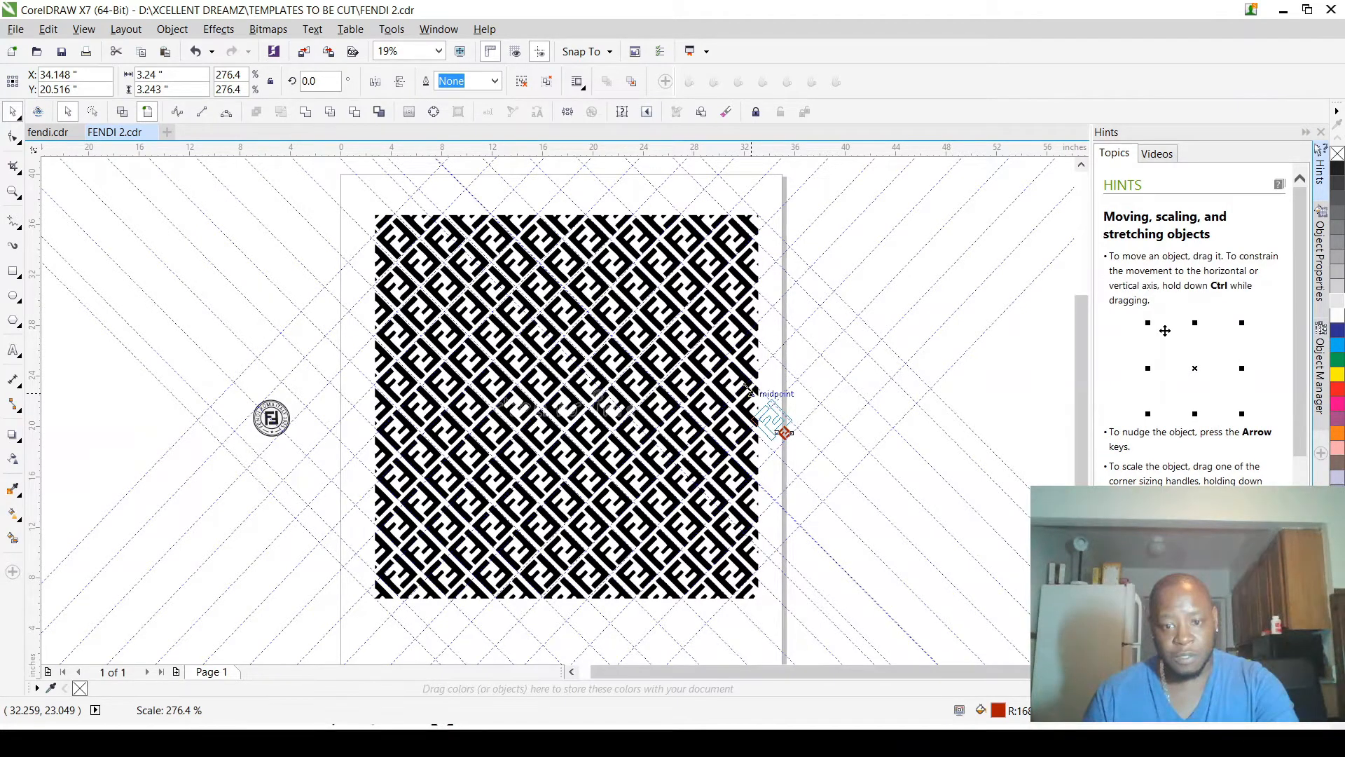
scroll(404, 226, up, 1)
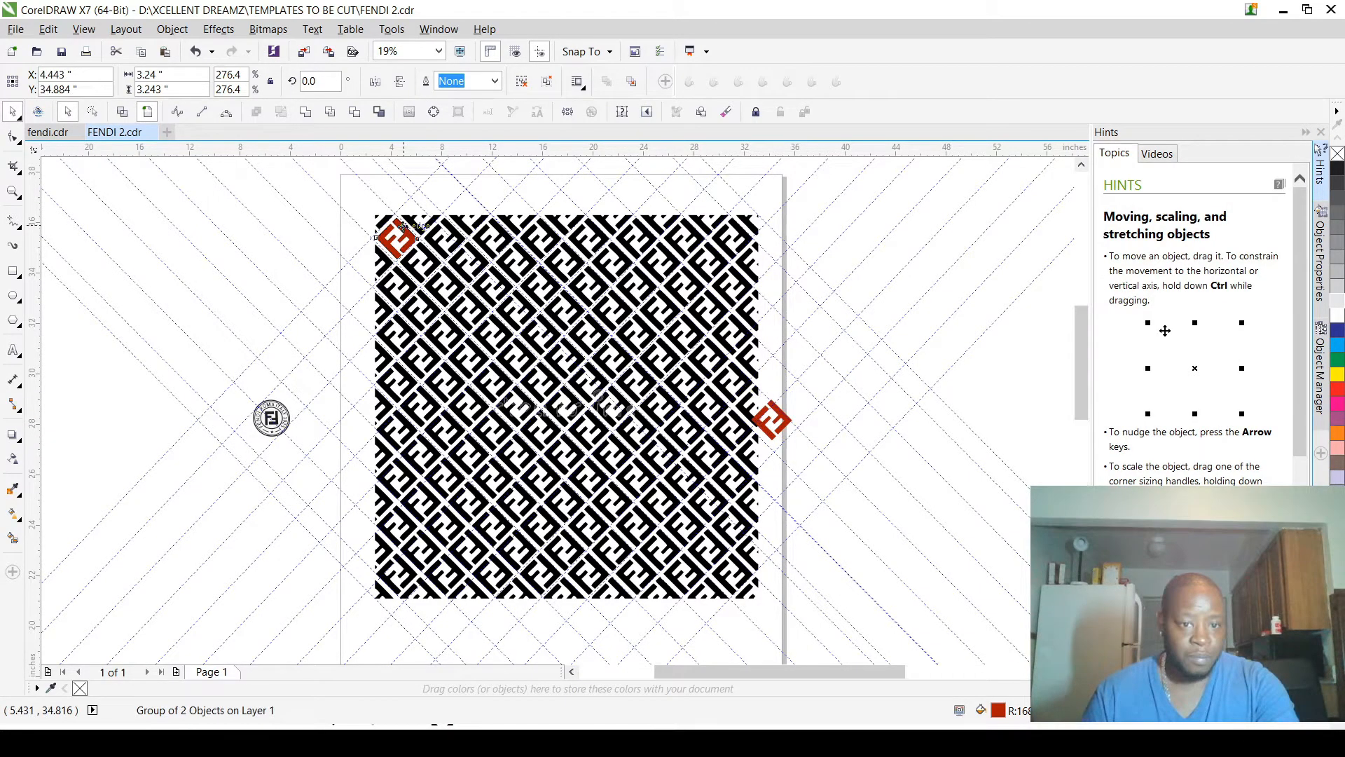
Step: Align the emblem copy's right corner with the crossing diagonal guidelines, centring the copy at about X 4.562 in, Y 34.973 in
scroll(404, 226, up, 8)
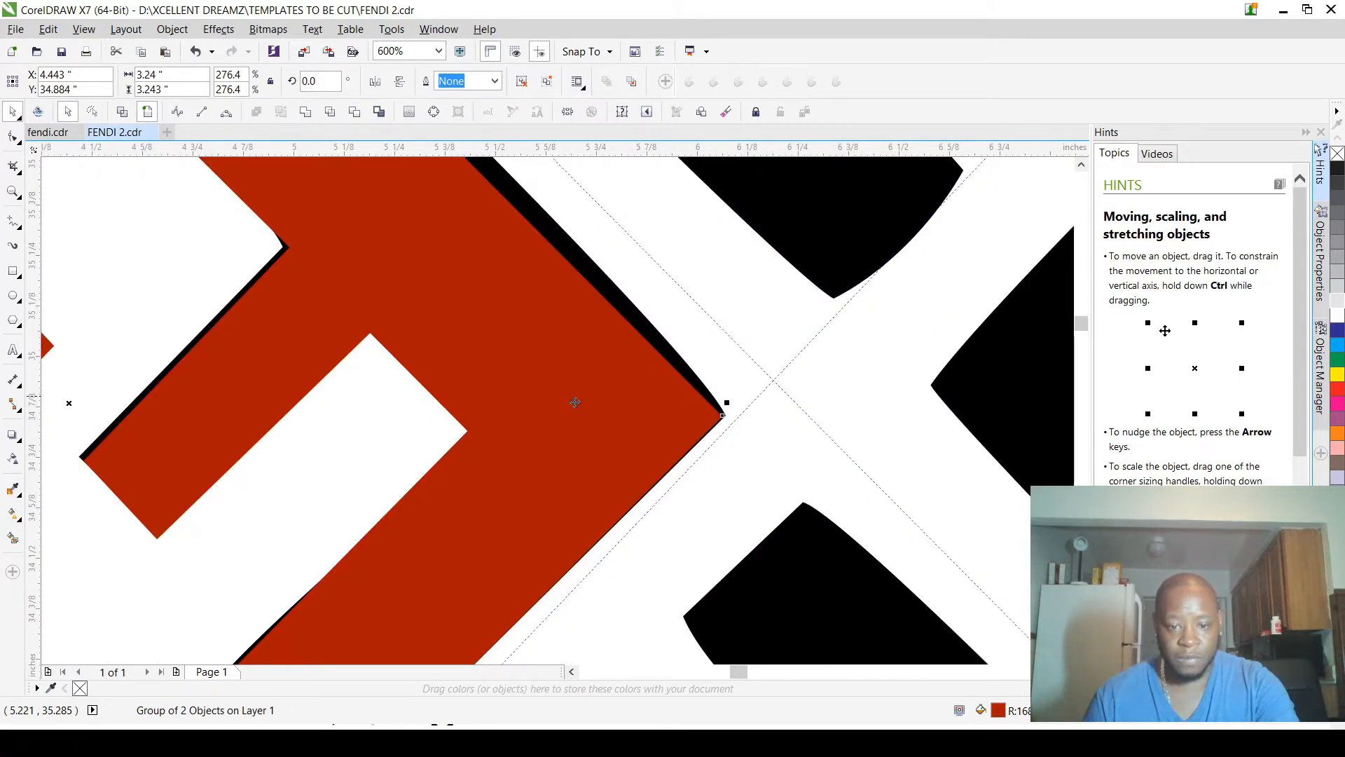
drag(575, 402, 670, 385)
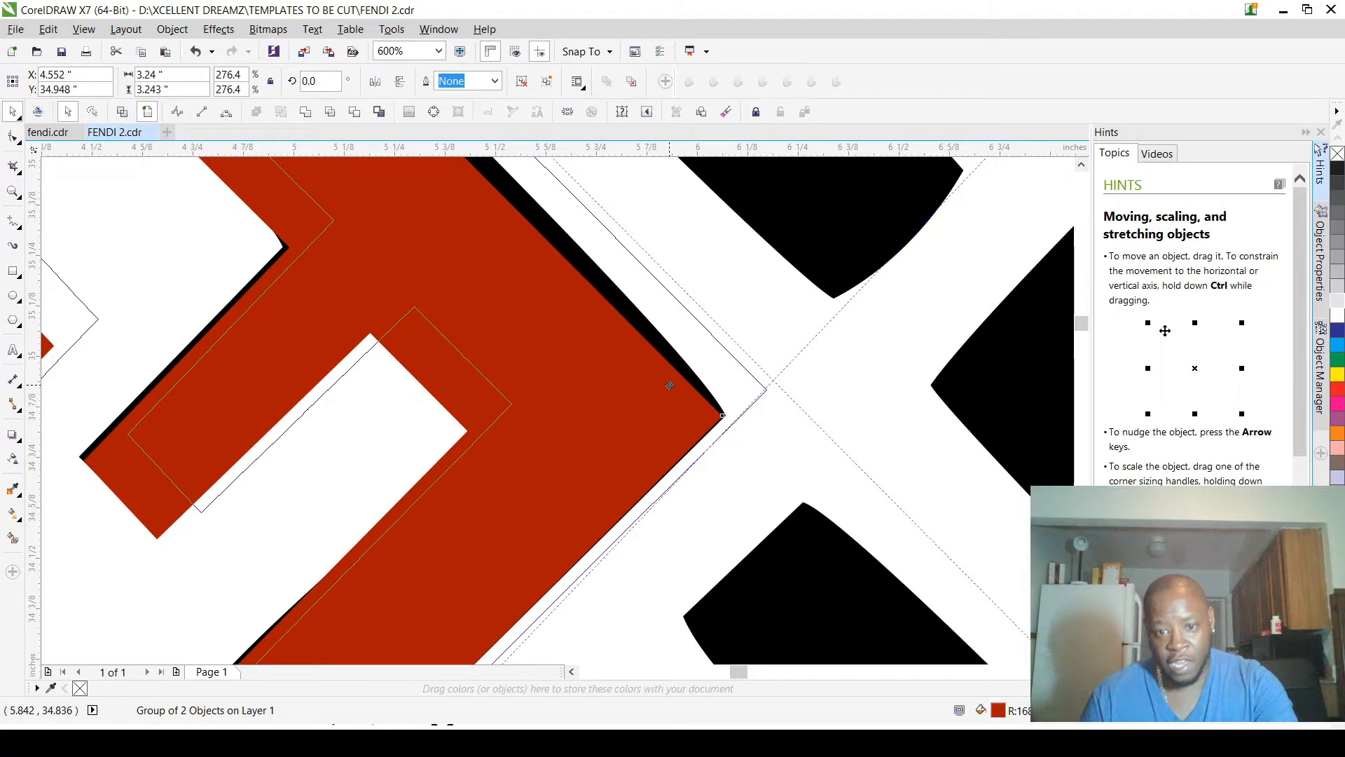
drag(670, 385, 674, 375)
scroll(649, 389, down, 4)
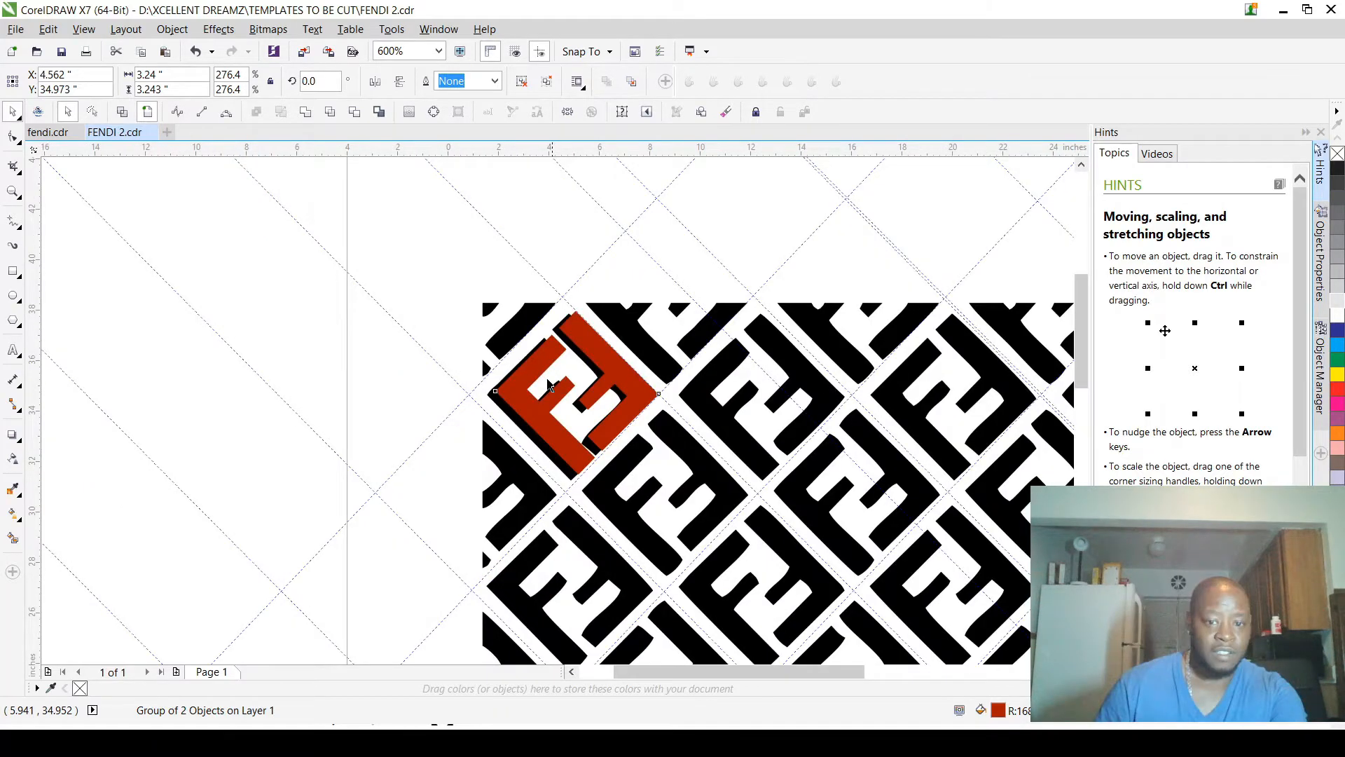
Step: Copy the placed red emblem diagonally up to the right over the adjacent motif, centred at about X 6.335 in, Y 36.745 in
scroll(547, 384, down, 1)
scroll(546, 371, up, 4)
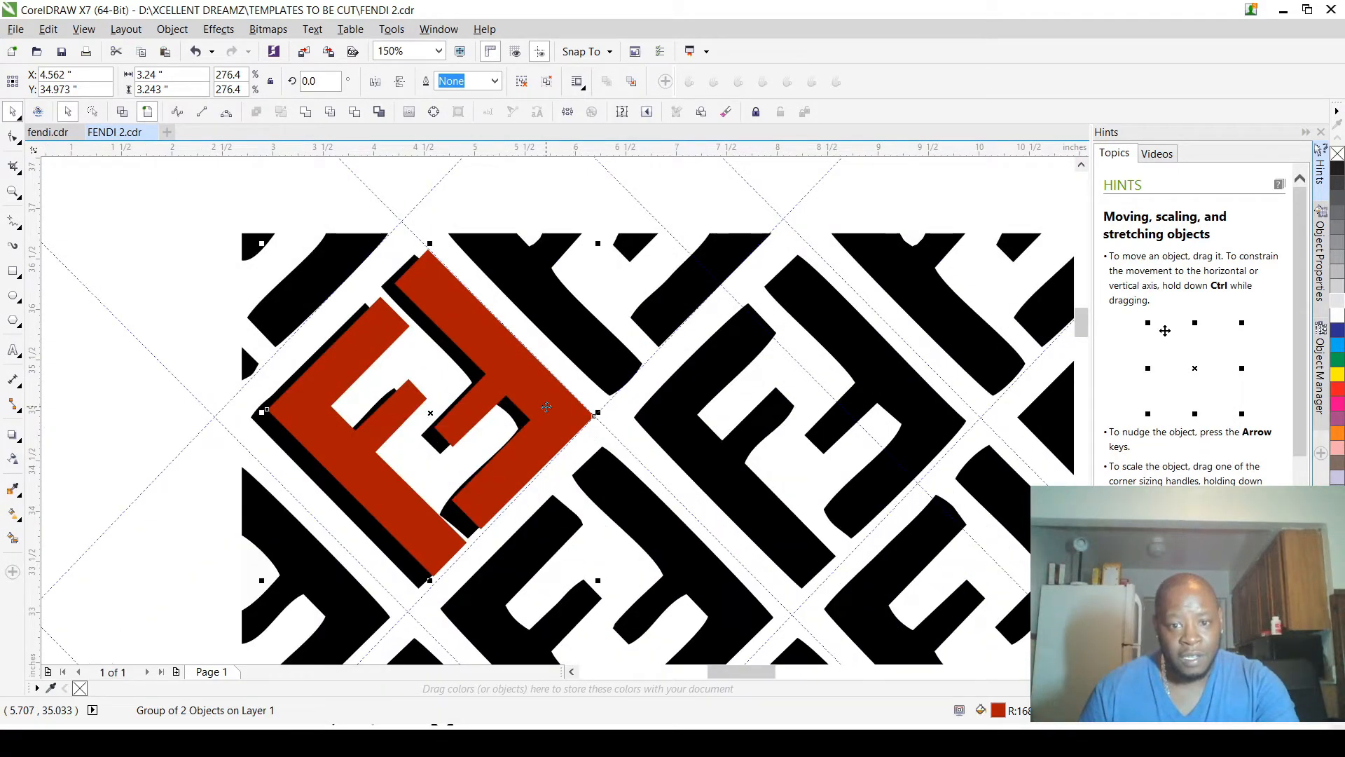
drag(547, 407, 723, 230)
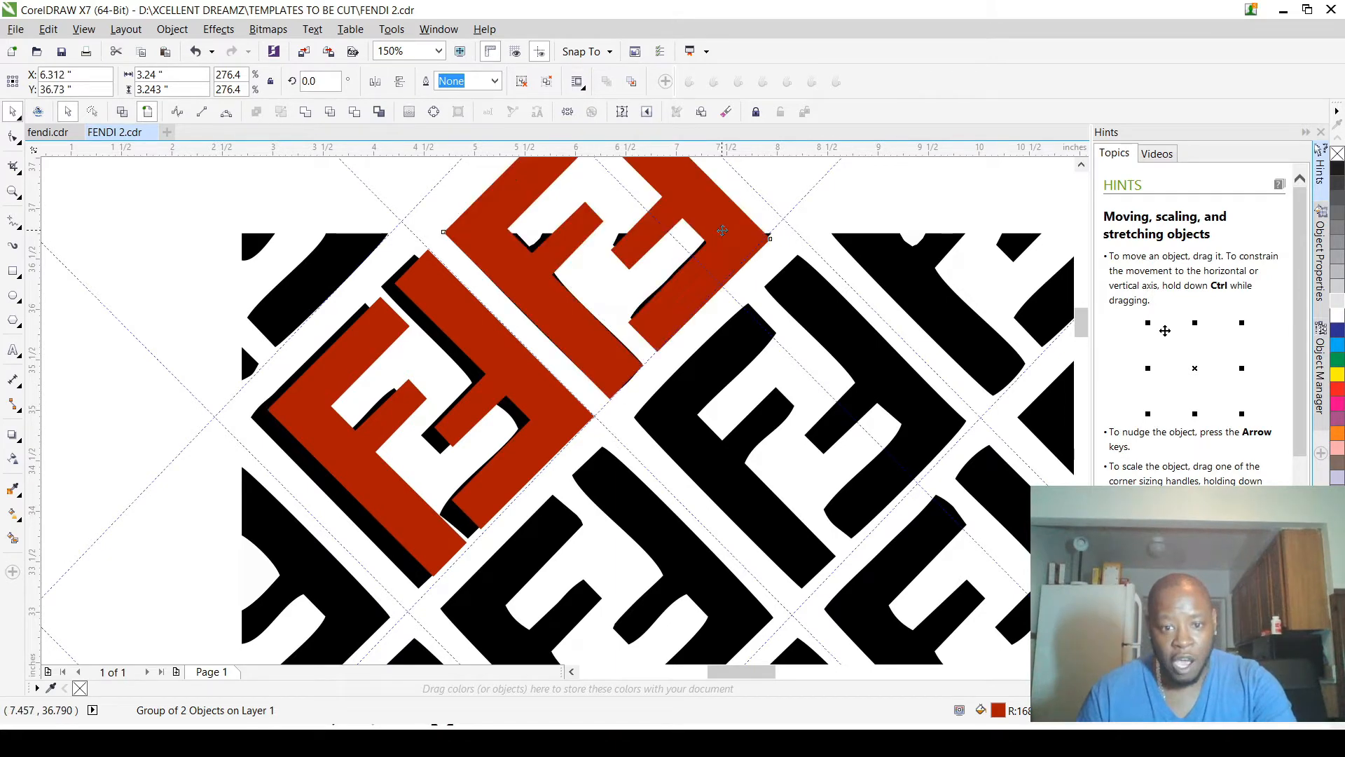
scroll(588, 341, up, 3)
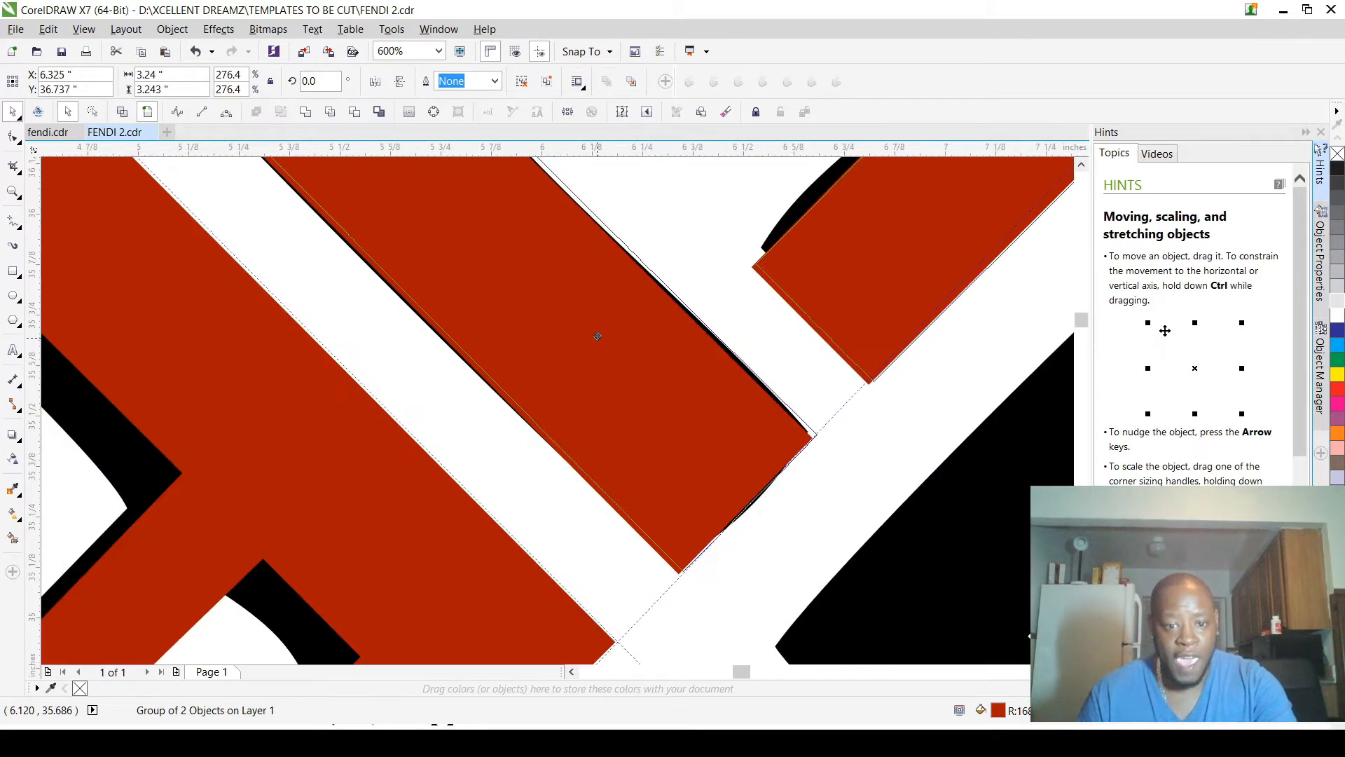
scroll(595, 324, down, 3)
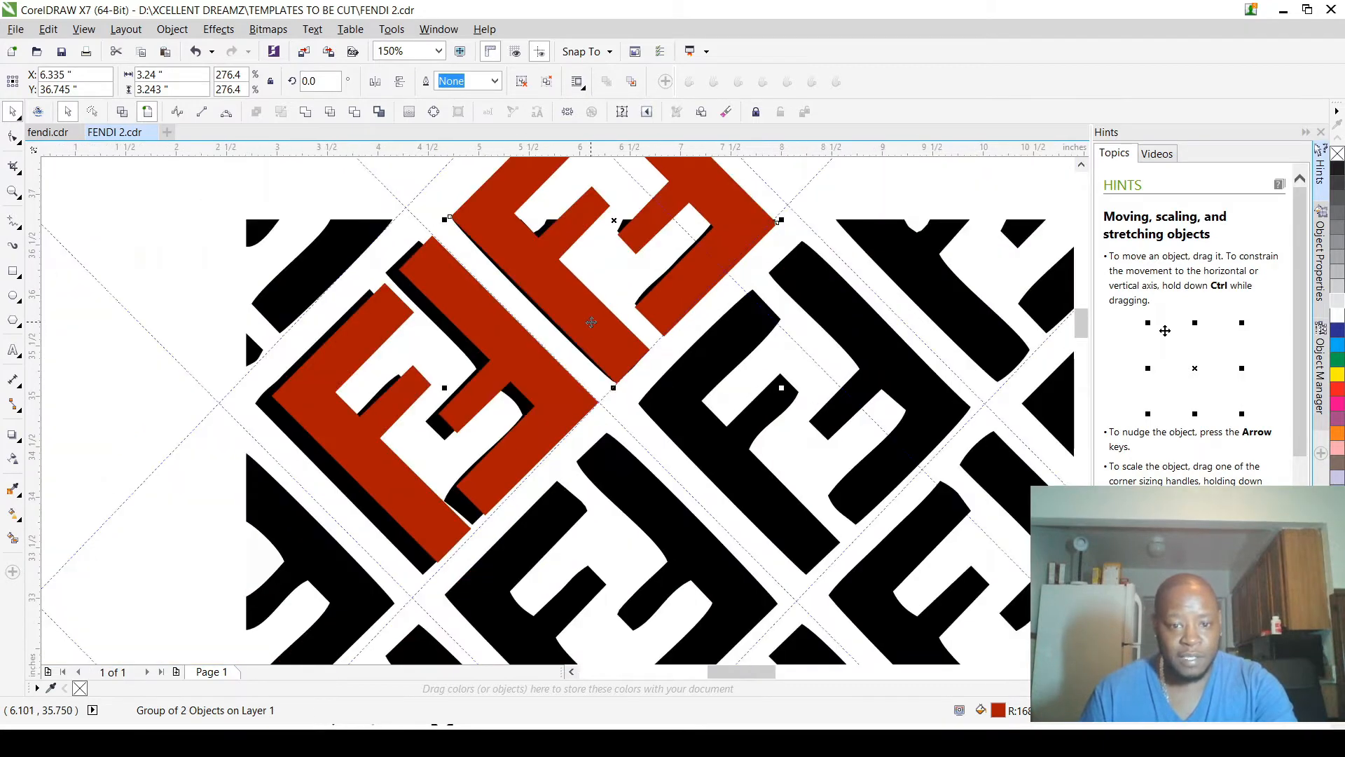
scroll(597, 342, down, 1)
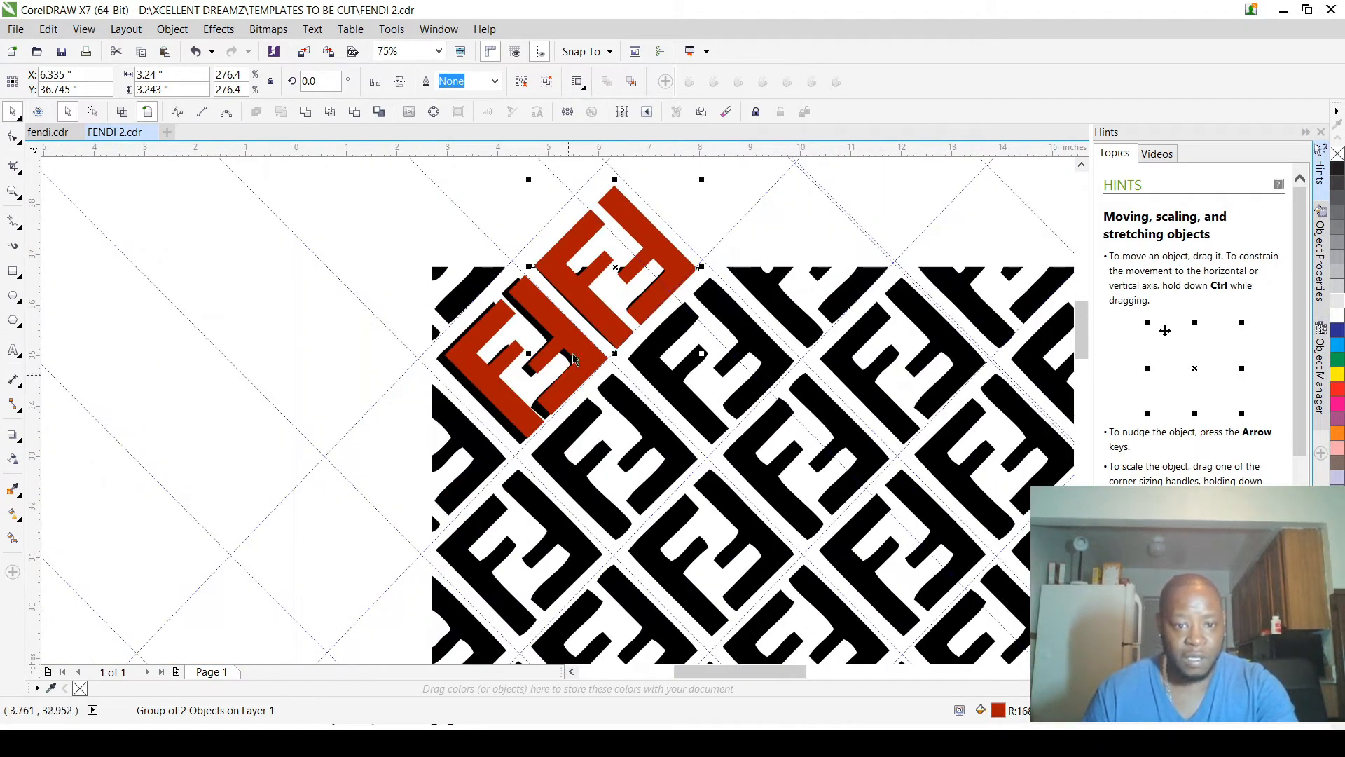
Step: Copy the red emblem diagonally down-left over the partial motif at the pattern's edge, aligning its corner with the crossing guidelines near X 2.7 in, Y 33.036 in
drag(597, 302, 405, 491)
scroll(510, 459, up, 4)
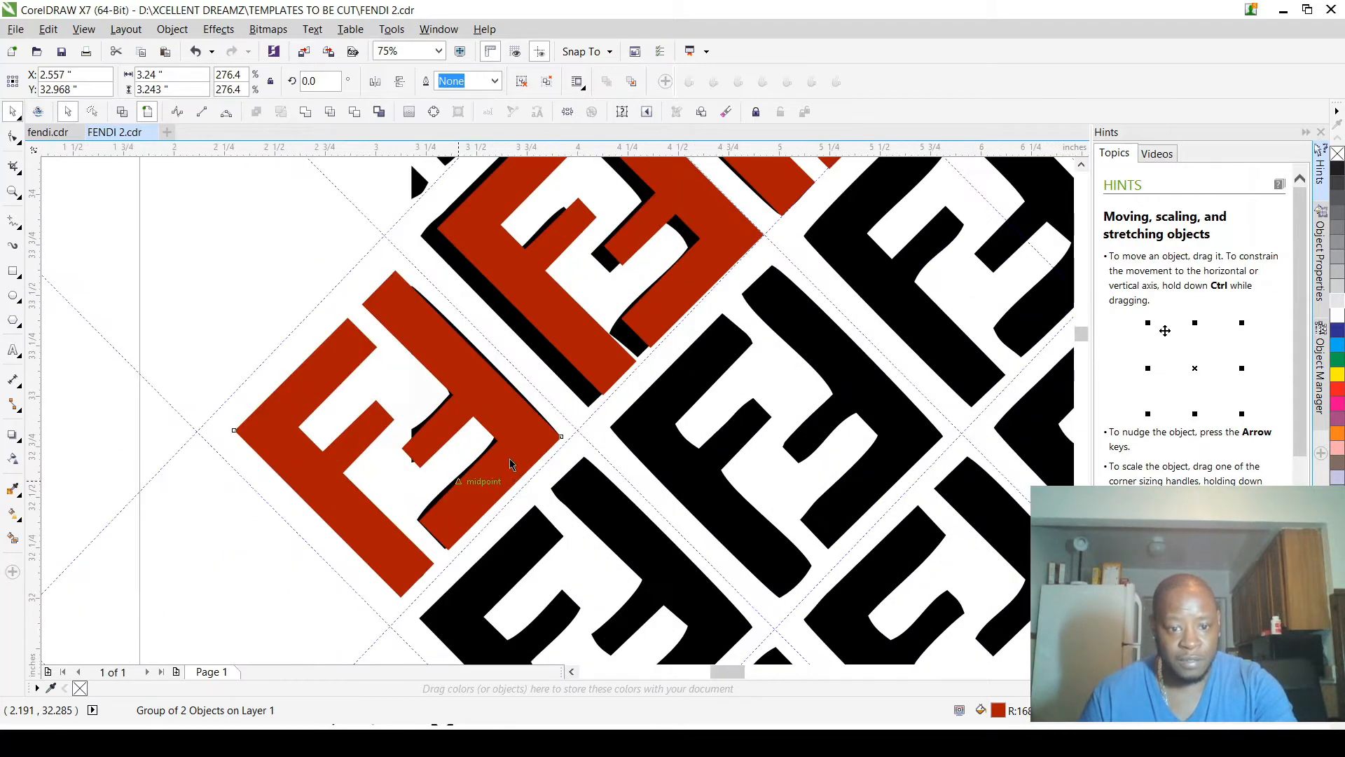
scroll(526, 427, up, 2)
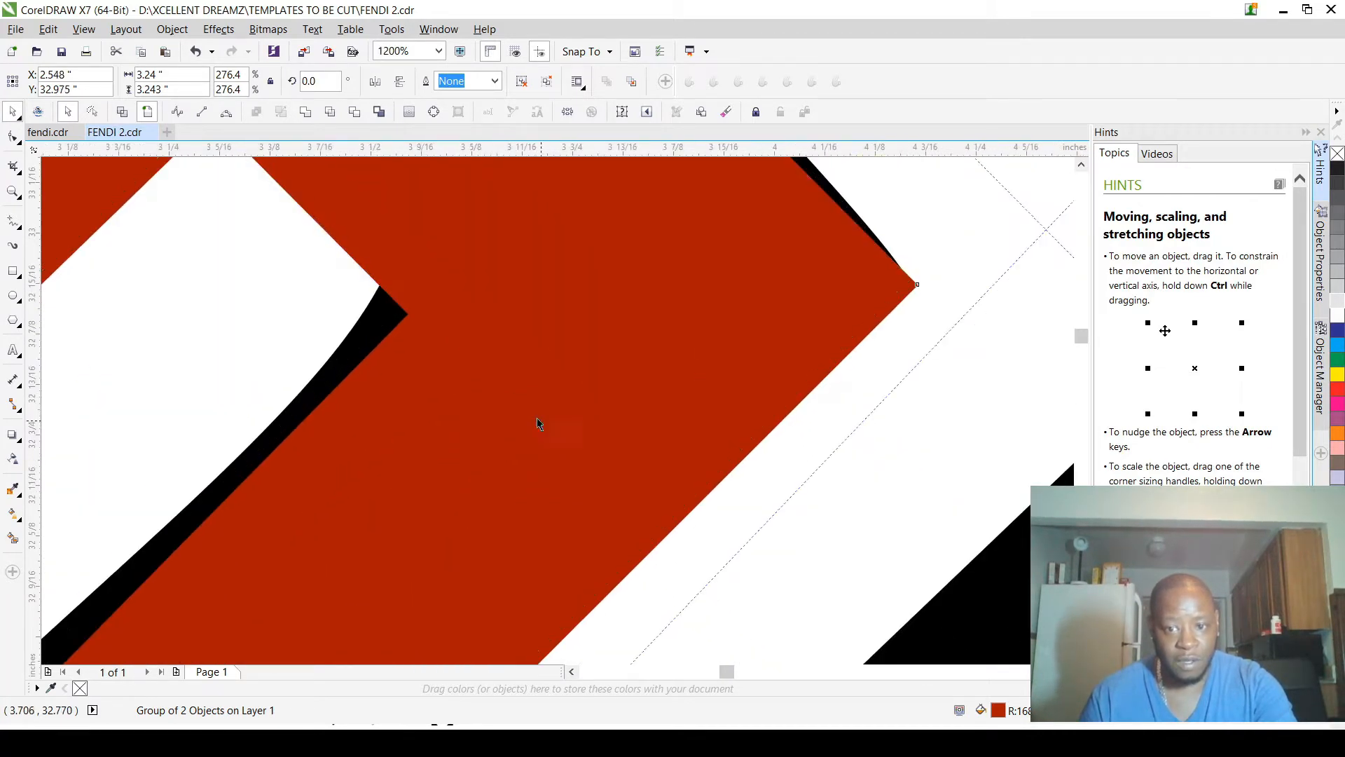
drag(536, 417, 530, 418)
scroll(530, 419, down, 6)
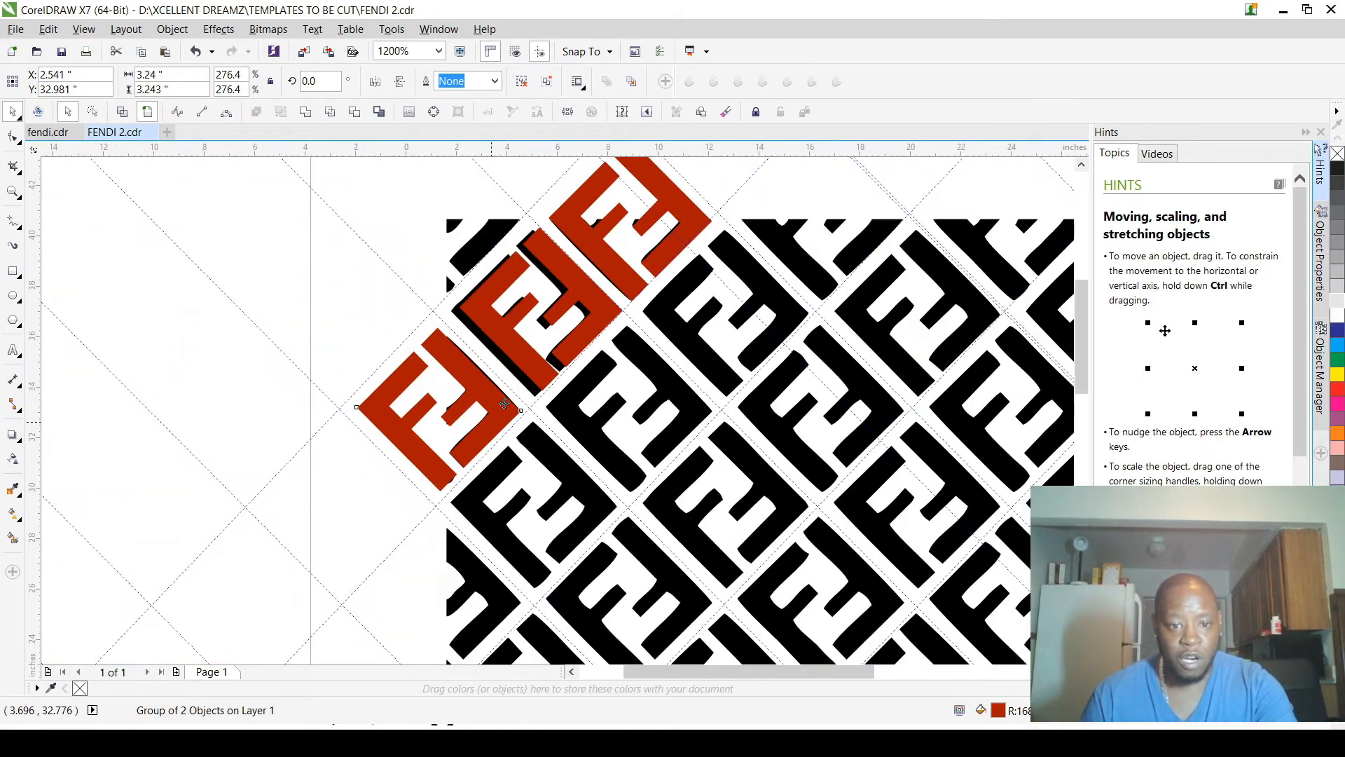
scroll(519, 423, up, 4)
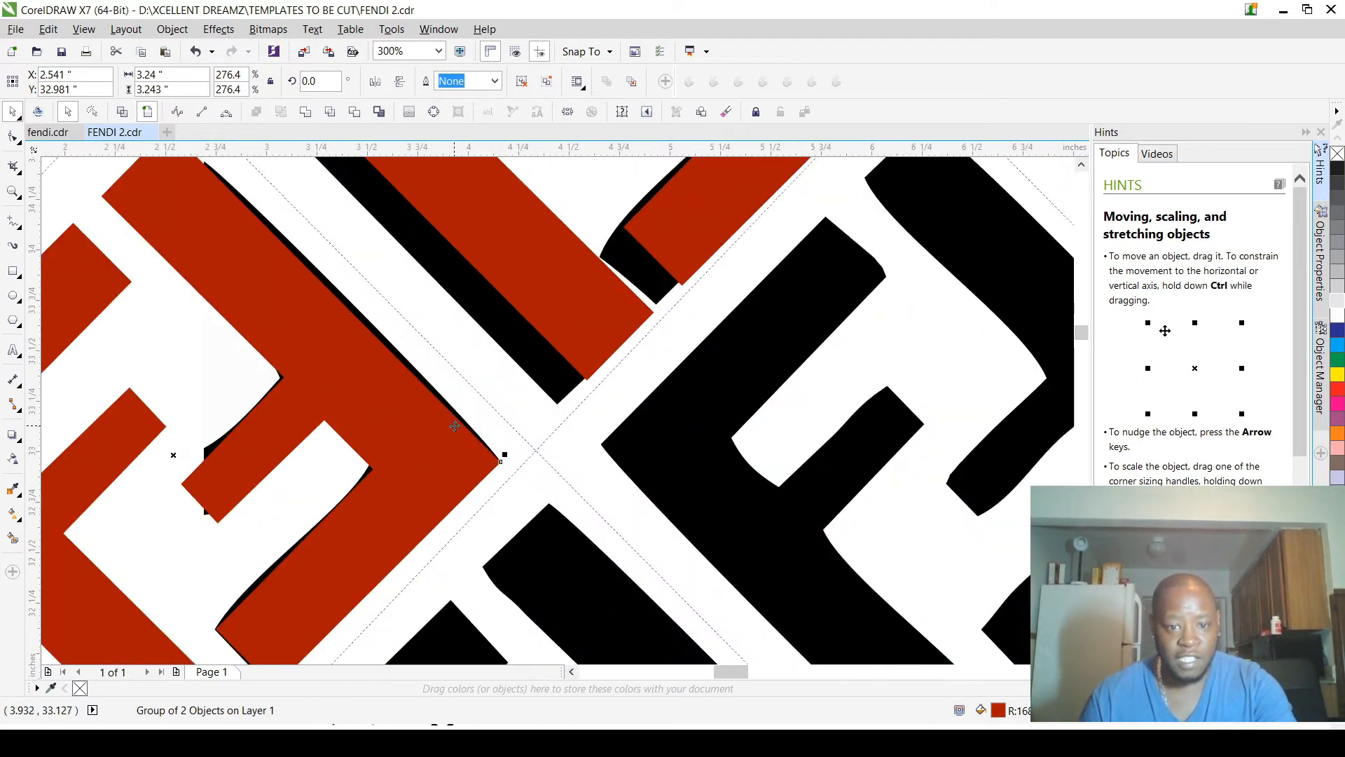
scroll(452, 428, up, 2)
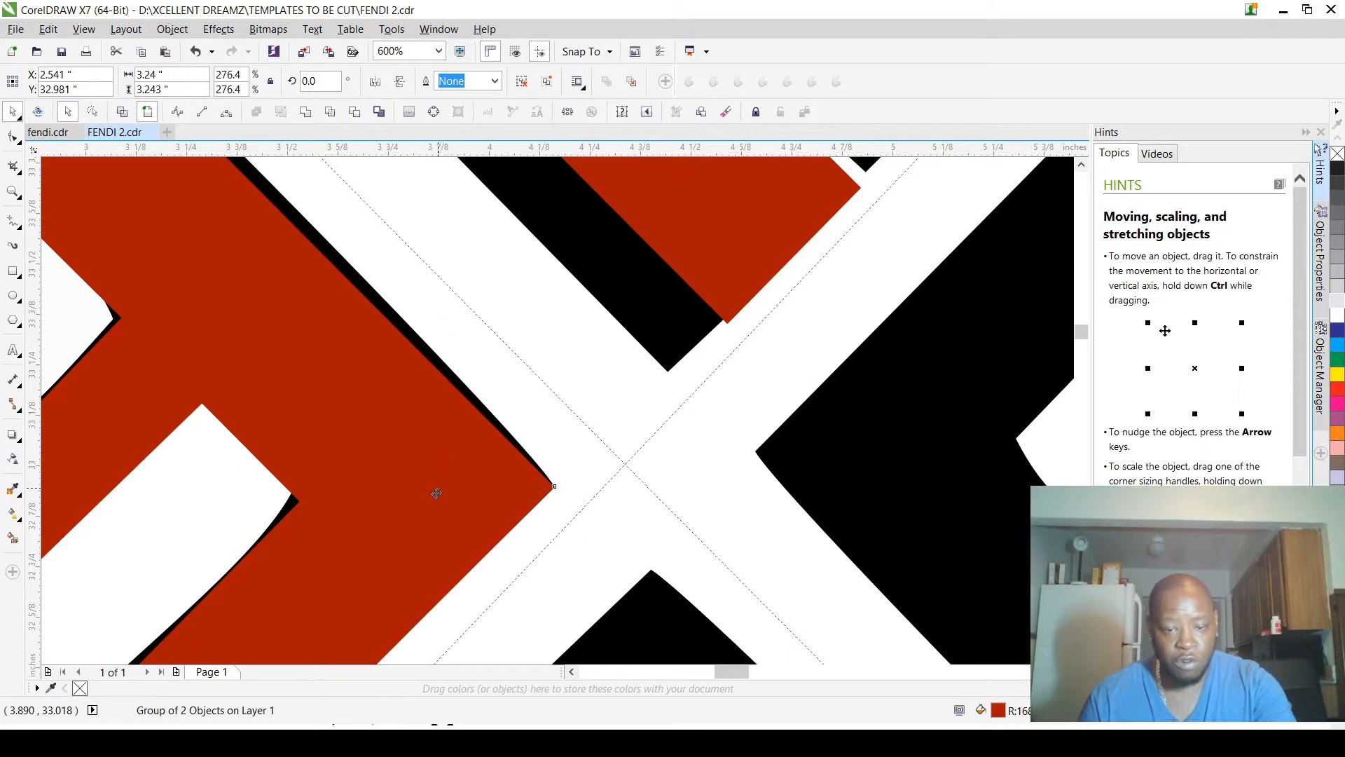
scroll(441, 450, down, 3)
drag(442, 478, 452, 485)
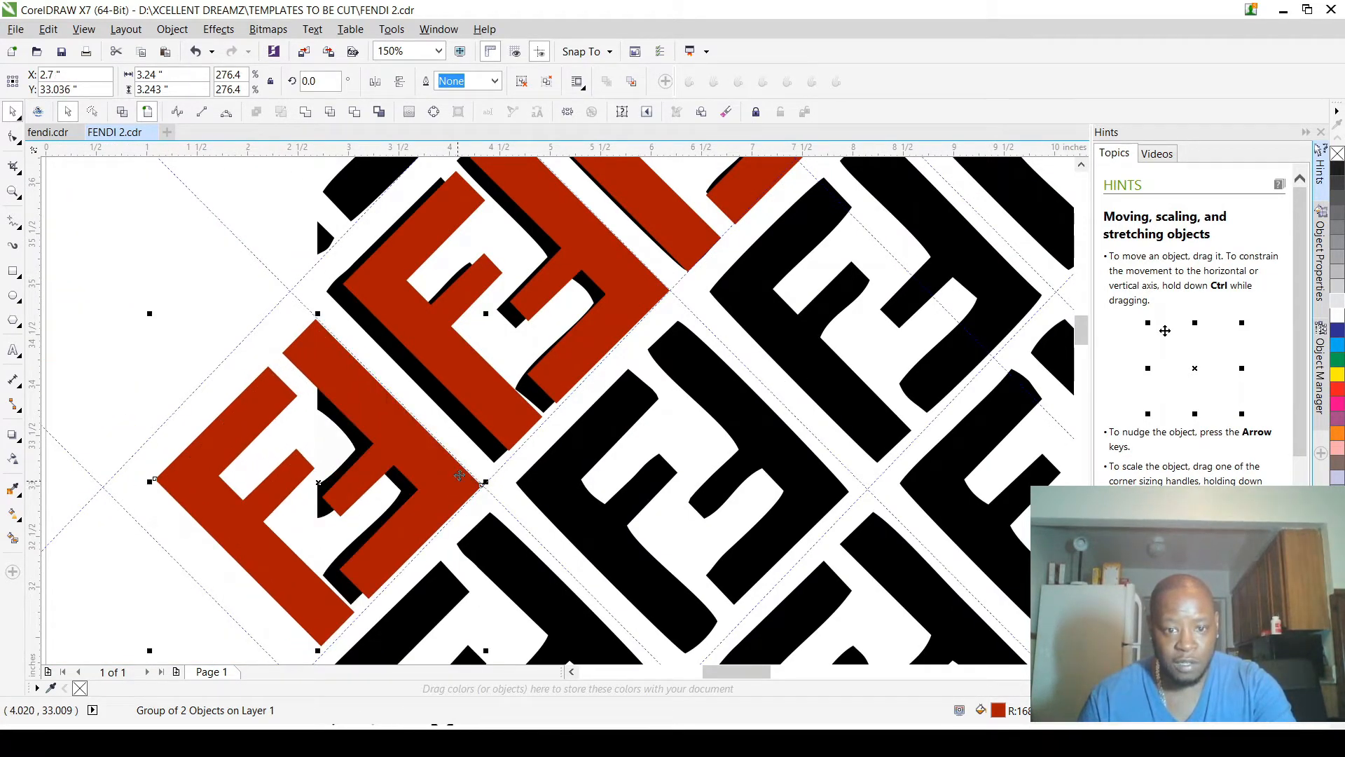
scroll(682, 310, down, 4)
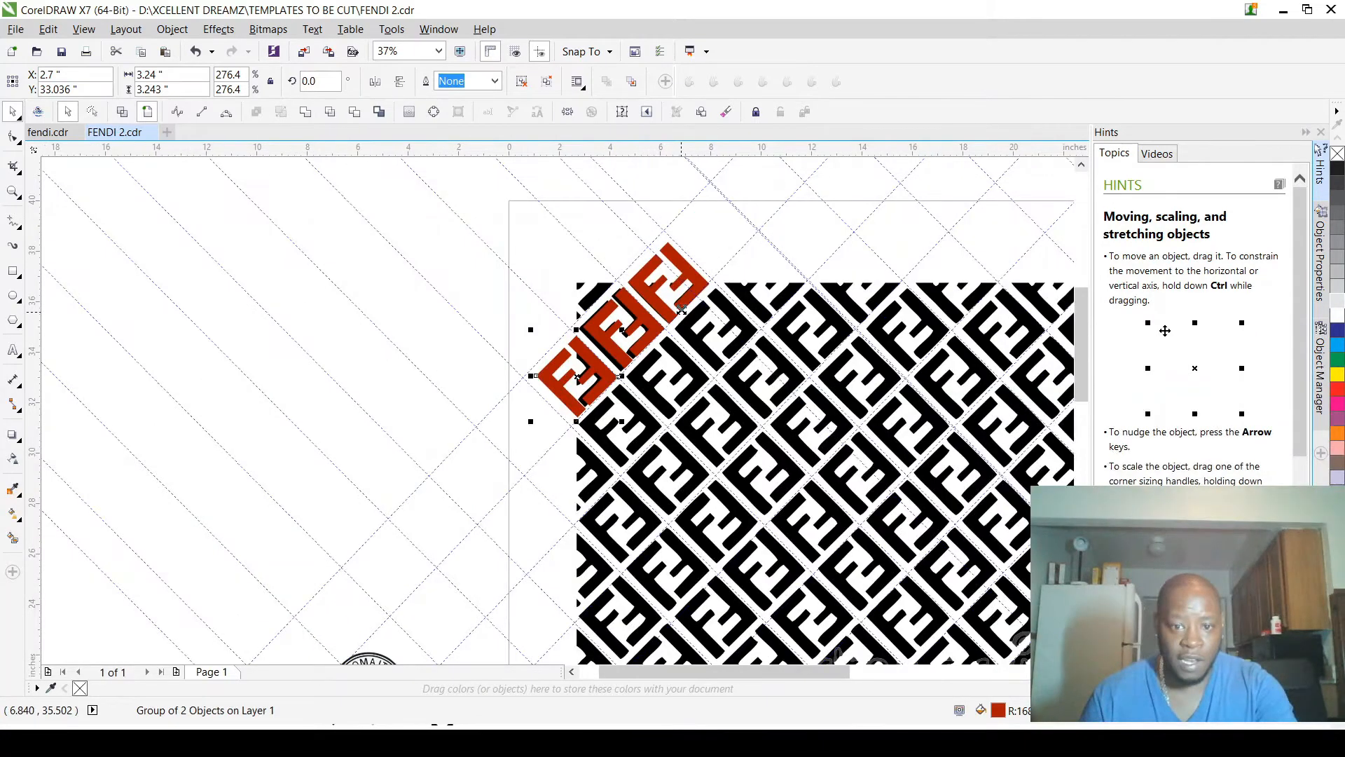
Step: Move the upper emblem copy's right corner to the crossing diagonal guidelines, centring it at about X 6.434 in, Y 36.926 in
scroll(682, 310, up, 4)
click(705, 252)
scroll(705, 252, up, 2)
drag(705, 252, 756, 183)
scroll(690, 308, down, 2)
scroll(691, 309, down, 1)
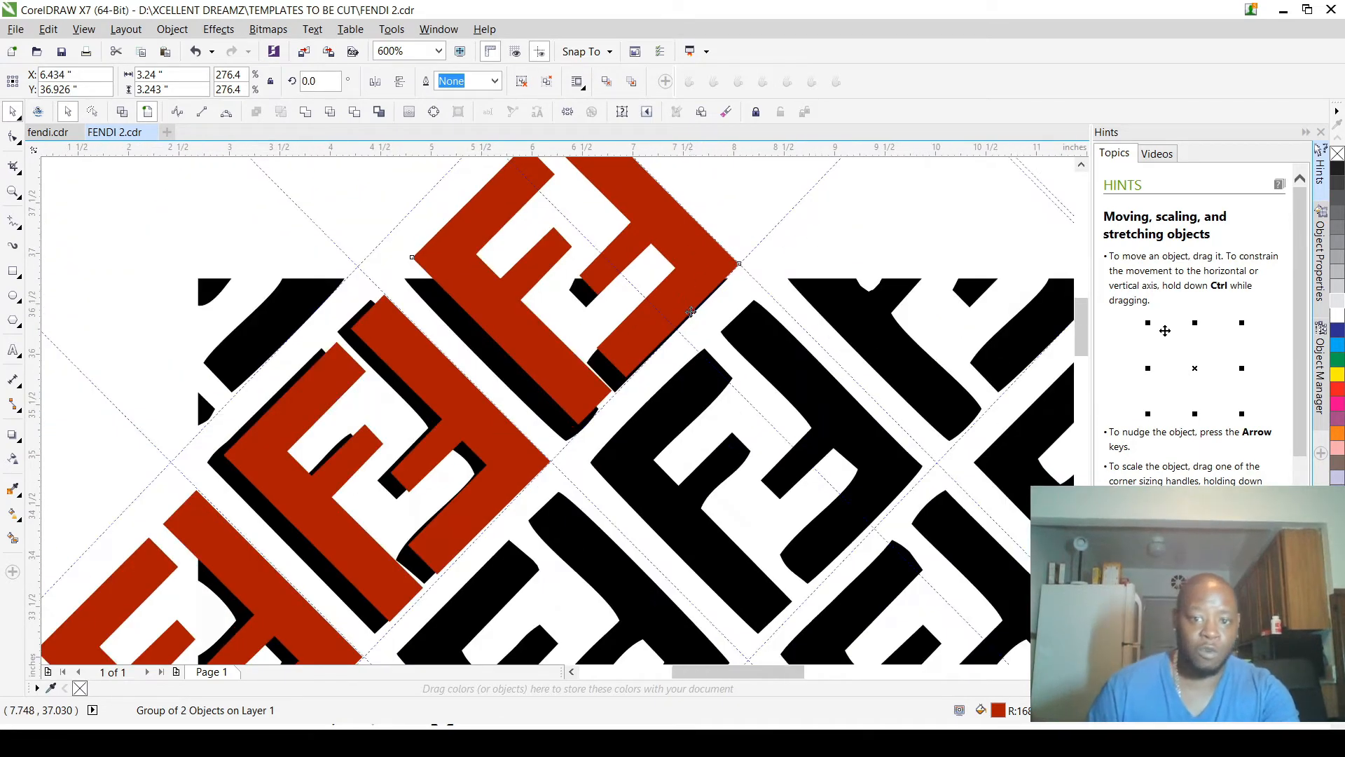
Step: Copy that emblem diagonally up-right and align its corner with the next guideline crossing, centred at about X 8.262 in, Y 38.834 in
scroll(691, 307, down, 2)
scroll(720, 253, up, 2)
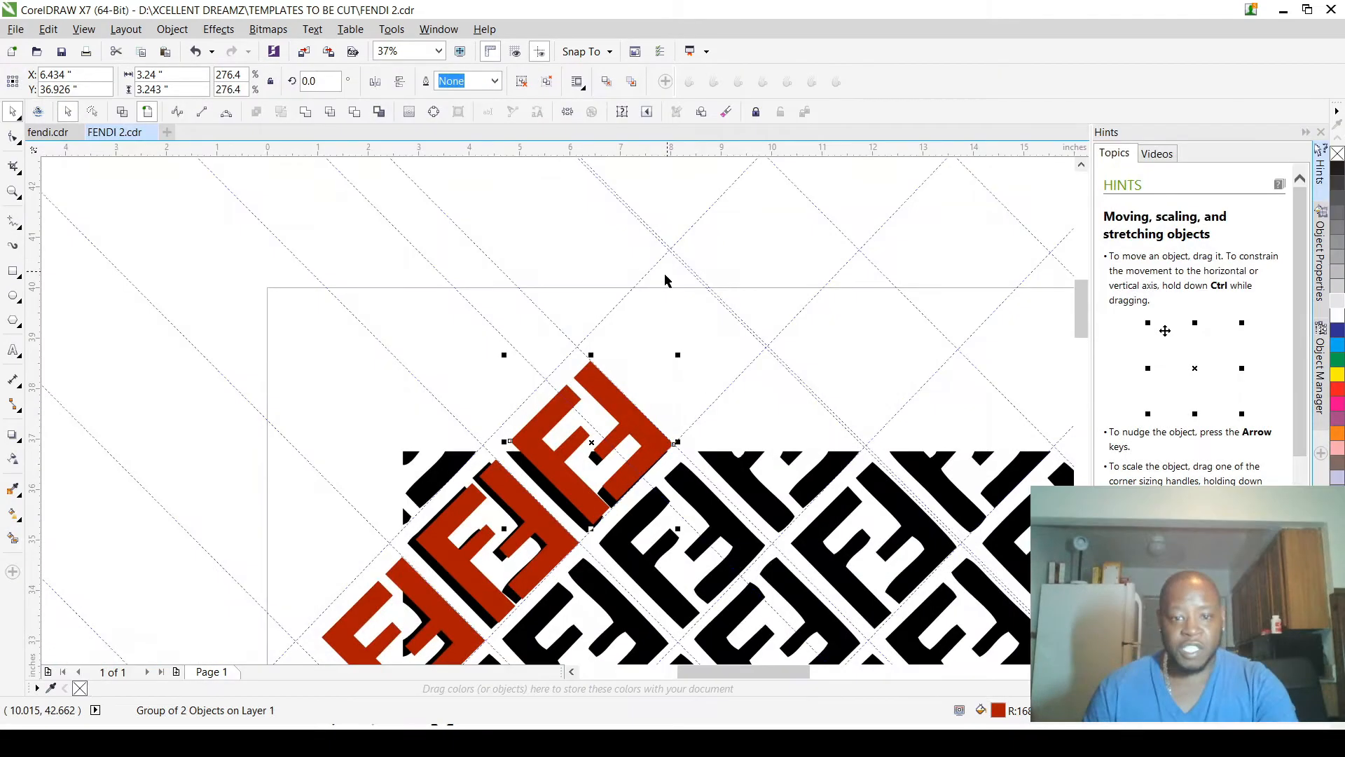
drag(650, 436, 756, 343)
scroll(756, 343, up, 3)
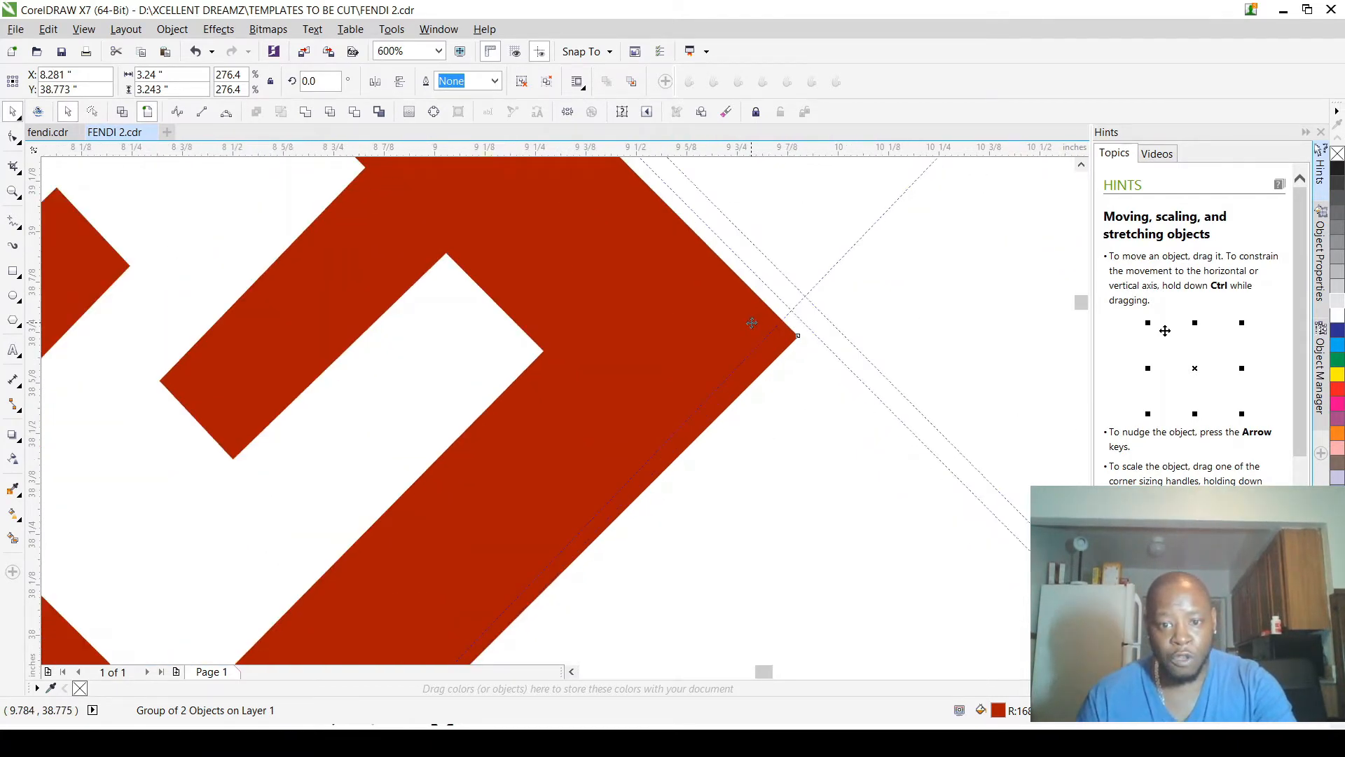
scroll(669, 336, down, 1)
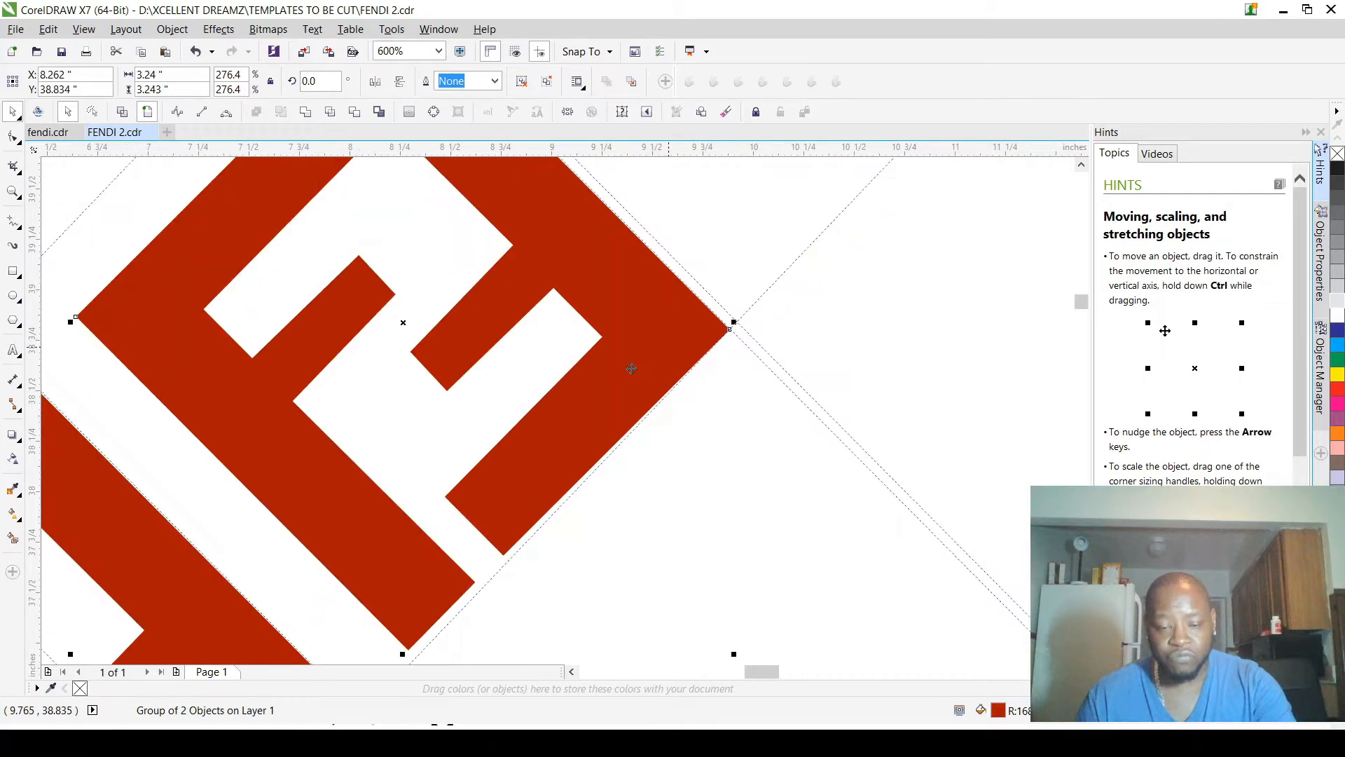
scroll(631, 367, down, 4)
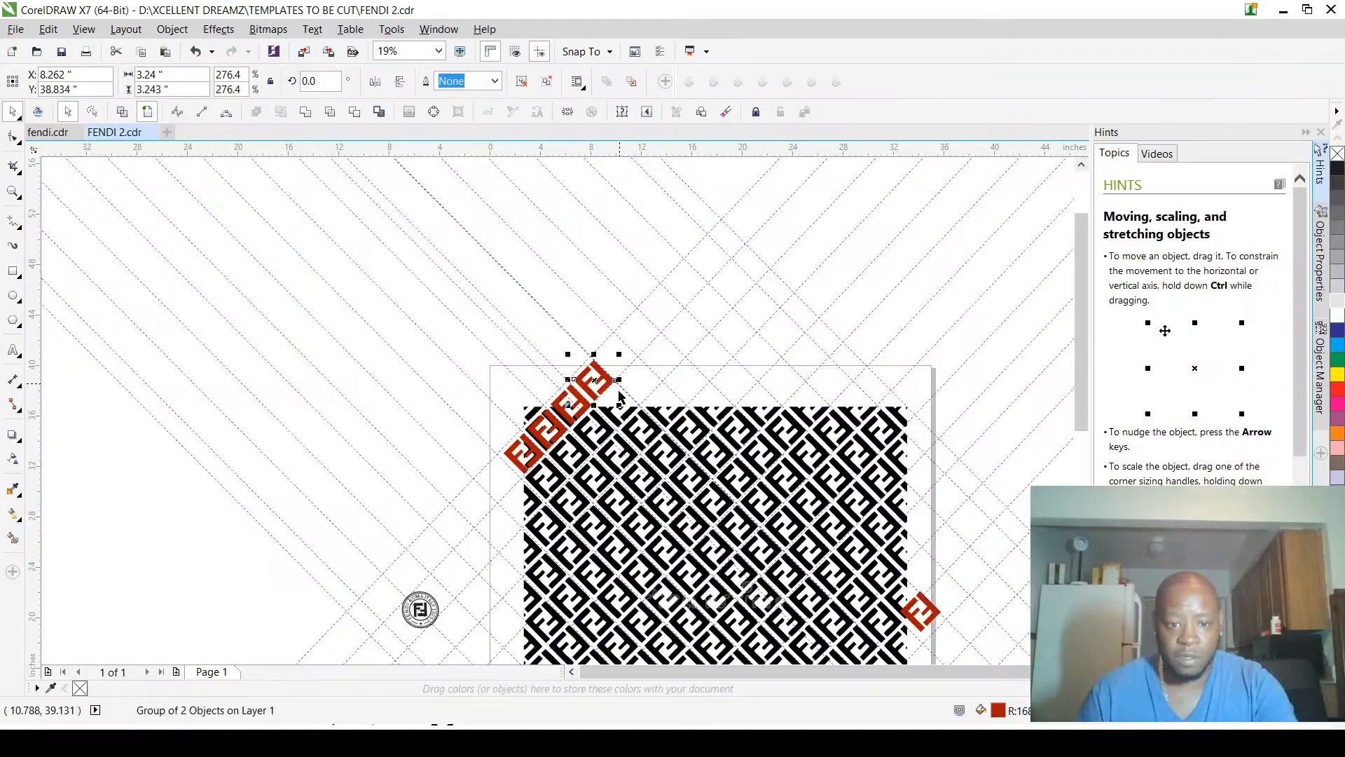
scroll(615, 338, down, 1)
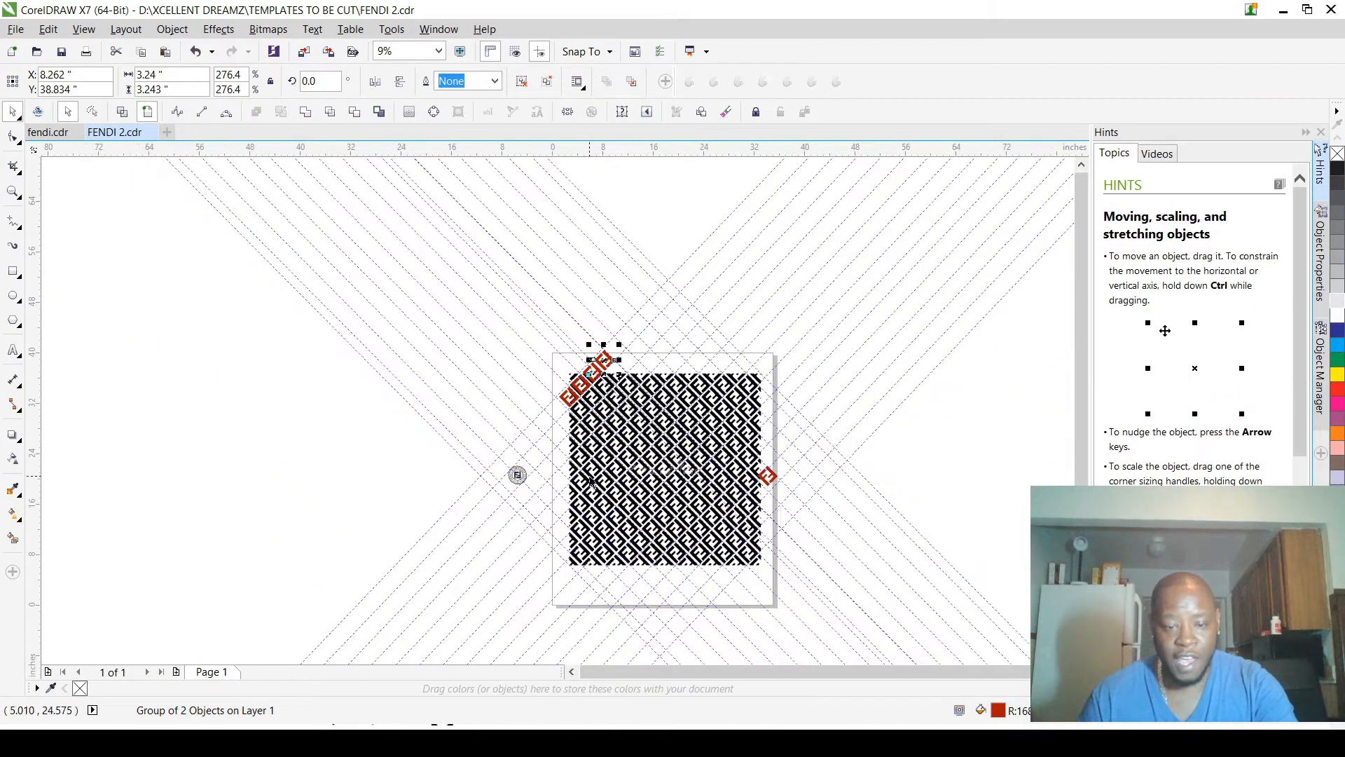
drag(560, 317, 773, 615)
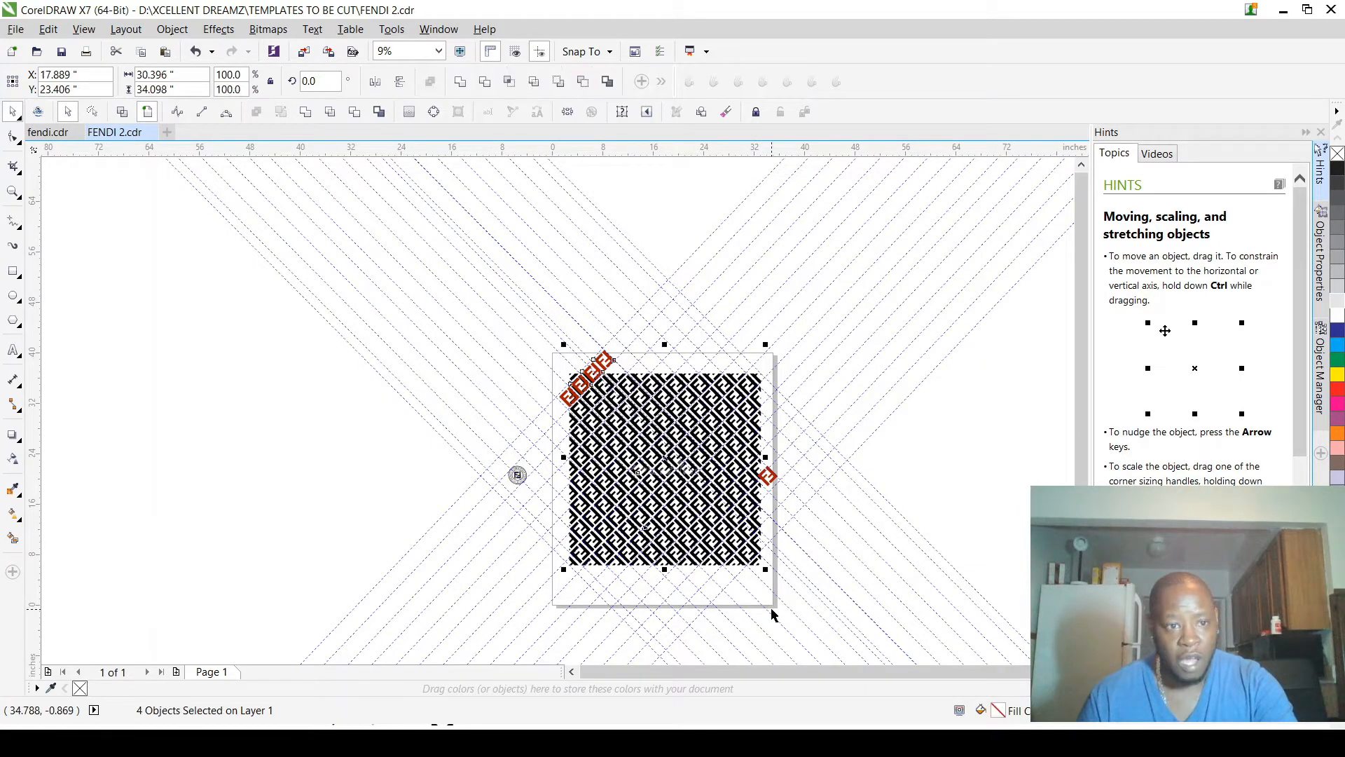
click(722, 233)
scroll(701, 464, up, 2)
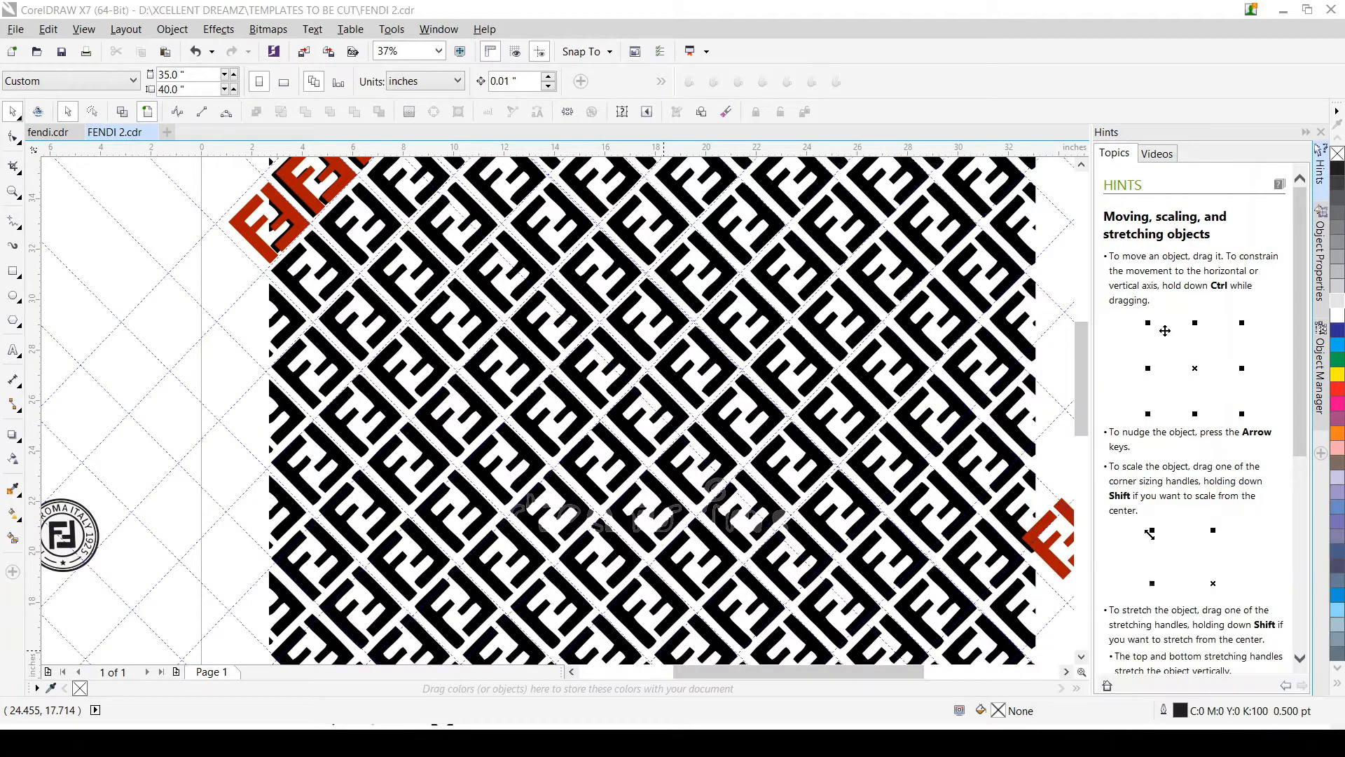
scroll(459, 539, down, 2)
scroll(448, 456, up, 3)
drag(293, 387, 283, 586)
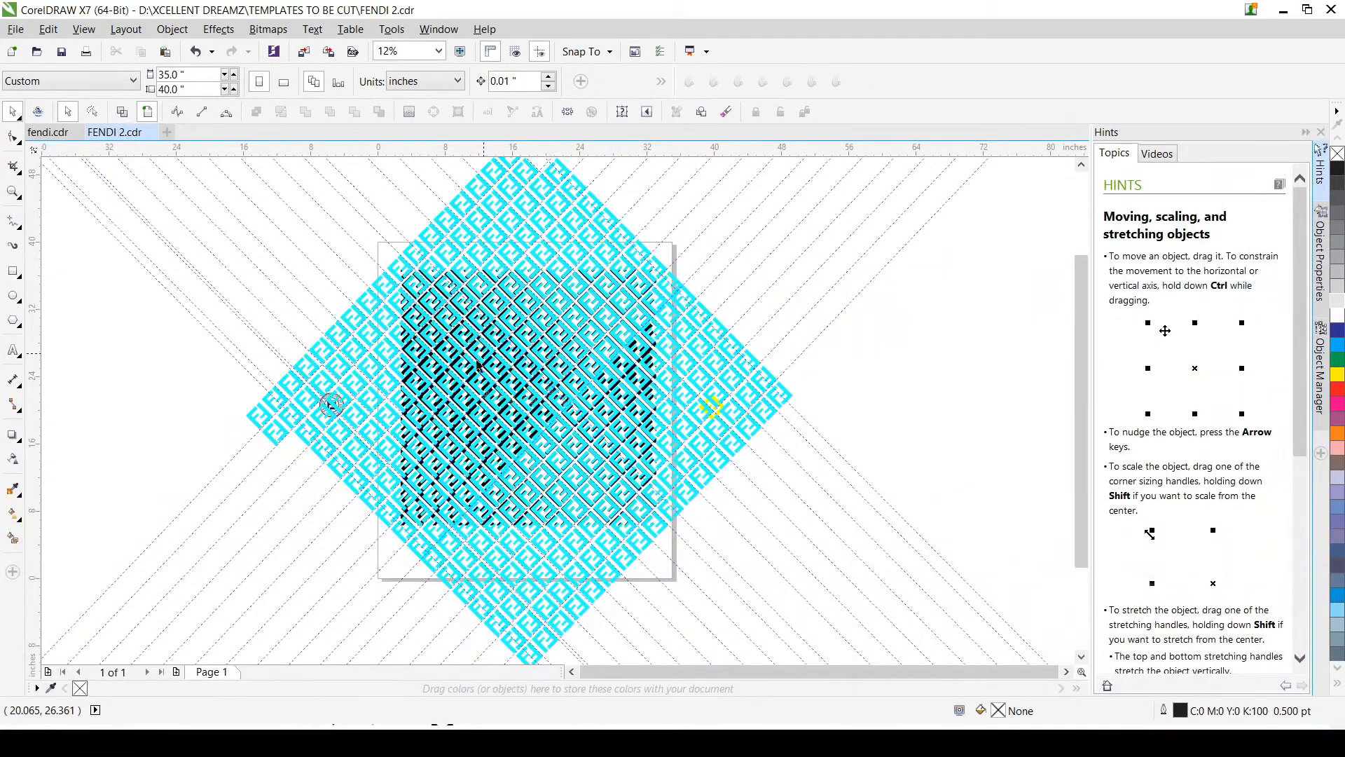
Step: Move the round Fendi logo out of the cyan pattern to the empty area left of the page, at about X -41.651 in, Y 33.624 in
scroll(387, 395, up, 5)
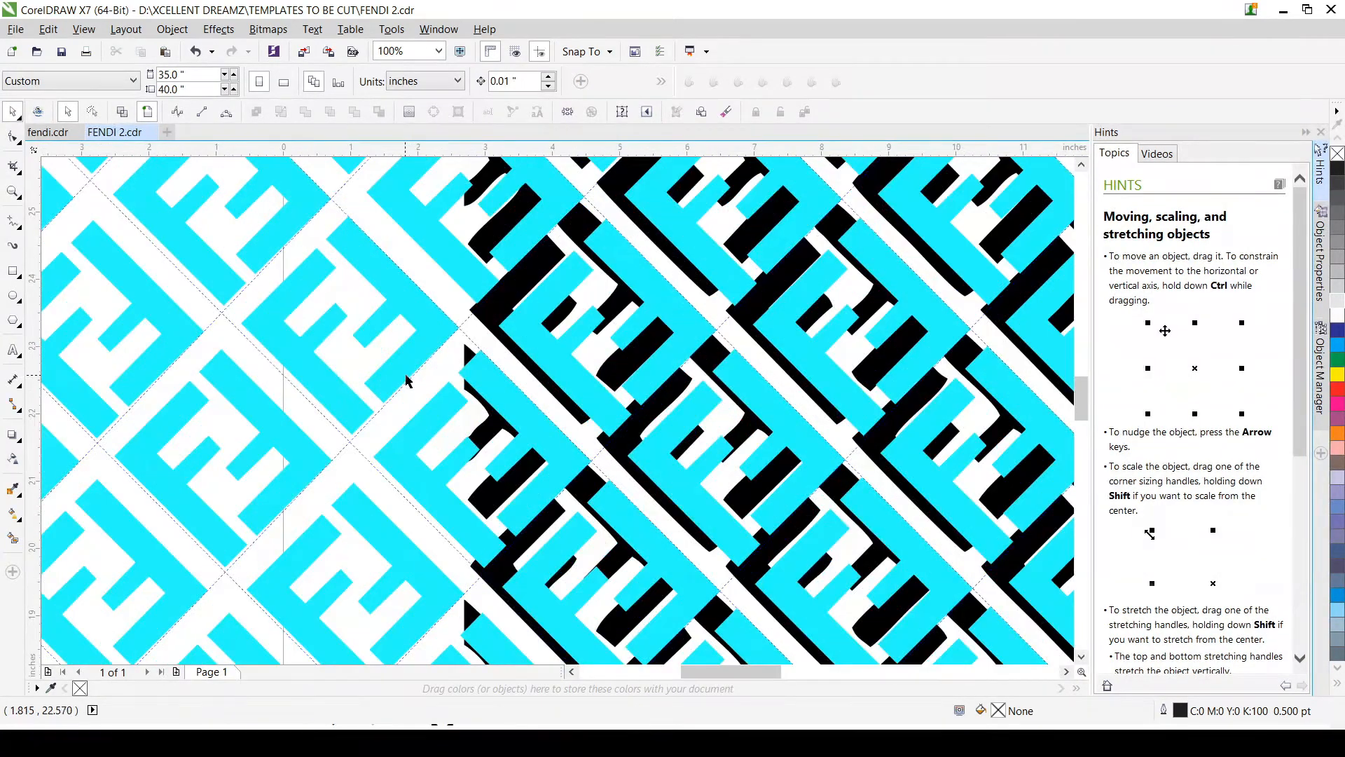
scroll(400, 392, down, 2)
scroll(273, 378, up, 1)
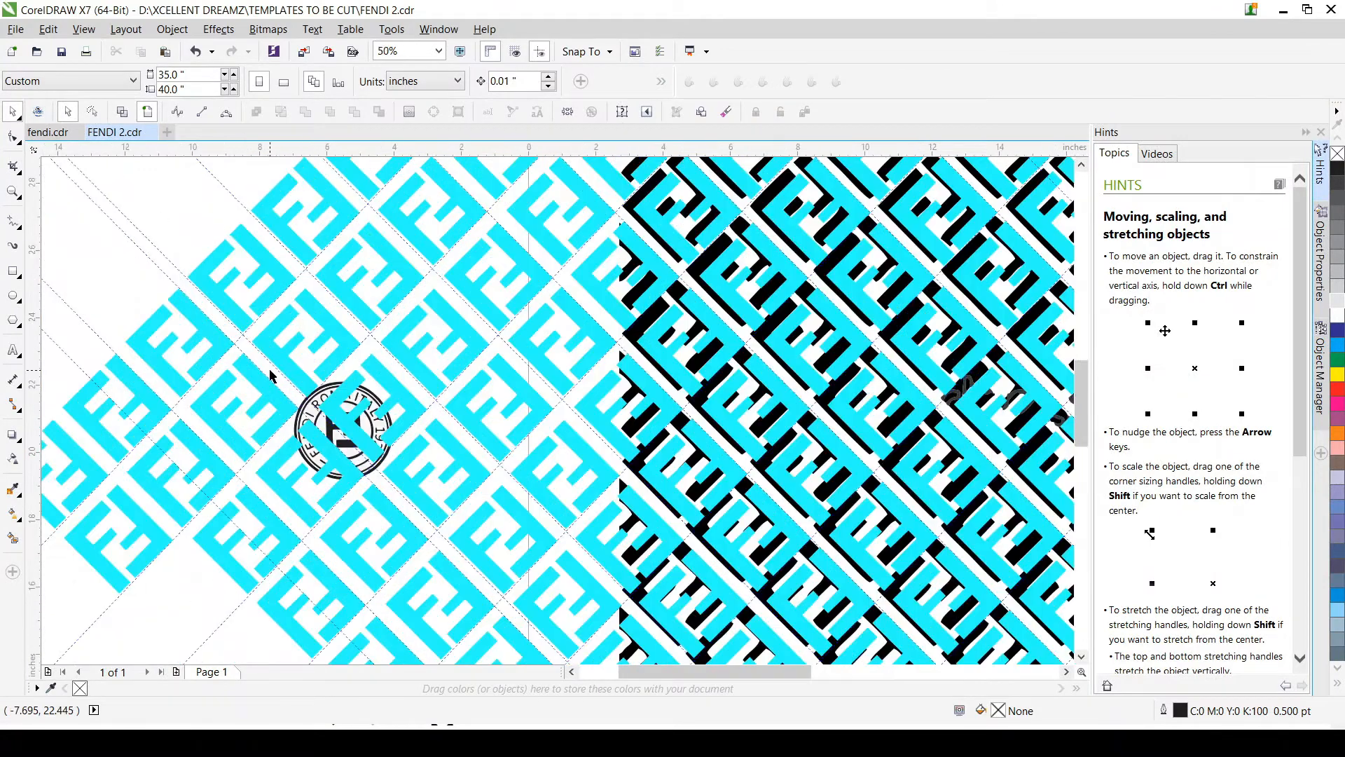
drag(266, 369, 449, 523)
scroll(501, 501, down, 1)
scroll(461, 477, down, 1)
drag(438, 473, 132, 359)
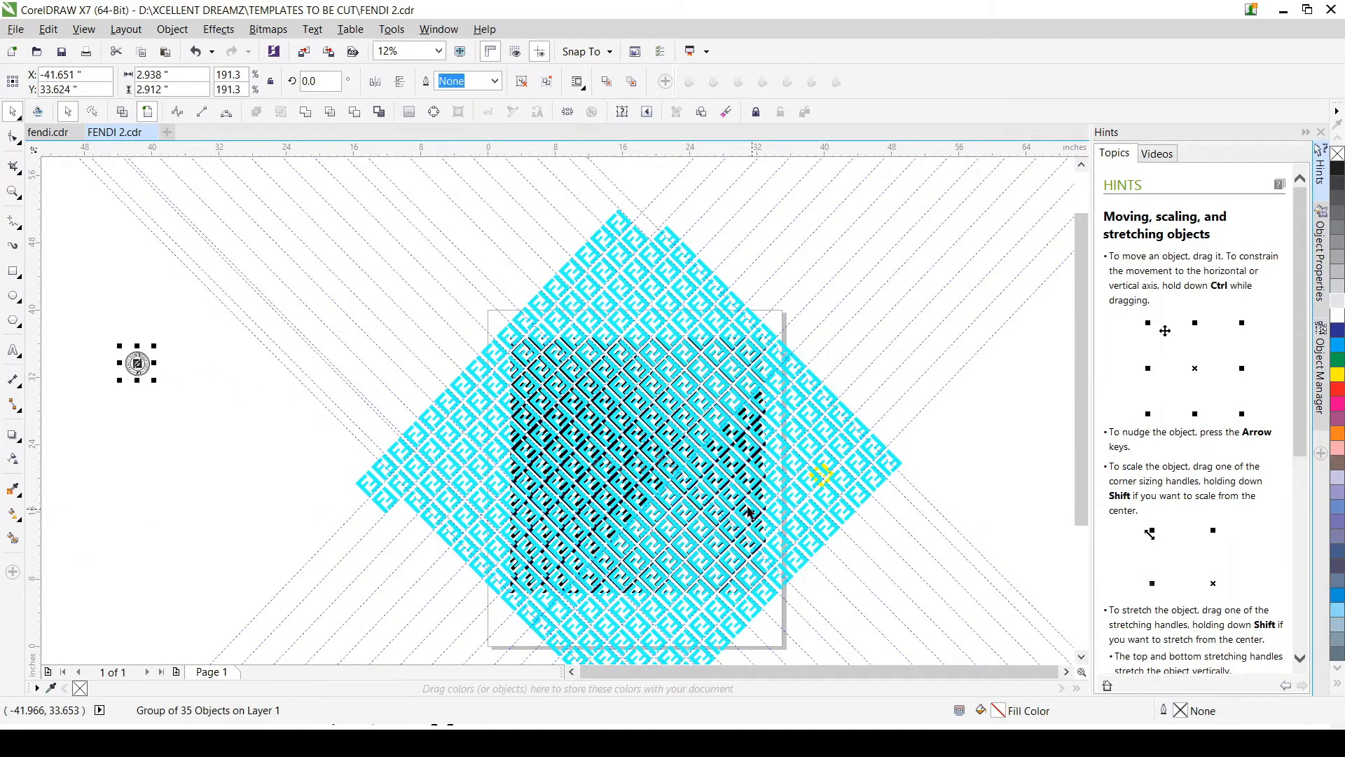
Step: Move the yellow emblem from under the cyan pattern to the empty area left of the page, at about X -49.088 in, Y 23.707 in
scroll(826, 465, up, 2)
scroll(835, 480, up, 1)
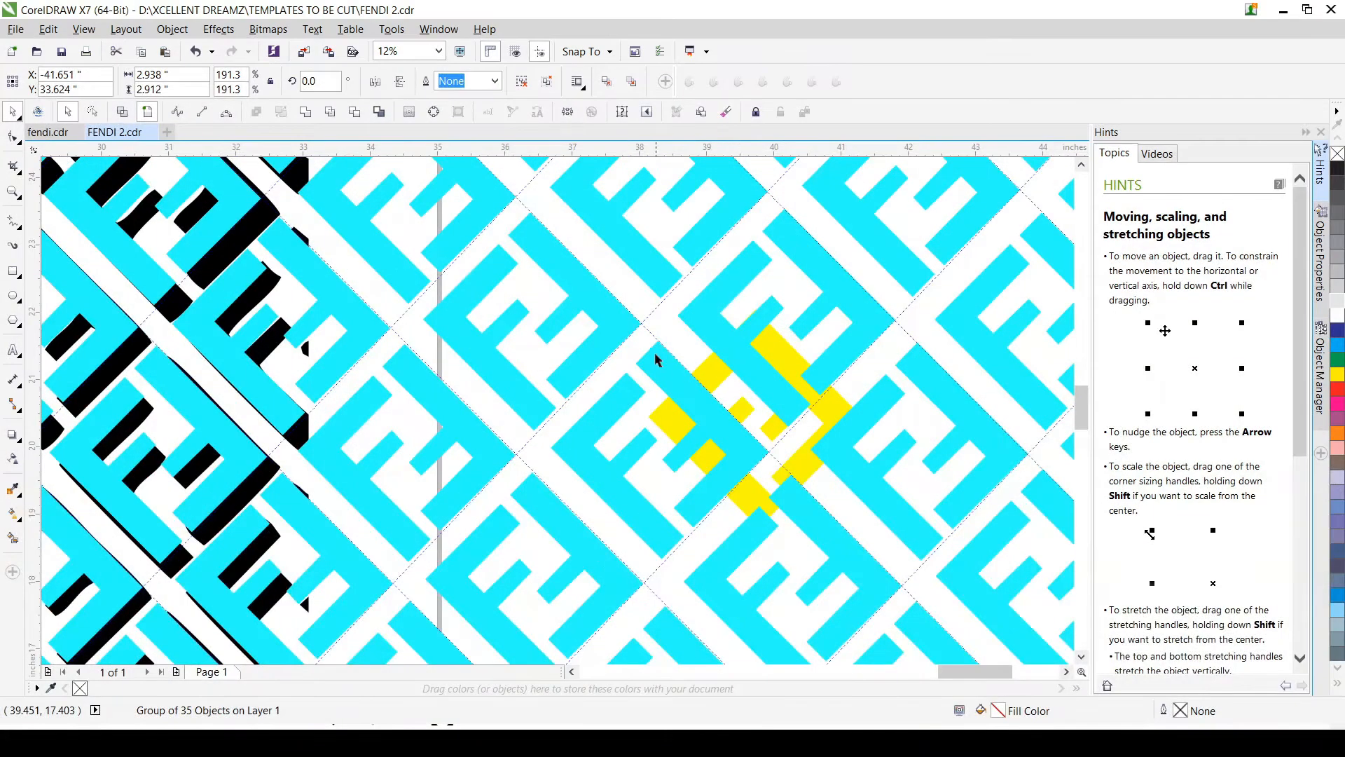
drag(613, 280, 882, 569)
scroll(916, 528, down, 2)
click(904, 468)
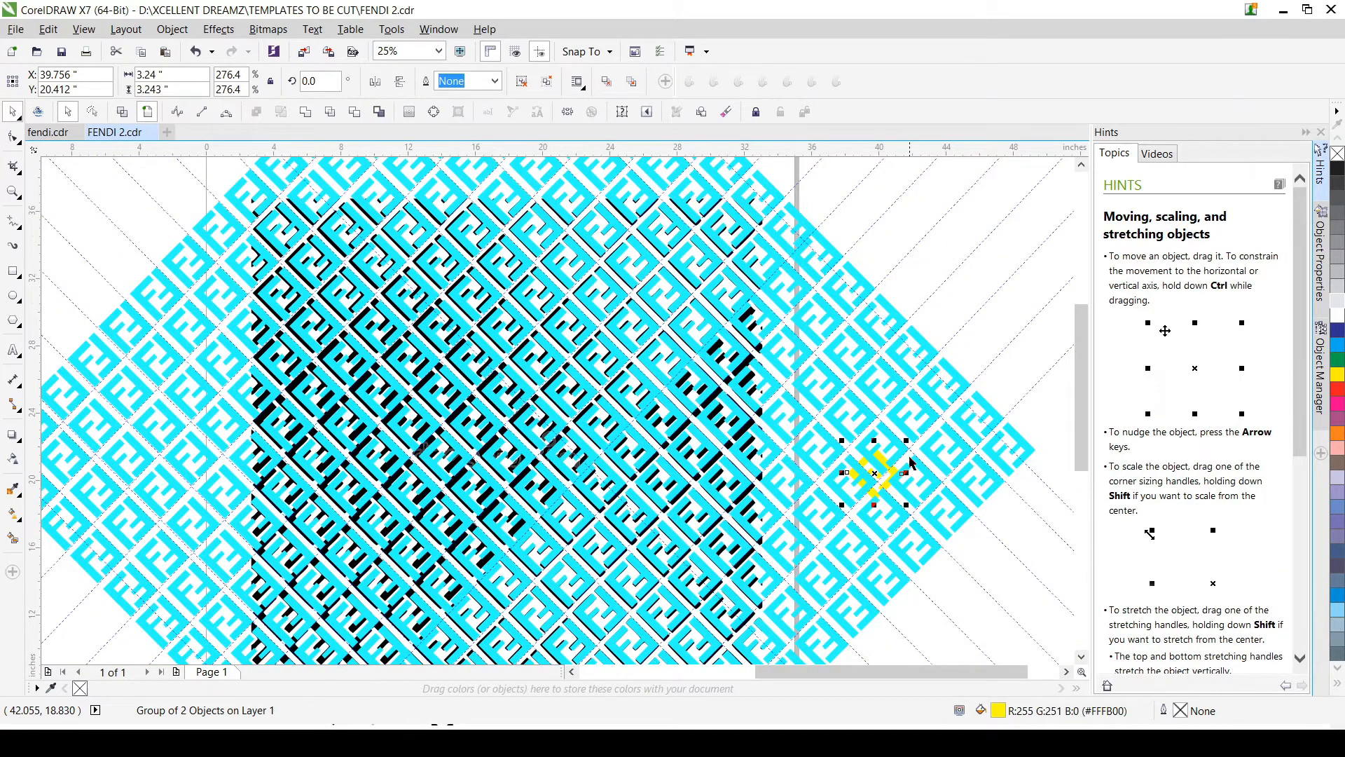
scroll(909, 463, down, 1)
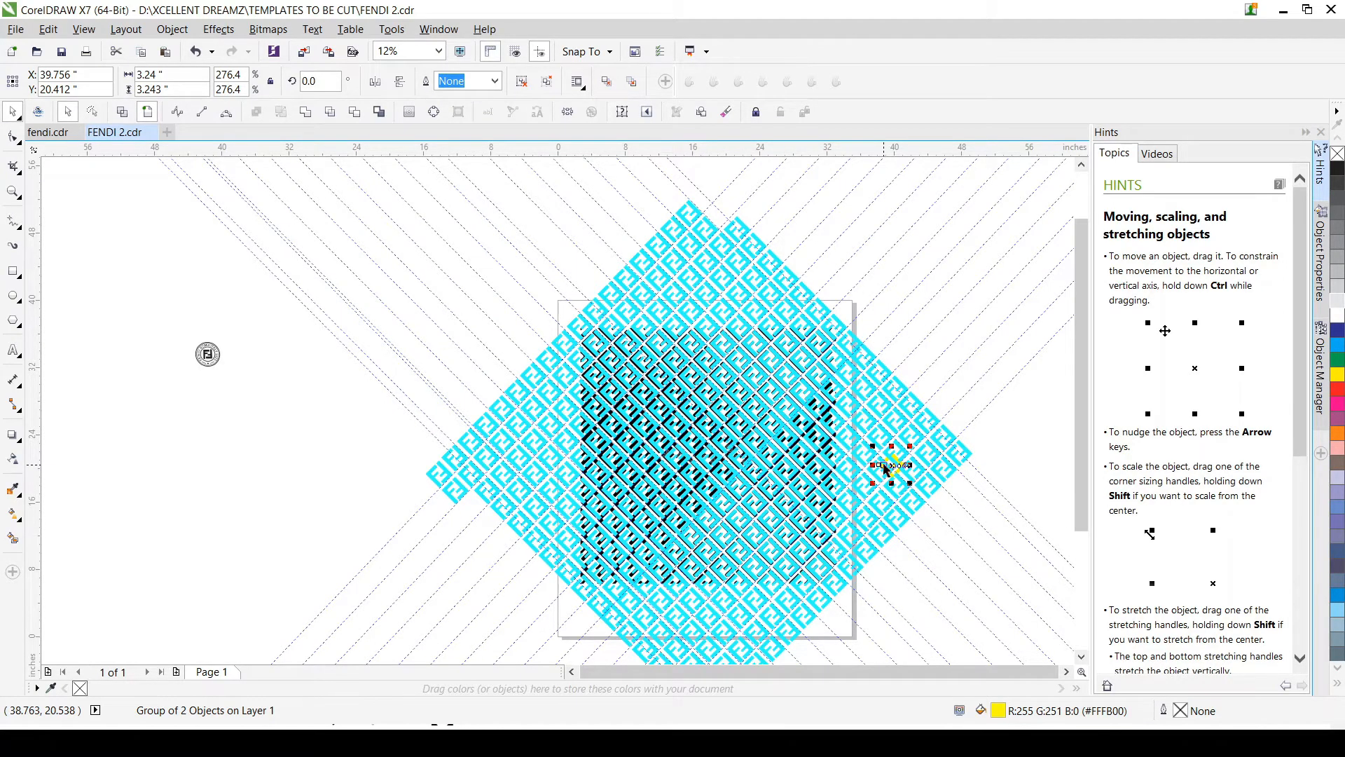
scroll(624, 438, up, 2)
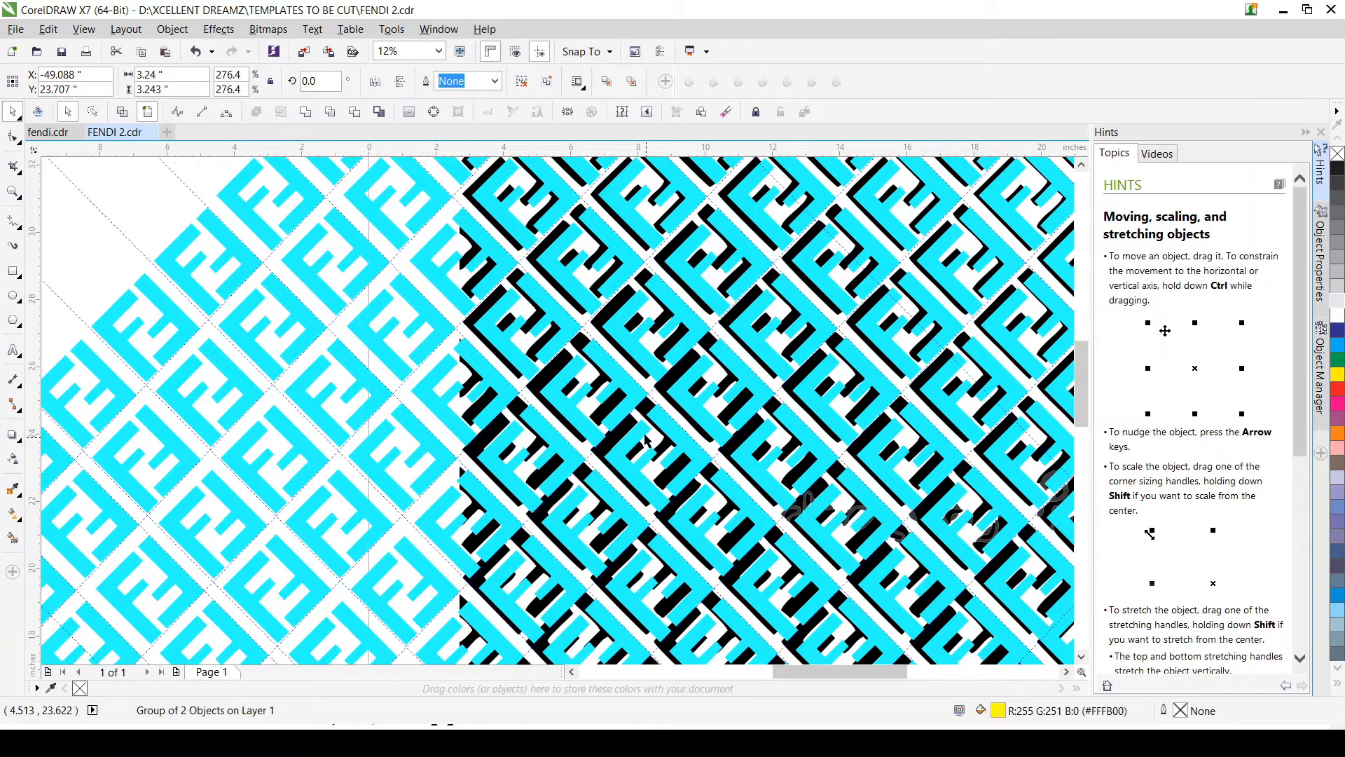
Step: Delete the original black FF pattern group lying beneath the cyan emblems
scroll(646, 441, down, 2)
click(637, 439)
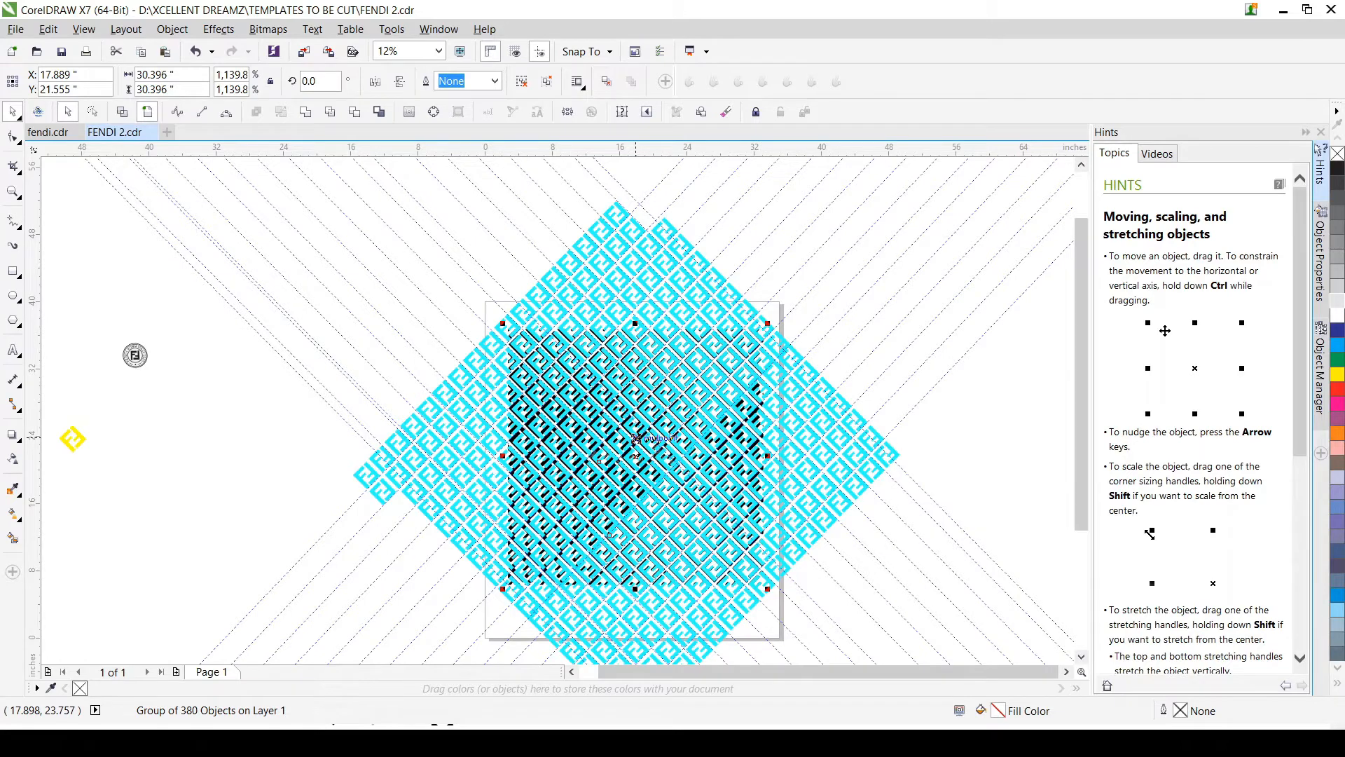
key(Delete)
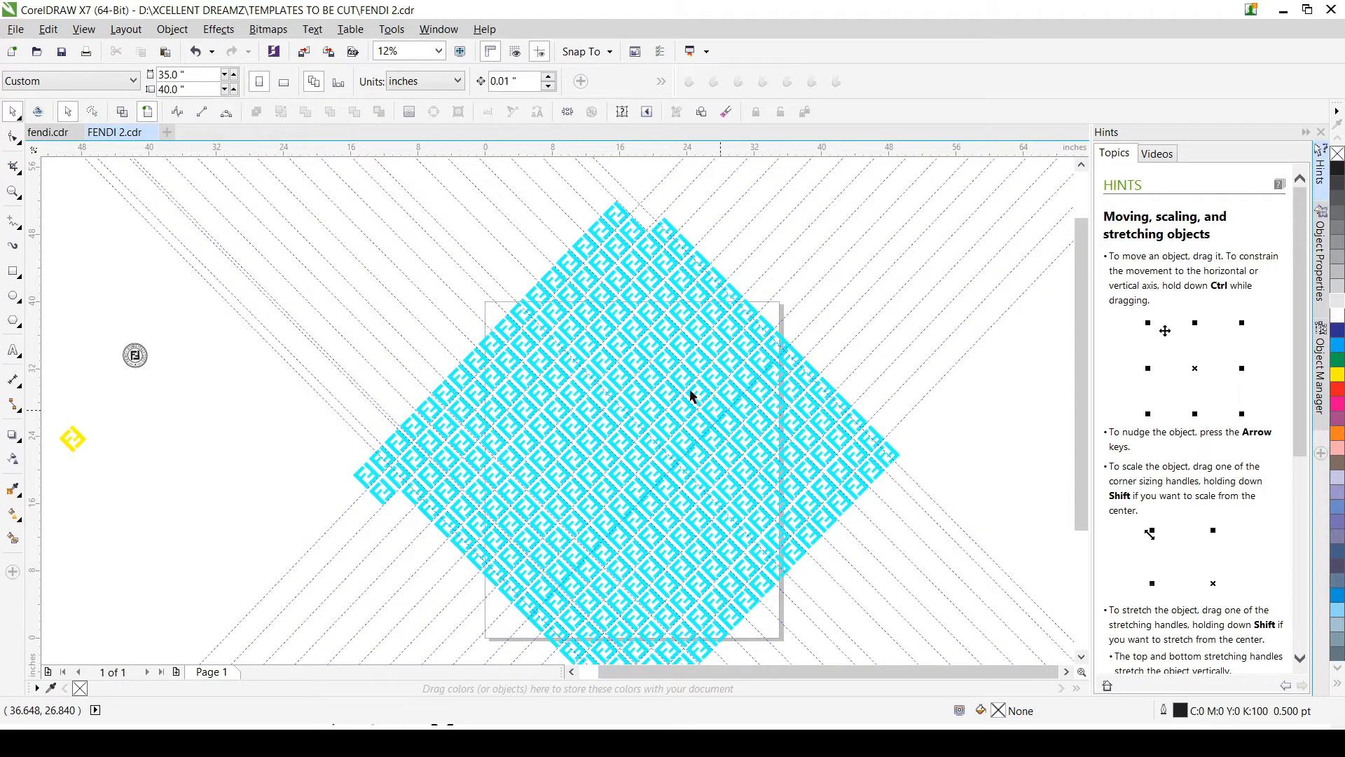
Step: Select the whole cyan emblem pattern and recolour it black
scroll(690, 396, up, 3)
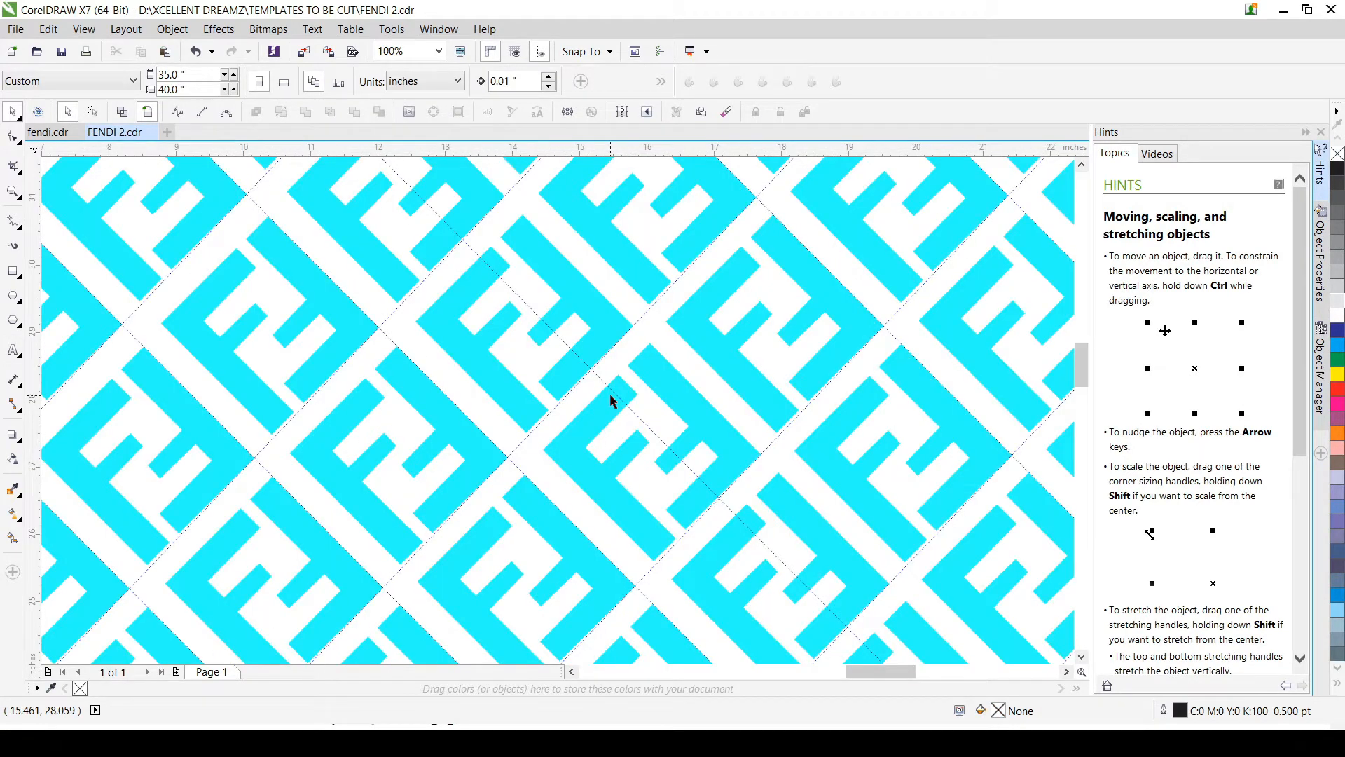
scroll(610, 400, down, 4)
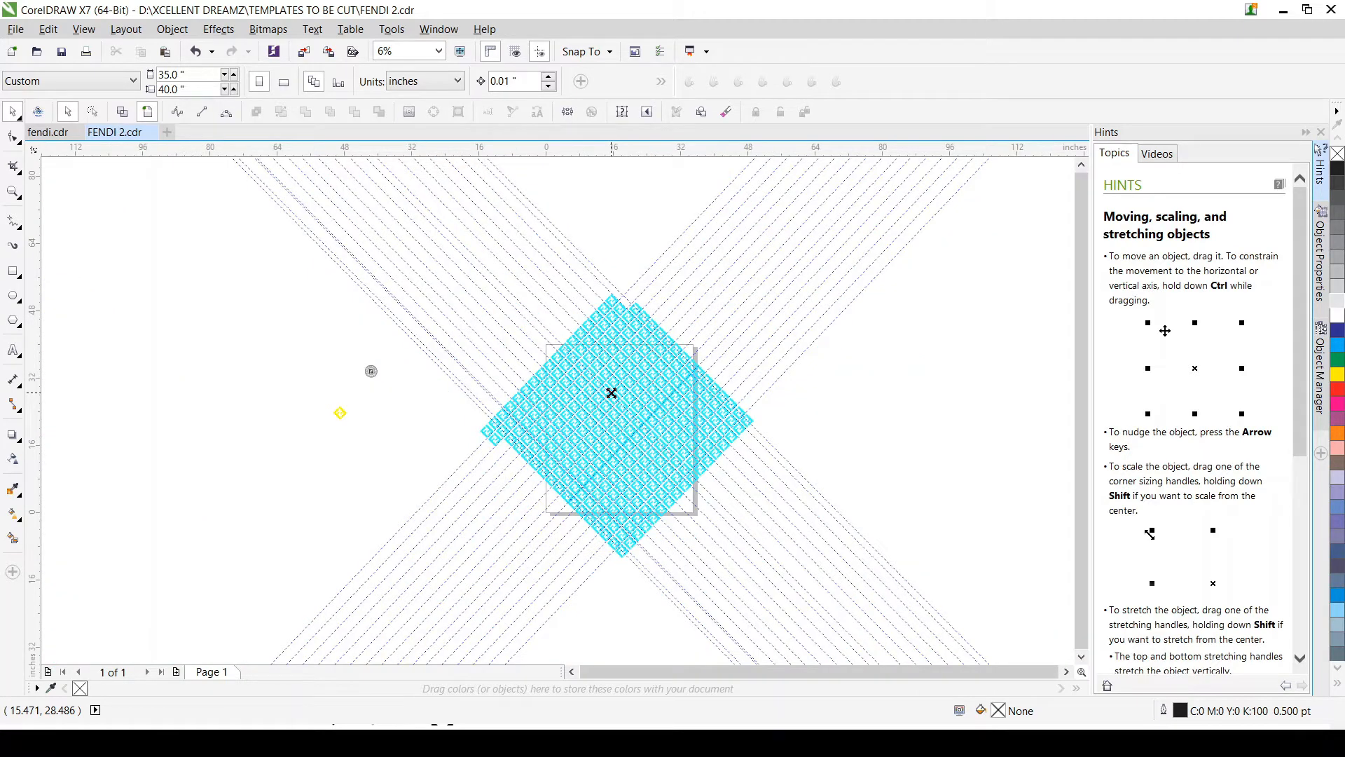
drag(375, 223, 824, 613)
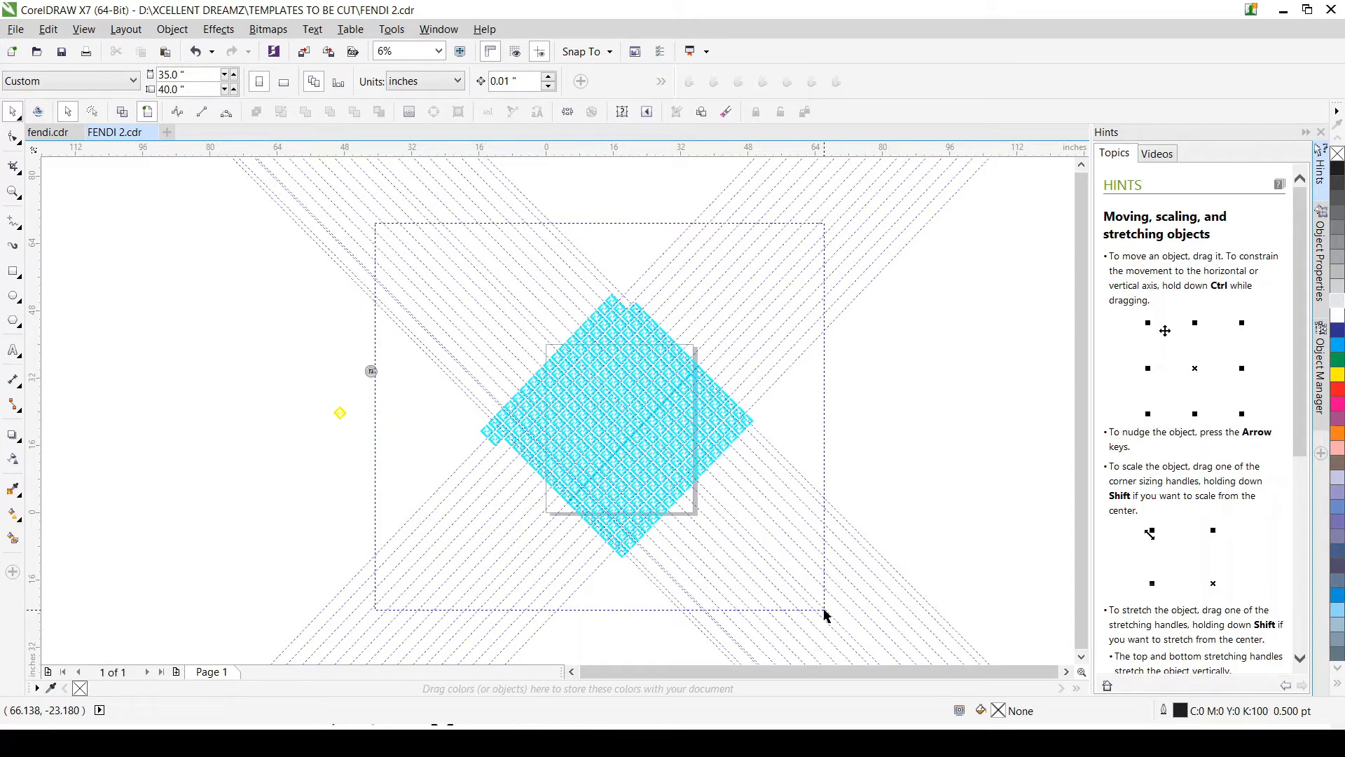
drag(824, 614, 824, 611)
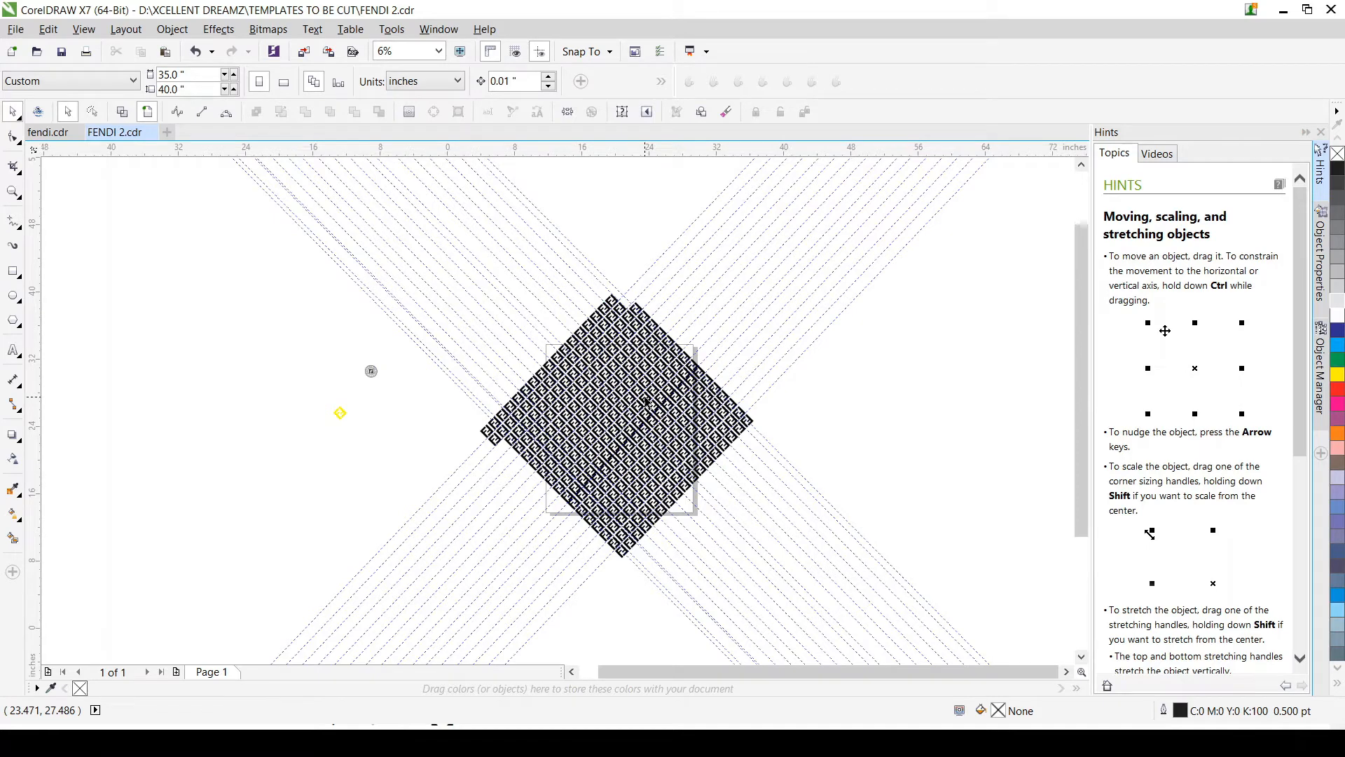
Step: Examine the black FF pattern closely for uneven spacing and overlapping emblems, especially along the diagonal seam through its middle
scroll(646, 398, up, 3)
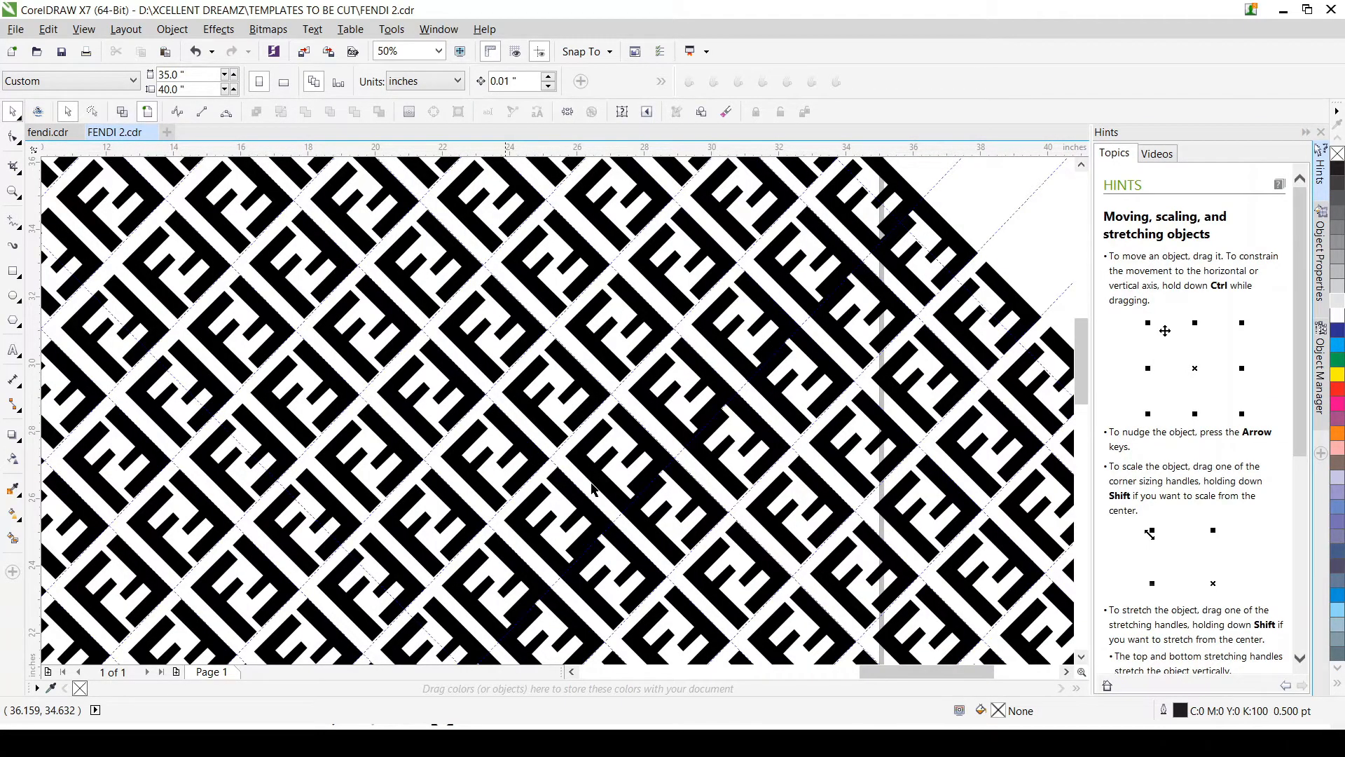
scroll(592, 488, down, 3)
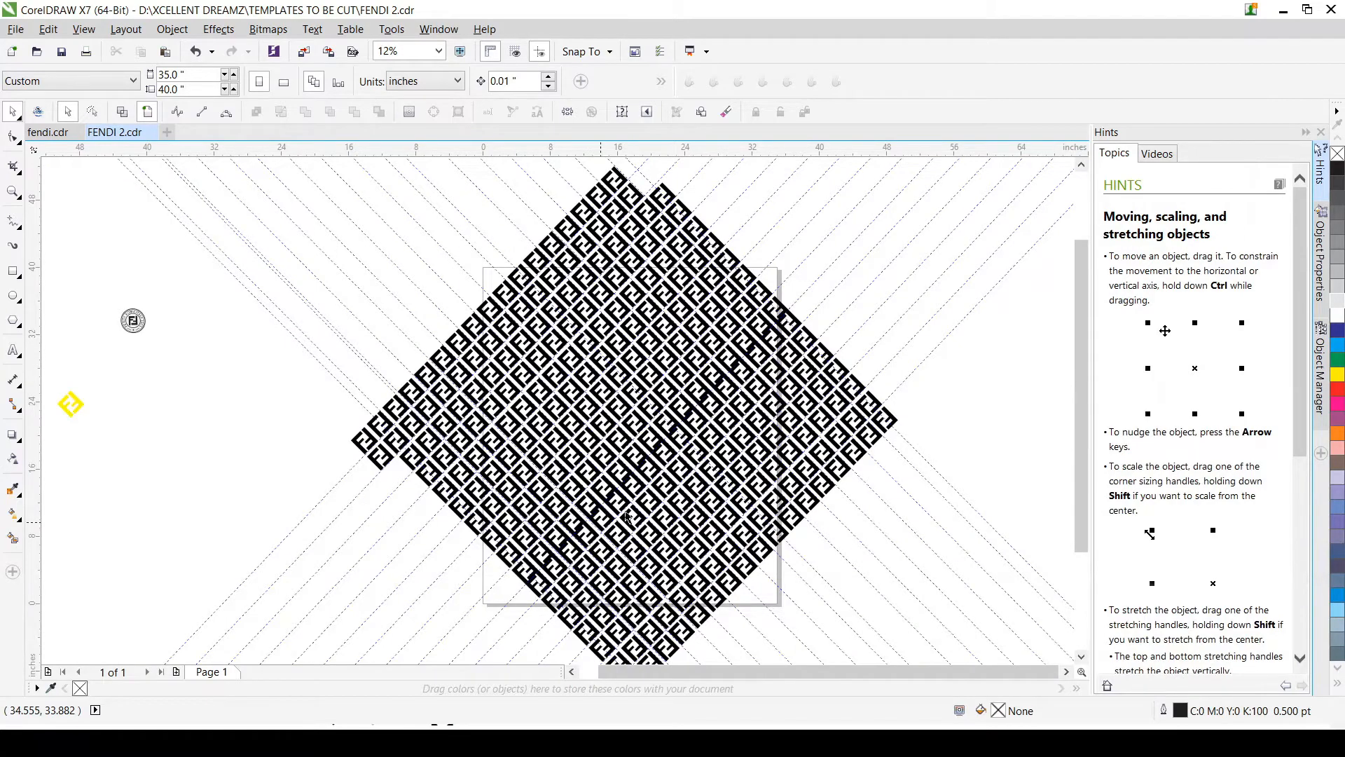
scroll(694, 414, up, 4)
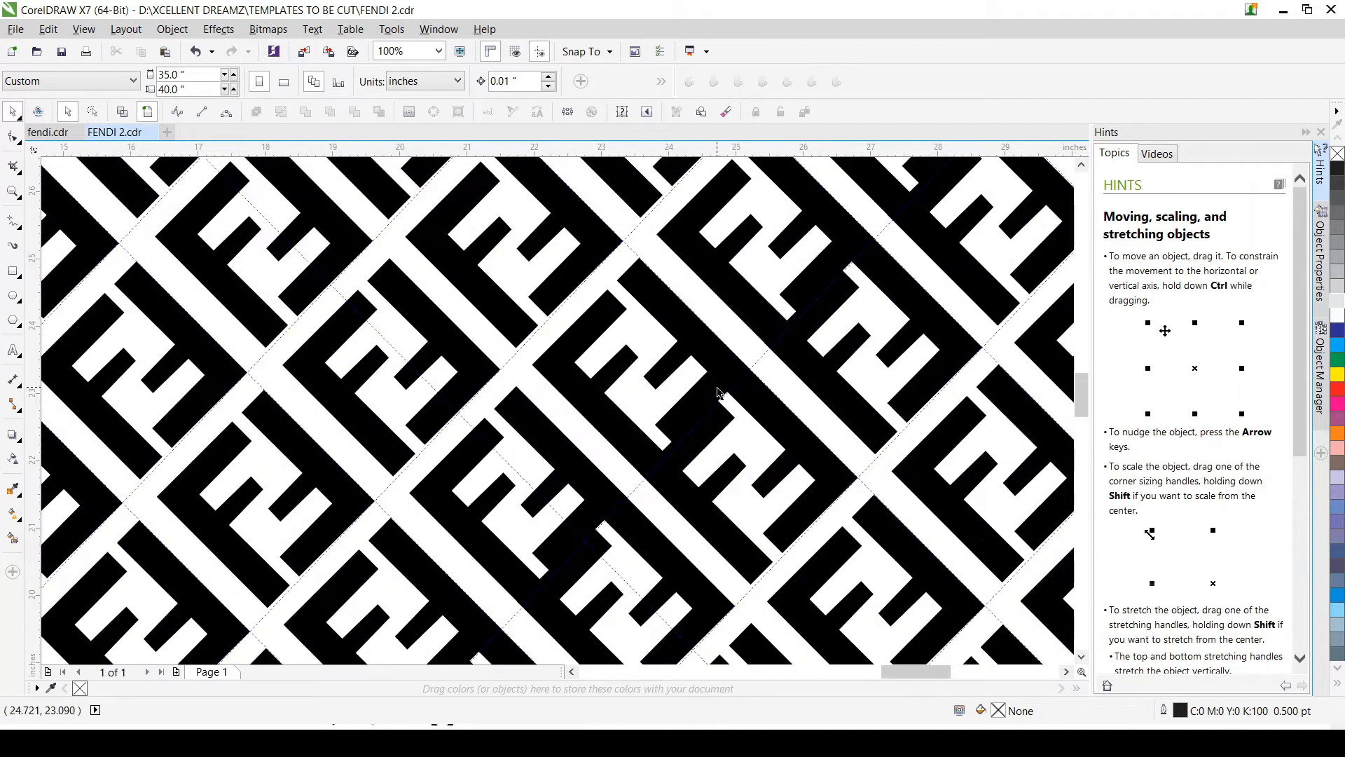
scroll(718, 391, up, 2)
scroll(719, 391, down, 2)
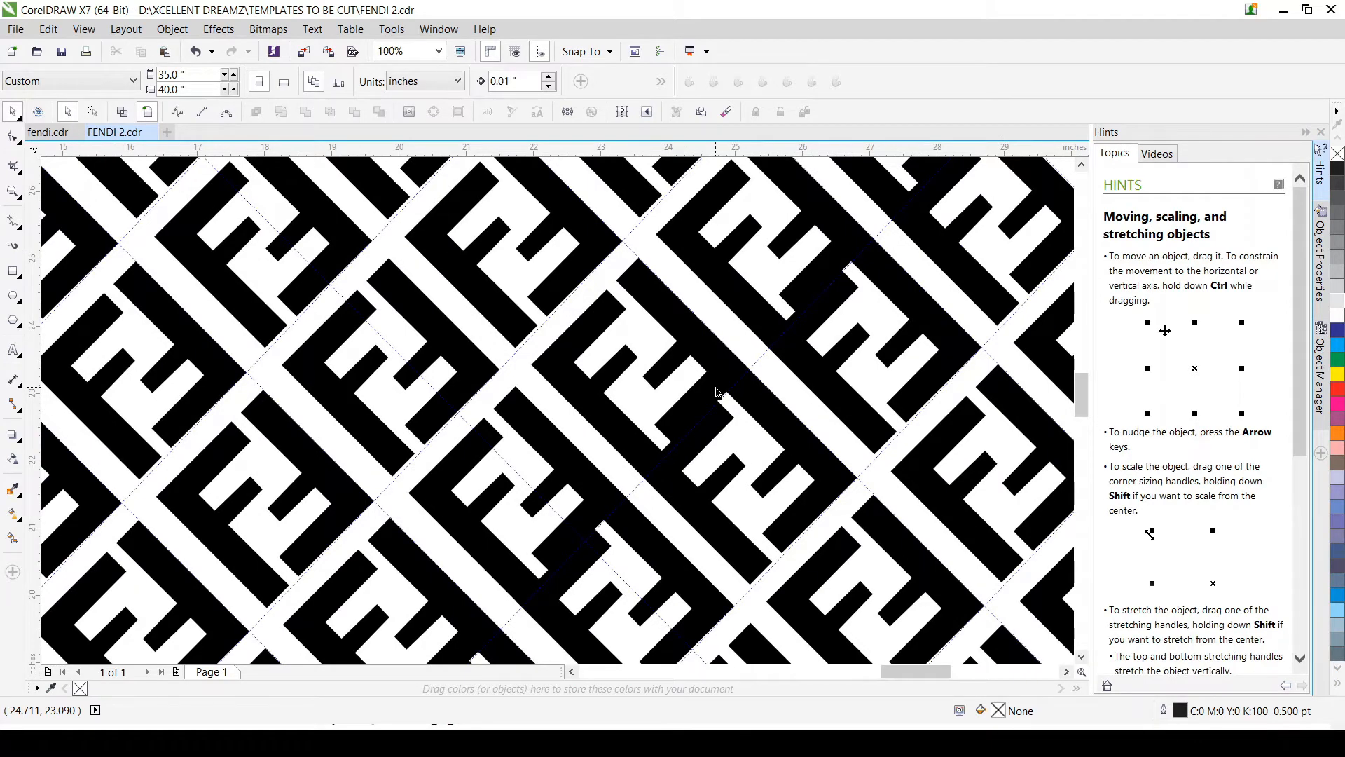
scroll(718, 391, down, 2)
scroll(719, 389, down, 1)
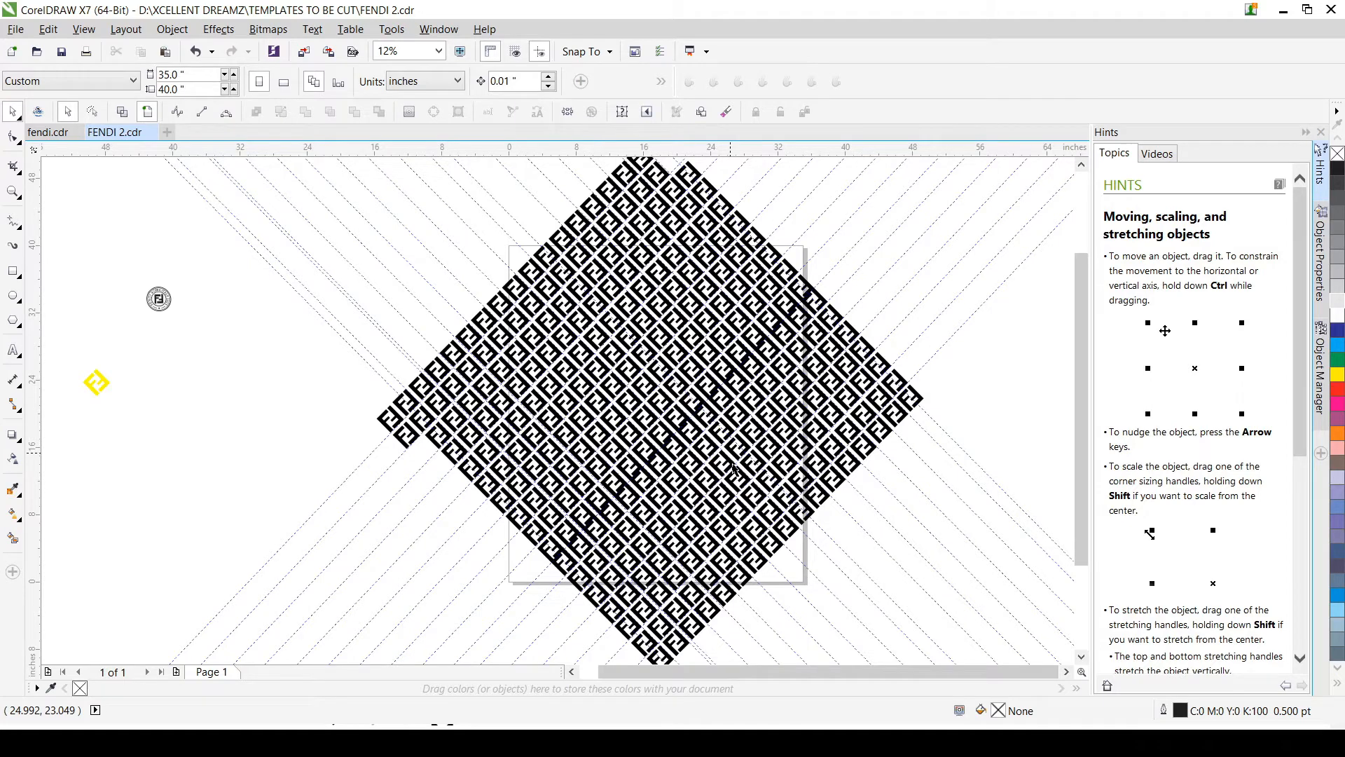
scroll(733, 468, up, 1)
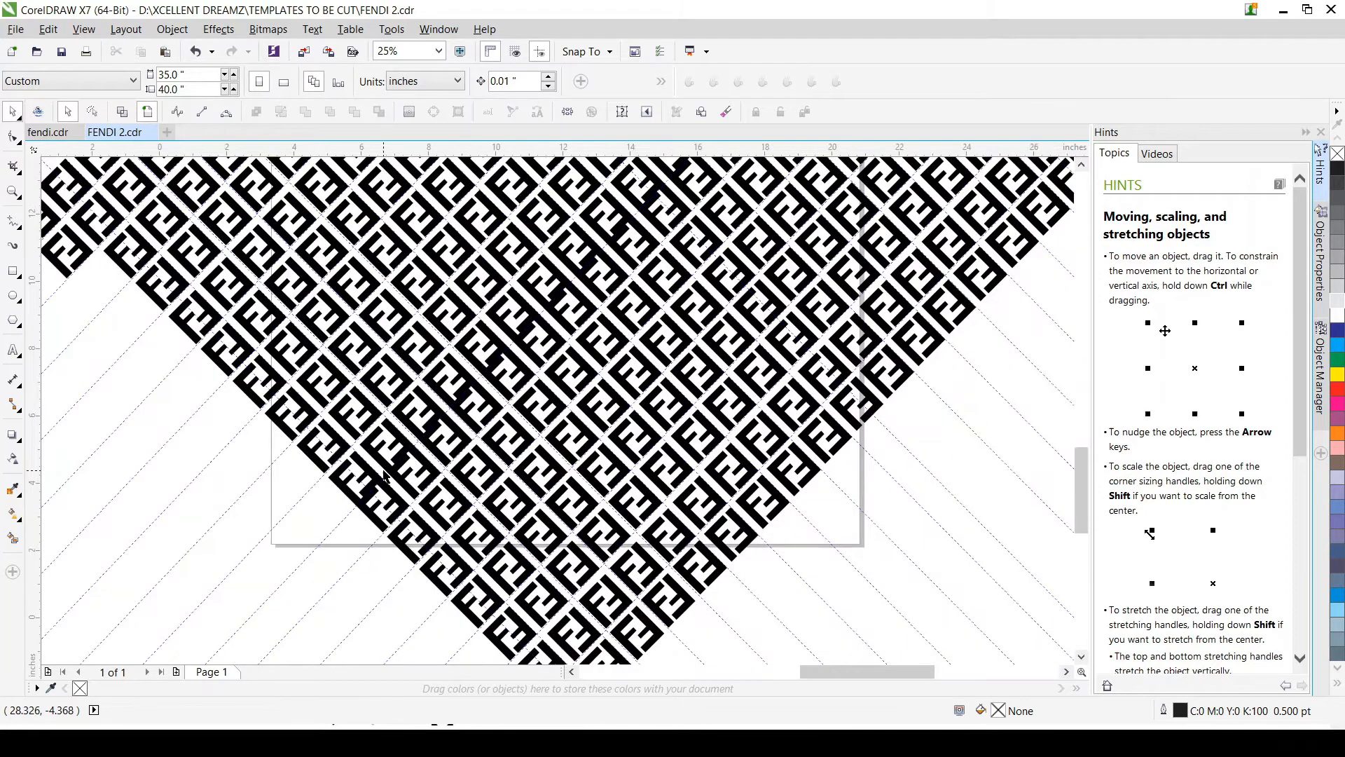
Step: Examine the spacing and alignment of the black FF emblems across the pattern, from the diagonal seam to the page's edges
scroll(384, 476, up, 3)
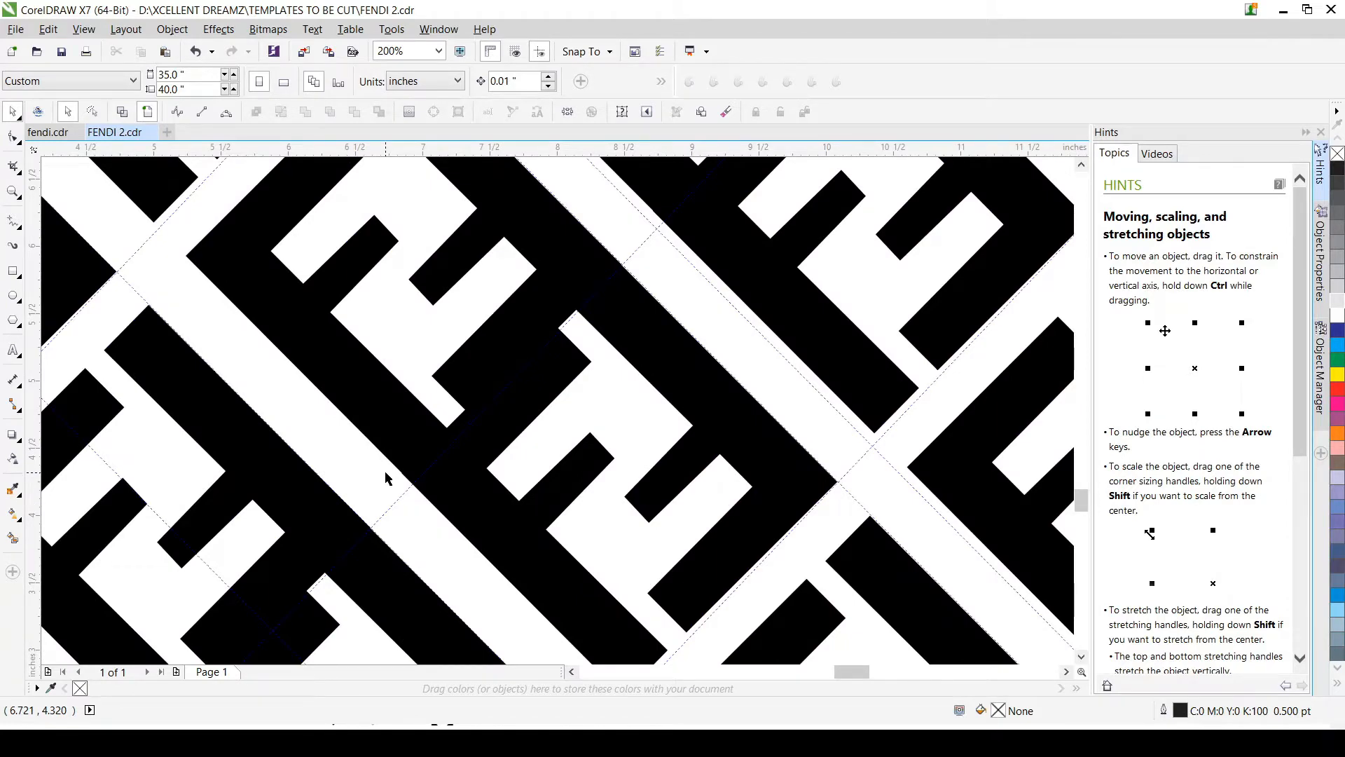
scroll(386, 475, right, 3)
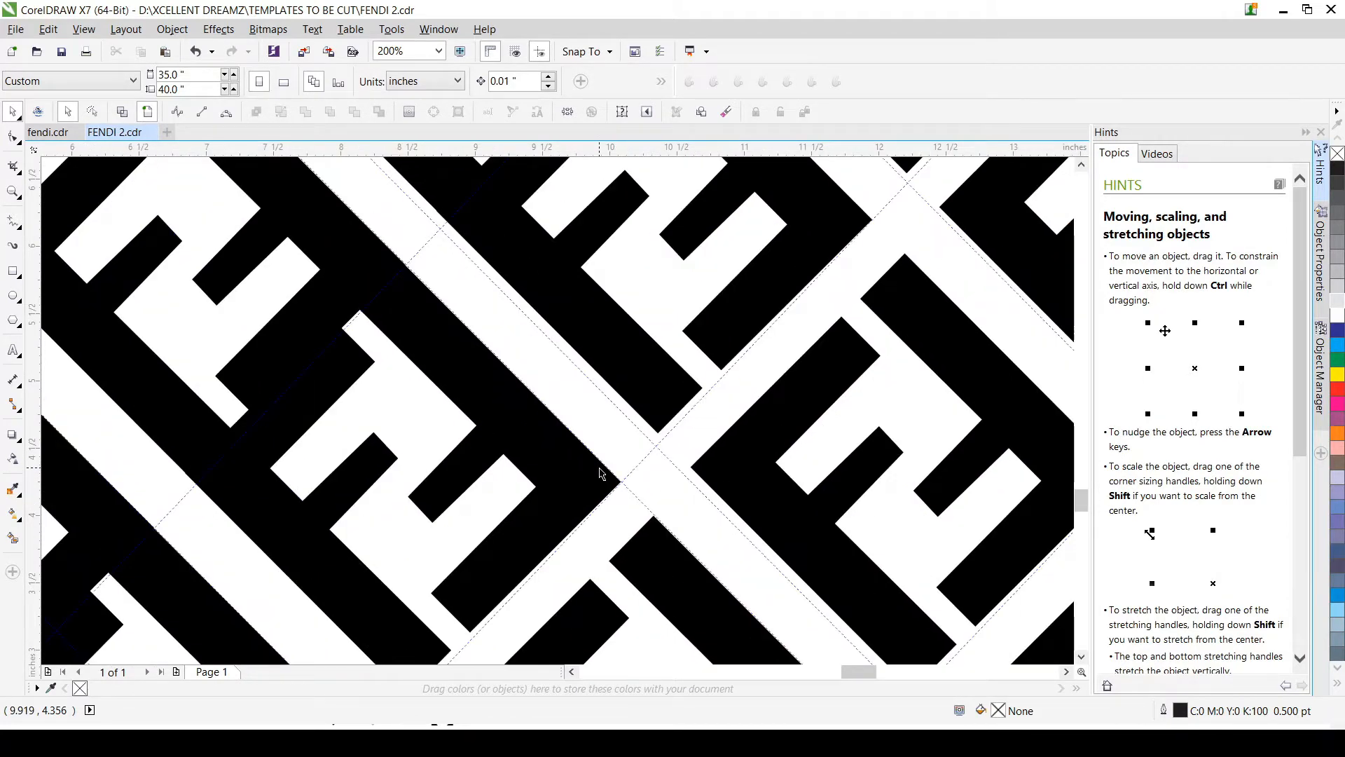
scroll(453, 304, down, 1)
scroll(456, 309, down, 1)
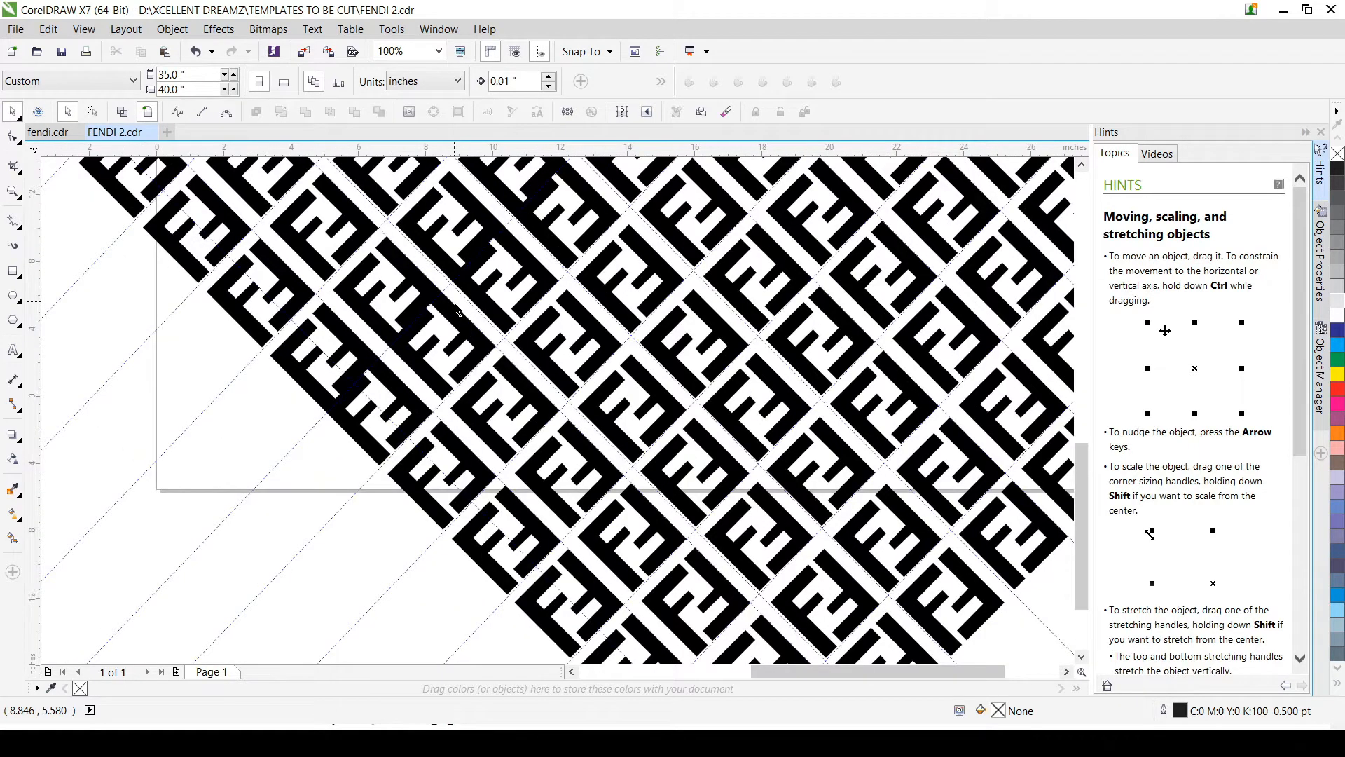
scroll(456, 309, down, 3)
scroll(474, 305, down, 1)
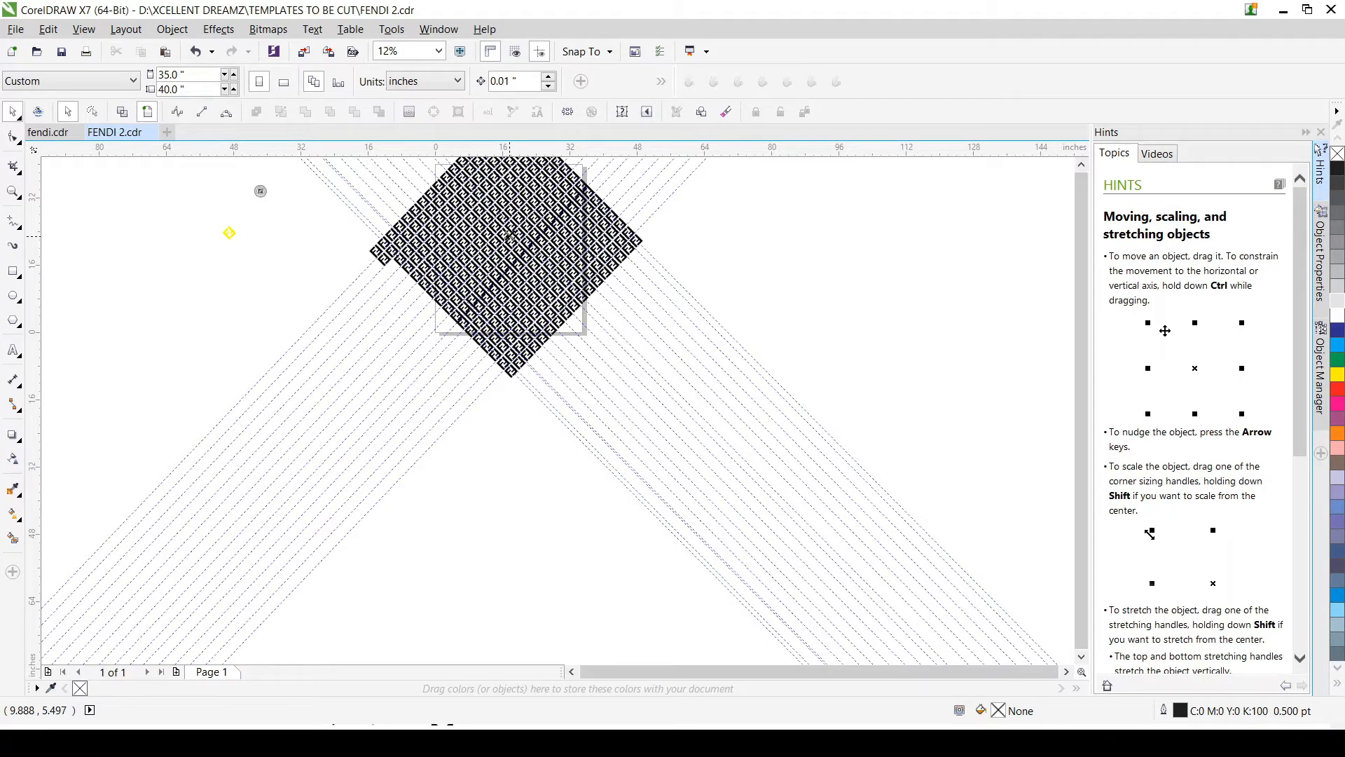
scroll(918, 342, down, 1)
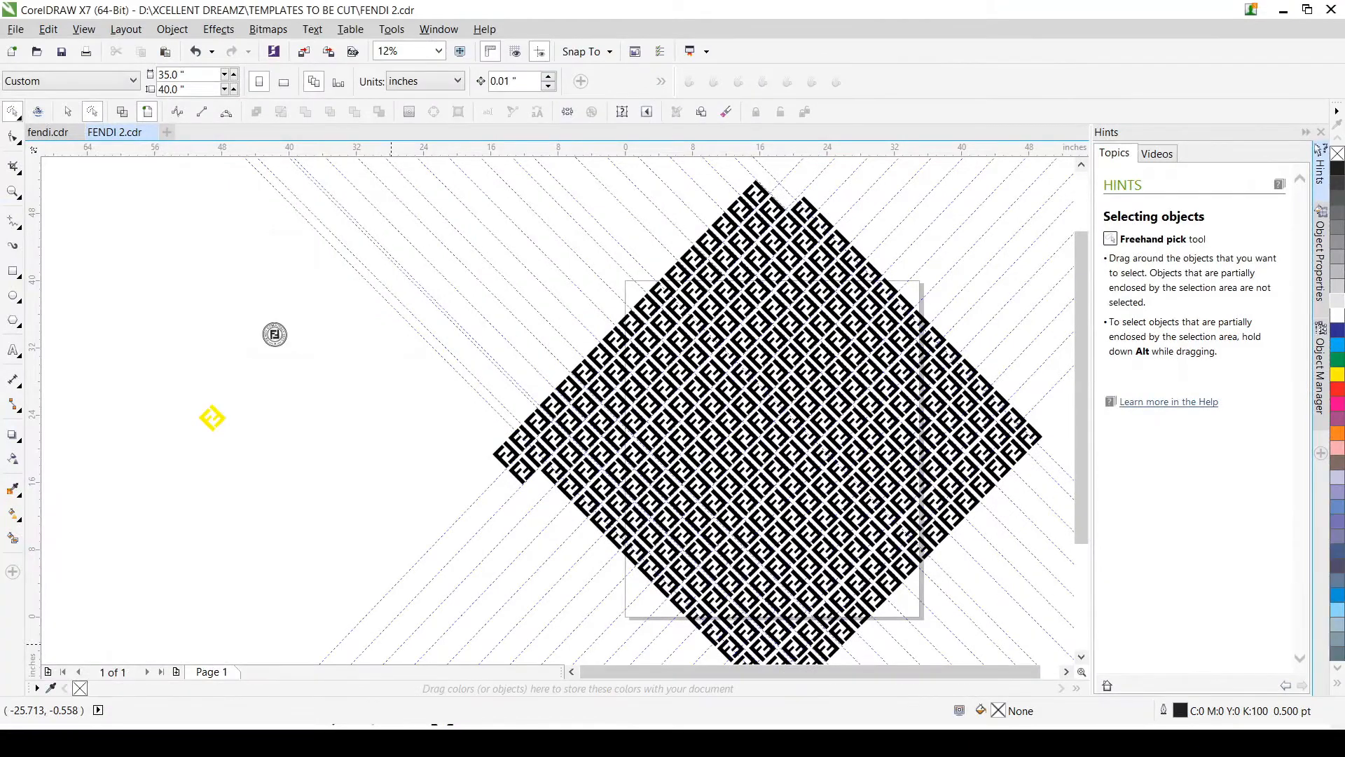
scroll(433, 438, down, 1)
scroll(634, 522, up, 1)
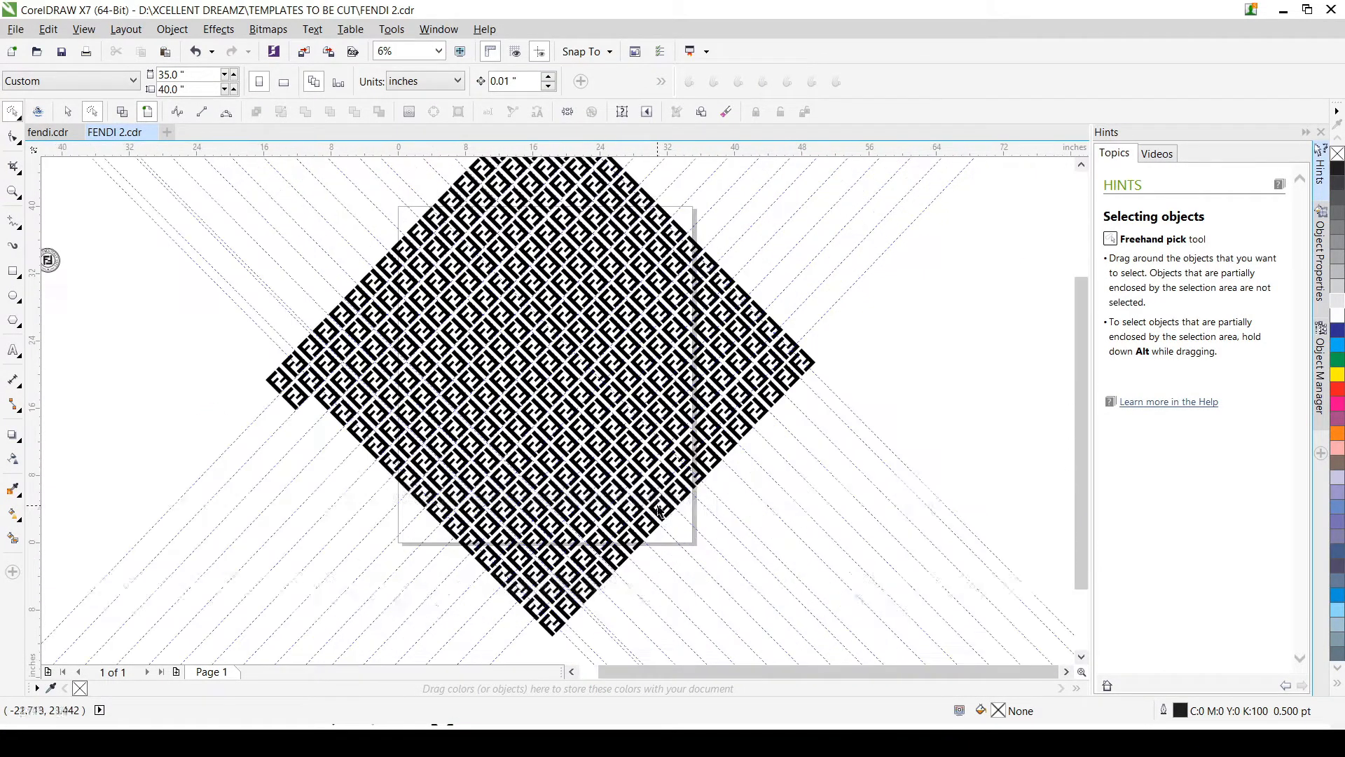
scroll(479, 272, up, 2)
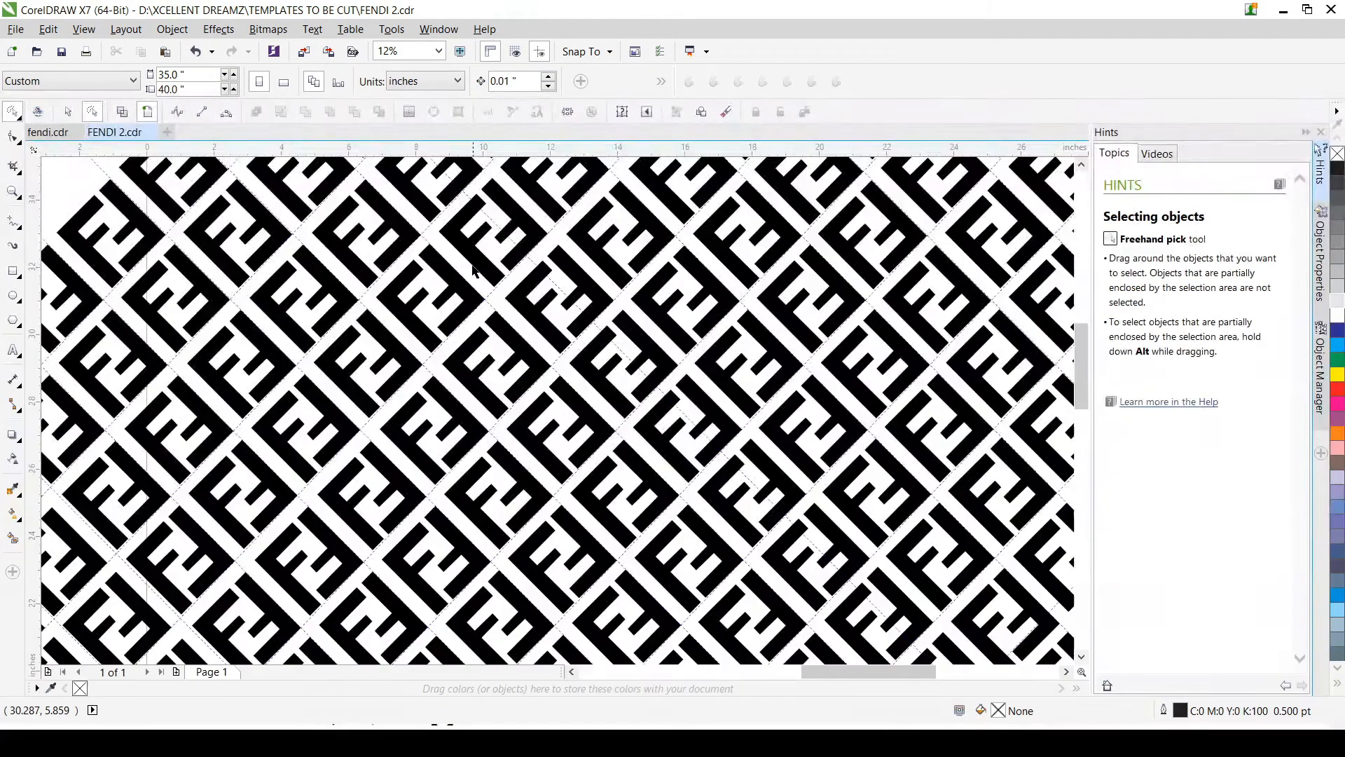
scroll(474, 313, down, 1)
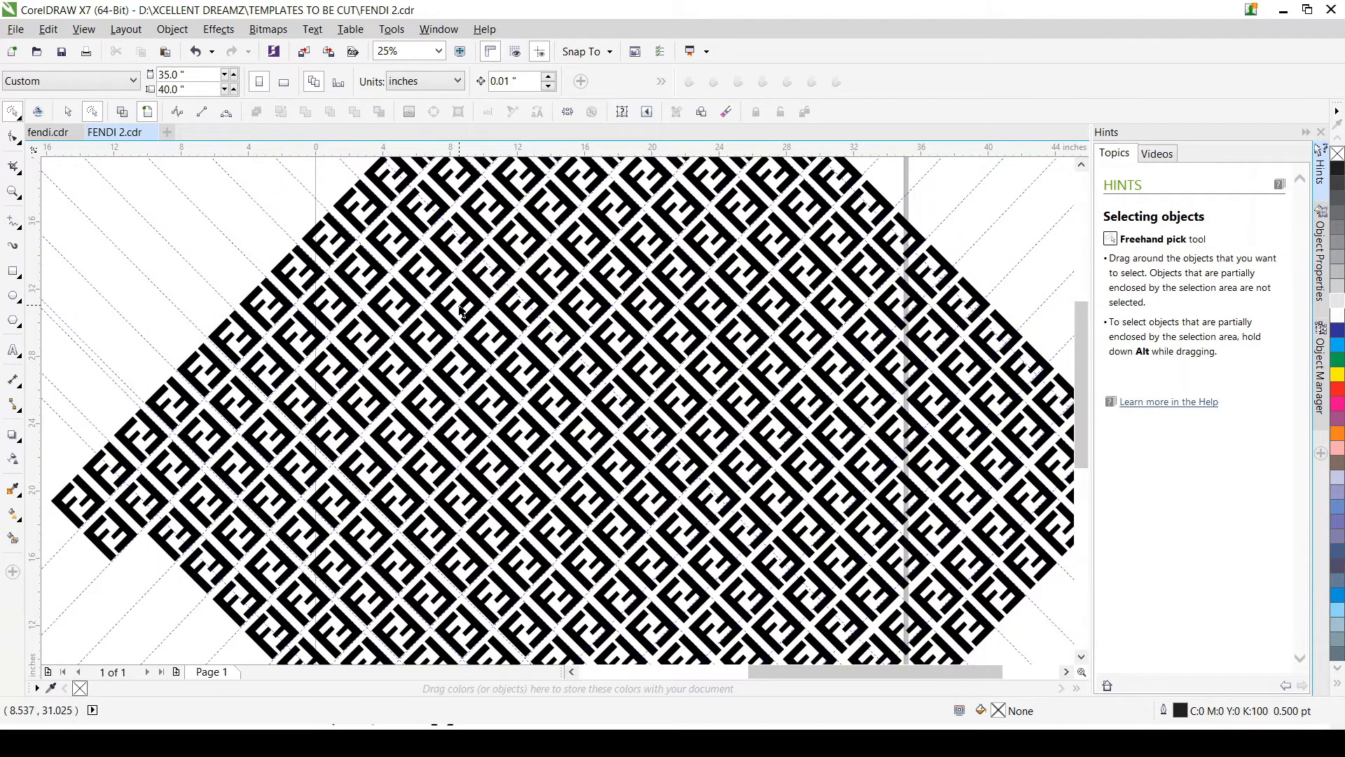
scroll(462, 312, down, 1)
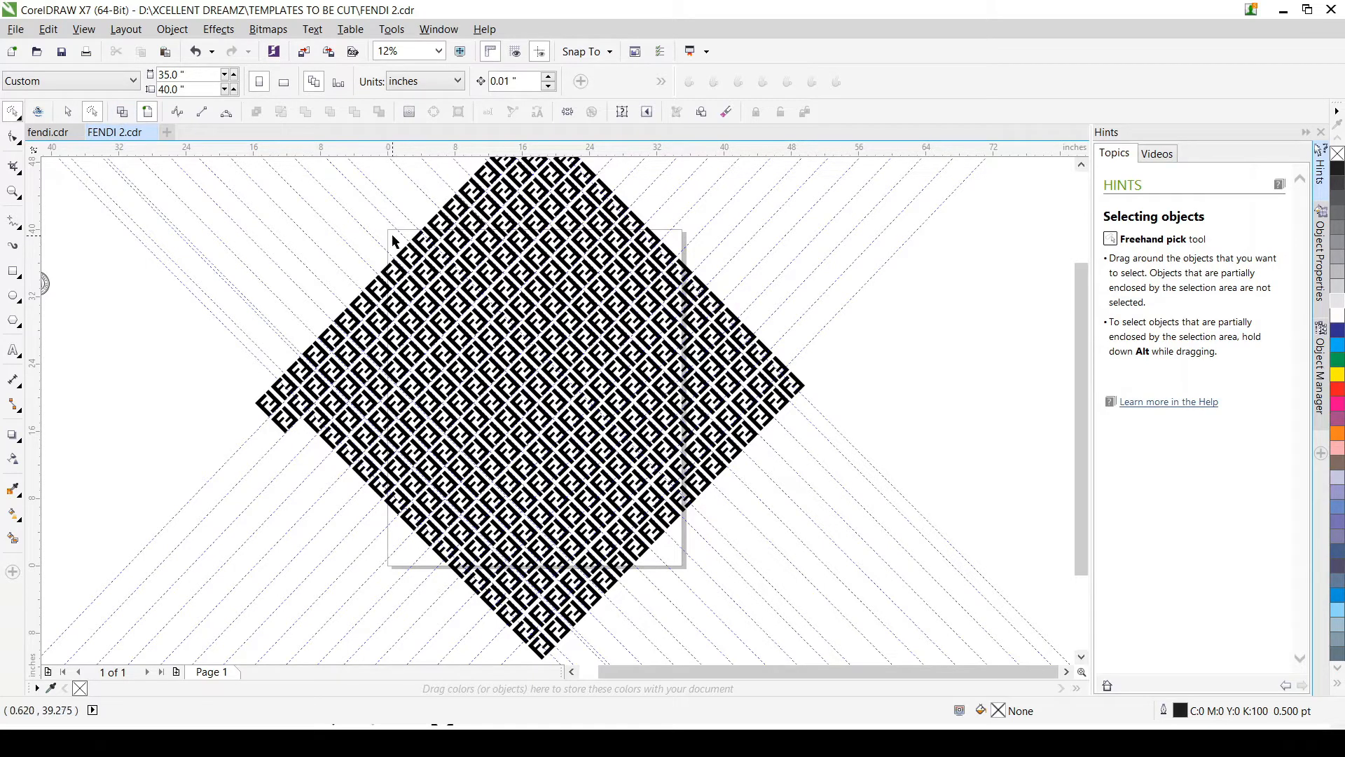
Step: Draw a rectangle about 26.503 in wide and 30.757 in high over the middle of the black FF pattern
mouse_move(392, 231)
mouse_down()
mouse_move(447, 324)
mouse_move(413, 282)
mouse_up()
click(69, 115)
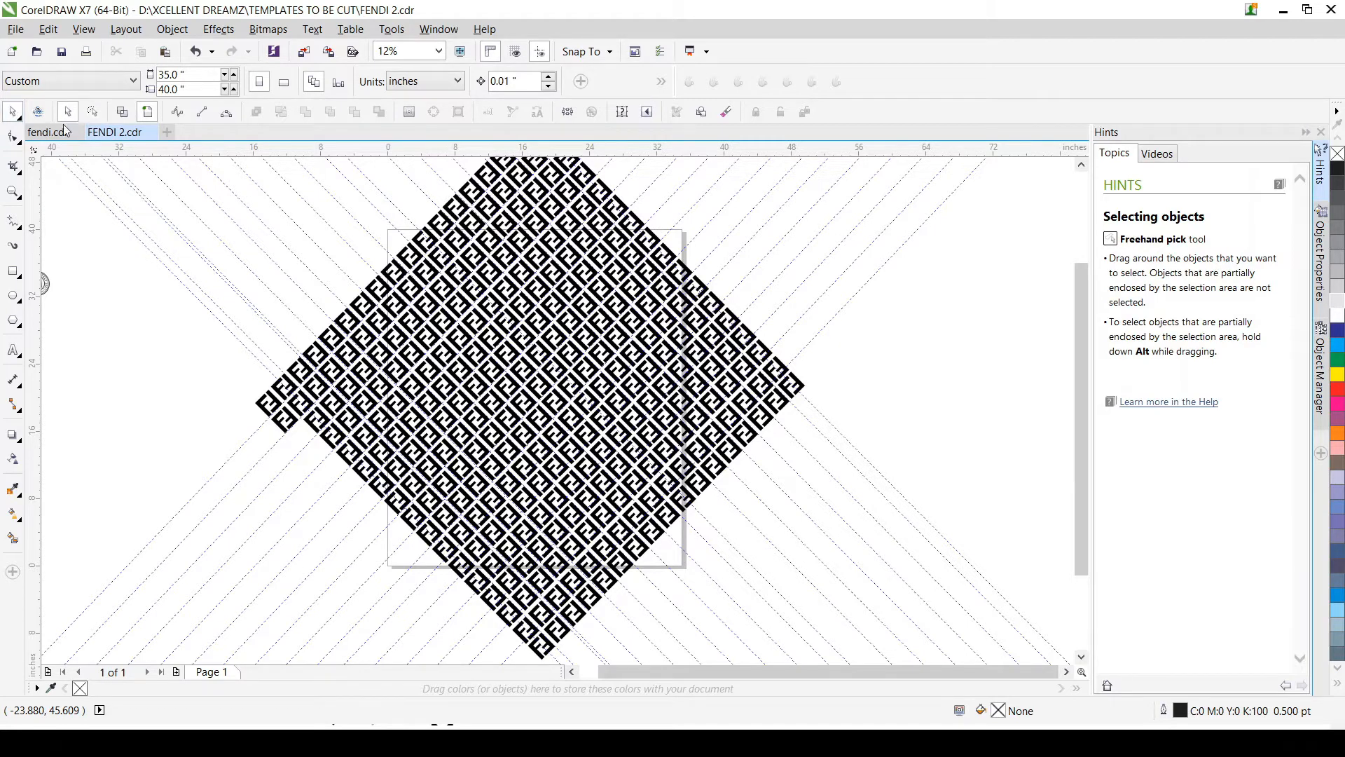
click(13, 270)
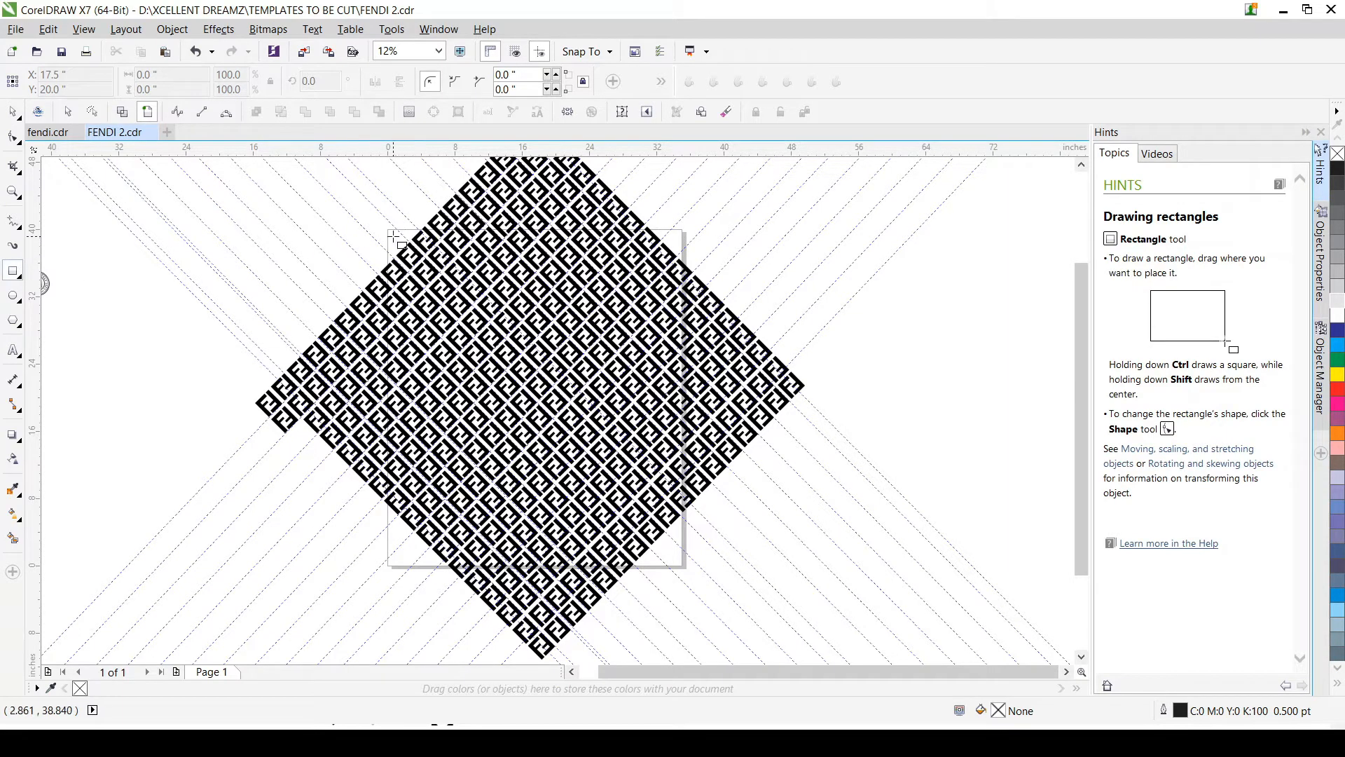
mouse_move(393, 237)
mouse_down()
mouse_move(467, 394)
mouse_move(676, 565)
mouse_move(676, 584)
mouse_move(397, 246)
mouse_up()
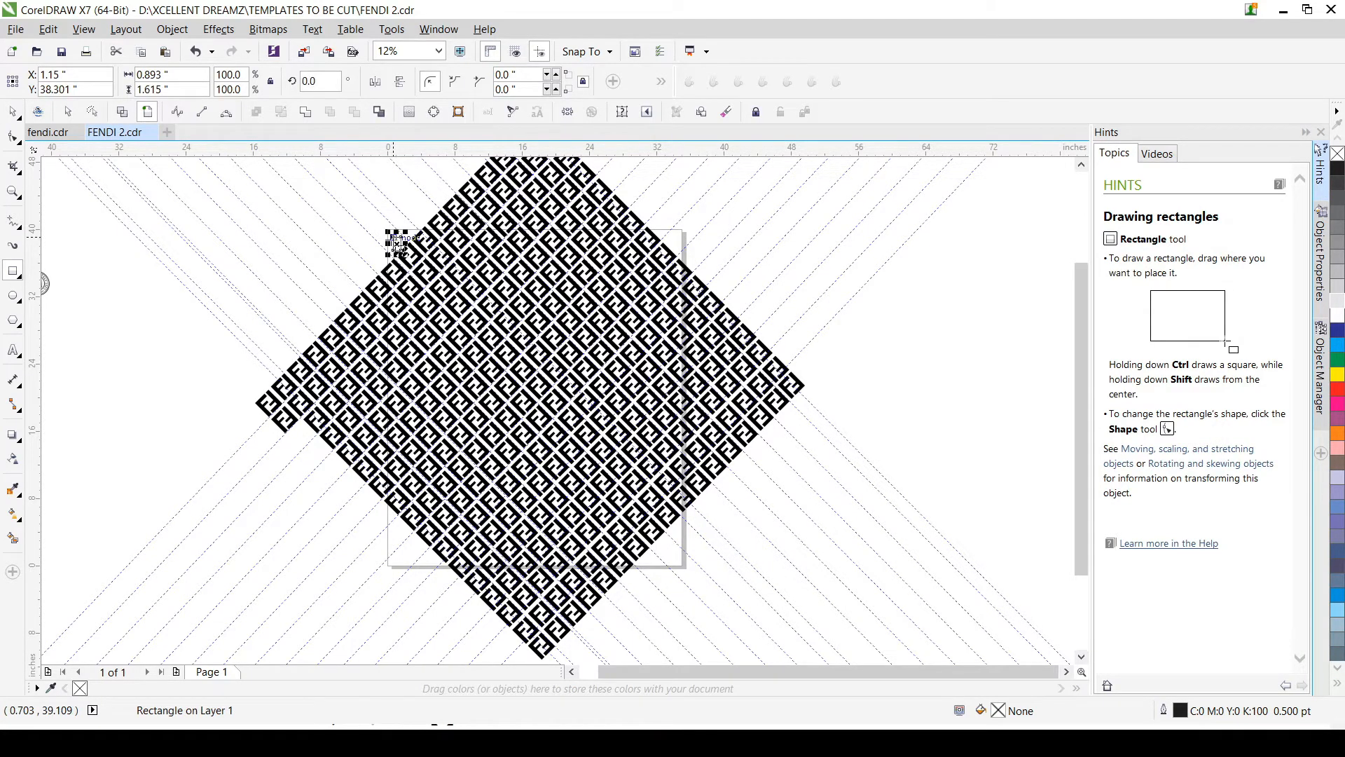
scroll(392, 259, up, 3)
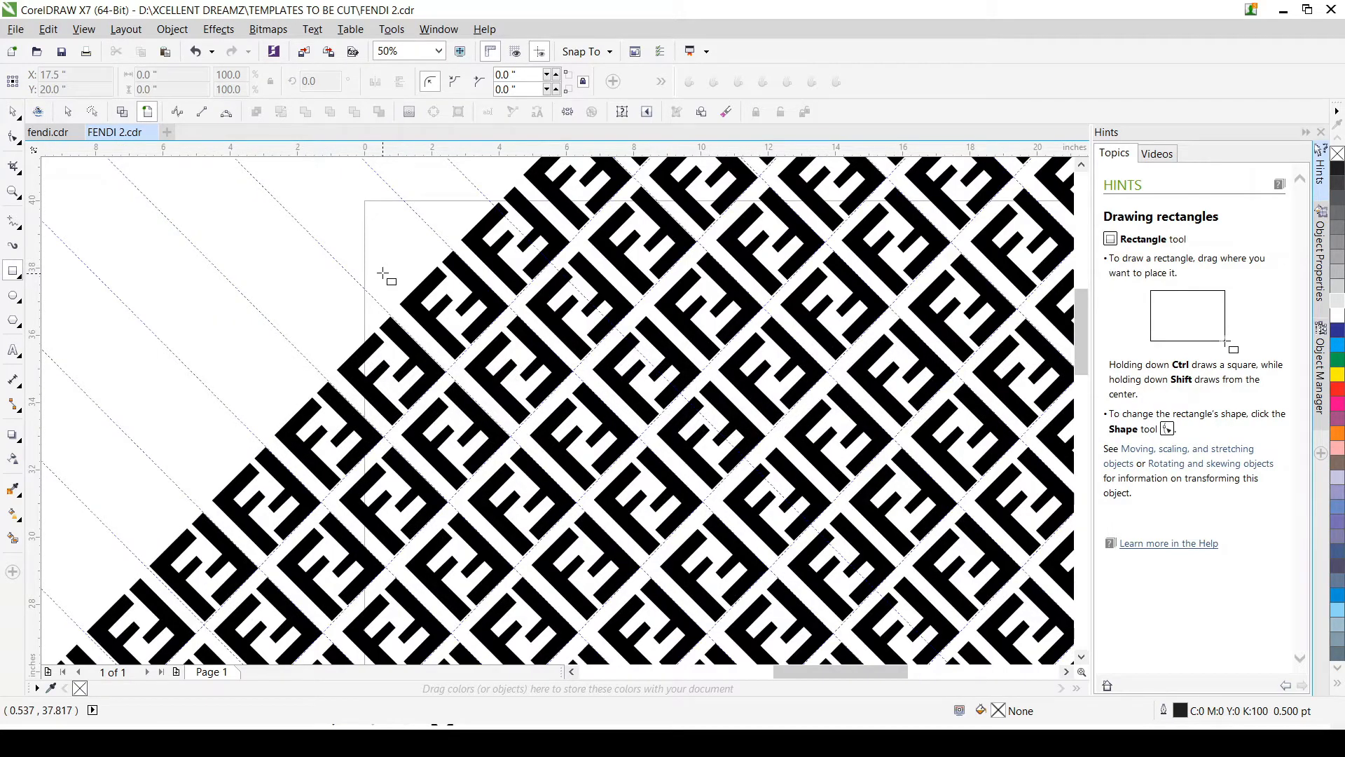
scroll(384, 275, down, 1)
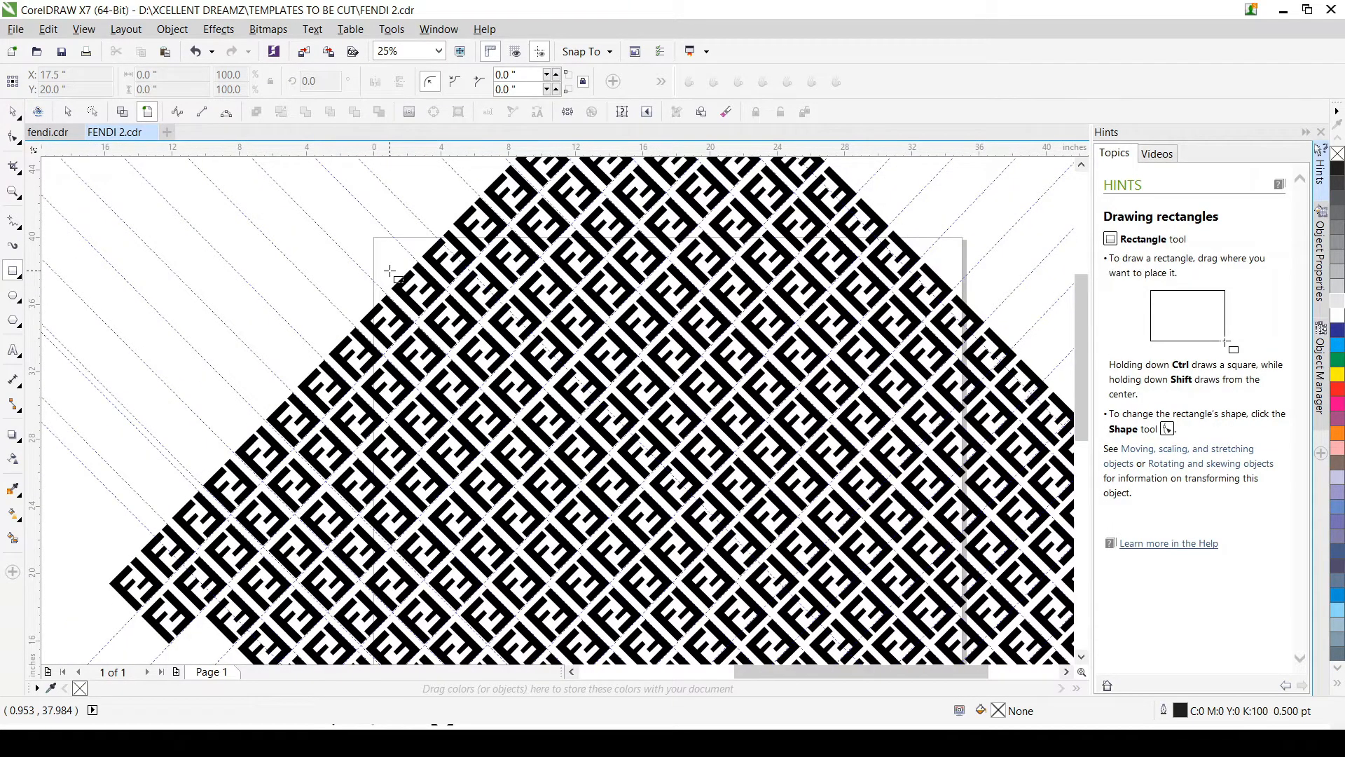
drag(389, 270, 1027, 669)
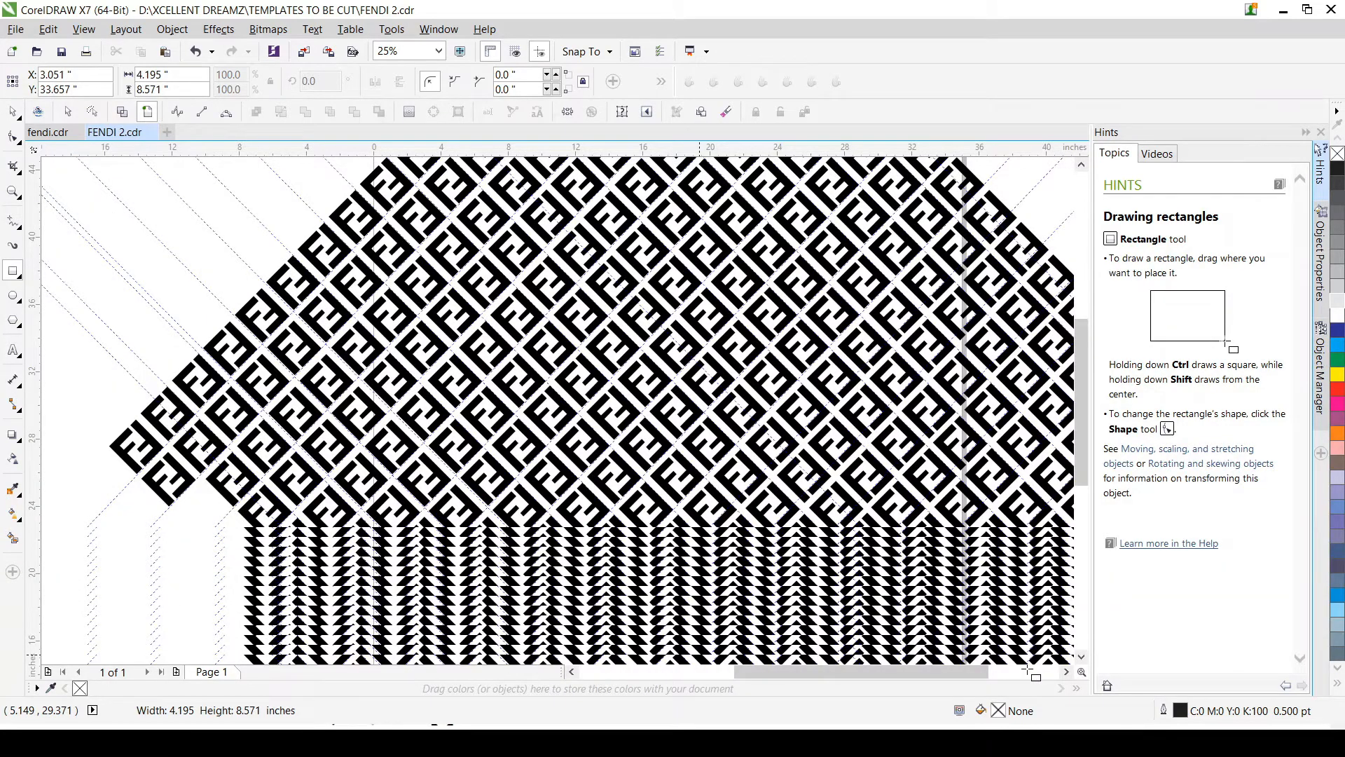
drag(1027, 669, 598, 477)
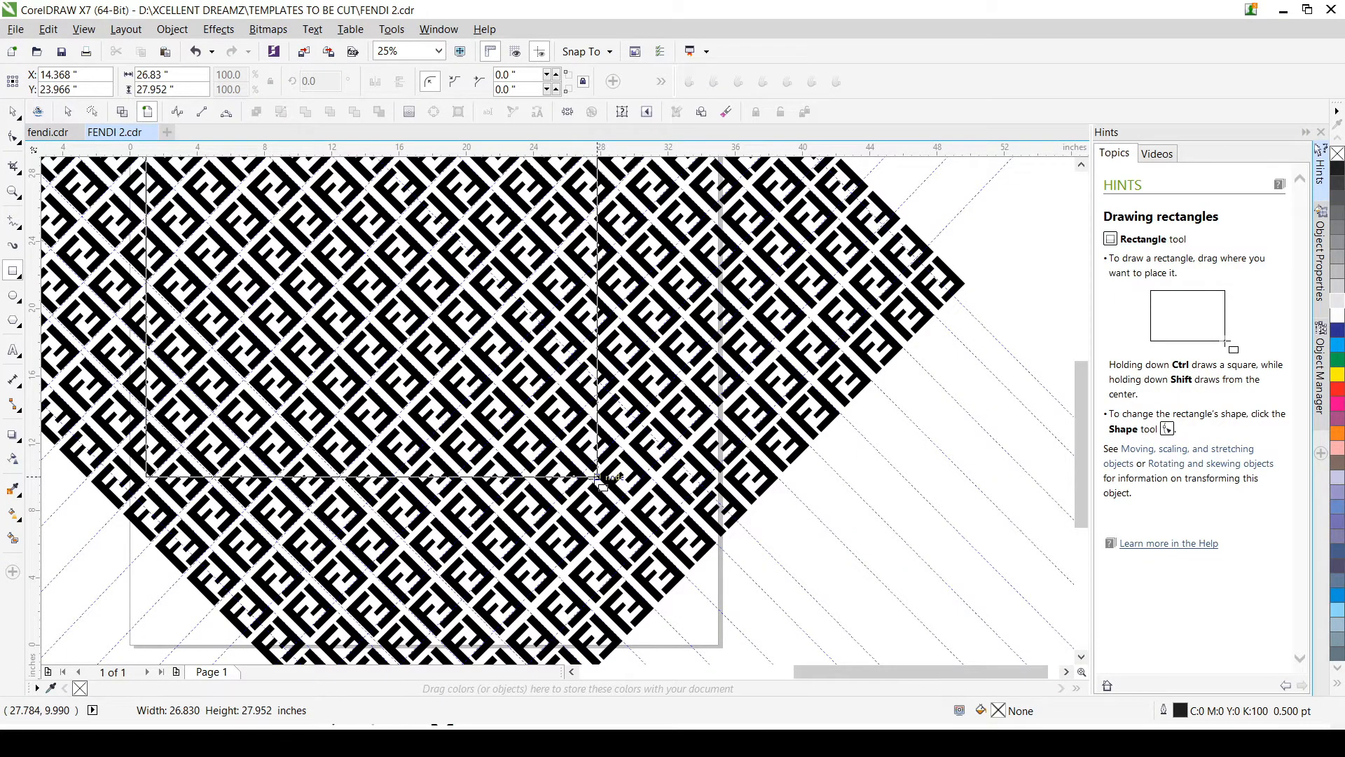
drag(598, 478, 594, 474)
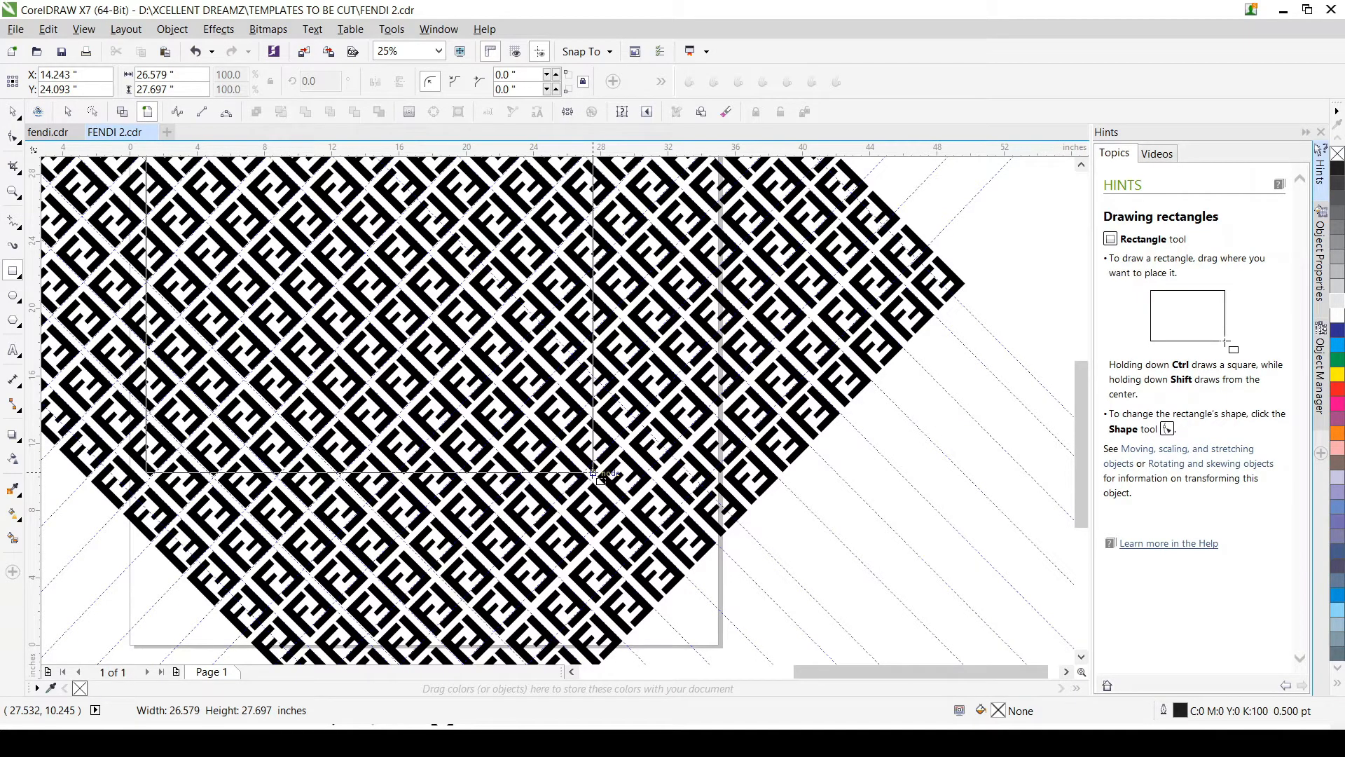
drag(593, 473, 602, 503)
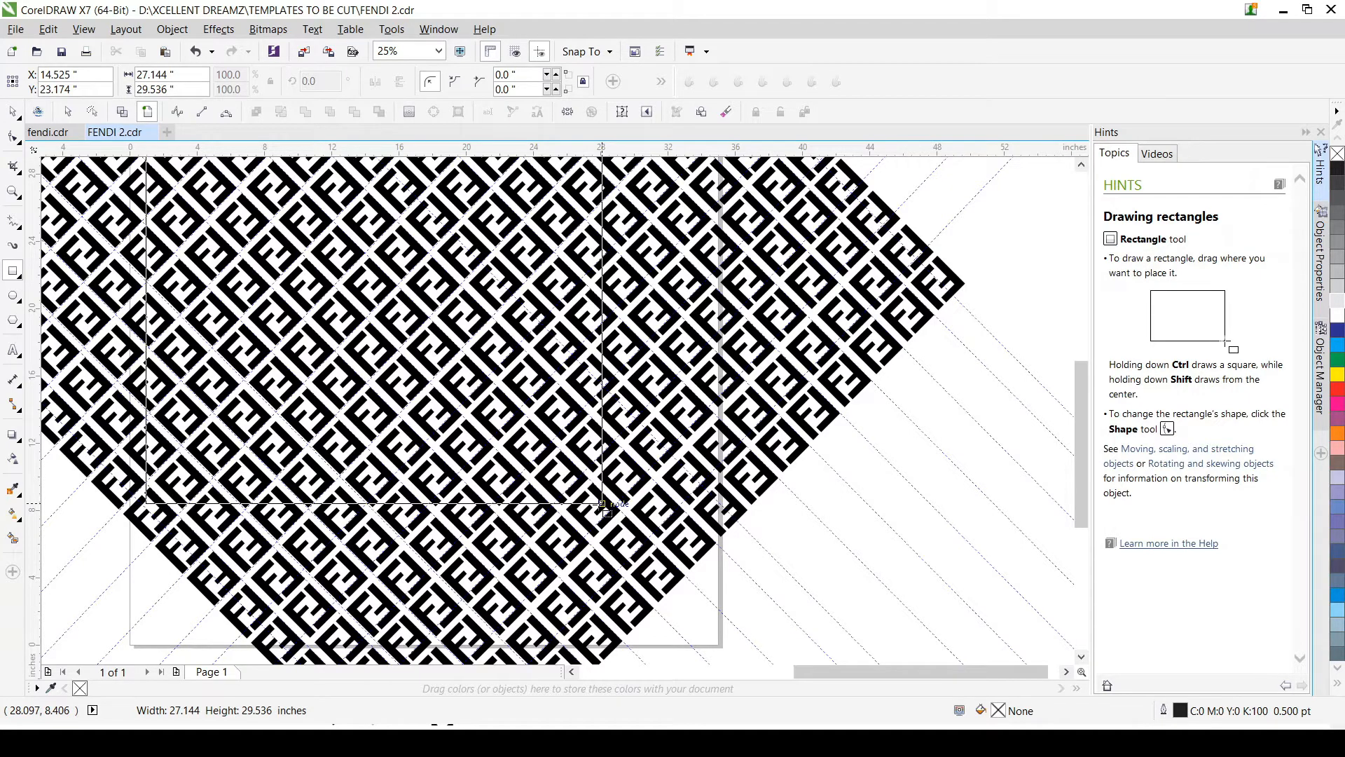
drag(602, 503, 592, 524)
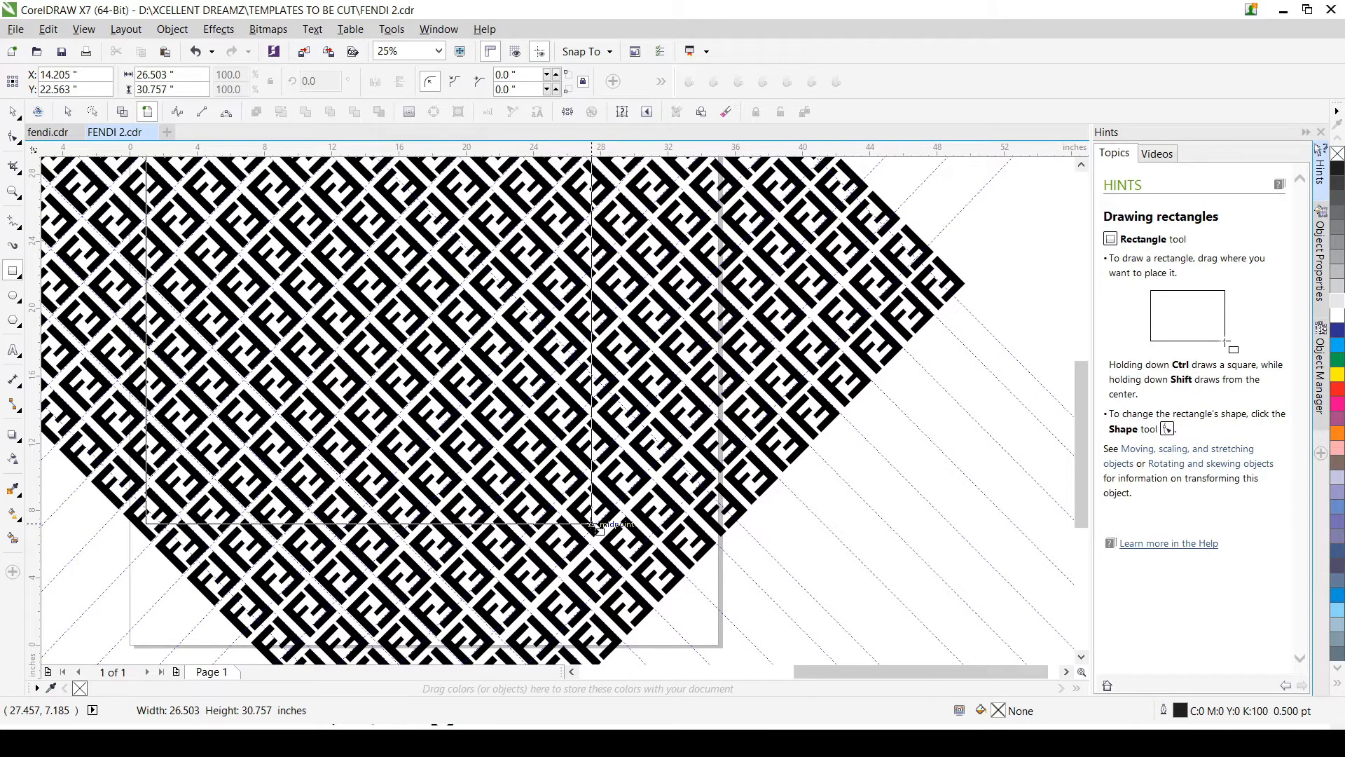
drag(594, 524, 594, 524)
Step: Move the cyan rectangle so its upper-right corner meets an emblem's tip, at about X 17.453 in, Y 21.489 in
scroll(630, 464, down, 3)
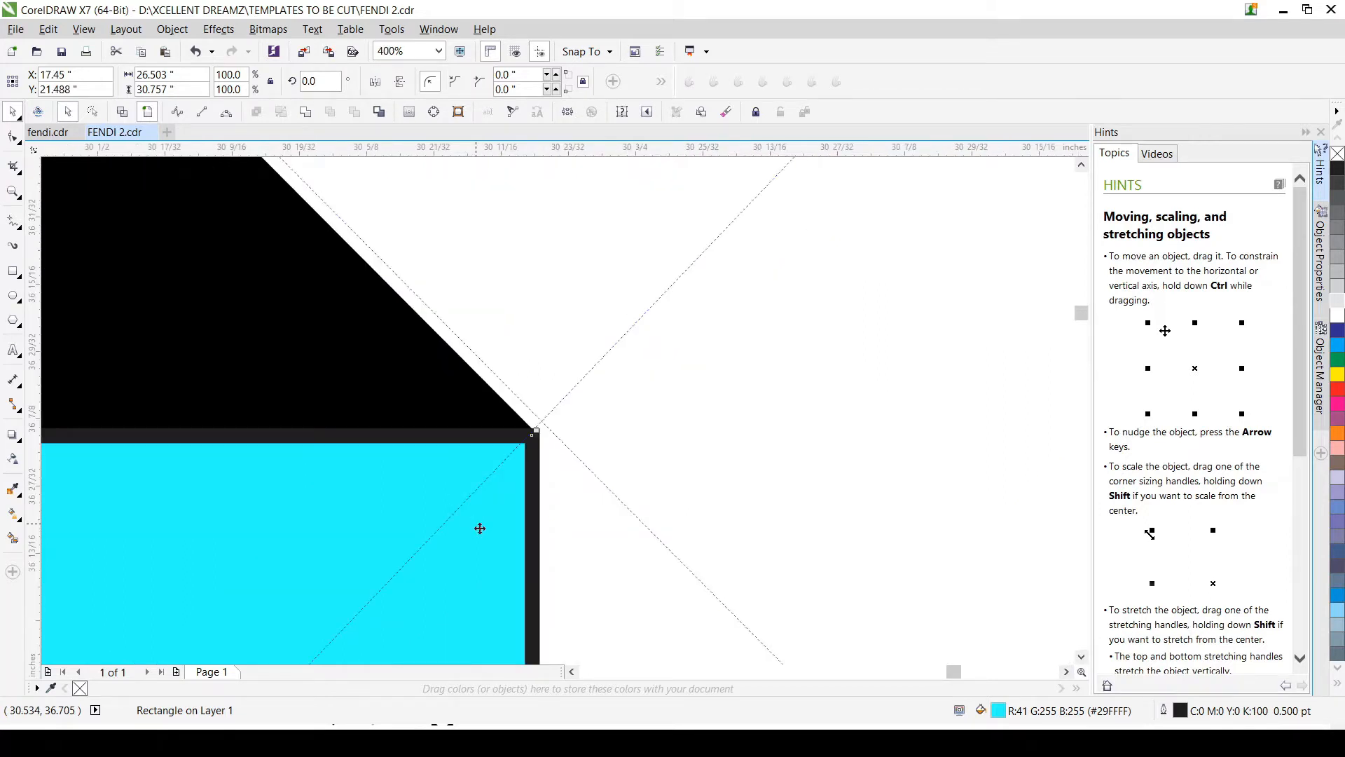
scroll(480, 529, up, 3)
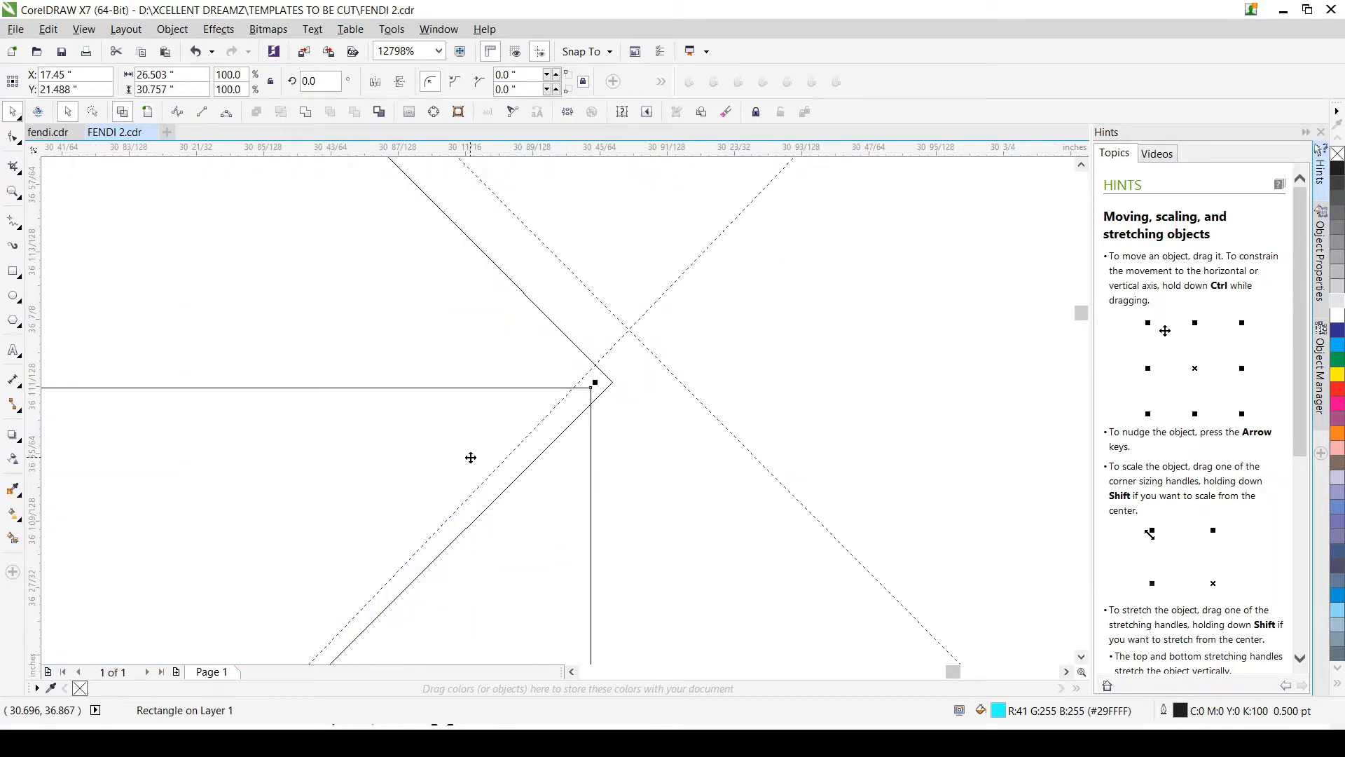
mouse_move(471, 458)
mouse_down()
mouse_move(517, 430)
mouse_move(488, 443)
mouse_up()
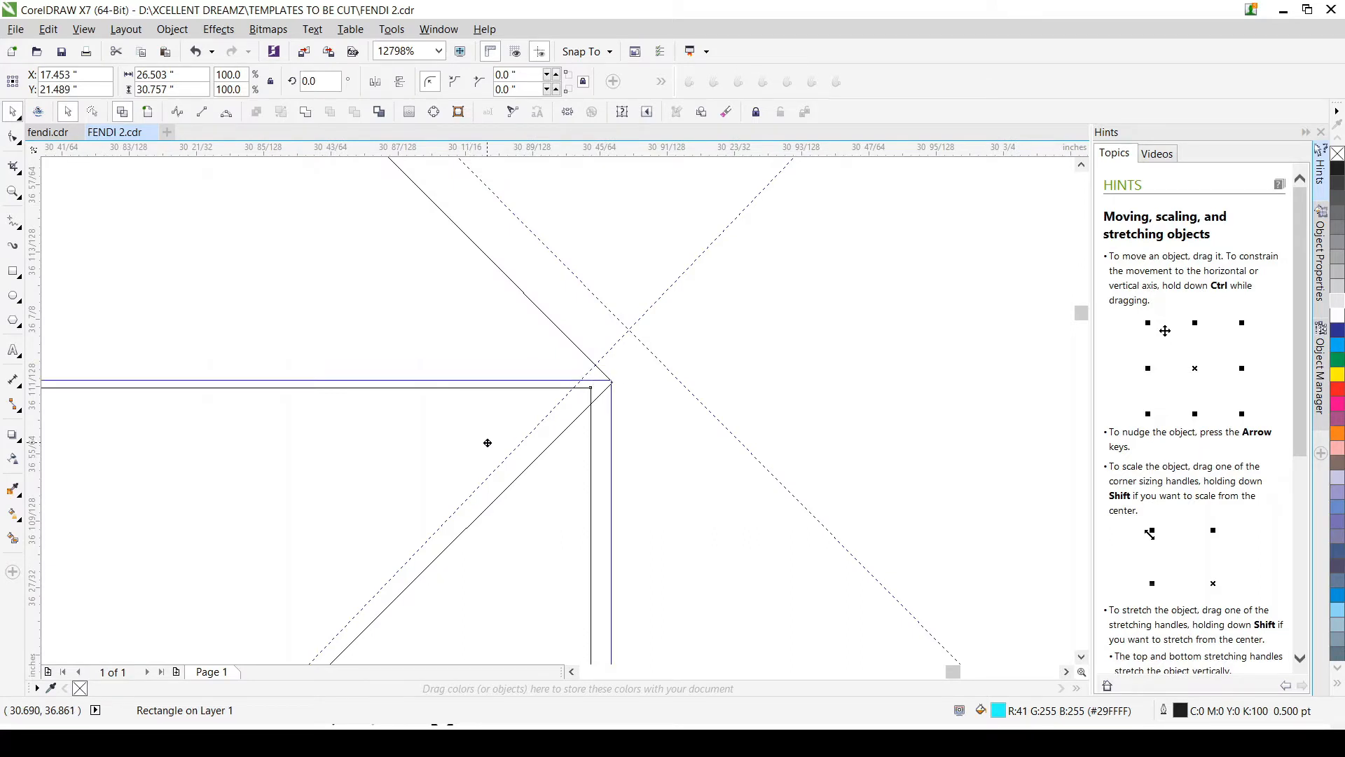
drag(488, 442, 496, 427)
scroll(496, 428, down, 4)
click(147, 112)
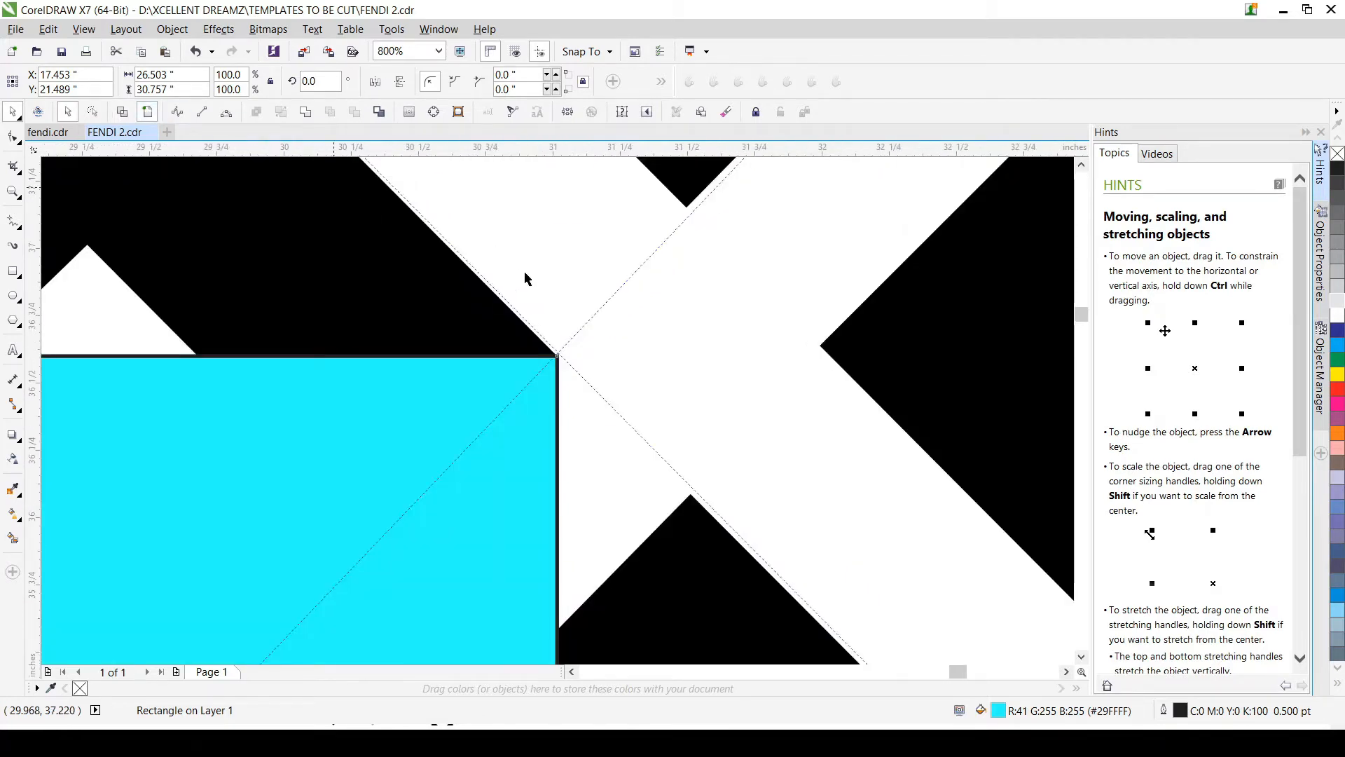
scroll(526, 278, down, 6)
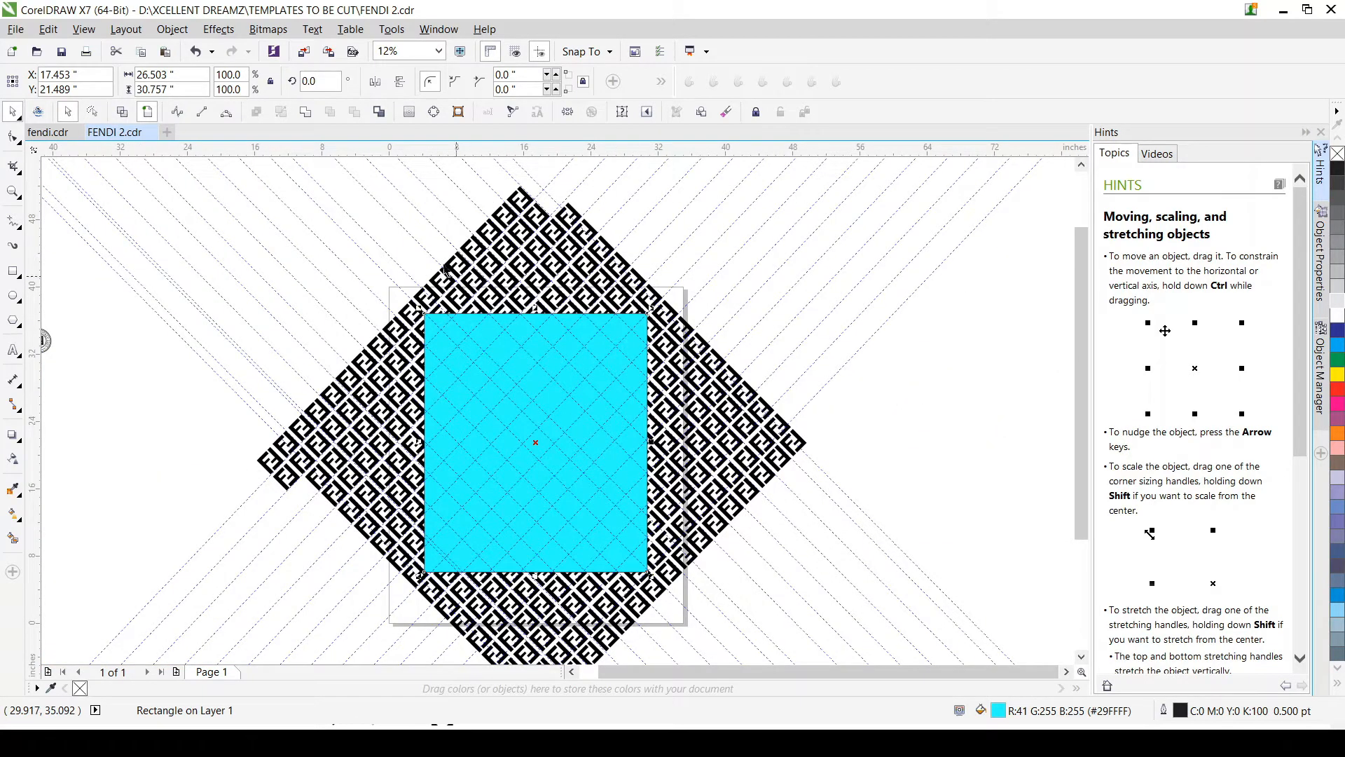
click(365, 216)
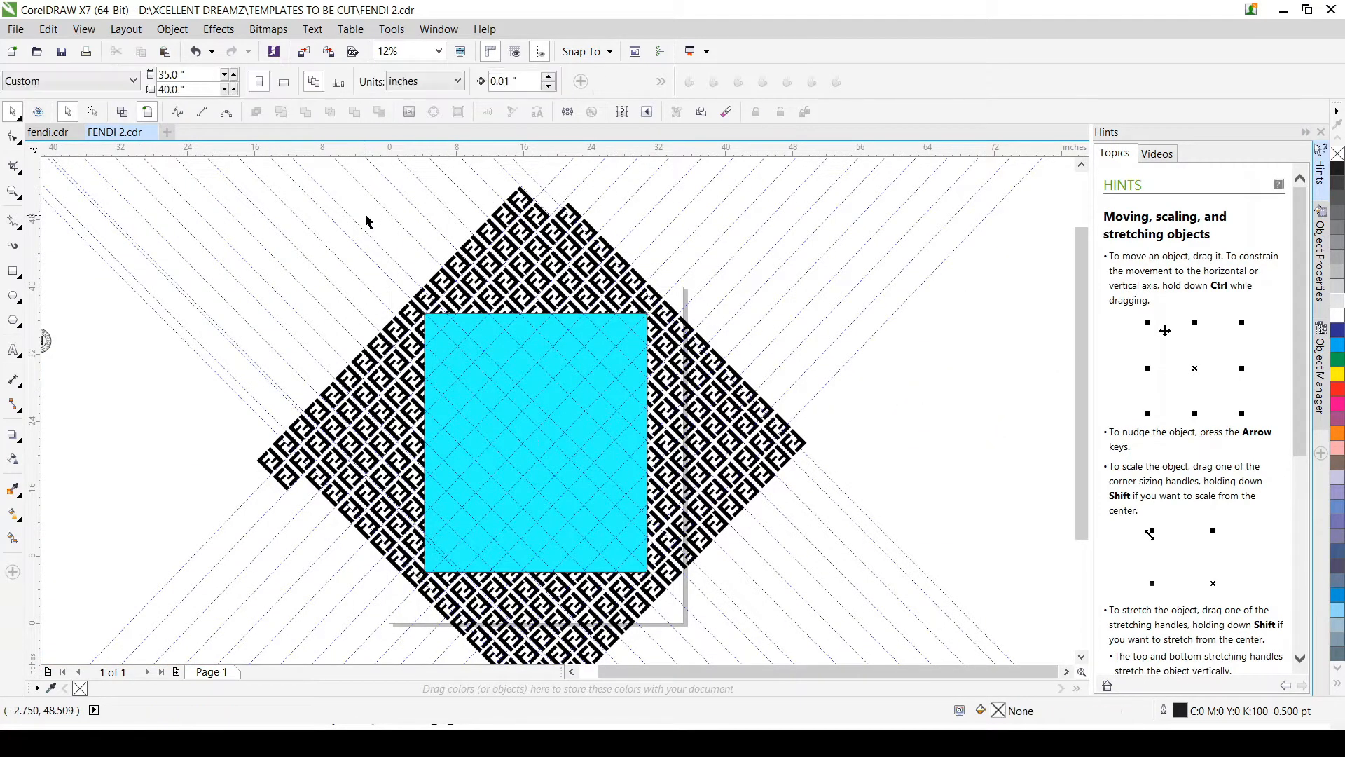
Step: Draw a rectangle about 5.722 by 3.13 in over the pattern, its right side on the cyan rectangle's left edge
scroll(546, 467, up, 1)
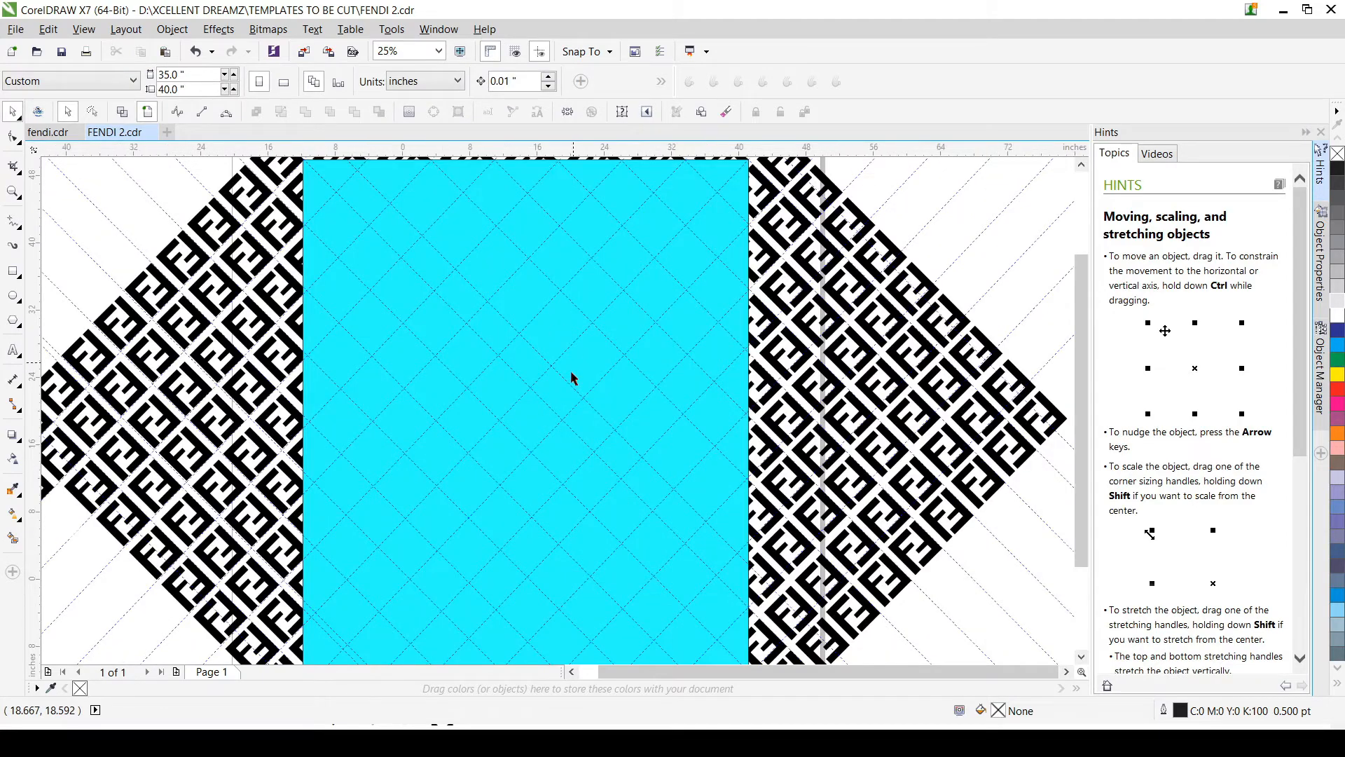
scroll(571, 371, down, 1)
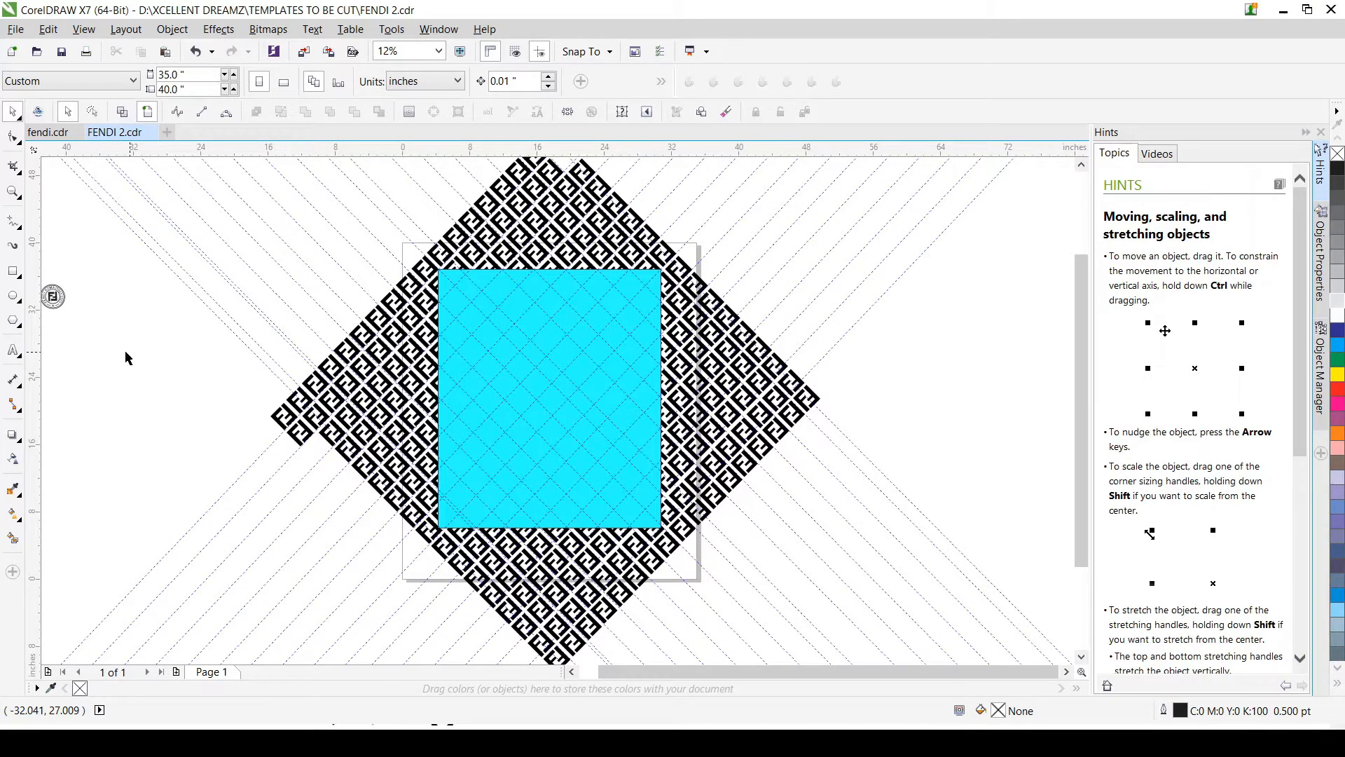
key(F6)
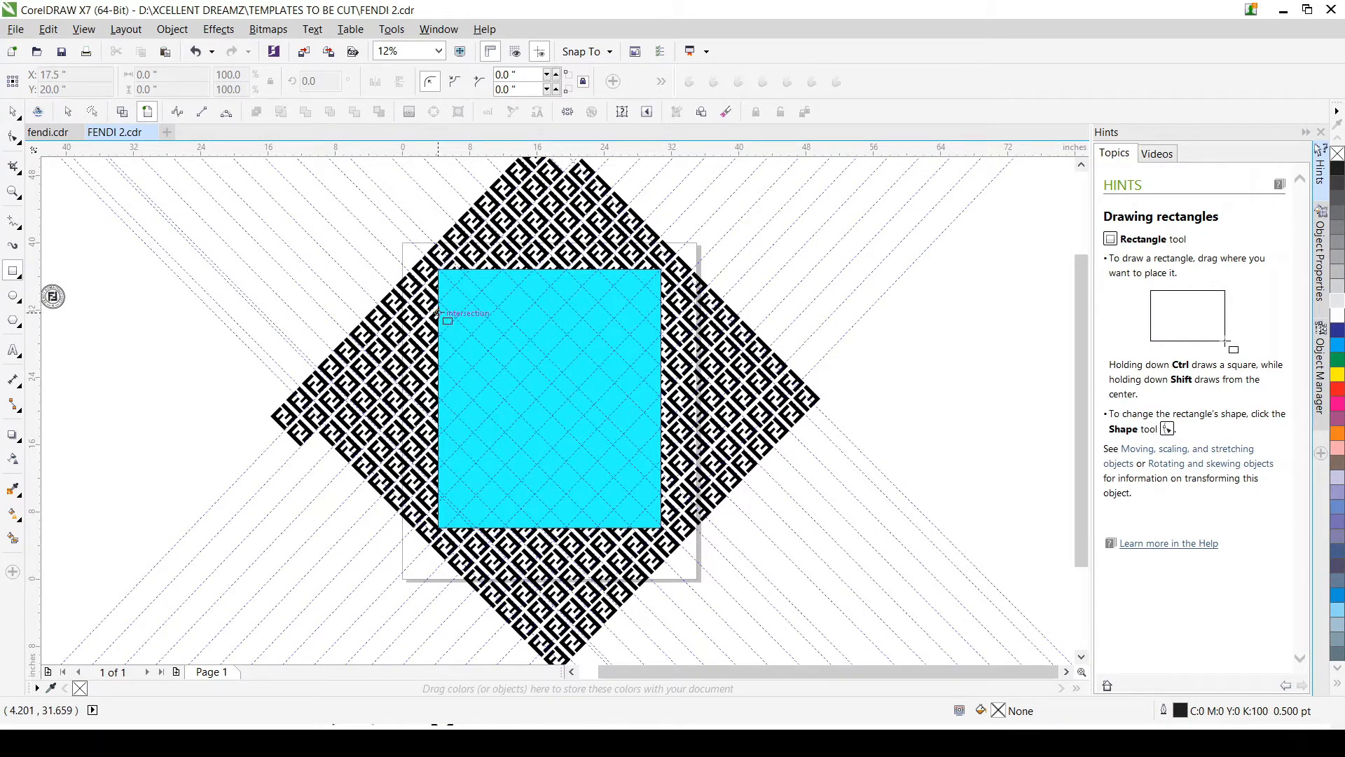
scroll(440, 314, up, 10)
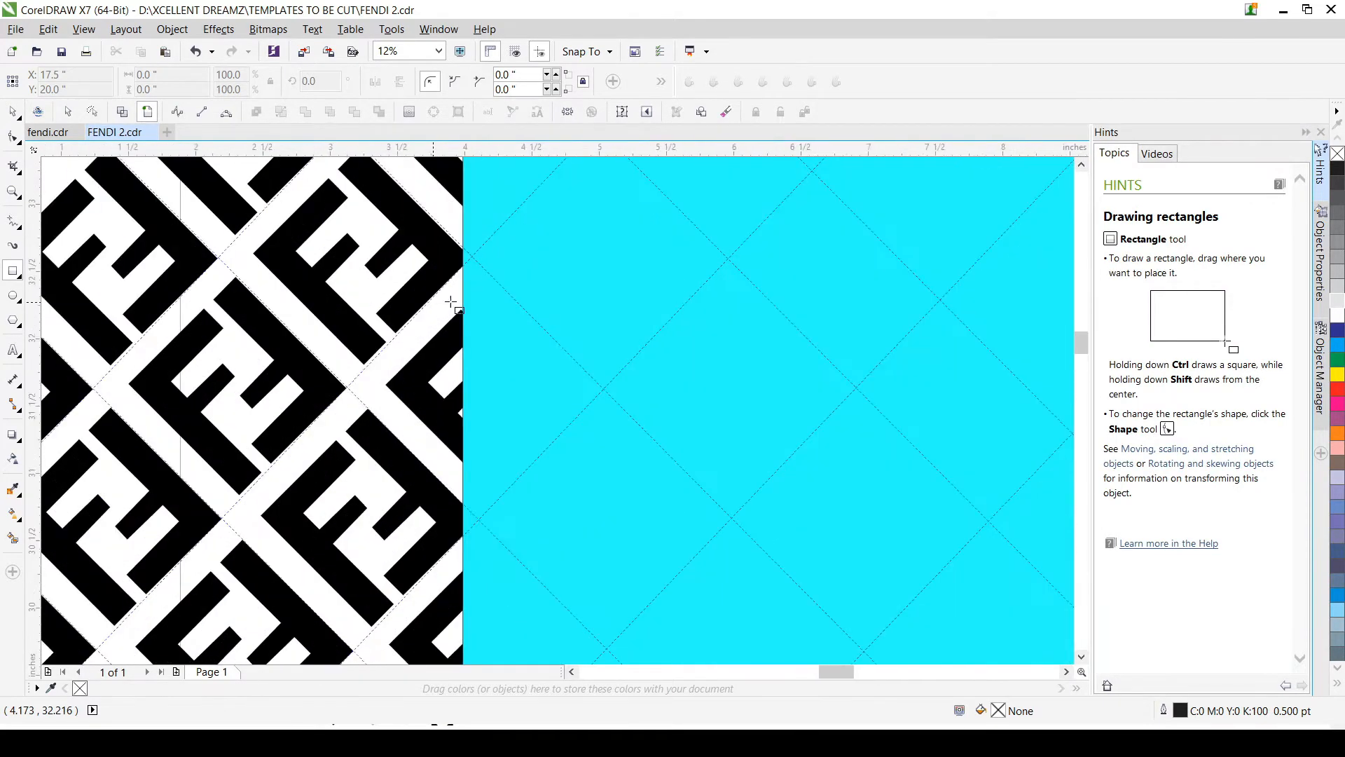
drag(496, 270, 27, 616)
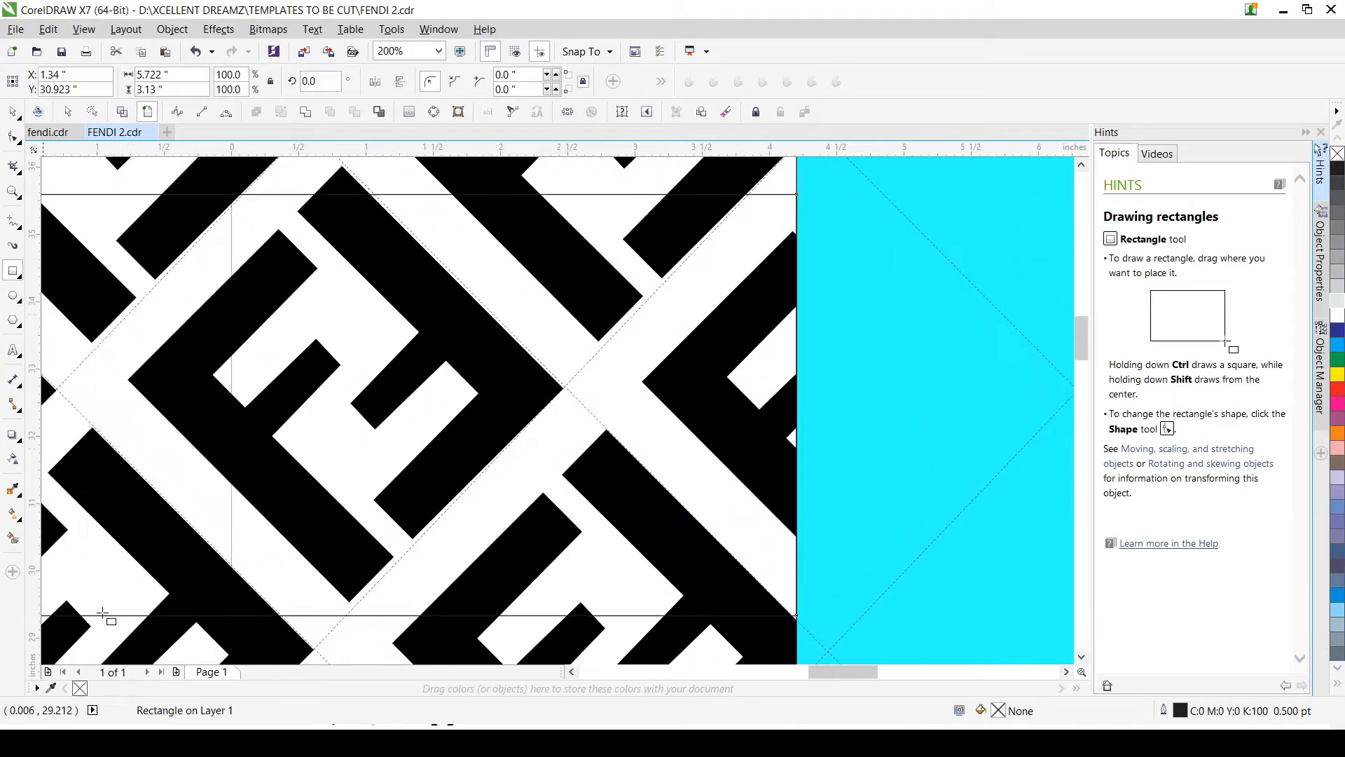
Step: Stretch the new unfilled rectangle to about 24.164 by 60.976 in, covering the part of the pattern left of the cyan rectangle, and deselect it
scroll(250, 515, down, 2)
scroll(381, 434, down, 5)
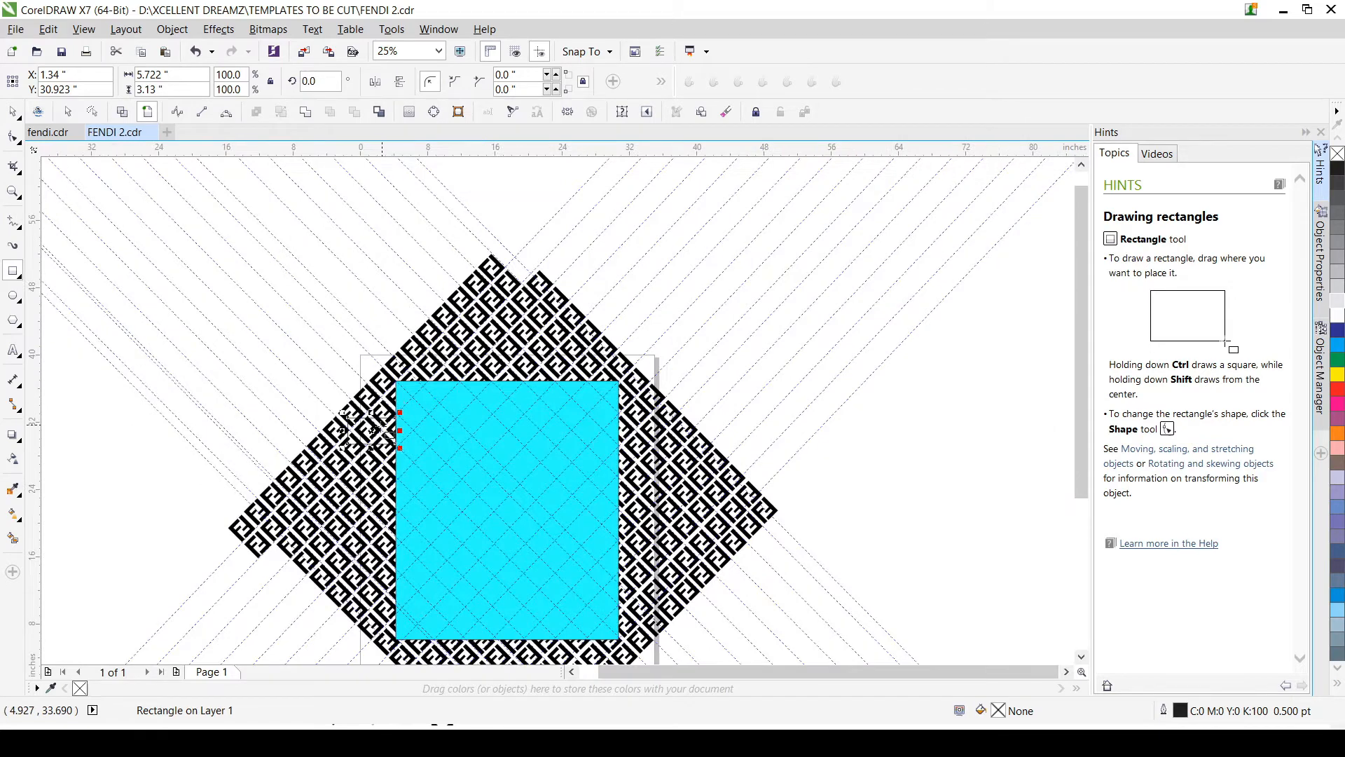
scroll(355, 450, up, 1)
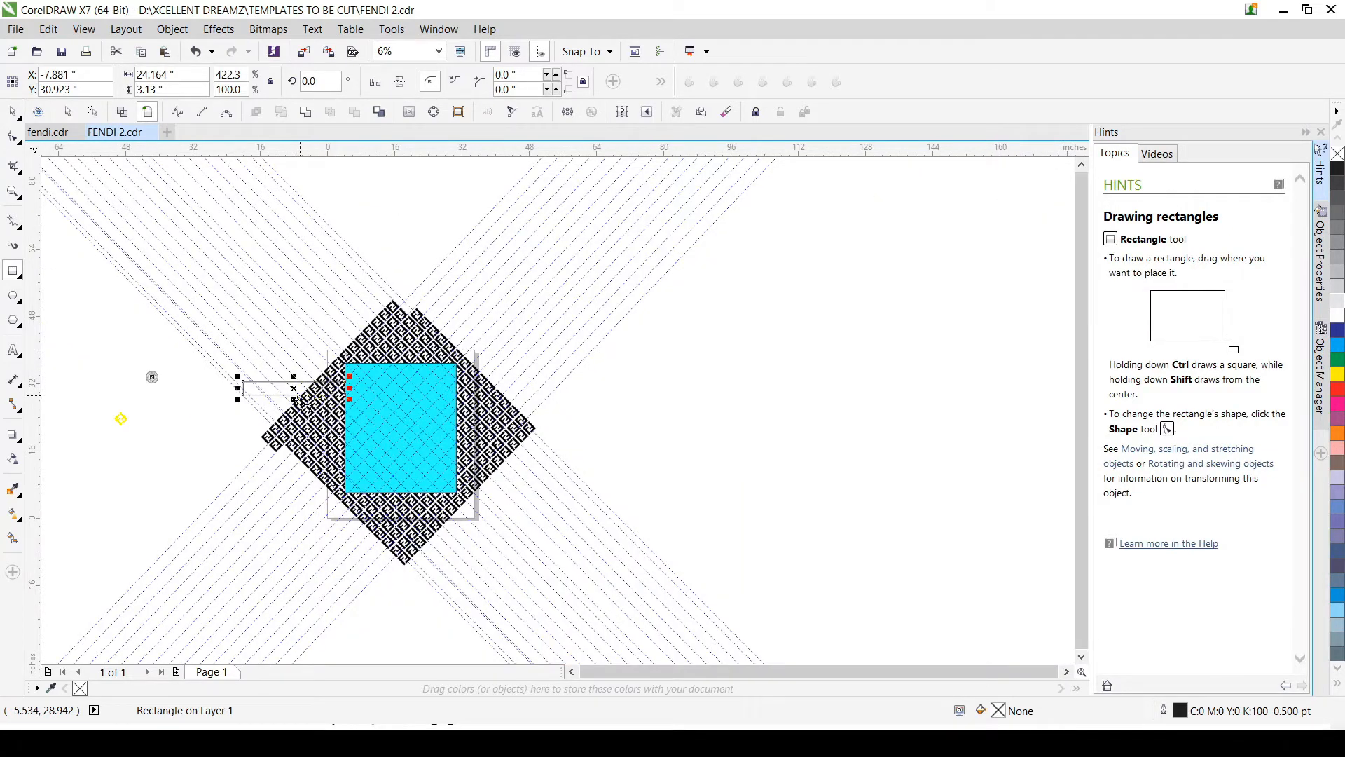
drag(301, 398, 281, 564)
drag(295, 377, 298, 307)
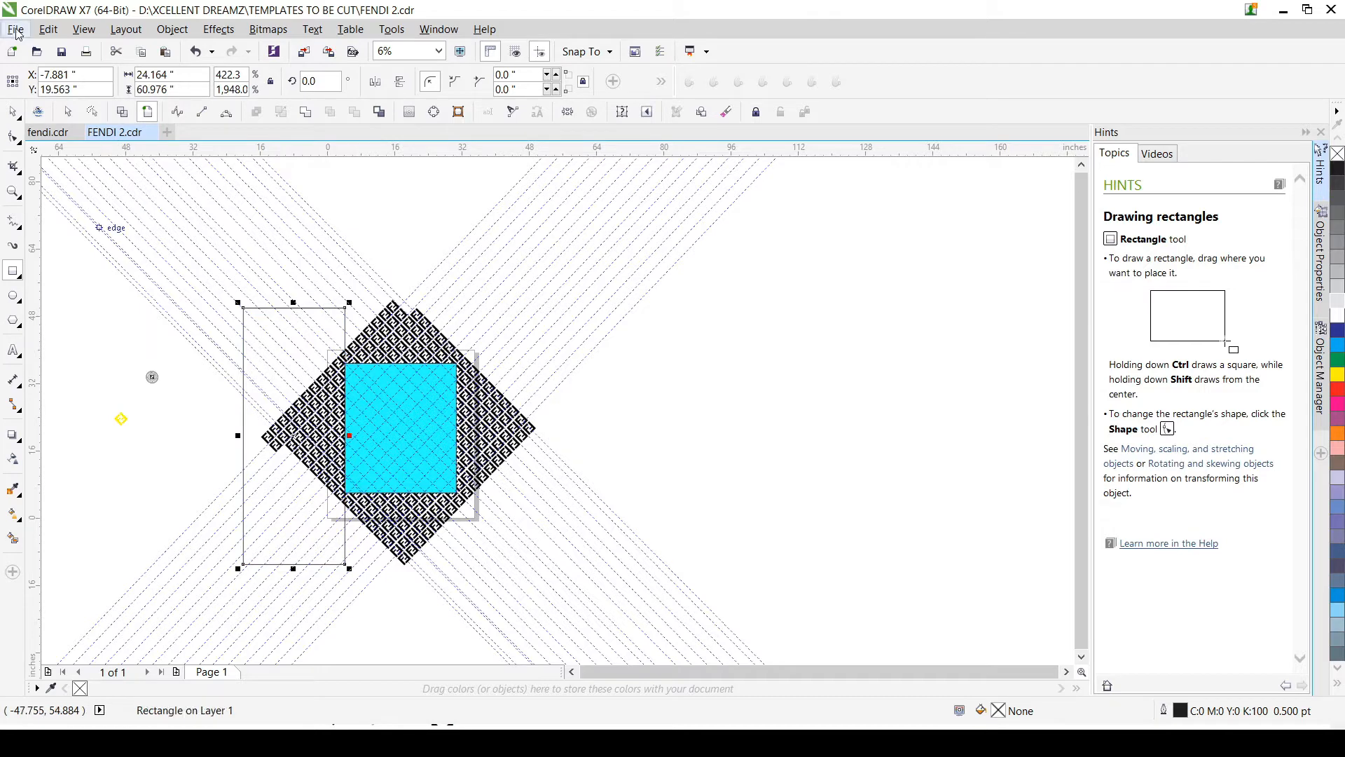
click(13, 112)
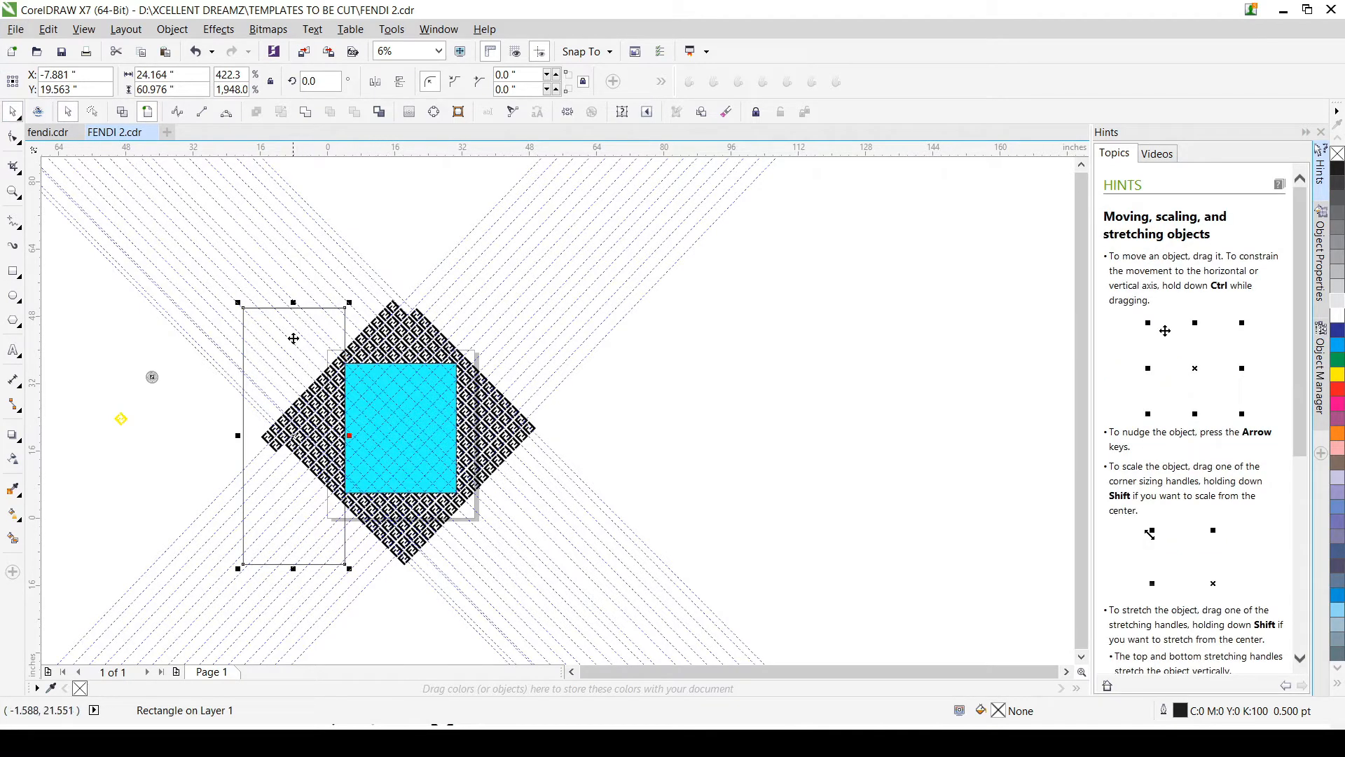
click(155, 456)
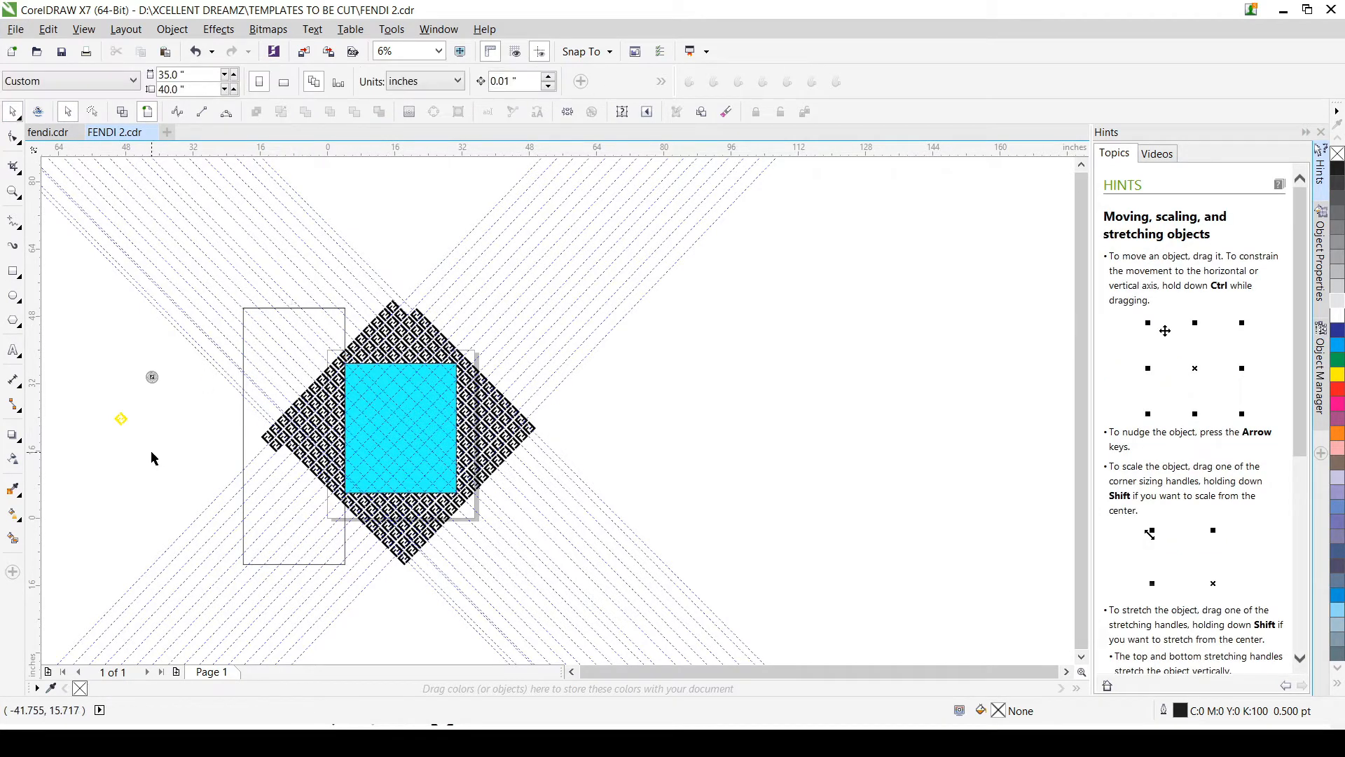
Step: Copy the unfilled rectangle to the right of the cyan one, its left edge on the cyan rectangle's right edge, at about X 42.823 in
click(247, 428)
drag(251, 427, 470, 447)
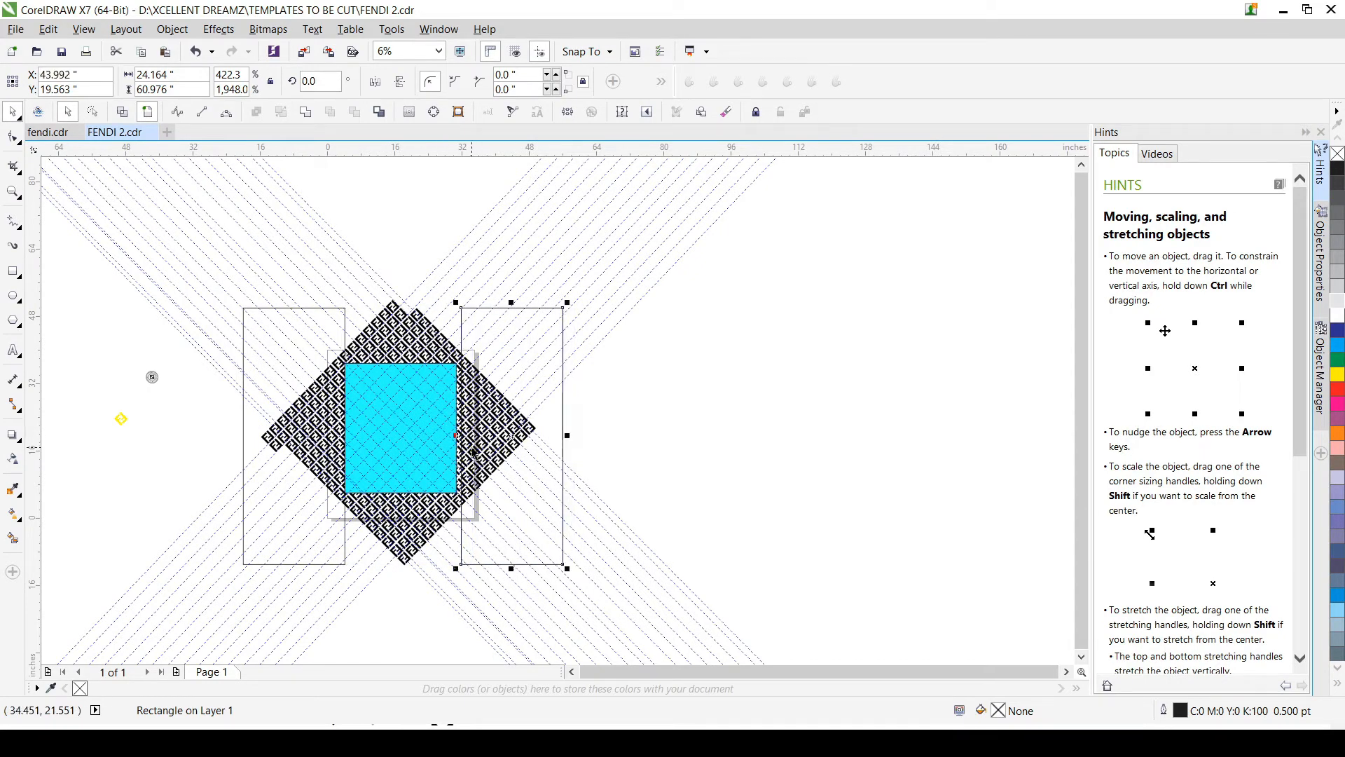
scroll(466, 446, up, 3)
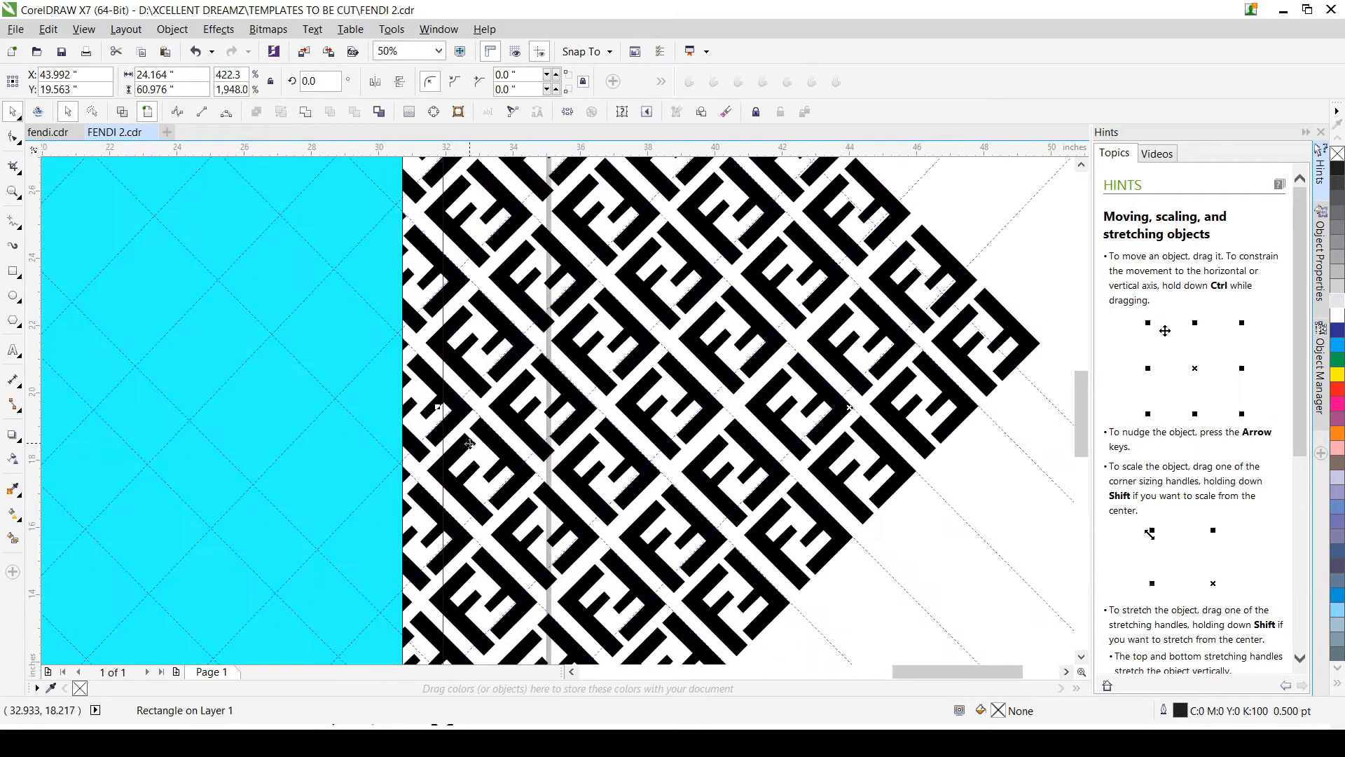
drag(483, 409, 440, 415)
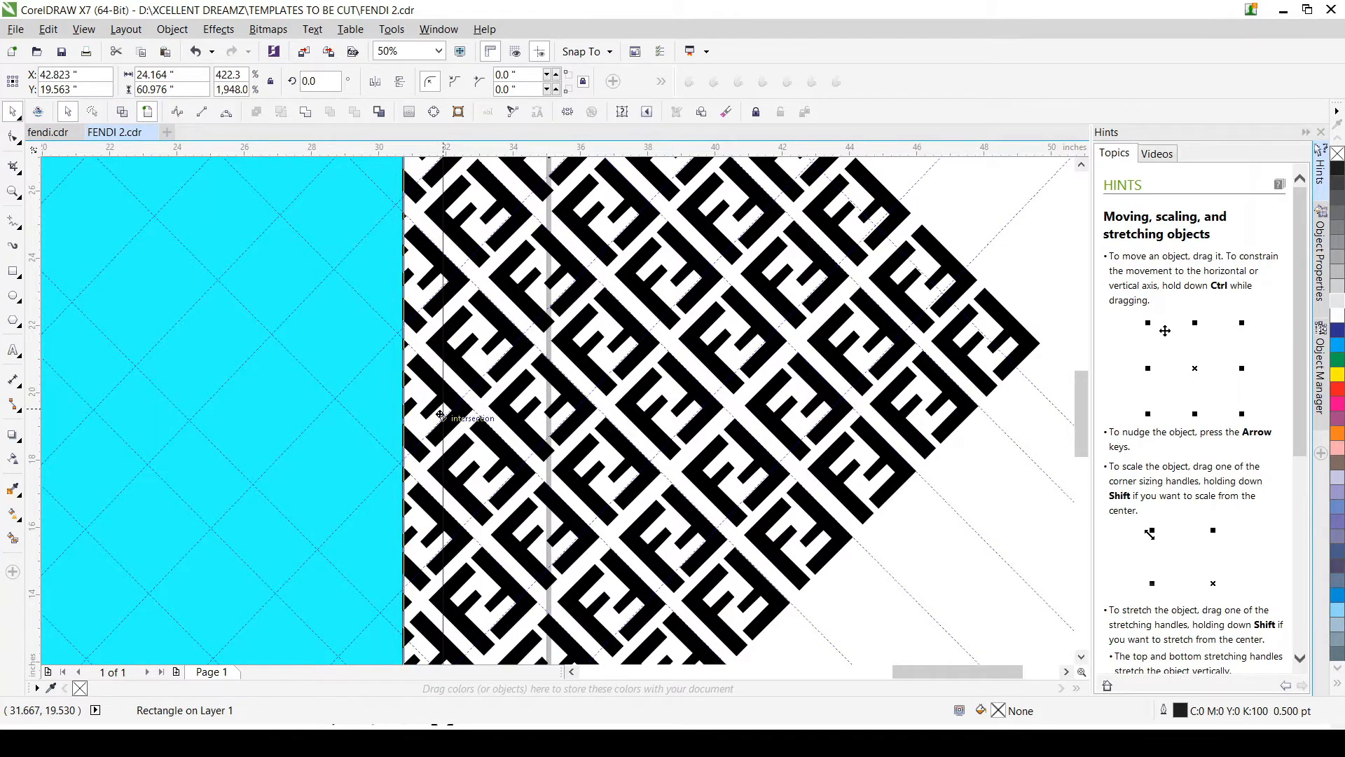
scroll(440, 415, down, 7)
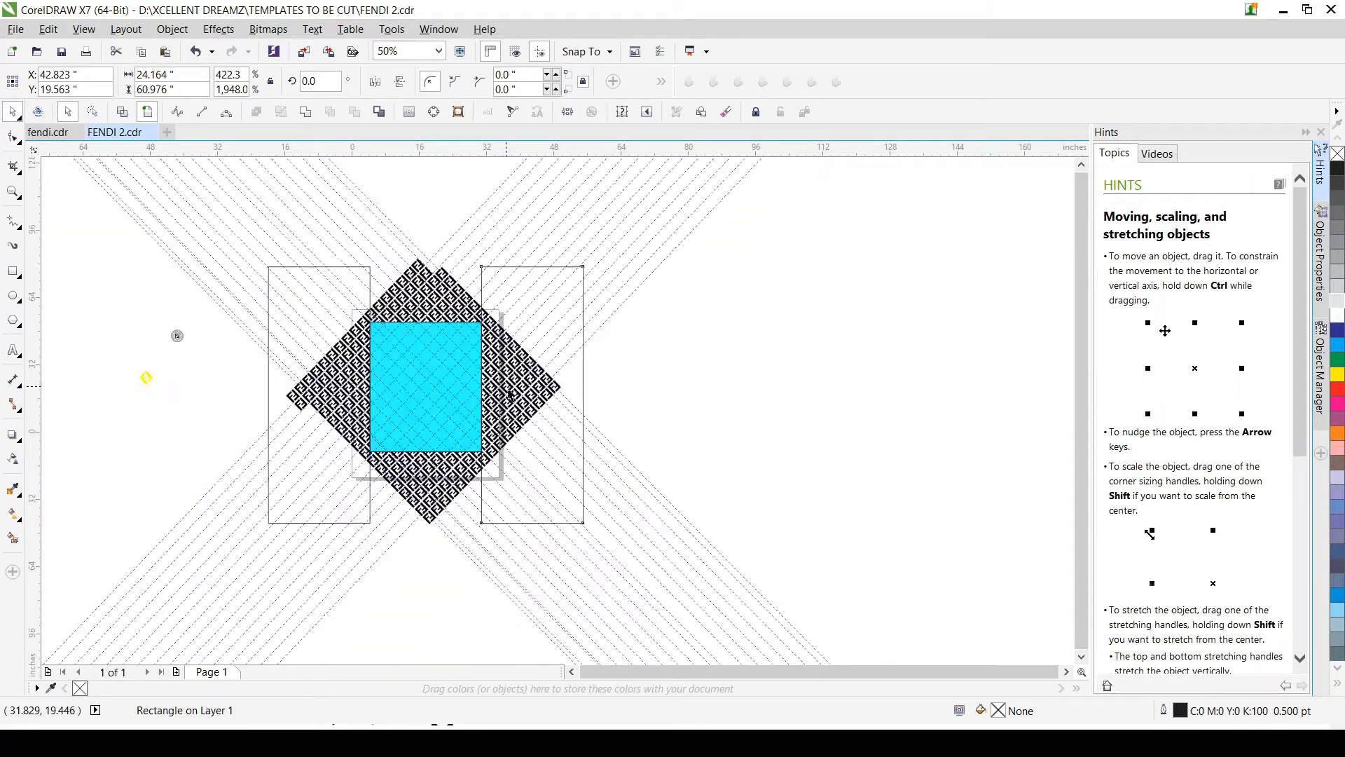
Step: Copy the right unfilled rectangle to below the cyan rectangle, its center at about X 9.823 in, Y -24.396 in
scroll(486, 455, up, 3)
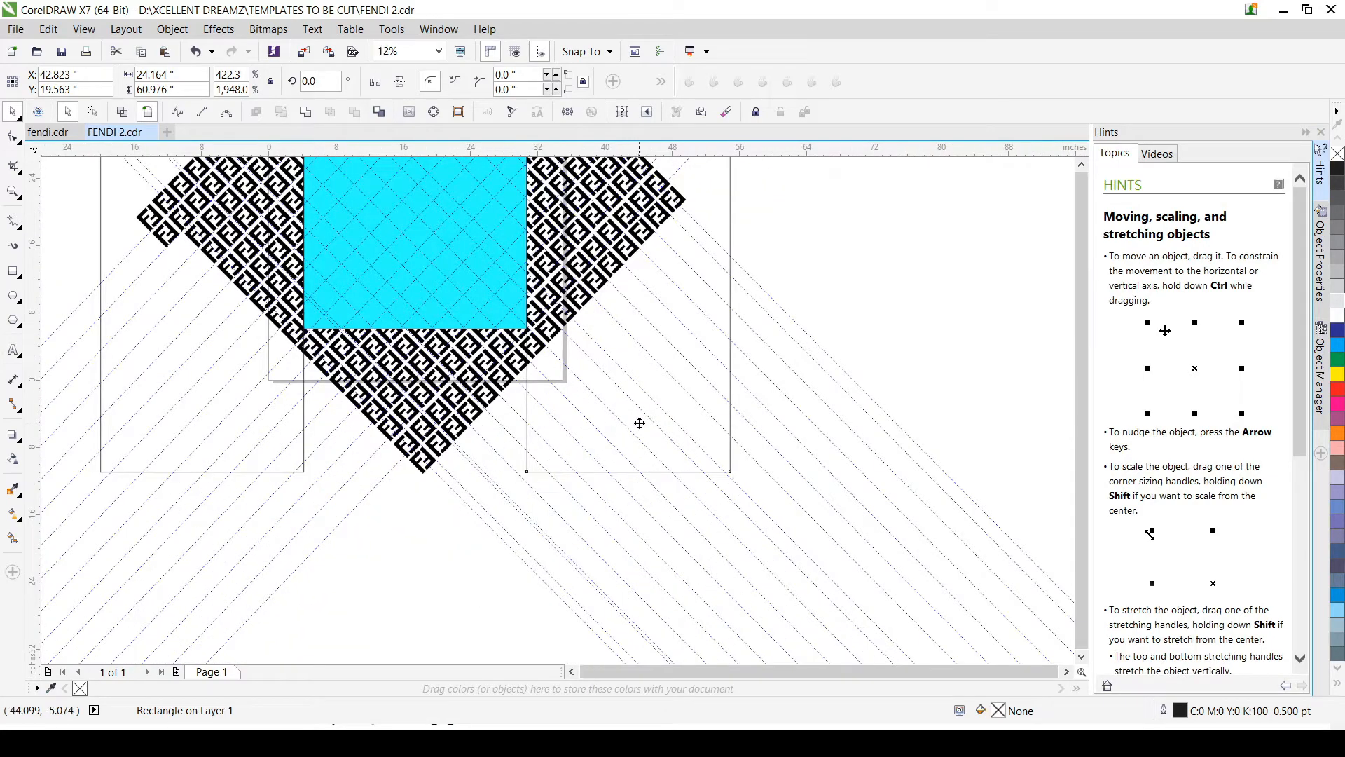
scroll(636, 420, down, 1)
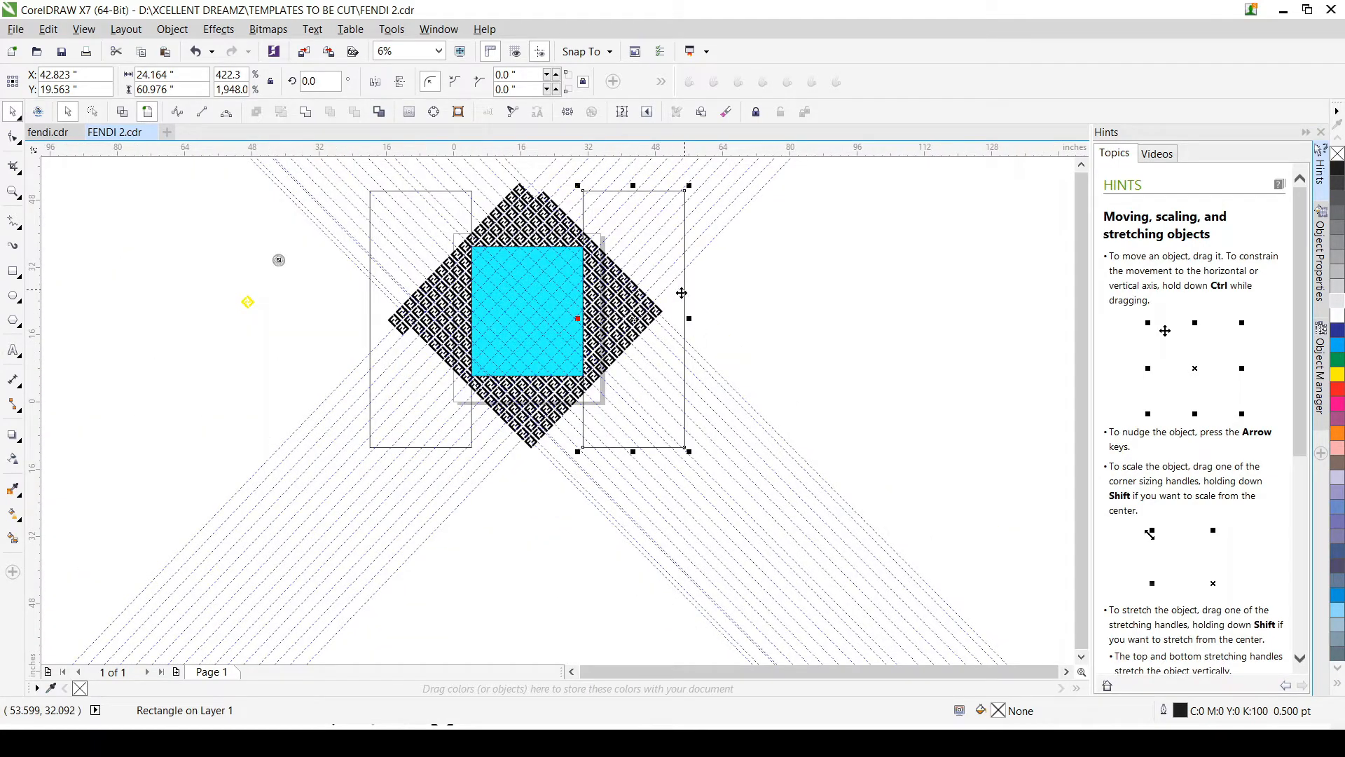
drag(678, 309, 539, 494)
scroll(474, 382, up, 3)
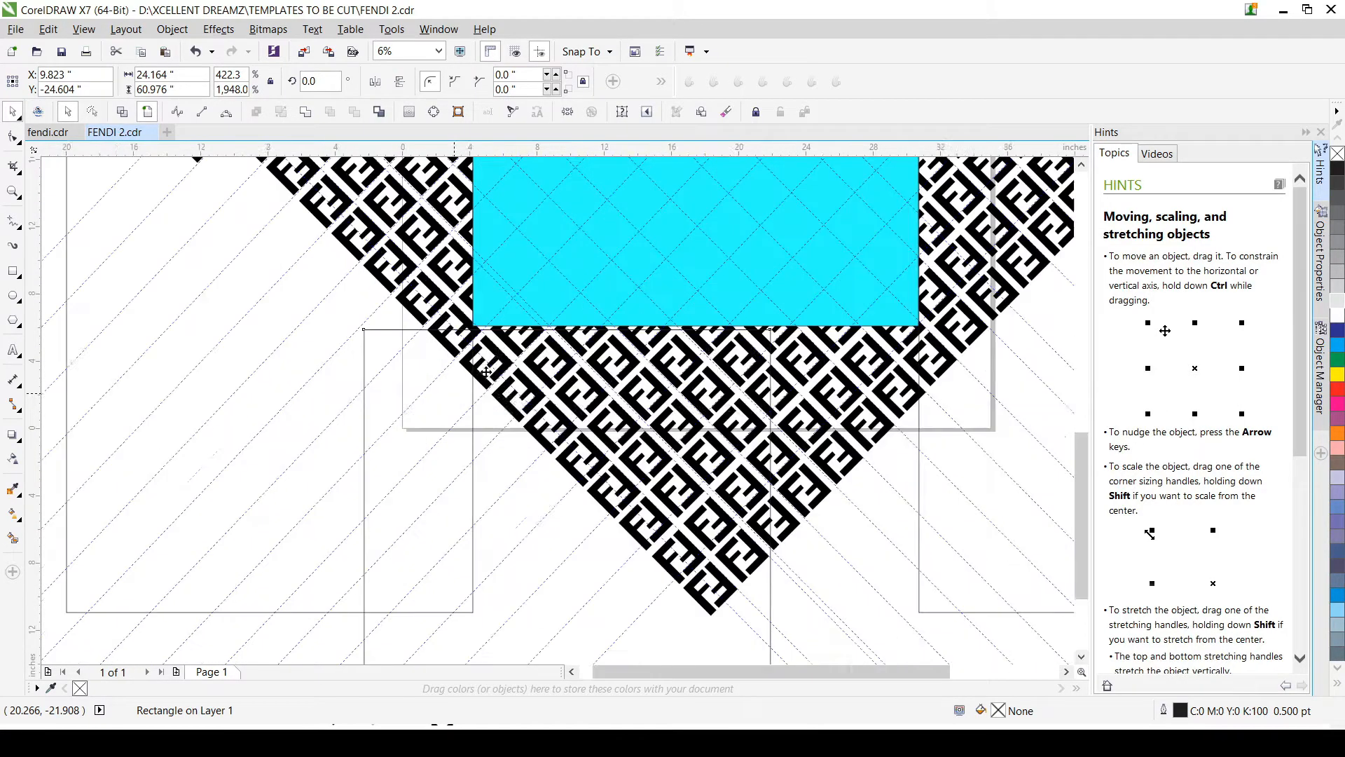
scroll(472, 335, up, 2)
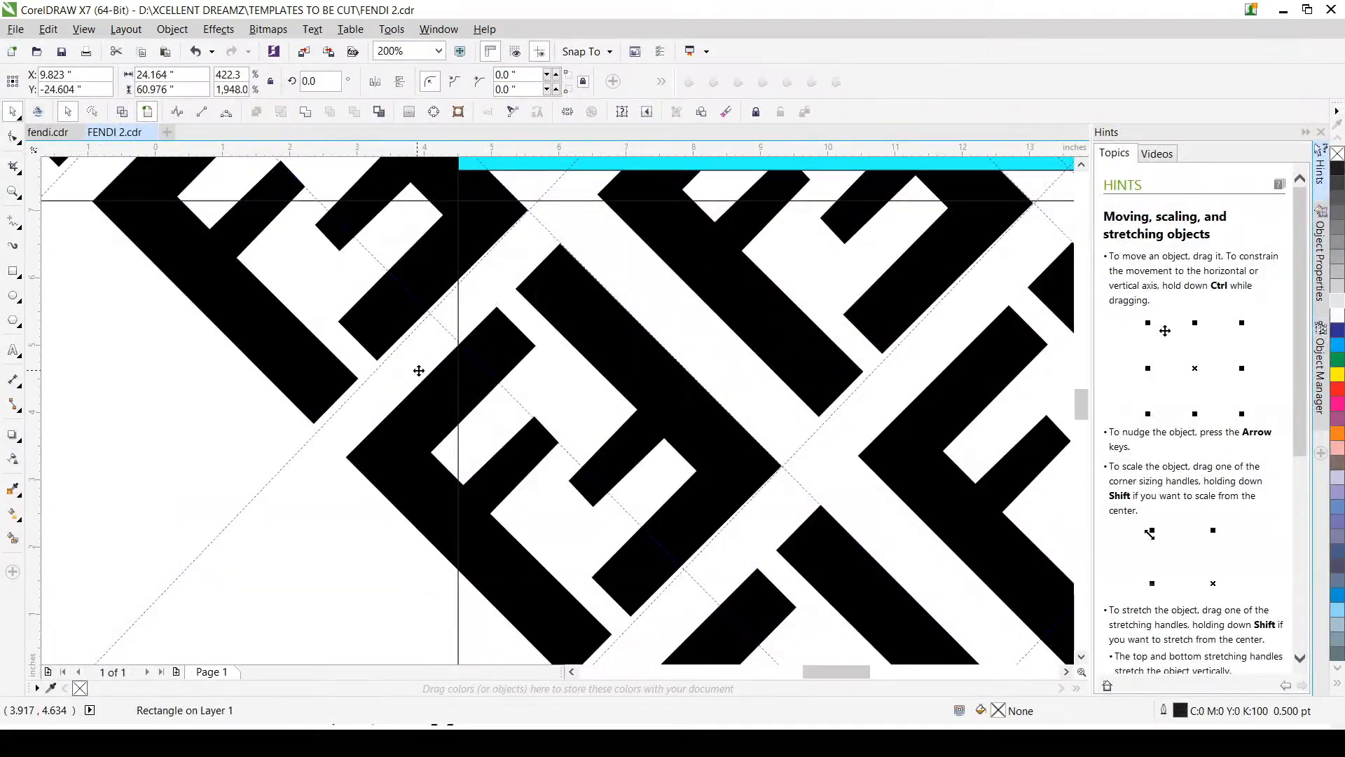
drag(419, 368, 418, 362)
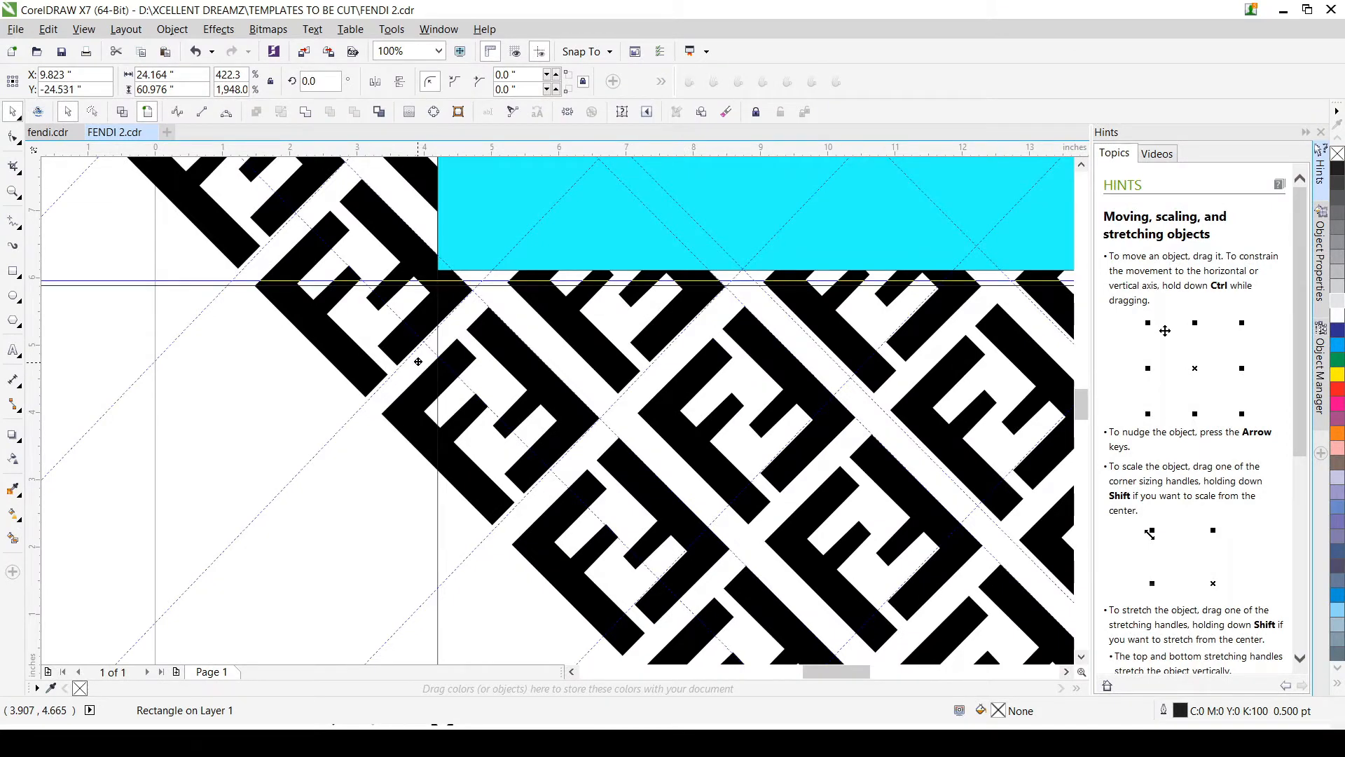
drag(418, 362, 418, 354)
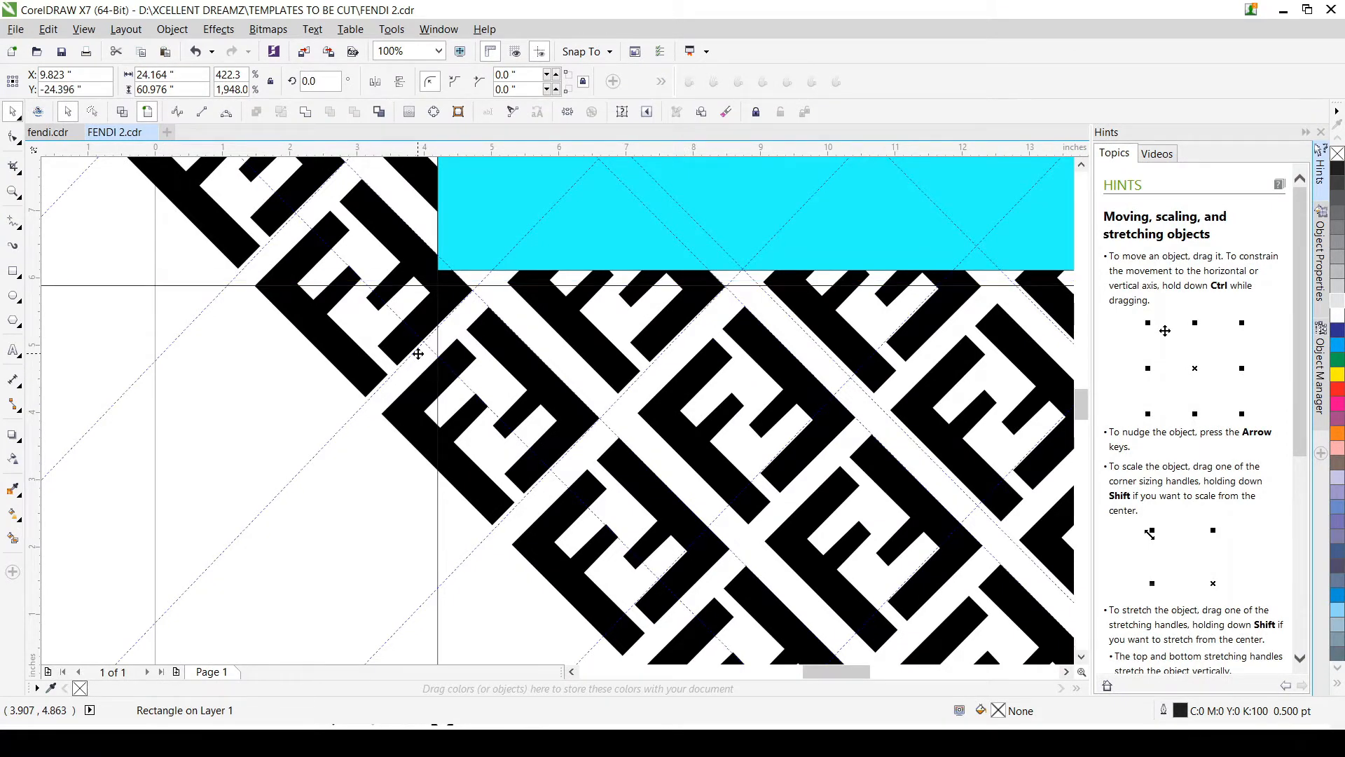
Step: Place a horizontal guideline at Y 6.111 in along the cyan rectangle's bottom edge and raise the lower unfilled rectangle to meet it
scroll(448, 295, up, 2)
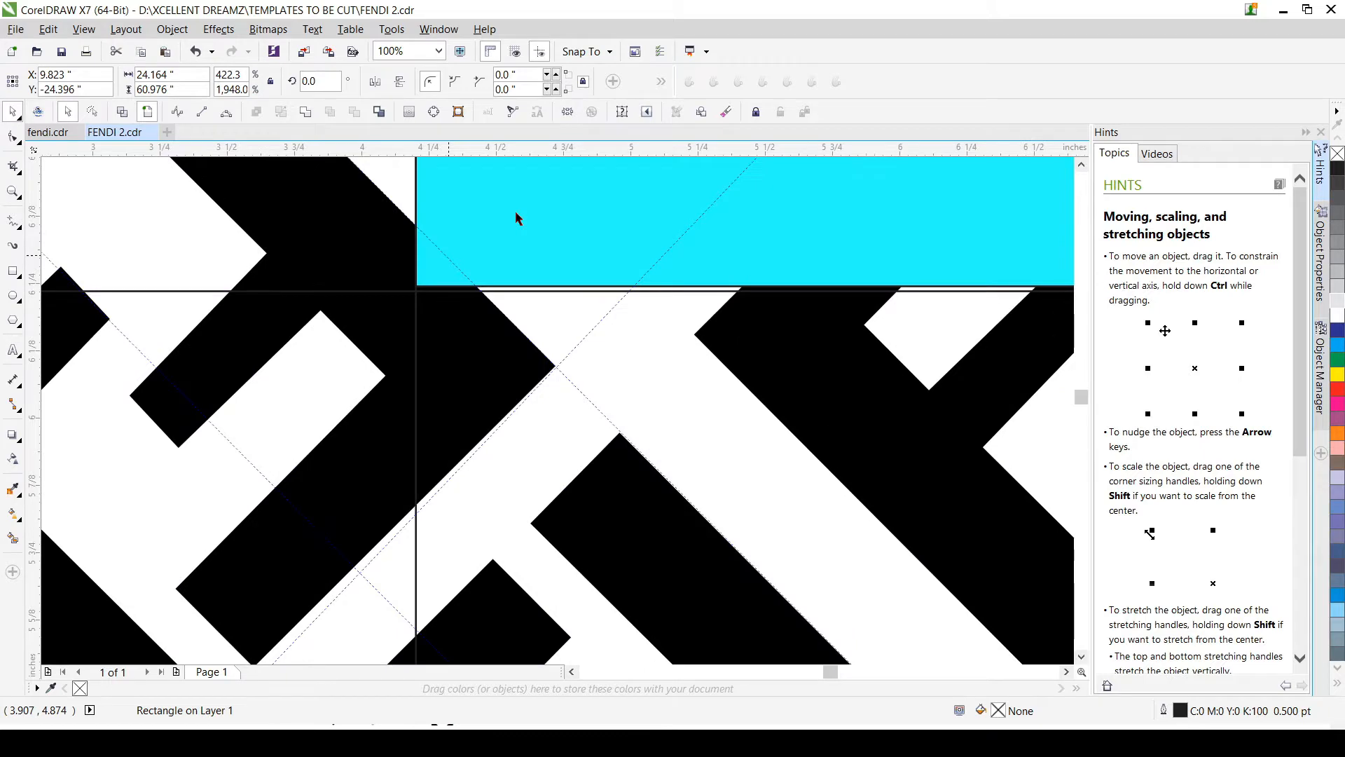
scroll(515, 212, up, 1)
drag(603, 323, 601, 358)
scroll(607, 390, down, 4)
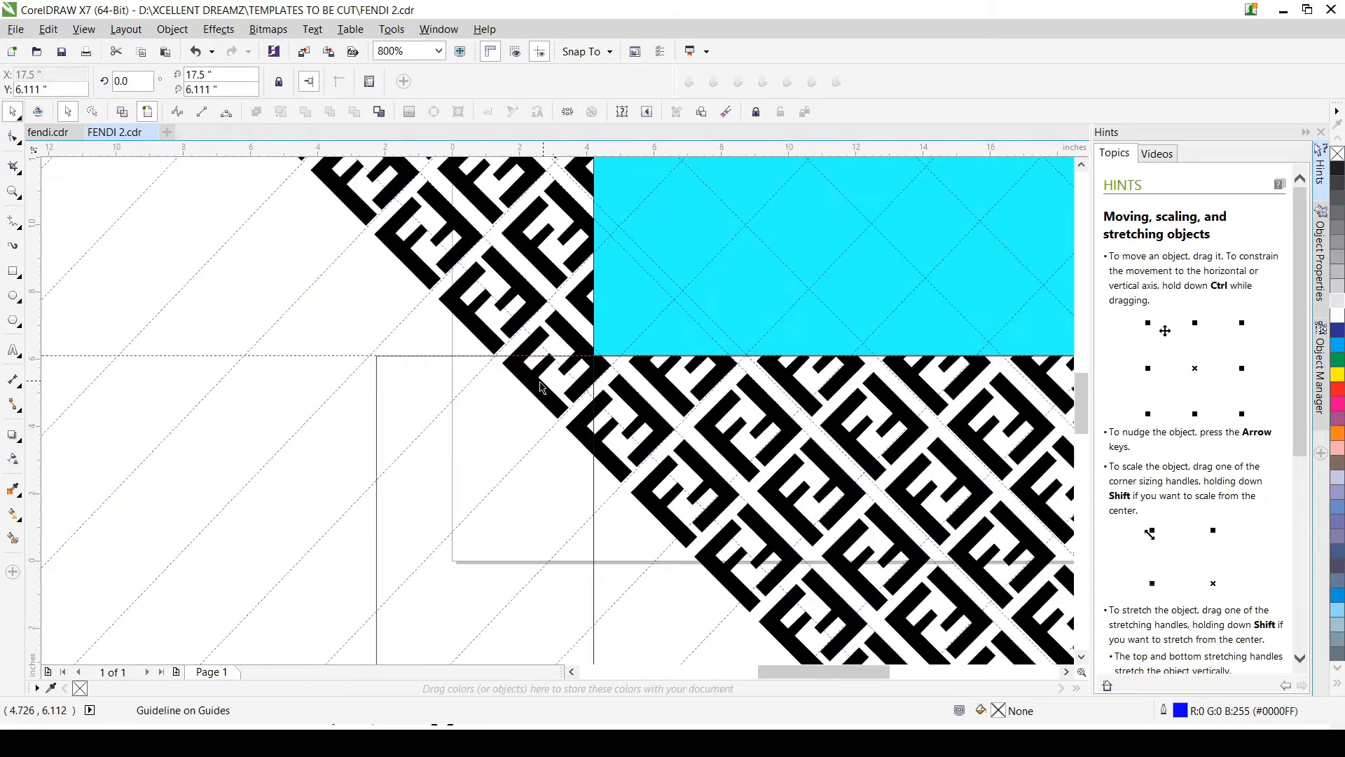
click(421, 413)
scroll(623, 420, up, 4)
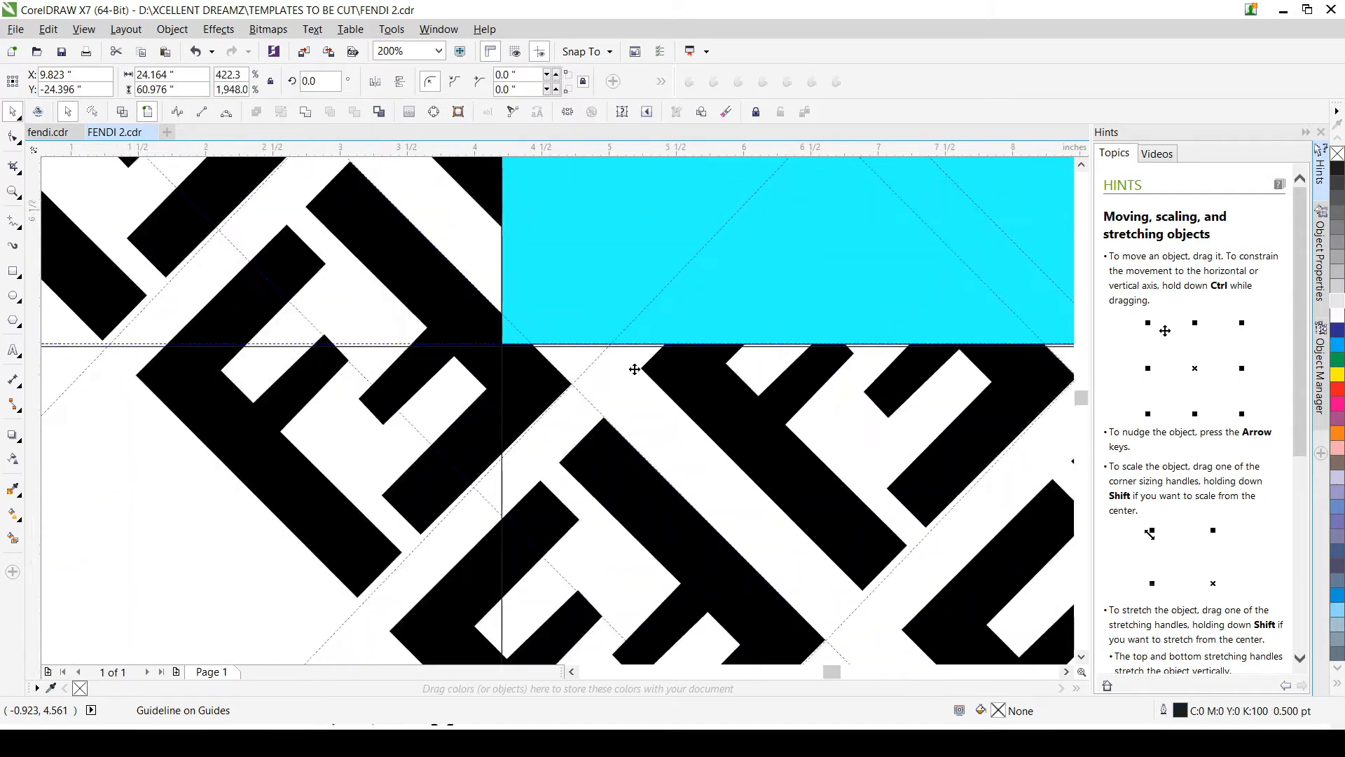
drag(631, 422, 628, 413)
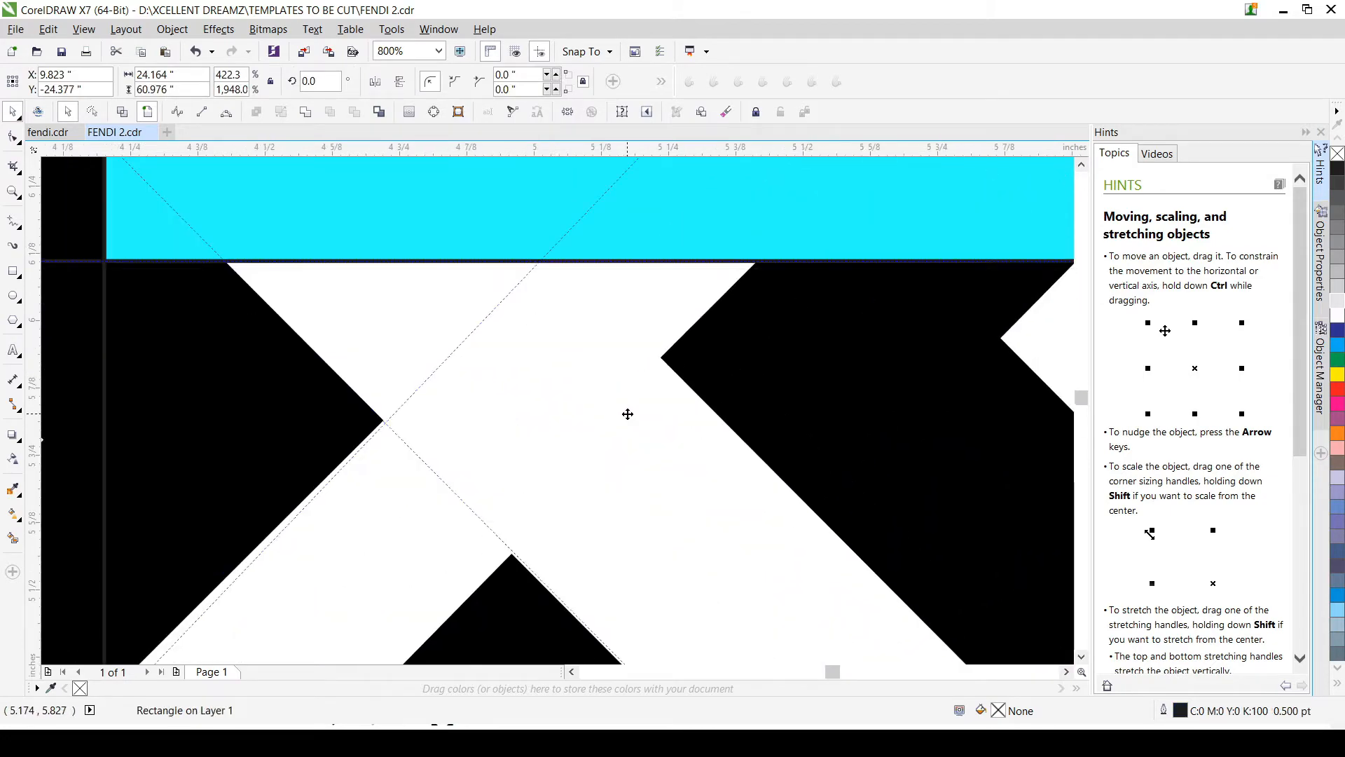
Step: Stretch the lower unfilled rectangle to about 46.537 in wide so it spans beyond the cyan rectangle on both sides
scroll(628, 414, down, 2)
scroll(628, 410, down, 4)
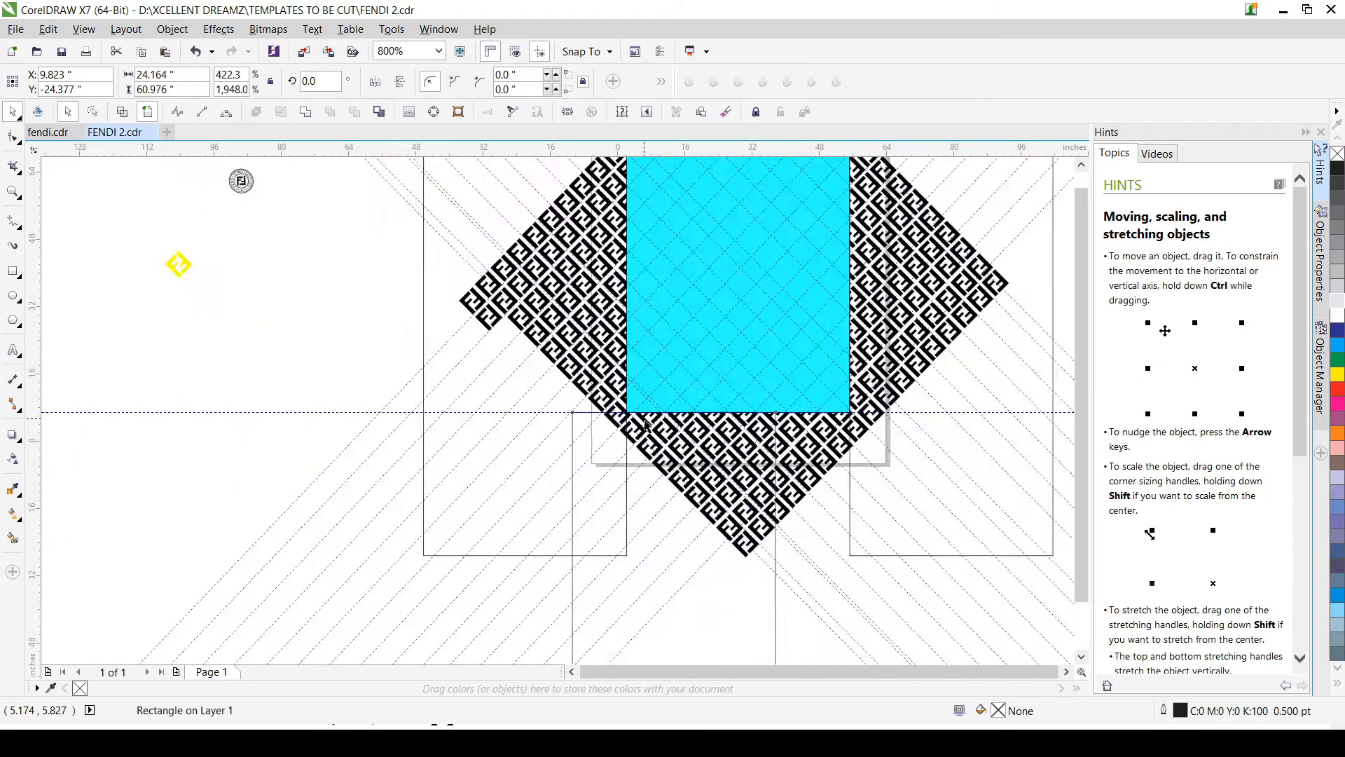
scroll(686, 367, up, 1)
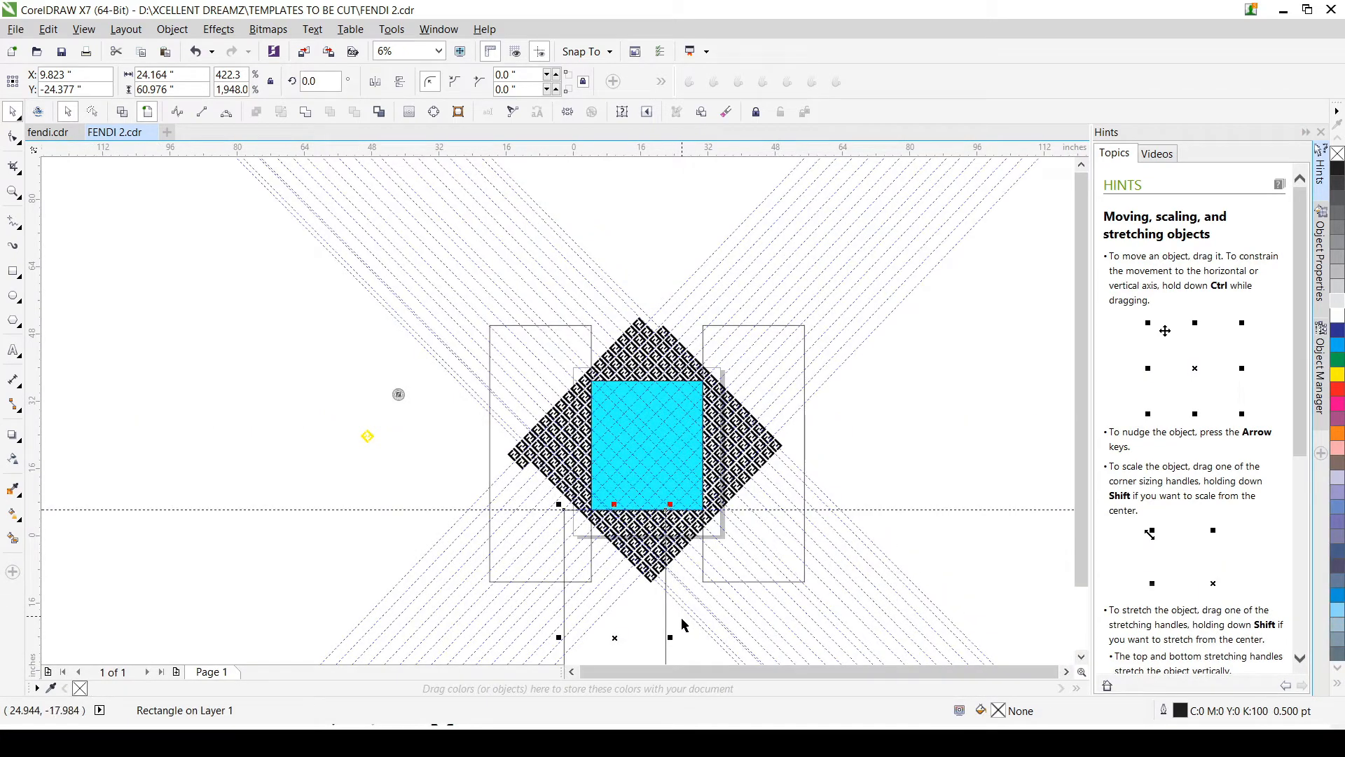
drag(666, 638, 761, 637)
Step: Copy the widened rectangle above the cyan one, its bottom edge on the cyan rectangle's top edge, at about X 21.009 in, Y 67.349 in
drag(667, 637, 663, 259)
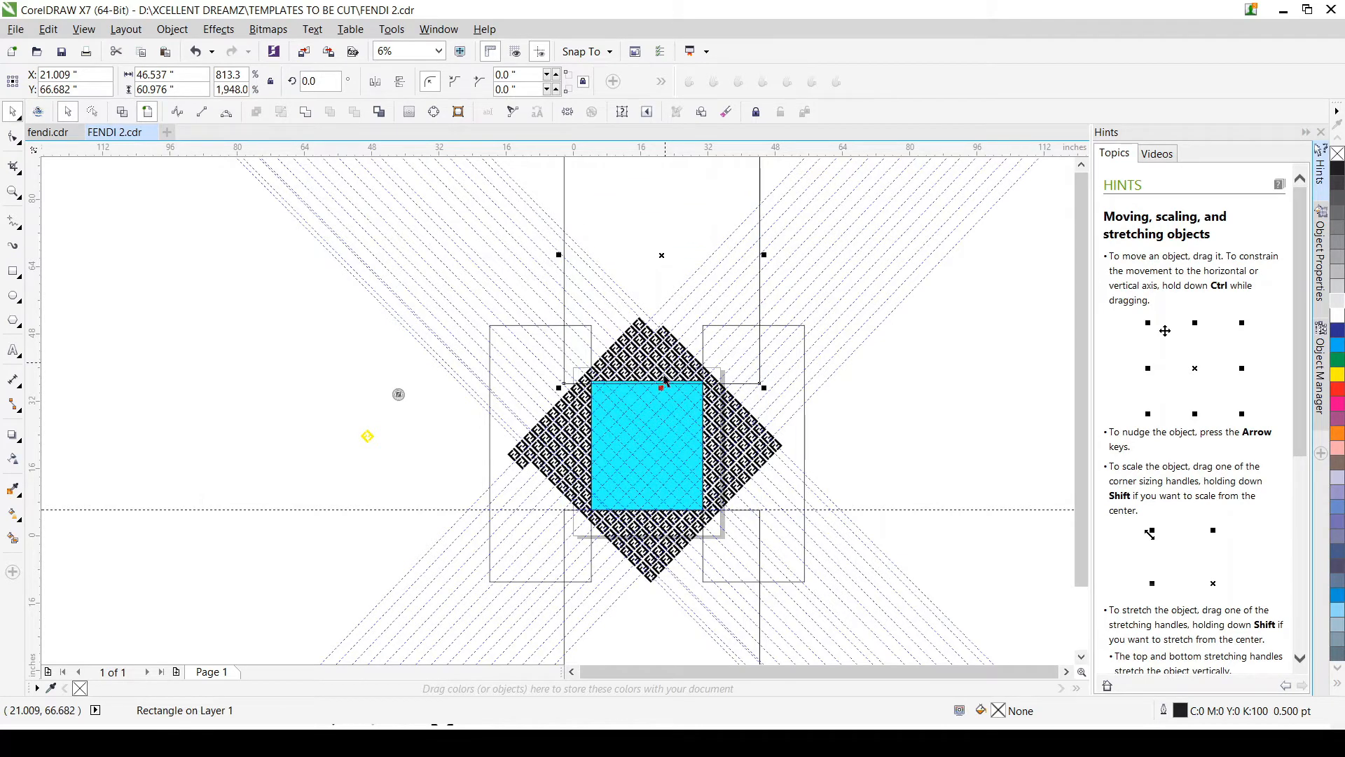
scroll(663, 386, up, 3)
scroll(674, 329, up, 1)
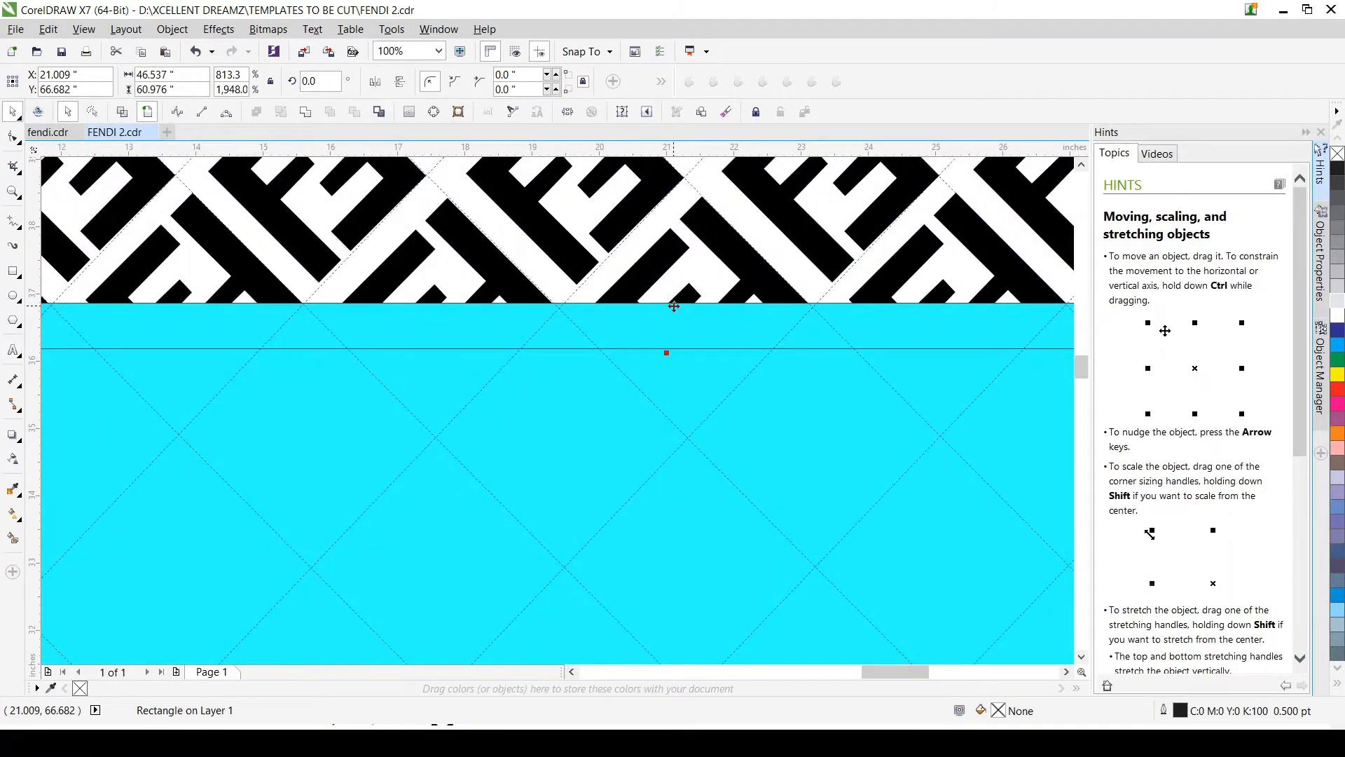
drag(674, 306, 619, 230)
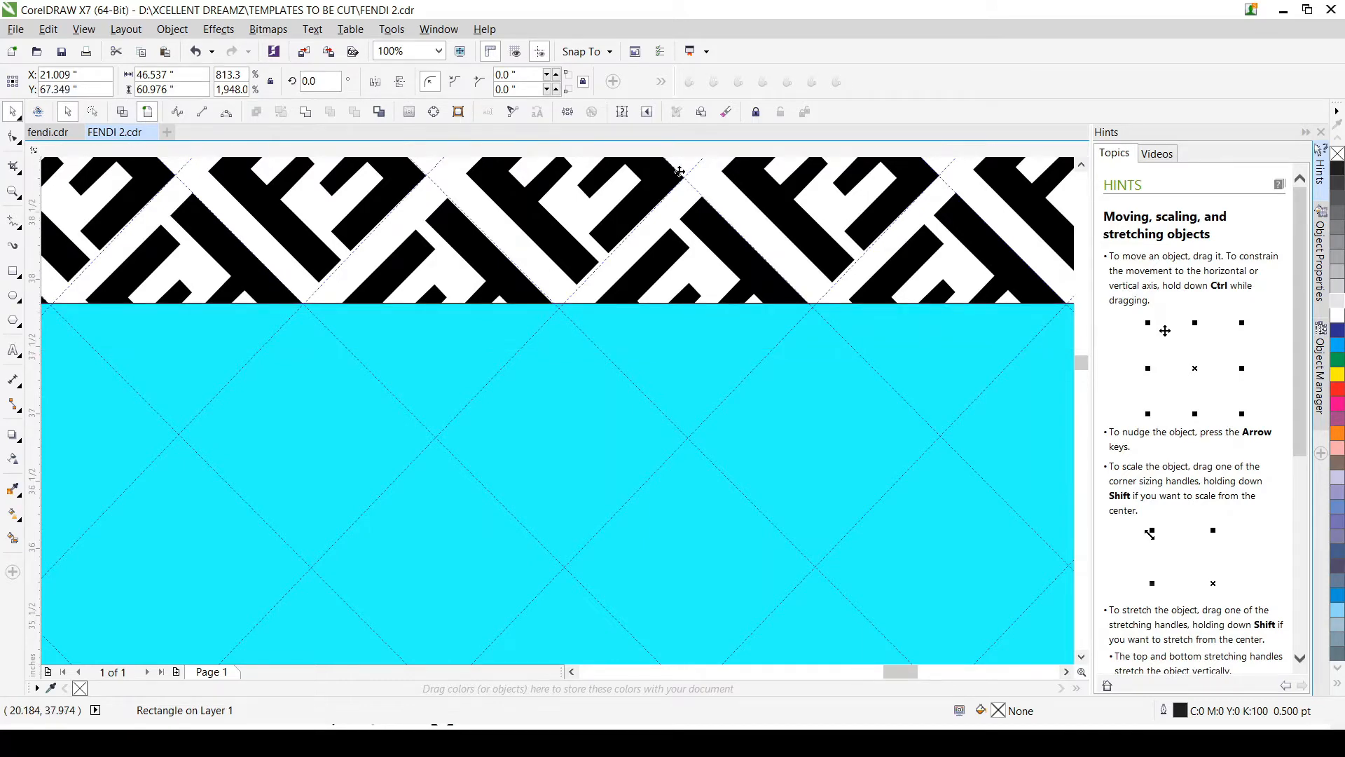
Step: Place a horizontal guideline at Y 36.861 in along the cyan rectangle's top edge and reselect the upper unfilled rectangle
scroll(666, 175, up, 2)
scroll(706, 193, down, 1)
scroll(706, 464, up, 1)
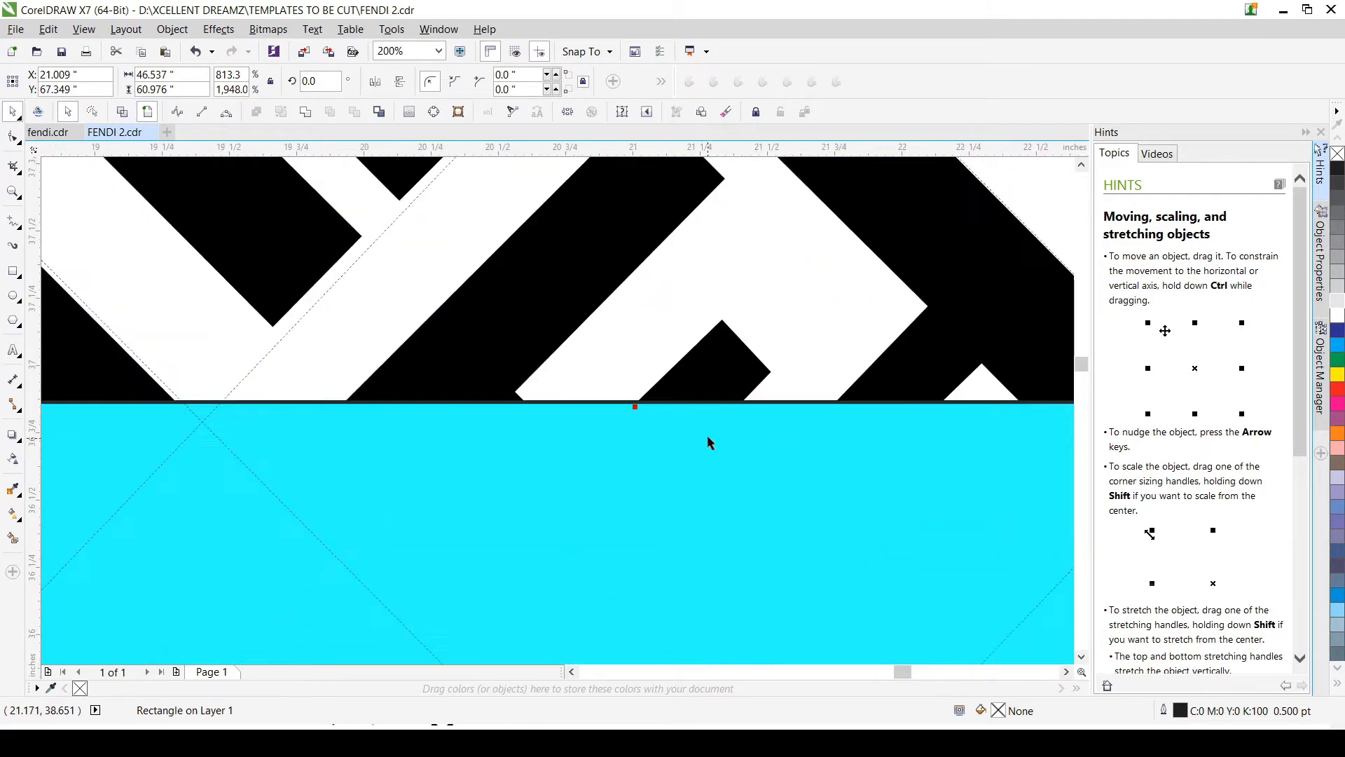
drag(665, 150, 658, 404)
scroll(658, 405, down, 2)
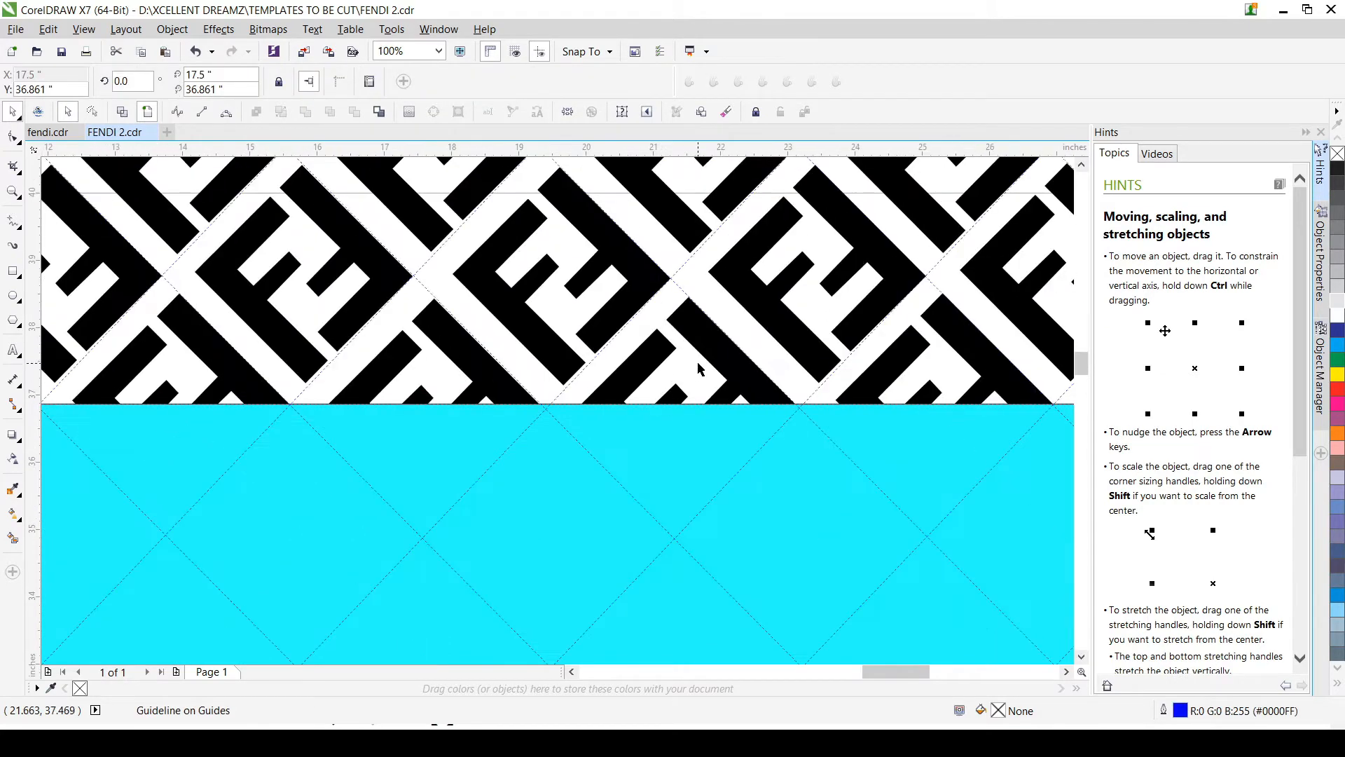
click(700, 369)
Step: Fill the four unfilled rectangles above, left, right of and below the cyan rectangle with purple, and deselect
scroll(686, 412, down, 3)
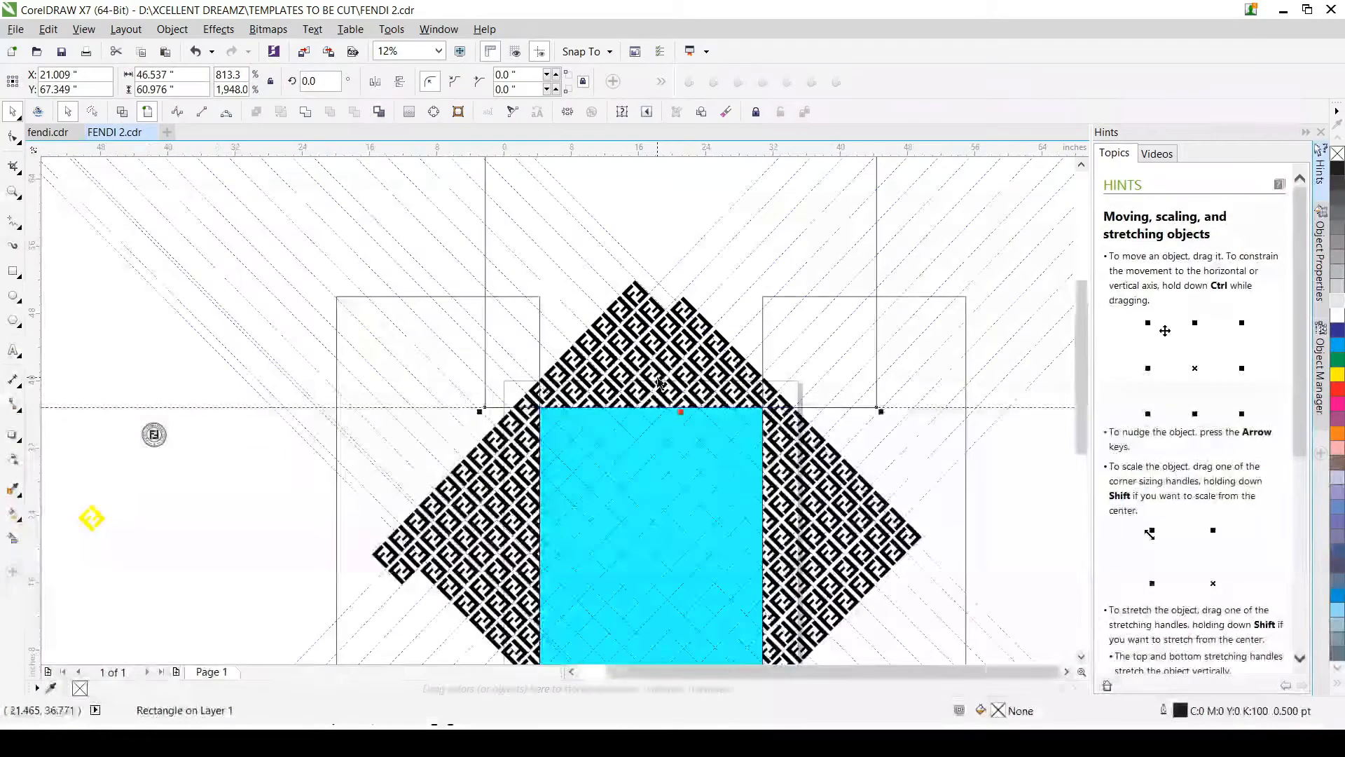
scroll(652, 394, up, 2)
scroll(634, 482, up, 2)
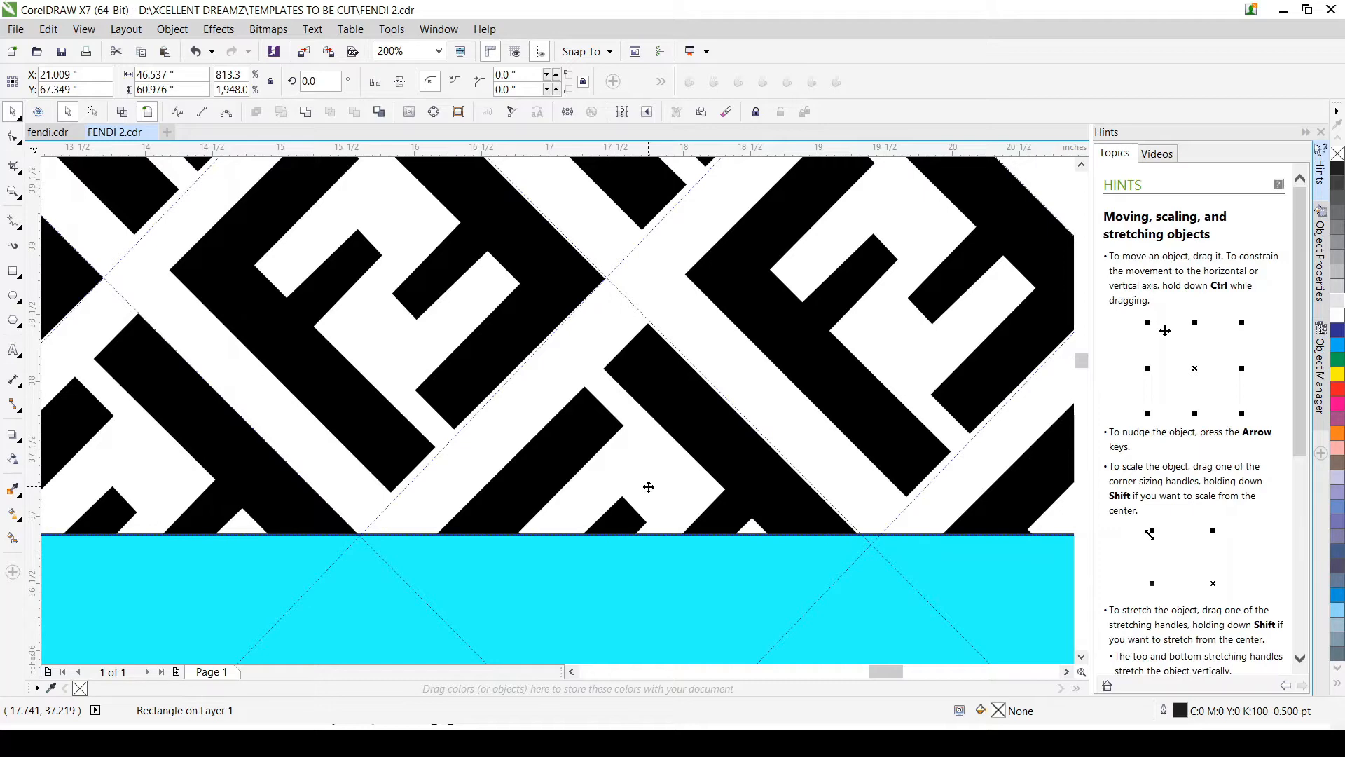
scroll(648, 487, down, 4)
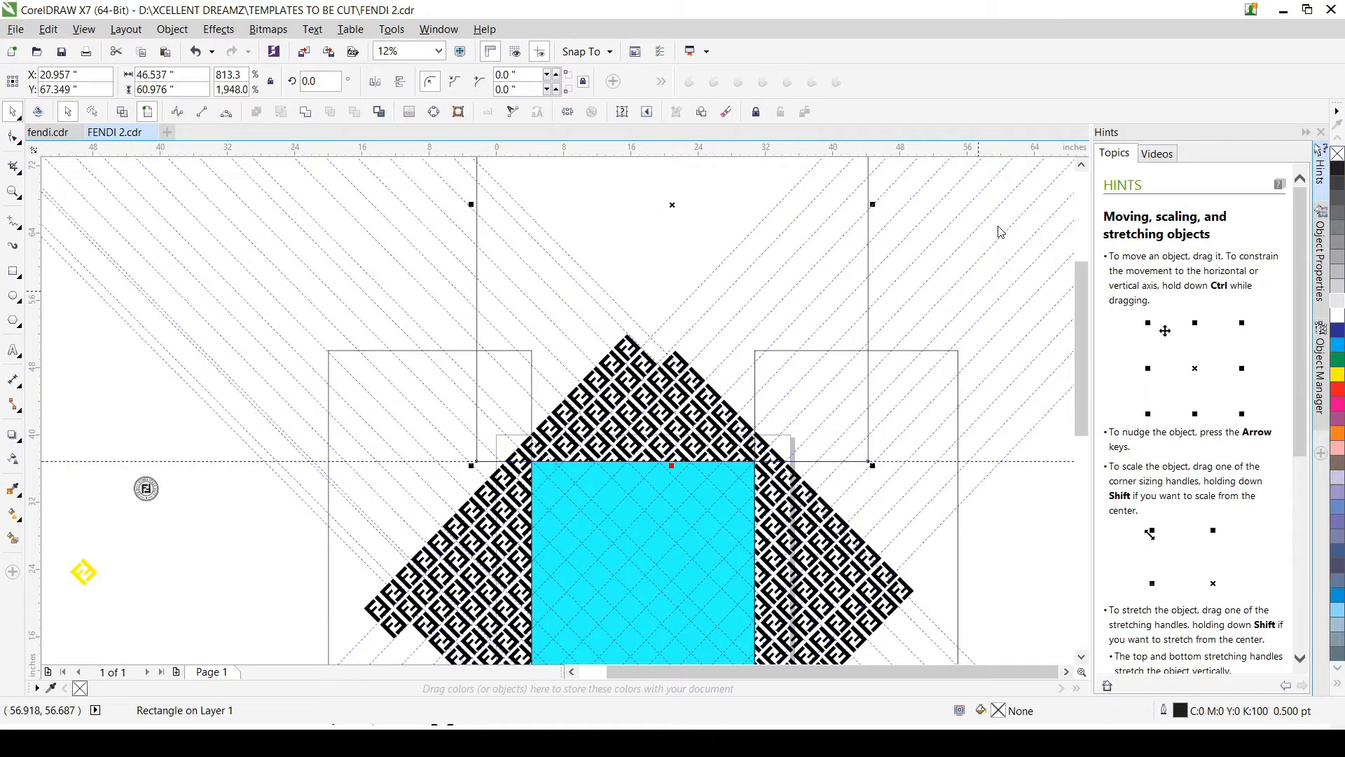
click(338, 448)
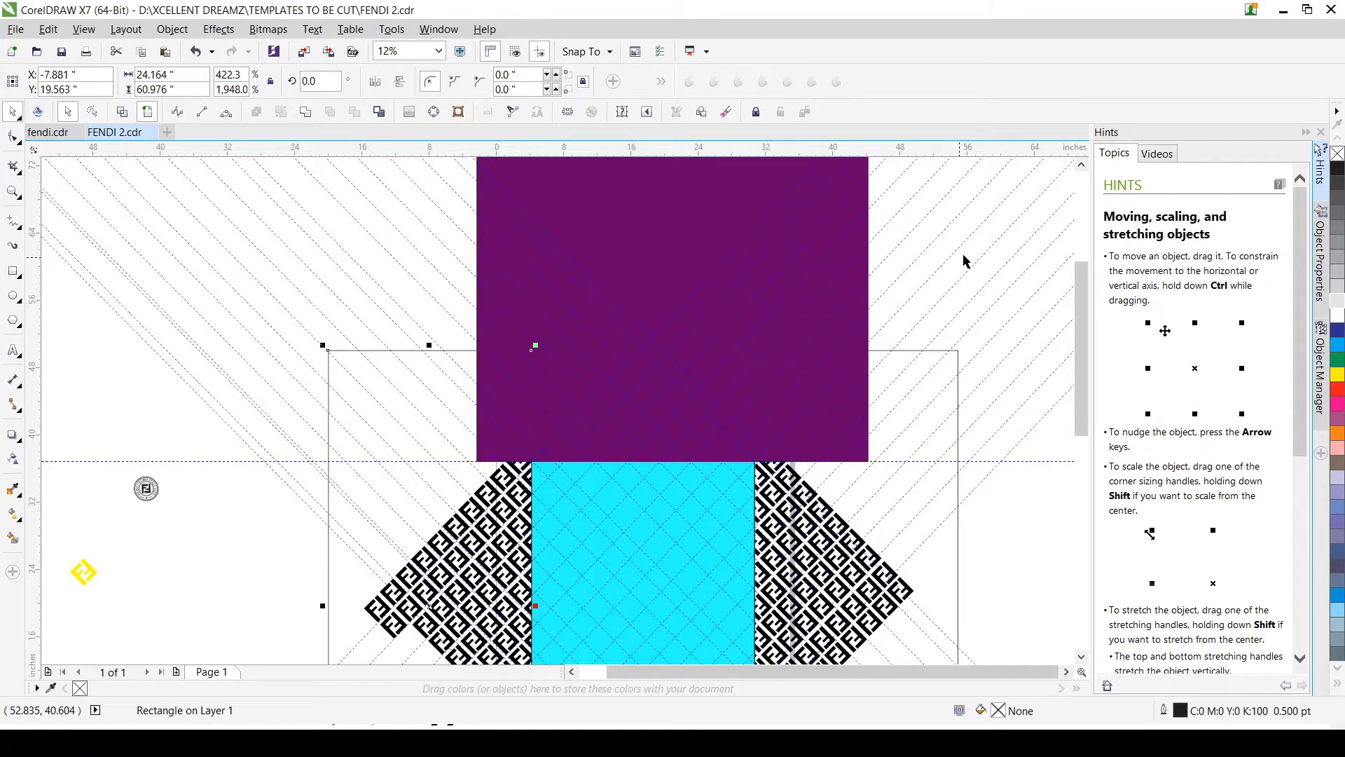
click(959, 390)
scroll(930, 381, down, 2)
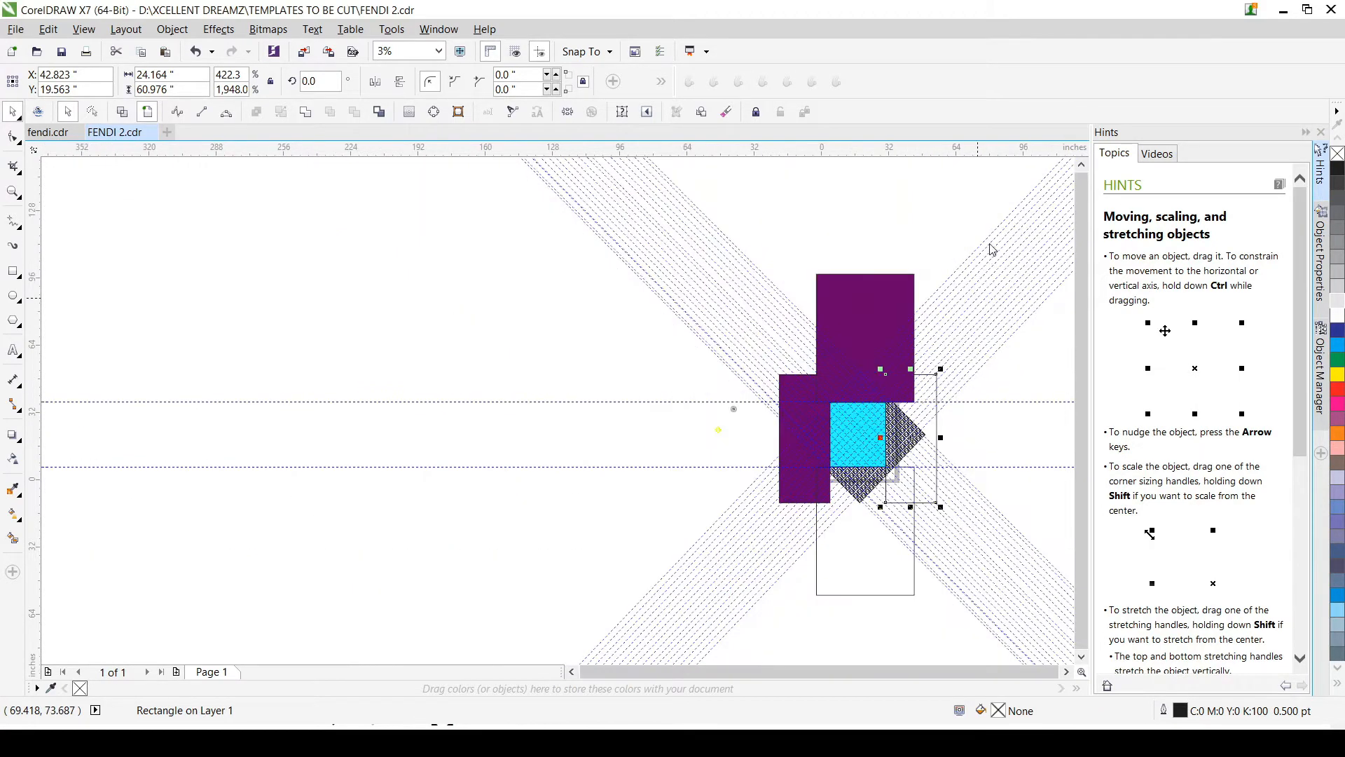
click(873, 556)
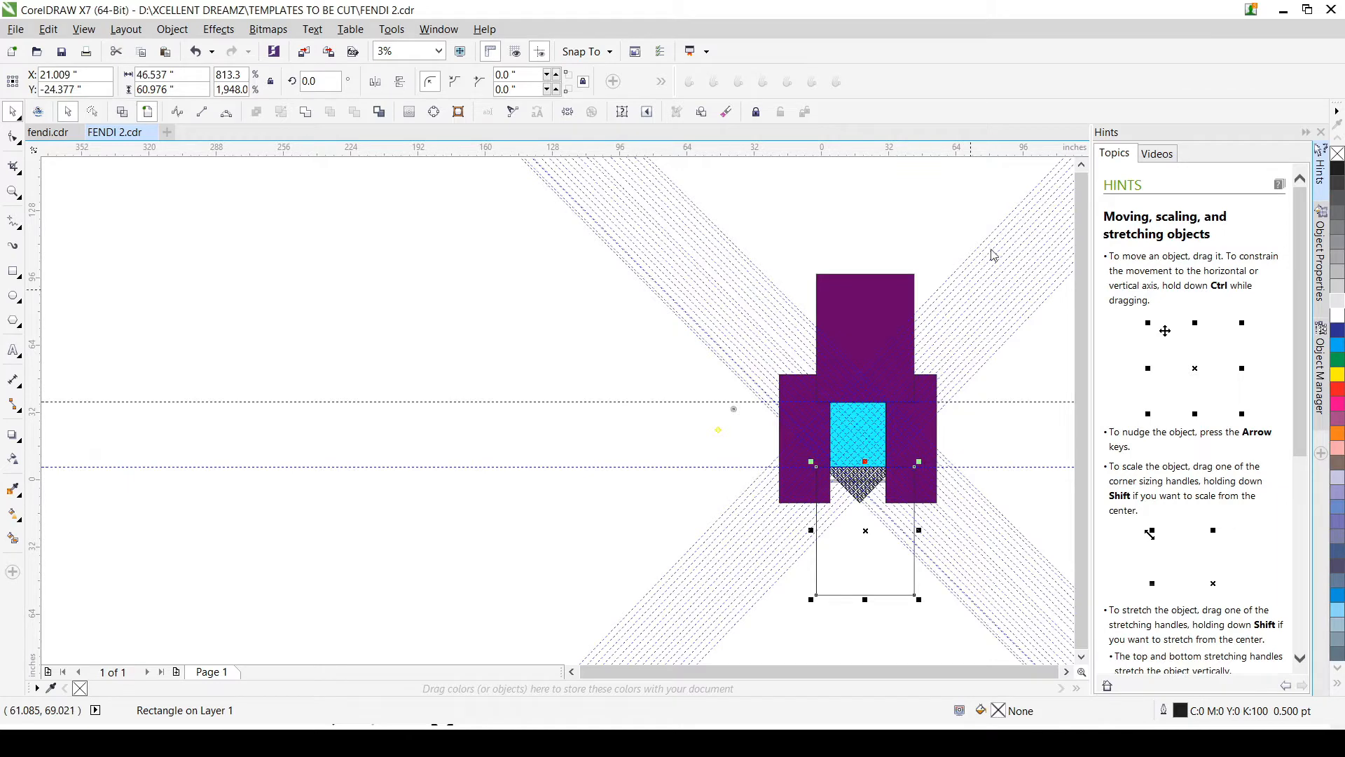
click(611, 335)
scroll(612, 335, down, 1)
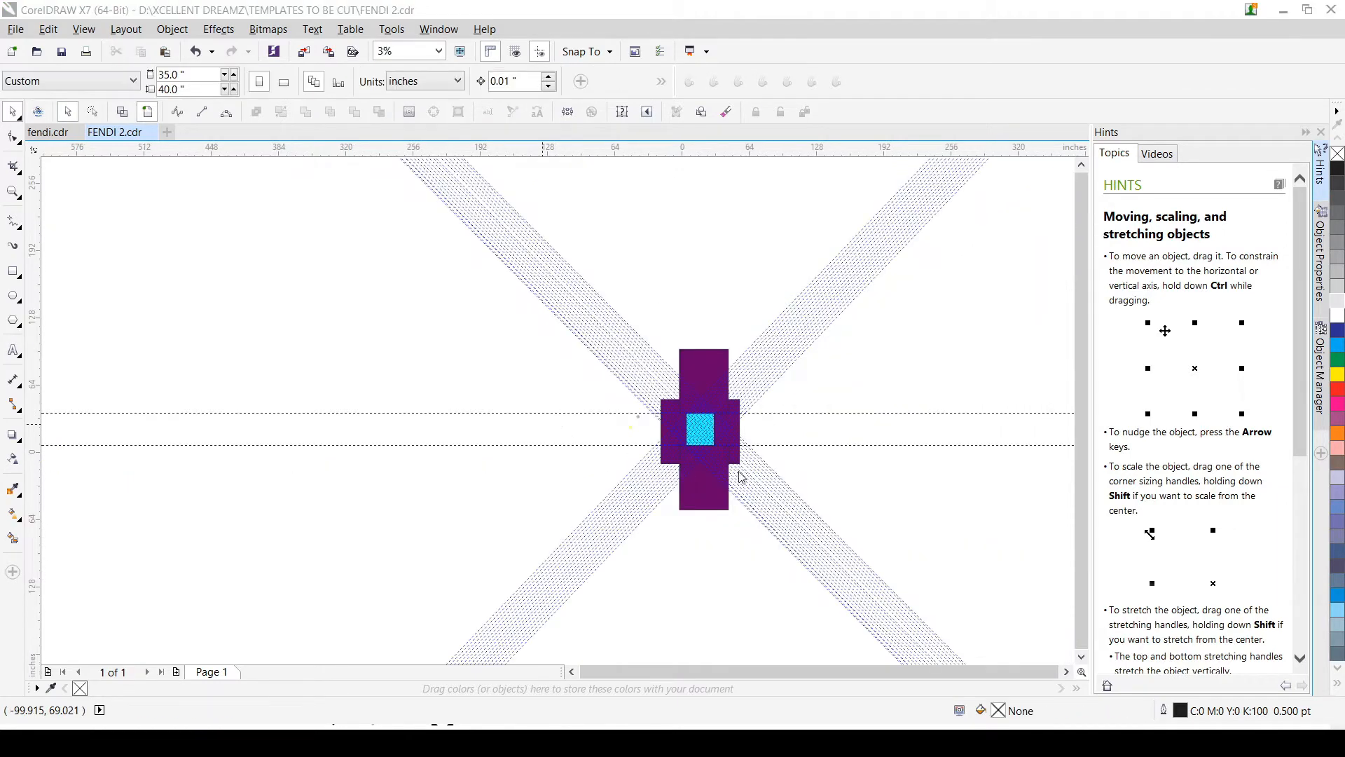
scroll(704, 439, down, 1)
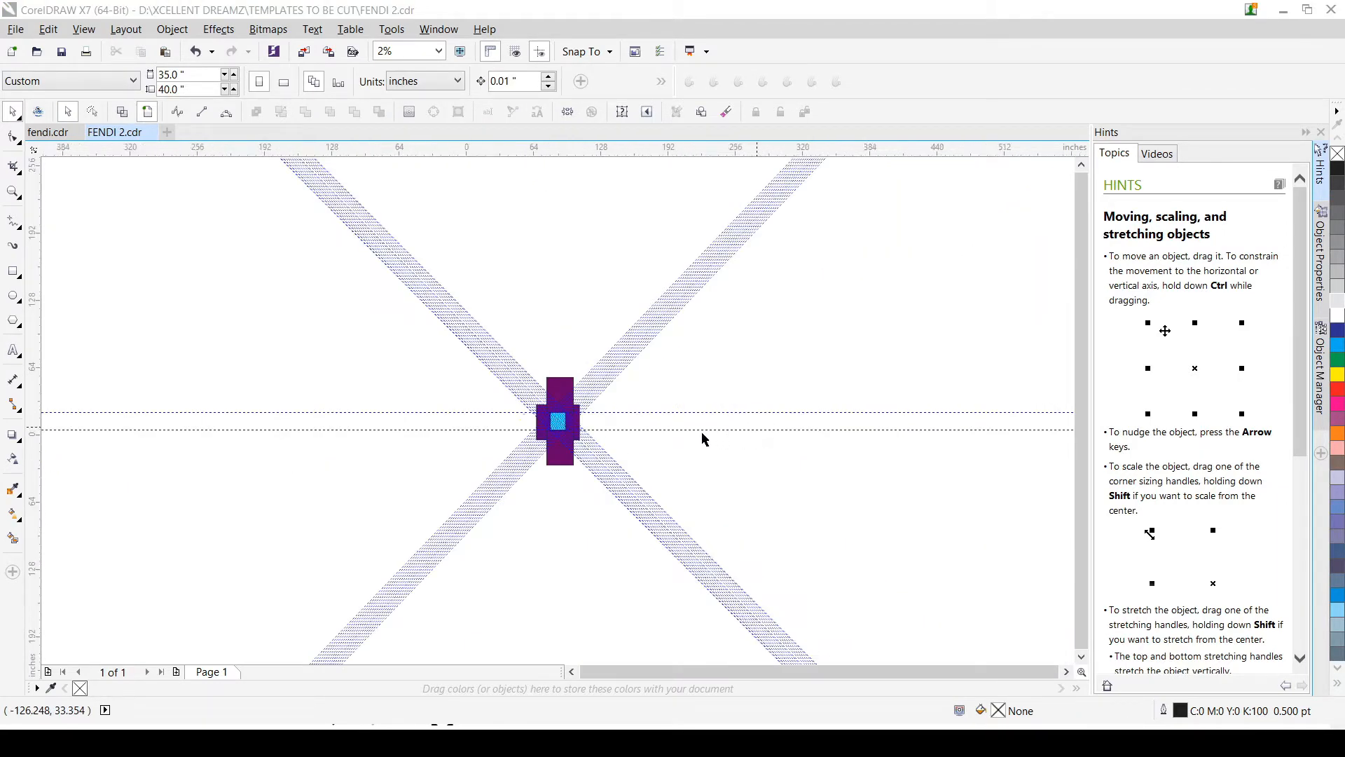
scroll(704, 439, up, 3)
scroll(322, 372, up, 4)
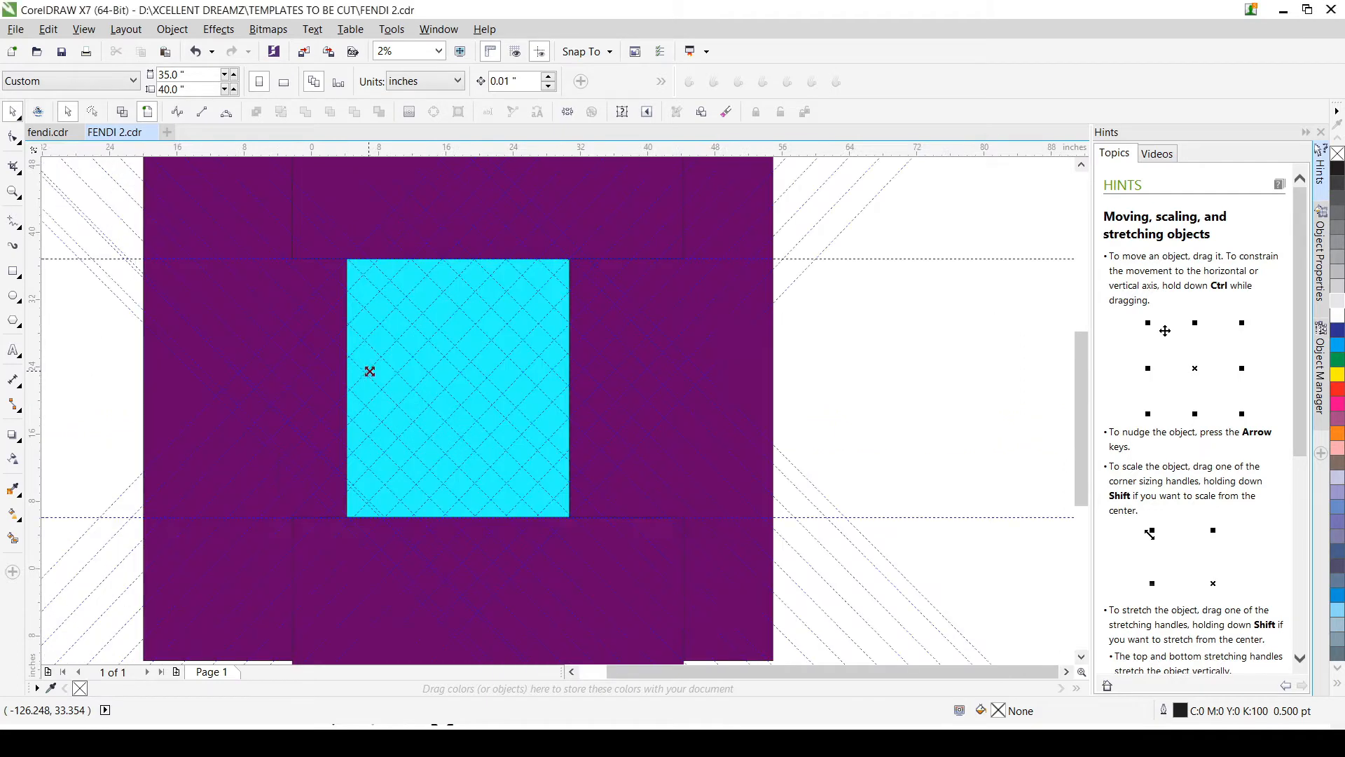
scroll(367, 371, down, 1)
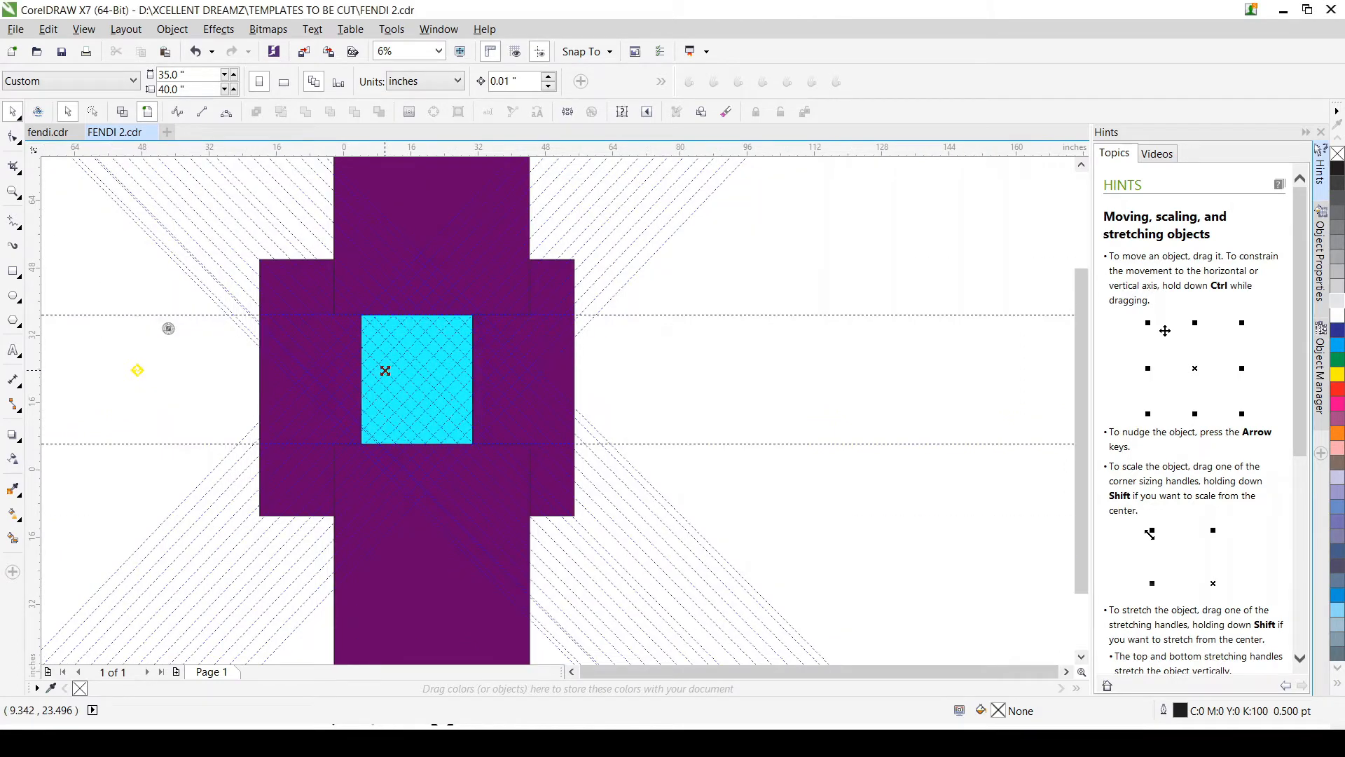
drag(551, 449, 230, 262)
click(829, 511)
drag(827, 536, 311, 285)
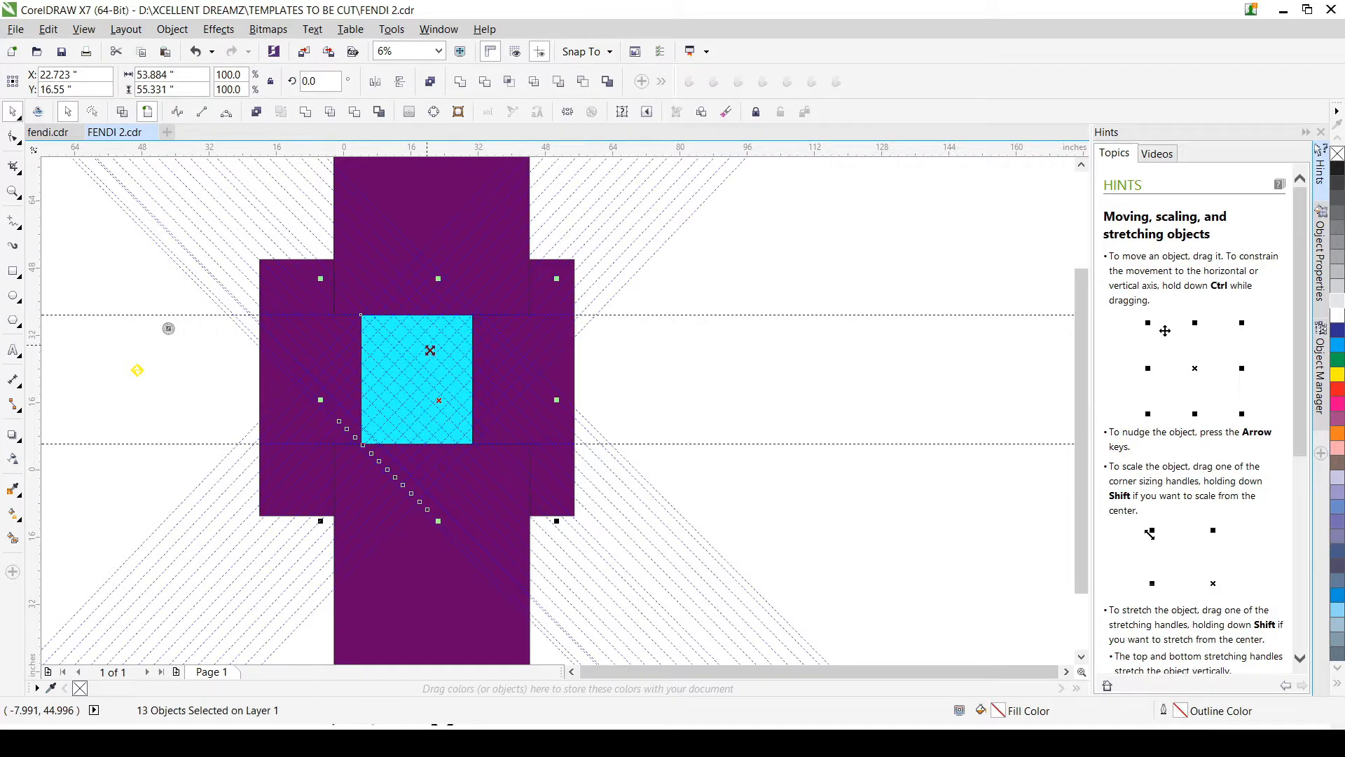
scroll(628, 435, down, 2)
drag(538, 411, 198, 321)
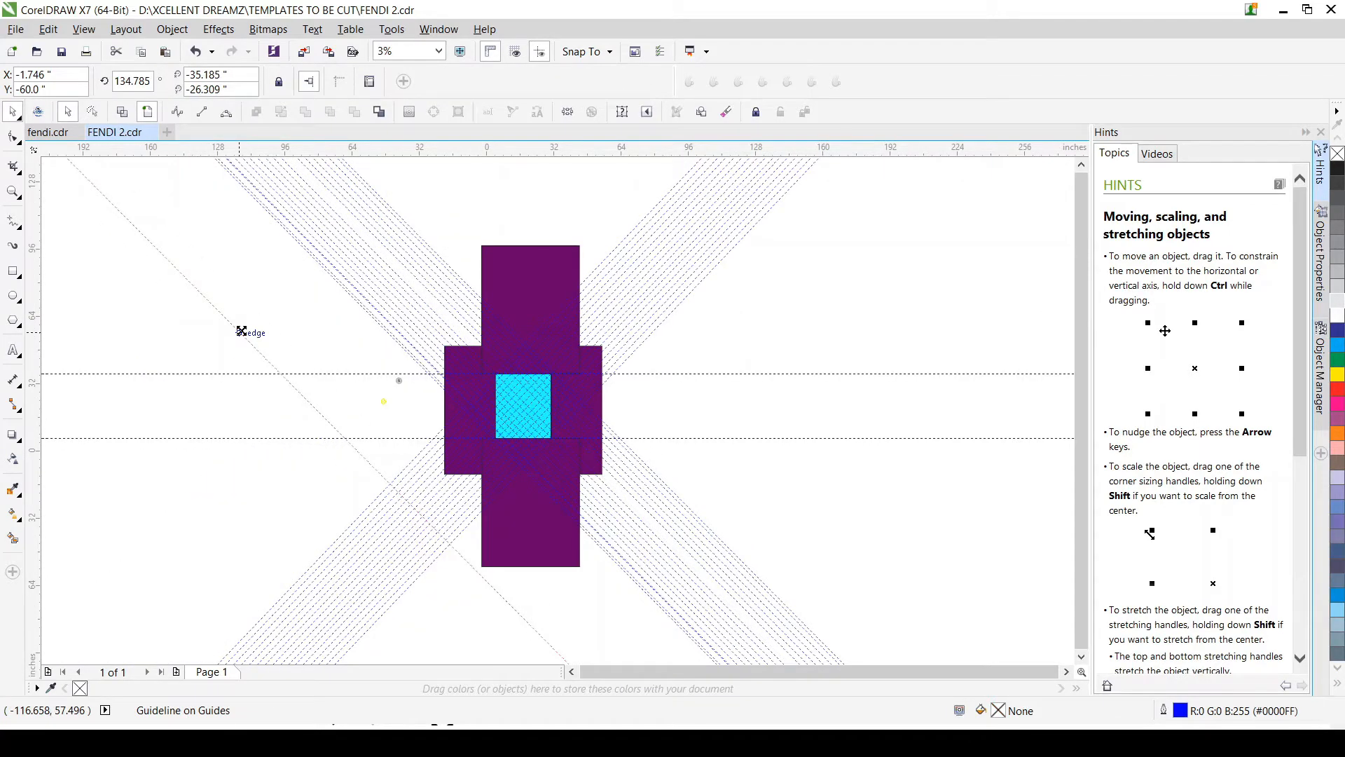
key(ctrl+z)
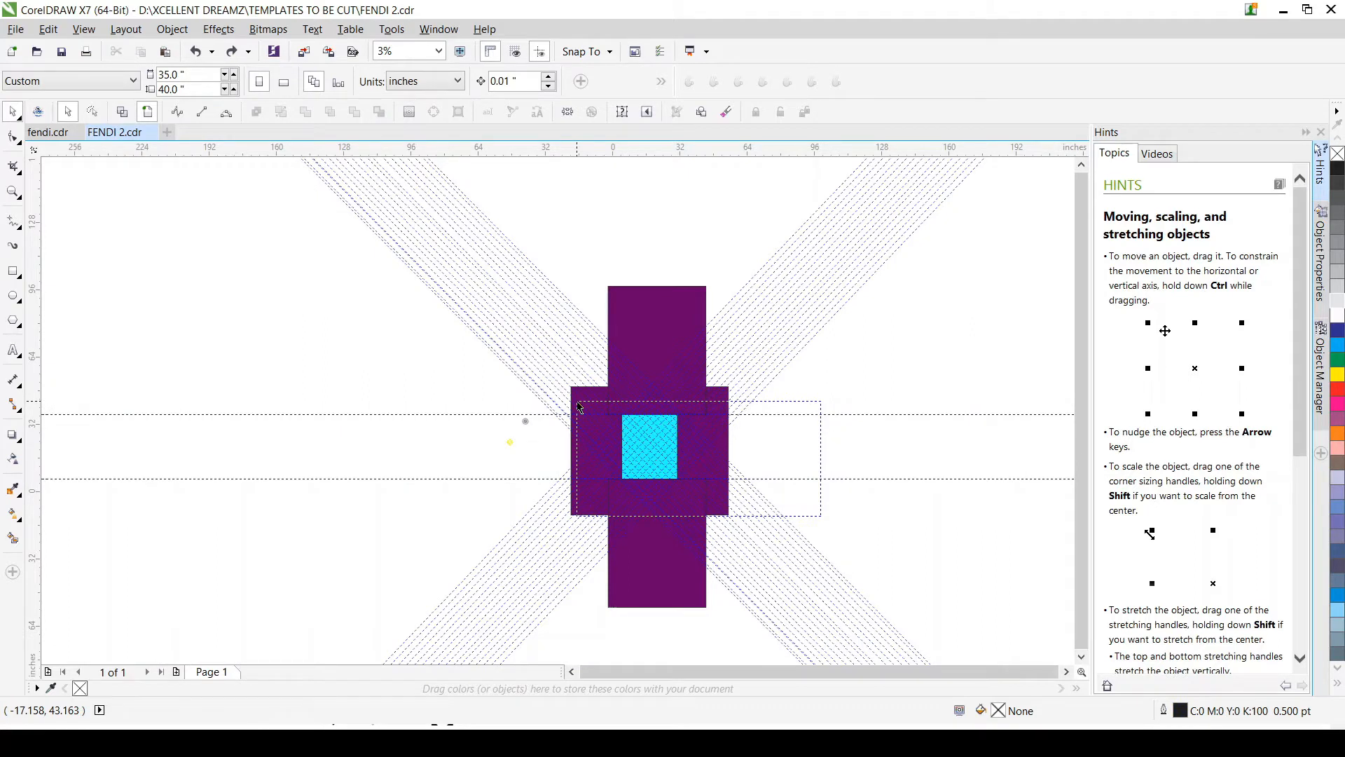
Step: Select the covered pattern pieces with the cyan rectangle and place a copy in the empty upper-left area, at about X -174.4 in, Y 77.082 in
drag(577, 401, 577, 401)
drag(644, 457, 217, 329)
scroll(249, 312, up, 1)
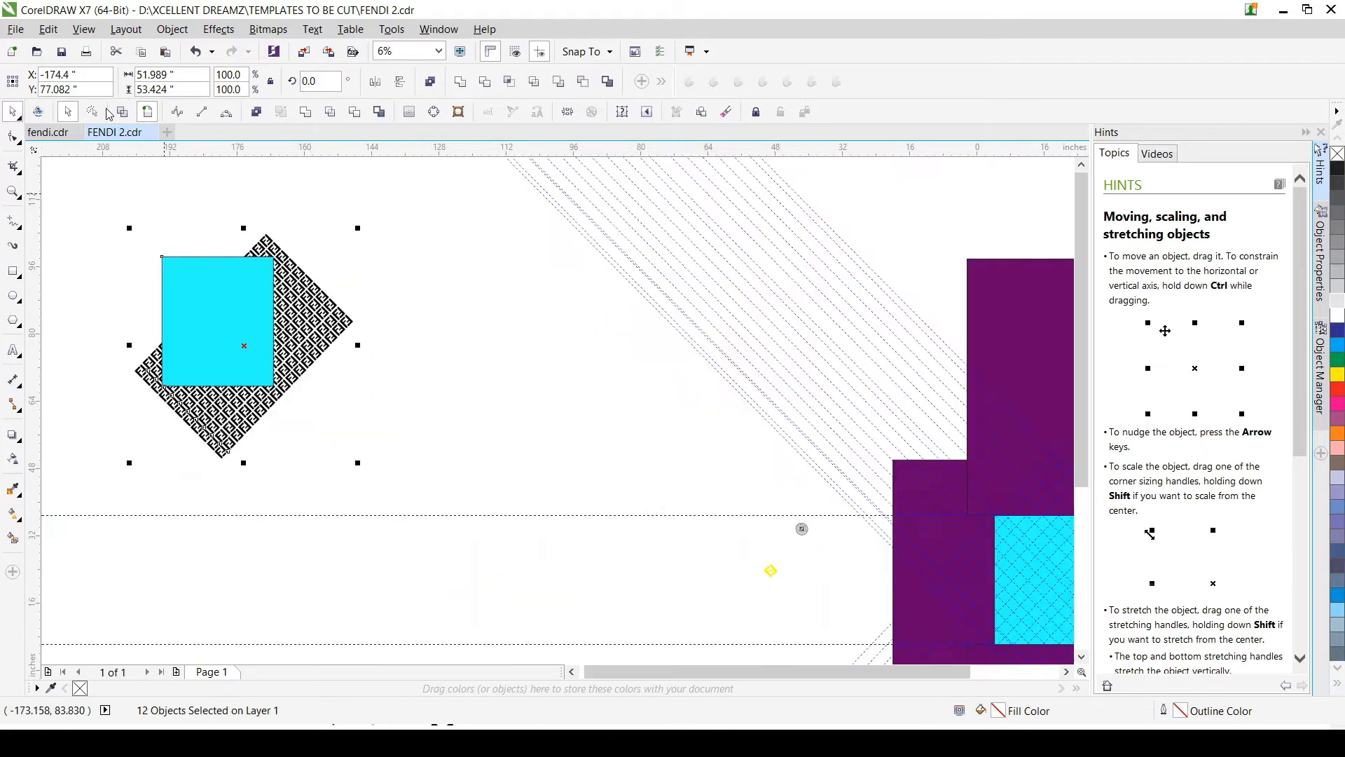
Step: Undo the copy of the pattern pieces and cyan rectangle placed in the upper-left area, and clear the selection
key(Escape)
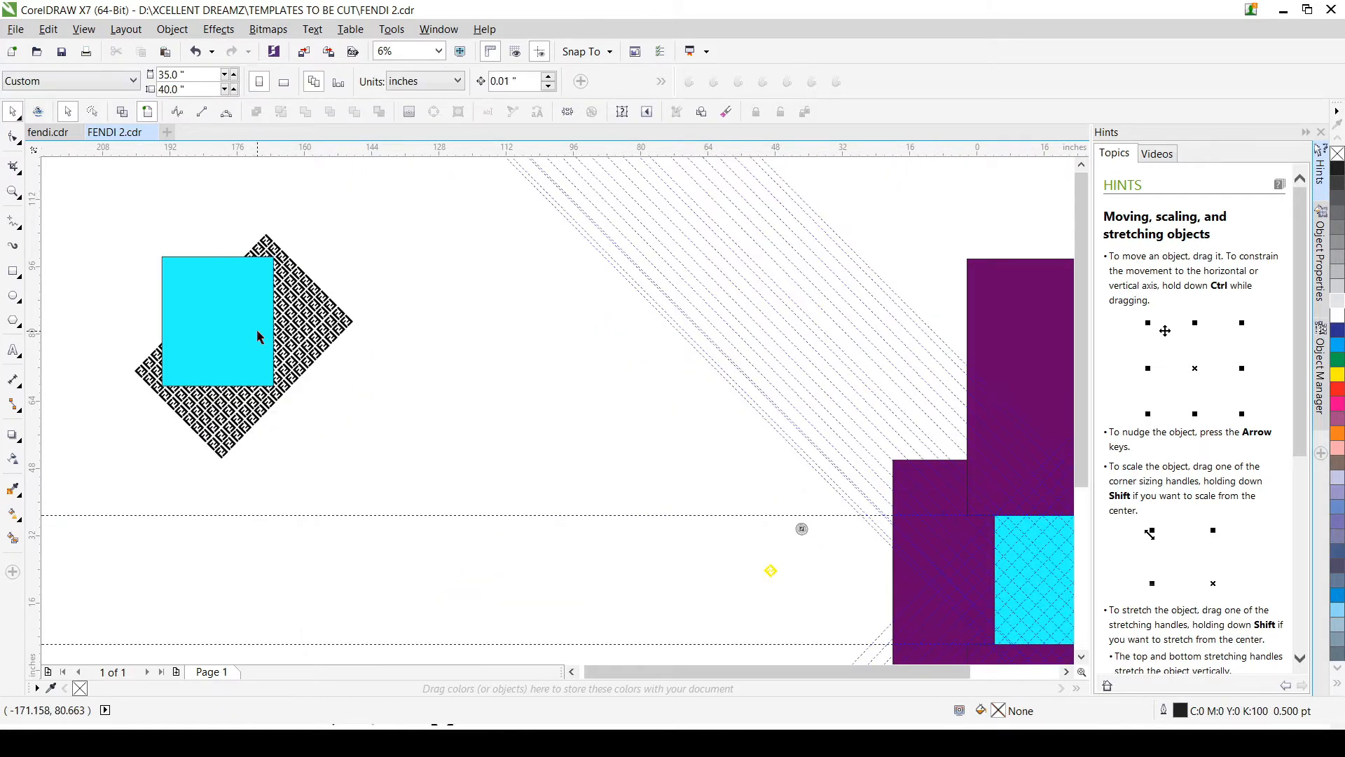
scroll(258, 361, down, 2)
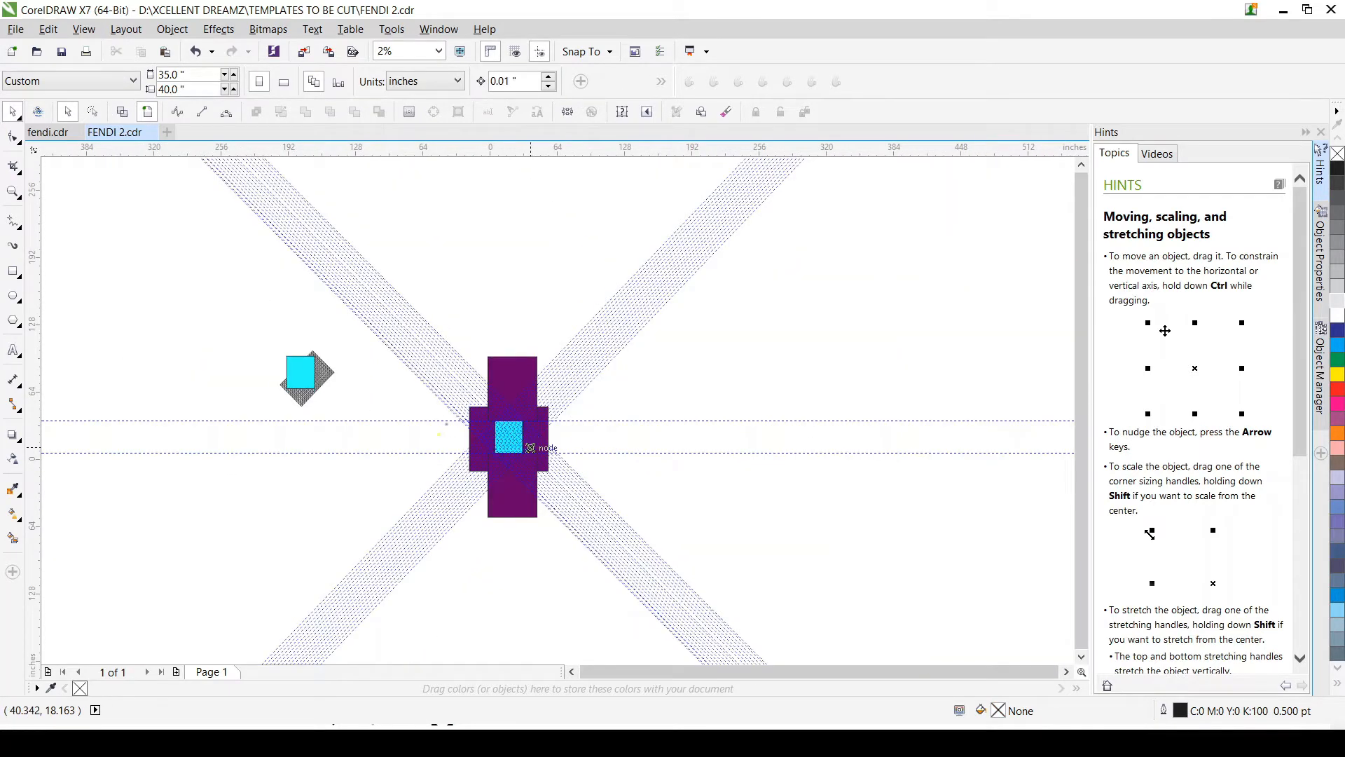
key(ctrl+z)
scroll(544, 460, up, 2)
click(738, 564)
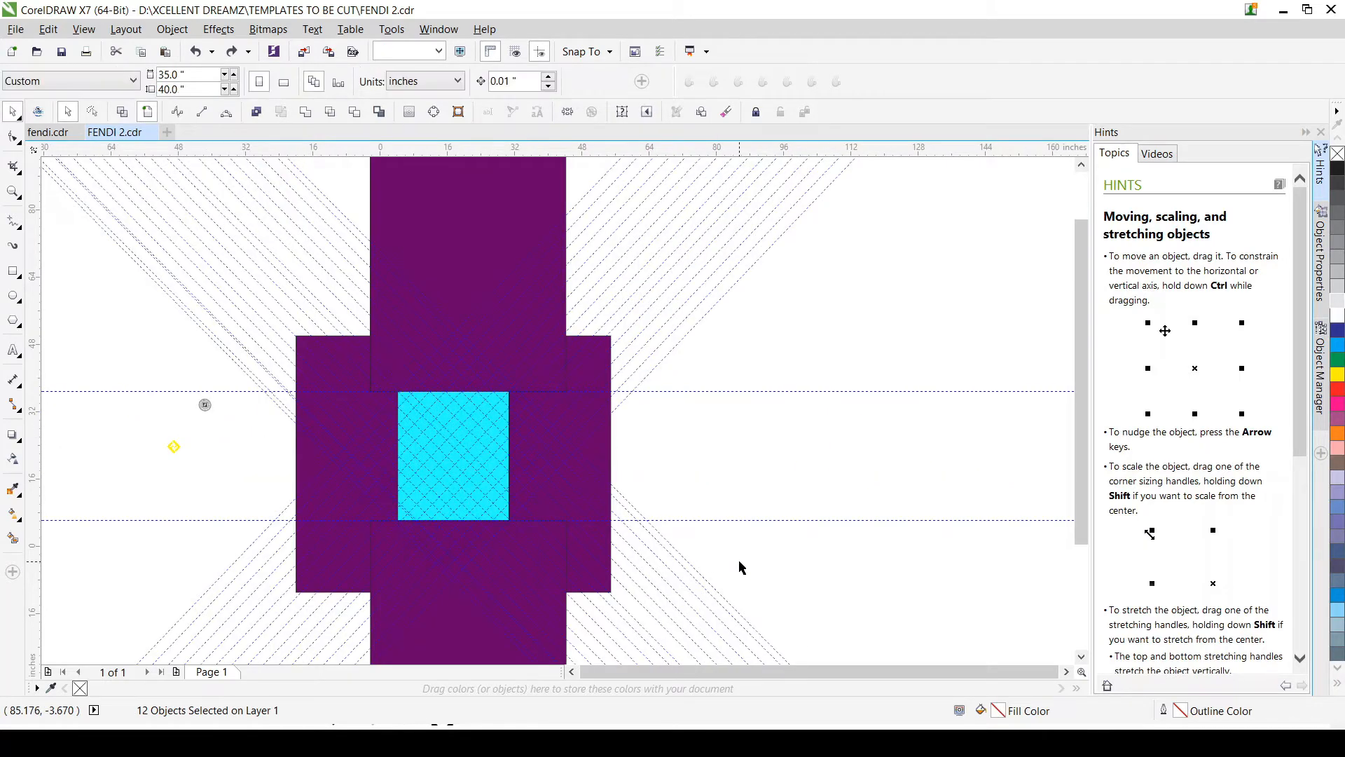
Step: Select all the central pattern pieces with the enclosed rectangles and place a copy in the upper-left area, at about X -158.809 in, Y 83.753 in
drag(827, 627, 304, 282)
scroll(423, 421, down, 1)
drag(437, 439, 60, 303)
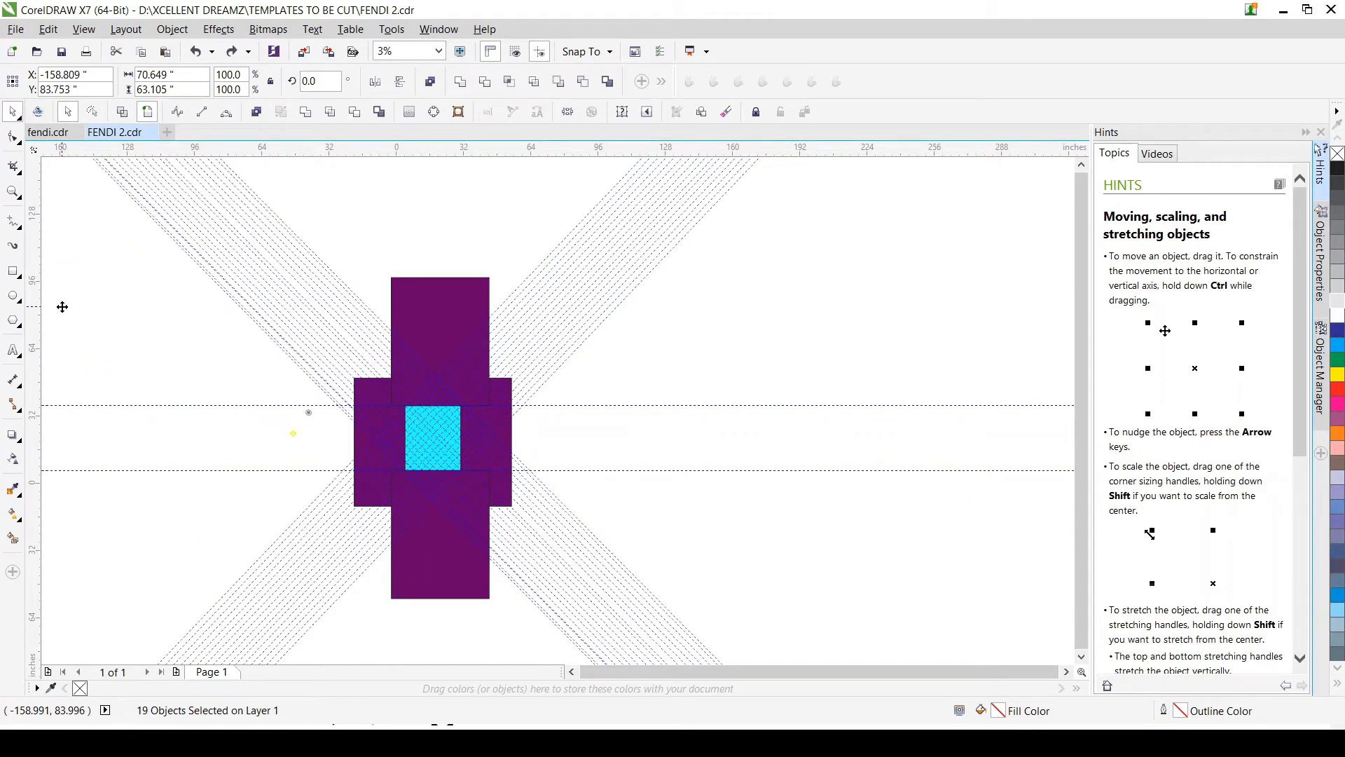
scroll(192, 373, down, 1)
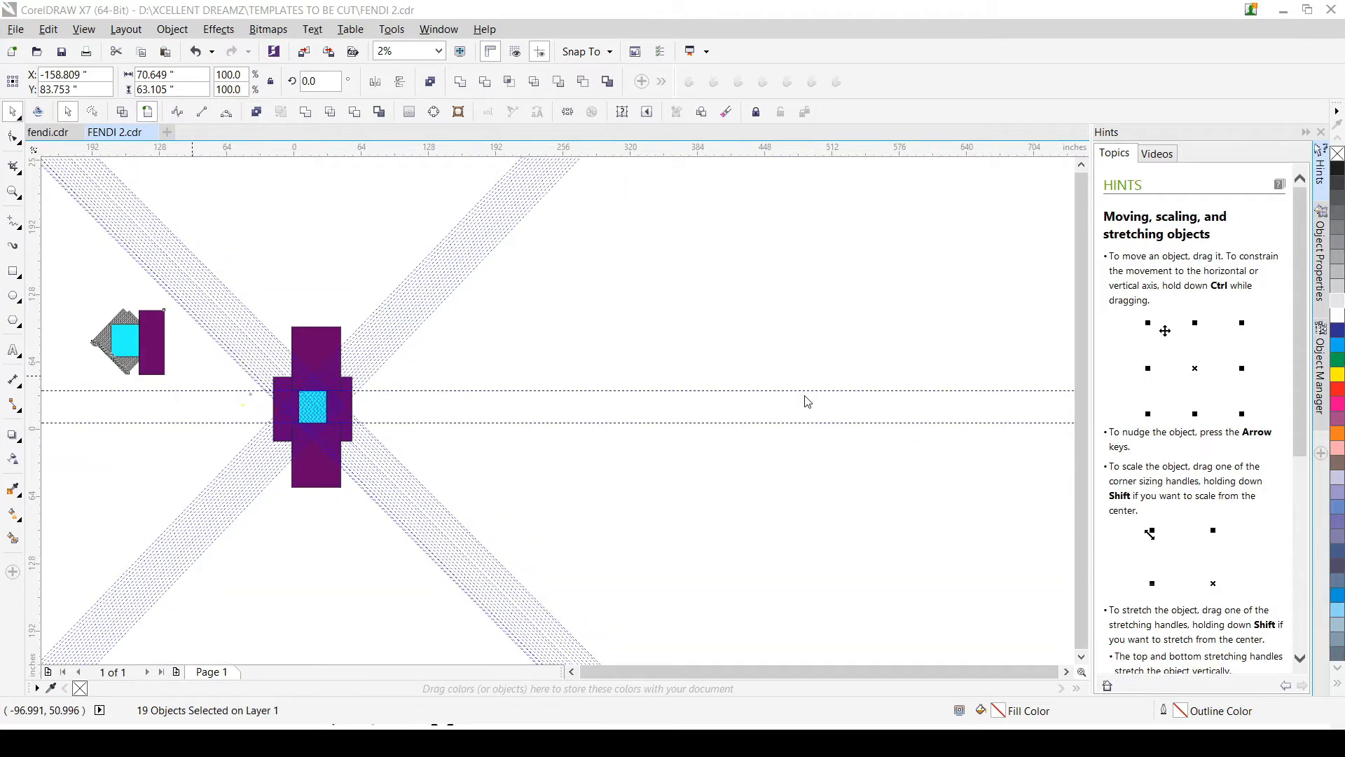
scroll(226, 324, up, 1)
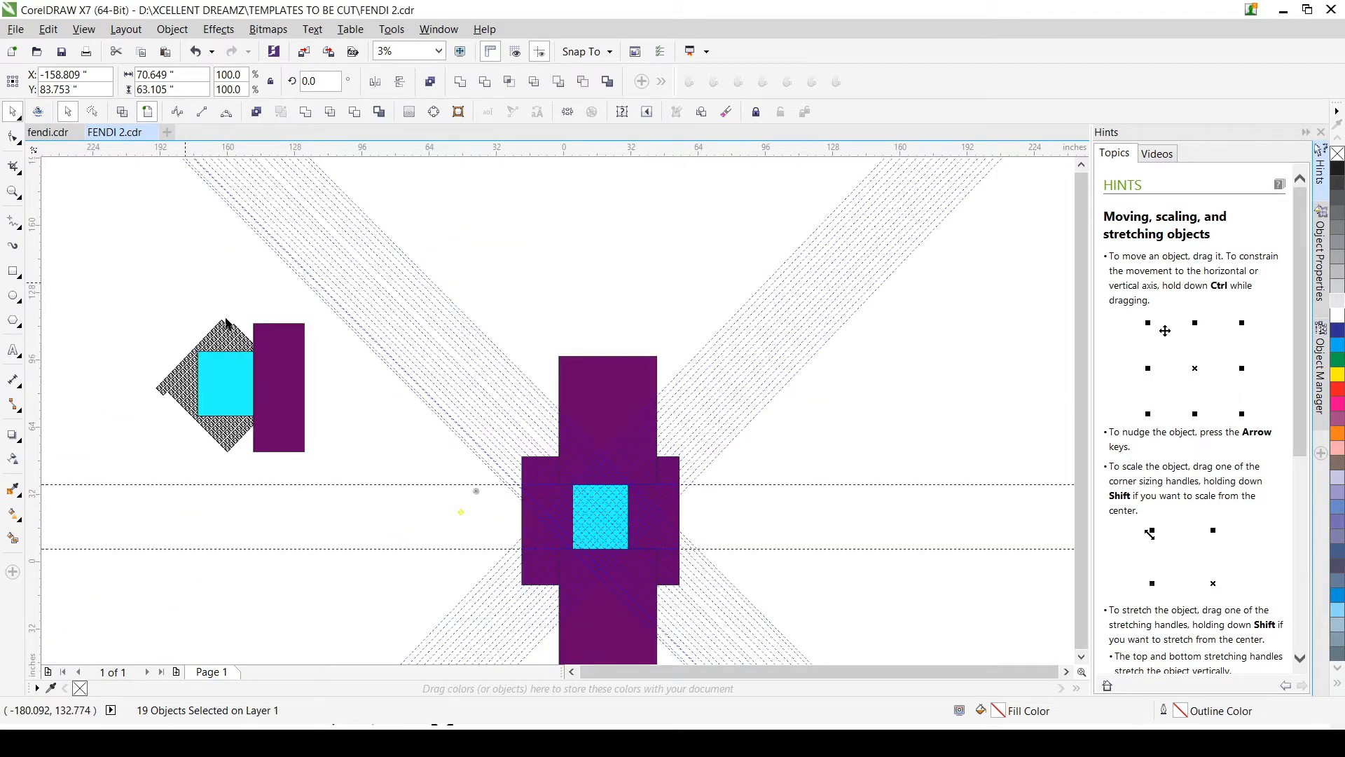
Step: Delete the purple and cyan rectangles from the upper-left copy, keeping only its pattern pieces
scroll(226, 324, up, 3)
click(332, 464)
key(Delete)
click(176, 420)
key(Delete)
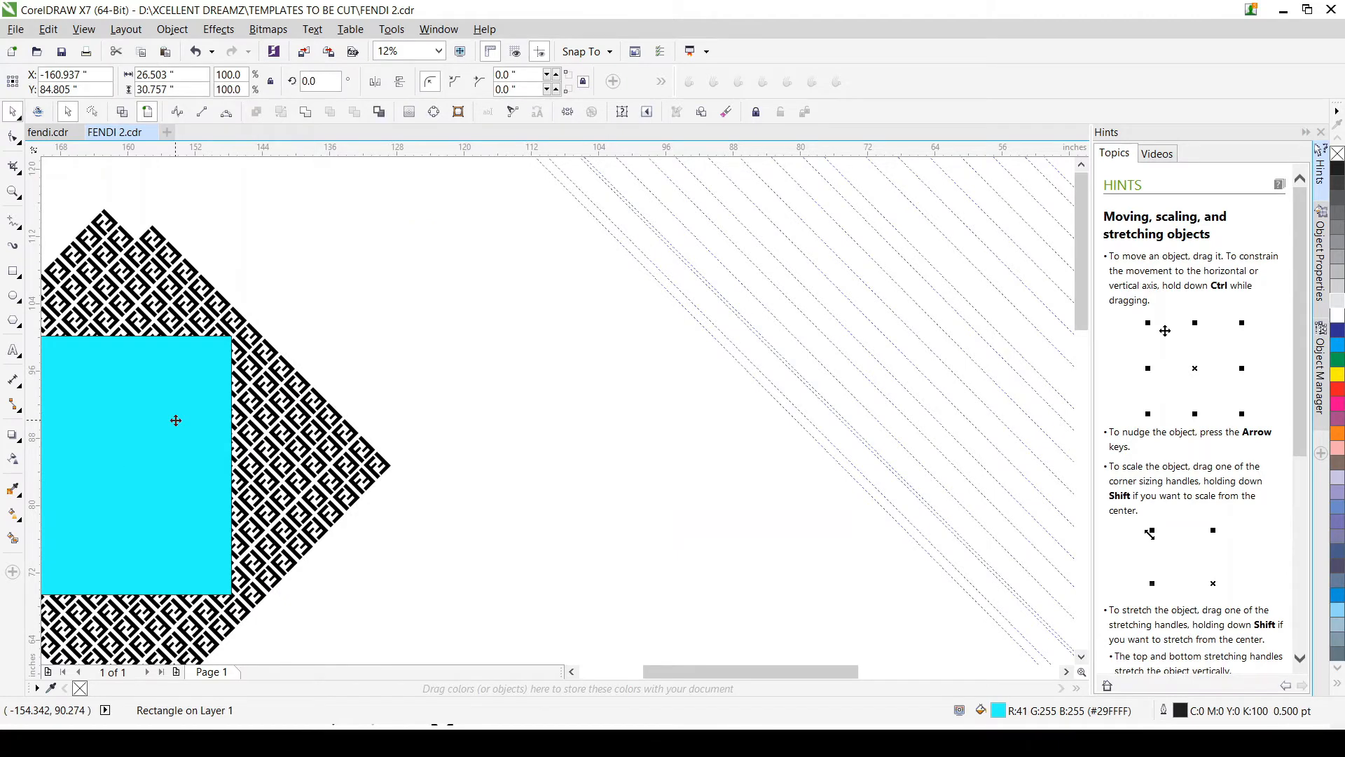
scroll(176, 421, down, 1)
scroll(144, 400, down, 1)
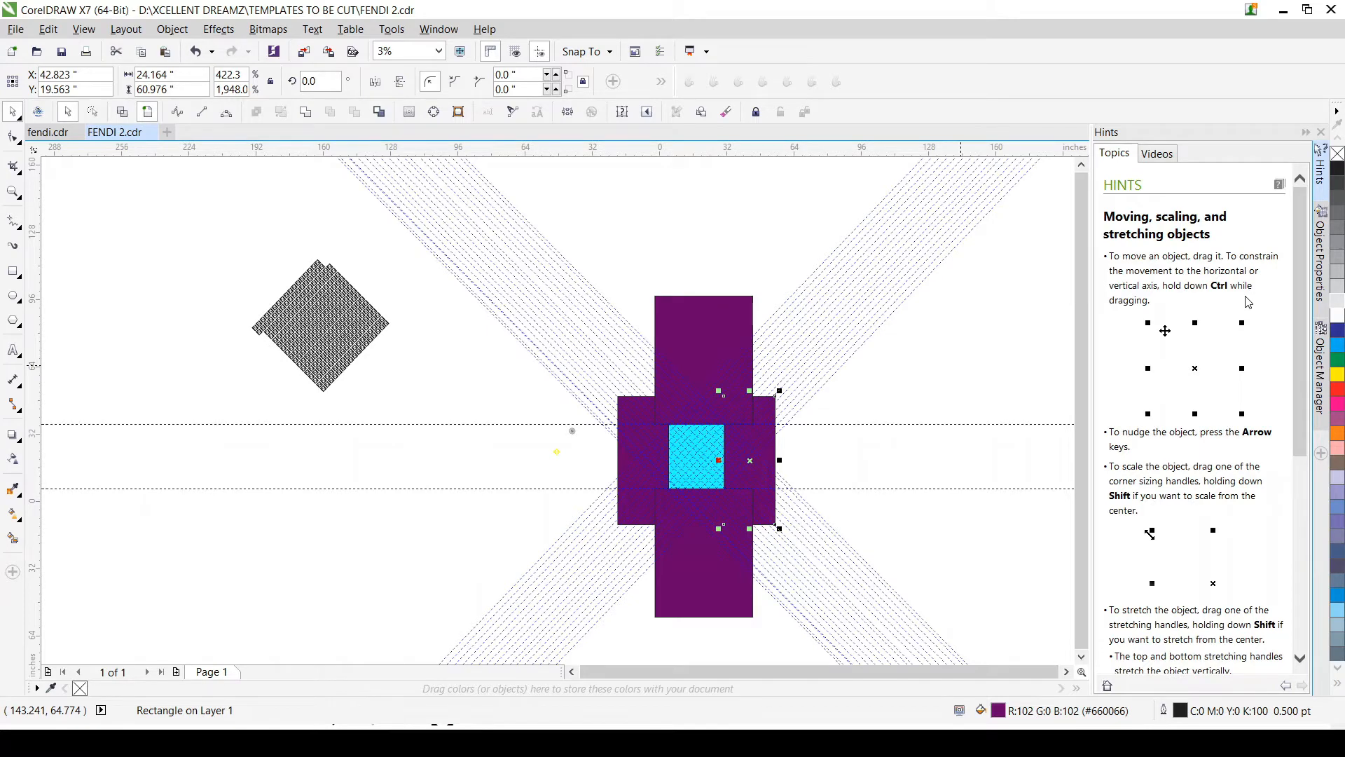
Step: Weld the four purple rectangles around the cyan rectangle into one frame and select the frame together with the cyan rectangle
click(1242, 270)
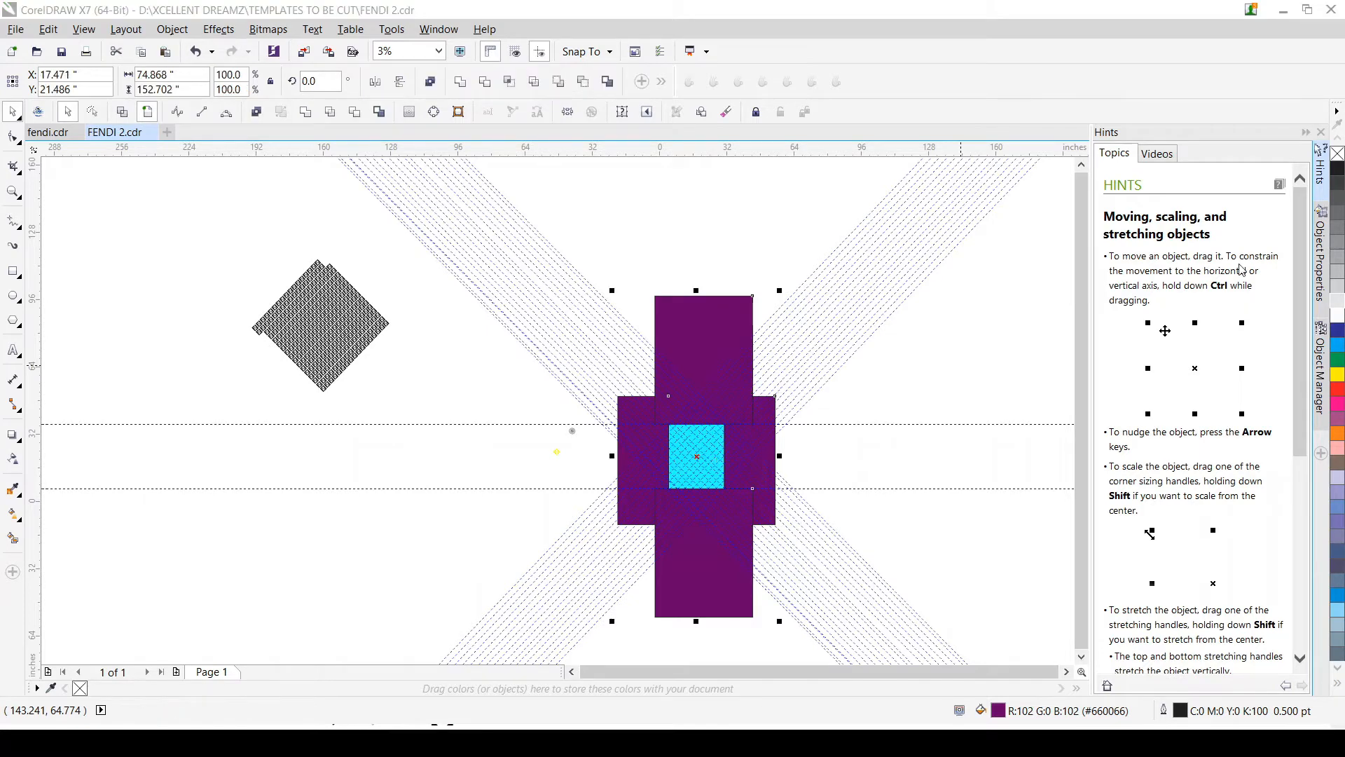
click(308, 116)
scroll(756, 492, up, 1)
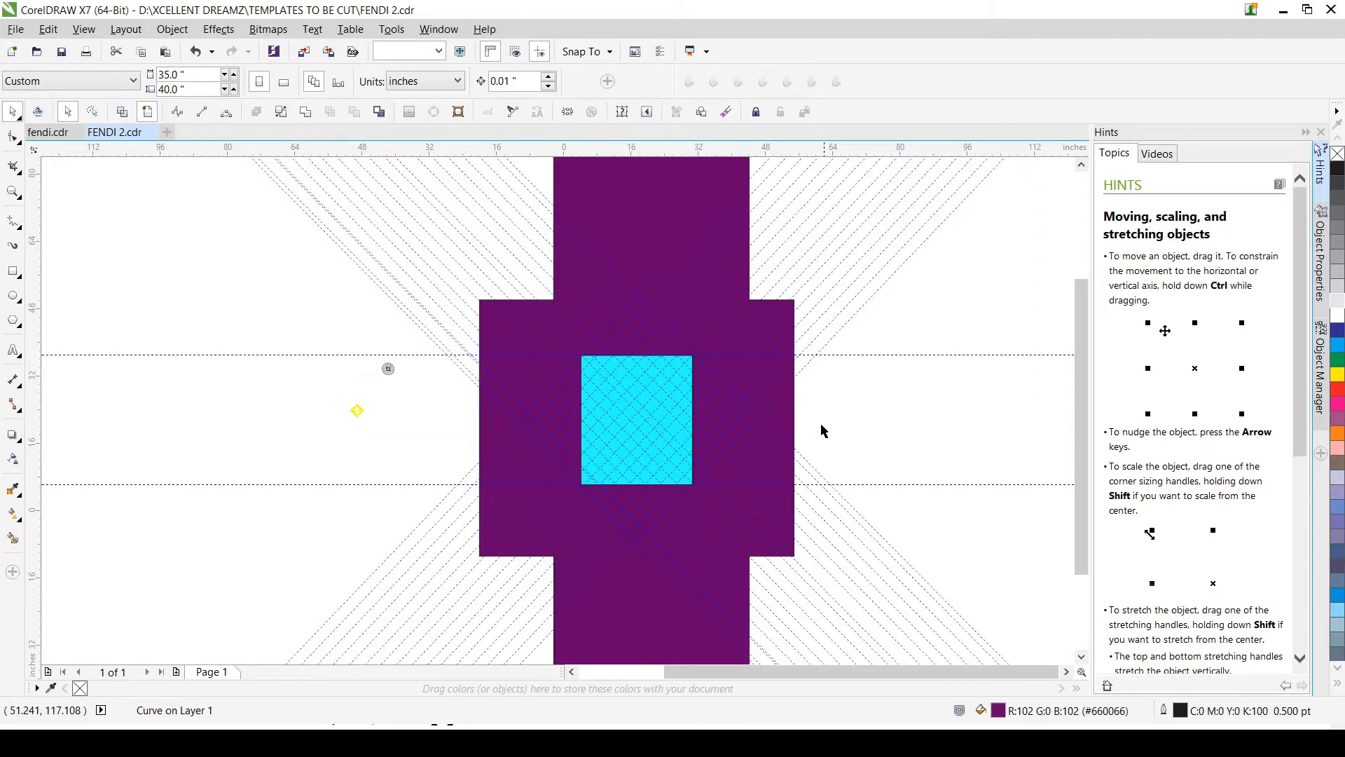
click(784, 420)
scroll(637, 405, up, 3)
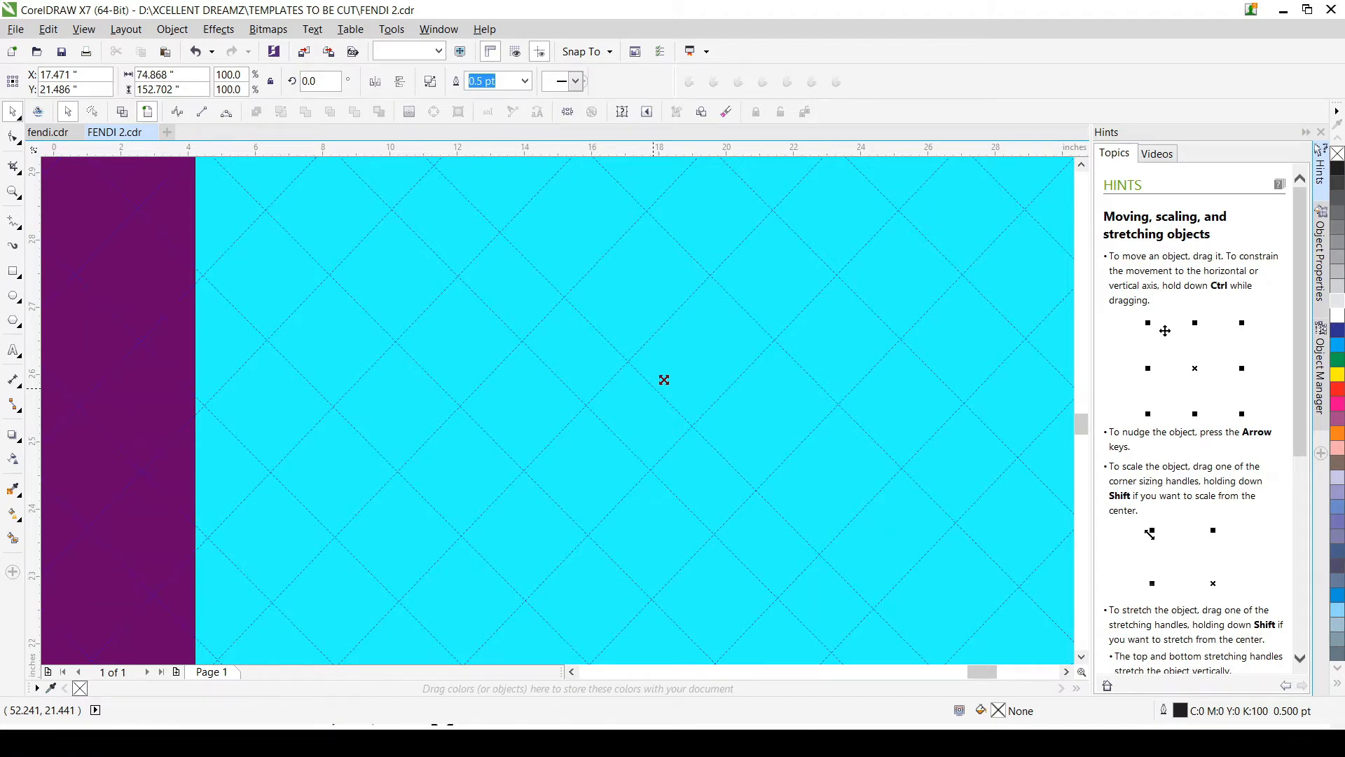
scroll(664, 380, up, 1)
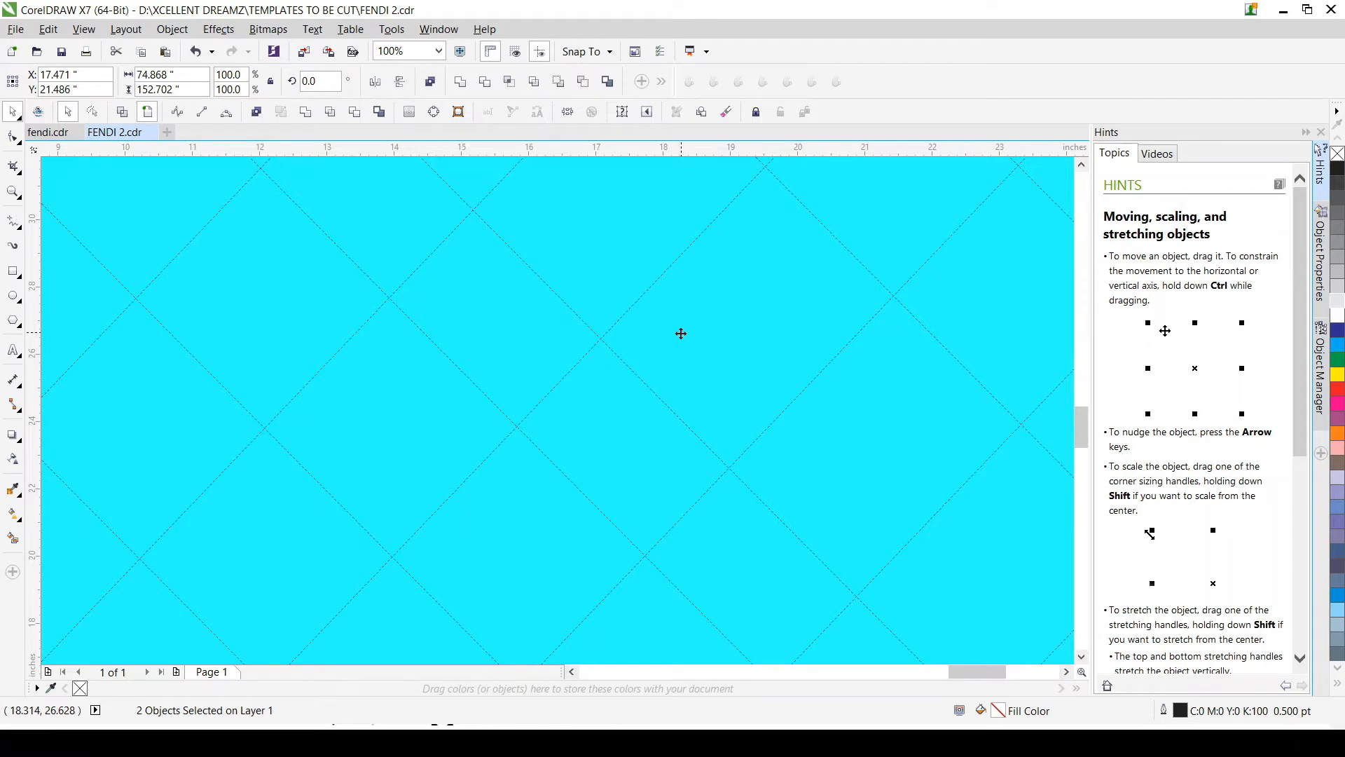
scroll(681, 333, down, 5)
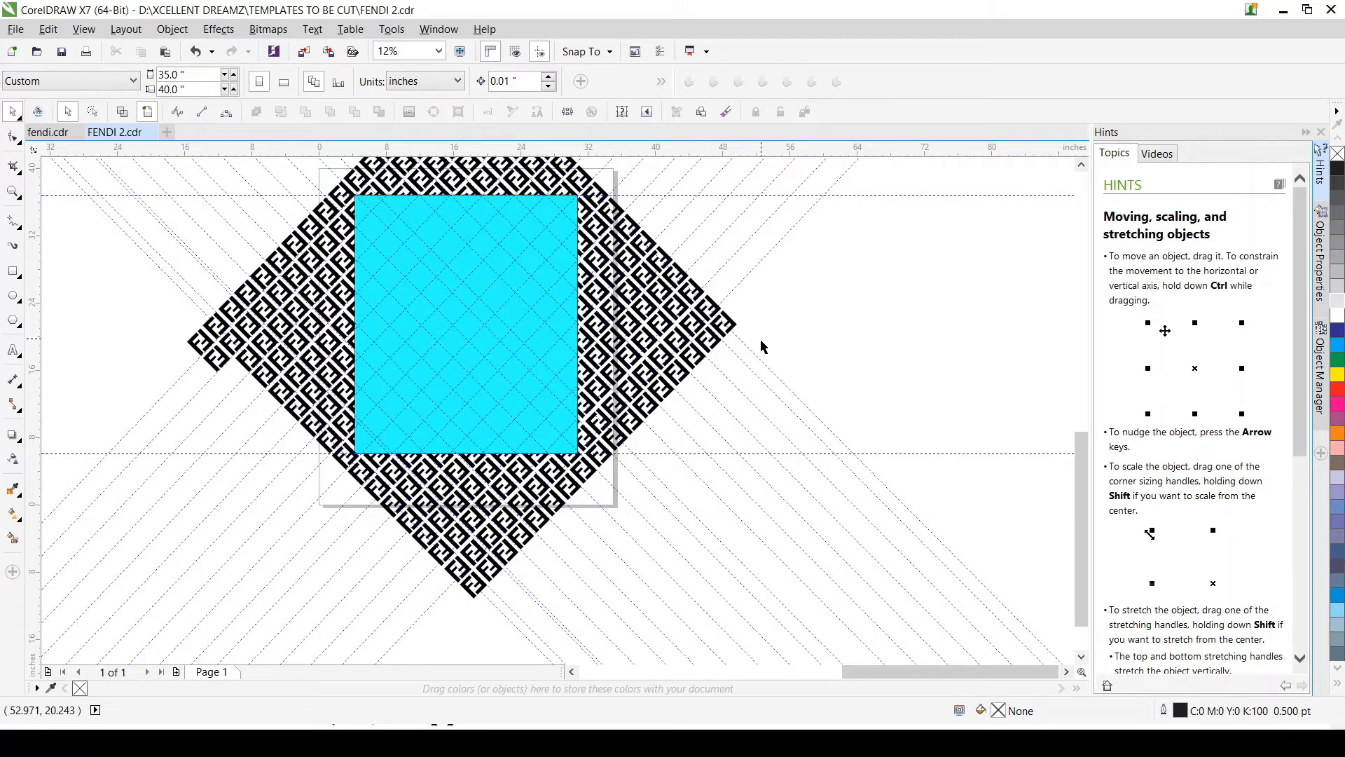
scroll(631, 389, down, 2)
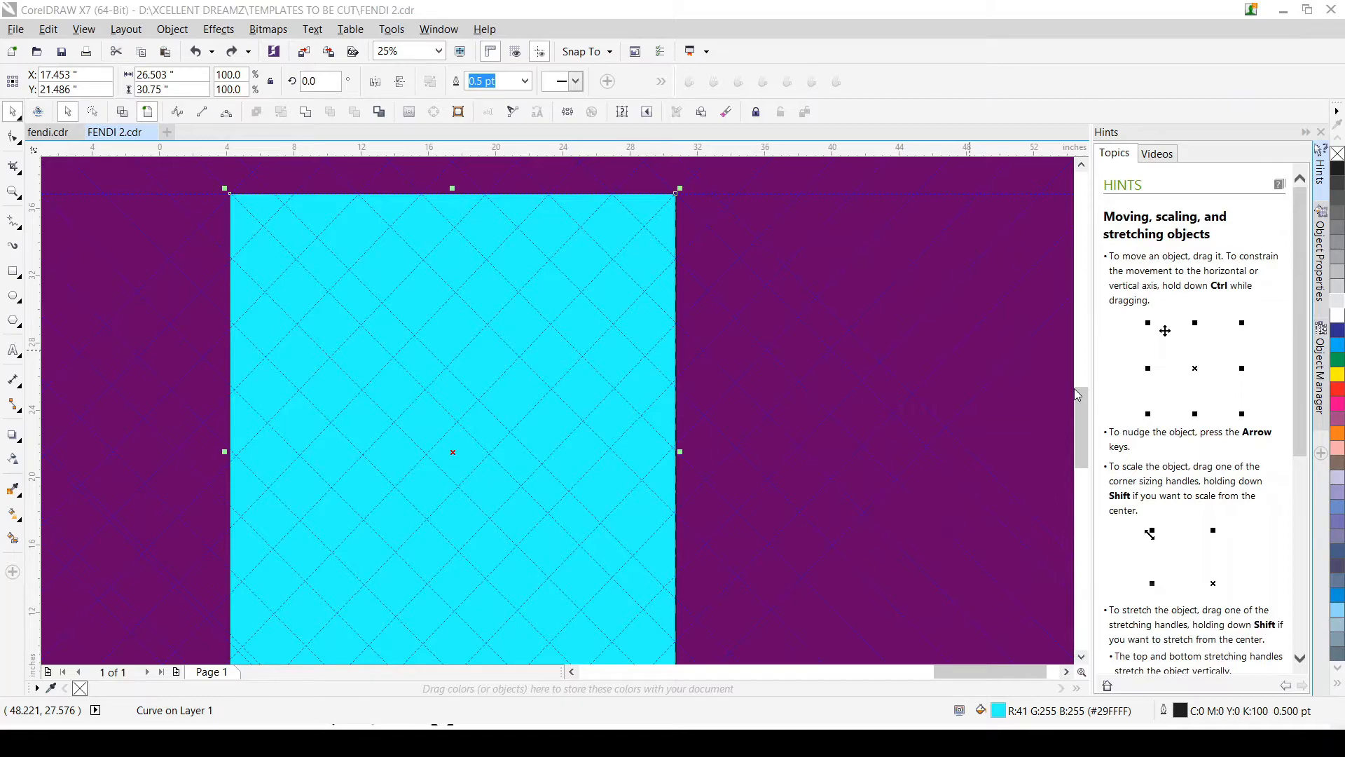
scroll(653, 307, up, 1)
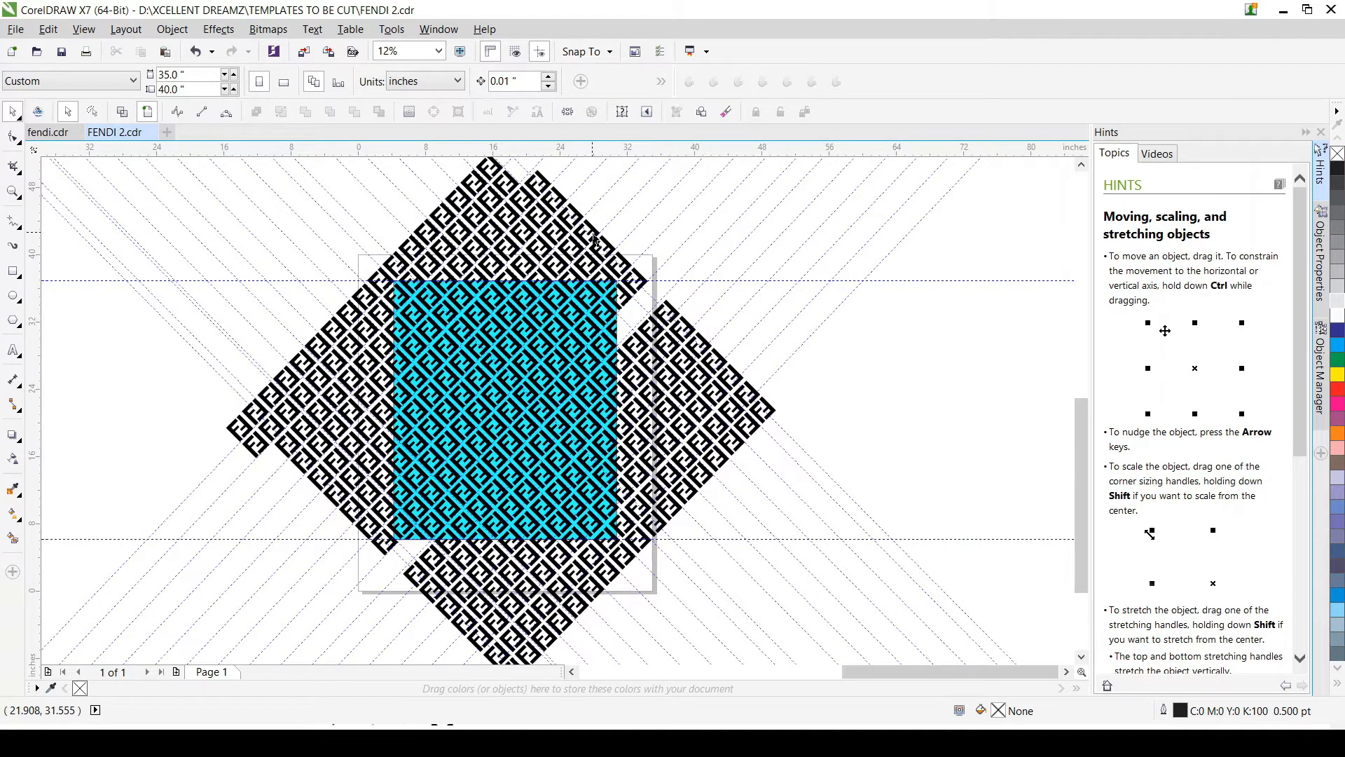
click(799, 281)
scroll(656, 281, up, 2)
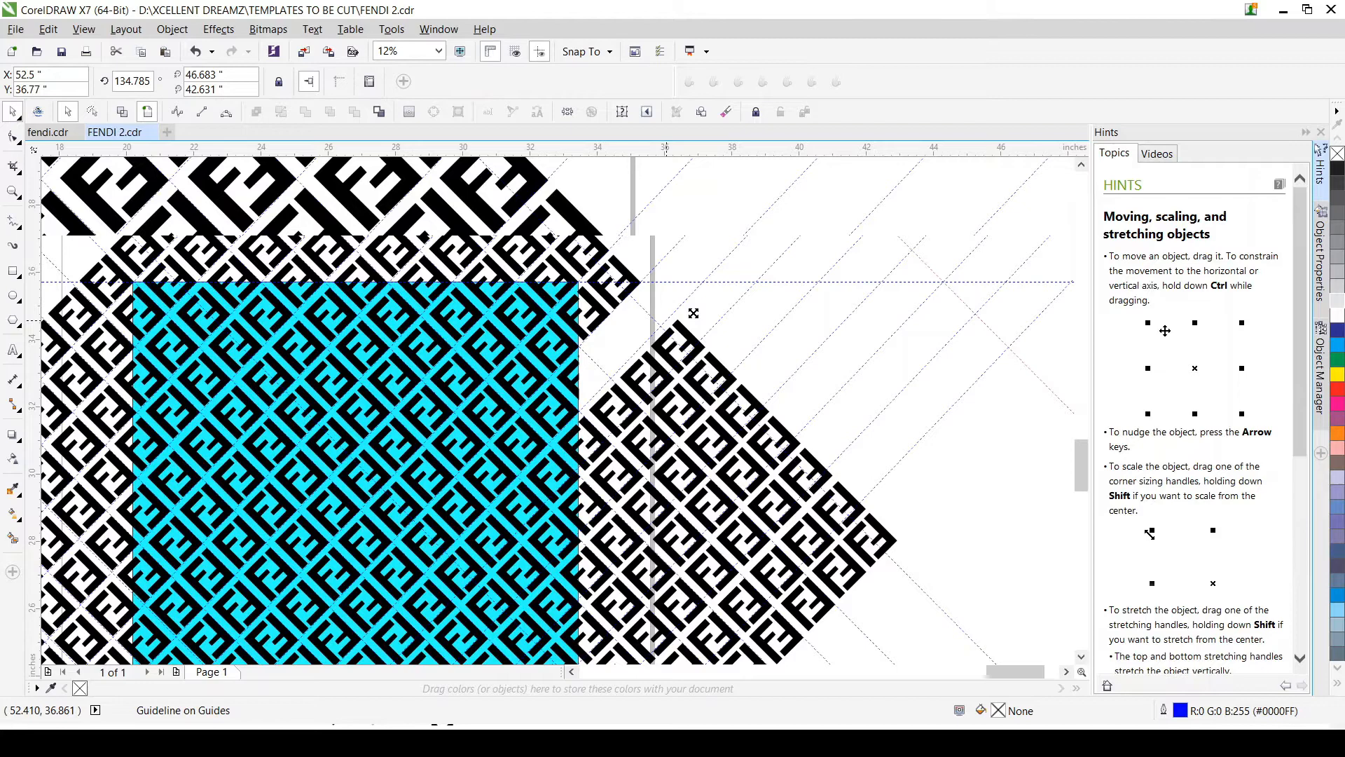
Step: Undo the displacement of the diagonal pattern strip that crosses the cyan rectangle
scroll(771, 319, down, 2)
key(ctrl+z)
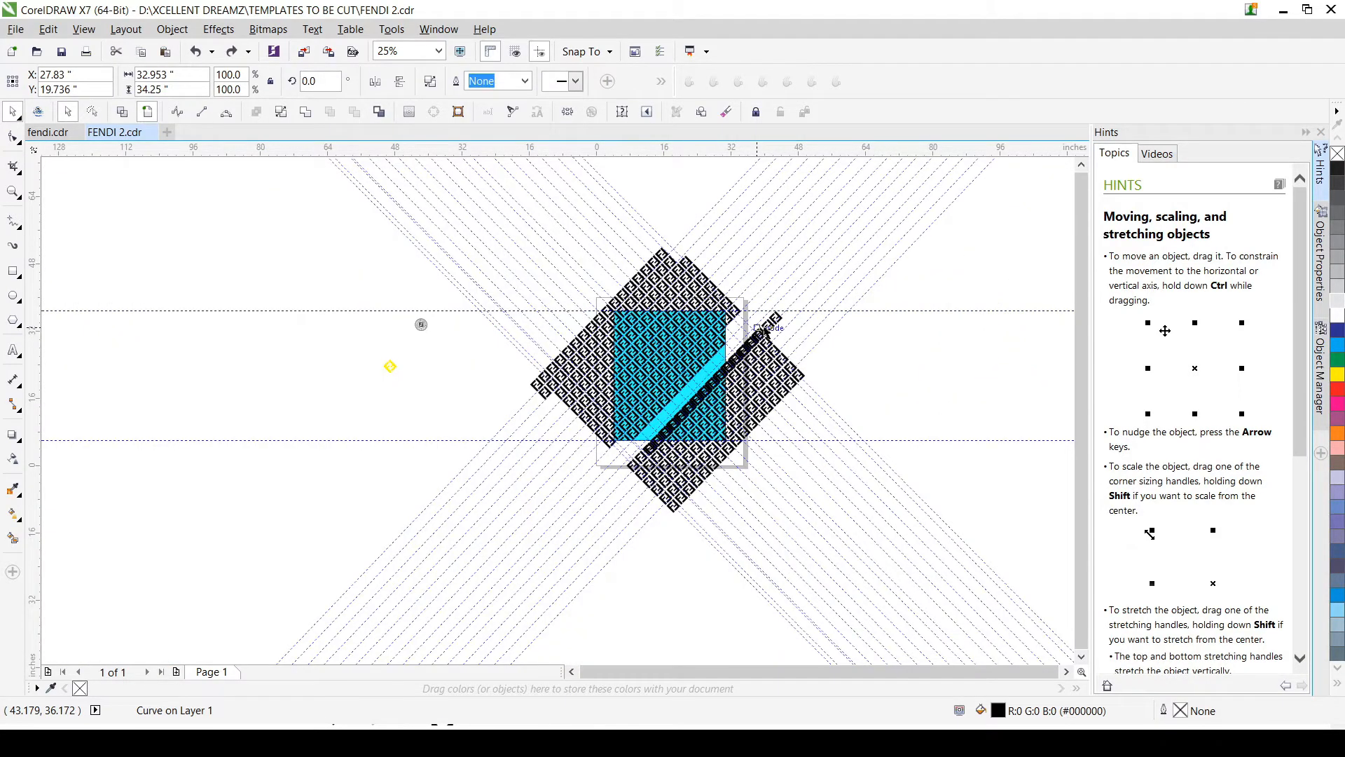
key(ctrl+z)
scroll(763, 332, down, 1)
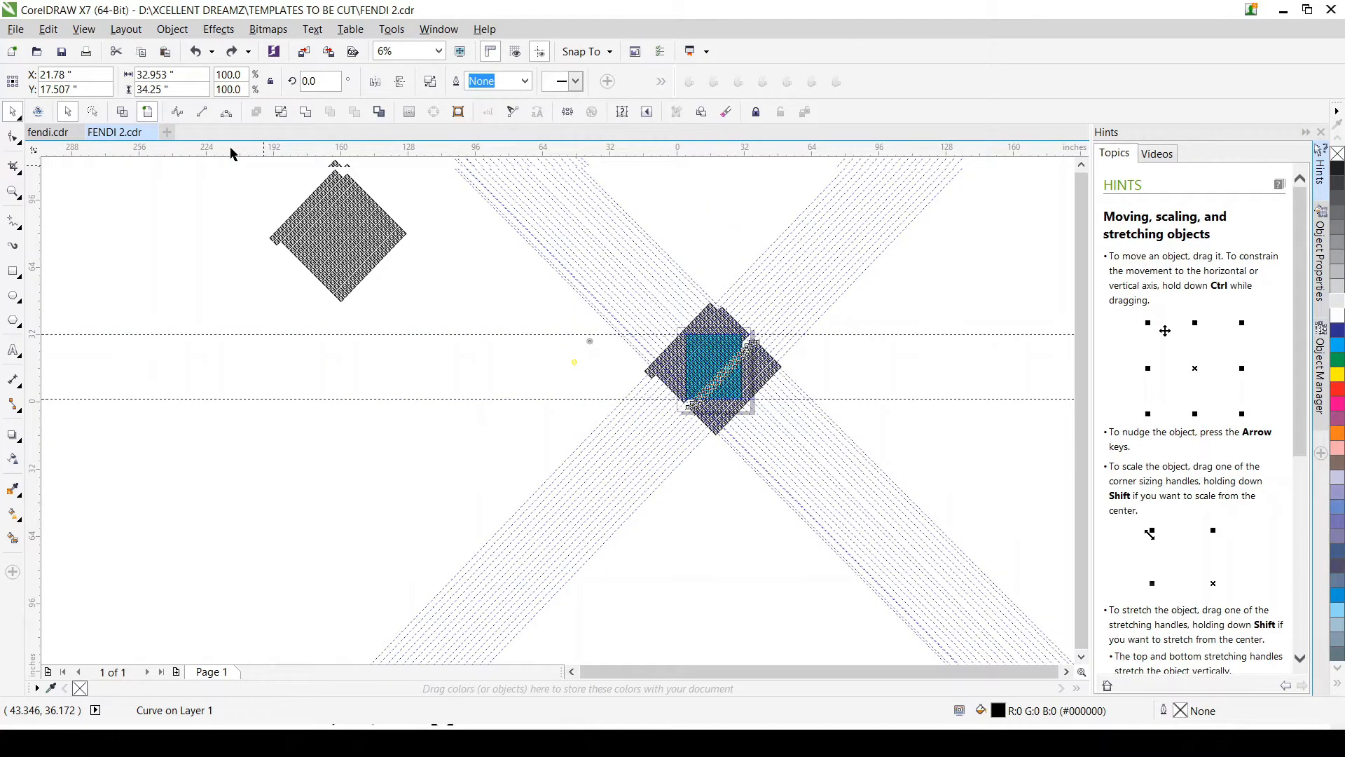
Step: Fill the pattern copy in the upper-left area with golden yellow and deselect it
drag(232, 154, 219, 188)
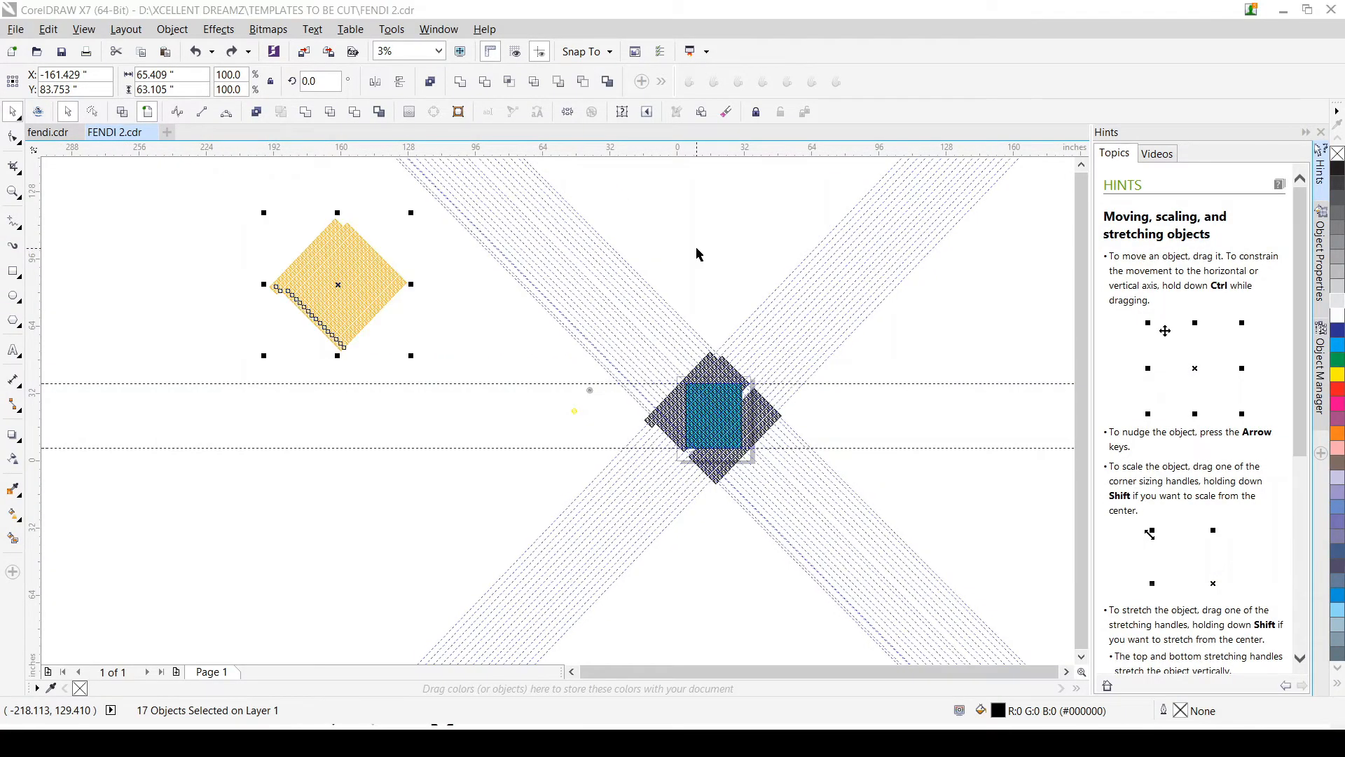
click(696, 248)
scroll(738, 447, up, 3)
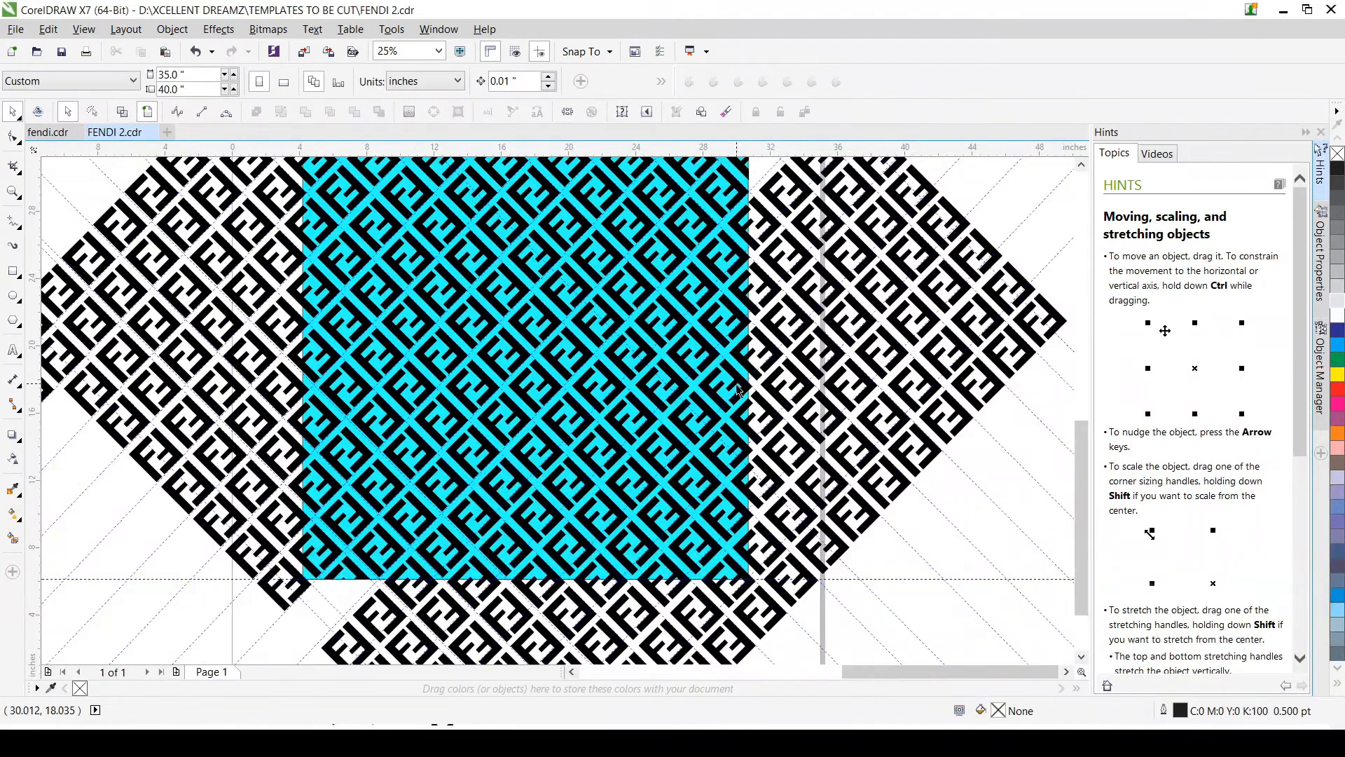
scroll(738, 387, down, 1)
scroll(738, 387, down, 1)
scroll(777, 284, up, 1)
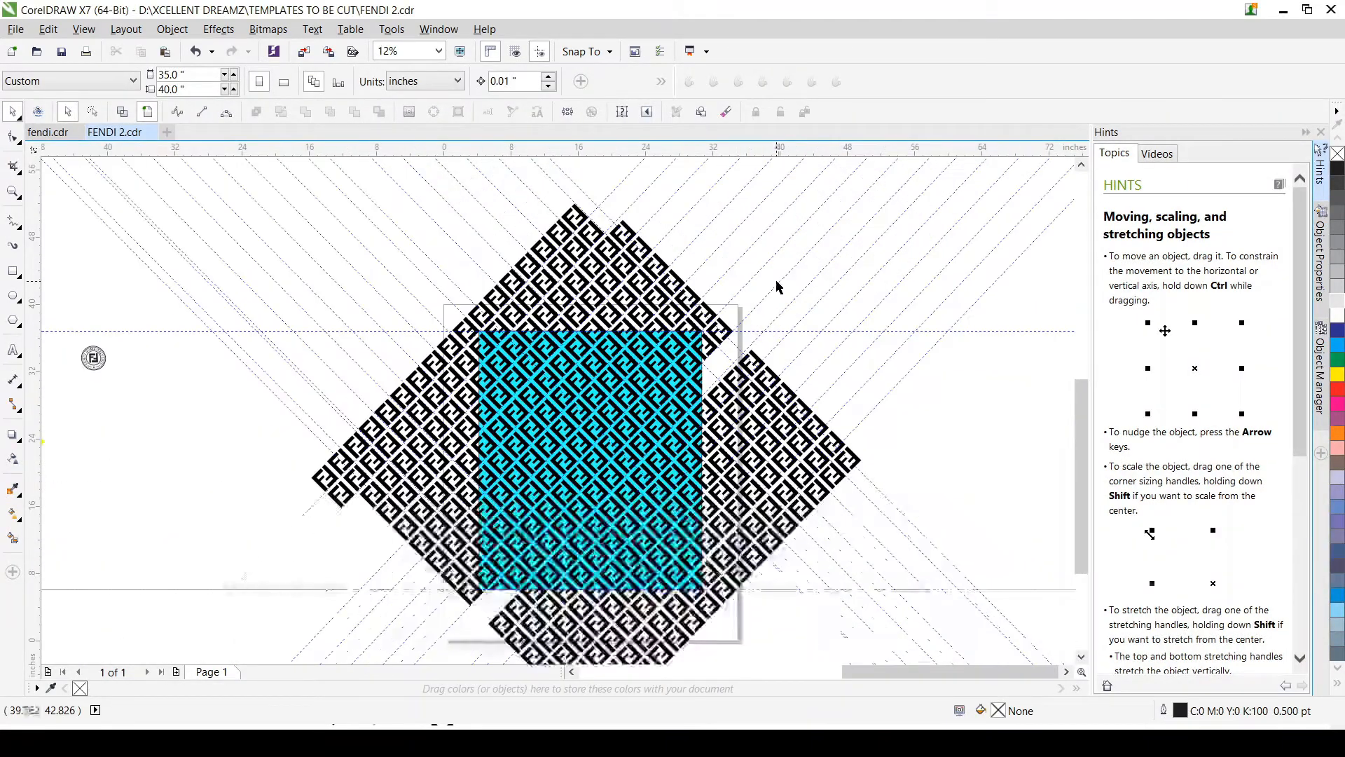
Step: Undo the pattern copy's yellow fill and the purple frame's removal, and deselect
key(ctrl+z)
key(ctrl+z)
scroll(760, 329, down, 1)
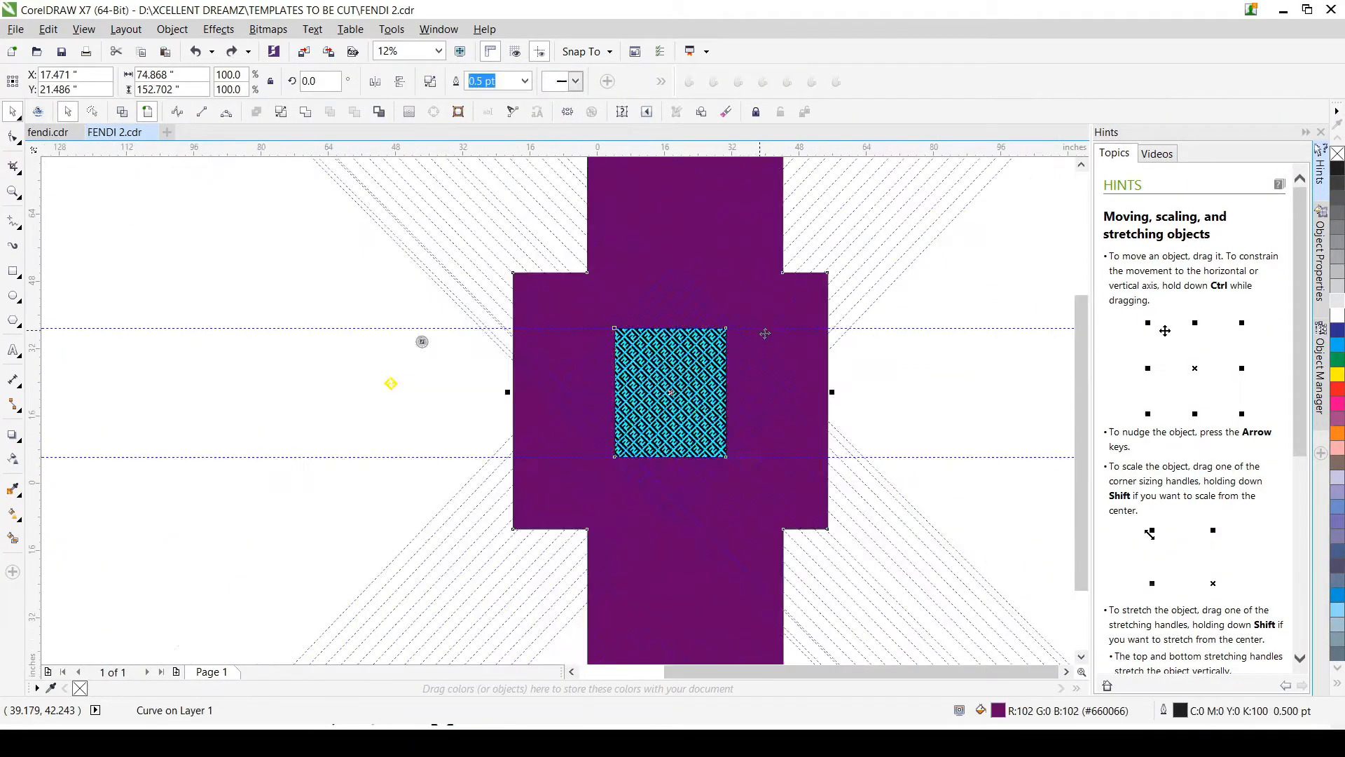
scroll(467, 325, up, 2)
click(448, 343)
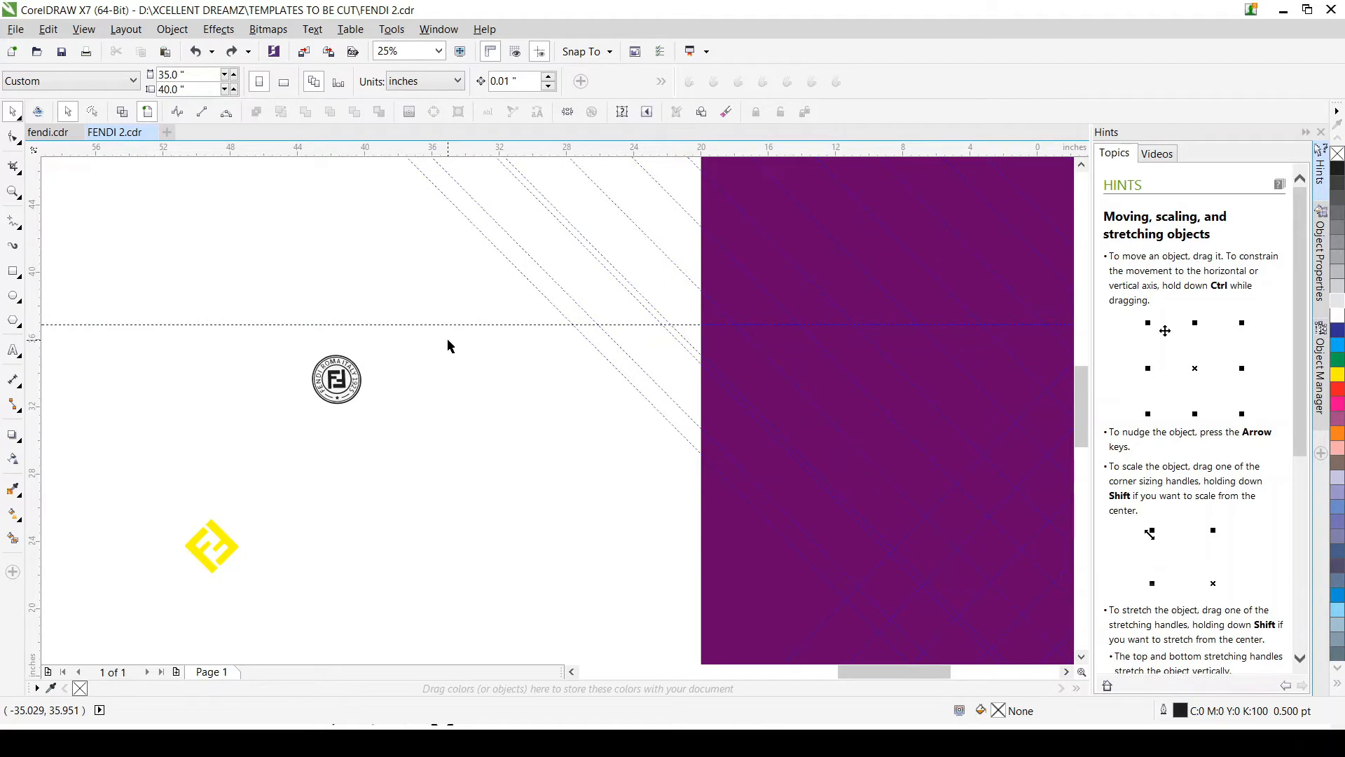
Step: Redo the purple frame's removal and the yellow fill of the pattern copy
scroll(450, 346, down, 2)
key(ctrl+shift+z)
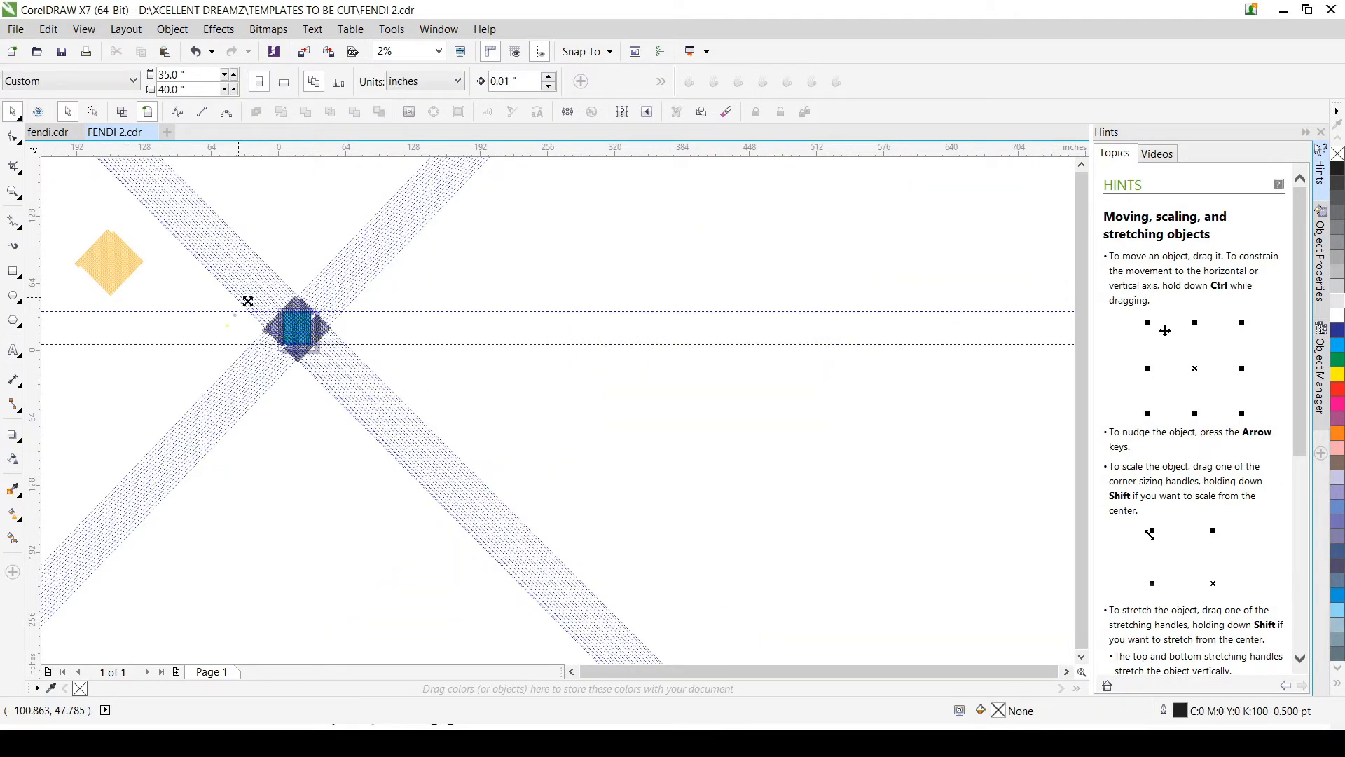
scroll(248, 301, up, 3)
scroll(289, 345, up, 2)
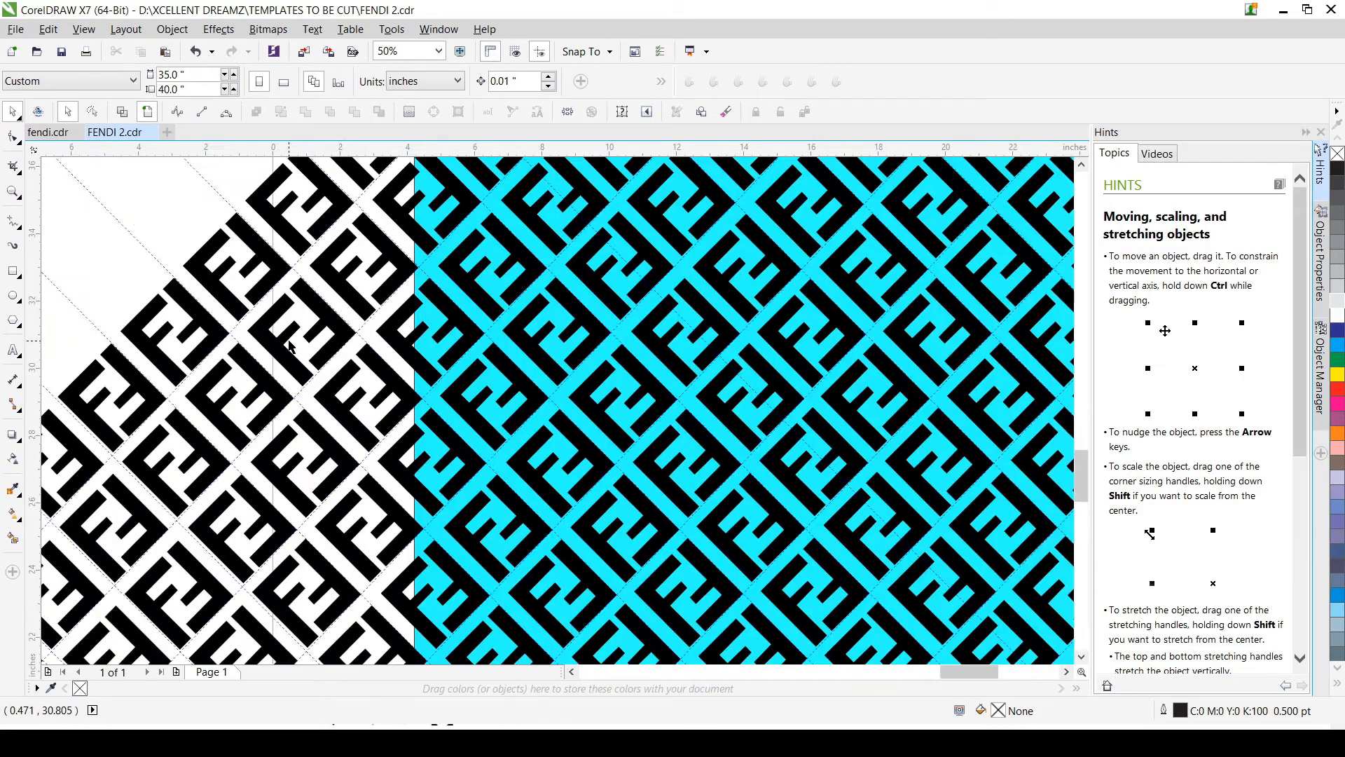
scroll(289, 346, down, 1)
Step: Undo the redone yellow fill and frame removal once more, and clear the selection
key(ctrl+z)
key(ctrl+z)
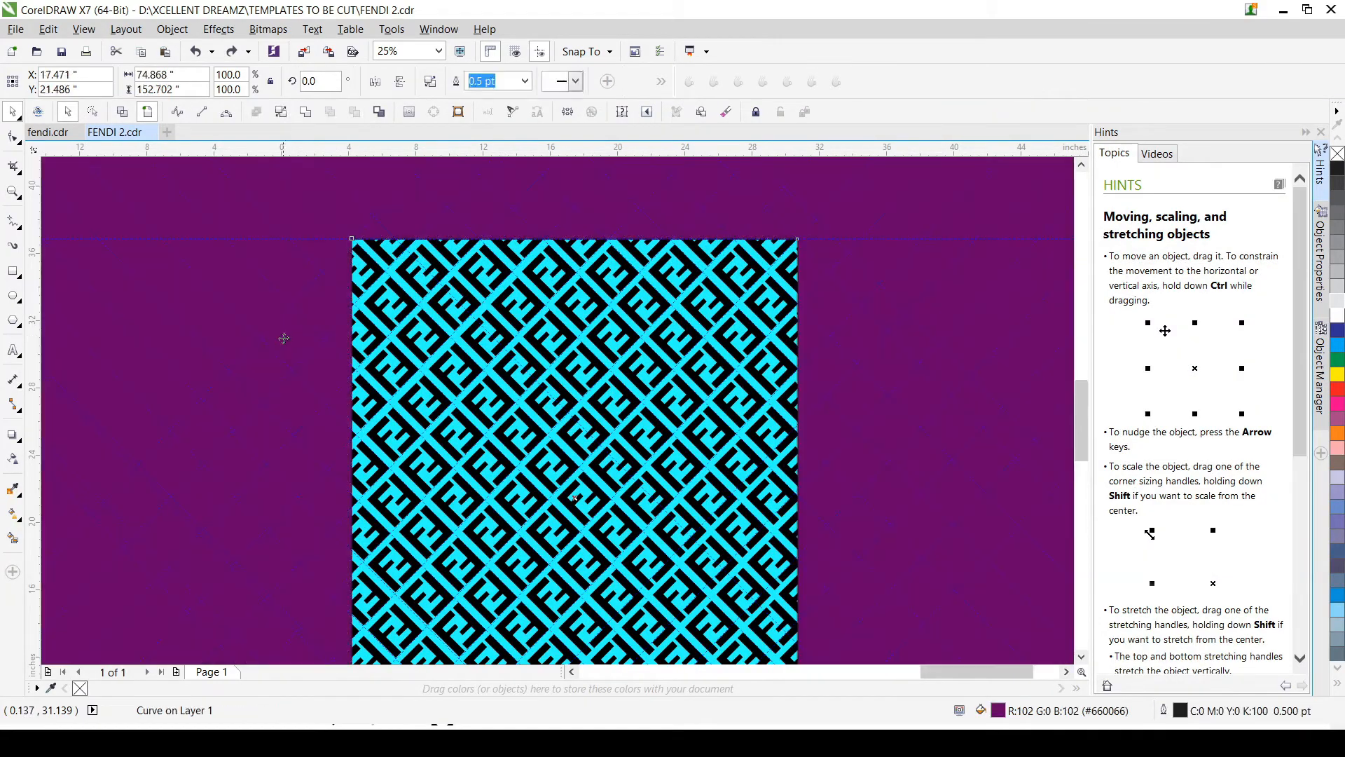
scroll(284, 338, down, 4)
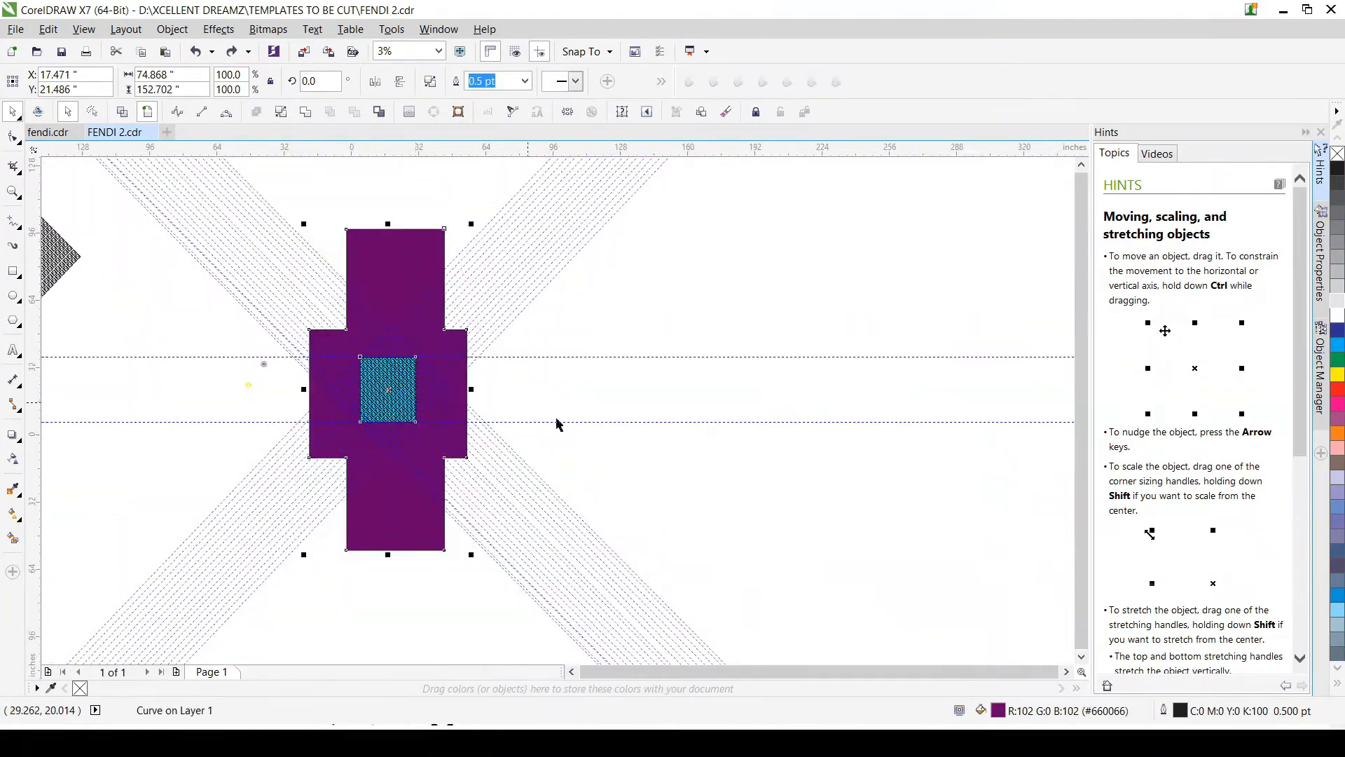
click(597, 405)
scroll(259, 295, down, 1)
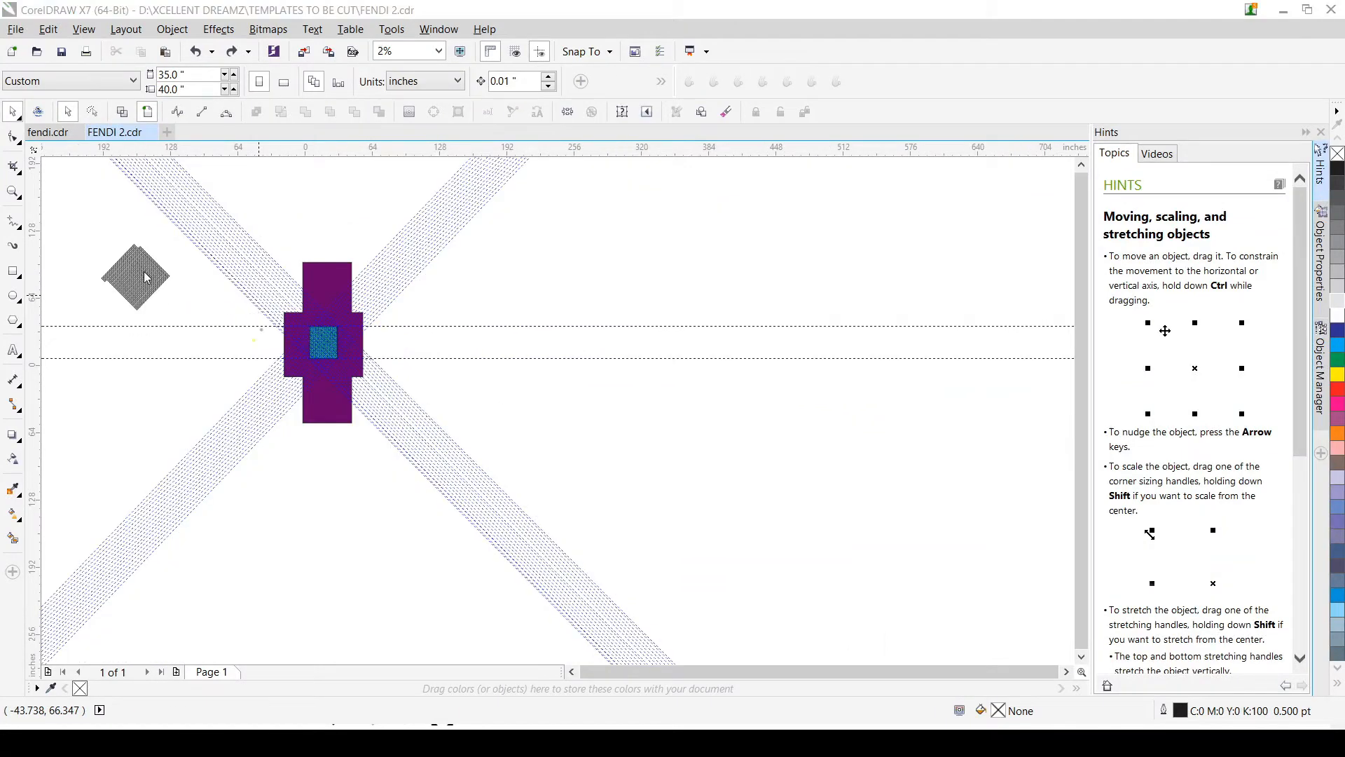
Step: Select the whole pattern copy in the upper-left area and fill it with golden yellow (#EBC040)
scroll(804, 406, down, 1)
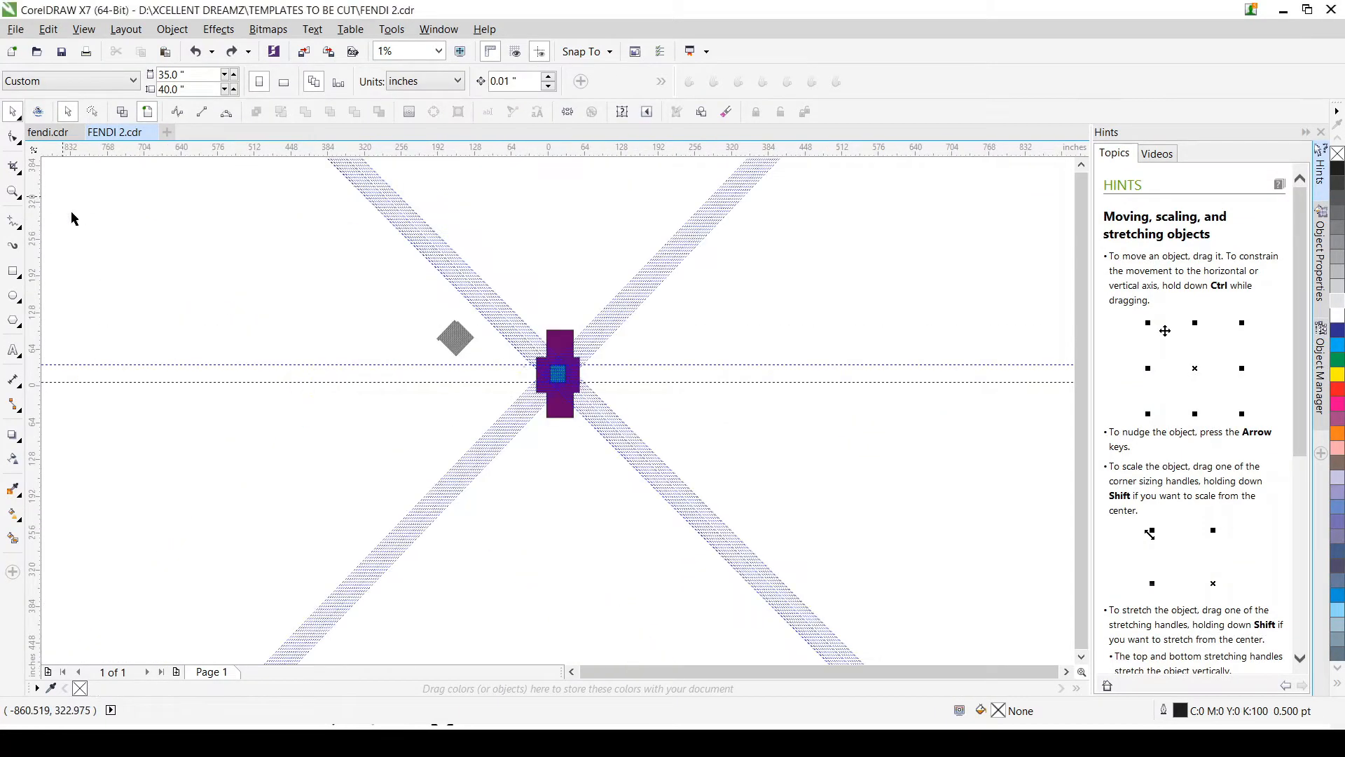
drag(421, 315, 484, 367)
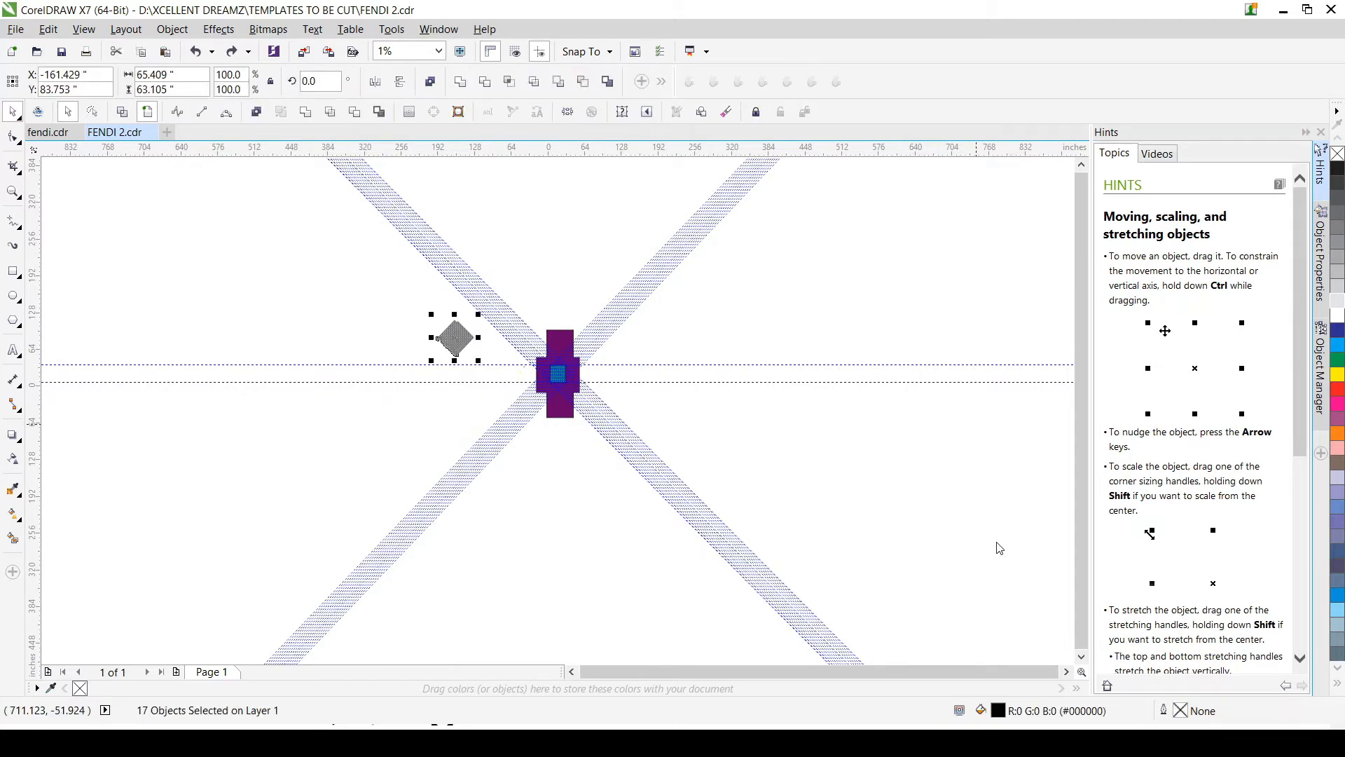
key(ctrl+shift+z)
scroll(571, 396, up, 1)
scroll(571, 396, up, 4)
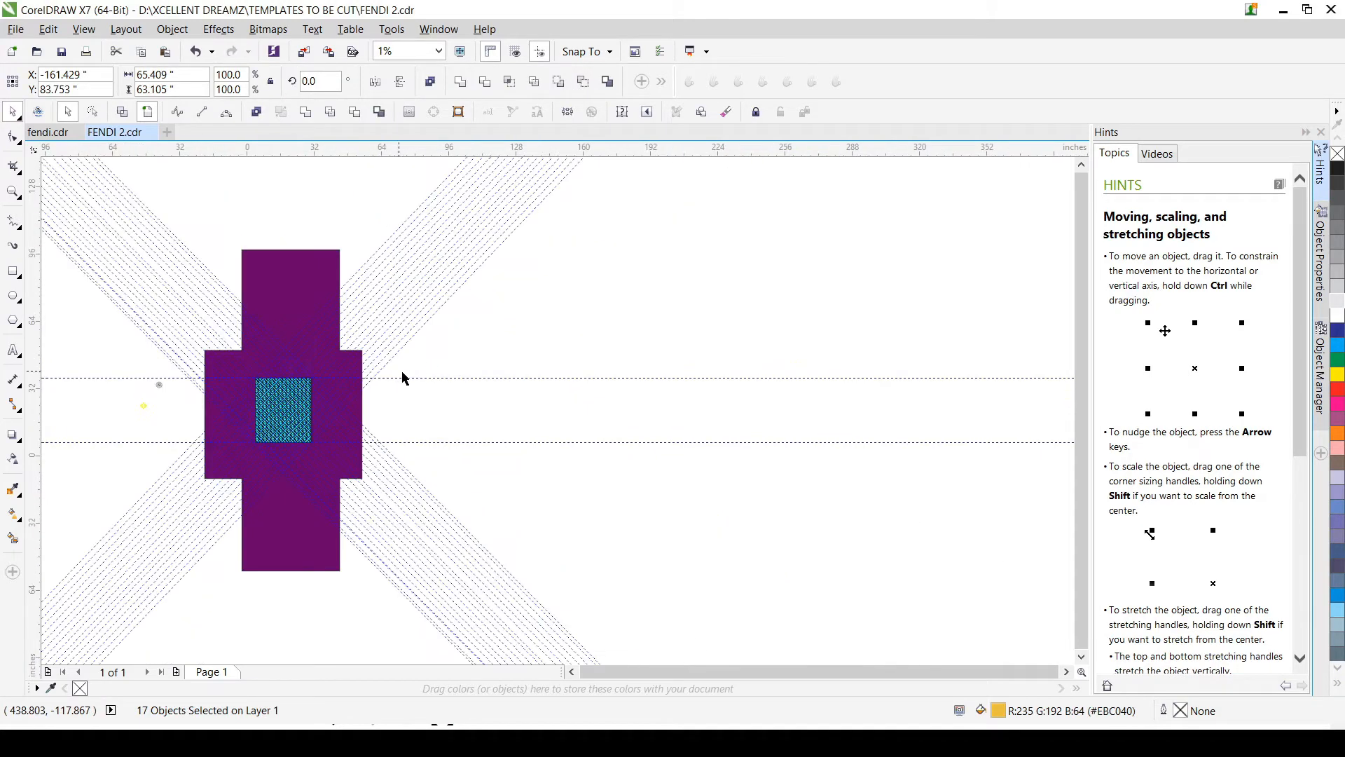
scroll(440, 372, up, 1)
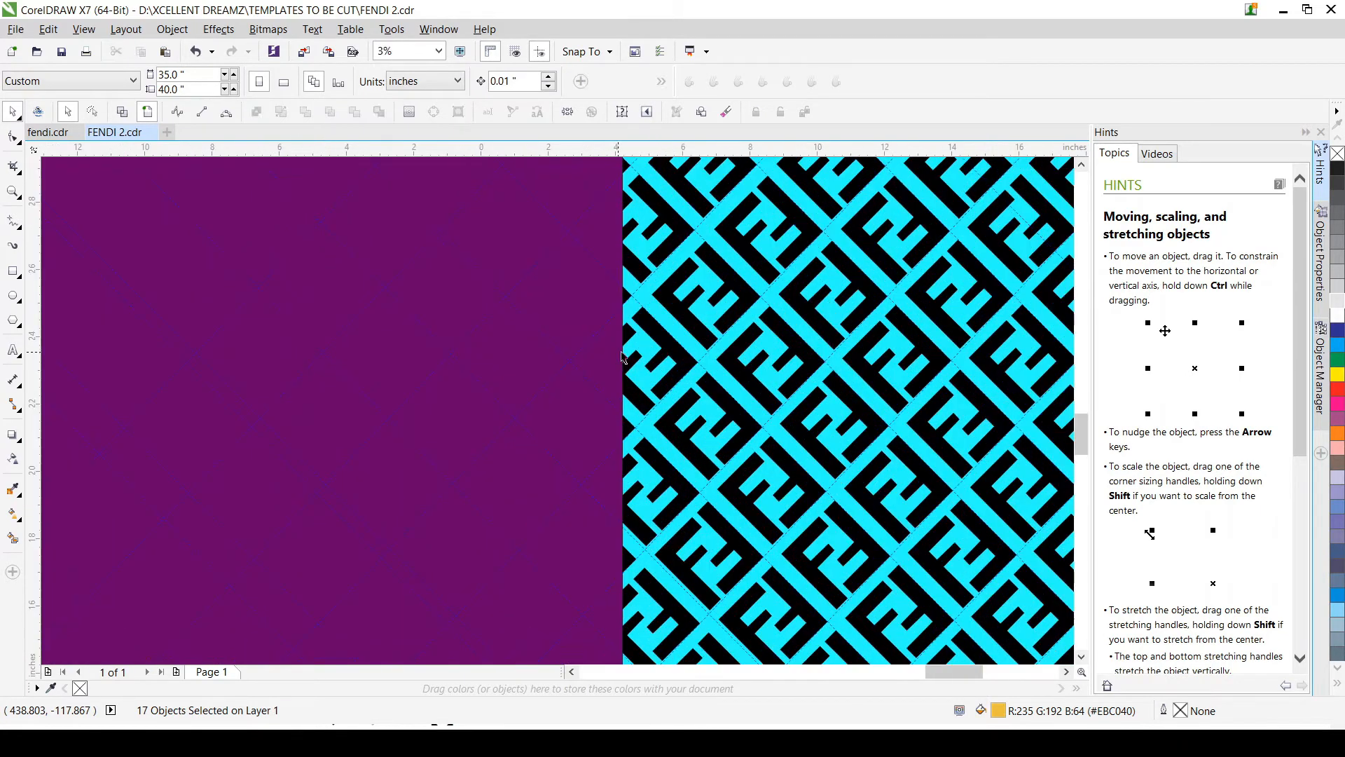
Step: Select all the black FF pattern strips in and around the purple frame, group them, and clear the selection
click(689, 366)
scroll(688, 366, down, 2)
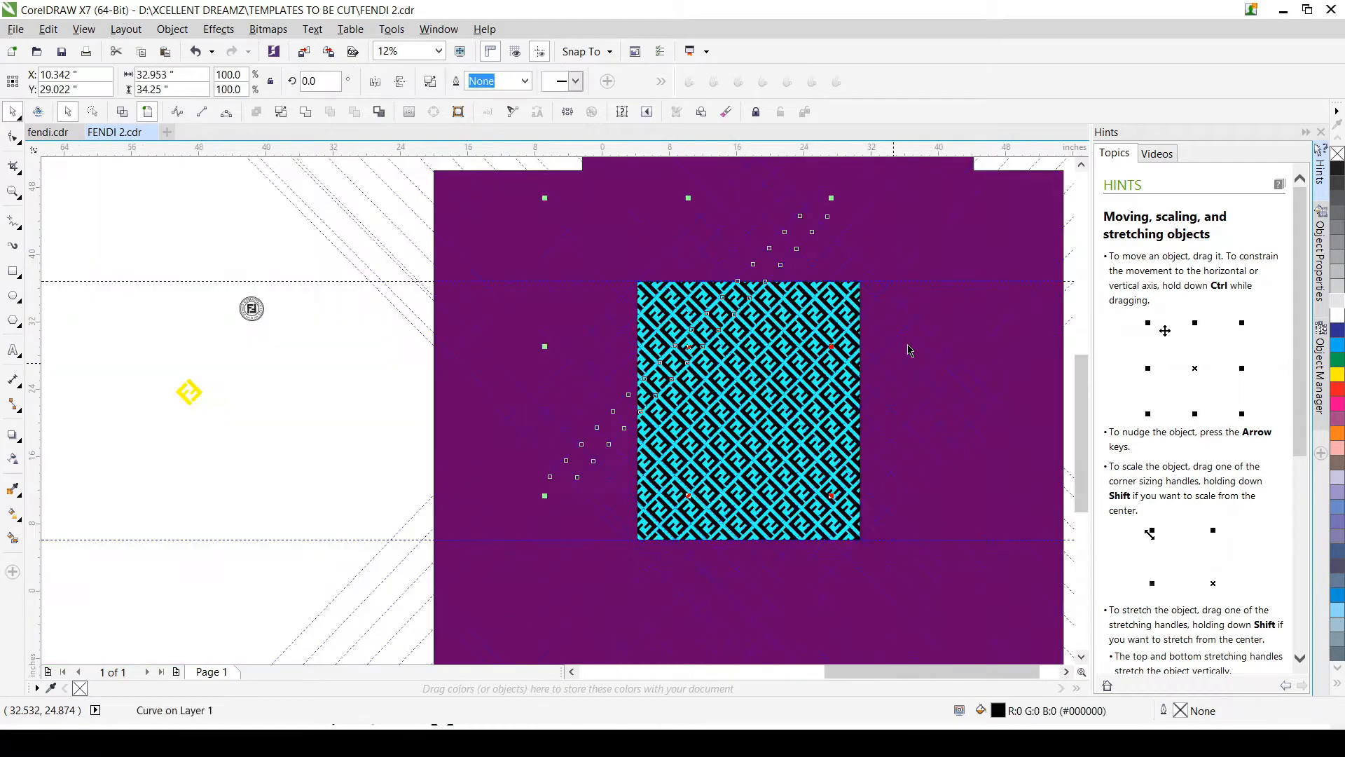
key(ctrl+z)
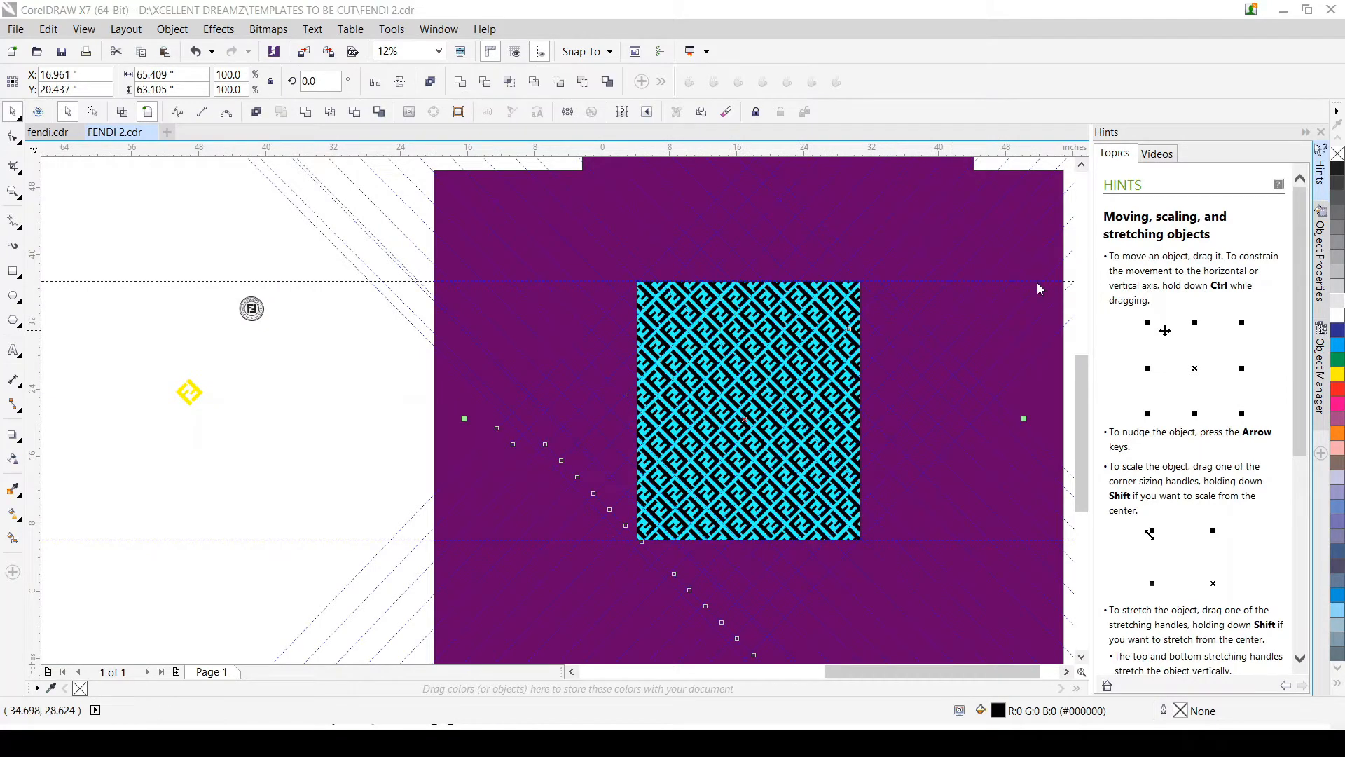
scroll(721, 396, down, 3)
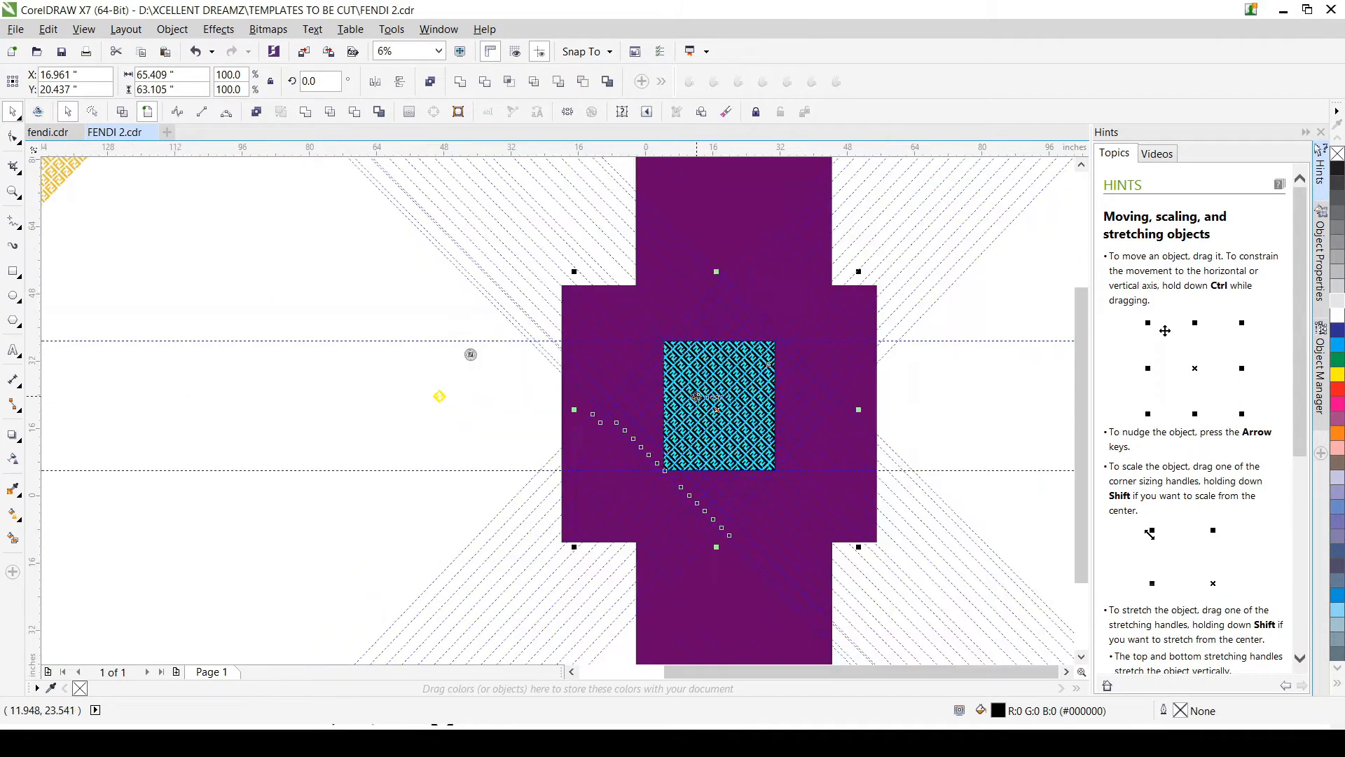
scroll(720, 385, up, 2)
scroll(721, 384, up, 5)
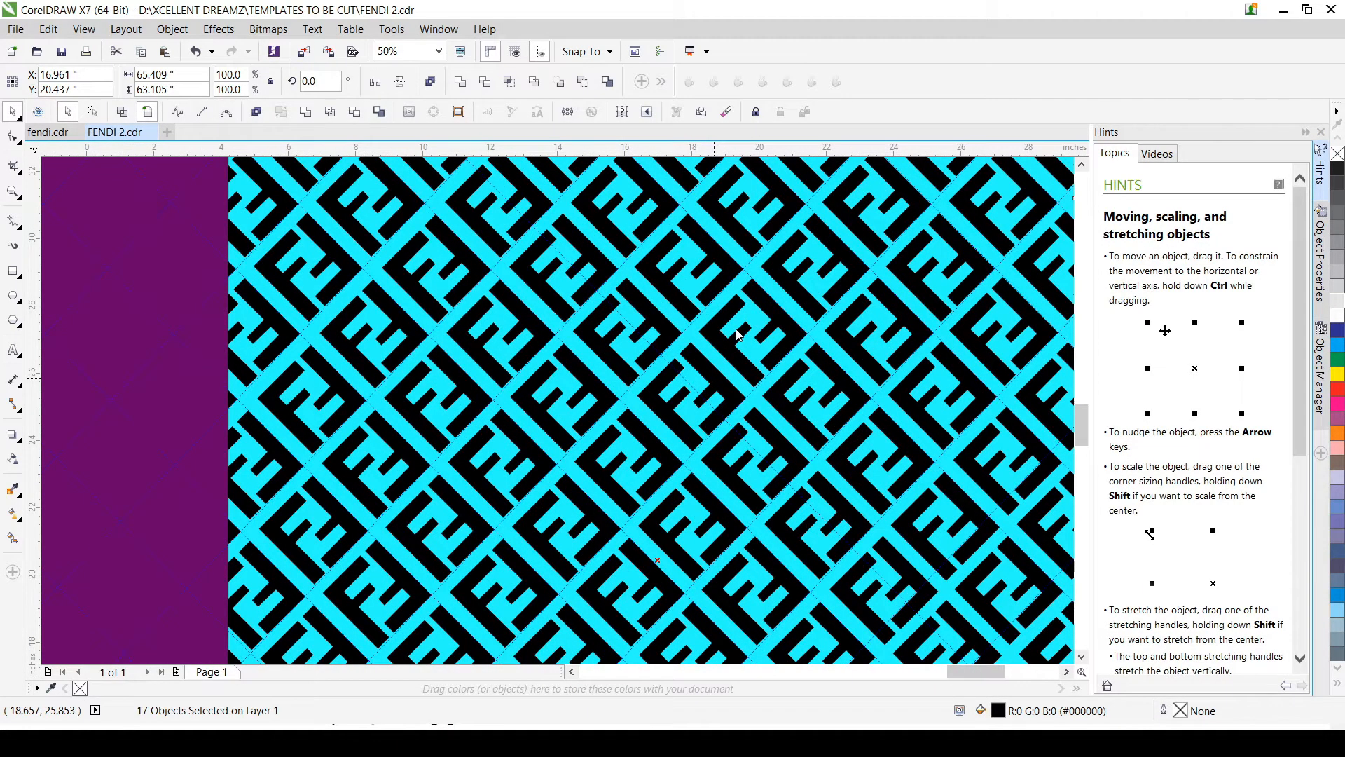
key(ctrl+g)
scroll(634, 392, down, 3)
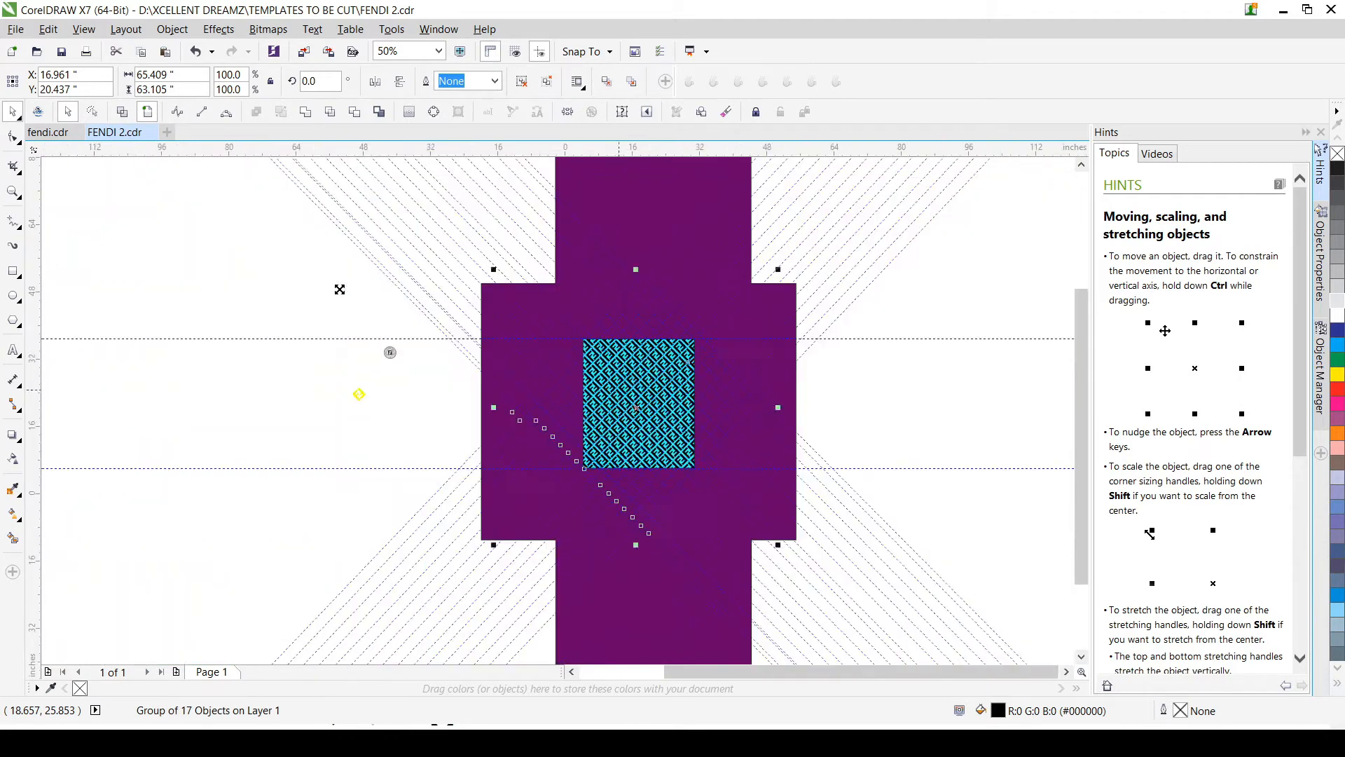
scroll(340, 290, down, 1)
click(348, 299)
Step: Select the purple frame together with the grouped FF pattern and trim the pattern with the frame
scroll(541, 346, up, 2)
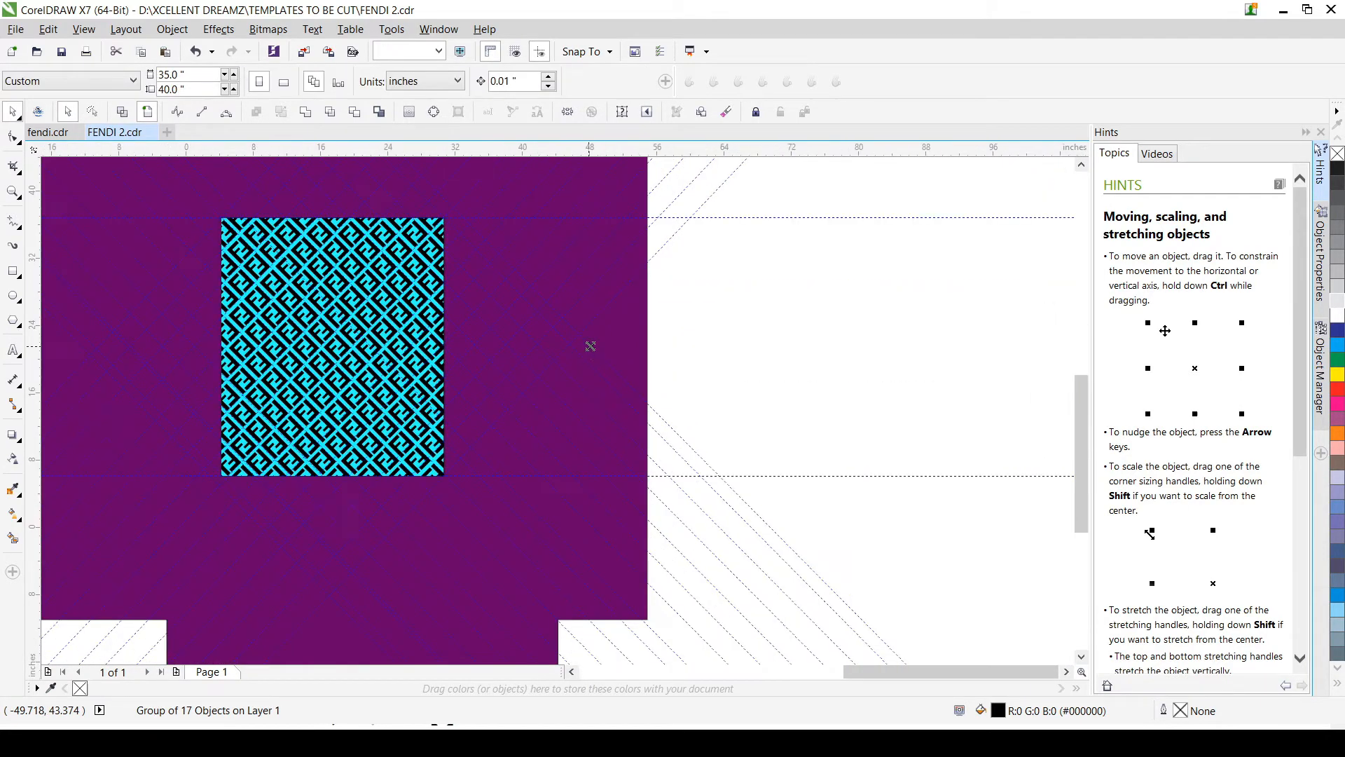
click(644, 342)
scroll(429, 335, up, 1)
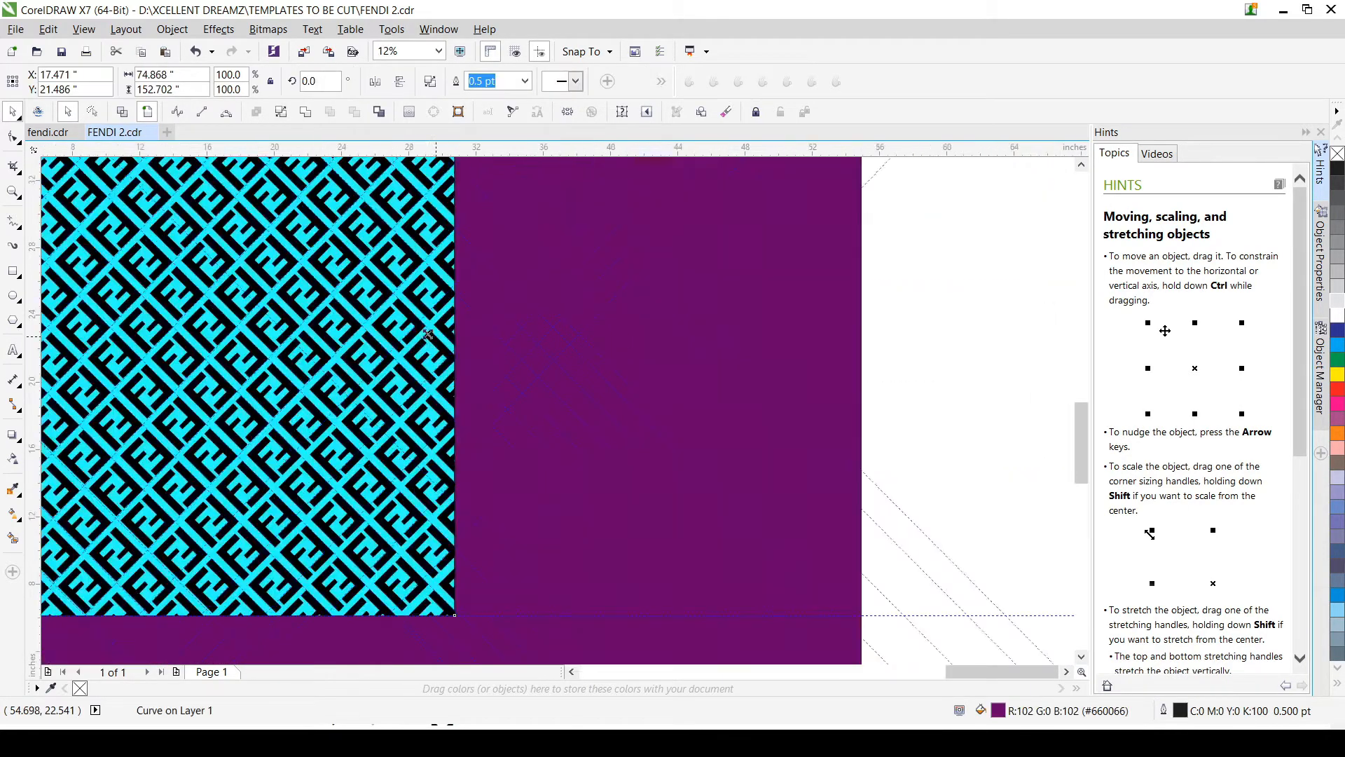
scroll(429, 335, up, 1)
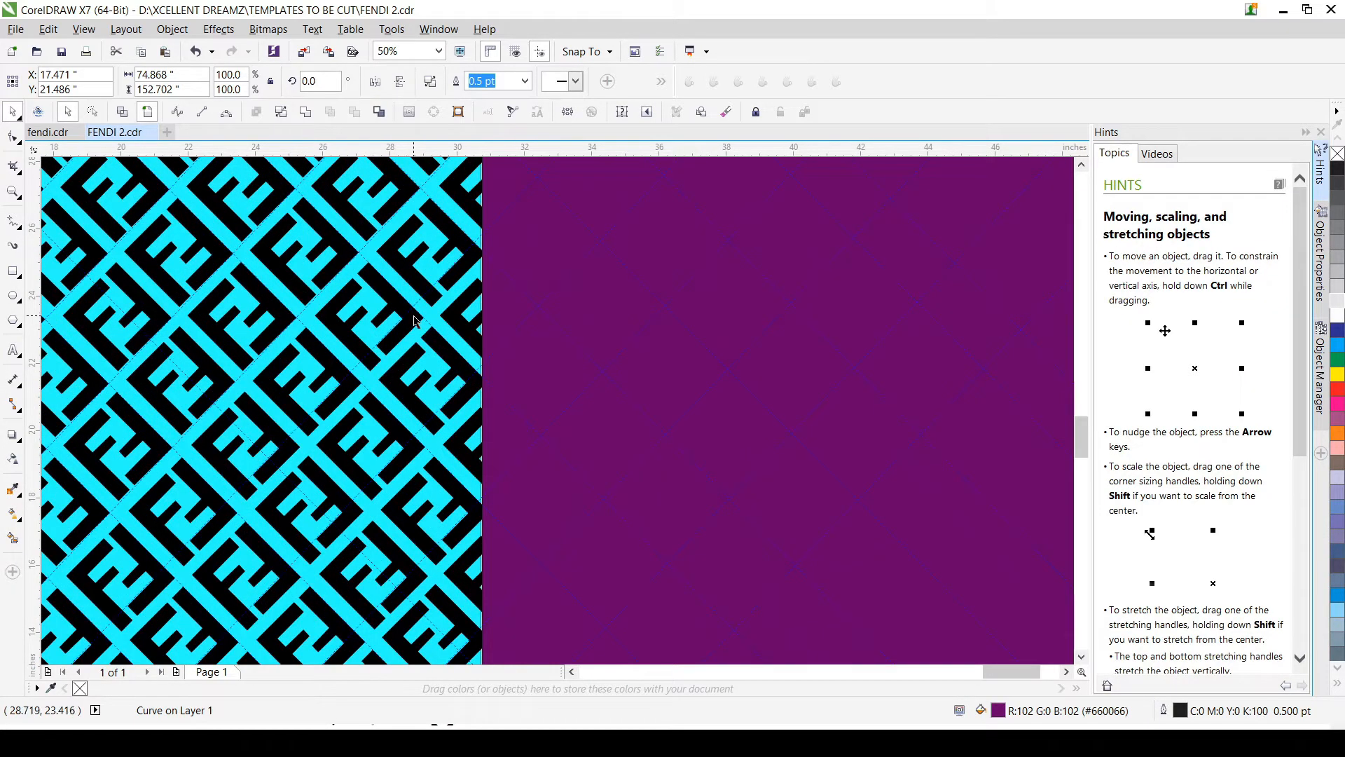
shift+click(413, 326)
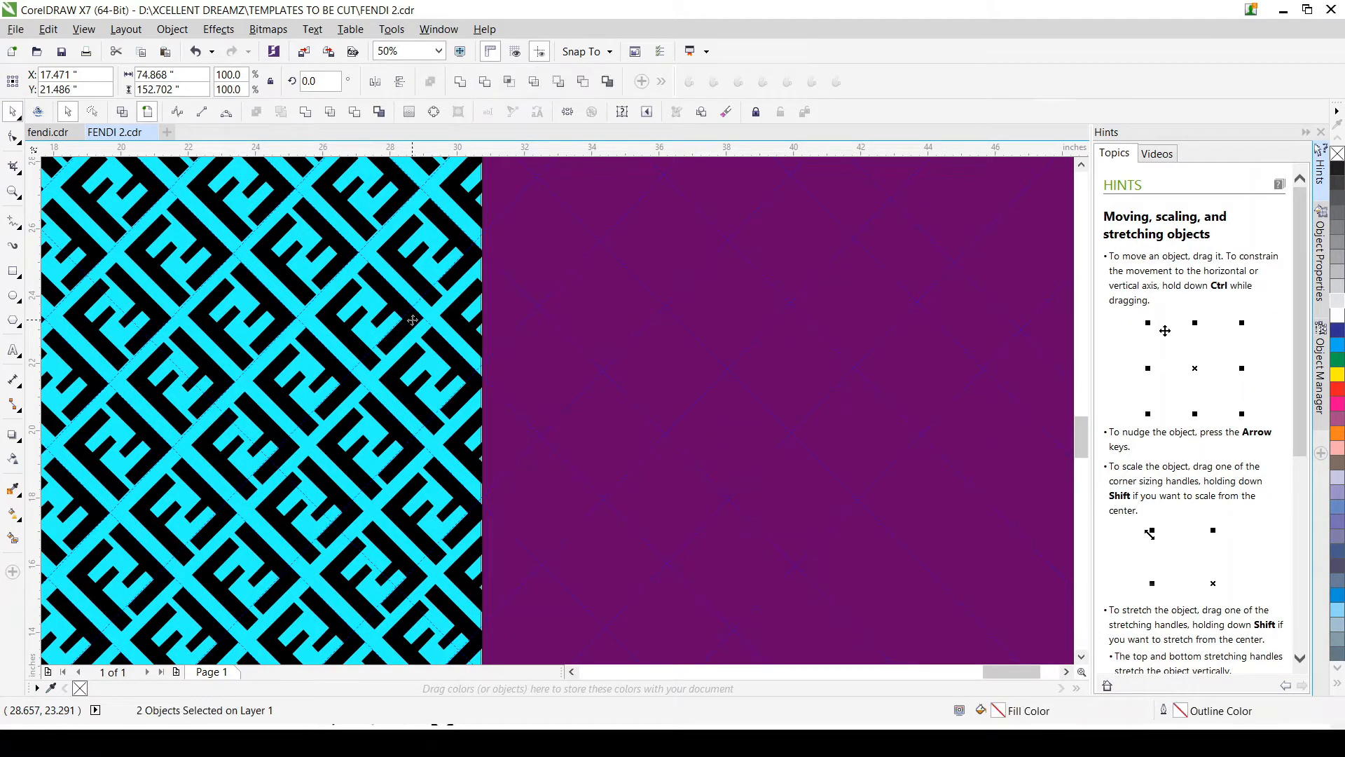
click(355, 111)
scroll(488, 344, down, 1)
scroll(488, 344, down, 4)
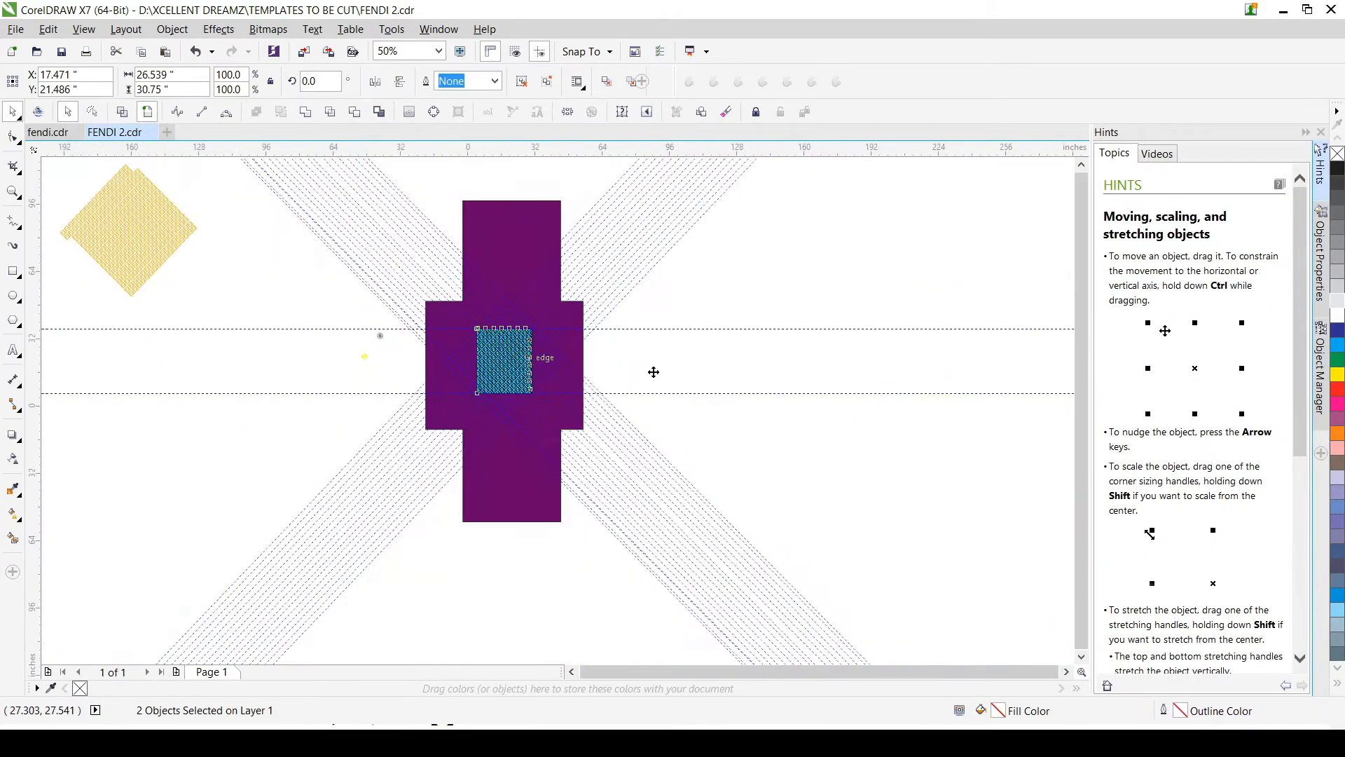
Step: Delete the purple frame surrounding the trimmed FF pattern
click(652, 375)
scroll(596, 374, up, 2)
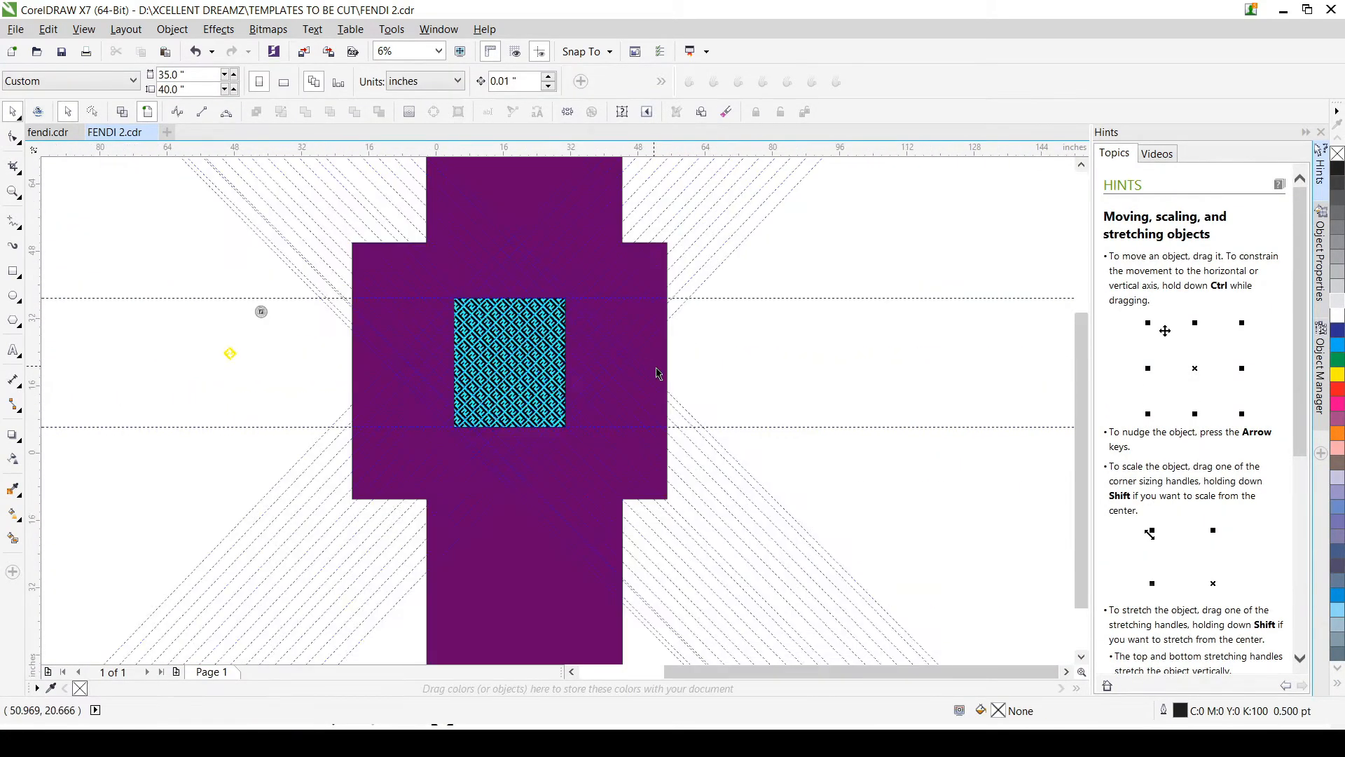
click(651, 366)
key(Delete)
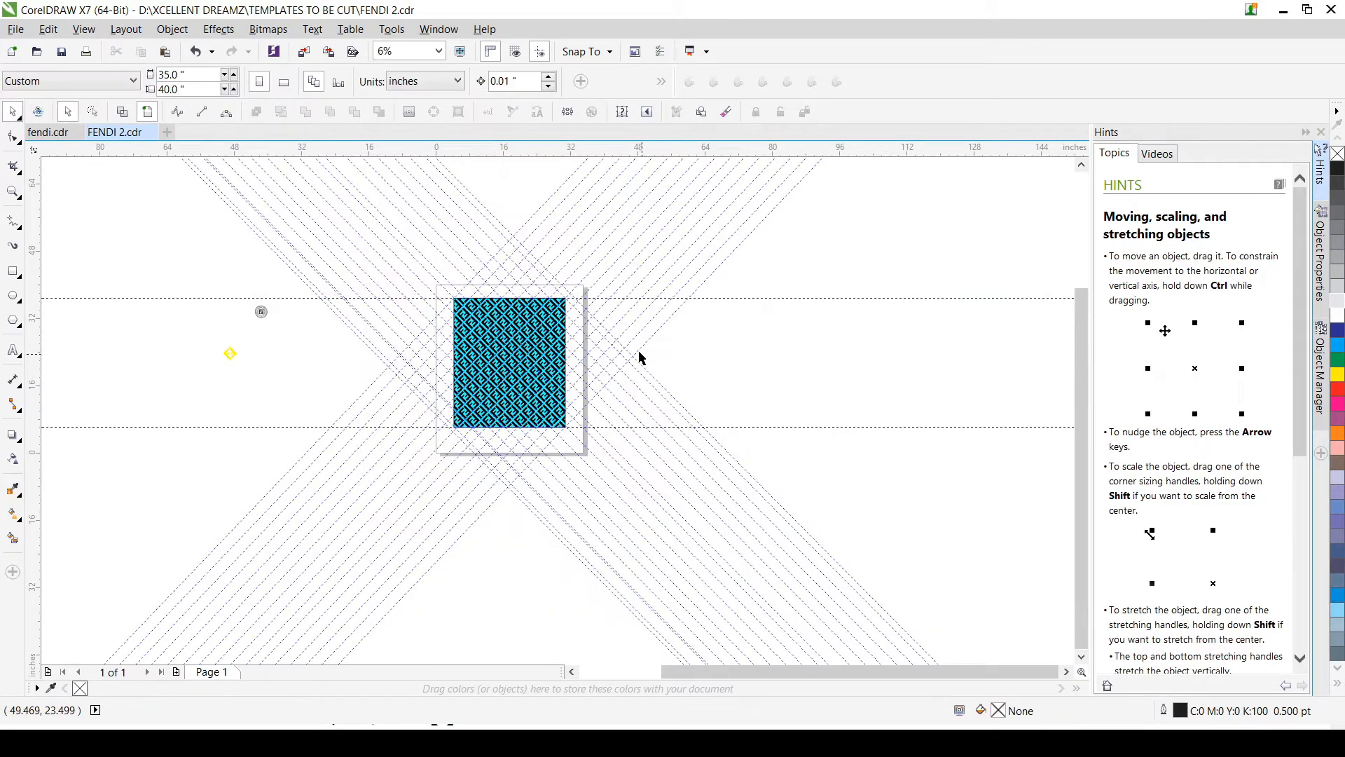
Step: Select the cyan rectangle behind the trimmed FF pattern and delete it
scroll(518, 382, up, 2)
scroll(516, 382, up, 1)
scroll(518, 382, down, 3)
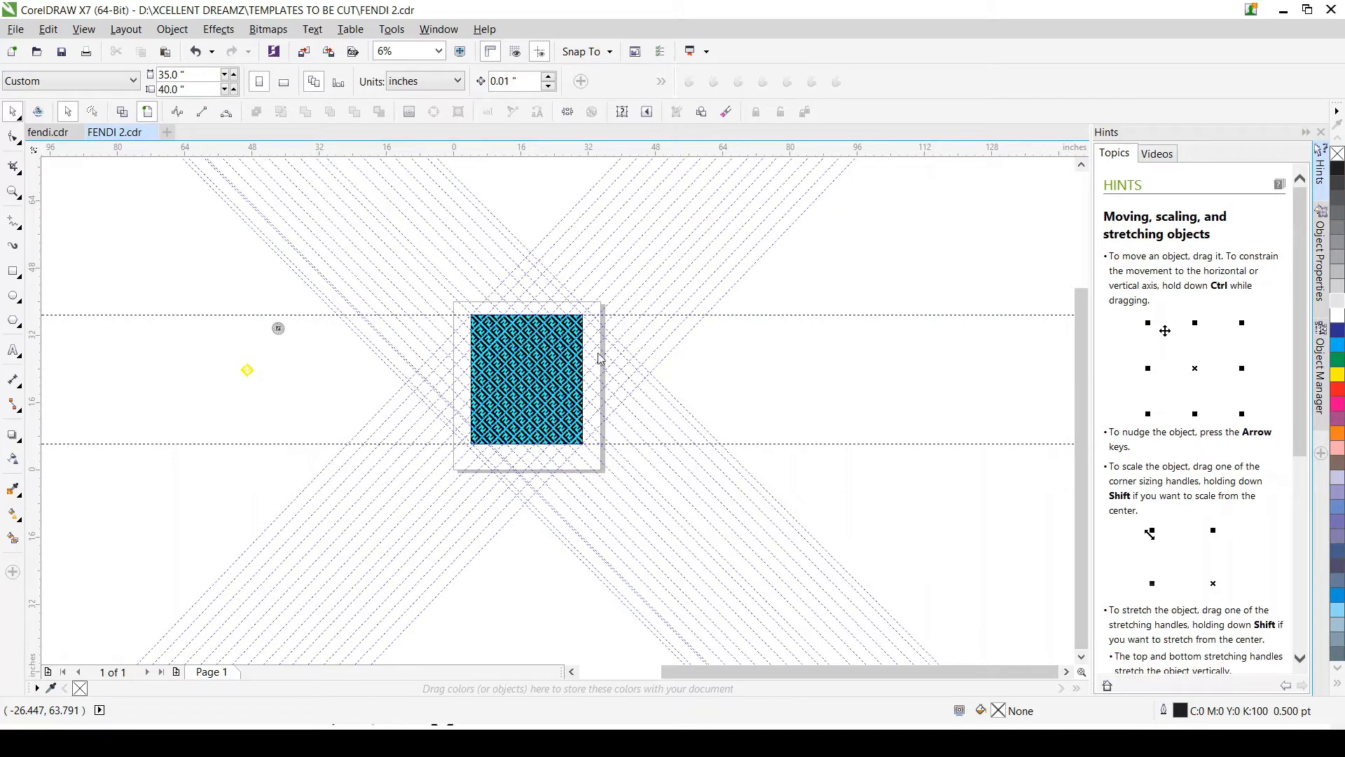
scroll(548, 358, up, 5)
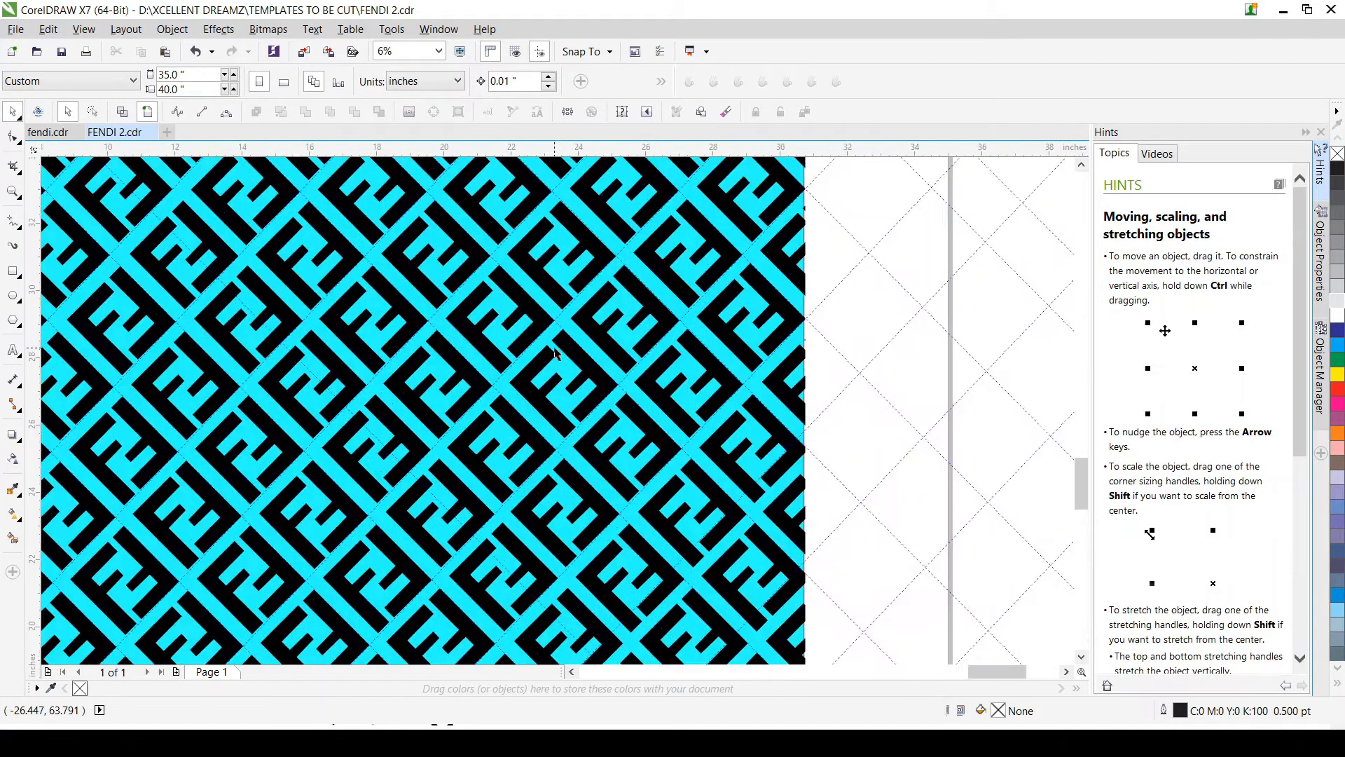
scroll(556, 353, up, 4)
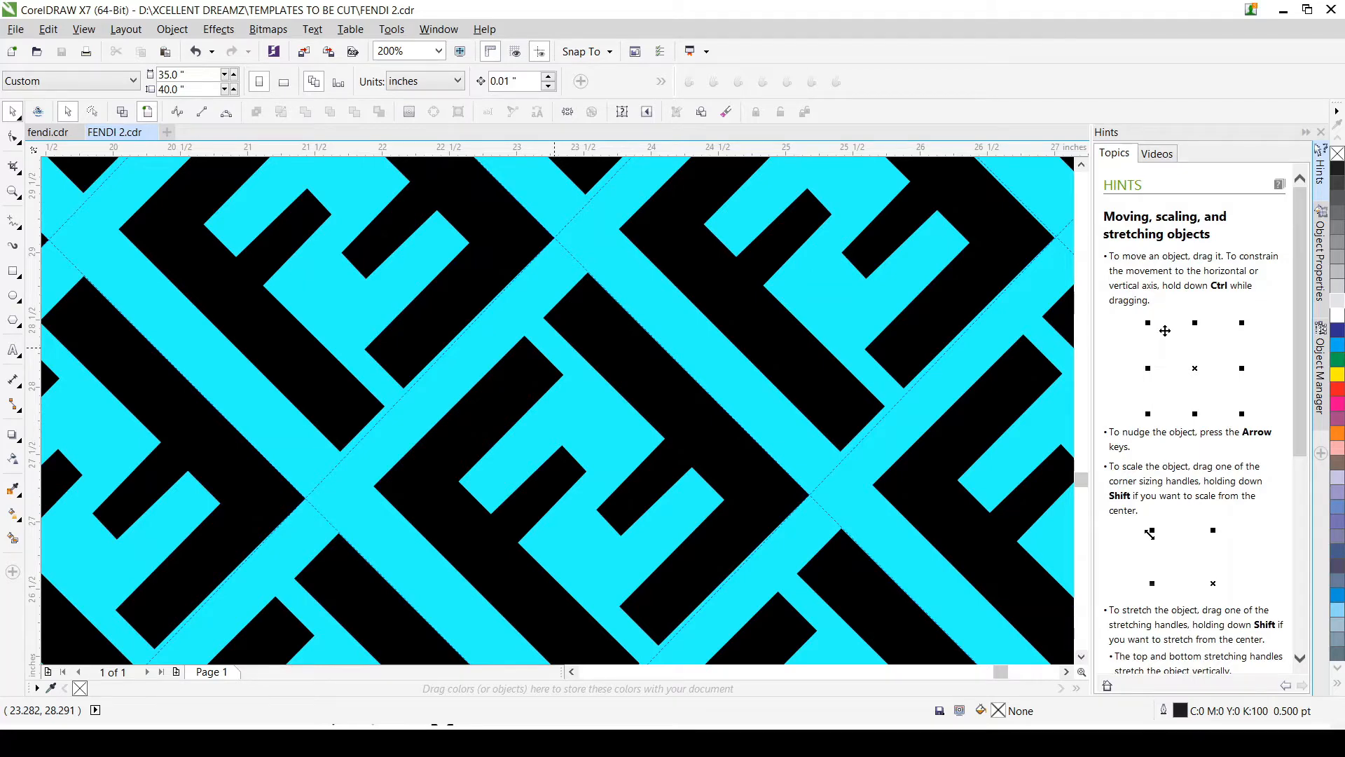
click(531, 386)
scroll(531, 386, down, 1)
scroll(532, 386, down, 1)
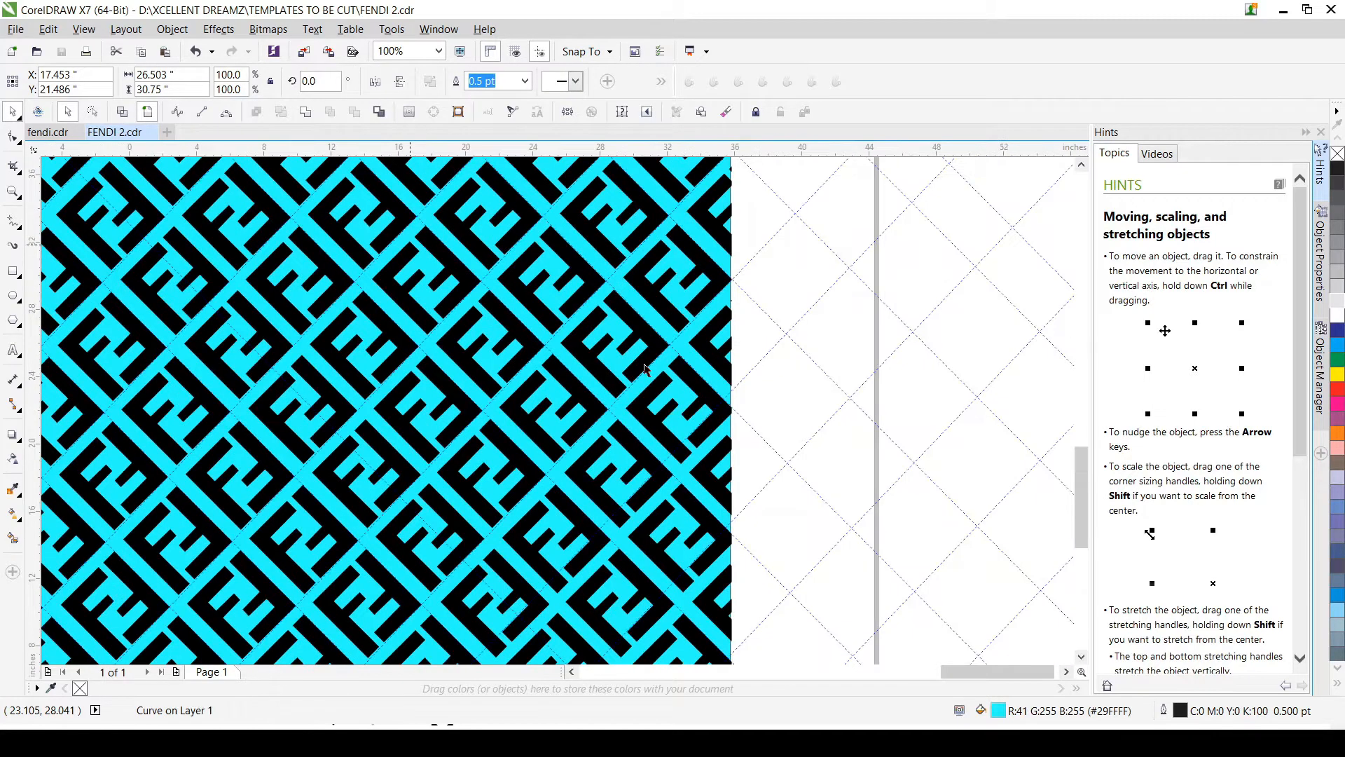
scroll(693, 347, down, 1)
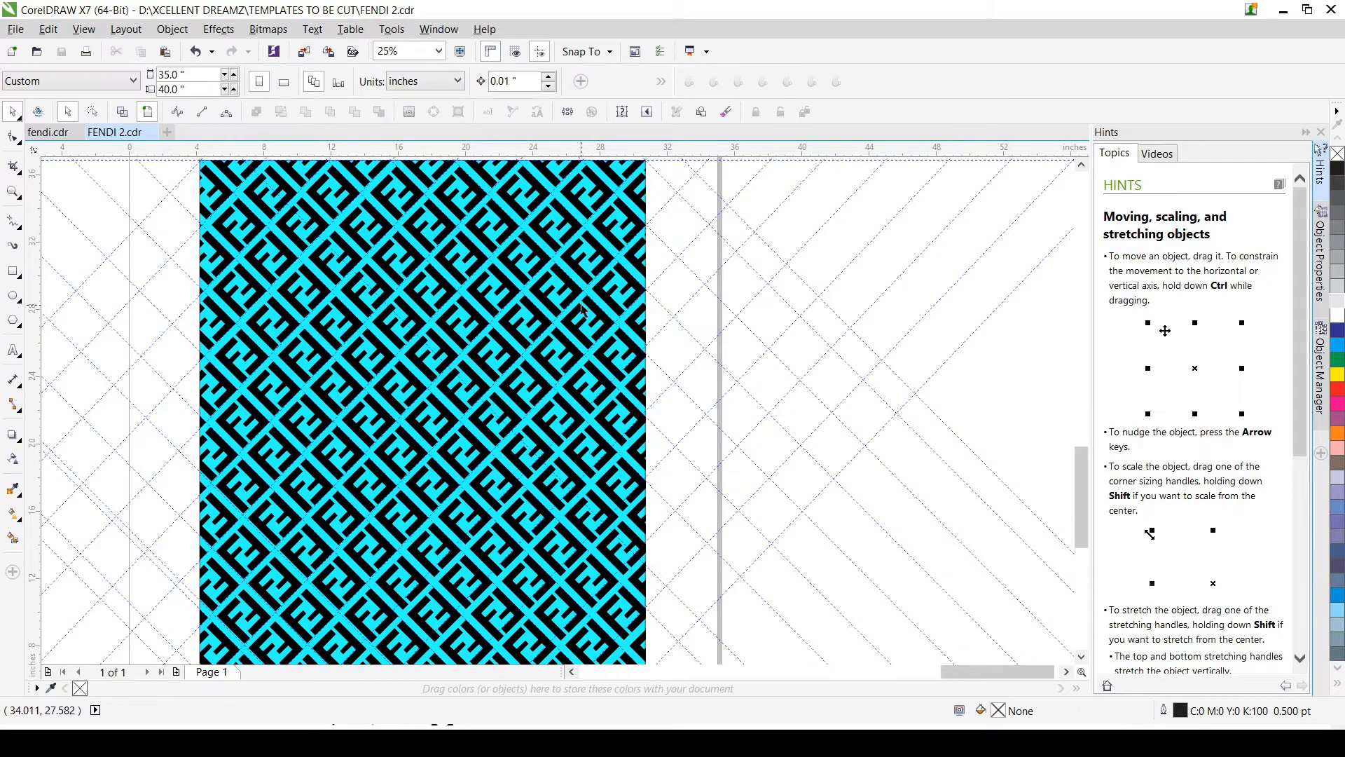
scroll(584, 311, up, 2)
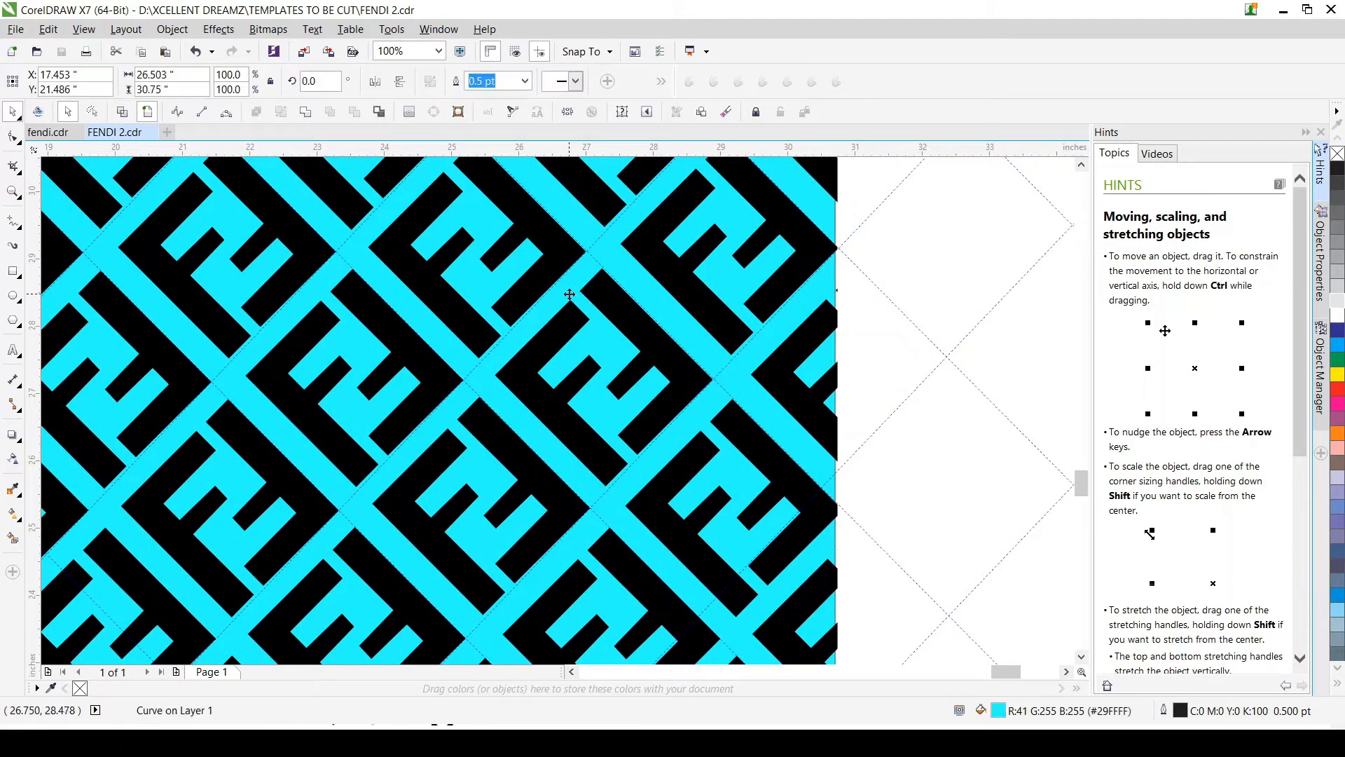
key(Delete)
scroll(571, 302, down, 2)
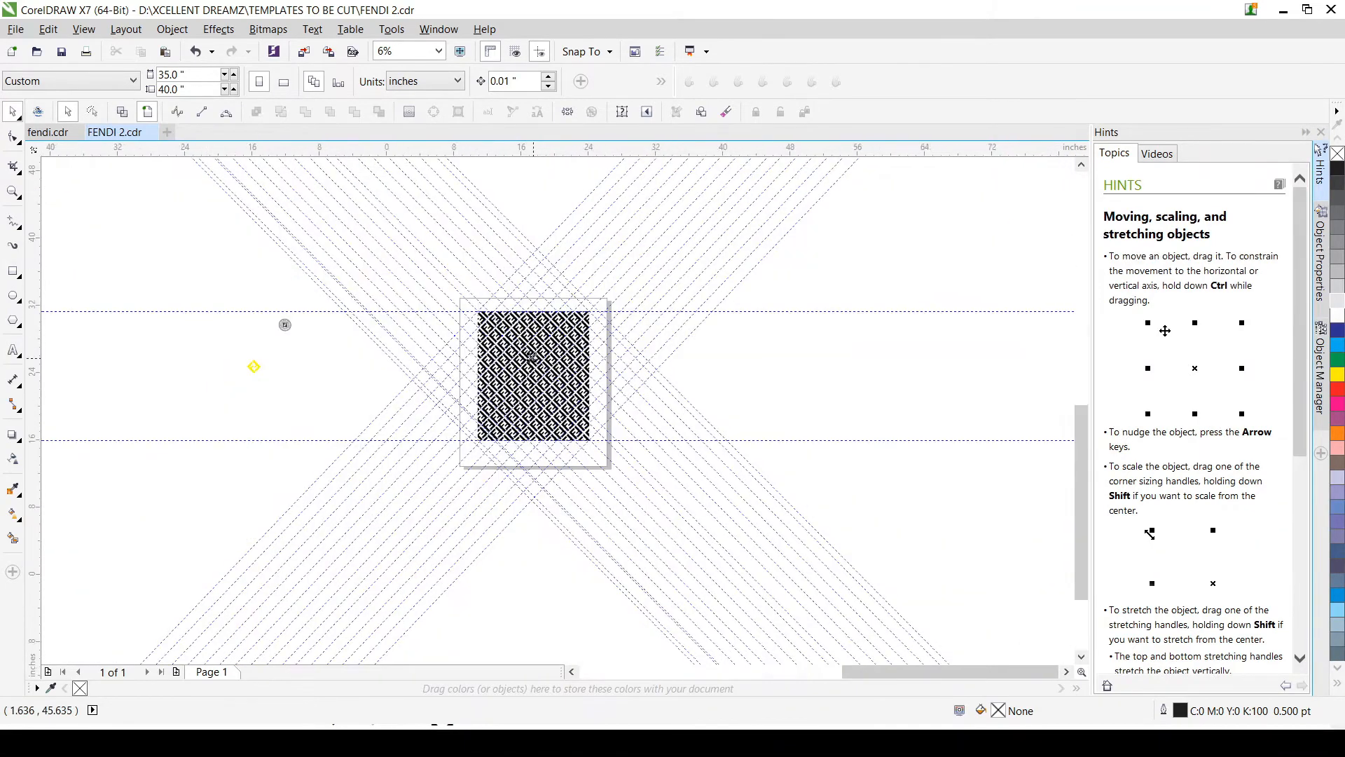
Step: Ungroup the trimmed black FF pattern on the page and deselect it
scroll(468, 279, up, 1)
drag(406, 261, 666, 552)
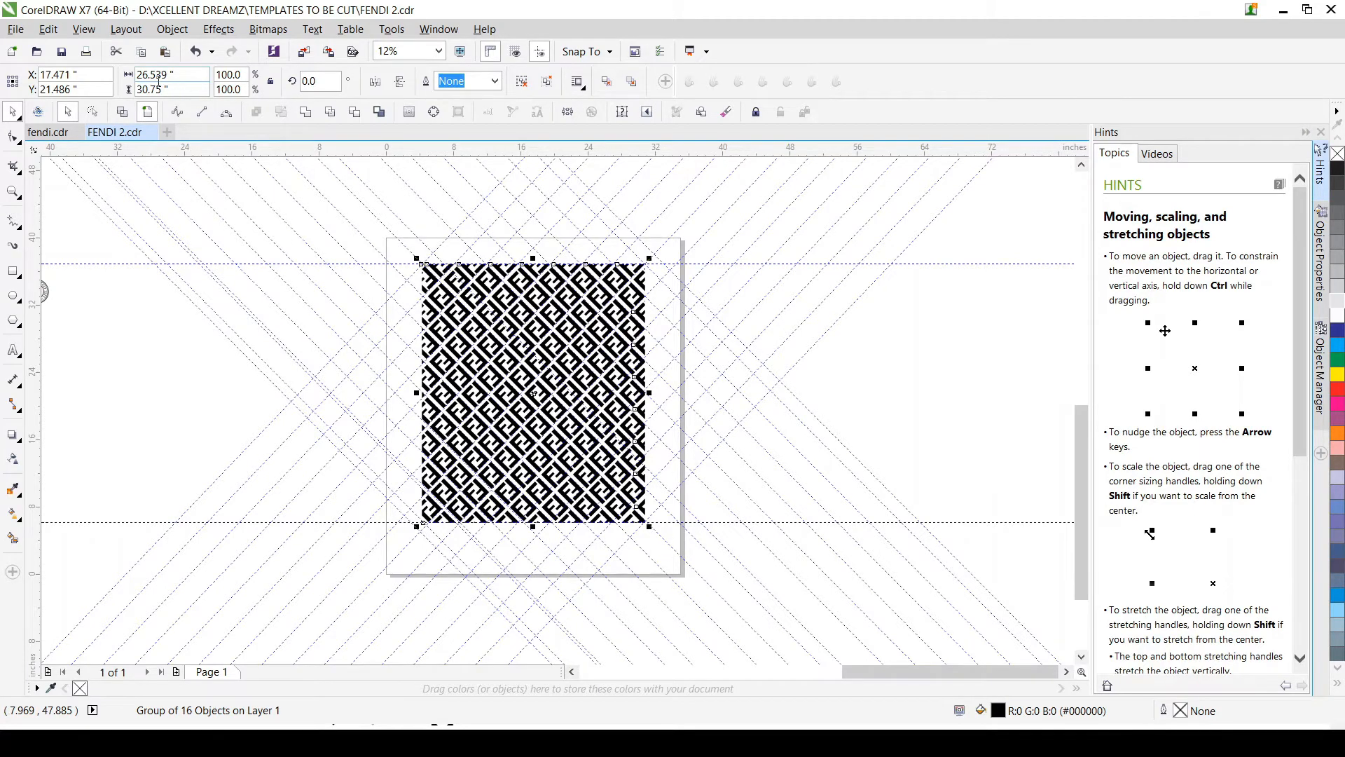
scroll(676, 364, up, 2)
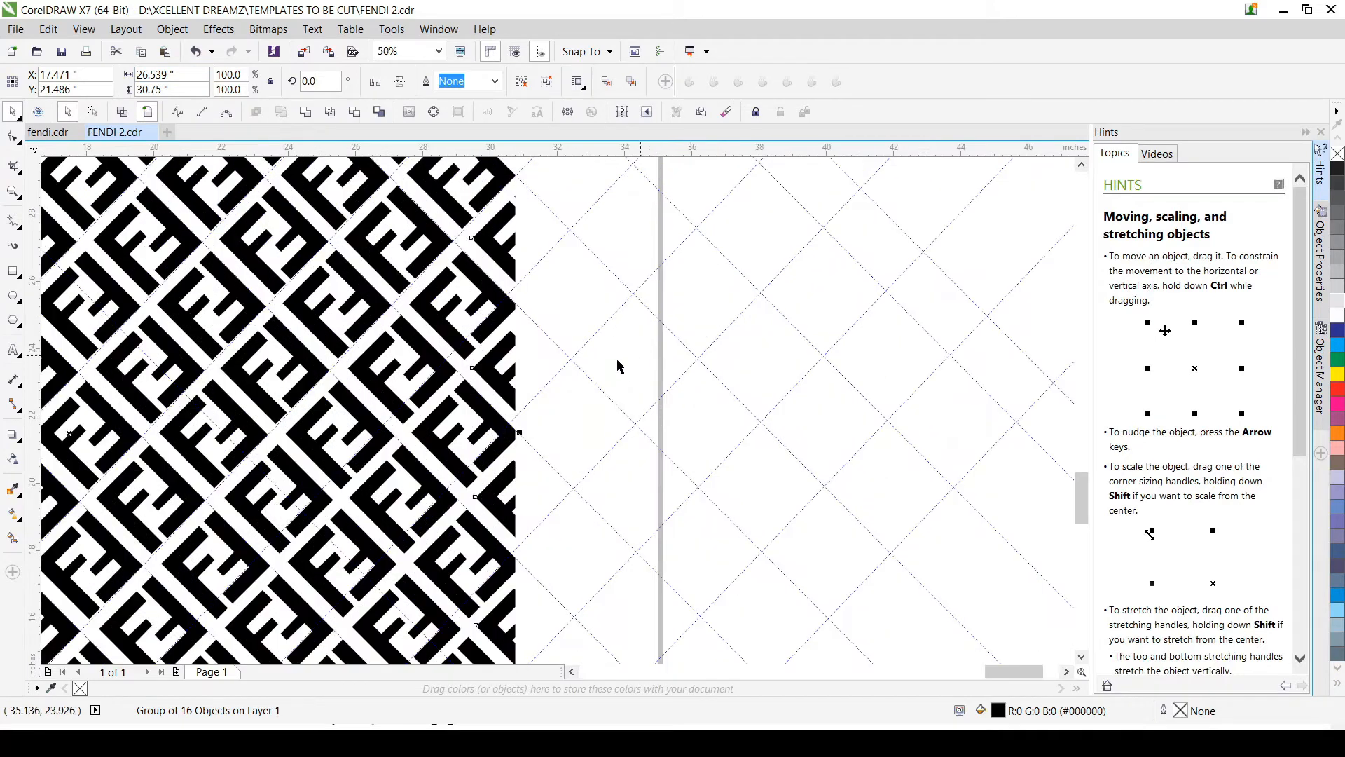
click(613, 363)
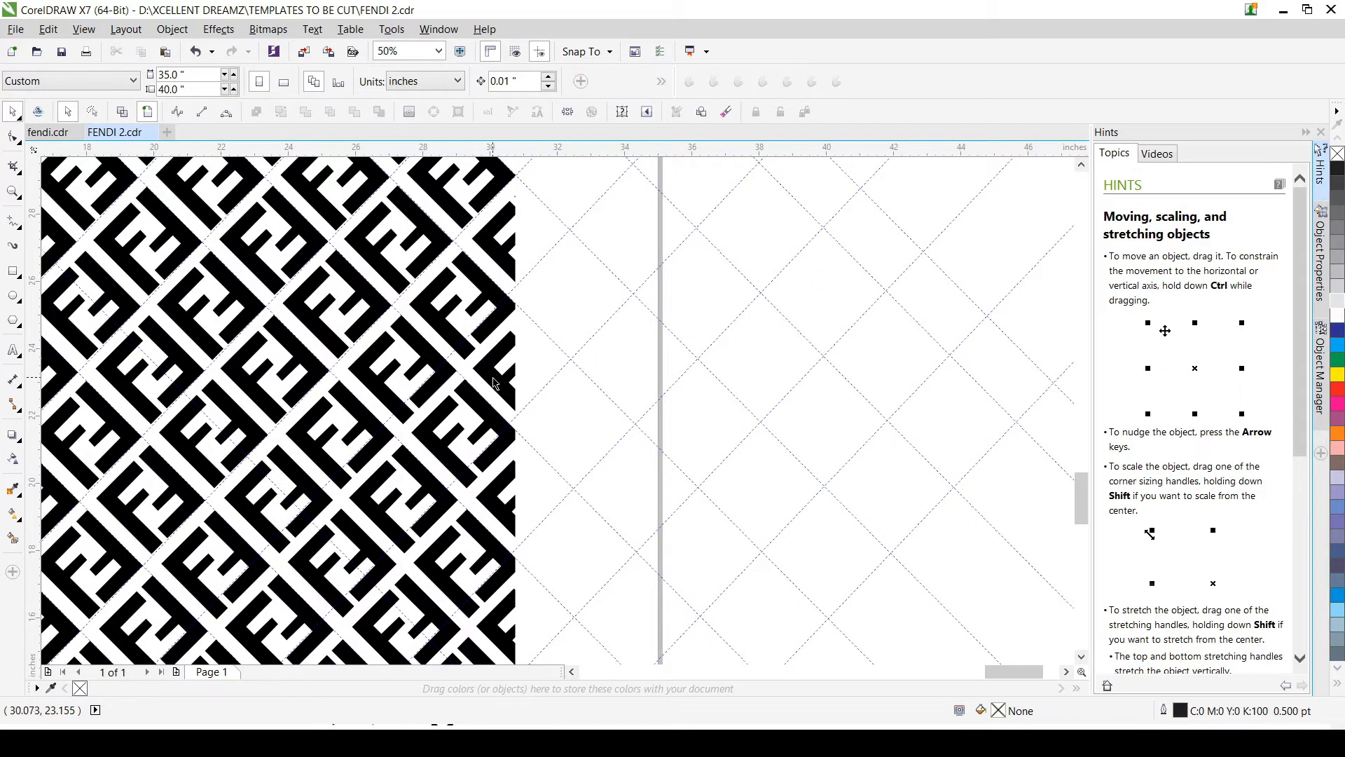
click(494, 382)
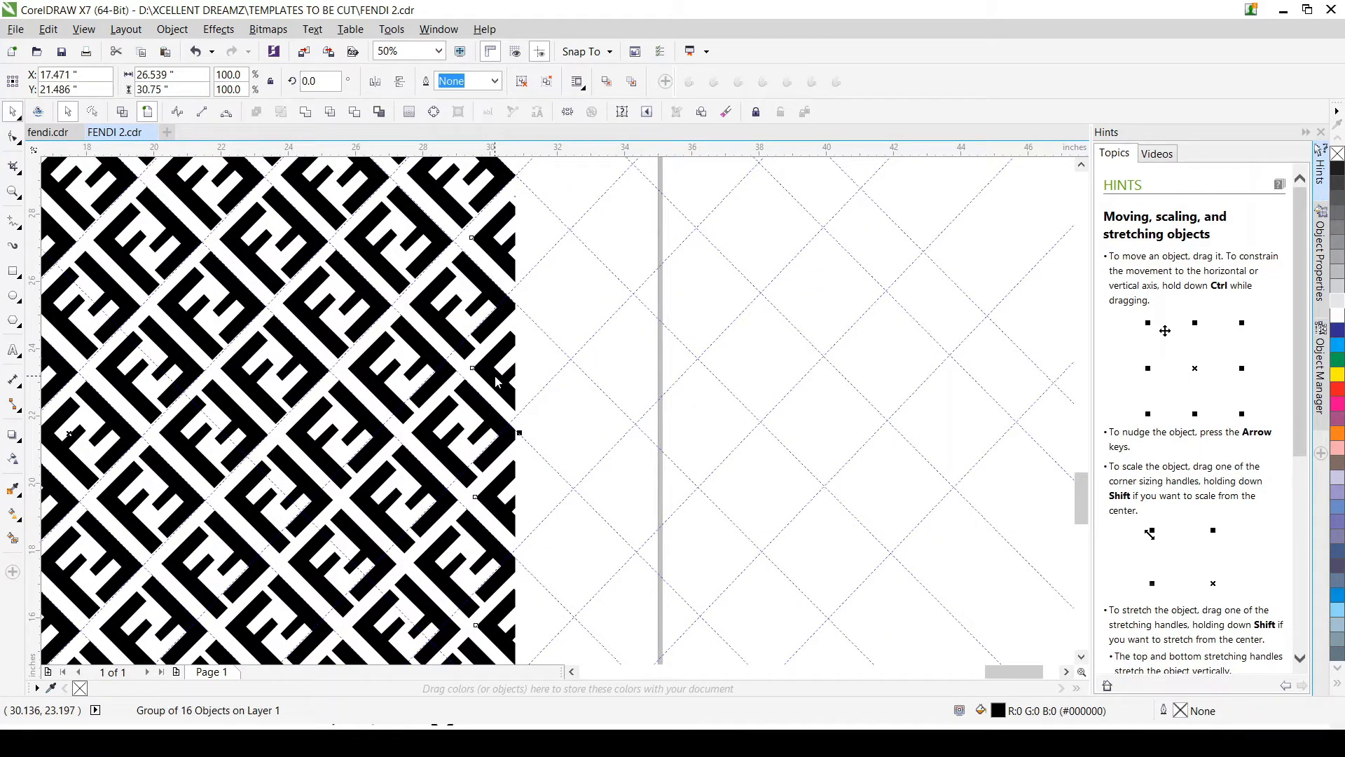
key(ctrl+u)
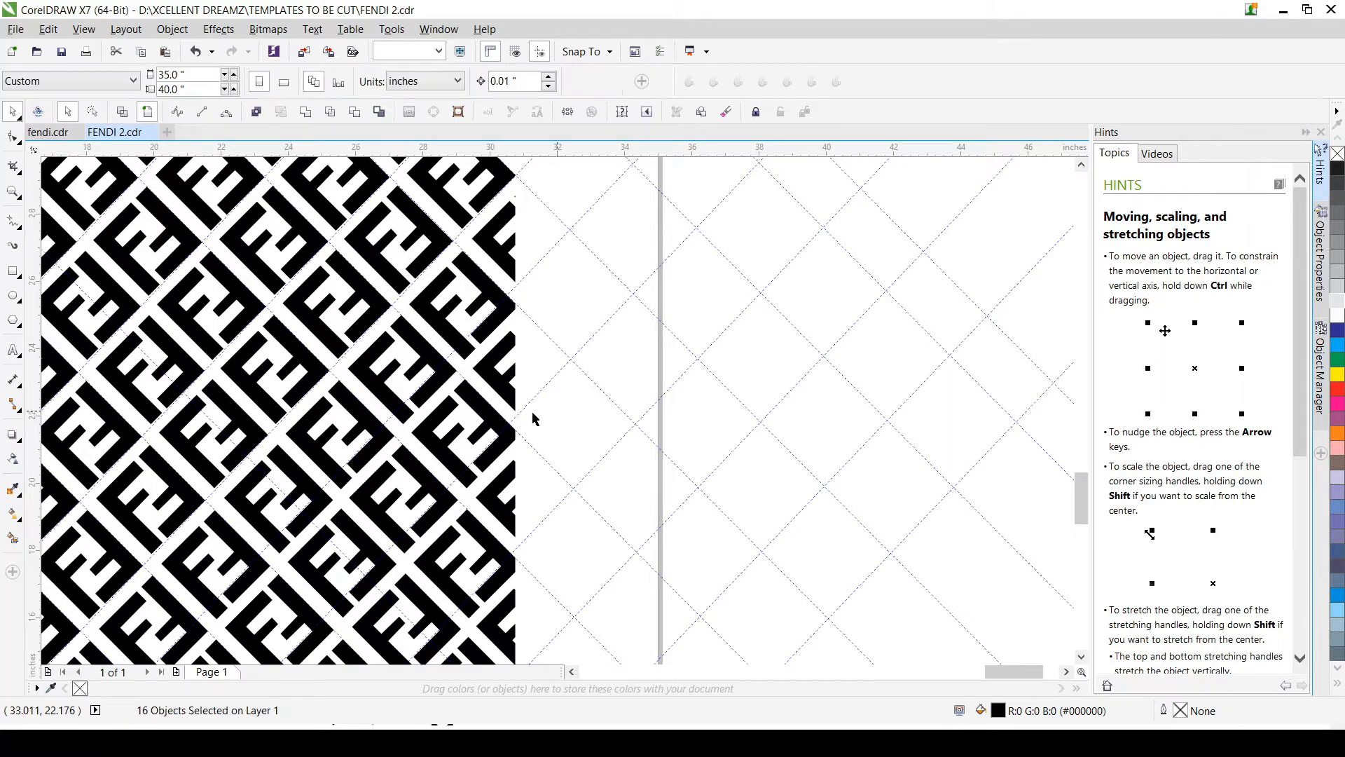
scroll(531, 413, down, 2)
click(392, 401)
Step: Select one diagonal strip of FF motifs in the upper-left half of the pattern and break the curve apart
scroll(391, 400, up, 3)
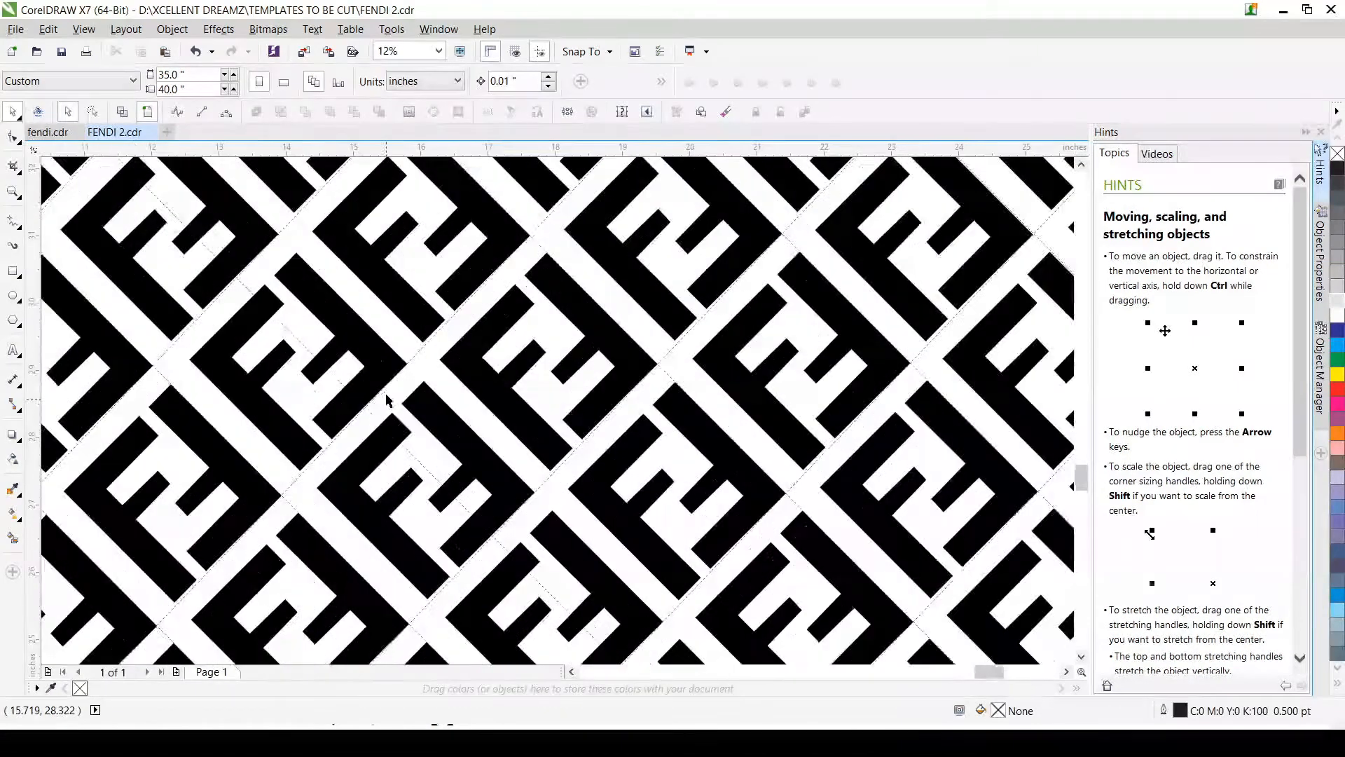
click(379, 349)
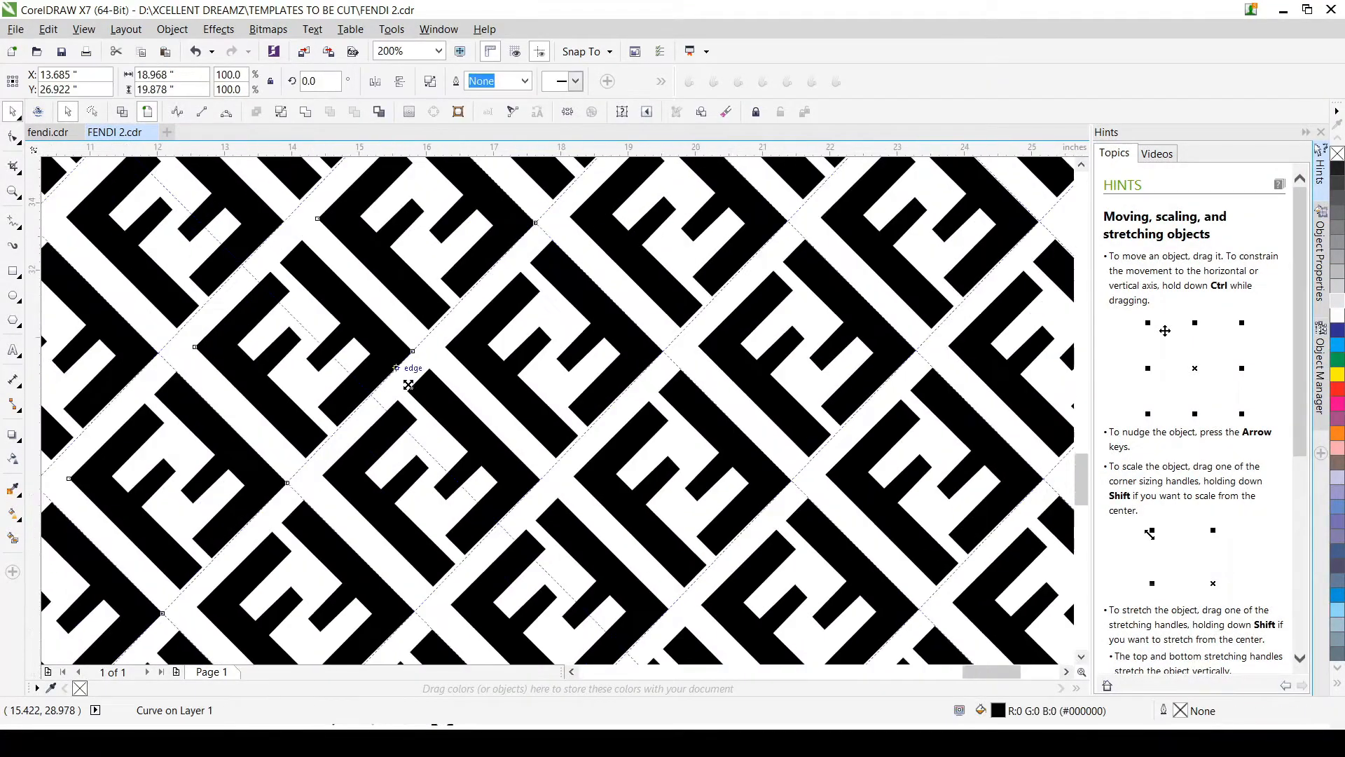
scroll(408, 385, down, 3)
scroll(410, 375, down, 1)
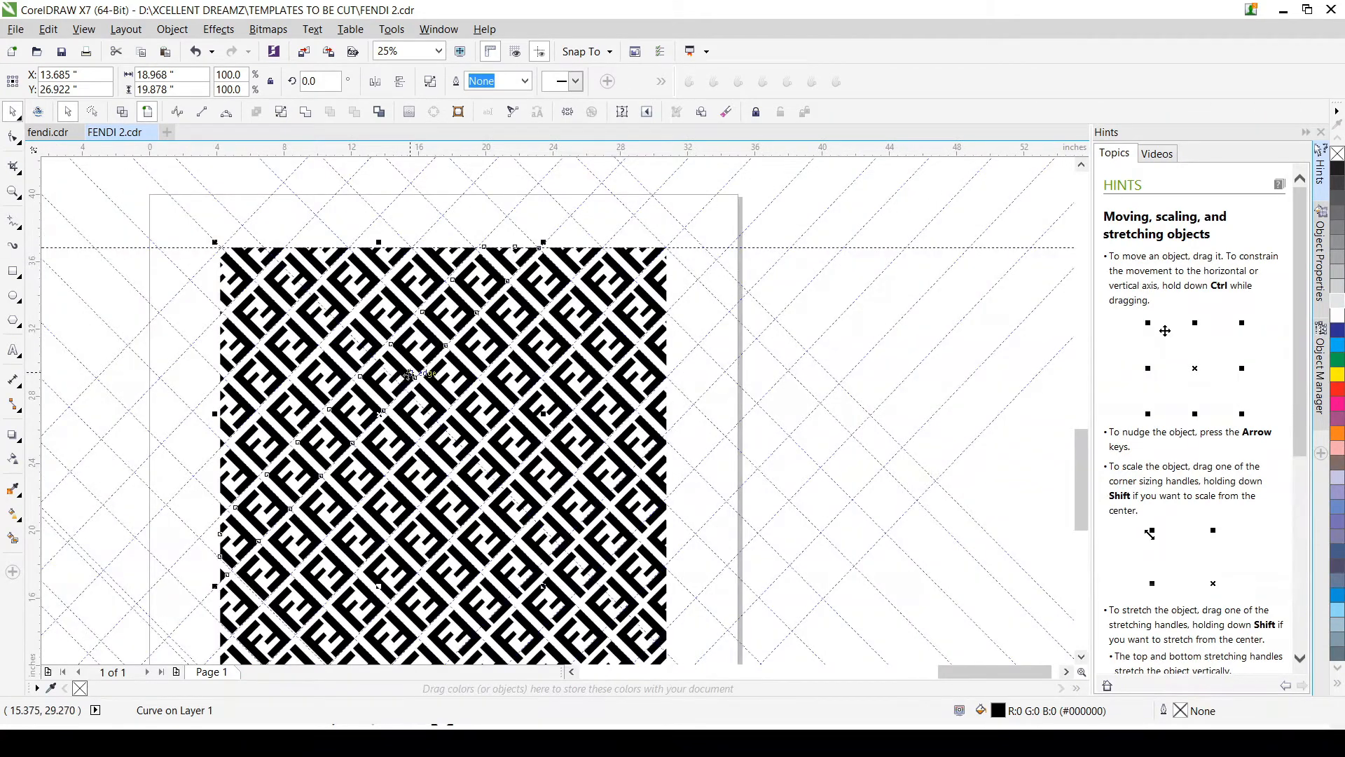
scroll(515, 315, up, 2)
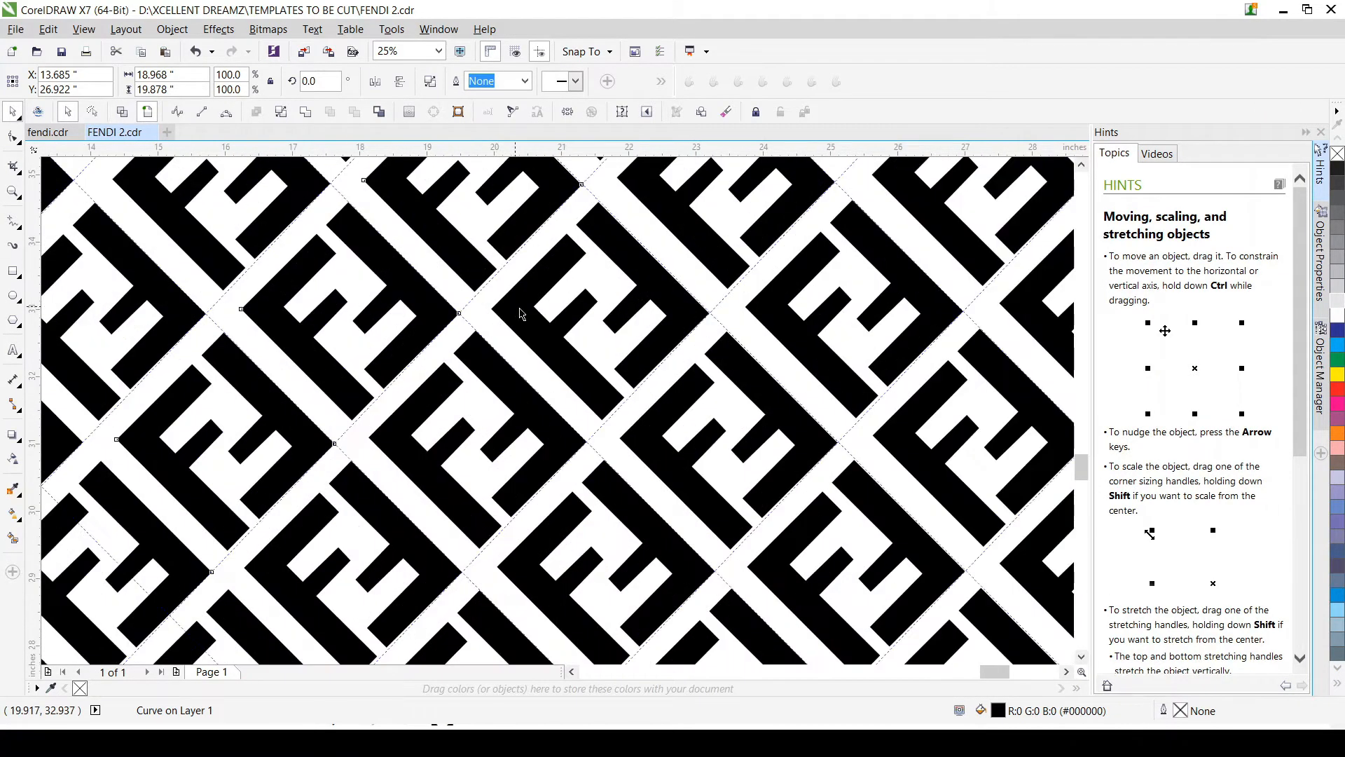
scroll(515, 311, down, 2)
scroll(485, 294, up, 1)
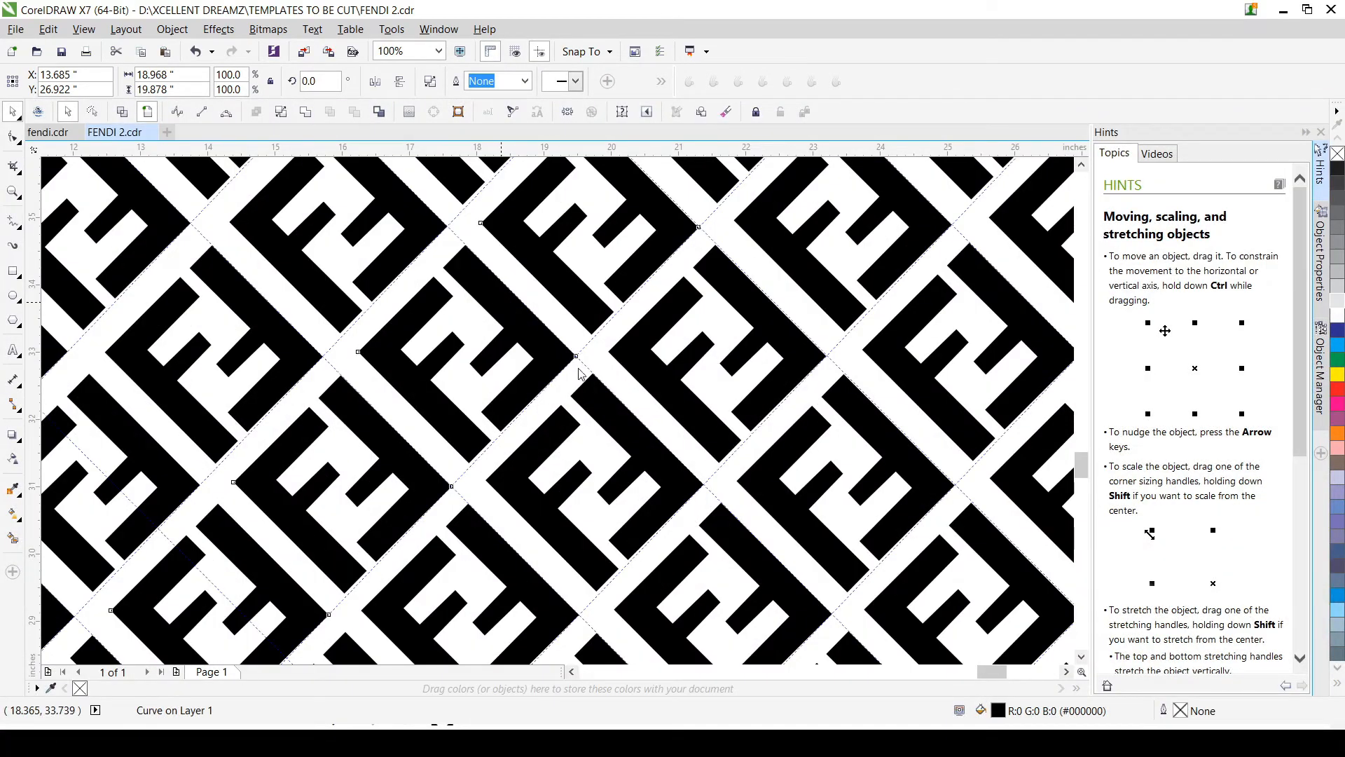
key(ctrl+k)
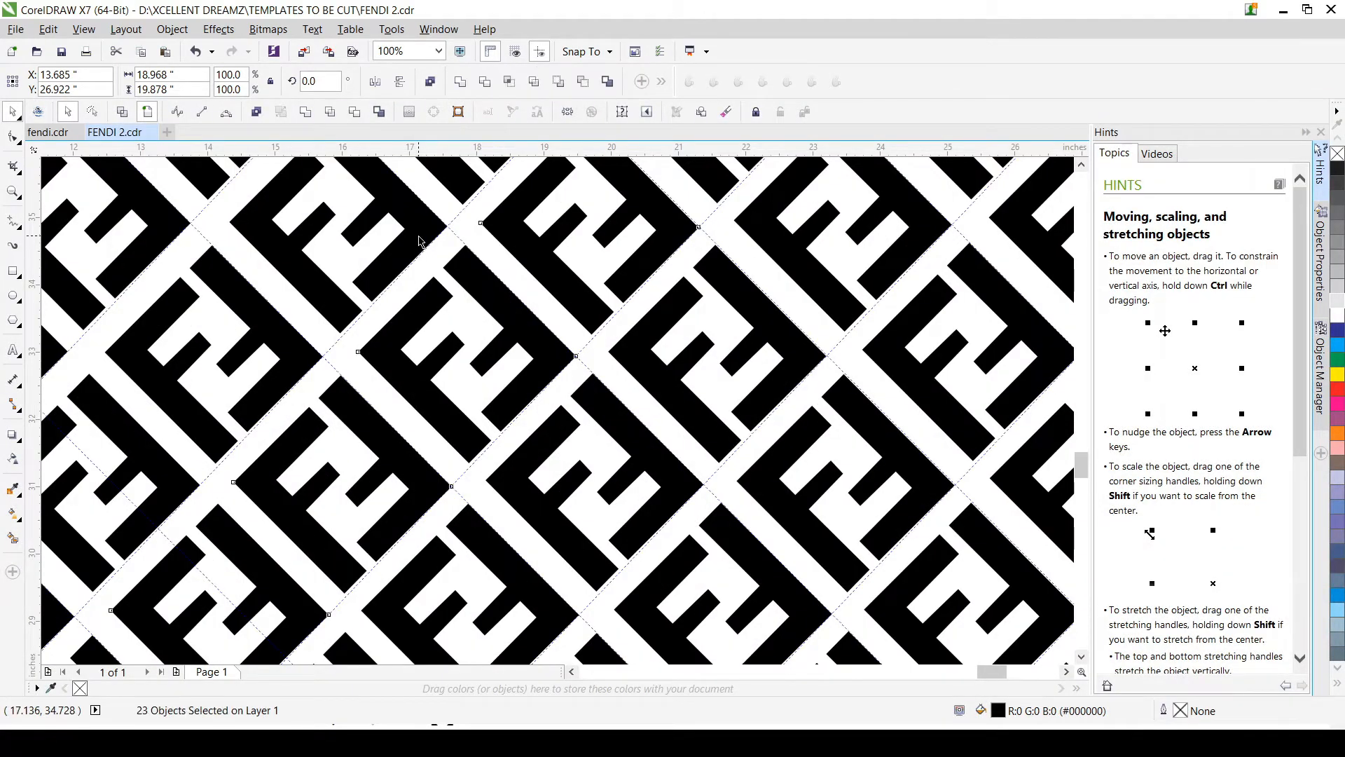
Step: Break apart four more diagonal strips of FF motifs, working from the upper-left half across the pattern's middle
click(464, 270)
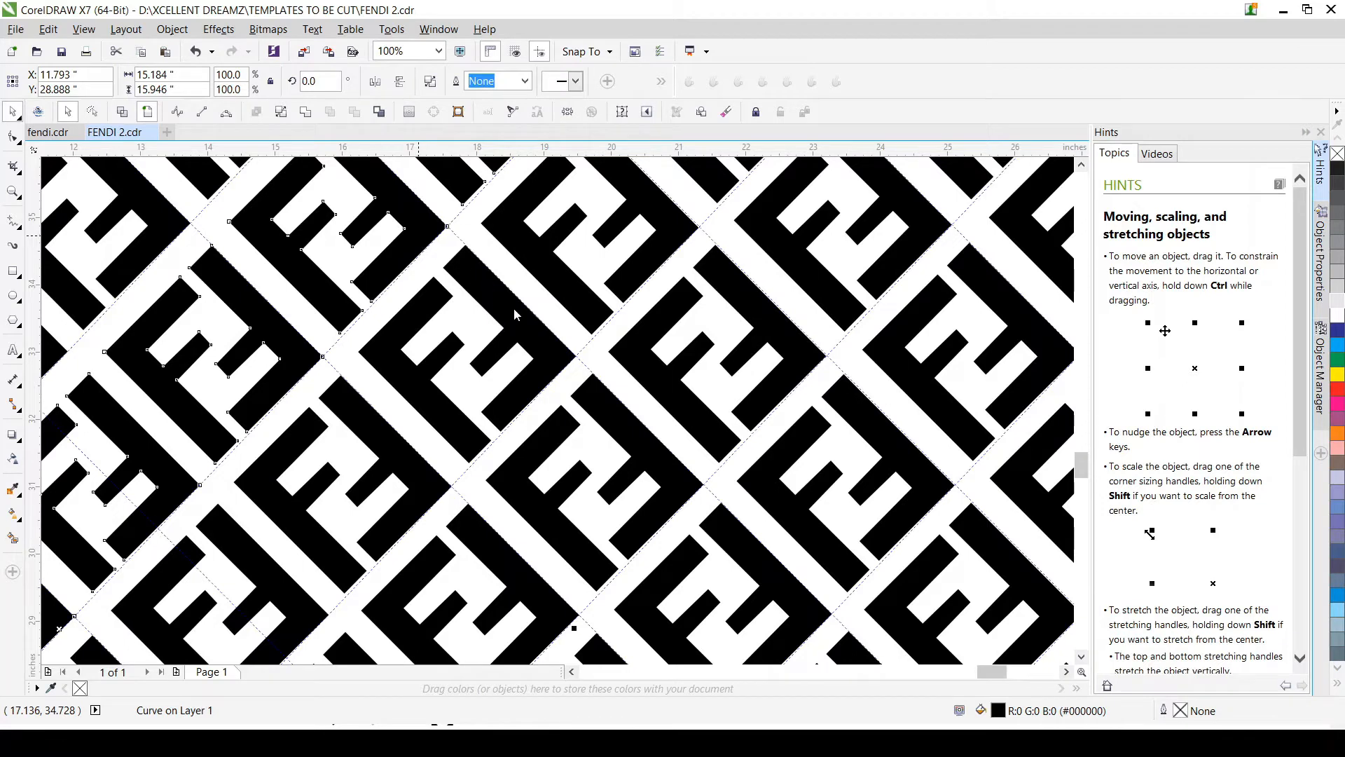
click(219, 184)
click(660, 452)
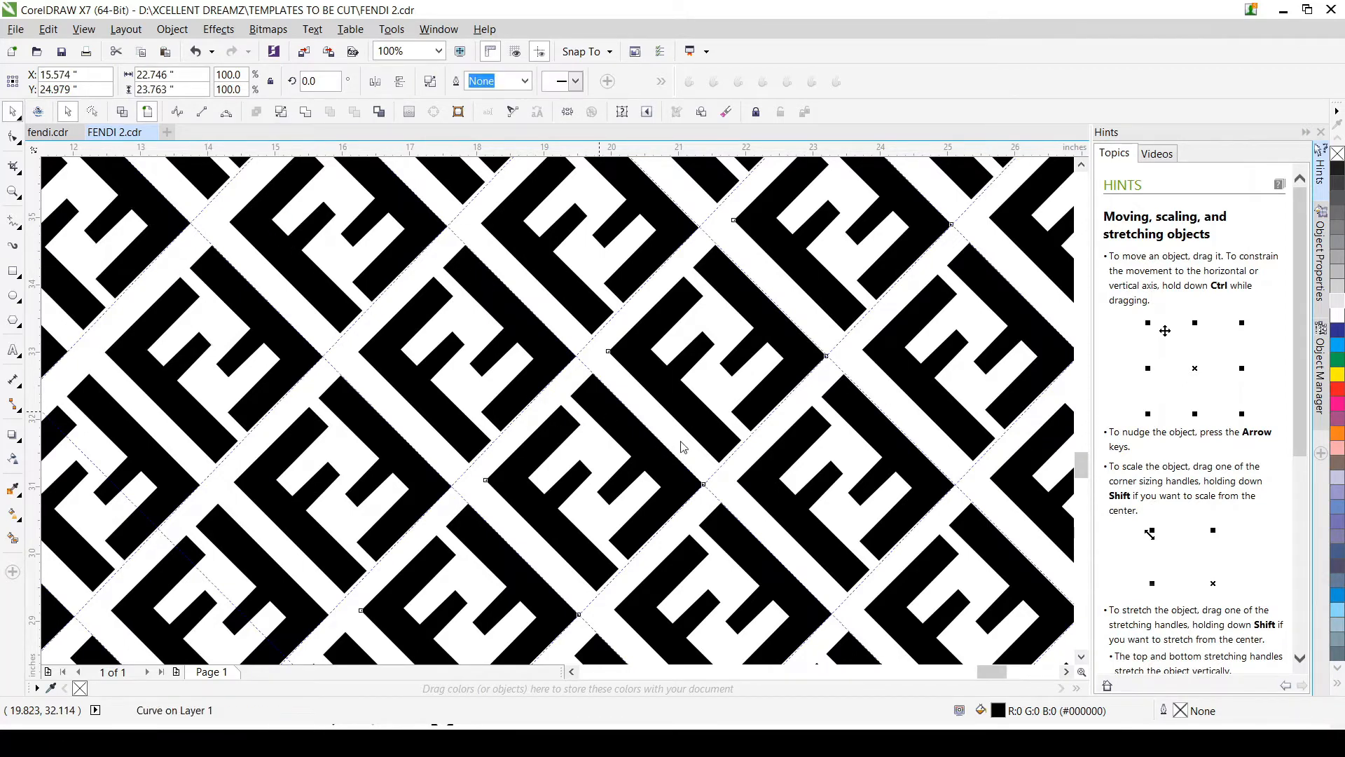
shift+click(751, 559)
click(752, 564)
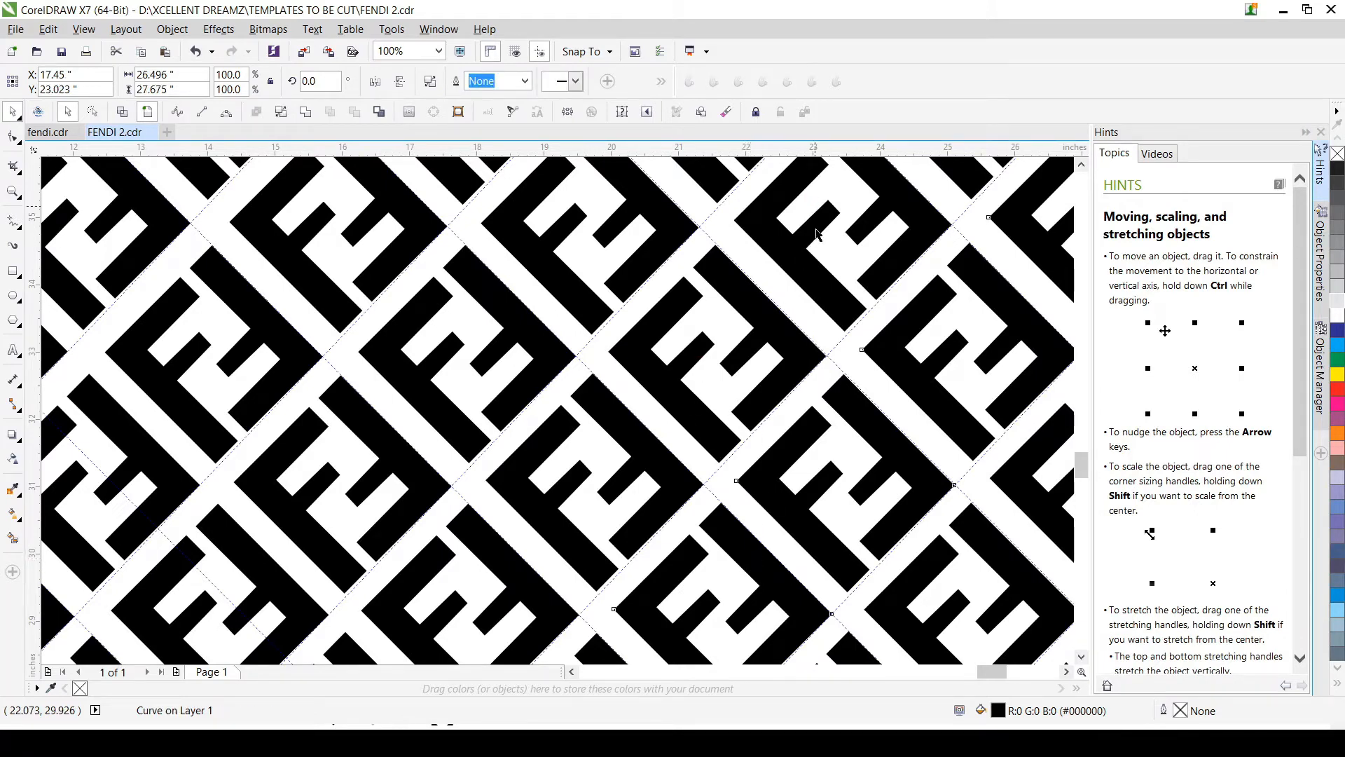
click(870, 645)
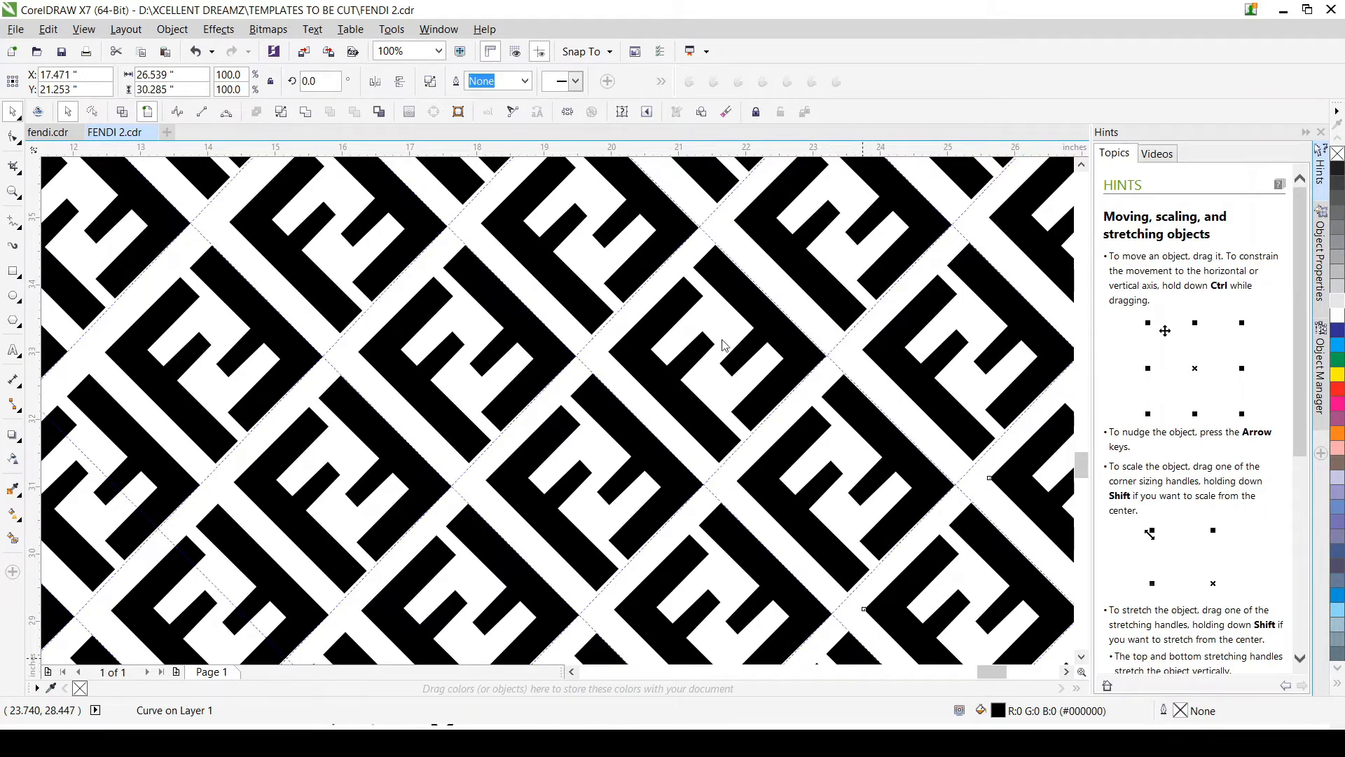
Step: Break apart the four diagonal strips nearest the pattern's lower-right corner, one strip at a time from the corner inward
scroll(757, 347, down, 1)
scroll(799, 322, down, 1)
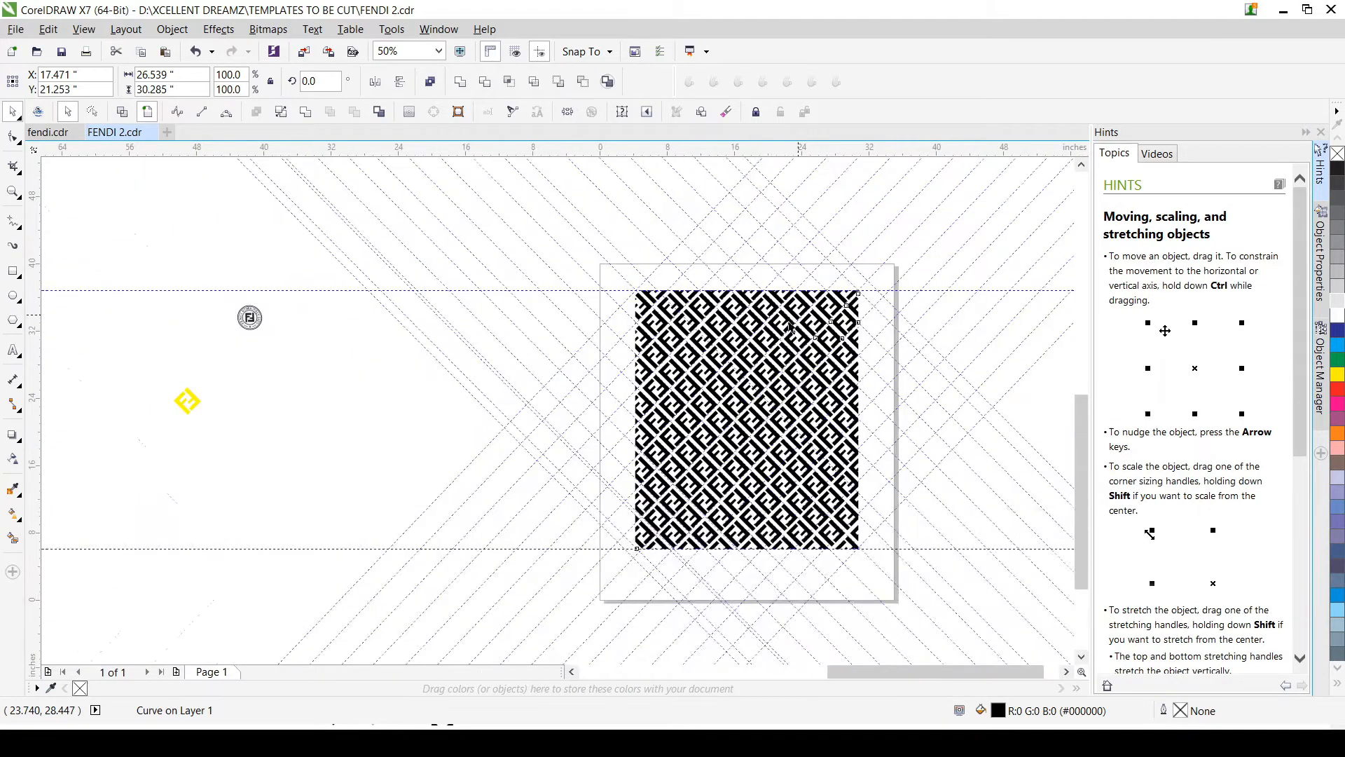
scroll(871, 594, up, 2)
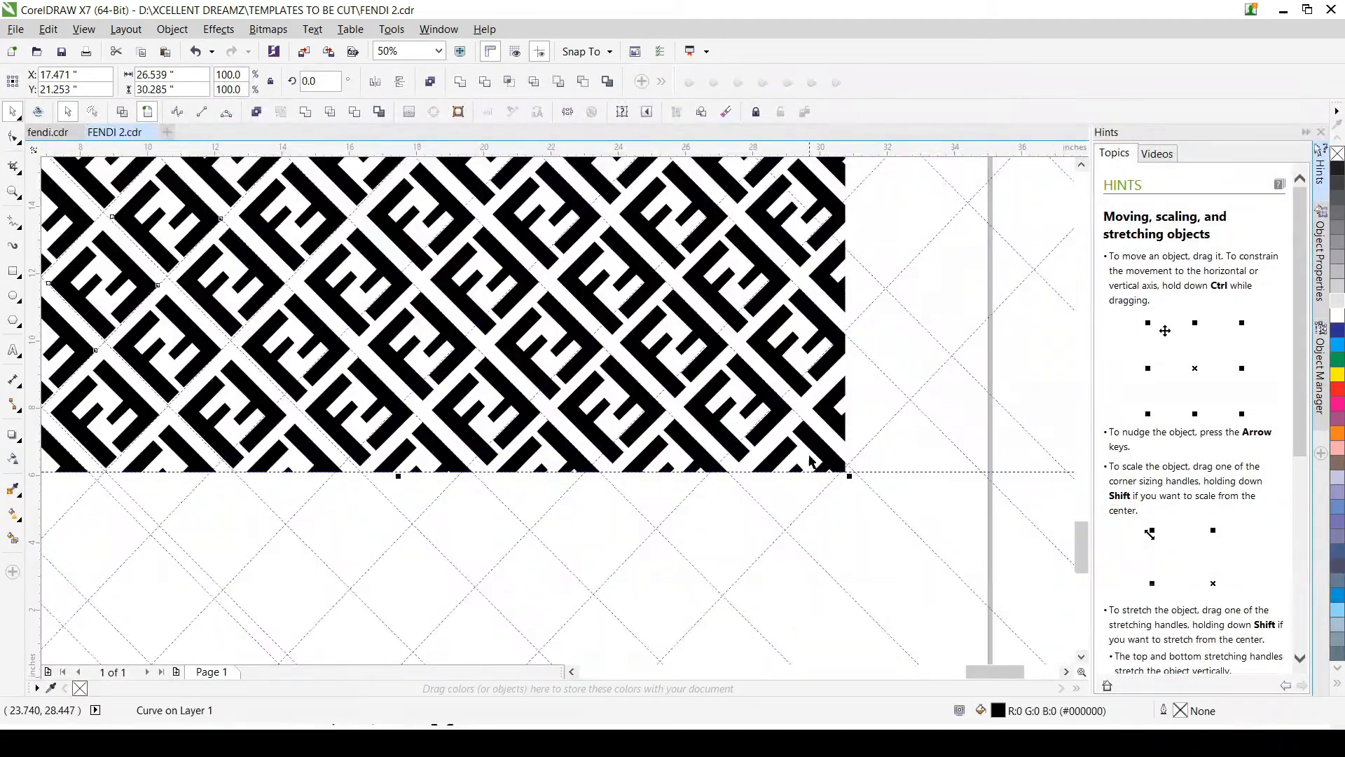
click(836, 439)
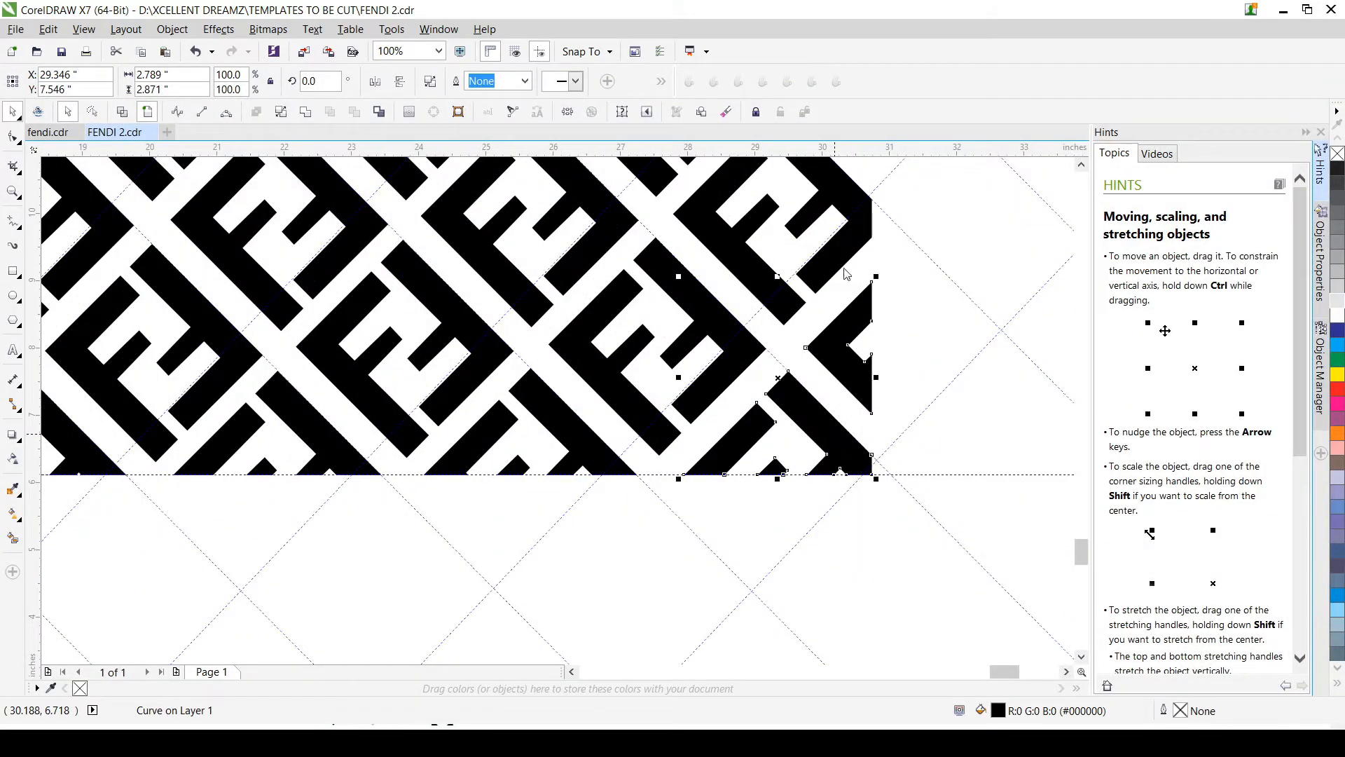
key(ctrl+k)
click(716, 329)
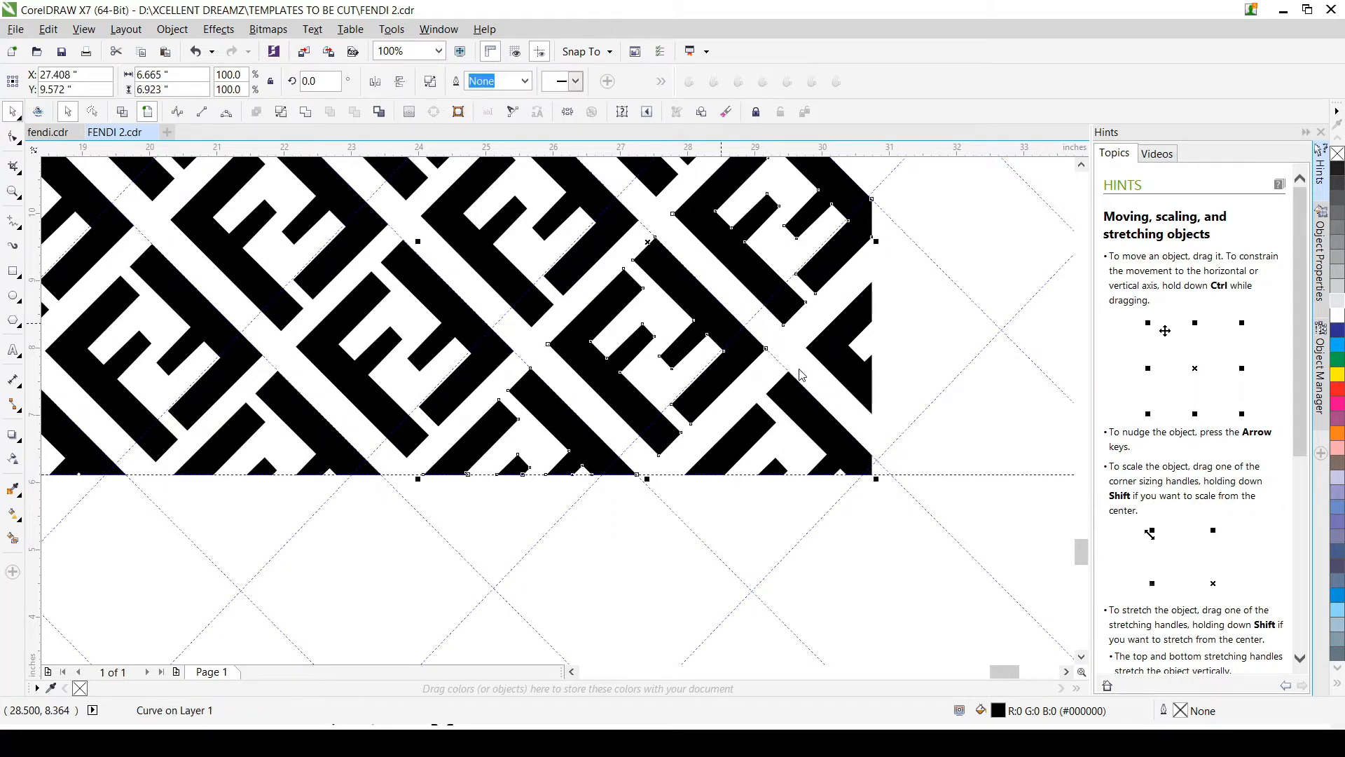
key(ctrl+k)
click(658, 256)
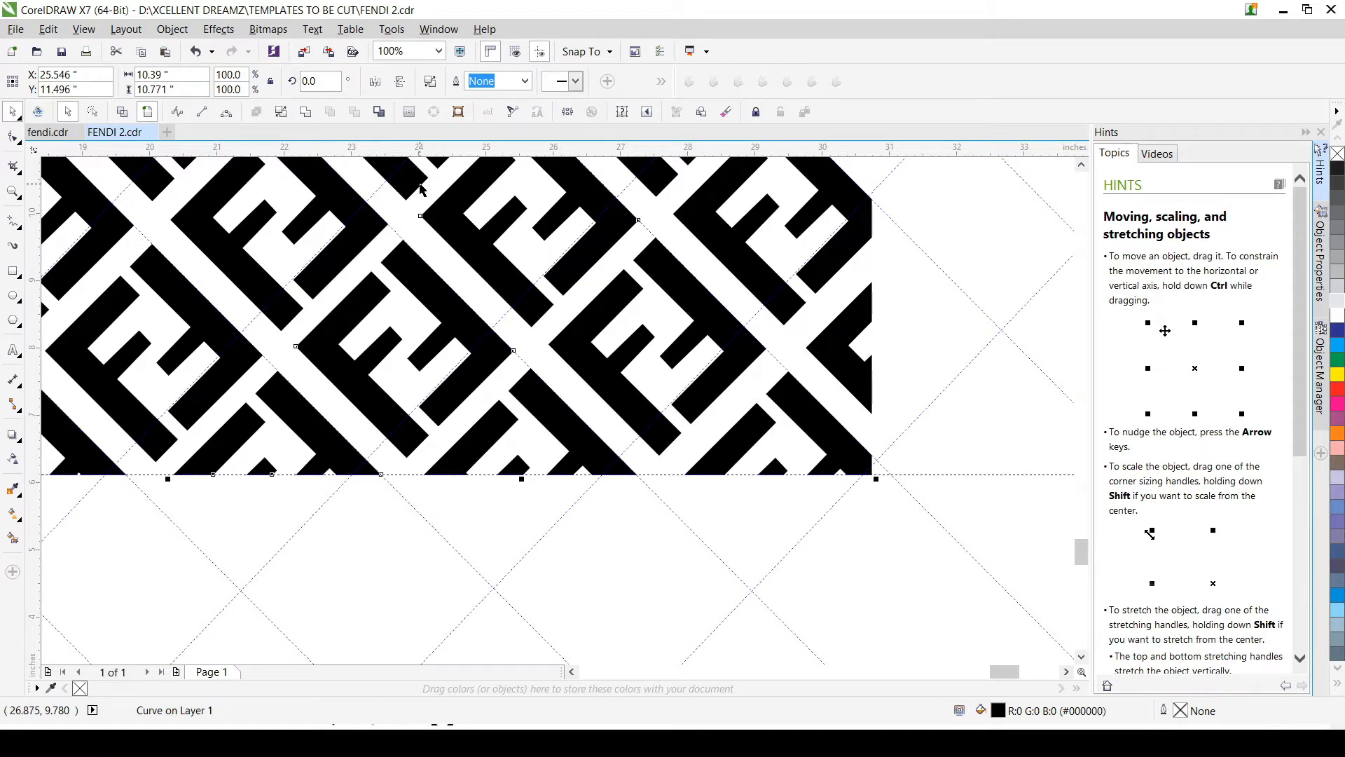
click(420, 184)
key(ctrl+k)
Step: Break apart the next three diagonal strips between the lower-right strips and the pattern's centre
scroll(407, 232, down, 1)
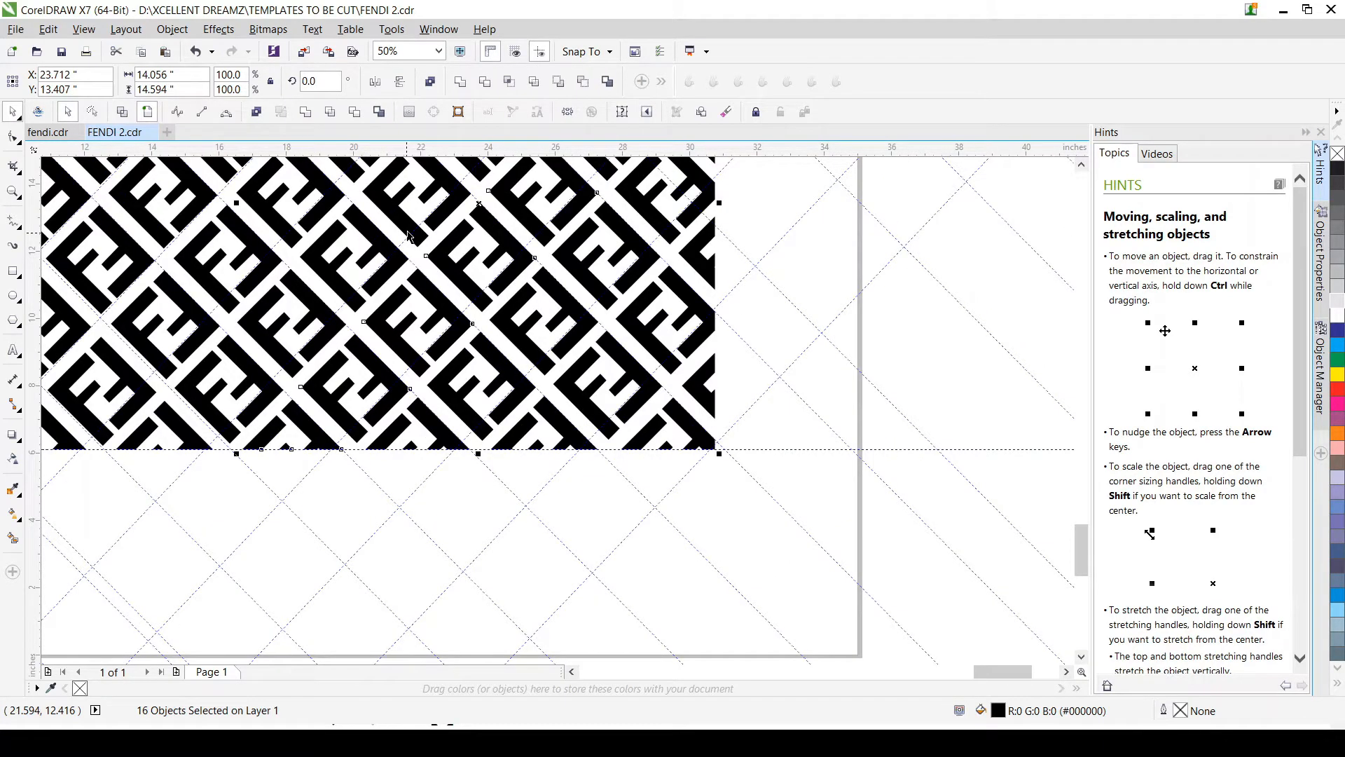
click(407, 231)
scroll(409, 226, down, 1)
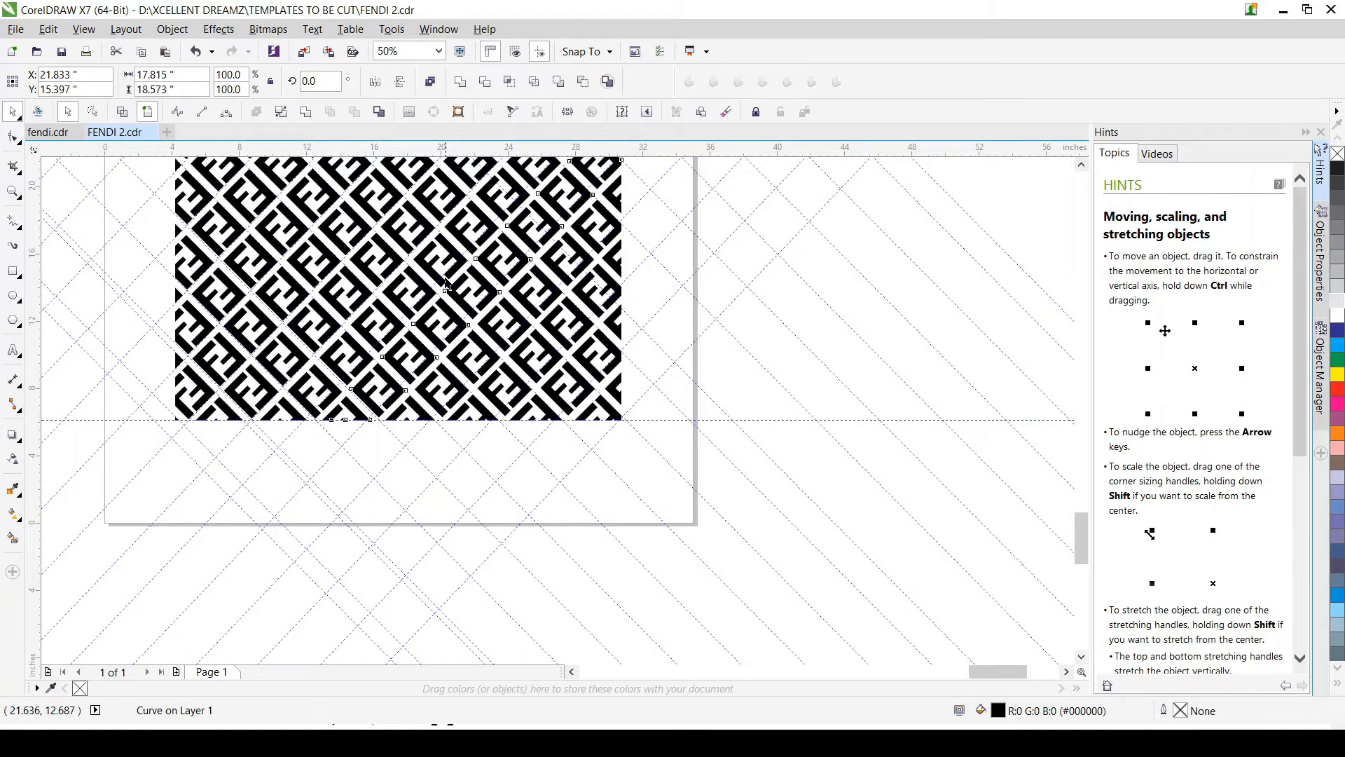
click(445, 283)
scroll(478, 307, up, 1)
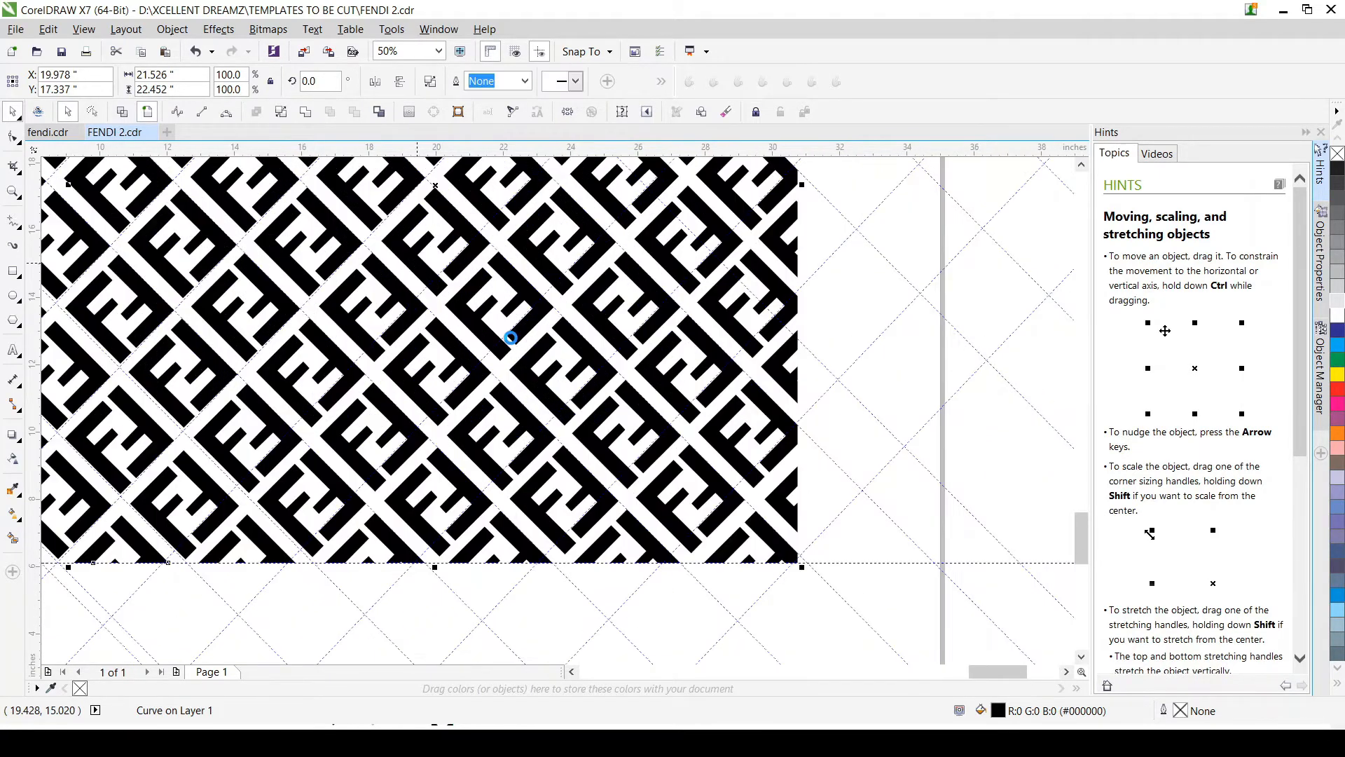
scroll(559, 409, down, 1)
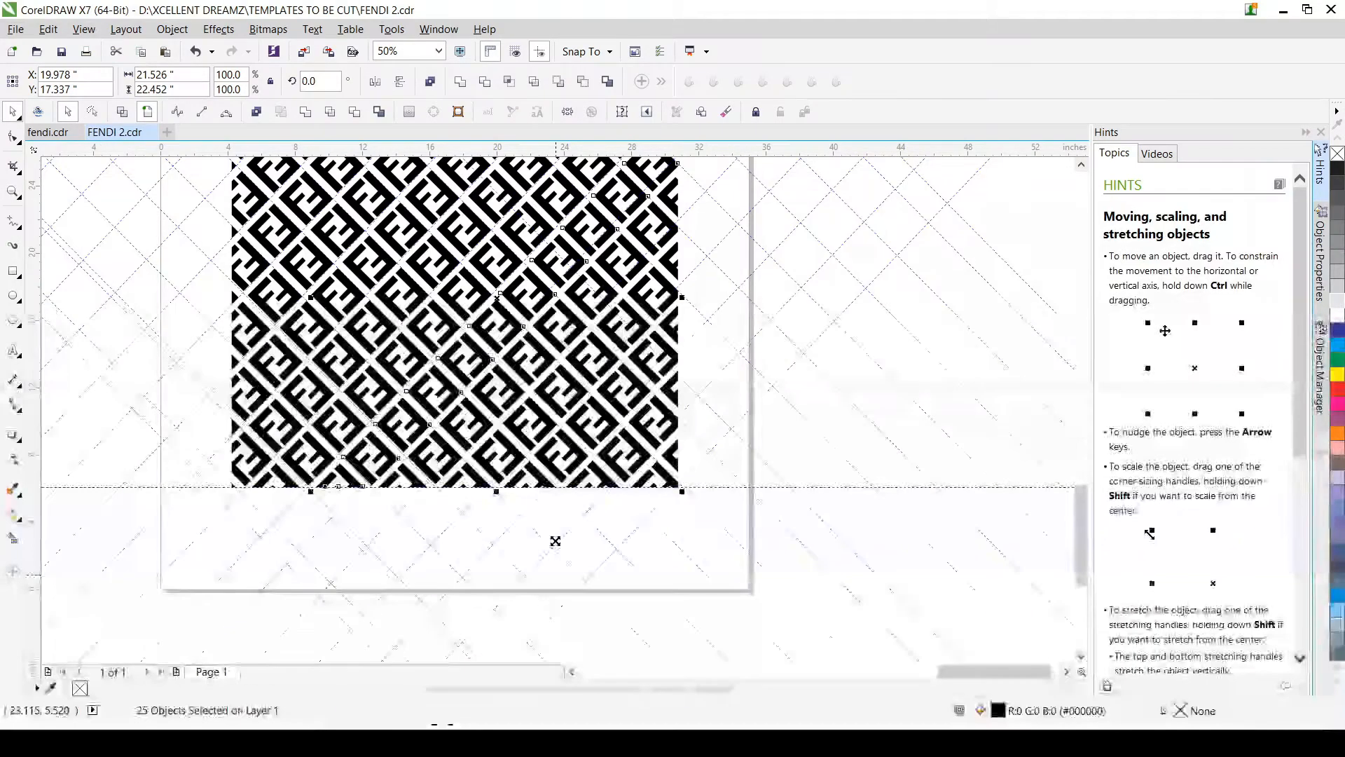
drag(556, 541, 637, 657)
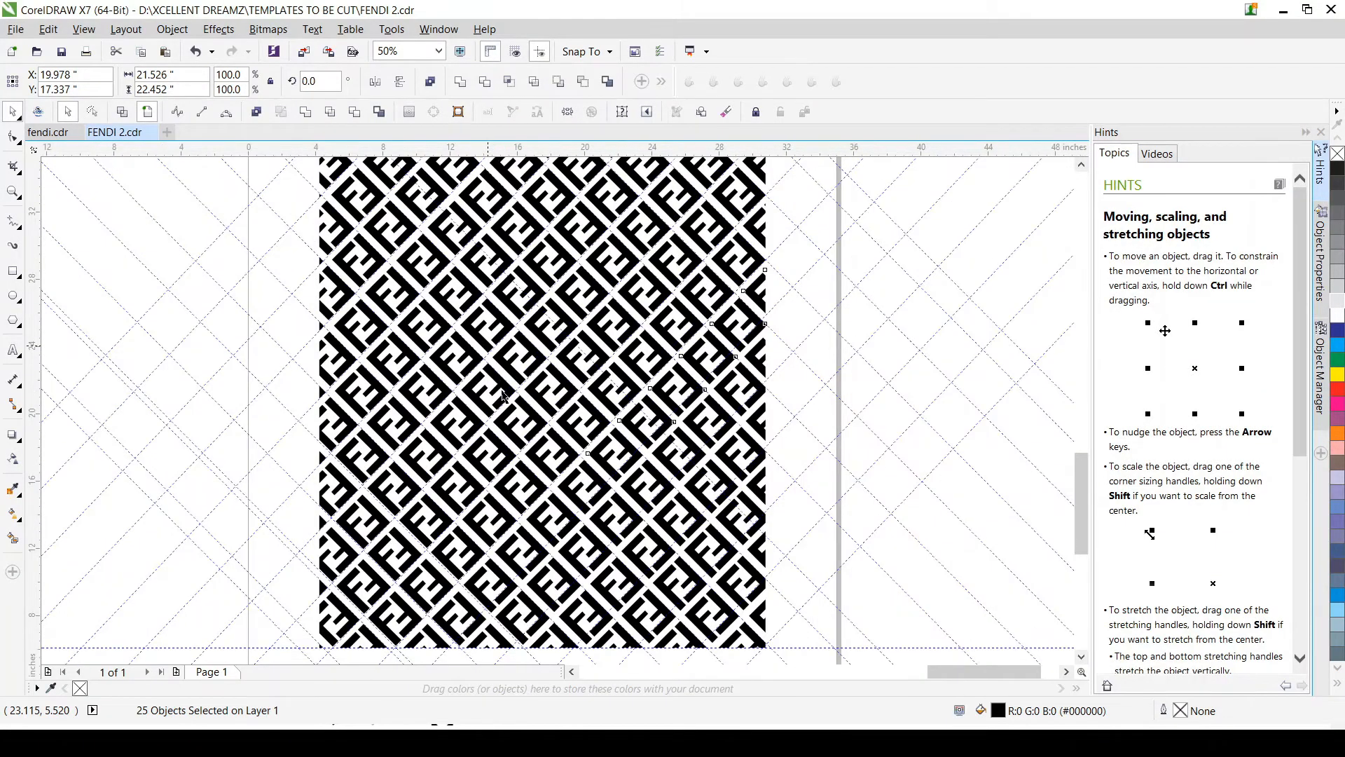
scroll(532, 434, up, 1)
click(529, 448)
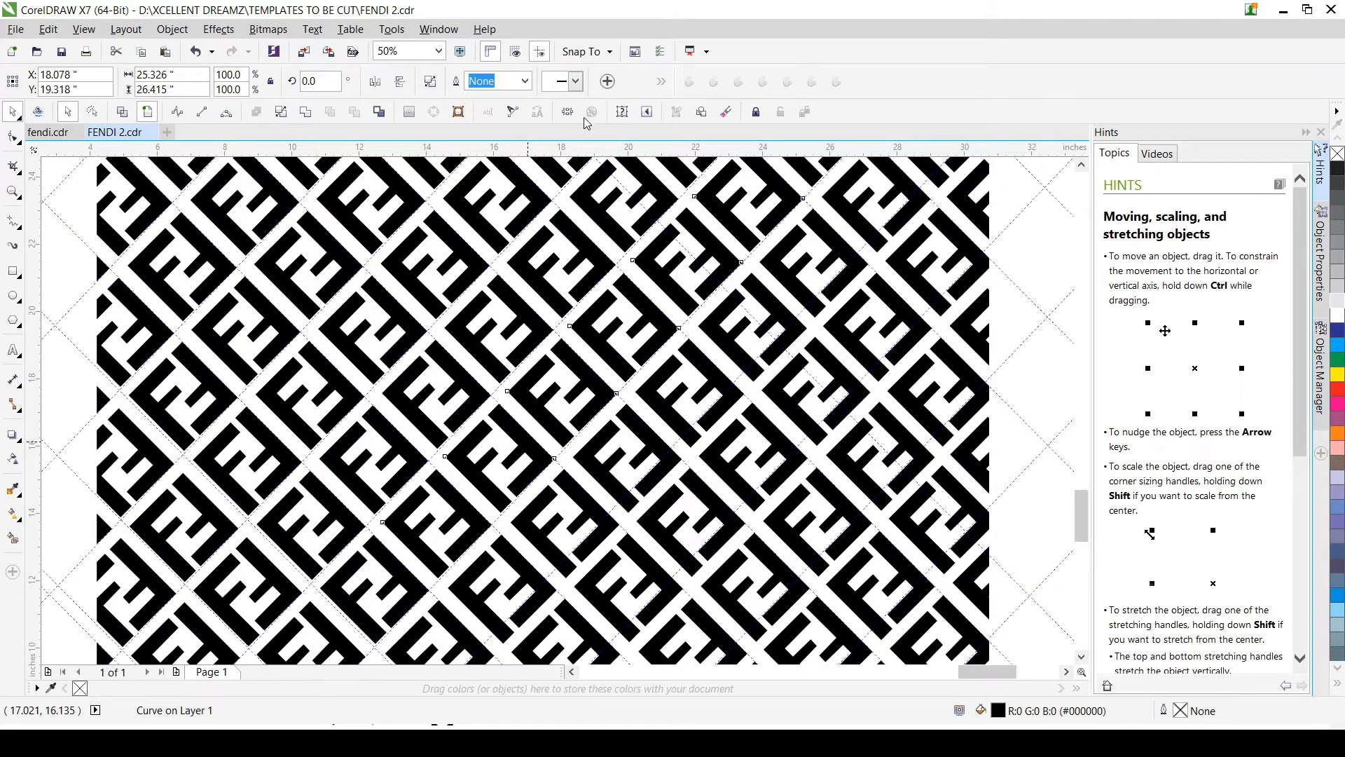
Step: Check the pattern for strips still in one piece by selecting single motifs from the centre up to the left edge
click(475, 403)
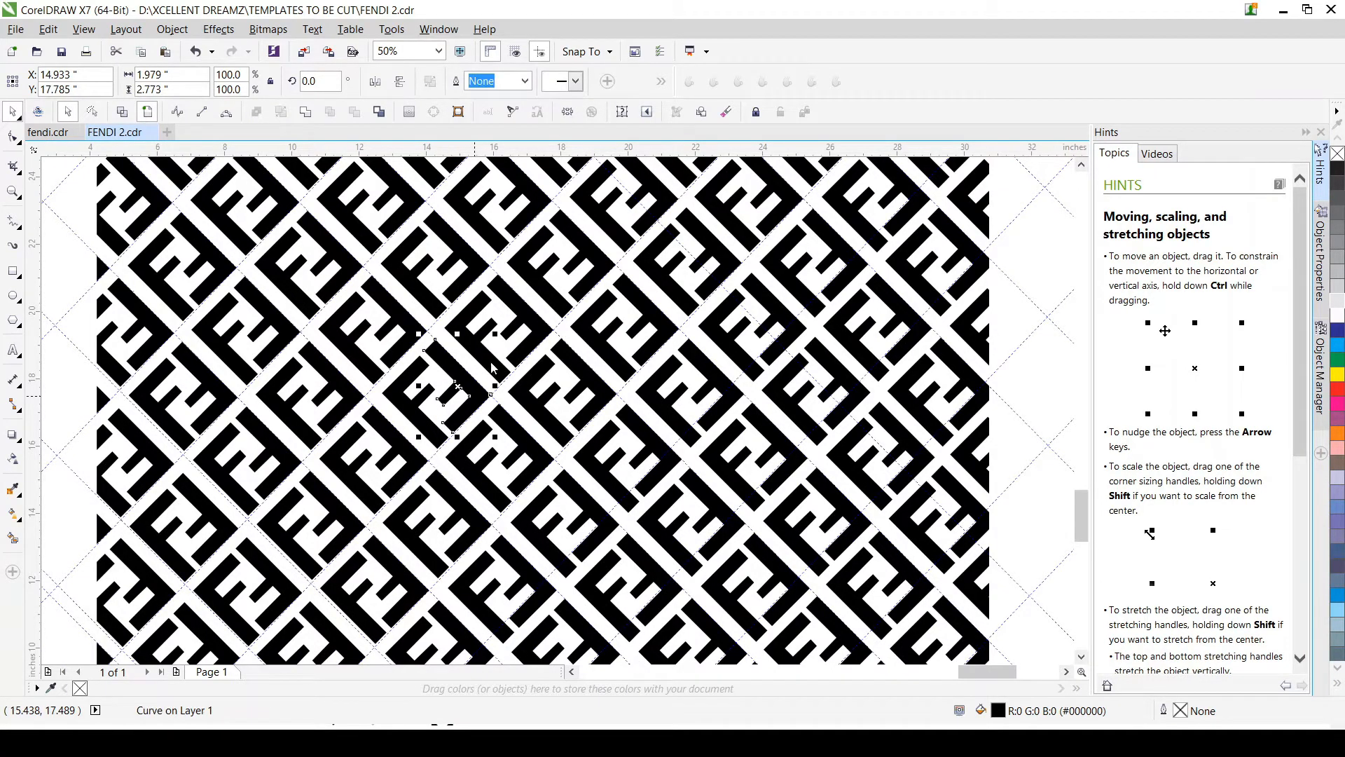
click(376, 372)
click(272, 272)
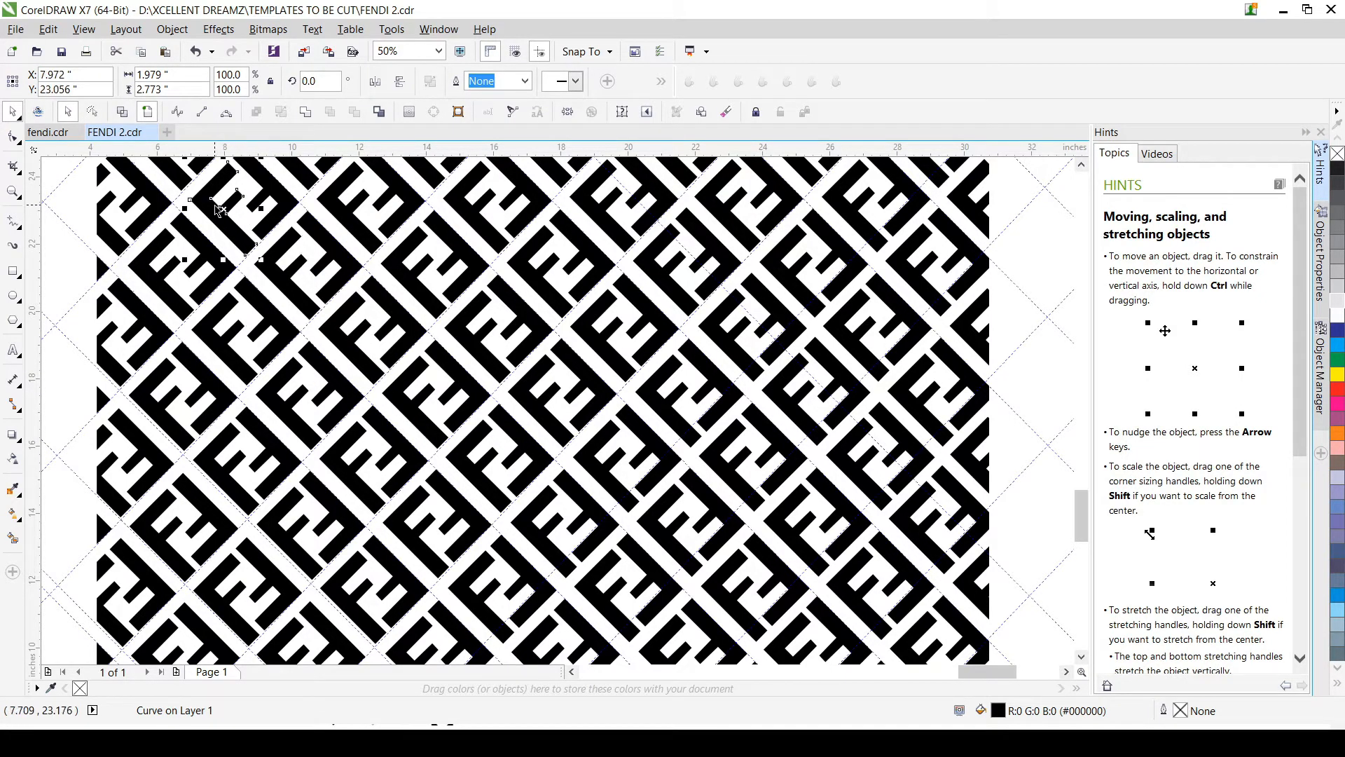
click(183, 176)
scroll(246, 238, down, 2)
scroll(330, 345, up, 1)
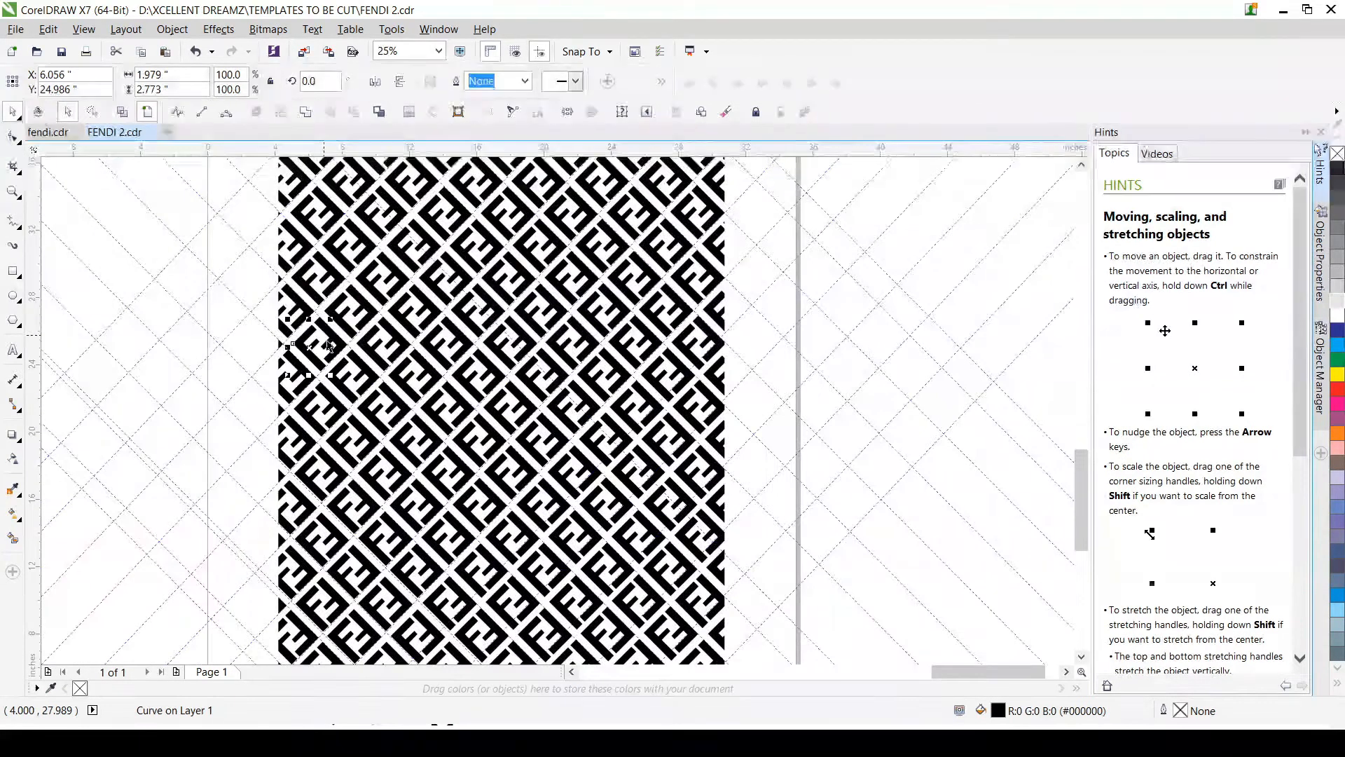
scroll(301, 318, up, 1)
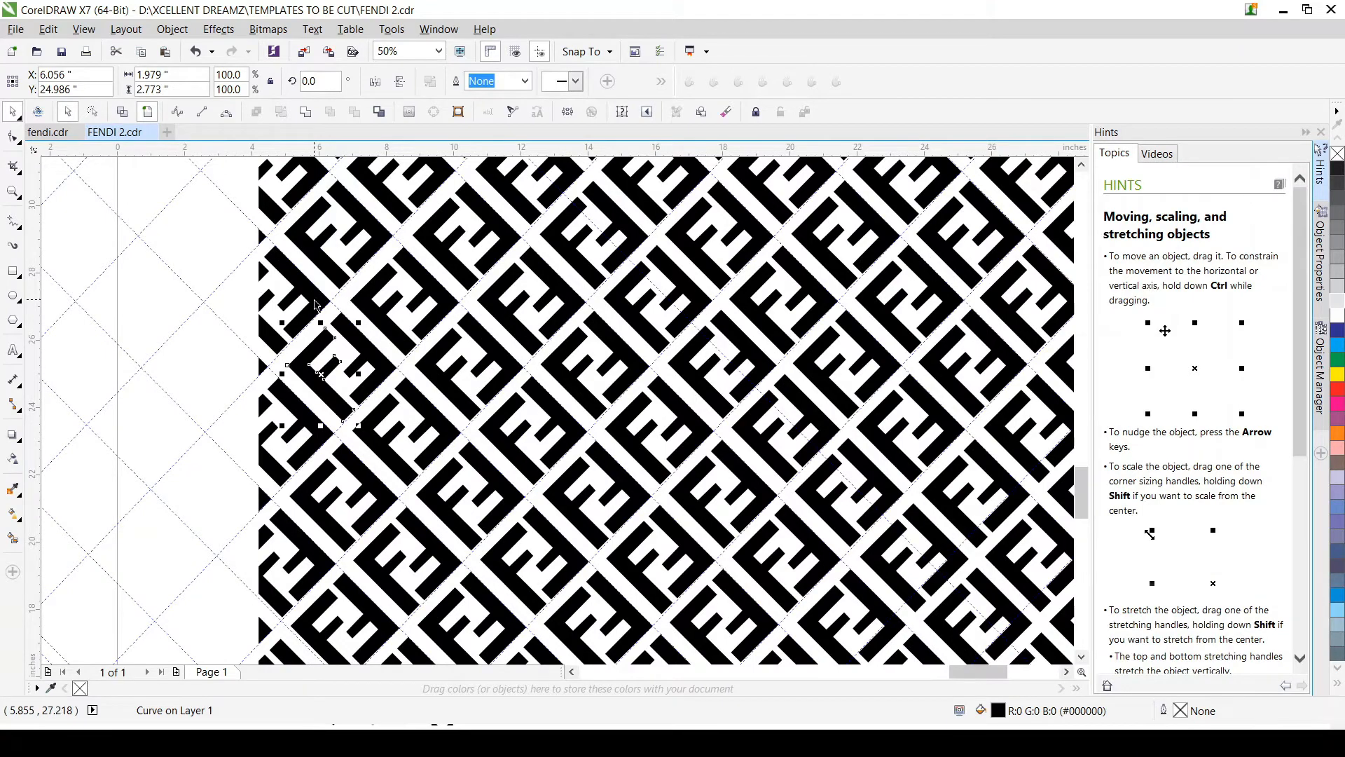
click(314, 299)
Step: Break apart the two remaining short diagonal strips at the pattern's upper-left corner
click(269, 202)
click(269, 205)
scroll(269, 205, down, 2)
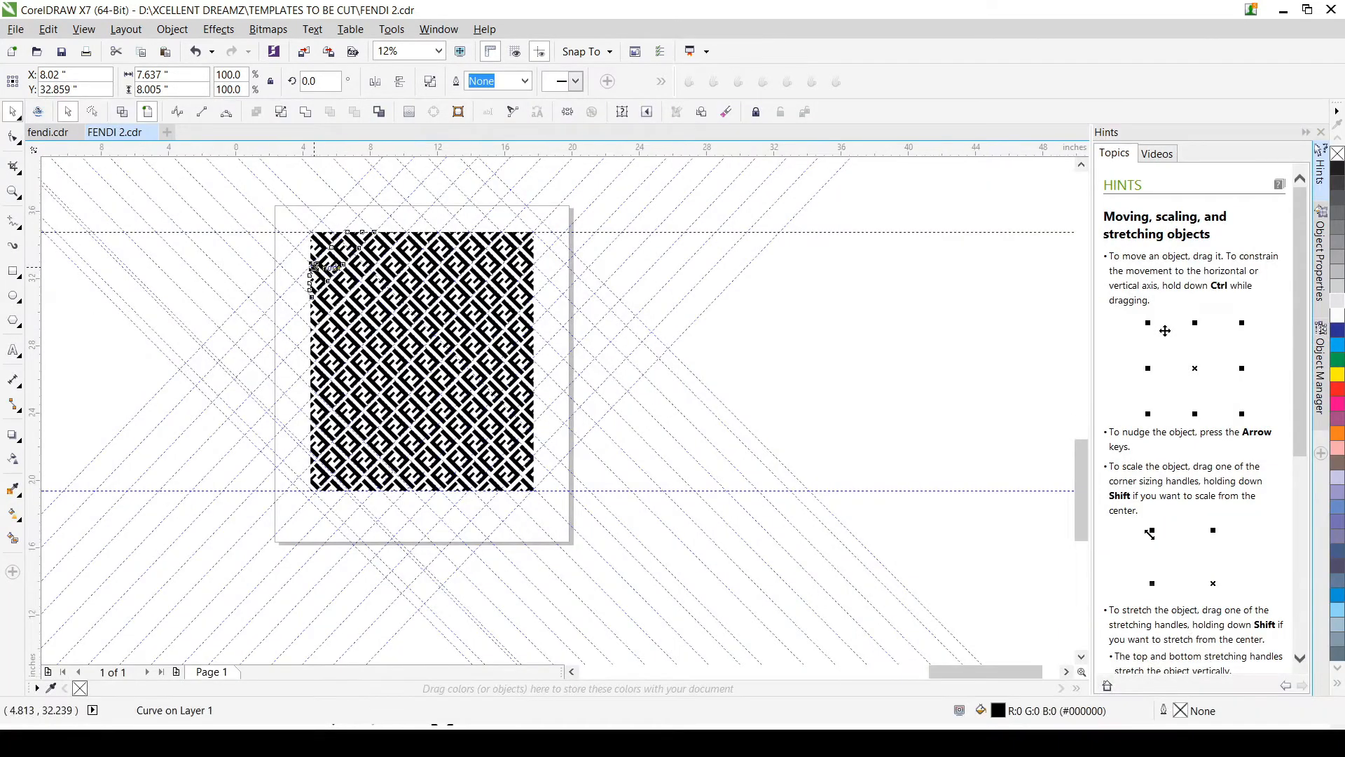
scroll(314, 267, up, 2)
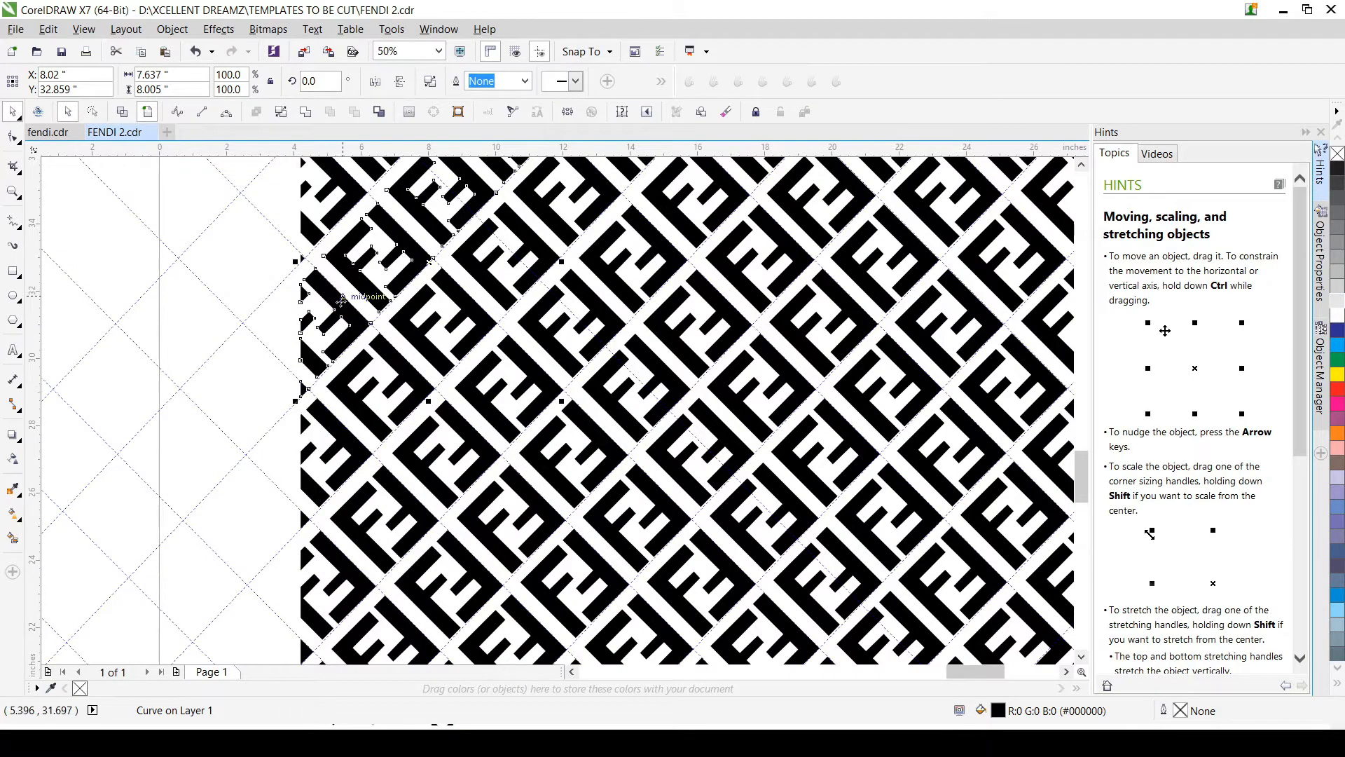
click(316, 233)
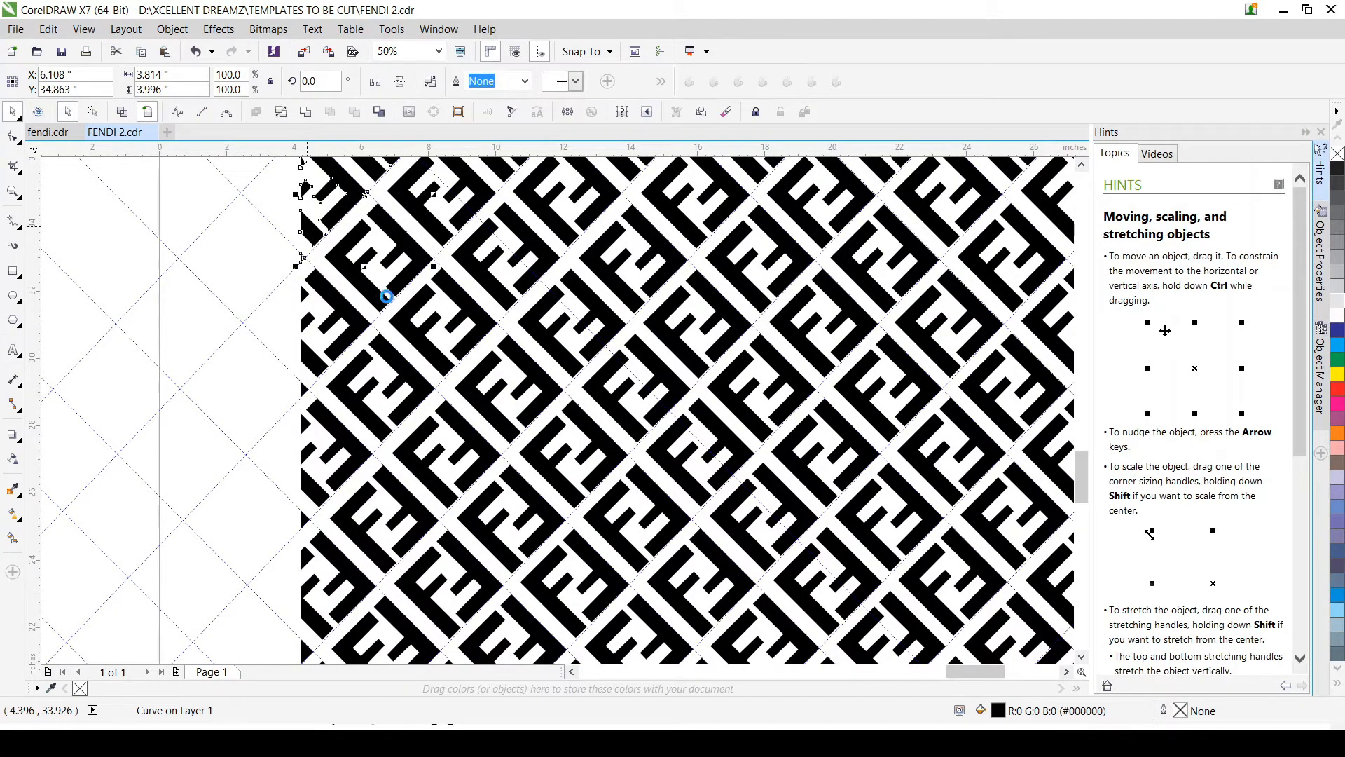
scroll(386, 280, down, 2)
scroll(393, 267, up, 4)
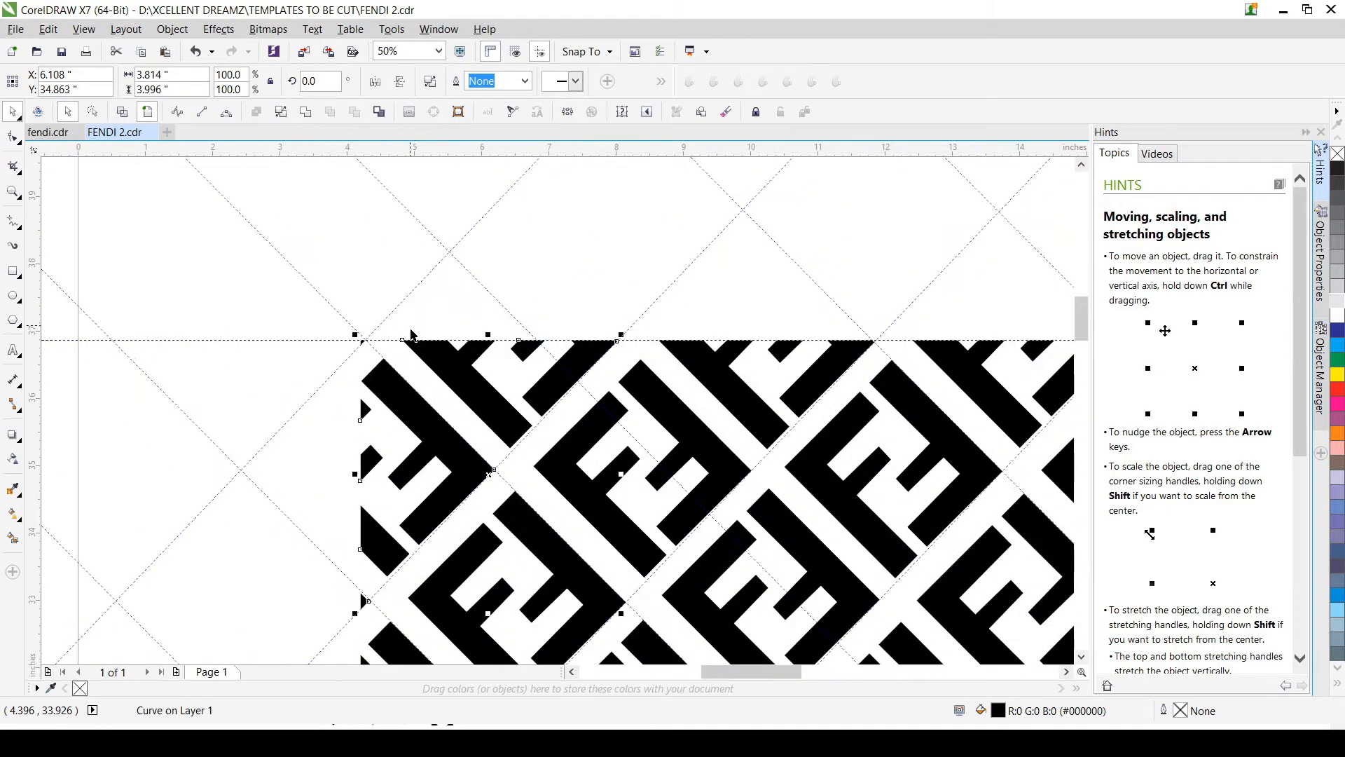
scroll(276, 216, down, 4)
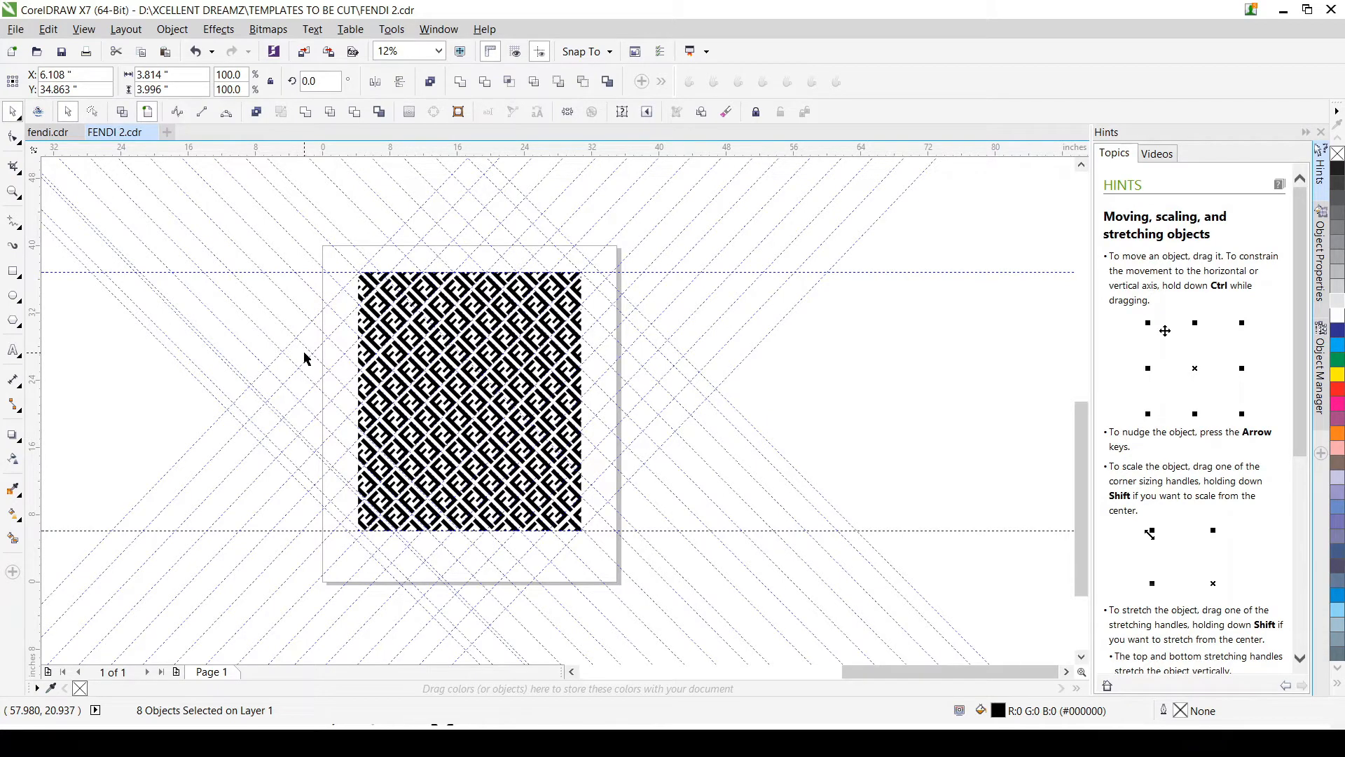
Step: Try a dark green fill (#007804) on a single FF piece in the pattern's left half and undo it
scroll(307, 359, up, 2)
click(541, 444)
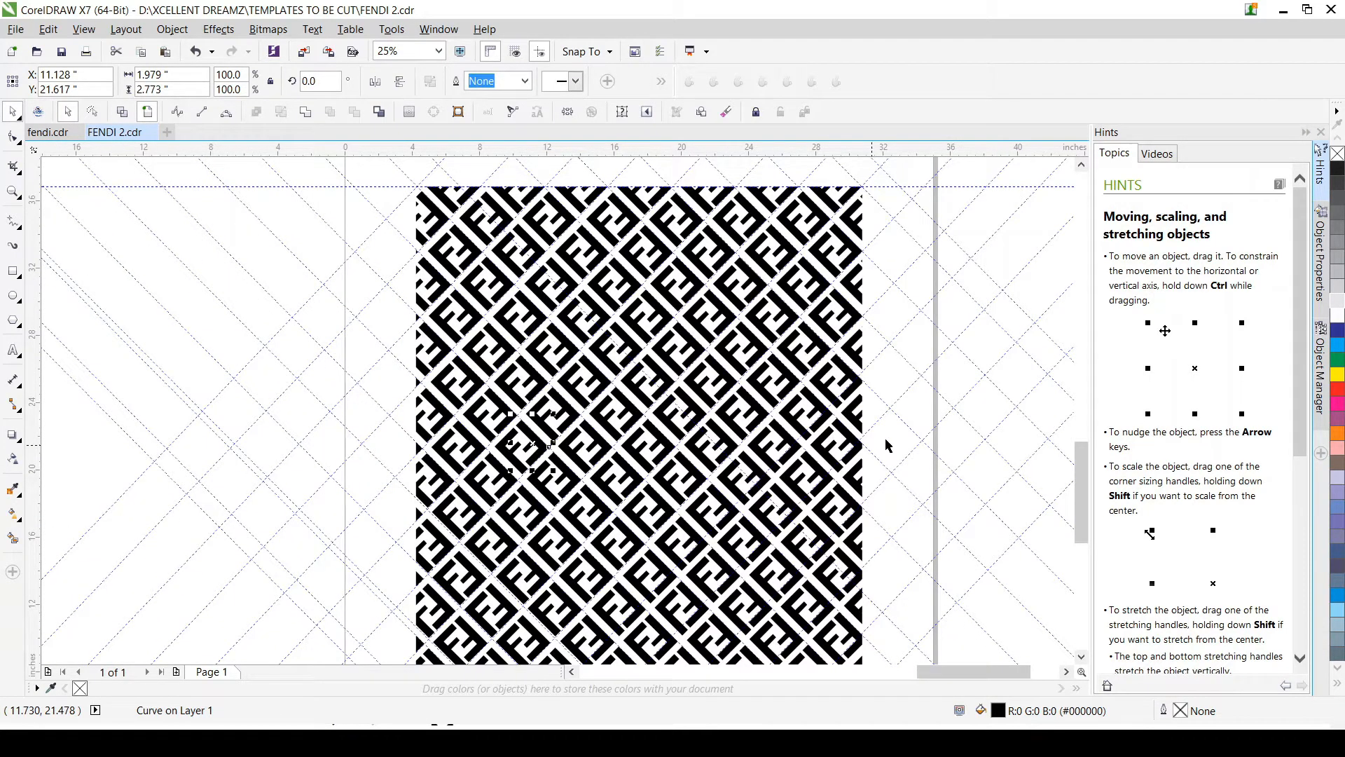
key(shift+F11)
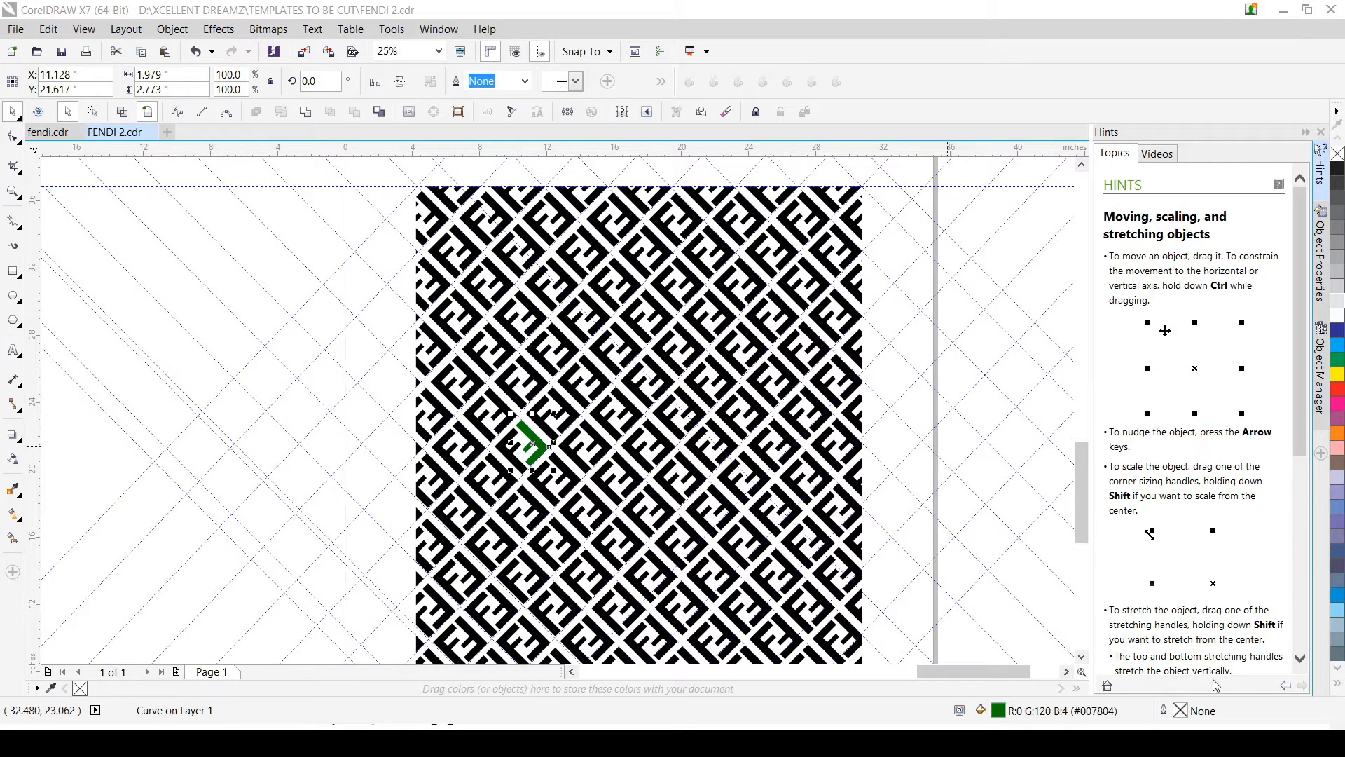
key(ctrl+z)
Step: Check that the lower-right motifs are separate by selecting individual pieces there, and clear the selection
click(664, 574)
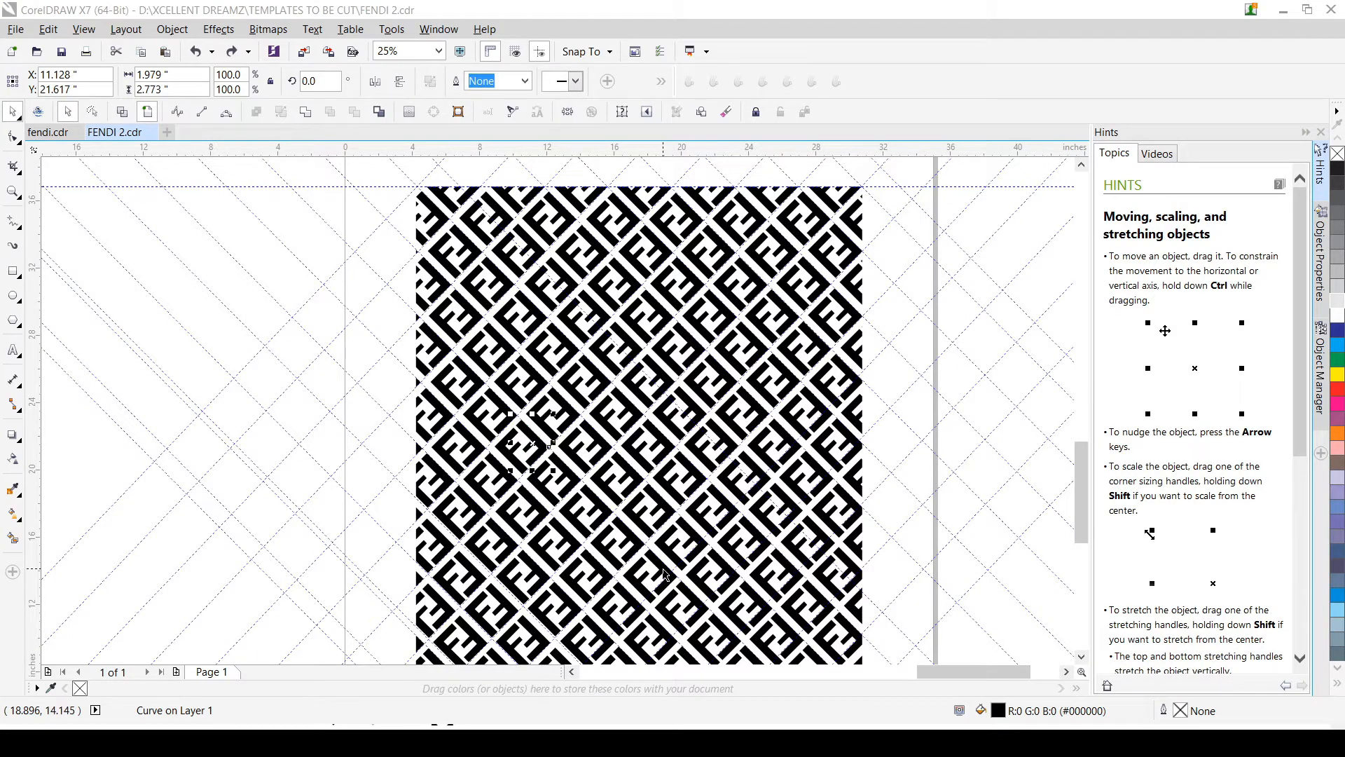
drag(664, 574, 755, 659)
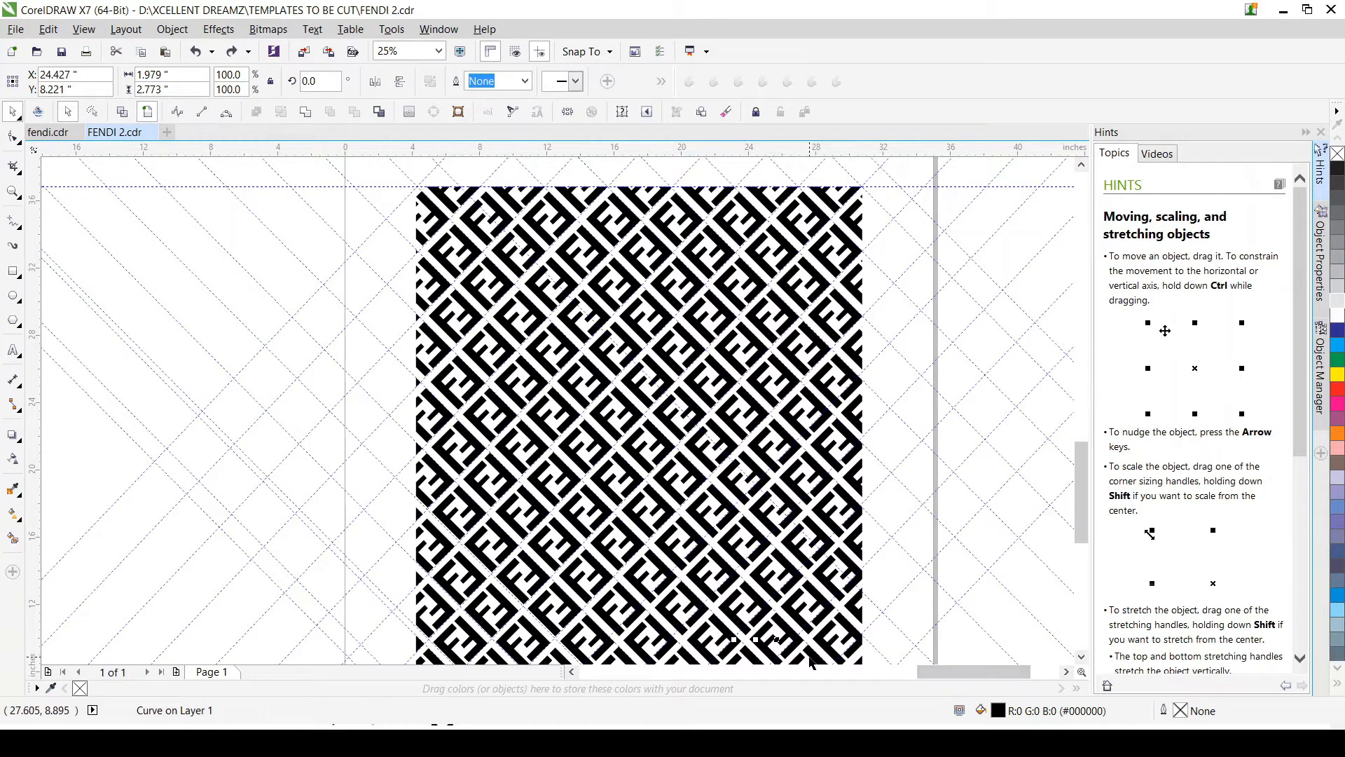
scroll(845, 653, up, 4)
click(777, 639)
scroll(777, 640, down, 6)
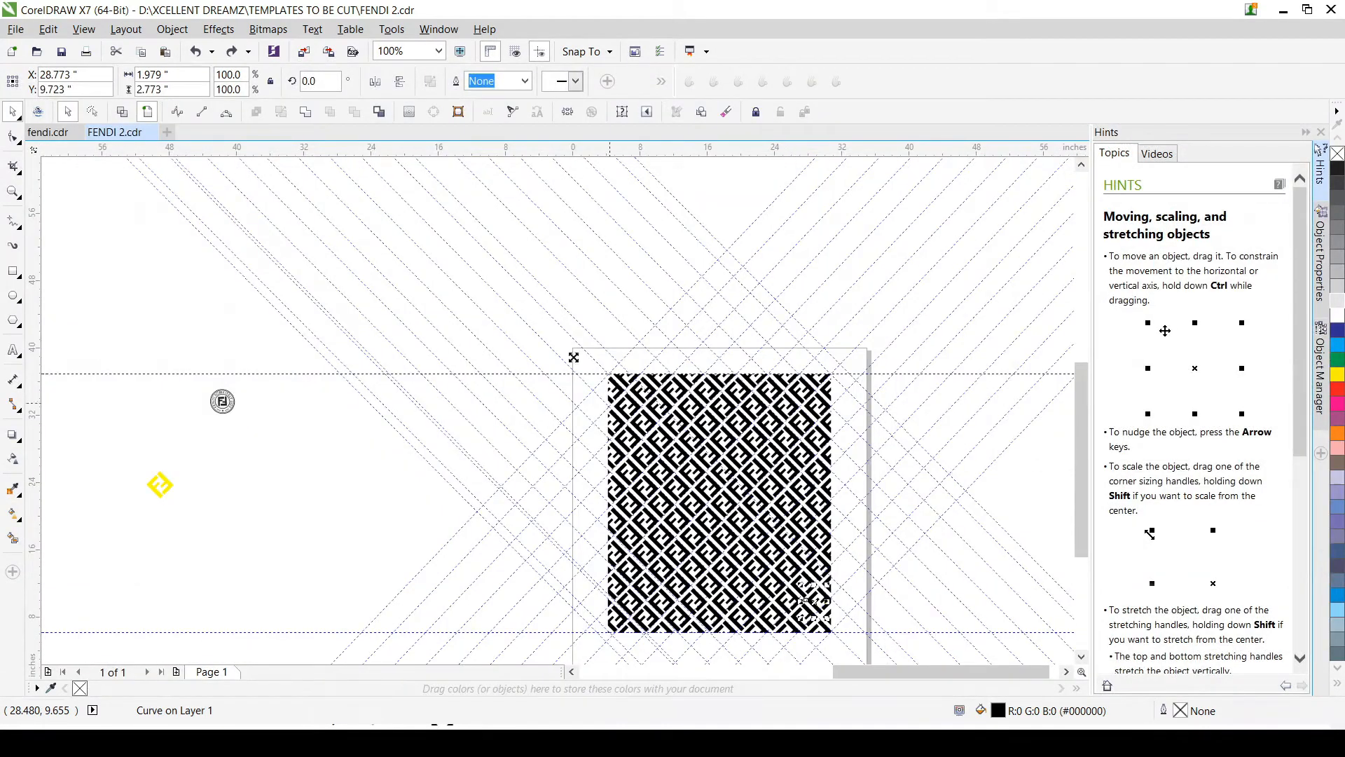
click(560, 282)
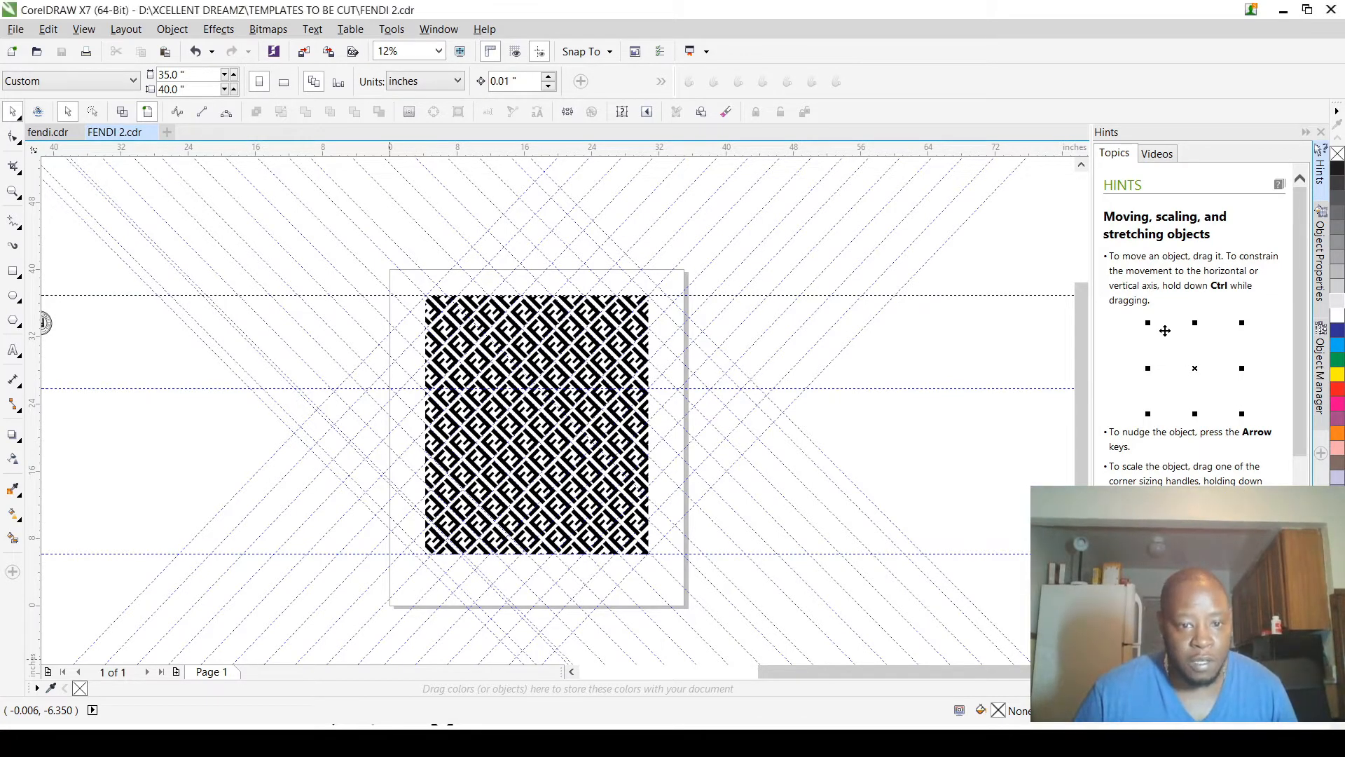
Step: Select all the pattern pieces lying above the horizontal guideline that crosses the pattern
scroll(516, 339, up, 4)
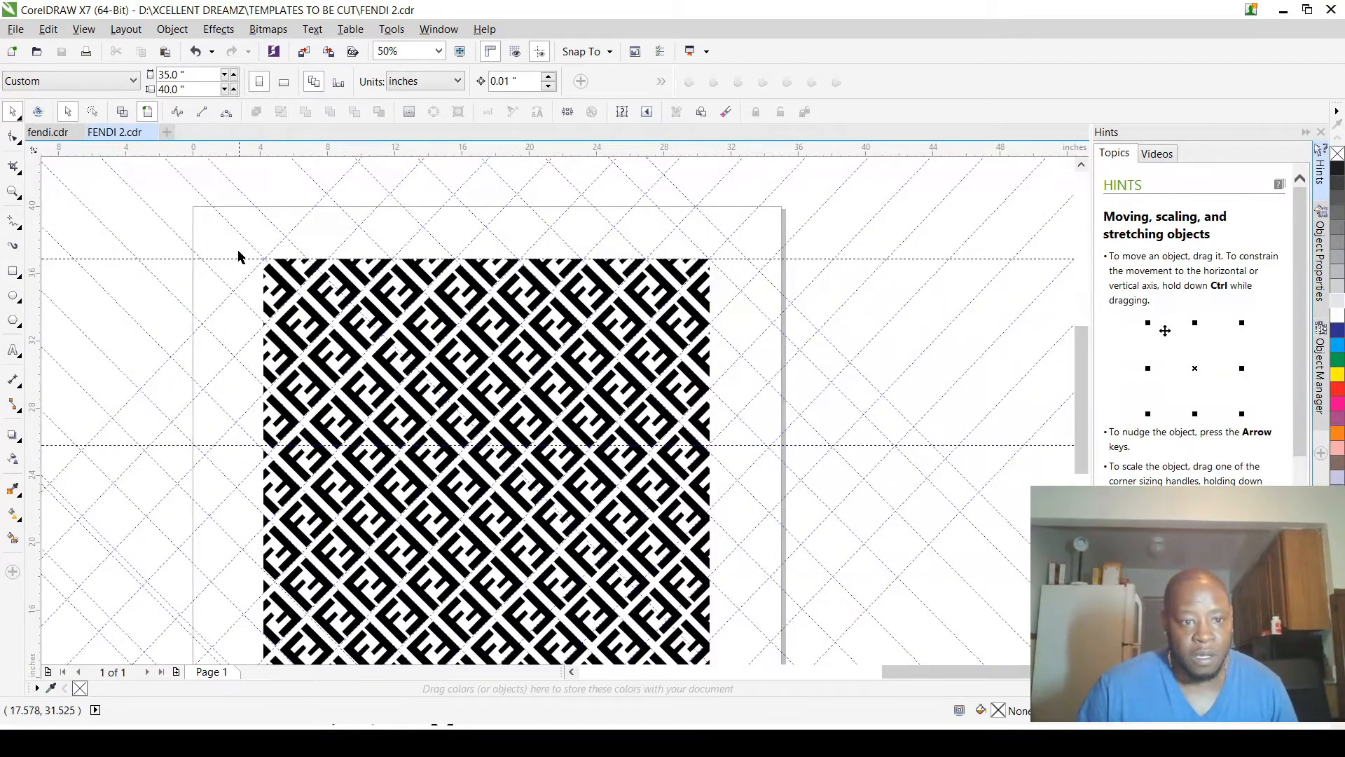
drag(237, 249, 721, 452)
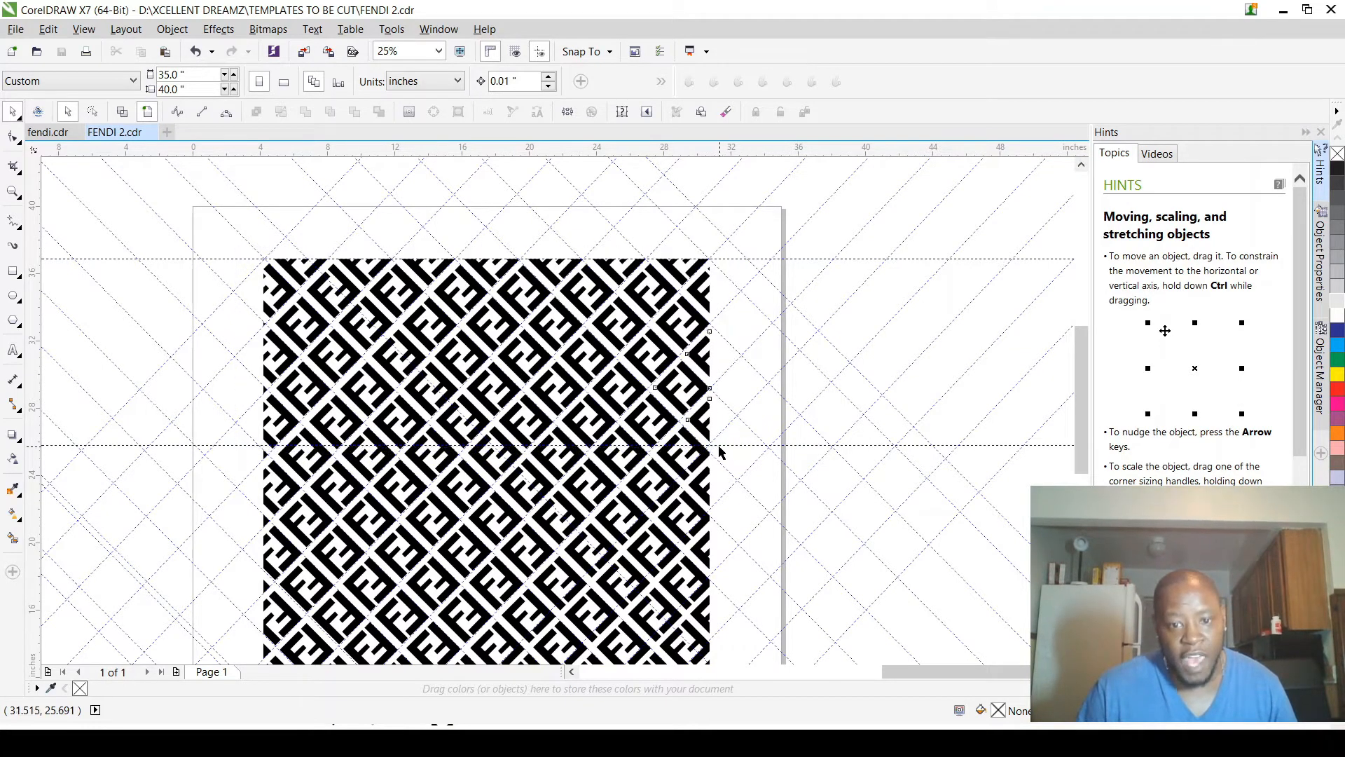
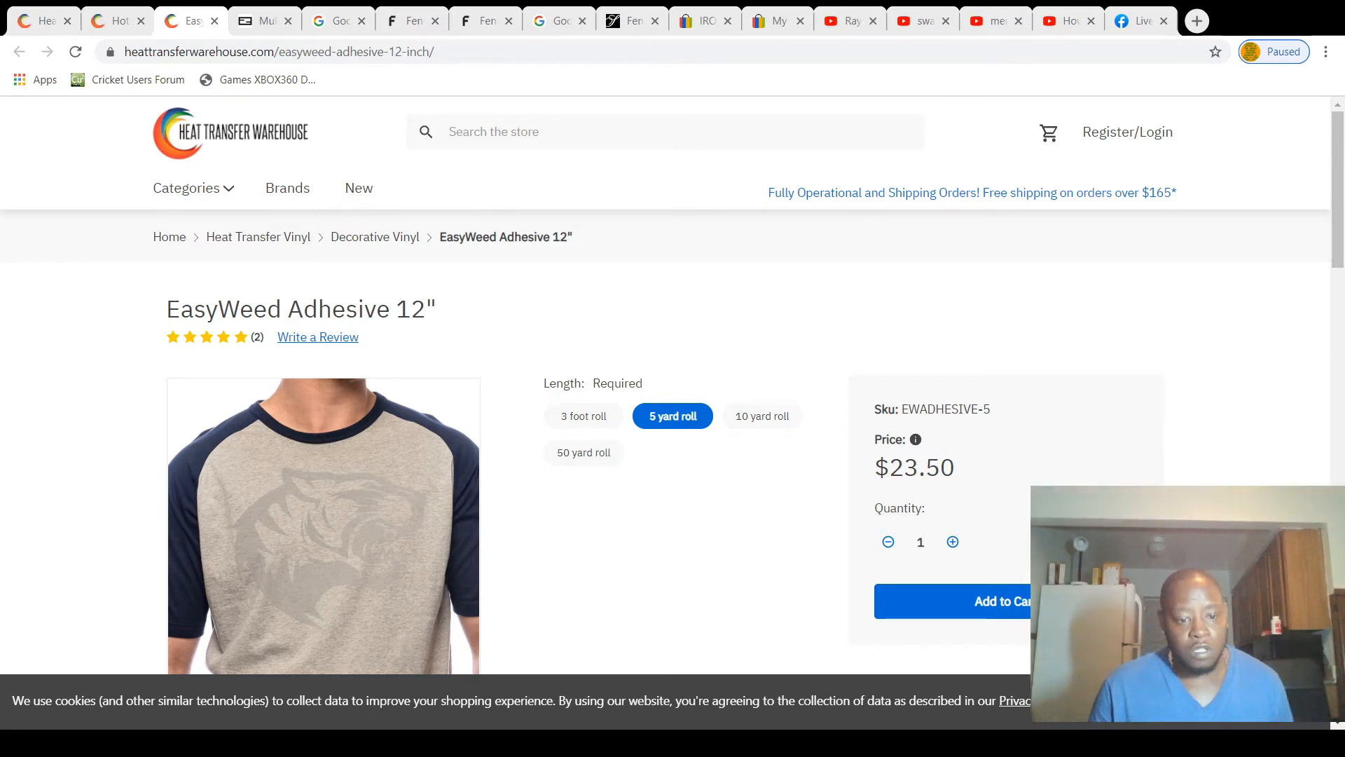
Step: Review the HotMelt (Foil Receiving Film) description for its width and check the prices of the 1 yard and 5 yard rolls
click(121, 23)
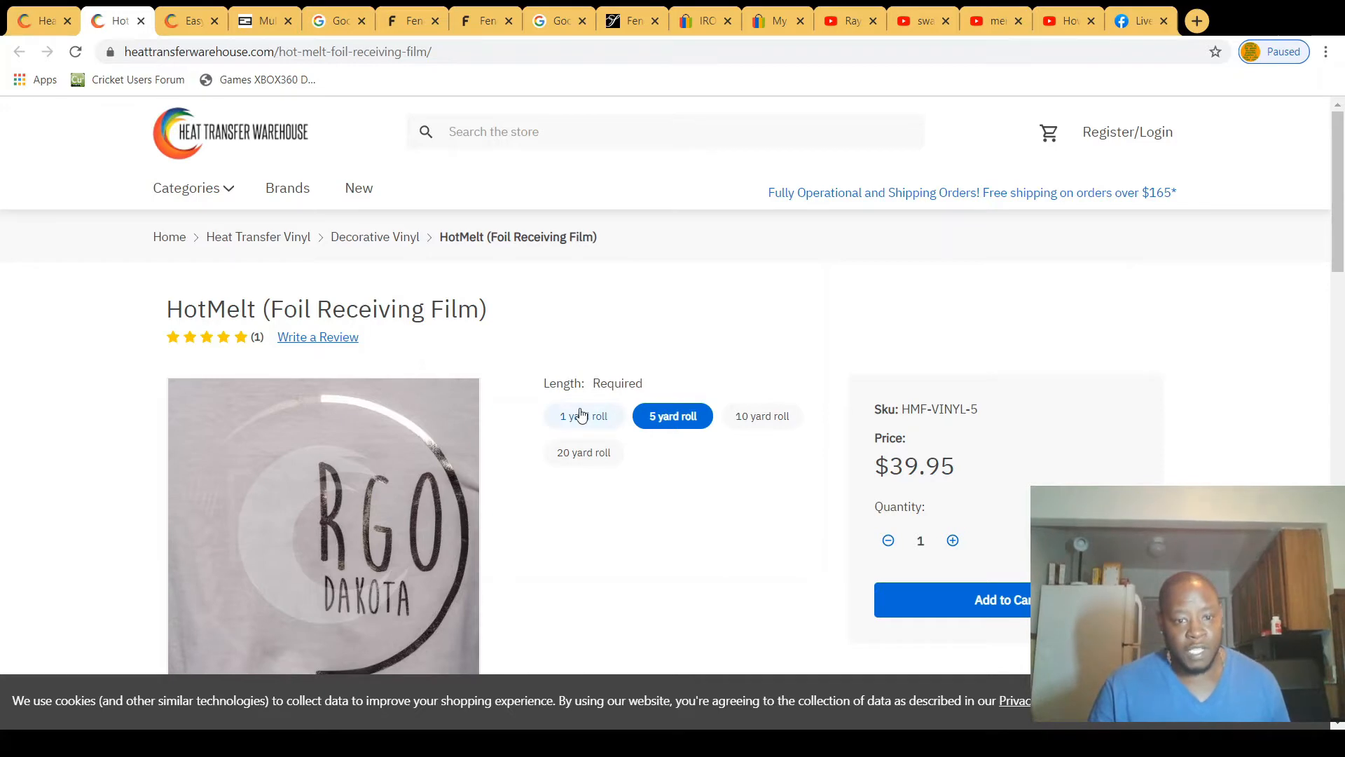
scroll(669, 428, down, 2)
scroll(669, 429, down, 6)
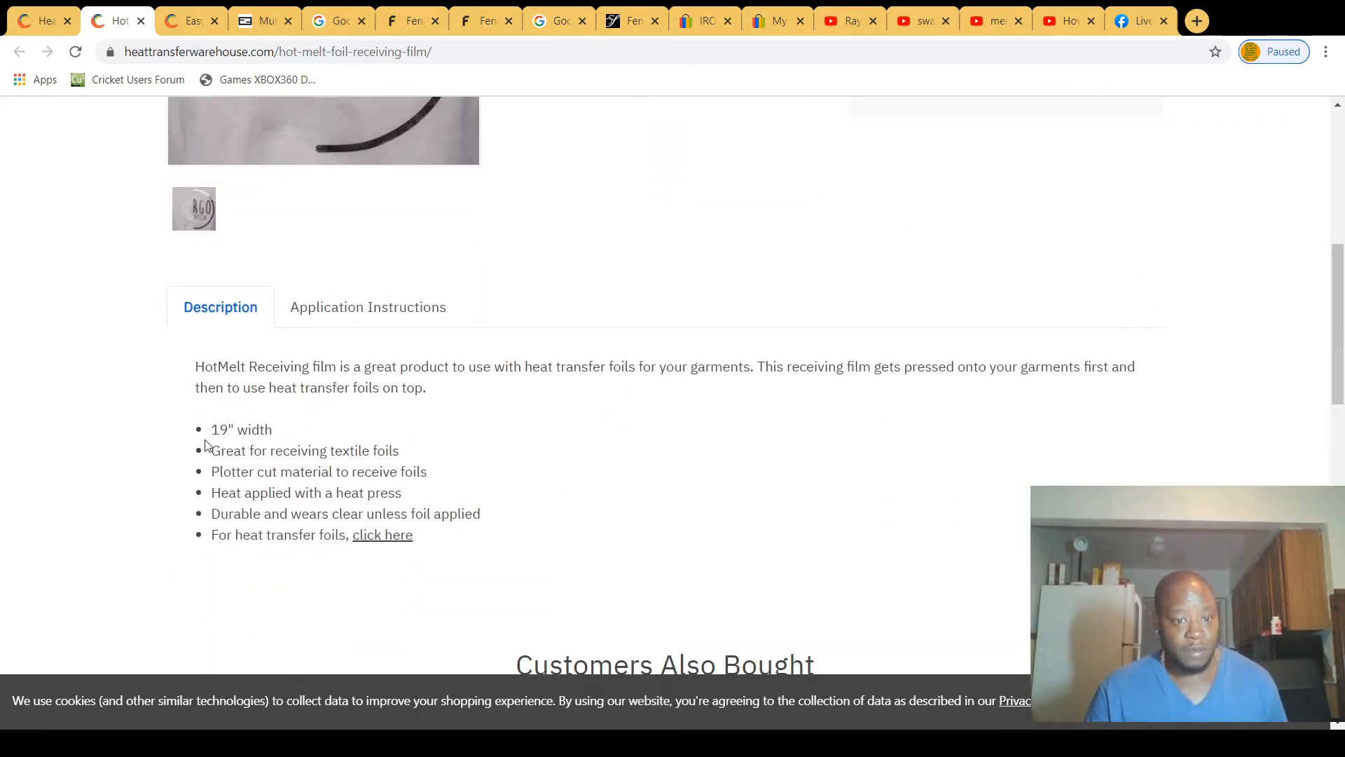
scroll(300, 441, up, 8)
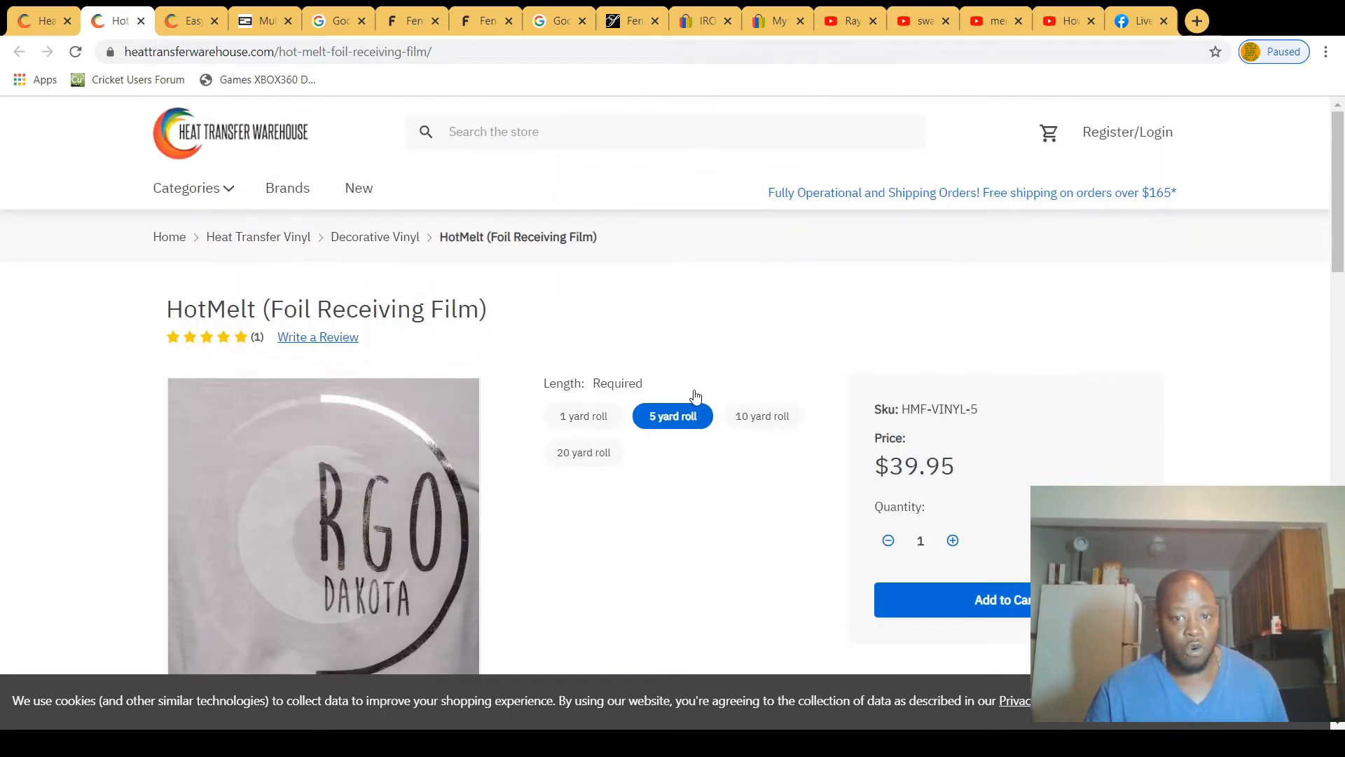
scroll(655, 386, down, 1)
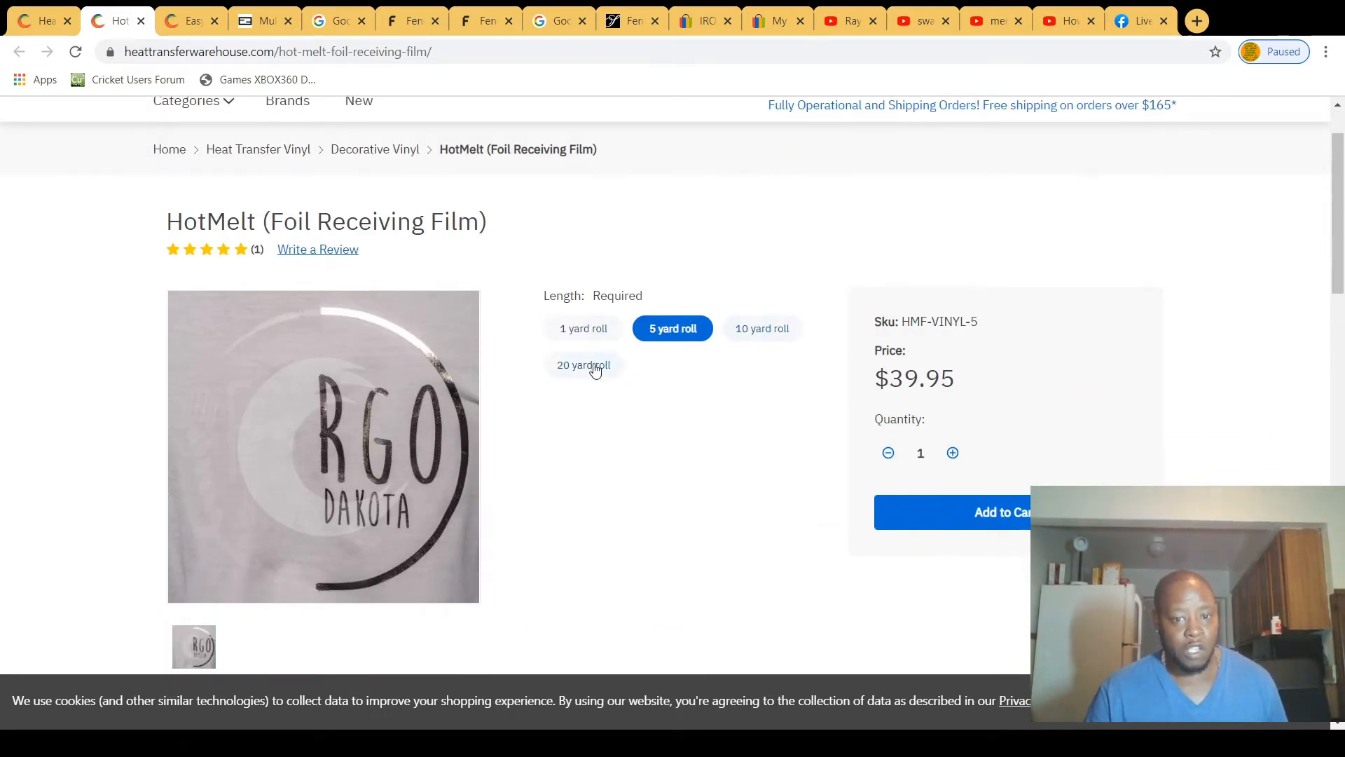
click(569, 332)
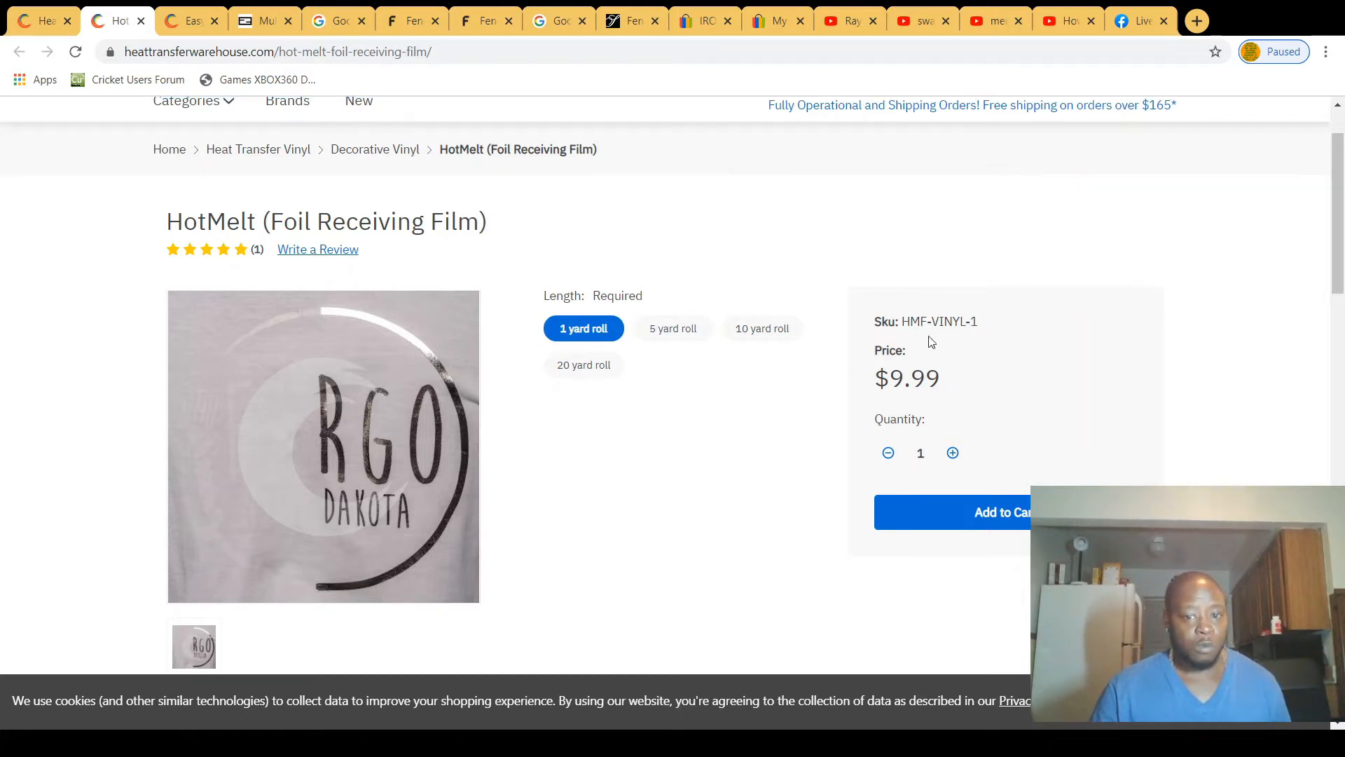
click(674, 329)
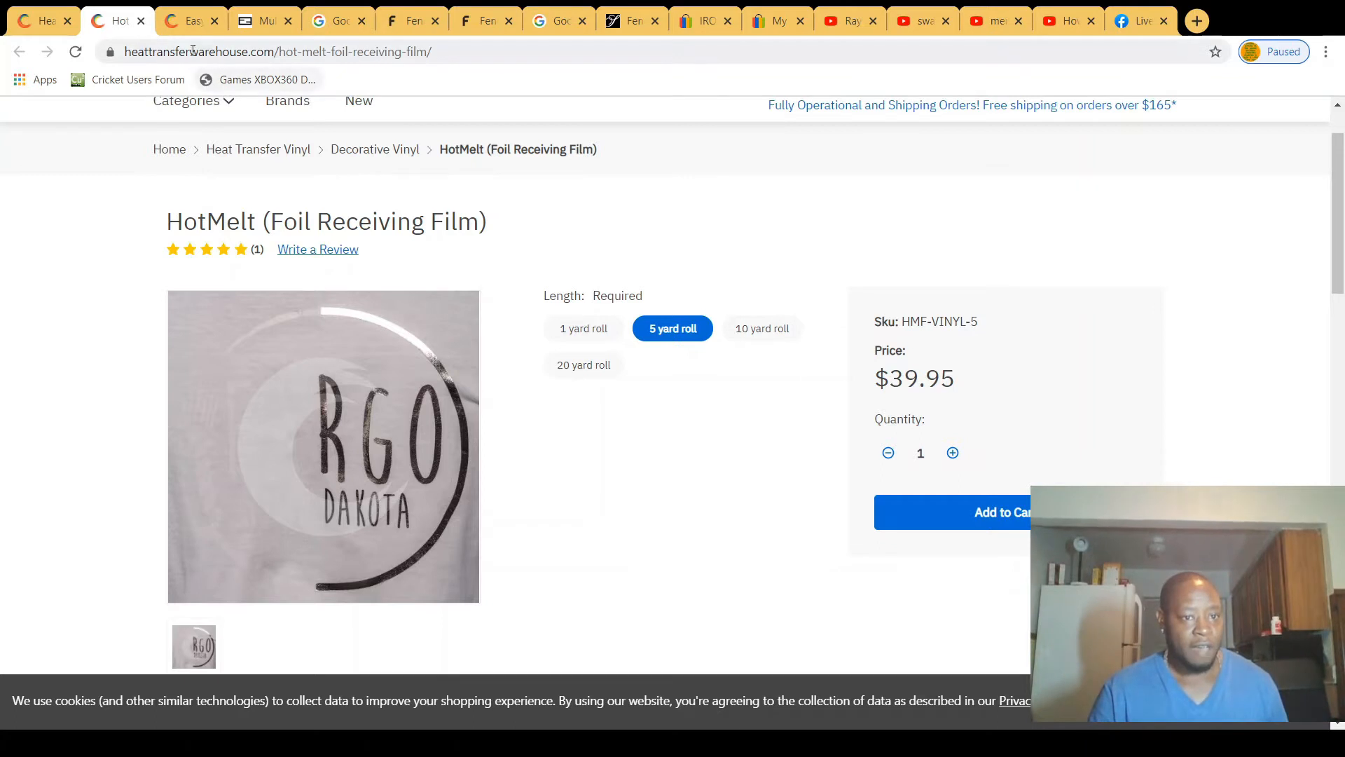
Step: Compare the width and 5 yard roll price of EasyWeed Adhesive 12" with those of the HotMelt foil receiving film
click(182, 25)
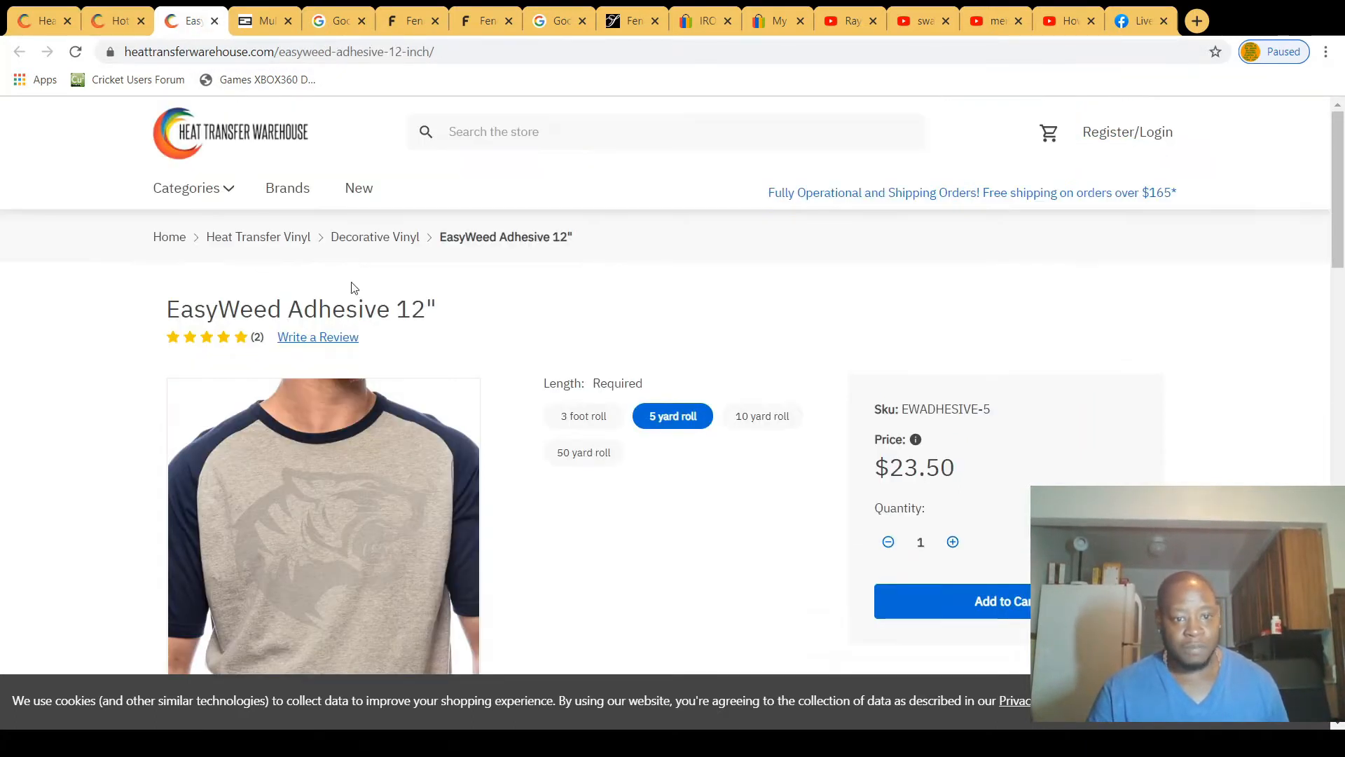
scroll(539, 357, down, 1)
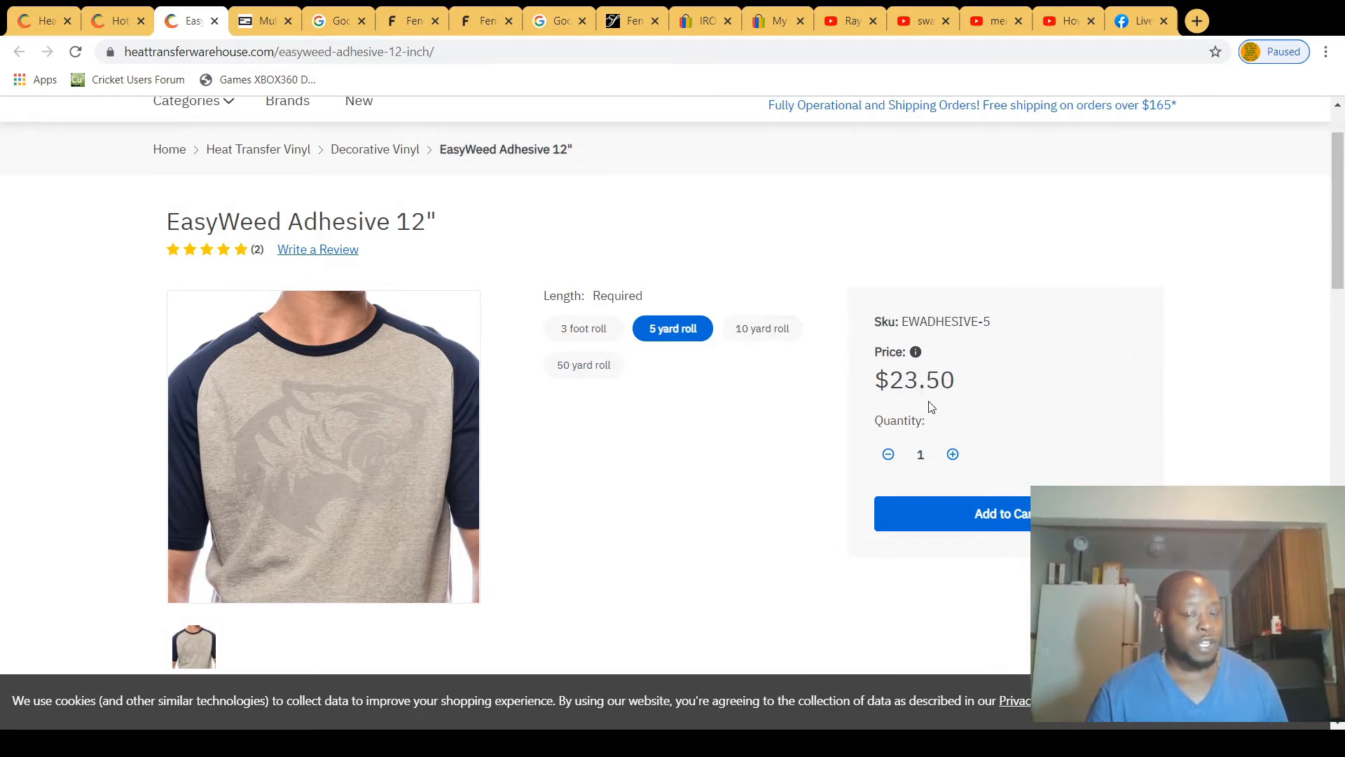
click(110, 23)
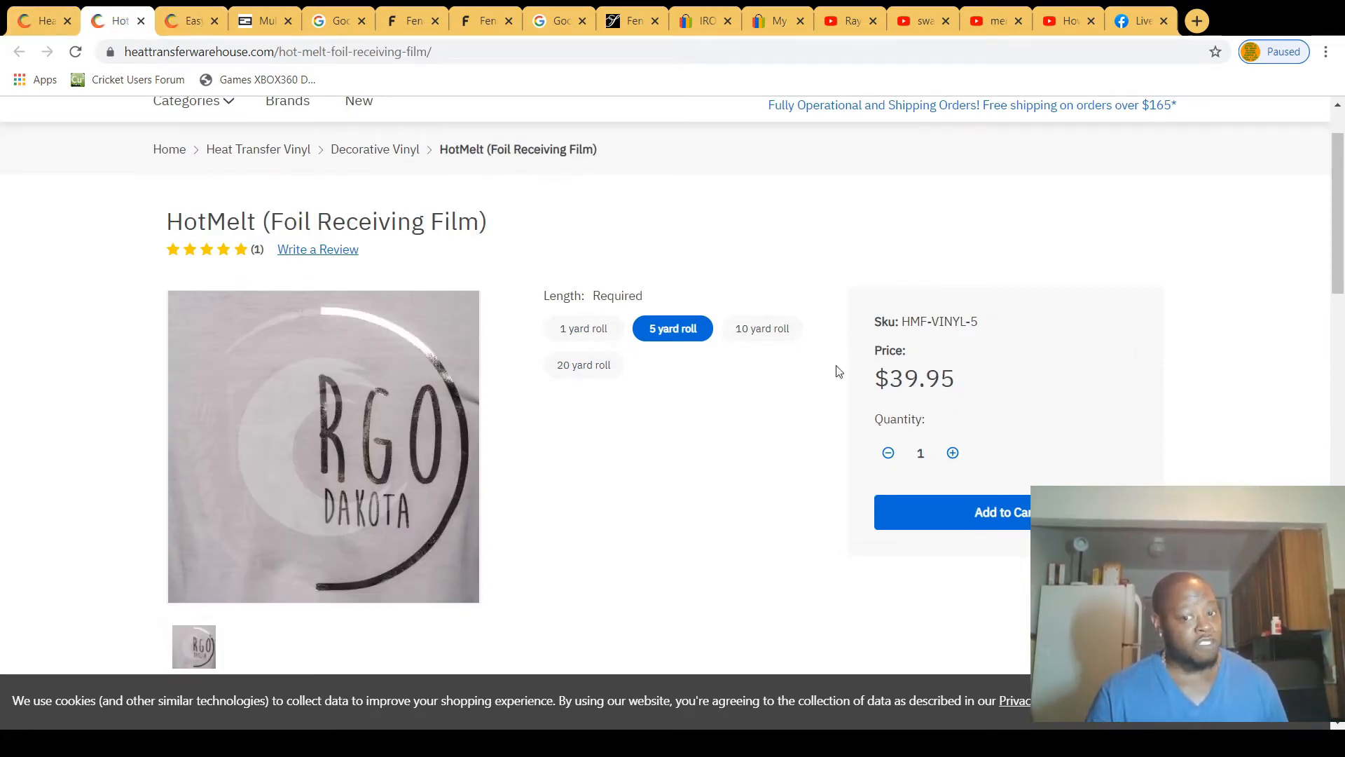
click(192, 21)
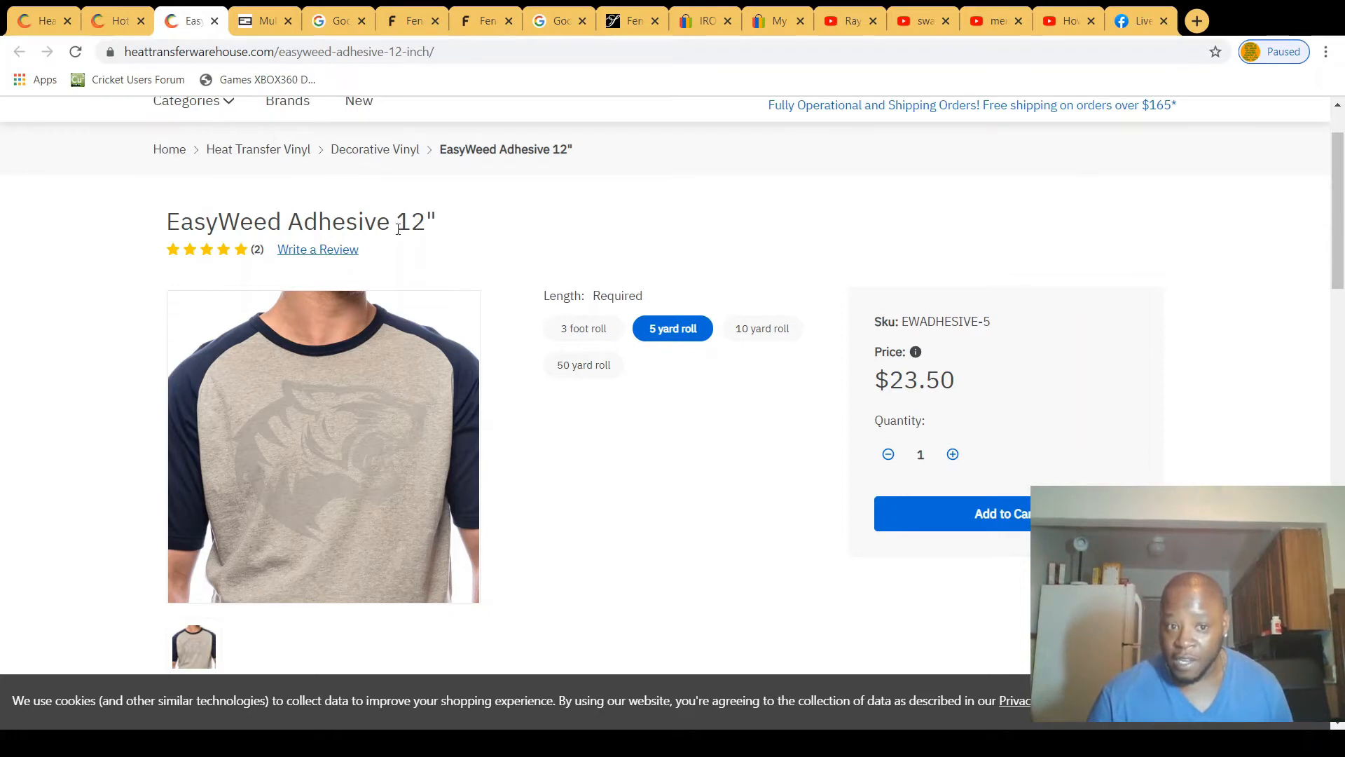
click(105, 24)
scroll(616, 351, down, 5)
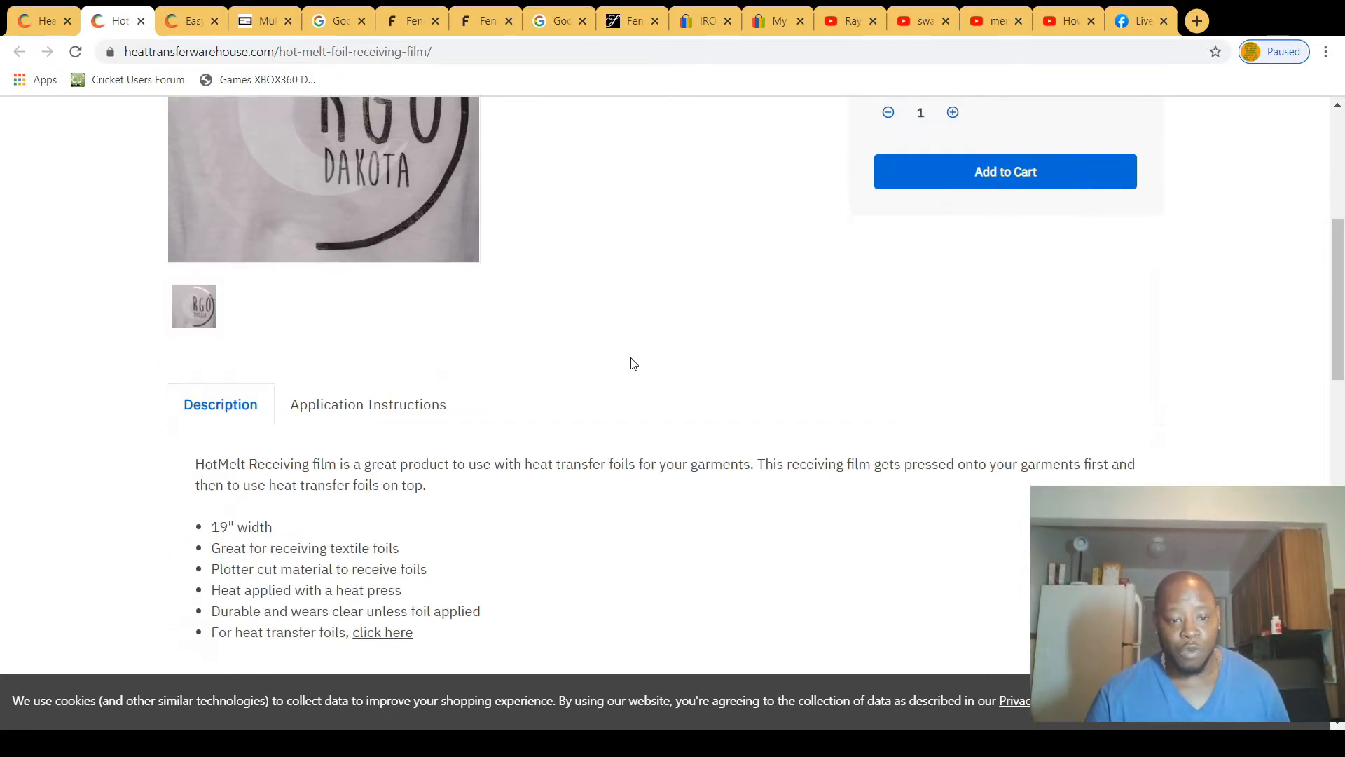
scroll(453, 359, up, 1)
scroll(453, 360, up, 5)
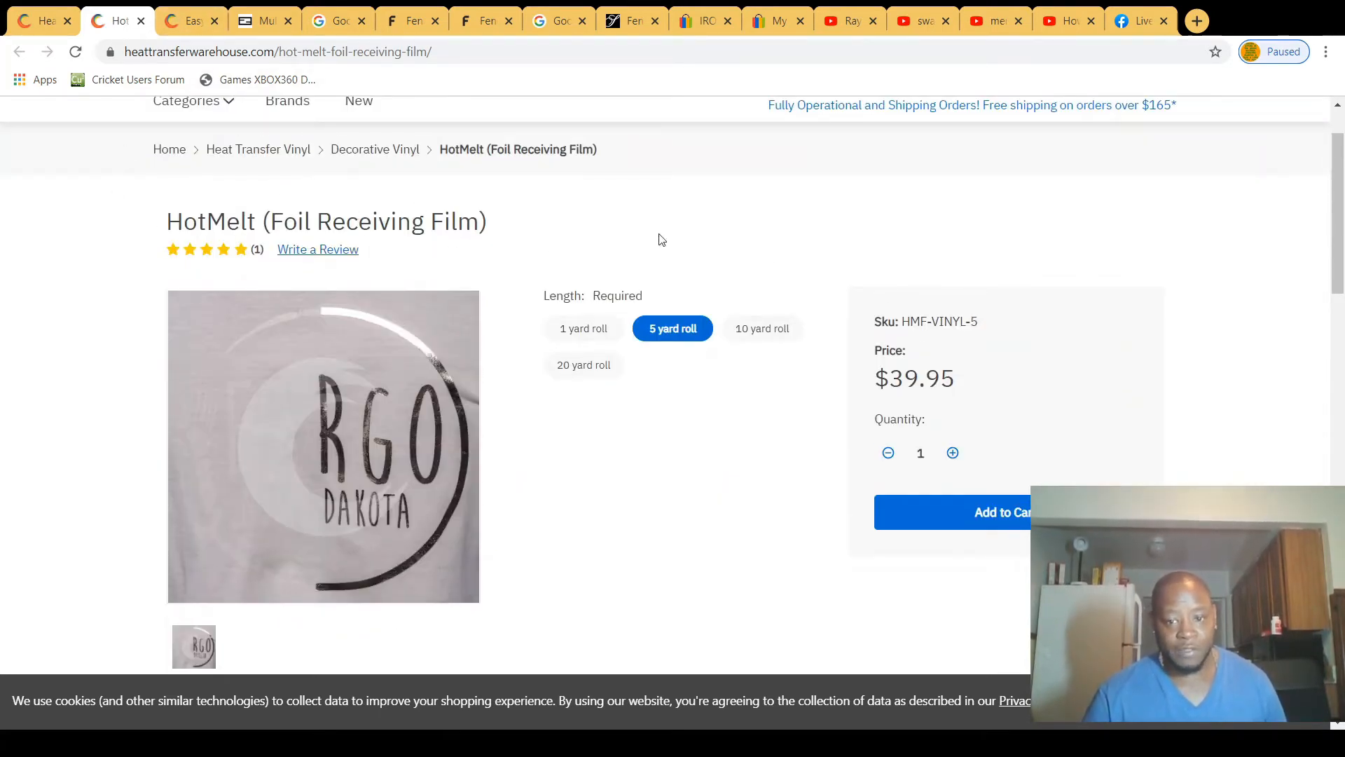
click(186, 18)
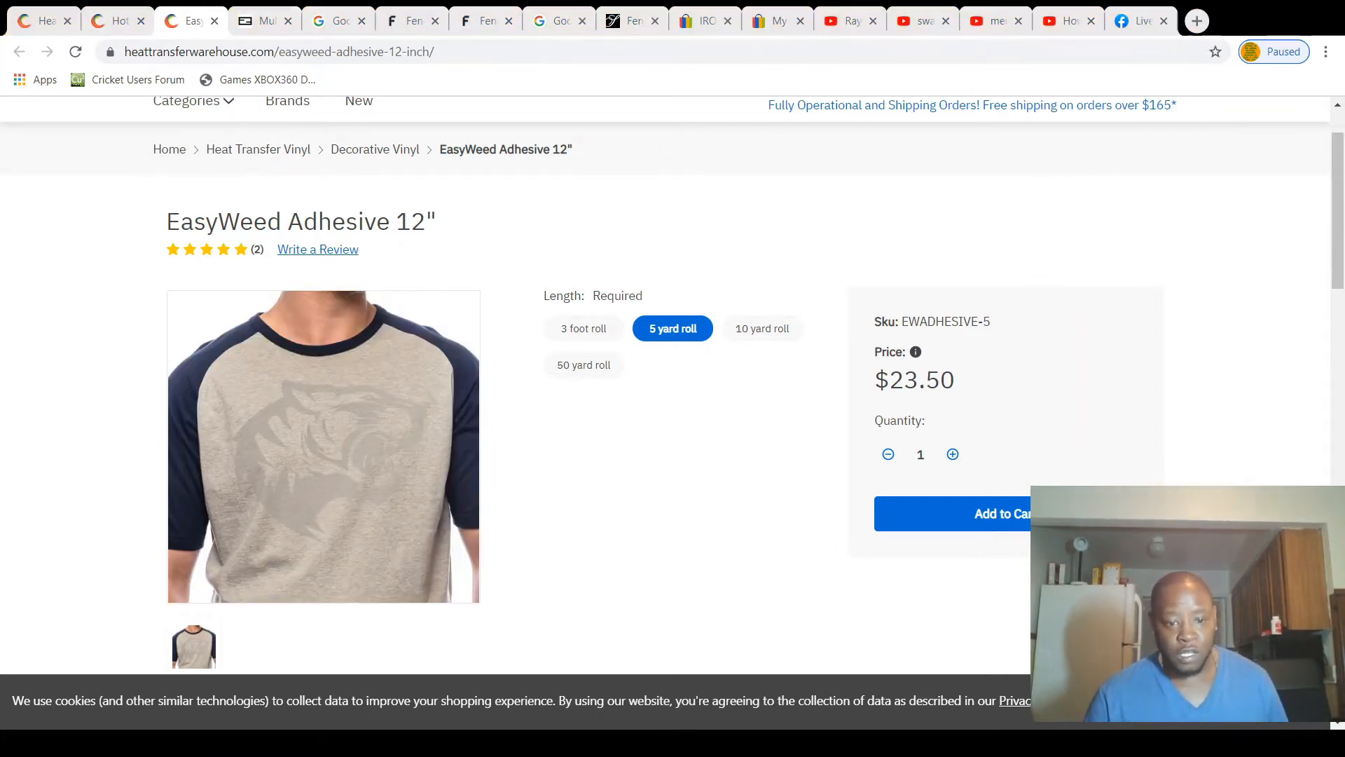
Step: Switch to CorelDRAW, select the pattern pieces down to the middle horizontal guideline to check their overall size, and clear the selection
key(alt+Tab)
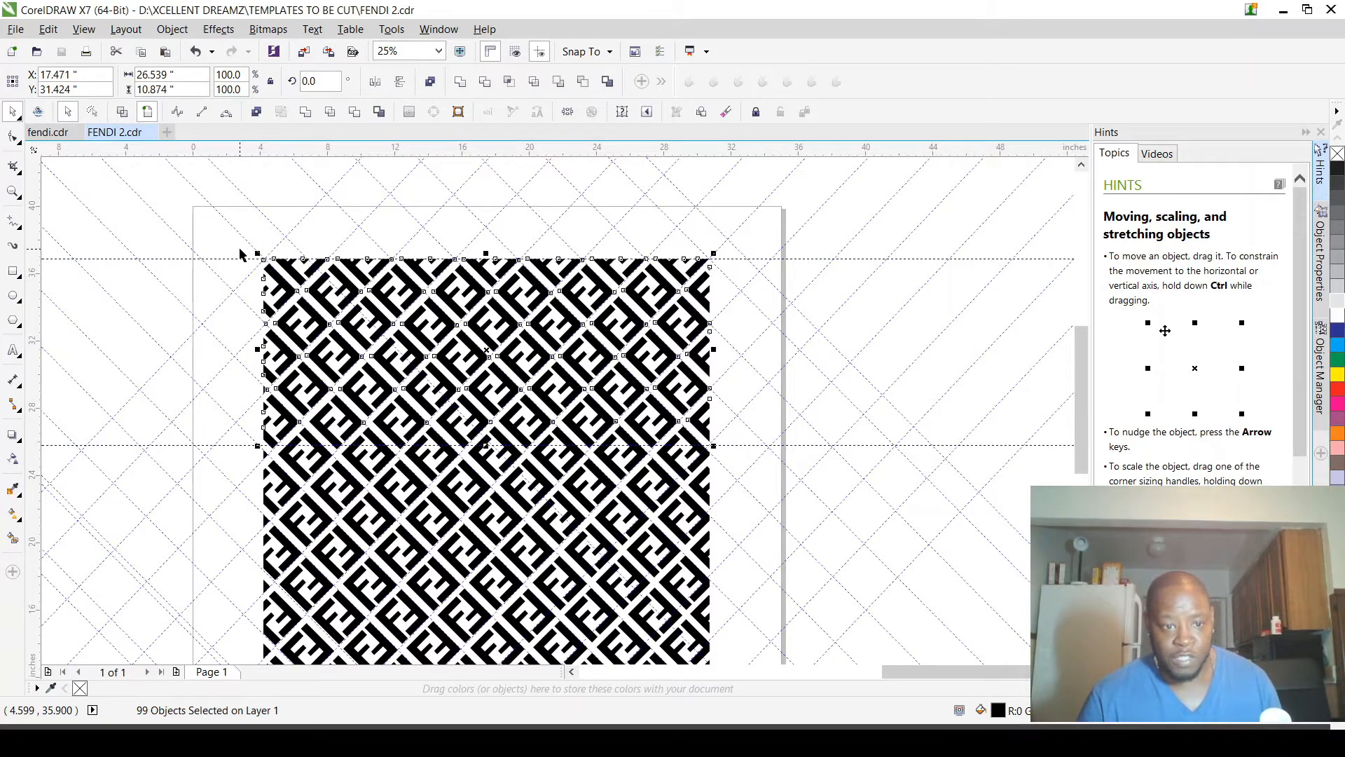
drag(235, 252, 744, 457)
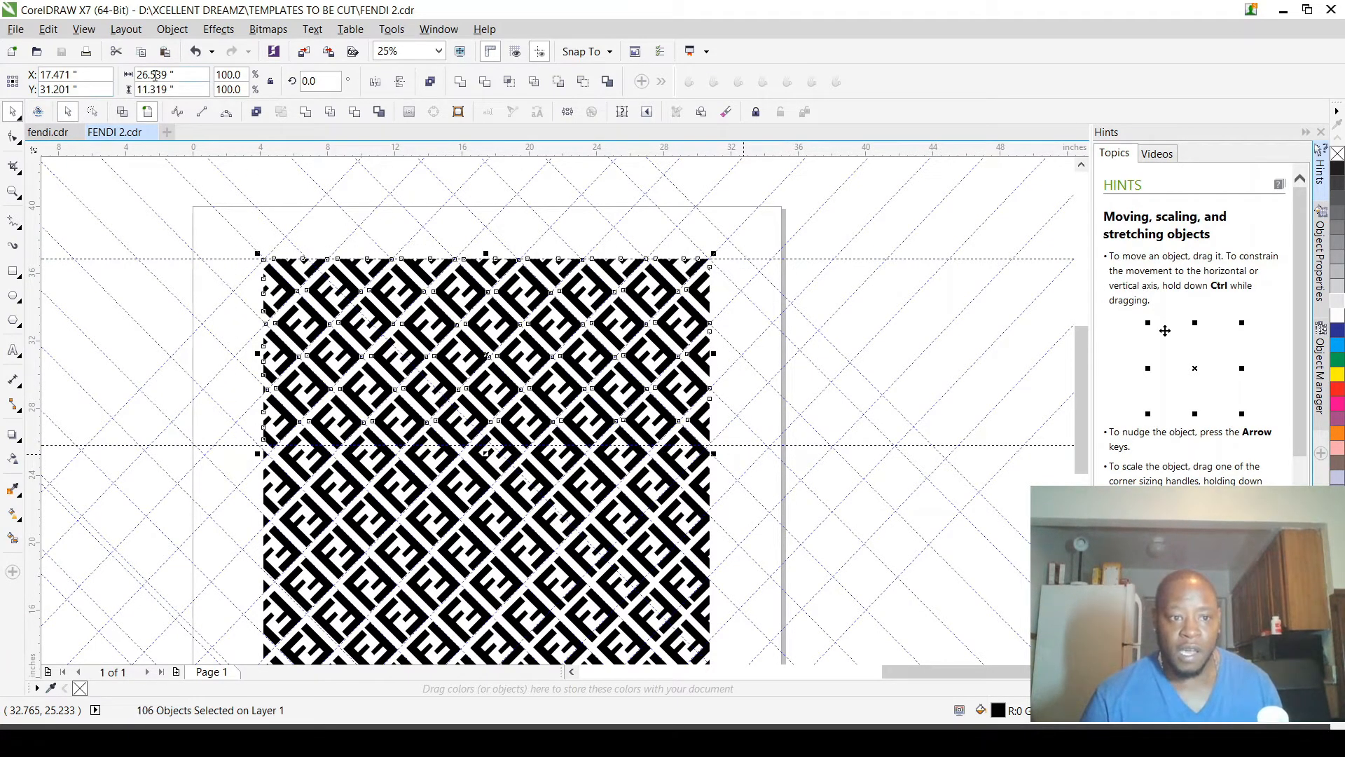
scroll(328, 454, up, 3)
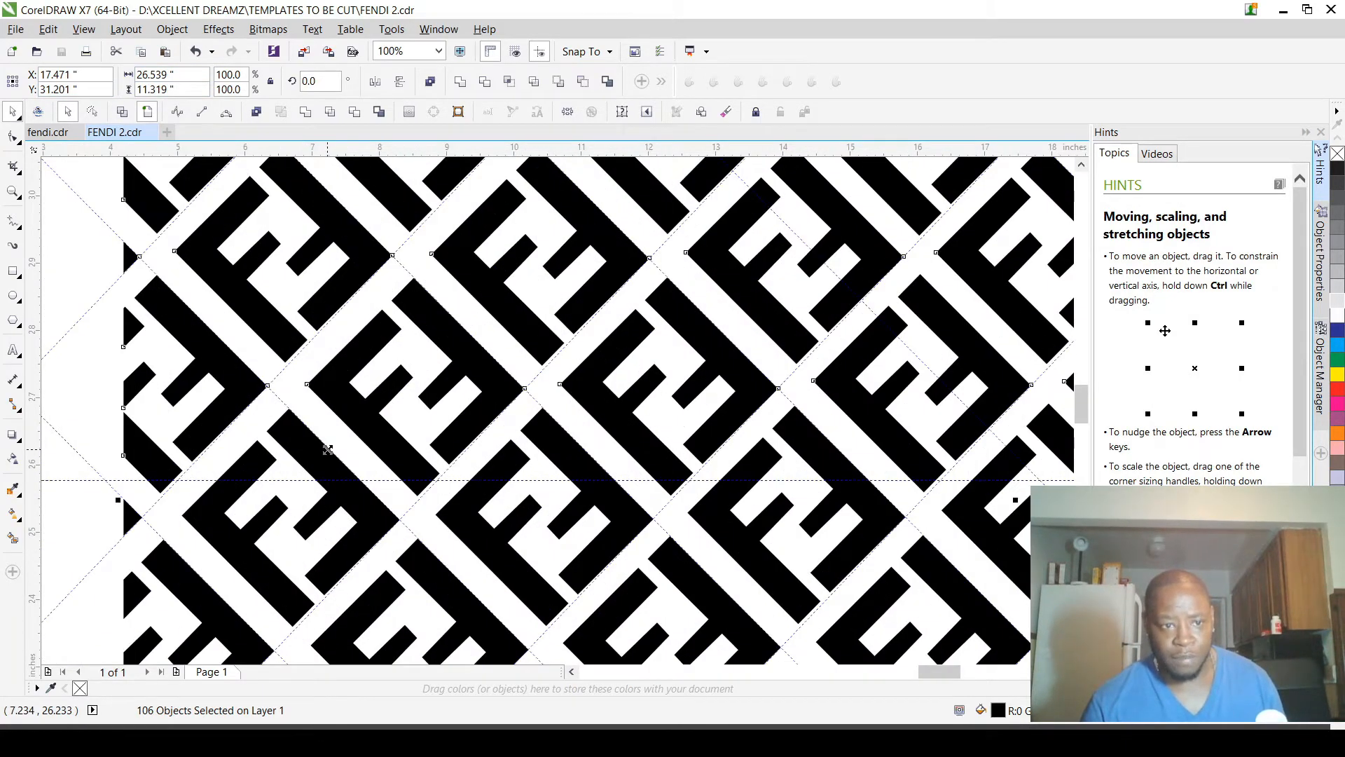
scroll(328, 449, down, 3)
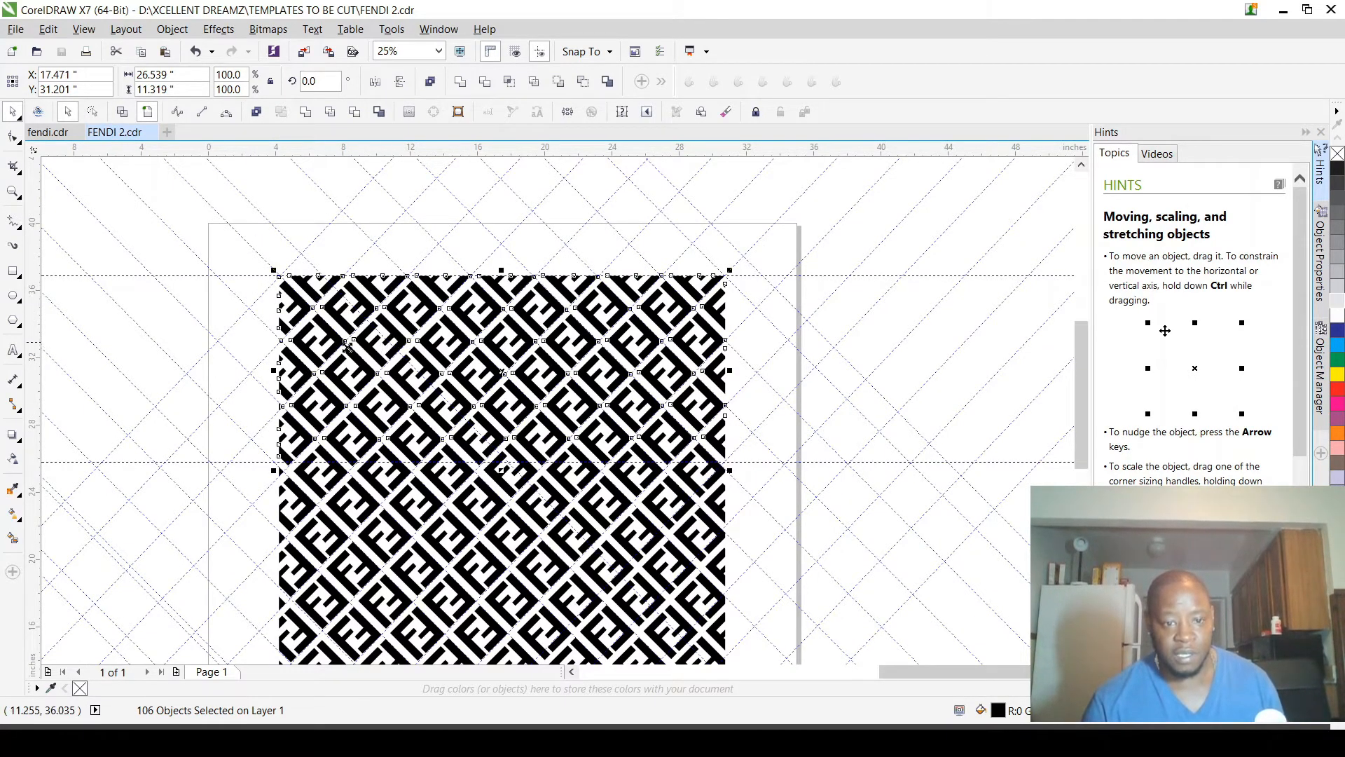
scroll(347, 347, down, 2)
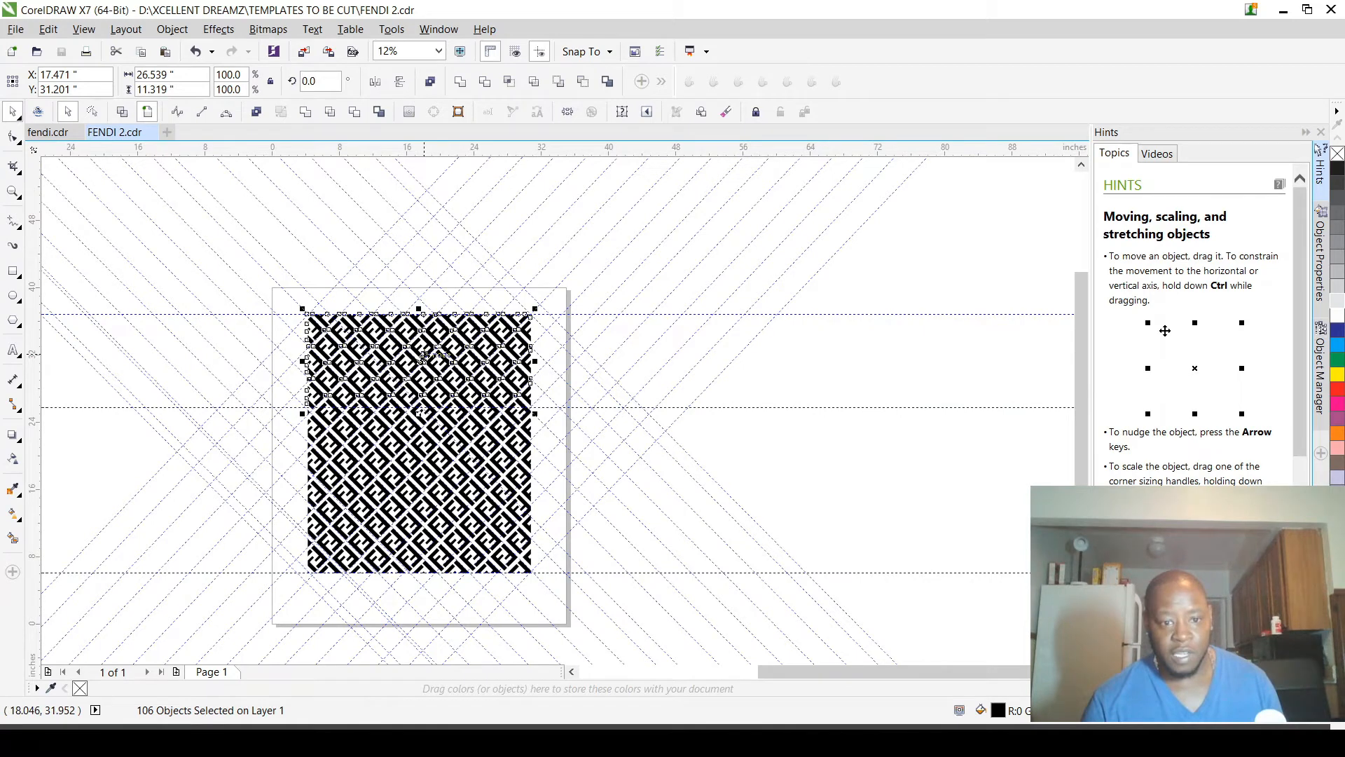
click(685, 360)
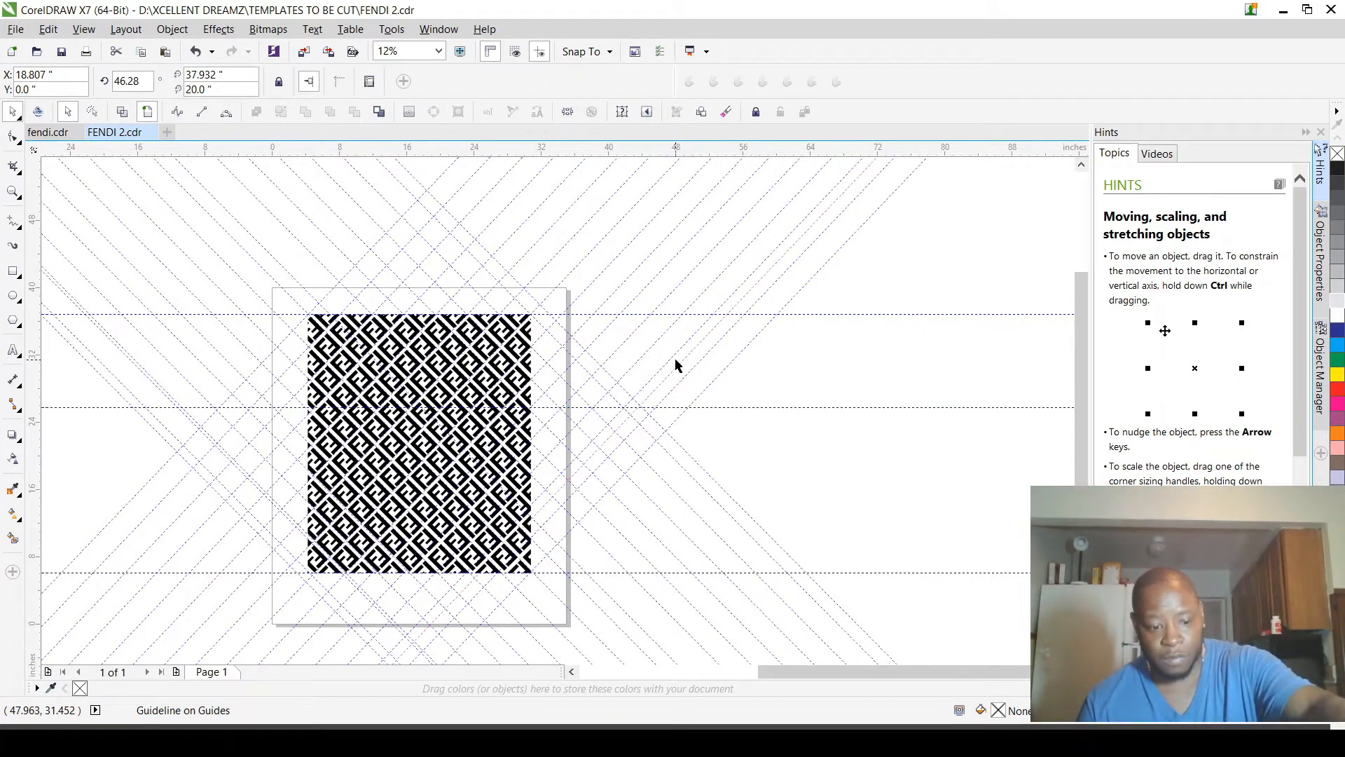
Step: Select the pattern pieces down to the middle horizontal guideline and place a dark blue copy to the right, level with the original
scroll(463, 369, up, 3)
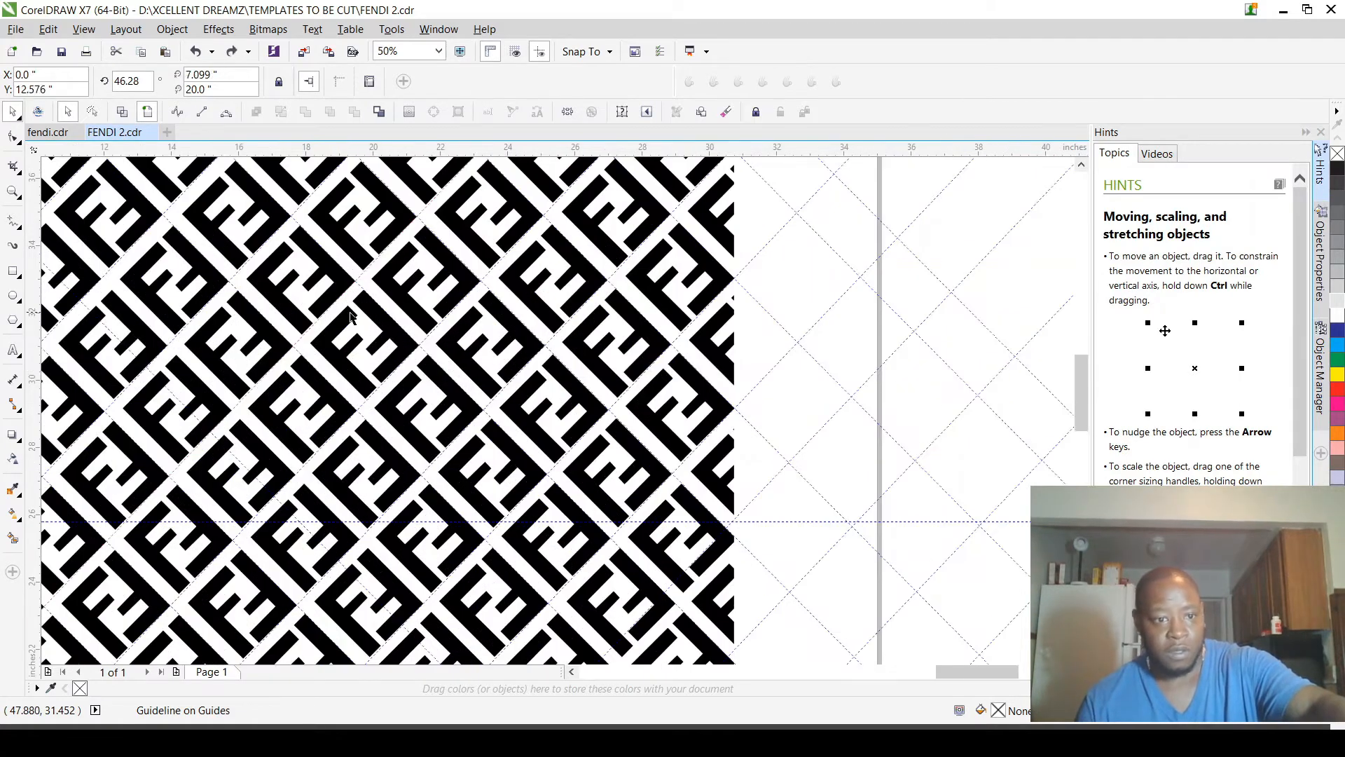
scroll(350, 316, down, 1)
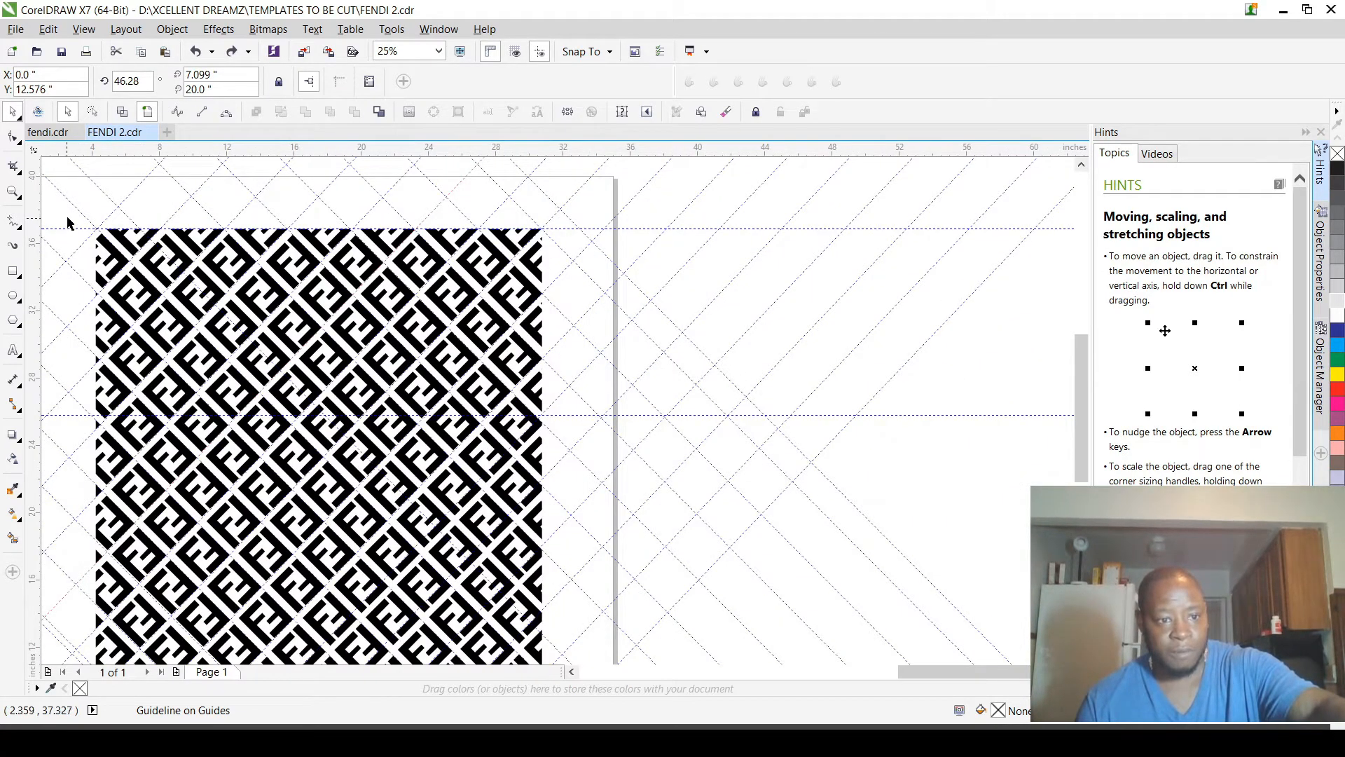
drag(67, 218, 574, 430)
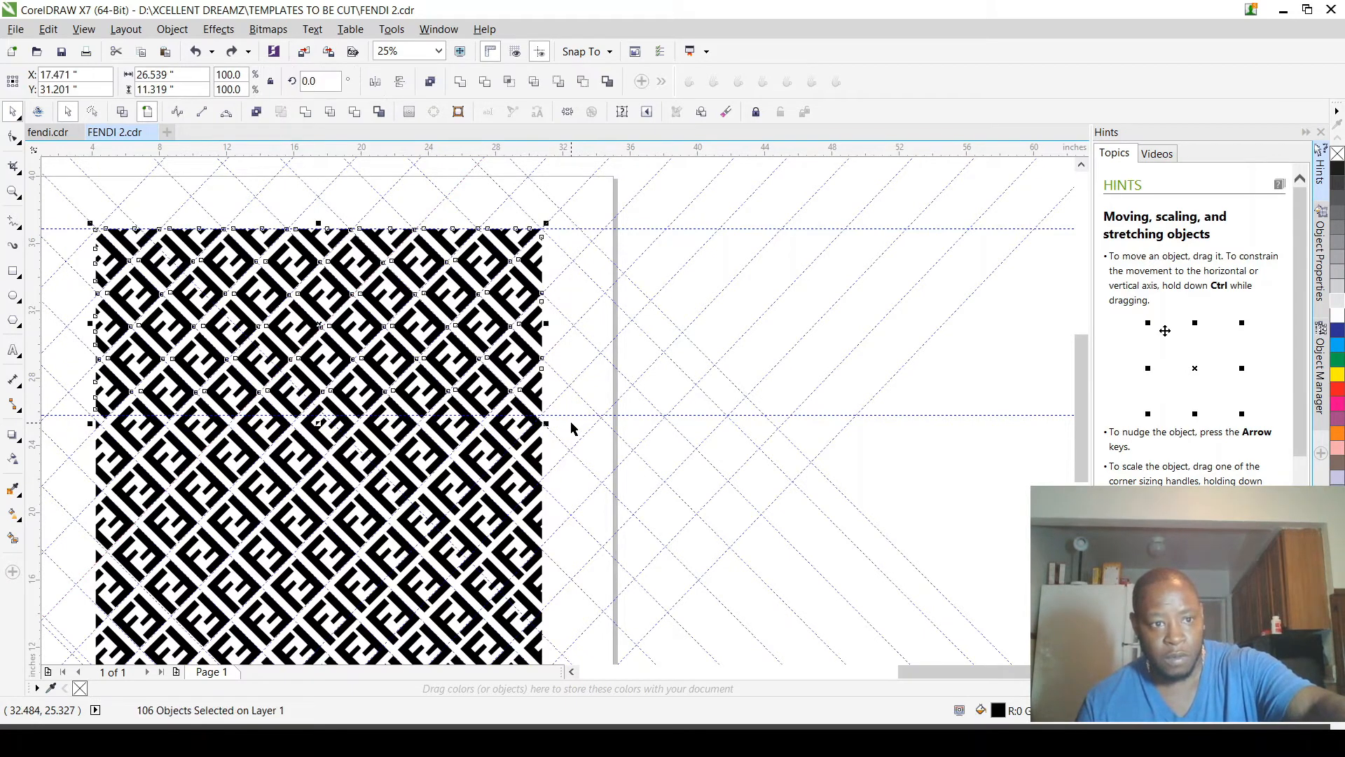
scroll(449, 403, down, 1)
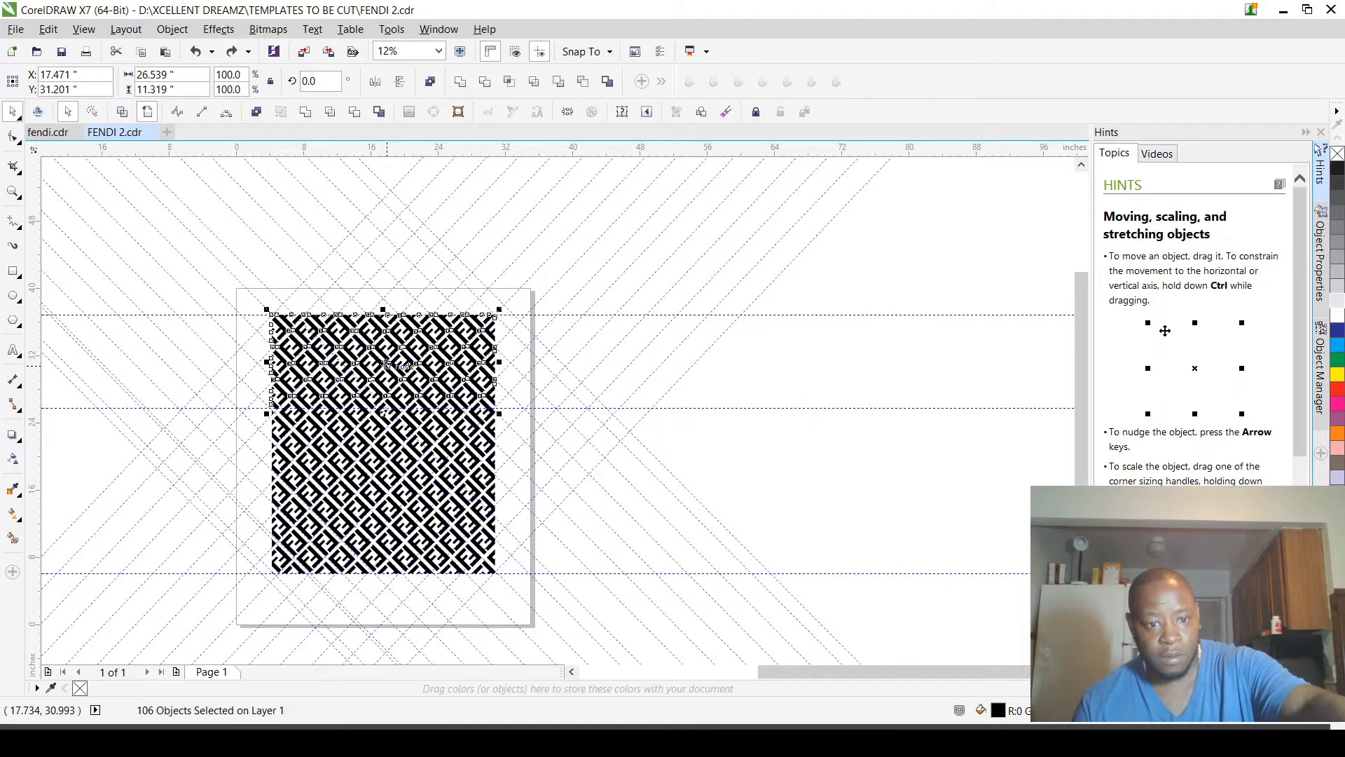
scroll(384, 365, up, 1)
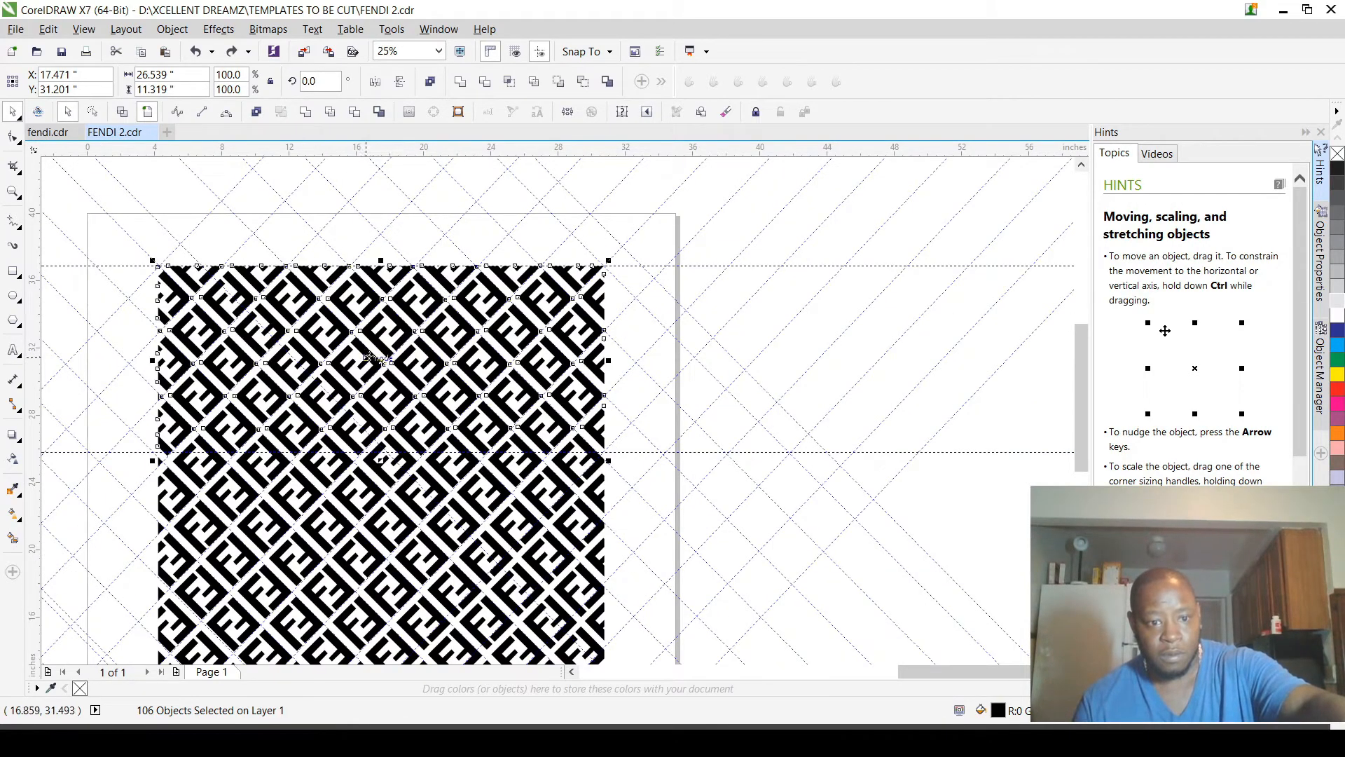
drag(378, 356, 865, 354)
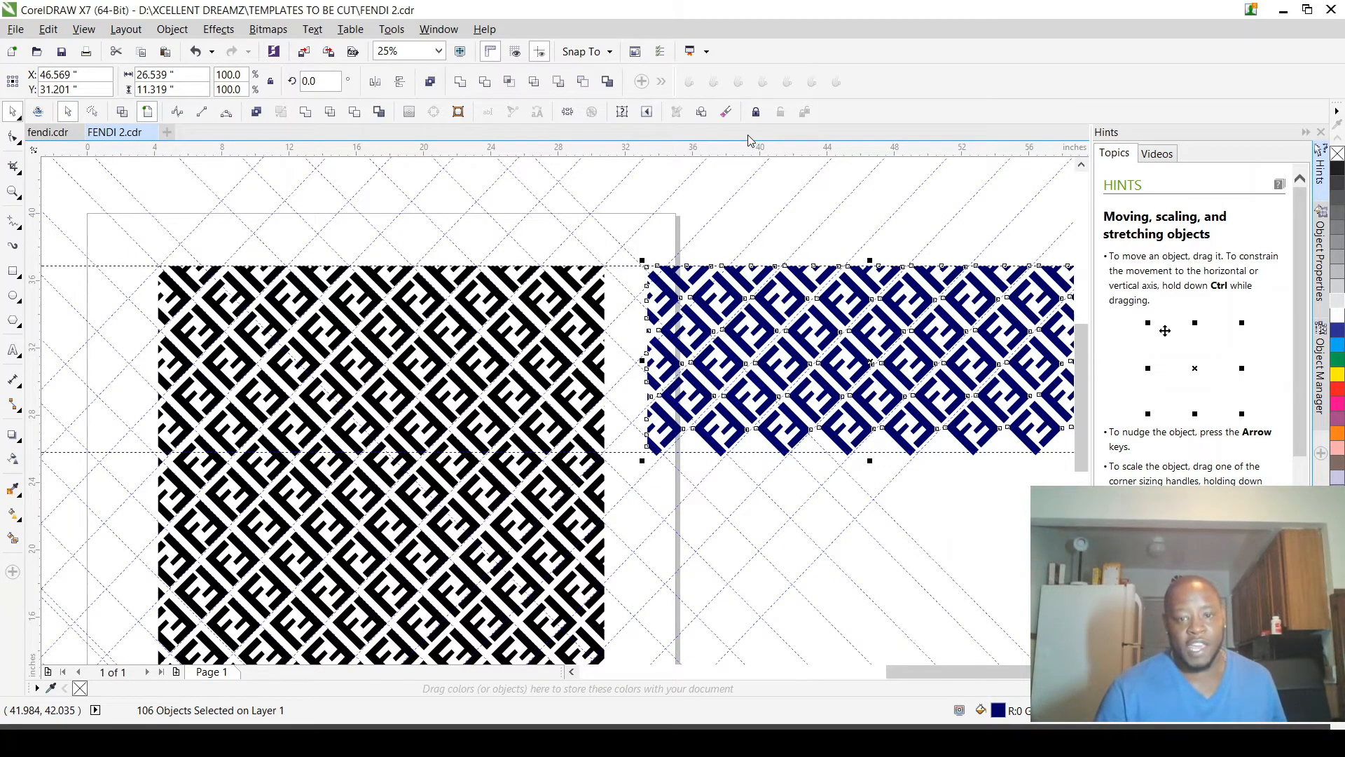
Step: Try a second copy of the blue section directly below the first, inspect the seam between them, and remove the copy
scroll(679, 240, down, 1)
scroll(864, 253, up, 1)
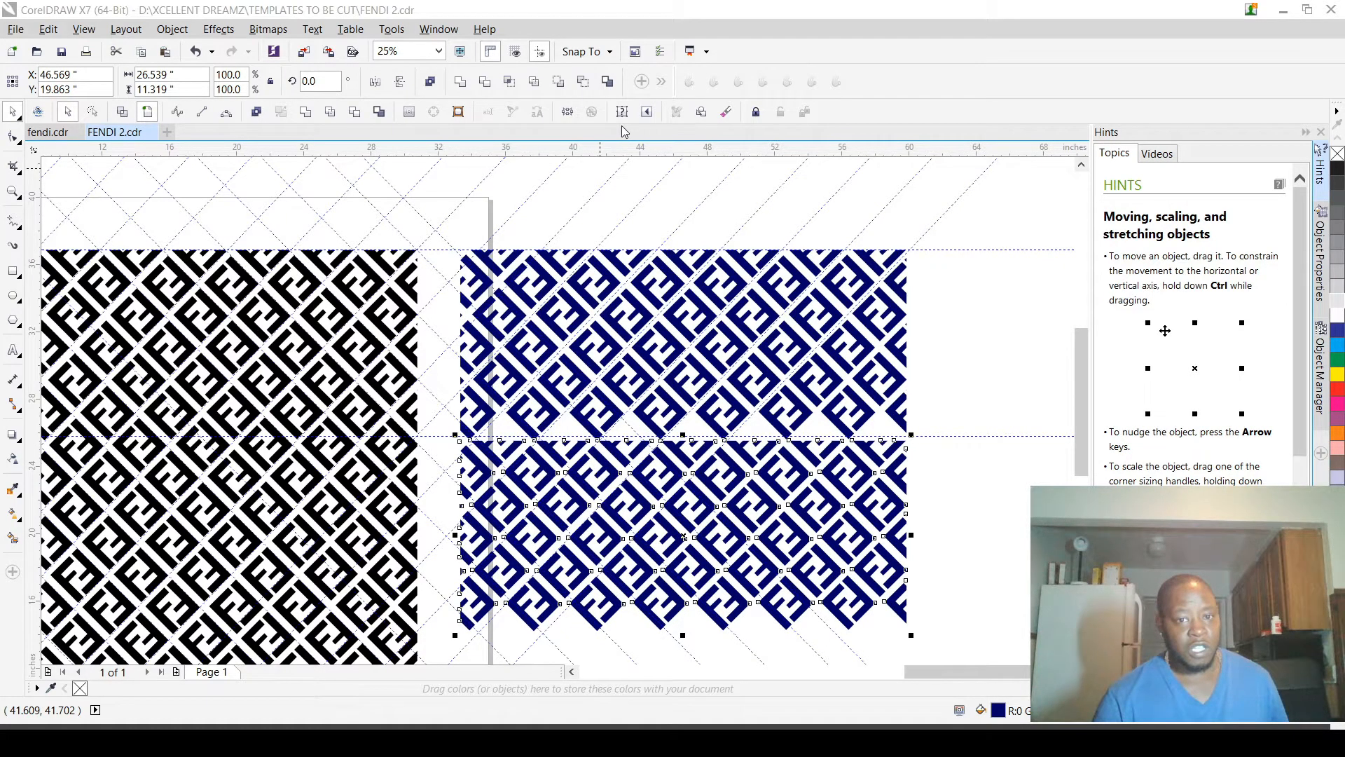
scroll(608, 443, up, 5)
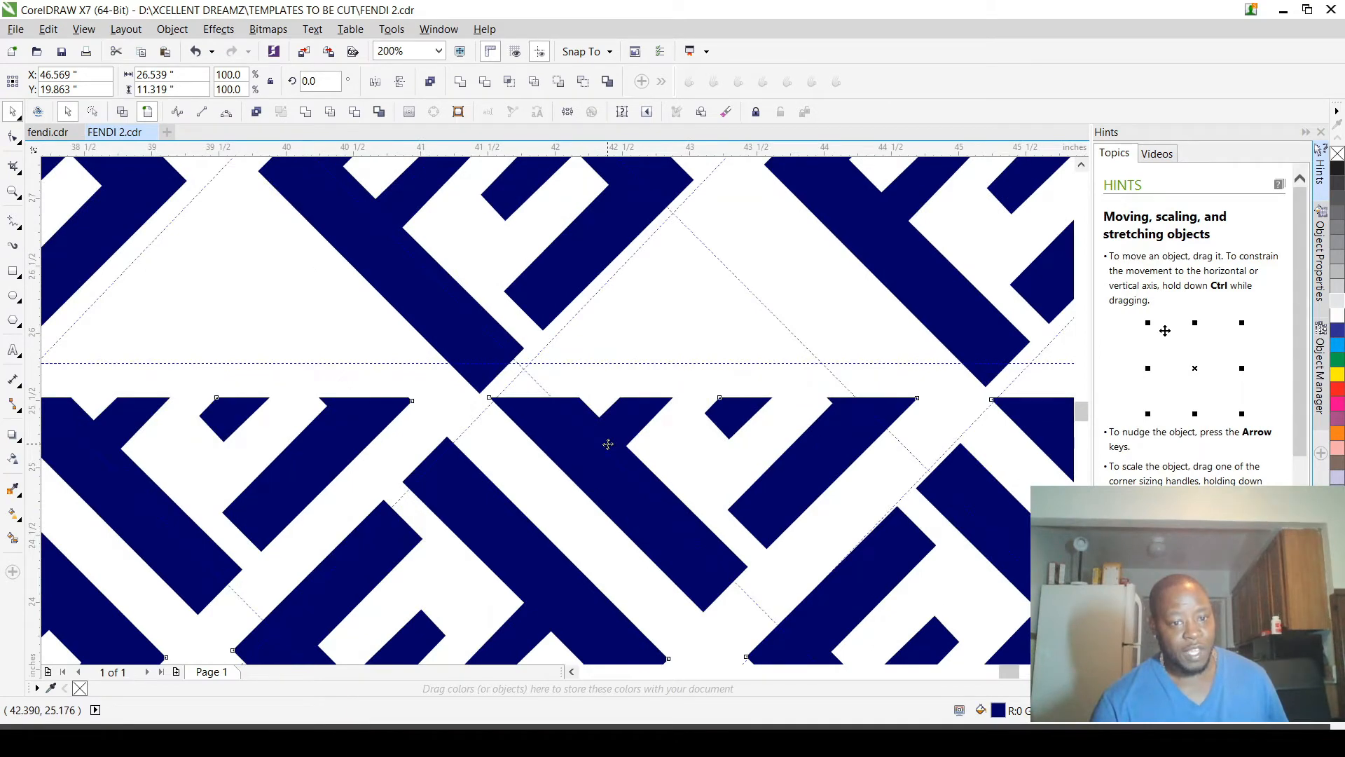
scroll(608, 444, down, 5)
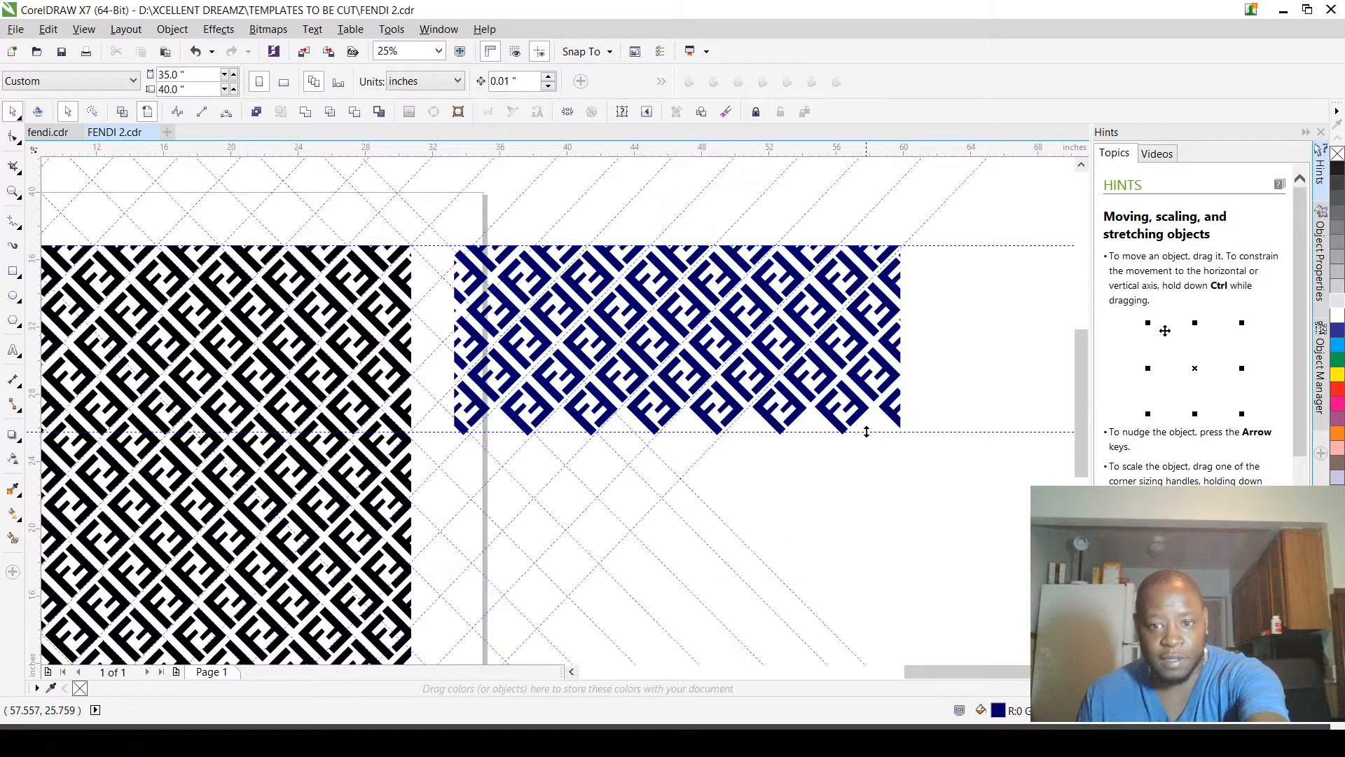
Step: Select the blue section's pieces except the cut-off ones along its upper edge and place a copy of them directly below
drag(449, 223, 923, 452)
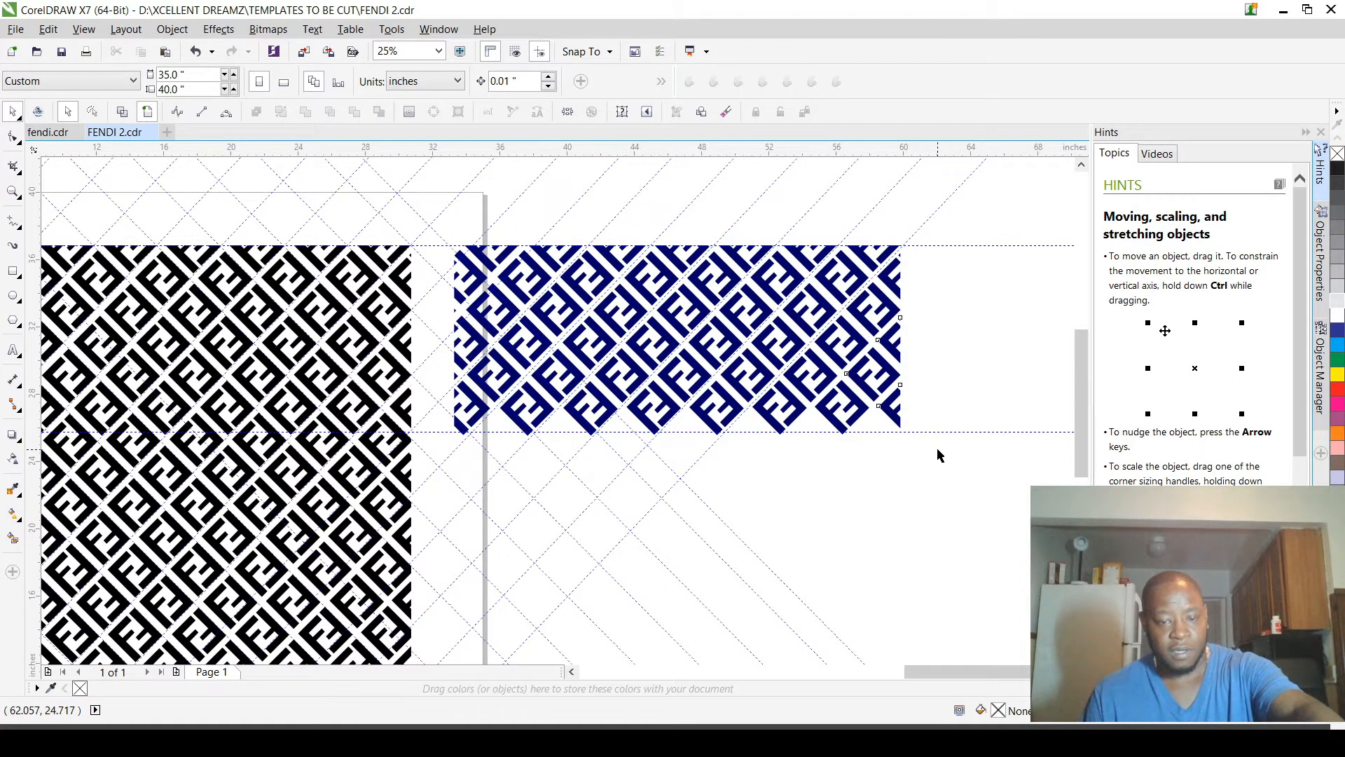
click(435, 254)
drag(435, 254, 947, 481)
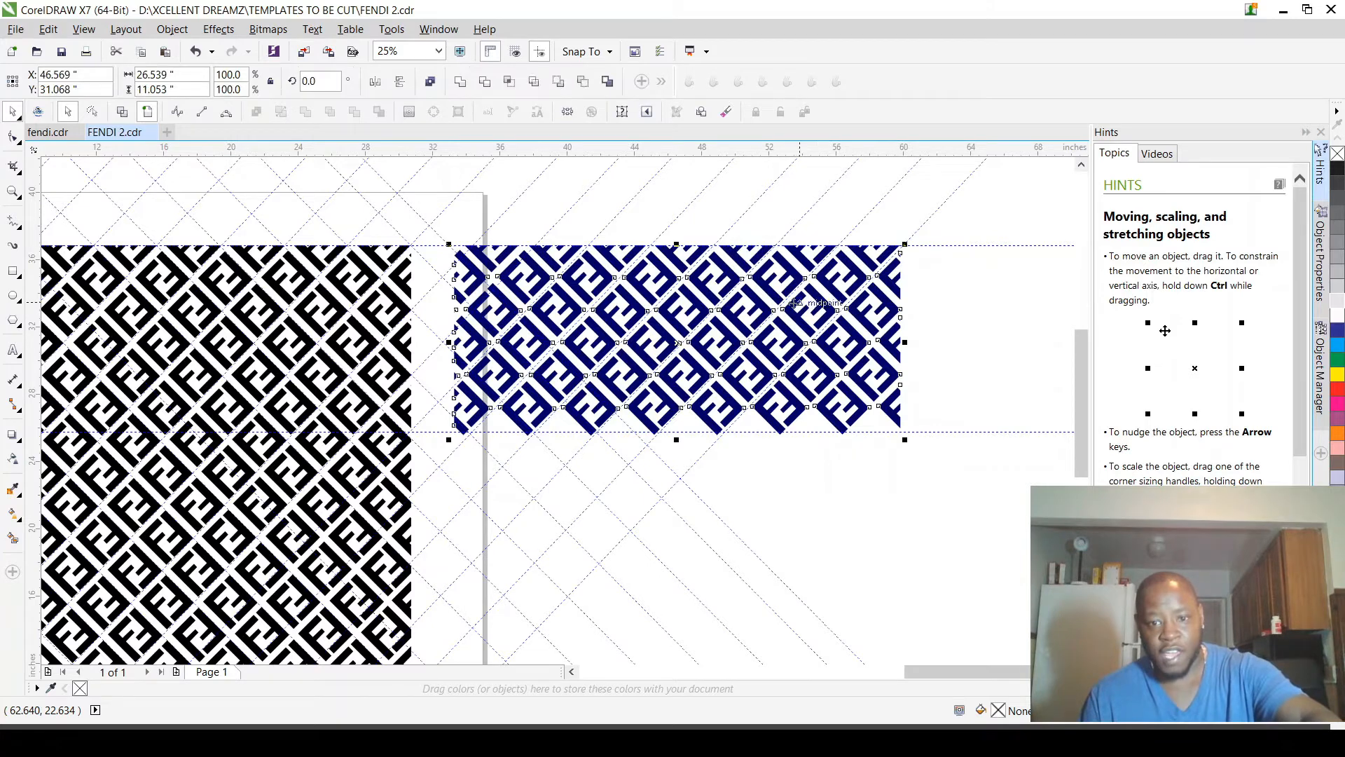
drag(704, 284, 683, 471)
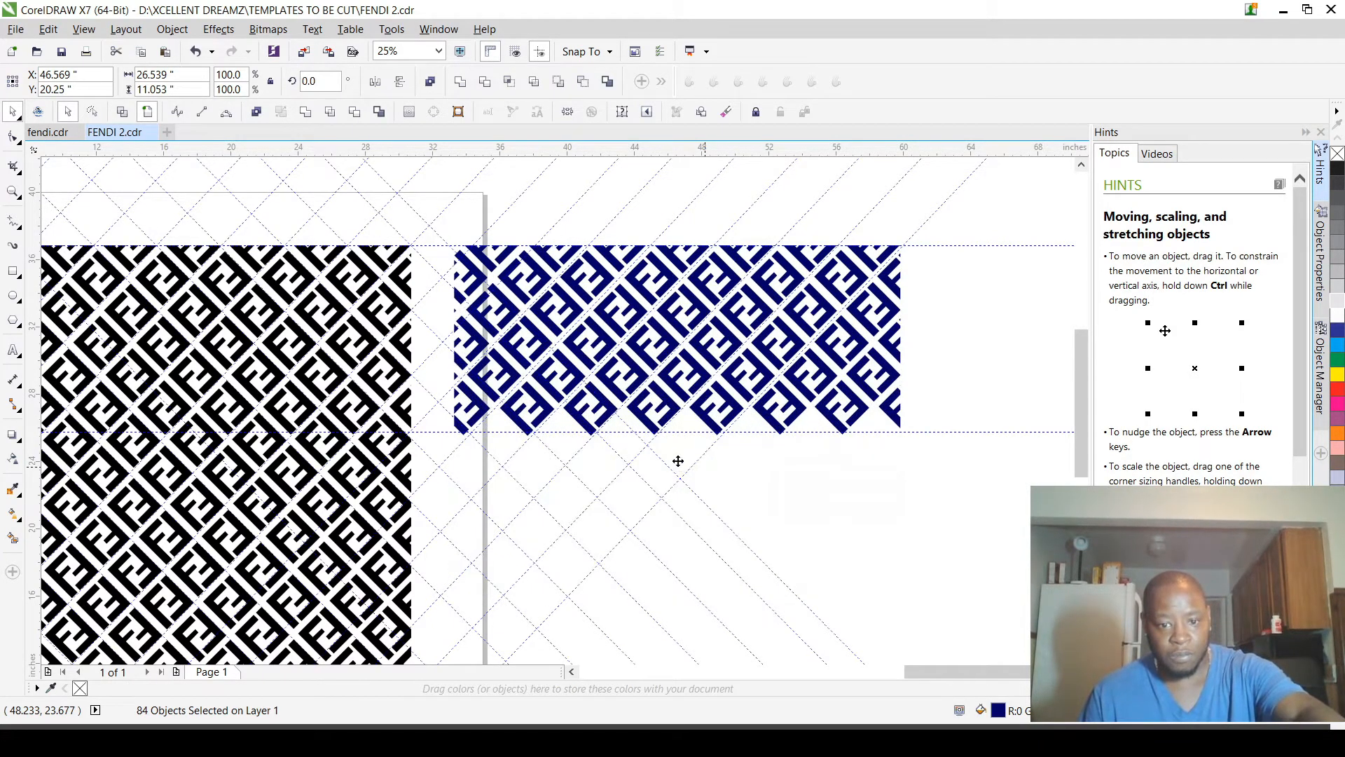
Step: Move the lower blue copy down to about Y 19.63 in, fitting its upper tips beside the first section's lower tips
scroll(643, 452, up, 1)
scroll(556, 433, up, 4)
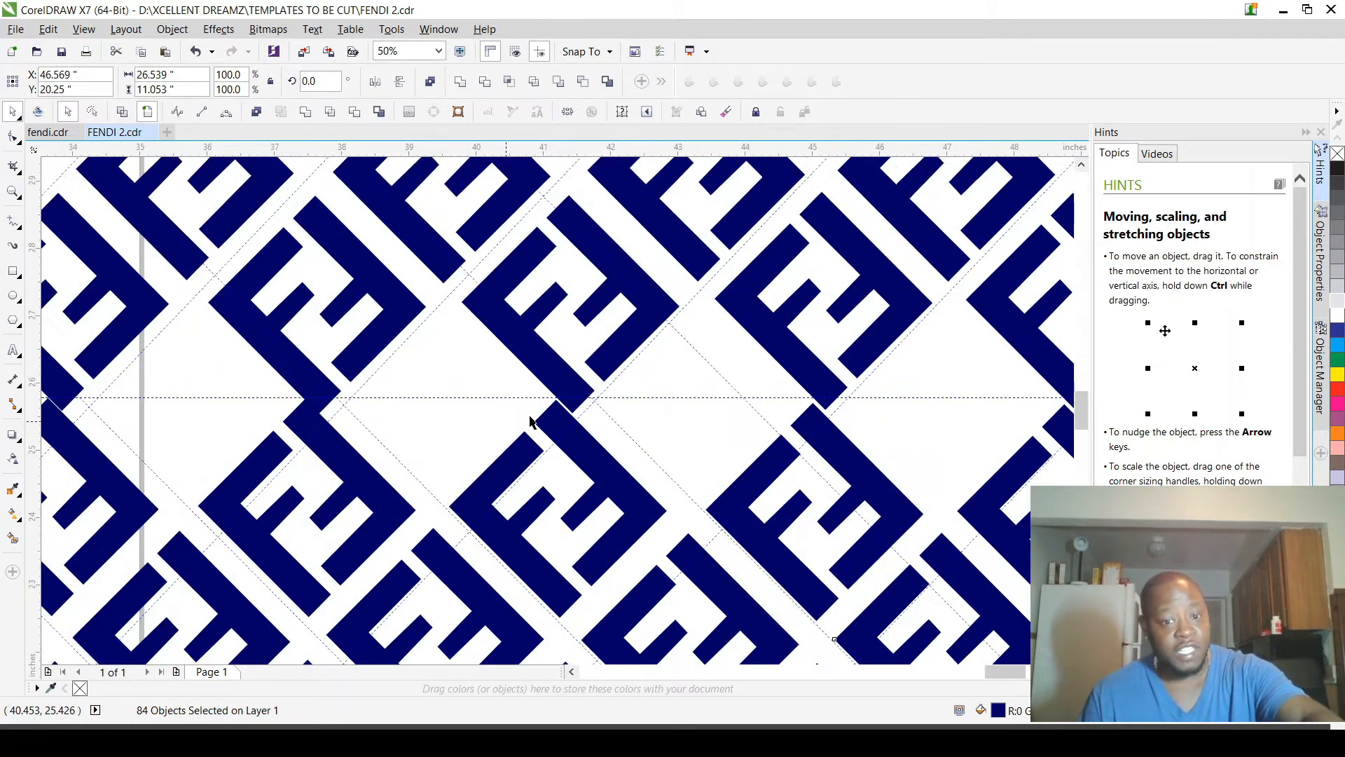
drag(594, 408, 644, 576)
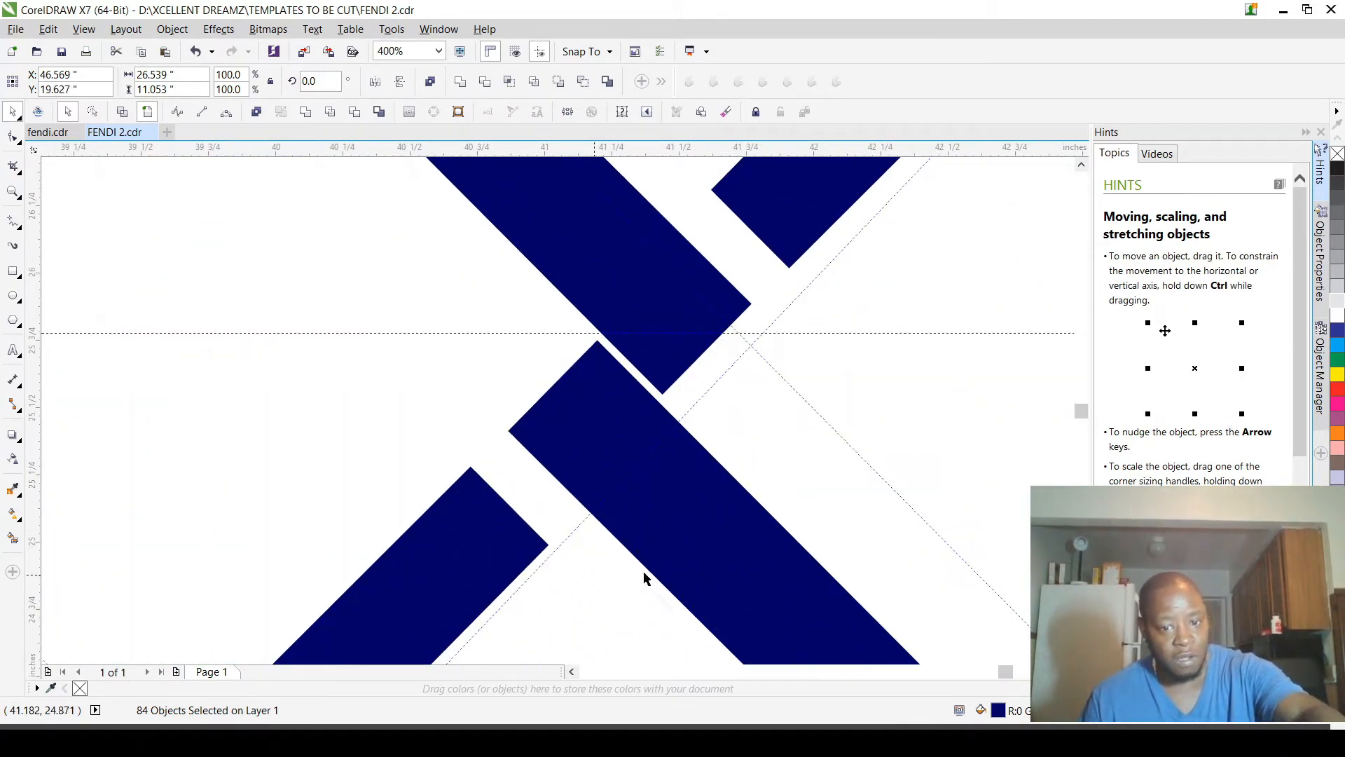
scroll(641, 568, down, 4)
scroll(633, 317, down, 3)
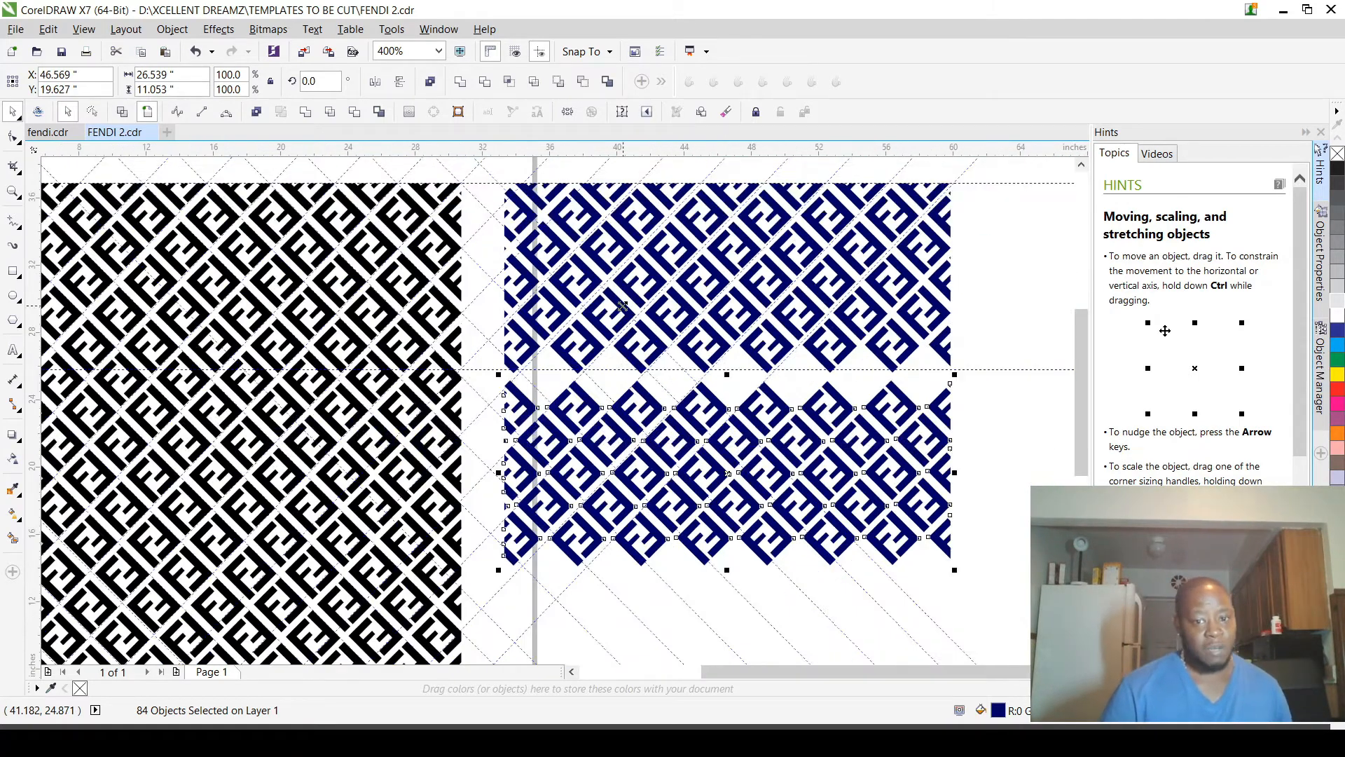
scroll(631, 344, down, 1)
scroll(710, 289, down, 1)
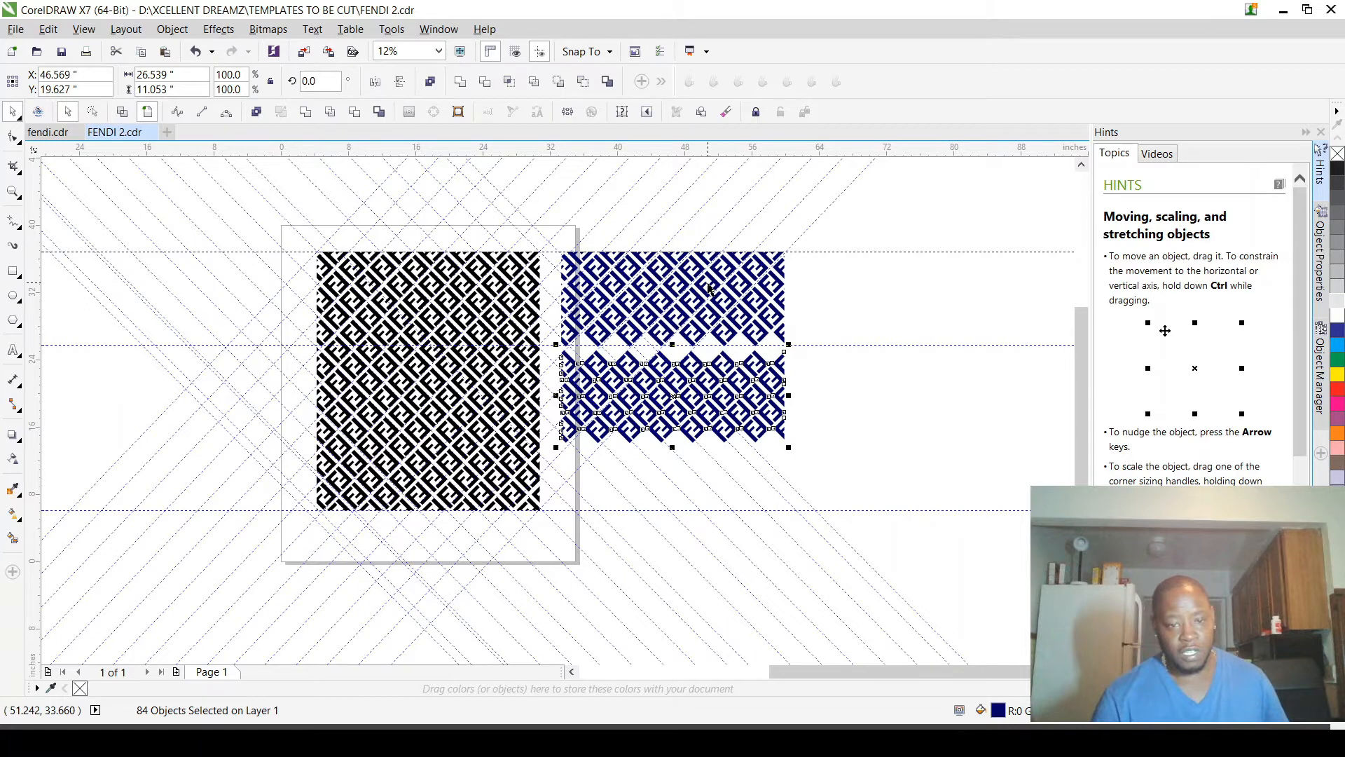
Step: Delete the lower blue copy and the first blue section beside the page
key(Delete)
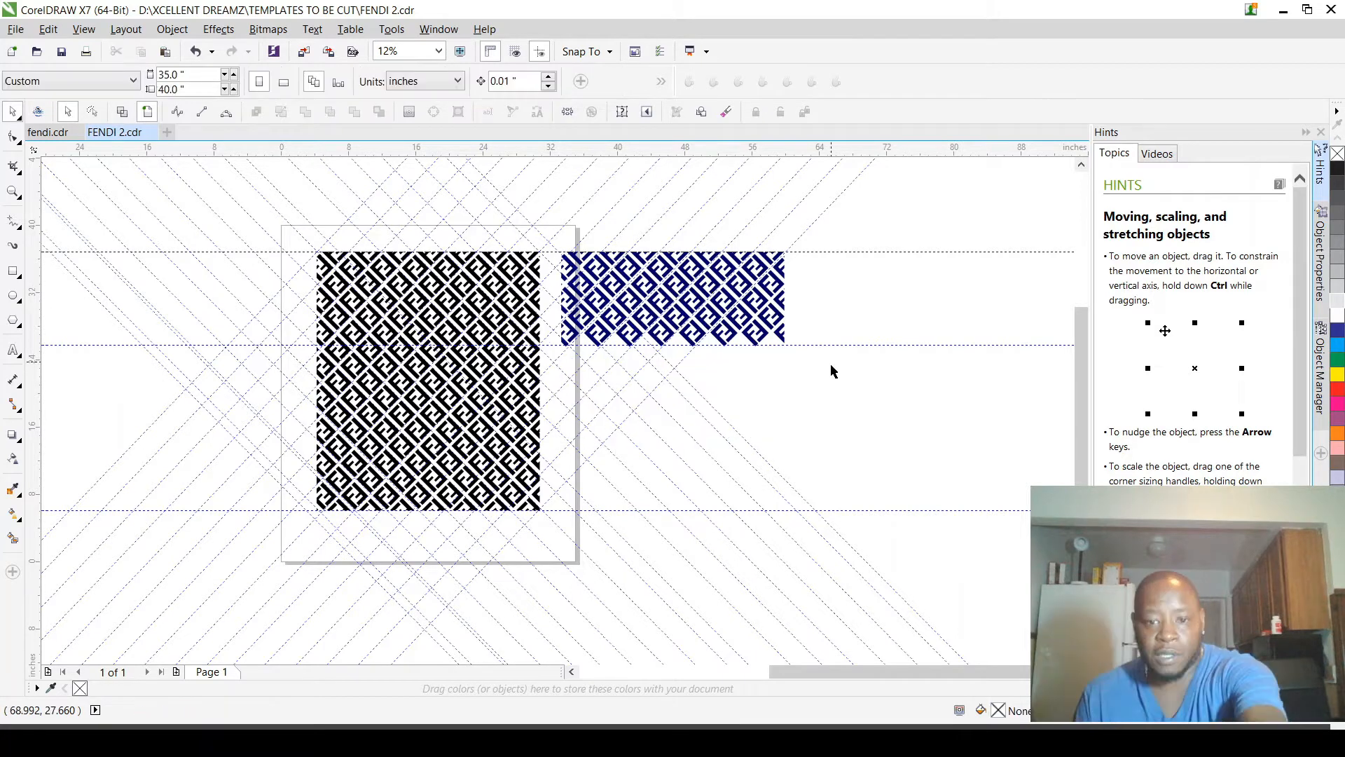
drag(832, 370, 520, 239)
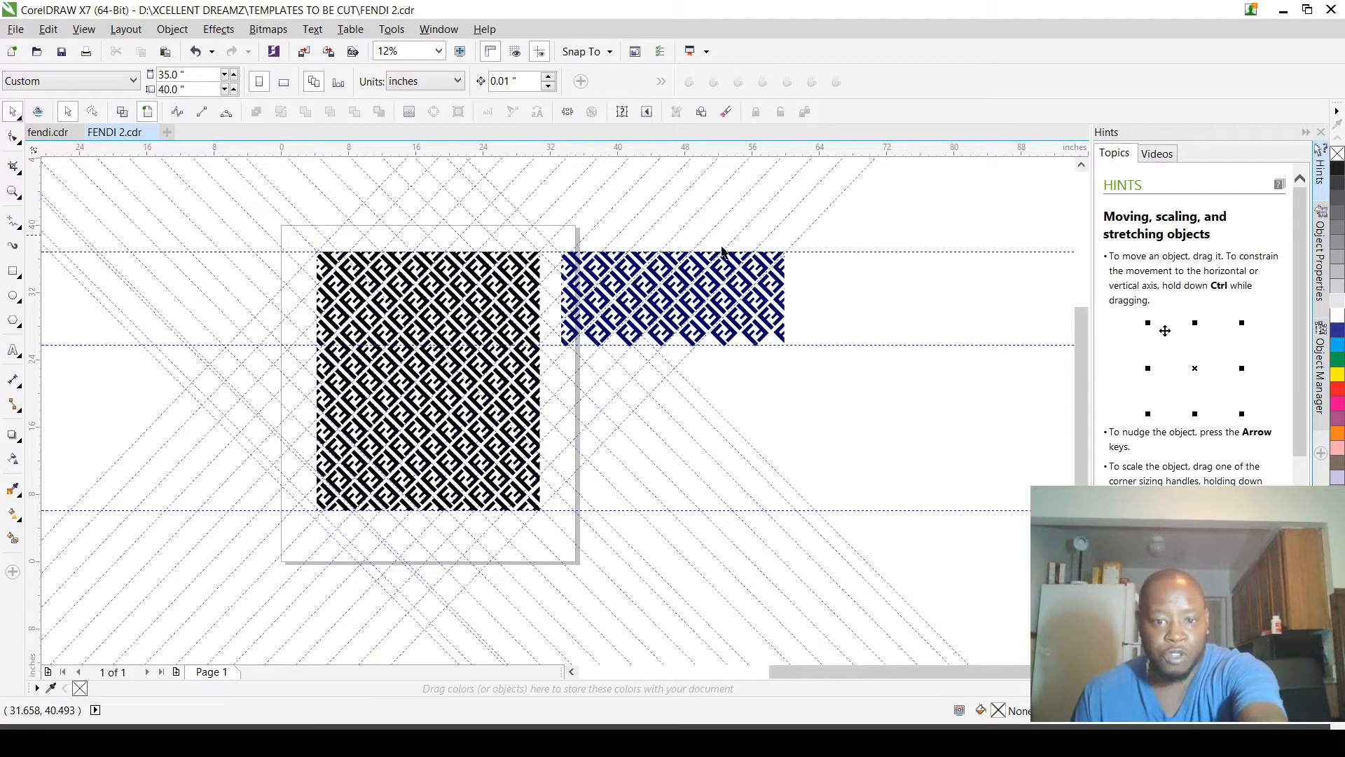
key(Delete)
Step: Try a copy of the upper pattern pieces beside the original at about X 46.98 in, inspect its lower edge, and undo the copy
drag(303, 245, 552, 356)
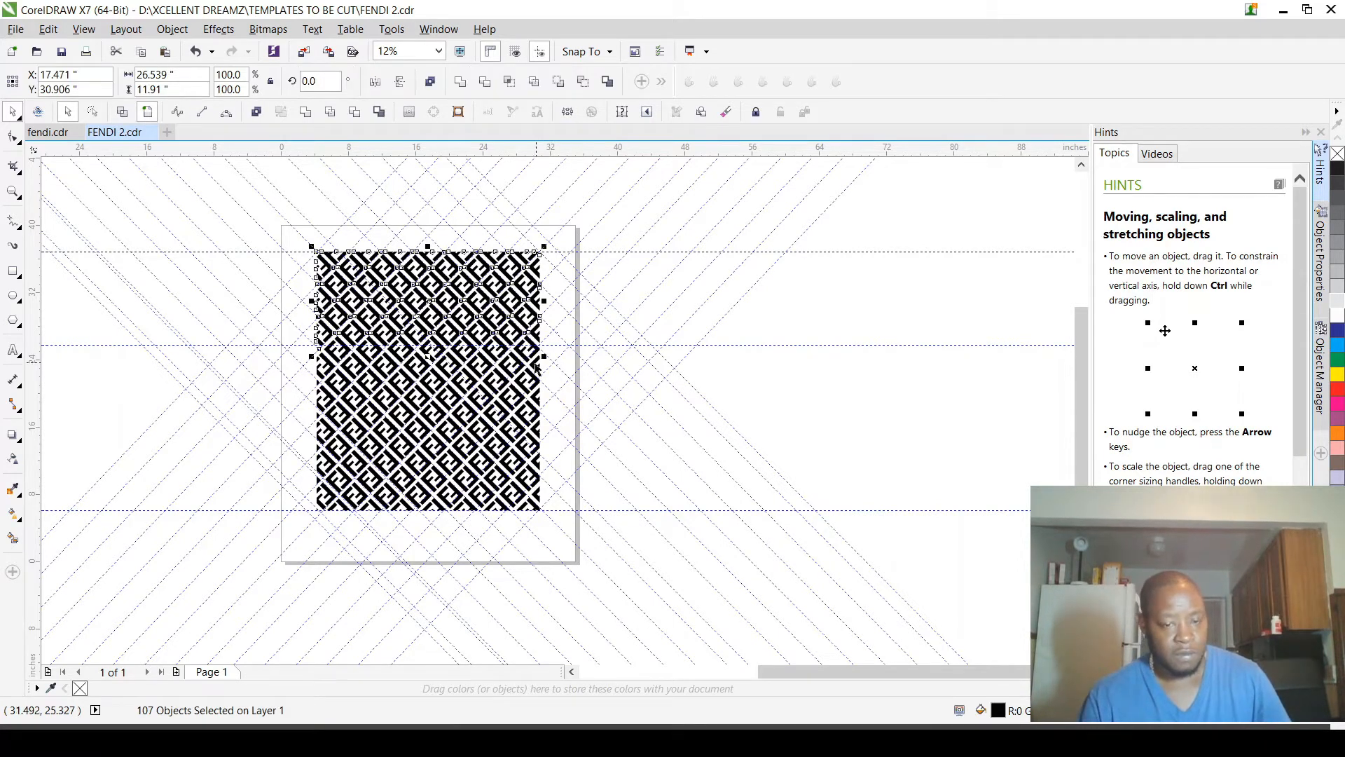
scroll(533, 363, up, 2)
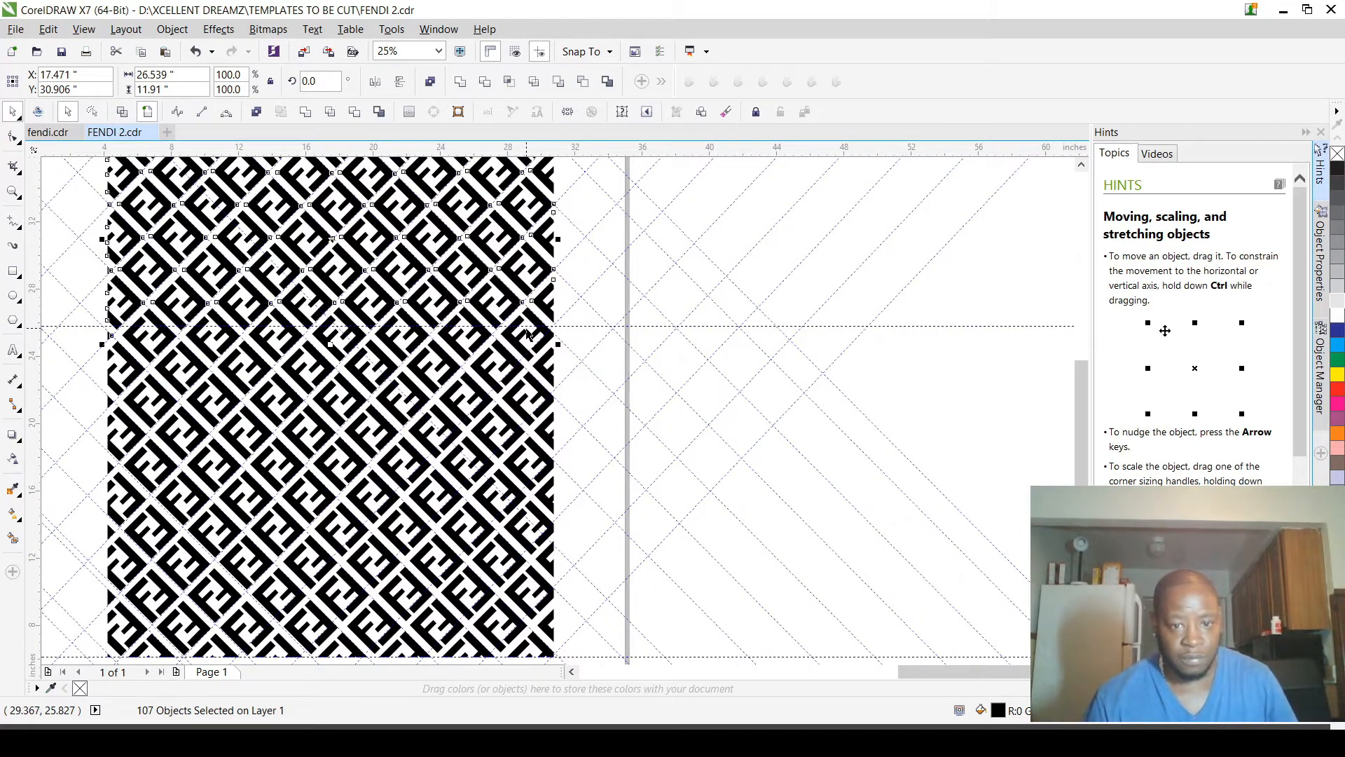
scroll(533, 335, up, 4)
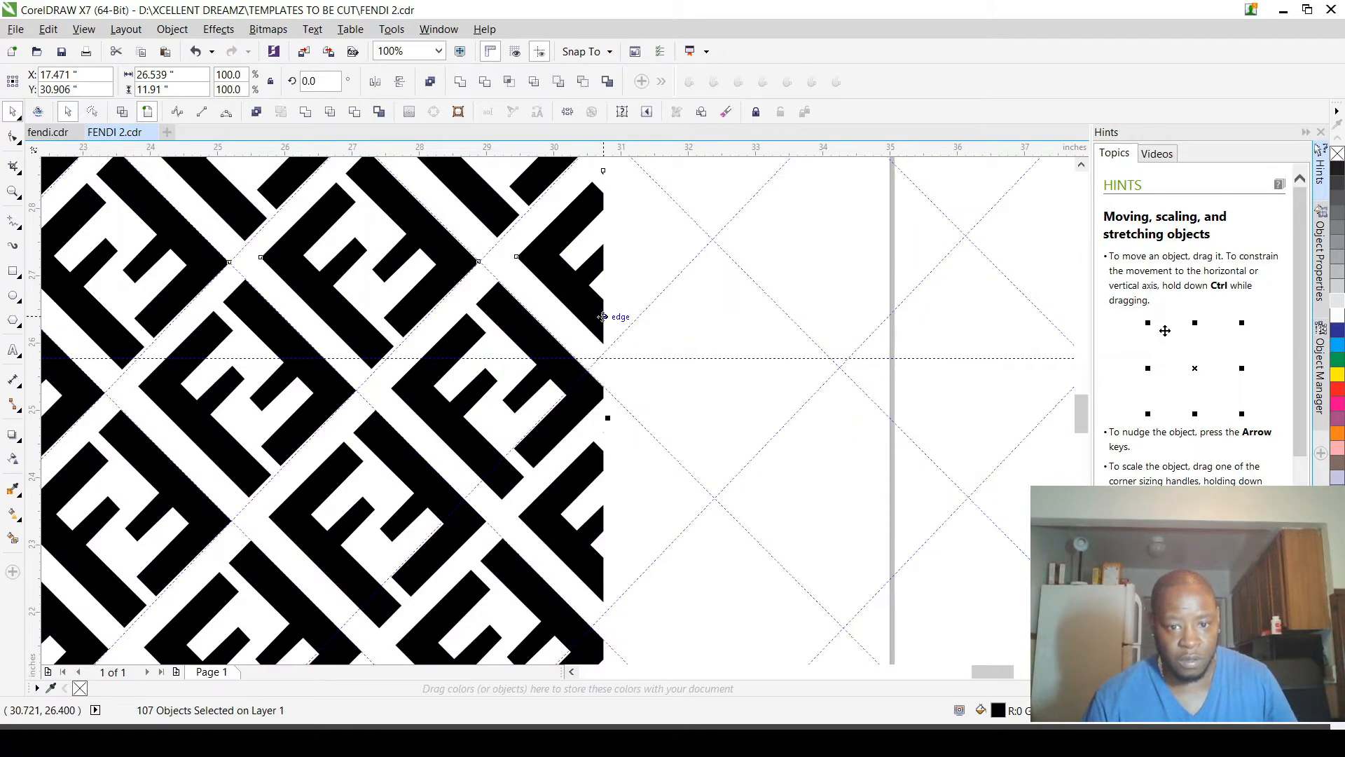
scroll(601, 322, down, 4)
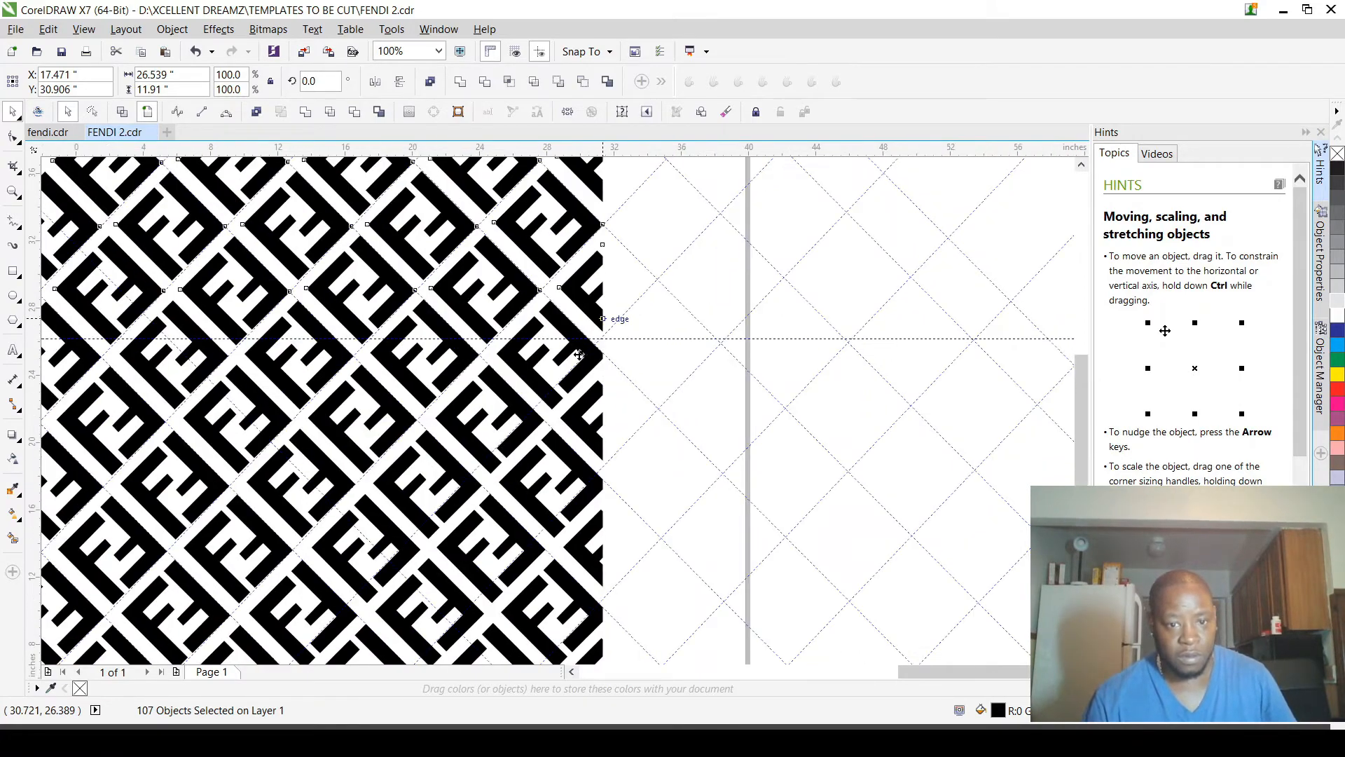
scroll(592, 336, down, 2)
drag(484, 308, 715, 307)
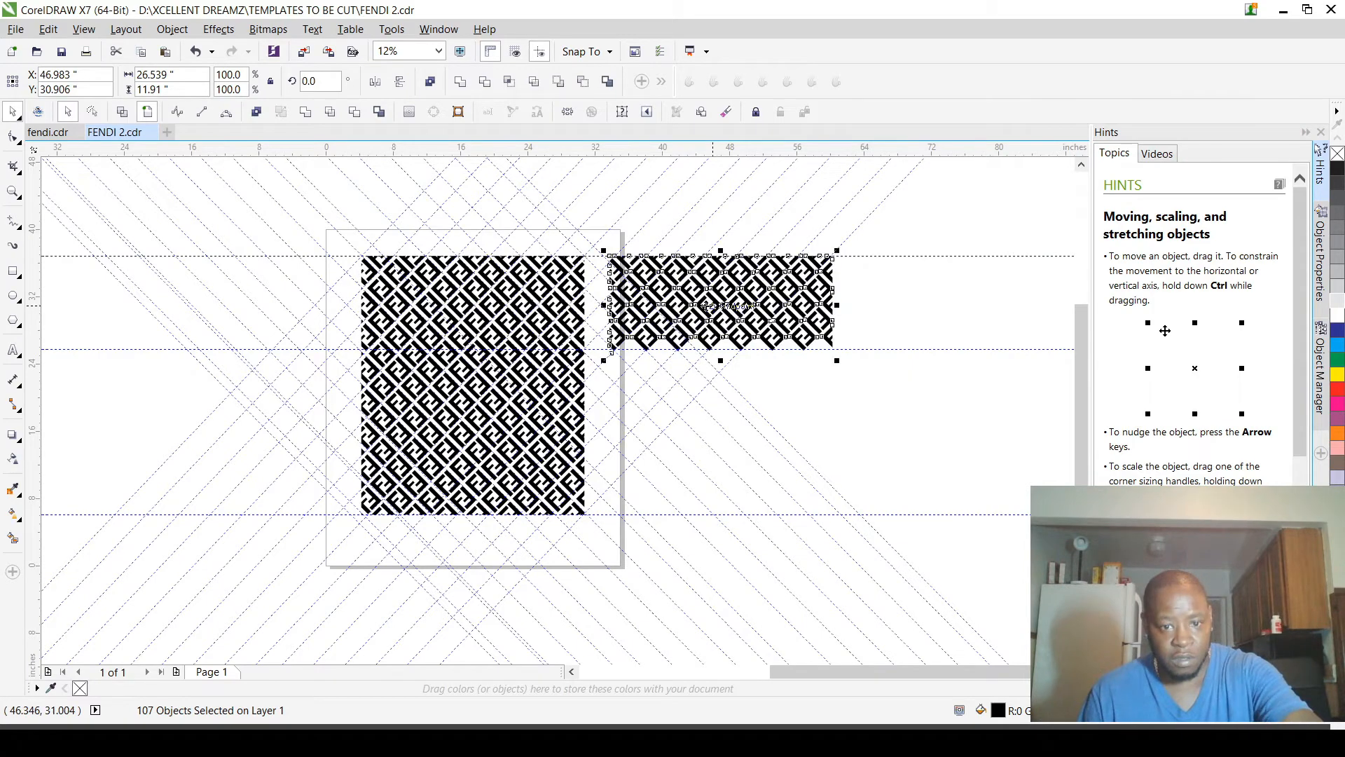
scroll(627, 354, up, 4)
scroll(644, 344, up, 1)
scroll(651, 337, up, 2)
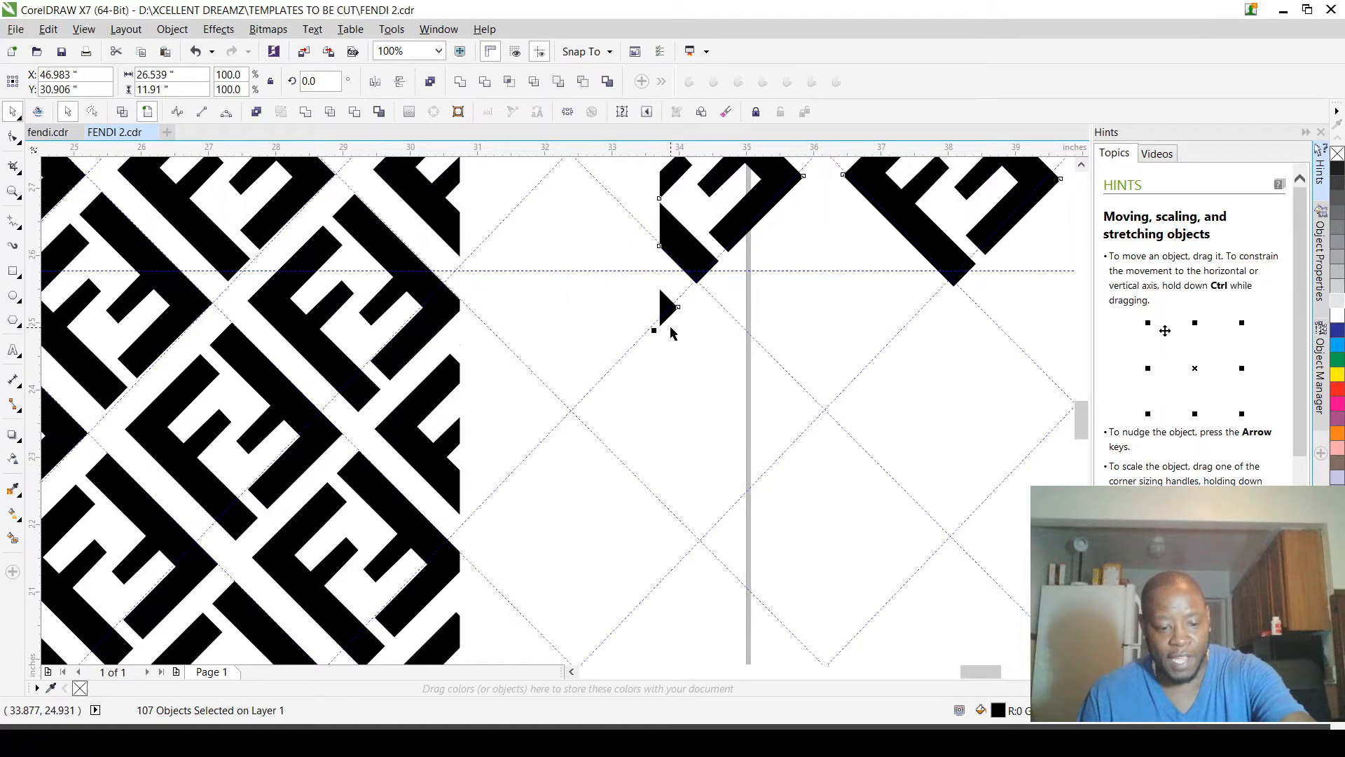
key(ctrl+z)
scroll(644, 308, down, 4)
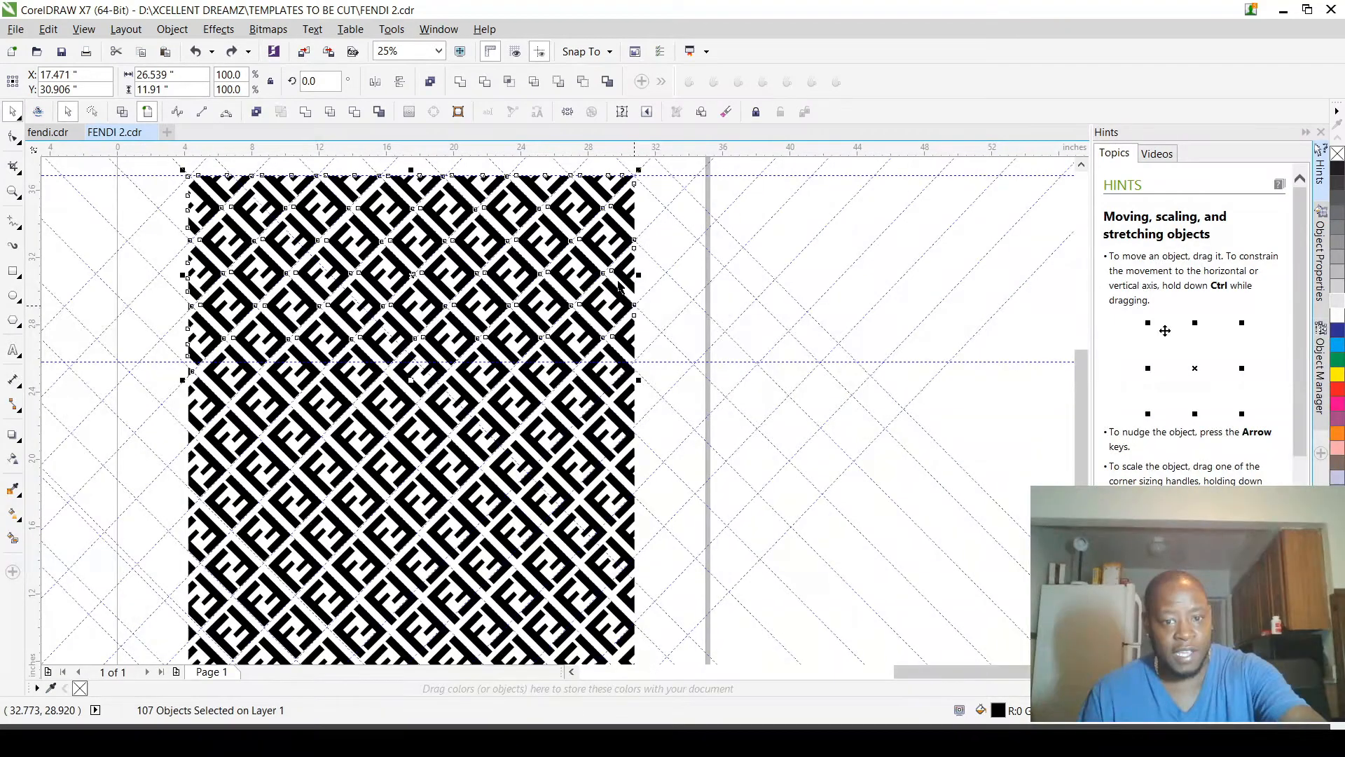
scroll(631, 298, down, 1)
scroll(560, 266, up, 1)
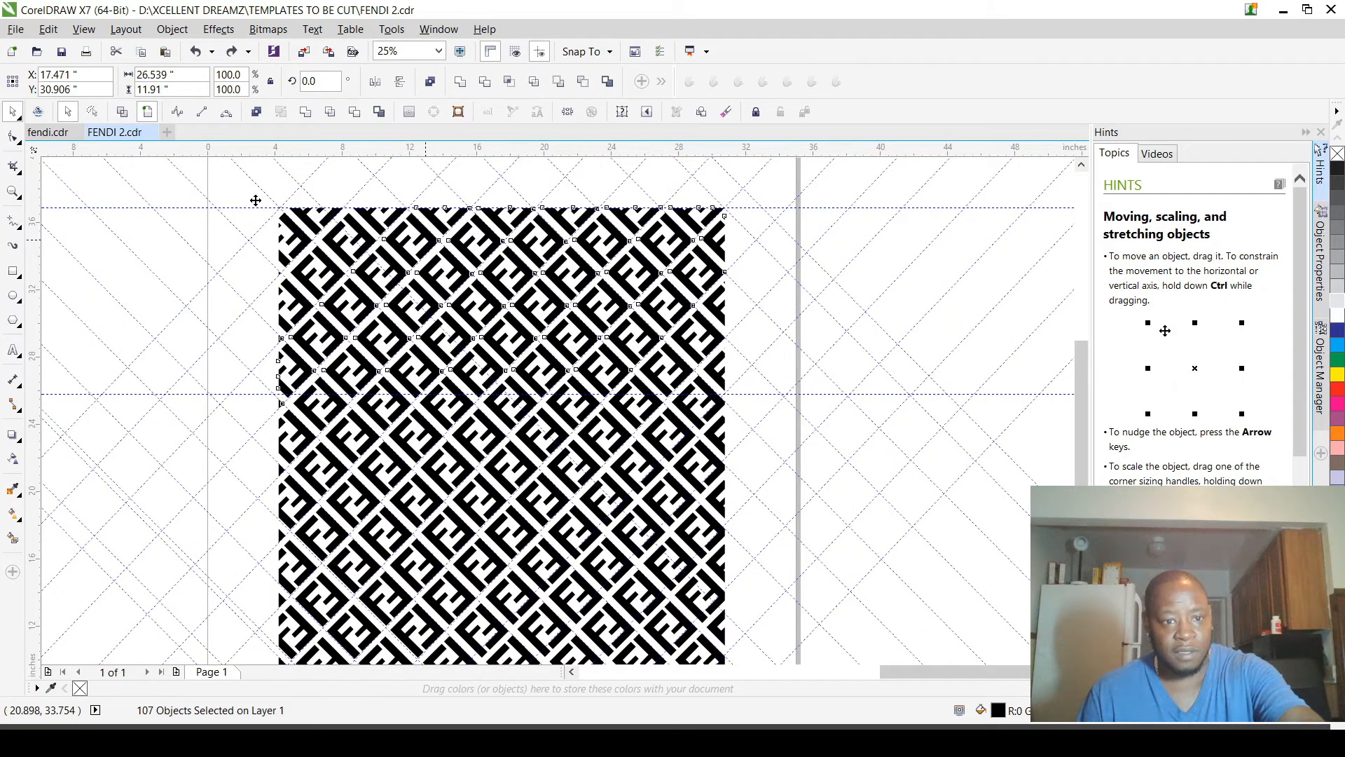
drag(250, 197, 558, 397)
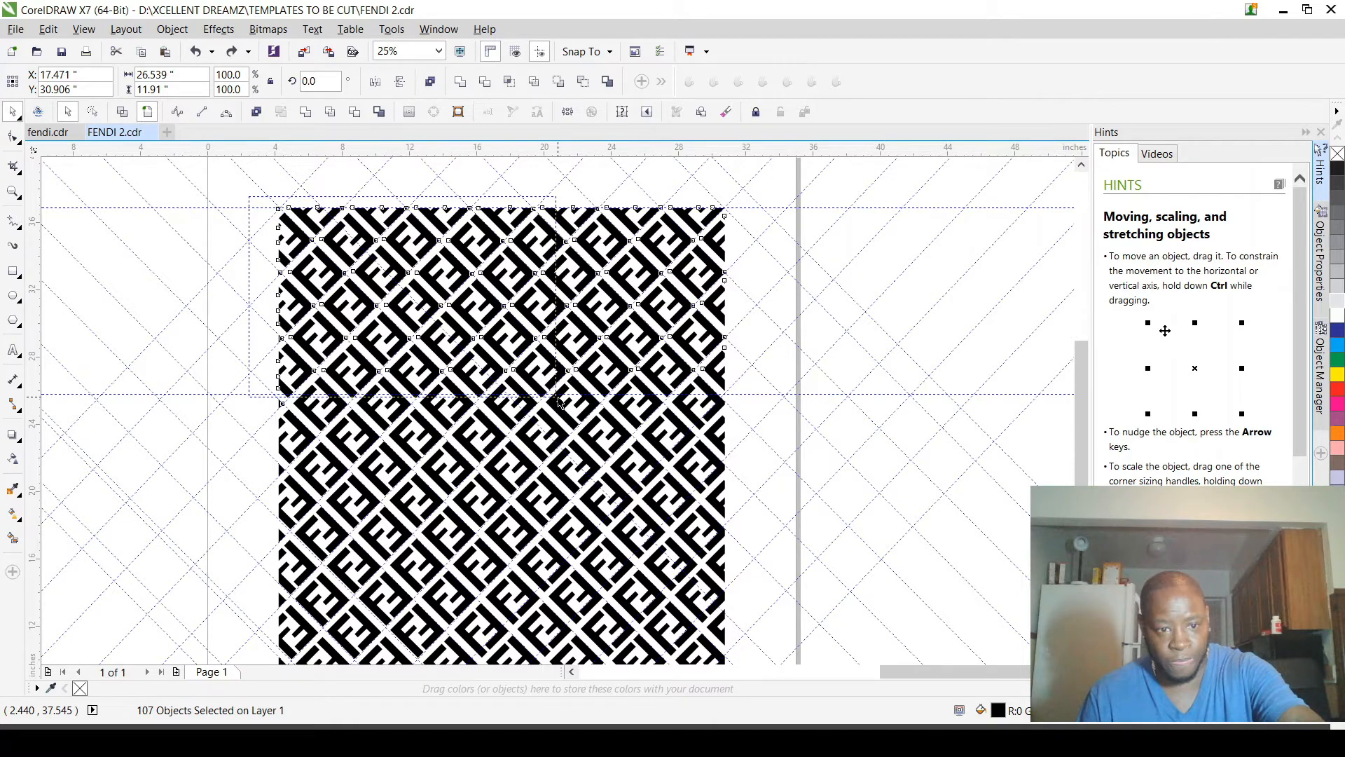
drag(558, 397, 742, 400)
Step: Delete the 134.785° slanted guidelines that cross the upper and right portions of the pattern
scroll(712, 408, down, 1)
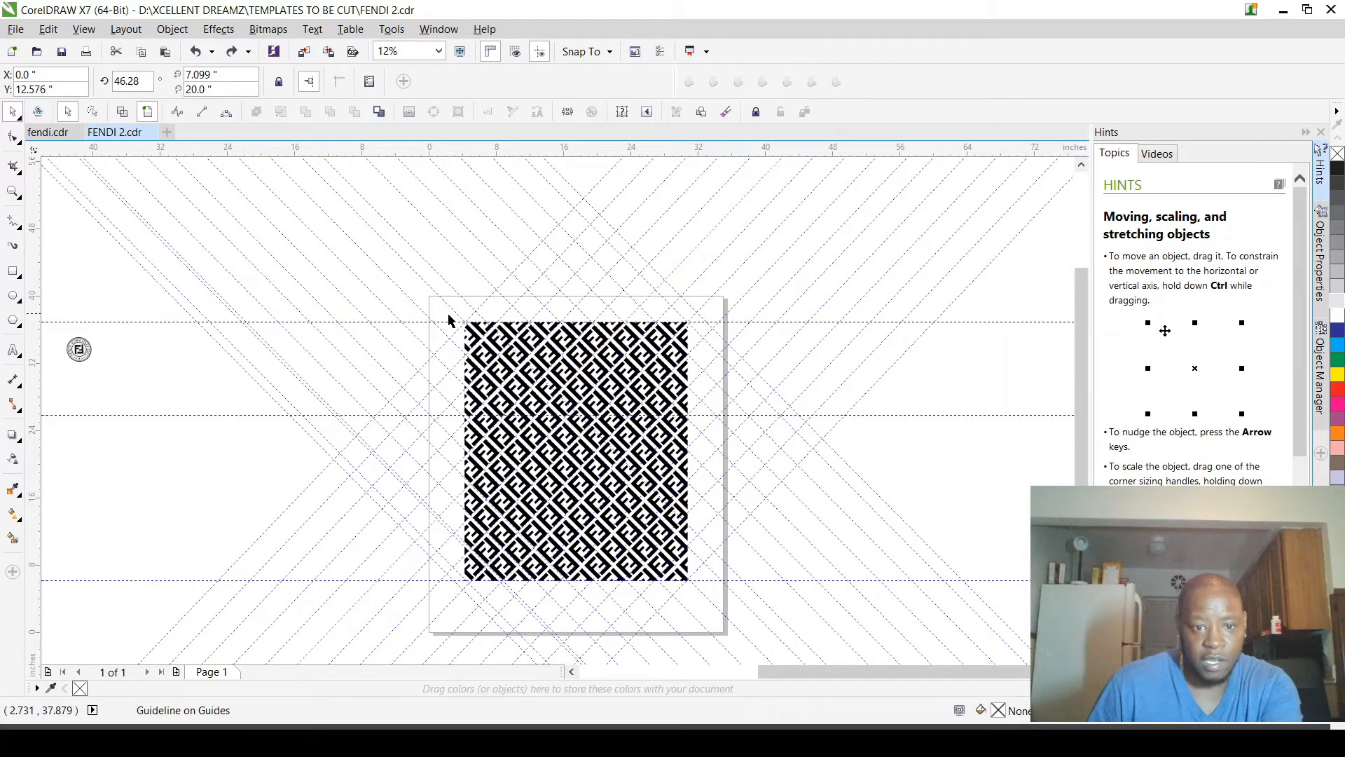
click(428, 277)
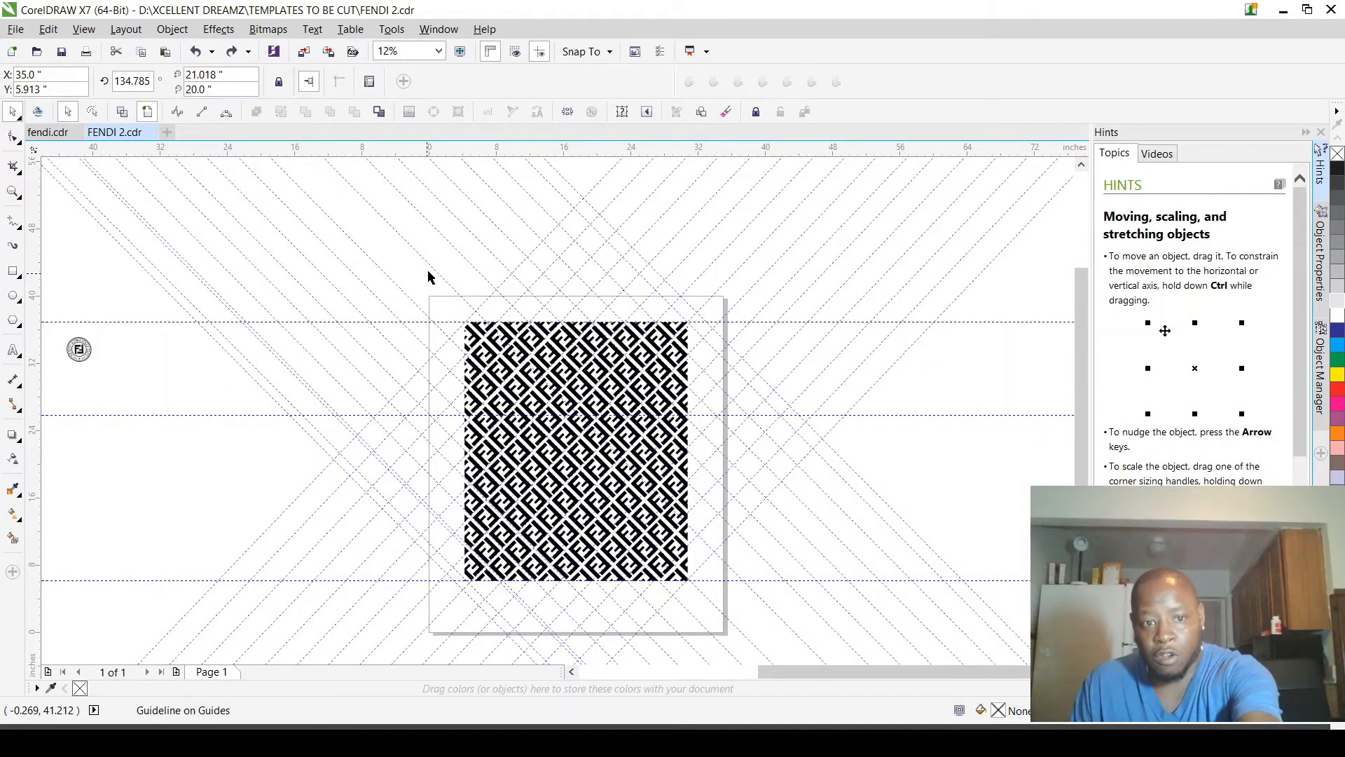
key(Delete)
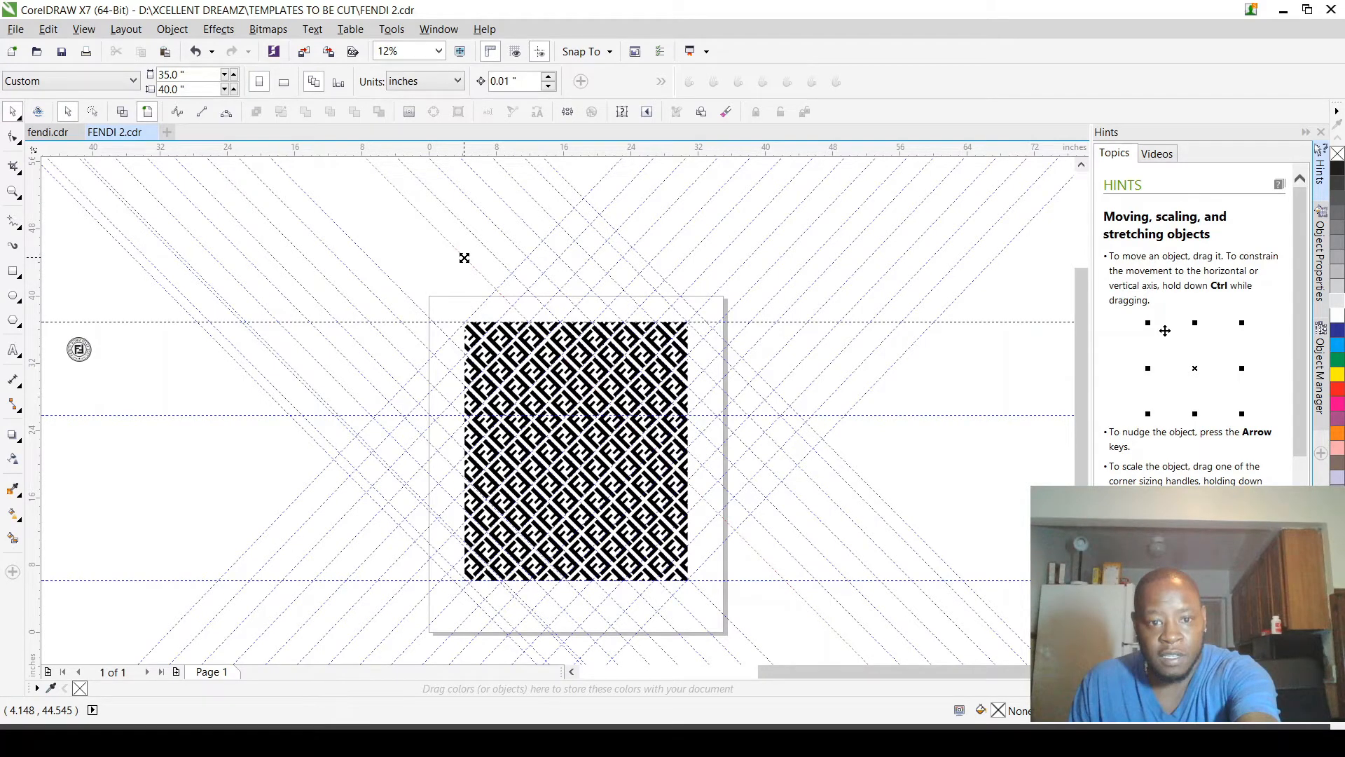
click(464, 258)
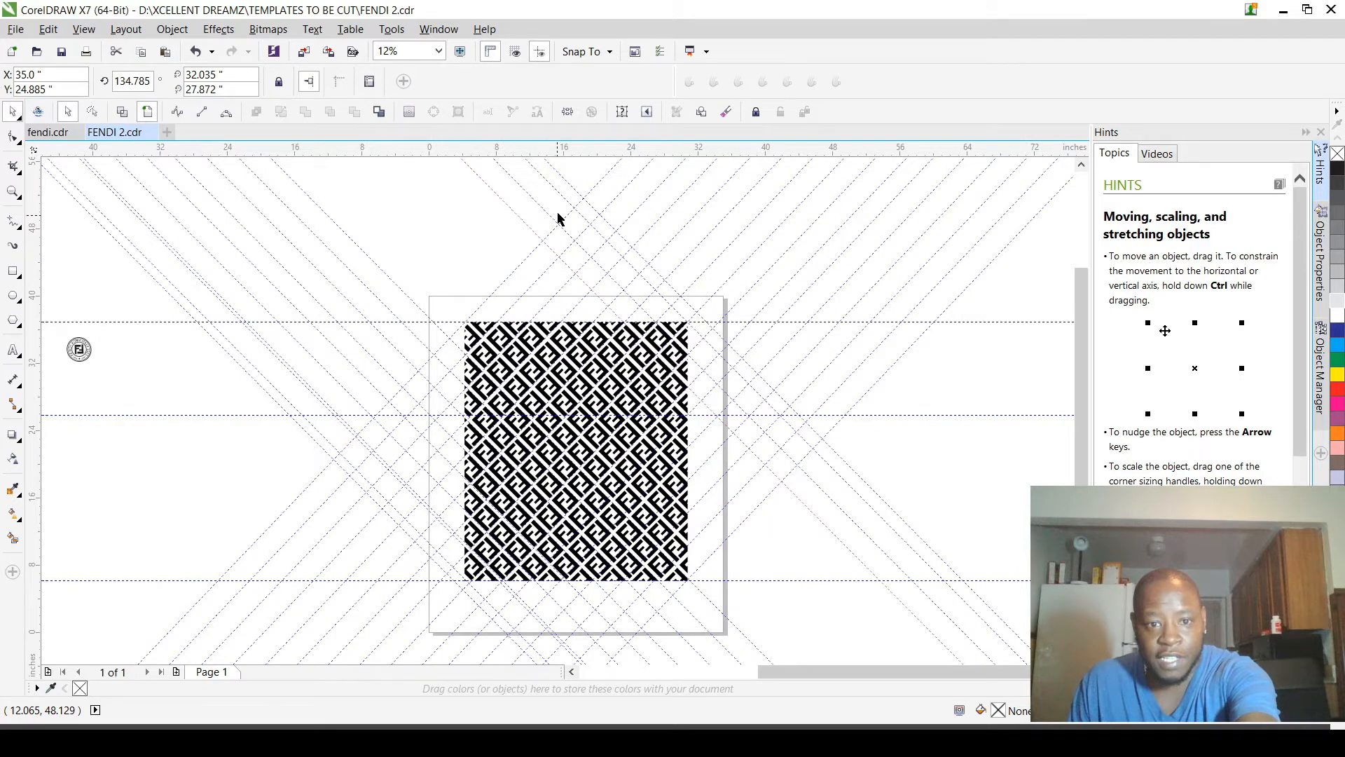
key(Delete)
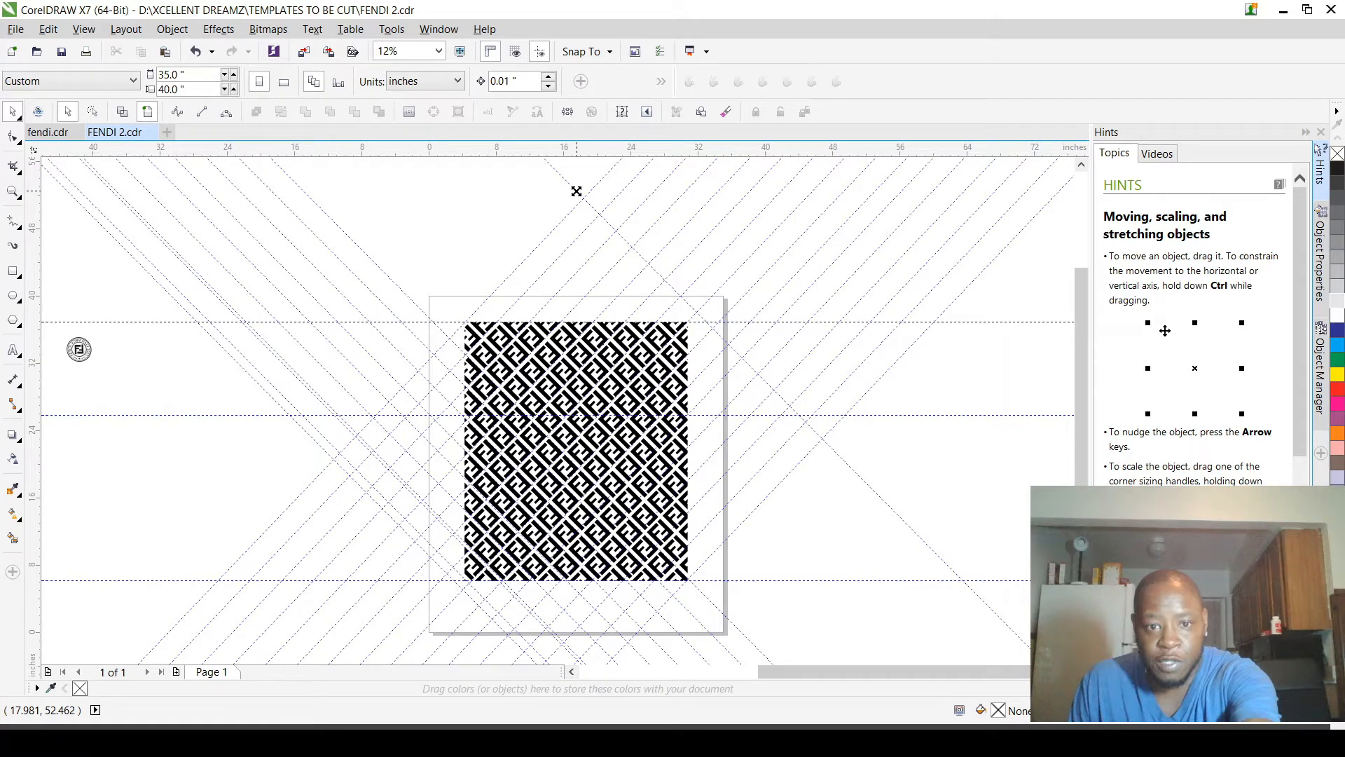
click(577, 192)
key(Delete)
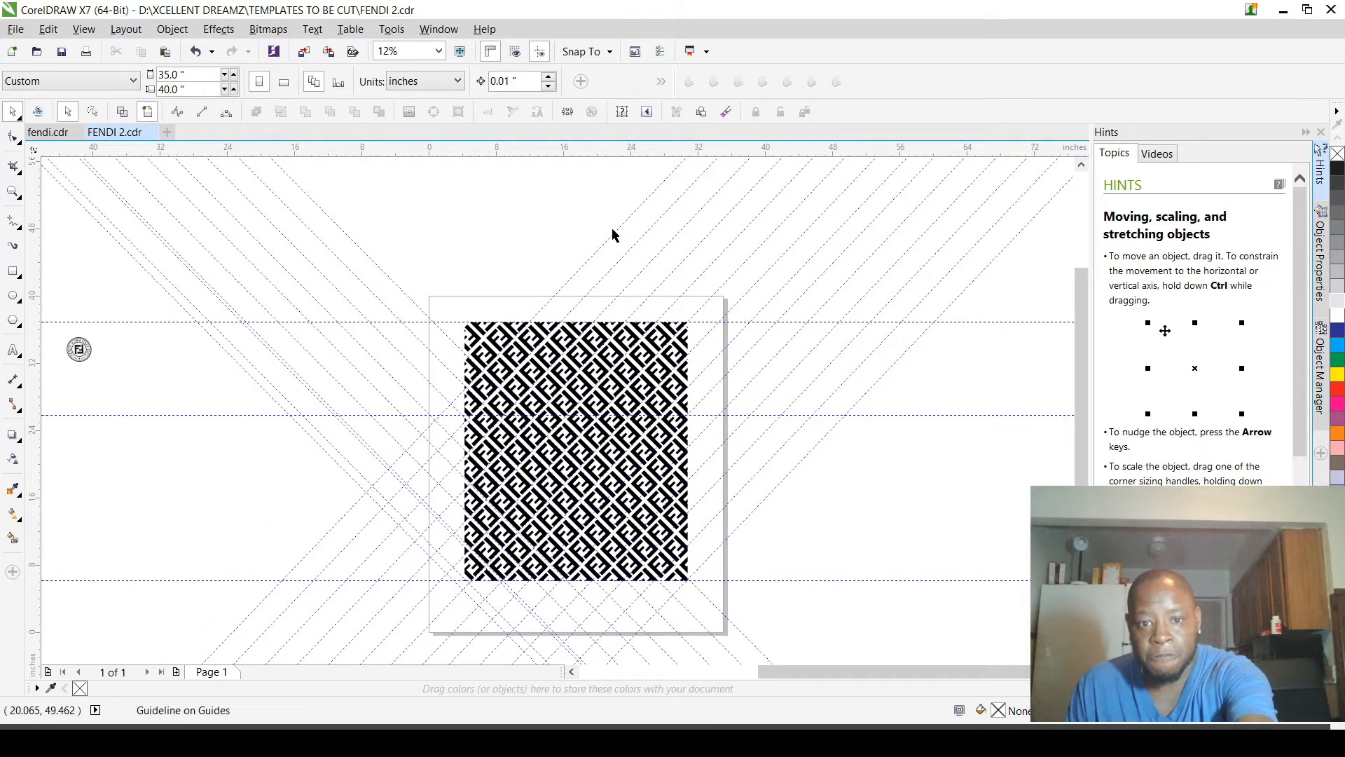
Step: Delete all the 46.28° slanted guidelines that rise toward the right across the page
click(612, 235)
key(Delete)
click(645, 234)
key(Delete)
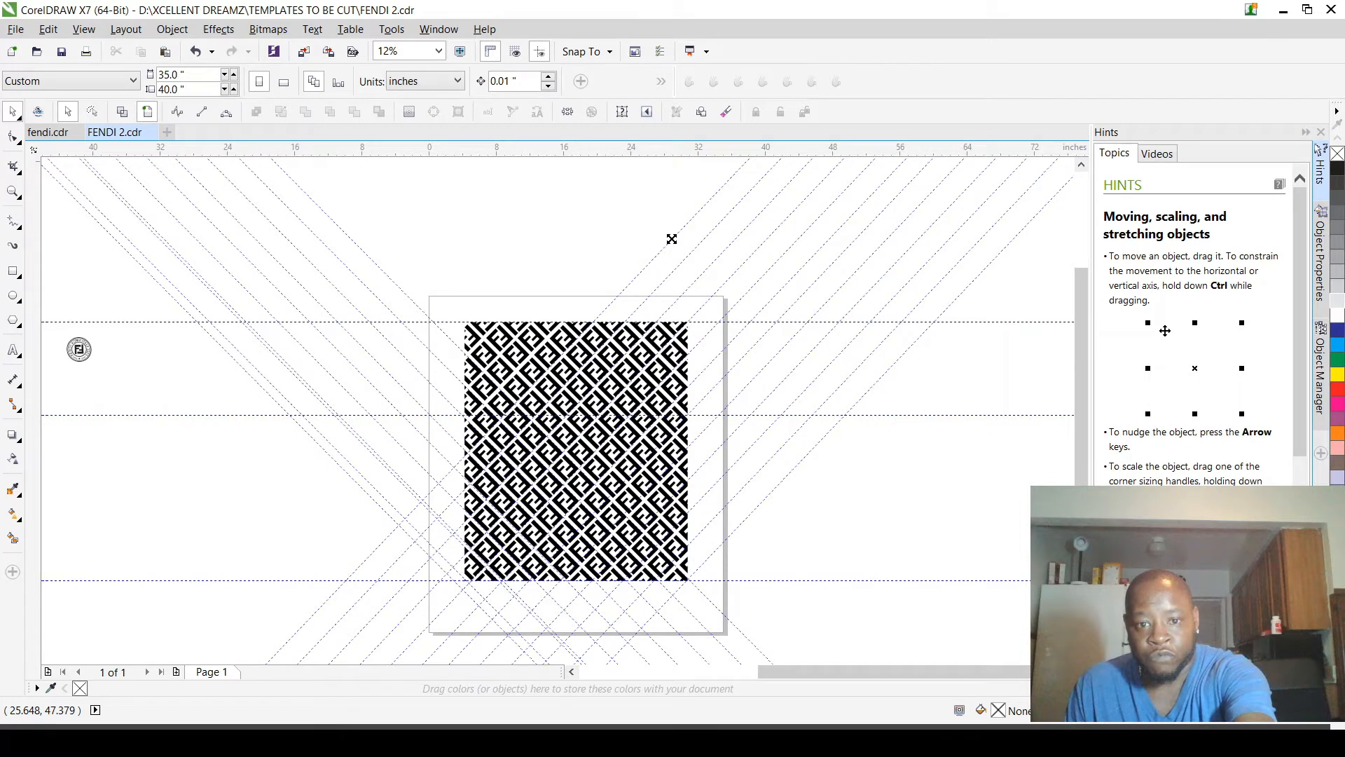
click(671, 239)
key(Delete)
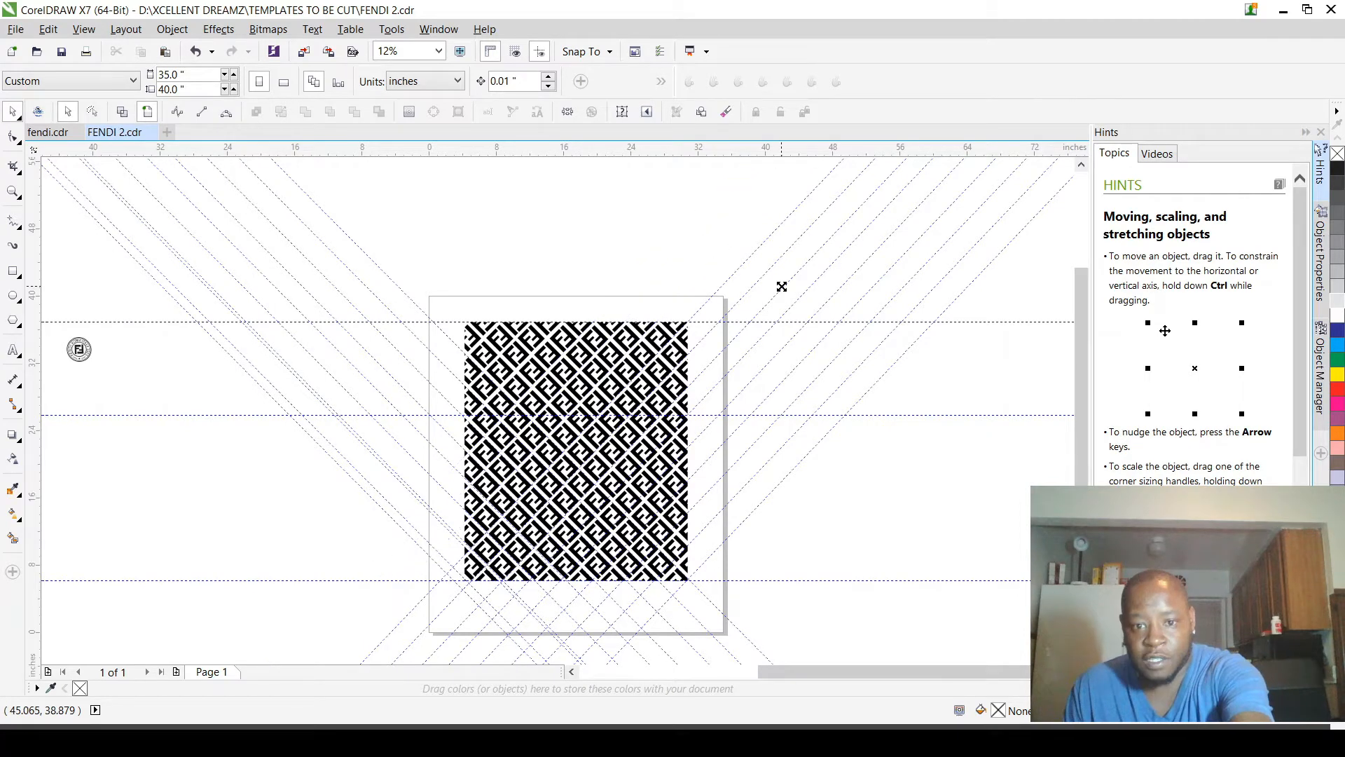
click(735, 271)
key(Delete)
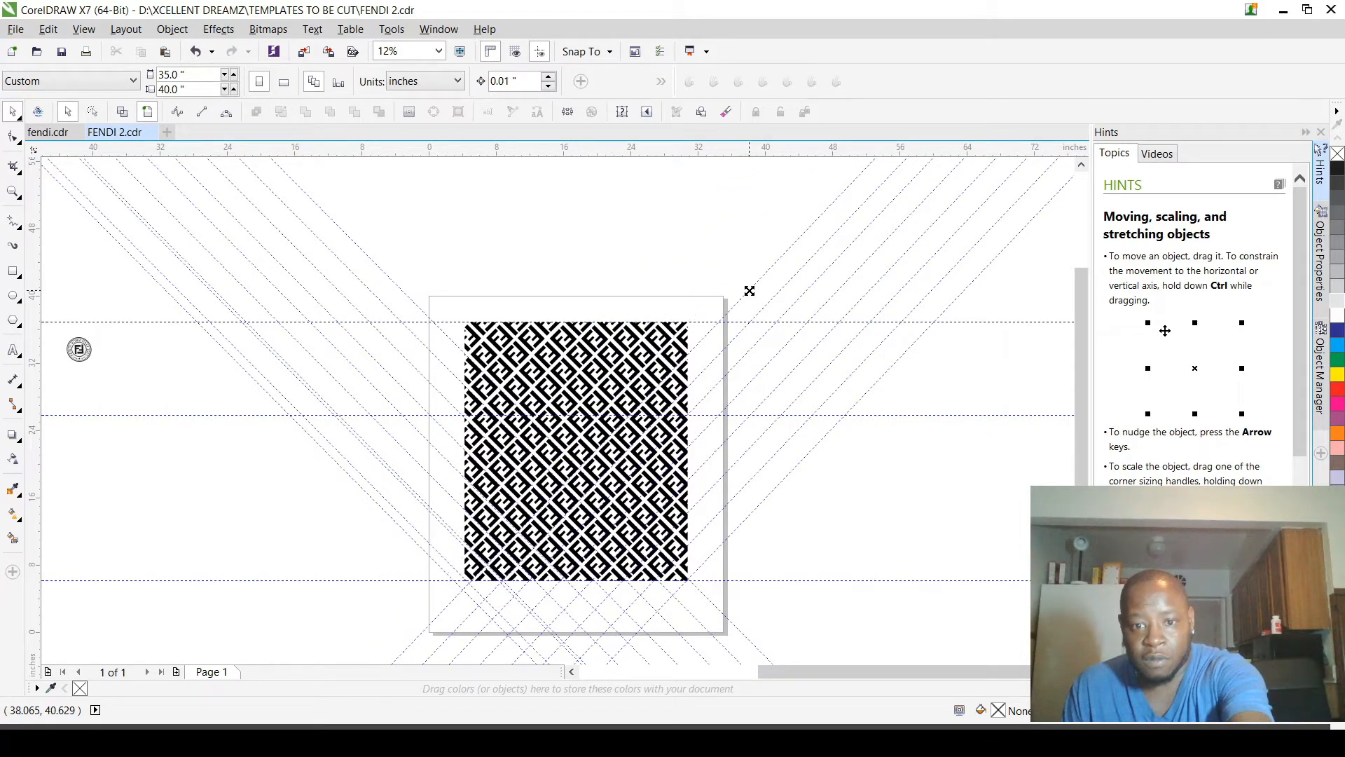
click(751, 302)
key(Delete)
click(767, 309)
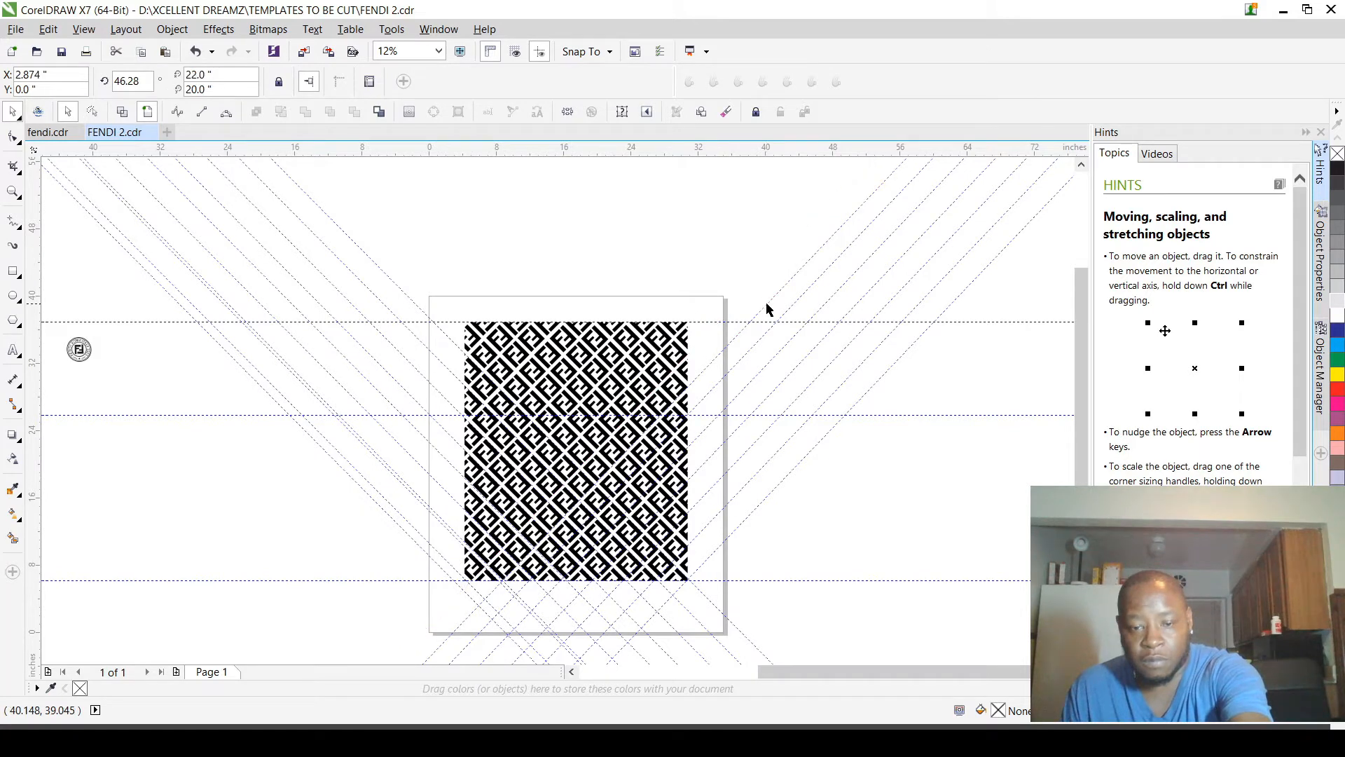
key(Delete)
click(765, 340)
key(Delete)
click(768, 362)
key(Delete)
click(782, 393)
key(Delete)
click(801, 397)
key(Delete)
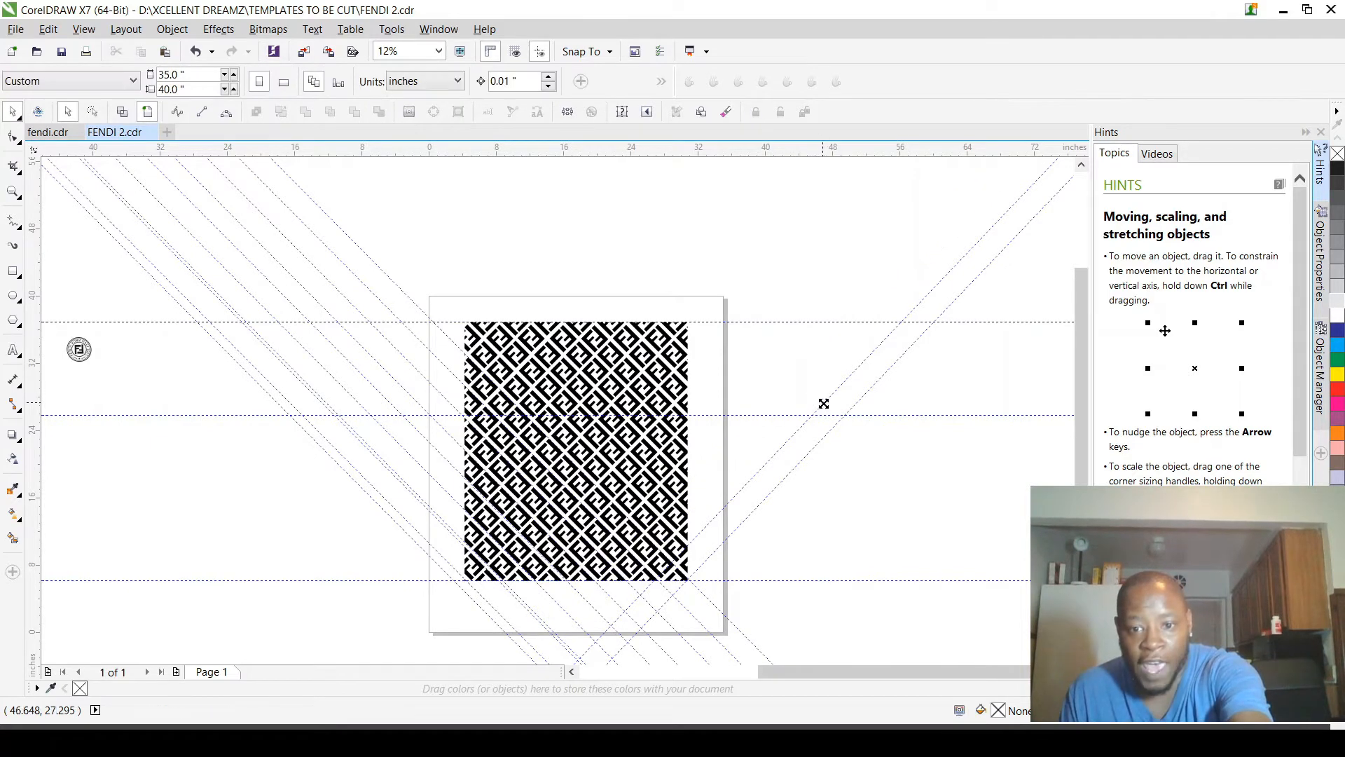
click(824, 406)
key(Delete)
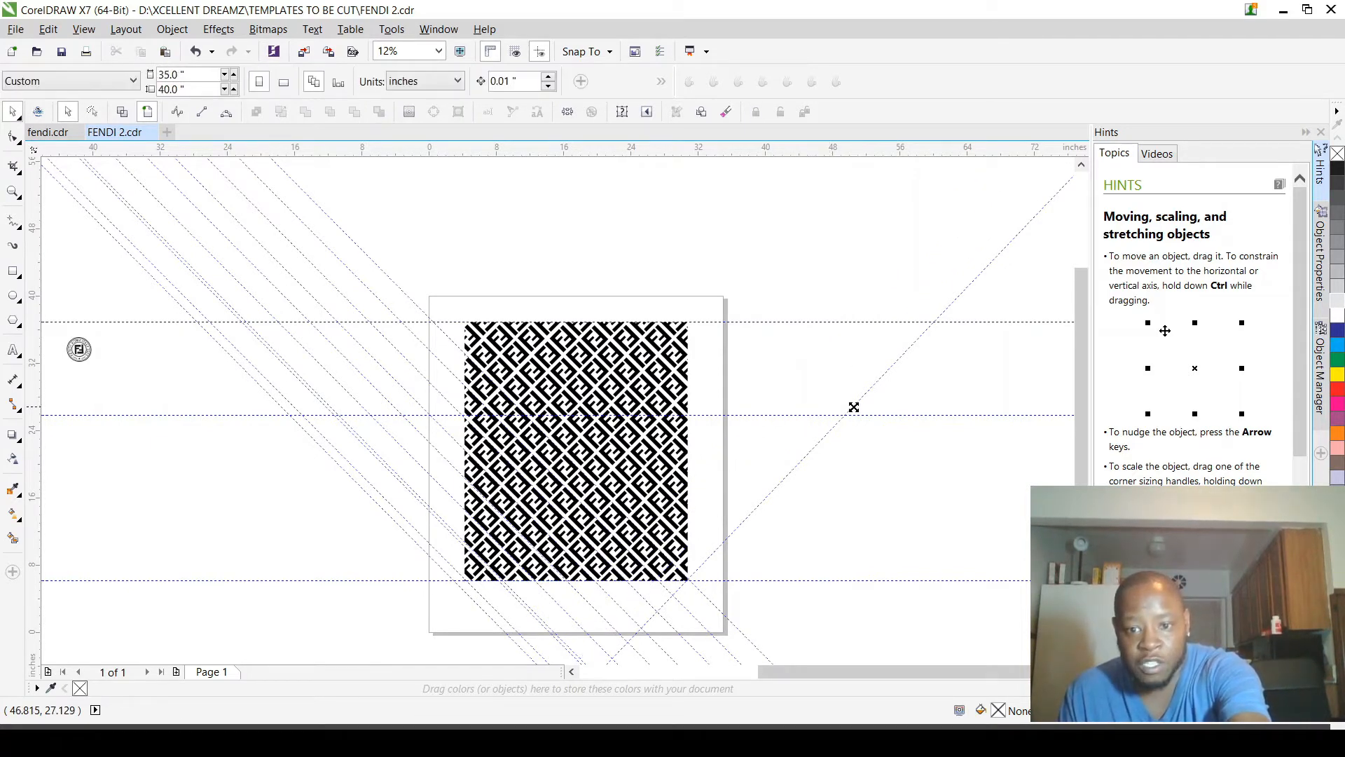
click(853, 406)
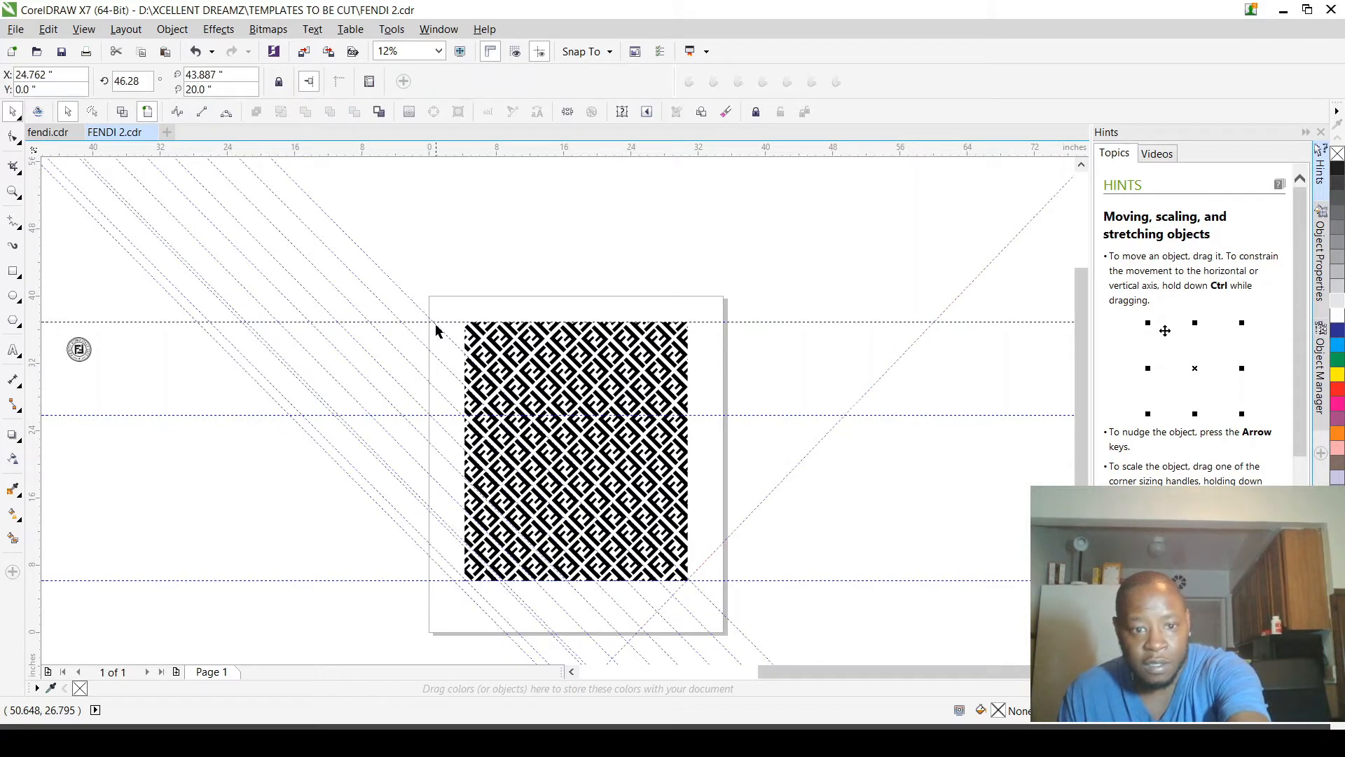
key(Delete)
Step: Delete the remaining 134.785° slanted guidelines crossing the pattern's lower-left area, keeping the three horizontal guidelines
click(396, 293)
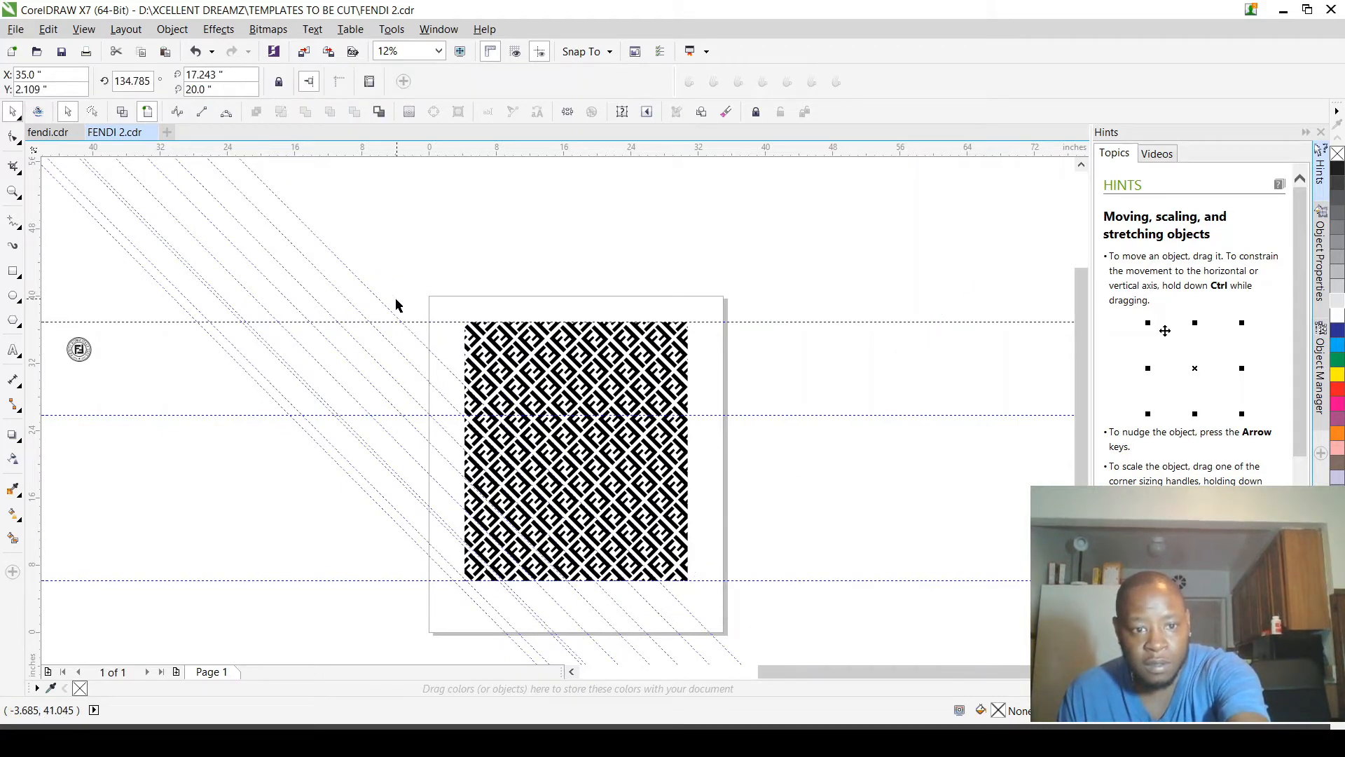
key(Delete)
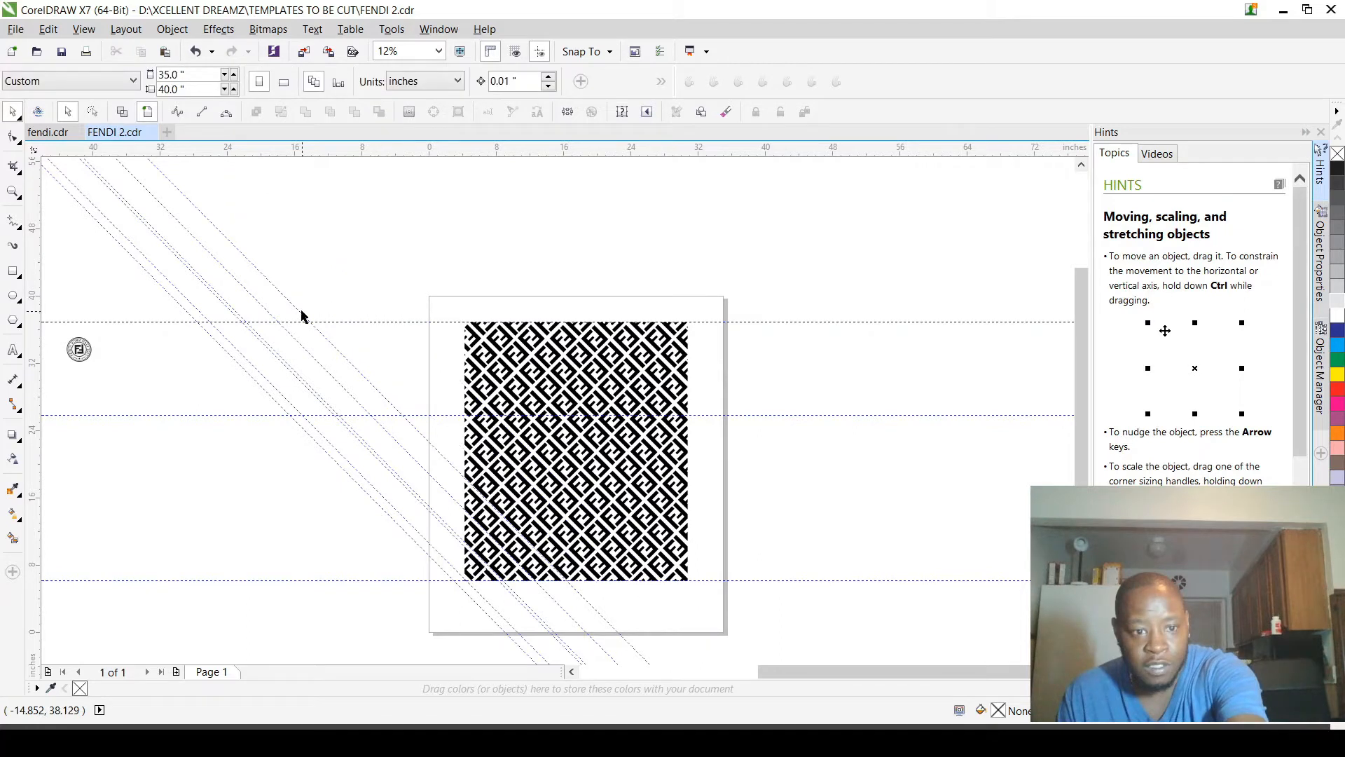
drag(302, 316, 239, 315)
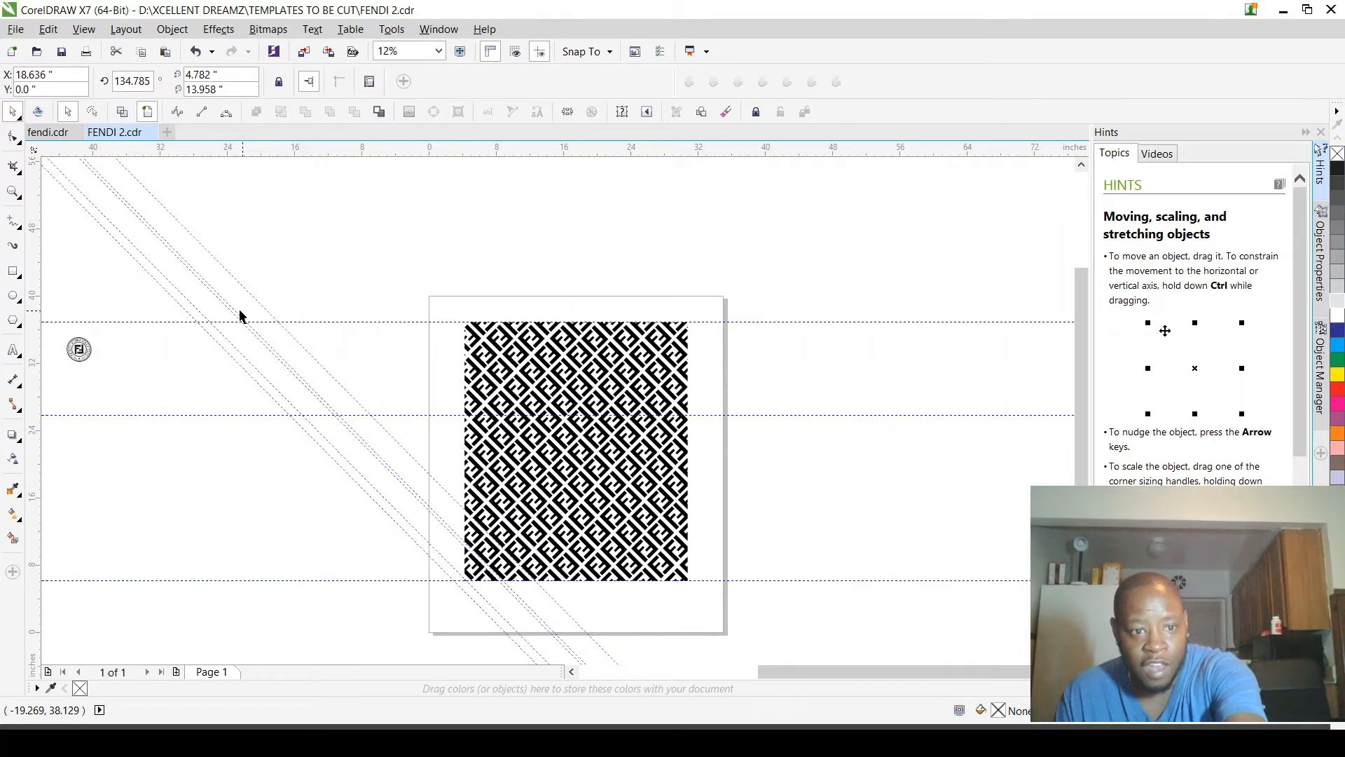
key(Delete)
click(234, 318)
key(Delete)
click(203, 315)
key(Delete)
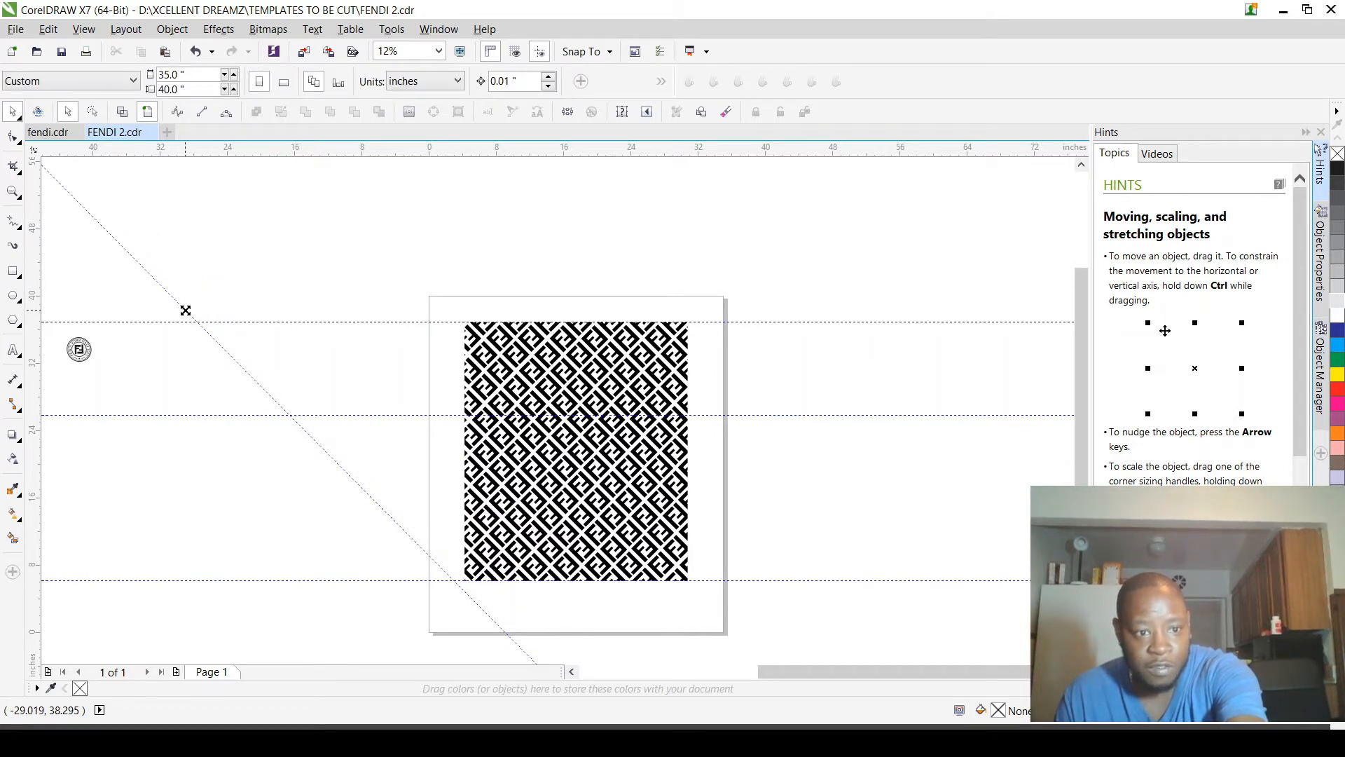
click(183, 309)
key(Delete)
Step: Select the pattern pieces lying fully above the middle horizontal guideline and place them as a copy to the right at X 53.178 in, level with the original
scroll(437, 376, down, 1)
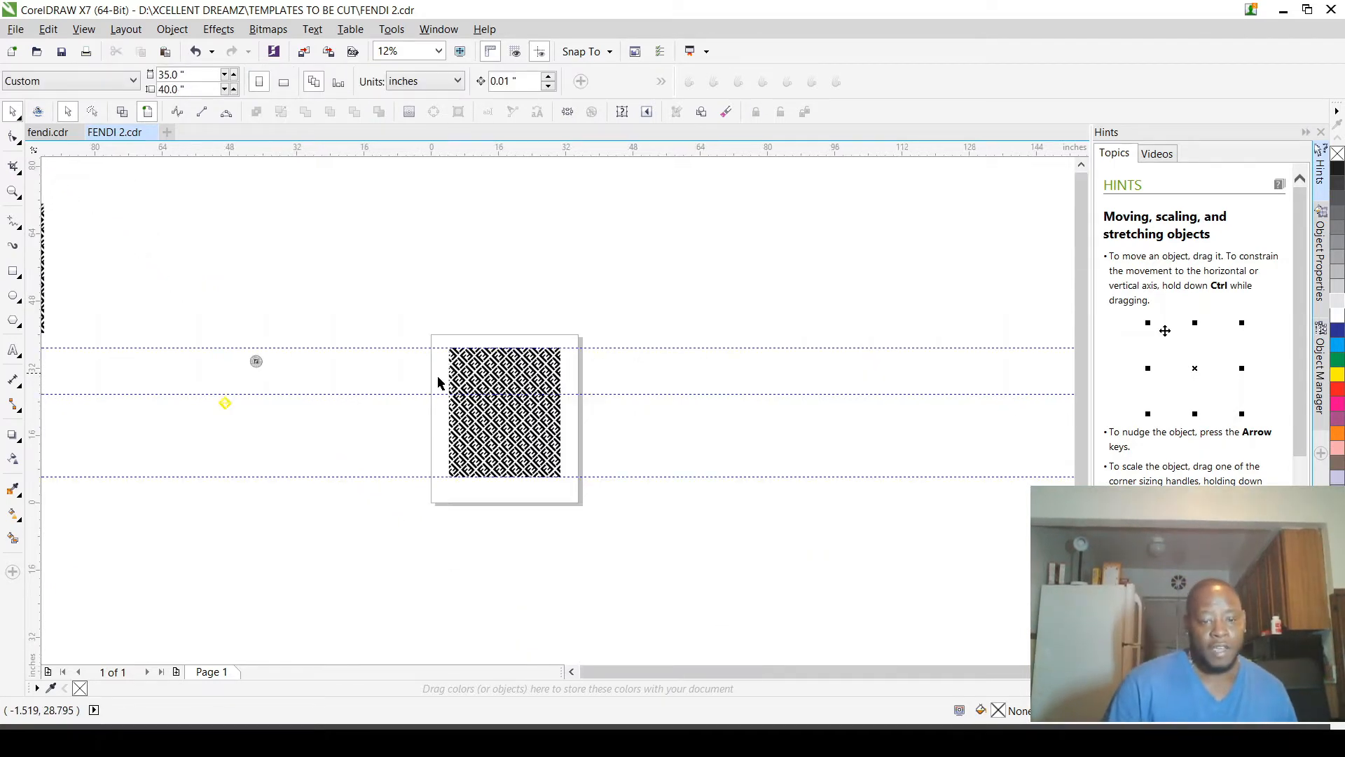
scroll(519, 398, up, 2)
scroll(308, 282, down, 1)
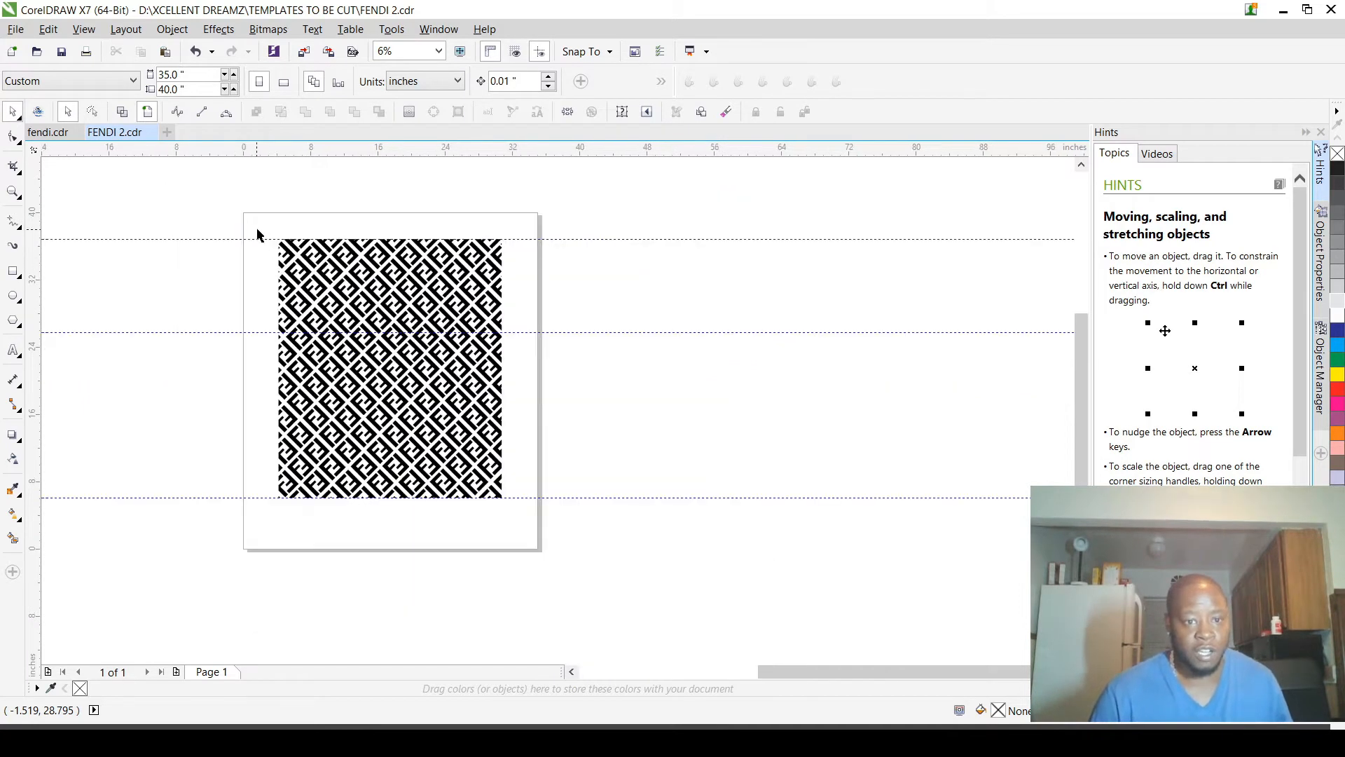
drag(257, 229, 533, 330)
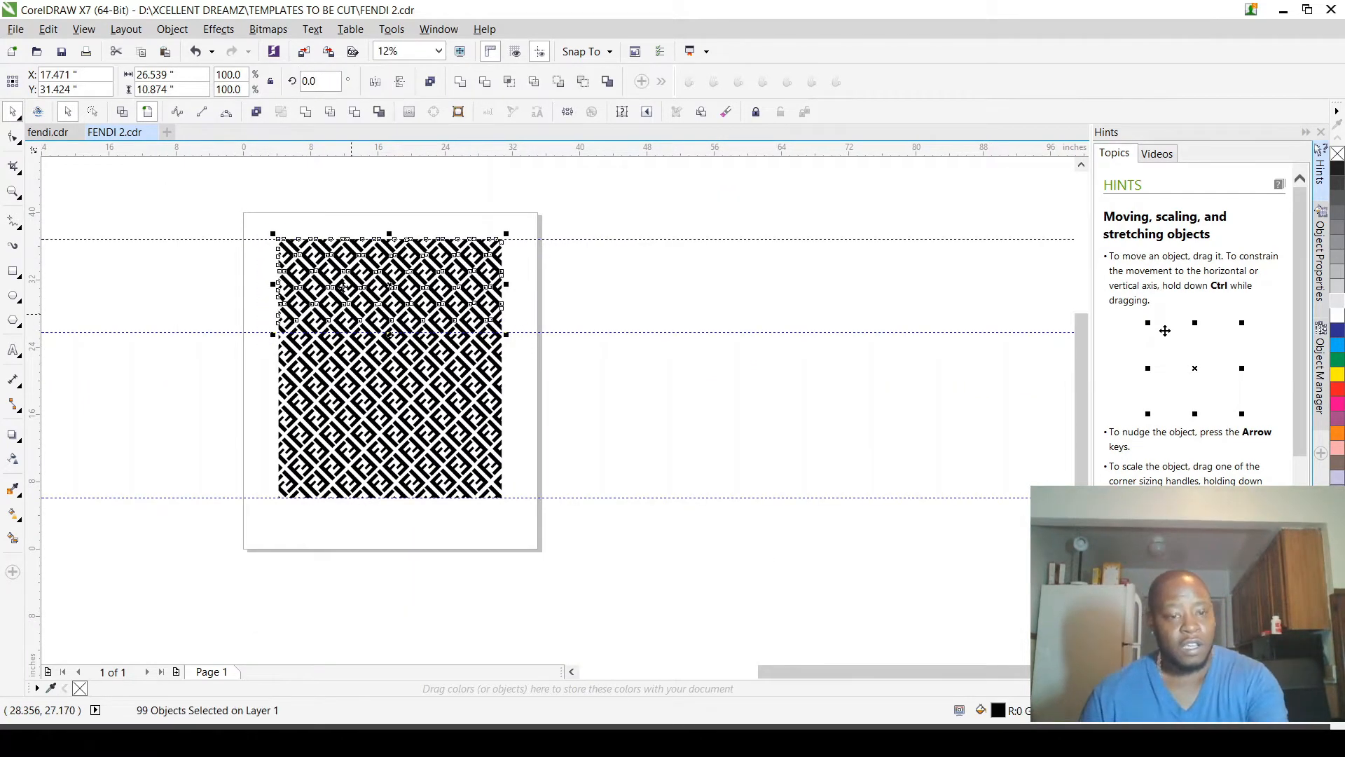
drag(399, 297, 696, 297)
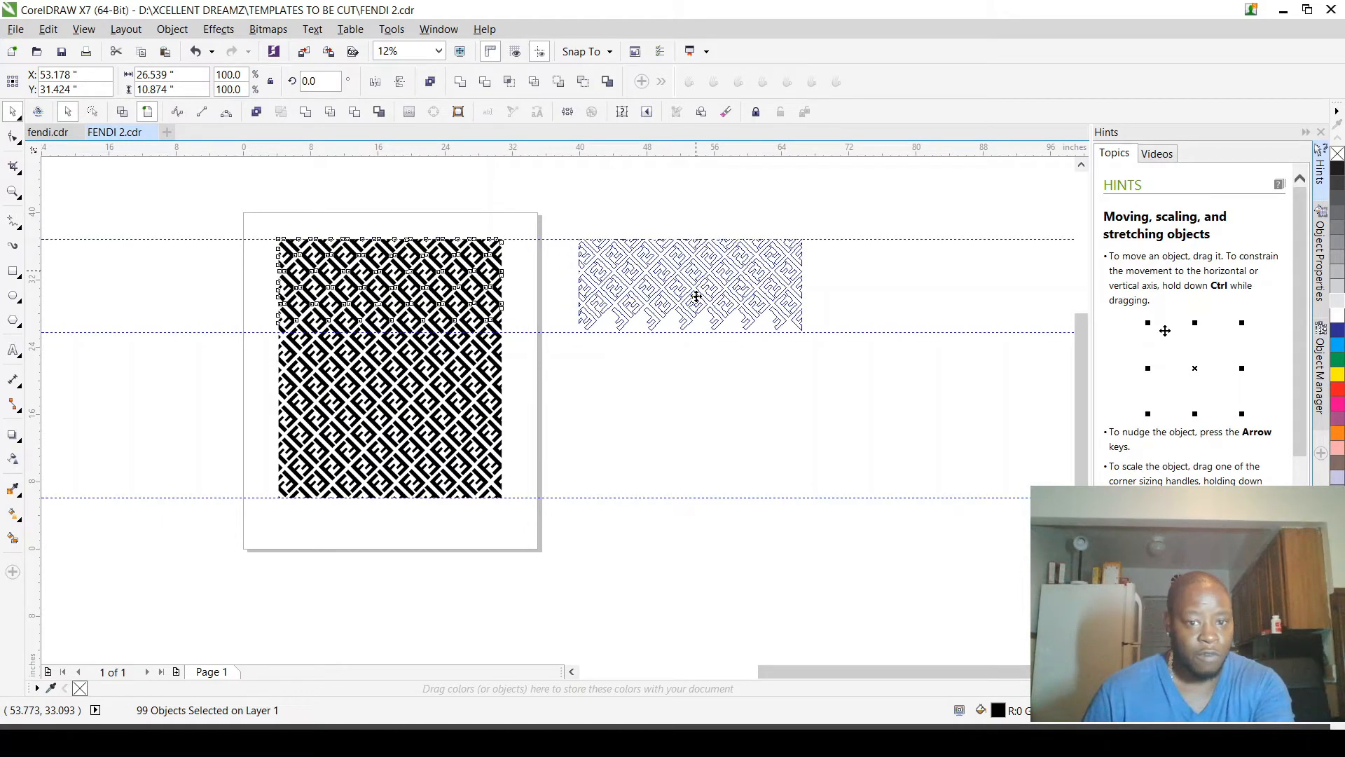
drag(697, 297, 697, 297)
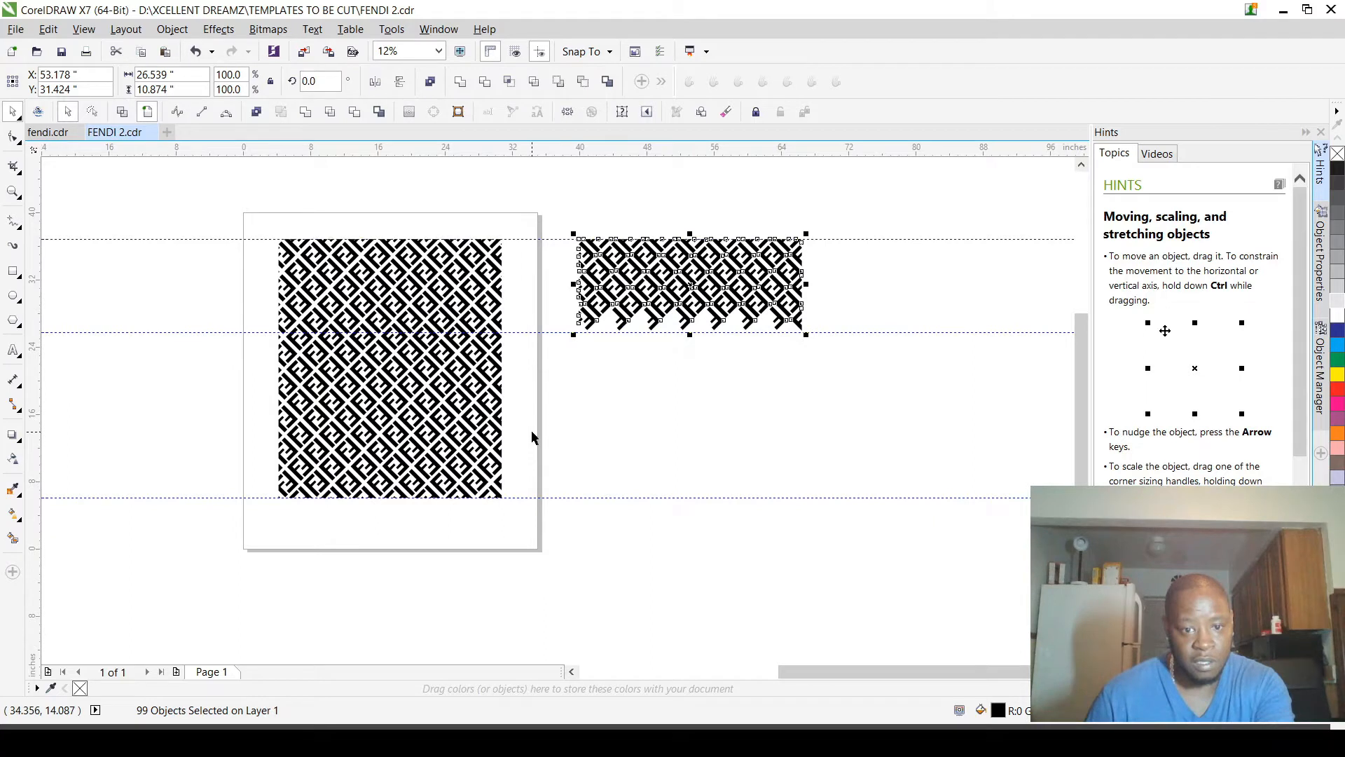
drag(532, 433, 221, 340)
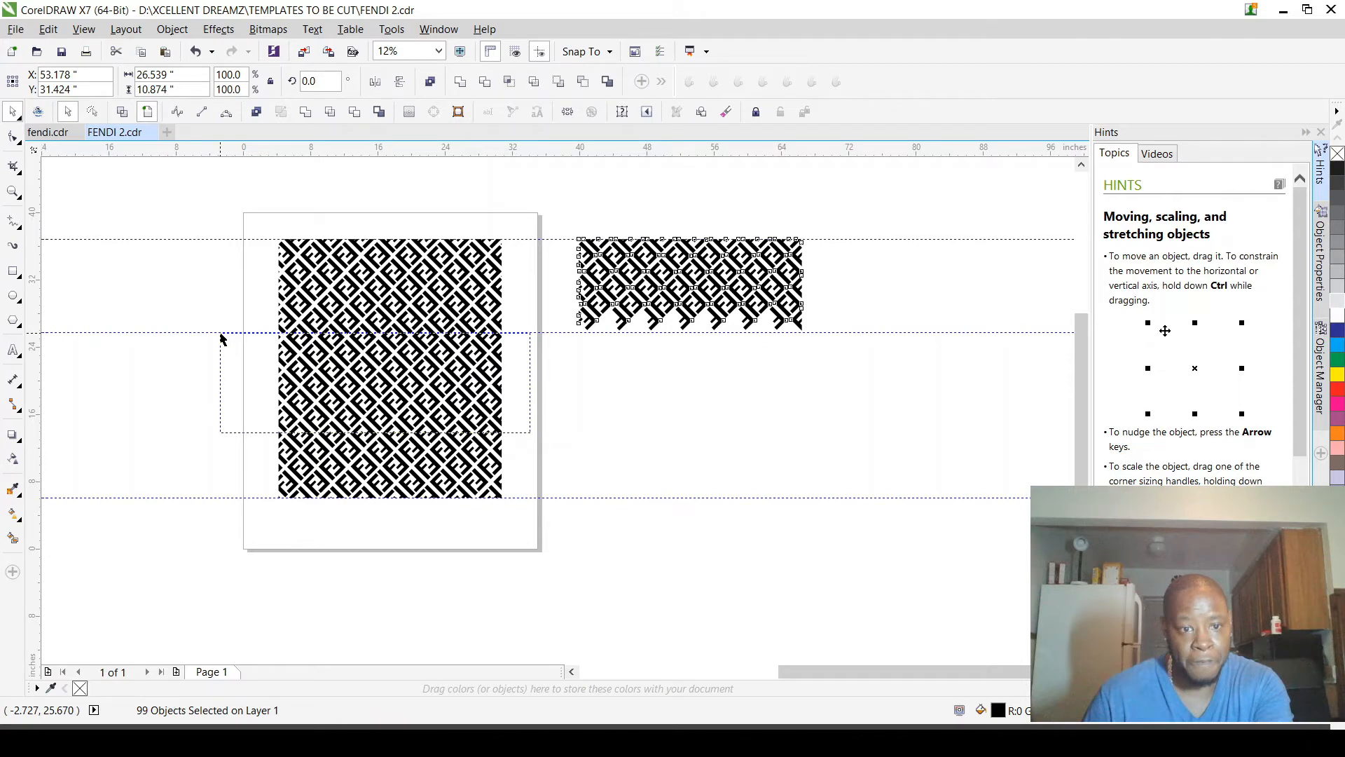
drag(221, 339, 427, 335)
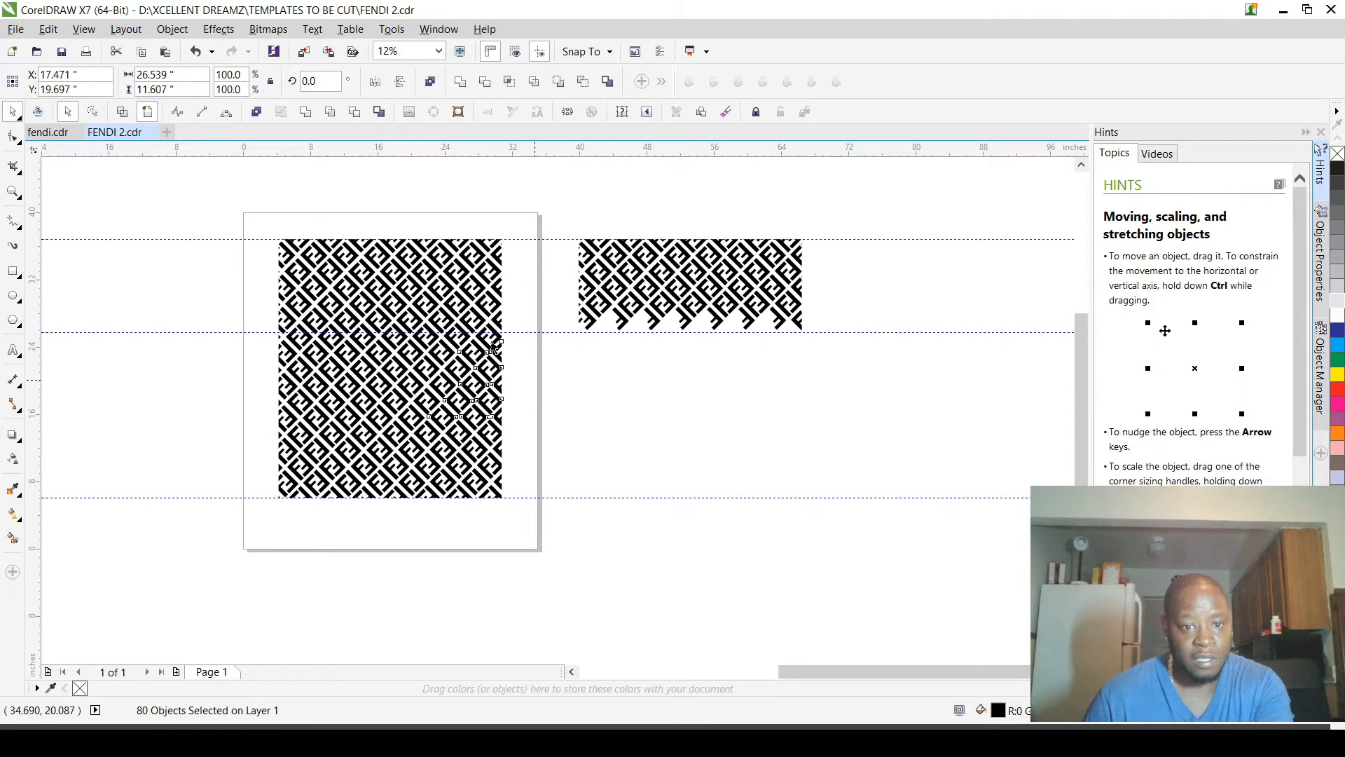
scroll(491, 339, up, 1)
click(545, 168)
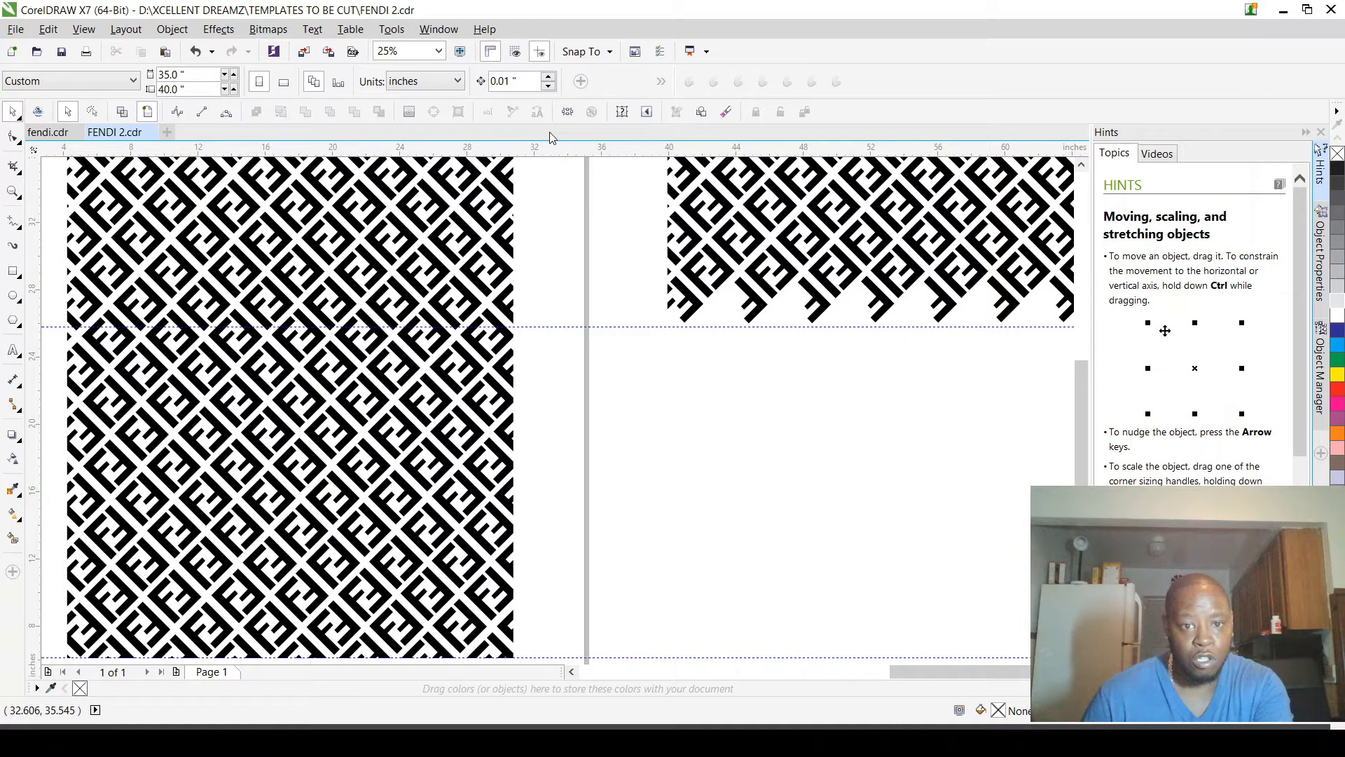
Step: Add a horizontal guideline across the lower part of the pattern and set its height at Y 13.556 in
drag(552, 148, 560, 554)
scroll(561, 541, down, 1)
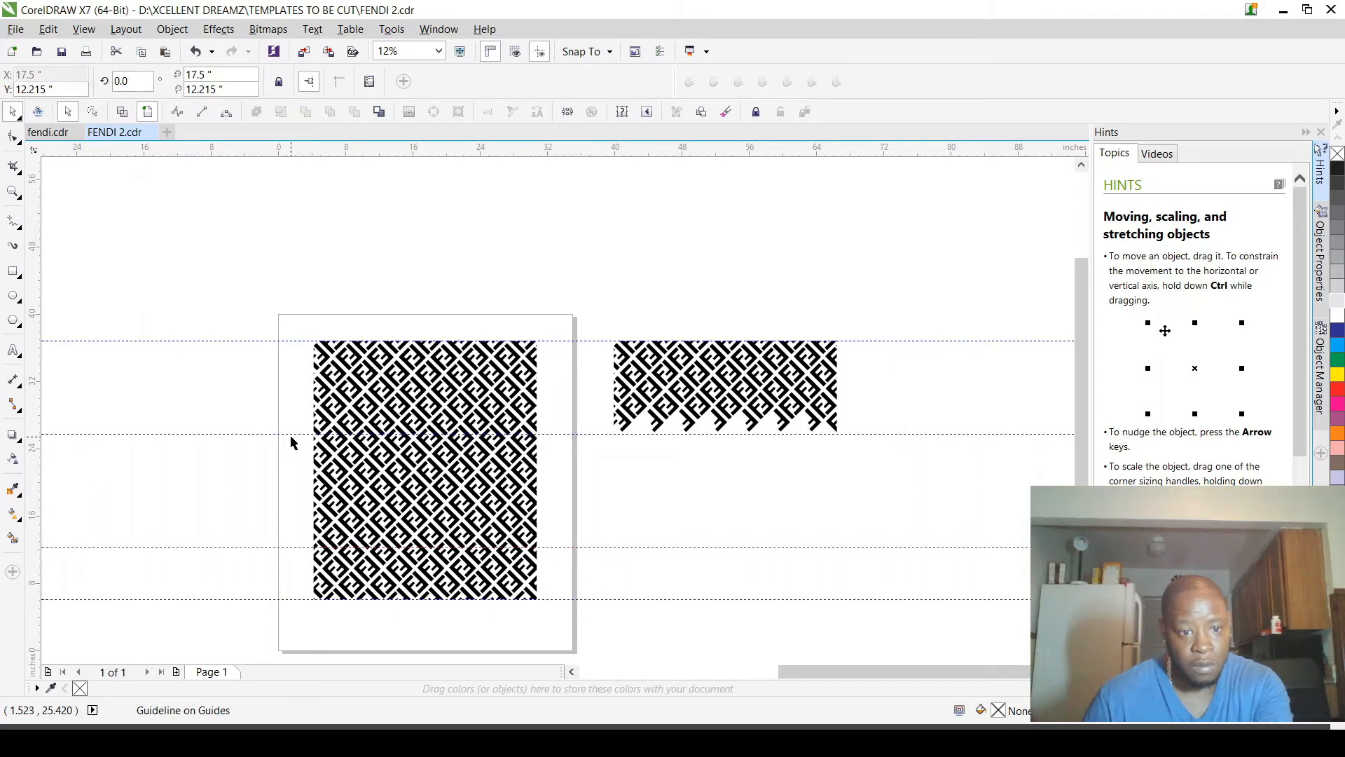
drag(292, 437, 567, 549)
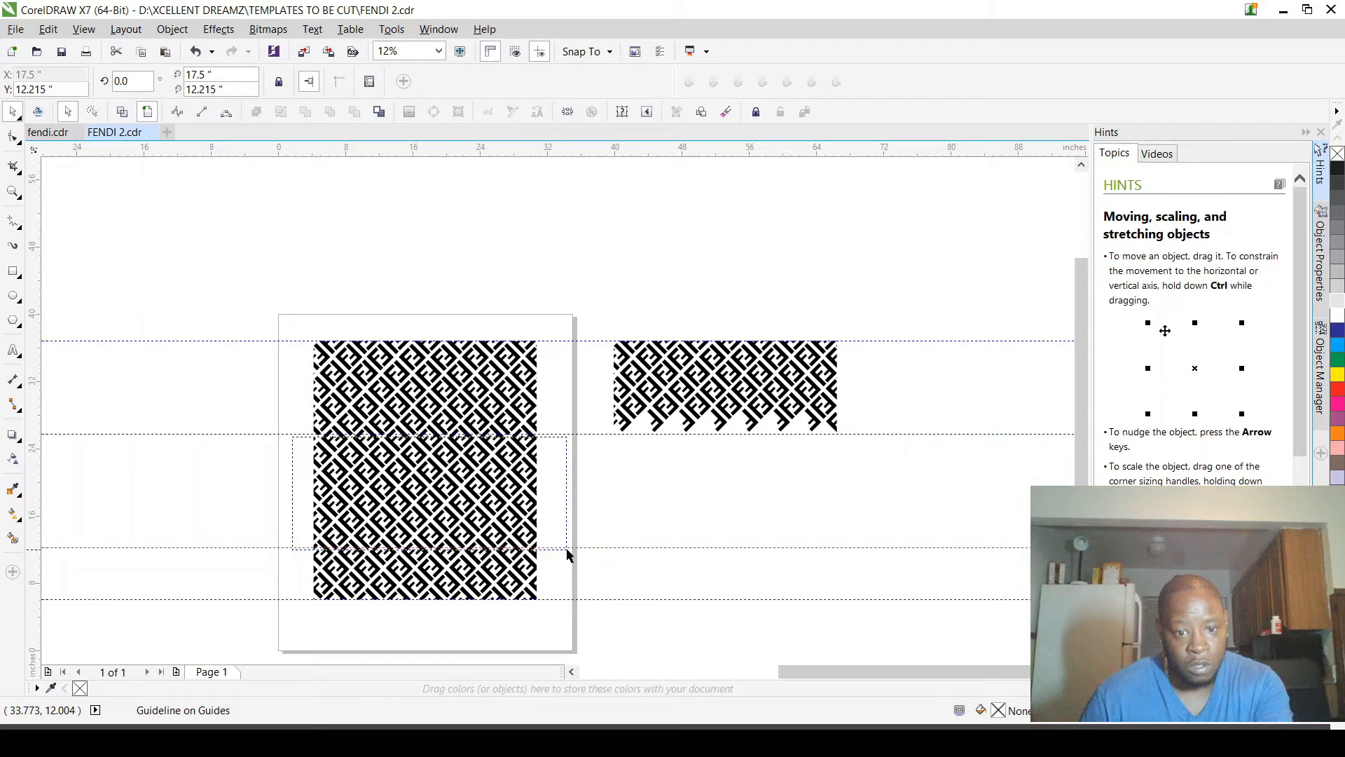
scroll(547, 538, up, 3)
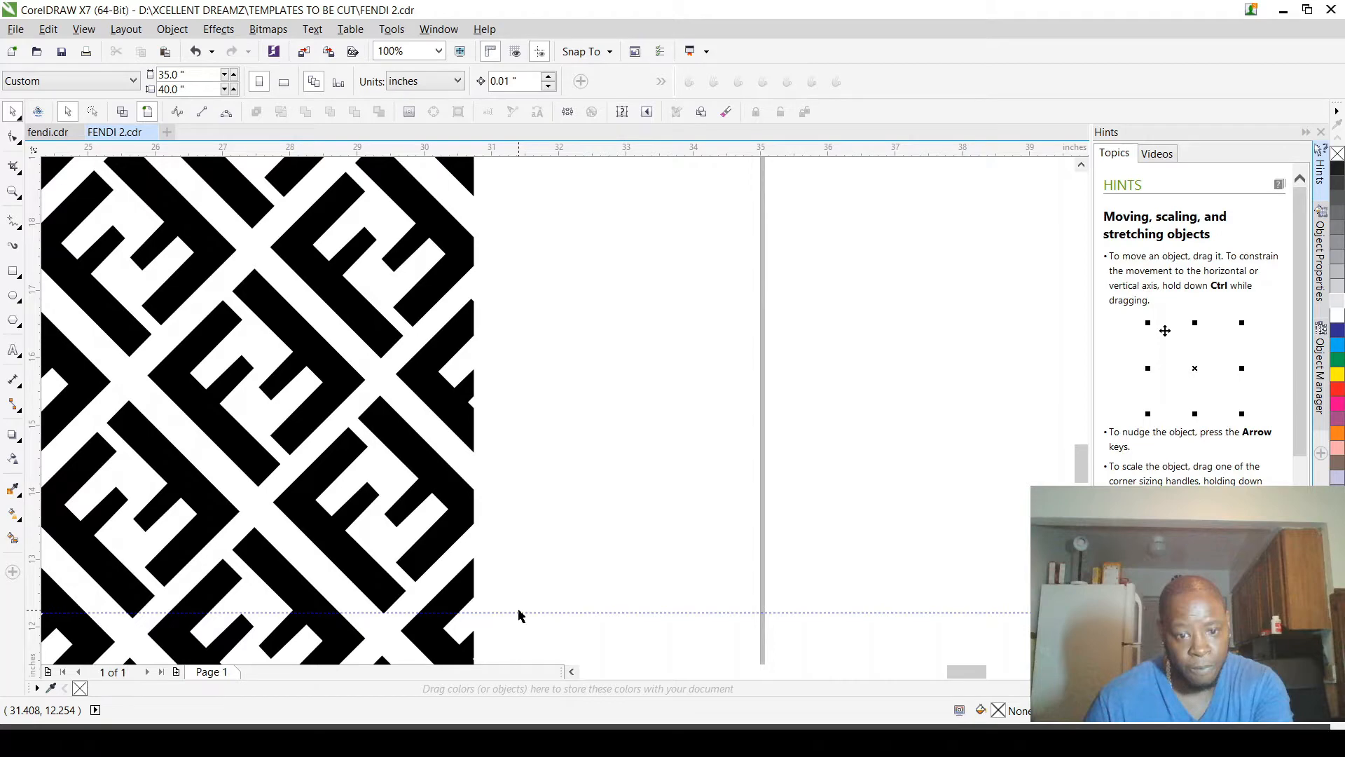
scroll(519, 615, down, 3)
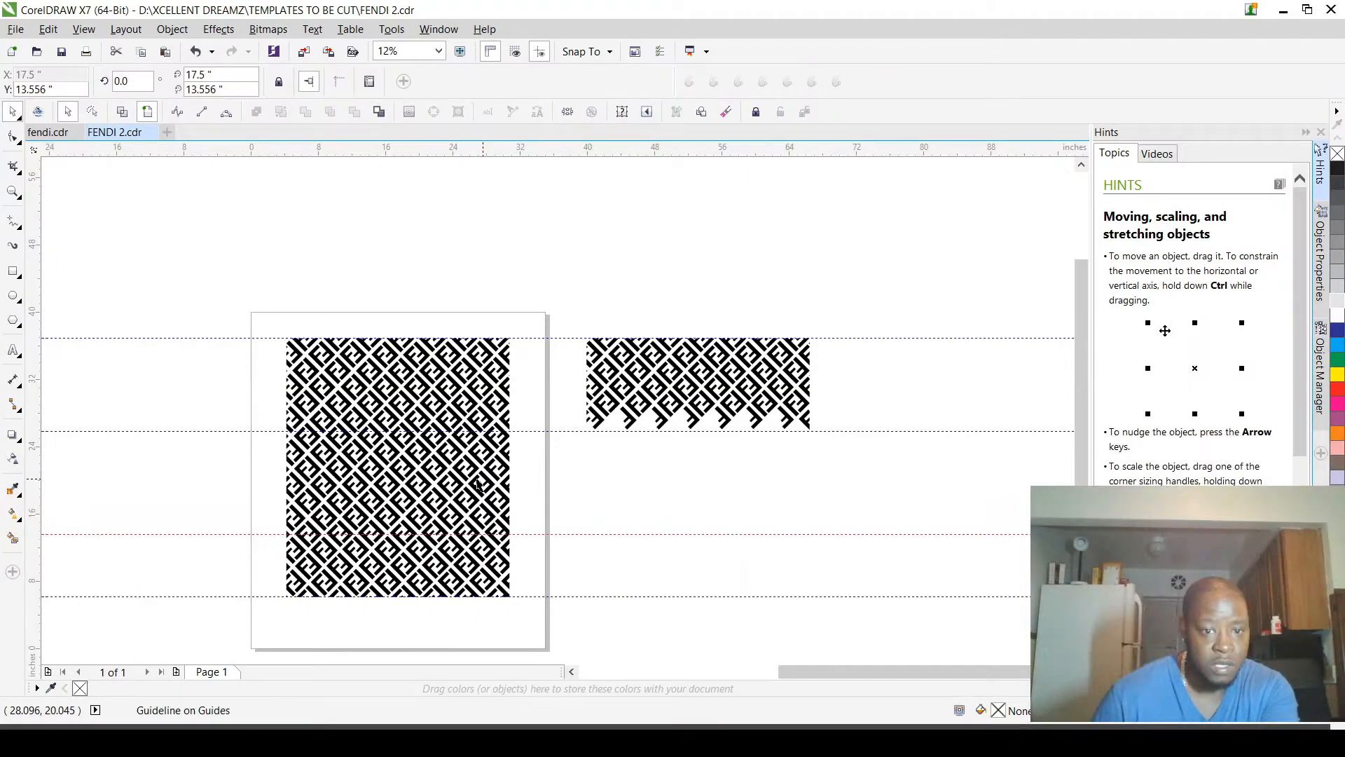
scroll(478, 485, up, 1)
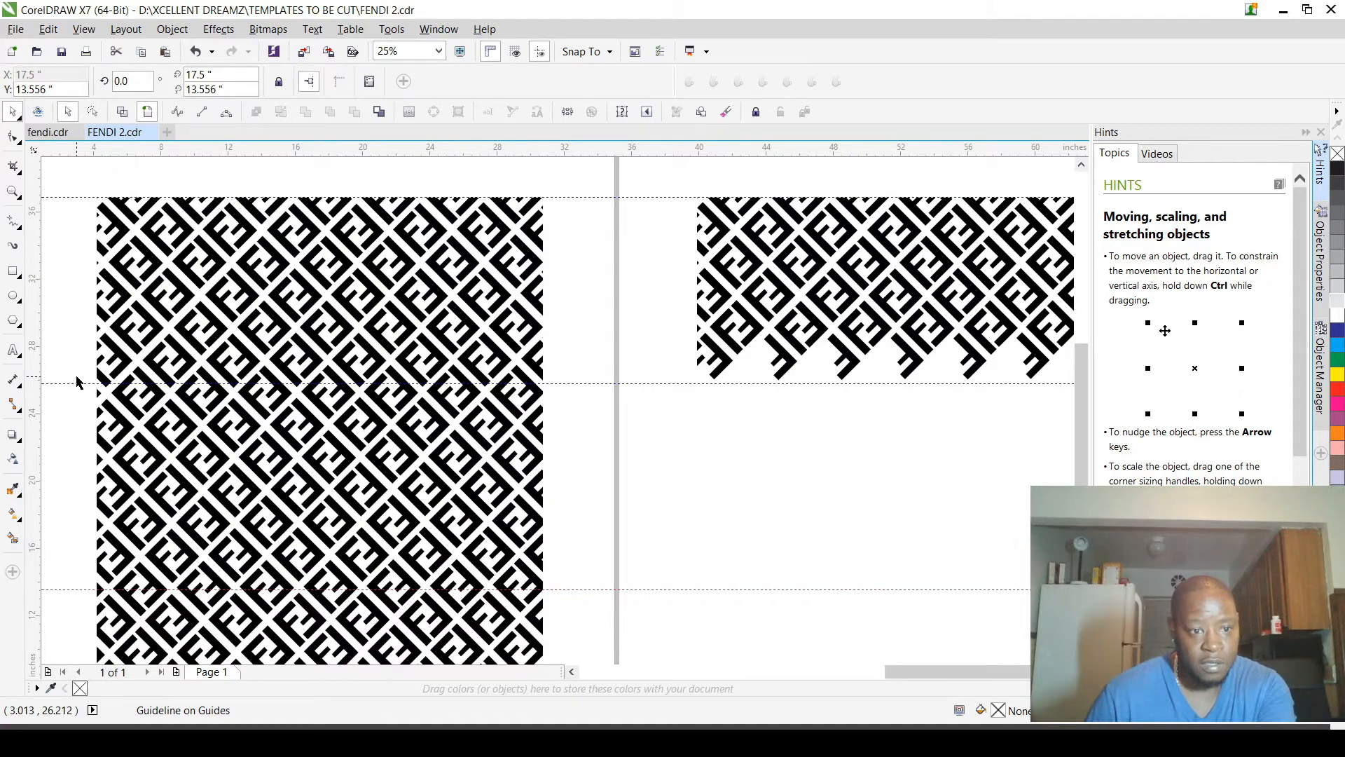
drag(77, 378, 582, 590)
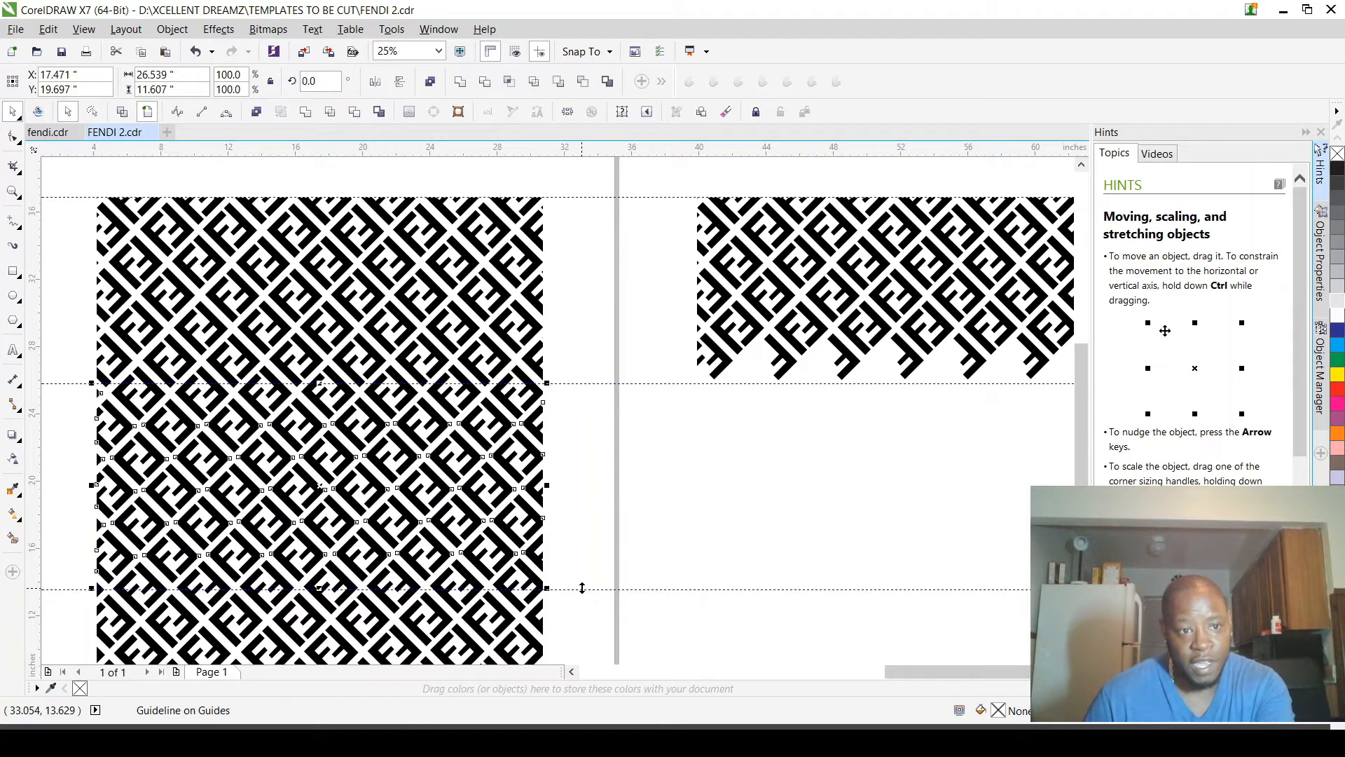
scroll(563, 601, up, 2)
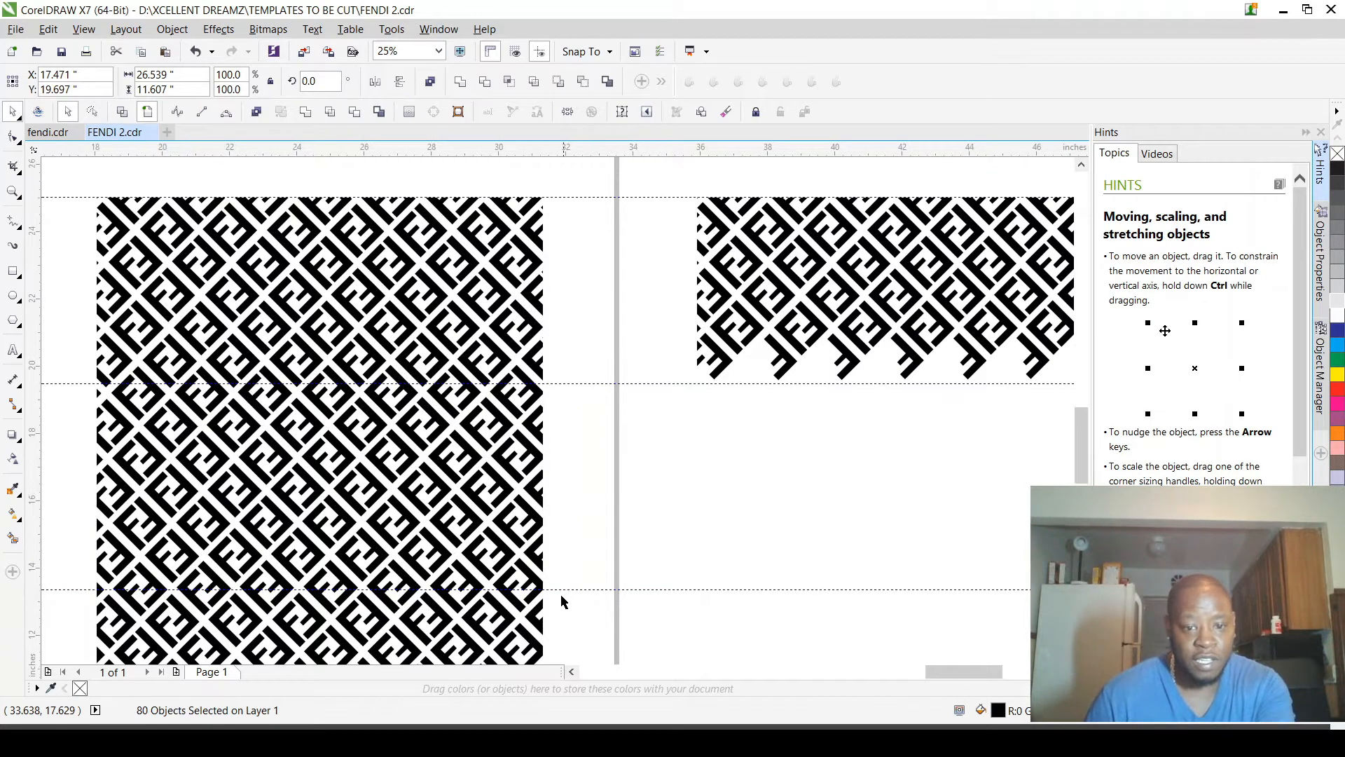
Step: Raise the new horizontal guideline to Y 14.048 in, level with the corner of the motif at the pattern's right edge
scroll(561, 596, up, 3)
click(486, 551)
drag(467, 546, 452, 416)
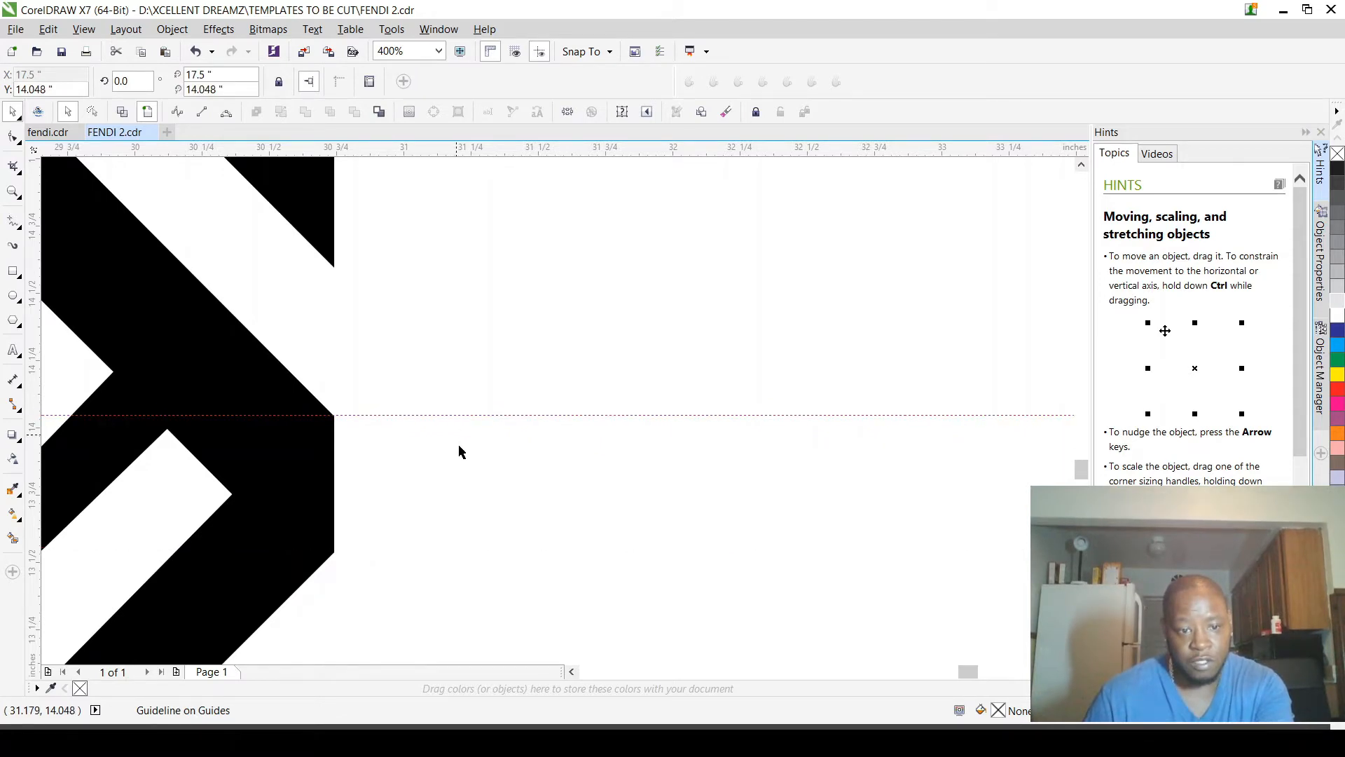
click(459, 446)
scroll(459, 445, down, 5)
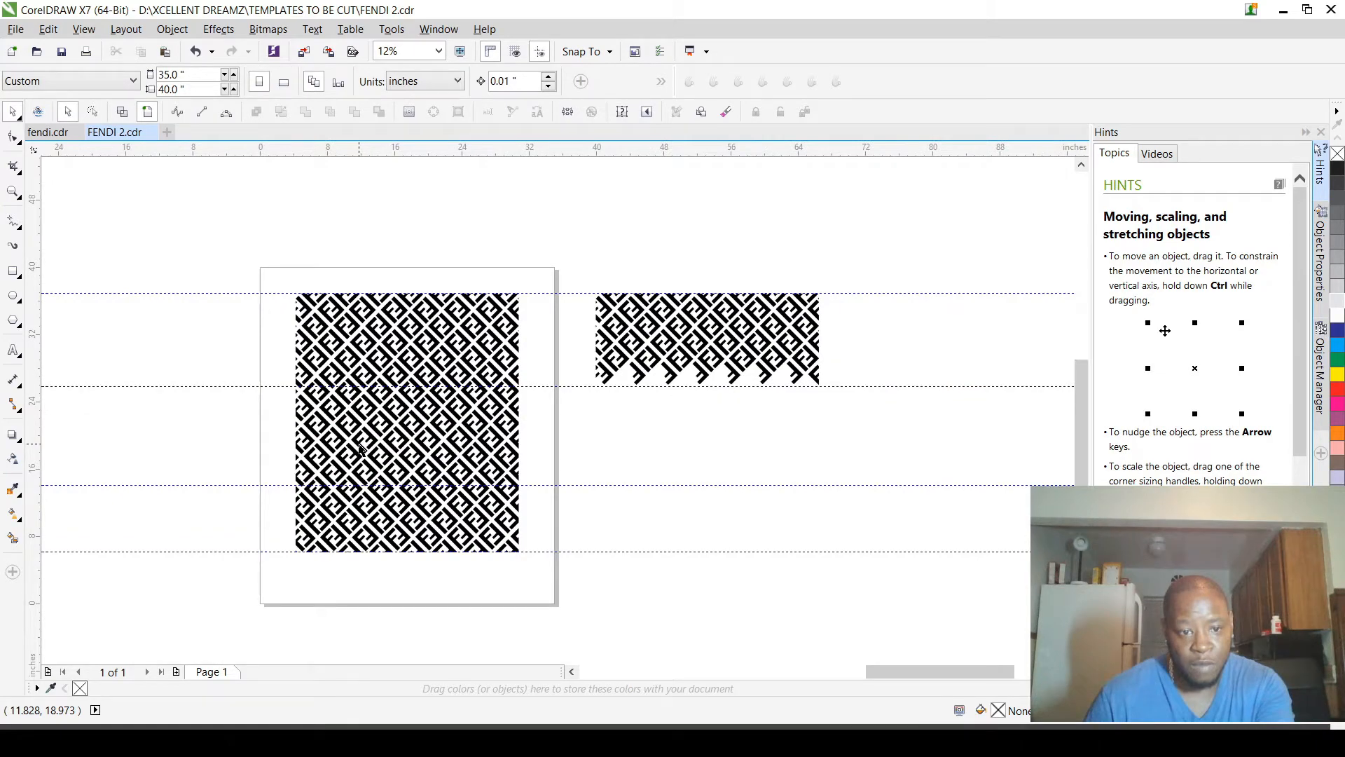
Step: Try to copy the pattern pieces lying between the two middle guidelines to the right of the page, level with the original, at X 49.968 in
scroll(360, 449, up, 1)
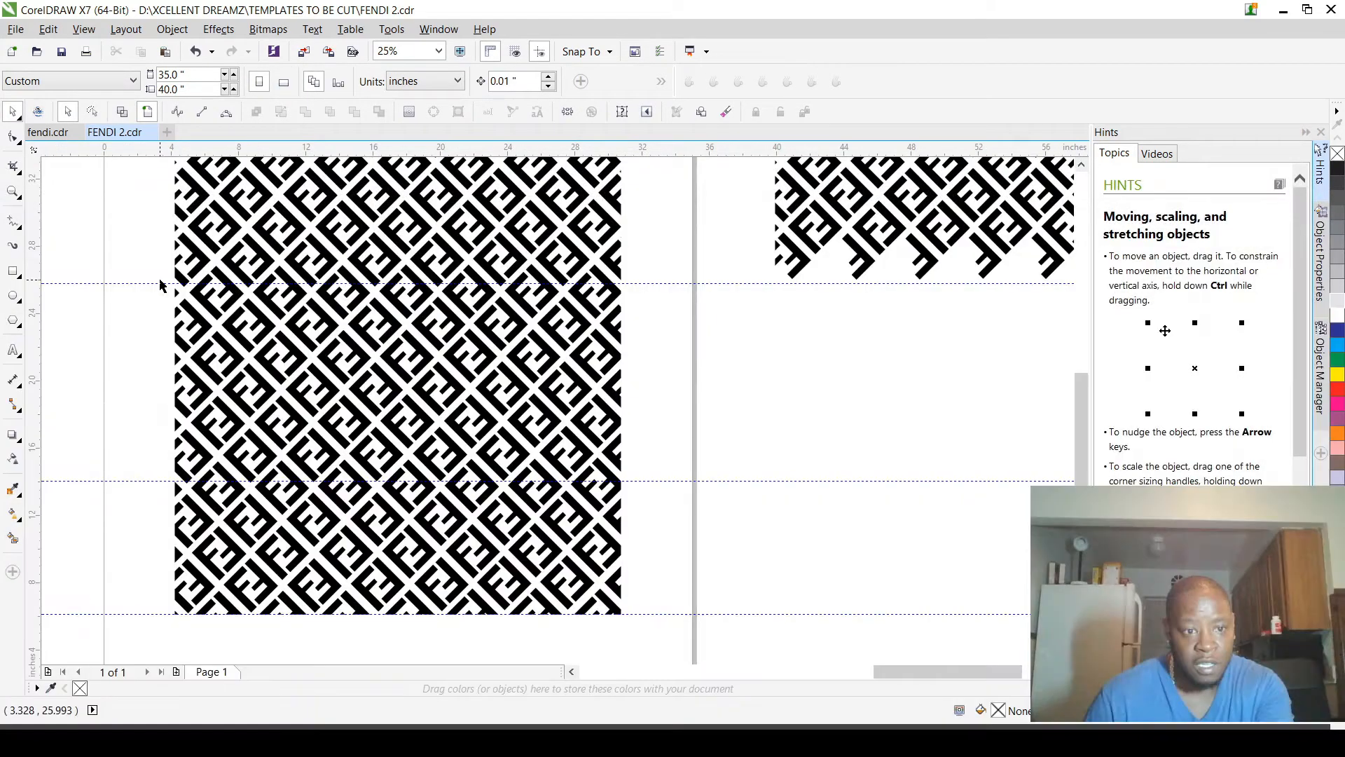
drag(160, 283, 682, 481)
scroll(622, 475, down, 1)
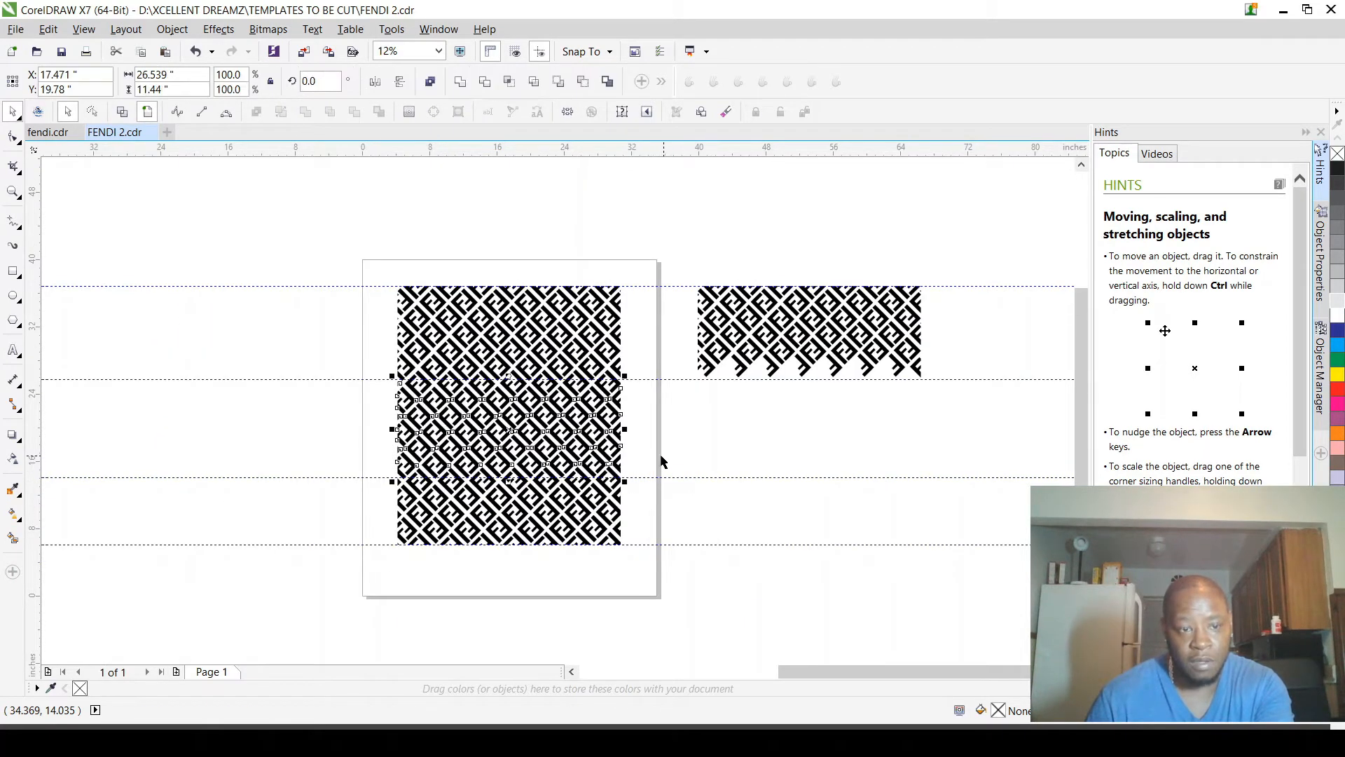
scroll(660, 456, up, 1)
scroll(655, 441, down, 1)
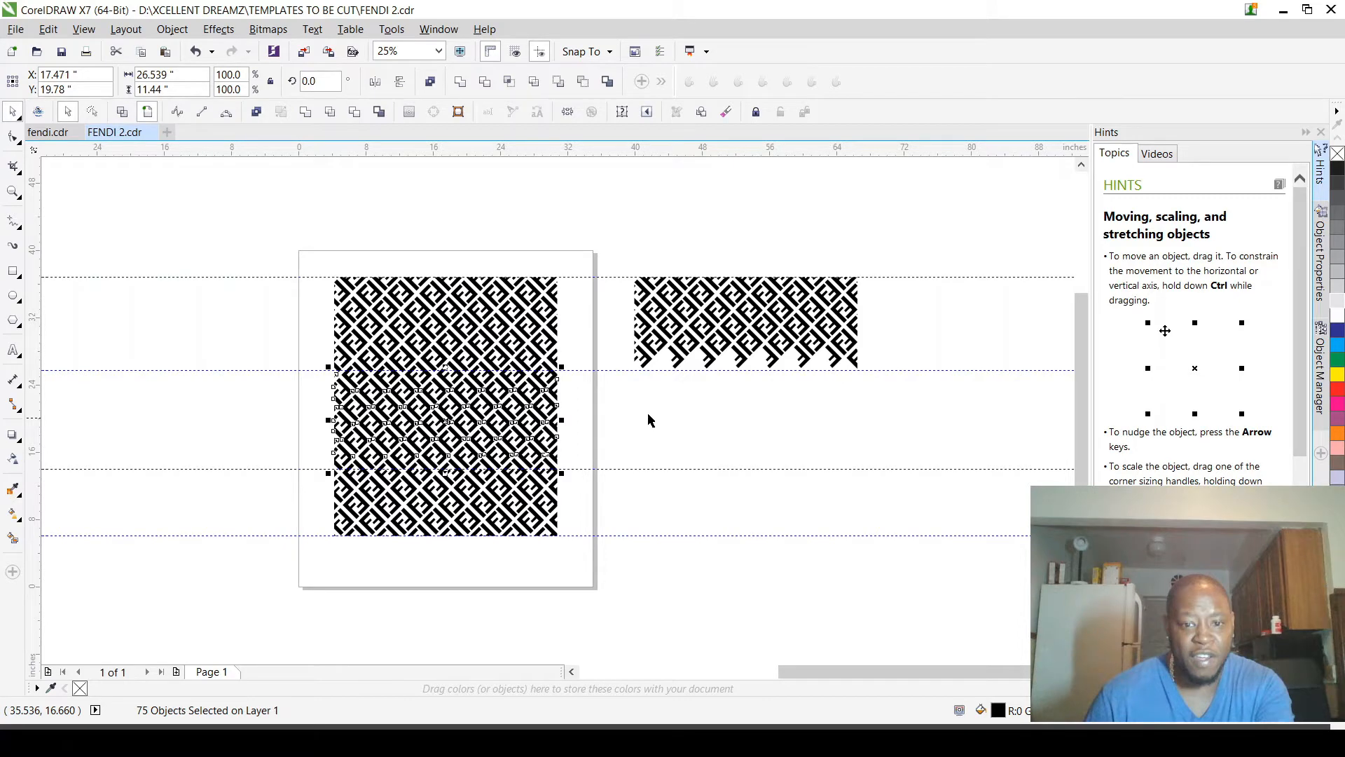
scroll(648, 419, up, 1)
drag(392, 460, 938, 460)
scroll(614, 437, down, 1)
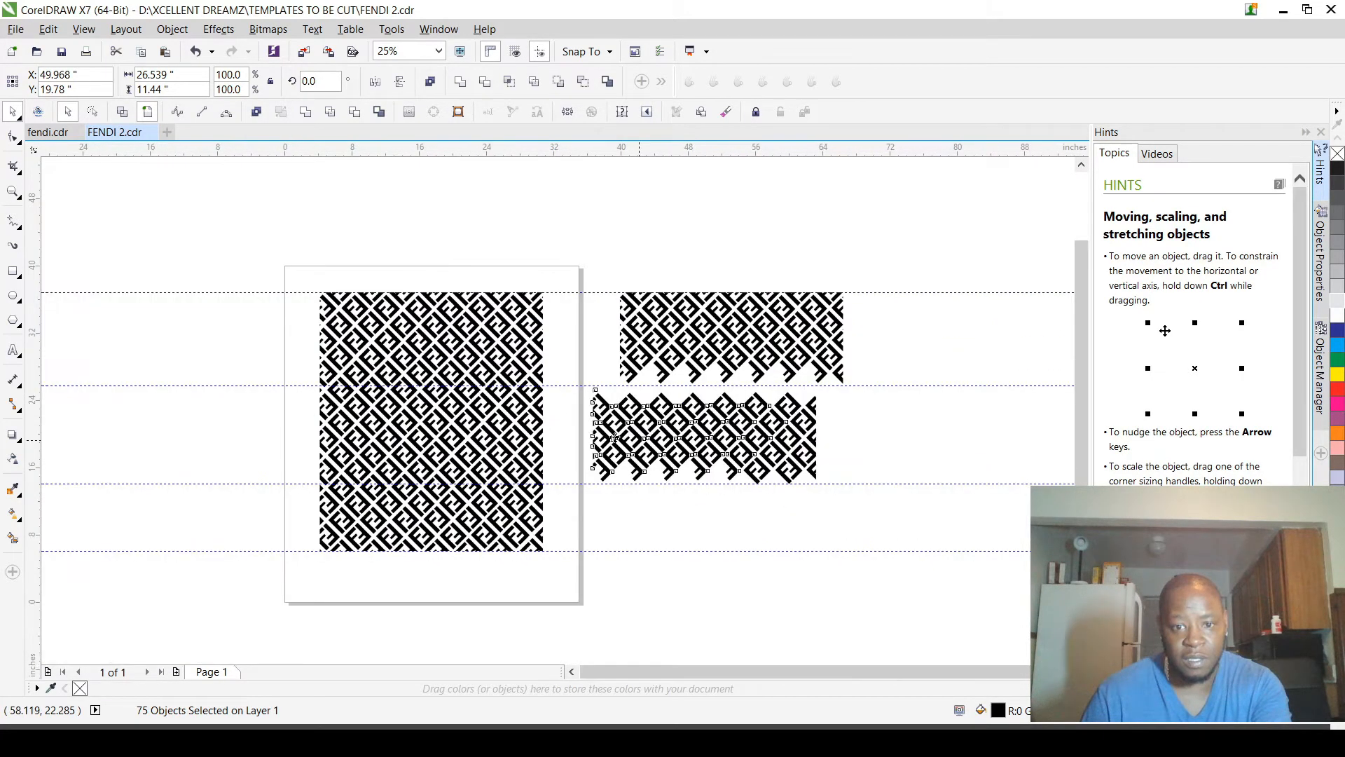
Step: Align the copied band beneath the upper copied section at X 53.161 in, and delete that band
scroll(766, 424, down, 1)
scroll(845, 437, up, 1)
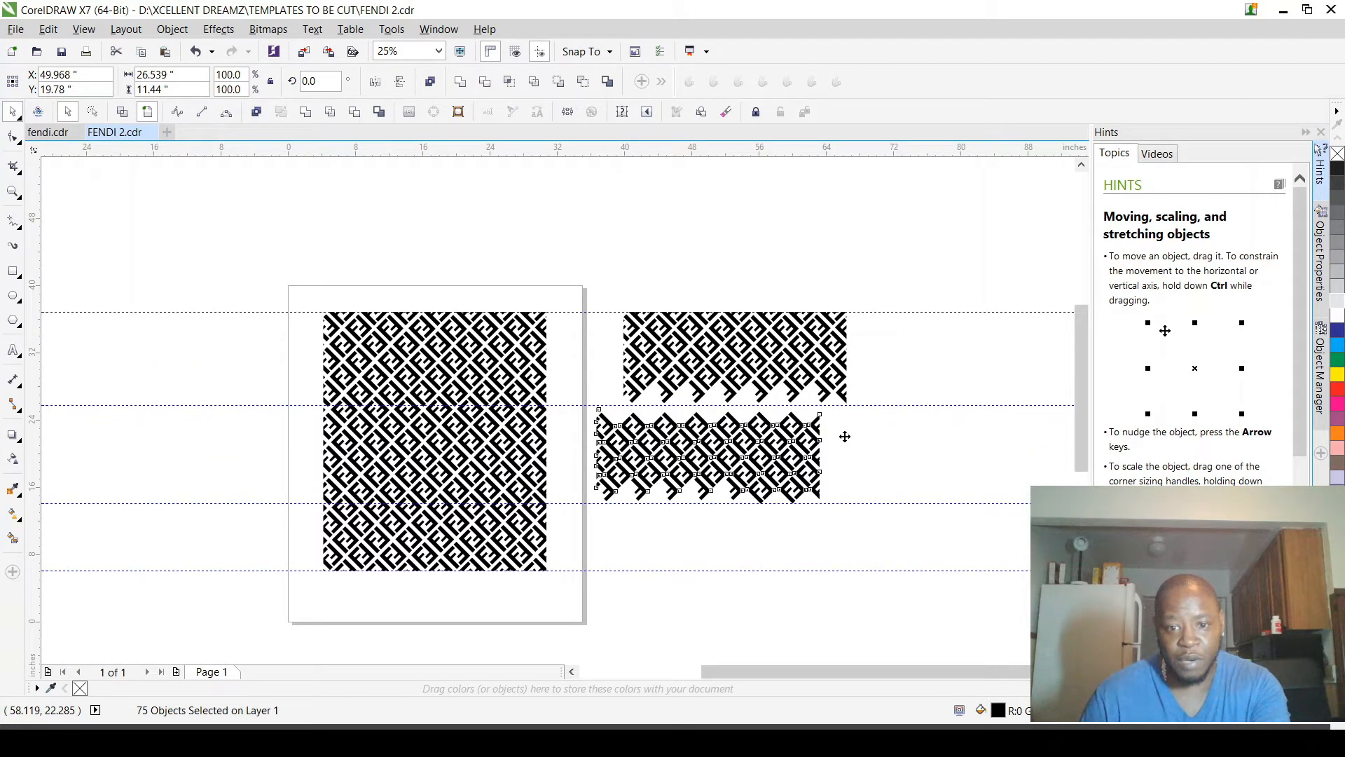
scroll(846, 437, up, 1)
drag(845, 436, 886, 445)
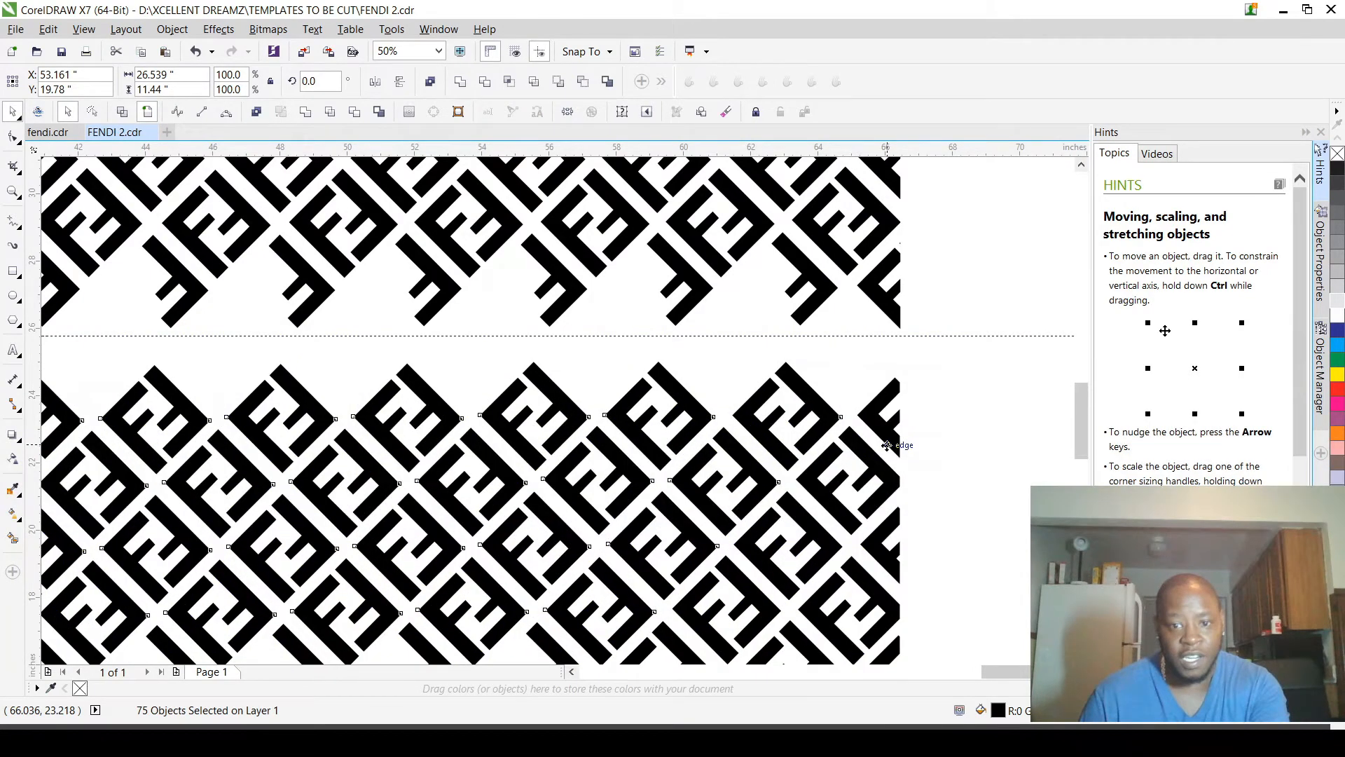
scroll(886, 445, down, 1)
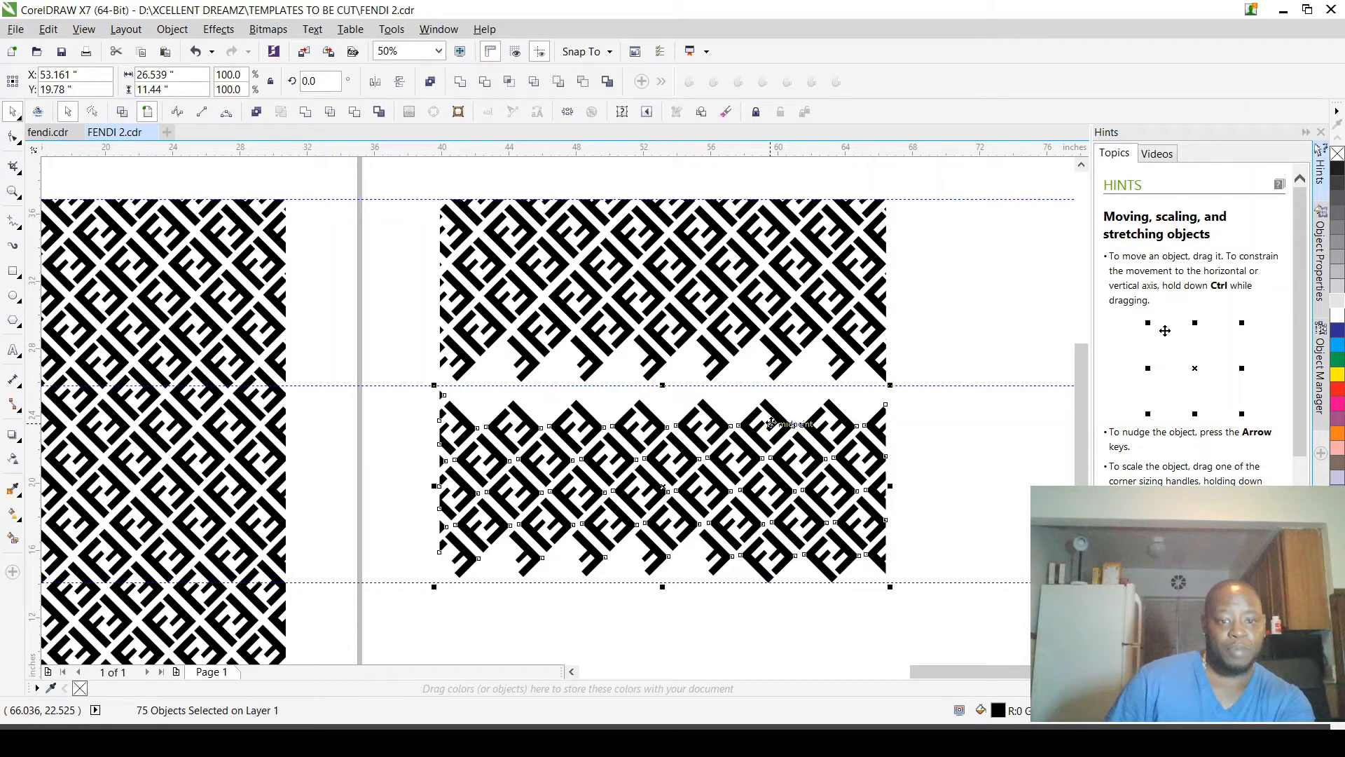
key(Delete)
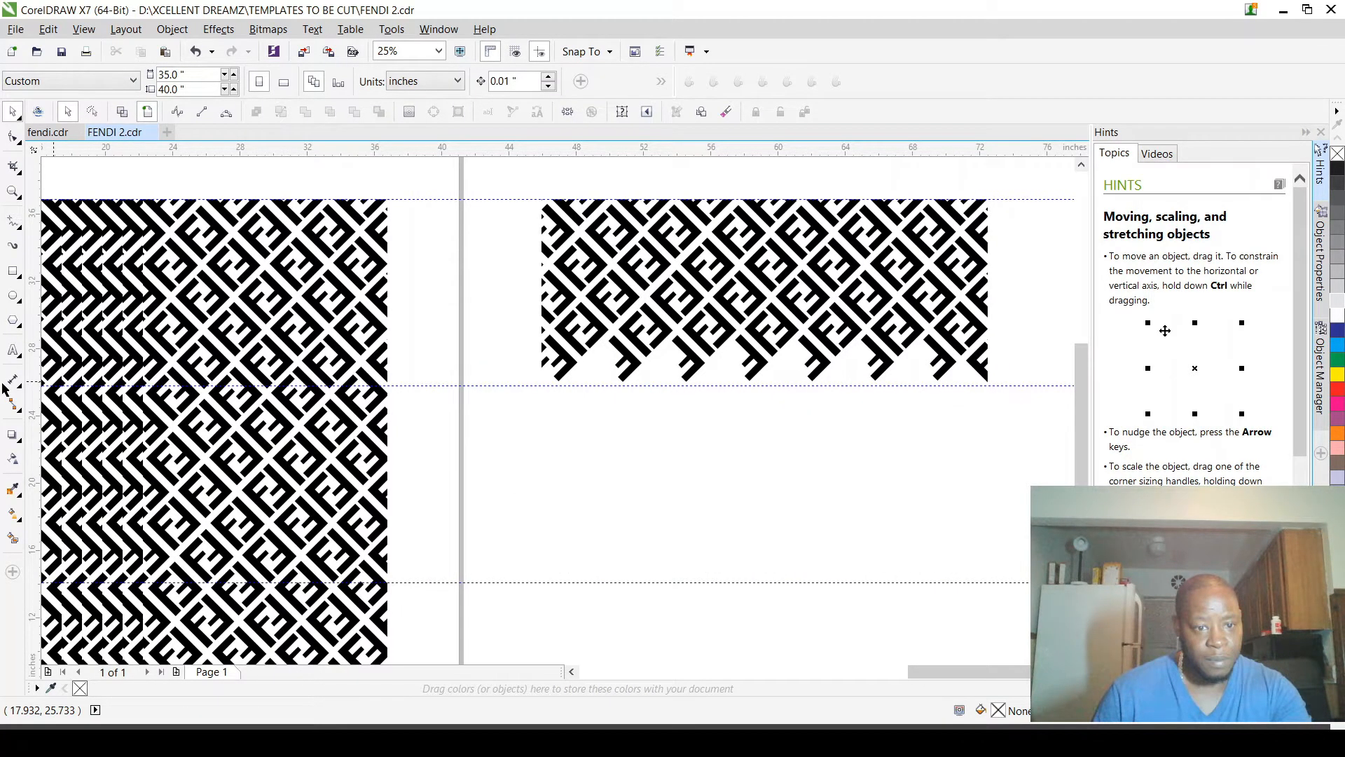
Step: Try to copy a taller band, starting slightly above the upper middle guideline, to X 53.032 in, and undo the copy
drag(2, 383, 125, 370)
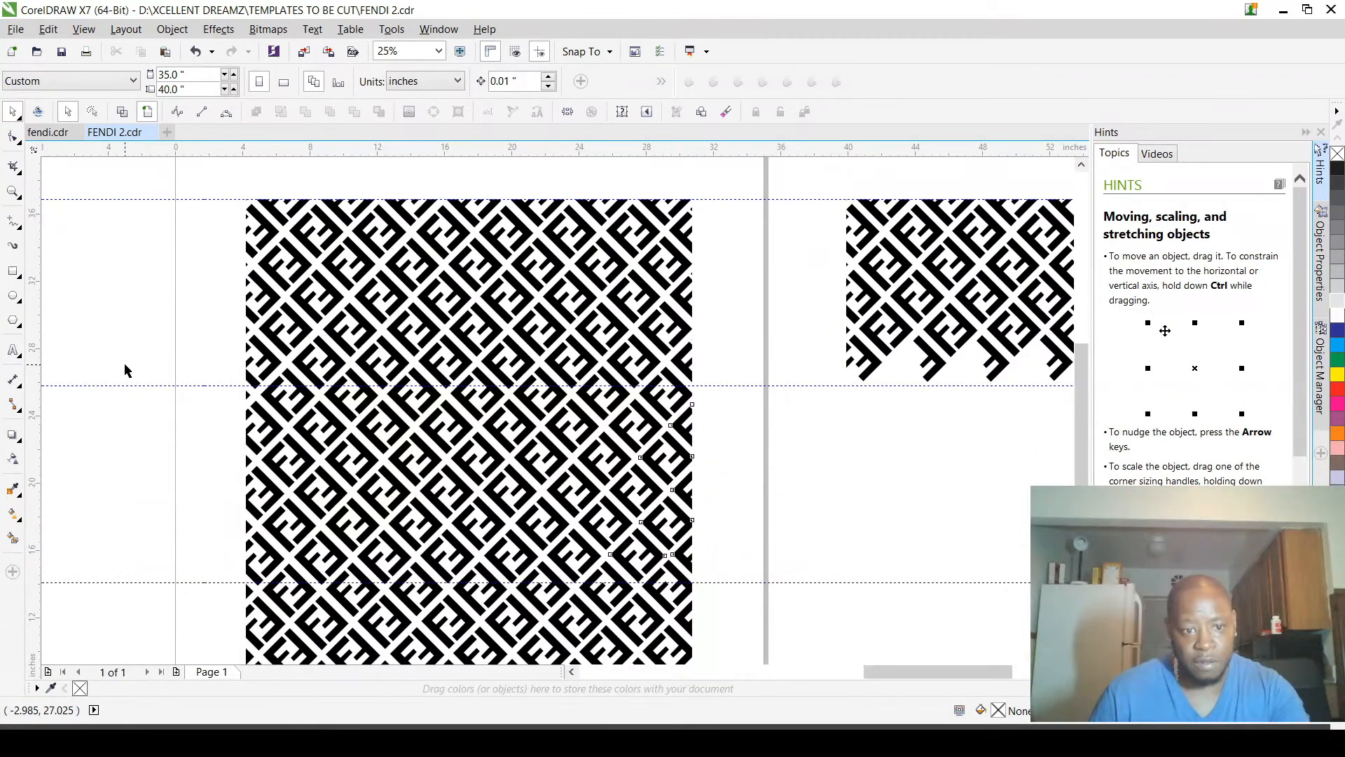
scroll(125, 370, down, 2)
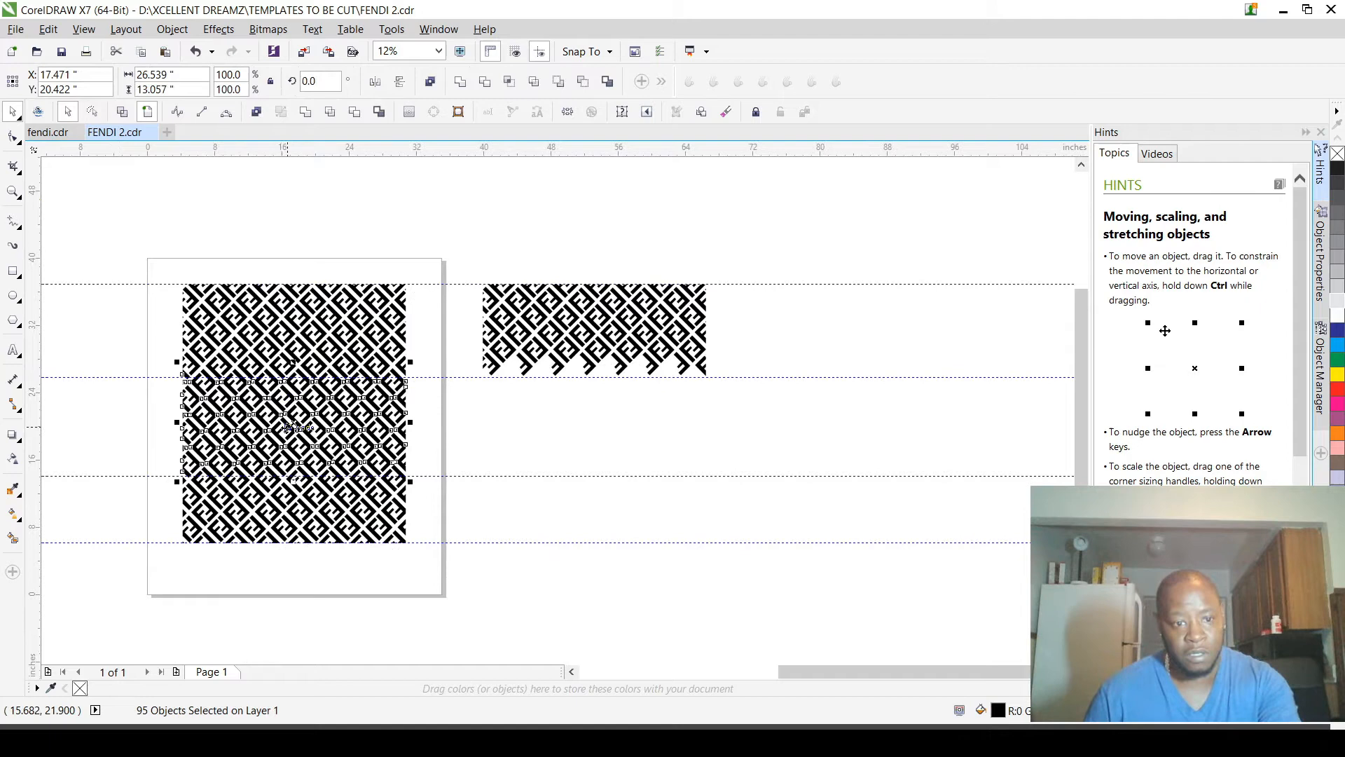
drag(285, 439, 586, 444)
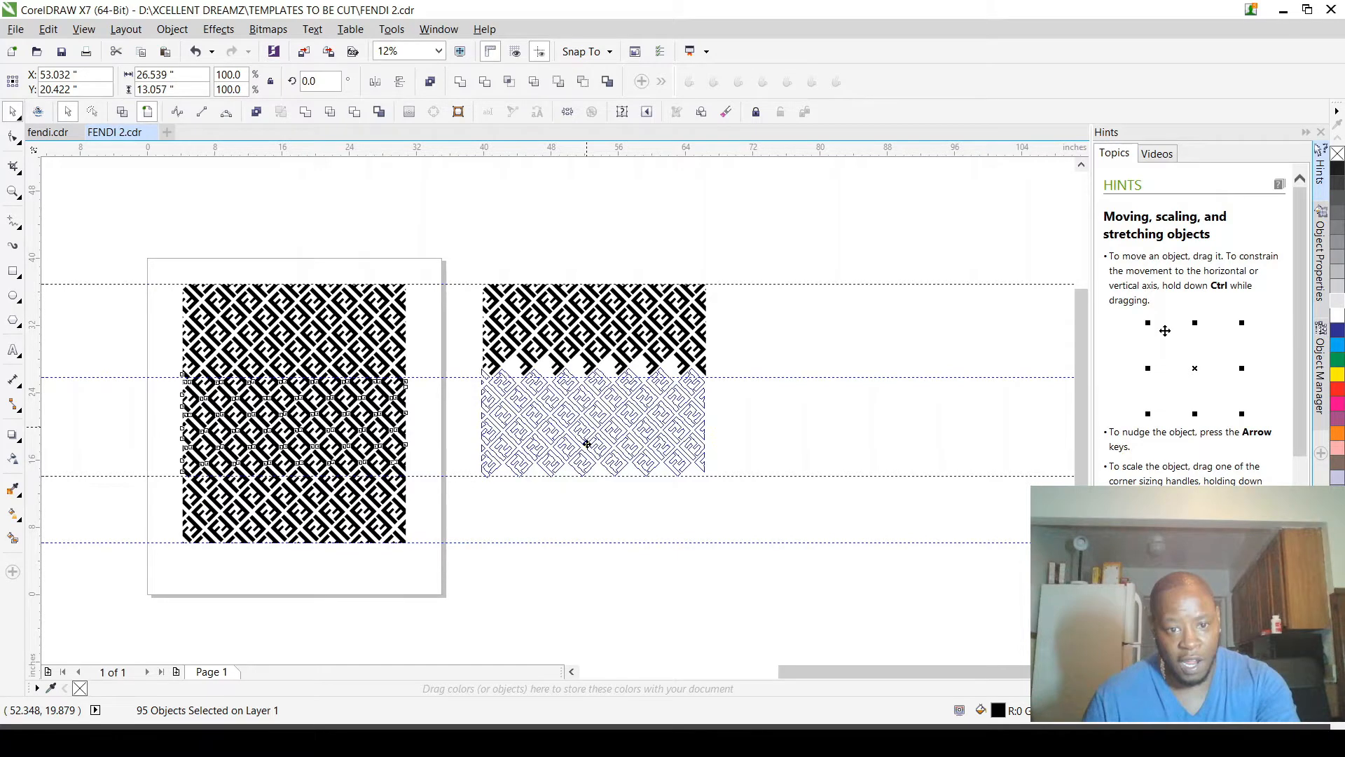
drag(587, 443, 586, 443)
click(578, 439)
key(ctrl+z)
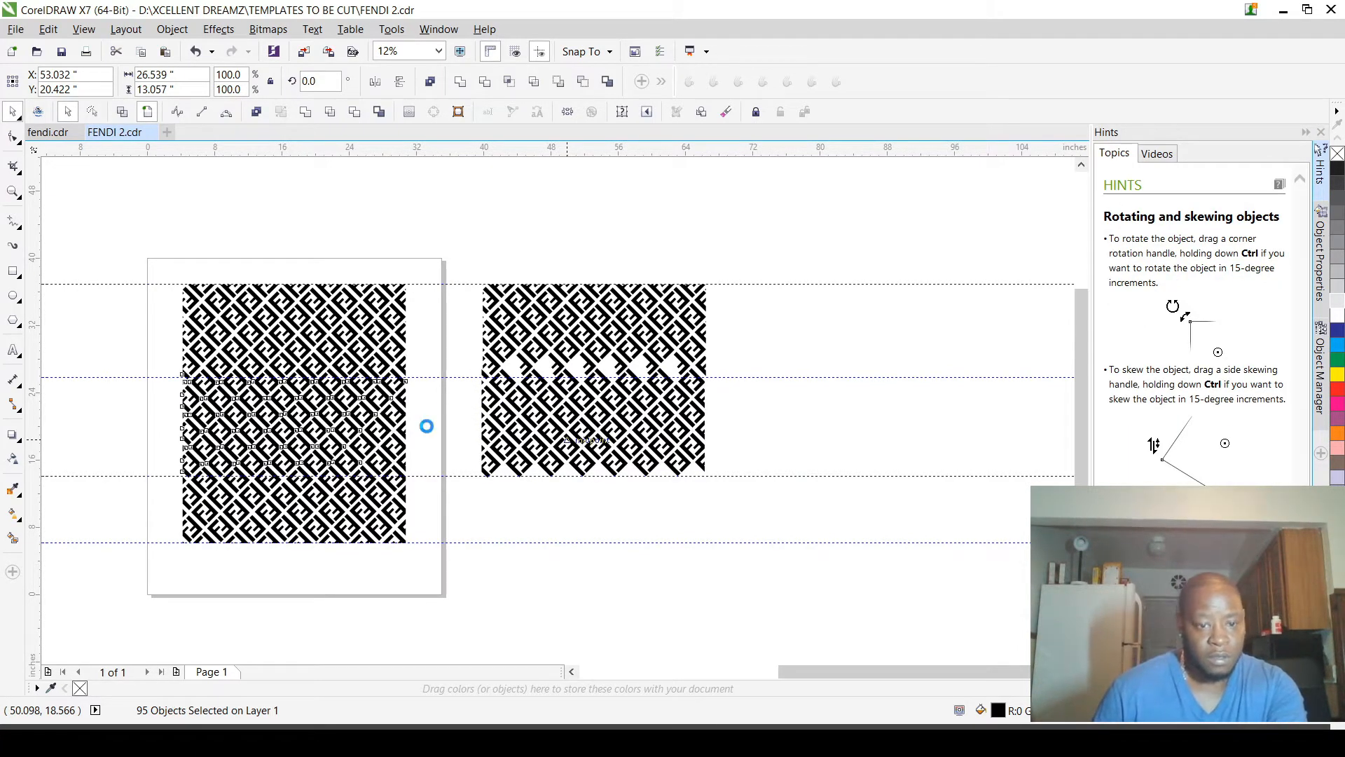
scroll(399, 369, up, 1)
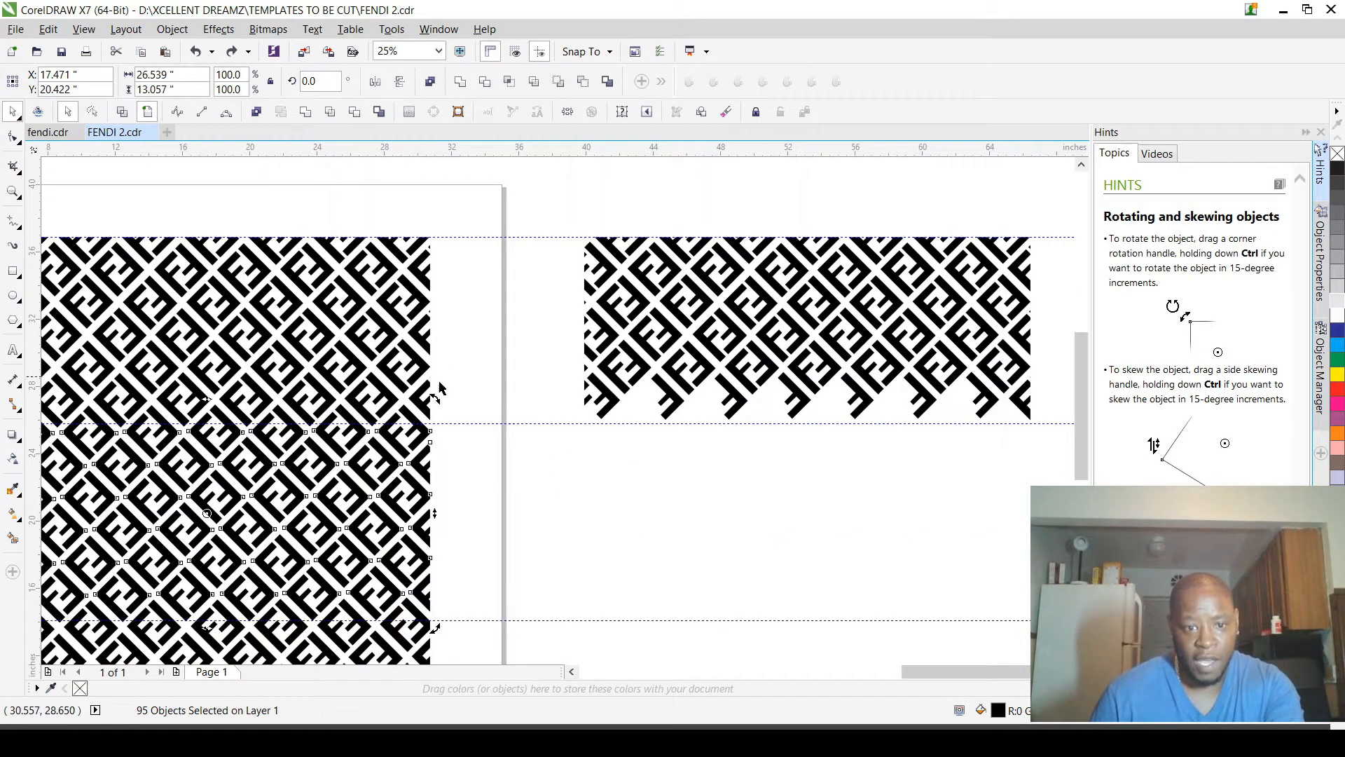
click(463, 499)
Step: Select the pieces from about Y 29 in down to the new guideline and copy them level to the right at X 52.736 in
scroll(459, 558, down, 1)
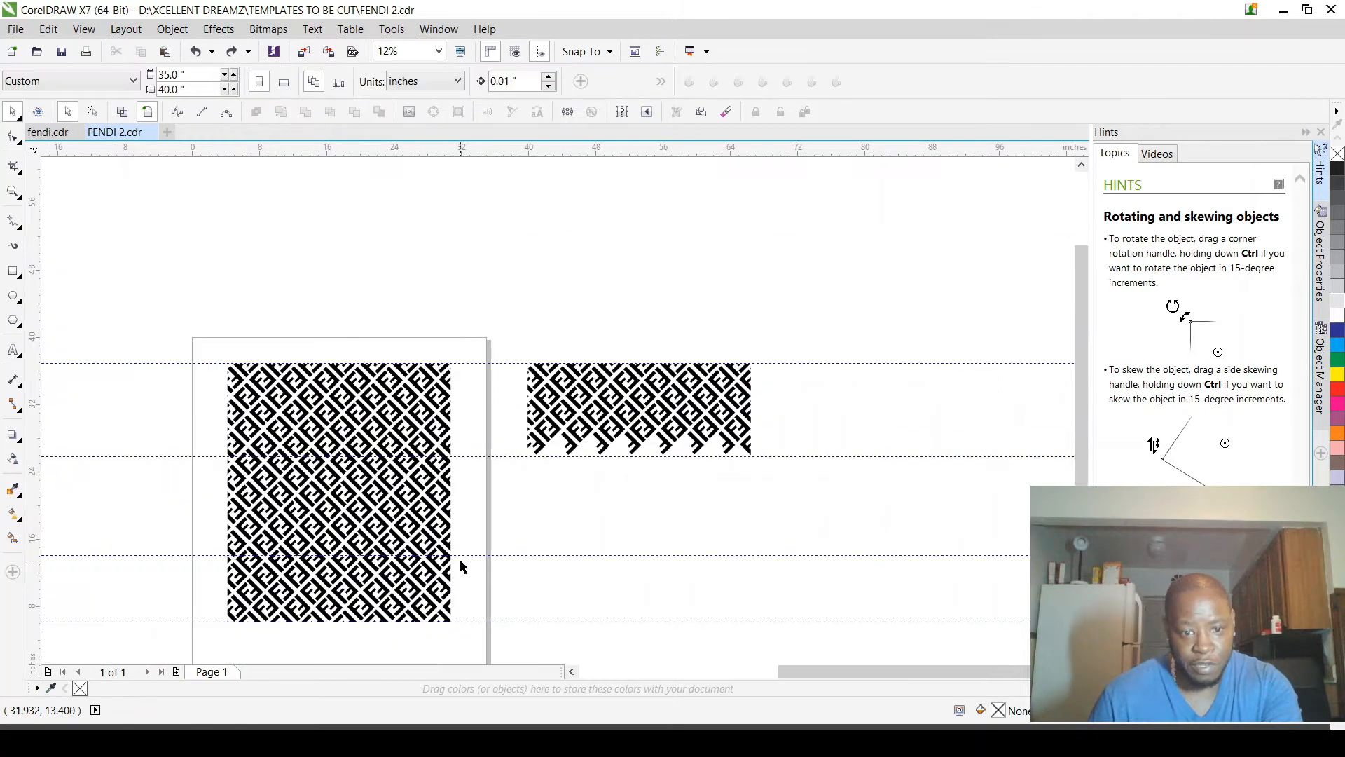
drag(460, 558, 223, 428)
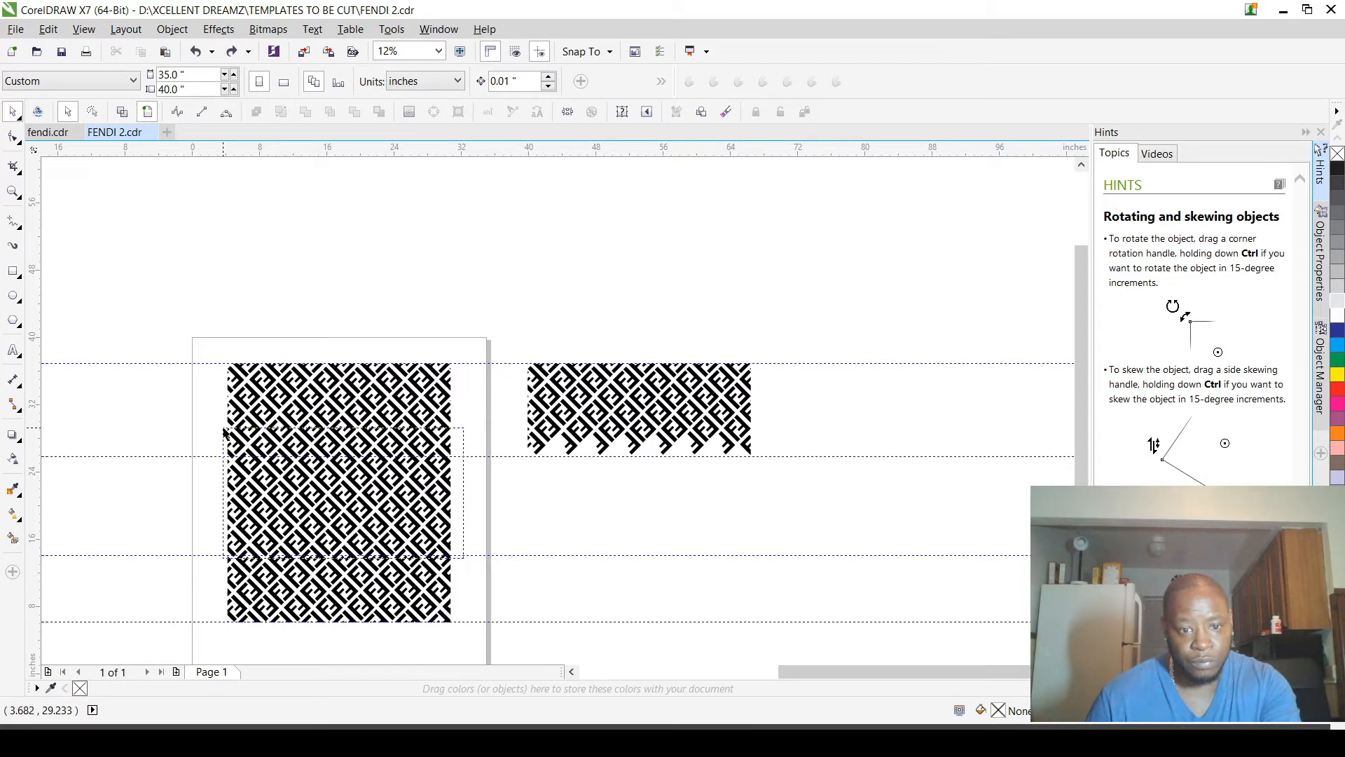
drag(224, 431, 205, 436)
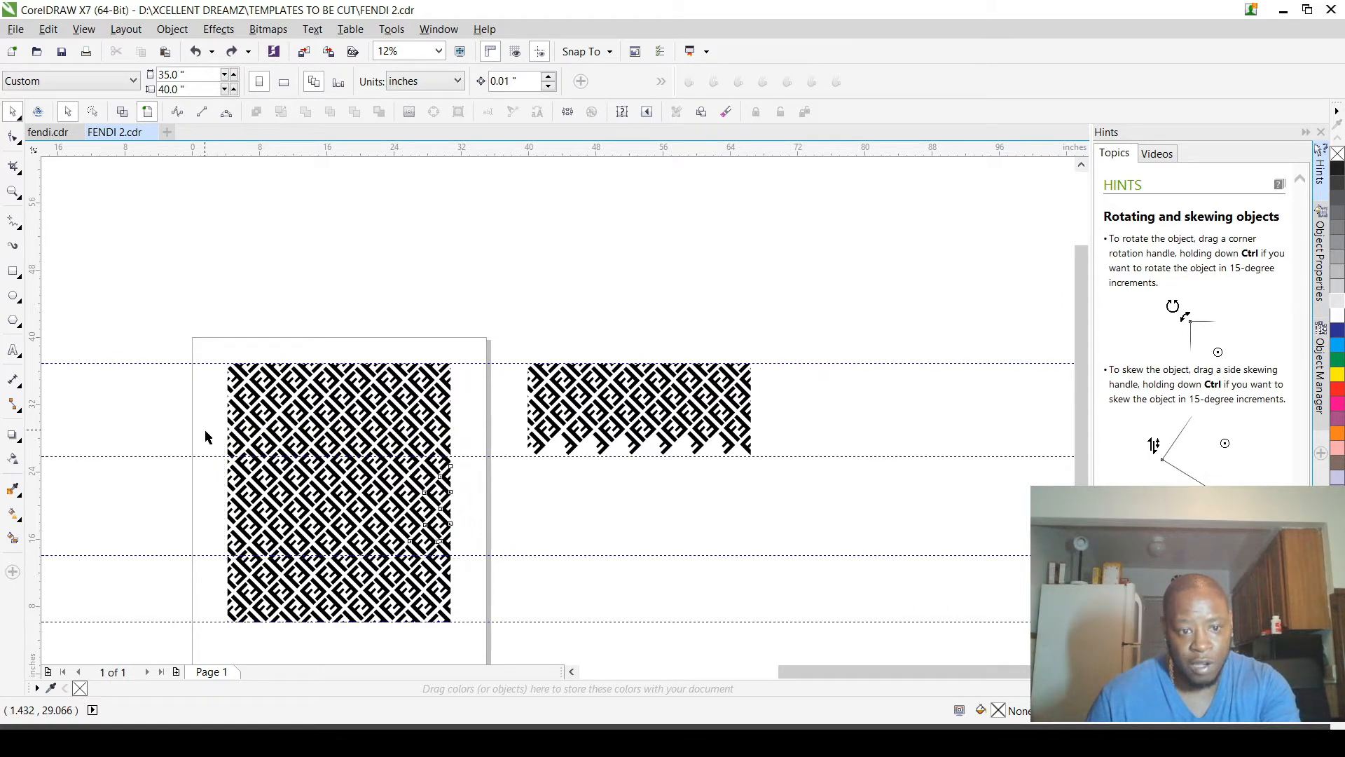
drag(343, 527, 639, 529)
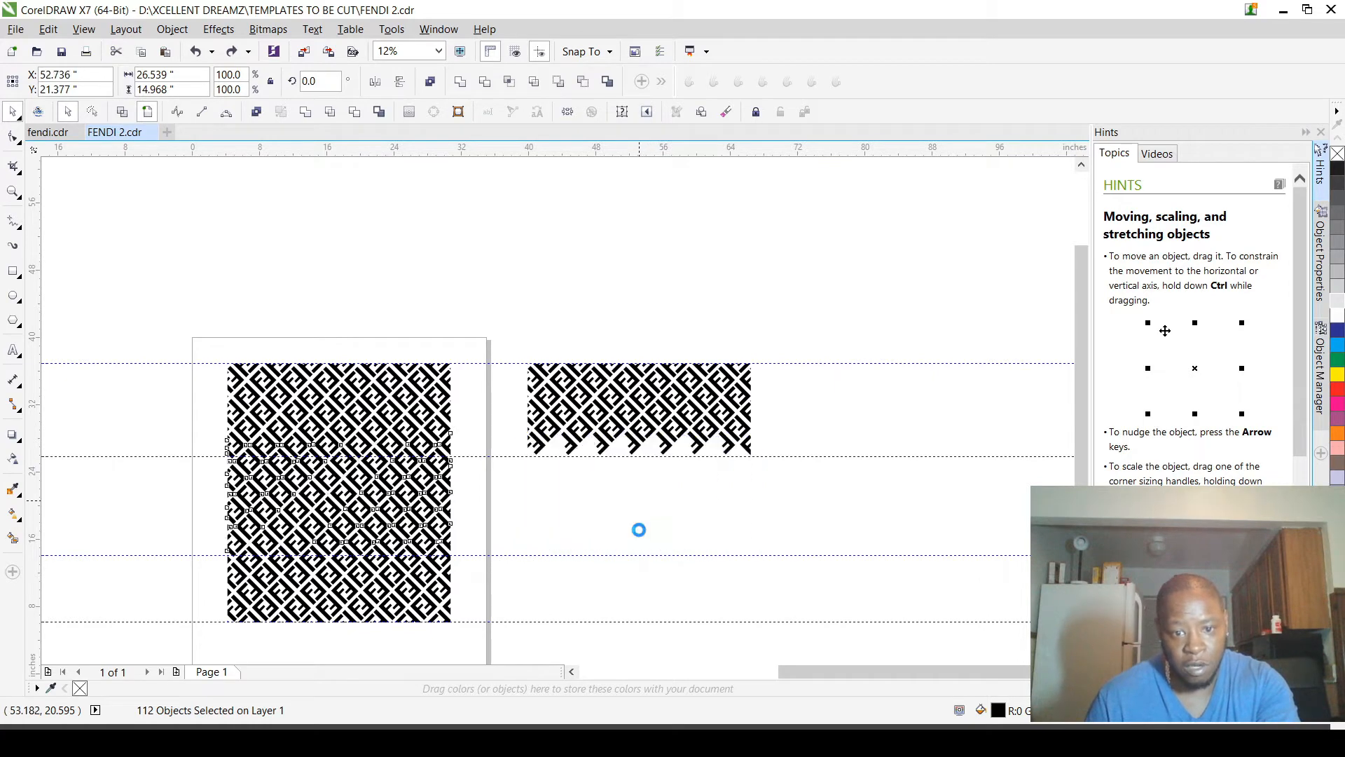
Step: Shift the copied band to X 53.19 in so its motifs coincide with the upper copied section, and deselect it
scroll(558, 443, up, 4)
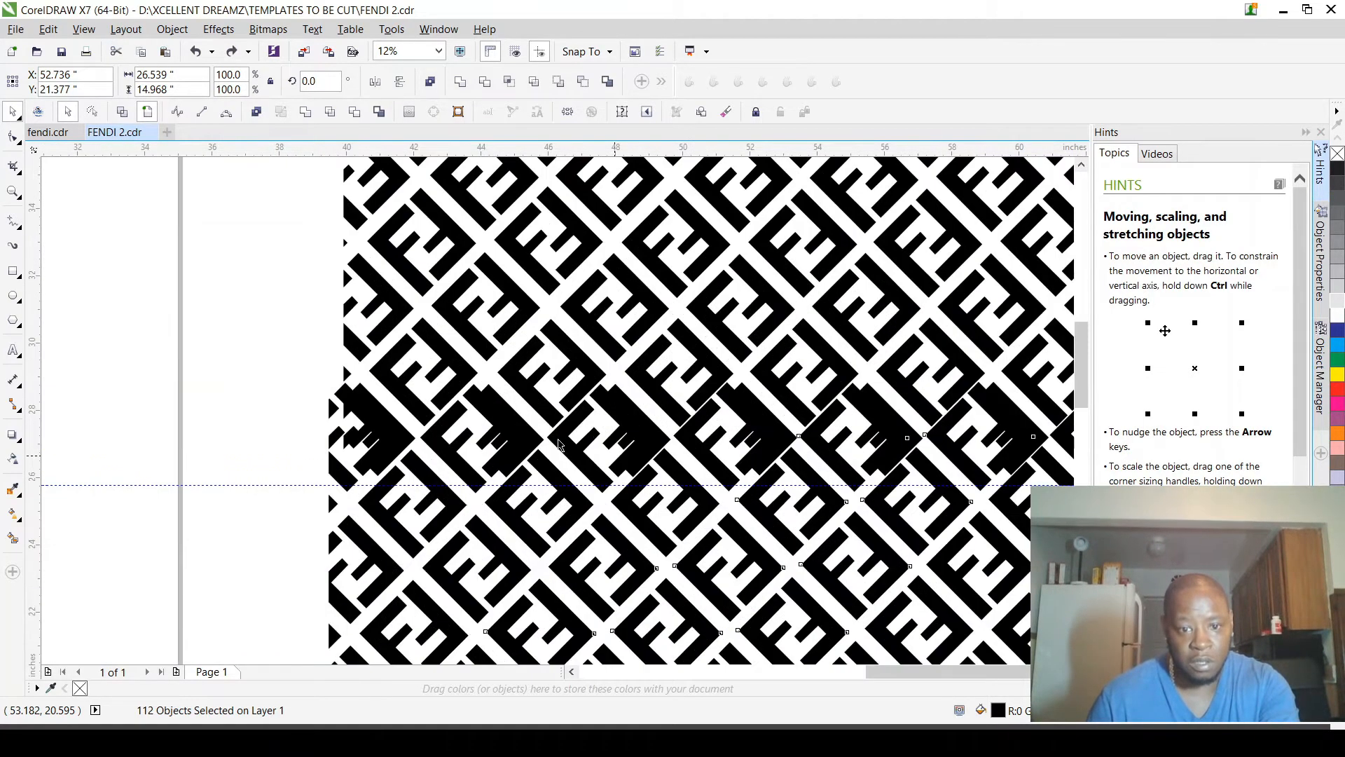
scroll(559, 443, up, 4)
scroll(663, 421, down, 2)
drag(664, 353, 694, 363)
scroll(693, 363, down, 4)
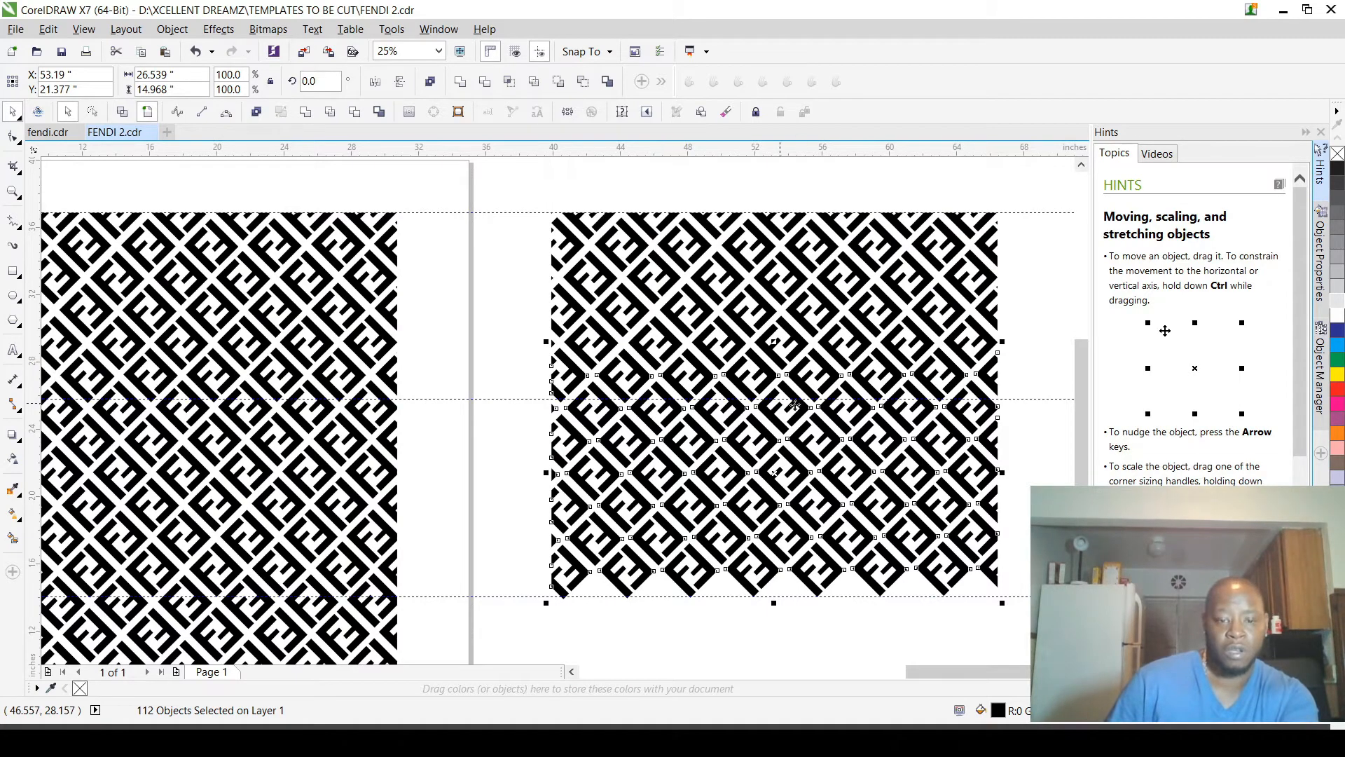
scroll(620, 393, down, 1)
scroll(830, 371, up, 1)
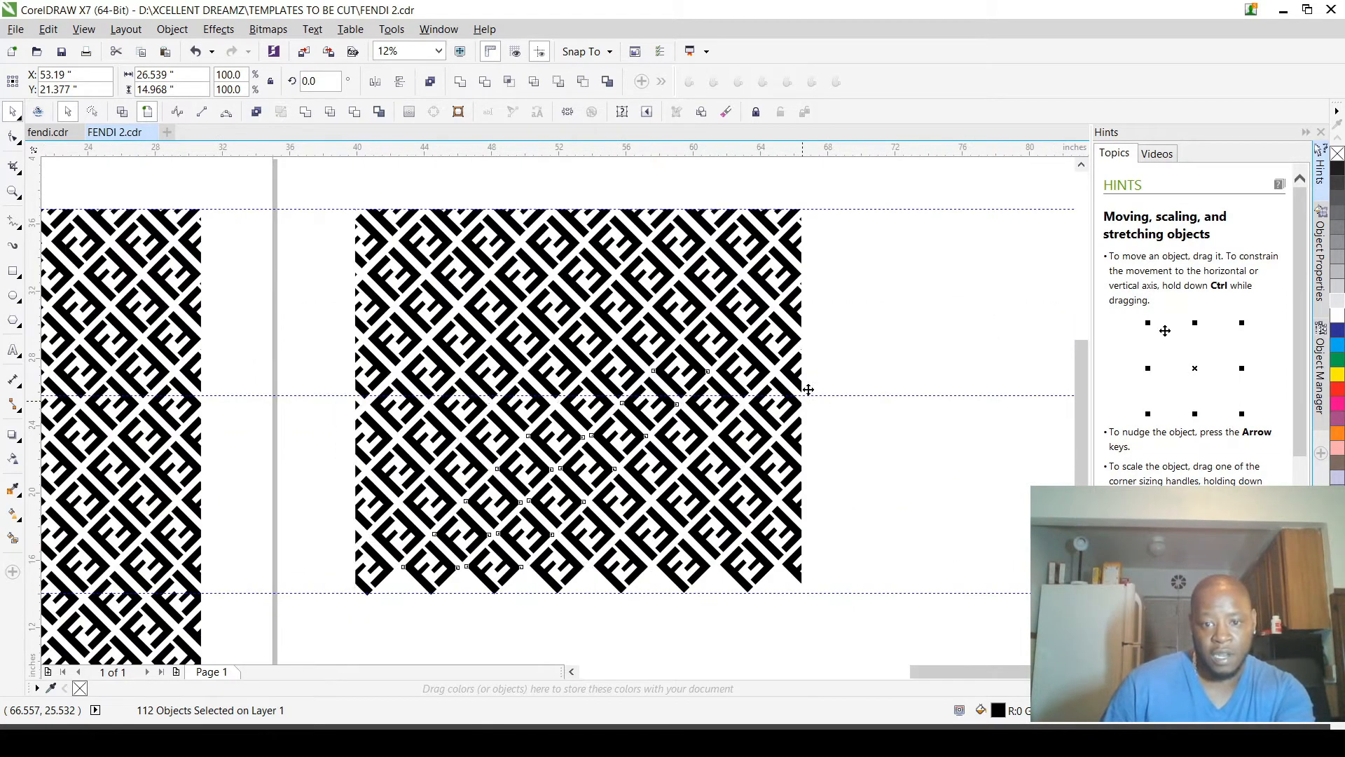
click(827, 359)
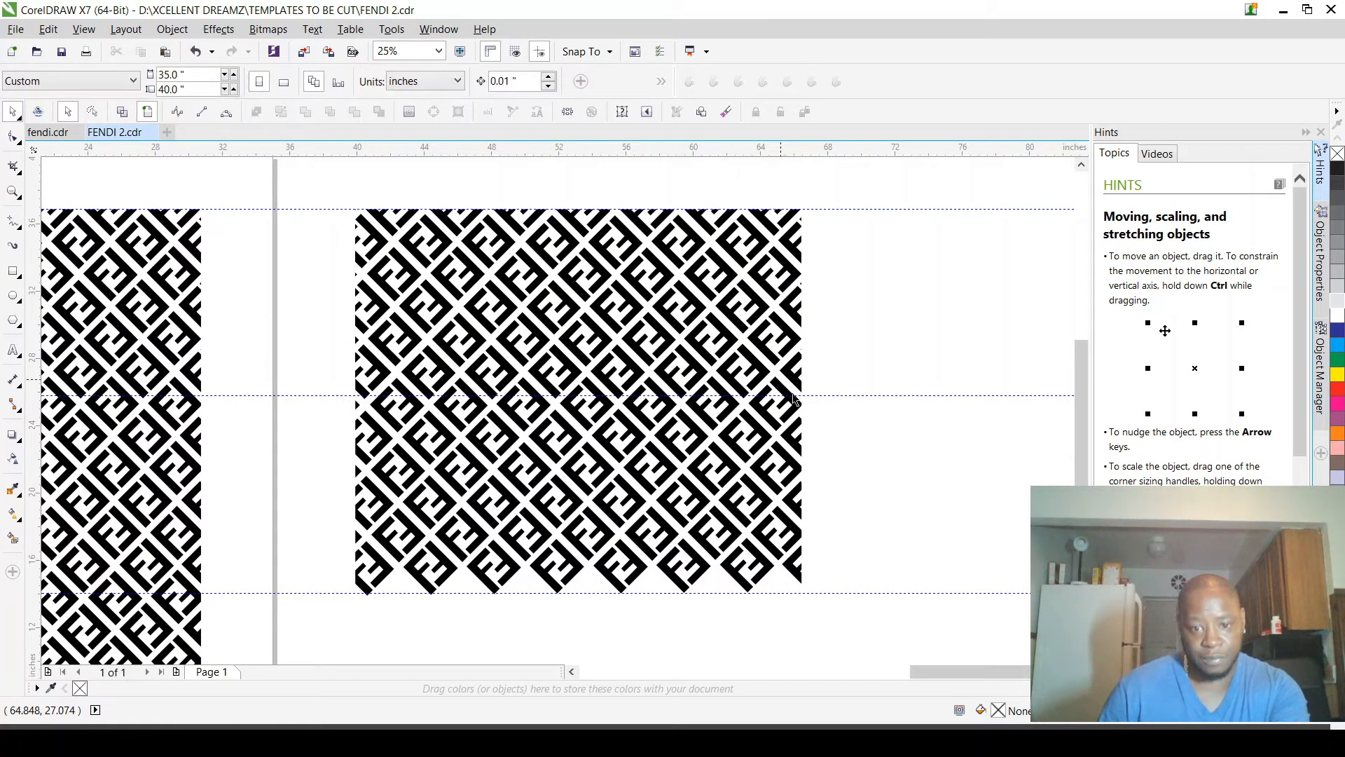
Step: Select the row of overlapping FF pieces just above the upper middle guideline, fill them lime green, and deselect them
mouse_move(846, 418)
mouse_down()
mouse_move(831, 406)
mouse_move(805, 301)
mouse_move(333, 346)
mouse_move(309, 333)
mouse_move(841, 401)
mouse_move(824, 414)
mouse_up()
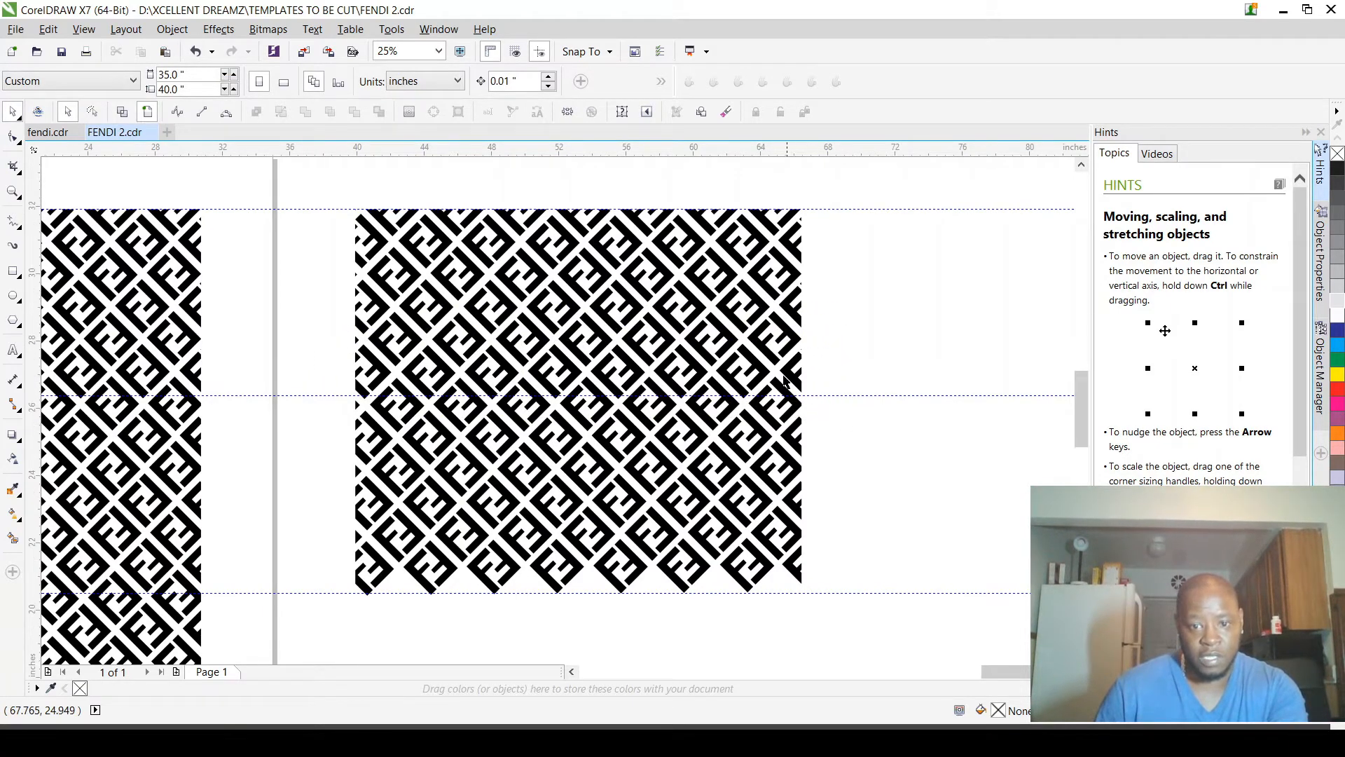
scroll(785, 381, up, 2)
scroll(792, 380, down, 1)
click(799, 378)
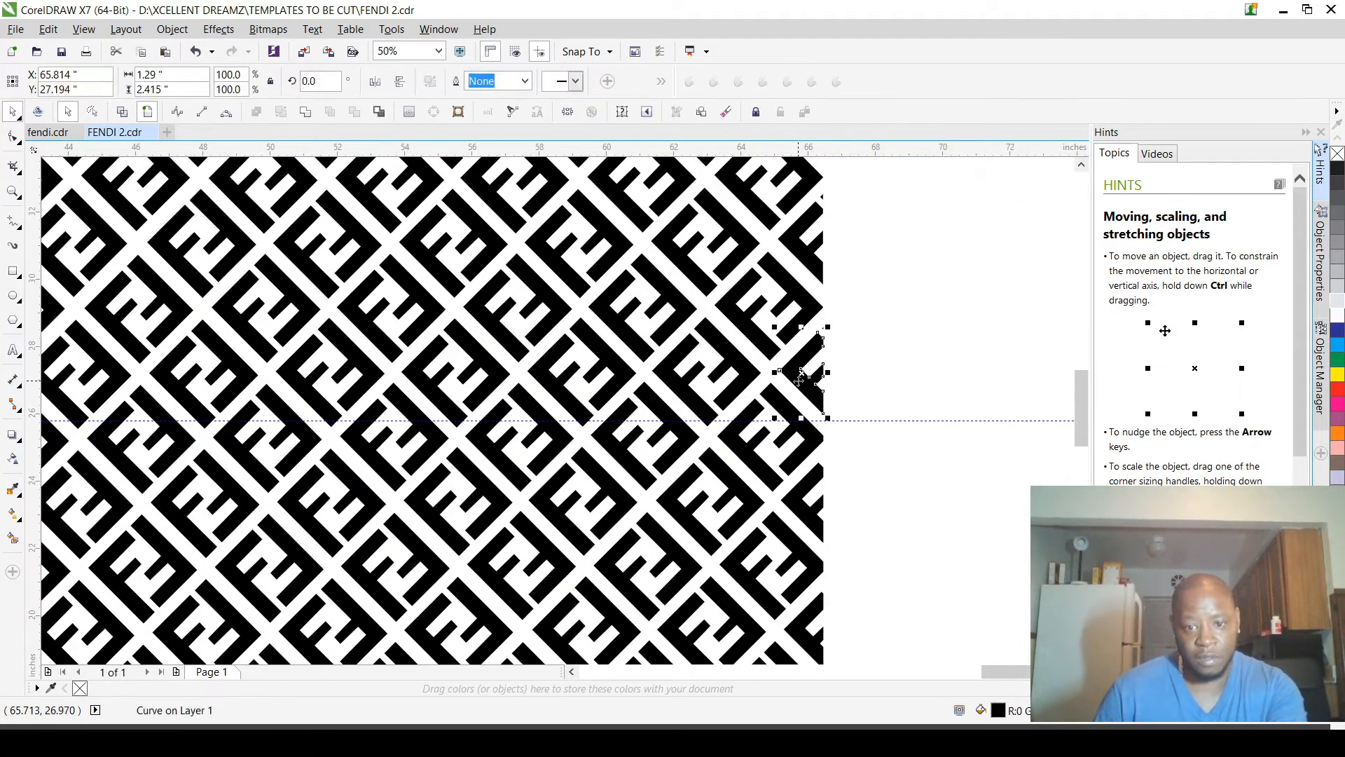
shift+click(747, 376)
shift+click(667, 375)
shift+click(625, 373)
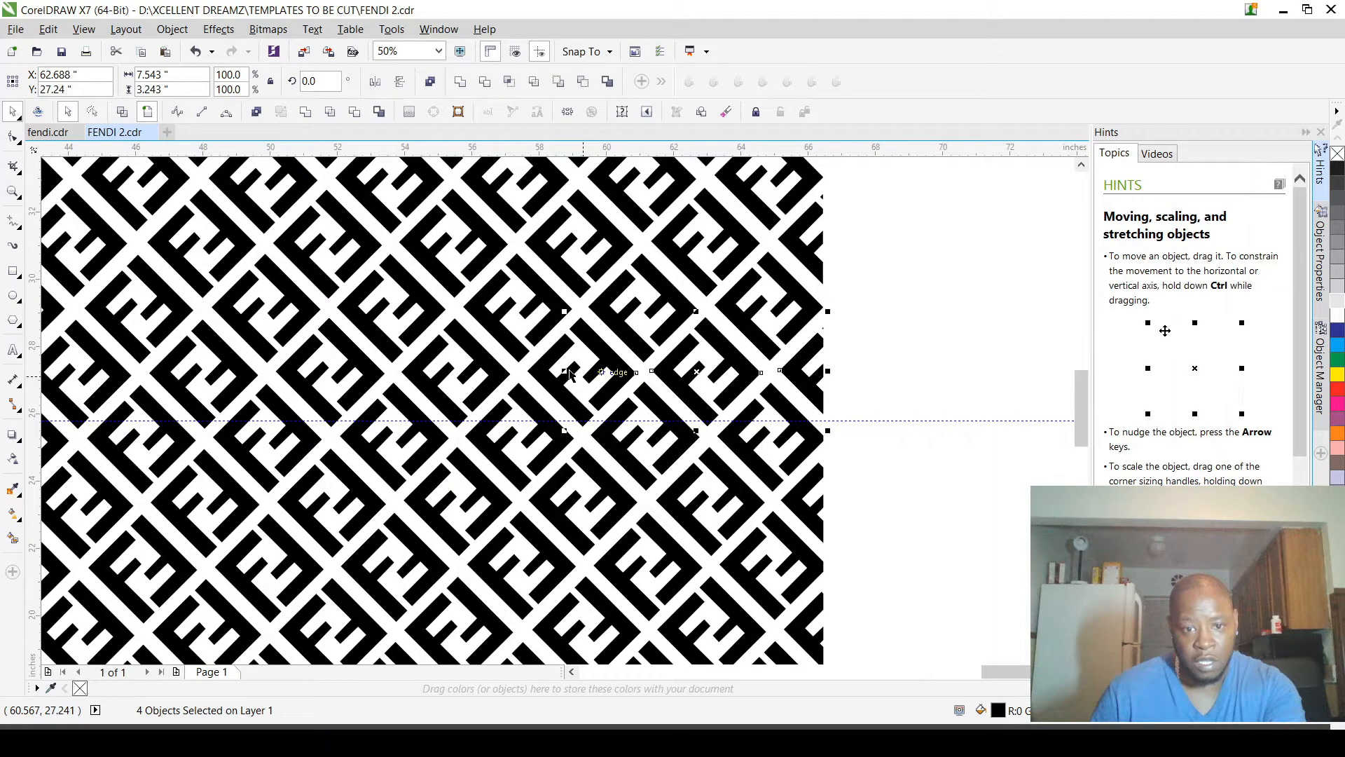
shift+click(543, 374)
shift+click(497, 374)
shift+click(417, 374)
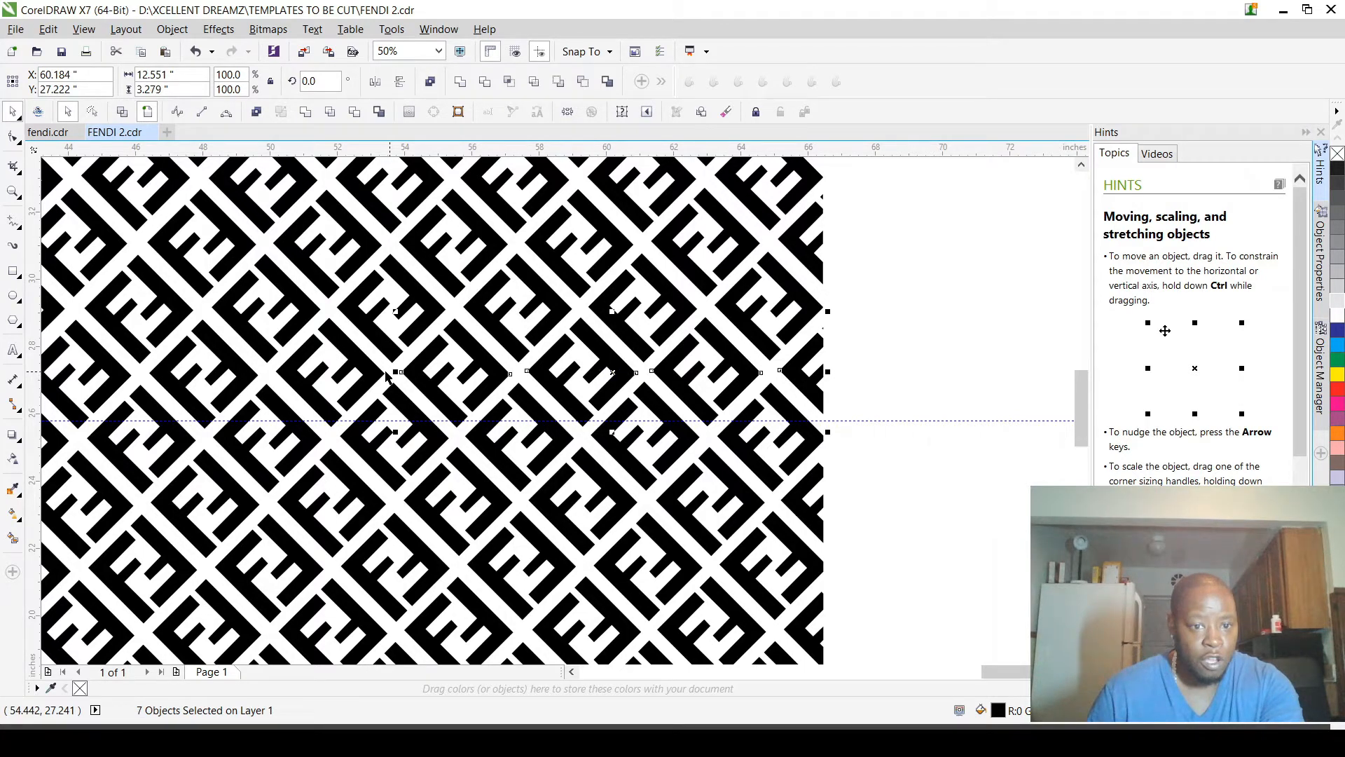
shift+click(370, 374)
shift+click(290, 375)
shift+click(242, 374)
shift+click(154, 374)
scroll(112, 374, down, 2)
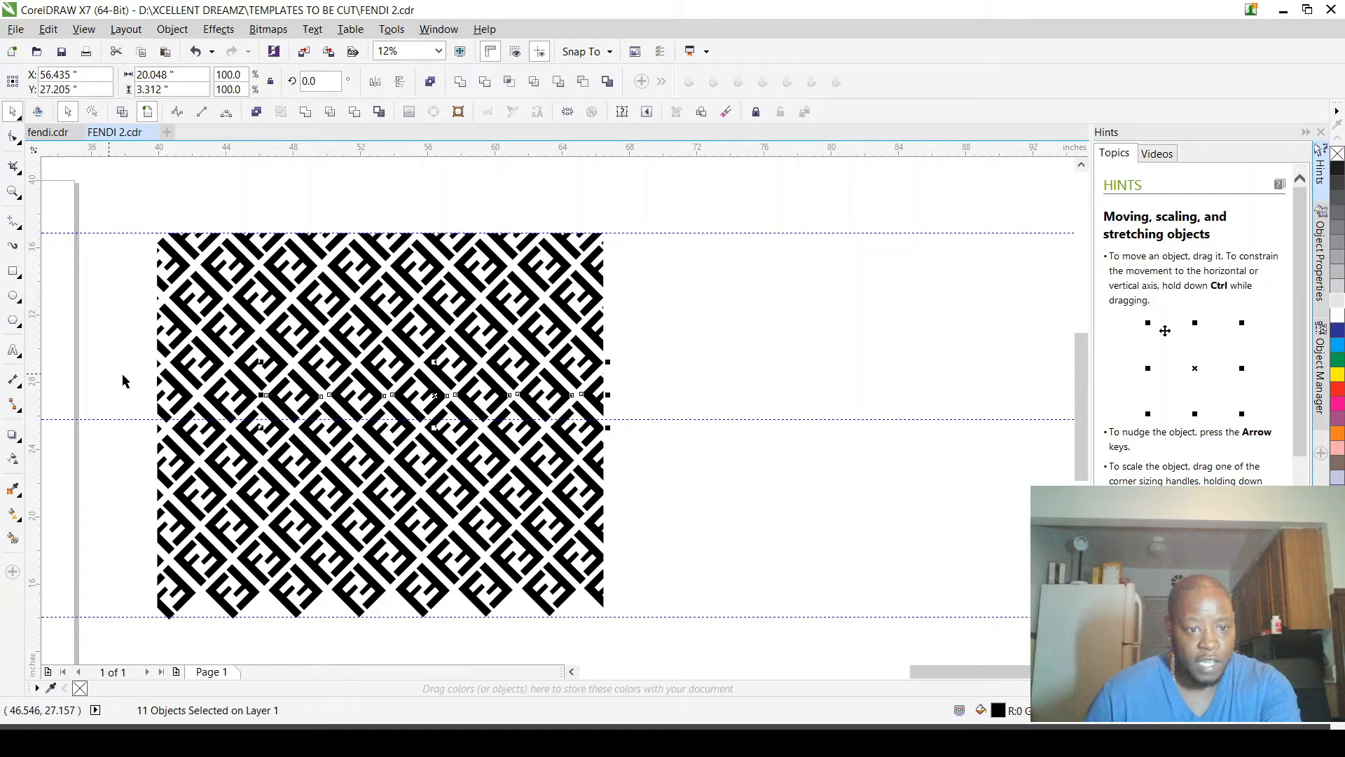
scroll(123, 381, up, 3)
shift+click(298, 418)
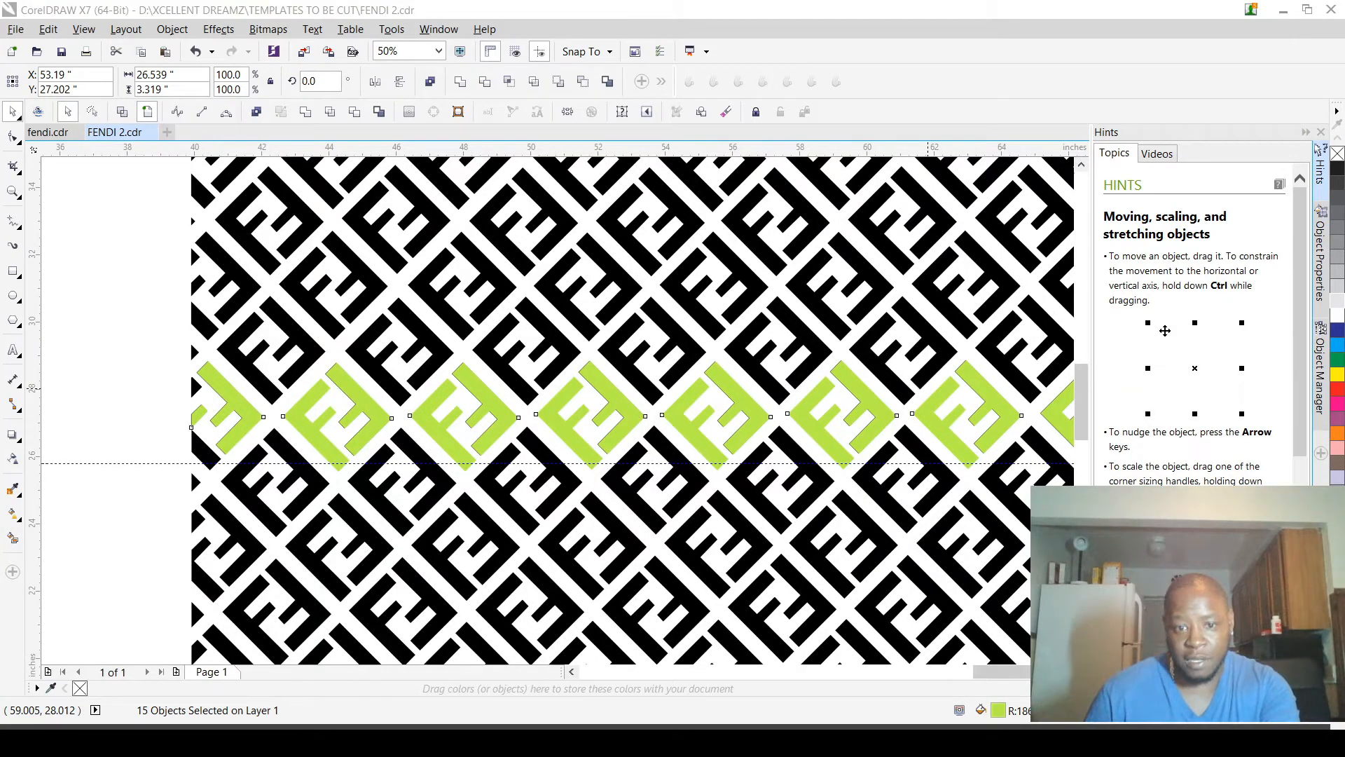
click(121, 345)
scroll(135, 356, down, 1)
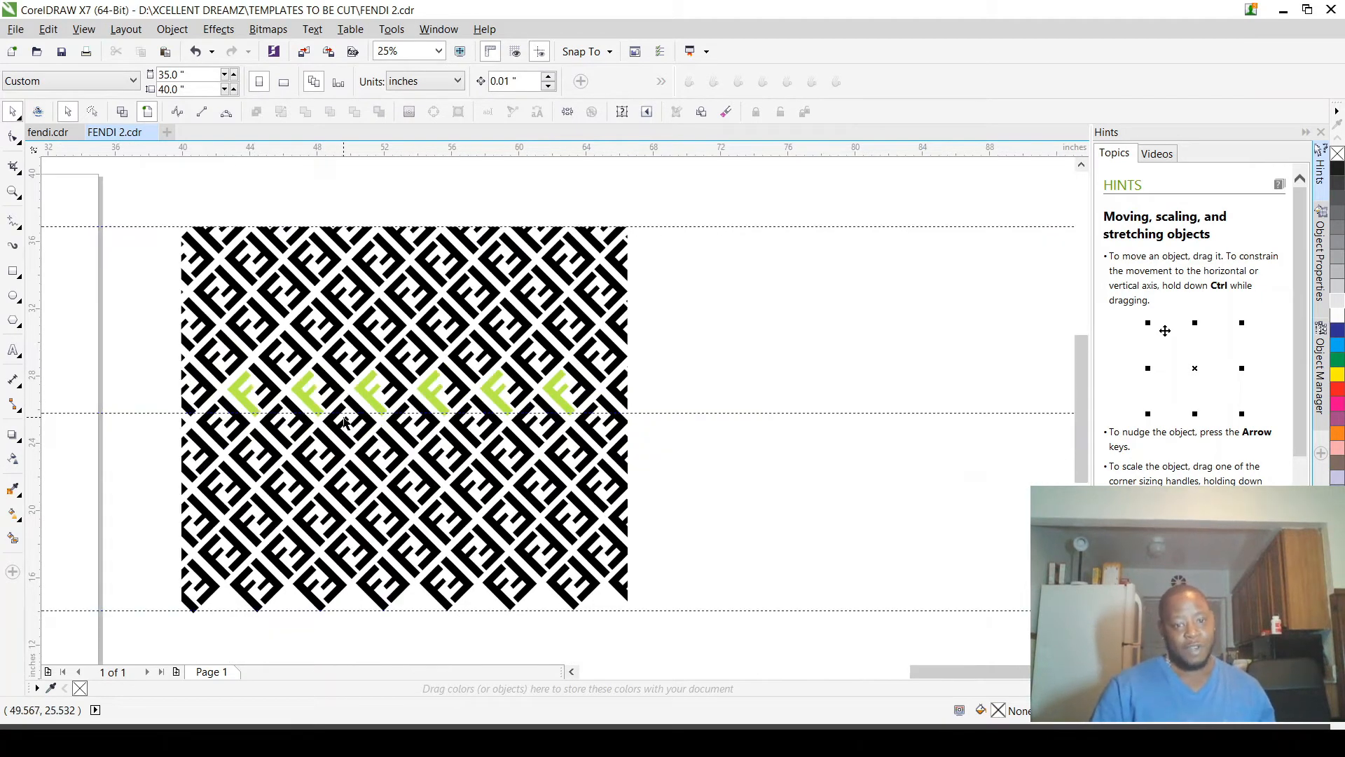
Step: Fill the three clipped F fragments at the left edge of the green row with lime green and deselect them
scroll(265, 456, up, 1)
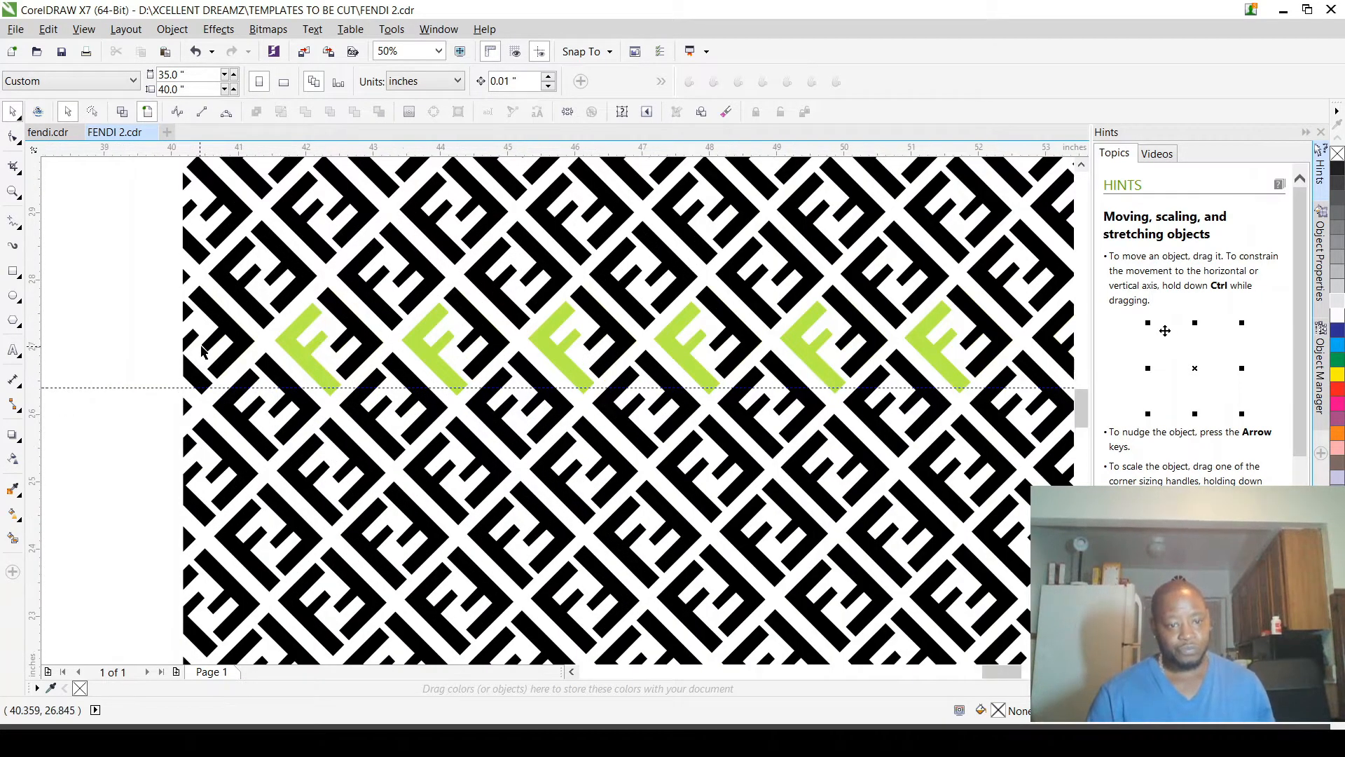
scroll(250, 353, up, 1)
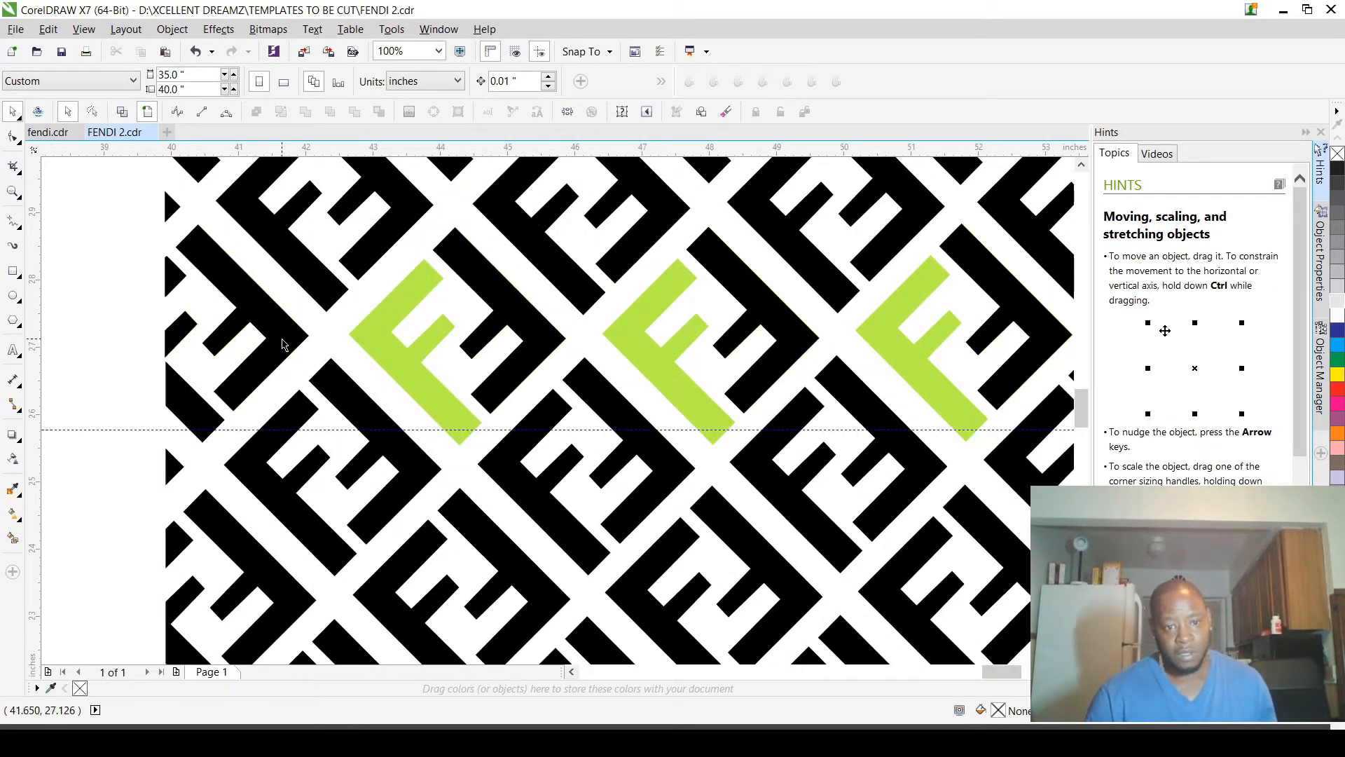
click(177, 404)
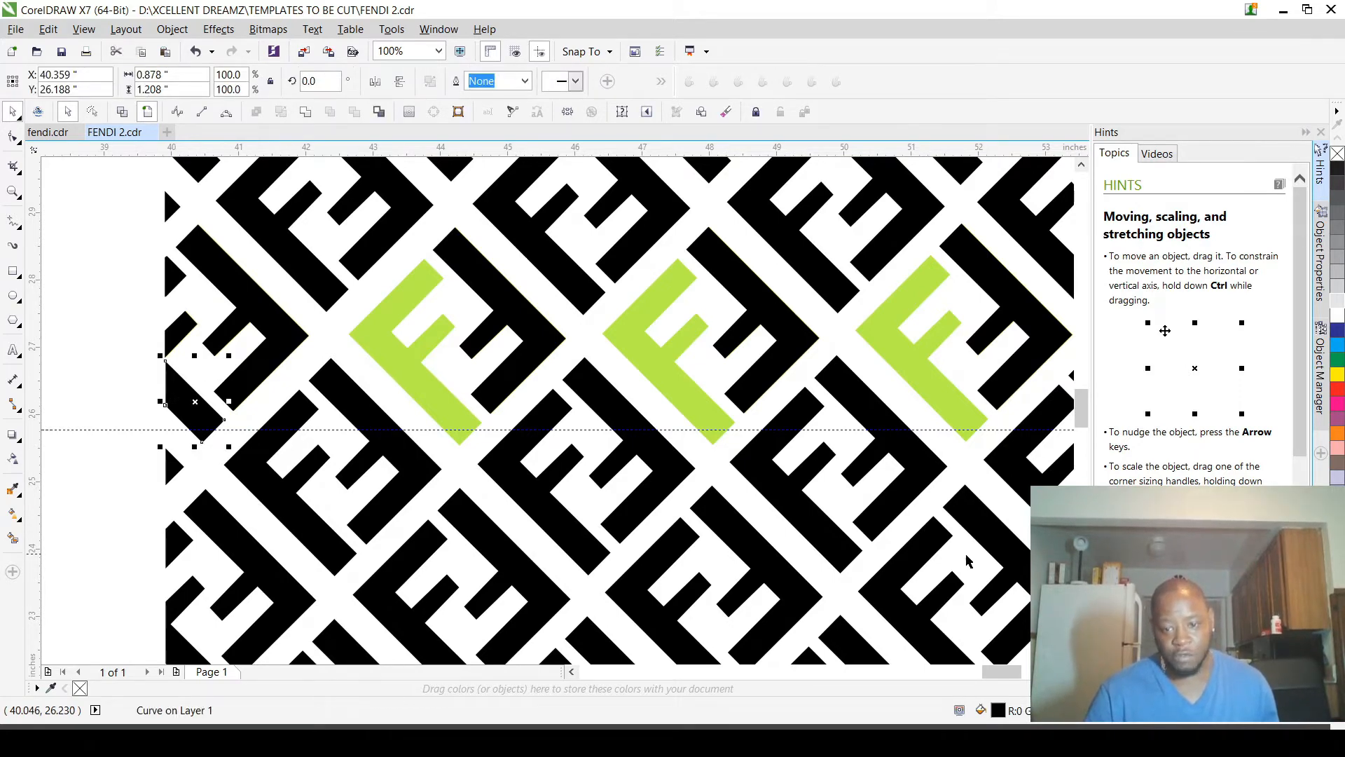
scroll(185, 332, up, 1)
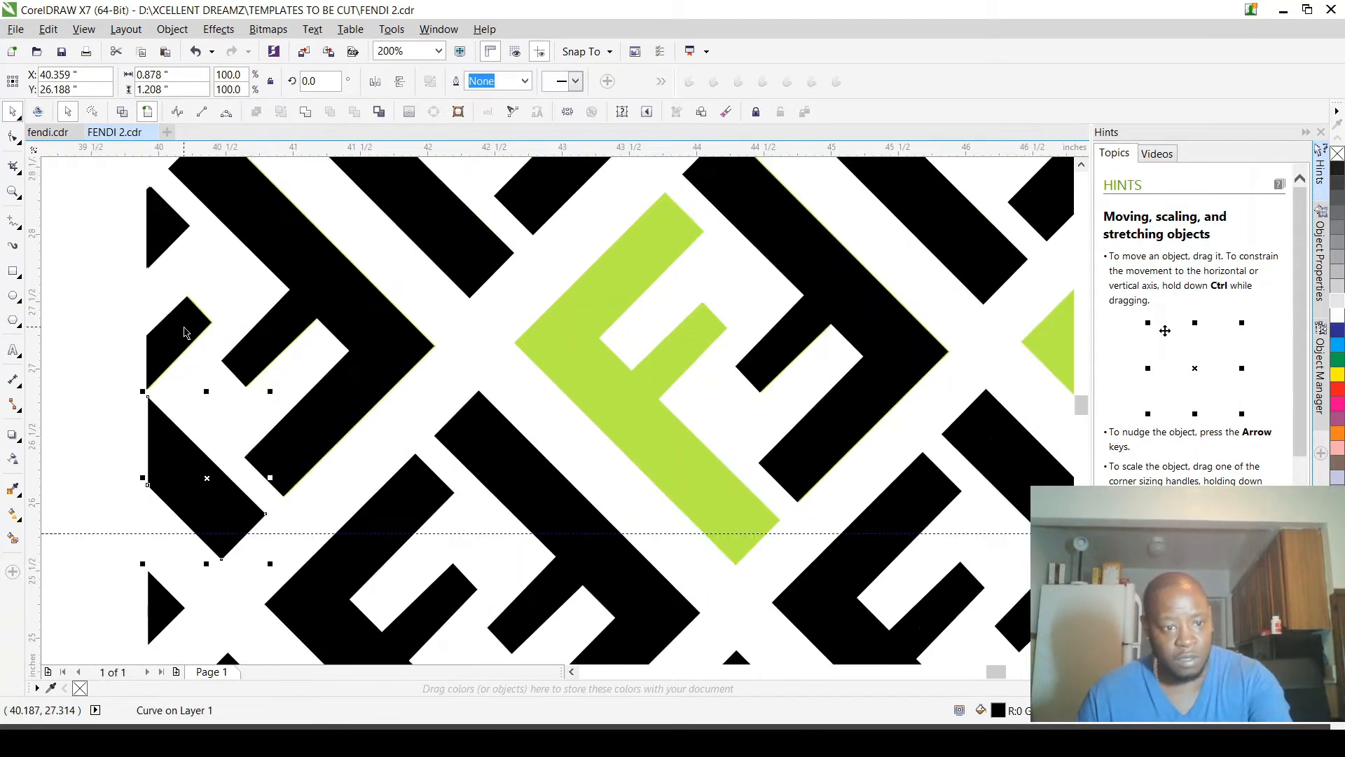
shift+click(184, 332)
shift+click(166, 240)
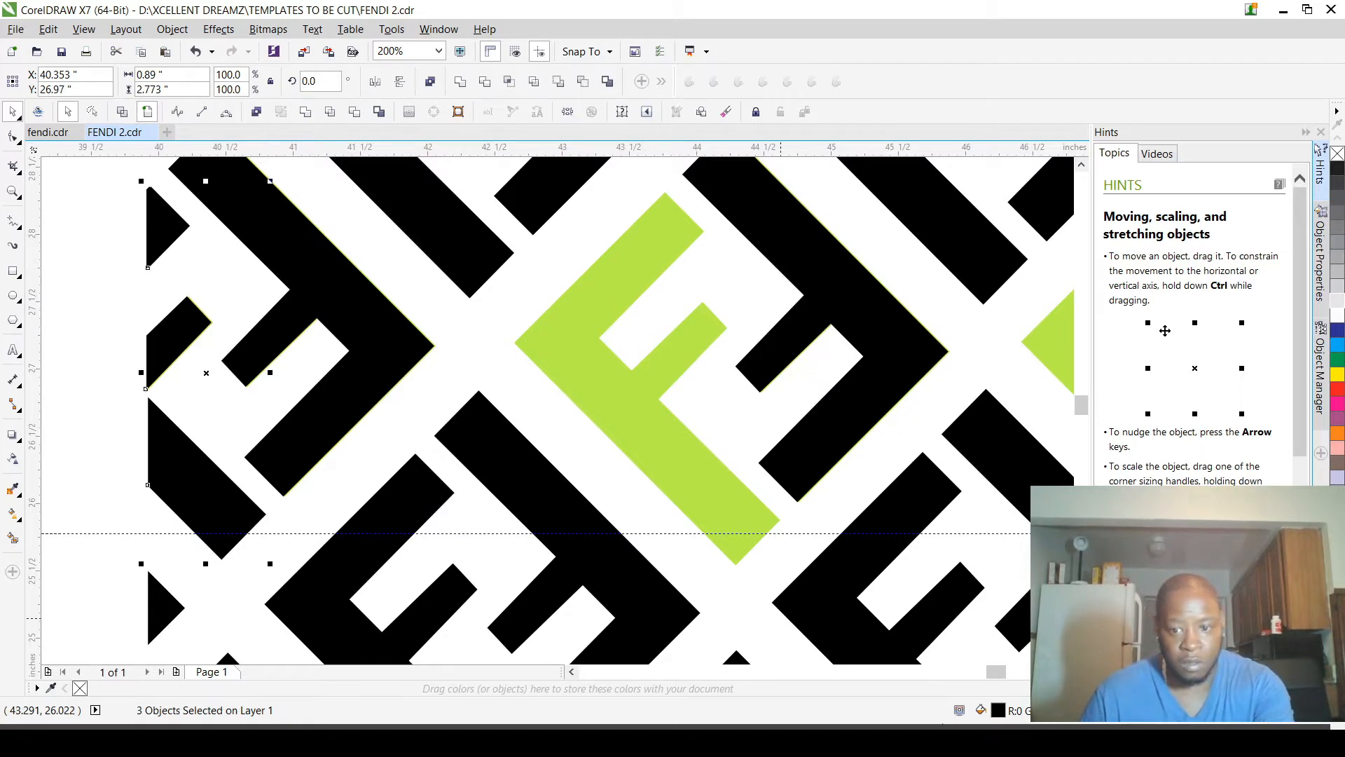
key(F3)
click(1337, 634)
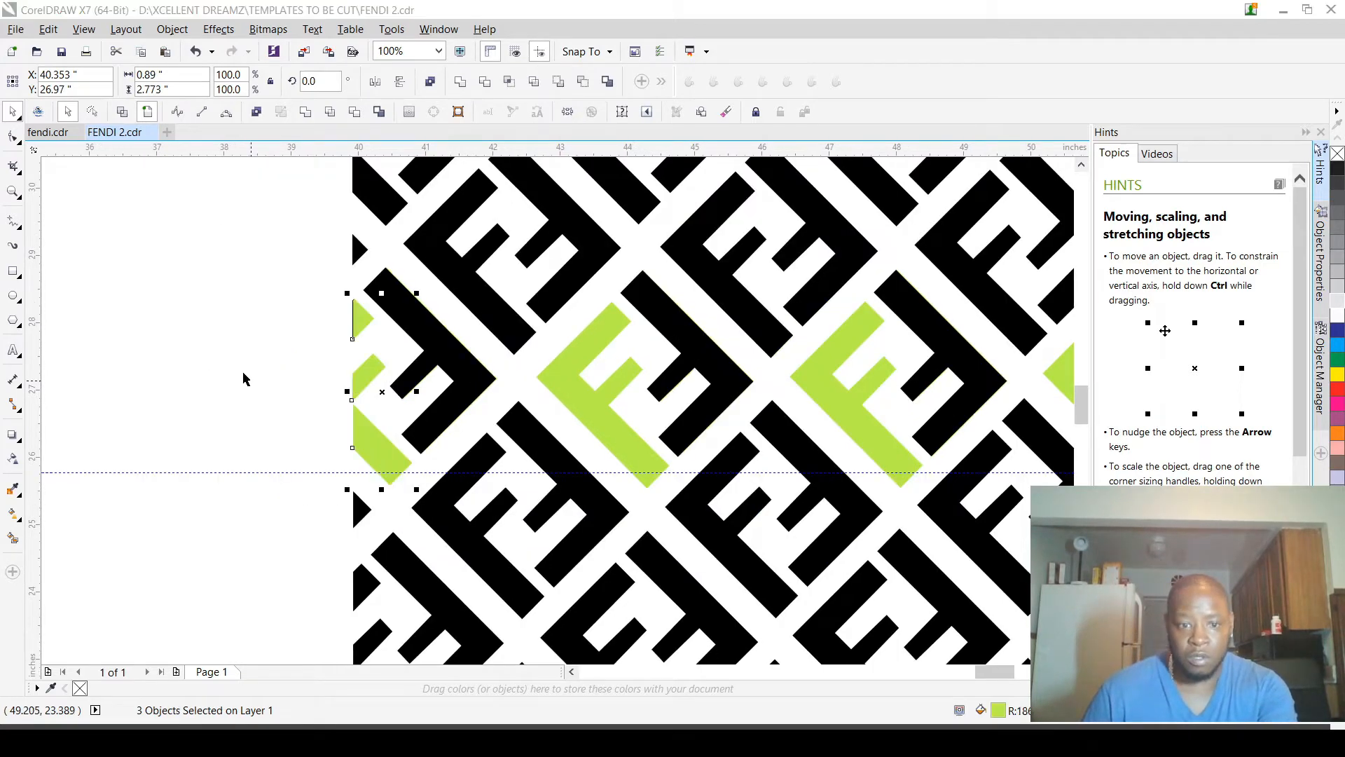
click(200, 369)
Step: Examine the green row up close for duplicate pieces lying beneath the black ones
scroll(201, 368, down, 2)
scroll(260, 393, up, 1)
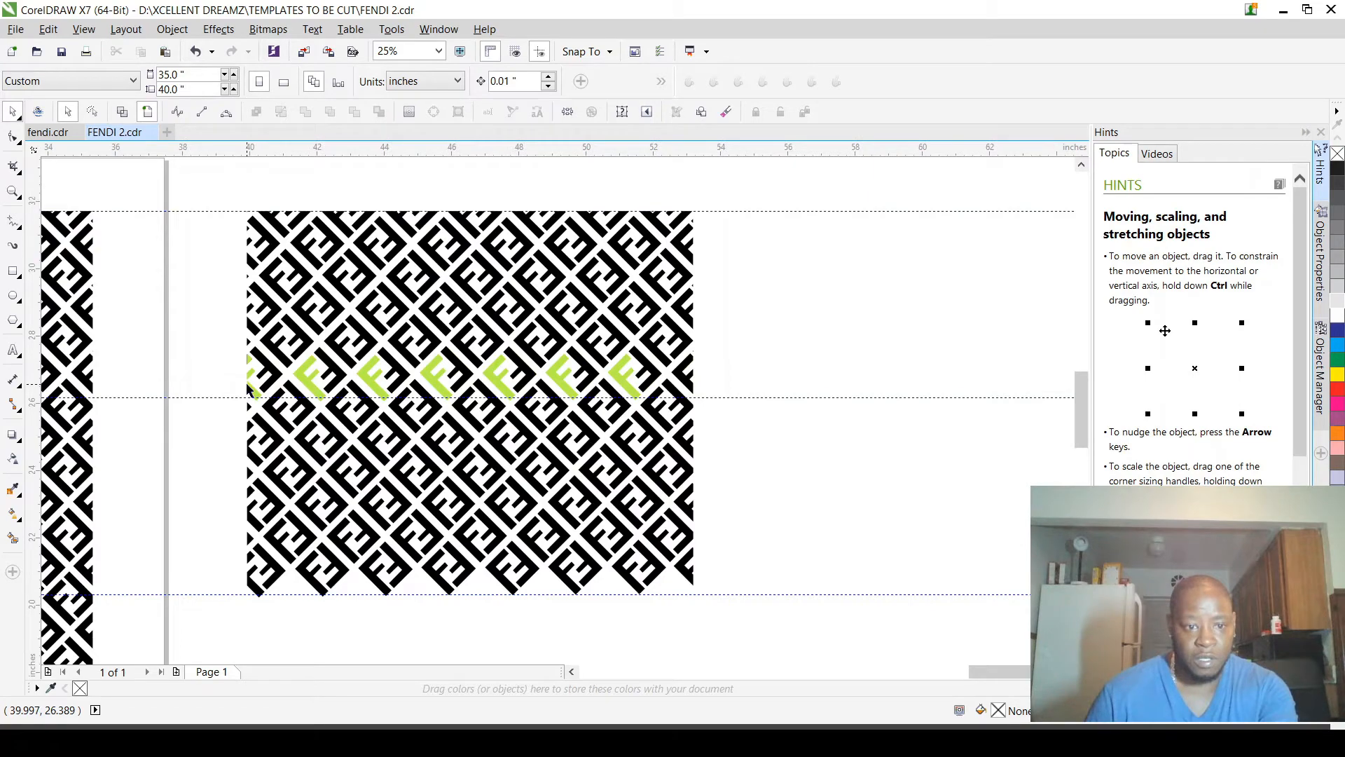
click(309, 375)
scroll(336, 377, down, 1)
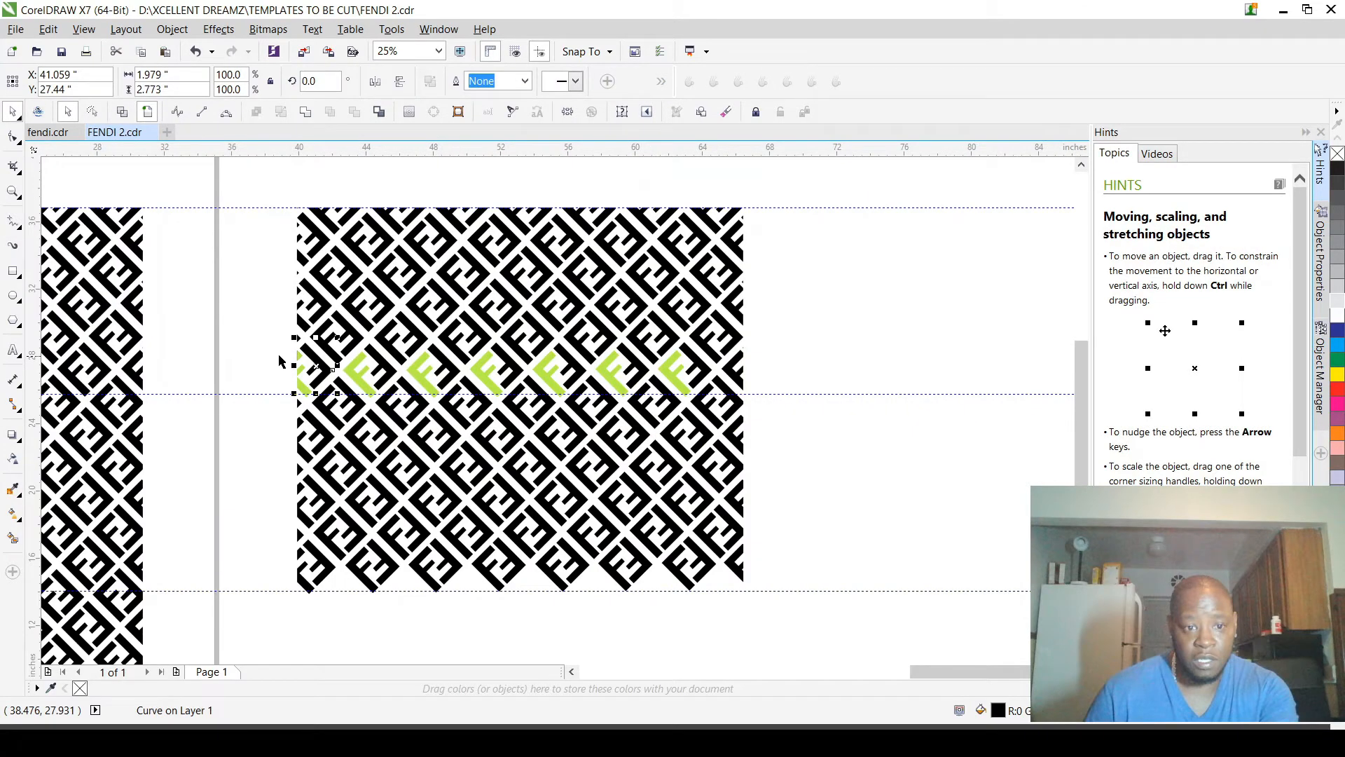
click(279, 356)
scroll(437, 387, up, 5)
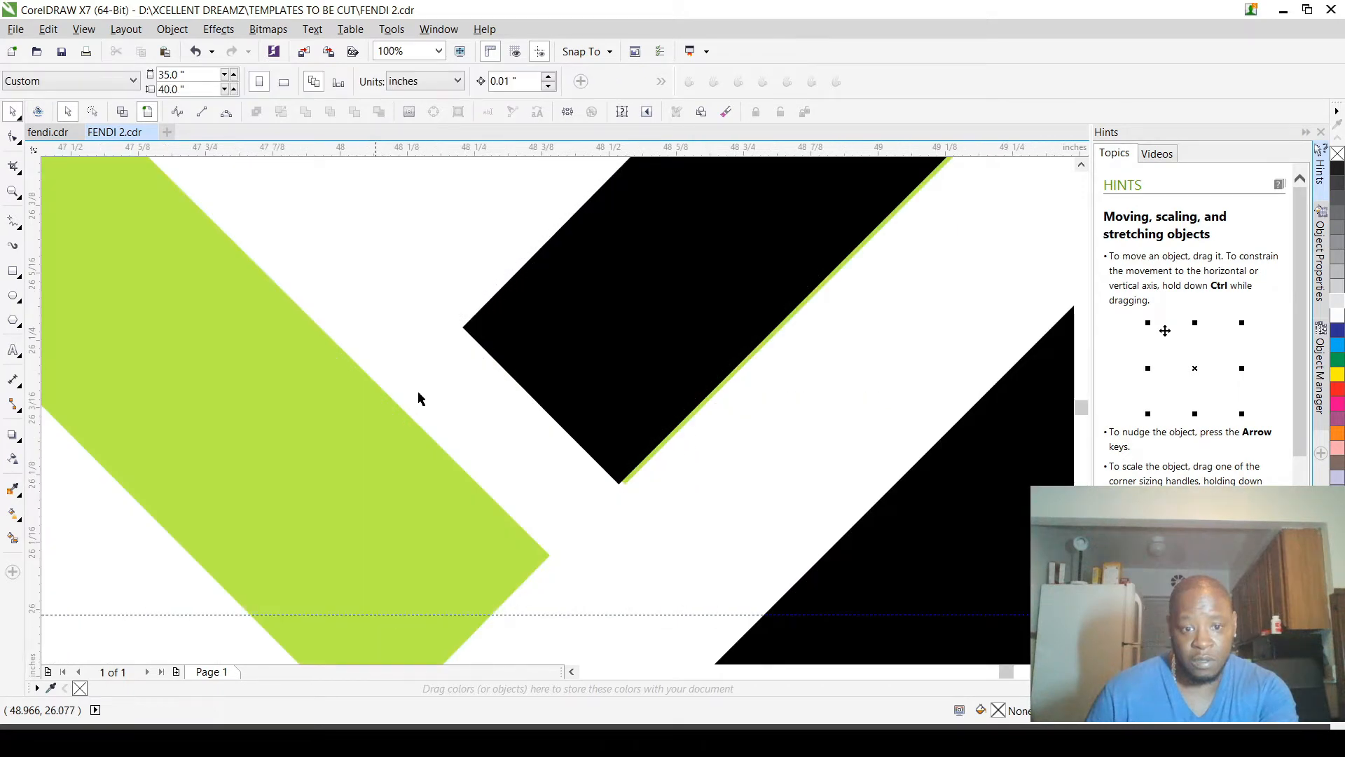
scroll(696, 377, down, 4)
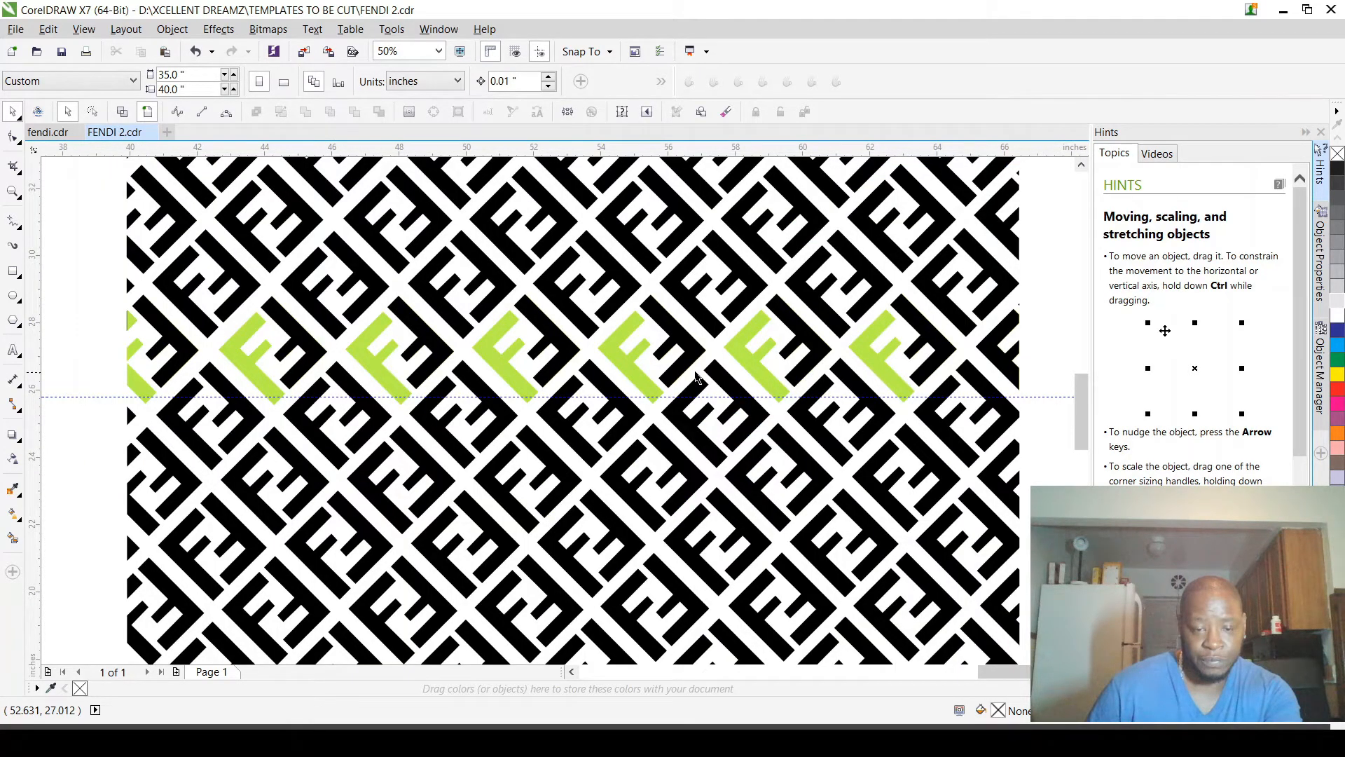
Step: Select the pieces of the upper copied section, including the green row, down to just below the upper middle guideline
scroll(696, 377, down, 2)
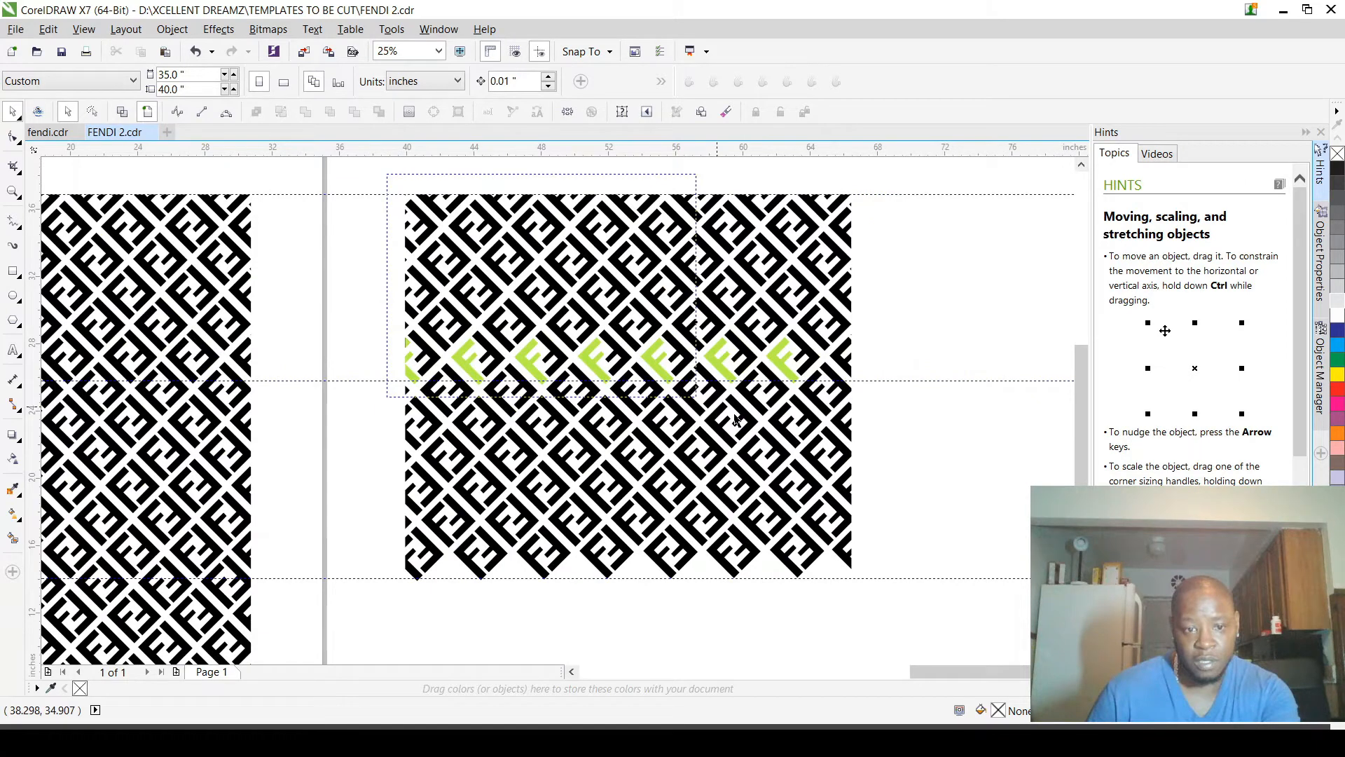
drag(736, 419, 791, 396)
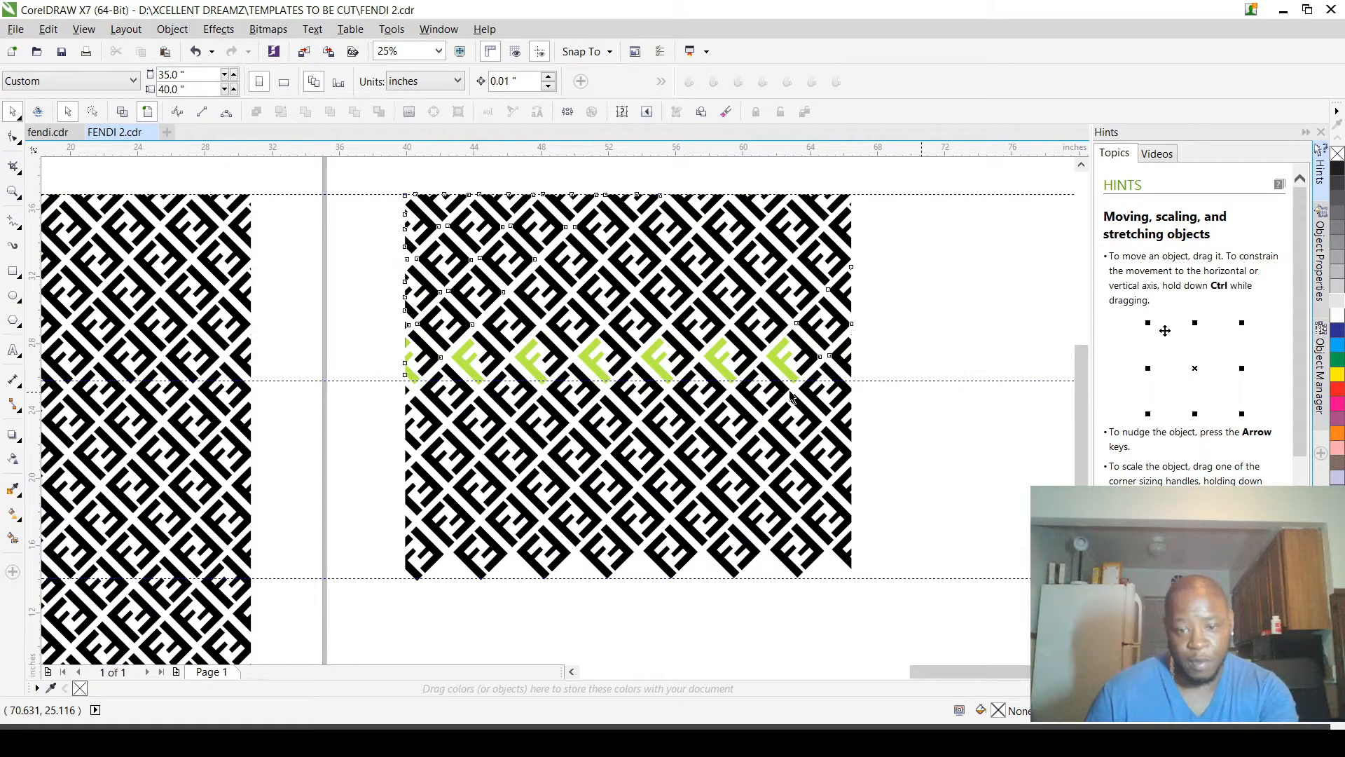
key(ctrl+a)
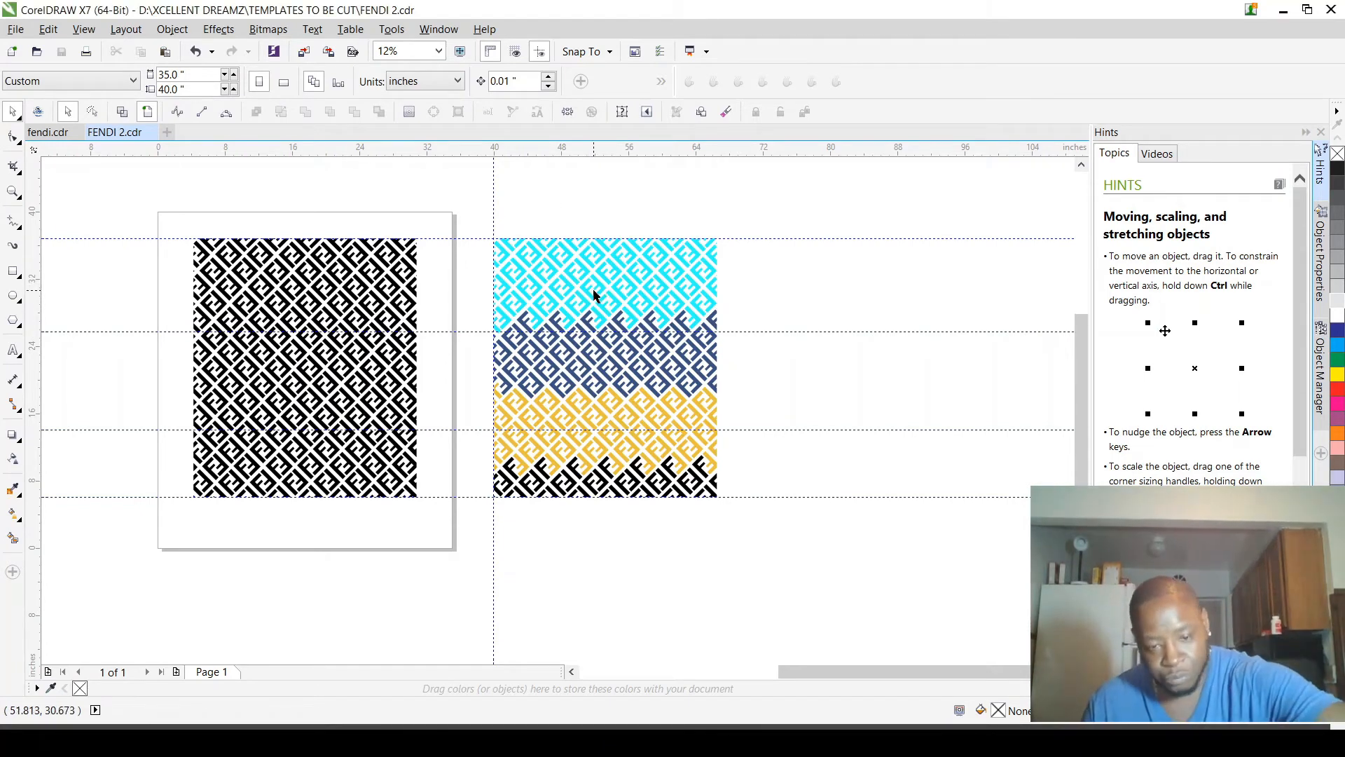
Step: Select the cyan, dark blue and yellow bands one after another to check each colour section
scroll(599, 296, up, 1)
scroll(604, 299, down, 1)
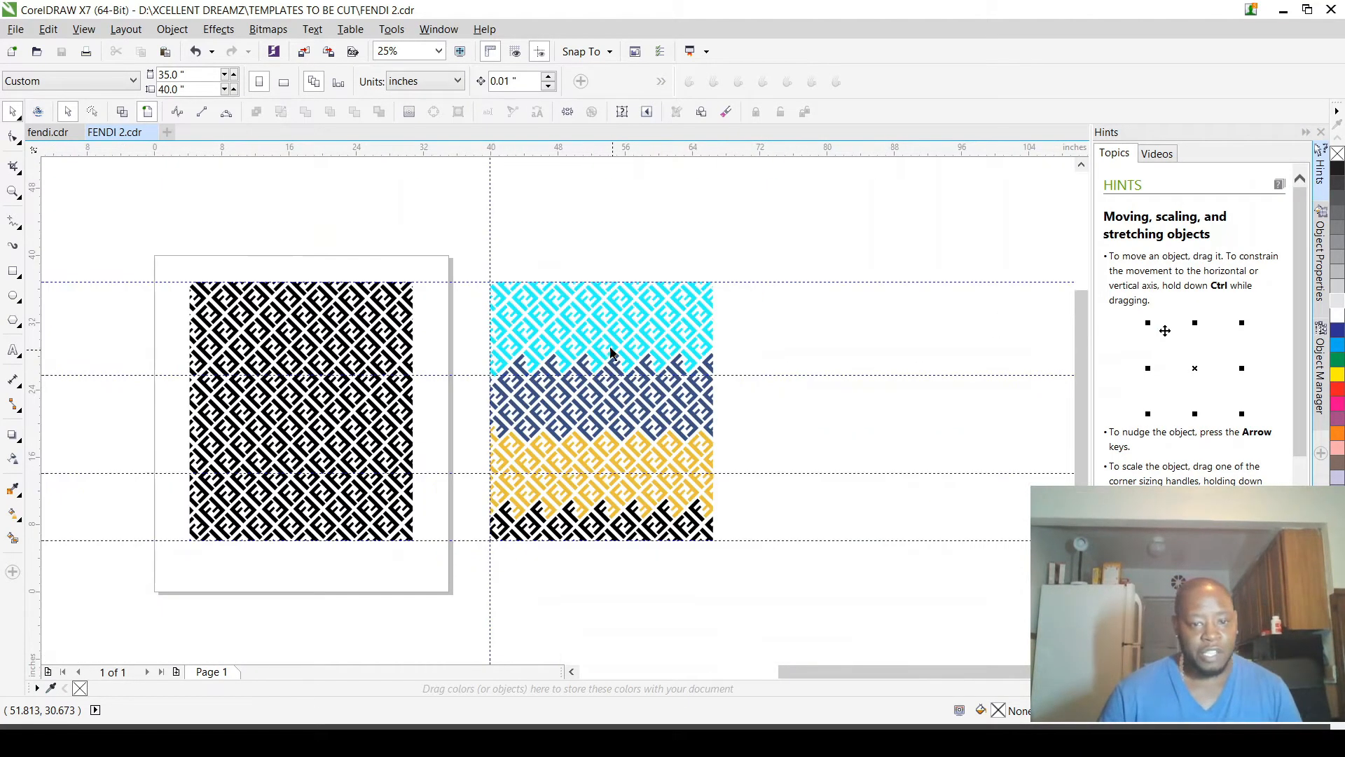
scroll(603, 329, up, 1)
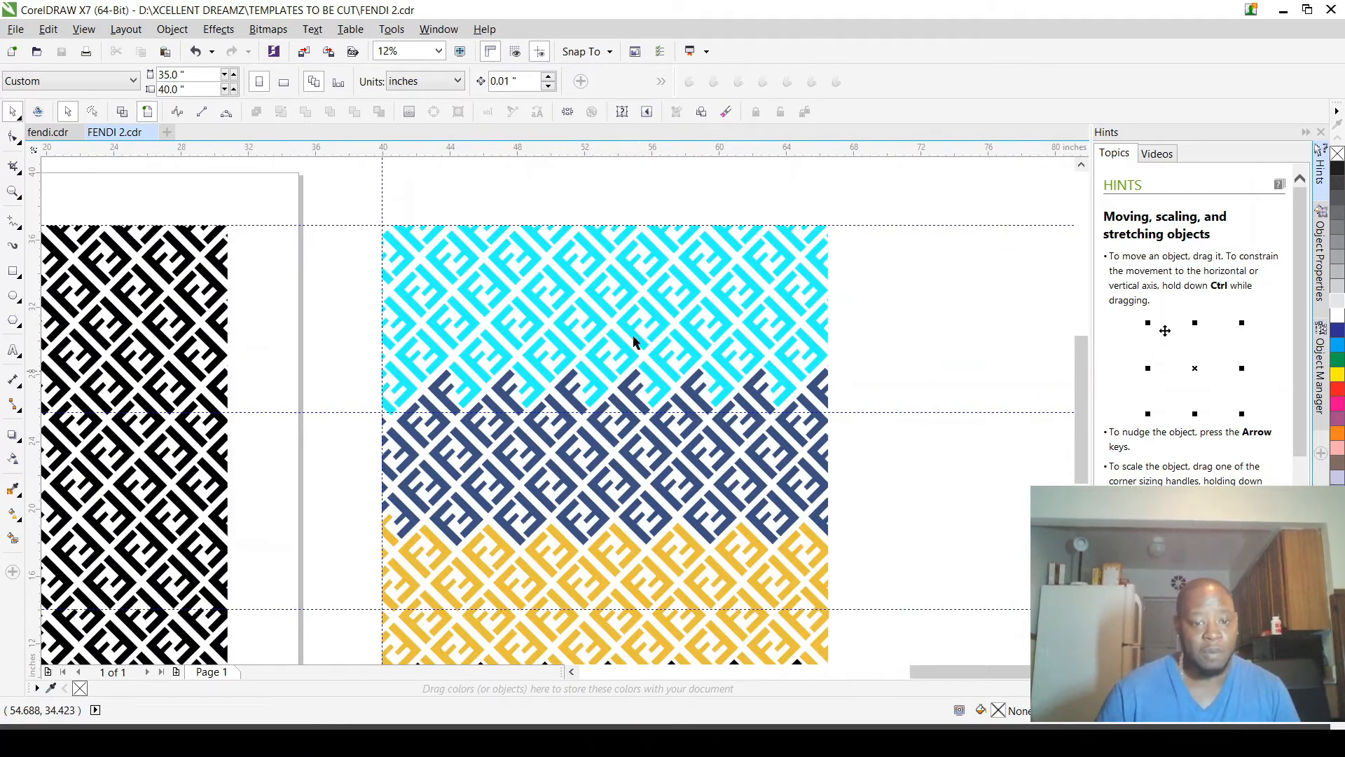
scroll(580, 409, down, 1)
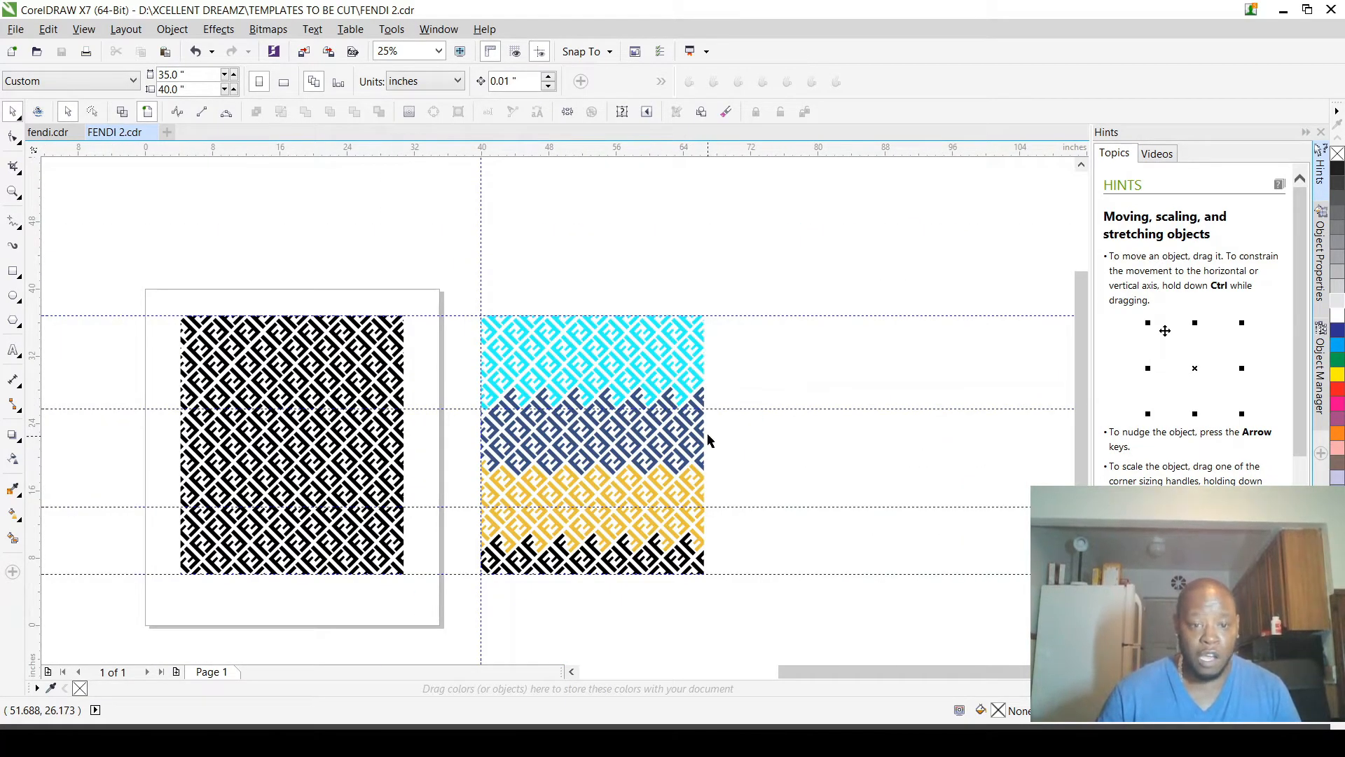
scroll(634, 367, up, 2)
scroll(463, 340, down, 1)
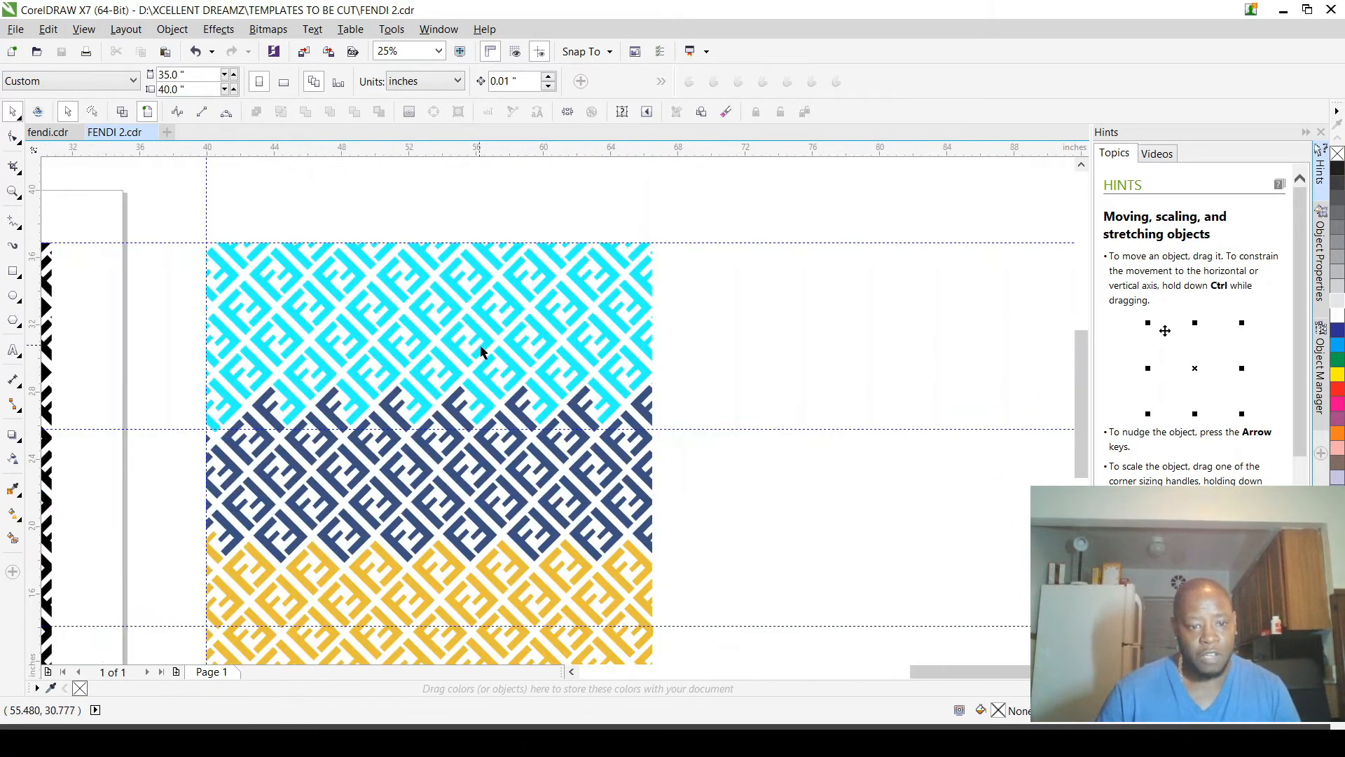
drag(185, 208, 688, 421)
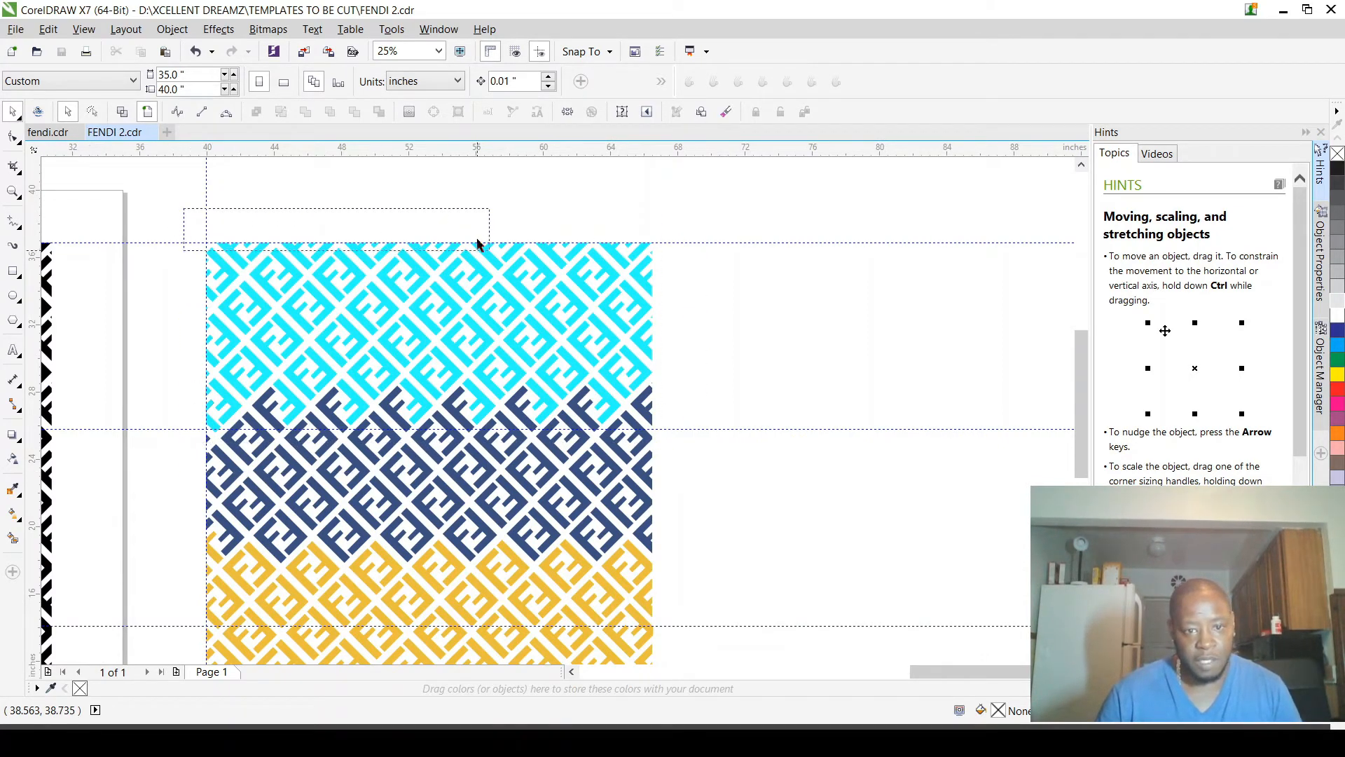
click(547, 272)
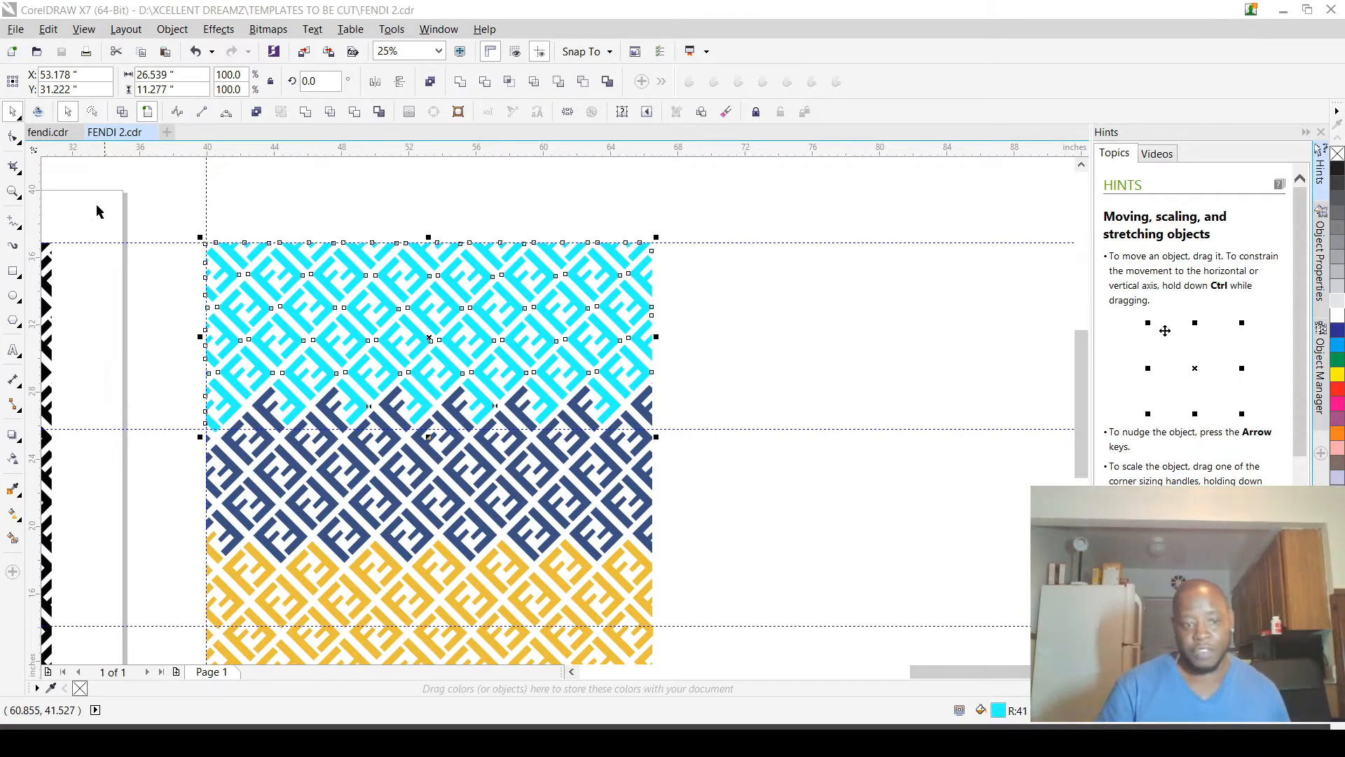
click(272, 446)
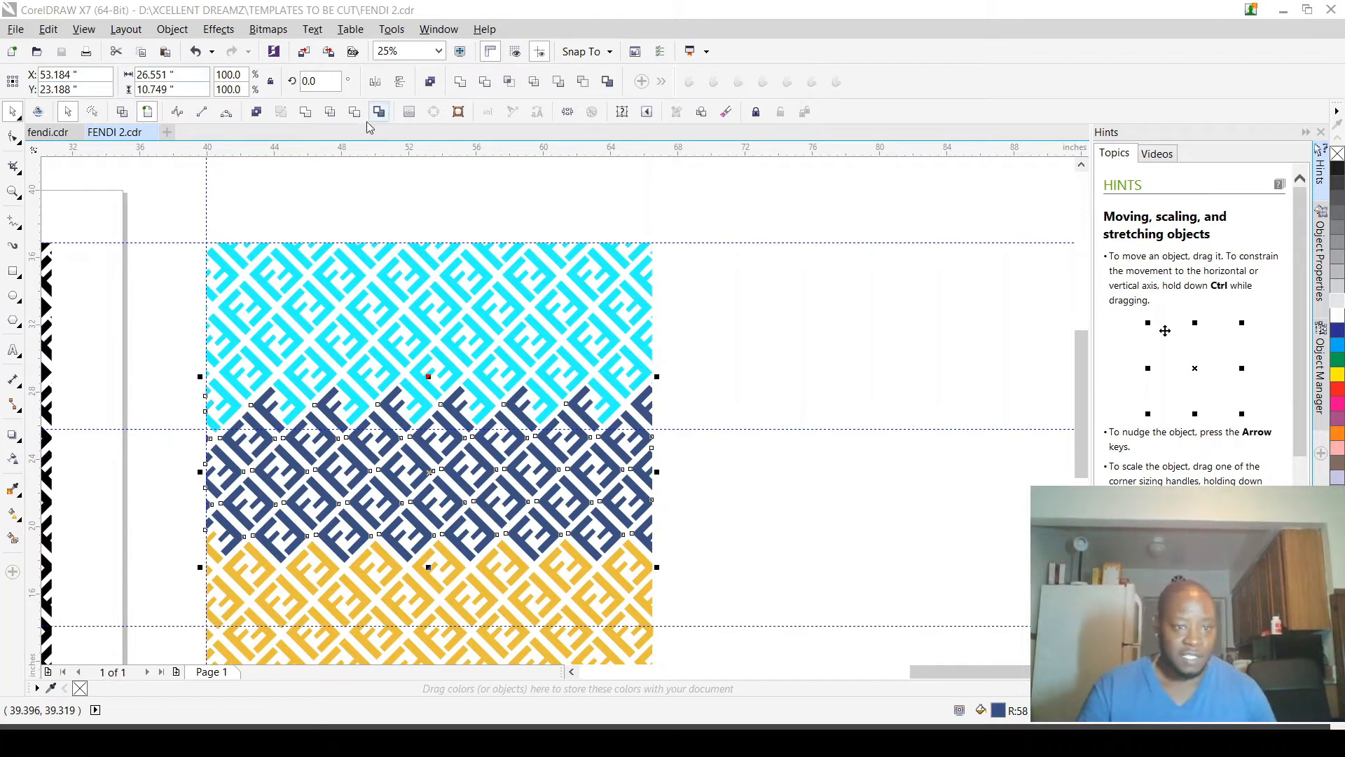
click(300, 577)
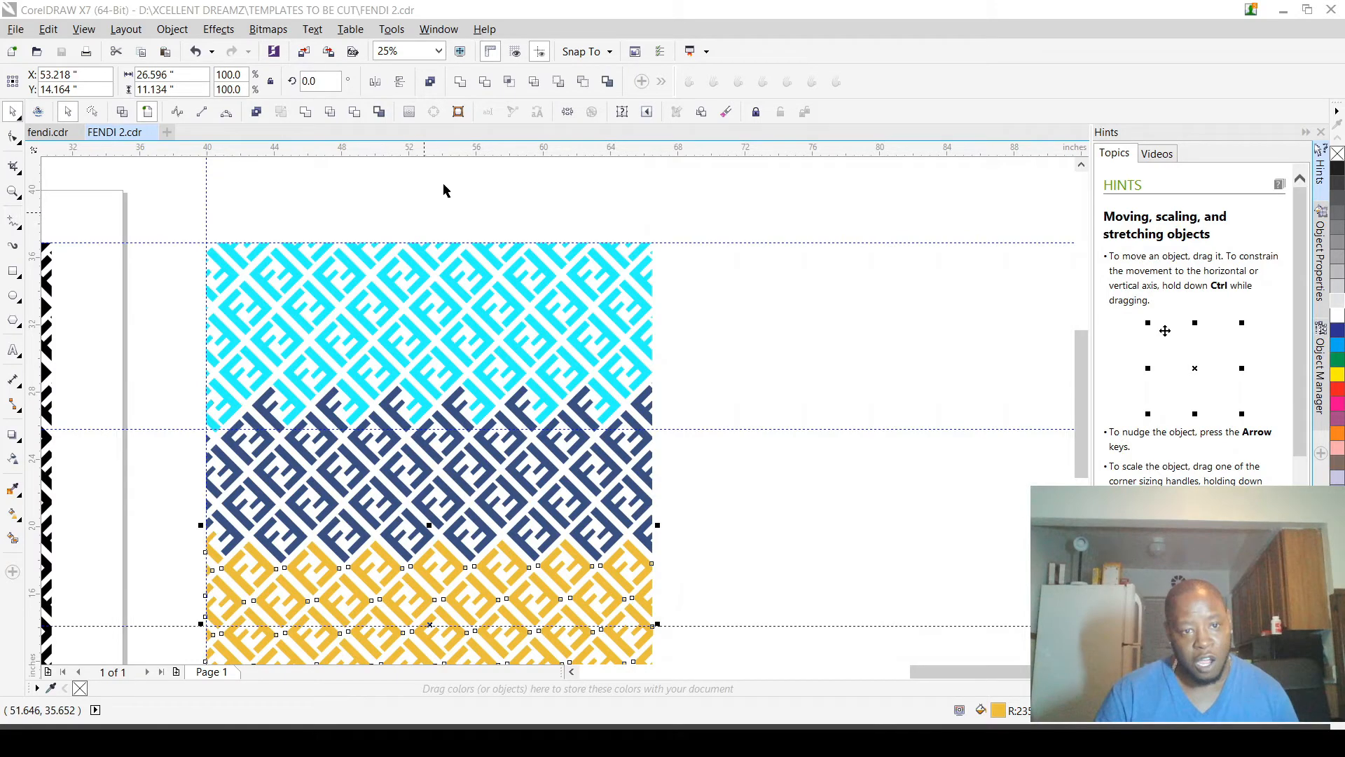
Step: Examine the joint between the yellow band and the black bottom band, selecting one black F and deselecting it
scroll(530, 376, down, 2)
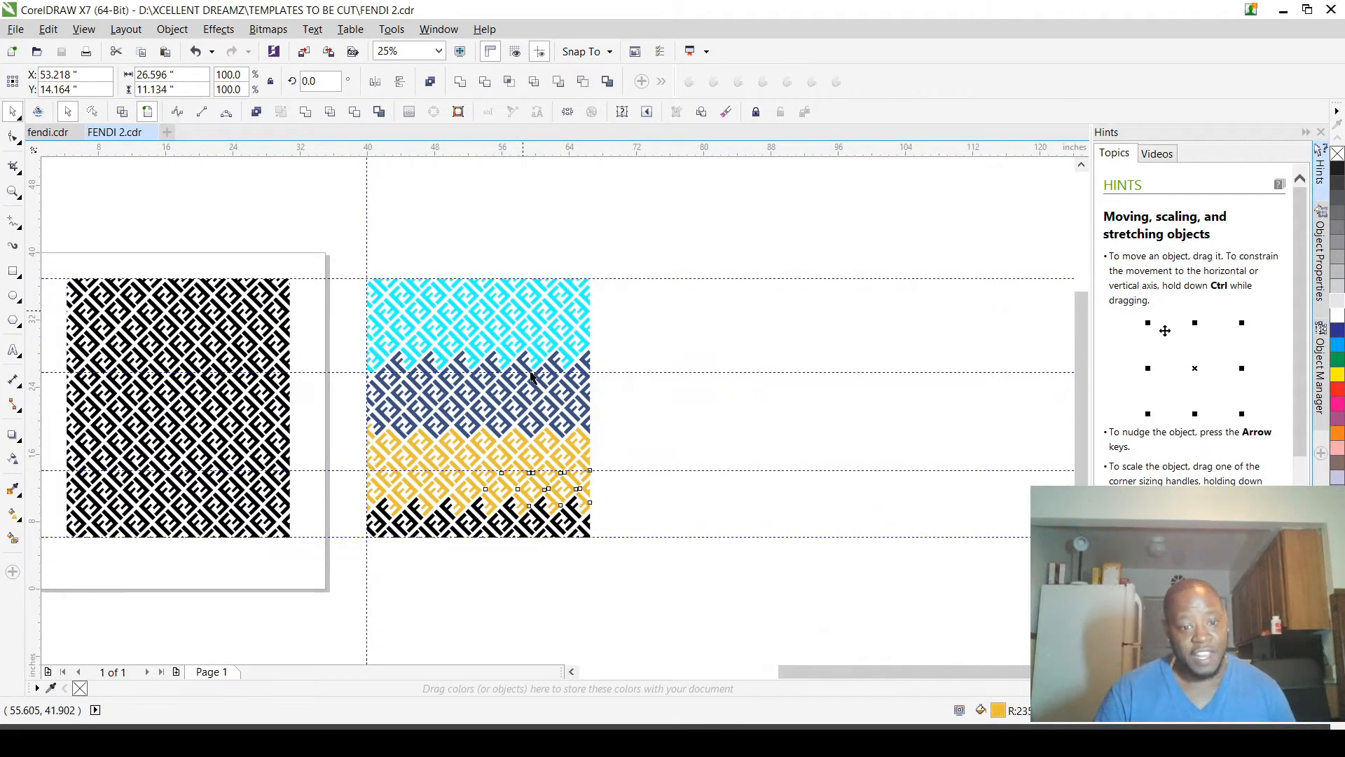
scroll(465, 549, up, 2)
scroll(485, 464, up, 2)
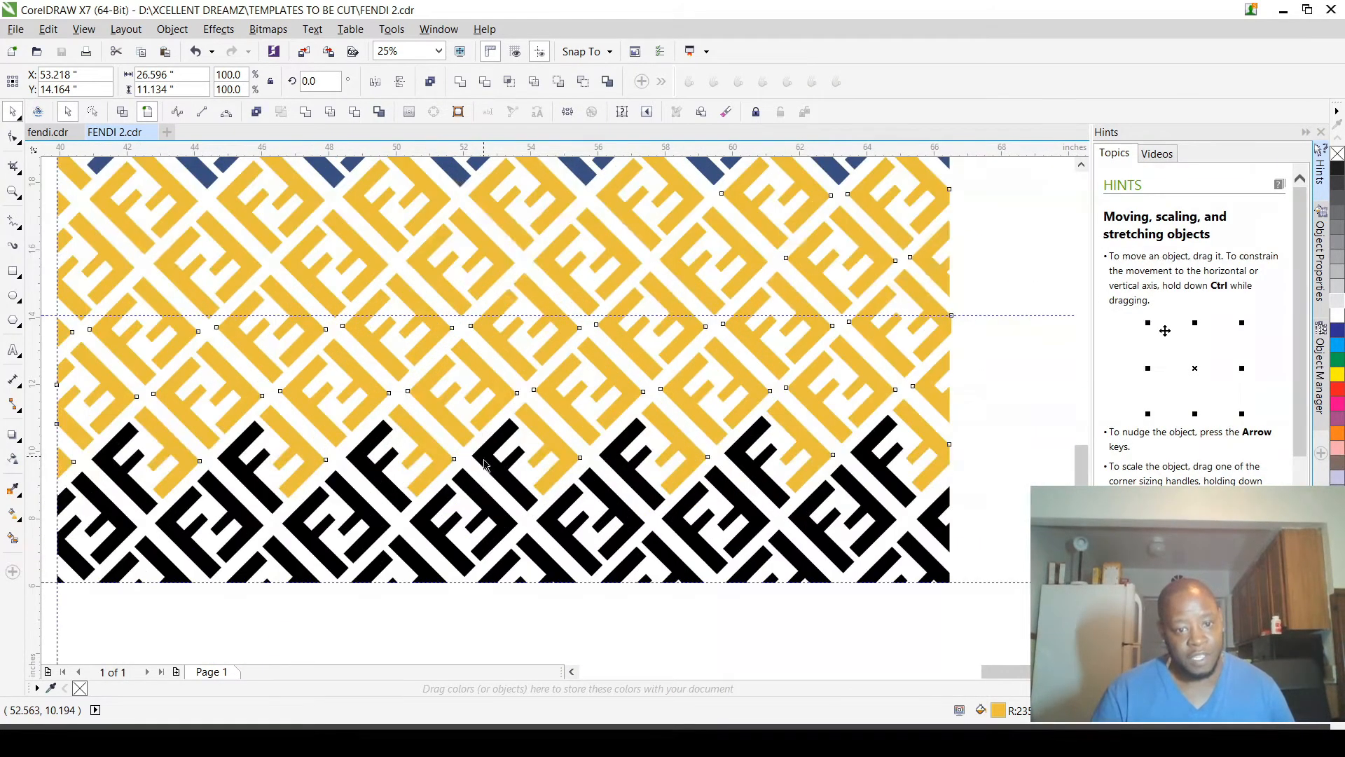
click(489, 465)
scroll(489, 465, down, 2)
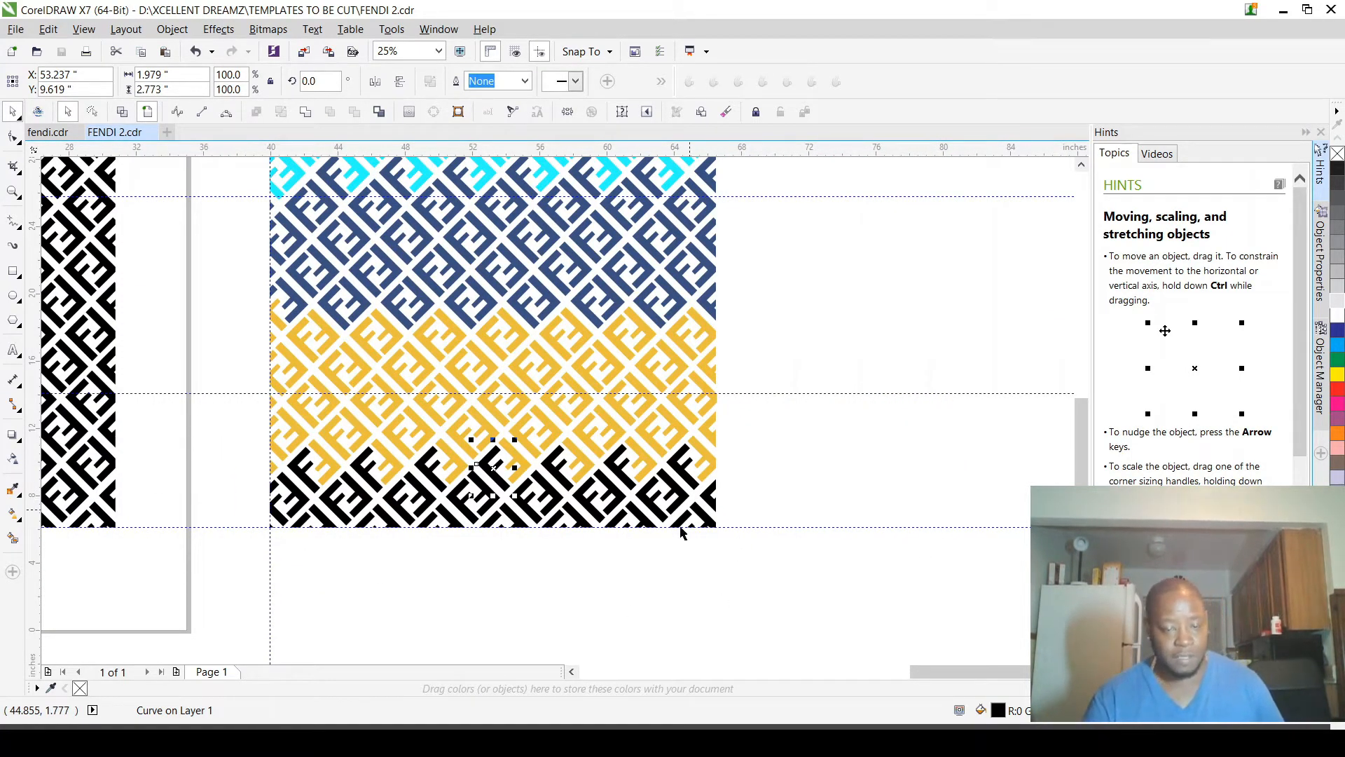
scroll(709, 526, down, 3)
click(751, 441)
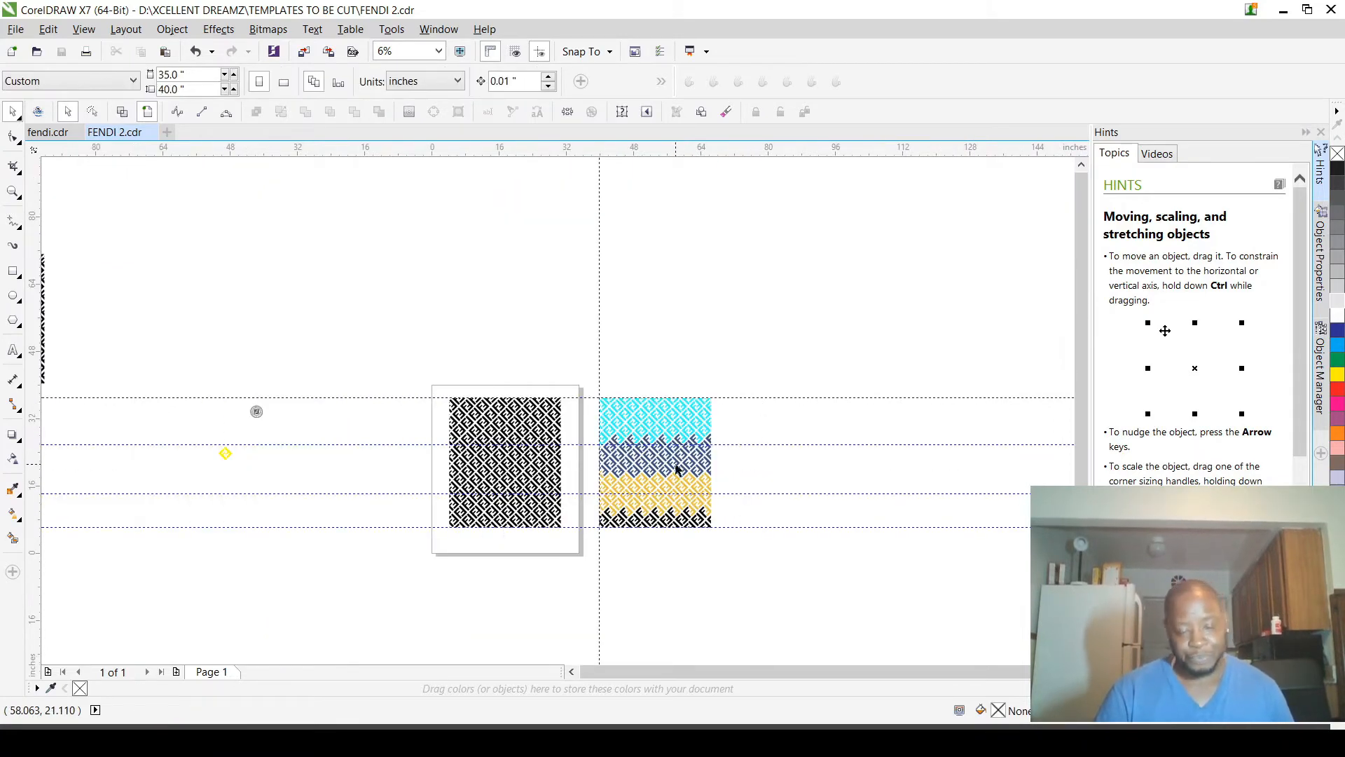
Step: Move the grouped round Fendi Roma logo just off the page's left edge, to about X -5.716, Y 20.453 in
scroll(677, 466, up, 1)
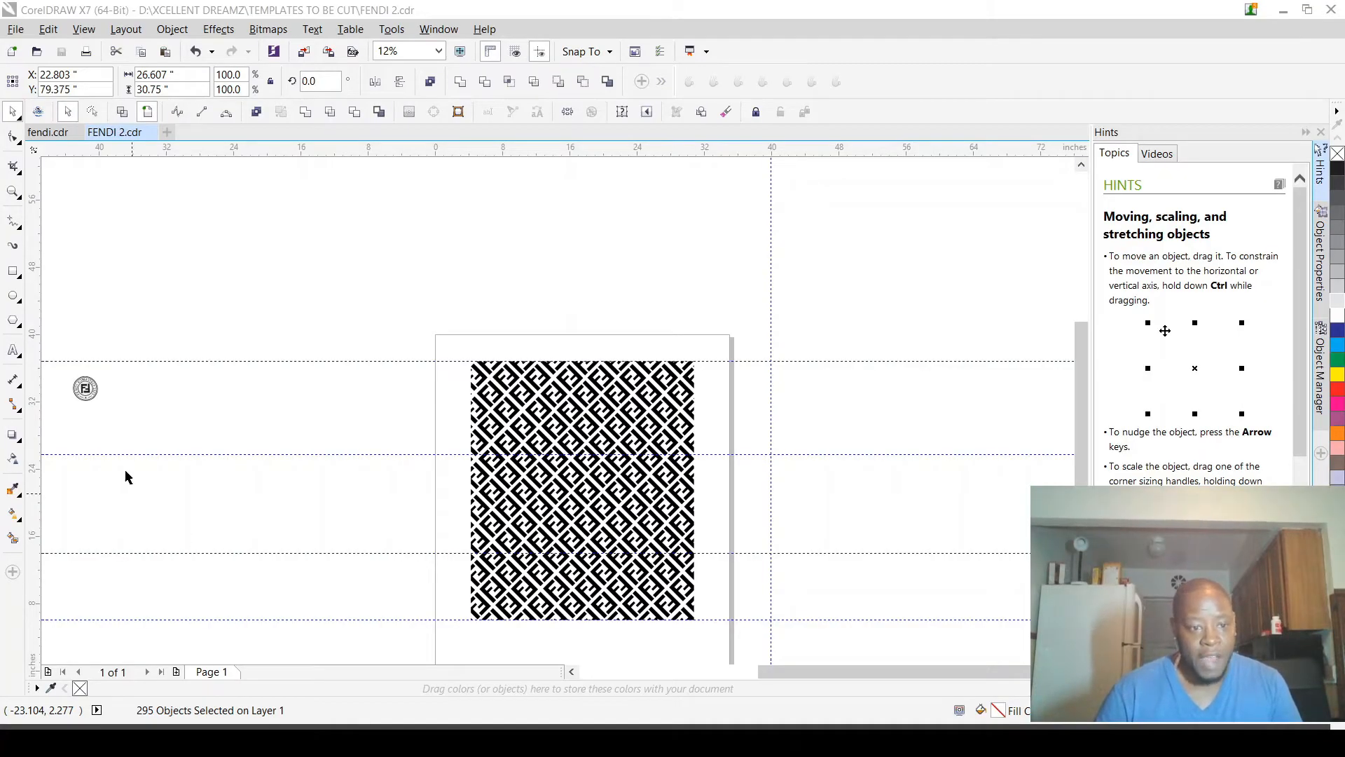
drag(60, 346, 387, 499)
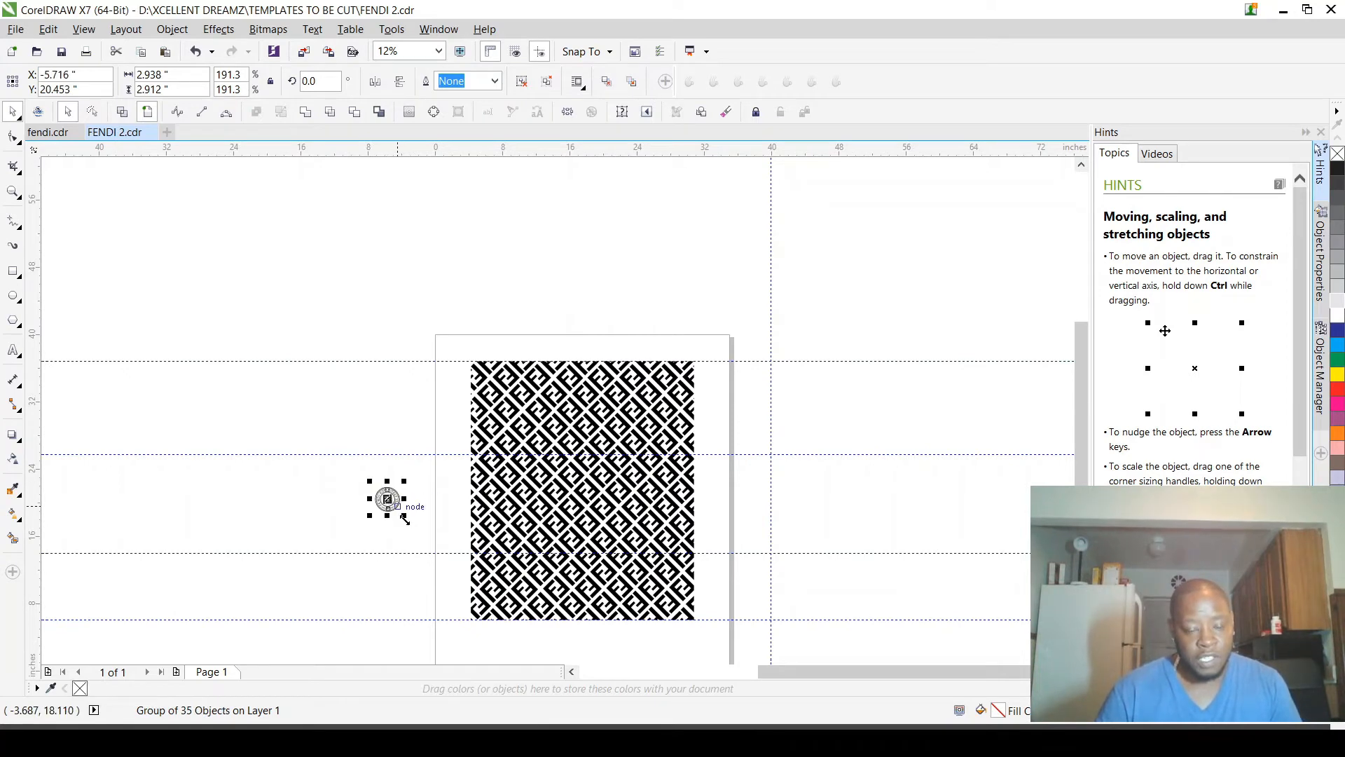
scroll(387, 499, up, 4)
scroll(348, 419, down, 2)
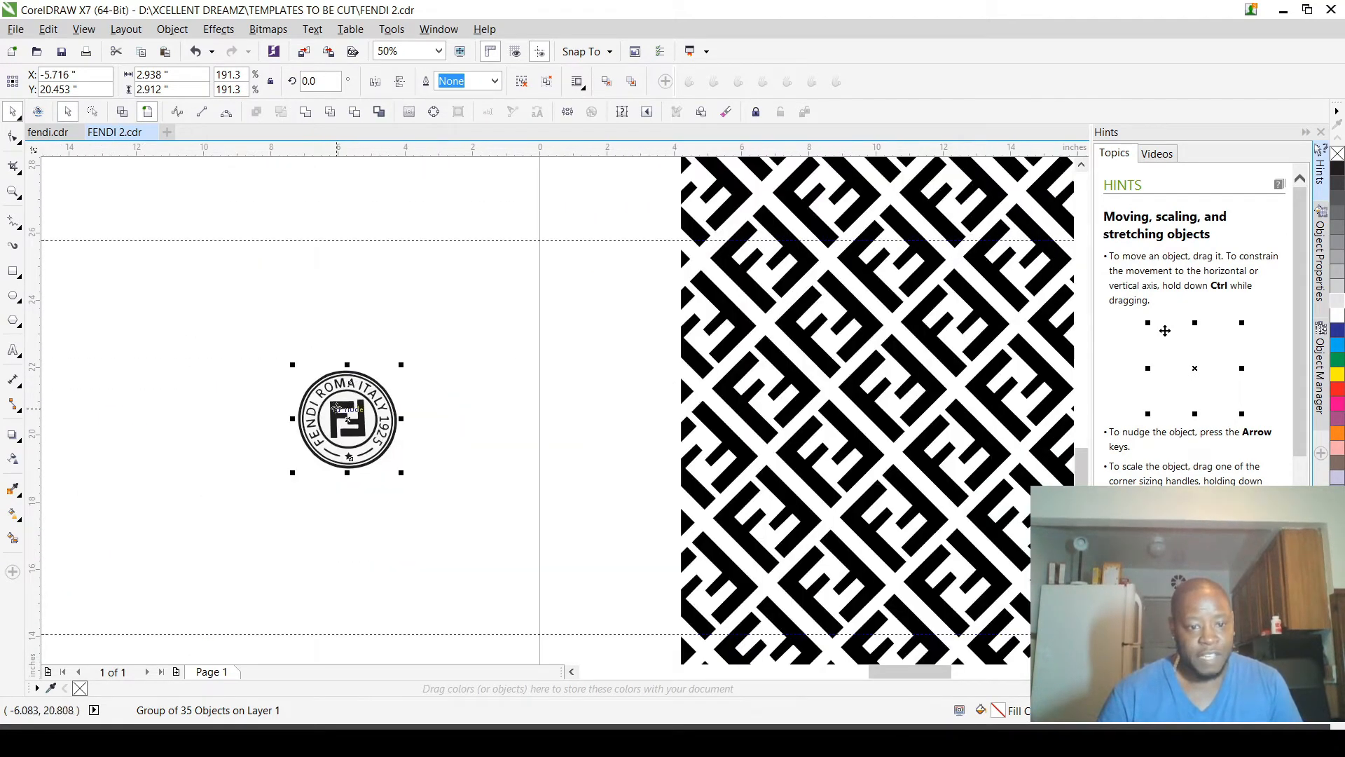
Step: Group all the black FF pattern pieces on the page and fill the group with blue
scroll(349, 419, up, 2)
scroll(377, 472, down, 2)
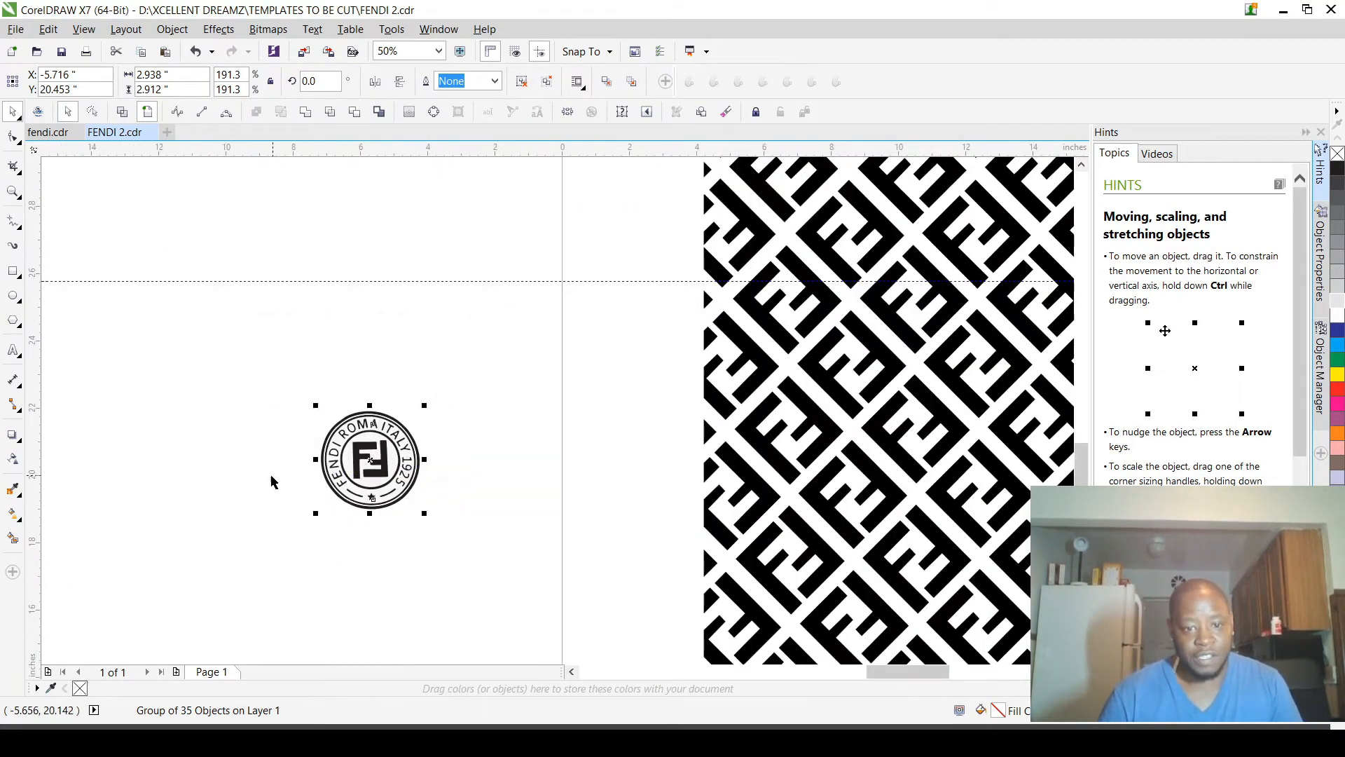
scroll(282, 480, down, 1)
scroll(229, 473, down, 1)
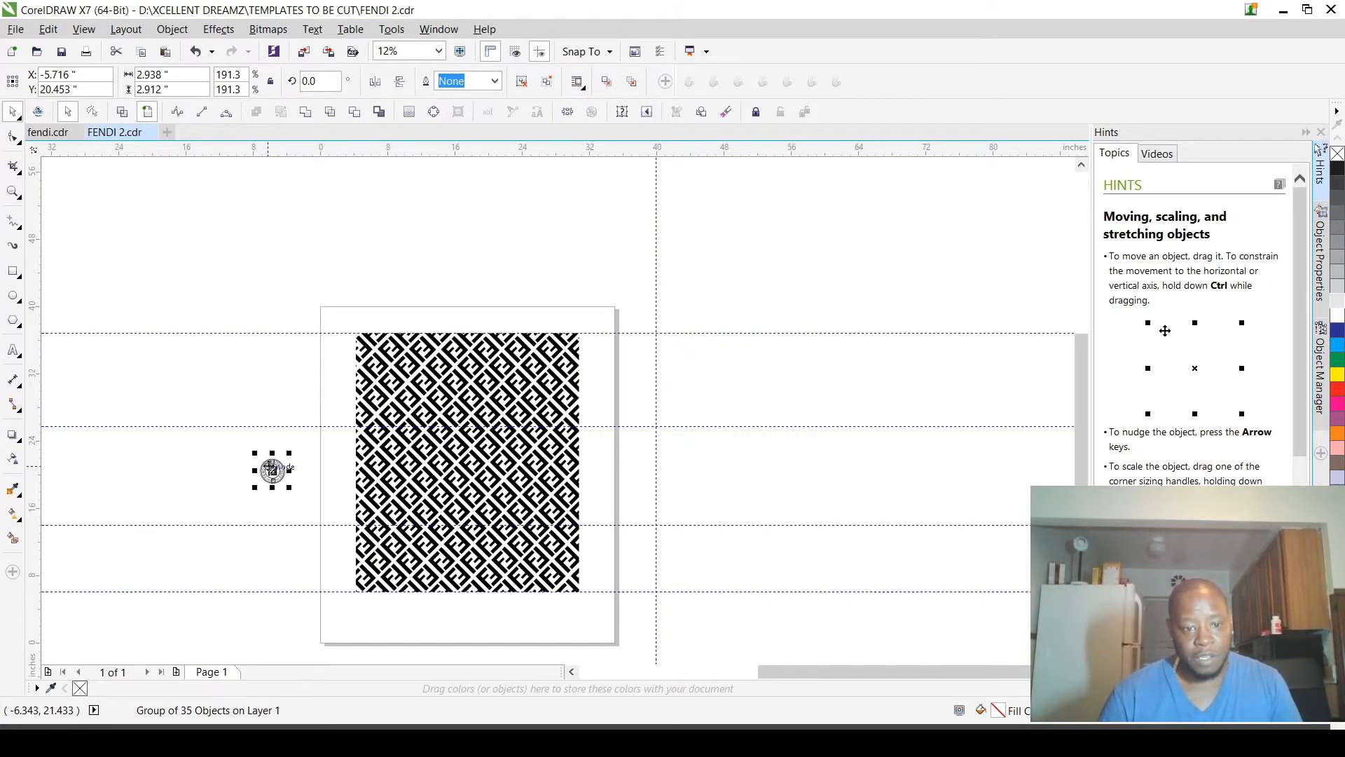
click(356, 279)
drag(345, 276, 595, 610)
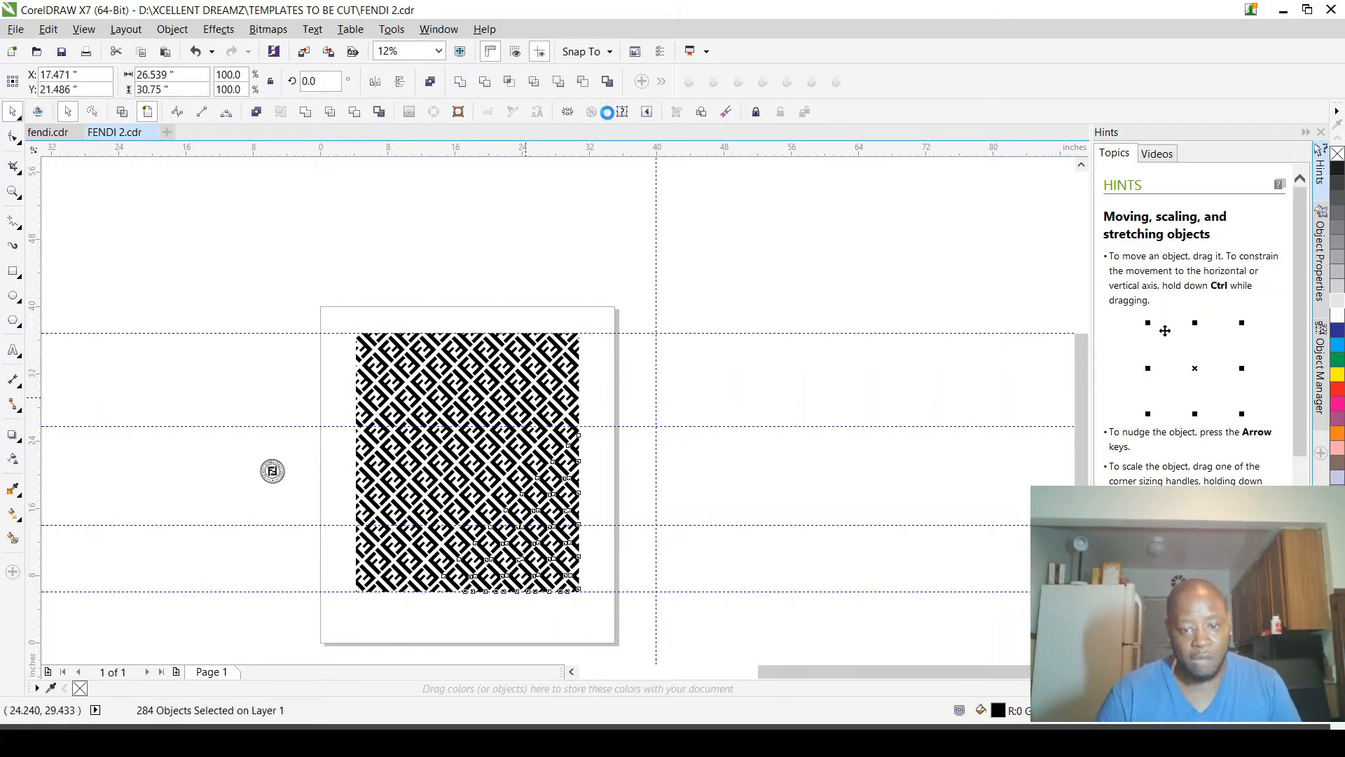
key(ctrl+g)
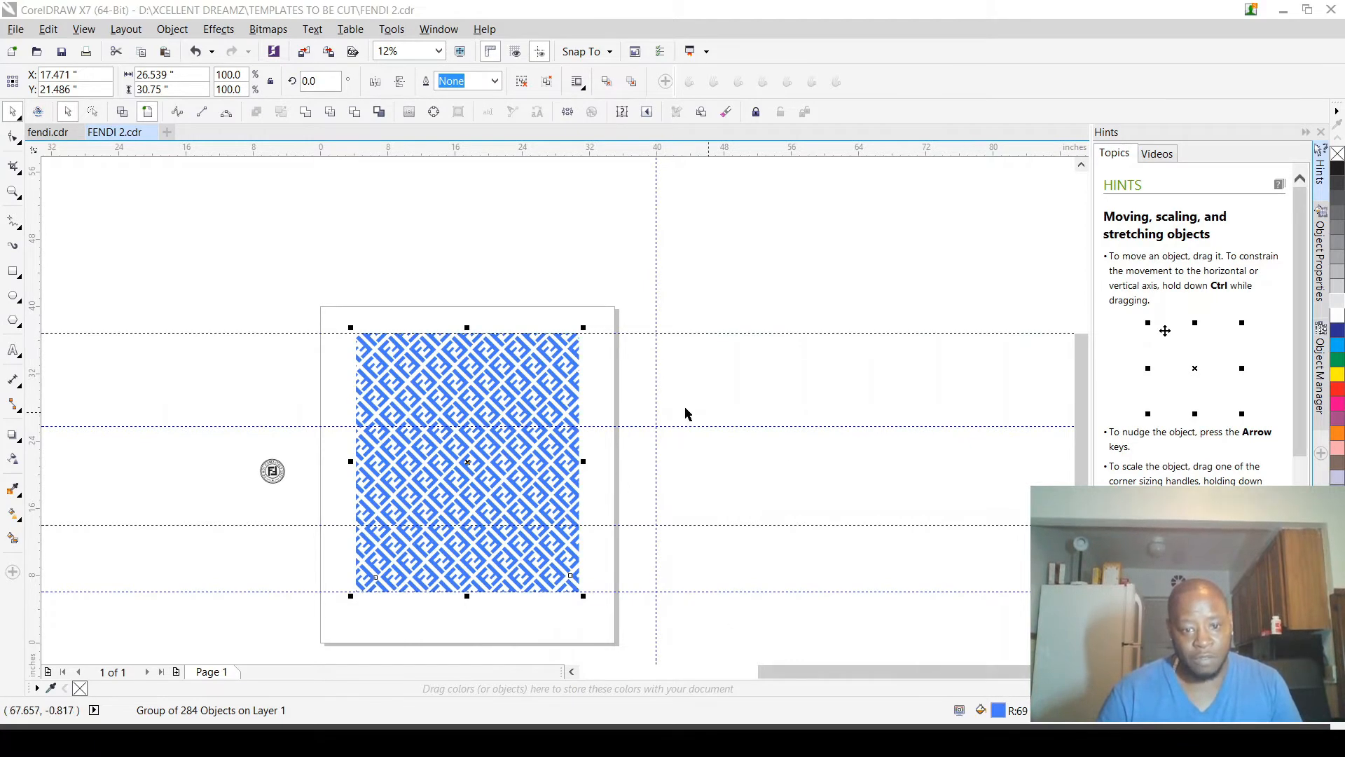
Step: Place a copy of the round Fendi logo over the middle of the blue pattern, at about X 18.135, Y 22.062 in
click(252, 412)
drag(239, 401, 312, 521)
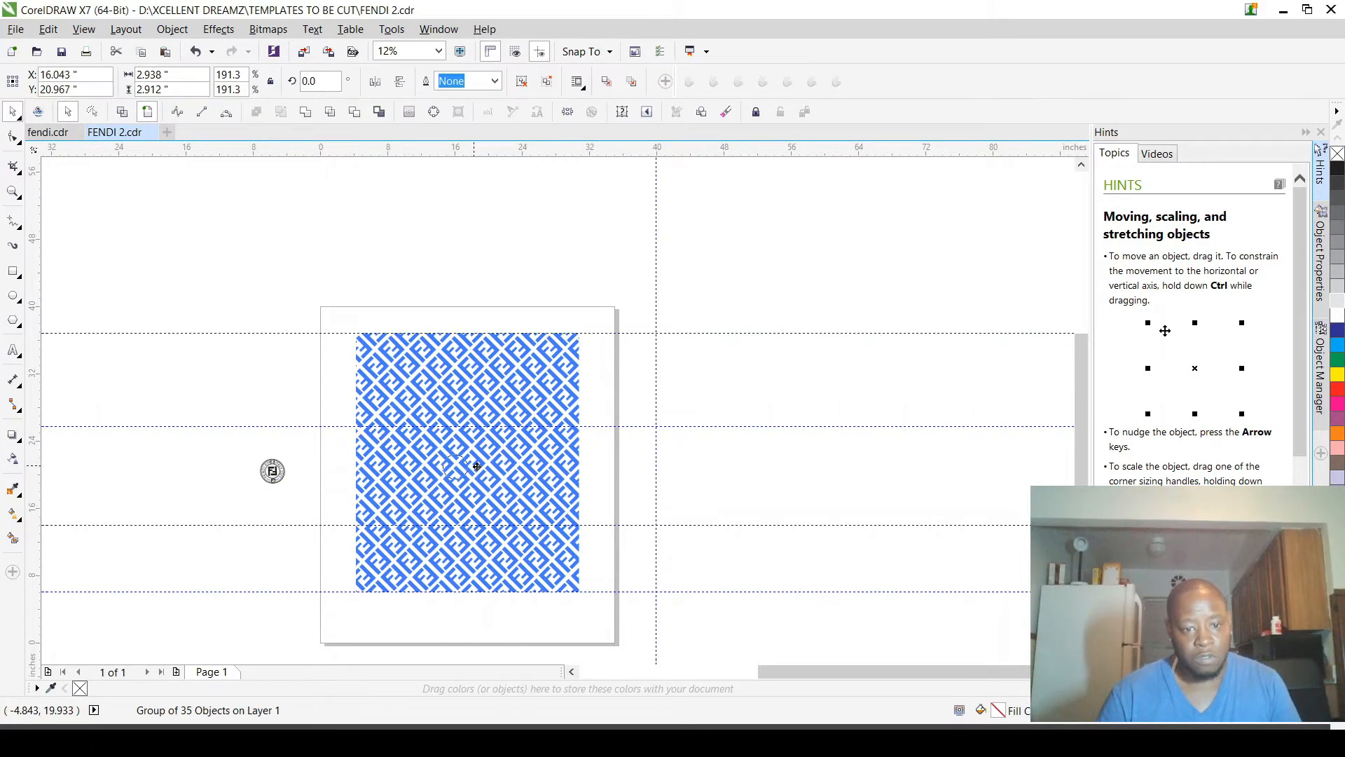
drag(481, 462, 485, 463)
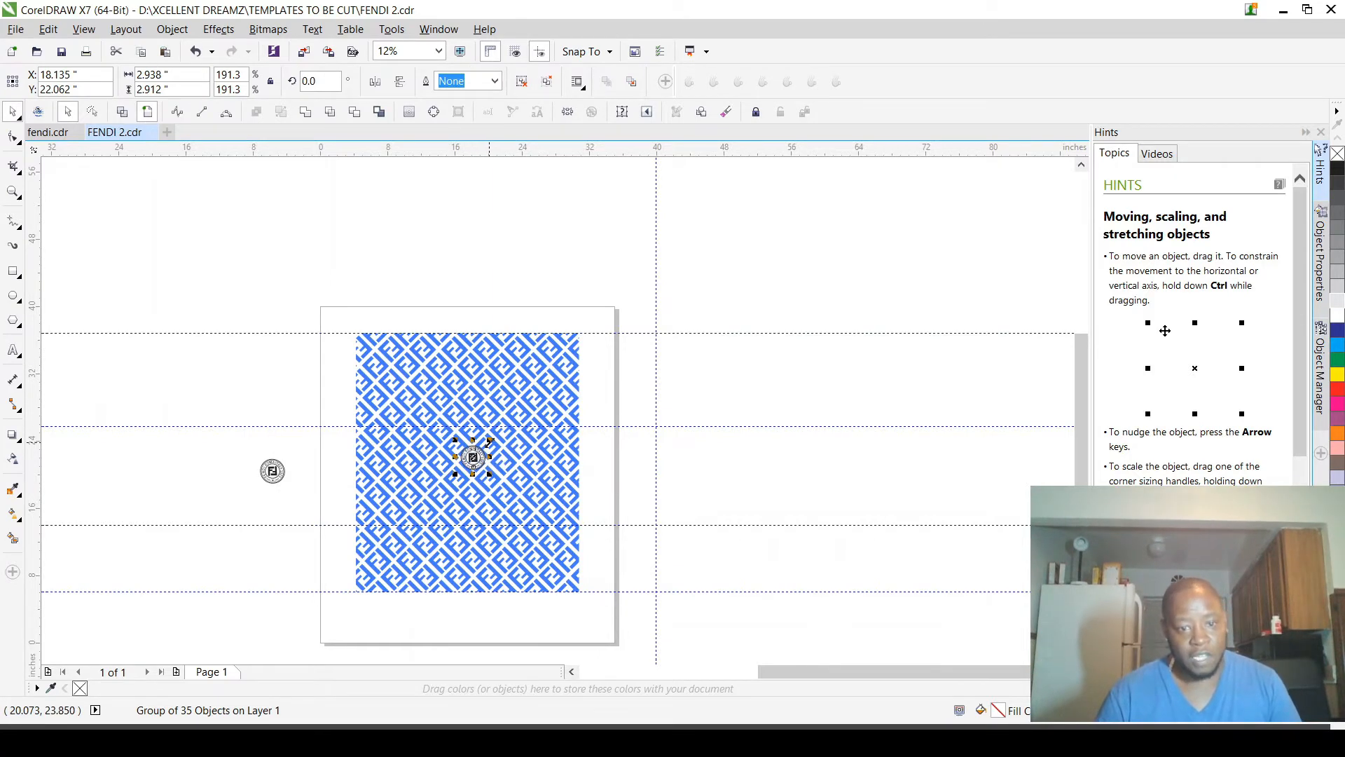
Step: Enlarge the logo copy proportionally from its centre to about 11.387 by 11.286 in
scroll(491, 459, up, 2)
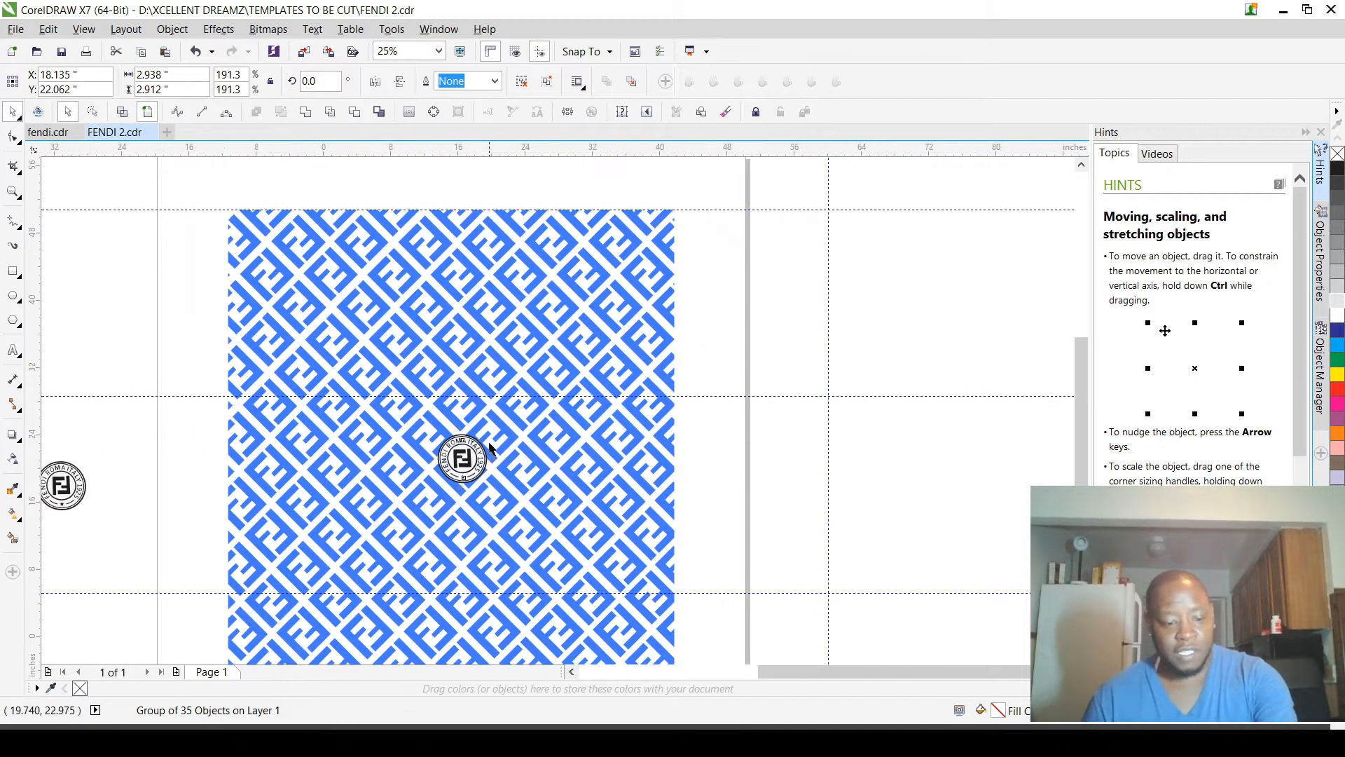
scroll(490, 459, down, 2)
drag(493, 435, 564, 364)
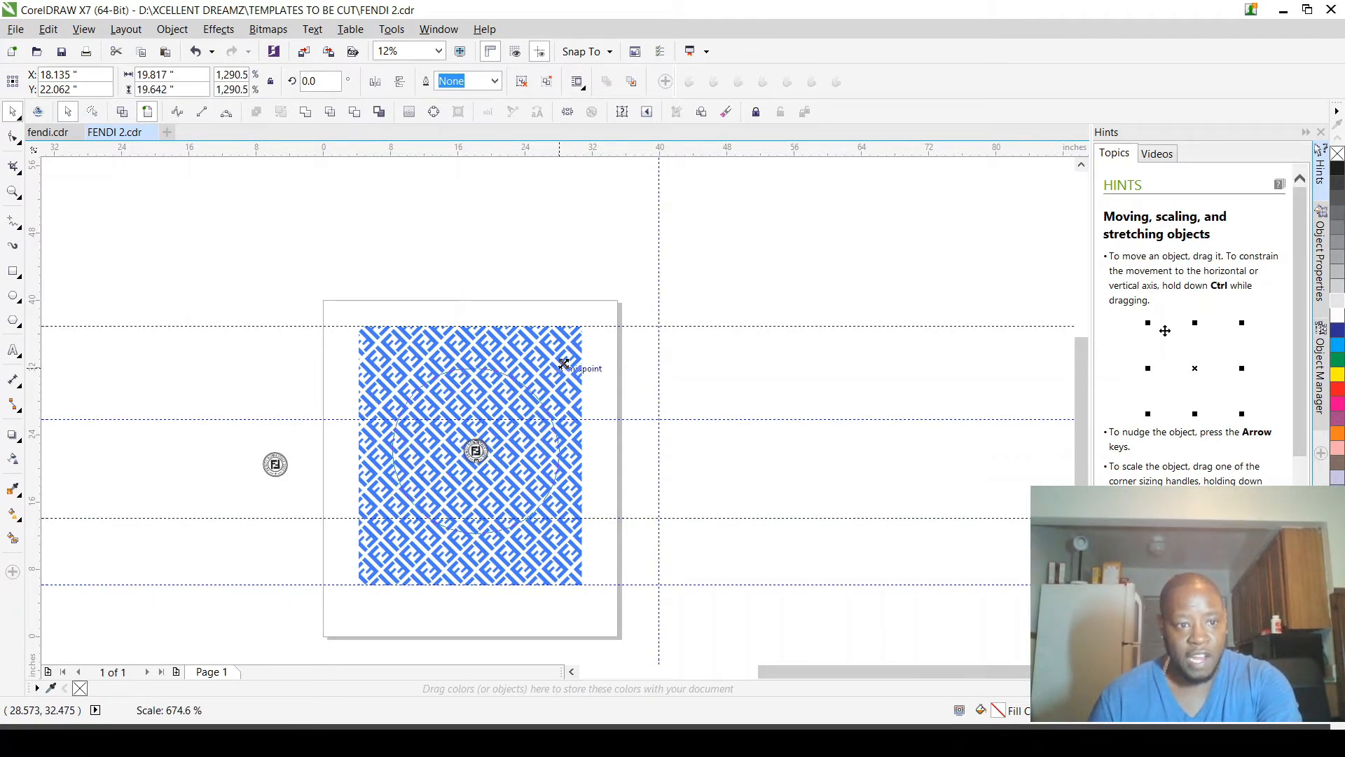
drag(564, 364, 531, 384)
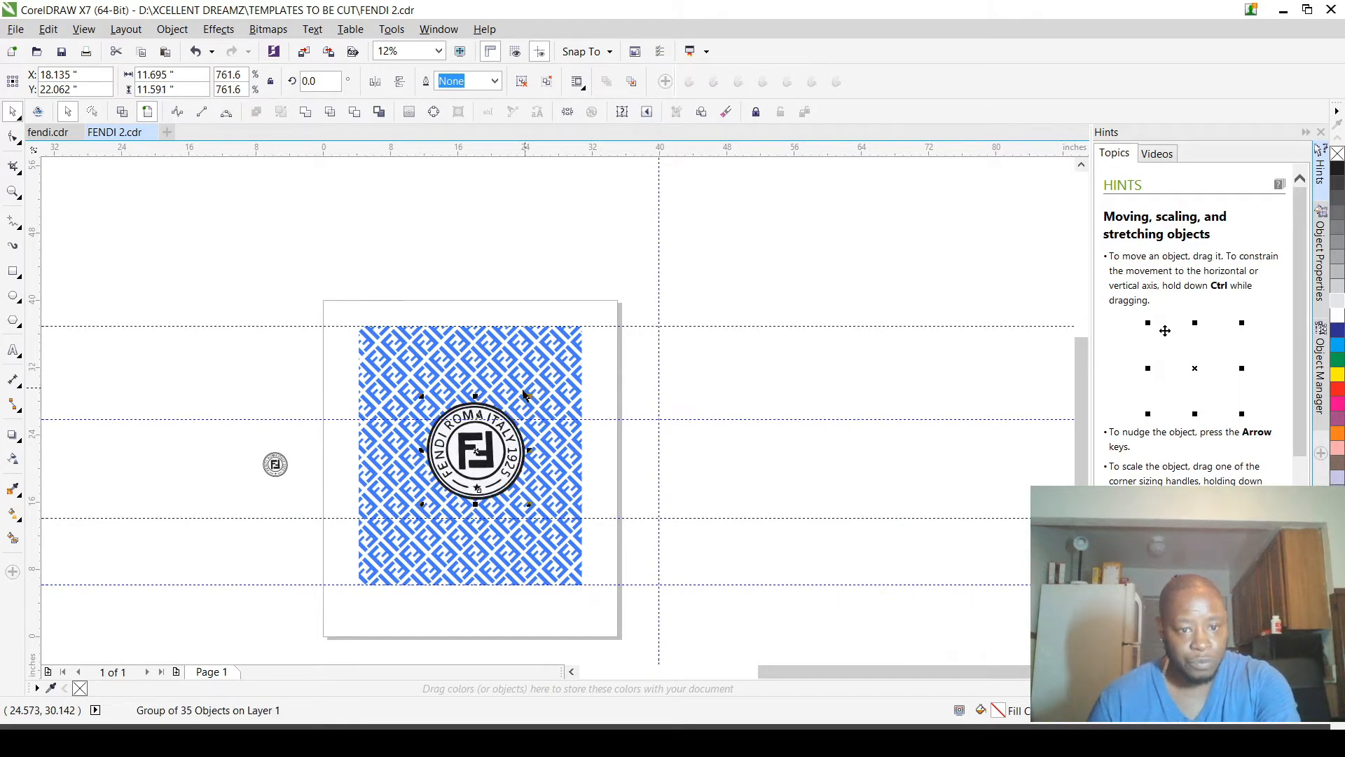
scroll(510, 413, up, 3)
scroll(510, 414, up, 2)
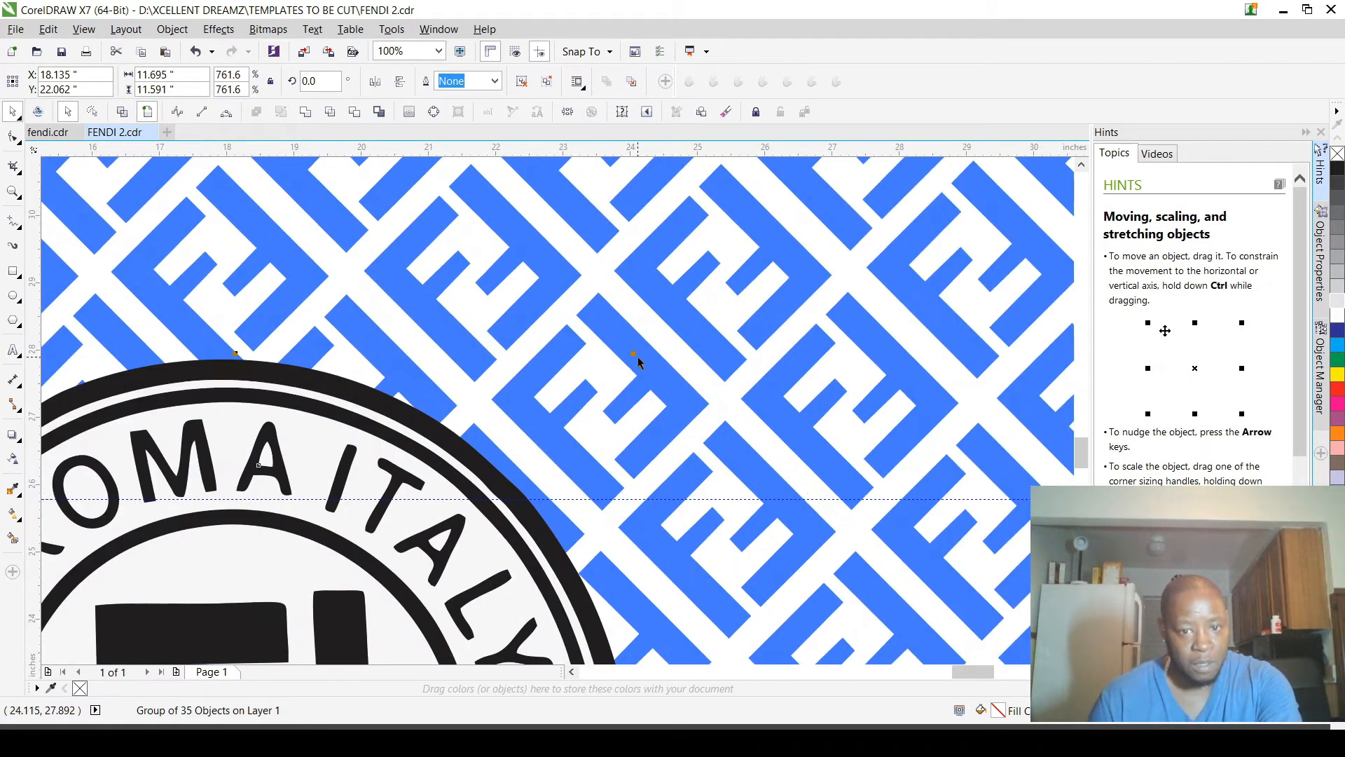
drag(634, 355, 620, 357)
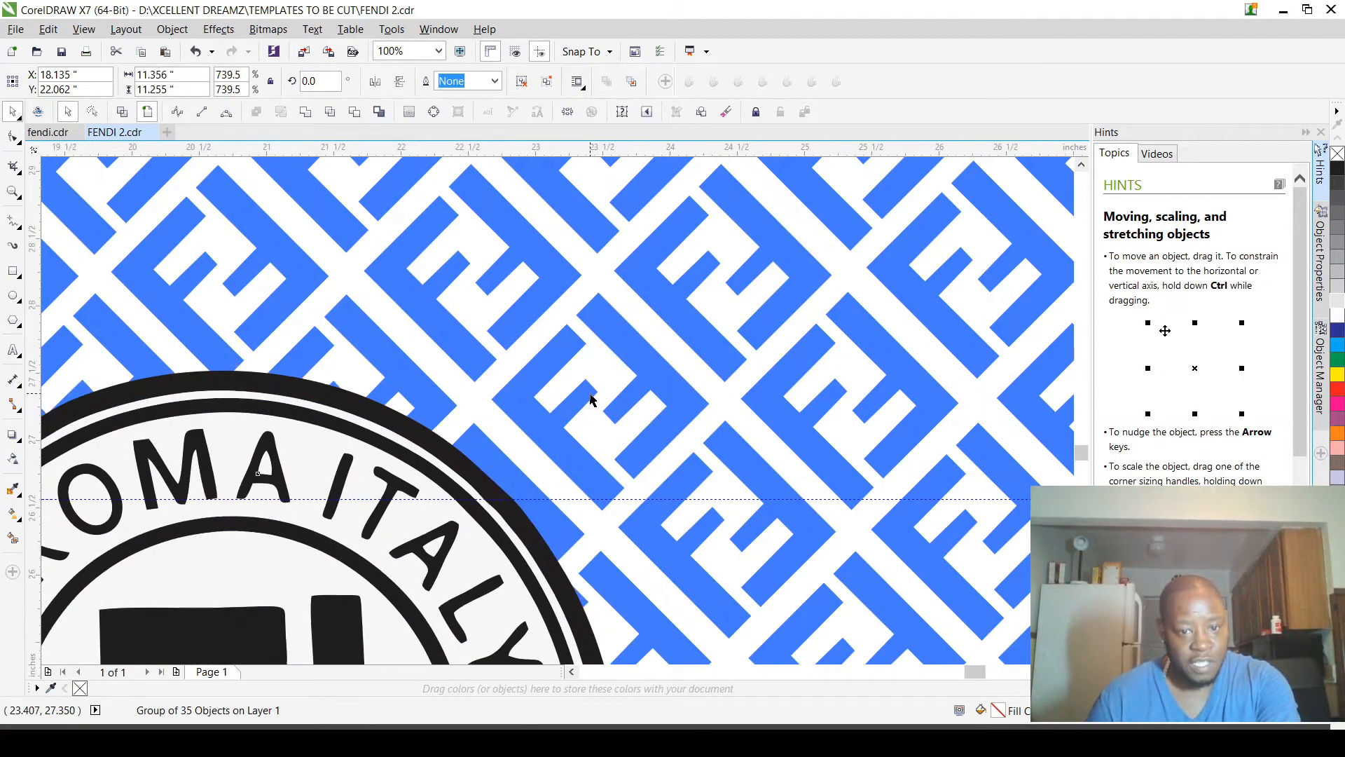
scroll(633, 358, up, 2)
drag(651, 340, 645, 346)
scroll(643, 350, down, 6)
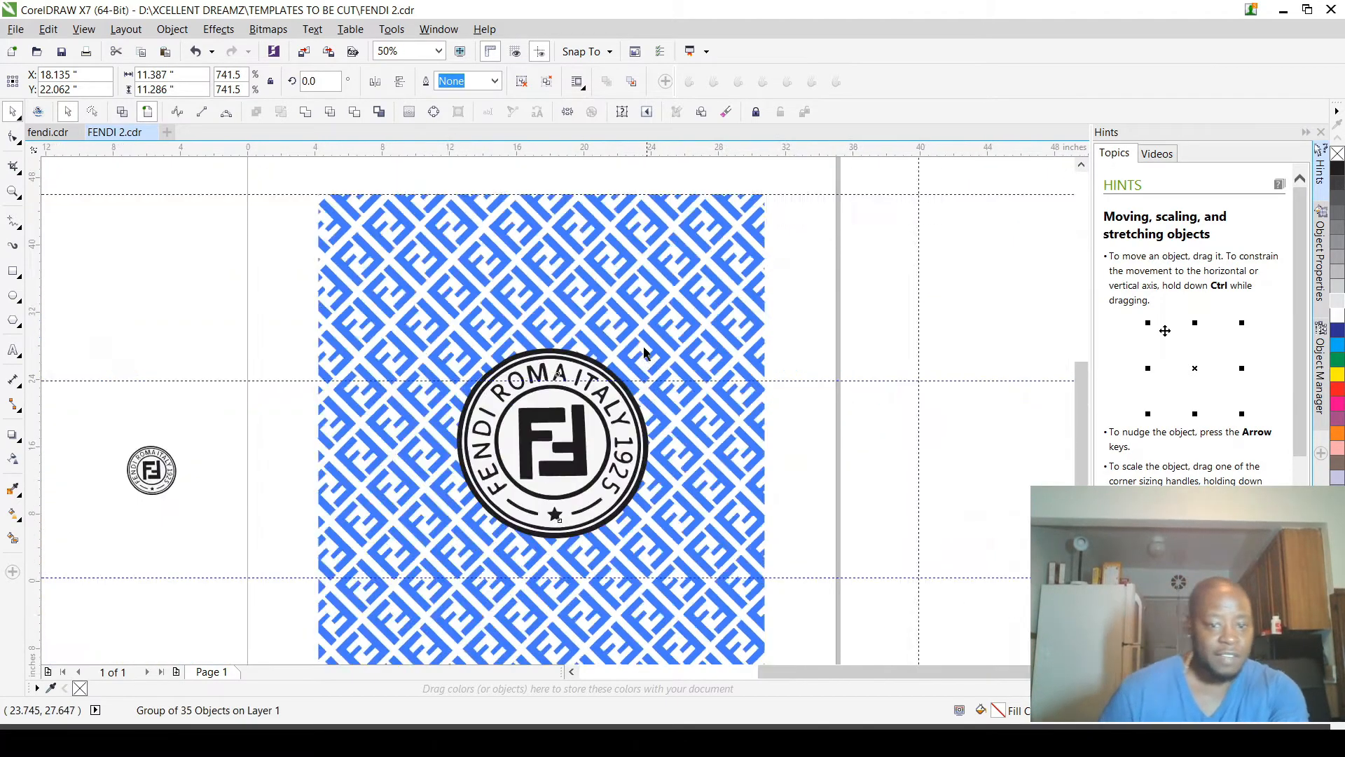
Step: Move the enlarged logo to about X 17.56, Y 21.418 in on the pattern and deselect it
scroll(585, 413, up, 2)
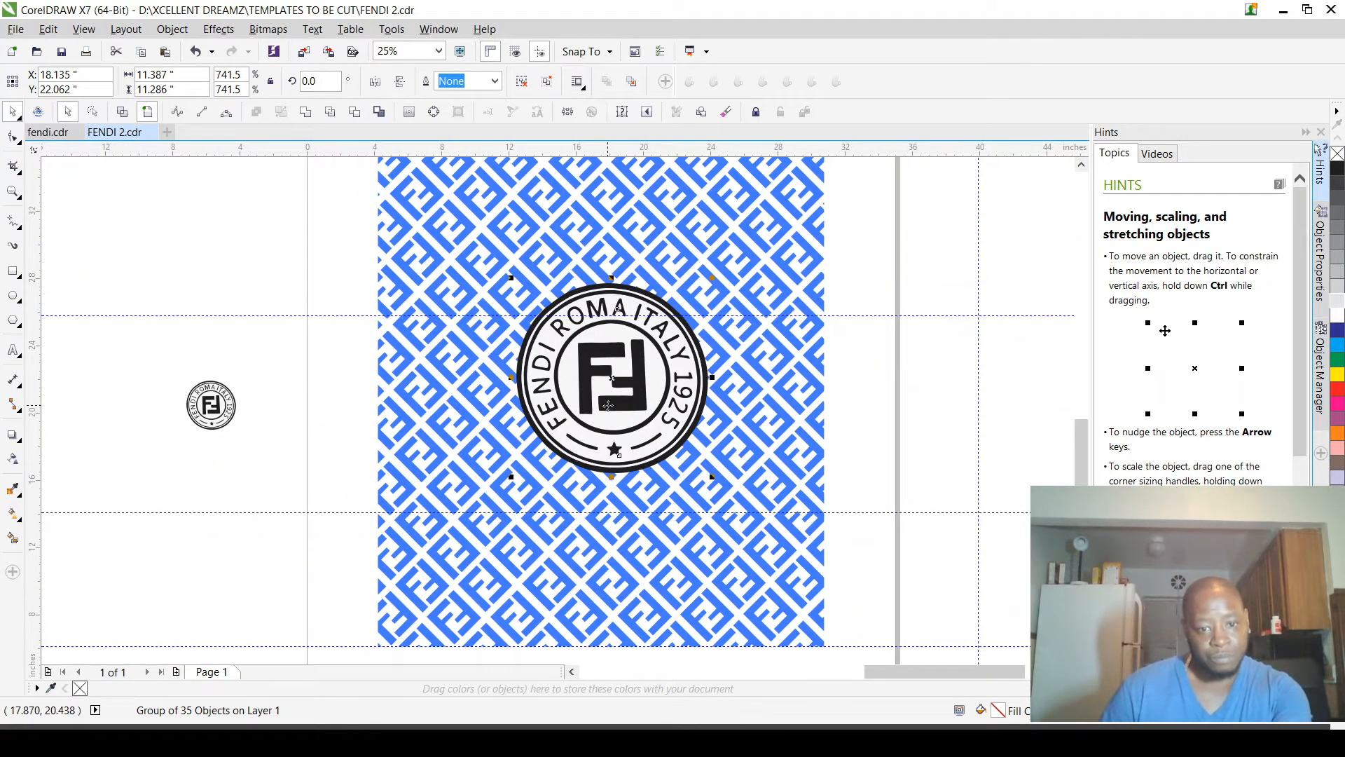
drag(629, 377, 623, 390)
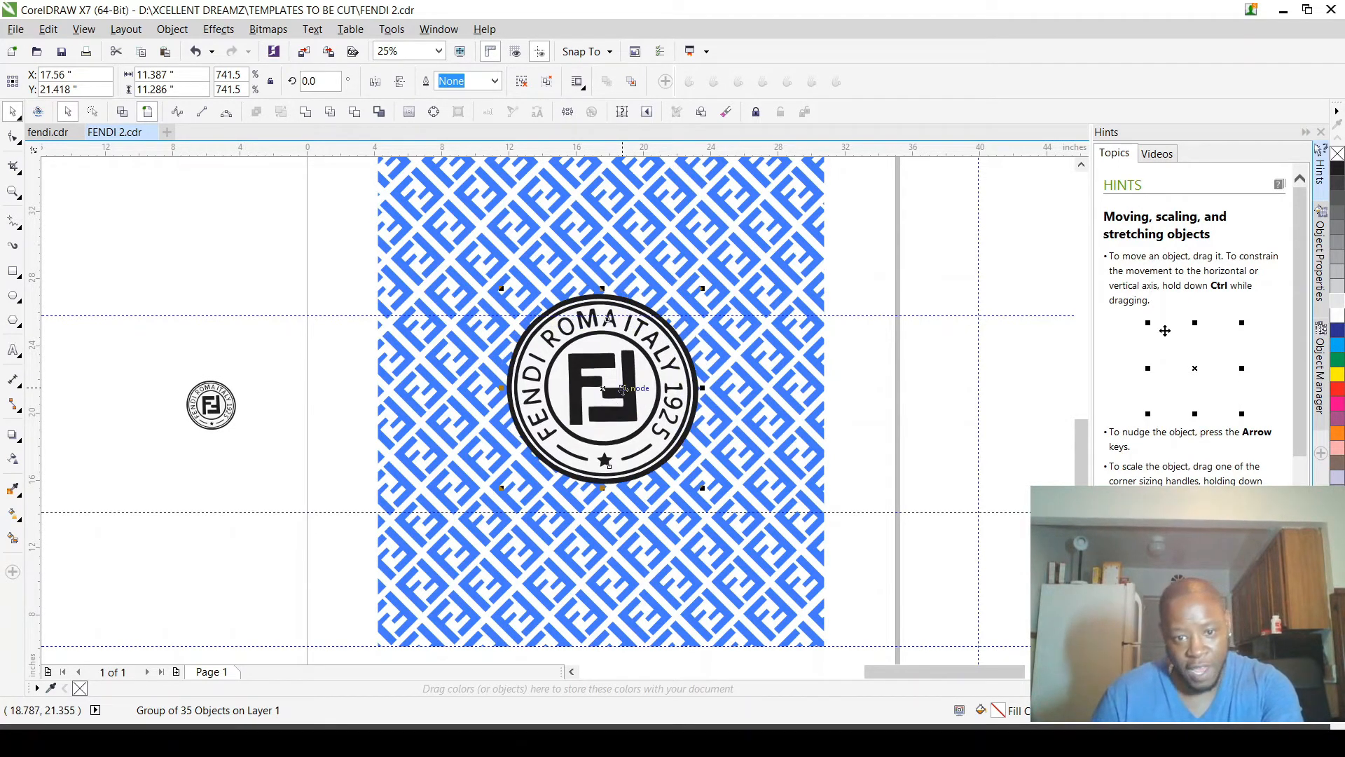
scroll(623, 389, down, 2)
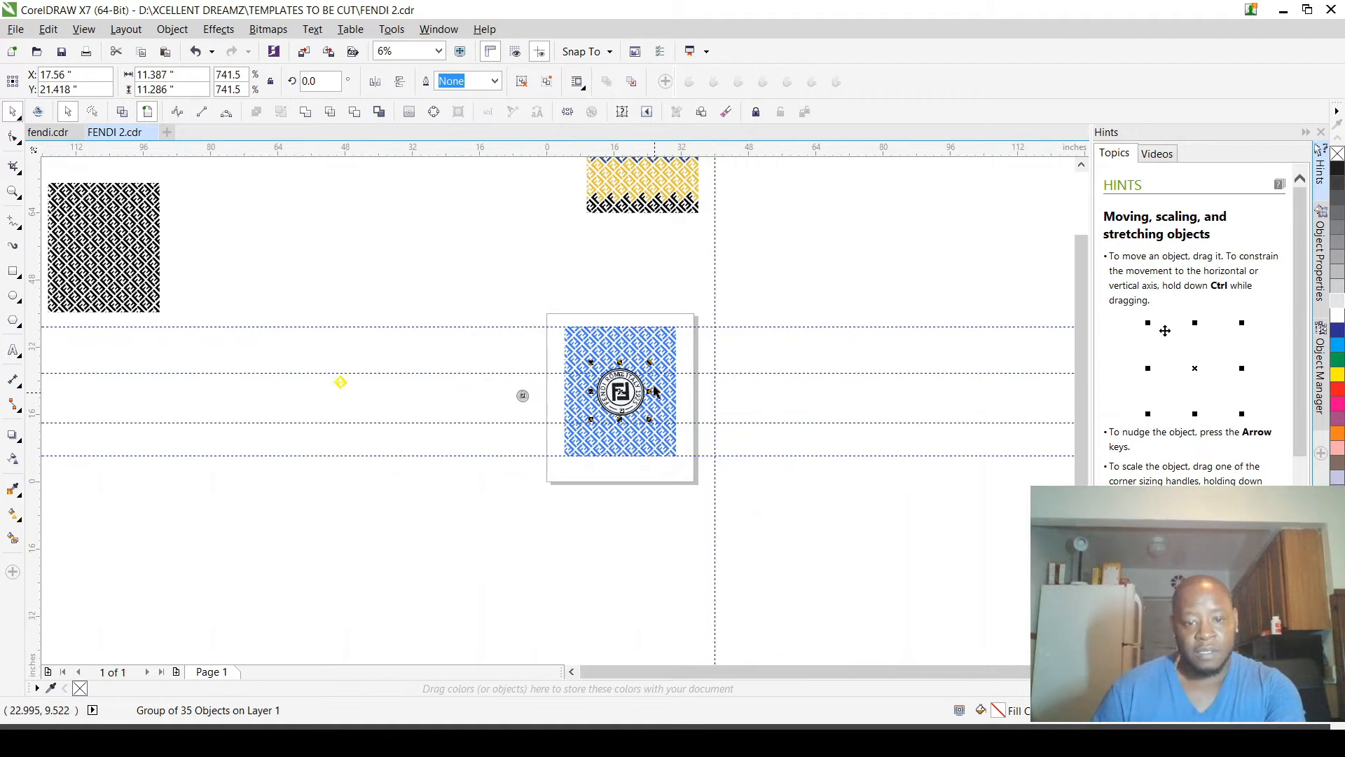
scroll(655, 391, up, 2)
scroll(659, 420, down, 1)
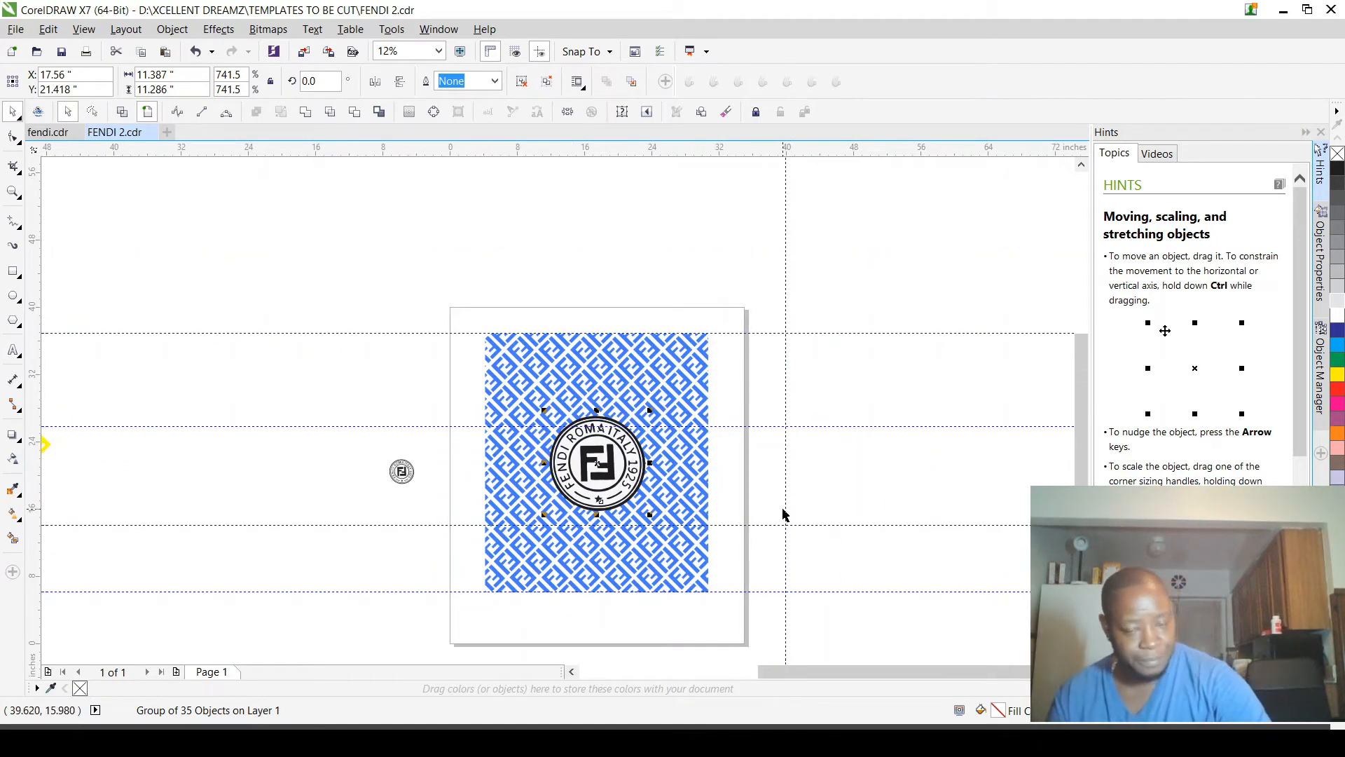
click(843, 477)
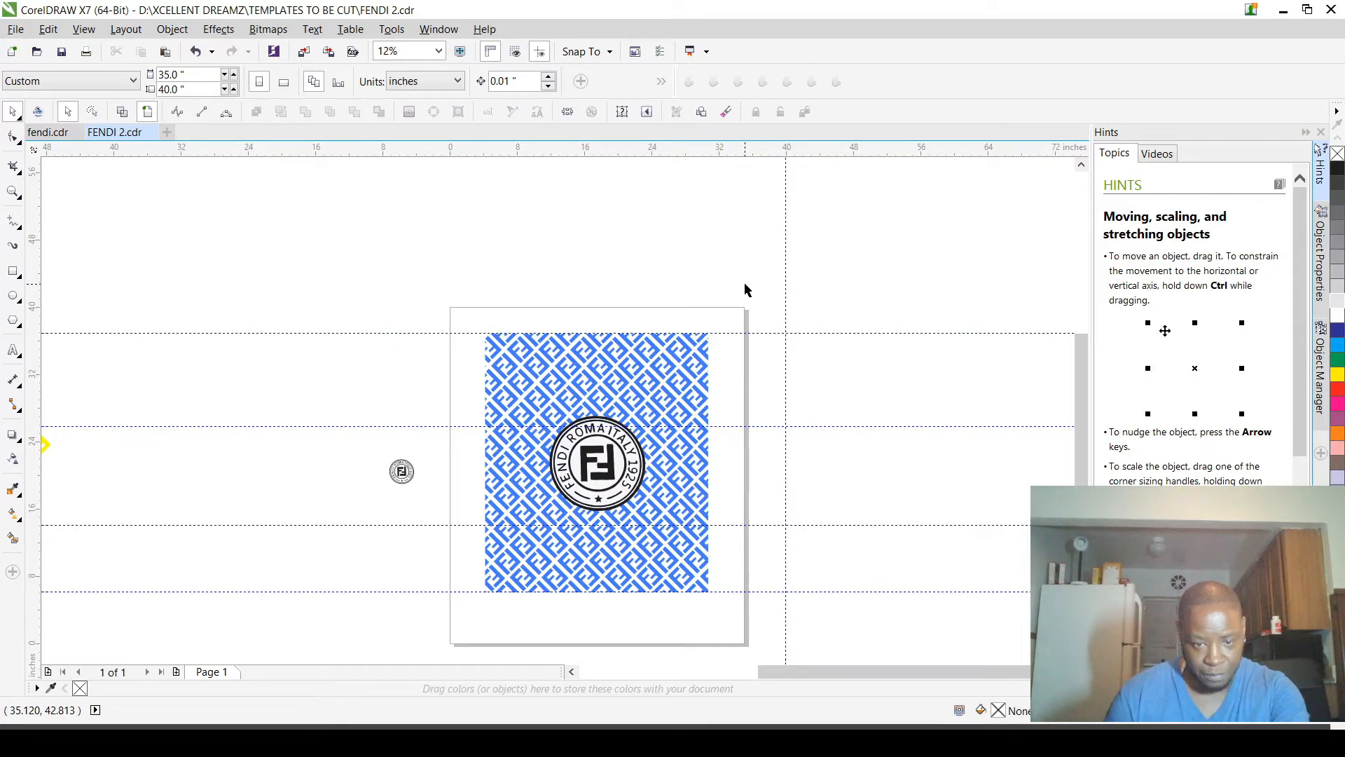
Step: Add a horizontal guideline across the upper part of the blue pattern at Y 30.449 in
scroll(638, 445, up, 4)
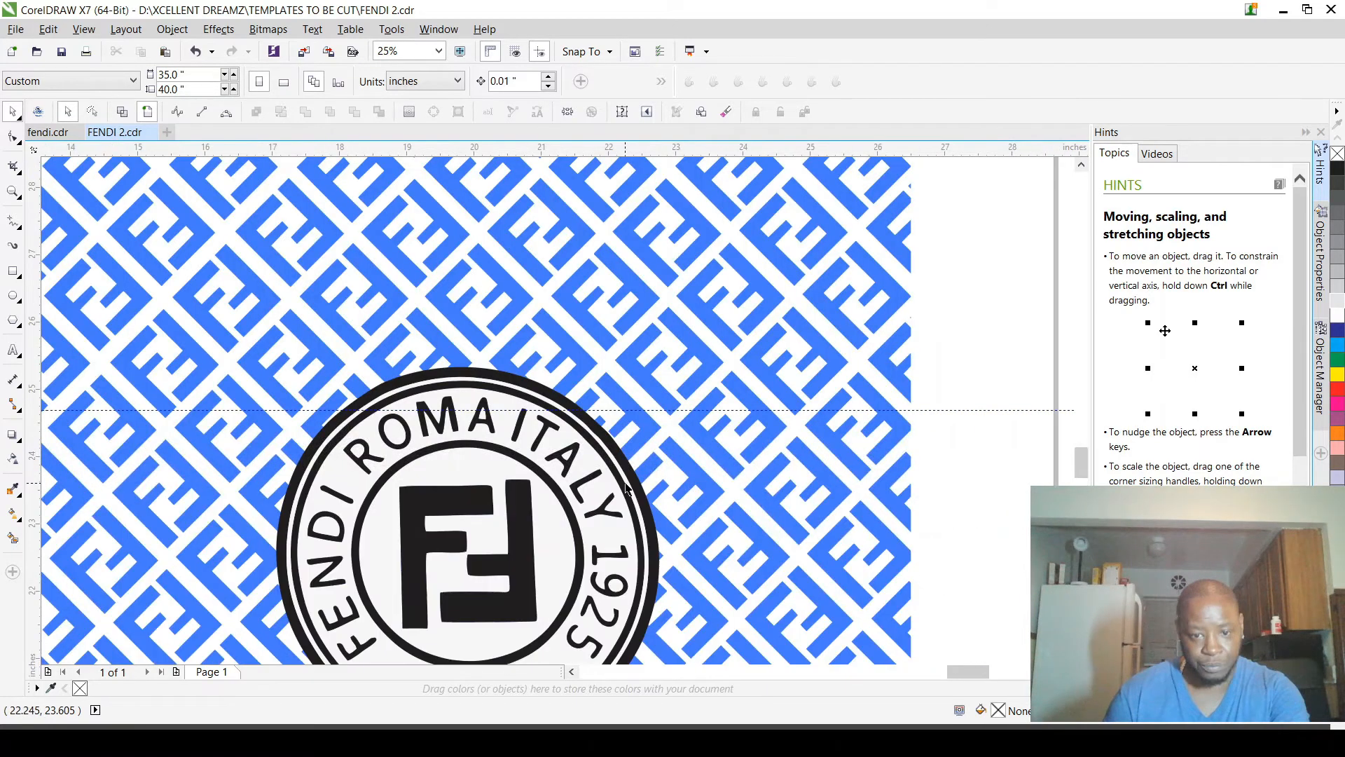
scroll(625, 489, down, 4)
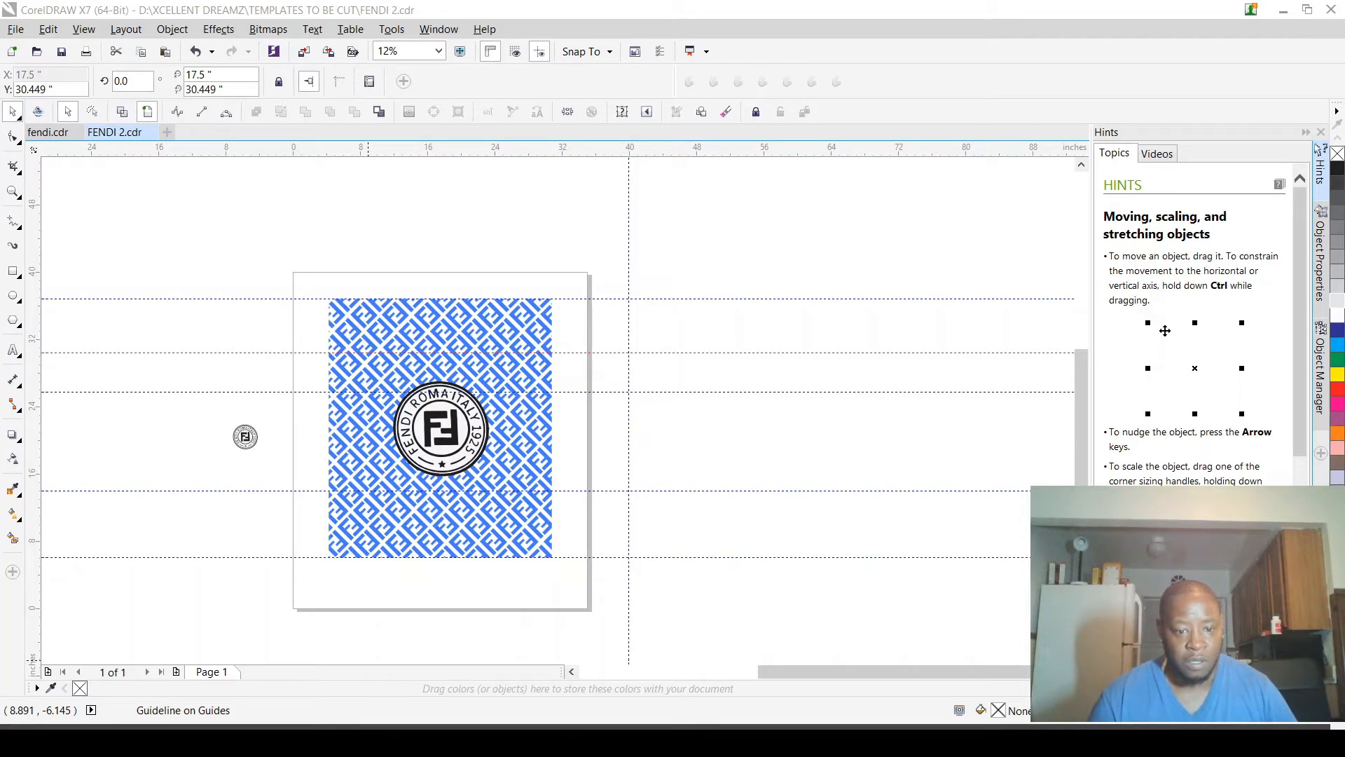
scroll(246, 312, up, 3)
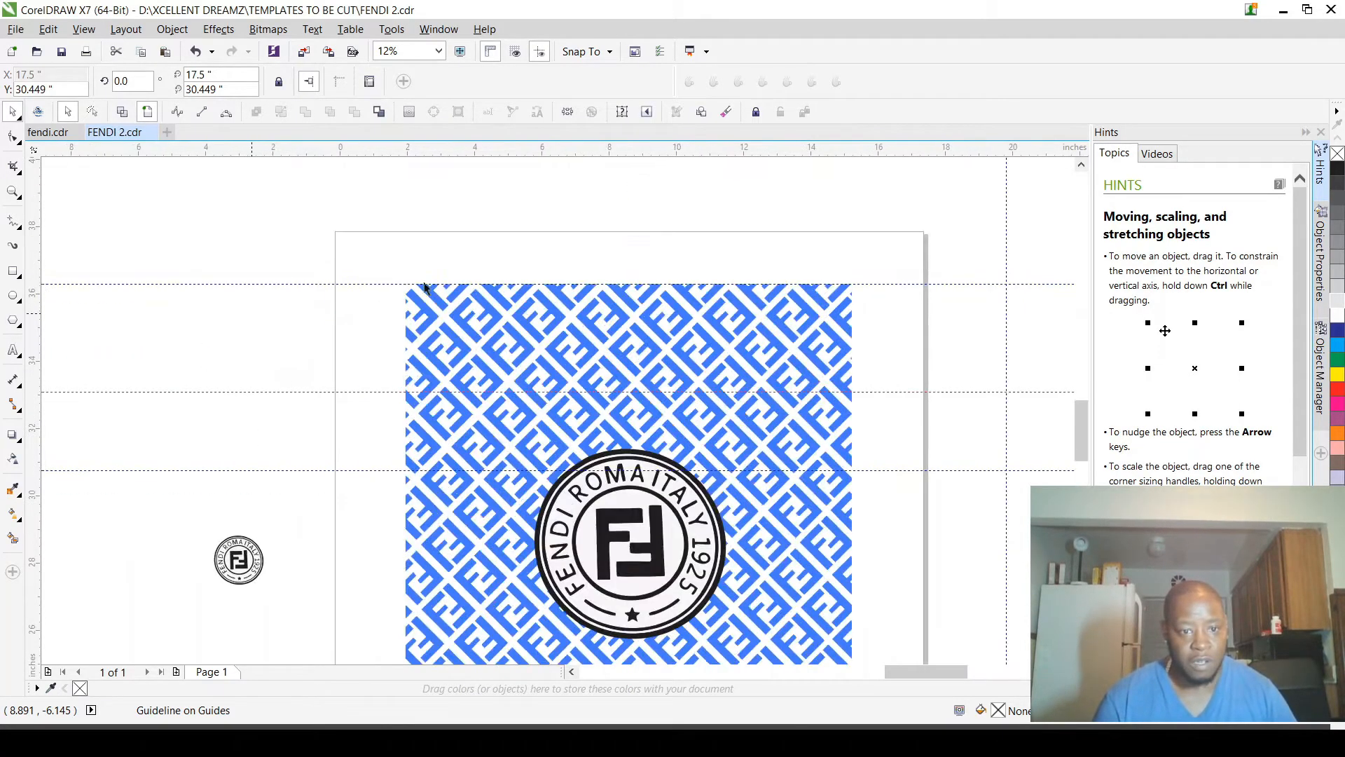
scroll(641, 284, down, 1)
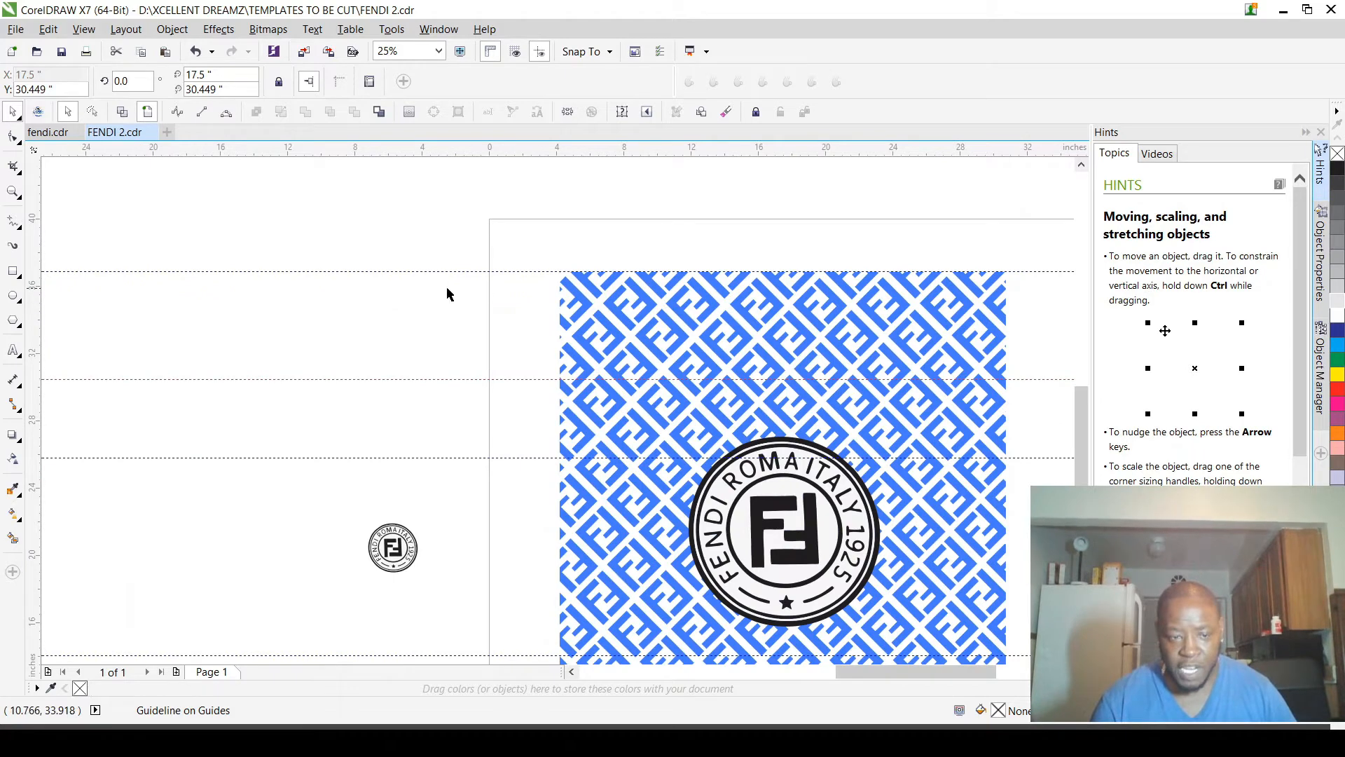
scroll(430, 292, down, 1)
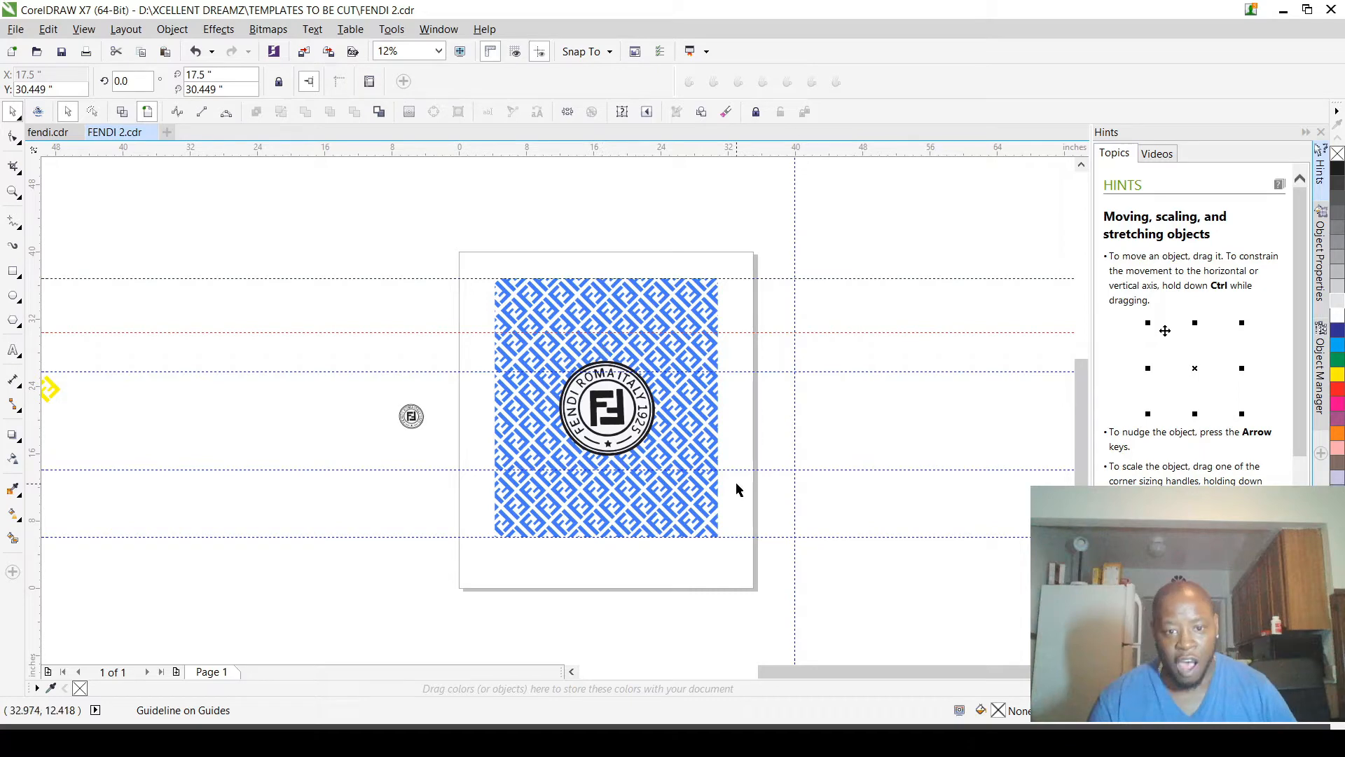
Step: Move the enlarged logo up so its top meets the new guideline, at about X 17.921, Y 24.806 in, and deselect it
click(601, 352)
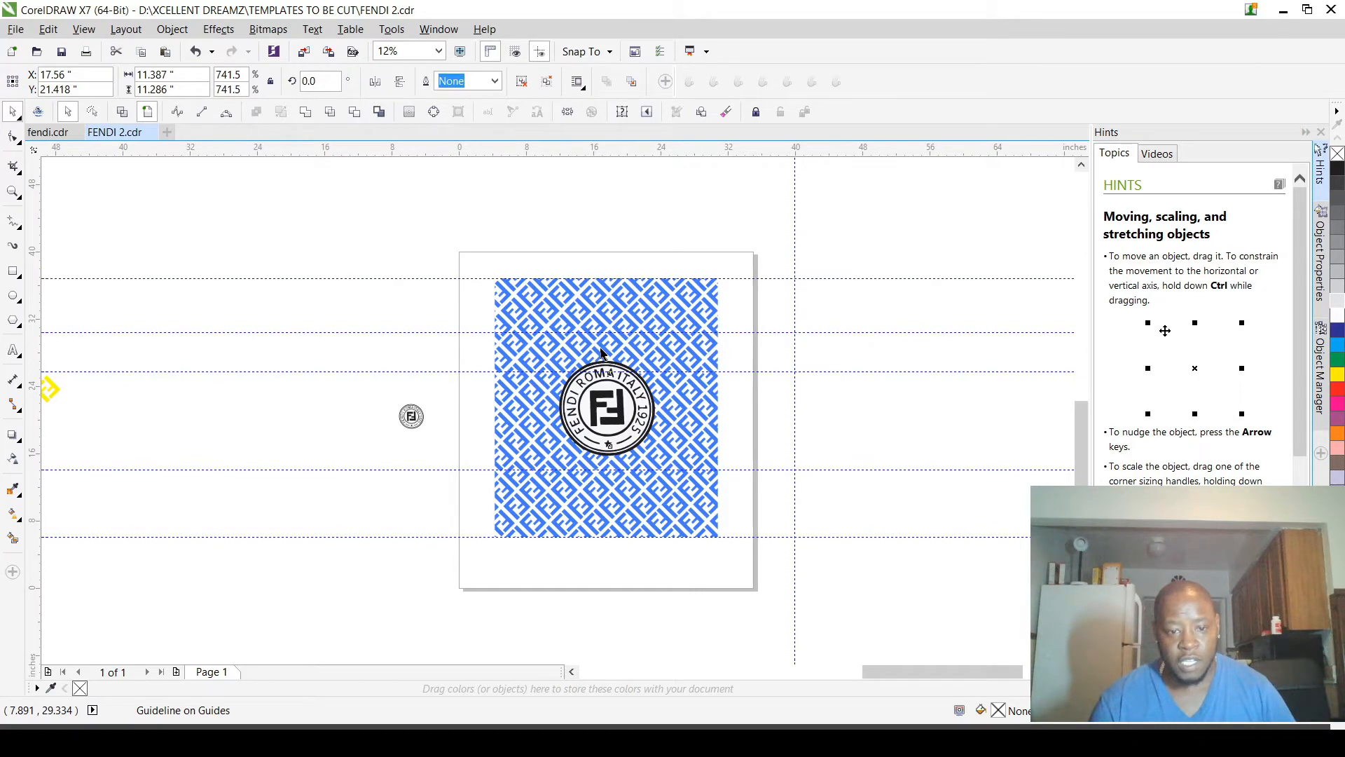
scroll(601, 352, up, 2)
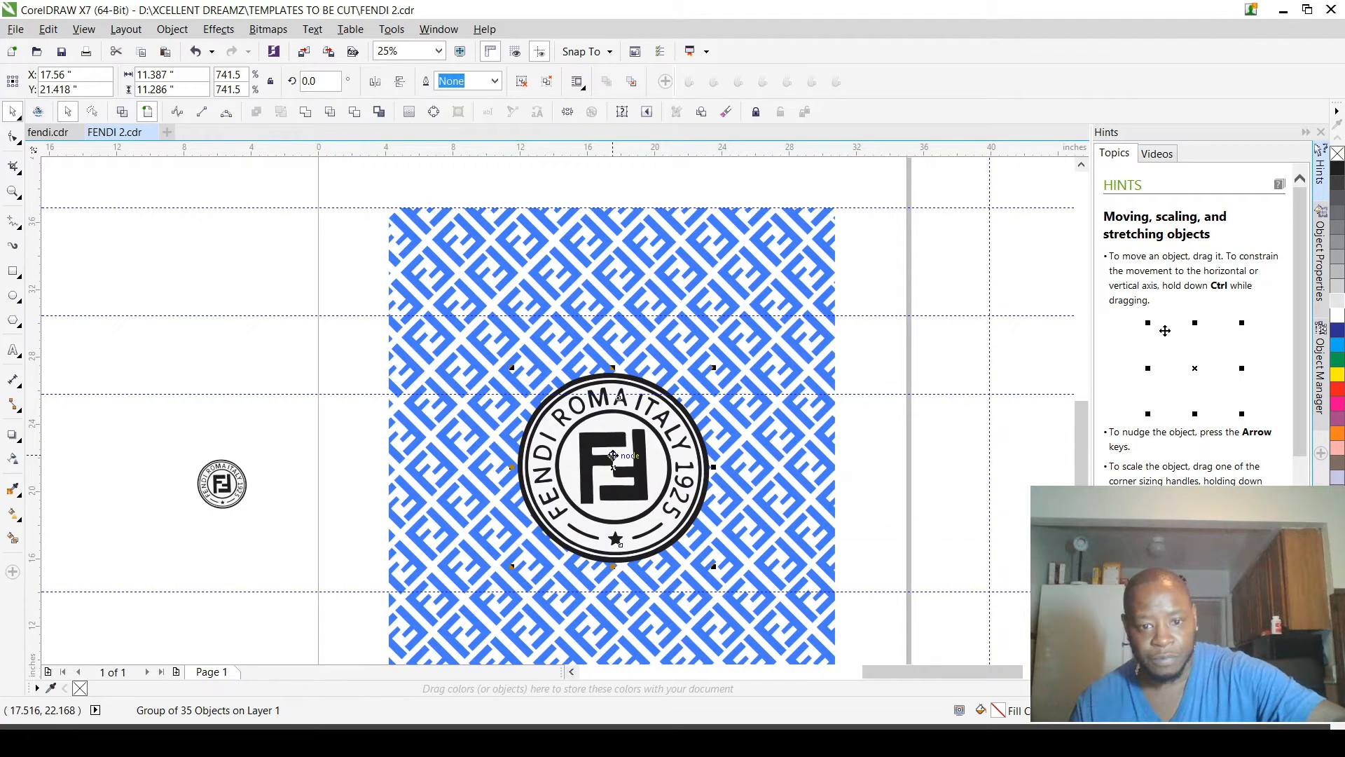
key(Escape)
drag(706, 515, 451, 342)
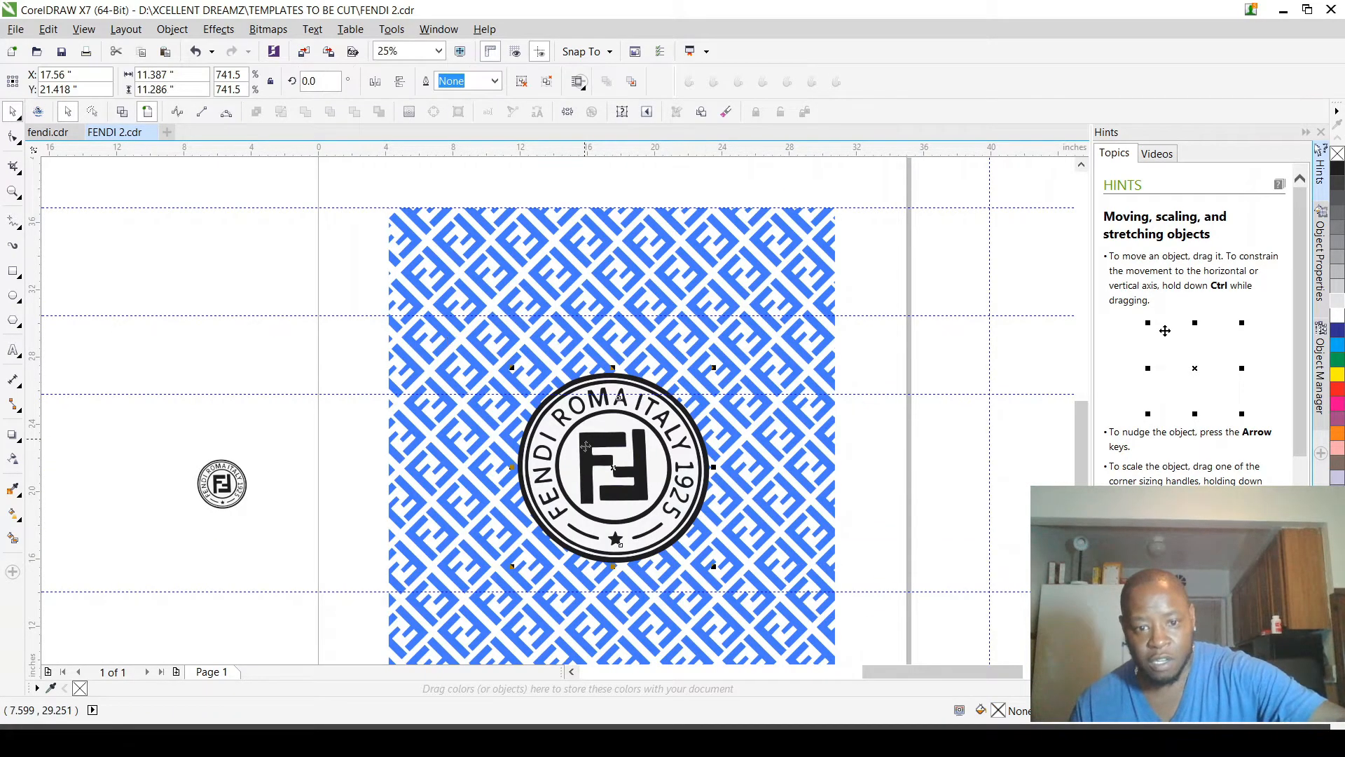
ctrl+click(588, 439)
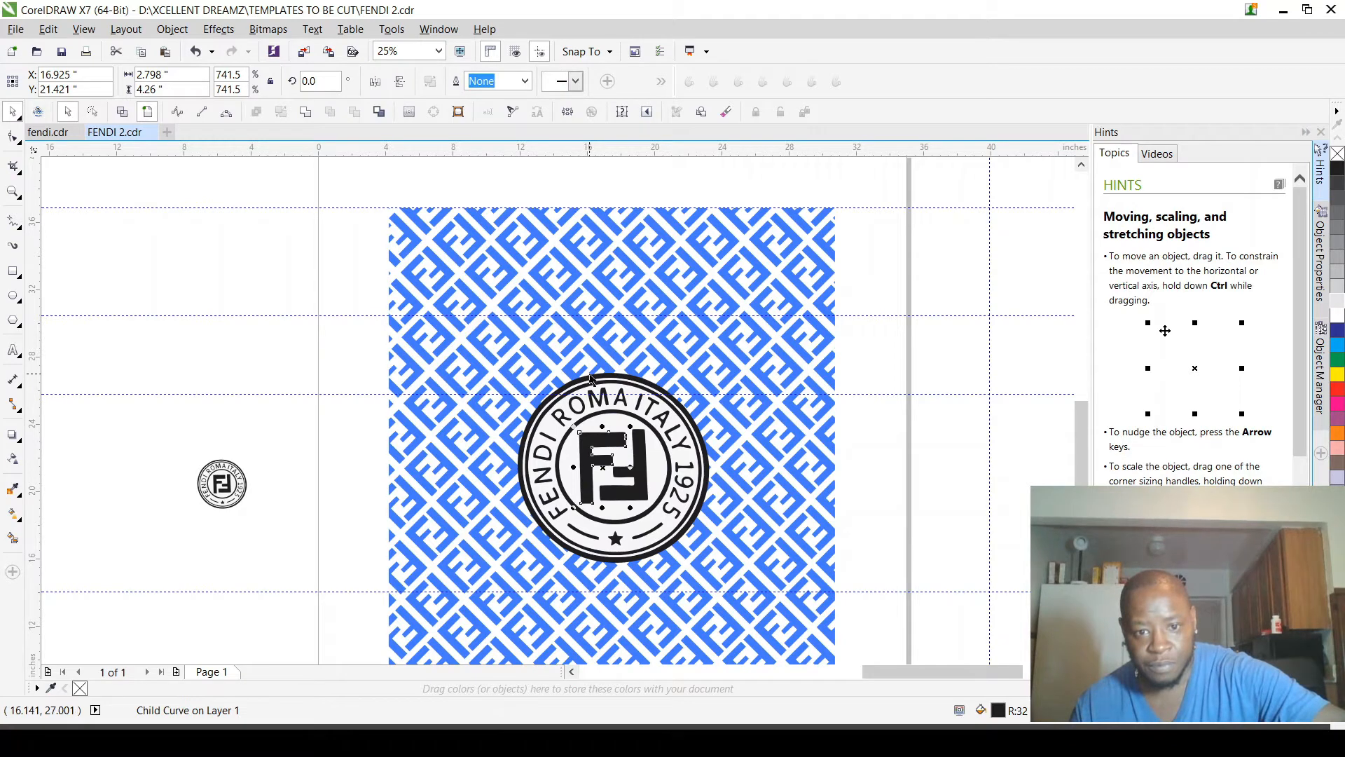
scroll(588, 391, down, 4)
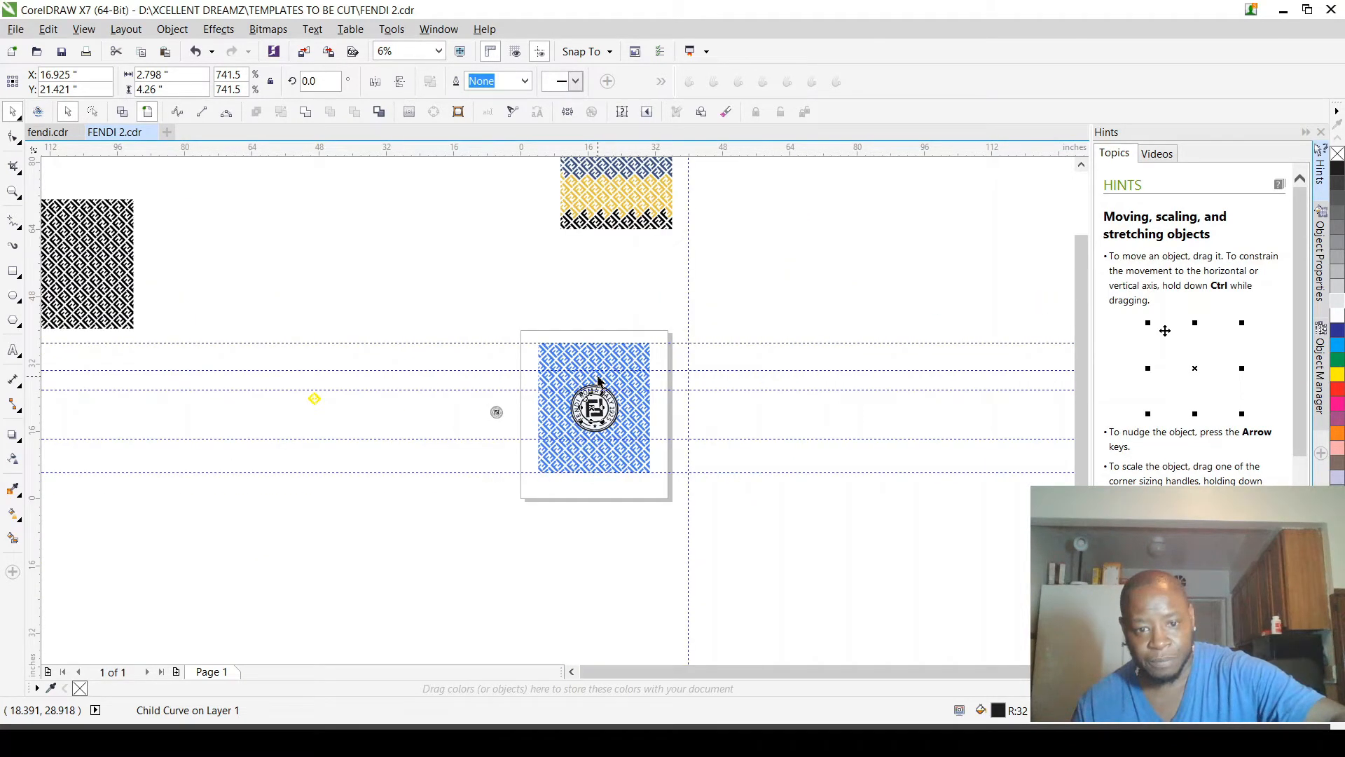
scroll(598, 380, up, 4)
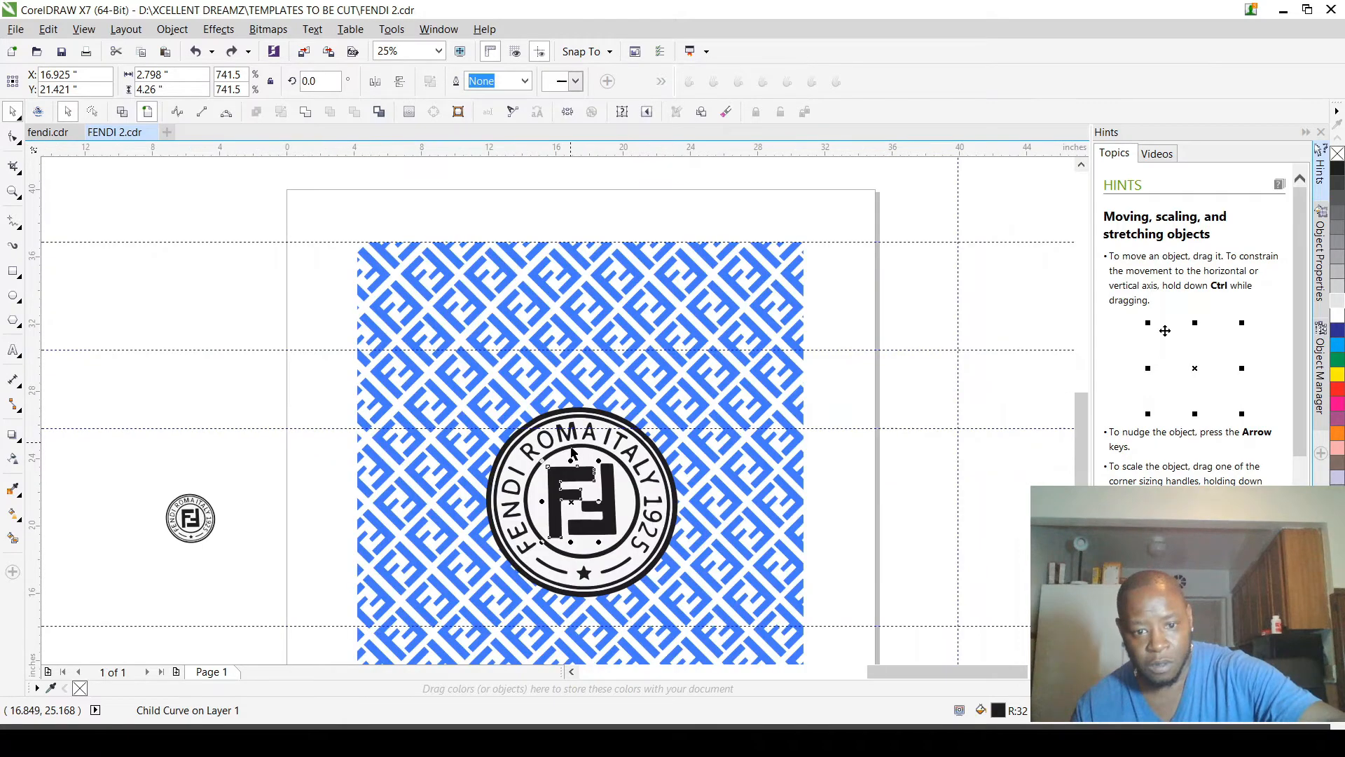
scroll(573, 452, down, 2)
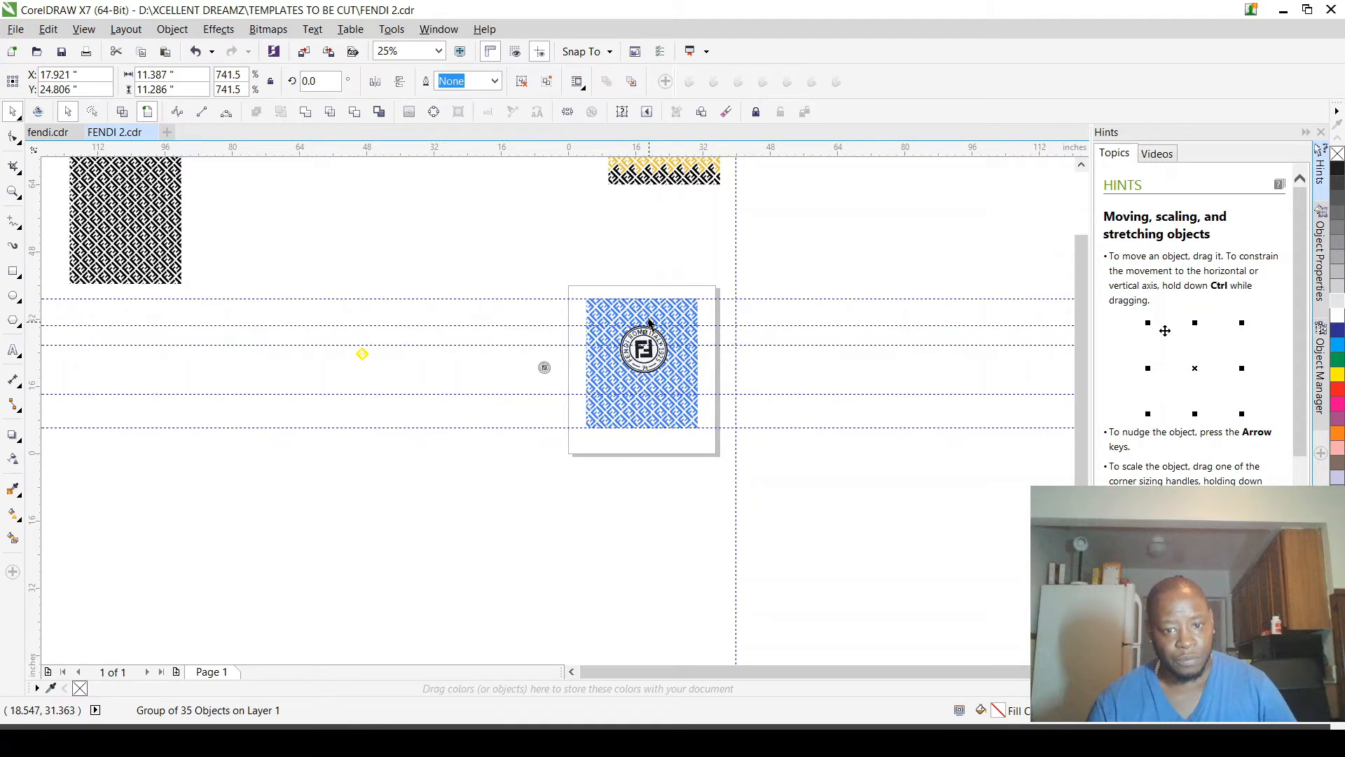
scroll(649, 324, up, 4)
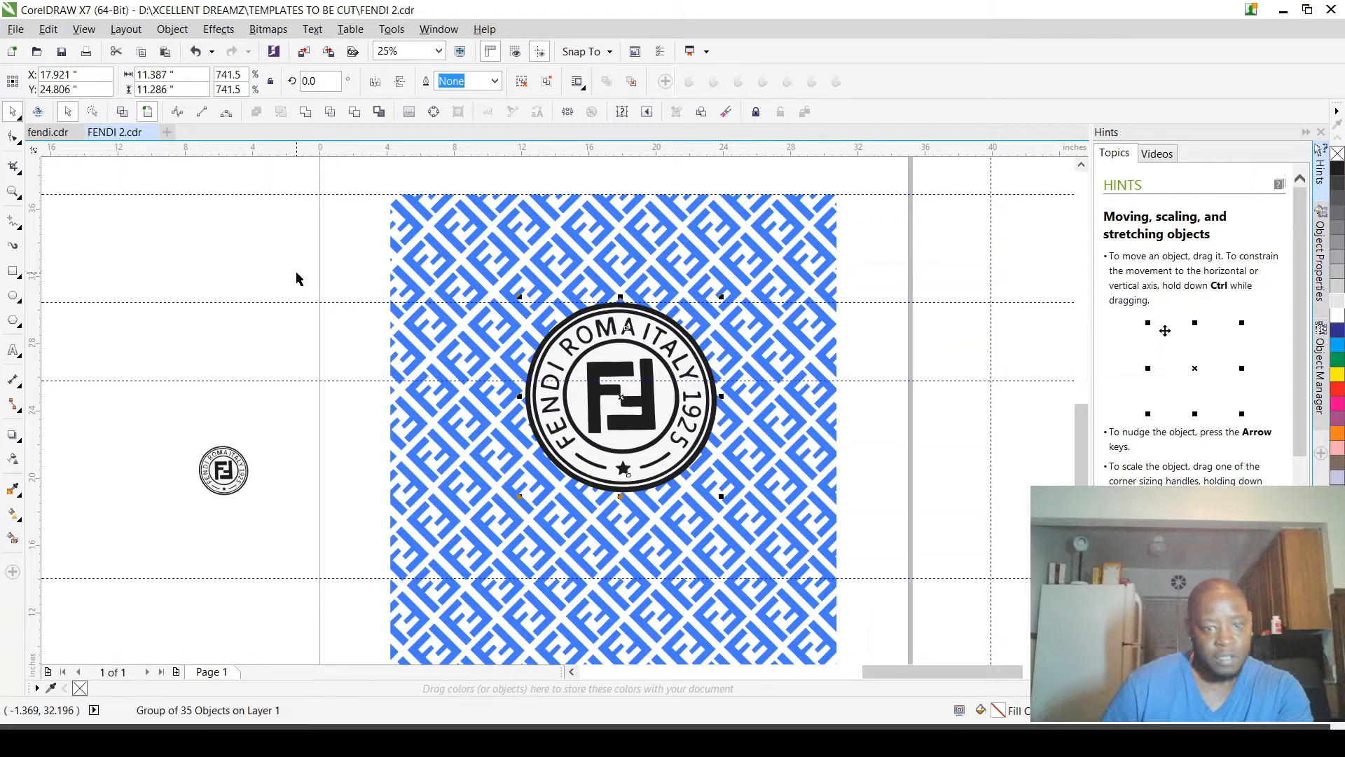
click(296, 279)
Step: Switch to fendi.cdr to examine the logo's placement on the T-shirt mockup, and return to FENDI 2.cdr
scroll(617, 392, down, 4)
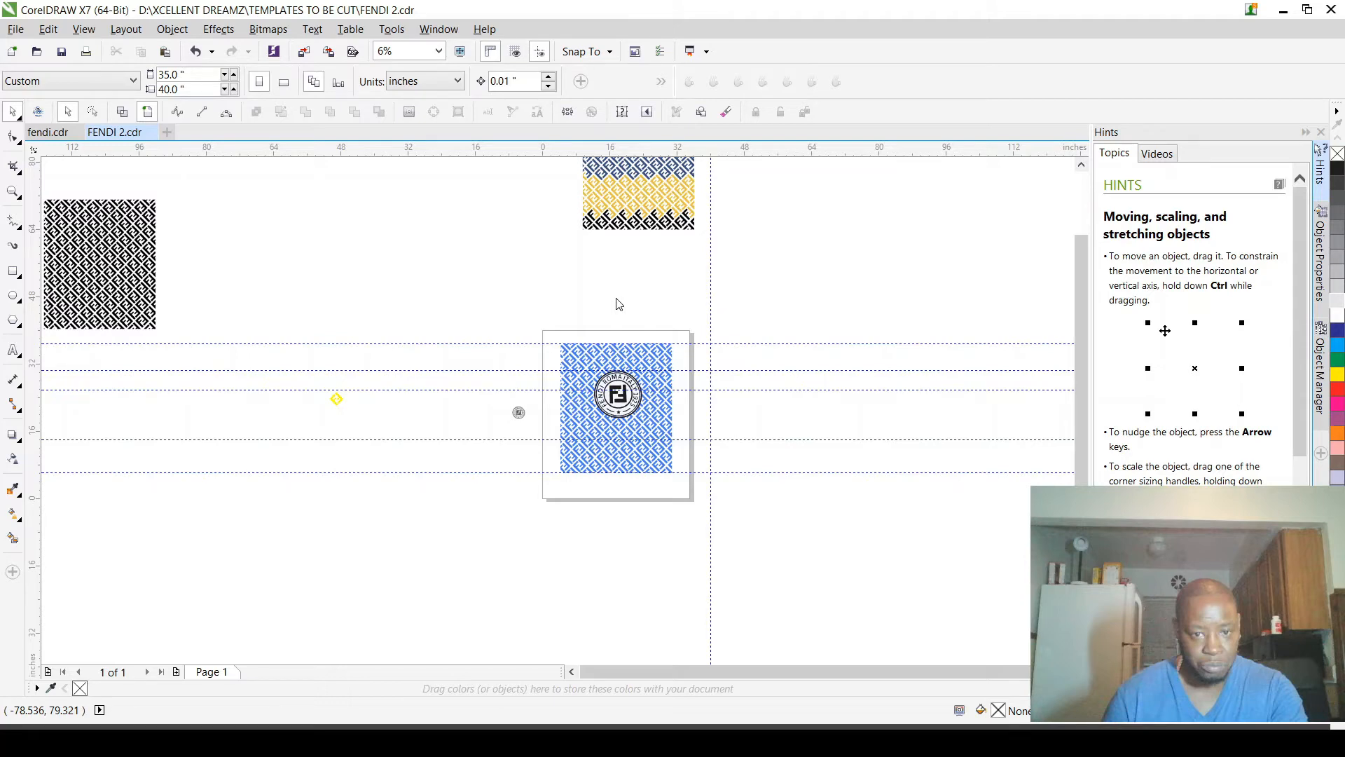
key(ctrl+Tab)
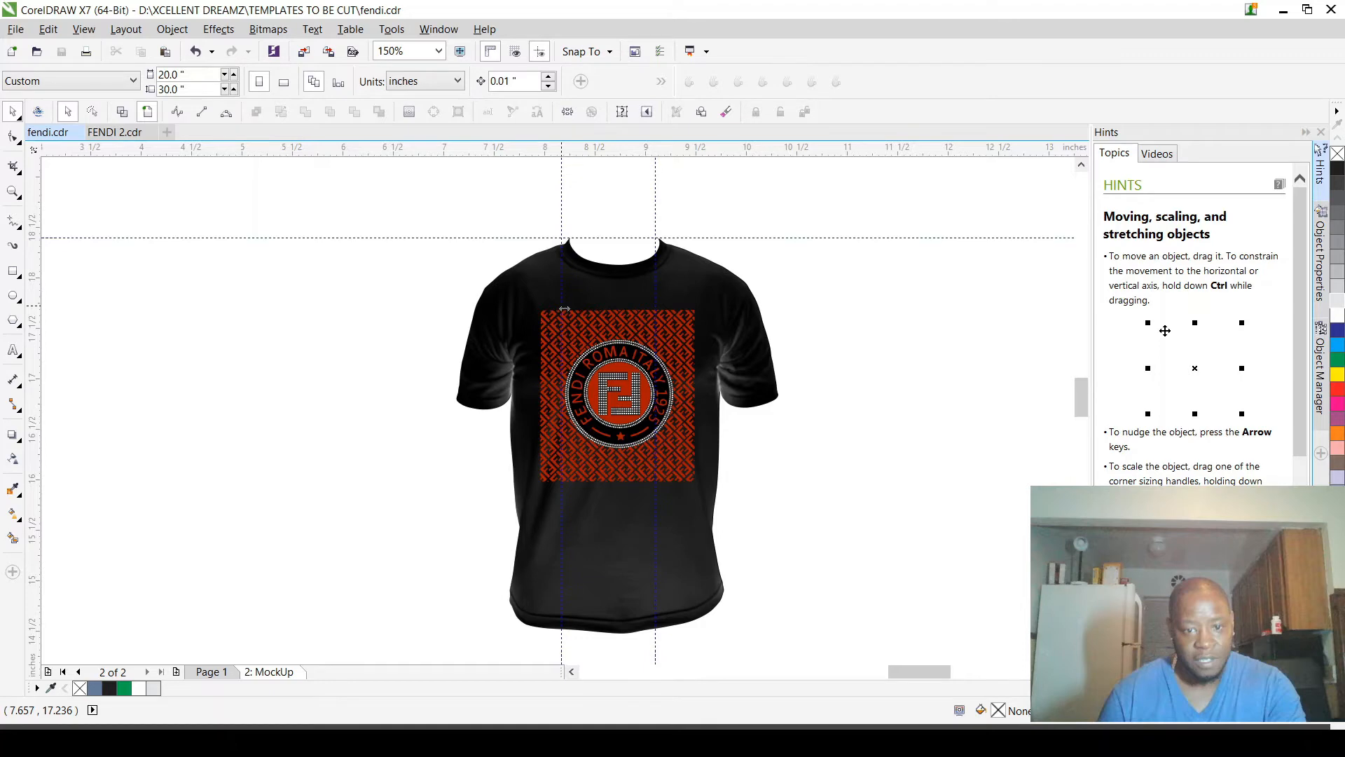
scroll(564, 309, up, 2)
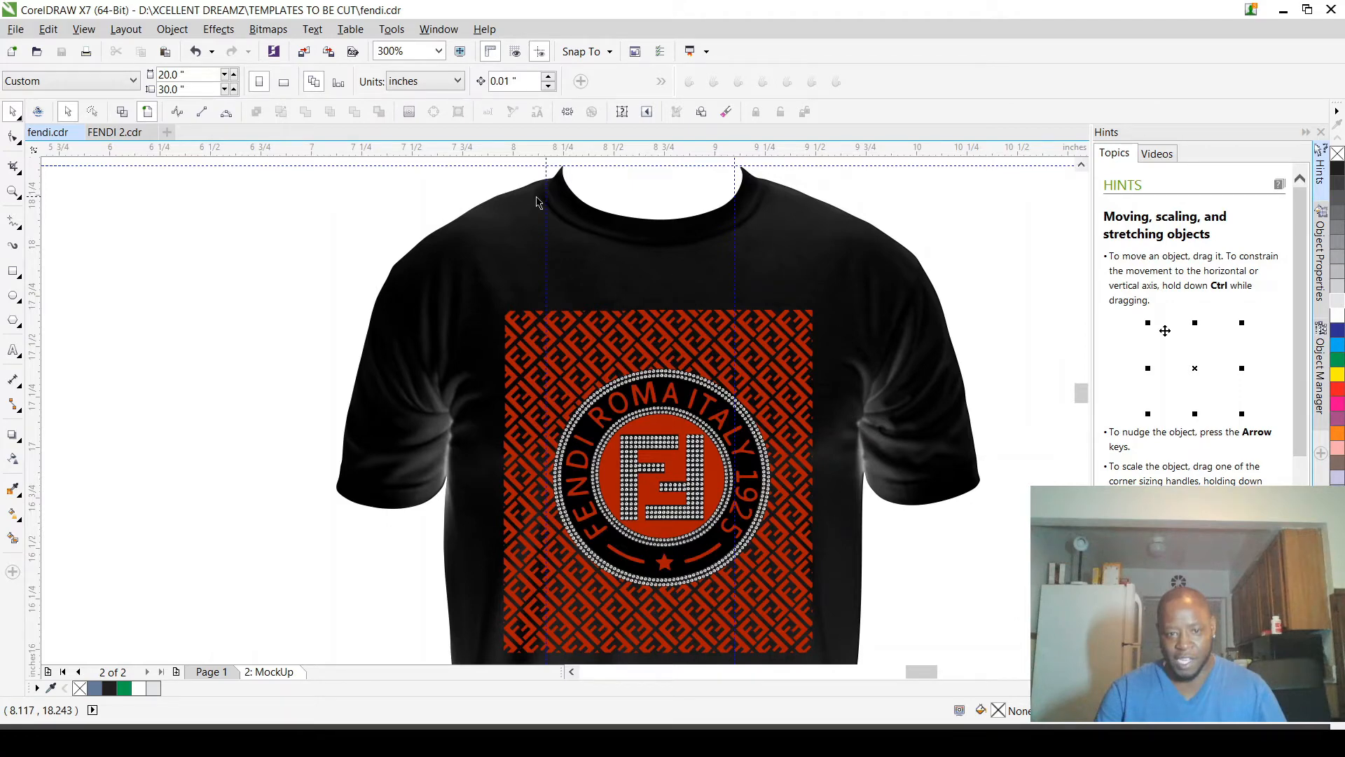
scroll(829, 391, down, 1)
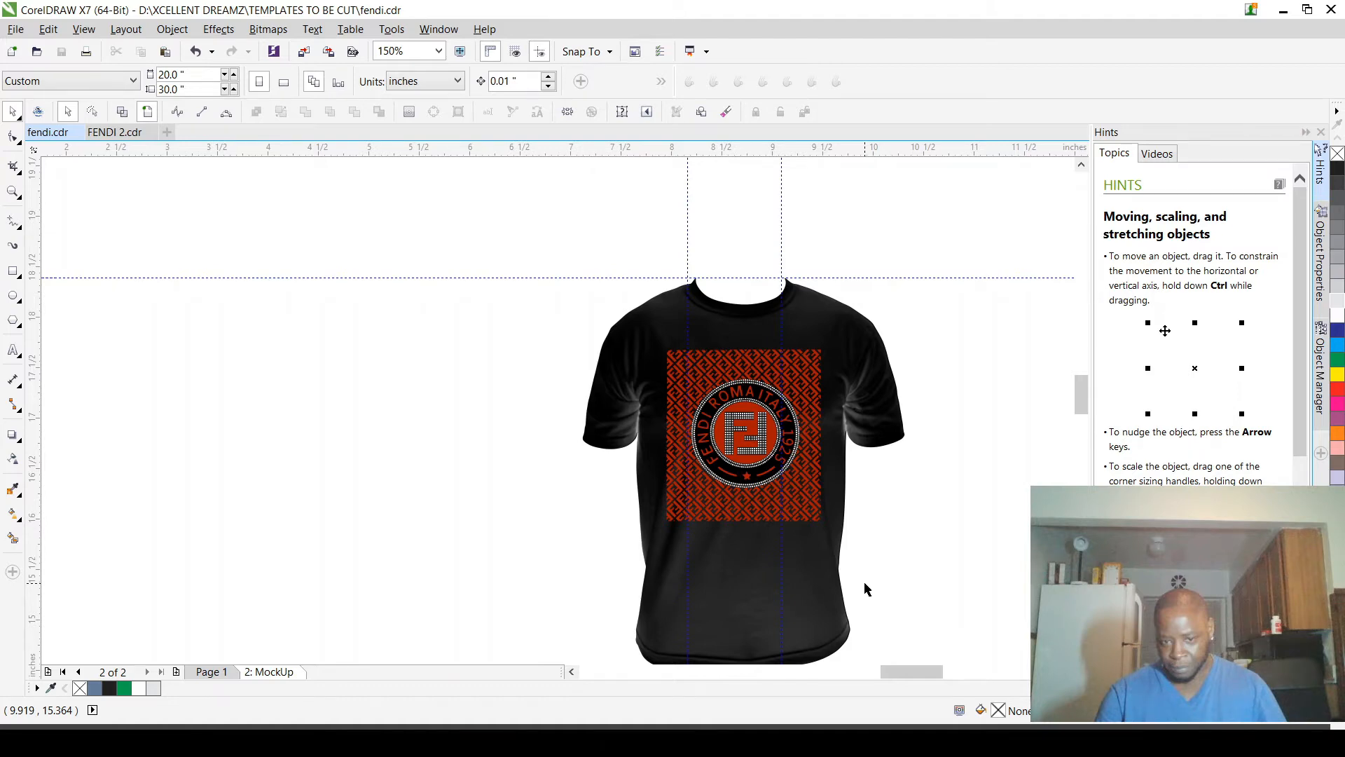
key(ctrl+Tab)
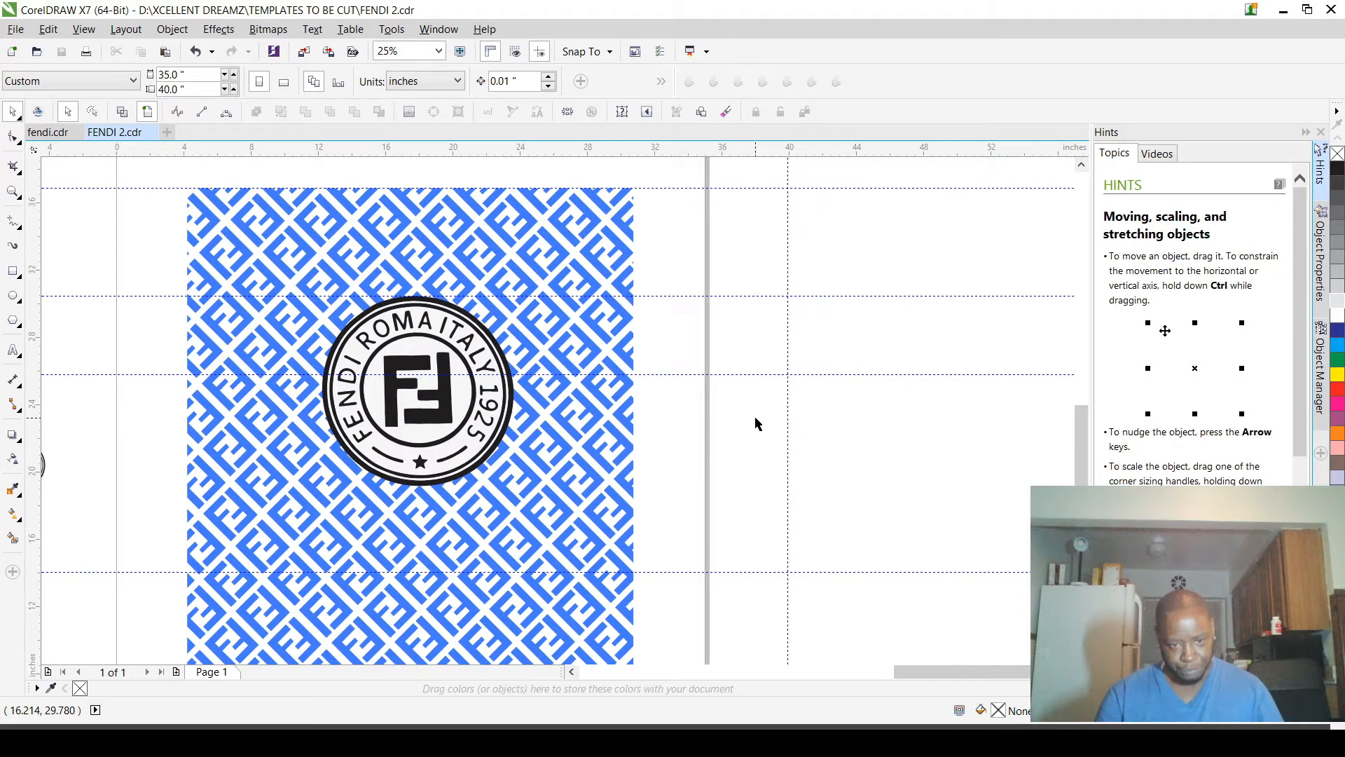
Step: Draw a circle about 11.895 in across over the enlarged Fendi logo and fill it yellow
scroll(485, 280, up, 1)
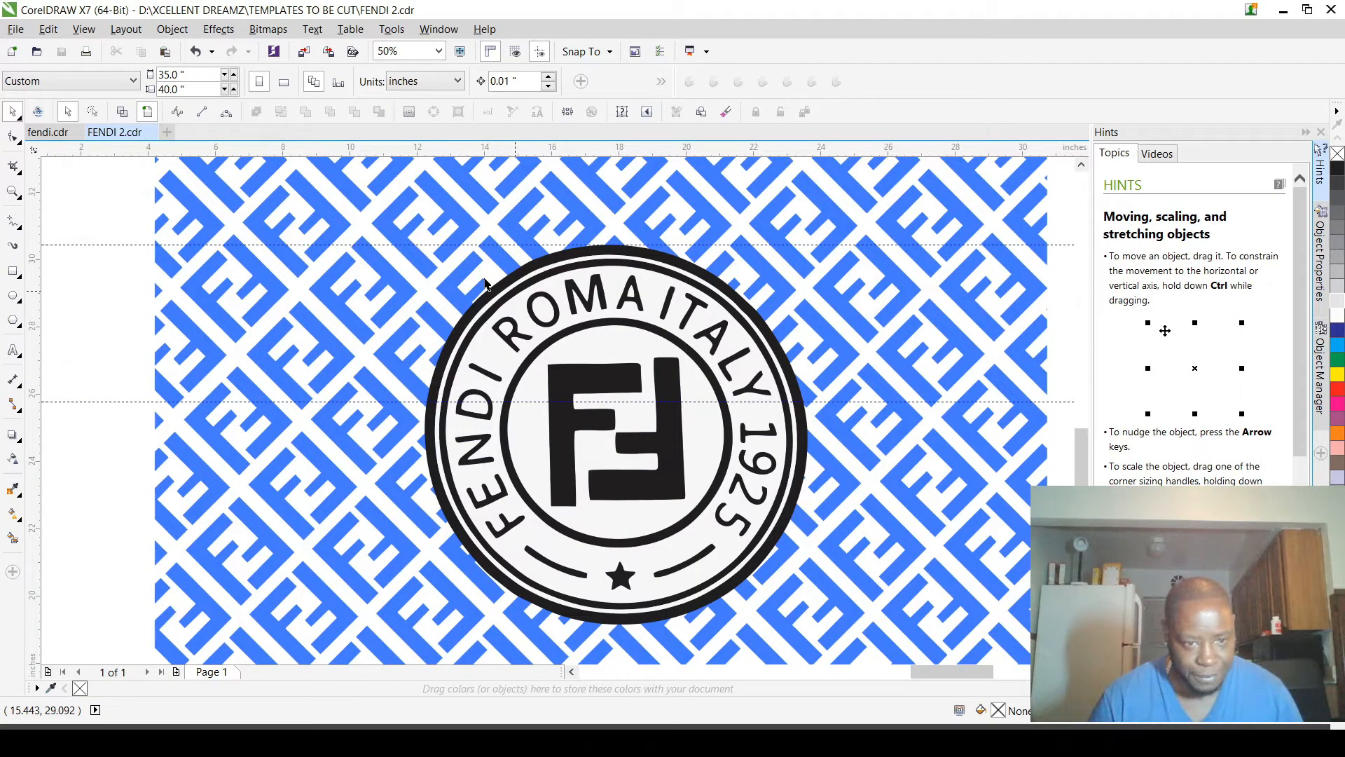
key(F7)
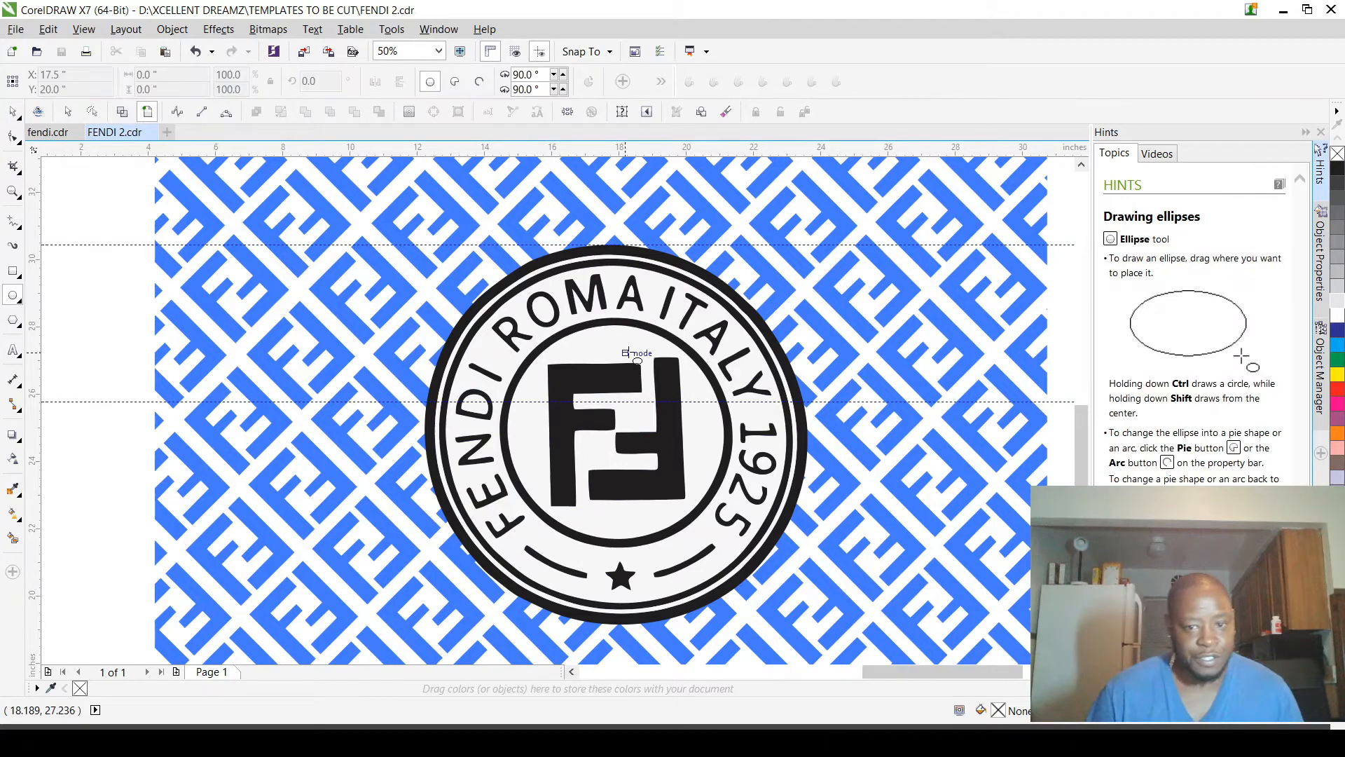
scroll(629, 352, up, 1)
scroll(576, 313, down, 1)
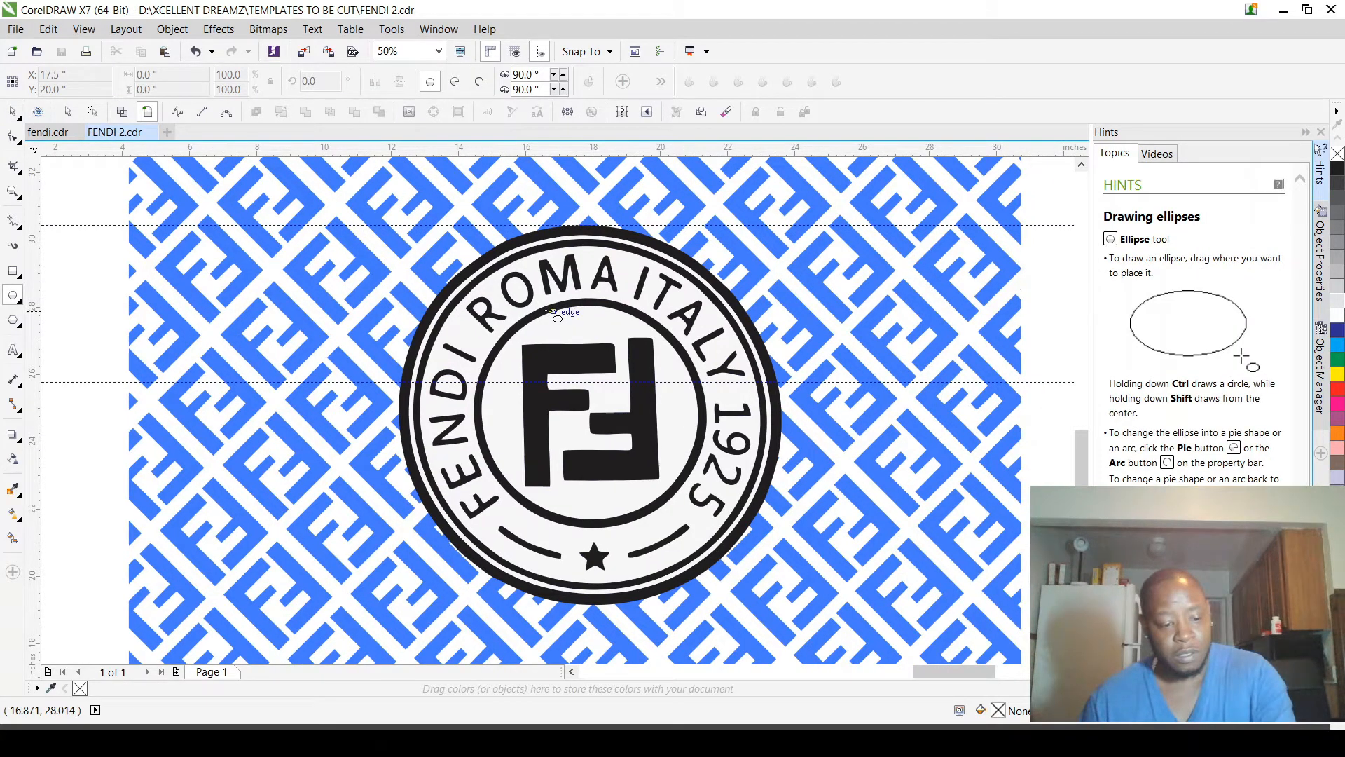
drag(380, 238, 780, 590)
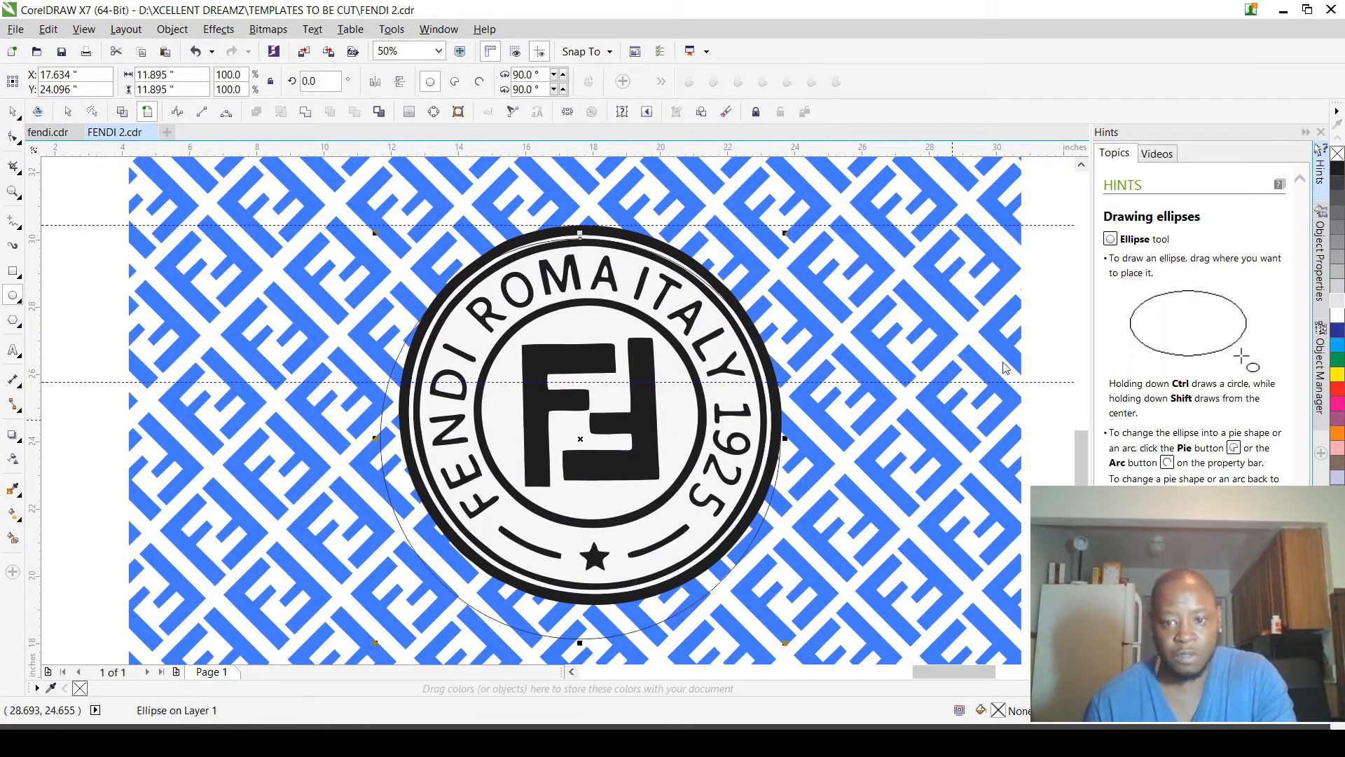
click(1338, 375)
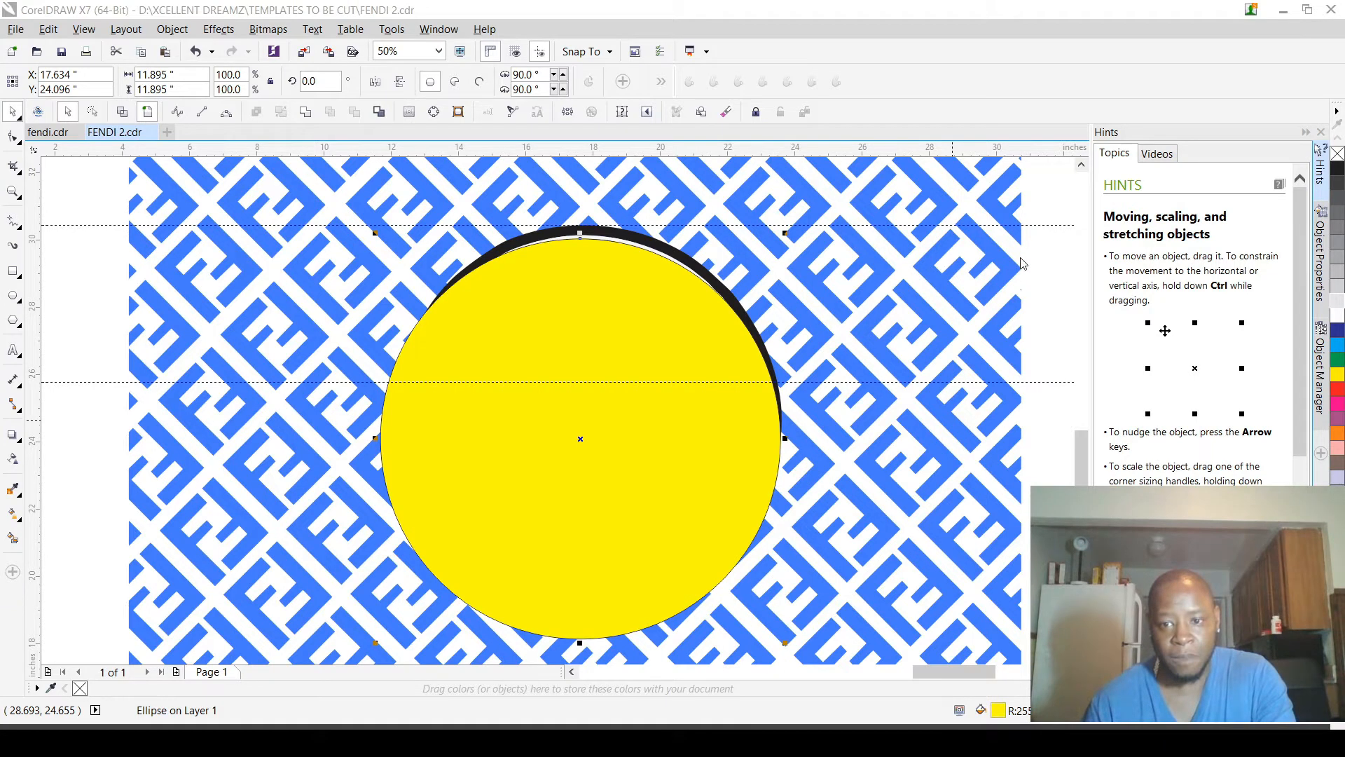
Step: Send the yellow circle behind the logo and move it to about X 18.202, Y 24.96 in
key(shift+Page_Down)
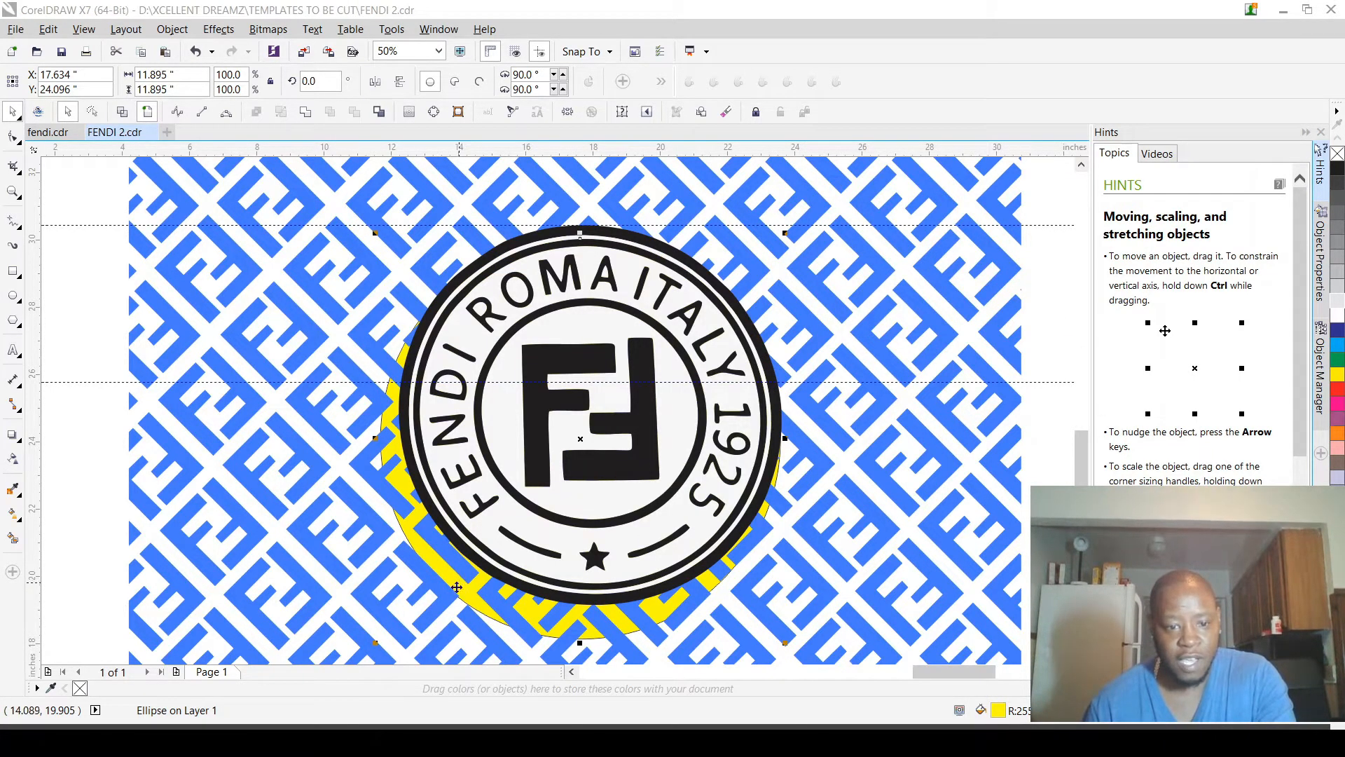
drag(454, 573, 463, 553)
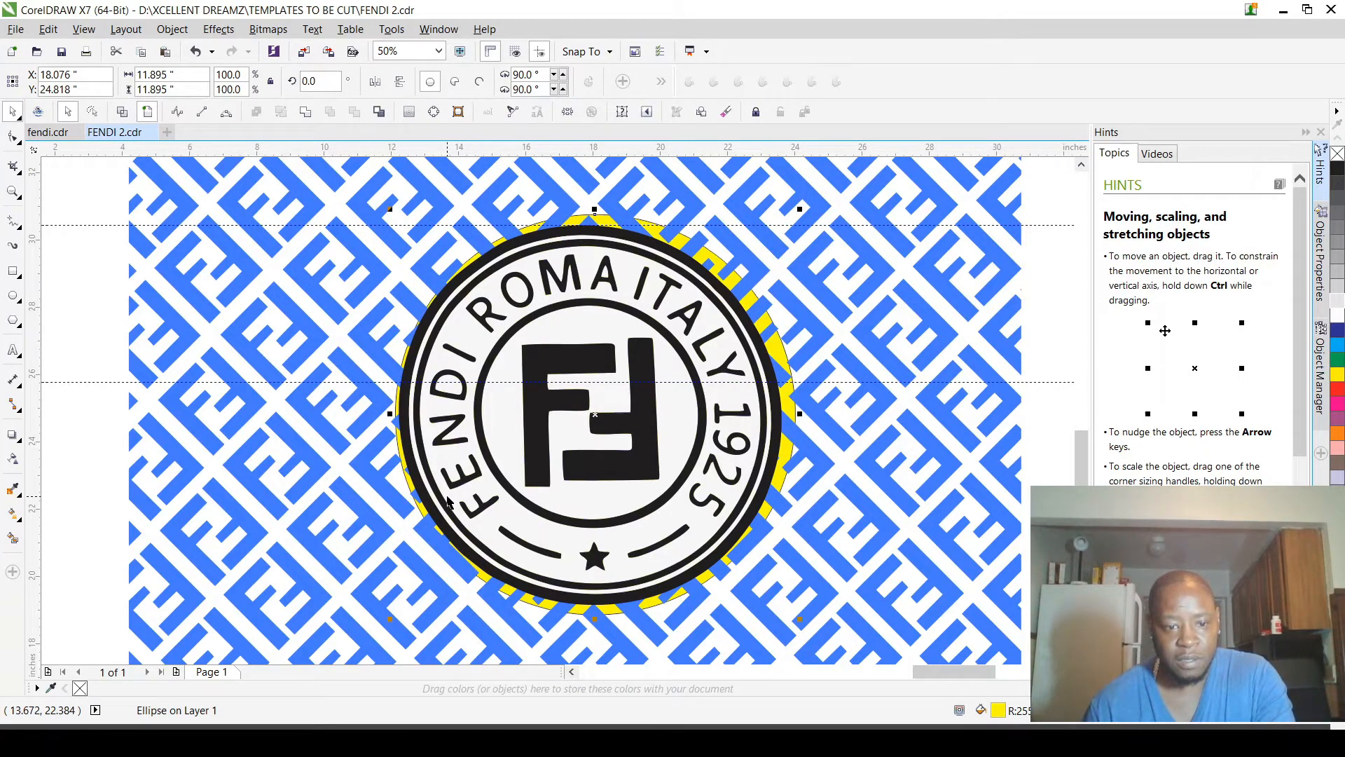
scroll(449, 455, up, 2)
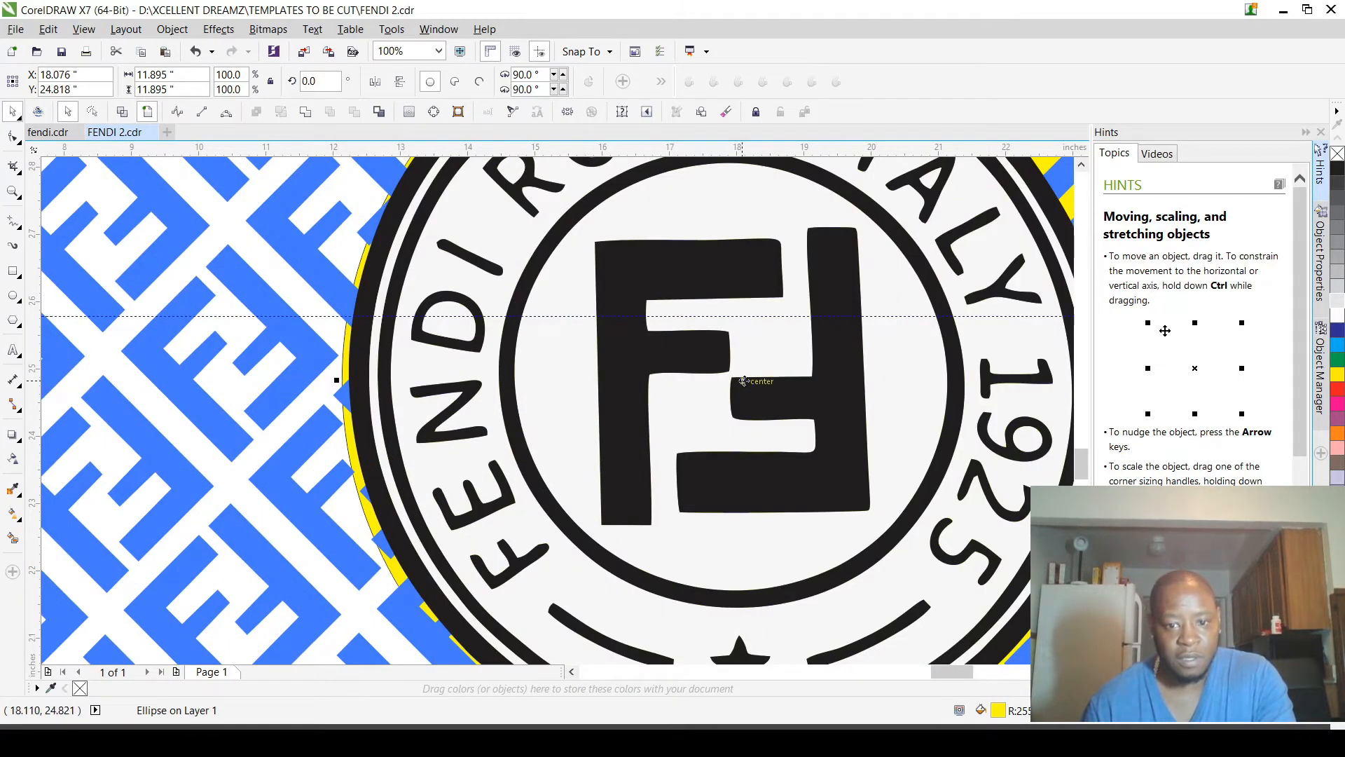
drag(744, 380, 753, 371)
scroll(738, 406, down, 3)
scroll(837, 301, up, 3)
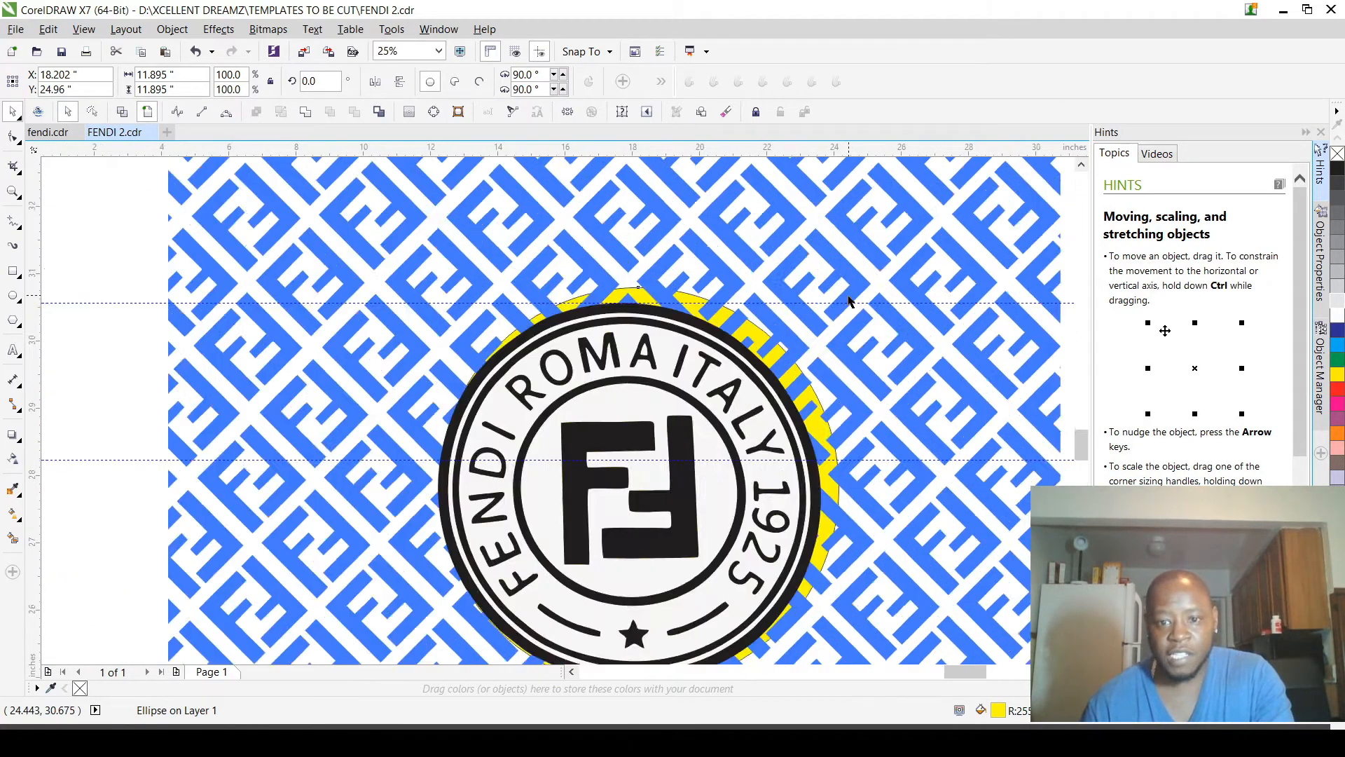
Step: Scale the yellow circle down to about 11.345 in so it nearly matches the logo's outer ring
drag(835, 274, 804, 302)
scroll(804, 303, down, 3)
scroll(719, 313, up, 3)
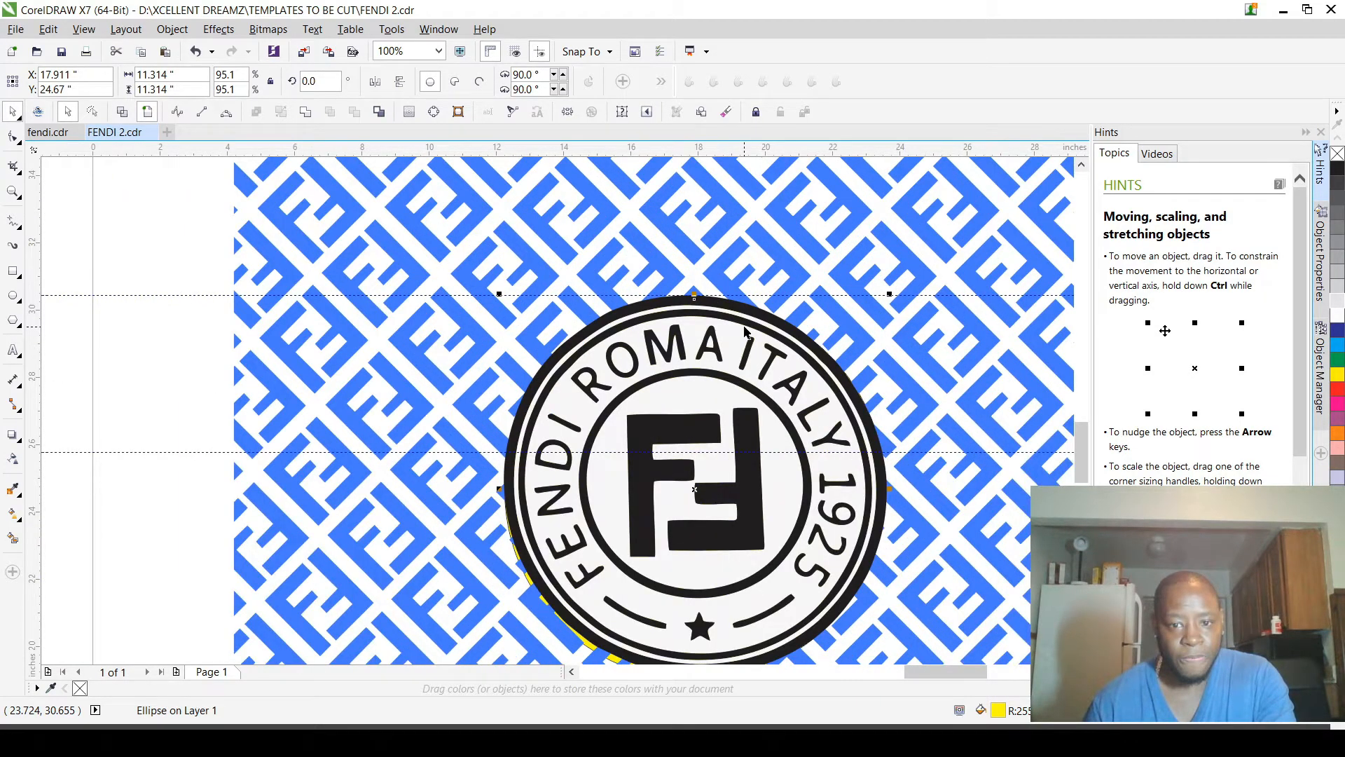
scroll(846, 313, up, 3)
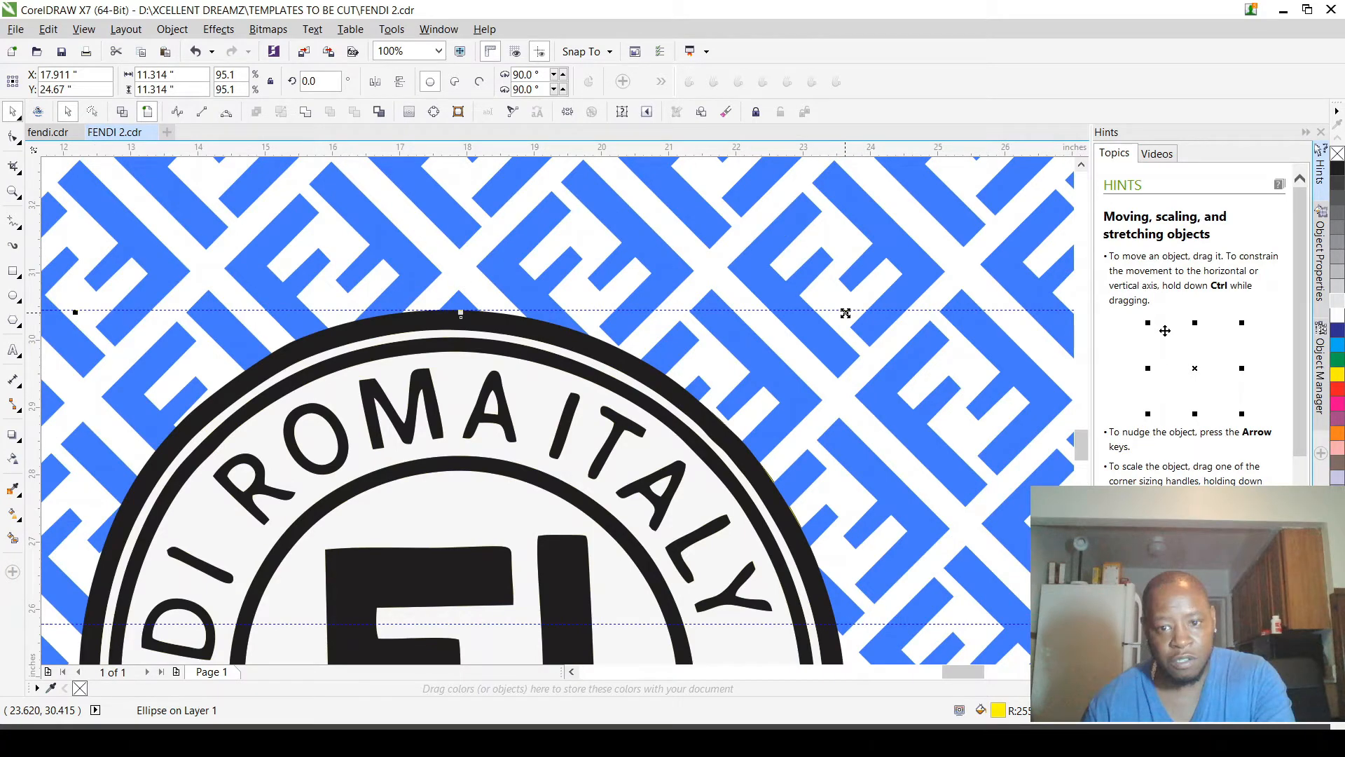
drag(845, 313, 849, 313)
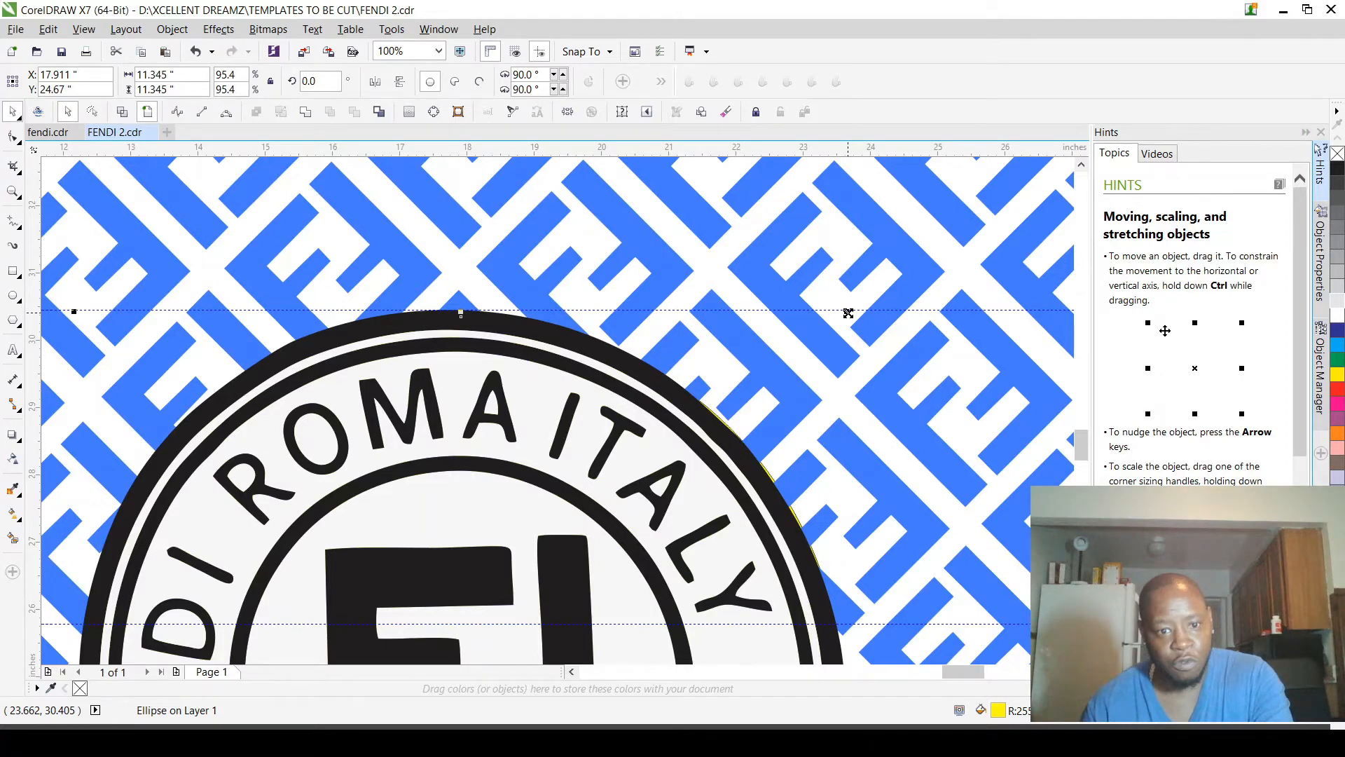
Step: Move the yellow circle up to about Y 24.836 in to meet the logo's lower edge
scroll(848, 313, down, 2)
scroll(762, 490, up, 3)
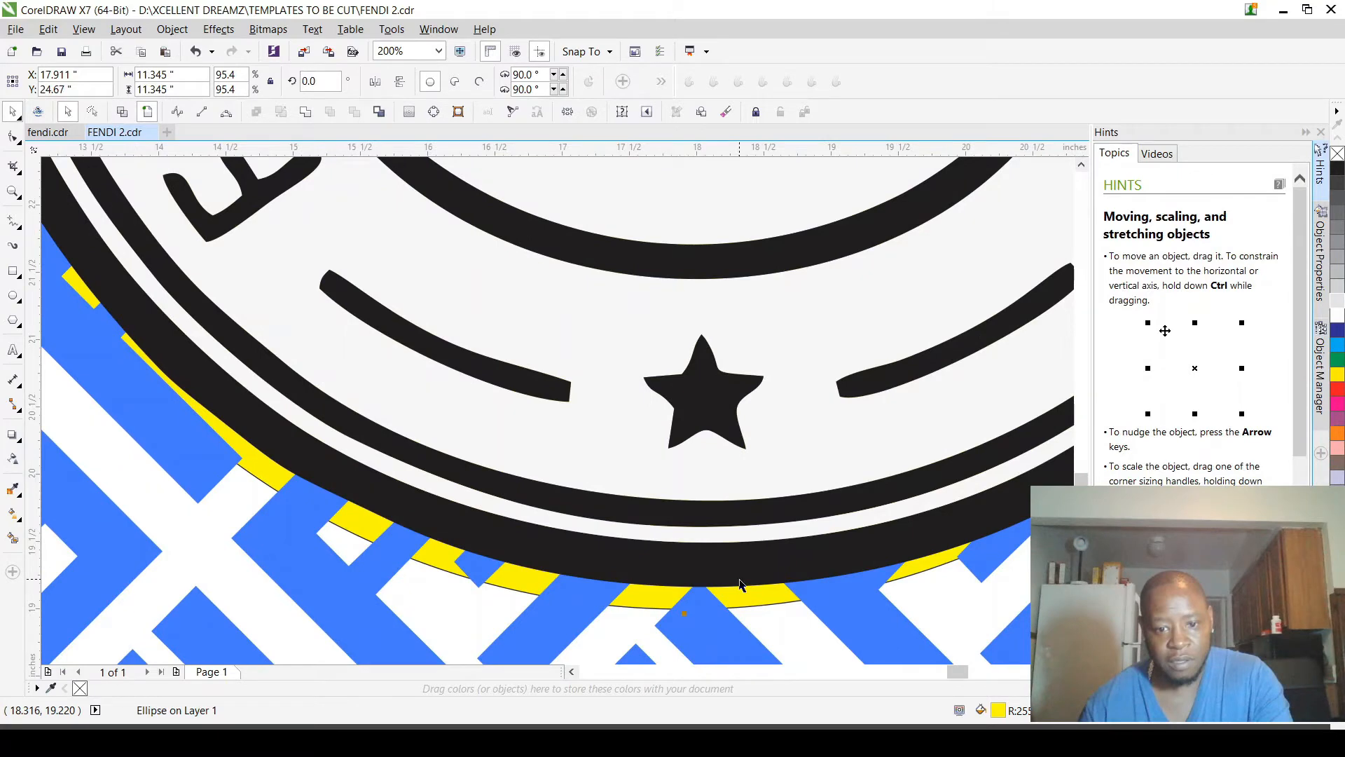
drag(740, 585, 740, 573)
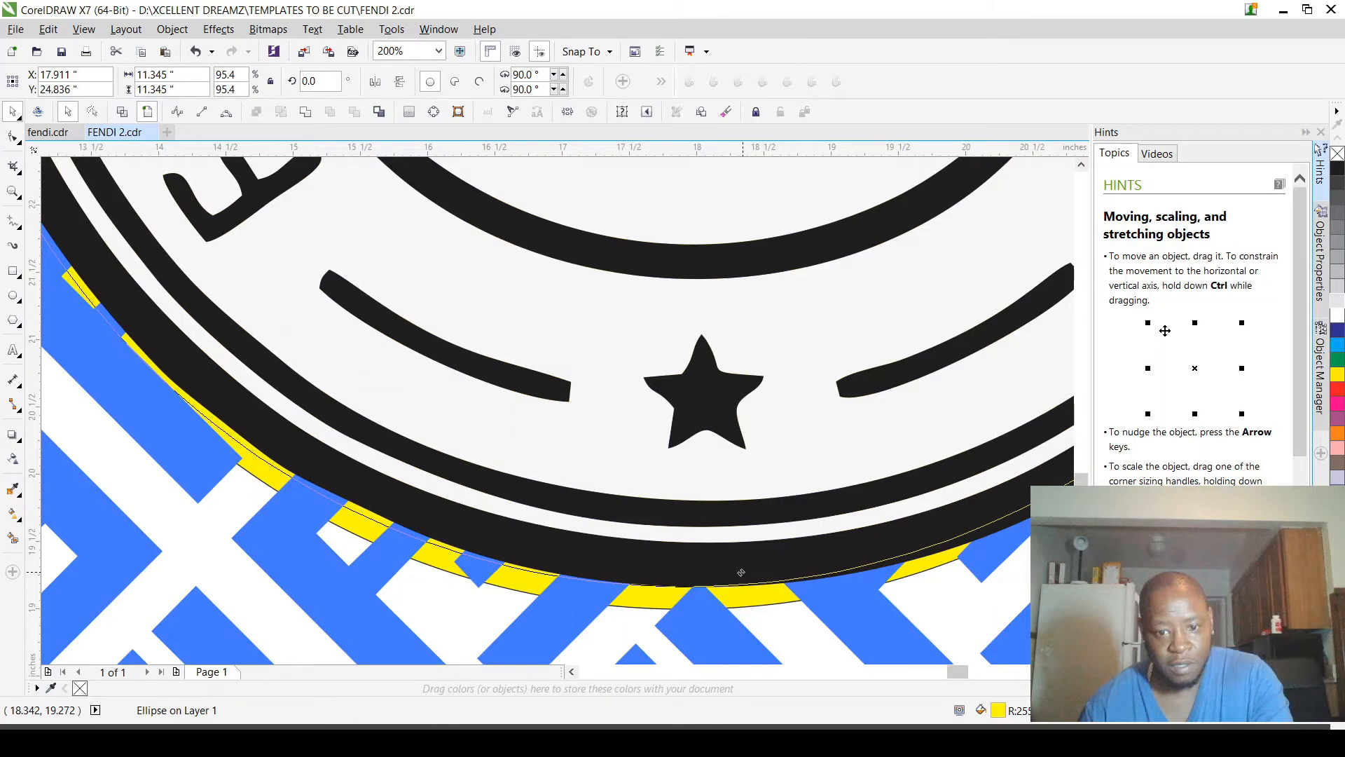
Step: Examine how closely the yellow circle's edge follows the logo's outer black ring
scroll(741, 573, down, 2)
scroll(569, 324, up, 3)
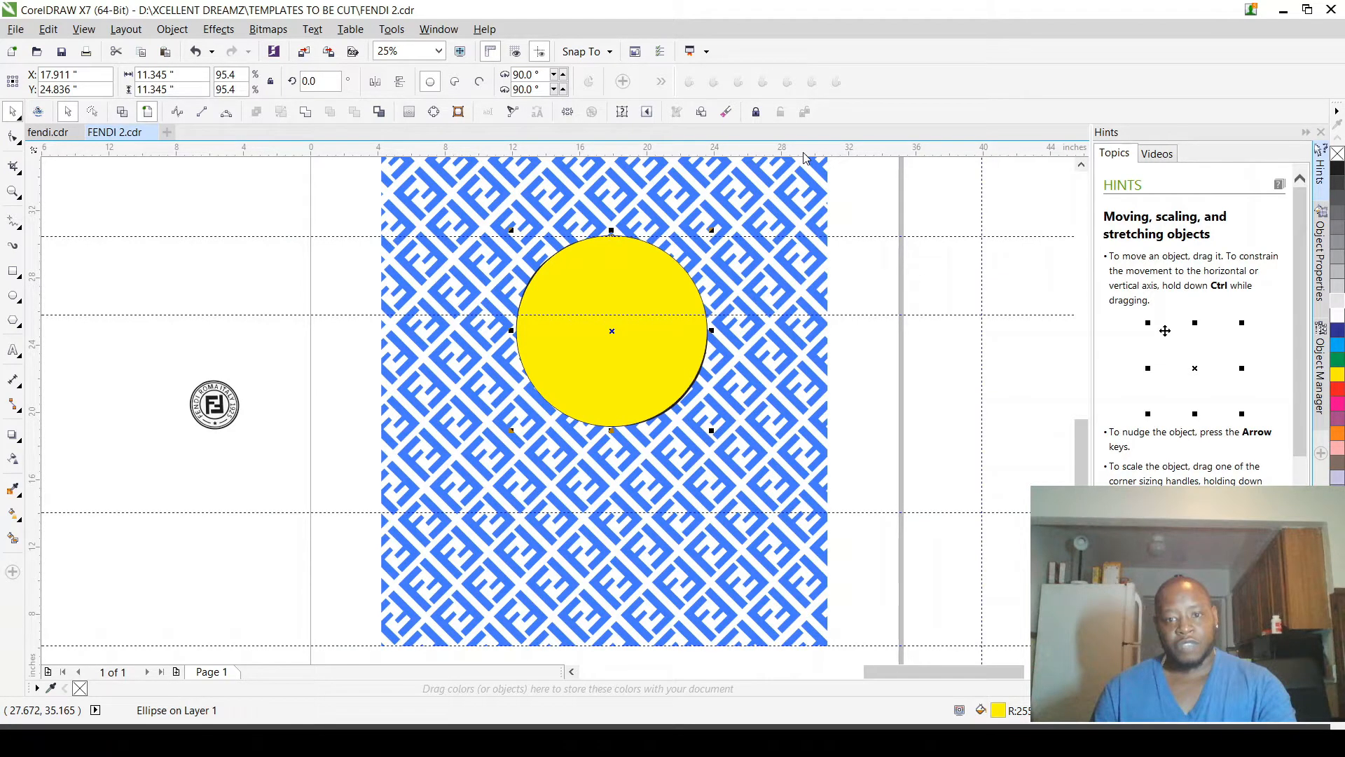
scroll(871, 221, up, 4)
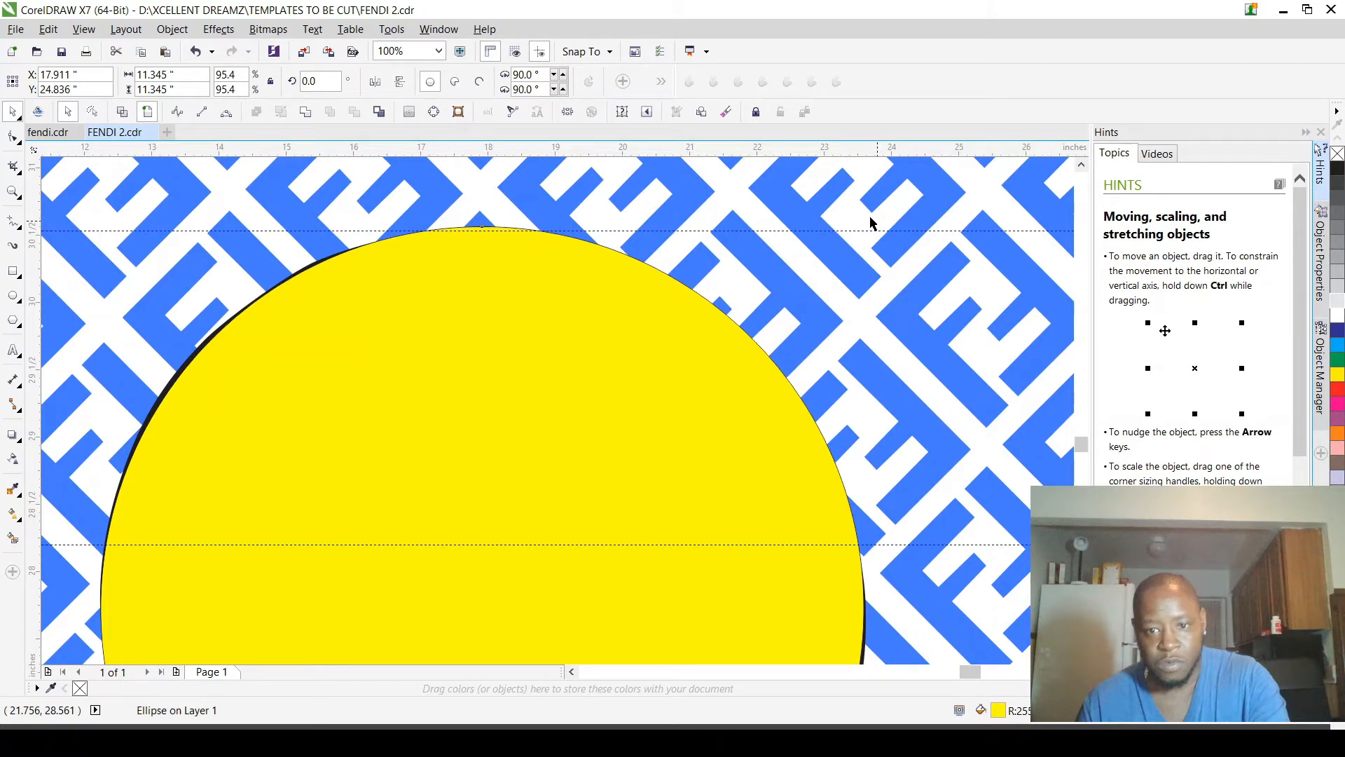
scroll(871, 222, down, 2)
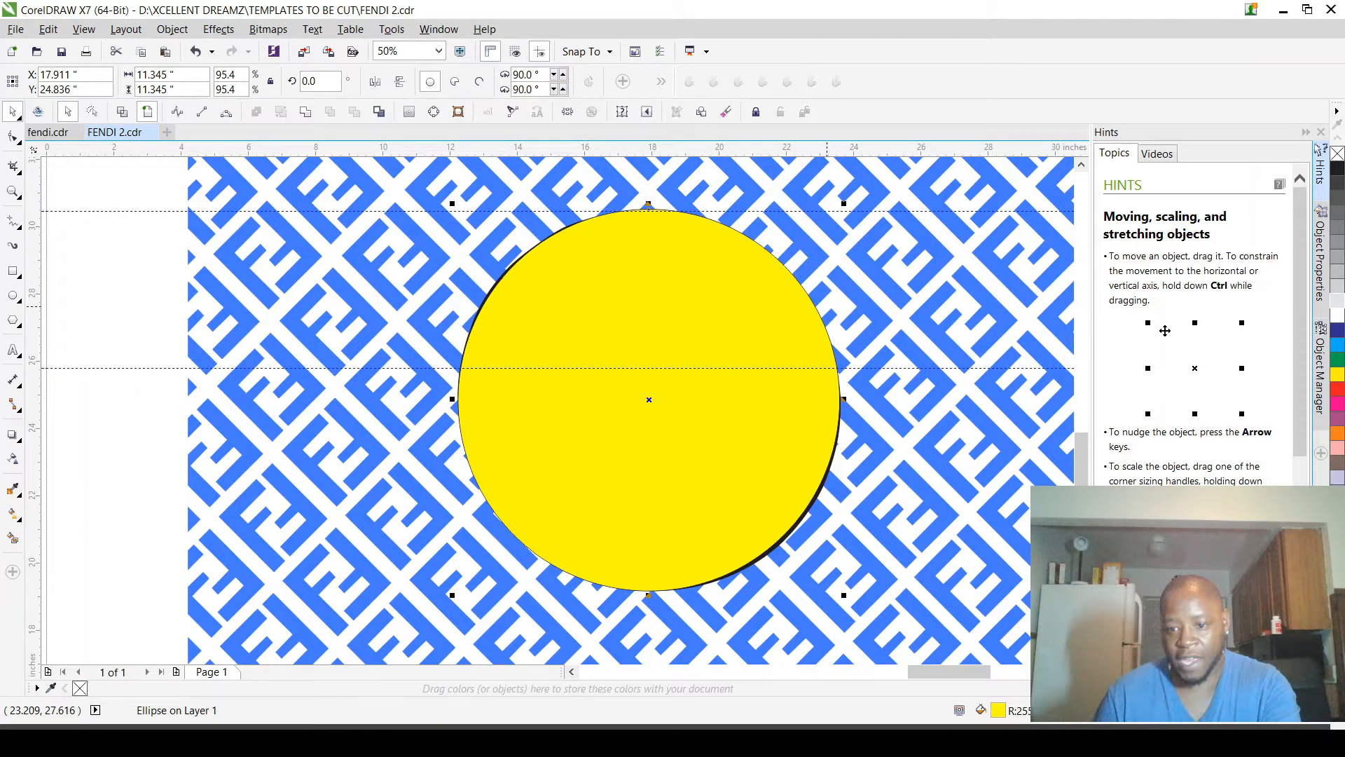
scroll(719, 304, up, 4)
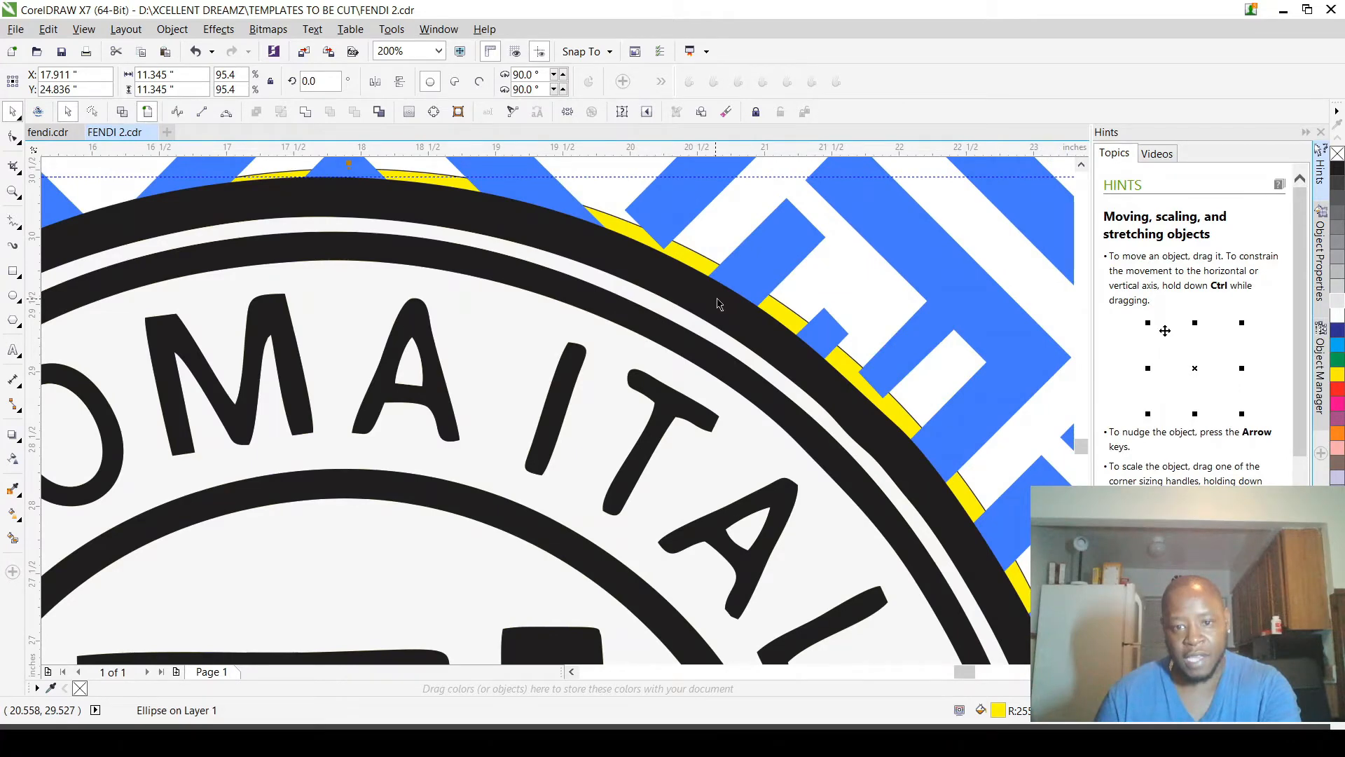
scroll(720, 304, down, 2)
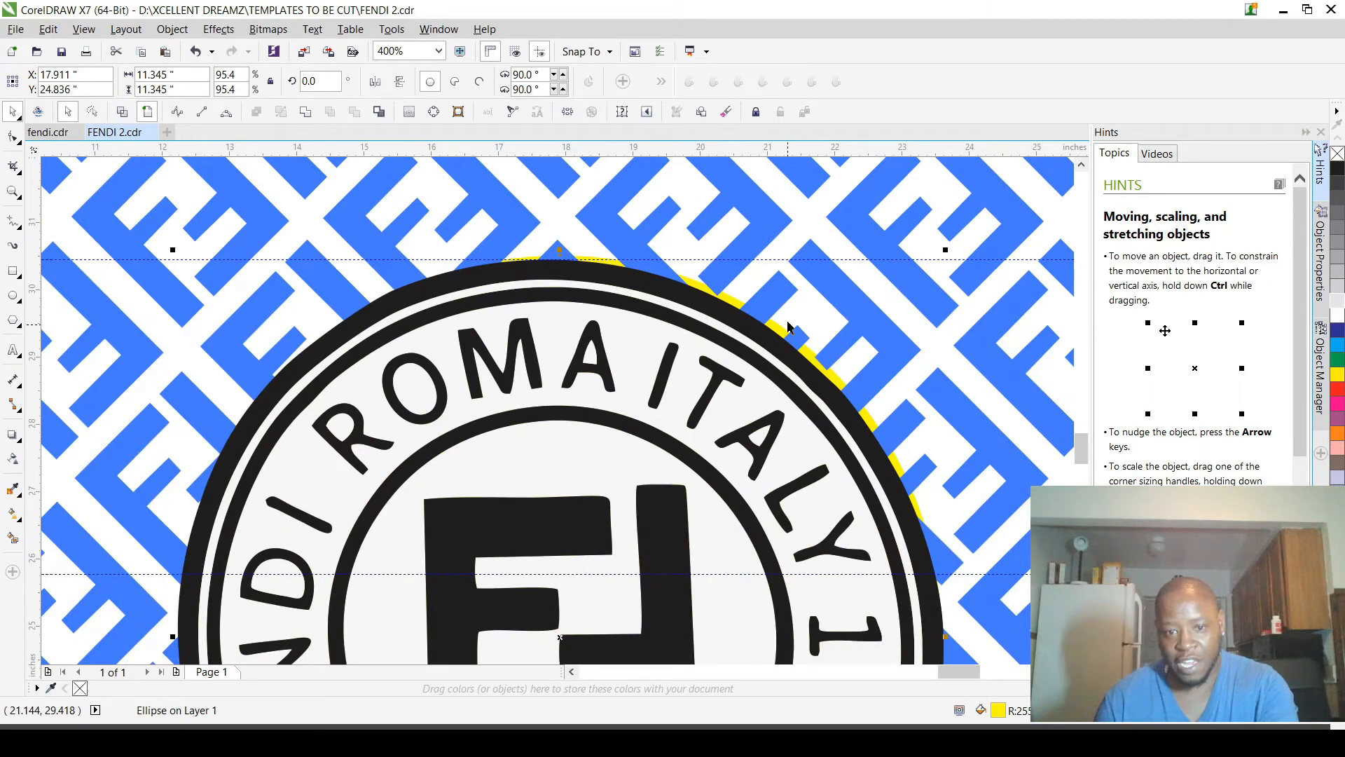
scroll(897, 302, down, 2)
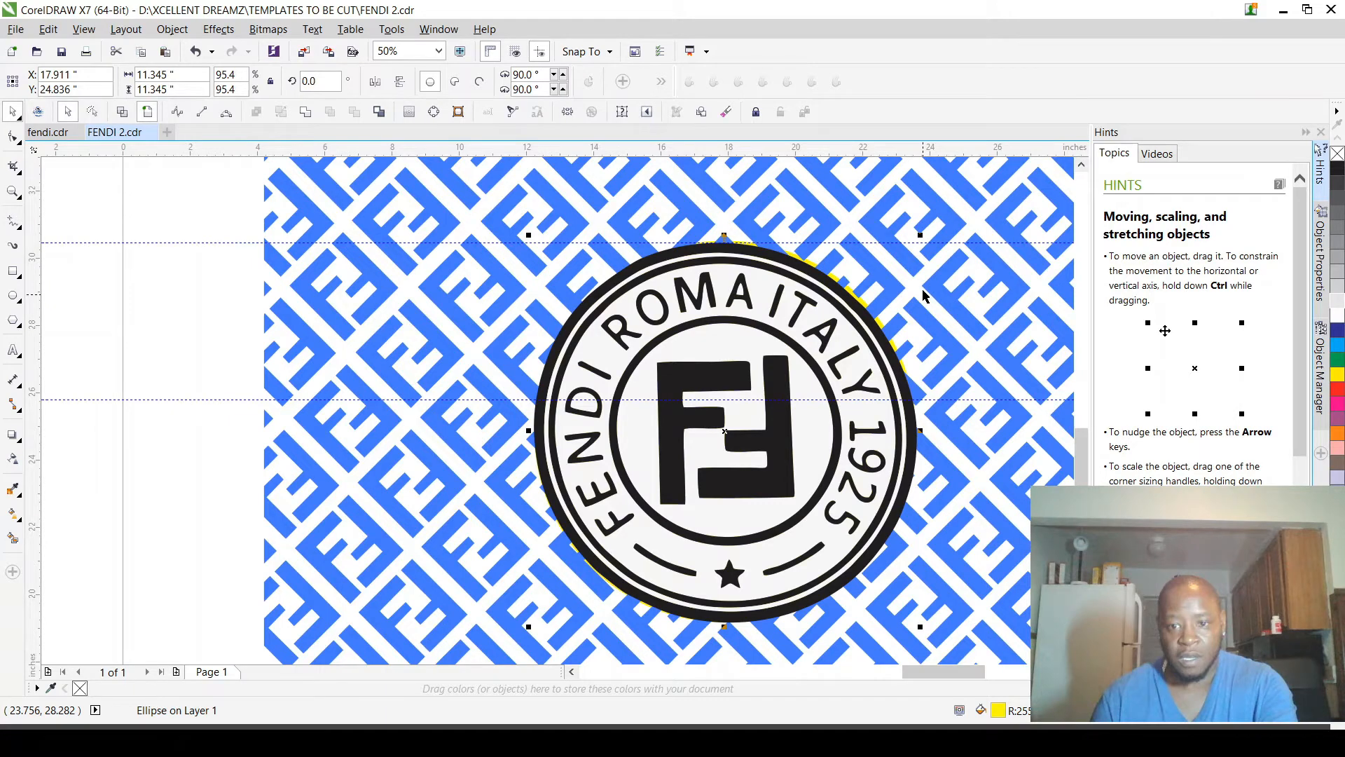
Step: Create a smaller concentric copy of the yellow circle, about 10.563 in across, and fill it cyan
drag(920, 235, 909, 241)
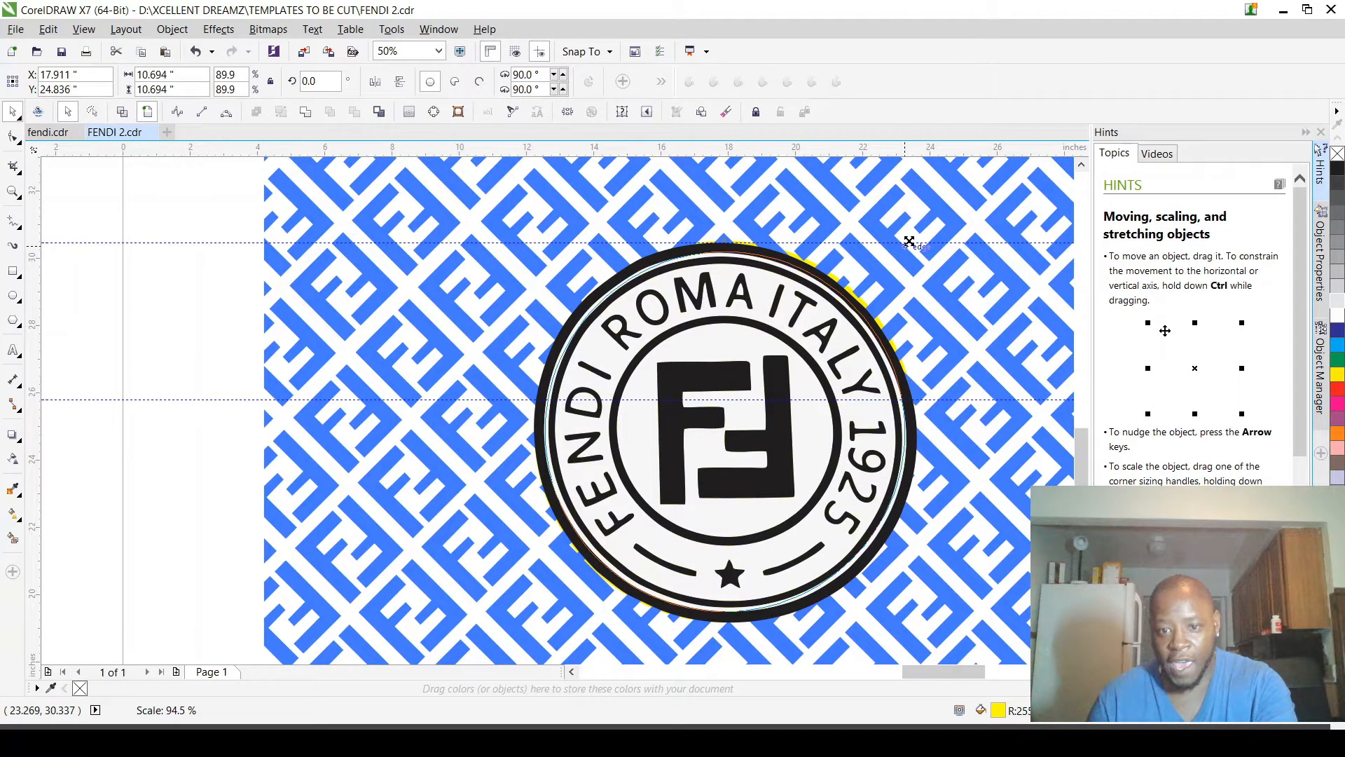
drag(908, 241, 904, 249)
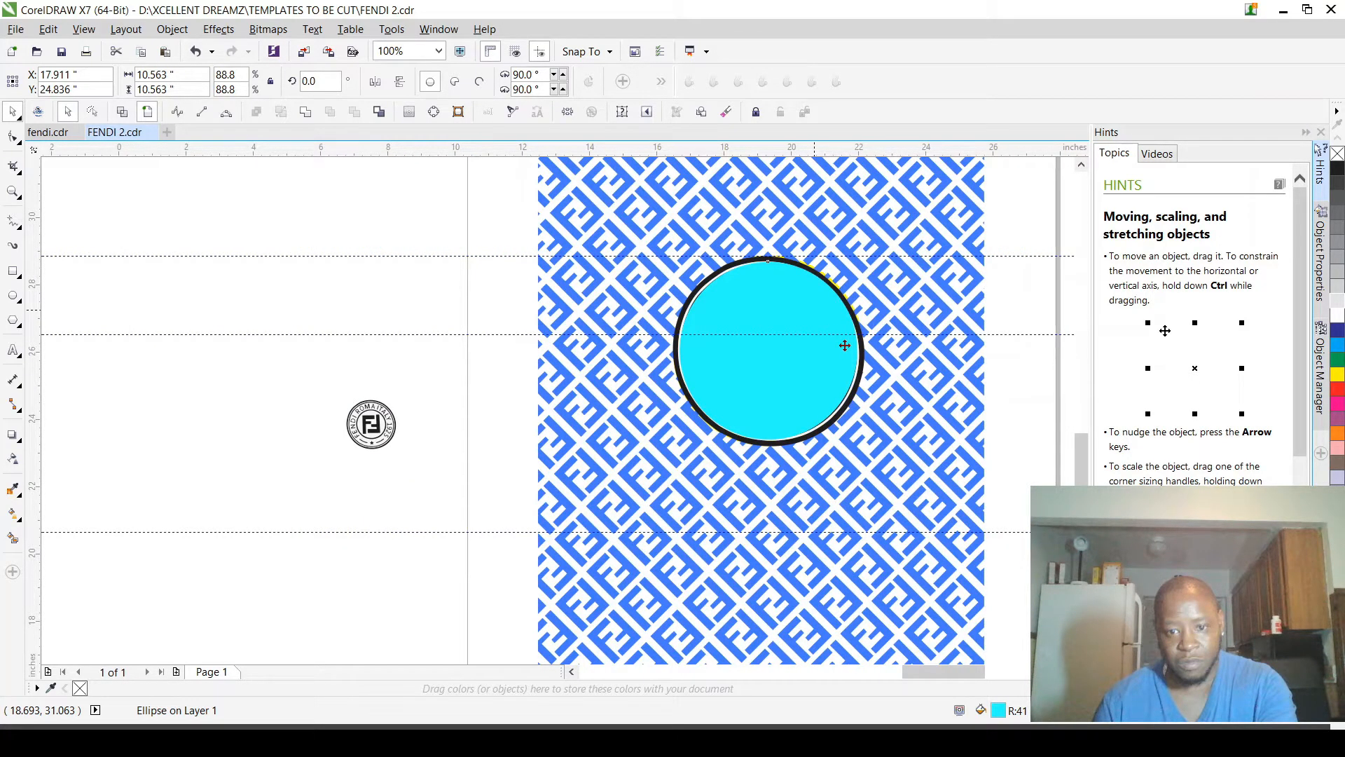
scroll(845, 346, up, 2)
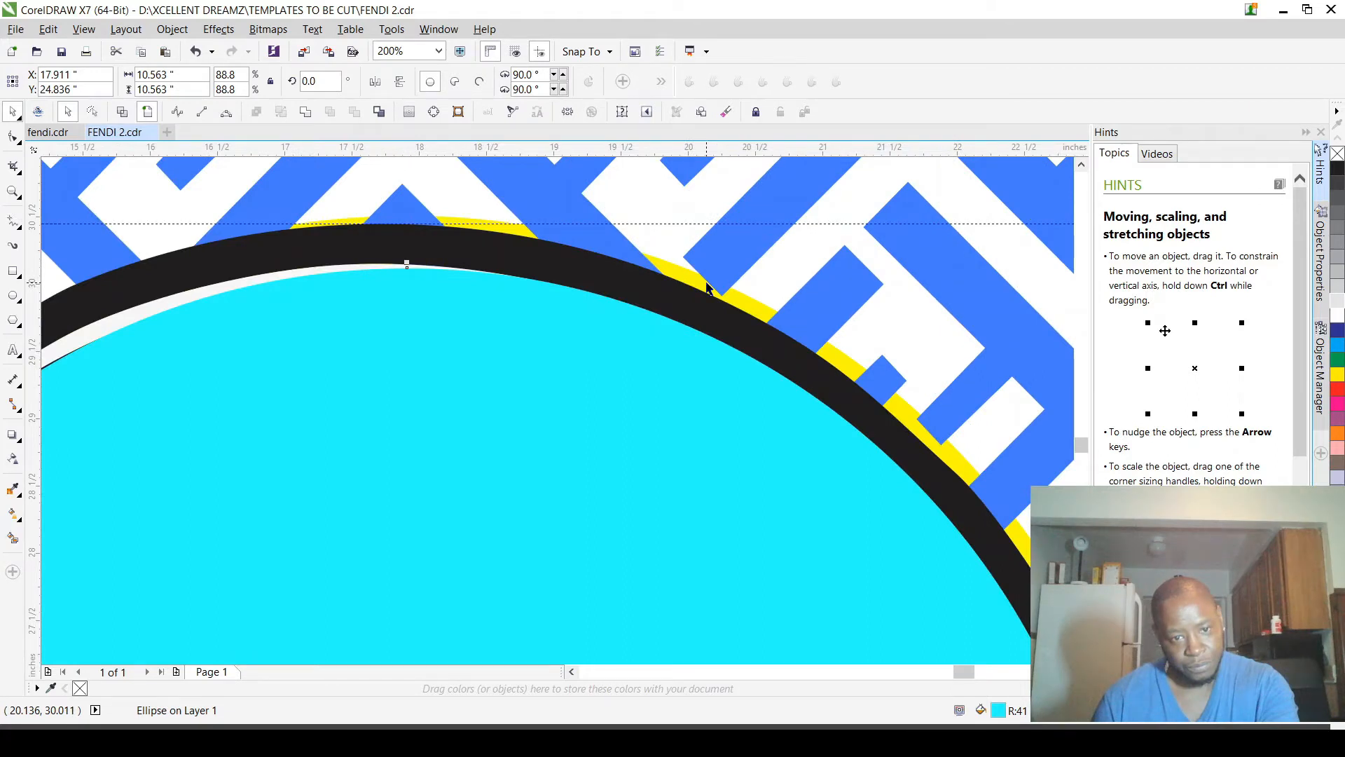
Step: Try deleting the enlarged logo group from over the two circles, and undo the deletion
click(707, 285)
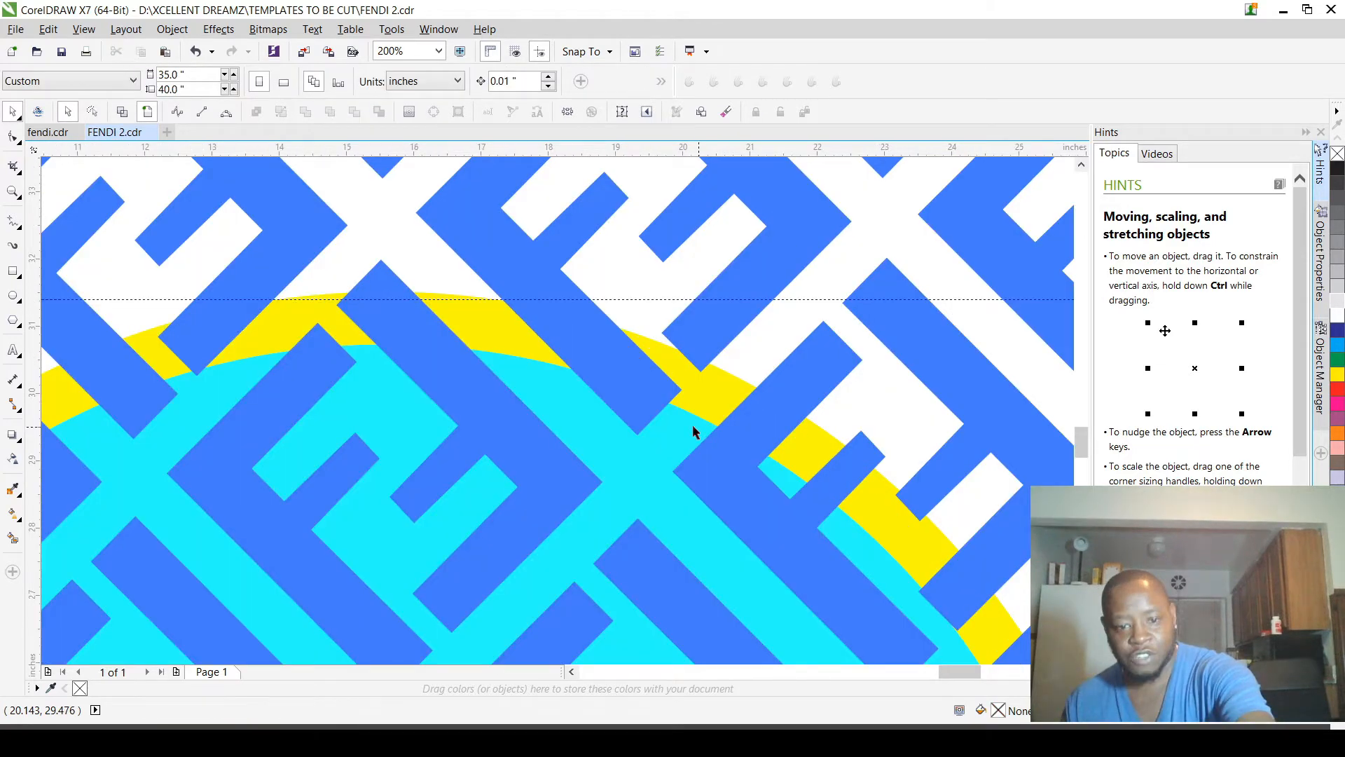
scroll(693, 425, down, 3)
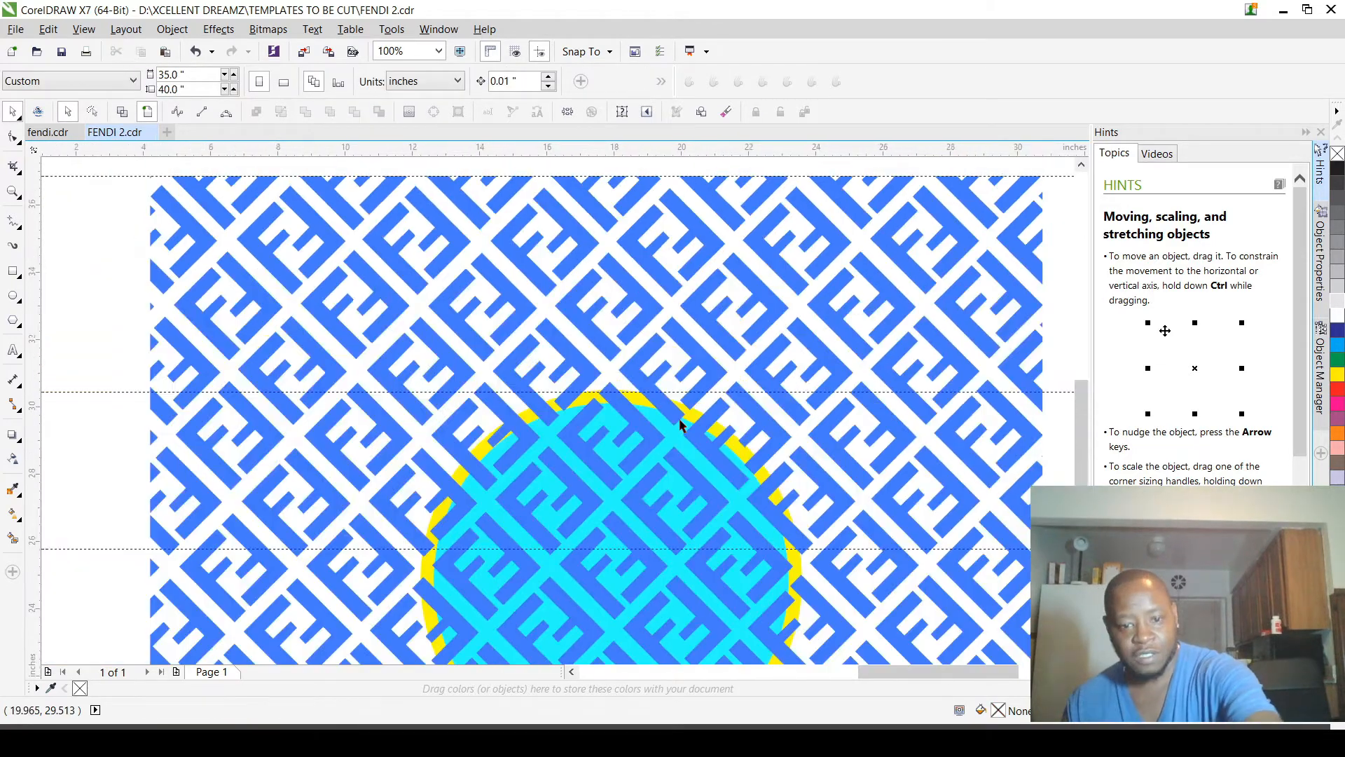
key(ctrl+z)
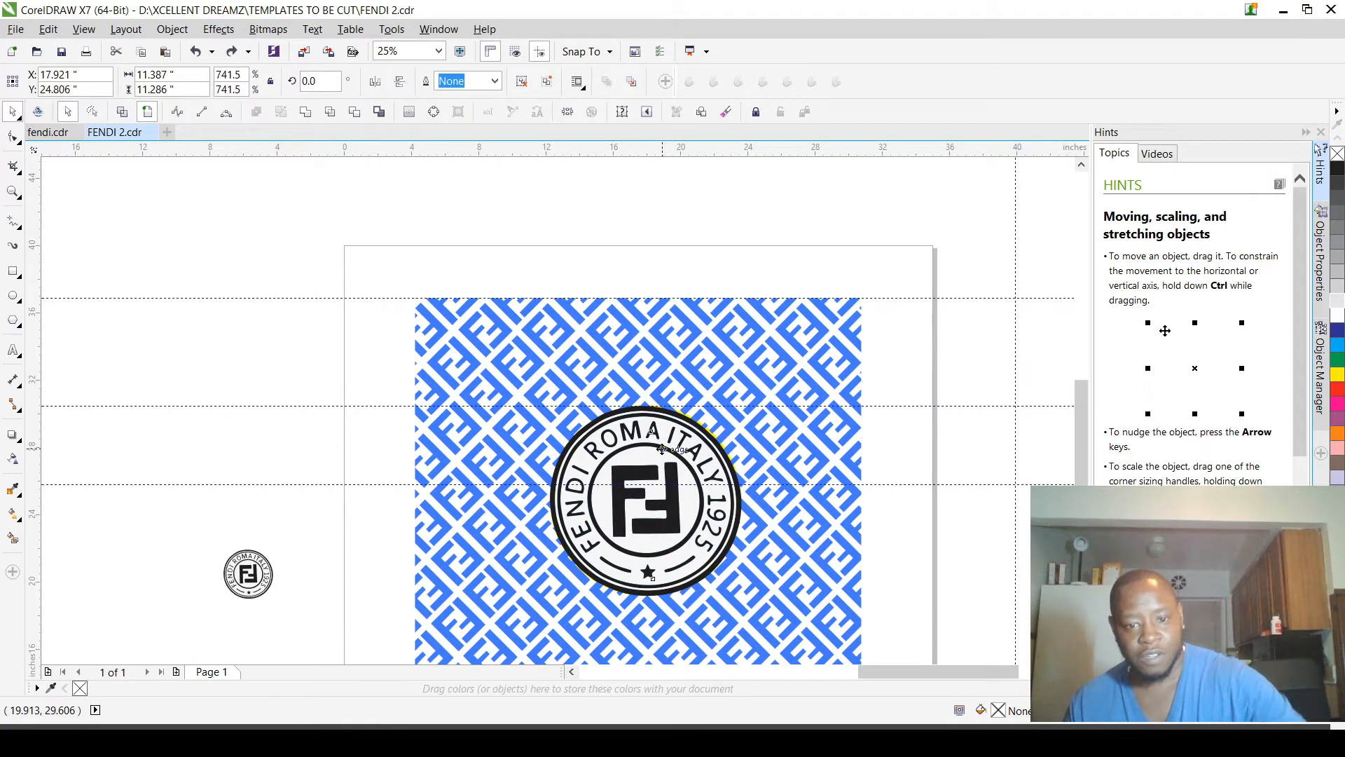
Step: Ungroup the enlarged logo into its individual objects
scroll(663, 440, up, 2)
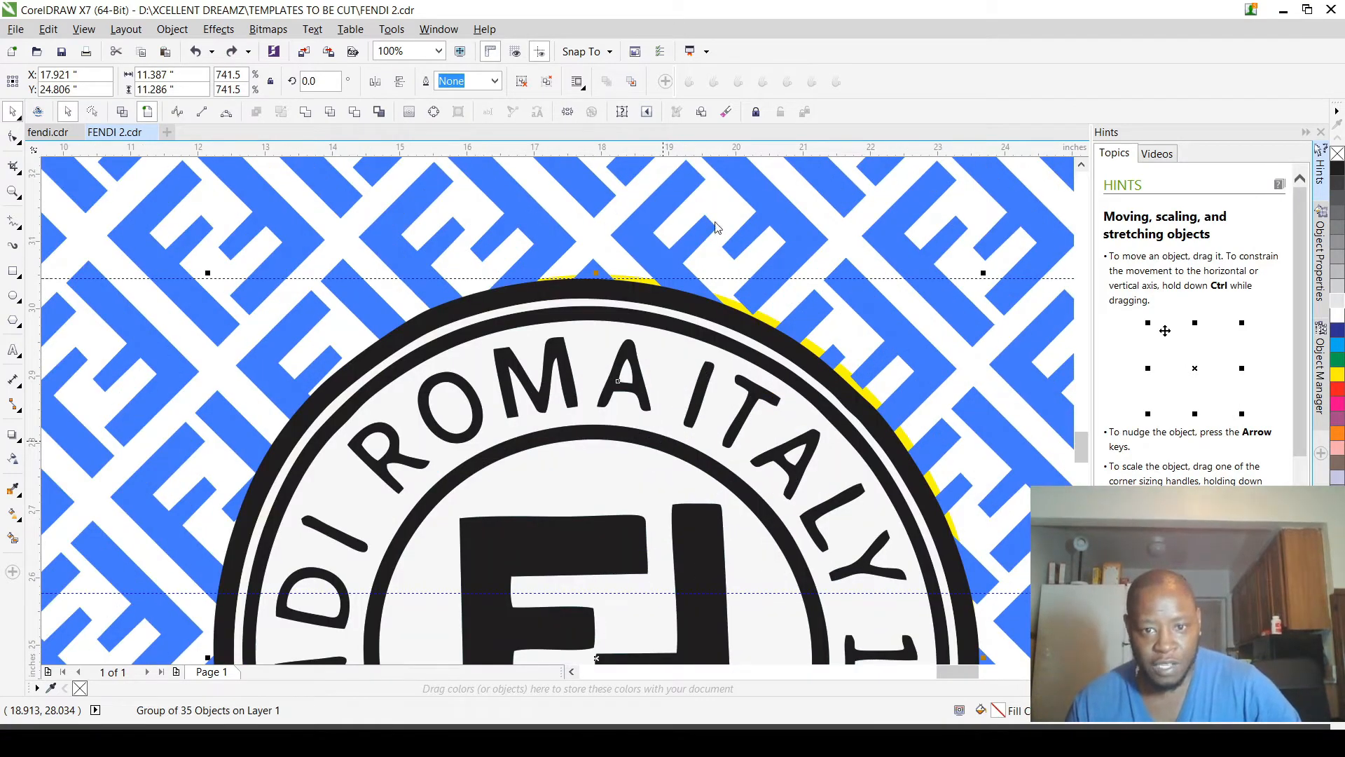
key(ctrl+u)
scroll(744, 231, down, 2)
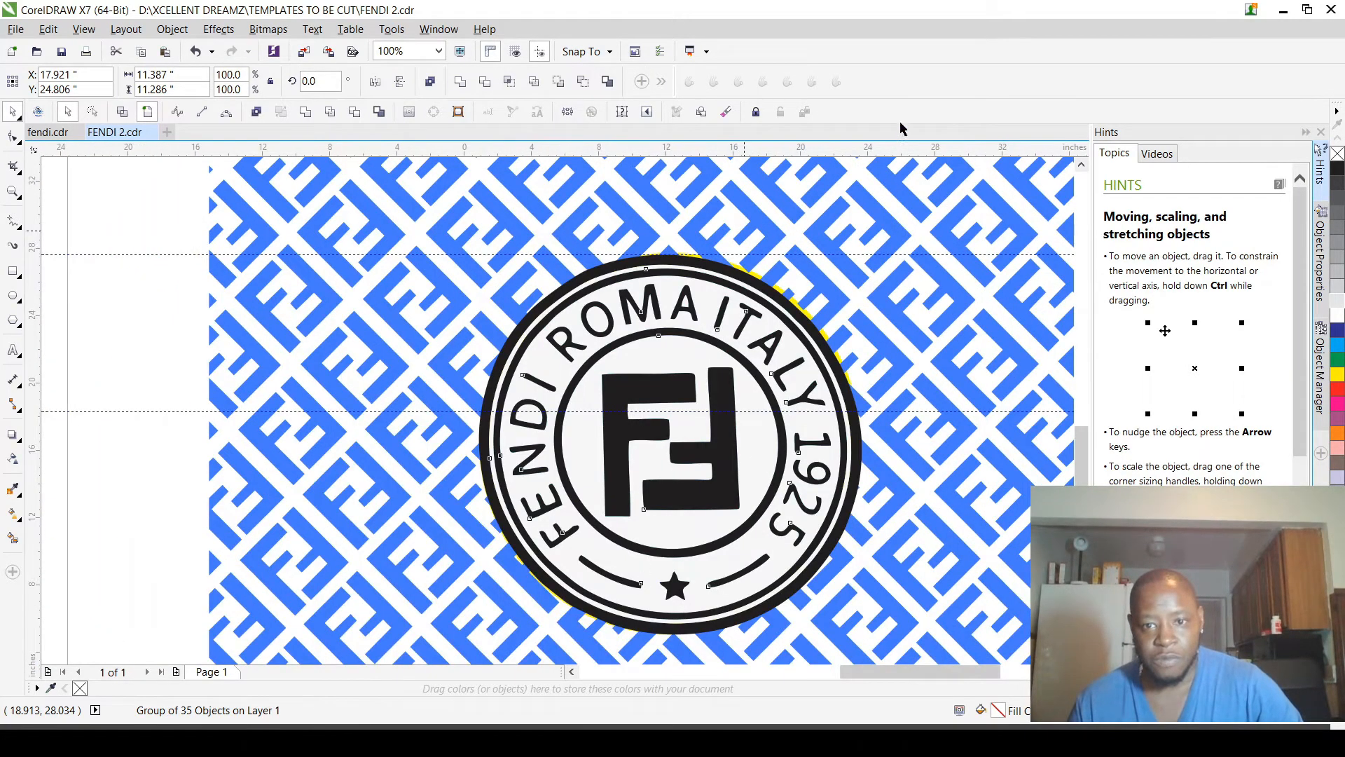
scroll(421, 258, down, 2)
scroll(797, 217, up, 5)
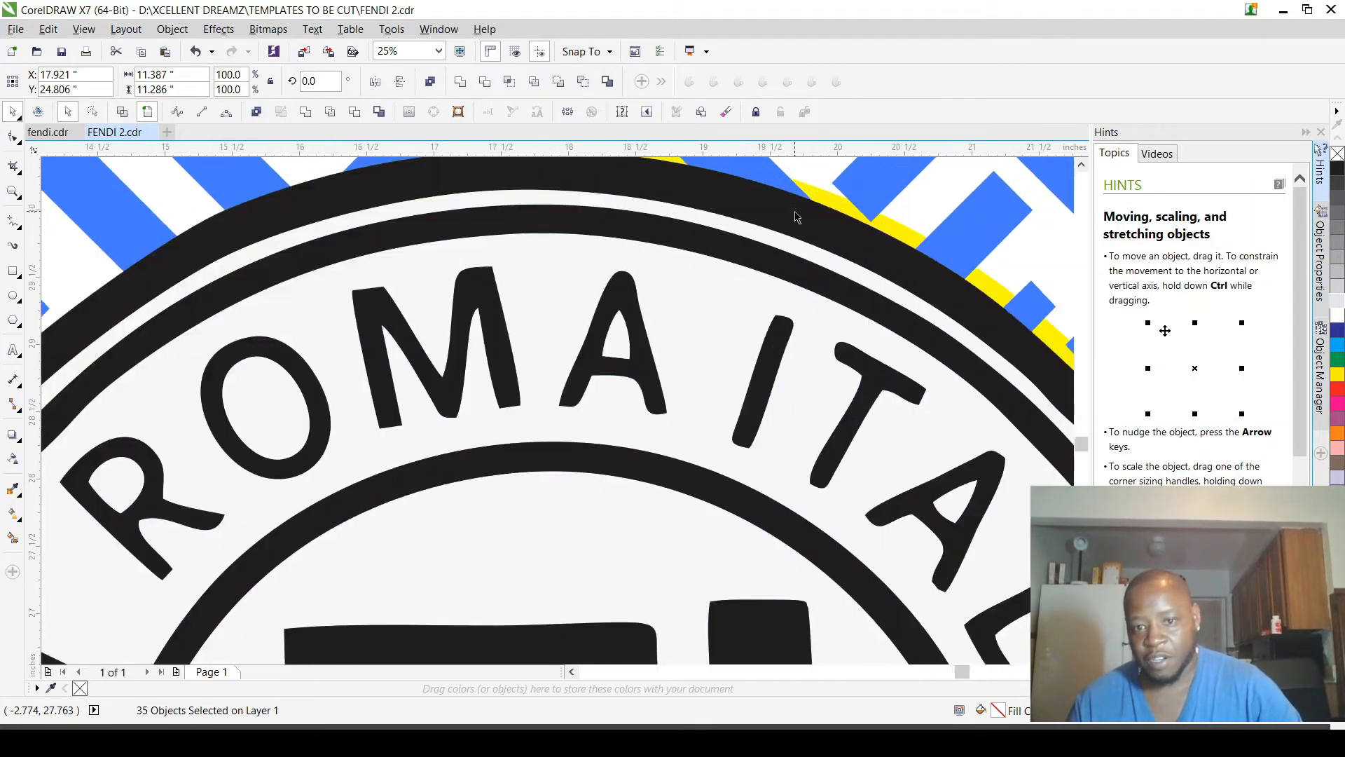
Step: Delete the off-white curve that fills the gap between the logo's two outer black rings
scroll(781, 225, up, 4)
click(735, 336)
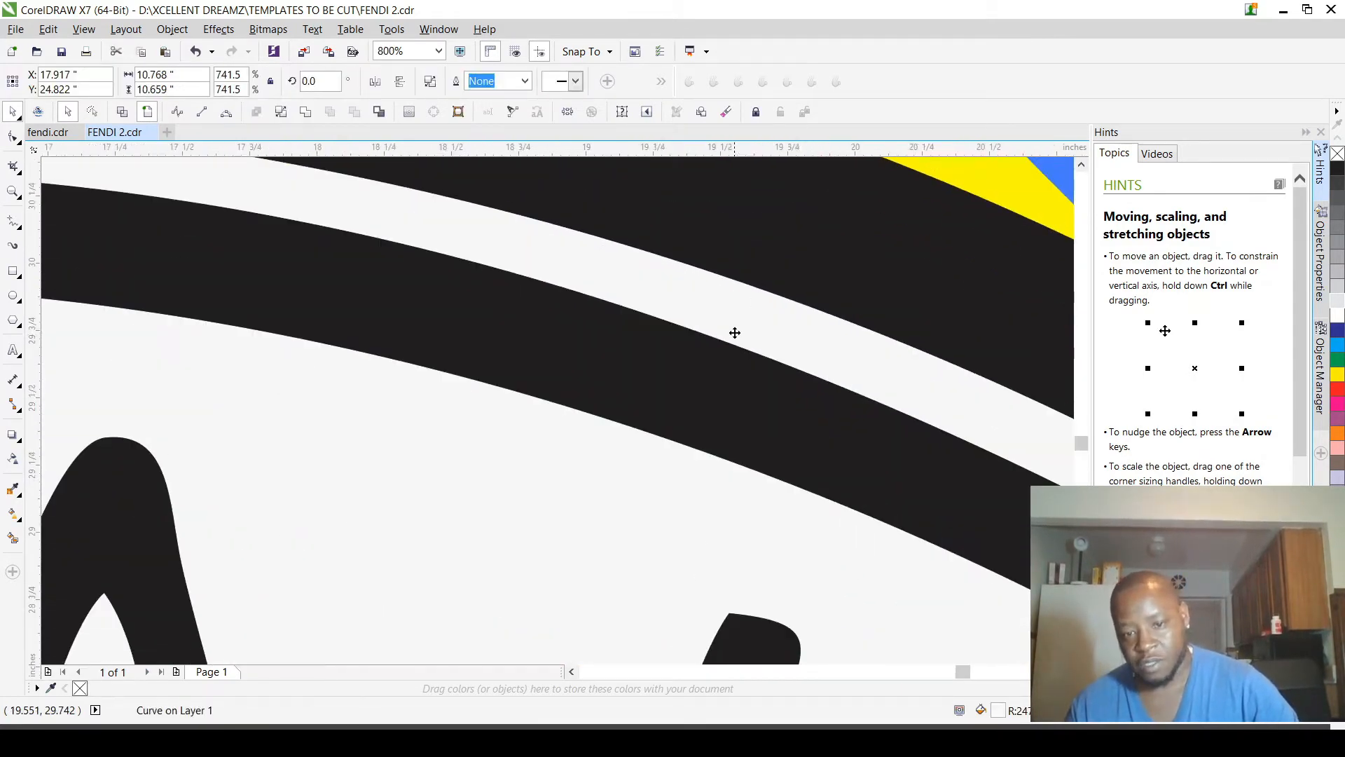
scroll(735, 333, down, 4)
key(Delete)
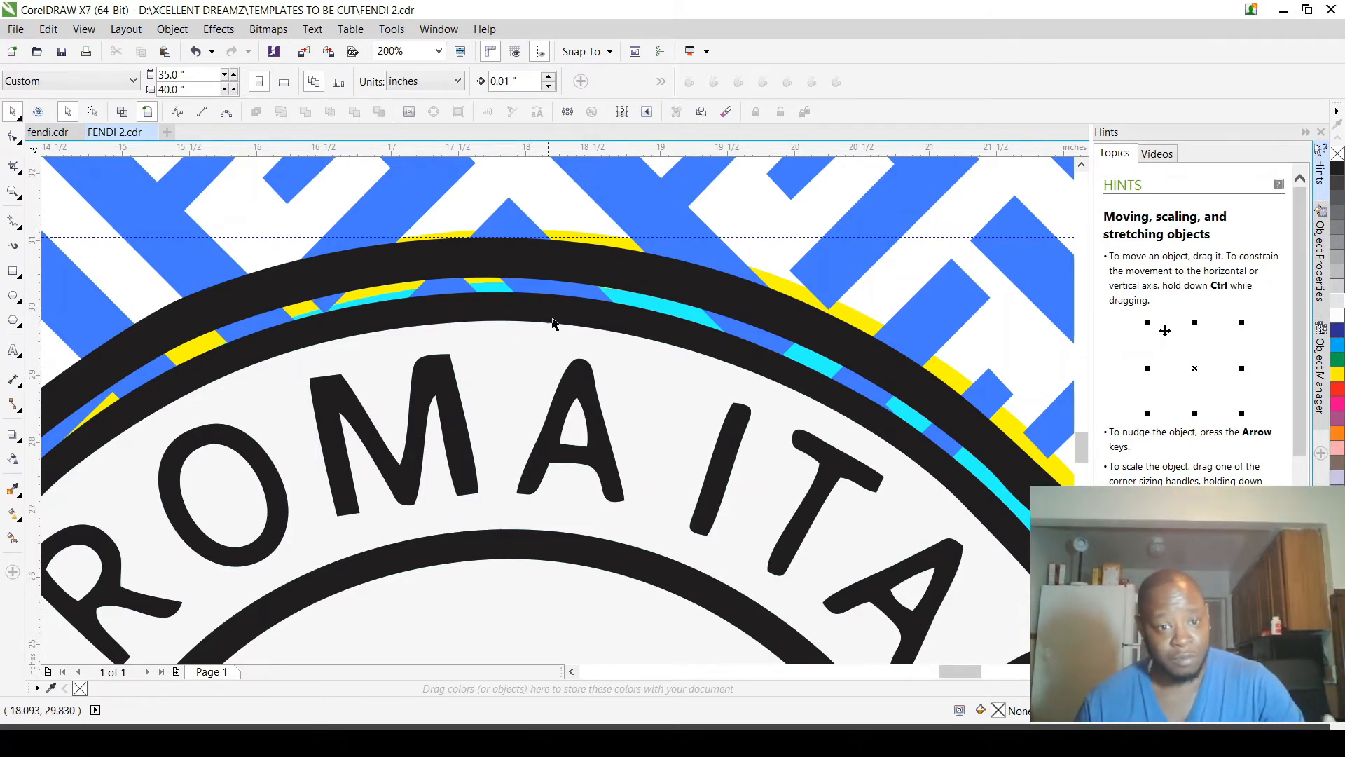
Step: Check the gap between the logo's outer rings and undo the deletion of the off-white curve
scroll(533, 335, down, 1)
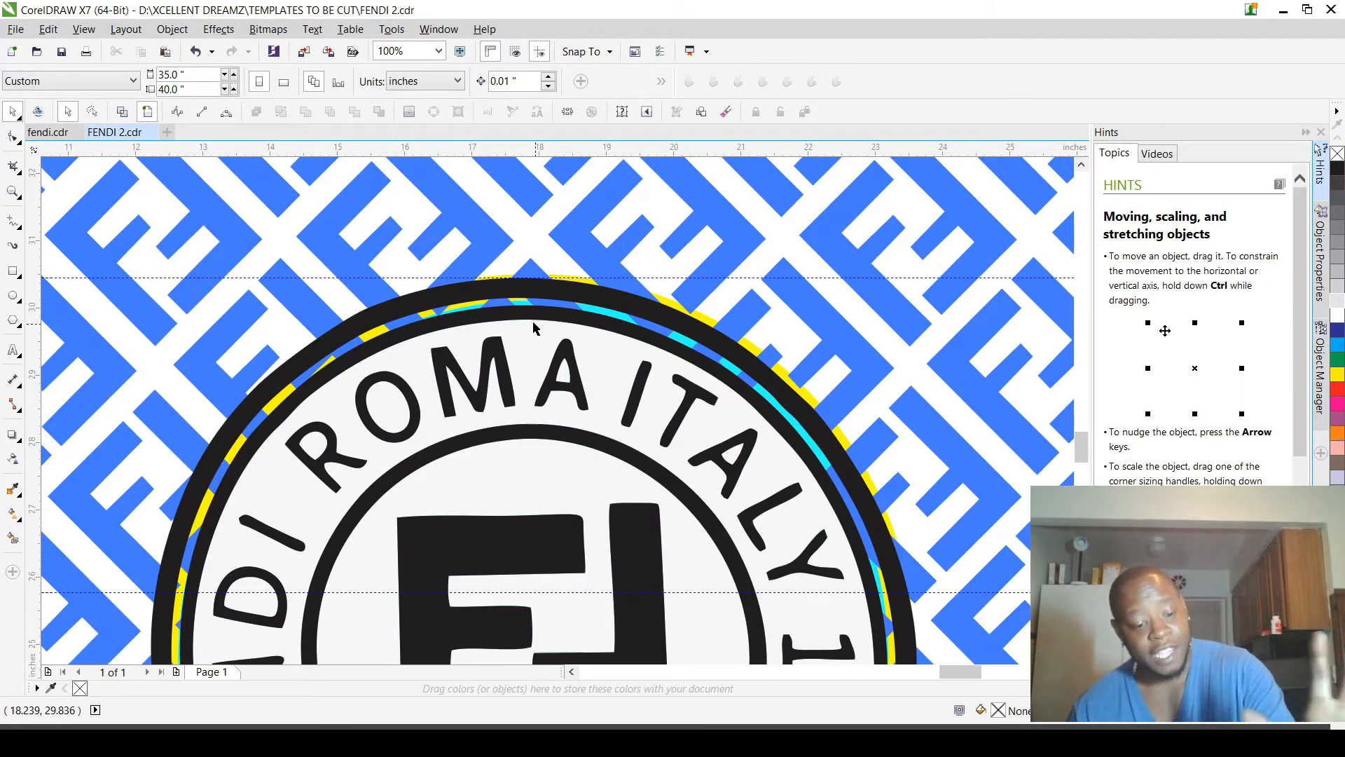
scroll(533, 331, down, 2)
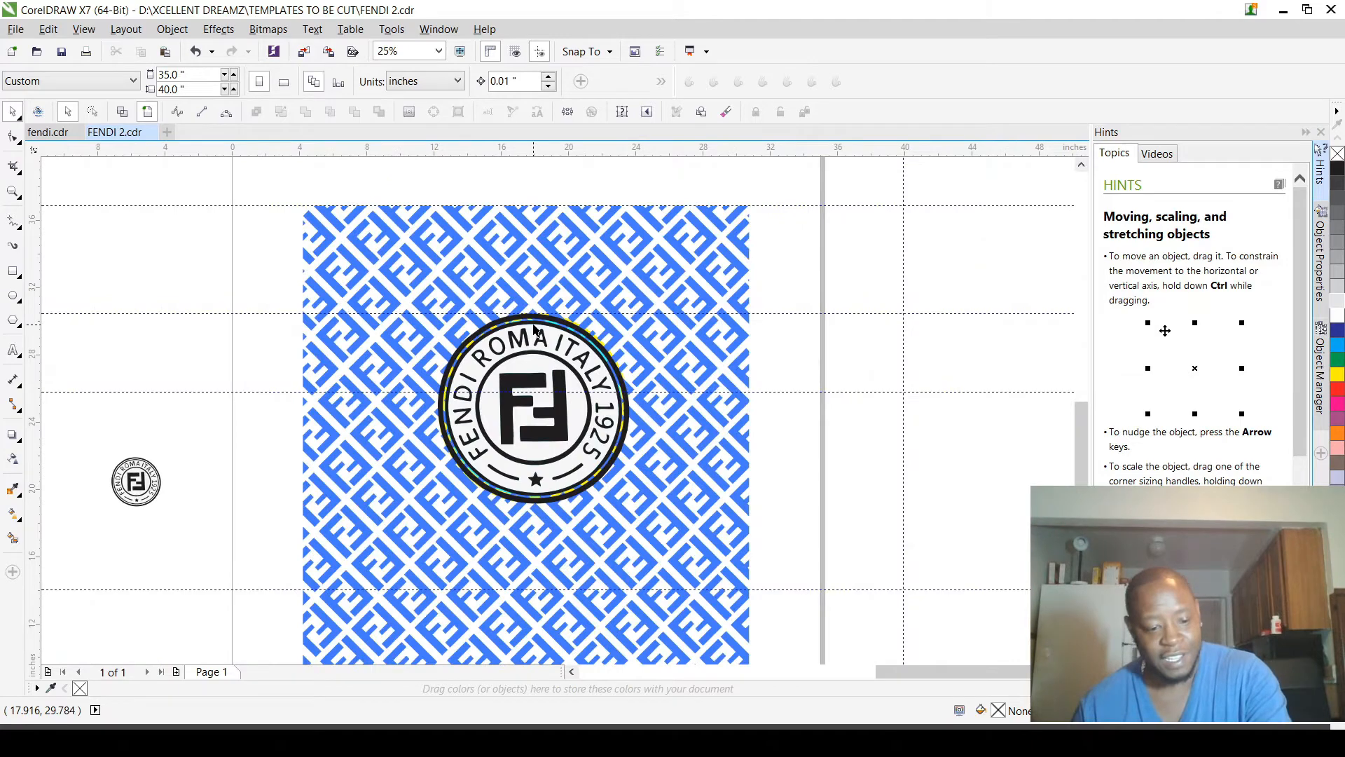
scroll(512, 353, up, 2)
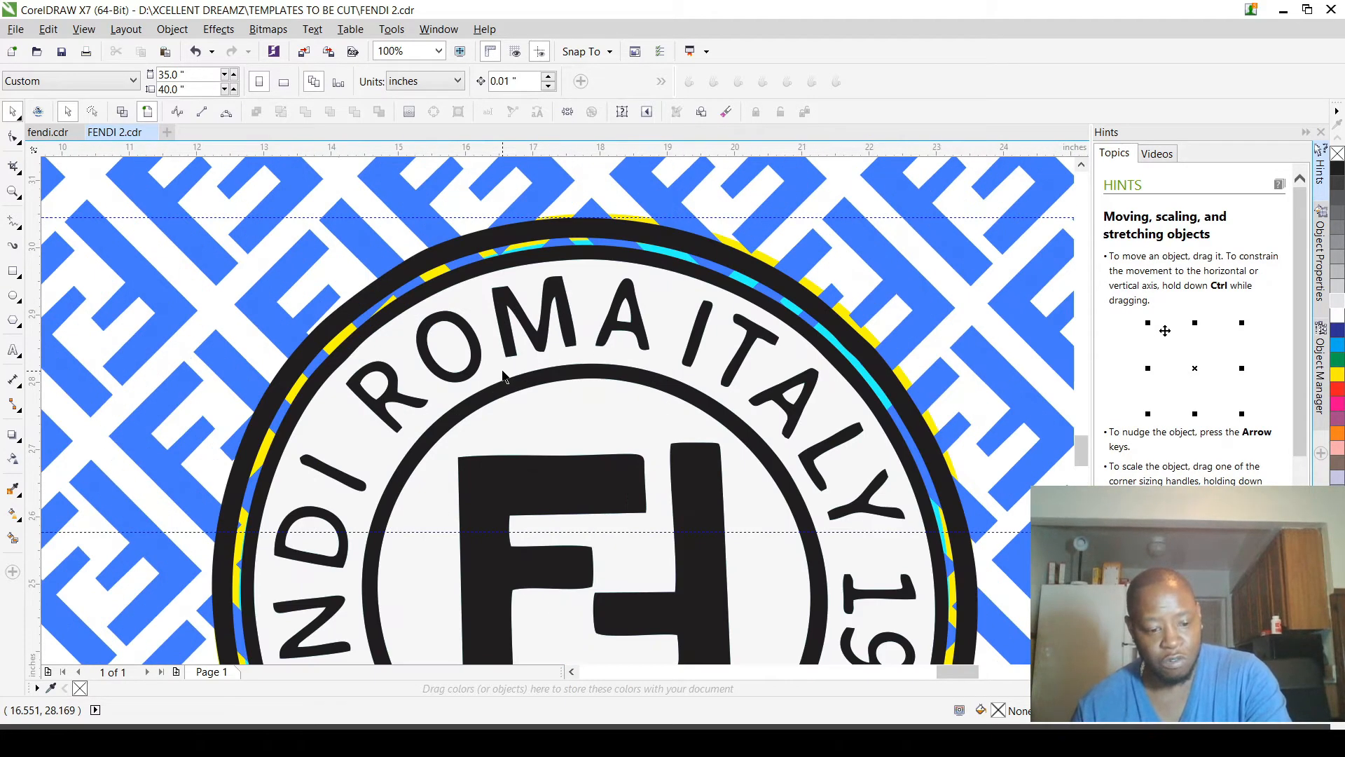
click(692, 240)
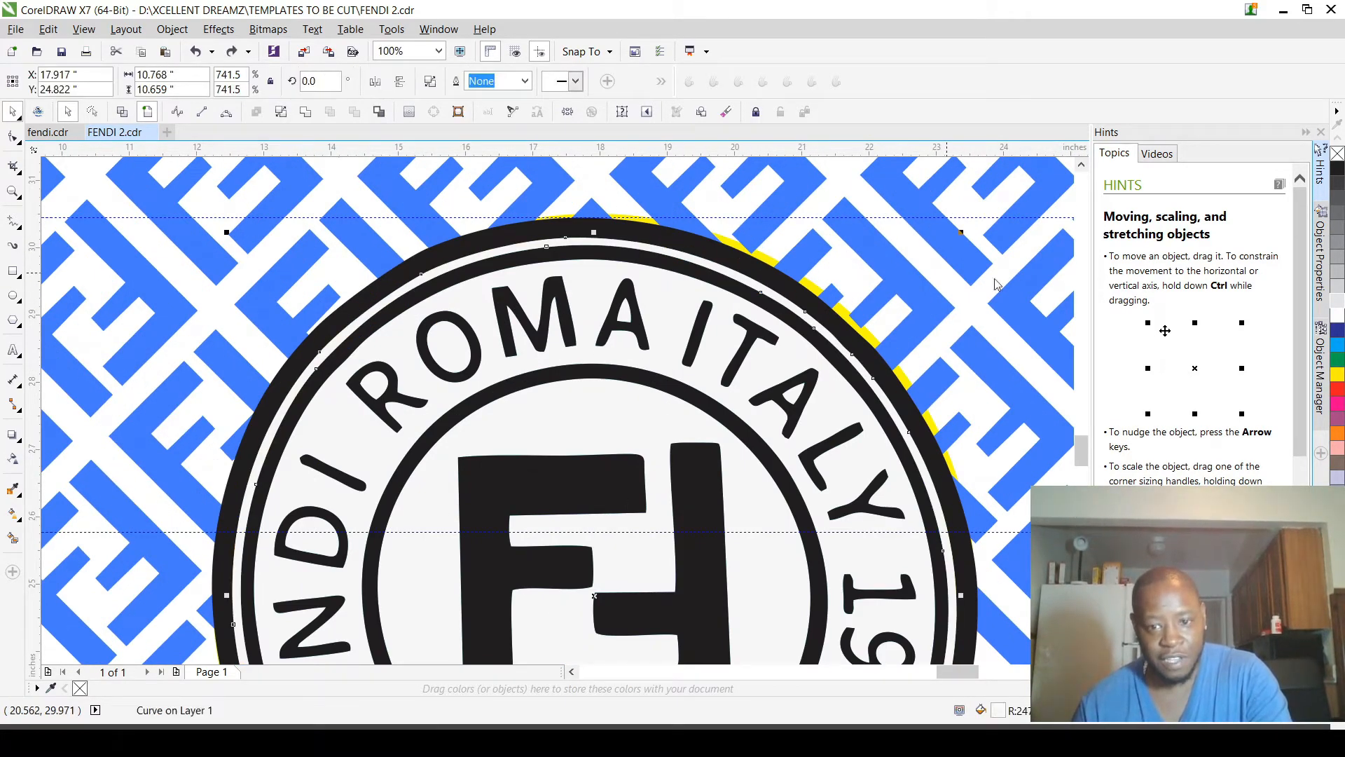
Step: Fill the curve between the logo's two outer black rings with light pink and send it to the back
click(1004, 491)
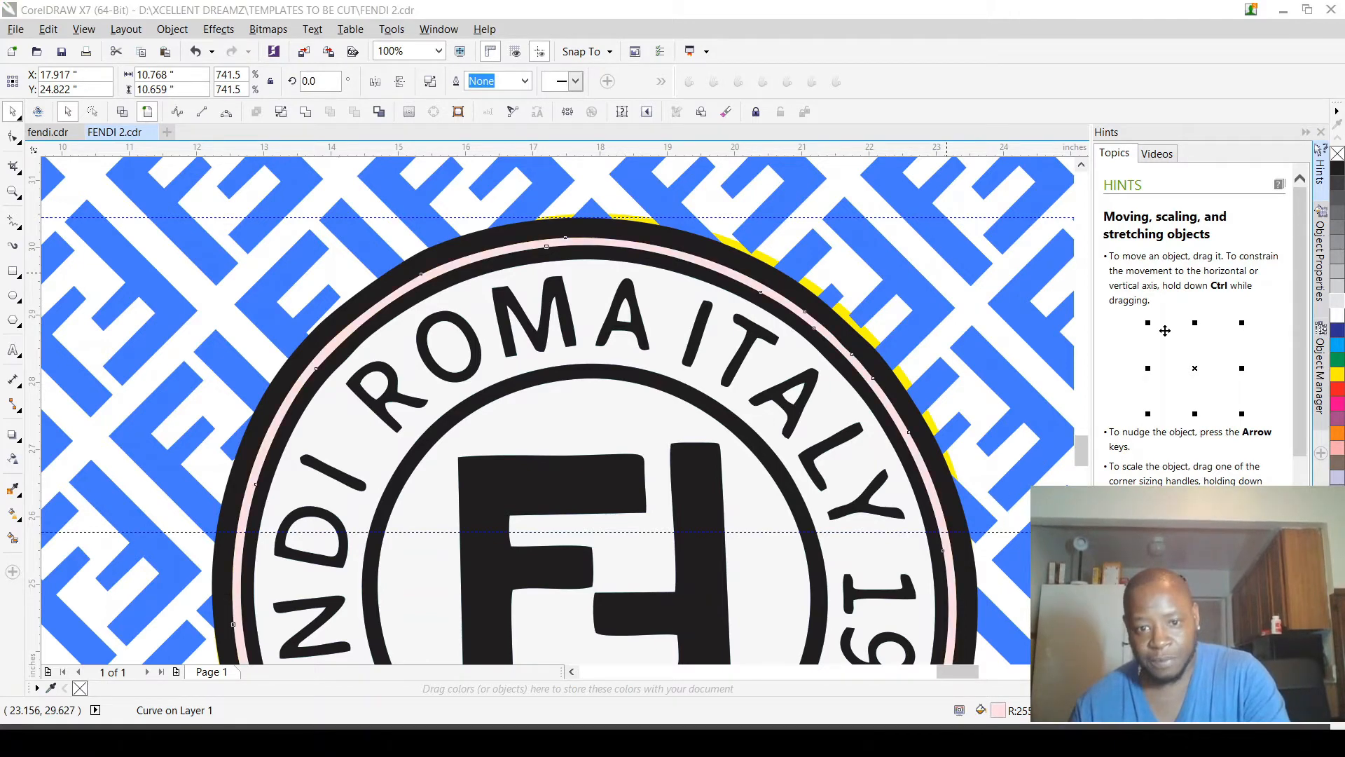
key(shift+Page_Down)
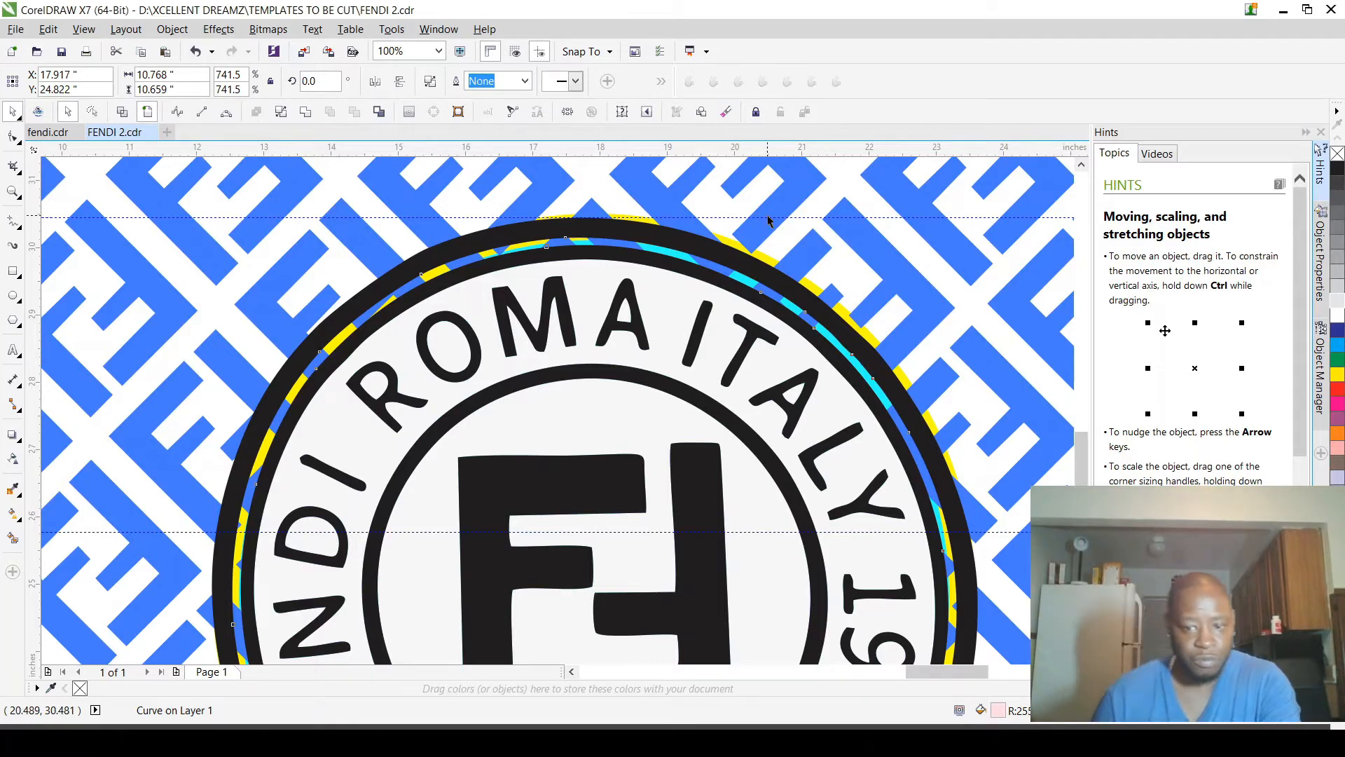
scroll(767, 216, down, 2)
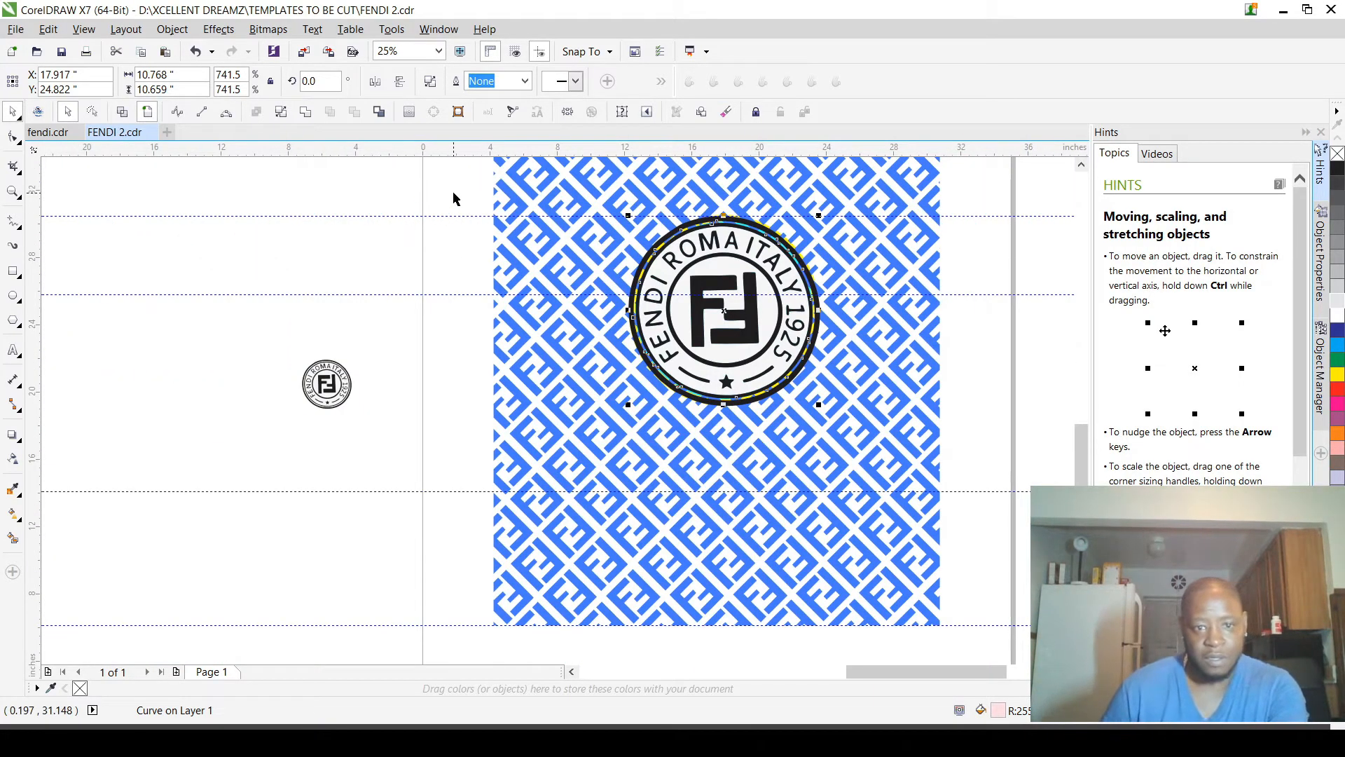
Step: Delete the cyan circle behind the logo
key(Escape)
scroll(775, 208, up, 2)
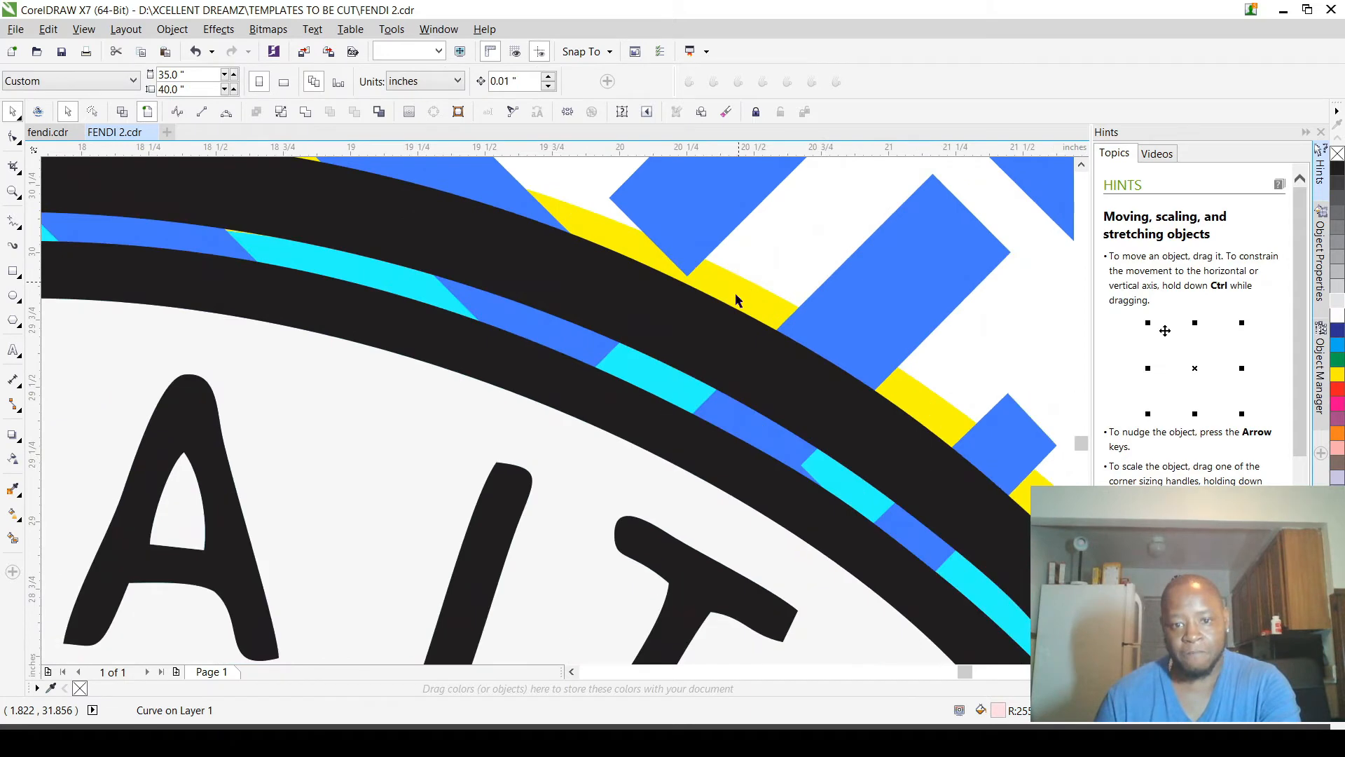
click(692, 352)
scroll(693, 352, down, 1)
scroll(692, 352, down, 2)
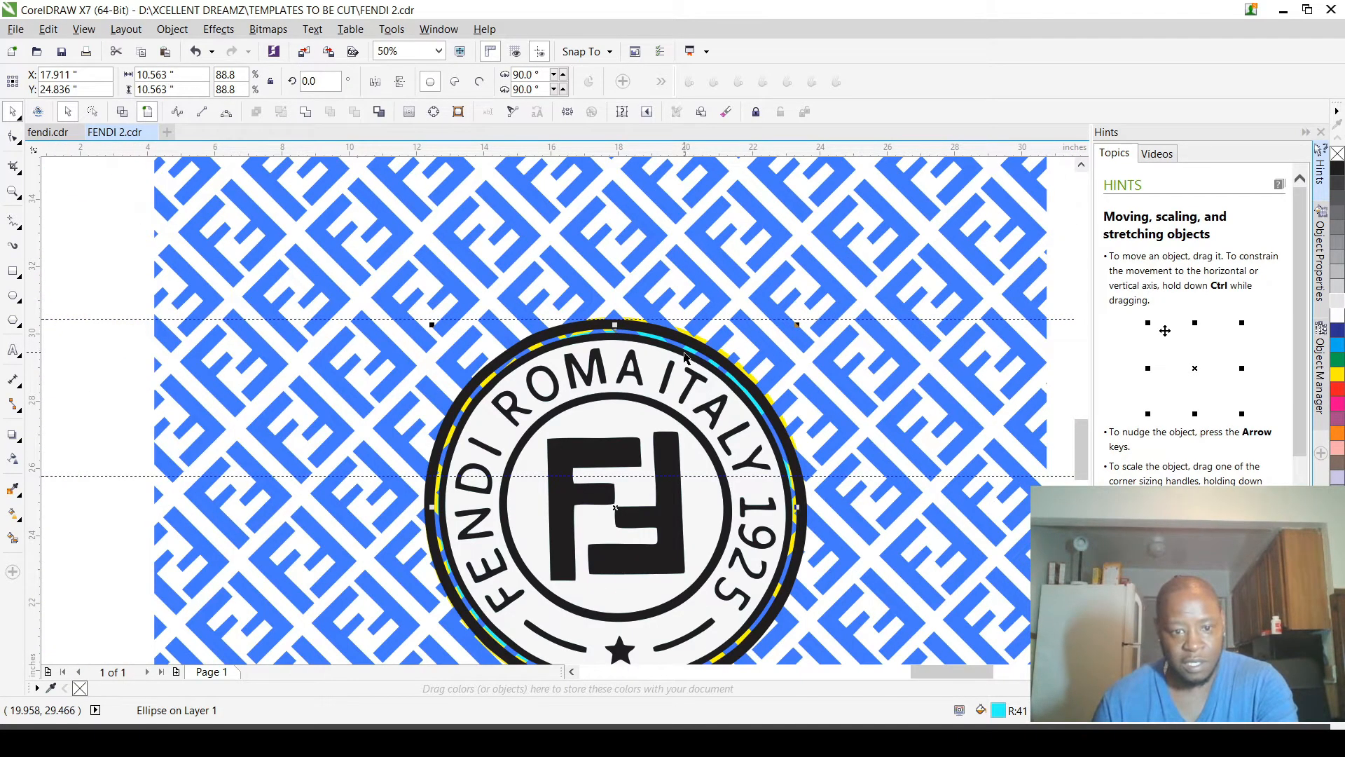
scroll(676, 363, up, 1)
scroll(703, 328, down, 1)
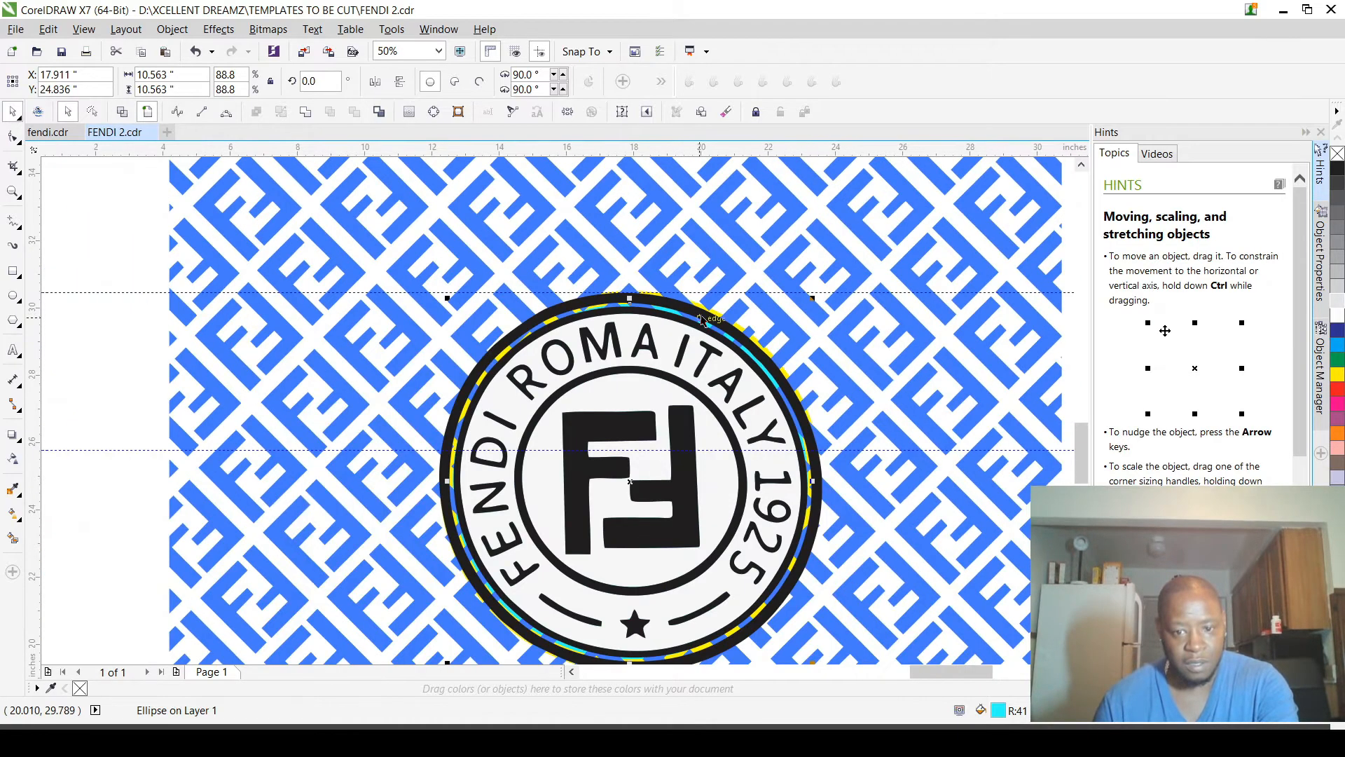
scroll(712, 489, down, 1)
scroll(715, 501, up, 2)
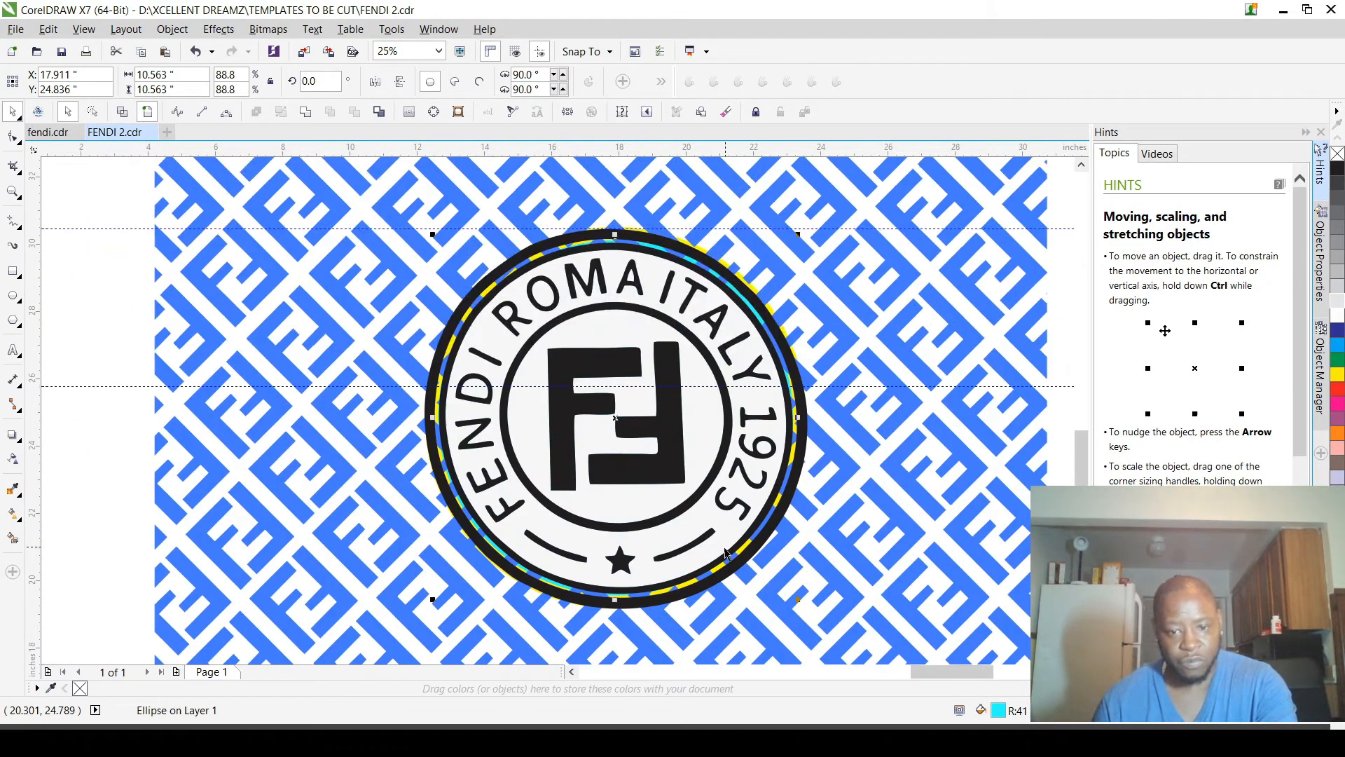
scroll(733, 536, down, 3)
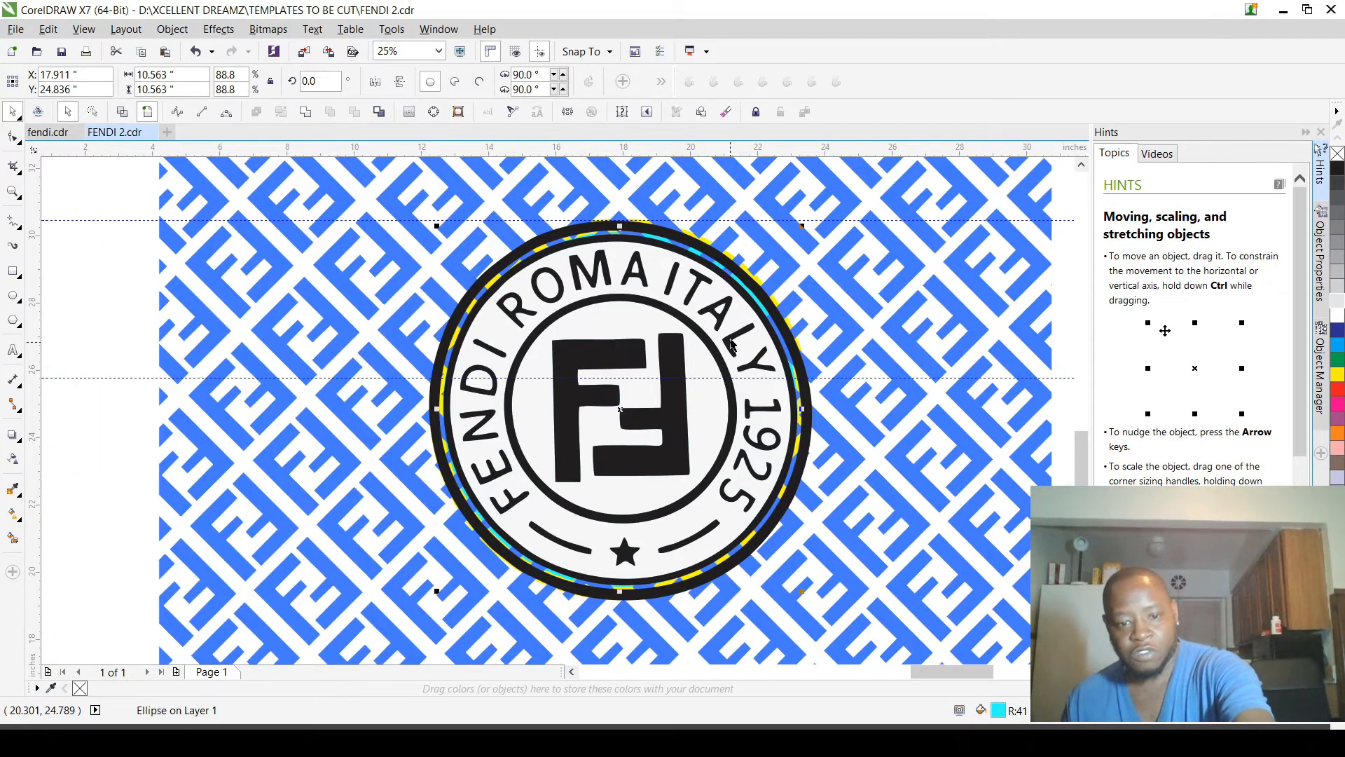
scroll(735, 330, up, 2)
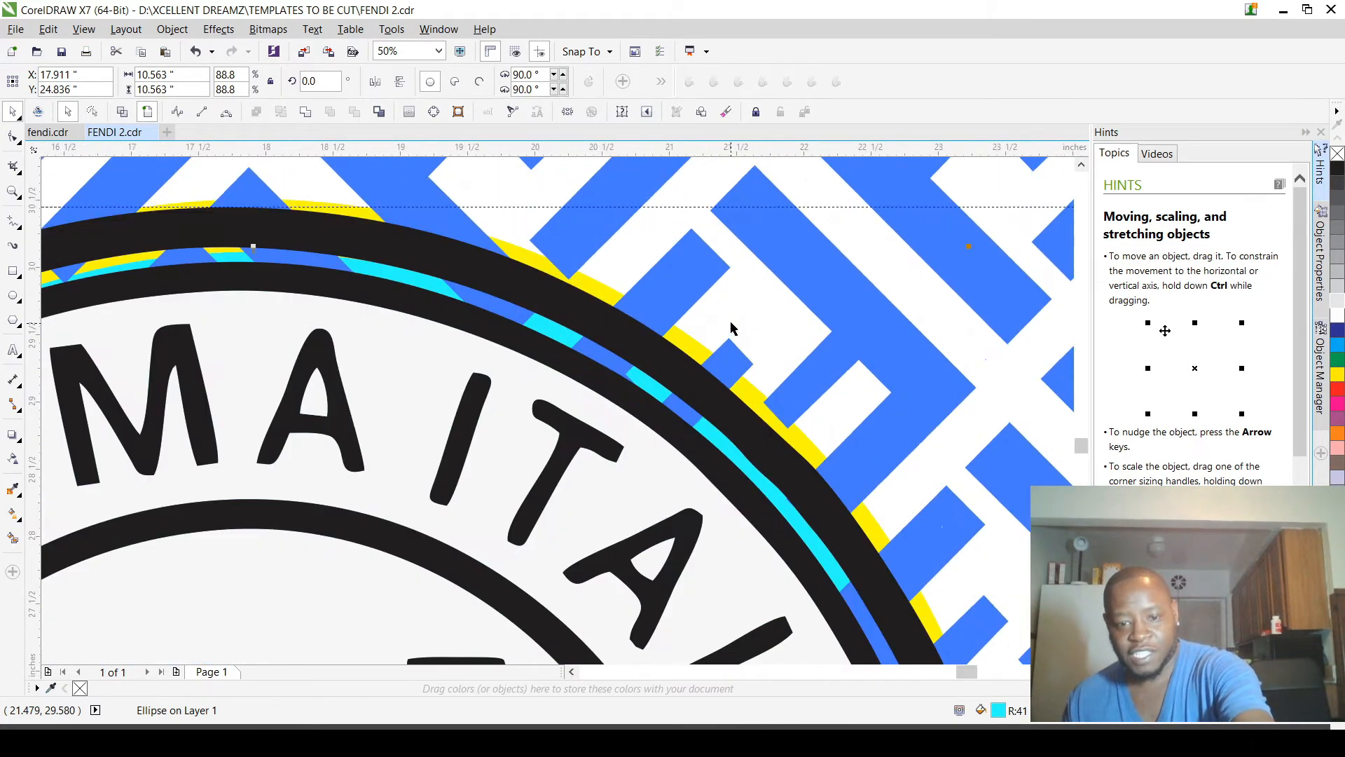
key(Escape)
scroll(652, 379, down, 2)
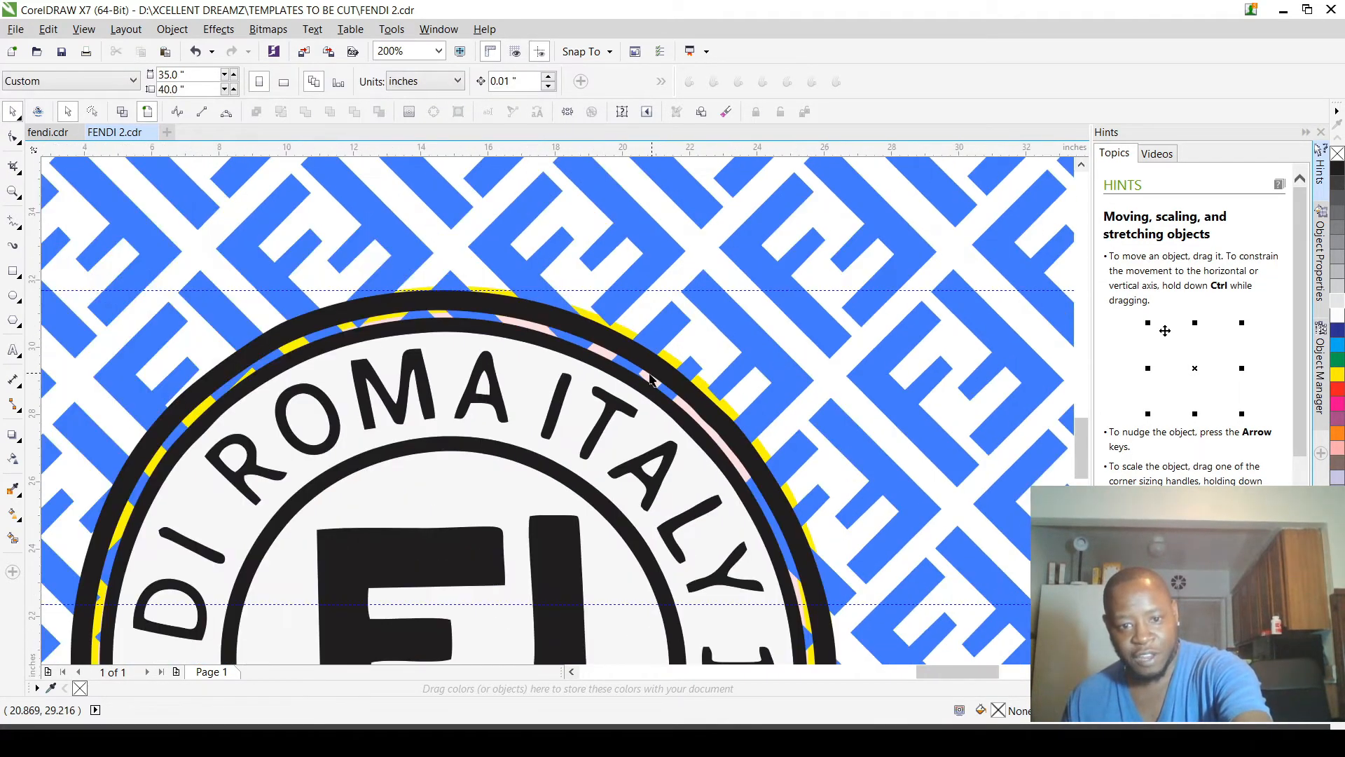
Step: Bring the light pink curve to the front so that it fills the gap between the outer rings
scroll(651, 382, up, 2)
click(650, 385)
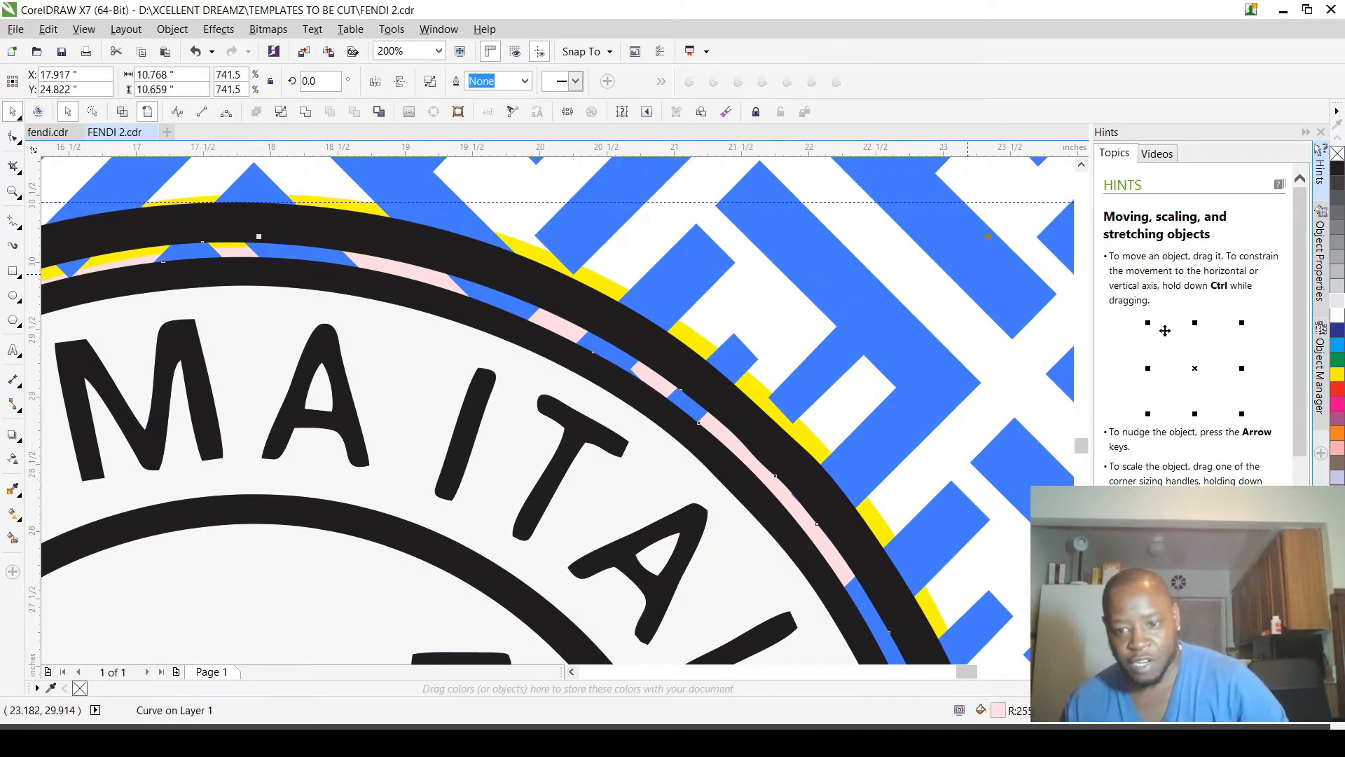
key(shift+Page_Up)
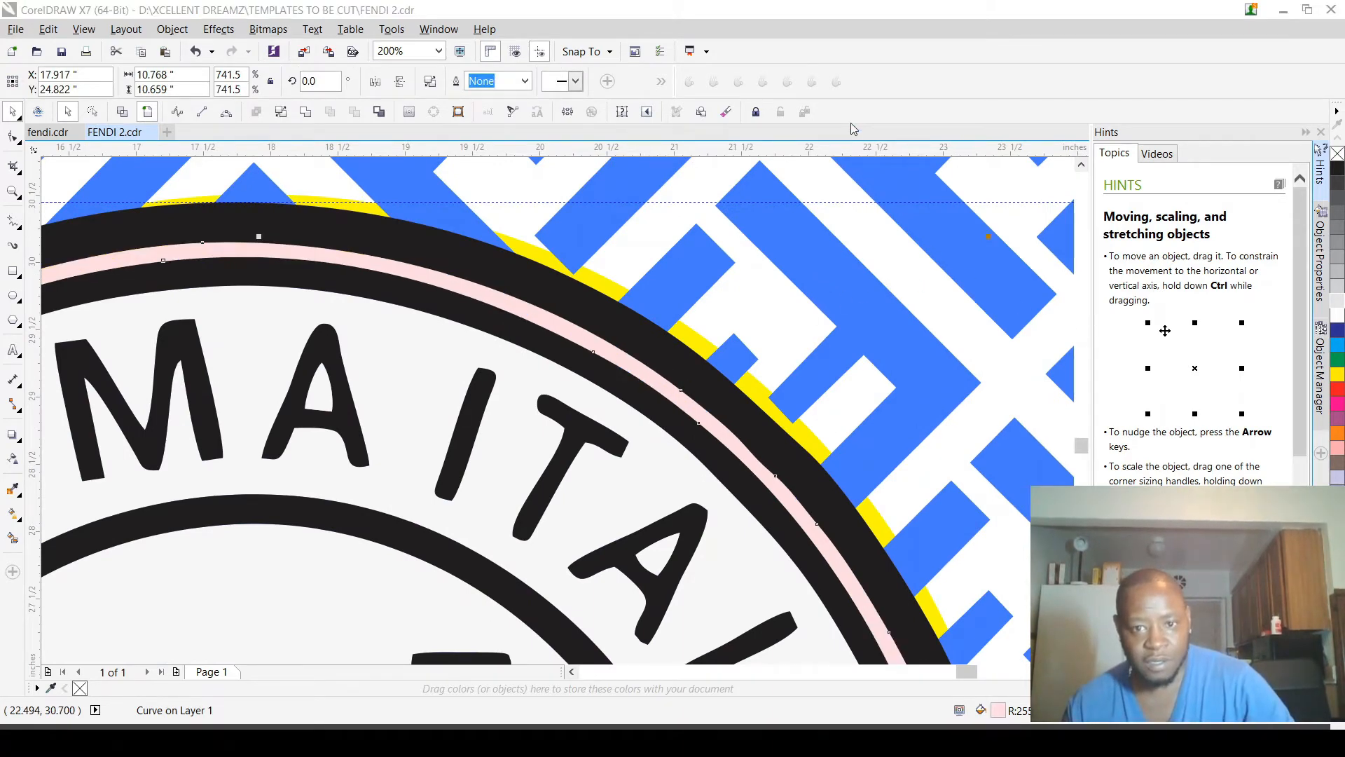
scroll(862, 201, down, 2)
scroll(579, 593, down, 3)
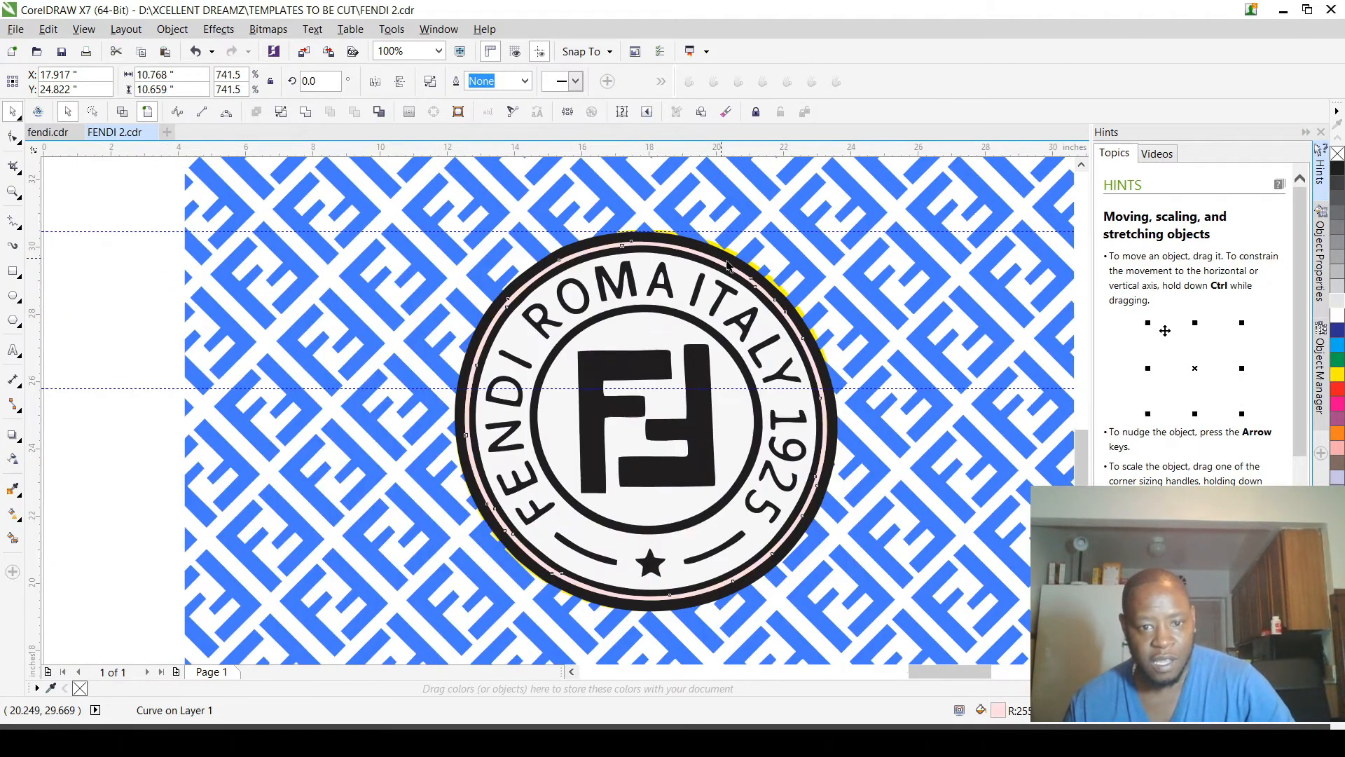
Step: Try moving the pink curve off the logo, and undo the move
drag(690, 350, 371, 339)
key(ctrl+z)
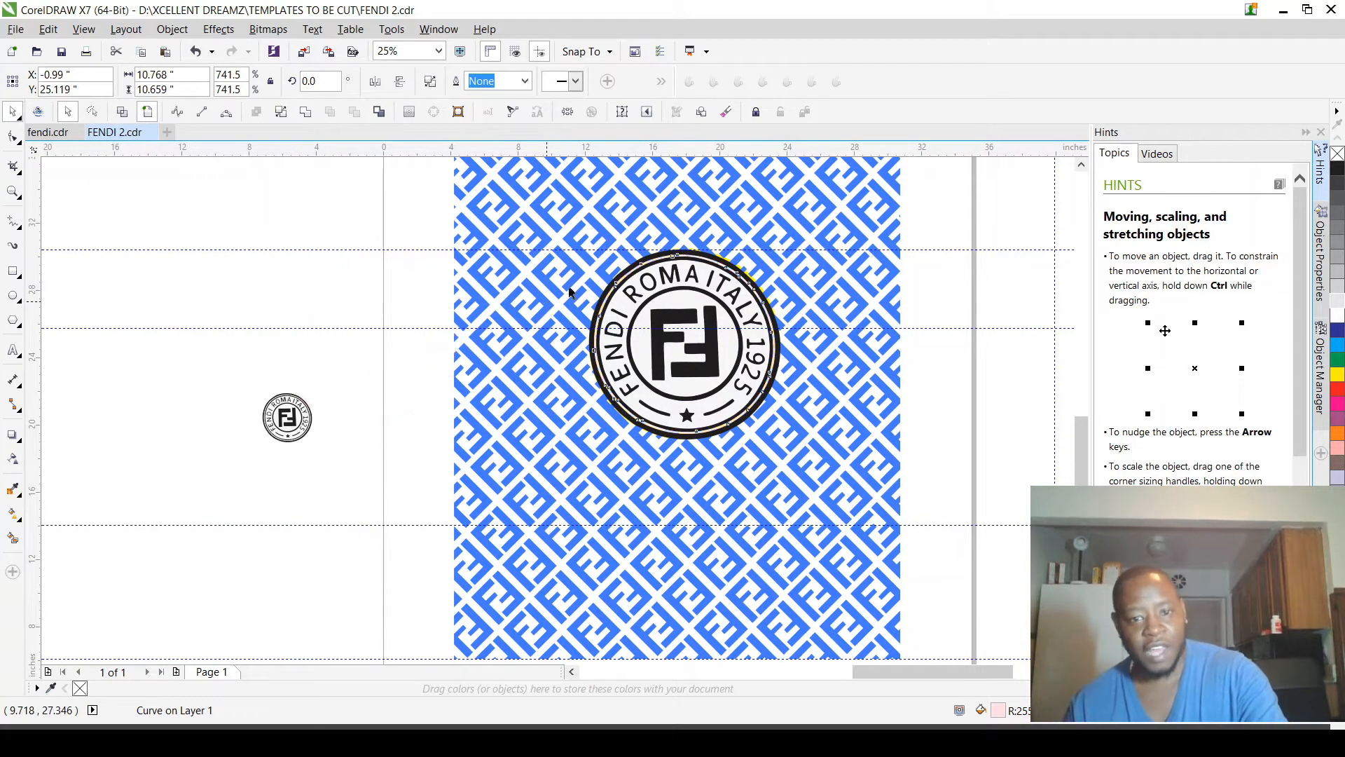
key(Escape)
Step: Try shrinking the yellow backing ring around the logo, and undo the resize
scroll(717, 263, up, 2)
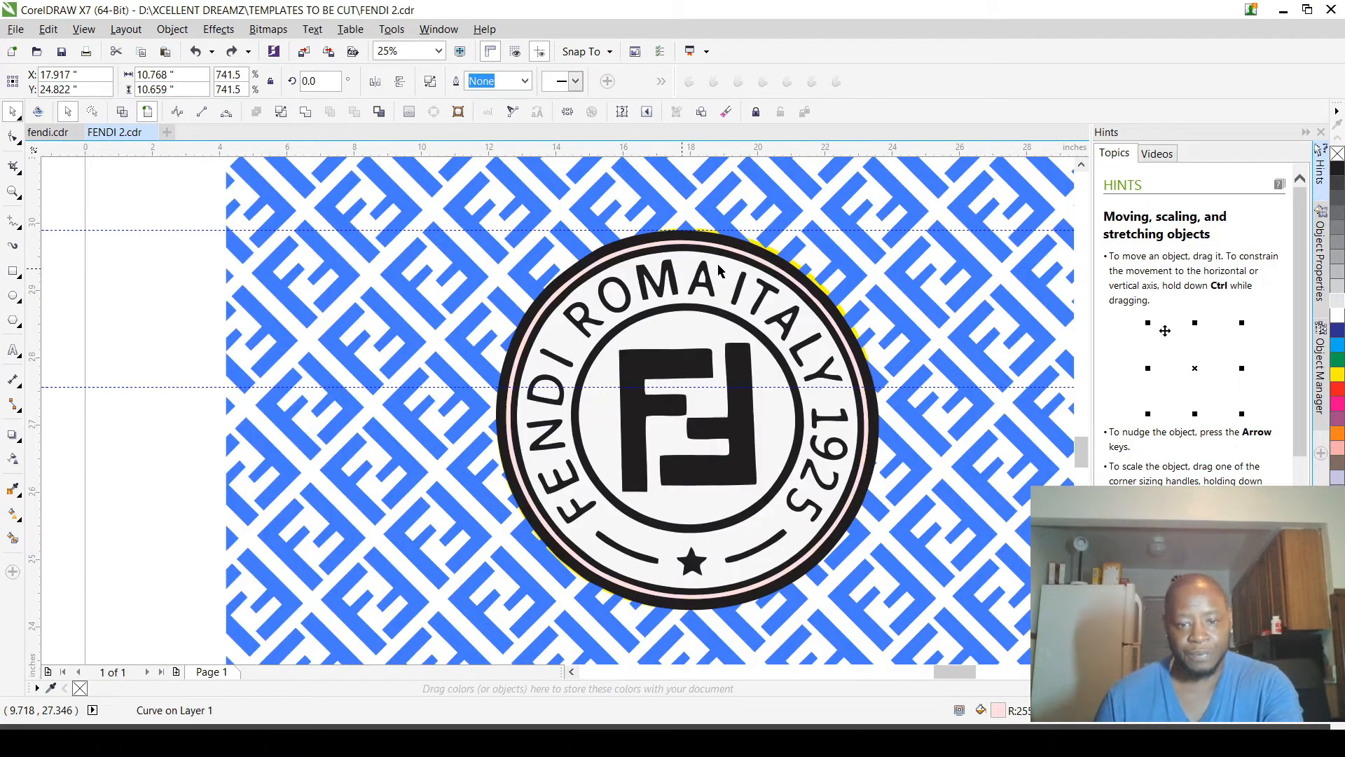
scroll(721, 265, up, 3)
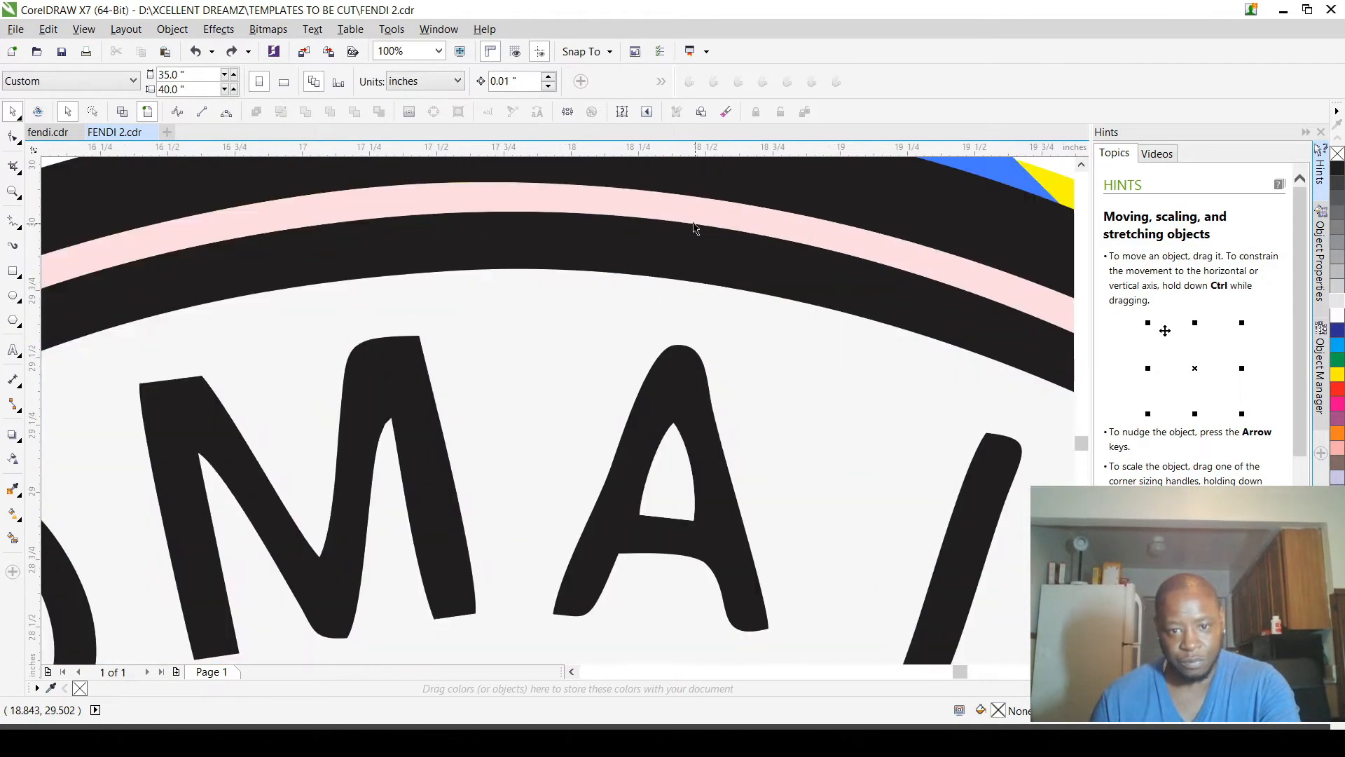
scroll(693, 228, down, 2)
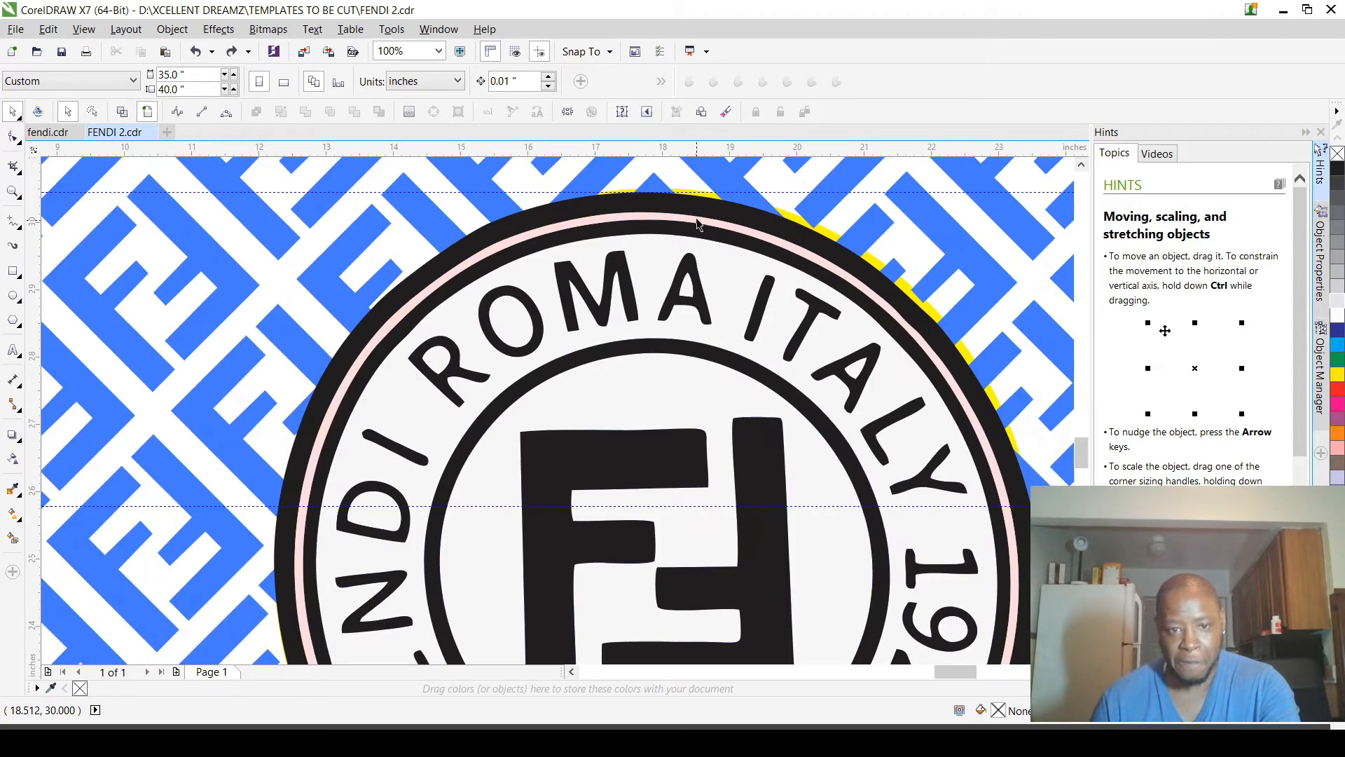
scroll(693, 218, down, 1)
scroll(696, 228, up, 3)
scroll(698, 228, down, 2)
scroll(708, 210, up, 2)
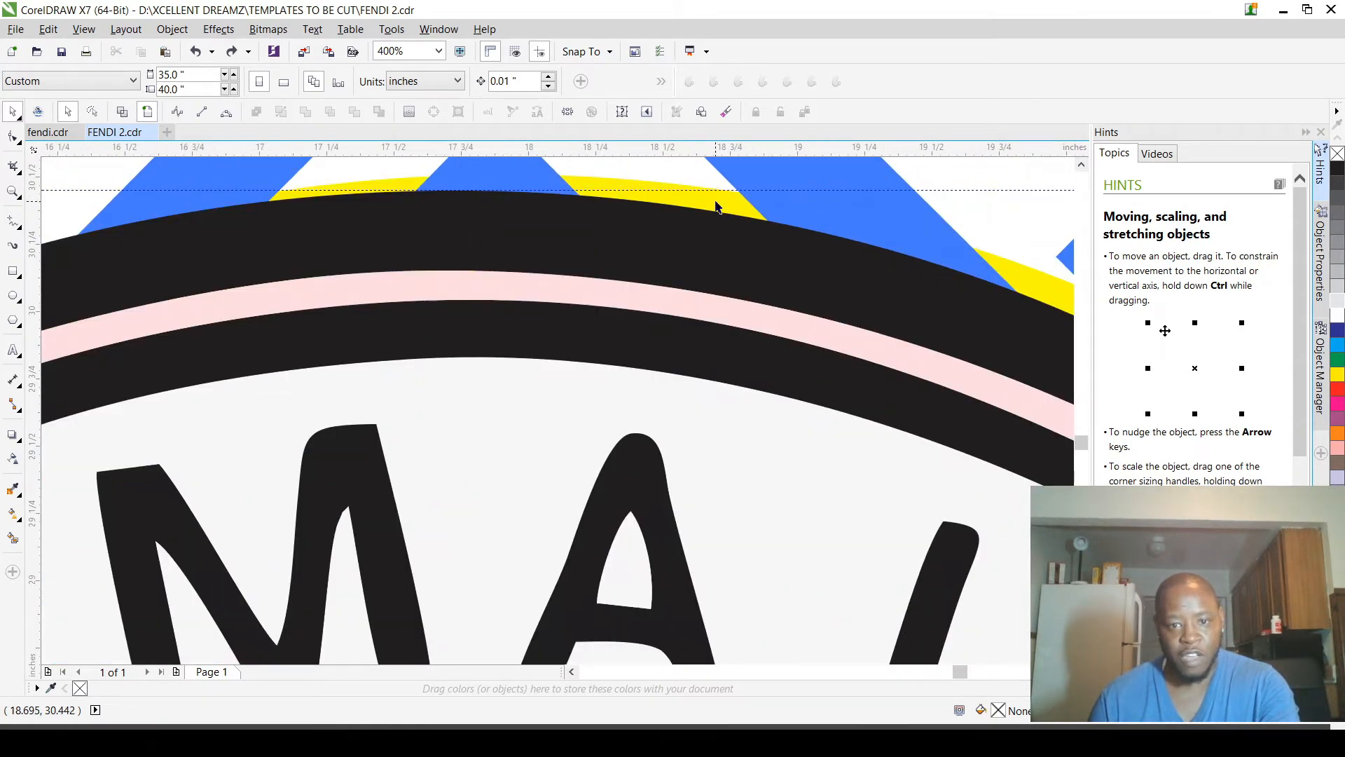
click(716, 204)
scroll(715, 200, down, 2)
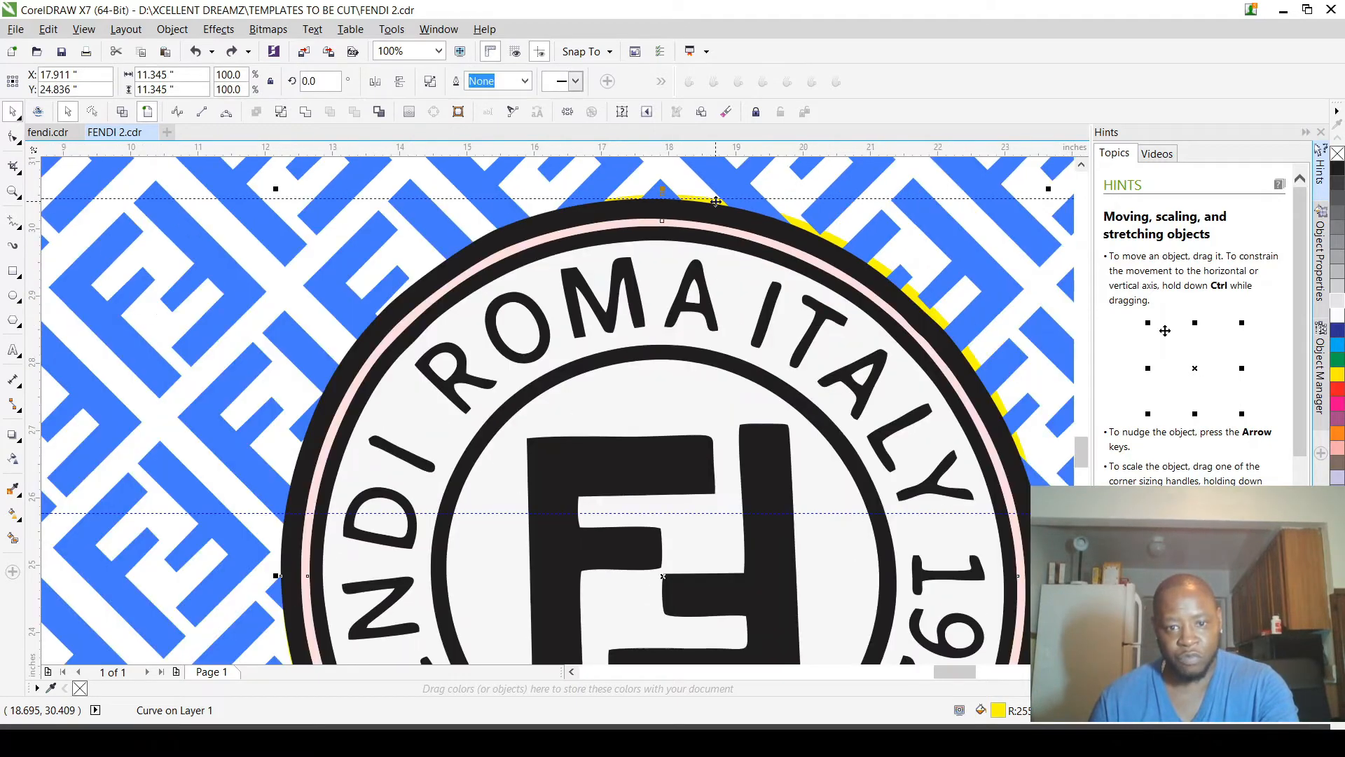
scroll(669, 248, down, 2)
scroll(851, 228, up, 1)
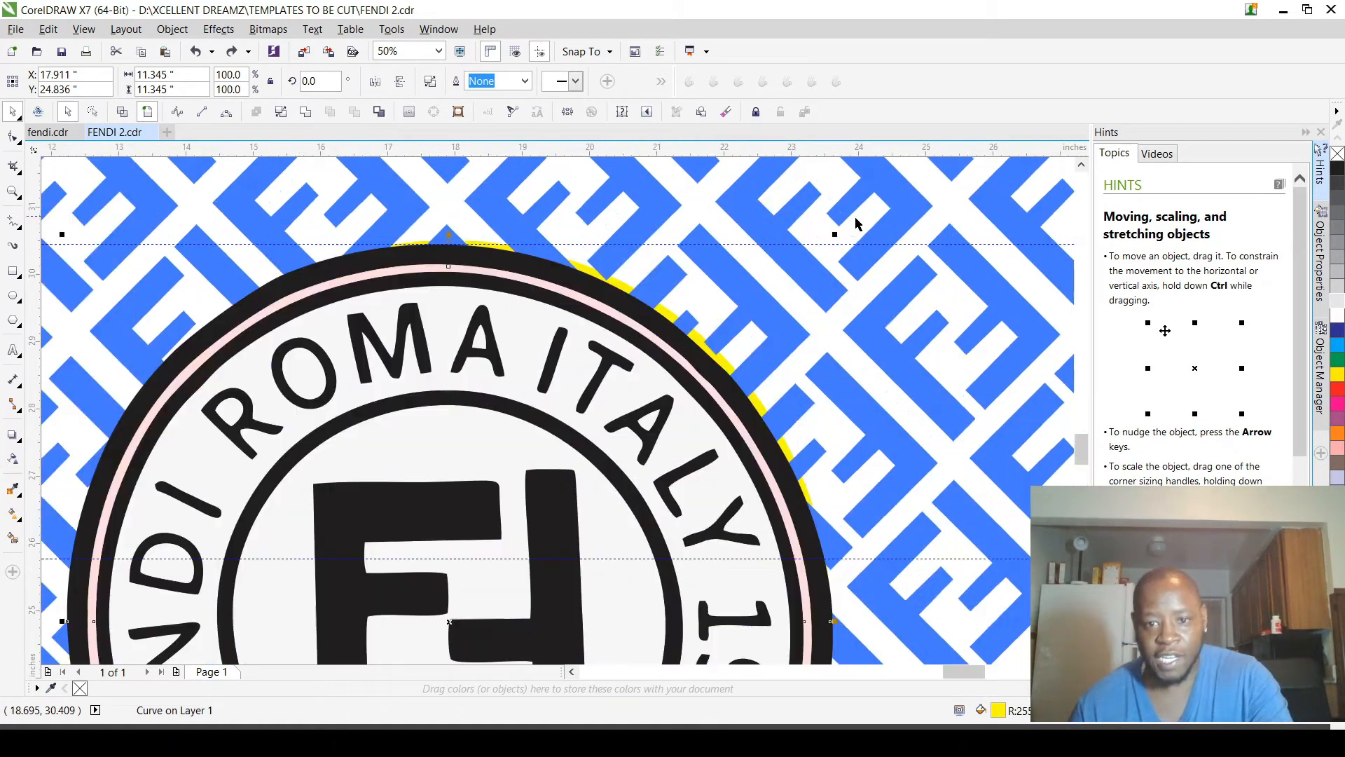
drag(835, 231, 804, 263)
scroll(785, 272, down, 1)
key(ctrl+z)
scroll(770, 287, down, 3)
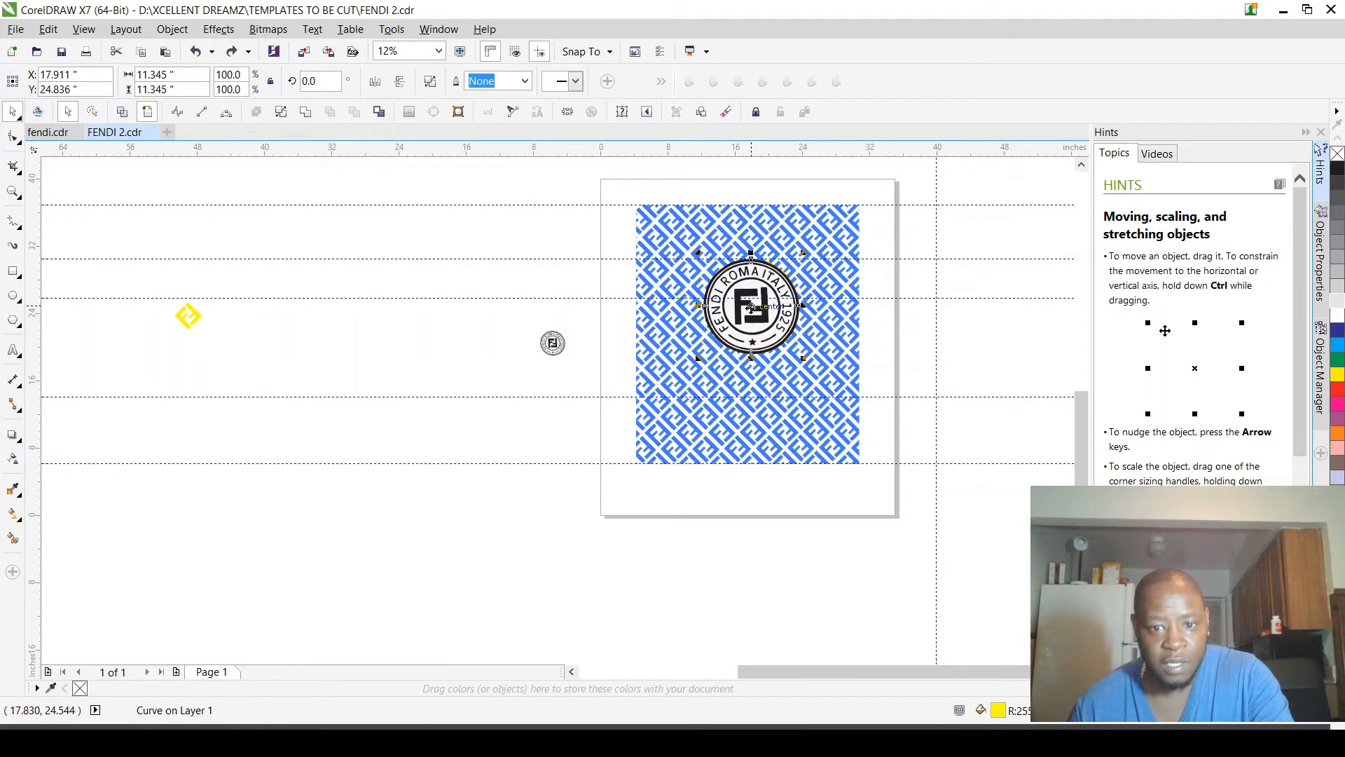
Step: Try moving the yellow backing ring off the logo, and undo the changes back through the curve's pink fill
scroll(751, 307, up, 1)
drag(752, 307, 400, 290)
key(ctrl+z)
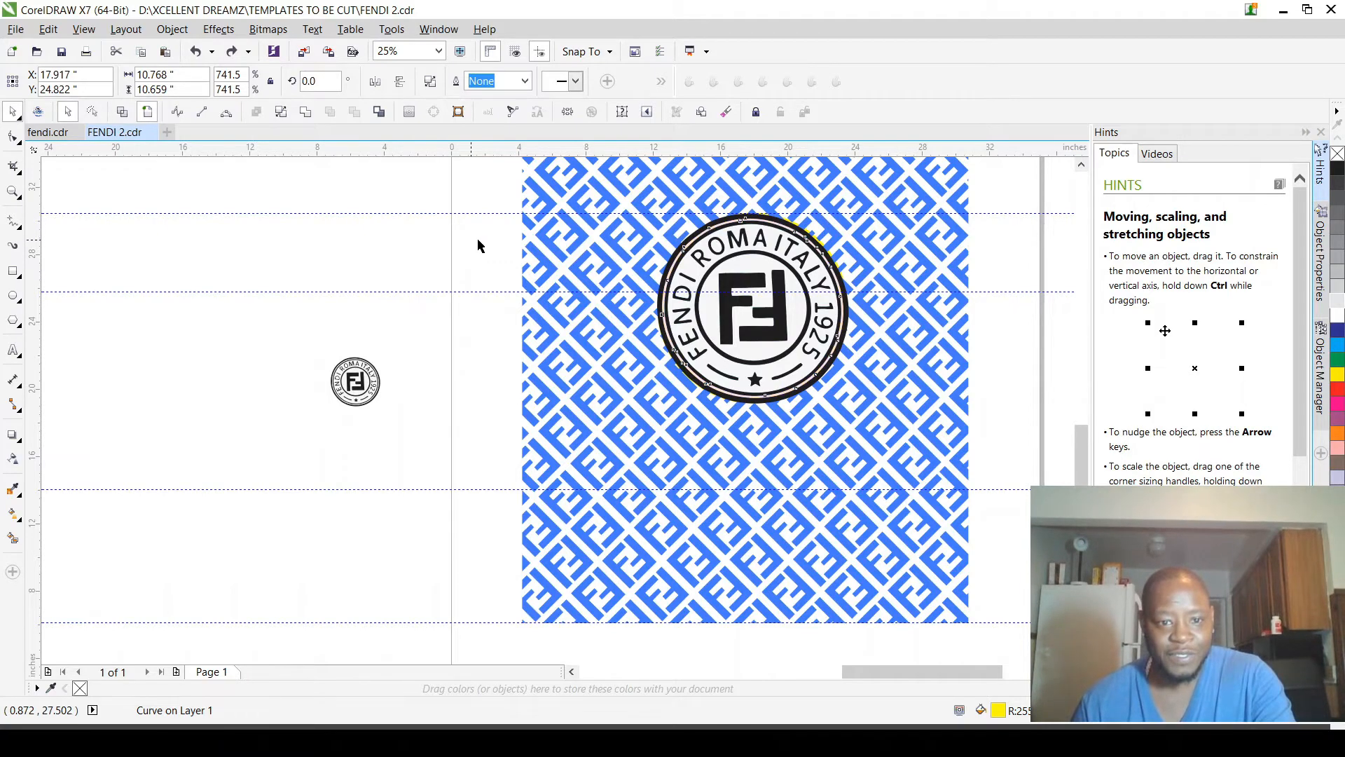
scroll(713, 243, up, 6)
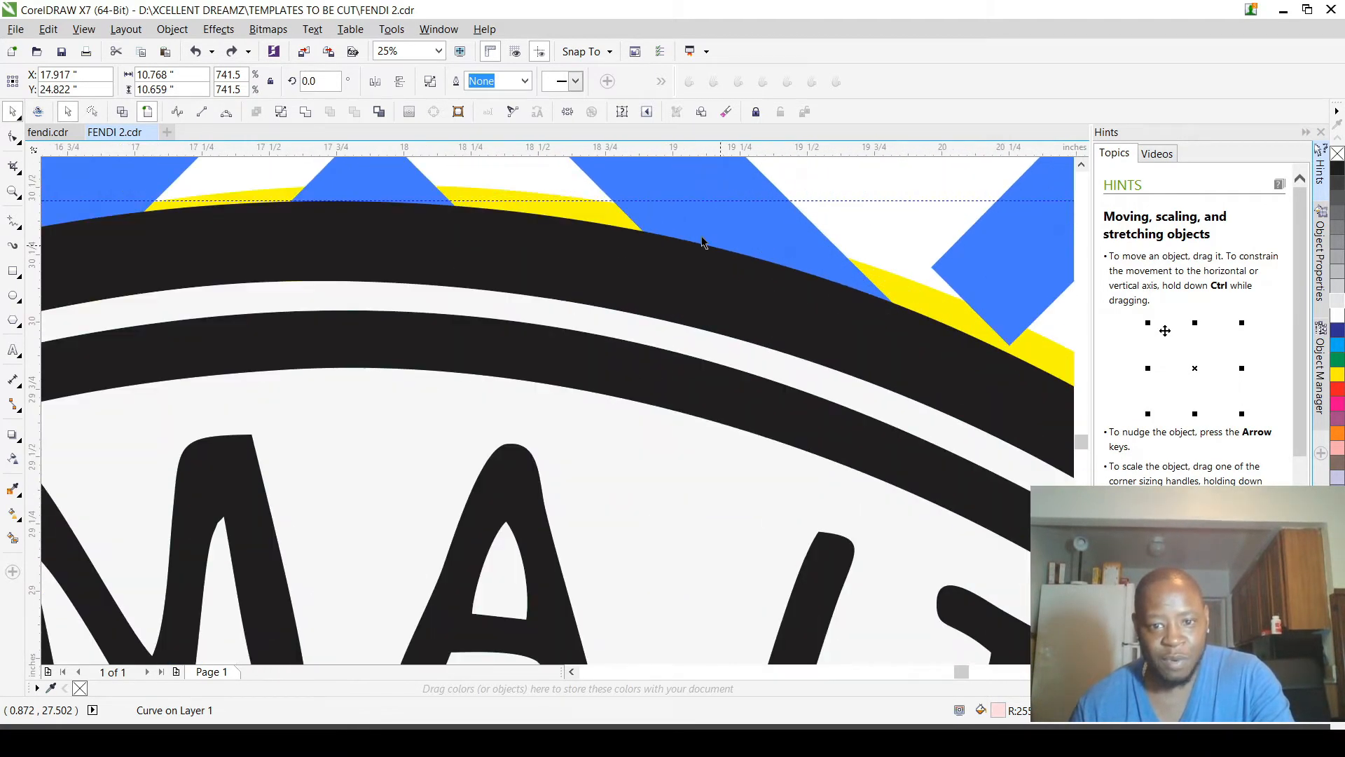
Step: Try moving the yellow backing ring beside the pattern again, and undo both the move and the logo's ungrouping
scroll(724, 240, down, 3)
scroll(724, 240, down, 5)
drag(697, 320, 380, 304)
key(ctrl+z)
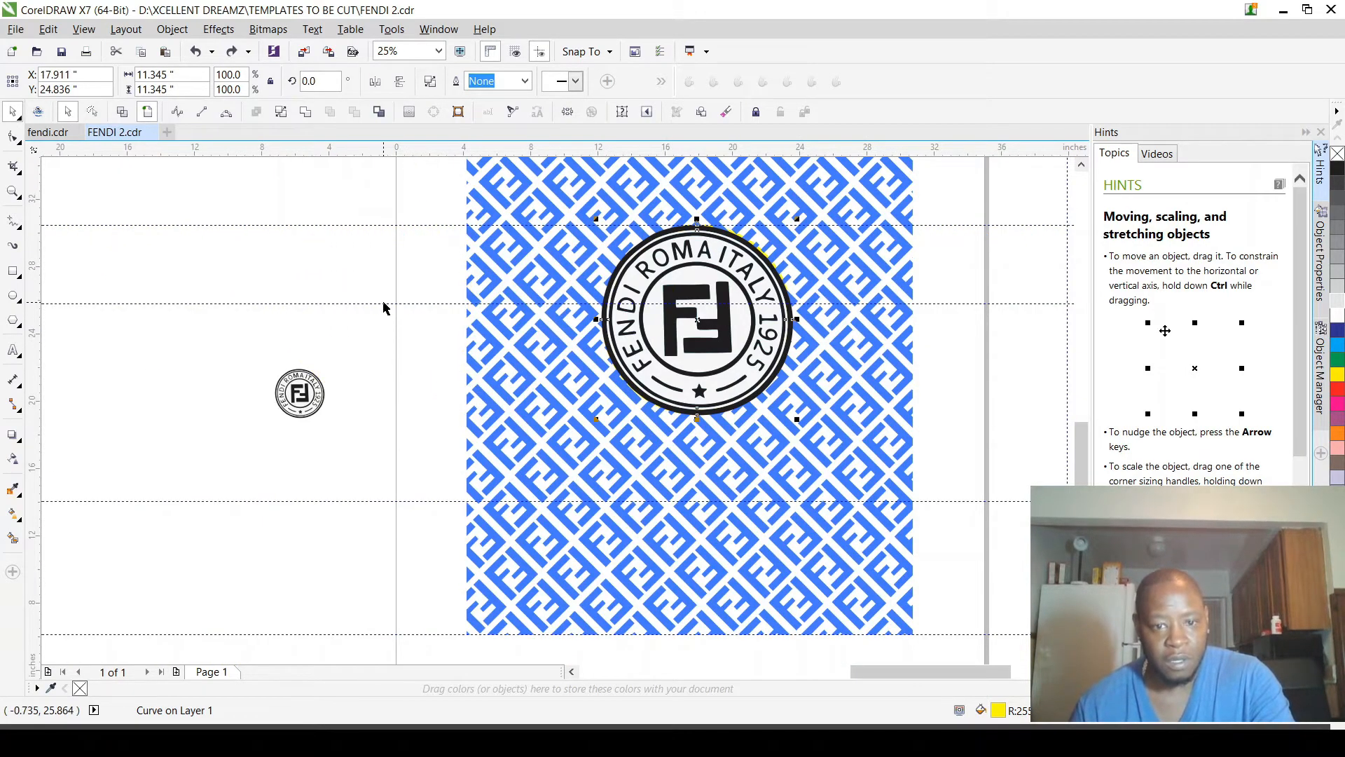
key(ctrl+z)
scroll(705, 223, up, 4)
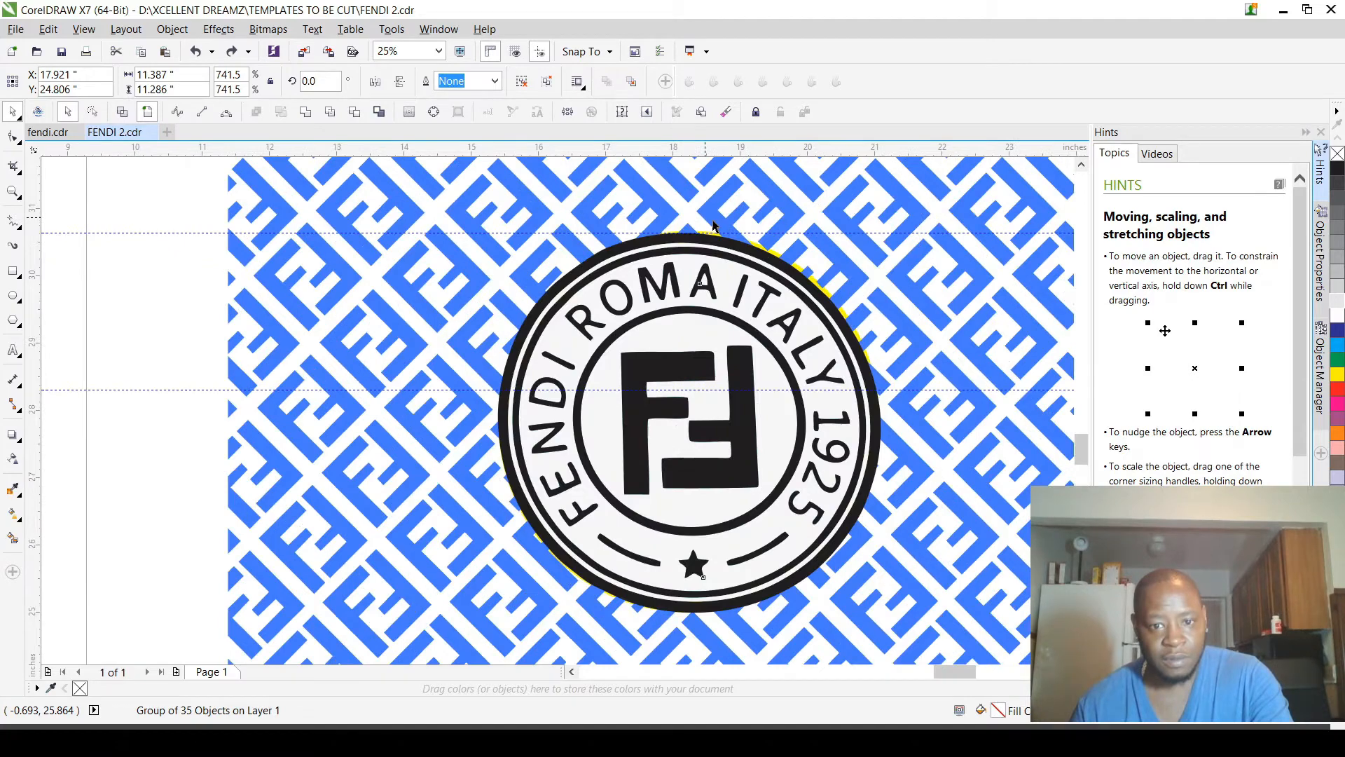
scroll(787, 249, down, 1)
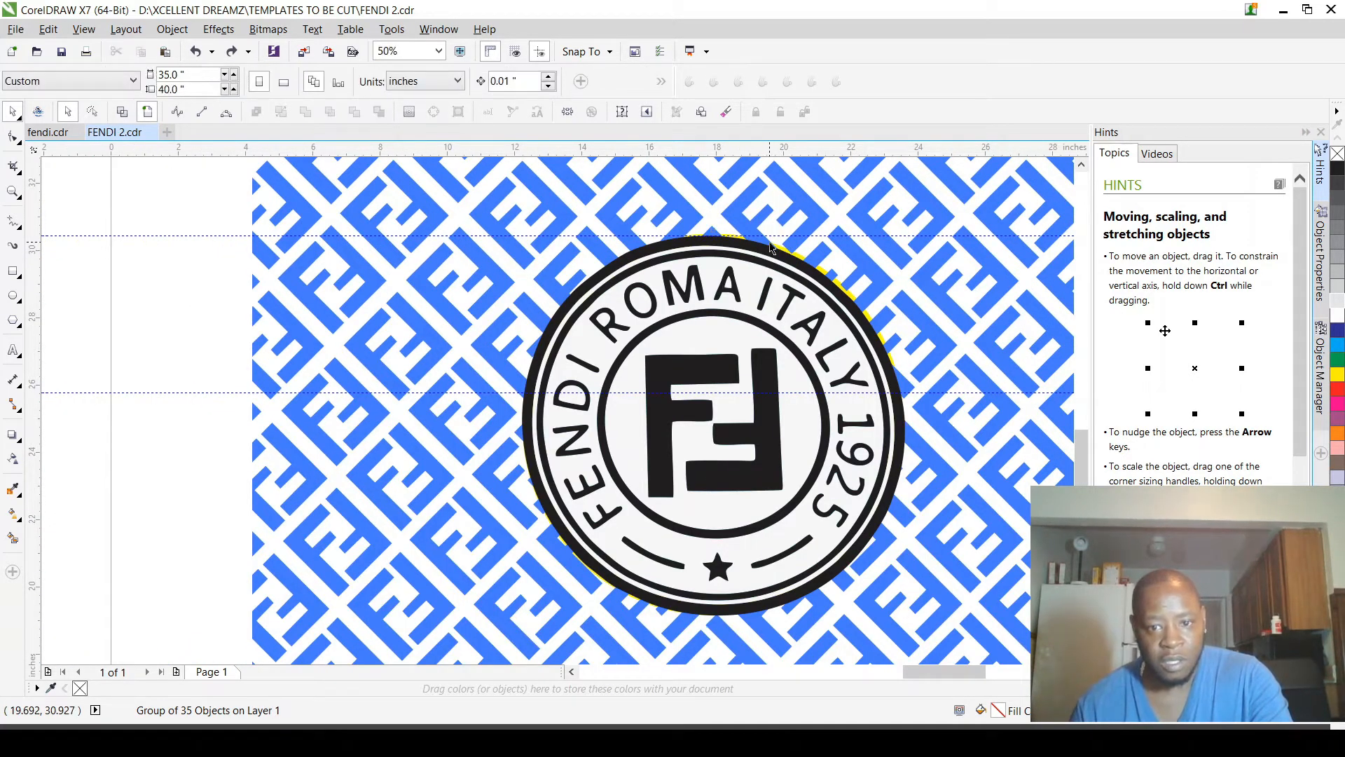
Step: Move the yellow ring clear of the logo, and undo back through its cutting to the solid yellow backing circle
scroll(774, 224, up, 3)
click(799, 253)
scroll(799, 253, down, 3)
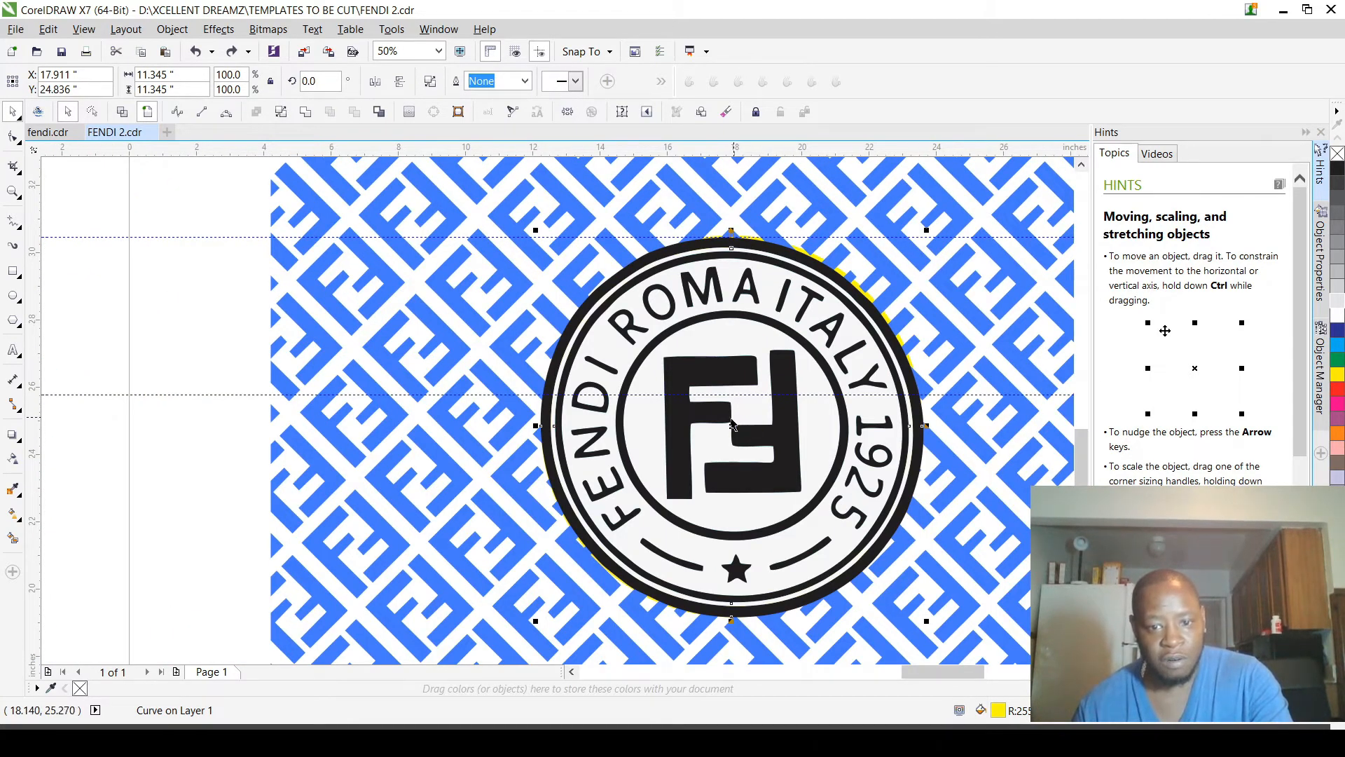
drag(732, 422, 220, 416)
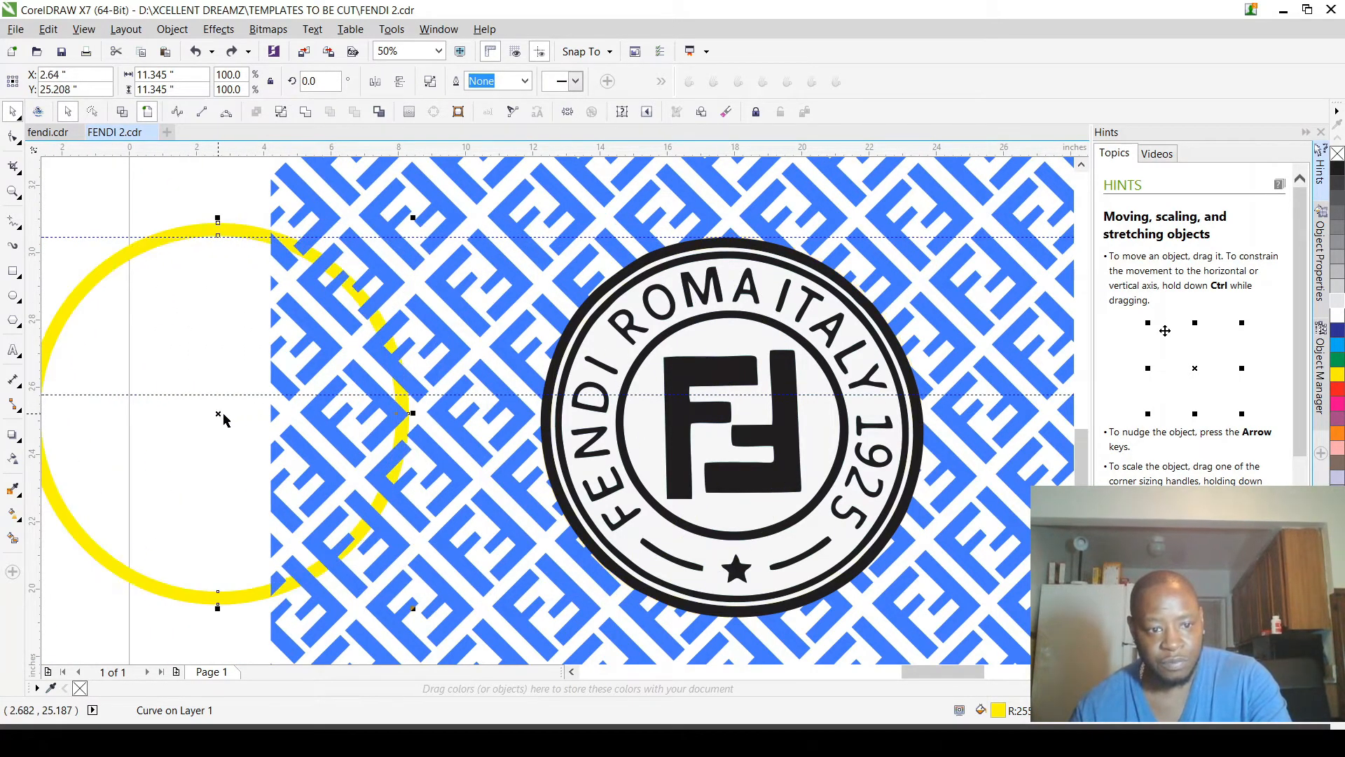
key(ctrl+z)
key(ctrl+z)
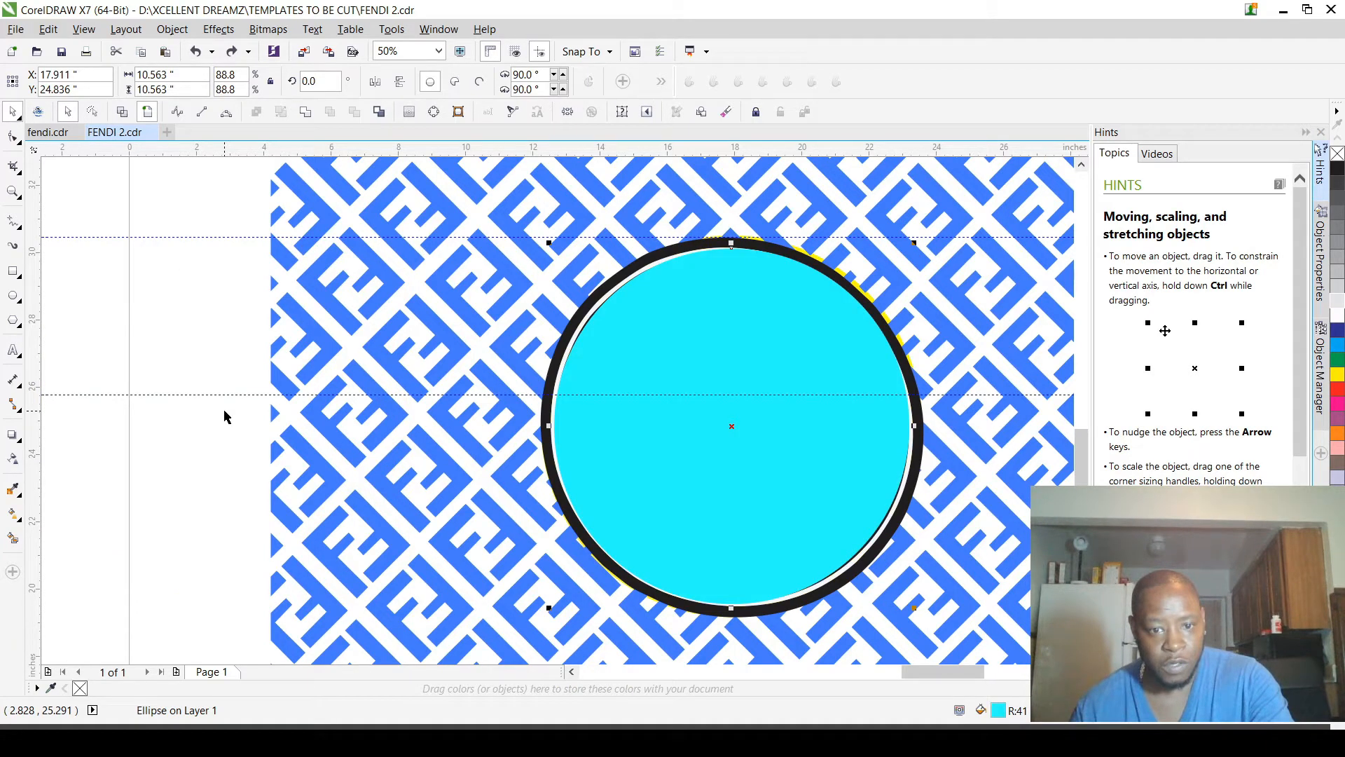
key(ctrl+z)
scroll(782, 238, up, 2)
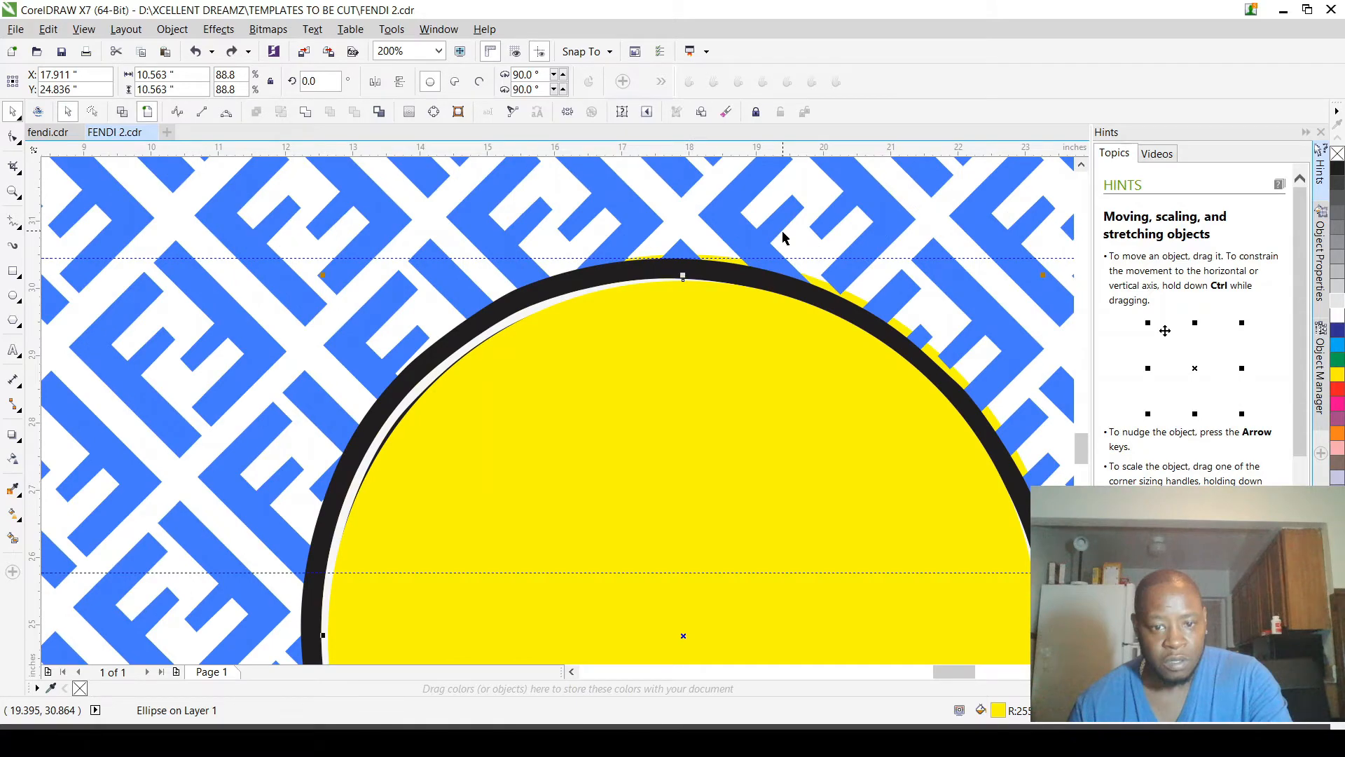
Step: Move the logo group aside to check the solid yellow circle beneath the pattern, and undo the move
scroll(782, 238, down, 2)
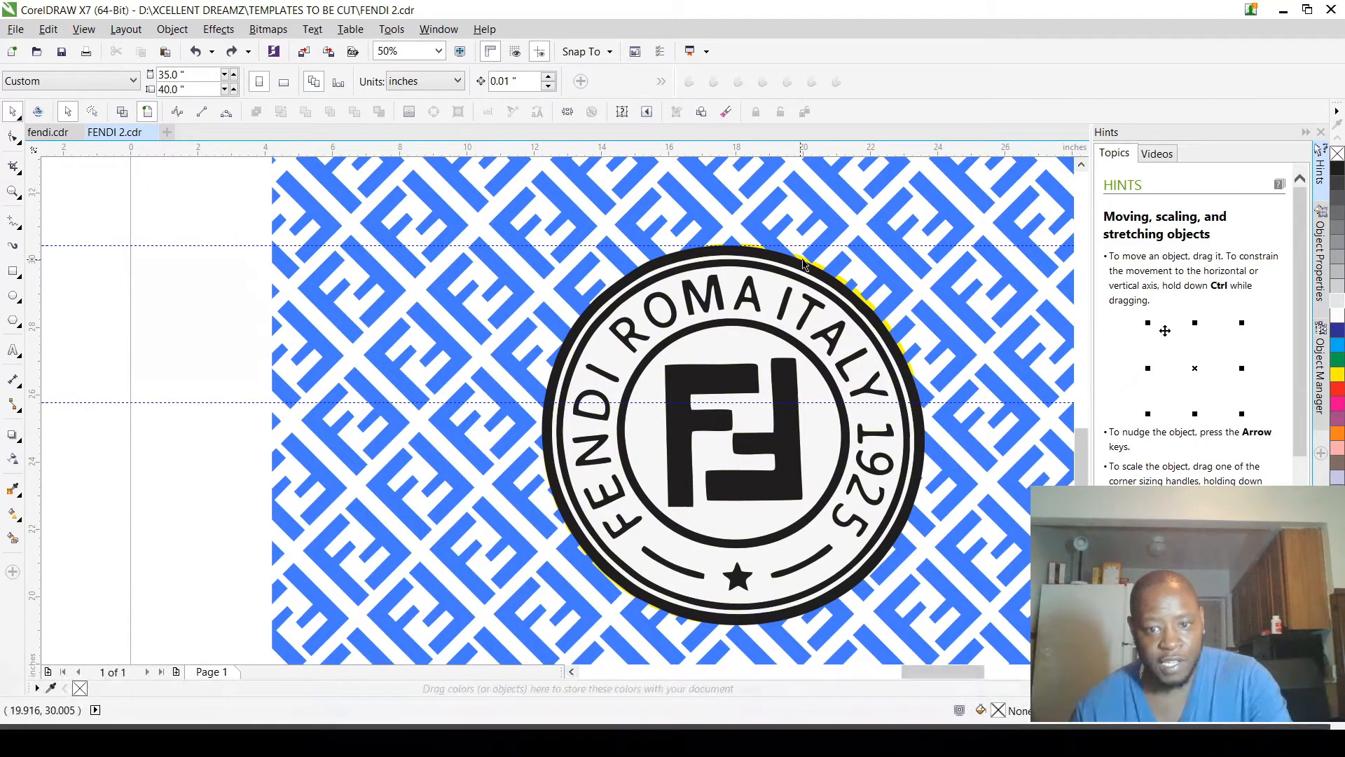
drag(803, 264, 272, 254)
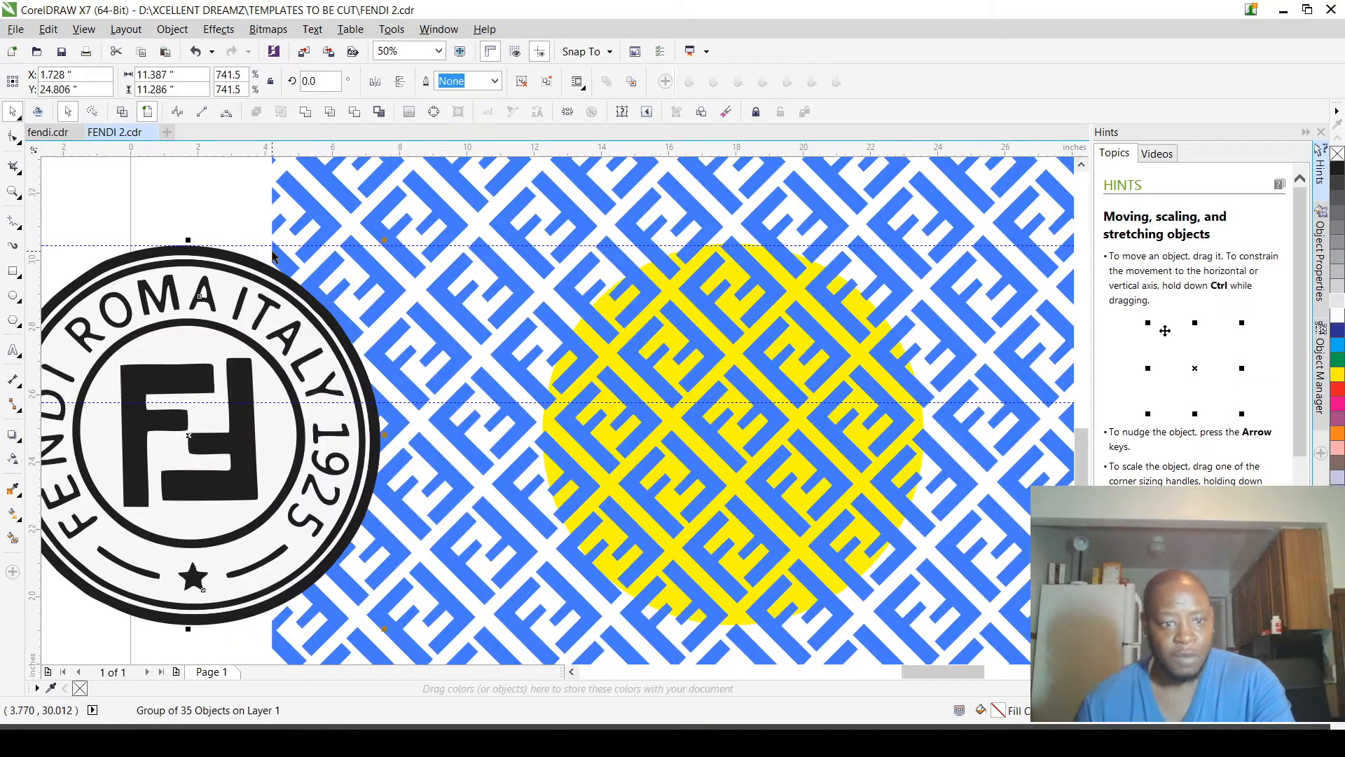
key(ctrl+z)
scroll(511, 211, up, 1)
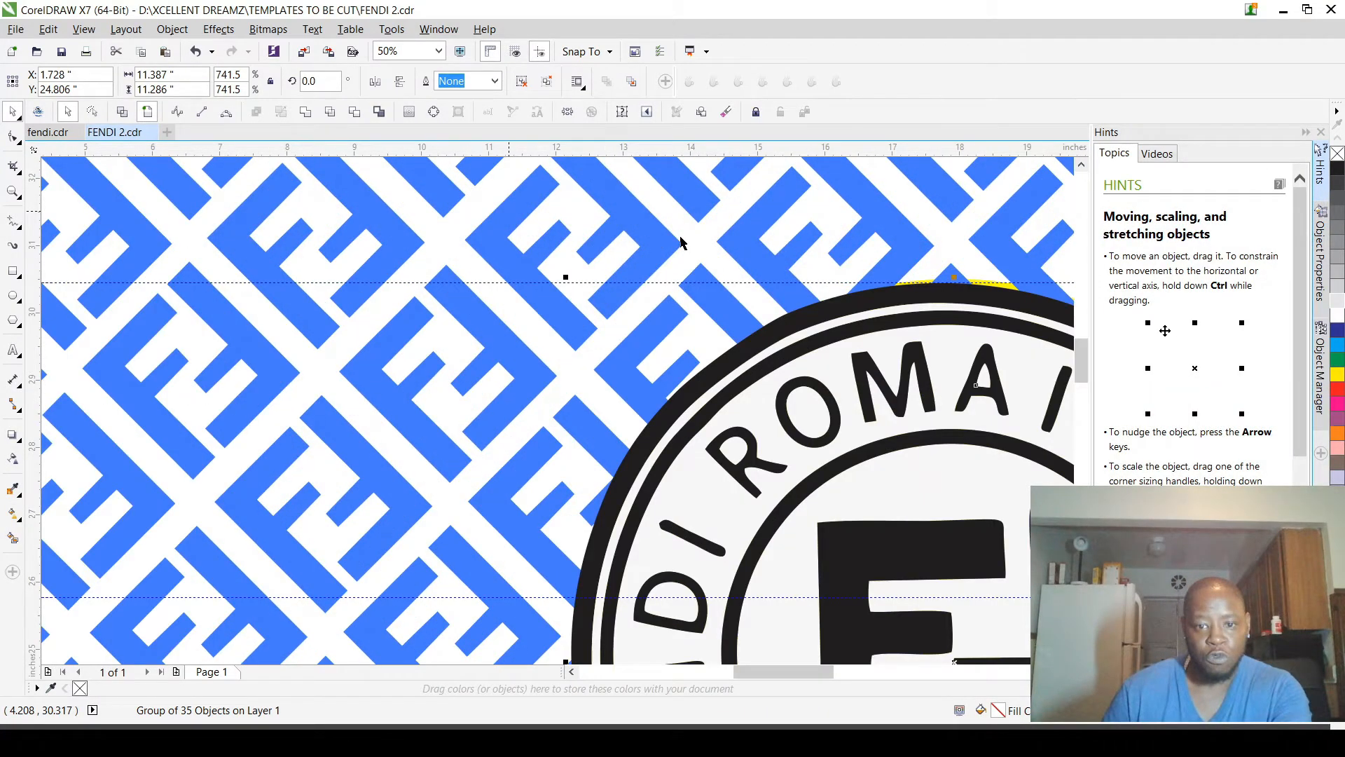
drag(948, 236, 576, 212)
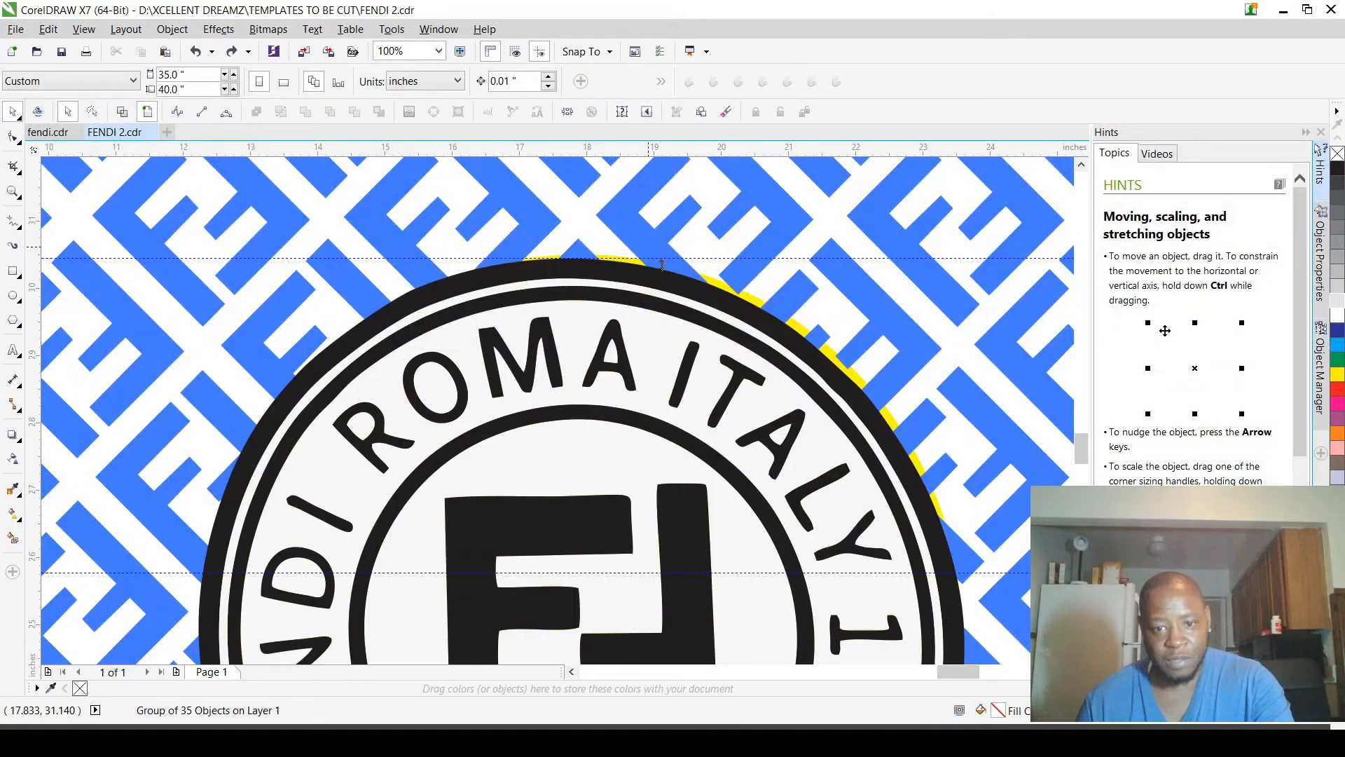
scroll(817, 287, down, 1)
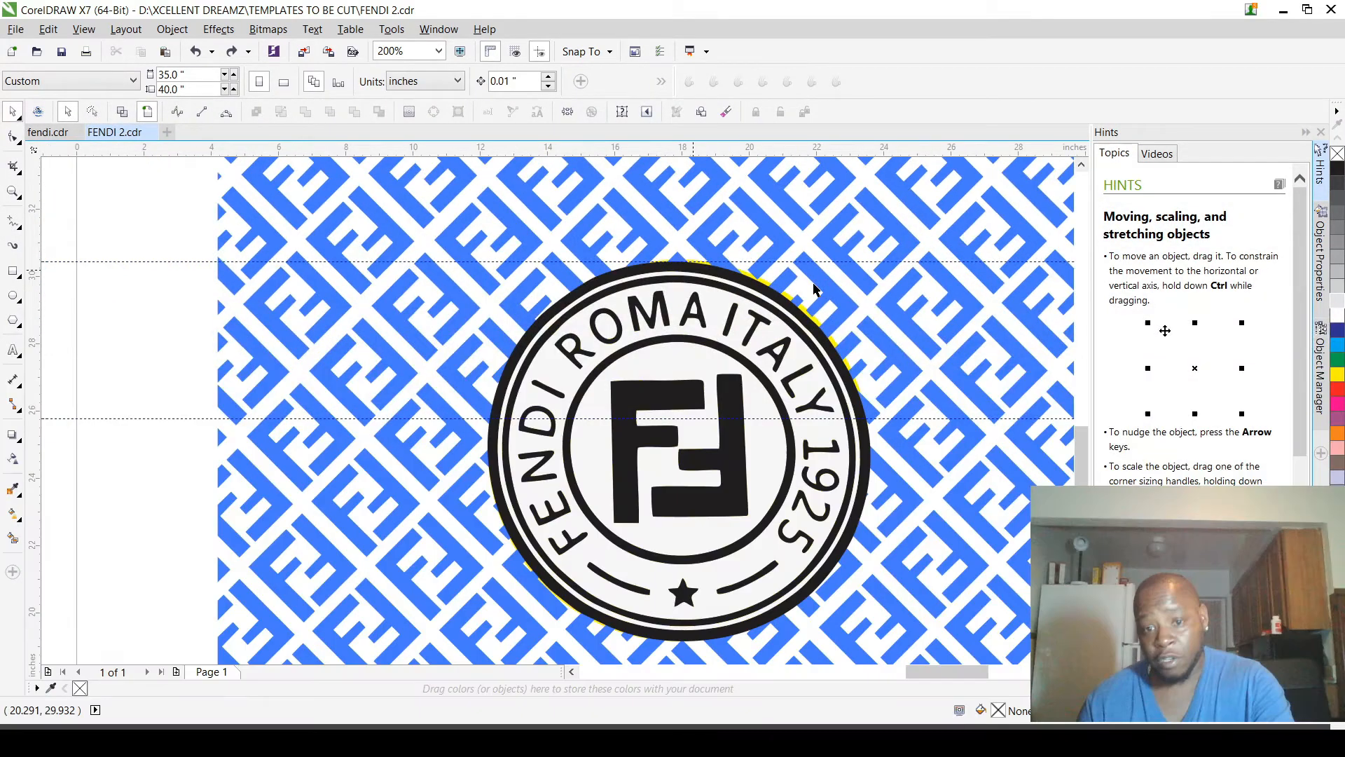
Step: Duplicate the yellow backing circle as a smaller concentric circle about 10.556 in wide over the logo
scroll(765, 300, up, 2)
scroll(760, 292, up, 1)
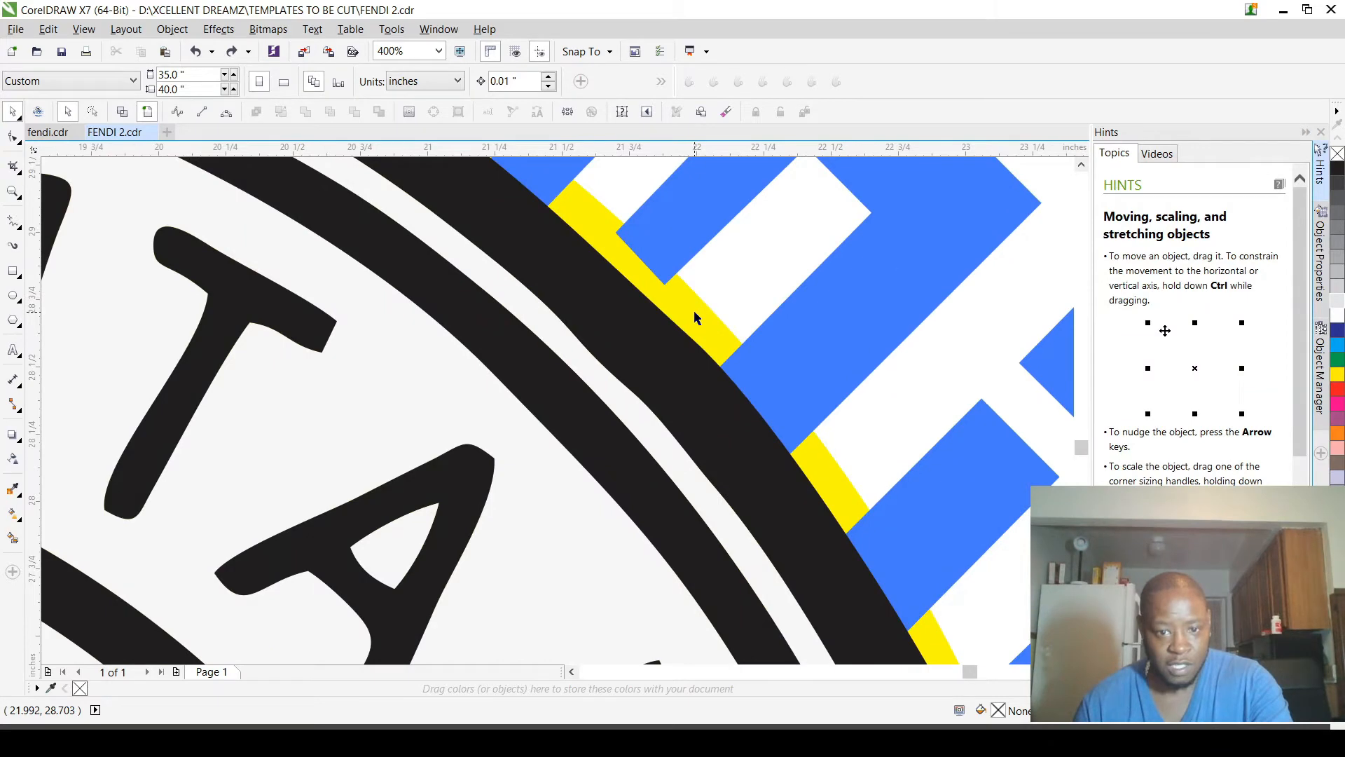
click(694, 312)
scroll(701, 308, down, 2)
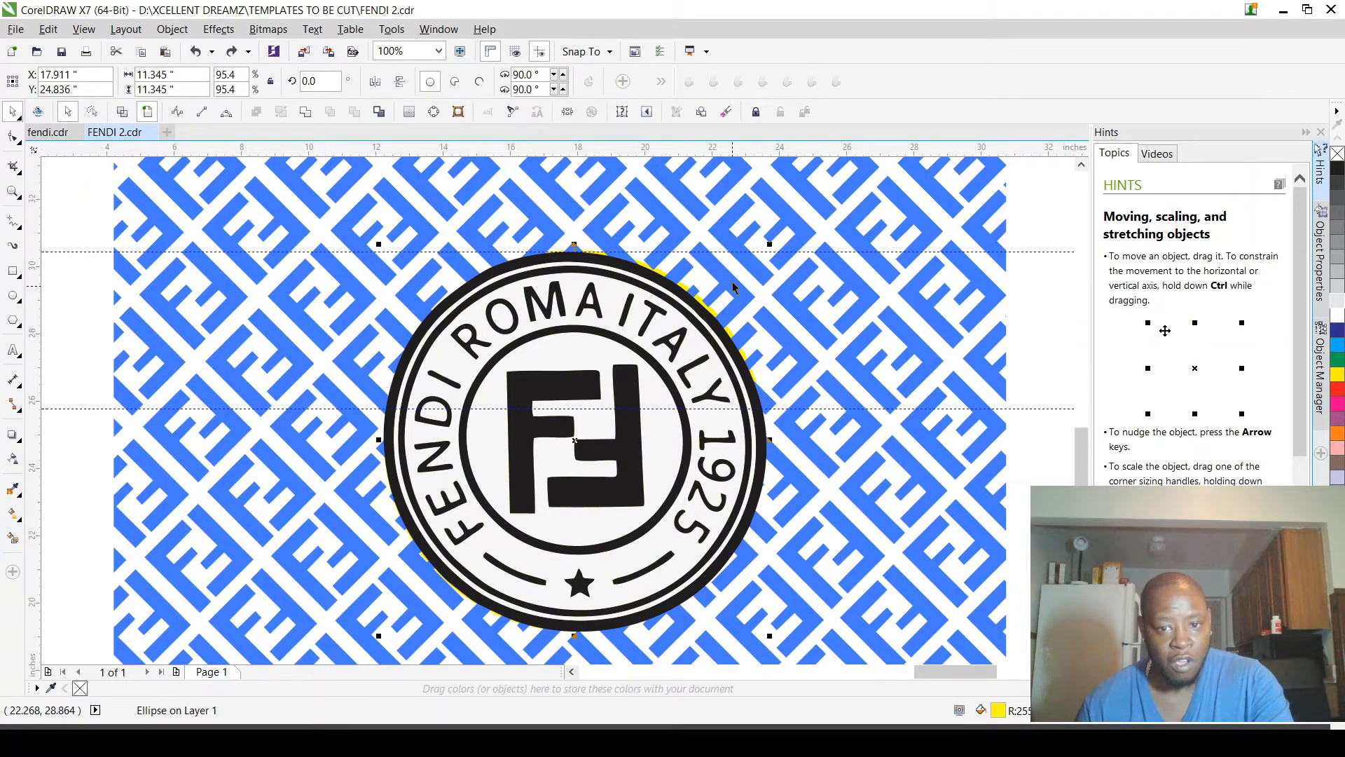
scroll(734, 288, up, 1)
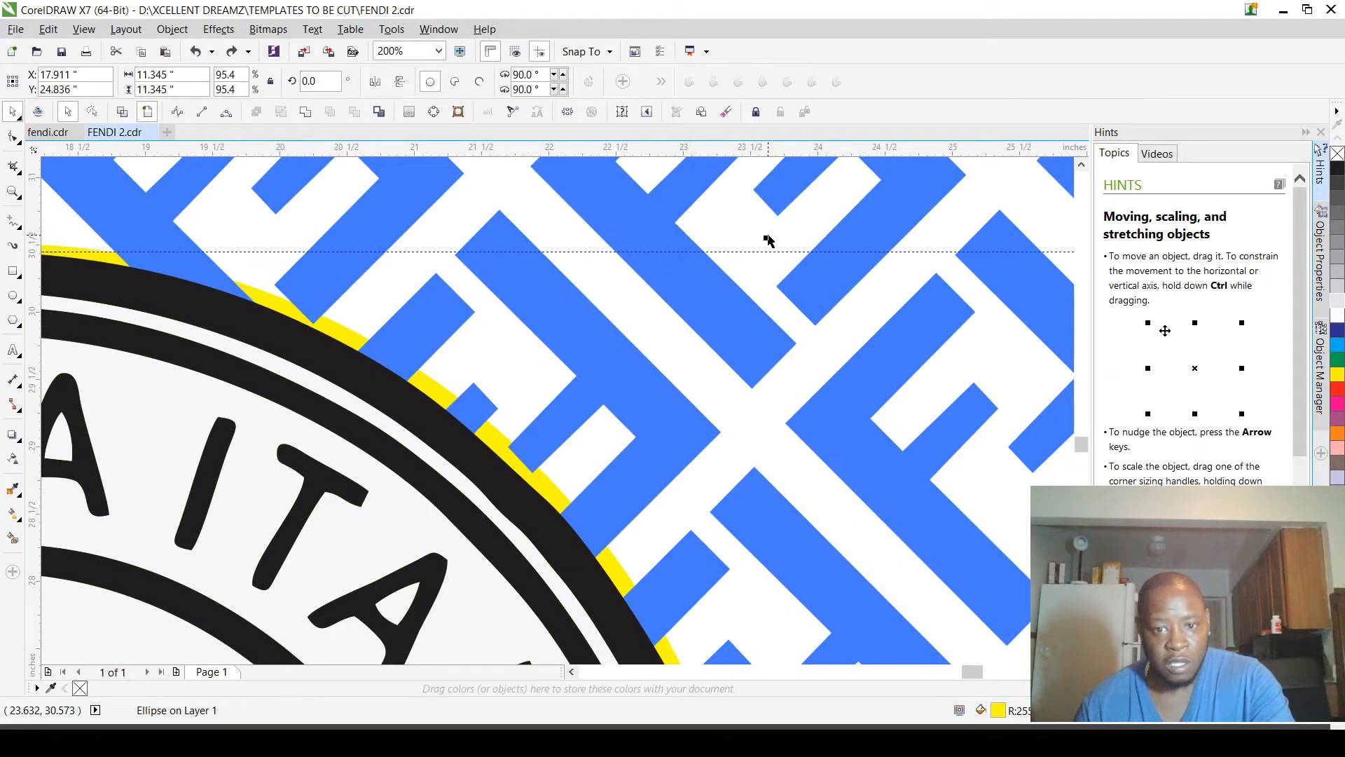
click(493, 443)
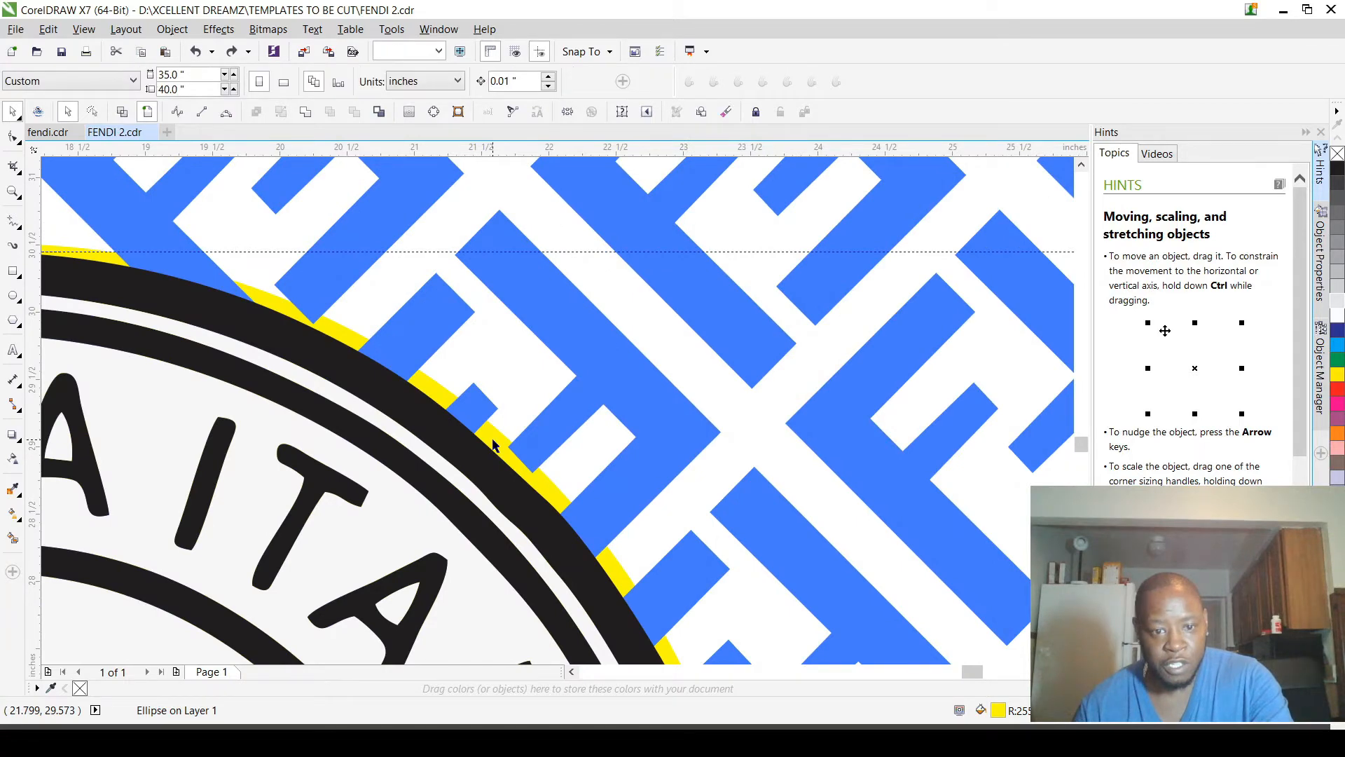
drag(492, 446, 713, 274)
right_click(713, 274)
scroll(716, 270, down, 2)
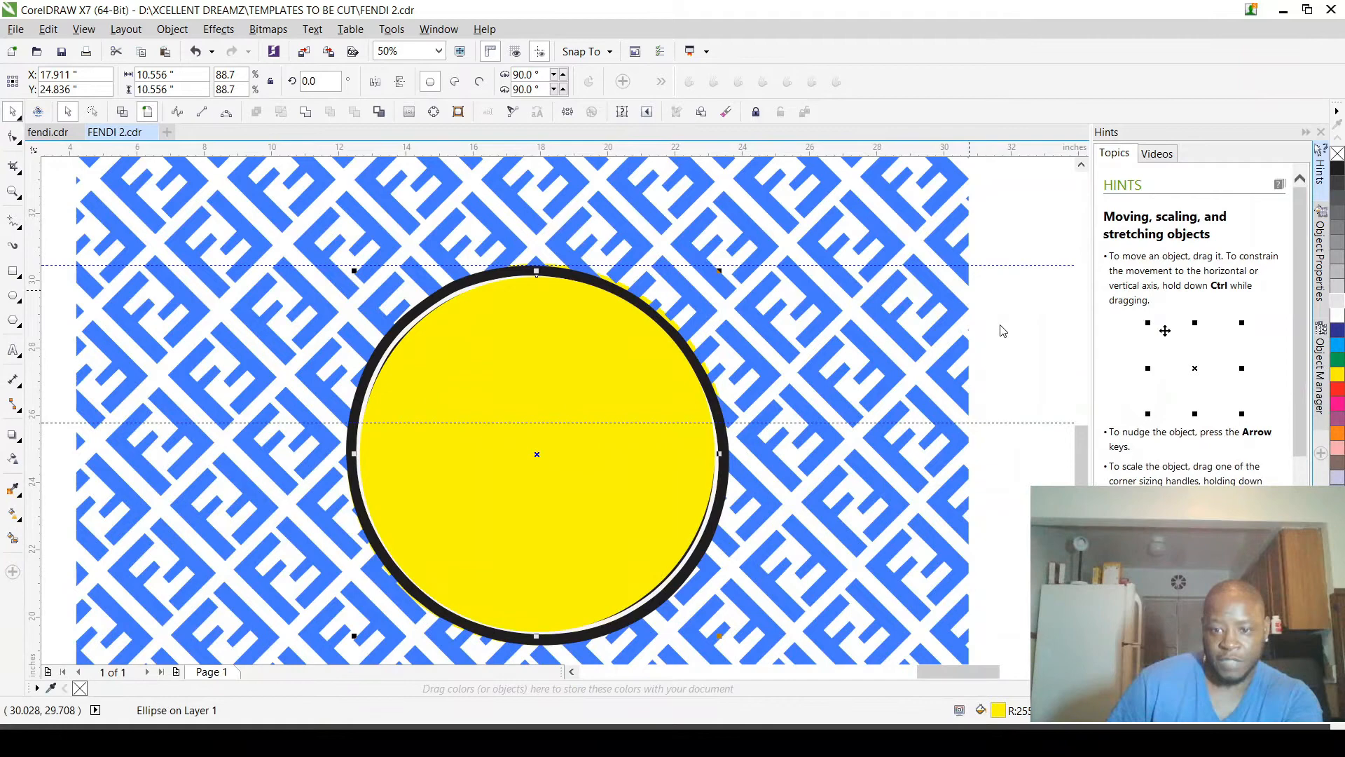
Step: Fill the smaller yellow circle with dark navy blue and try reducing it to about 10.322 in wide
key(shift+F11)
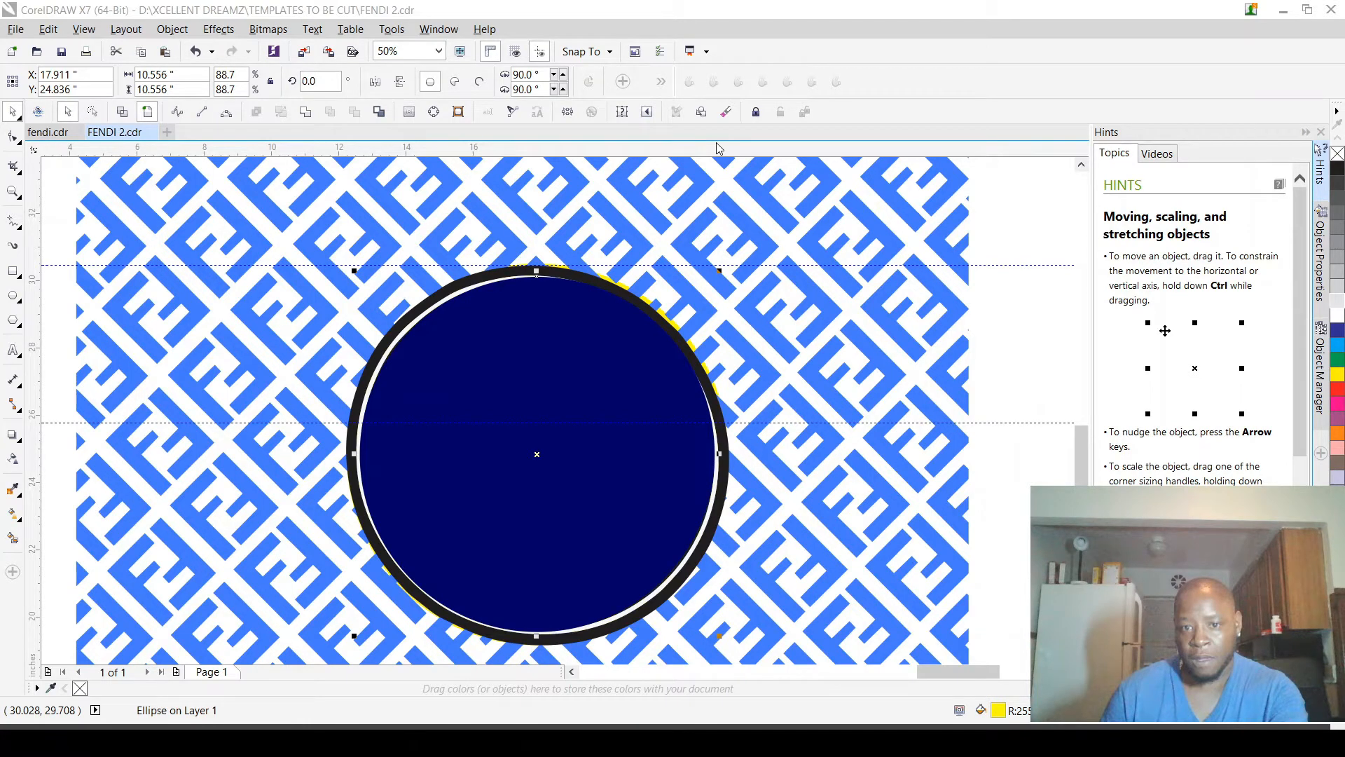
scroll(780, 279, up, 2)
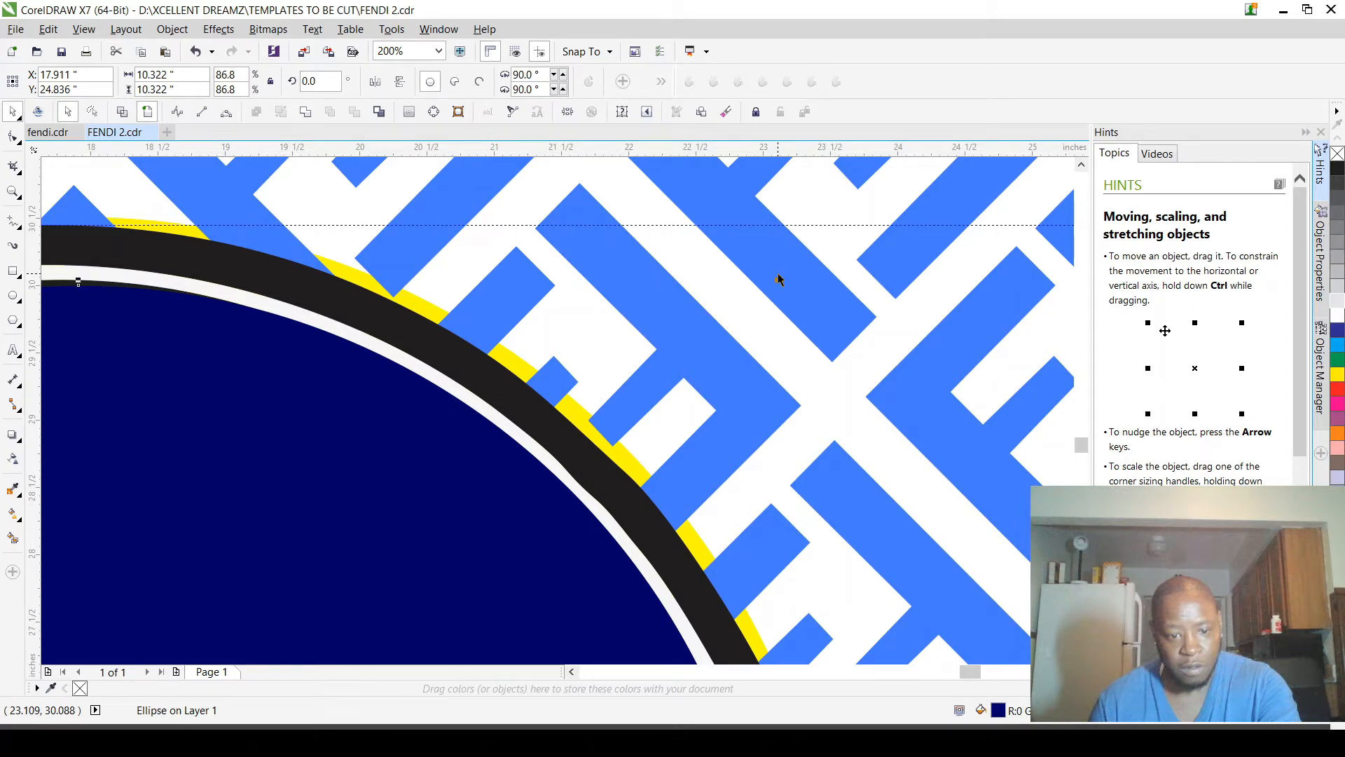
Step: Undo the navy circle's resizing, and add a concentric olive-green copy about 9.874 in wide inside it
key(shift+F9)
key(ctrl+z)
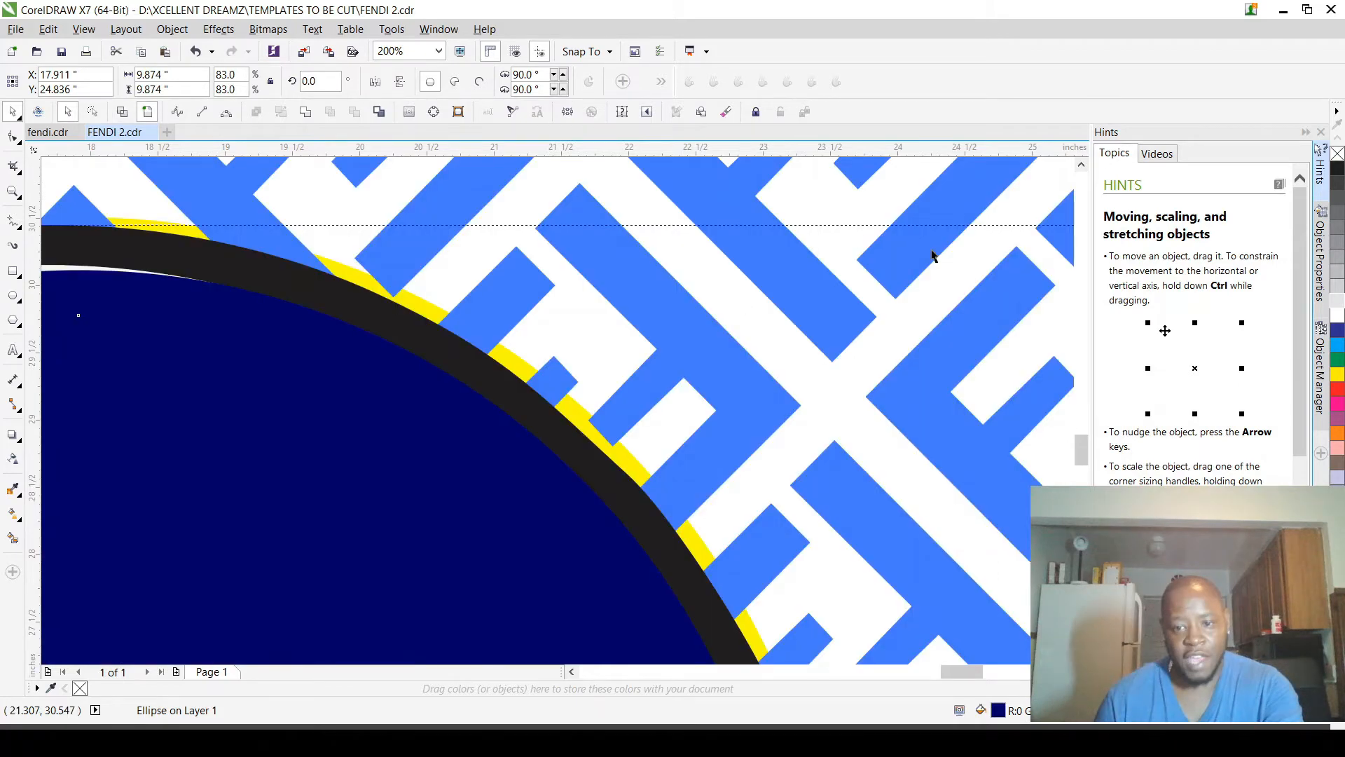
scroll(932, 256, down, 2)
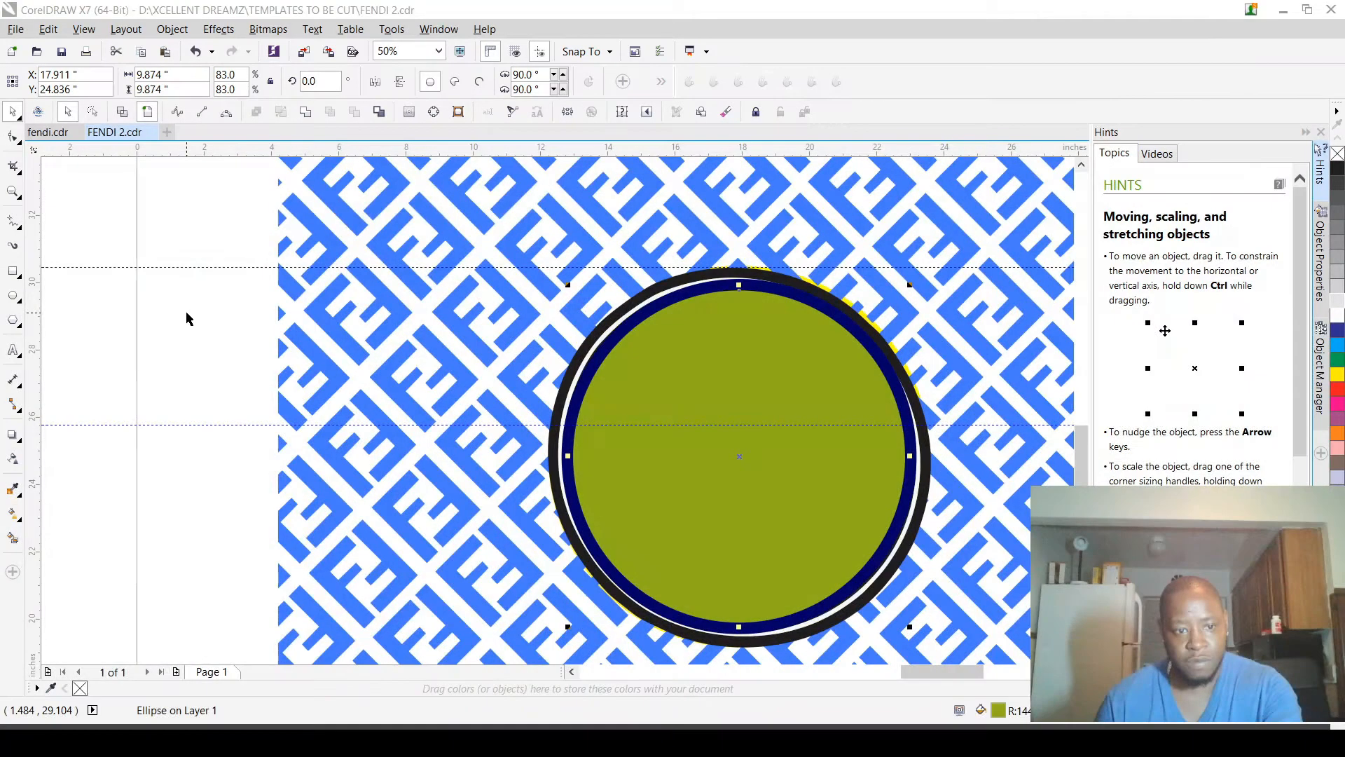
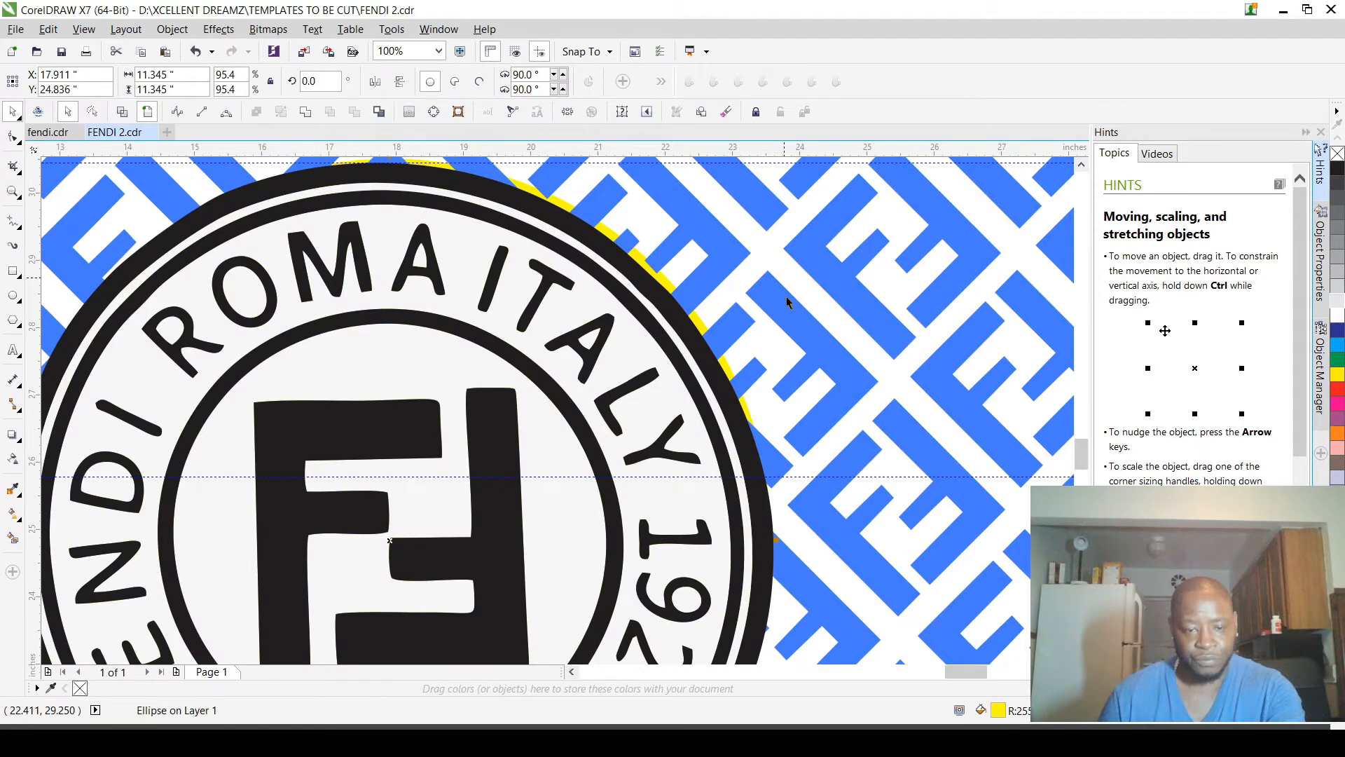
Step: Send the round Fendi logo group to the back, behind the pattern and the concentric circles
scroll(787, 303, down, 2)
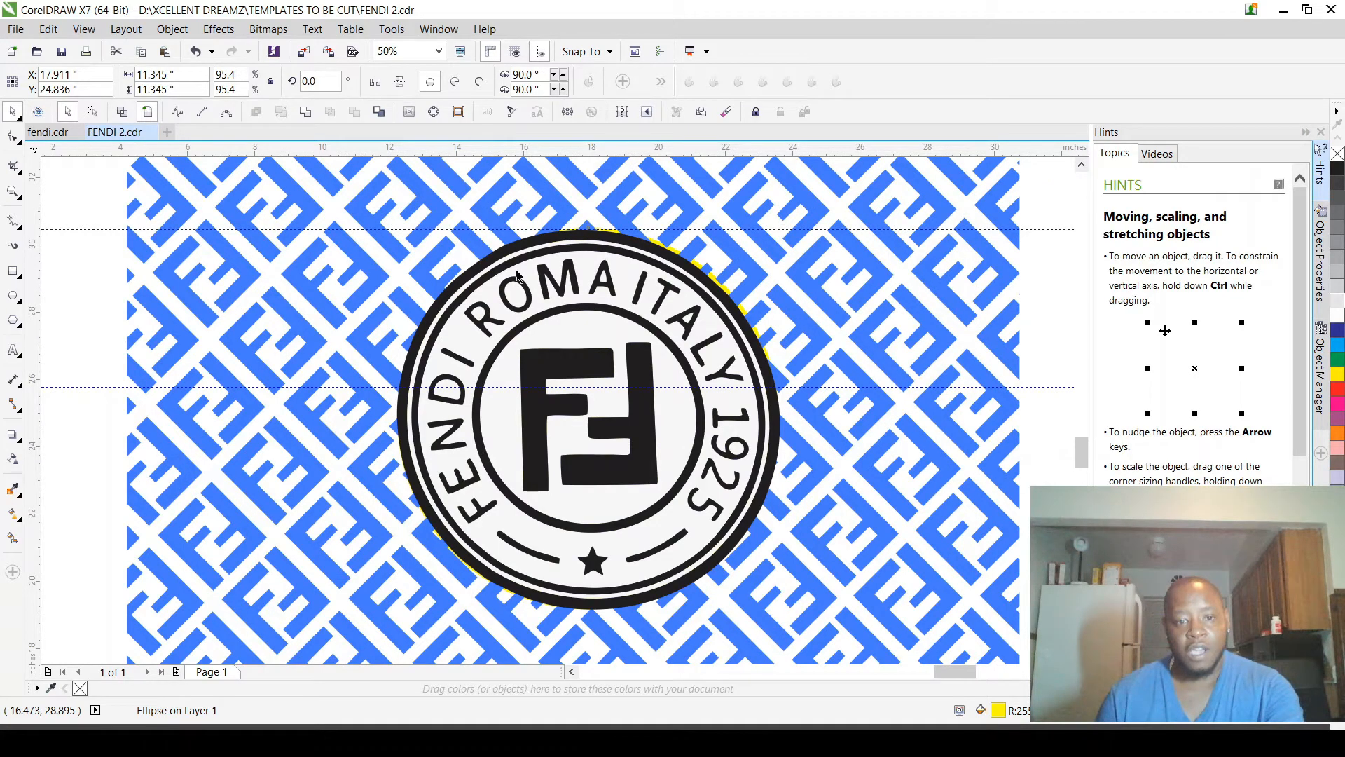
scroll(578, 243, up, 2)
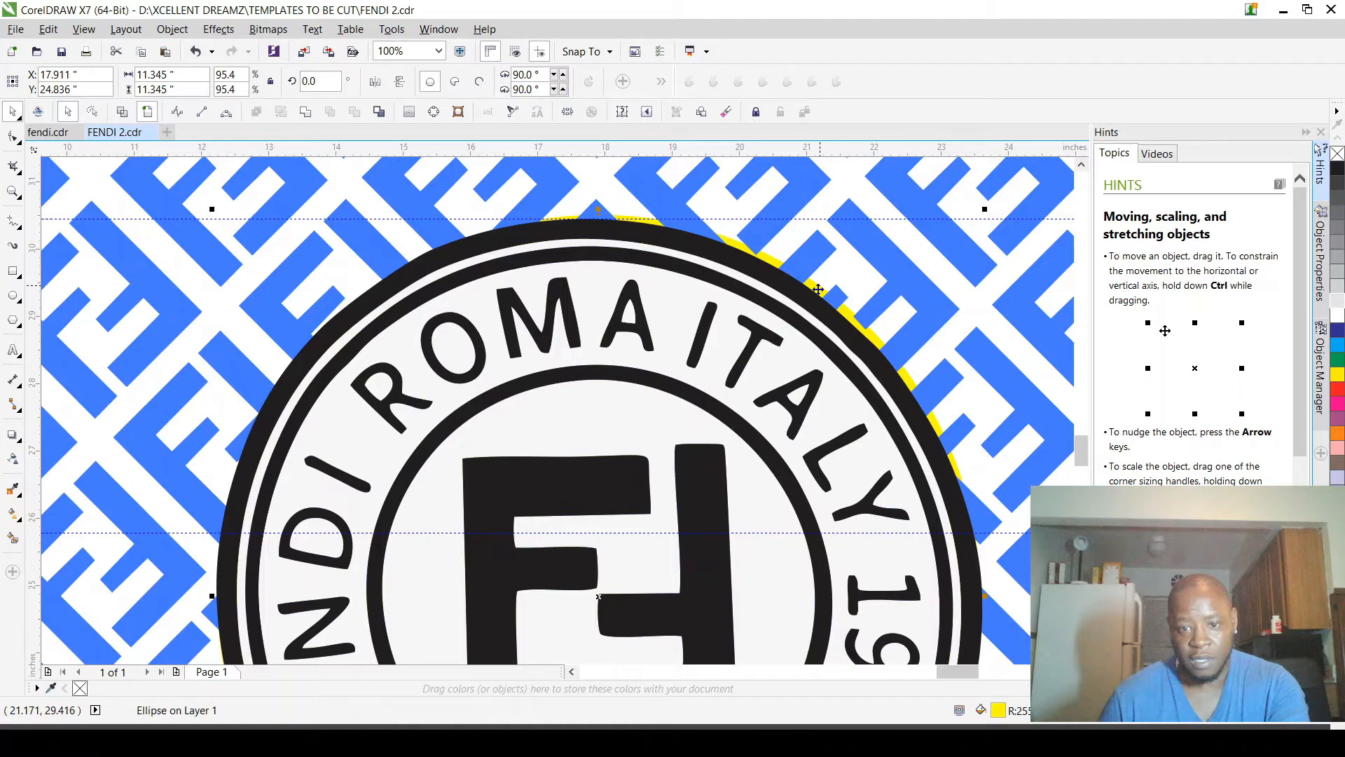
scroll(818, 289, down, 2)
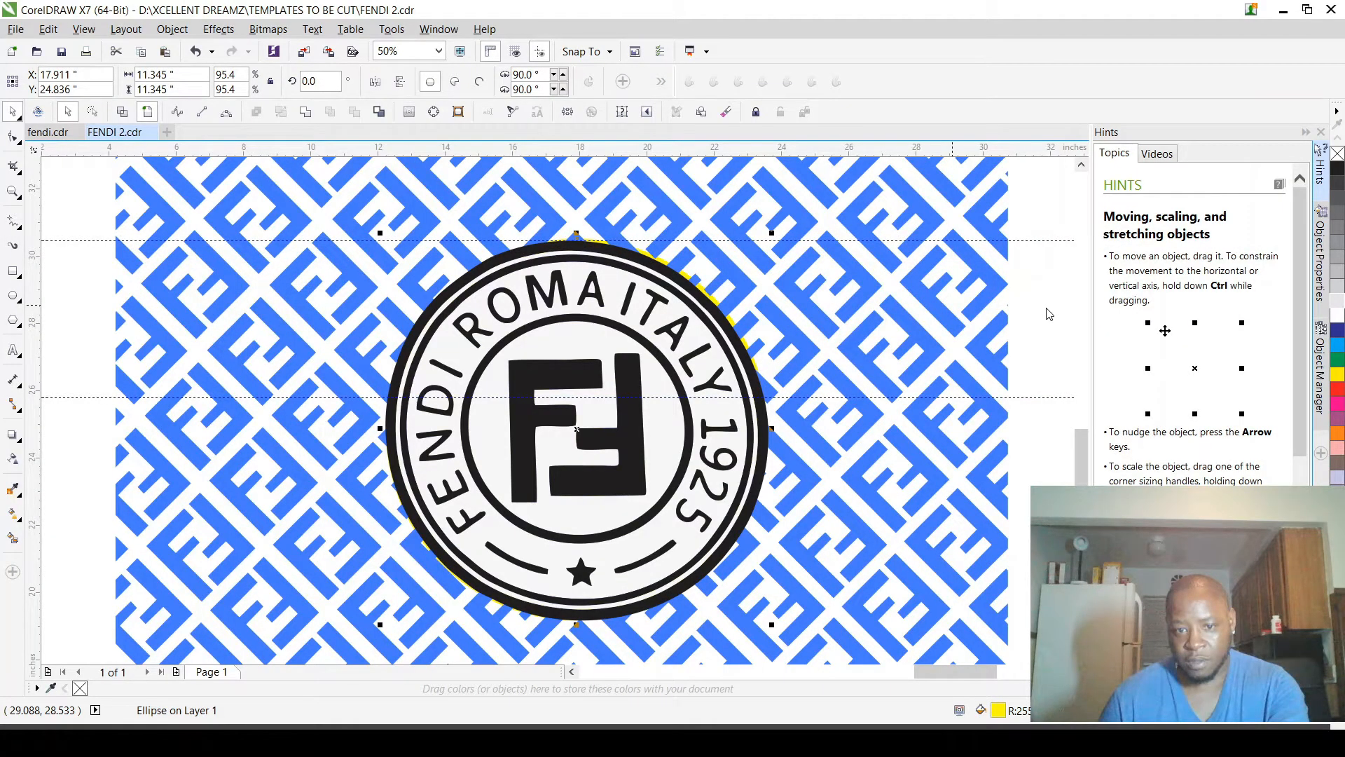
click(1049, 314)
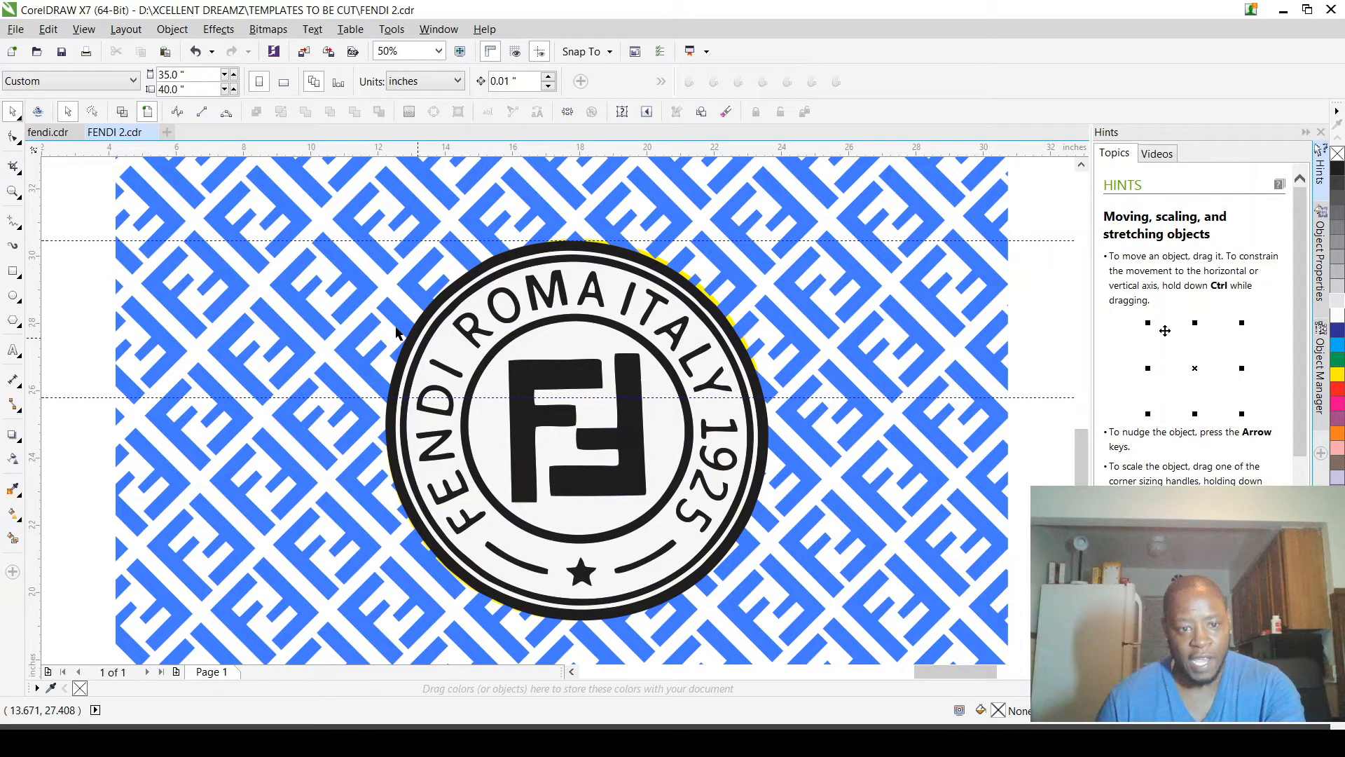
click(442, 294)
scroll(442, 294, up, 3)
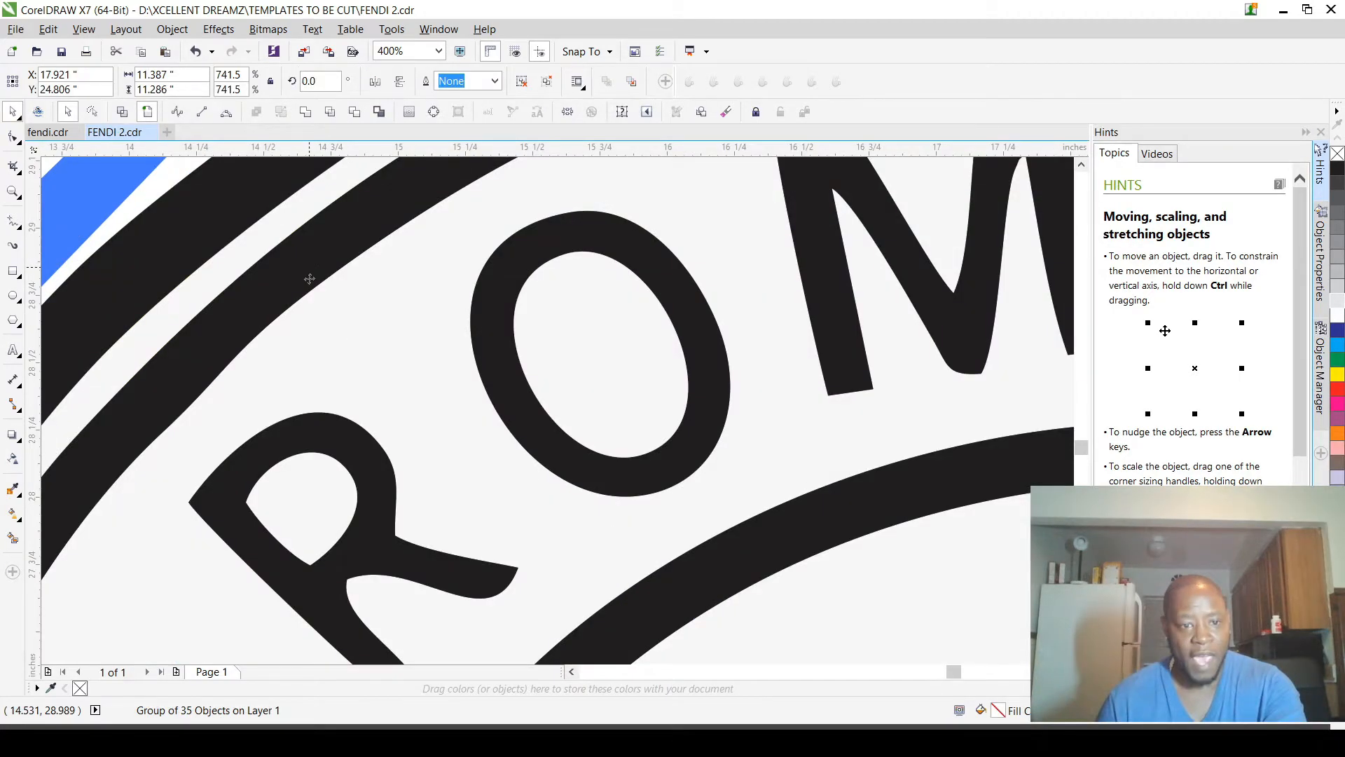
scroll(417, 351, down, 3)
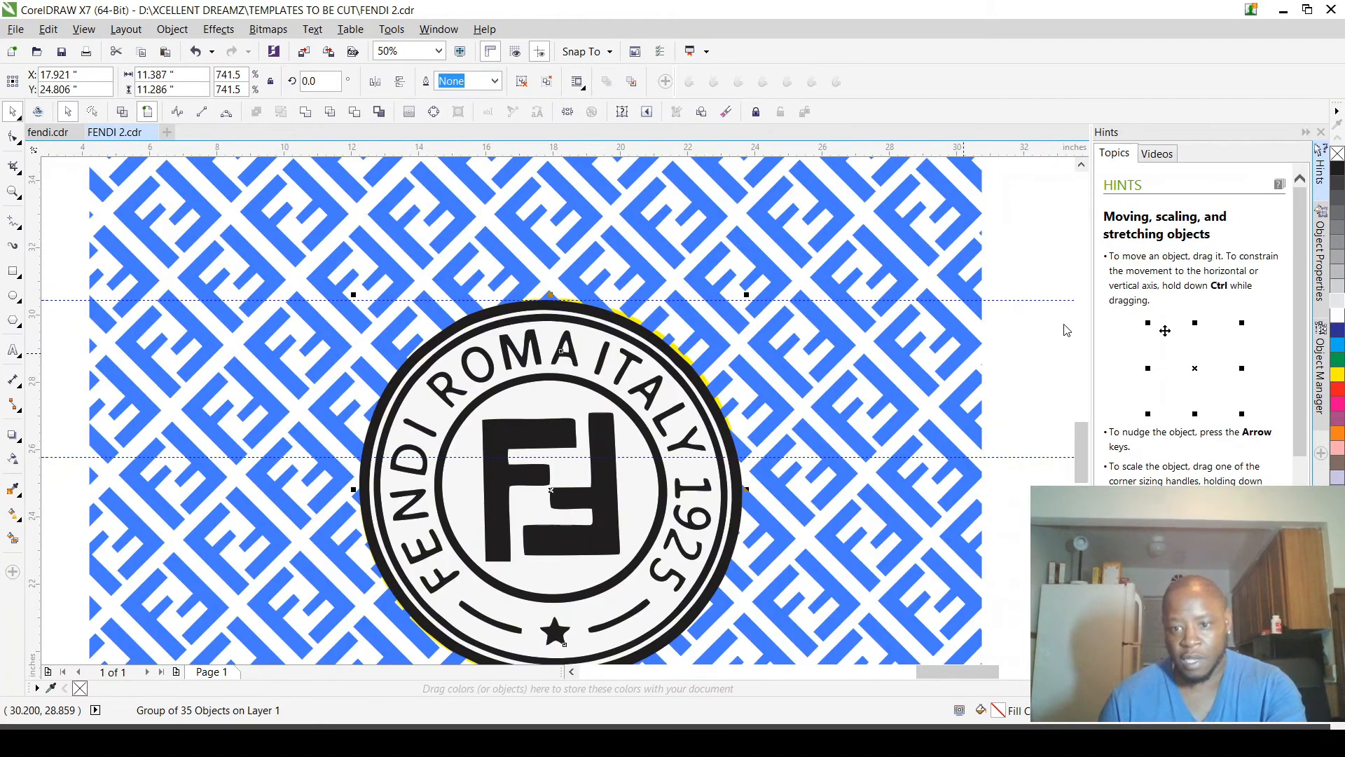
key(shift+Page_Down)
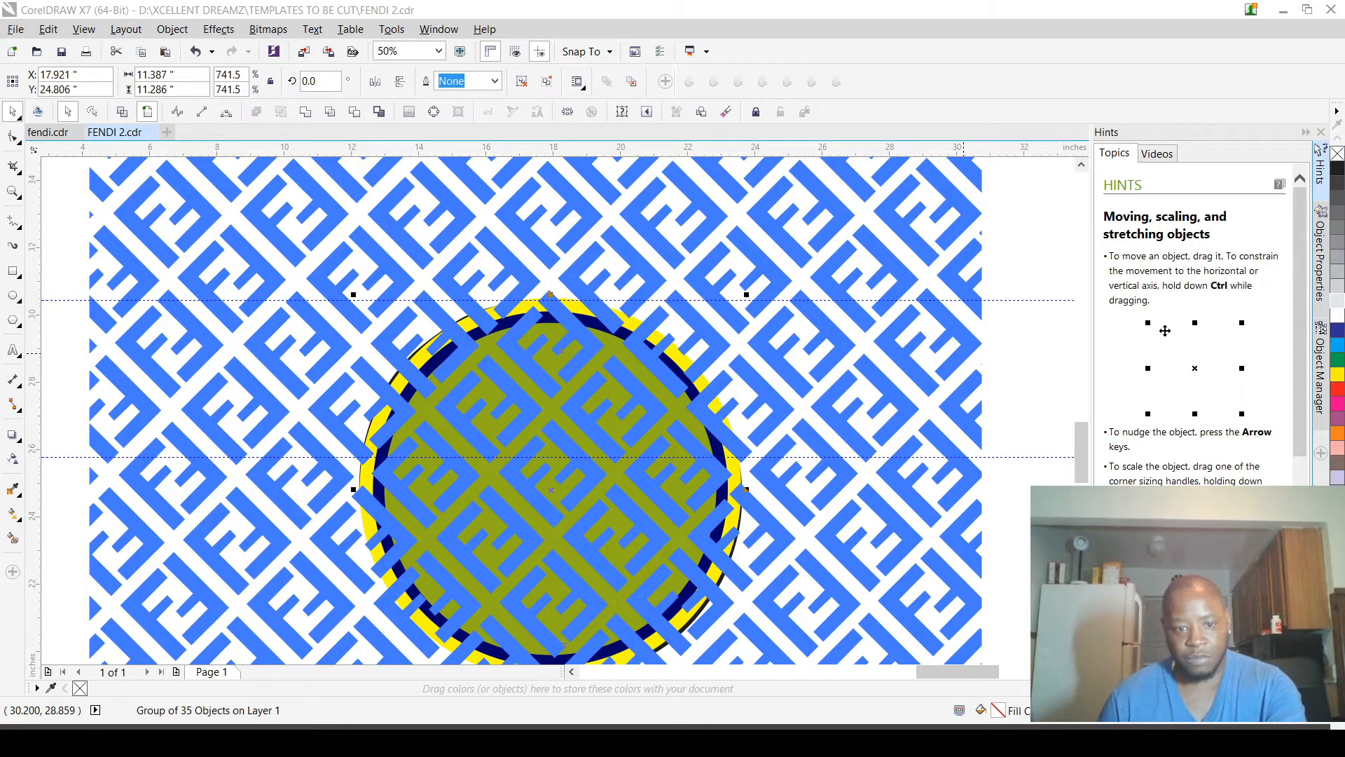
click(69, 329)
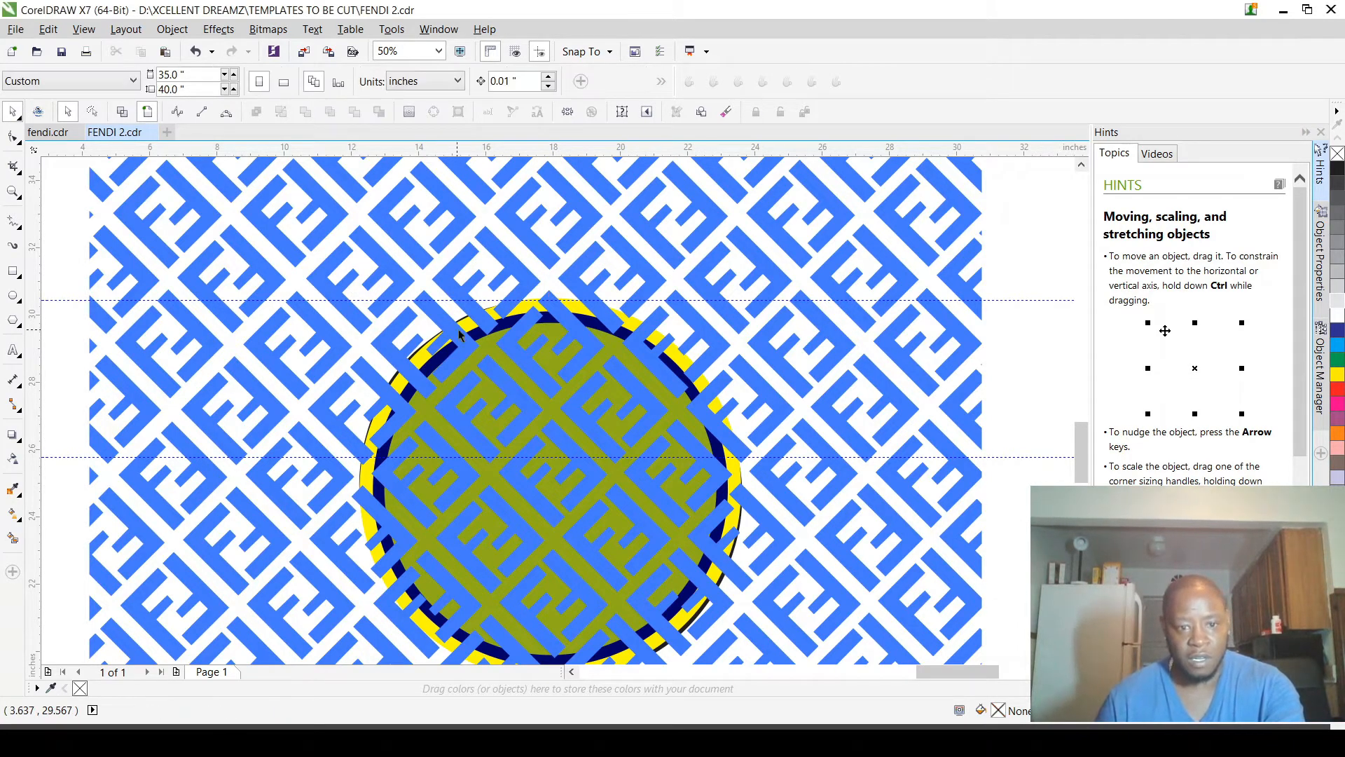
Step: Select the yellow, navy and olive concentric circles together and send them to the back, beneath the logo
scroll(459, 337, up, 3)
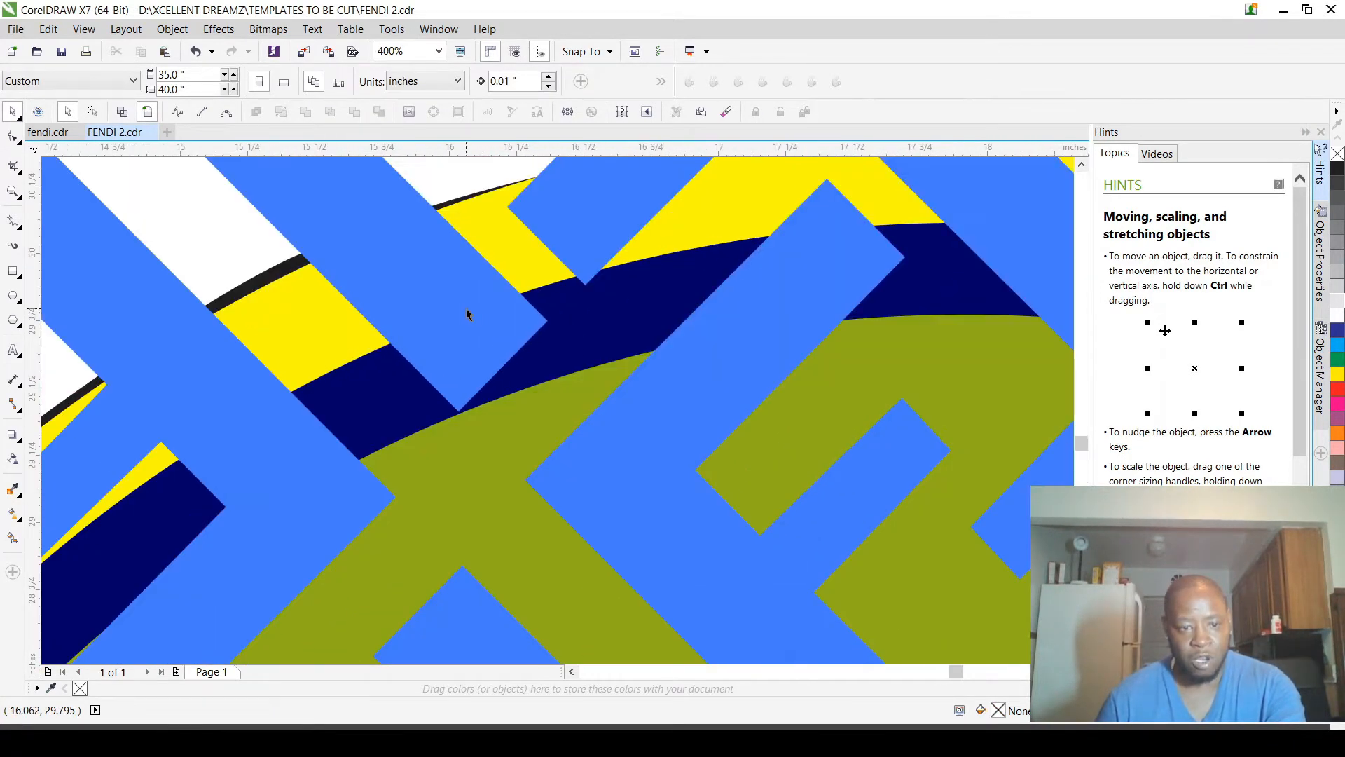
scroll(526, 315, down, 2)
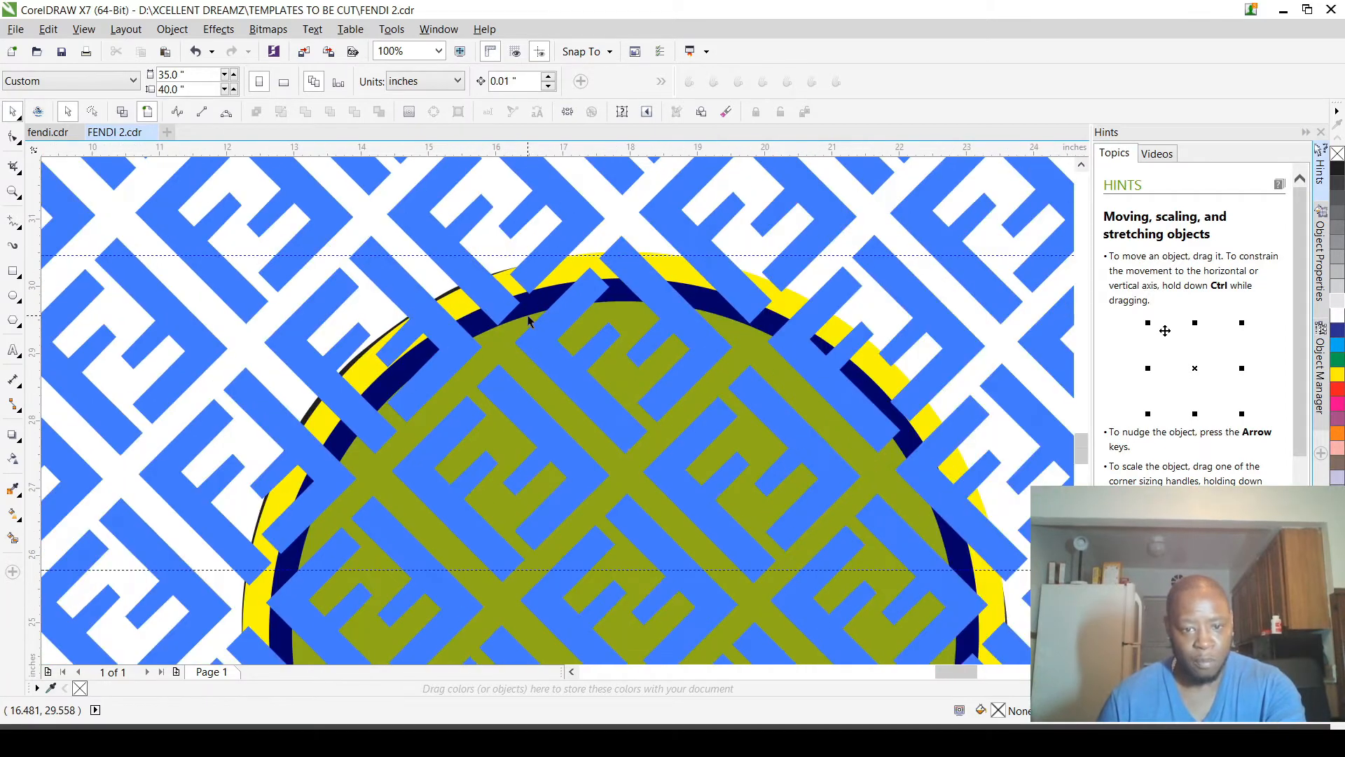
scroll(529, 320, down, 1)
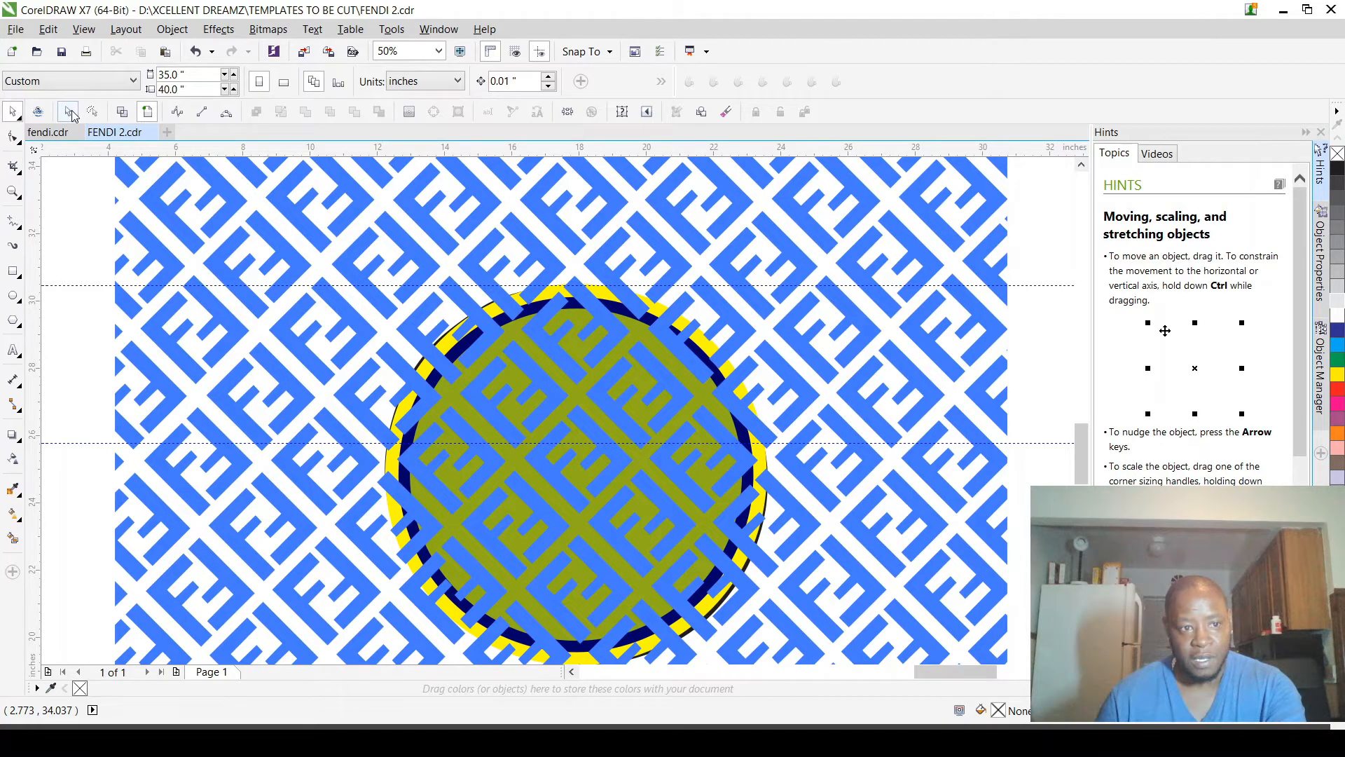
scroll(529, 312, up, 4)
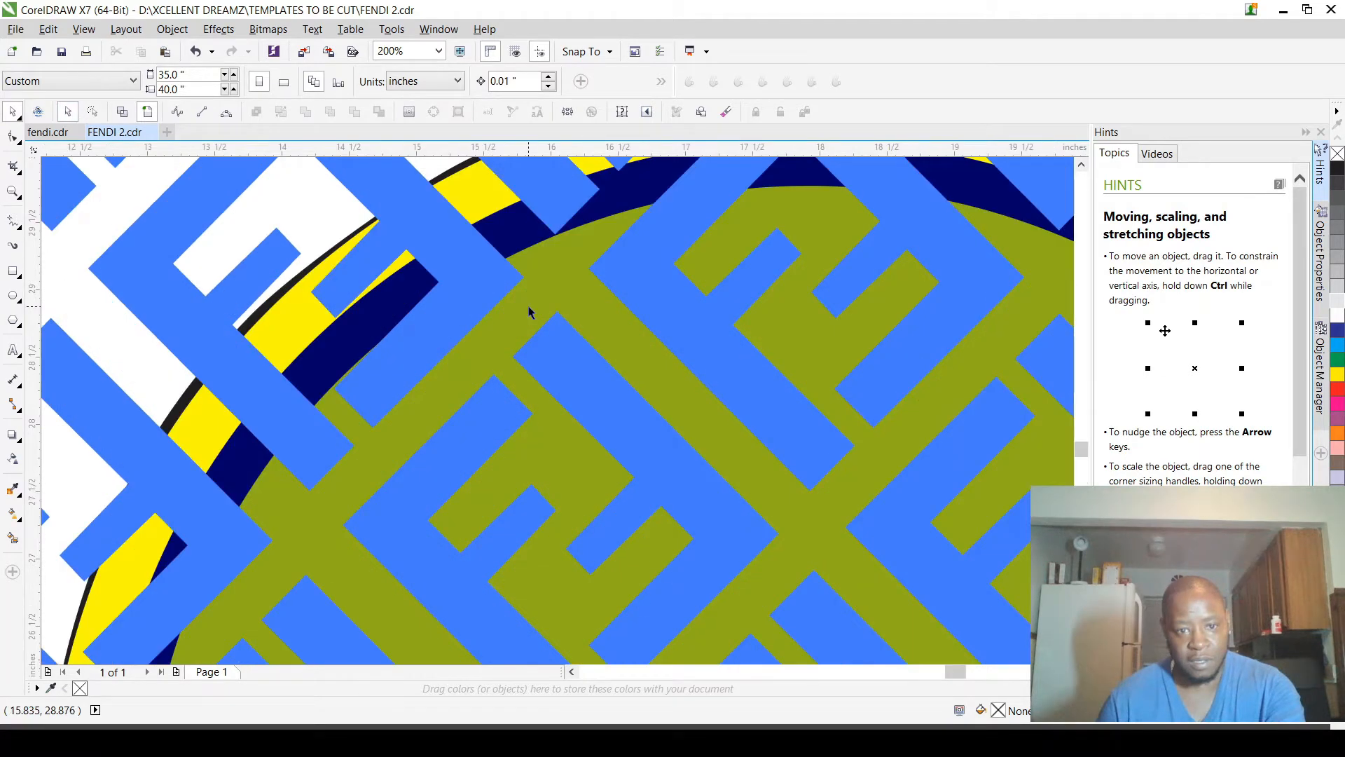
click(492, 201)
shift+click(515, 225)
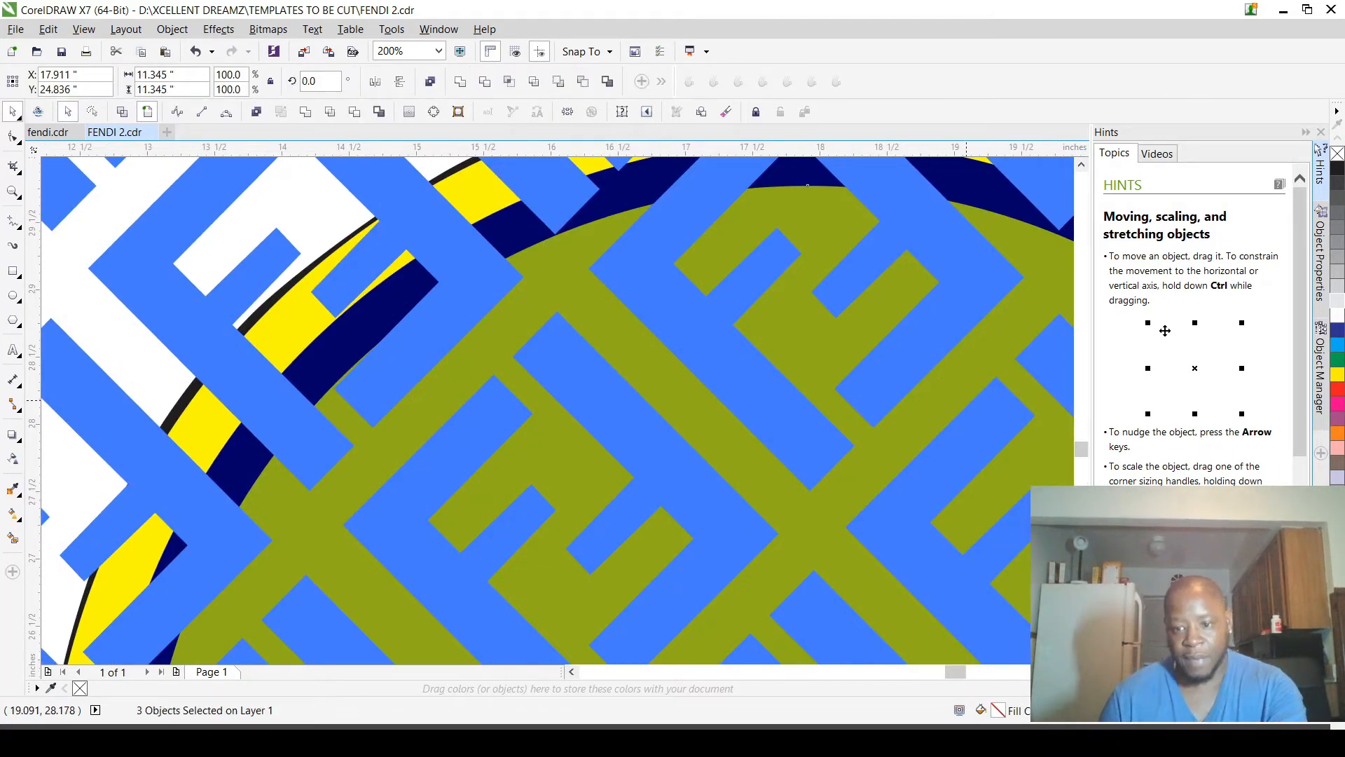
key(shift+Page_Down)
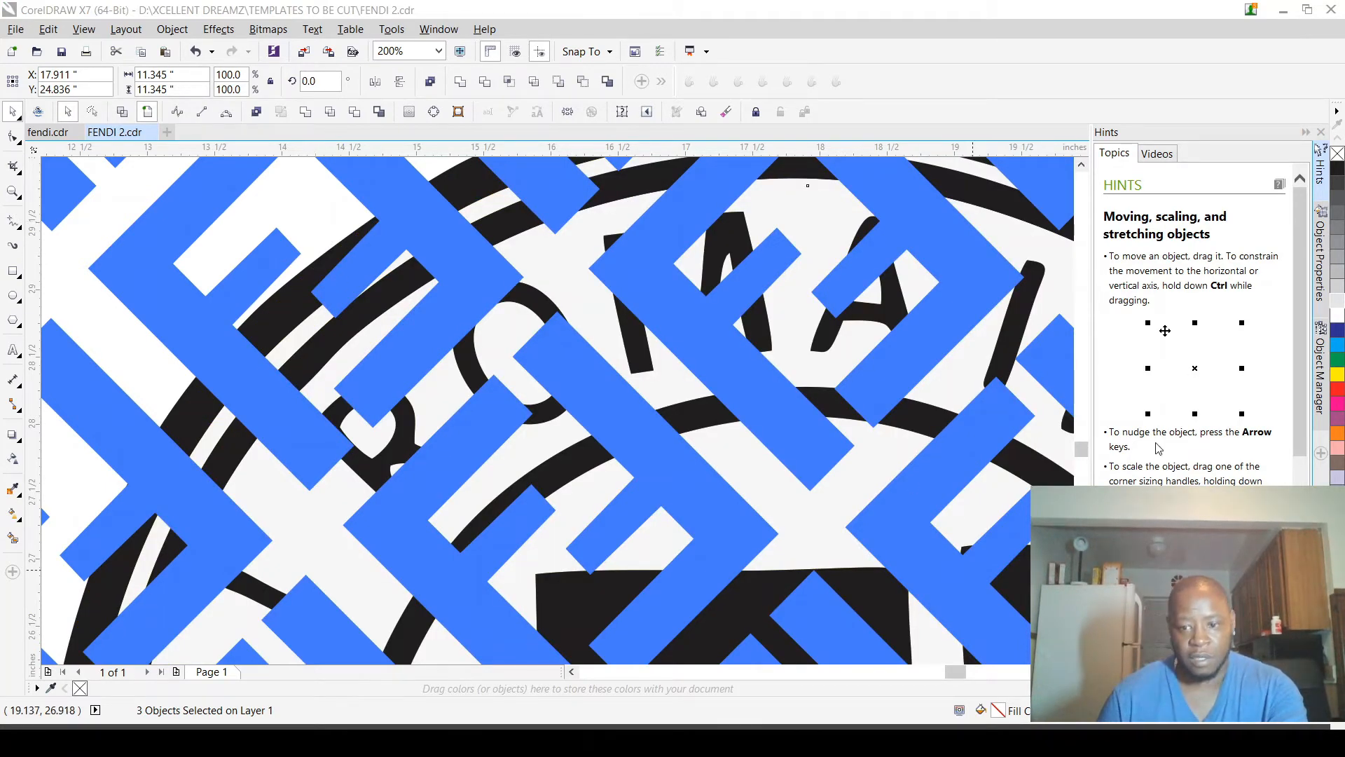
key(shift+Page_Up)
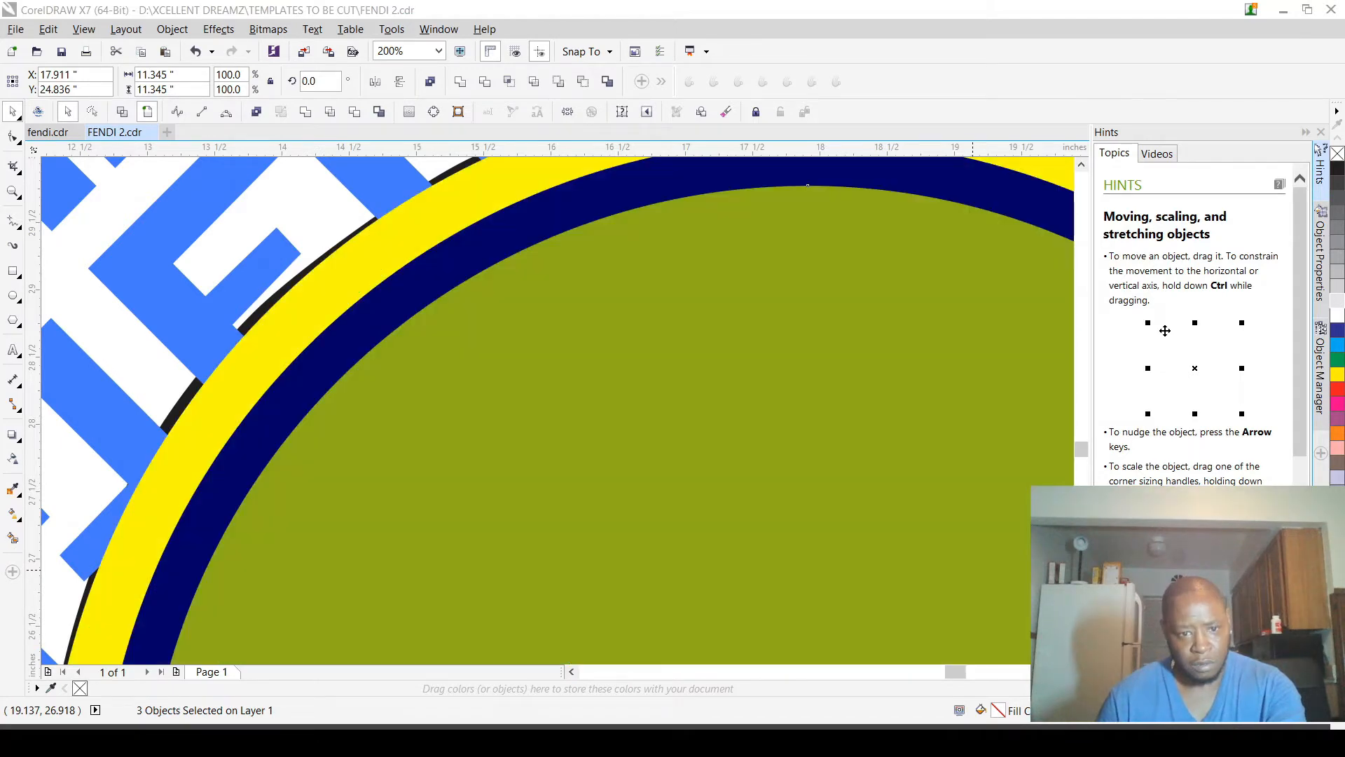
key(shift+Page_Down)
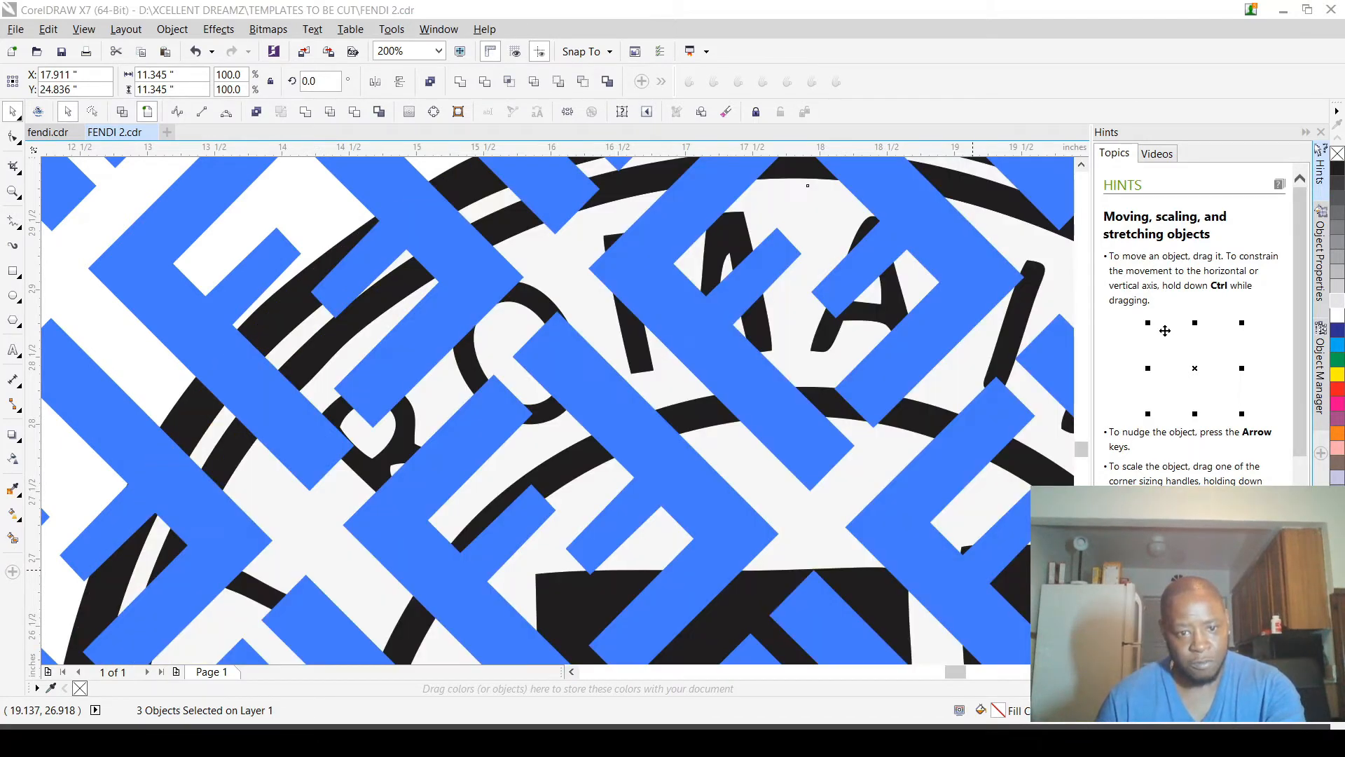
click(333, 204)
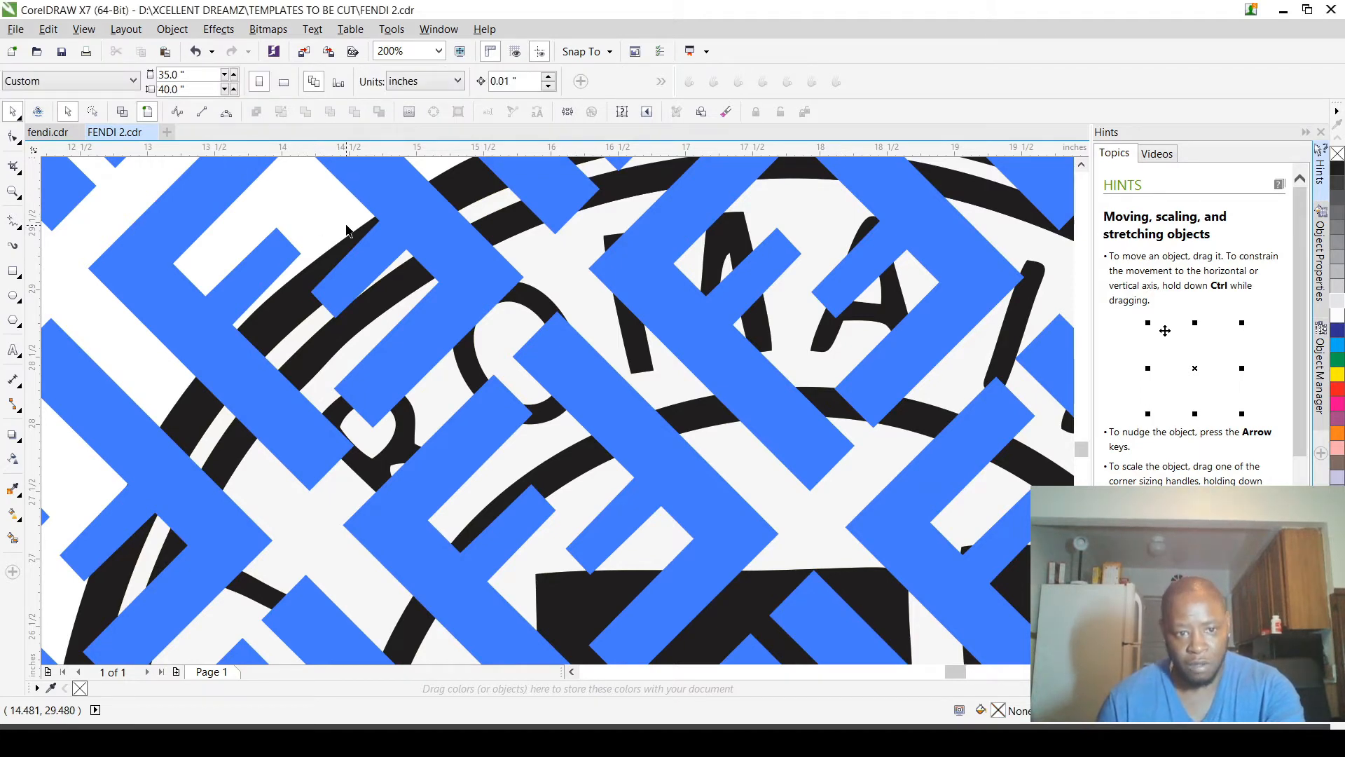
scroll(349, 227, down, 3)
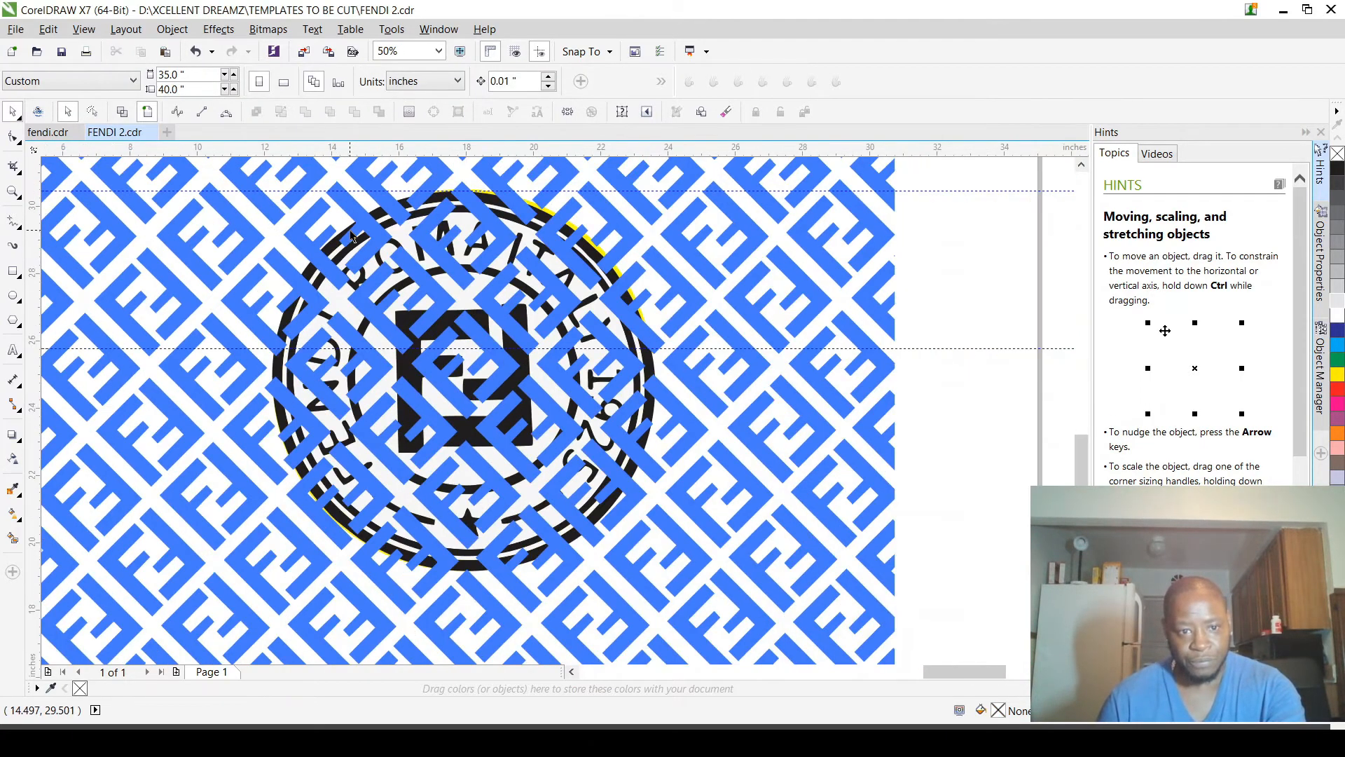
click(544, 215)
scroll(544, 215, up, 4)
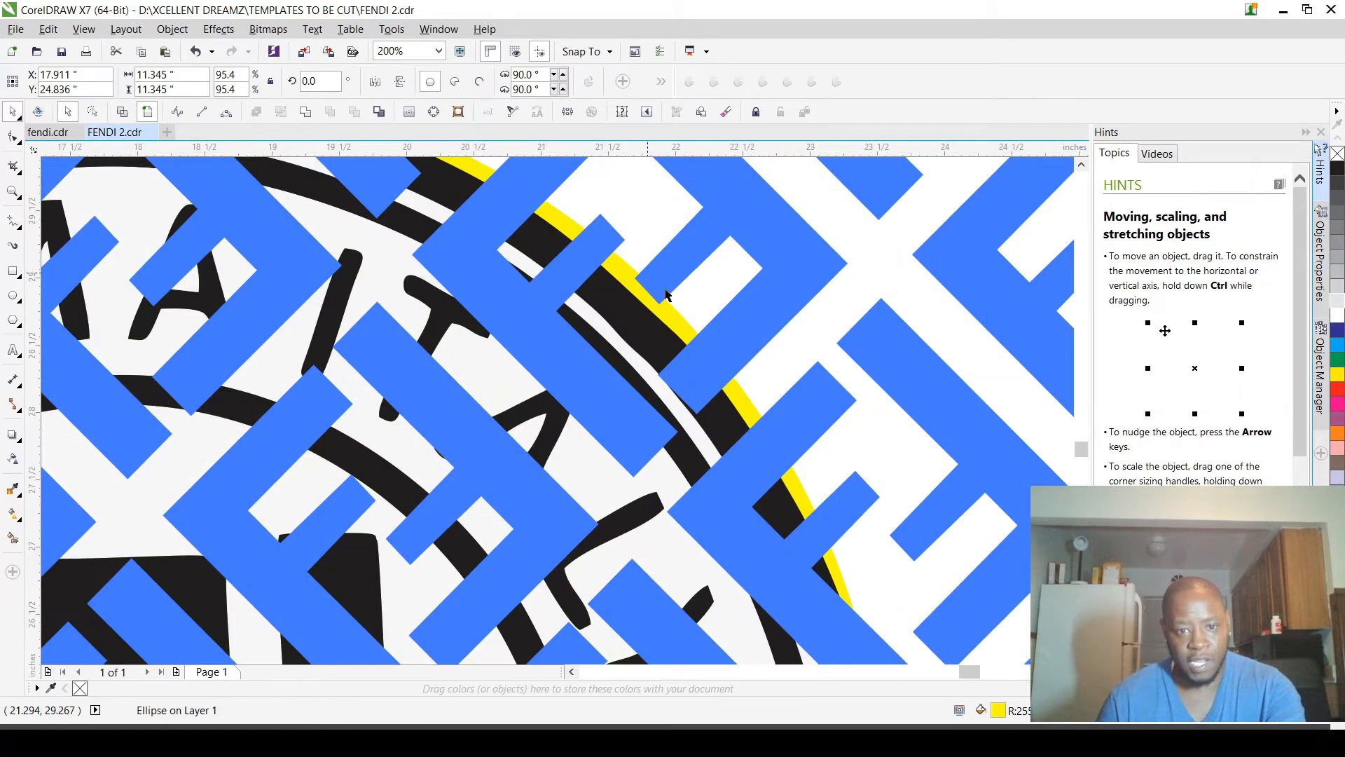
scroll(712, 262, down, 2)
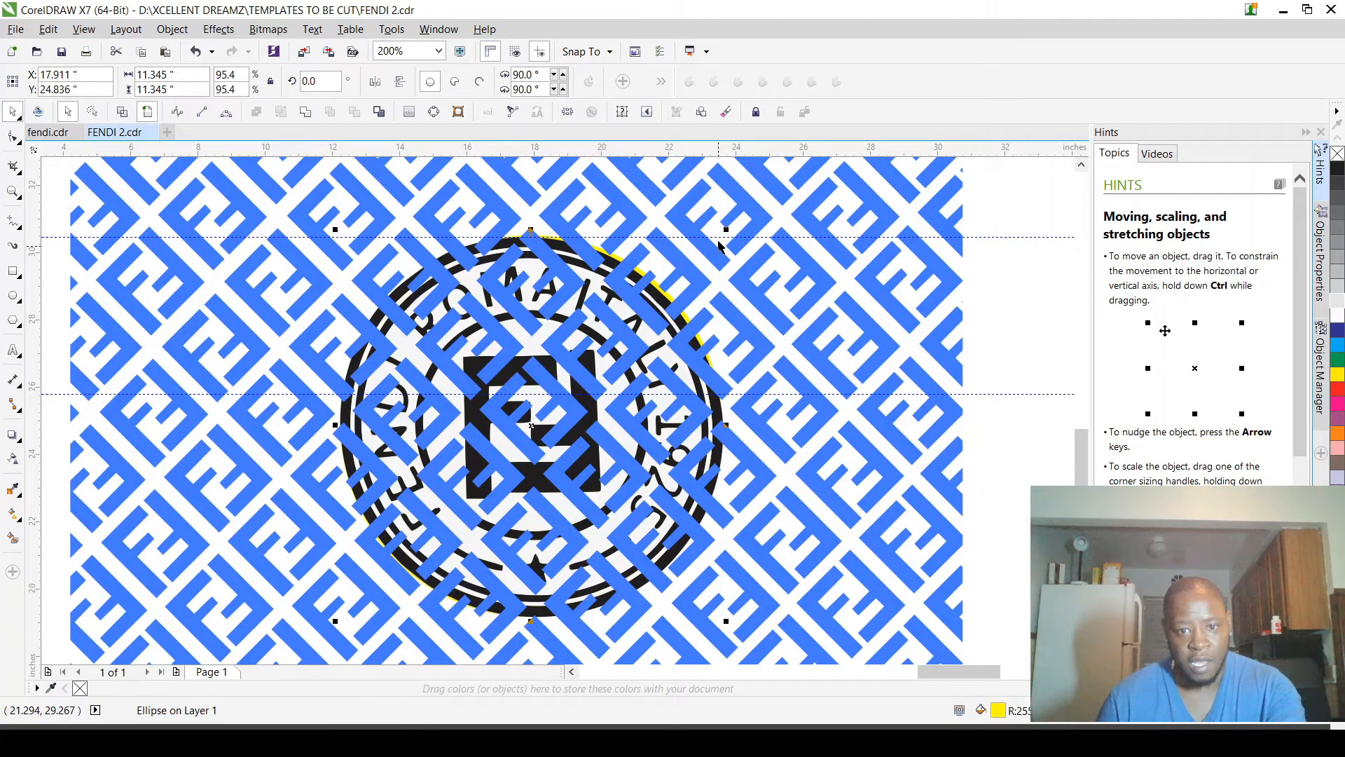
scroll(718, 244, up, 2)
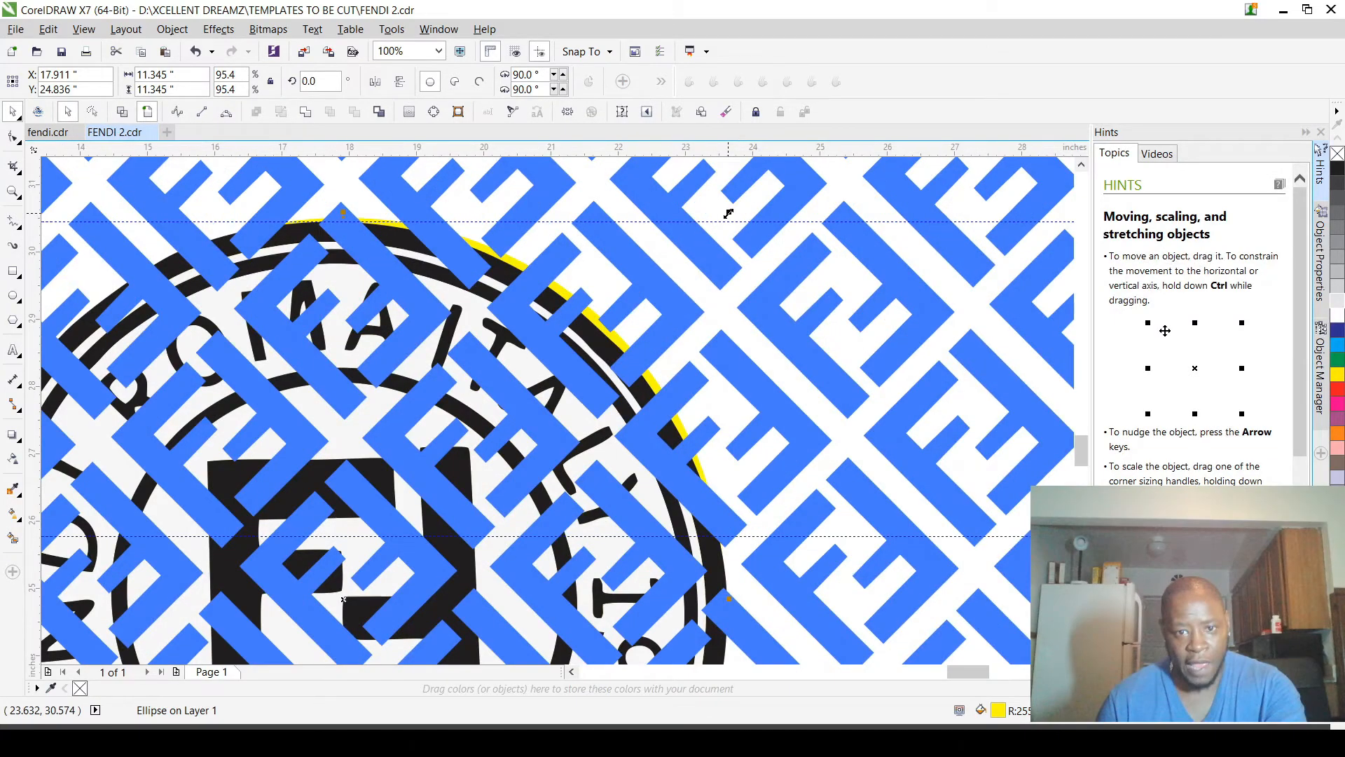
drag(728, 214, 604, 332)
key(ctrl+z)
key(ctrl+z)
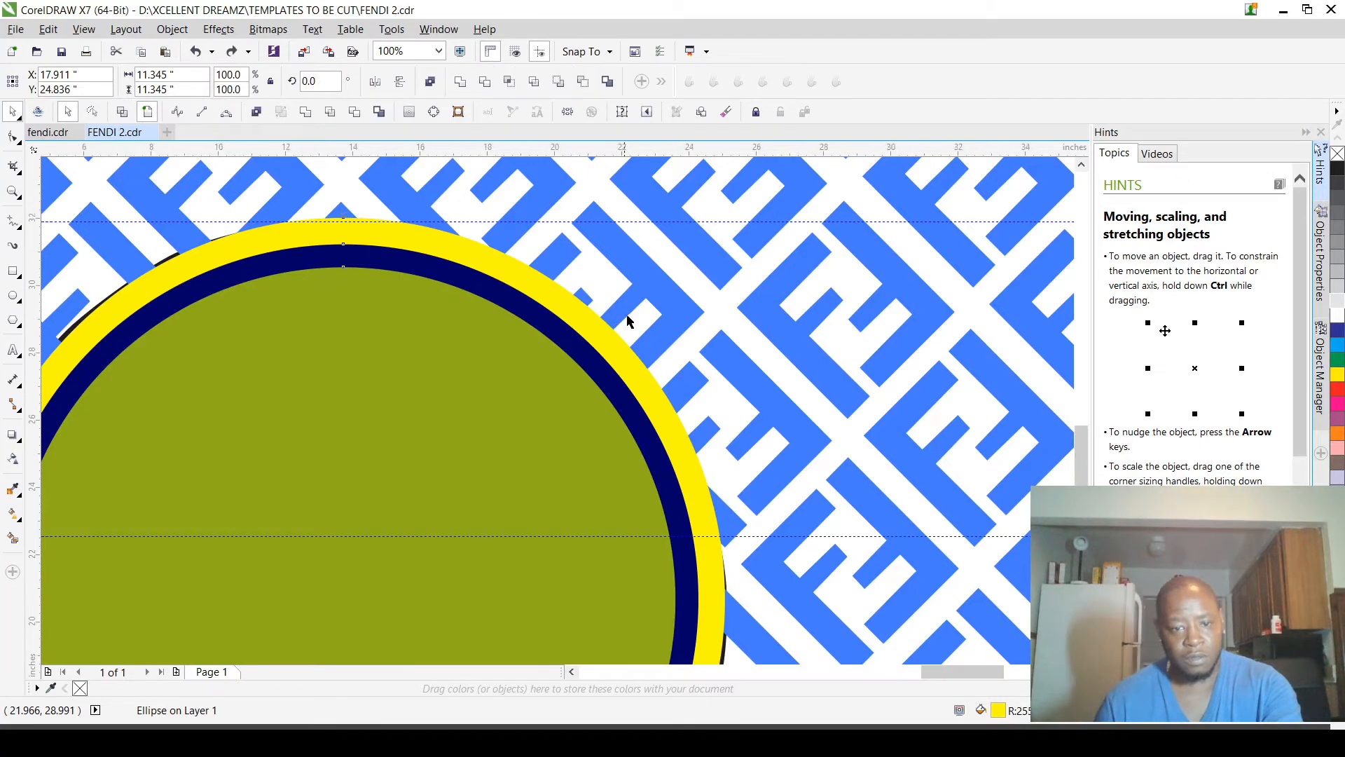
Step: Send the three selected concentric circles to the back again, behind the logo and the pattern
scroll(617, 322, down, 2)
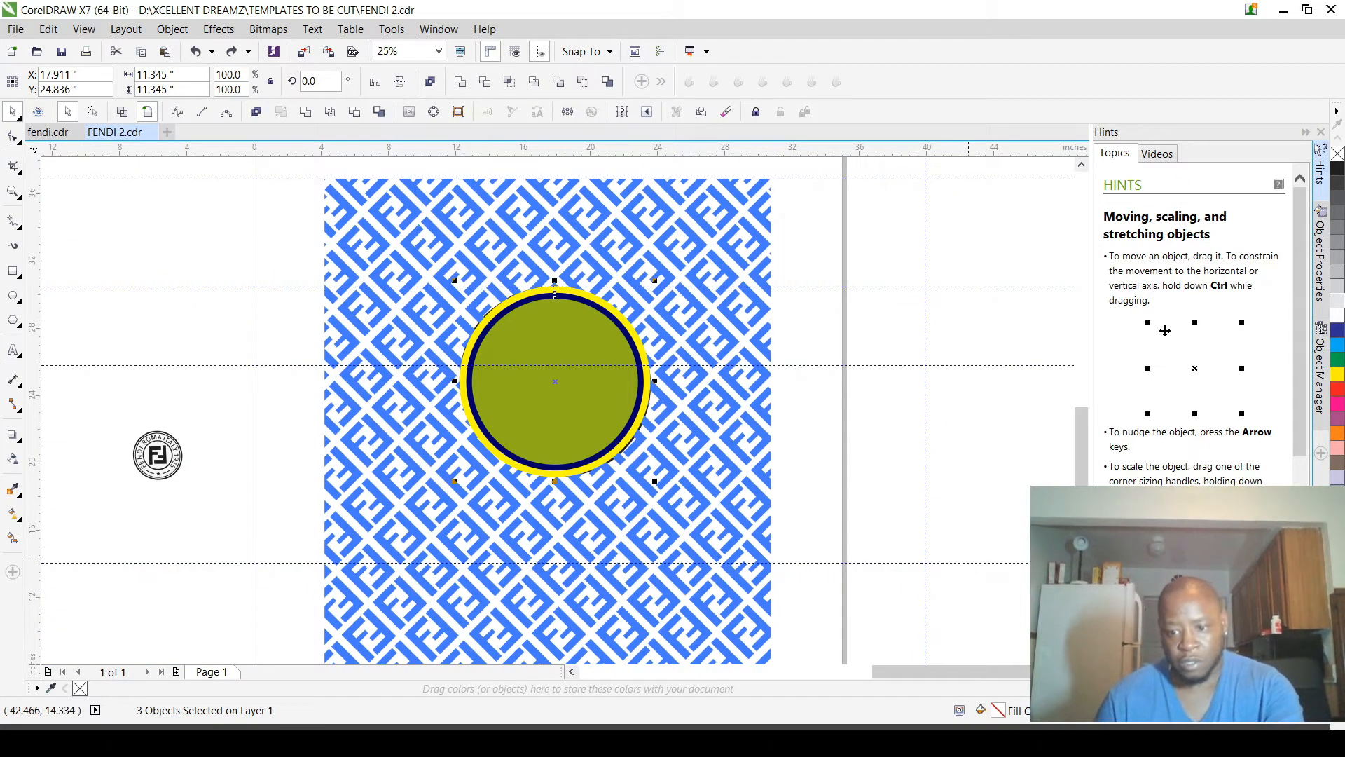
key(shift+Page_Down)
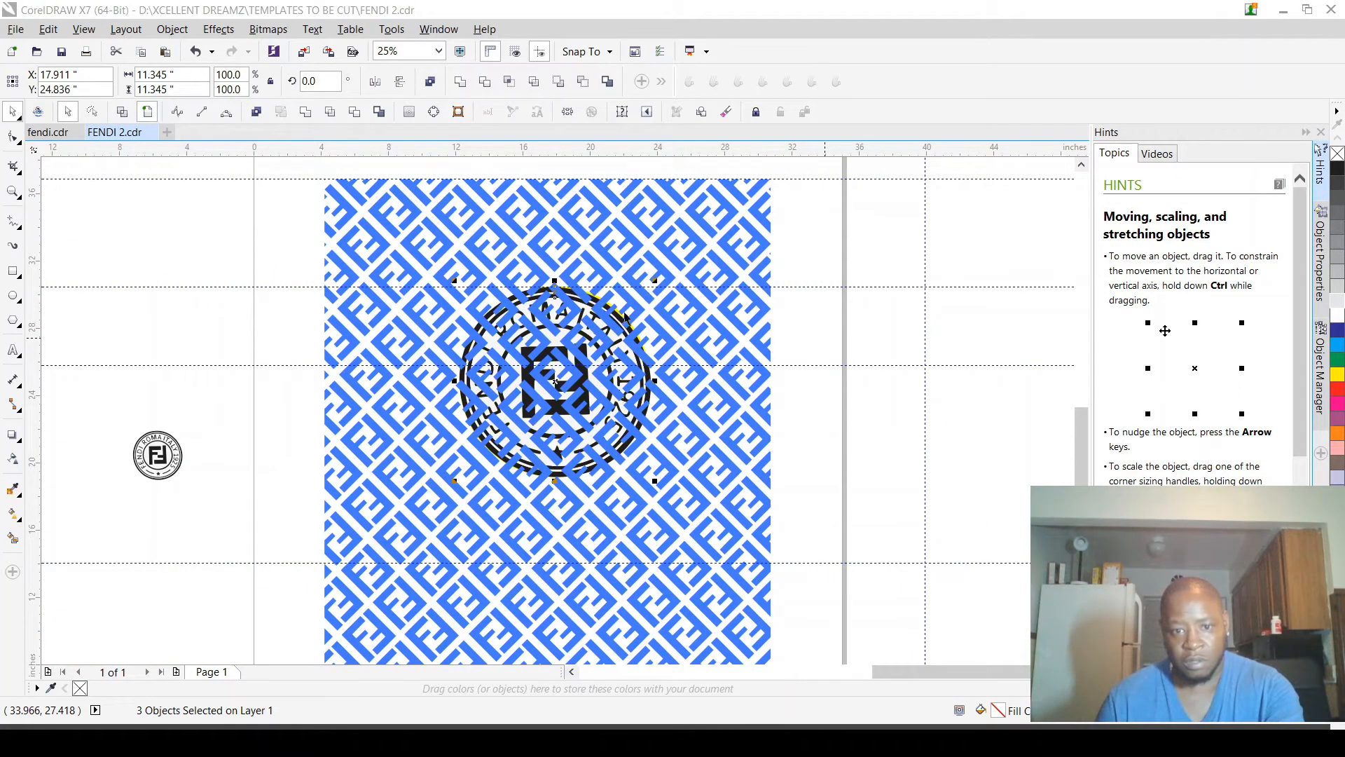
scroll(612, 313, up, 1)
scroll(612, 313, up, 1)
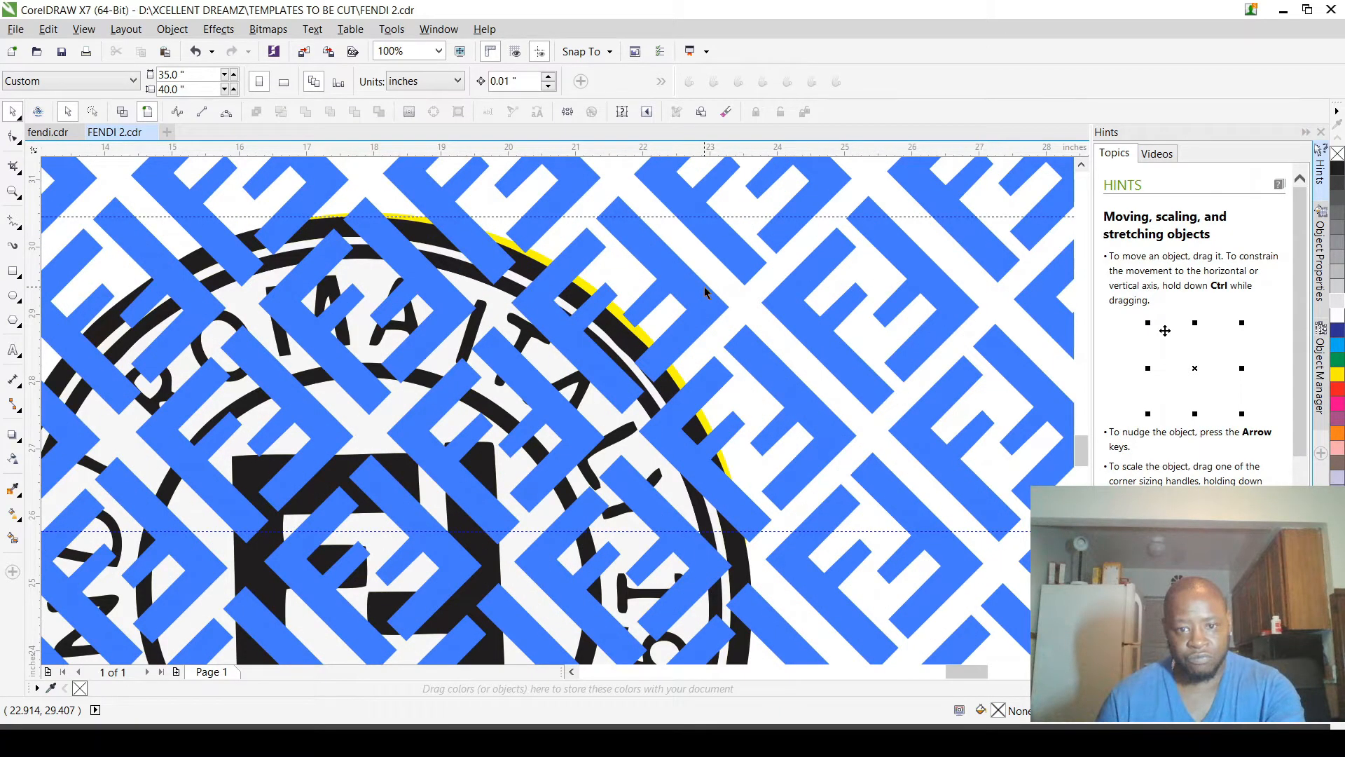
Step: Duplicate the yellow backing circle as a smaller concentric circle about 6.985 in wide around the FF emblem
scroll(704, 287, down, 1)
click(677, 339)
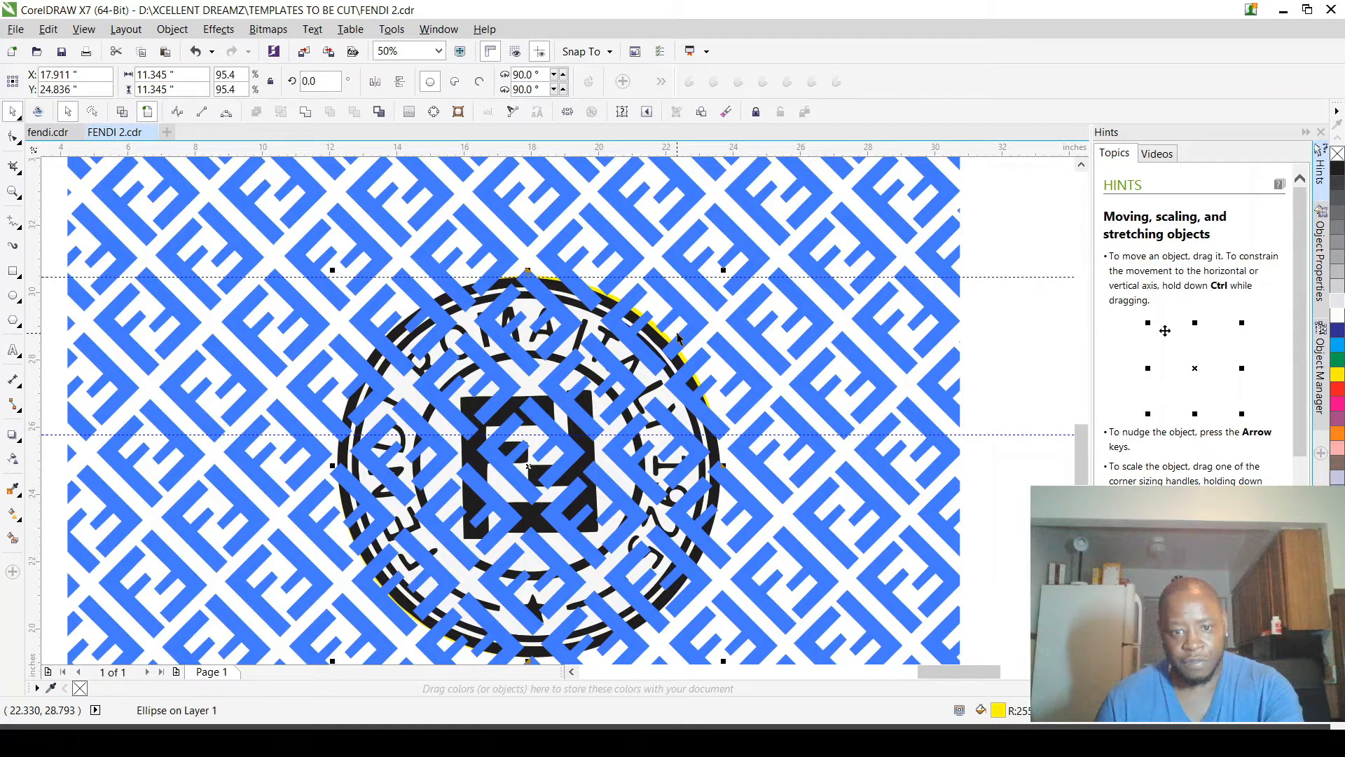
scroll(677, 339, up, 4)
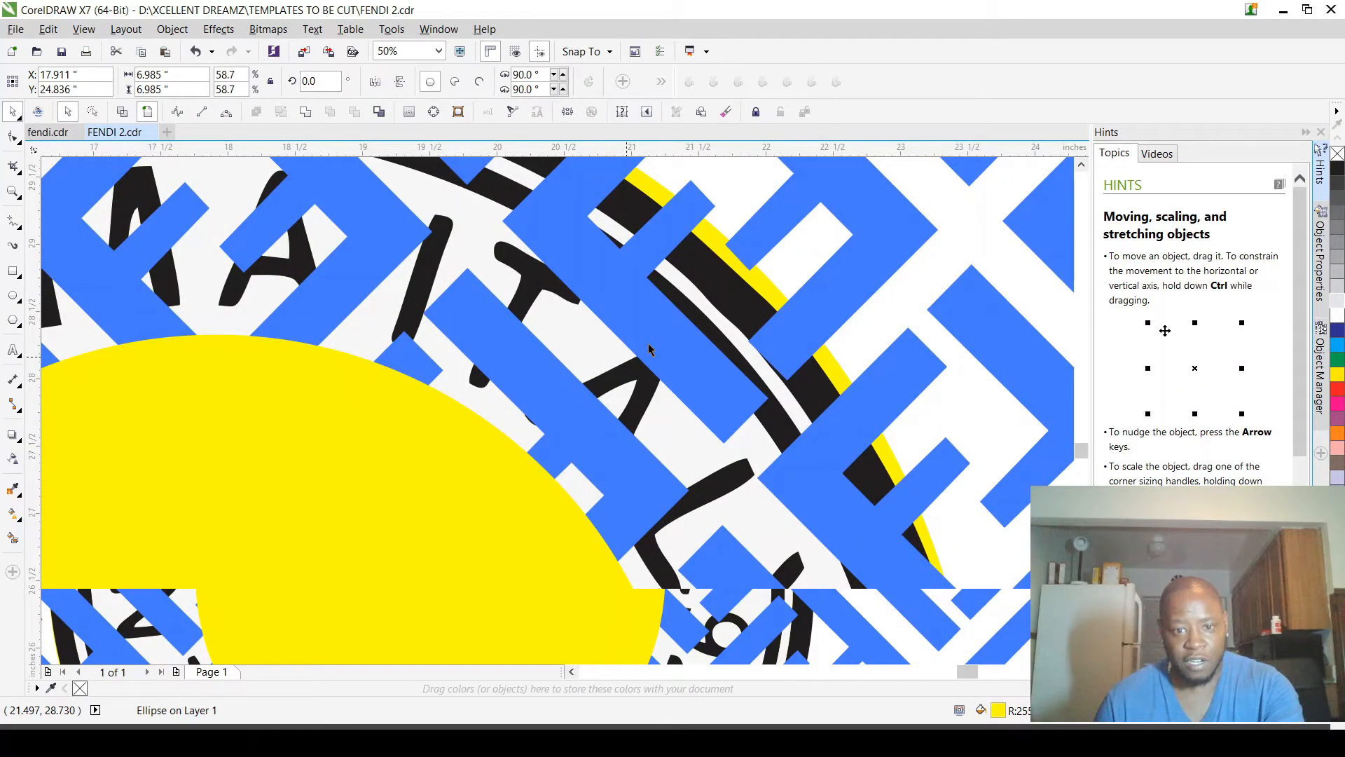
Step: Switch to wireframe view and fit the small yellow circle to the logo's inner ring, about 6.837 in wide
key(shift+F9)
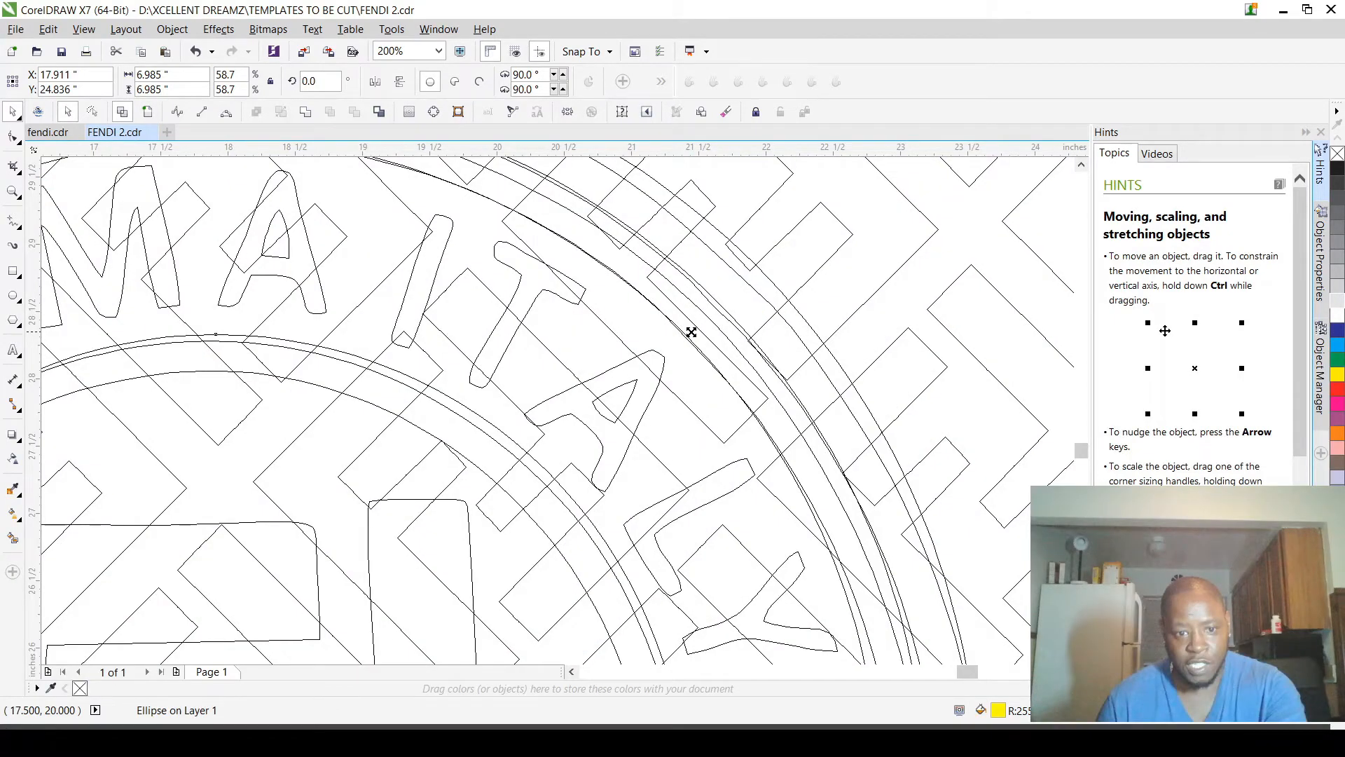
drag(692, 332, 682, 341)
scroll(482, 503, up, 1)
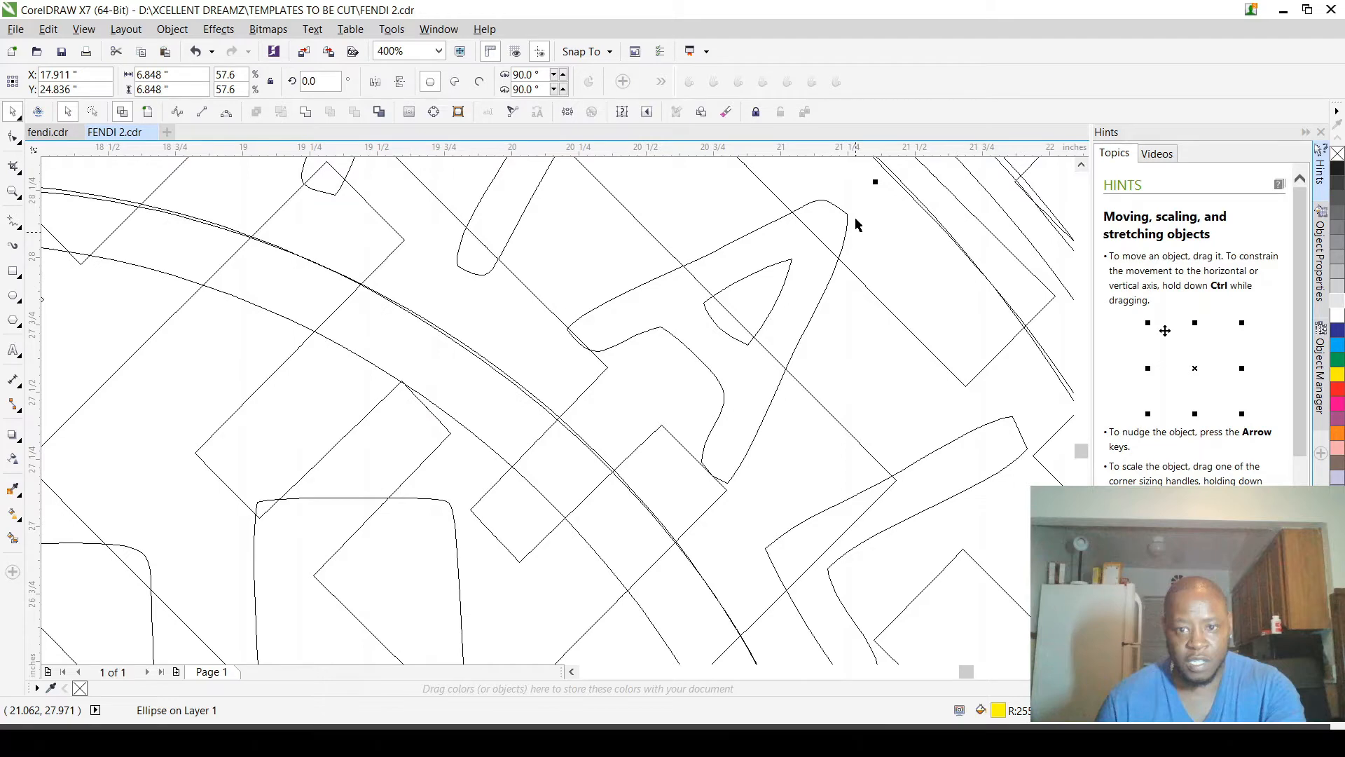
scroll(856, 225, down, 2)
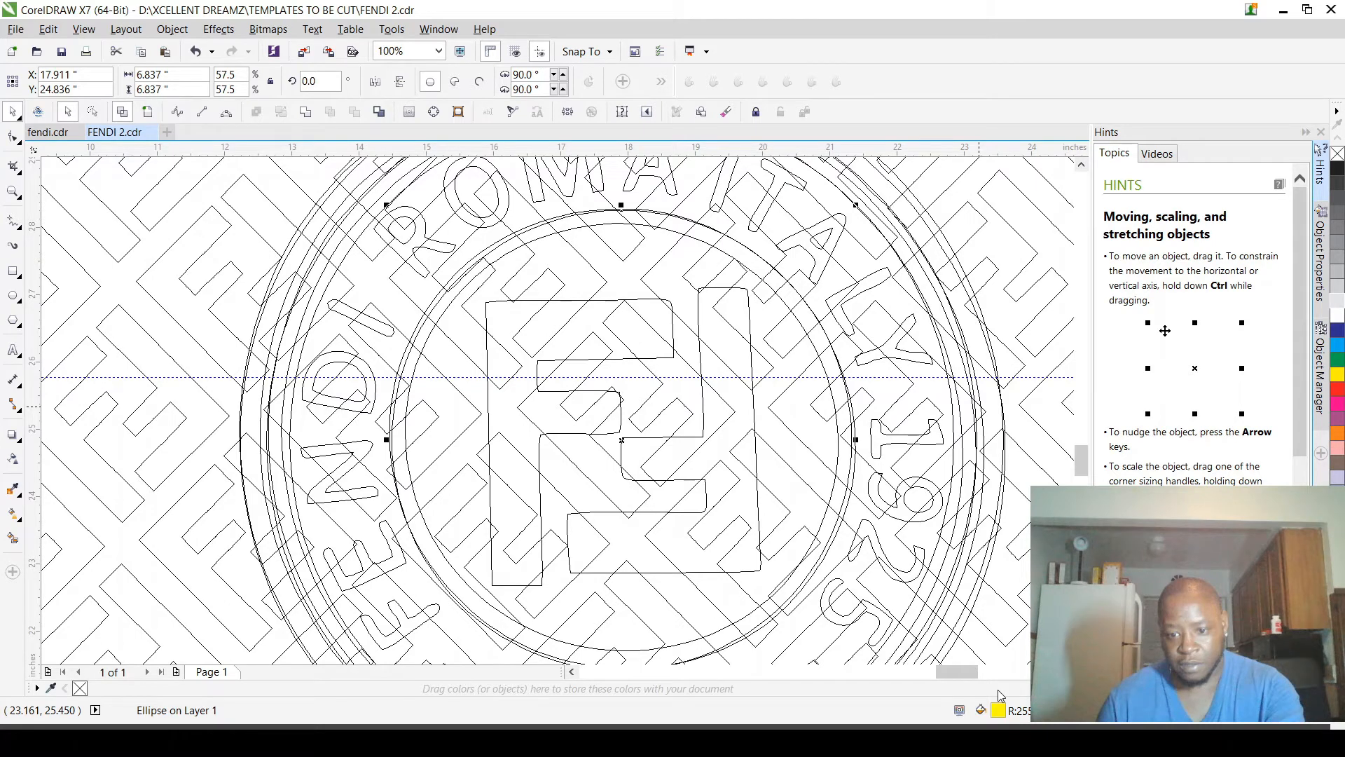
Step: Restore the filled view, fill the inner circle with brown, and send it to the back
scroll(1051, 317, down, 2)
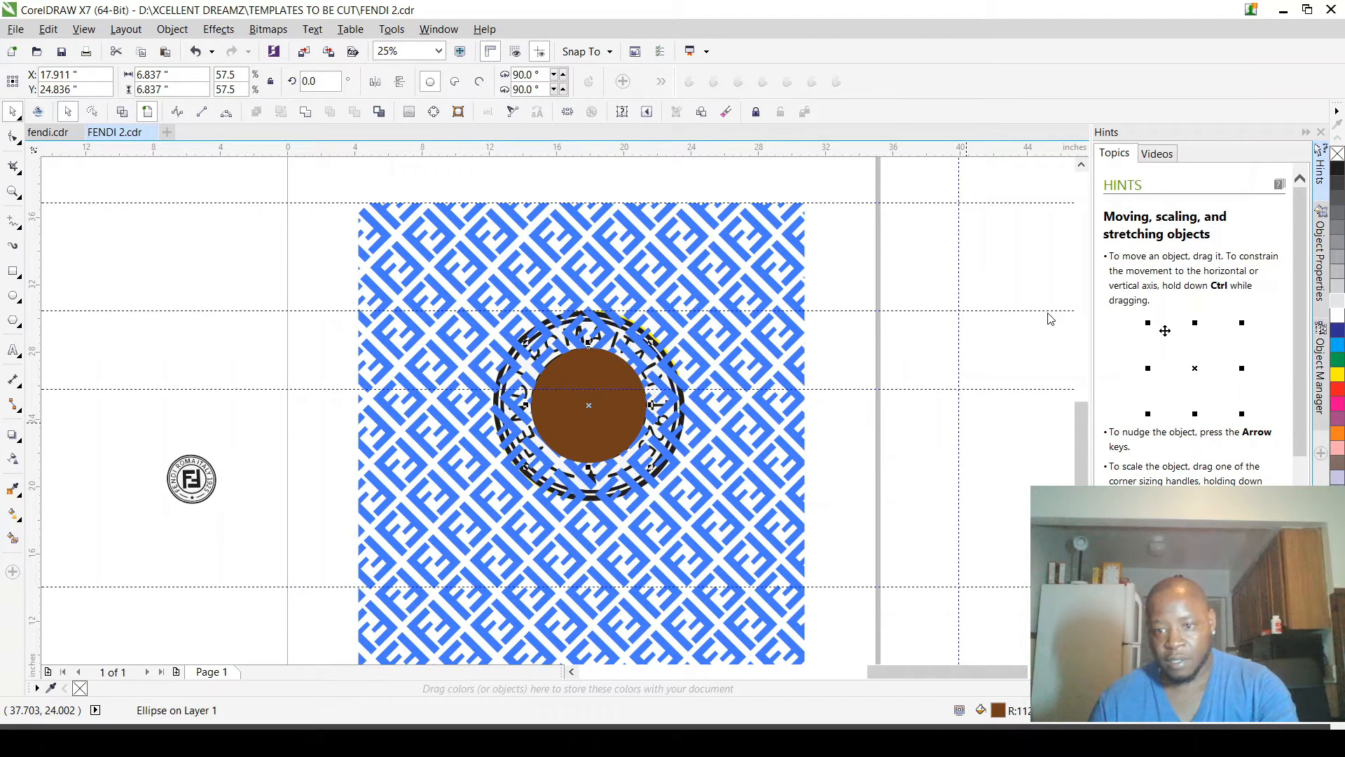
scroll(604, 397, up, 1)
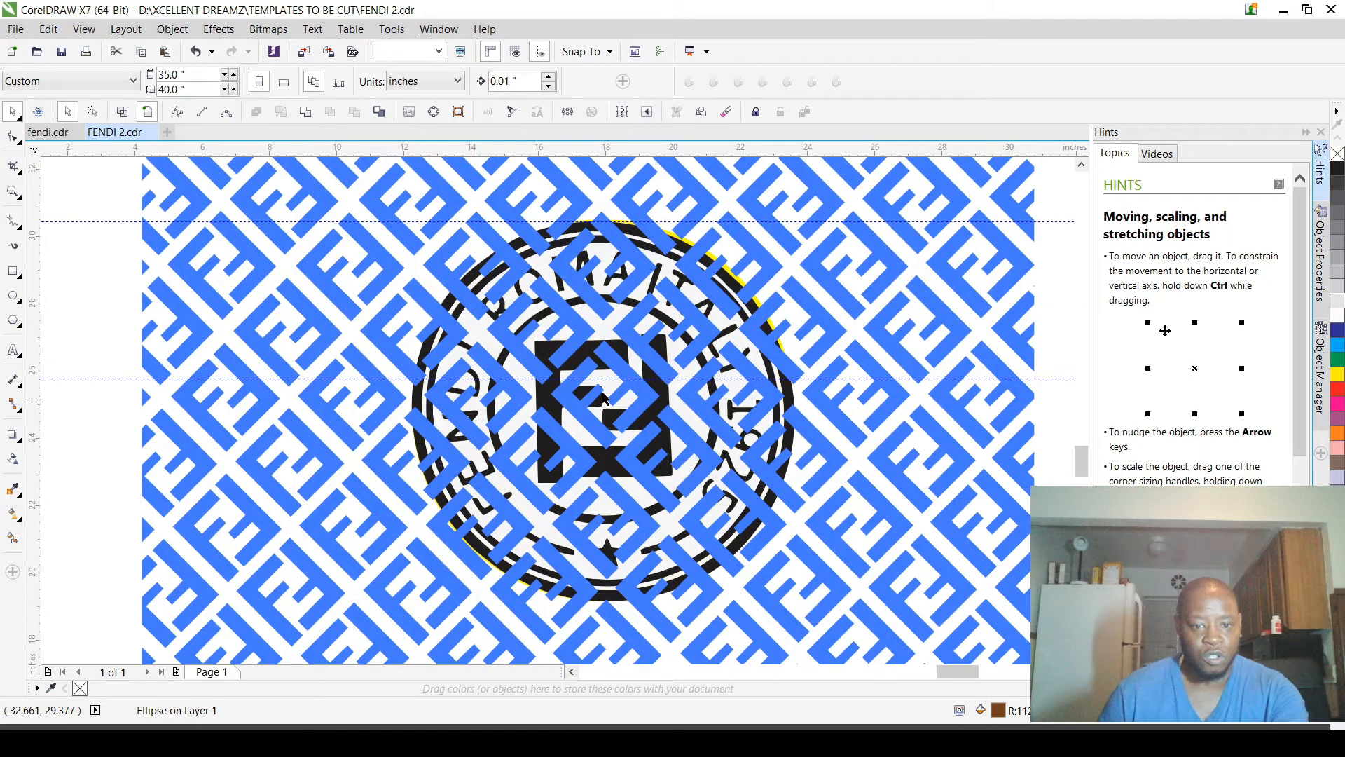
scroll(637, 371, down, 1)
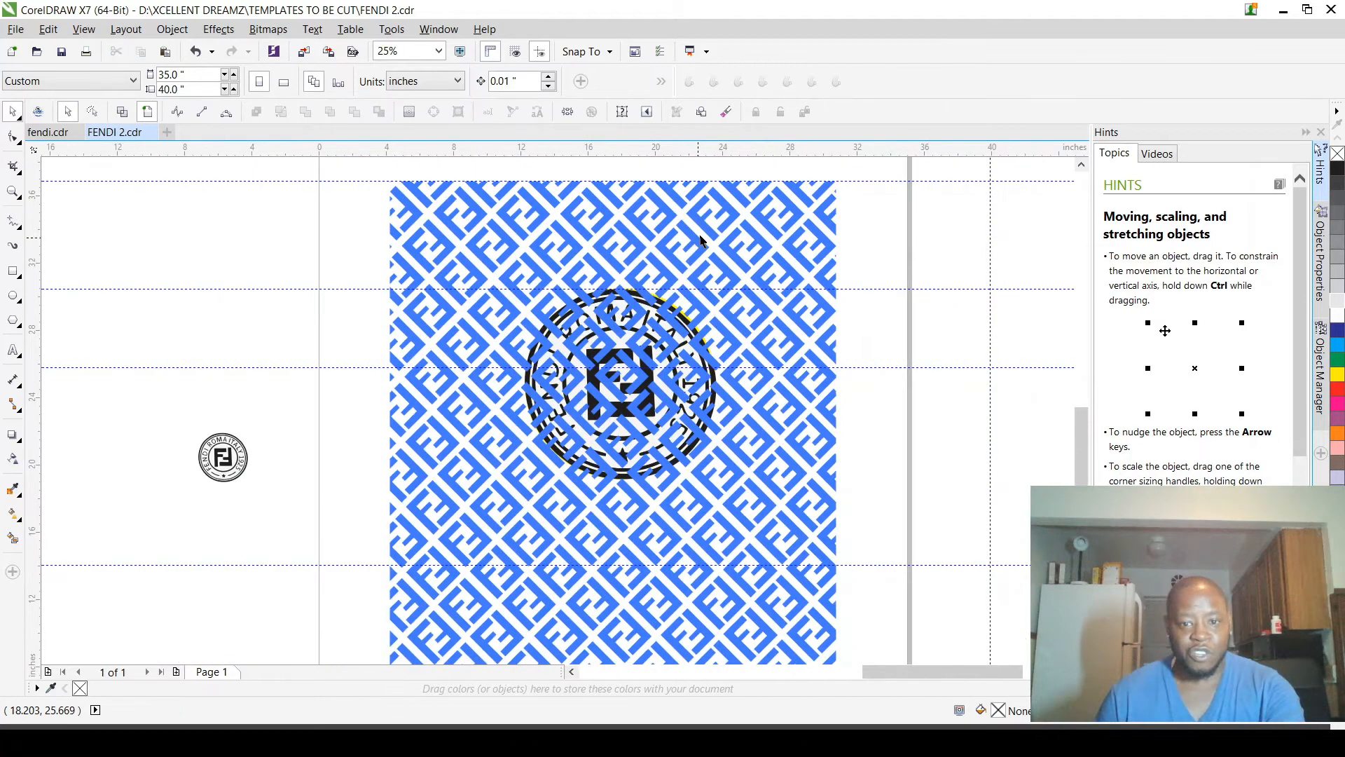
Step: Send the blue FF pattern group to the back, behind the logo and its backing circles
click(701, 241)
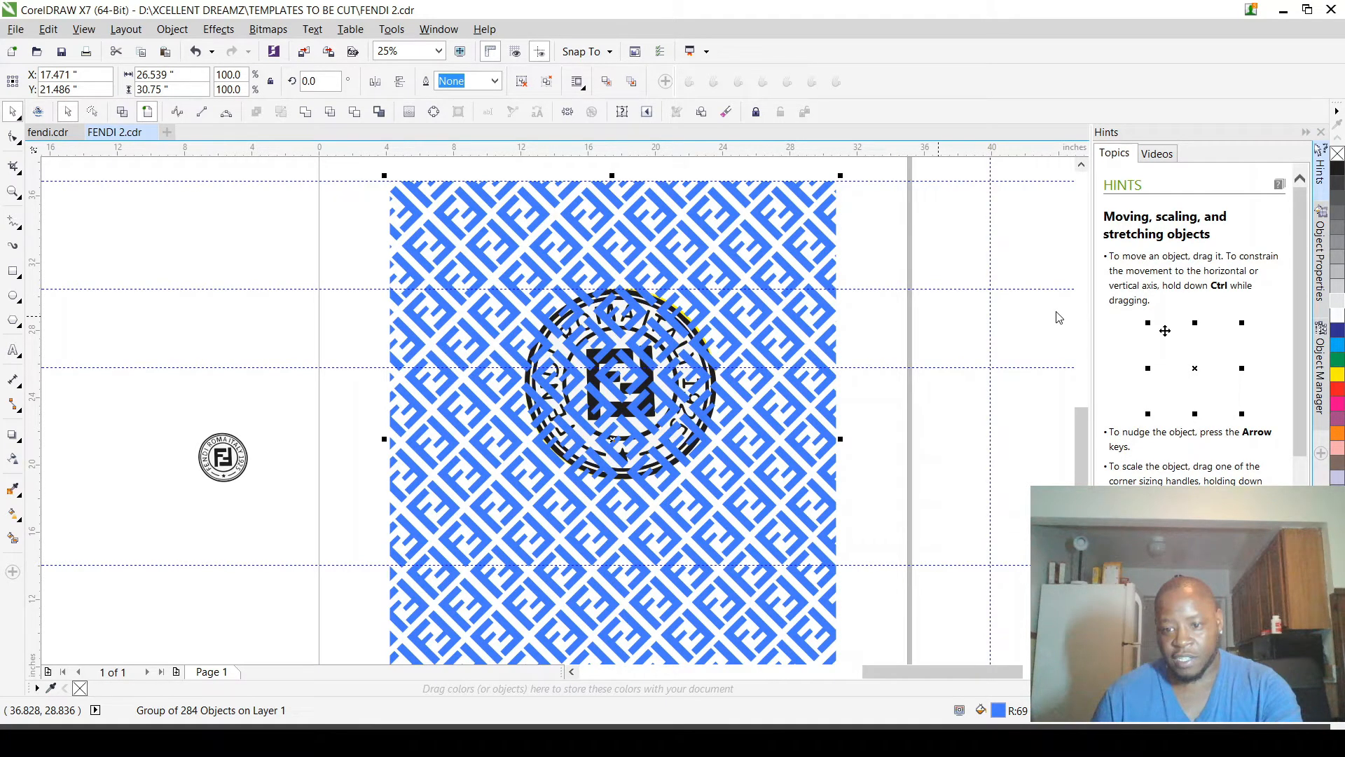
click(1058, 318)
scroll(629, 281, up, 2)
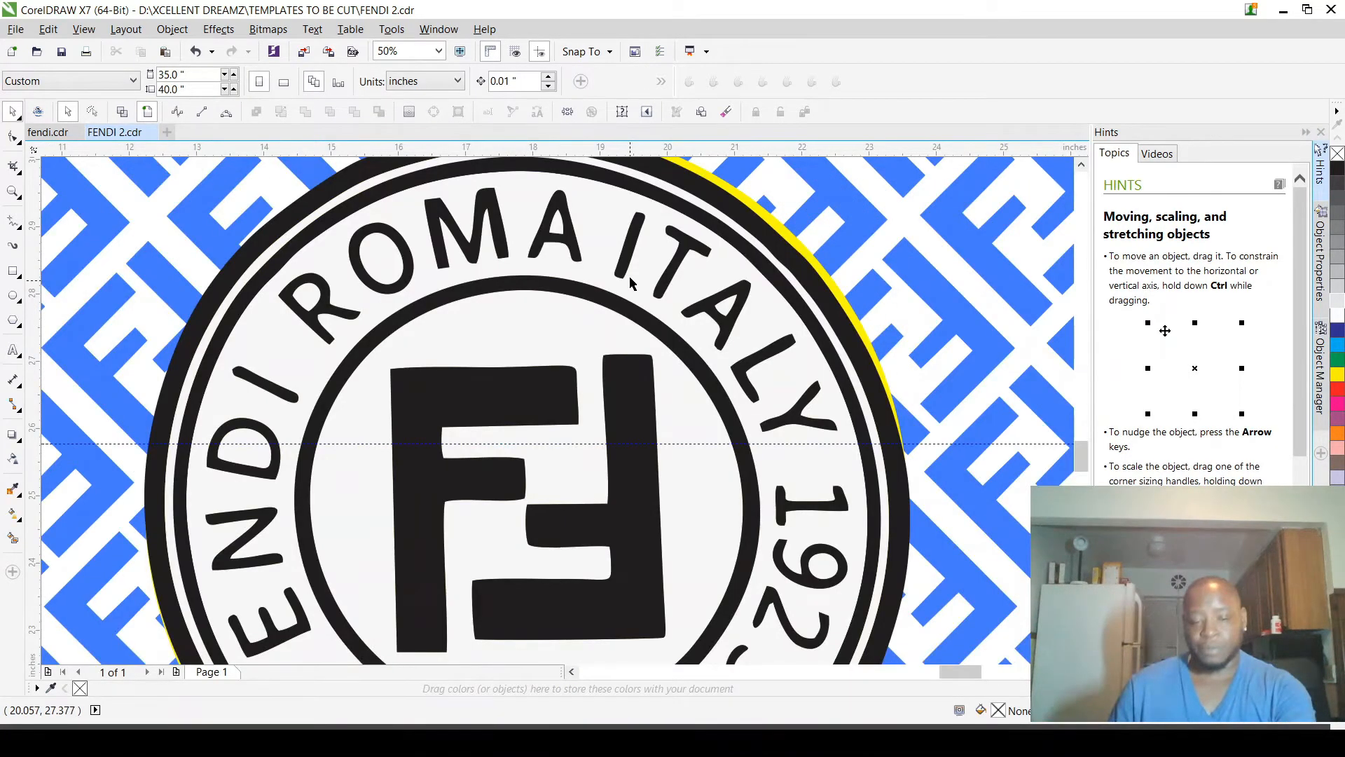
Step: Try bringing the brown inner circle and the navy circle to the front of the stacked circles
scroll(629, 282, up, 2)
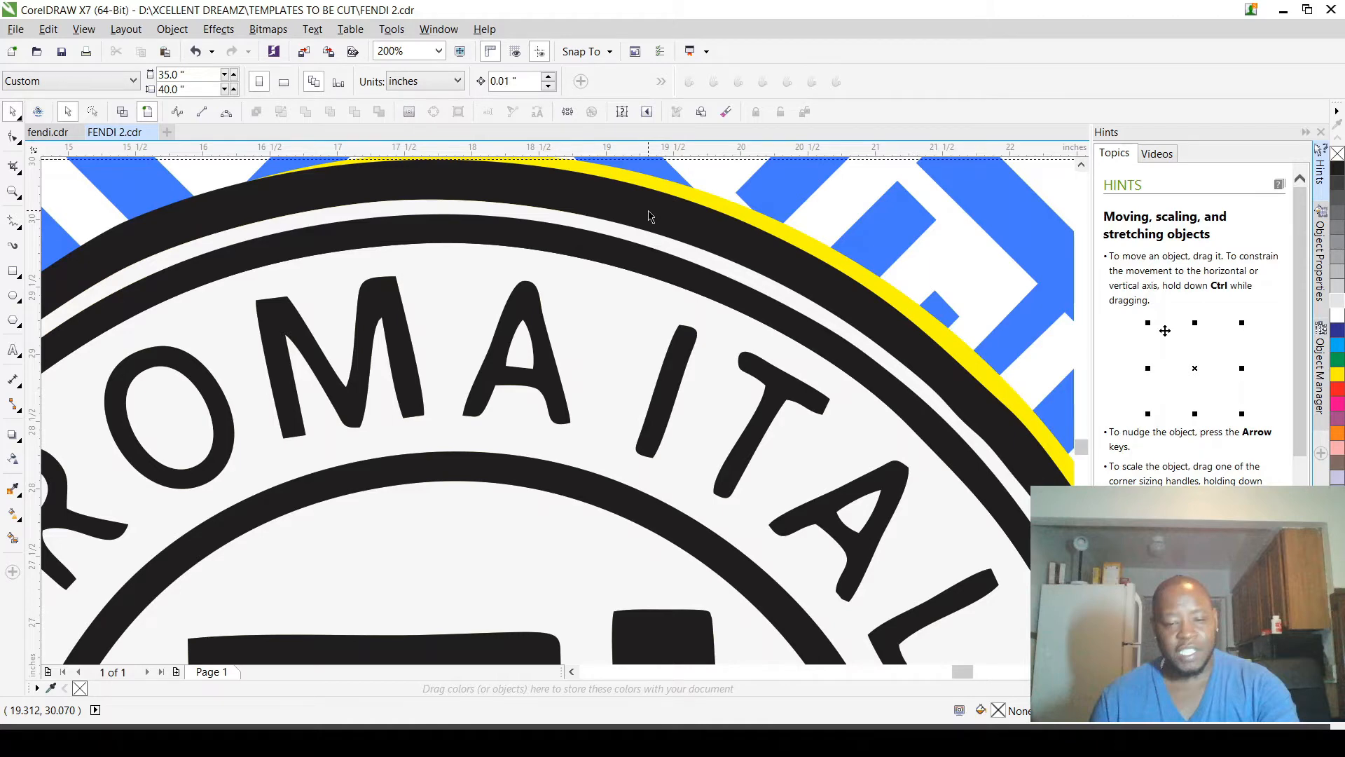
scroll(649, 217, down, 1)
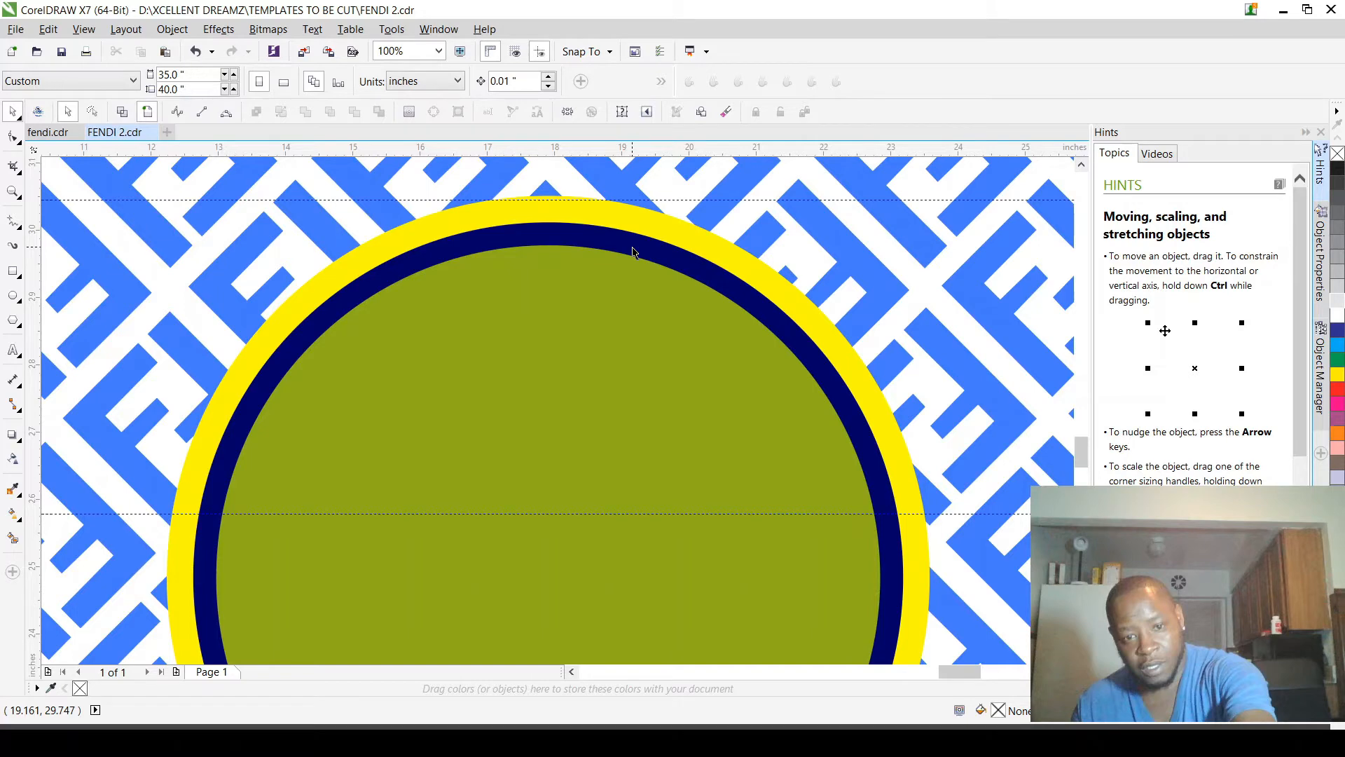
scroll(633, 252, down, 1)
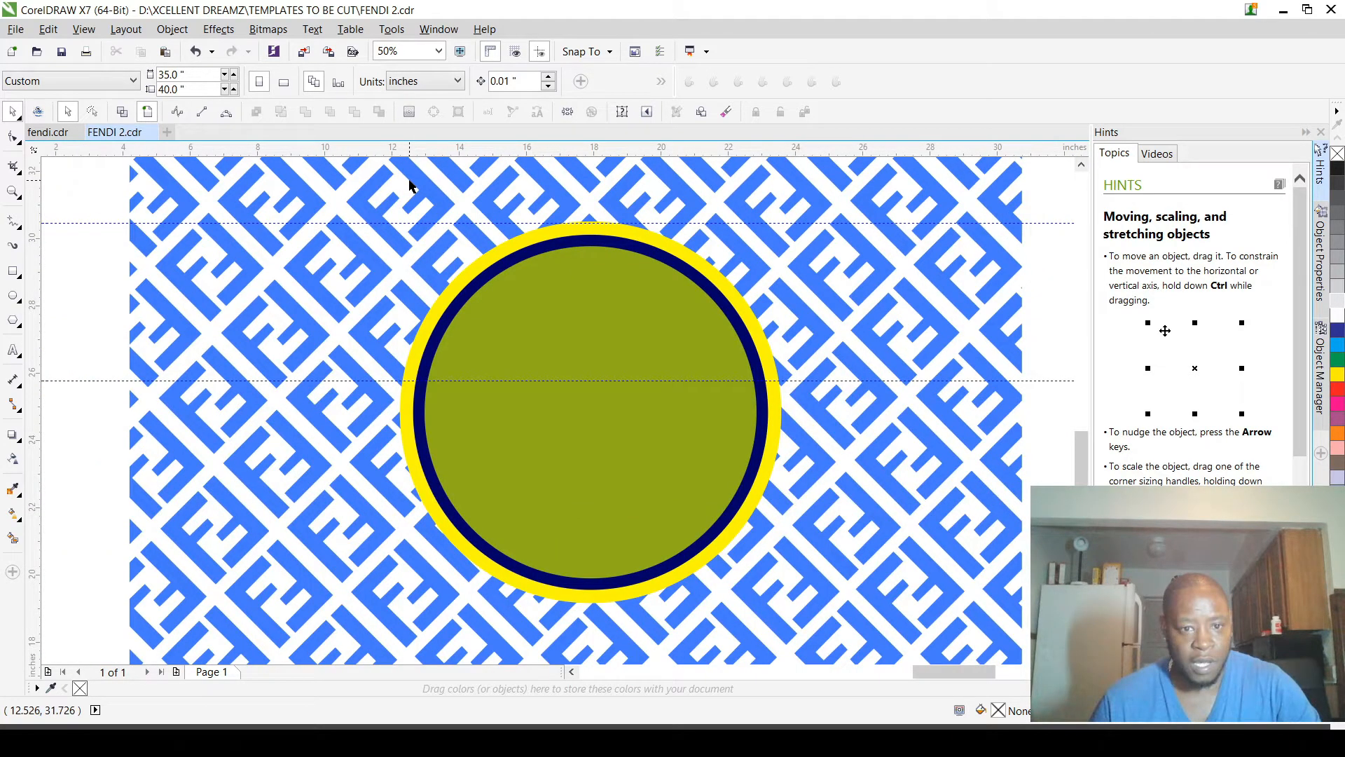
drag(398, 181, 807, 607)
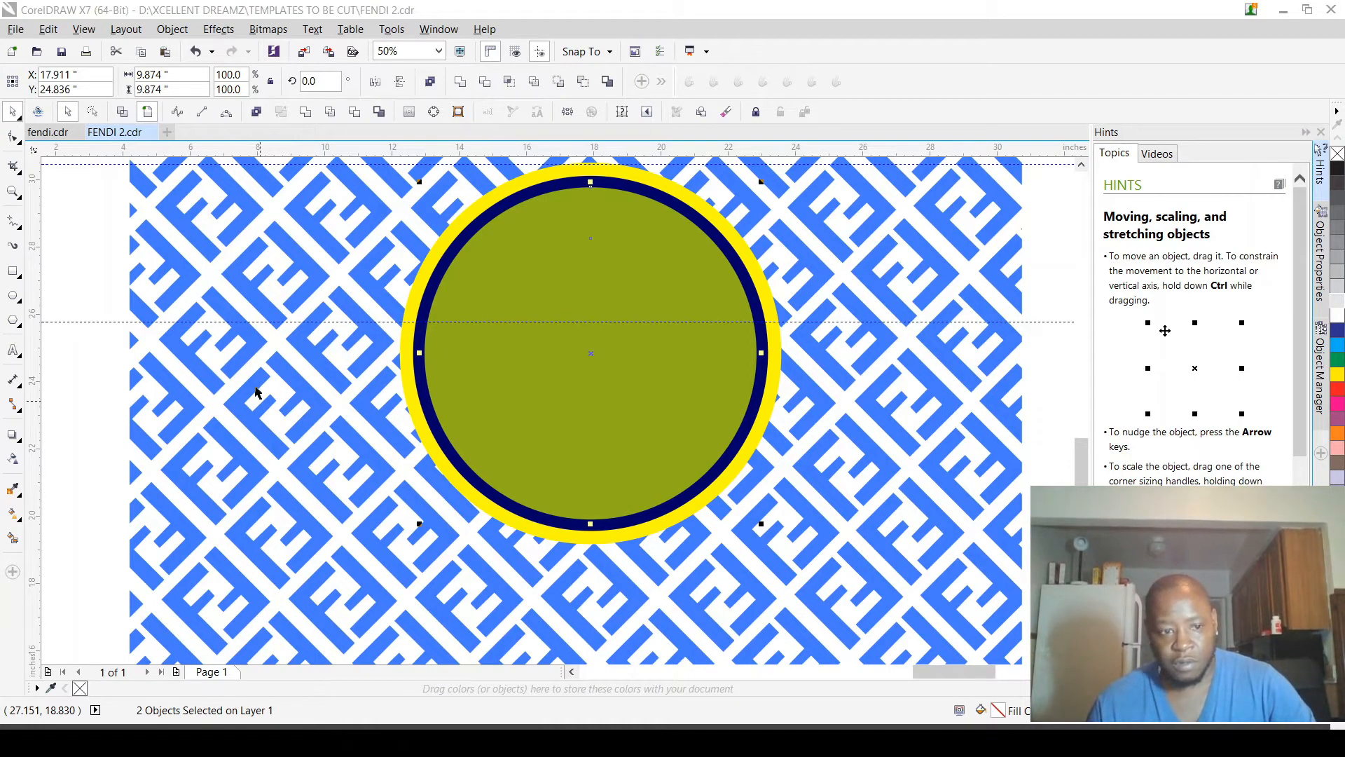
click(149, 293)
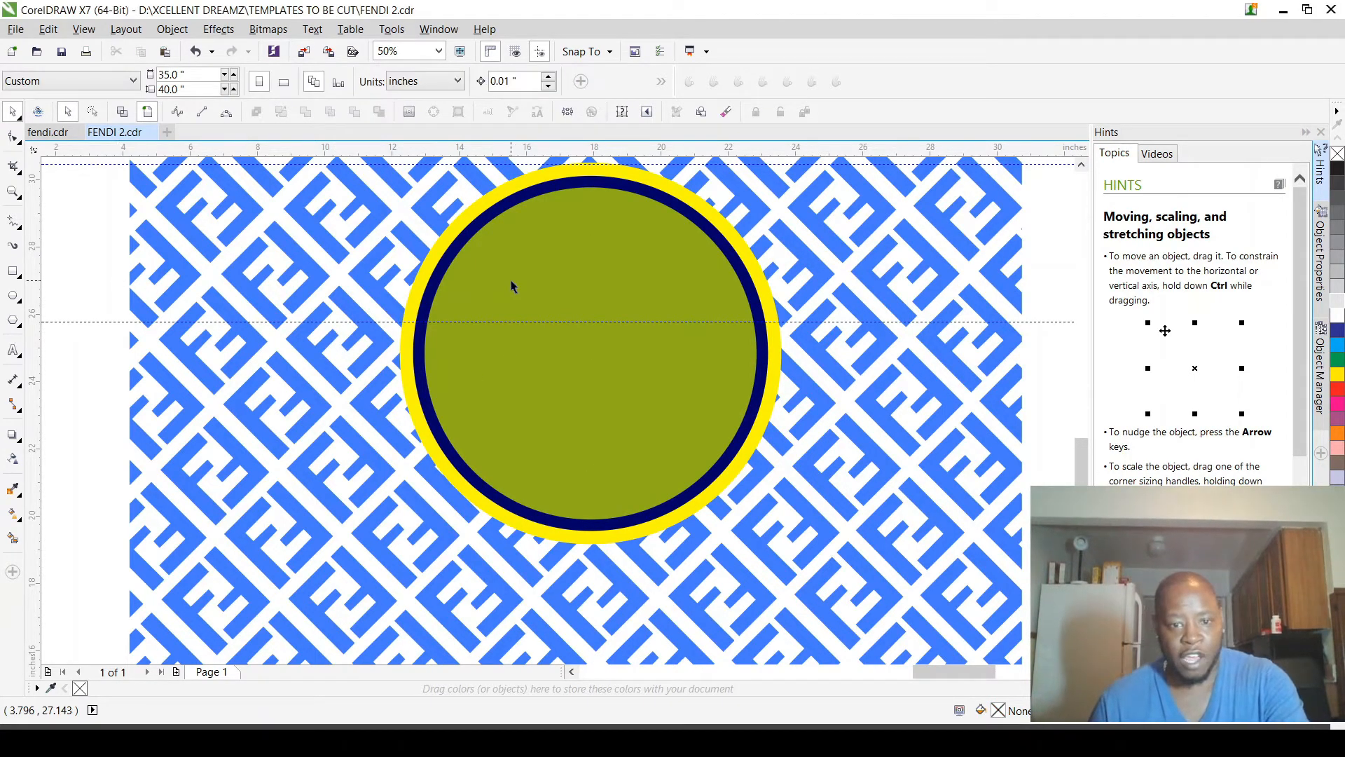
click(530, 286)
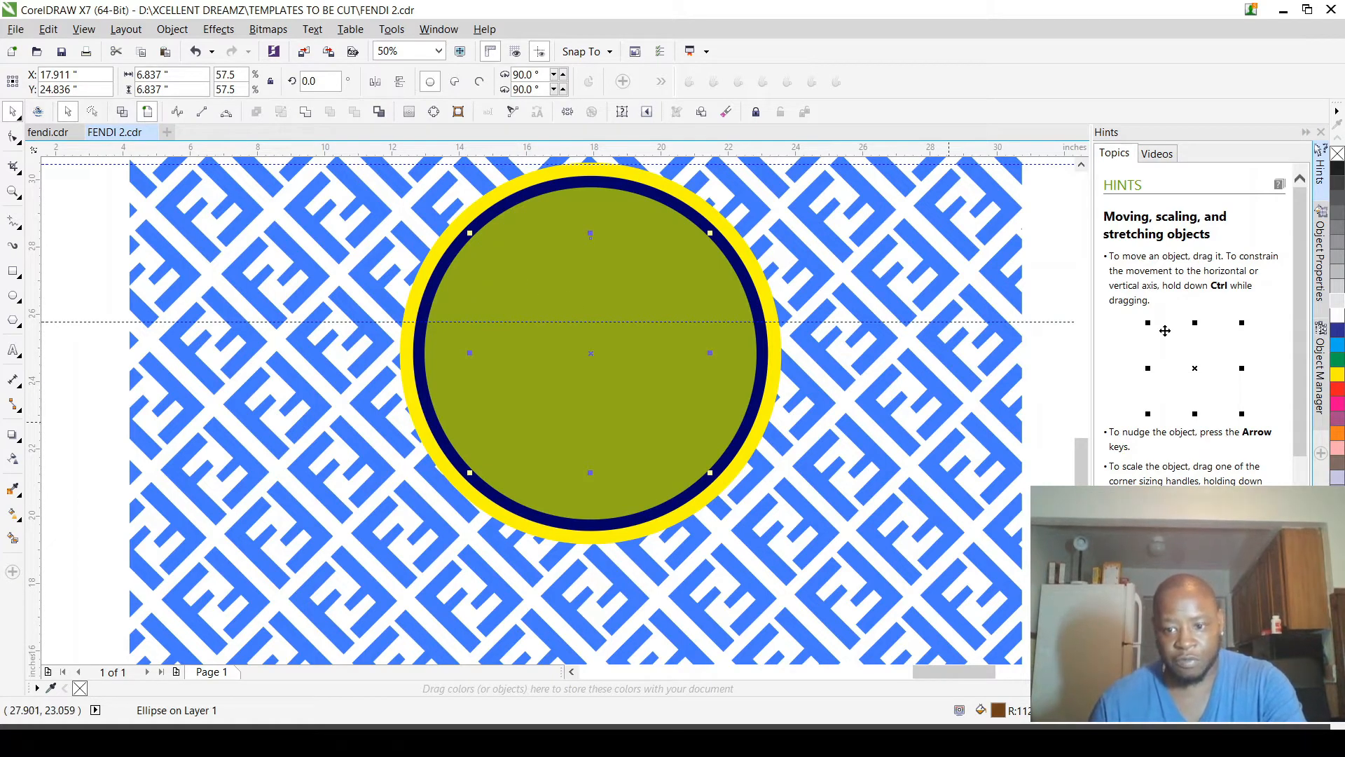
key(shift+Page_Up)
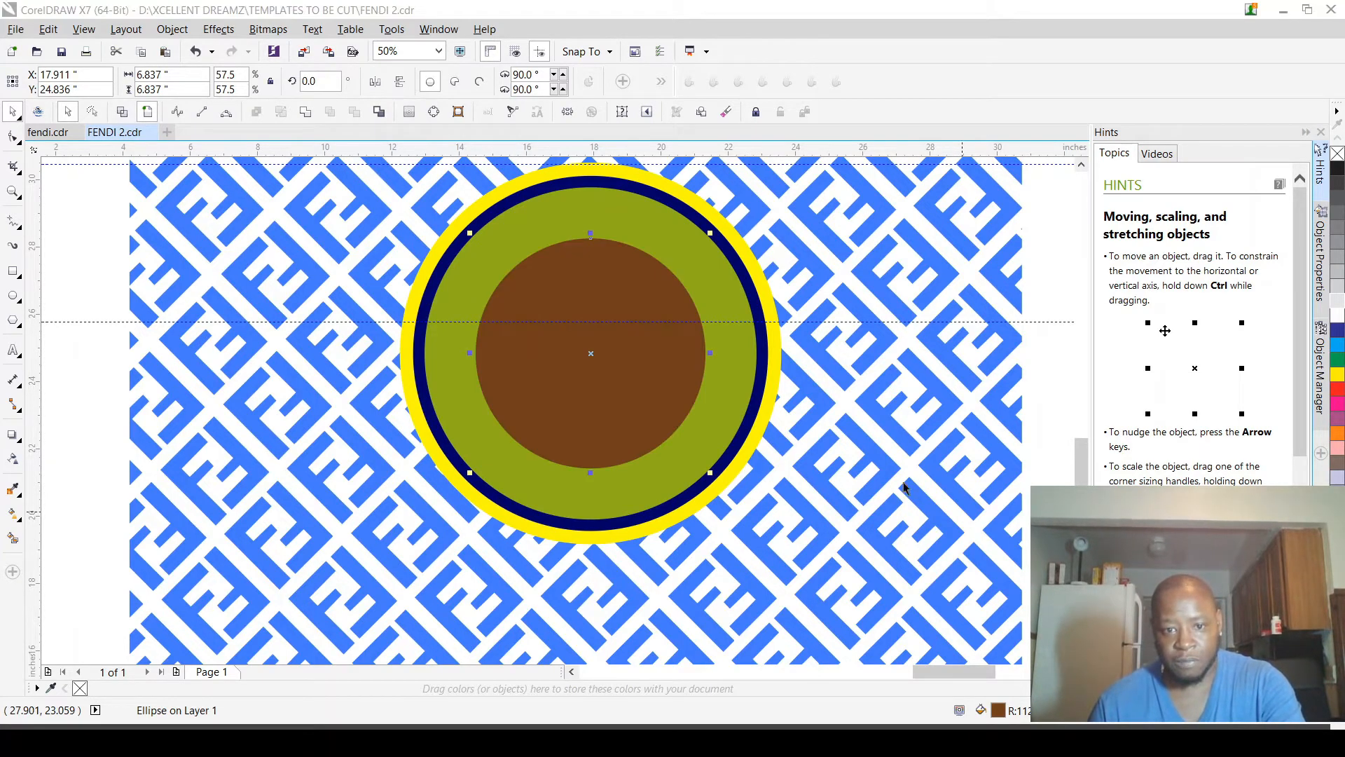
click(558, 220)
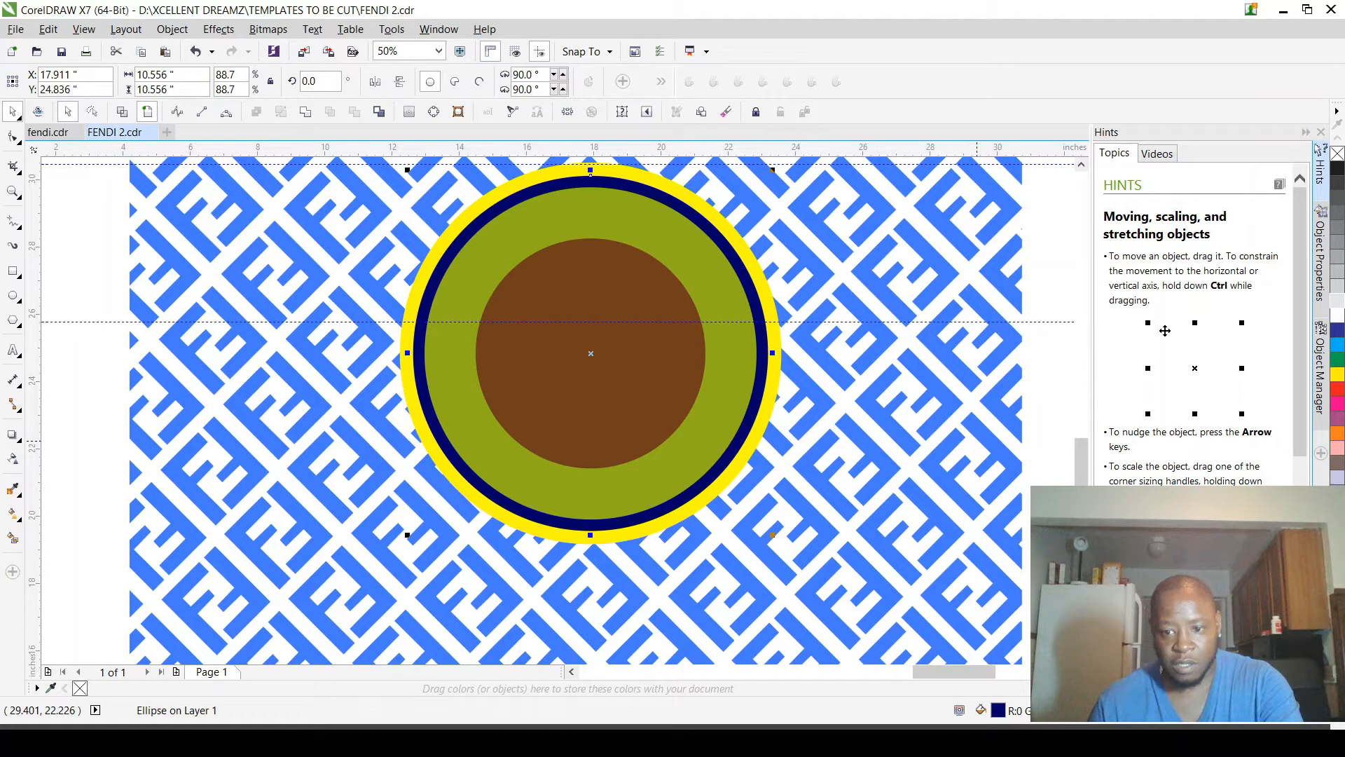
key(shift+Page_Up)
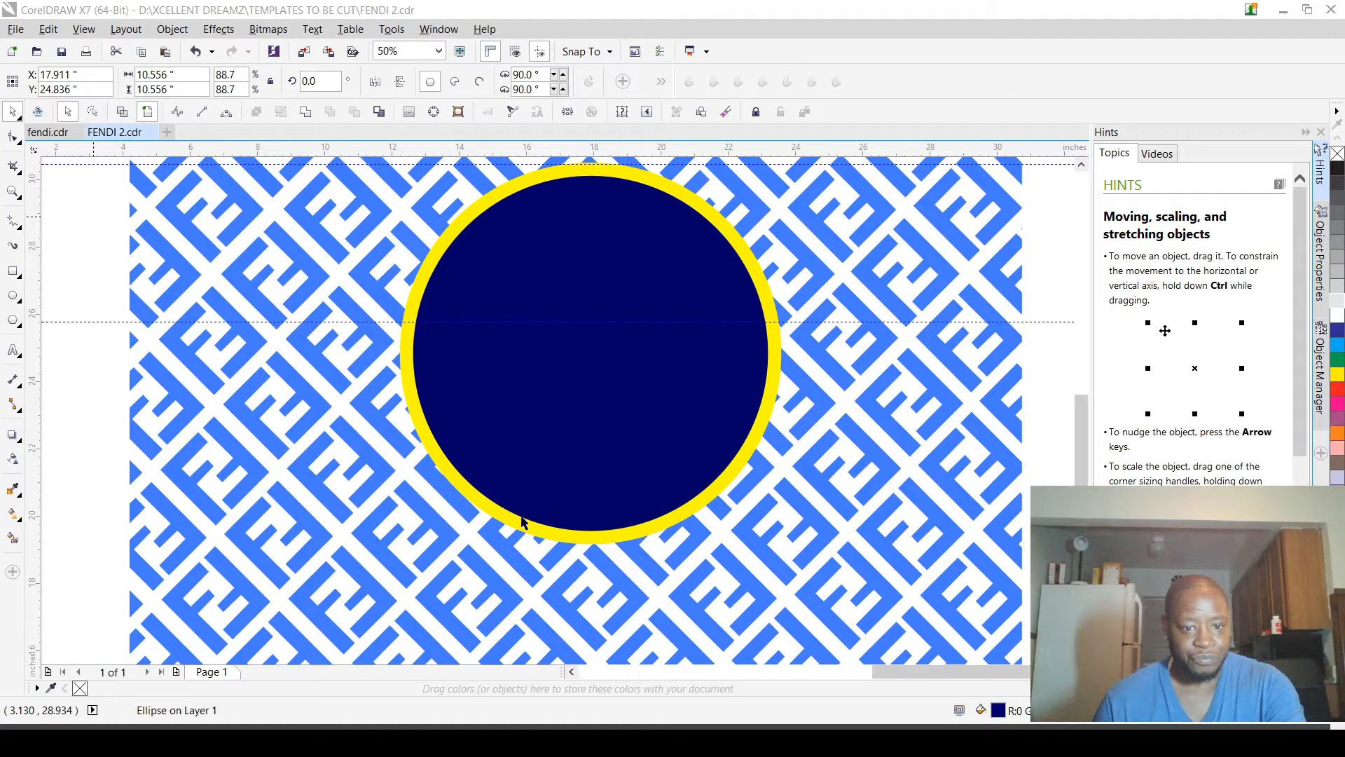
Step: Inspect the stacked circles in wireframe view and undo the circle reordering and the removal of the large logo
scroll(522, 522, down, 1)
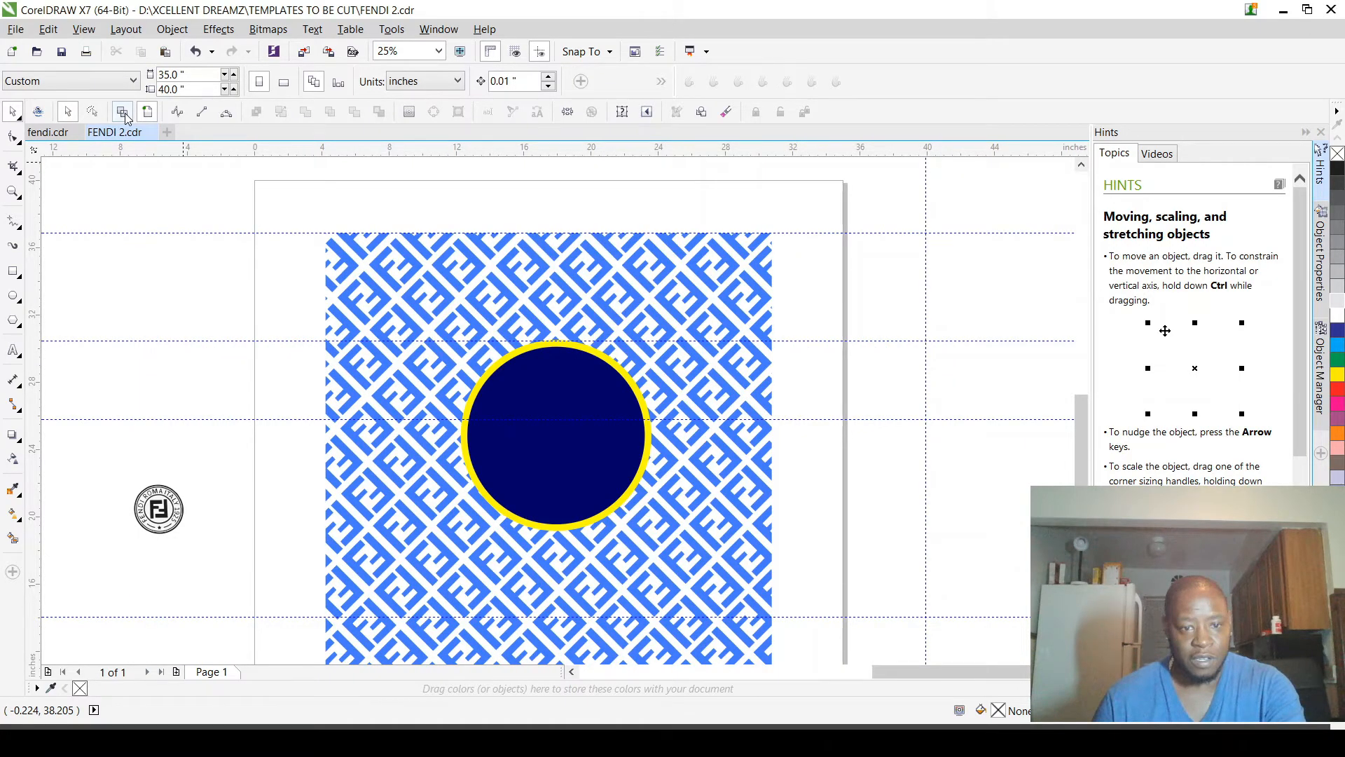
click(124, 114)
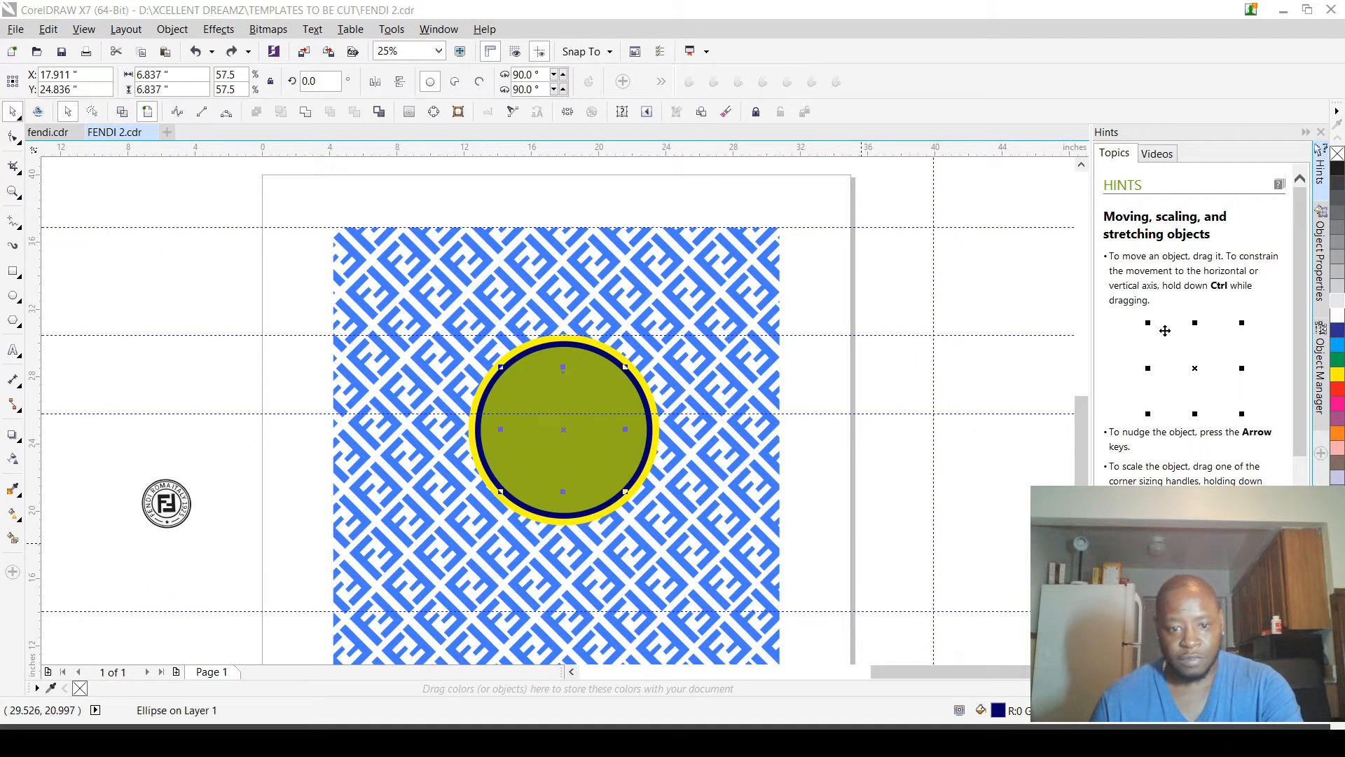
key(ctrl+z)
key(ctrl+z)
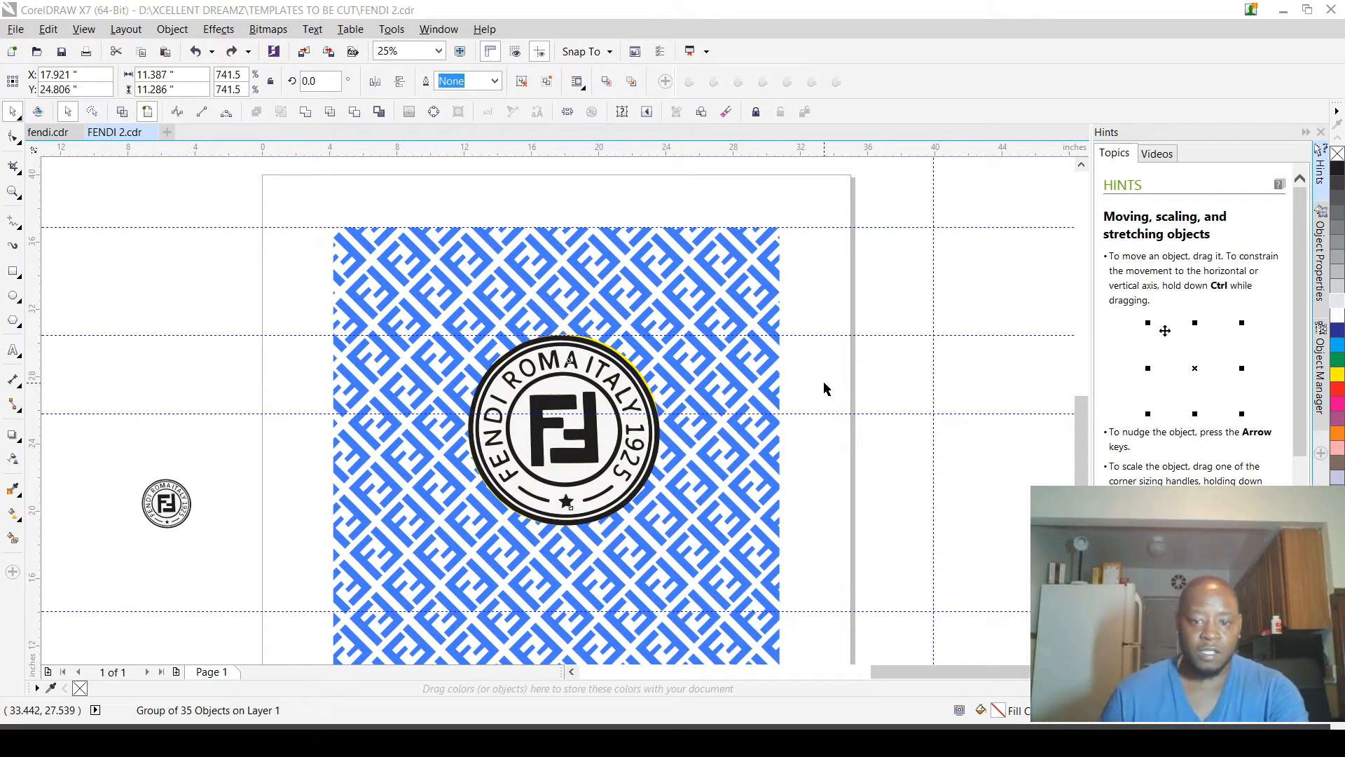
Step: Ungroup the large round Fendi logo and delete its outermost black ring shape
scroll(588, 403, up, 4)
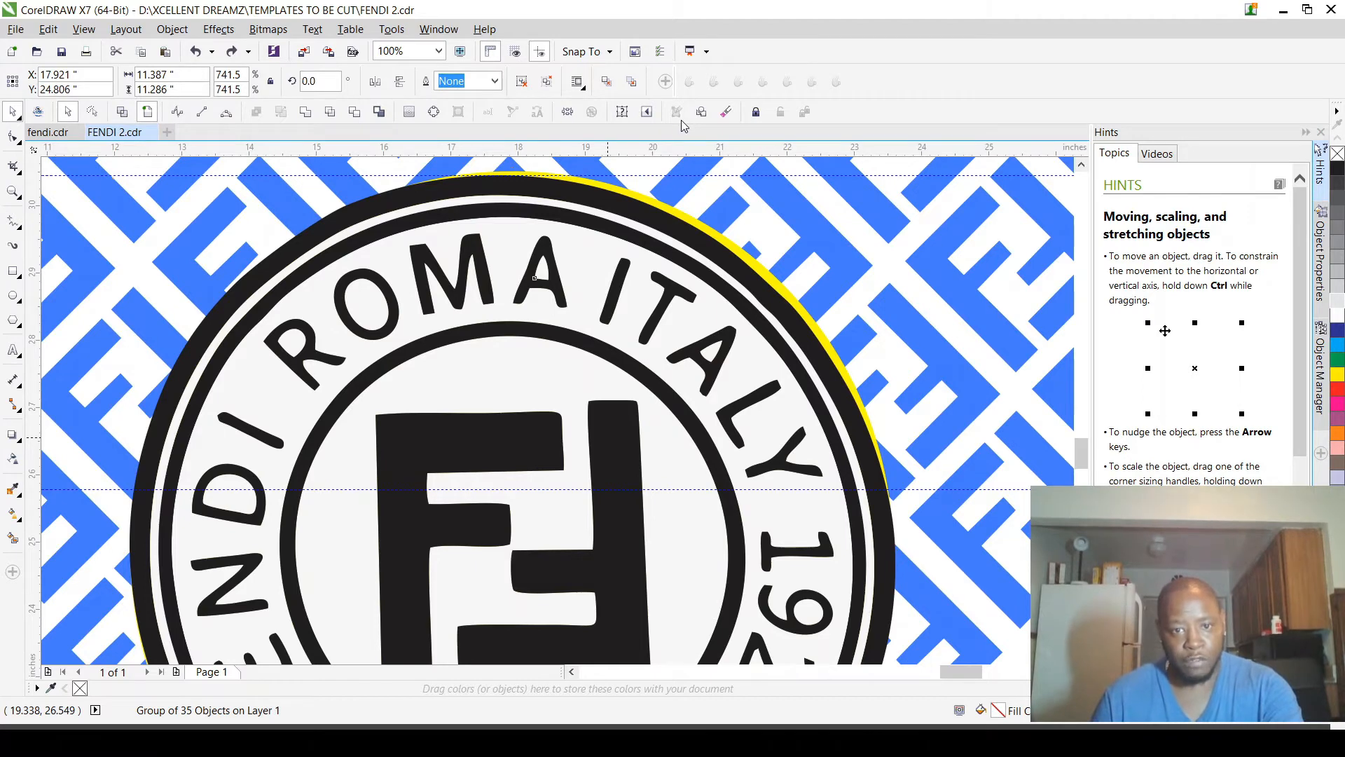
key(ctrl+u)
scroll(691, 326, down, 2)
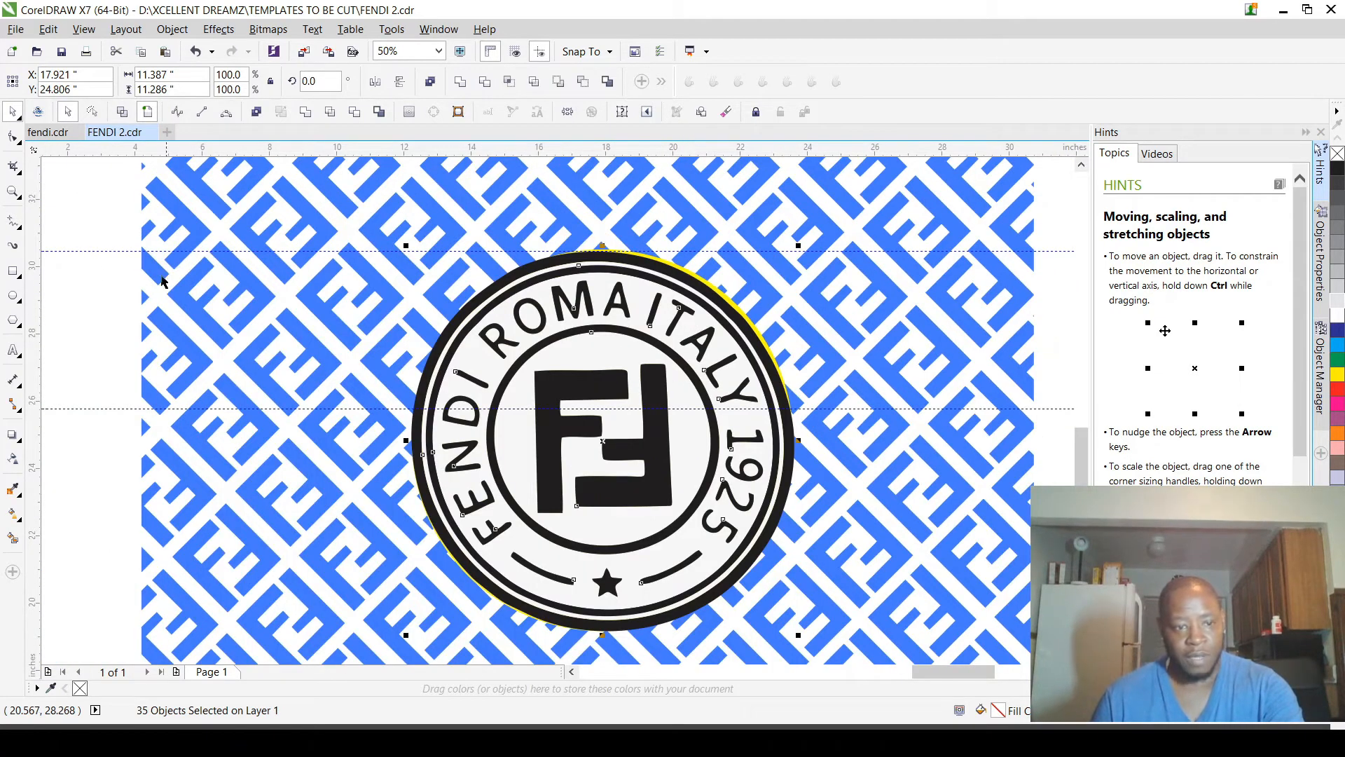
scroll(628, 278, up, 4)
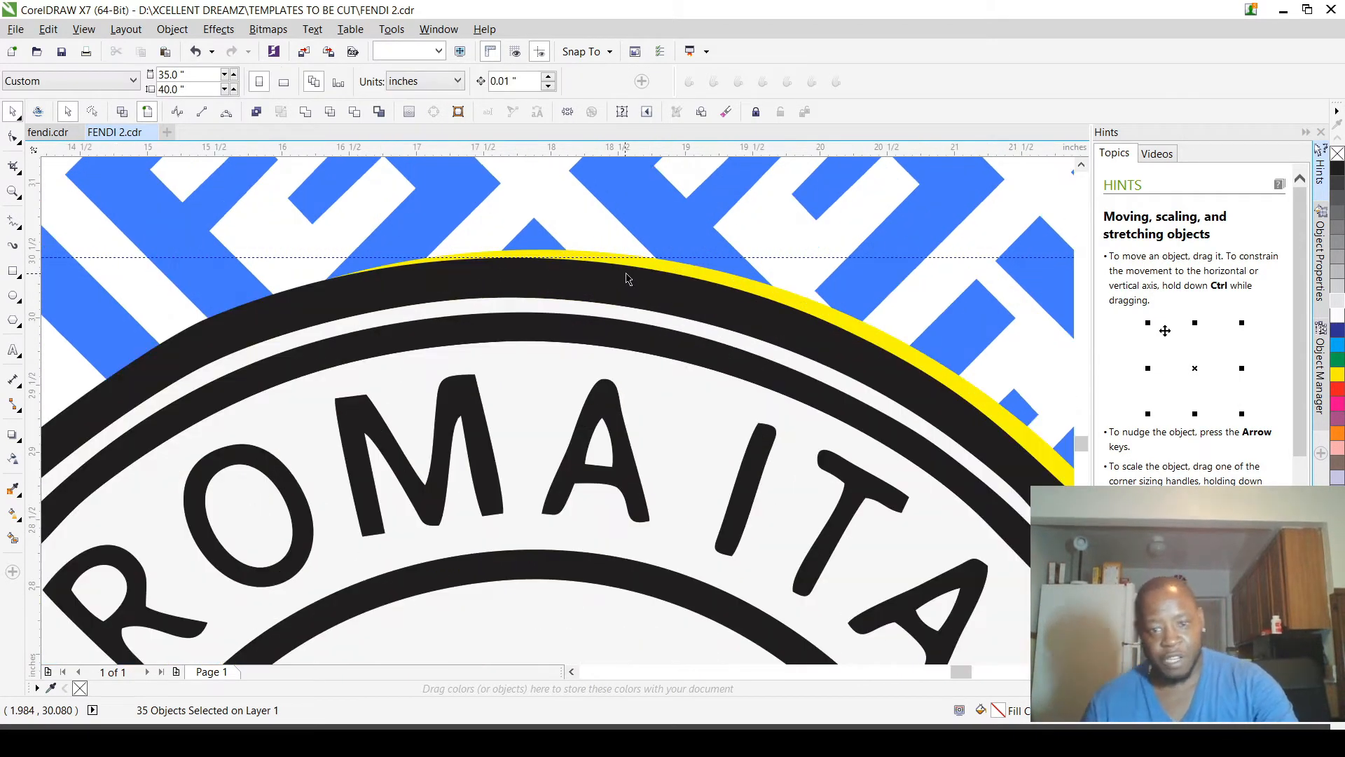
click(628, 278)
scroll(627, 280, down, 4)
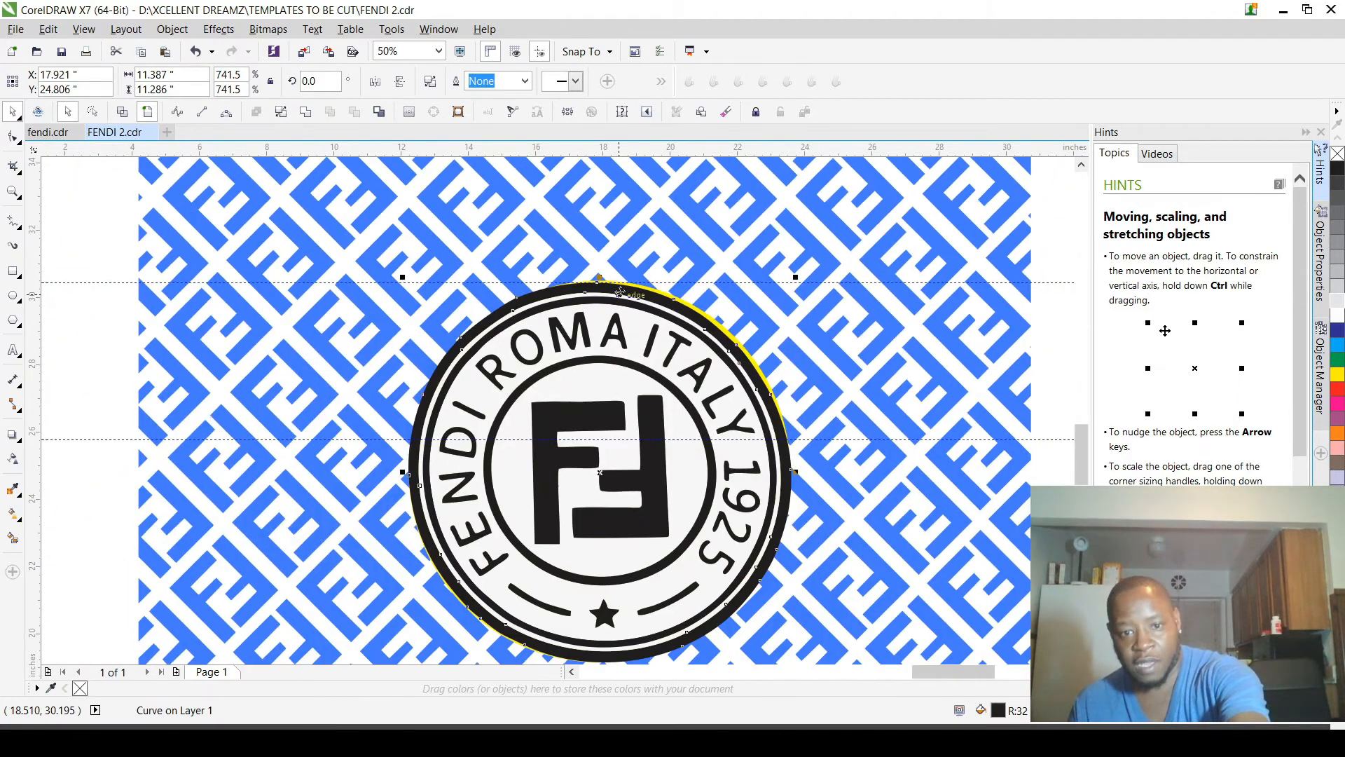
key(Delete)
Step: Inspect the gap between the logo's edge and the navy circle, and delete the logo's outer off-white disc
scroll(621, 292, up, 4)
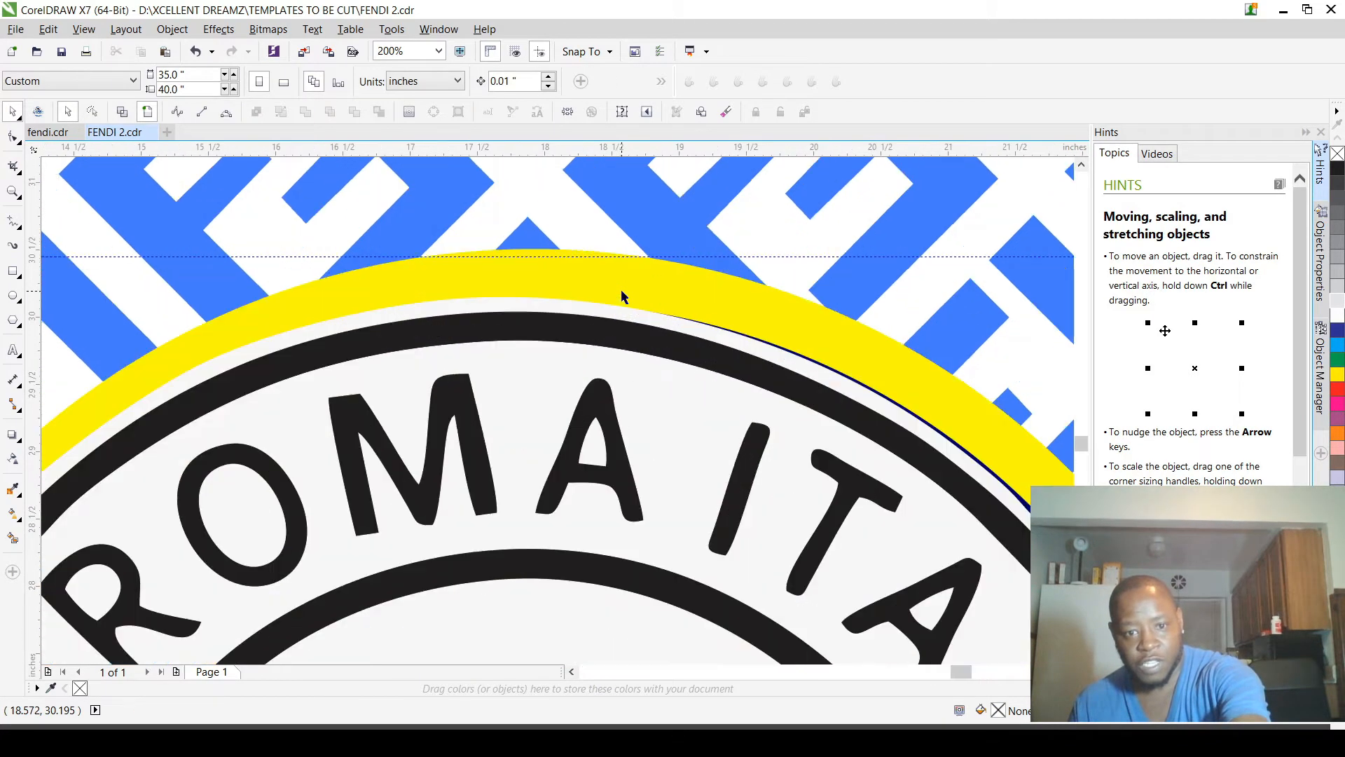
scroll(621, 290, down, 2)
scroll(766, 339, up, 4)
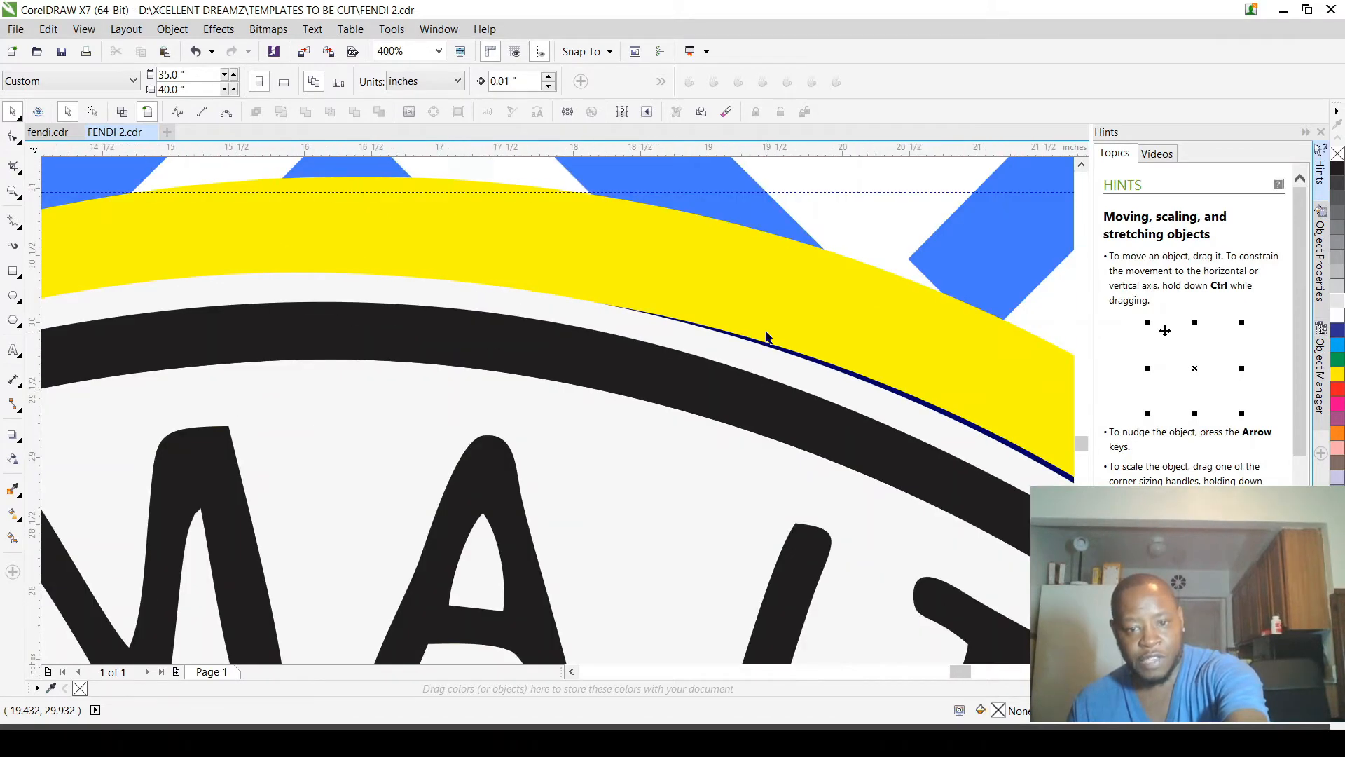
scroll(766, 339, down, 2)
scroll(771, 344, up, 8)
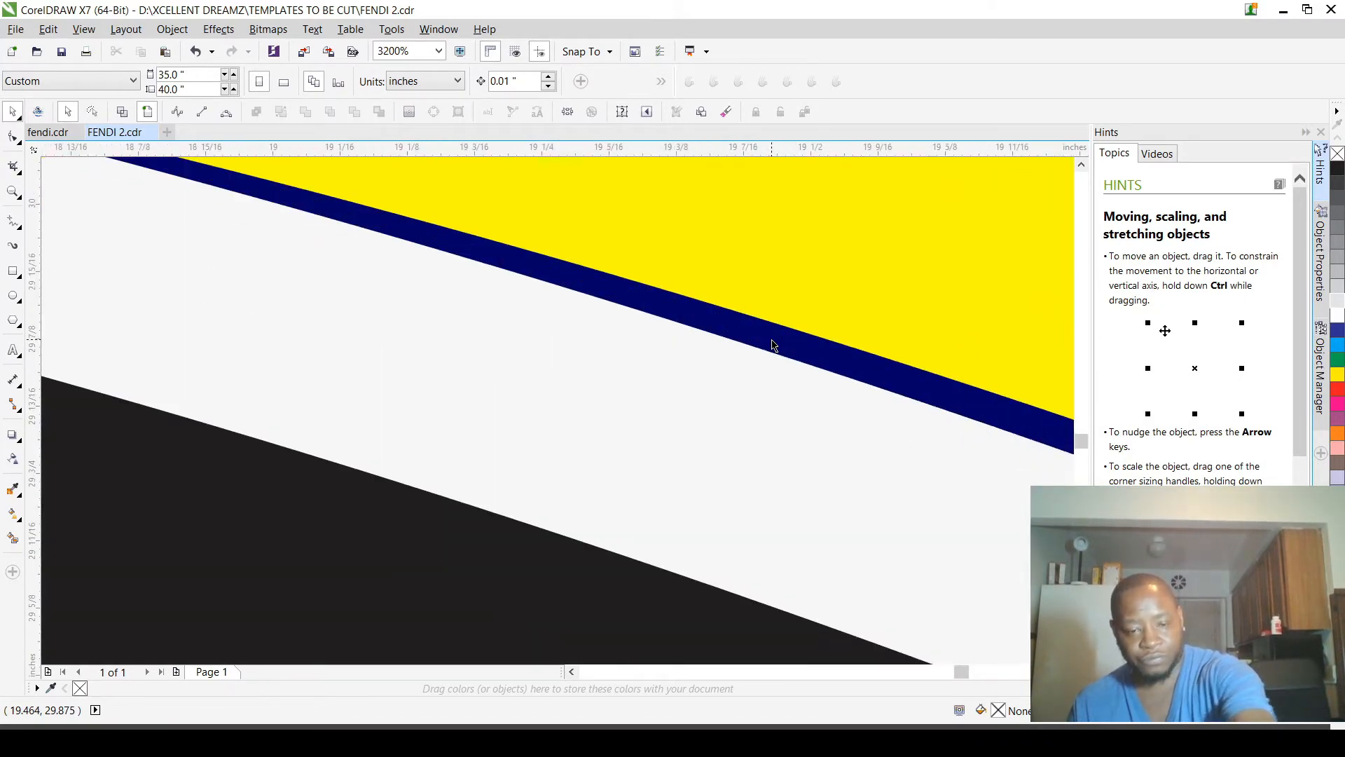
scroll(774, 345, down, 1)
scroll(750, 375, down, 1)
scroll(748, 367, down, 2)
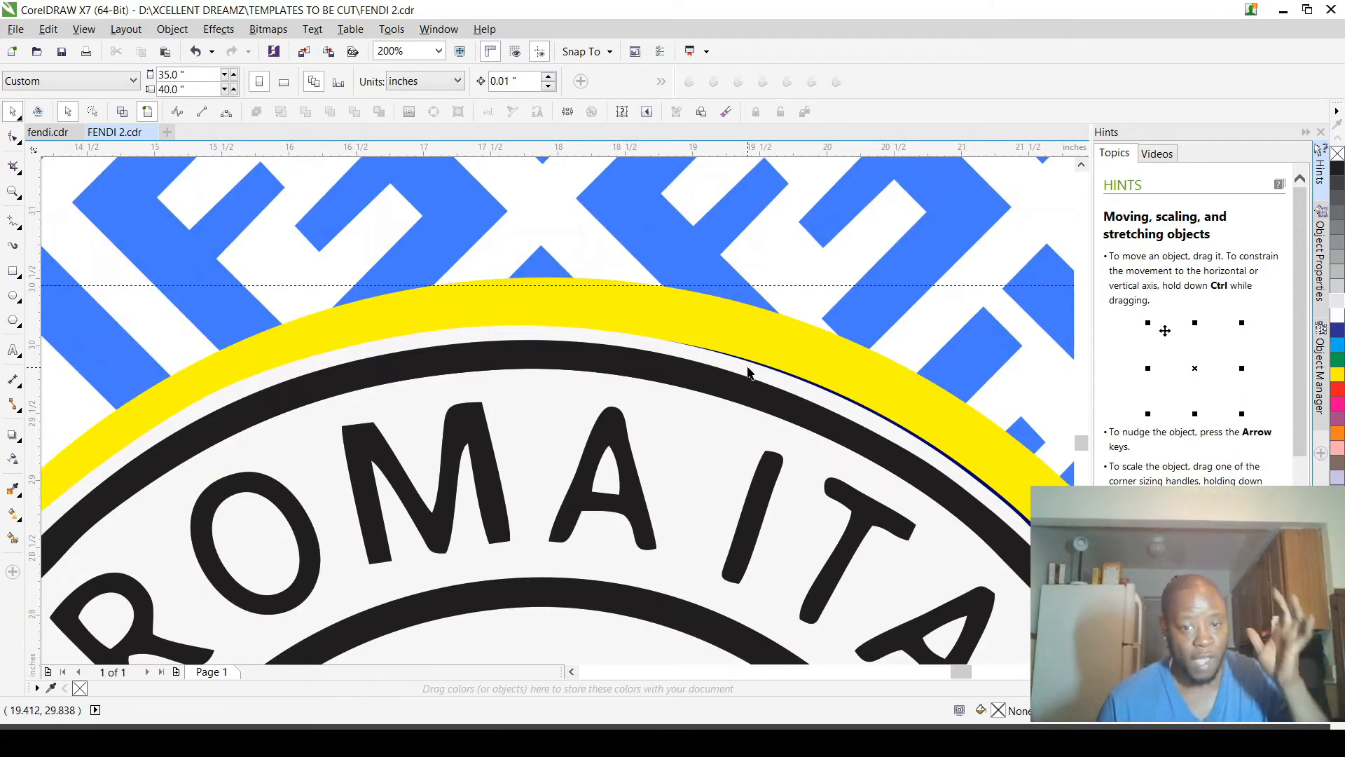
click(748, 368)
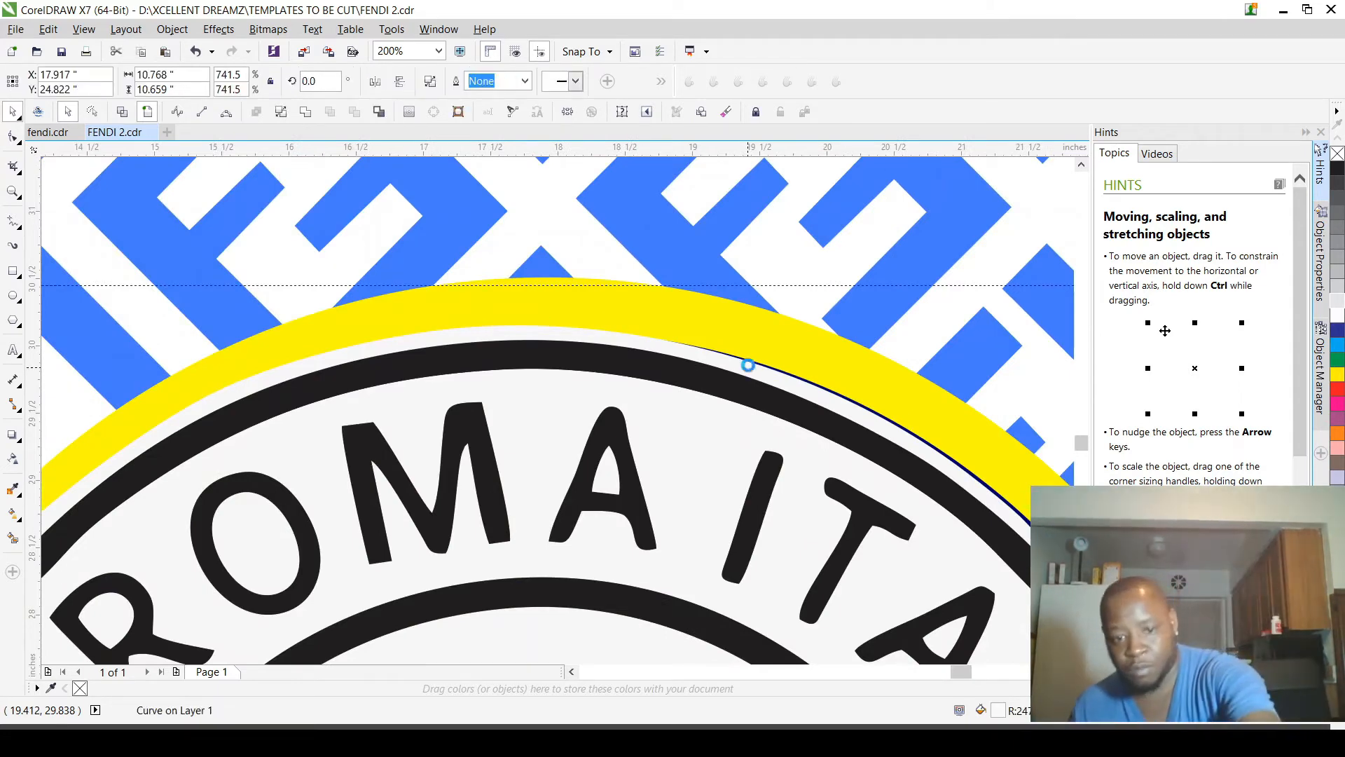
key(Delete)
Step: Delete the logo's remaining outer black ring shape that covers the navy circle
scroll(527, 360, down, 2)
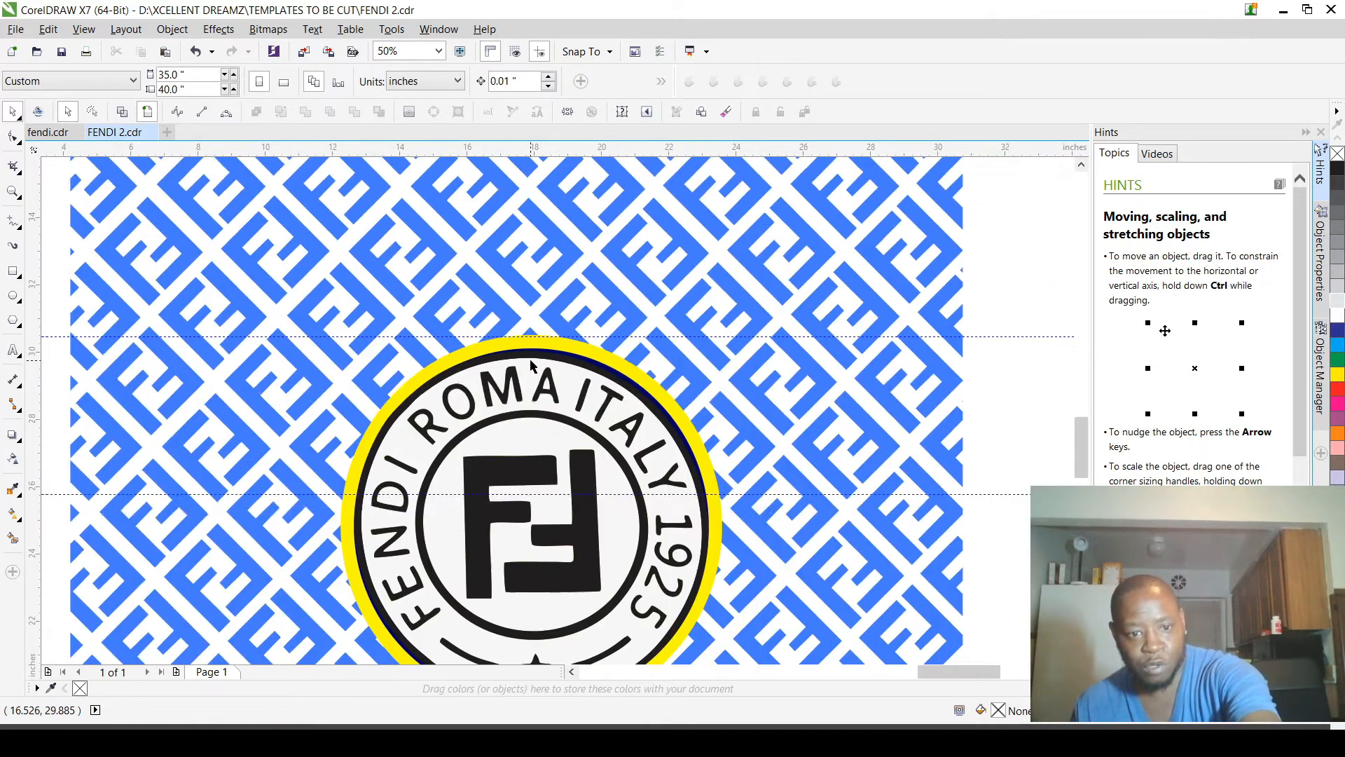
scroll(425, 369, up, 3)
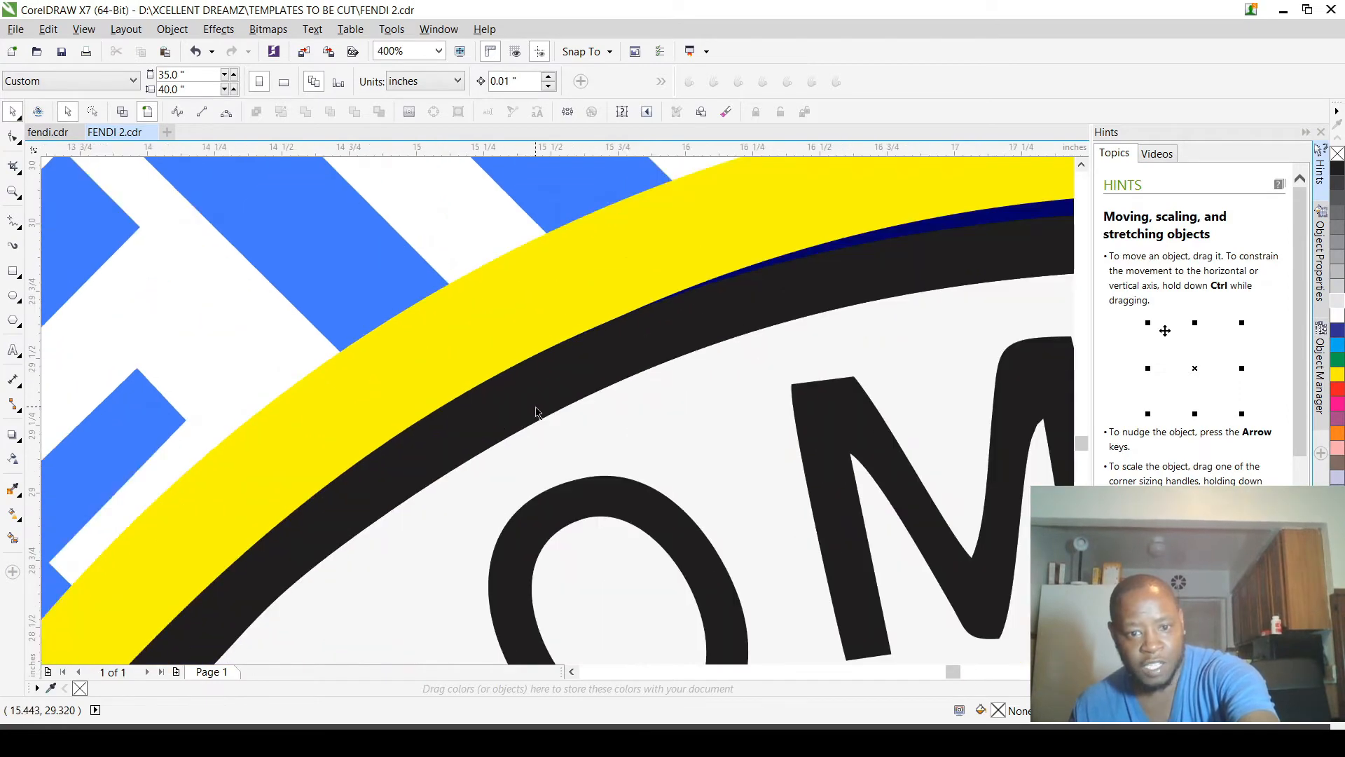
click(536, 408)
scroll(536, 408, down, 2)
key(Delete)
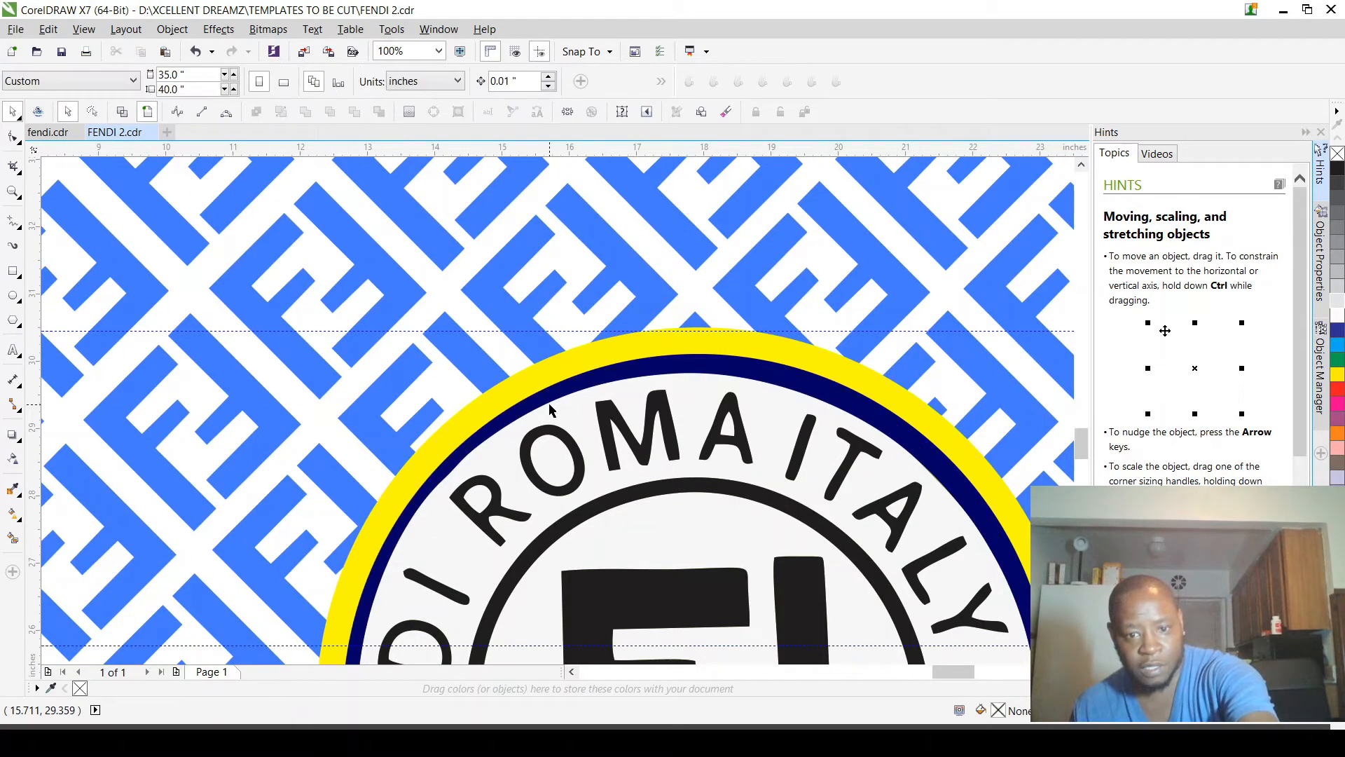
Step: Delete the off-white disc behind the logo's curved FENDI ROMA ITALY 1925 lettering
scroll(551, 416, down, 2)
scroll(546, 412, up, 2)
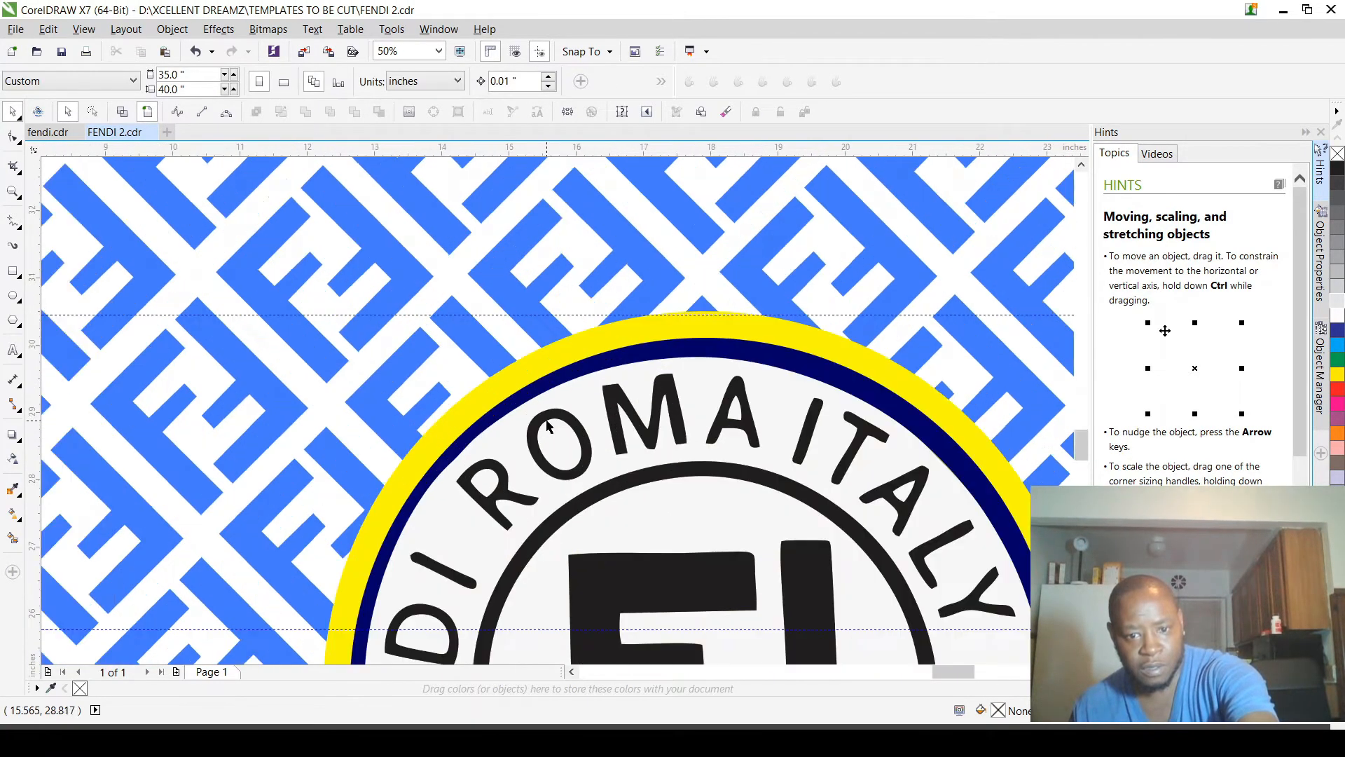
click(553, 394)
key(Delete)
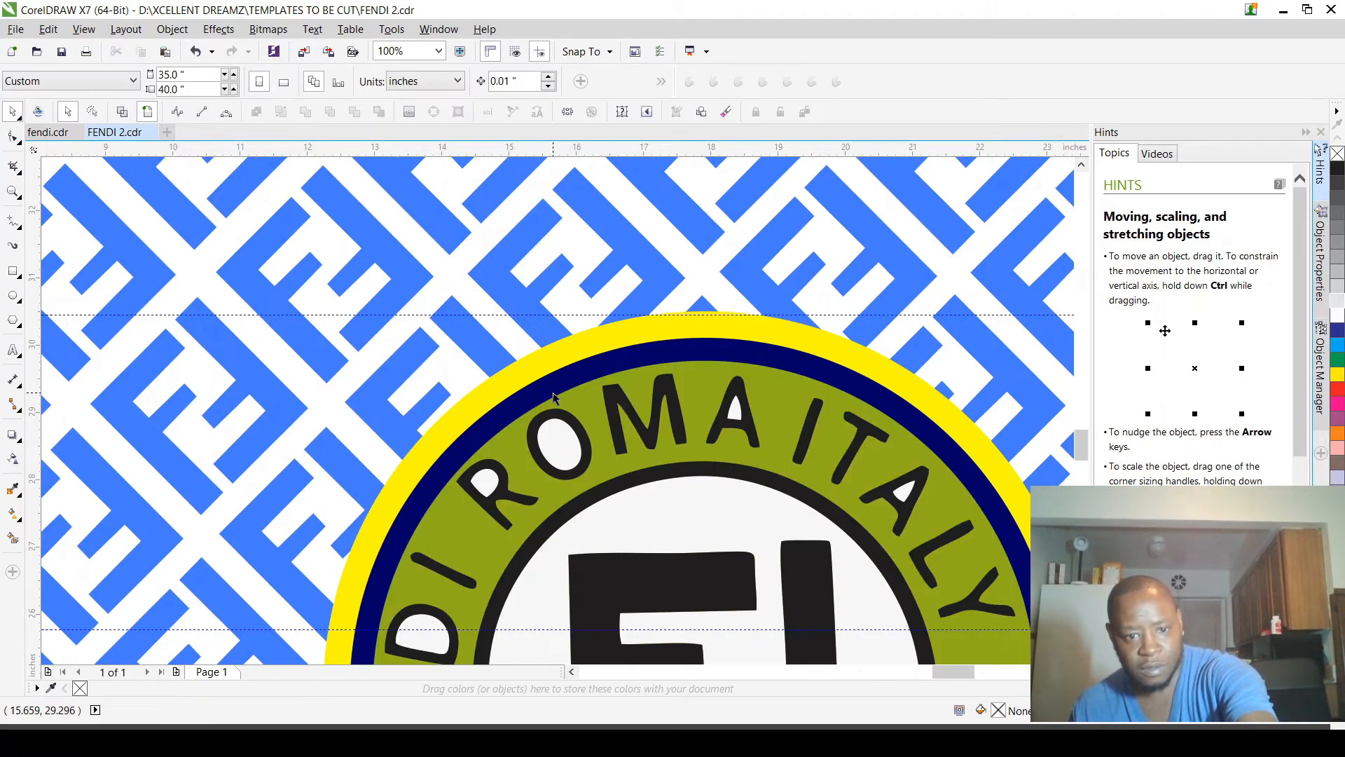
scroll(553, 394, down, 1)
scroll(554, 400, down, 1)
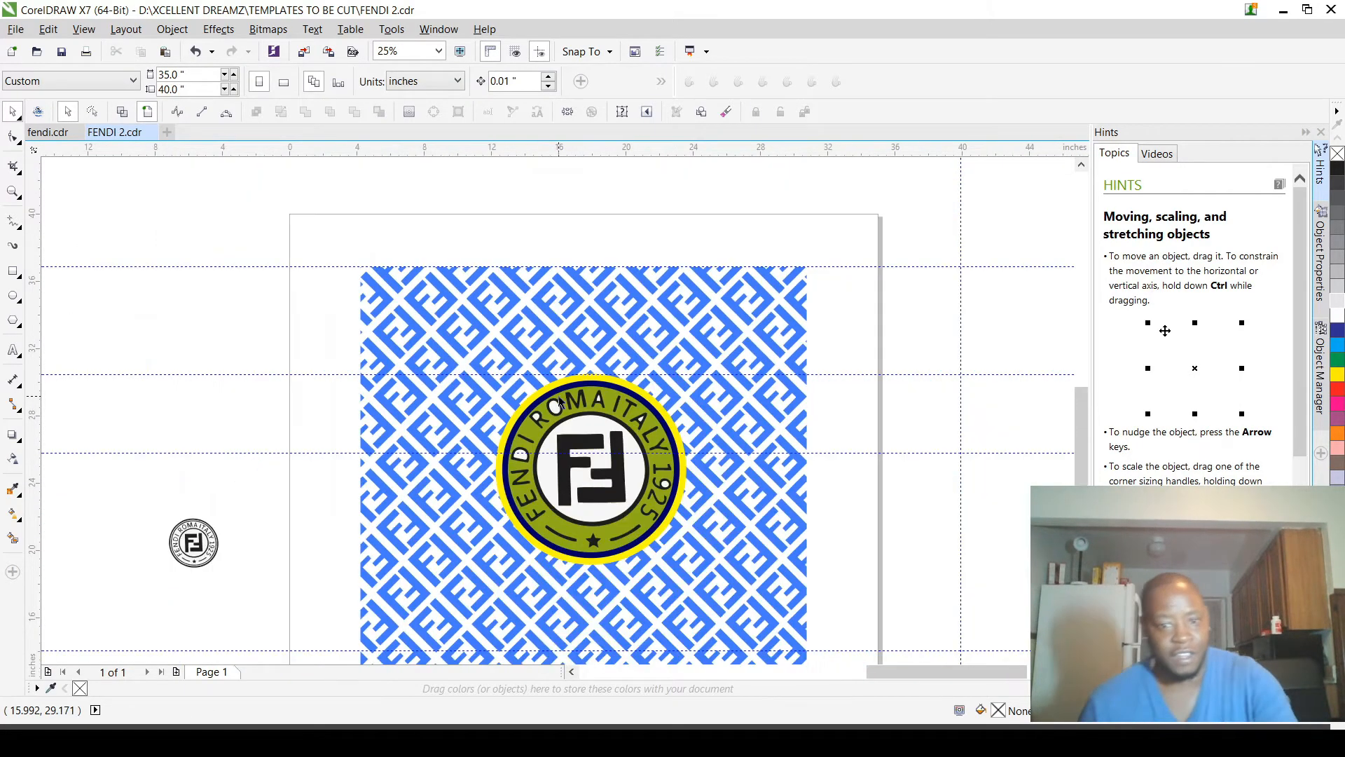
Step: Delete the off-white pieces inside the O, R and A of ROMA and the D of FENDI
scroll(676, 378, up, 1)
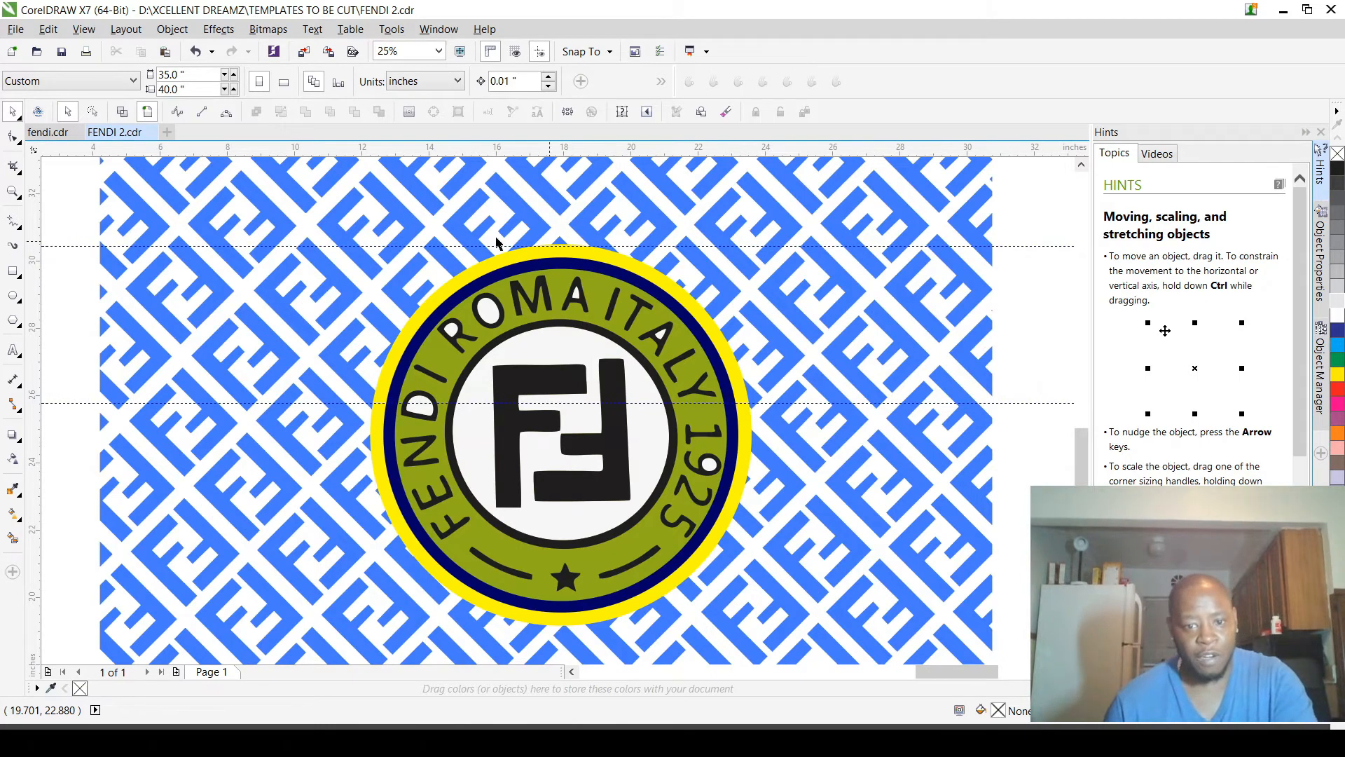
scroll(564, 264, up, 2)
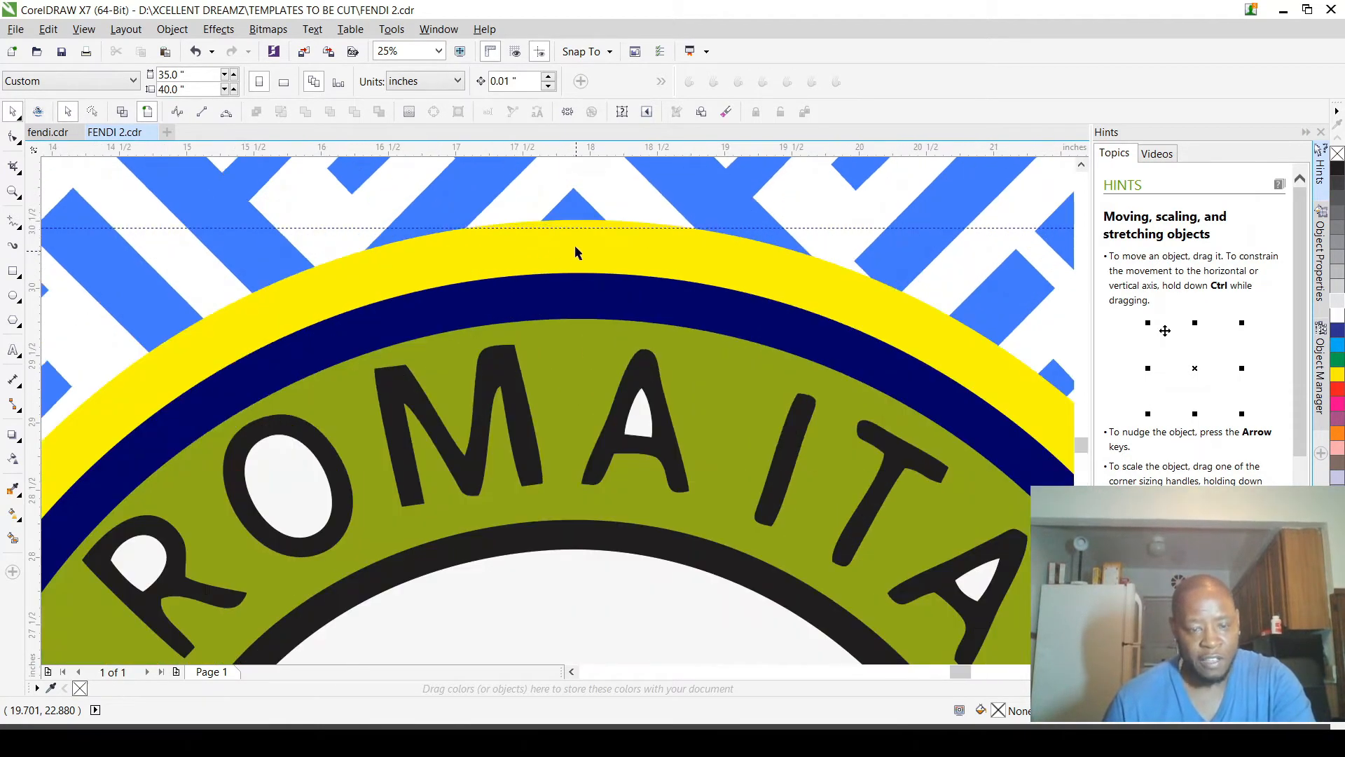
scroll(565, 253, down, 1)
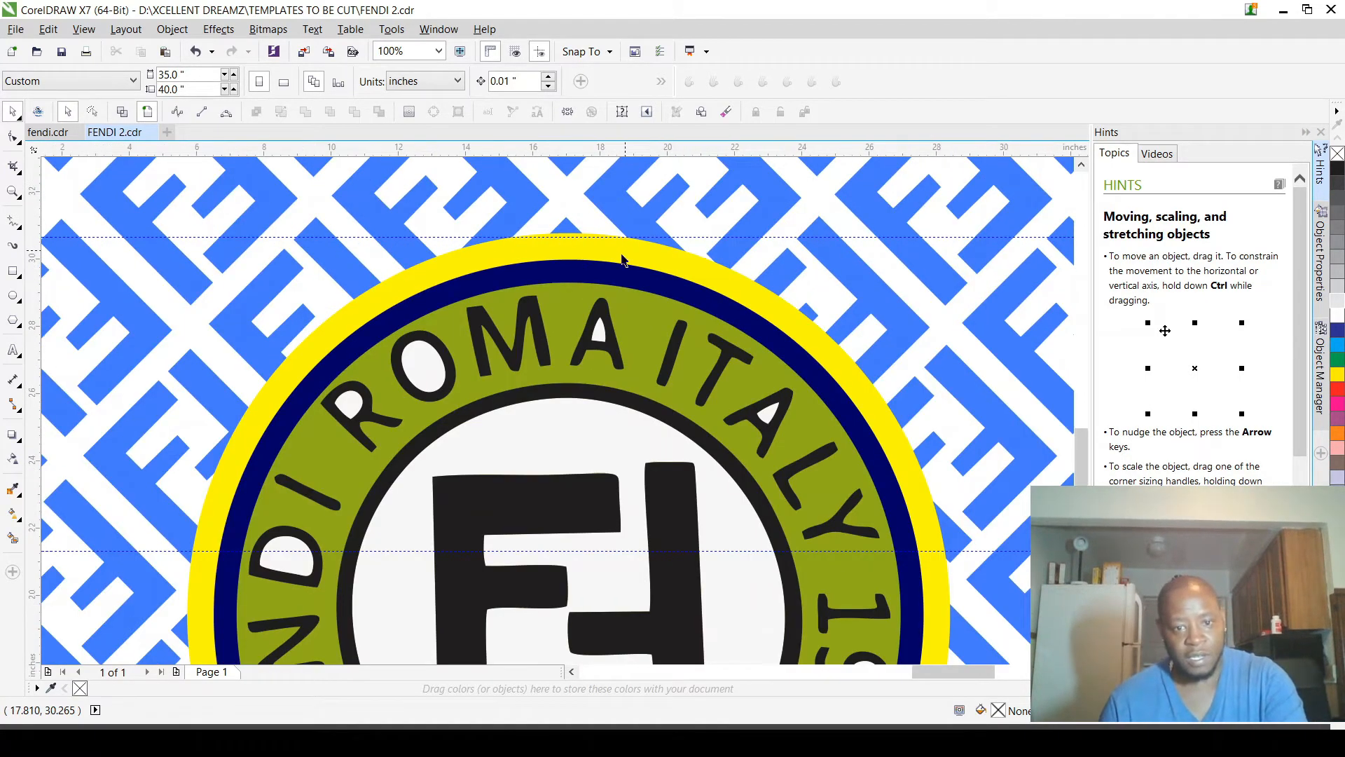
scroll(622, 259, down, 1)
click(522, 294)
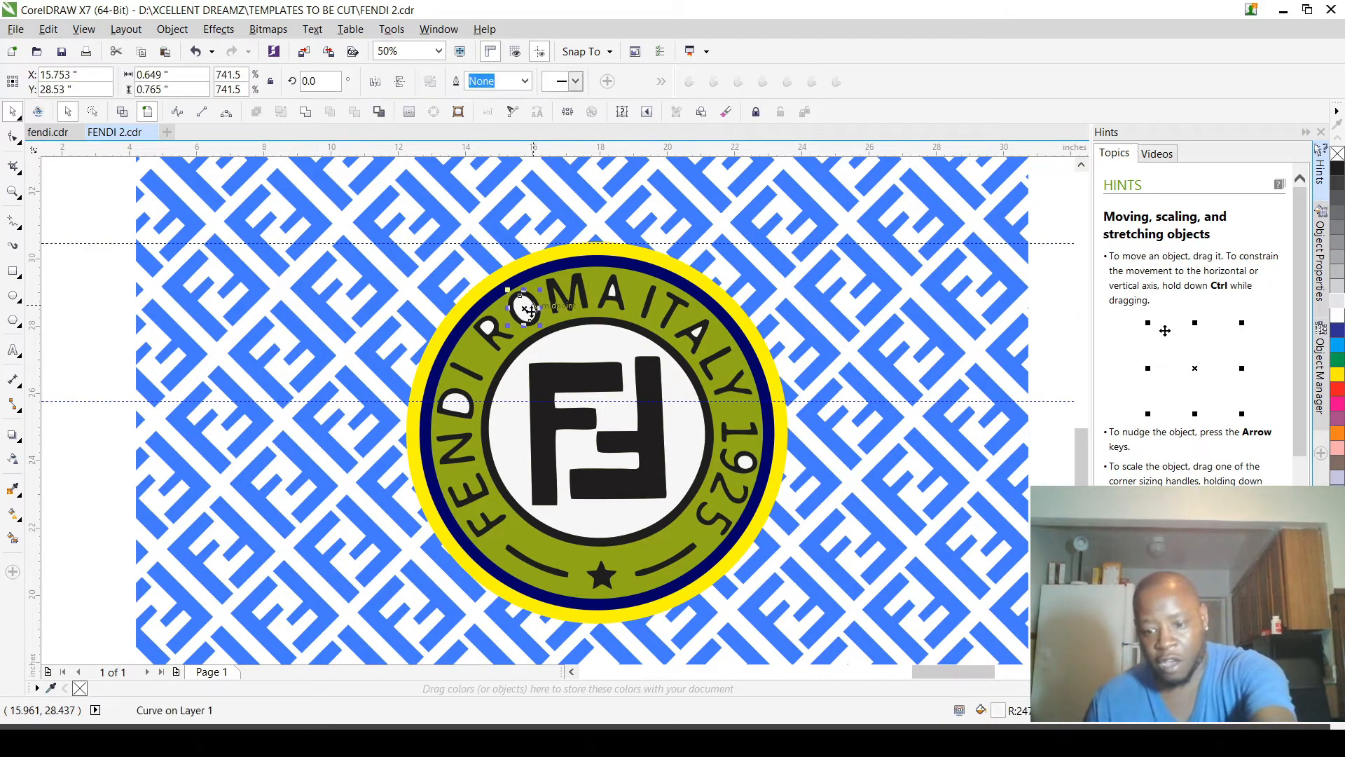
key(Escape)
click(487, 329)
key(Delete)
click(458, 404)
key(Delete)
click(614, 288)
key(Delete)
Step: Delete the off-white pieces inside the A of ITALY and the 9 of 1925
scroll(693, 334, up, 1)
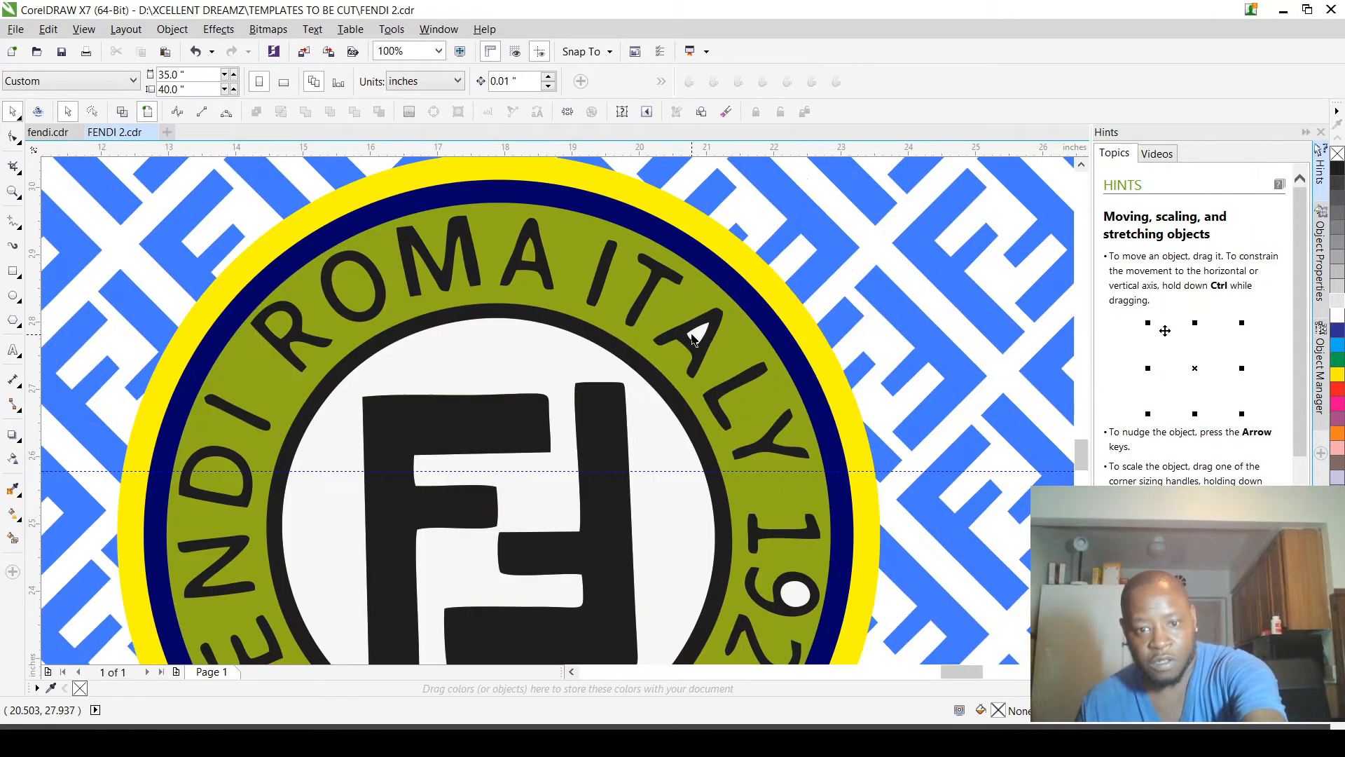
click(694, 335)
key(Delete)
click(796, 583)
key(Delete)
scroll(844, 460, down, 2)
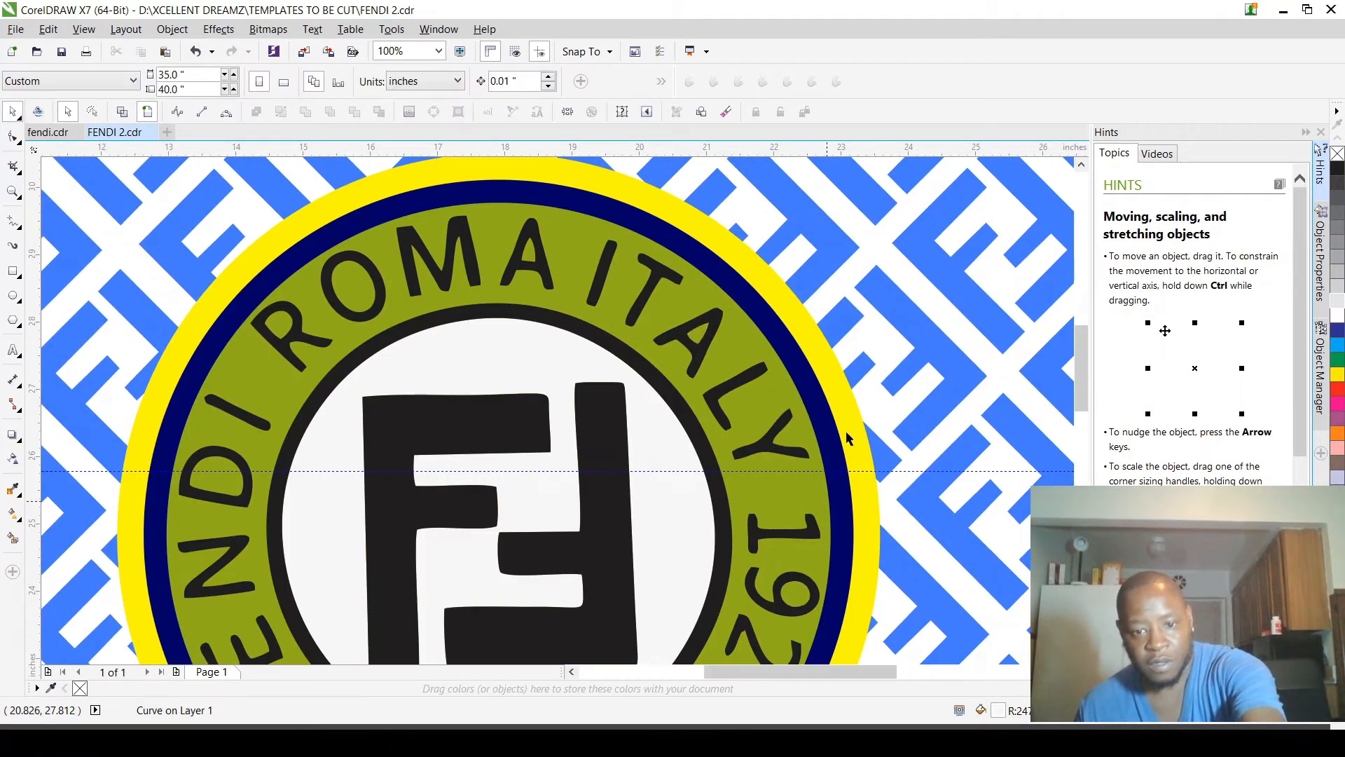
scroll(774, 393, down, 2)
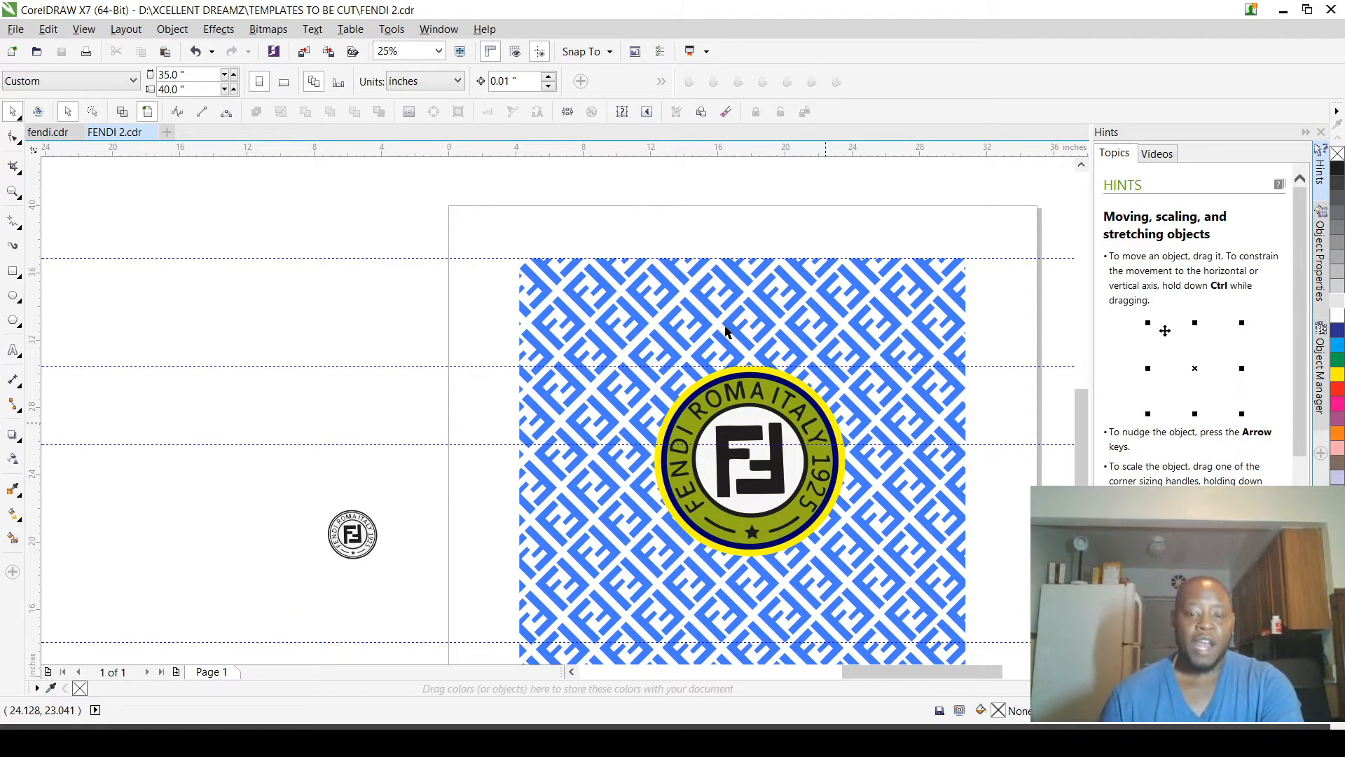
scroll(725, 331, up, 2)
scroll(599, 334, down, 2)
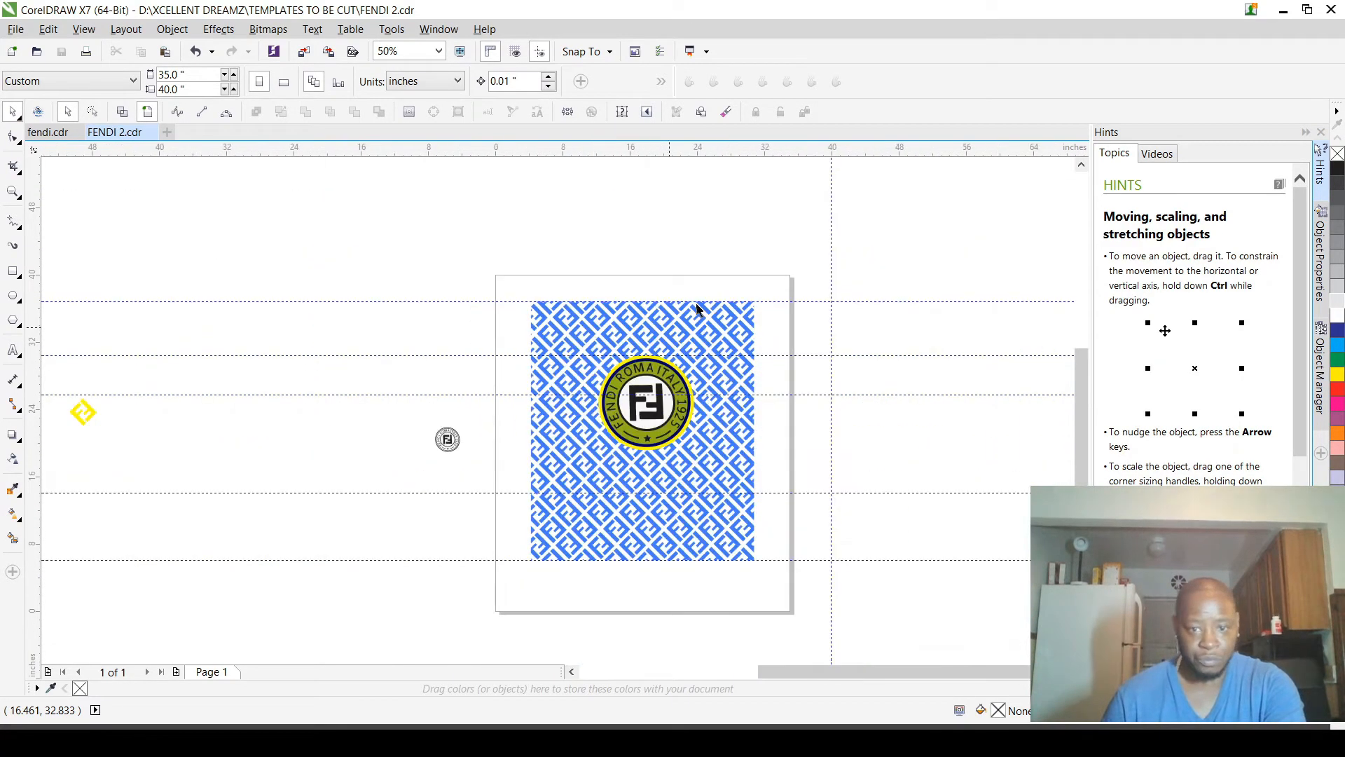
Step: Fill the grouped FF pattern behind the logo with purple
scroll(713, 387, up, 2)
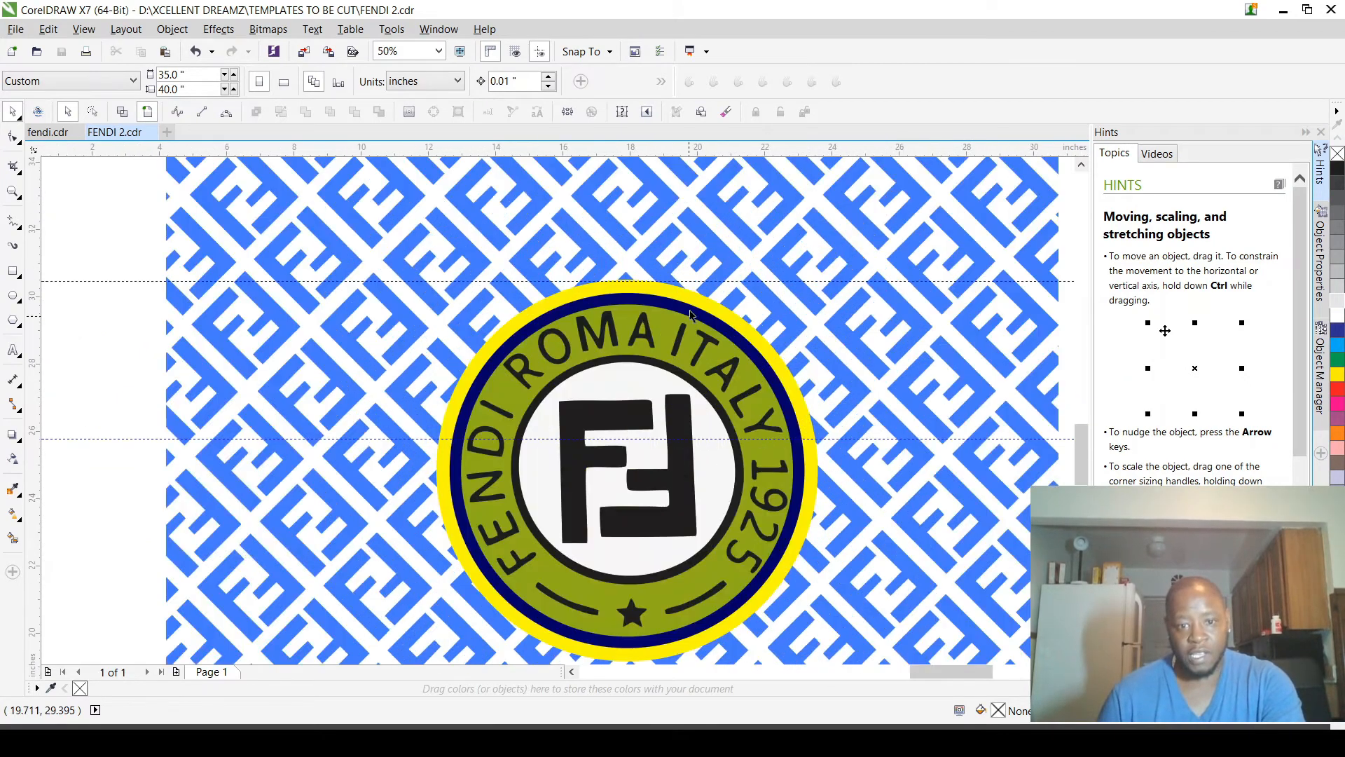
click(698, 233)
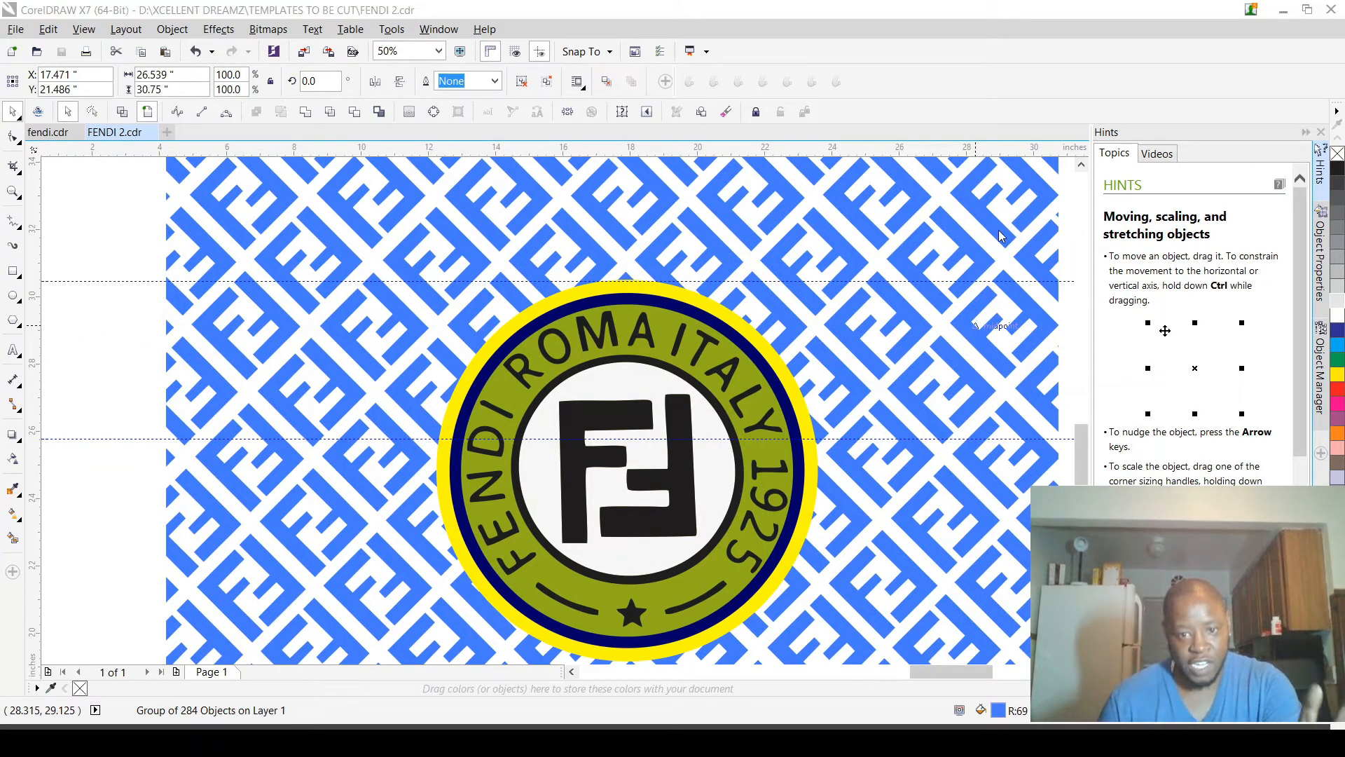
click(827, 255)
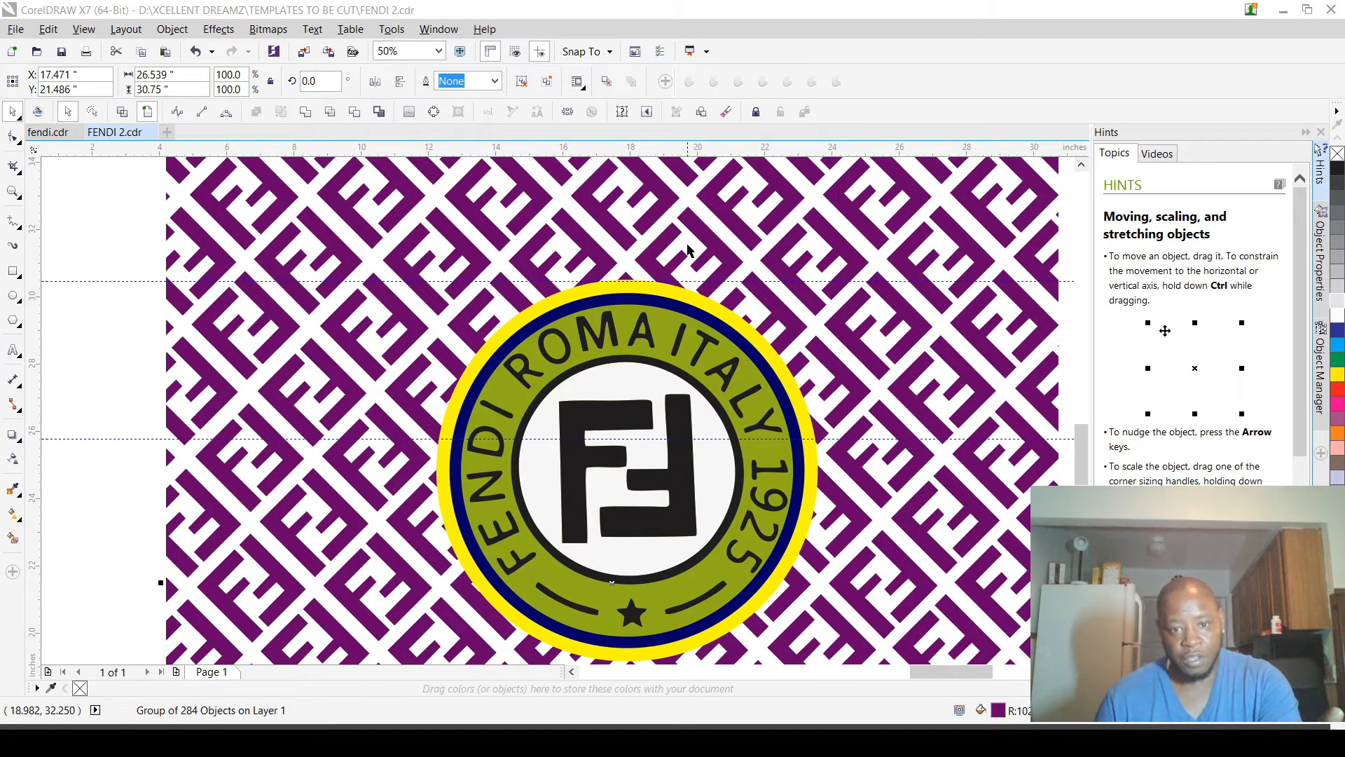
Step: Fill the logo's outer yellow circle with off-white
click(699, 297)
scroll(698, 297, up, 2)
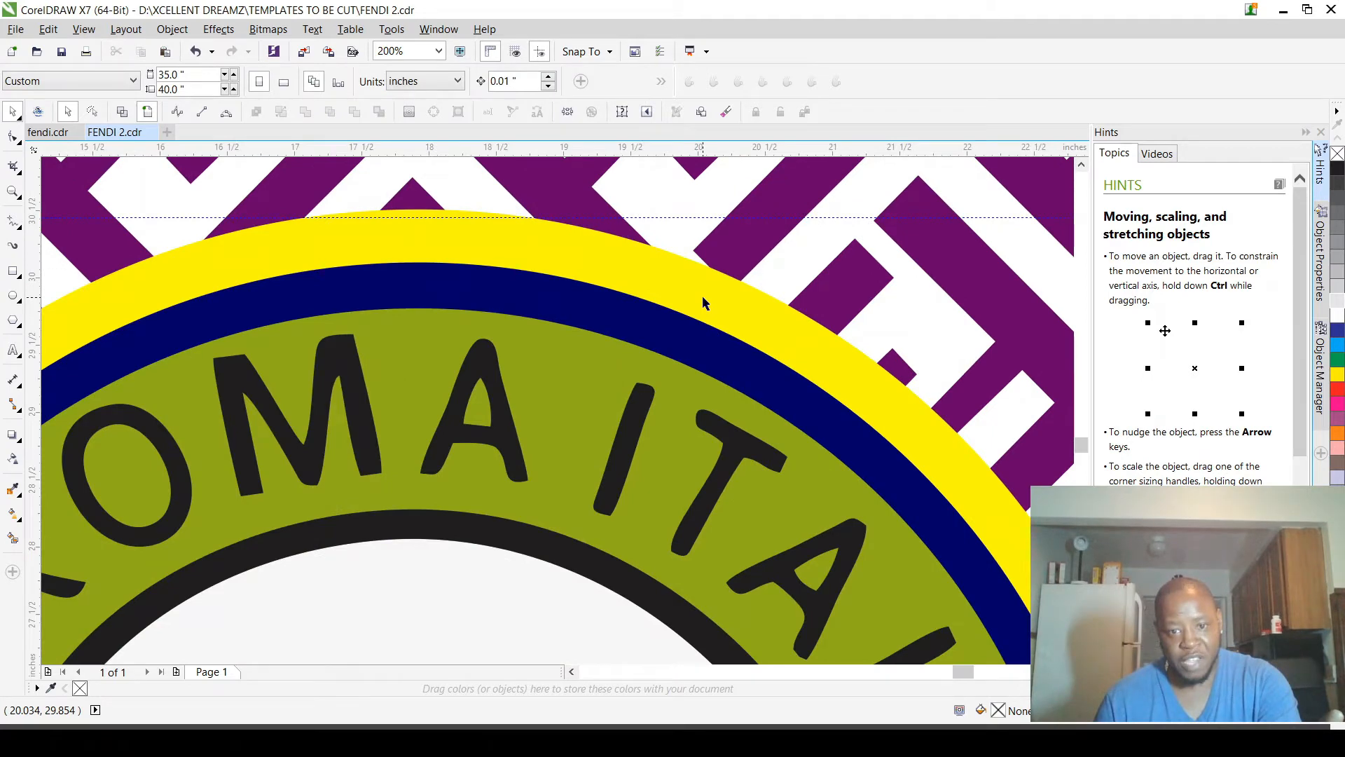
click(702, 295)
scroll(702, 296, down, 1)
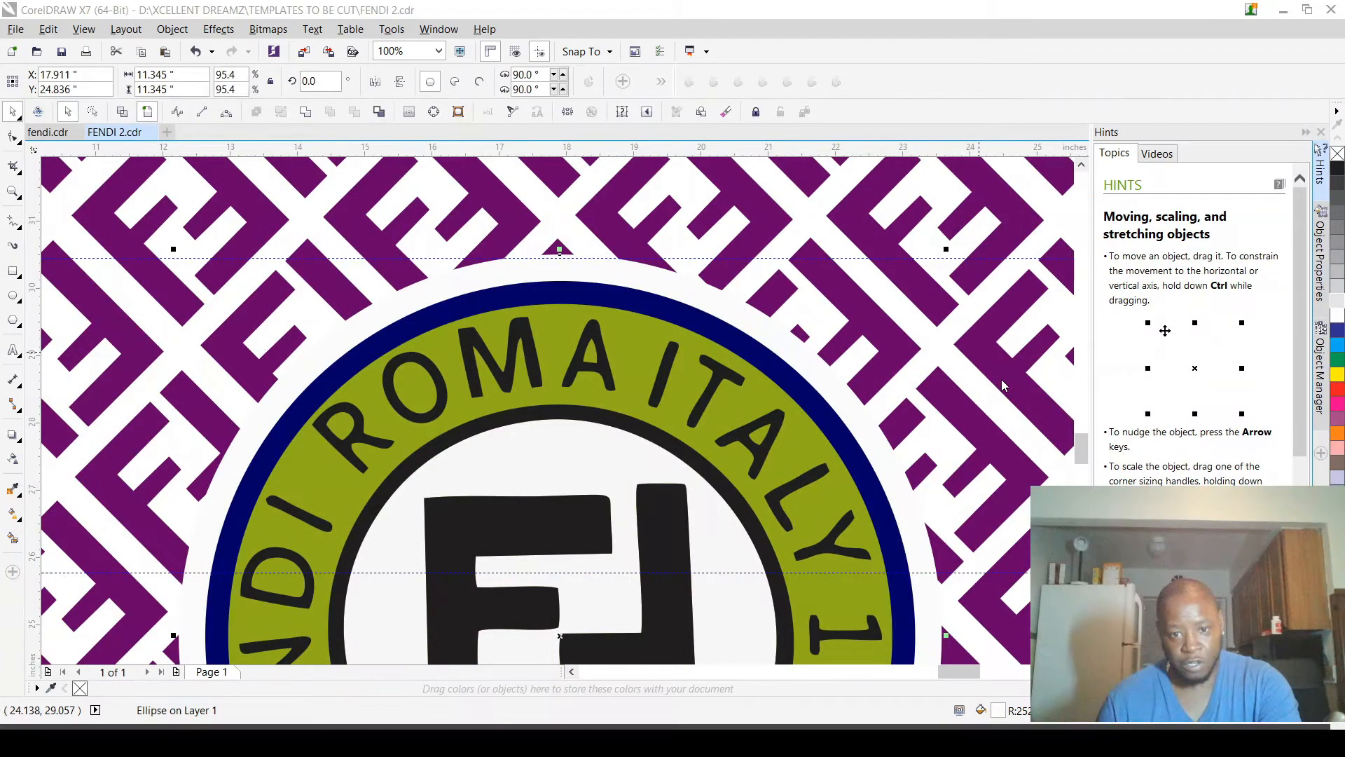
Step: Undo the accidental shift of the navy circle and fill it with the pattern's purple
key(ctrl+z)
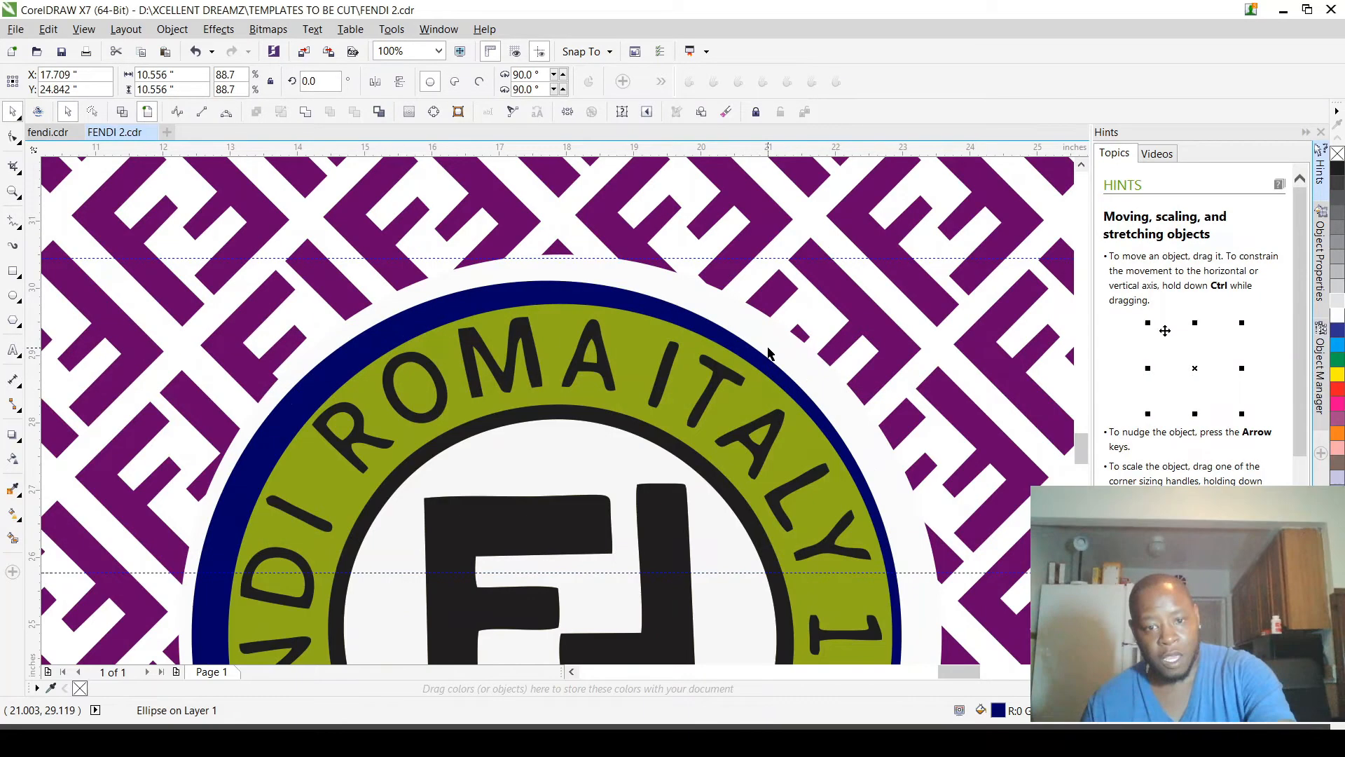
key(ctrl+z)
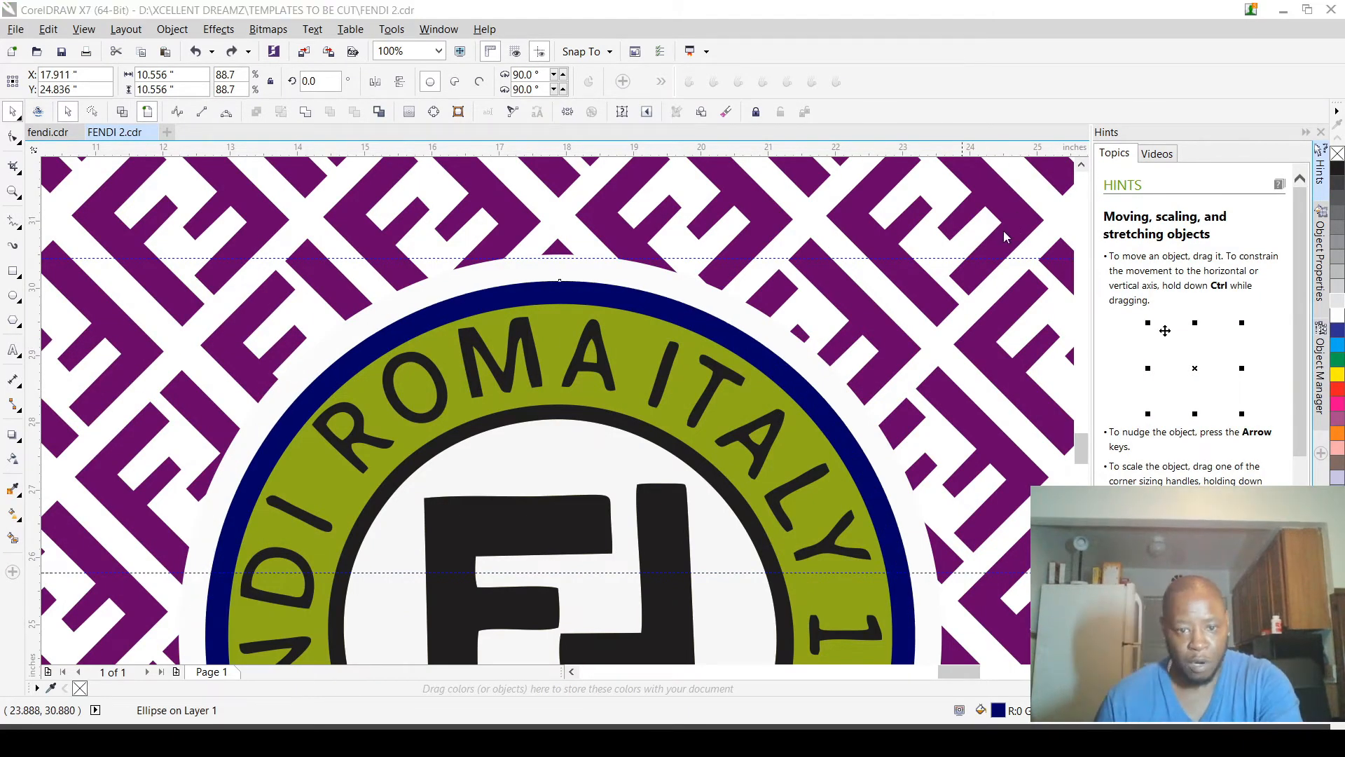
key(ctrl+shift+z)
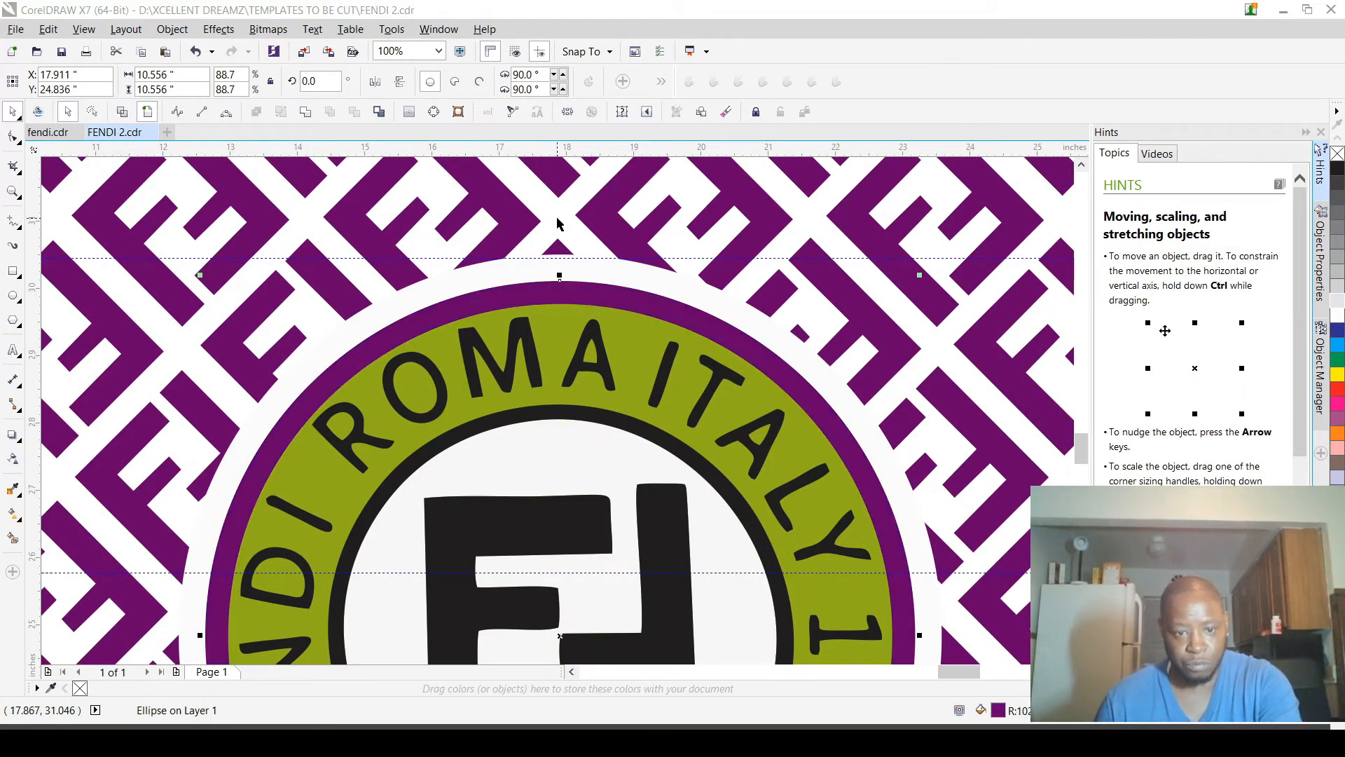
Step: Create an offset contour curve, 7.047 by 6.949 inches, around the black ring enclosing the FF monogram
click(514, 424)
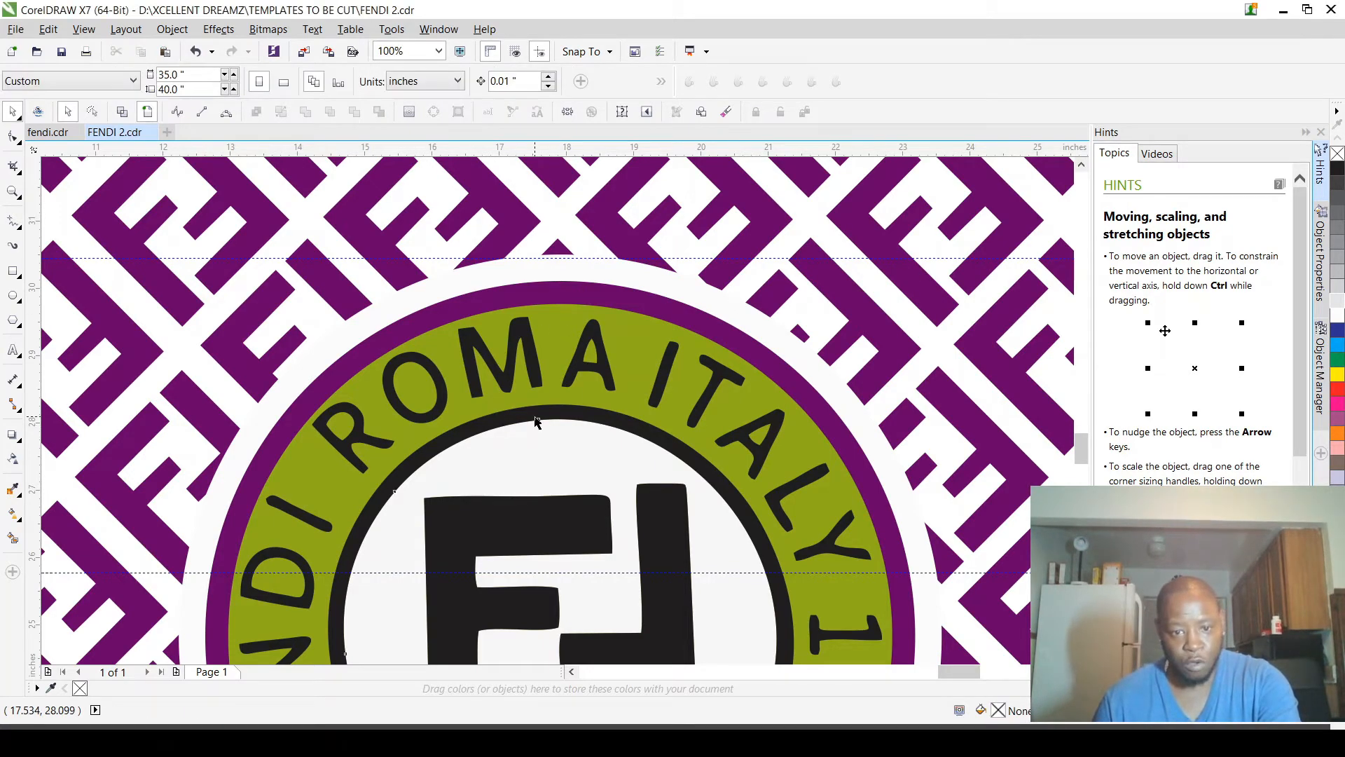
scroll(545, 422, down, 4)
scroll(657, 427, up, 4)
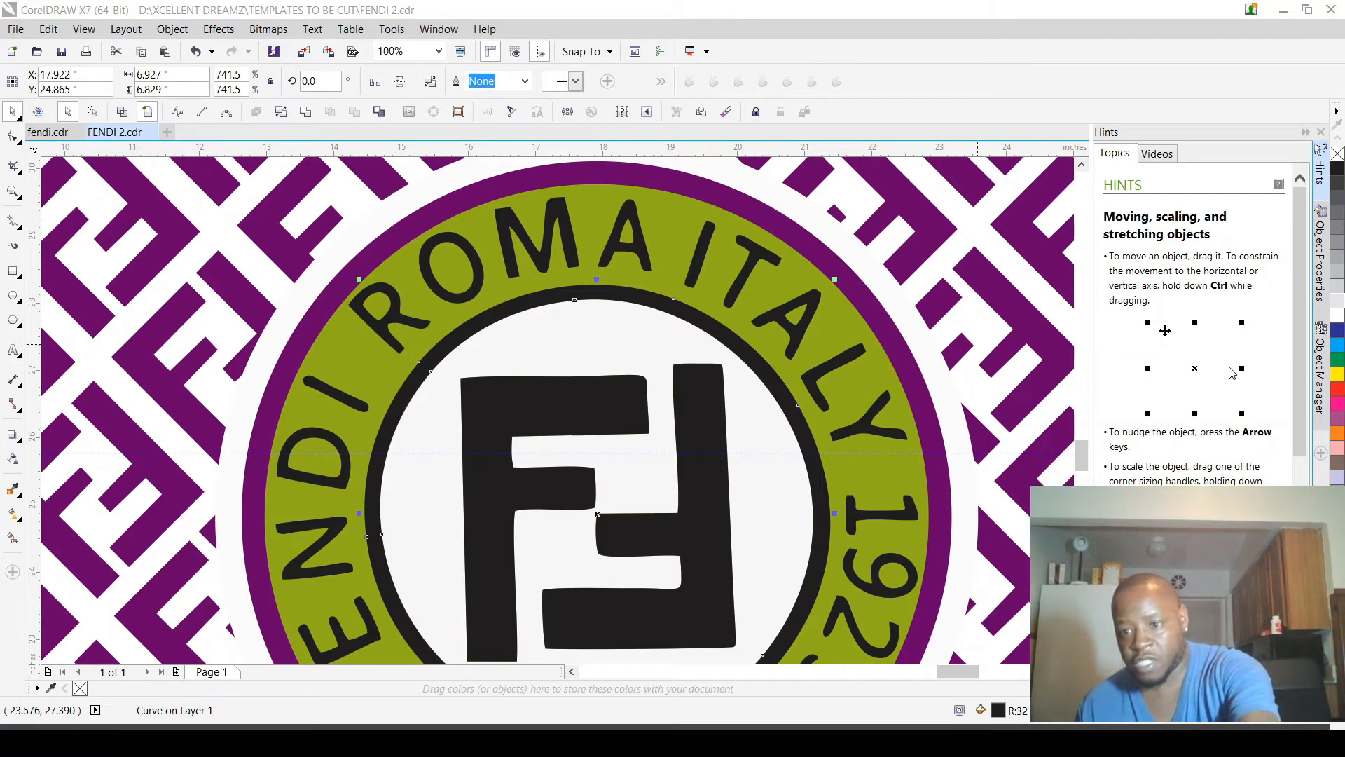
click(731, 318)
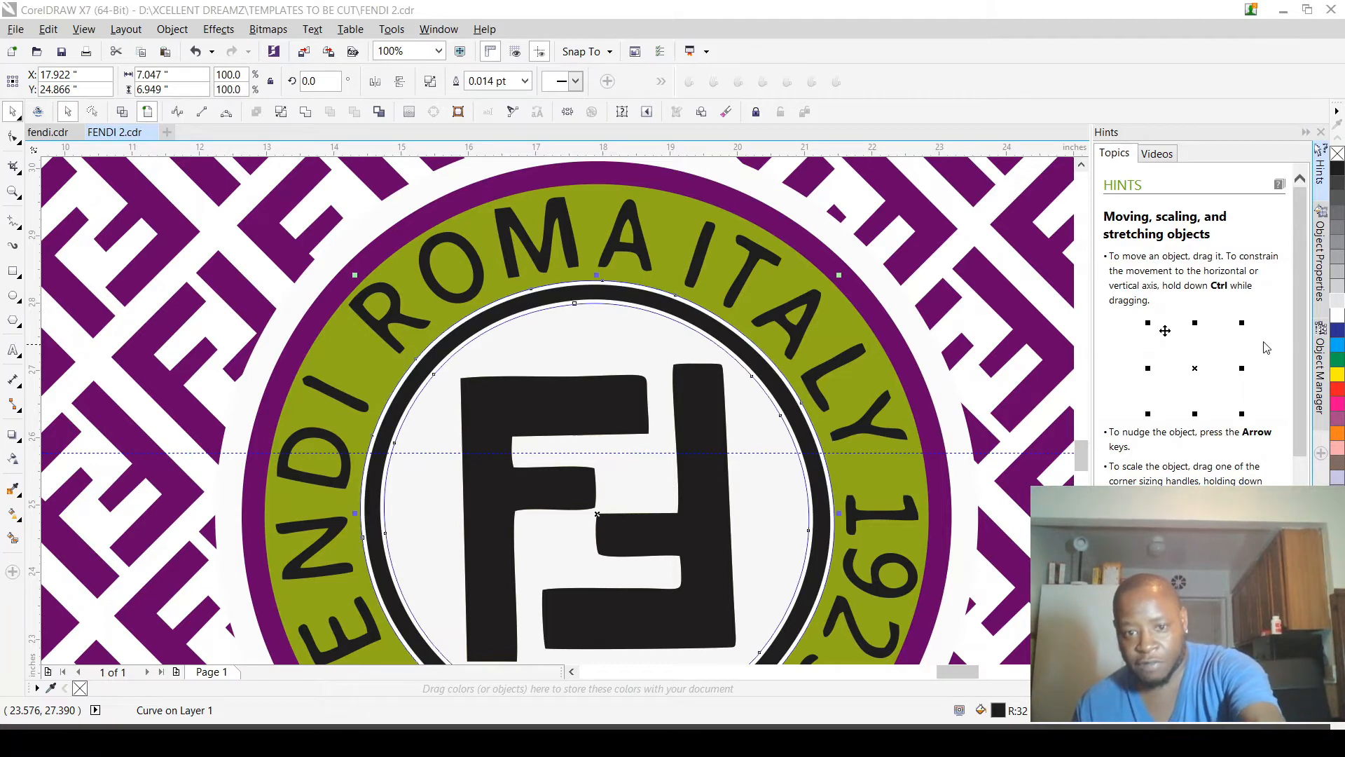
Step: Remove the contour curve's outline and fill it with the ring's black to thicken the ring around the monogram
scroll(728, 326, up, 2)
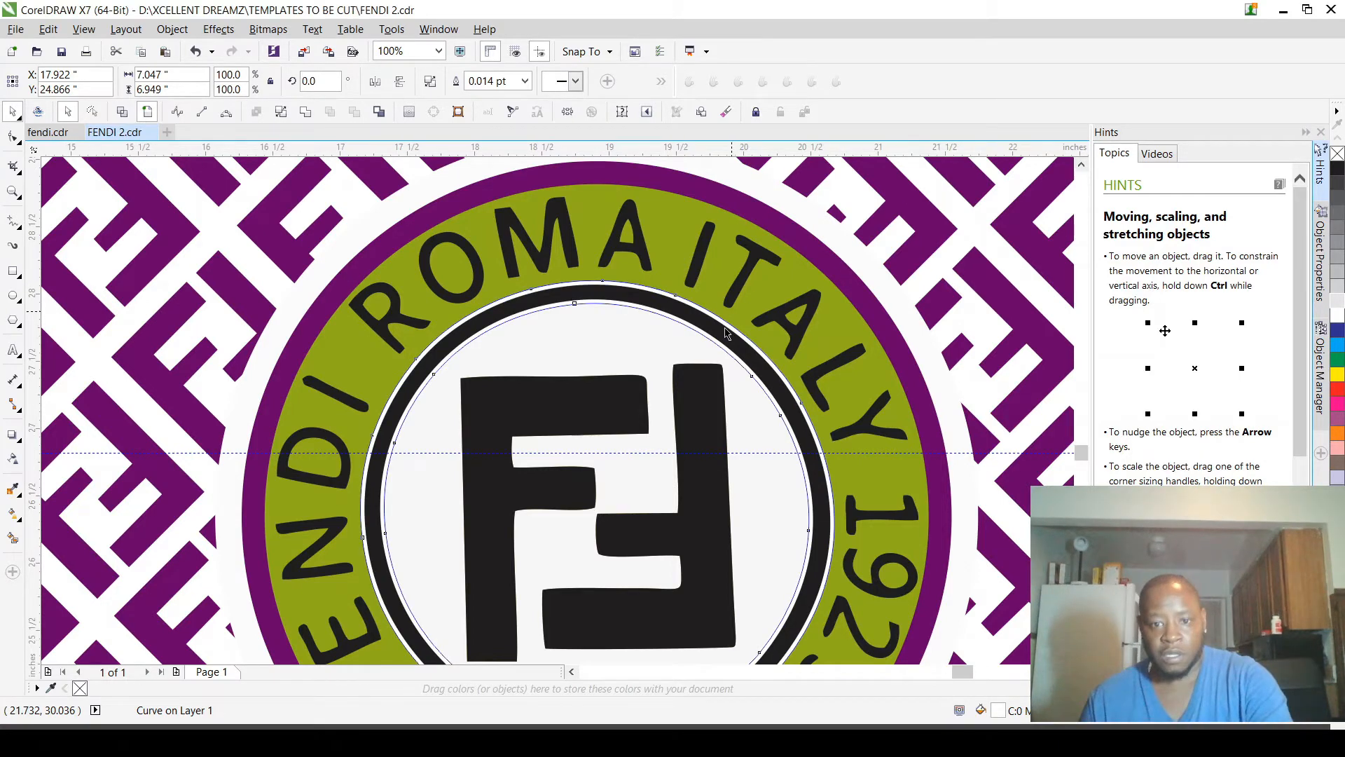
scroll(727, 330, up, 1)
shift+click(723, 361)
click(310, 116)
scroll(661, 282, down, 2)
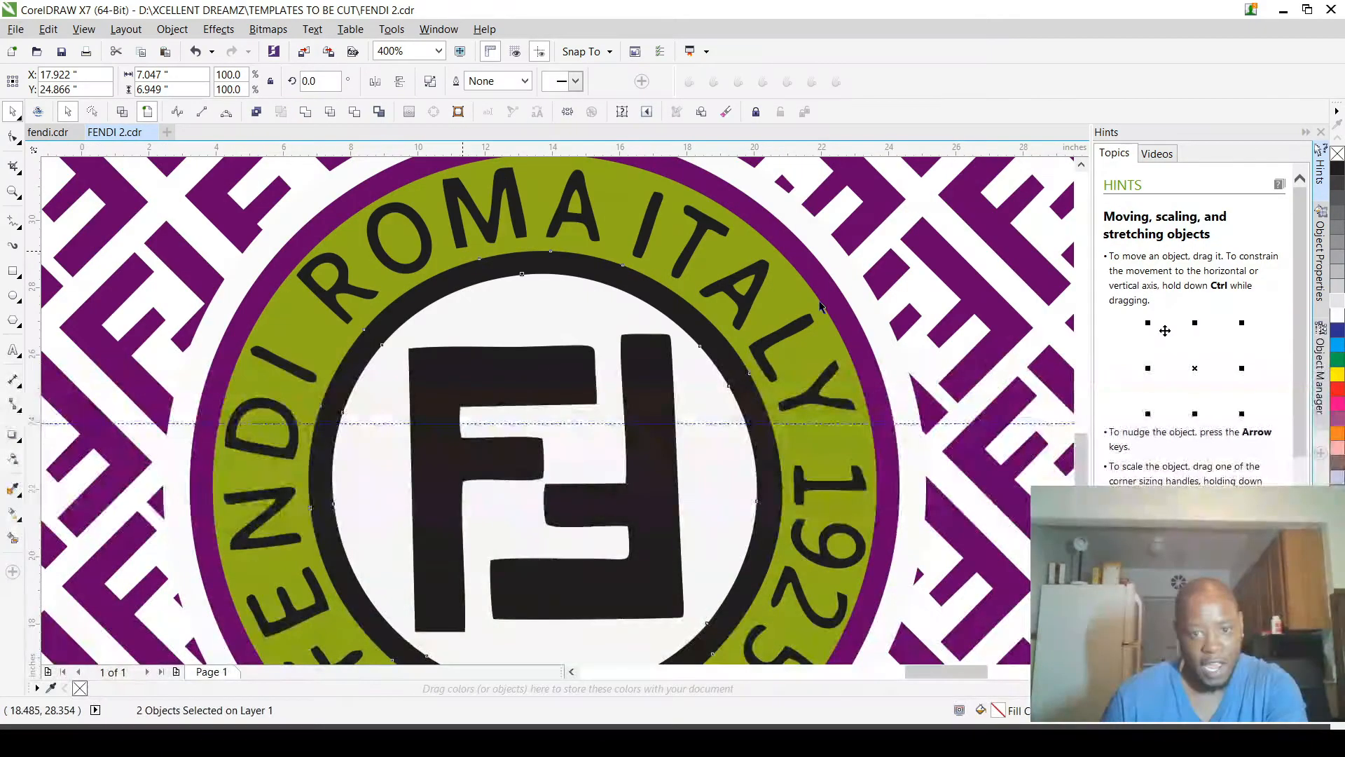
scroll(806, 293, down, 2)
scroll(800, 288, up, 2)
scroll(758, 379, up, 2)
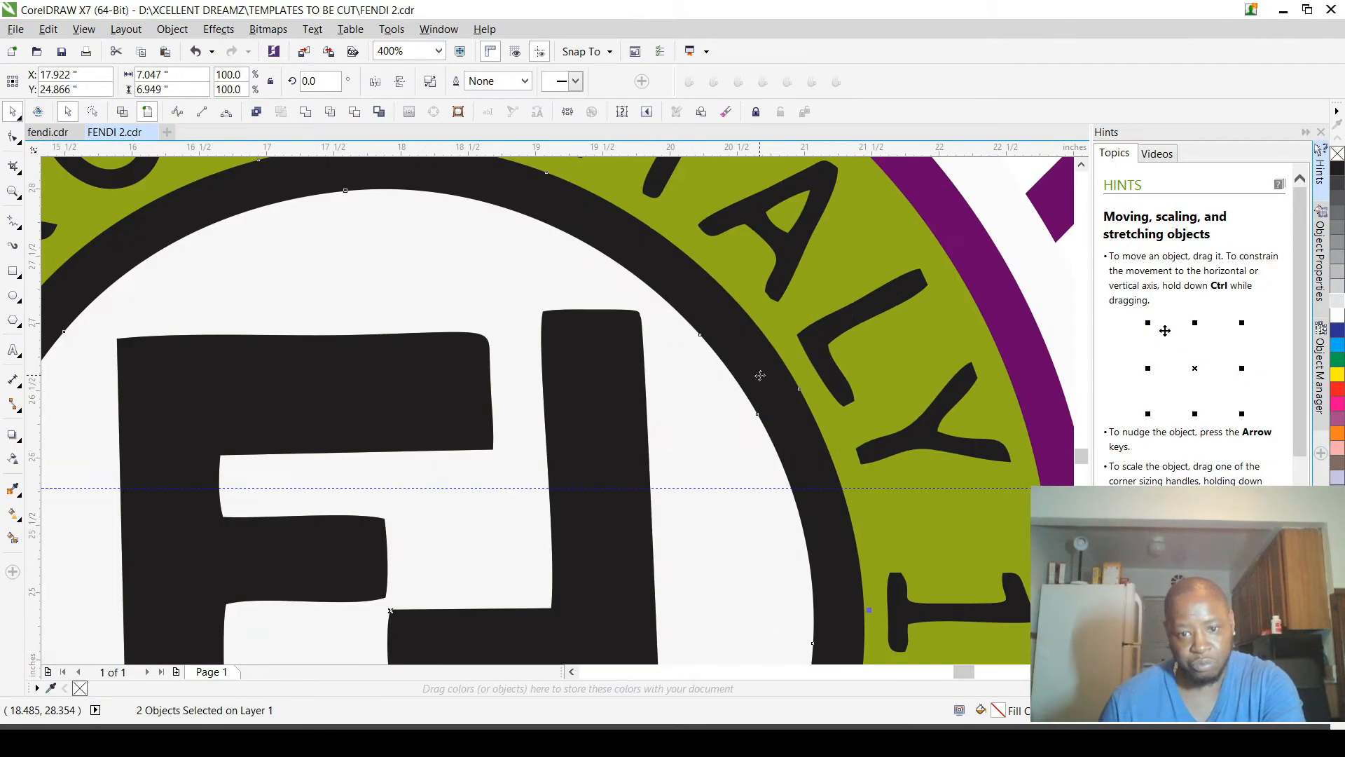
click(765, 375)
scroll(766, 375, down, 1)
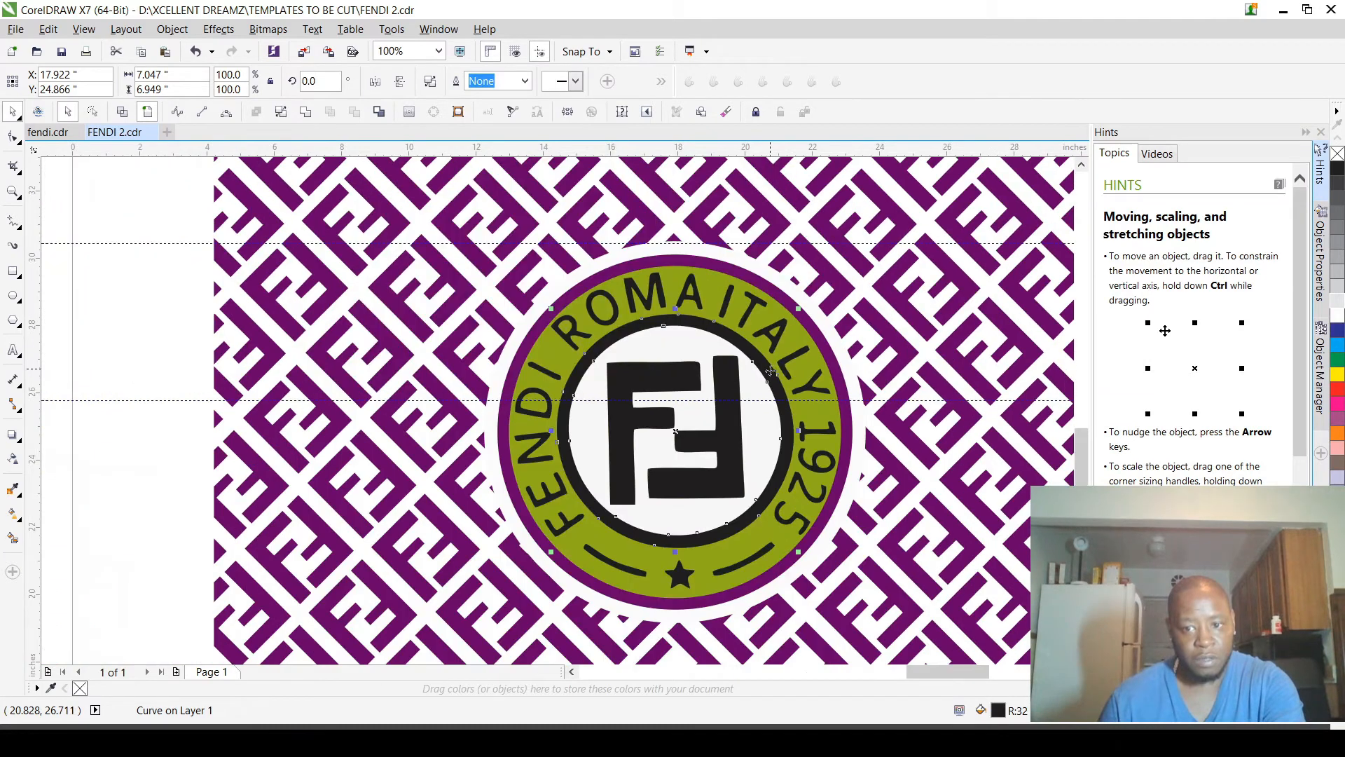
Step: Deselect the ring and save the drawing
click(133, 323)
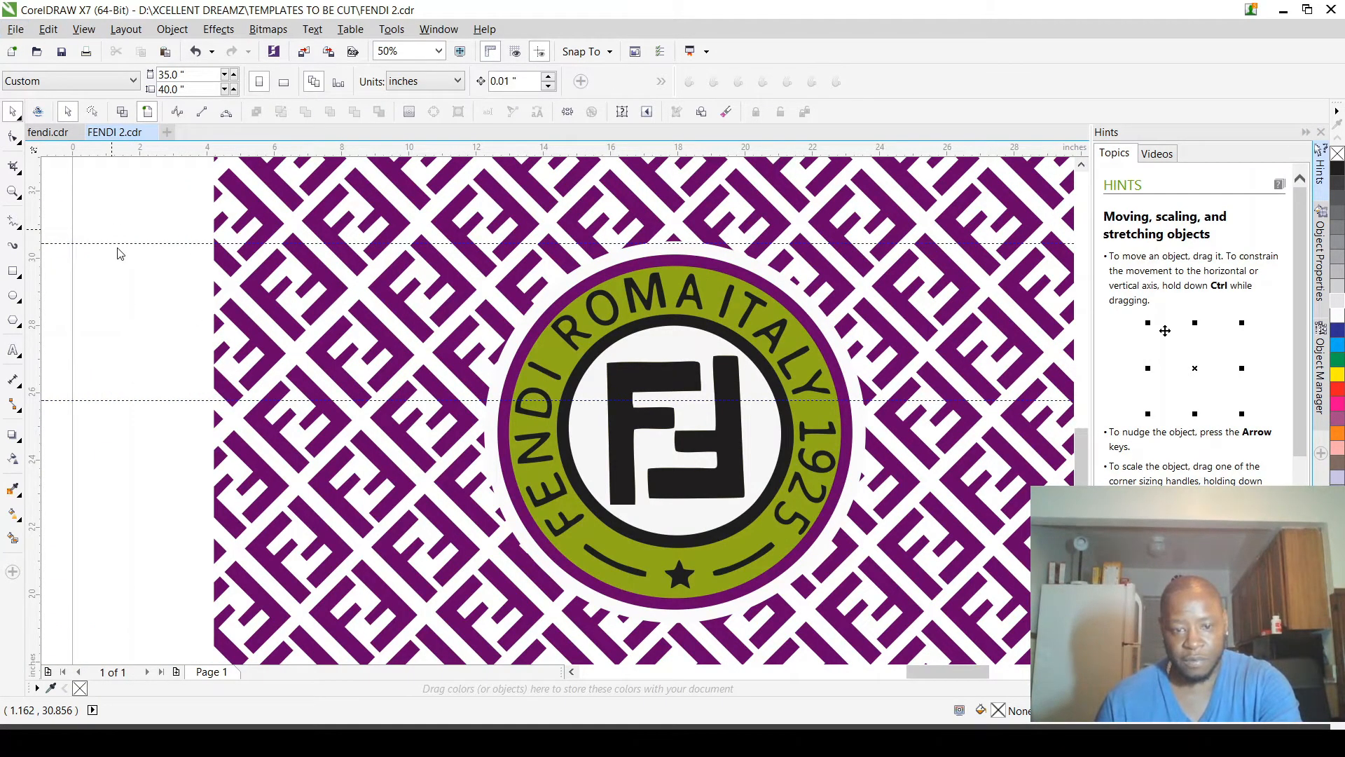
key(ctrl+s)
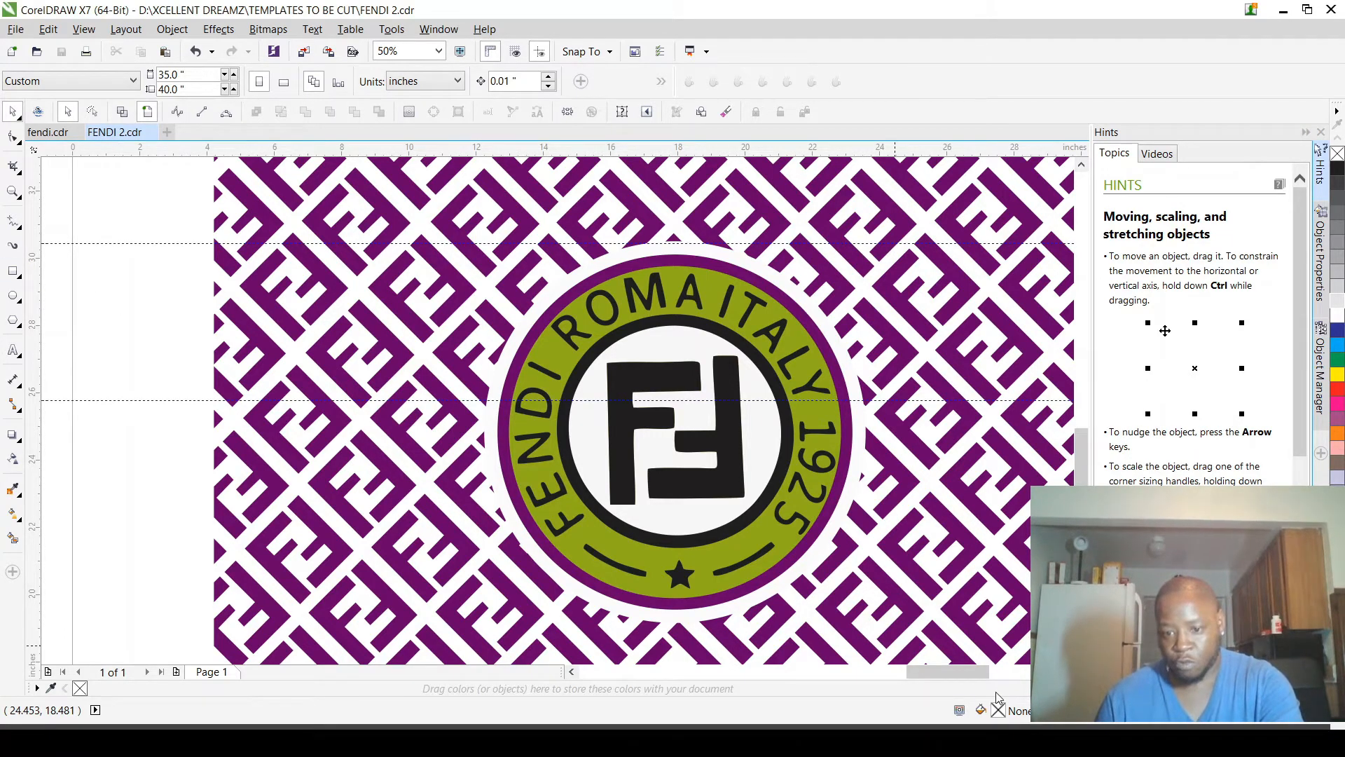
Step: Send the off-white outer circle behind the blue dots along its edge, and break the dot blend apart
click(824, 326)
scroll(901, 323, up, 1)
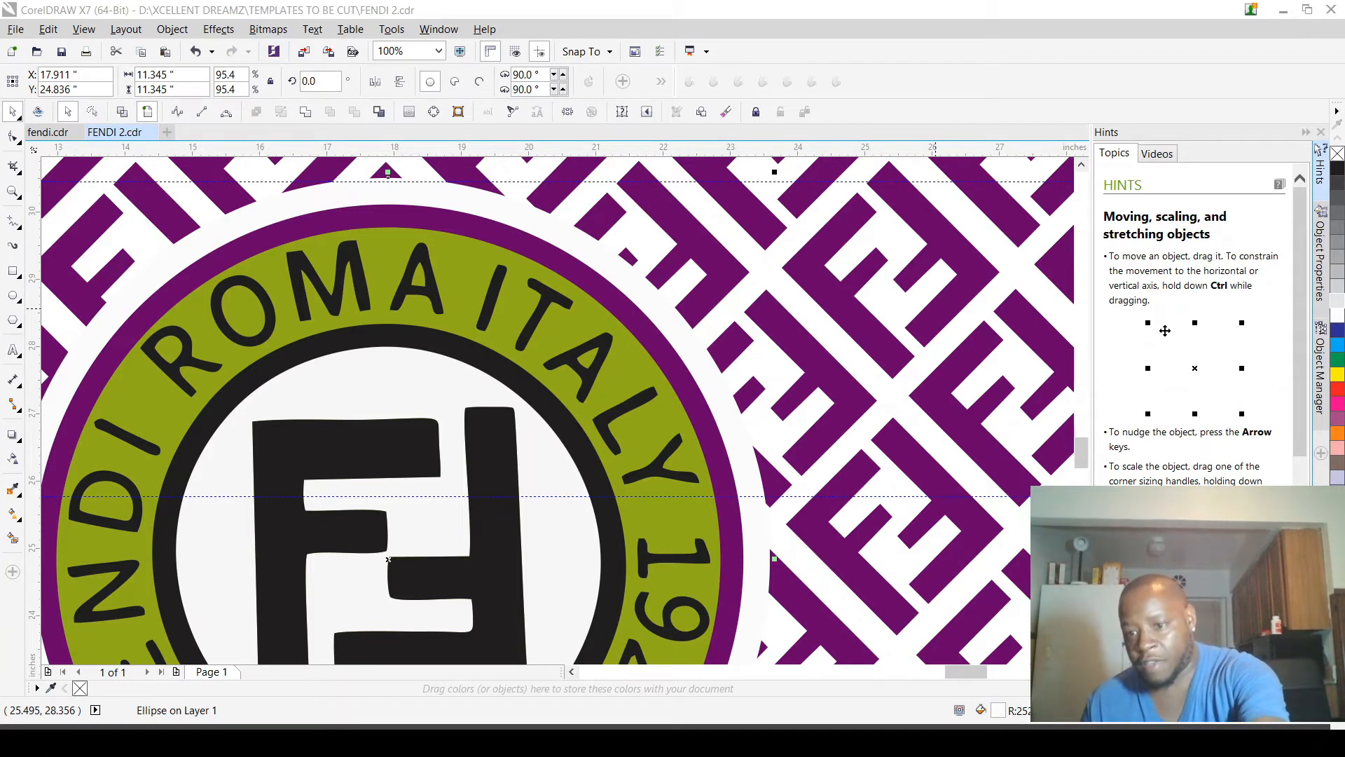
click(1254, 348)
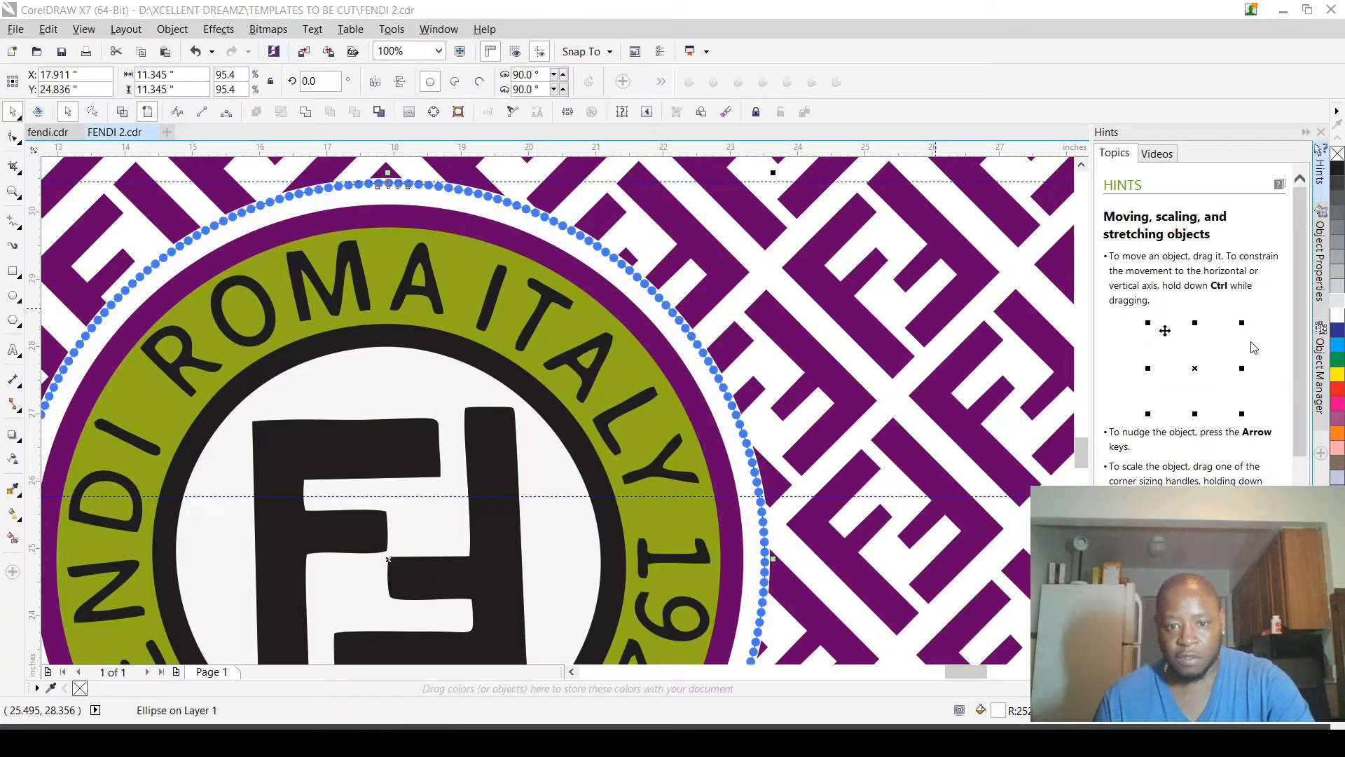
key(ctrl+k)
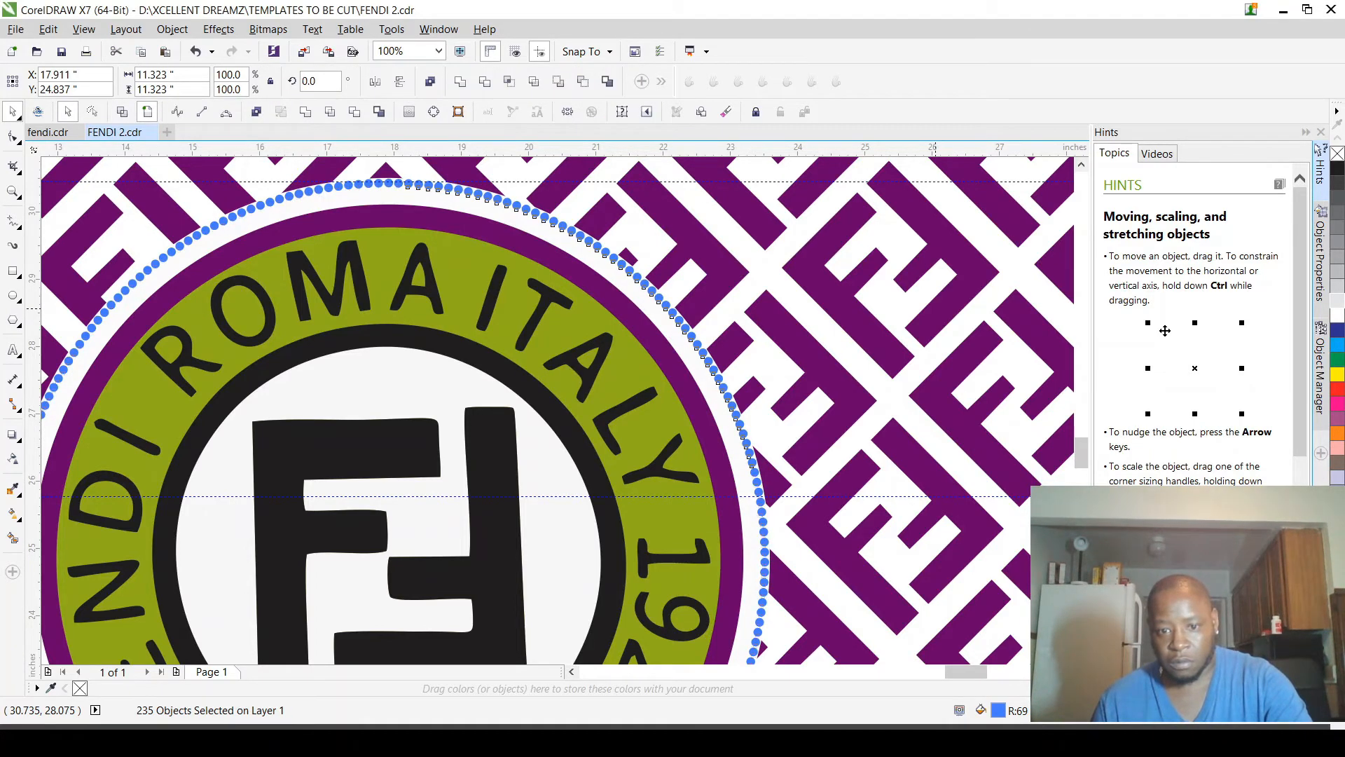
Step: Examine the separated dots around the logo's edge in wireframe view and in full colour
scroll(824, 454, down, 1)
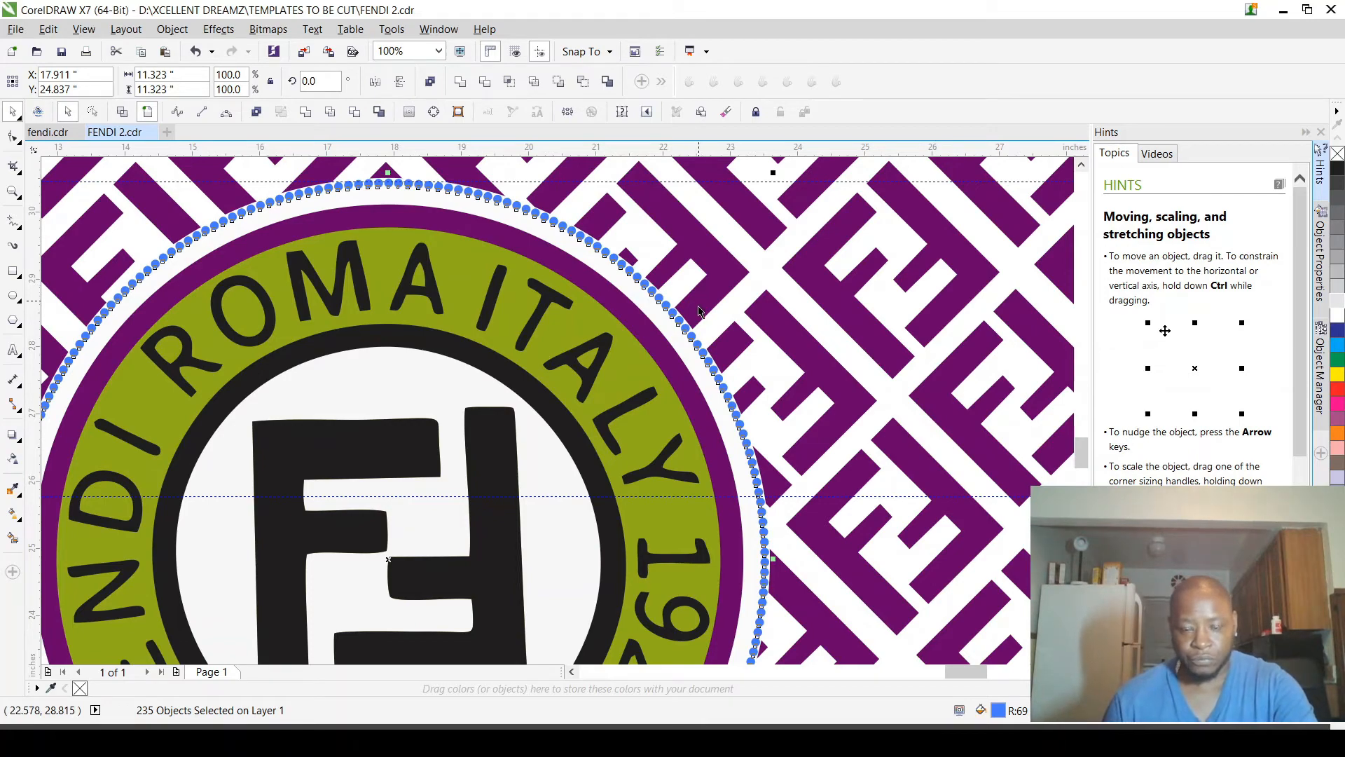
scroll(674, 289, down, 1)
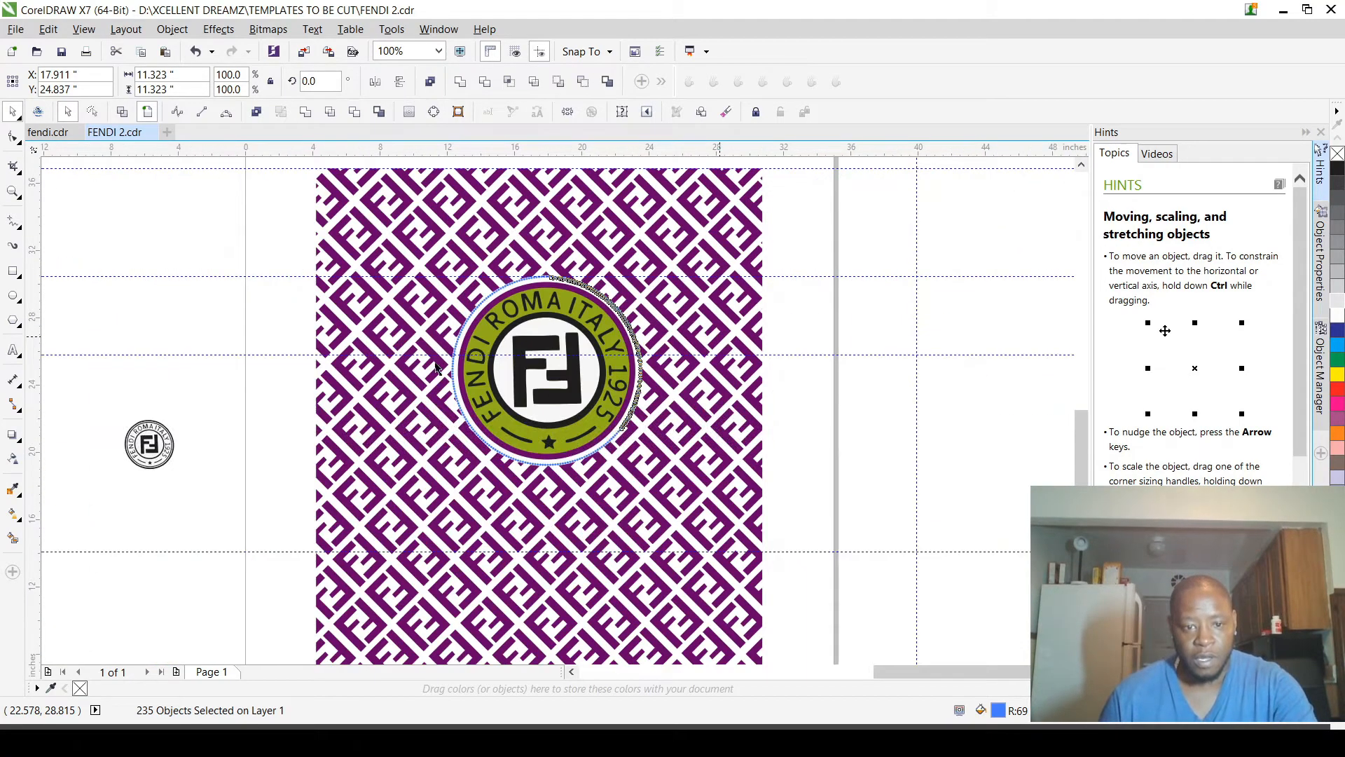
scroll(467, 343, up, 1)
scroll(453, 265, up, 1)
click(121, 113)
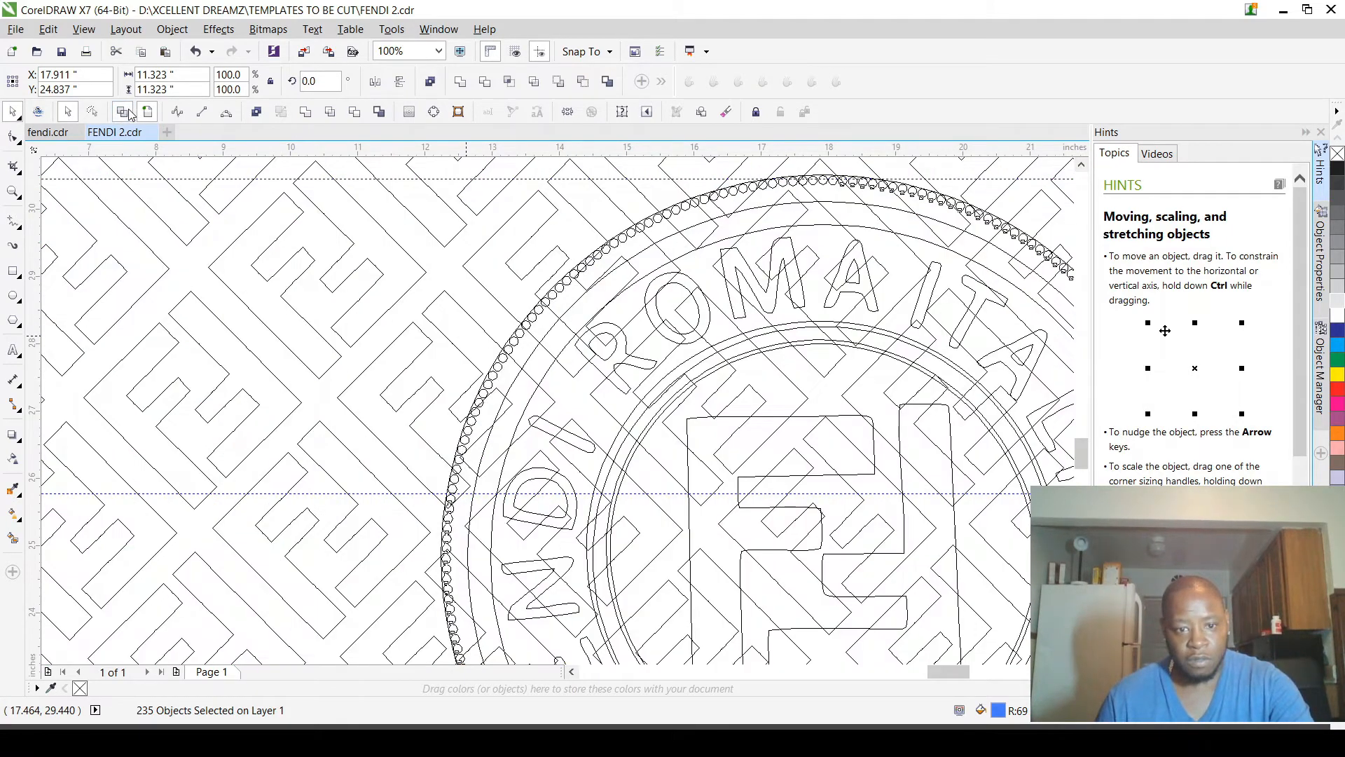
click(148, 112)
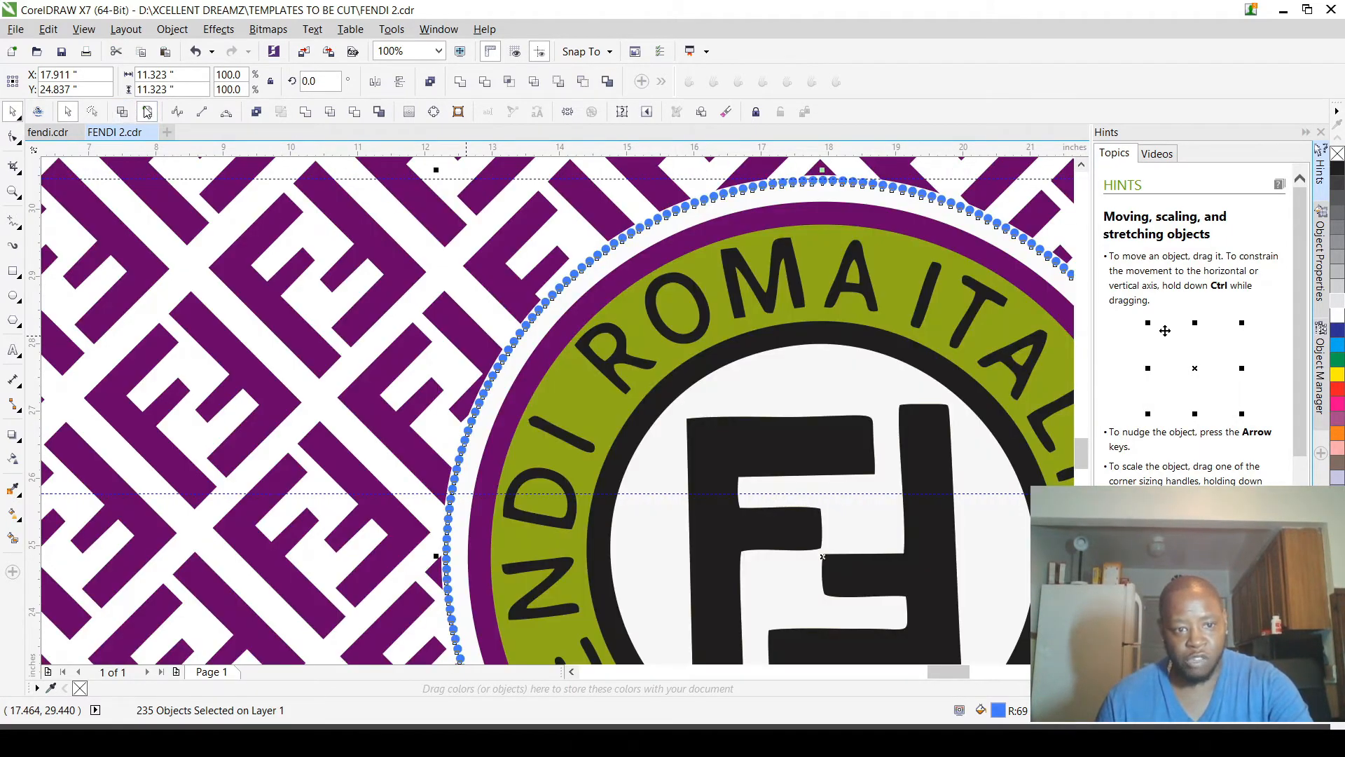
click(123, 113)
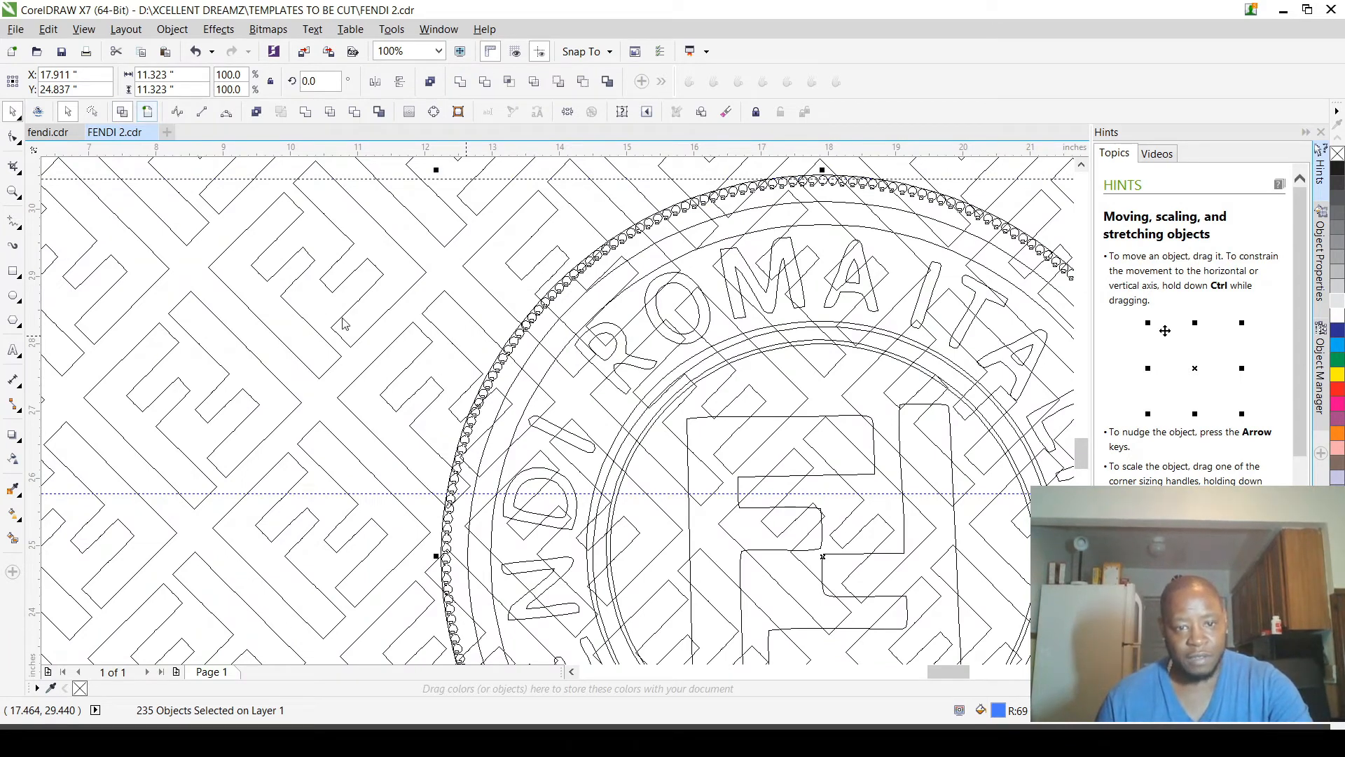
scroll(380, 335, down, 2)
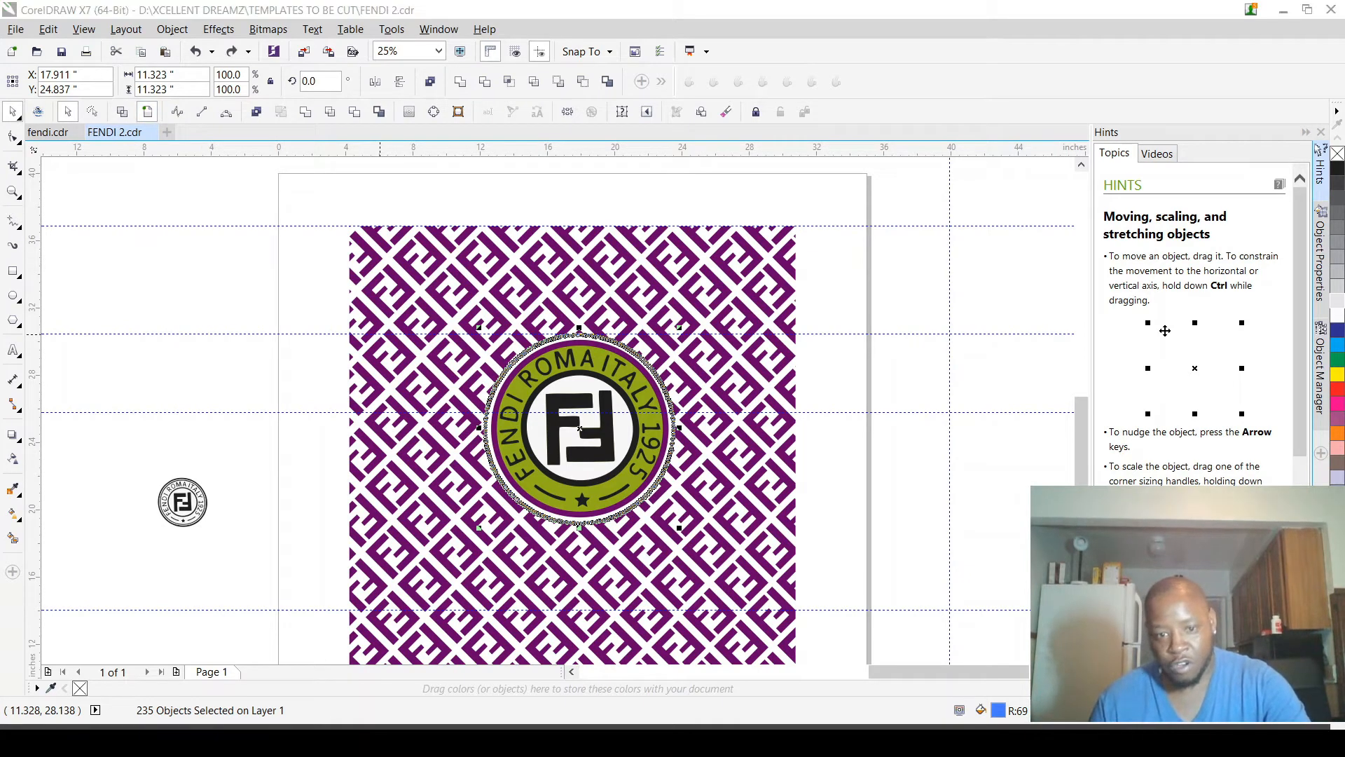
Step: Undo the break-apart of the dot blend and the reordering of the outer circle
key(ctrl+z)
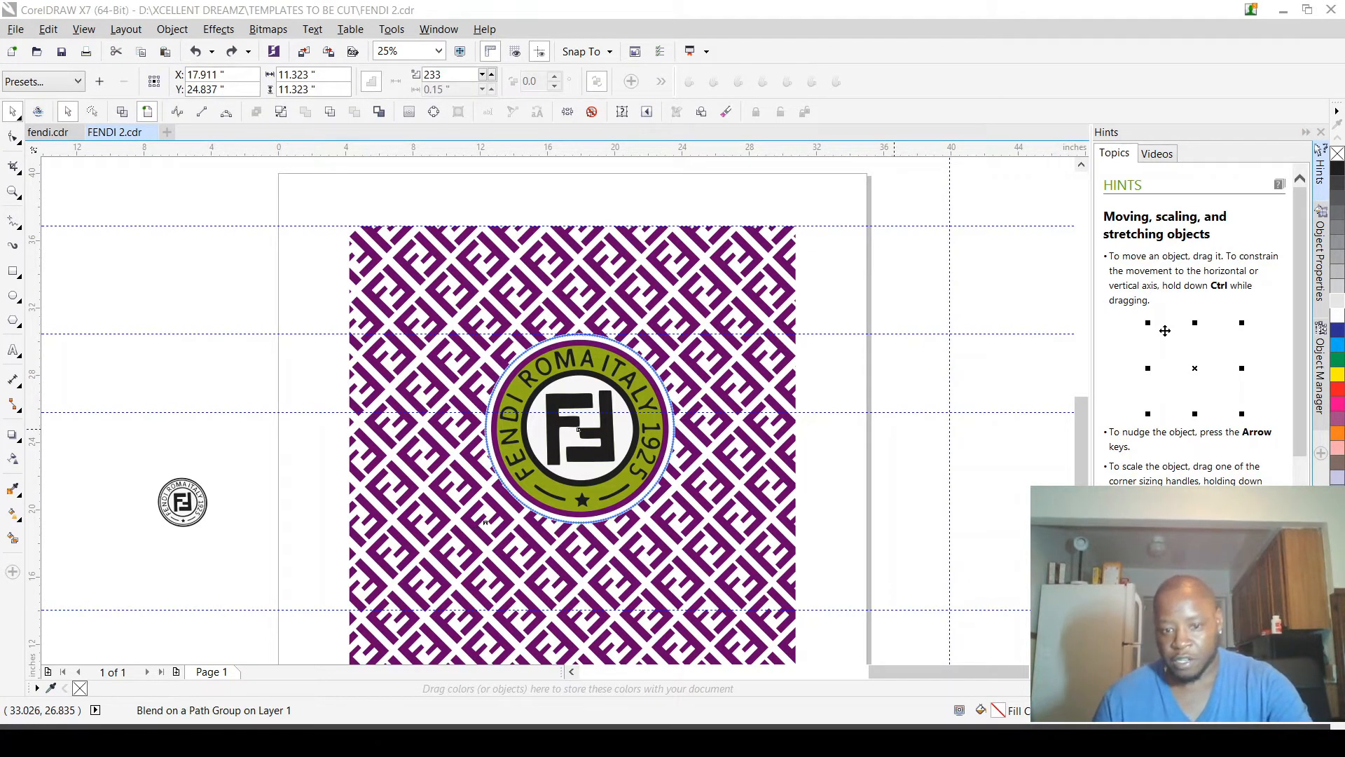
click(827, 371)
scroll(747, 386, up, 3)
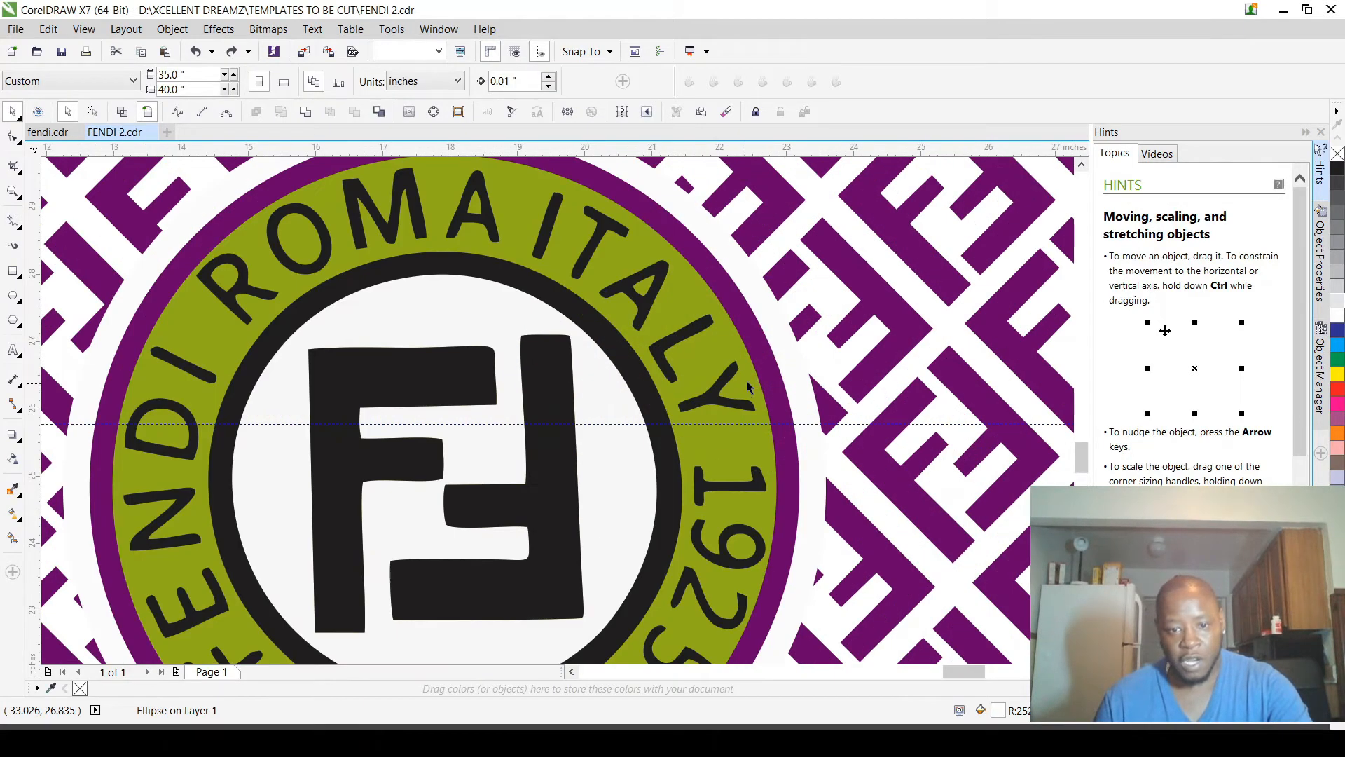
Step: Fill the logo's off-white outer circle with red-orange
click(798, 370)
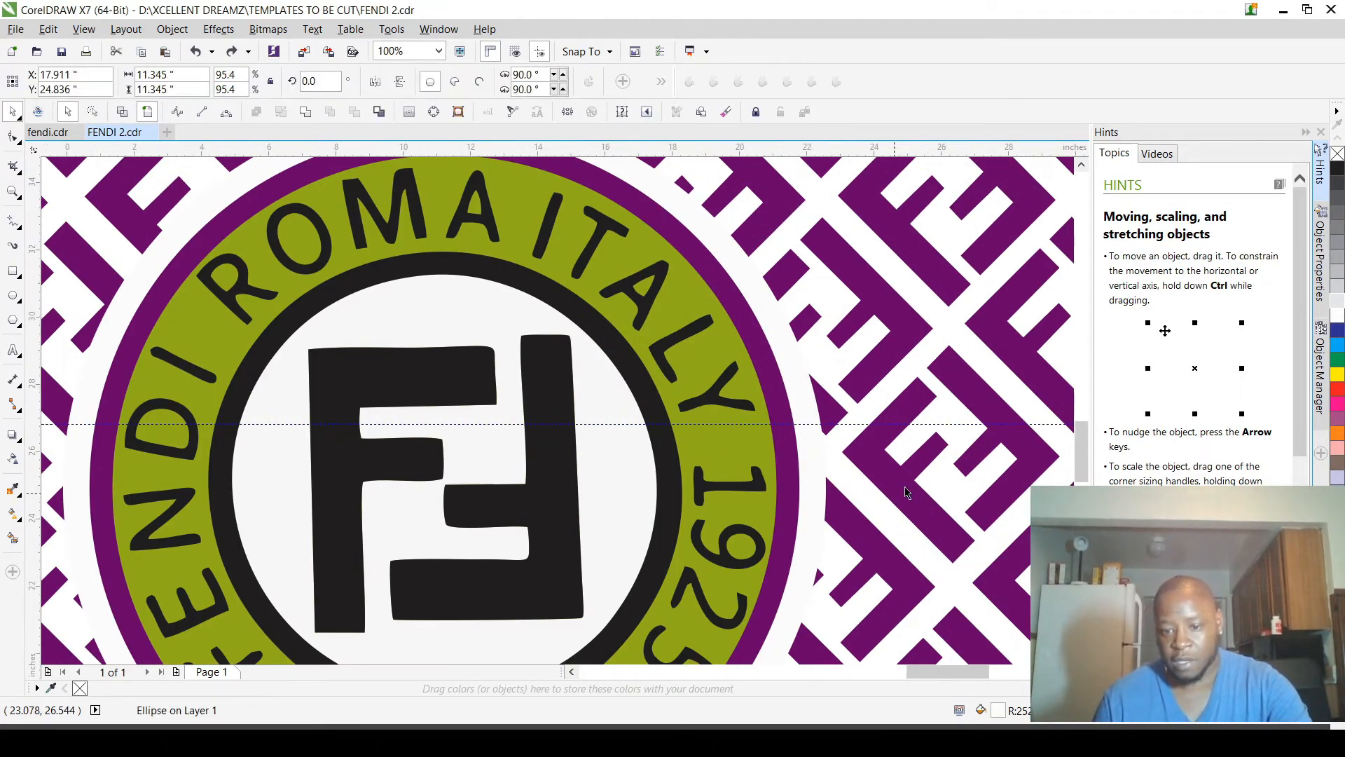
scroll(904, 494, down, 1)
double_click(999, 709)
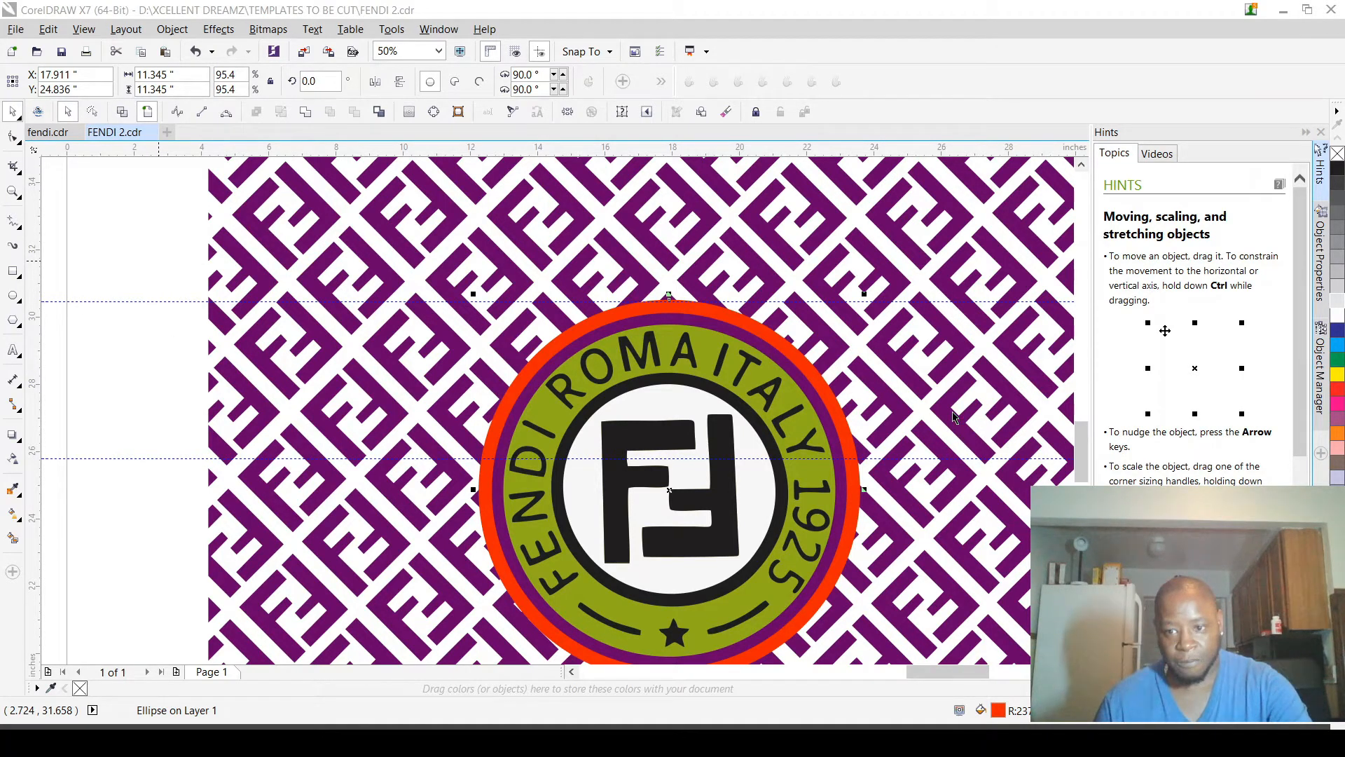
Step: Place the red-orange outer circle behind the ring of dots and colour the dots dark green
scroll(845, 385, up, 1)
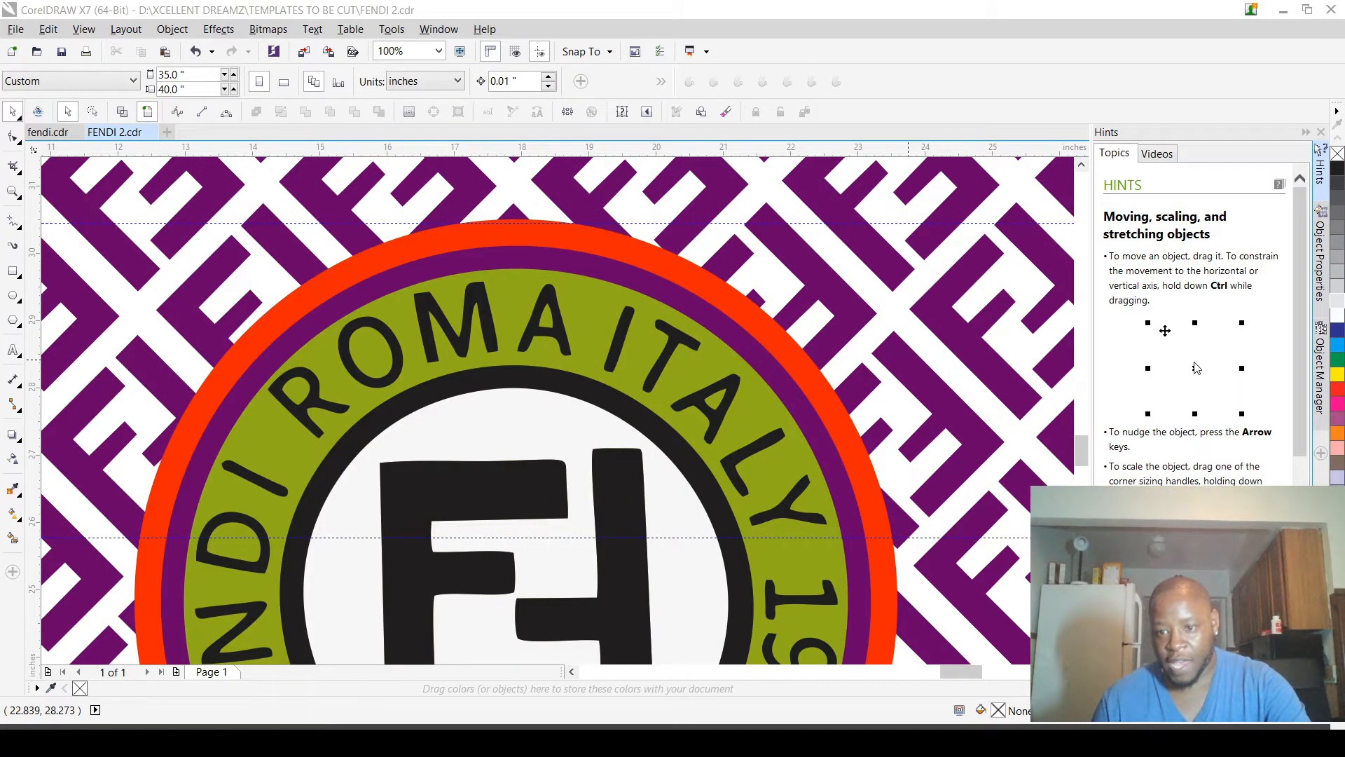
click(833, 379)
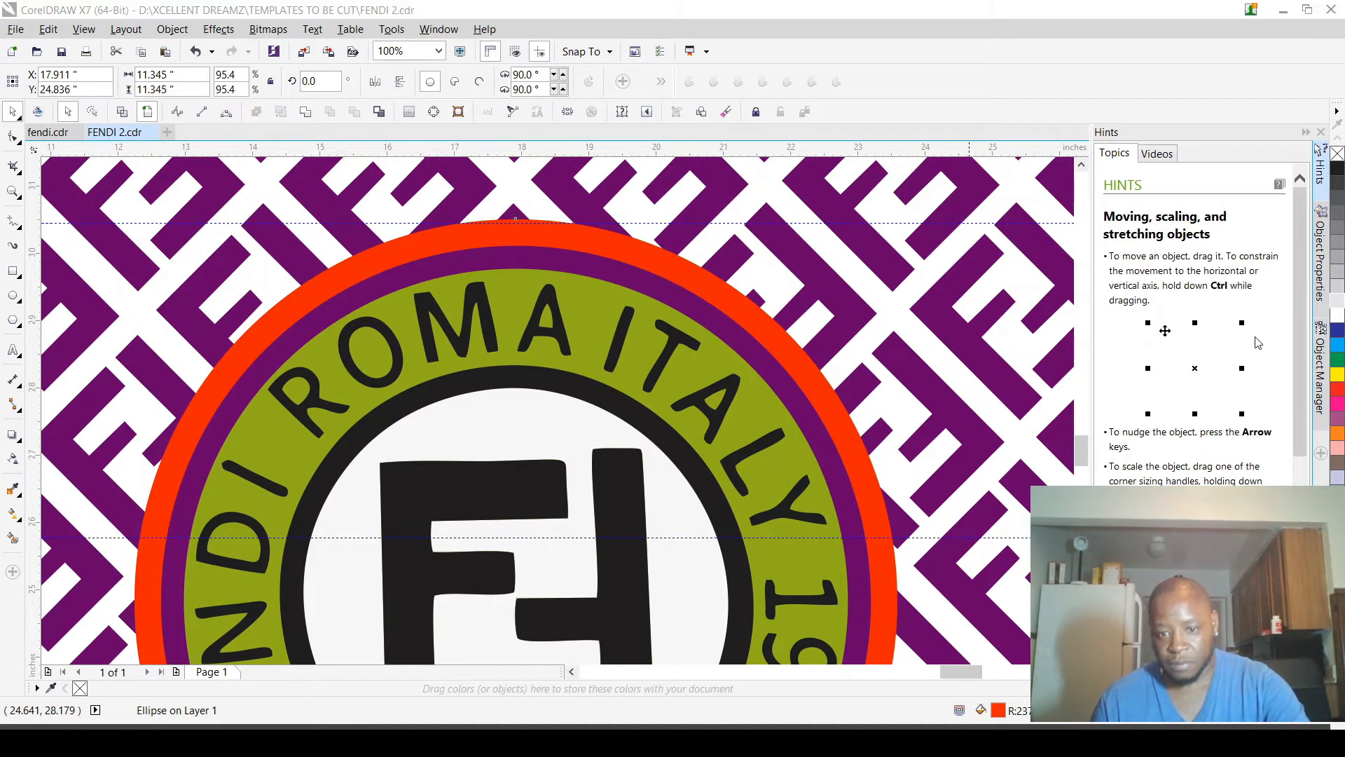
key(ctrl+z)
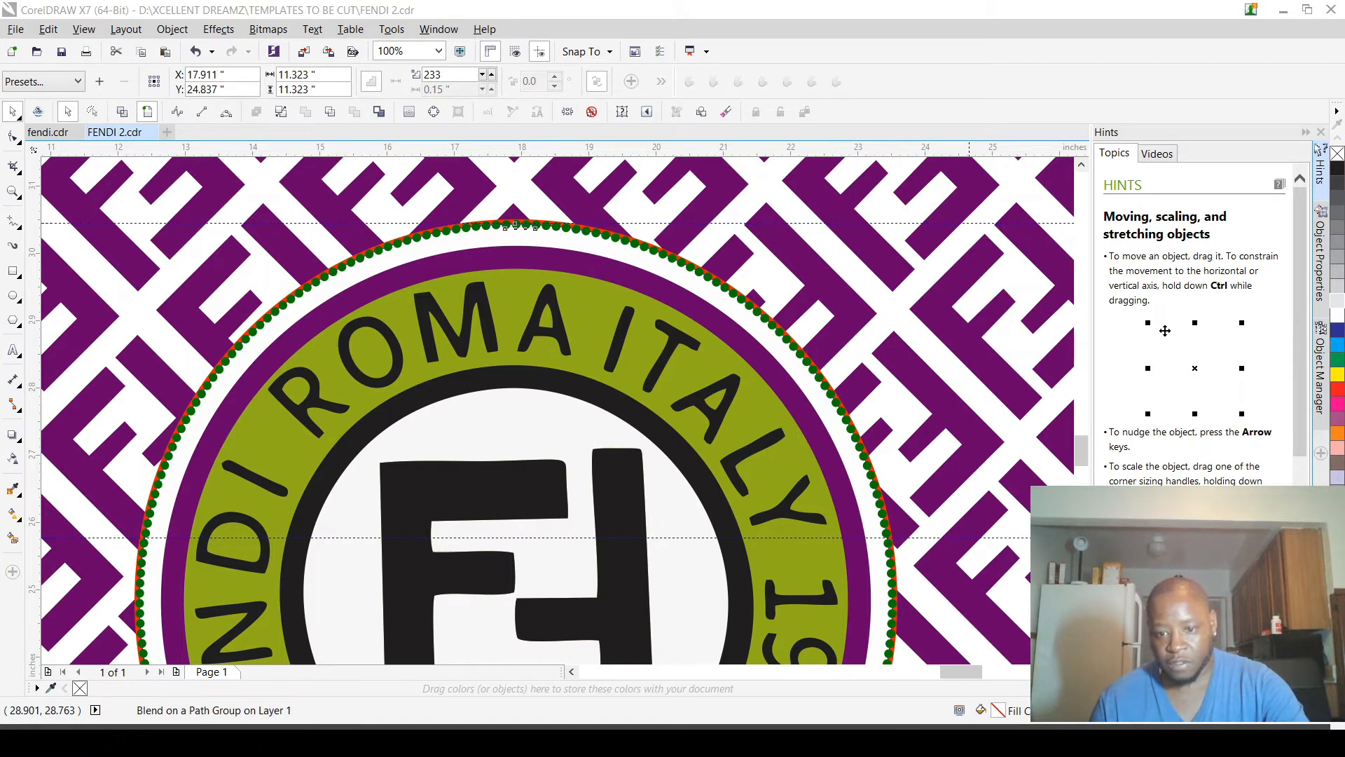
Step: Try breaking apart the green dot blend around the logo, and undo it
key(ctrl+shift+z)
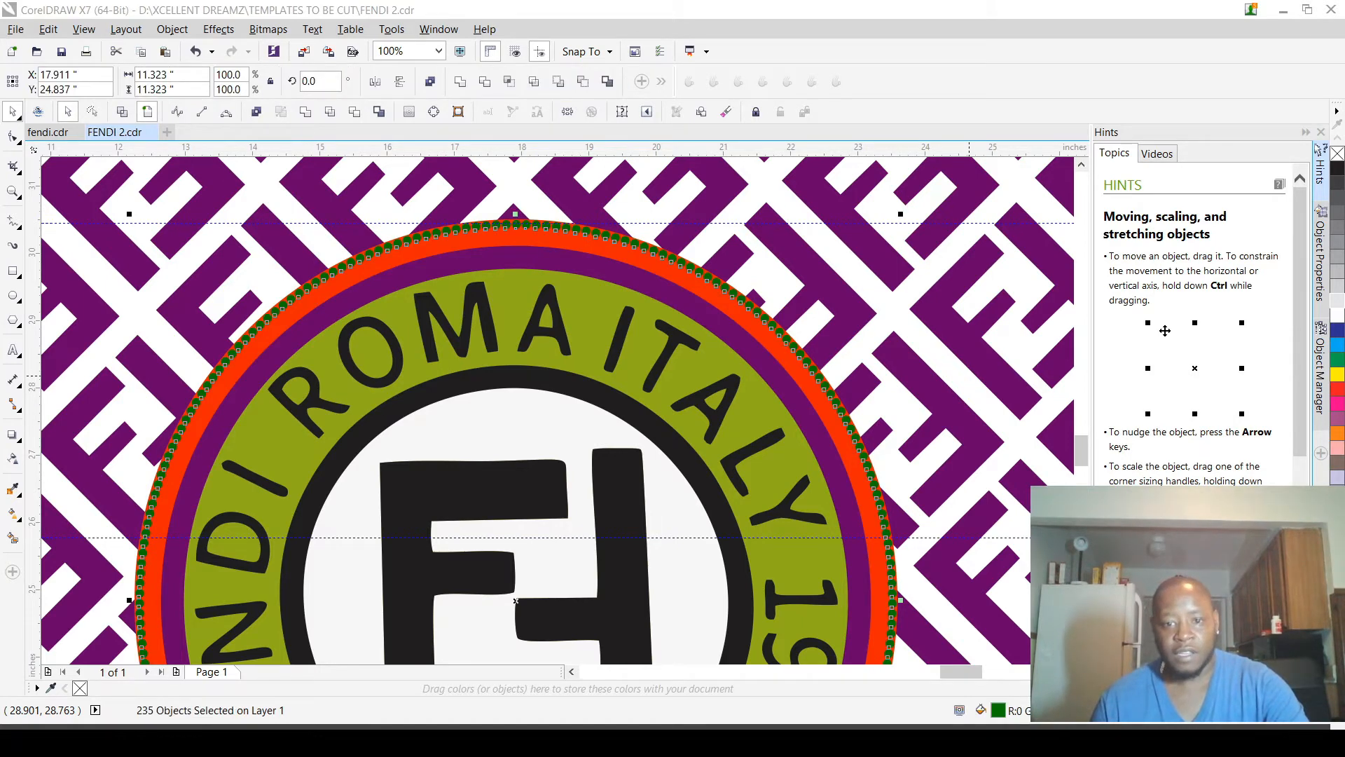
key(ctrl+z)
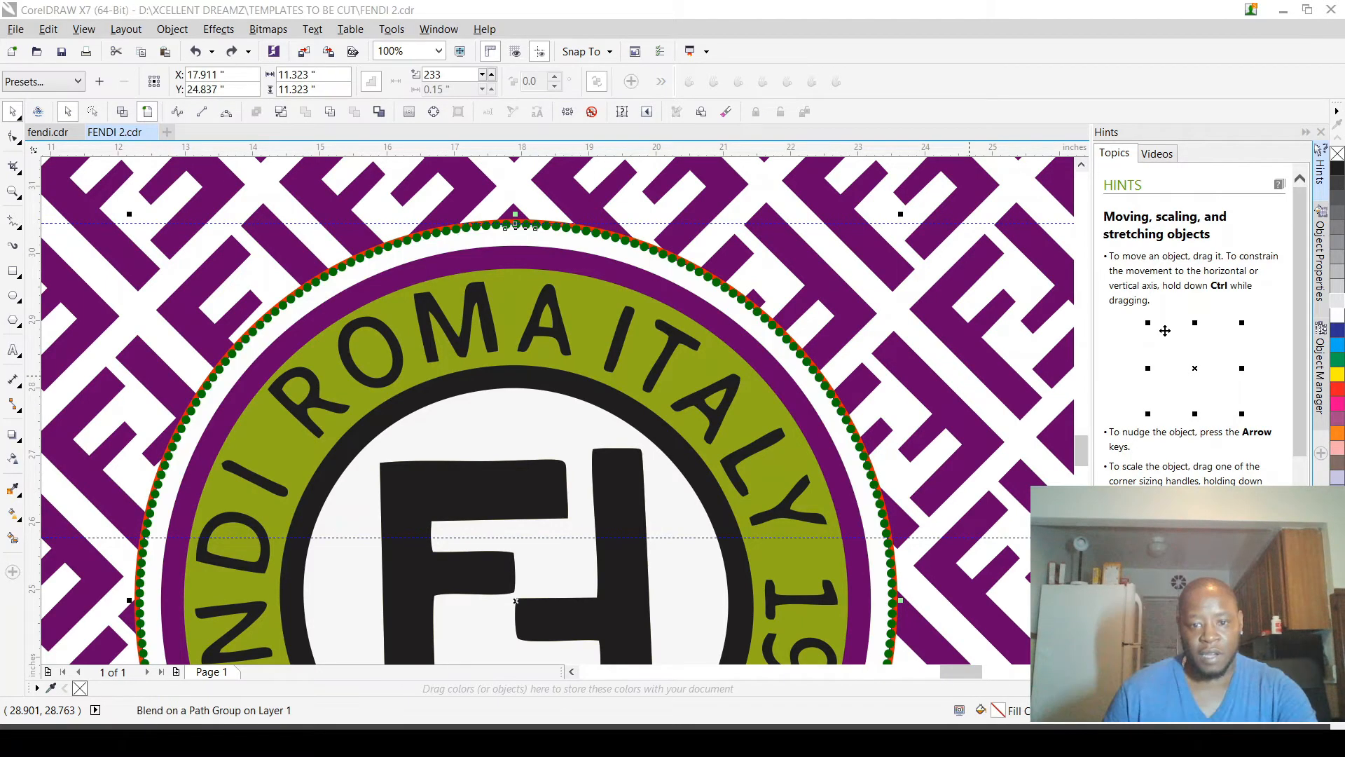
Step: Undo the ring of green dots so the red-orange outer circle remains plain
key(ctrl+shift+z)
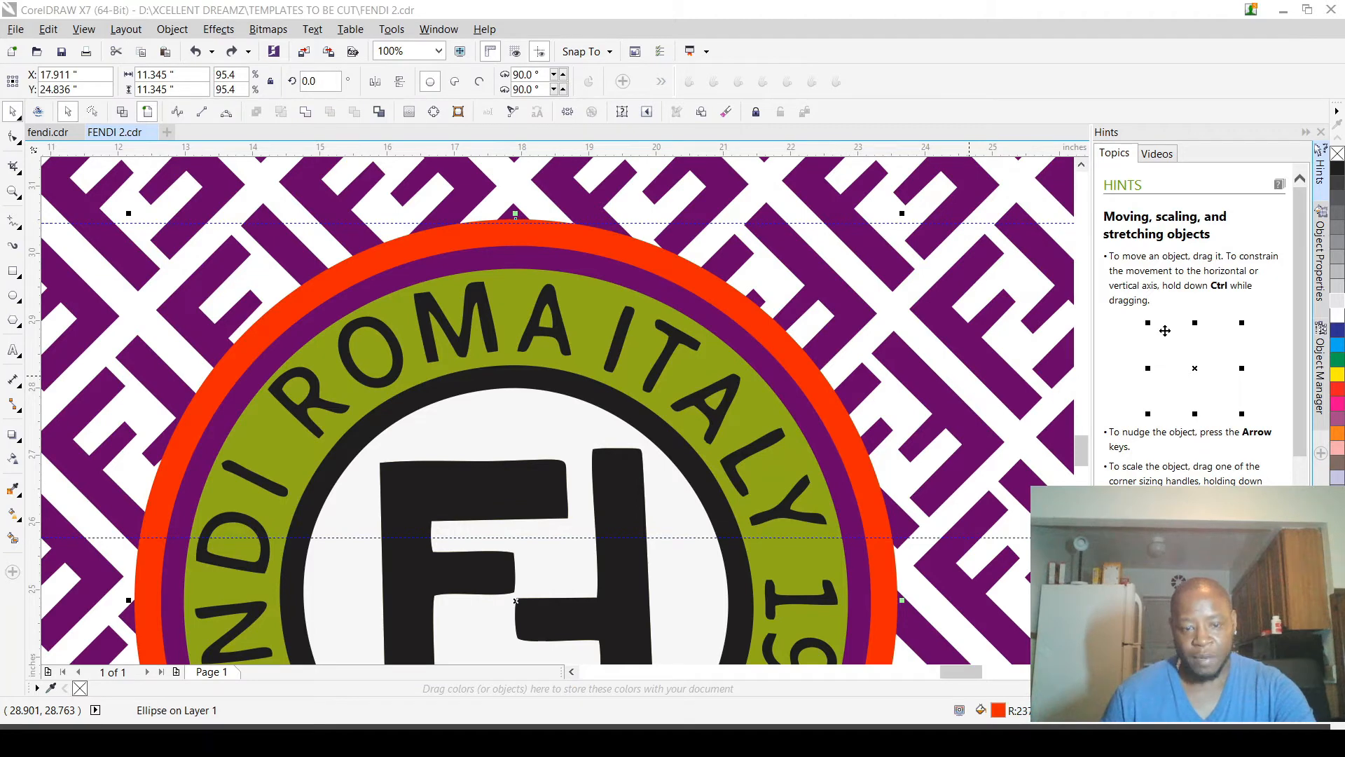
click(910, 106)
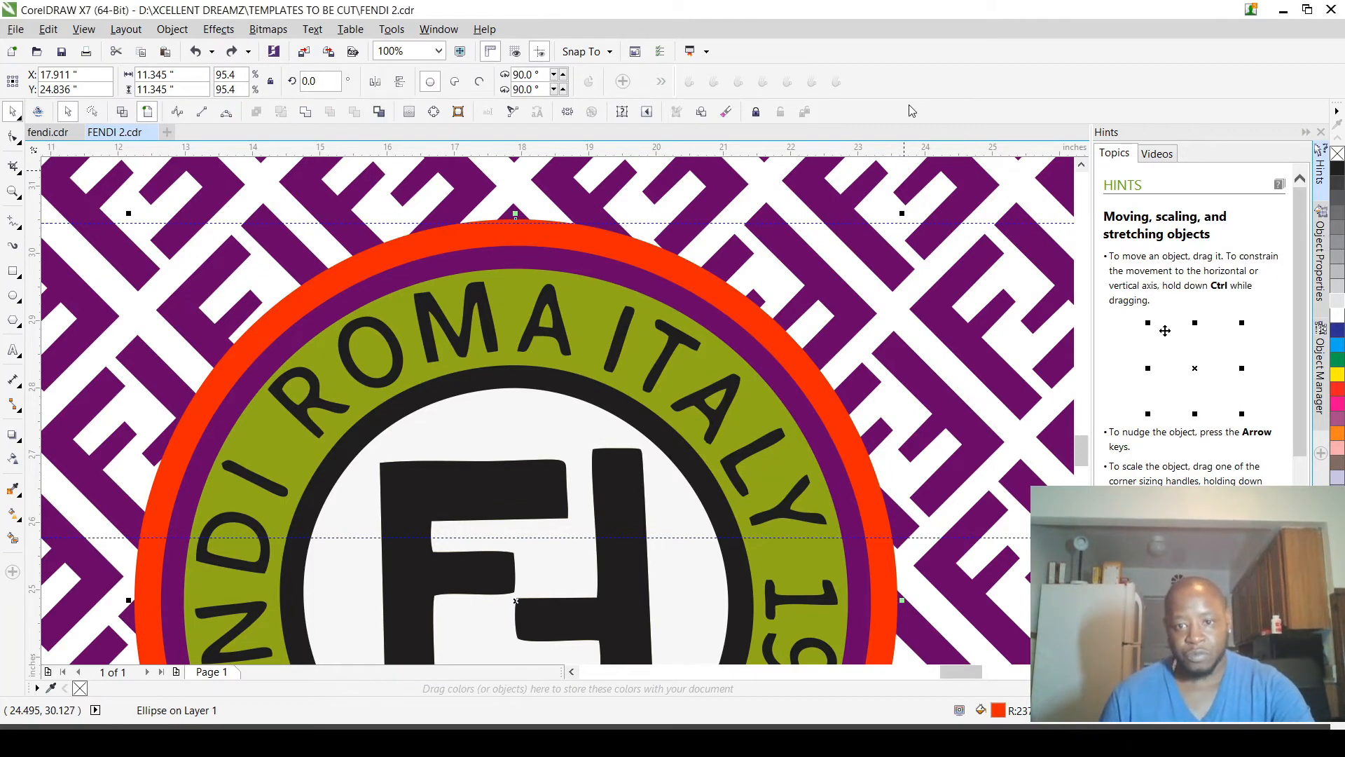
scroll(904, 223, down, 2)
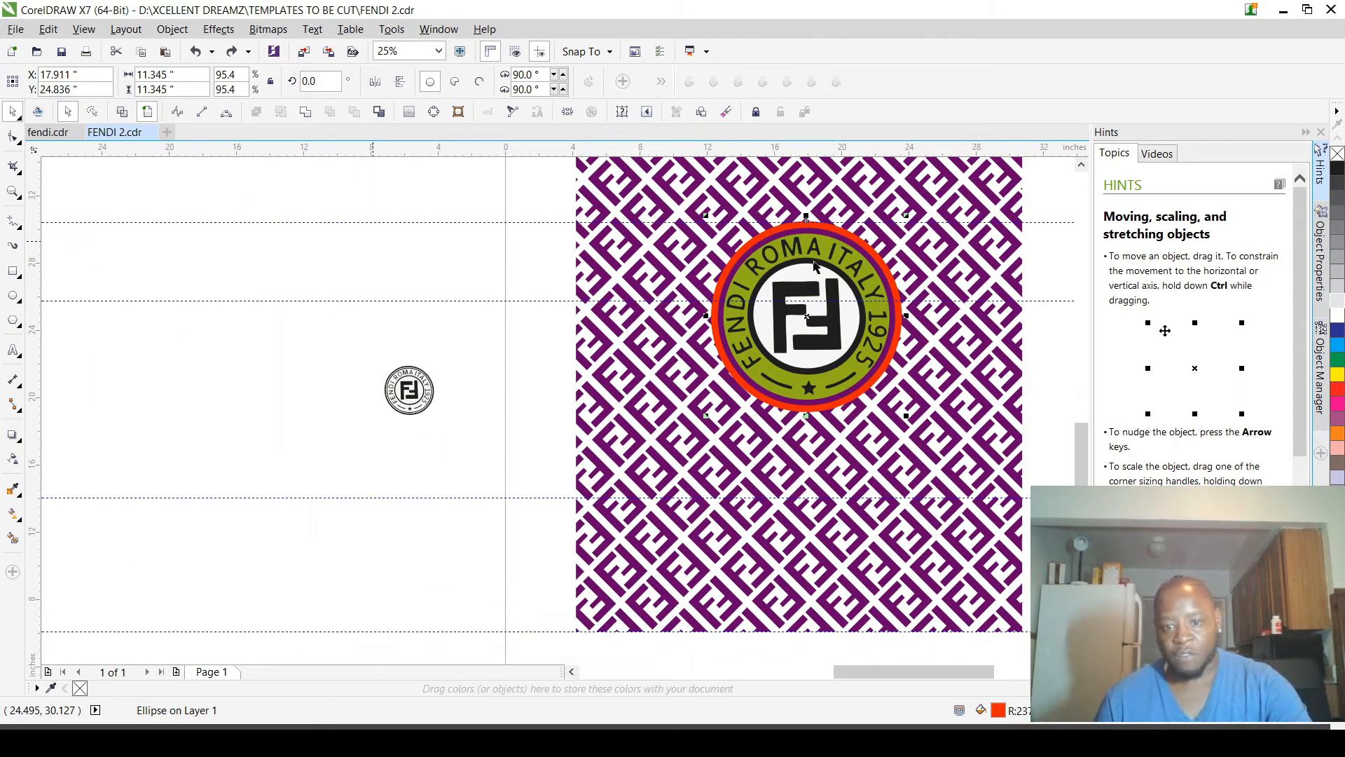
Step: Cut the purple circle's shape out of the red-orange outer circle to leave a red-orange ring
scroll(874, 213, up, 2)
scroll(801, 282, up, 2)
key(Escape)
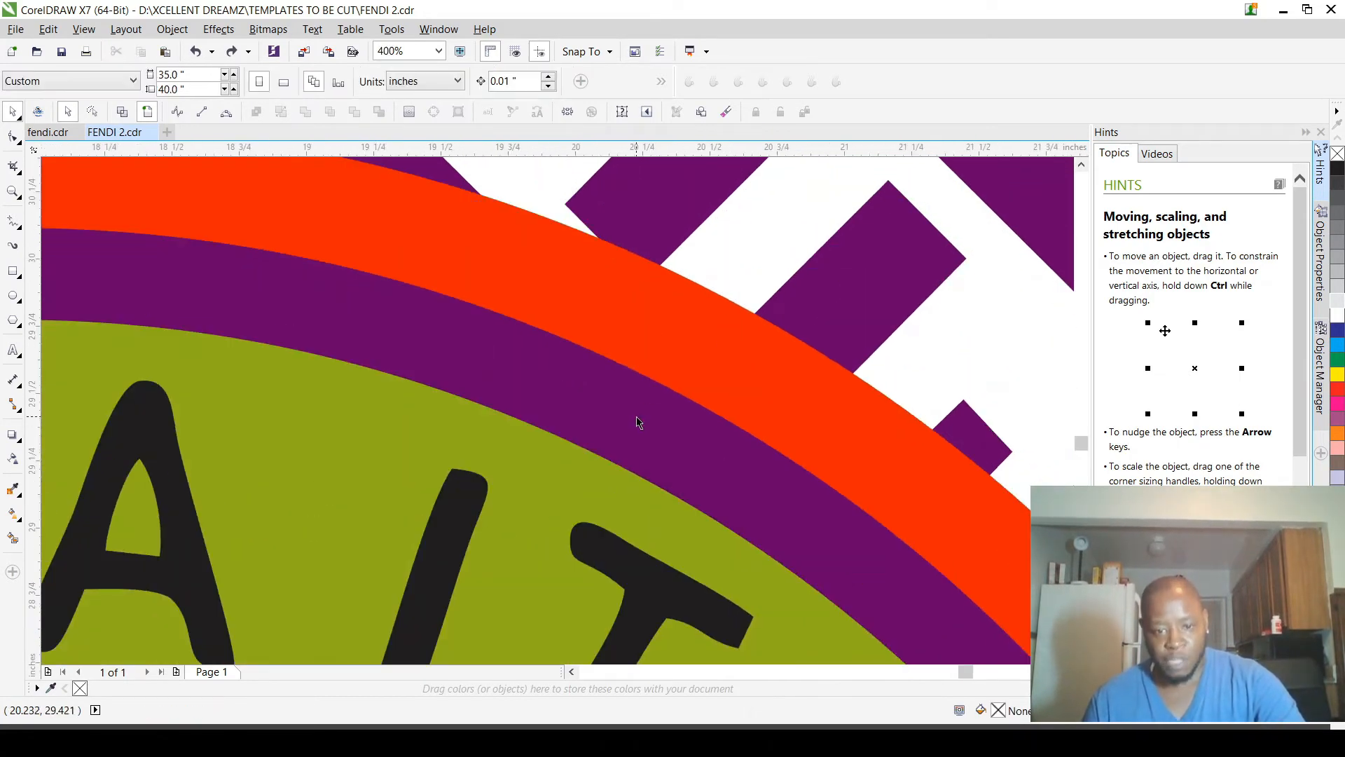
click(636, 414)
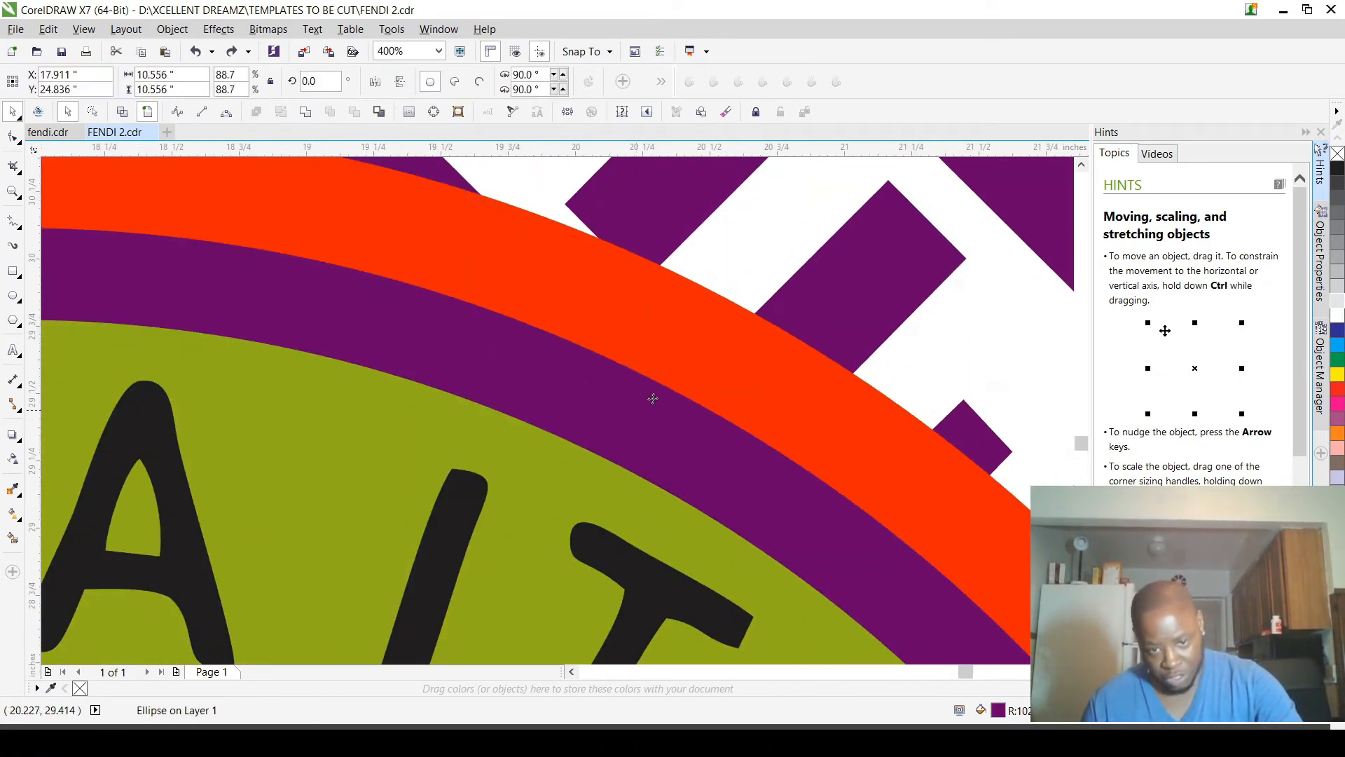
shift+click(695, 336)
click(354, 112)
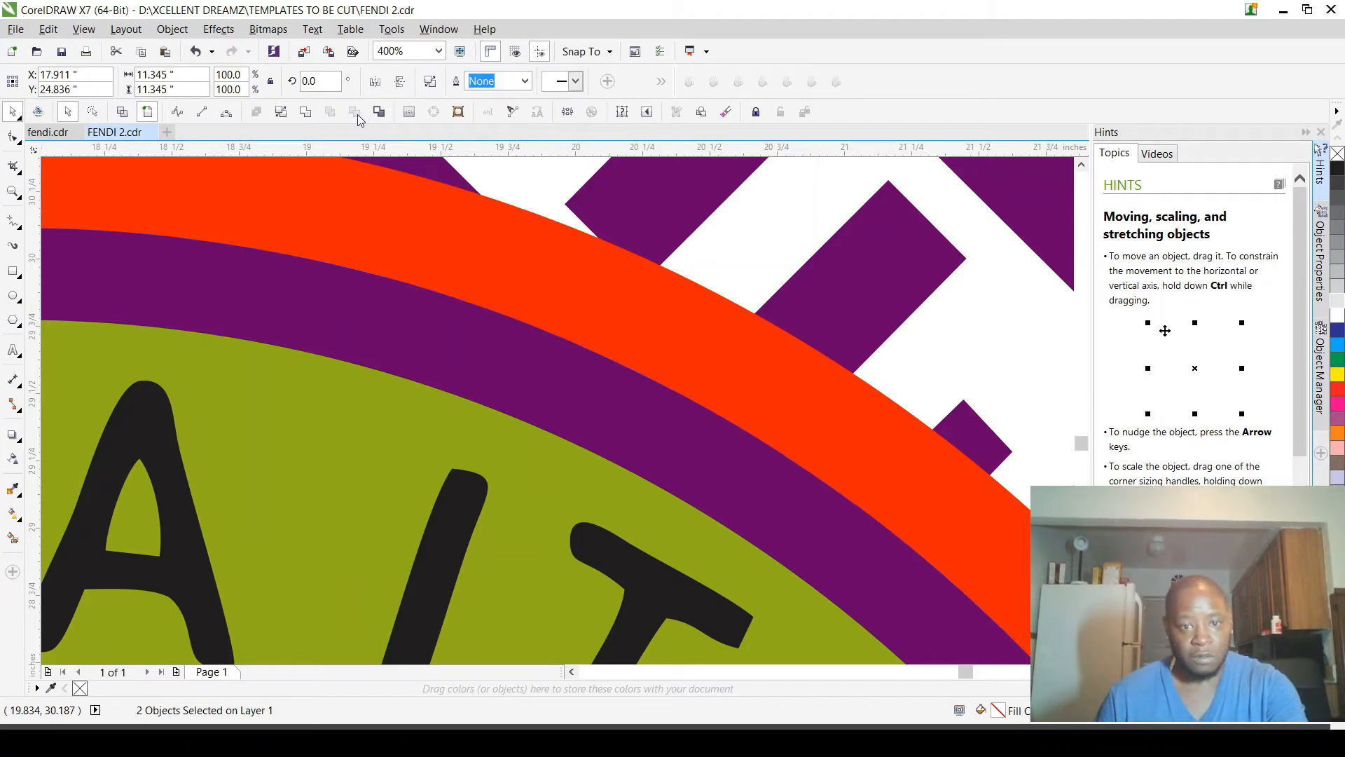
scroll(724, 348, down, 2)
scroll(709, 341, down, 1)
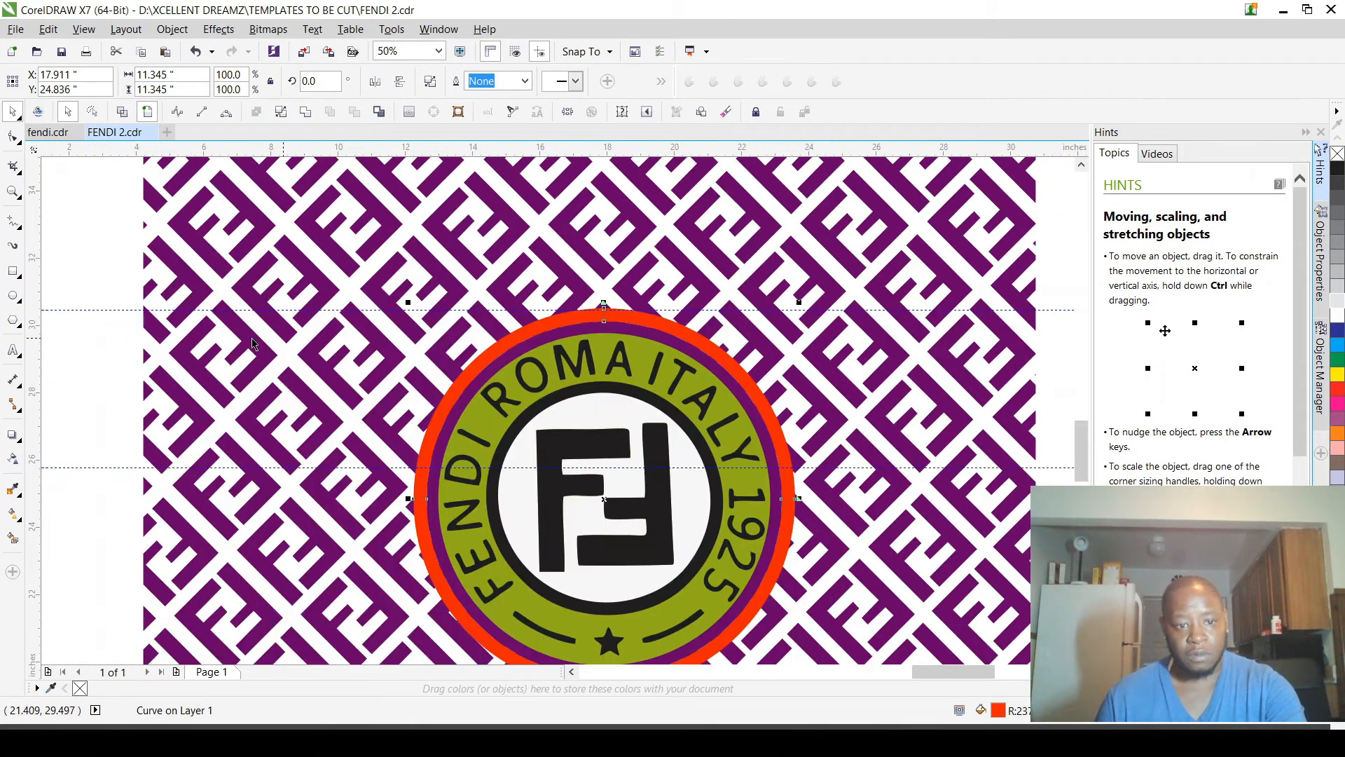
Step: Cut the olive-green circle's shape out of the purple circle to leave a purple ring
scroll(569, 325, up, 3)
scroll(569, 324, up, 3)
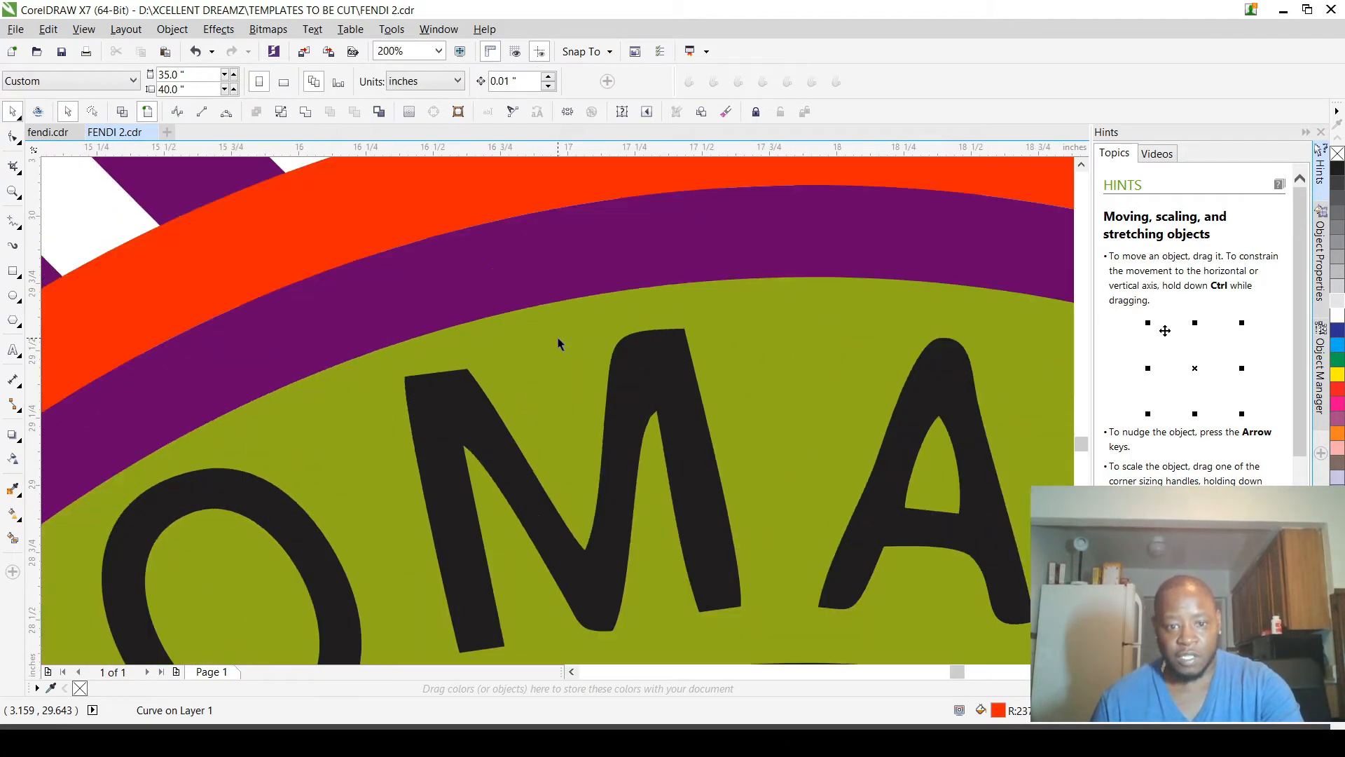
click(570, 343)
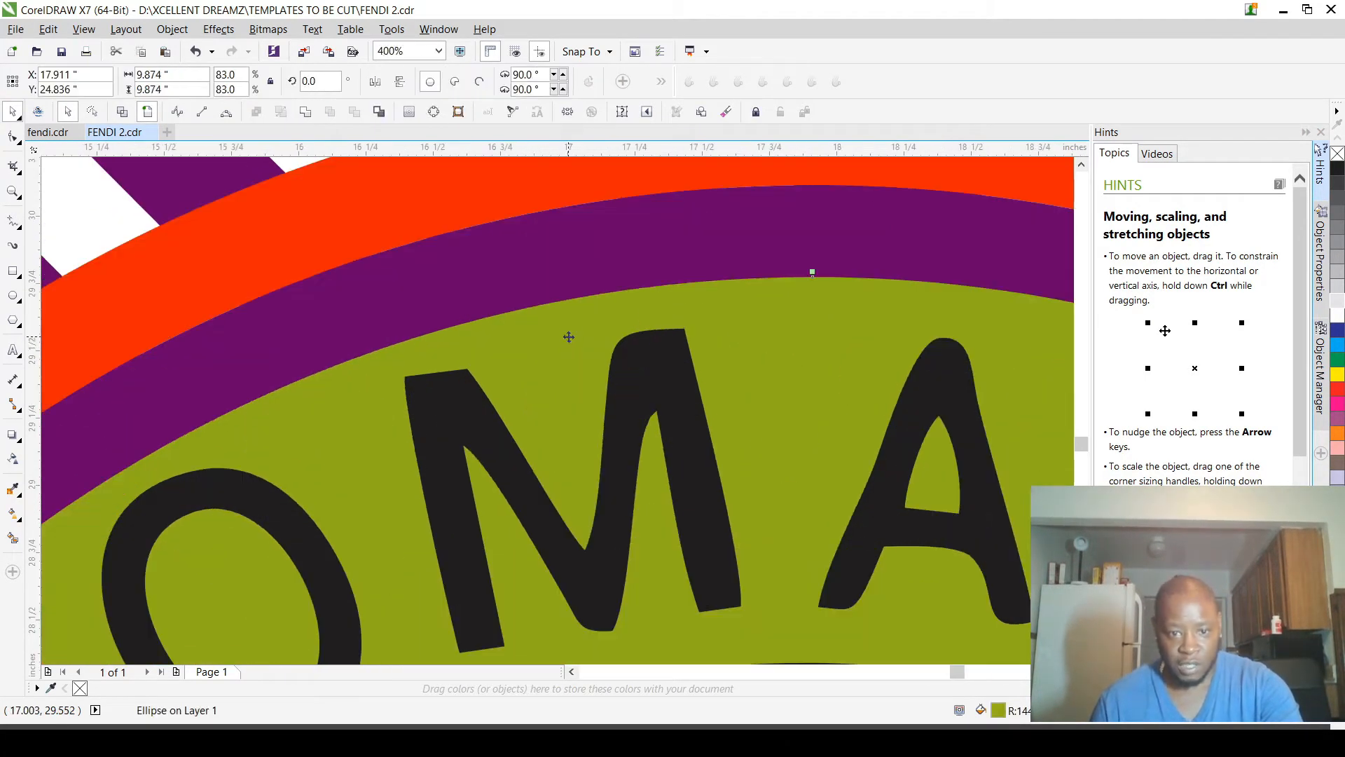
shift+click(566, 262)
scroll(622, 320, down, 2)
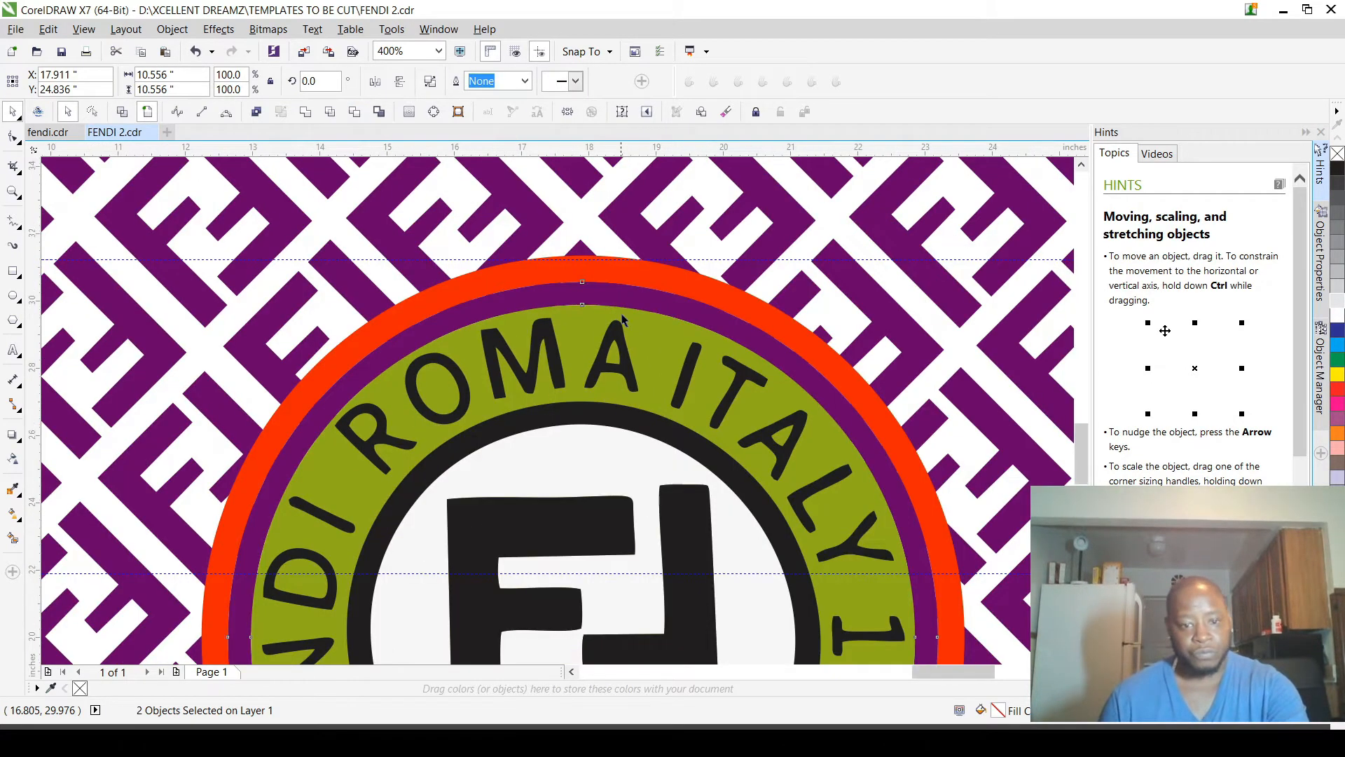
scroll(622, 320, down, 1)
click(81, 369)
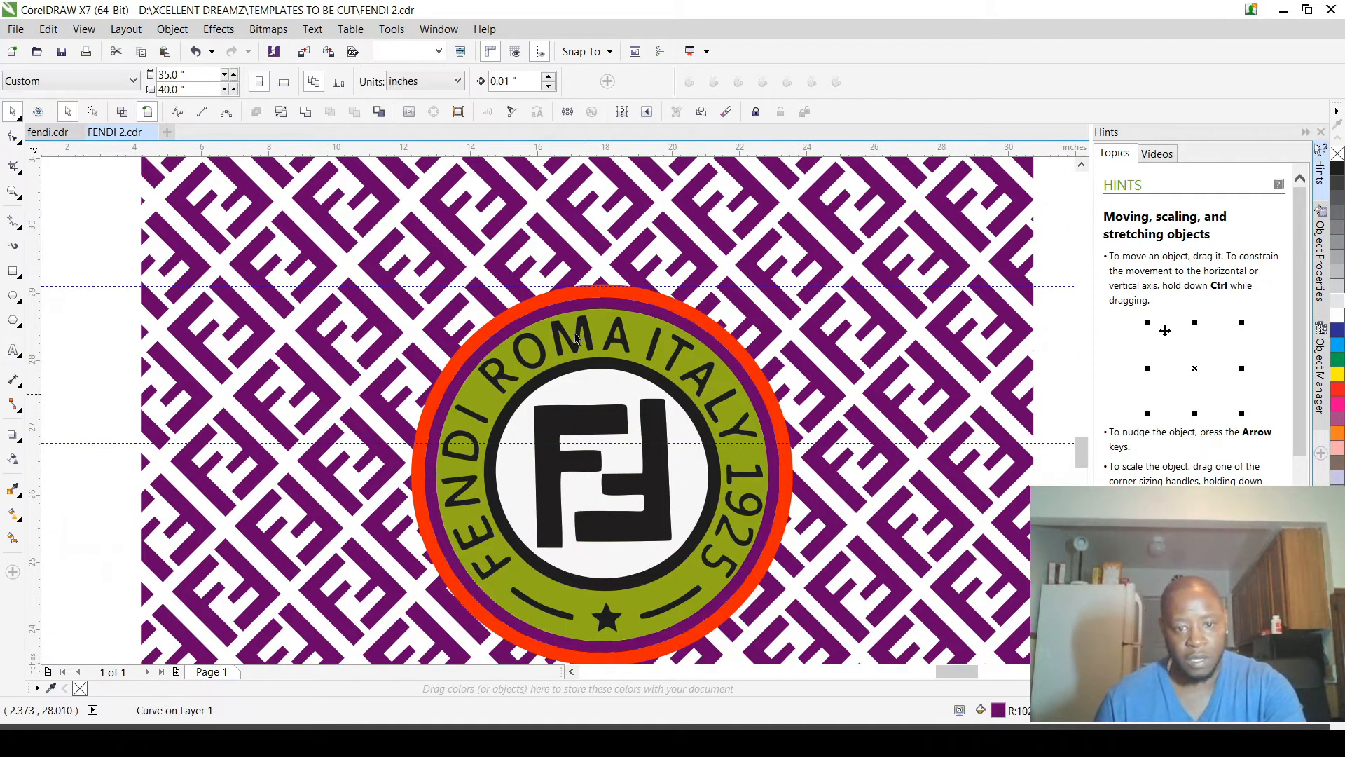
Step: Undo the accidental shift of the black inner ring and cut that ring's shape out of the olive-green circle
scroll(583, 353, up, 2)
click(595, 406)
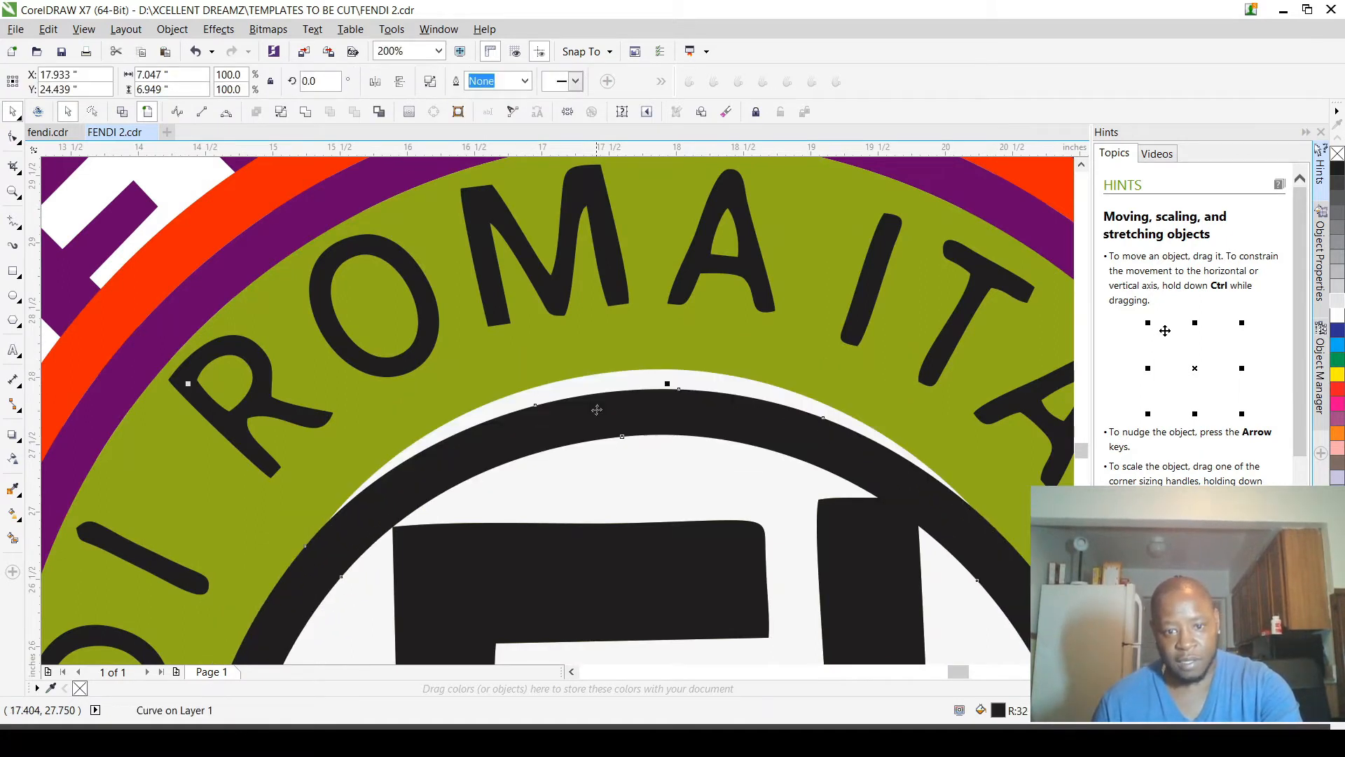
key(ctrl+z)
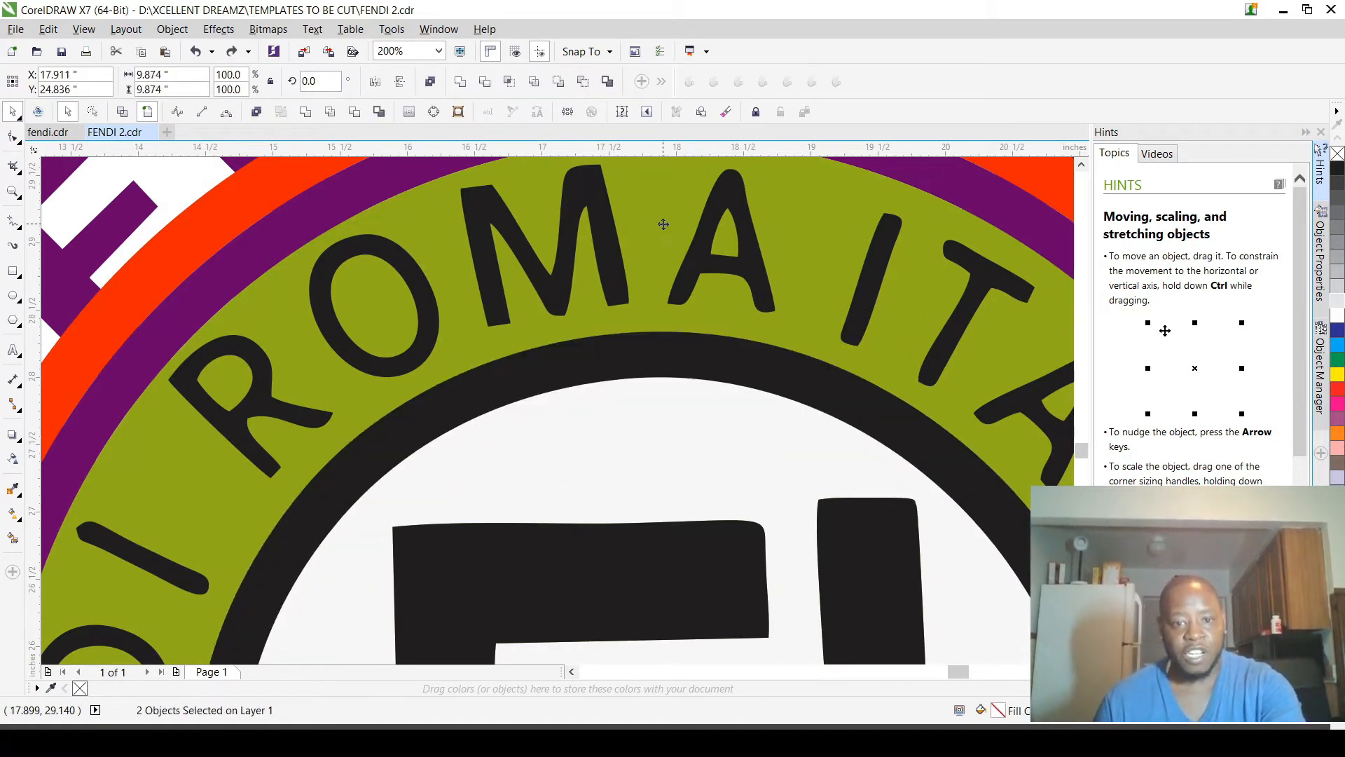
click(356, 114)
scroll(285, 311, down, 2)
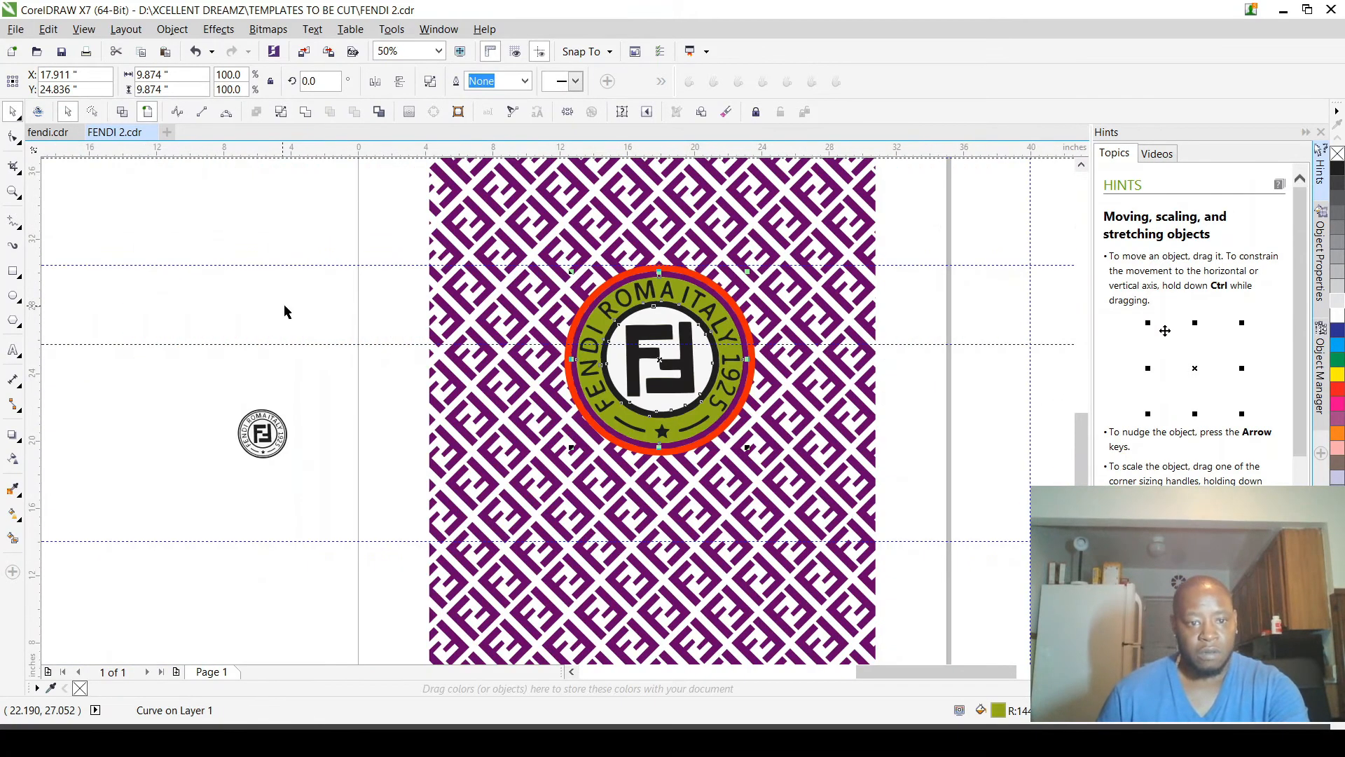
click(315, 297)
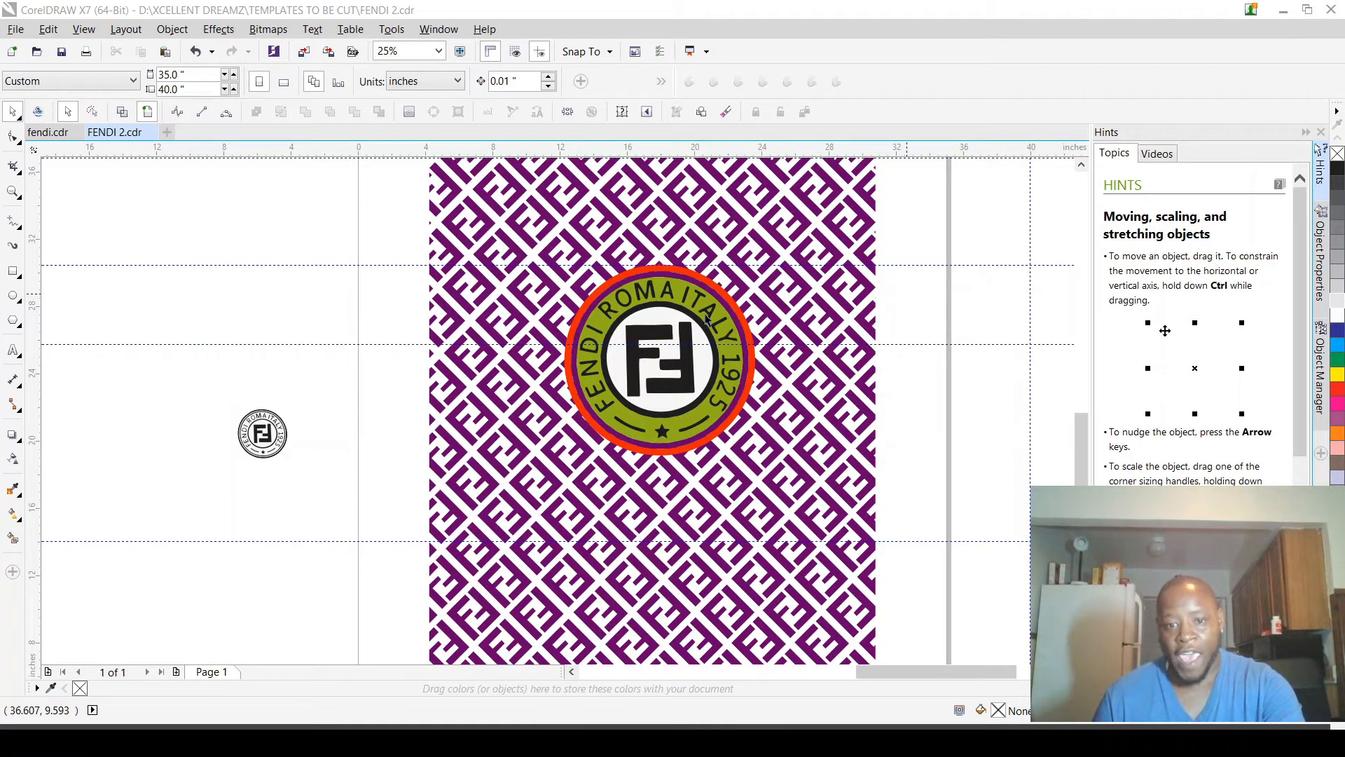
Step: Add rows of light-orange dots along both the inner and outer edges of the red-orange ring
scroll(592, 270, up, 2)
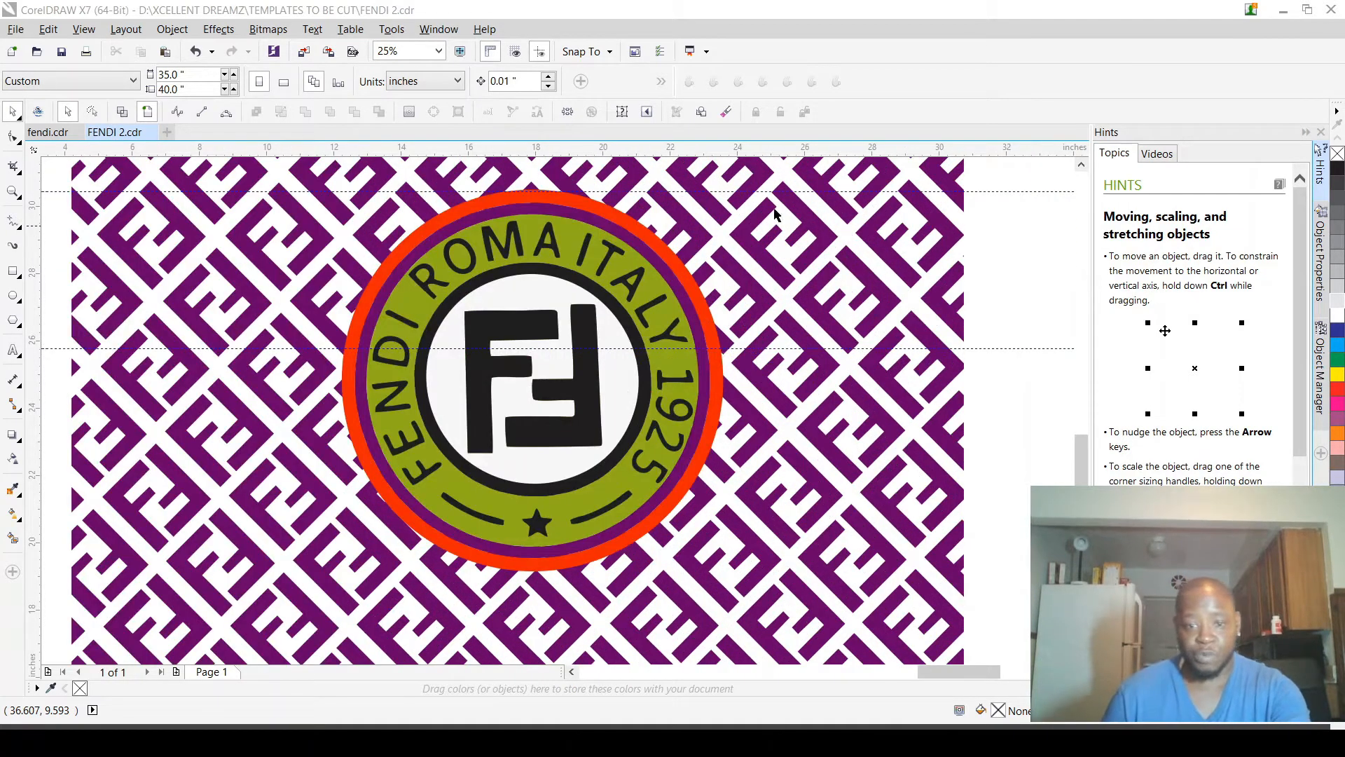
scroll(676, 254, up, 2)
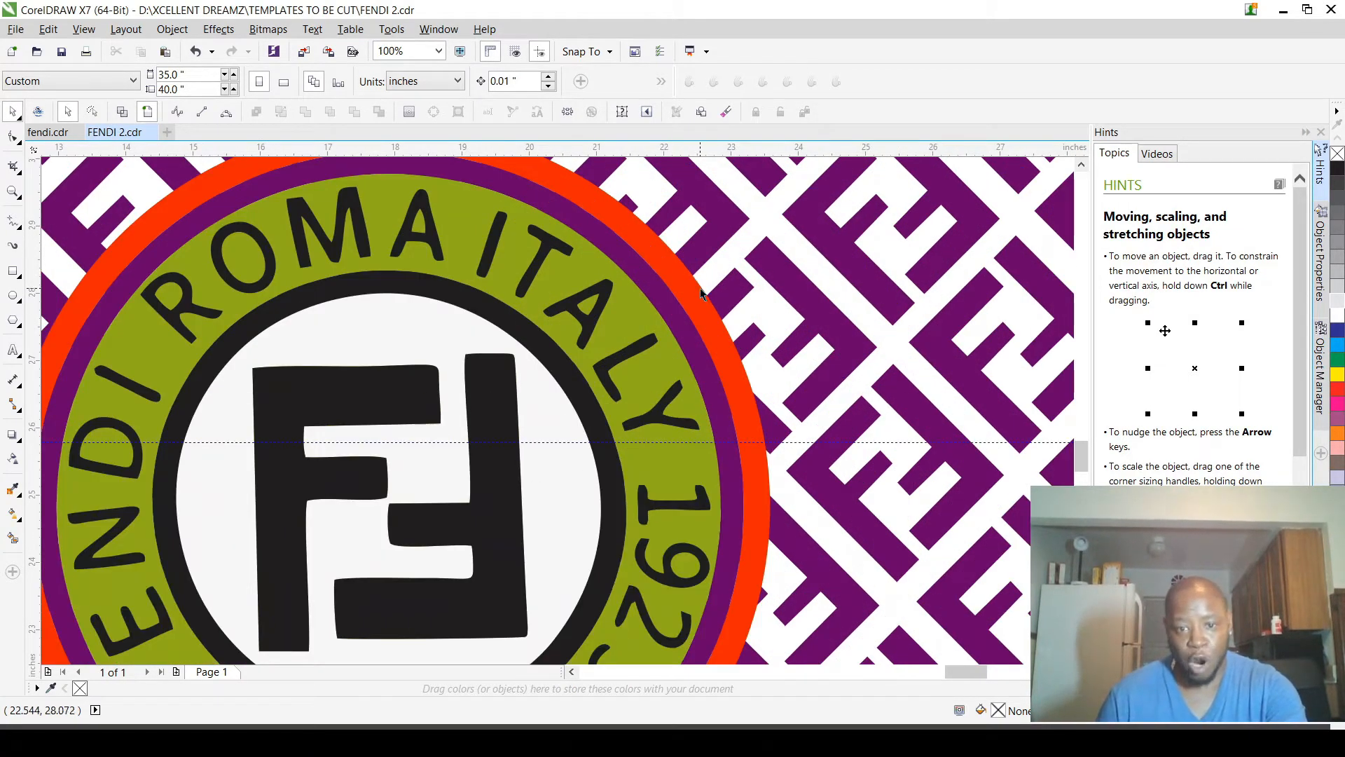
click(692, 296)
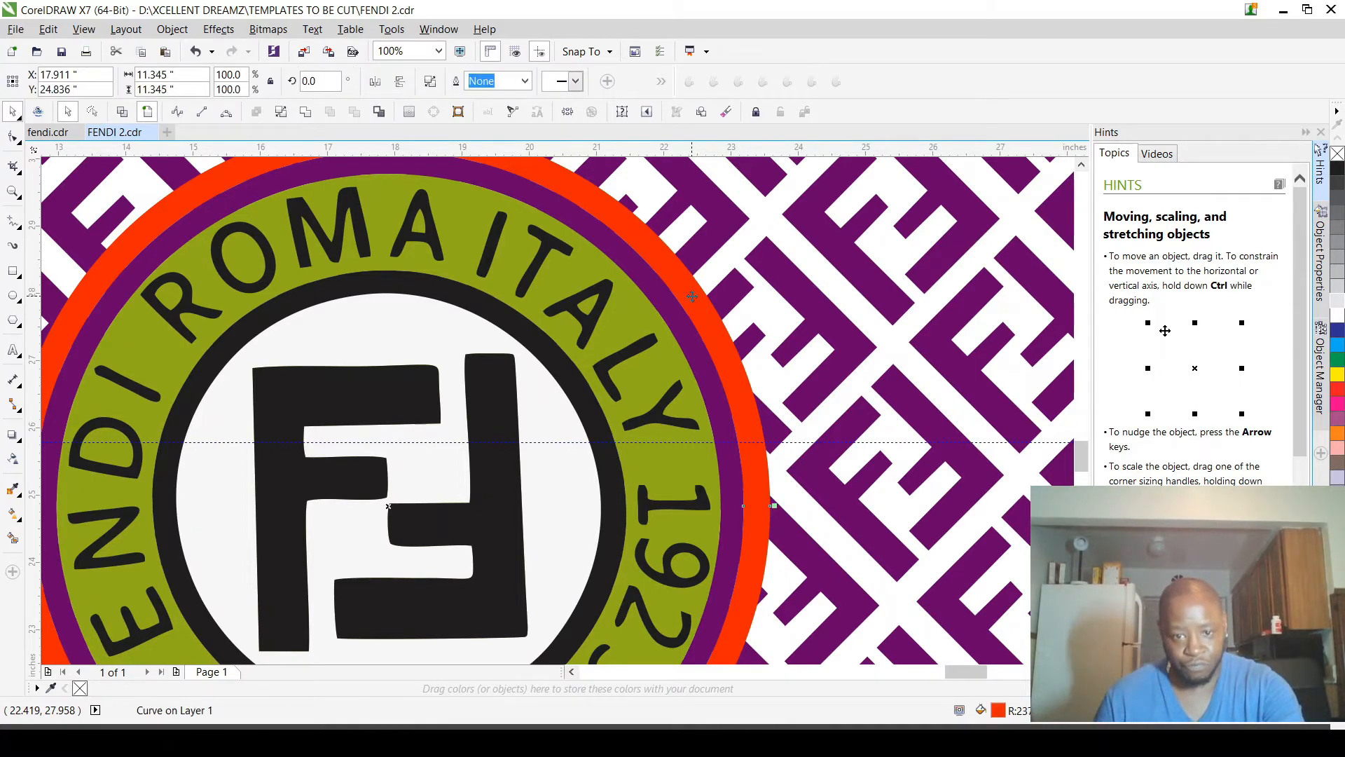
scroll(718, 337, down, 2)
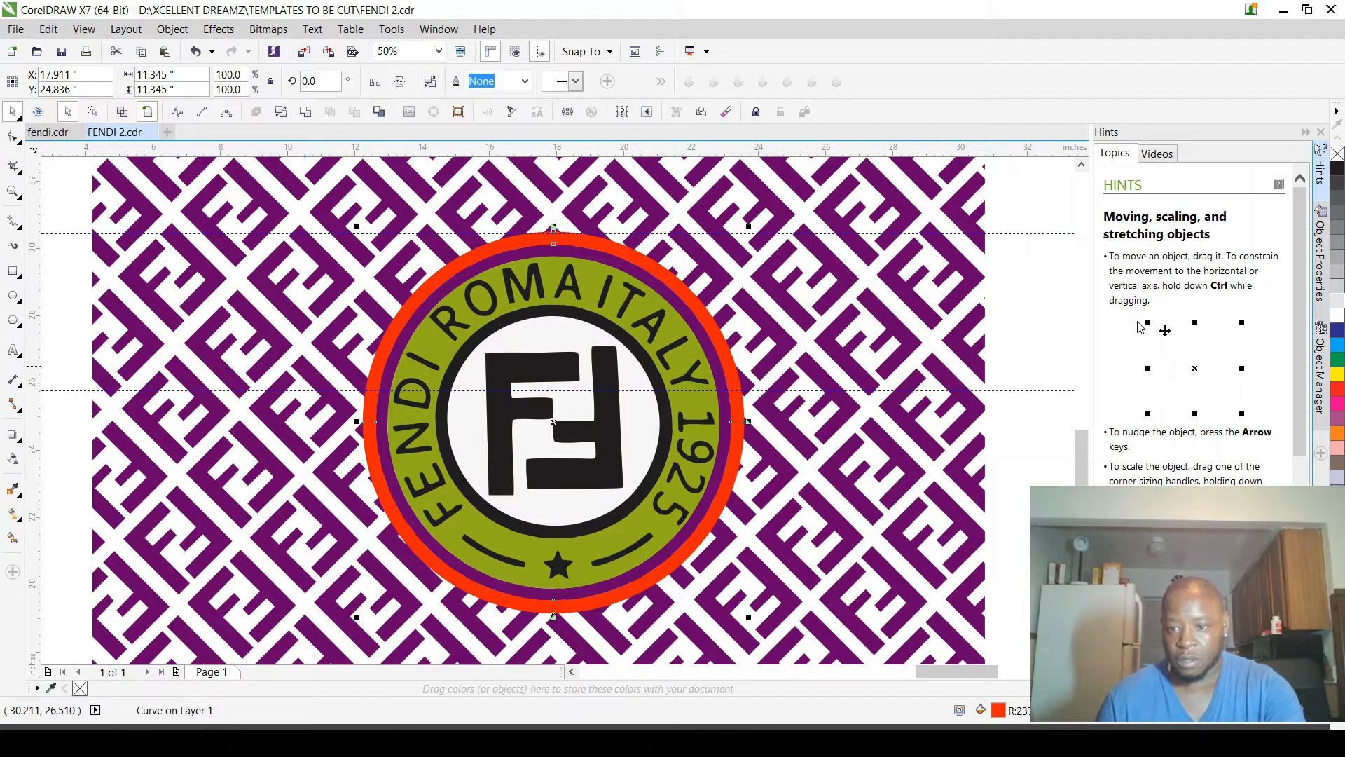
click(1259, 348)
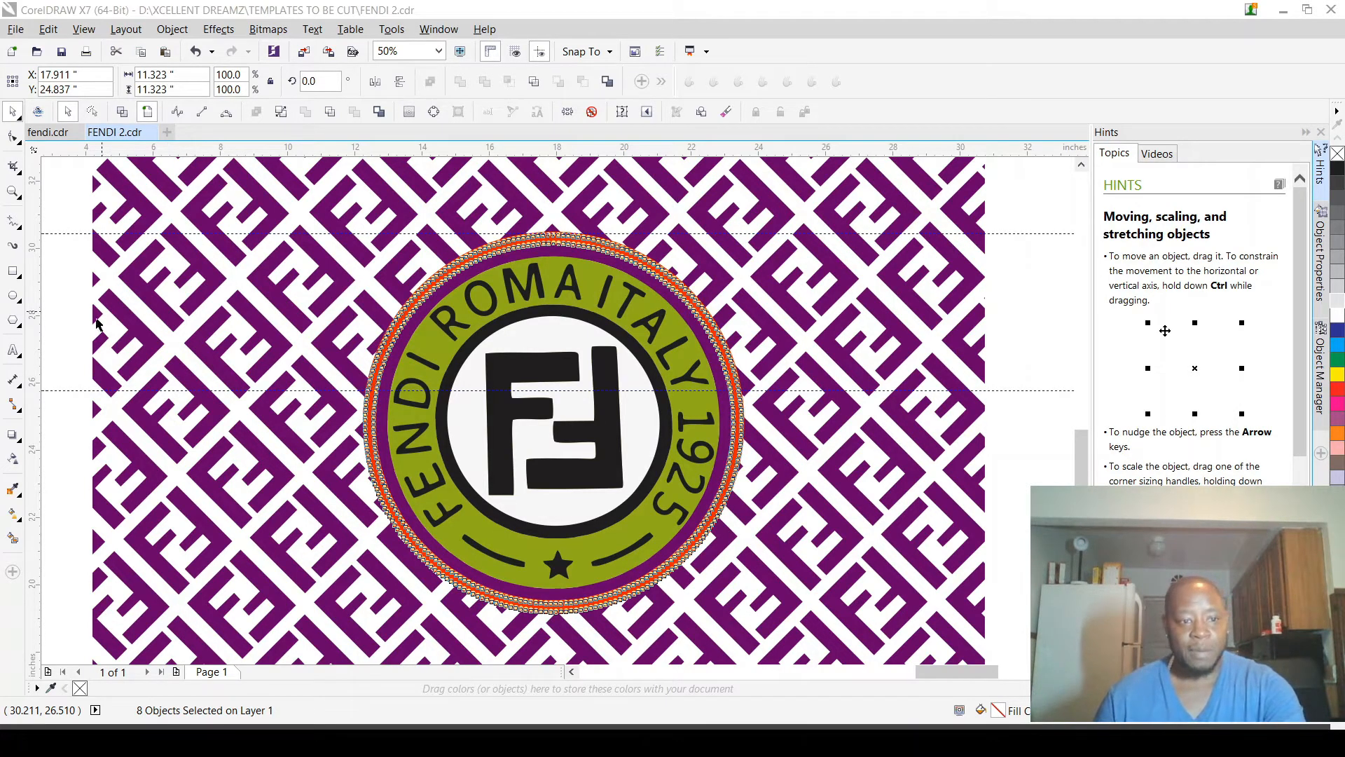
click(79, 327)
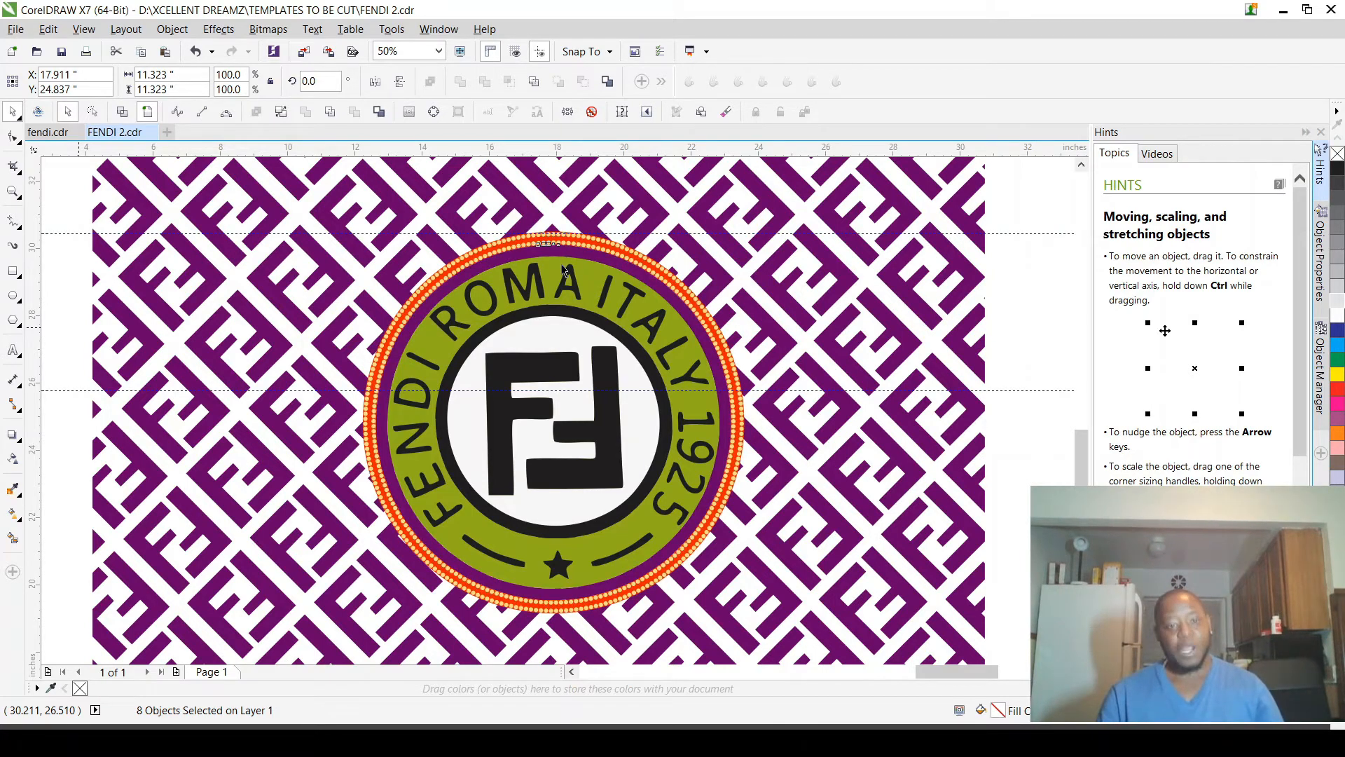
scroll(560, 261, up, 4)
scroll(613, 274, down, 2)
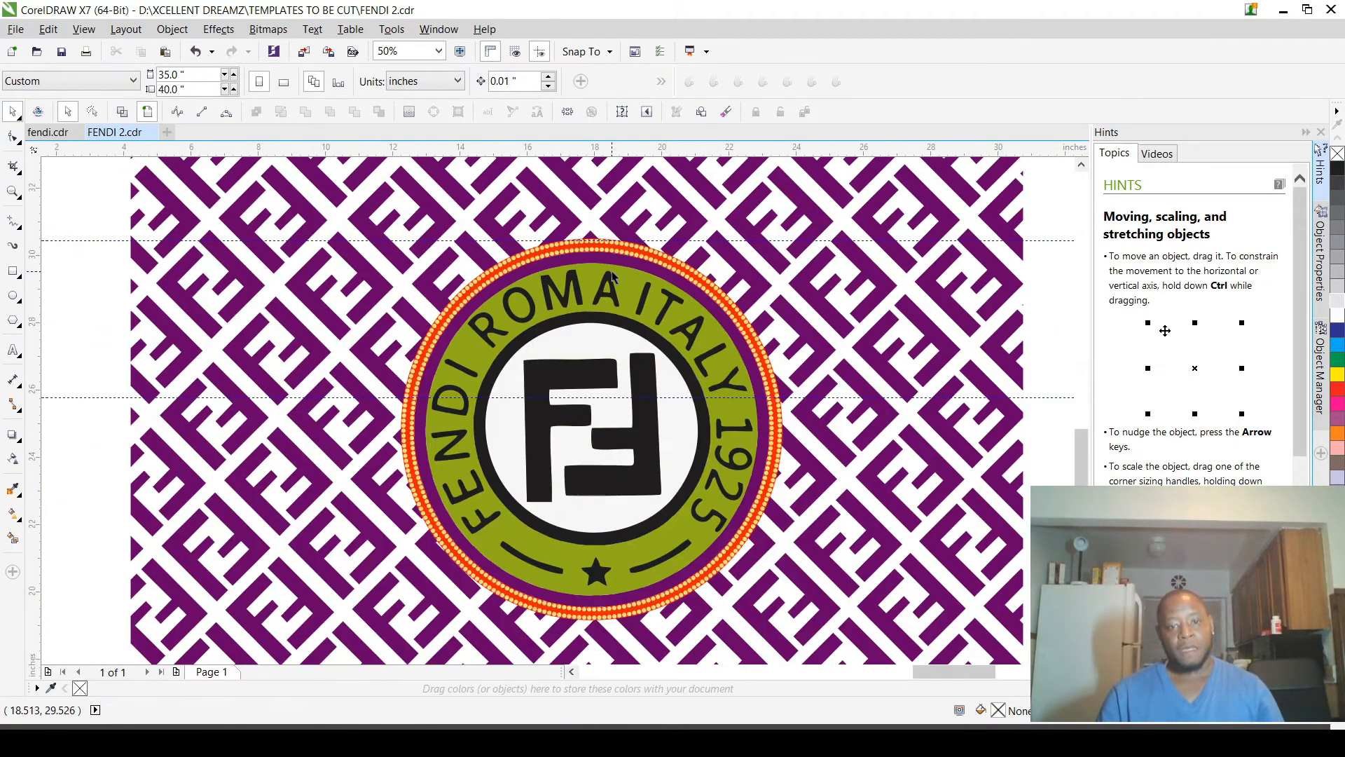
scroll(612, 275, up, 4)
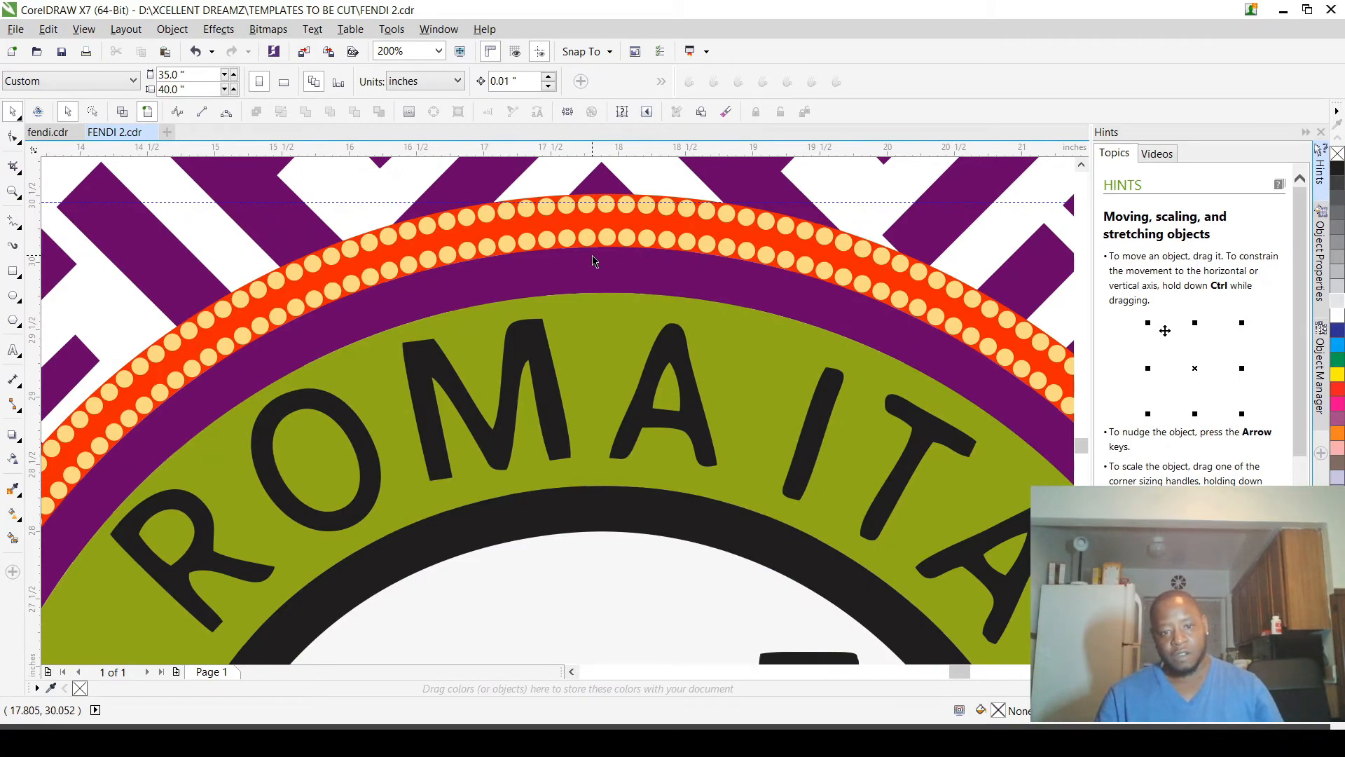
Step: Place a copy of the complete purple pattern and logo in the empty area outside the page, beside the black pattern
scroll(630, 224, down, 12)
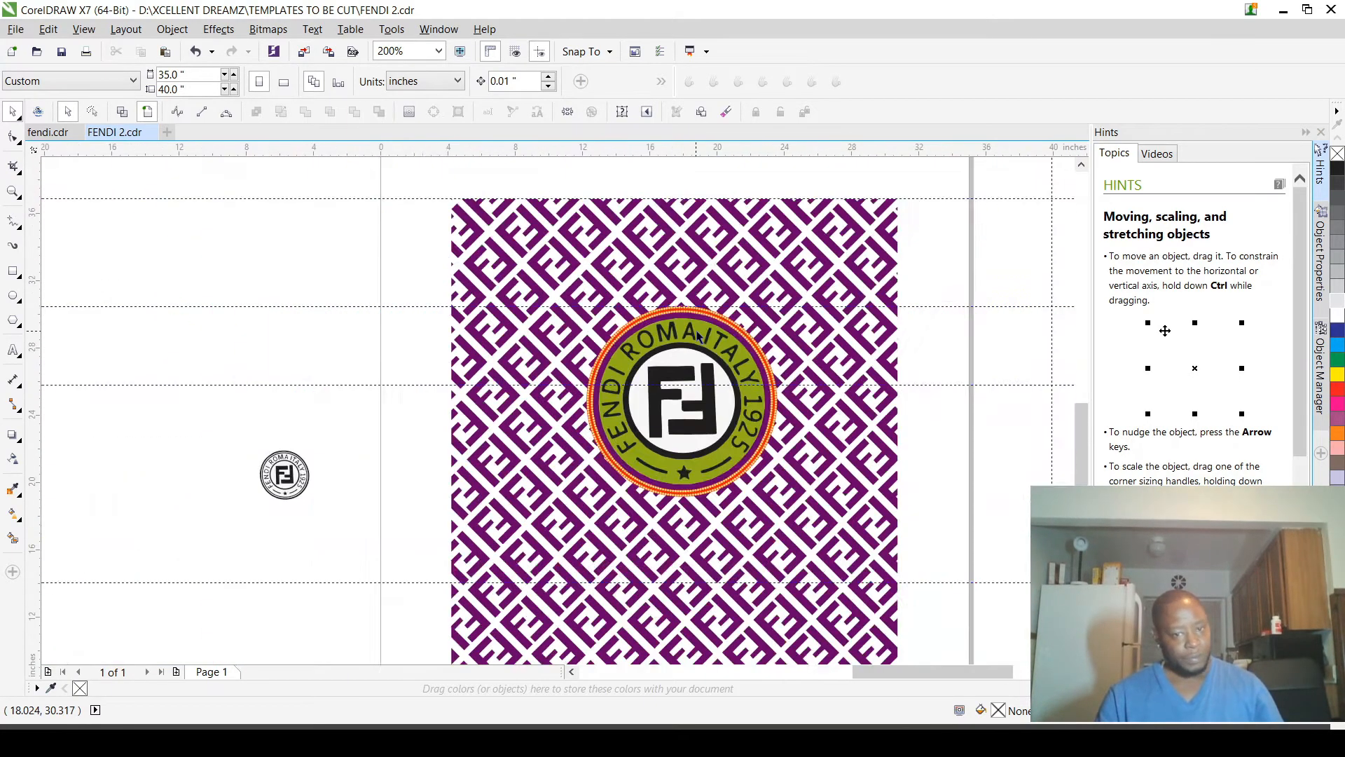
scroll(677, 308, up, 1)
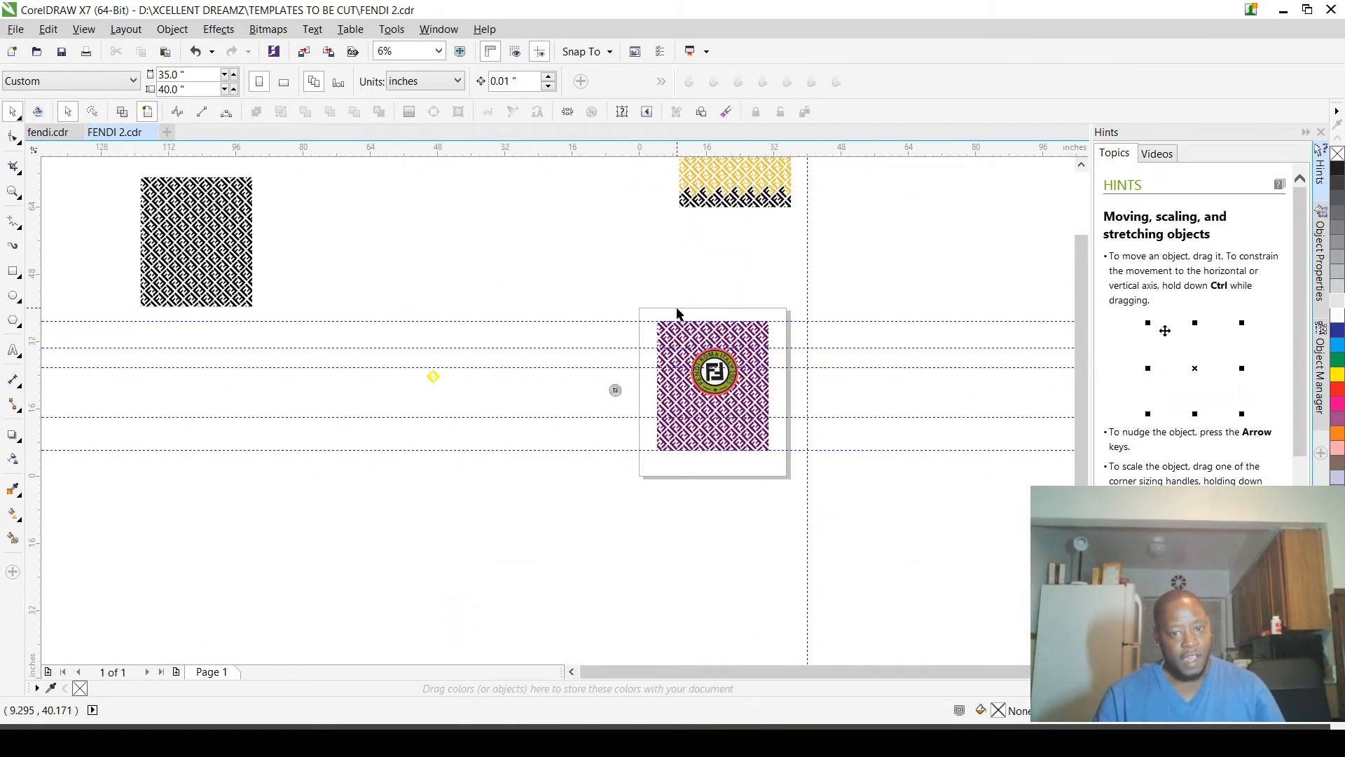
drag(651, 301, 795, 471)
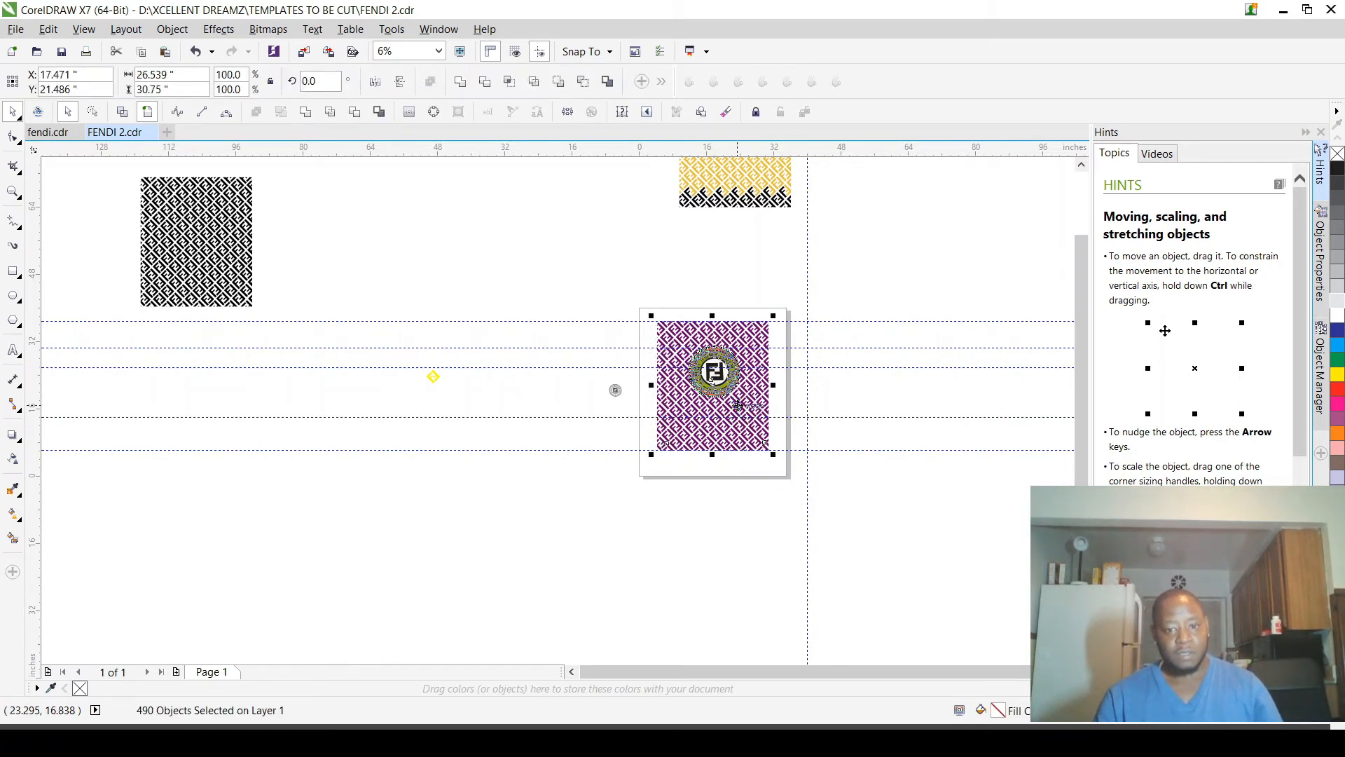
drag(738, 406, 486, 287)
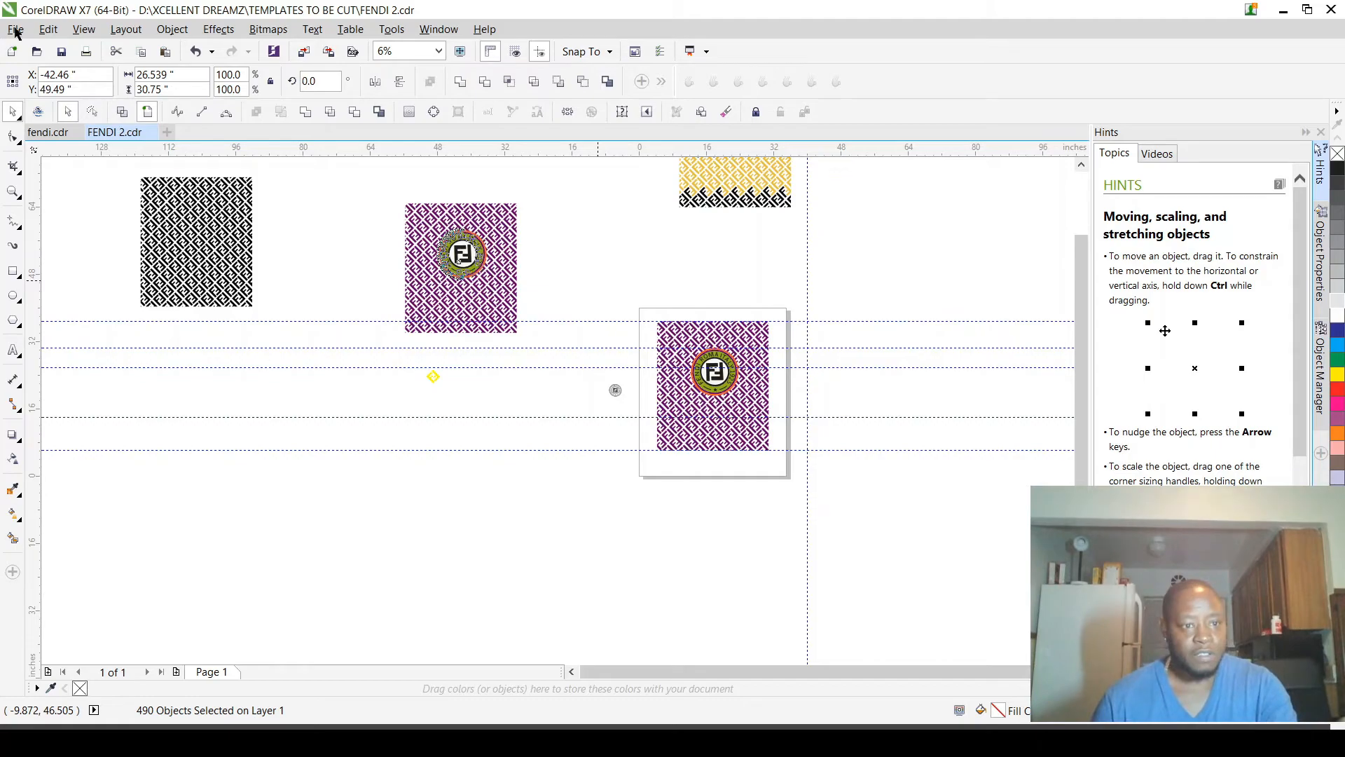
key(Escape)
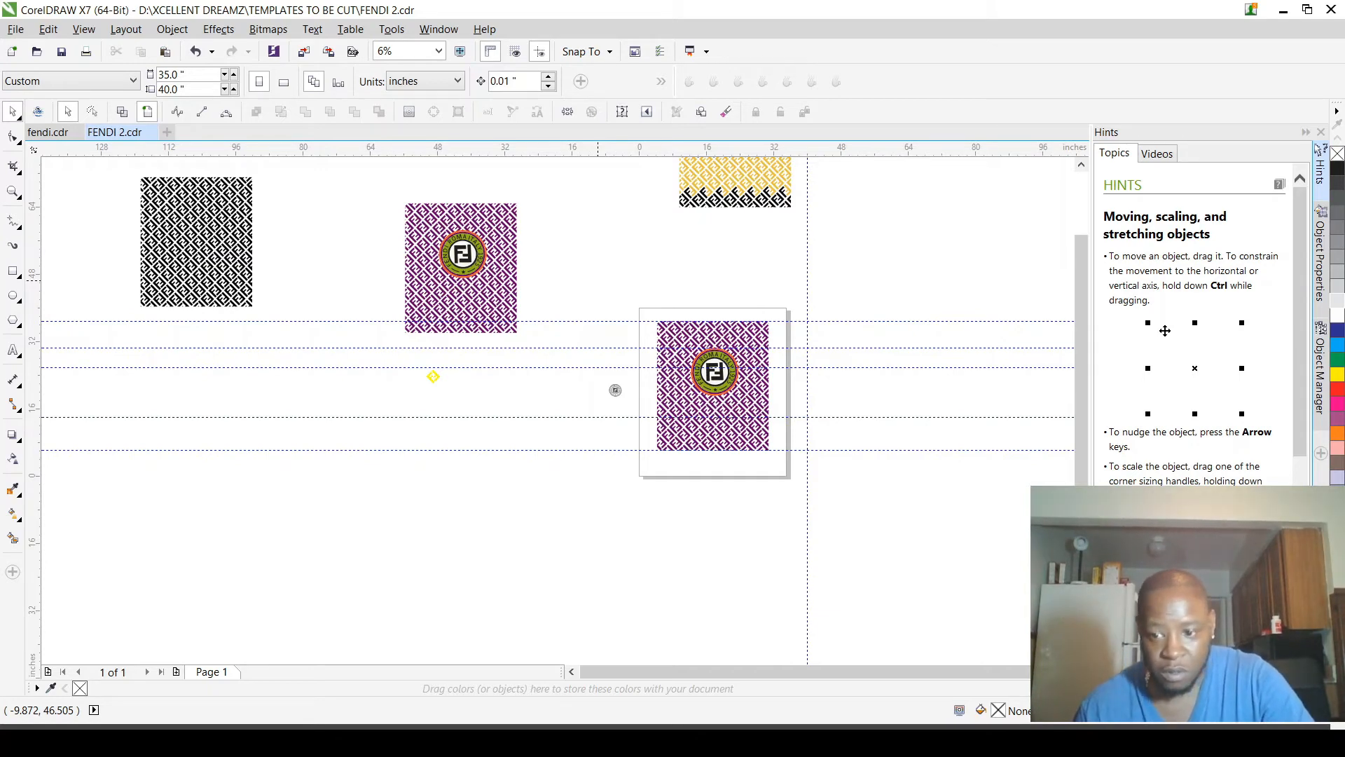
Step: Add light-orange dots along the black inner ring of the logo on the page and break them apart into separate objects
click(704, 367)
scroll(703, 368, up, 5)
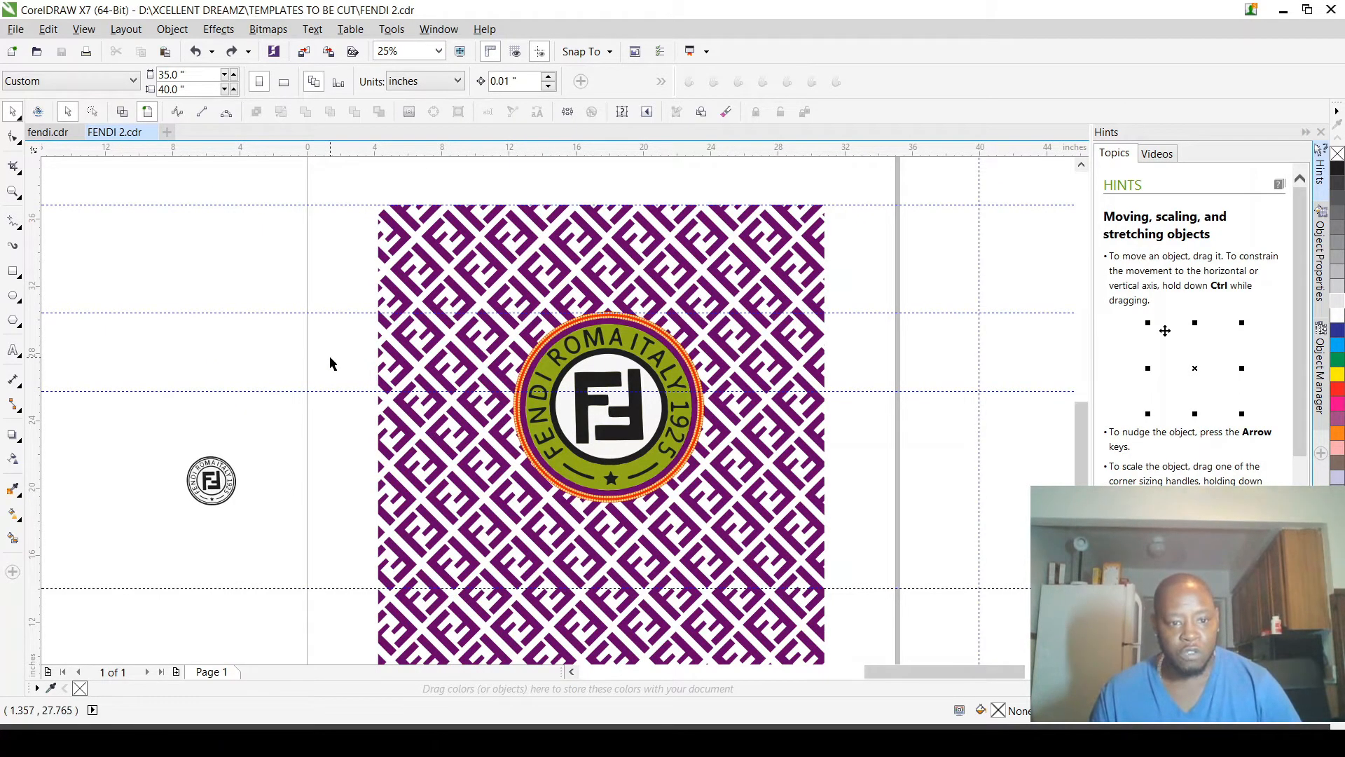
scroll(609, 351, up, 6)
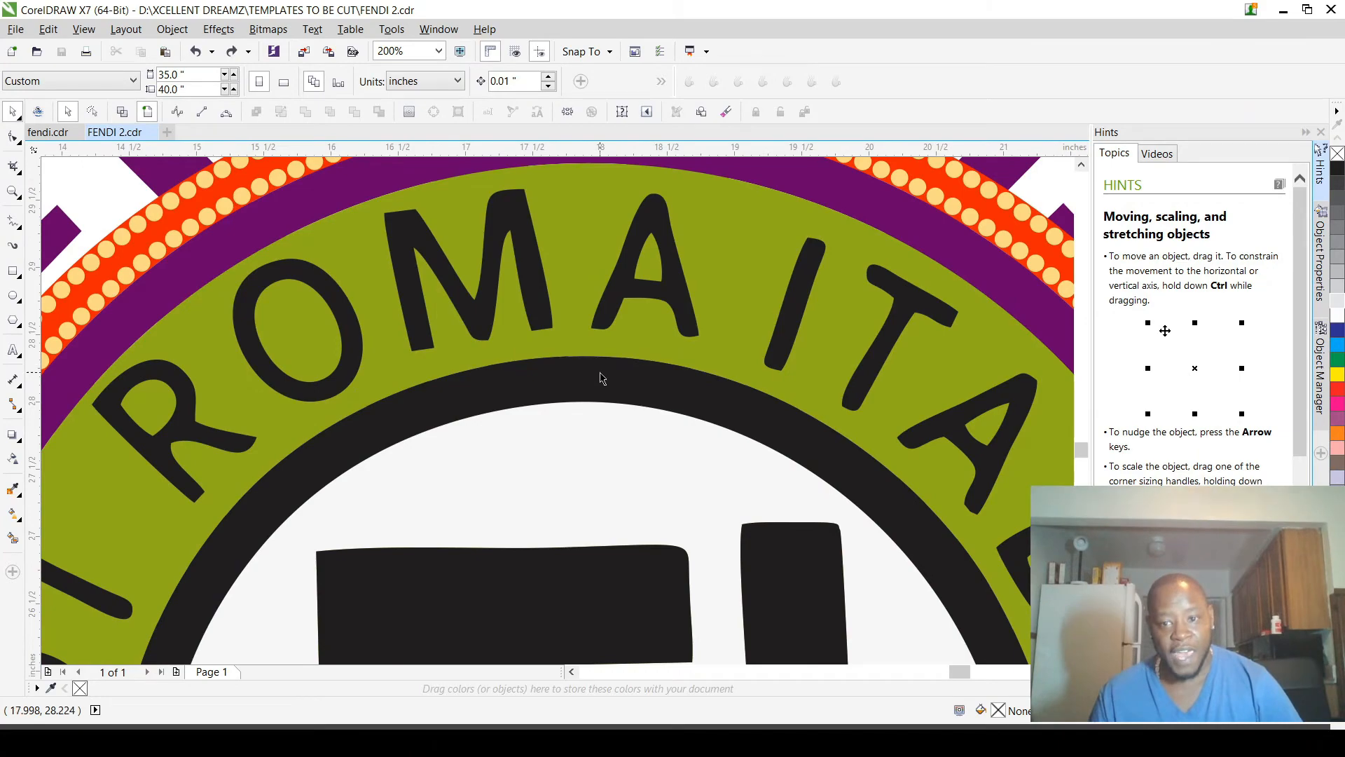
click(601, 378)
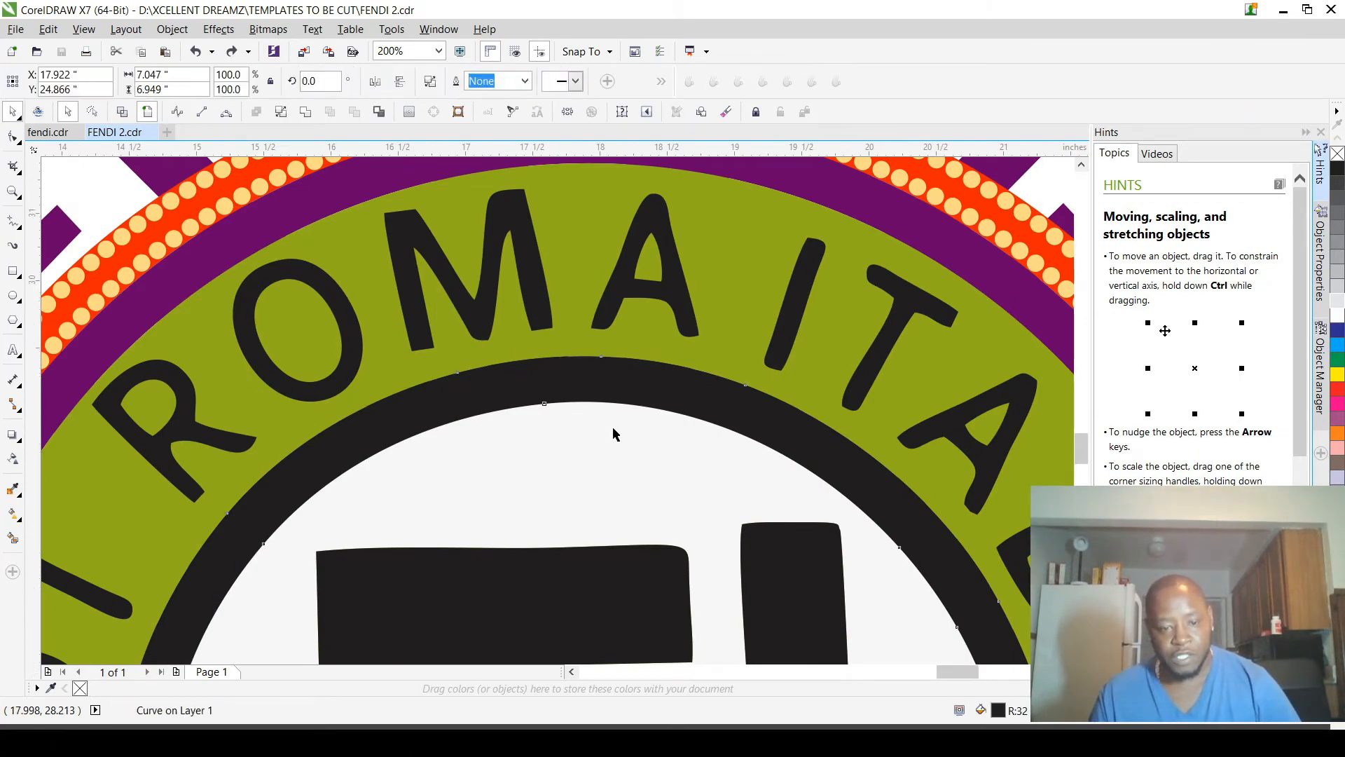
scroll(596, 392, down, 6)
scroll(593, 385, down, 8)
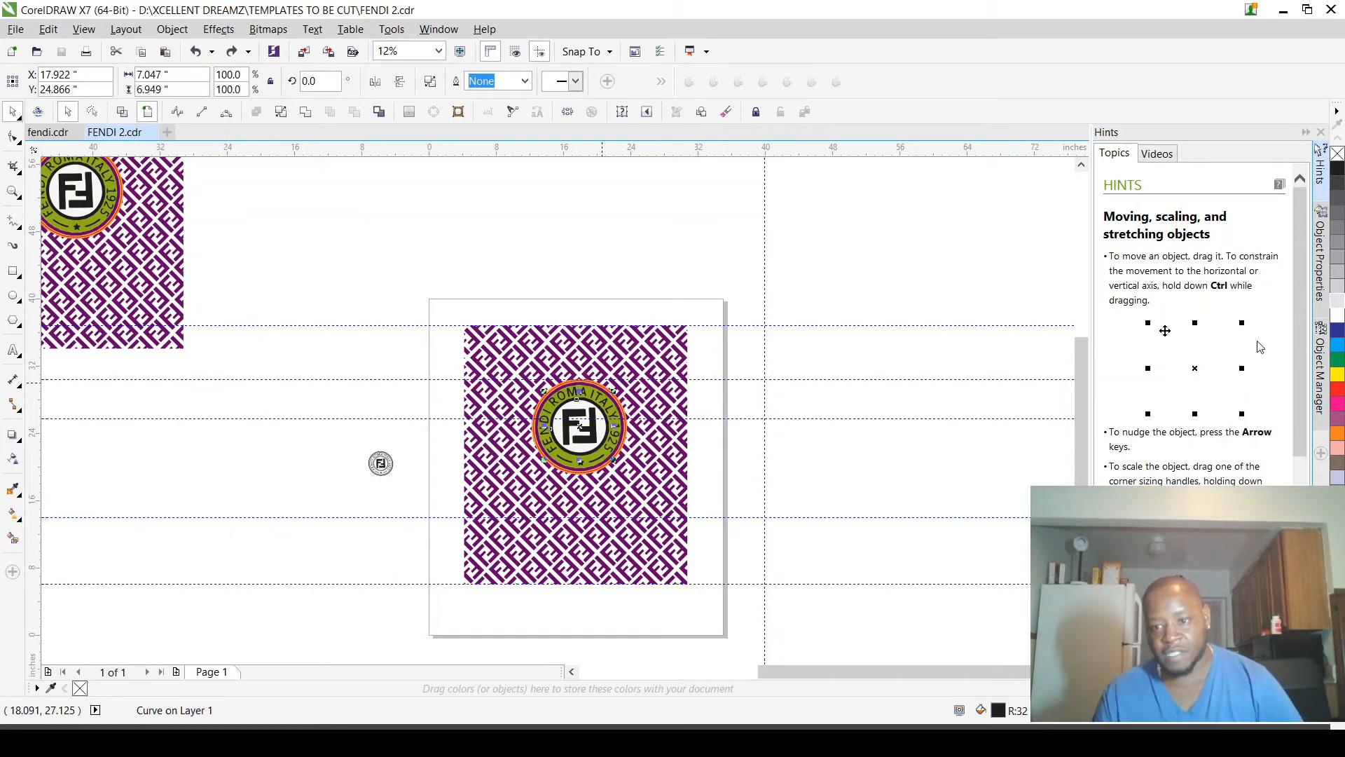
key(ctrl+k)
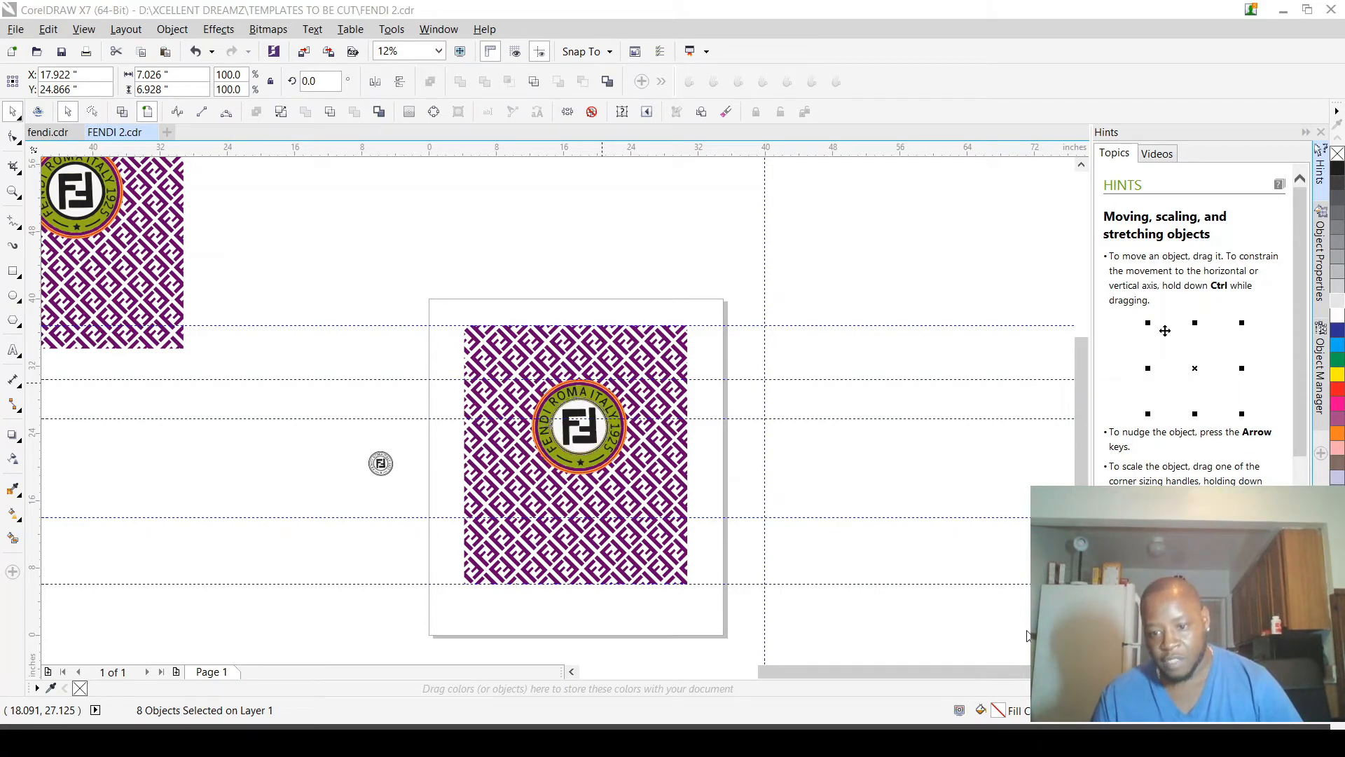
key(ctrl+k)
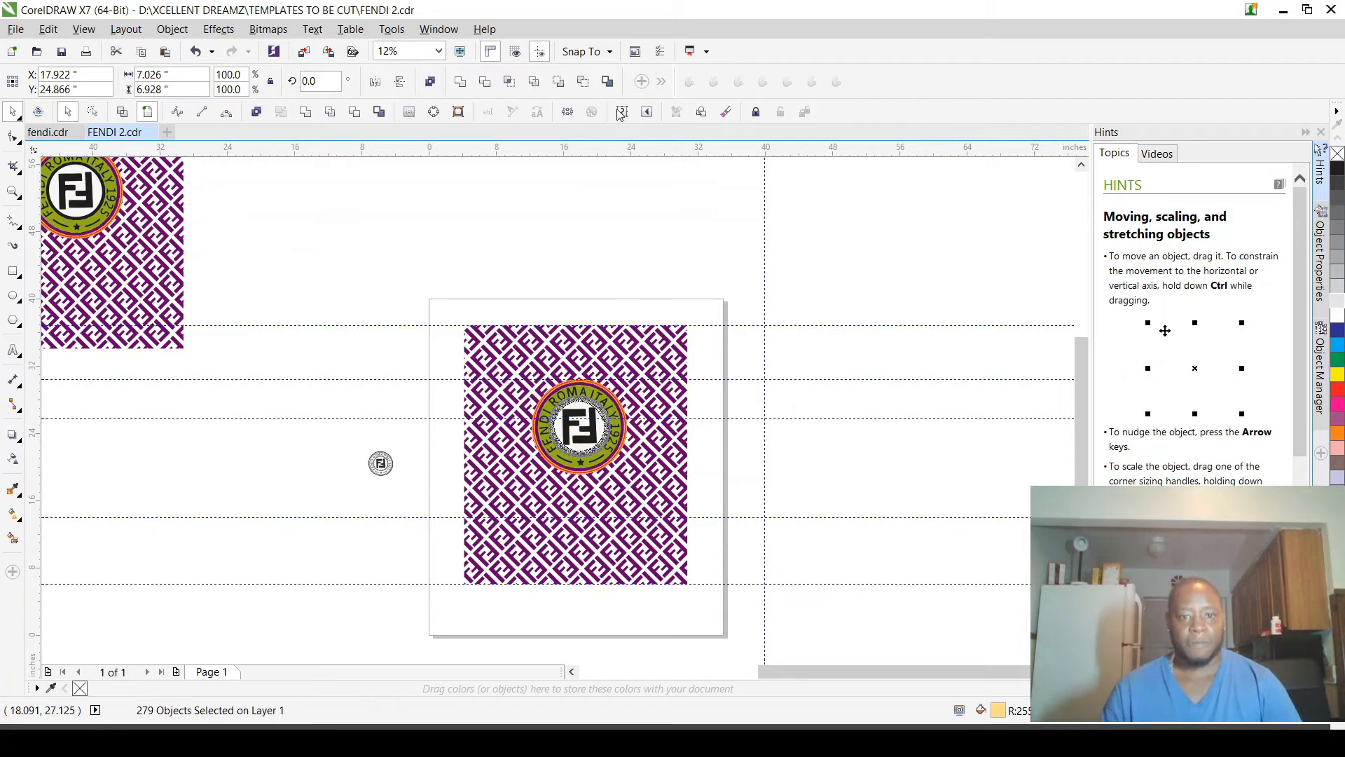
scroll(599, 408, up, 2)
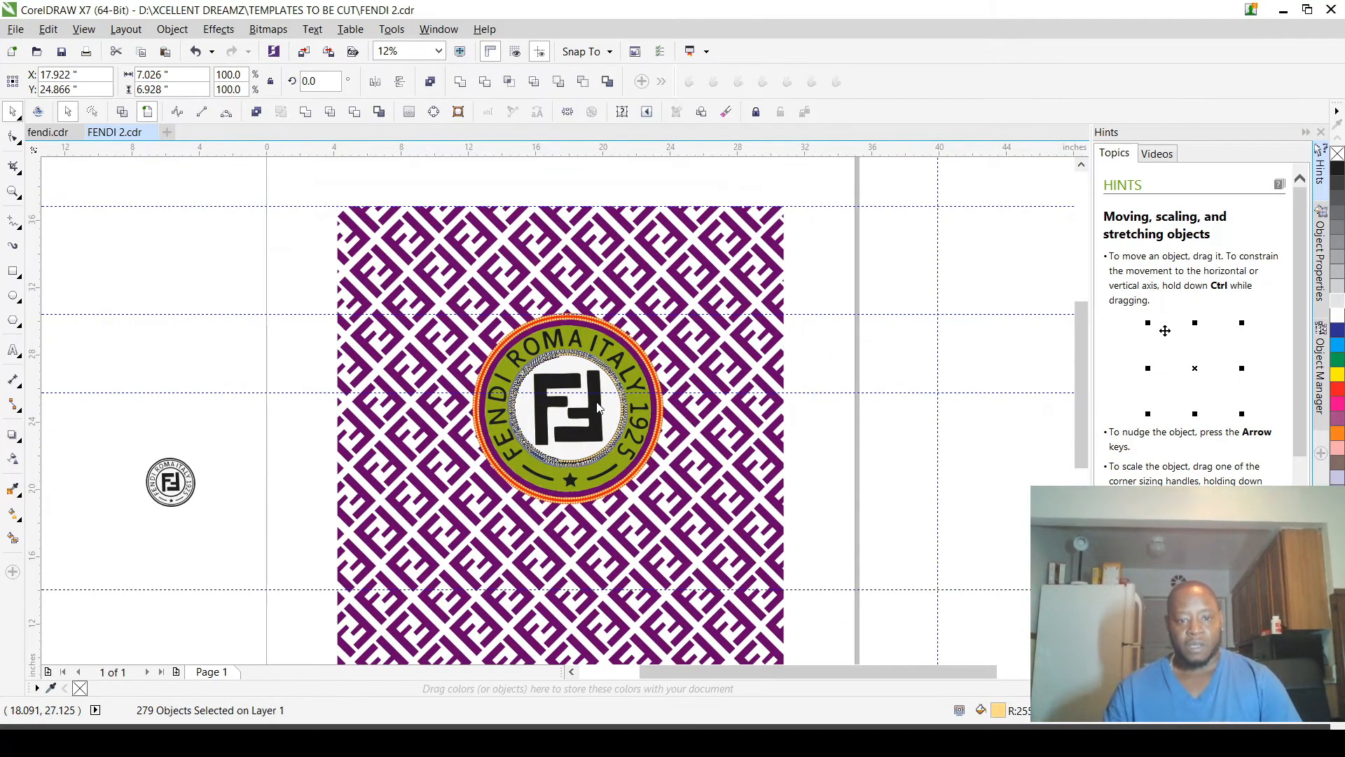
Step: Delete the earlier copy of the complete purple pattern and logo from the empty area outside the page
scroll(601, 407, up, 3)
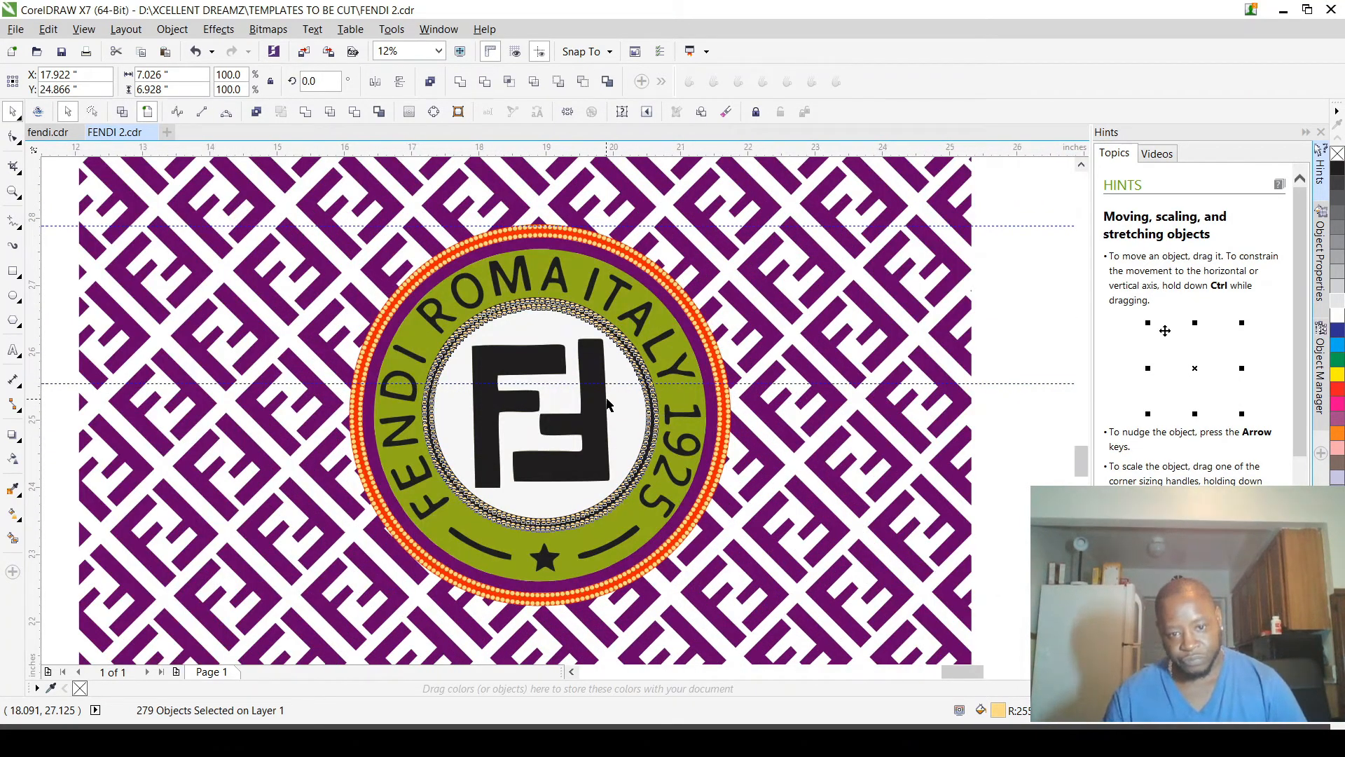
scroll(606, 402, up, 2)
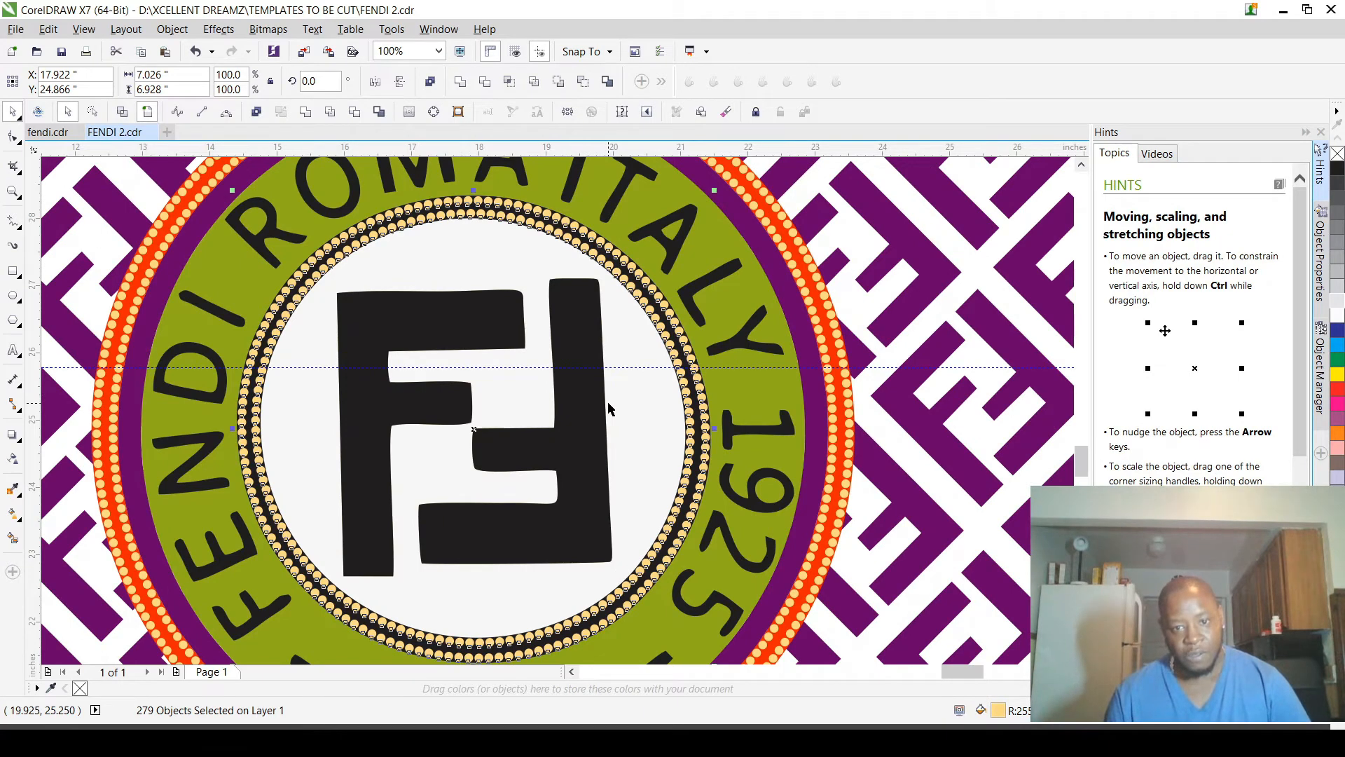
scroll(607, 402, down, 2)
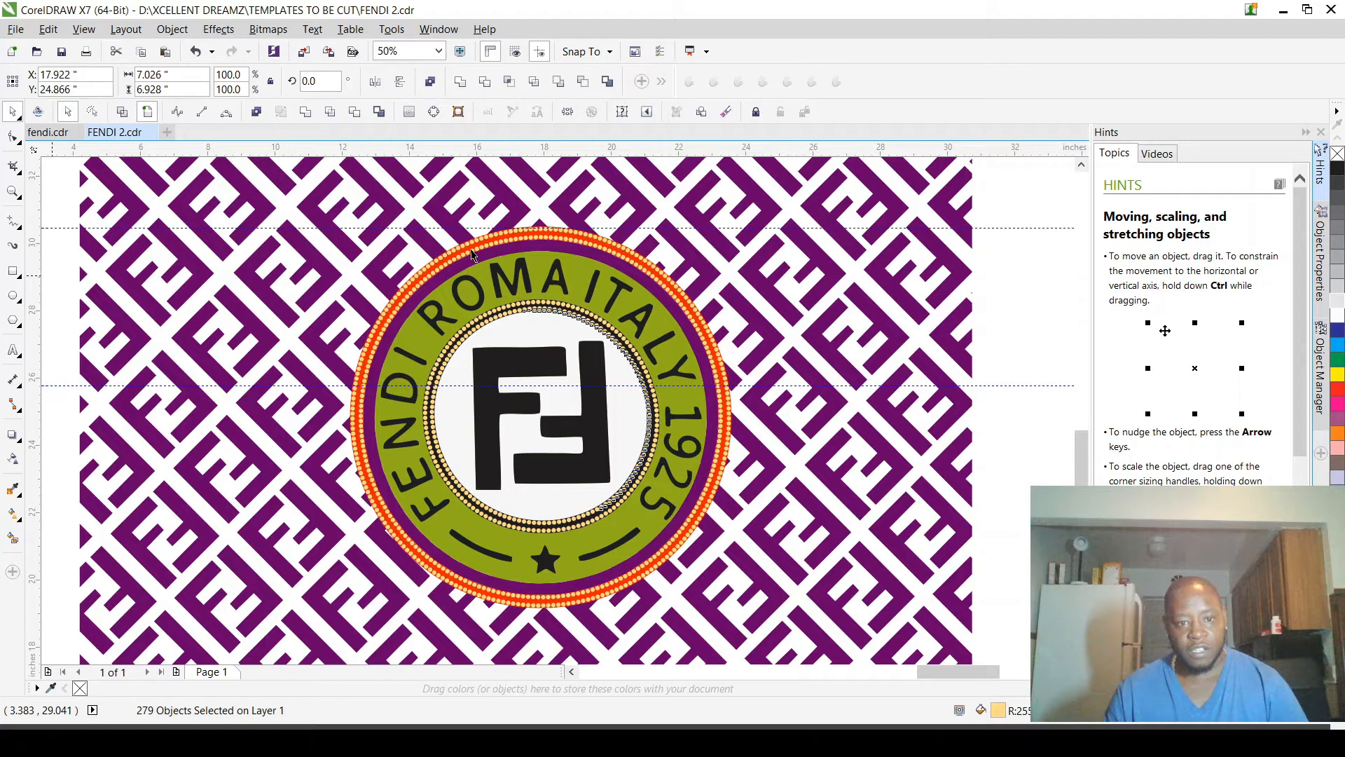
scroll(473, 256, down, 3)
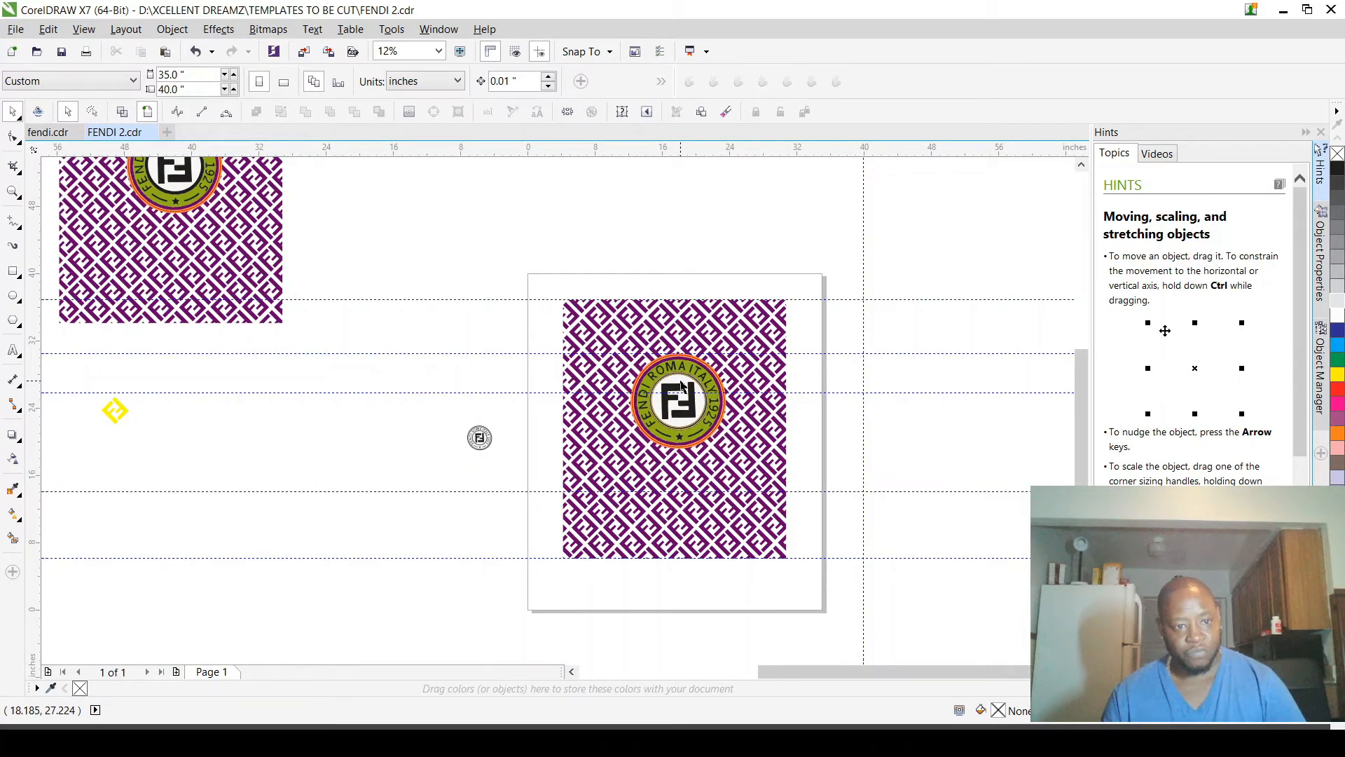
scroll(677, 384, down, 2)
scroll(380, 191, up, 2)
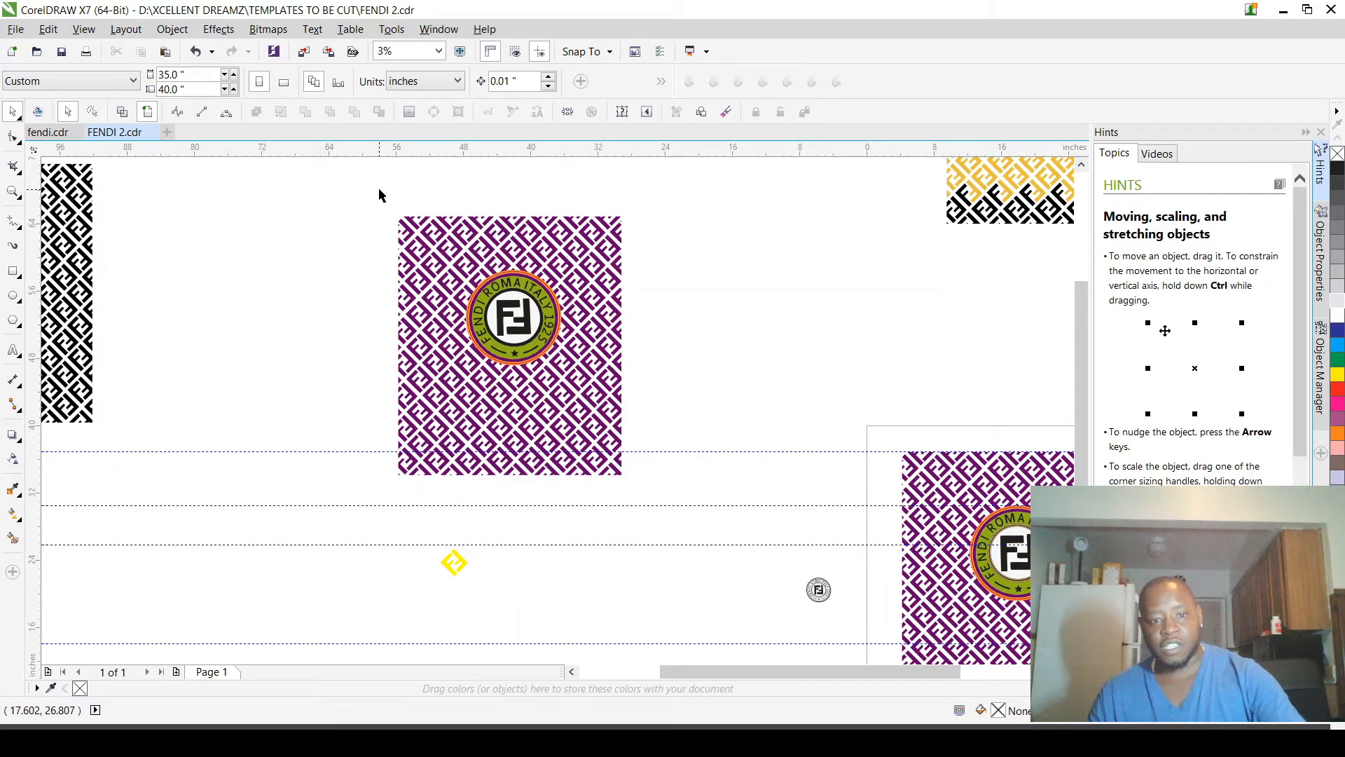
click(640, 437)
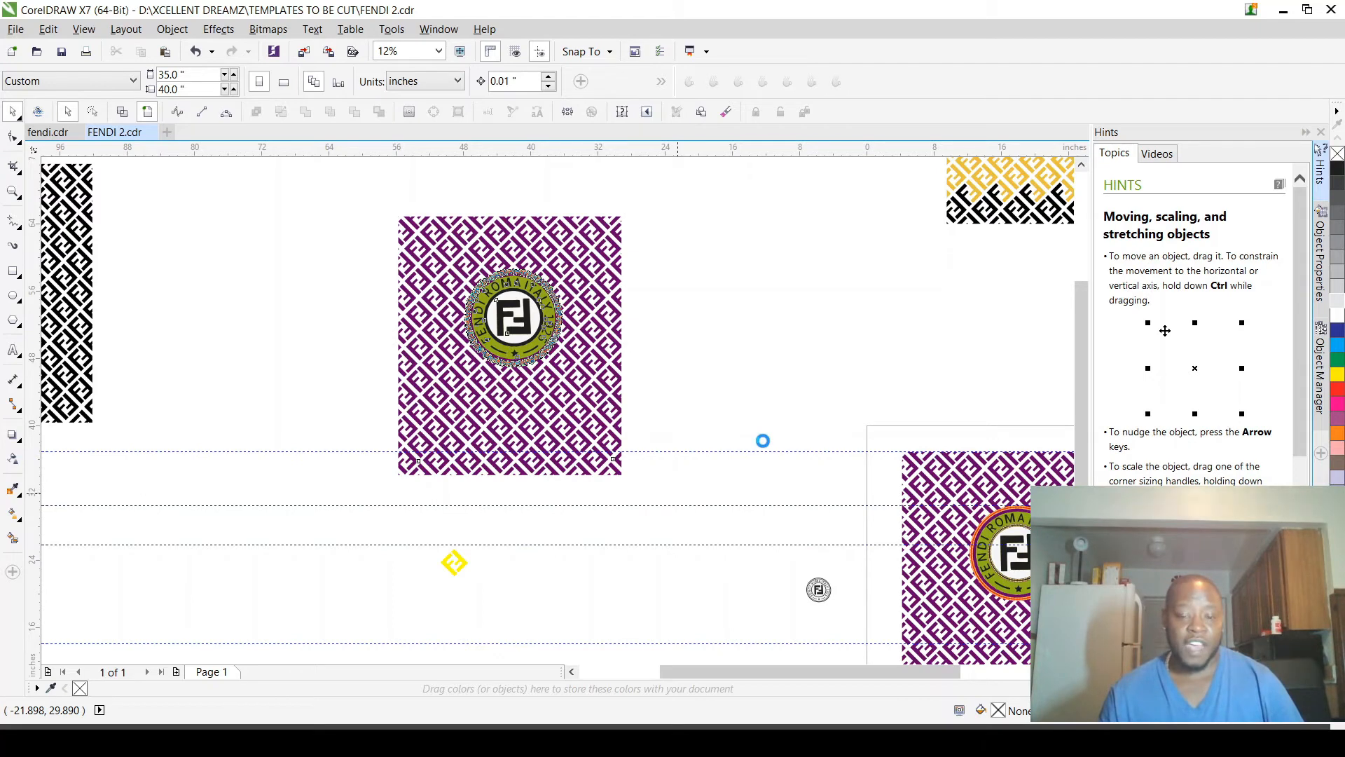
scroll(796, 444, down, 3)
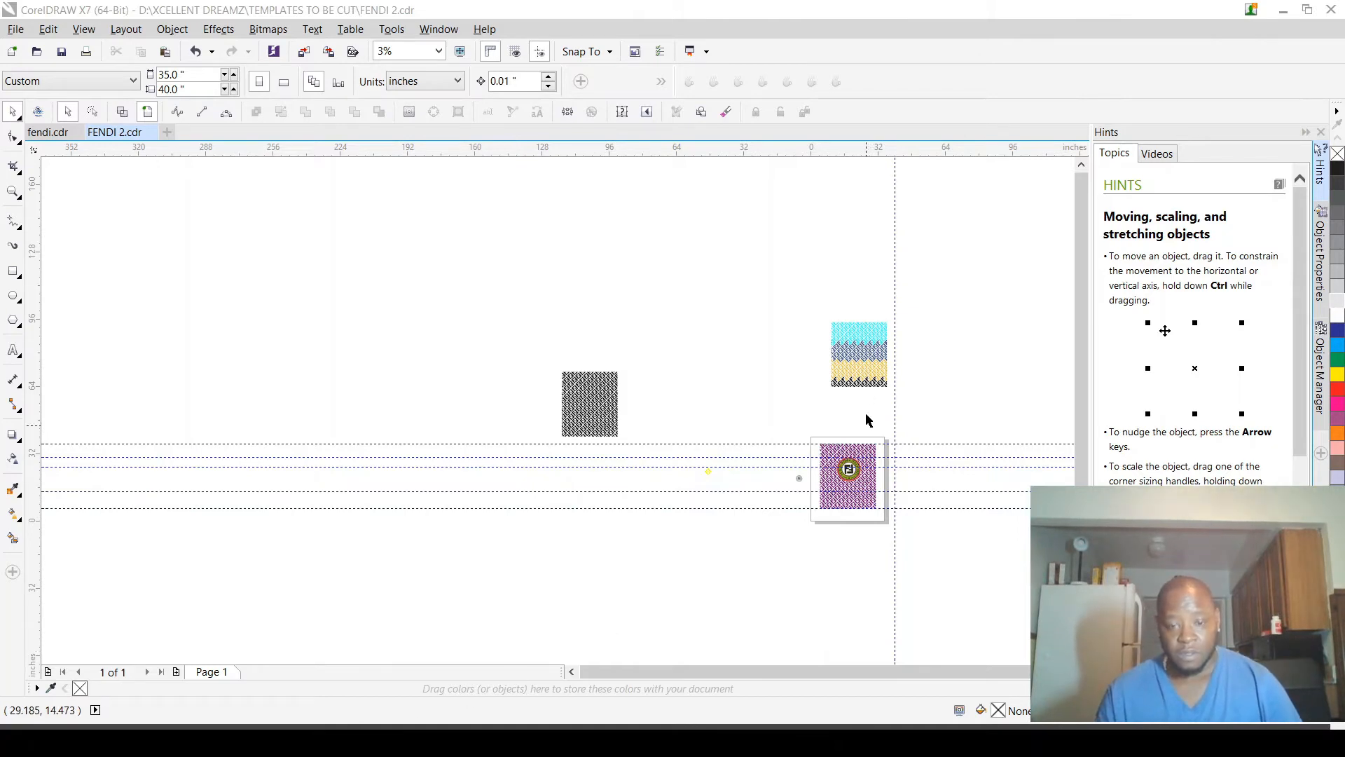
Step: Place a new copy of the complete pattern and fully dotted logo in the empty area outside the page
scroll(869, 510, up, 2)
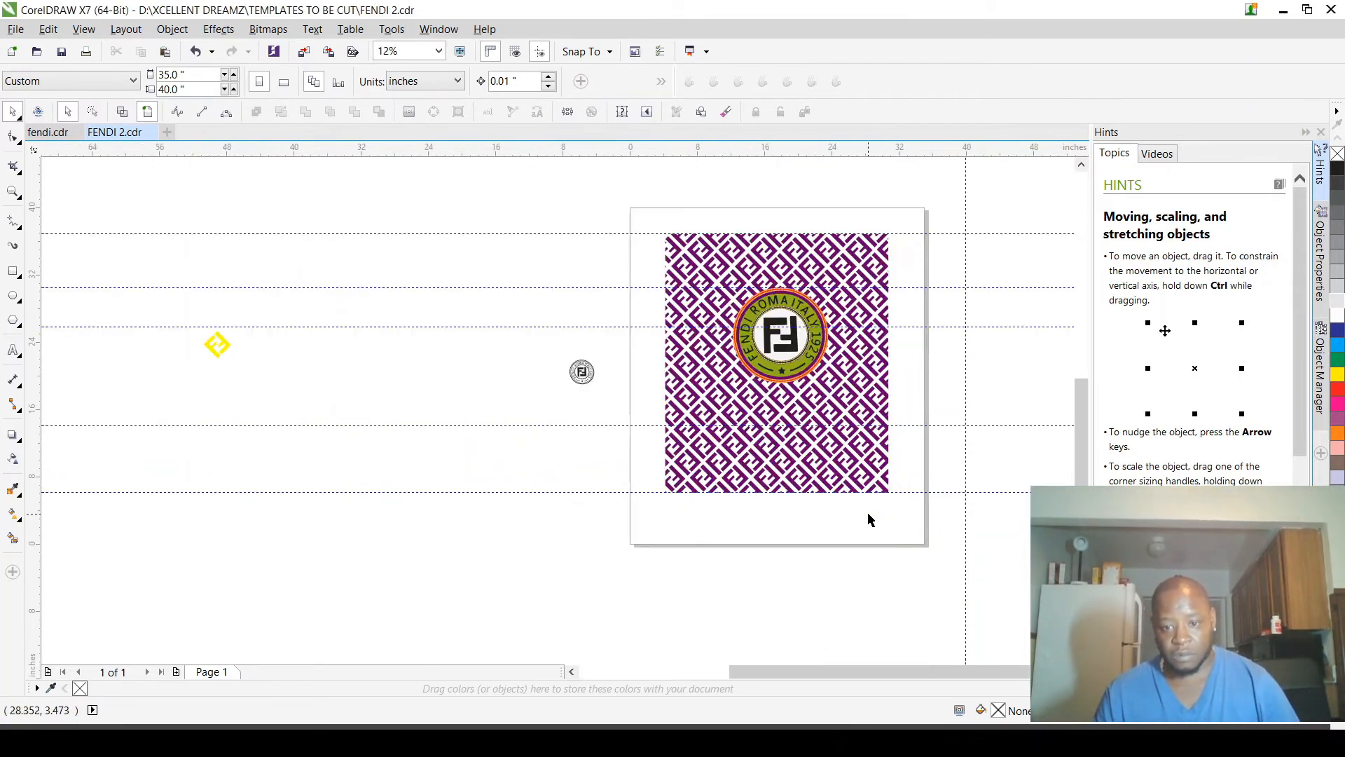
scroll(728, 332, down, 1)
drag(700, 263, 835, 443)
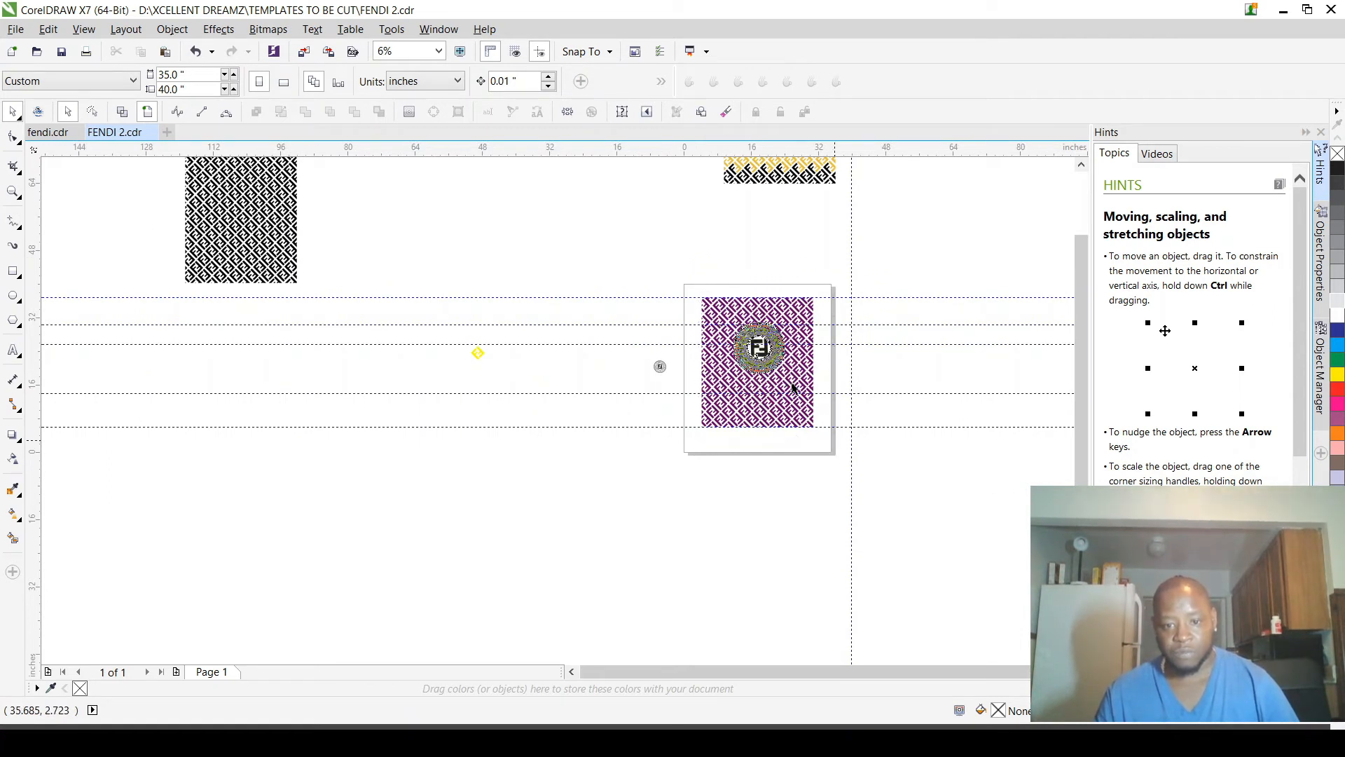
drag(794, 382, 486, 231)
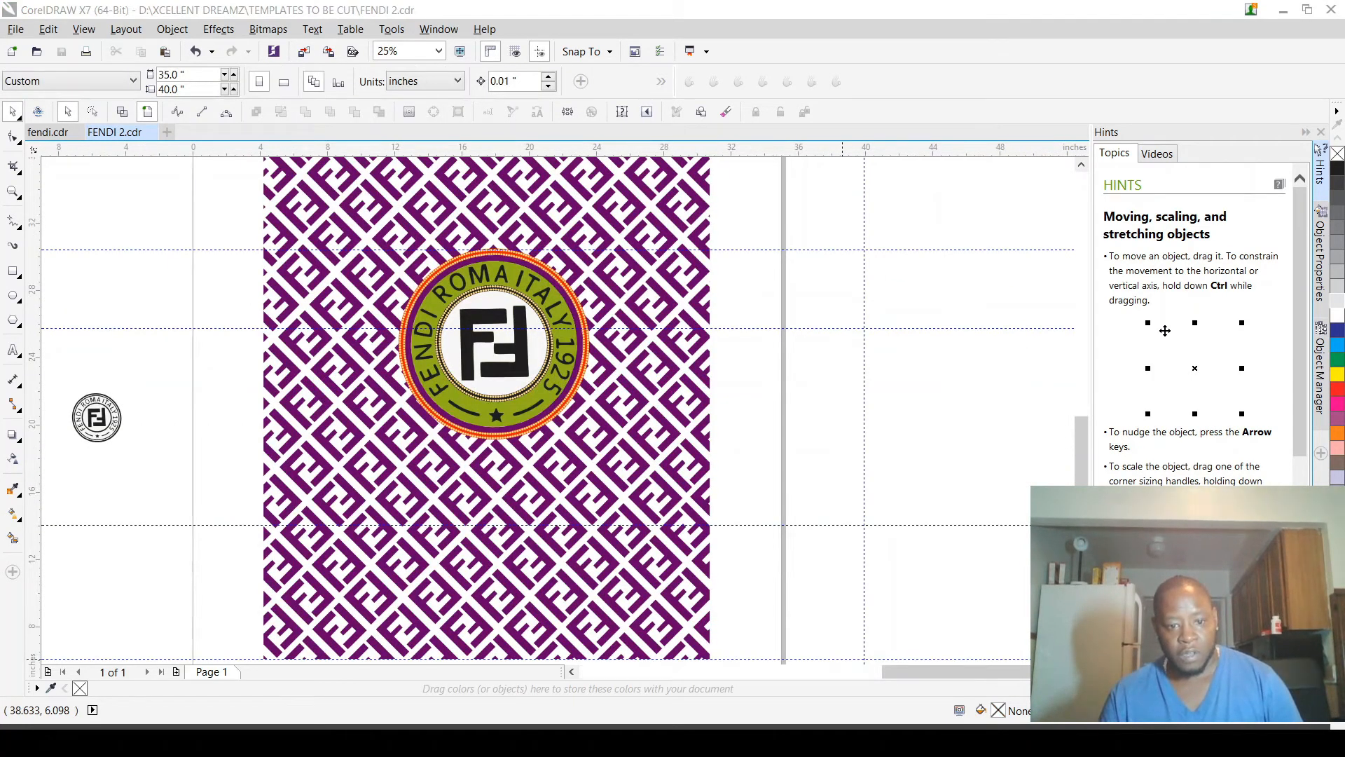
click(487, 579)
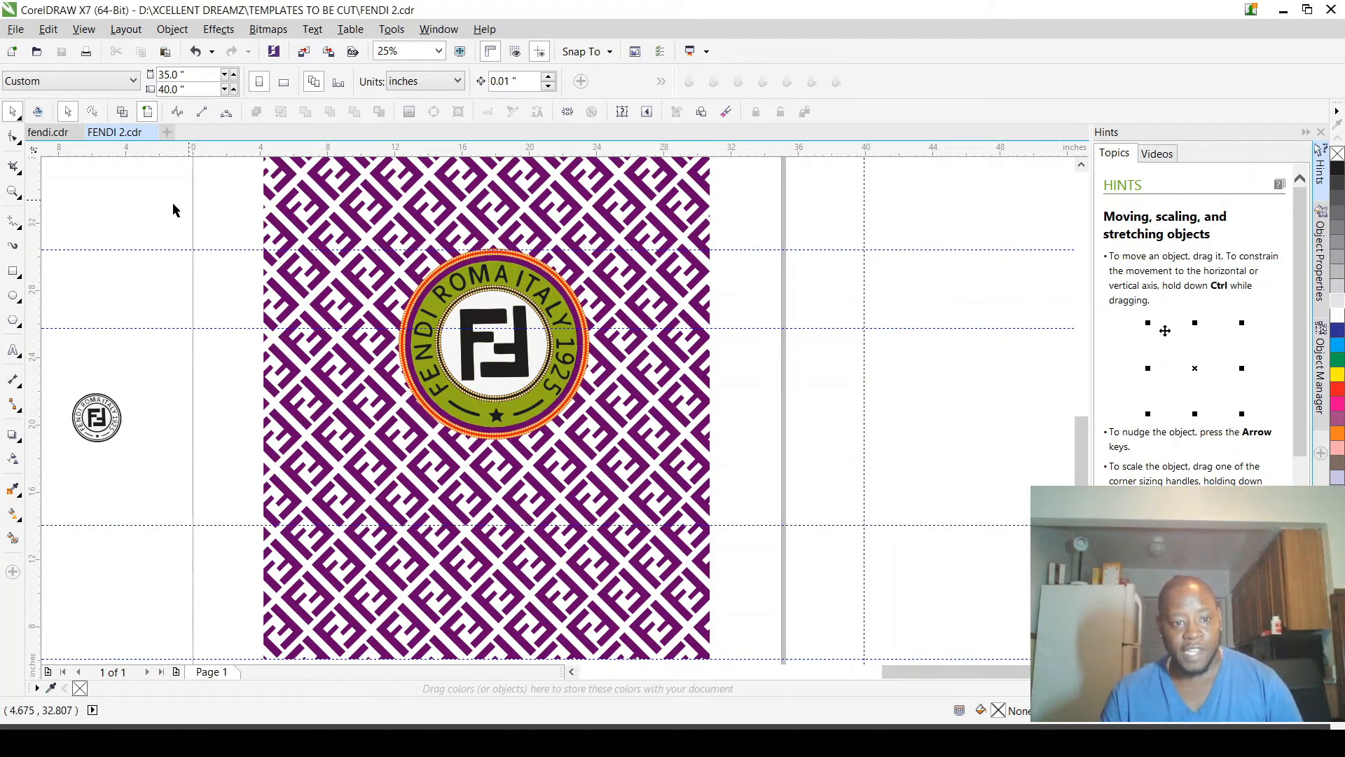
Step: Recolour the red-orange outer ring of the logo on the page to off-white and deselect it
scroll(636, 376, up, 2)
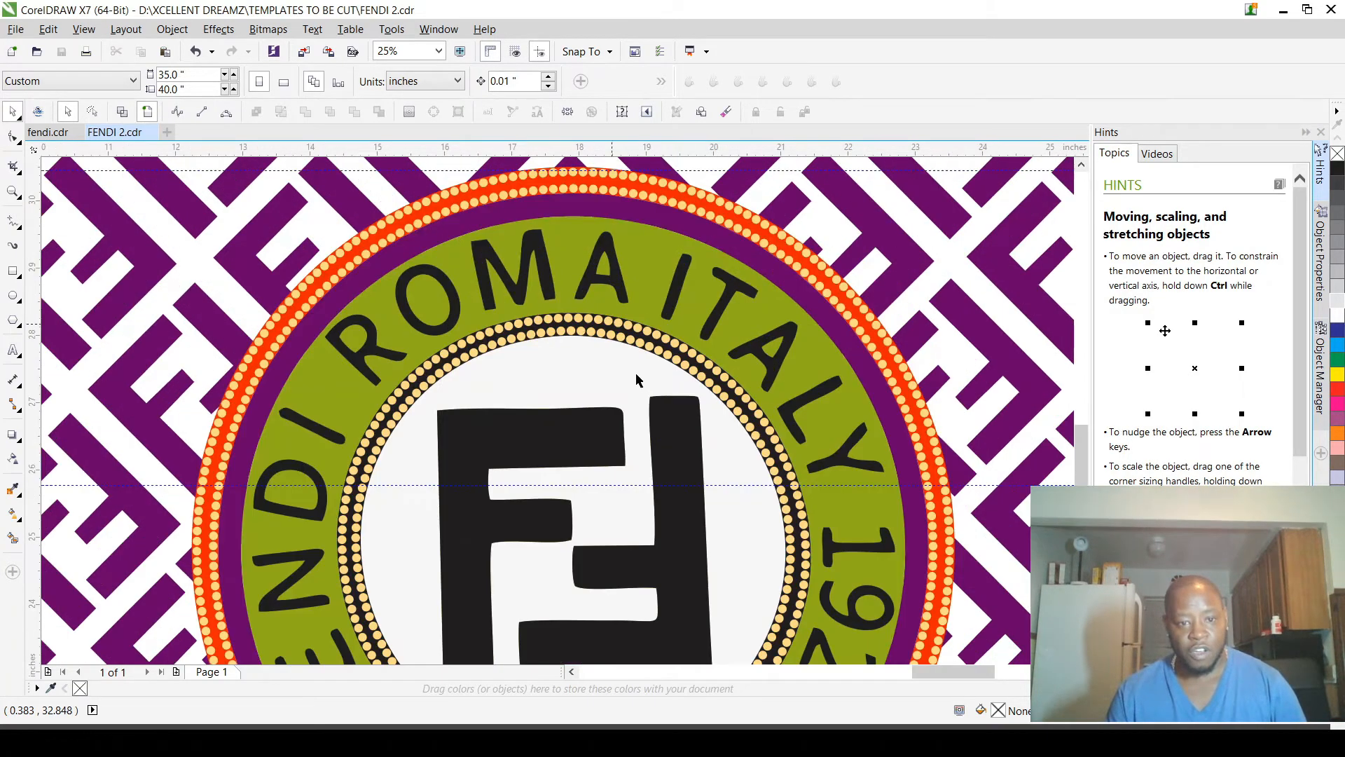
scroll(657, 402, down, 1)
scroll(656, 403, down, 1)
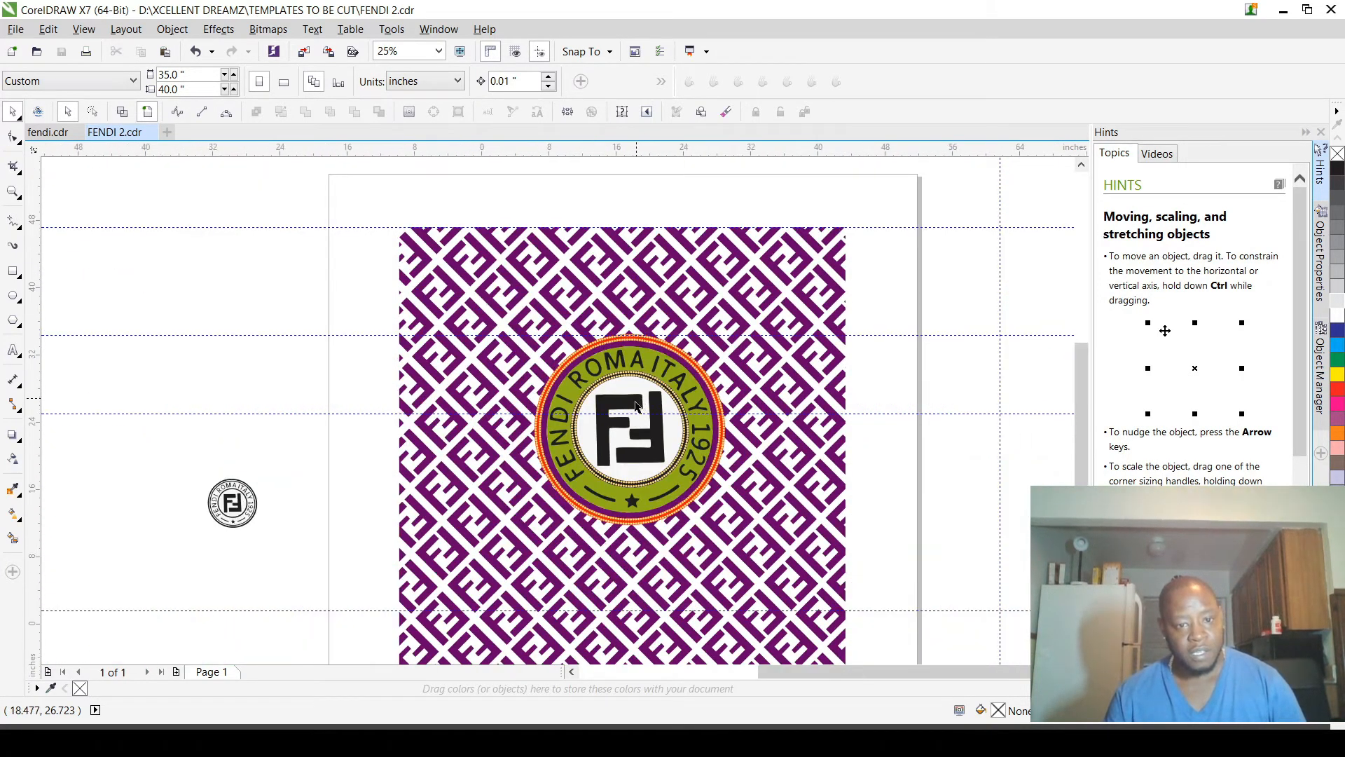
scroll(642, 400, down, 2)
scroll(608, 382, up, 4)
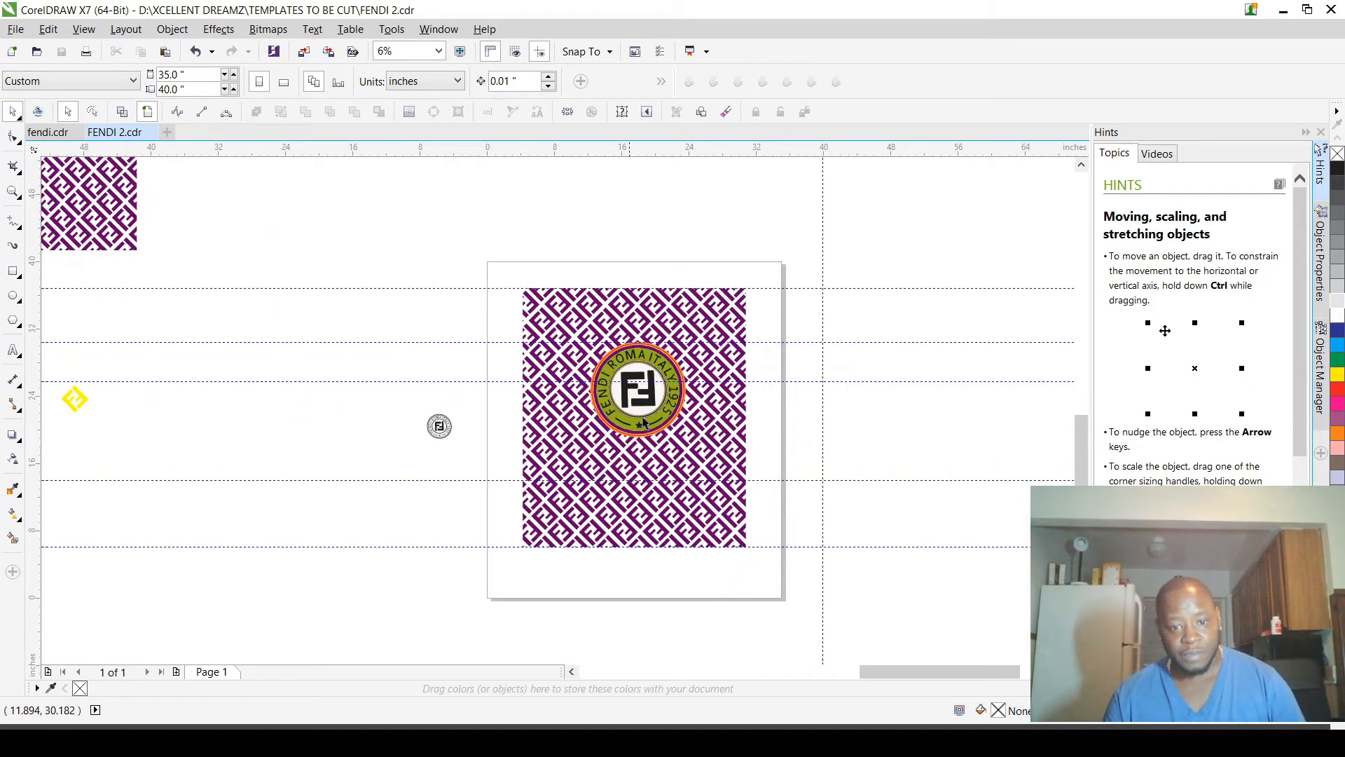
scroll(729, 266, up, 4)
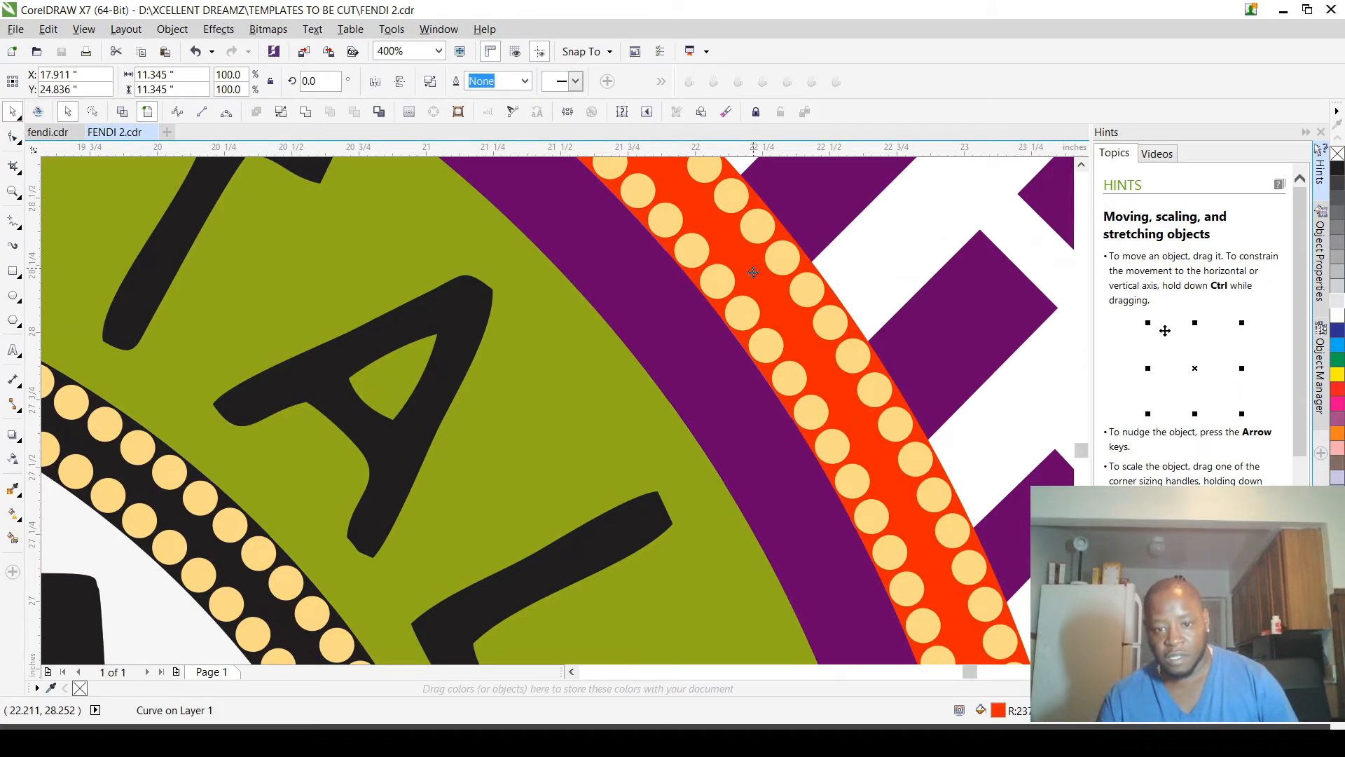
scroll(752, 263, down, 1)
click(1000, 373)
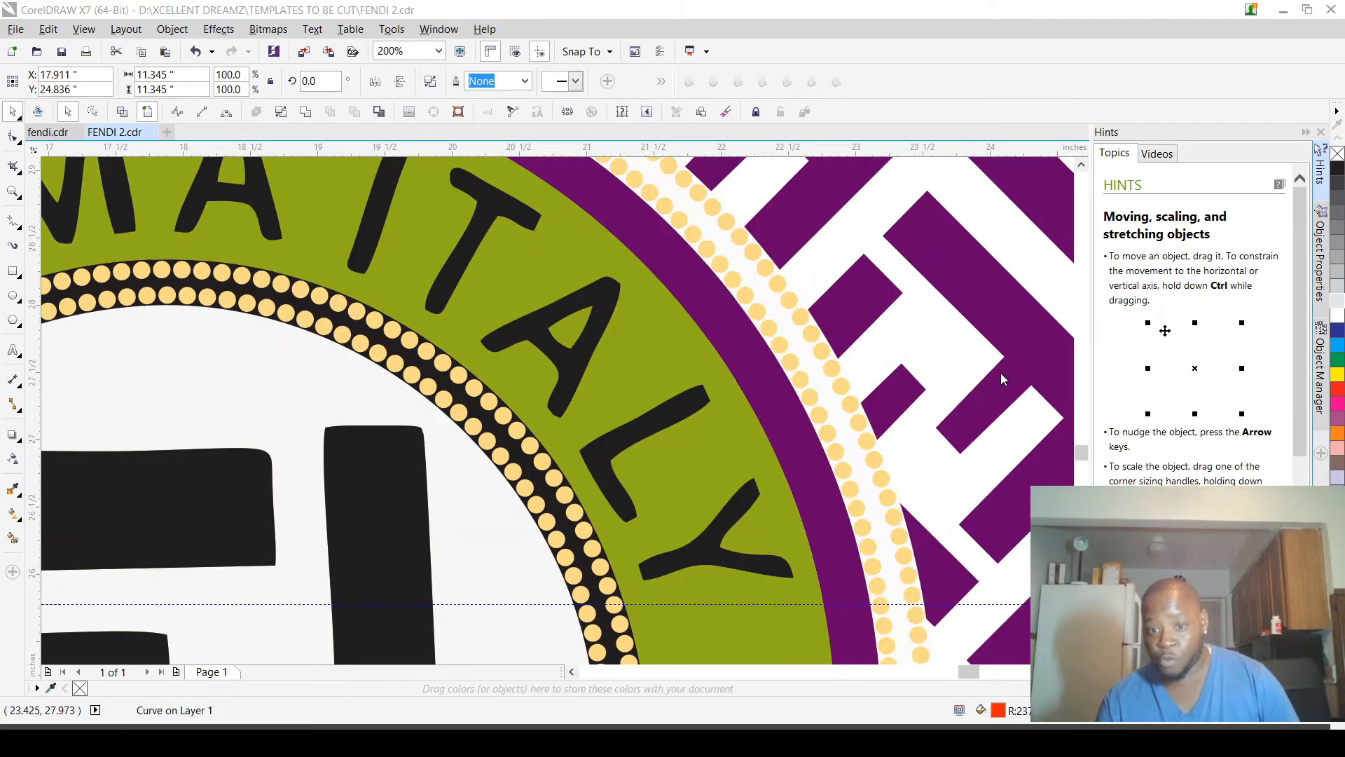
key(Escape)
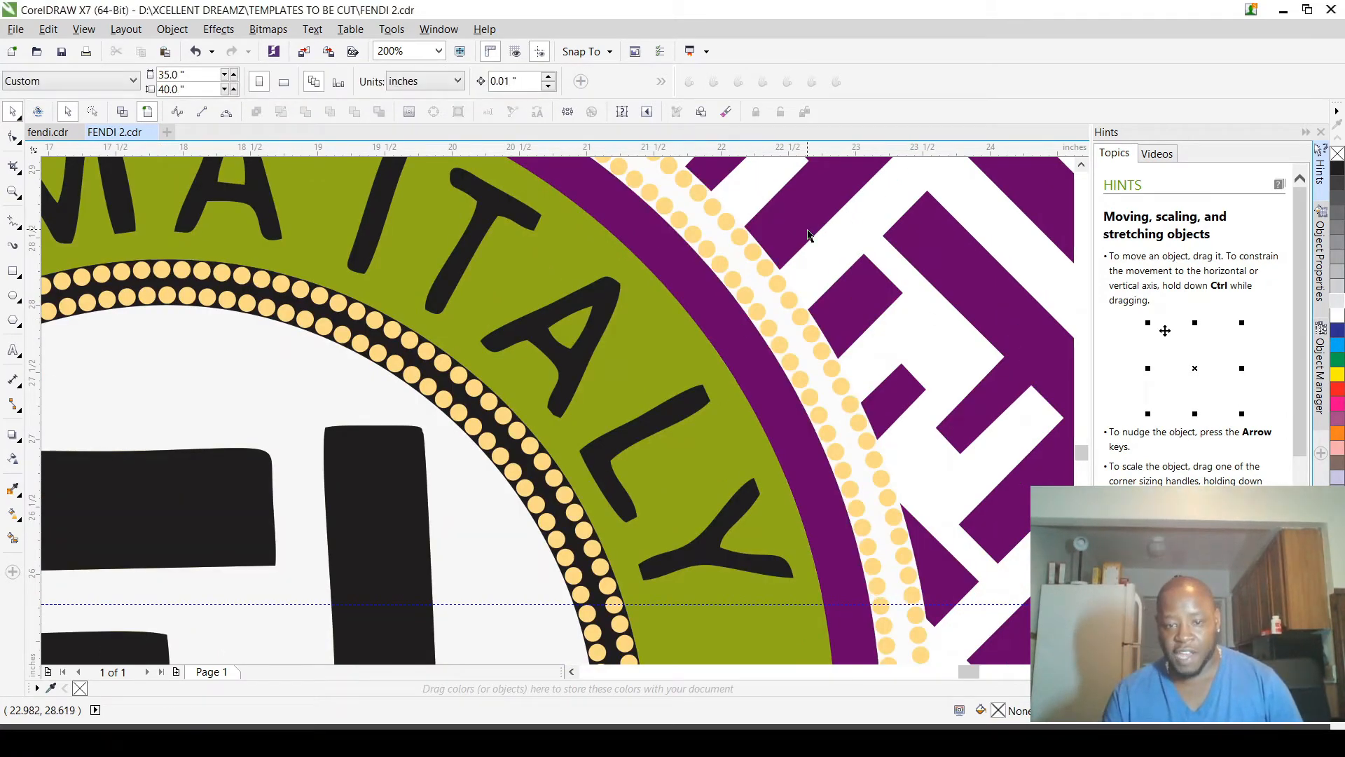
Step: Recolour the black inner ring of the logo on the page to off-white
scroll(759, 259, down, 1)
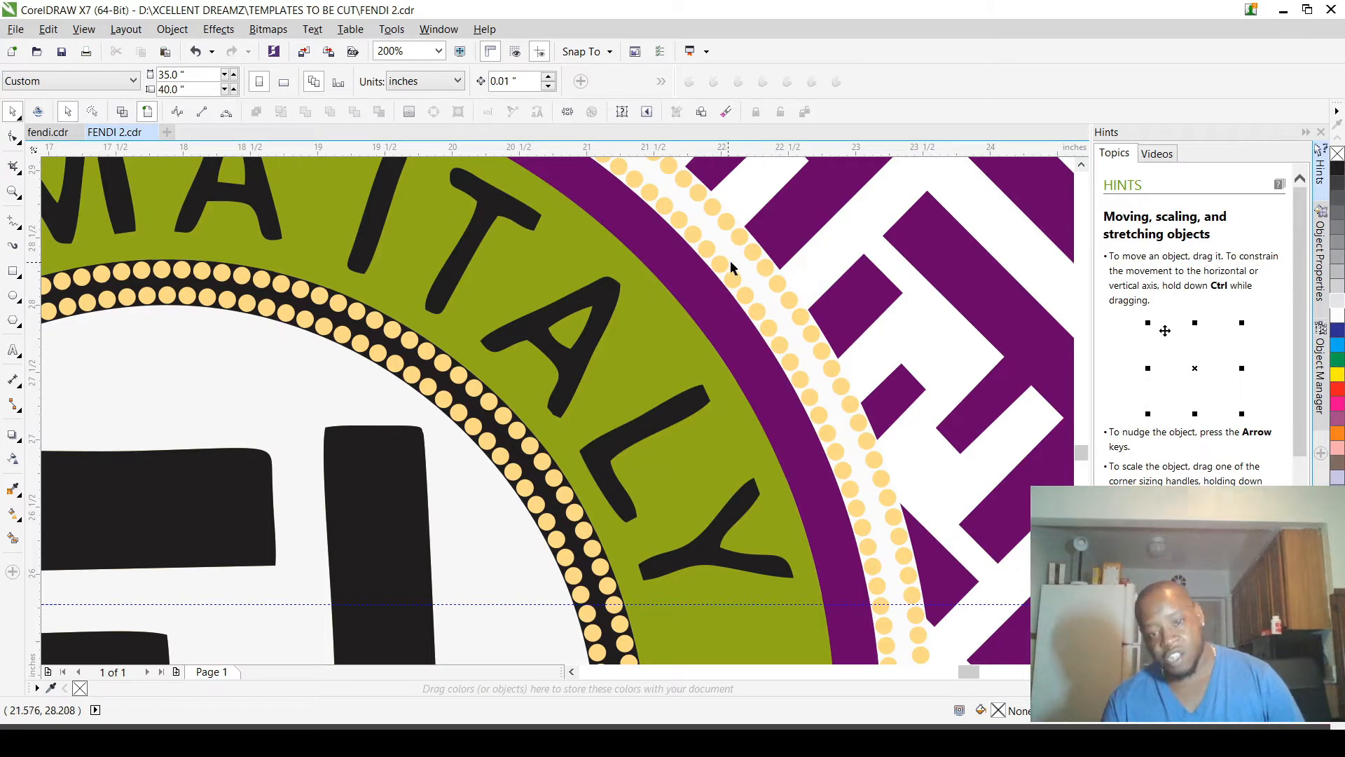
scroll(634, 358, down, 1)
scroll(634, 358, down, 1)
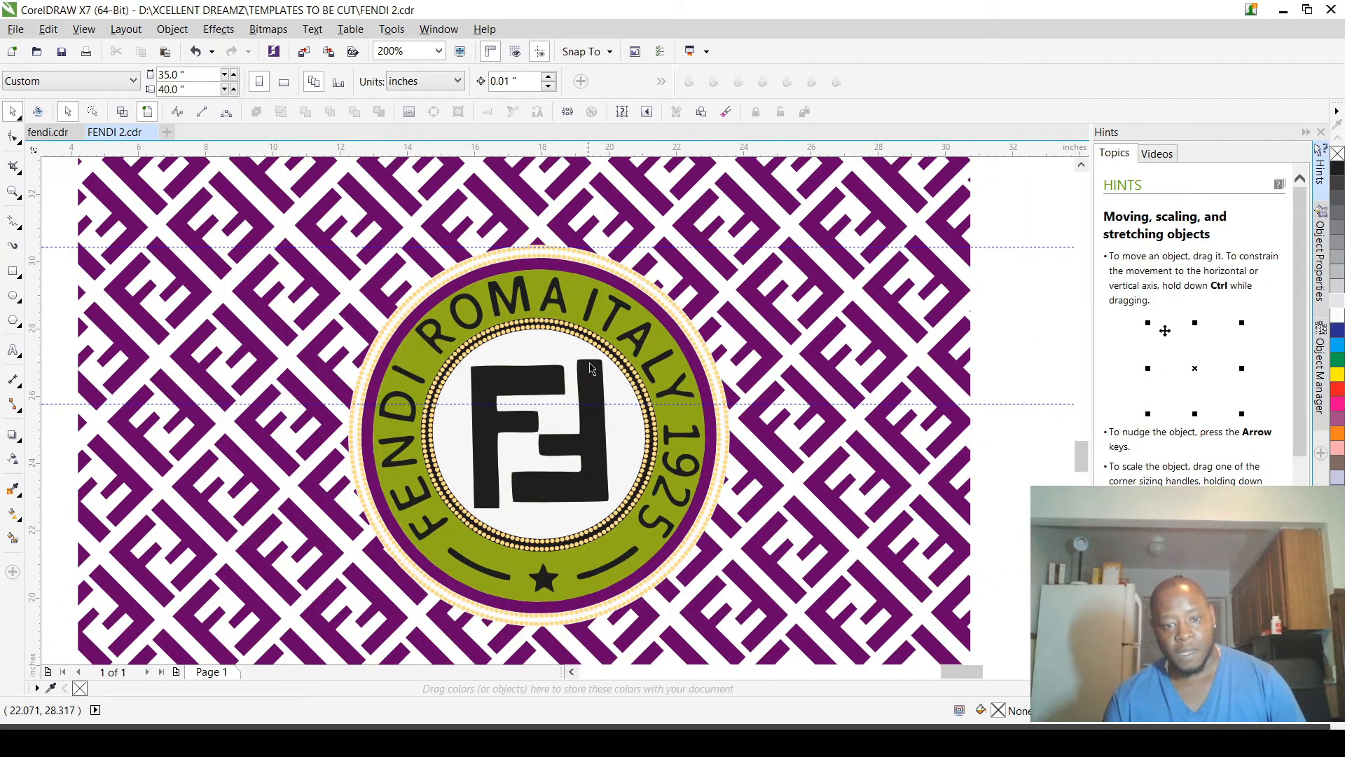
scroll(590, 367, up, 3)
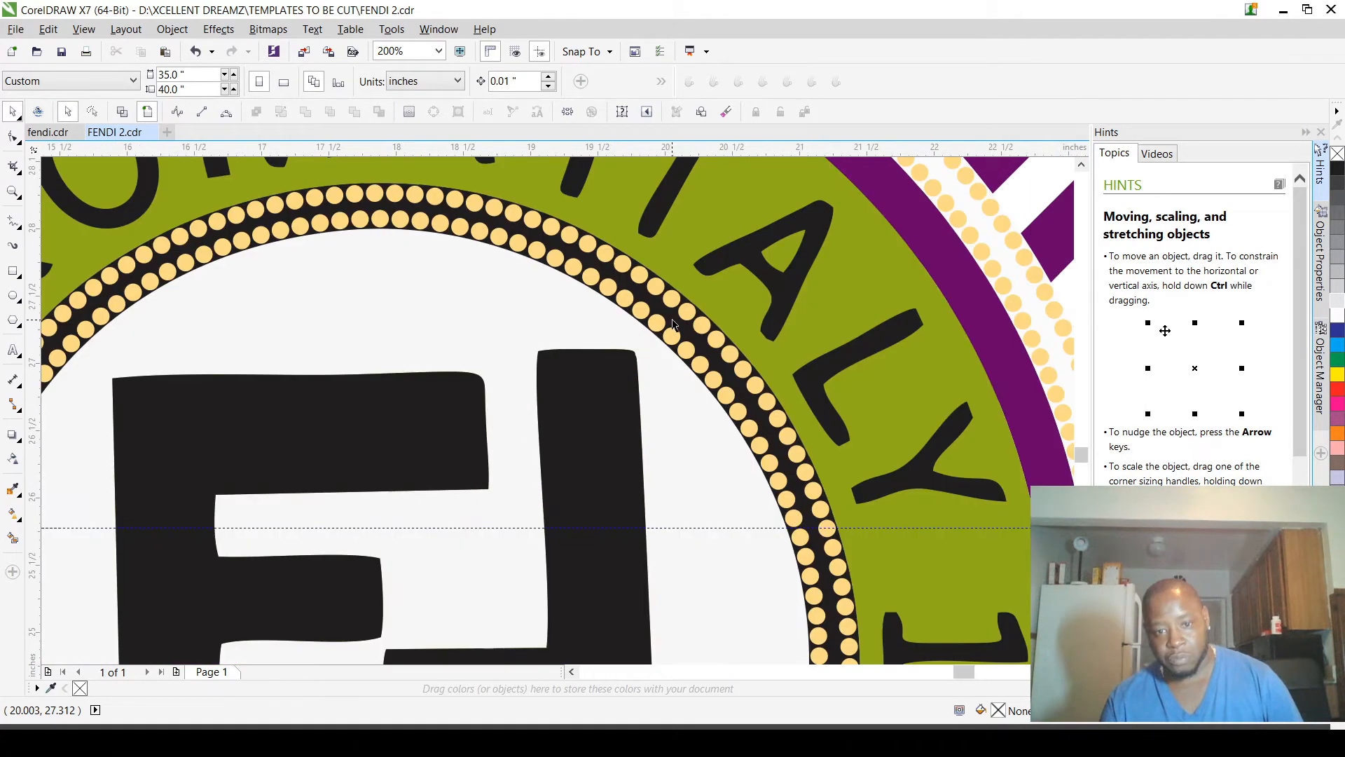
click(673, 324)
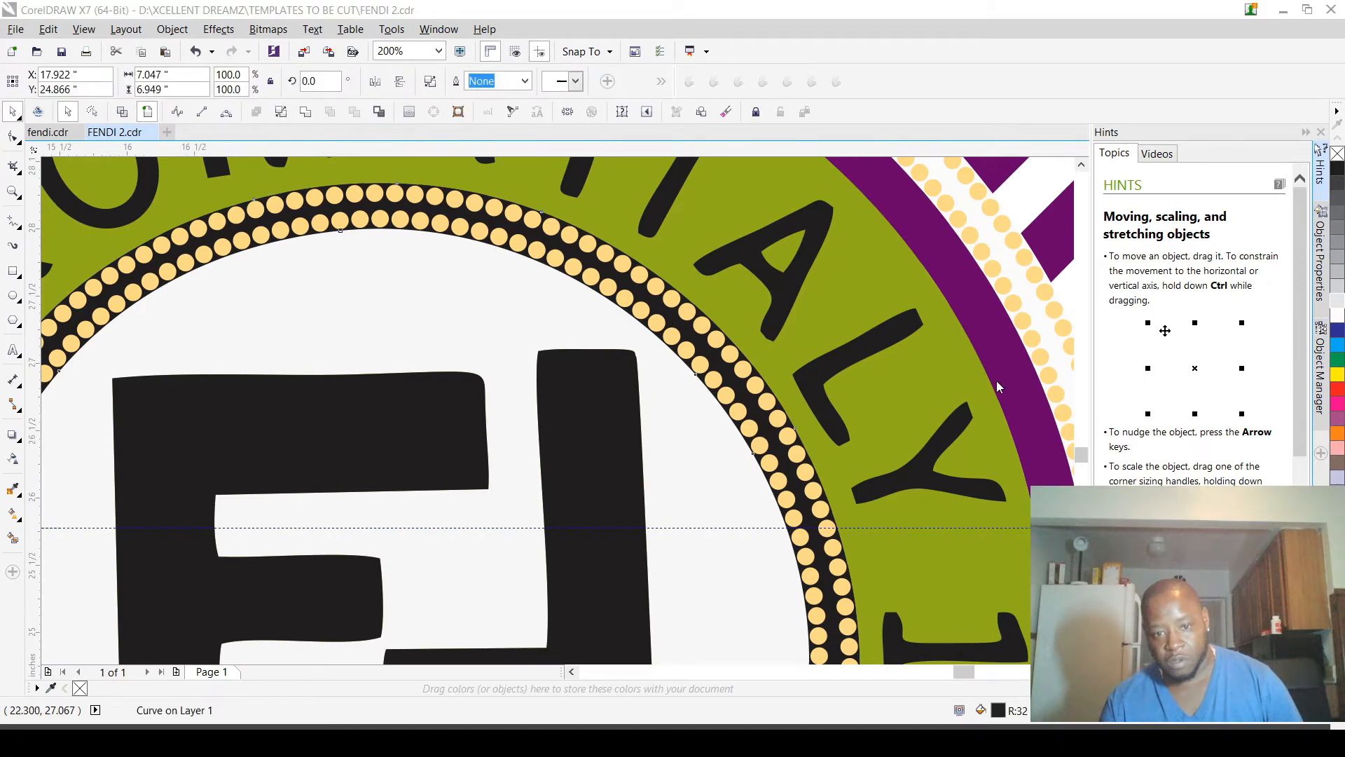
key(Delete)
Step: Try a blue fill on the circular background behind the black FF monogram
click(585, 333)
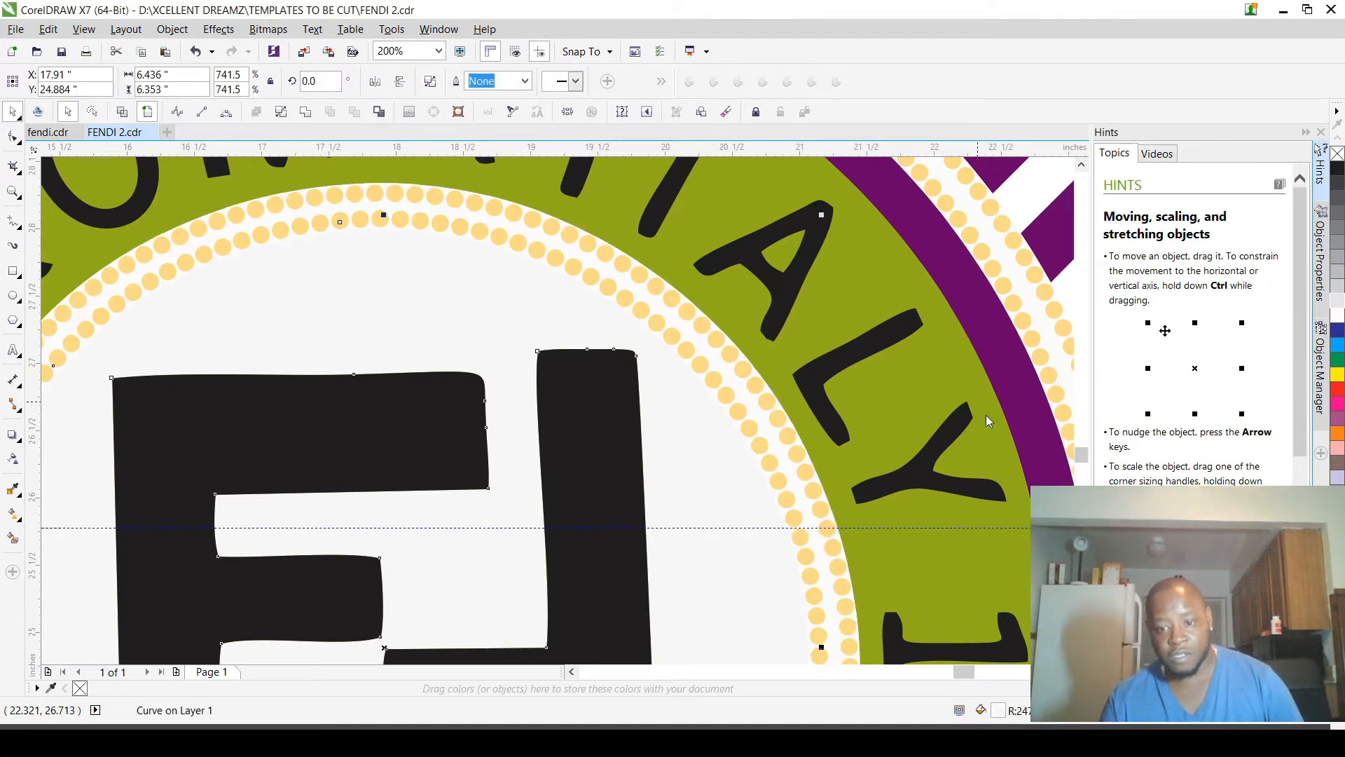
click(997, 560)
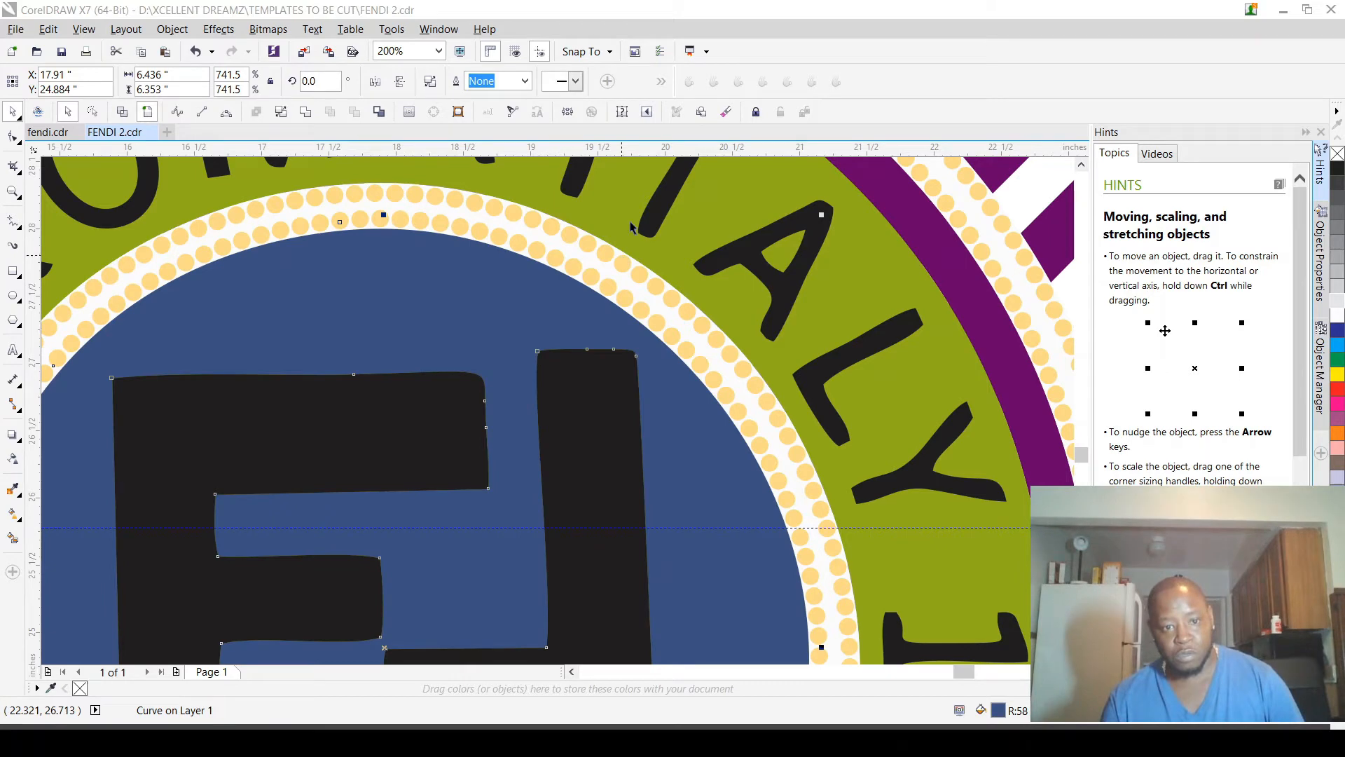
scroll(550, 434, down, 2)
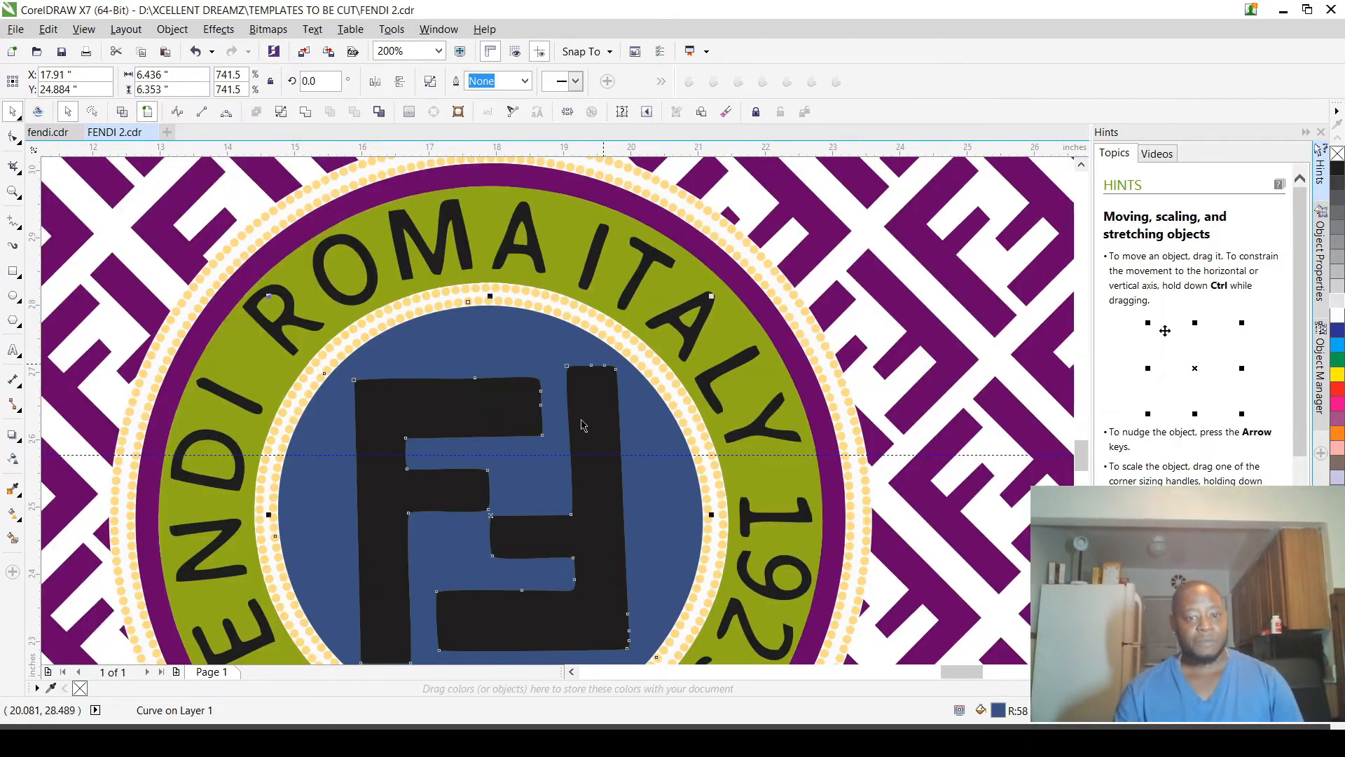
scroll(550, 435, down, 3)
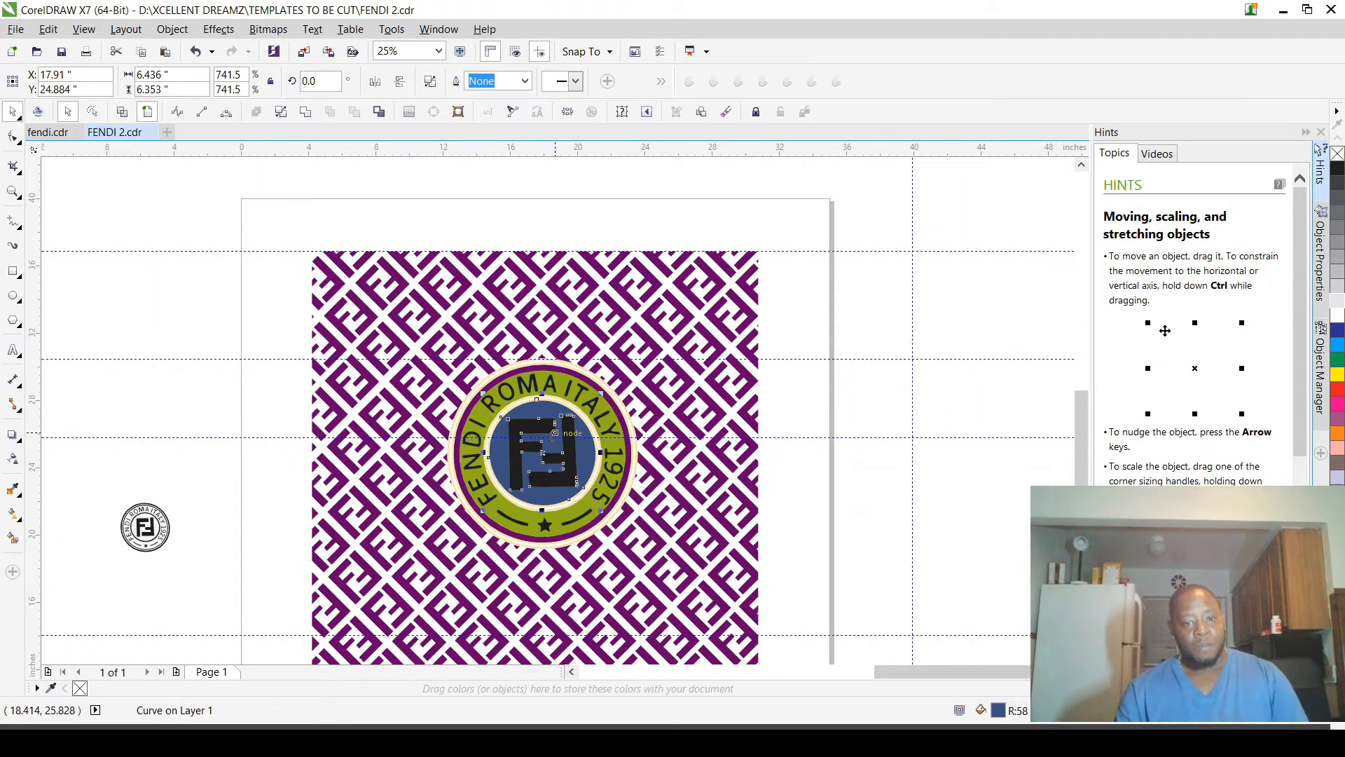
scroll(554, 434, up, 2)
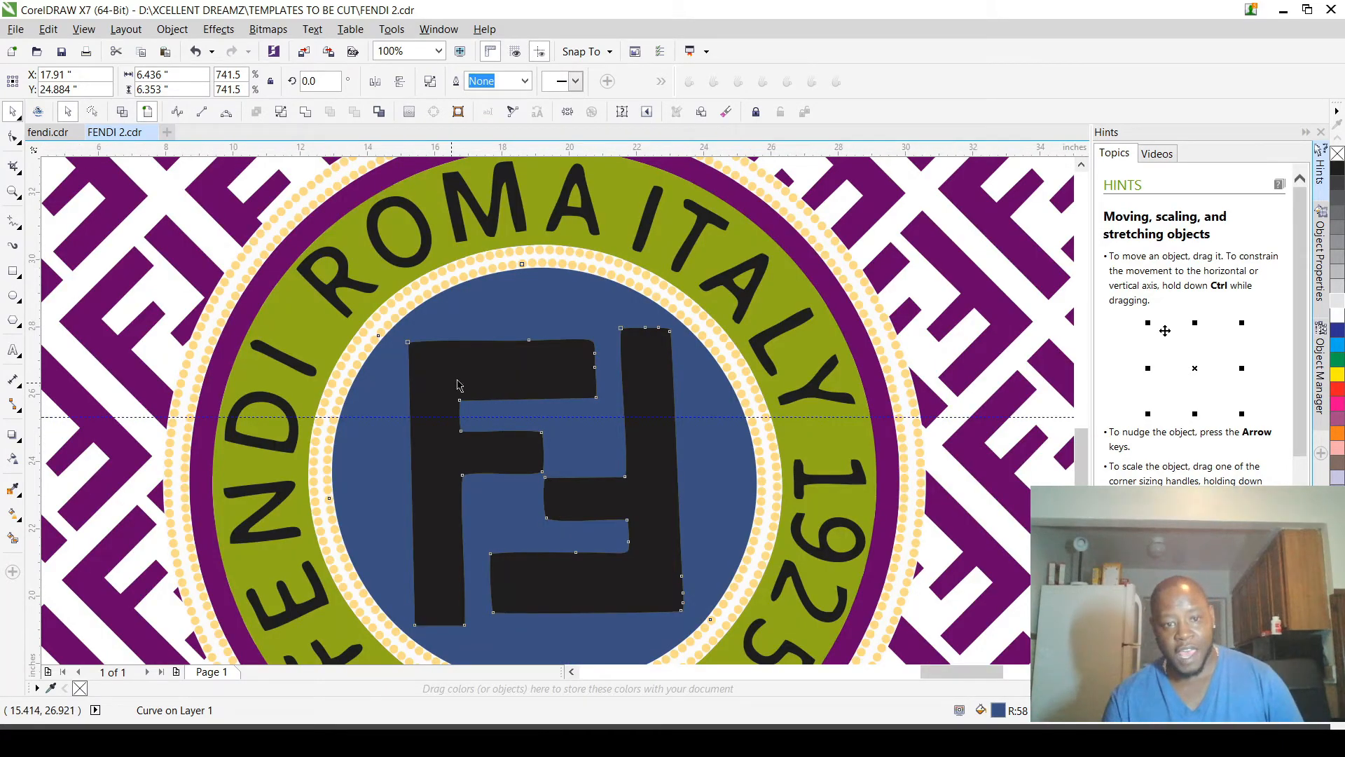
scroll(459, 385, down, 1)
scroll(458, 385, down, 2)
scroll(485, 354, up, 1)
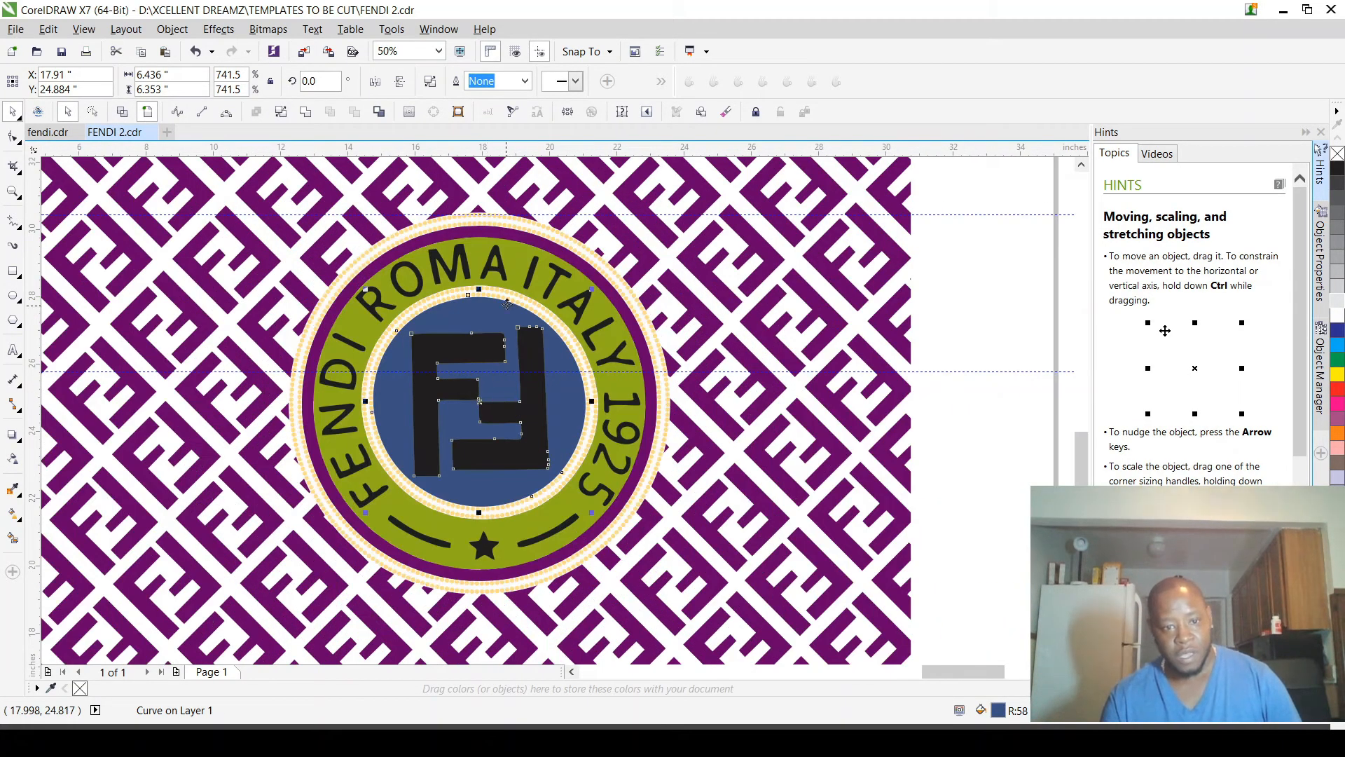
Step: Fill the circular background behind the FF monogram with the purple of the pattern
scroll(485, 354, up, 1)
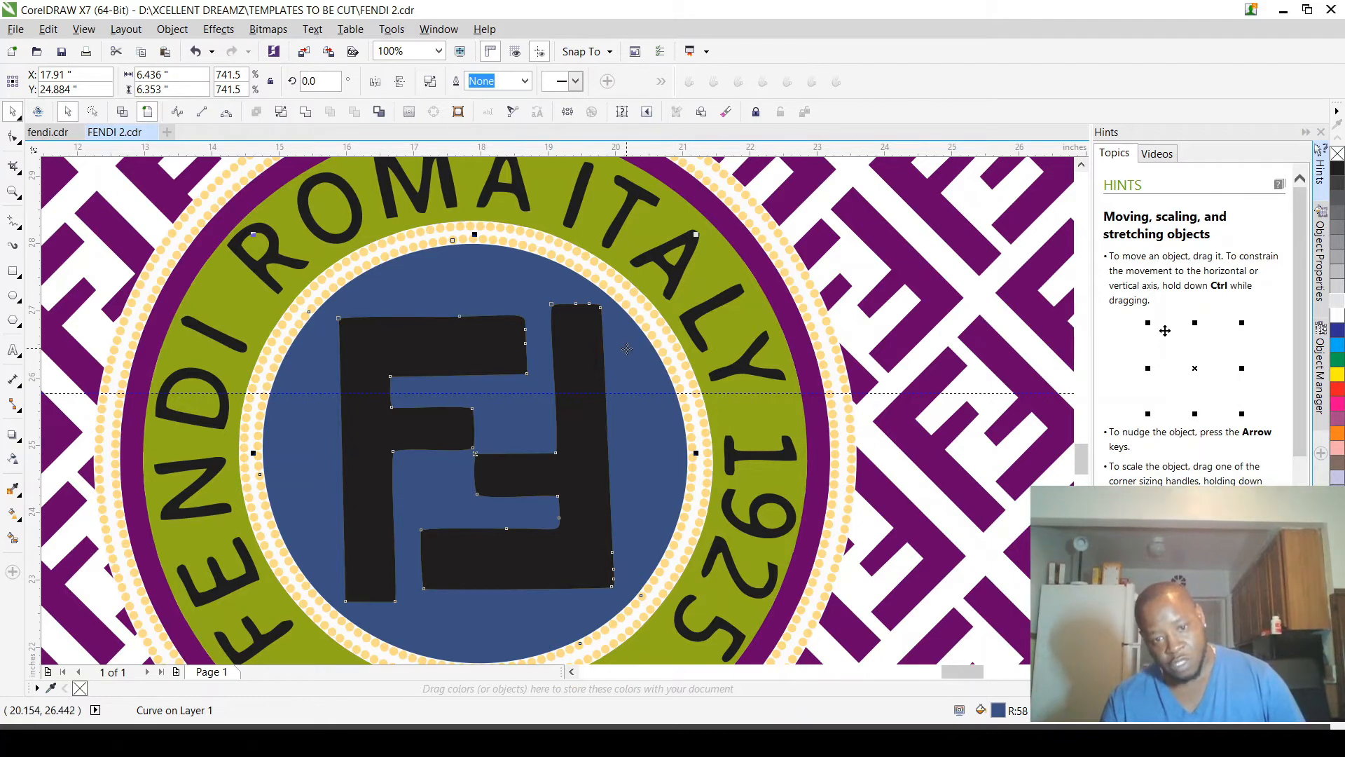
click(997, 232)
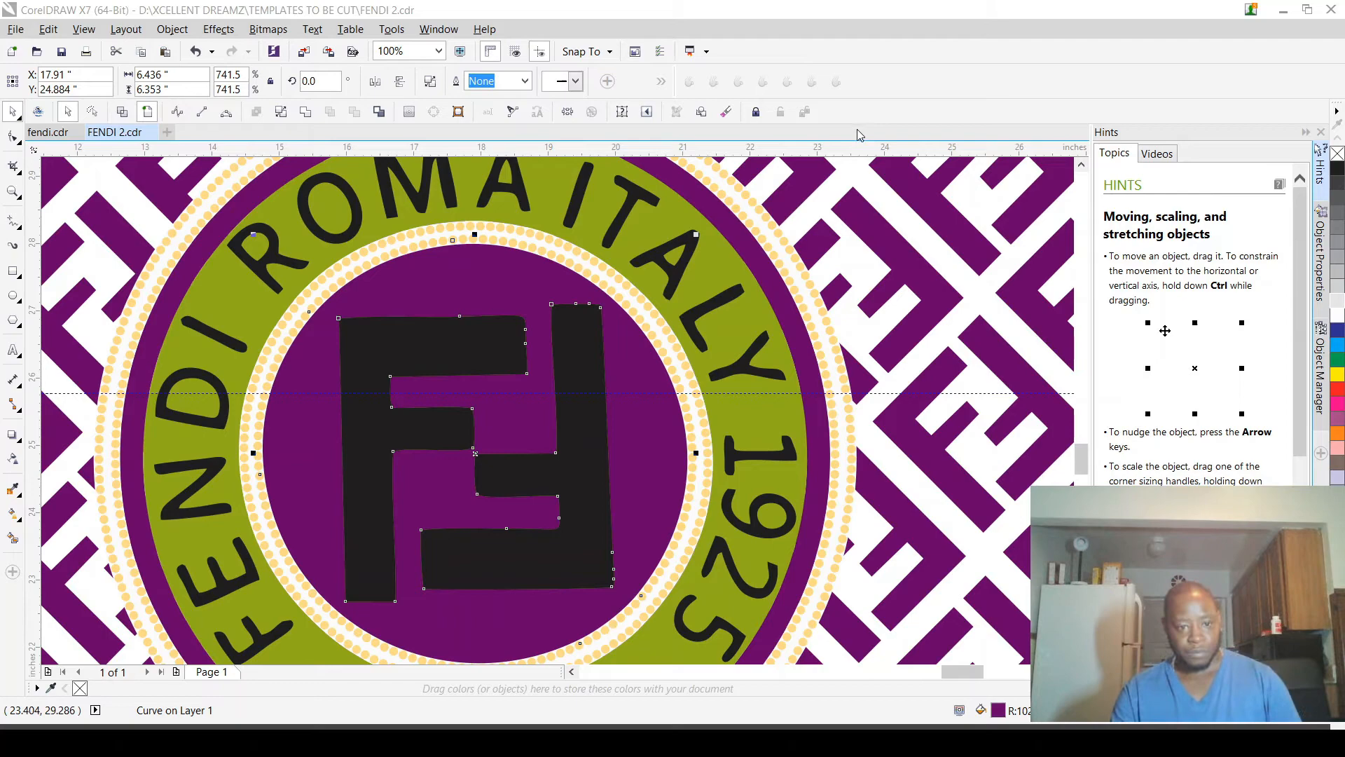
scroll(529, 259, up, 3)
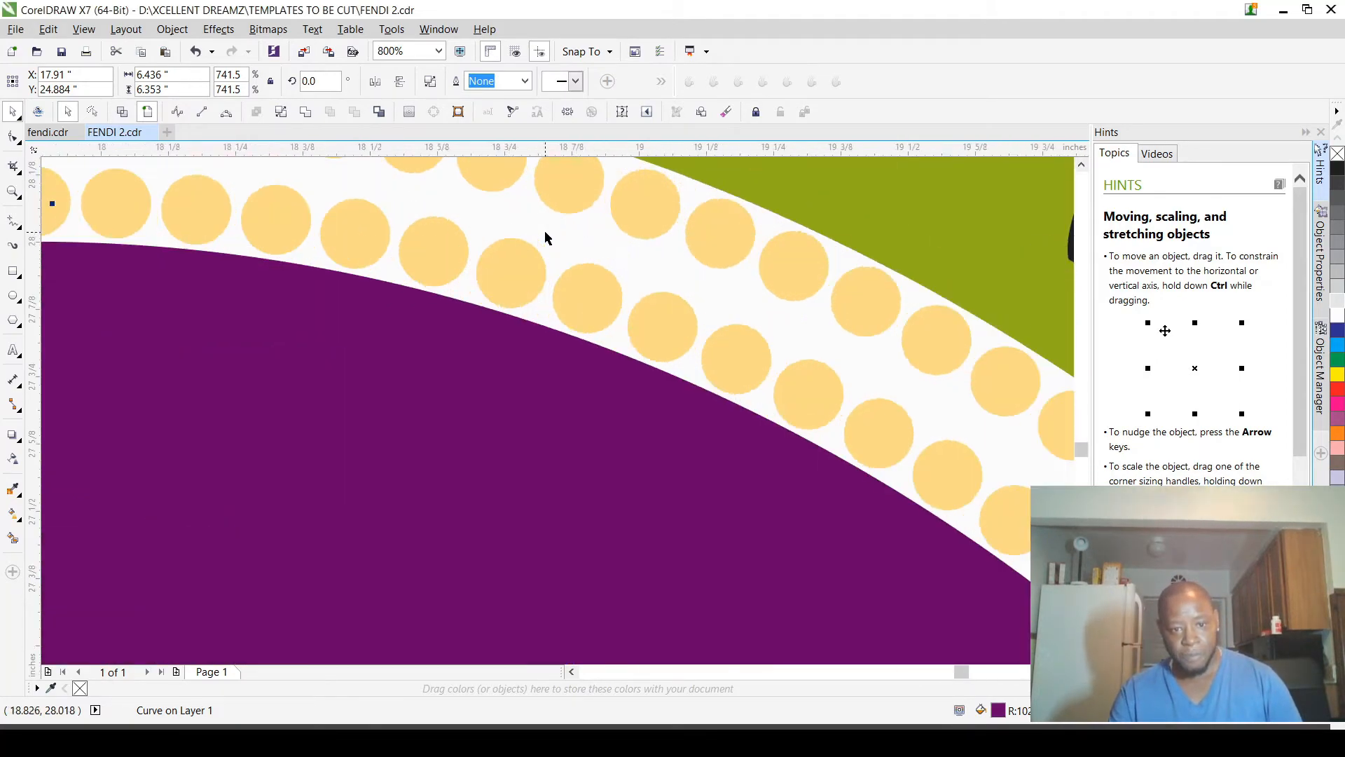
scroll(565, 291, down, 4)
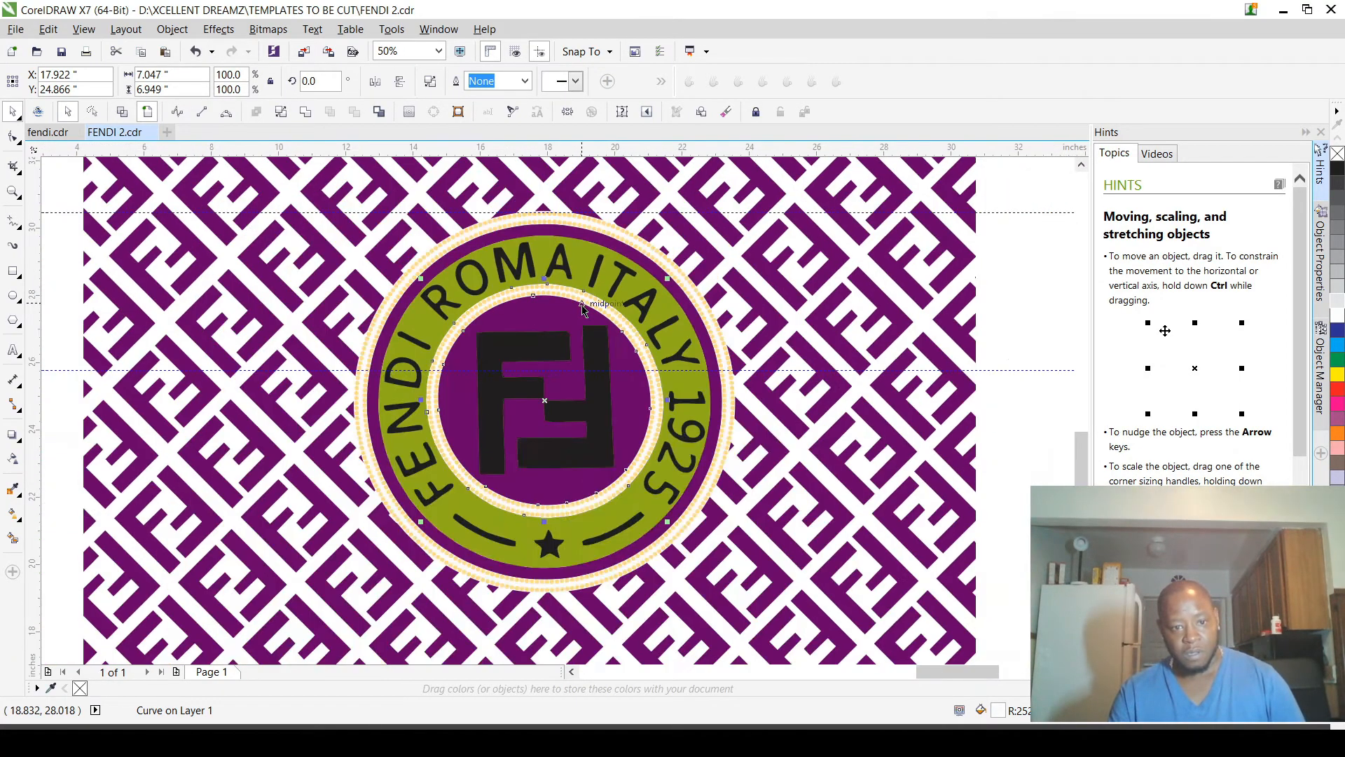
Step: Add a horizontal guideline along the lower edge of the FF monogram, at about 22.68 inches vertically
scroll(565, 419, up, 1)
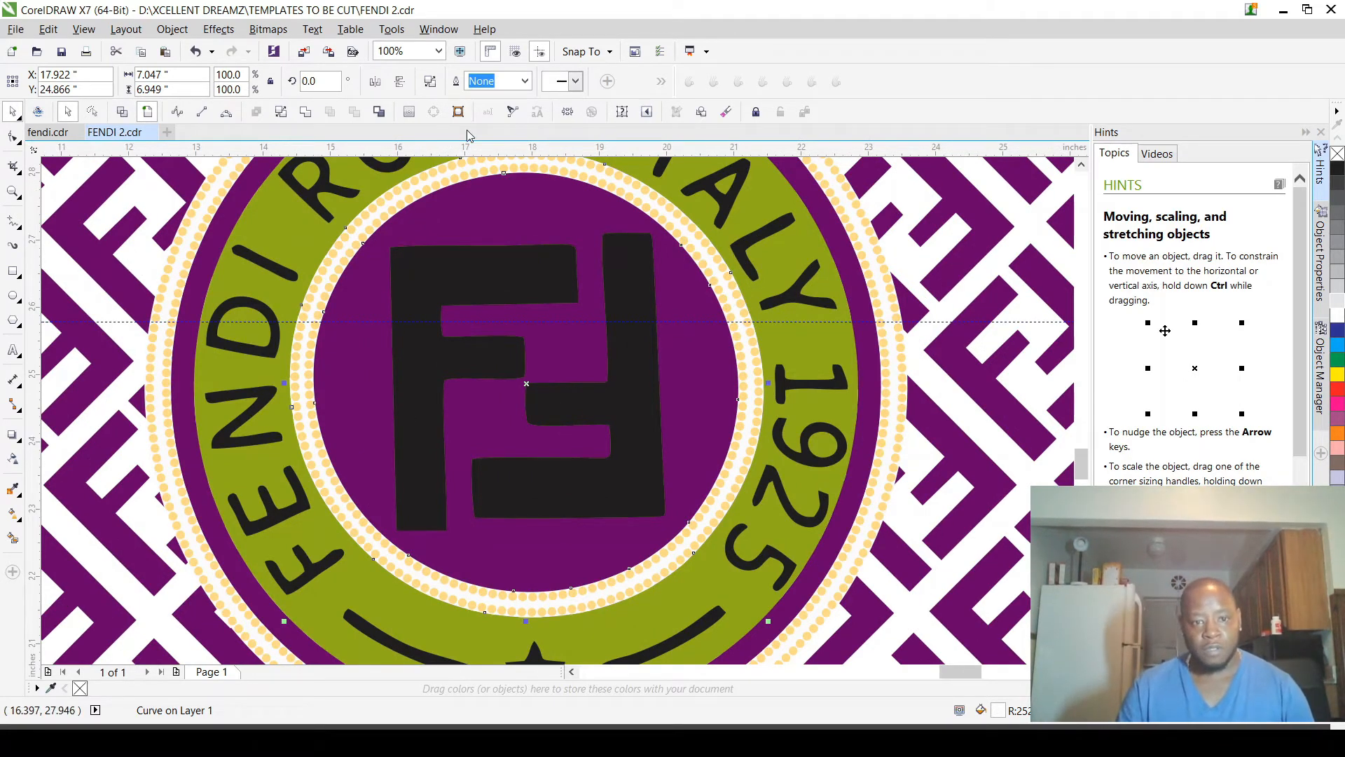
drag(470, 147, 428, 537)
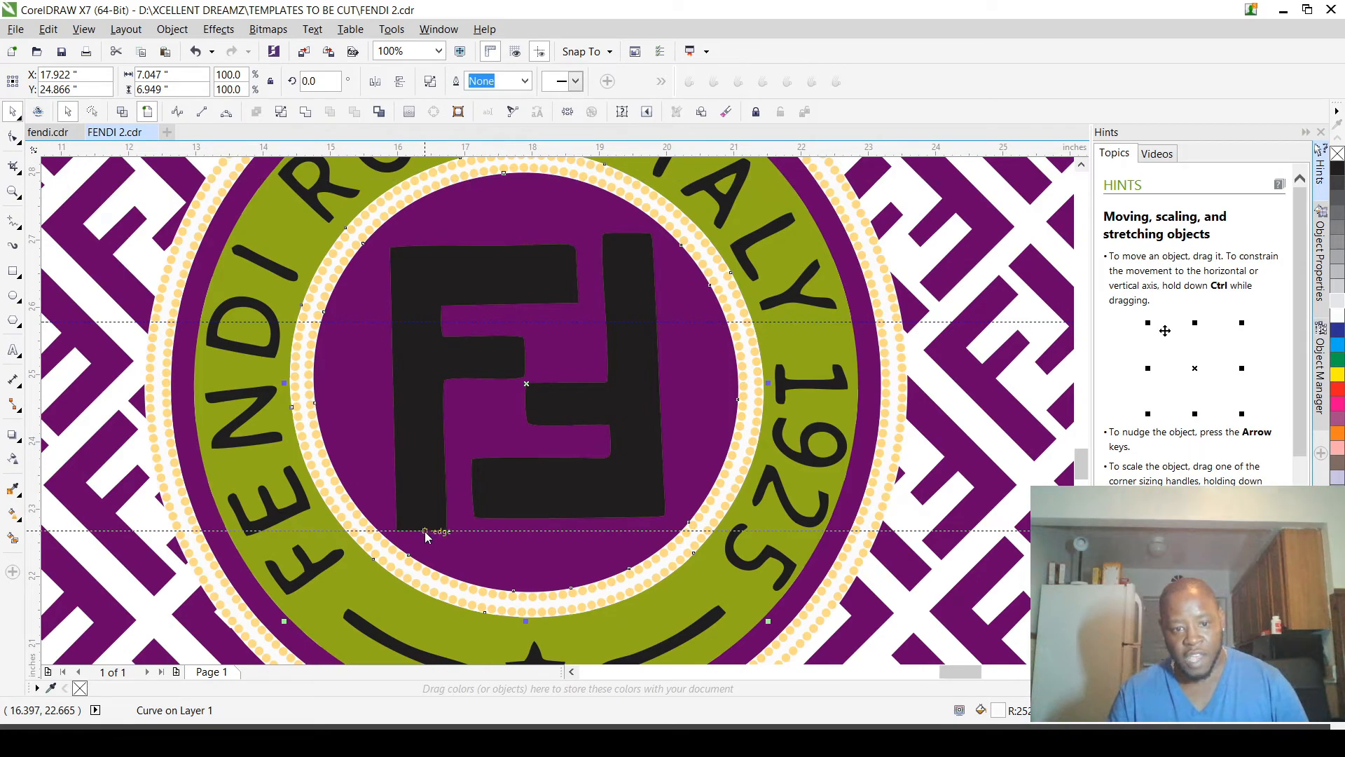
scroll(426, 536, up, 2)
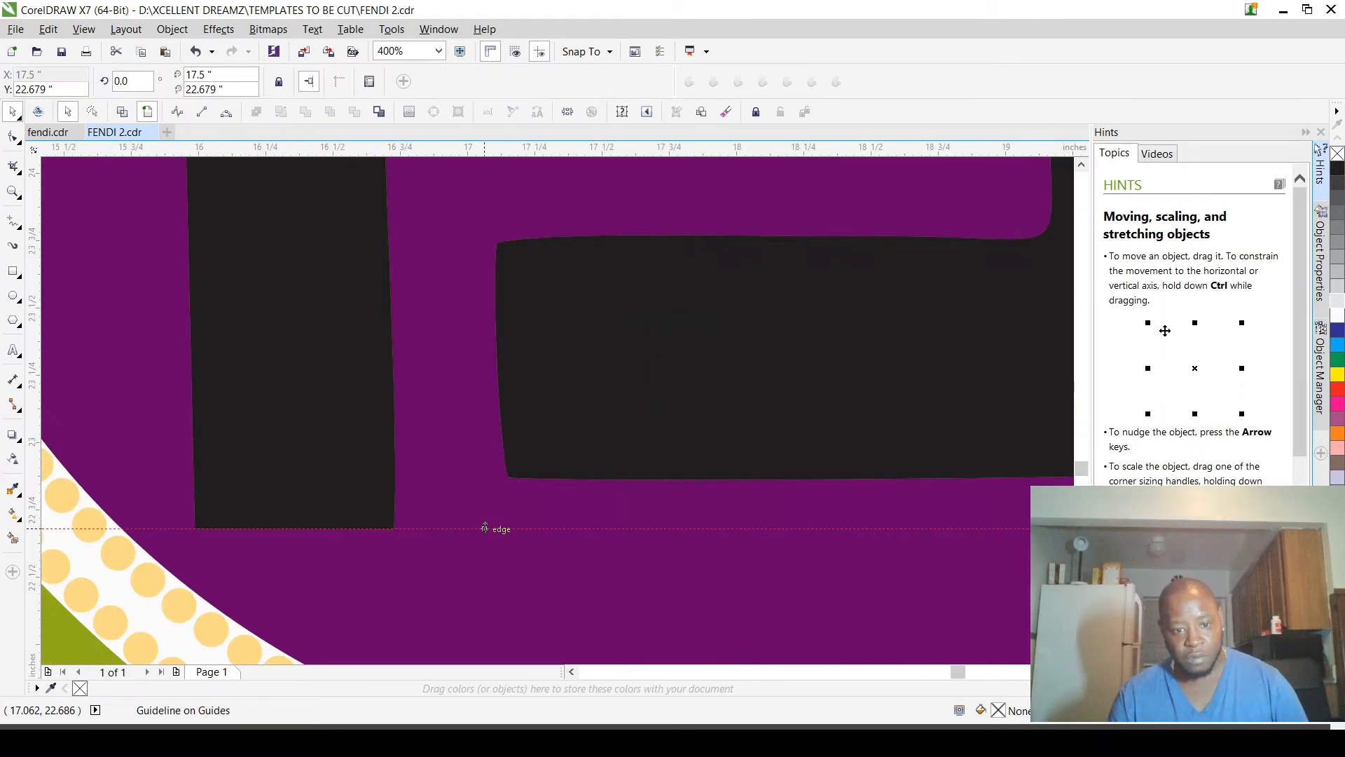
scroll(485, 528, down, 4)
scroll(544, 342, up, 2)
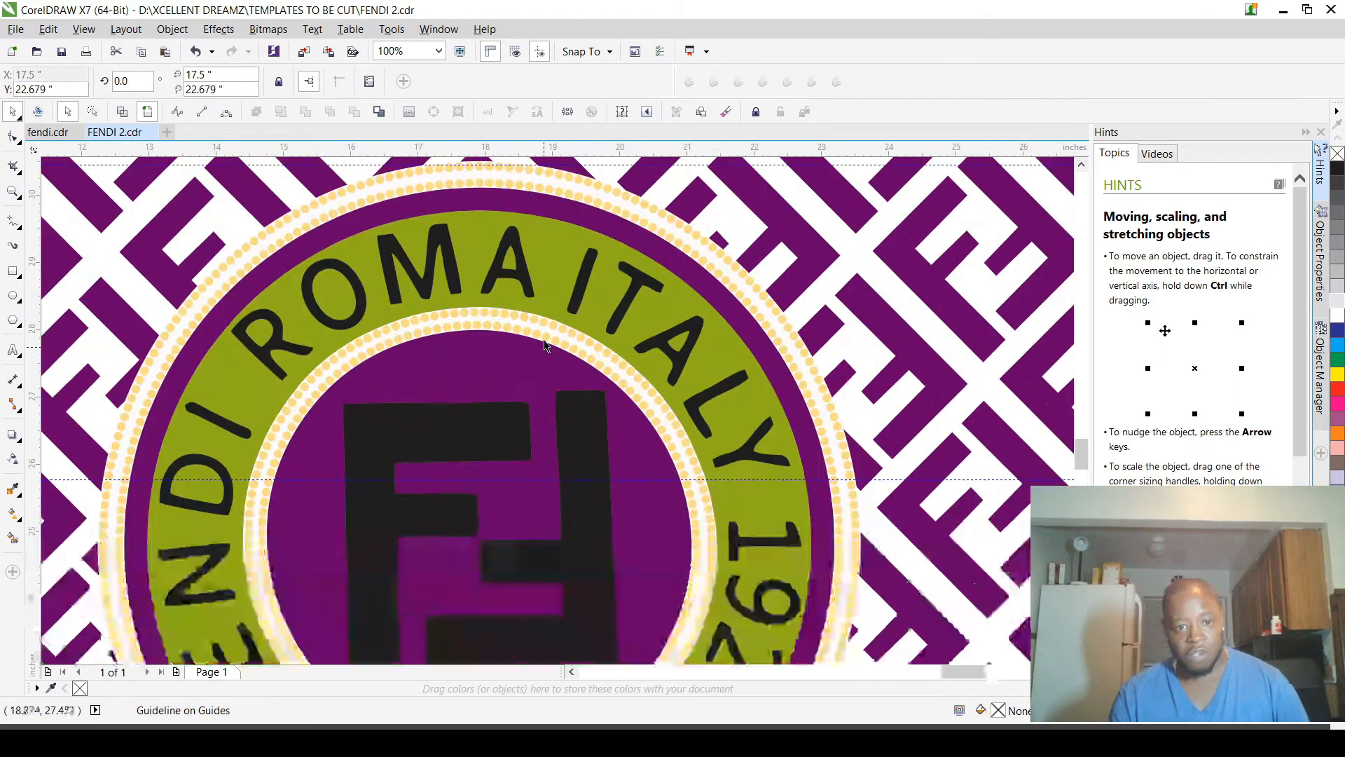
Step: Move the horizontal guideline crossing the middle of the monogram up to the left F's upper edge, at about 26.94 inches
scroll(544, 342, down, 2)
scroll(540, 381, up, 2)
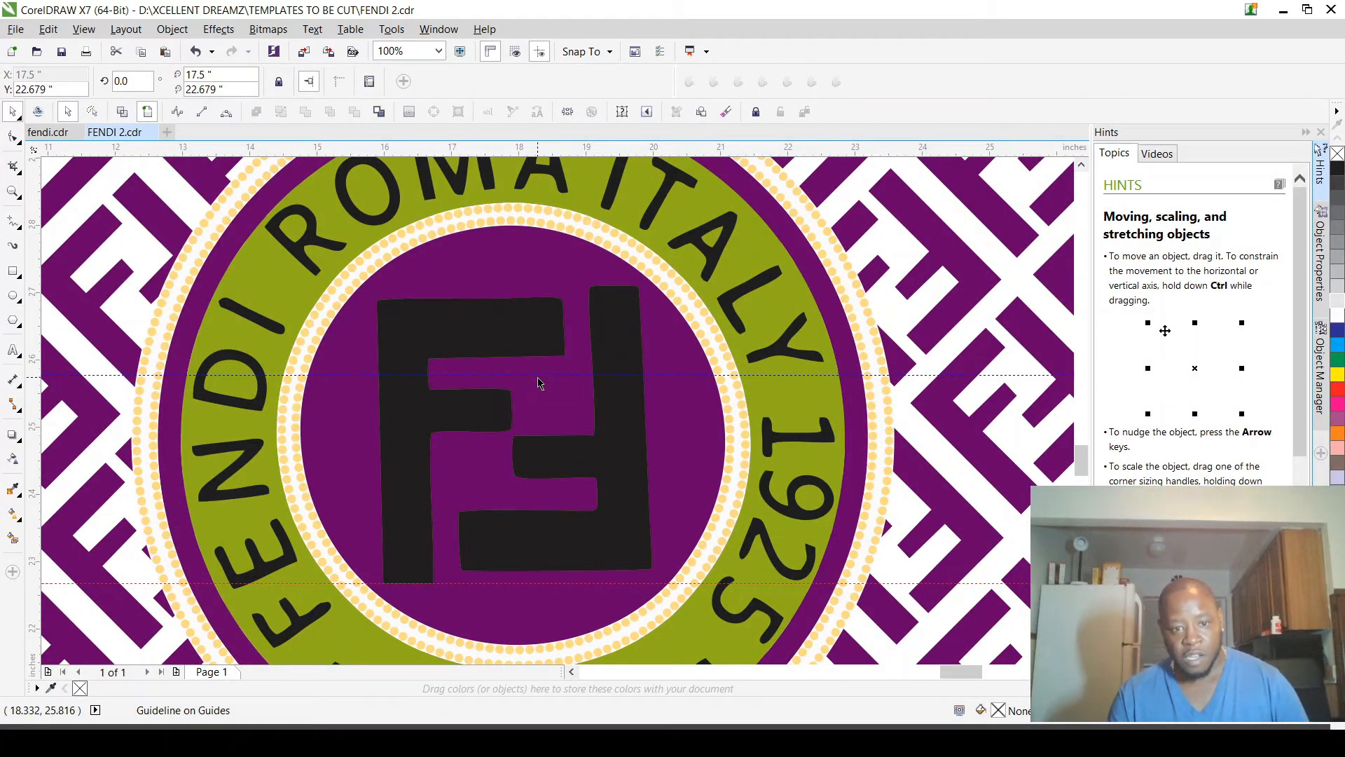
drag(540, 382, 538, 295)
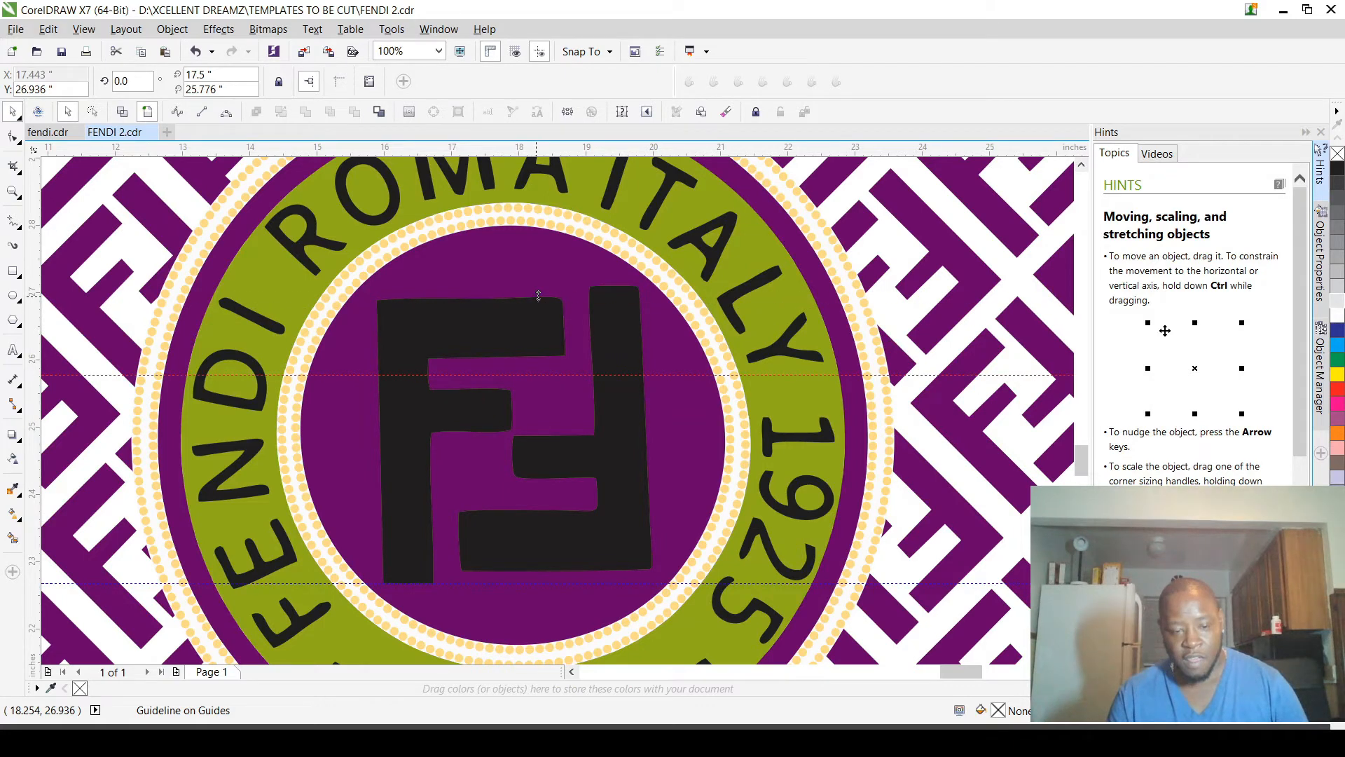
scroll(539, 295, down, 1)
scroll(580, 512, up, 1)
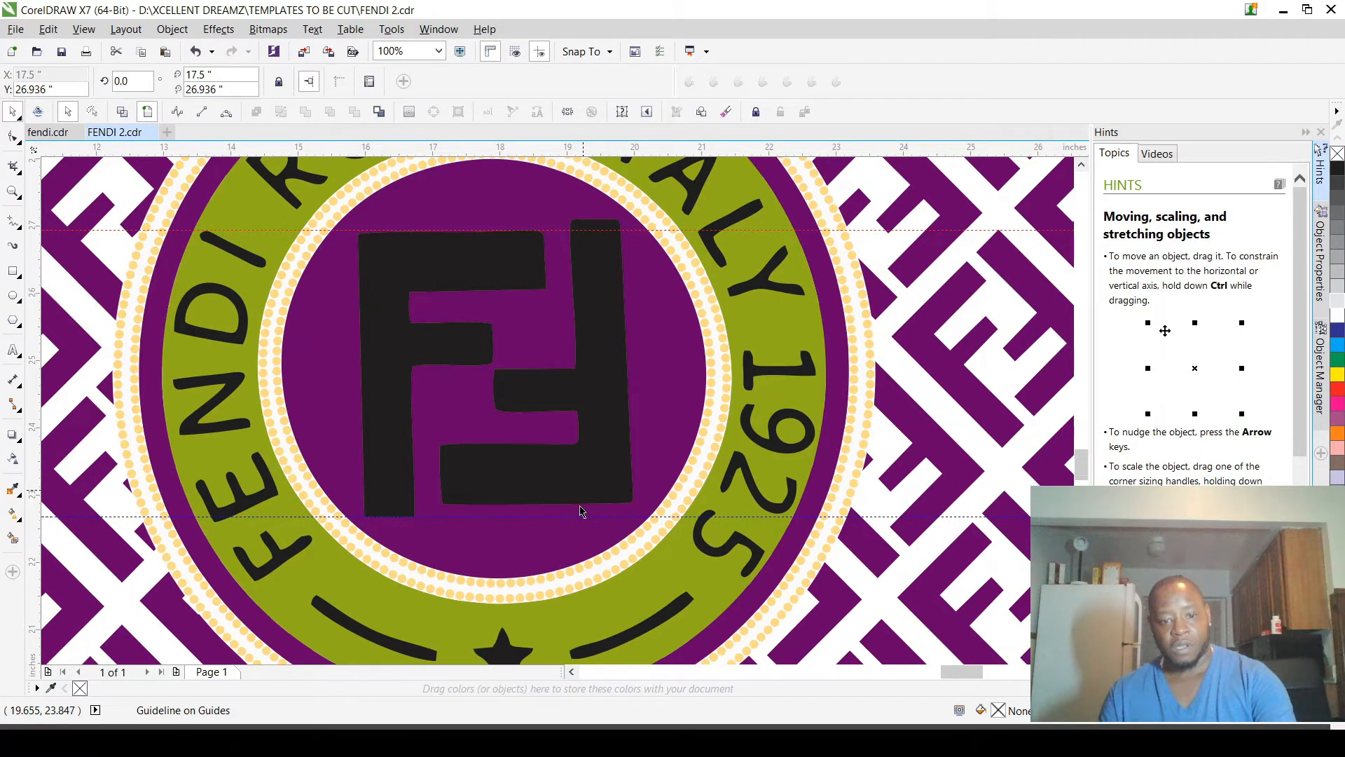
Step: Place guidelines on the left F: horizontal ones along its middle arm's two edges, vertical ones at the stem's inner edge and top arm's outer end
scroll(383, 507, up, 2)
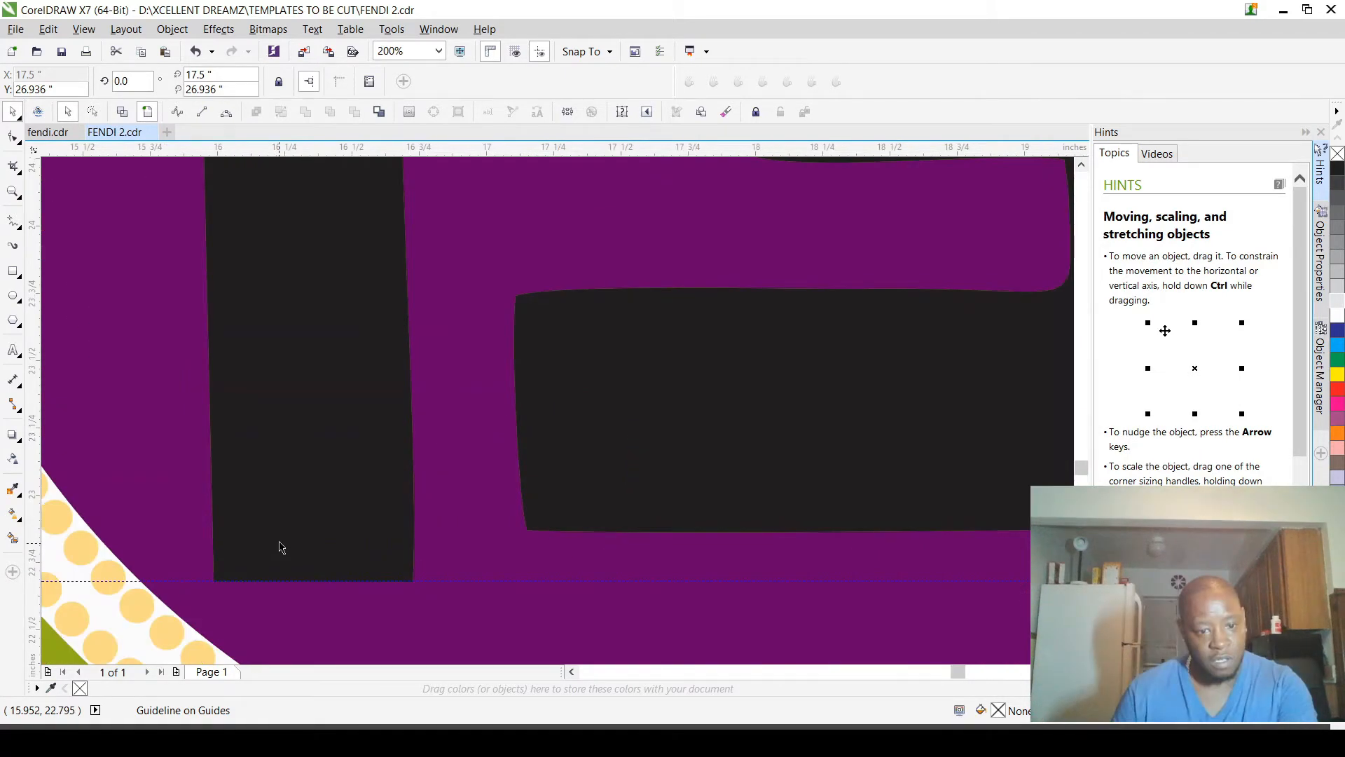
click(280, 544)
scroll(315, 559, down, 2)
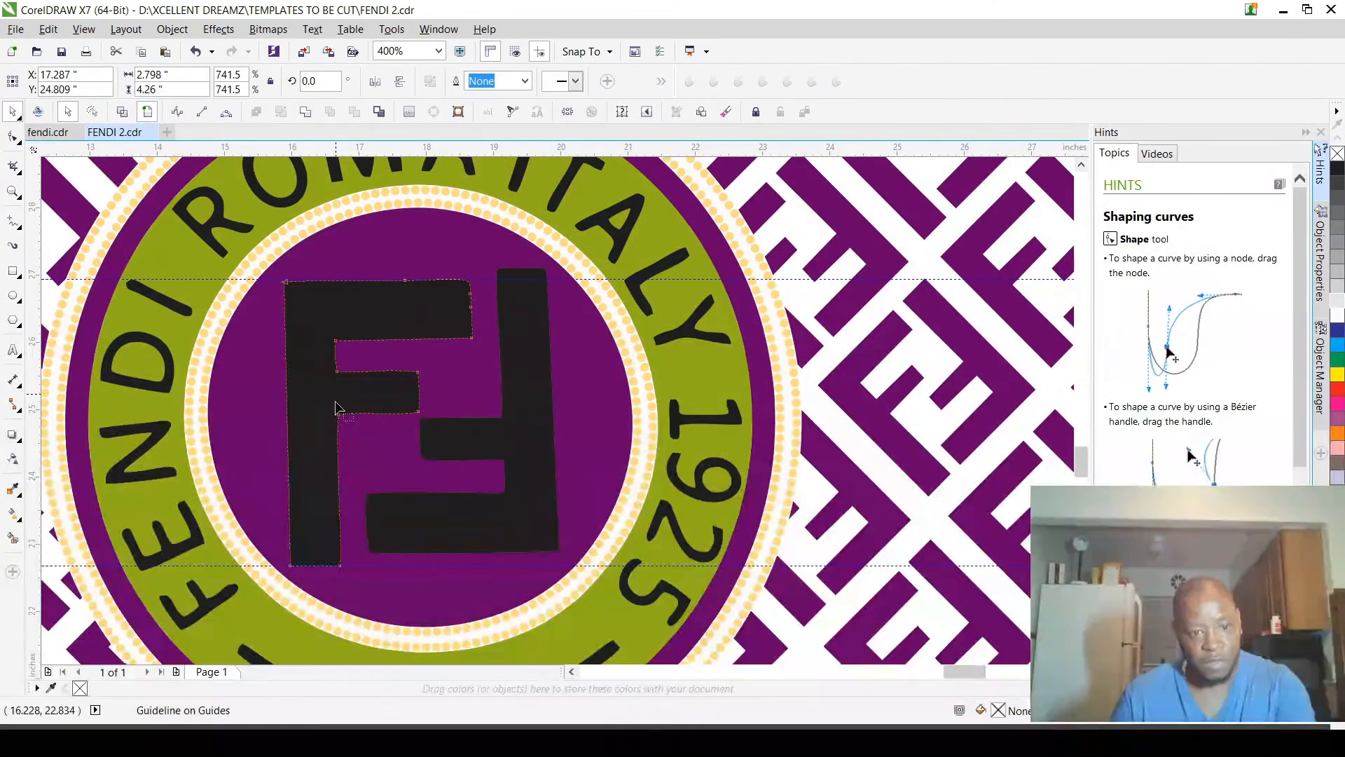
key(F10)
scroll(340, 414, up, 2)
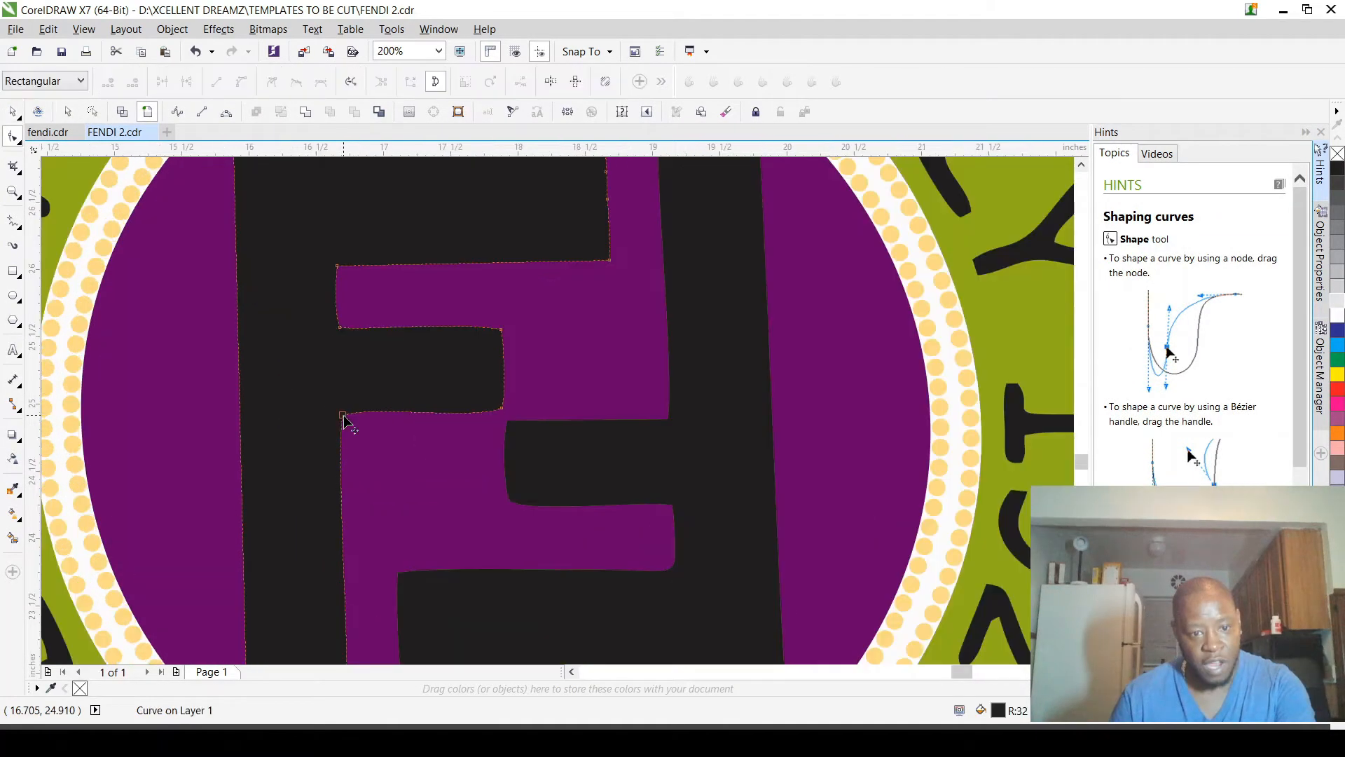
drag(500, 149, 346, 413)
drag(397, 150, 341, 327)
drag(354, 439, 342, 416)
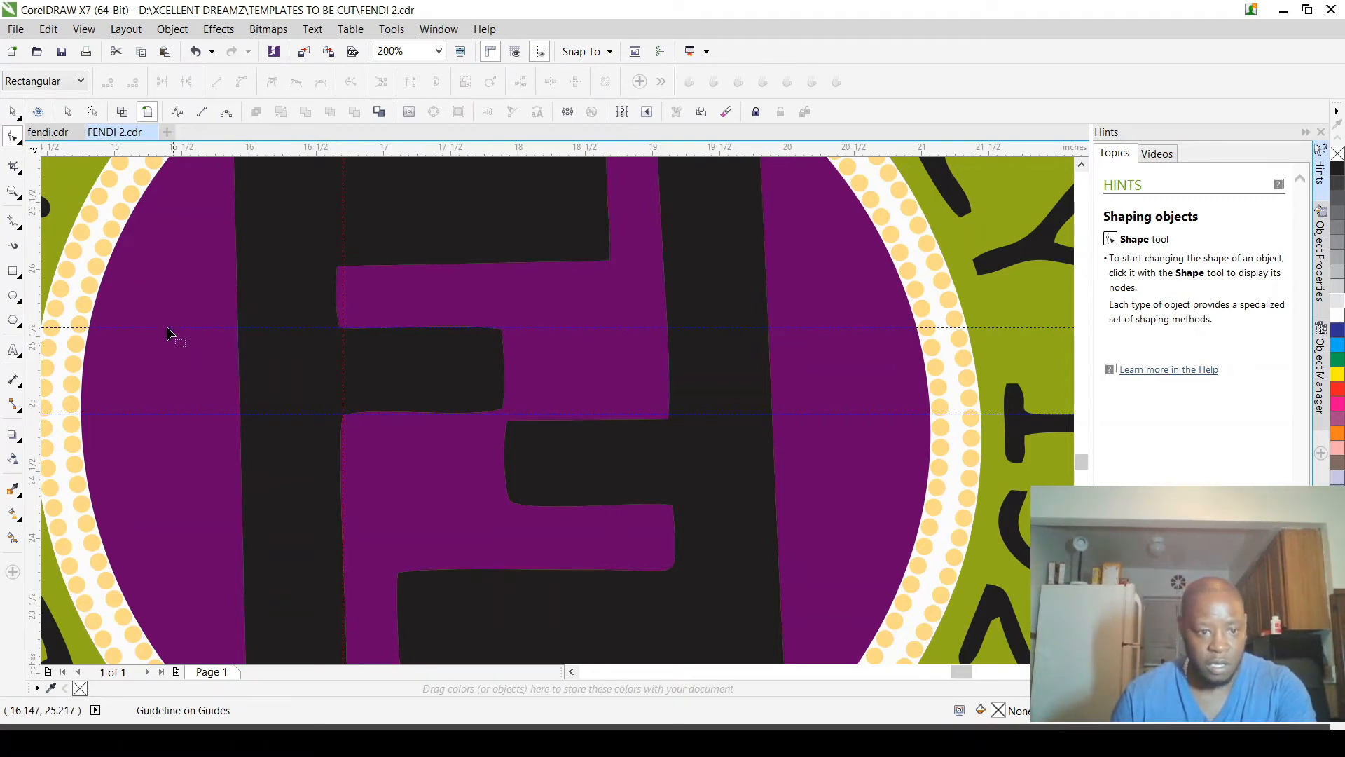
drag(38, 283, 615, 262)
Step: Try to pull the rounded outer corner of the left F's top arm out to where the guidelines cross
scroll(615, 280, down, 5)
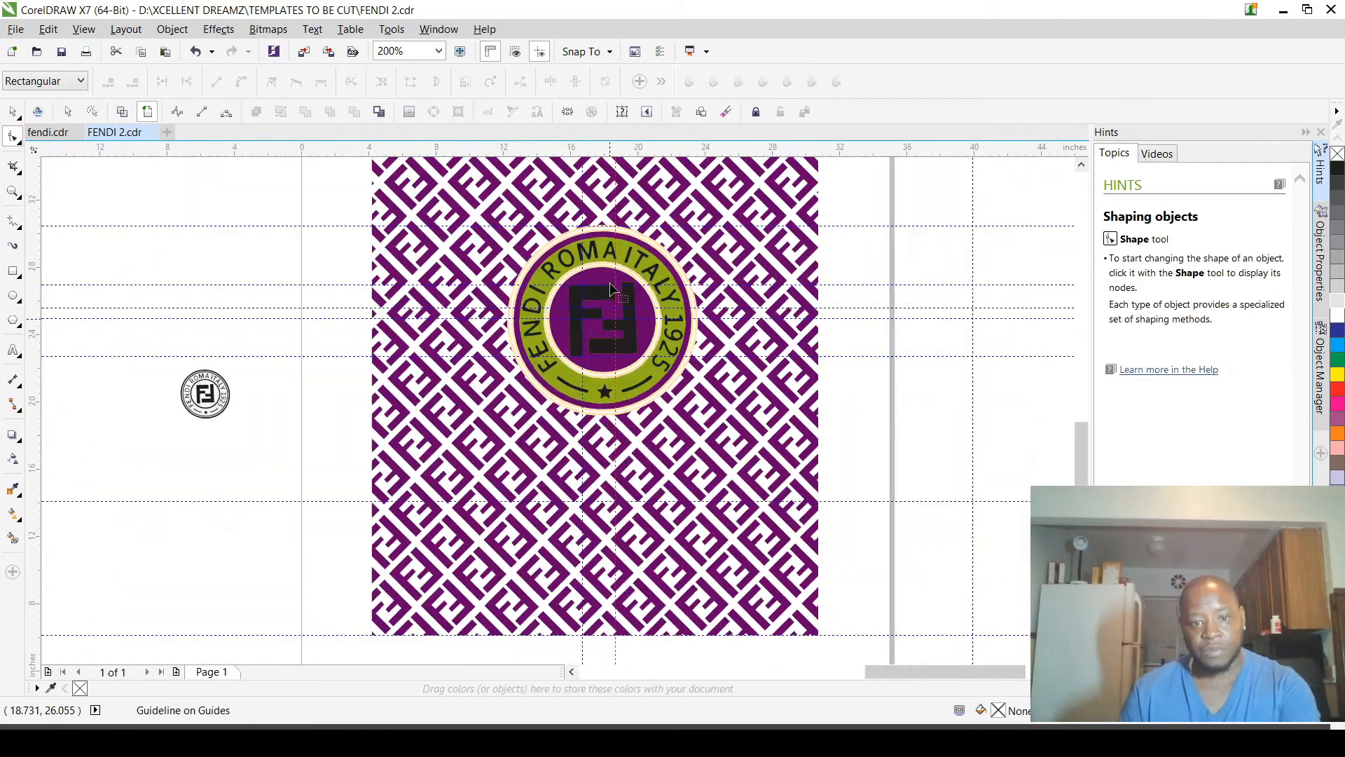
scroll(611, 289, up, 5)
scroll(671, 292, down, 1)
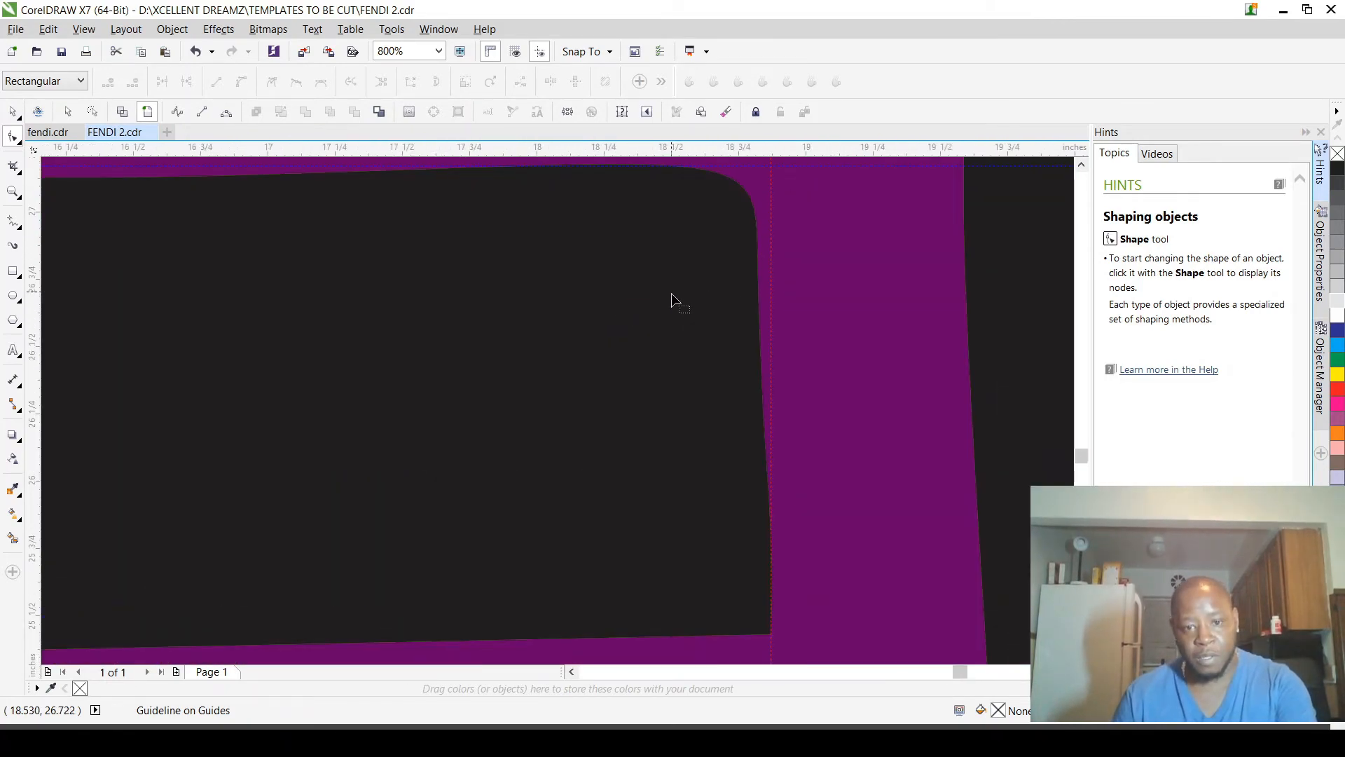
click(713, 231)
scroll(712, 232, up, 1)
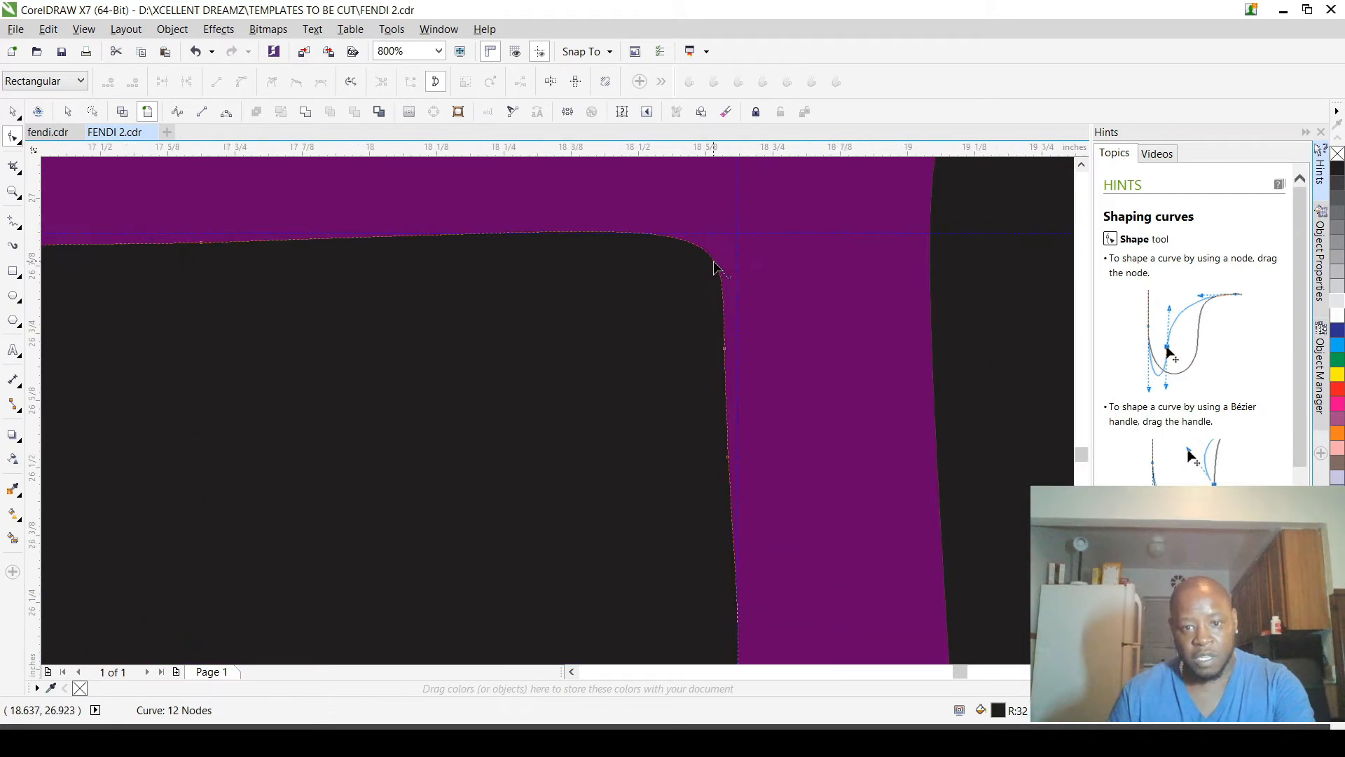
drag(713, 264, 738, 233)
scroll(738, 240, down, 1)
scroll(730, 232, up, 1)
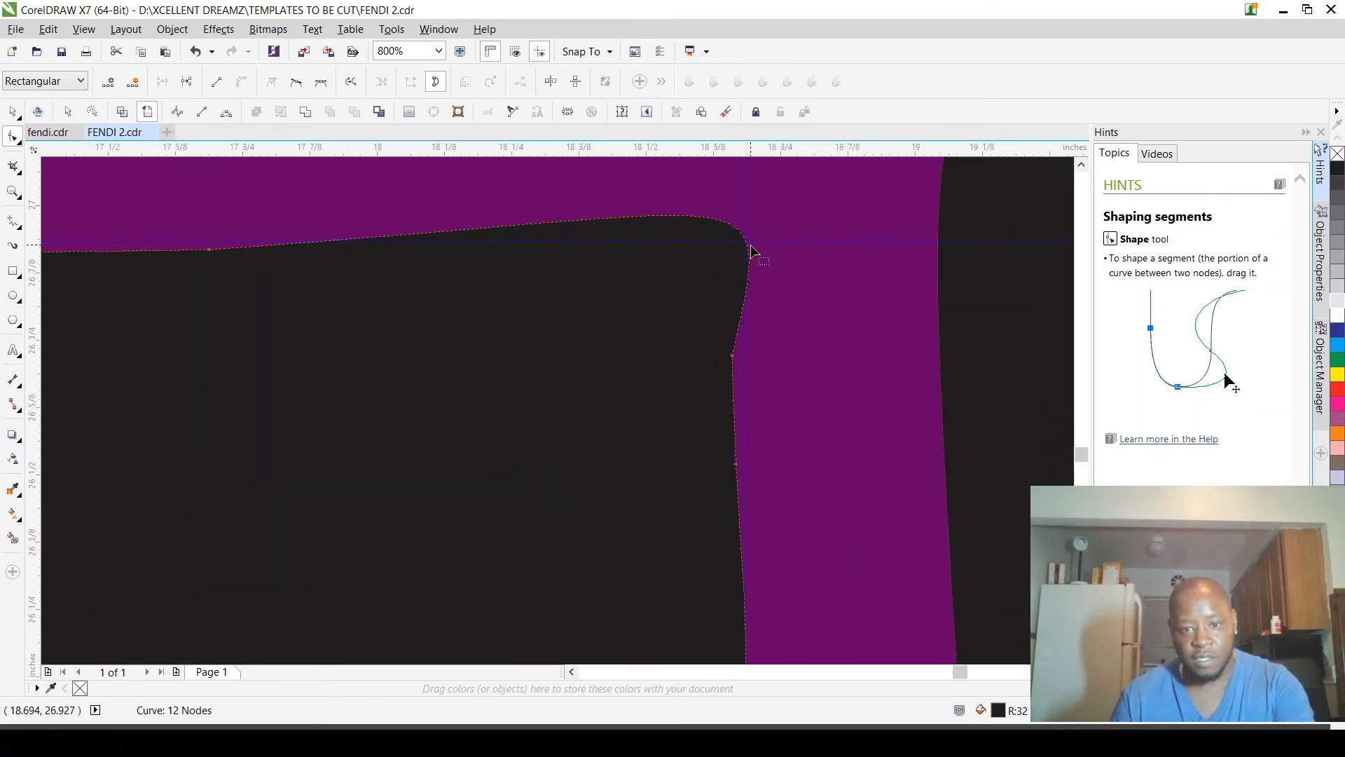
scroll(744, 274, down, 1)
scroll(738, 246, up, 1)
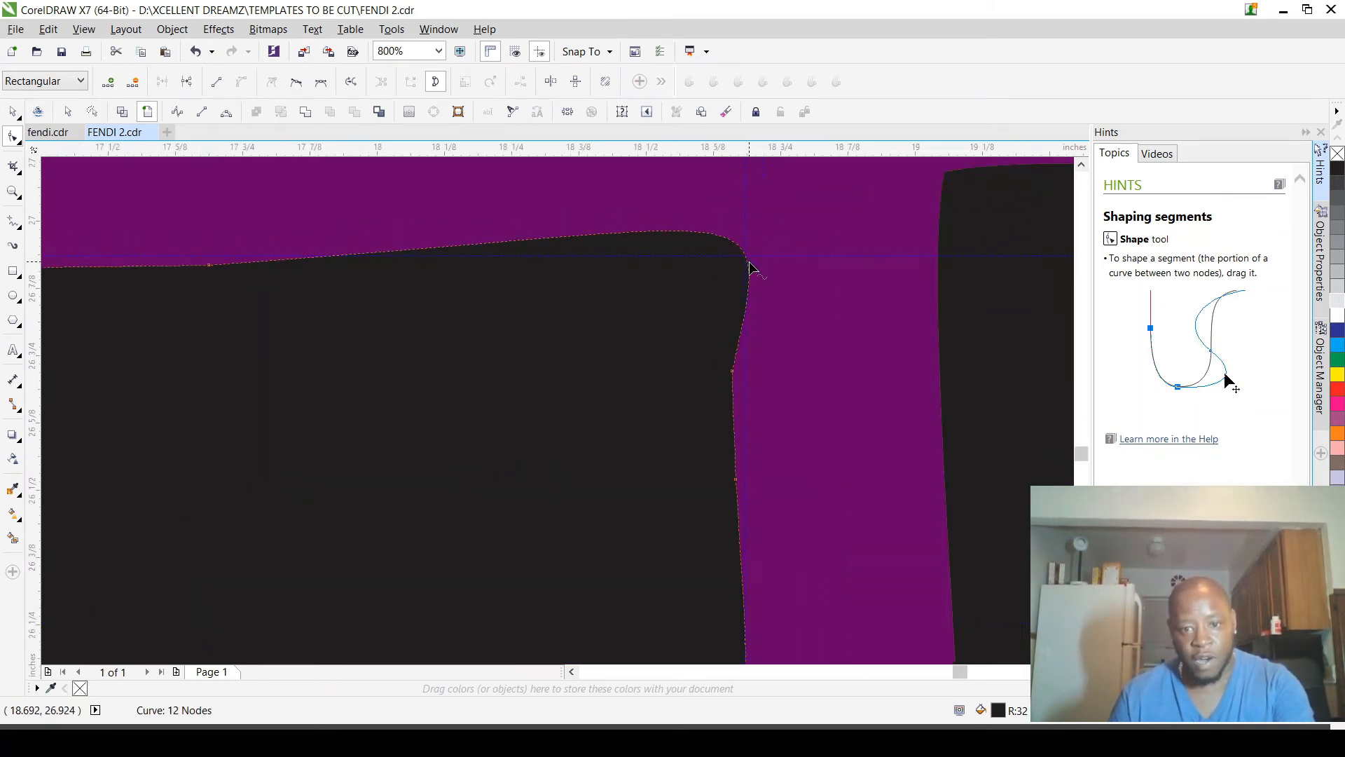
Step: Straighten the rounded corner segment of the F's top arm and move its end node onto the guideline intersection
drag(747, 258, 802, 316)
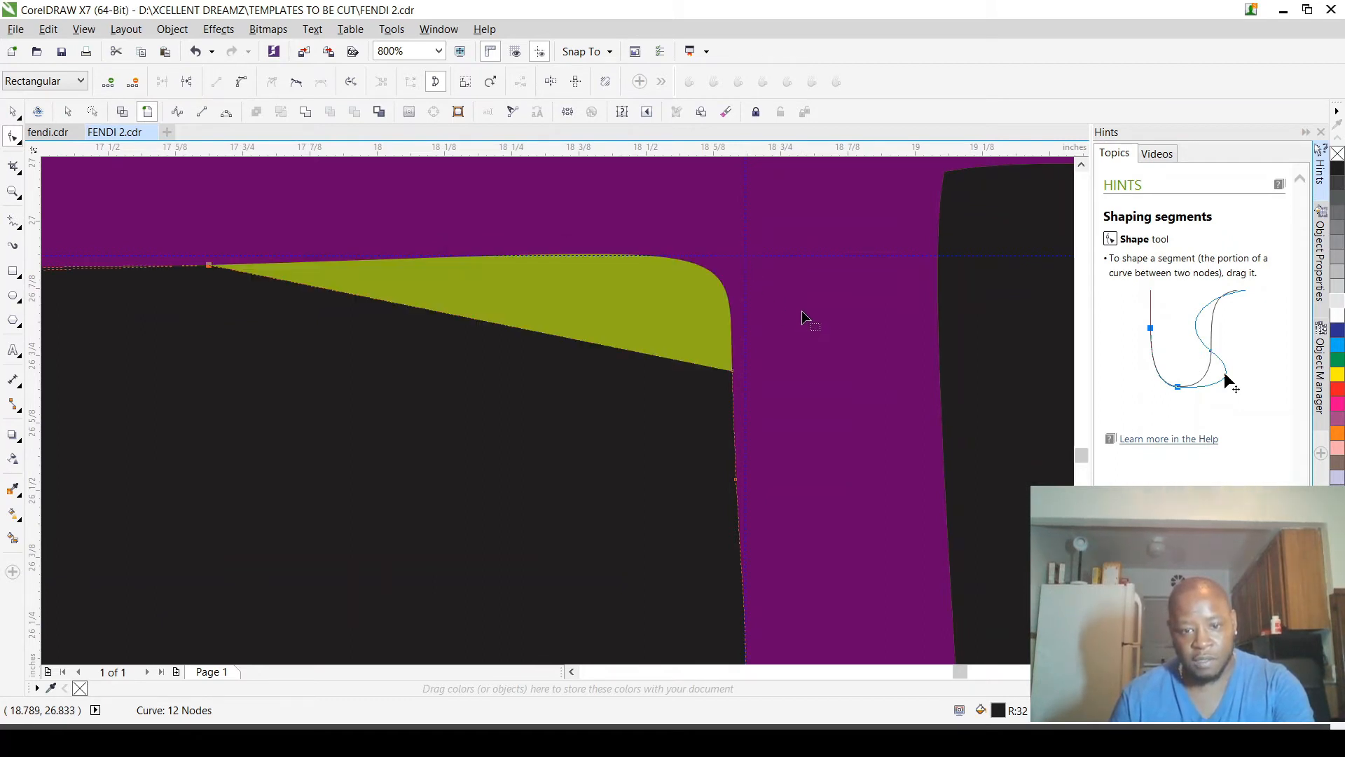
scroll(801, 310, down, 1)
drag(767, 341, 745, 287)
scroll(782, 288, up, 3)
scroll(768, 334, down, 2)
scroll(791, 370, down, 5)
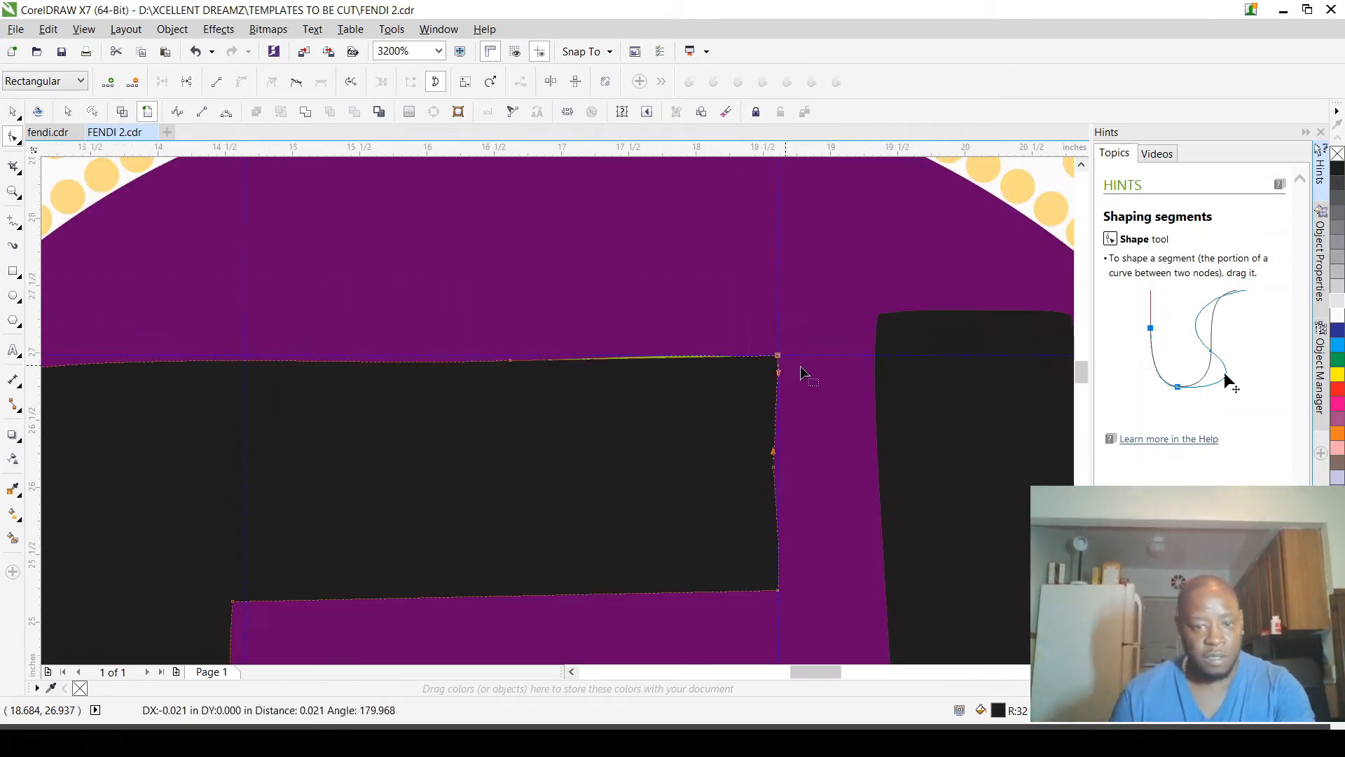
Step: Move the node at the left F's upper-left corner up onto the upper horizontal guideline
scroll(736, 389, up, 1)
scroll(624, 376, up, 2)
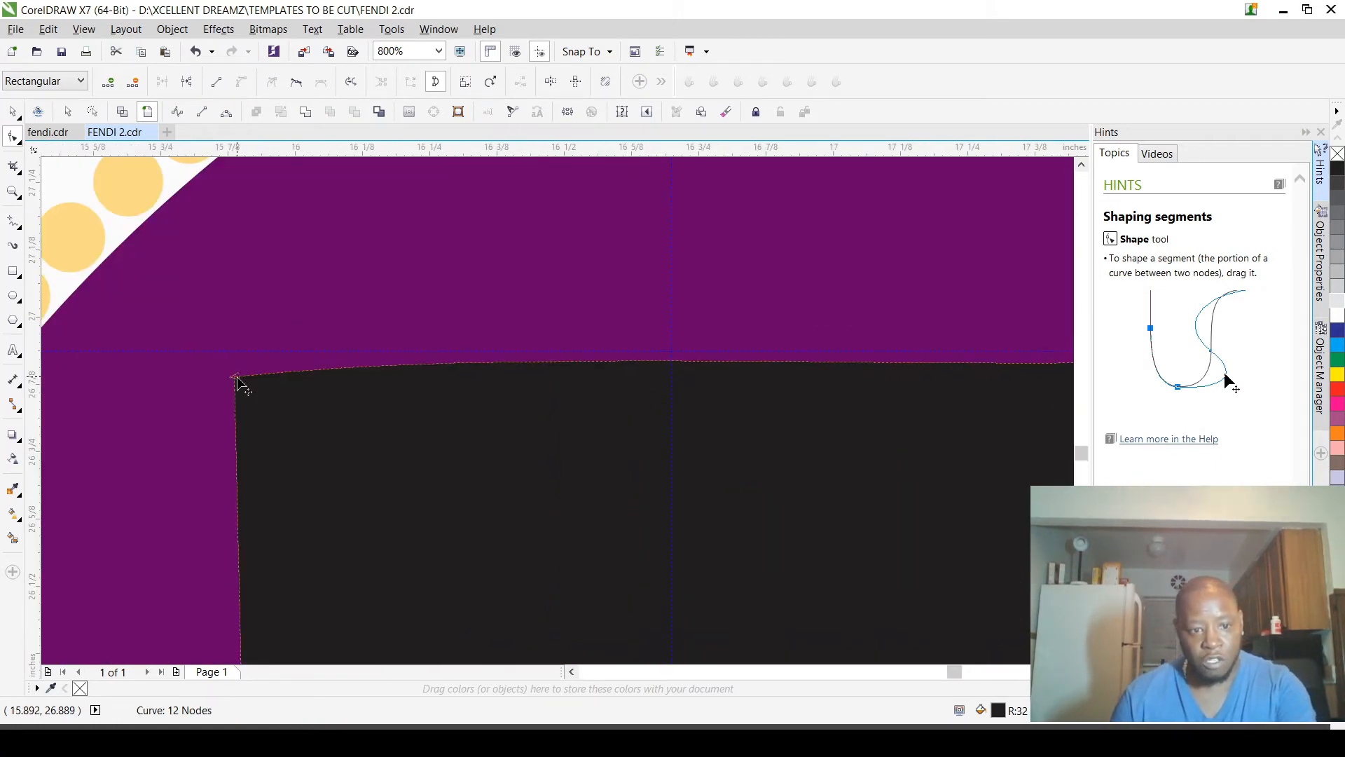
drag(237, 382, 240, 358)
scroll(295, 354, down, 3)
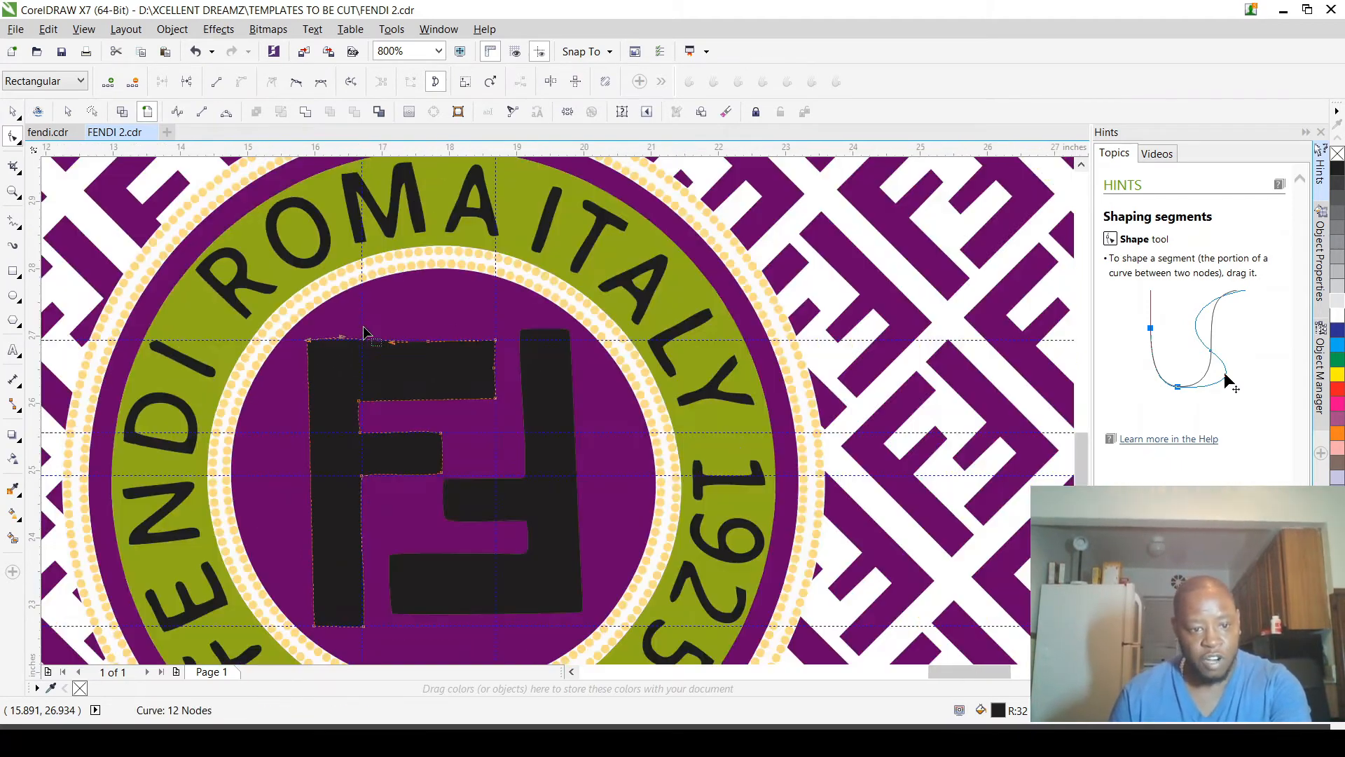
Step: Add a vertical guideline through the left F's upper-left corner node, at about 15.93 inches, and reselect the F for node editing
scroll(315, 445, down, 1)
scroll(356, 406, up, 1)
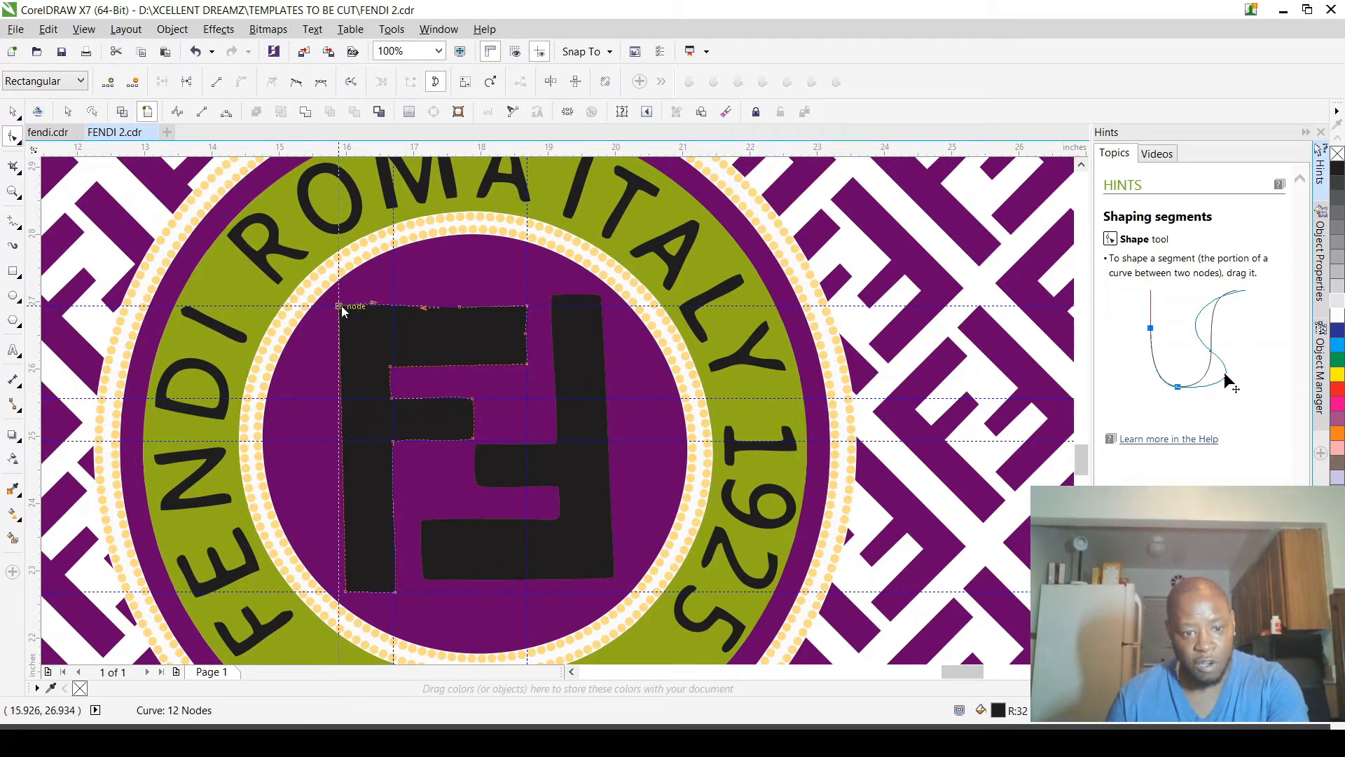
scroll(343, 311, down, 1)
scroll(330, 323, up, 6)
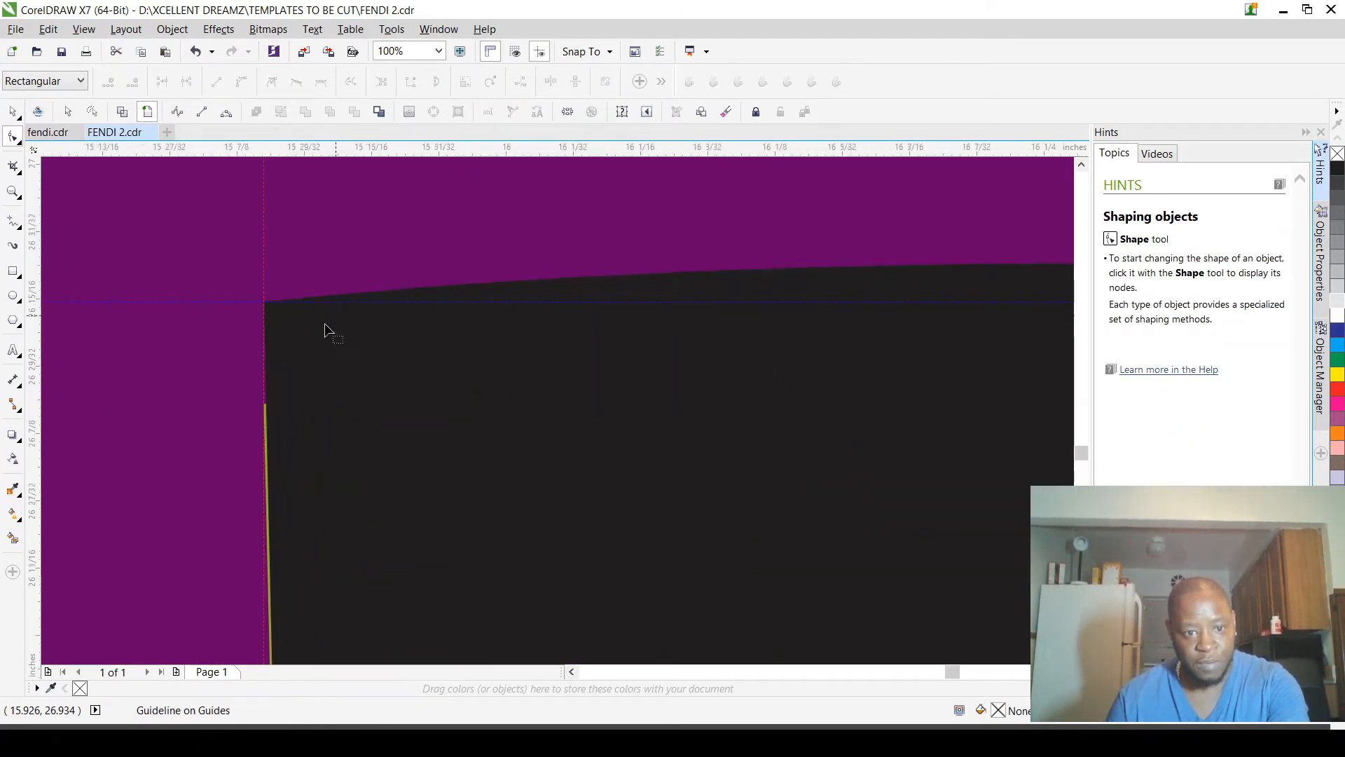
scroll(325, 323, up, 1)
scroll(284, 318, down, 2)
click(413, 384)
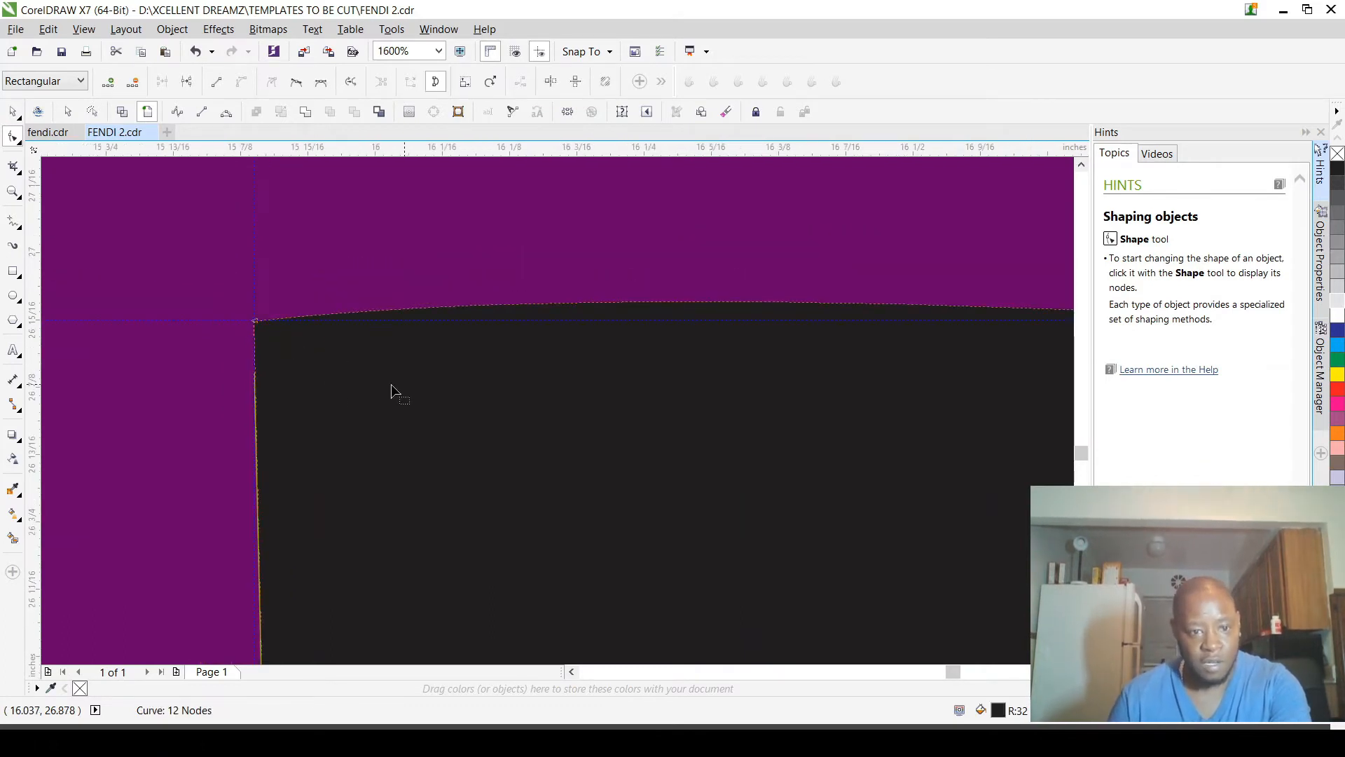
Step: Delete the extra node between the two corners on the upper edge of the left F's top arm
scroll(391, 385, down, 2)
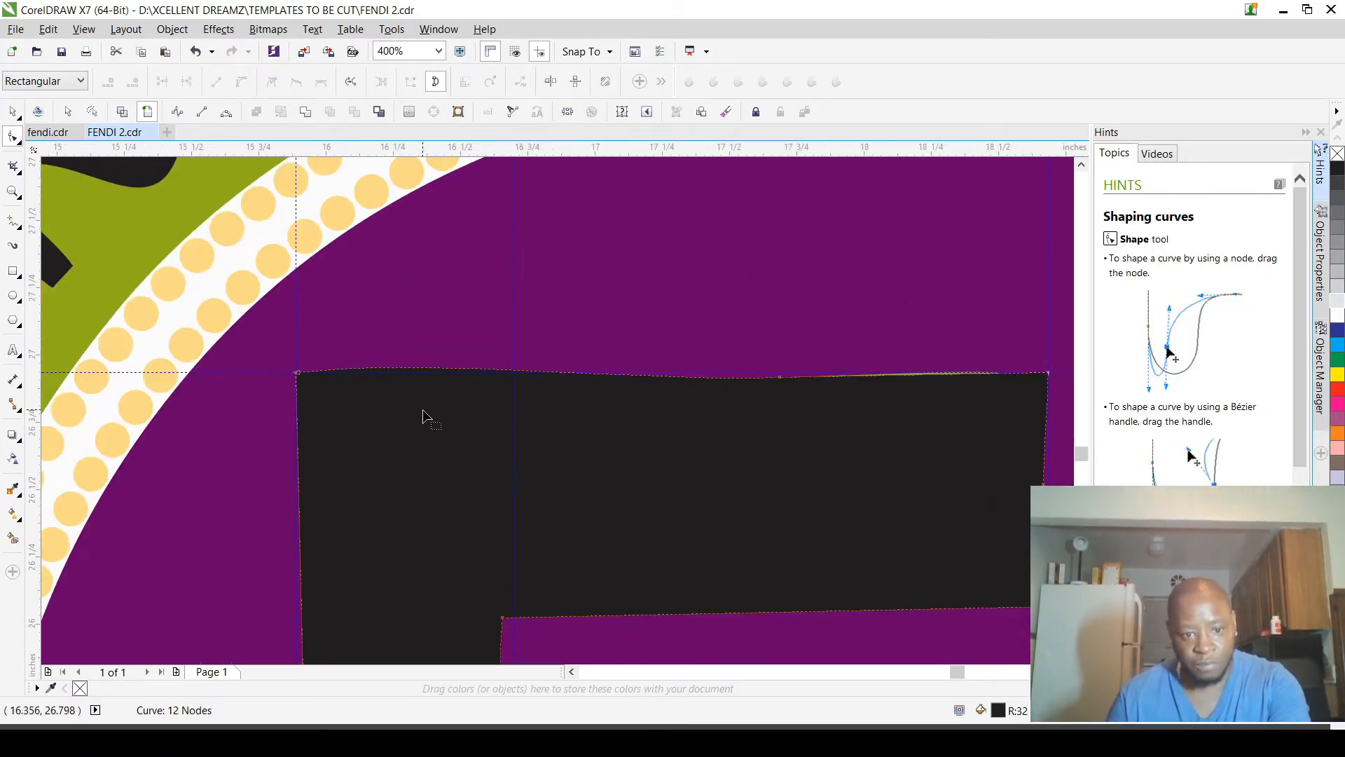
scroll(481, 382, up, 1)
scroll(262, 384, down, 1)
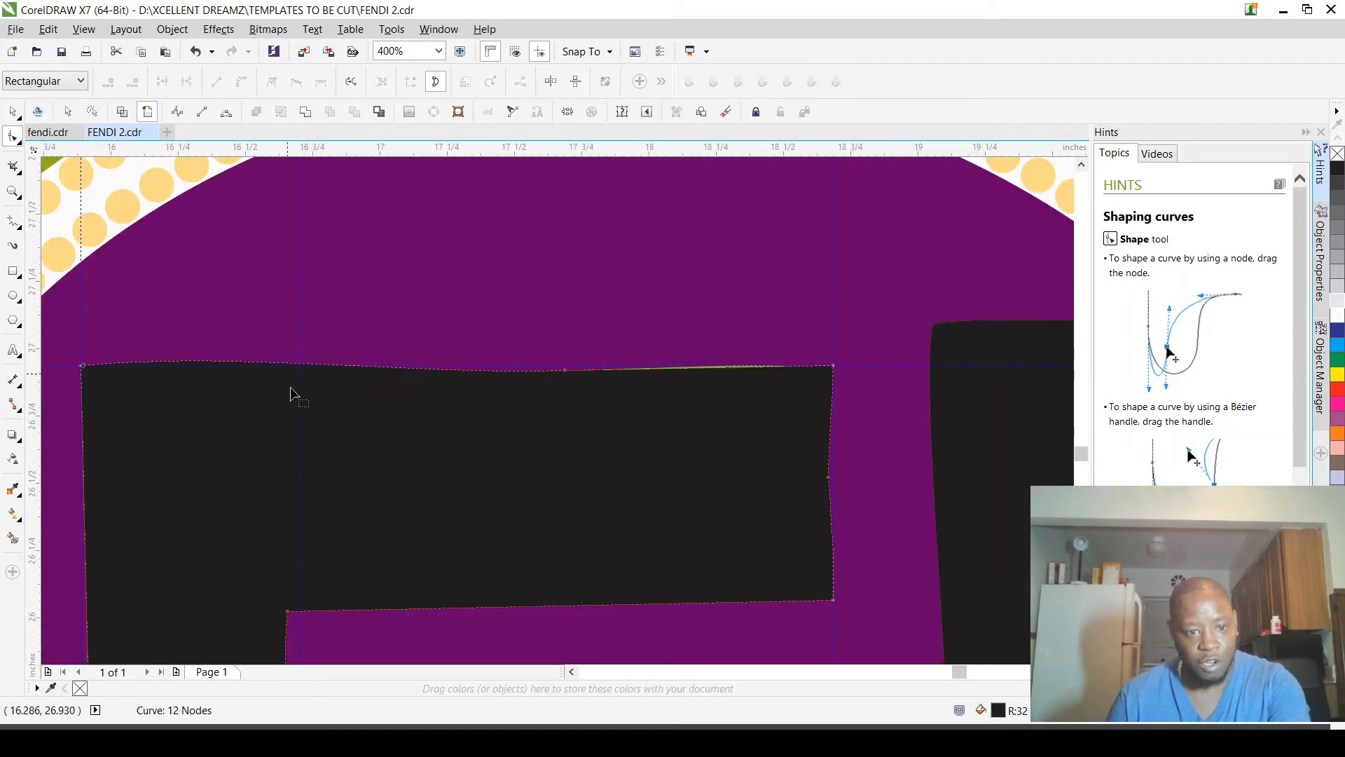
scroll(263, 385, down, 1)
scroll(260, 385, up, 2)
scroll(259, 385, up, 1)
scroll(256, 386, down, 1)
scroll(389, 397, down, 2)
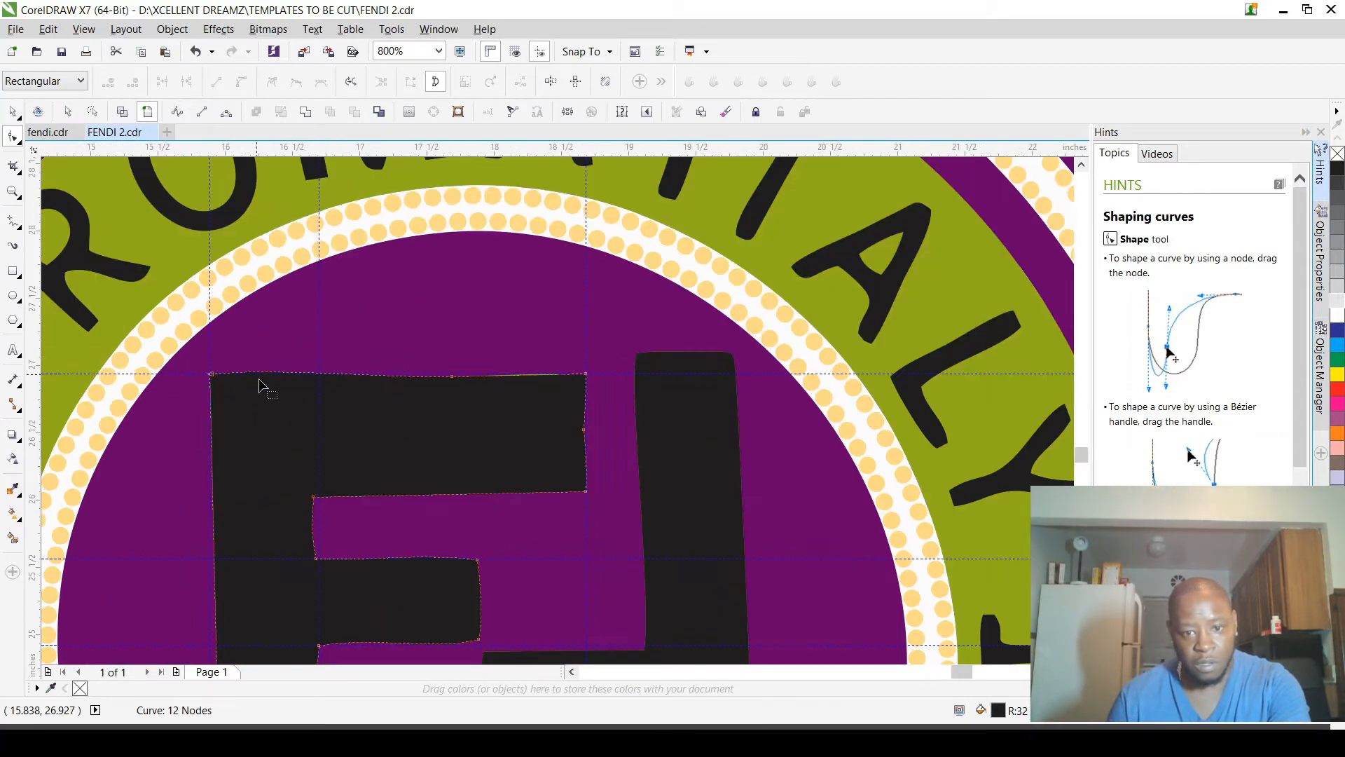
scroll(450, 297, up, 1)
drag(449, 297, 577, 423)
key(Delete)
scroll(607, 408, down, 2)
scroll(421, 398, up, 1)
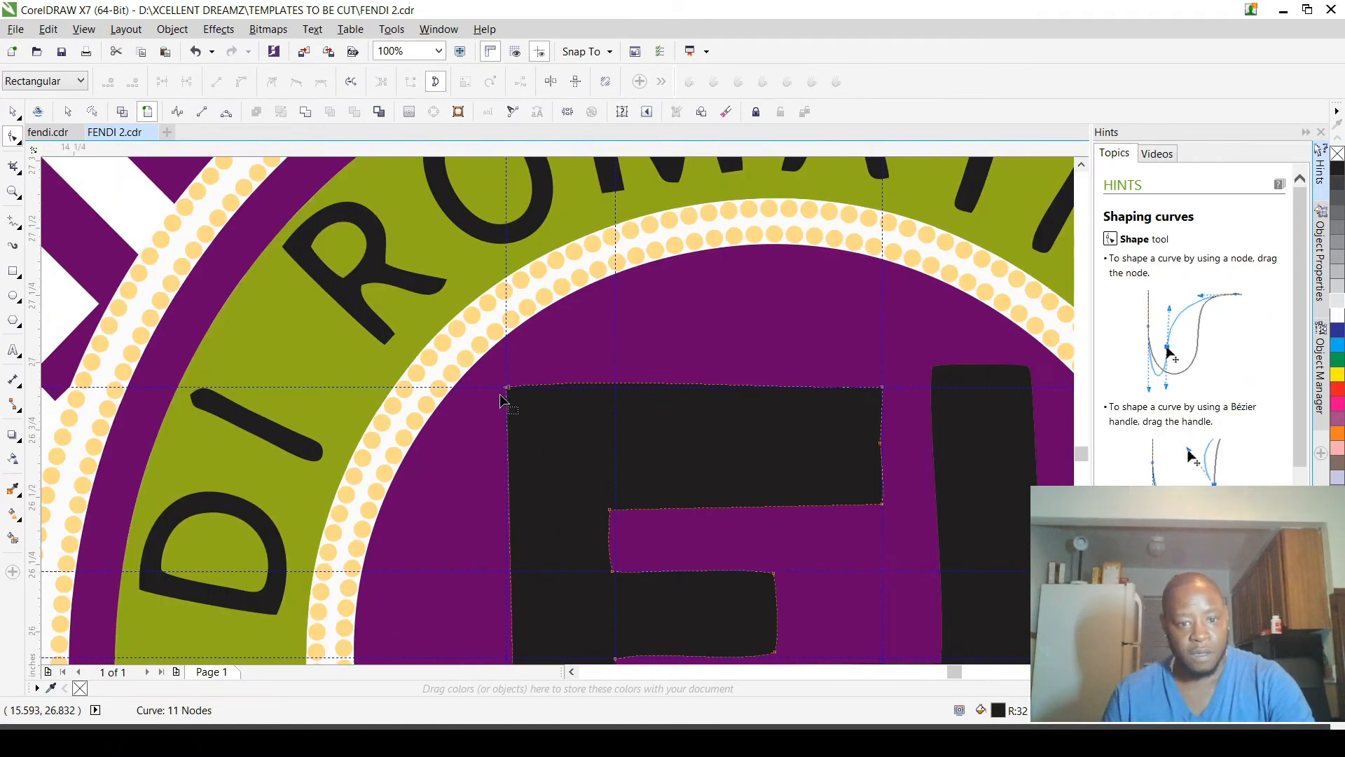
Step: Straighten the upper edge of the left F by aligning its corner nodes' curve handles with the upper guideline
scroll(500, 400, up, 1)
click(507, 387)
scroll(518, 389, down, 1)
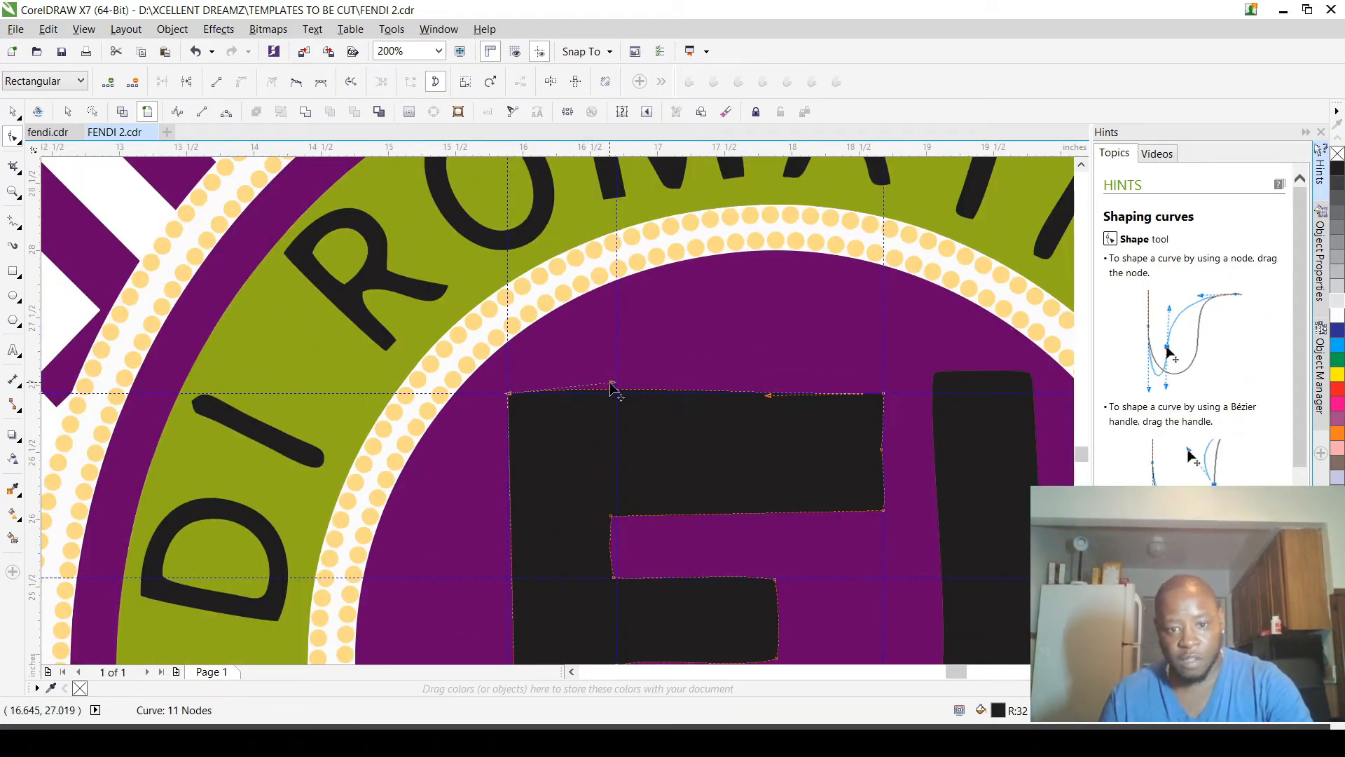
drag(624, 389, 889, 396)
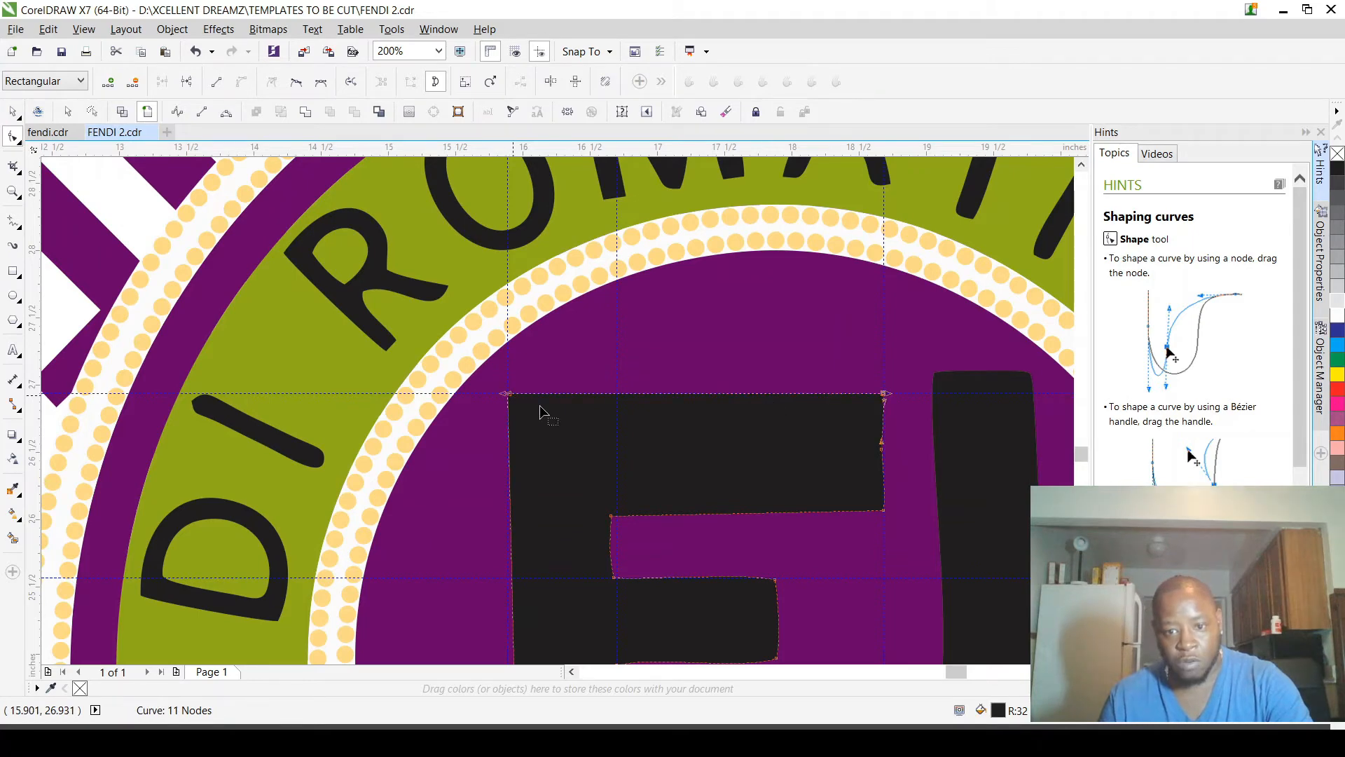
Step: Add a horizontal guideline through the inner corner node below the left F's top arm, at about 26.03 inches
scroll(865, 546, down, 1)
scroll(884, 534, up, 2)
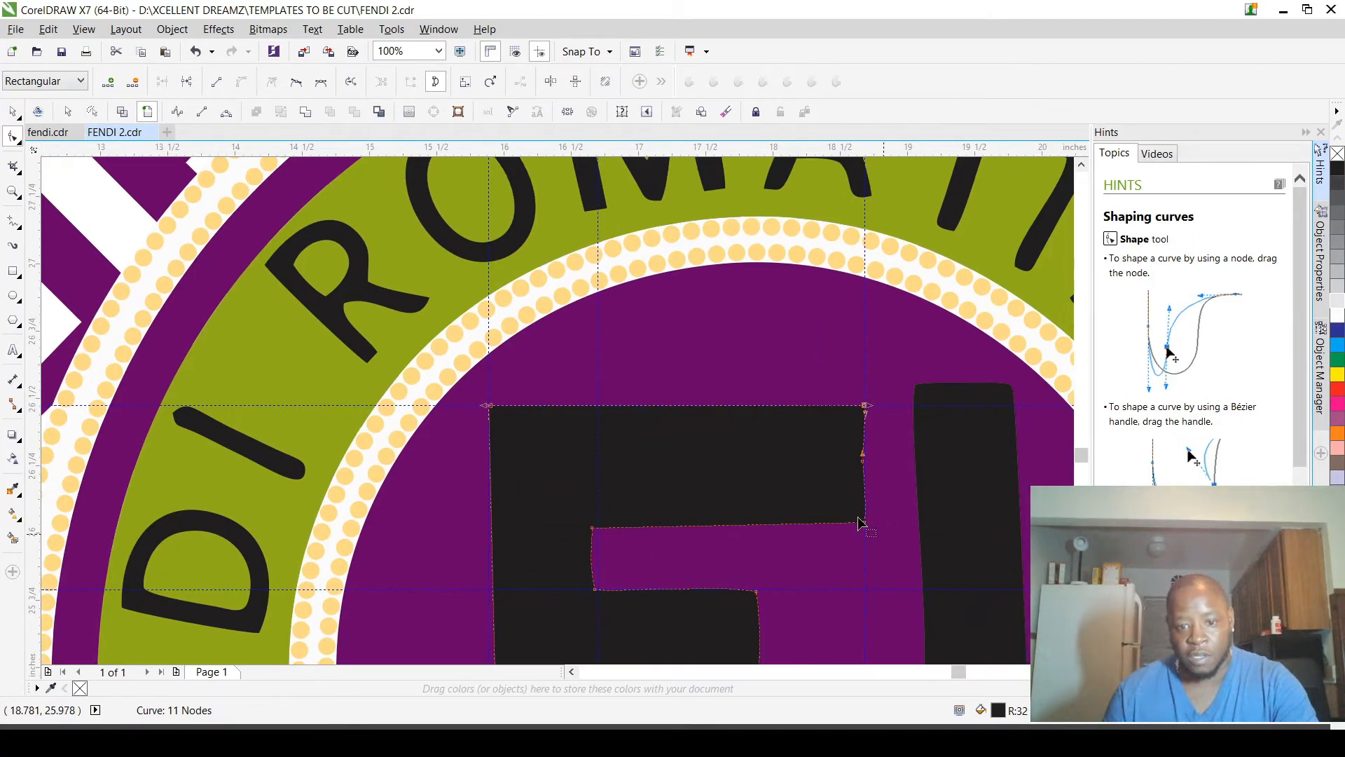
scroll(862, 525, up, 1)
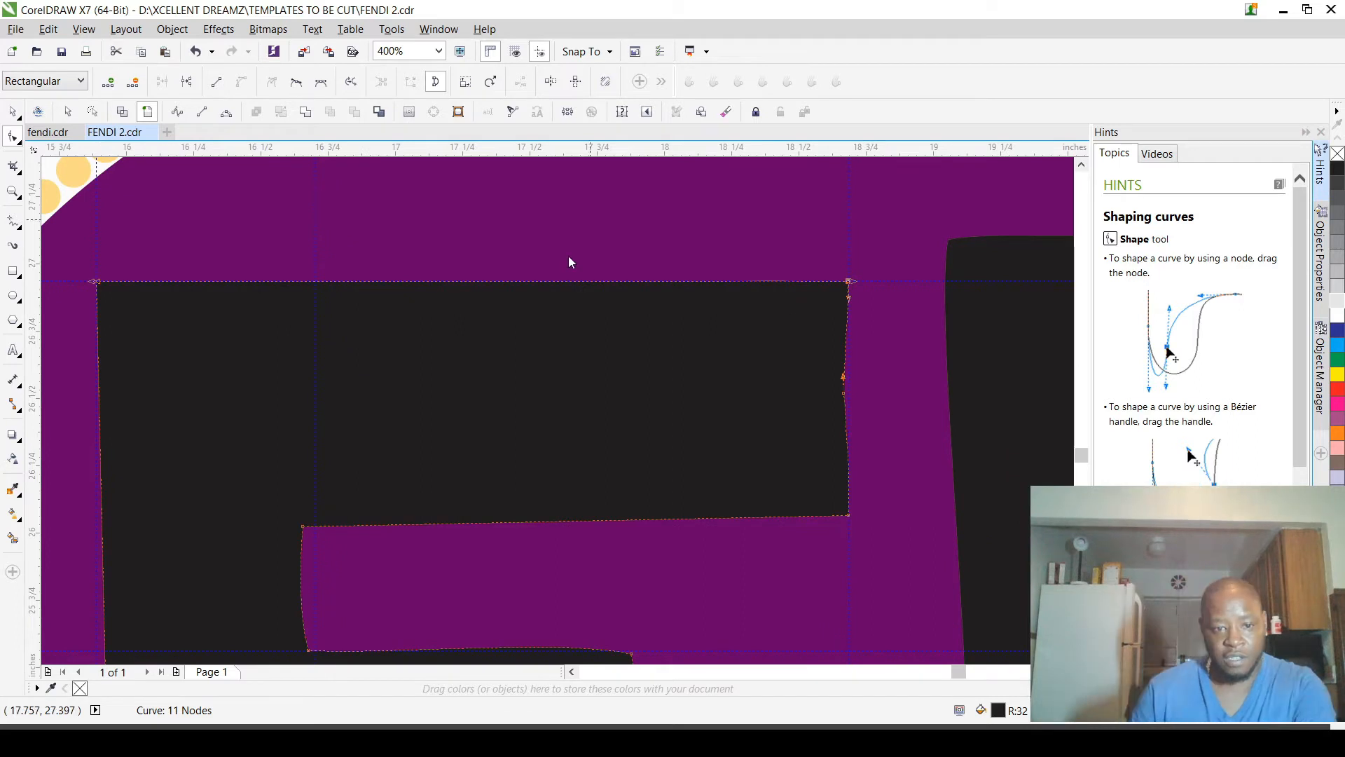
double_click(322, 527)
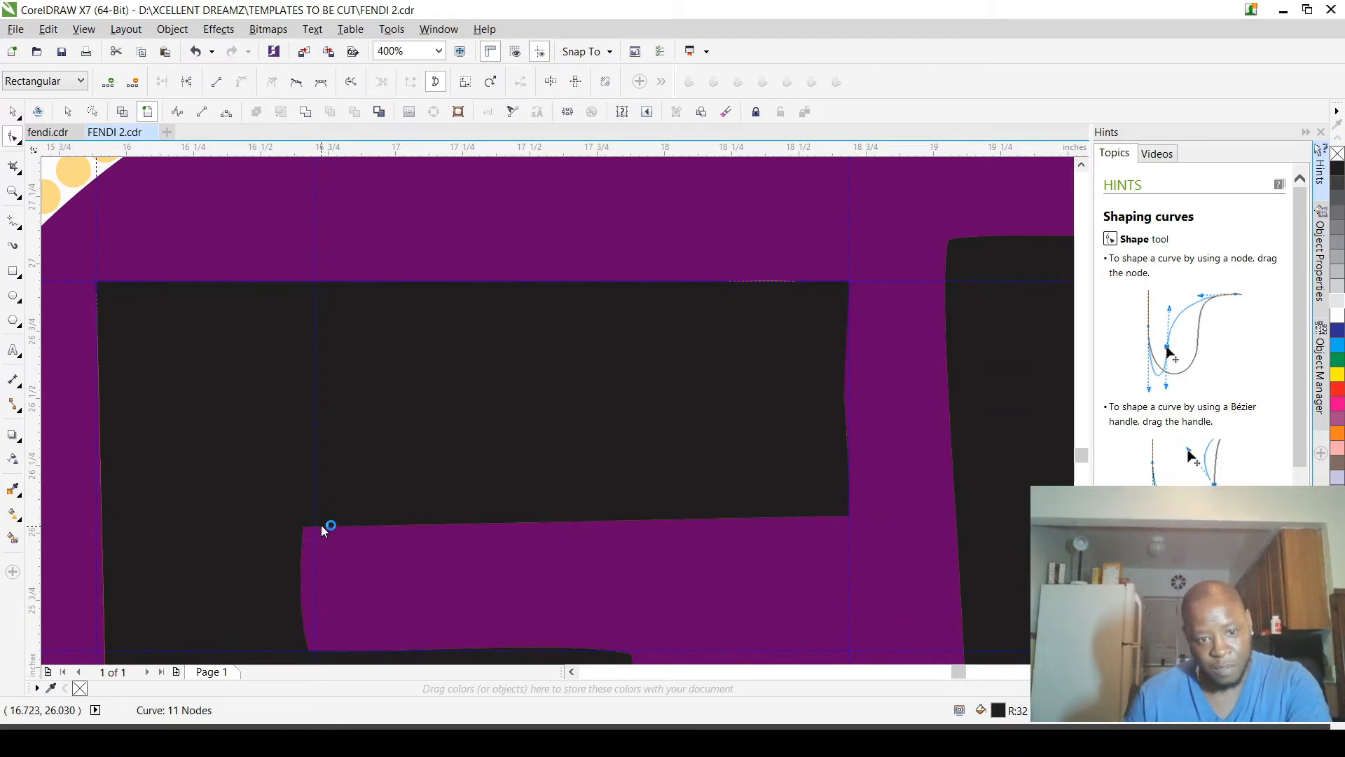
scroll(322, 527, down, 3)
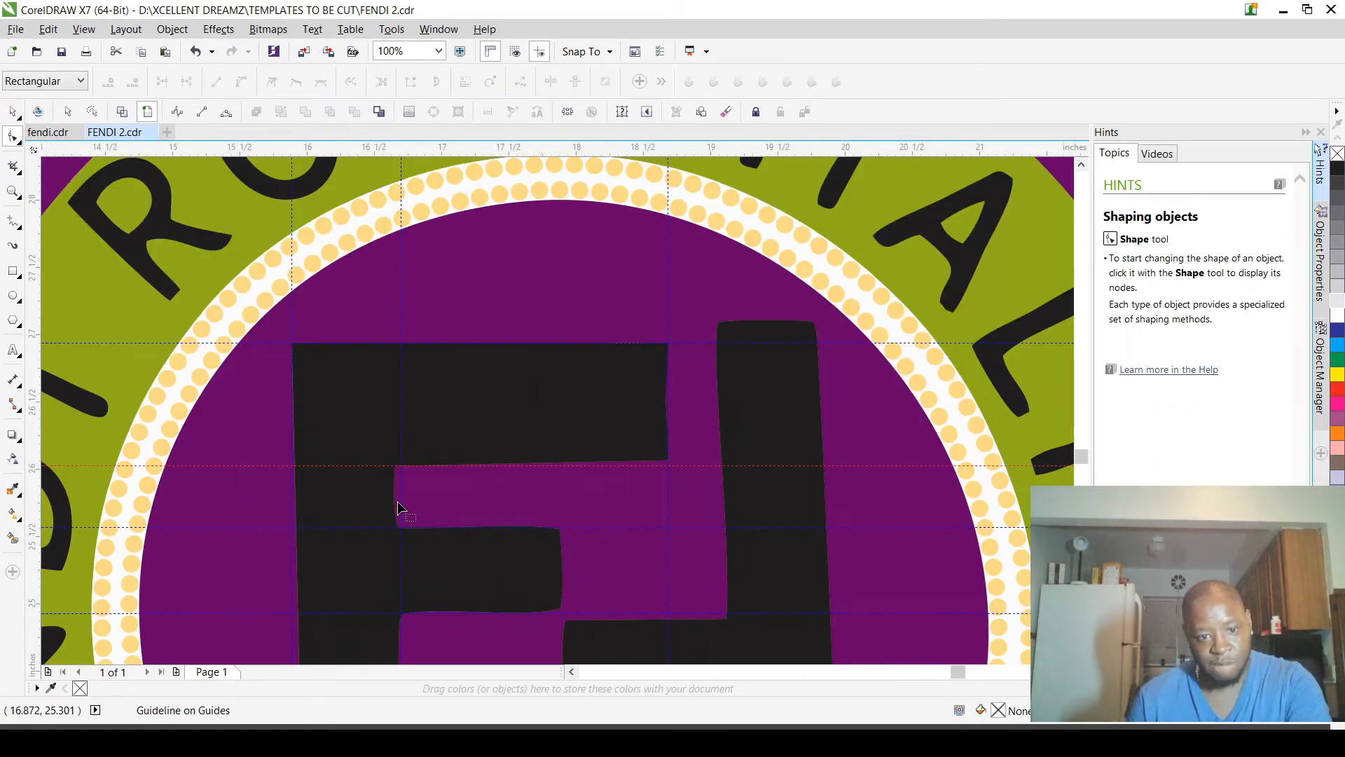
Step: Reselect the left F and move the inner corner node below its top arm onto the guideline intersection
scroll(397, 502, up, 3)
scroll(426, 411, down, 2)
scroll(420, 417, up, 3)
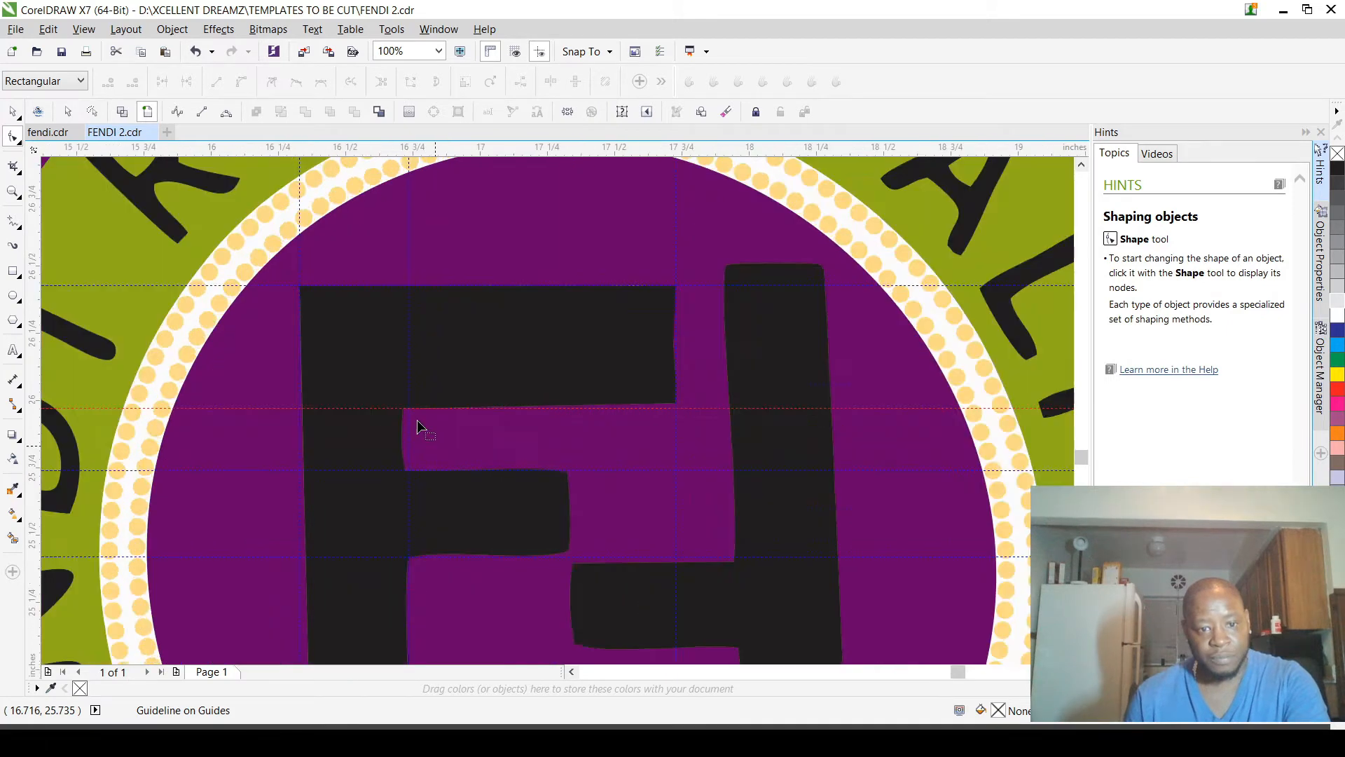
click(353, 428)
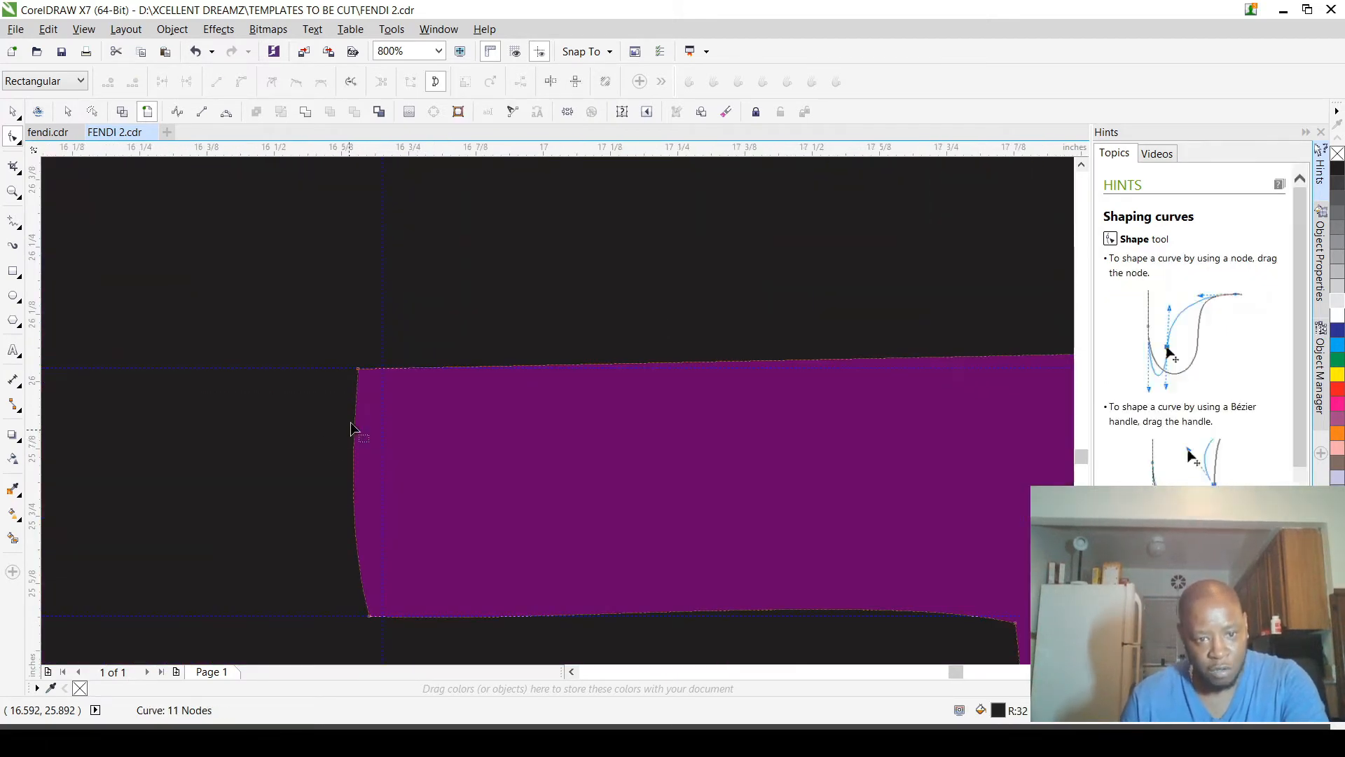
drag(360, 373, 384, 374)
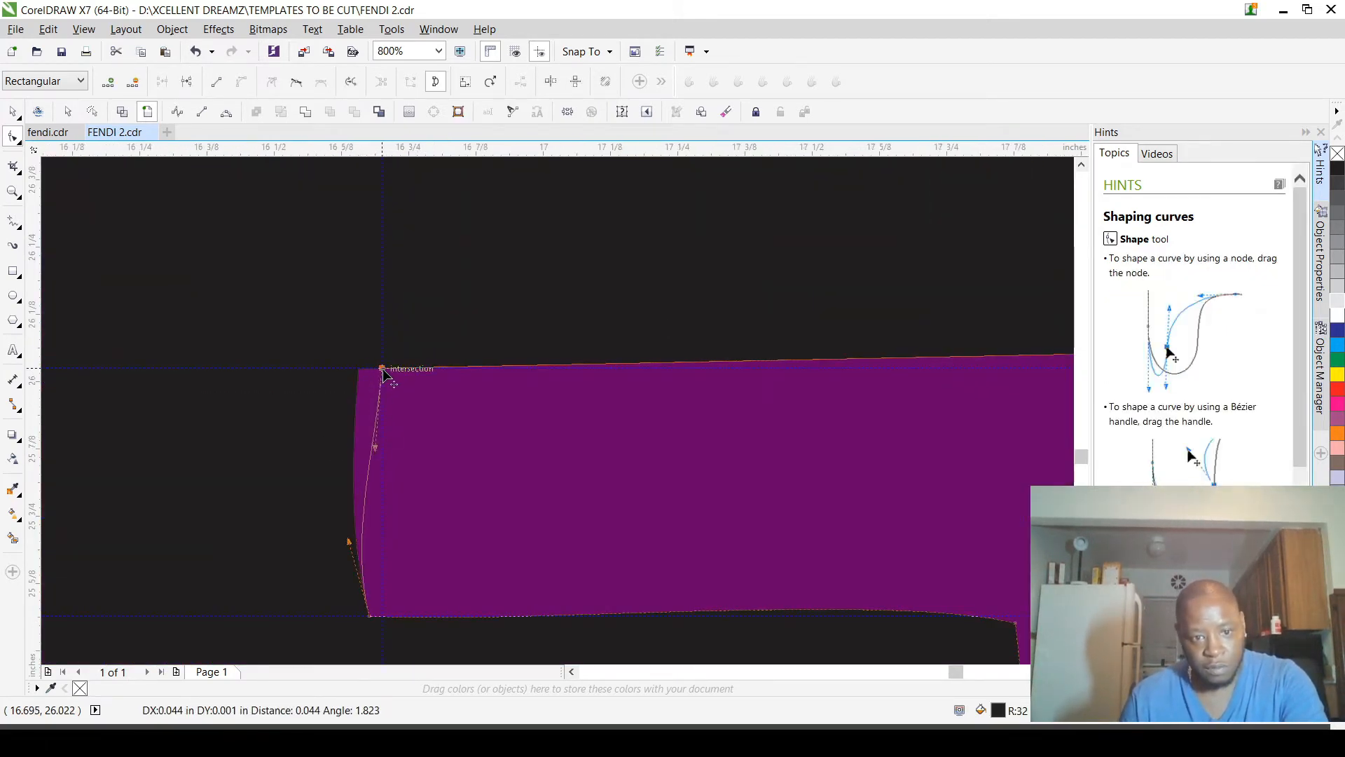
Step: Move the inner corner node above the middle arm onto the vertical guideline and straighten the stem edge between the two arms
click(372, 618)
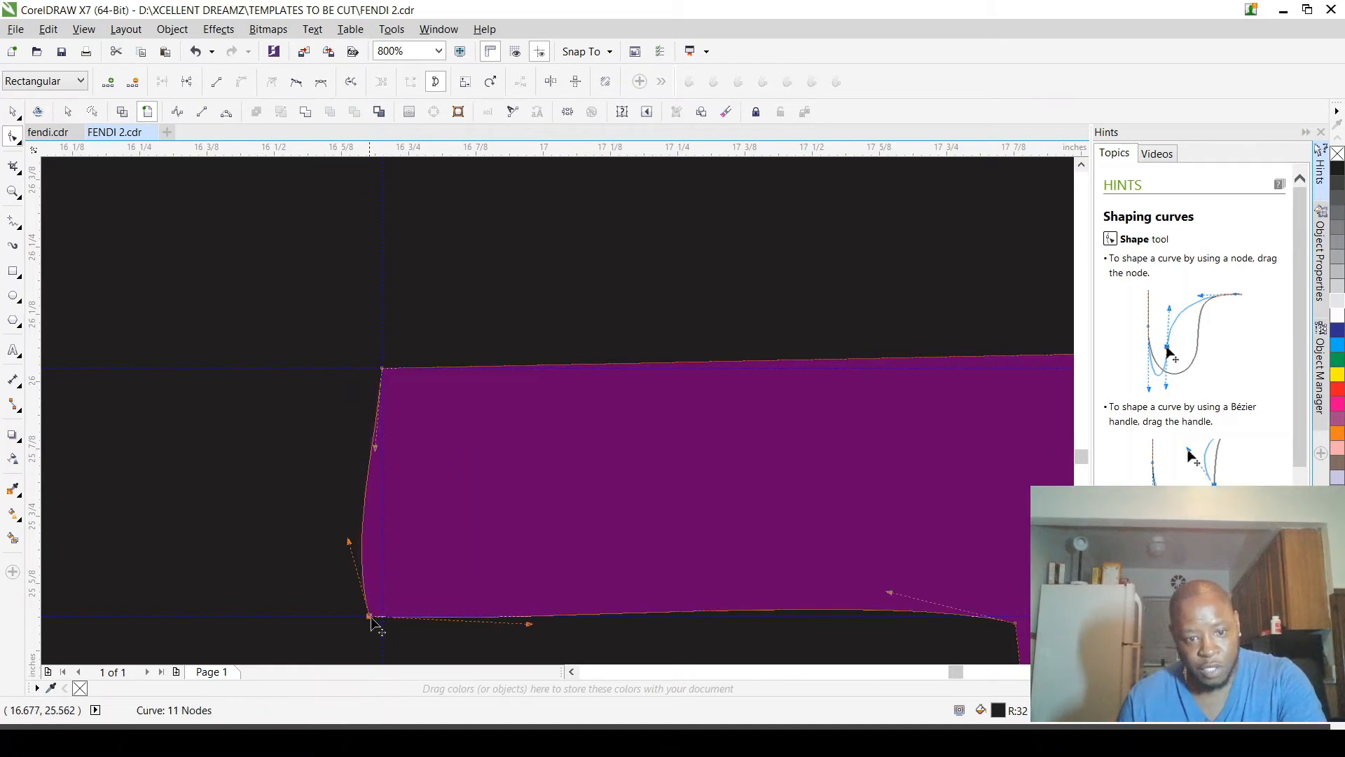
drag(376, 626, 384, 624)
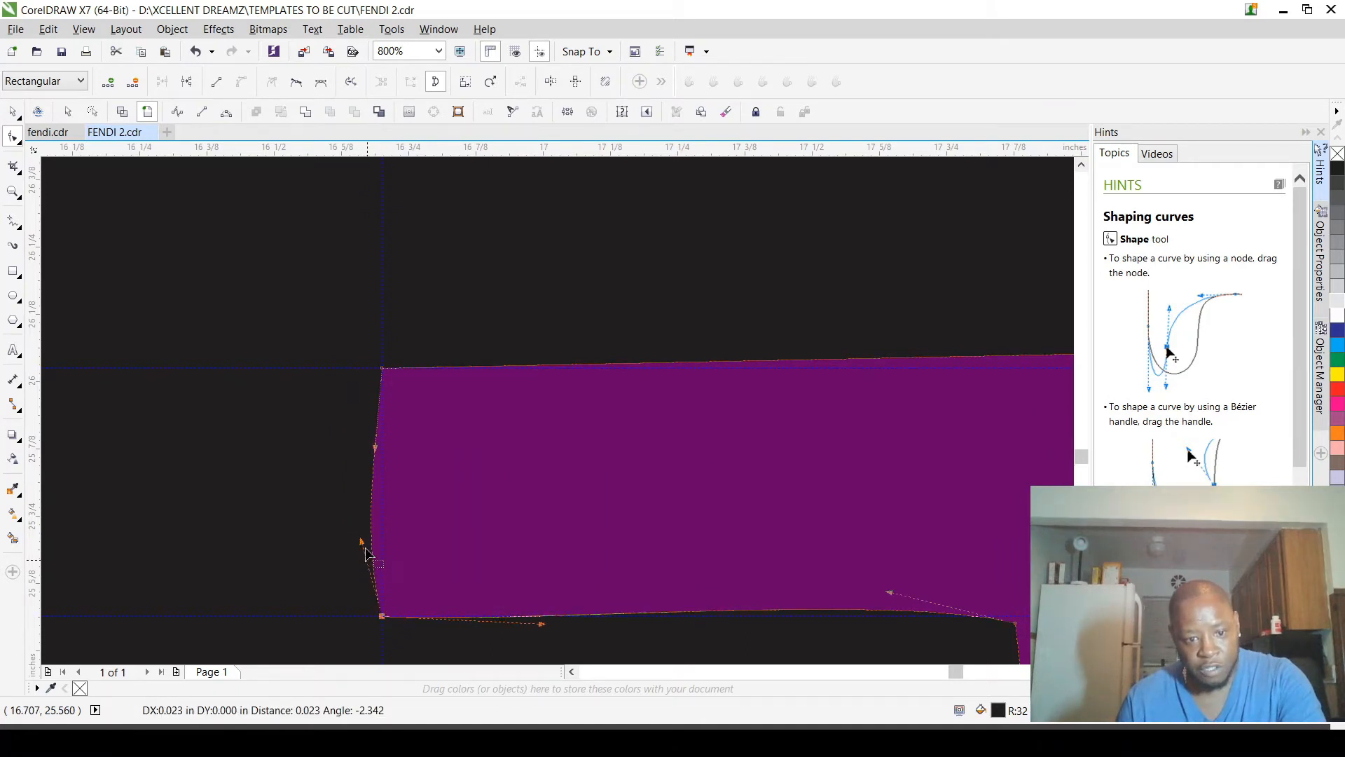
drag(362, 543, 382, 376)
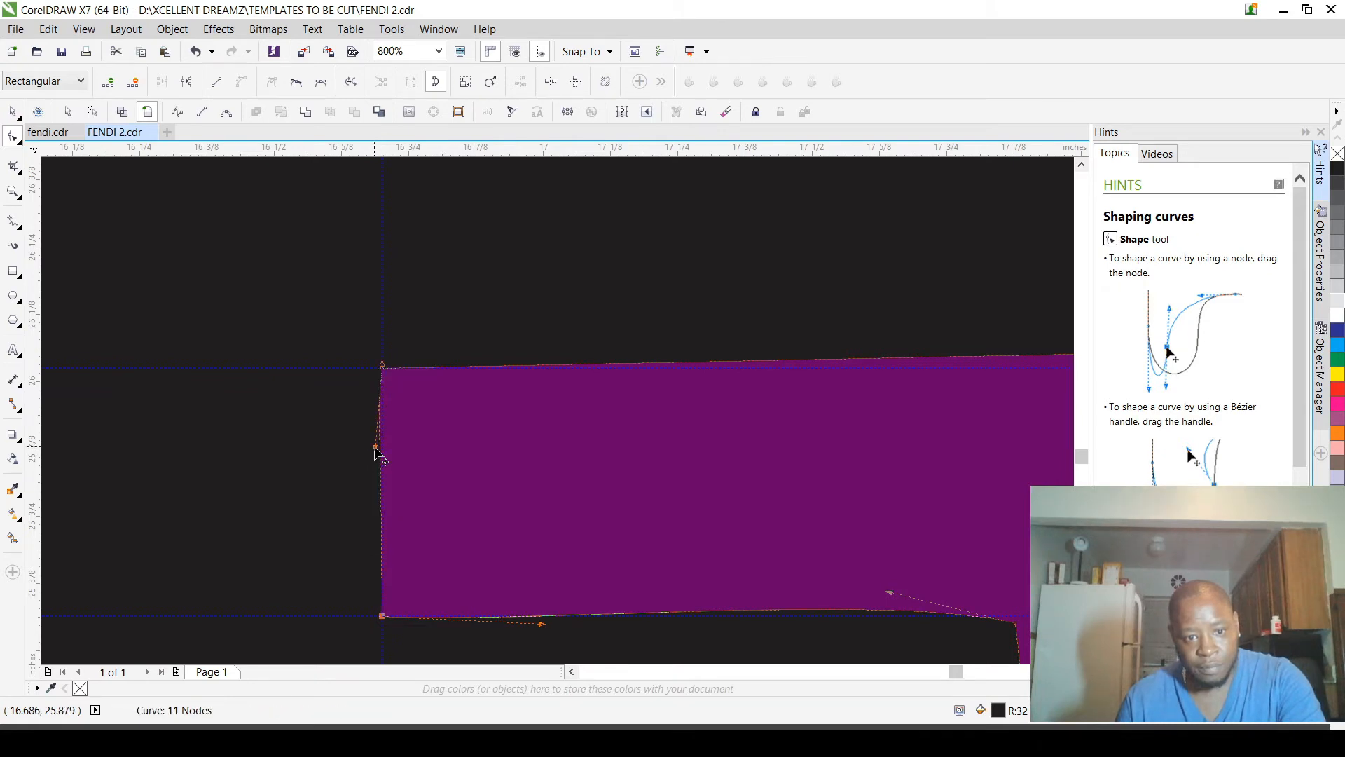
drag(375, 446, 382, 621)
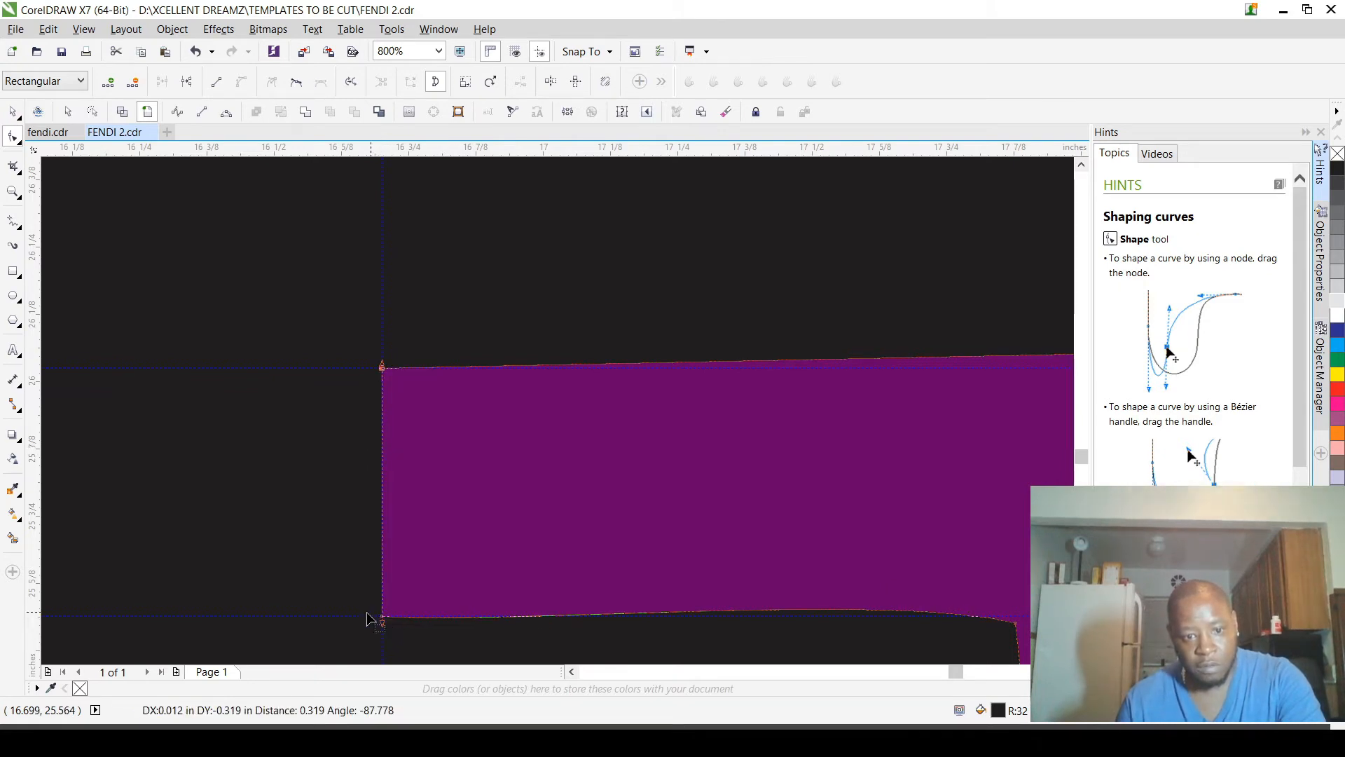
Step: Move the lower outer corner node of the left F's top arm down onto the guideline intersection
scroll(382, 620, down, 3)
scroll(630, 545, up, 2)
scroll(646, 540, up, 2)
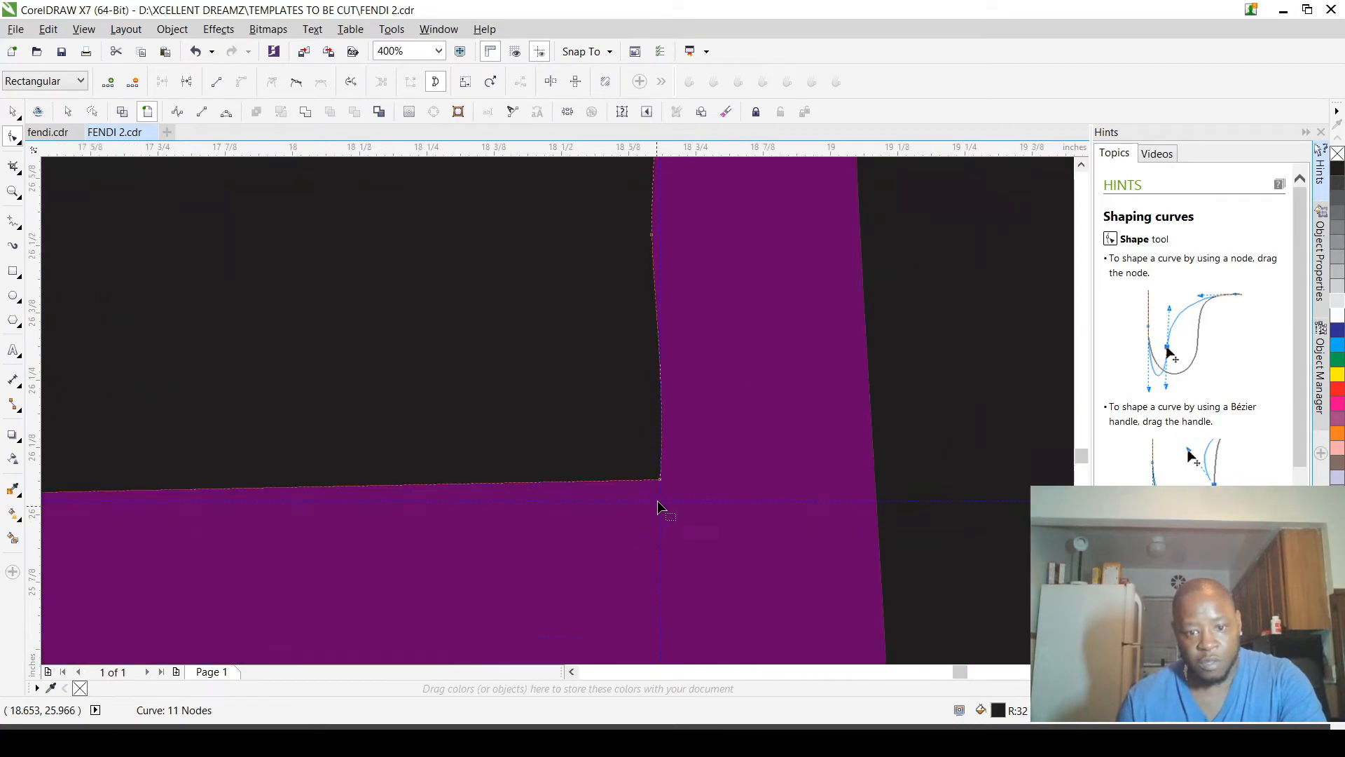
drag(661, 483, 663, 501)
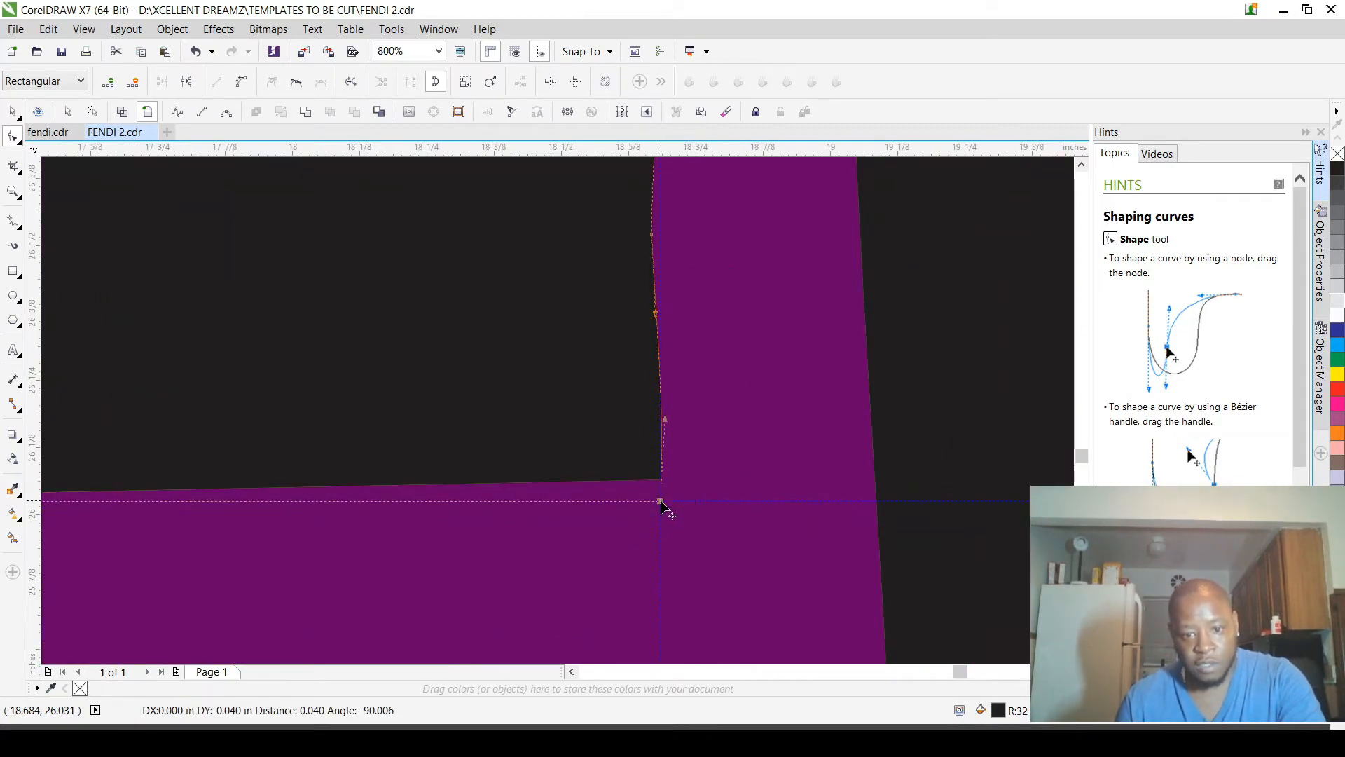
Step: Delete the extra node on the outer end of the left F's top arm and straighten that end with its corner handles
scroll(662, 501, down, 3)
scroll(657, 499, up, 4)
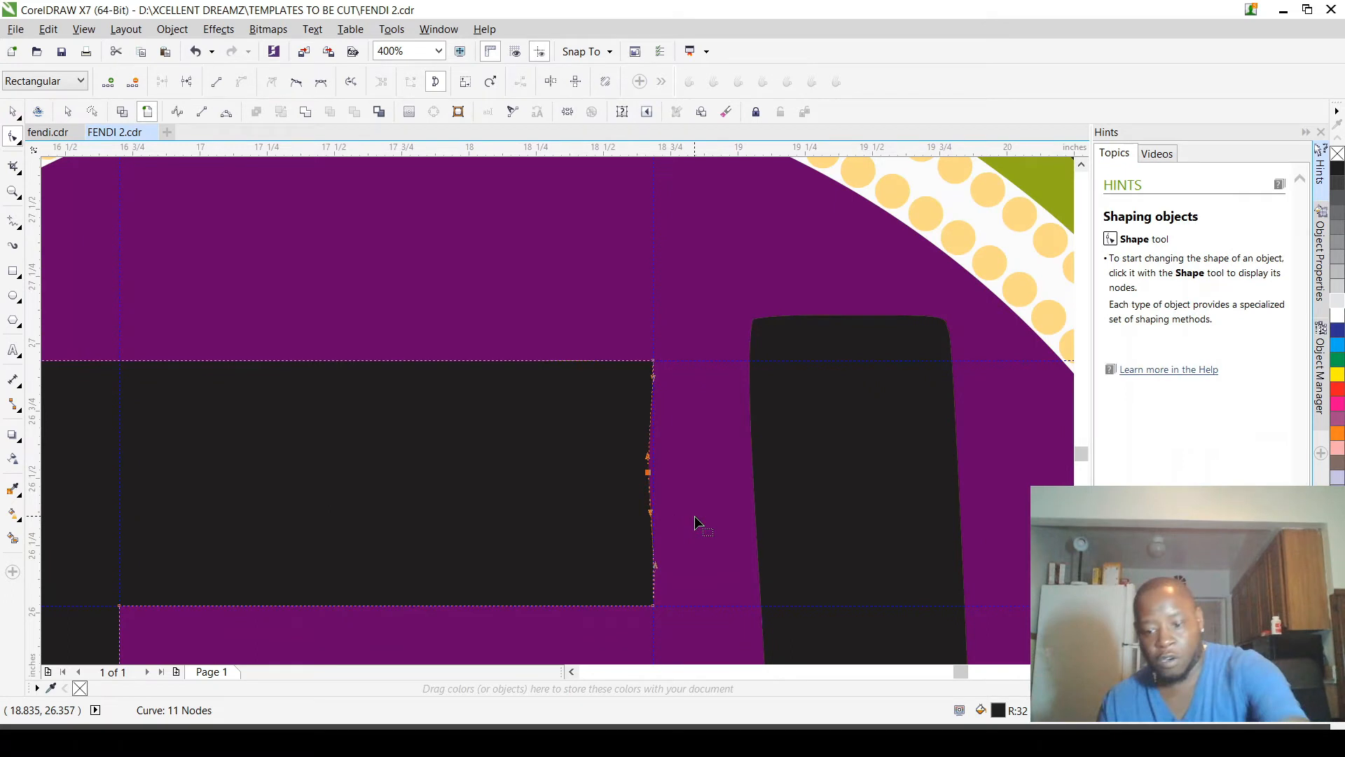
key(Delete)
click(653, 606)
drag(657, 545, 653, 362)
drag(650, 543, 655, 613)
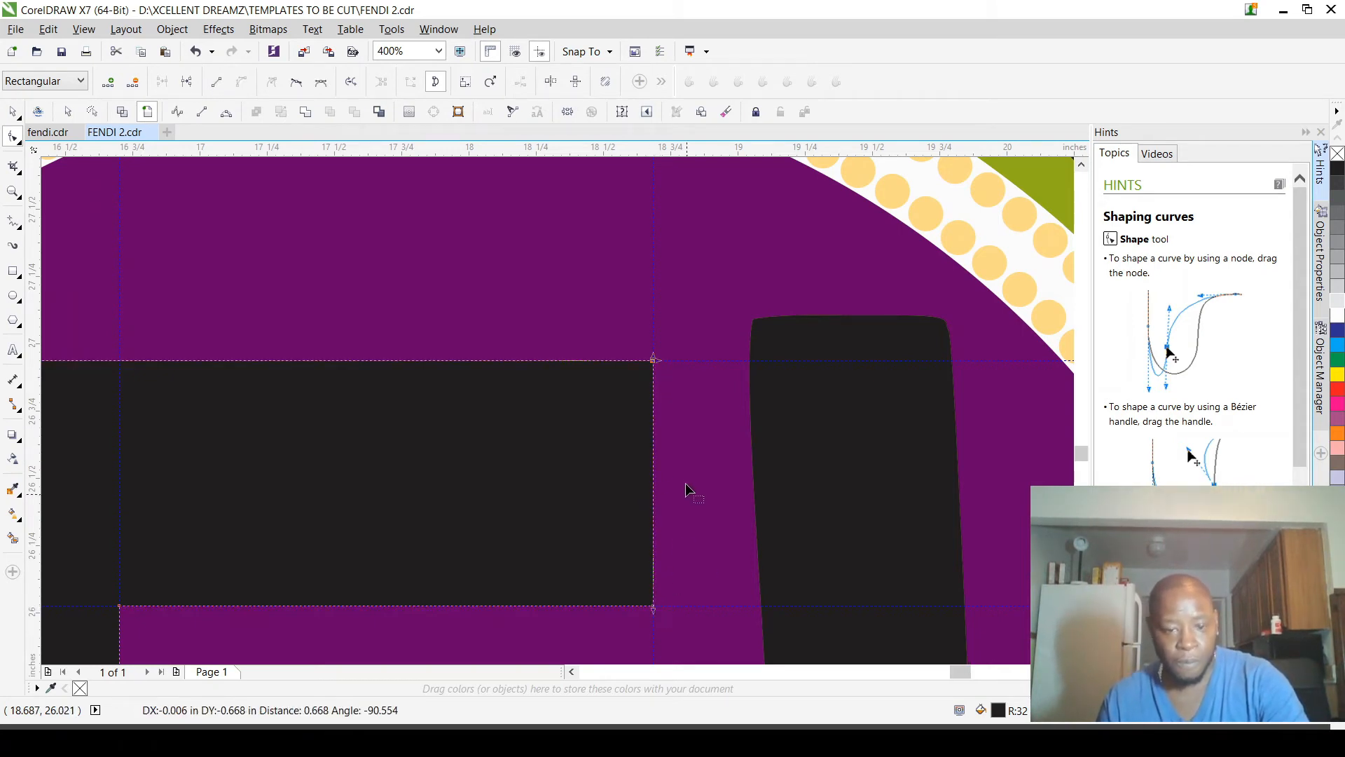
Step: Straighten the upper edge of the left F's middle arm by pulling each corner's curve handle onto the opposite corner
scroll(686, 484, down, 2)
scroll(515, 538, up, 2)
scroll(535, 449, up, 2)
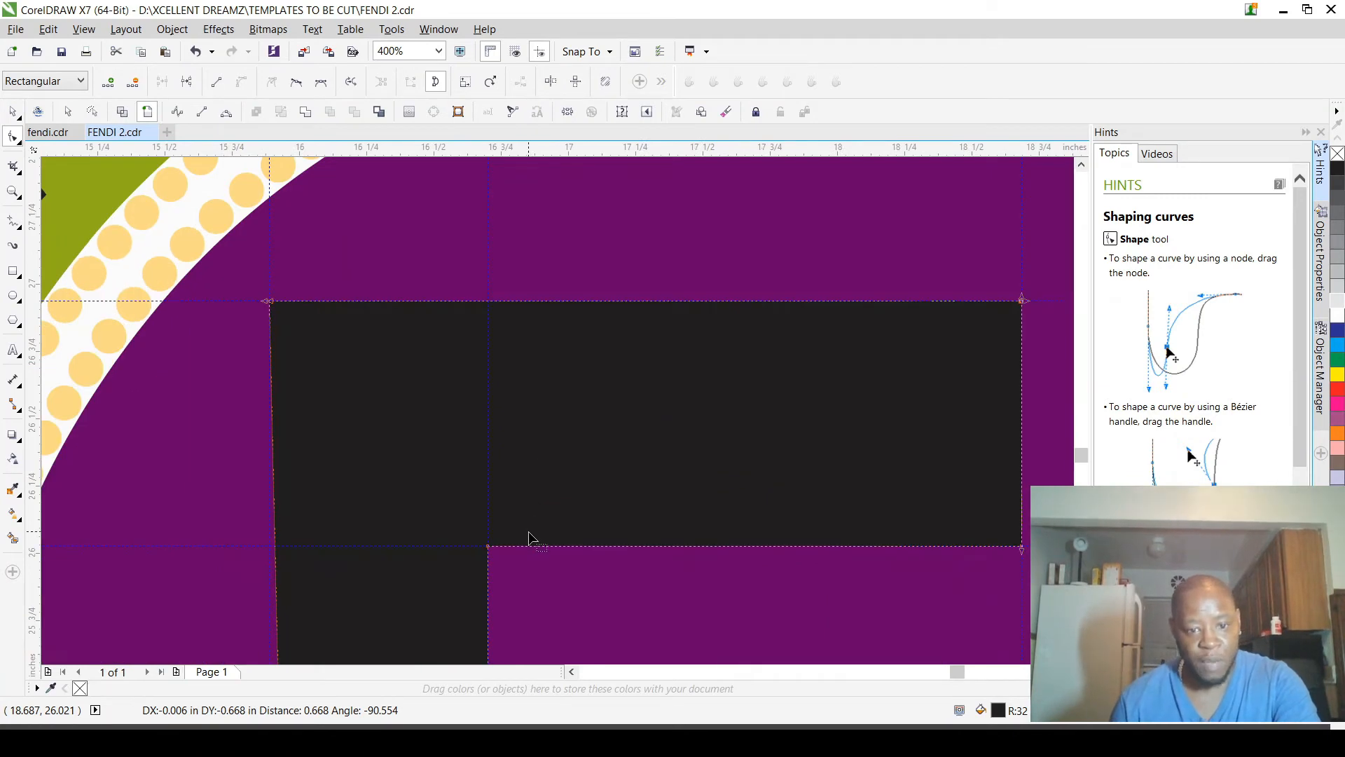
scroll(533, 445, down, 2)
scroll(571, 549, up, 1)
scroll(600, 582, up, 2)
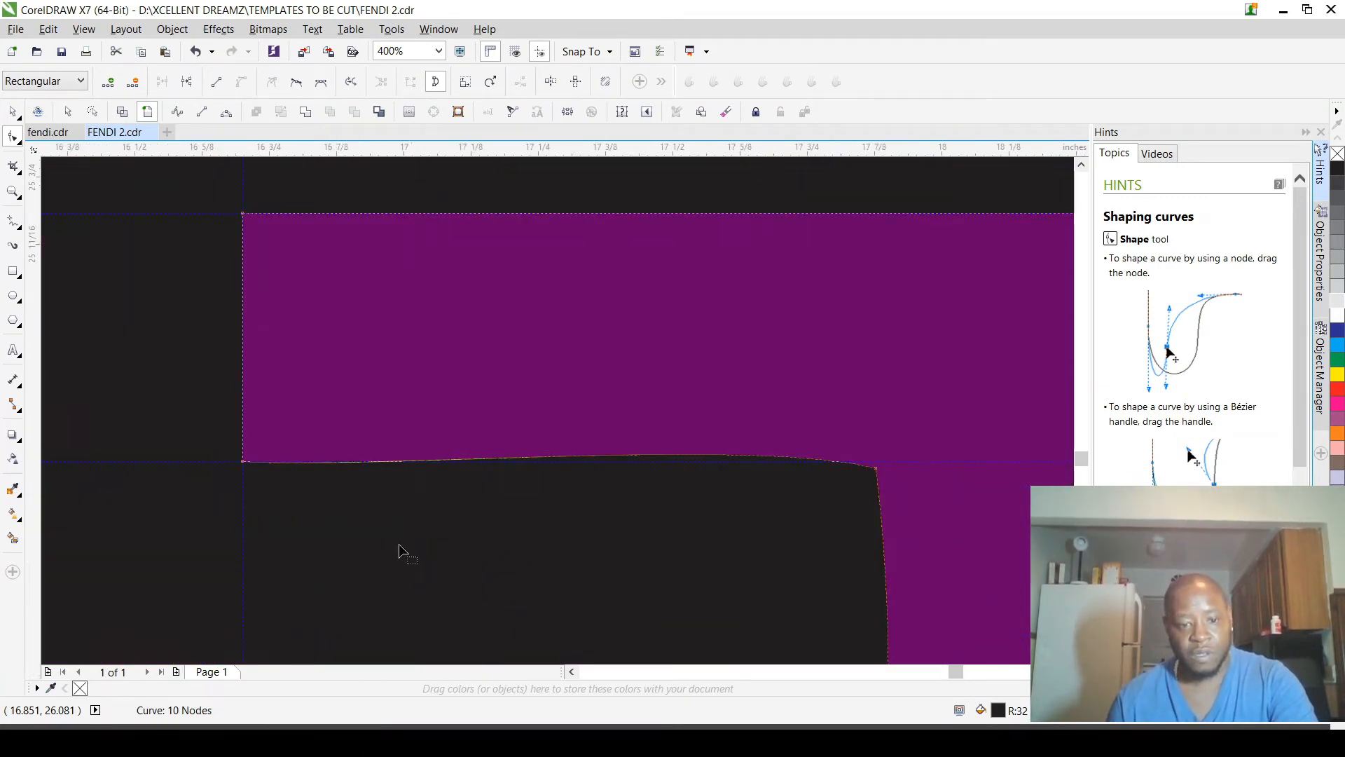
click(242, 448)
drag(399, 454, 875, 459)
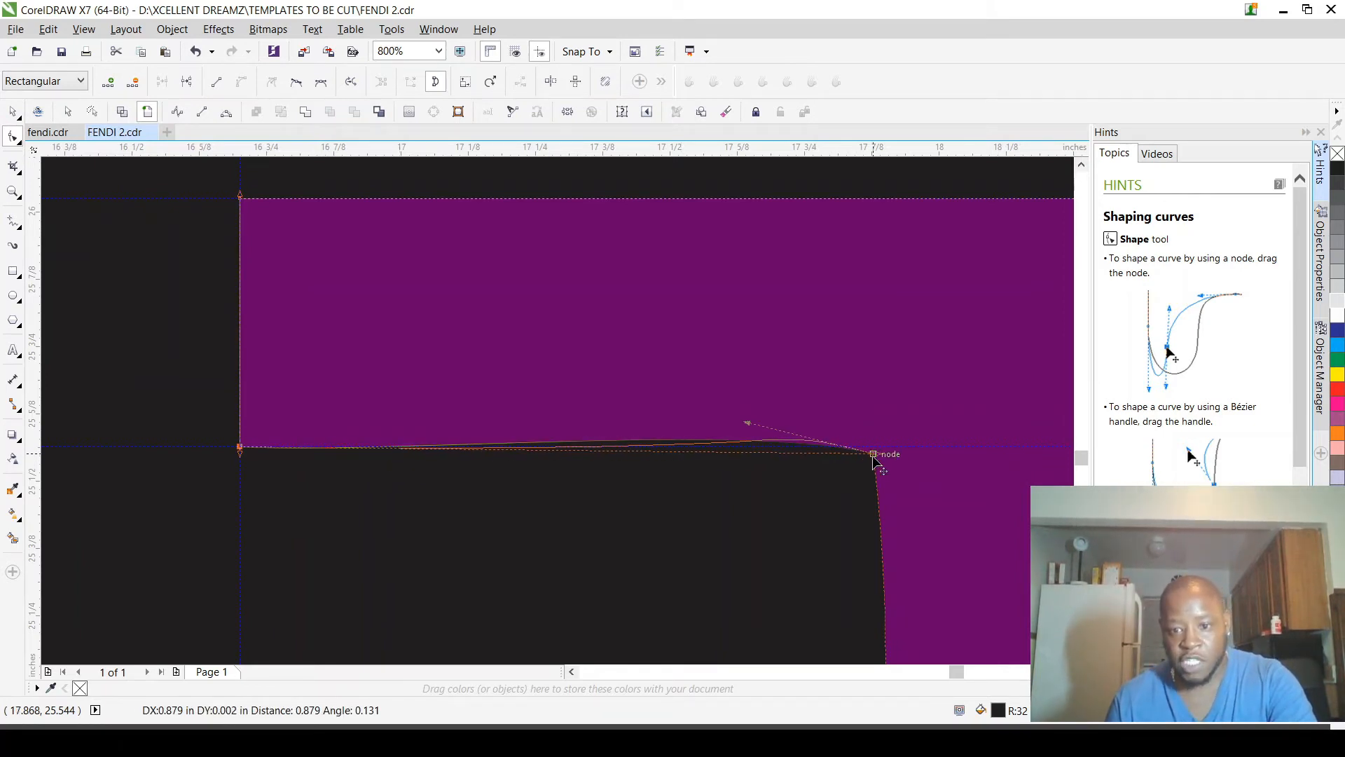
drag(875, 459, 875, 457)
drag(405, 447, 239, 447)
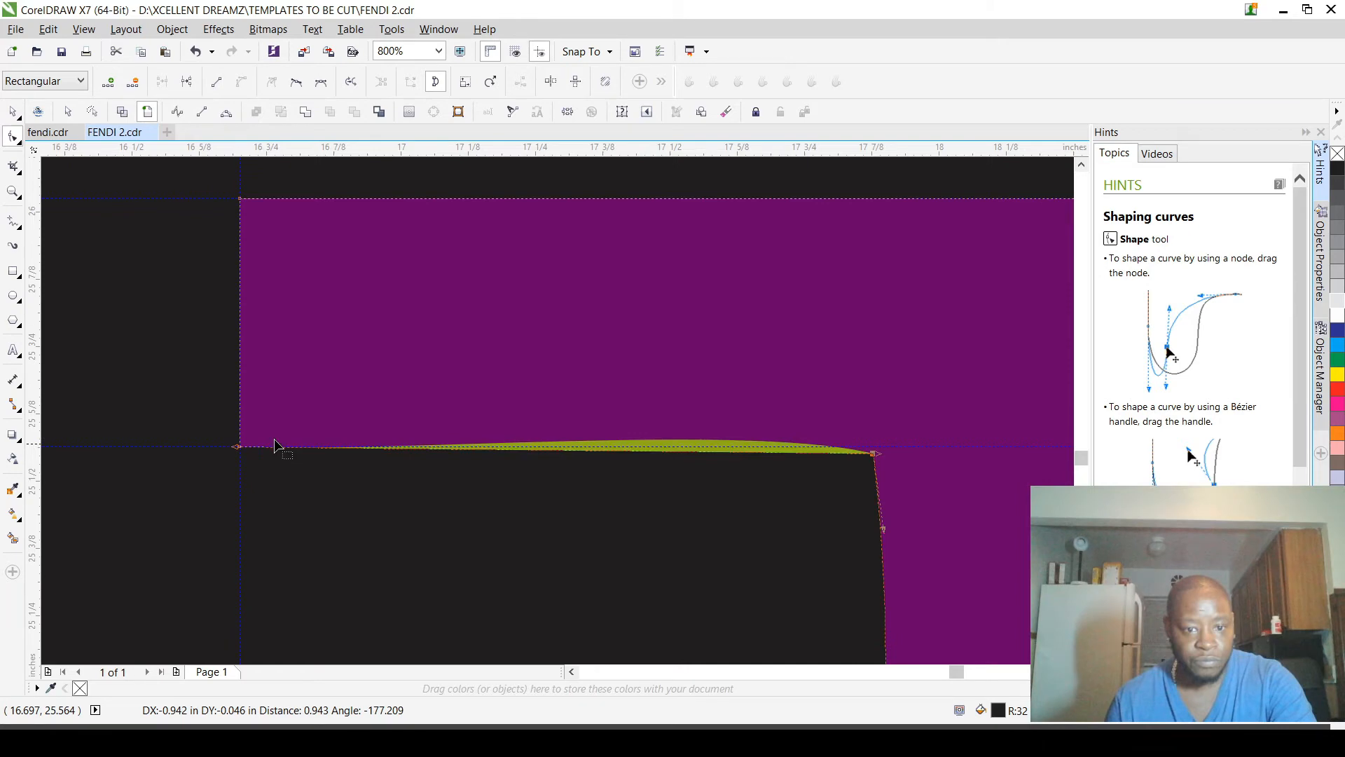
Step: Move the lower outer corner node of the left F's middle arm down onto the horizontal guideline
scroll(600, 414, down, 5)
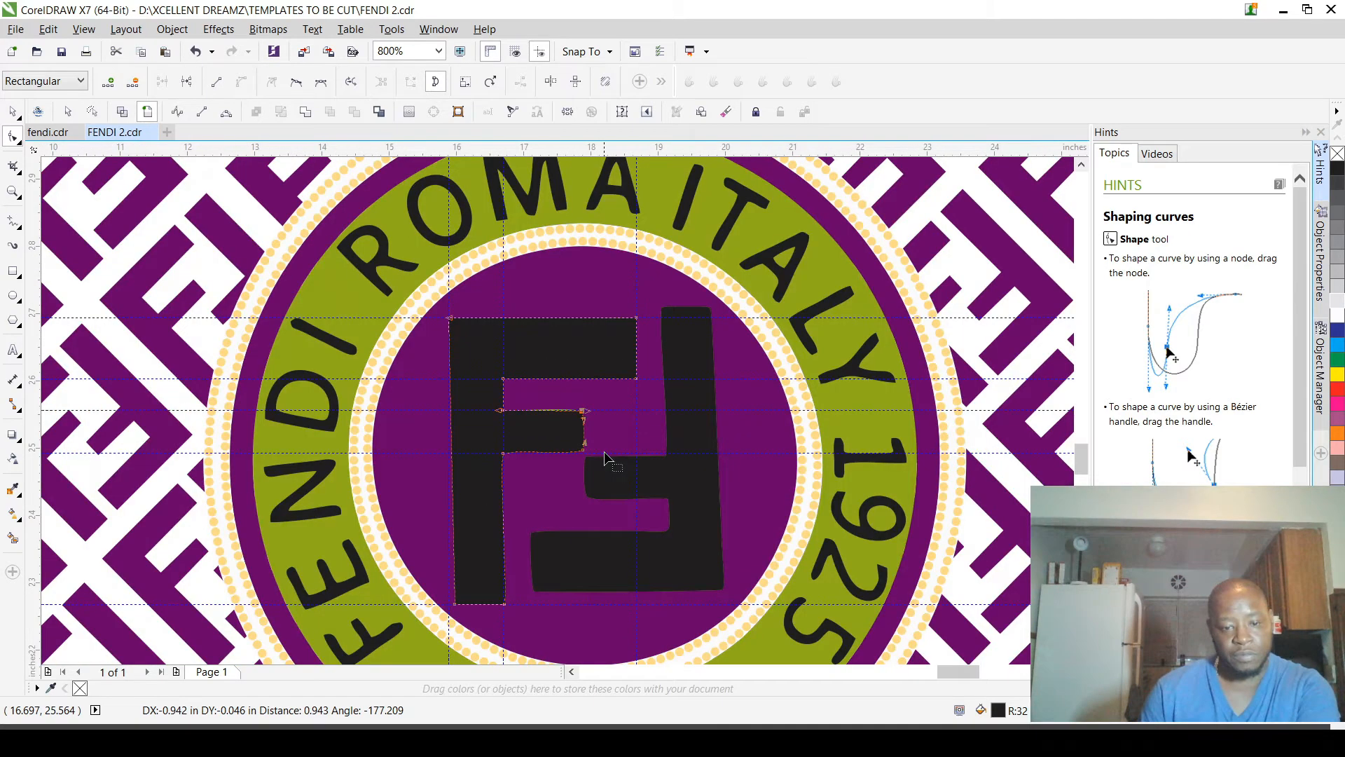
scroll(607, 459, up, 2)
scroll(580, 365, up, 3)
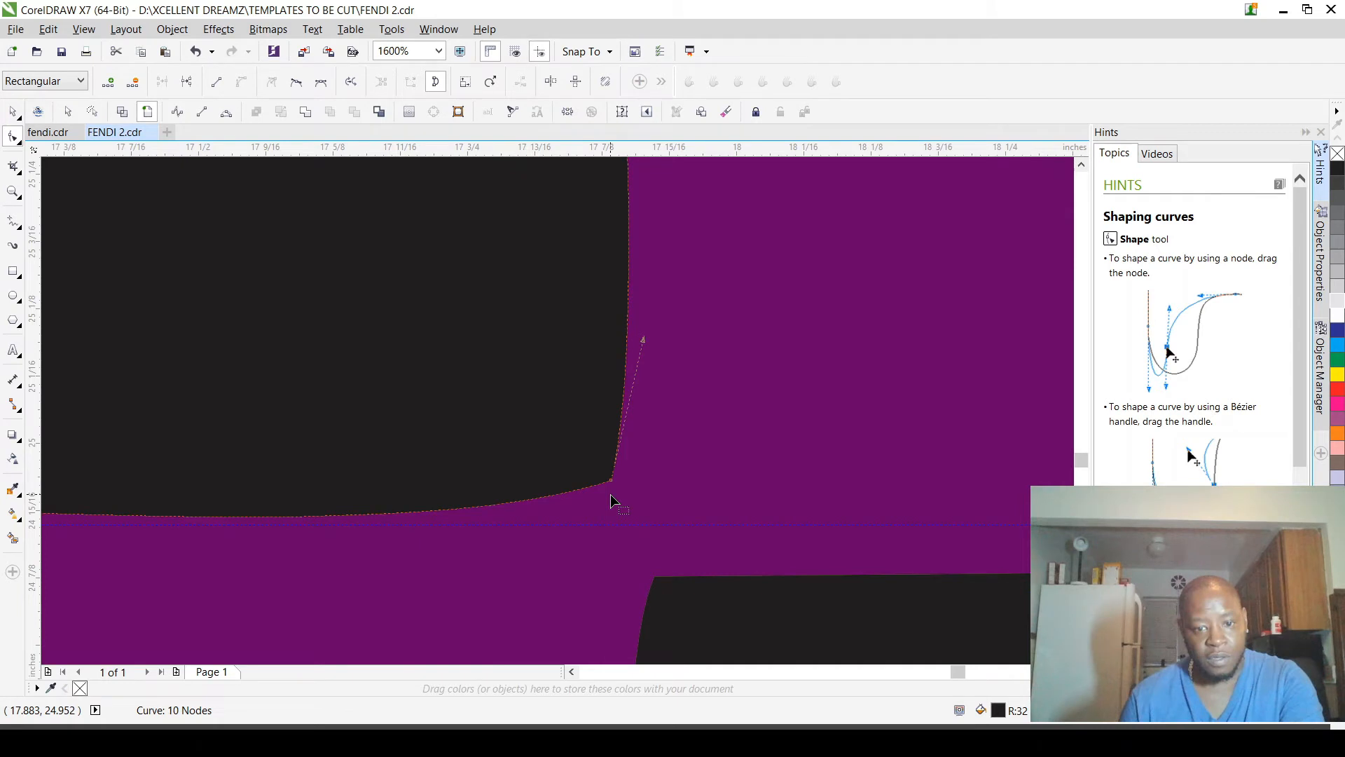
drag(612, 481, 609, 526)
Step: Add a vertical guideline through the upper outer corner of the left F's middle arm, at about 17.88 inches
scroll(609, 533, down, 2)
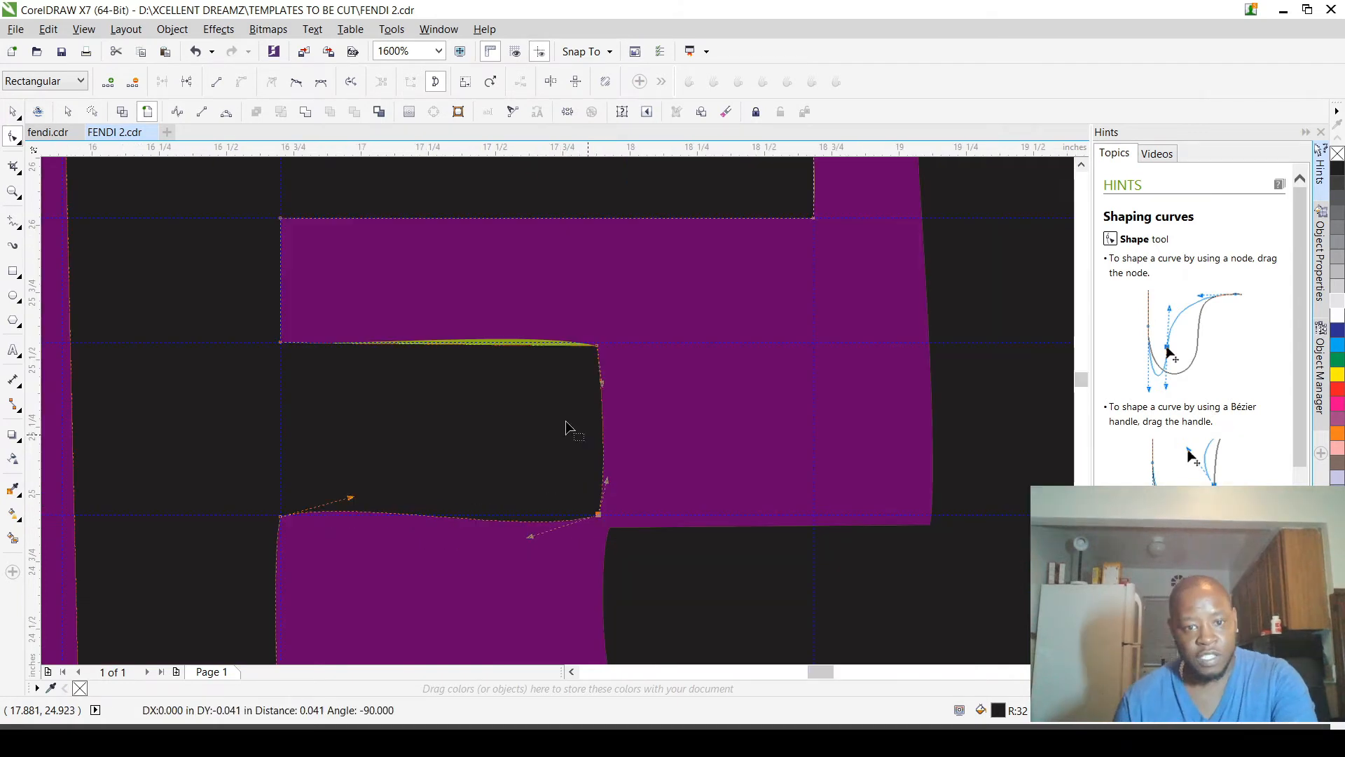
drag(37, 332, 600, 355)
scroll(610, 455, down, 2)
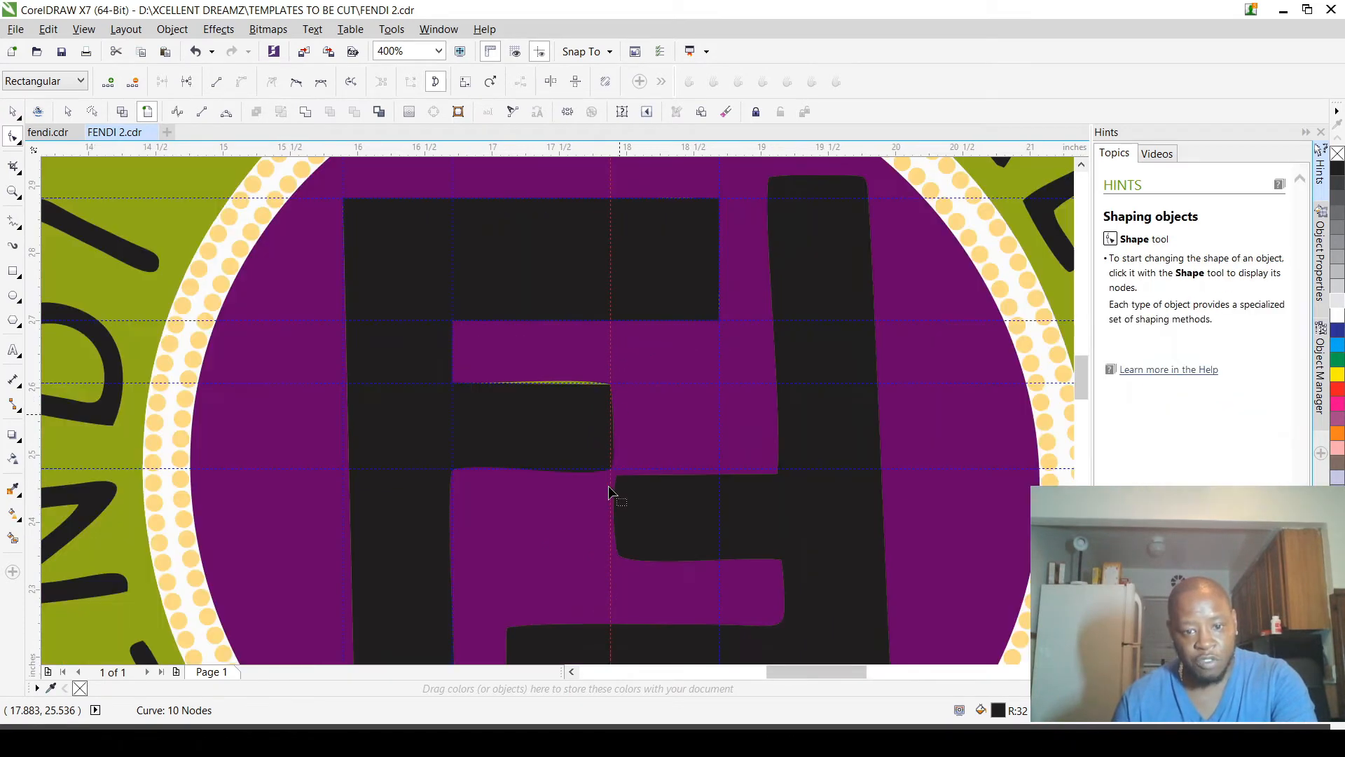
Step: Reselect the left F and move the middle arm's lower outer corner node onto the new vertical guideline
scroll(622, 444, up, 3)
scroll(614, 432, up, 3)
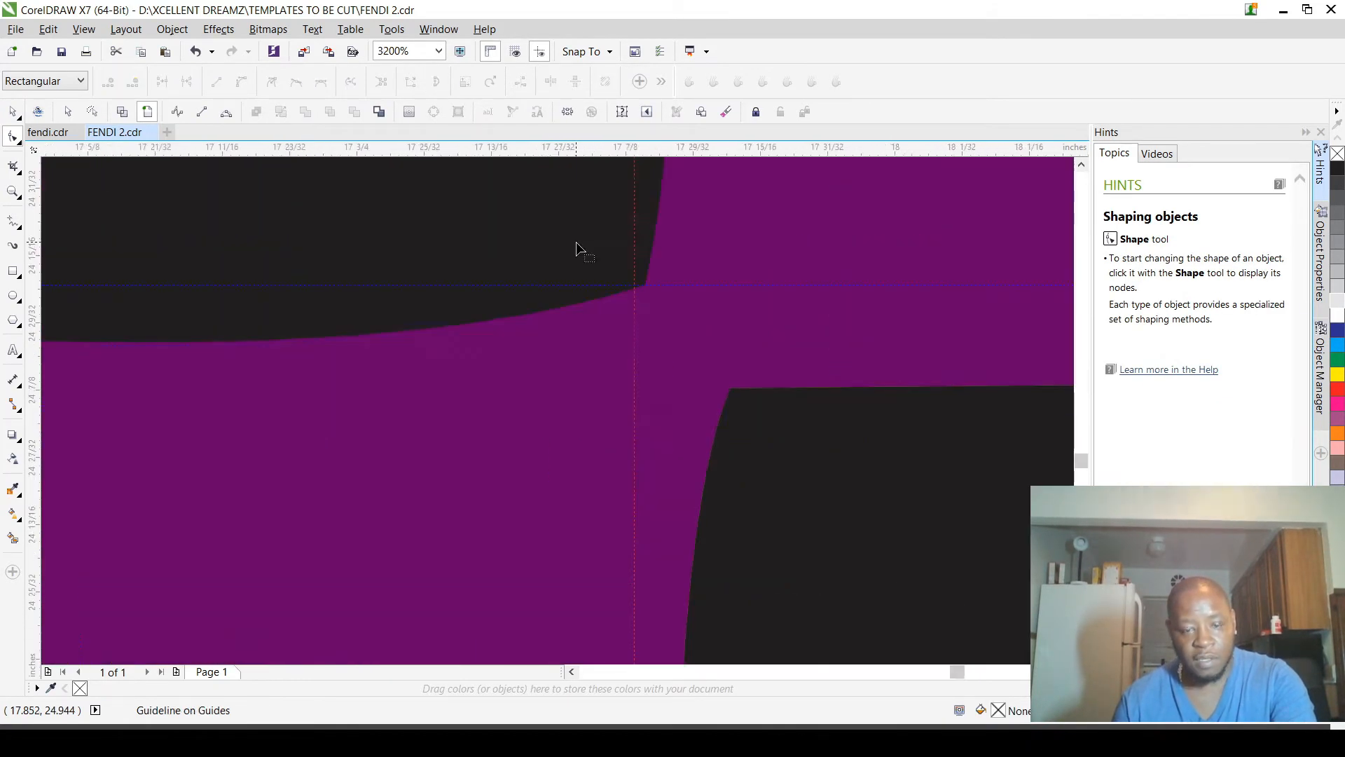
click(576, 243)
scroll(625, 263, up, 1)
scroll(659, 295, up, 2)
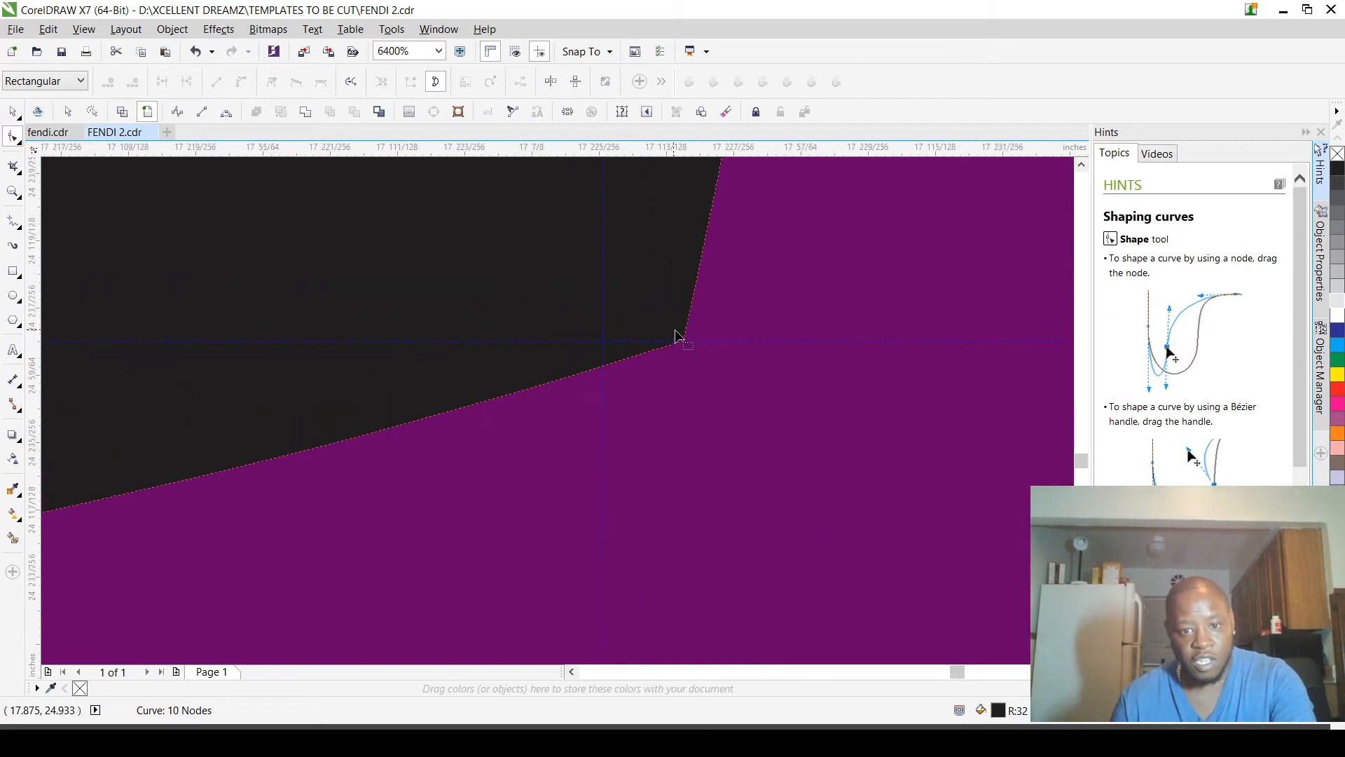
drag(686, 343, 631, 483)
Step: Straighten the outer end of the left F's middle arm by aligning its corner nodes' curve handles with the vertical guideline
scroll(631, 482, down, 6)
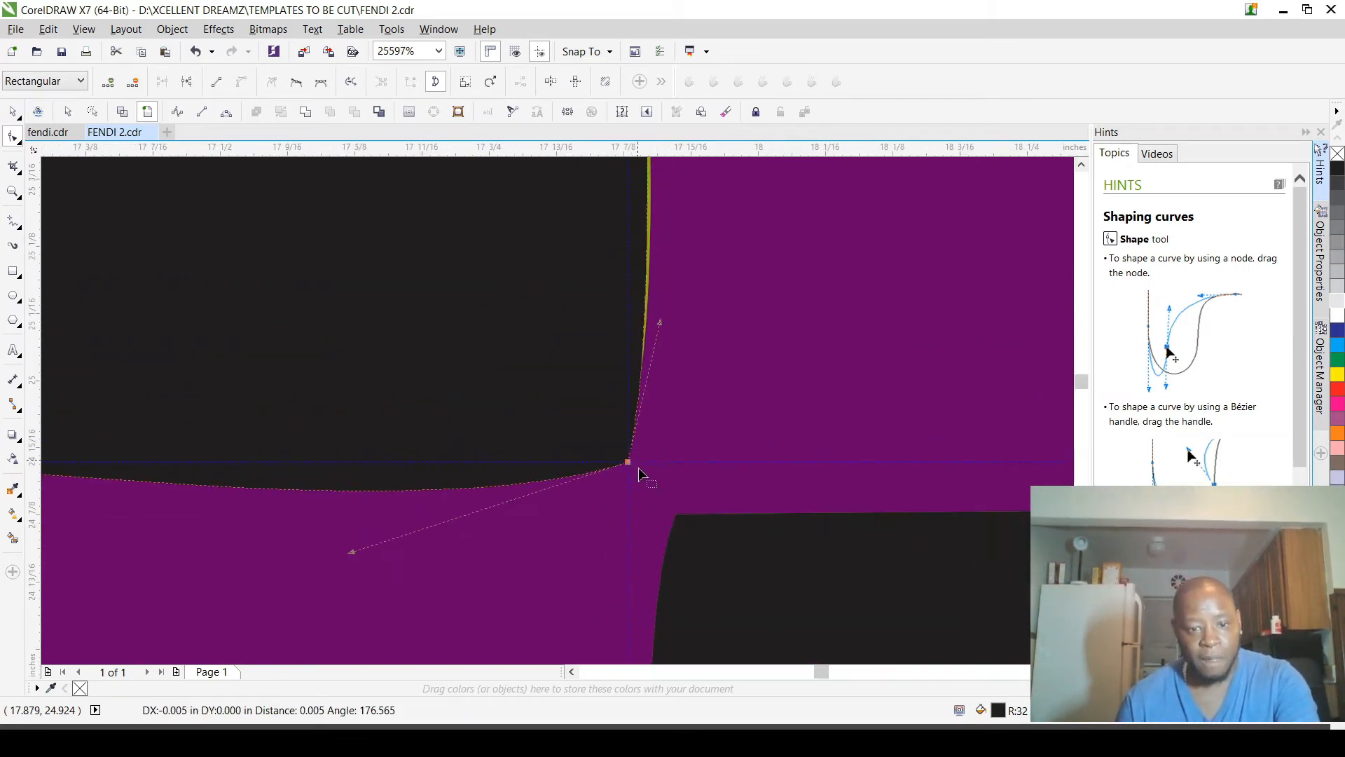
scroll(652, 394, up, 1)
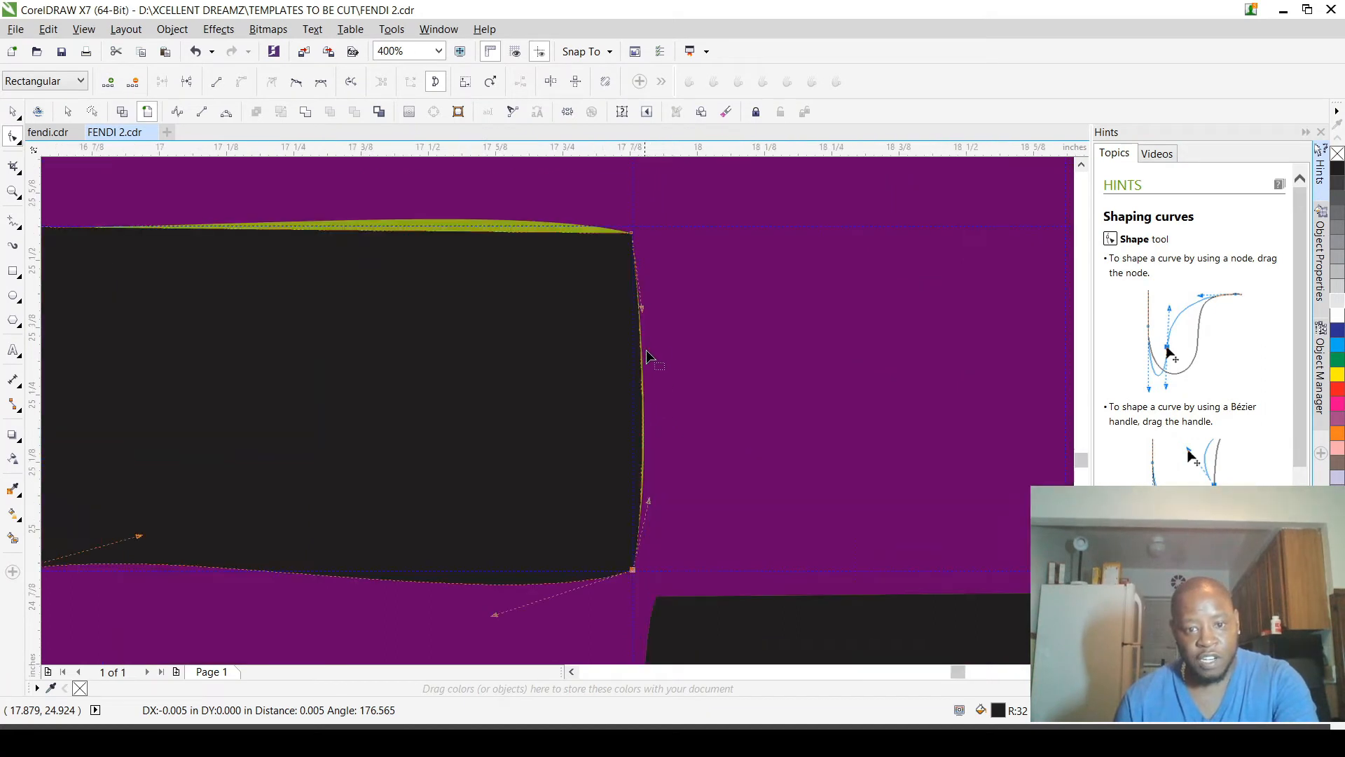
drag(650, 501, 632, 235)
drag(642, 309, 640, 570)
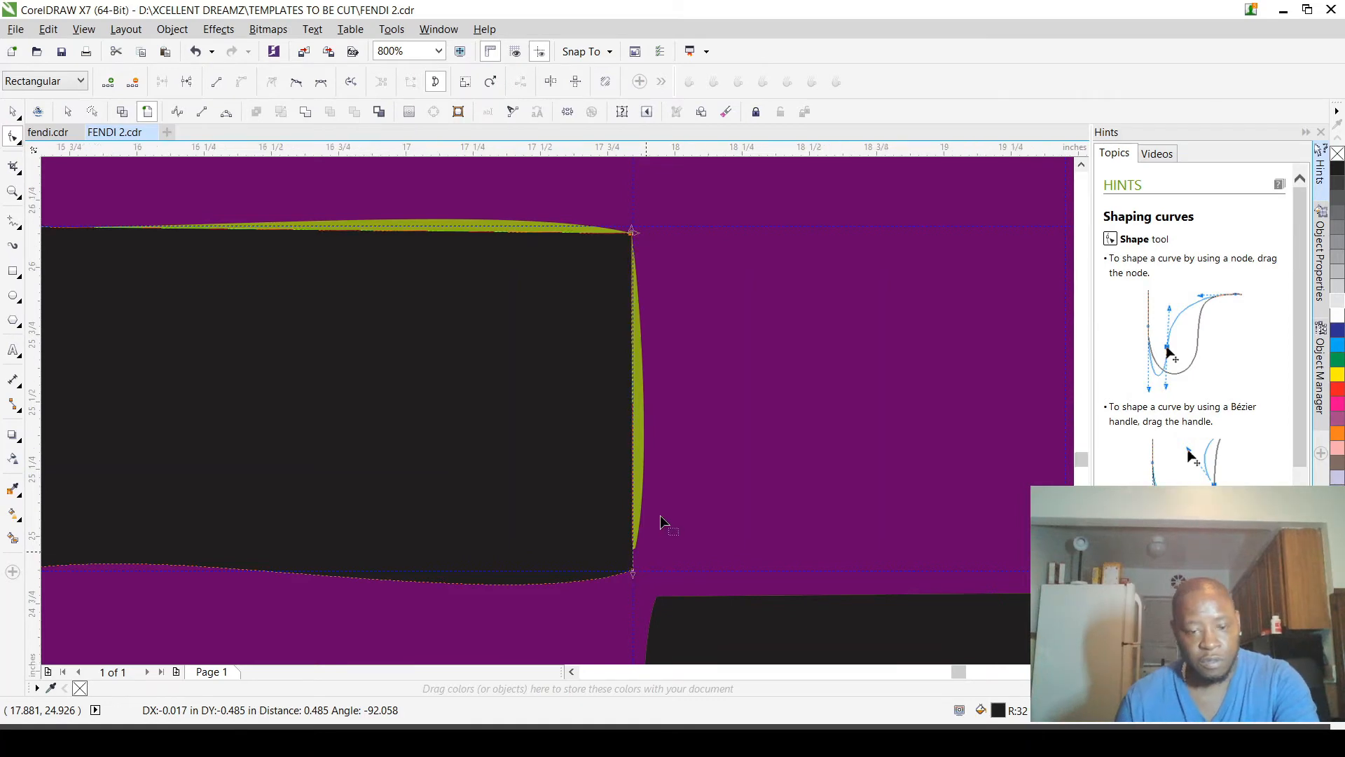
Step: Move the inner corner node below the left F's middle arm up onto the guideline intersection
scroll(662, 527, down, 2)
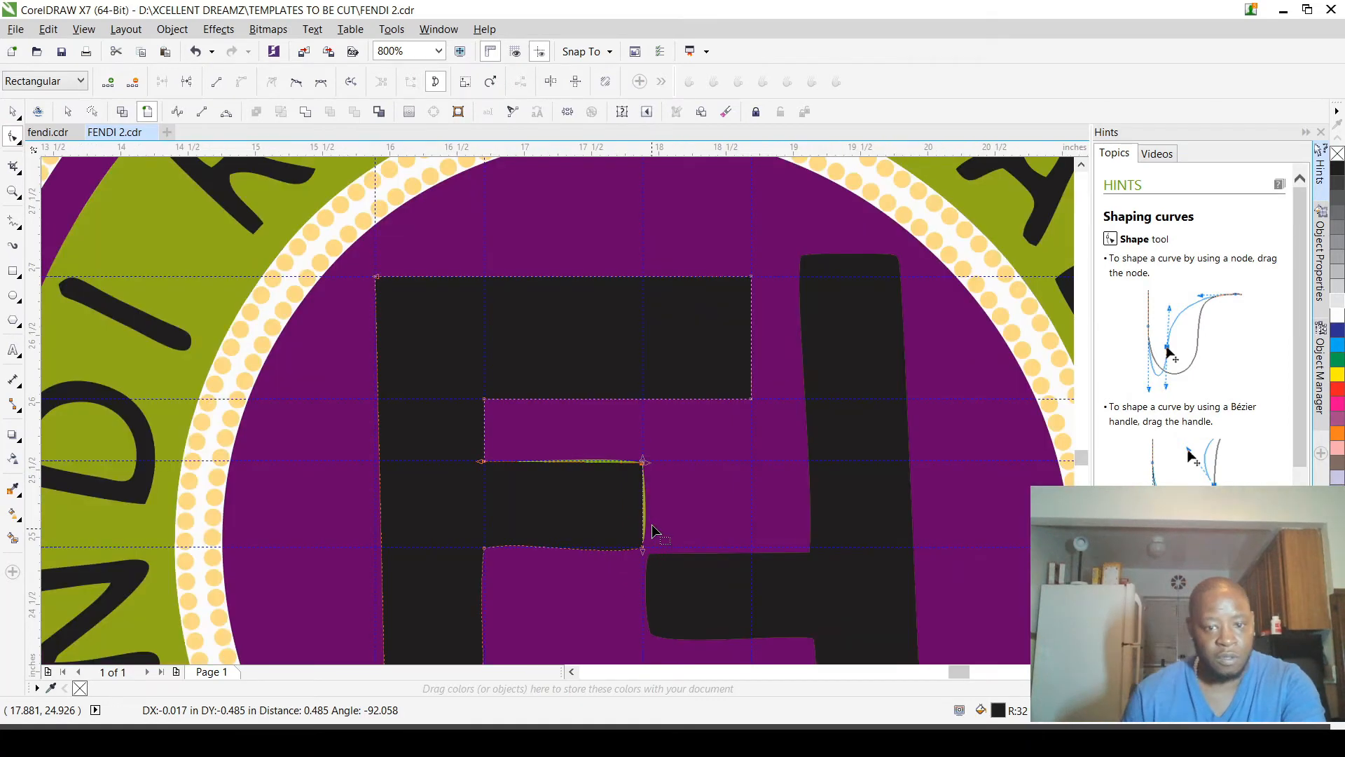
scroll(574, 581, up, 2)
scroll(219, 478, up, 4)
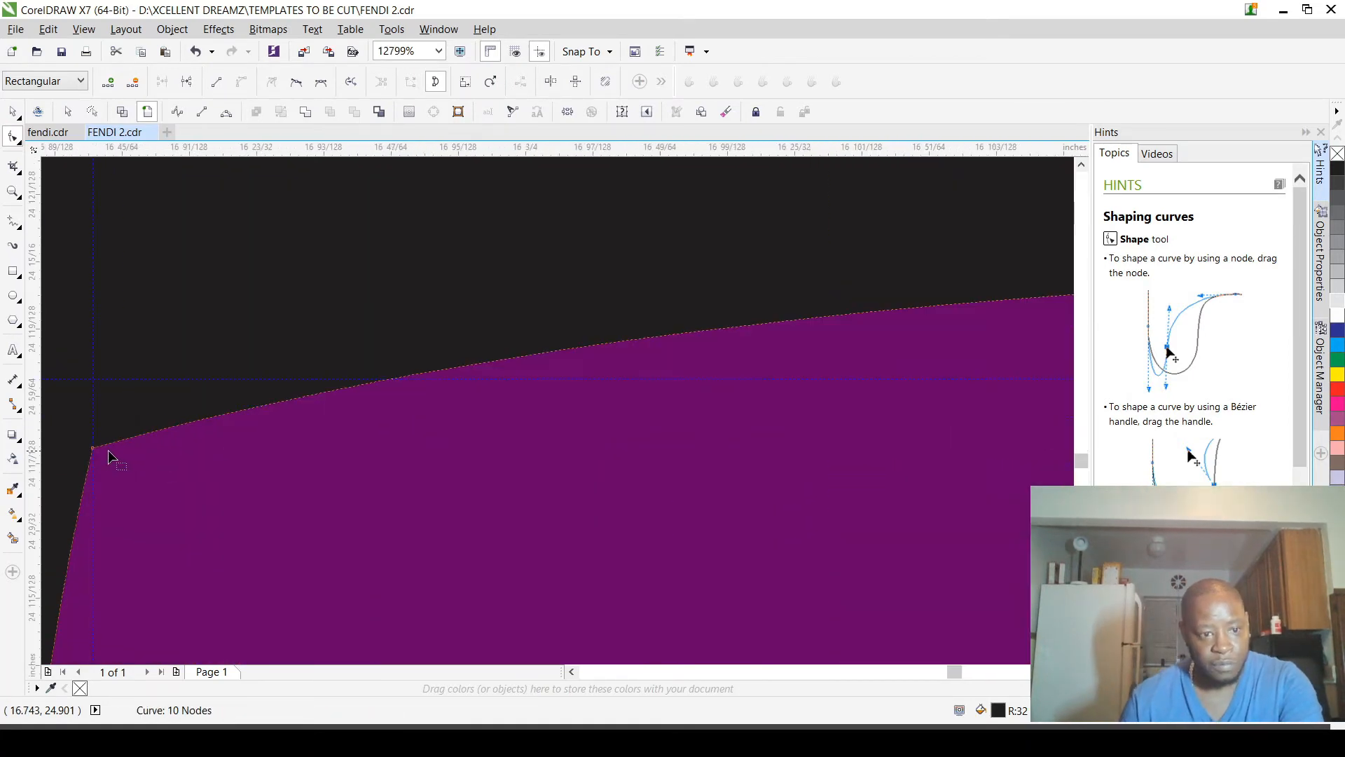
click(98, 398)
drag(100, 398, 94, 380)
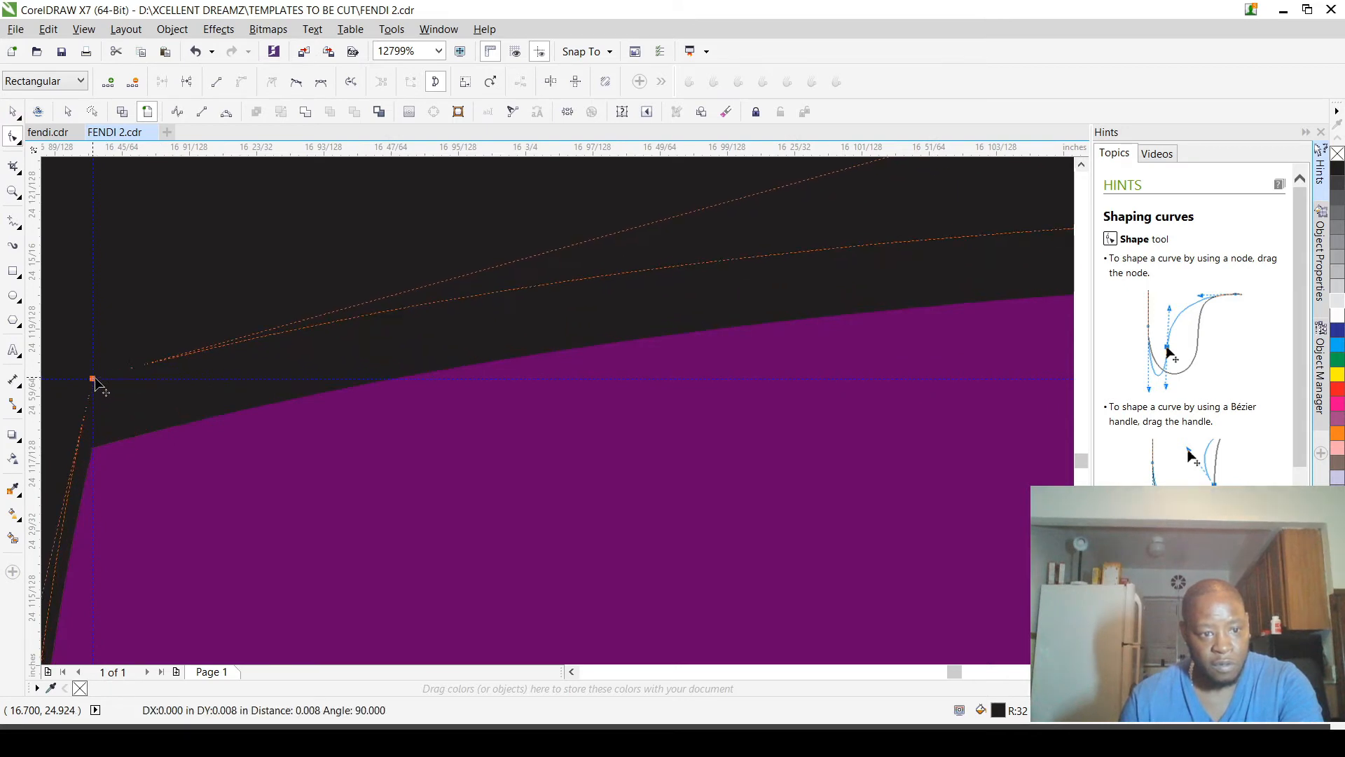
Step: Straighten the lower edge of the left F's middle arm by aligning both corners' curve handles with the horizontal guideline
scroll(273, 448, down, 4)
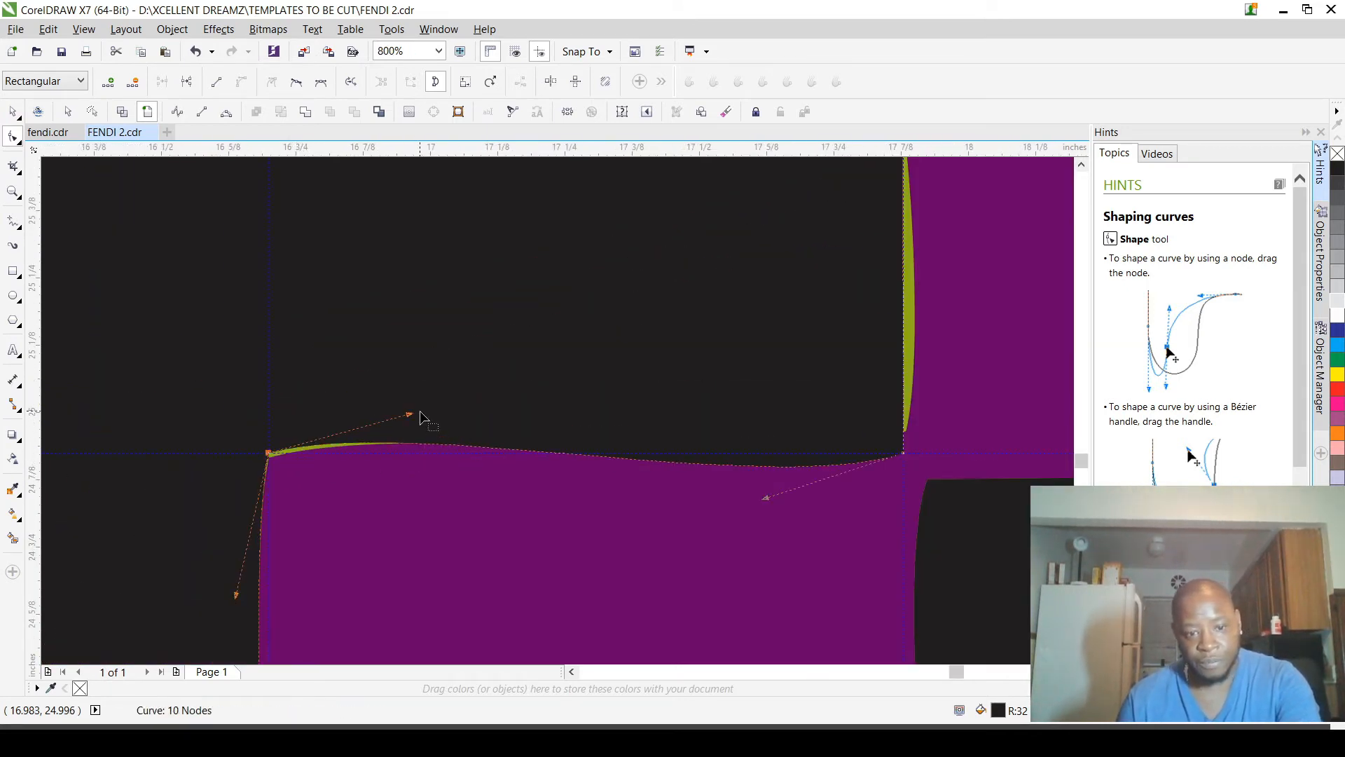
drag(410, 420, 903, 457)
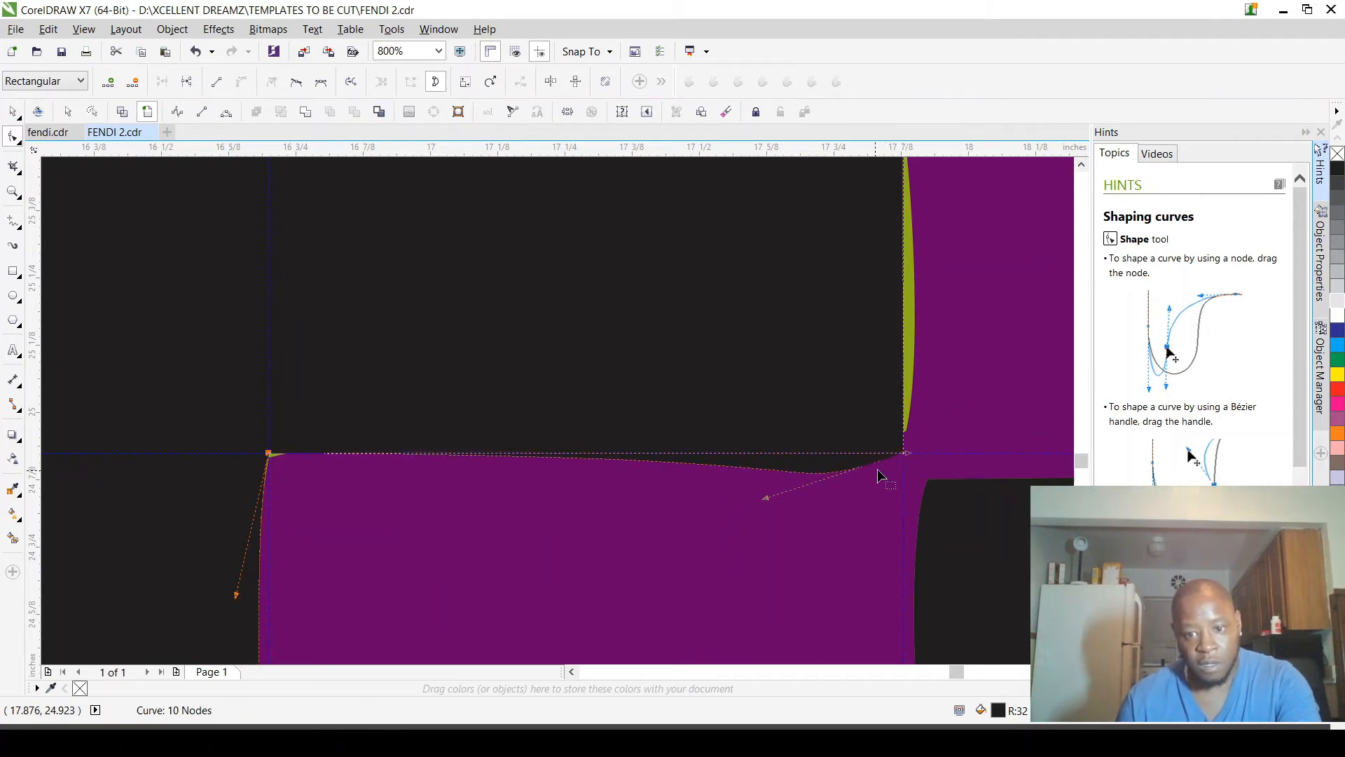
key(ctrl+z)
drag(411, 416, 906, 454)
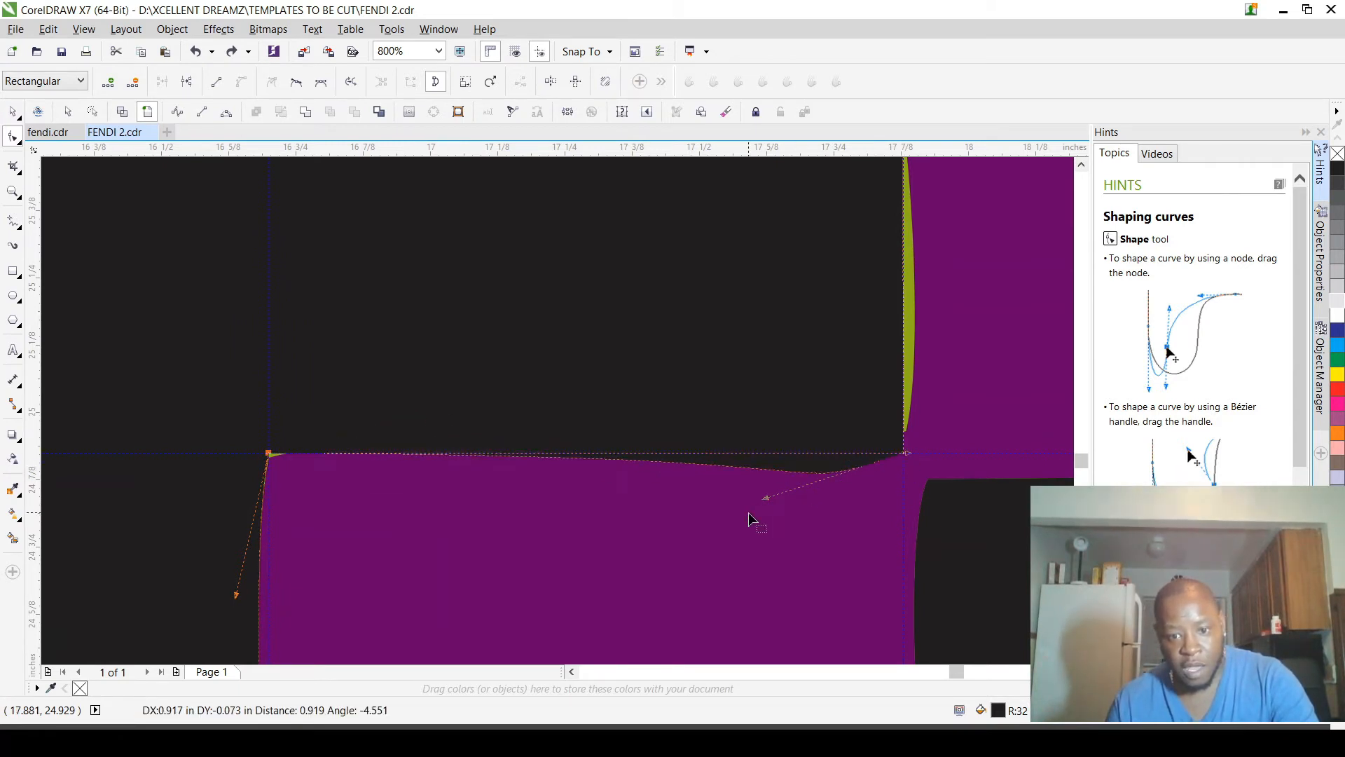
drag(767, 499, 275, 457)
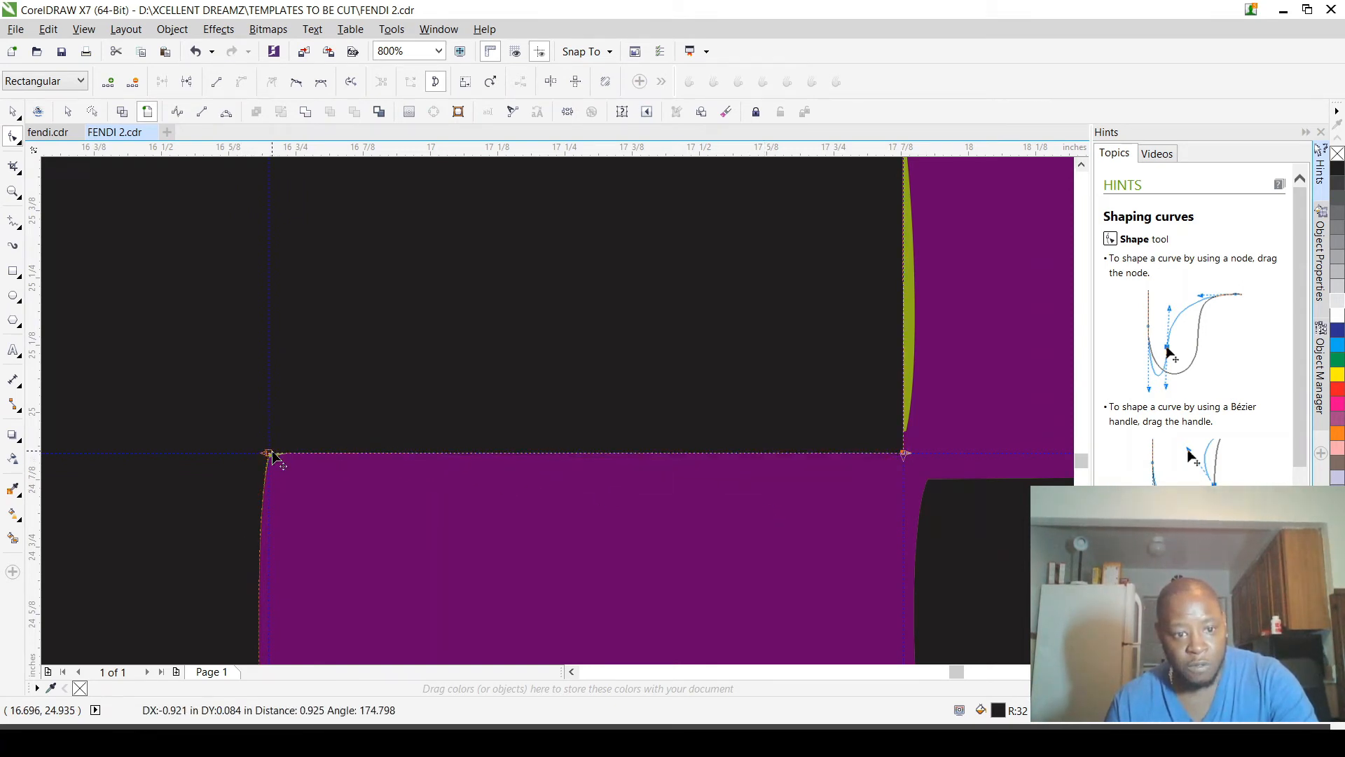
Step: Straighten the inner edge of the left F's stem below the middle arm by pulling each end node's handle onto the opposite node
scroll(410, 264, down, 2)
scroll(411, 234, up, 2)
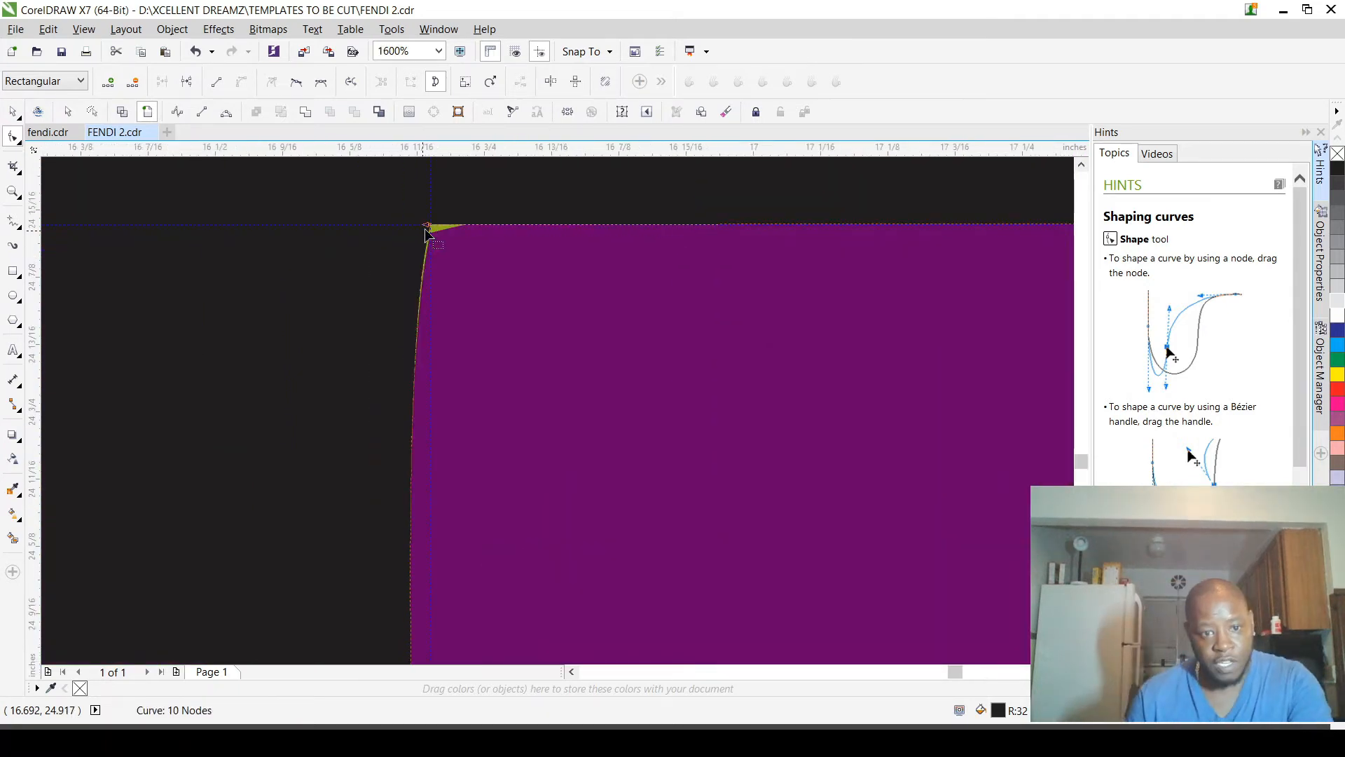
scroll(428, 233, up, 1)
scroll(488, 268, down, 4)
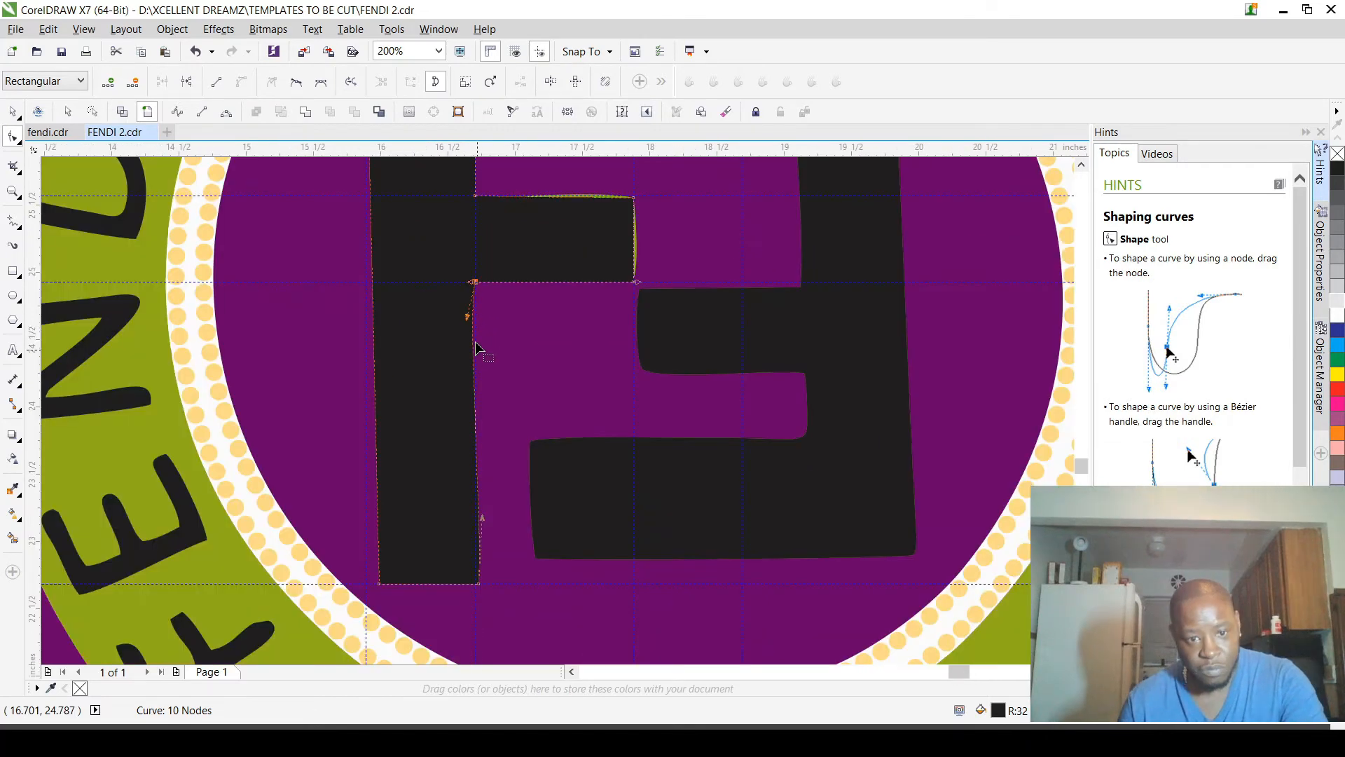
drag(469, 318, 481, 588)
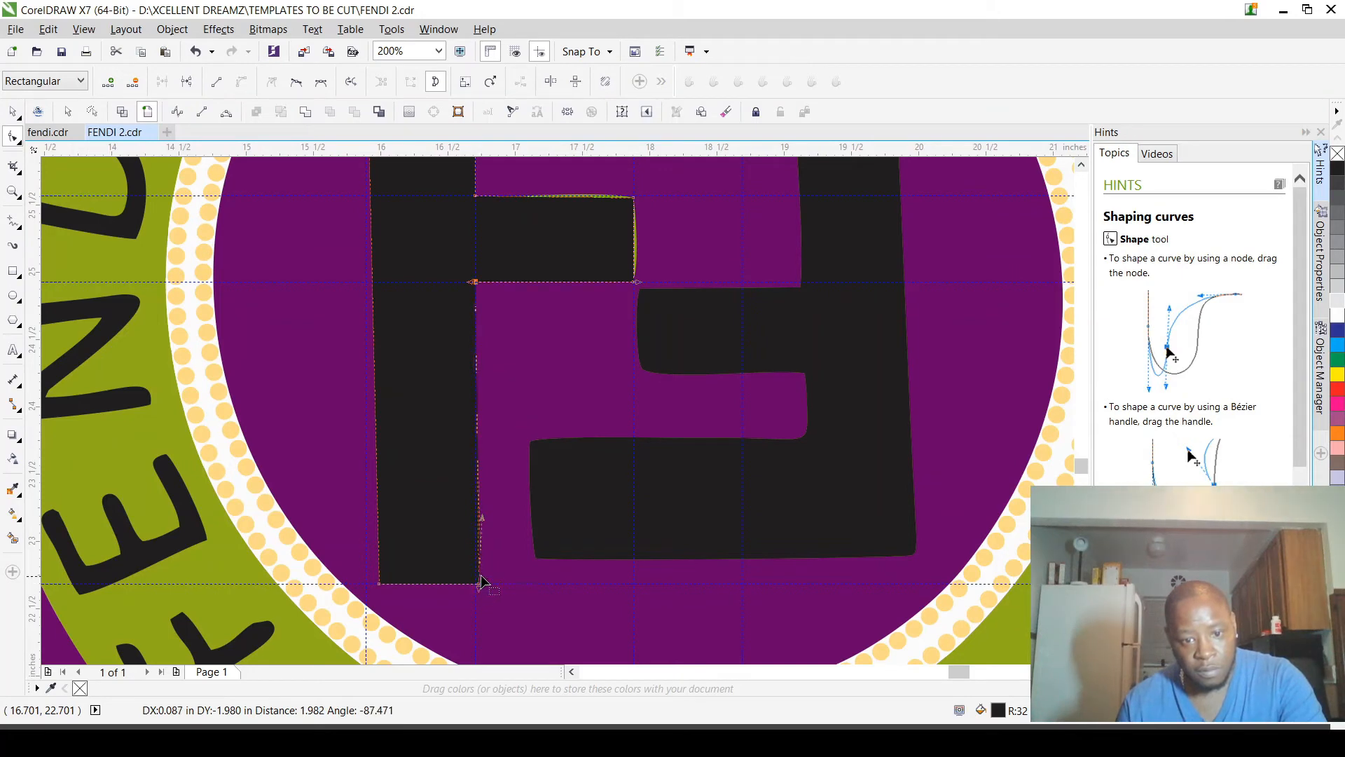
drag(485, 522, 477, 288)
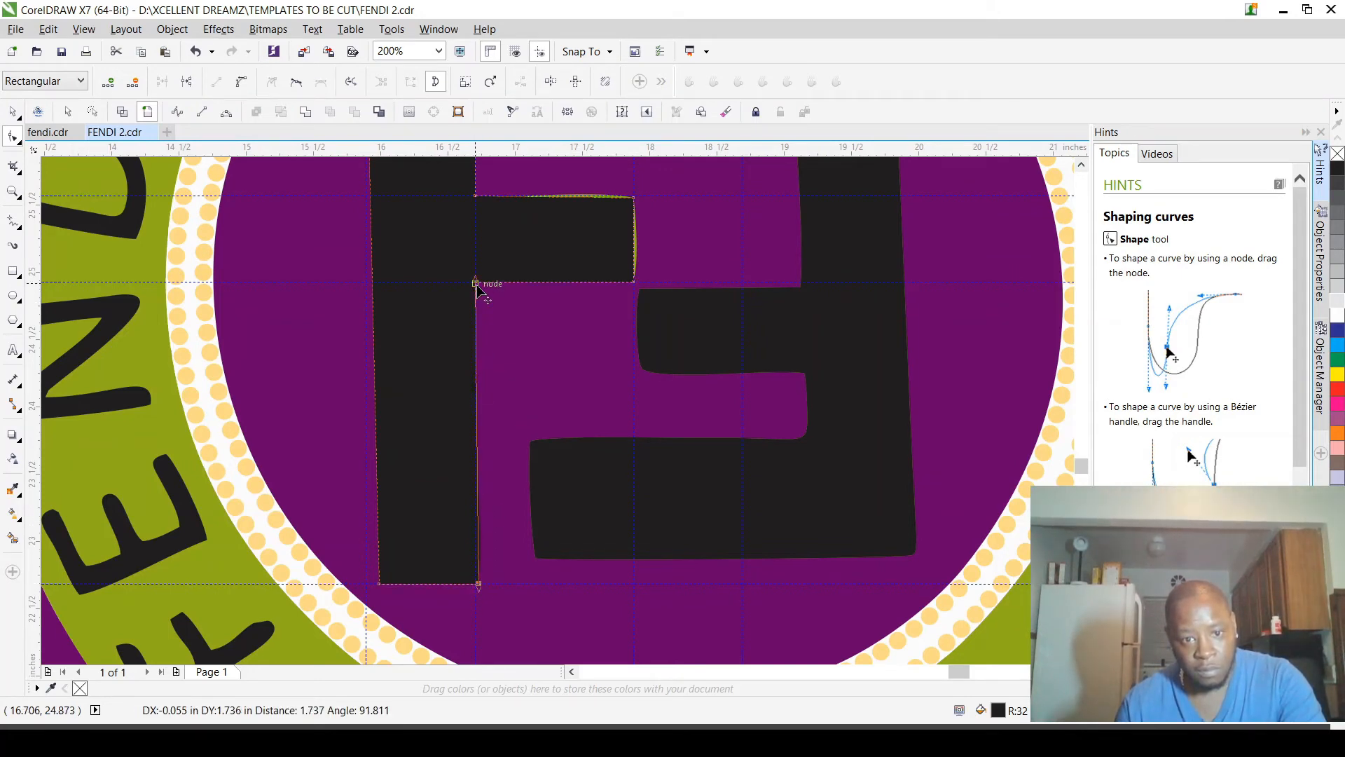
Step: Finish straightening the inner edge of the left F's lower stem and fill the whole left F with yellow
drag(477, 285, 477, 286)
scroll(482, 301, down, 2)
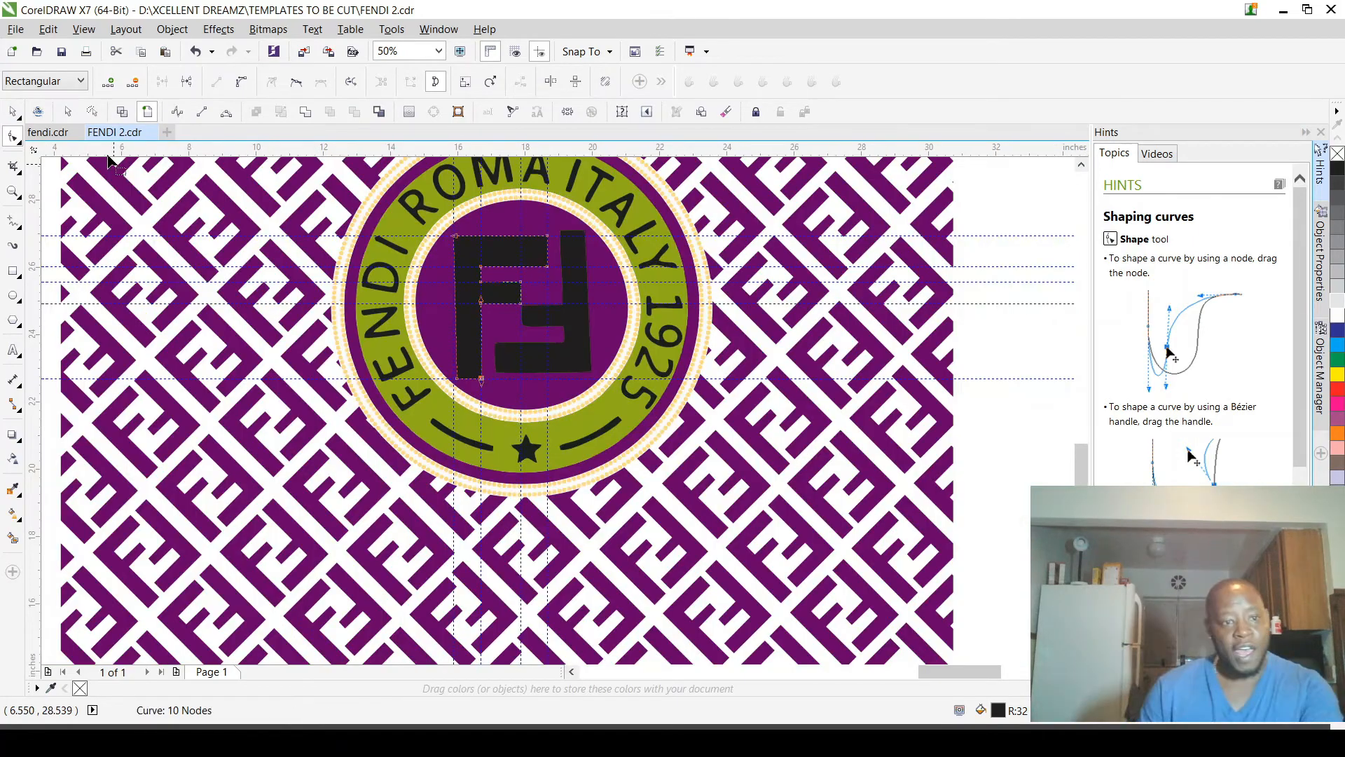
click(15, 115)
scroll(533, 533, down, 2)
scroll(546, 483, up, 2)
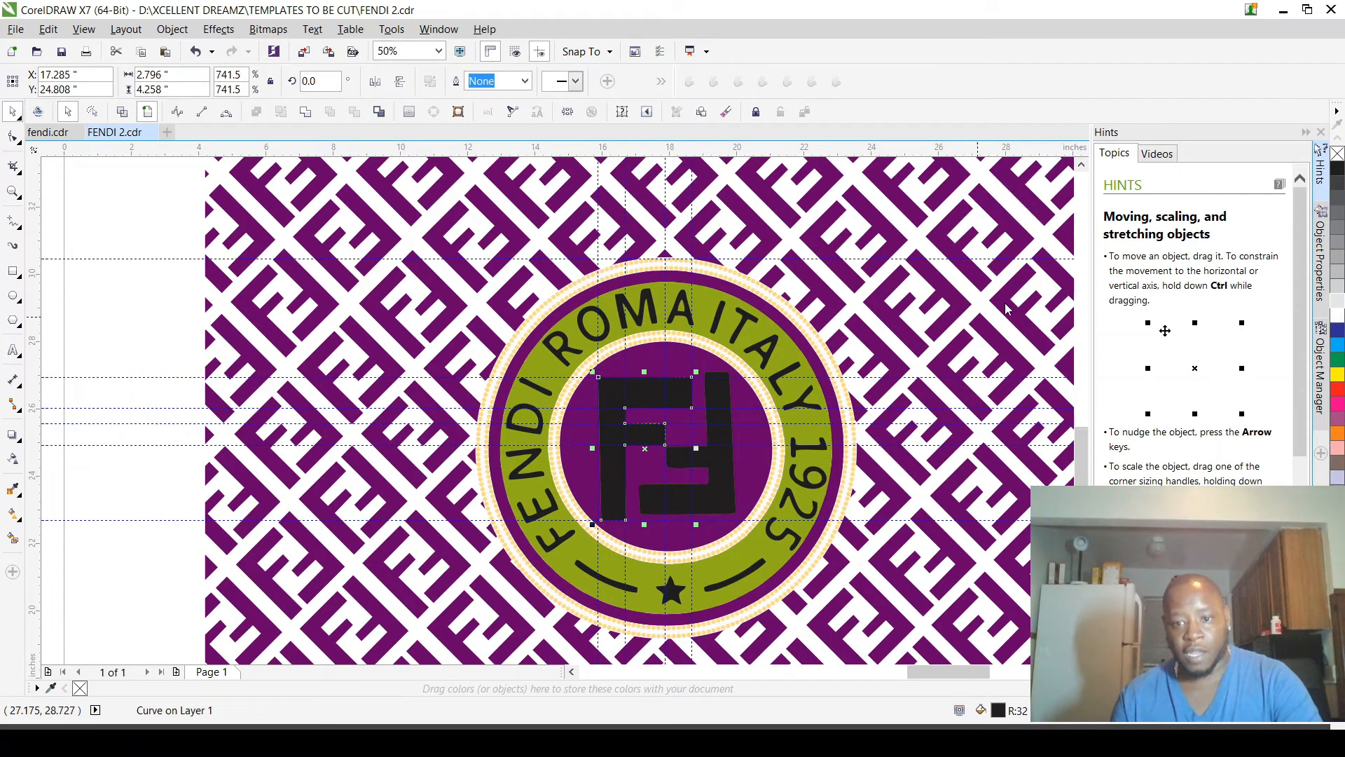
key(shift+F11)
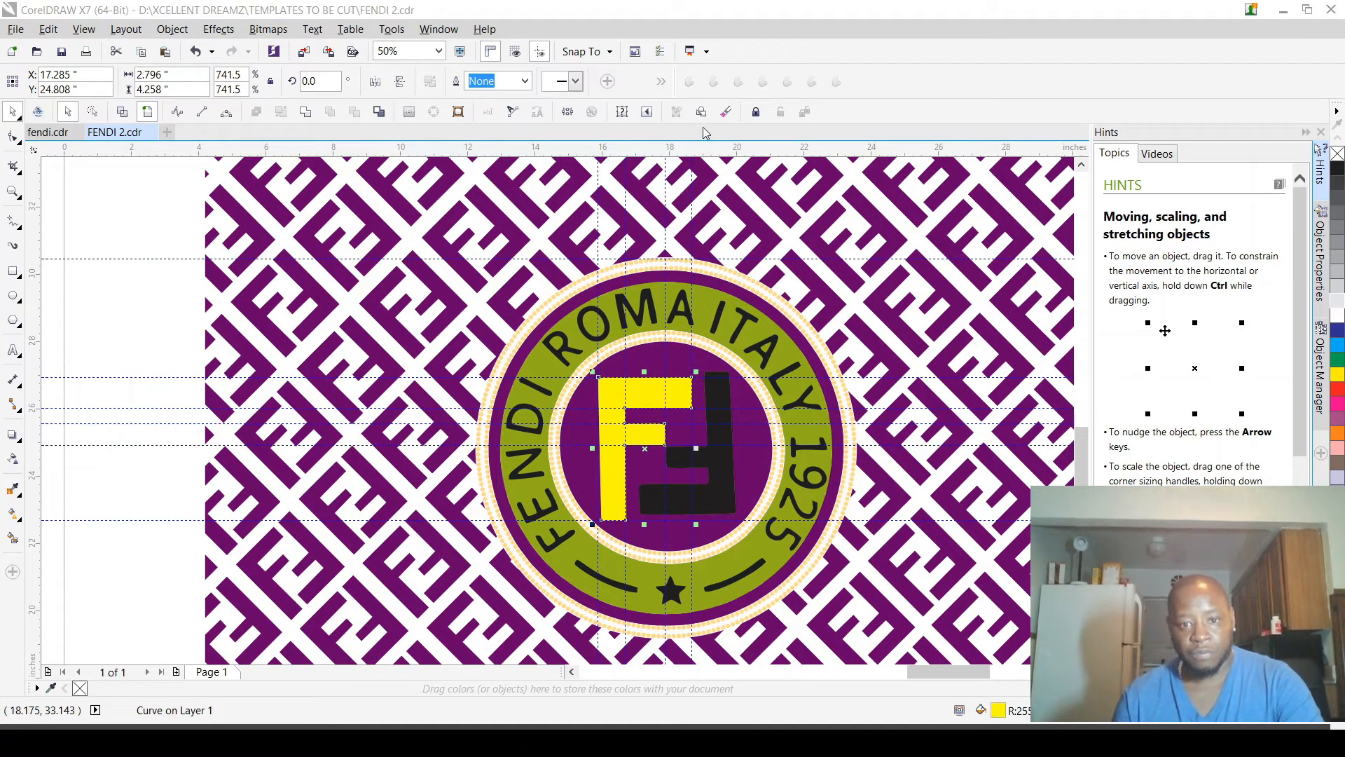
Step: Duplicate the yellow F about 1.7 inches to its right and mirror the copy both horizontally and vertically
scroll(640, 485, down, 2)
scroll(652, 476, up, 2)
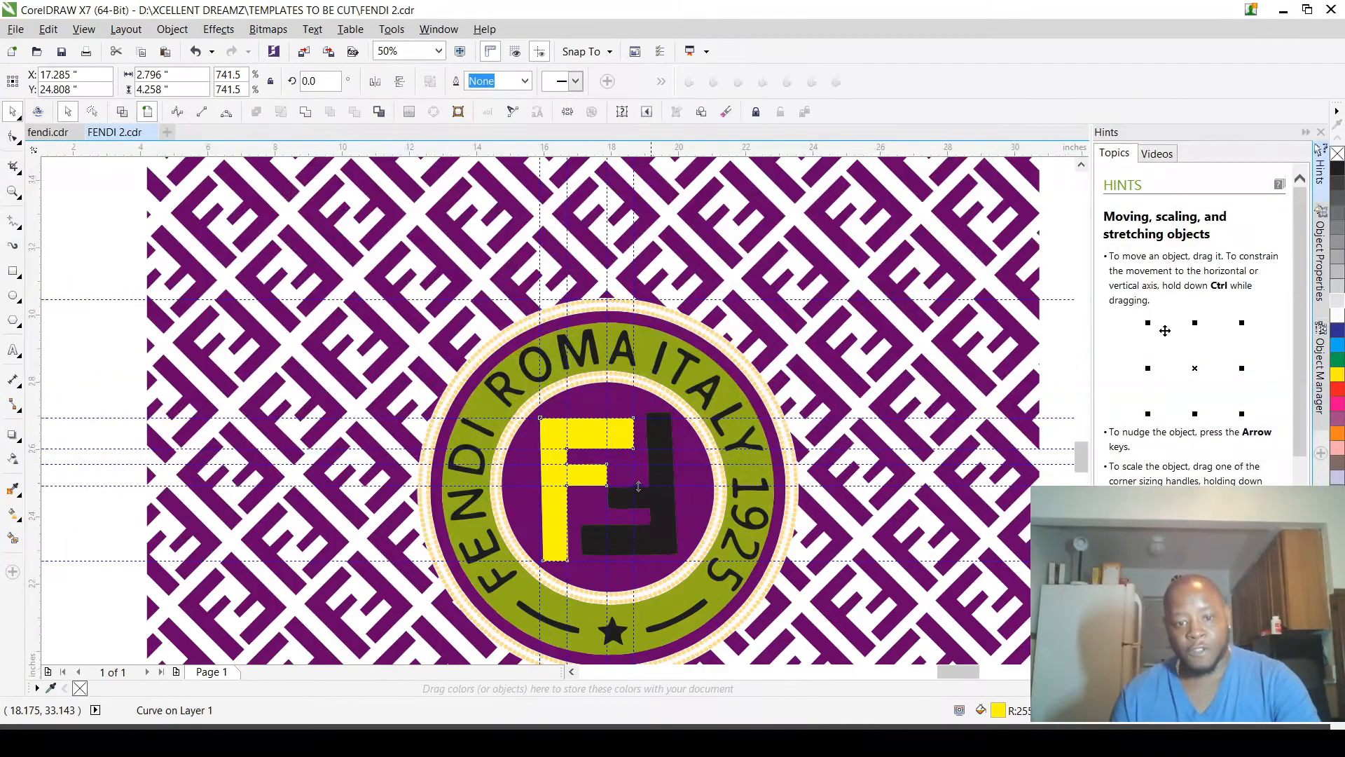
scroll(639, 485, up, 1)
drag(486, 465, 595, 456)
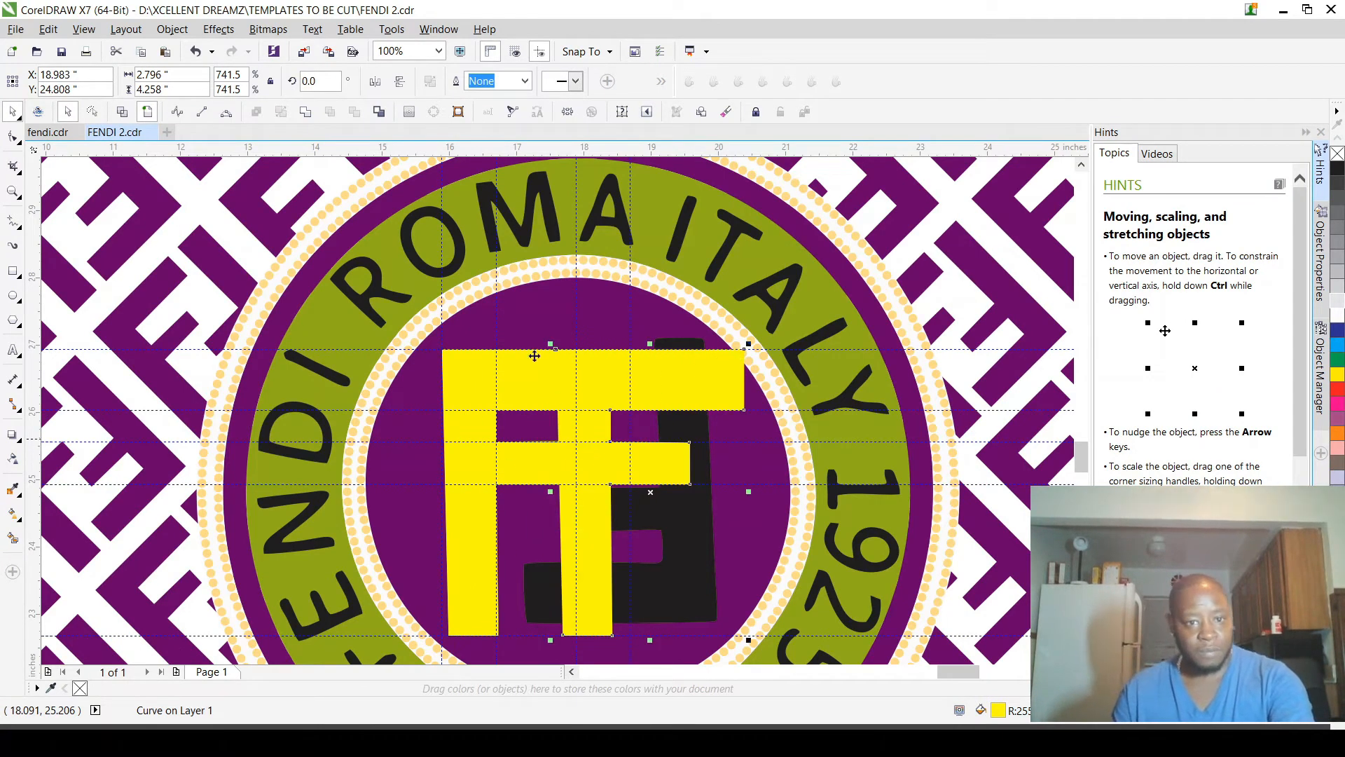
click(375, 83)
click(400, 83)
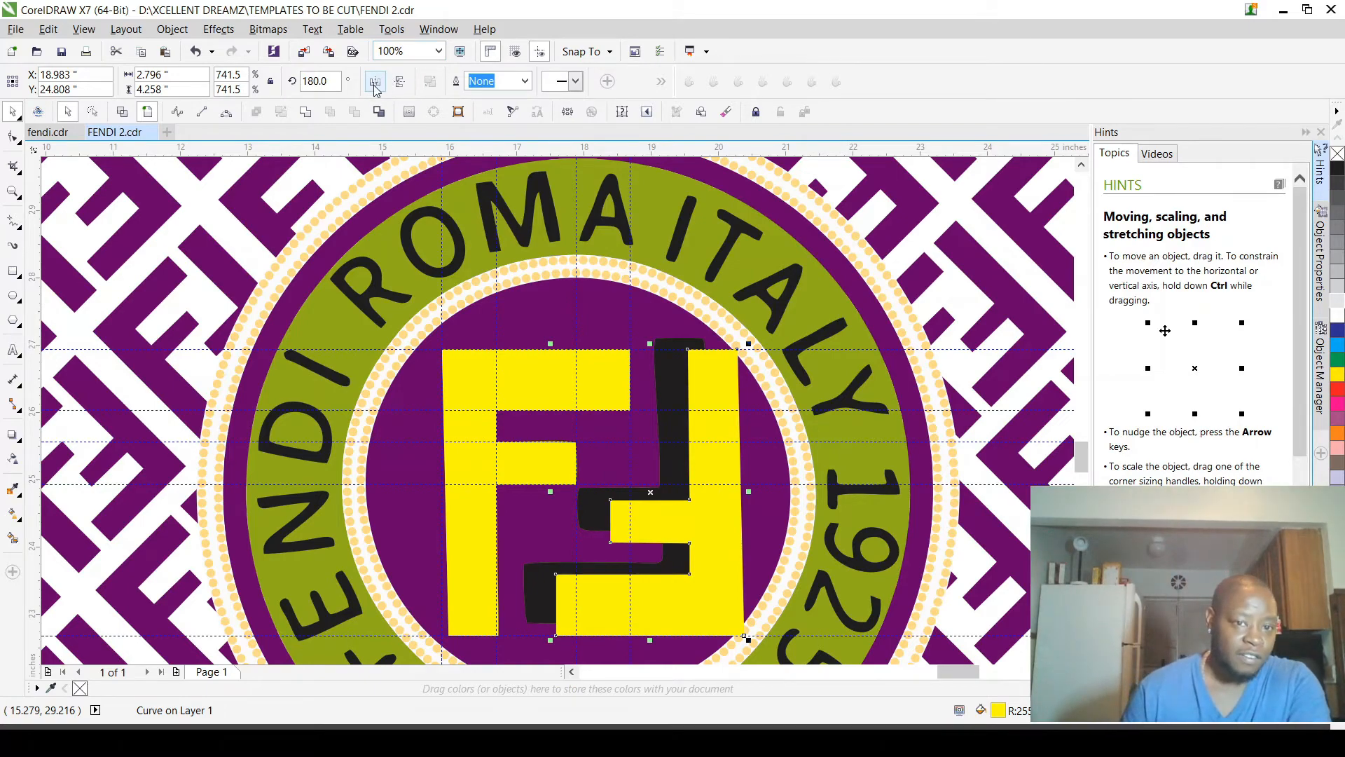
Step: Slide the flipped yellow F about 0.47 inches left so it lies over the old black right F
scroll(645, 489, up, 2)
scroll(708, 451, down, 2)
scroll(612, 572, up, 2)
scroll(639, 563, up, 3)
drag(644, 562, 387, 544)
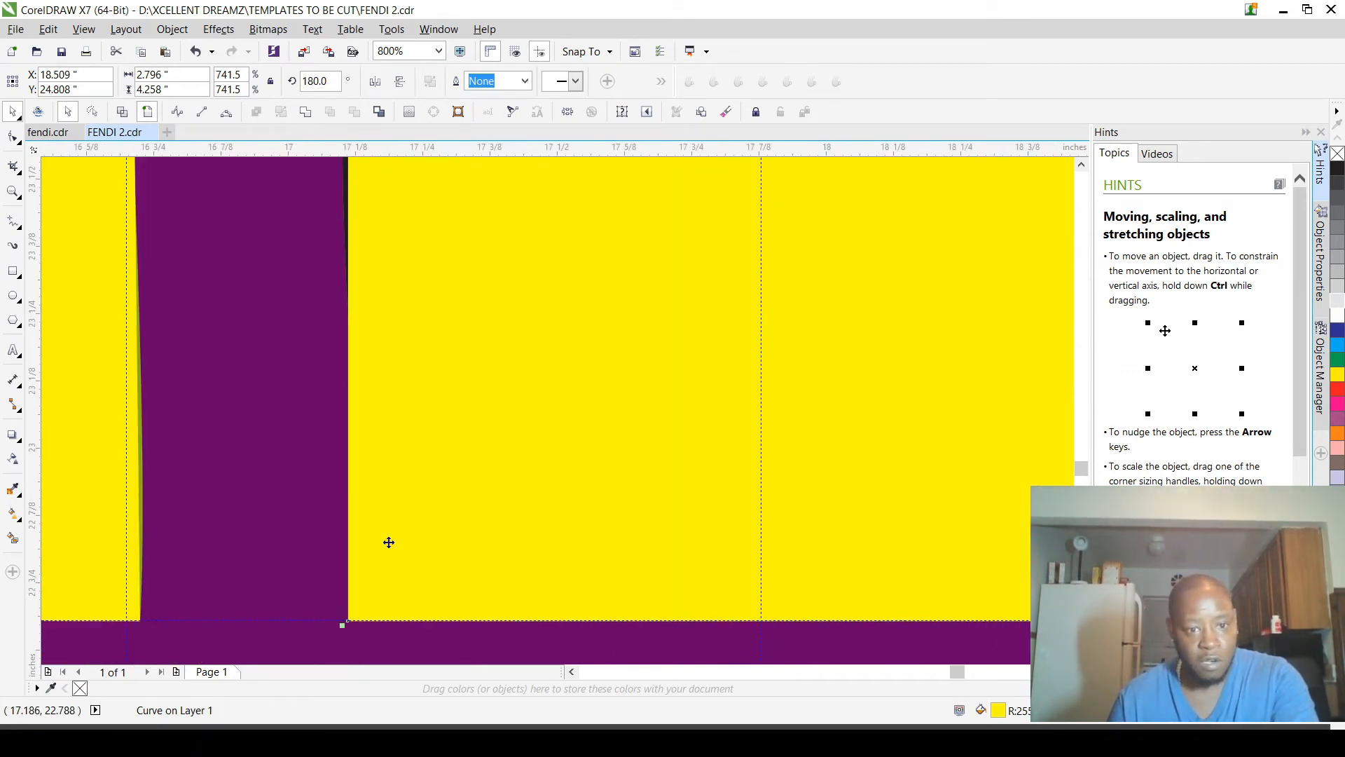
Step: Delete the old black right F and the purple background shape behind the monogram inside the inner dotted ring
scroll(400, 556, down, 5)
scroll(434, 569, down, 3)
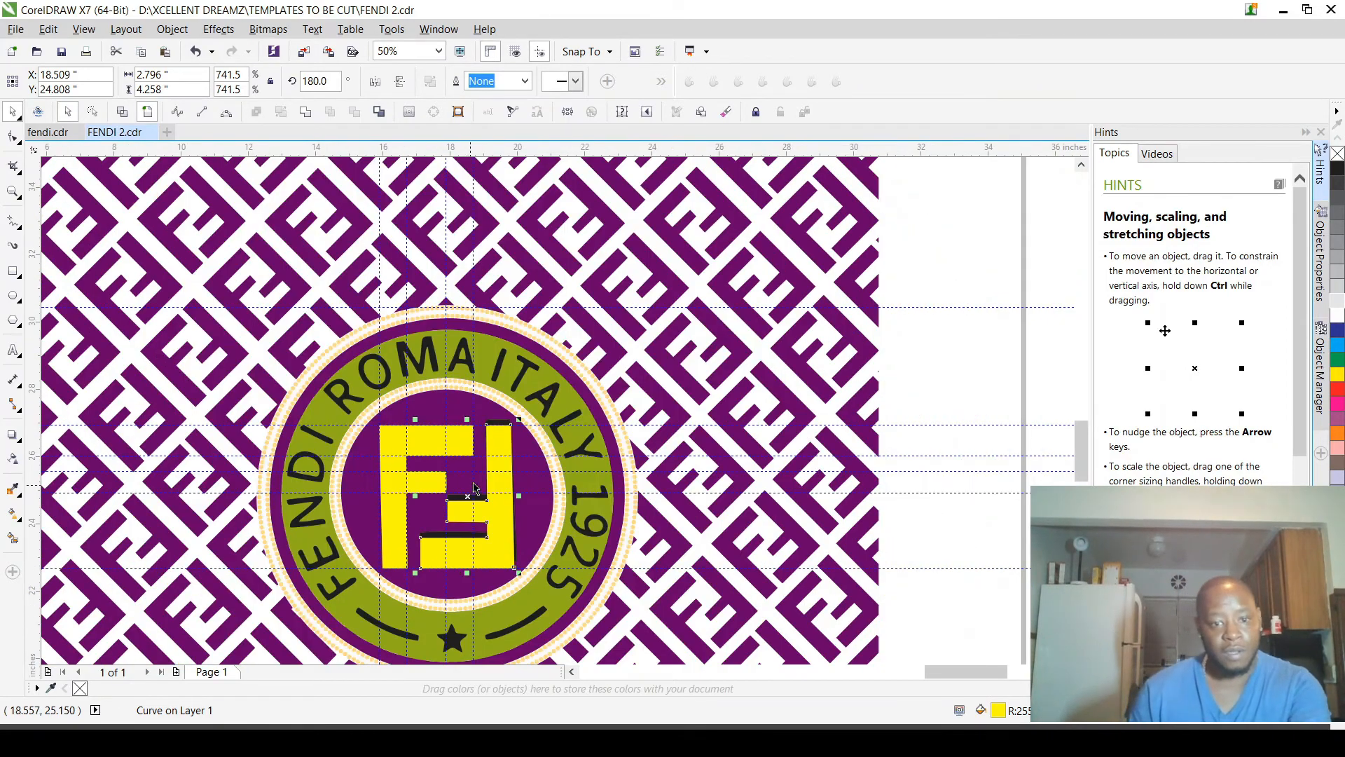
scroll(502, 430, up, 4)
scroll(498, 286, up, 1)
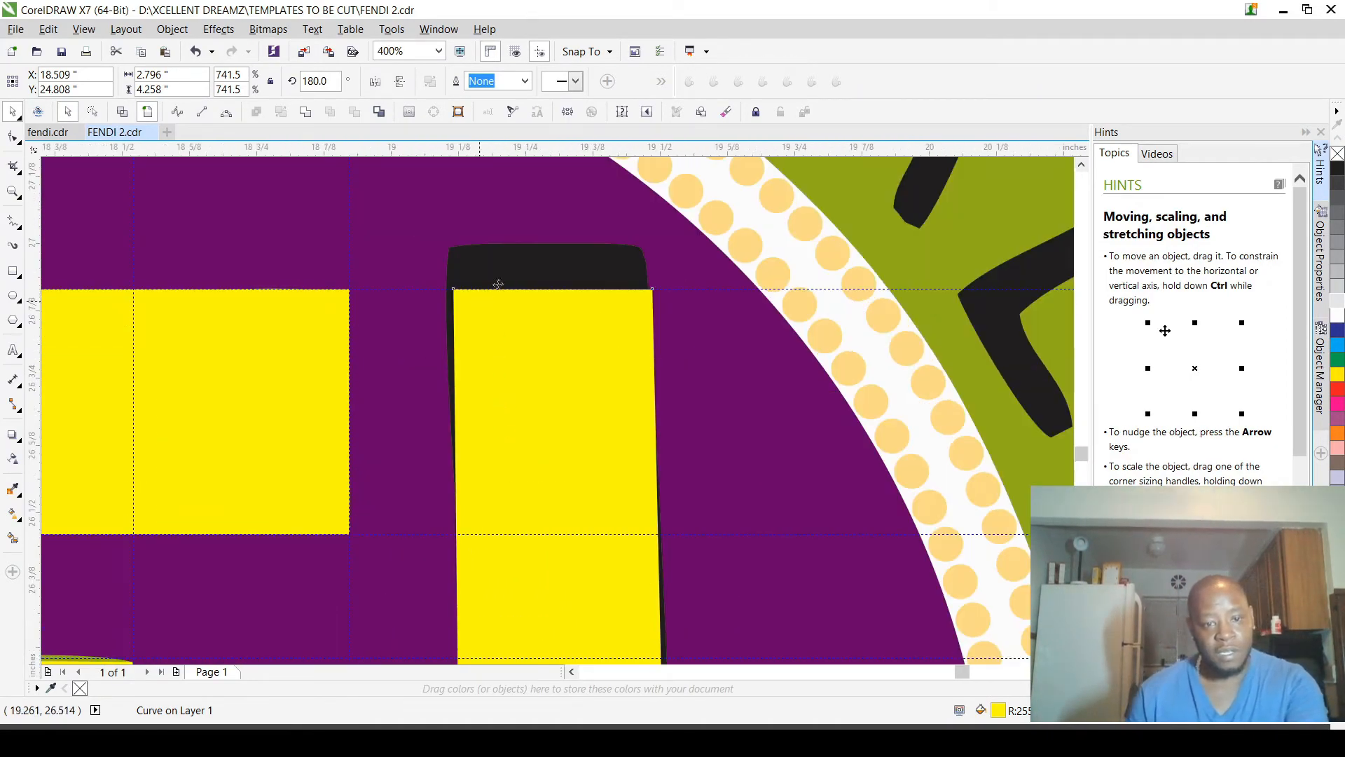
click(524, 242)
scroll(539, 325, down, 2)
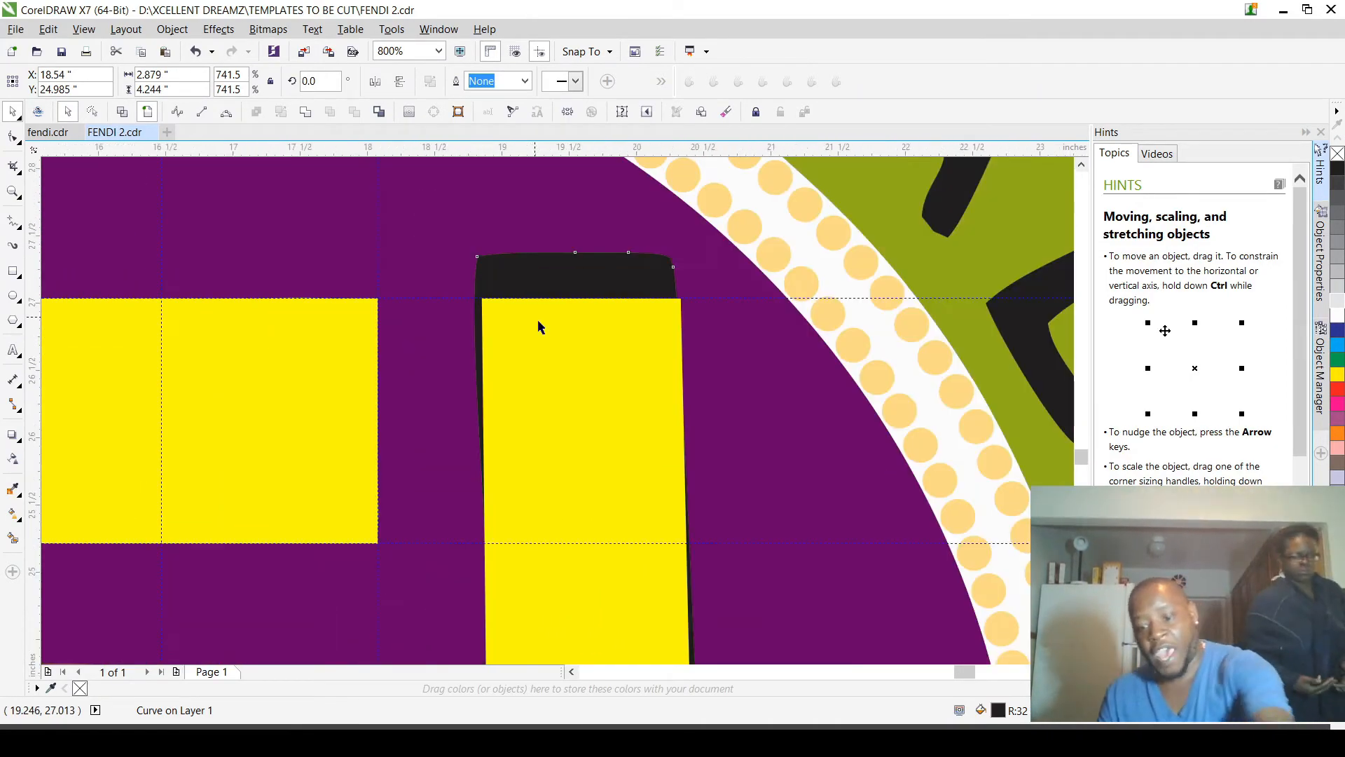
scroll(536, 318, down, 2)
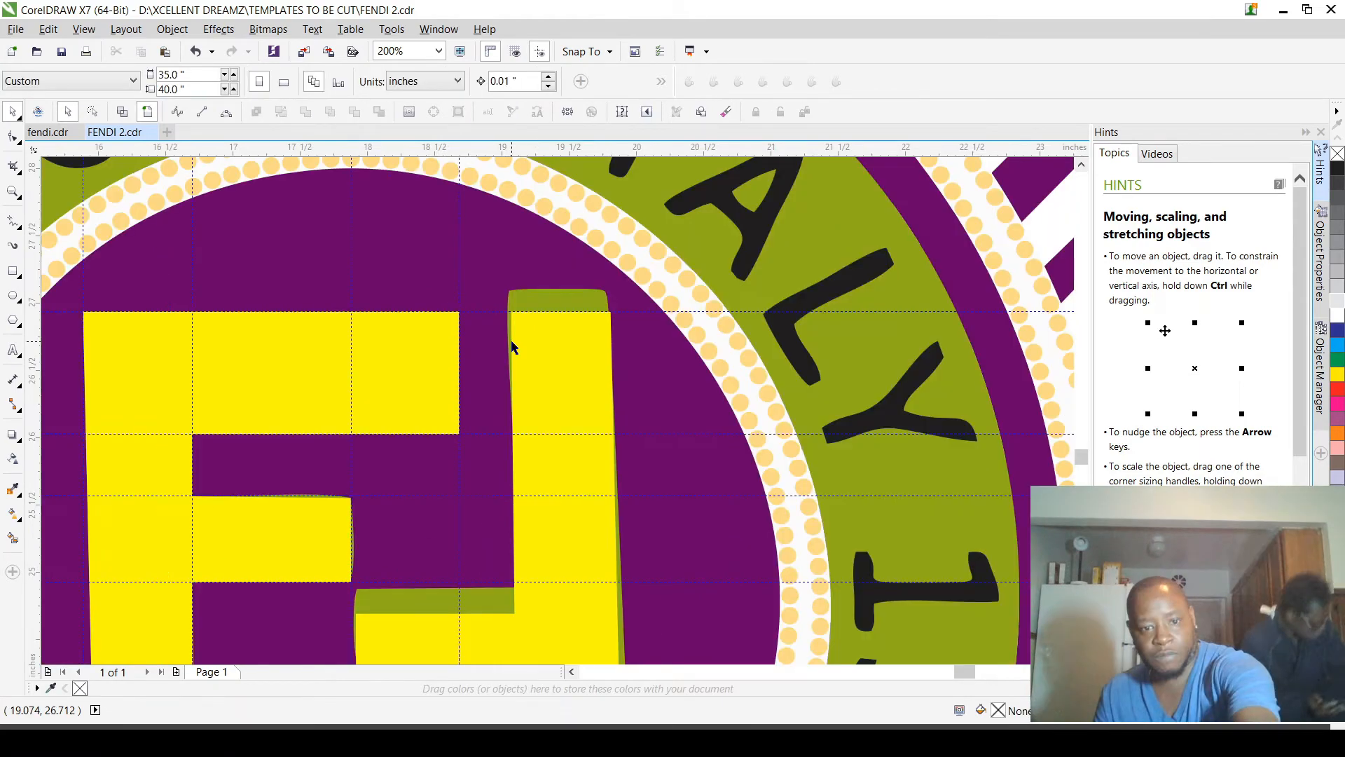
scroll(513, 346, down, 2)
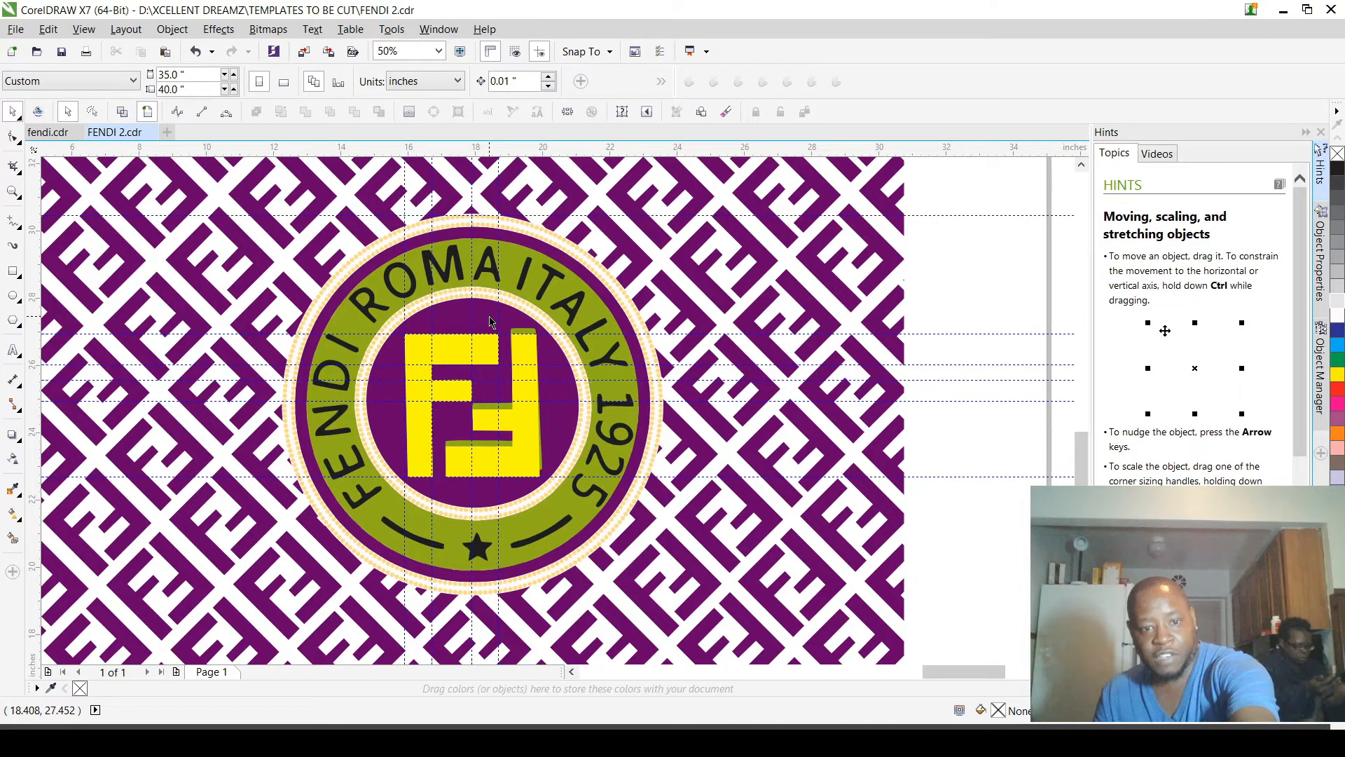
scroll(491, 321, up, 1)
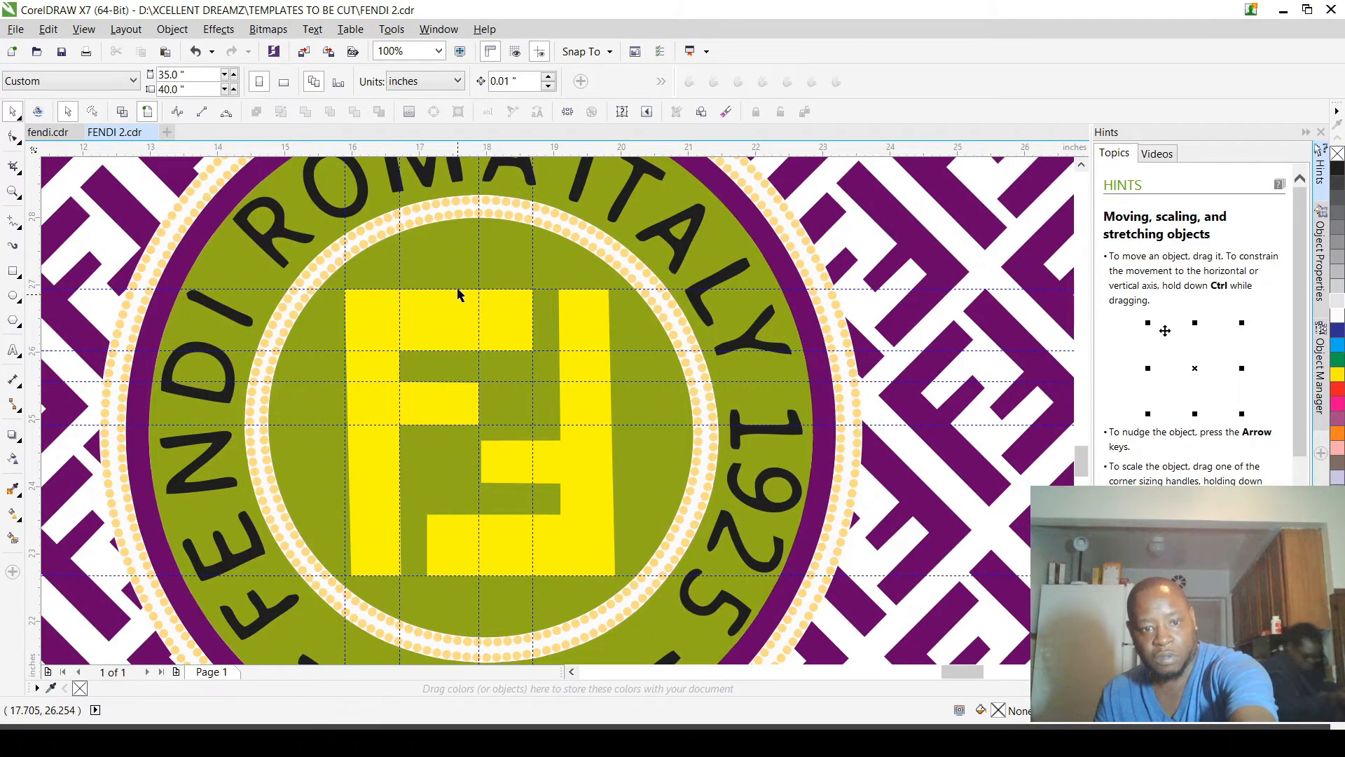
Step: Try sending the left yellow F to the back, behind the logo's other objects
scroll(459, 295, up, 1)
click(468, 309)
scroll(469, 309, up, 1)
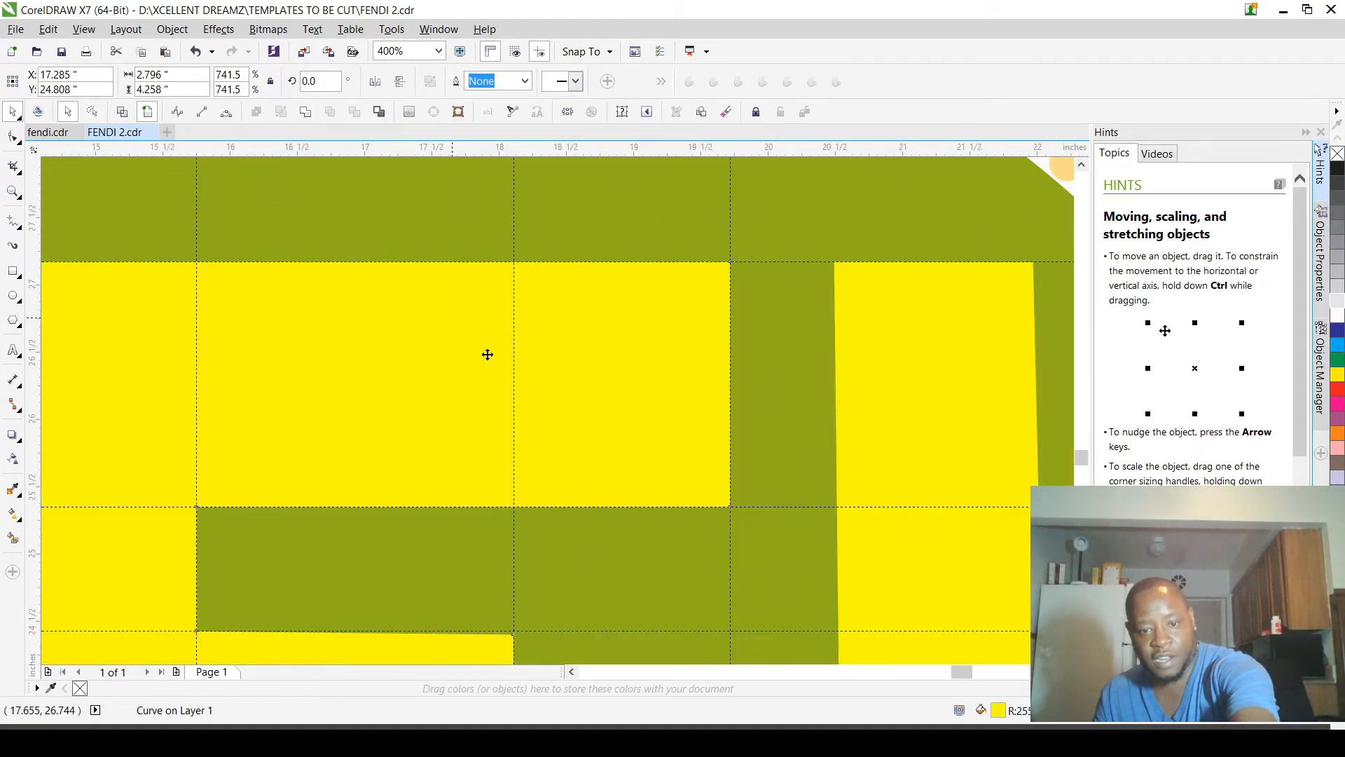
scroll(486, 354, down, 2)
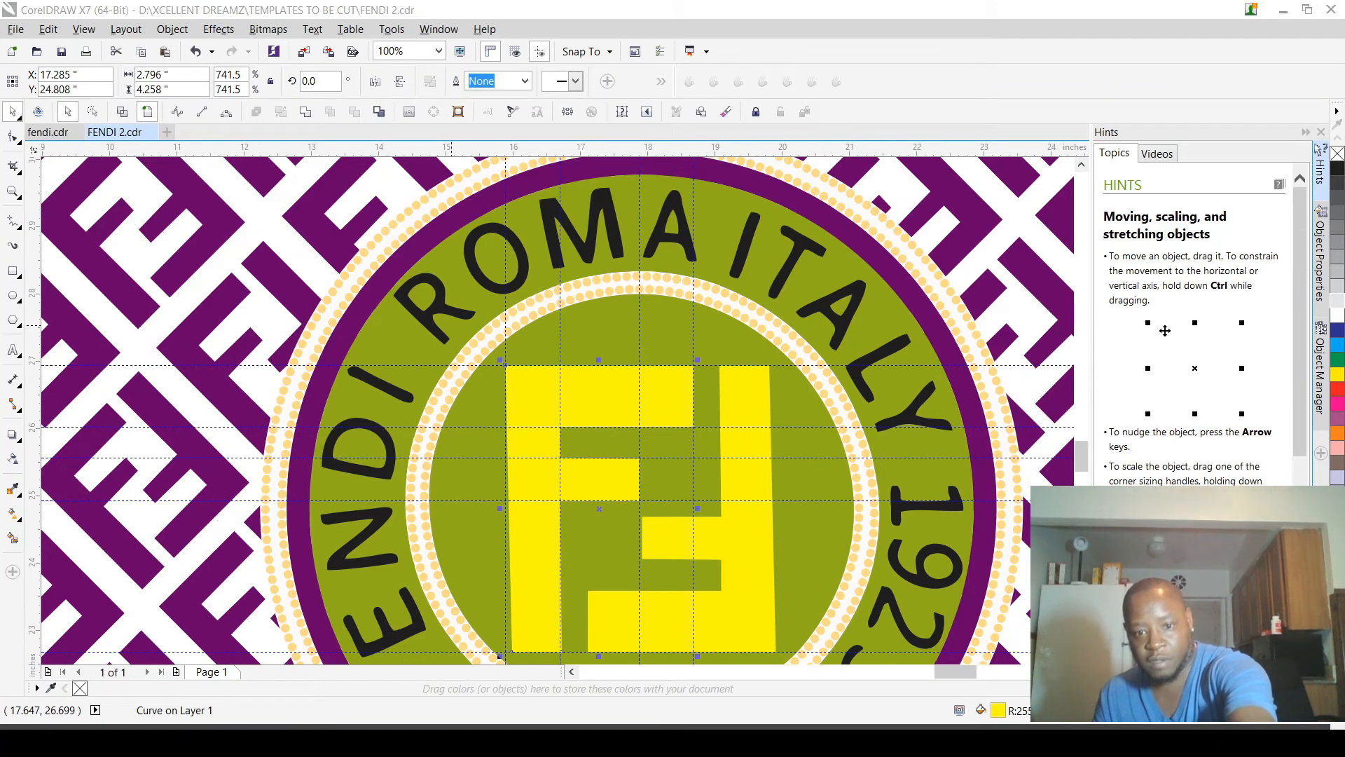
key(shift+Page_Down)
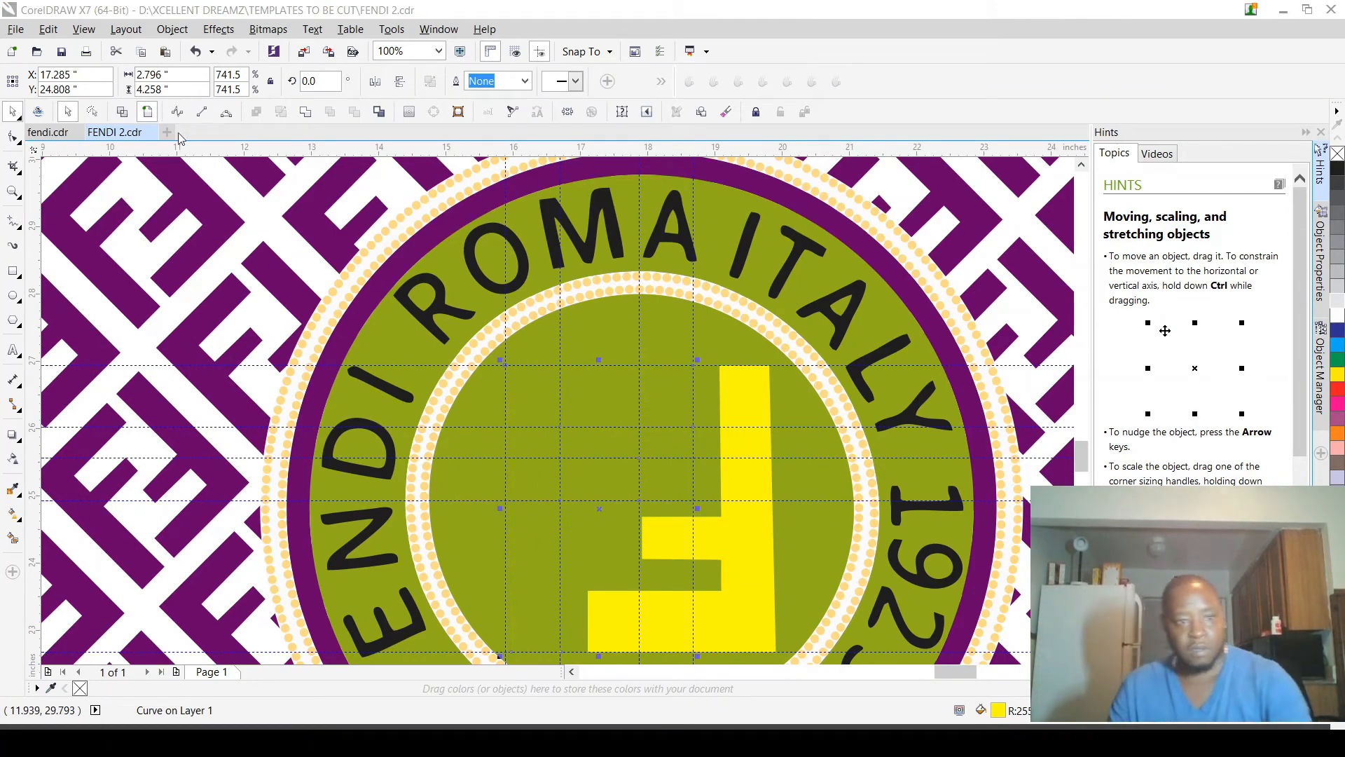
Step: Examine the monogram's outlines in wireframe view and return to the full-colour view with nothing selected
key(shift+F9)
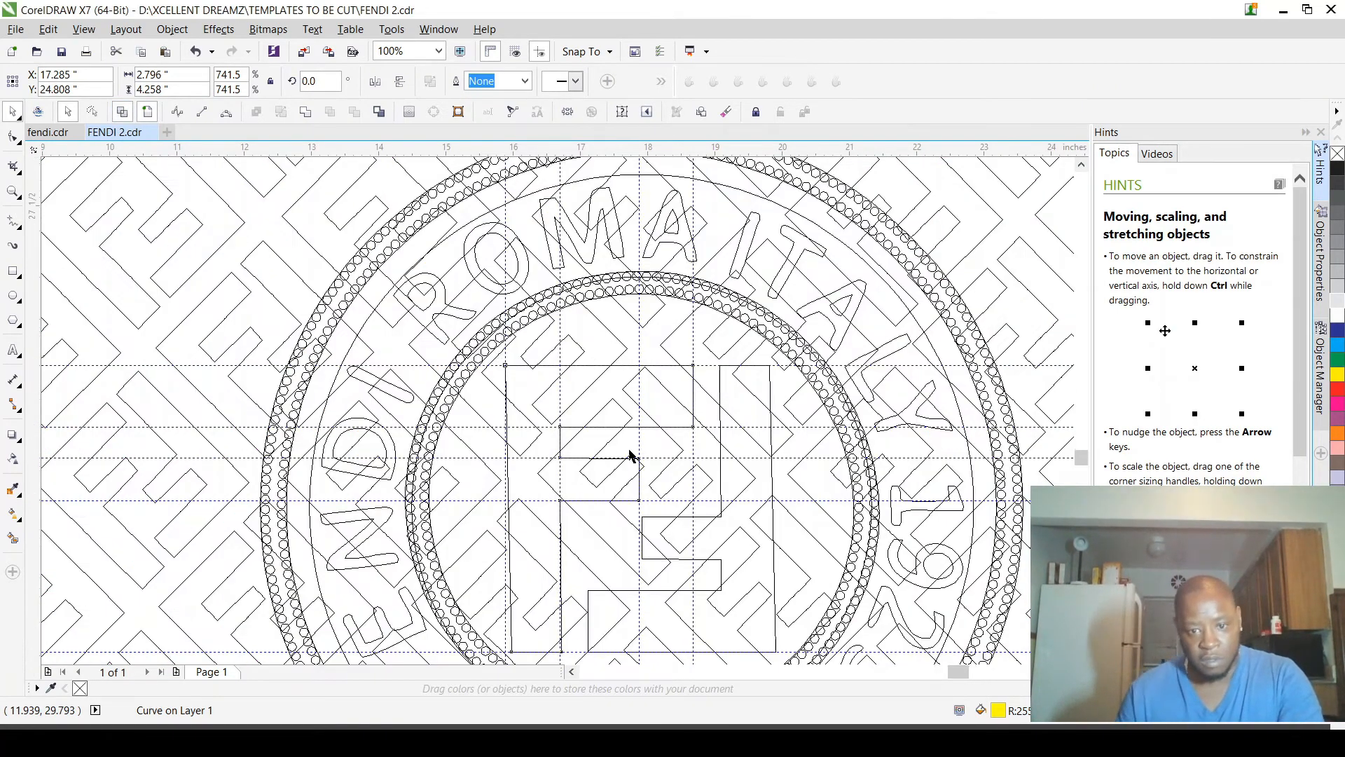
scroll(628, 455, up, 3)
scroll(627, 482, down, 1)
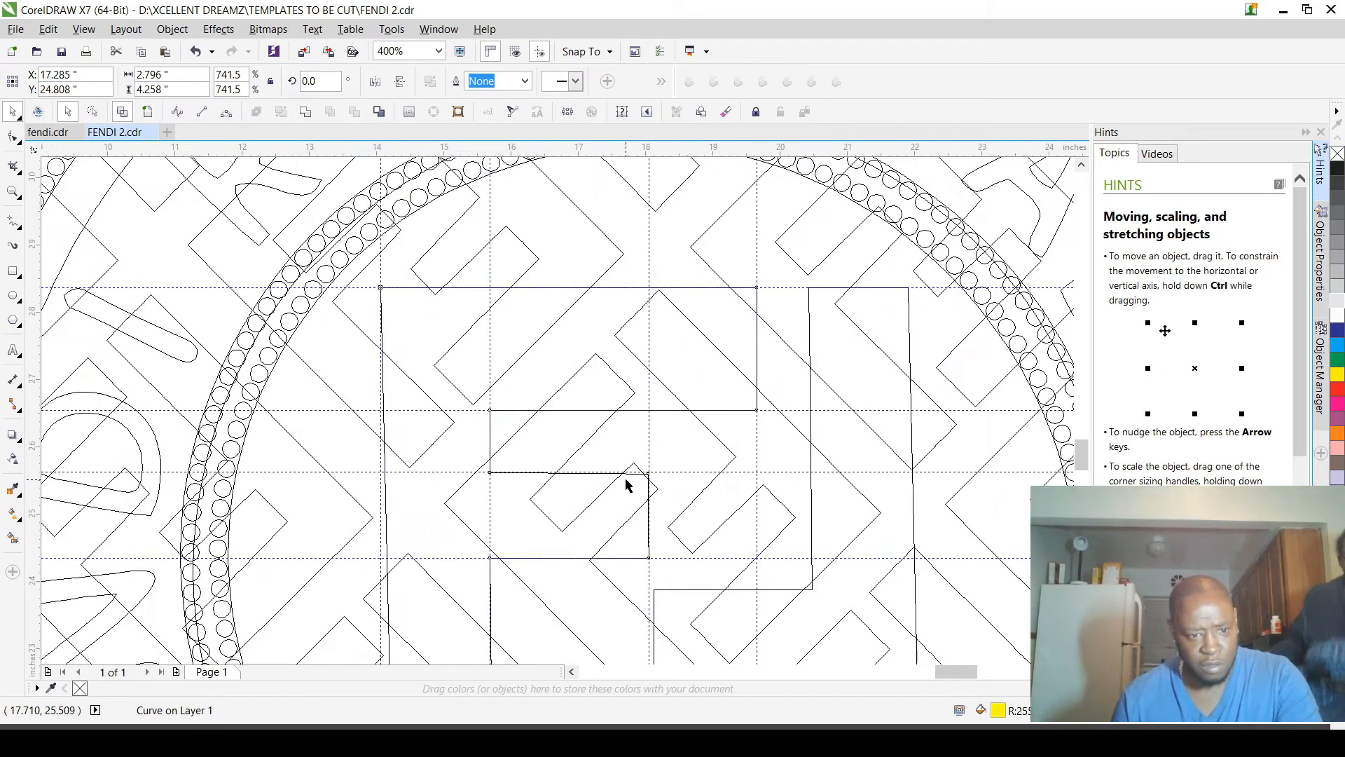
scroll(624, 481, down, 2)
scroll(559, 411, up, 4)
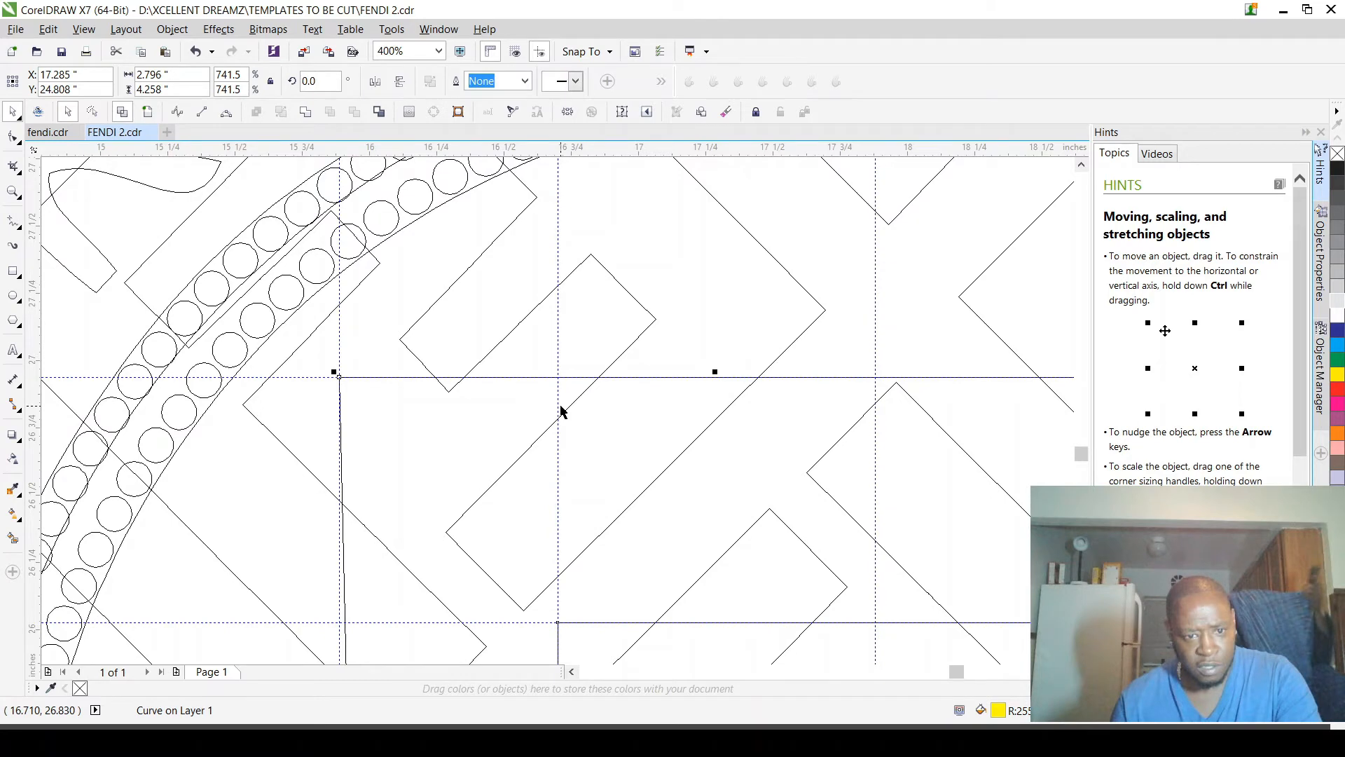
key(shift+F9)
scroll(561, 411, down, 3)
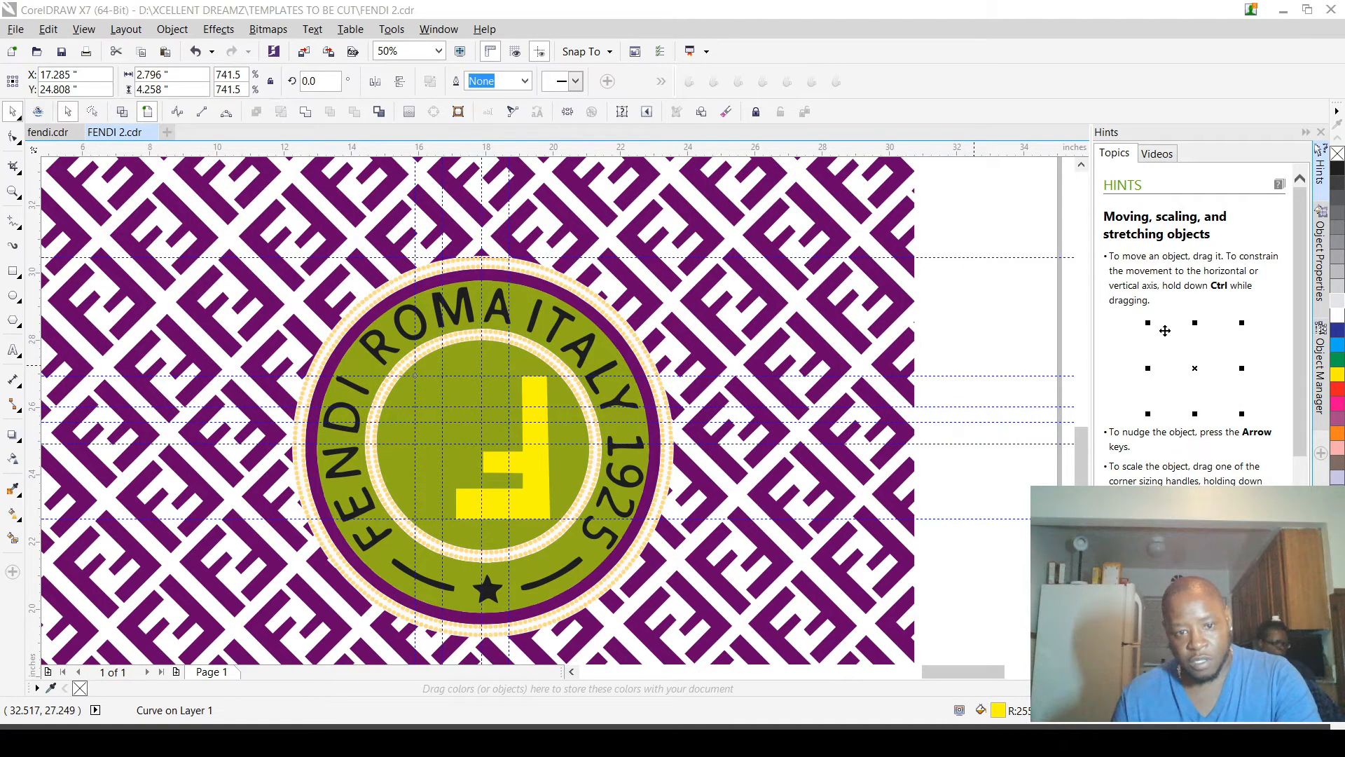
click(941, 388)
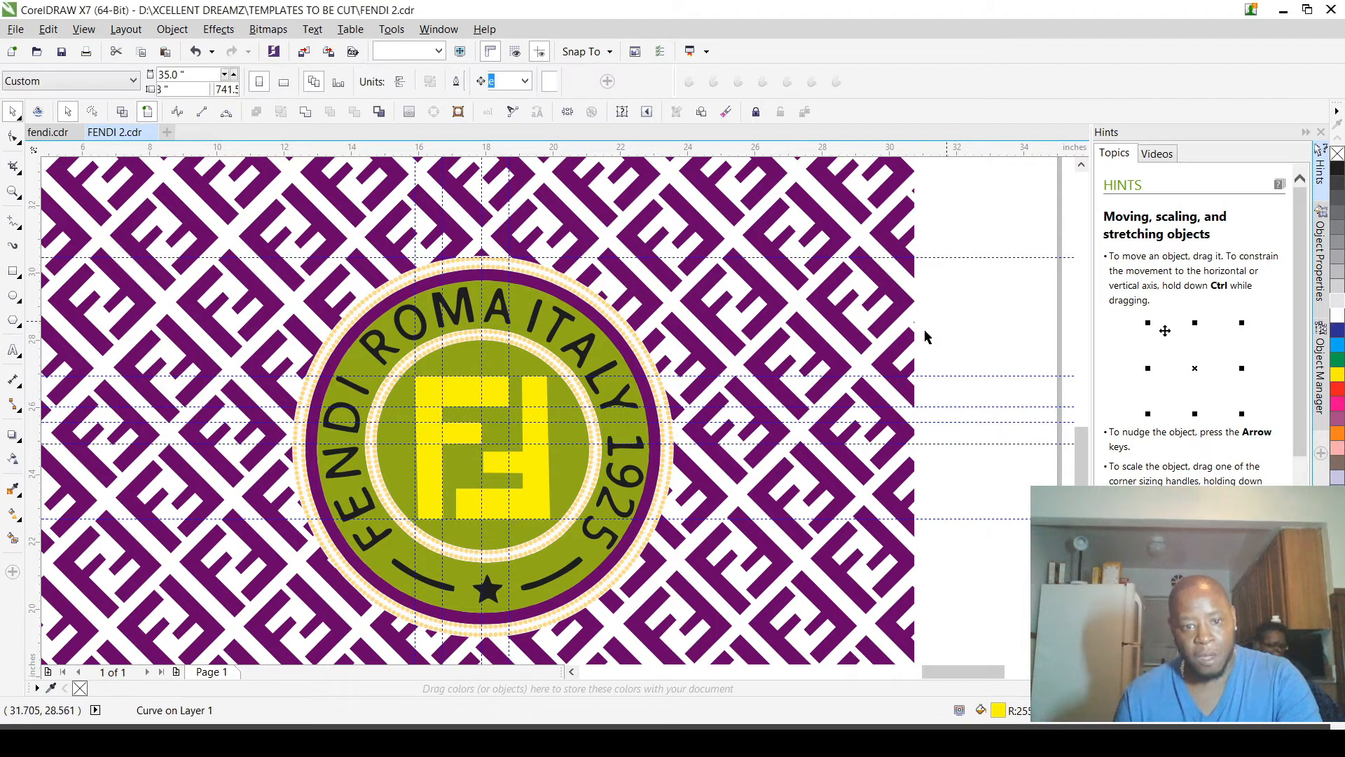
Step: Create a Smart Fill shape around the two Fs inside the inner dotted ring and colour it cyan
scroll(531, 320, up, 2)
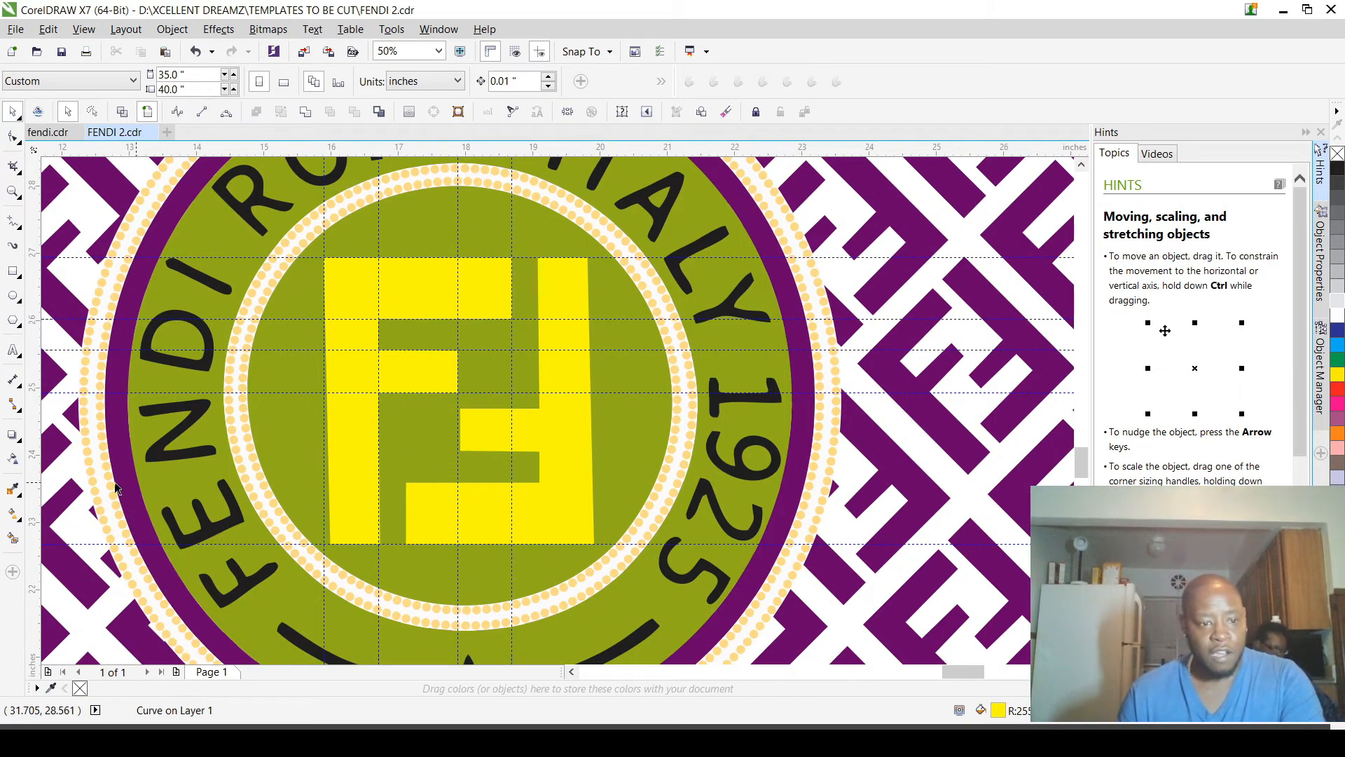
click(12, 538)
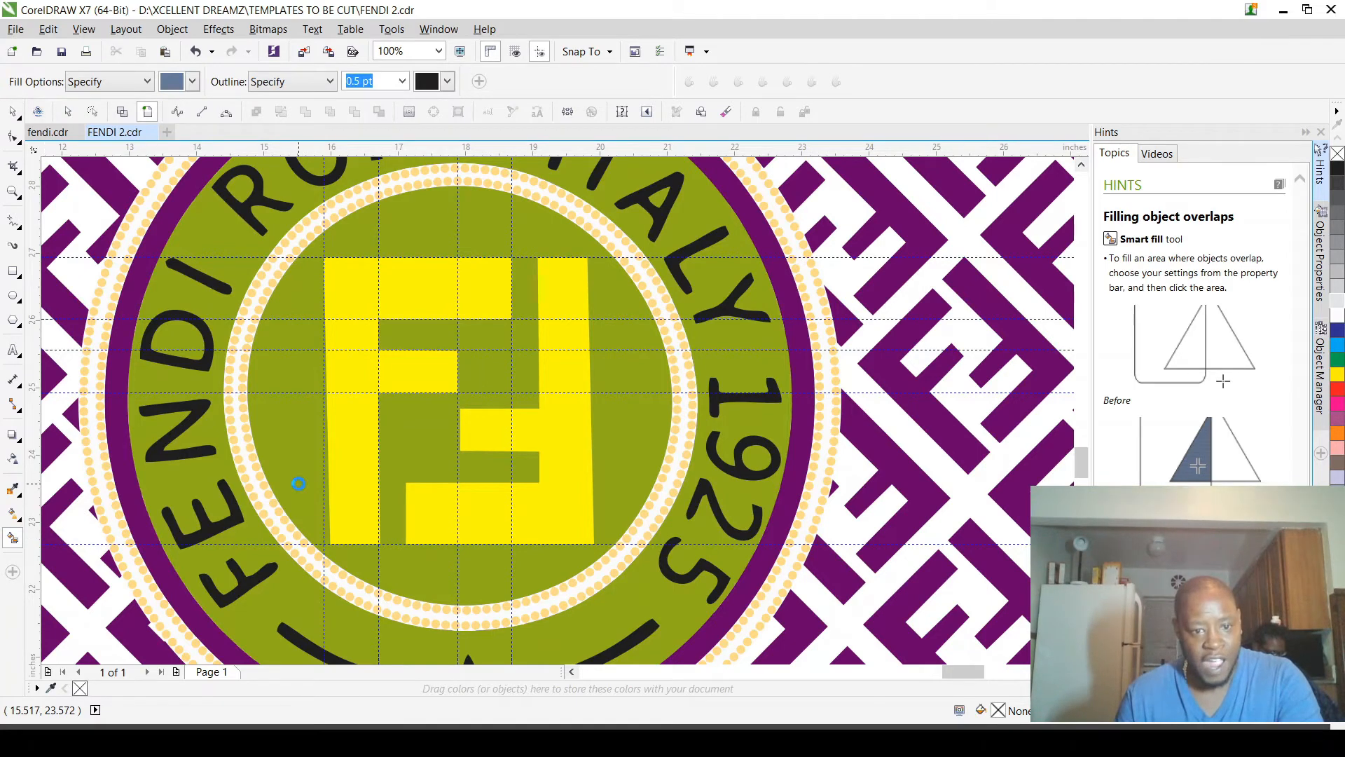
click(308, 471)
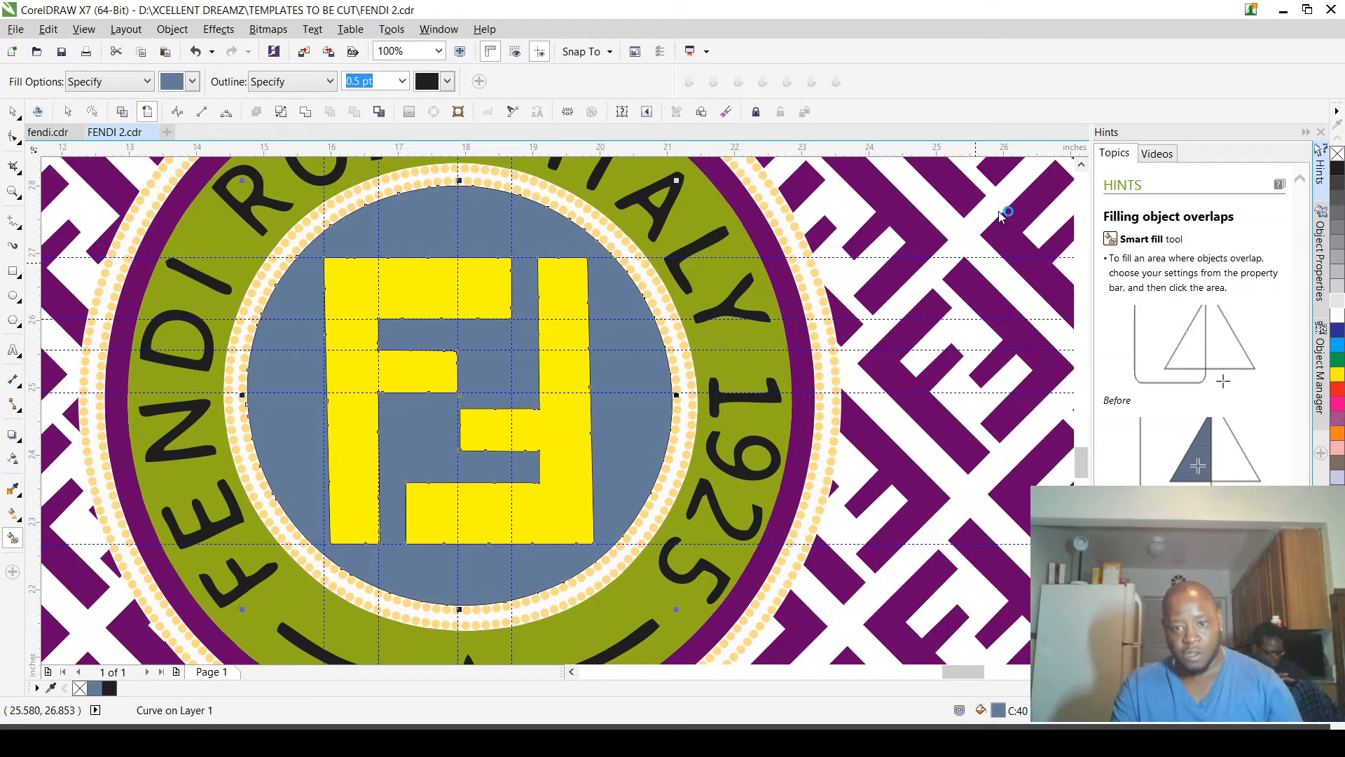
key(space)
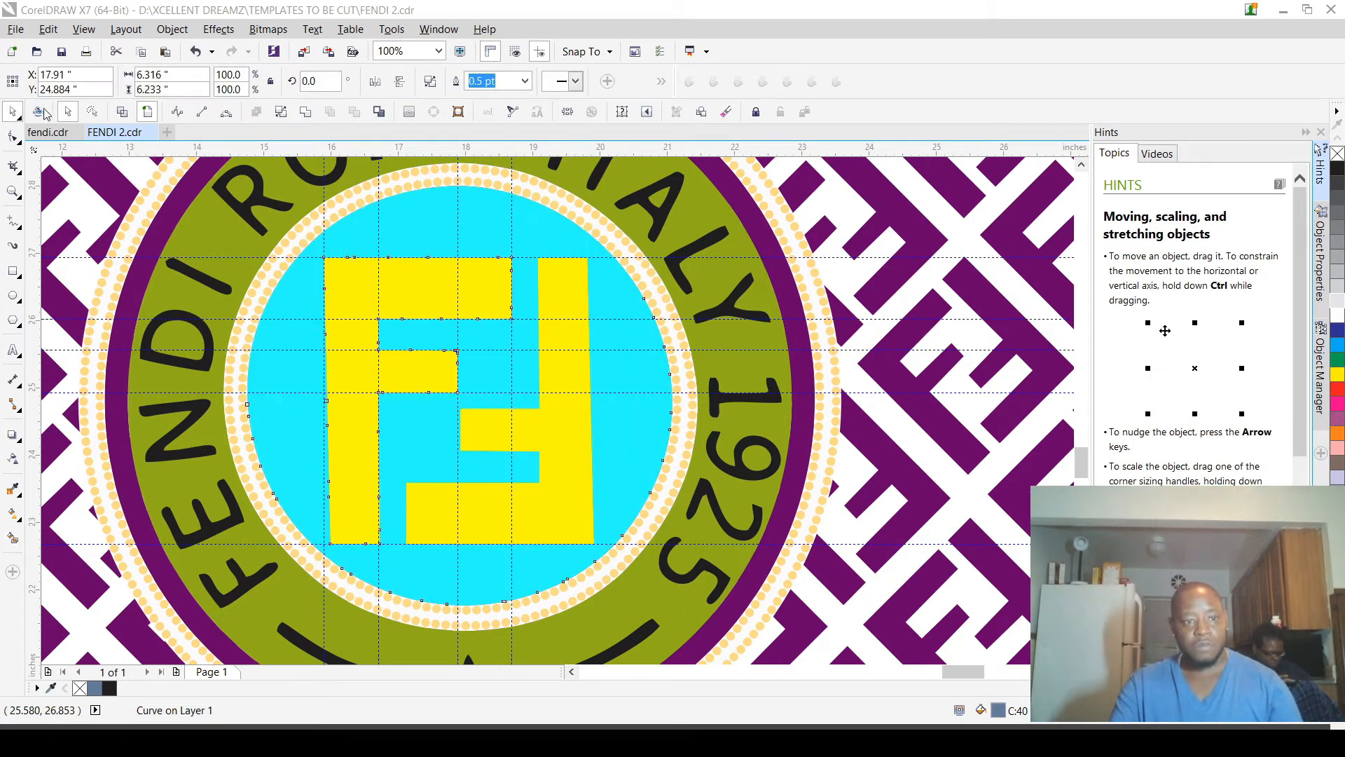
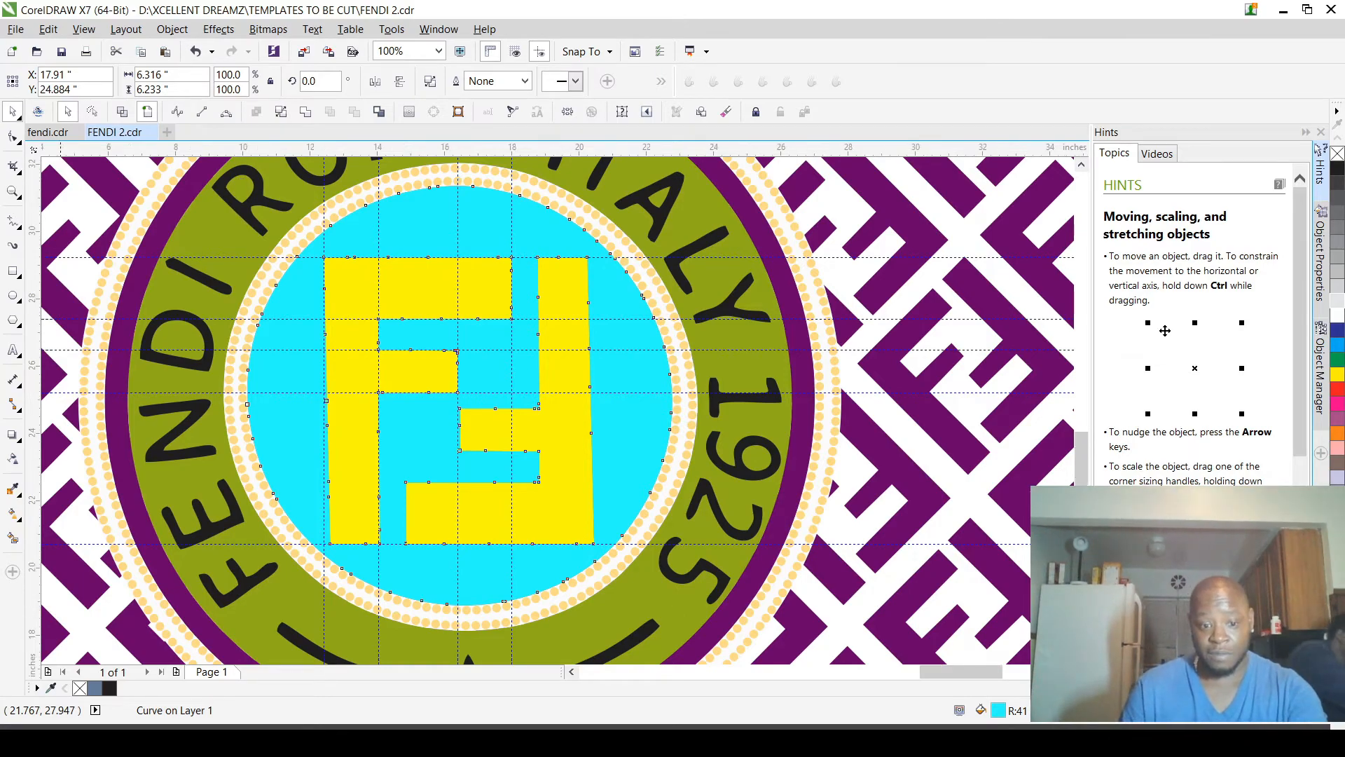
Step: Select the red circular lettering together with the green ring, and cut the lettering's shapes out of the ring
key(F3)
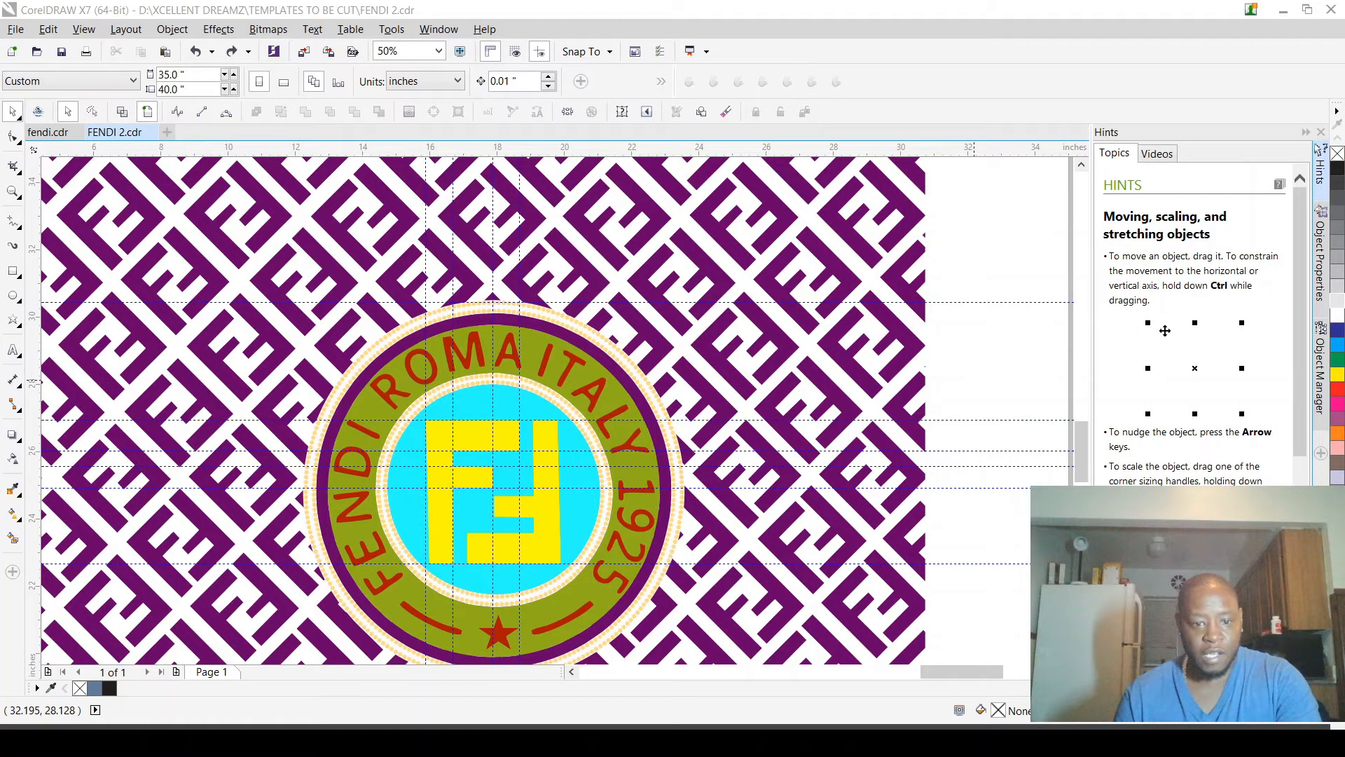
key(F3)
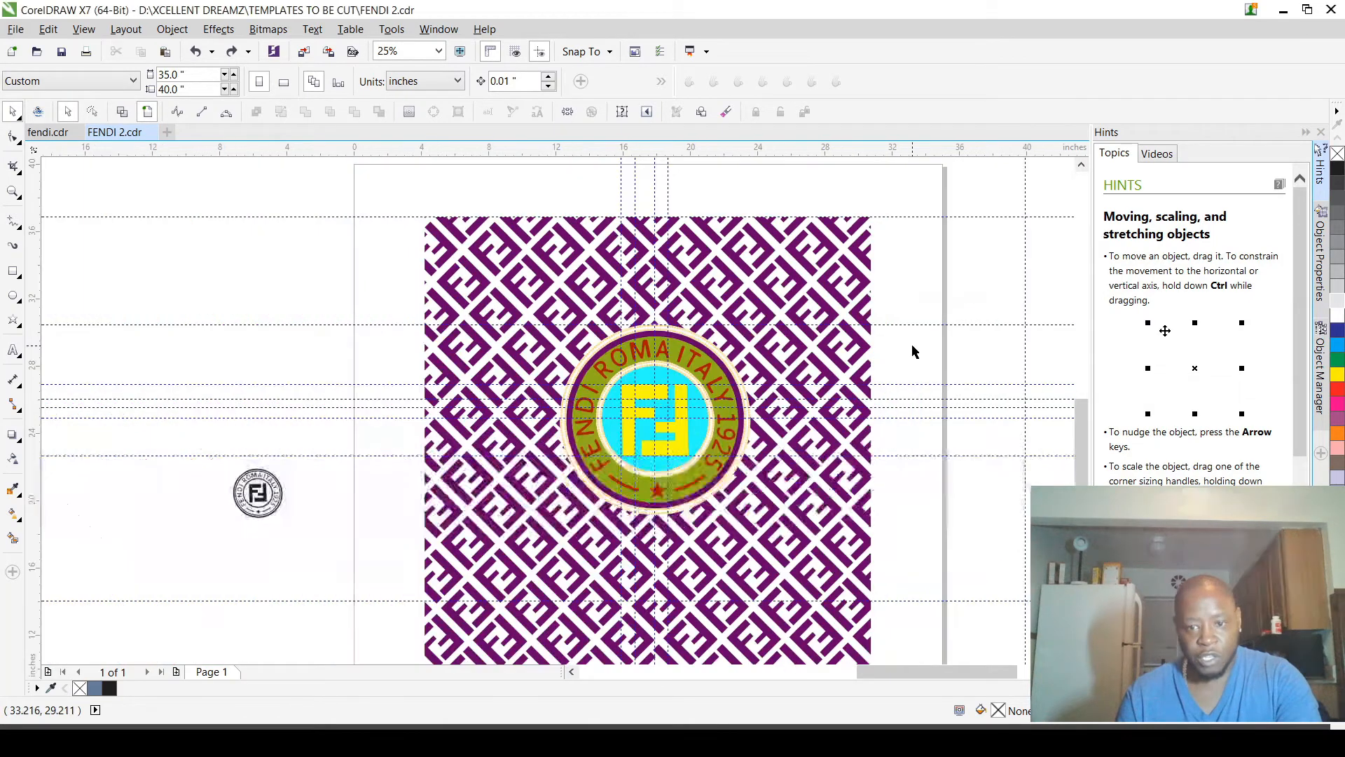
scroll(690, 402, up, 1)
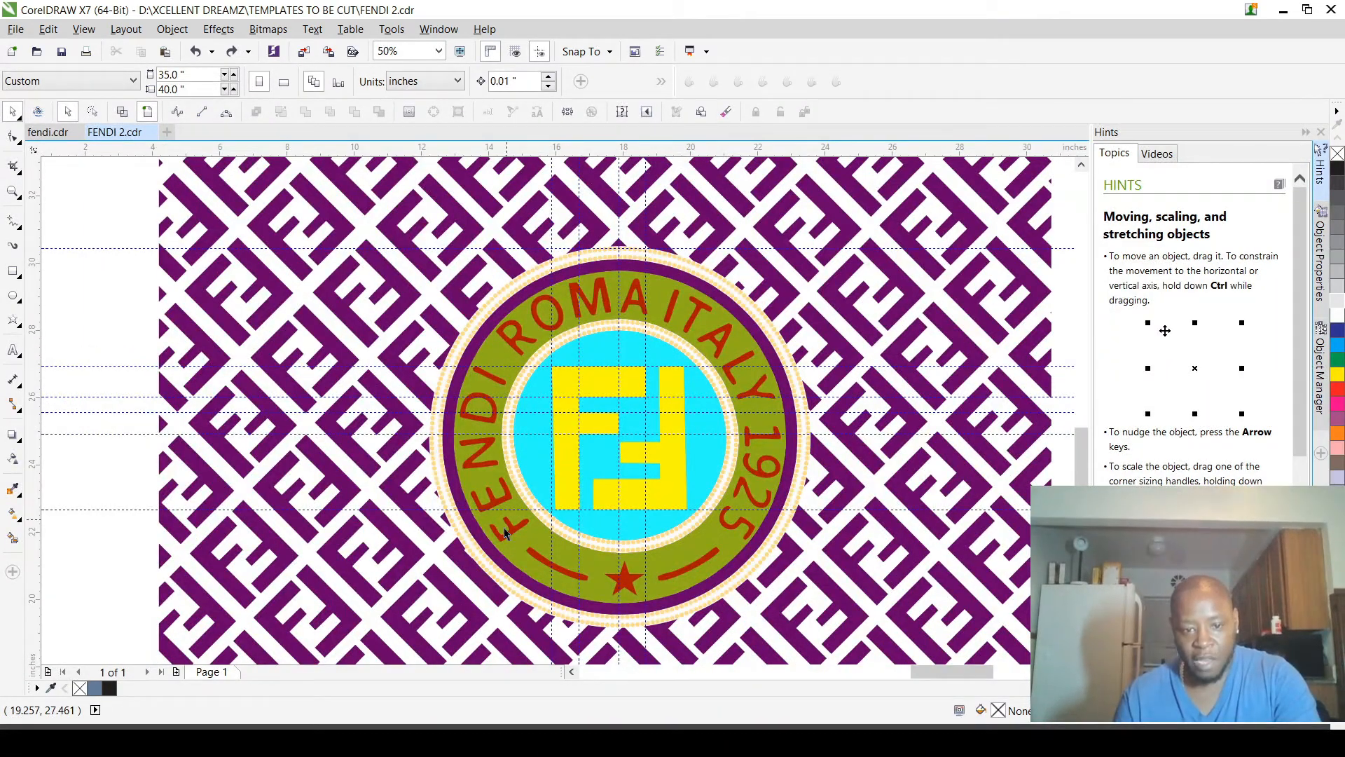
scroll(505, 533, up, 2)
click(559, 486)
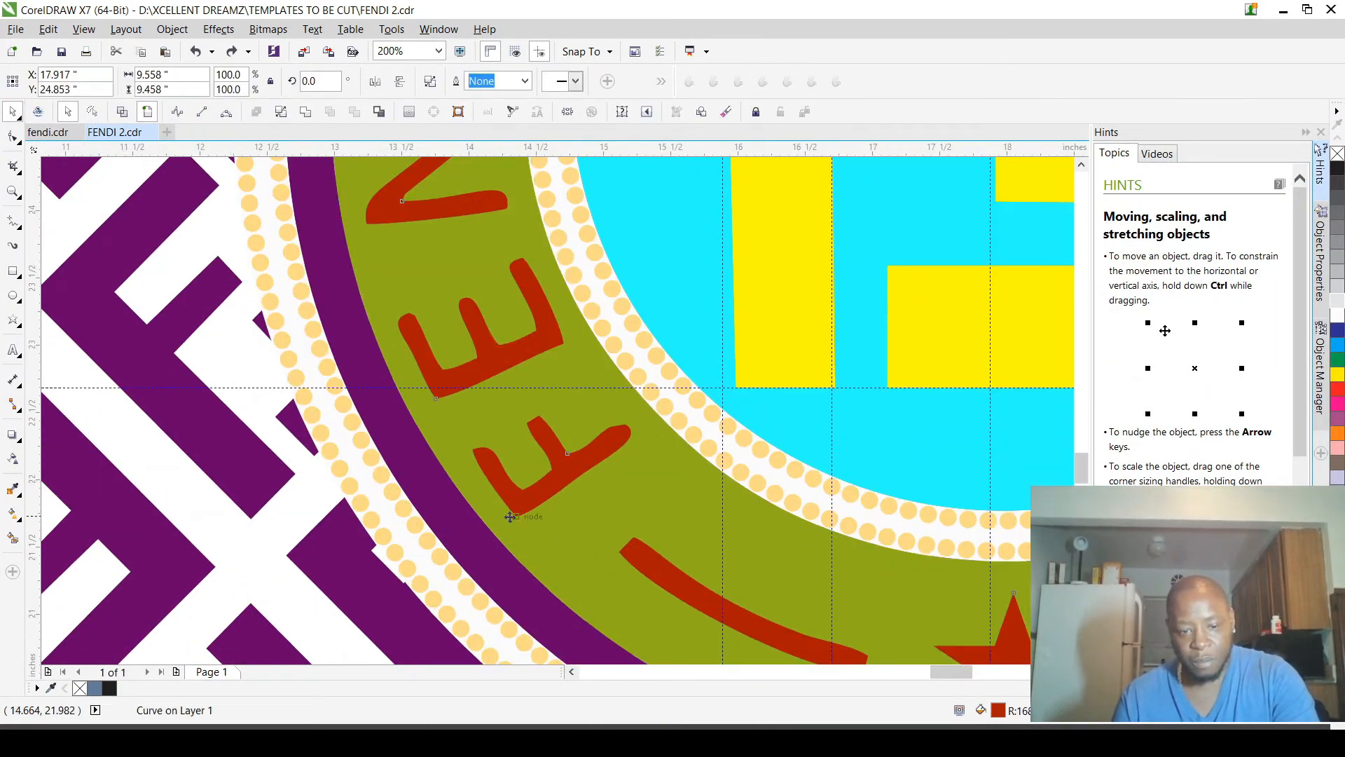
scroll(559, 484, down, 3)
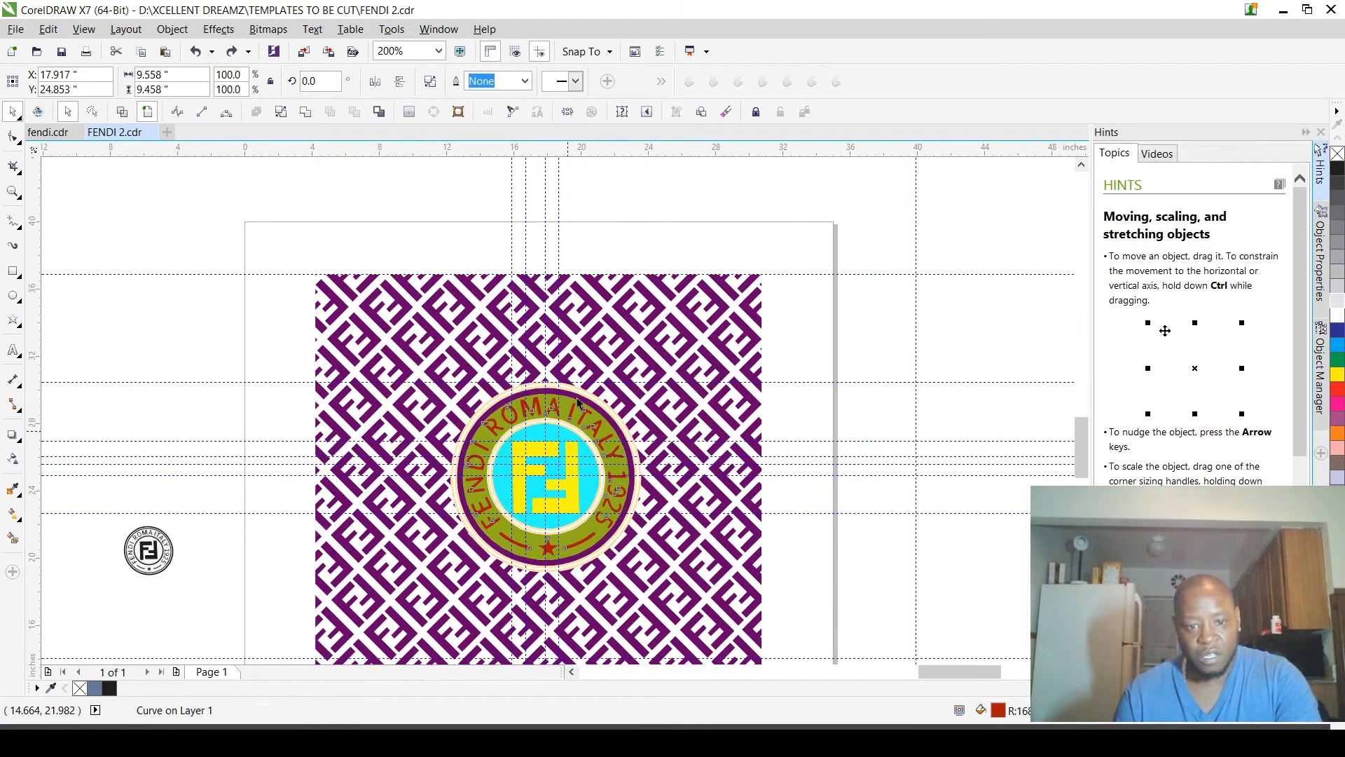
scroll(562, 448, up, 1)
scroll(559, 382, up, 1)
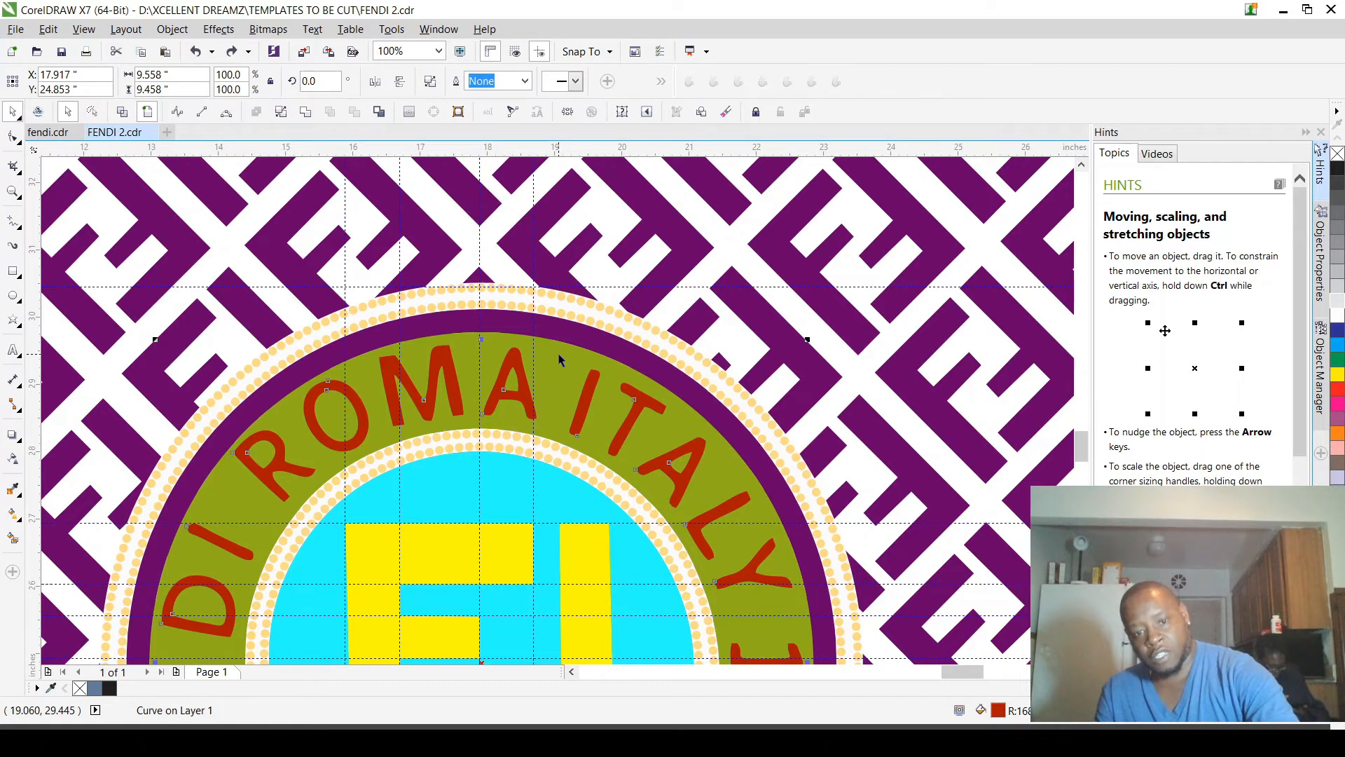
shift+click(559, 360)
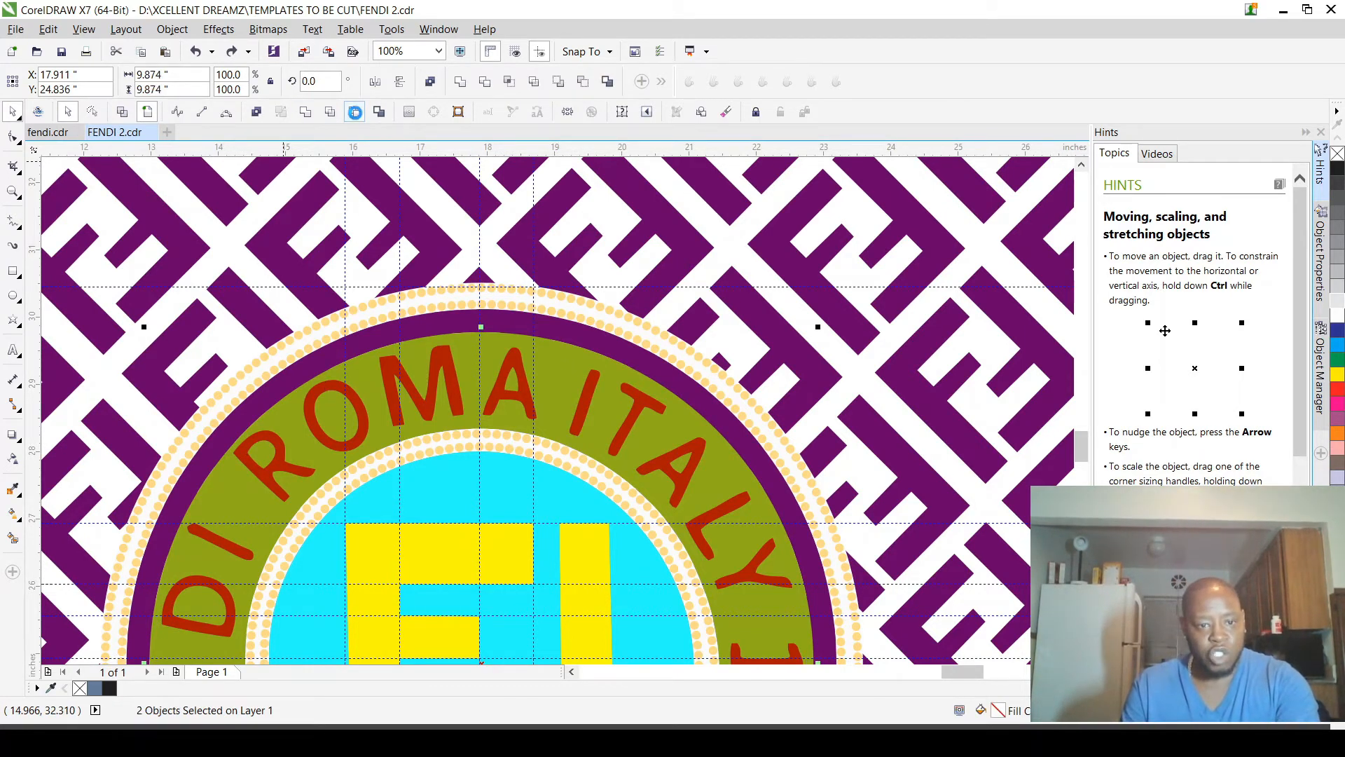
scroll(559, 345, down, 1)
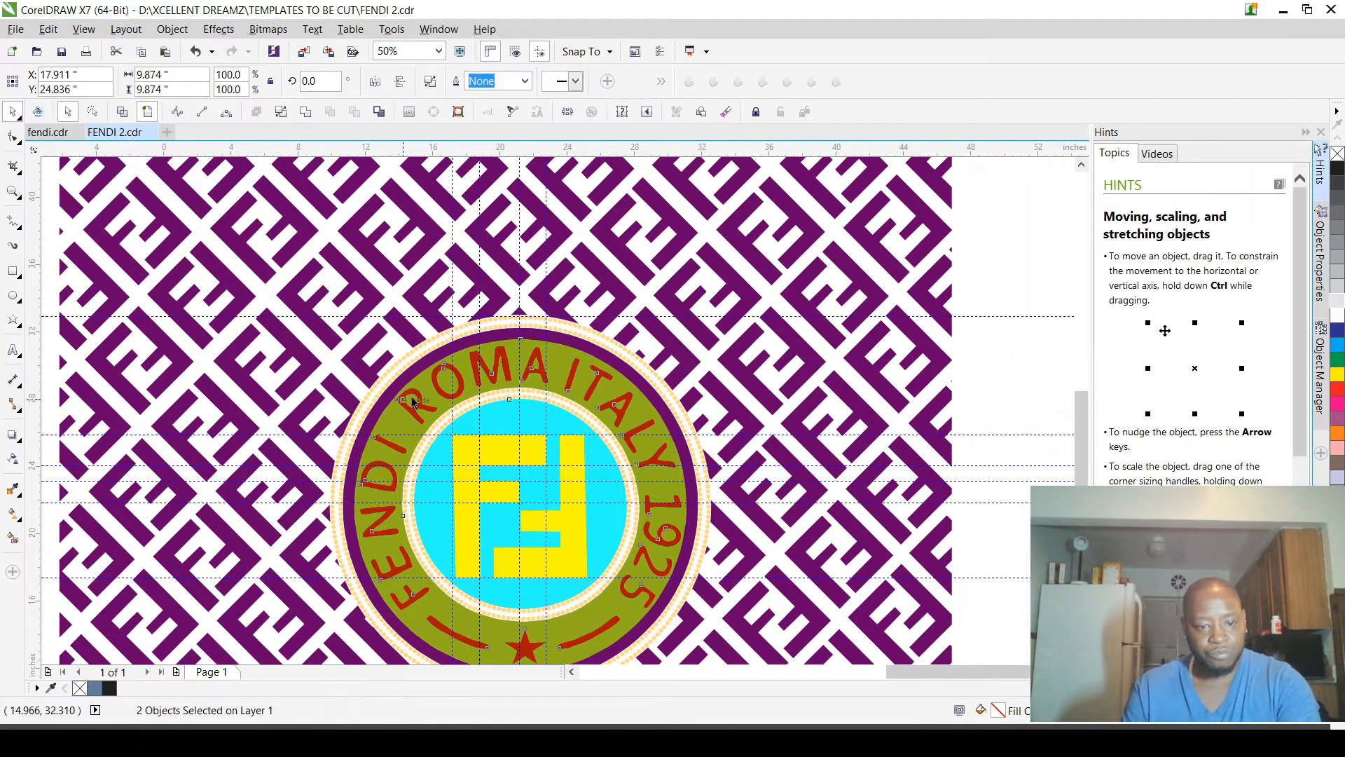
Step: Move the red lettering aside to check the letter cutouts in the green ring, and undo the test
scroll(412, 401, down, 1)
click(190, 379)
scroll(478, 415, up, 1)
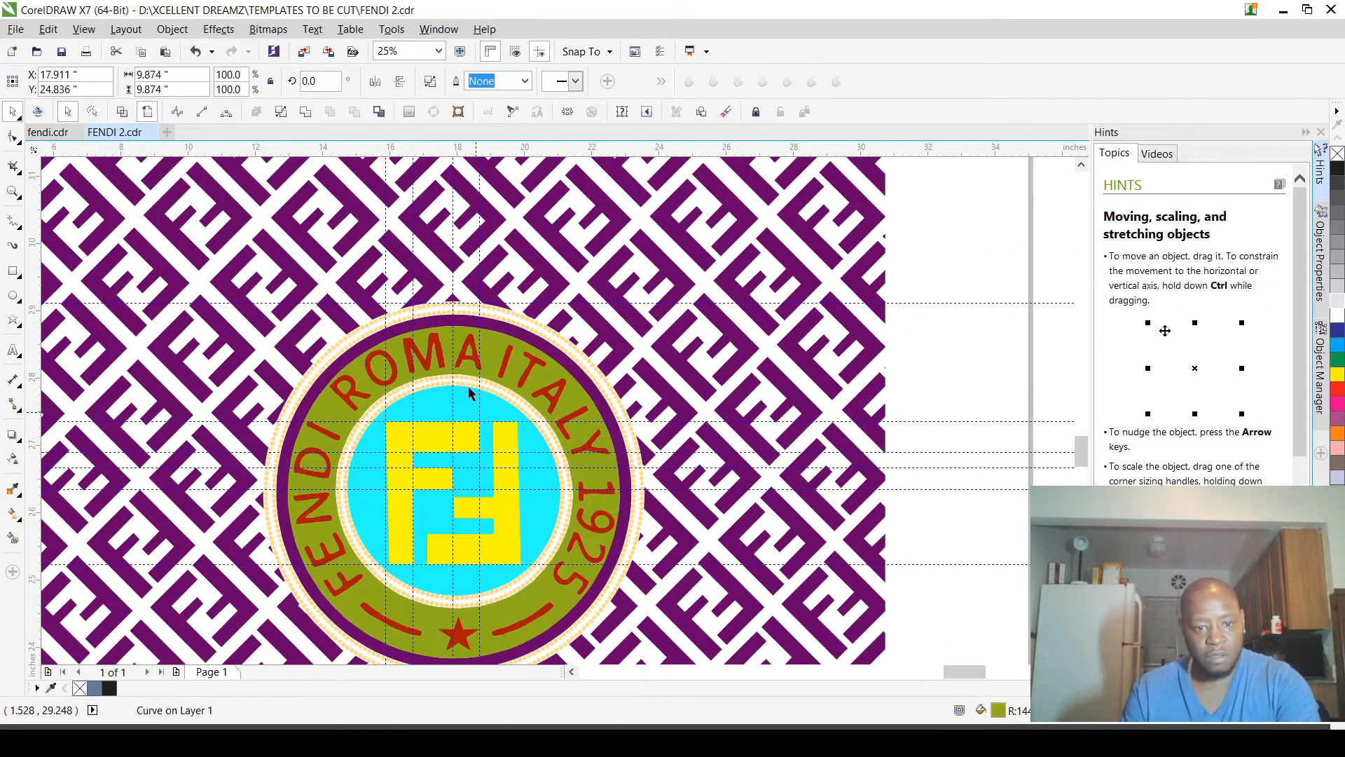
scroll(470, 387, up, 2)
click(426, 429)
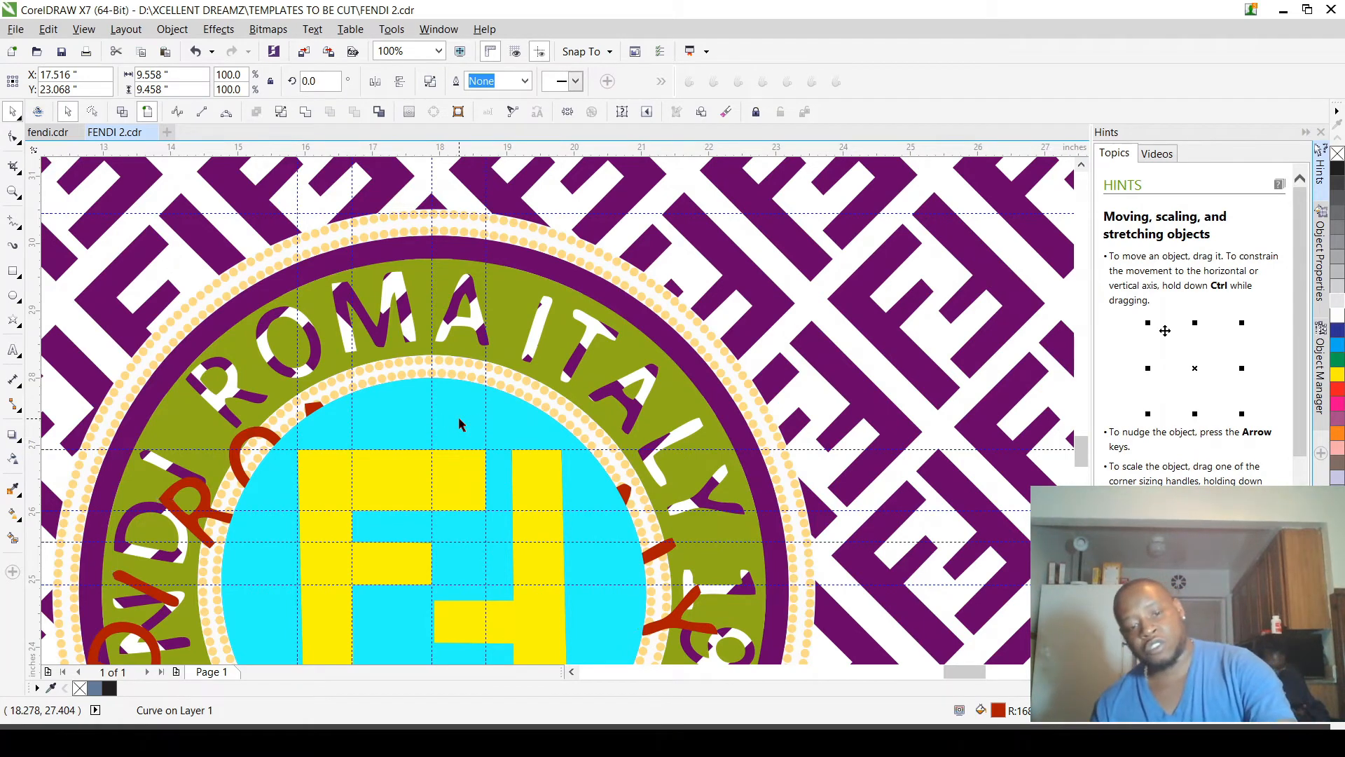
key(ctrl+z)
key(ctrl+z)
scroll(550, 298, down, 1)
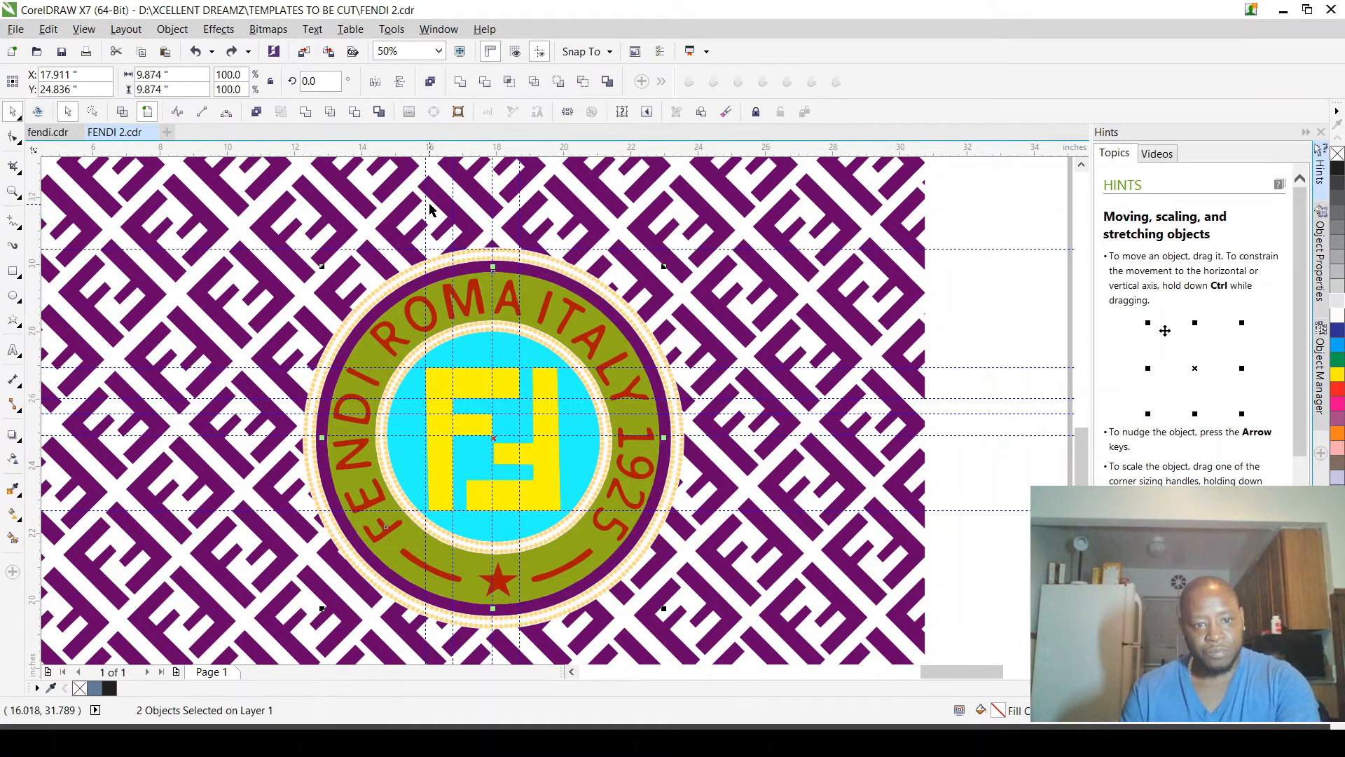
Step: Move the purple ring down to check it against the green ring, and restore its position
scroll(429, 209, up, 2)
click(495, 463)
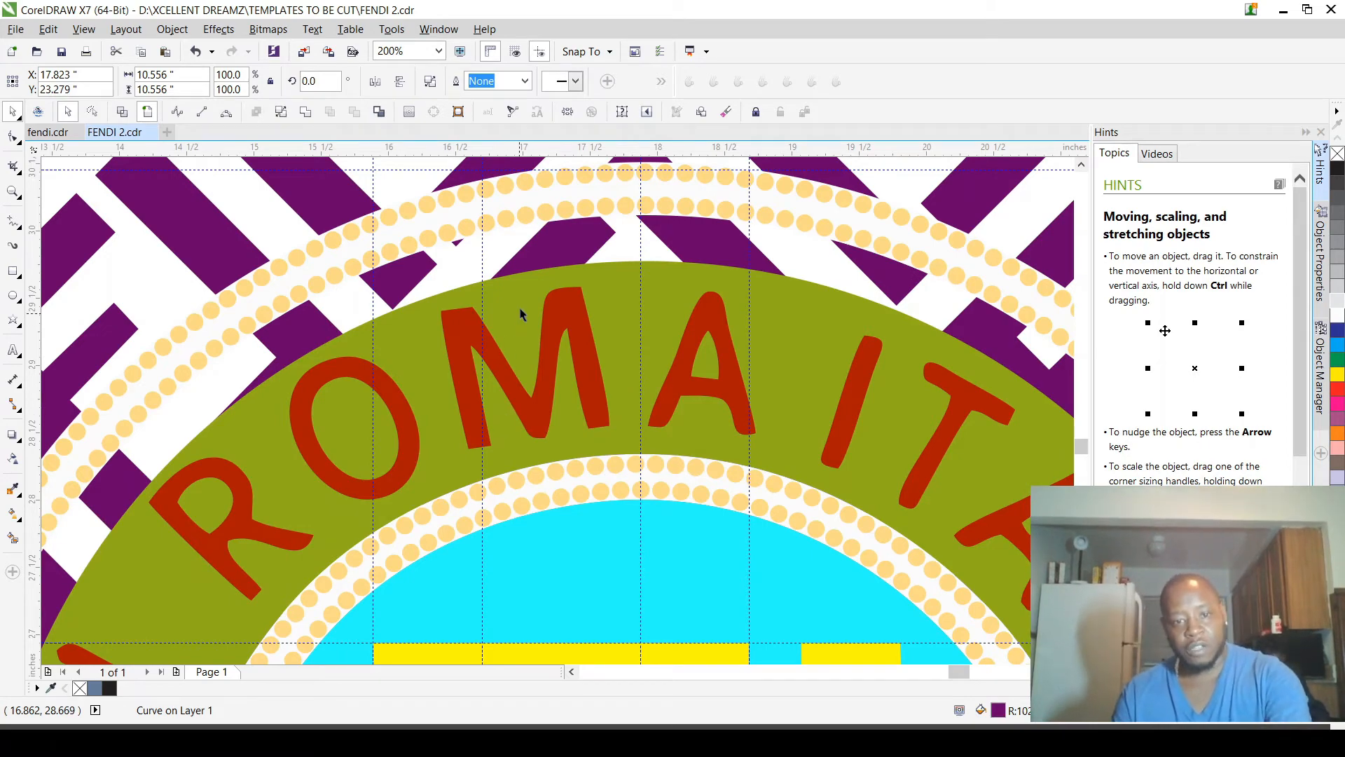
scroll(520, 319, down, 3)
scroll(574, 303, up, 1)
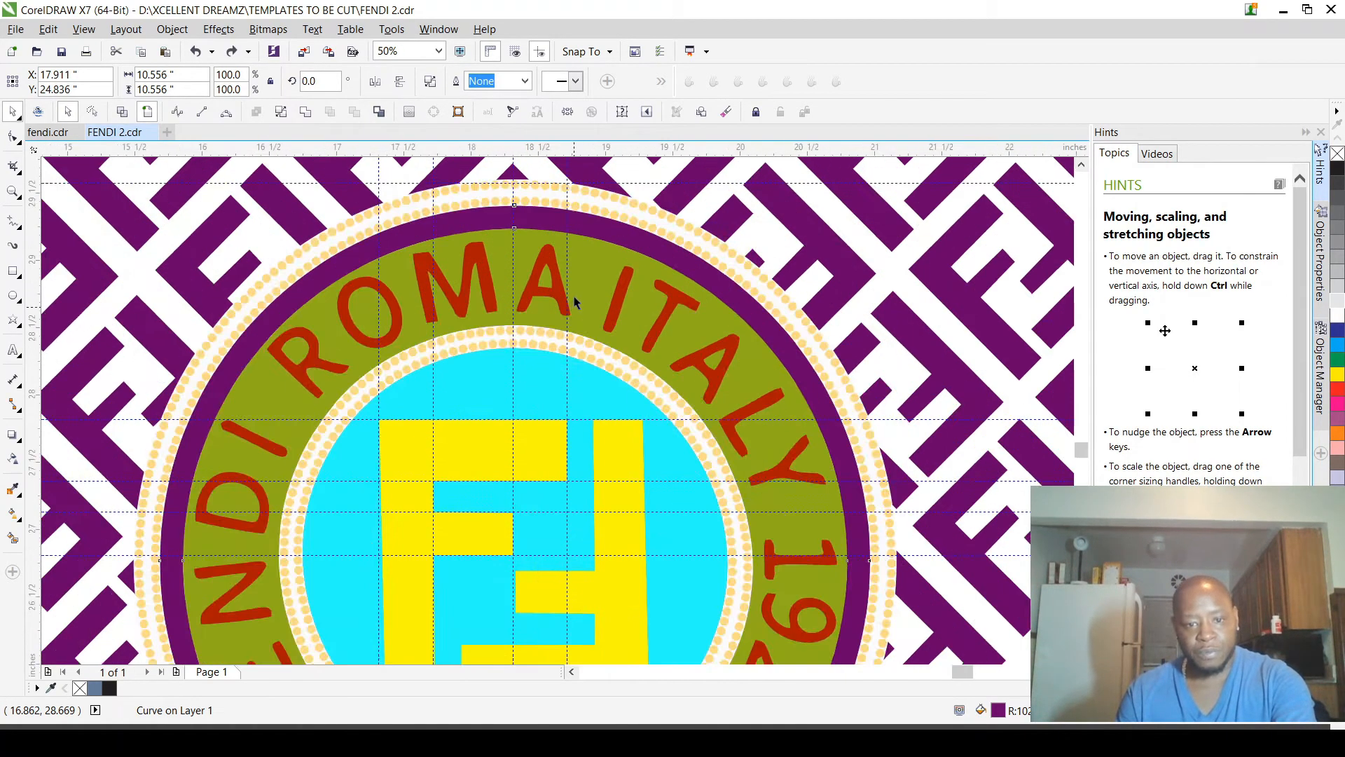
Step: Group the purple ring, green ring, cyan circle, both yellow F shapes and the red lettering with its star
scroll(575, 303, up, 2)
click(606, 267)
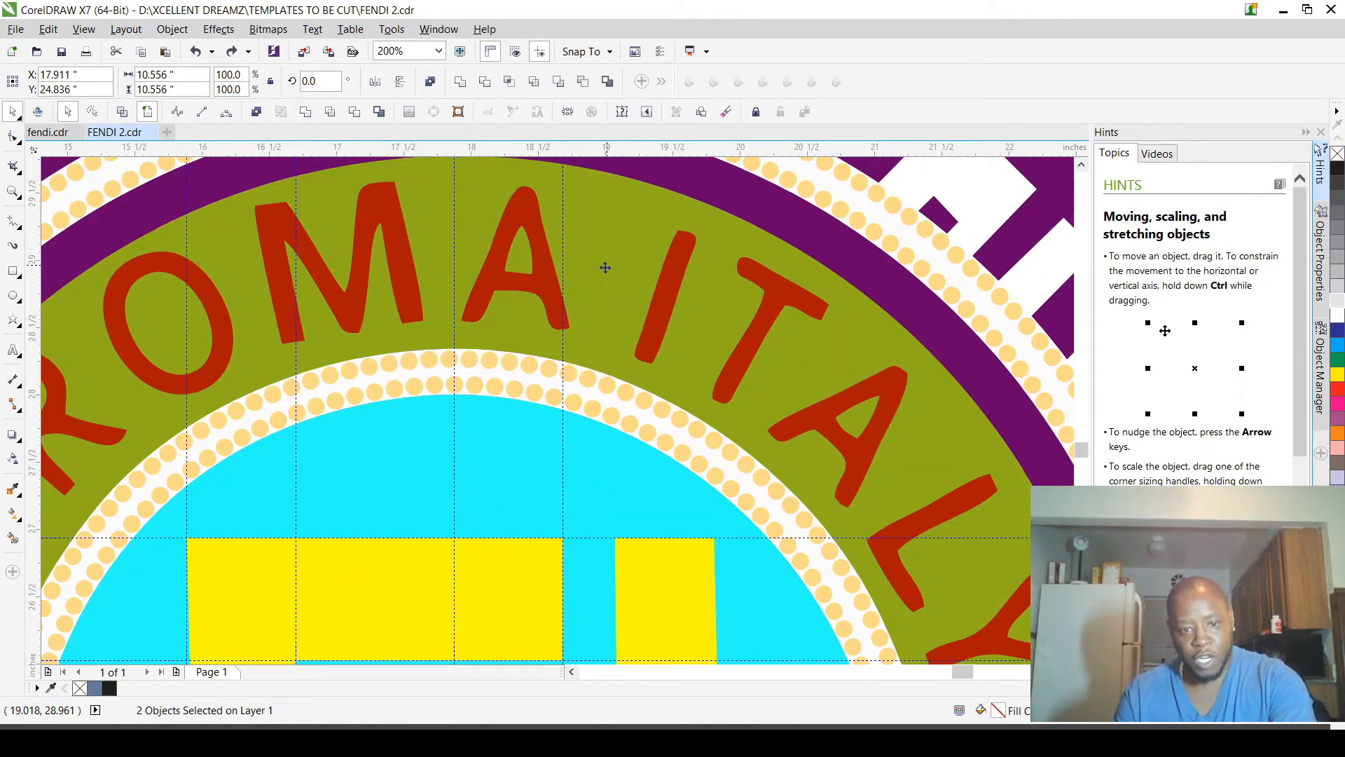
shift+click(515, 451)
shift+click(508, 581)
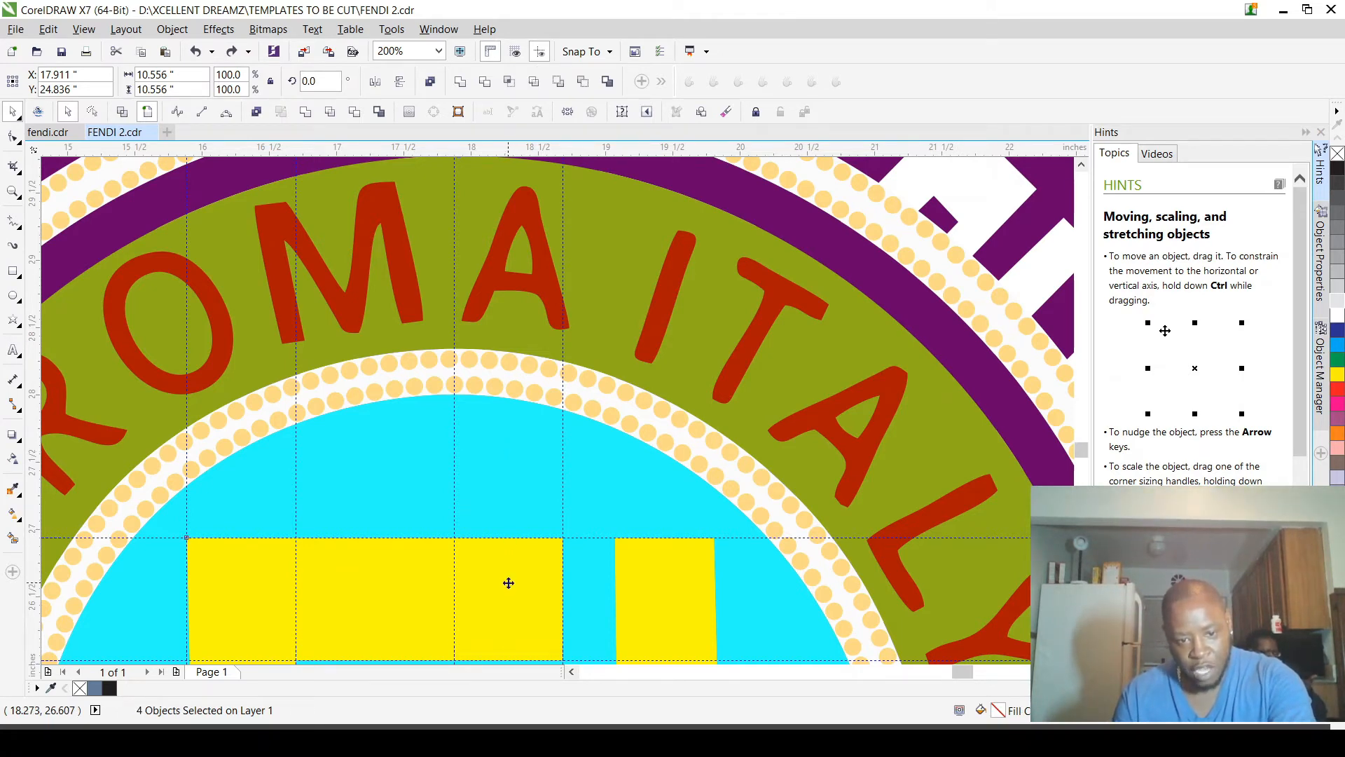
scroll(543, 557, down, 1)
scroll(622, 576, down, 4)
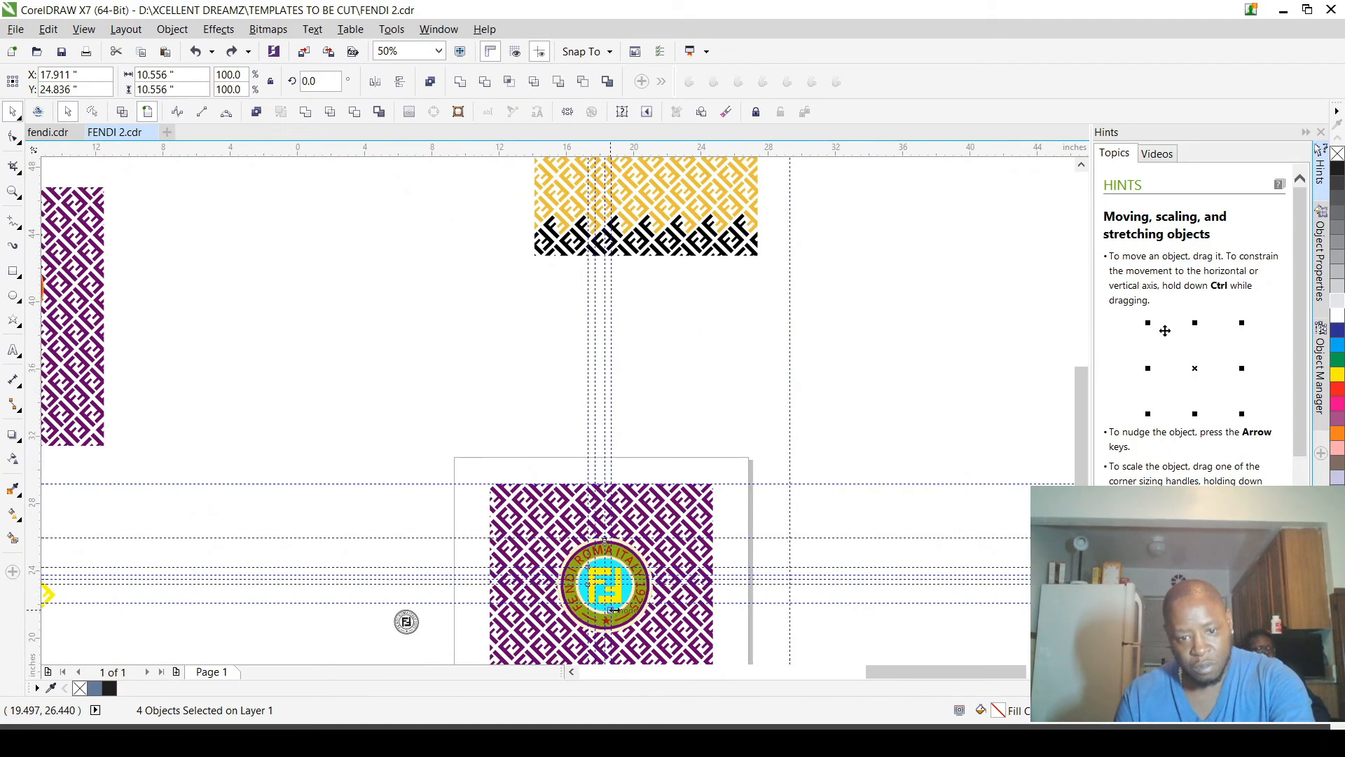
scroll(624, 569, up, 2)
scroll(625, 562, up, 1)
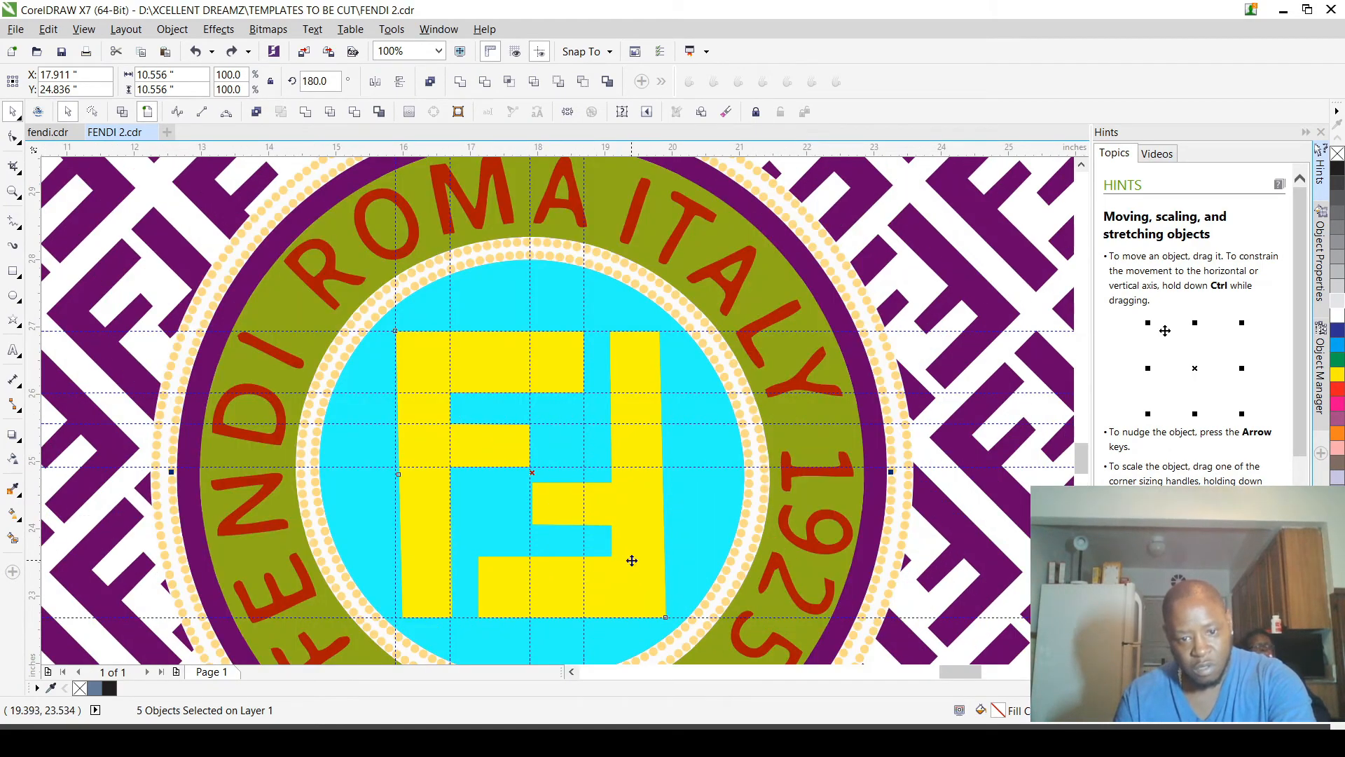
scroll(630, 564, down, 2)
scroll(605, 614, up, 2)
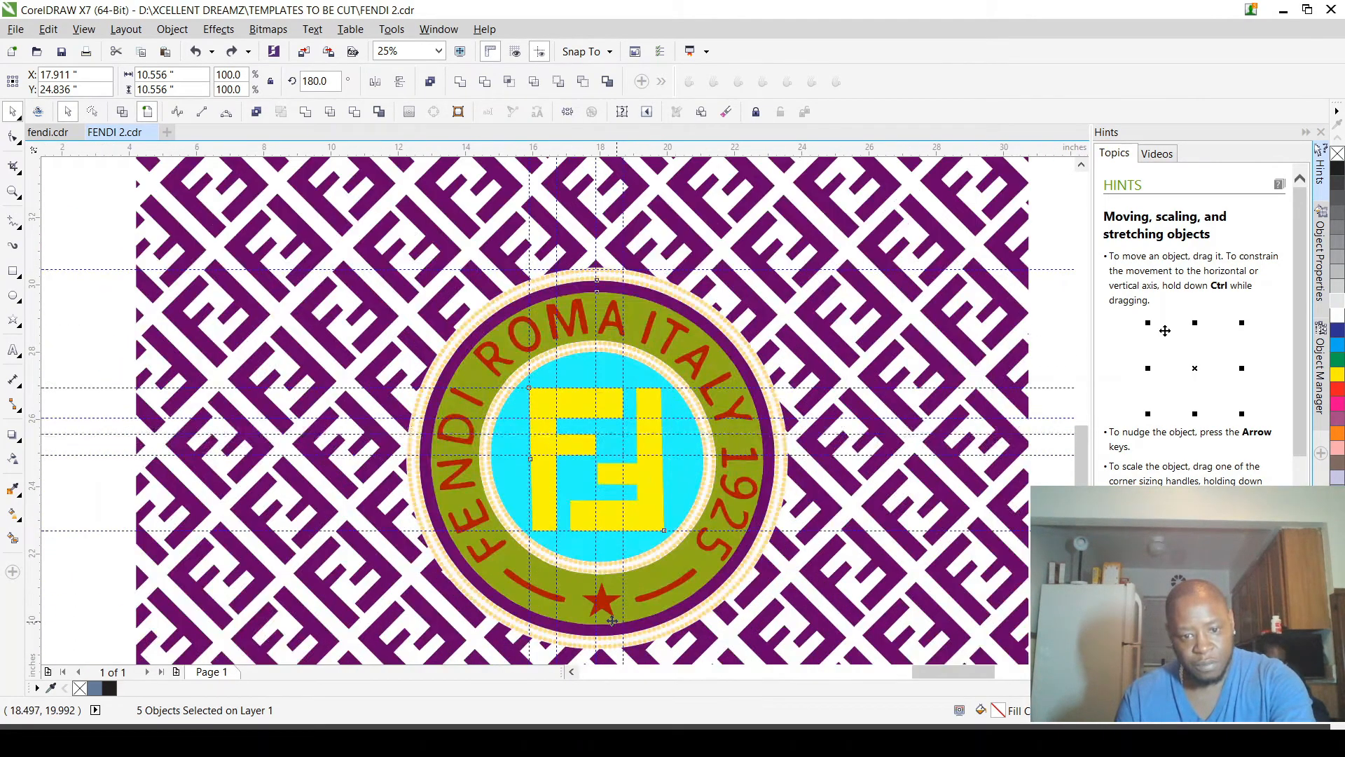
scroll(605, 614, up, 3)
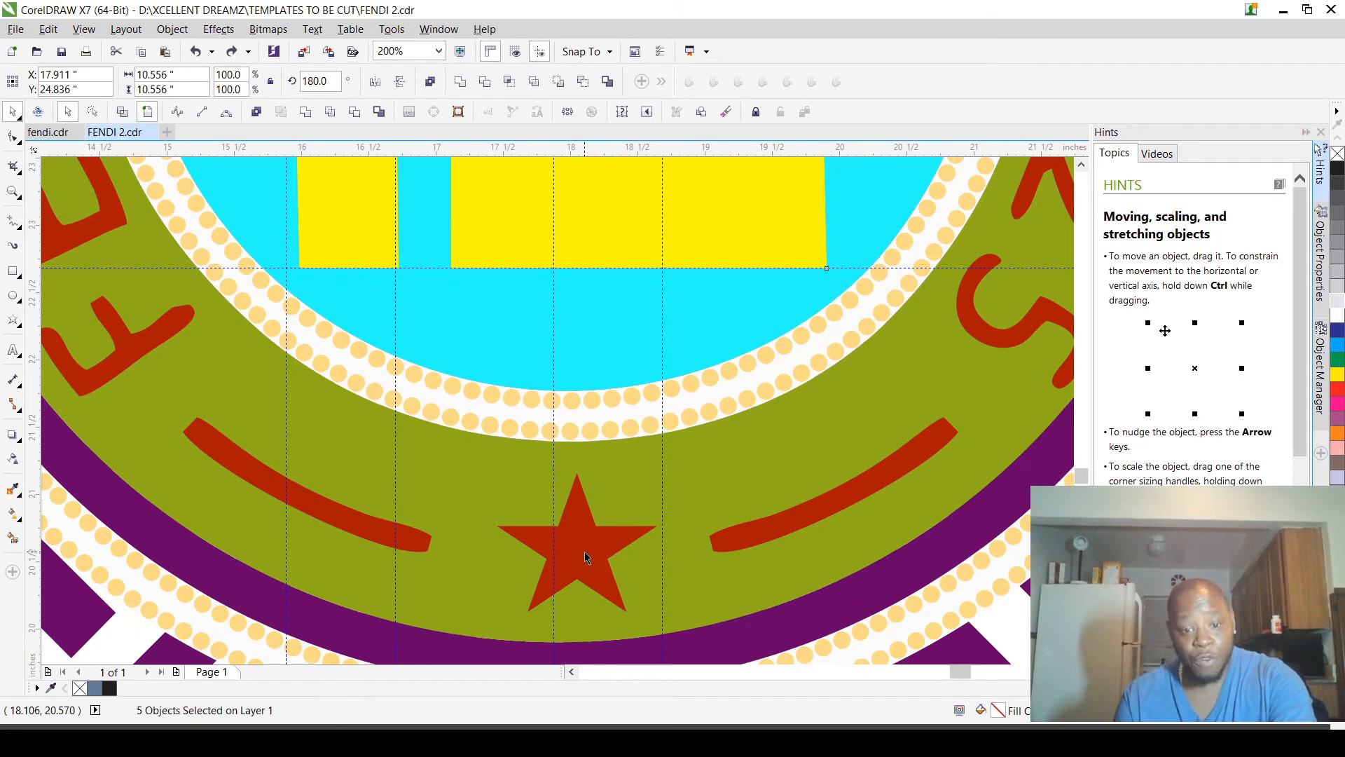
shift+click(587, 557)
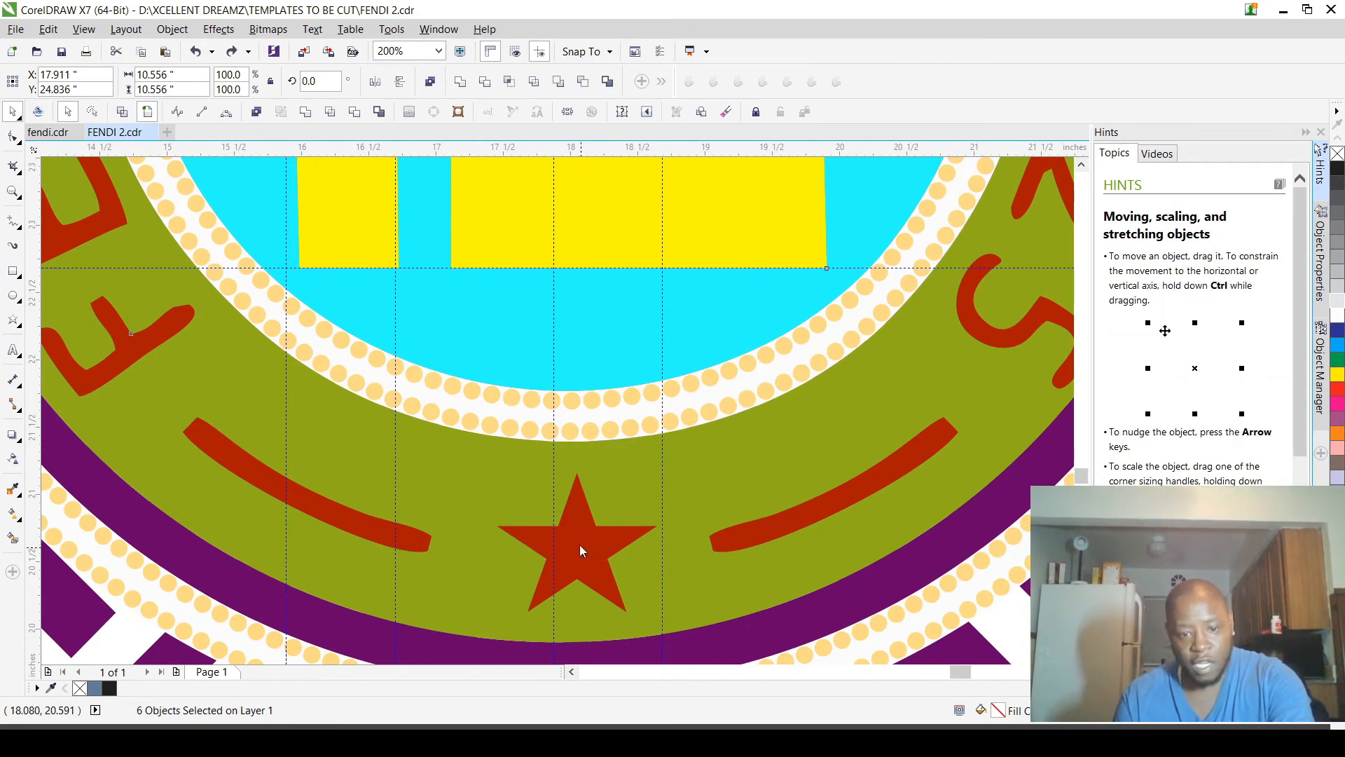
scroll(729, 570, down, 3)
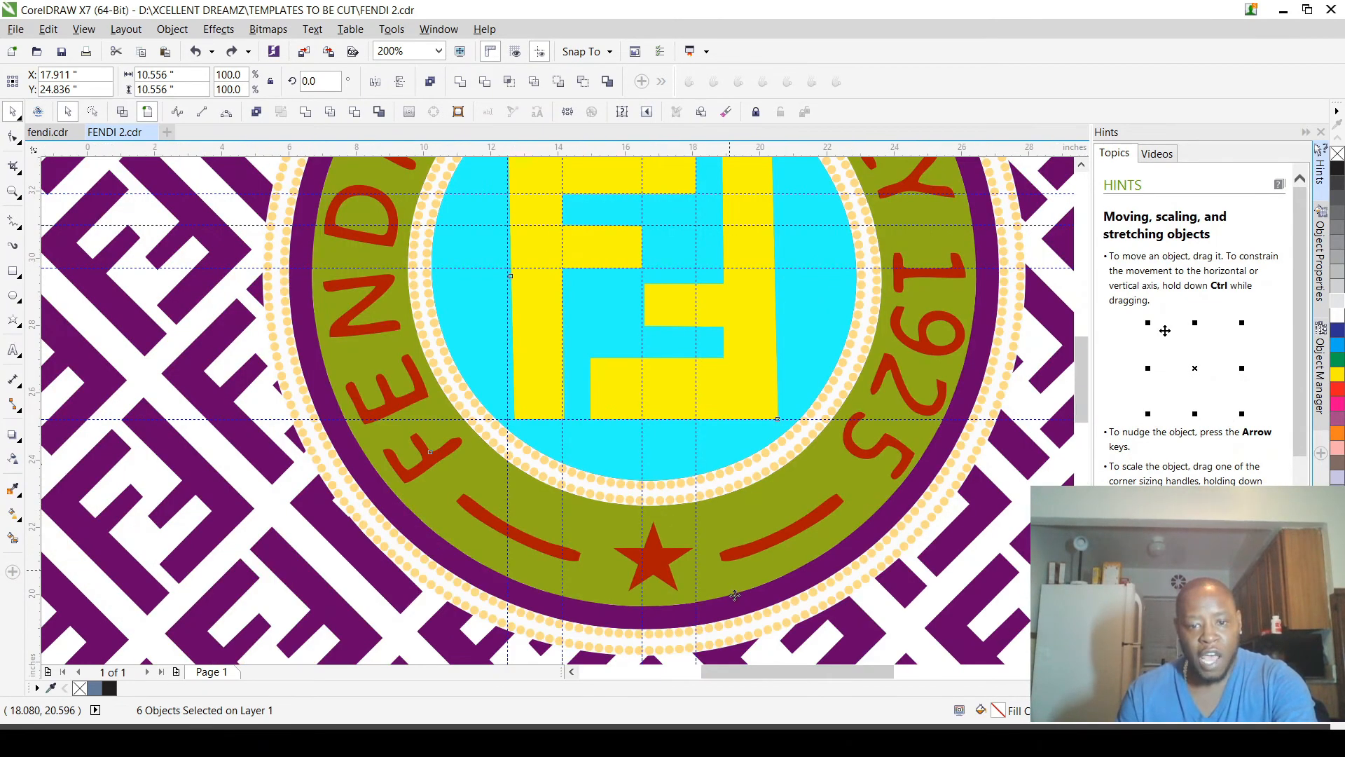
key(ctrl+g)
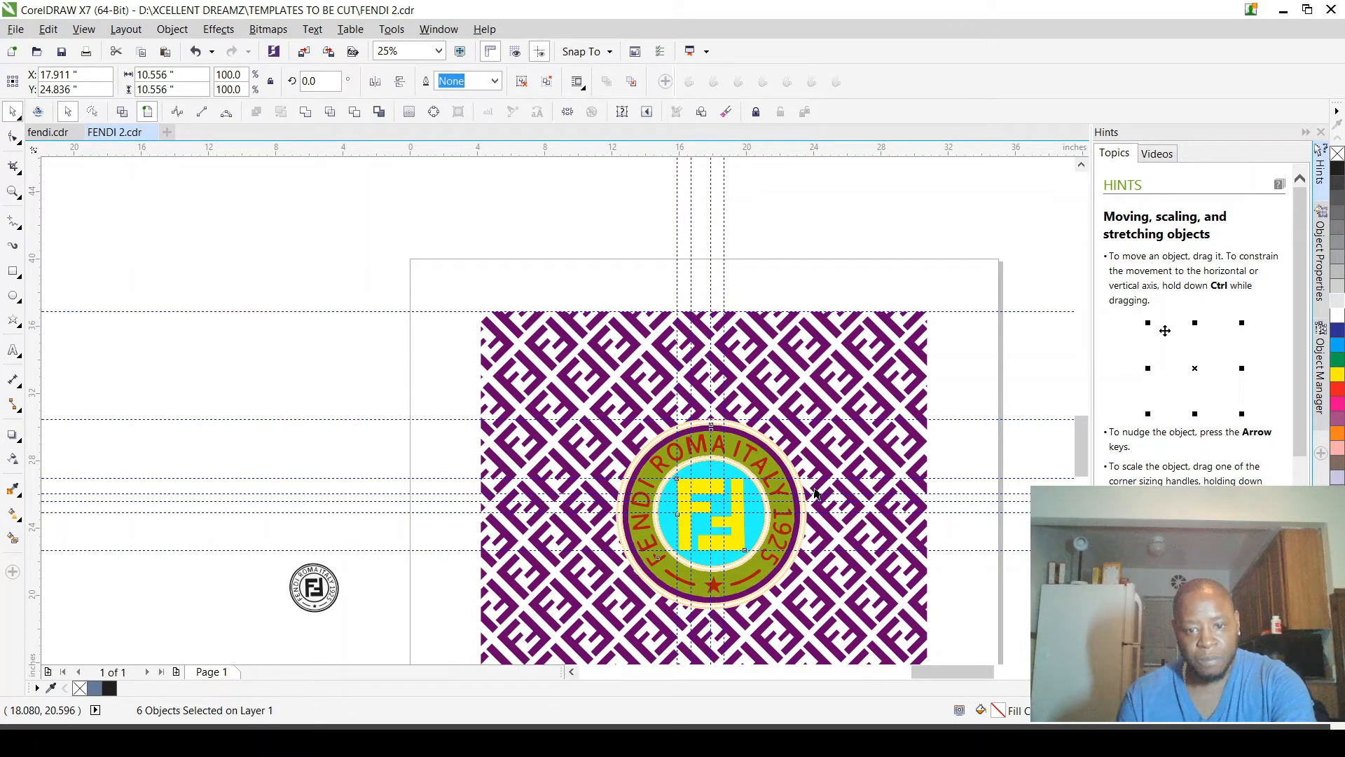
Step: Cut the grouped badge's shape out of the purple patterned background, and clear the selection
click(815, 493)
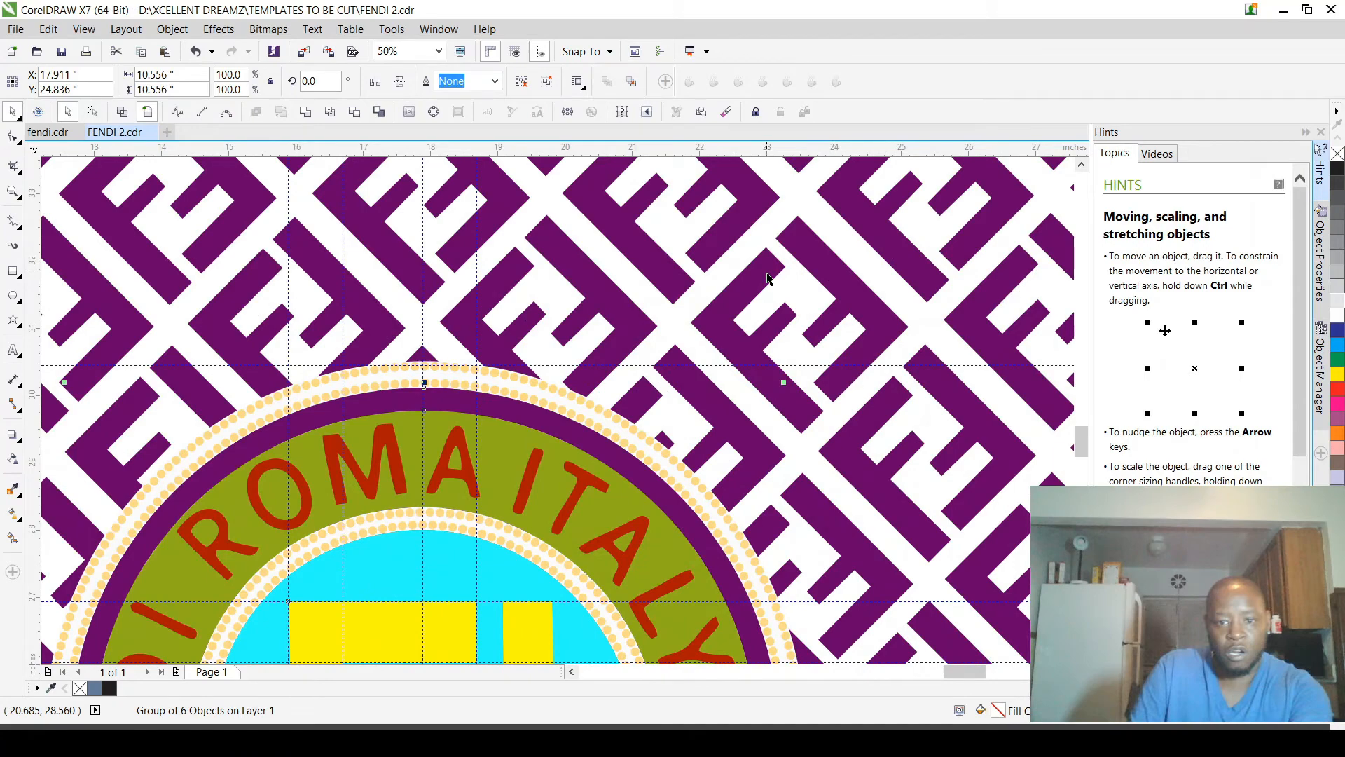
scroll(767, 279, up, 2)
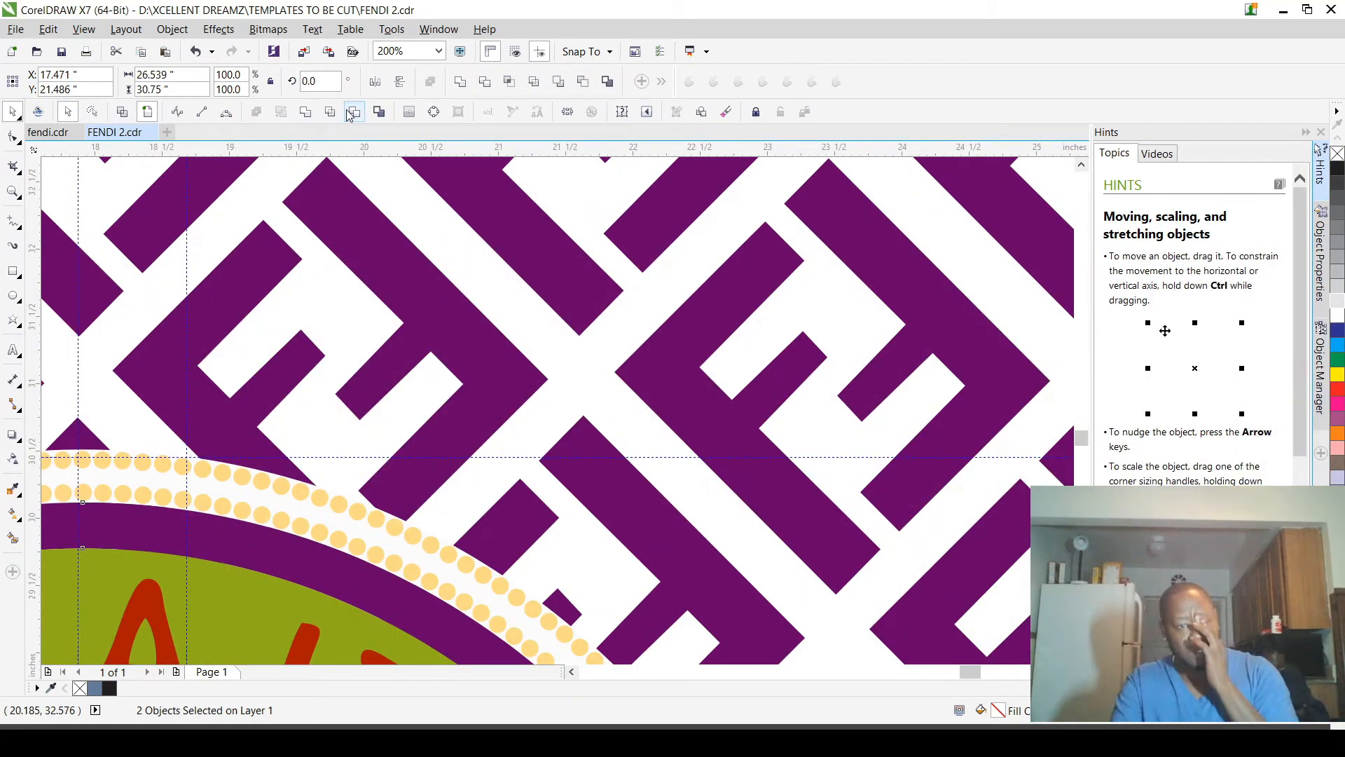
scroll(603, 419, down, 4)
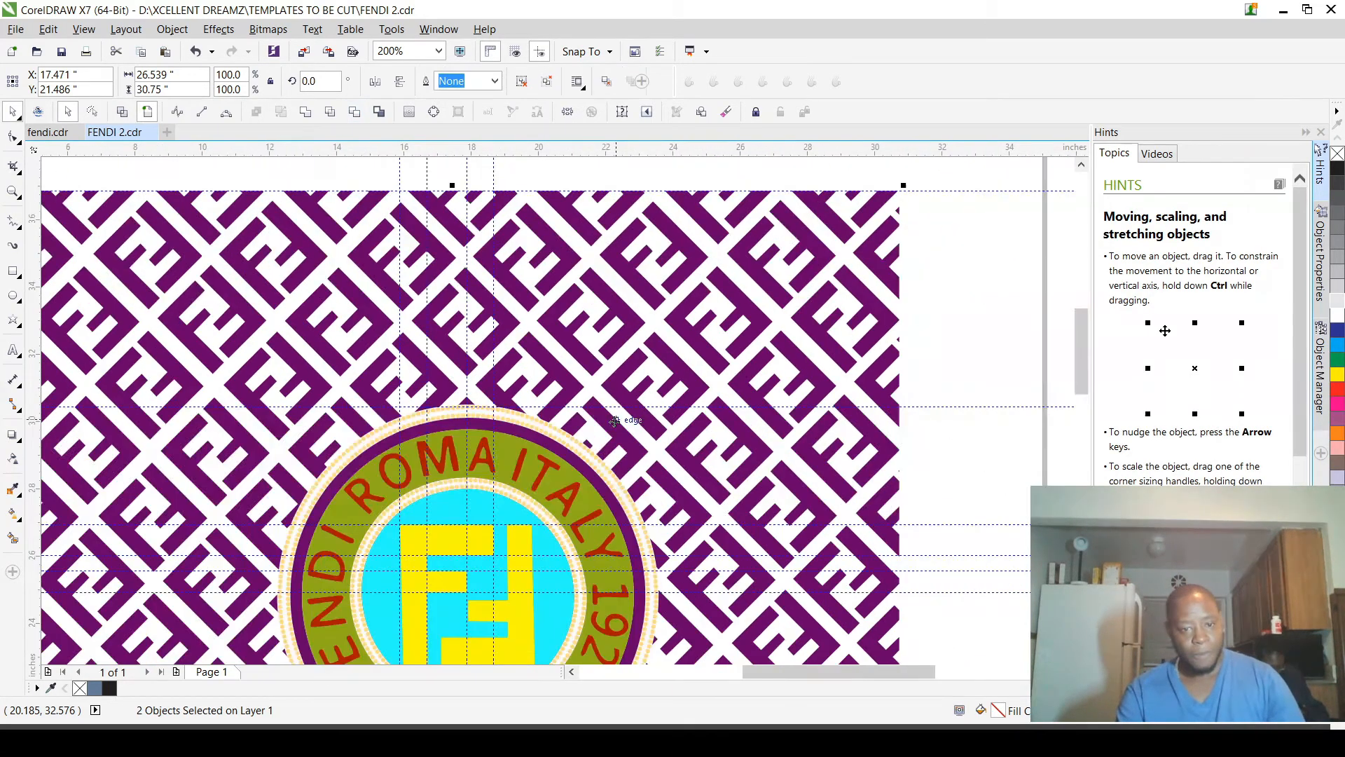
click(614, 420)
scroll(617, 420, down, 4)
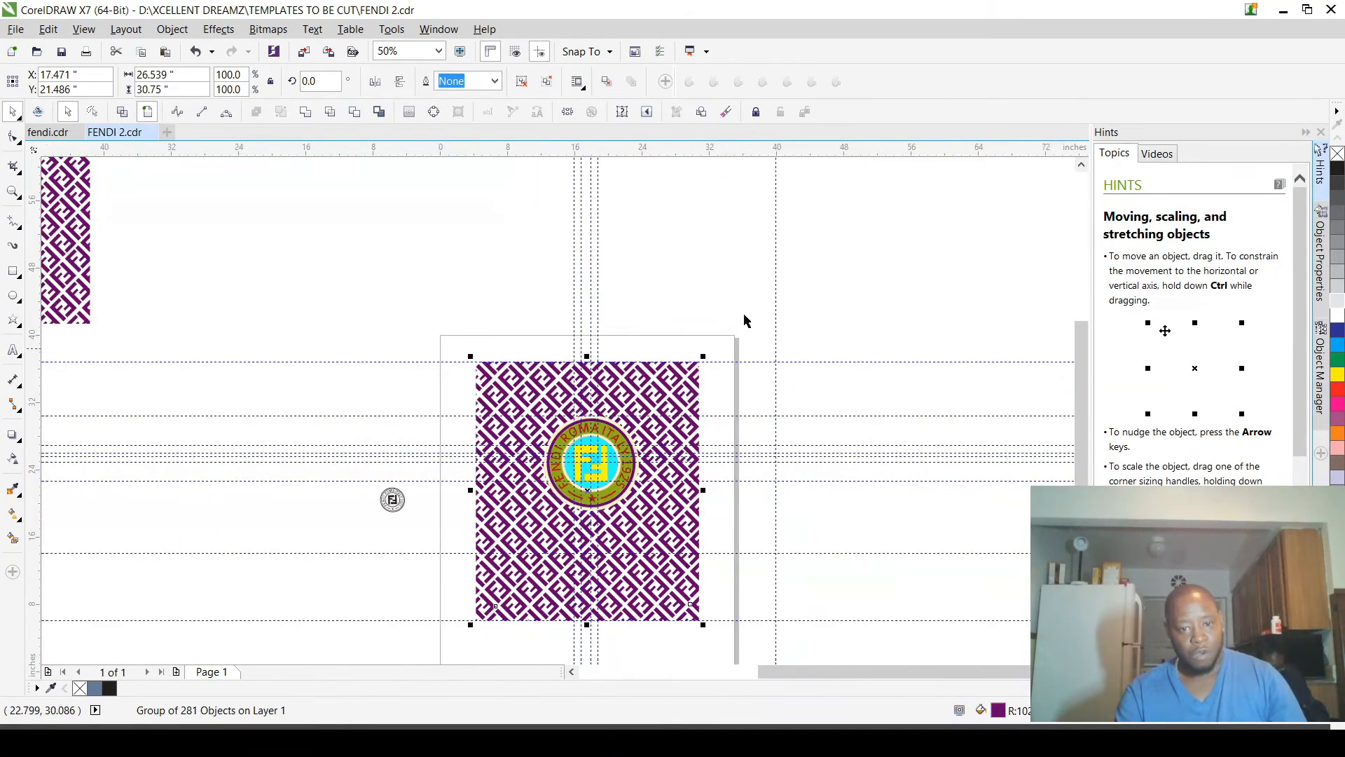
click(694, 315)
Step: Move the badge group off the patterned background to check the cutout beneath it, and undo the move
scroll(596, 514, up, 1)
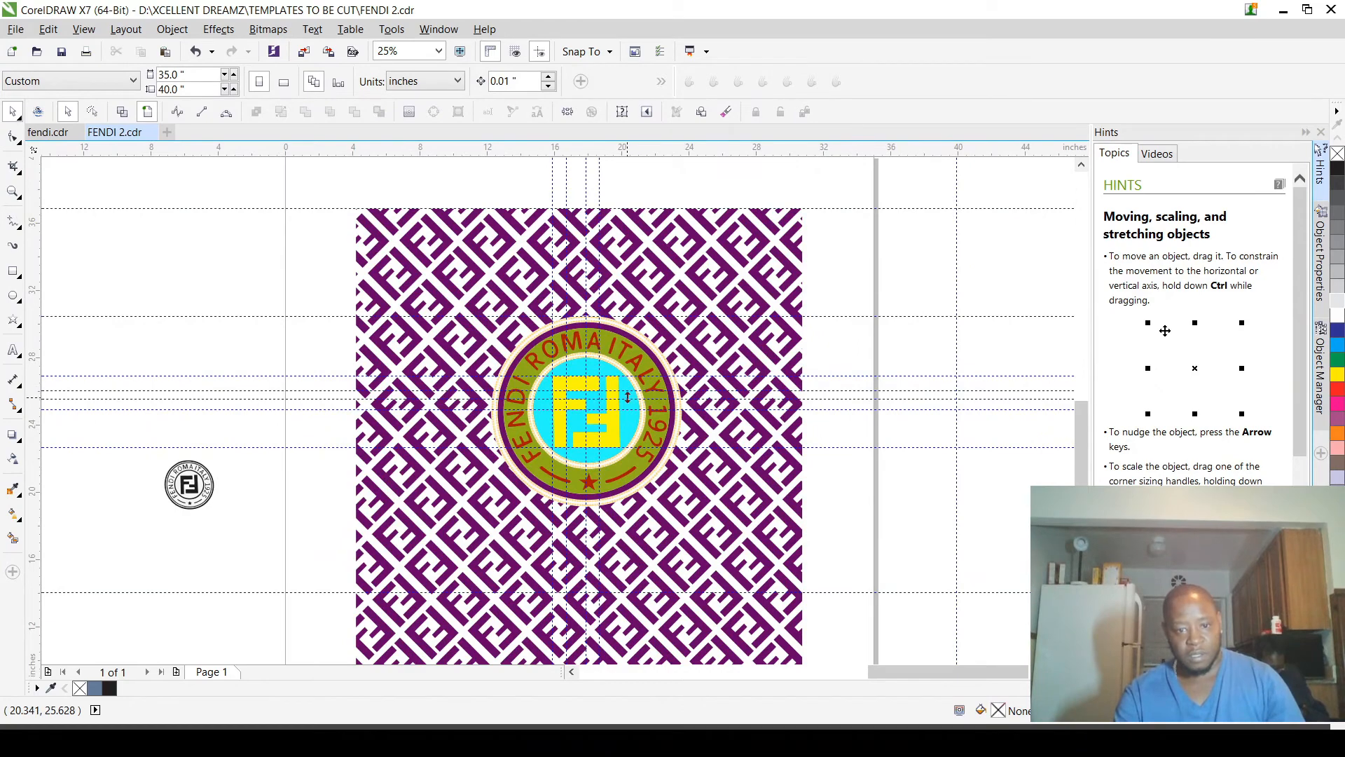
drag(601, 447, 405, 525)
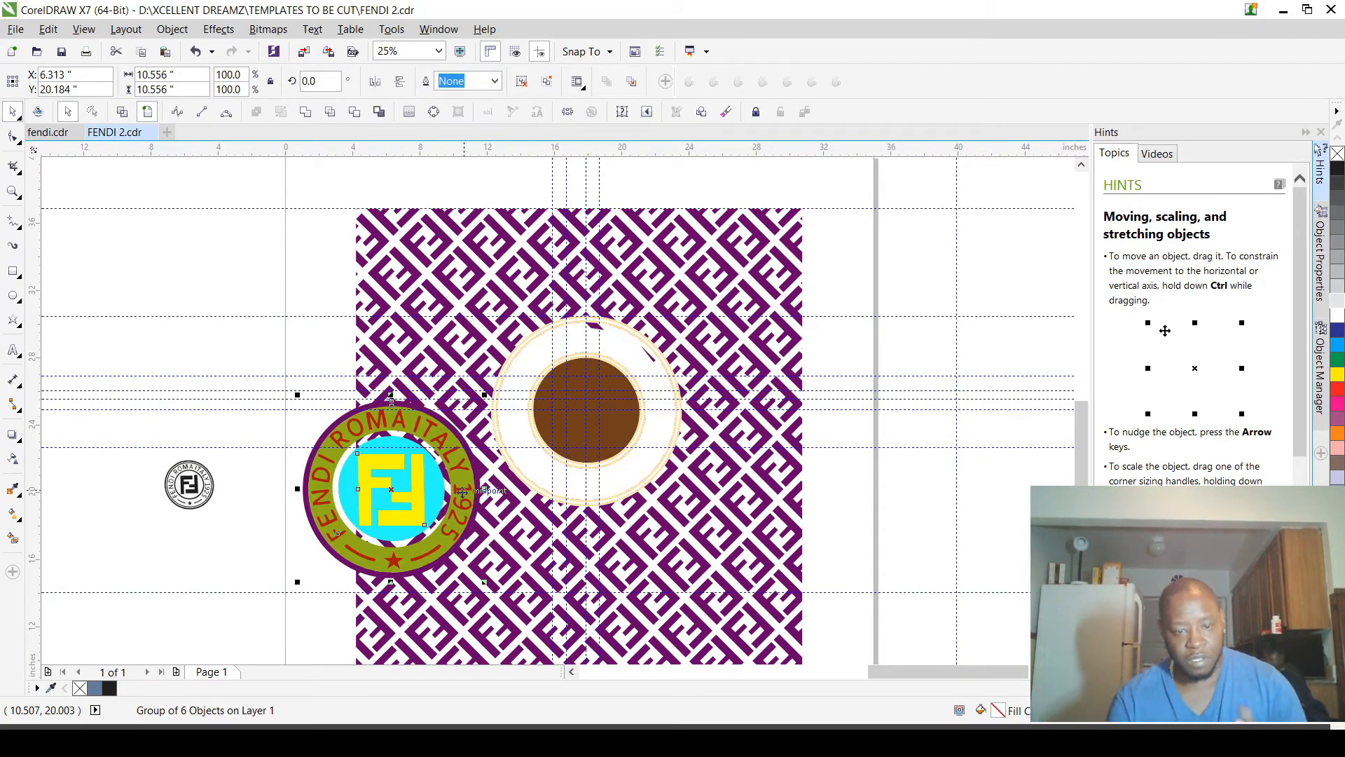
scroll(563, 368, up, 2)
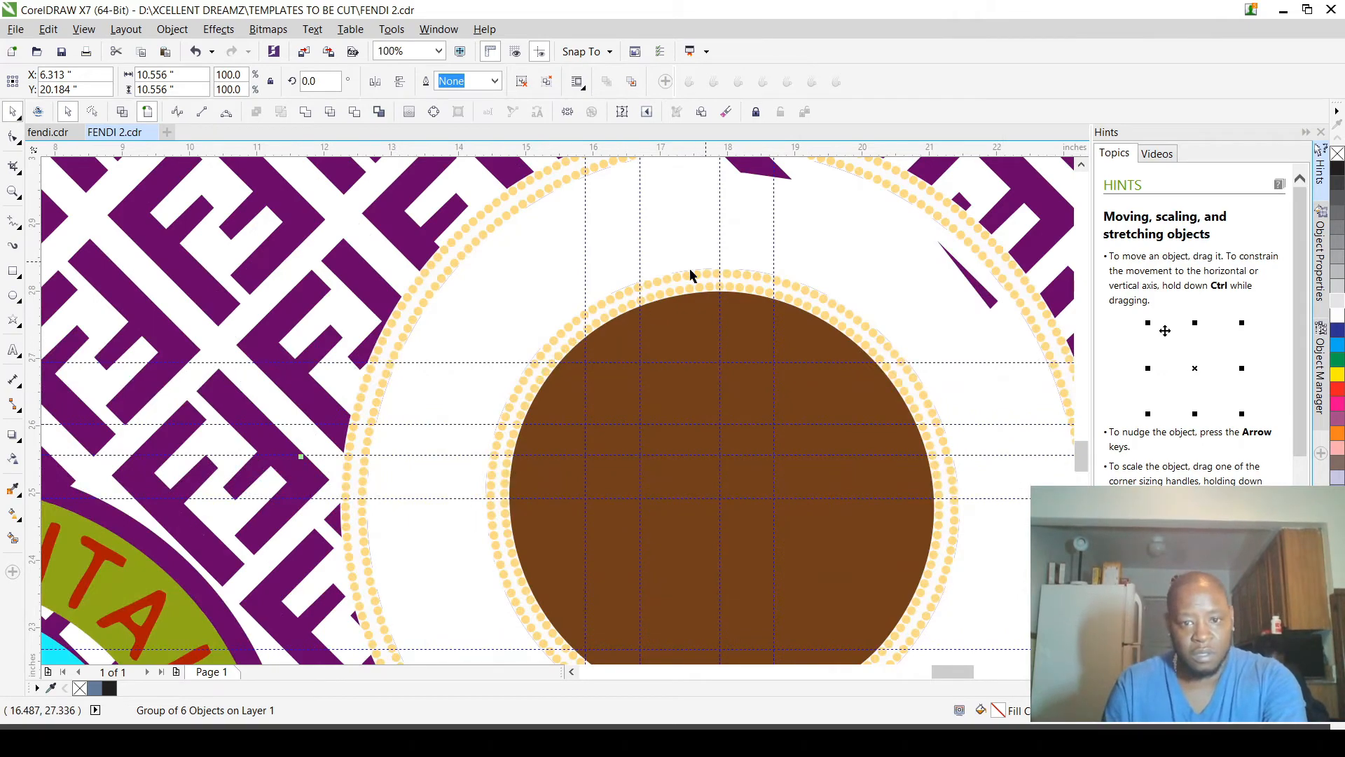
scroll(691, 273, down, 2)
scroll(716, 319, up, 2)
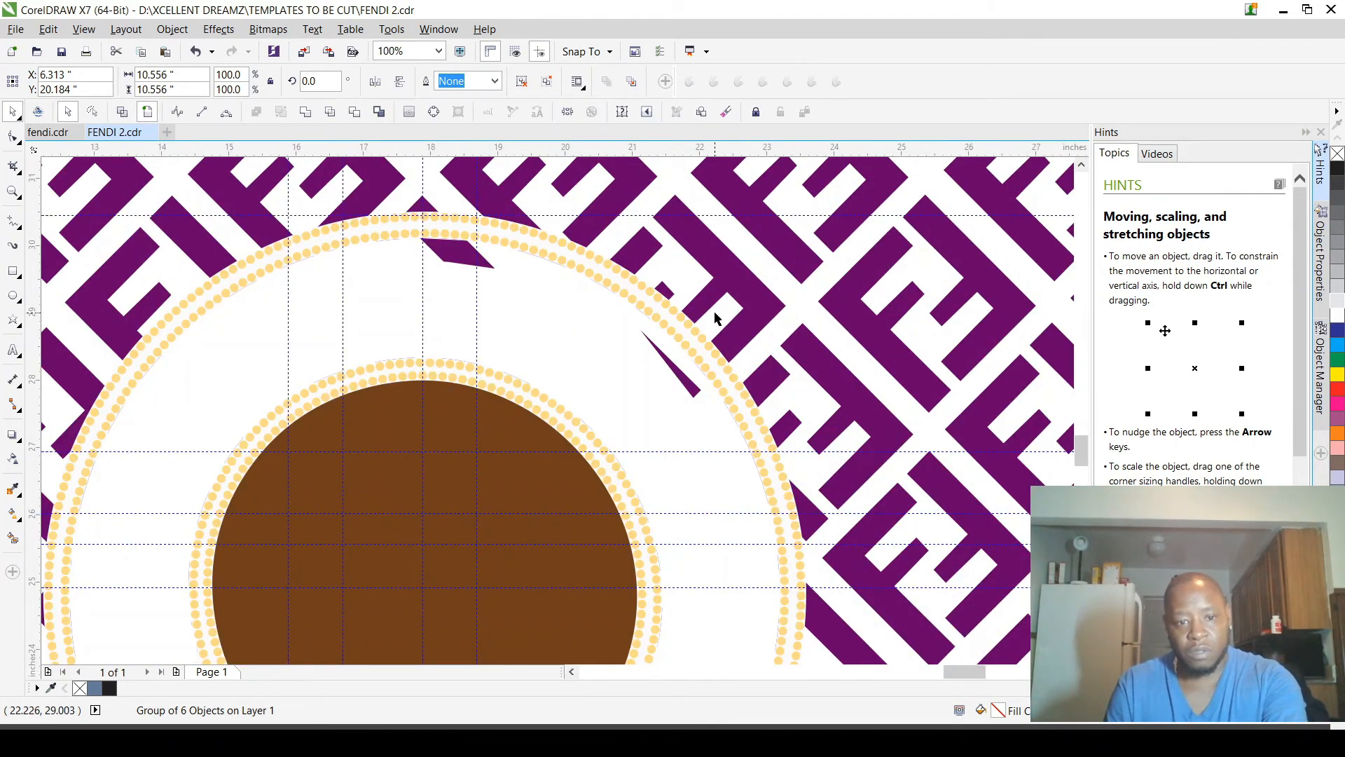
key(ctrl+z)
Step: Cut the badge group's shape out of the purple patterned background once more
scroll(553, 316, up, 2)
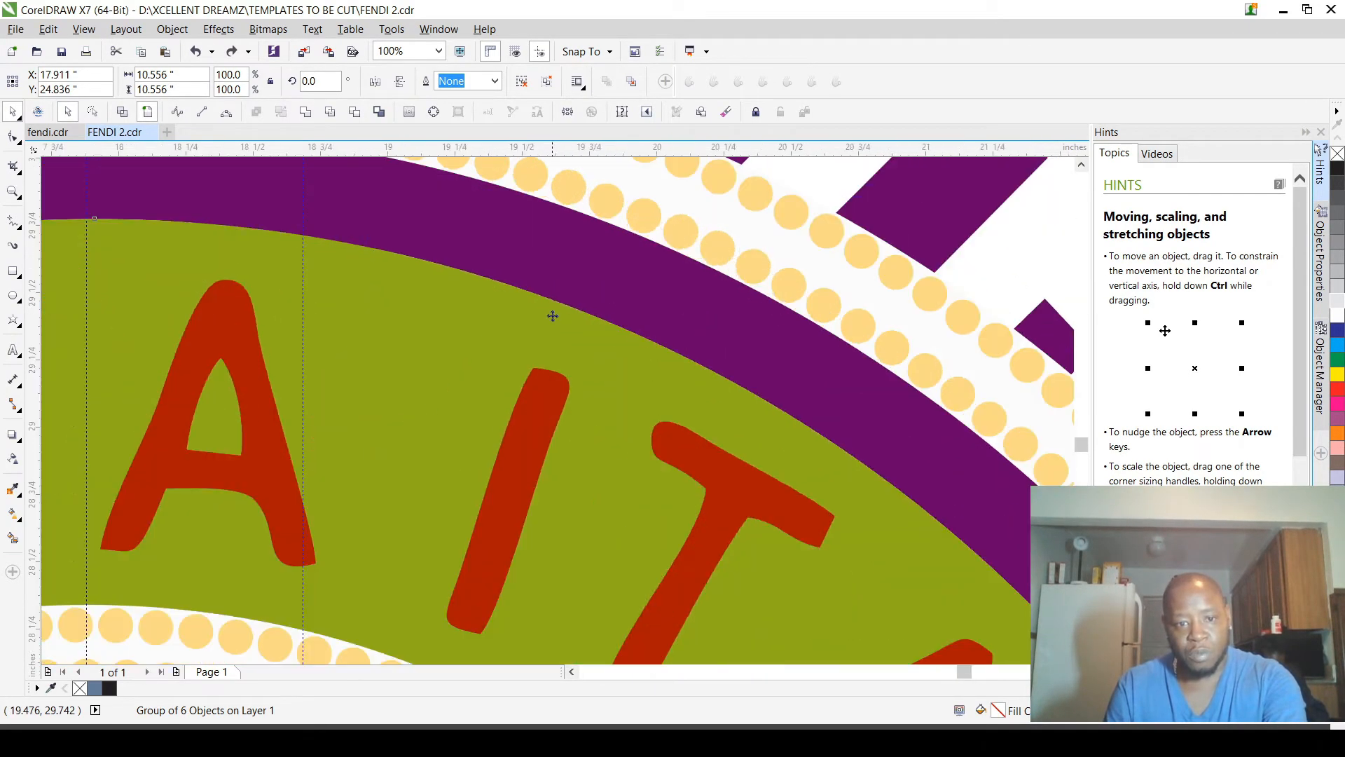
scroll(553, 316, down, 3)
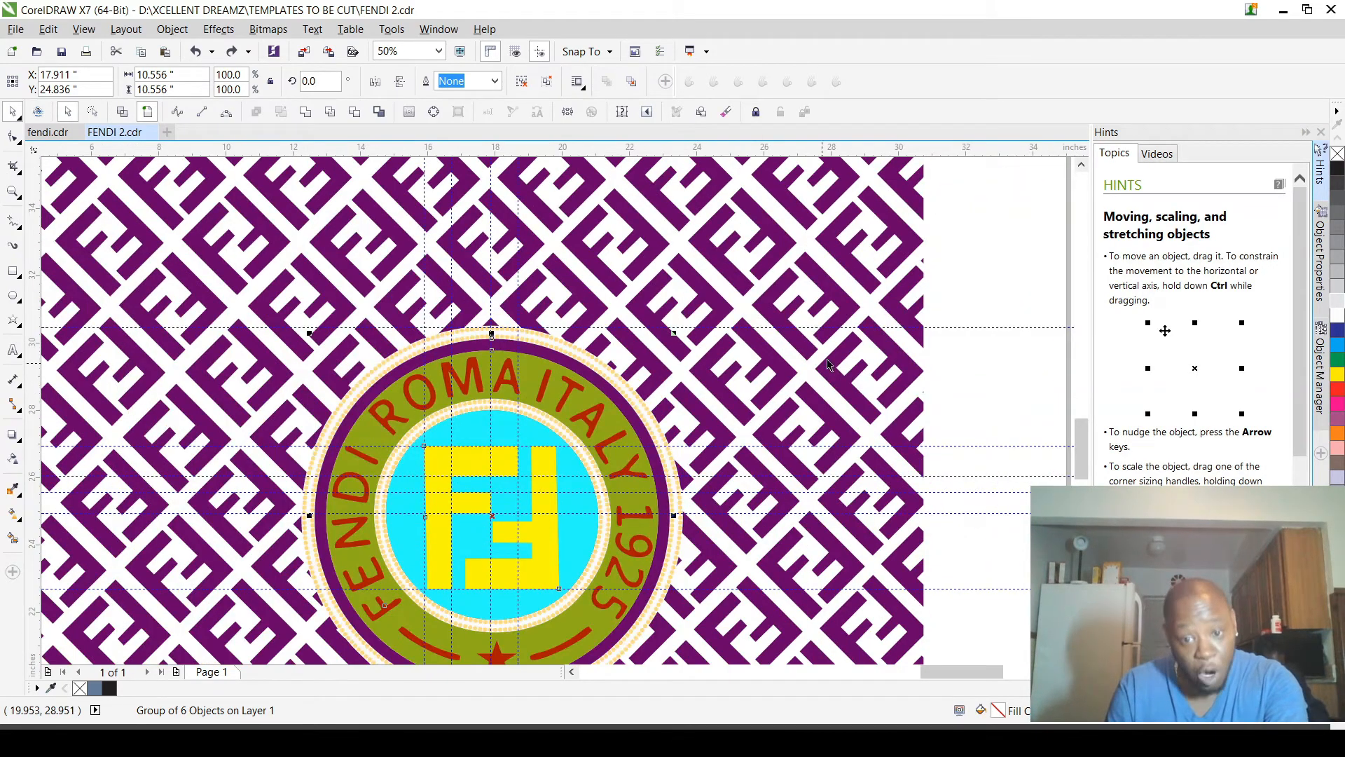
click(960, 358)
scroll(546, 353, up, 1)
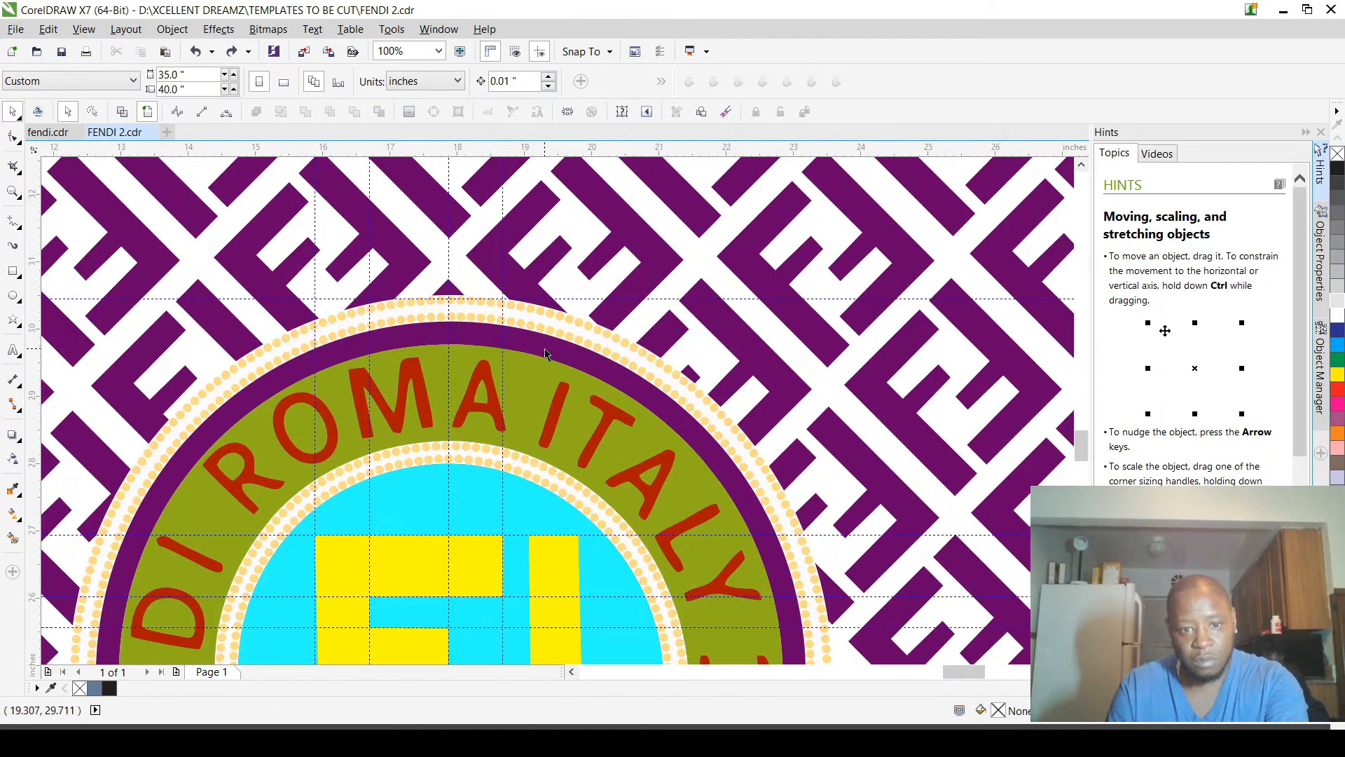
click(545, 352)
scroll(547, 357, down, 3)
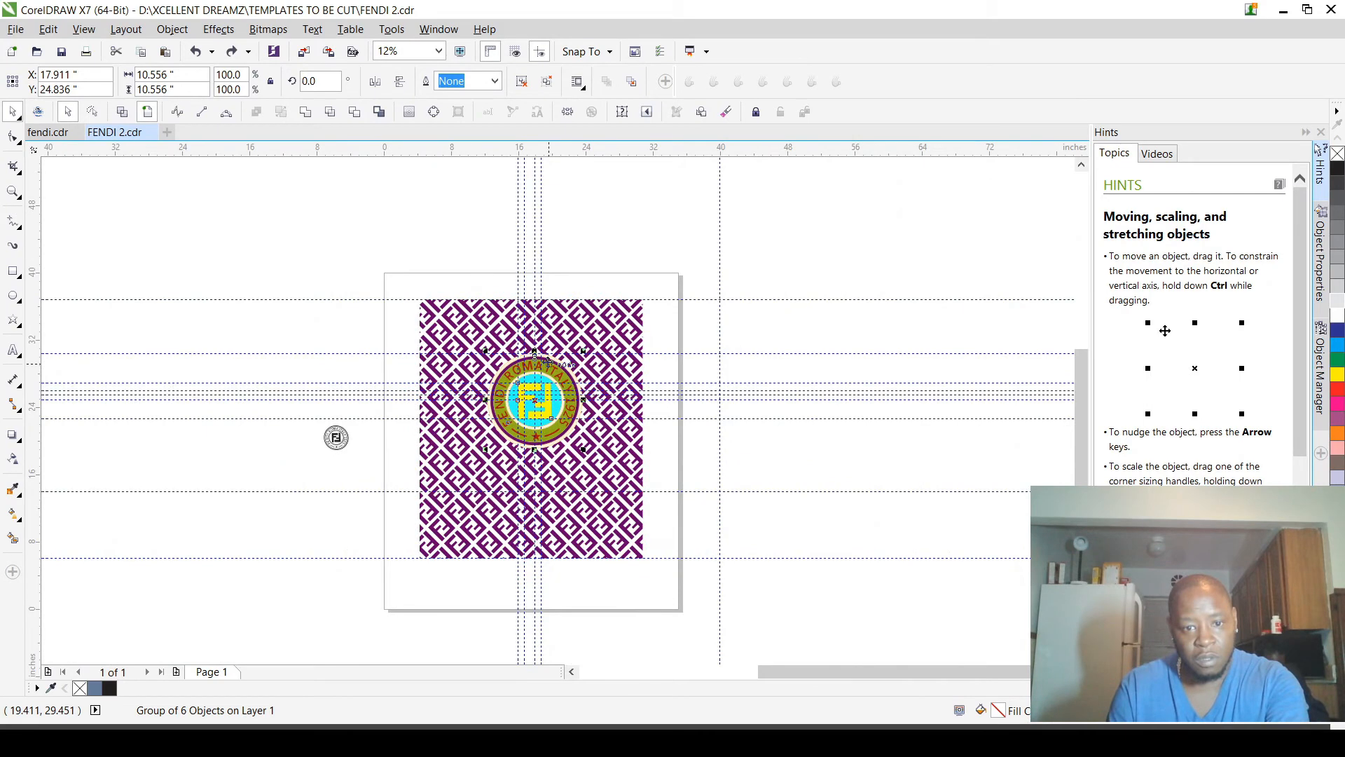
scroll(547, 361, up, 3)
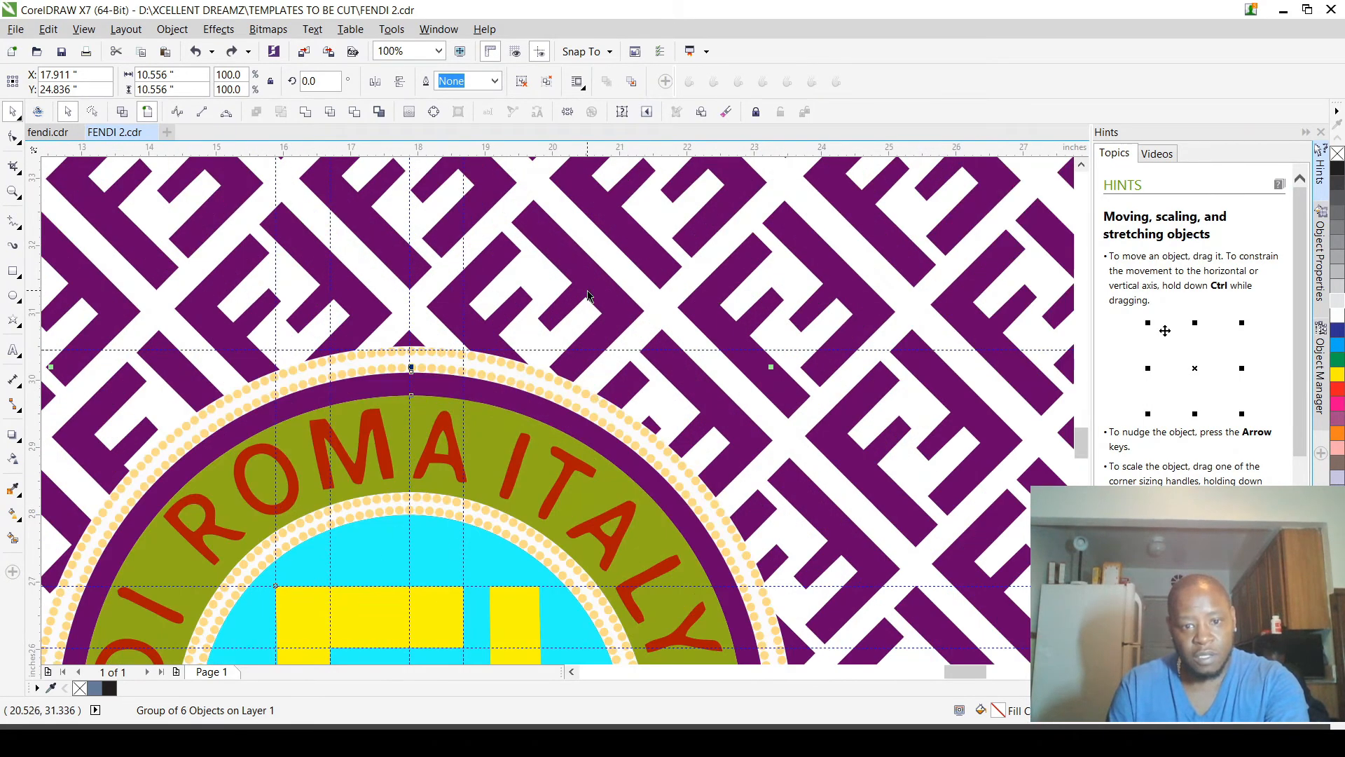
shift+click(591, 293)
click(355, 114)
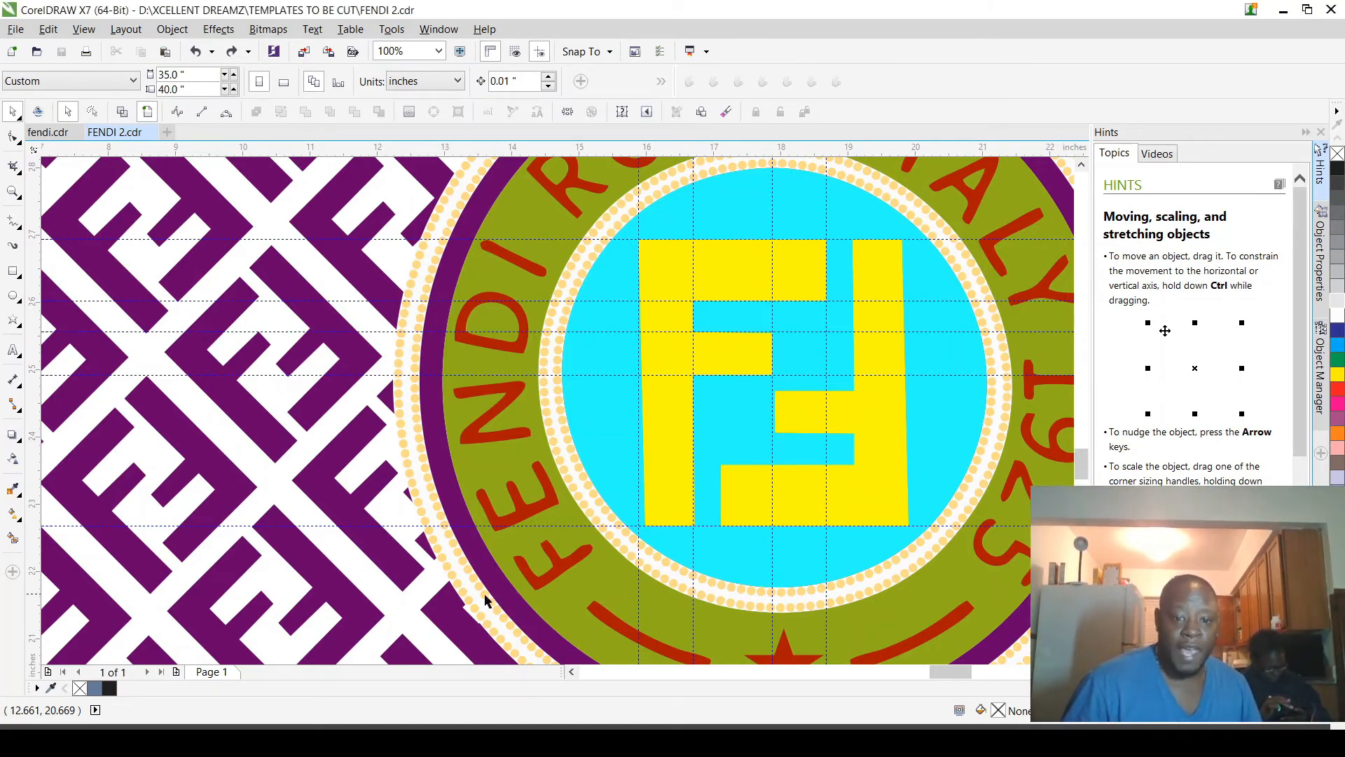
Step: Inspect the edge where the badge's dotted outer ring meets the purple patterned background
scroll(463, 613, down, 3)
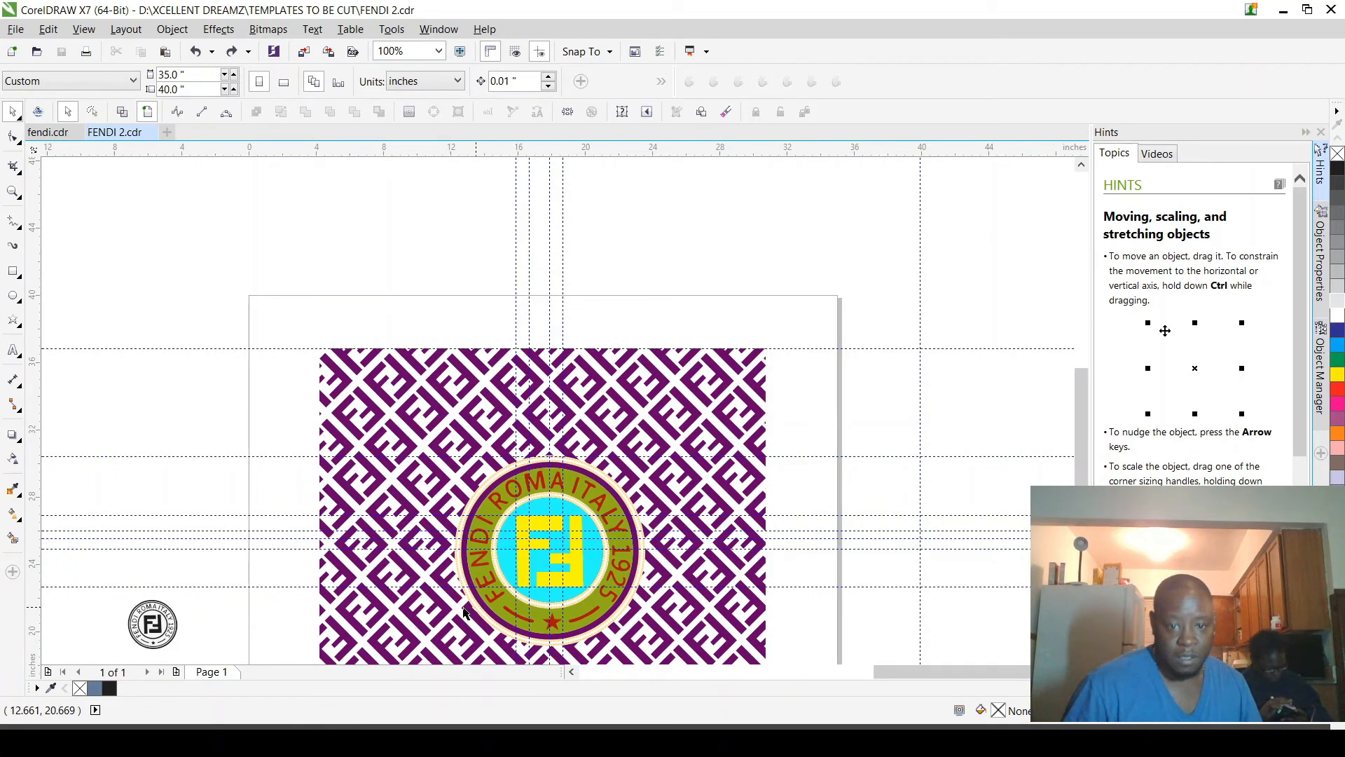
scroll(509, 584, down, 2)
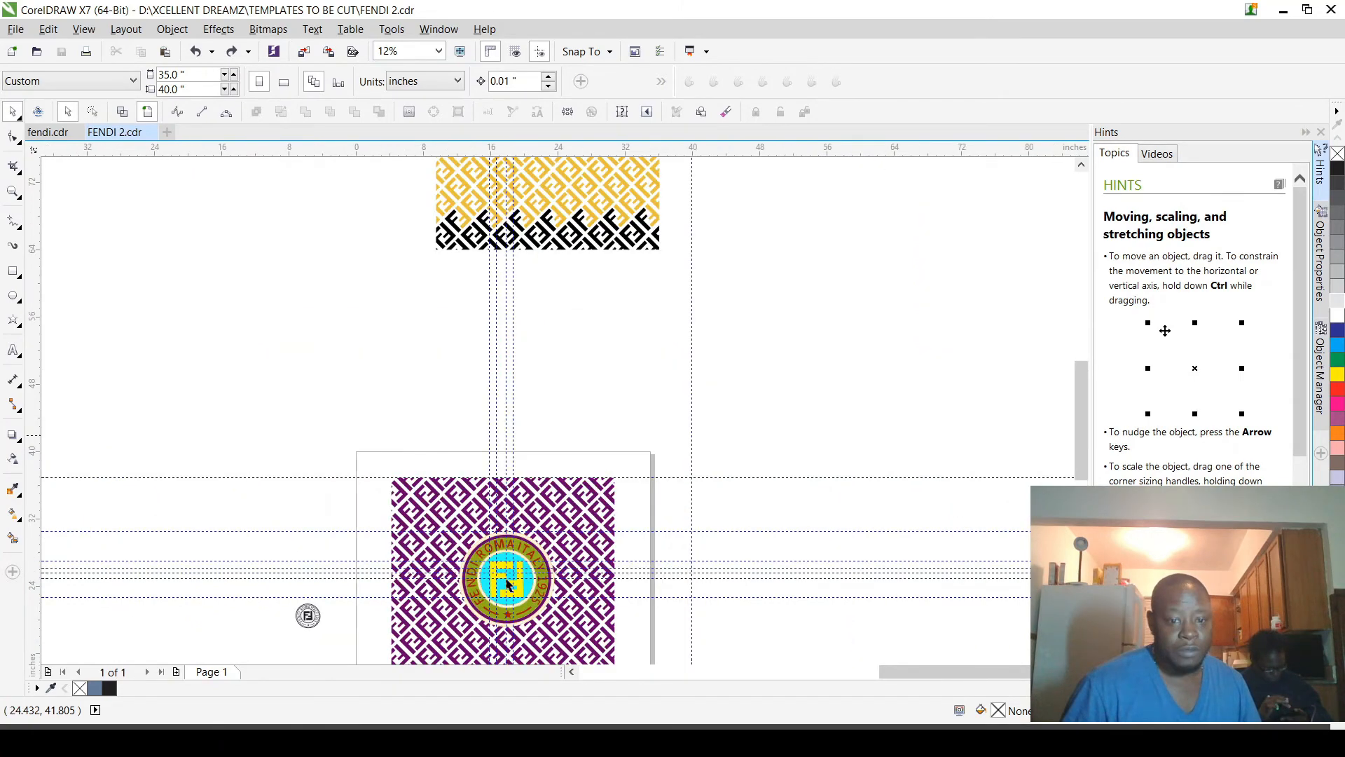
scroll(509, 583, up, 2)
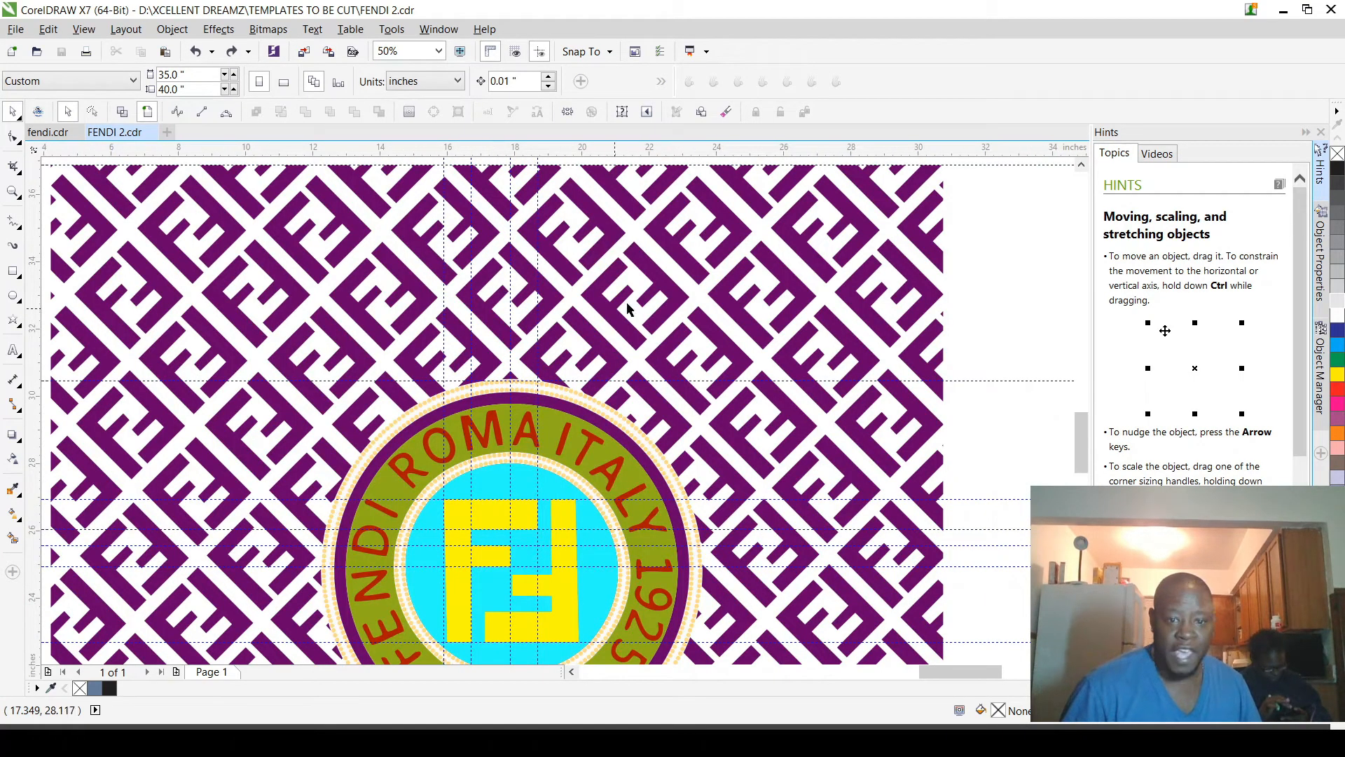
scroll(609, 346, up, 2)
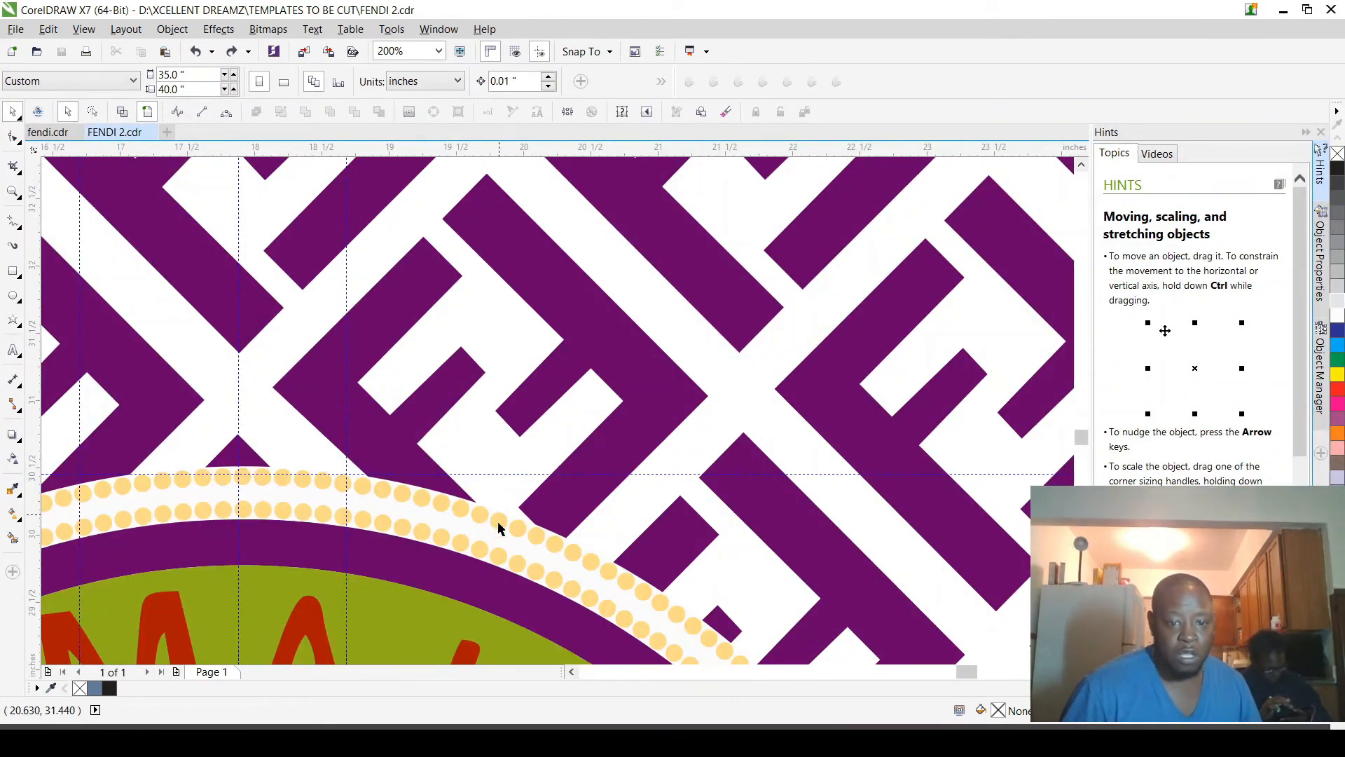
scroll(457, 566, down, 3)
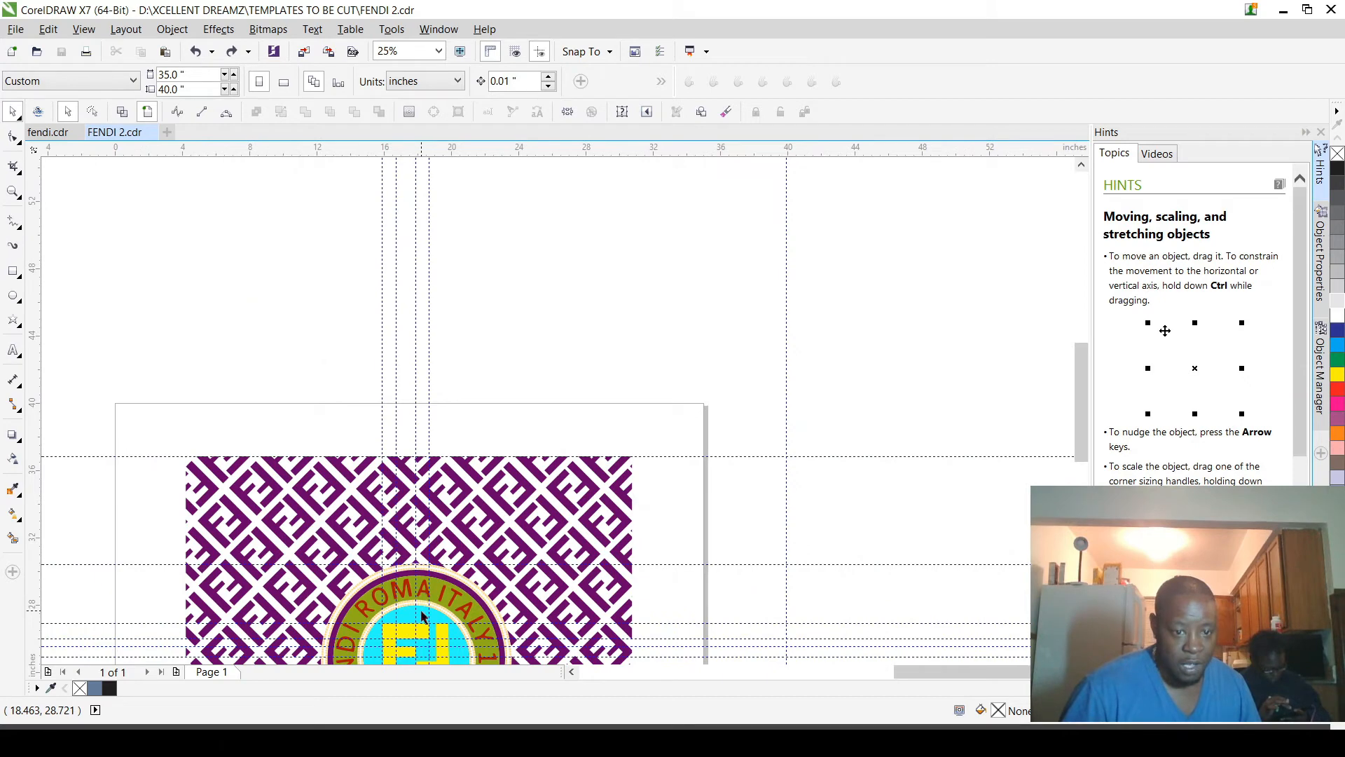
scroll(429, 596, up, 3)
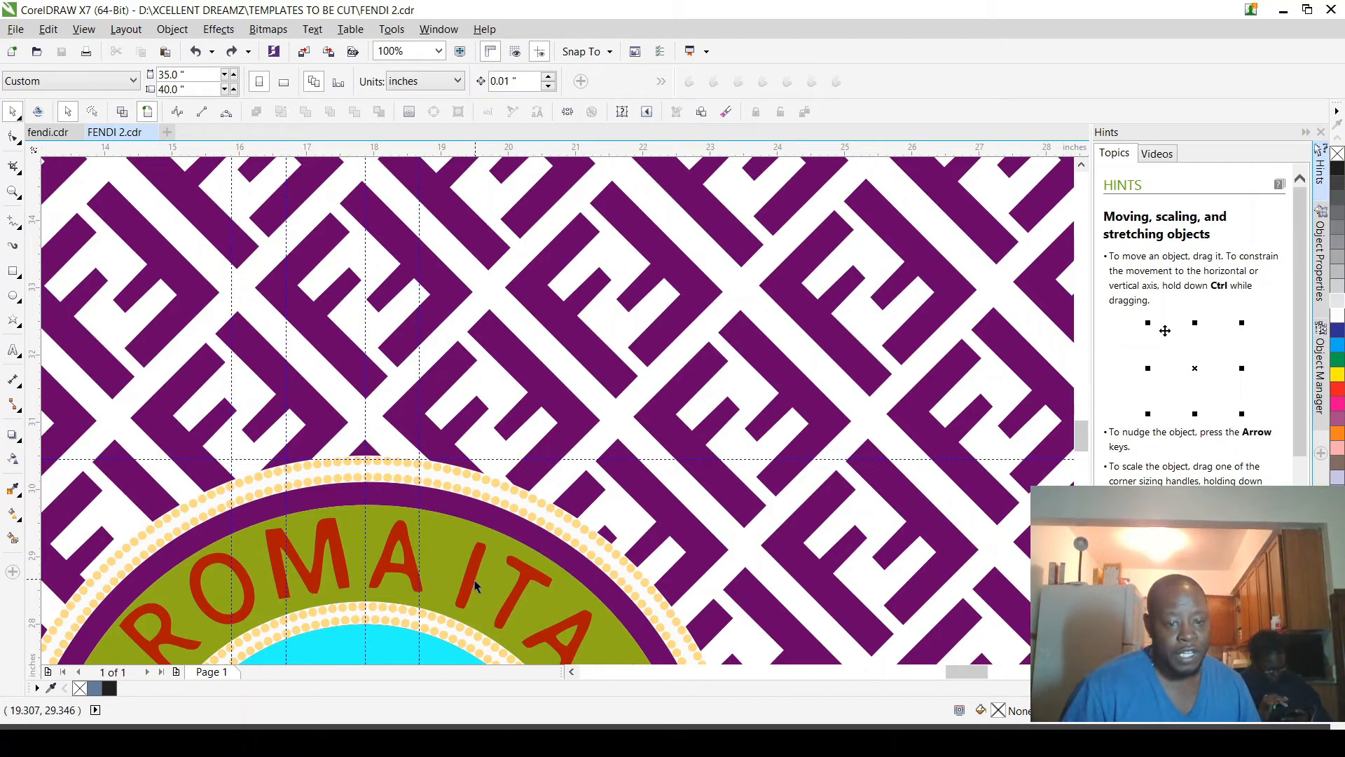
scroll(431, 613, down, 2)
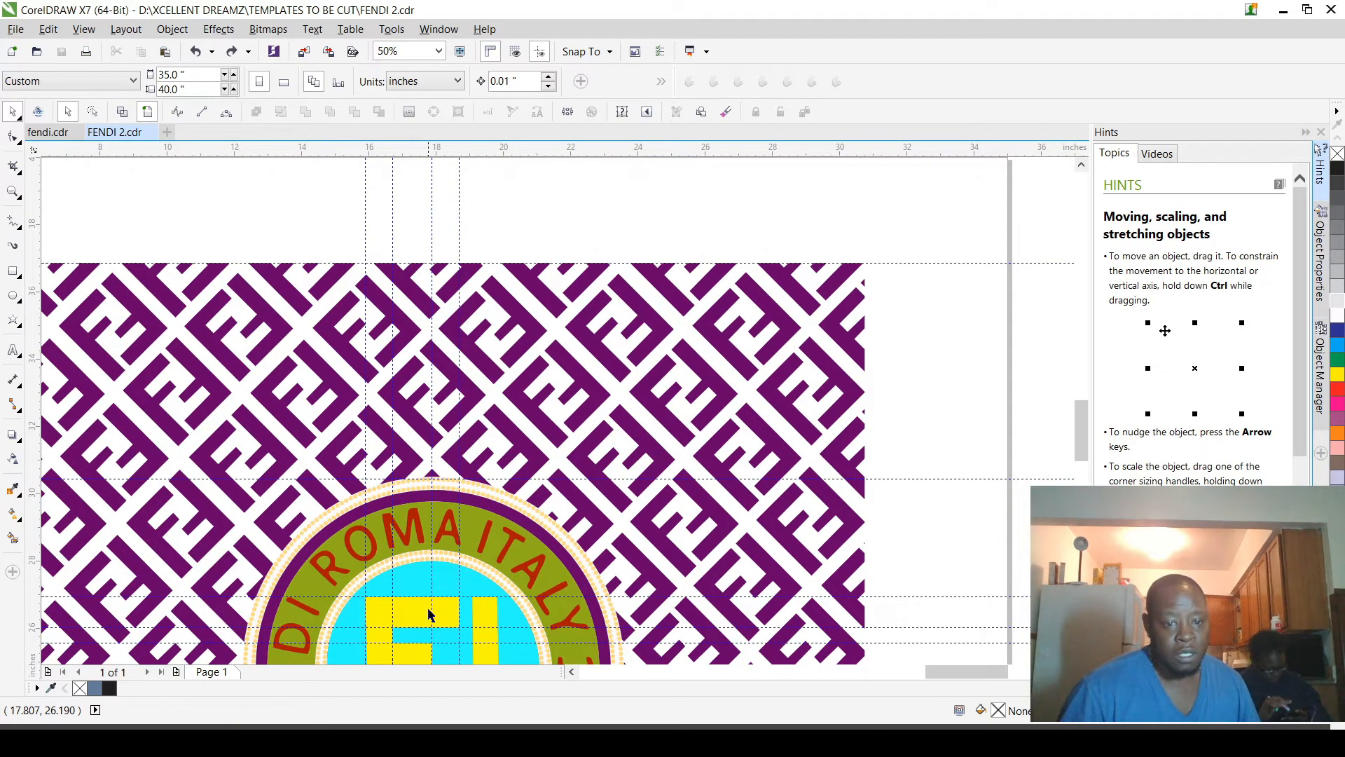
Step: Fill the whole badge group with the same purple as the pattern
click(459, 576)
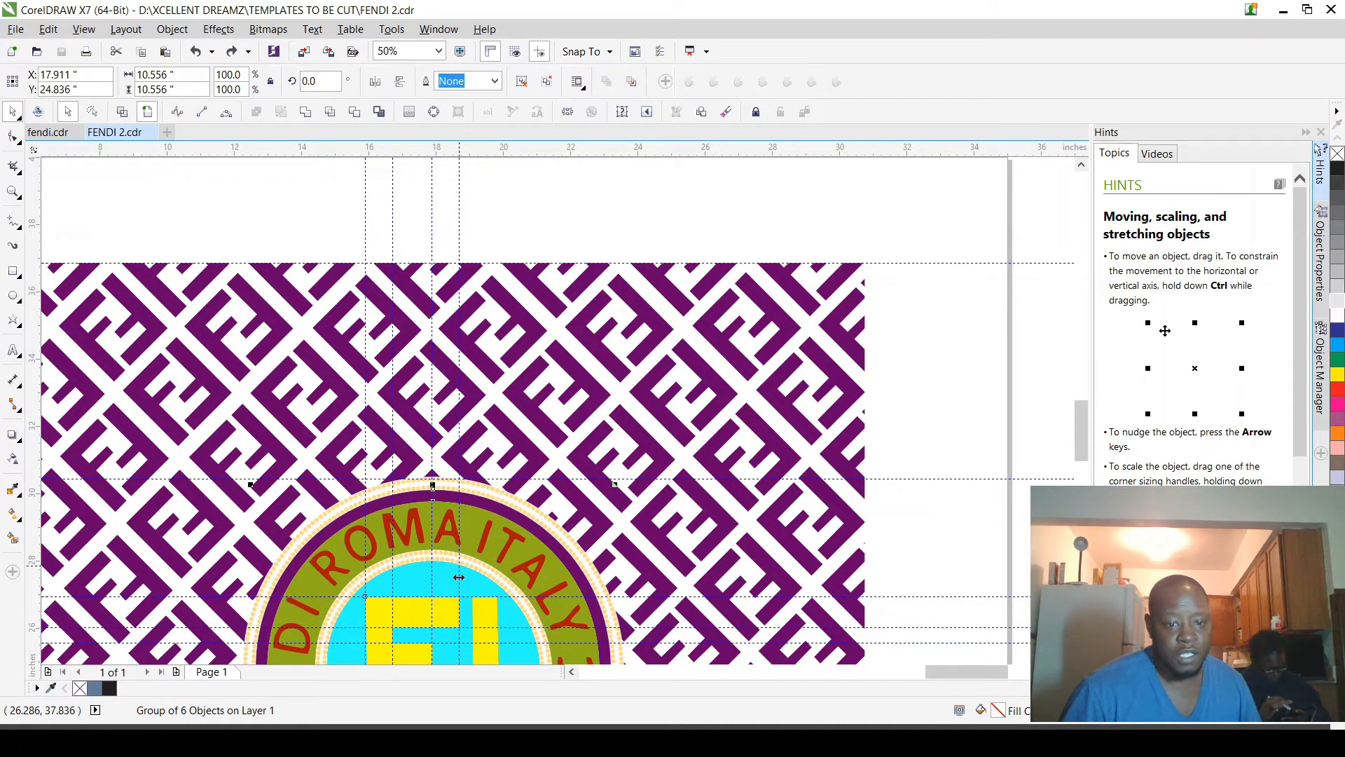
key(Escape)
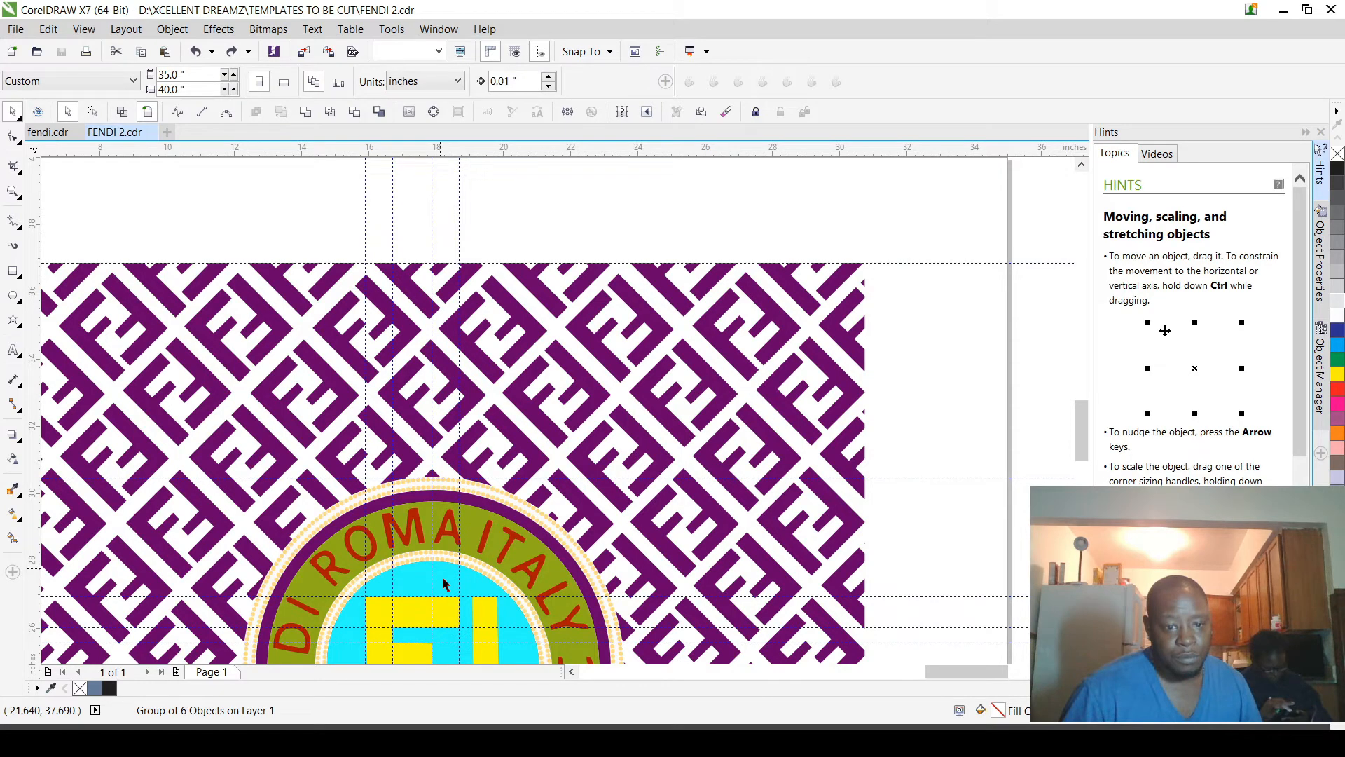
click(442, 584)
key(ctrl+shift+z)
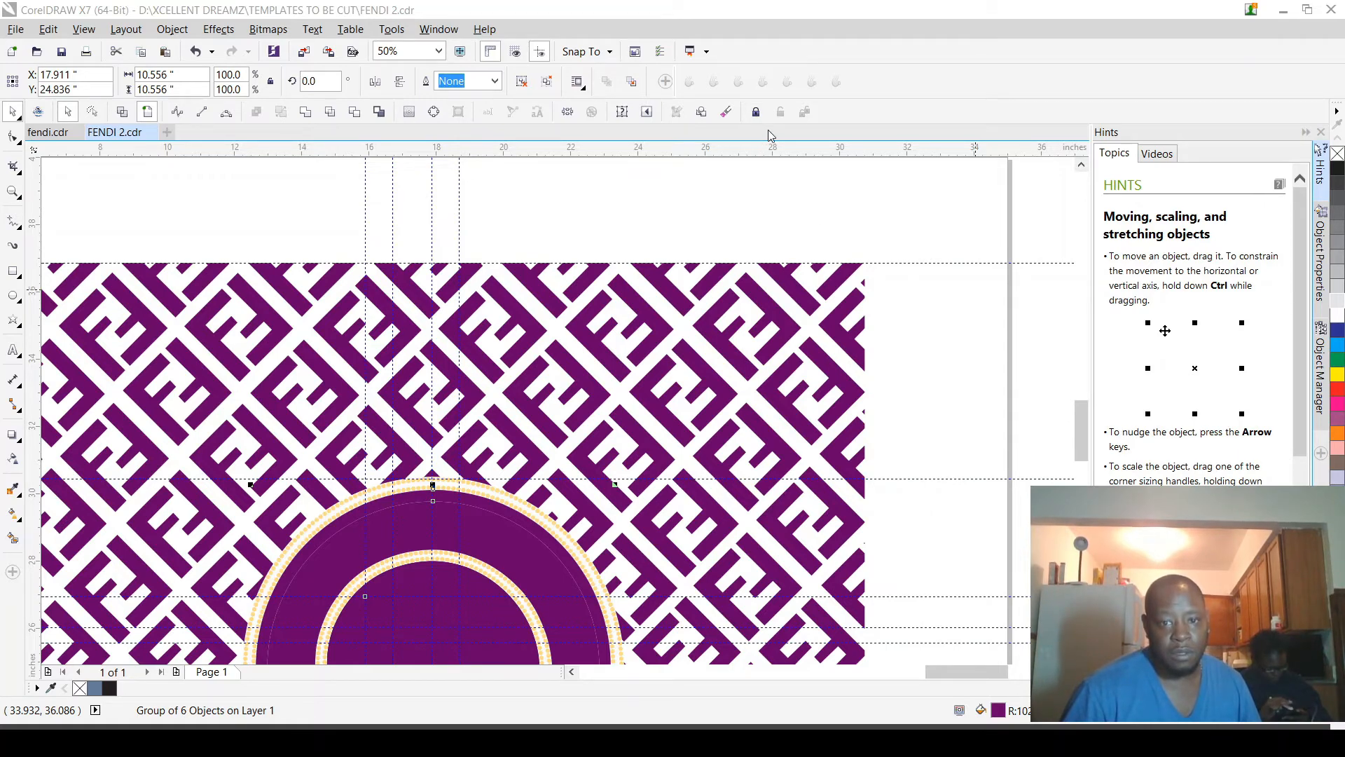
Step: Send the brown circle behind the purple badge group
scroll(760, 206, down, 3)
scroll(711, 294, up, 2)
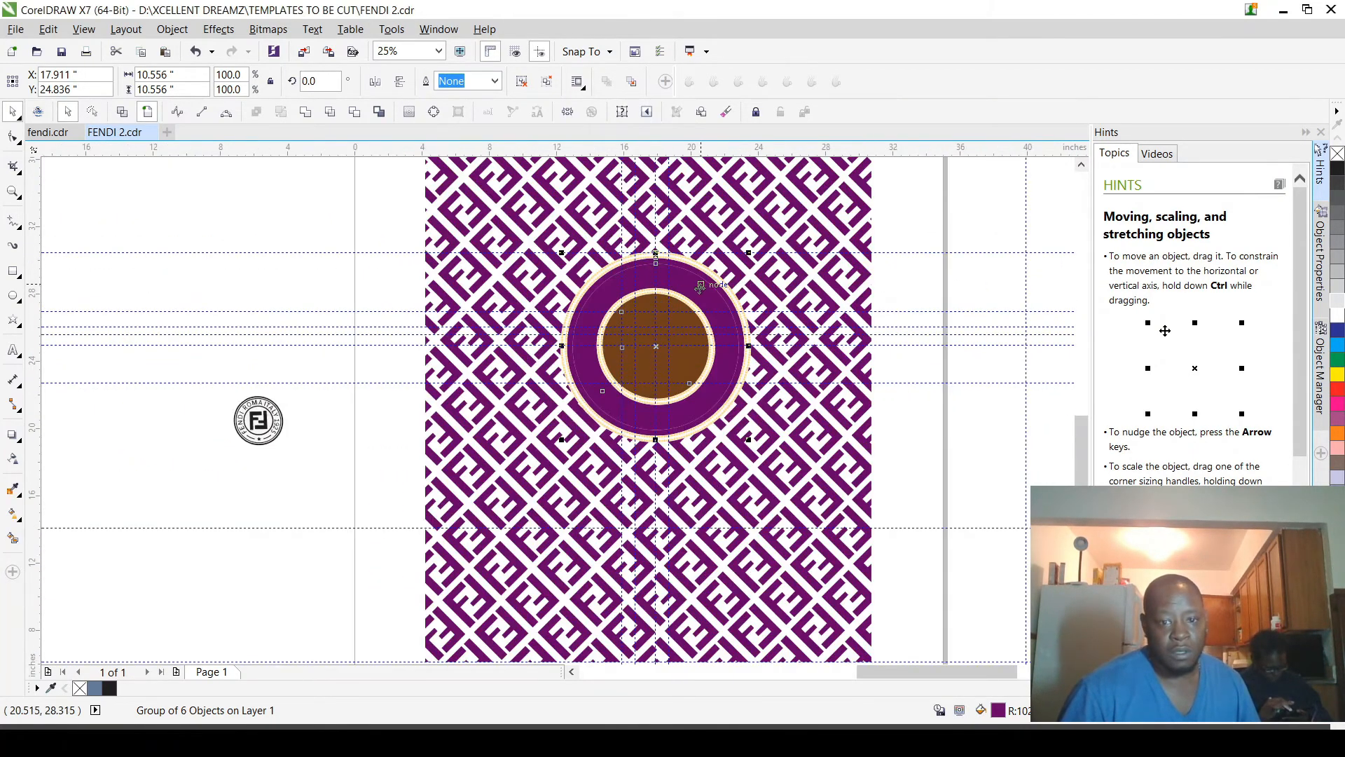
scroll(655, 379, up, 2)
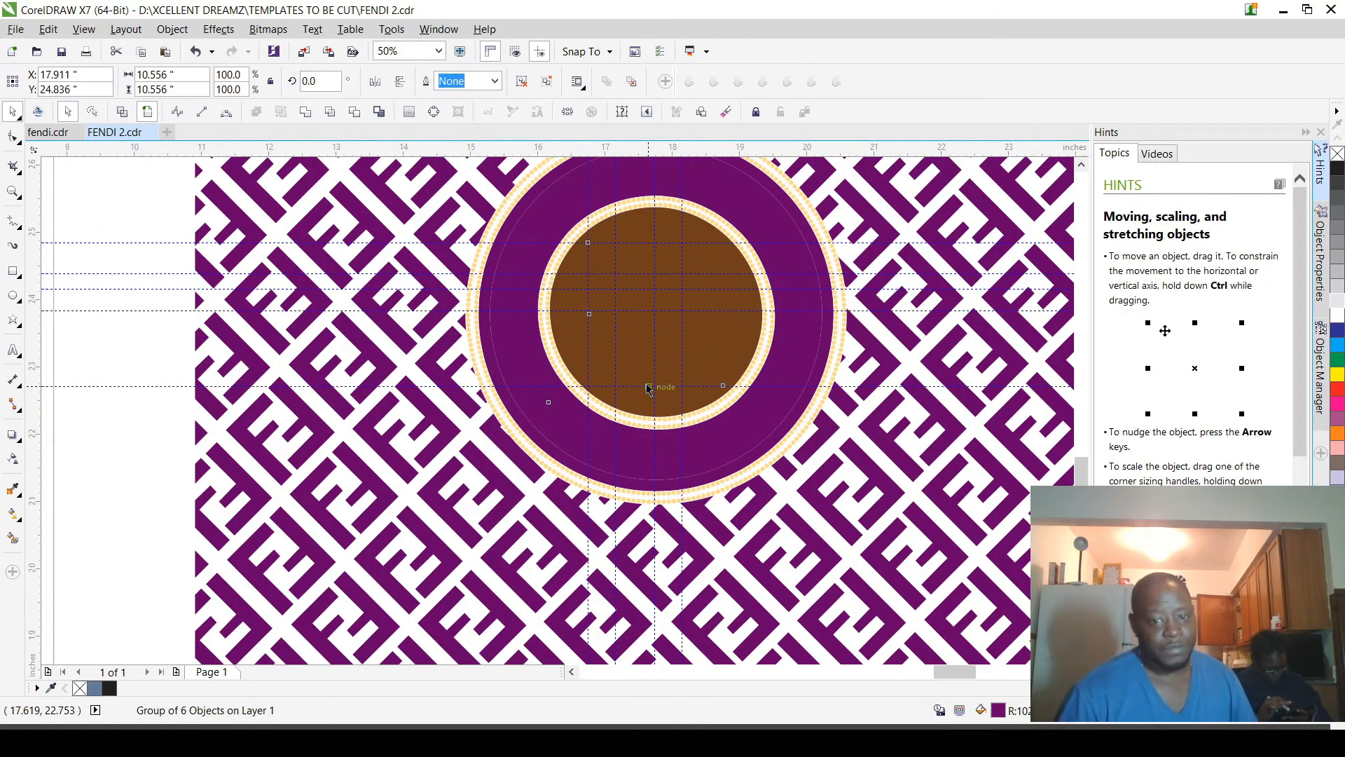
scroll(651, 382, up, 2)
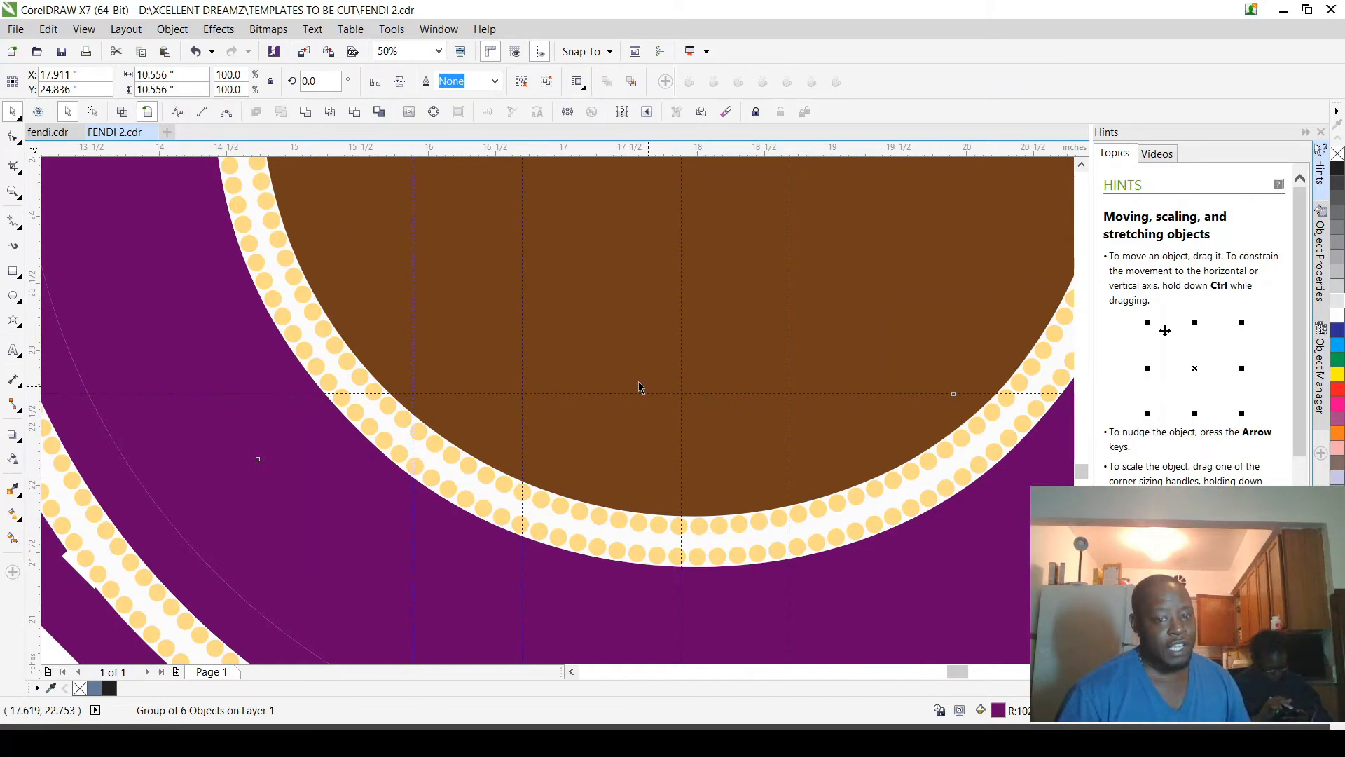
scroll(633, 414, down, 4)
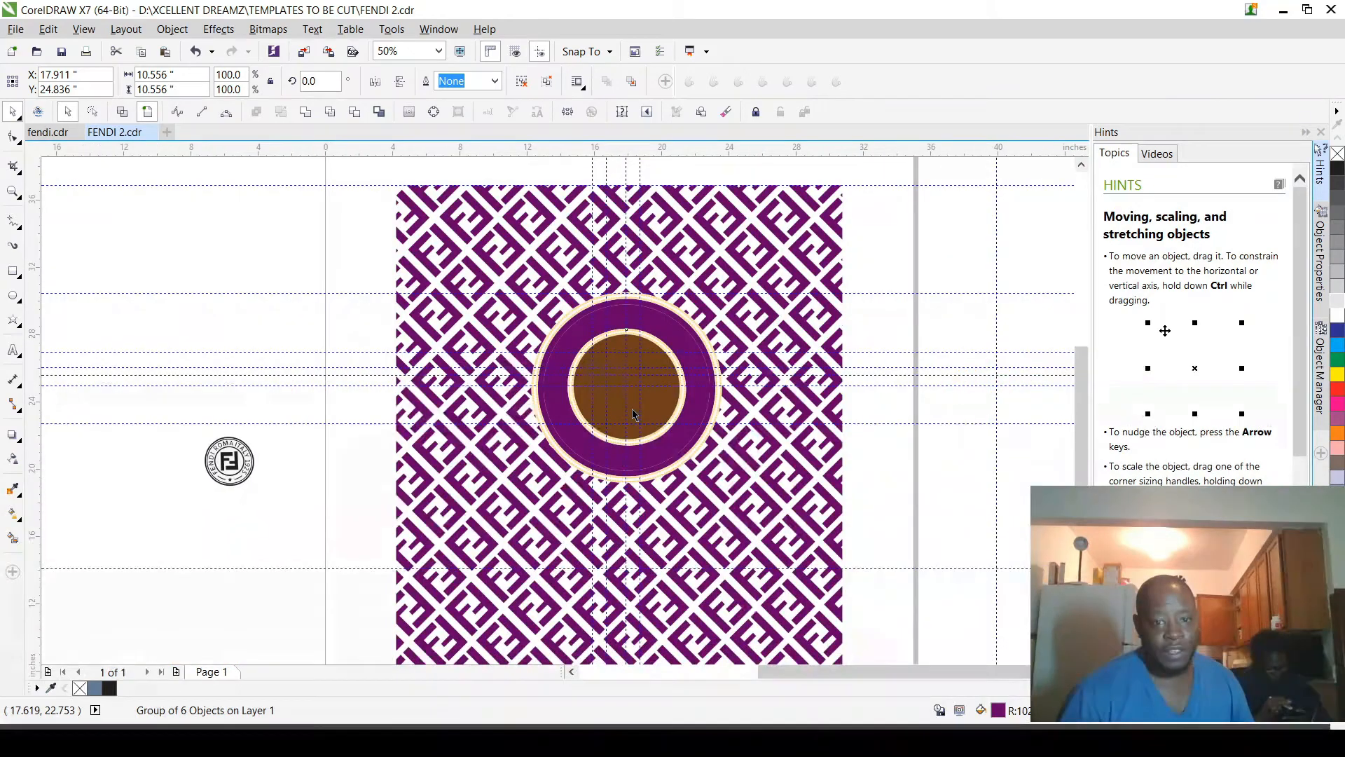
click(633, 414)
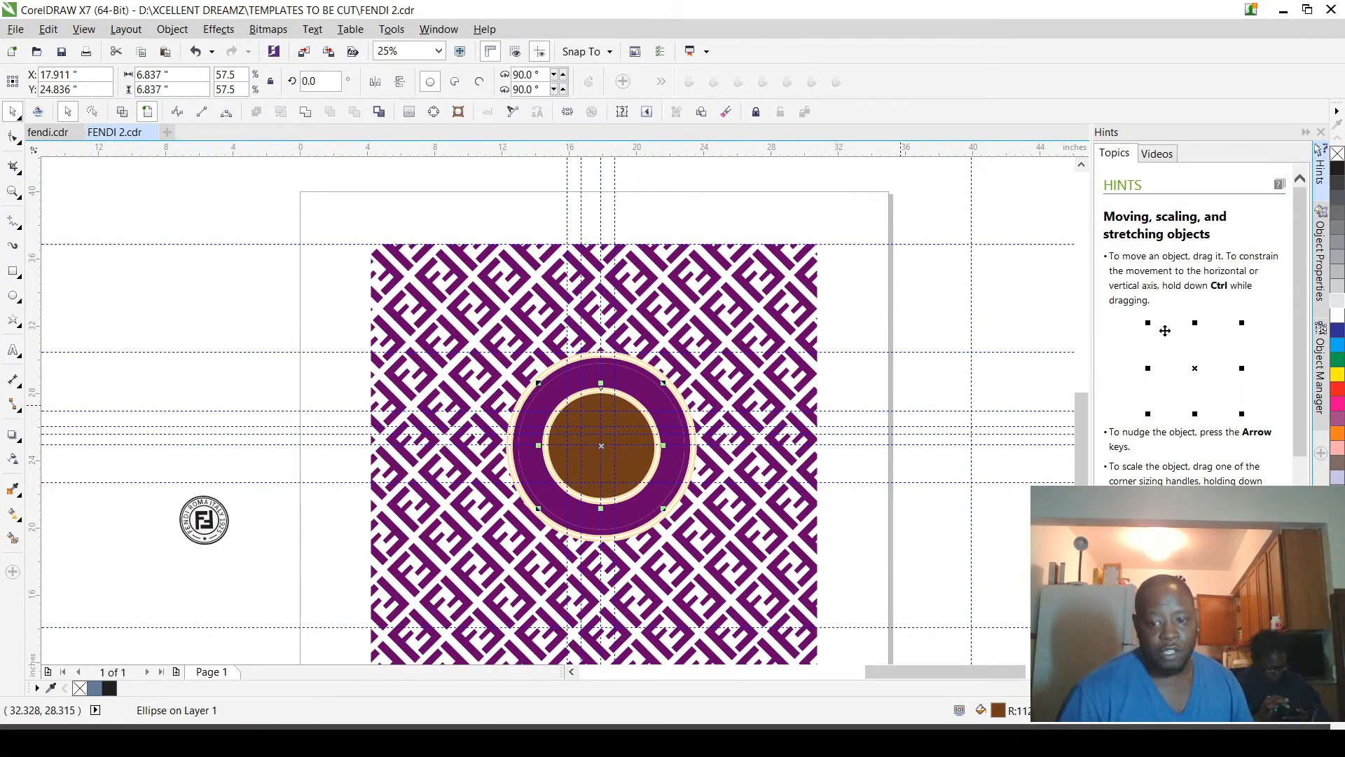
key(F11)
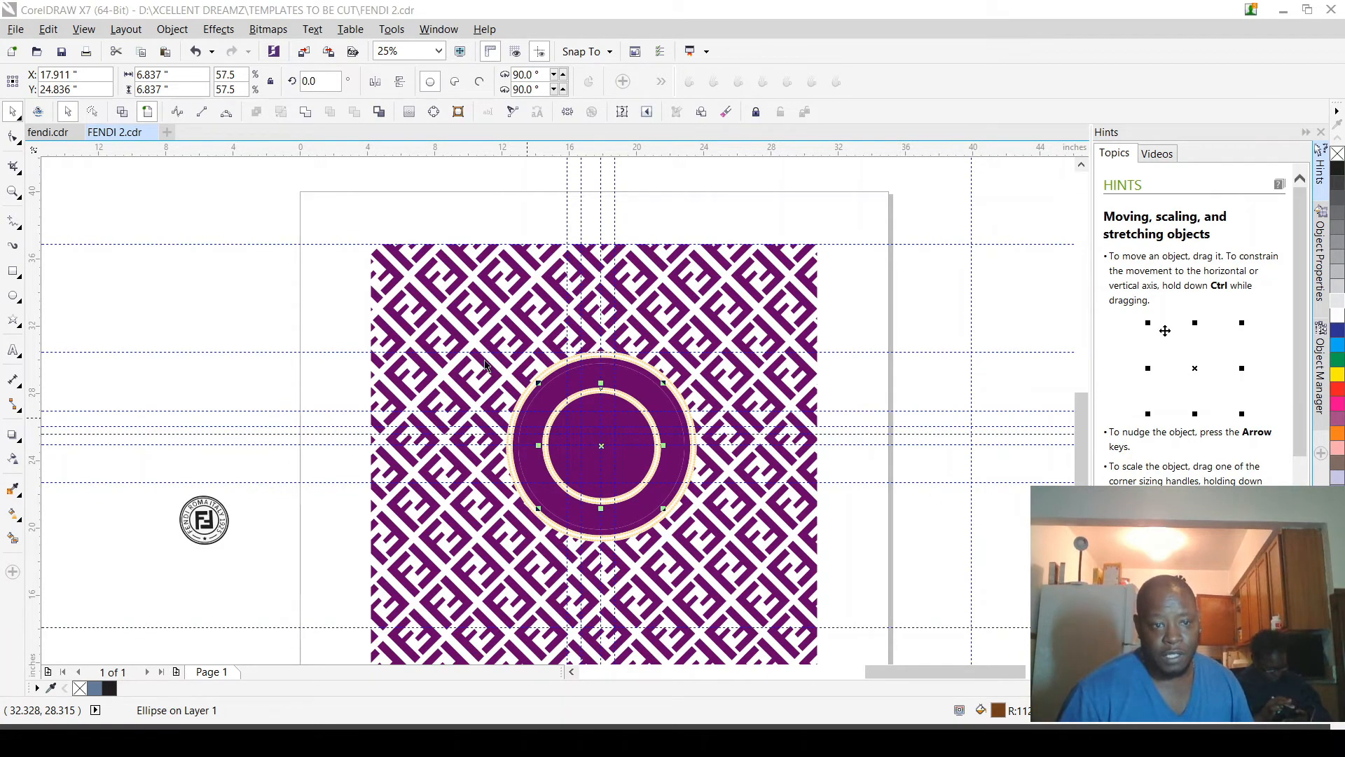
Step: Examine the outlines of the brown circle and the badge group in wireframe view, and return to the full-colour view
click(122, 114)
scroll(614, 456, up, 2)
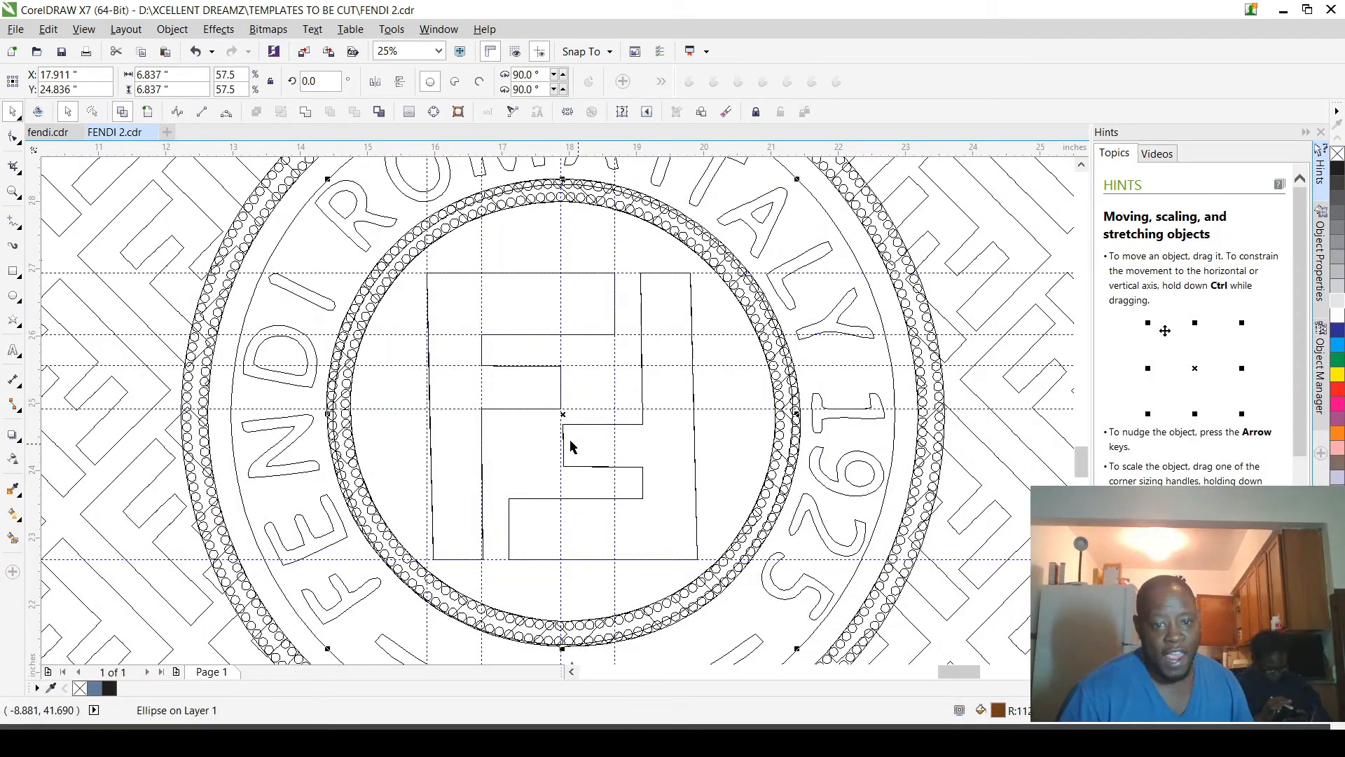
scroll(569, 439, up, 2)
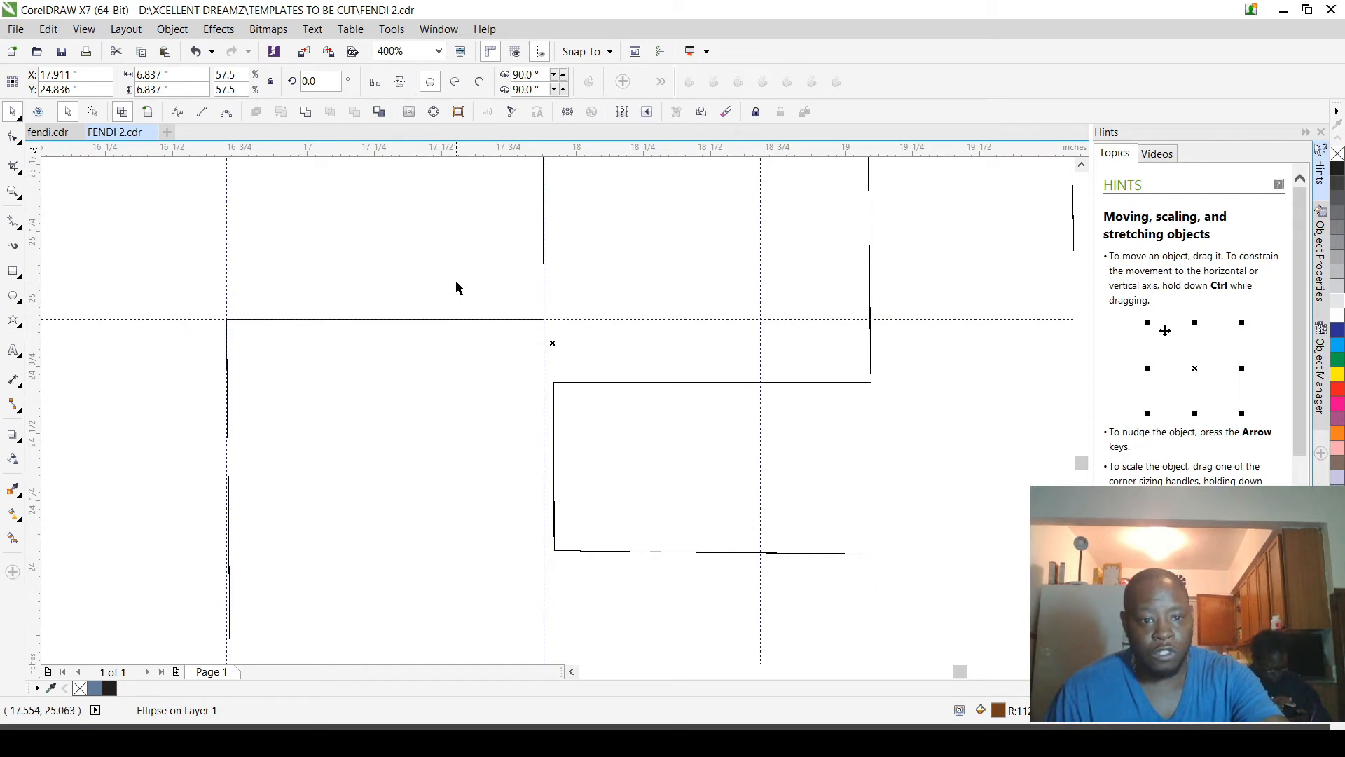
click(459, 295)
scroll(459, 295, down, 4)
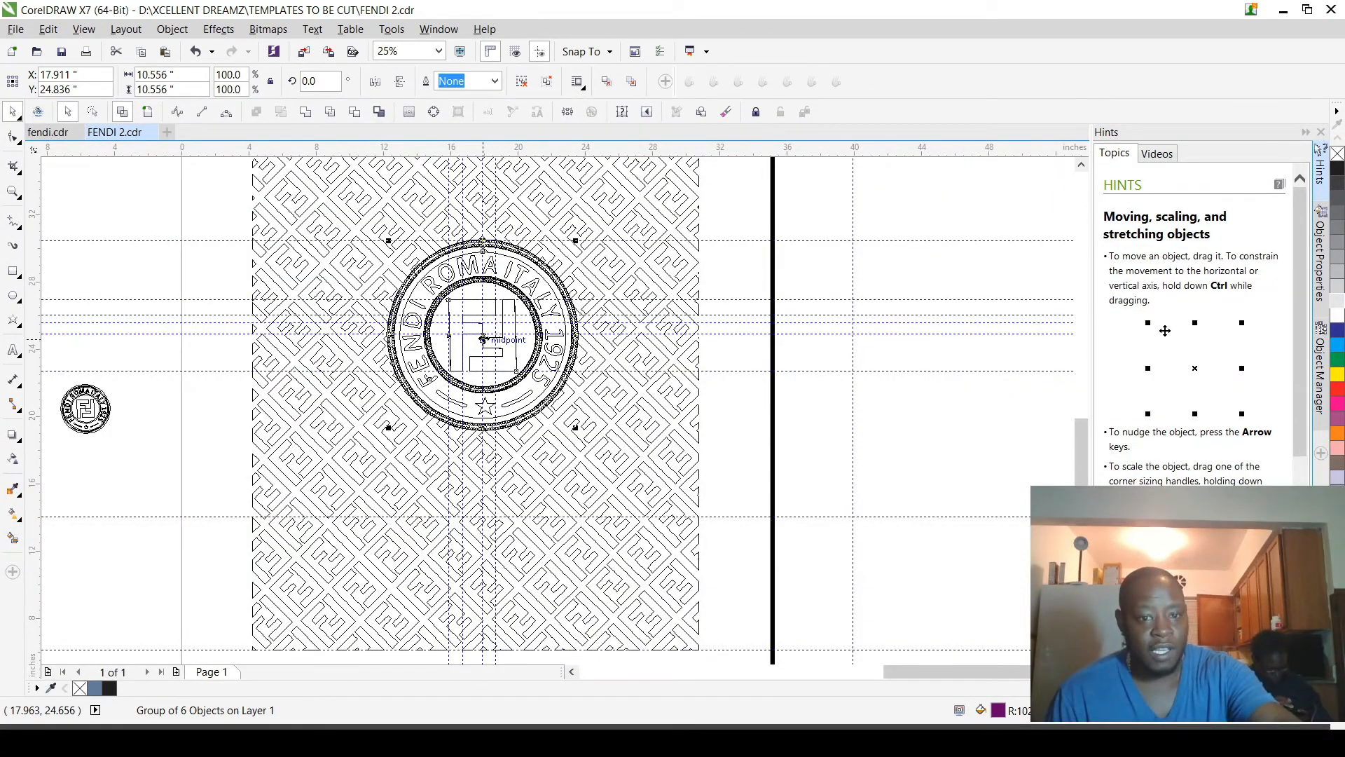
scroll(484, 339, up, 3)
click(451, 299)
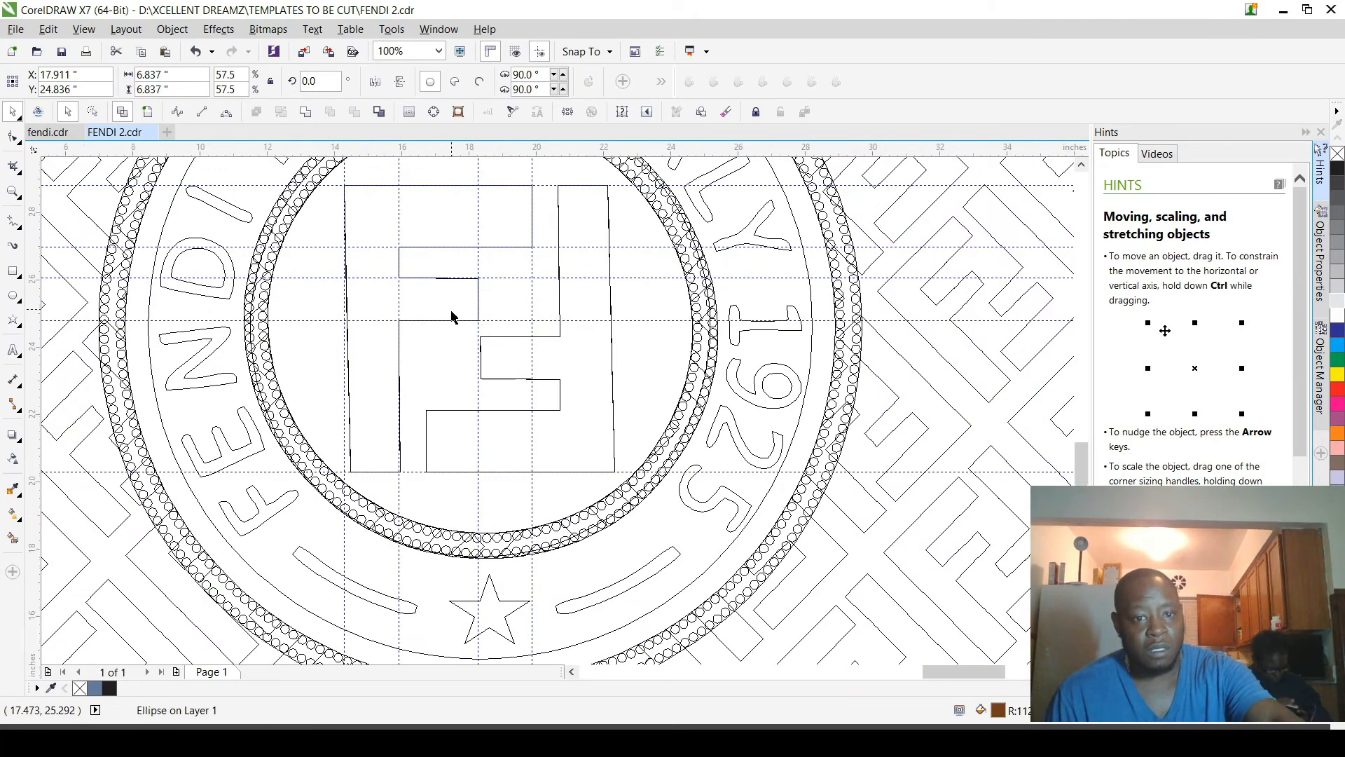
scroll(452, 317, down, 3)
scroll(452, 317, up, 1)
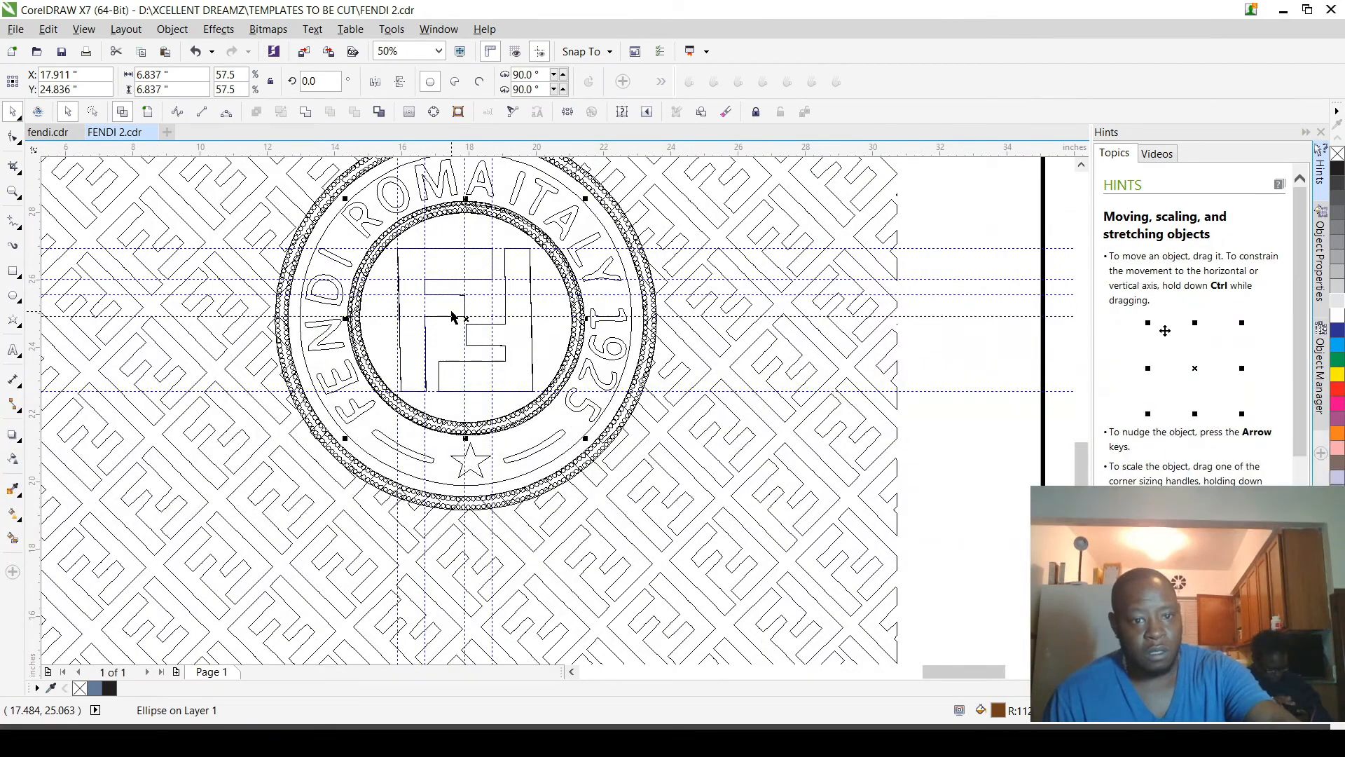
click(447, 303)
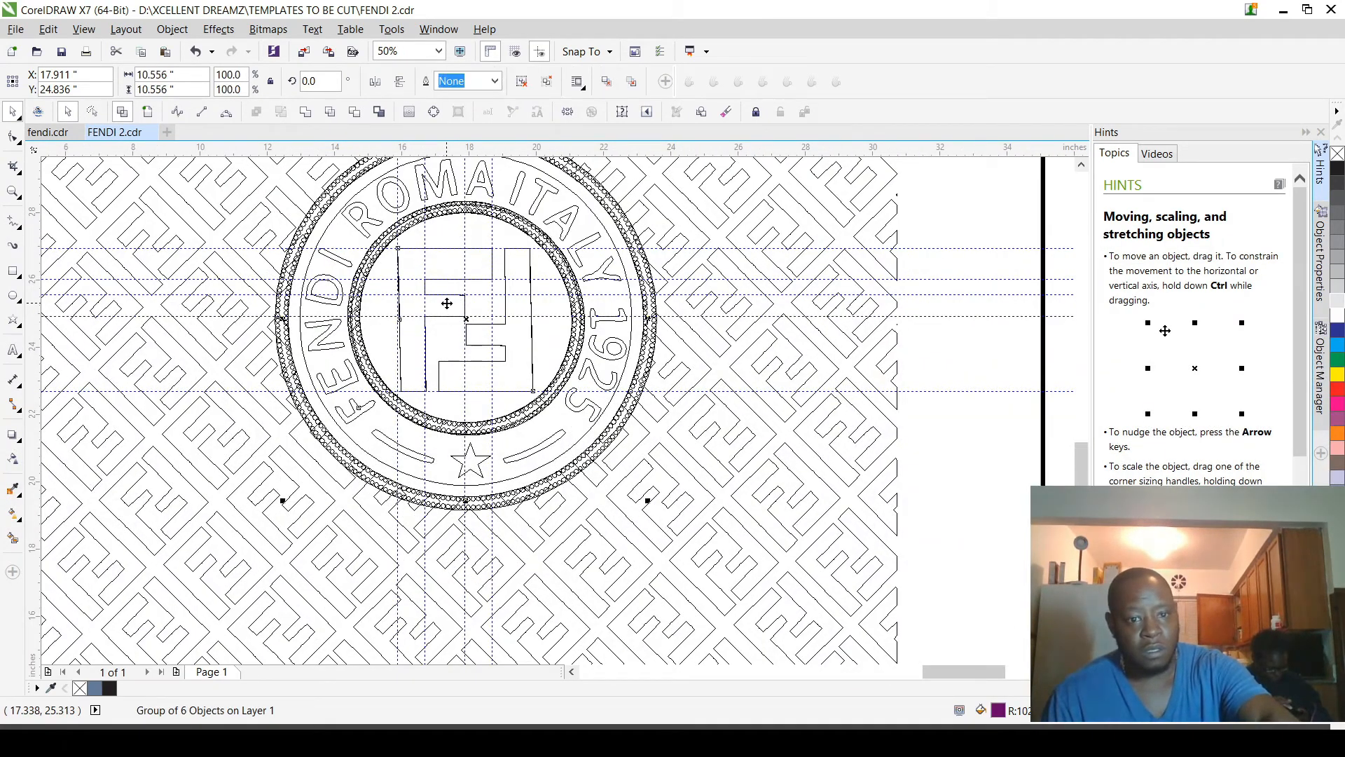
alt+click(447, 307)
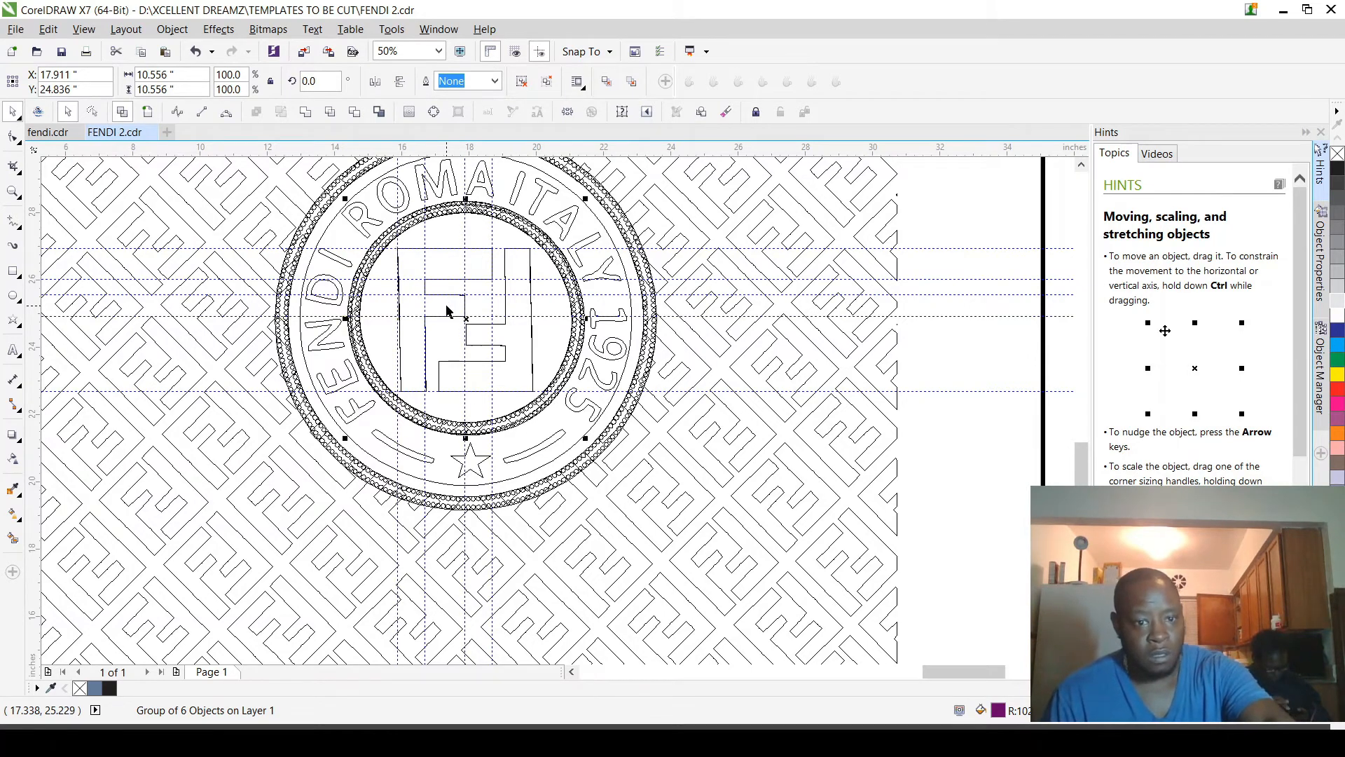
click(151, 117)
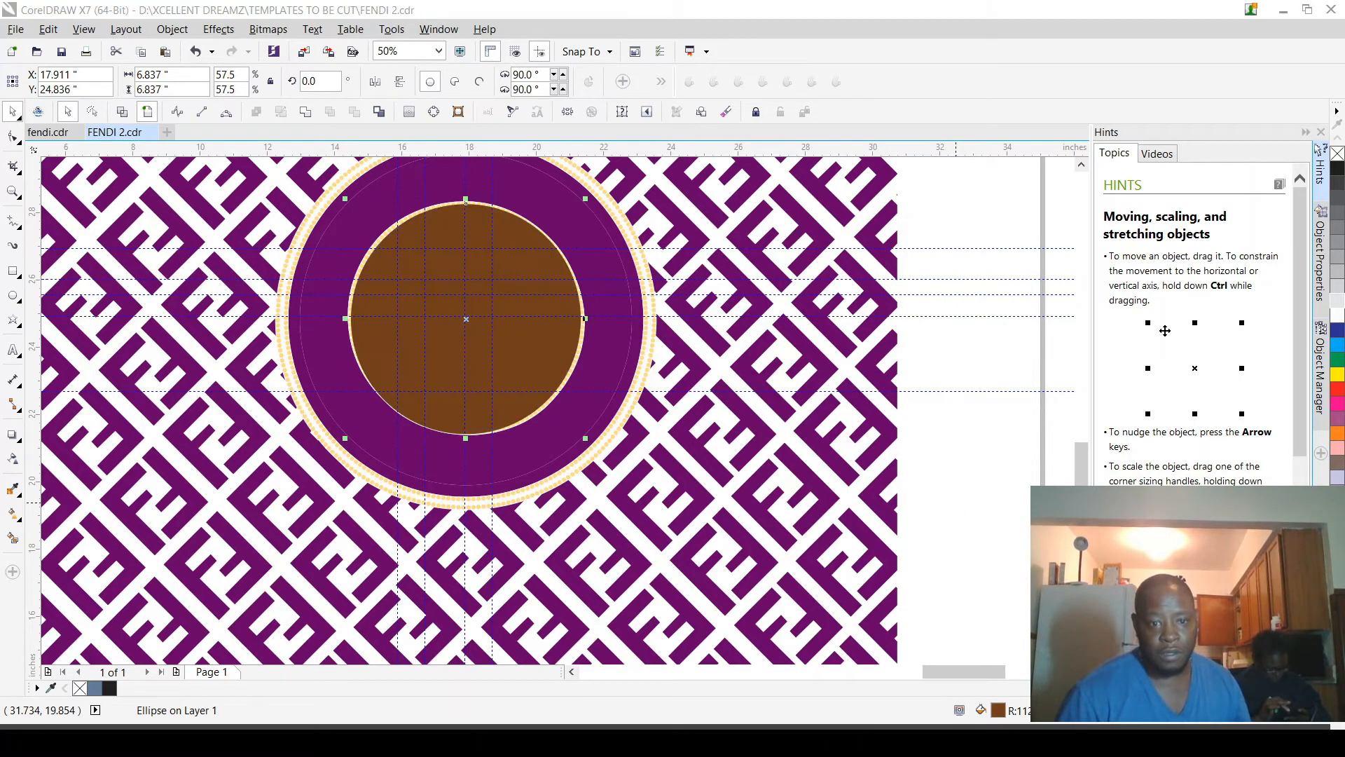
Step: Move the brown circle back beneath the purple badge group and the dotted rings, and select the badge group
click(951, 350)
scroll(508, 368, up, 4)
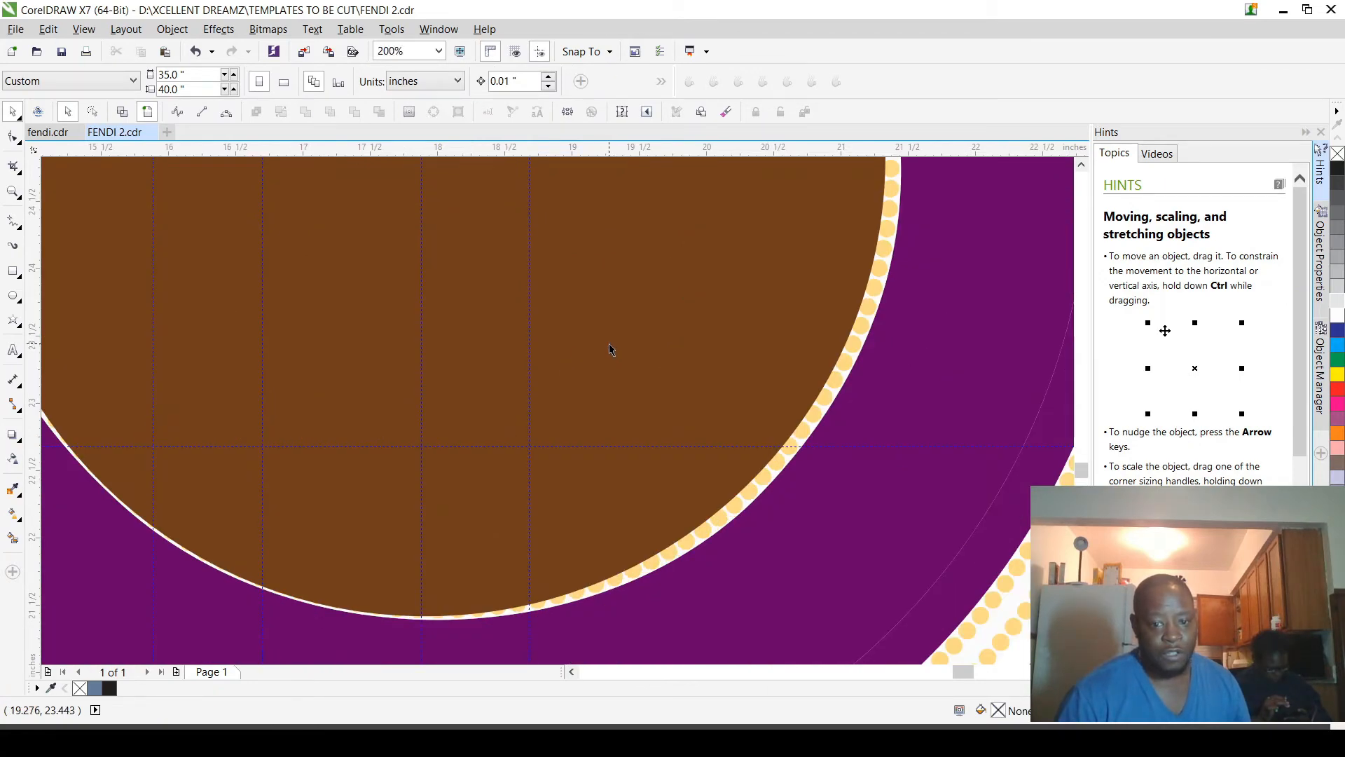
click(755, 396)
scroll(756, 396, down, 3)
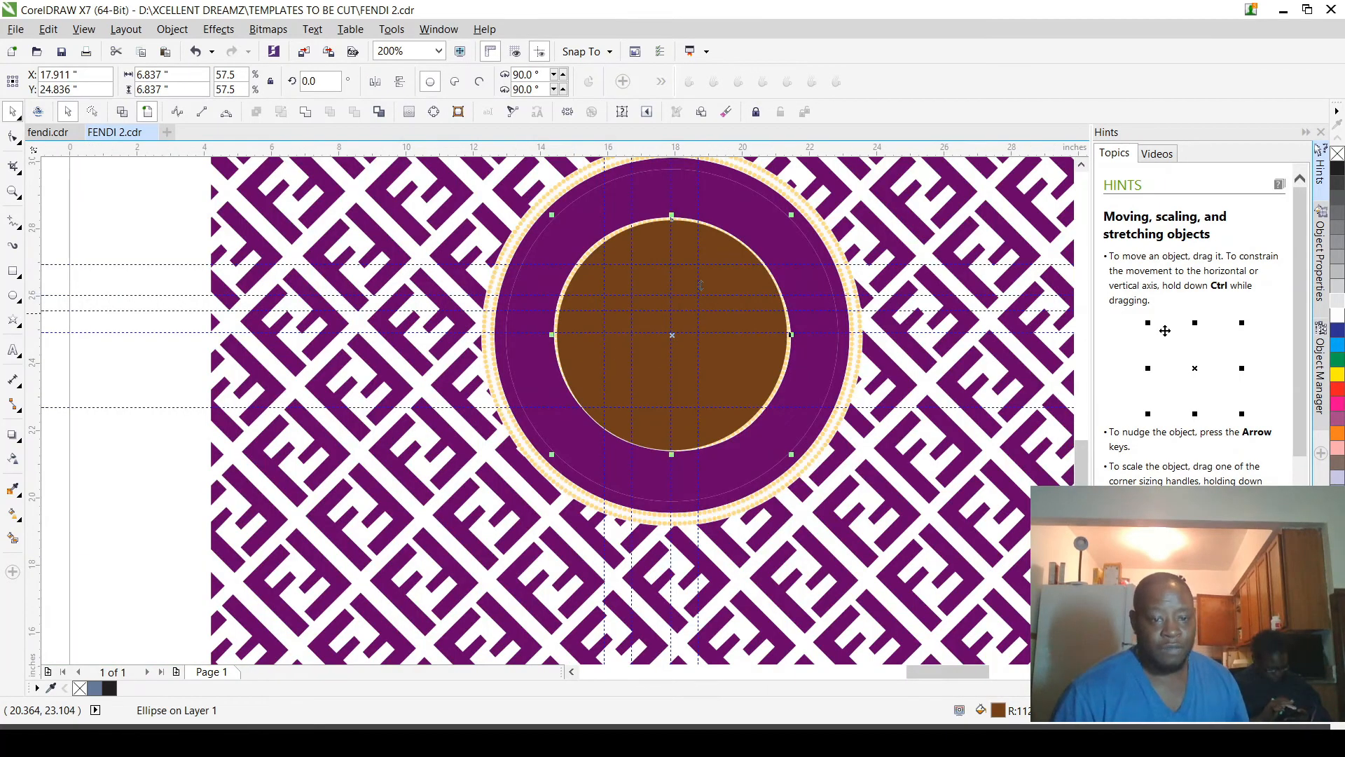
scroll(696, 326, down, 3)
scroll(695, 360, up, 2)
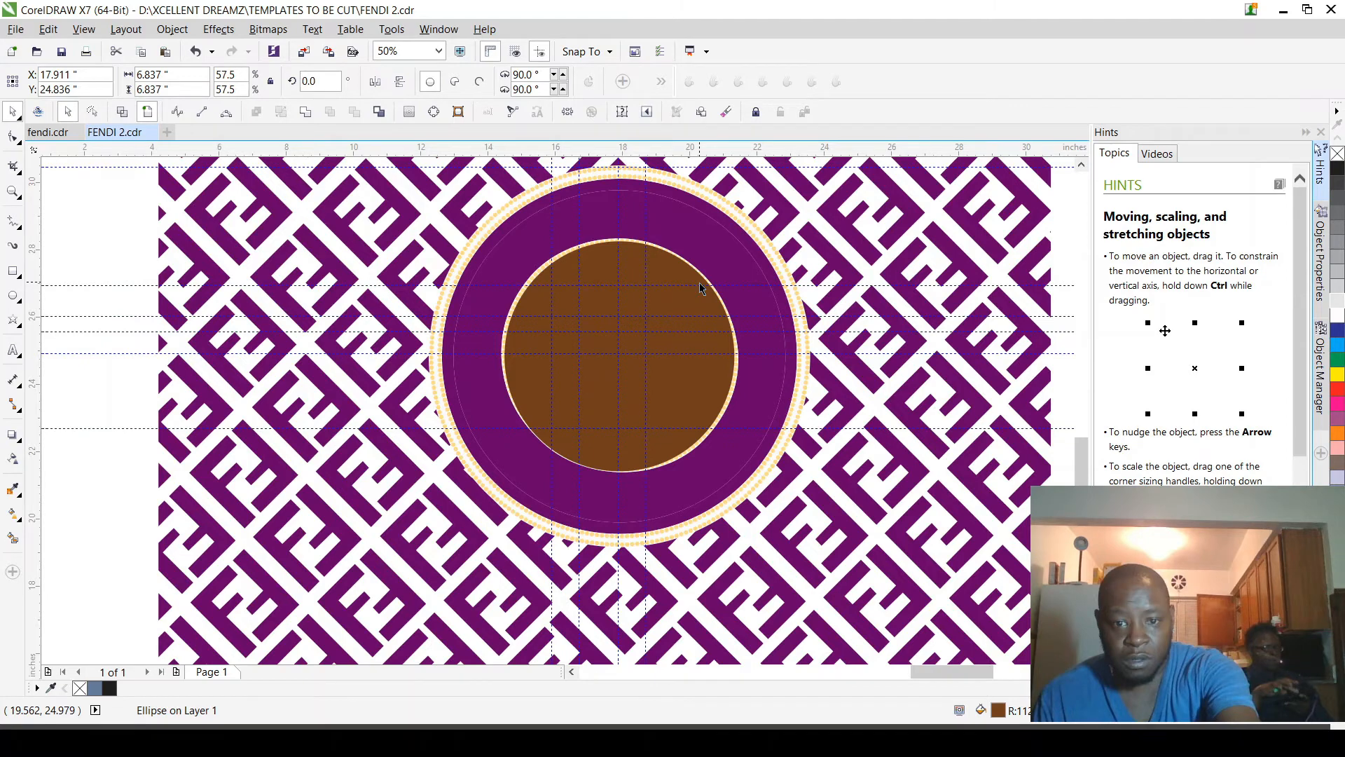
scroll(699, 283, up, 4)
click(668, 252)
scroll(673, 266, down, 2)
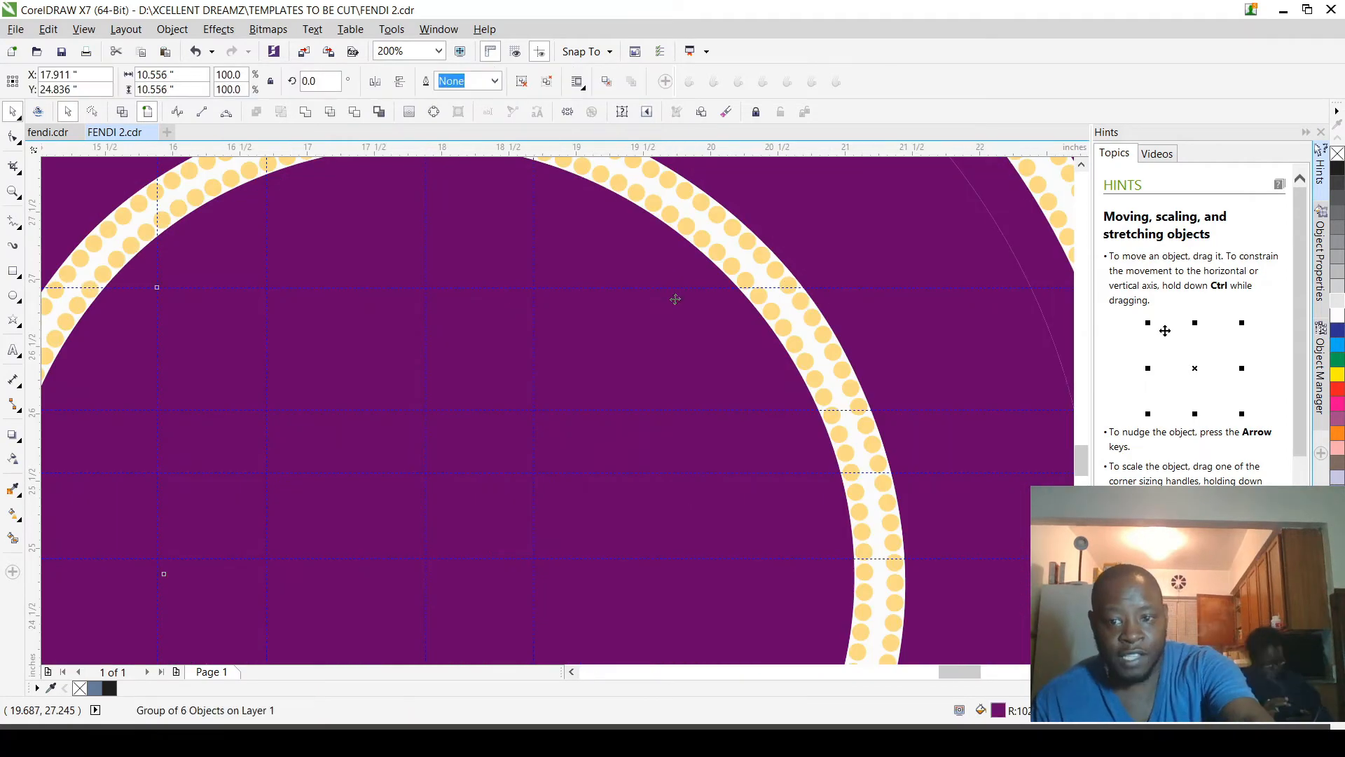
scroll(728, 296, down, 2)
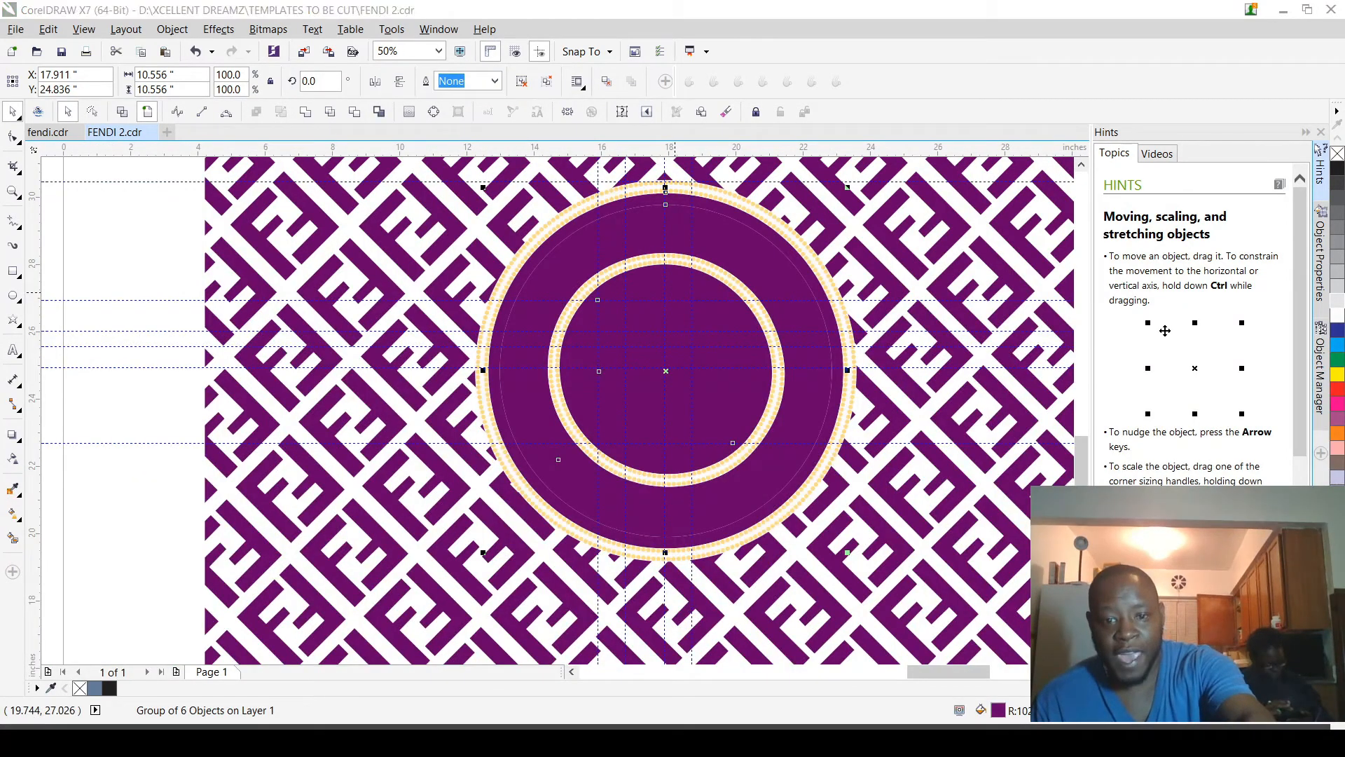
Step: Inspect the badge's lettering, dotted rings and double-F outlines in wireframe view, comparing them with the full-colour view
click(94, 256)
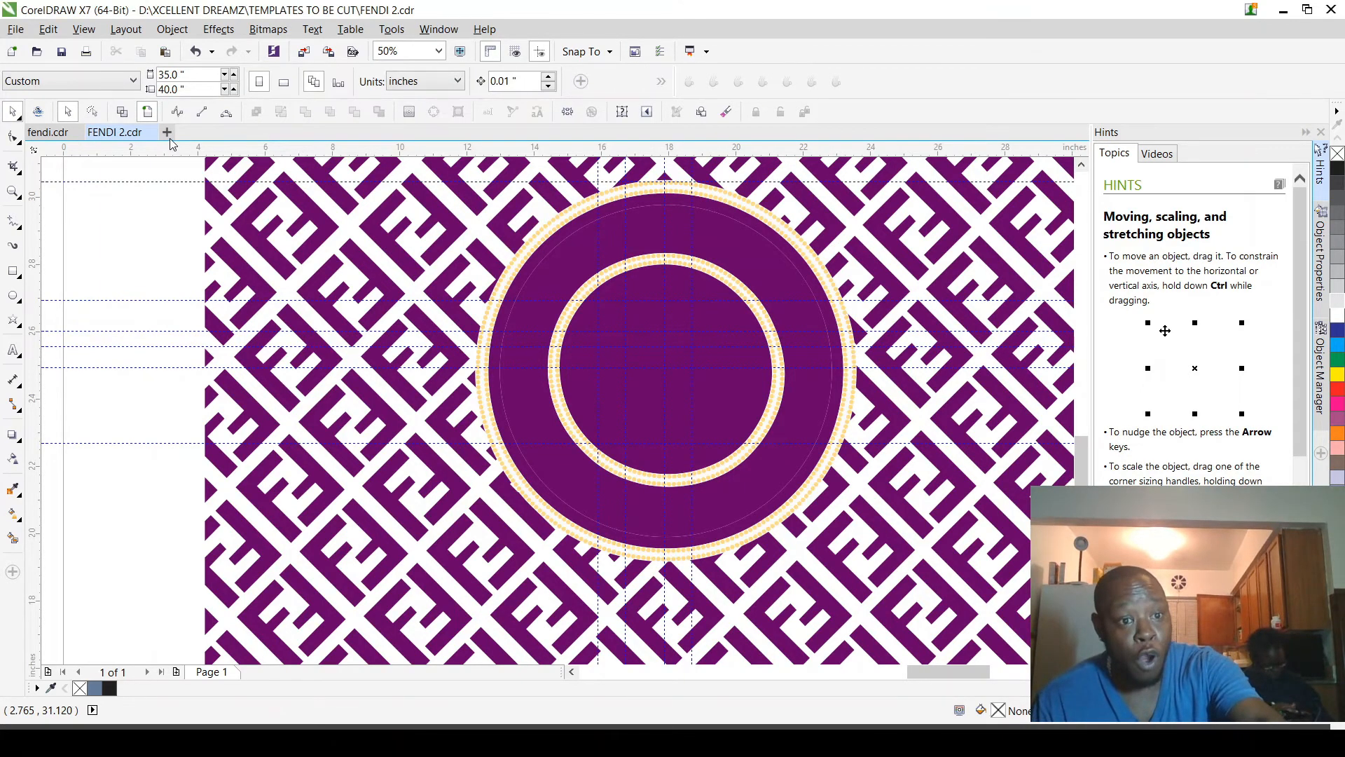
key(shift+F9)
scroll(699, 381, up, 4)
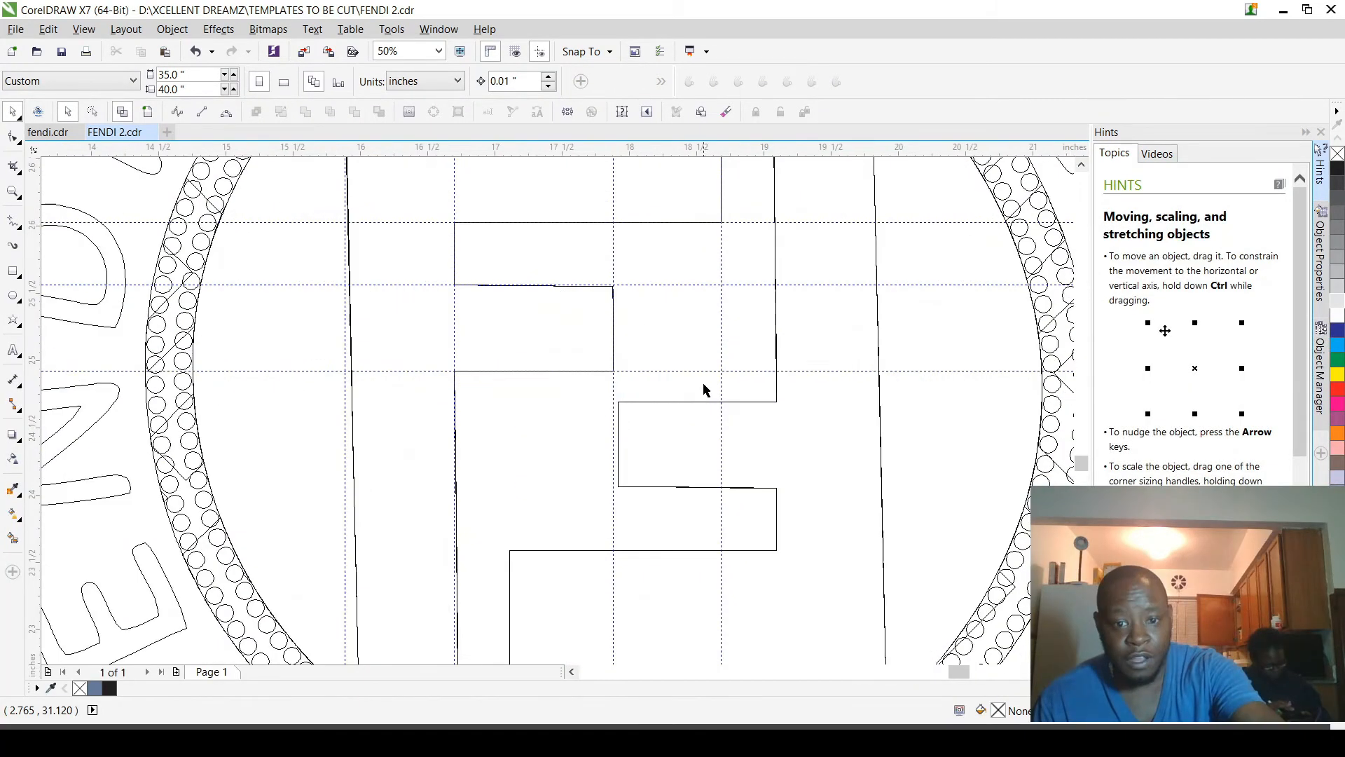
scroll(764, 405, down, 4)
click(760, 409)
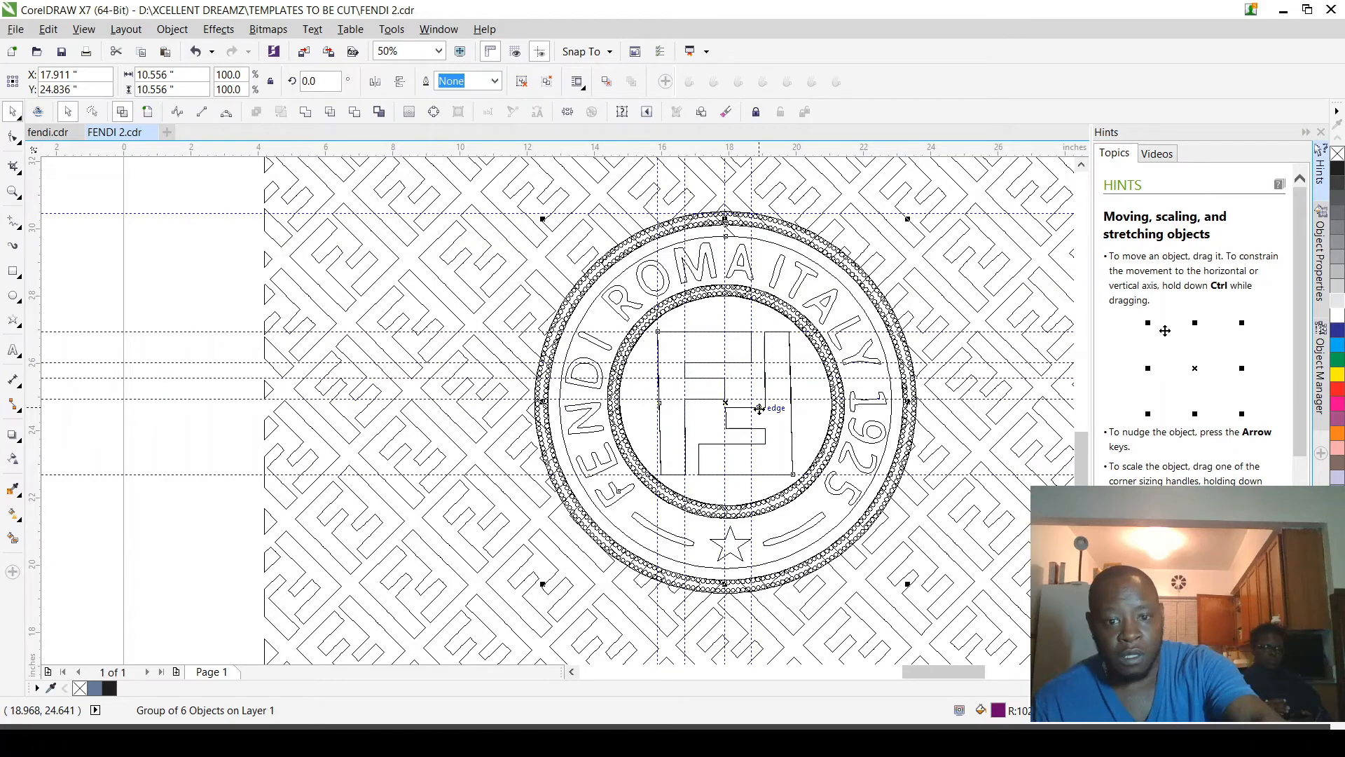
key(shift+F9)
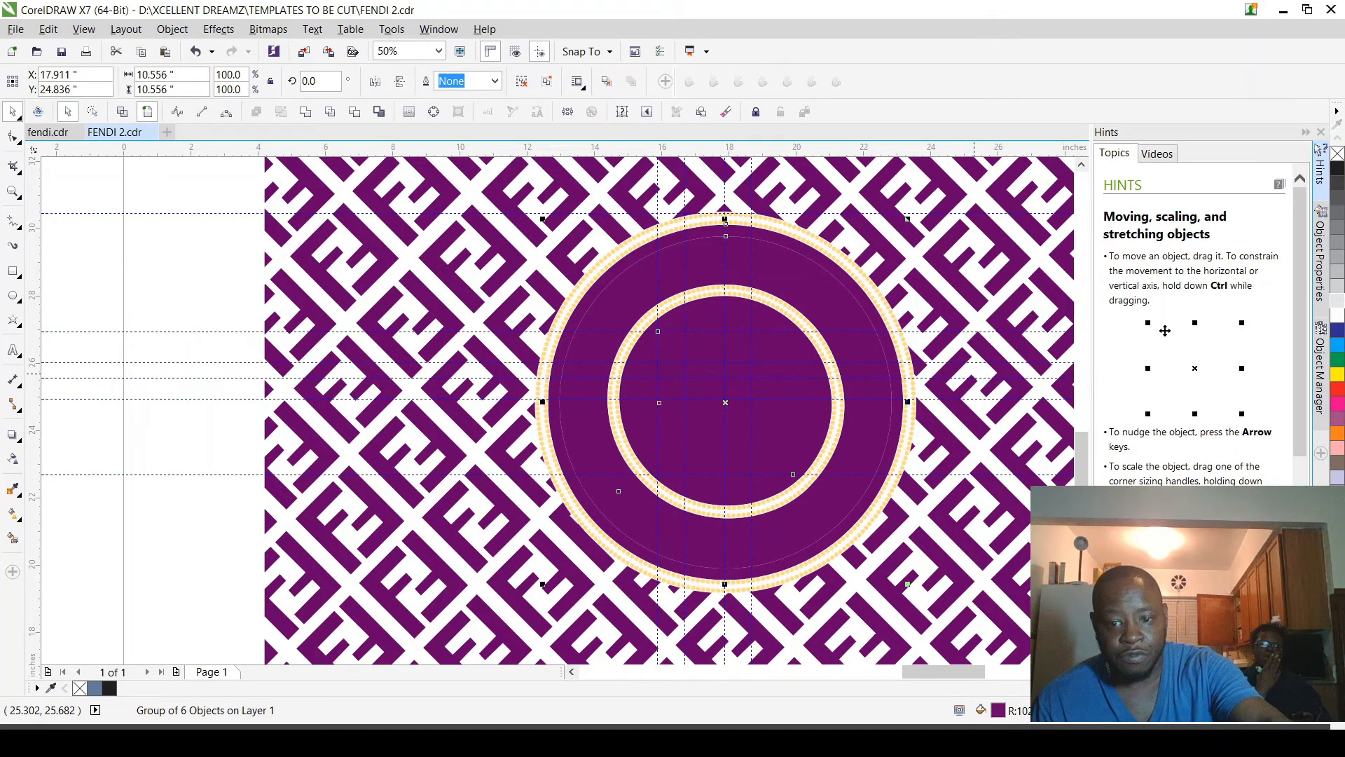
scroll(669, 280, up, 2)
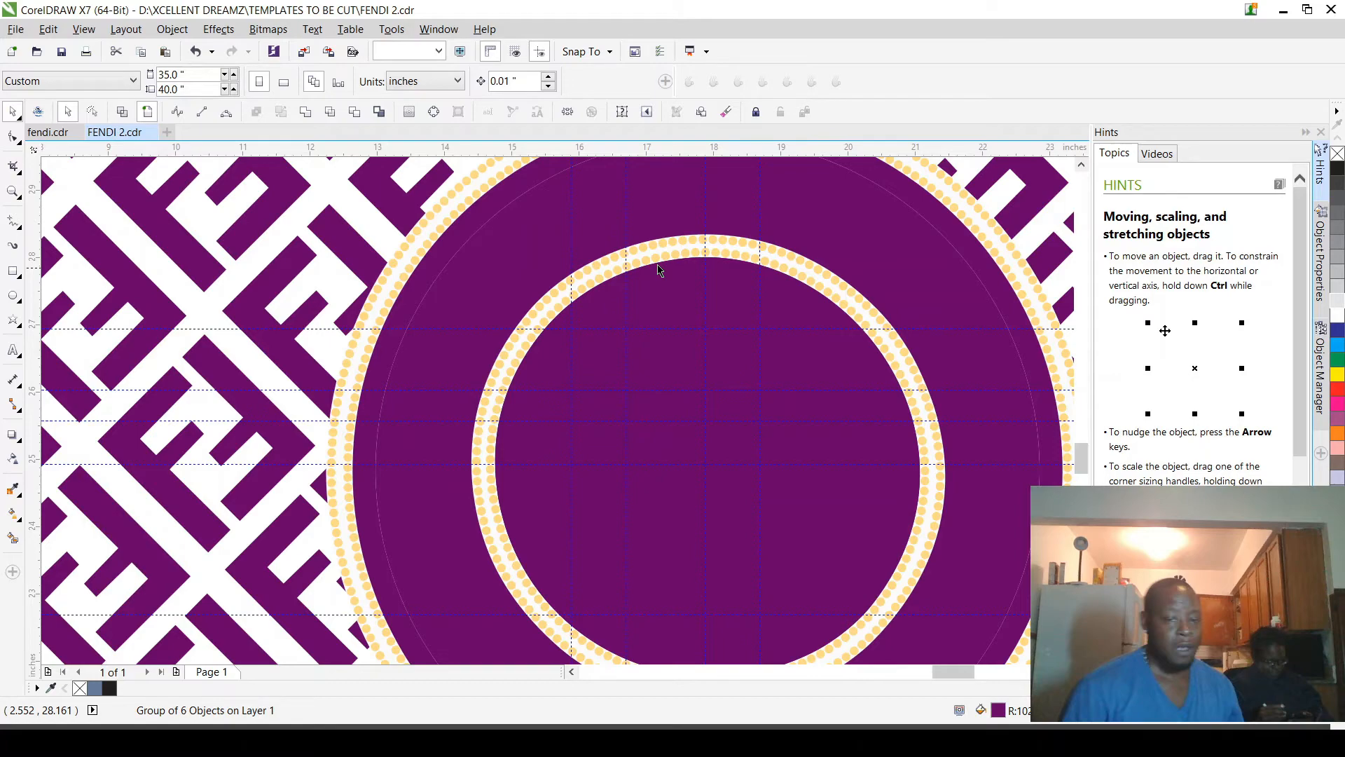
key(shift+F9)
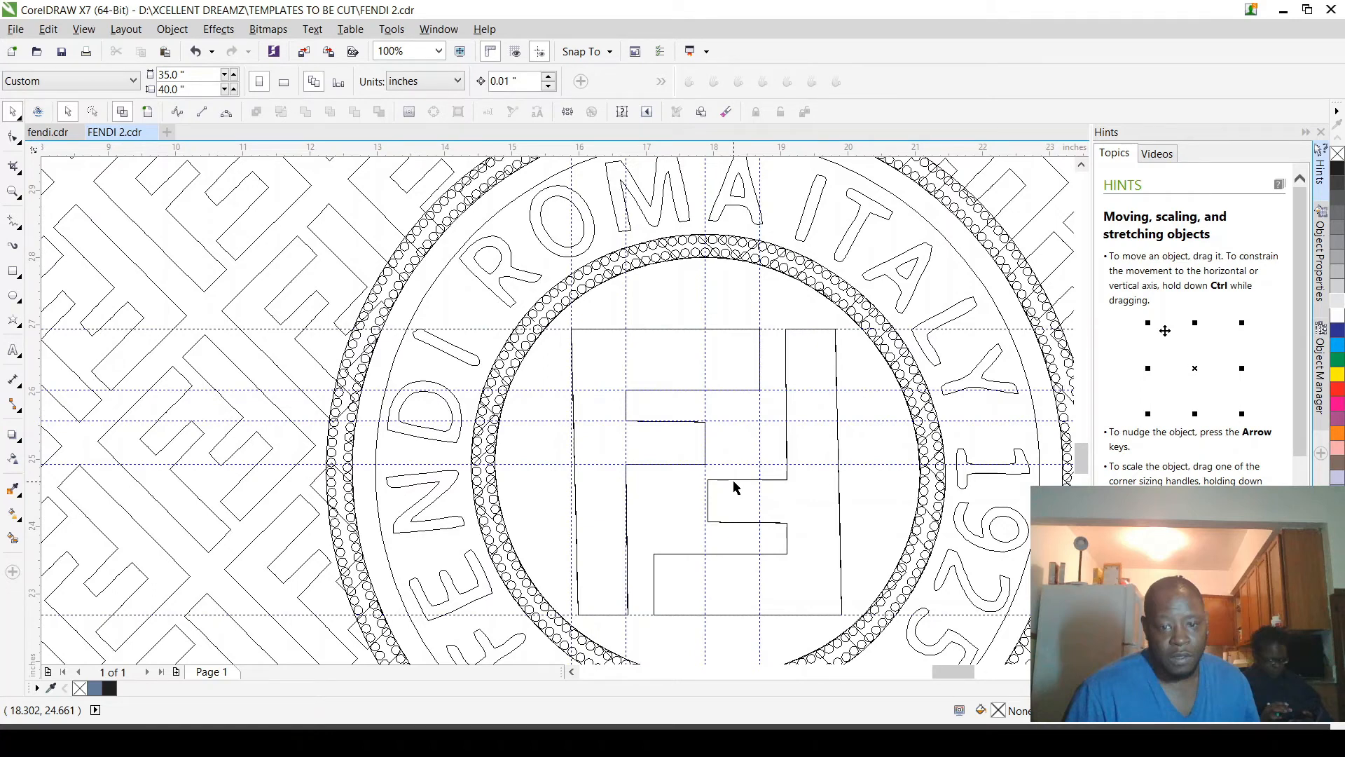
click(463, 419)
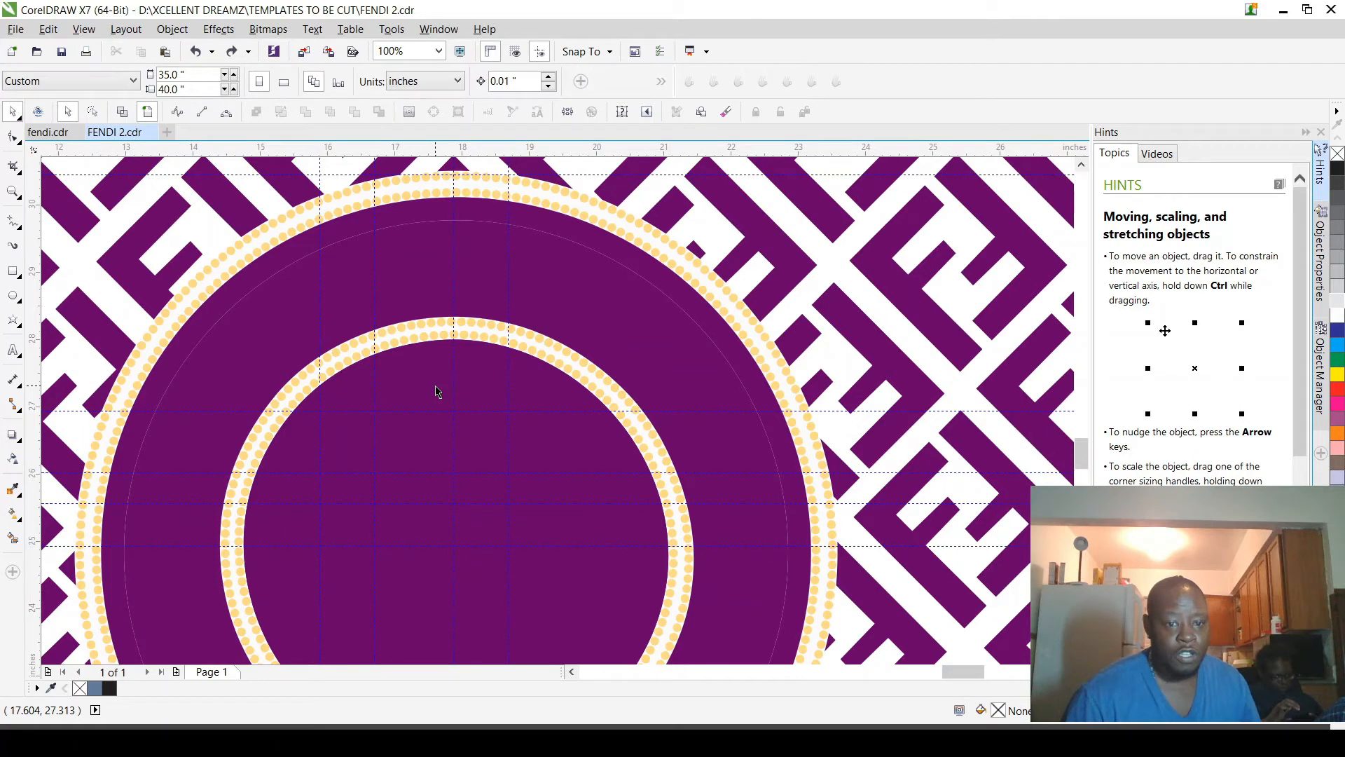
Step: Fill the purple badge group with grey and ungroup it into separate curves
click(436, 391)
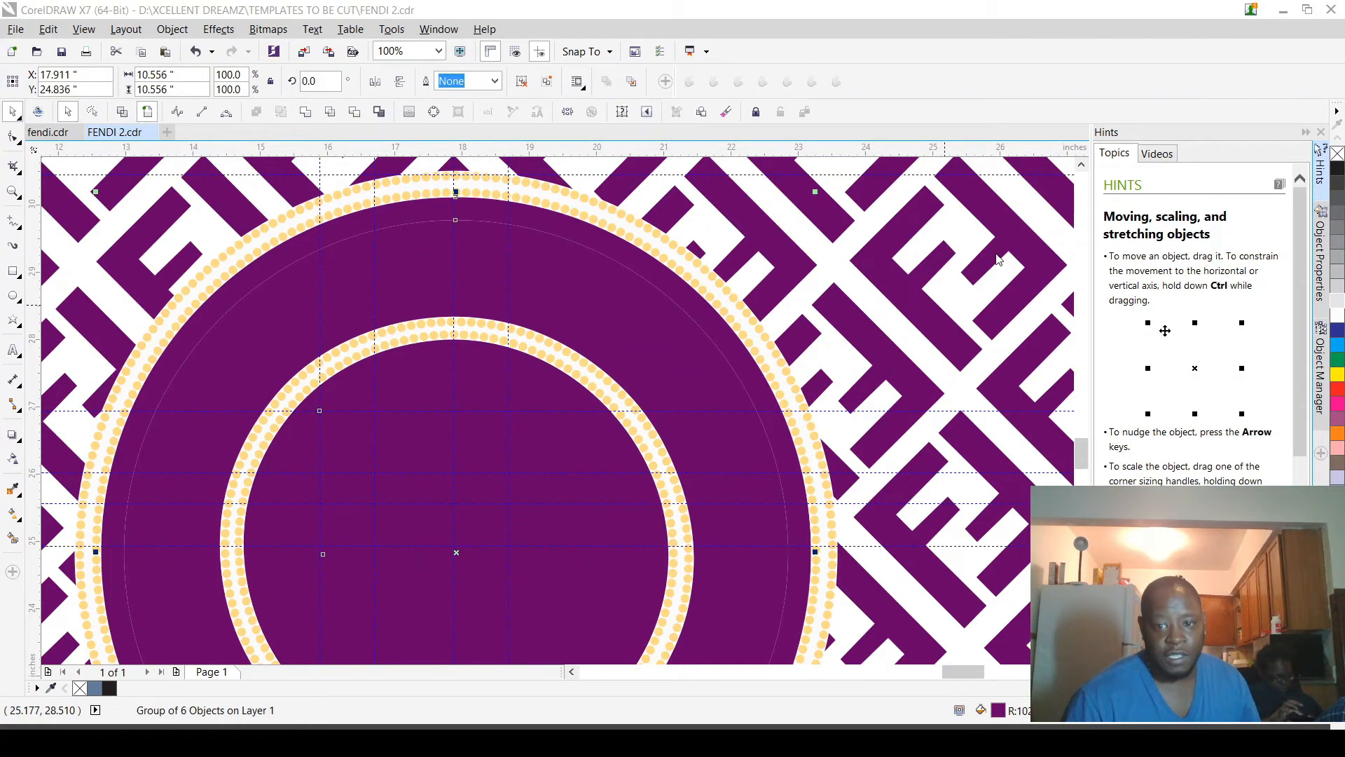
key(shift+Page_Down)
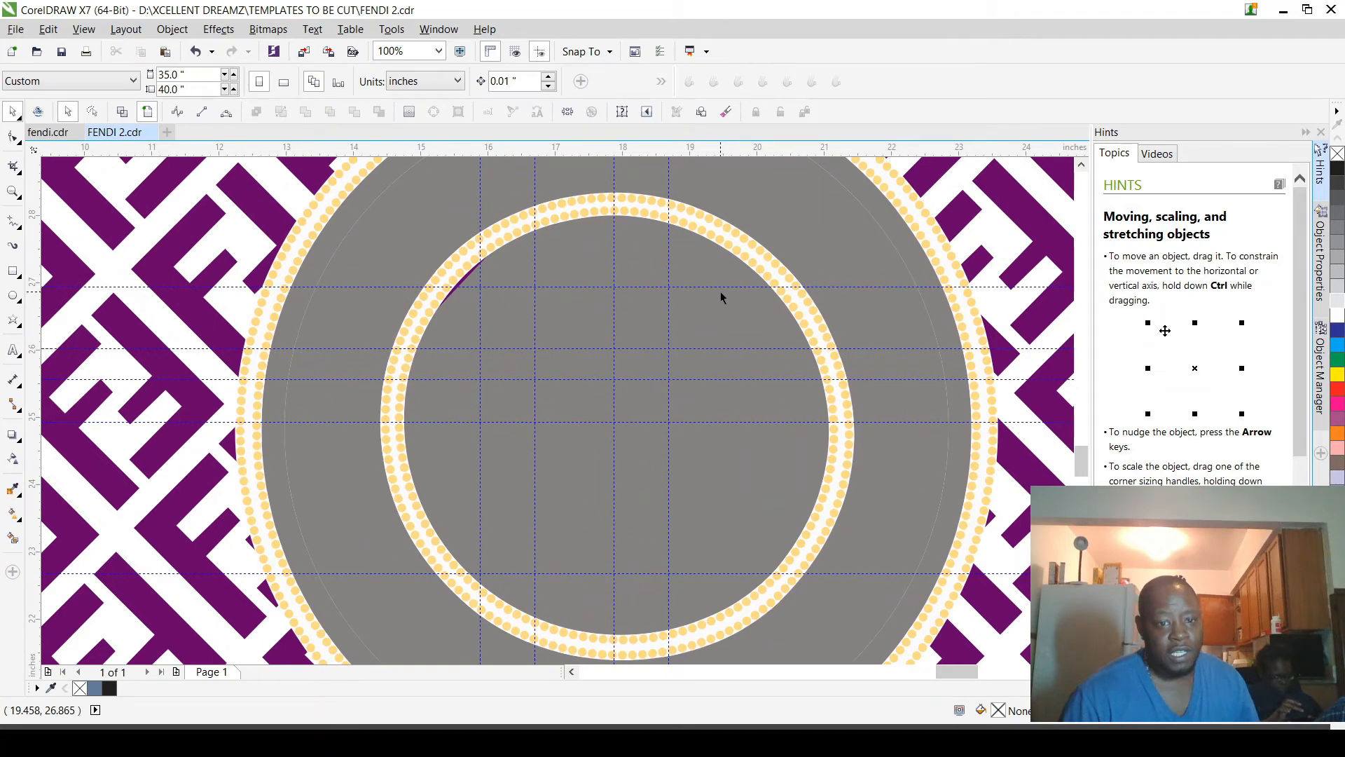
scroll(720, 292, down, 2)
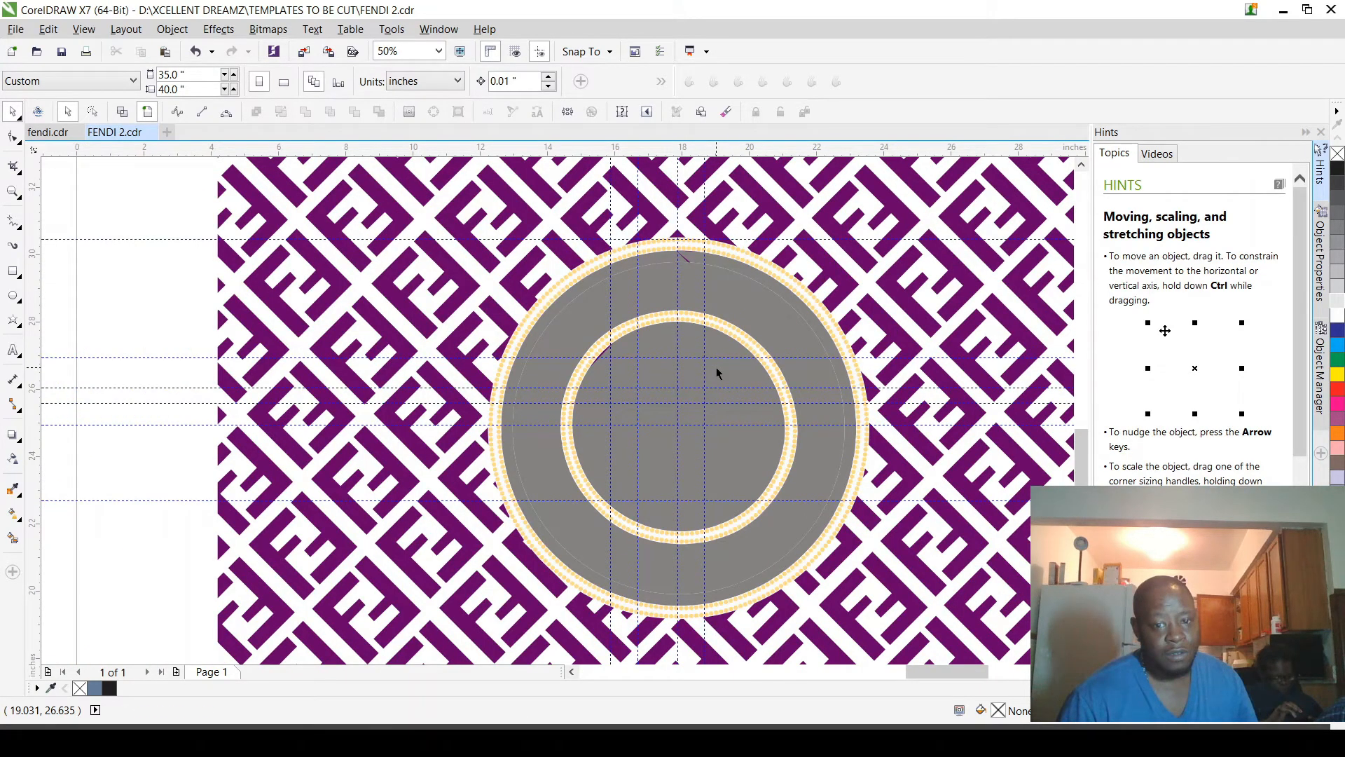
click(717, 372)
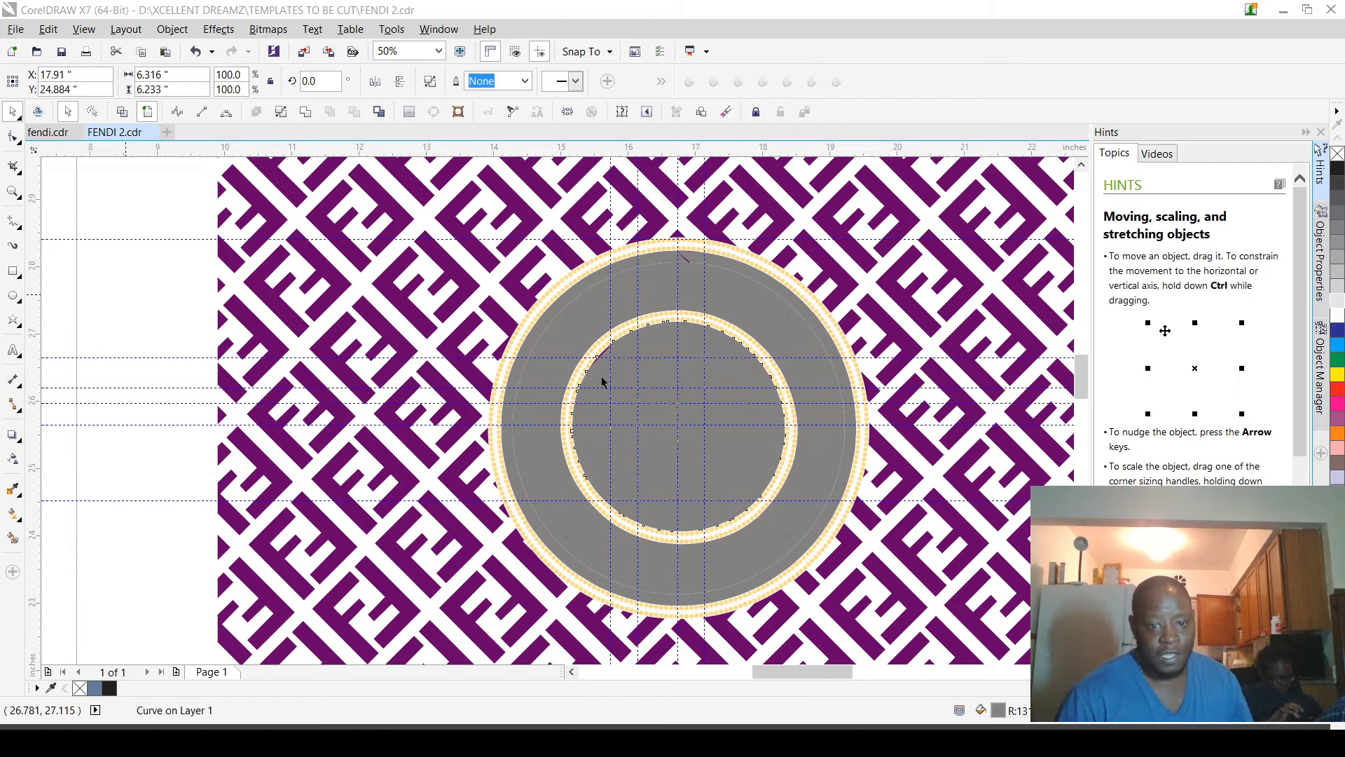
Step: Fill the badge's ring with the cut-out FENDI ROMA ITALY 1925 lettering in dark blue
scroll(603, 378, up, 3)
scroll(549, 225, up, 1)
scroll(549, 259, down, 2)
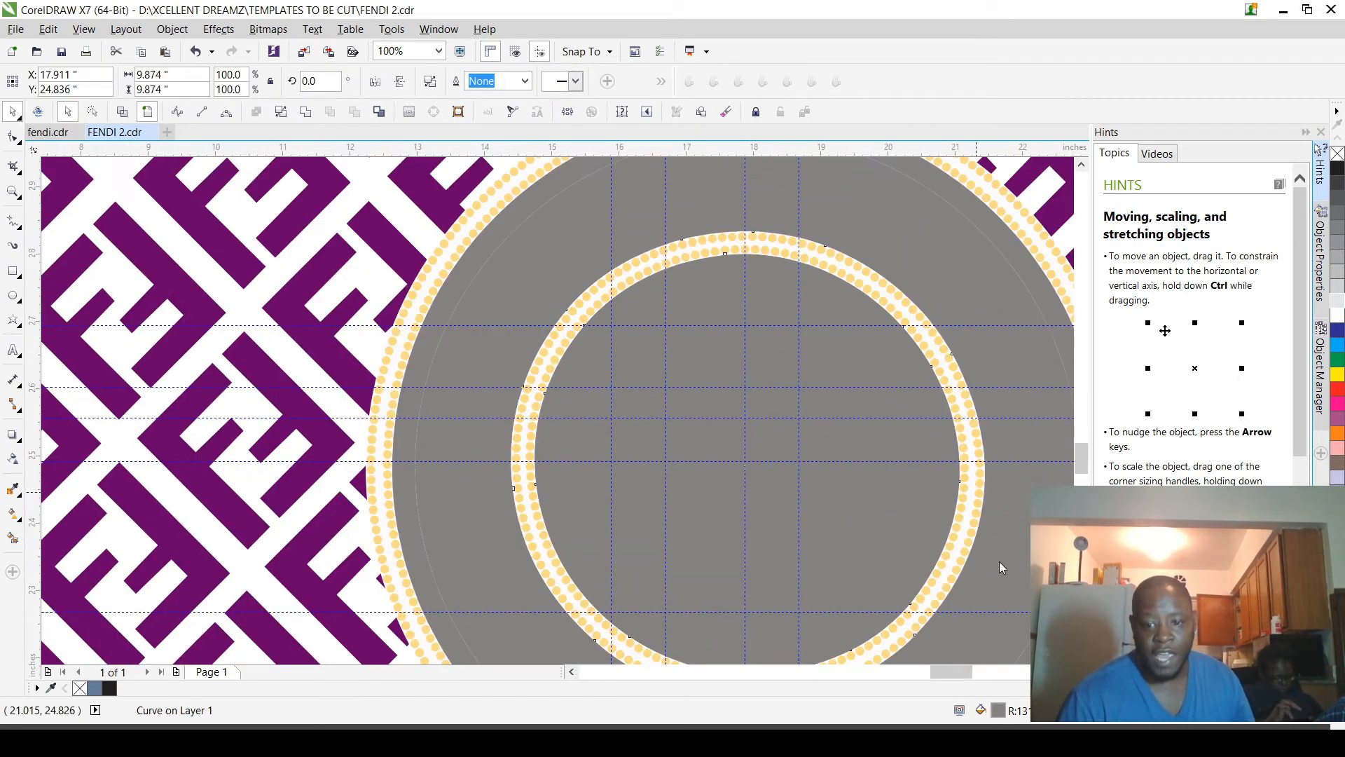
key(ctrl+z)
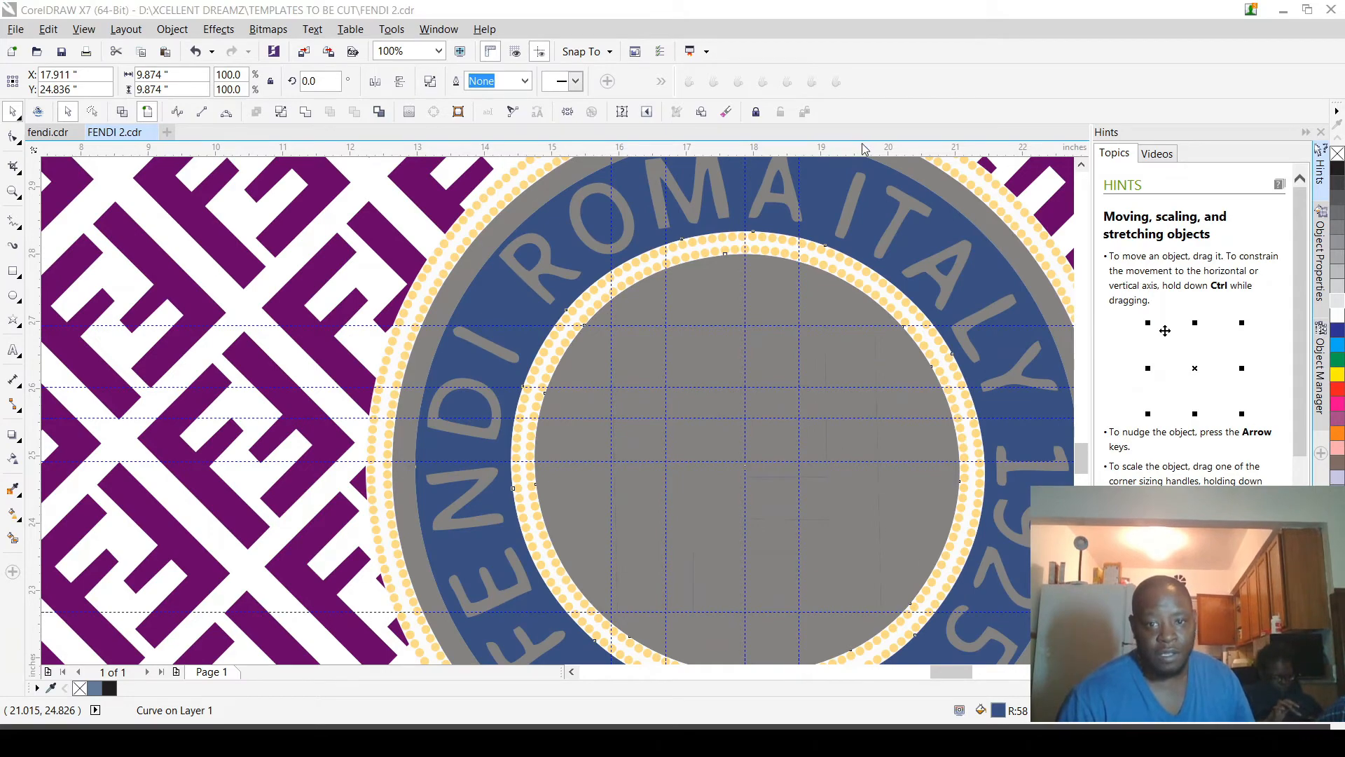
scroll(729, 308, down, 2)
scroll(771, 291, down, 2)
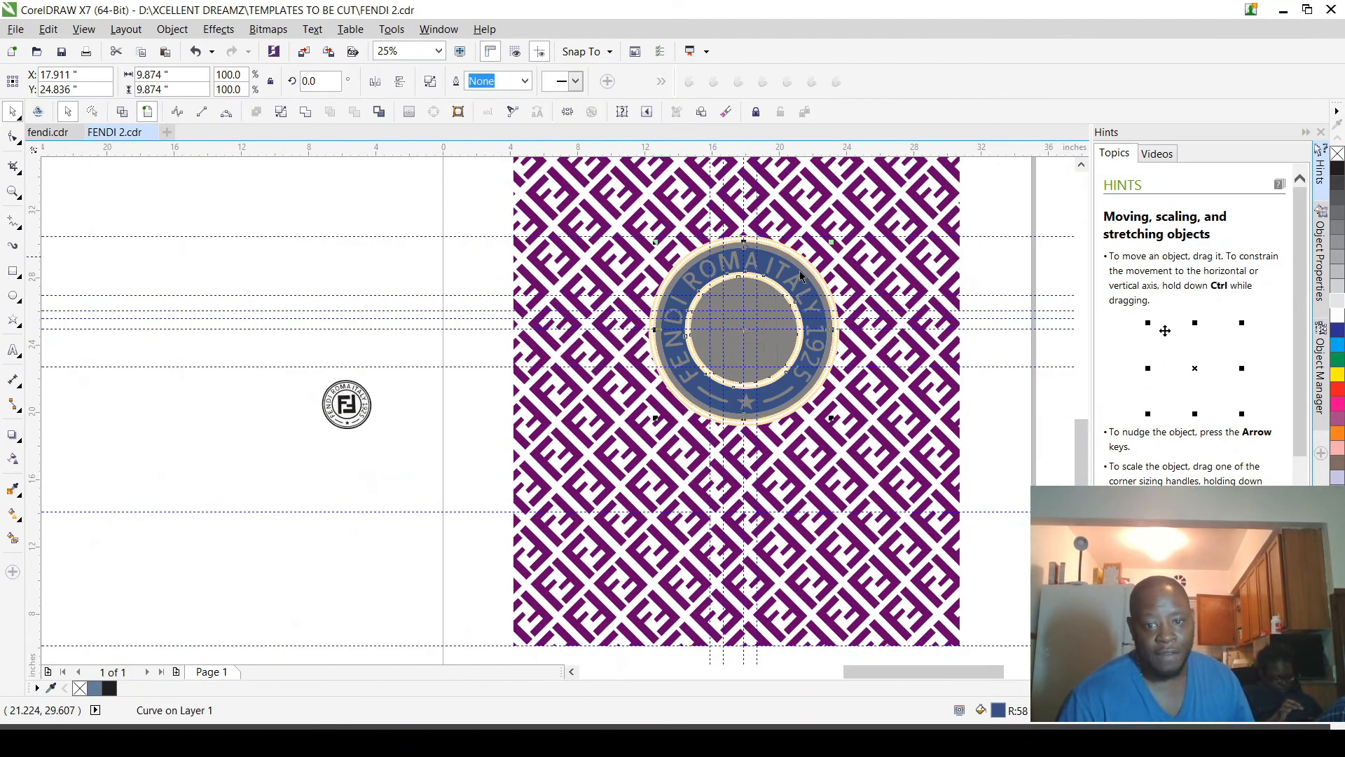
scroll(819, 269, up, 2)
scroll(827, 267, up, 3)
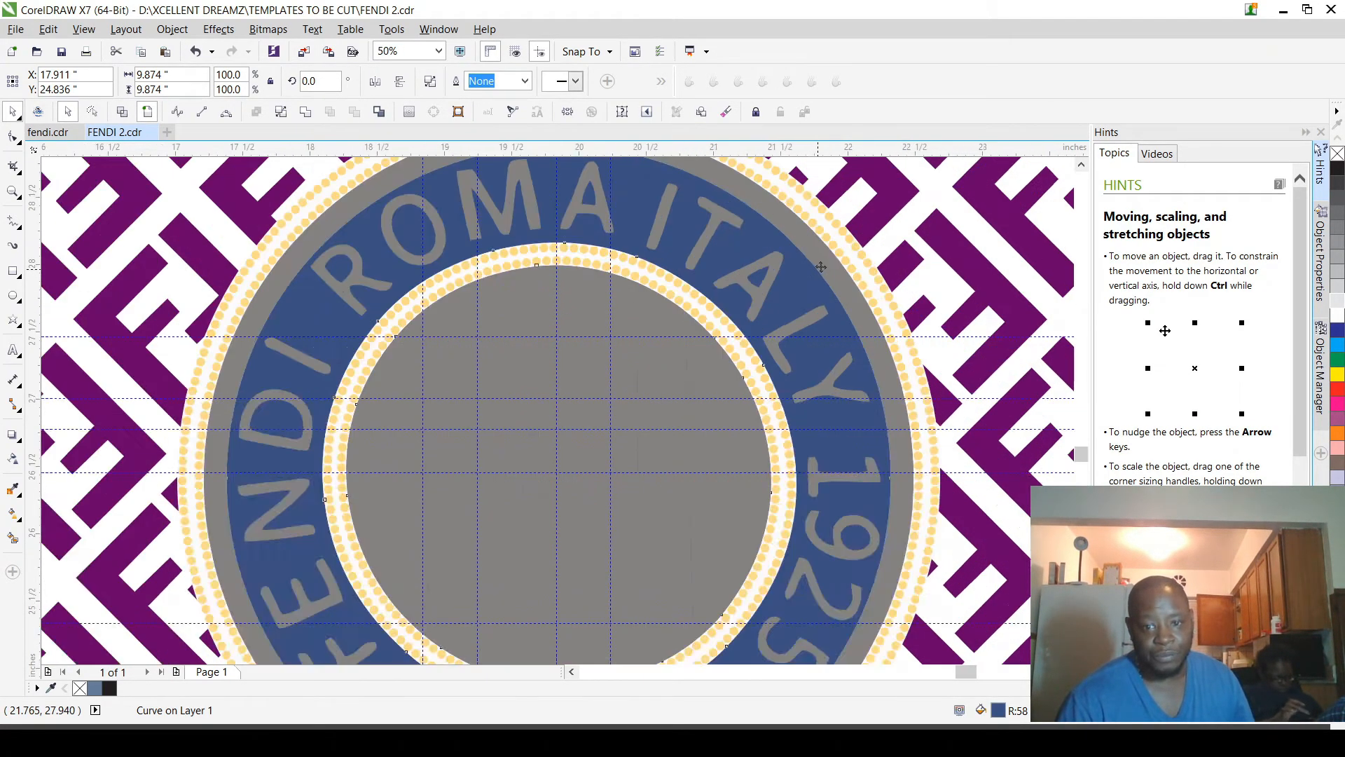
scroll(707, 330, down, 2)
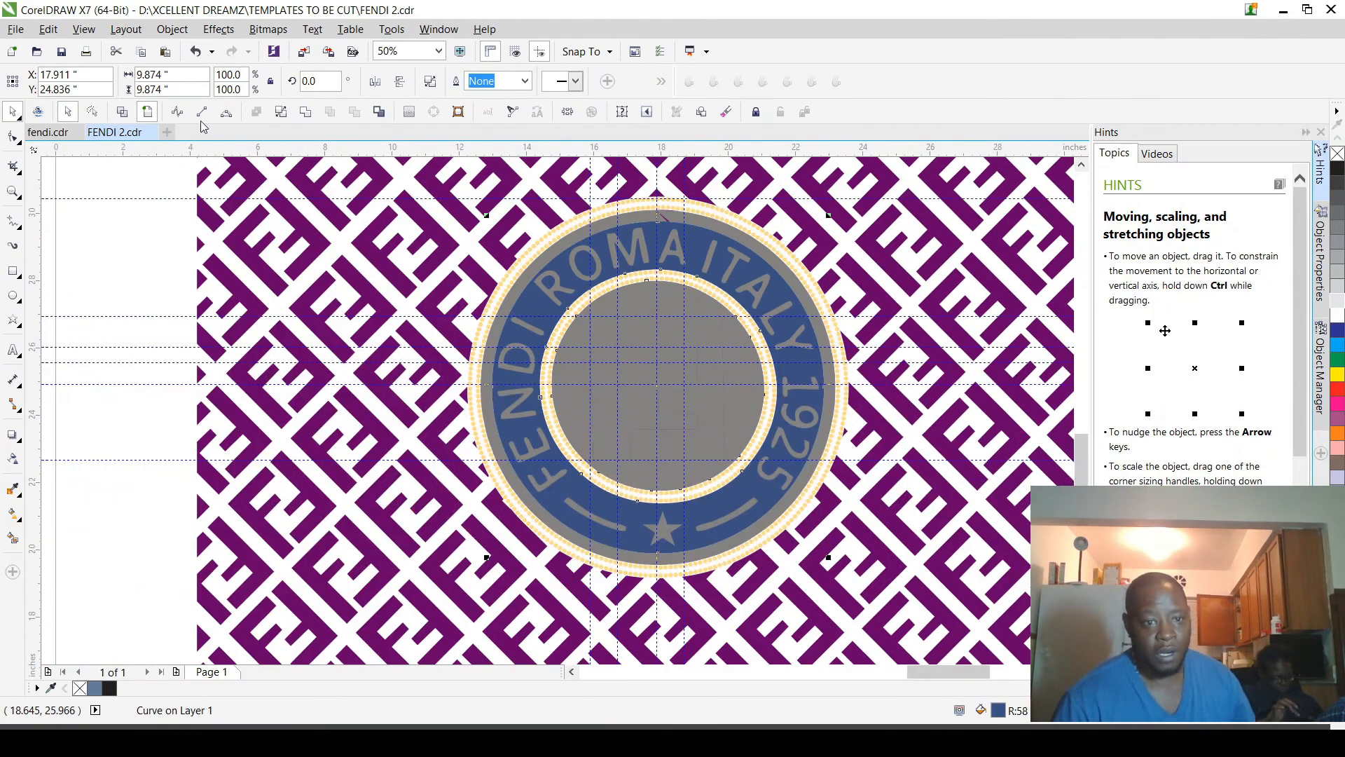
Step: Select both F shapes in the badge's centre in wireframe view and fill them brown in full-colour view
click(122, 112)
scroll(617, 337, up, 4)
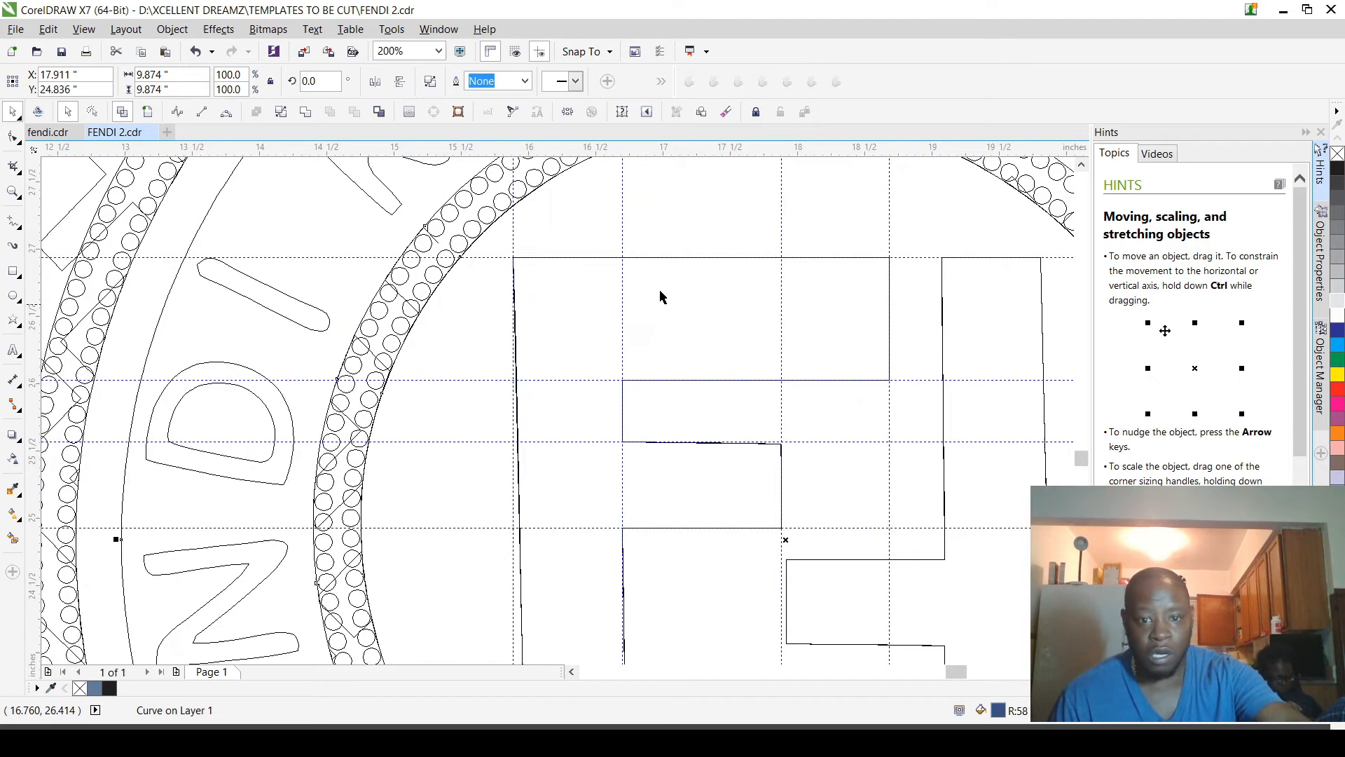
click(687, 264)
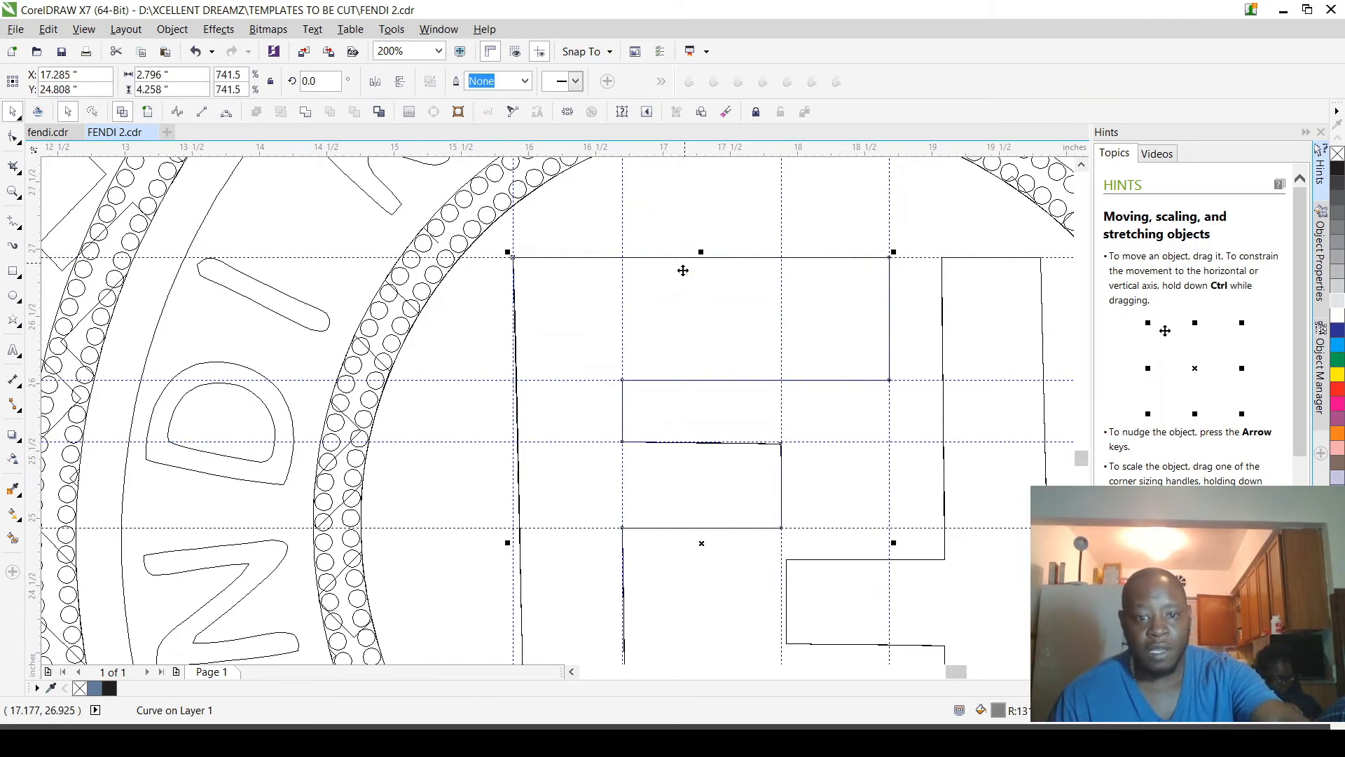
scroll(679, 277, down, 4)
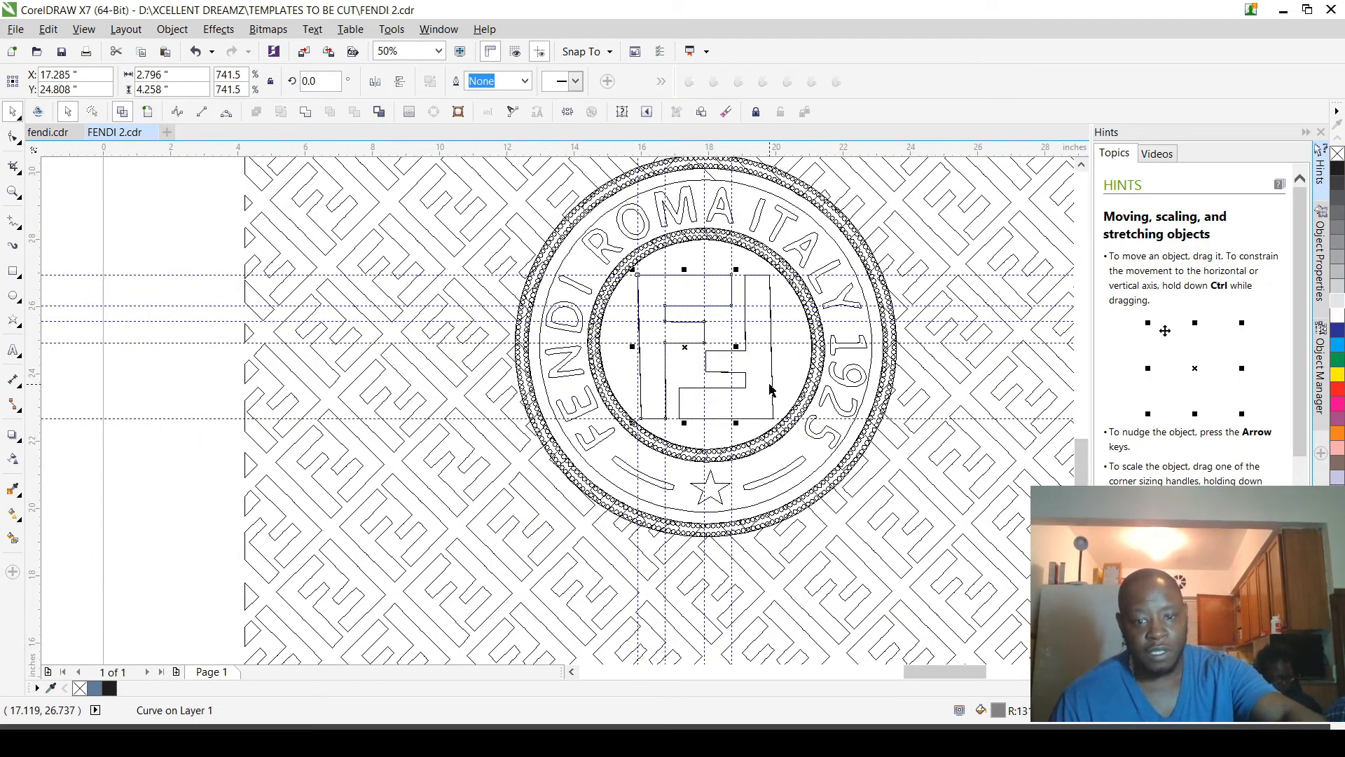
scroll(765, 323, up, 3)
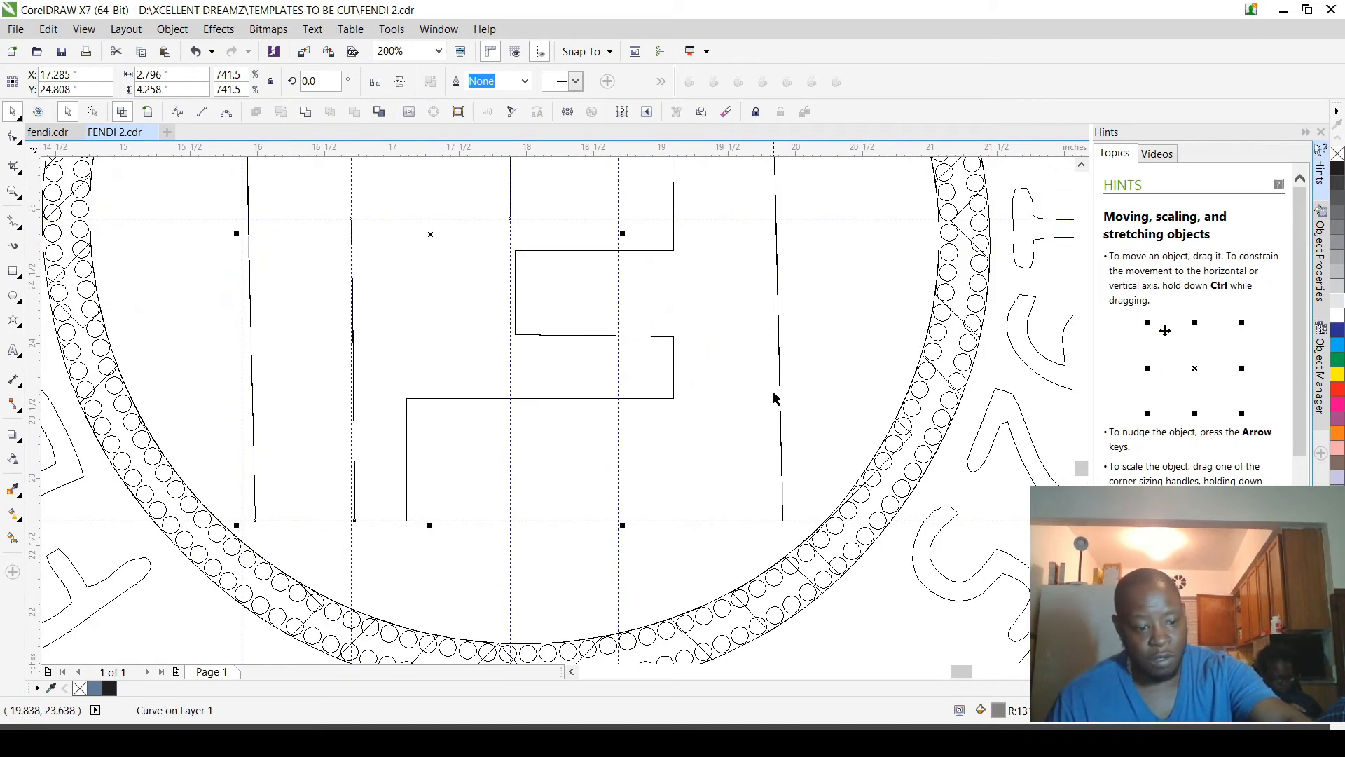
shift+click(773, 403)
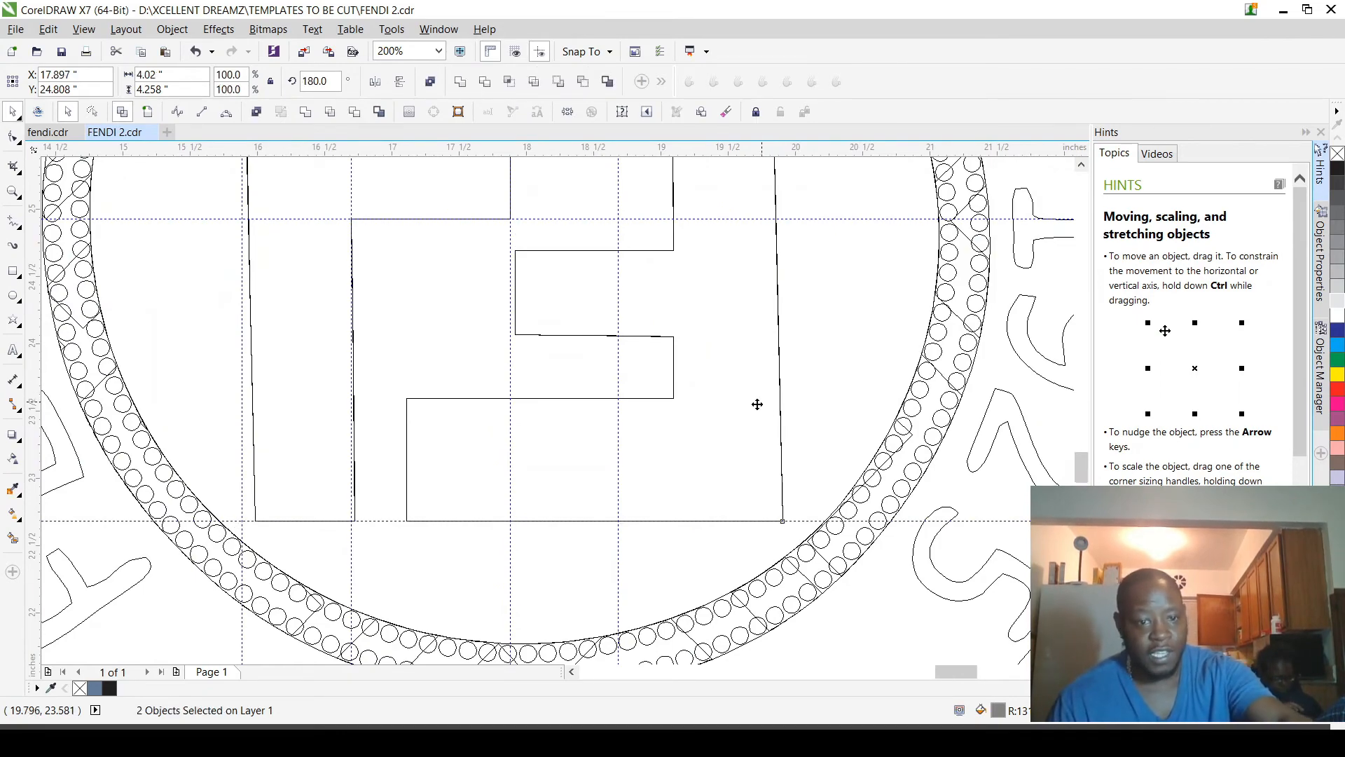
scroll(757, 404, down, 4)
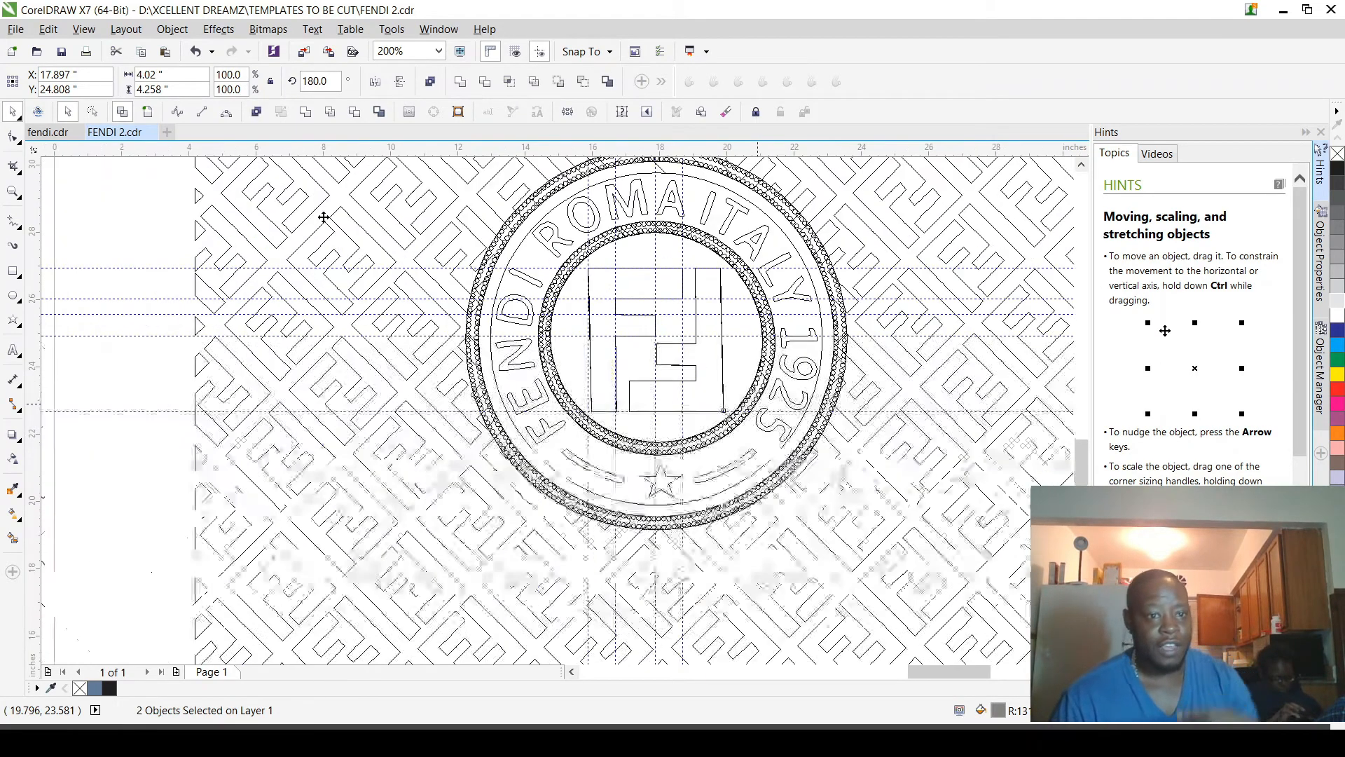
click(147, 112)
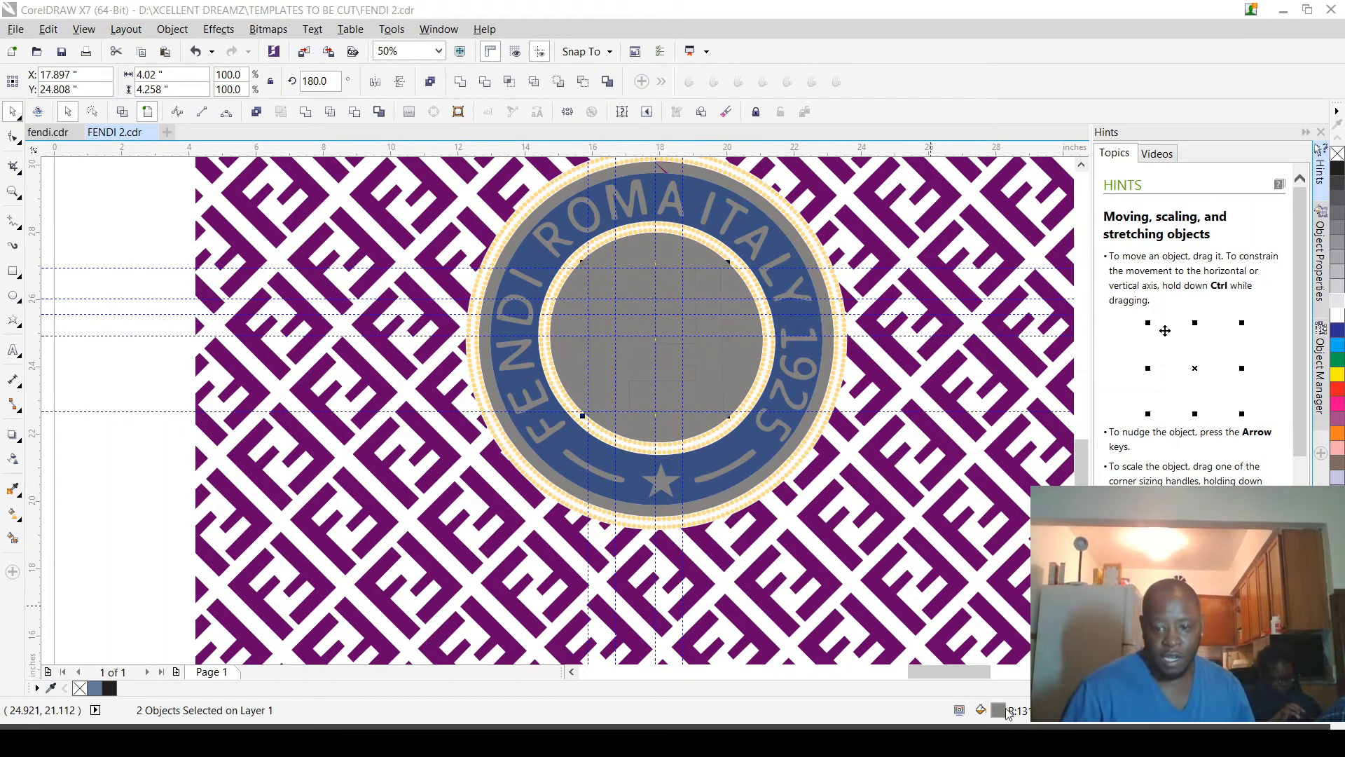
click(717, 613)
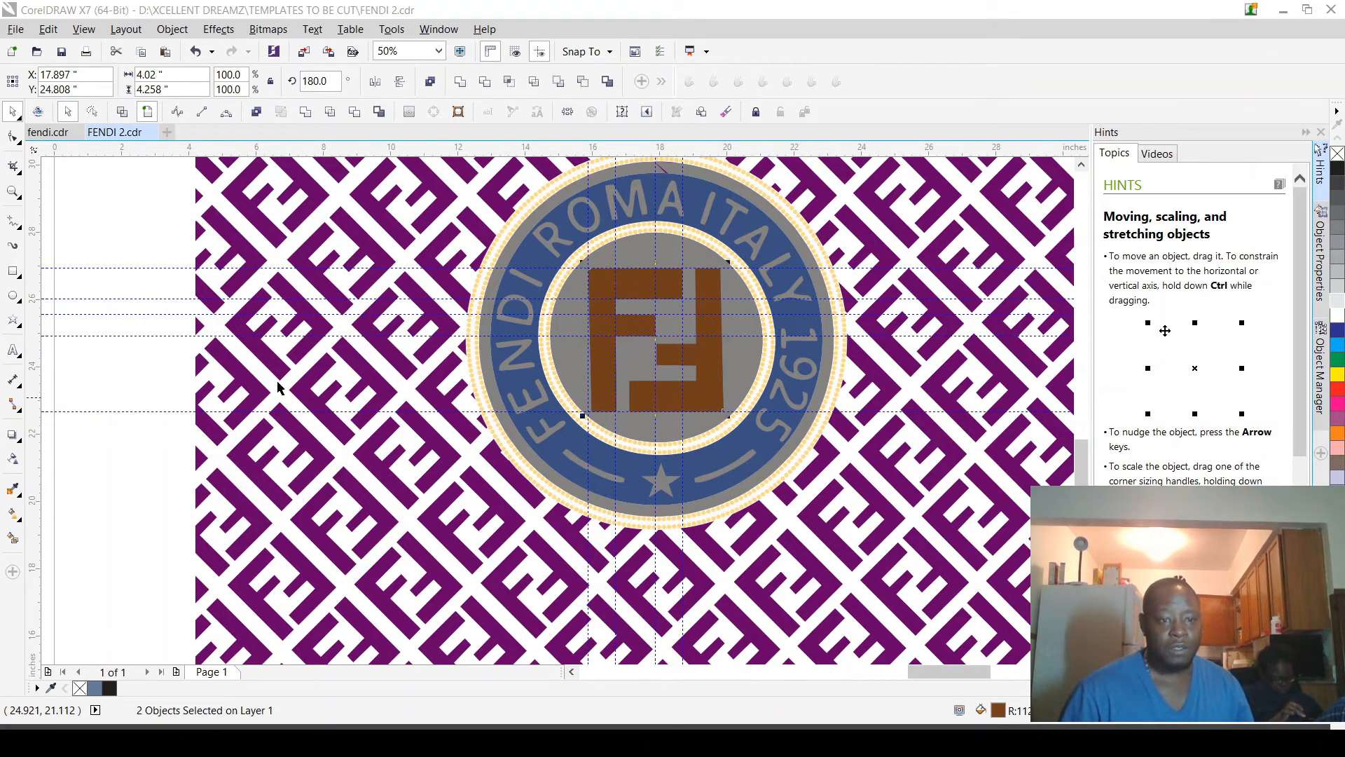
click(128, 254)
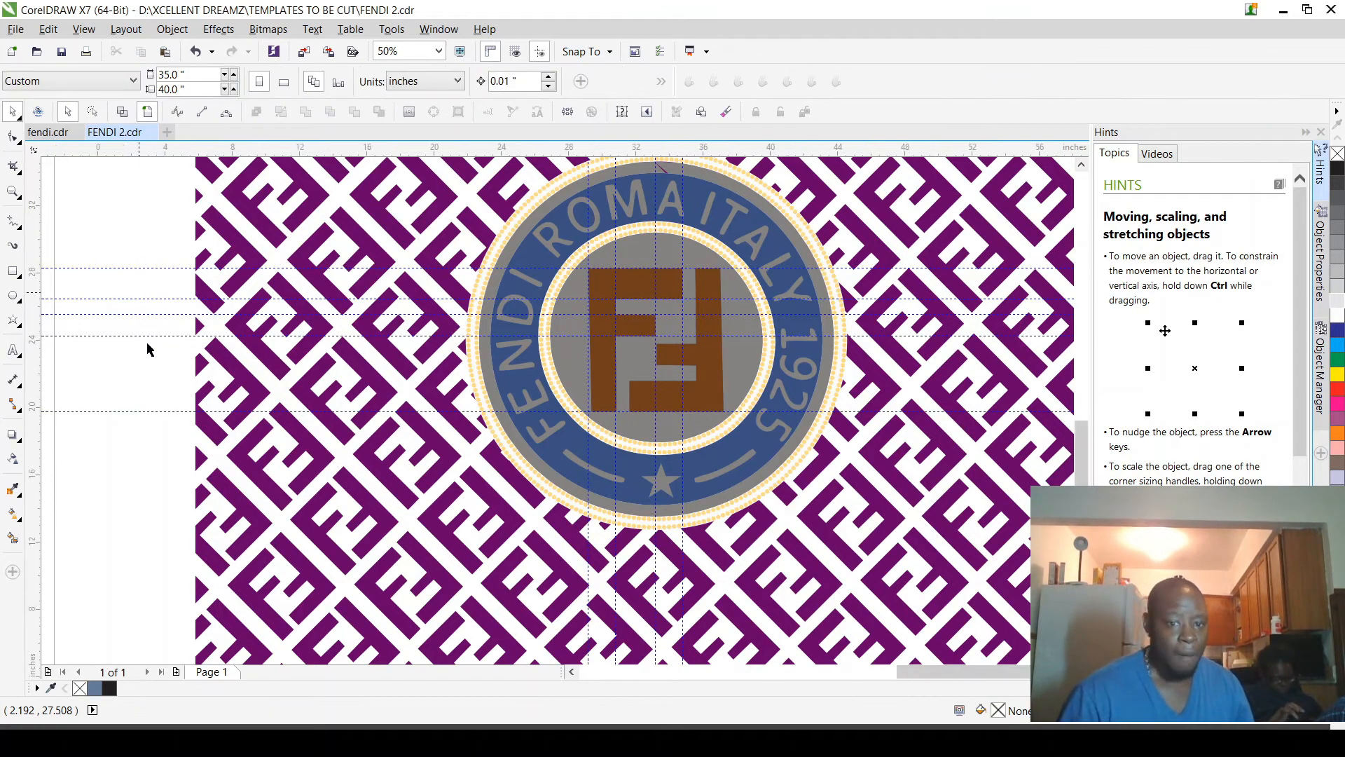
Step: Examine the upper edge of the badge's grey ring for stray pieces of the purple pattern
scroll(182, 344, down, 2)
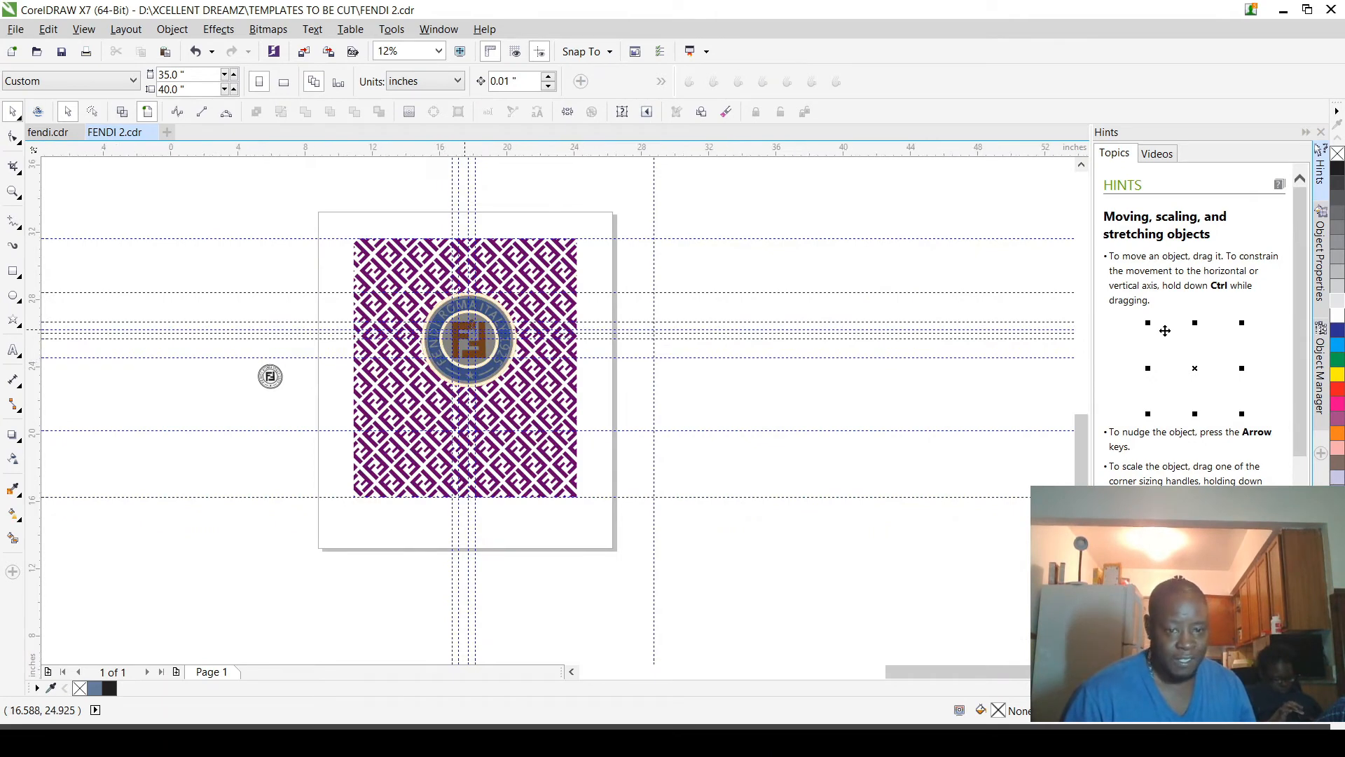
scroll(449, 317, up, 2)
scroll(435, 312, up, 2)
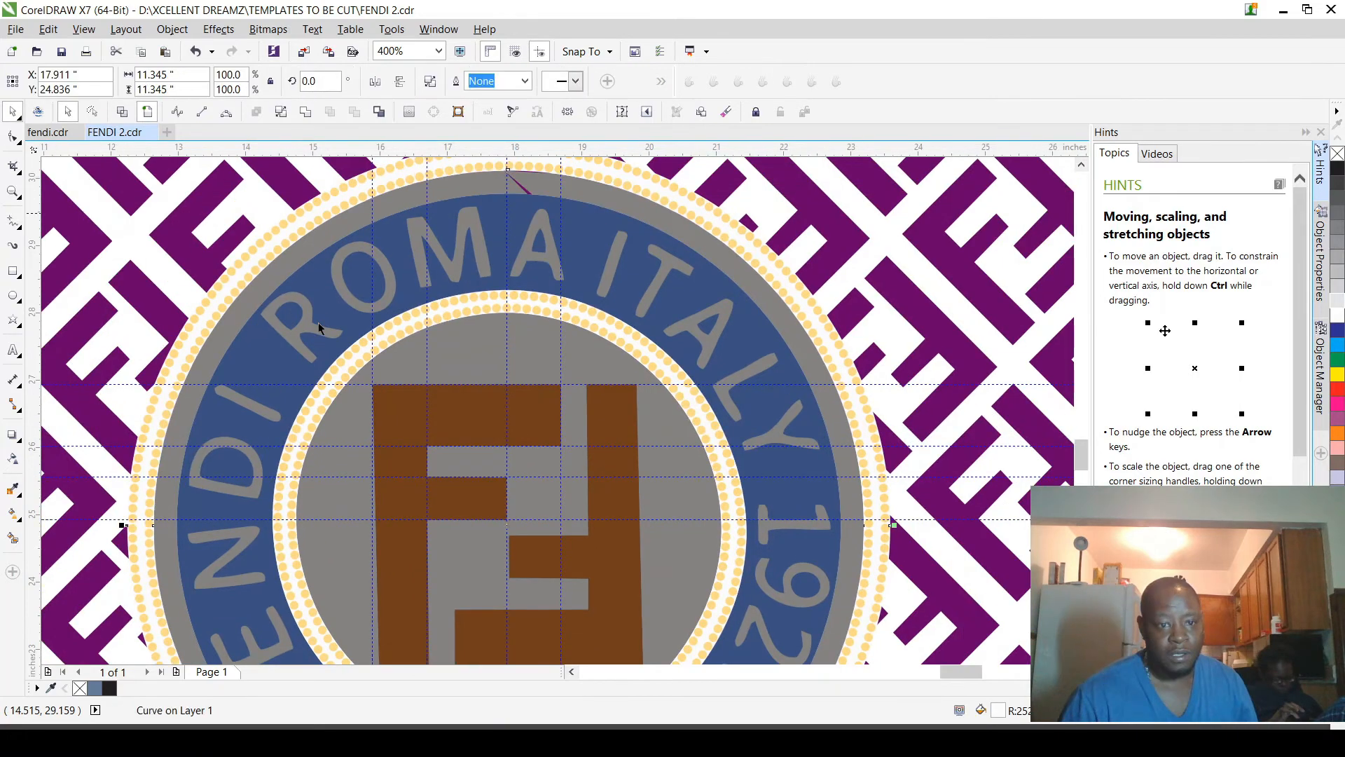
scroll(450, 349, down, 2)
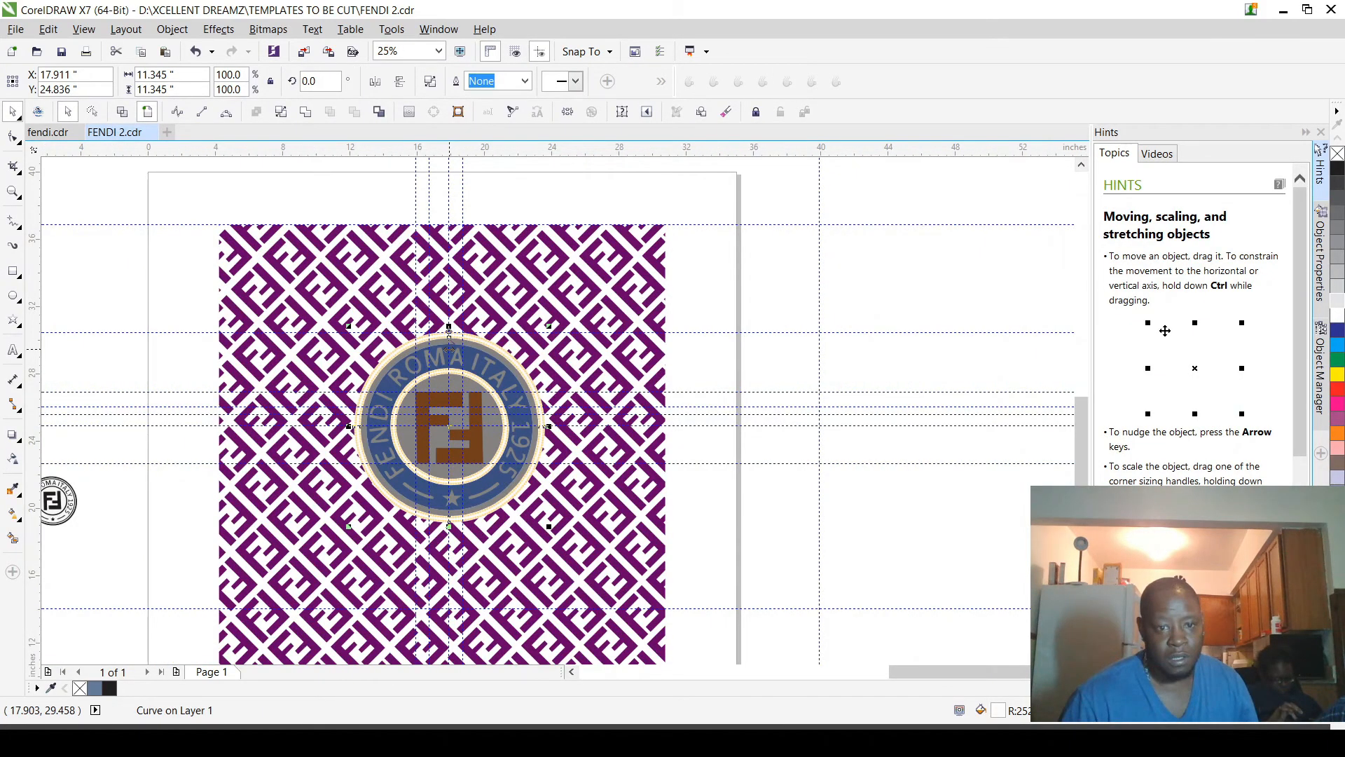
scroll(451, 351, up, 5)
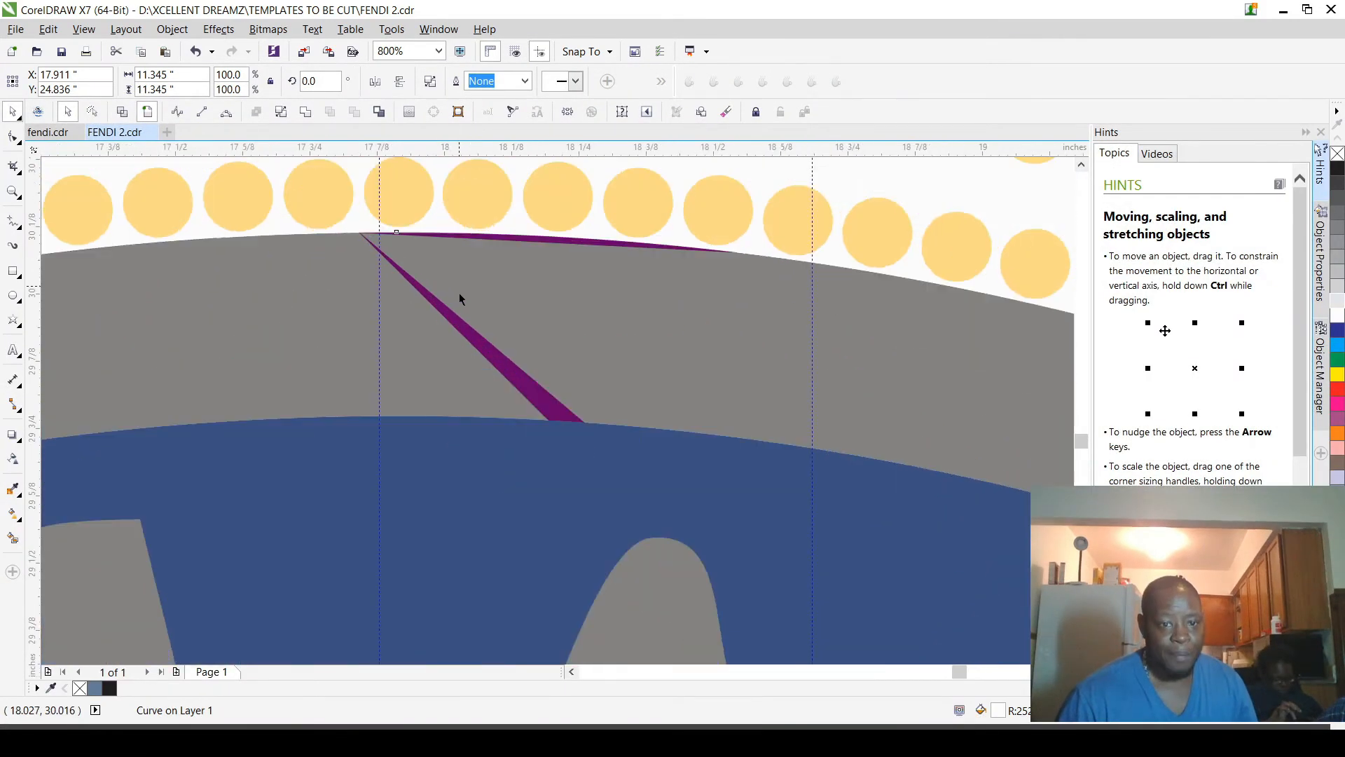
scroll(490, 291, down, 2)
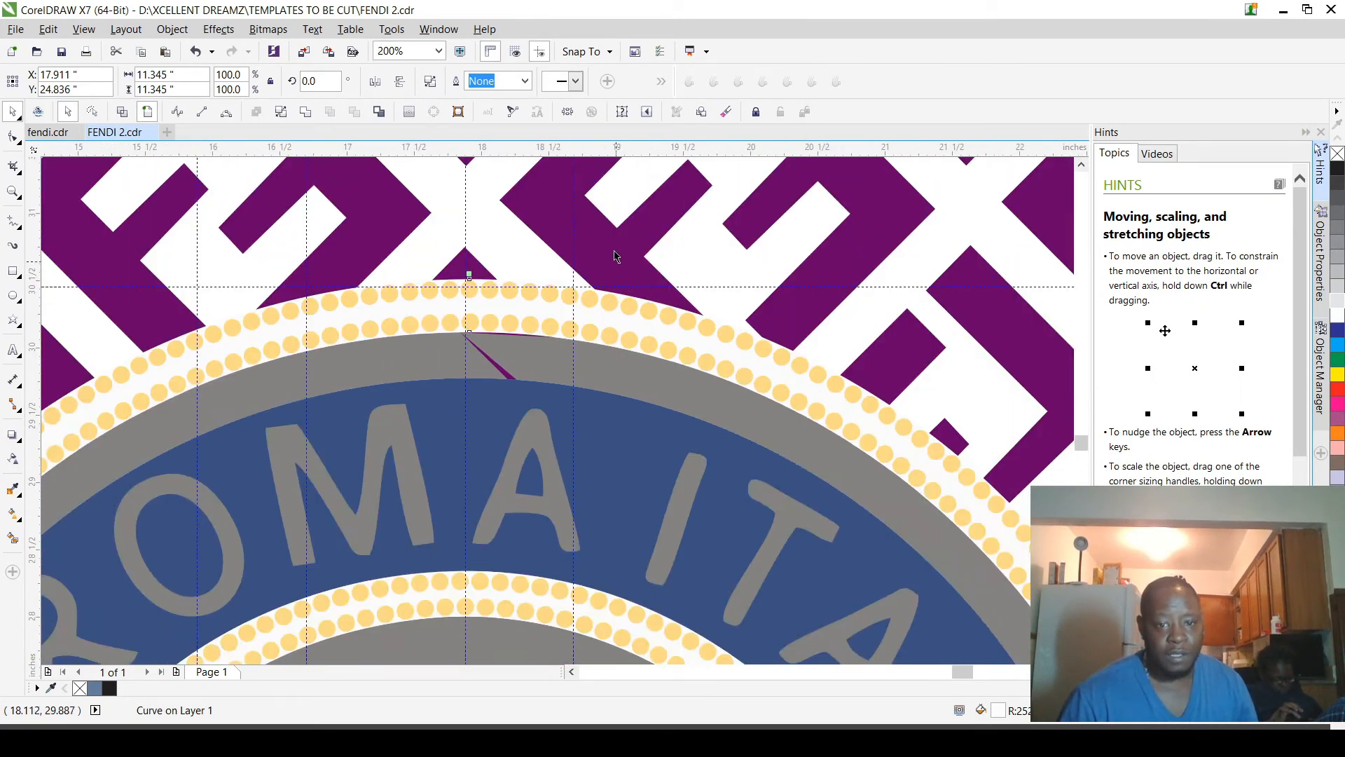
key(F10)
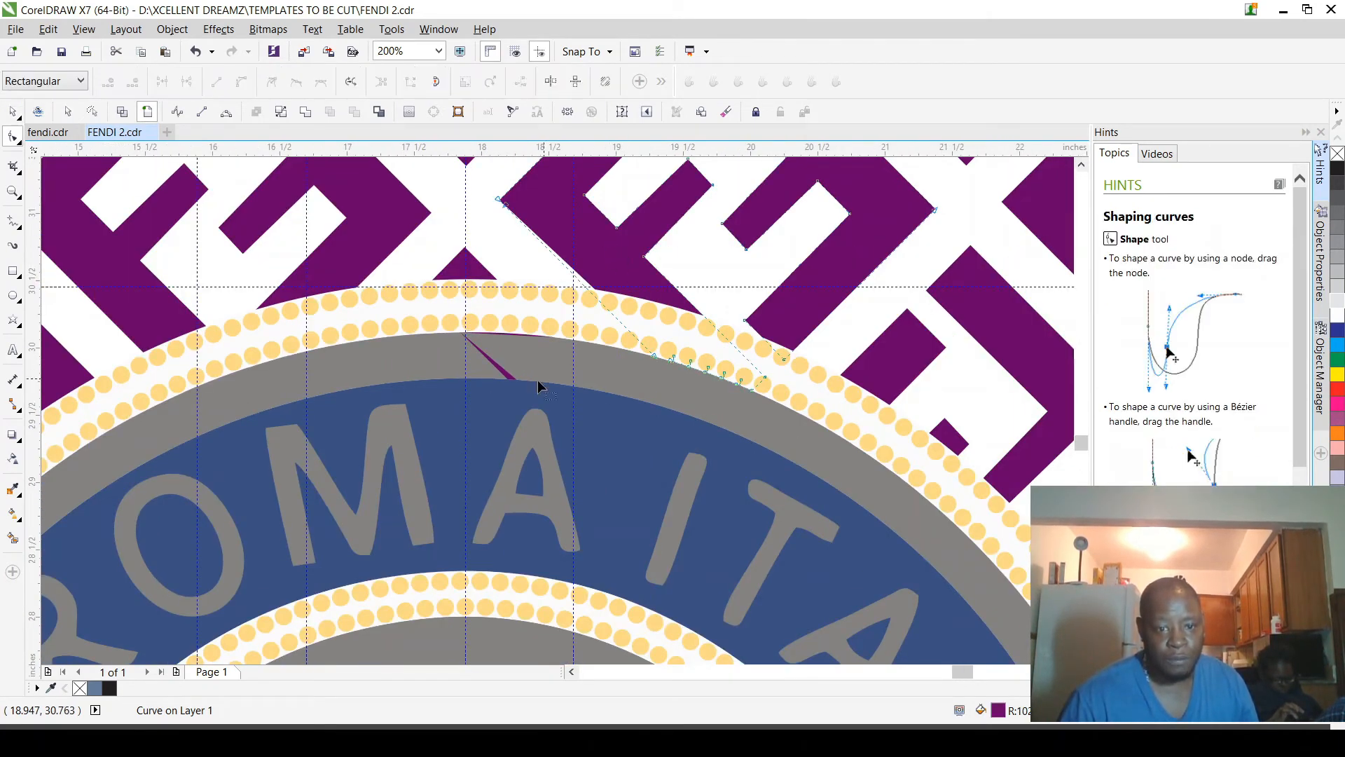
scroll(532, 385, up, 2)
scroll(540, 390, down, 2)
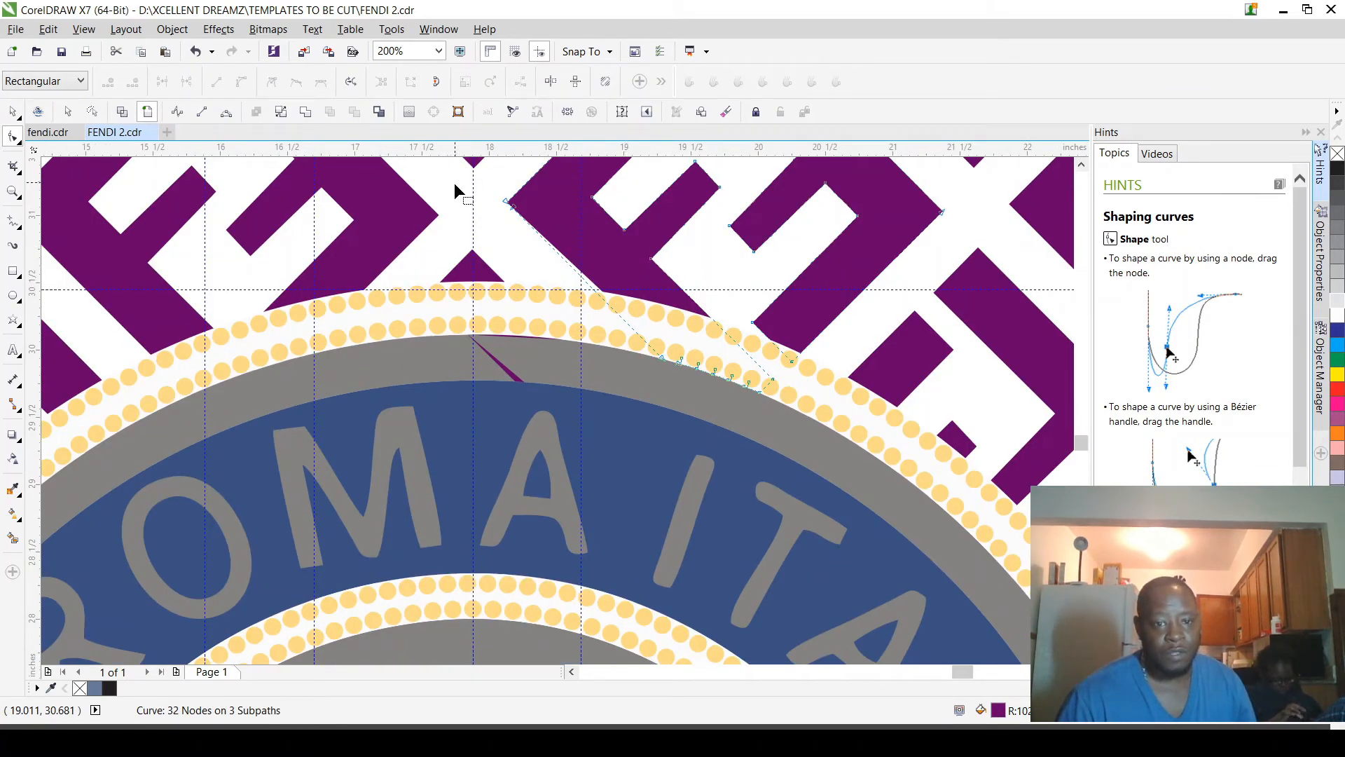
key(space)
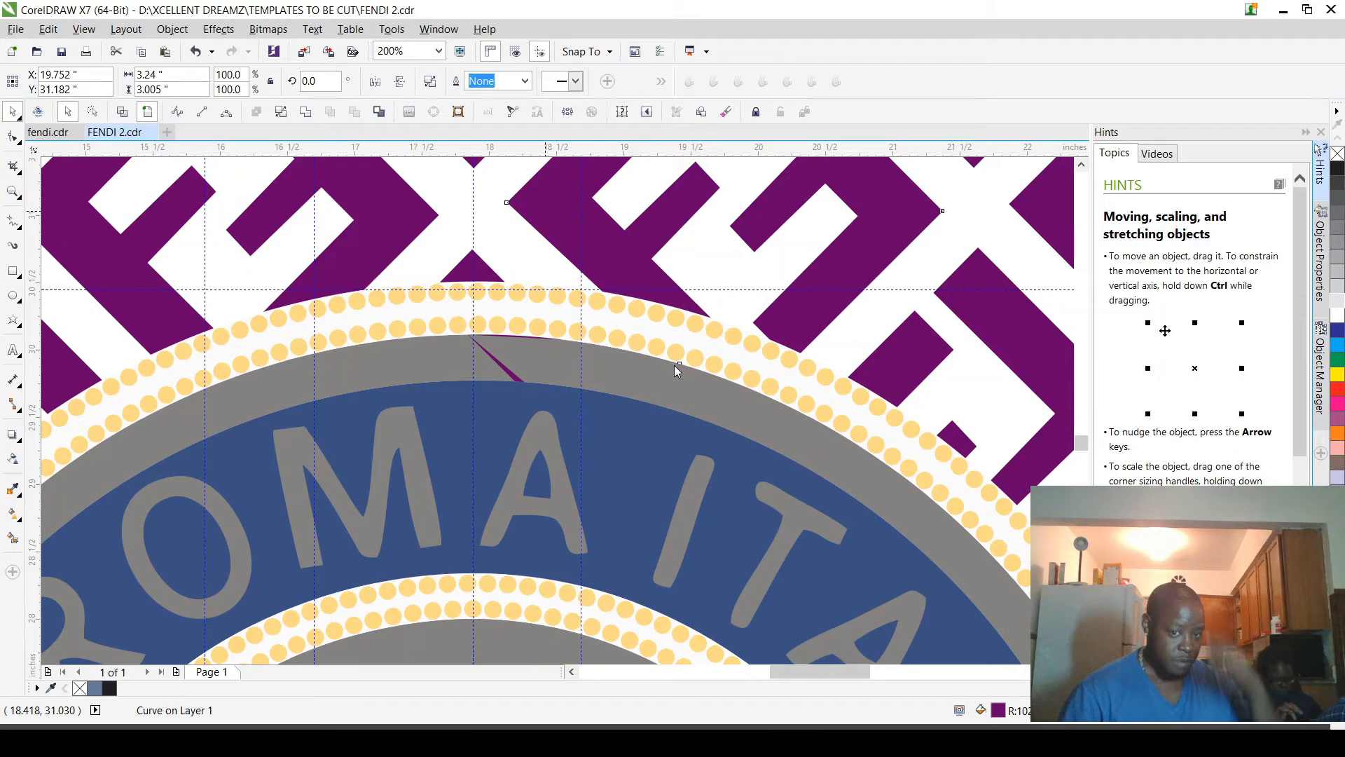
key(Escape)
Step: Edit the purple pattern curve above the badge to remove its stray slivers from the grey ring
scroll(495, 361, up, 3)
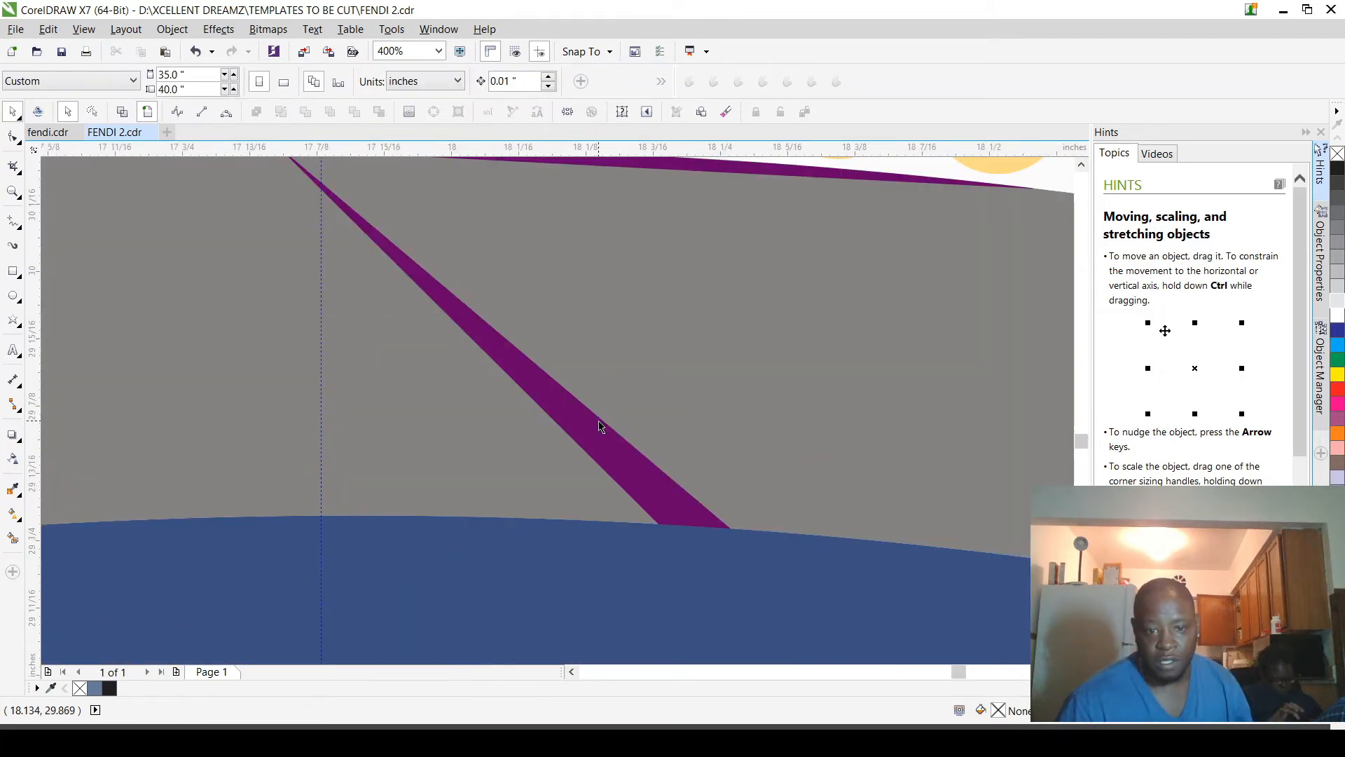
double_click(599, 426)
scroll(599, 427, down, 2)
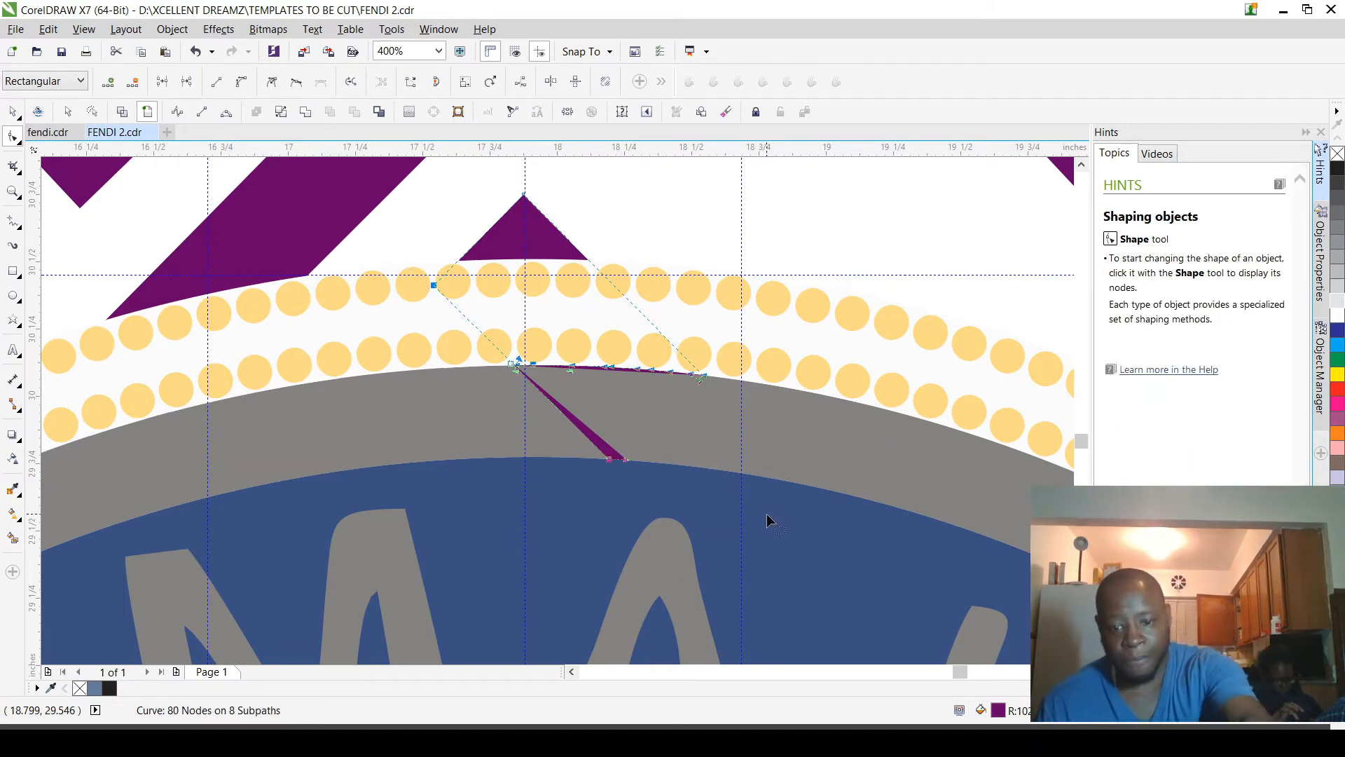
scroll(746, 513, down, 4)
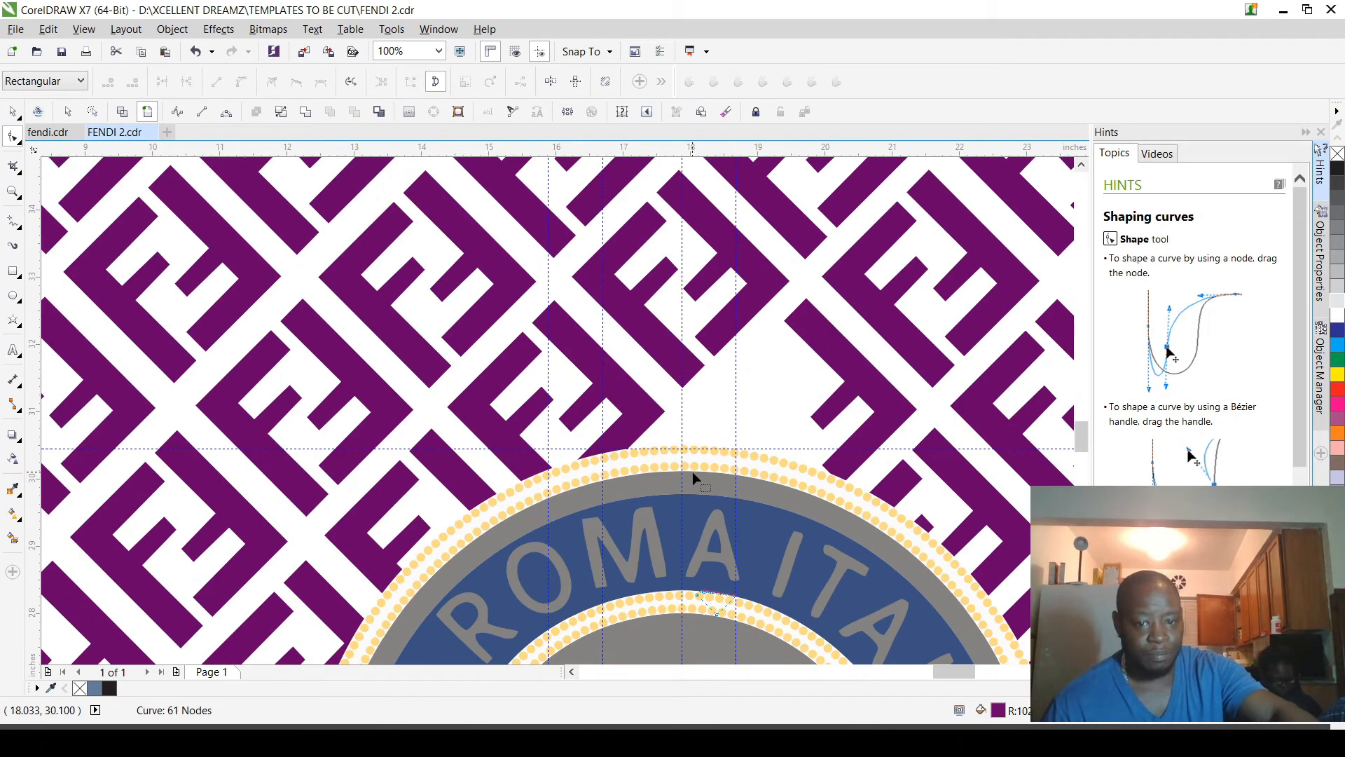
scroll(692, 472, down, 3)
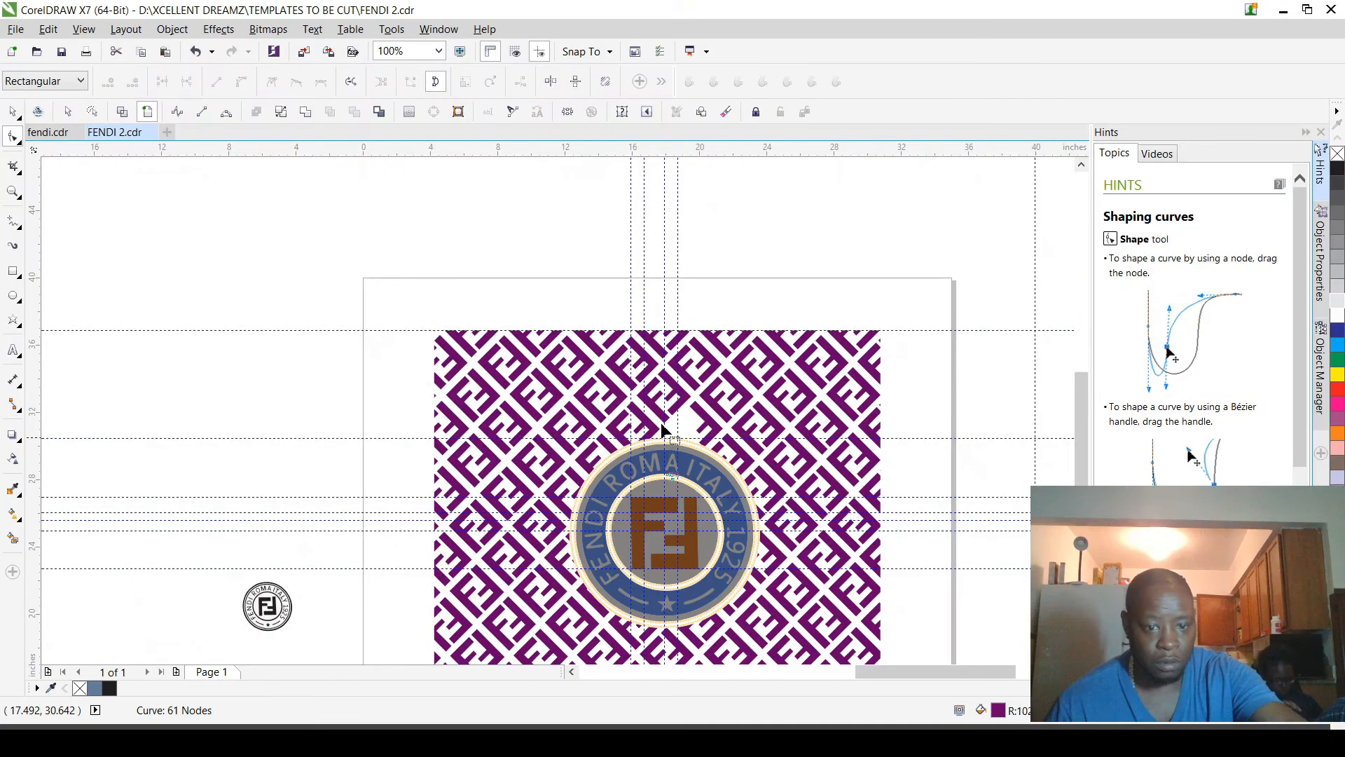
Step: Combine the hidden piece of the purple F above the badge with its adjoining F curve, then deselect it
scroll(679, 540, up, 3)
scroll(678, 539, up, 2)
scroll(672, 525, down, 2)
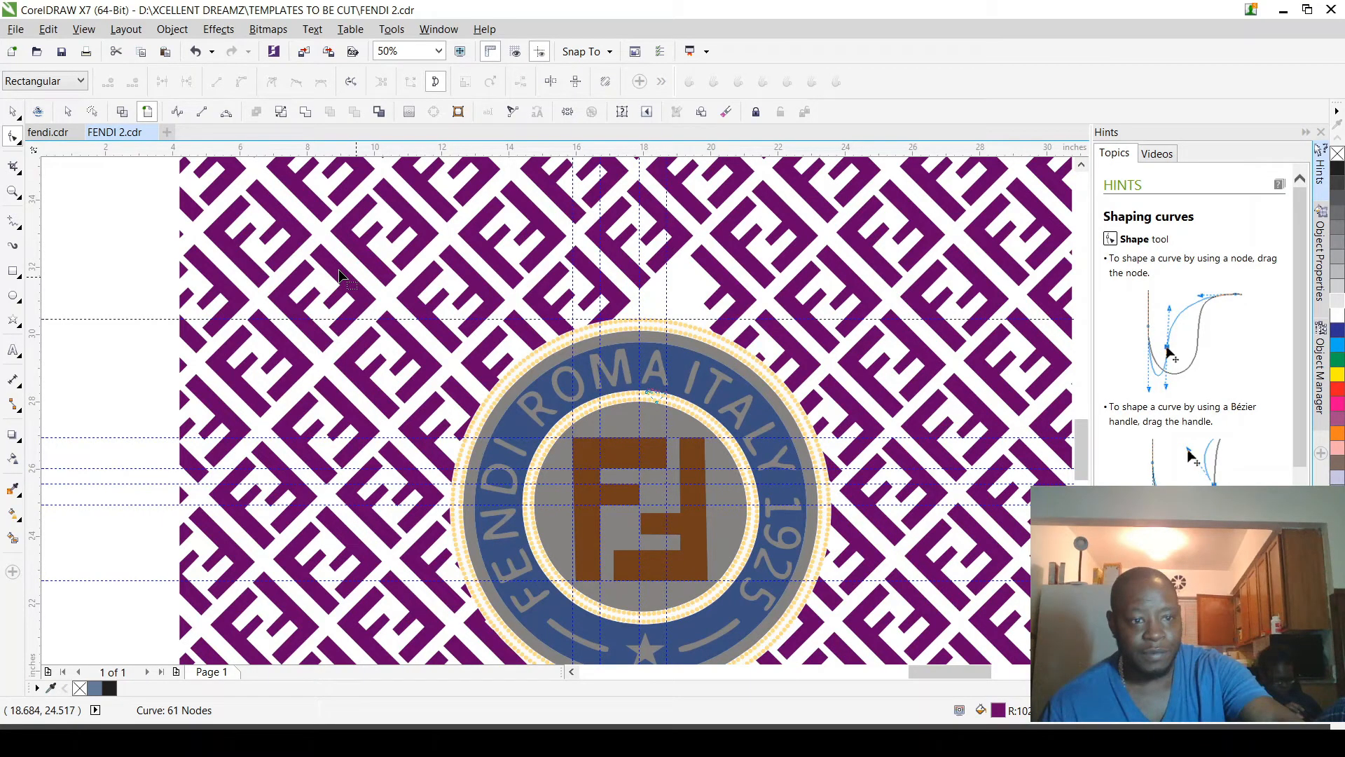
key(space)
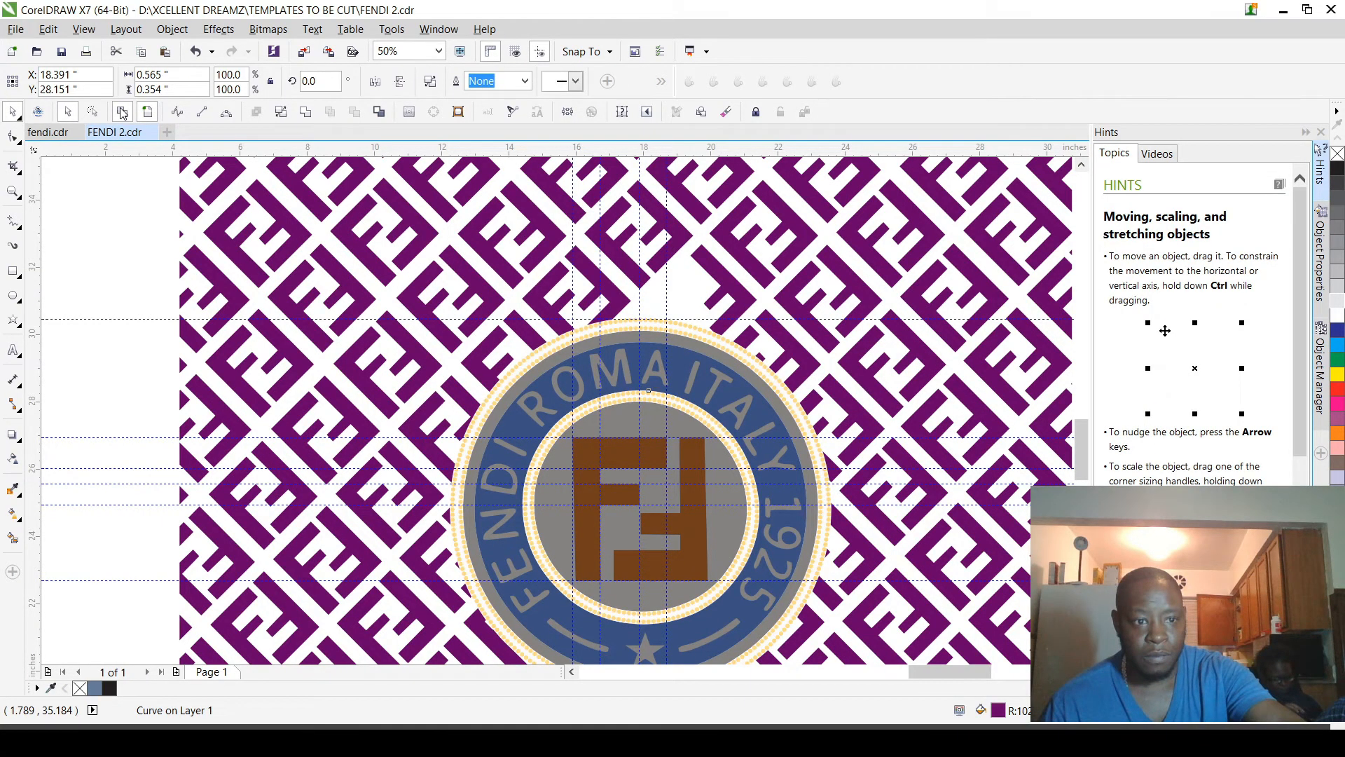
click(123, 112)
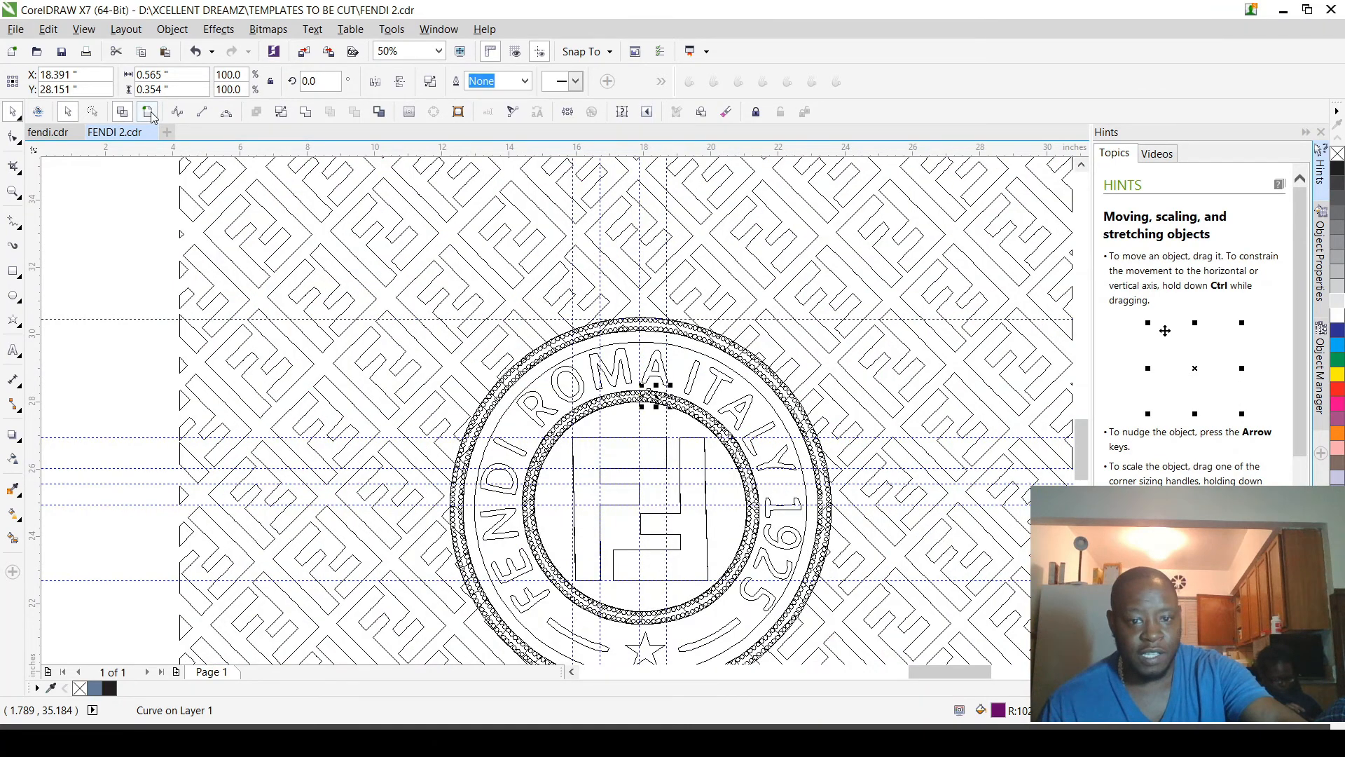
click(149, 111)
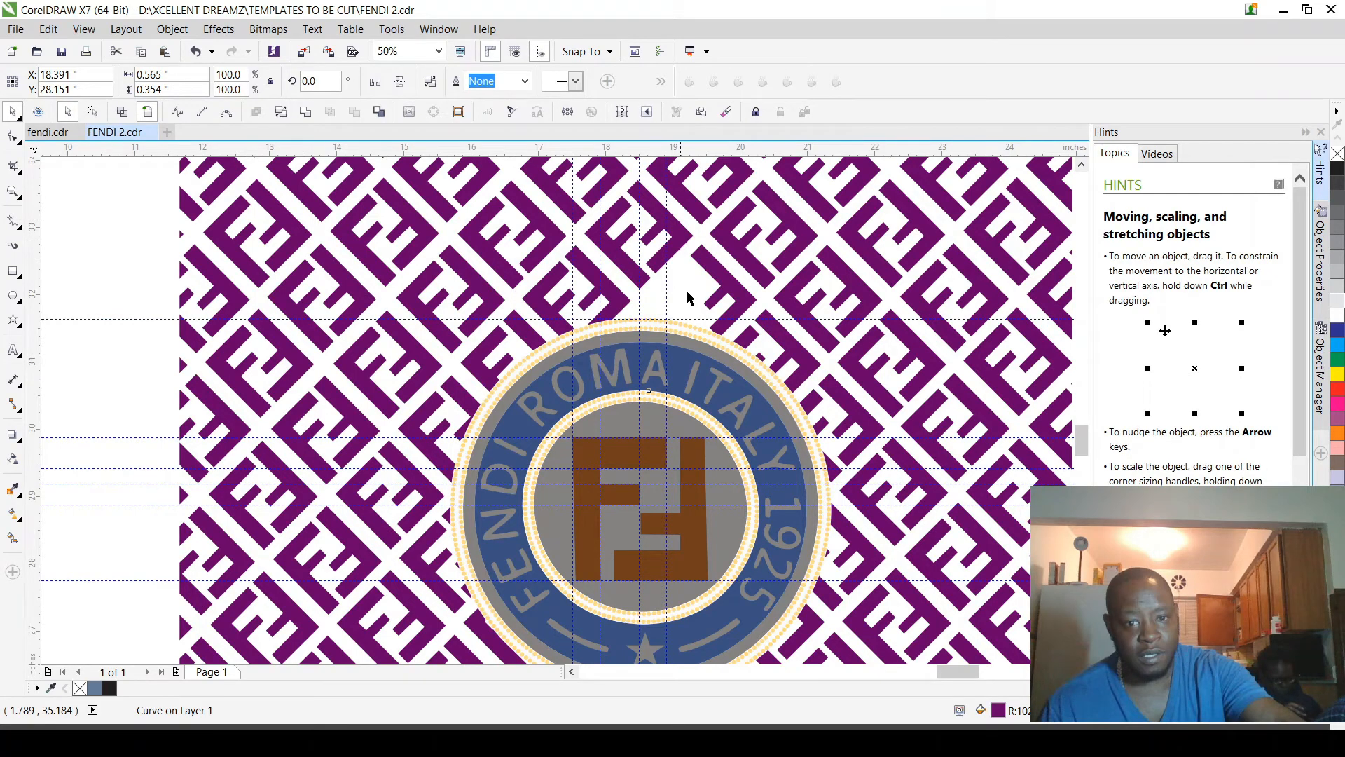
scroll(687, 298, up, 3)
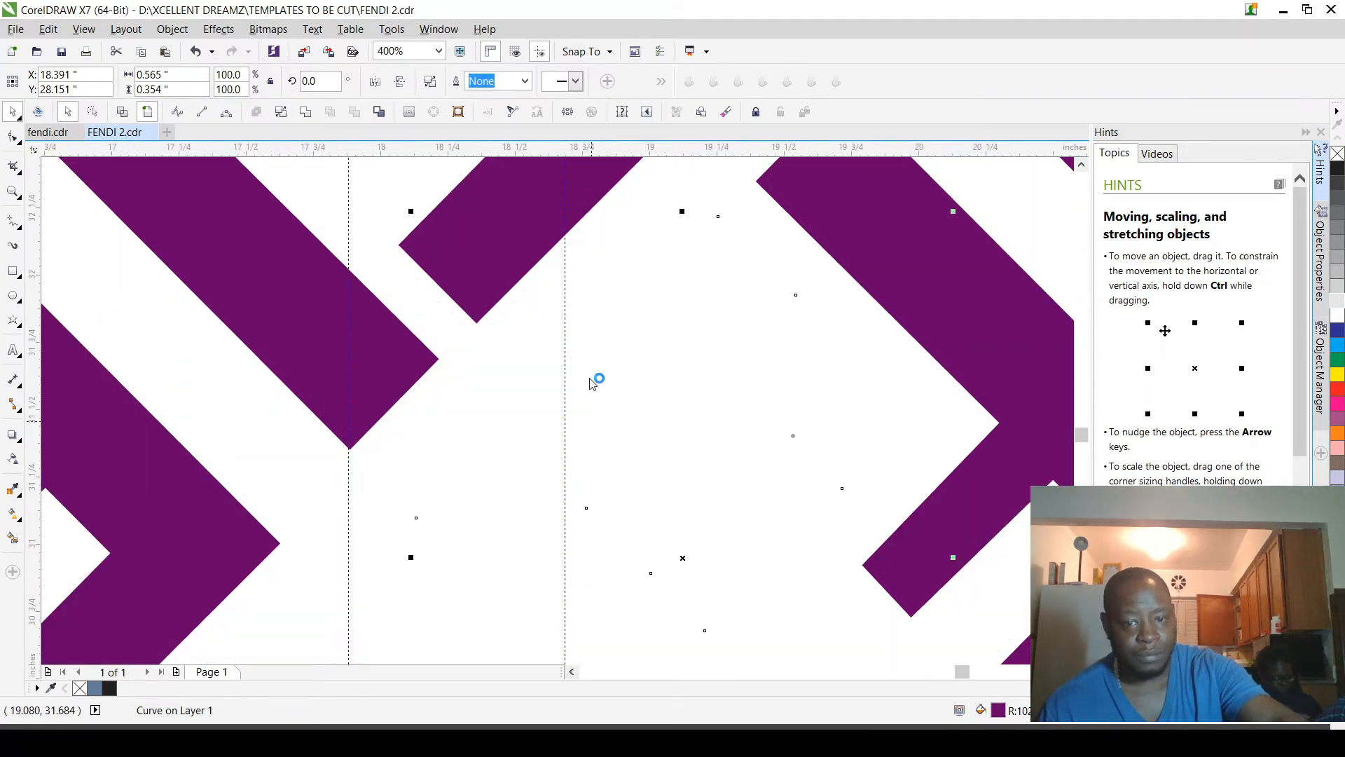
scroll(590, 383, down, 3)
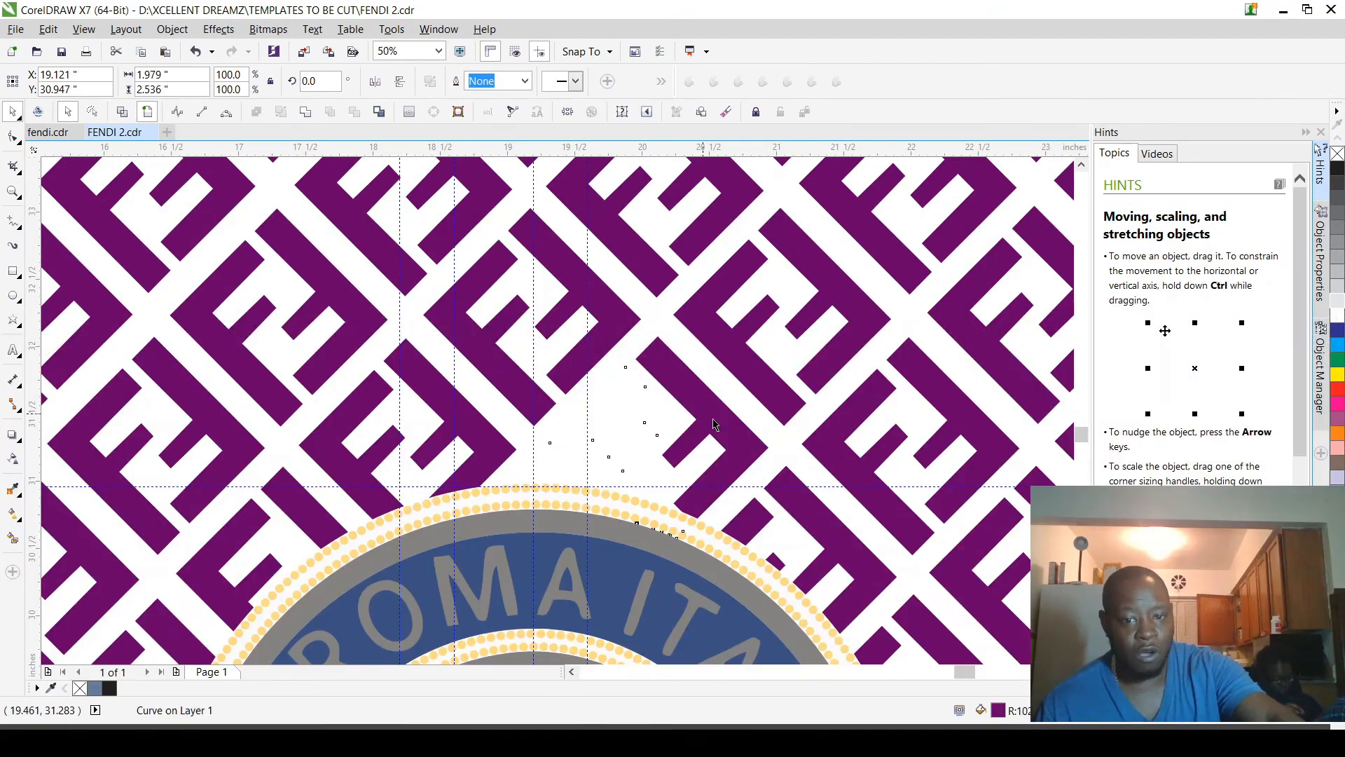
scroll(714, 423, up, 1)
shift+click(713, 423)
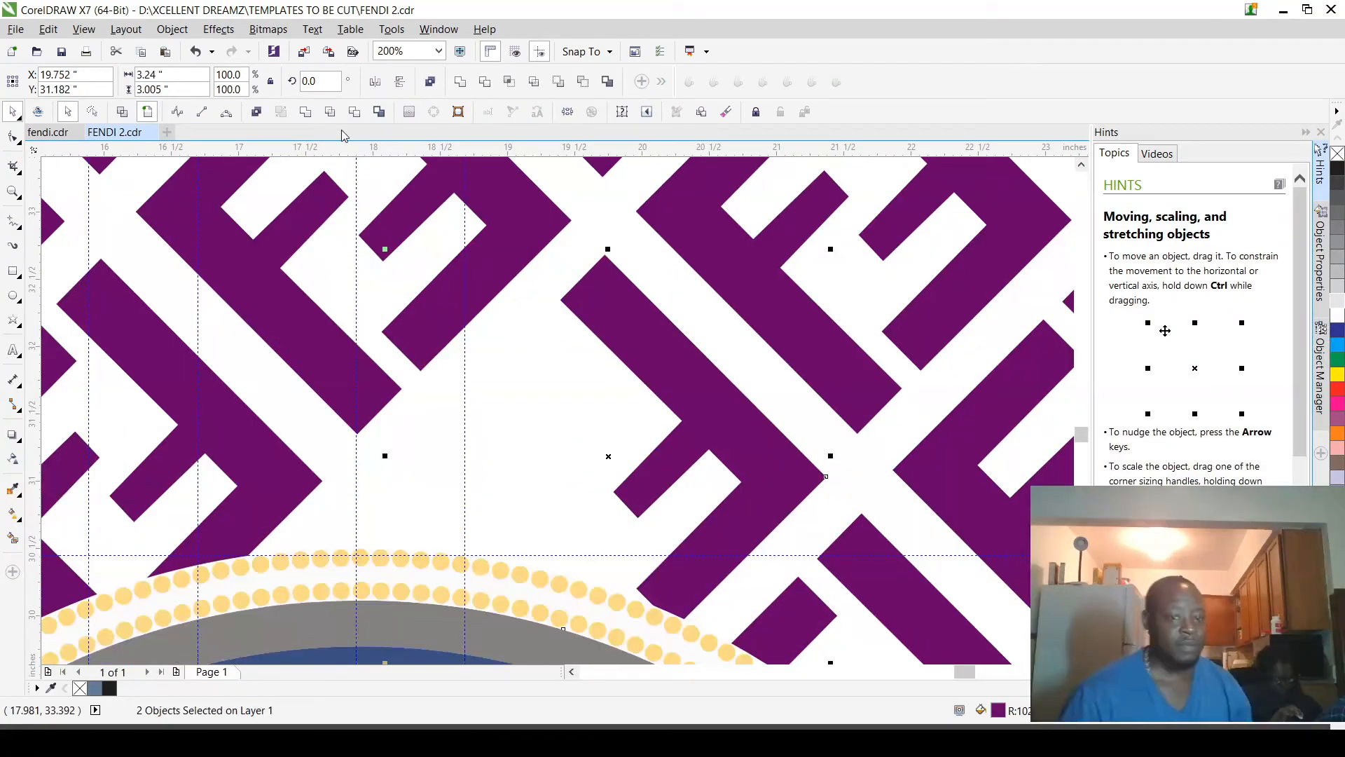
click(306, 109)
scroll(567, 392, down, 3)
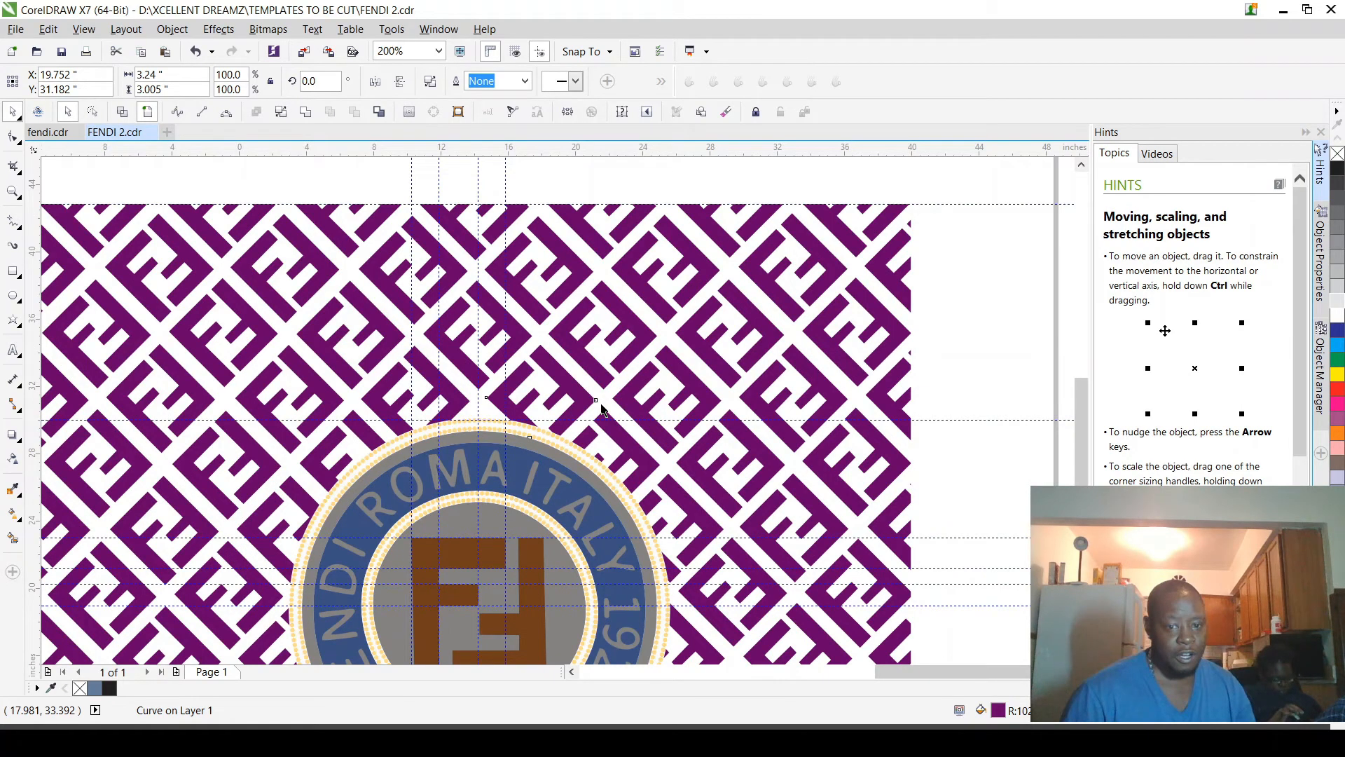
scroll(601, 406, down, 2)
click(420, 250)
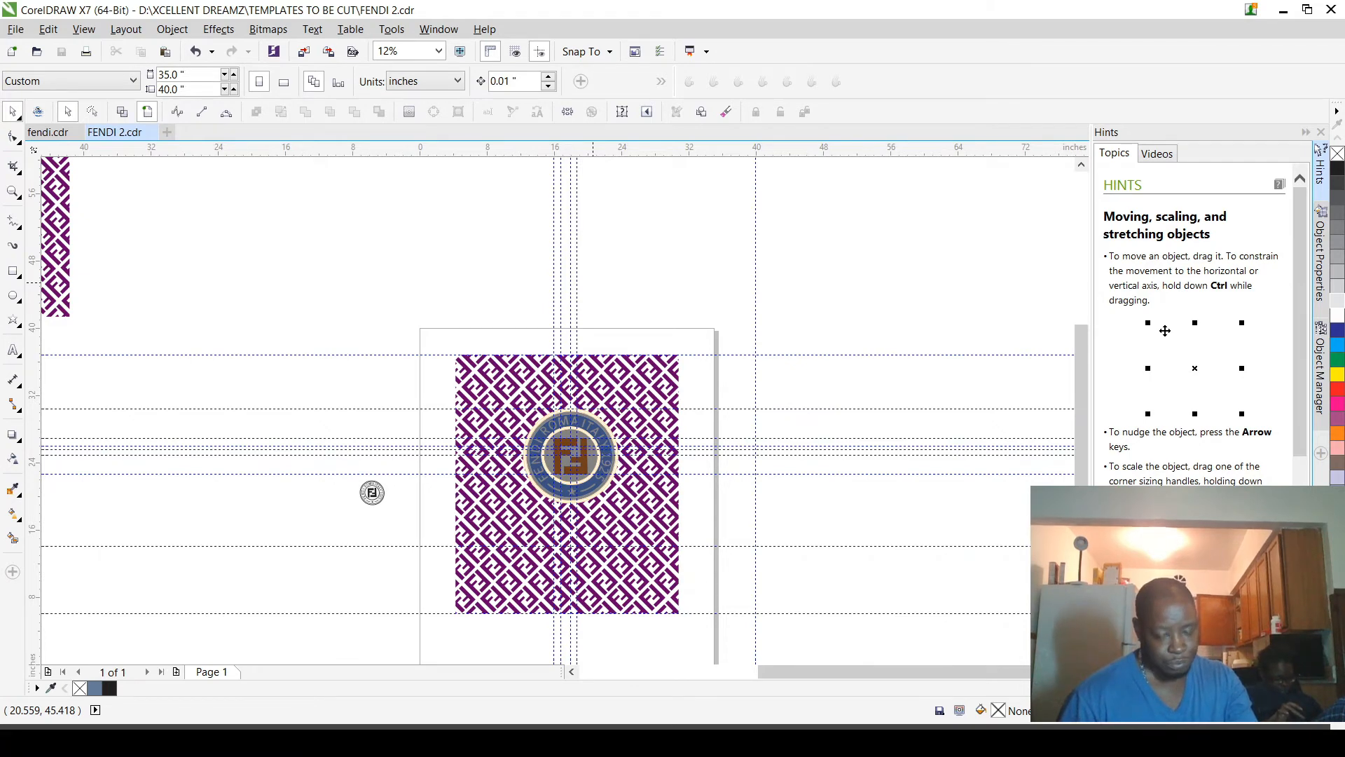
Step: Switch to the Rhinestone World tools and fill the badge's outer grey ring with Amethyst
scroll(607, 451, up, 2)
scroll(534, 511, up, 3)
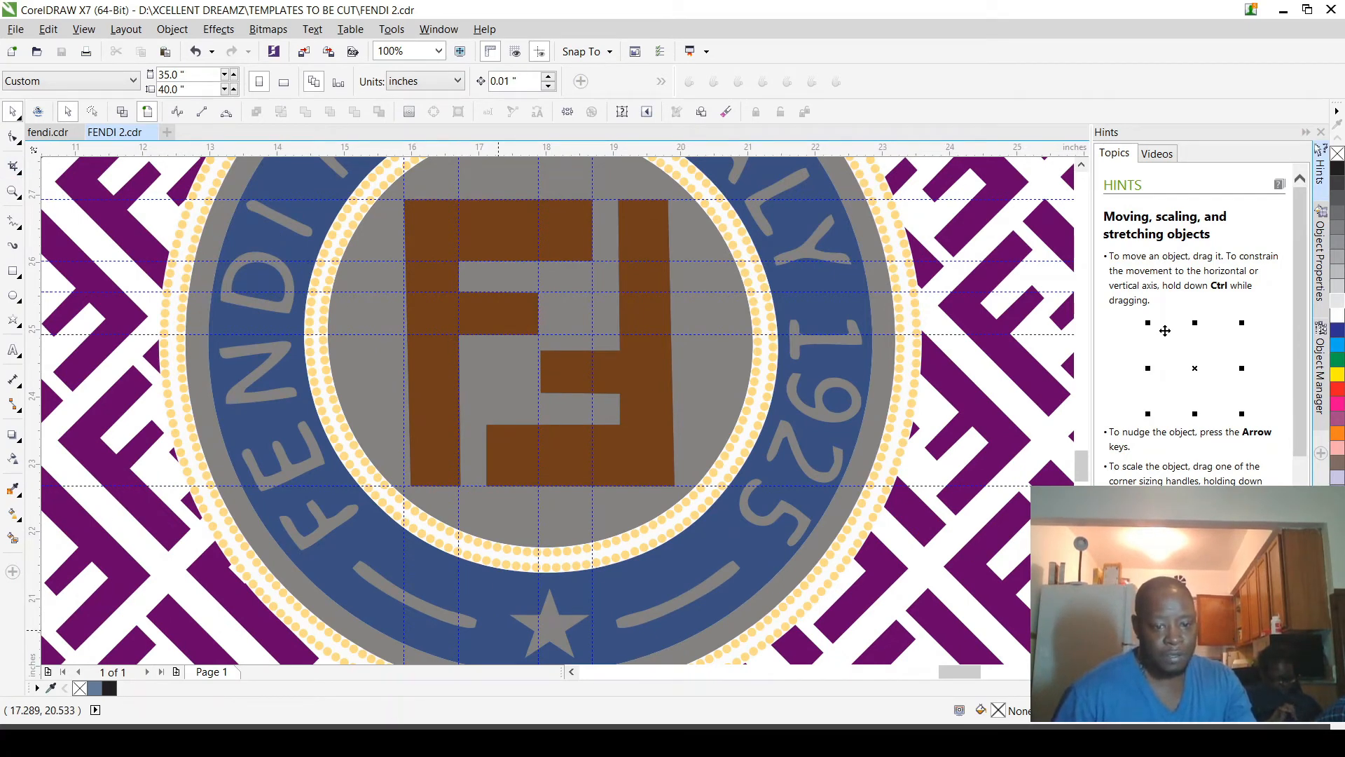
click(499, 742)
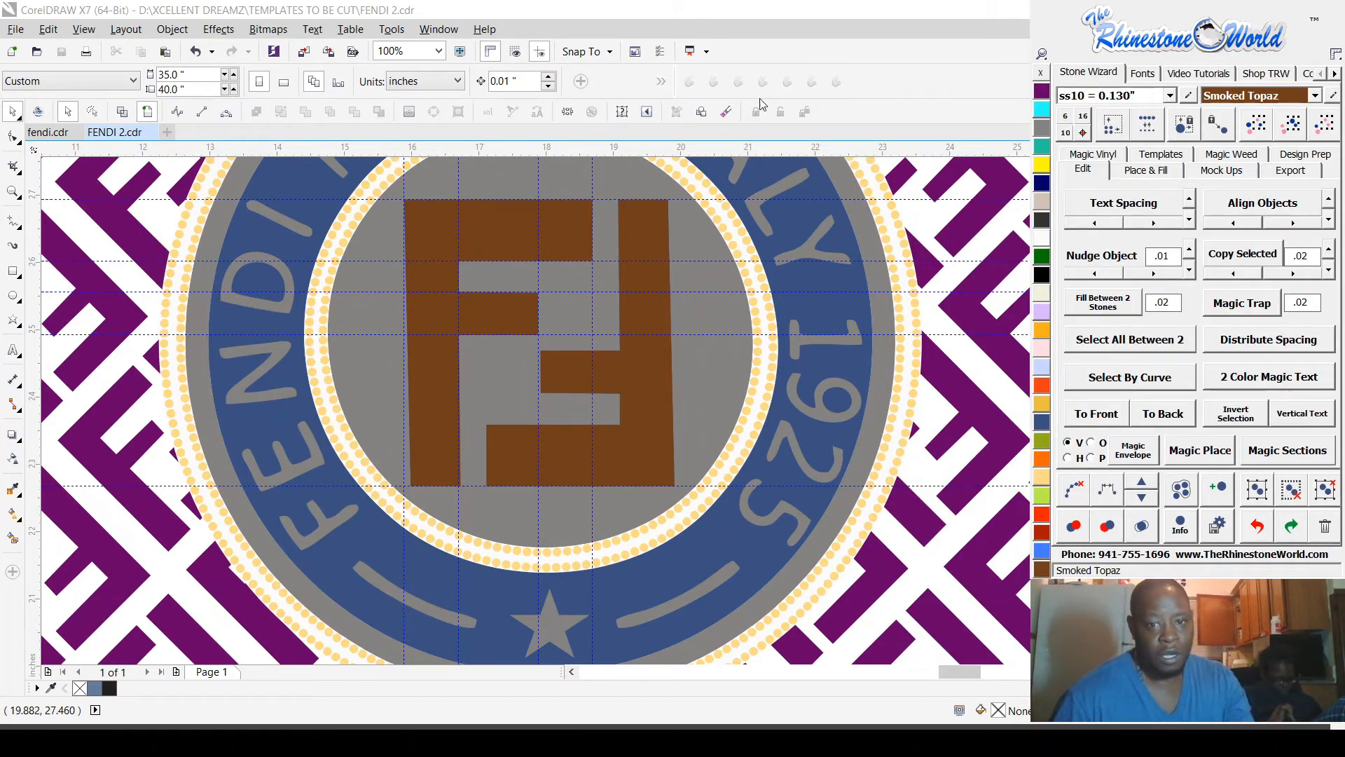
scroll(743, 278, down, 2)
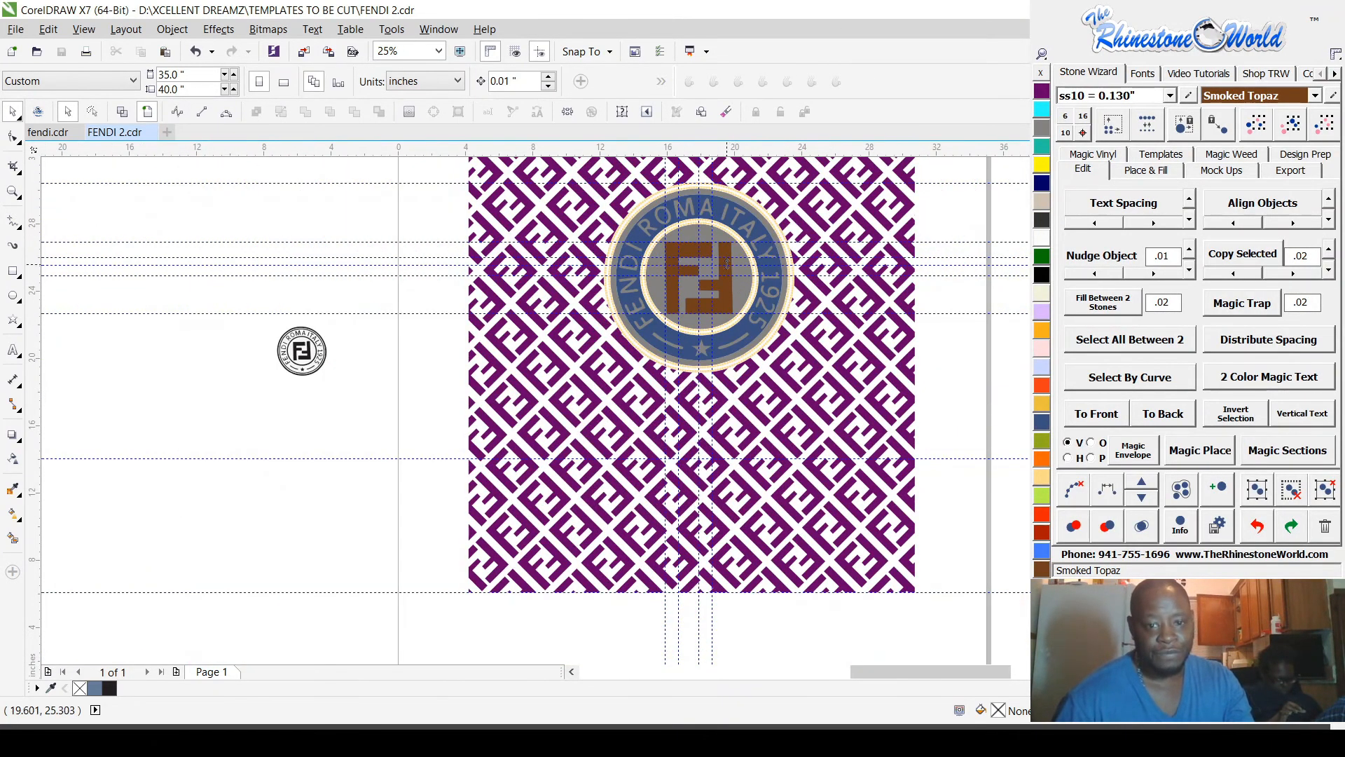
scroll(648, 193, up, 2)
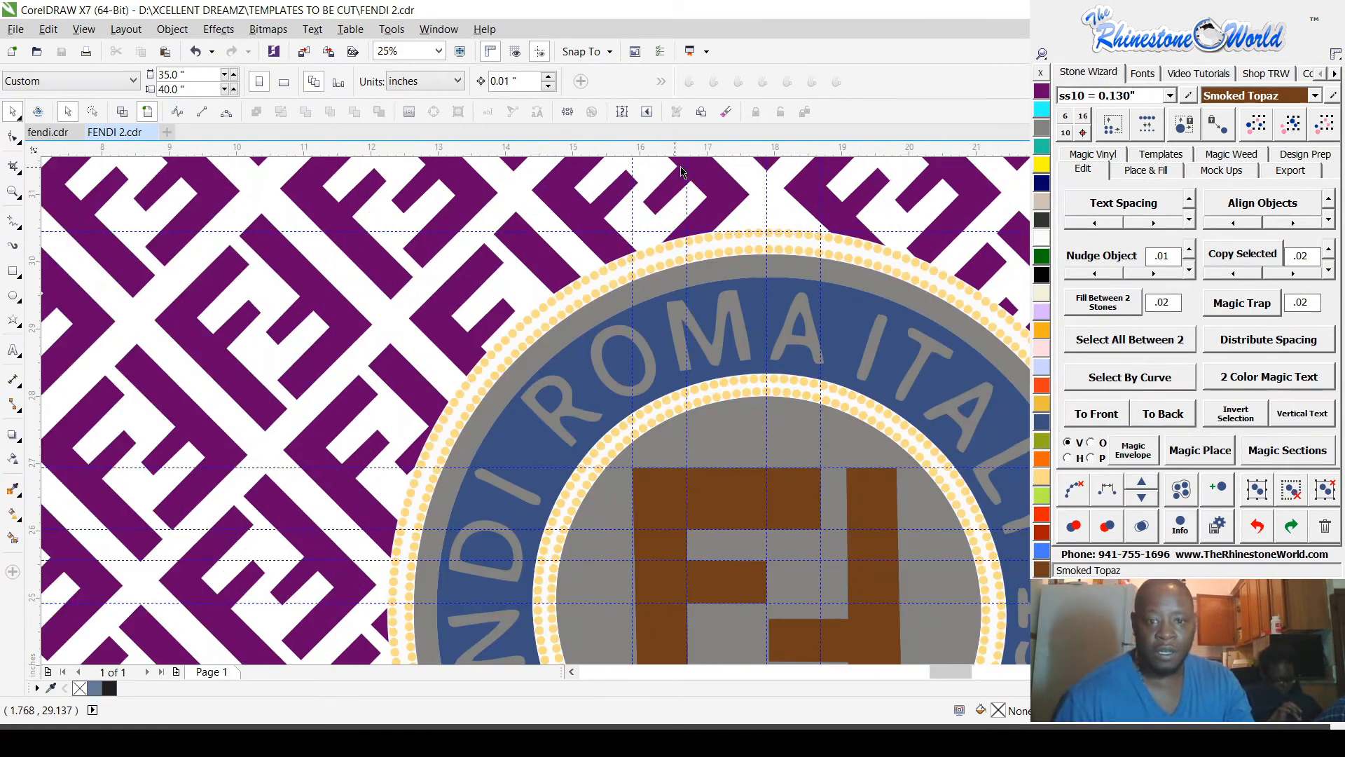
scroll(708, 247, up, 2)
click(707, 247)
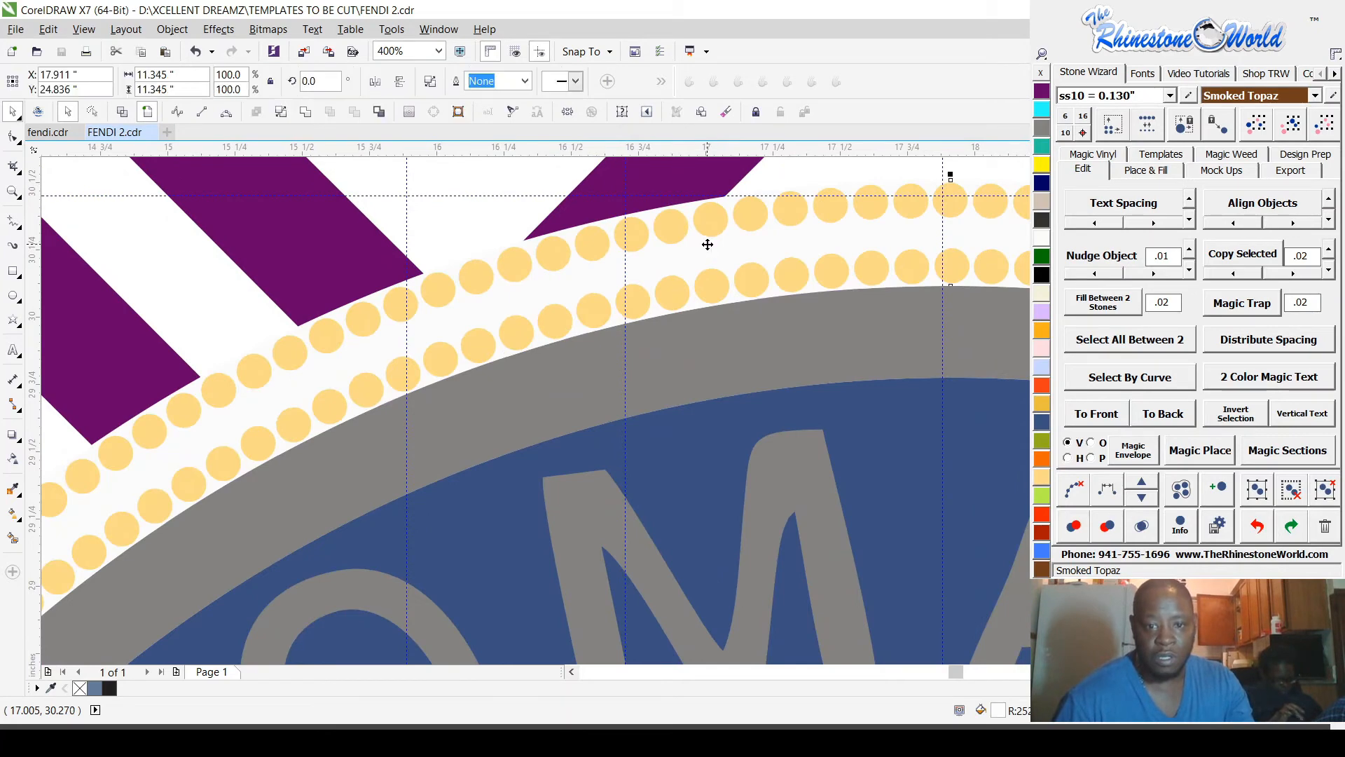
scroll(701, 250, down, 2)
click(703, 285)
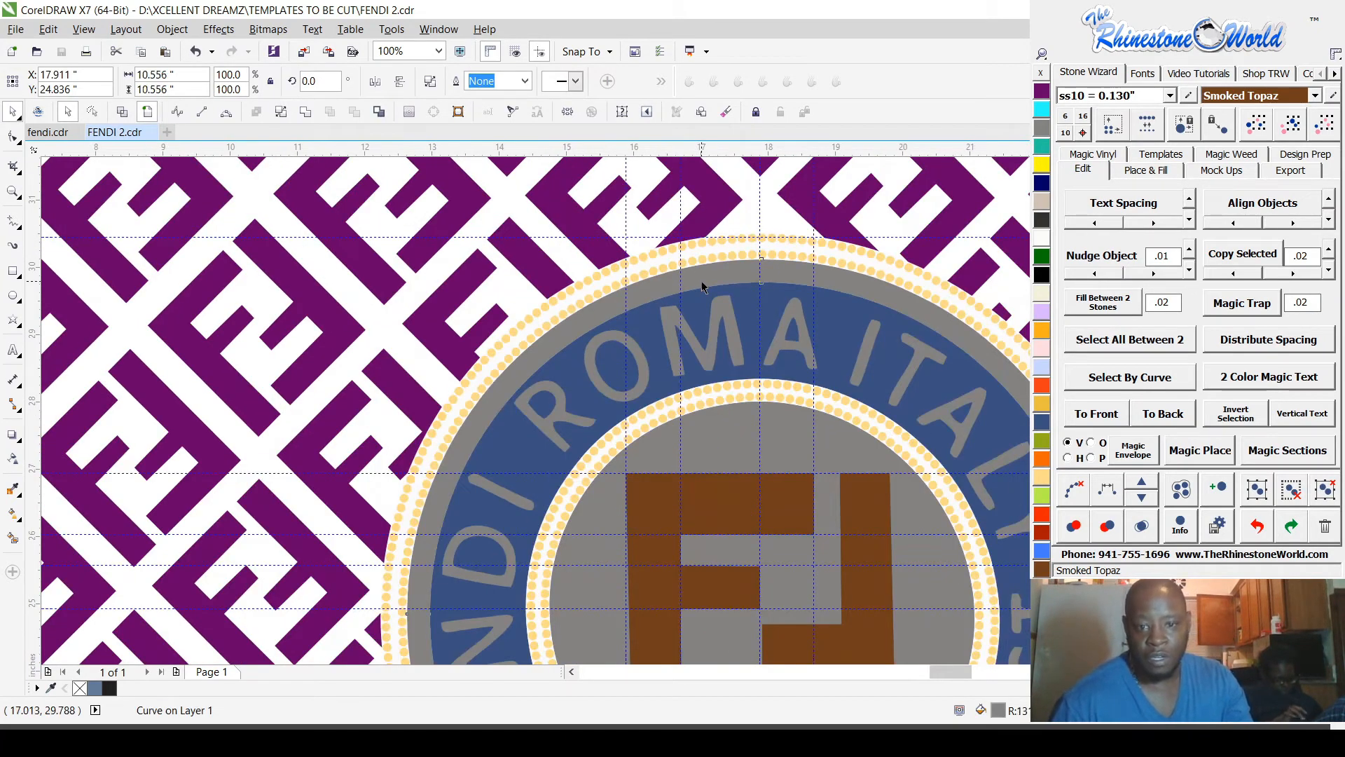
click(1042, 91)
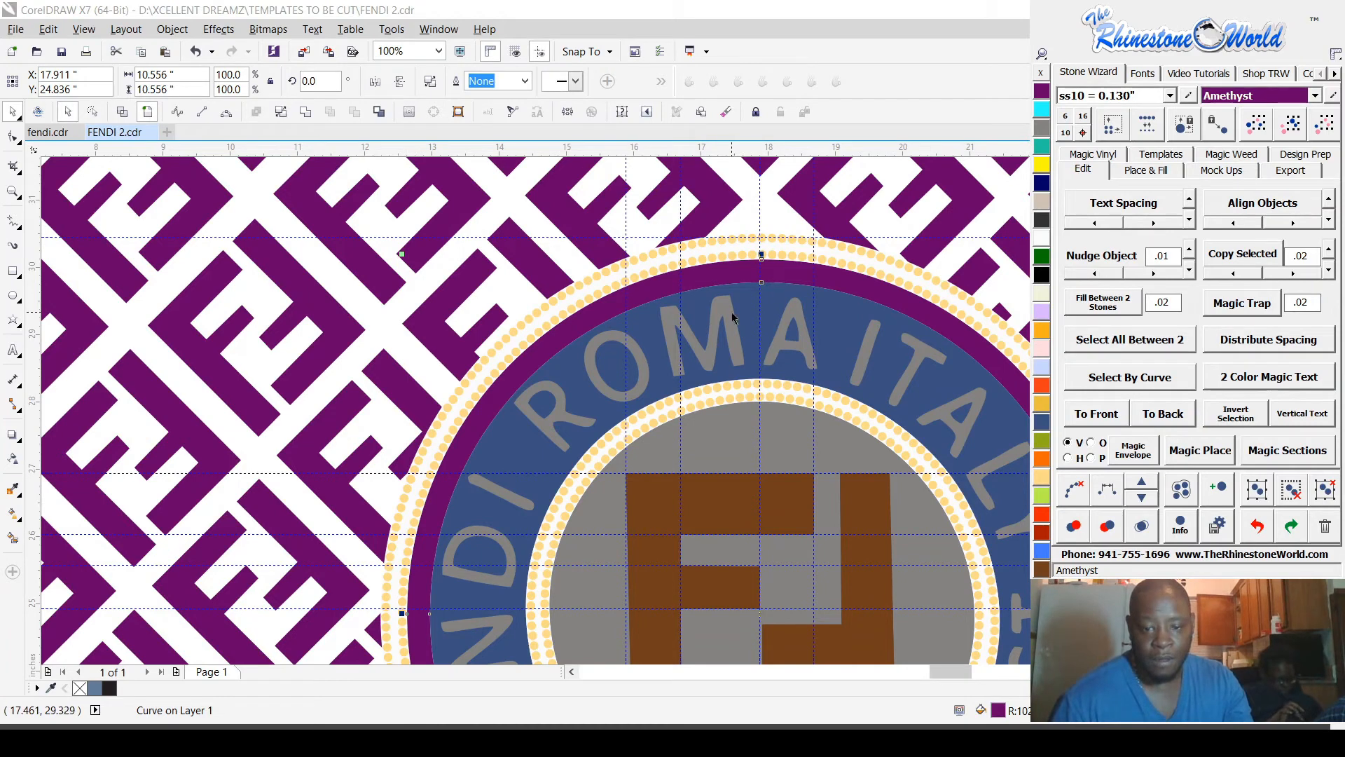
Step: Fill the badge's grey centre disc around the two F shapes with Amethyst and clear the selection
click(729, 436)
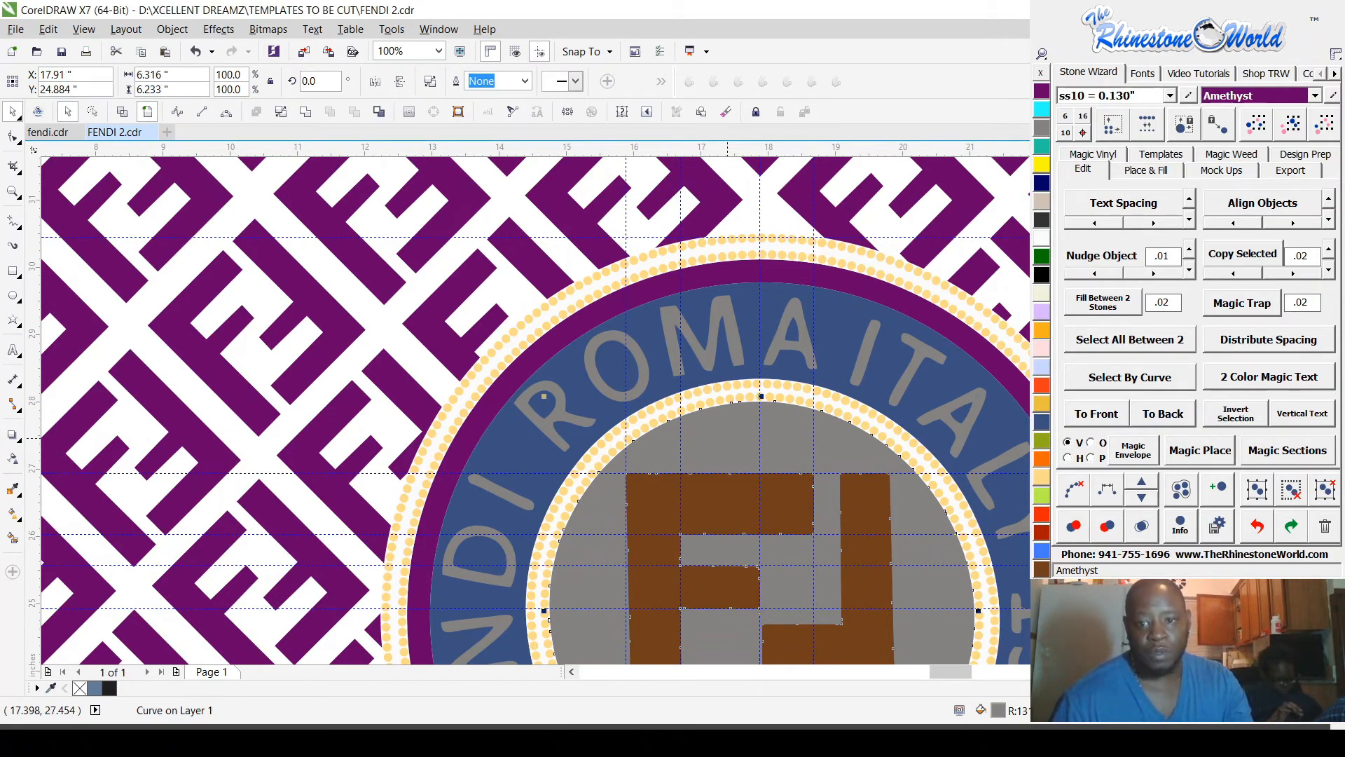
click(1042, 93)
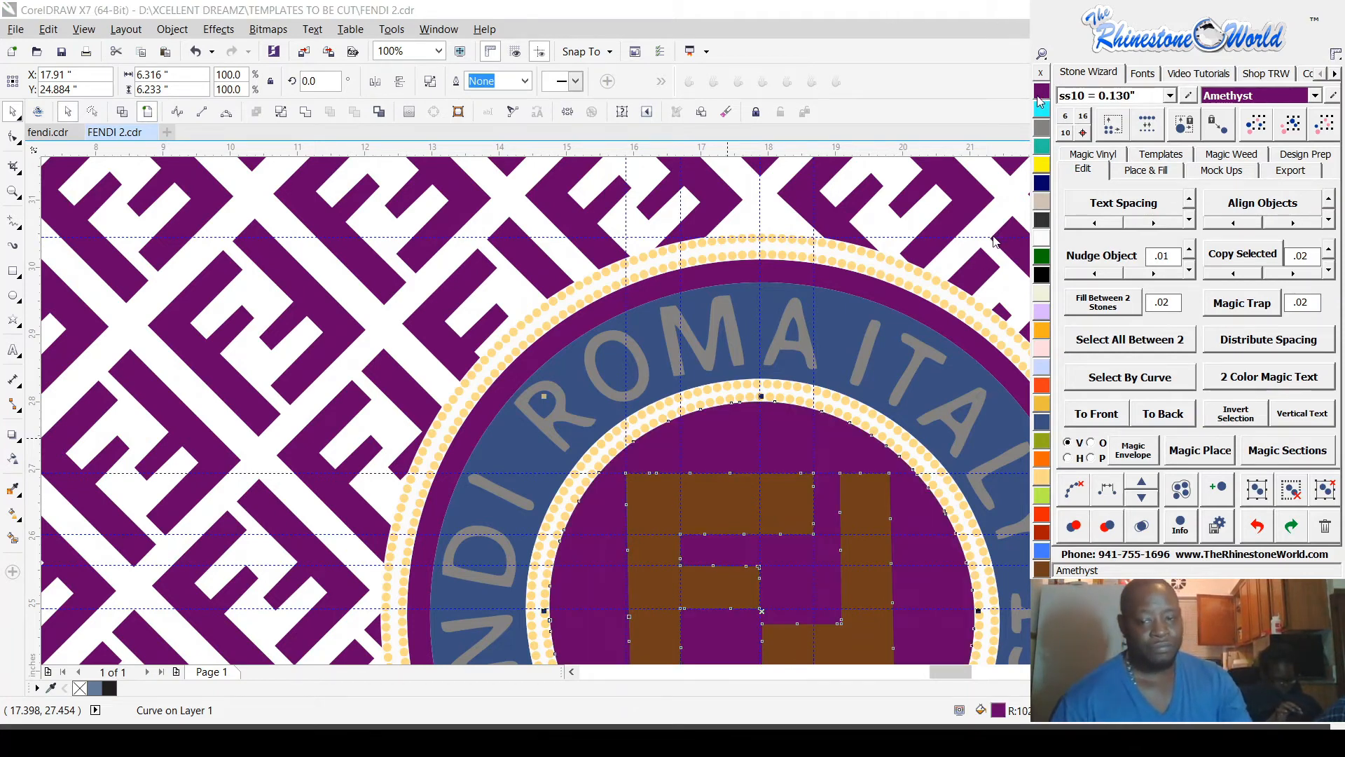
scroll(736, 217, down, 2)
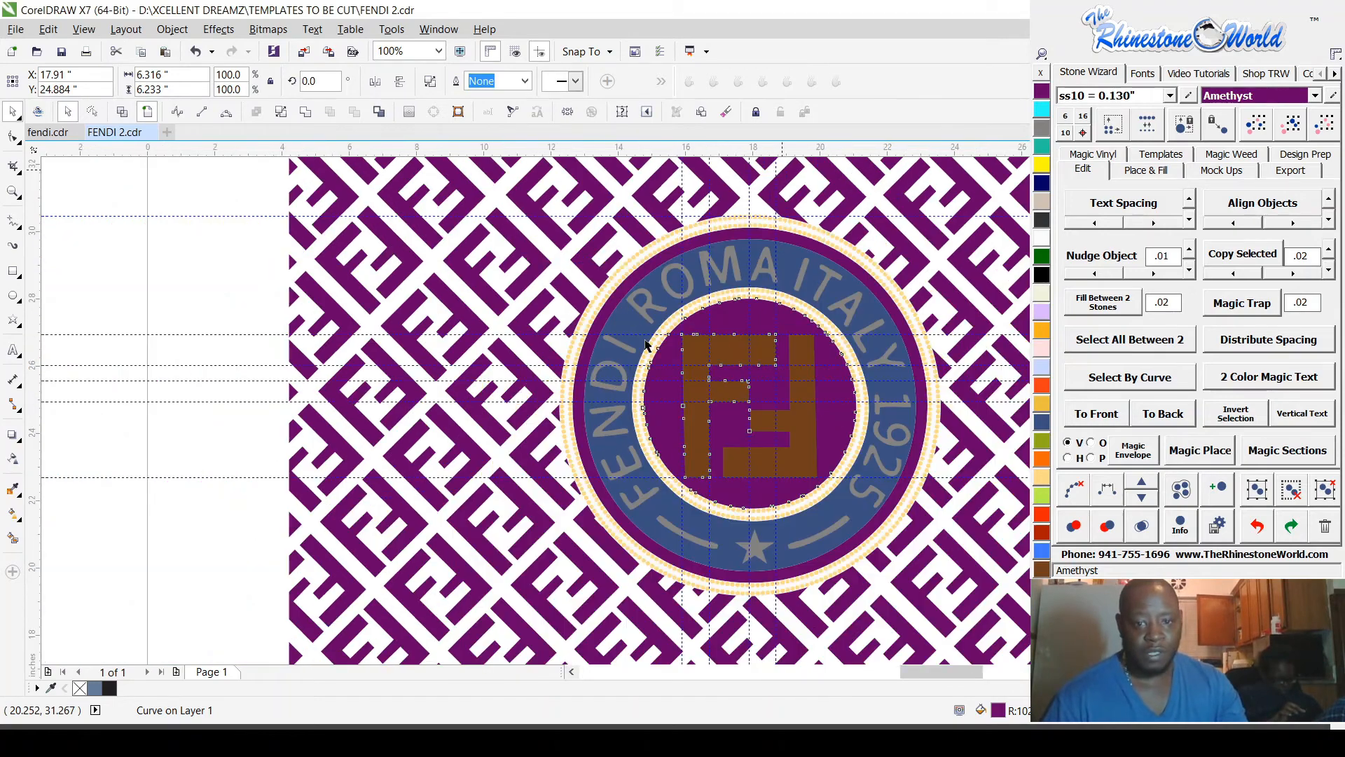
scroll(708, 408, up, 1)
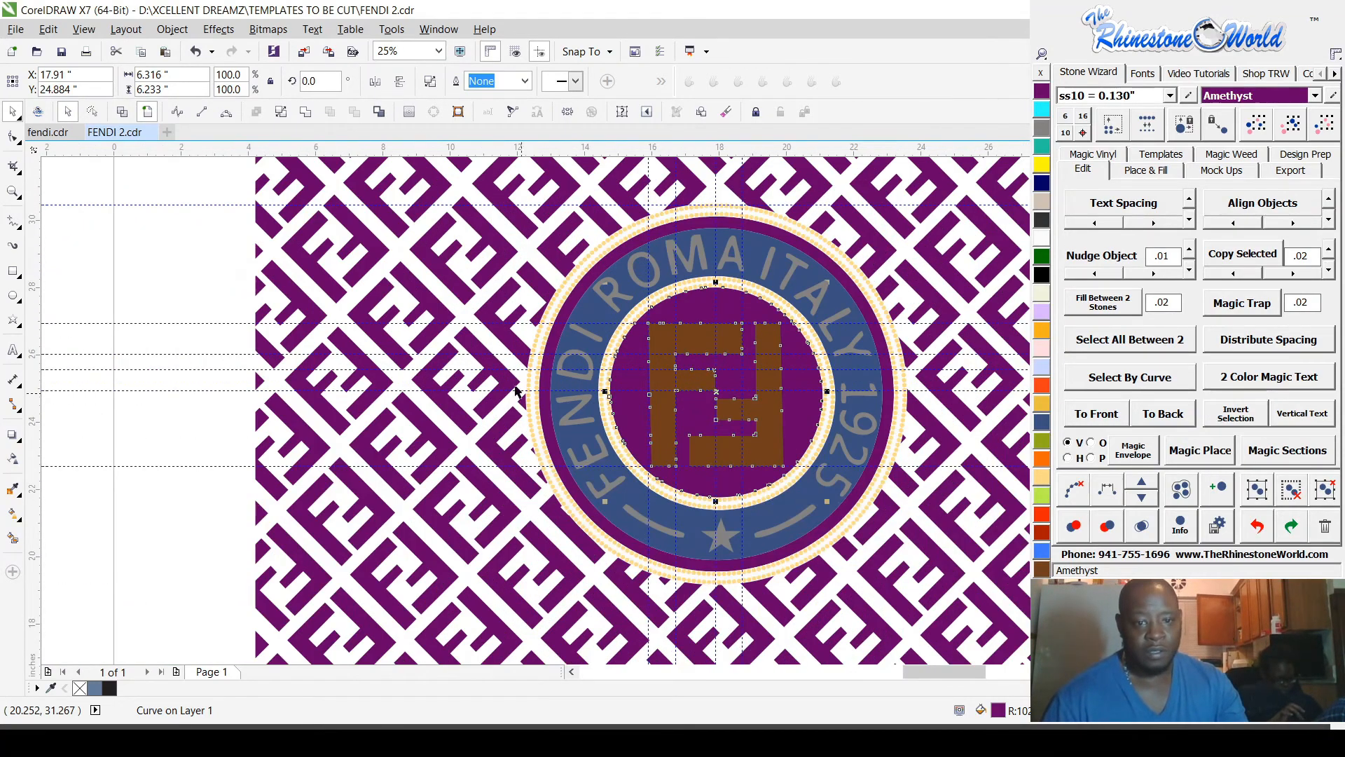
click(233, 266)
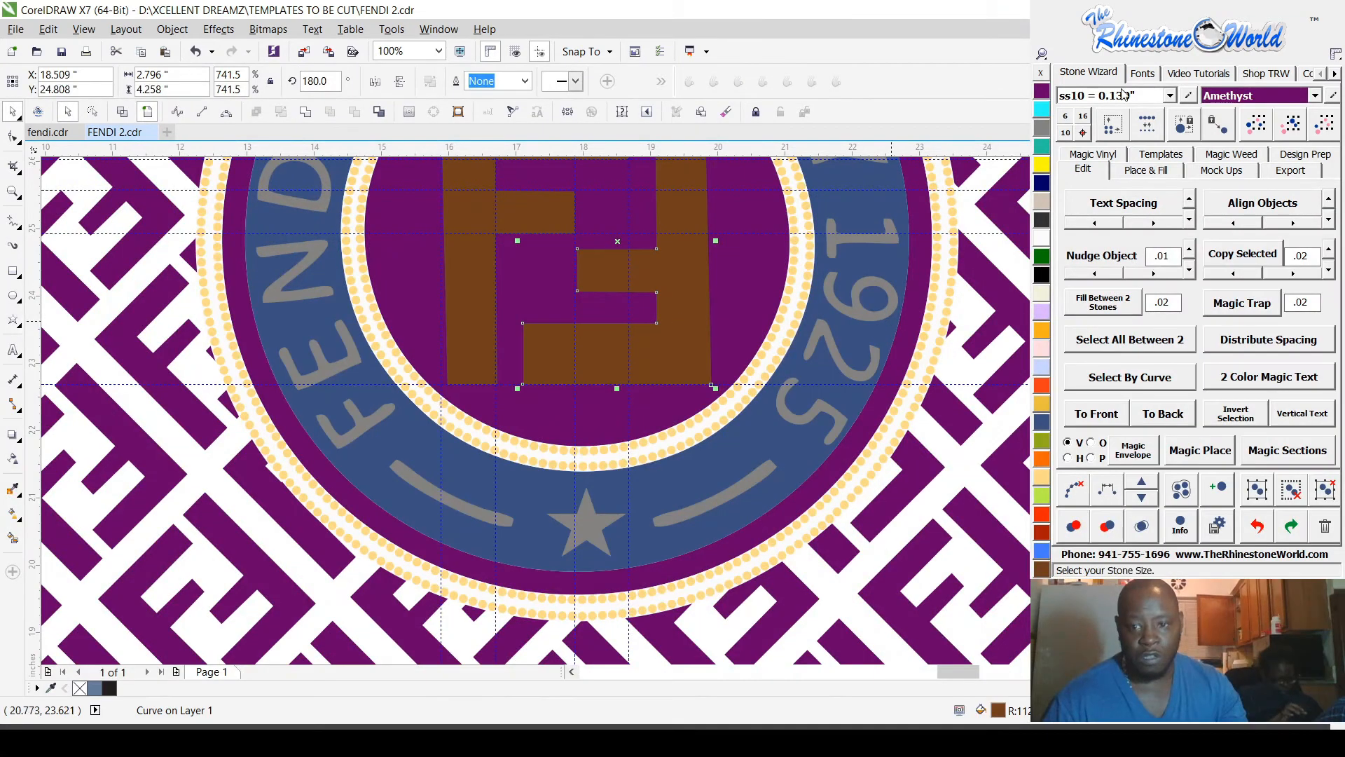
Step: Hatch-fill the inverted F in the badge's centre with ss10 stones and colour the stones Peridot
click(1127, 170)
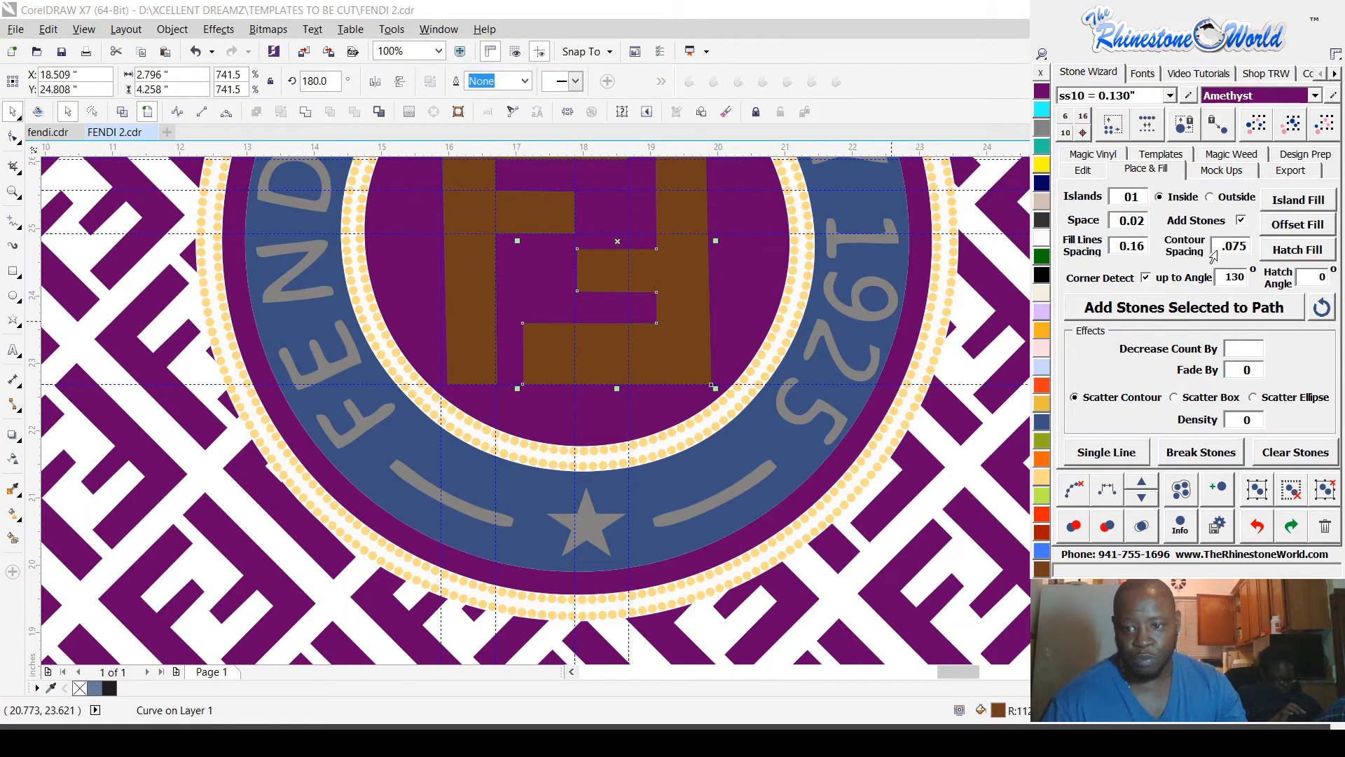
click(1314, 252)
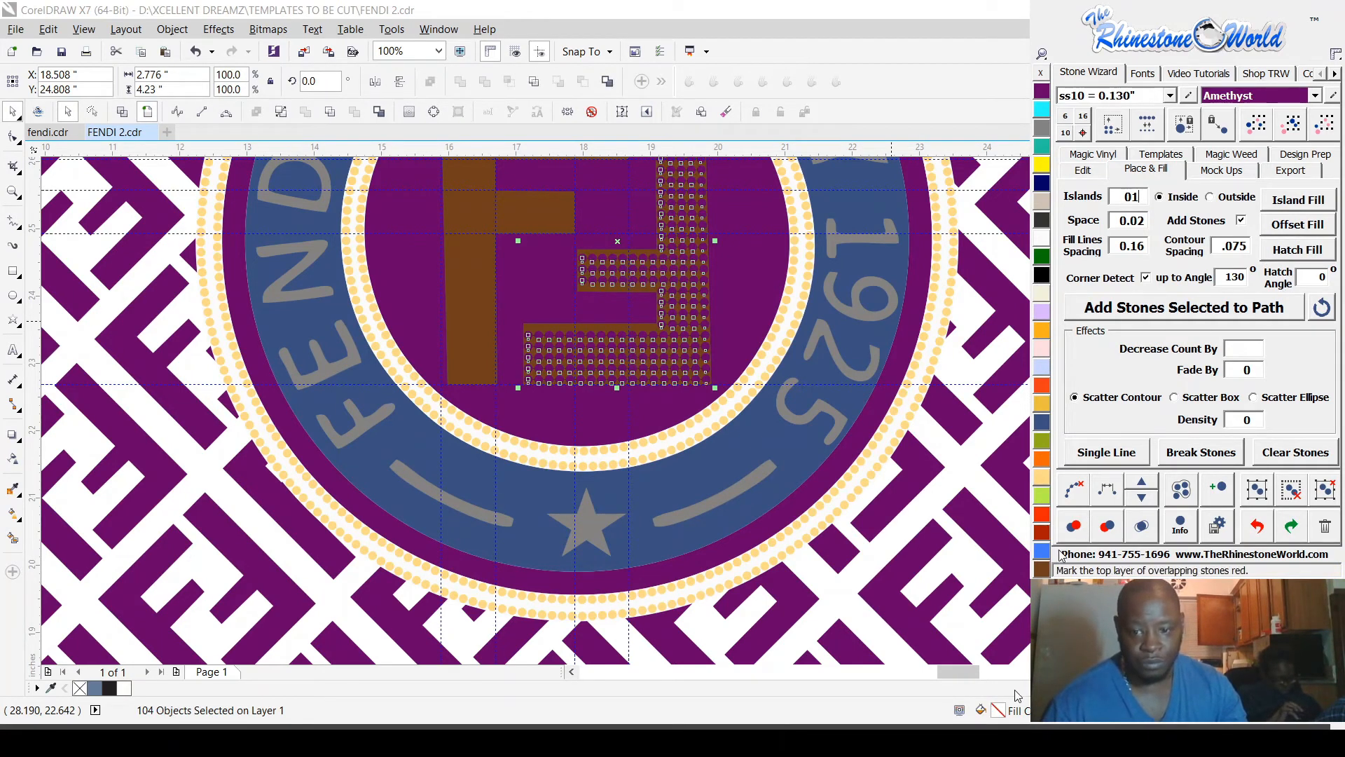
click(1084, 498)
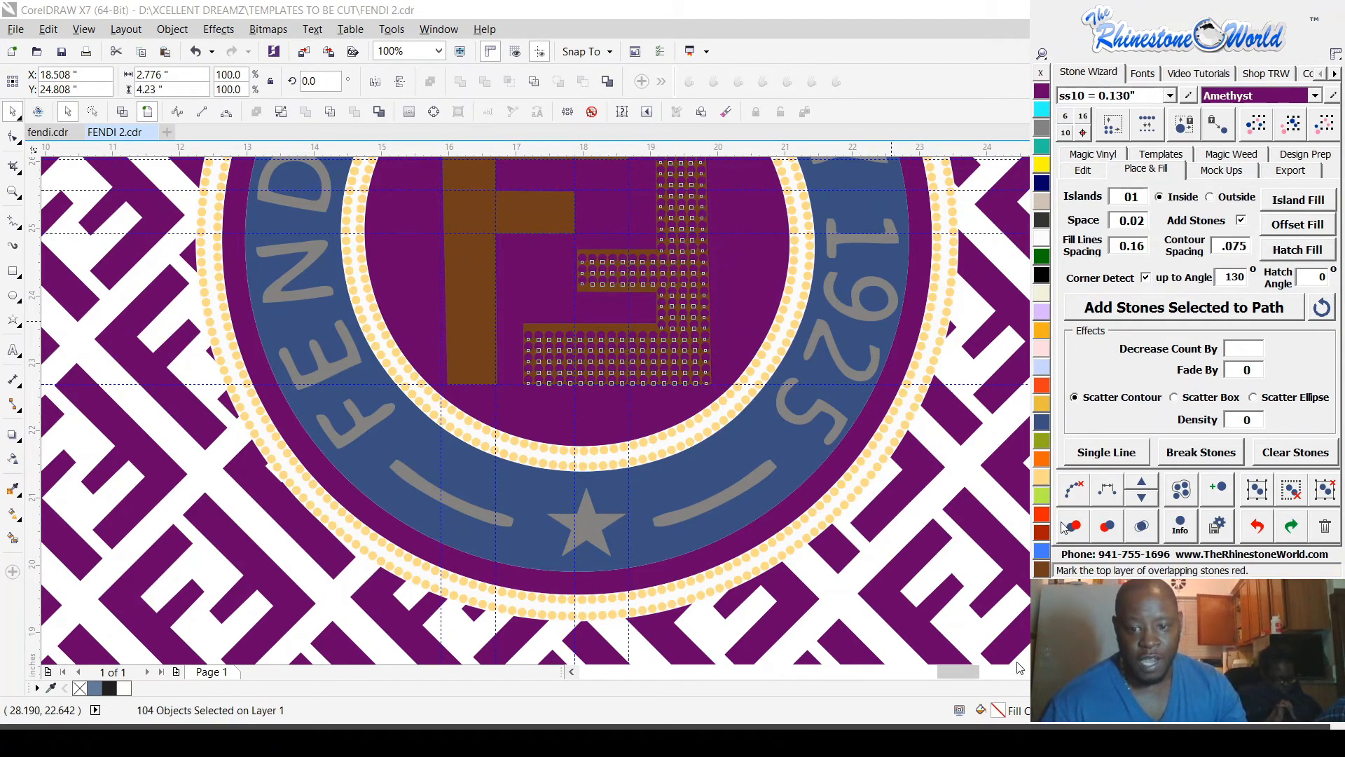
click(1044, 498)
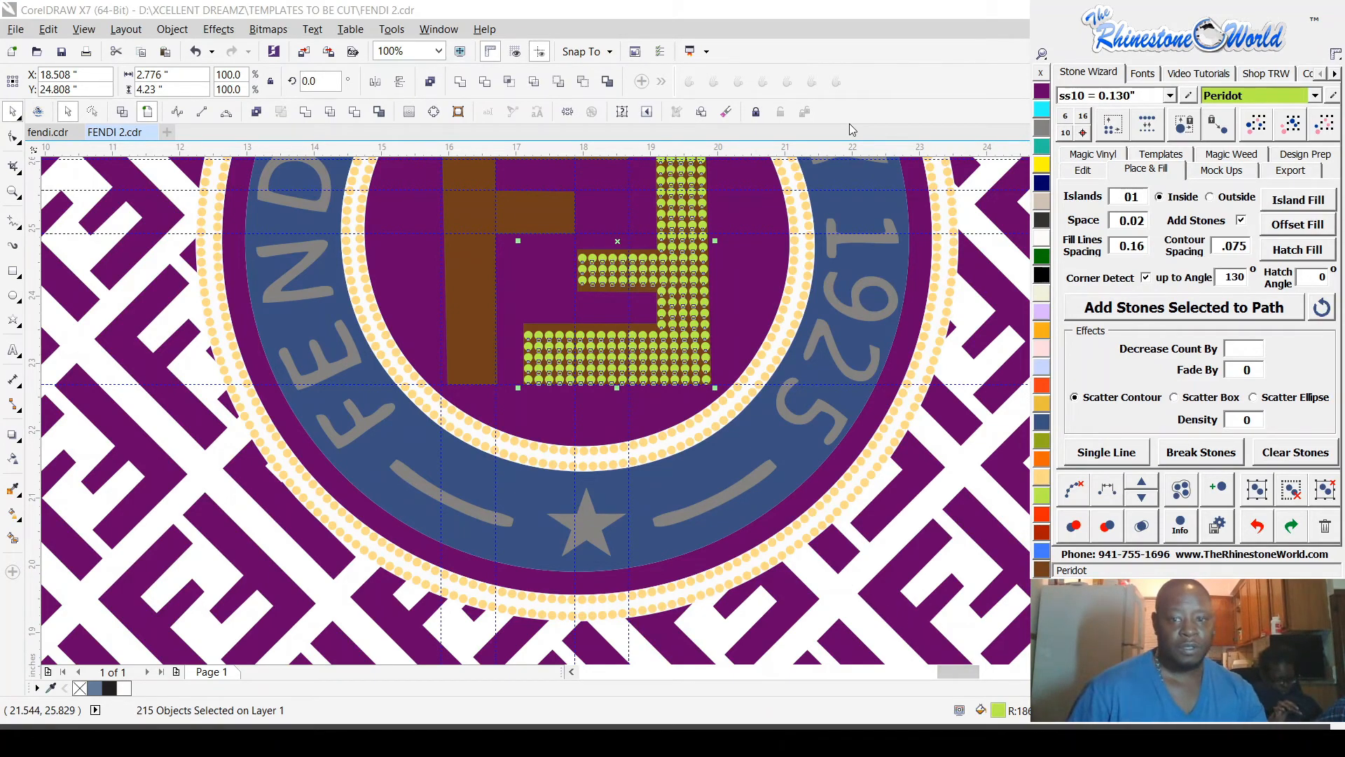
Step: Lock the badge's purple centre curve behind the F shapes
scroll(820, 269, up, 1)
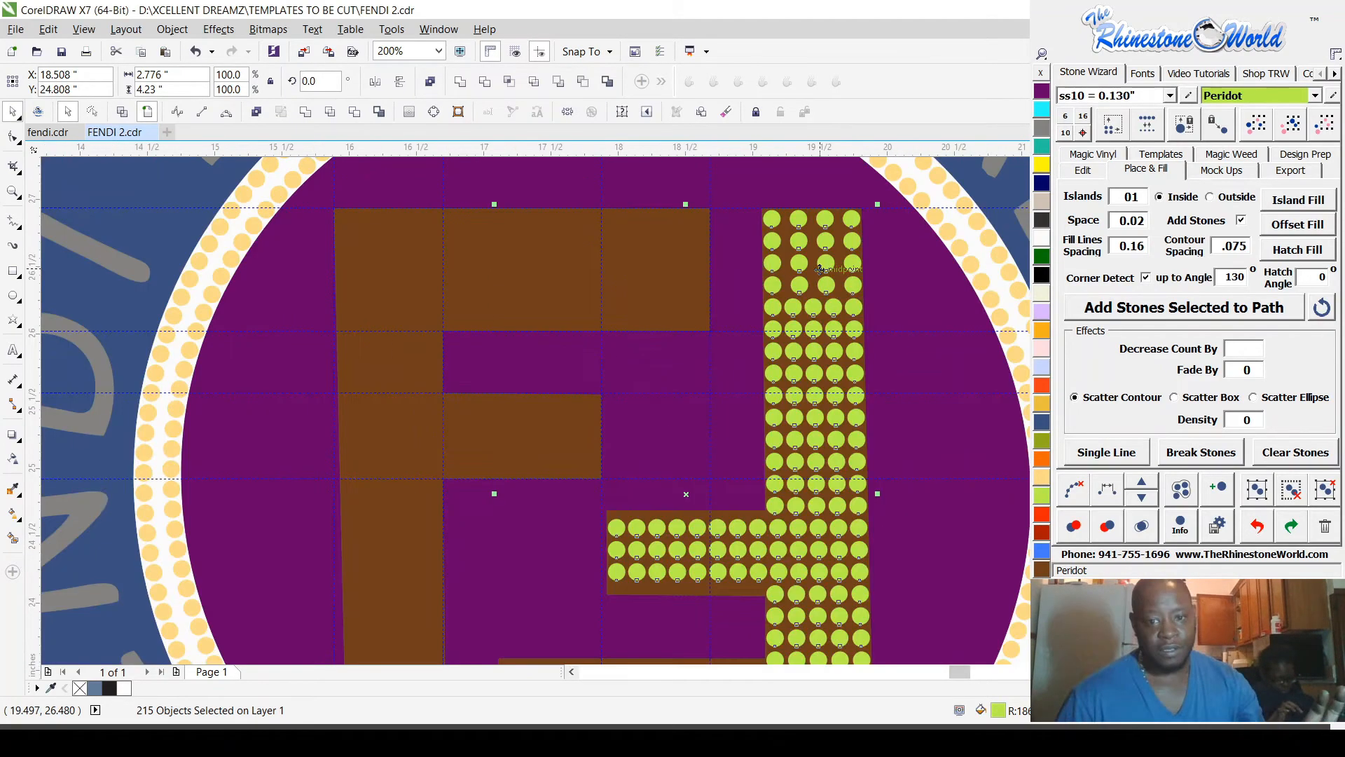
drag(817, 269, 811, 280)
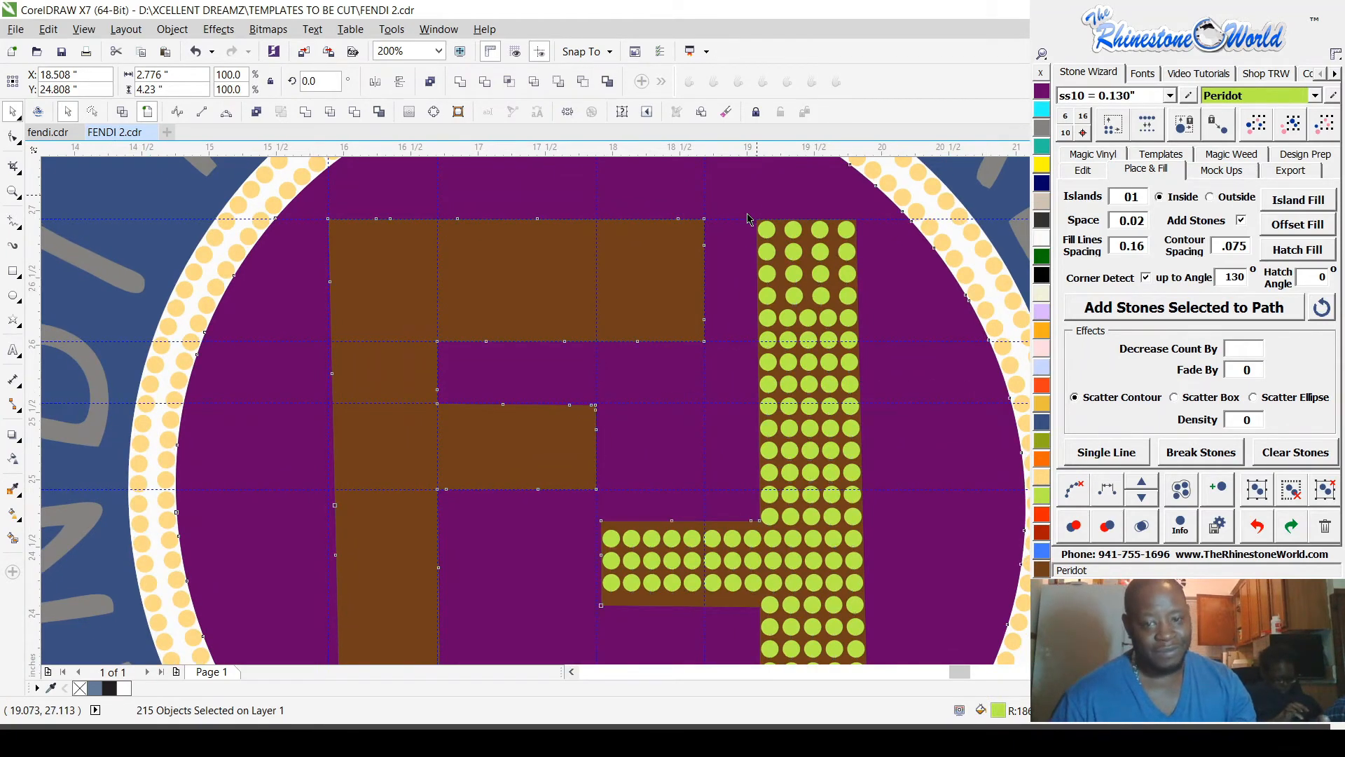
scroll(750, 214, up, 1)
click(713, 346)
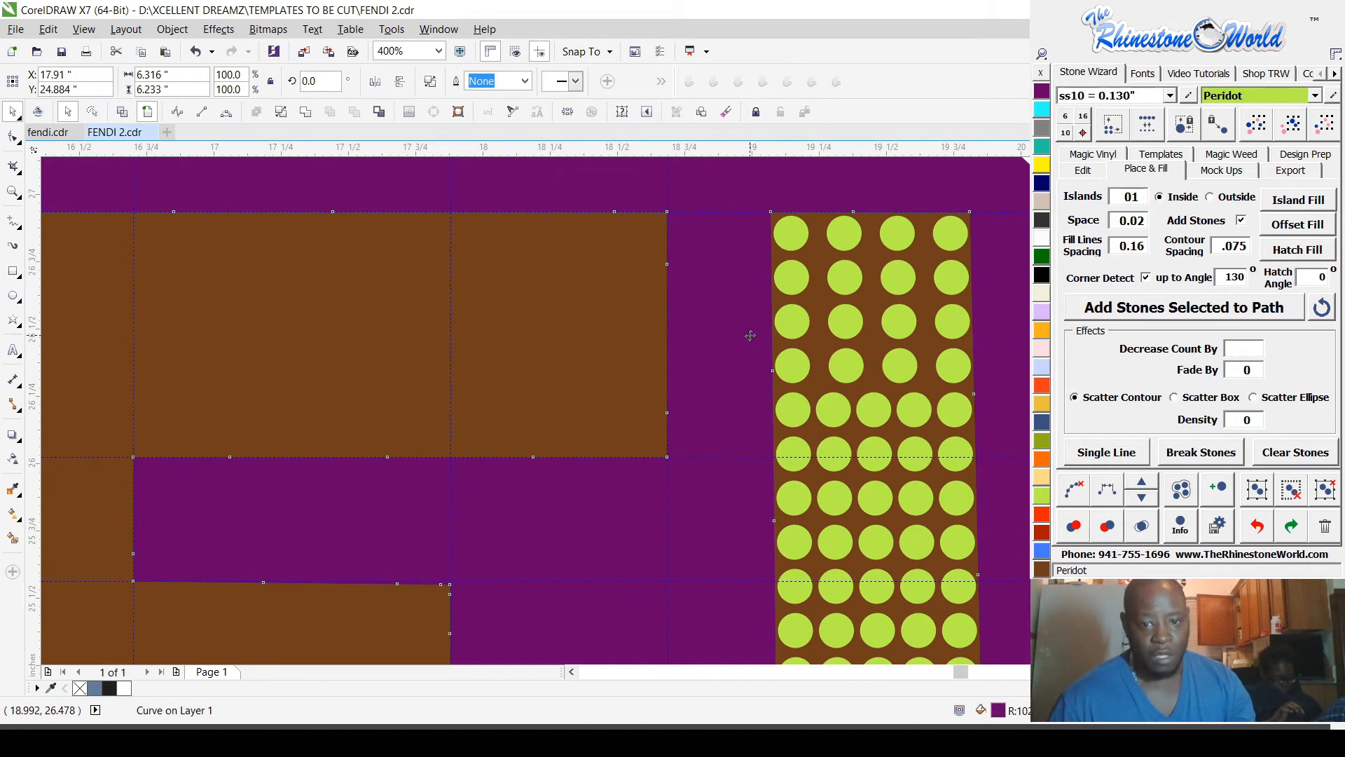
click(817, 494)
Step: Delete the four widely spaced rows of Peridot stones at the upper end of the inverted F's upright
scroll(786, 484, down, 1)
scroll(804, 452, down, 1)
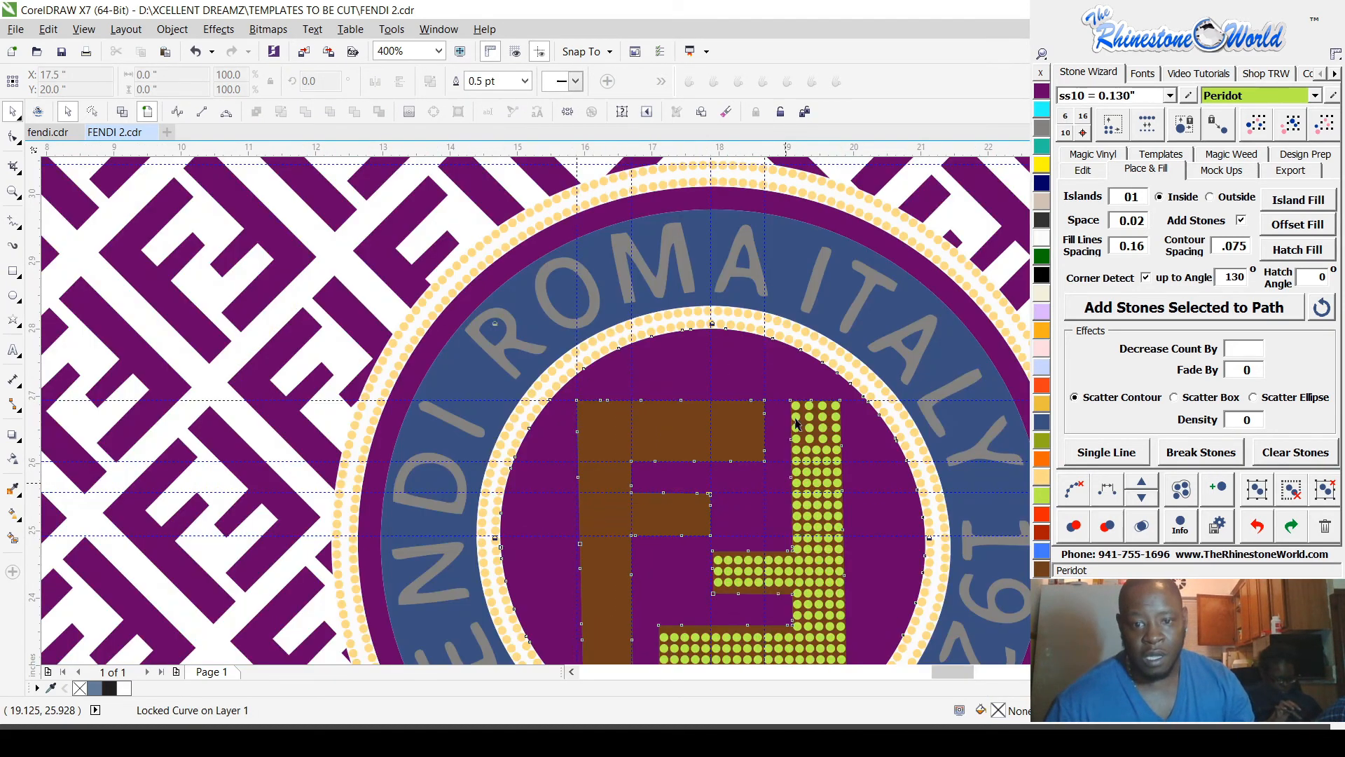
scroll(795, 452, up, 1)
scroll(881, 459, up, 1)
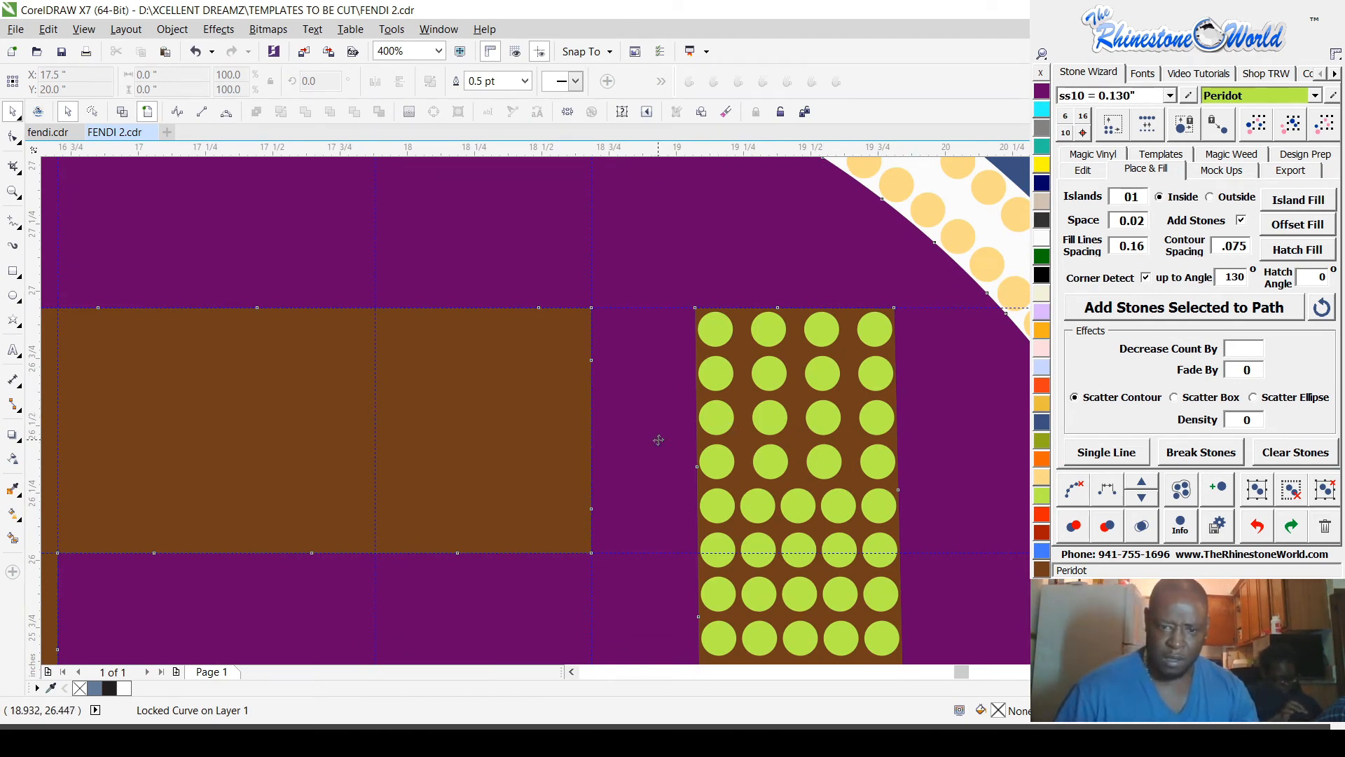
drag(660, 440, 630, 320)
drag(635, 264, 949, 505)
key(Delete)
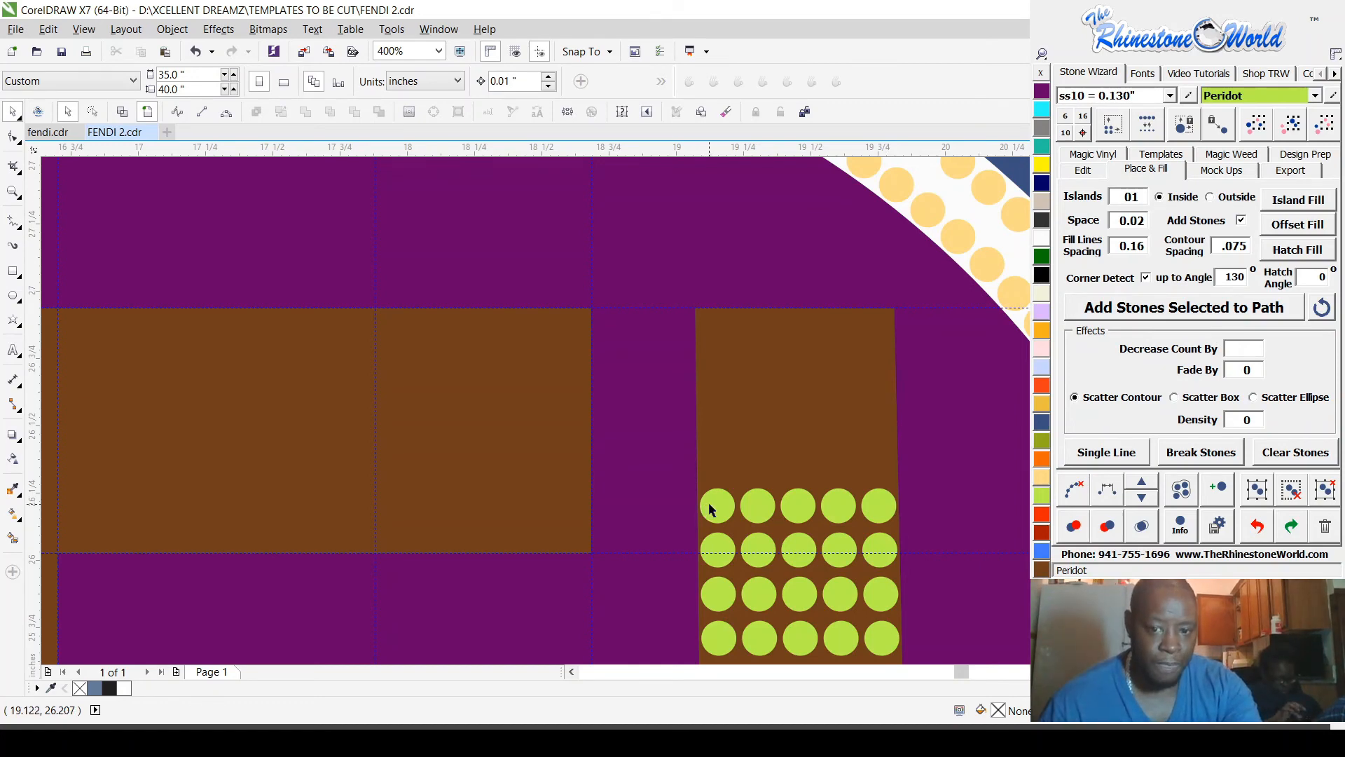
Step: Copy the uppermost row of Peridot stones upward repeatedly at 0.03 spacing to fill the upper end of the inverted F's upright
drag(643, 463, 961, 549)
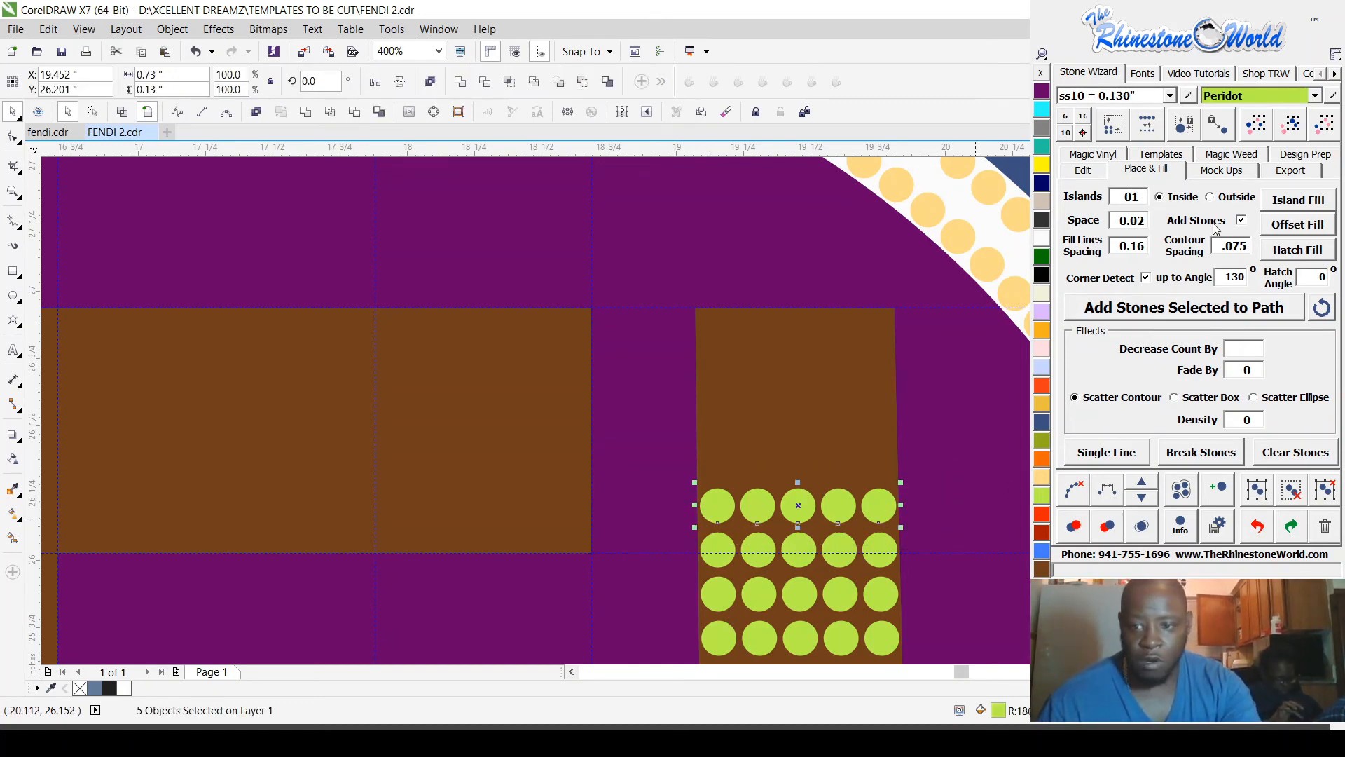
click(1083, 170)
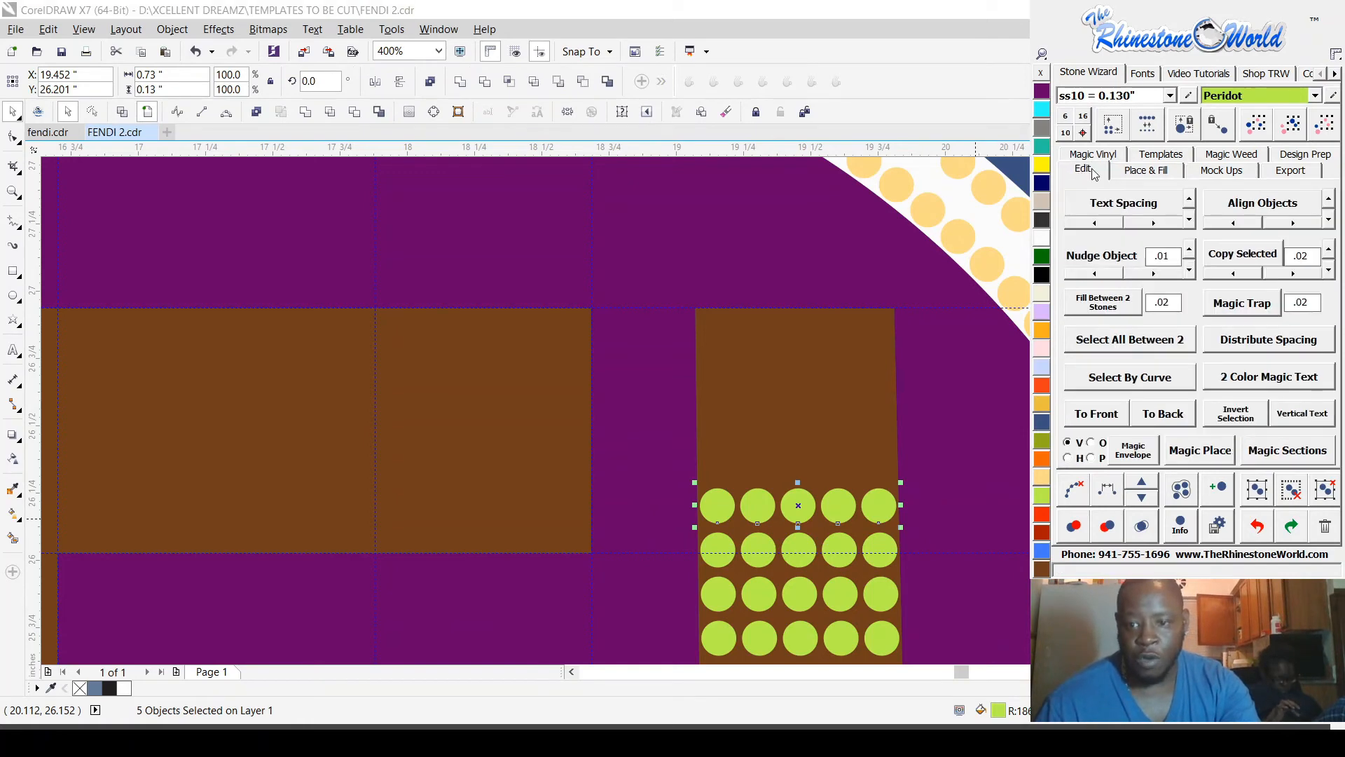
click(1327, 250)
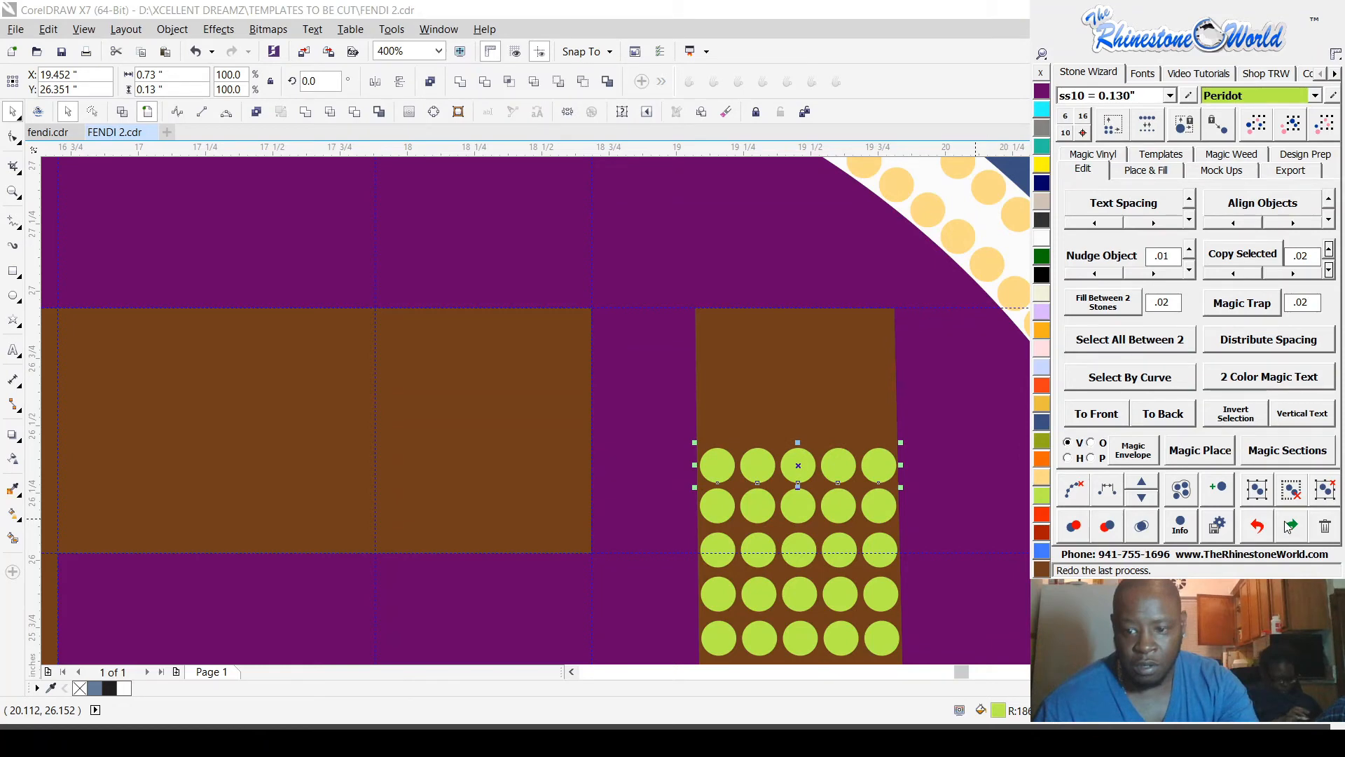
key(ctrl+z)
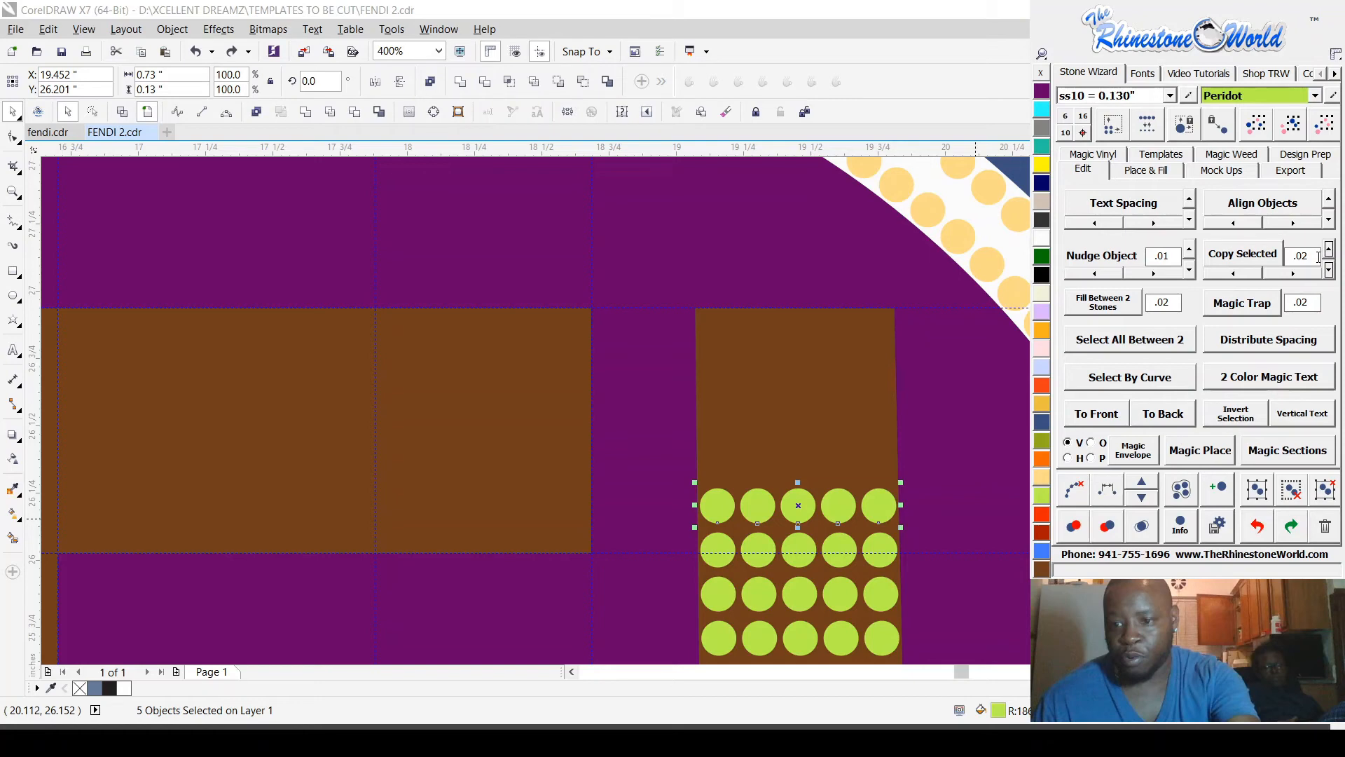
click(1329, 251)
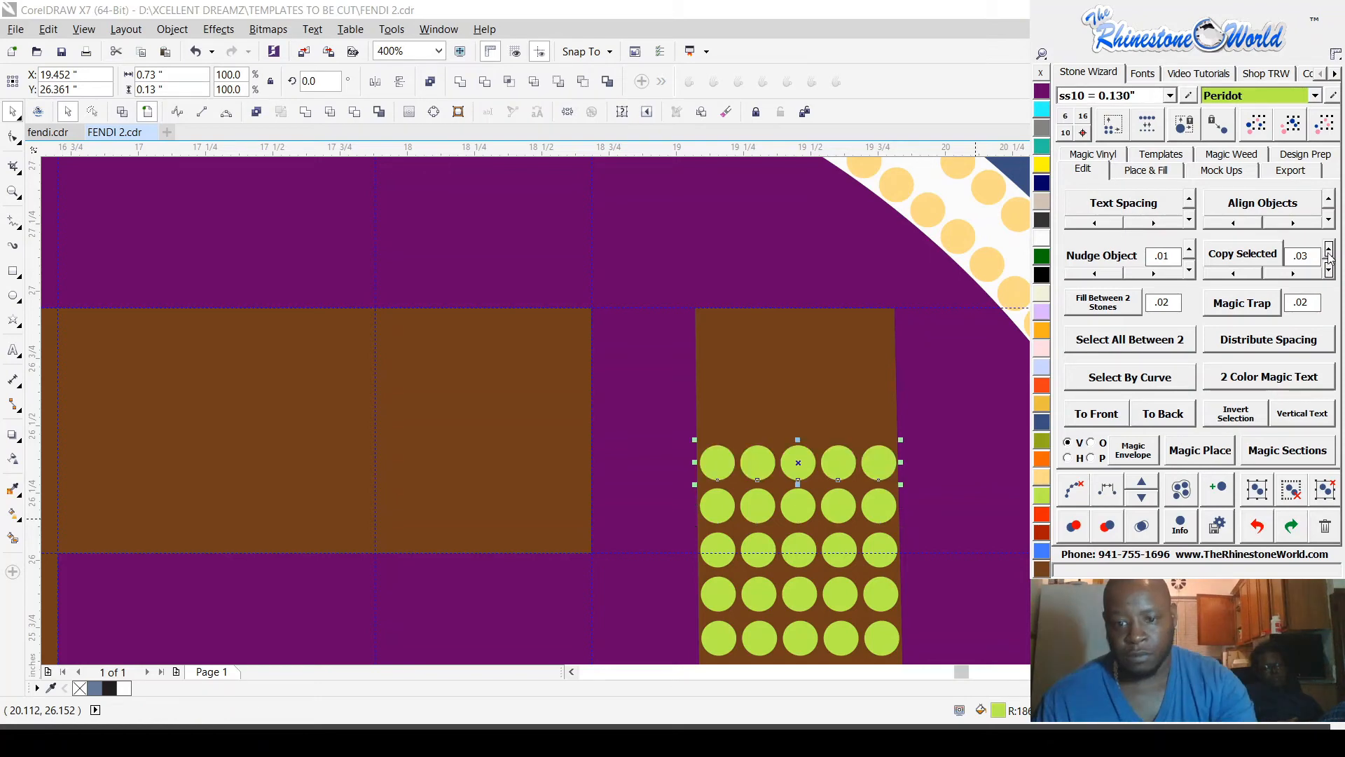
click(1328, 252)
click(1329, 253)
click(1329, 252)
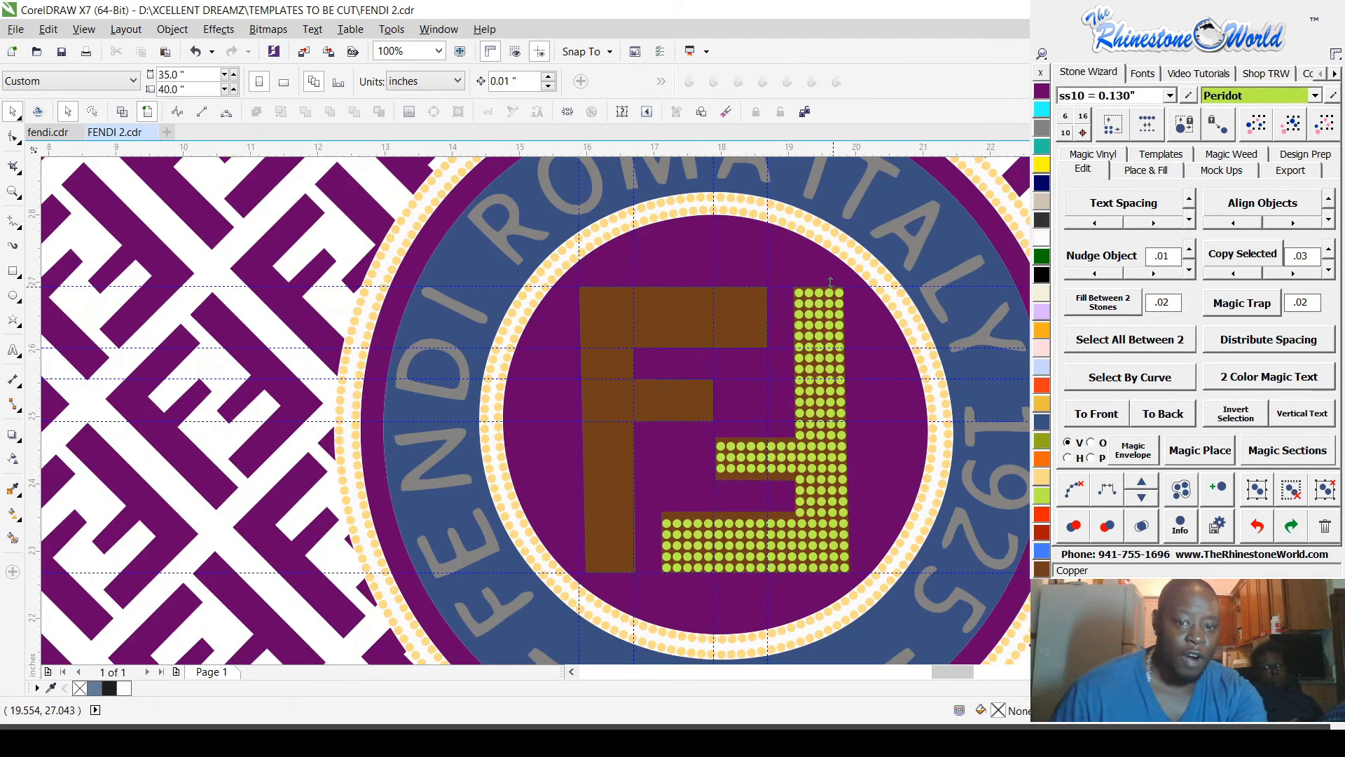
Step: Duplicate all Peridot stones of the inverted F toward the upright F and mirror the copy horizontally and vertically
scroll(845, 331, up, 3)
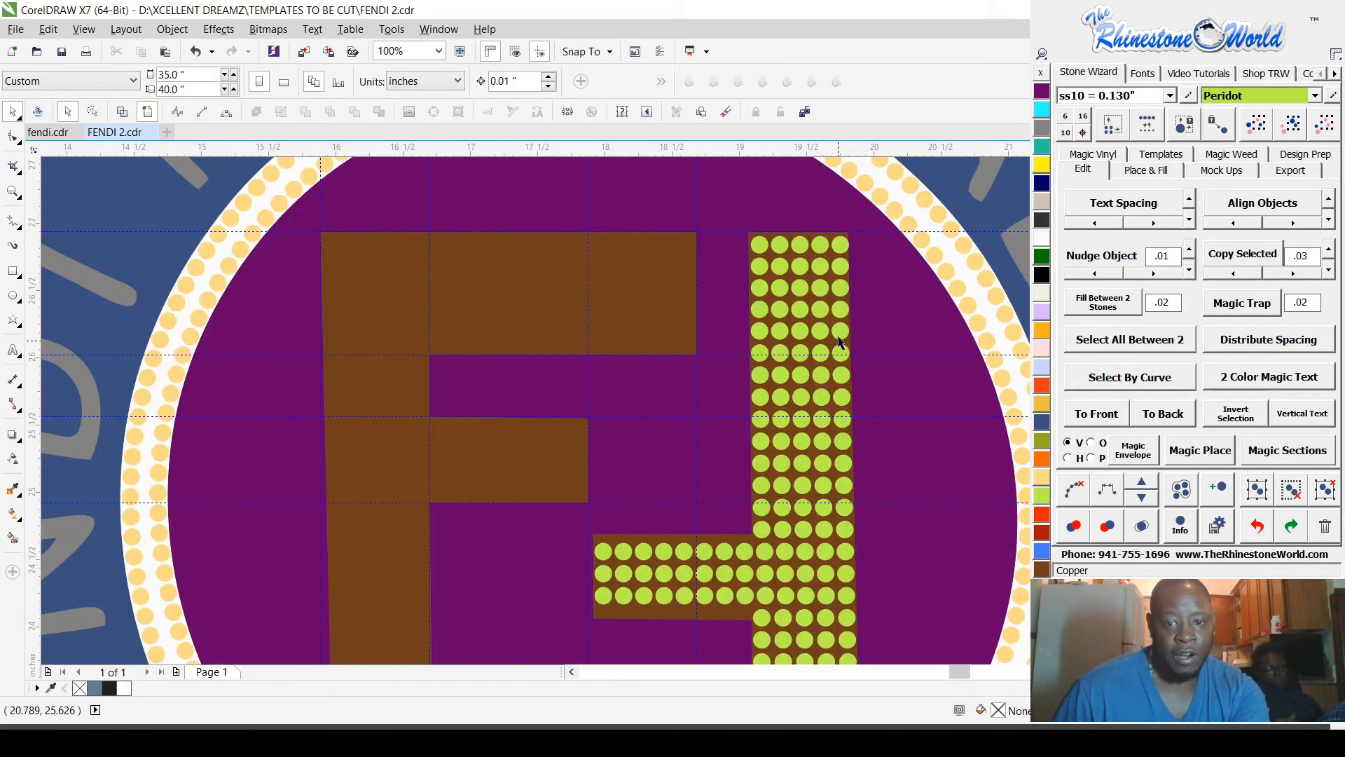
click(846, 330)
scroll(846, 330, down, 2)
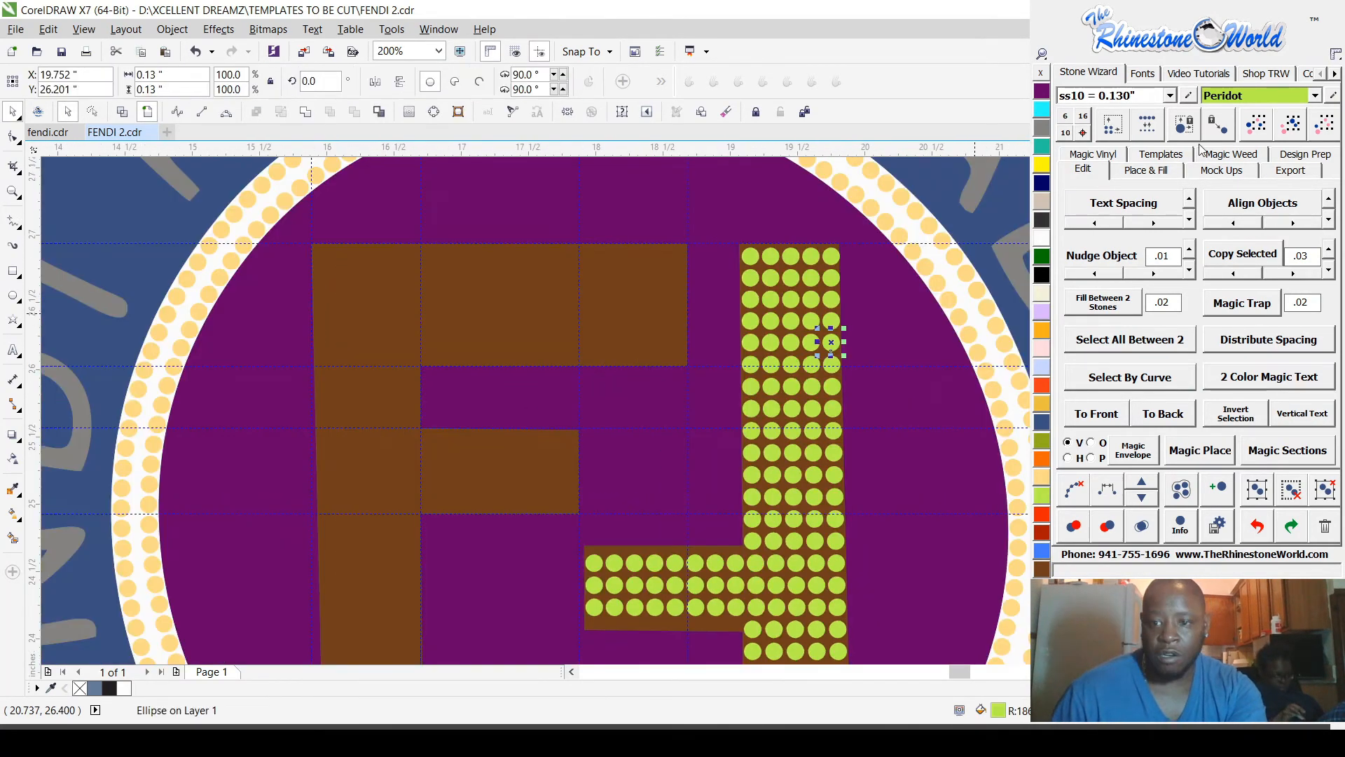
click(1297, 131)
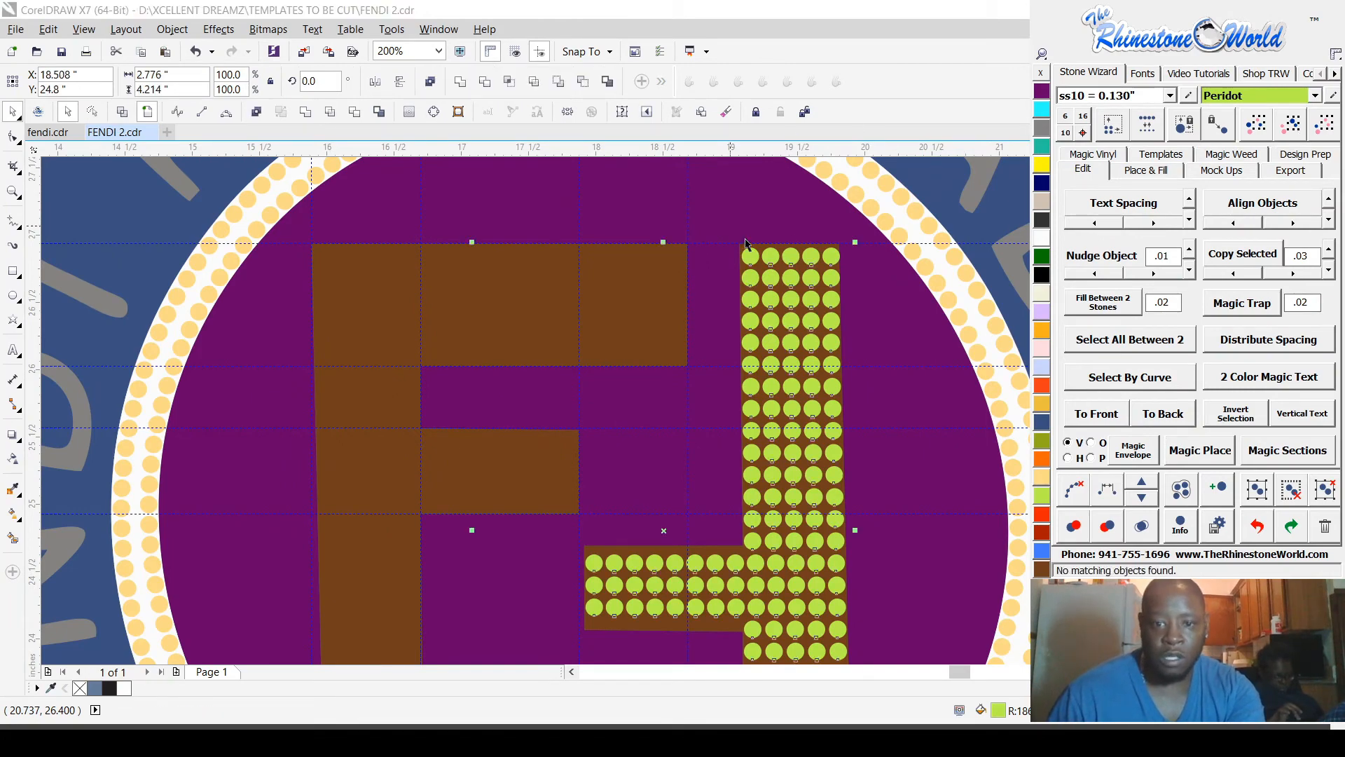
scroll(827, 239, down, 3)
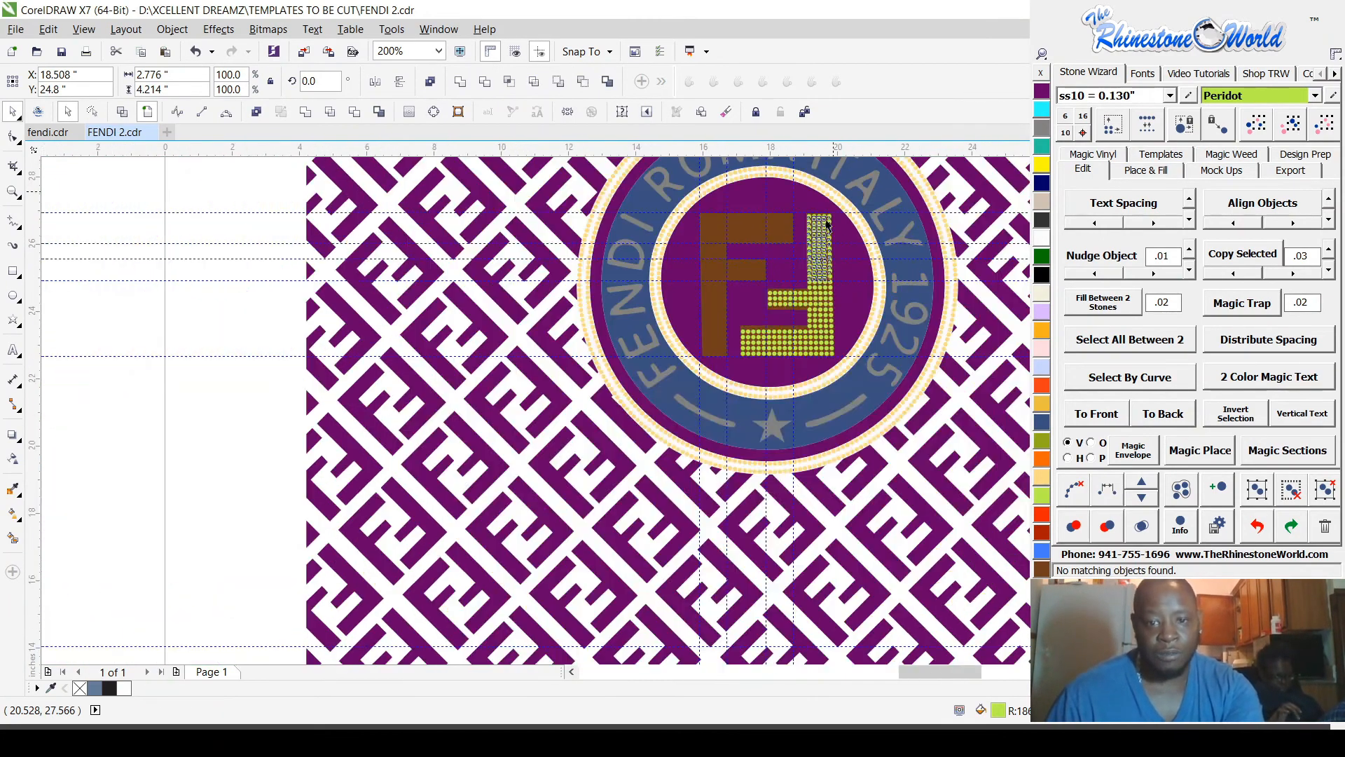
scroll(800, 216, up, 2)
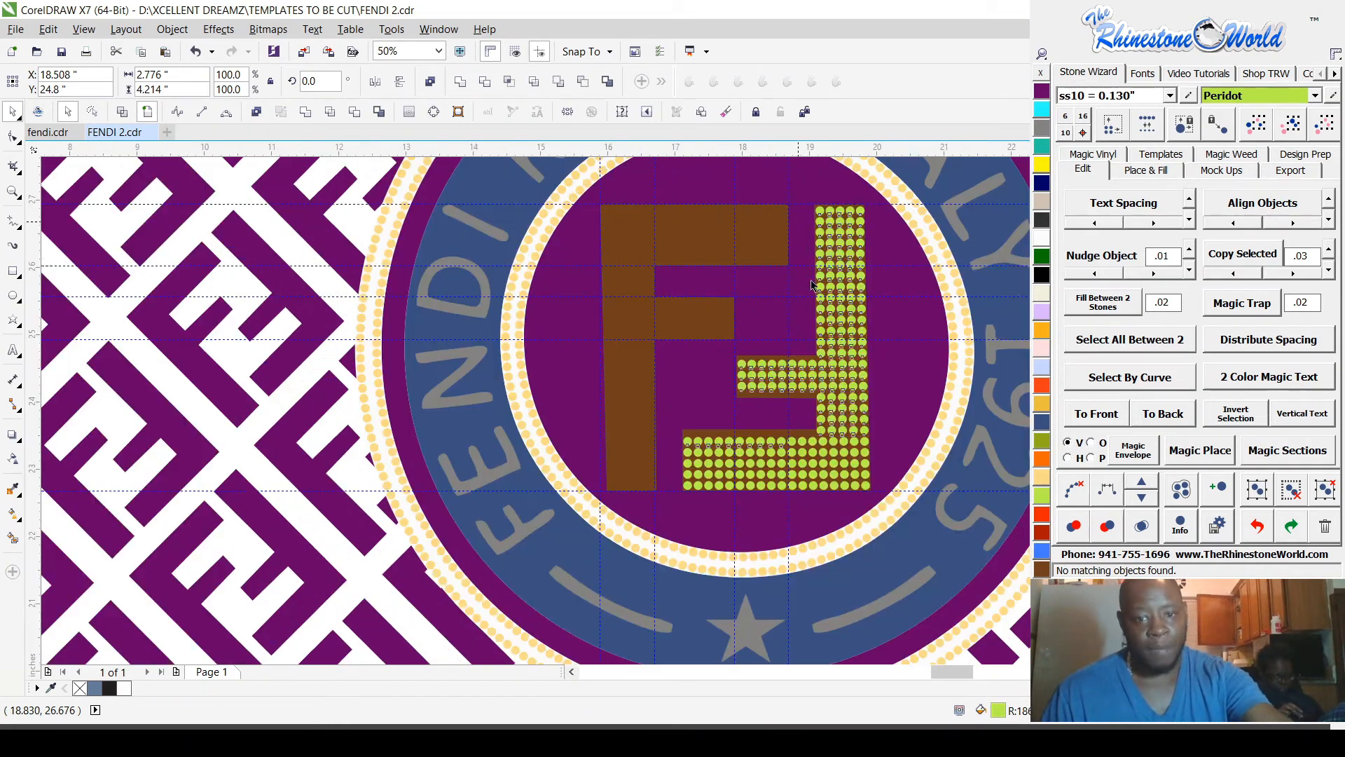
drag(850, 319, 701, 315)
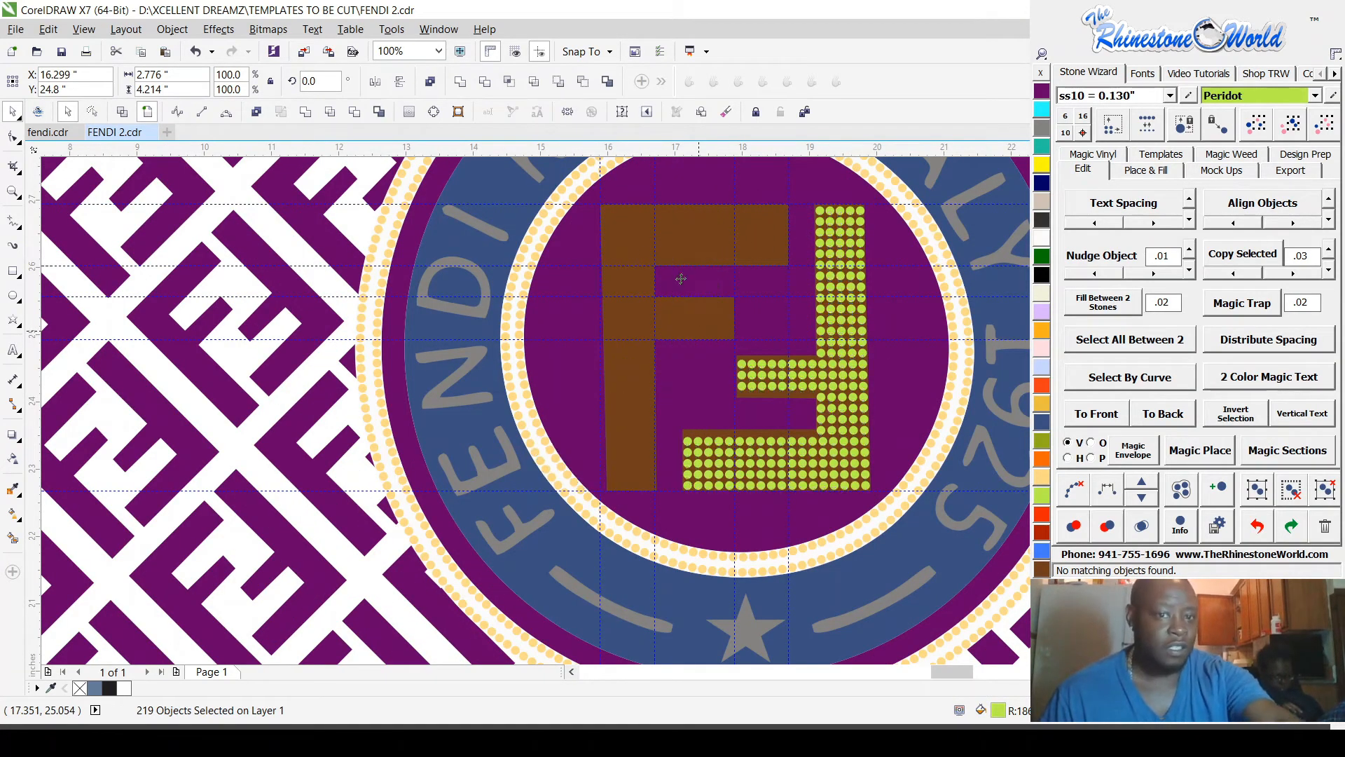
click(375, 81)
click(397, 81)
Step: Move the mirrored stone copy horizontally onto the upright F, to about X 17.275 in
scroll(675, 222, up, 1)
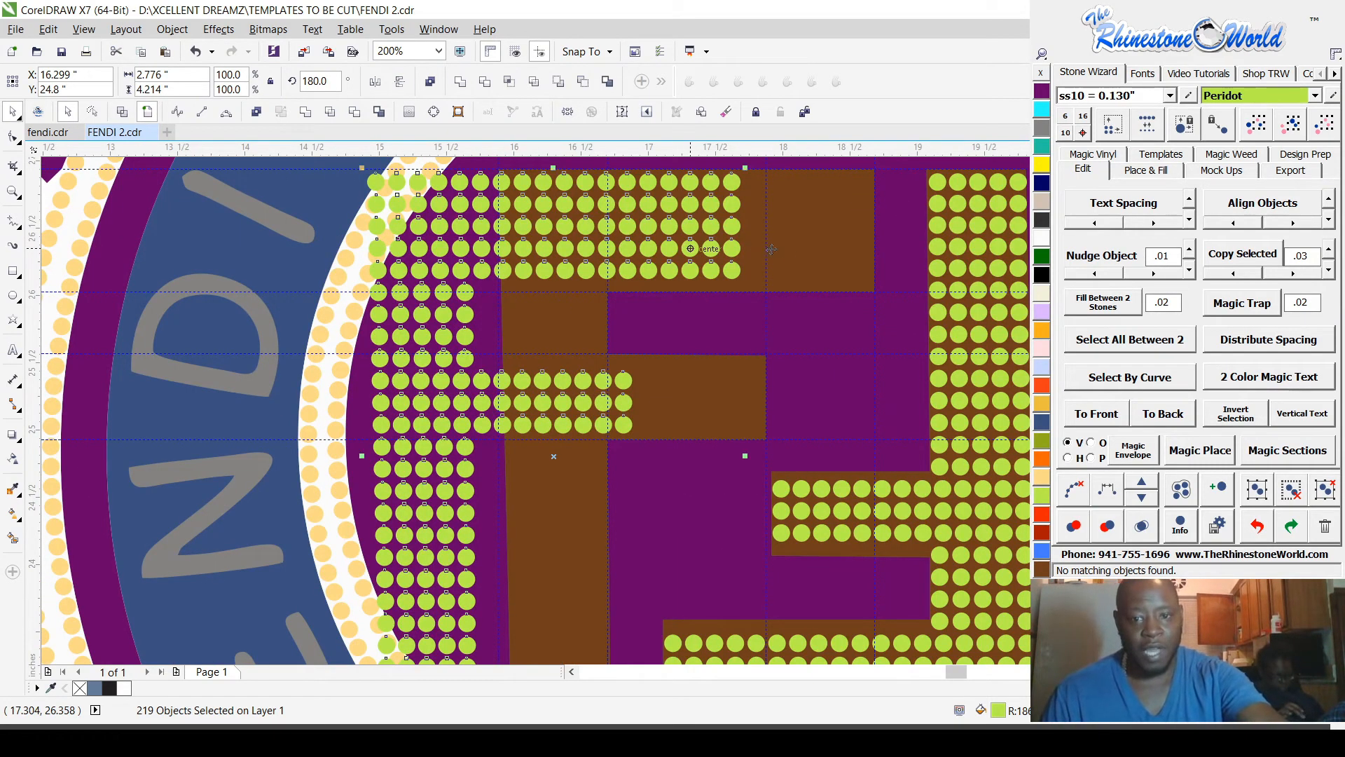
scroll(807, 257, up, 1)
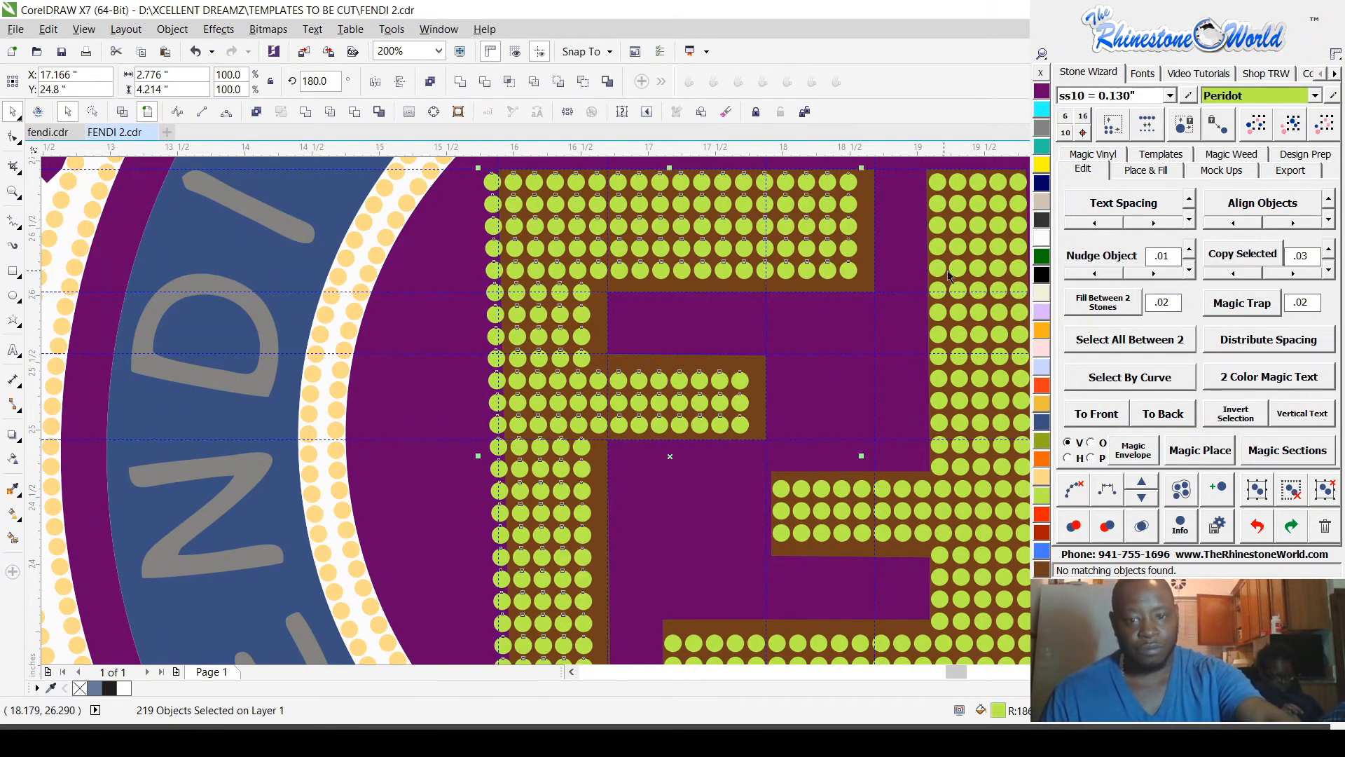
scroll(799, 280, up, 1)
drag(698, 291, 766, 304)
scroll(766, 304, down, 2)
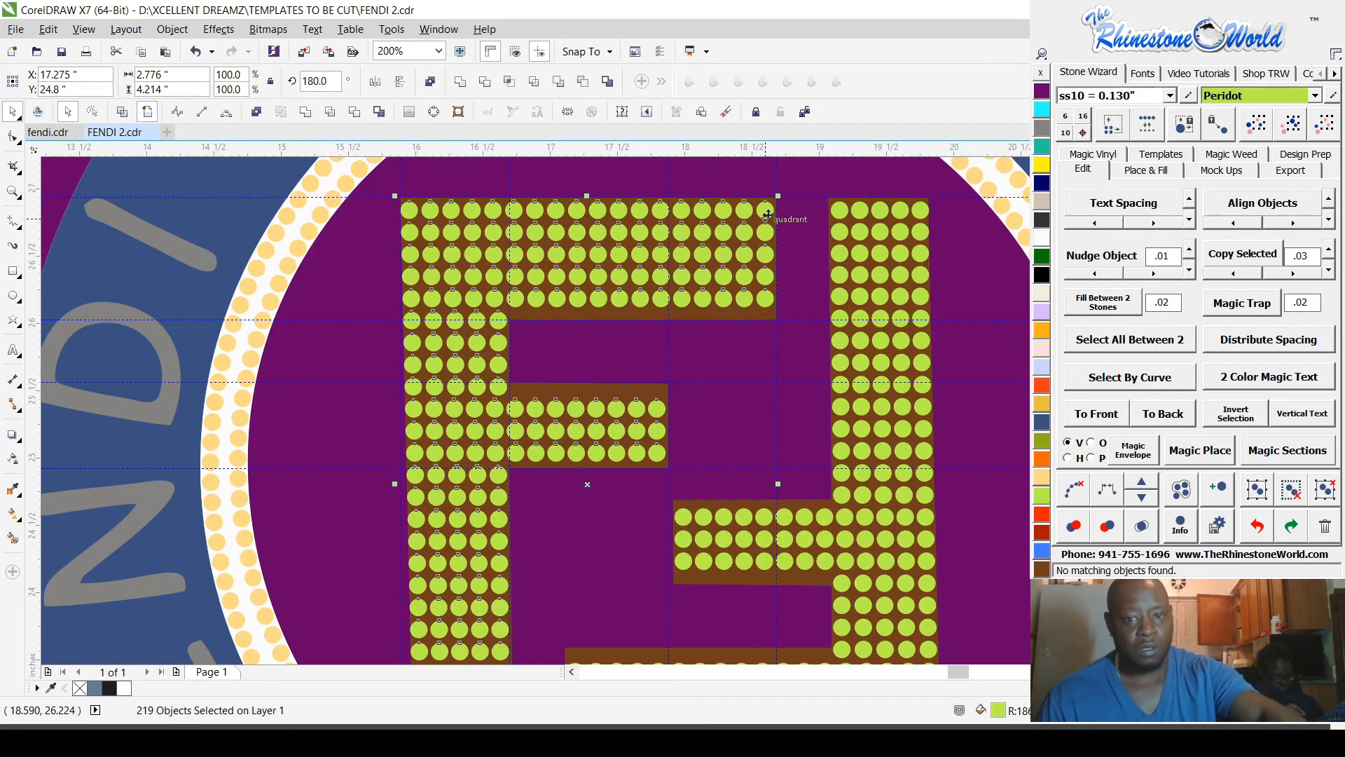
scroll(765, 205, down, 2)
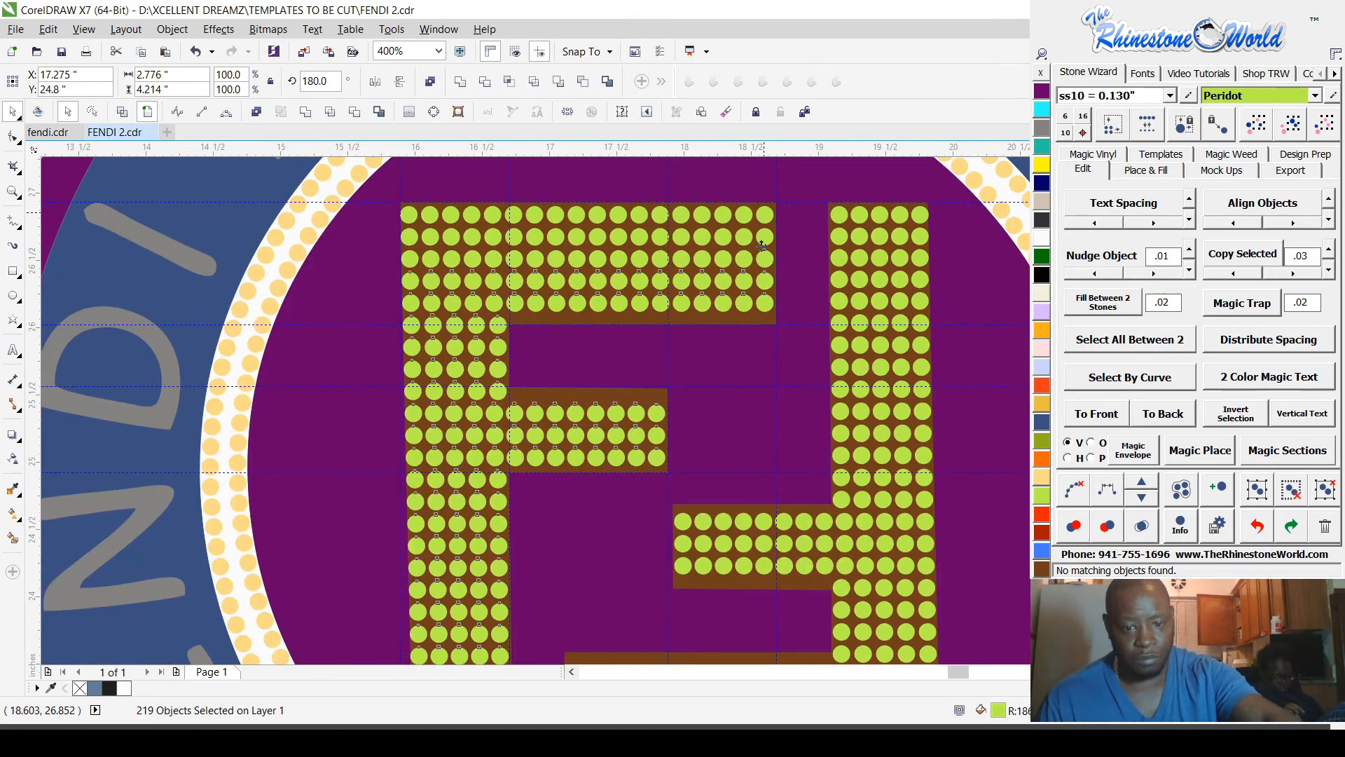
Step: Shift the copied stones slightly to about X 17.298 in, fitting them within the lower end of the upright F's stem
scroll(588, 555, up, 3)
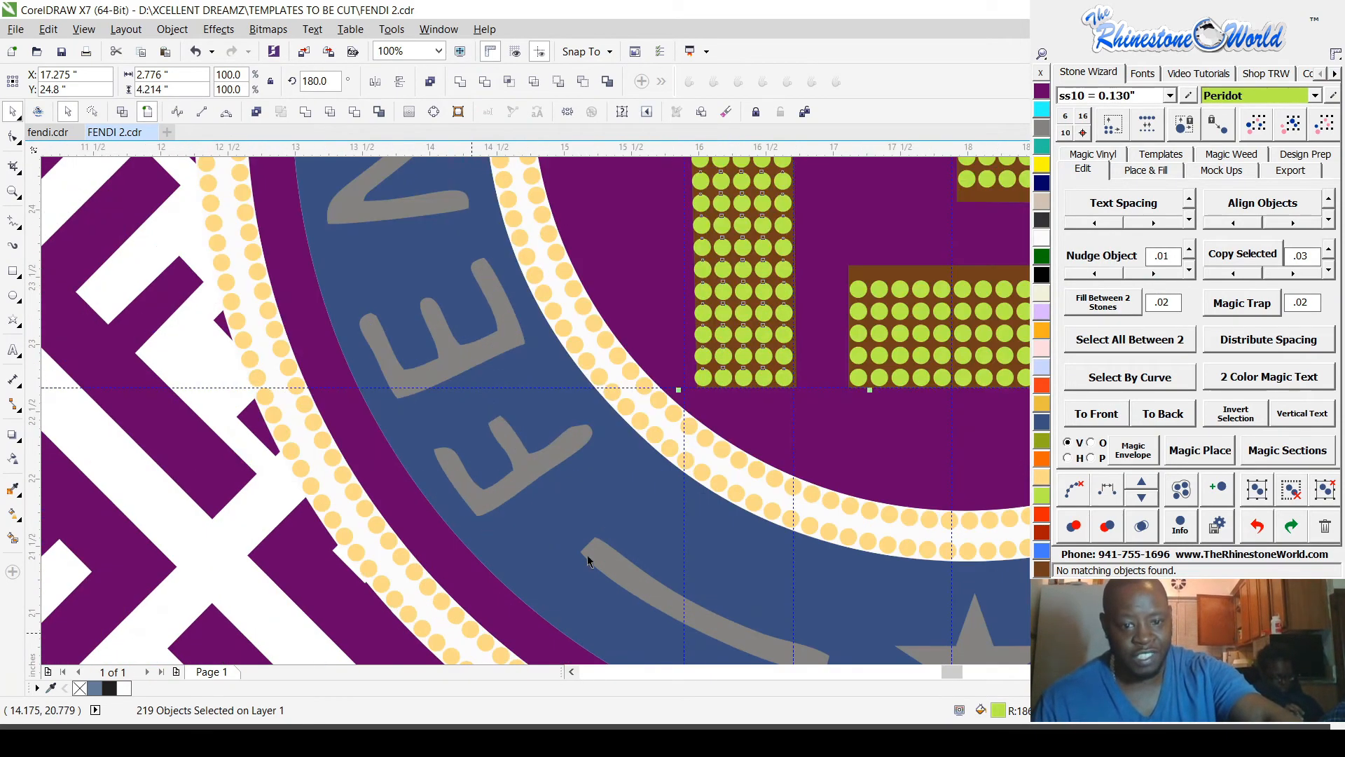
scroll(812, 287, down, 2)
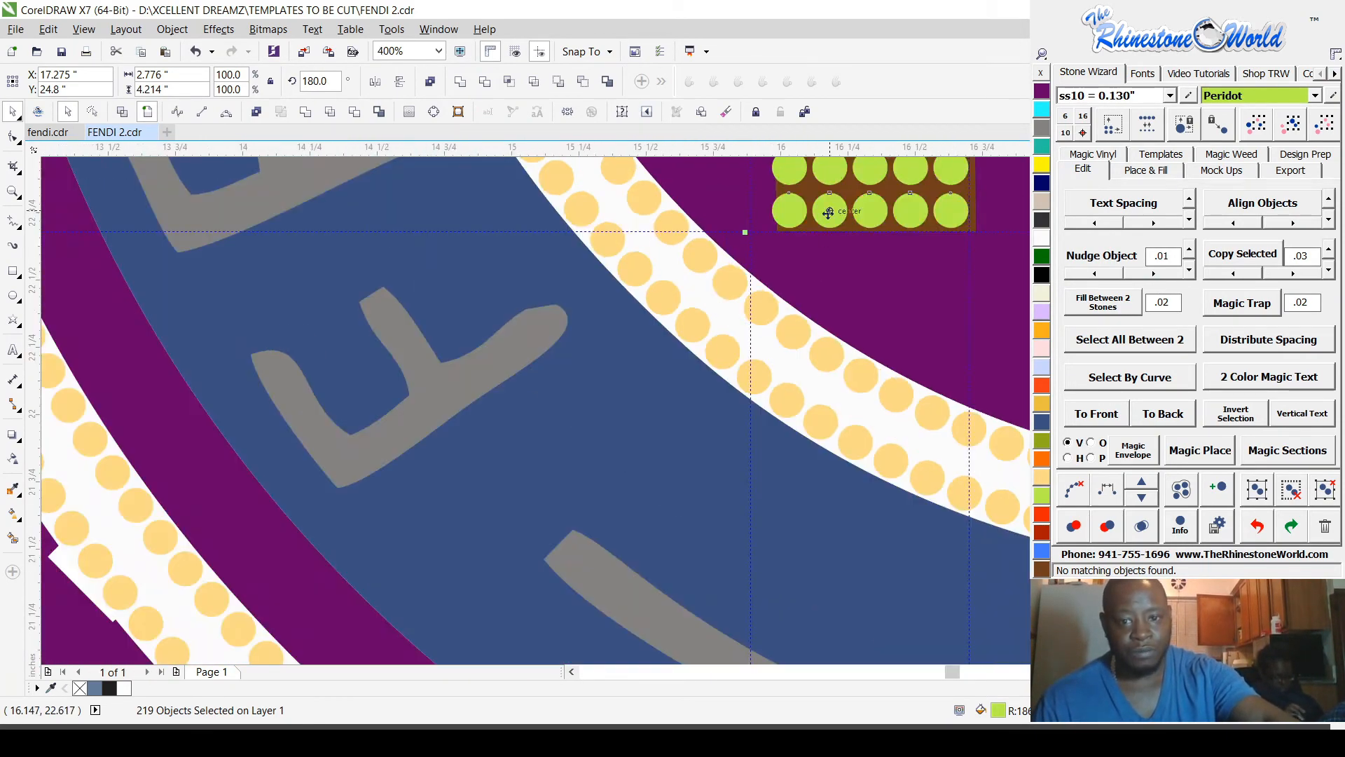
scroll(771, 225, up, 4)
drag(750, 285, 796, 291)
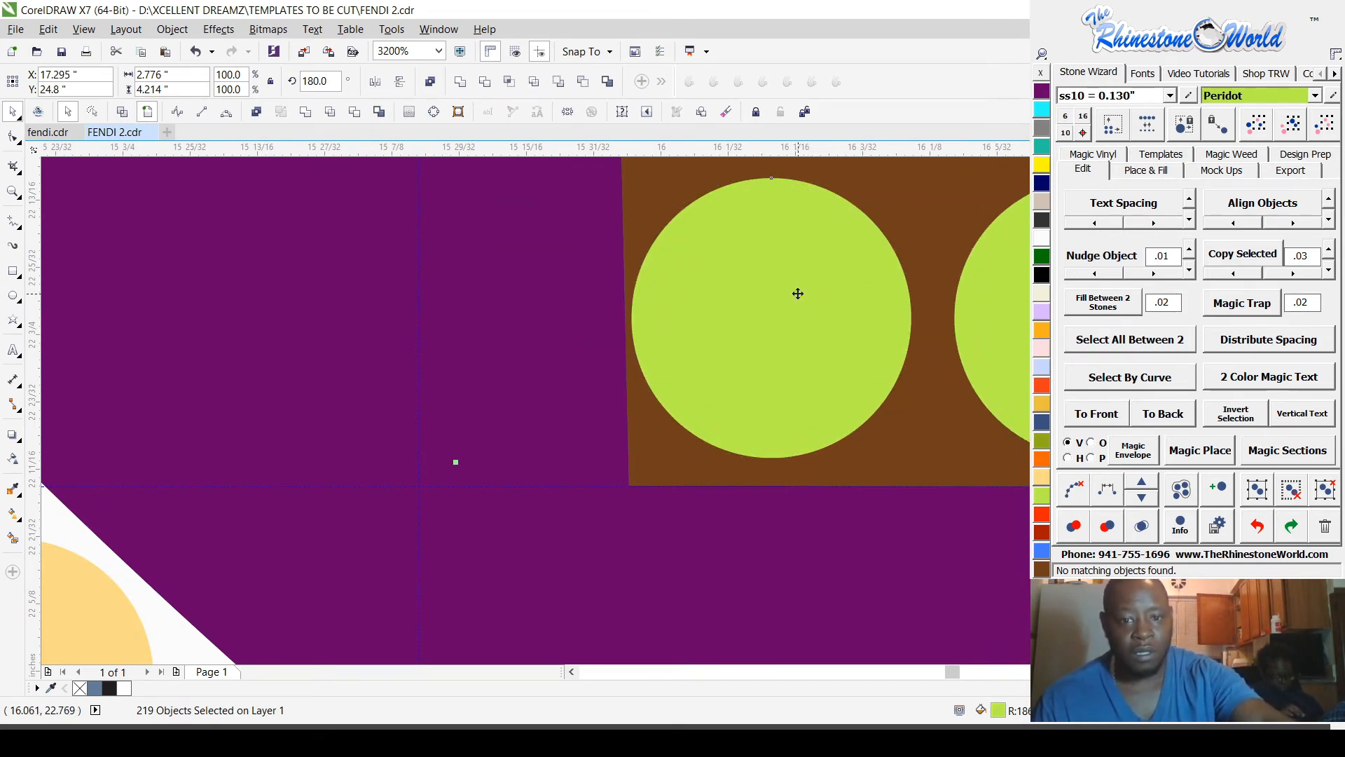
scroll(796, 292, down, 2)
scroll(794, 334, down, 3)
scroll(806, 315, up, 10)
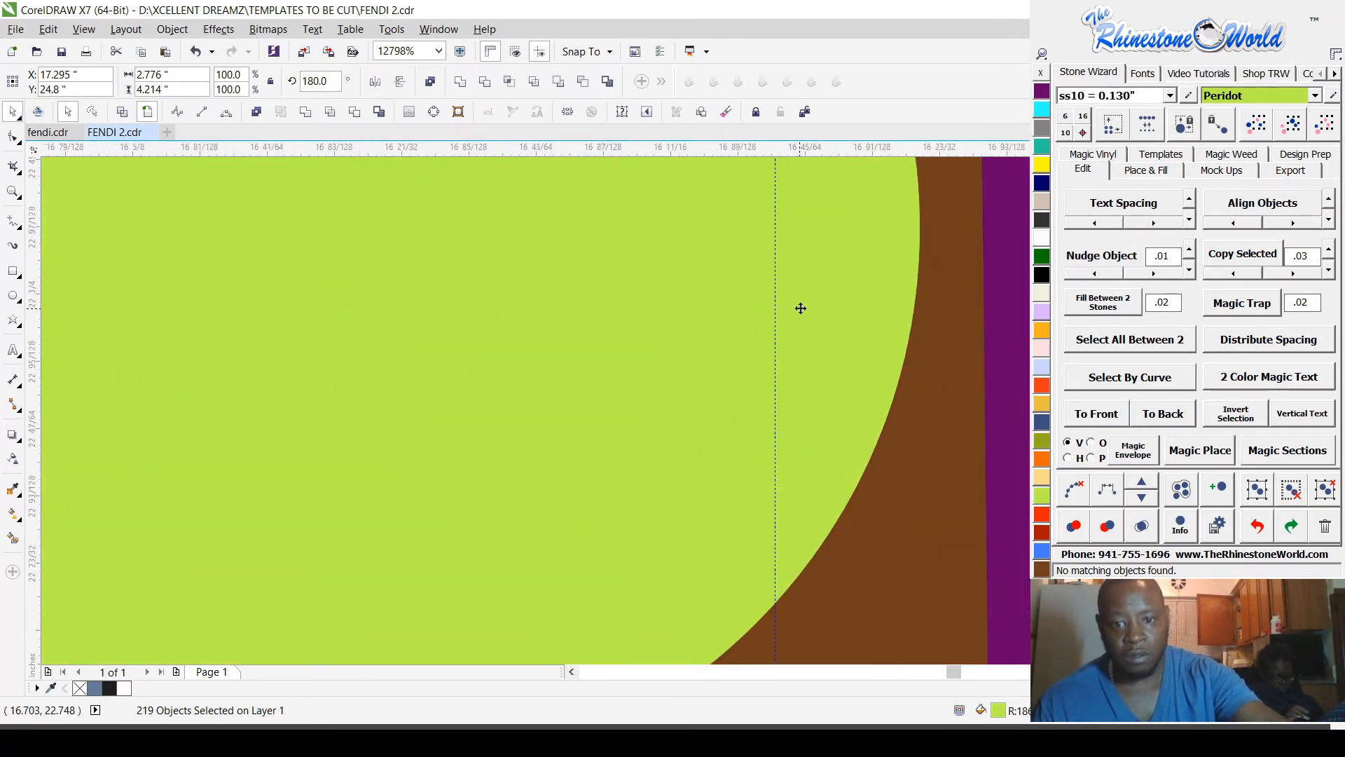
drag(801, 308, 850, 306)
scroll(847, 312, down, 5)
scroll(847, 311, down, 5)
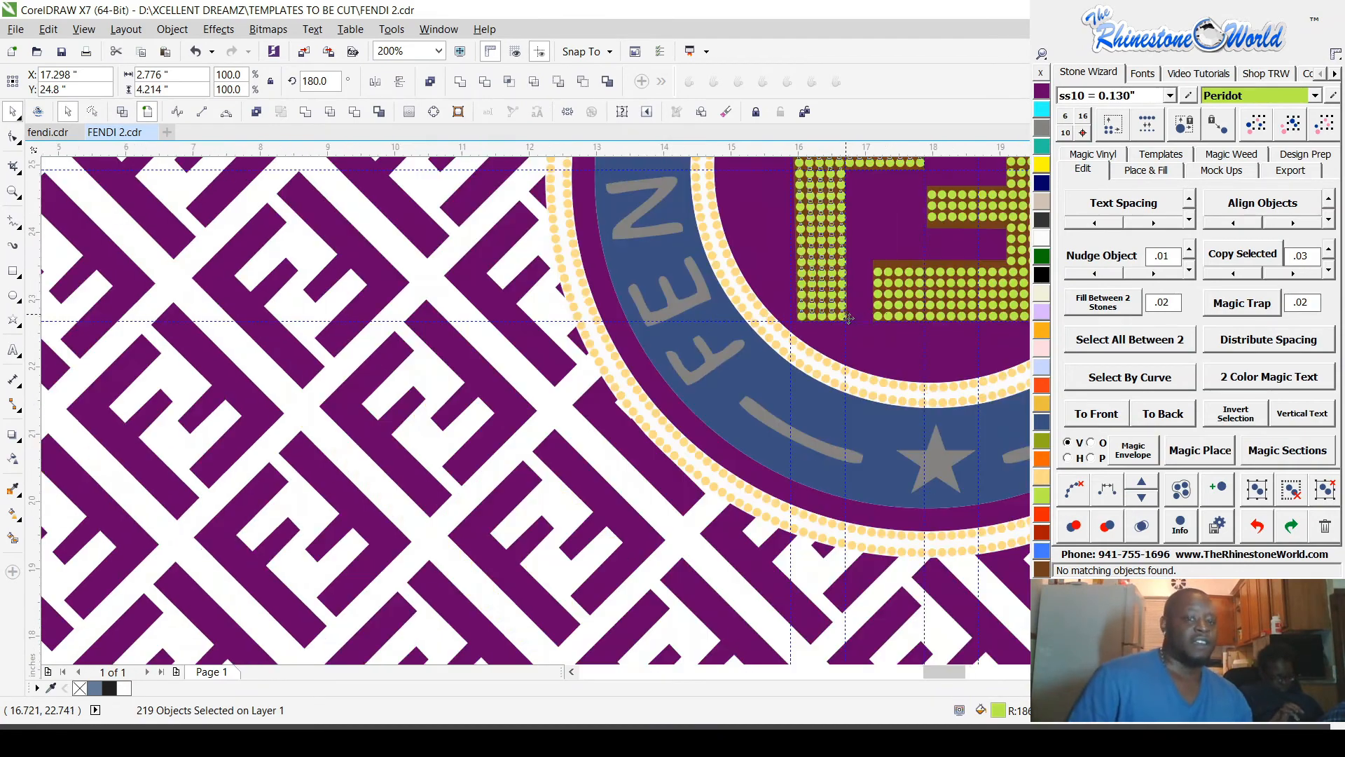
Step: Clear the stone selection and save the drawing
scroll(794, 294, down, 3)
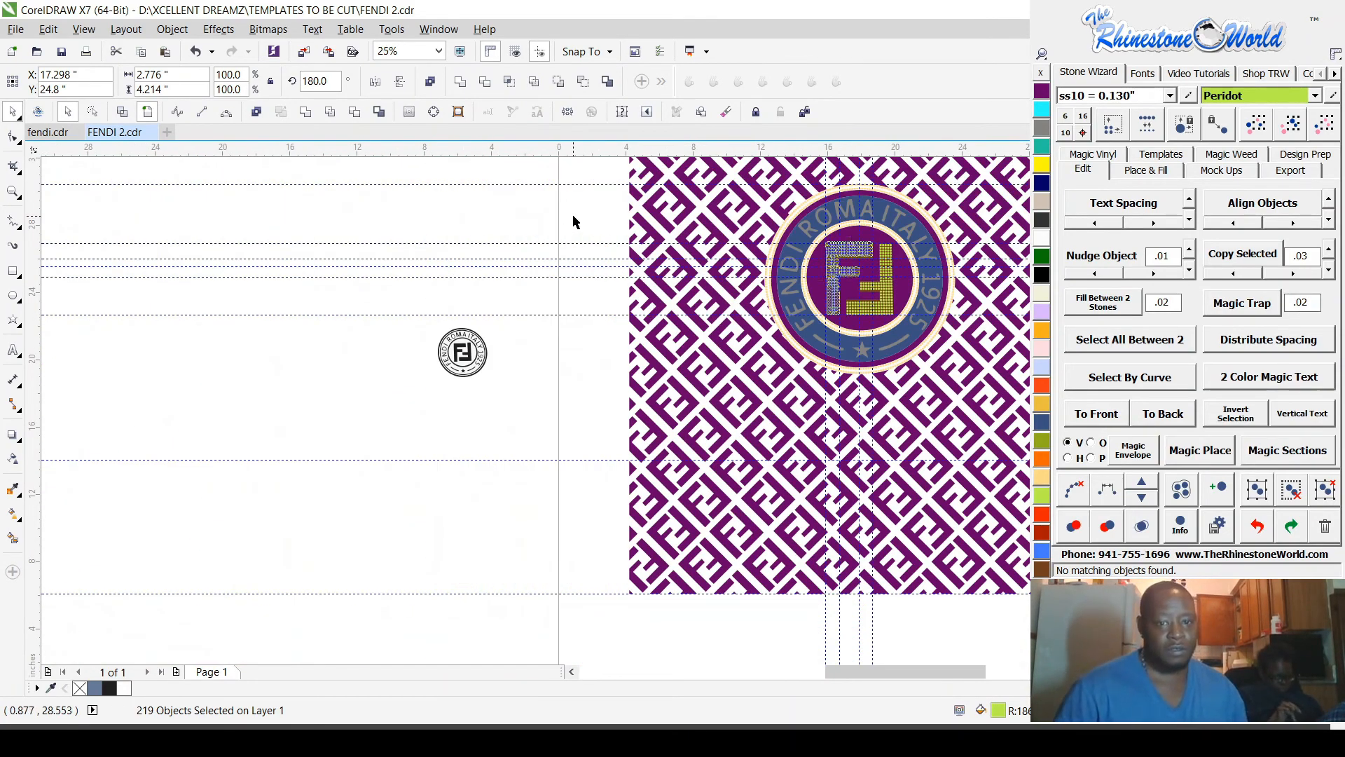
key(Escape)
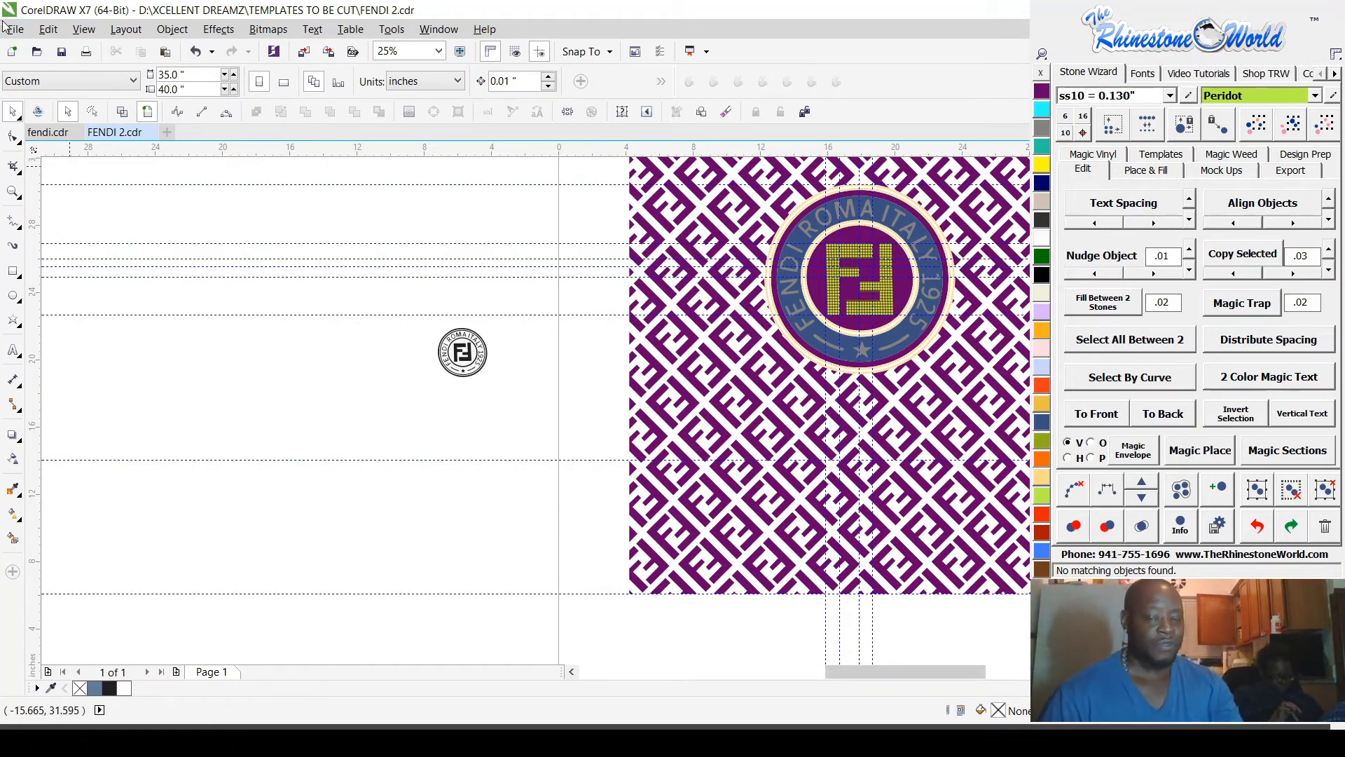
key(ctrl+s)
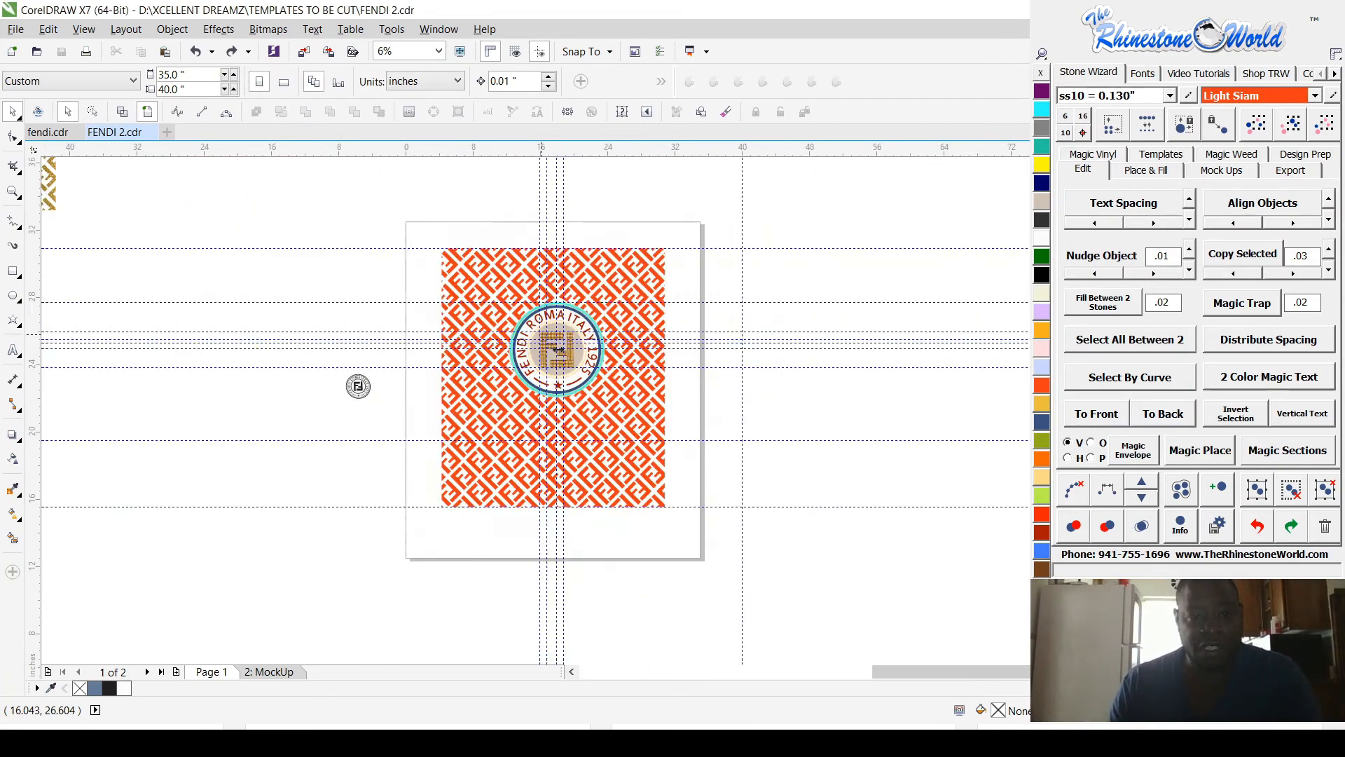
Step: Examine the recoloured badge's beige centre curve around the stone-filled F shapes and the surrounding orange pattern
scroll(559, 348, up, 5)
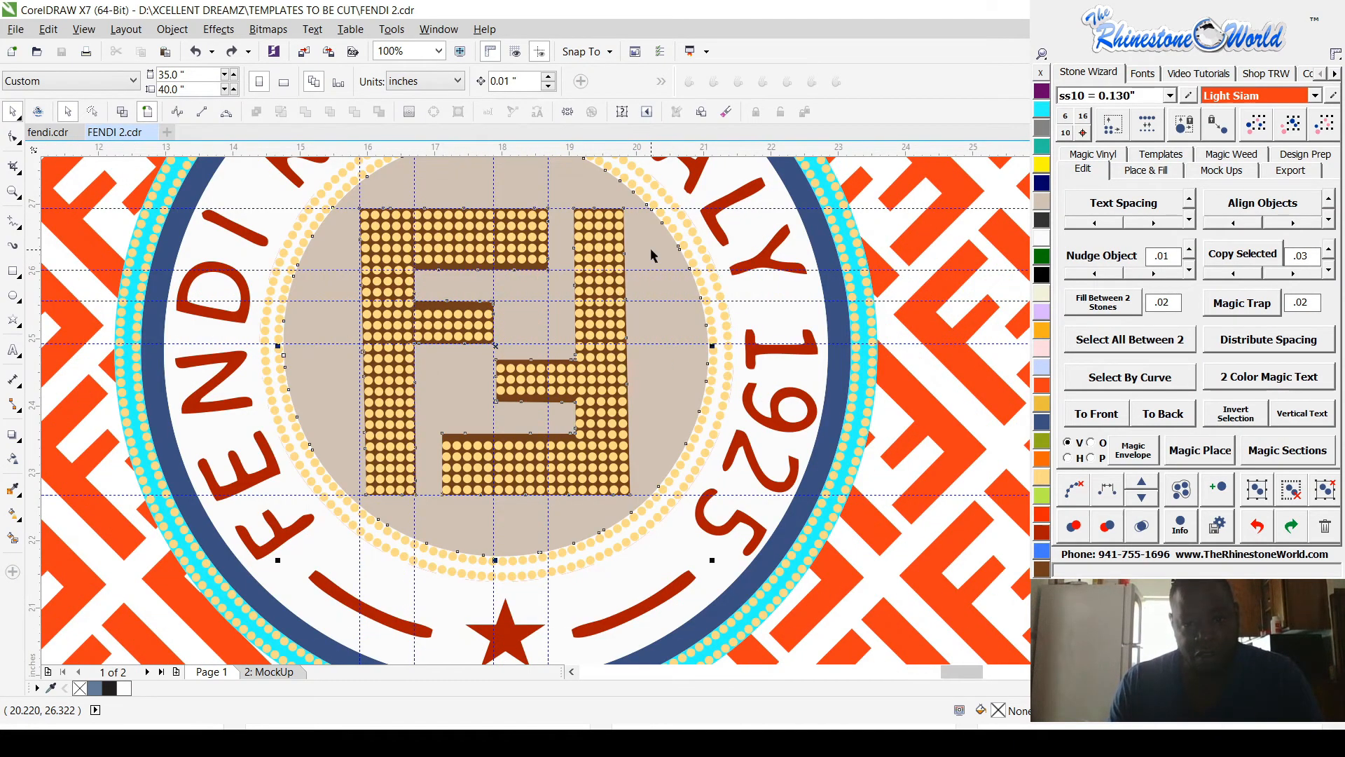
click(651, 254)
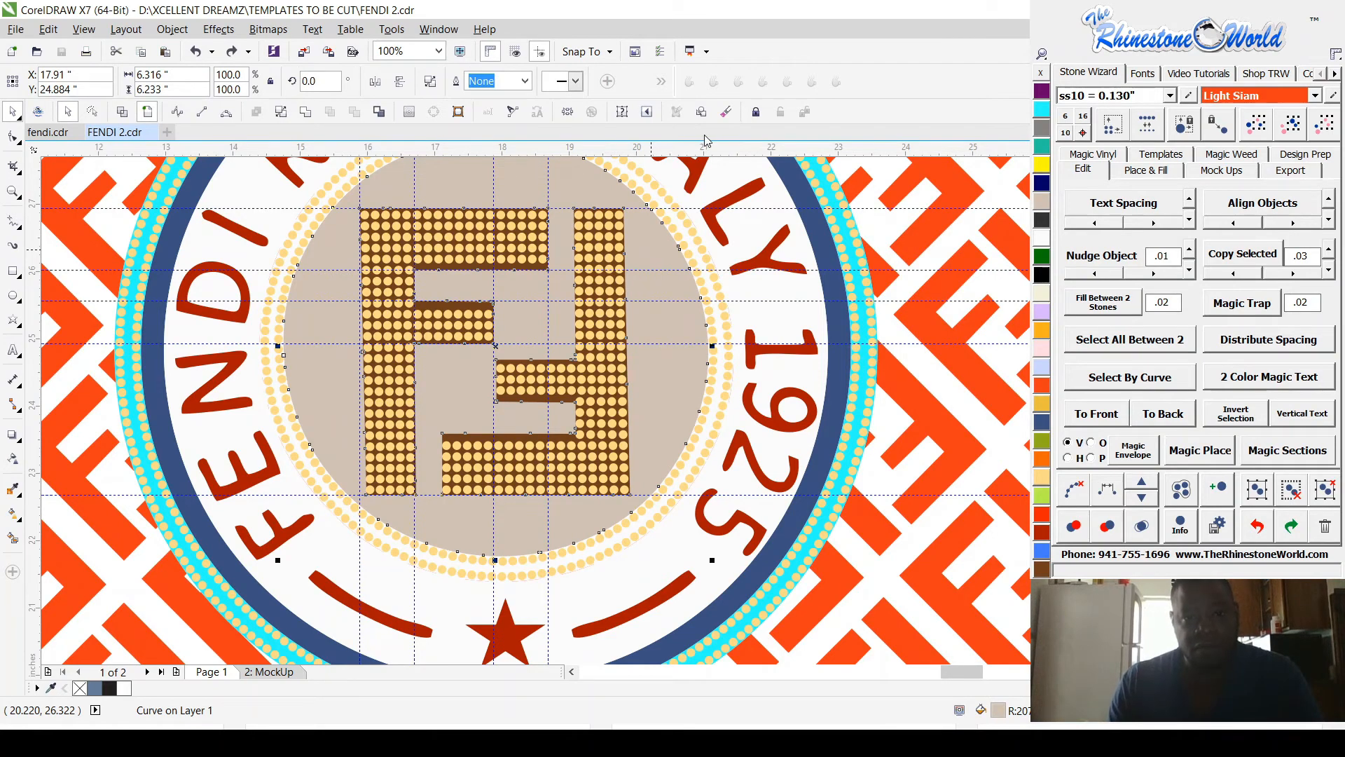
scroll(723, 375, down, 2)
scroll(724, 375, down, 4)
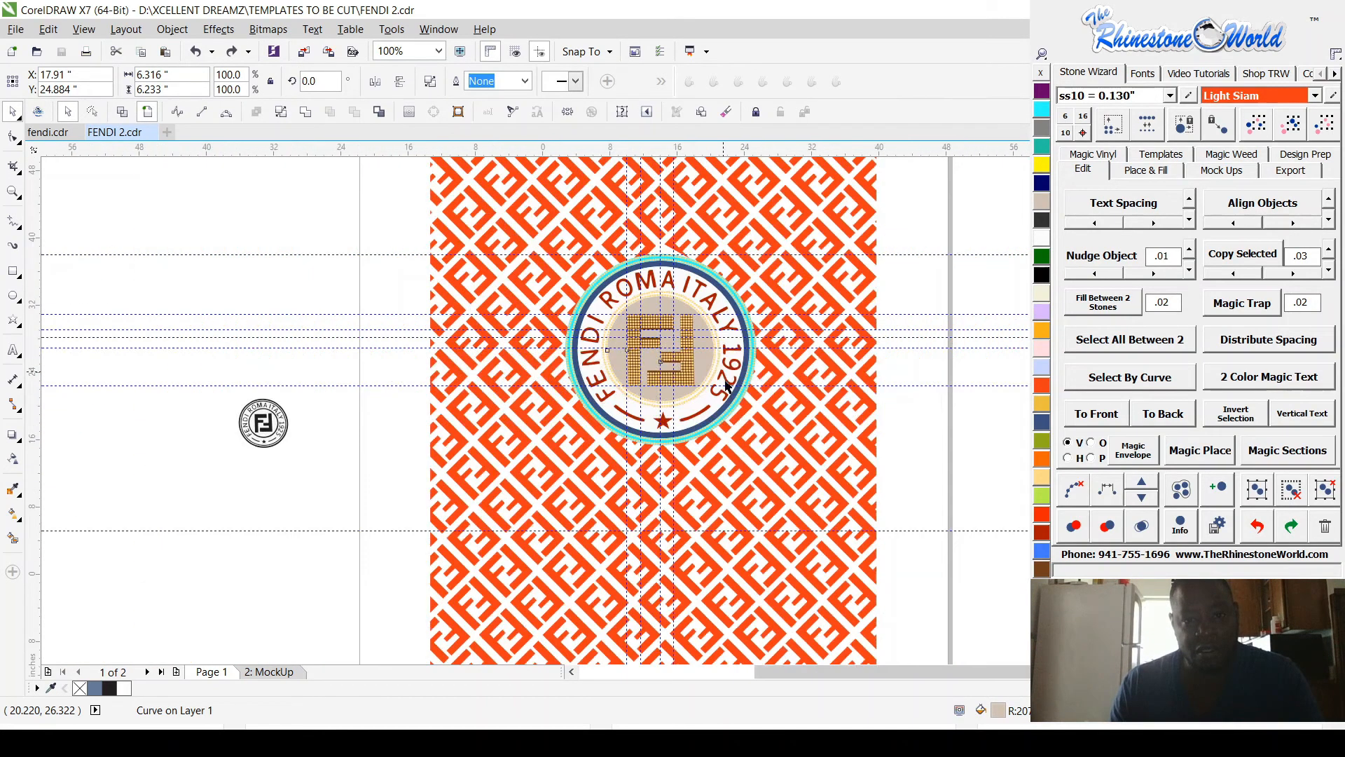
scroll(779, 345, up, 1)
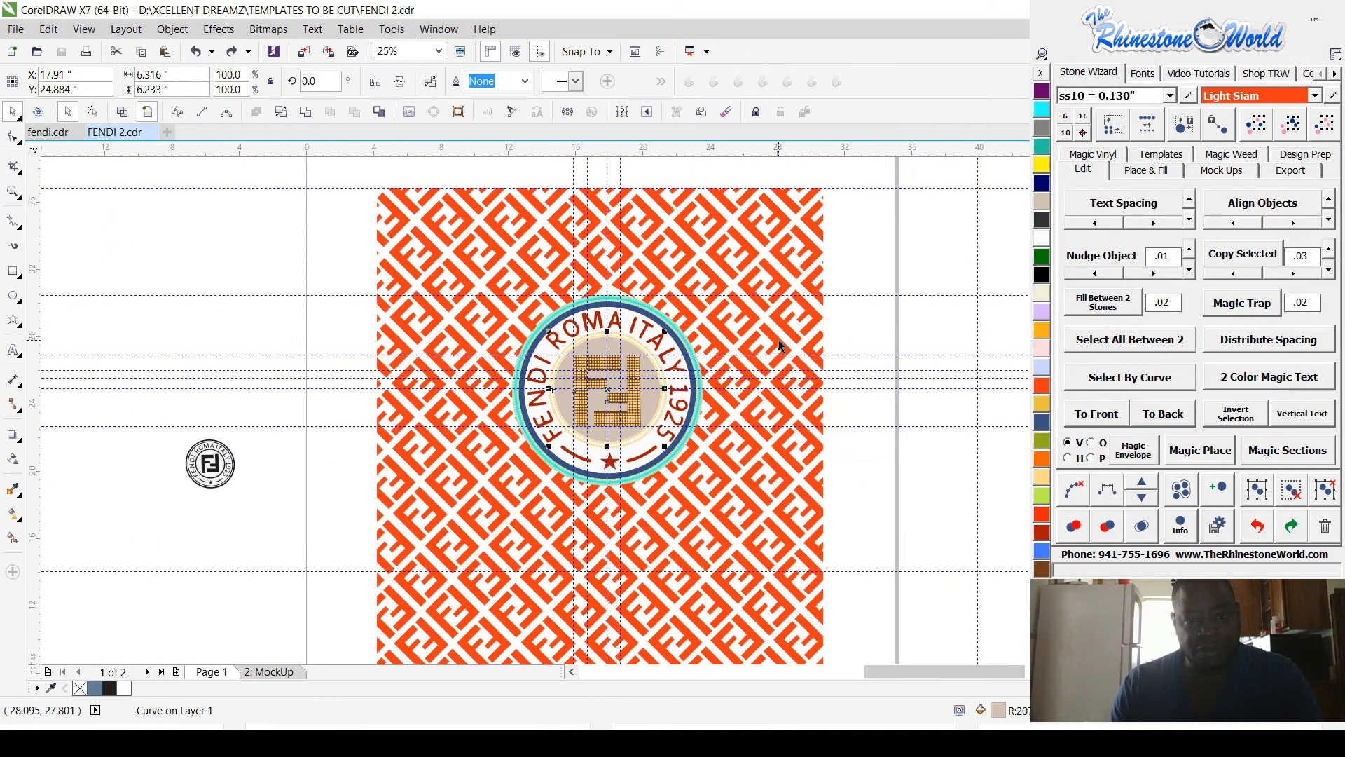
scroll(701, 345, up, 2)
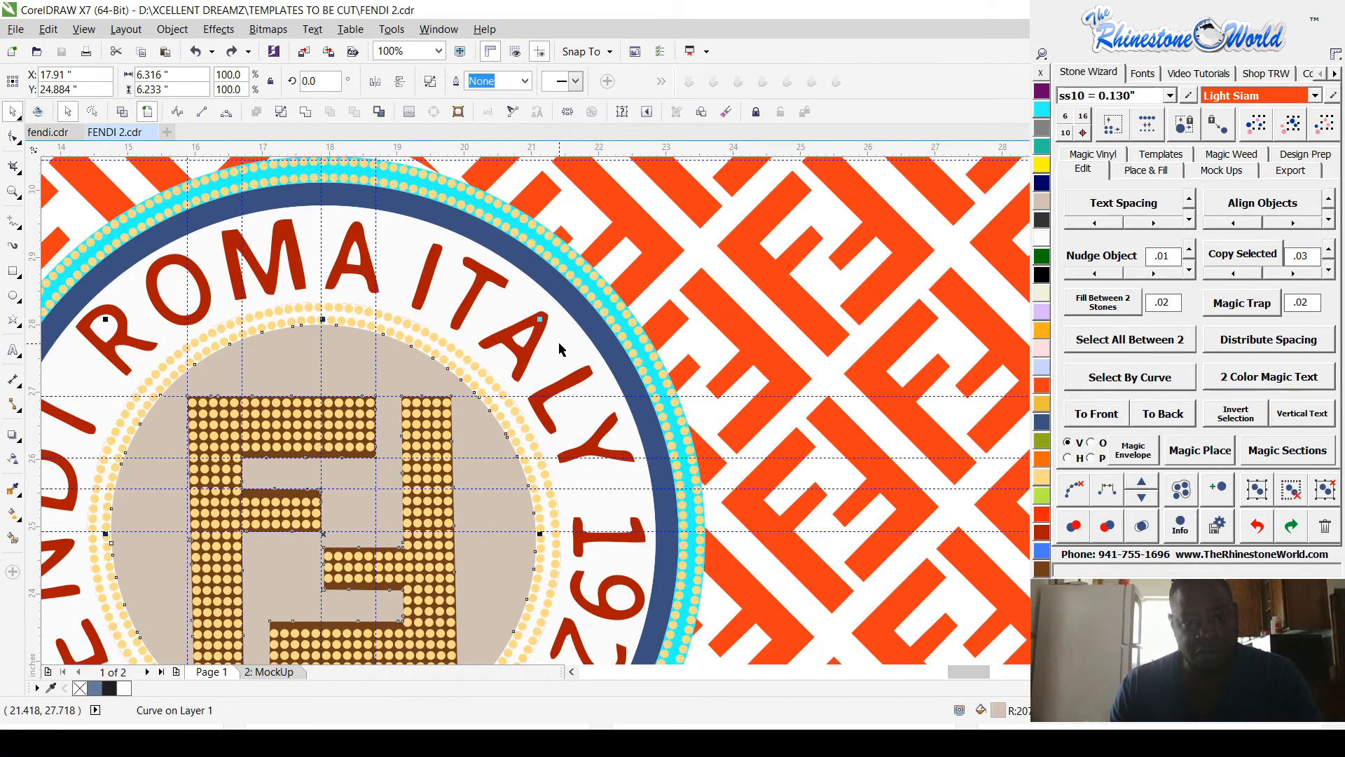
click(484, 440)
click(489, 430)
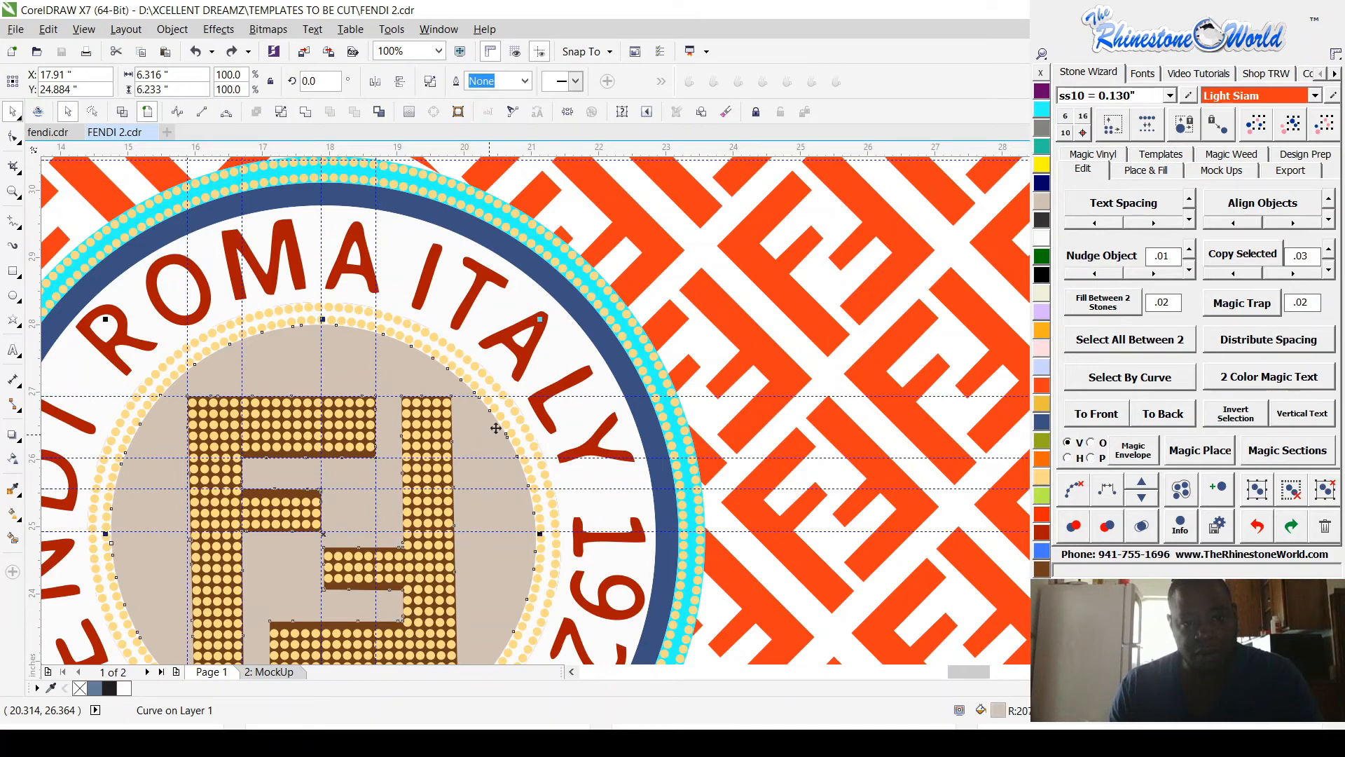
scroll(535, 387, down, 2)
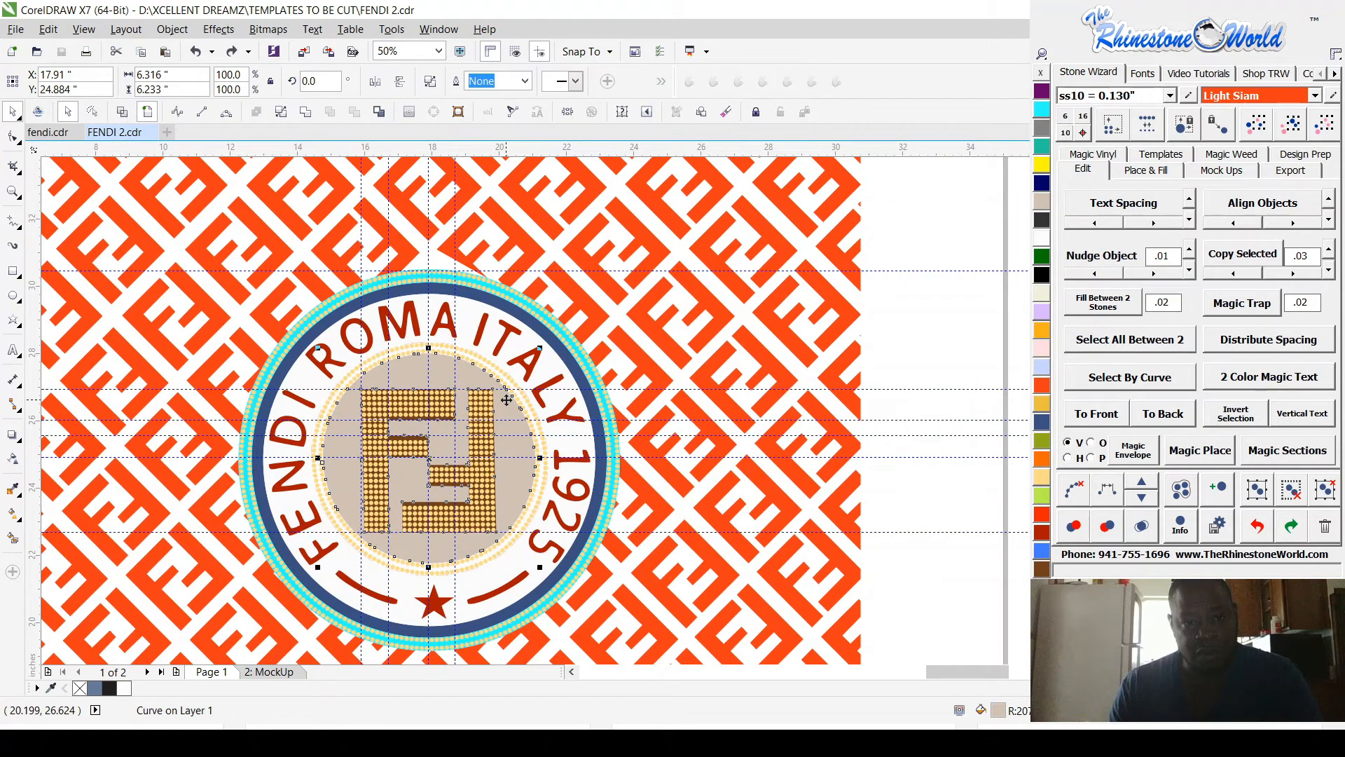
key(ctrl+v)
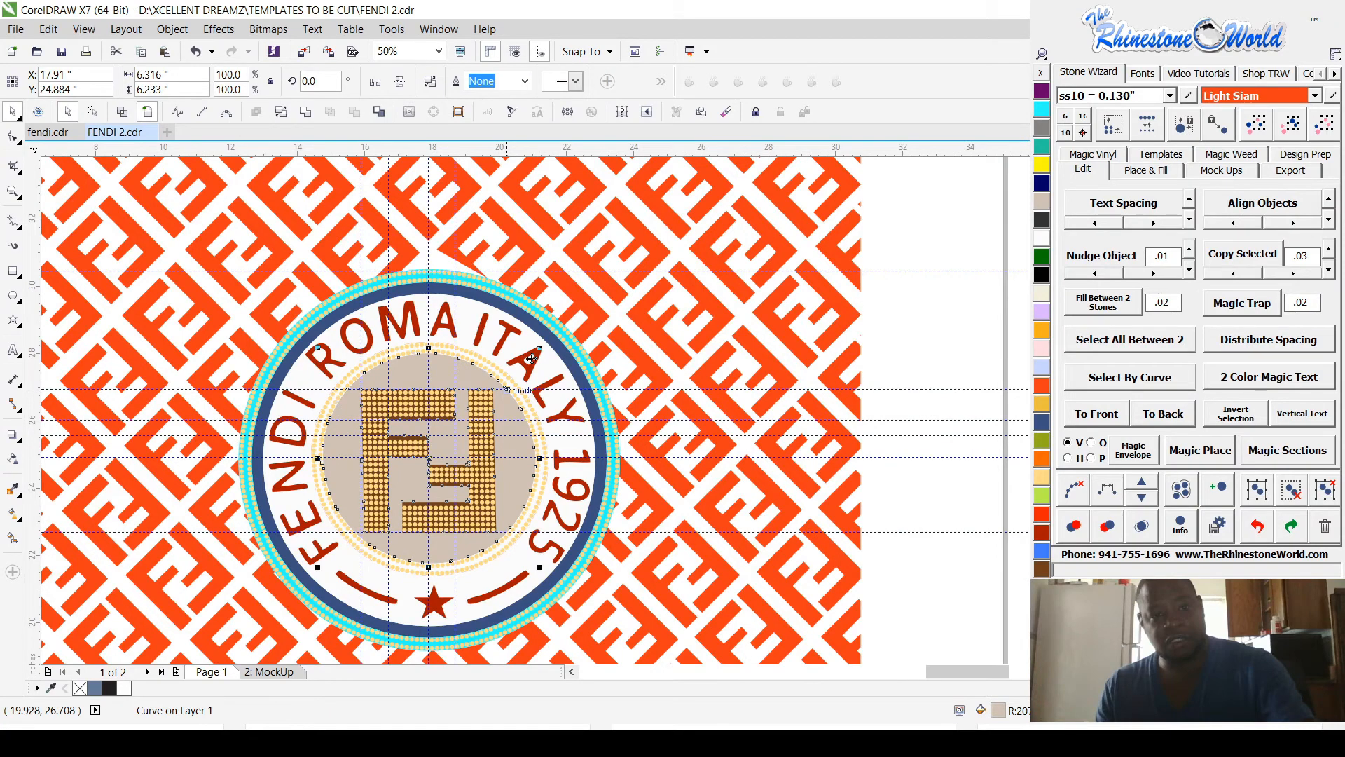
Step: Delete the orange pattern's stray nodes along the badge's blue ring above the R and O of ROMA, using the Shape tool
scroll(543, 327, up, 2)
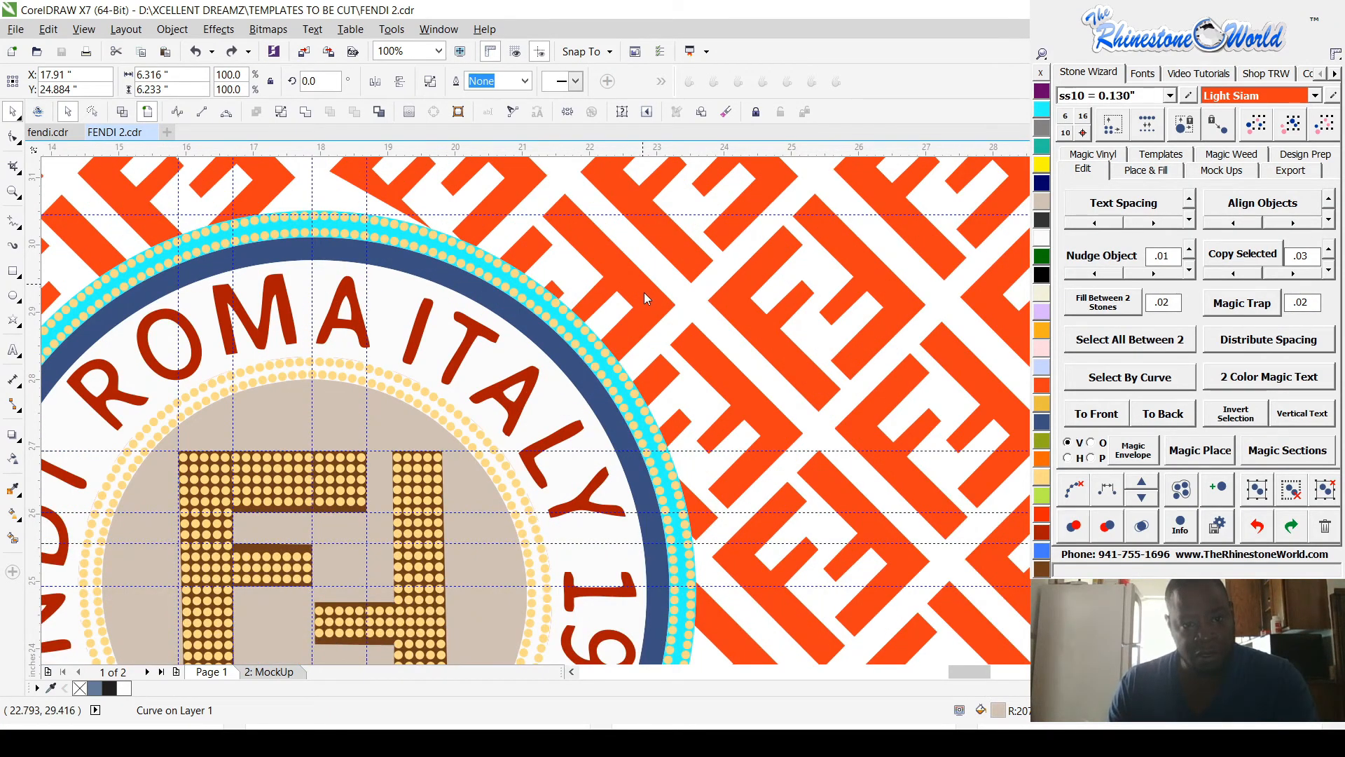
scroll(645, 298, down, 2)
key(F10)
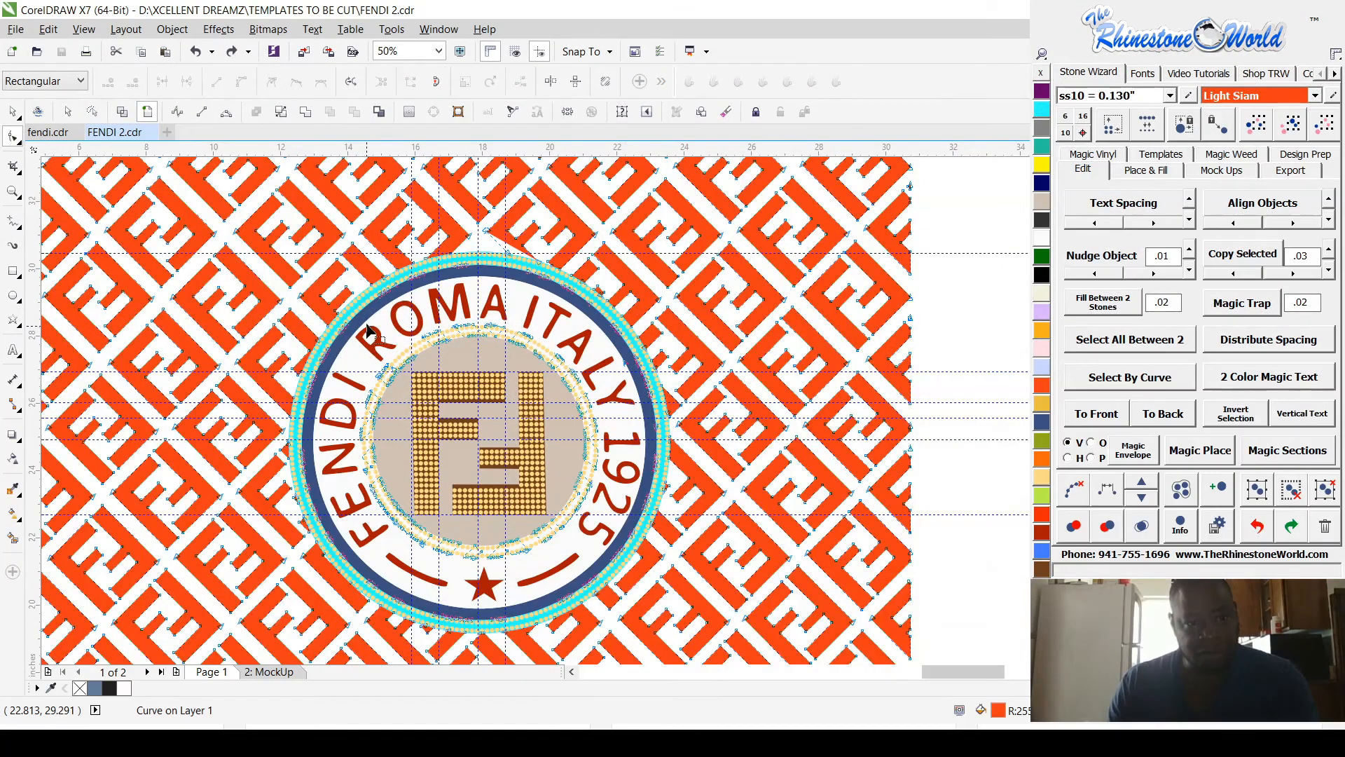
scroll(366, 319, up, 2)
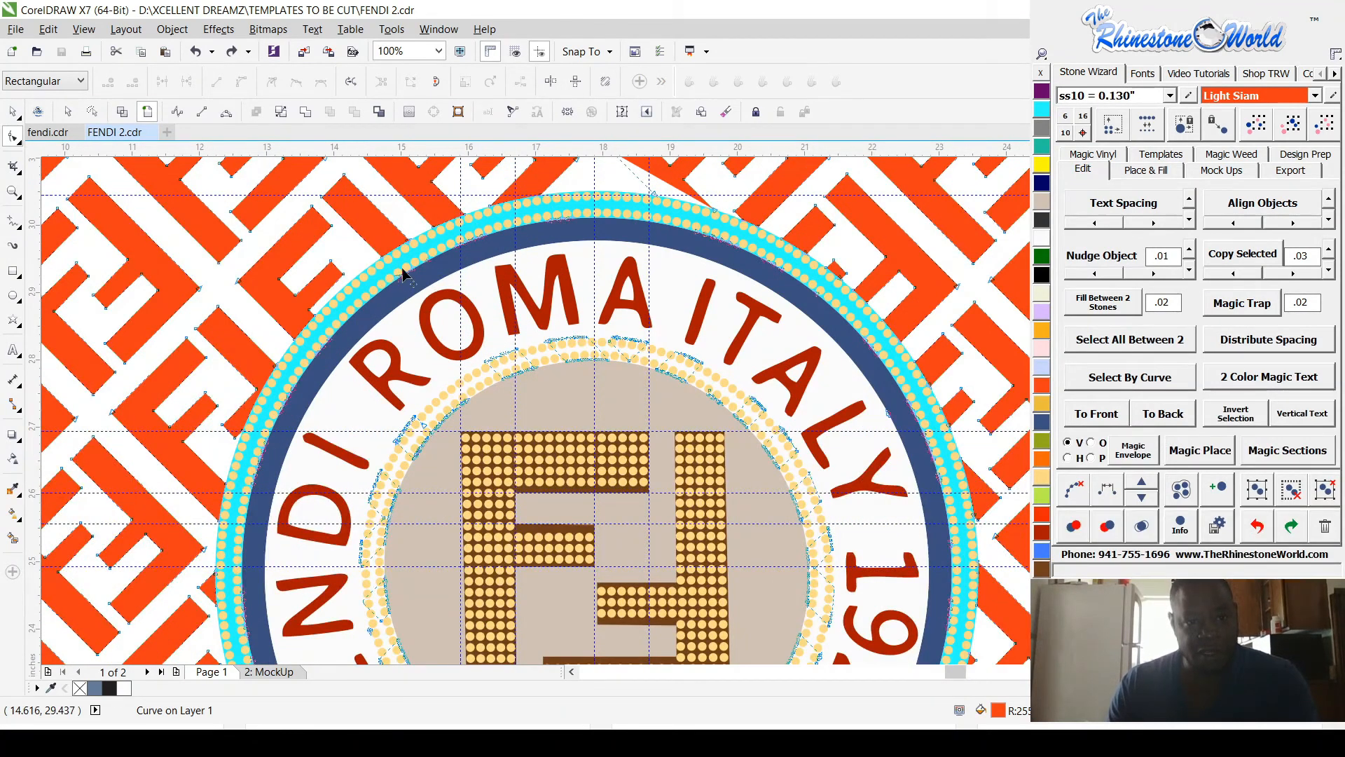
scroll(405, 278, up, 4)
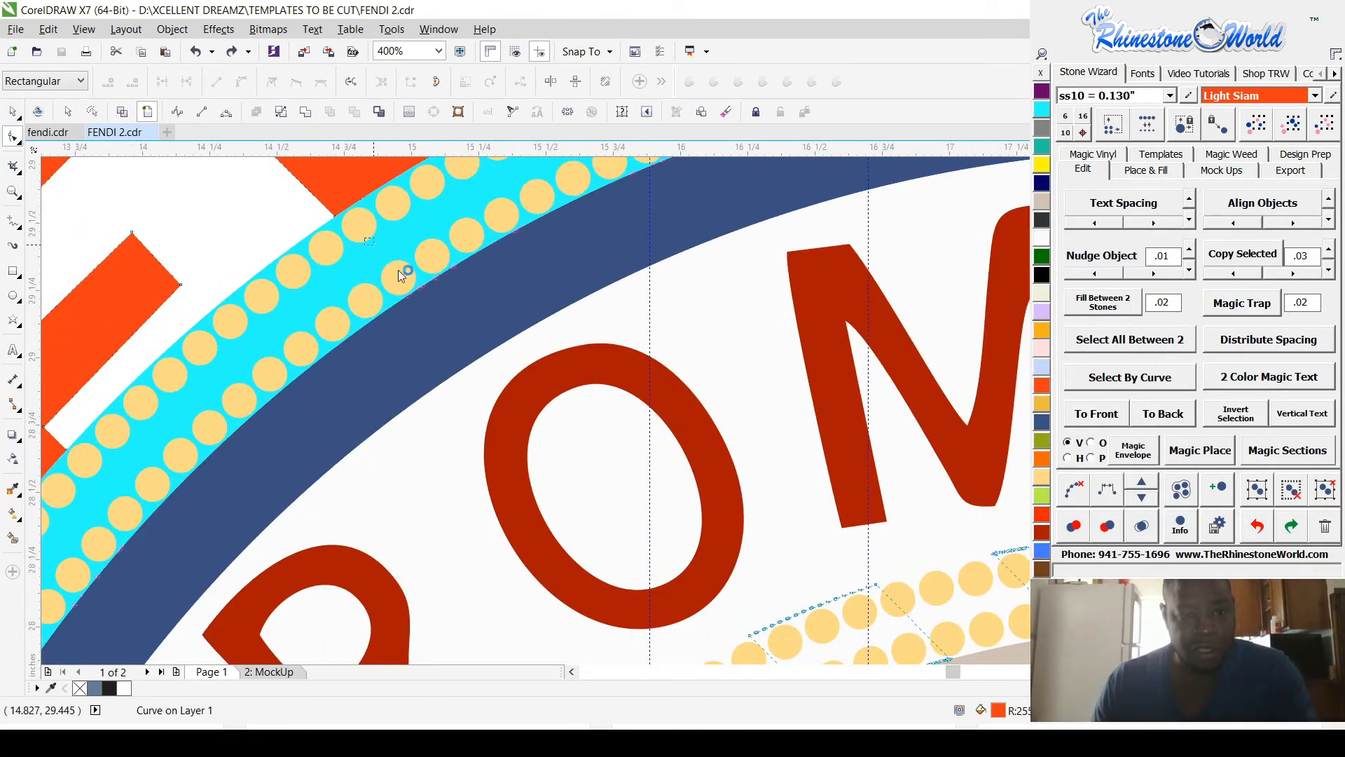
click(502, 354)
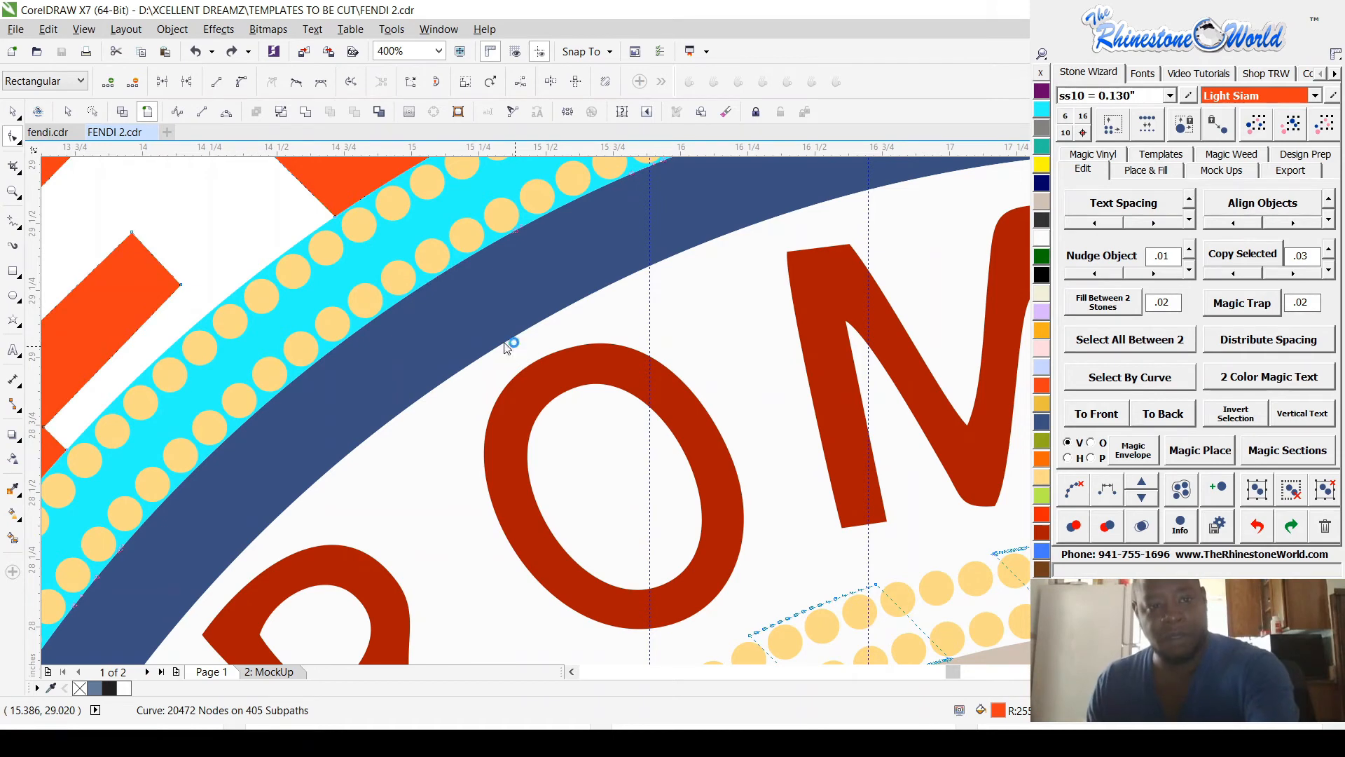
scroll(508, 348, down, 2)
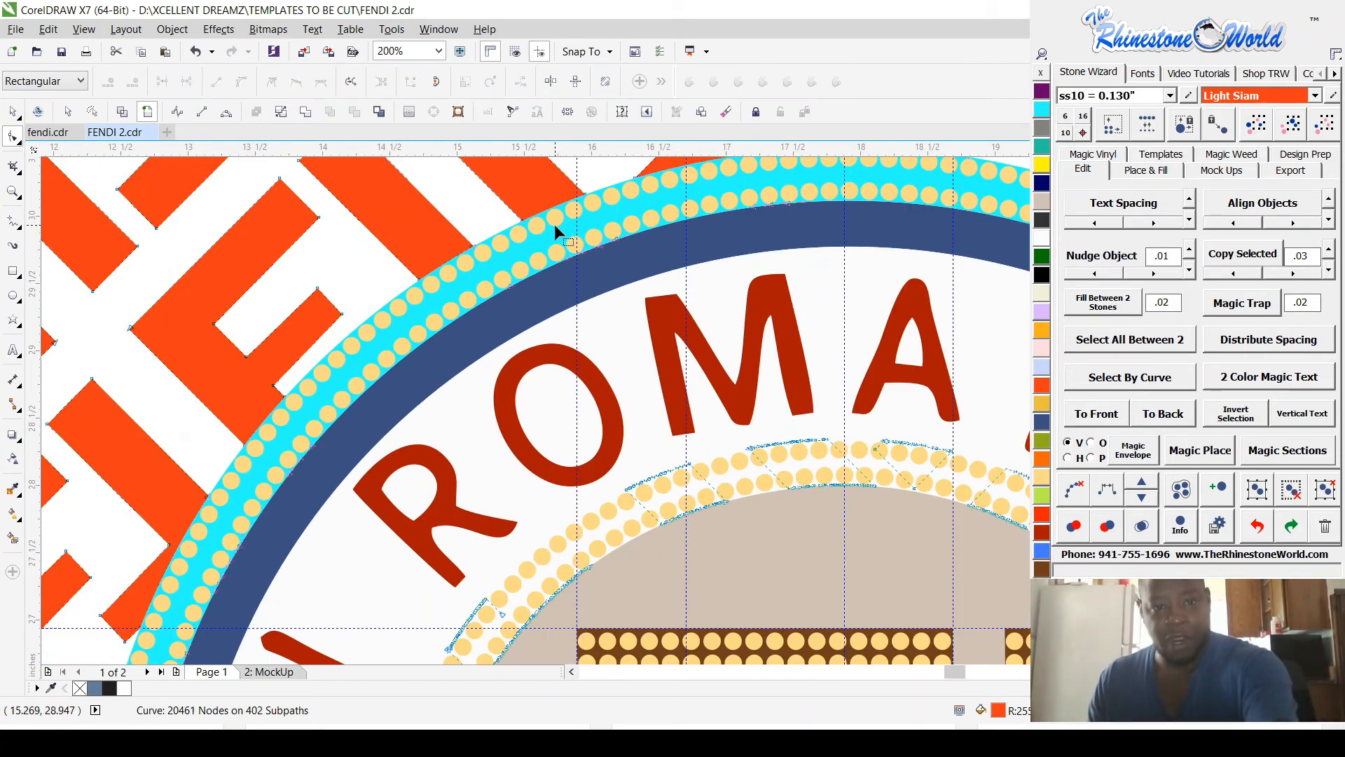
drag(552, 226, 648, 300)
key(Delete)
scroll(633, 270, down, 2)
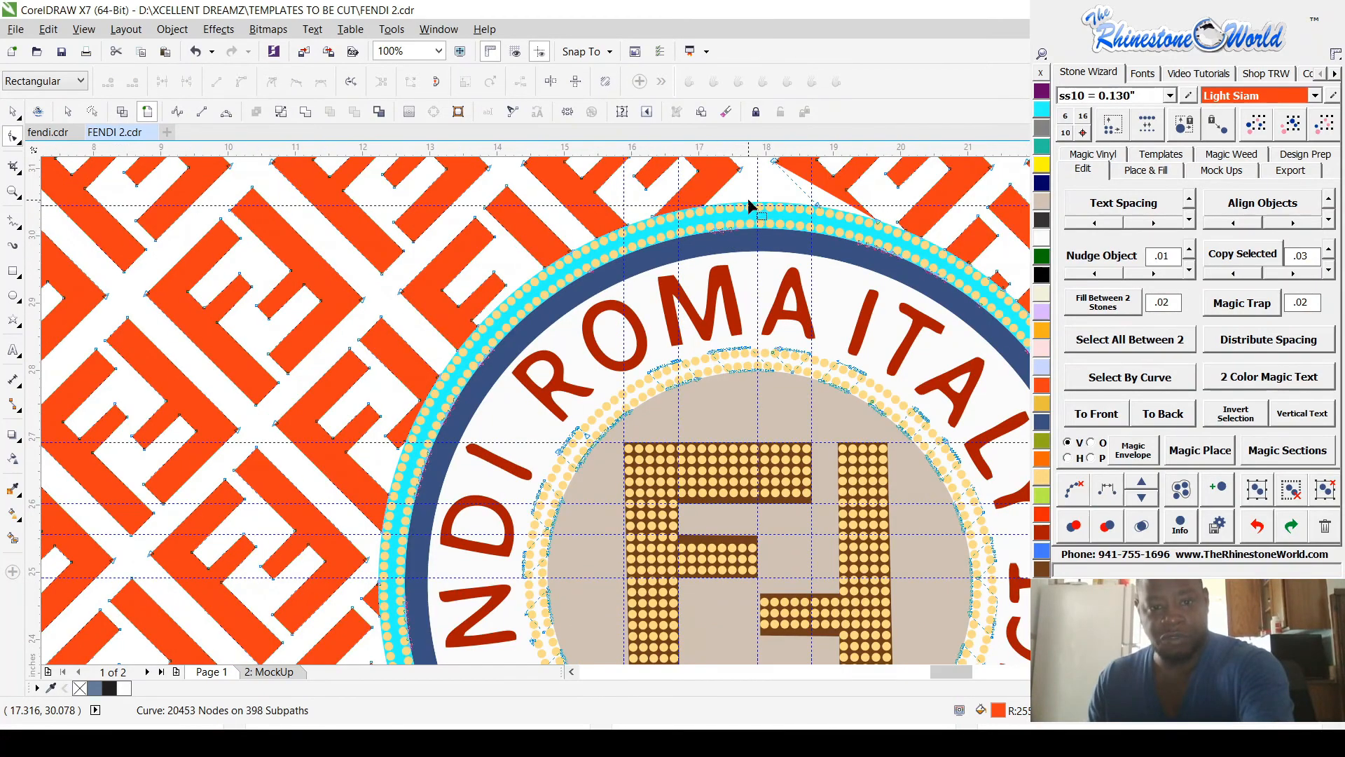
Step: Delete the orange pattern's stray nodes along the blue ring from the M of ROMA to the start of ITALY
scroll(743, 209, up, 2)
drag(651, 224, 764, 295)
key(Delete)
scroll(670, 258, down, 2)
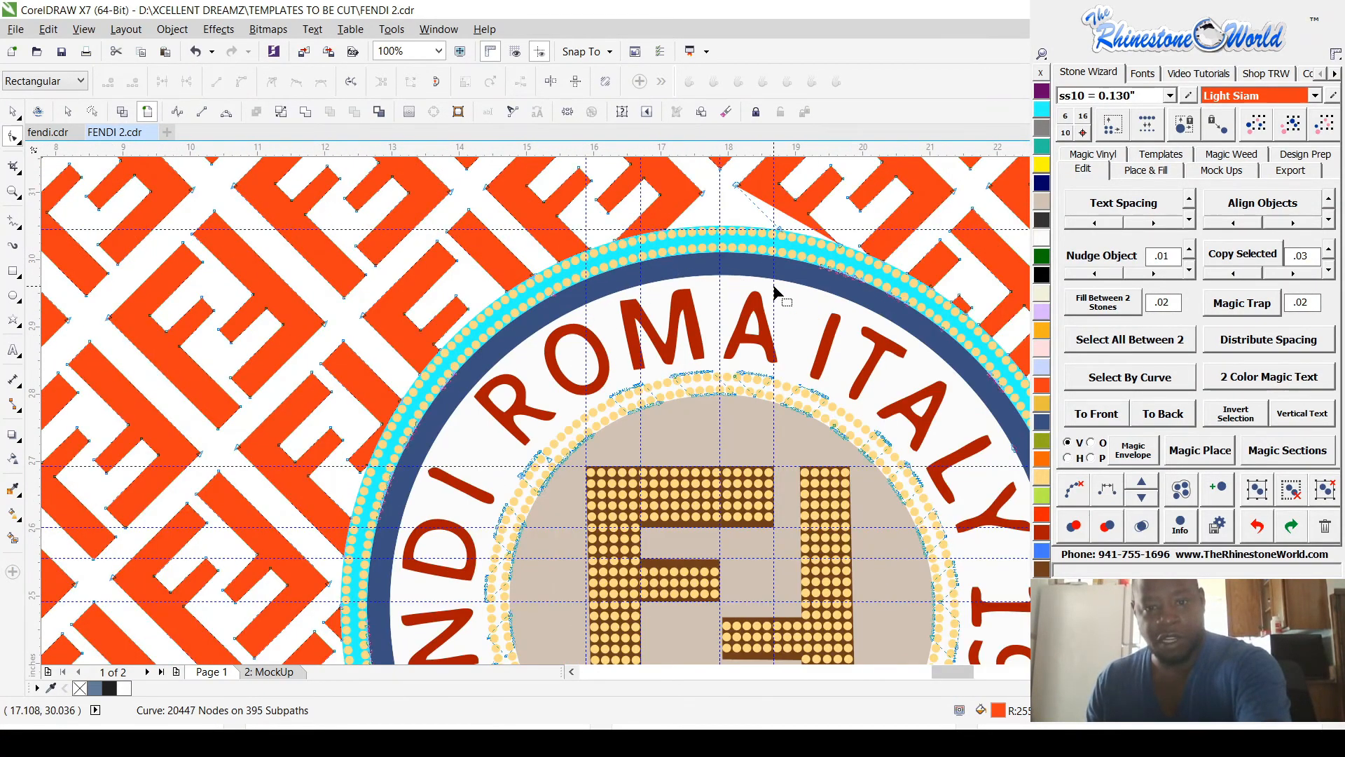
scroll(775, 291, down, 2)
scroll(787, 276, up, 4)
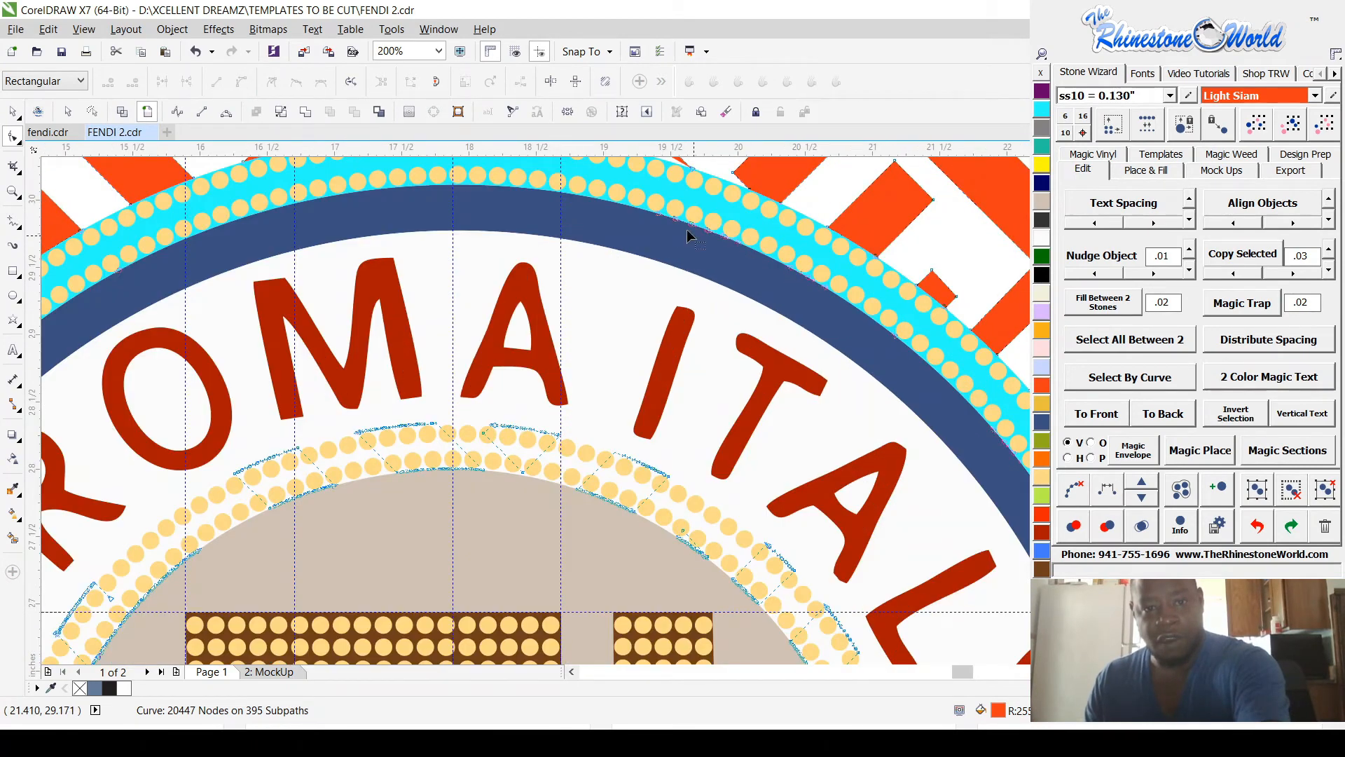
drag(636, 190, 736, 288)
key(Delete)
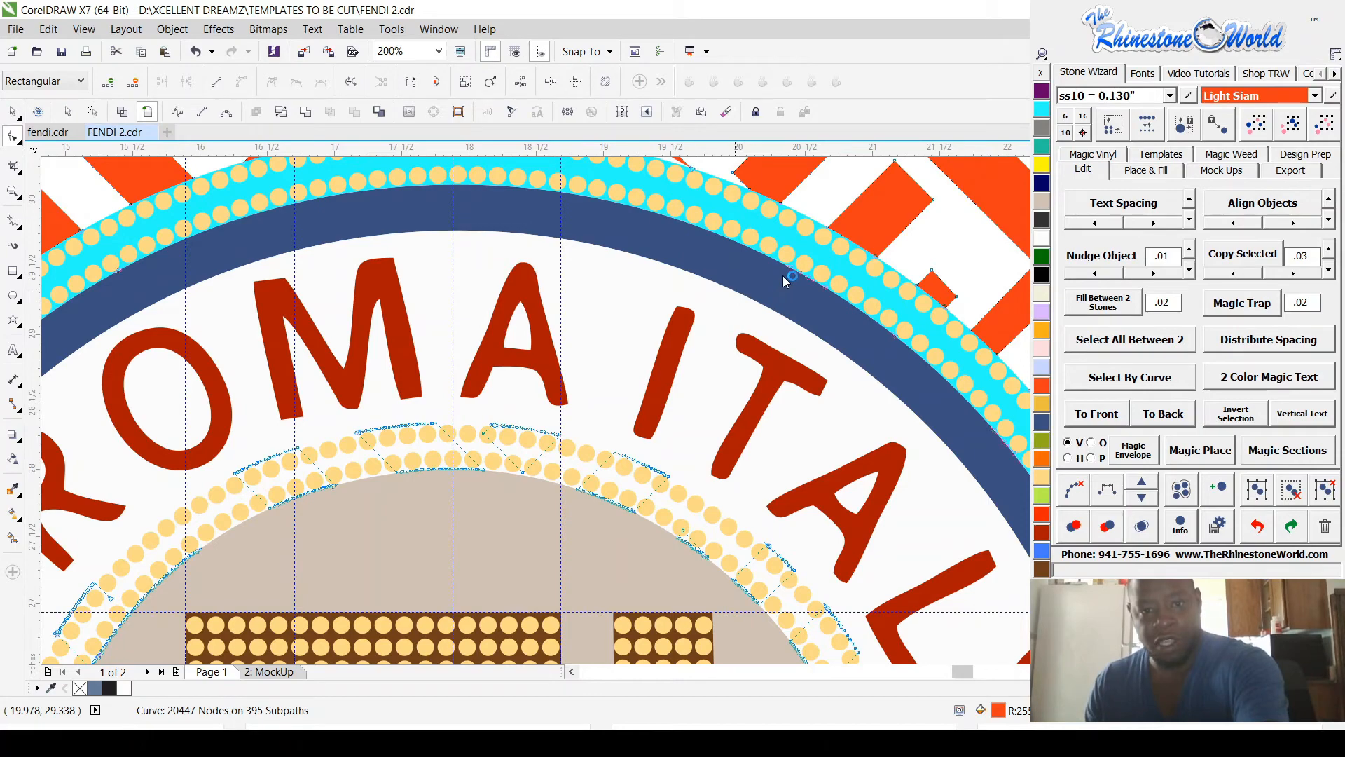
scroll(781, 267, down, 2)
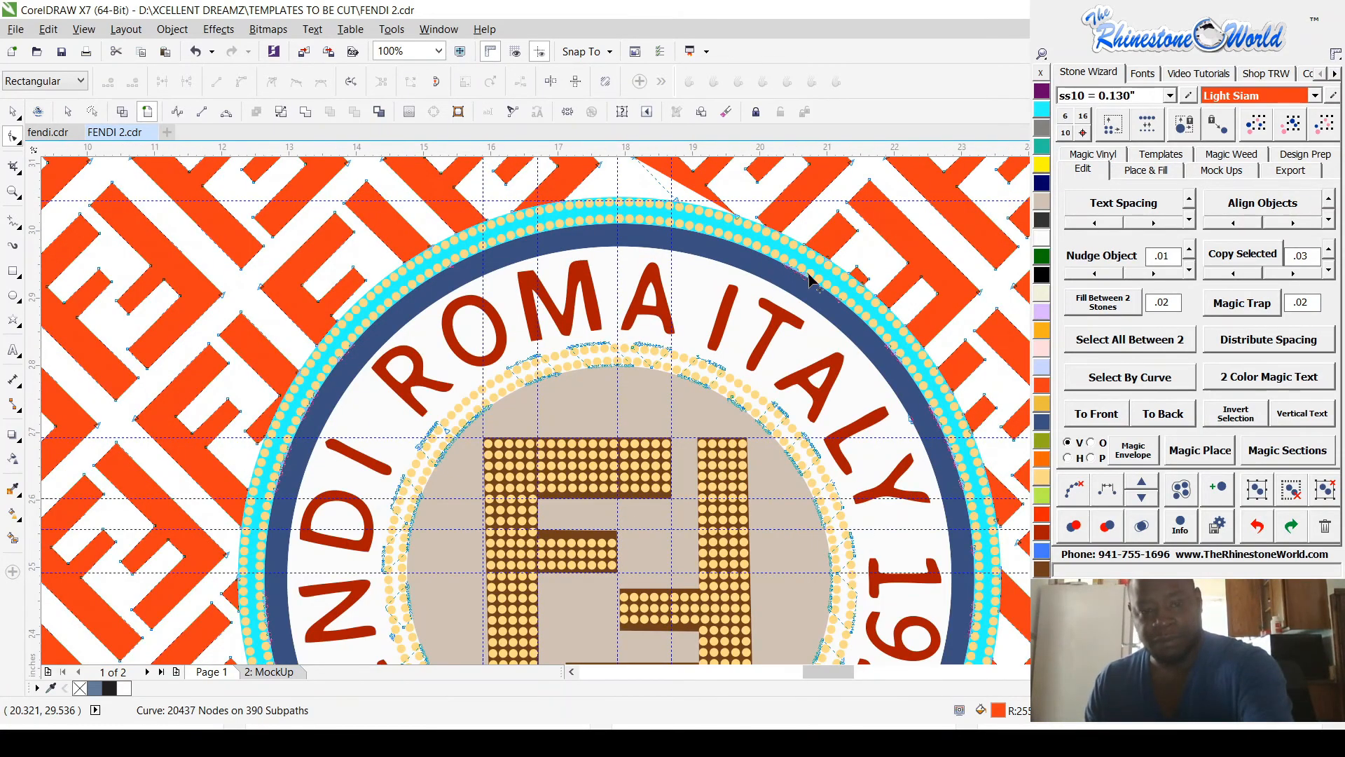
Step: Delete the orange pattern's stray nodes along the blue ring above the letters ITA of ITALY
scroll(809, 280, up, 4)
drag(666, 224, 836, 335)
scroll(837, 335, down, 4)
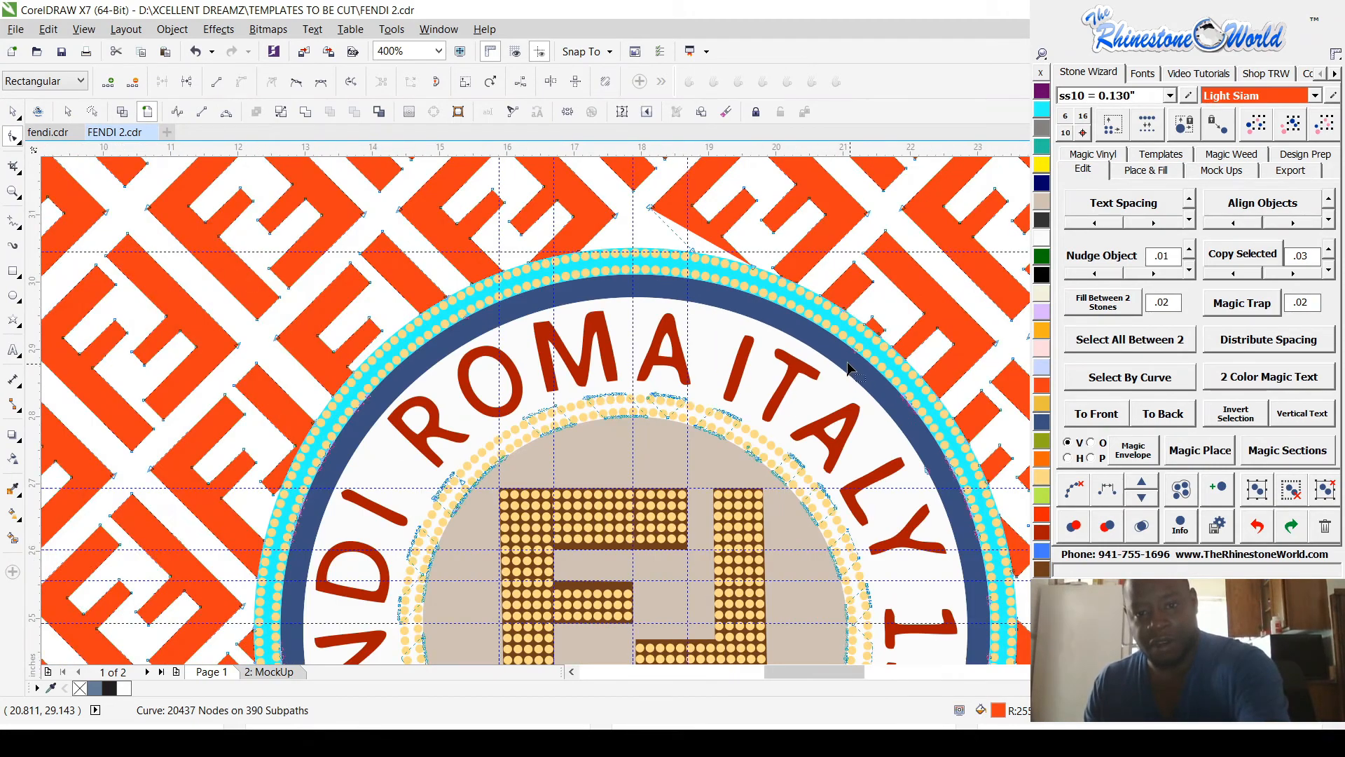
scroll(848, 368, up, 2)
drag(847, 372, 924, 465)
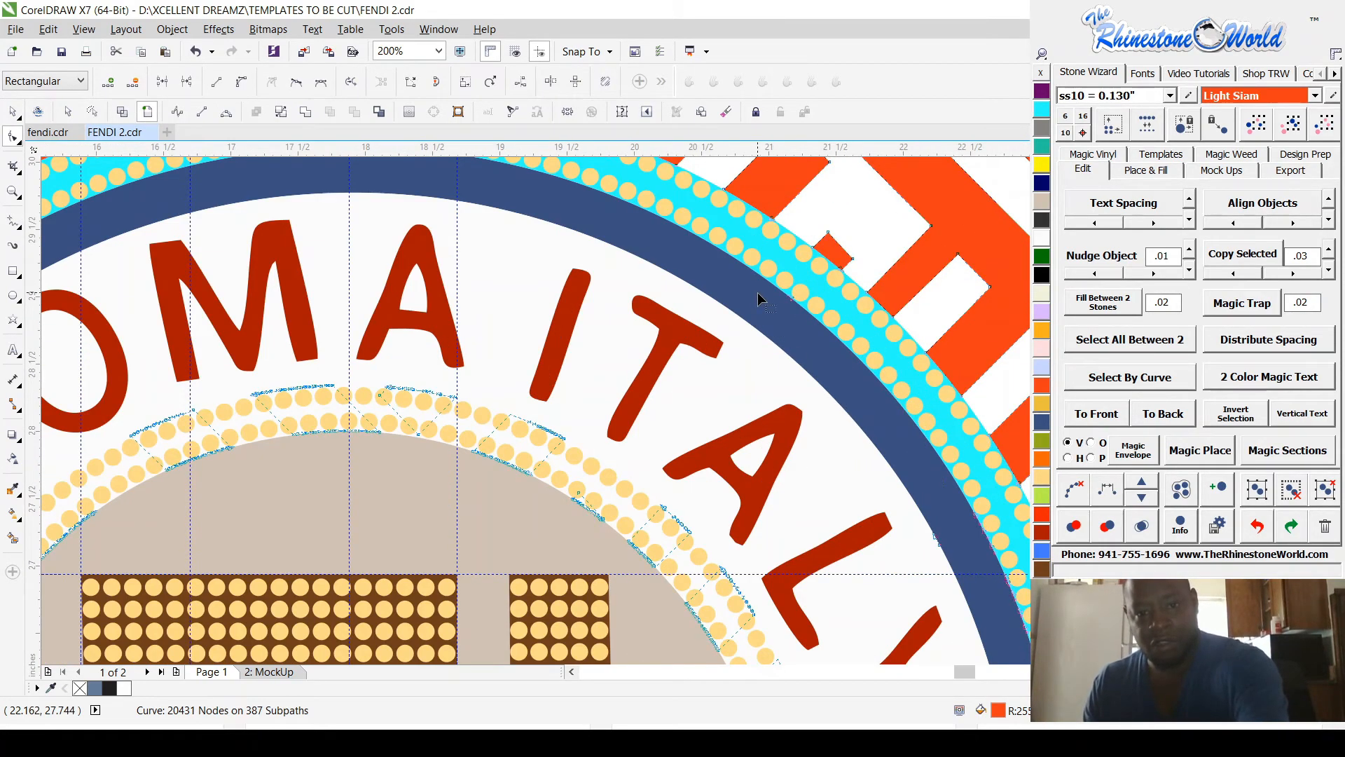
scroll(806, 335, down, 2)
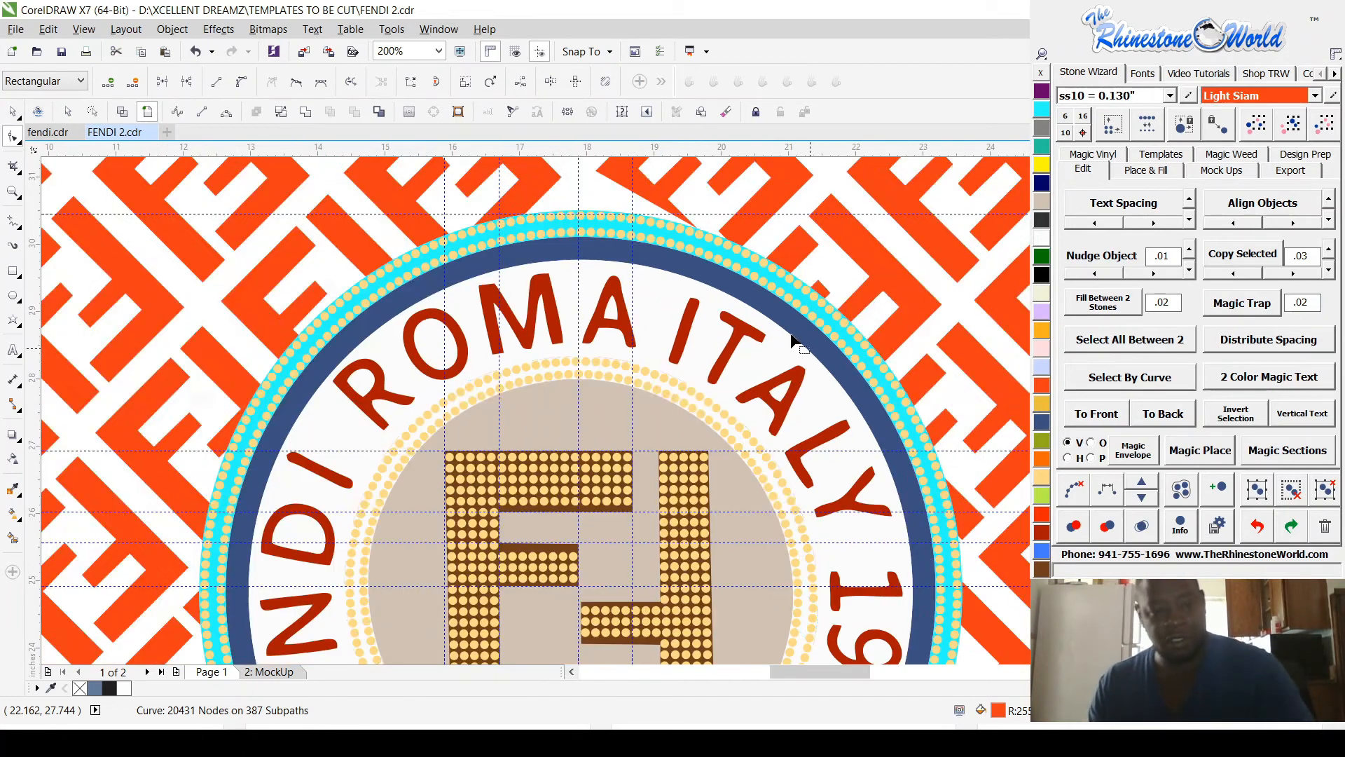
key(Delete)
Step: Delete the orange pattern's leftover nodes around the double rhinestone ring and the beige centre circle
drag(350, 348, 489, 473)
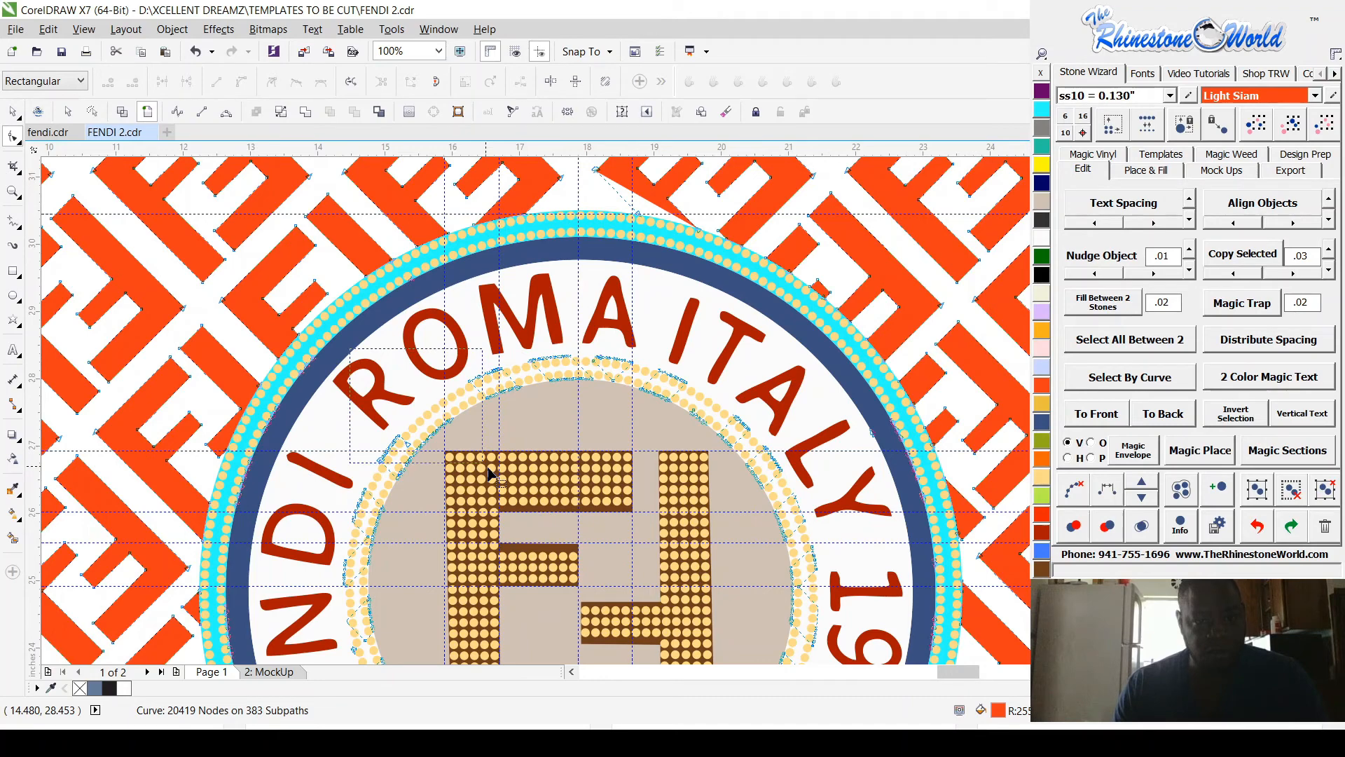
drag(489, 474, 829, 626)
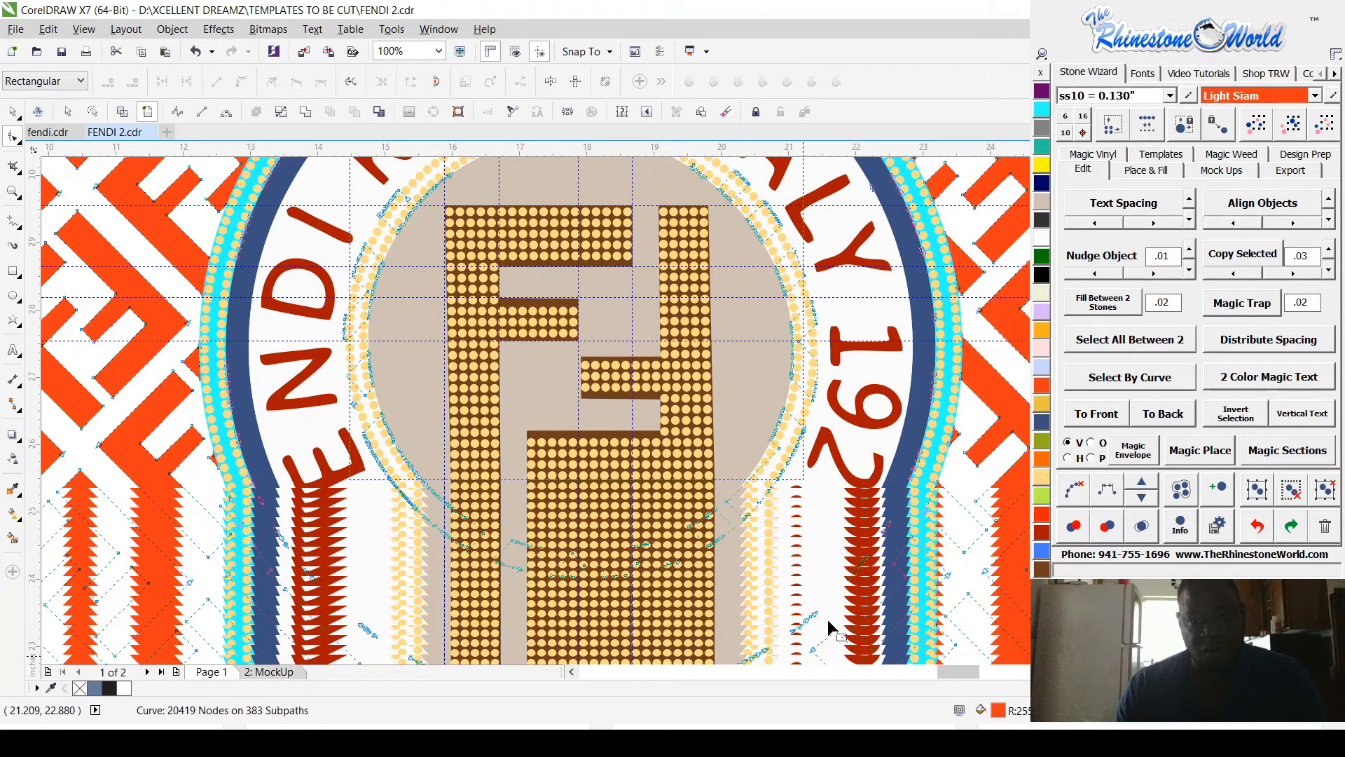
scroll(829, 626, down, 3)
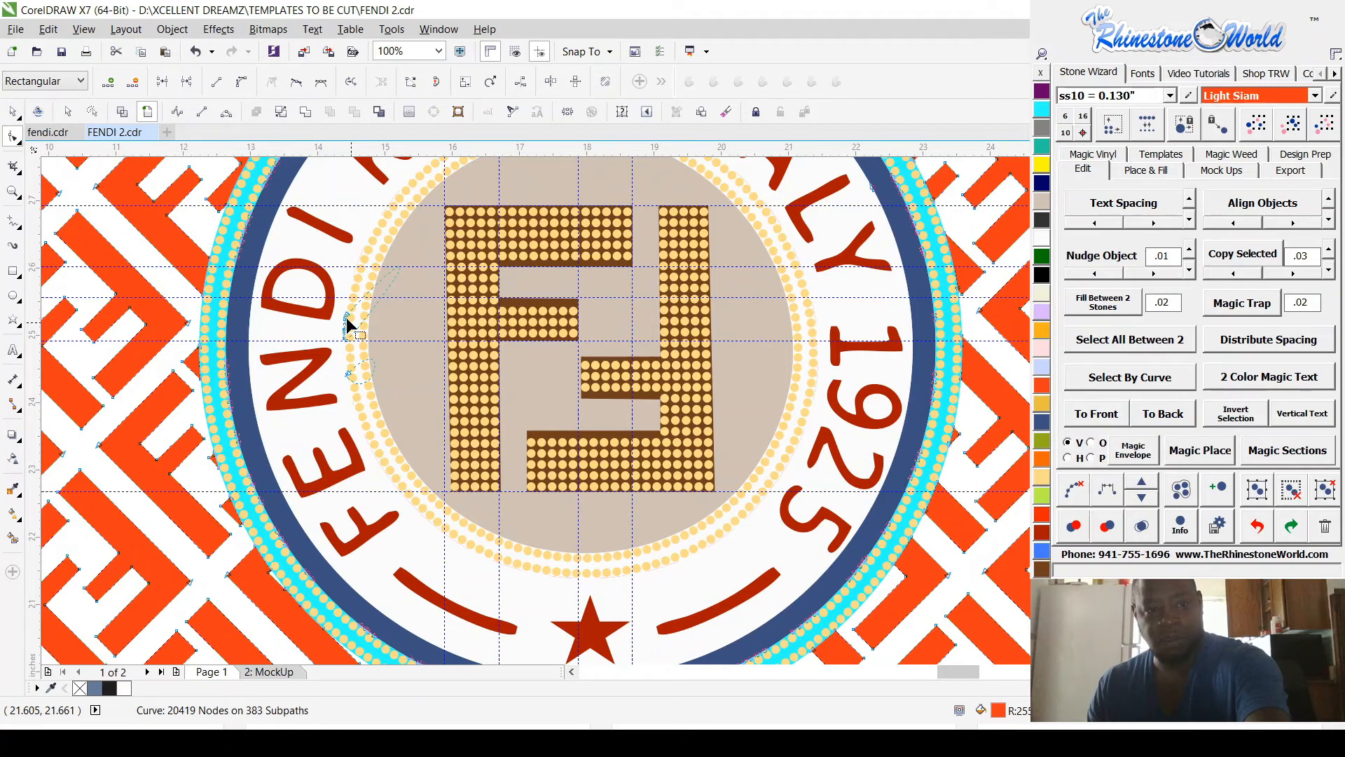
Step: Delete the orange pattern's stray nodes along the blue ring beside 1925 and the end of ITALY
scroll(872, 588, up, 4)
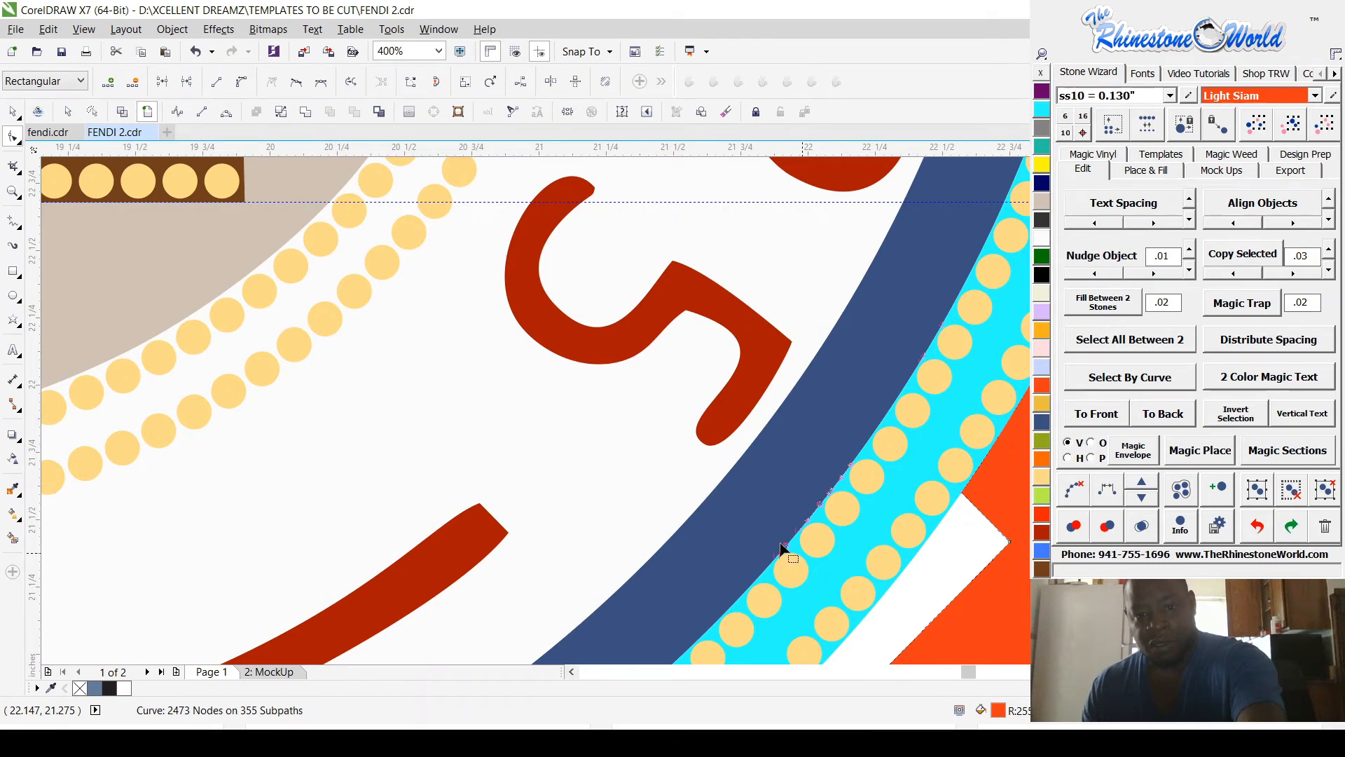
scroll(782, 549, down, 2)
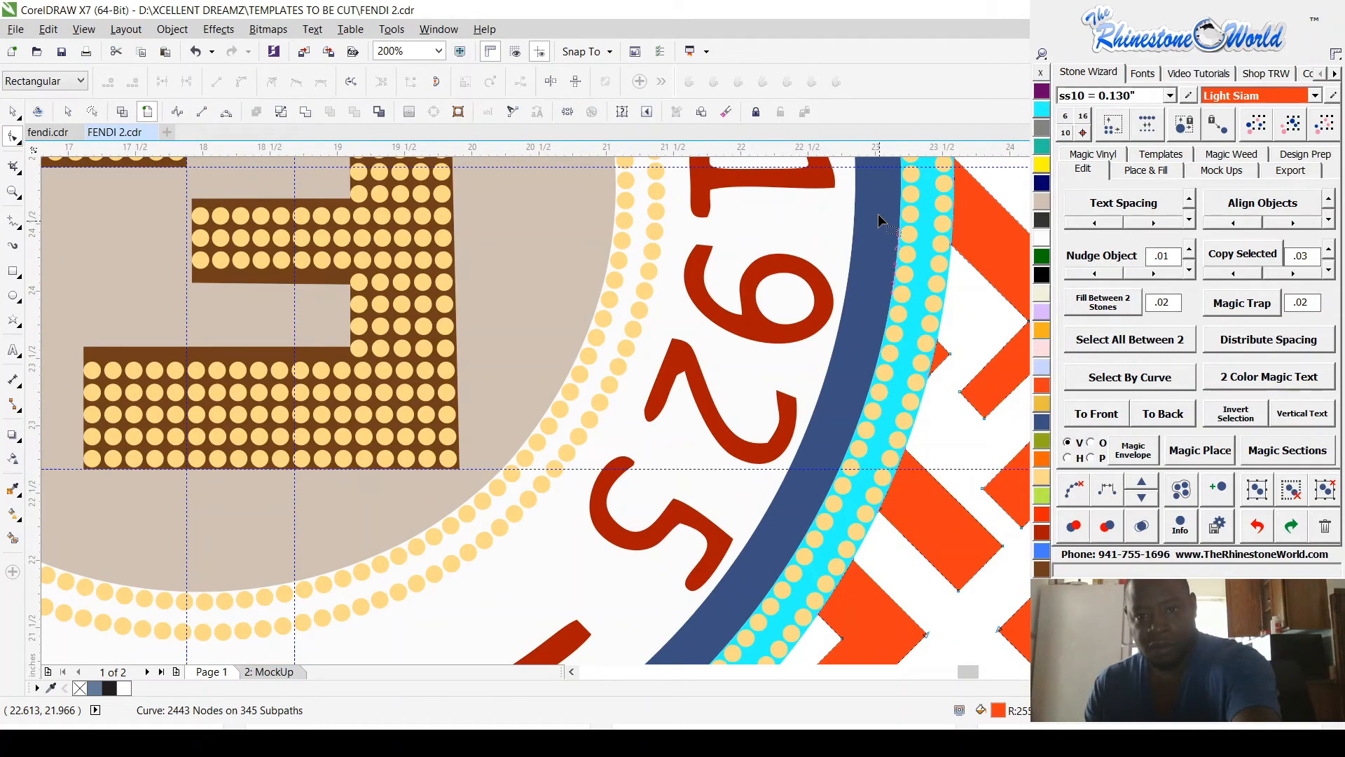
scroll(880, 221, up, 5)
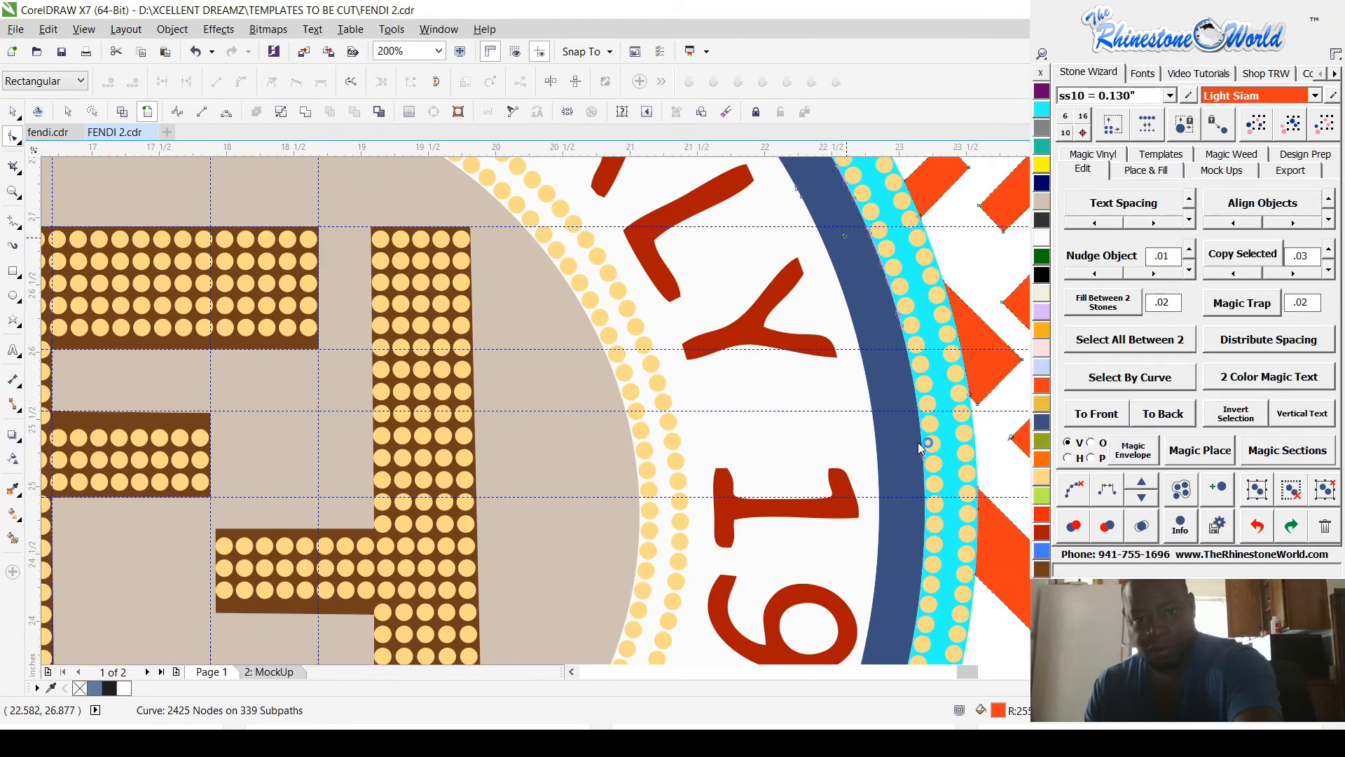
click(918, 443)
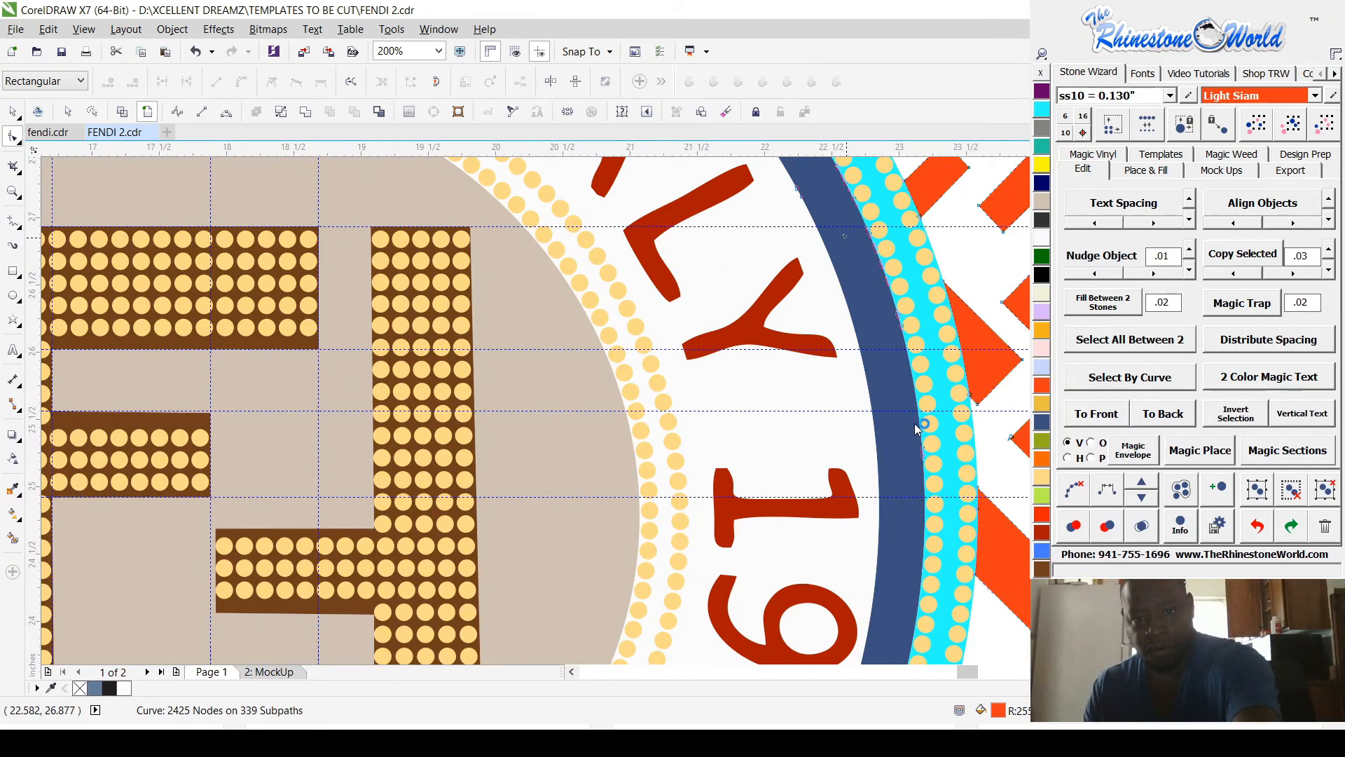
key(Delete)
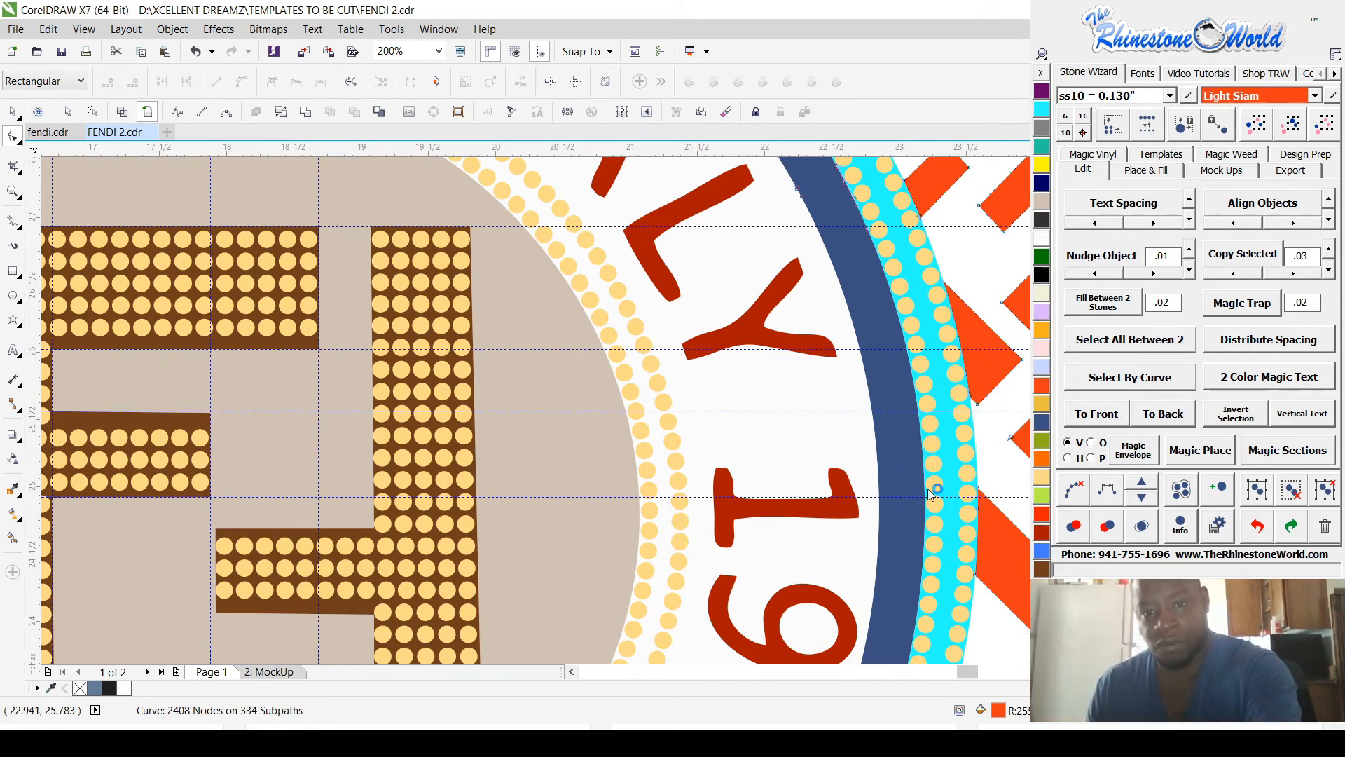
Step: Remove the remaining small group of pattern nodes on both edges of the blue ring next to the Y of ITALY
scroll(799, 238, up, 2)
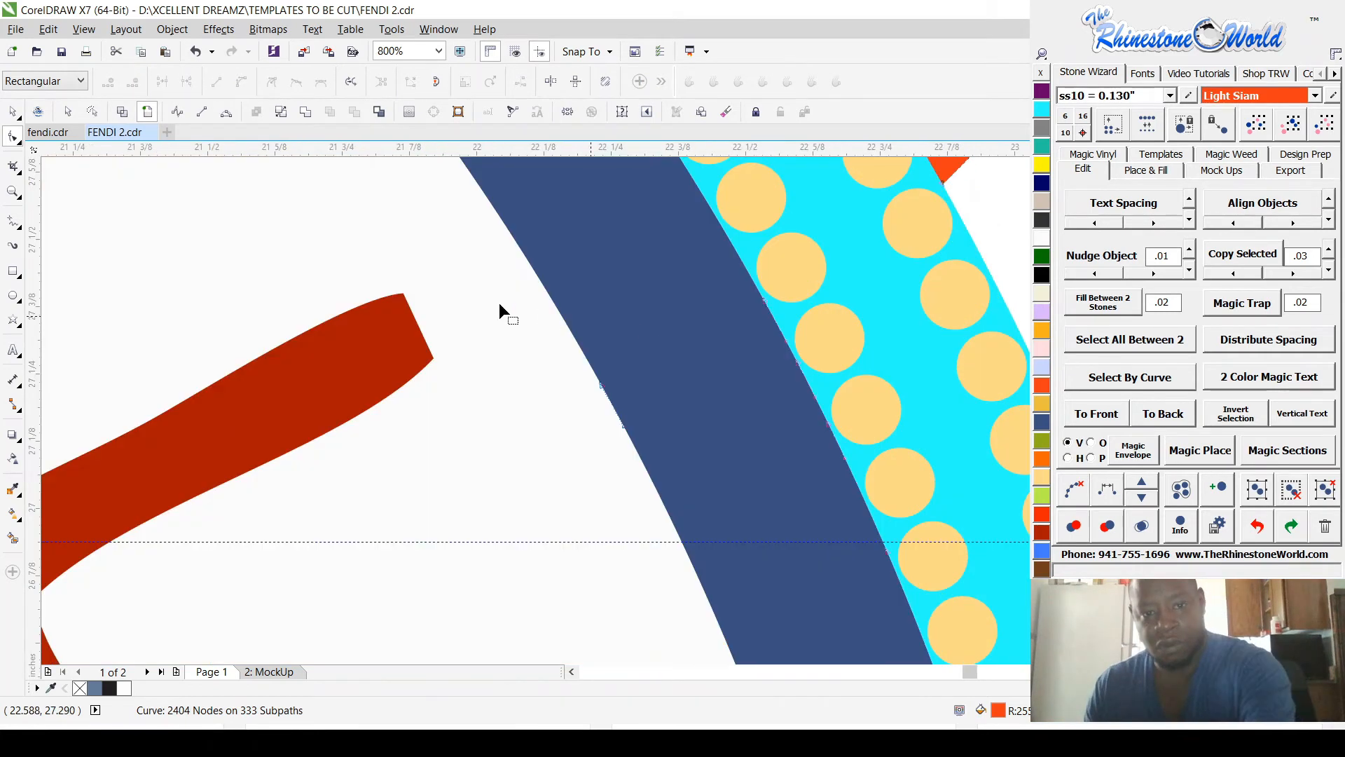
drag(498, 303, 869, 580)
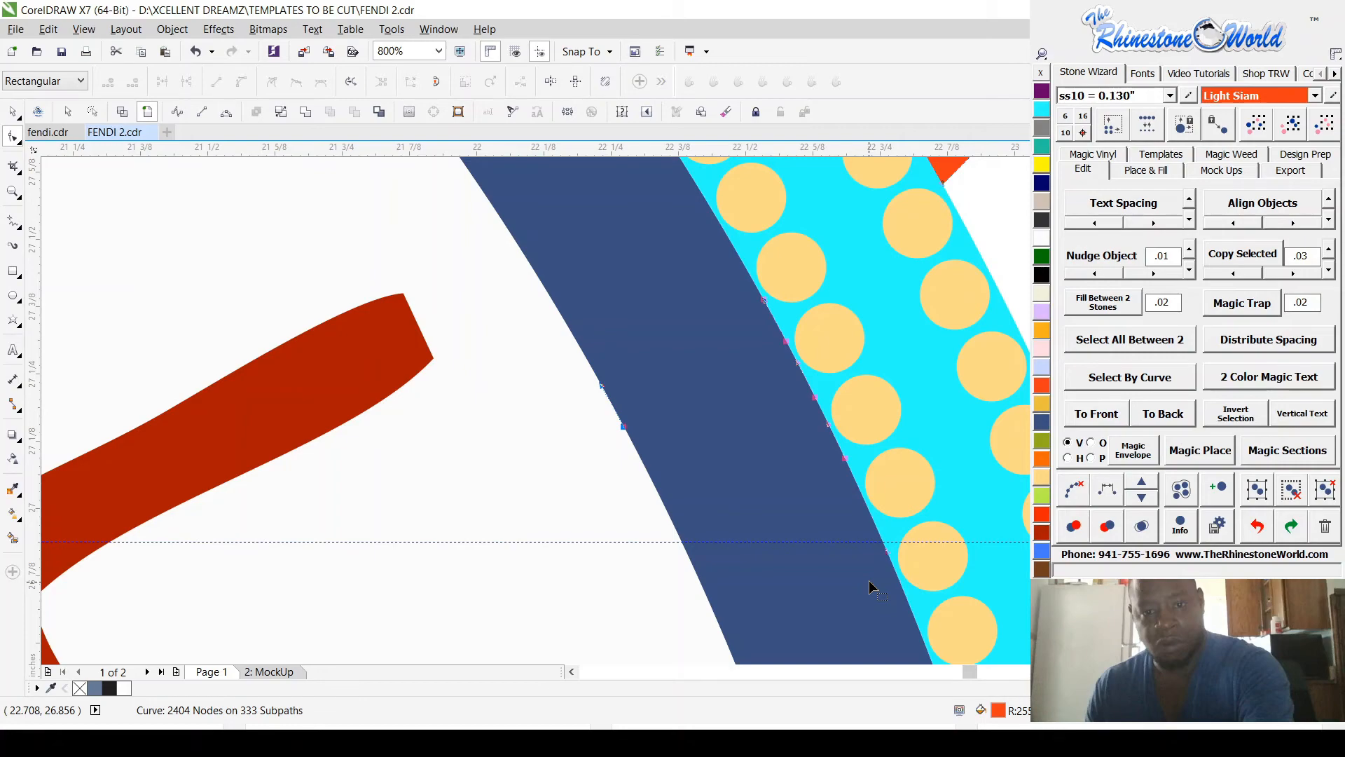
key(Delete)
scroll(869, 580, down, 5)
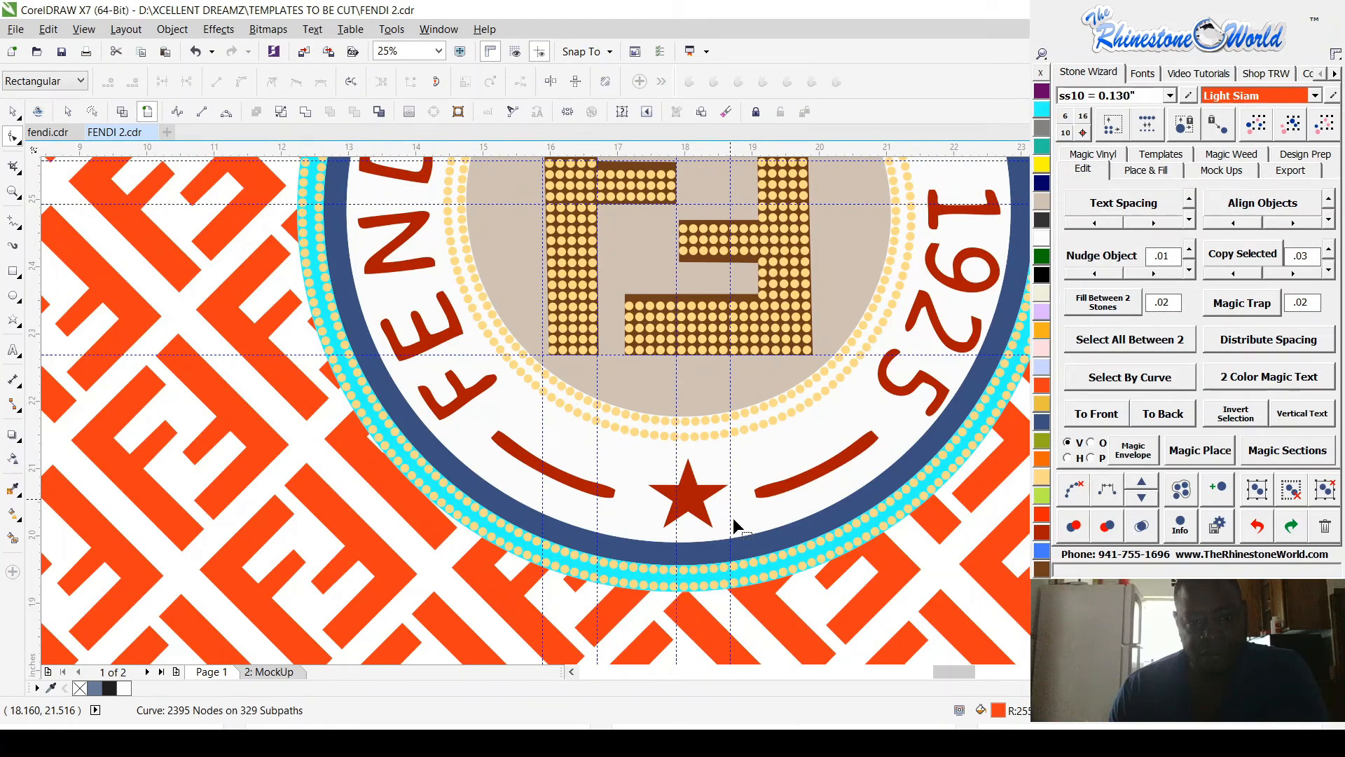
Step: Delete the orange pattern's stray nodes along the lower arc of the blue ring below the star and curved dashes
scroll(729, 522, up, 1)
drag(405, 540, 788, 610)
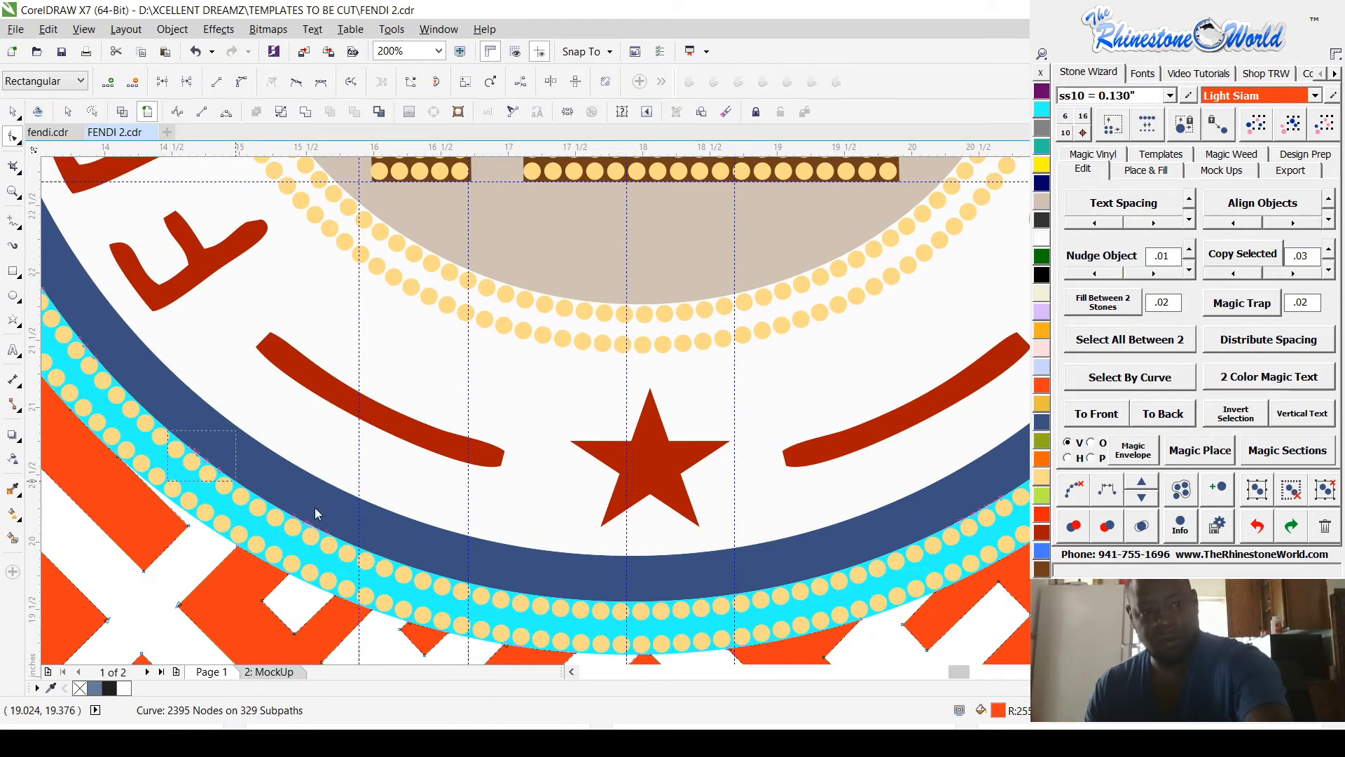
scroll(317, 511, down, 1)
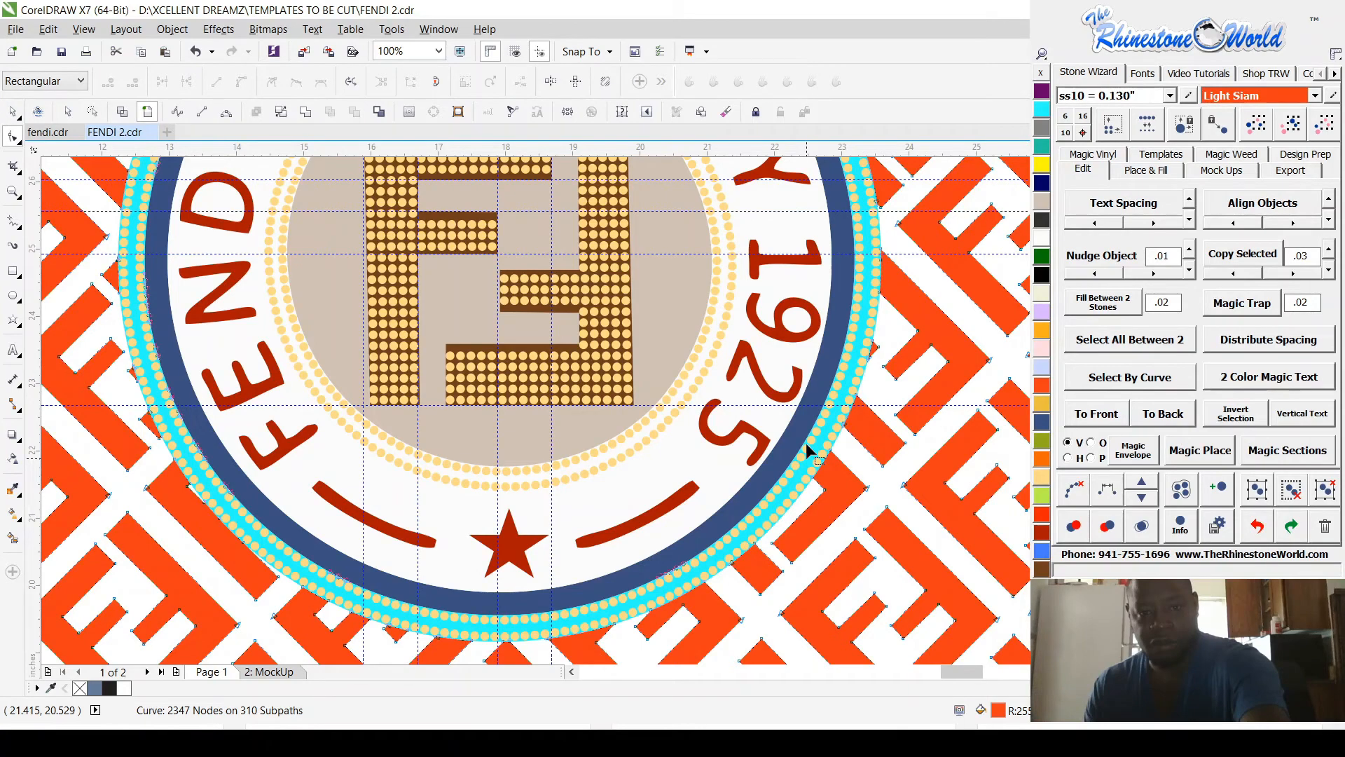
Step: Try moving the whole orange pattern off the badge to expose its leftover pieces
scroll(136, 323, up, 2)
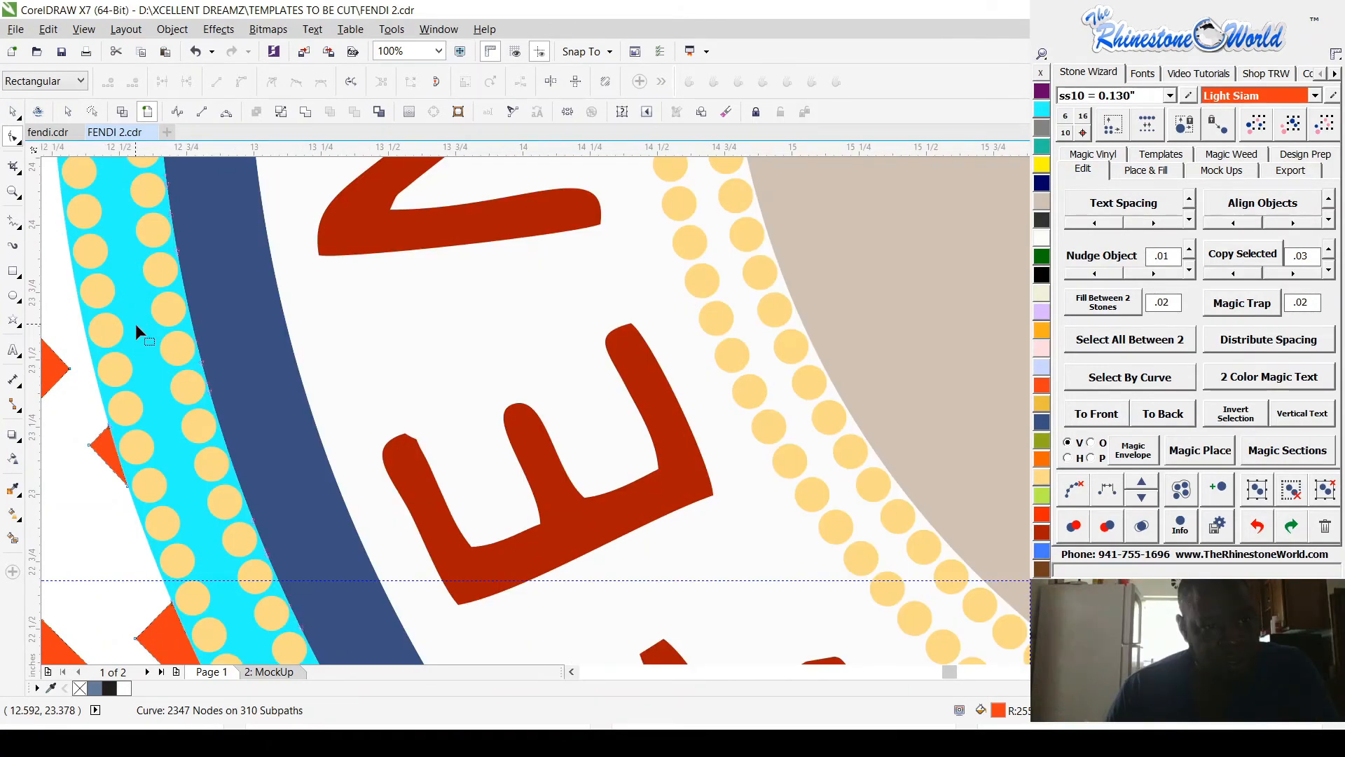
scroll(136, 324, down, 2)
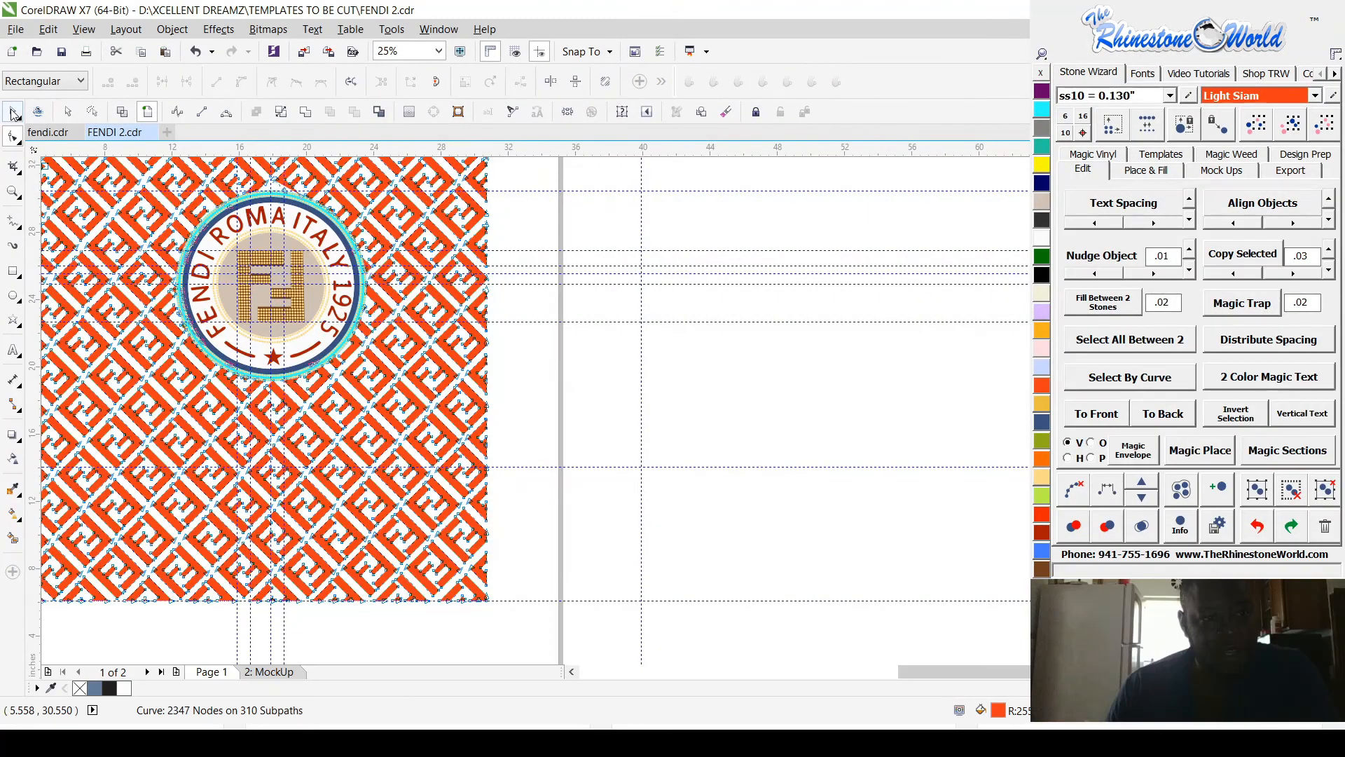
click(13, 113)
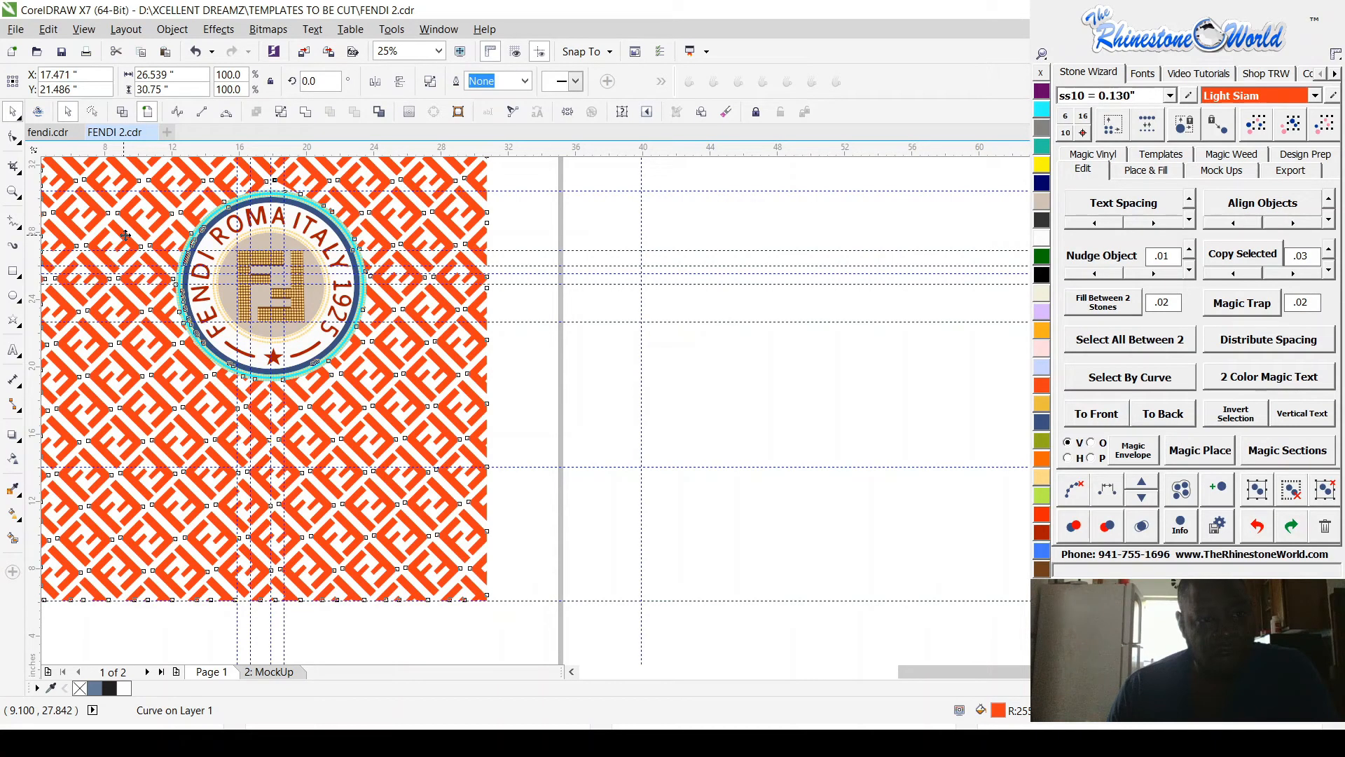
drag(125, 234, 589, 400)
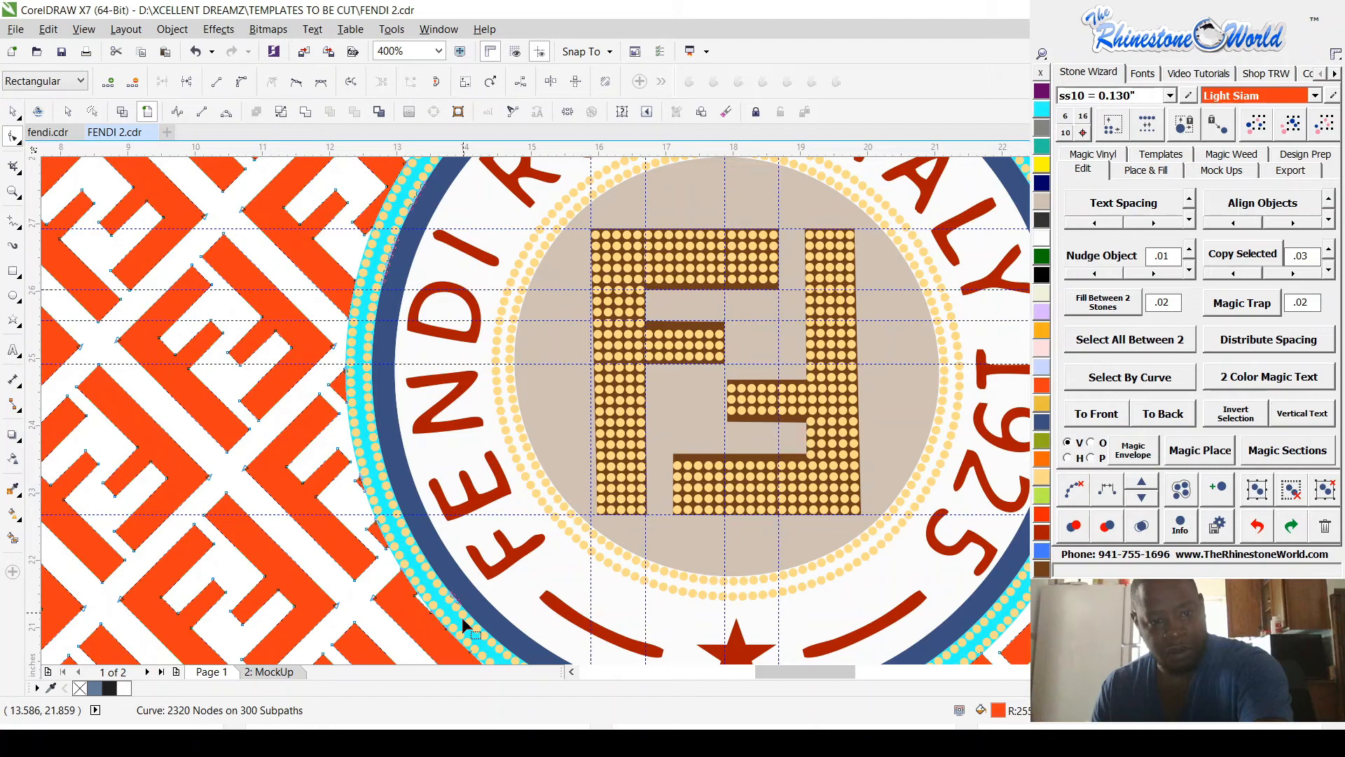
Step: Delete the orange pattern's remaining stray nodes along the ring's upper-left arc beside the R and O of ROMA
scroll(462, 623, up, 3)
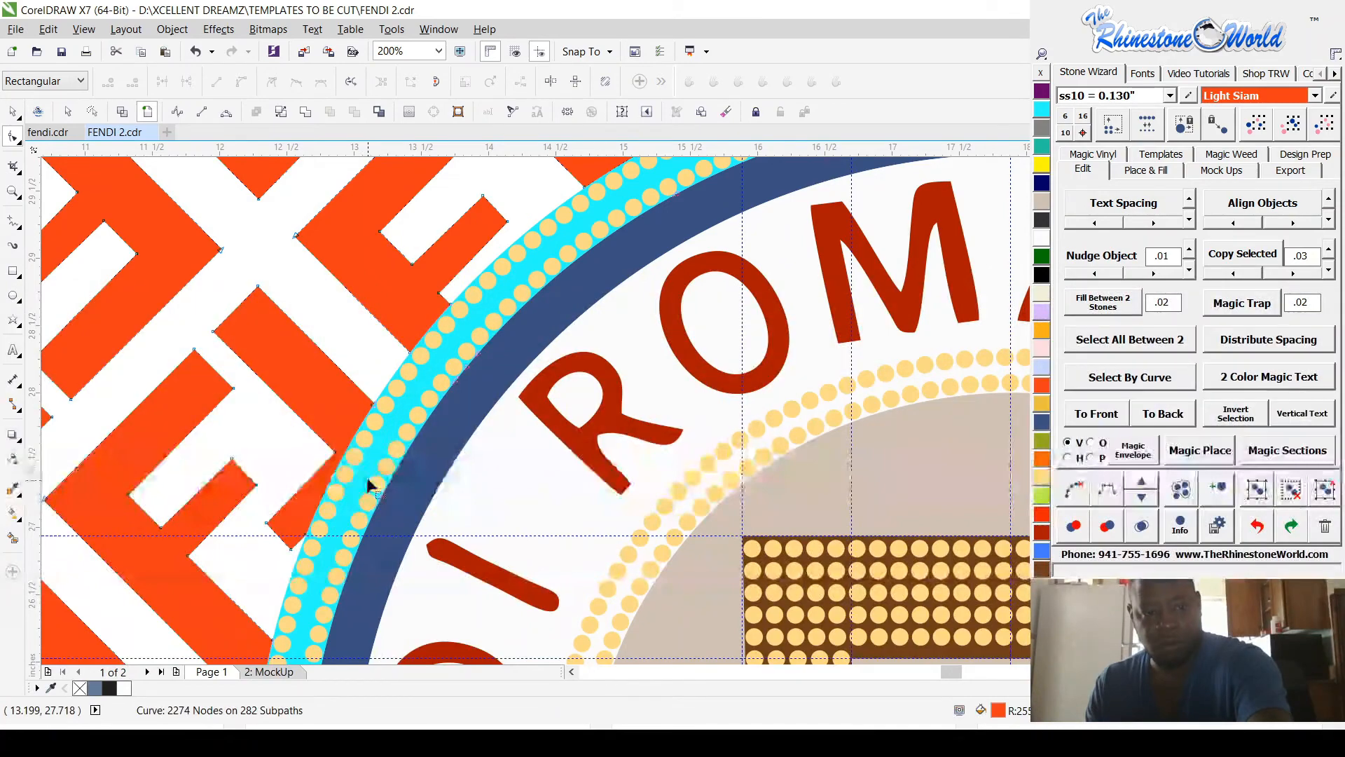
drag(435, 342, 499, 408)
key(Delete)
scroll(409, 435, down, 1)
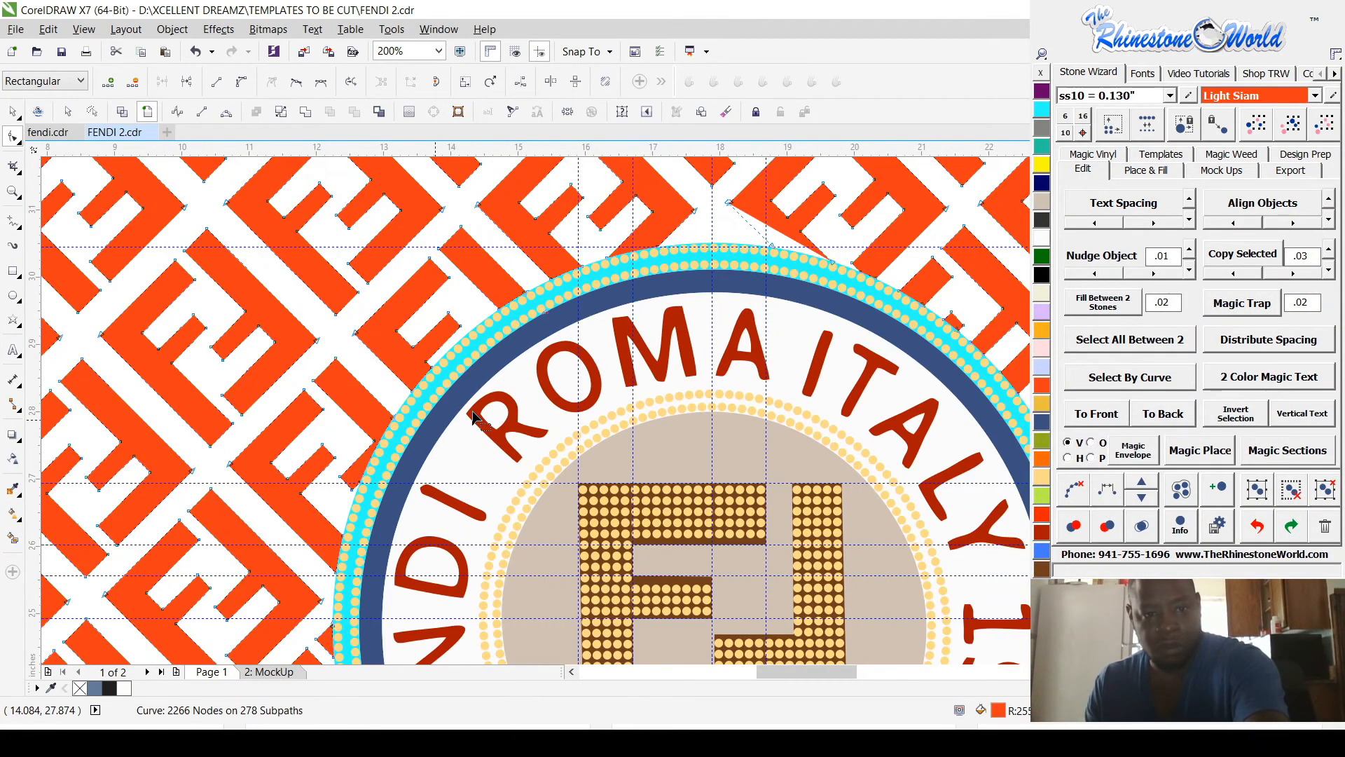
scroll(542, 306, up, 2)
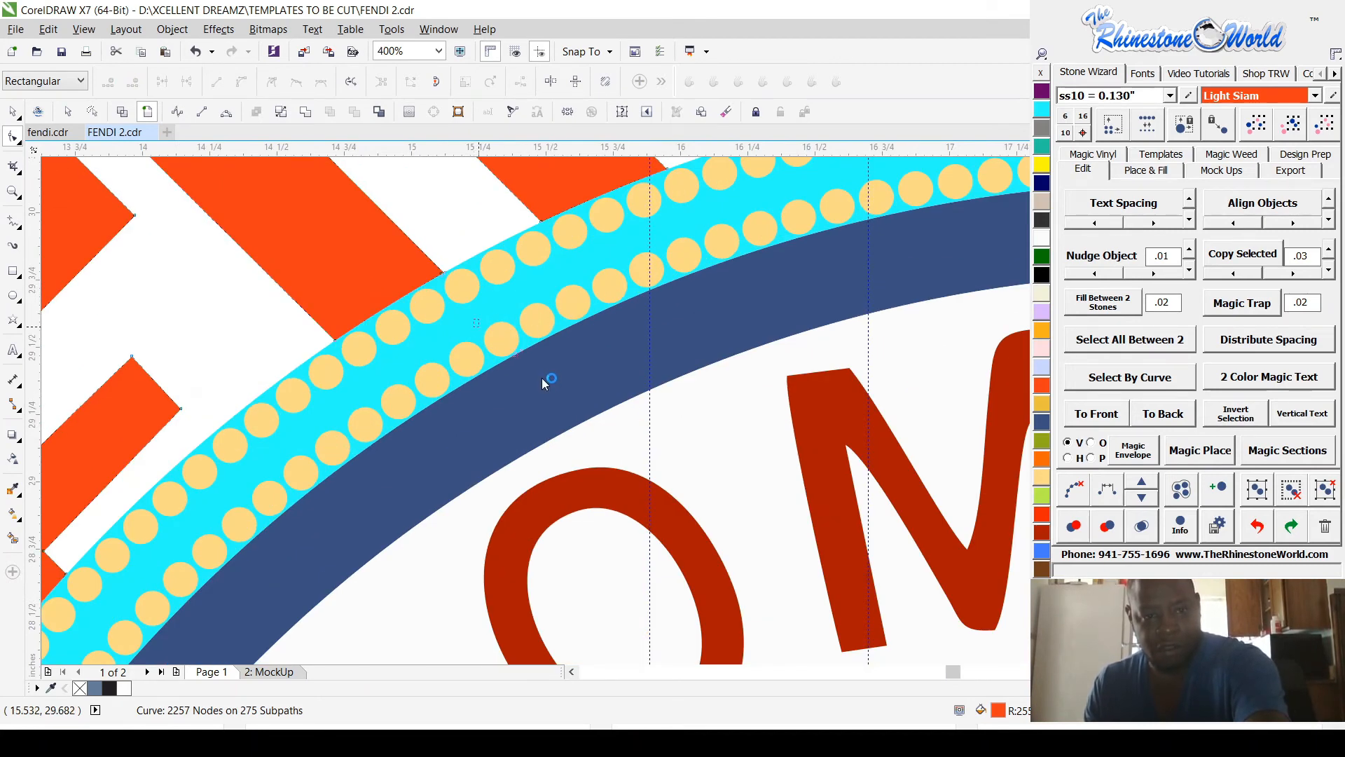
key(Delete)
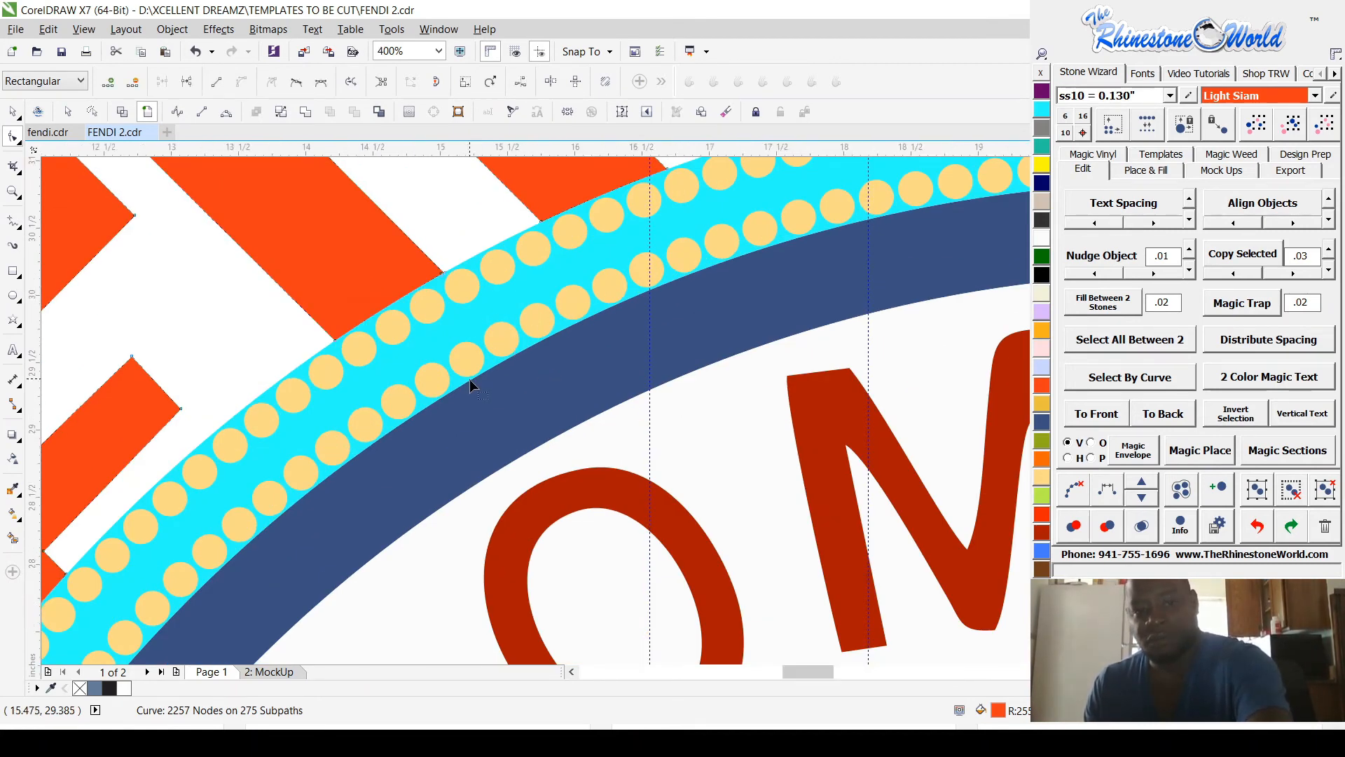
Step: Try moving the orange pattern clear of the page to inspect its circular cut-out, and undo the move
scroll(469, 380, down, 2)
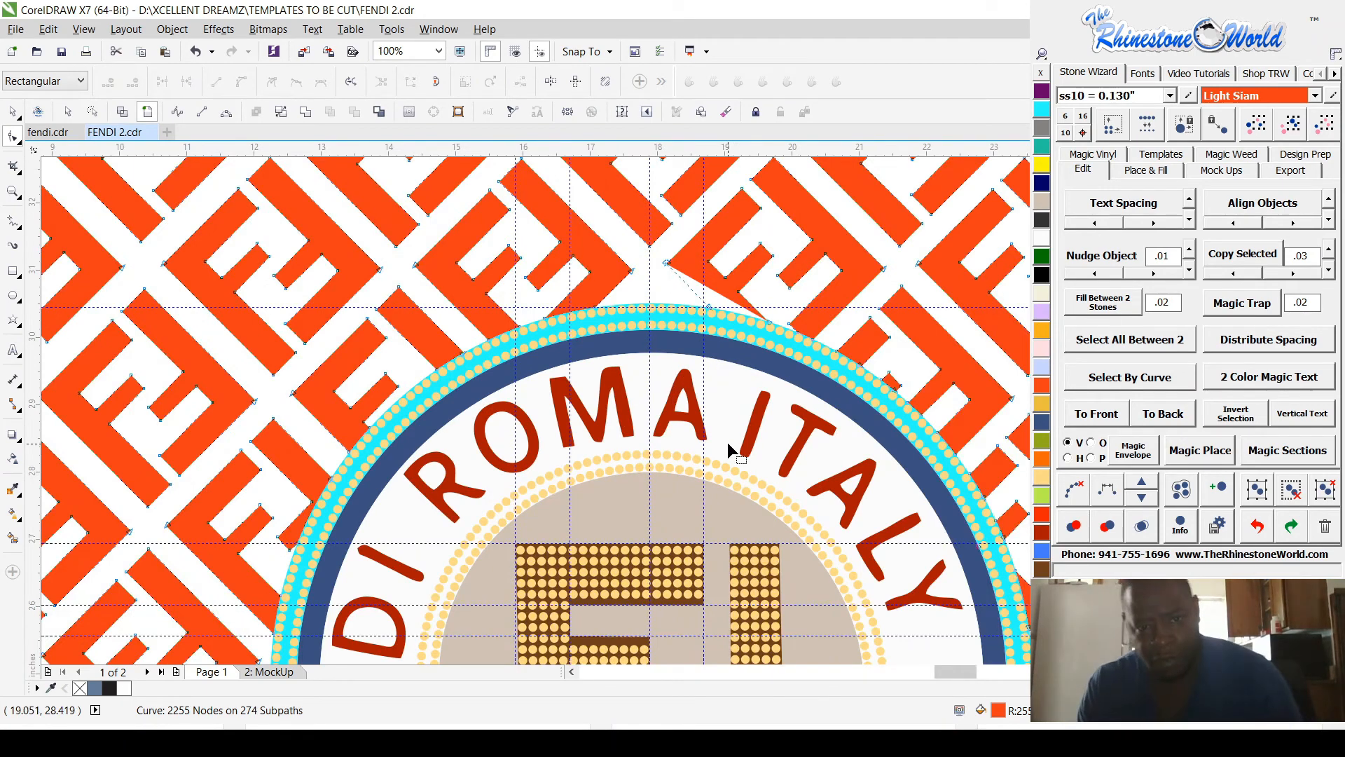
scroll(879, 441, up, 1)
scroll(609, 351, down, 2)
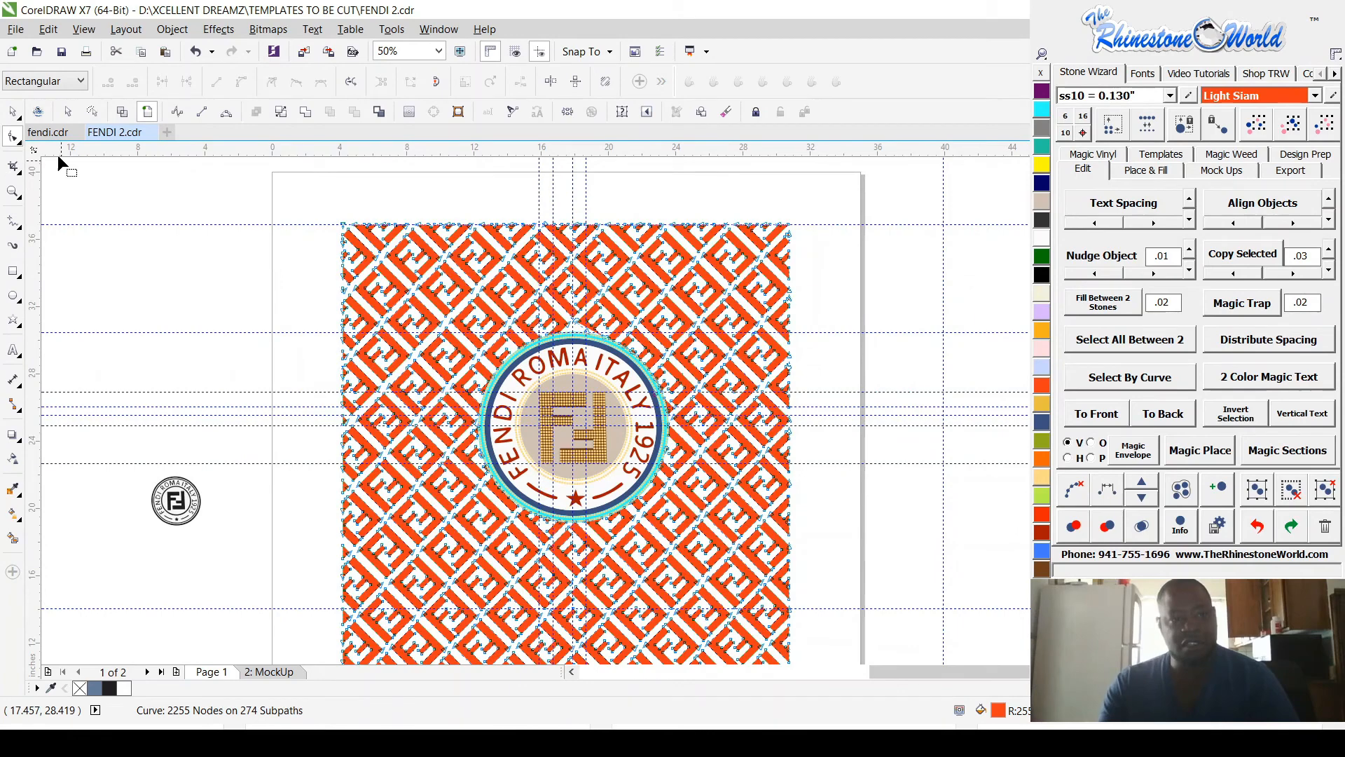
scroll(223, 319, down, 1)
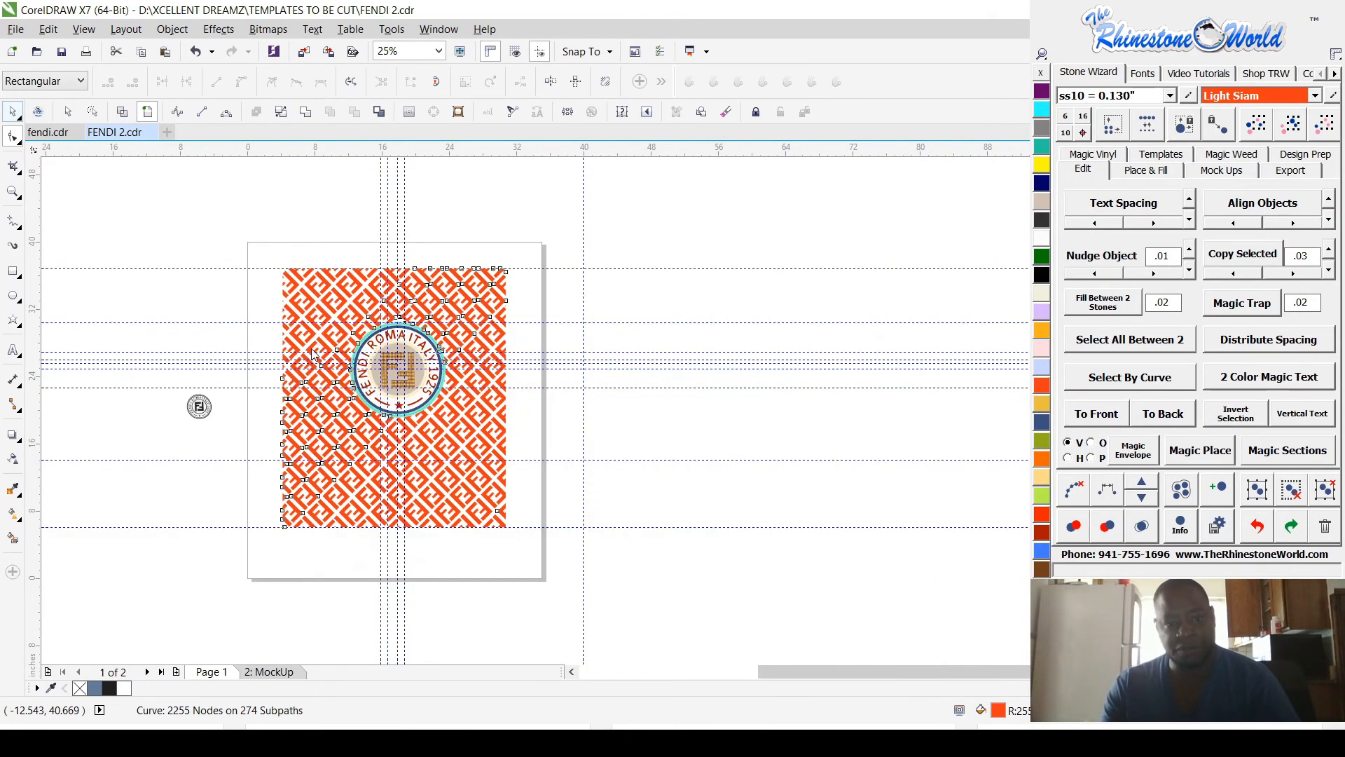
key(space)
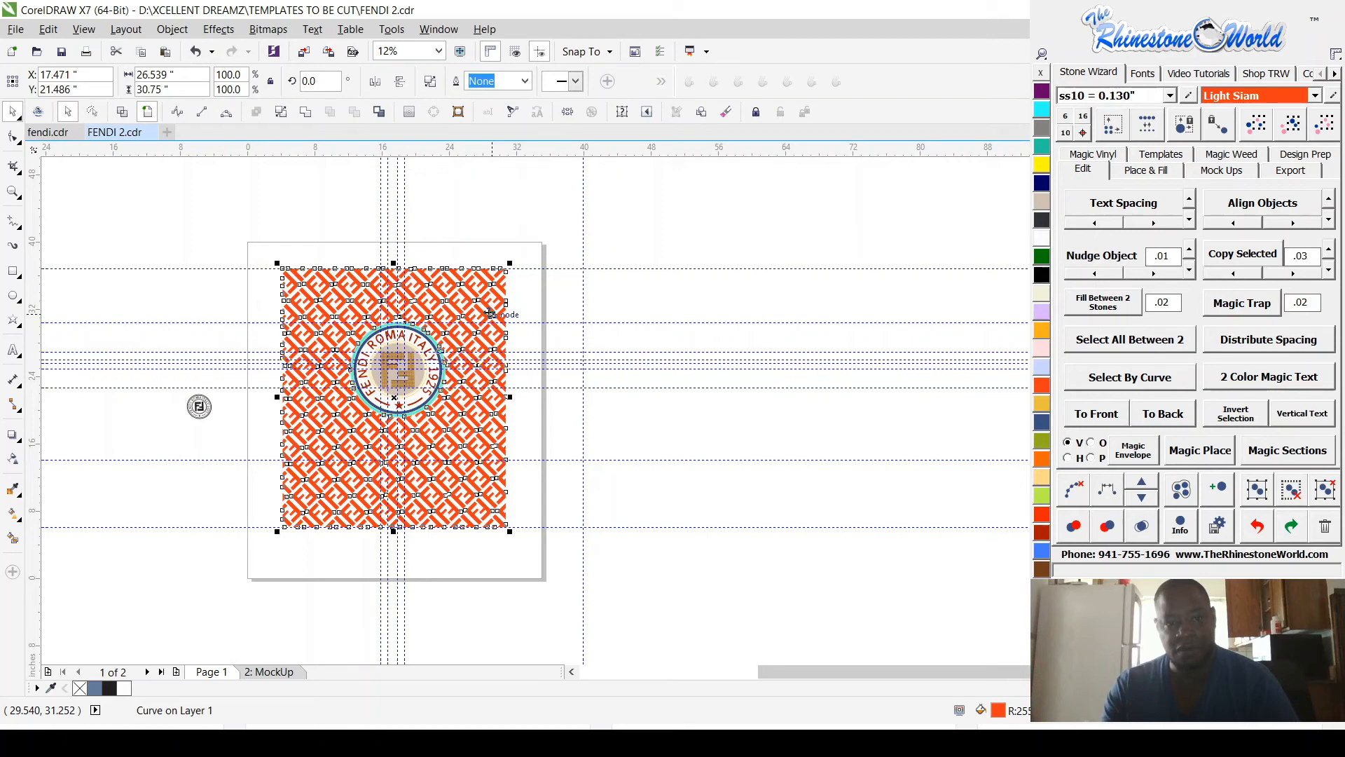
scroll(489, 313, up, 3)
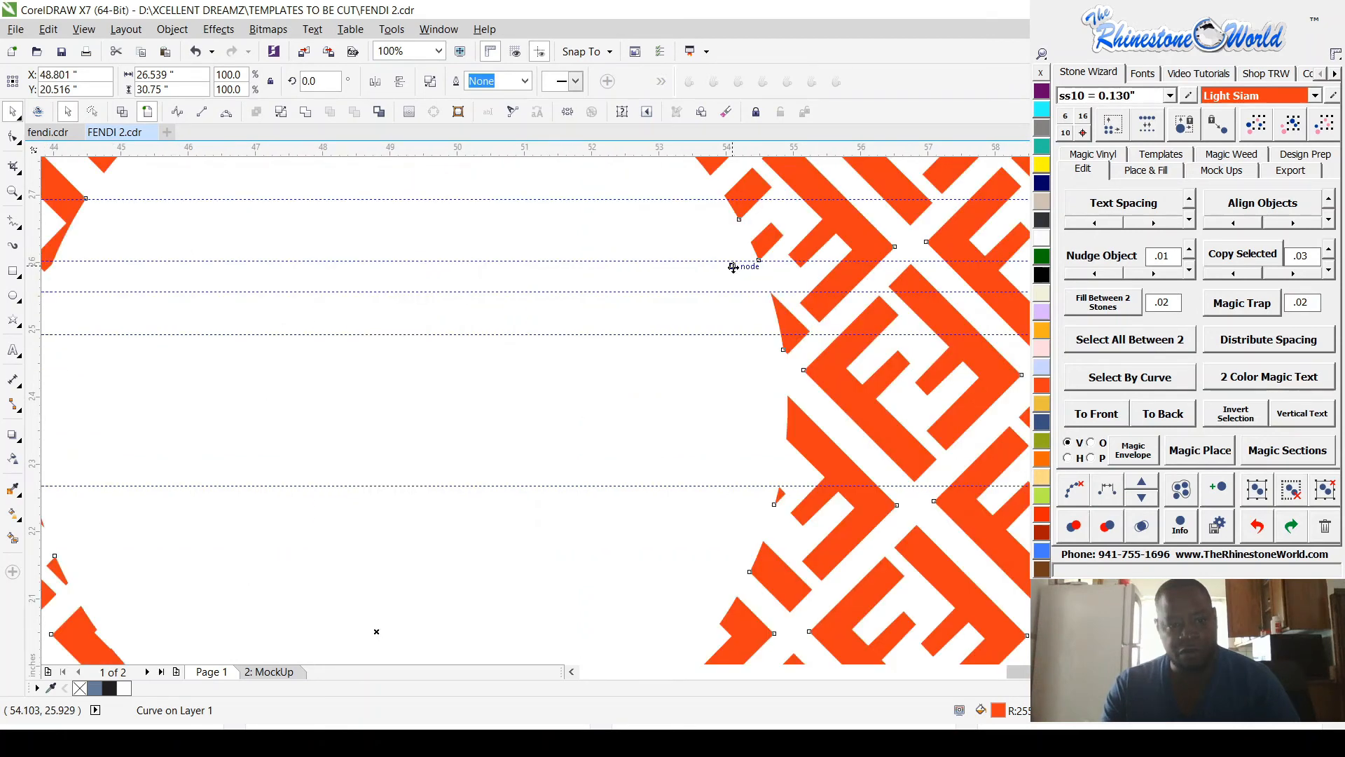
scroll(733, 267, down, 2)
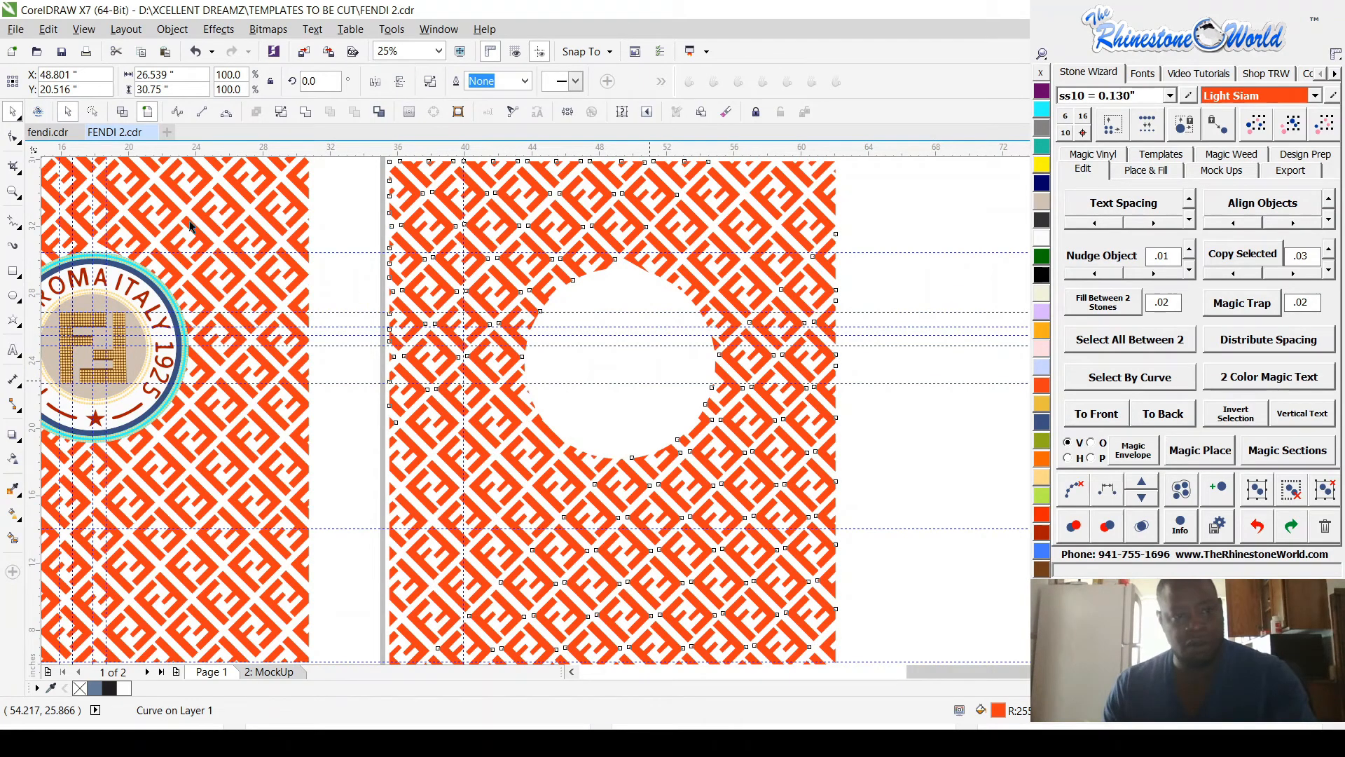
click(132, 272)
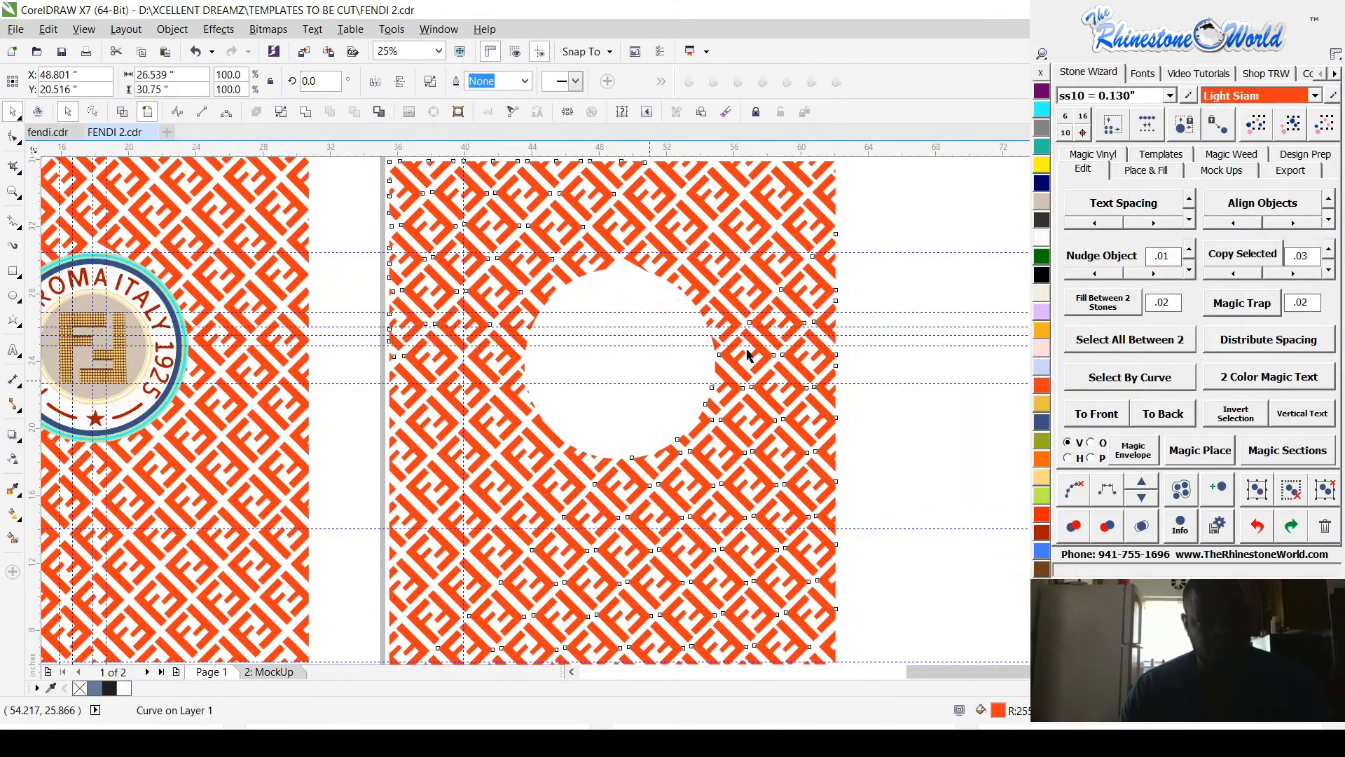
key(ctrl+z)
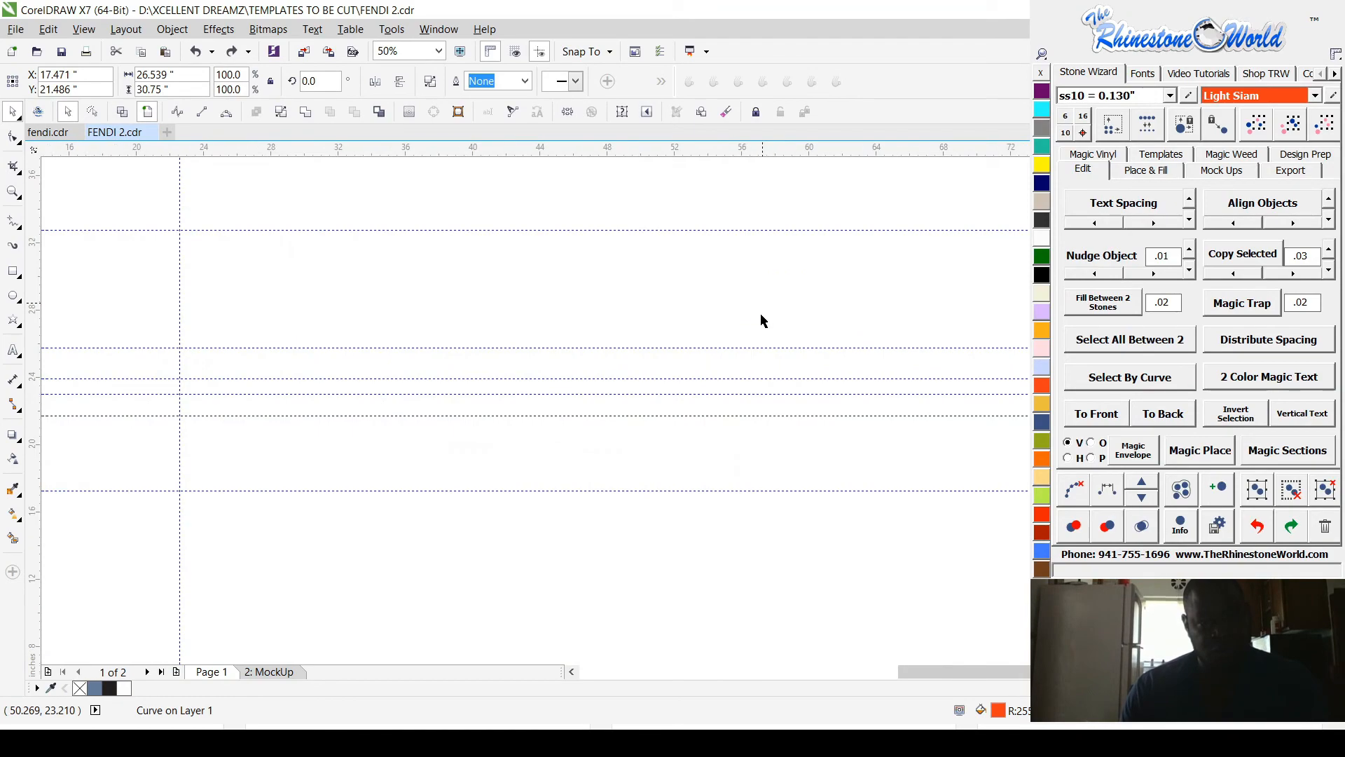
Step: Delete the orange pattern's stray node on the inner edge of the cyan ring beside the L of ITALY
scroll(311, 321, down, 5)
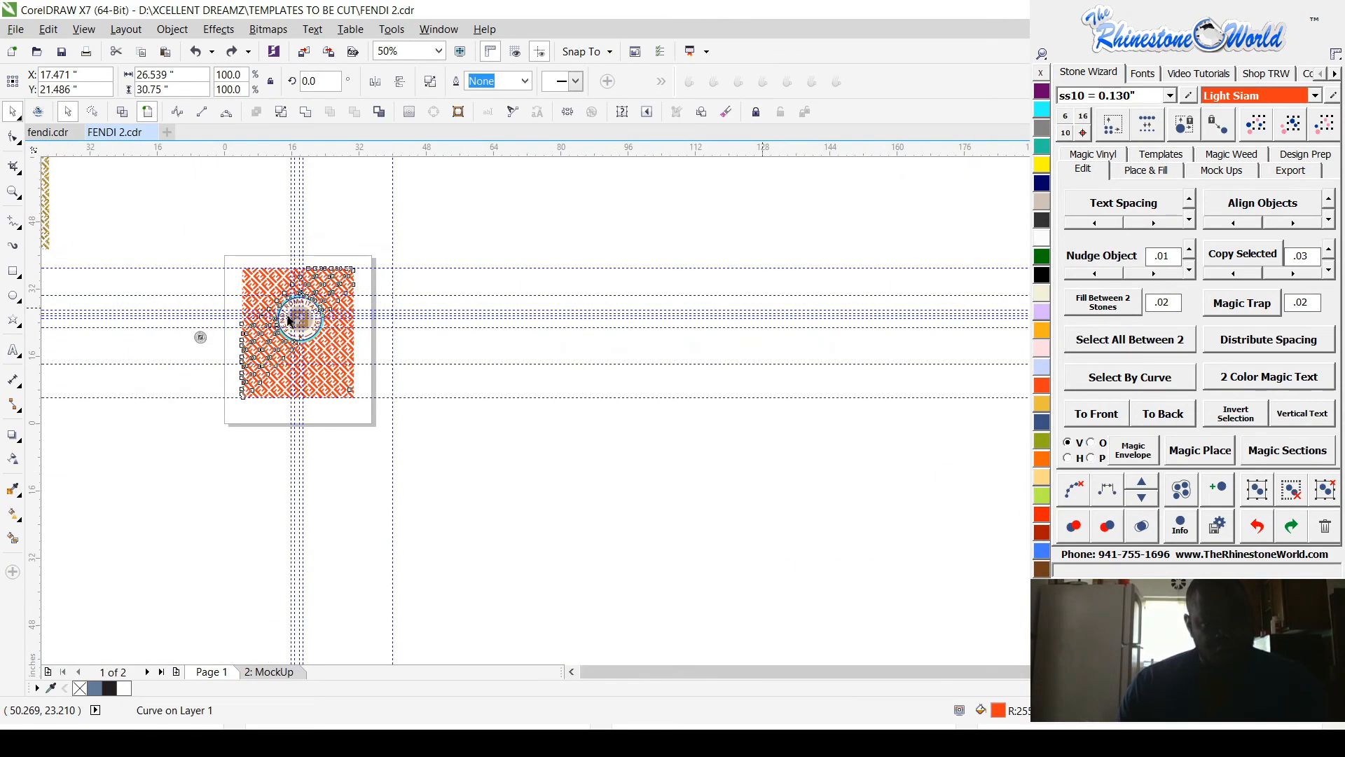
scroll(312, 321, up, 2)
scroll(262, 273, up, 4)
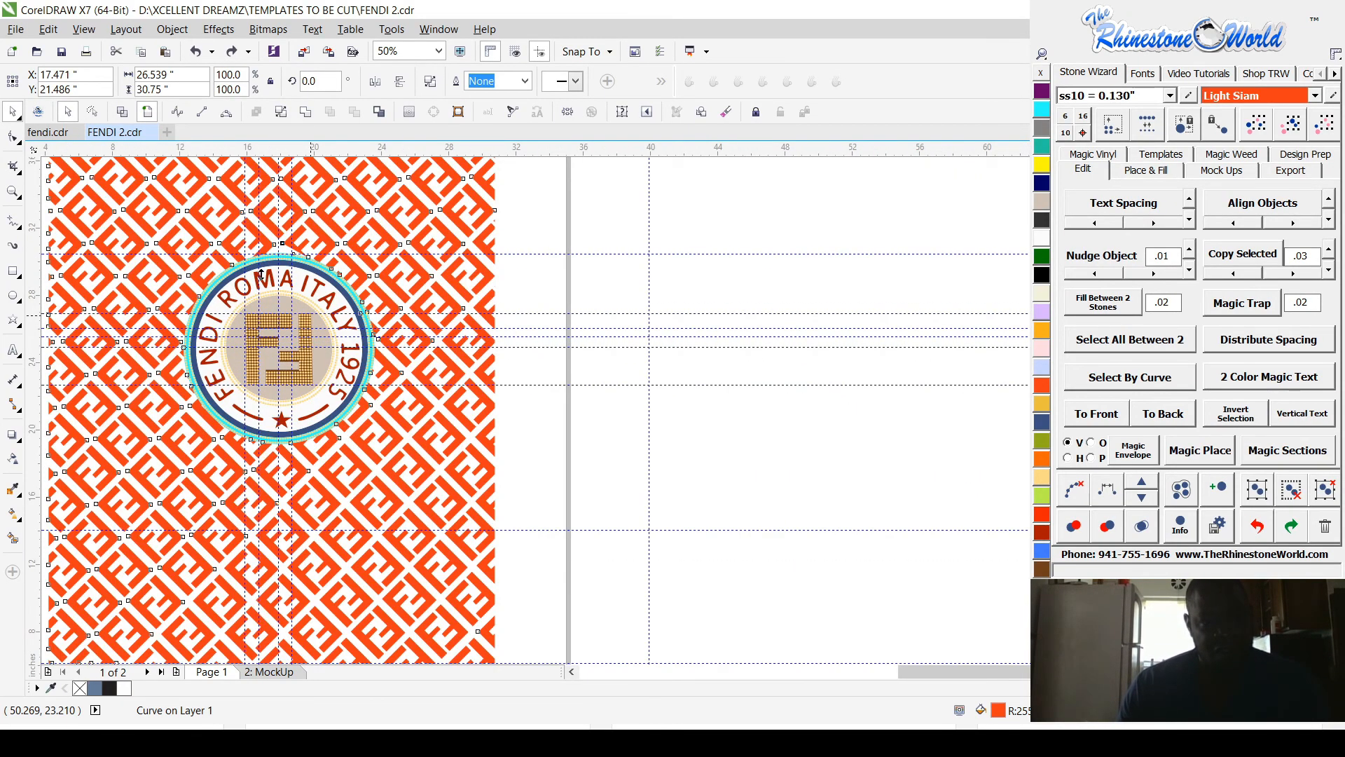
scroll(261, 273, up, 4)
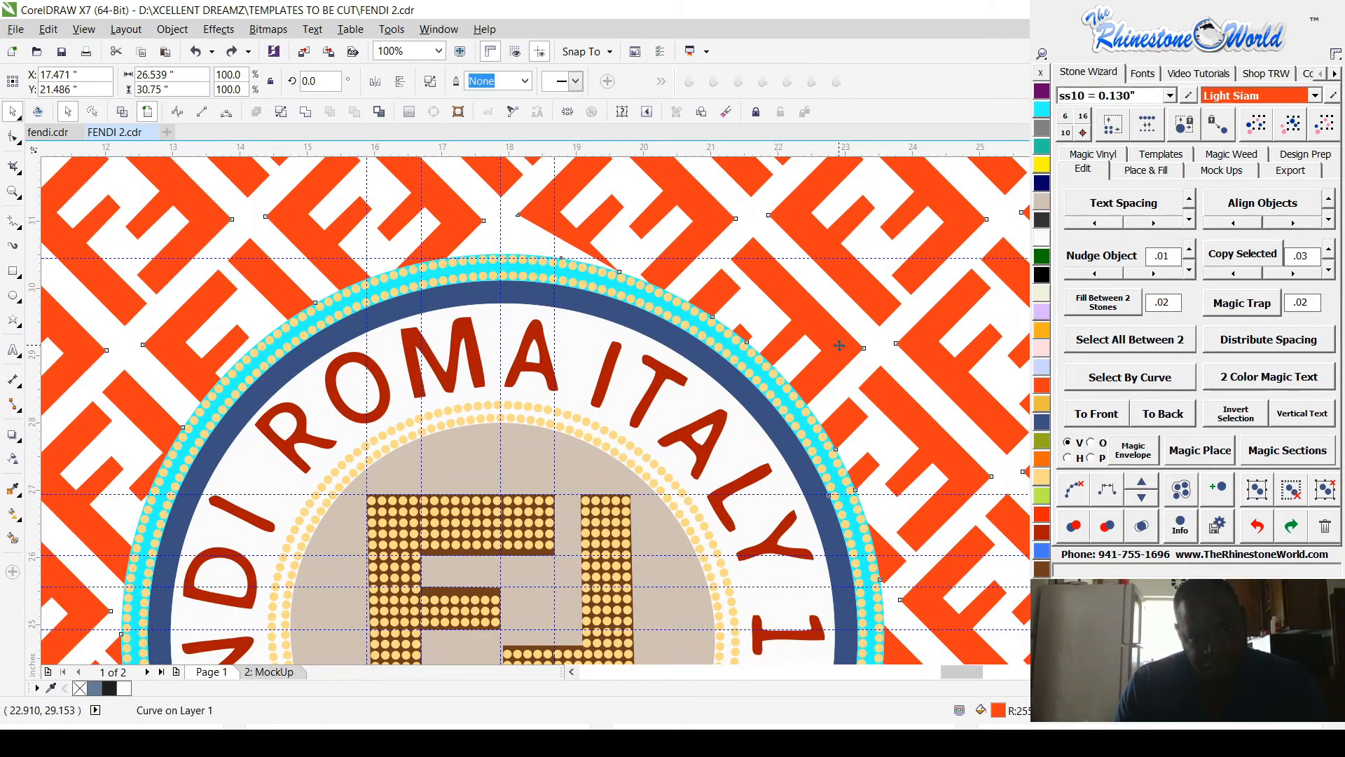
key(F10)
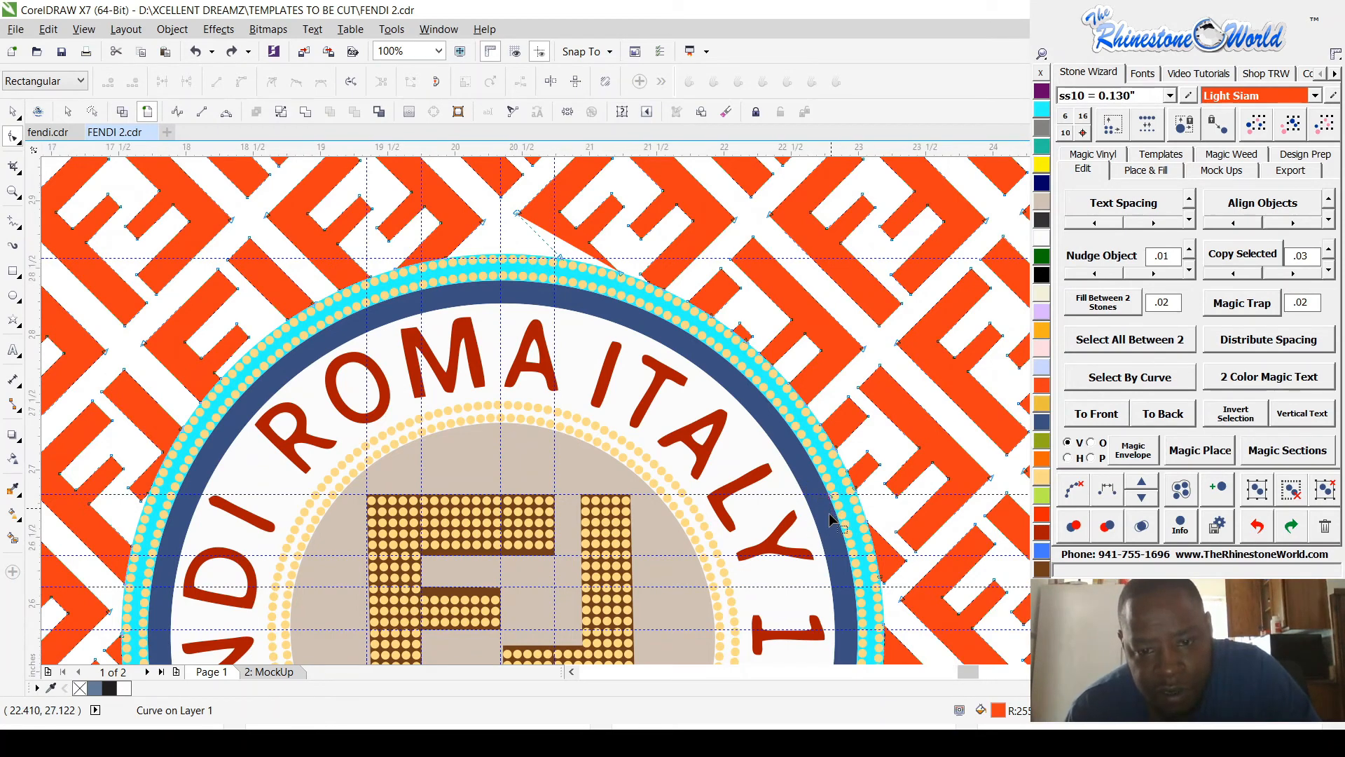
scroll(806, 487, up, 2)
drag(783, 414, 856, 514)
scroll(856, 515, down, 1)
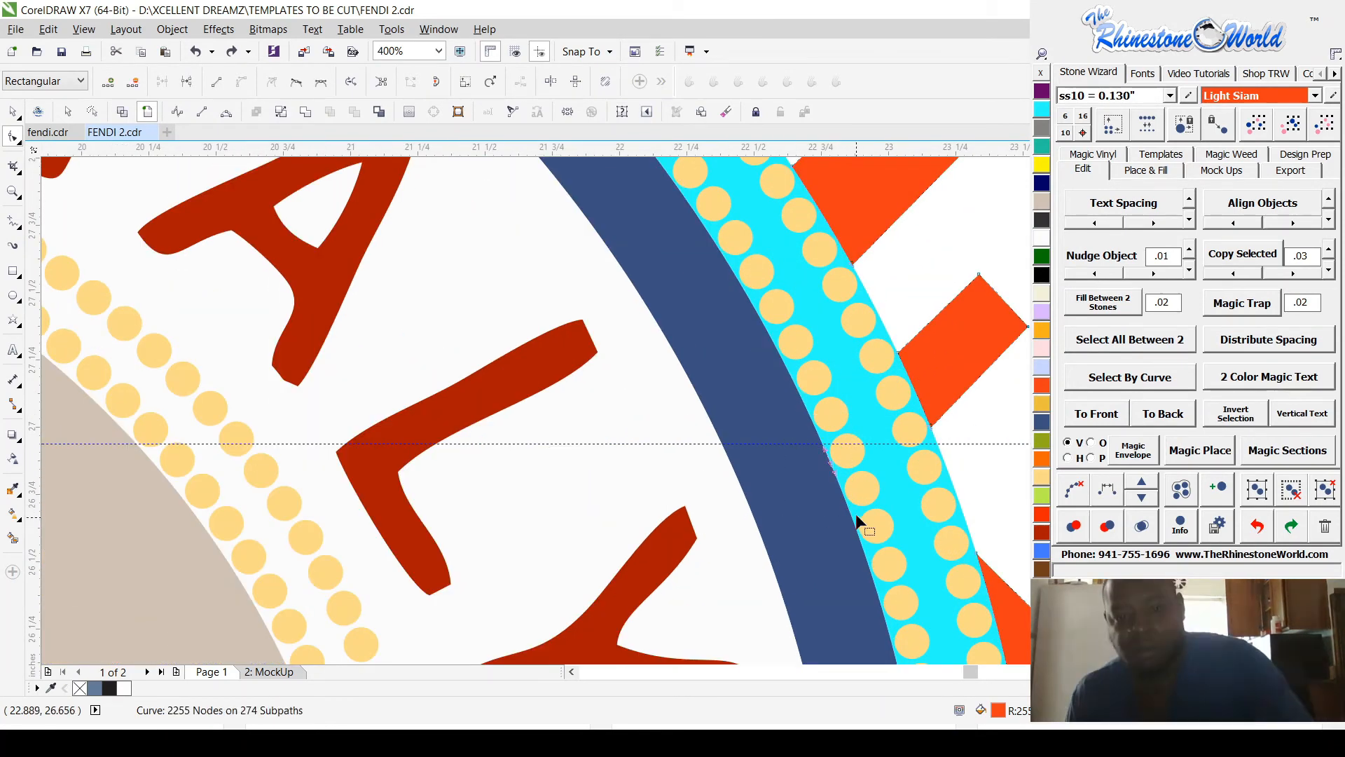
scroll(853, 523, down, 1)
scroll(829, 444, down, 1)
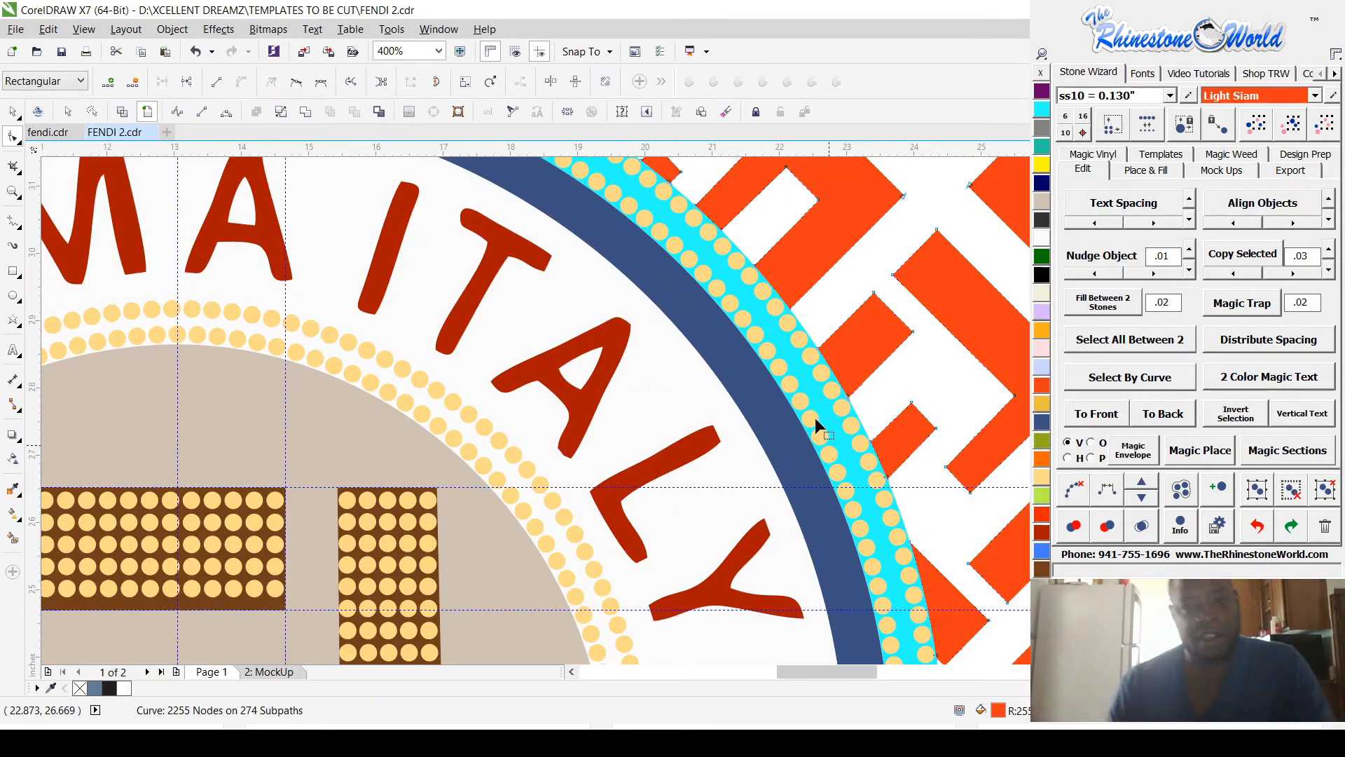
scroll(816, 425, down, 4)
Step: Deselect the pattern, check its outlines around the top of the badge in wireframe view, and restore the colour view
click(12, 115)
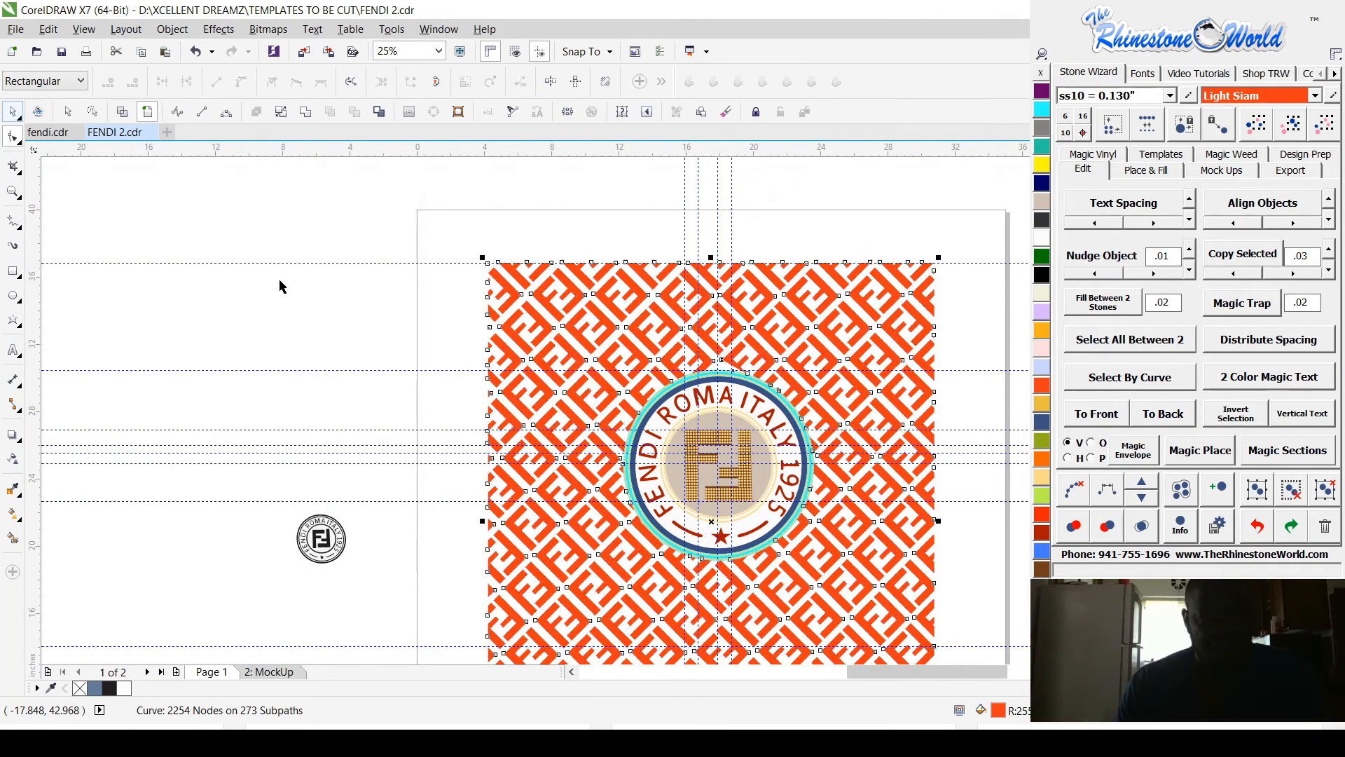
click(280, 282)
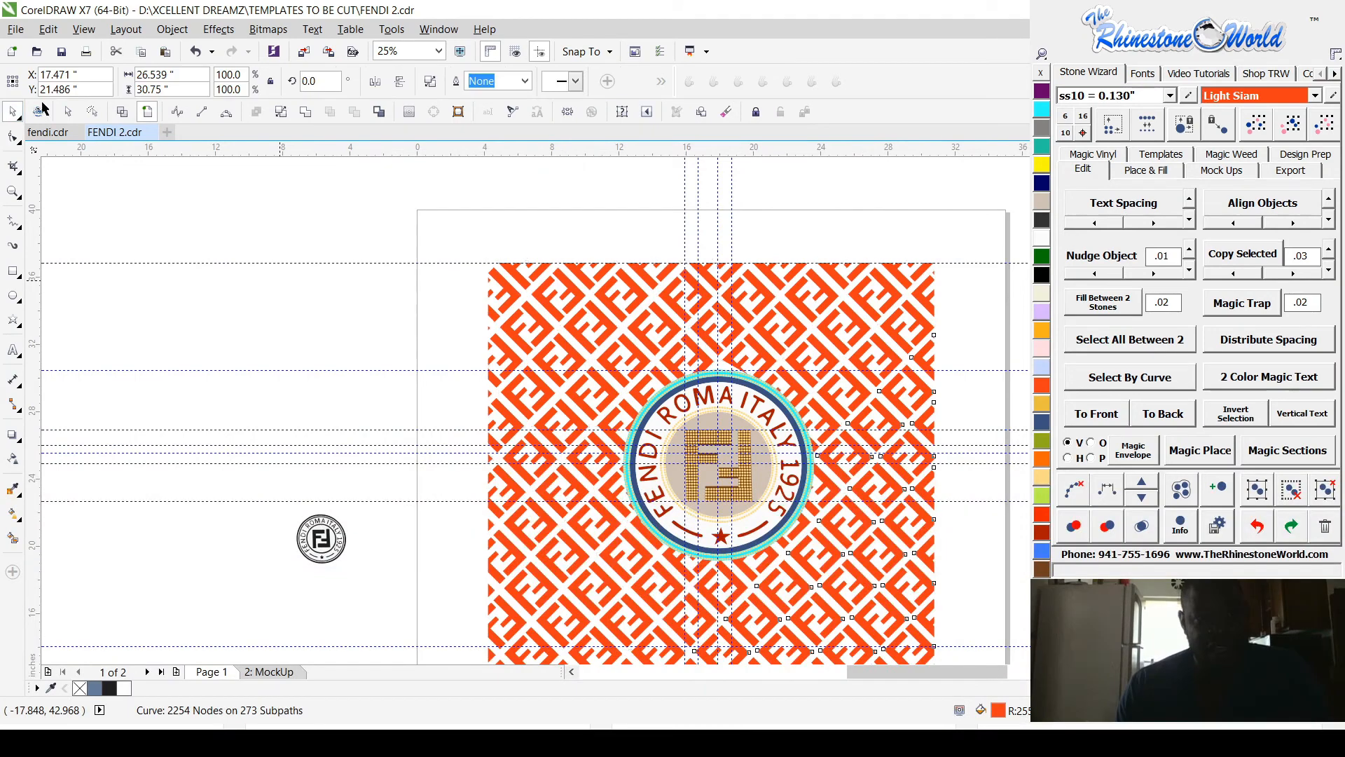
click(124, 113)
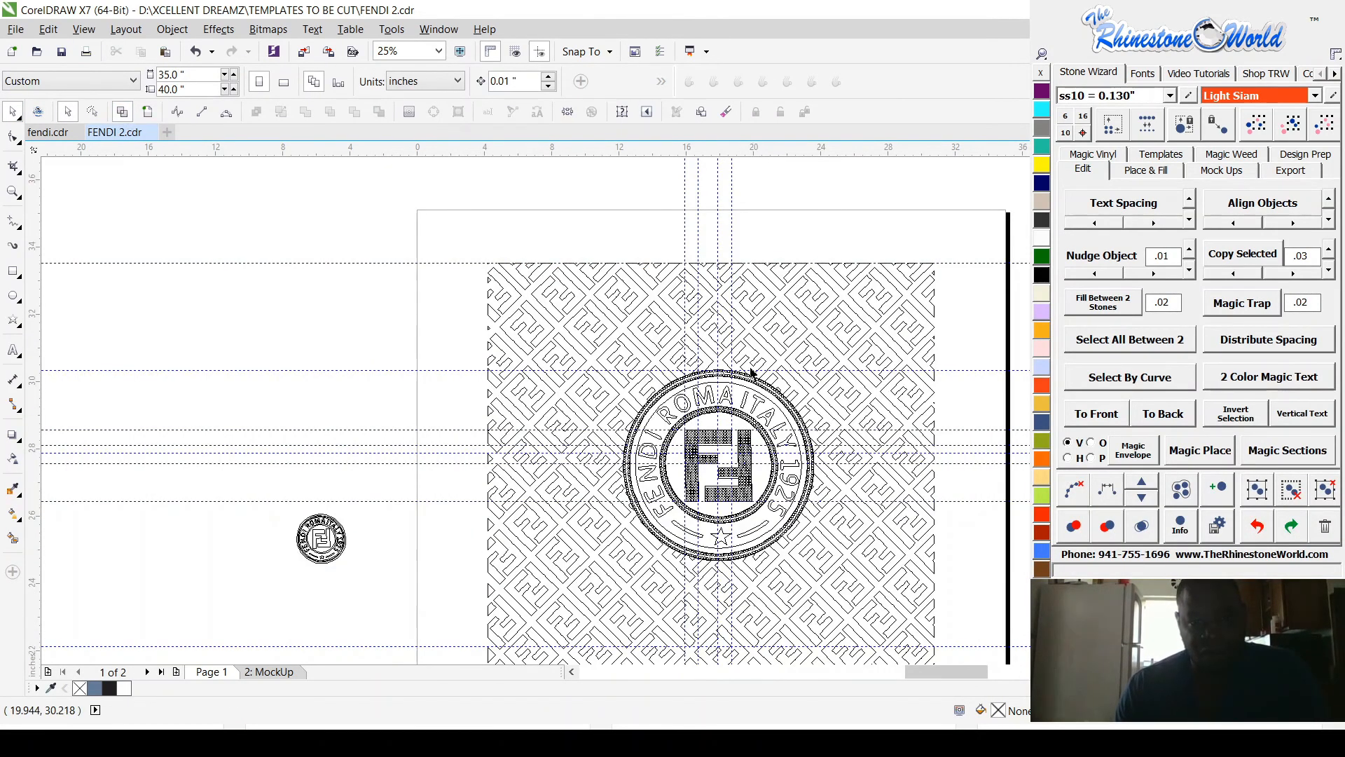
scroll(753, 376, up, 2)
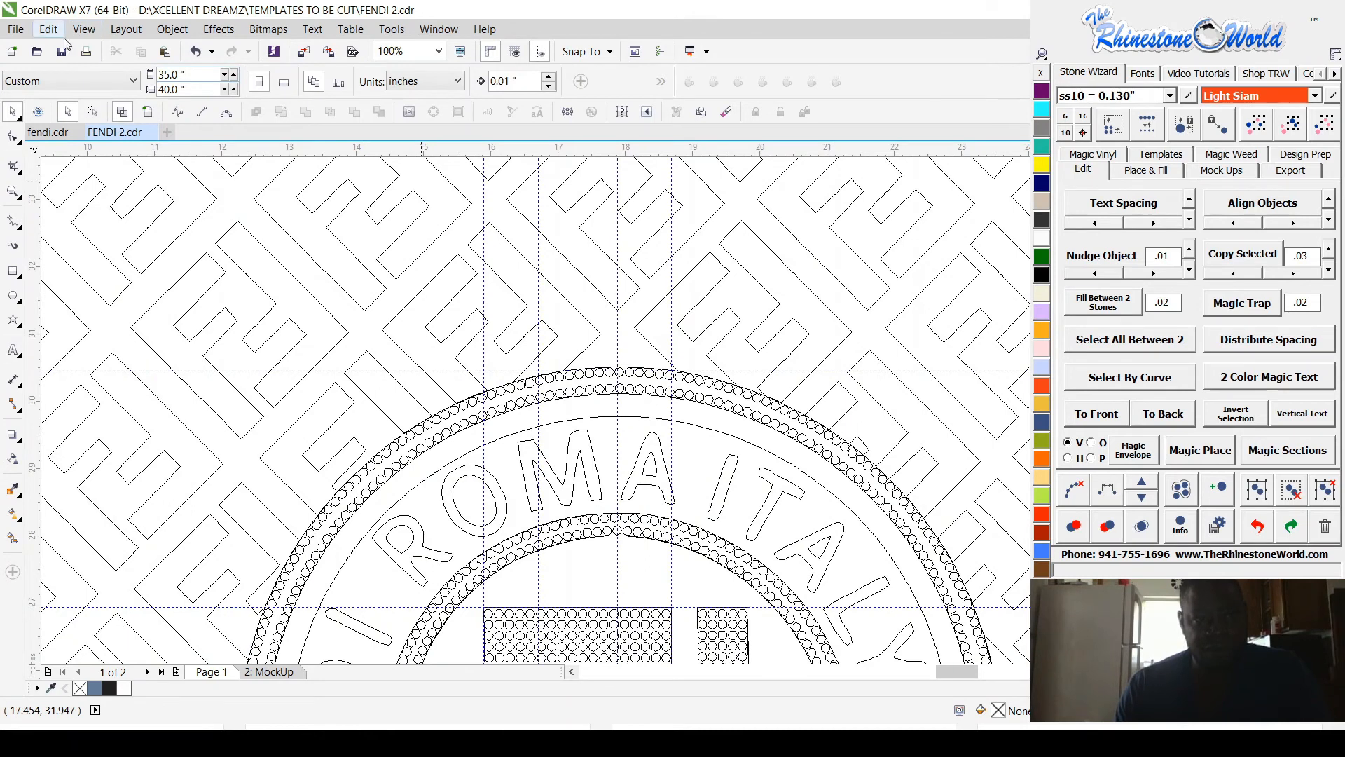
click(148, 112)
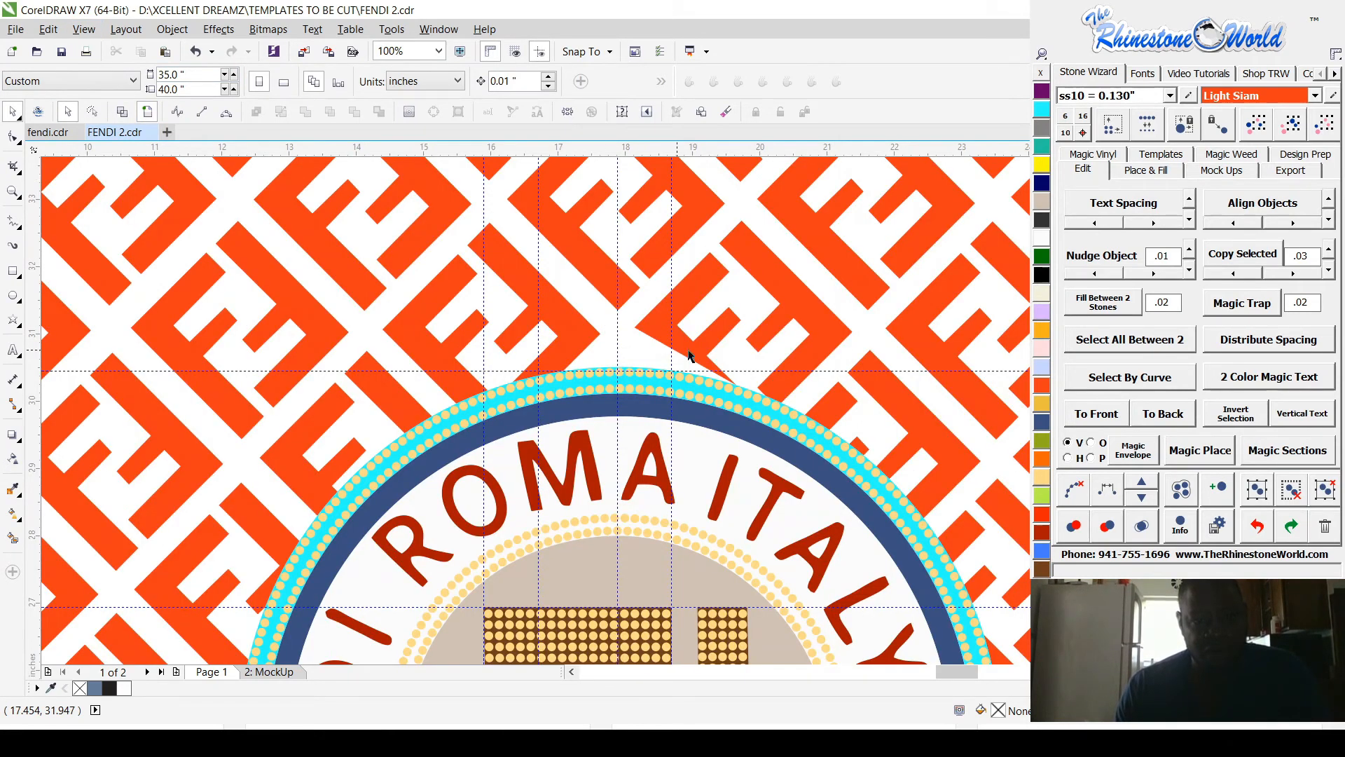
Step: Break the whole orange pattern apart into separate objects and clear the selection
scroll(679, 355, up, 2)
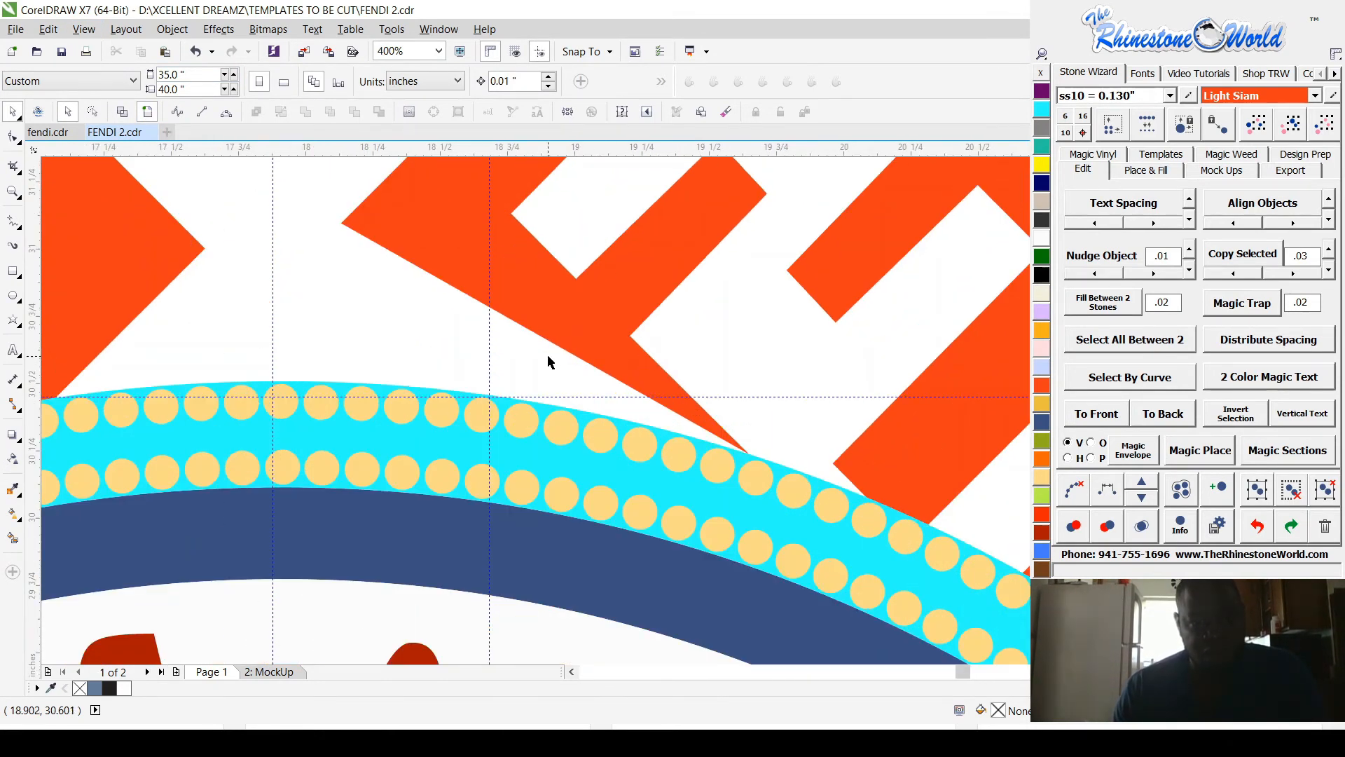
scroll(550, 362, down, 2)
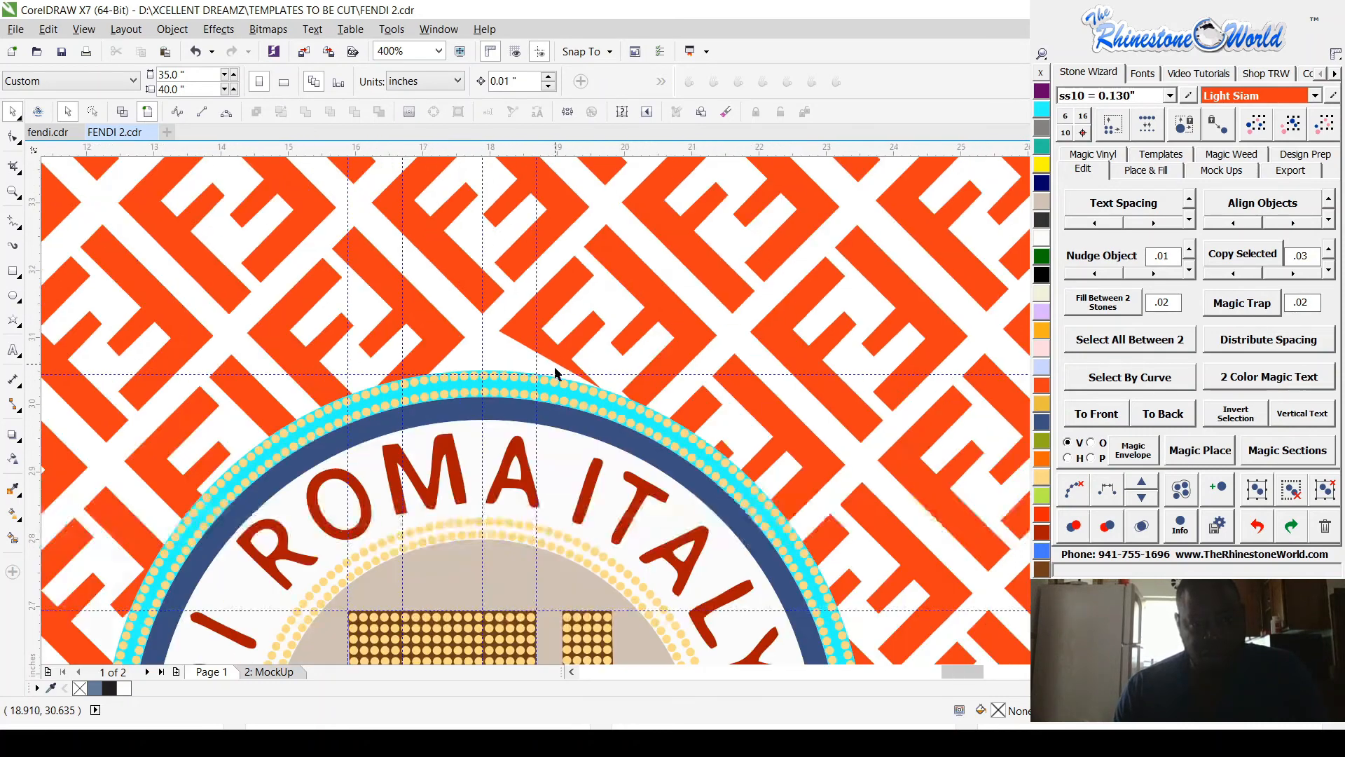
scroll(597, 373, up, 2)
click(428, 295)
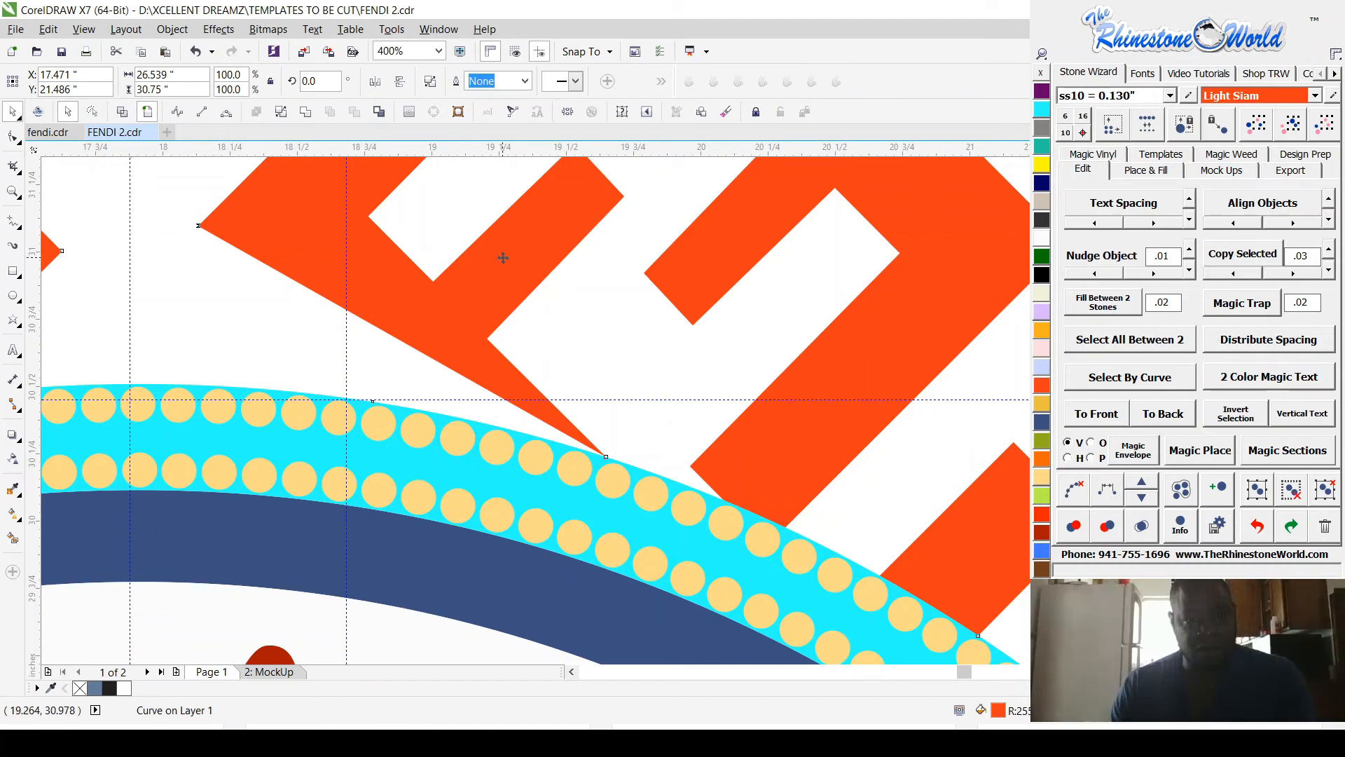
scroll(554, 378, down, 3)
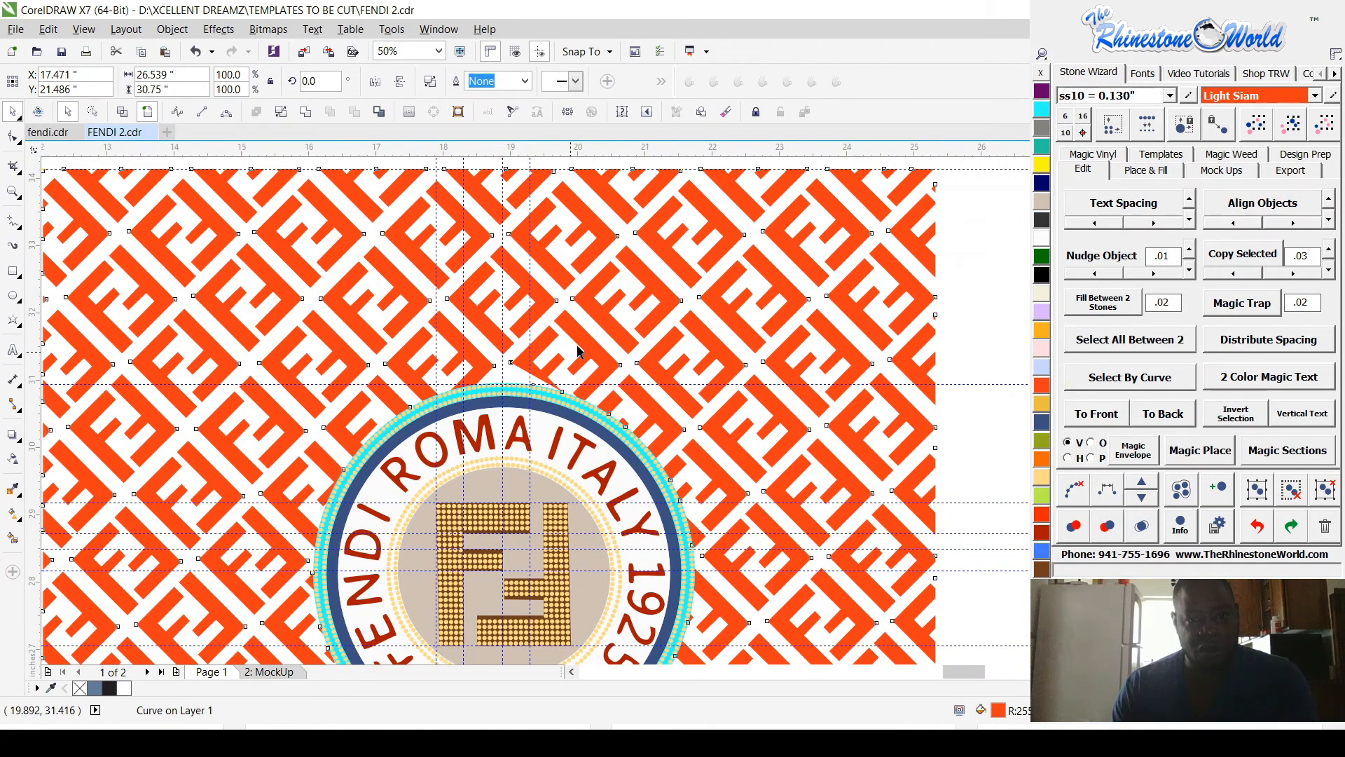
scroll(585, 336, up, 3)
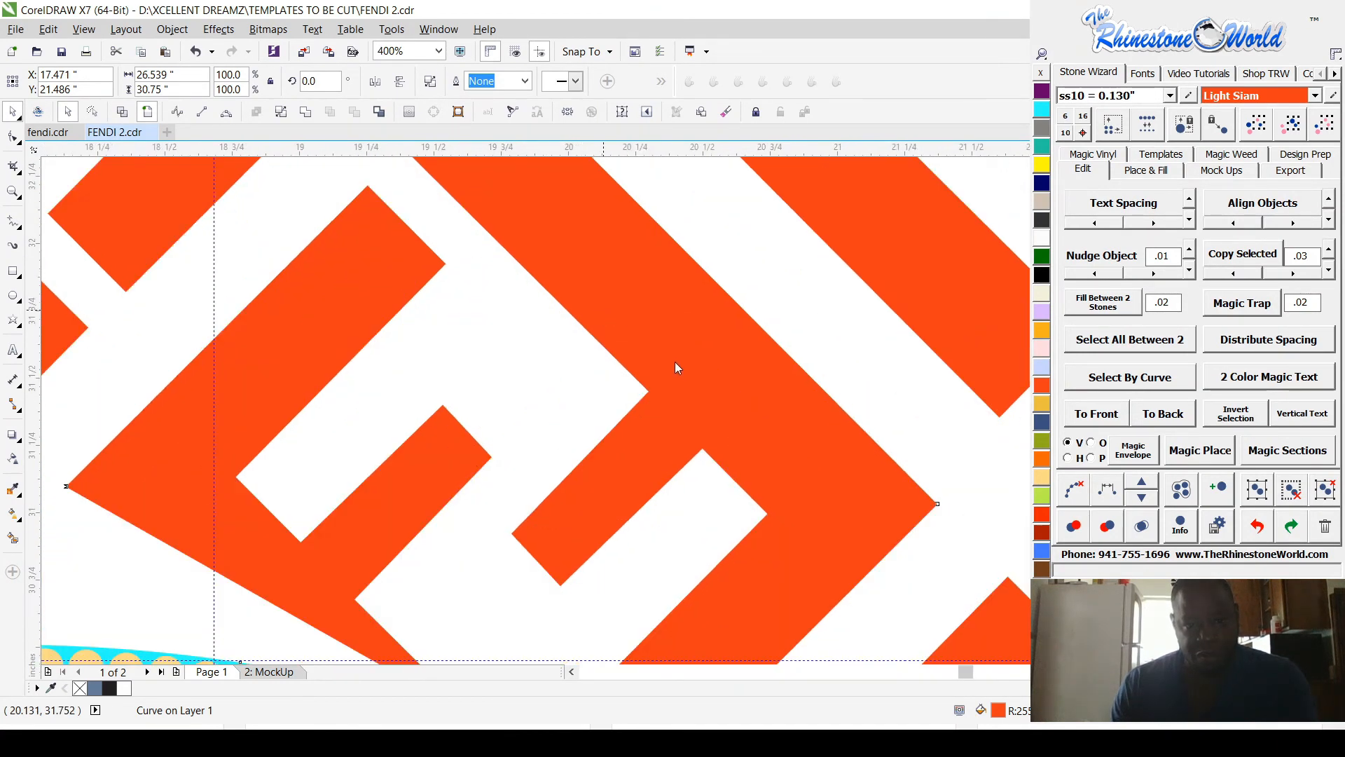
key(ctrl+z)
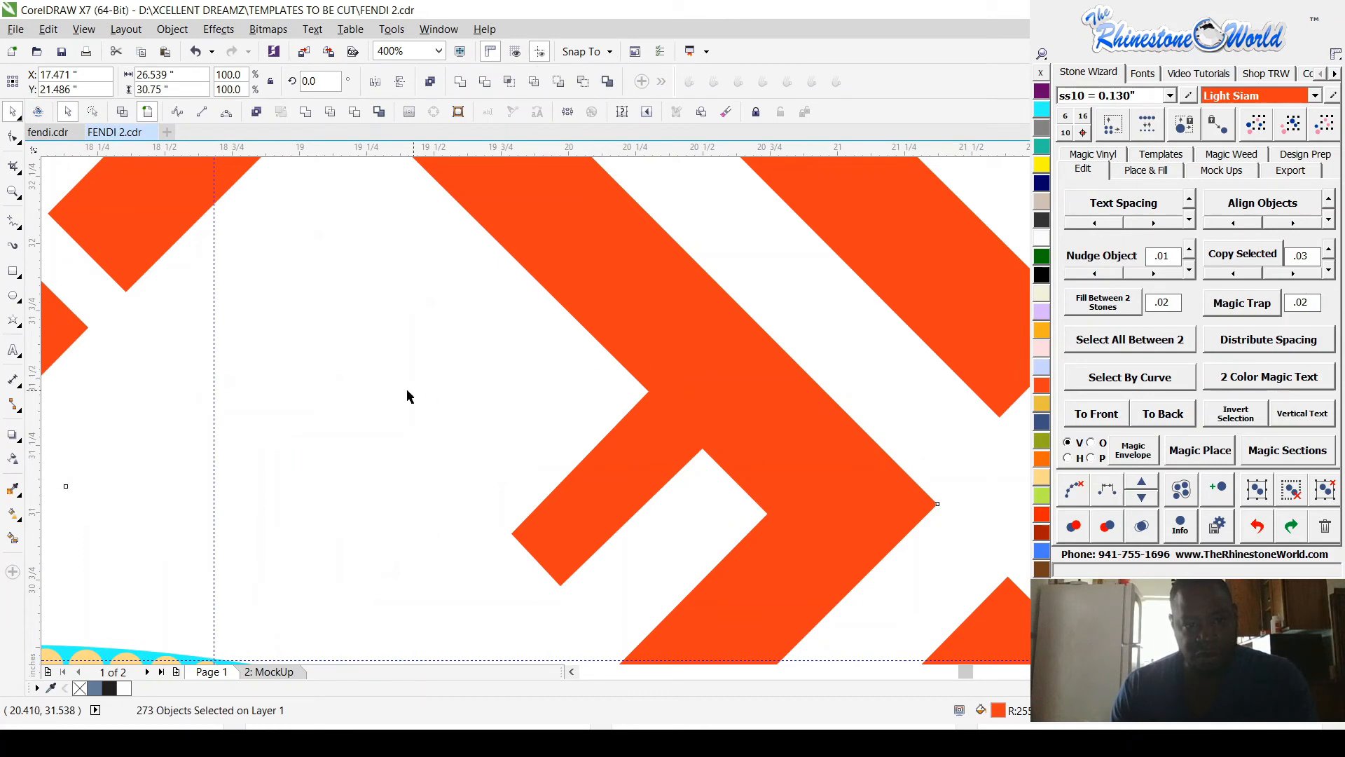
click(365, 403)
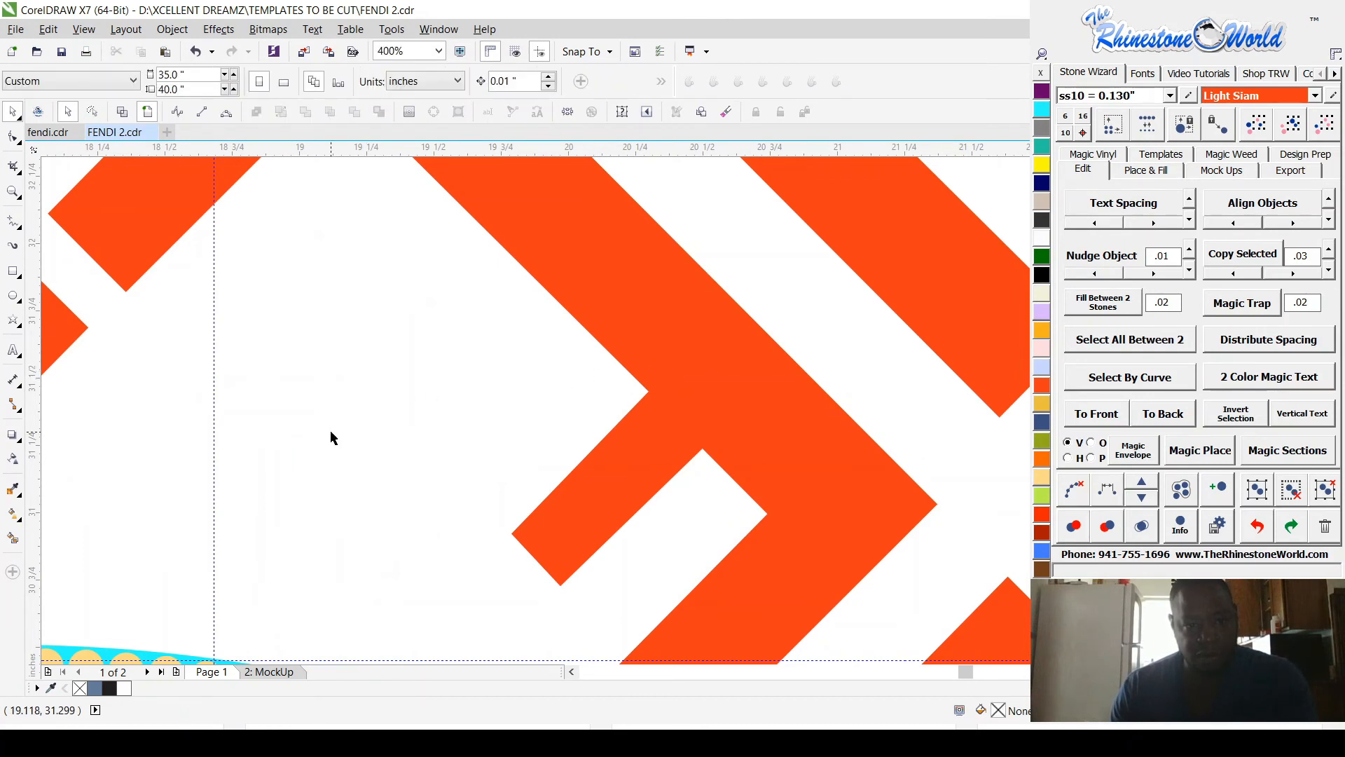
Step: Select the left and right pieces of the distorted F motif above the ring near ITALY and join them into one curve
click(122, 112)
click(362, 352)
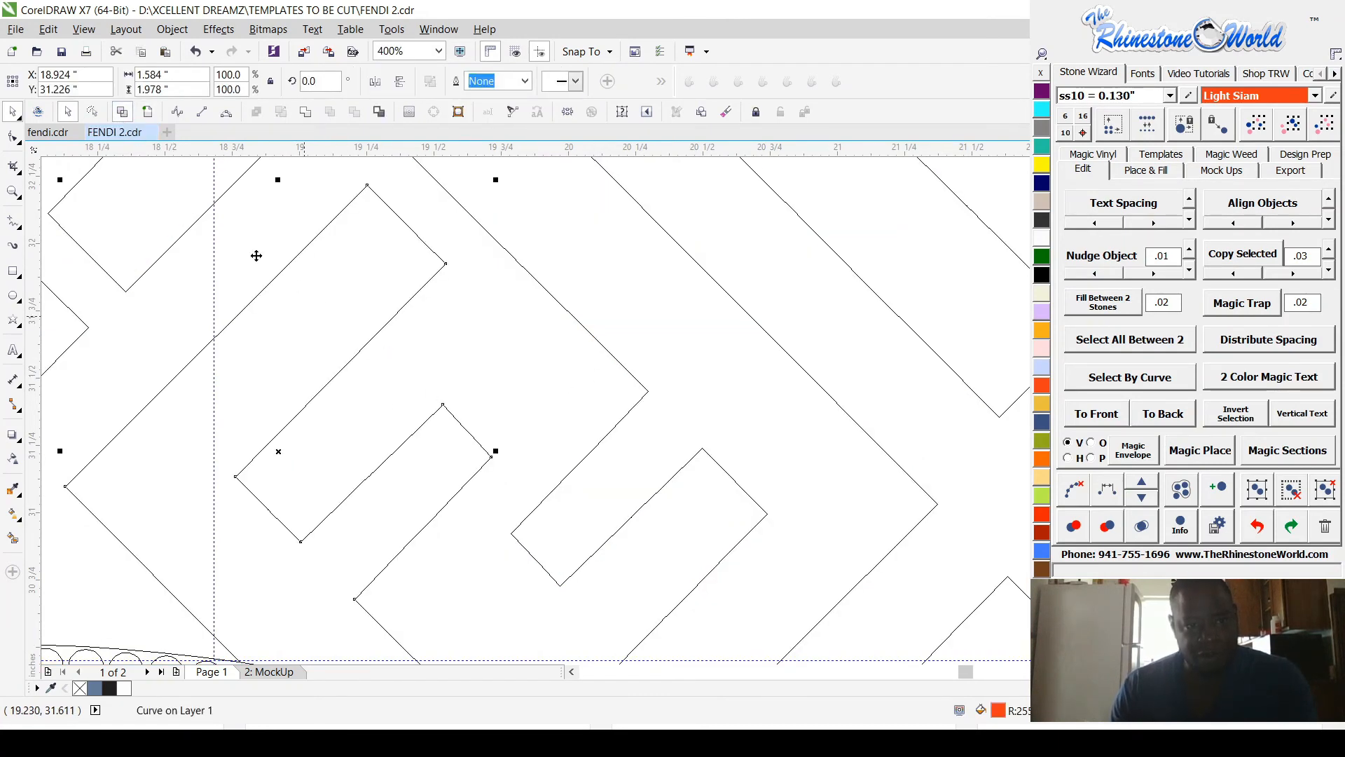
click(151, 116)
shift+click(561, 261)
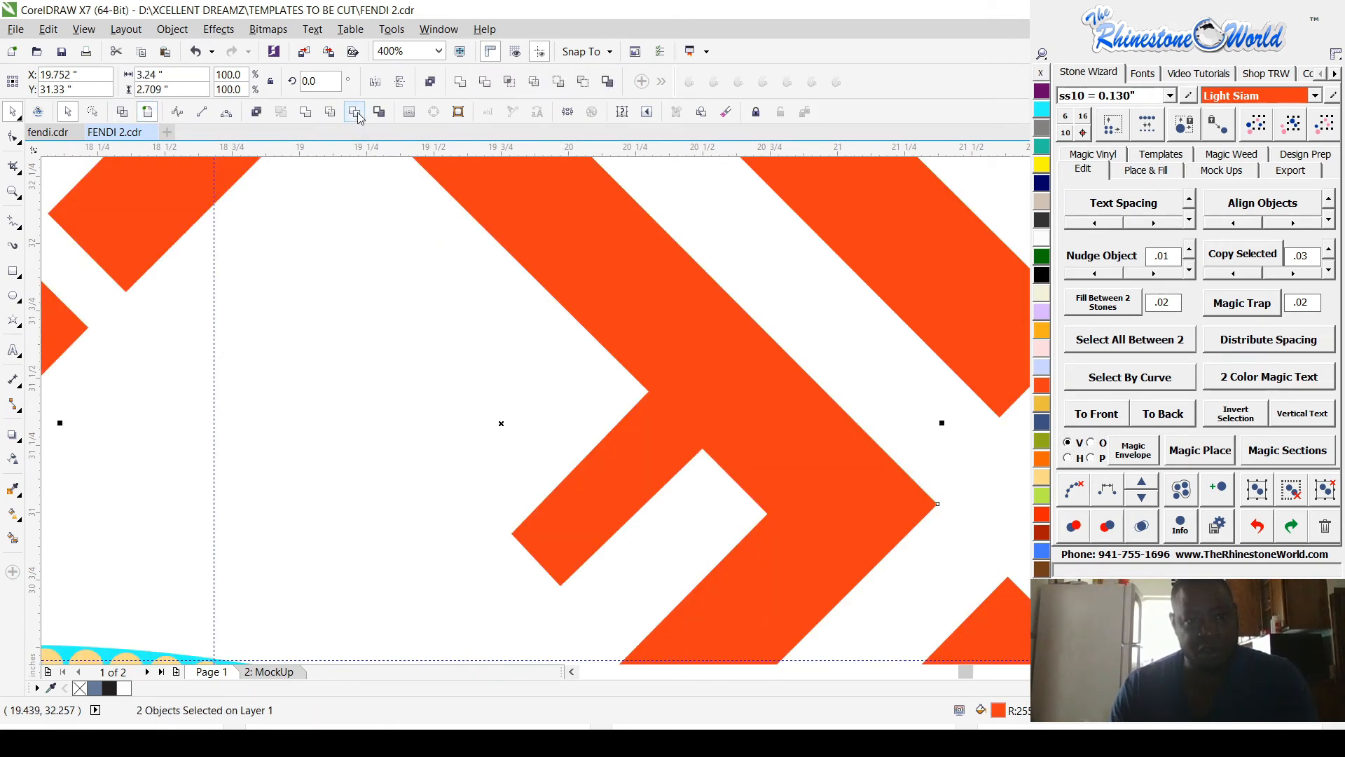
click(306, 113)
scroll(408, 388, down, 1)
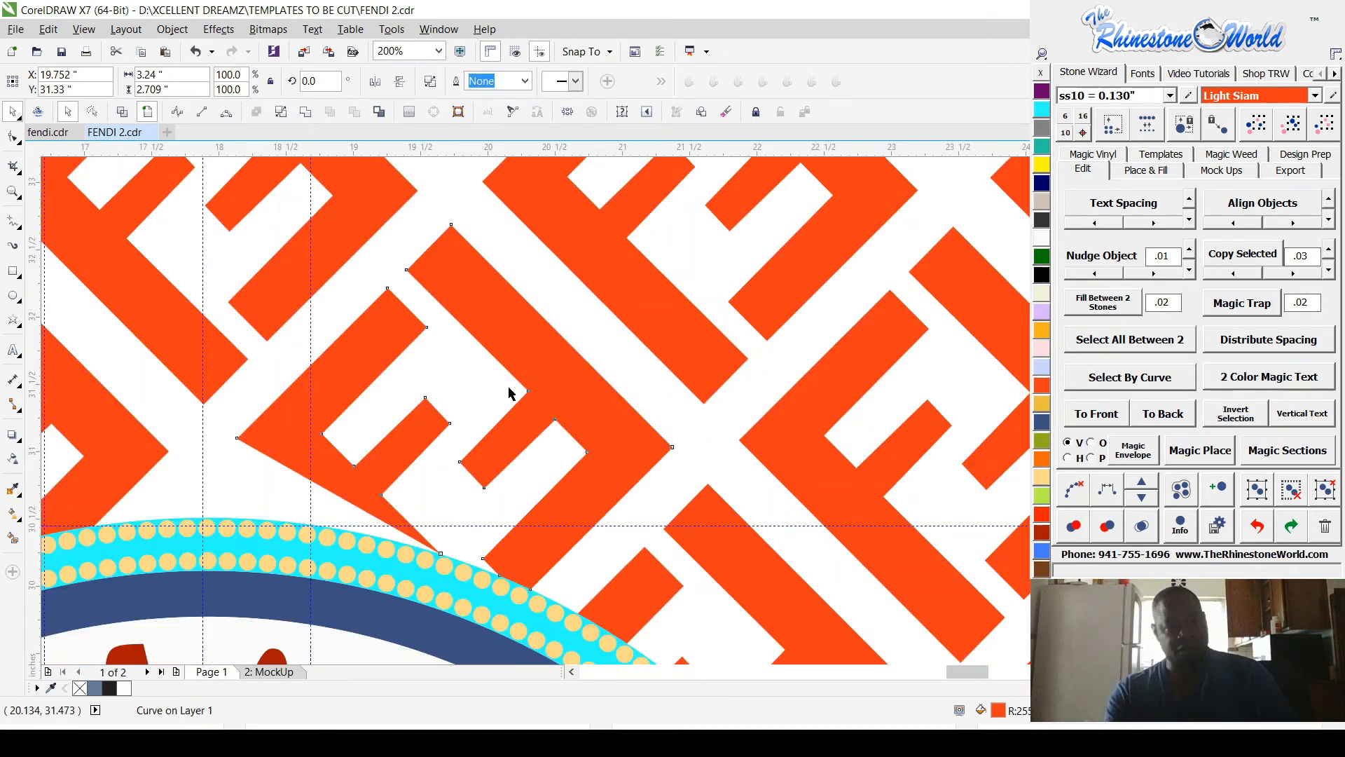
scroll(341, 487, up, 1)
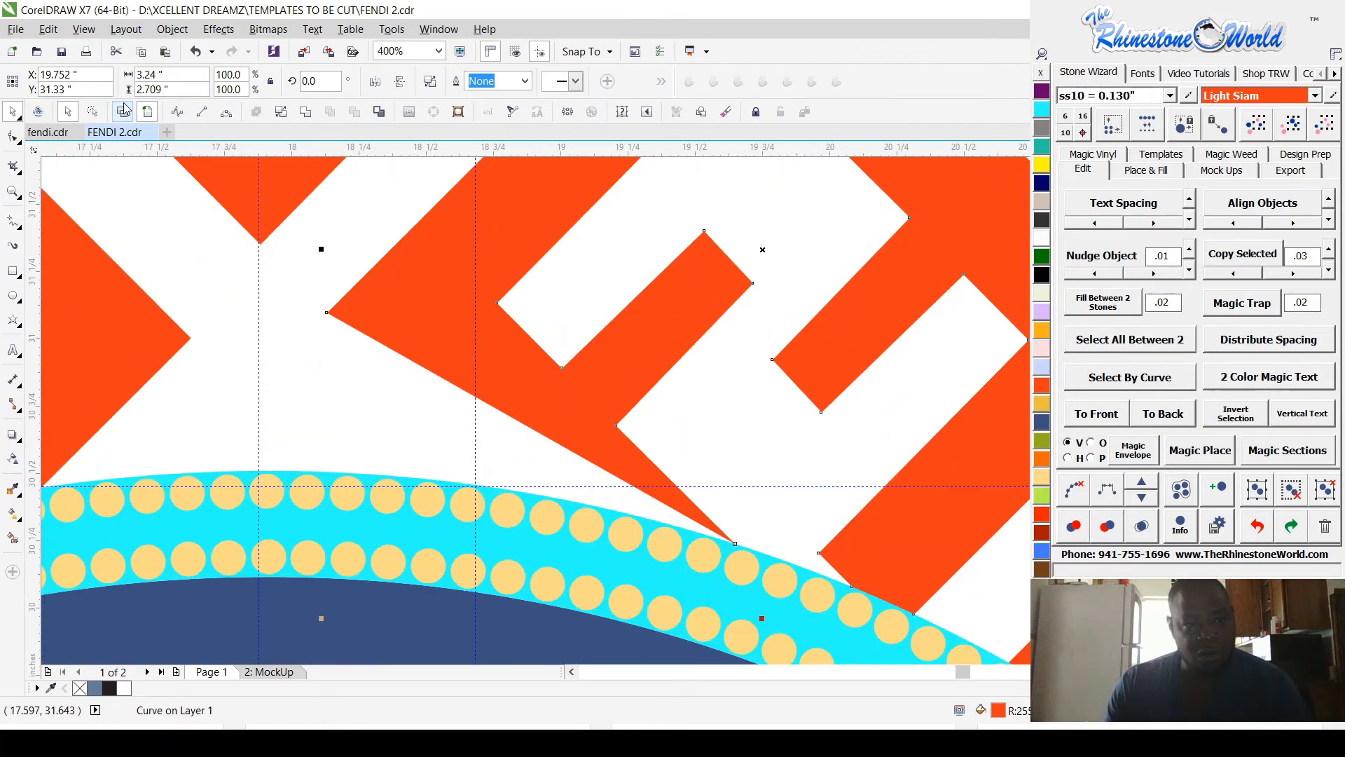
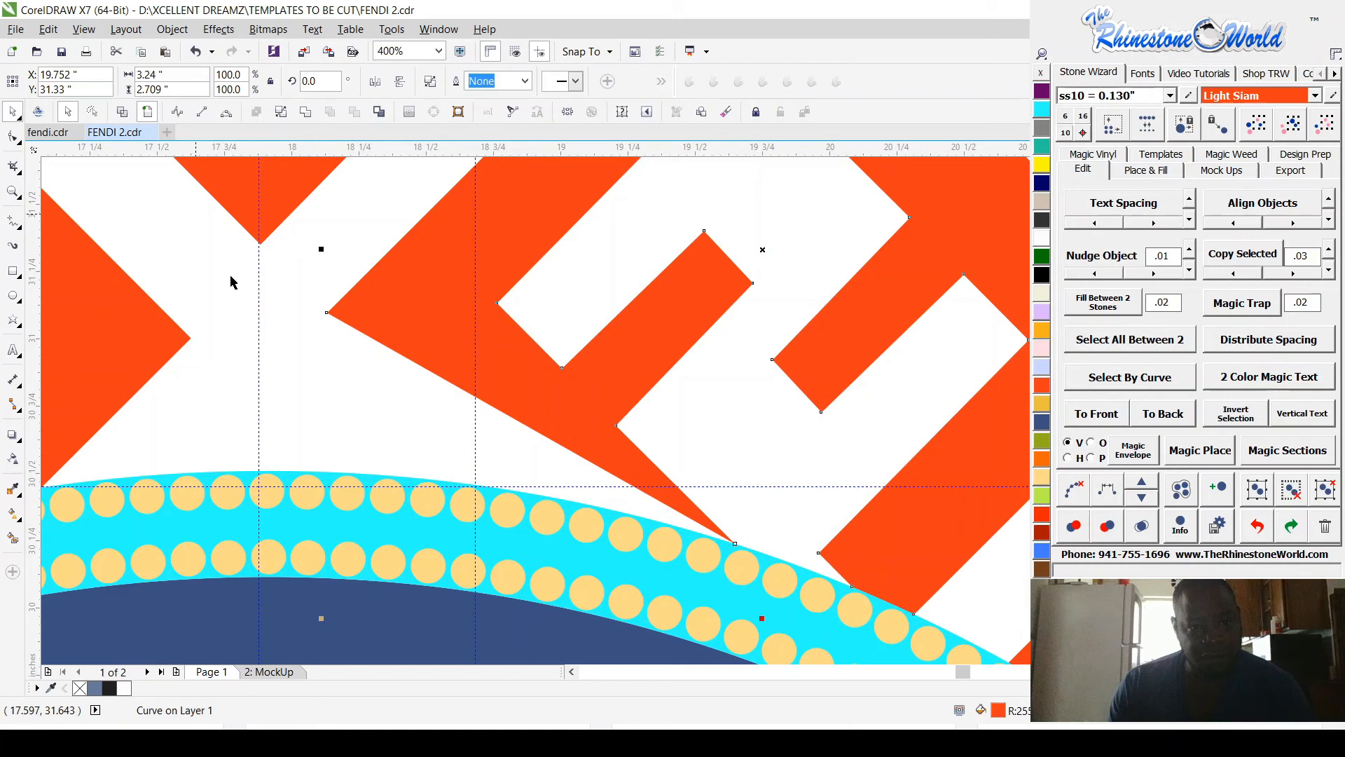
Step: Check the joined F motif's nodes above the ring near ITALY and undo the join of its two pieces
scroll(231, 282, down, 1)
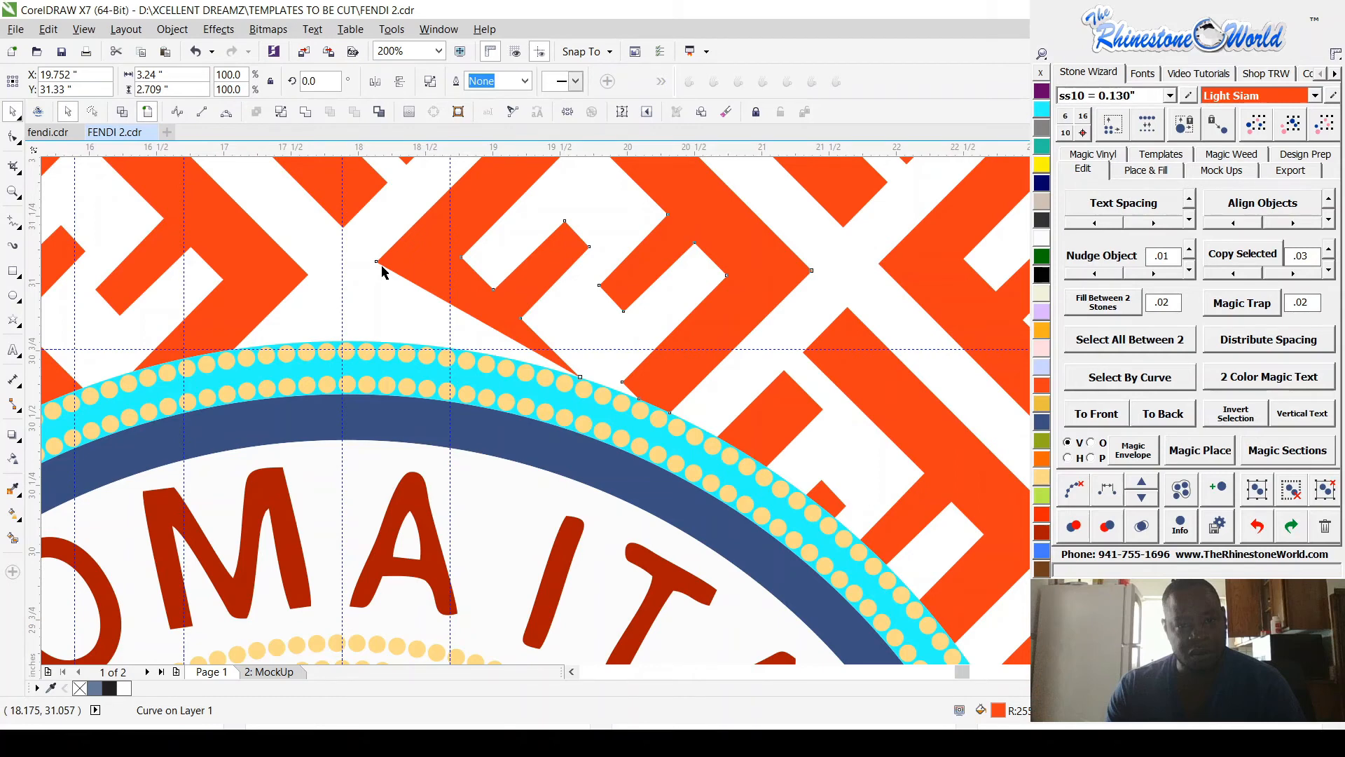
scroll(381, 272, up, 1)
key(F10)
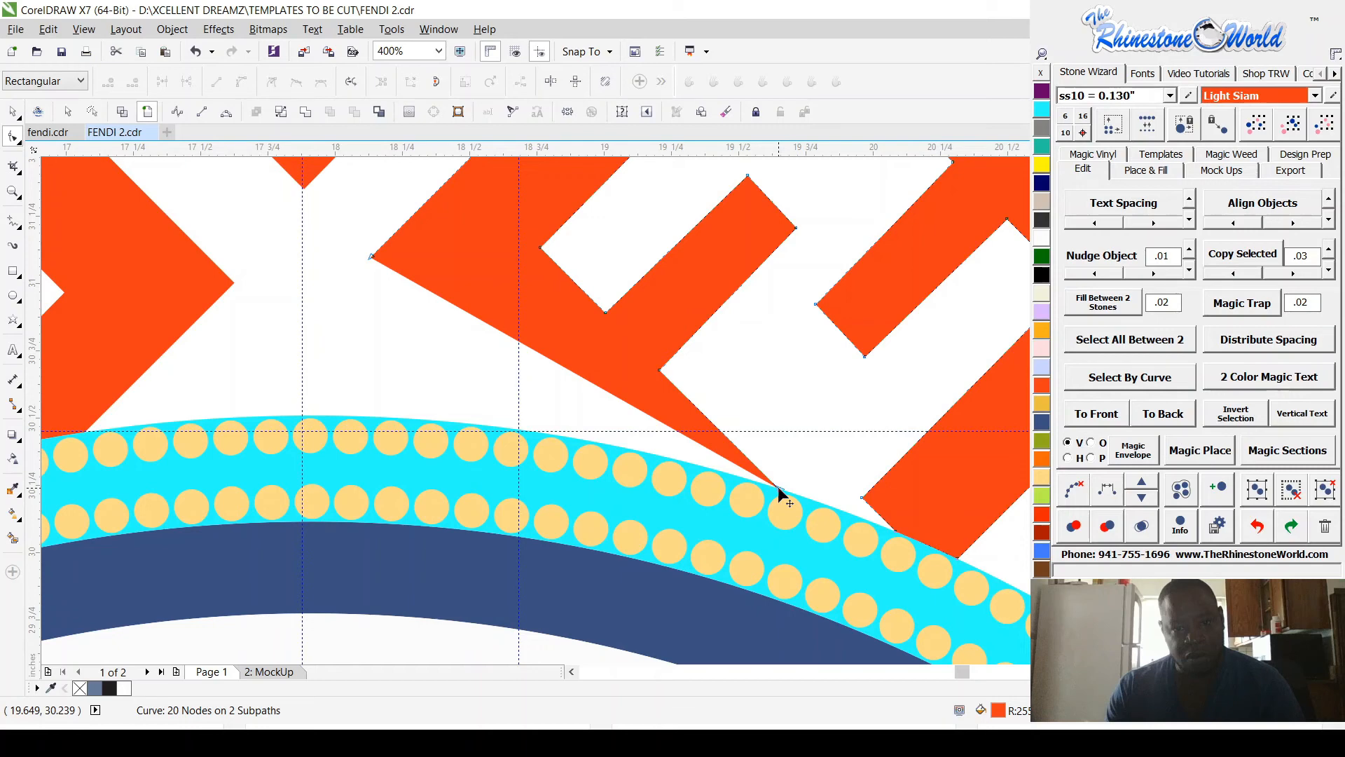
scroll(780, 493, up, 1)
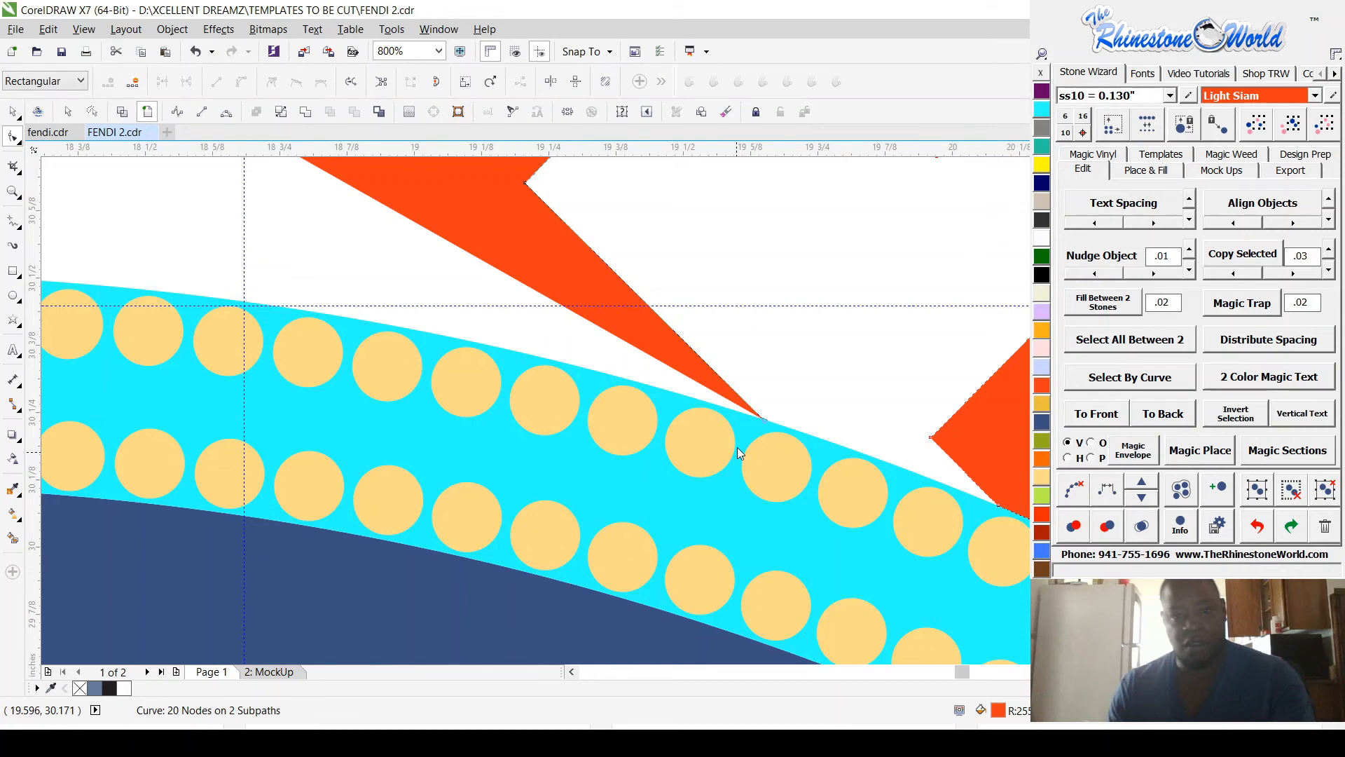
key(ctrl+z)
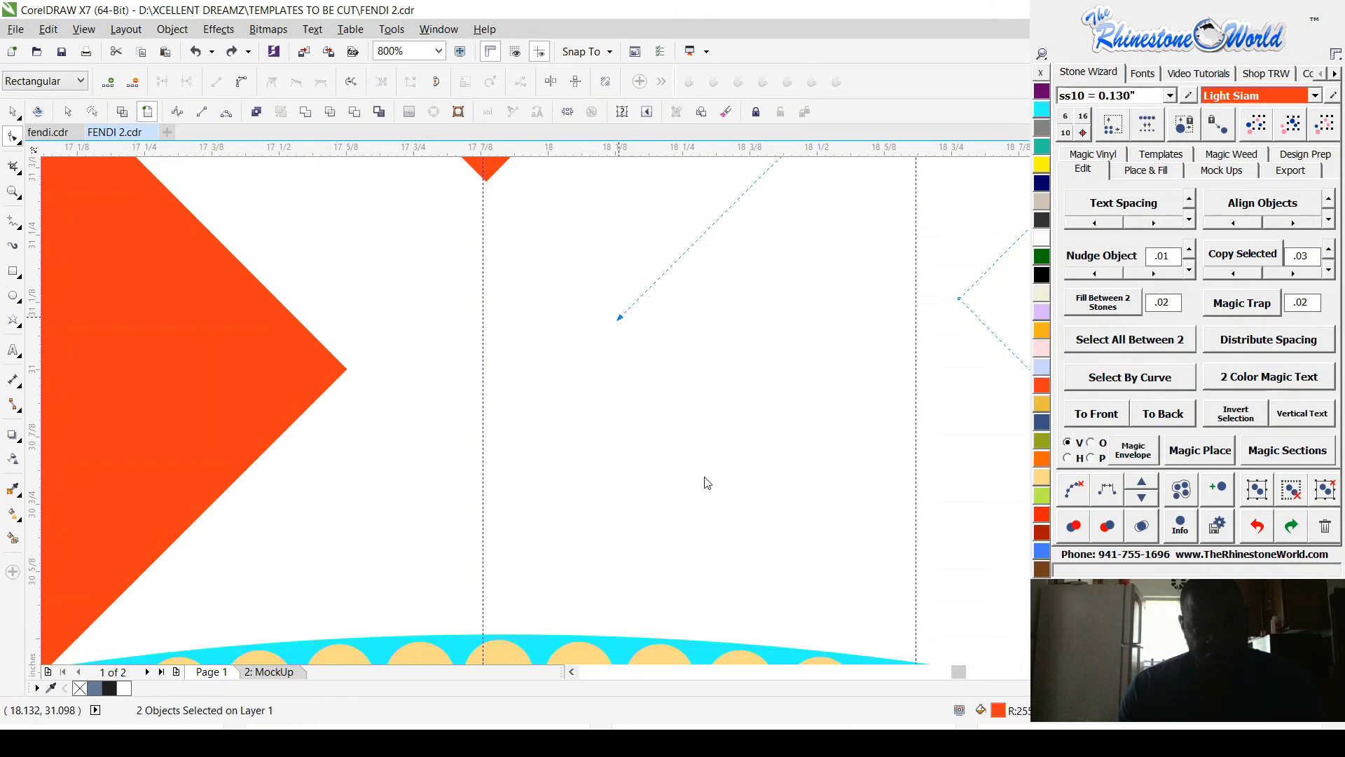
scroll(707, 483, down, 4)
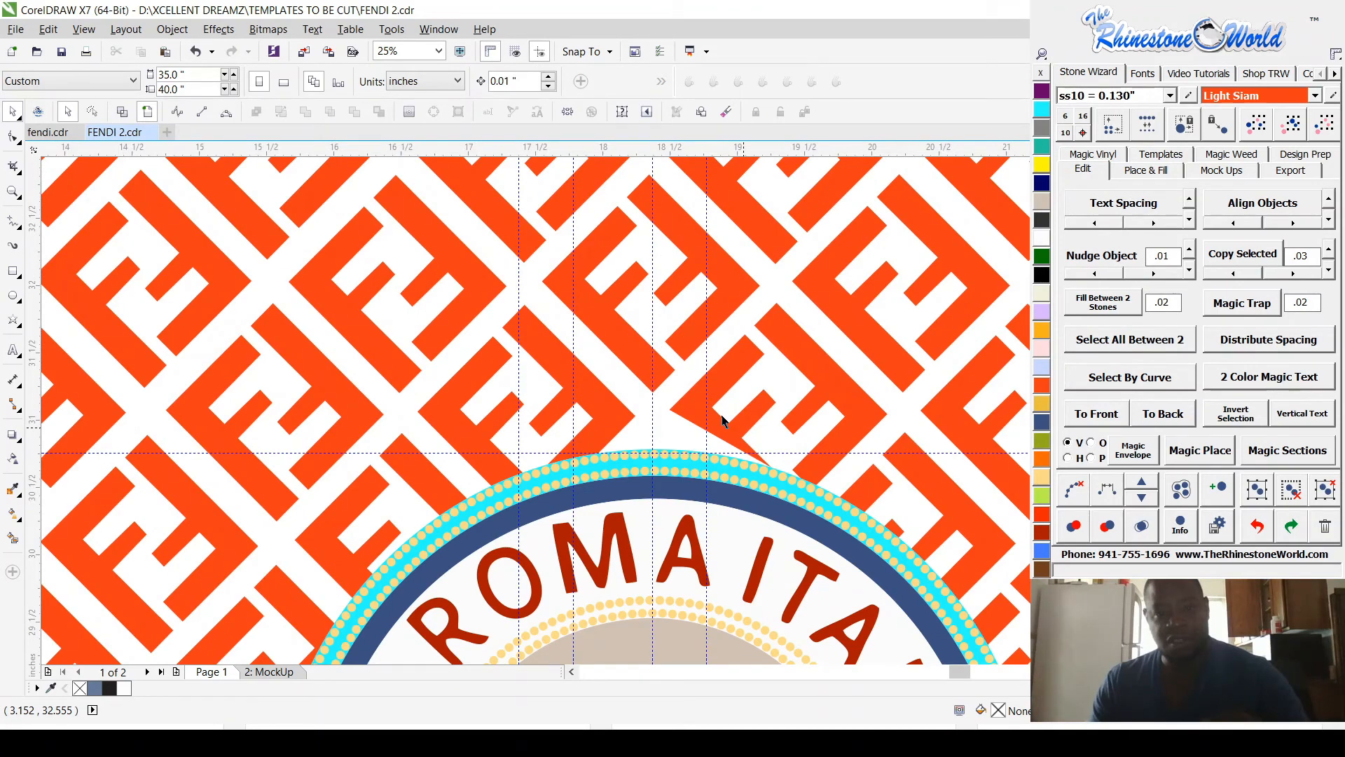
Step: Try to fit an Amethyst copy of an intact F piece, mirrored horizontally and vertically, over the distorted motif above the ring
click(721, 421)
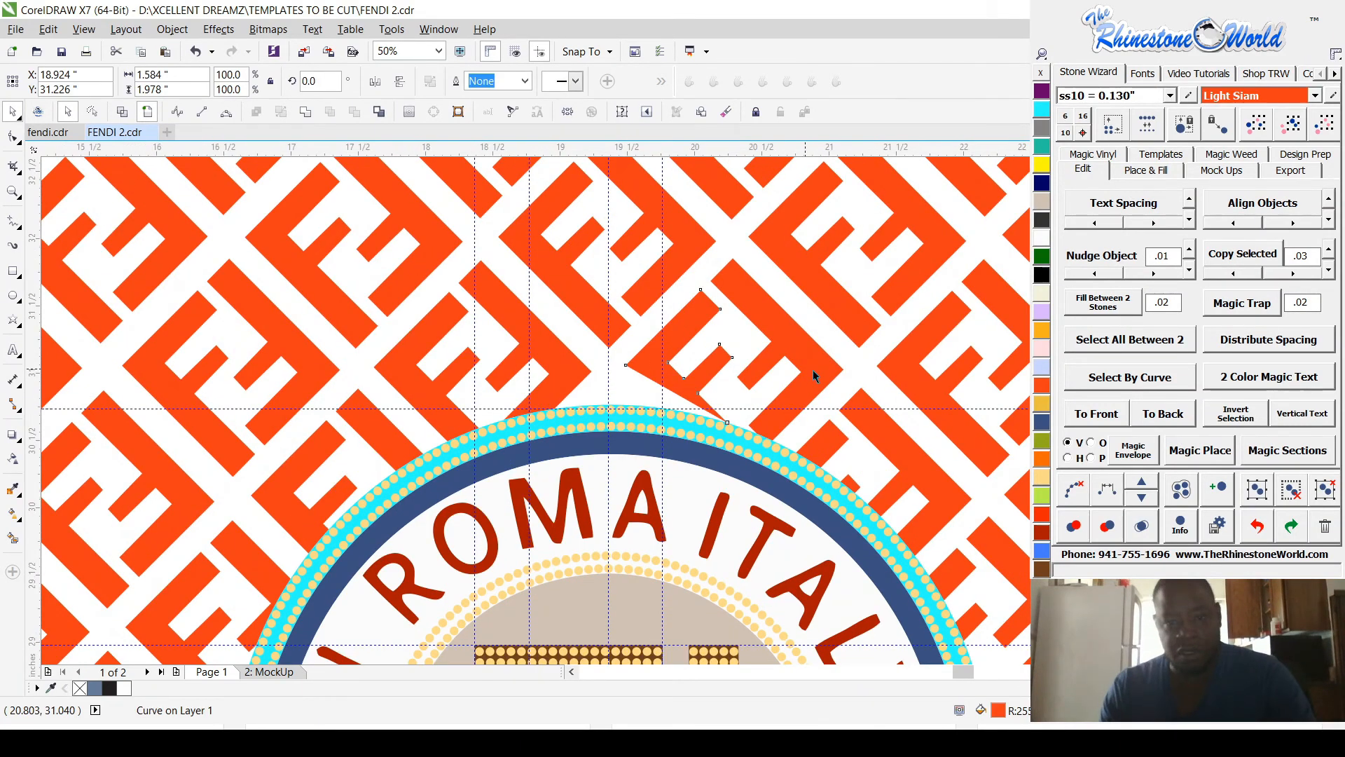
scroll(813, 370, up, 2)
click(780, 332)
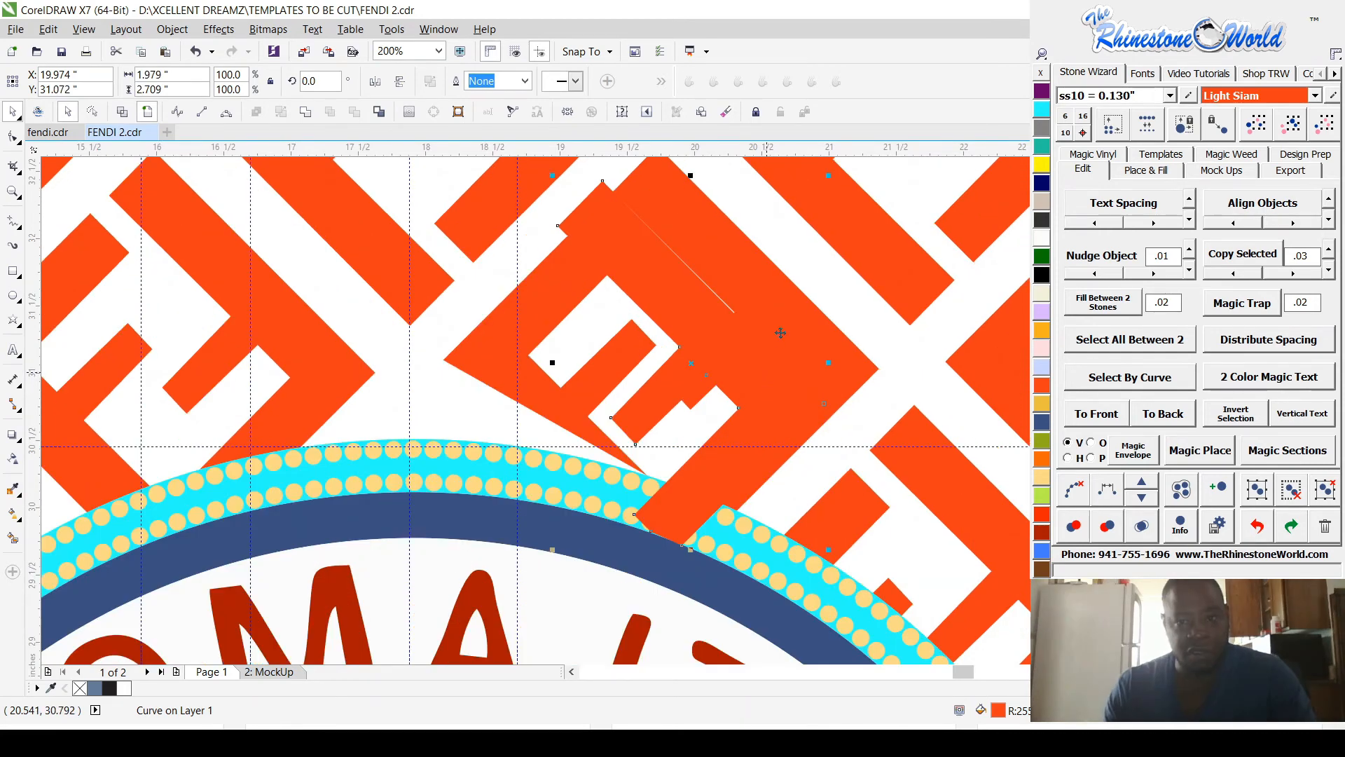
click(1042, 91)
click(398, 81)
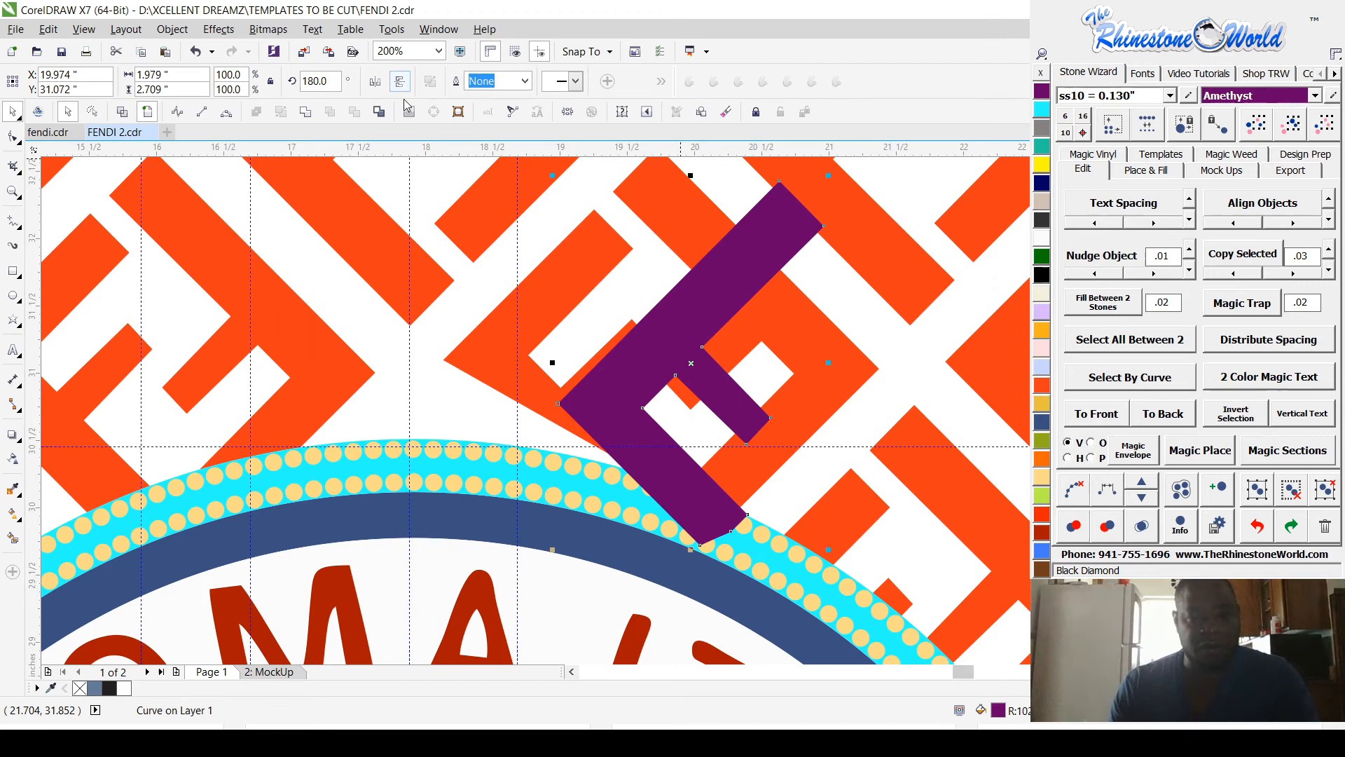
click(376, 81)
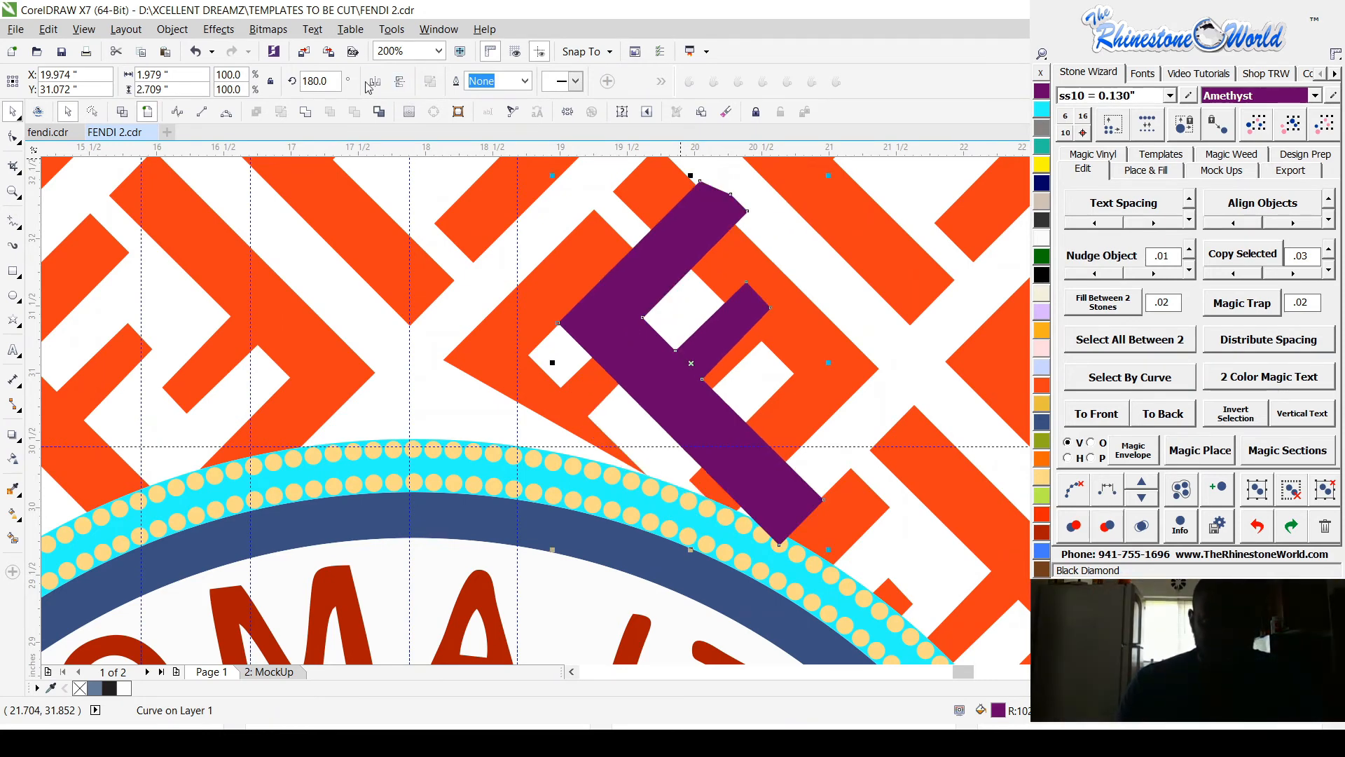
drag(662, 393, 565, 425)
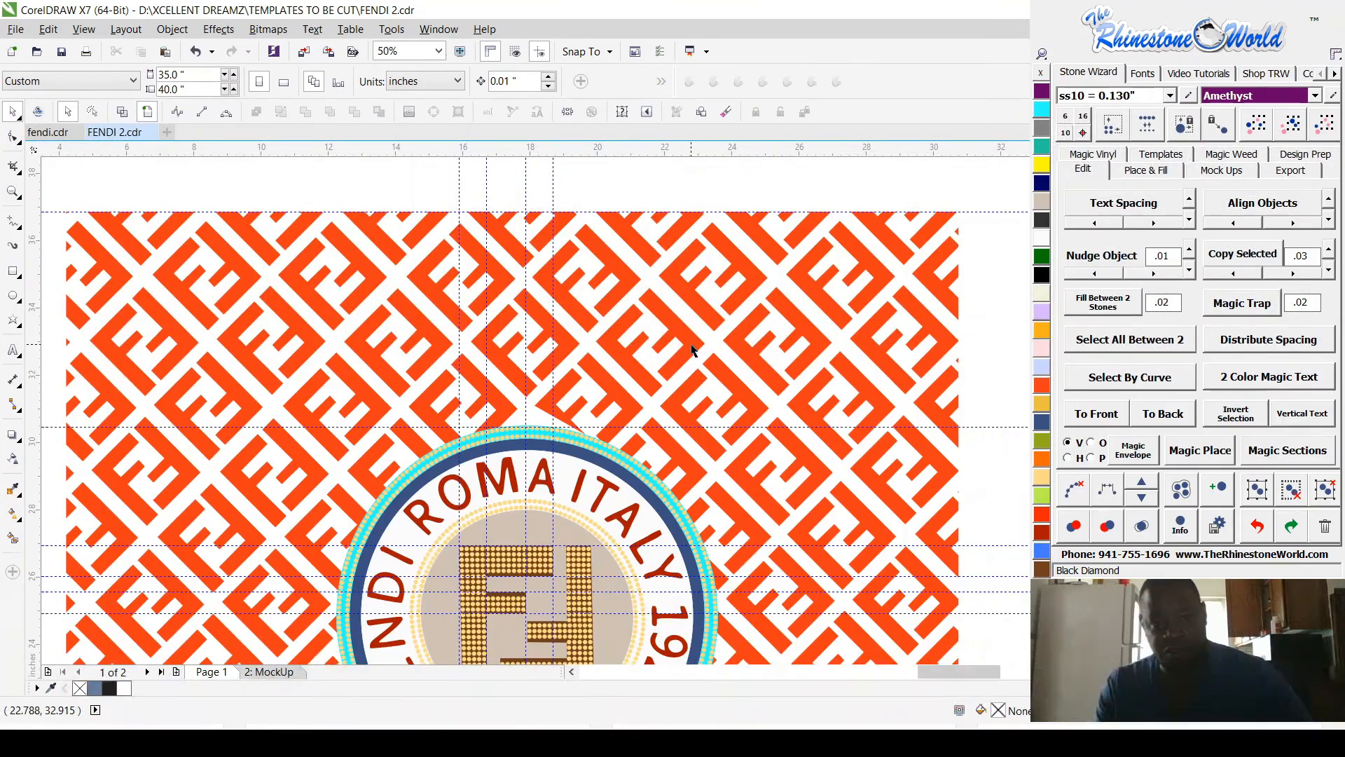
Step: Flip a copy of an intact F piece from the pattern and place it over the distorted piece above the ring
click(574, 357)
click(400, 81)
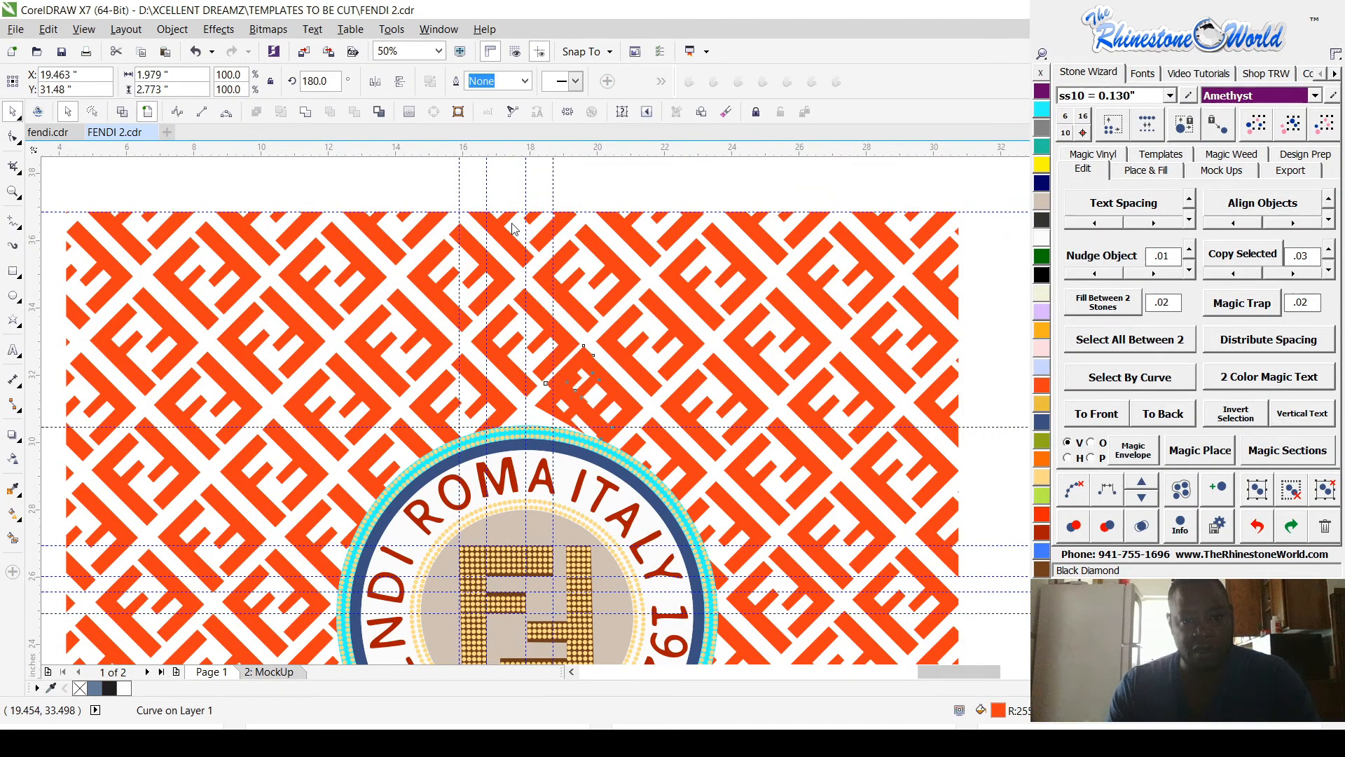
scroll(538, 394, up, 5)
drag(538, 395, 445, 583)
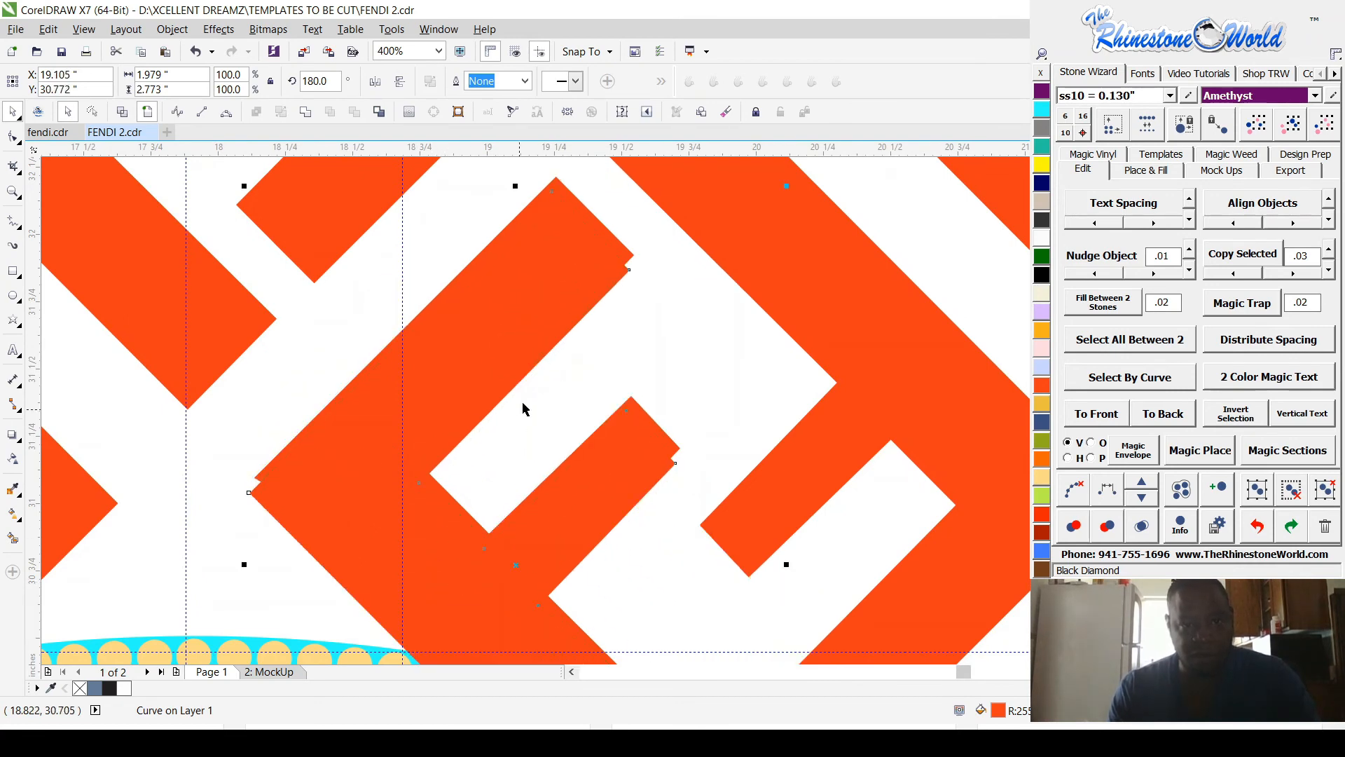
Step: Colour the replacement F piece Amethyst and align its upper tip exactly with the corner of the orange piece beneath it
click(1040, 92)
drag(544, 288, 557, 275)
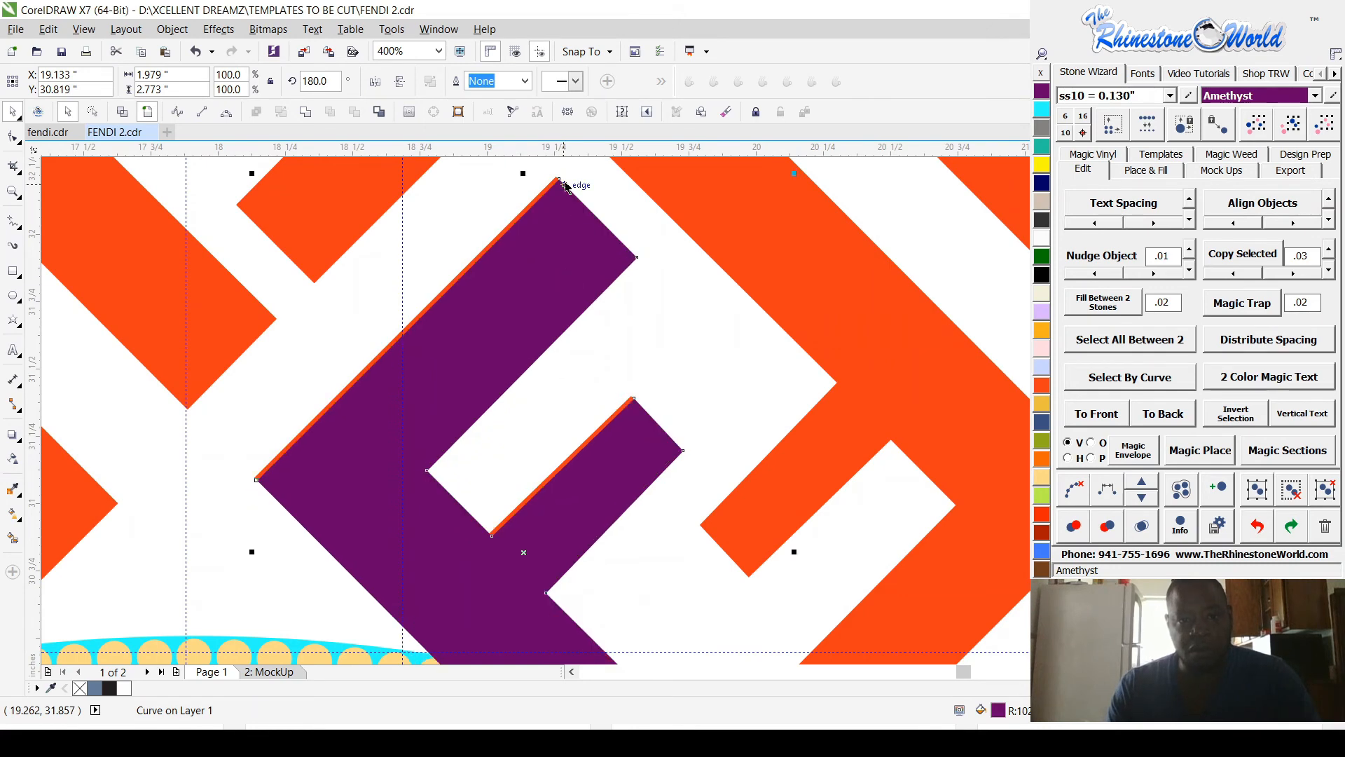
scroll(557, 276, up, 5)
scroll(641, 334, down, 4)
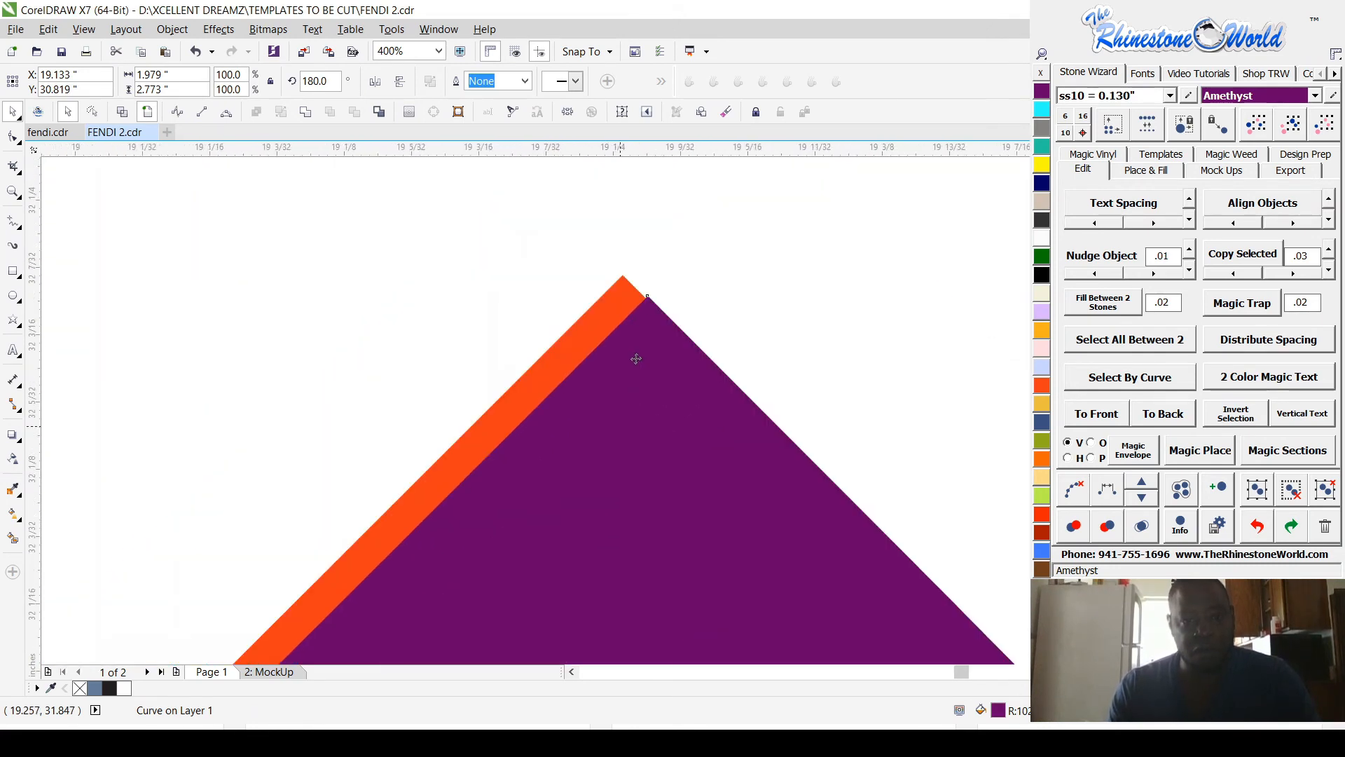
drag(740, 592, 706, 534)
scroll(804, 330, down, 7)
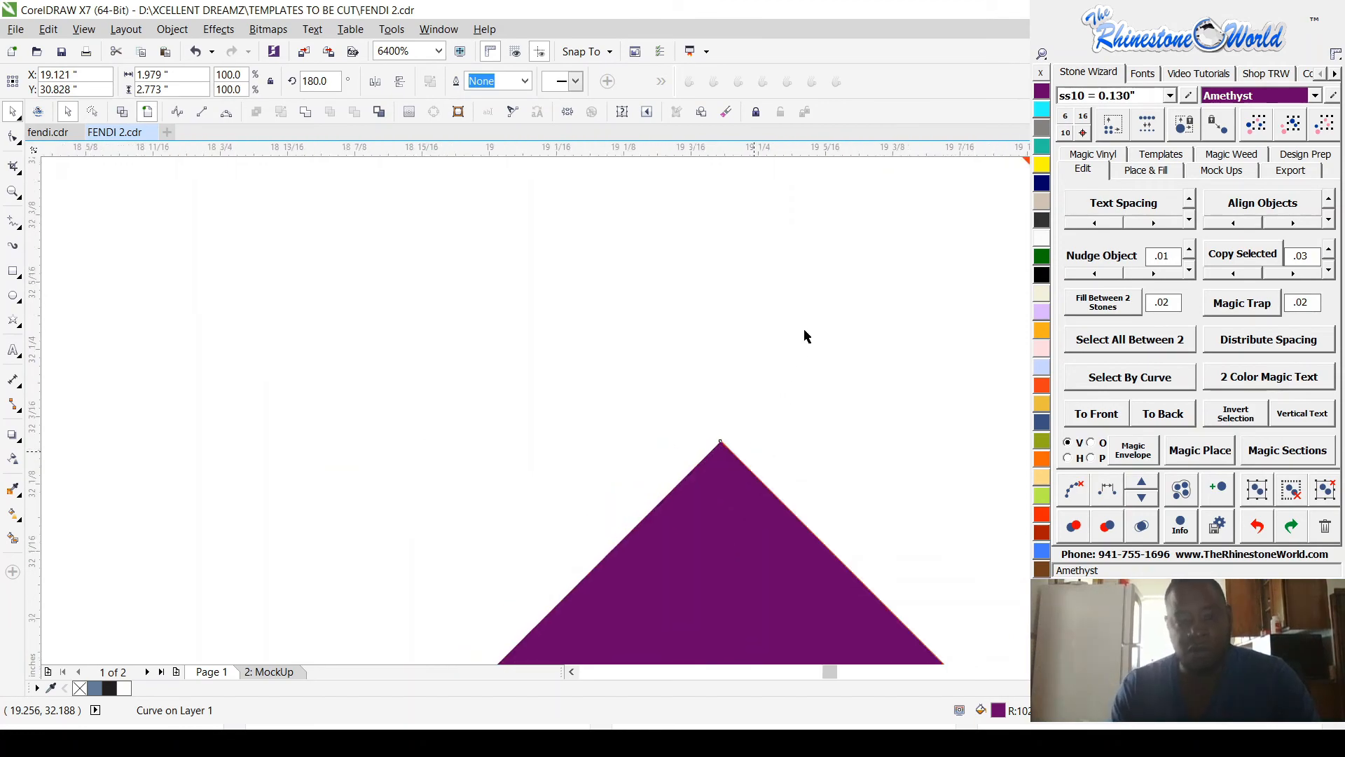
Step: Trim away the part of the Amethyst F piece that overlaps the navy ring
scroll(279, 562, down, 3)
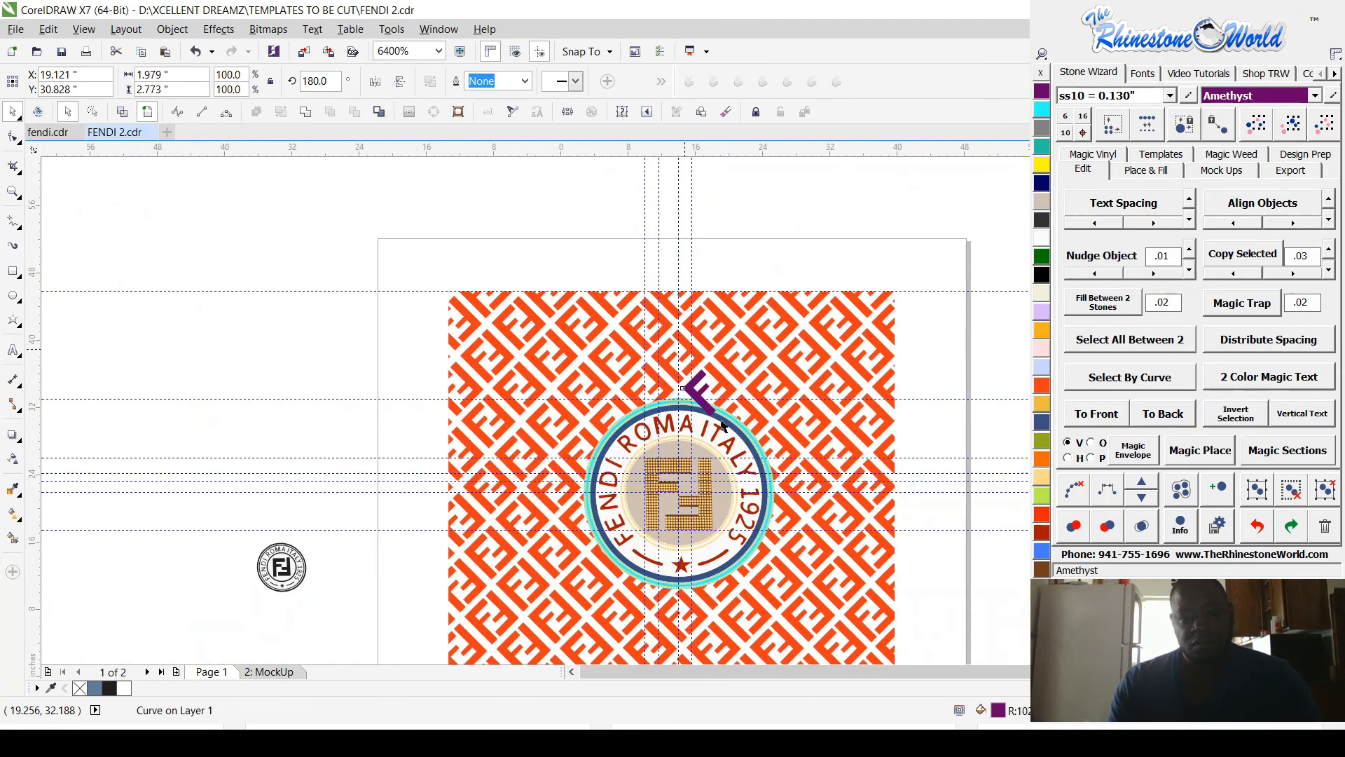
scroll(511, 502, down, 2)
scroll(834, 452, up, 5)
scroll(834, 452, down, 2)
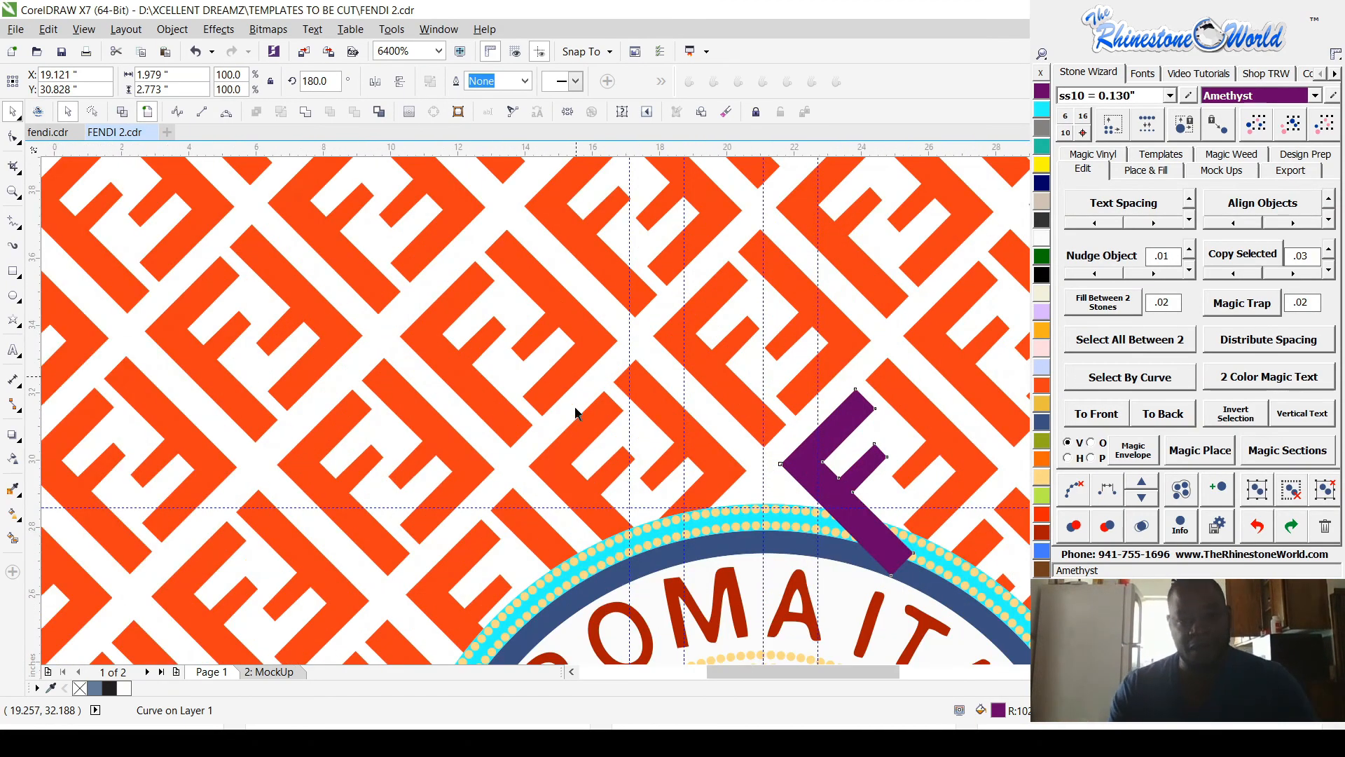
scroll(566, 401, down, 2)
scroll(702, 490, up, 4)
scroll(702, 490, up, 2)
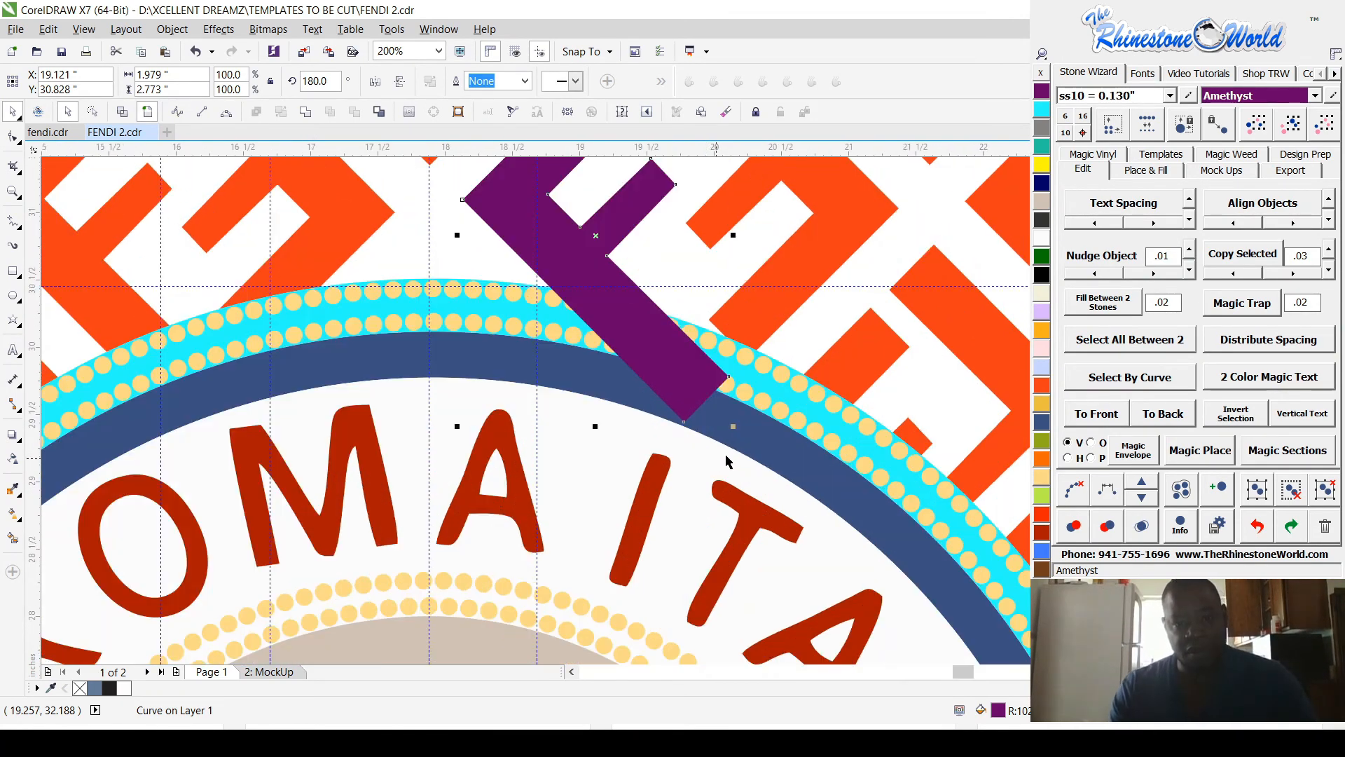
click(743, 419)
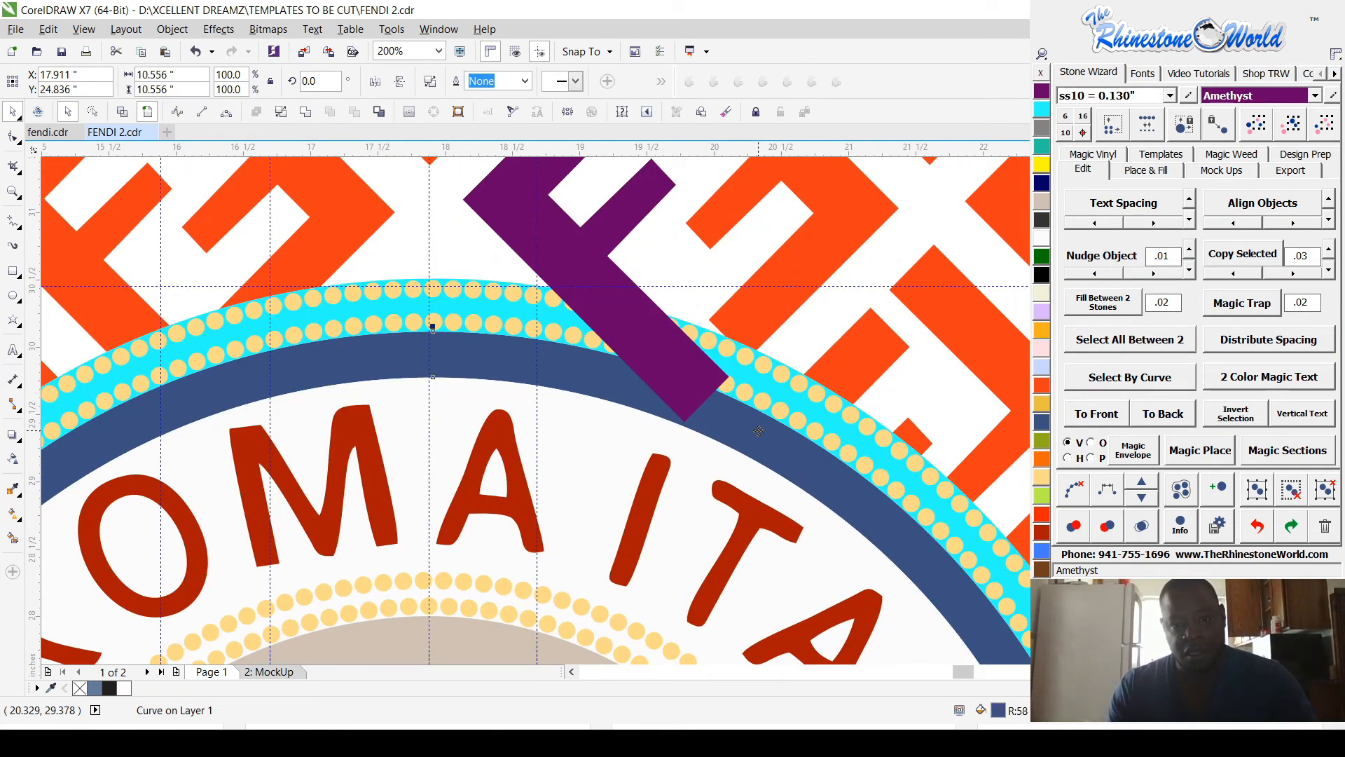
shift+click(659, 341)
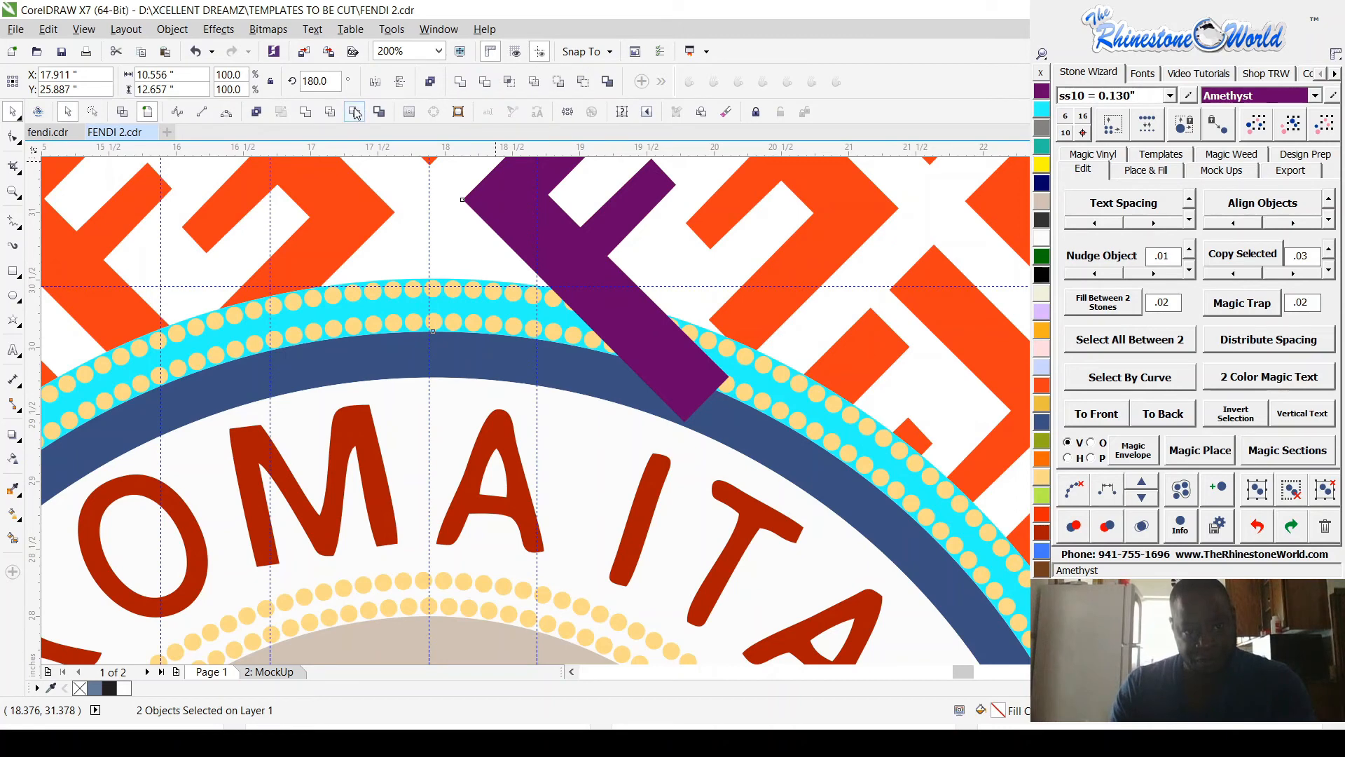
click(355, 114)
Step: Trim away the part of the Amethyst F piece that overlaps the cyan ring
click(797, 405)
shift+click(672, 349)
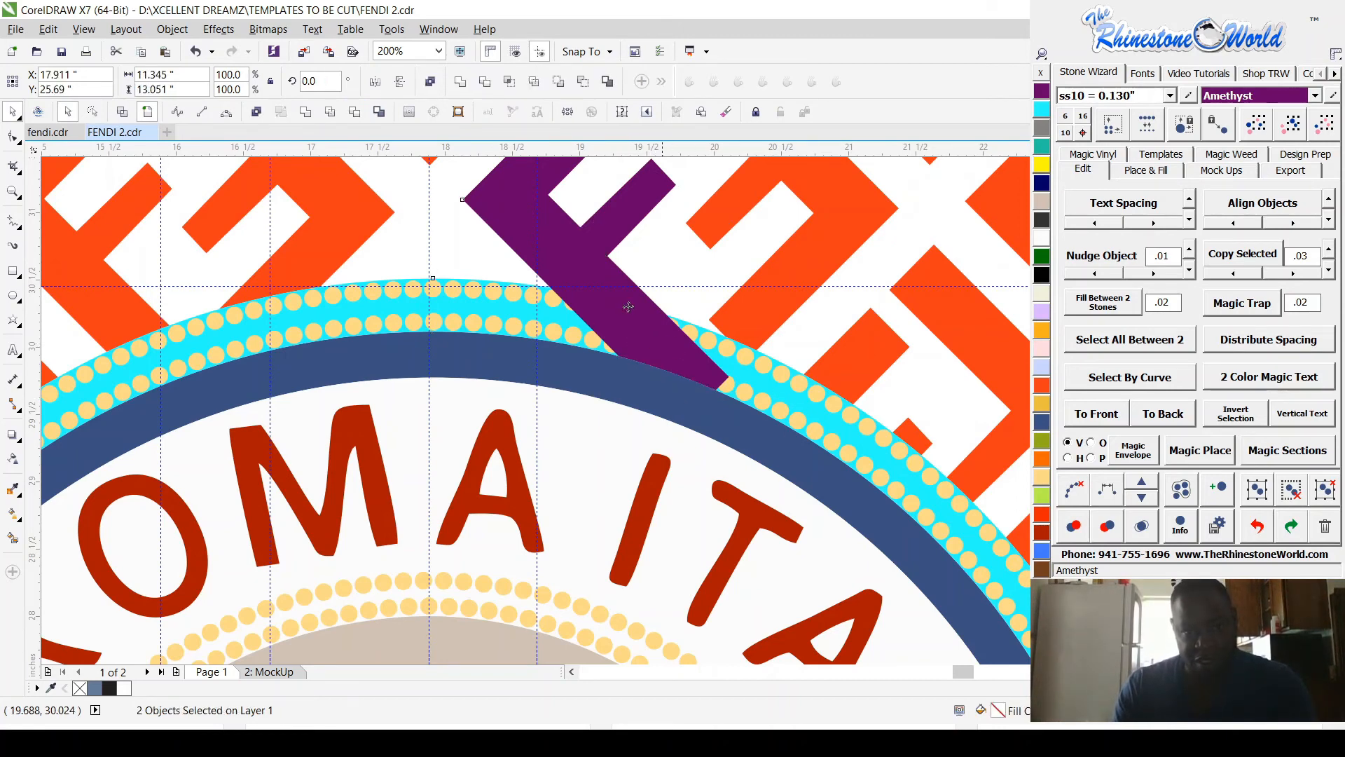
click(356, 115)
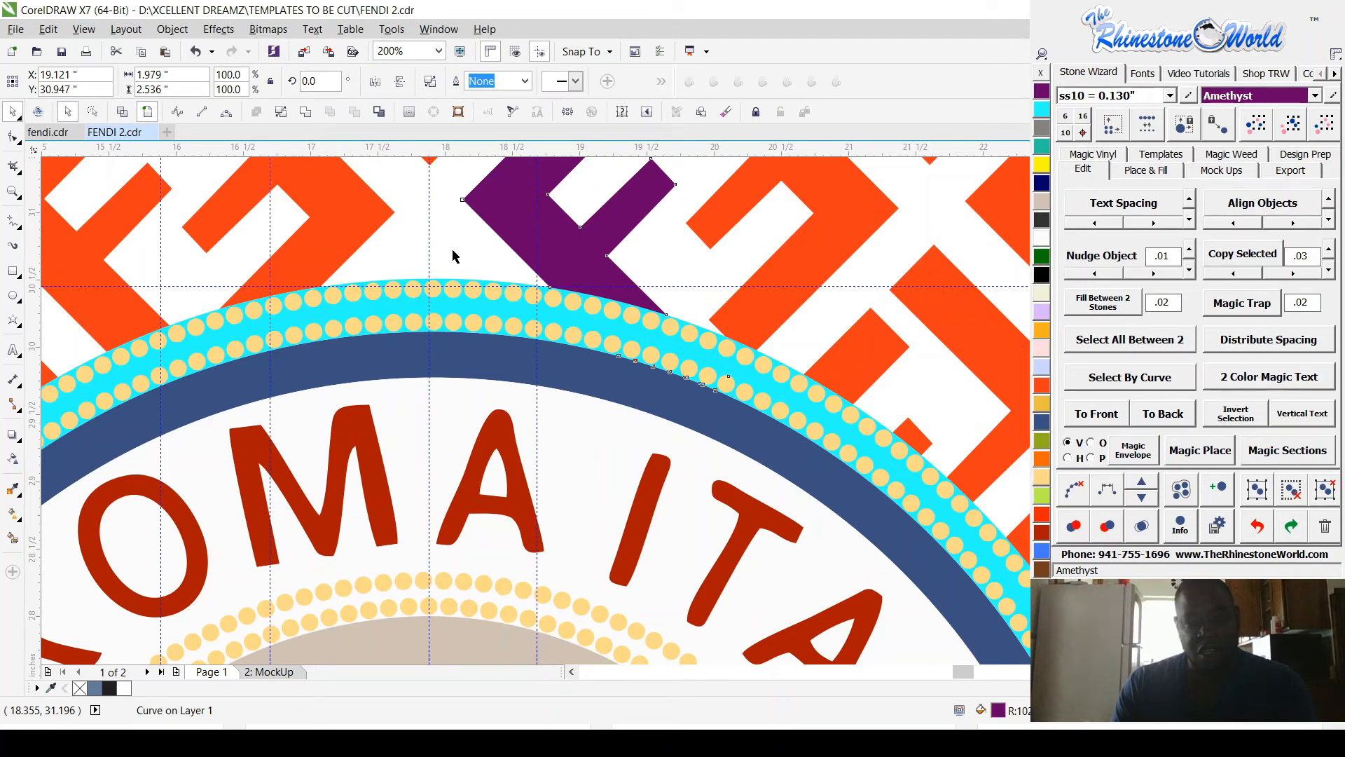
Step: Send the Amethyst F piece to the back and delete the distorted orange piece covering it
scroll(453, 256, down, 1)
scroll(518, 262, up, 1)
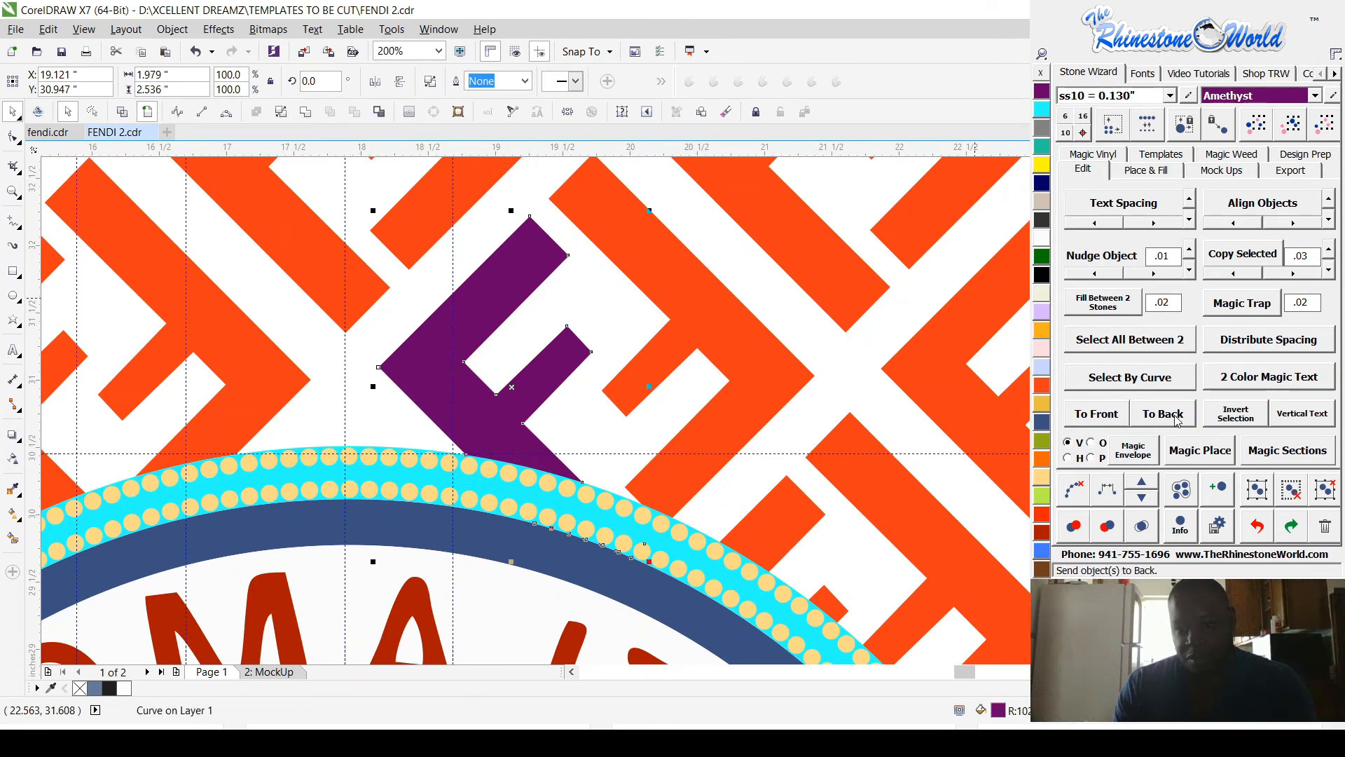
click(1171, 417)
click(527, 277)
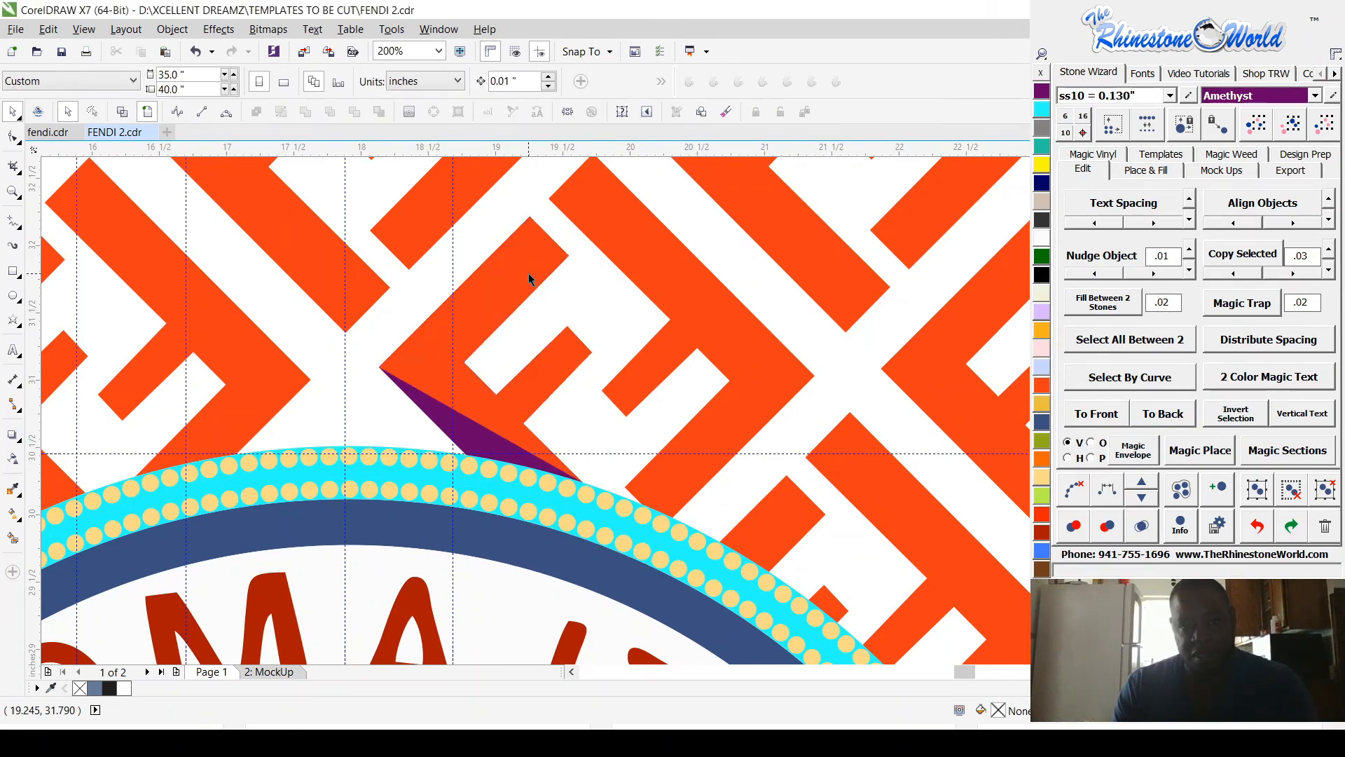
key(Delete)
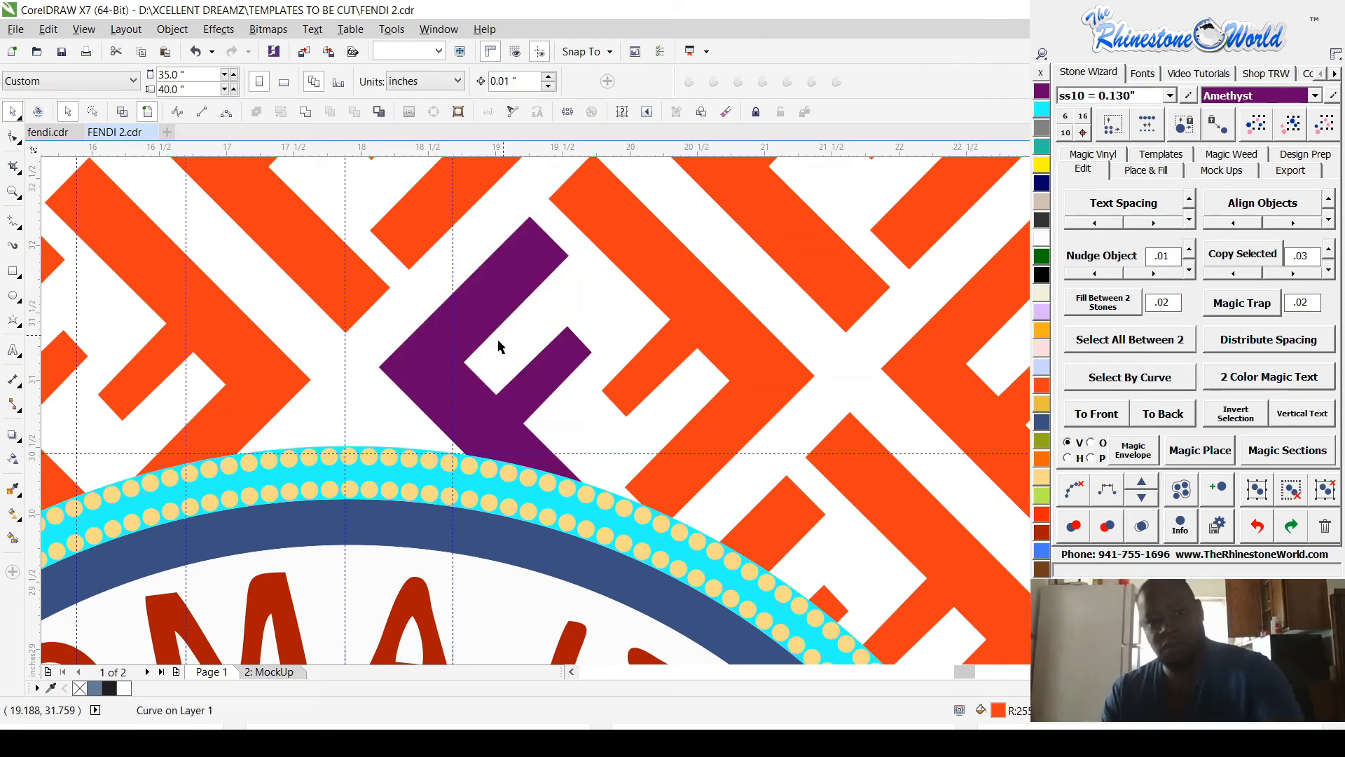
Step: Join the Amethyst F piece and its orange counterpart into one orange curve, and clear the selection
click(467, 381)
shift+click(691, 305)
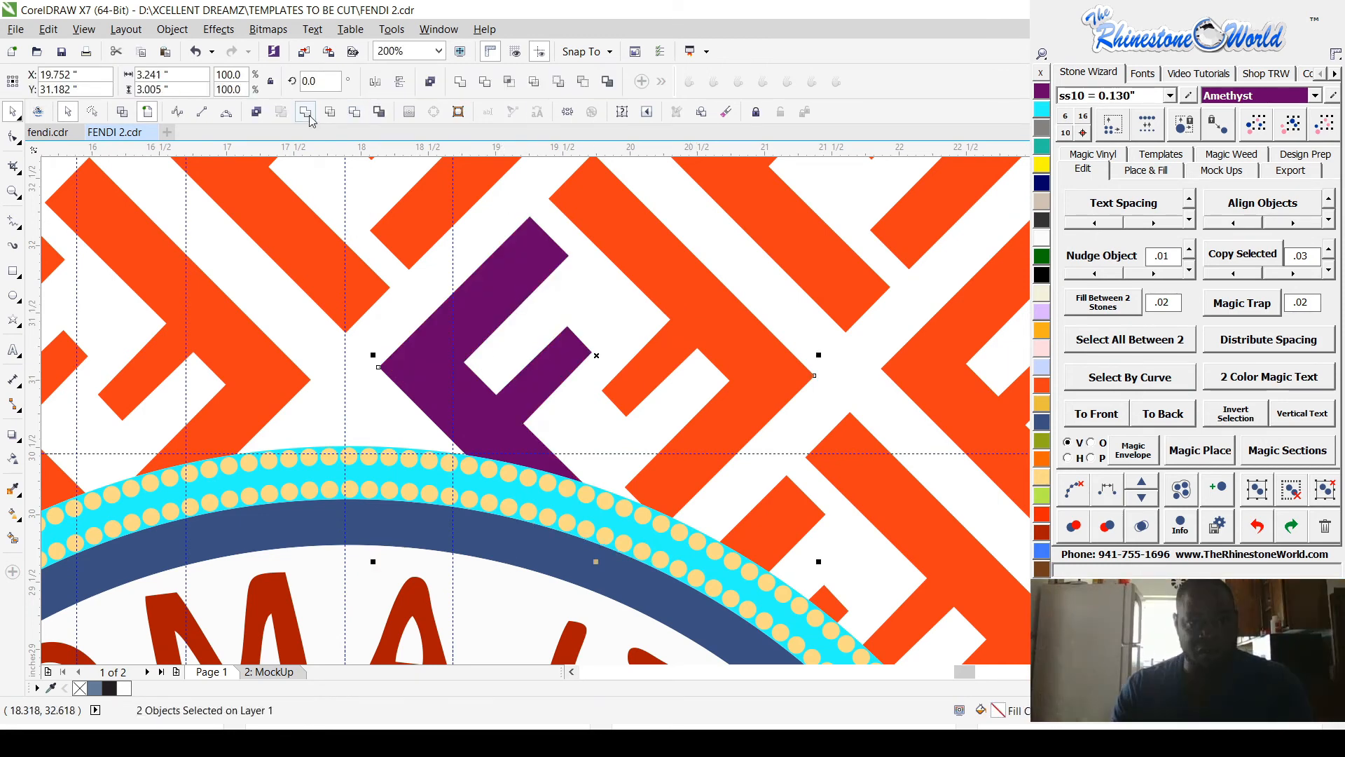
click(356, 114)
scroll(691, 393, down, 3)
scroll(692, 393, down, 5)
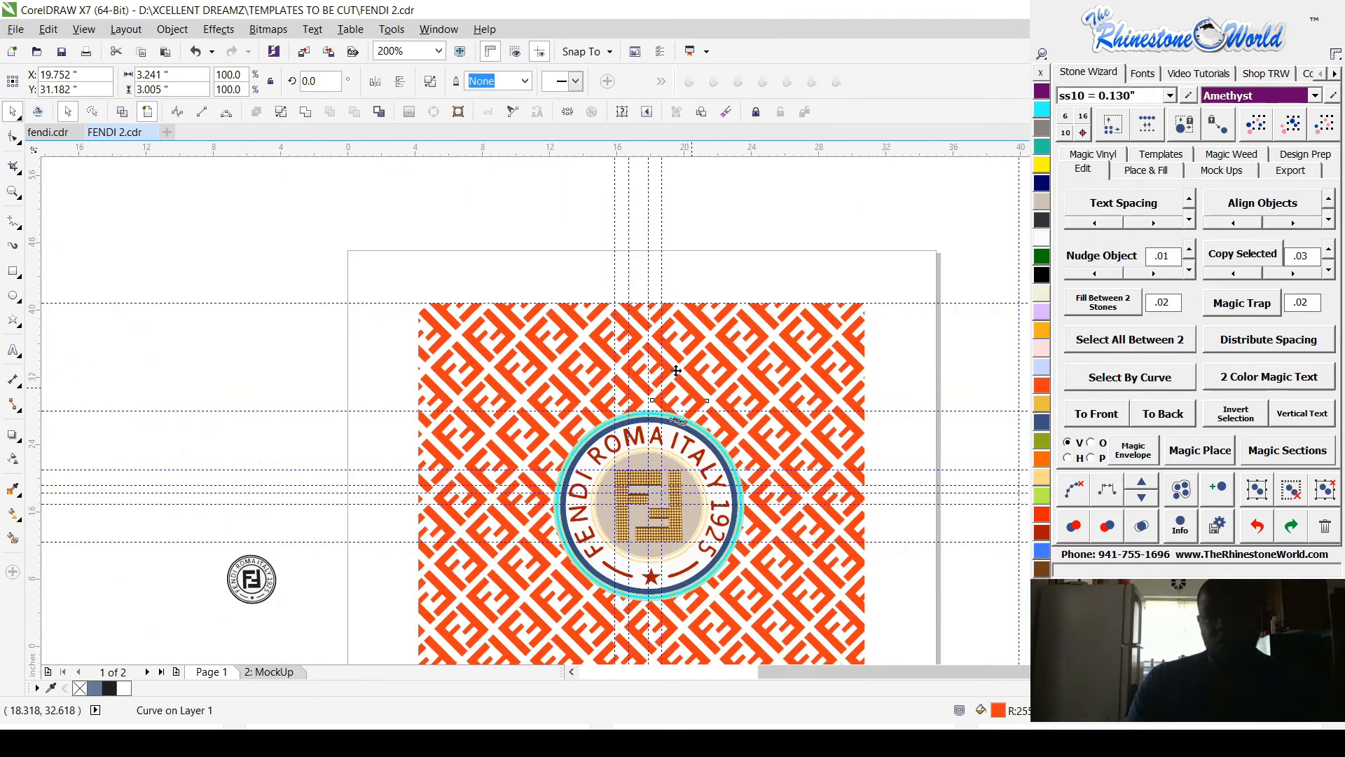
scroll(766, 493, up, 2)
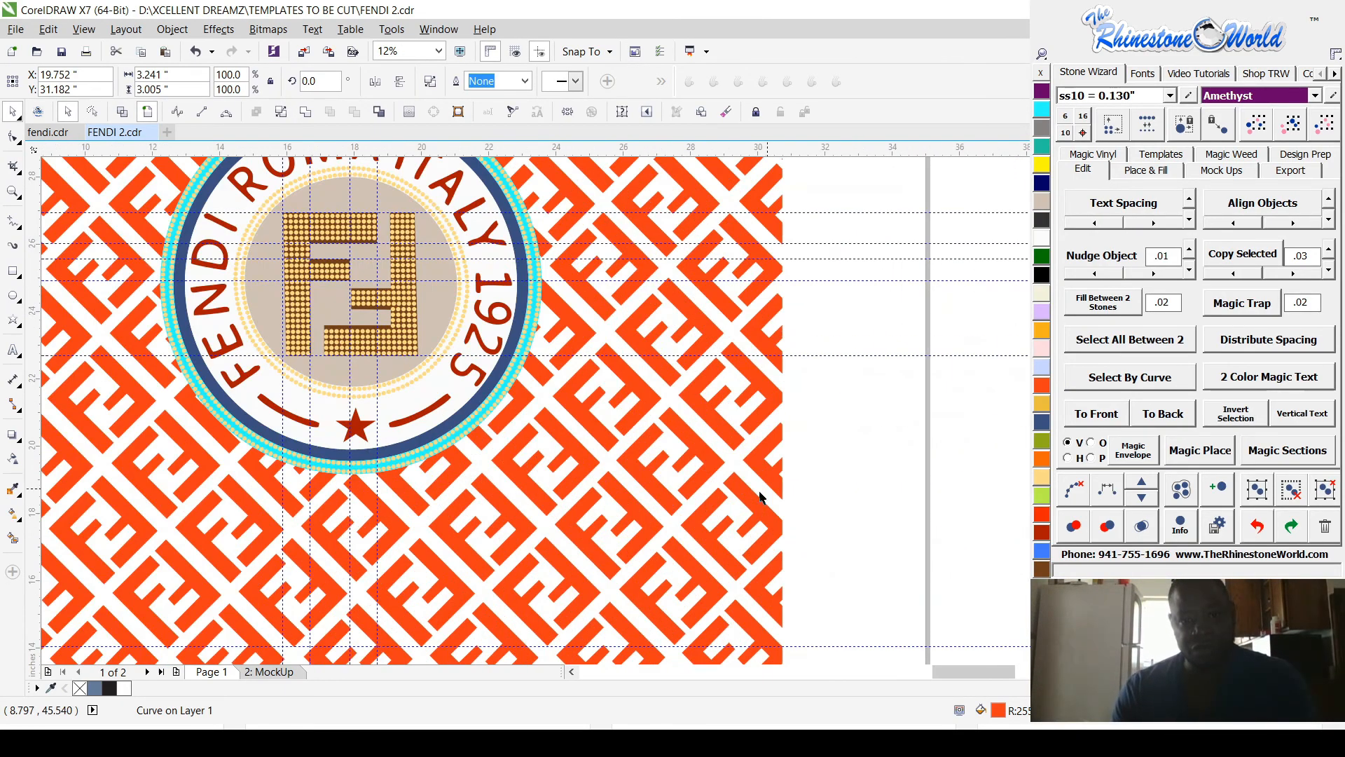
click(610, 421)
Step: Select the whole pattern with the badge and create a front mockup on the men's short-sleeve shirt
scroll(610, 422, down, 2)
scroll(534, 414, up, 2)
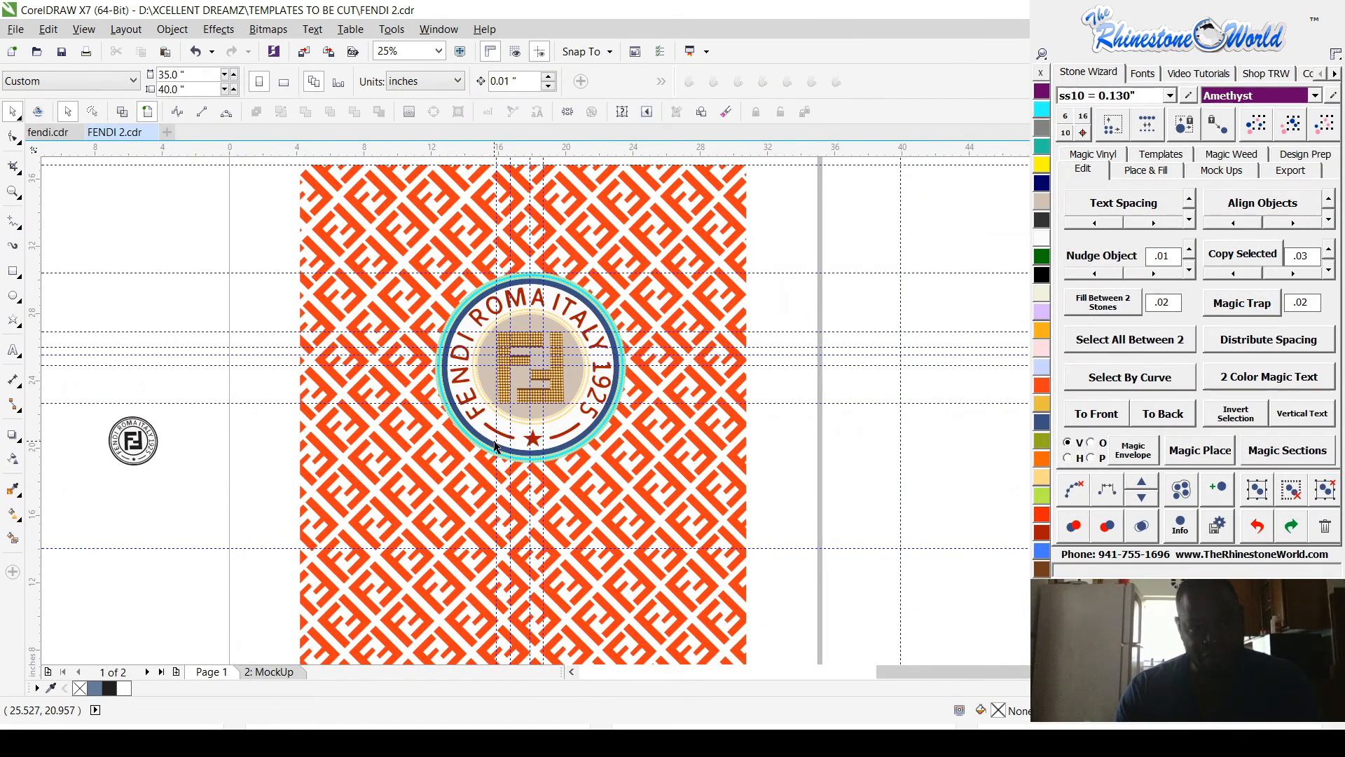
scroll(495, 446, down, 1)
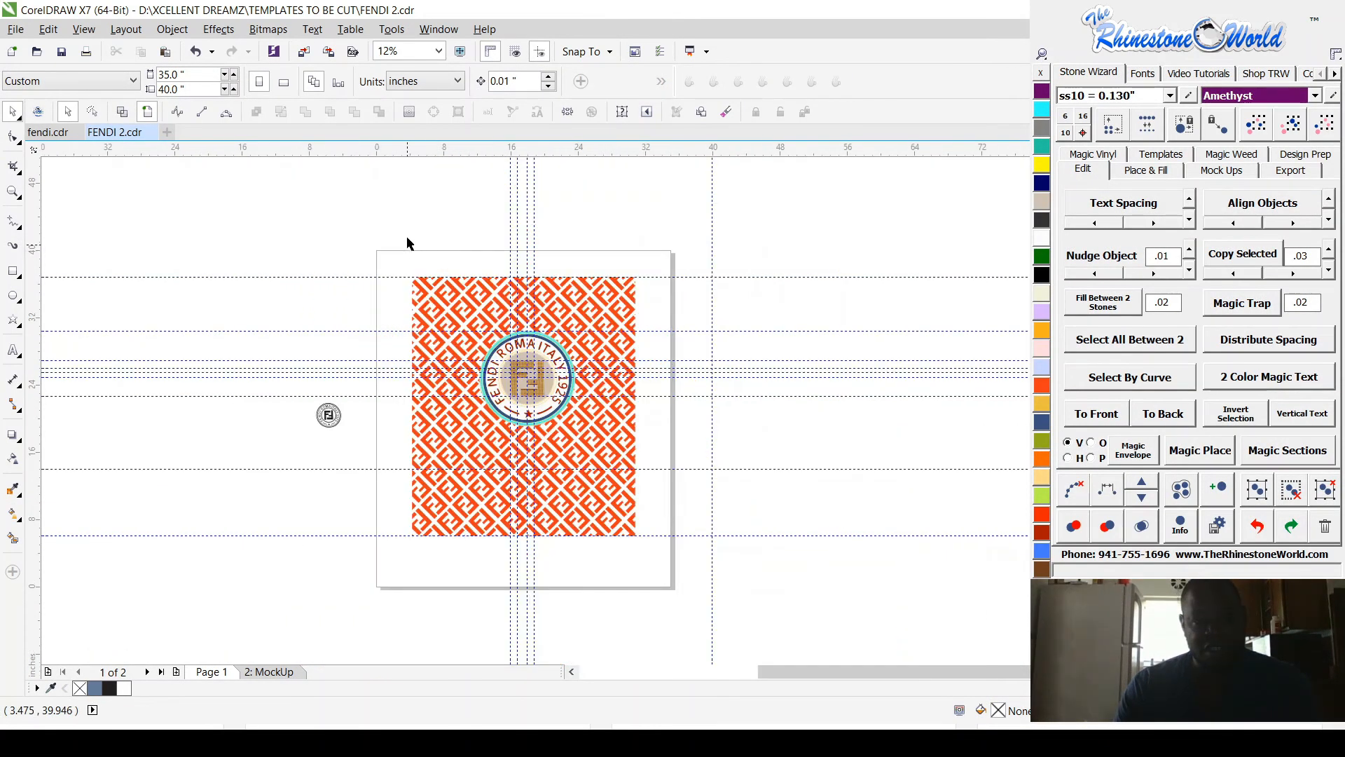
drag(406, 236, 658, 564)
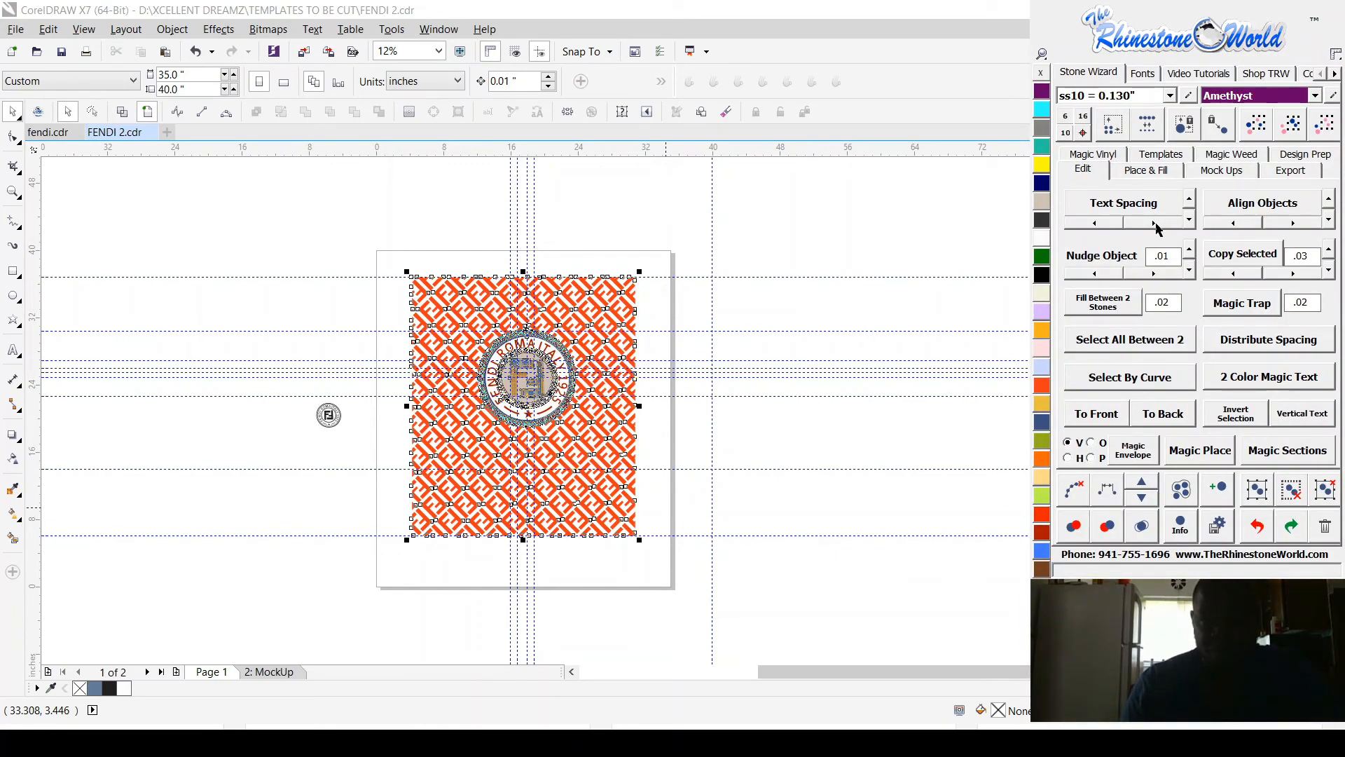
click(1221, 170)
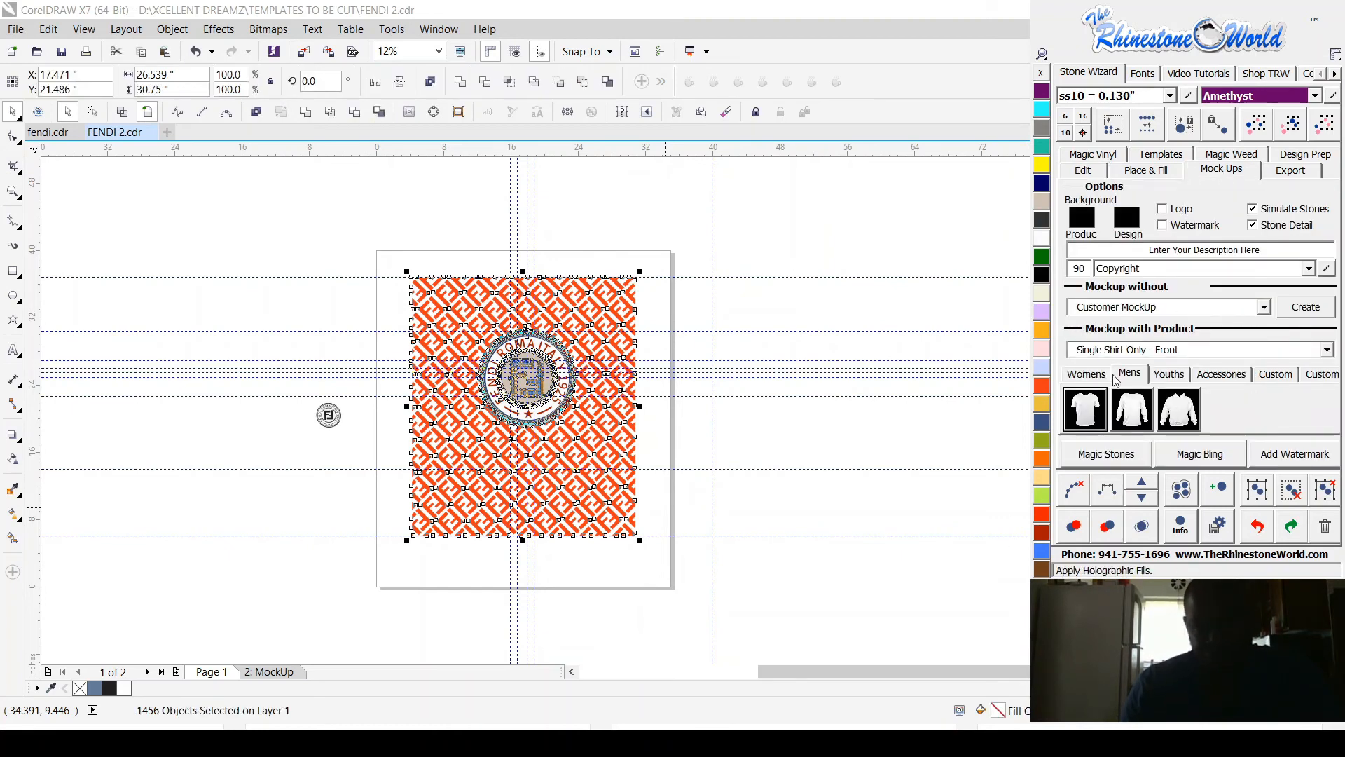
click(1078, 413)
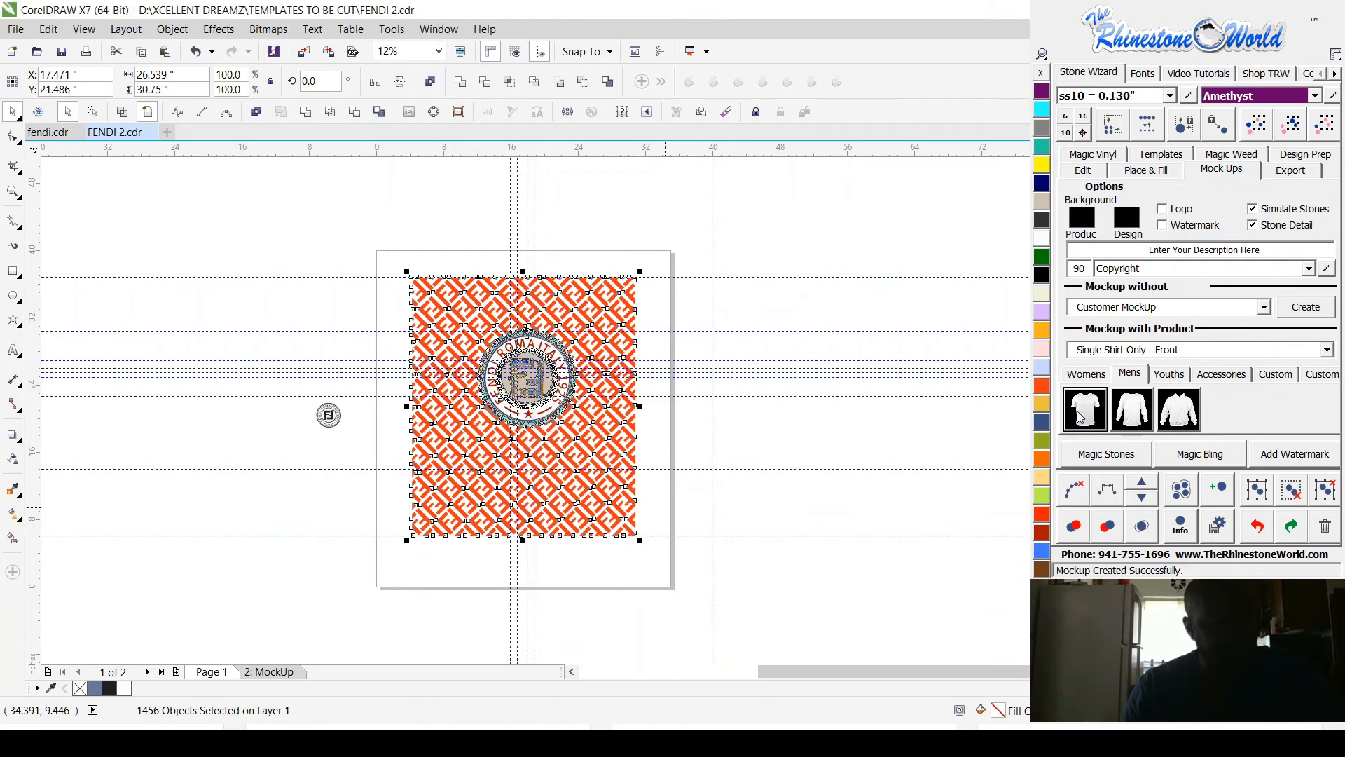
Step: Delete the vertical guidelines crossing the shirt mockup on the new mockup page
scroll(533, 386, up, 4)
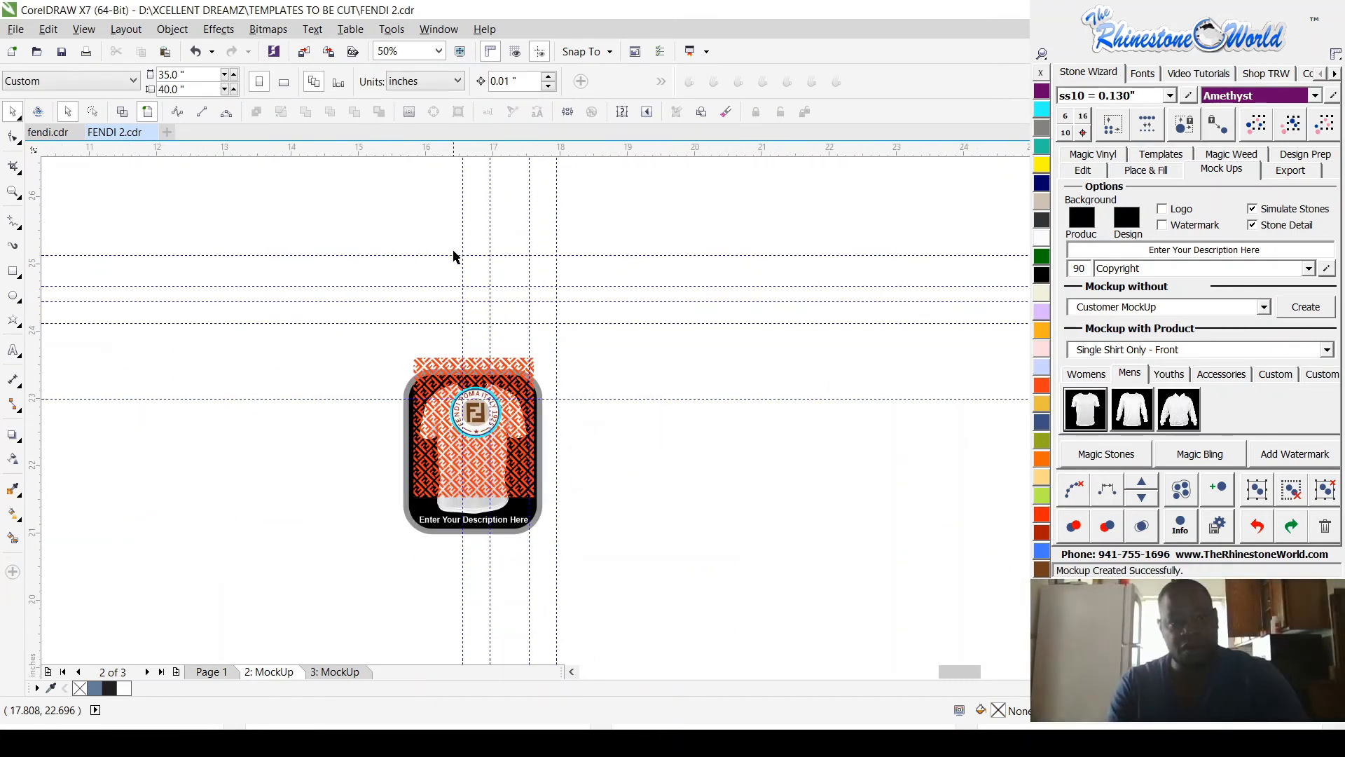
scroll(461, 231, up, 2)
drag(418, 205, 610, 214)
click(606, 209)
key(Delete)
click(633, 418)
key(Delete)
scroll(690, 351, down, 2)
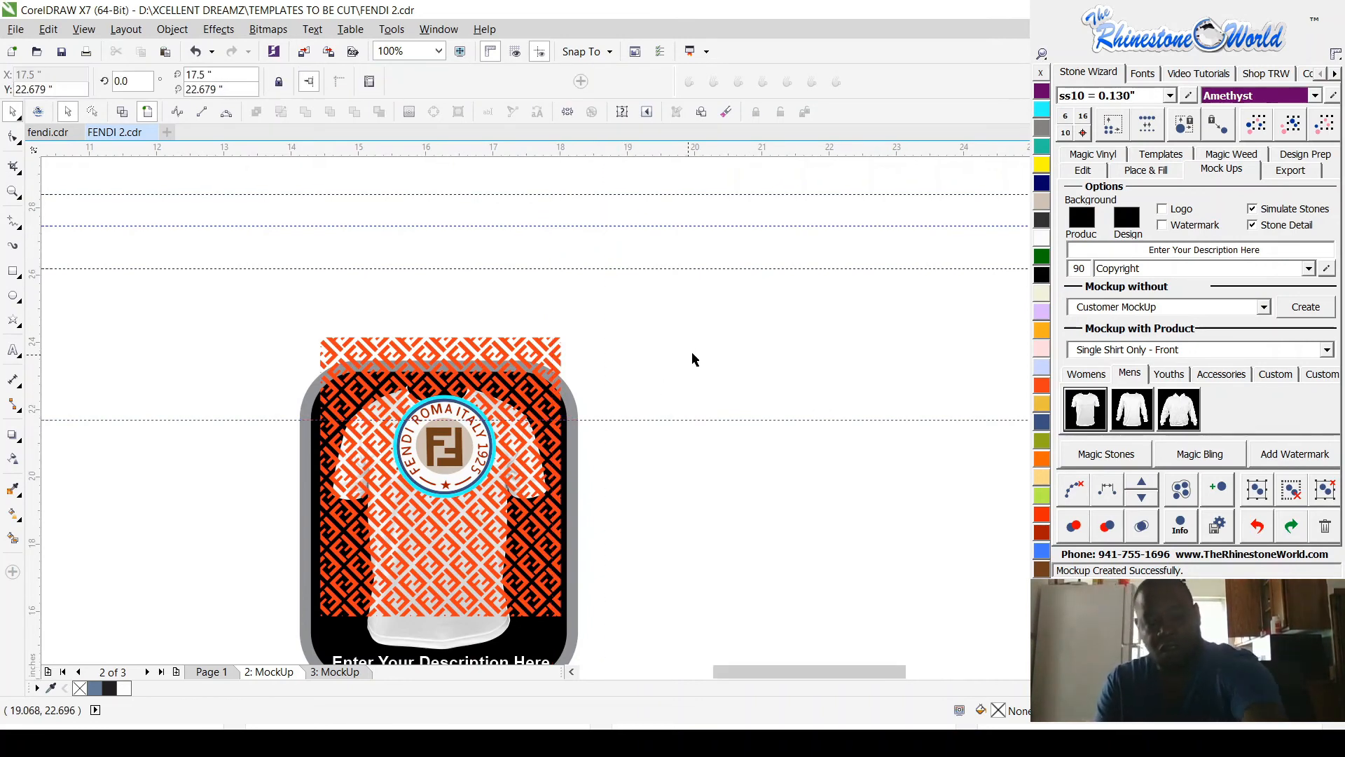
Step: Delete the placeholder description text below the shirt on the mockup page
scroll(613, 471, up, 2)
scroll(613, 478, up, 2)
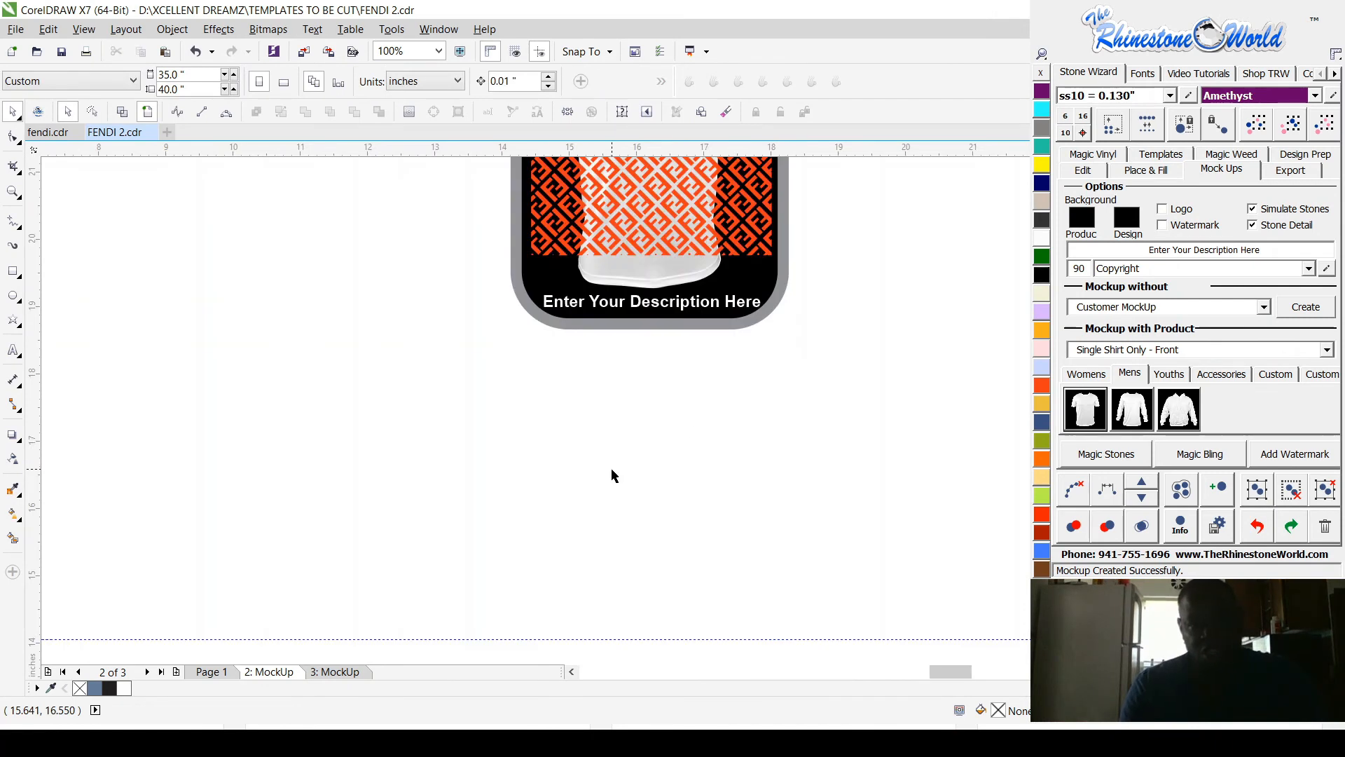
drag(796, 409, 387, 291)
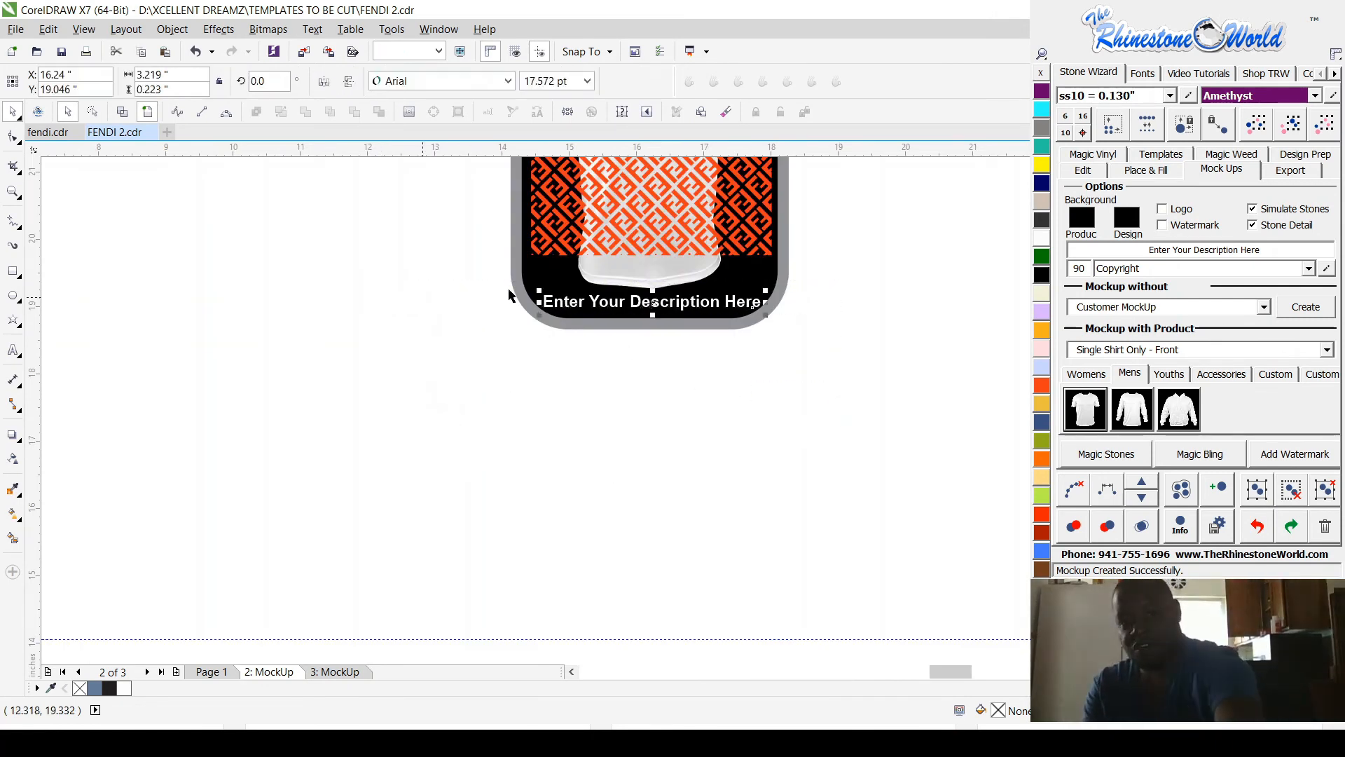
key(Delete)
scroll(799, 457, down, 1)
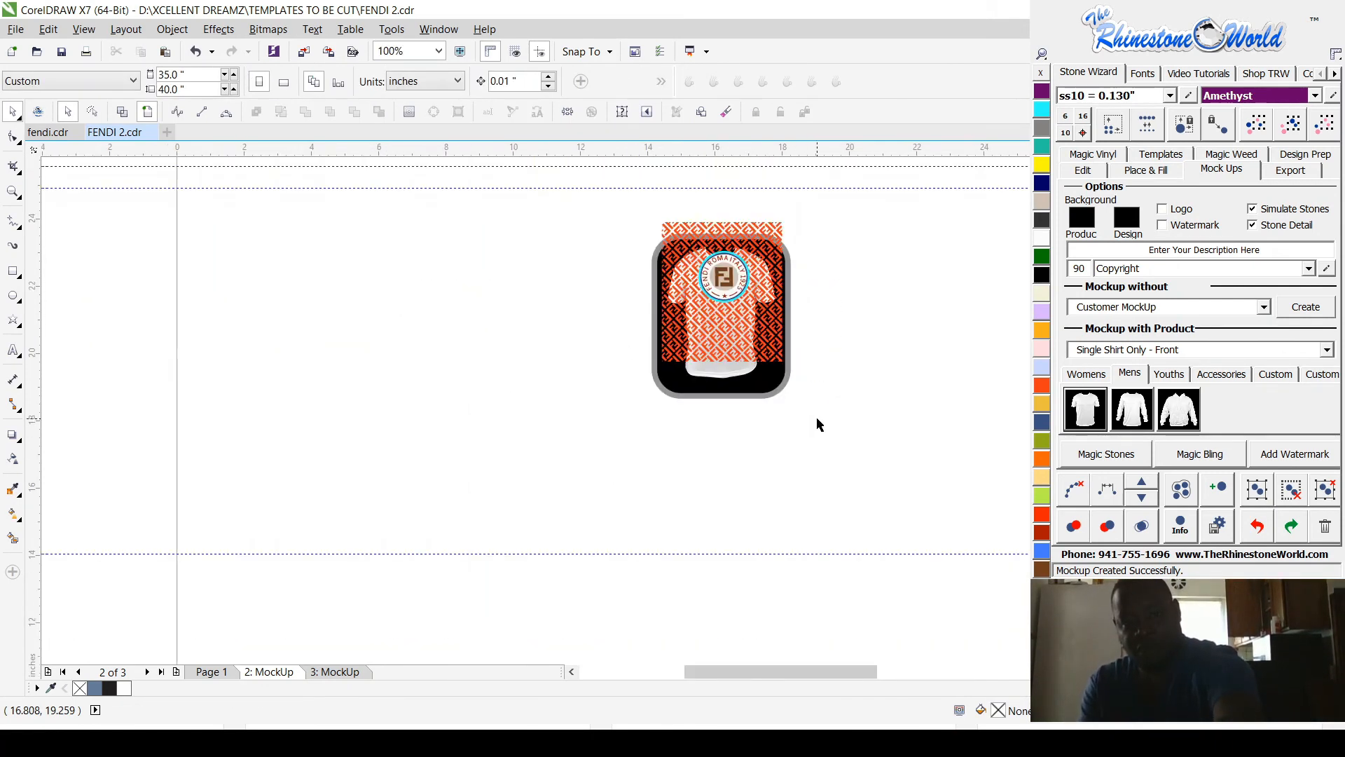
Step: Delete the black rounded background panel behind the shirt and pattern
scroll(792, 276, up, 2)
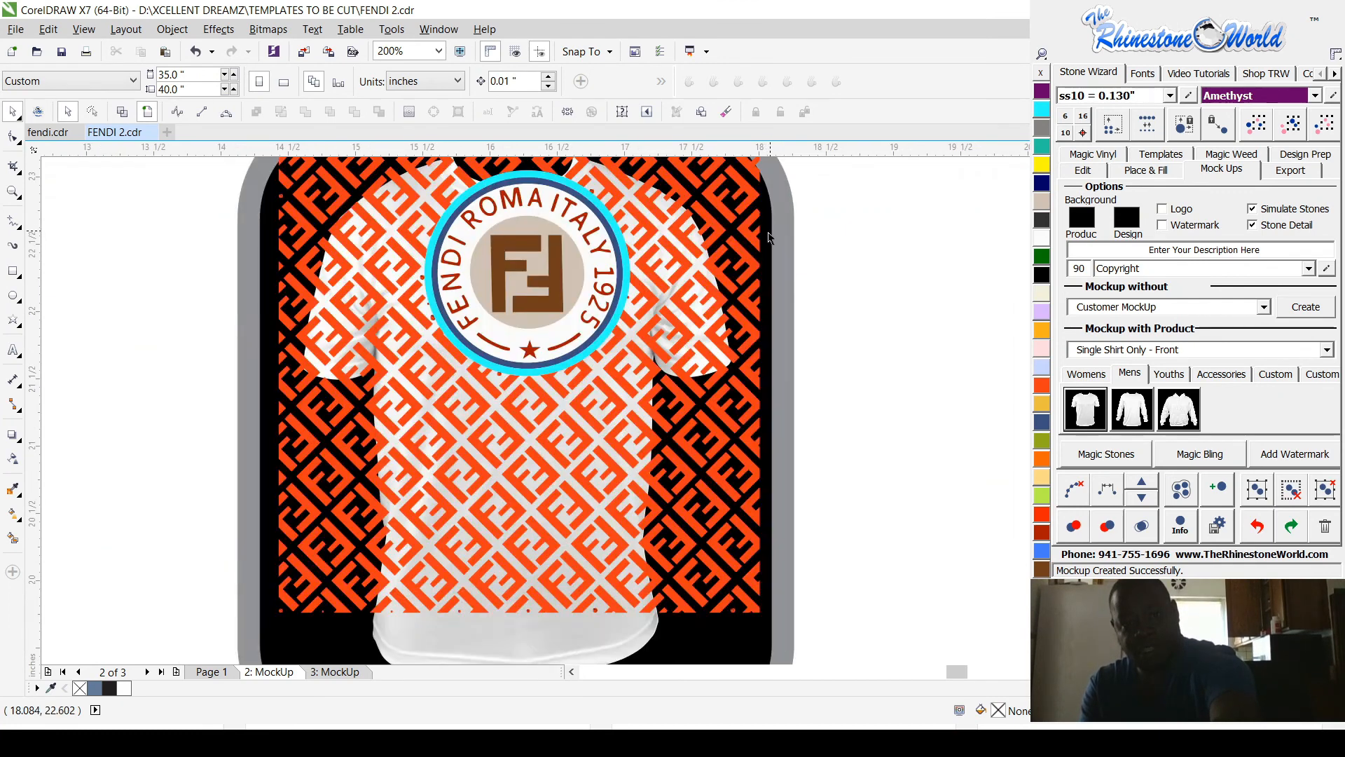
scroll(783, 364, down, 1)
click(782, 288)
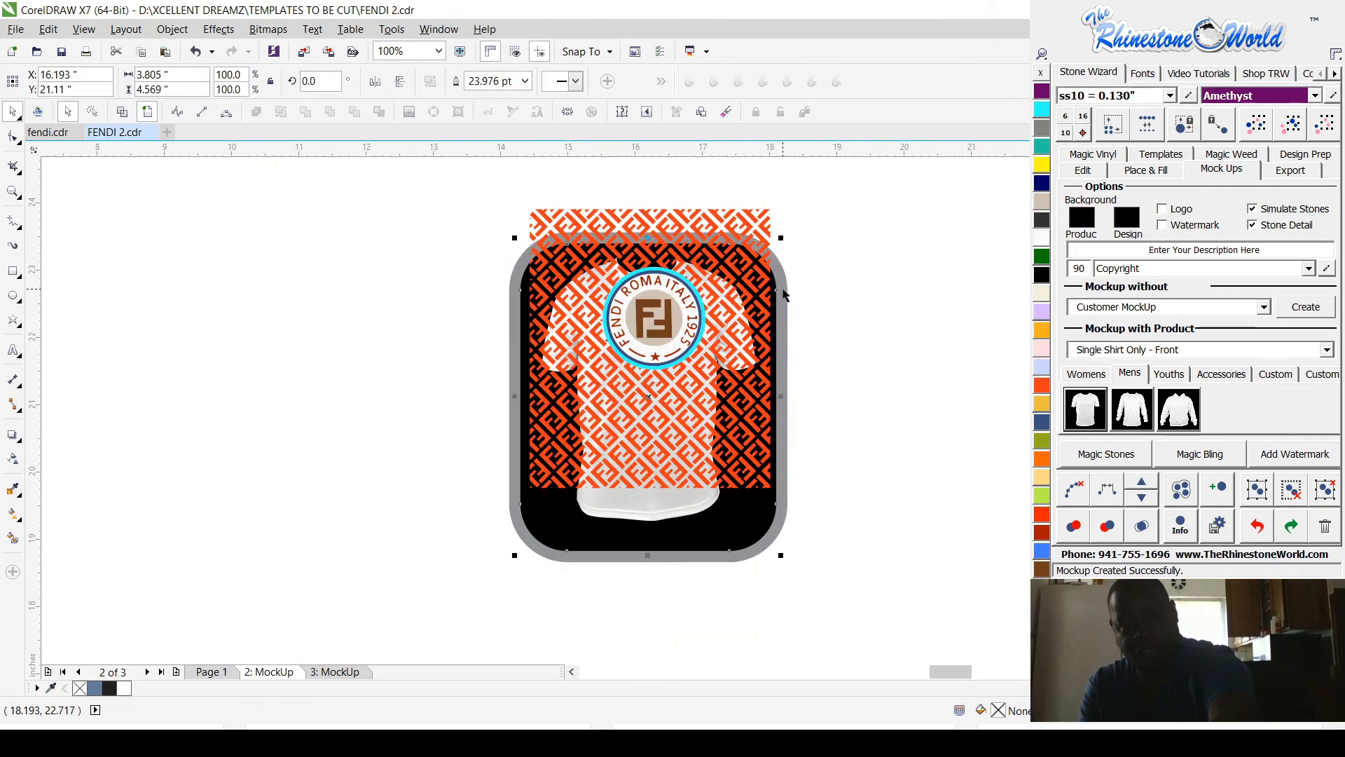
key(Delete)
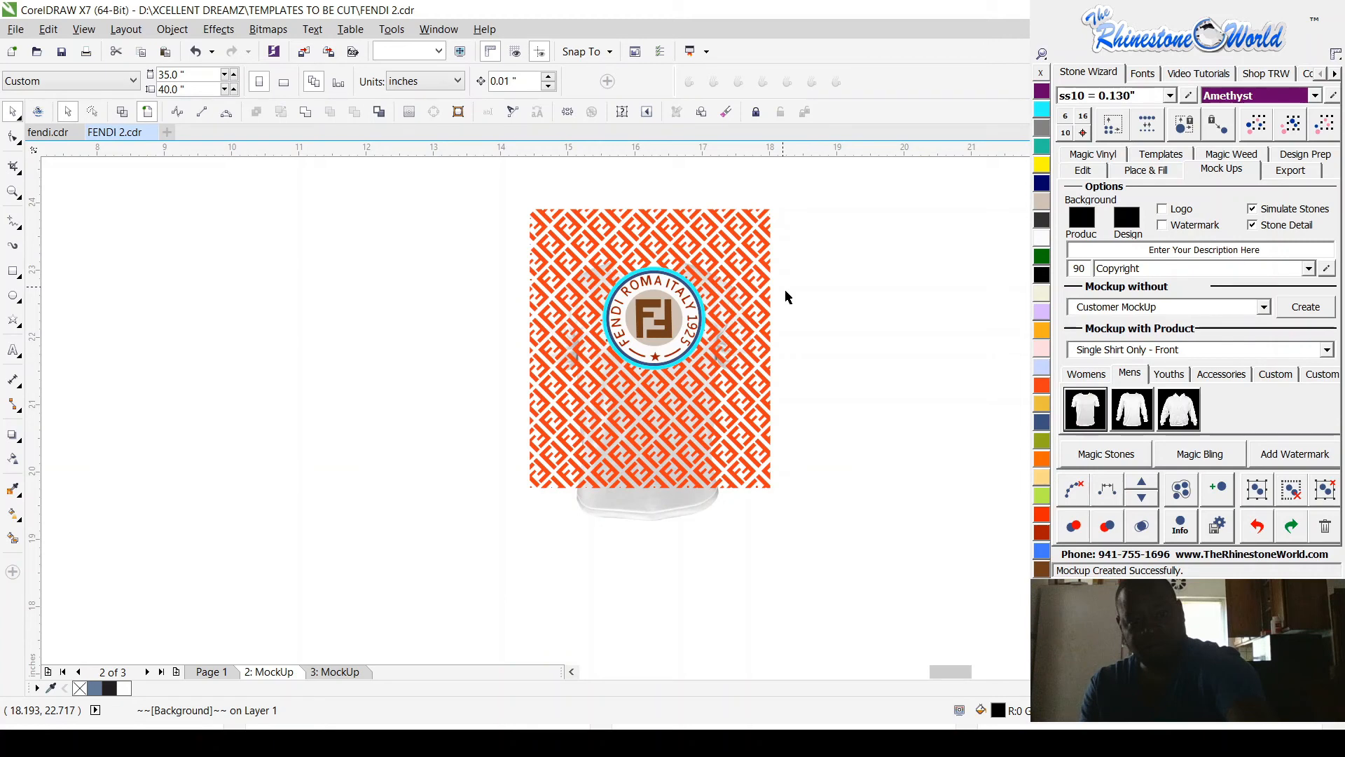
Step: Enlarge the shirt image to about 3.65 by 4.48 inches, nudge it up behind the pattern, and clear the selection
scroll(785, 297, up, 1)
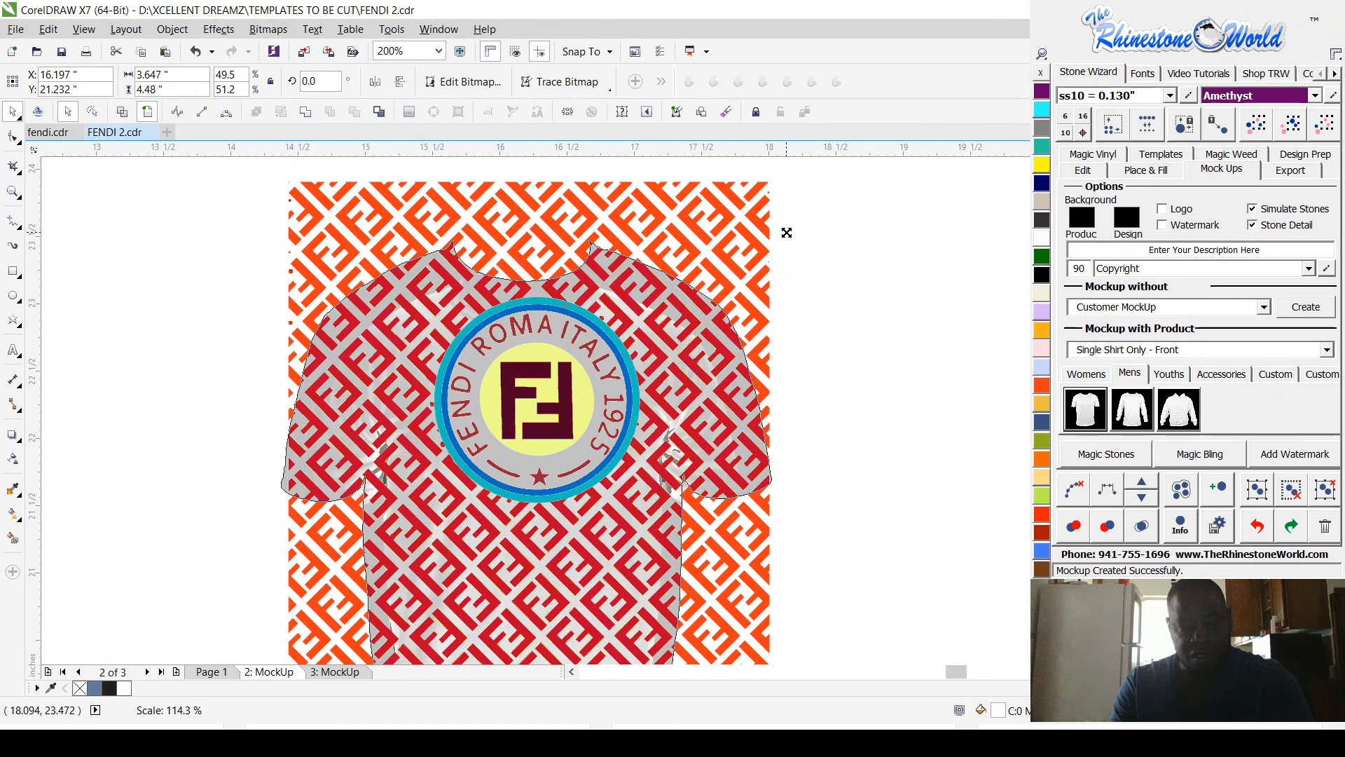
key(Up)
key(Up)
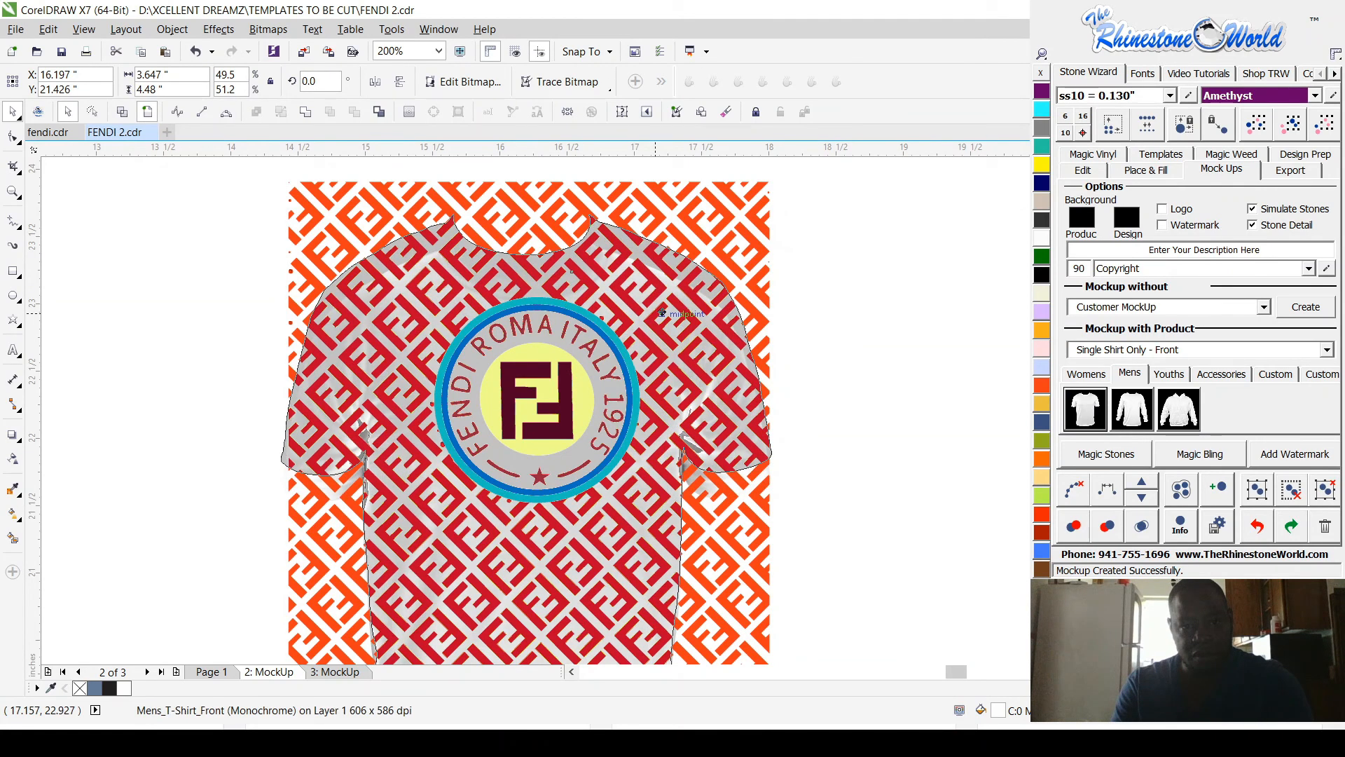
scroll(697, 404, down, 1)
click(810, 396)
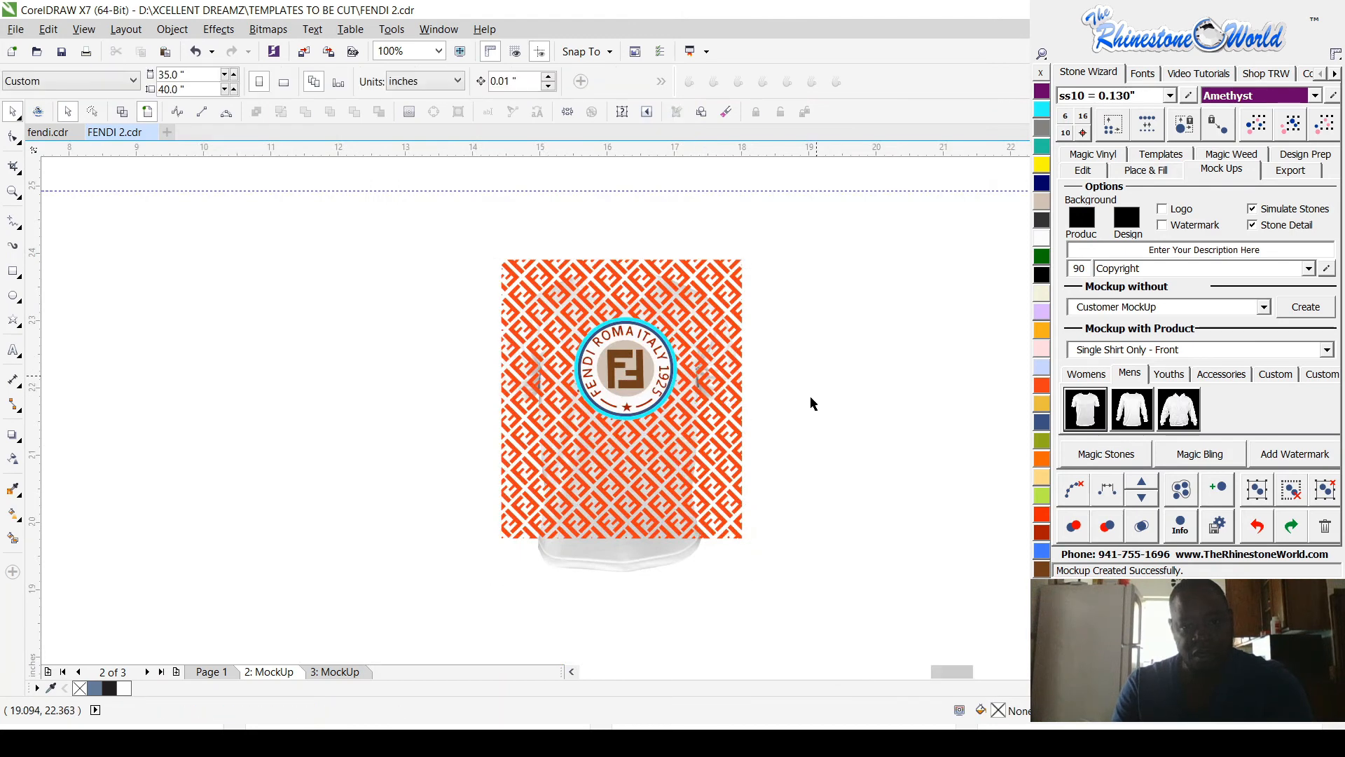
scroll(688, 236, up, 1)
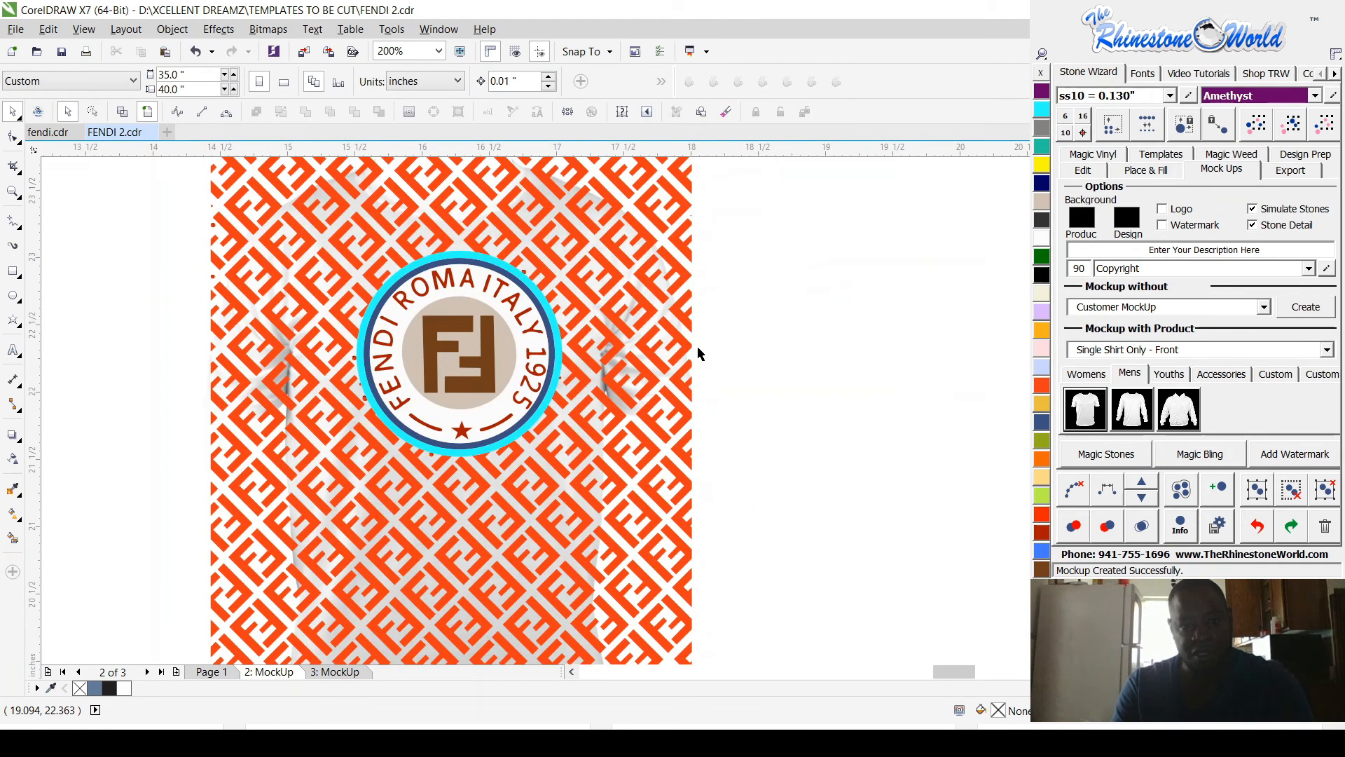
scroll(689, 367, down, 1)
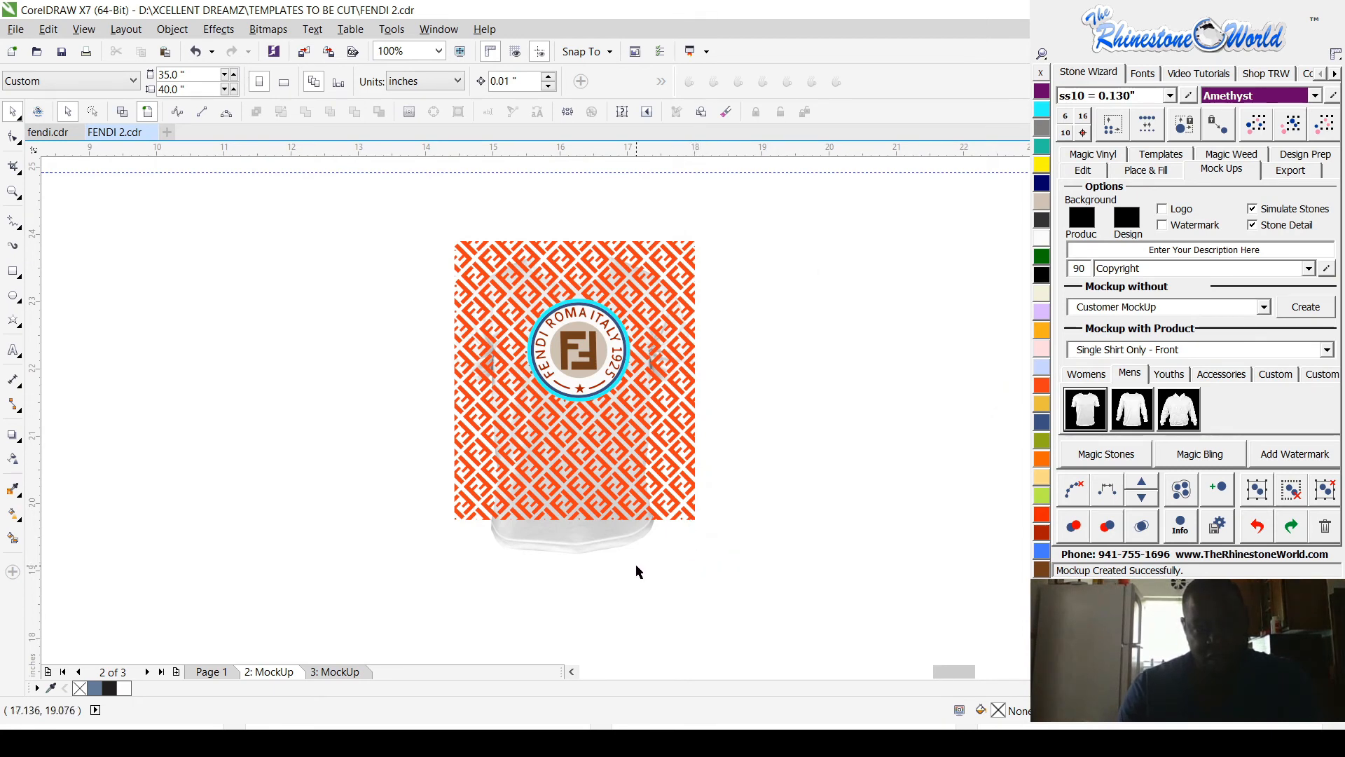
Step: Delete the pattern pieces that extend over the sleeves on both sides of the shirt body
drag(728, 580, 644, 210)
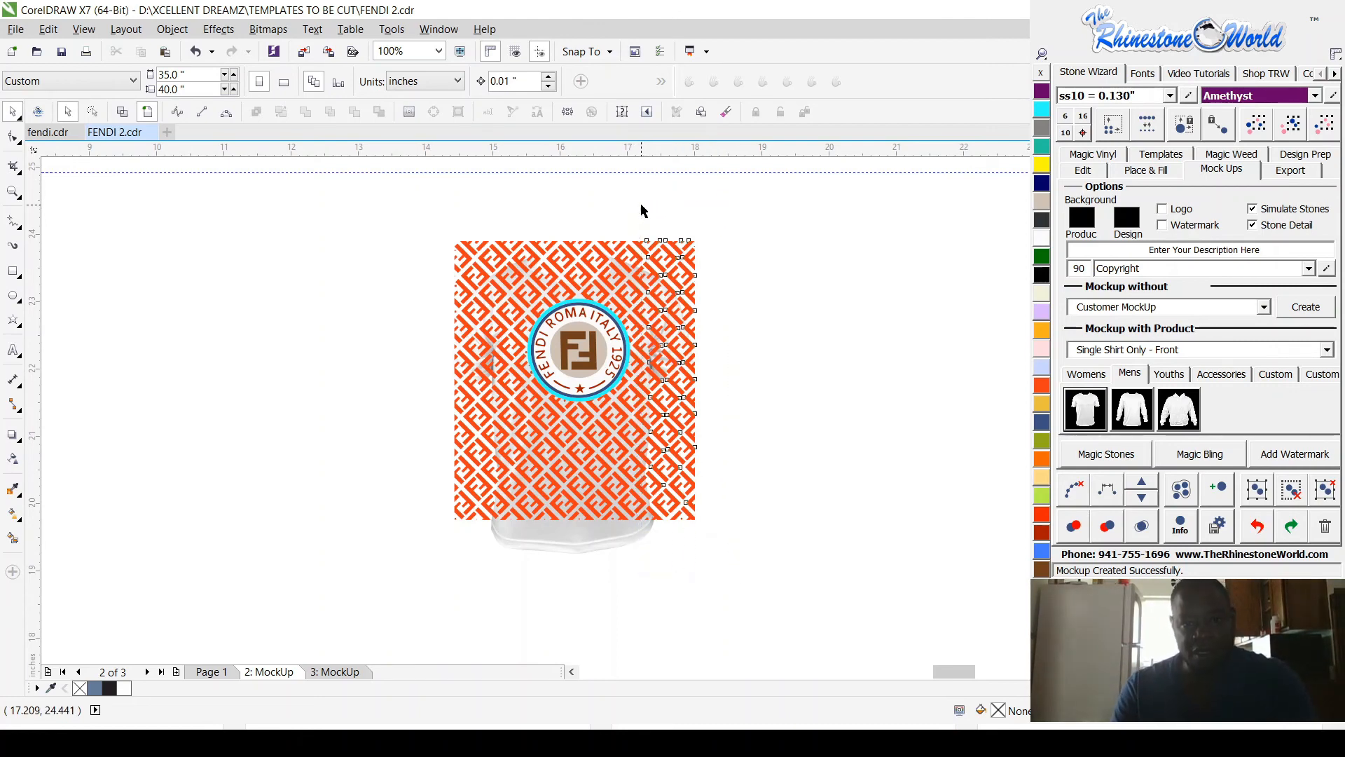
key(Delete)
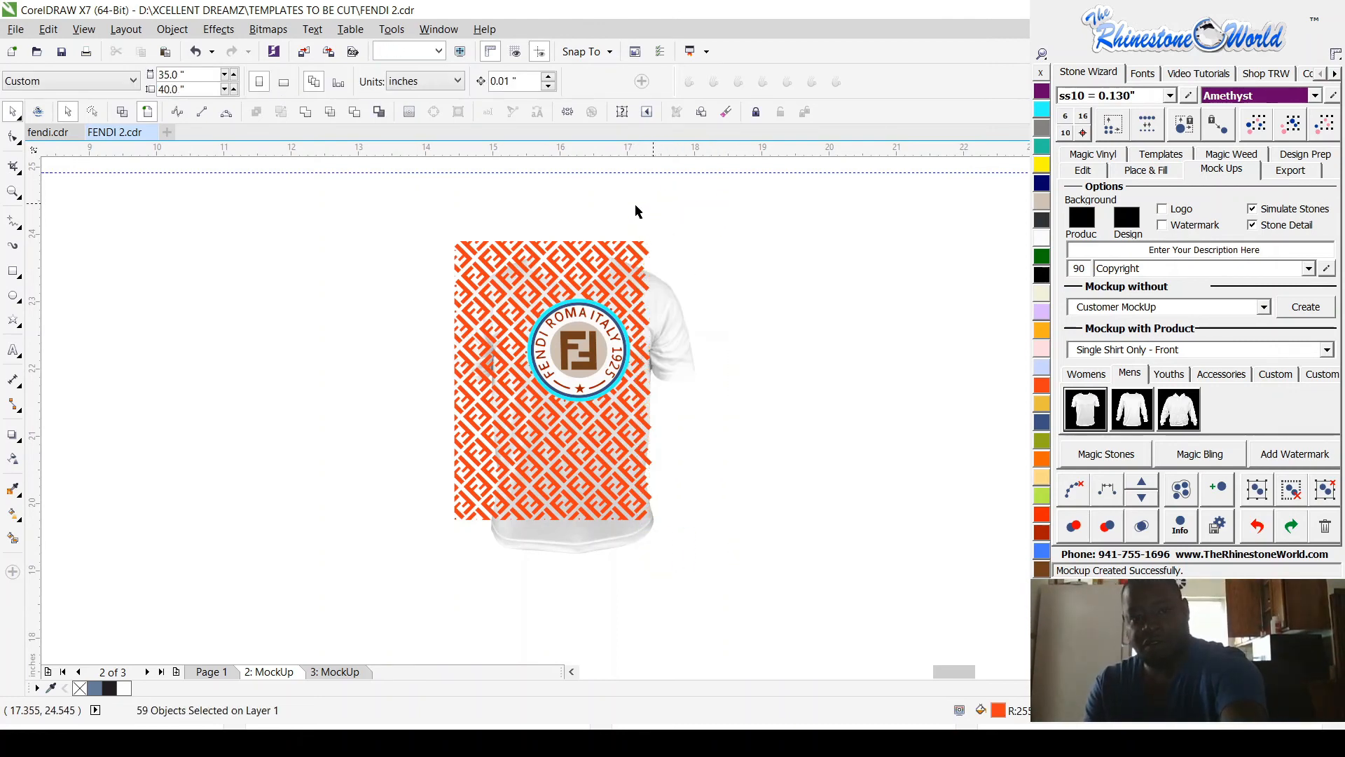
drag(416, 212, 495, 565)
key(Delete)
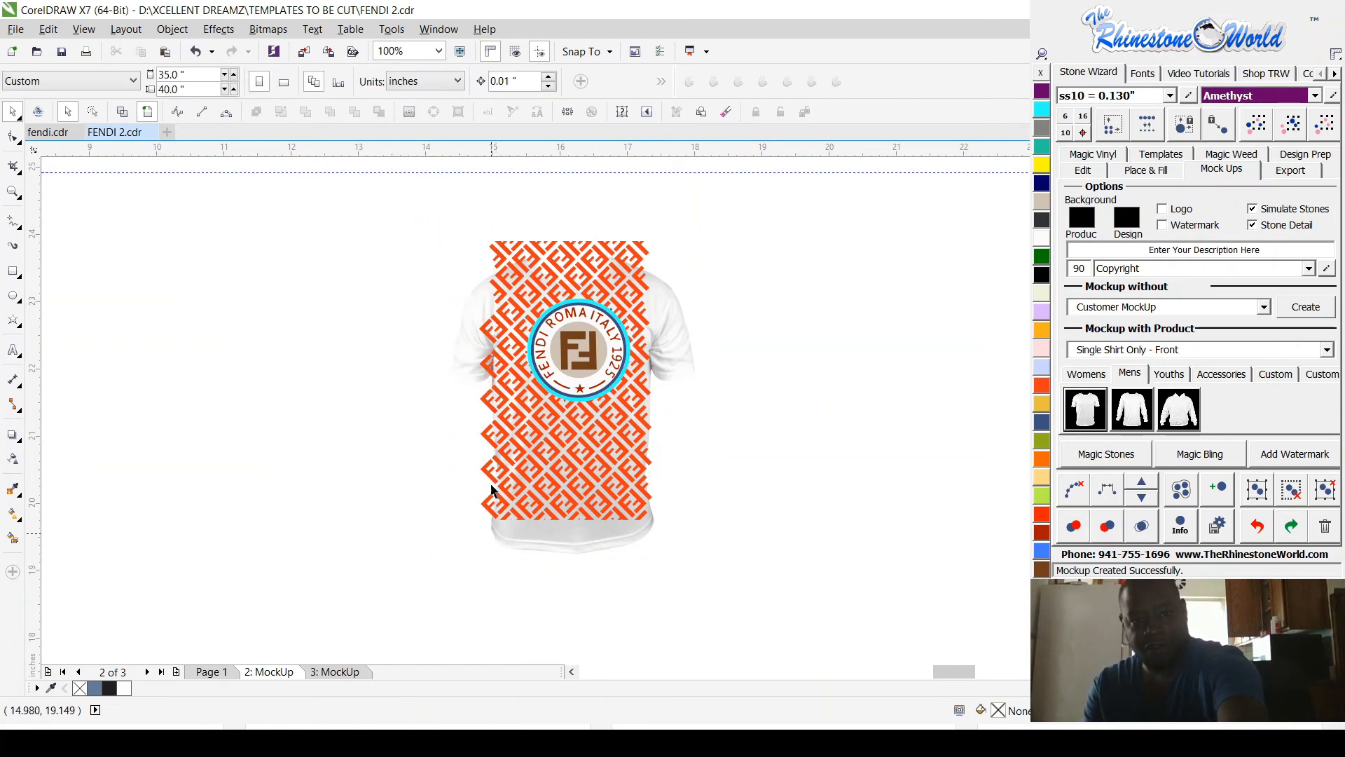
Step: Delete the remaining orange F pieces sticking out along the pattern's left edge, one after another
click(484, 333)
key(Delete)
click(485, 365)
key(Delete)
click(484, 401)
key(Delete)
click(483, 433)
key(Delete)
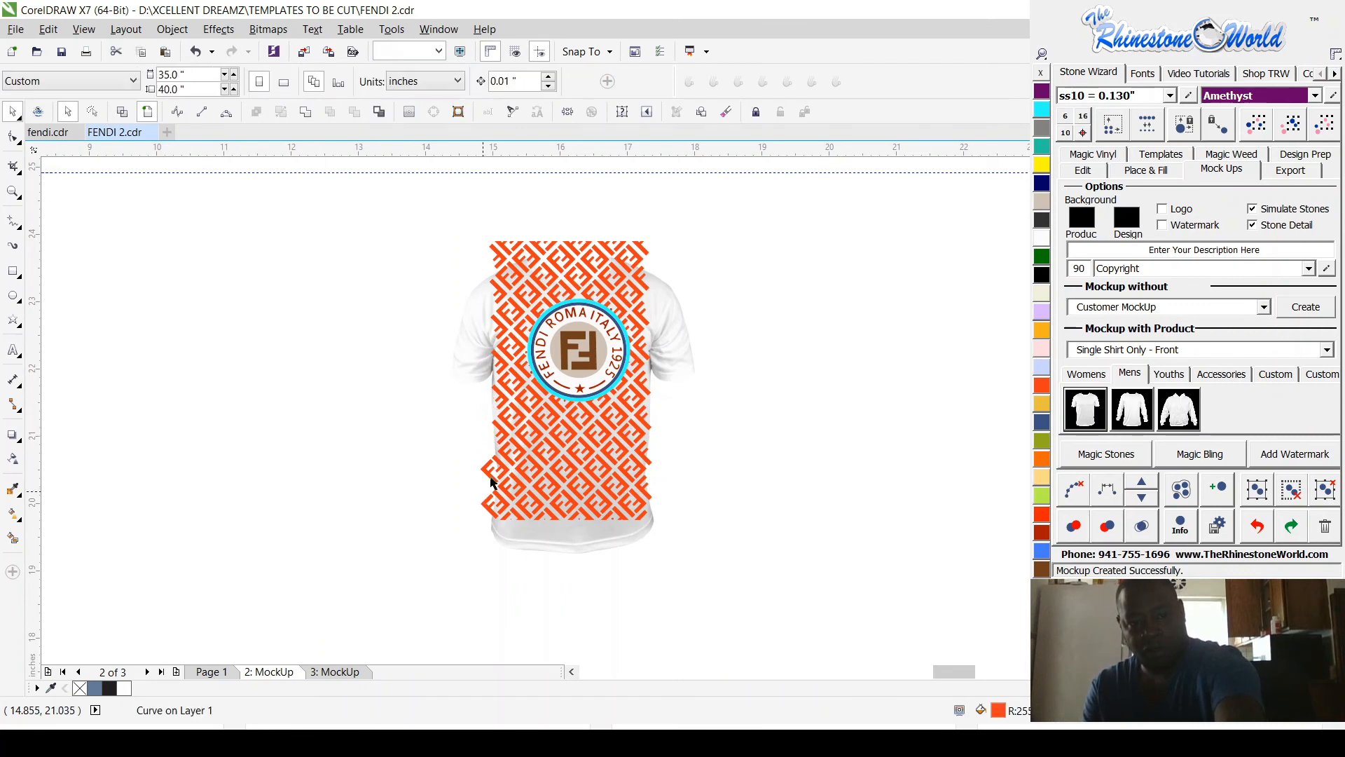
click(488, 469)
key(Delete)
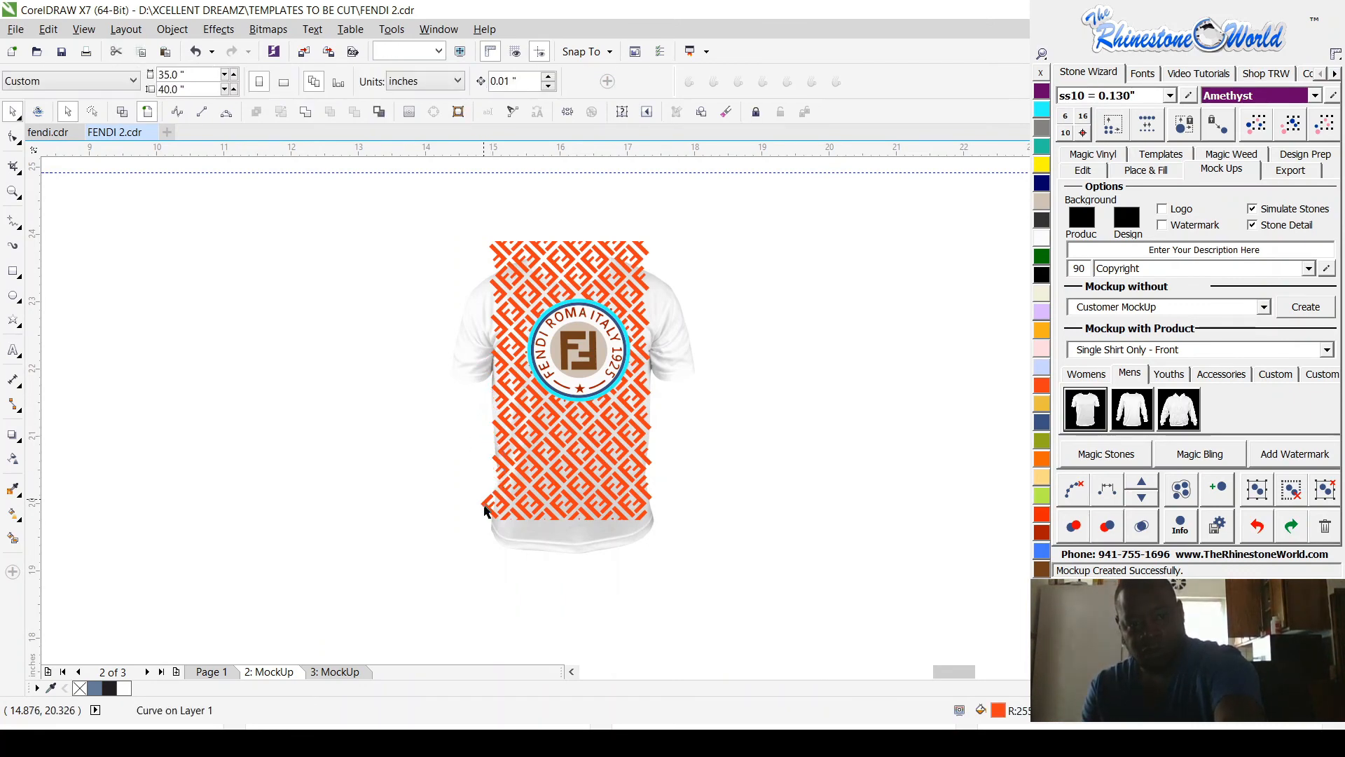
click(495, 517)
key(Delete)
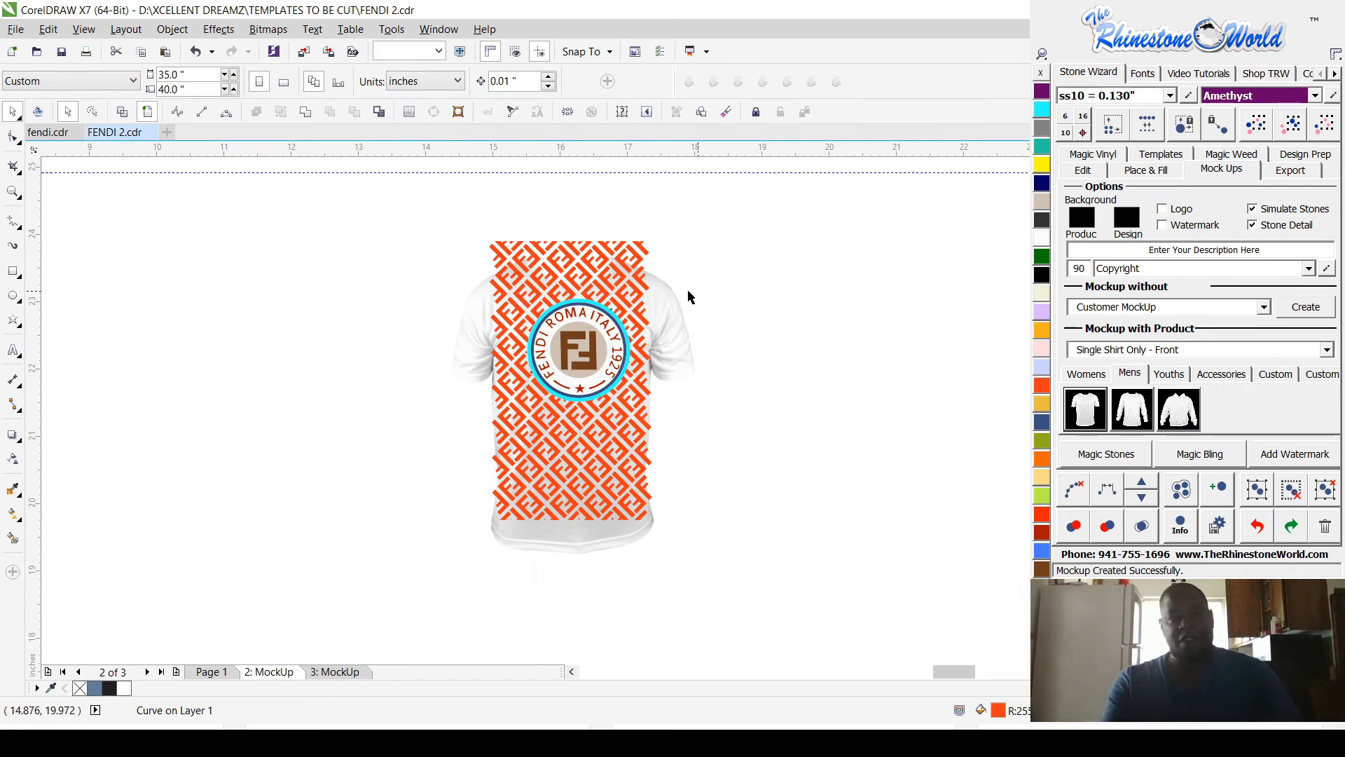
Step: Move the shirt image up and slightly right behind the pattern, to about X 16.23 and Y 21.94 inches
click(663, 338)
drag(663, 337, 666, 295)
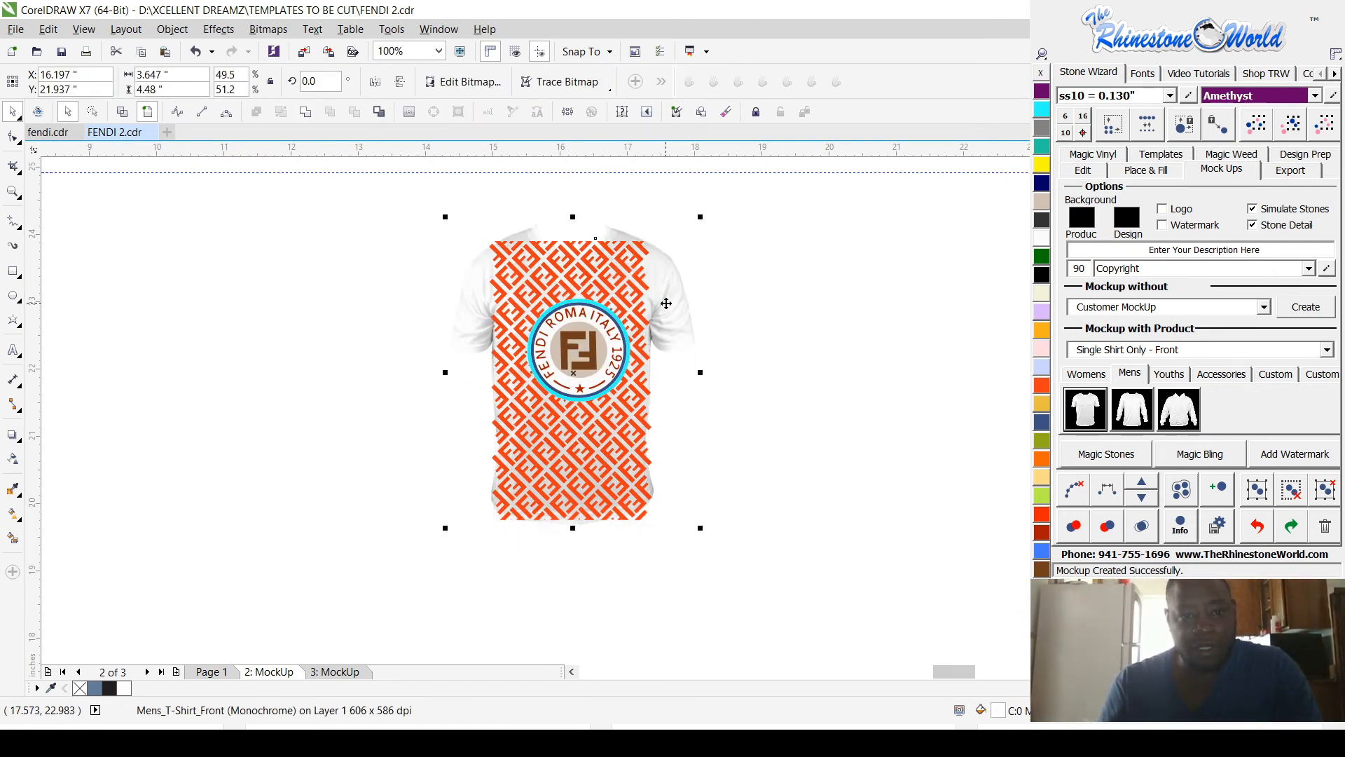
click(449, 208)
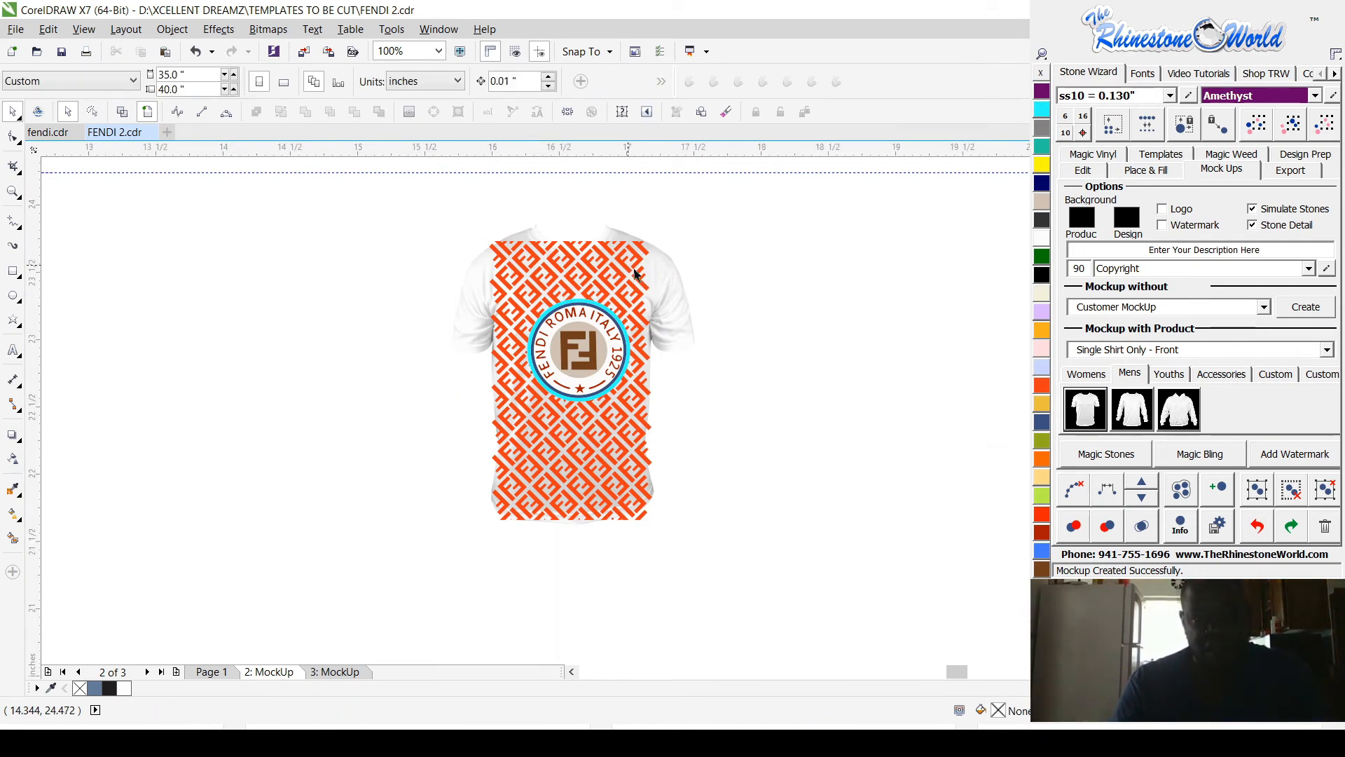
scroll(635, 273, up, 2)
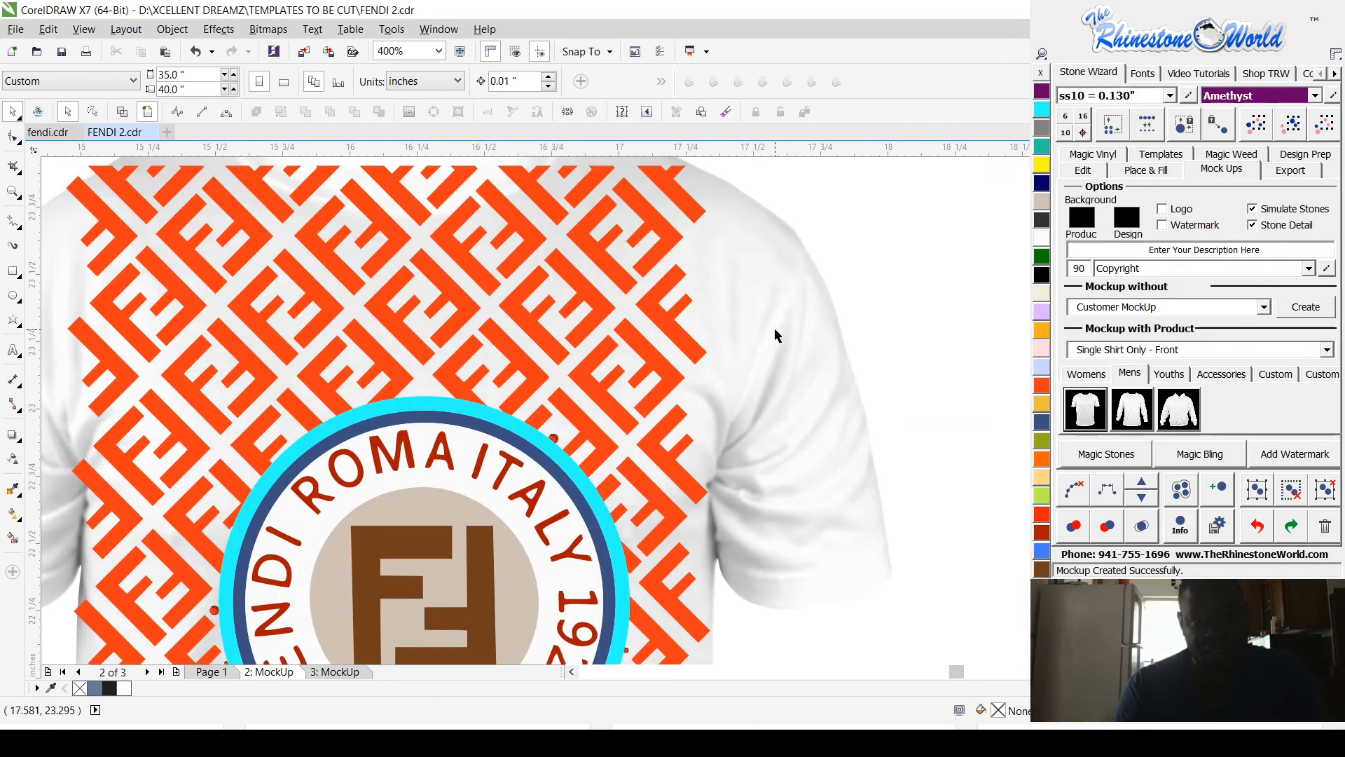
click(775, 330)
scroll(776, 346, down, 1)
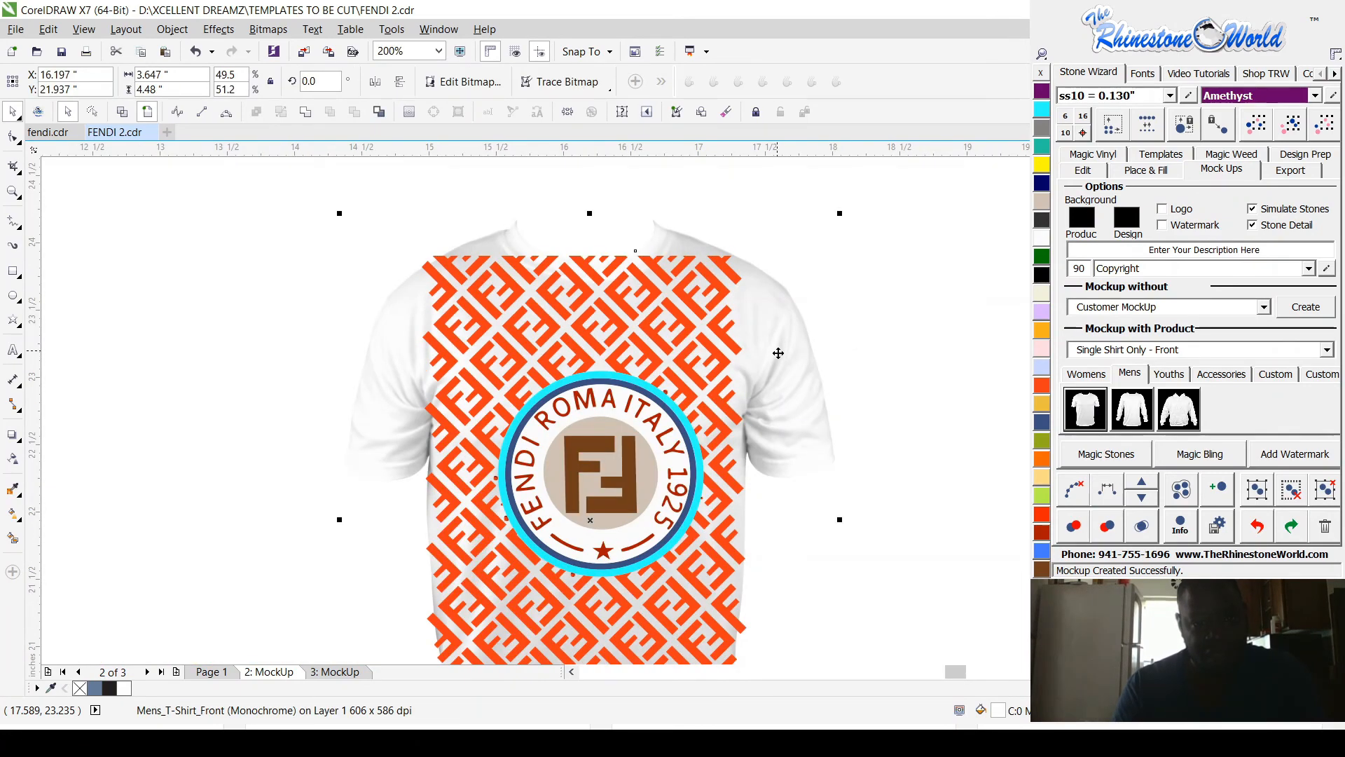
drag(787, 358, 791, 358)
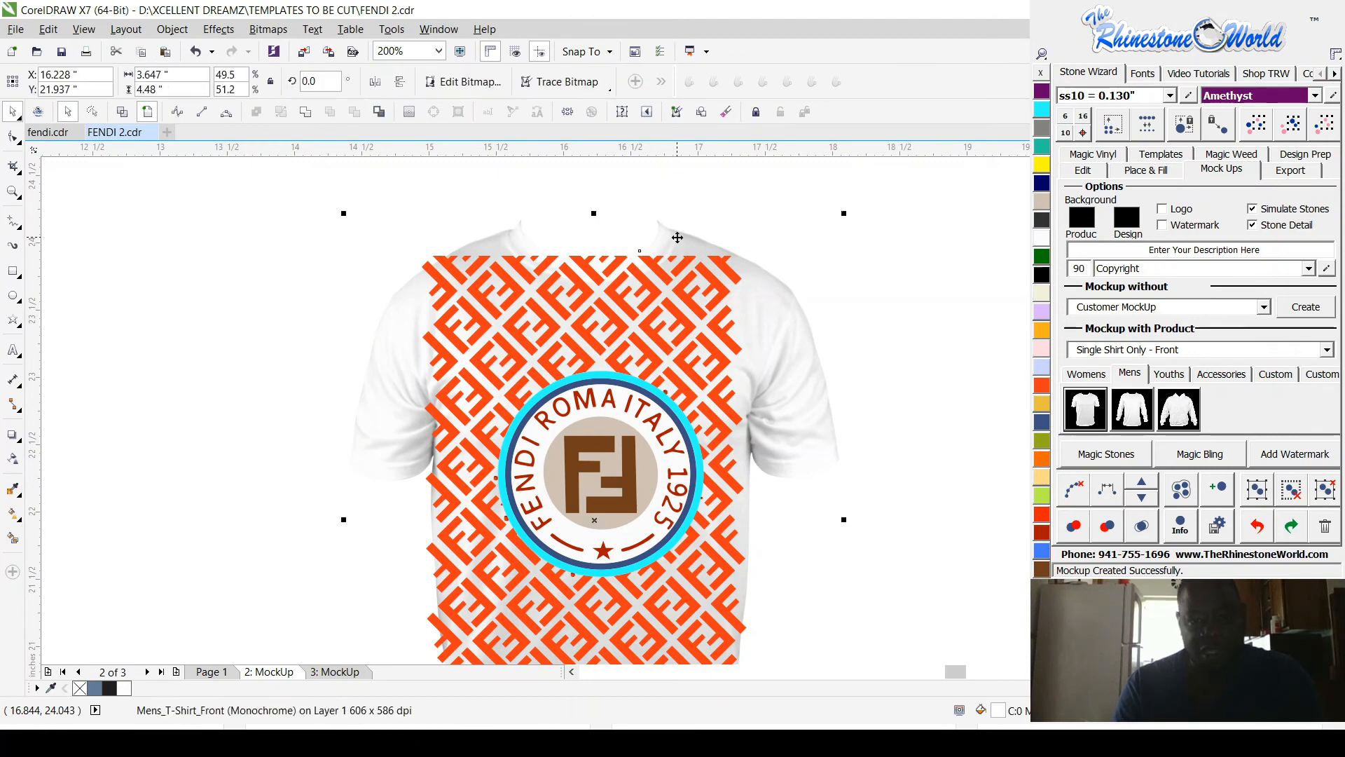
Step: Color the shirt image Jet Black and clear the selection to check the design on it
click(1043, 275)
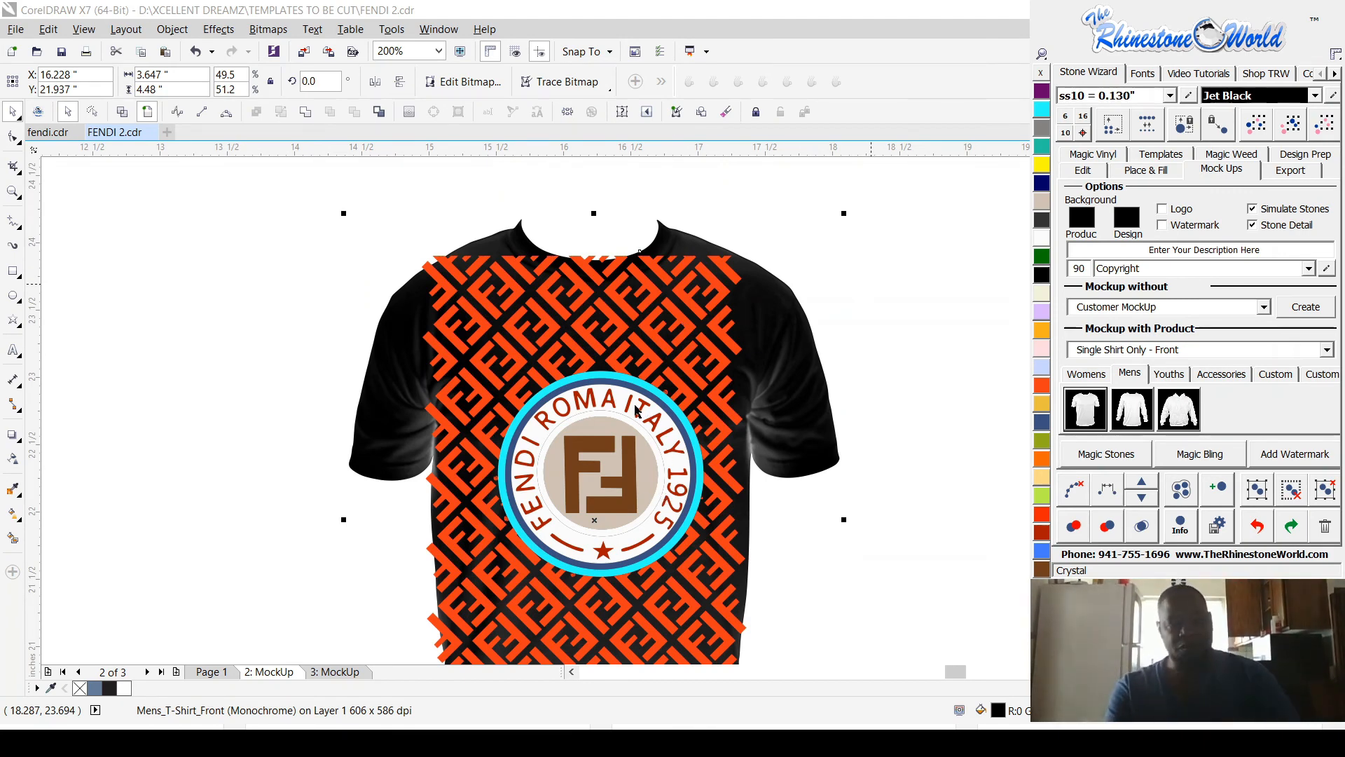
click(763, 210)
scroll(763, 211, up, 1)
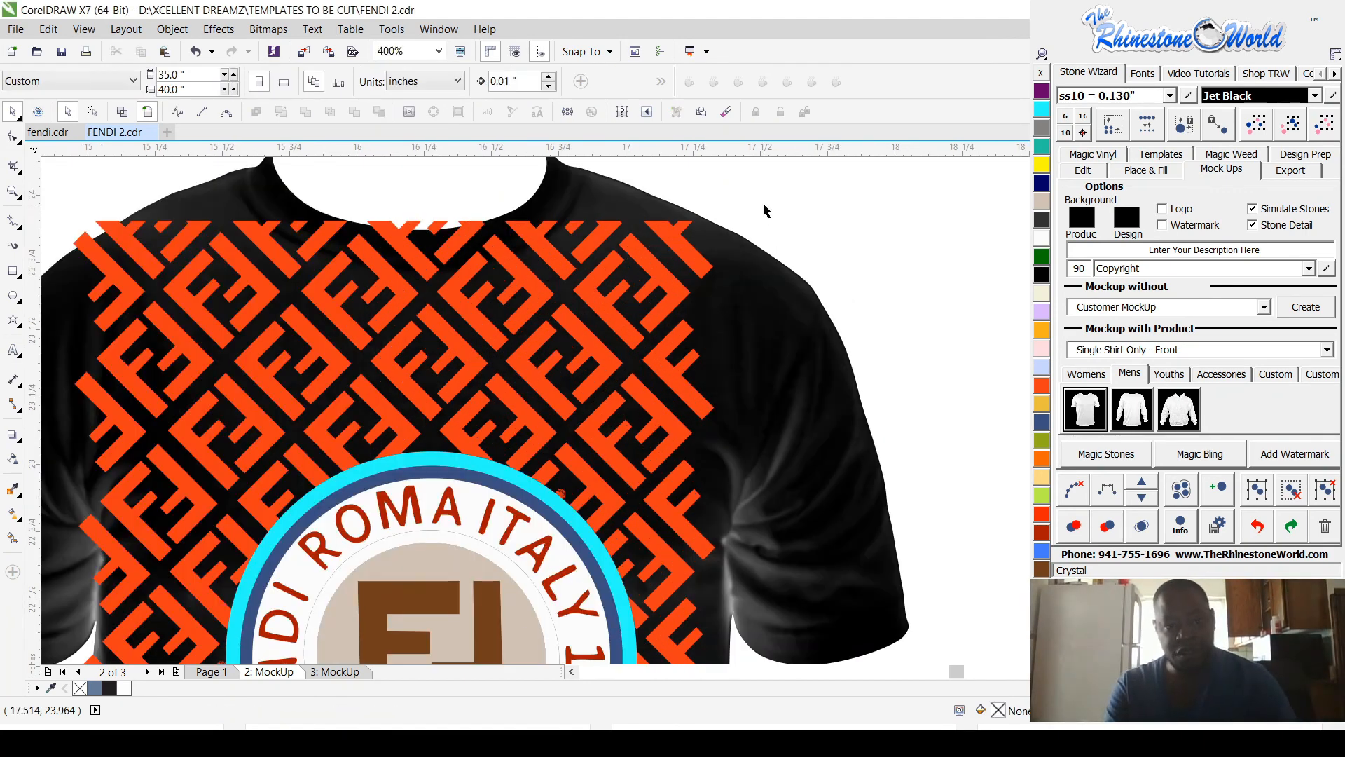
scroll(765, 214, down, 2)
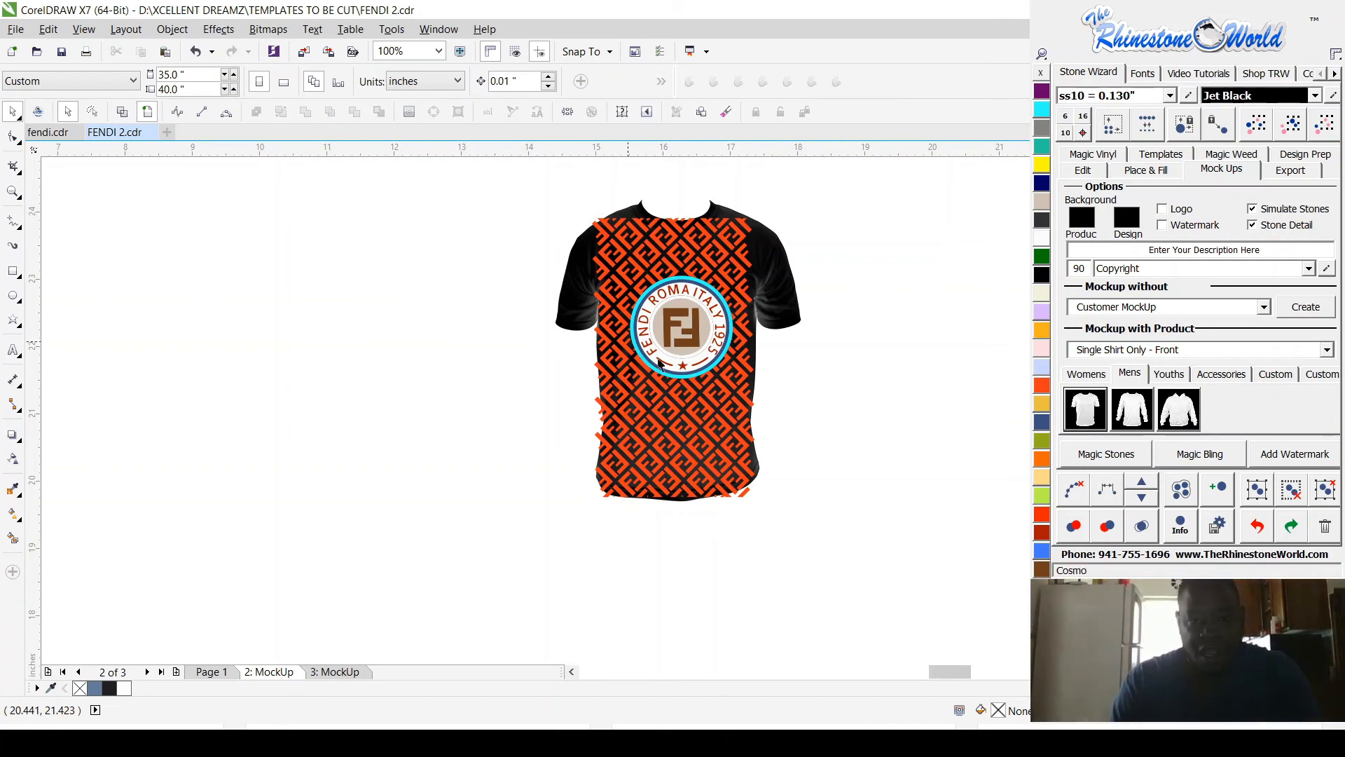
scroll(701, 221, up, 2)
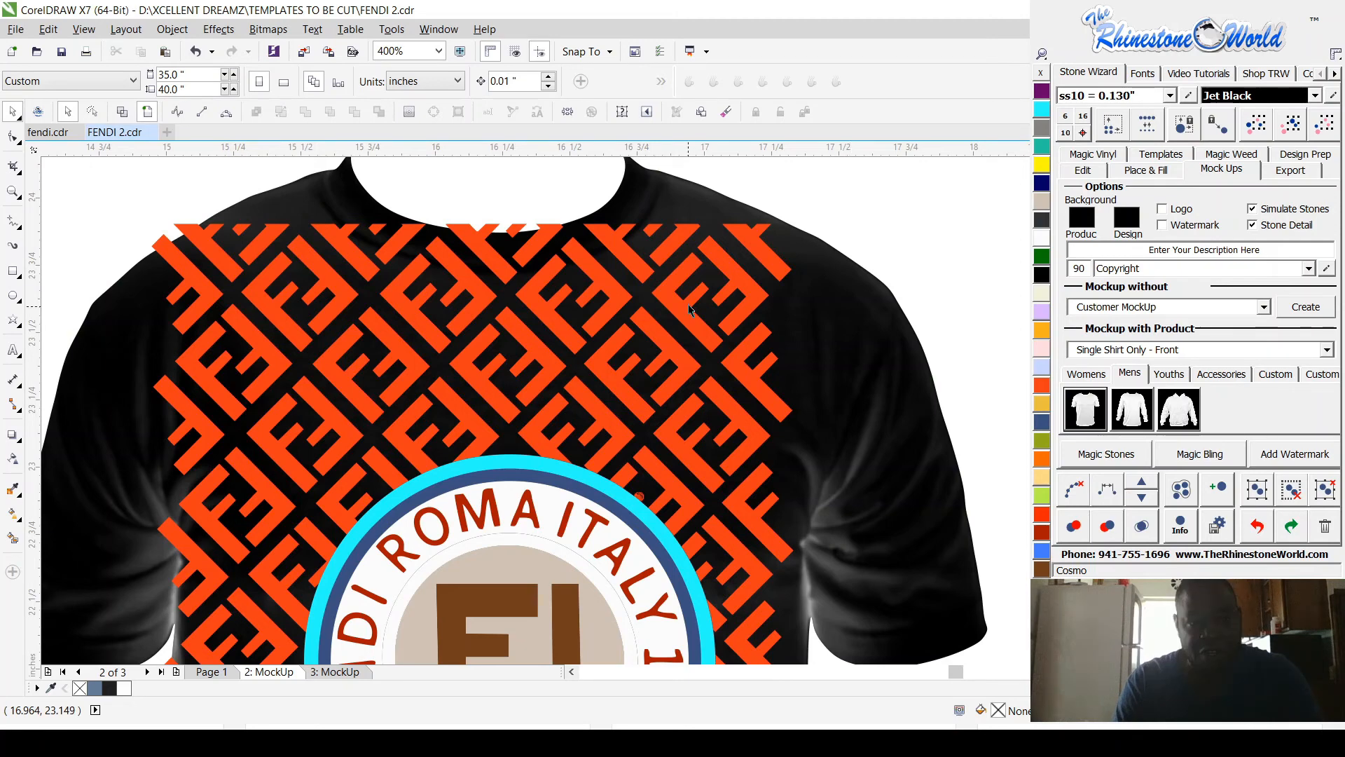
Step: Remove the cyan outer ring covering the badge's gold rhinestone border
scroll(690, 311, down, 1)
click(585, 394)
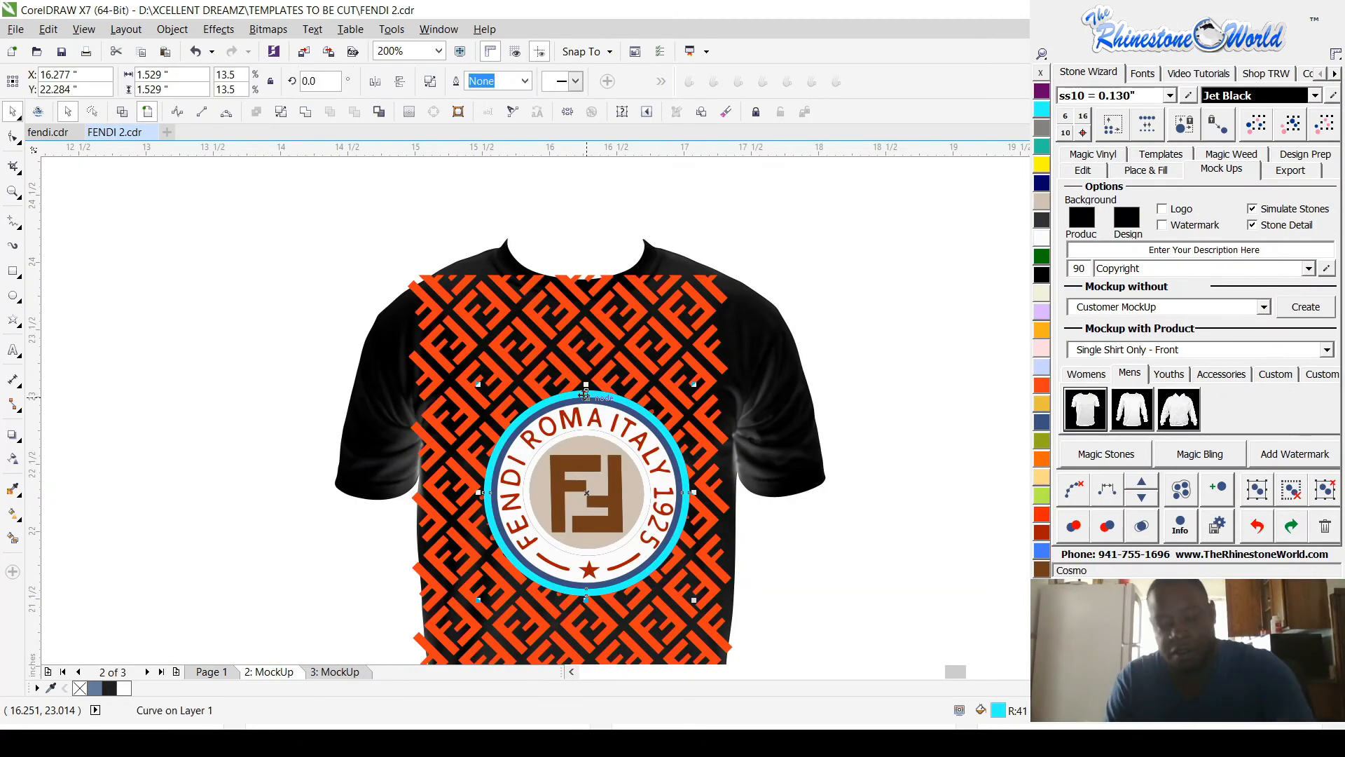
key(Escape)
scroll(596, 407, up, 1)
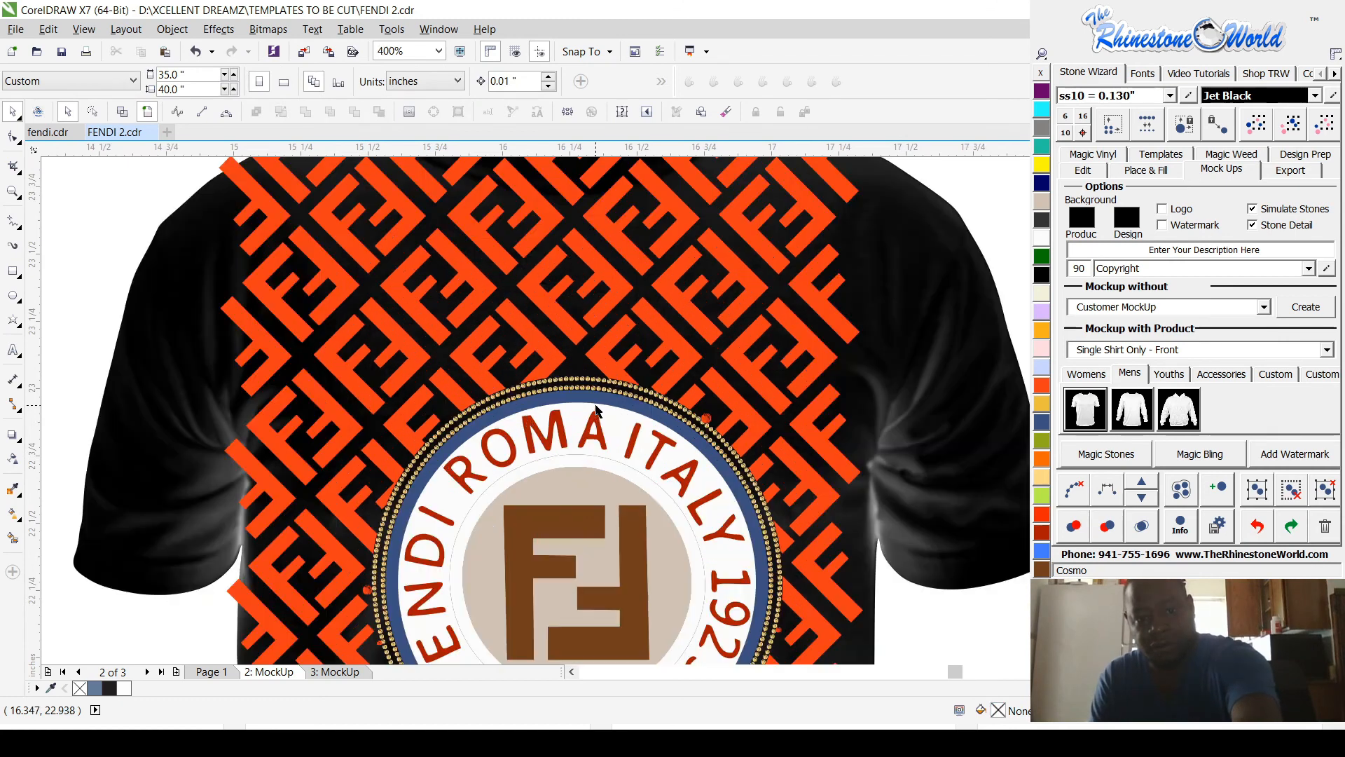
click(603, 409)
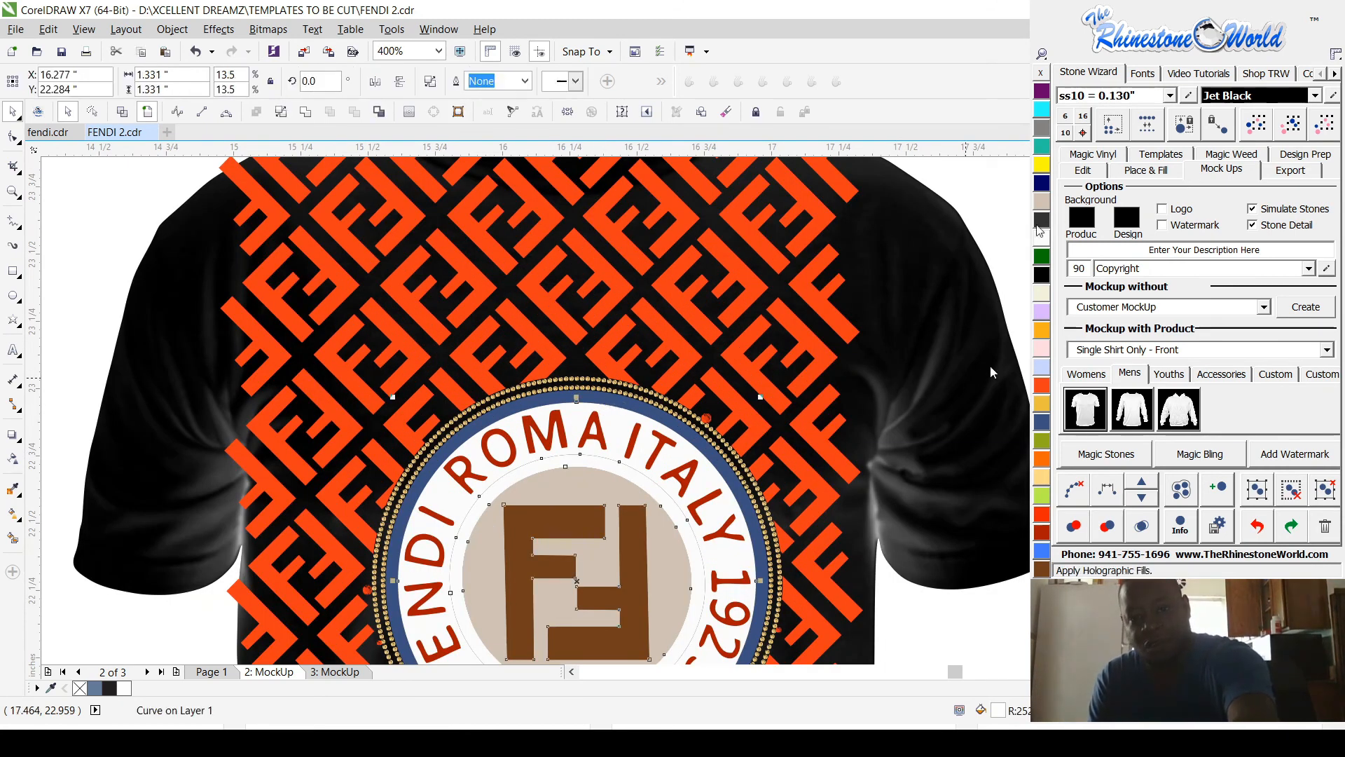
click(1043, 532)
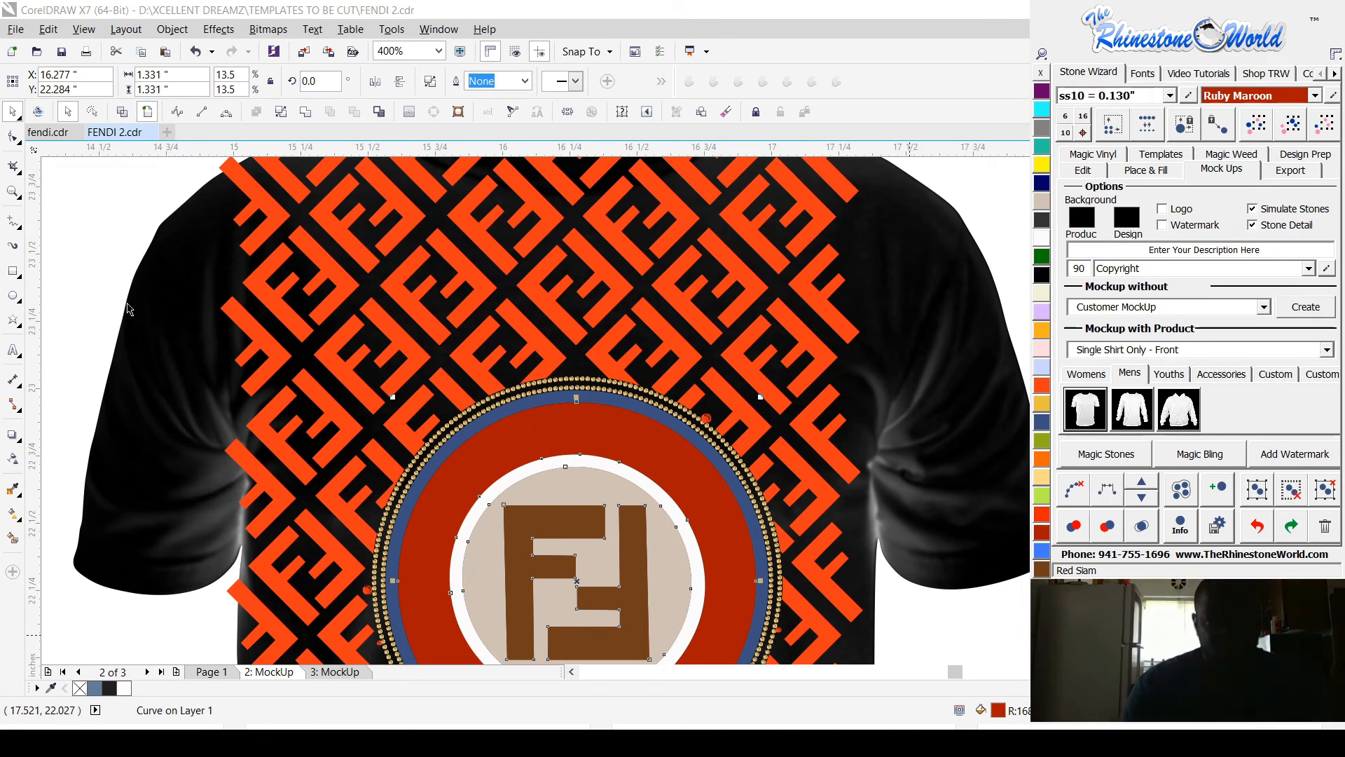
key(ctrl+z)
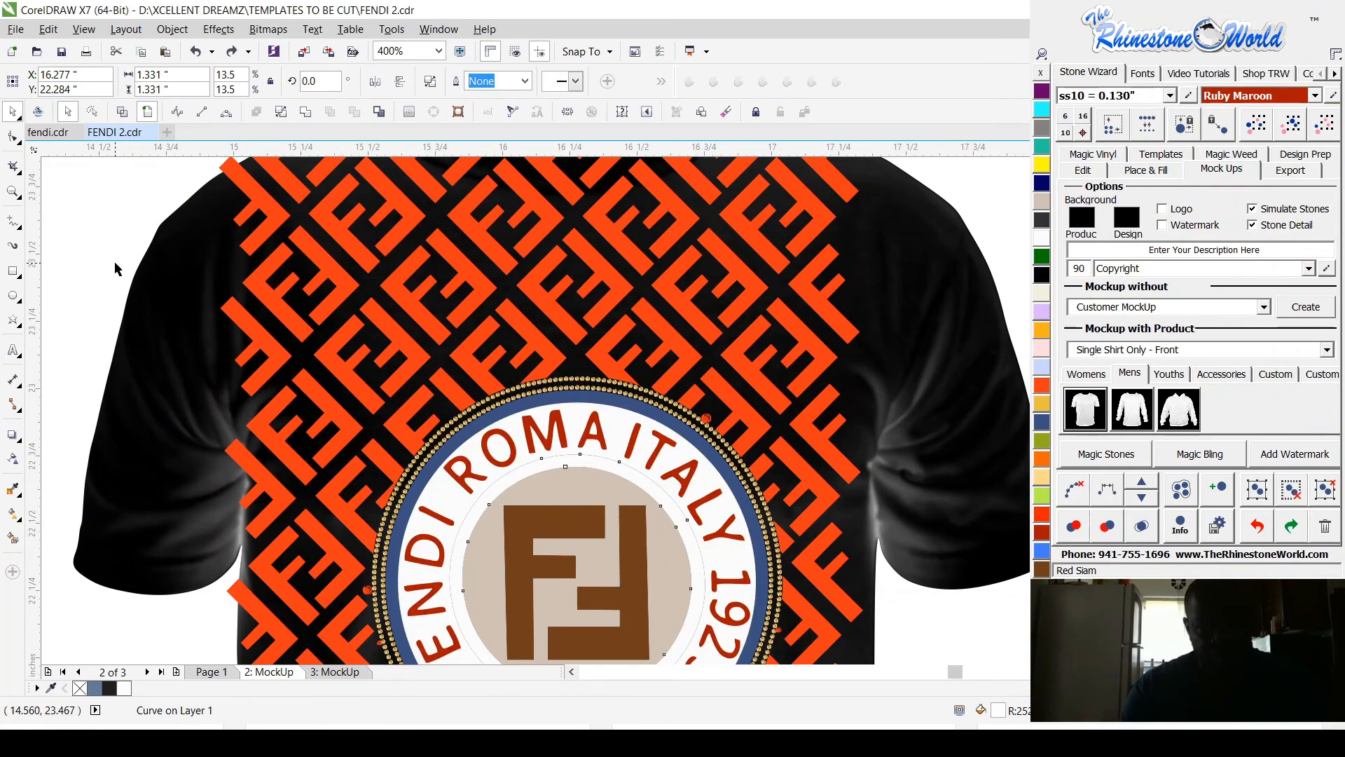
Step: Select the blue ring inside the rhinestone border, try Ruby Maroon on it, and settle on a Red Siam fill
scroll(567, 400, up, 1)
scroll(566, 401, up, 1)
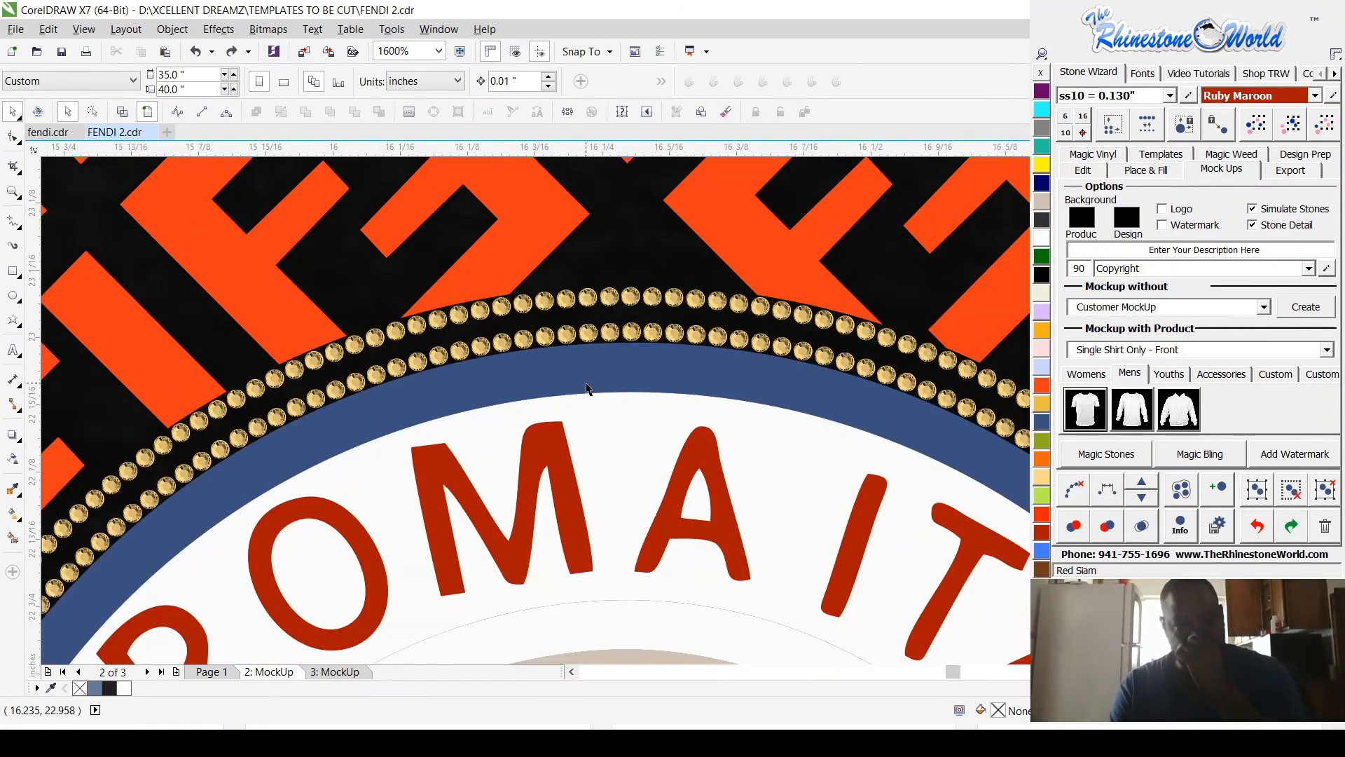
click(587, 388)
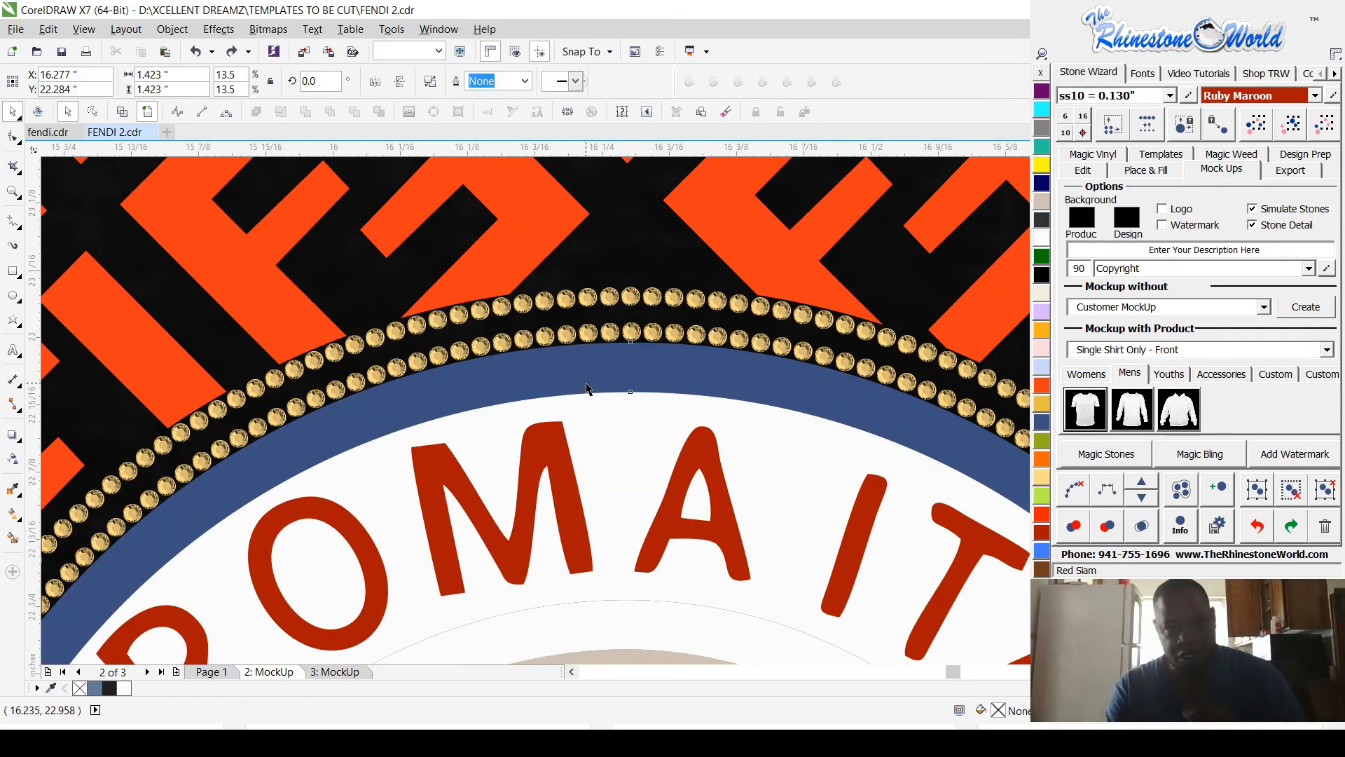
click(1044, 534)
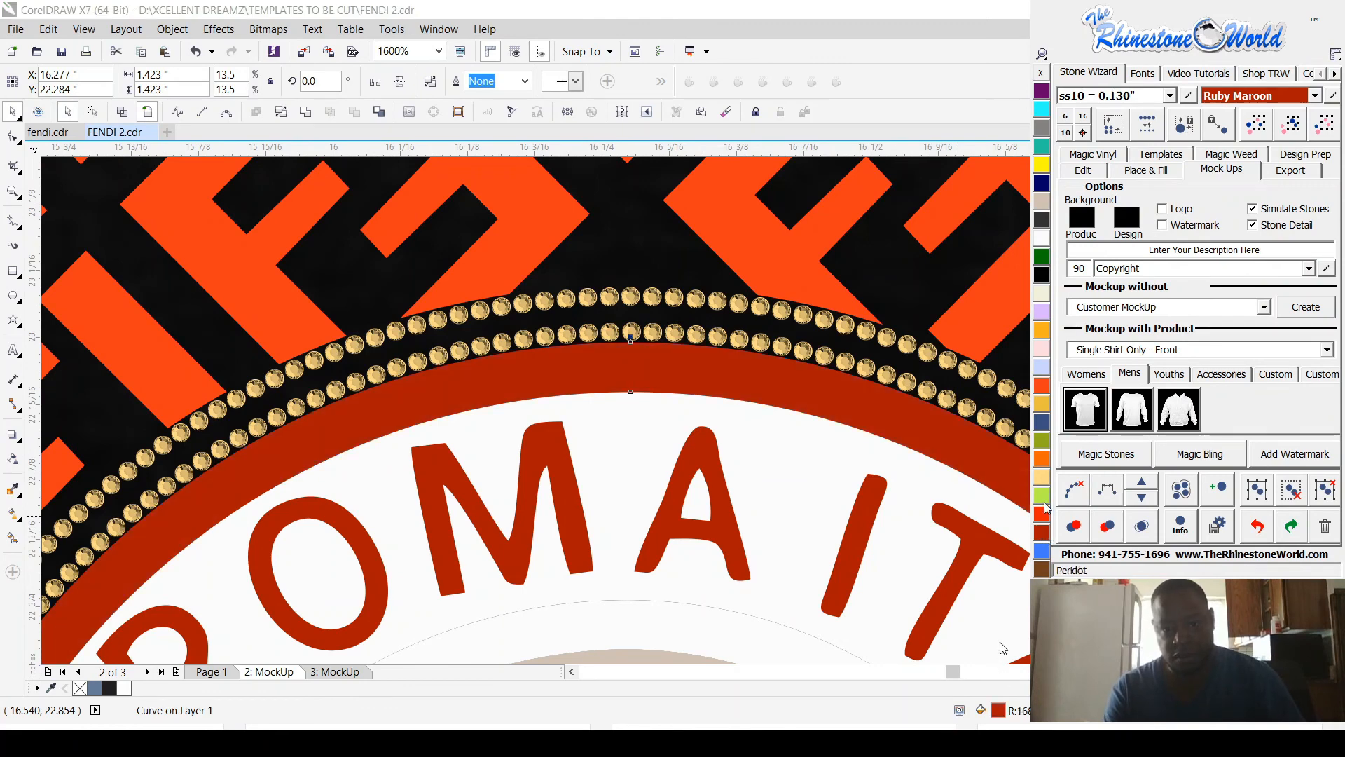
click(1042, 516)
scroll(778, 449, down, 3)
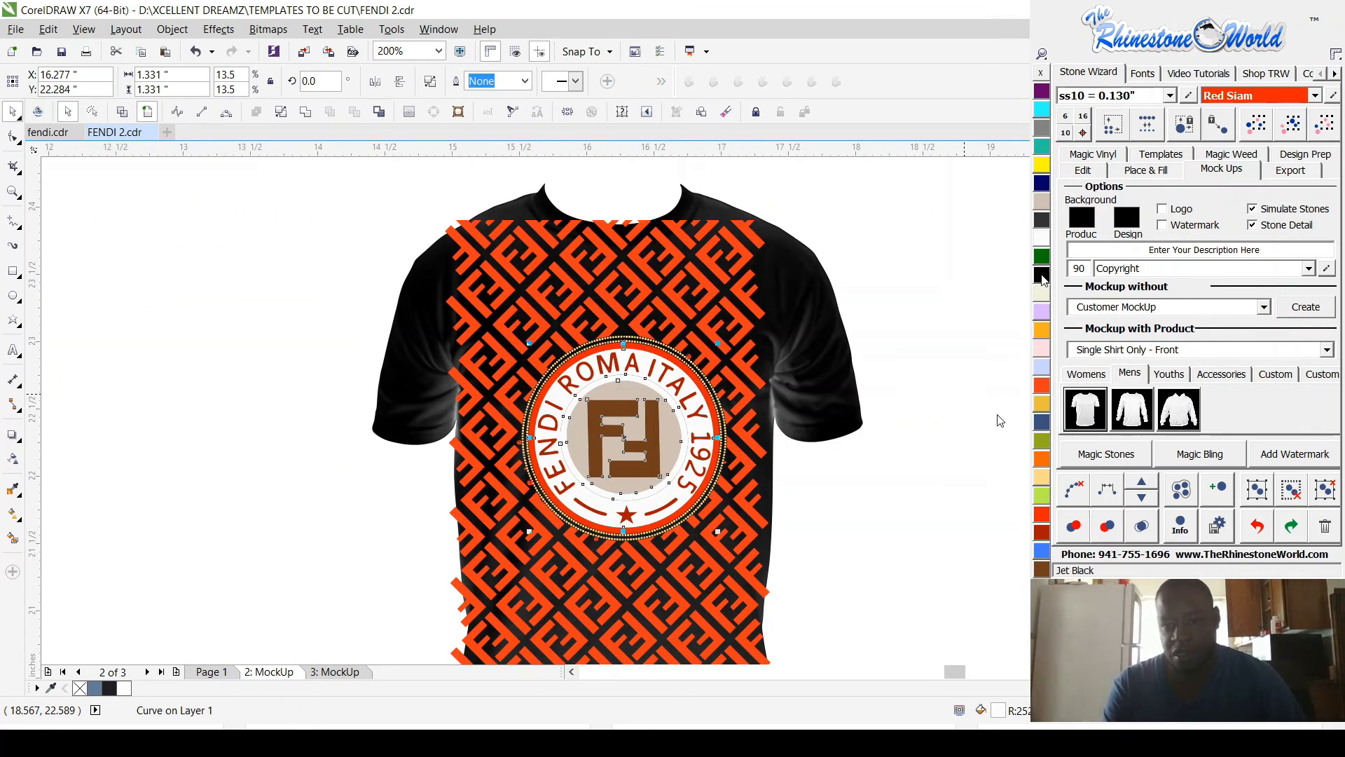
Step: Fill the badge's white text ring with Jet Black and its beige centre disc with Ruby Maroon
click(1042, 274)
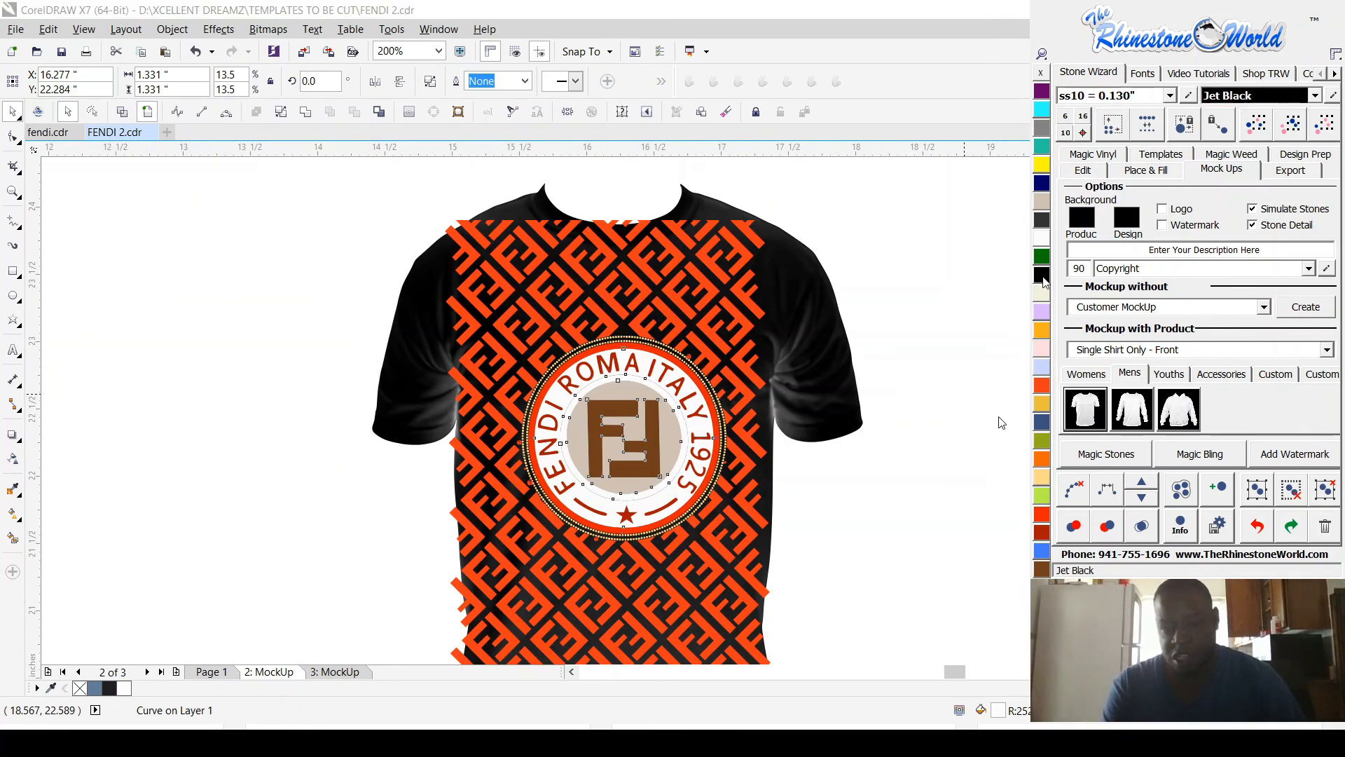
click(883, 521)
scroll(653, 426, up, 2)
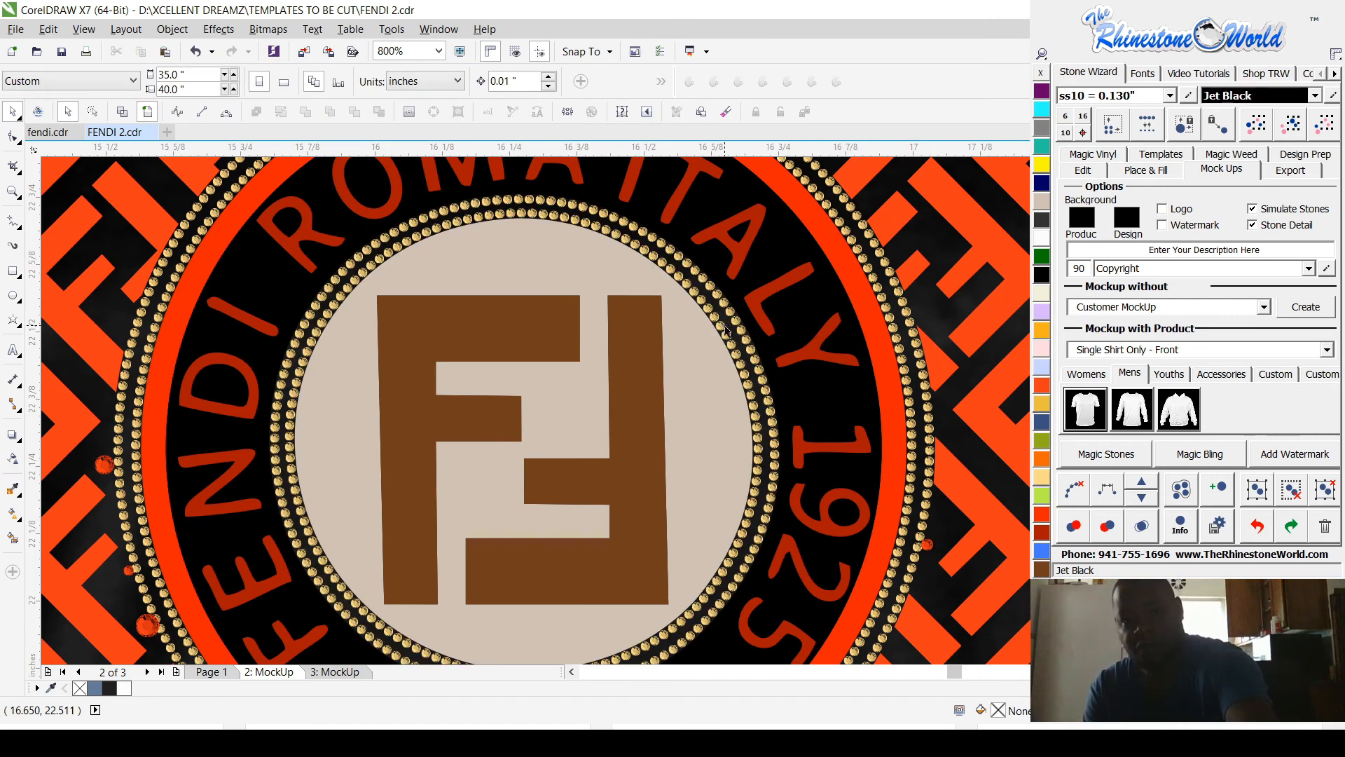
click(679, 342)
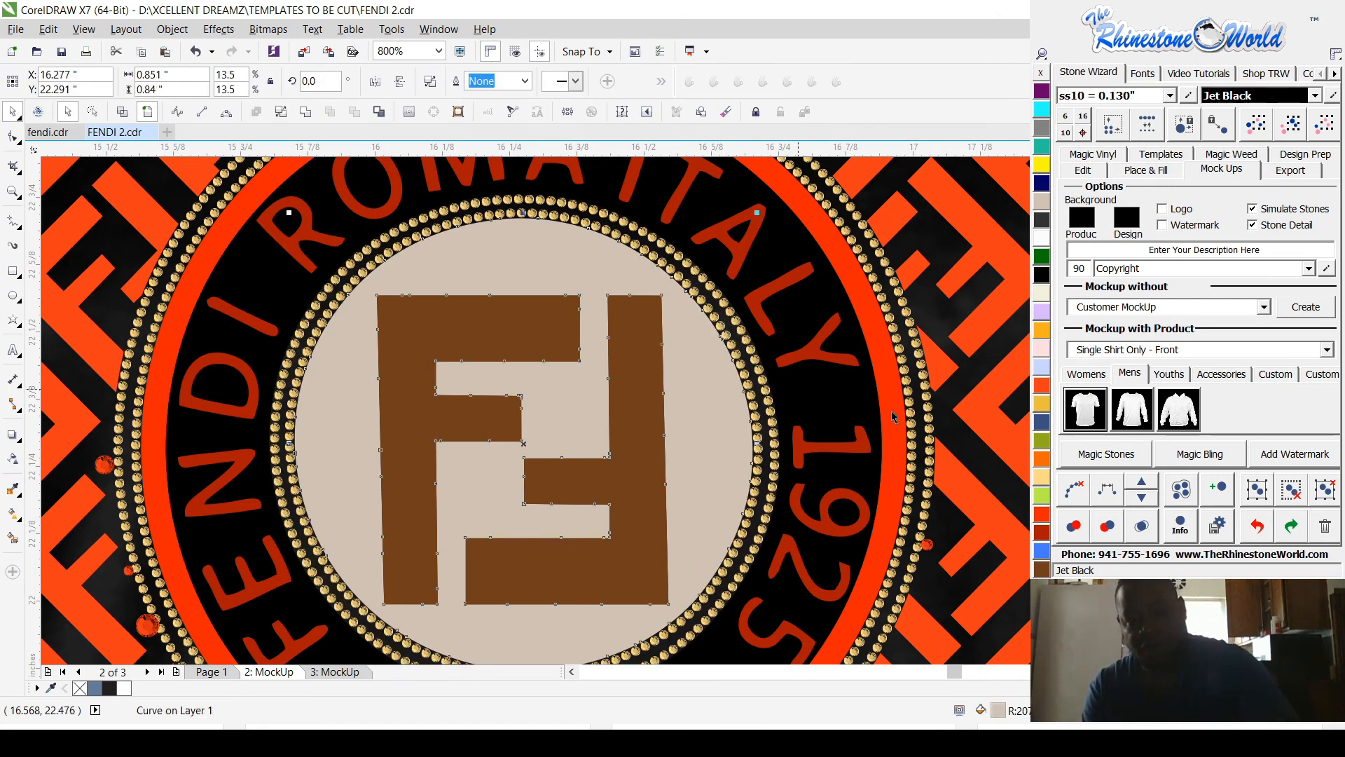
click(1043, 534)
Step: Recolor all the orange pieces of the background pattern Ruby Maroon and clear the selection
click(944, 366)
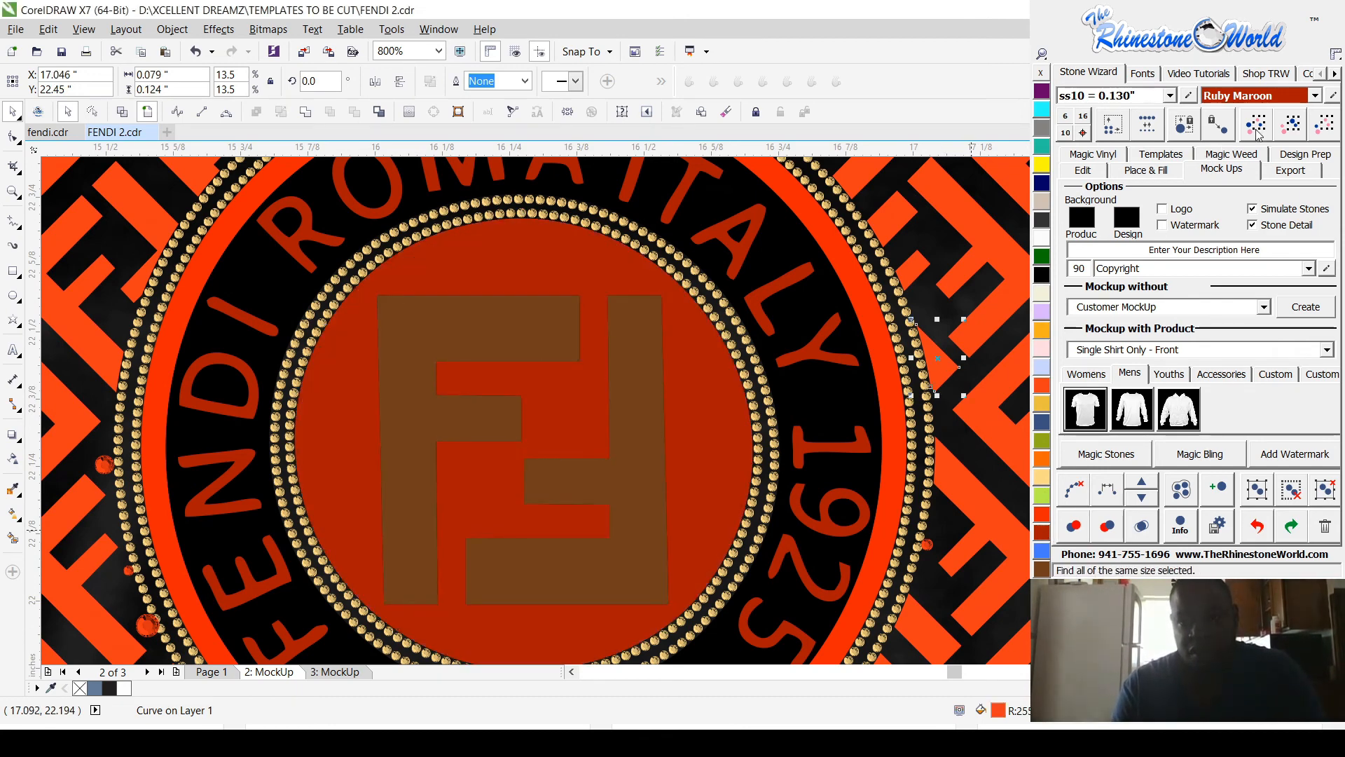
click(1290, 131)
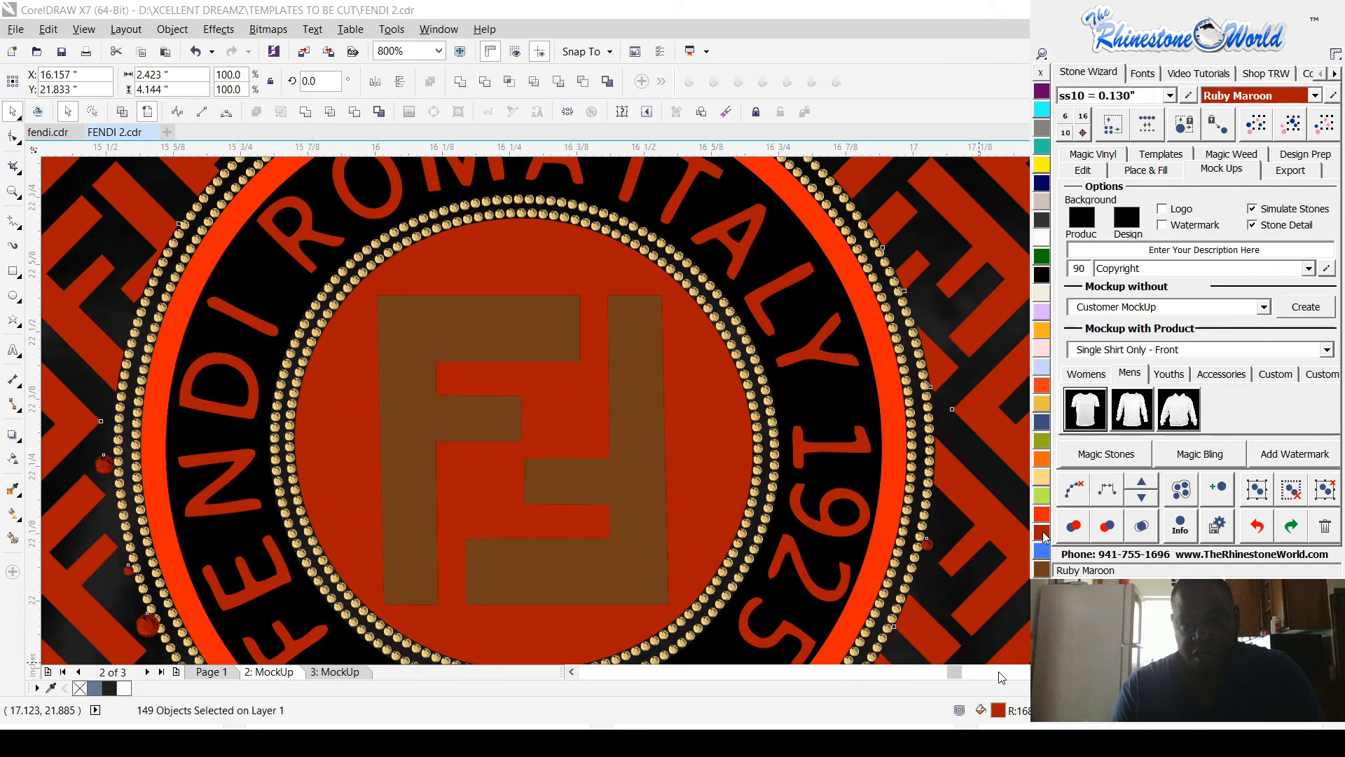
scroll(874, 561, down, 2)
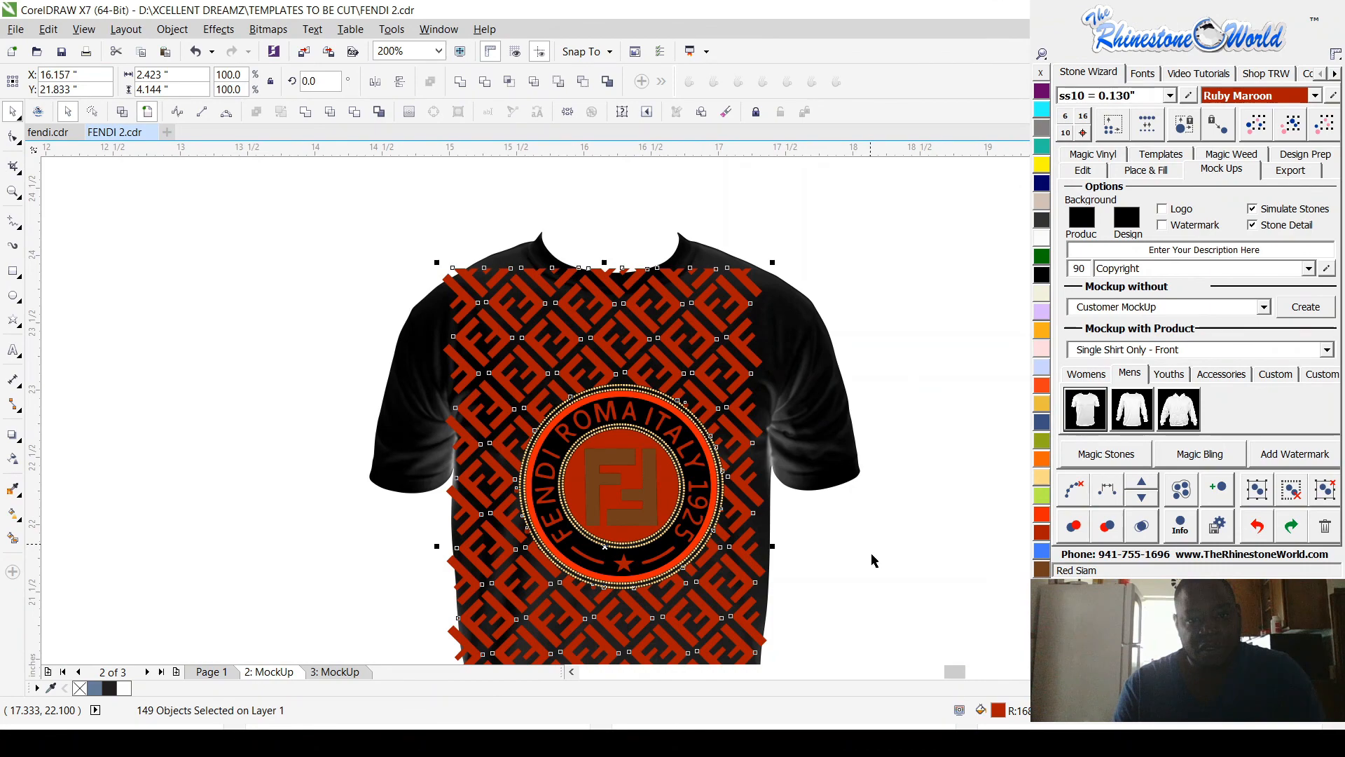
click(874, 560)
Step: Delete the brown FF logo shape covering the rhinestones in the badge centre
scroll(665, 460, up, 1)
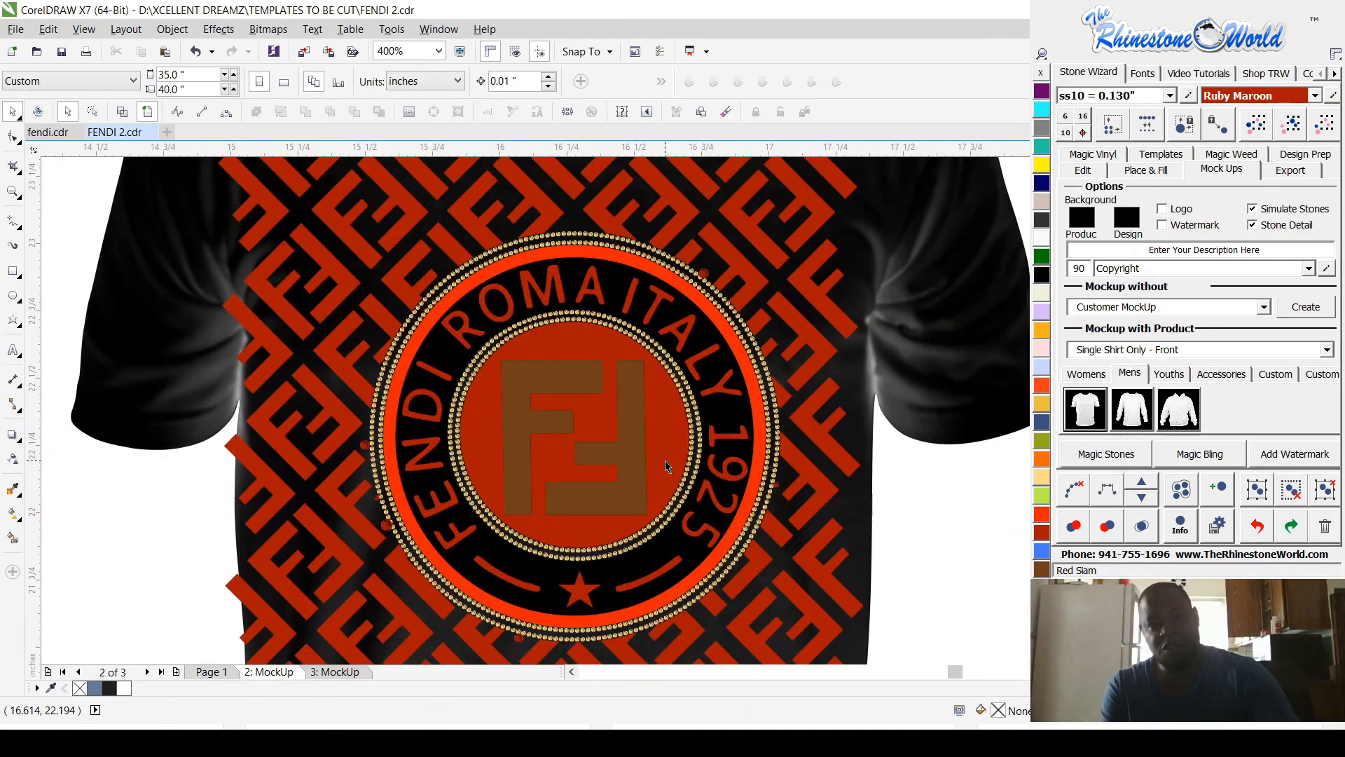
click(629, 425)
key(Delete)
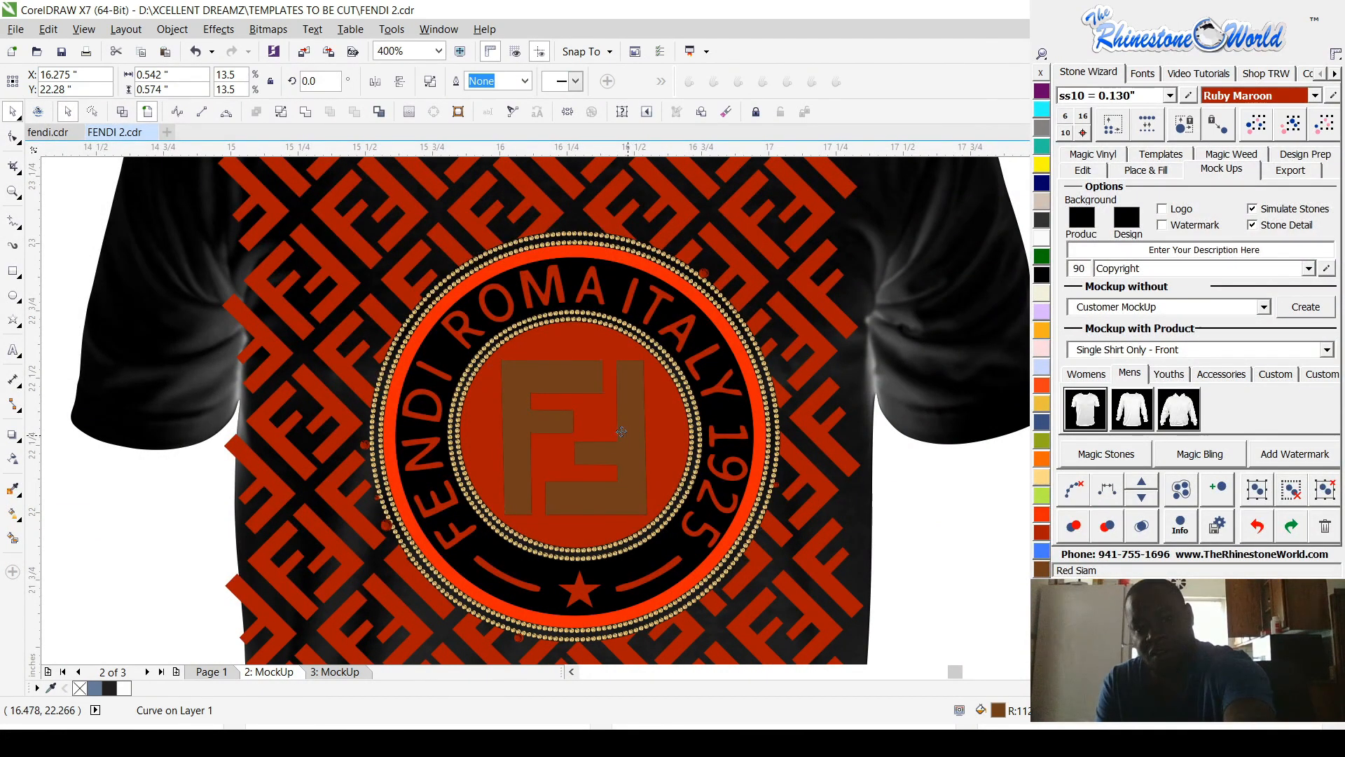
scroll(622, 438, down, 1)
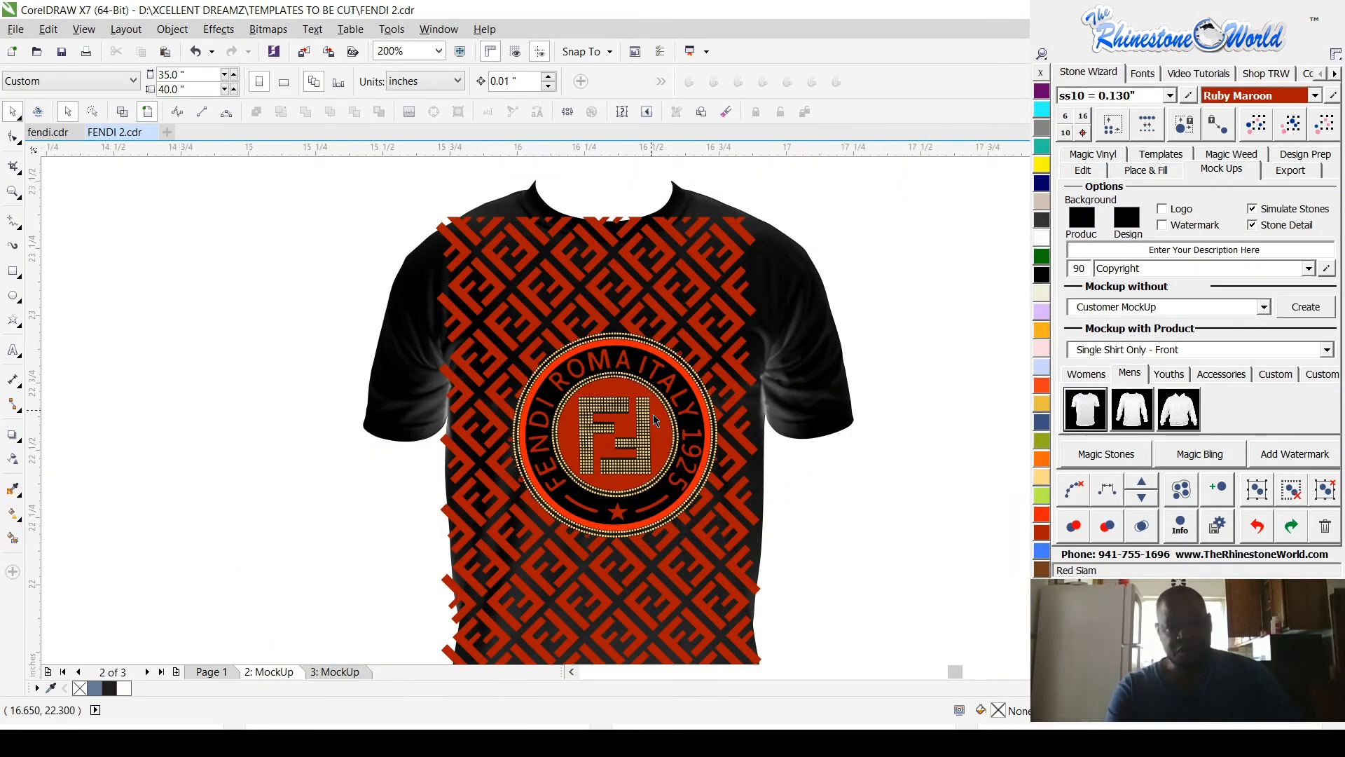
Step: Select all the gold rhinestones by matching color and change them to Crystal
scroll(653, 414, up, 1)
click(641, 446)
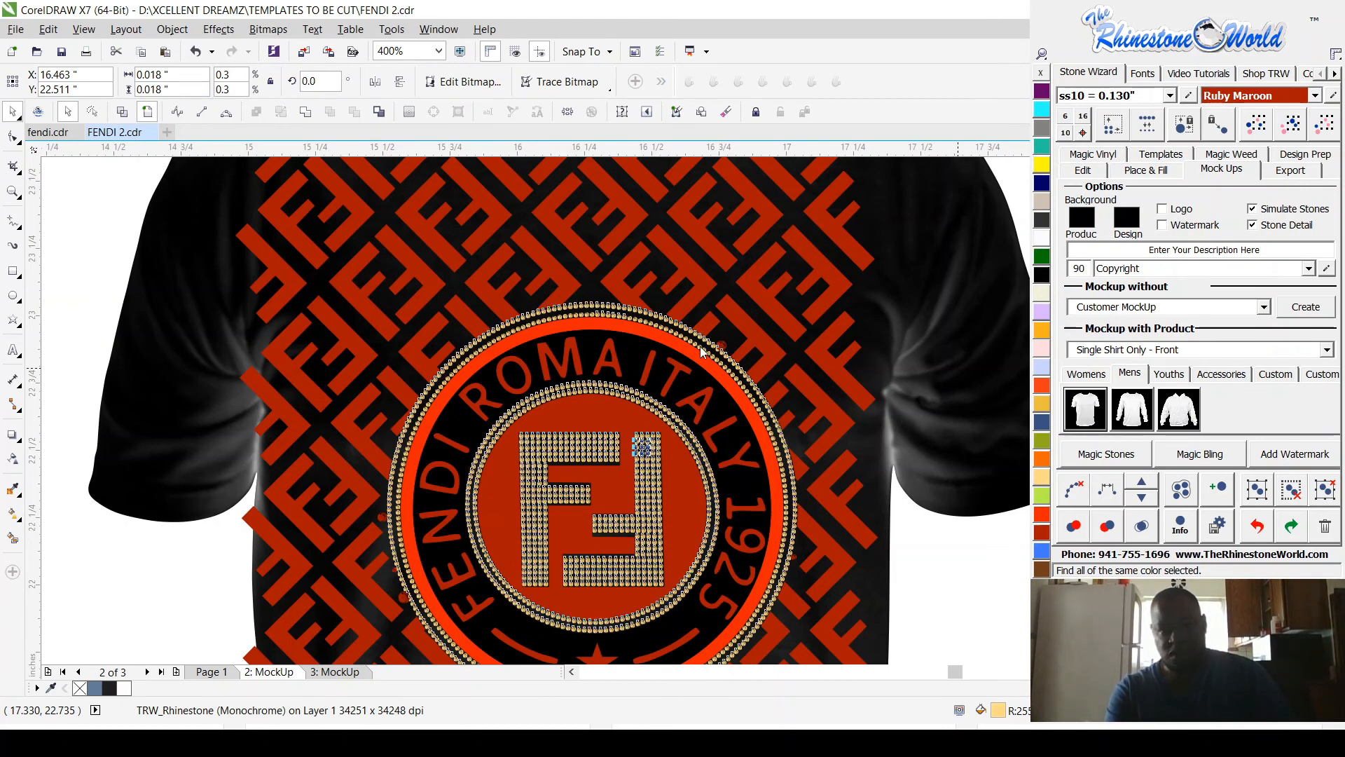
click(1042, 238)
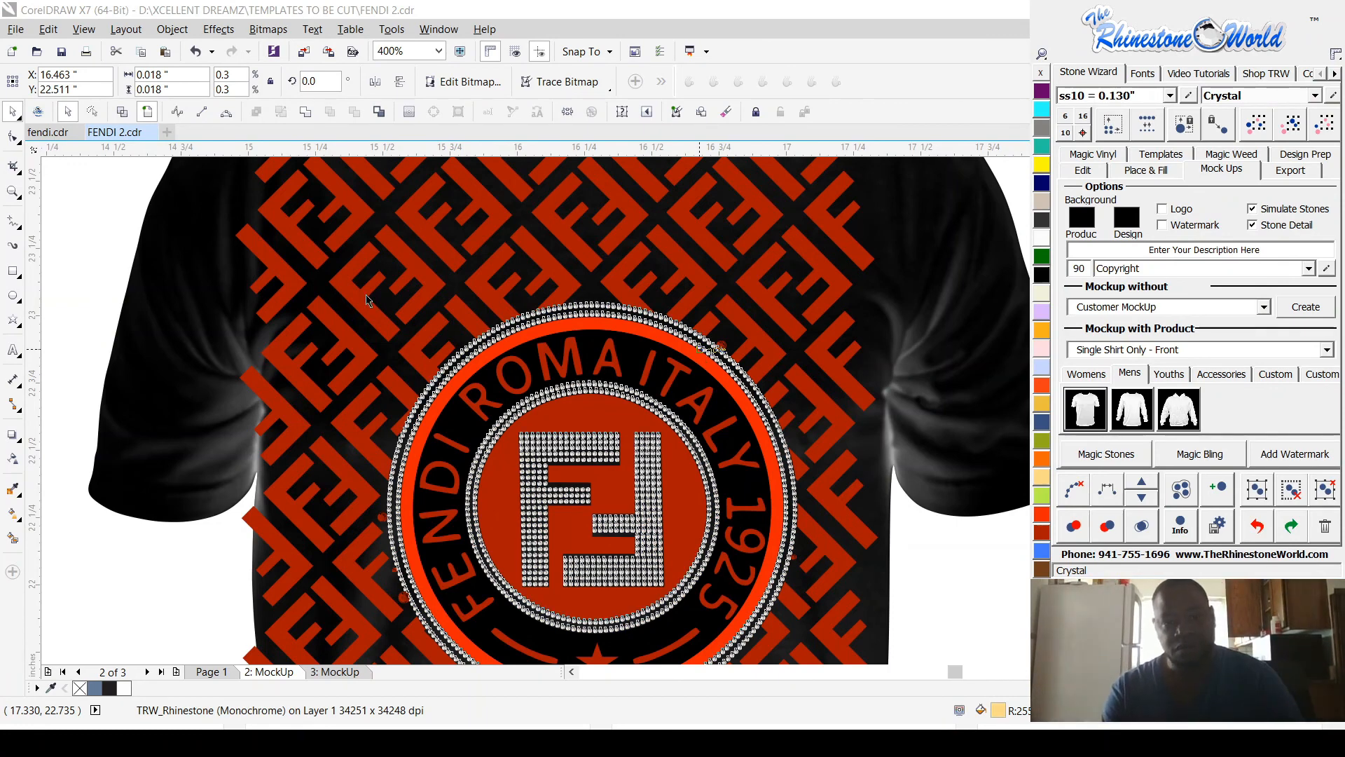
Step: Select every Ruby Maroon object in the pattern and badge and recolor them Light Orange
click(427, 284)
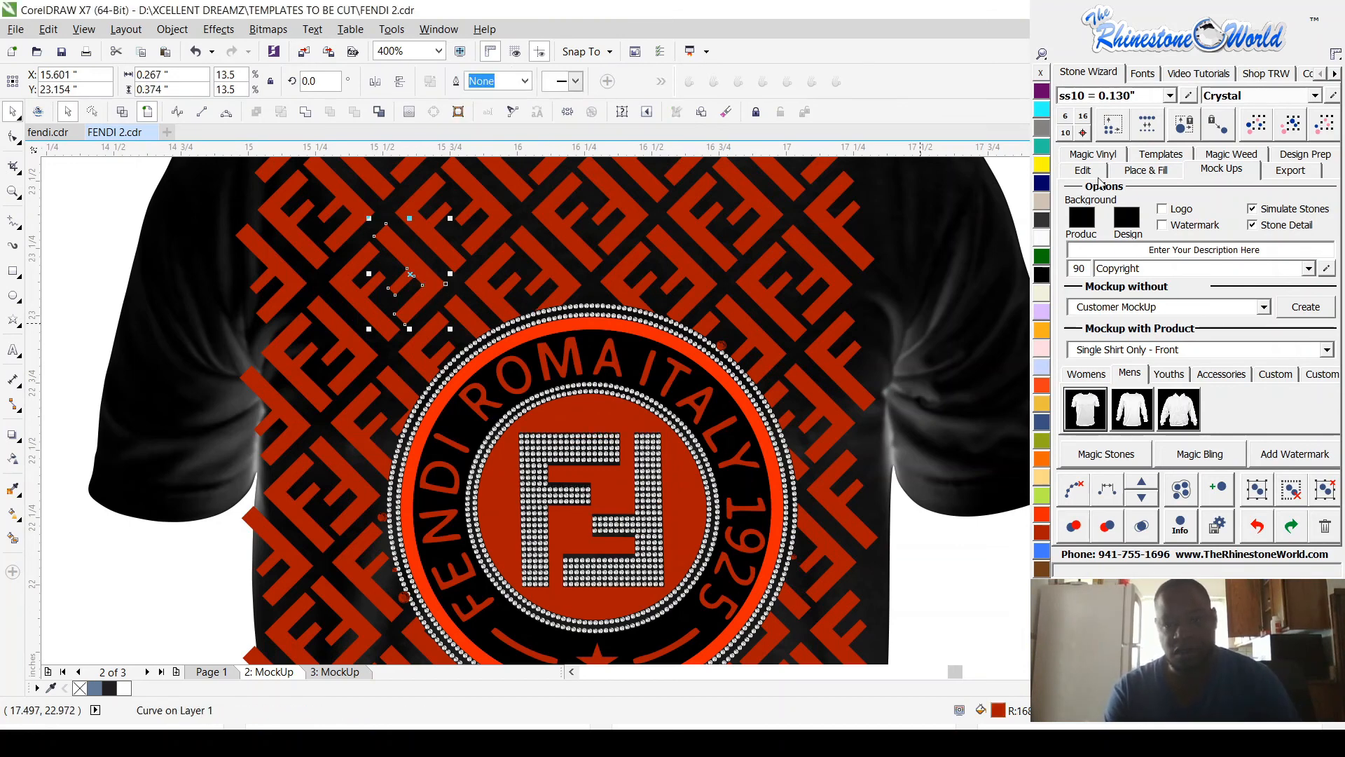
click(1113, 125)
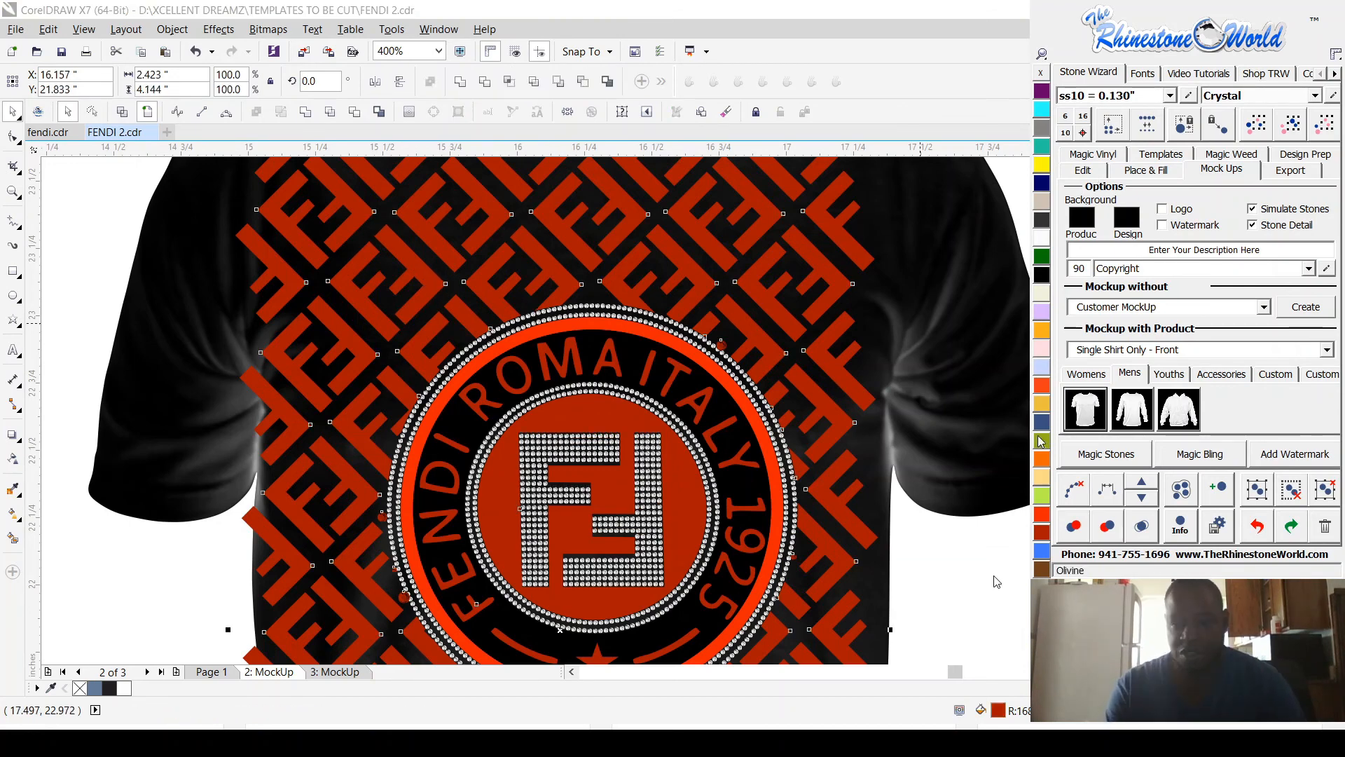
click(1043, 332)
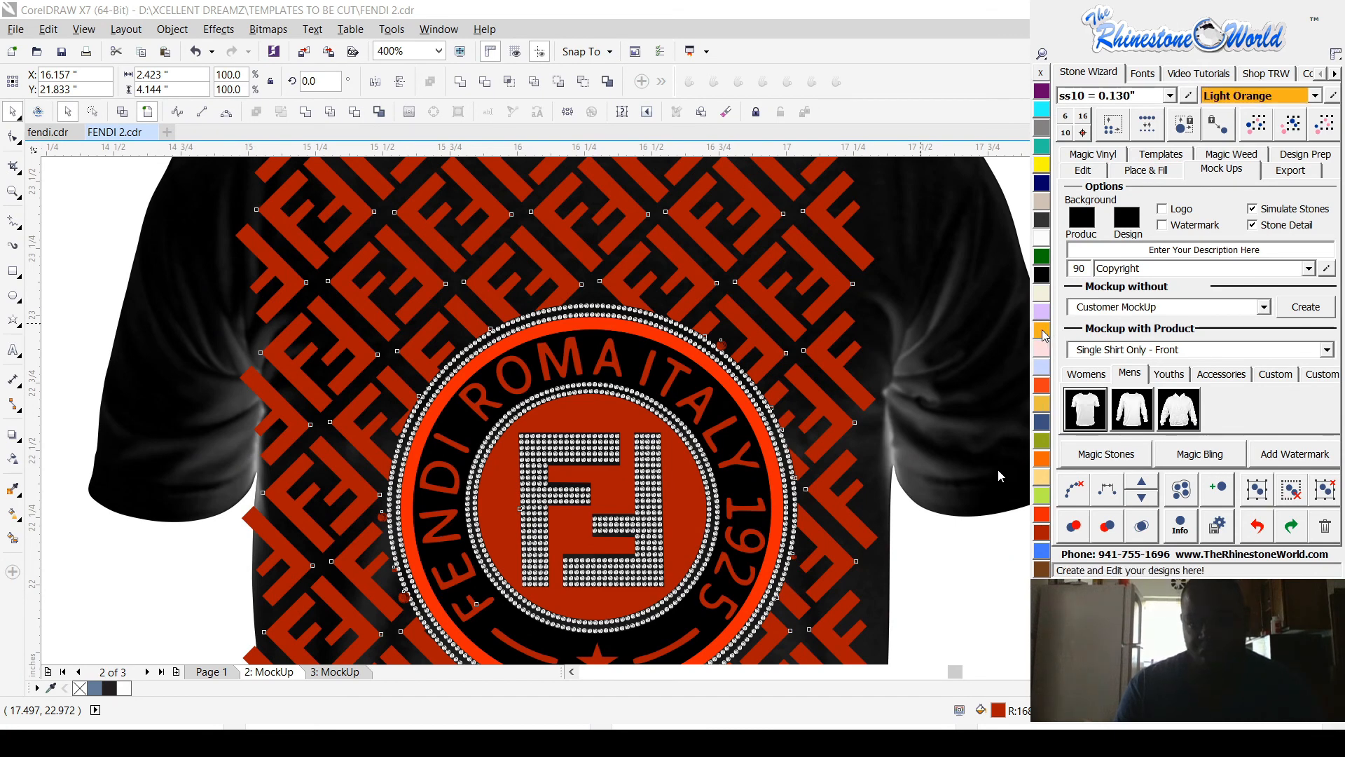
Step: Recolor the badge's red outer ring Light Orange after trying Light Topaz, and clear the selection
click(628, 329)
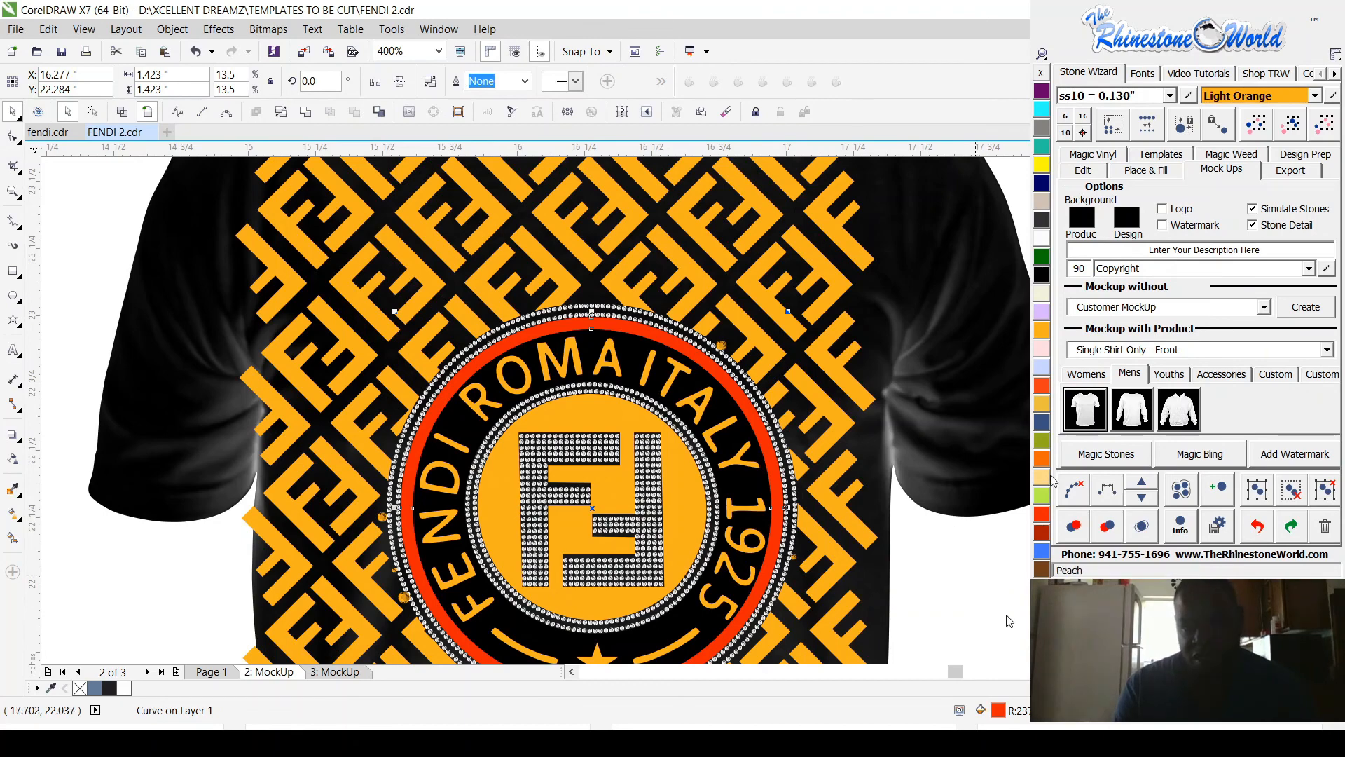
click(1043, 400)
click(1043, 329)
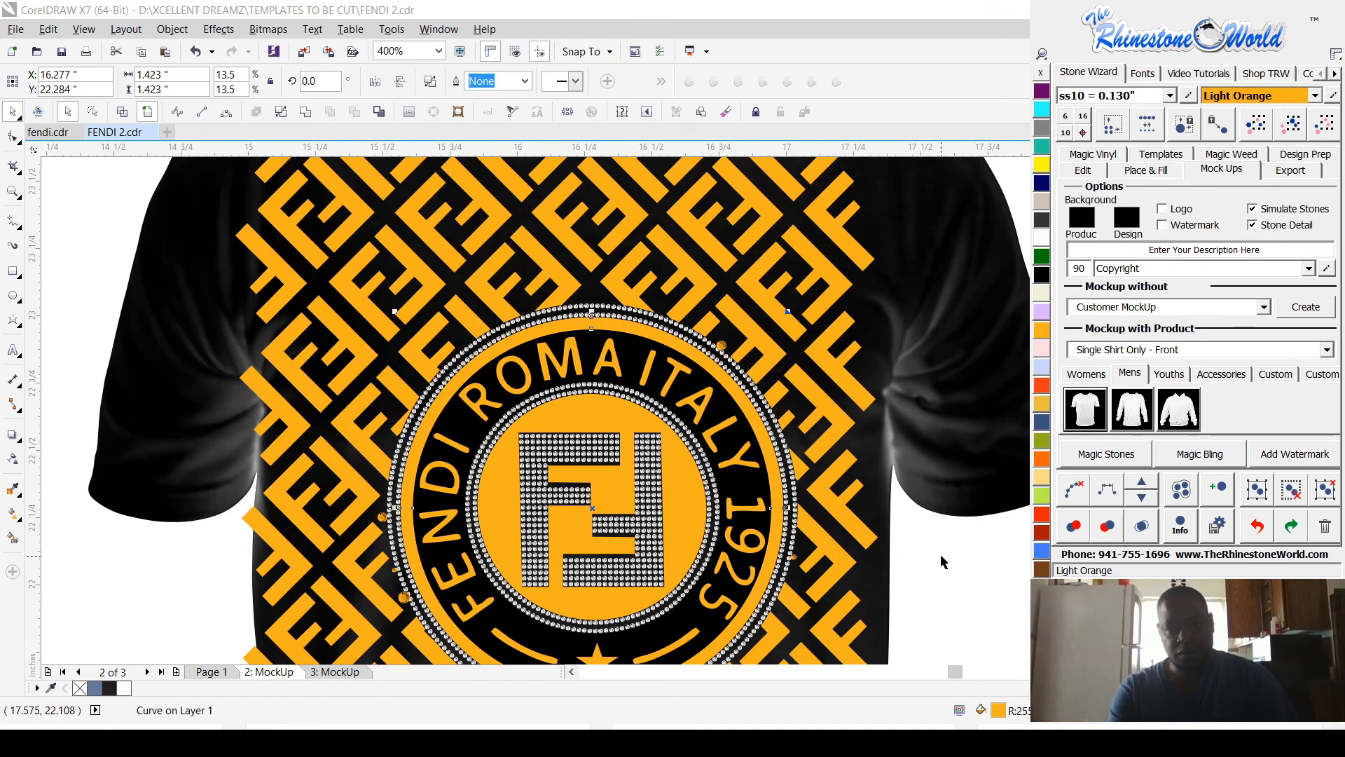
click(847, 511)
scroll(843, 517, down, 2)
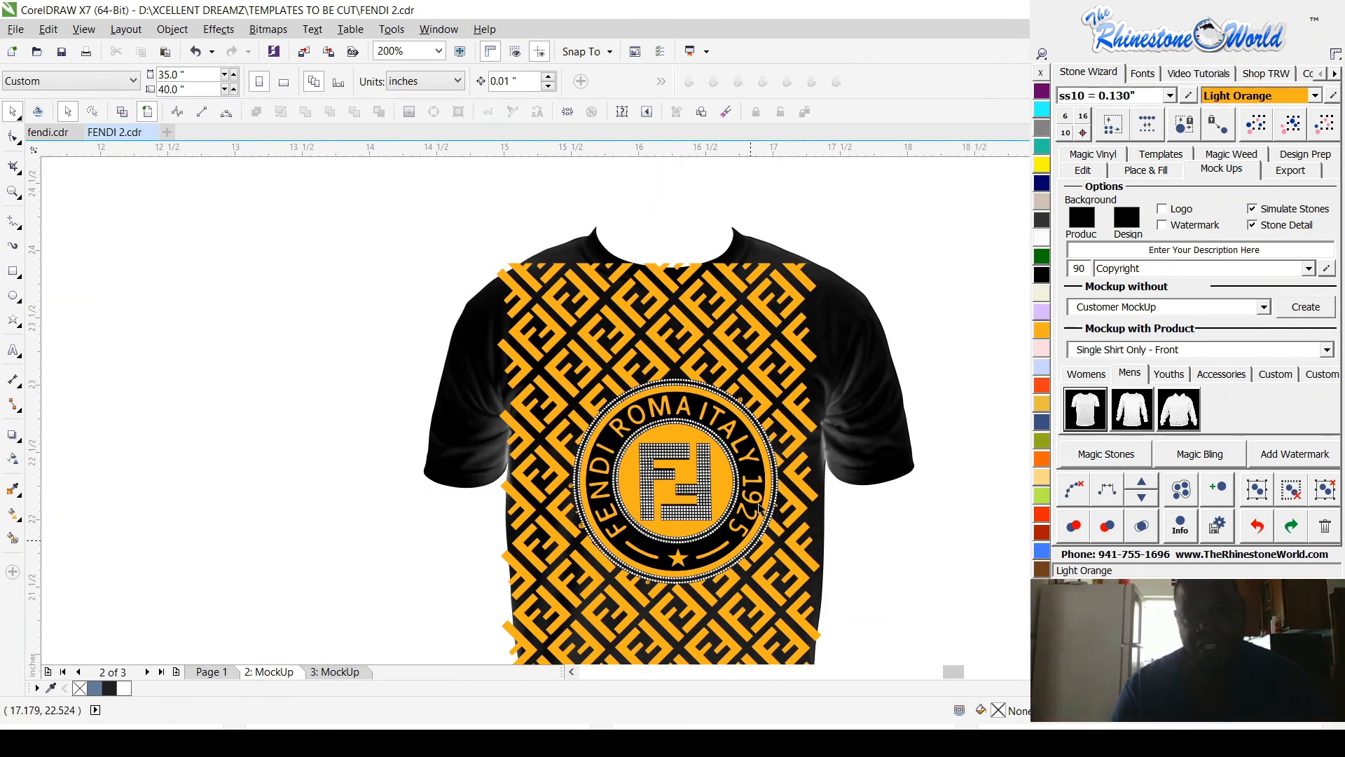
Step: Return to Page 1 and select the upper pattern section with the arched cutout among the yellow cut templates
scroll(867, 433, down, 1)
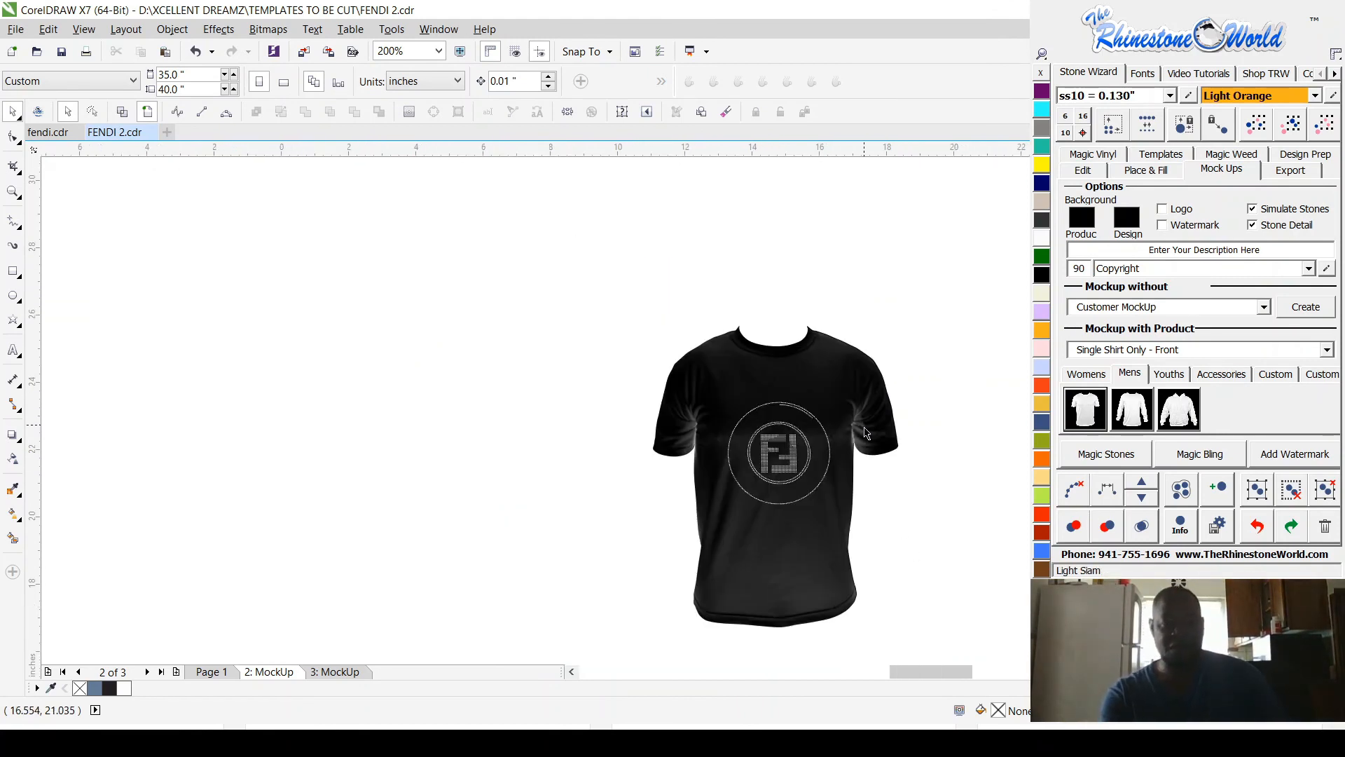
scroll(882, 498, up, 1)
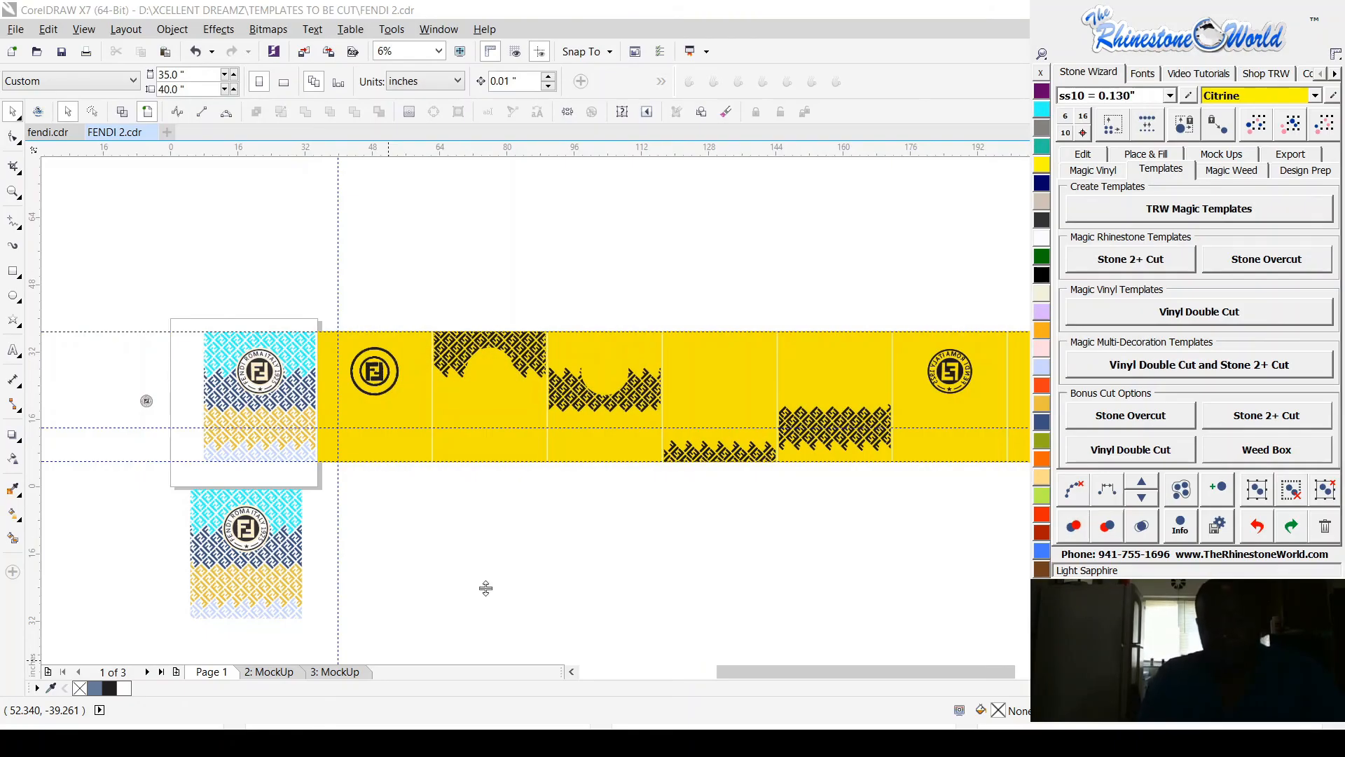
scroll(747, 512, down, 2)
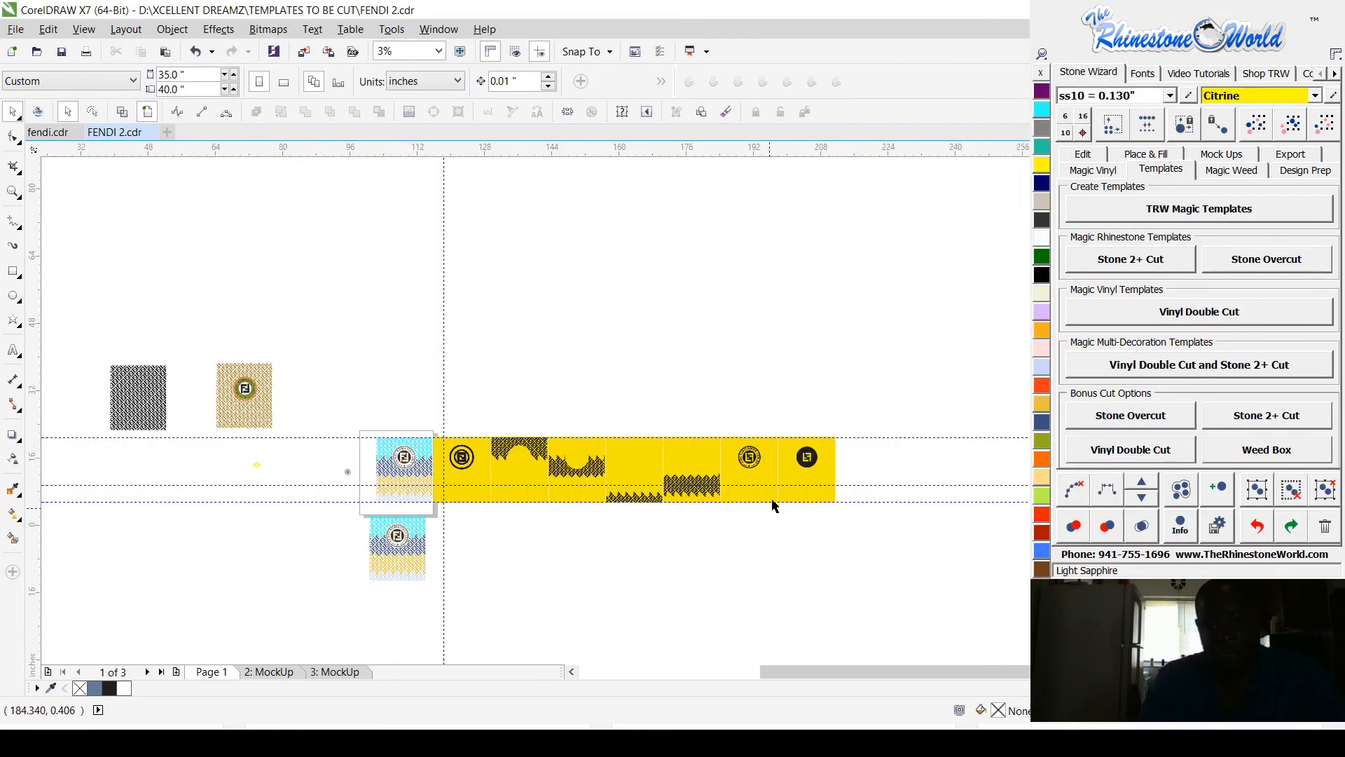
scroll(772, 505, up, 1)
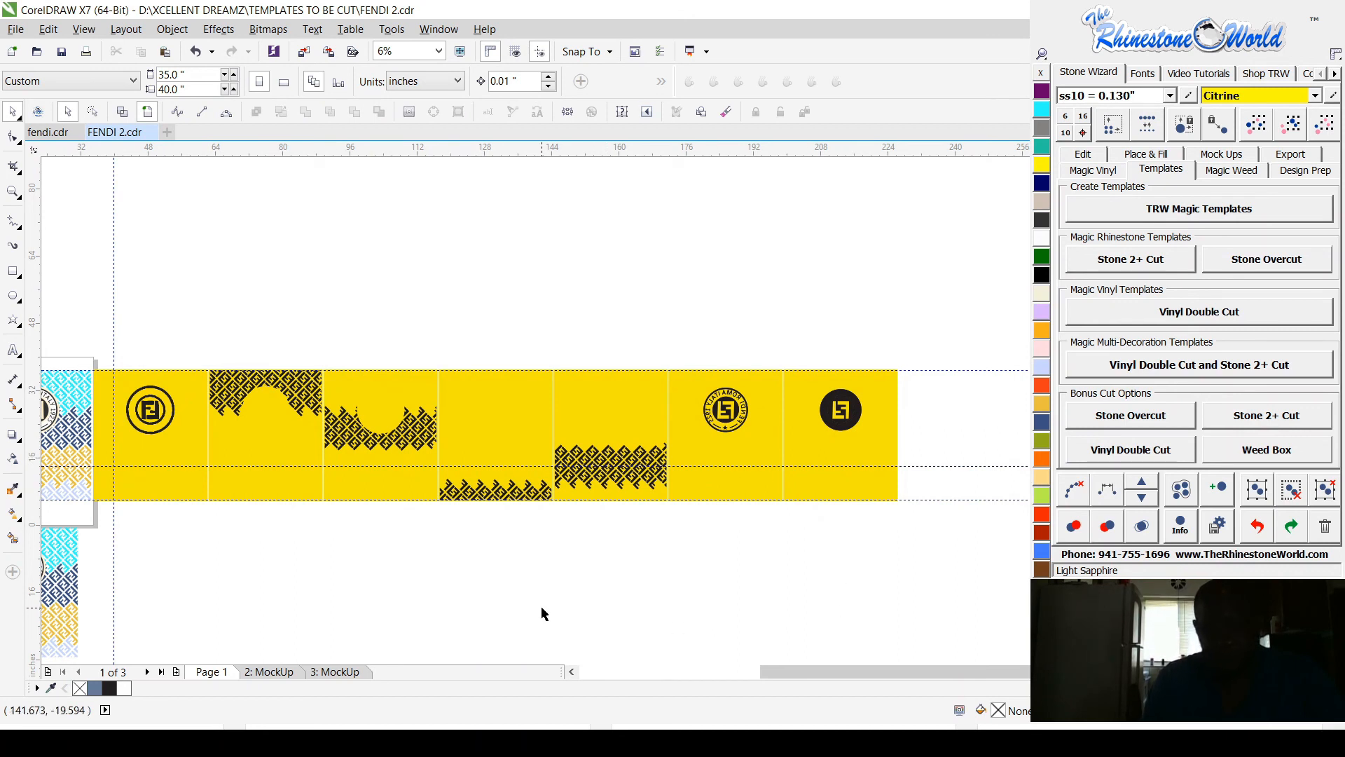
drag(203, 341, 271, 433)
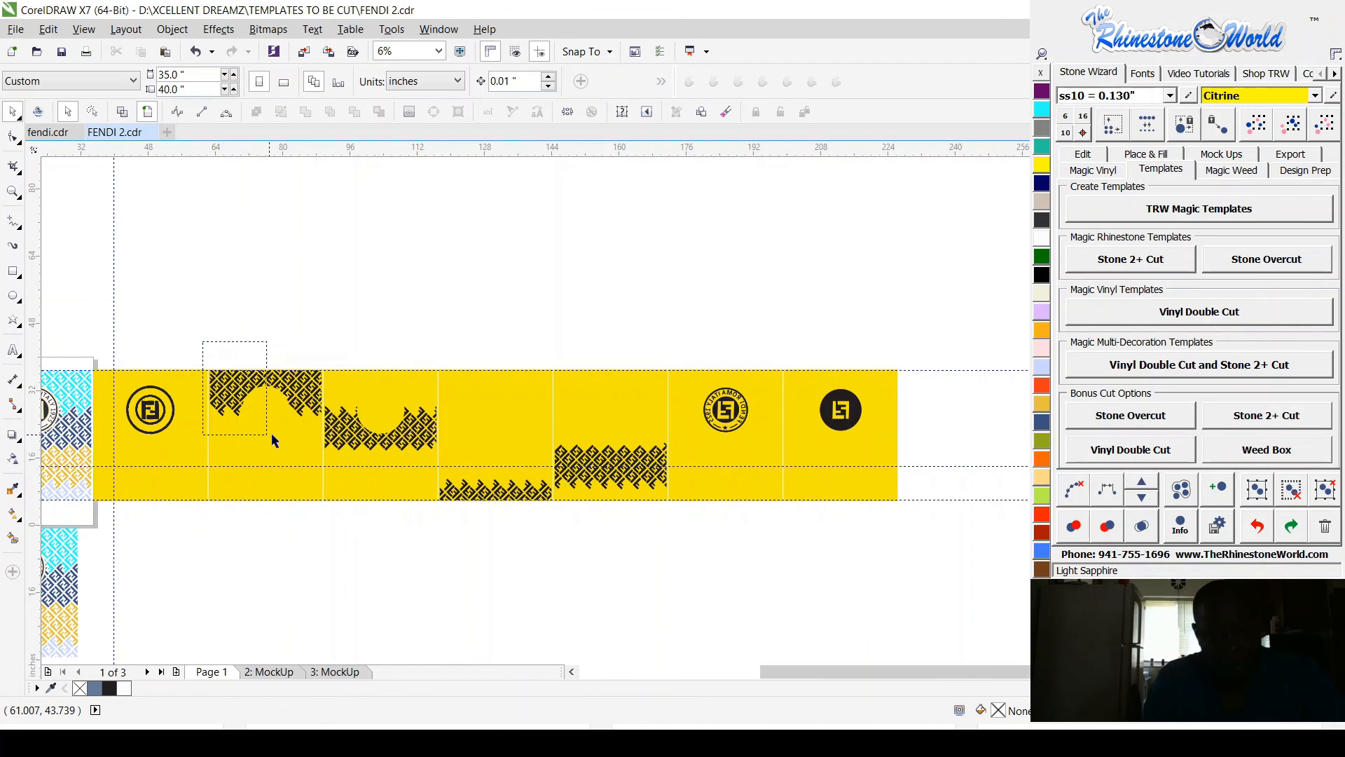
drag(271, 432, 324, 431)
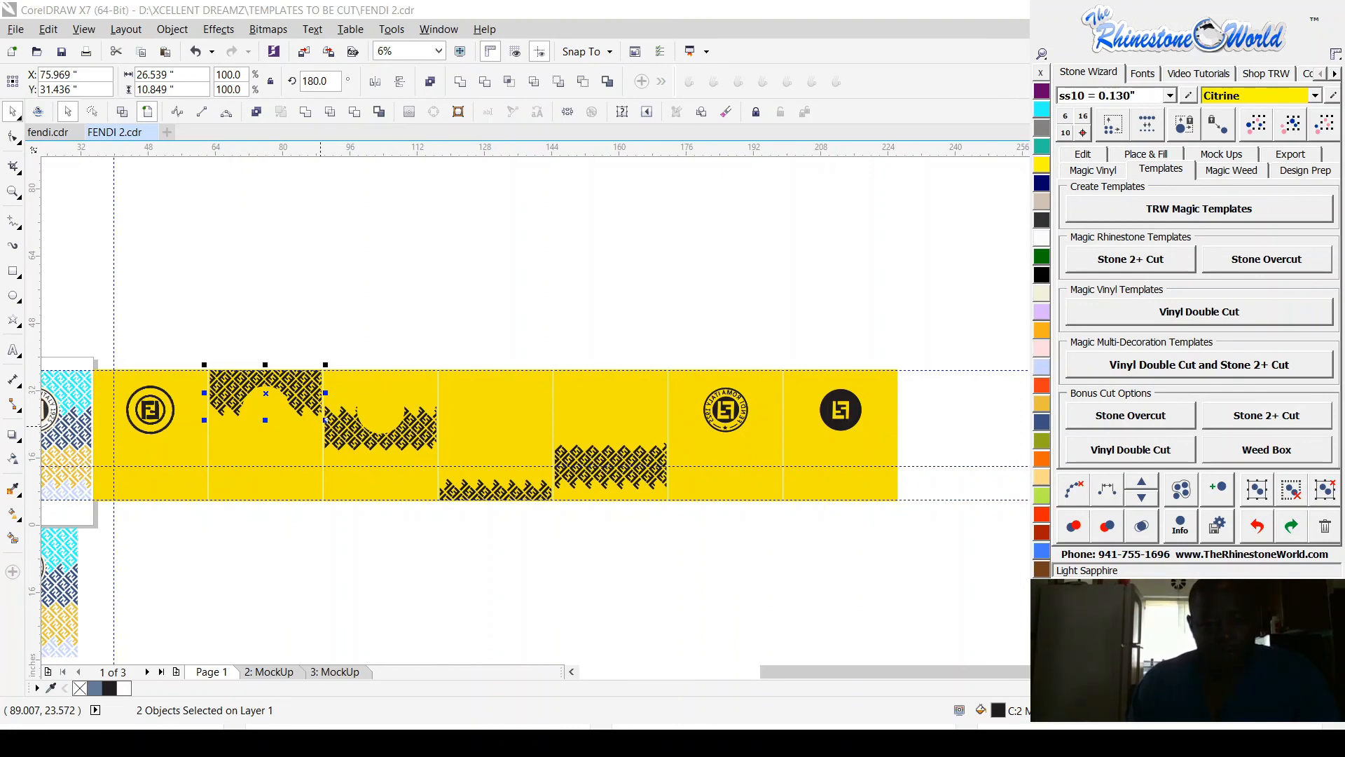
Step: Switch to the cutting program, place the arched pattern section, and move it against the origin, to about X 0.059 and Y 10.903 inches
key(alt+Tab)
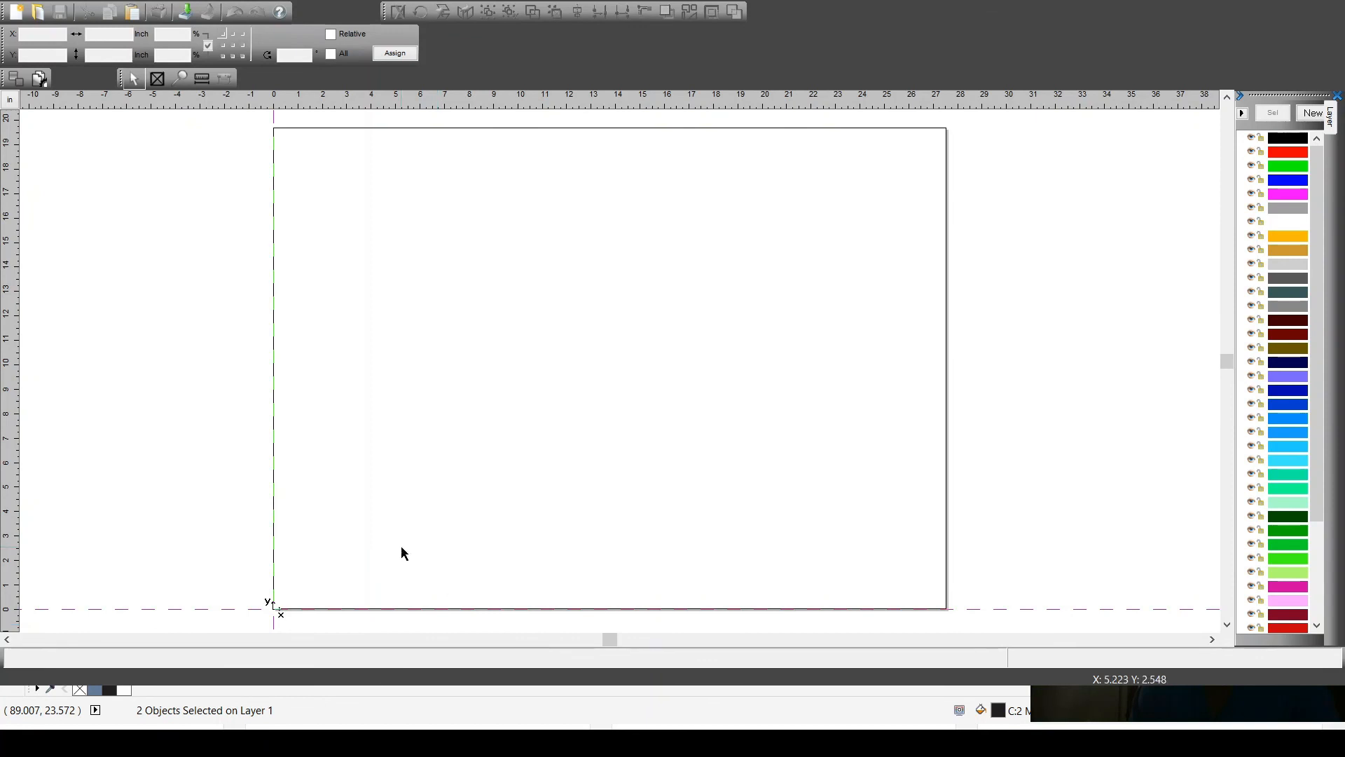
click(284, 604)
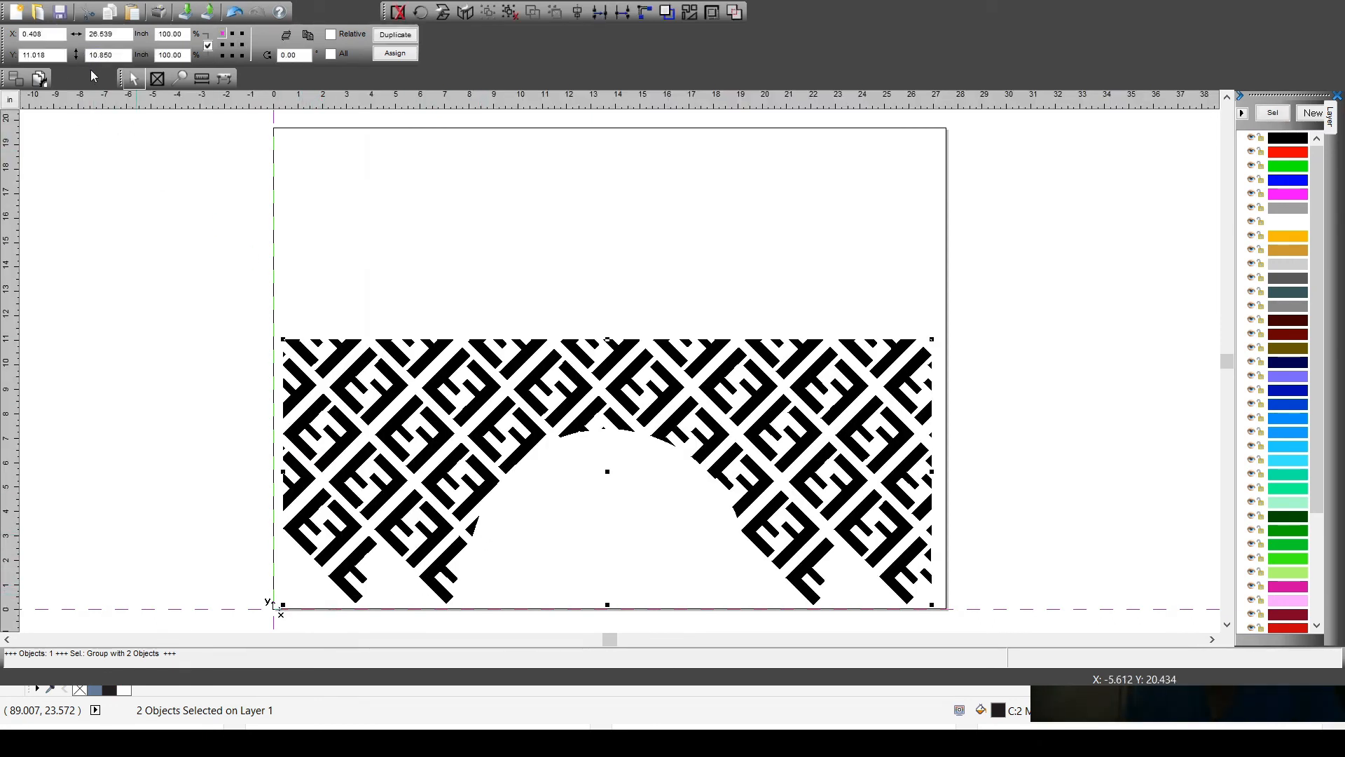
scroll(277, 599, up, 5)
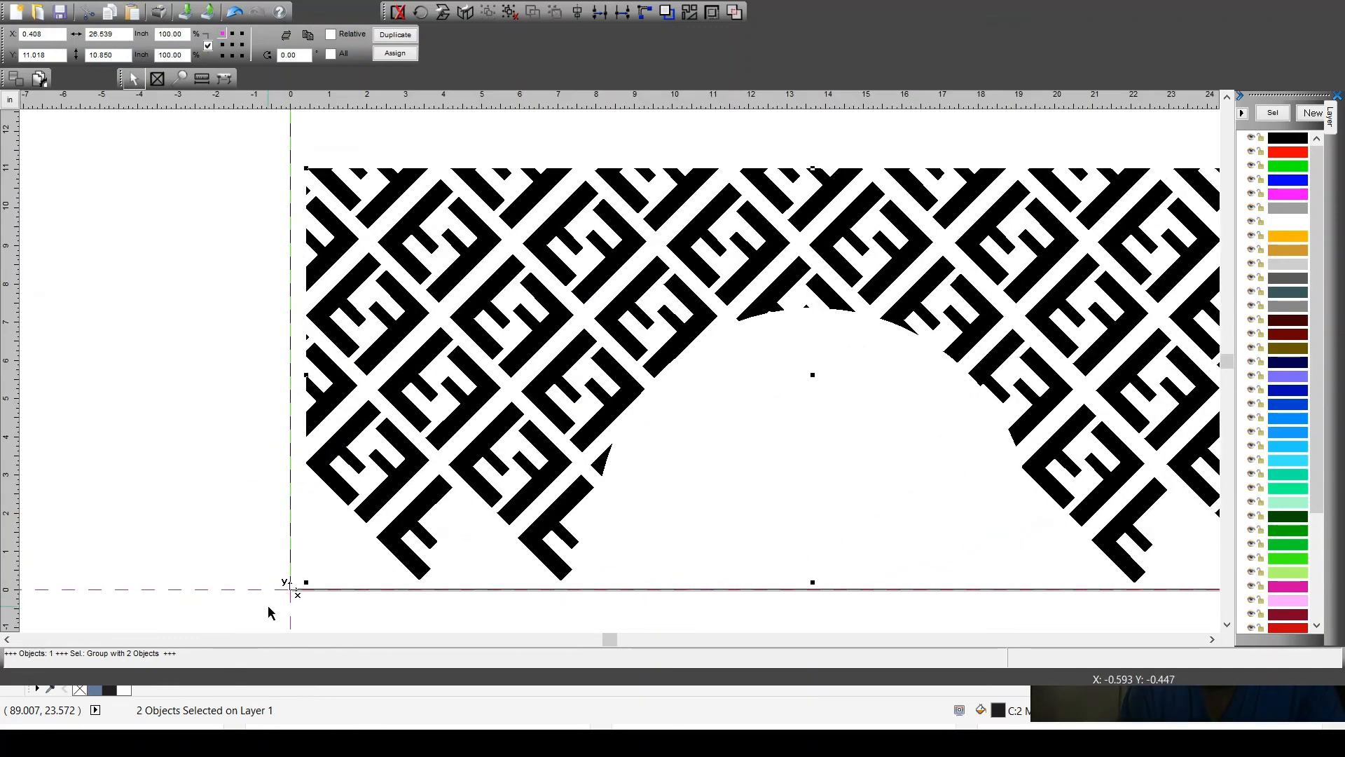
drag(456, 424, 443, 423)
scroll(306, 560, up, 5)
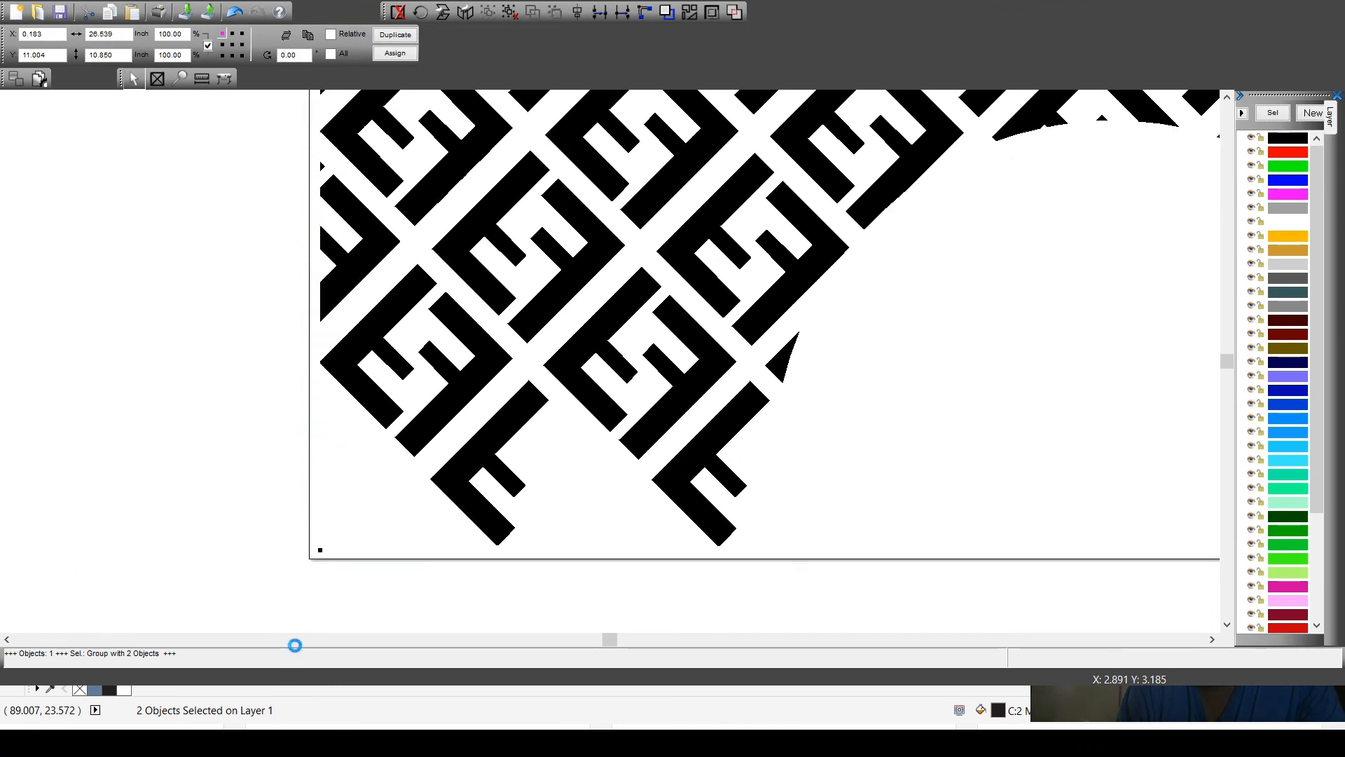
scroll(306, 561, up, 2)
drag(784, 387, 765, 406)
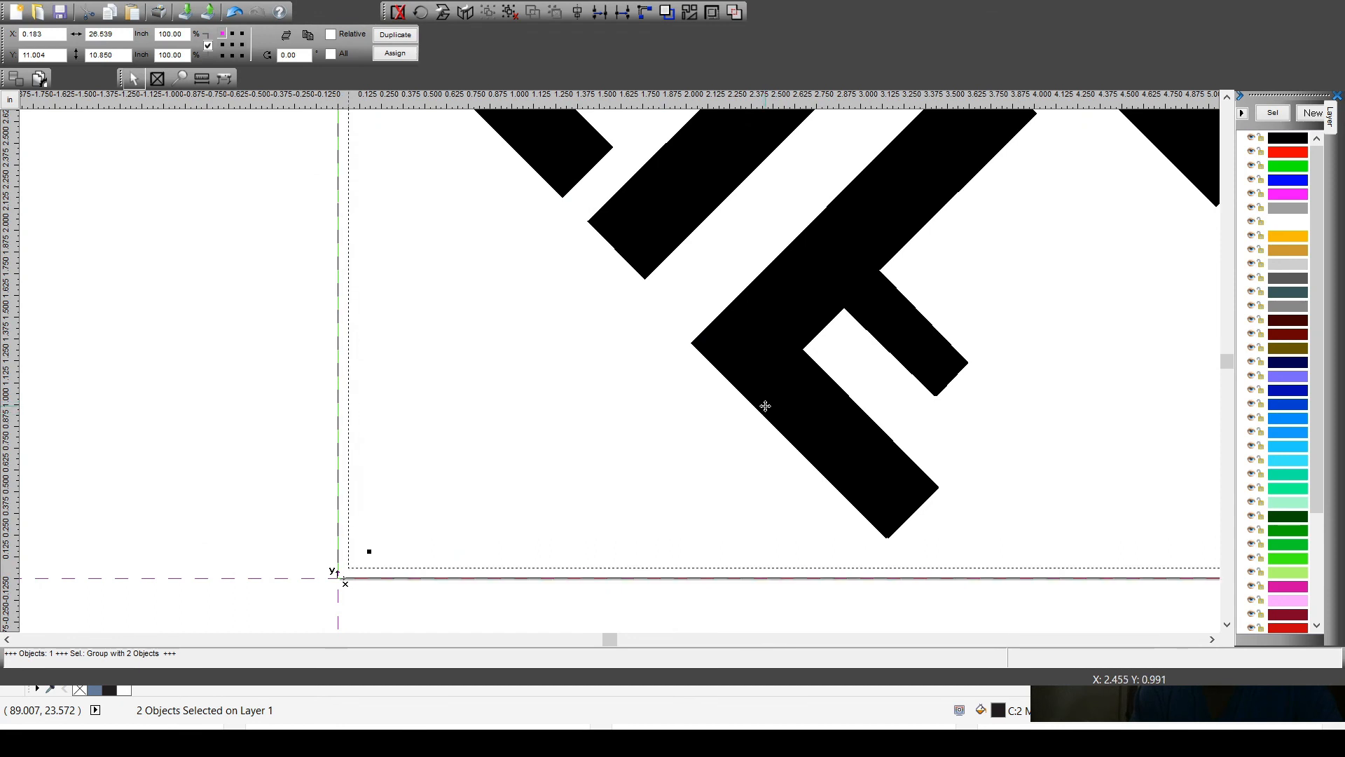
drag(765, 405, 764, 405)
scroll(764, 405, down, 3)
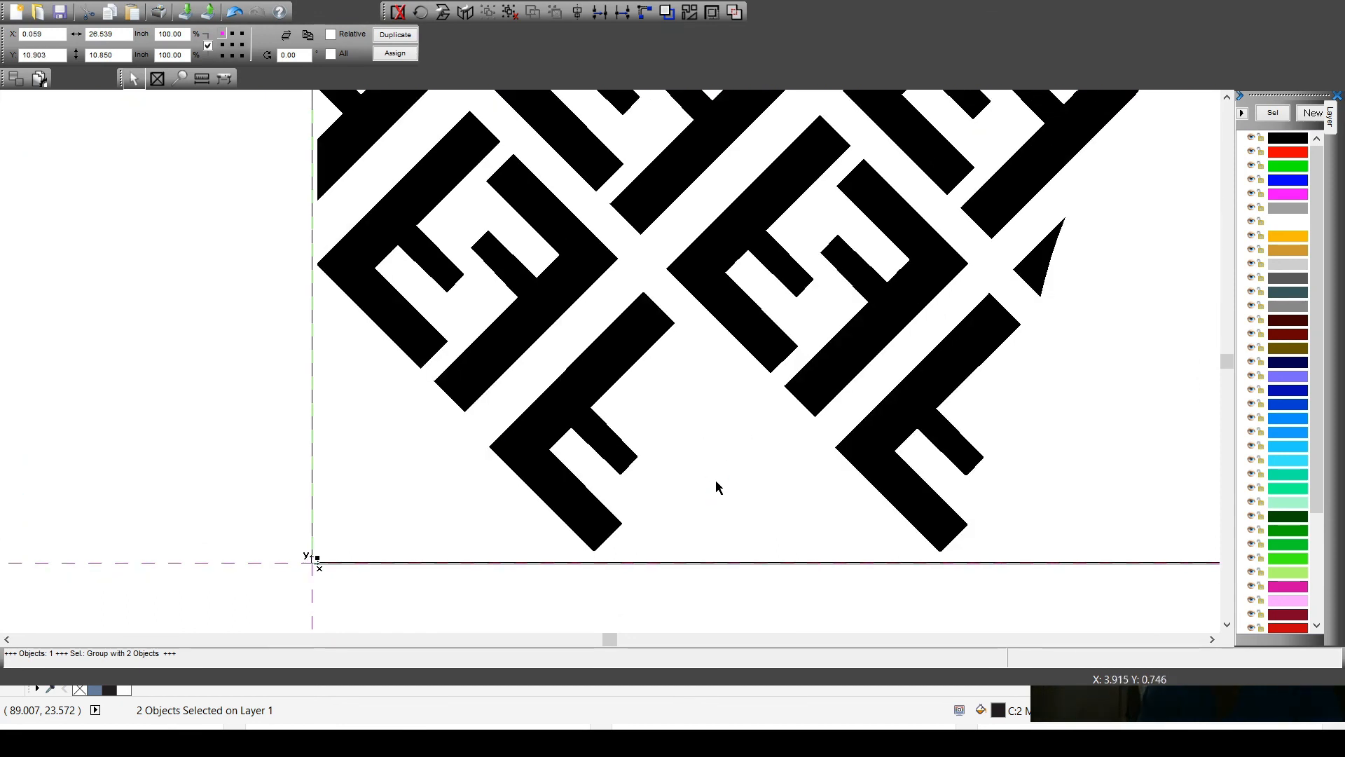
Step: Set the output pressure to 90 g for the GCC Expert 24 cutter's Foil profile and save the output settings
scroll(714, 489, down, 5)
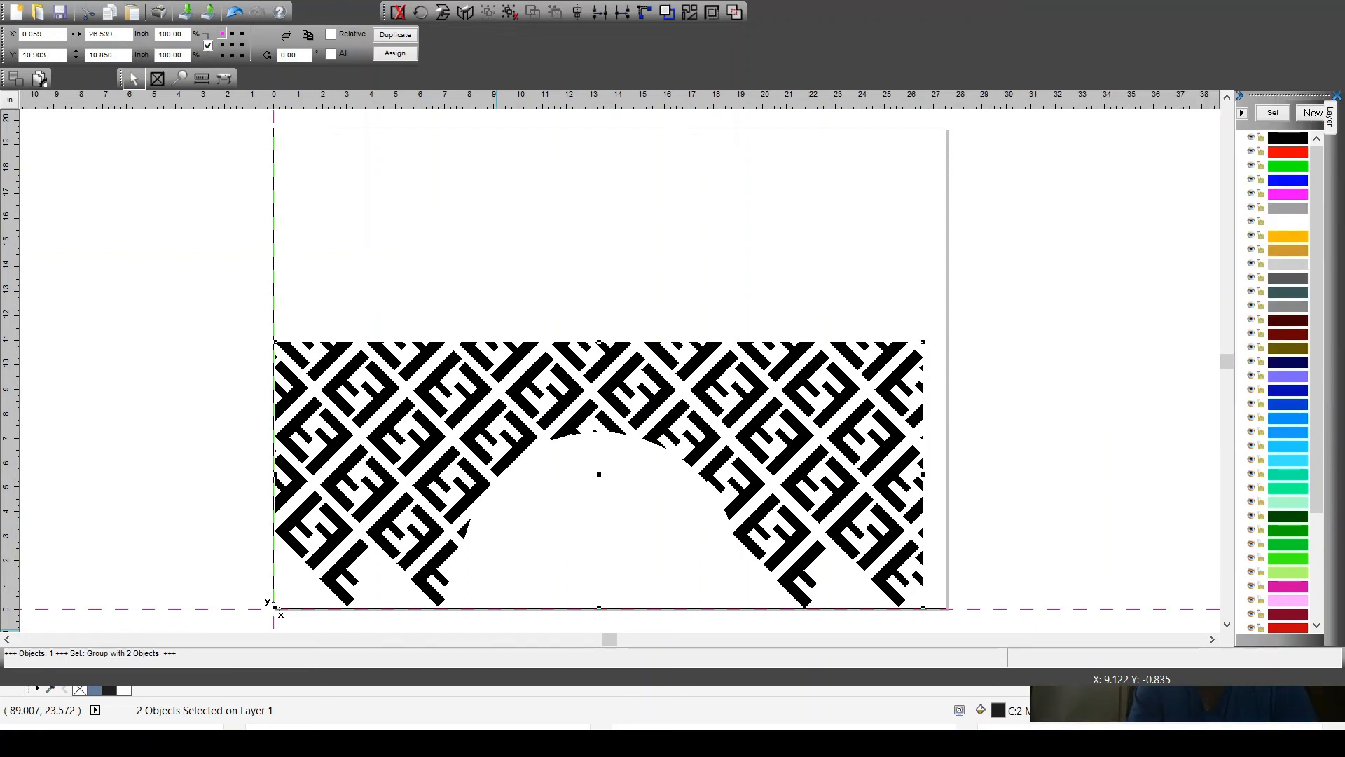
drag(187, 298, 1006, 623)
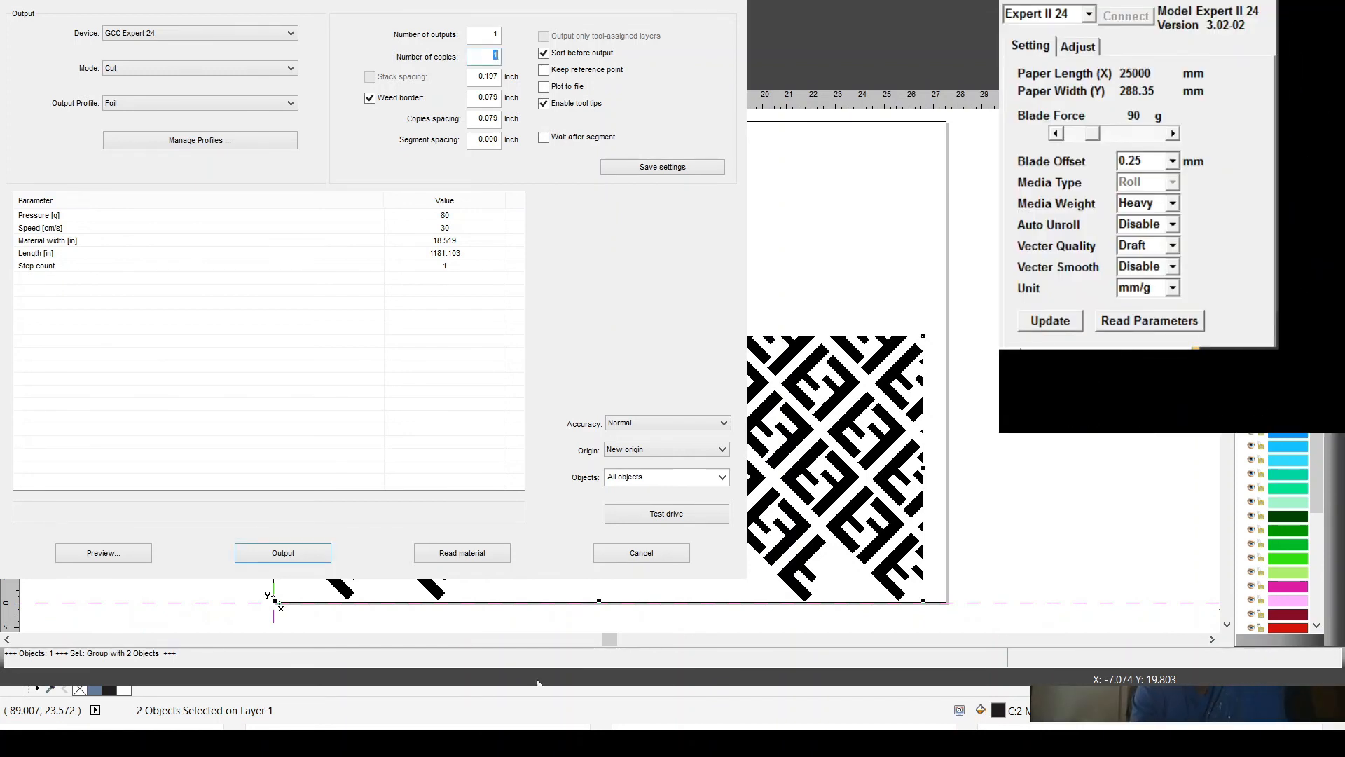
click(457, 218)
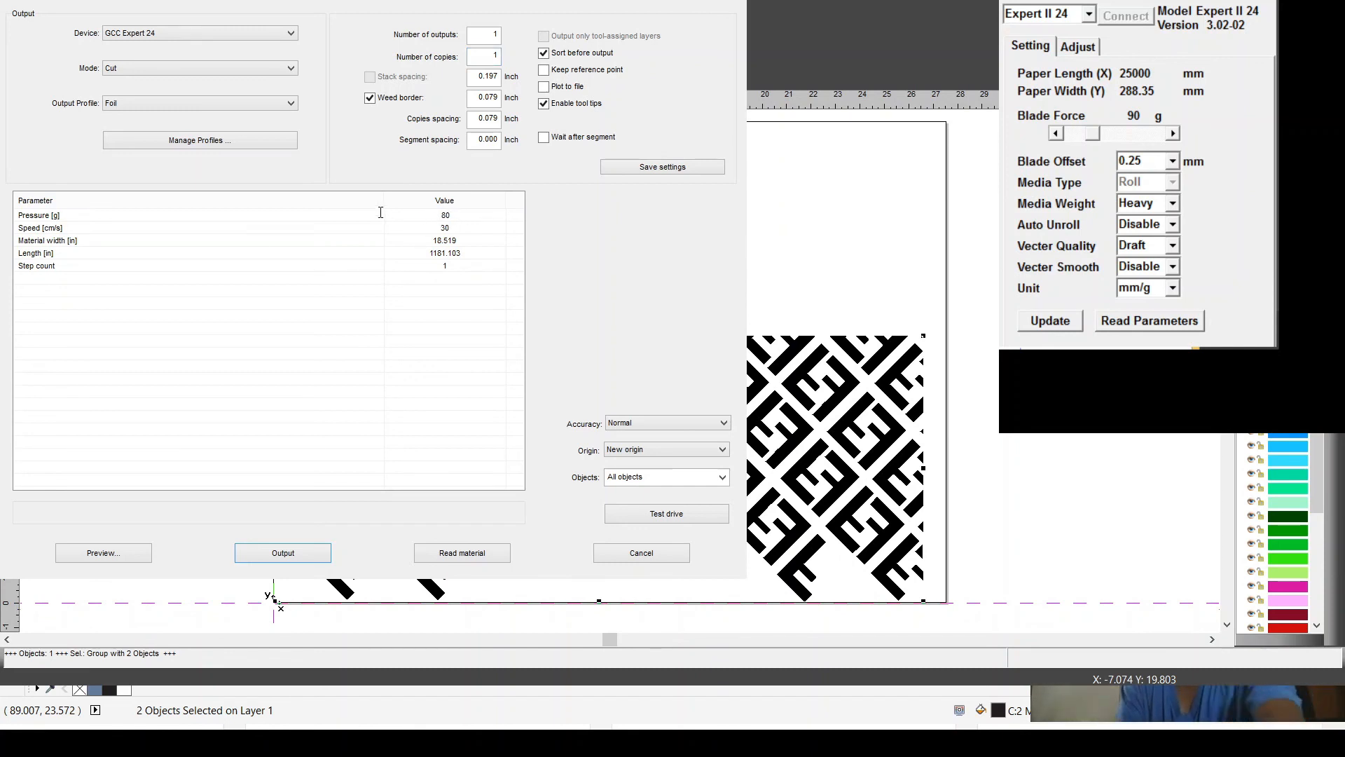
double_click(445, 215)
text(90)
click(677, 168)
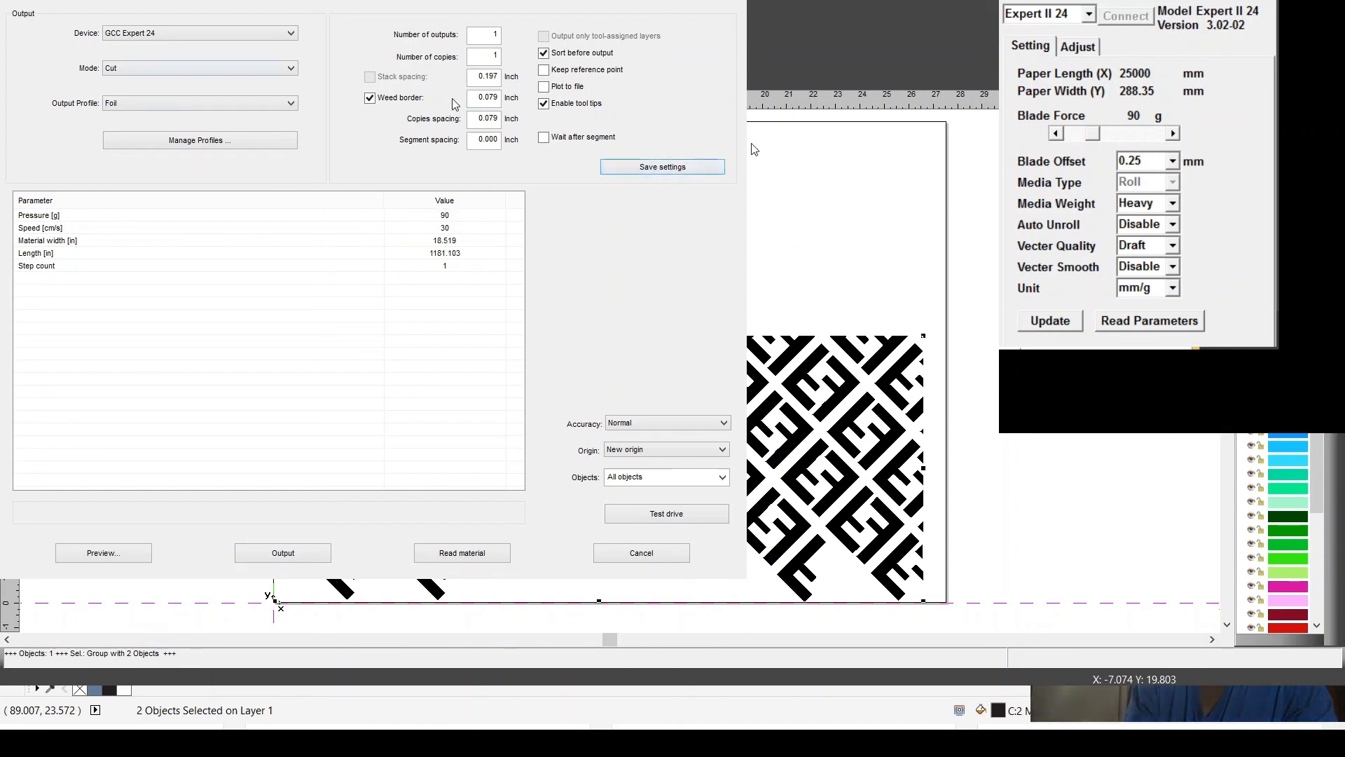